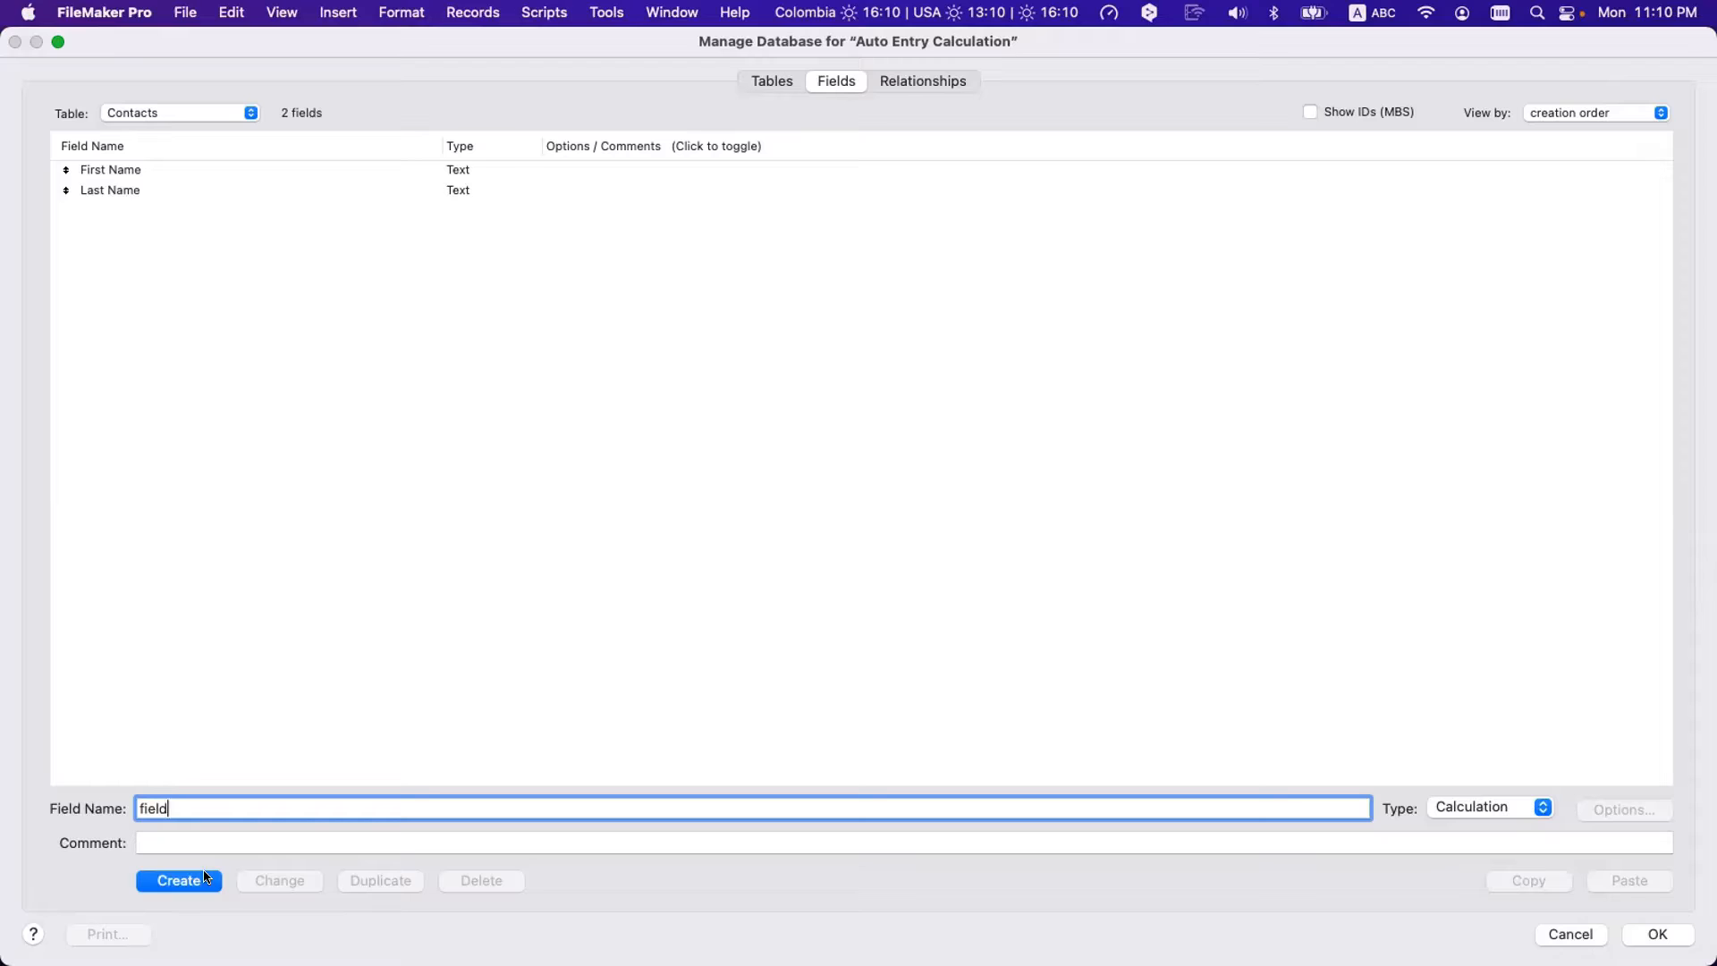
- Create the calculation with the formula Get ( CurrentDate ) + 10
left_click(205, 878)
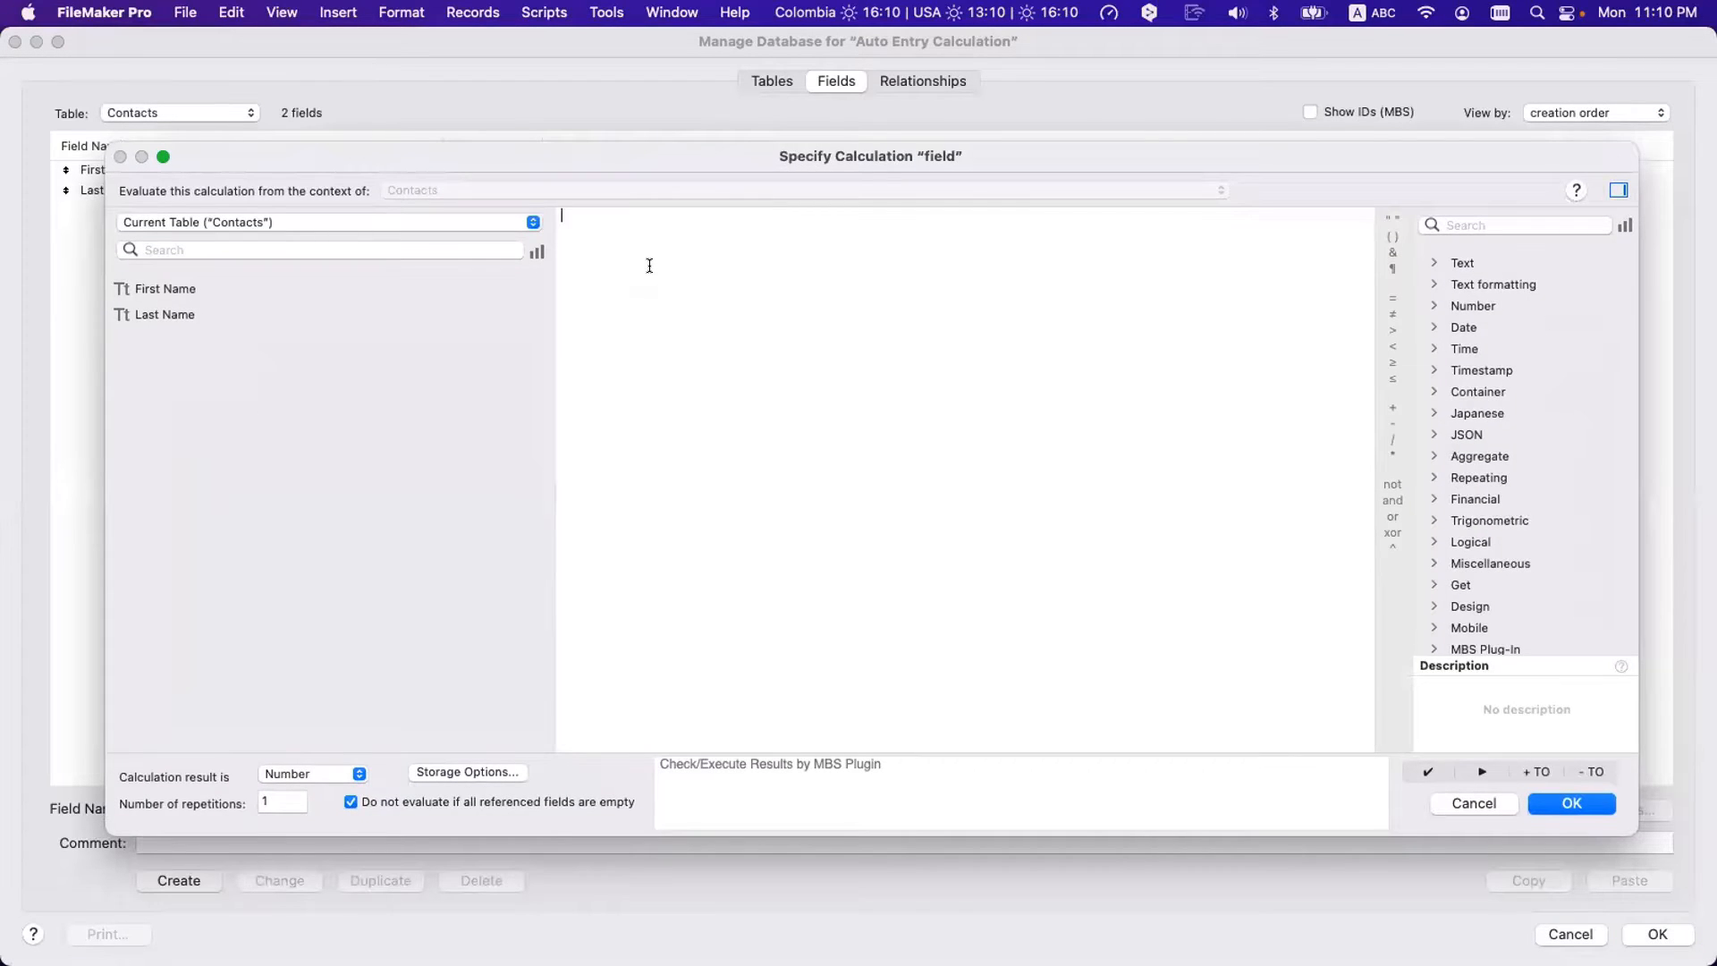
type("get")
key("Return")
type("curre )")
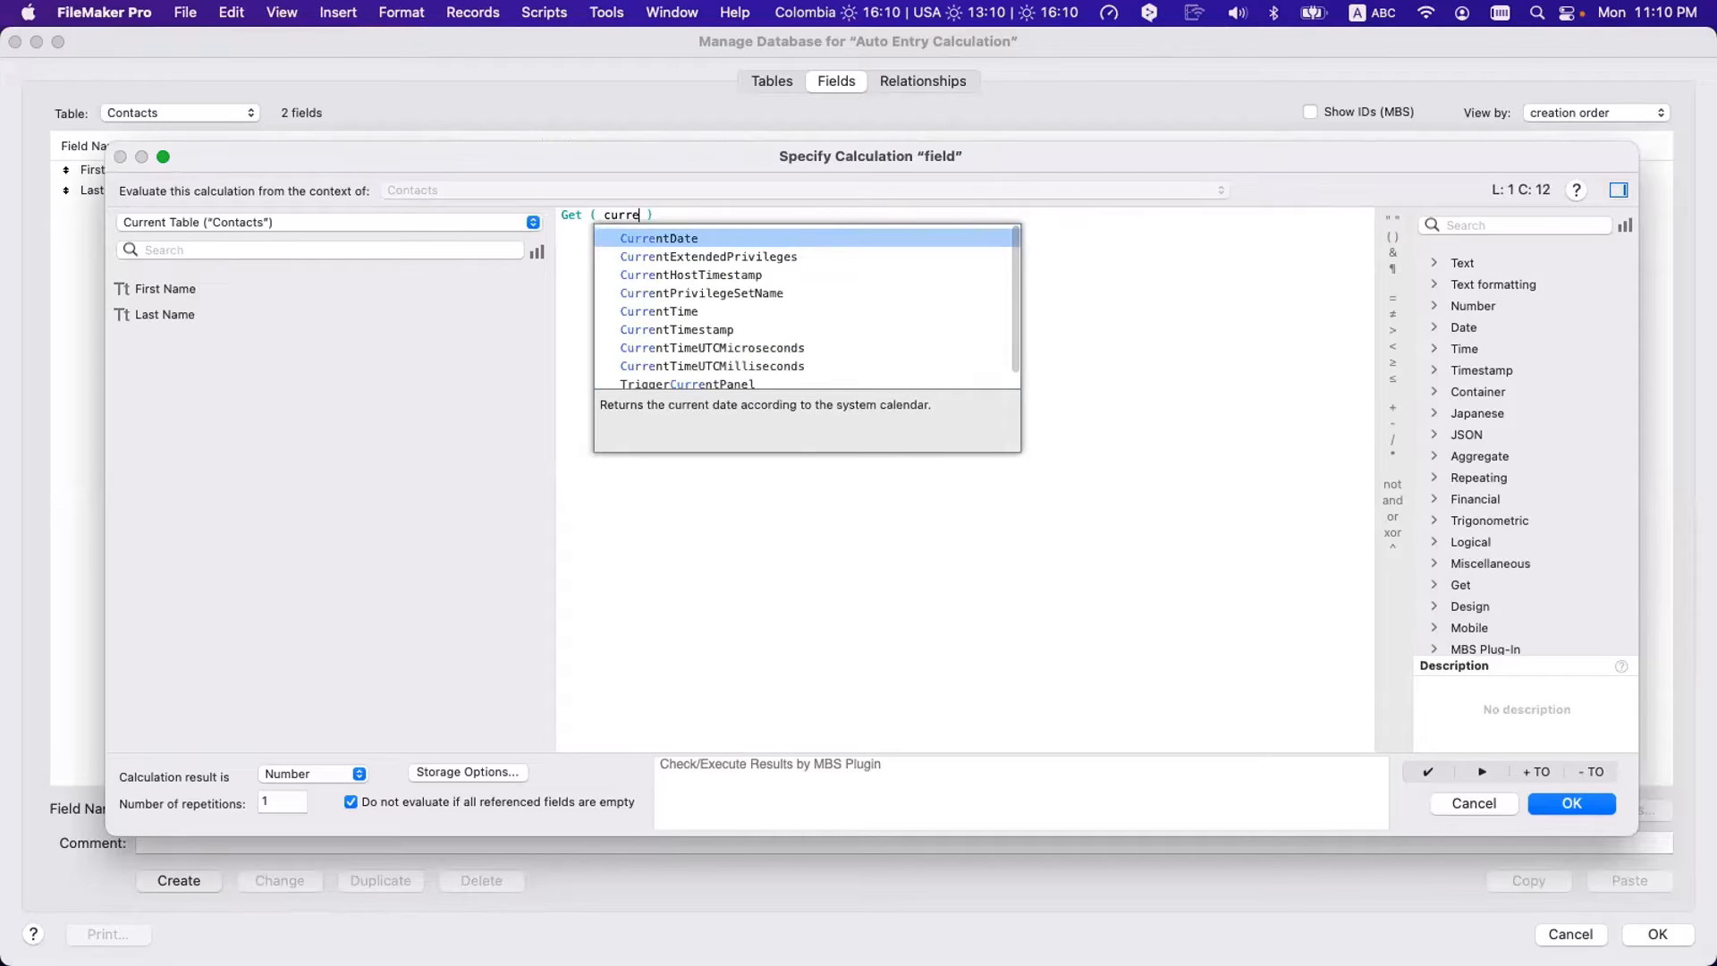
key("Return")
type("+ 10")
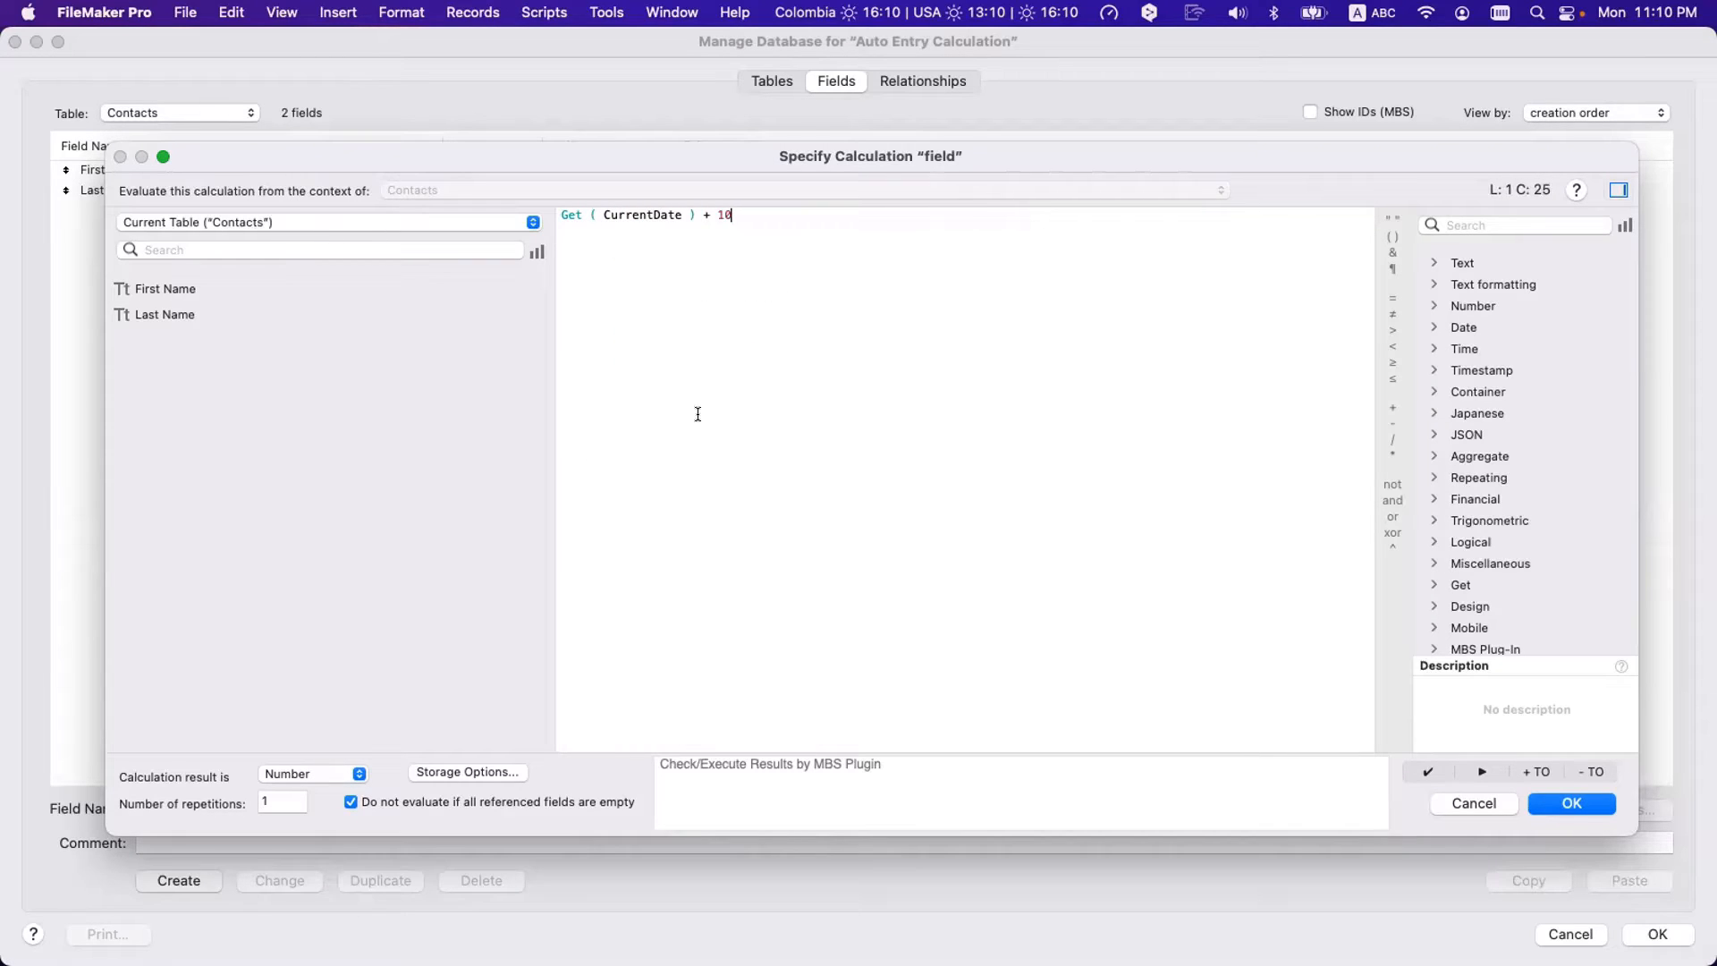
- Make the calculation return a Date result and bring up its Storage Options
left_click(289, 779)
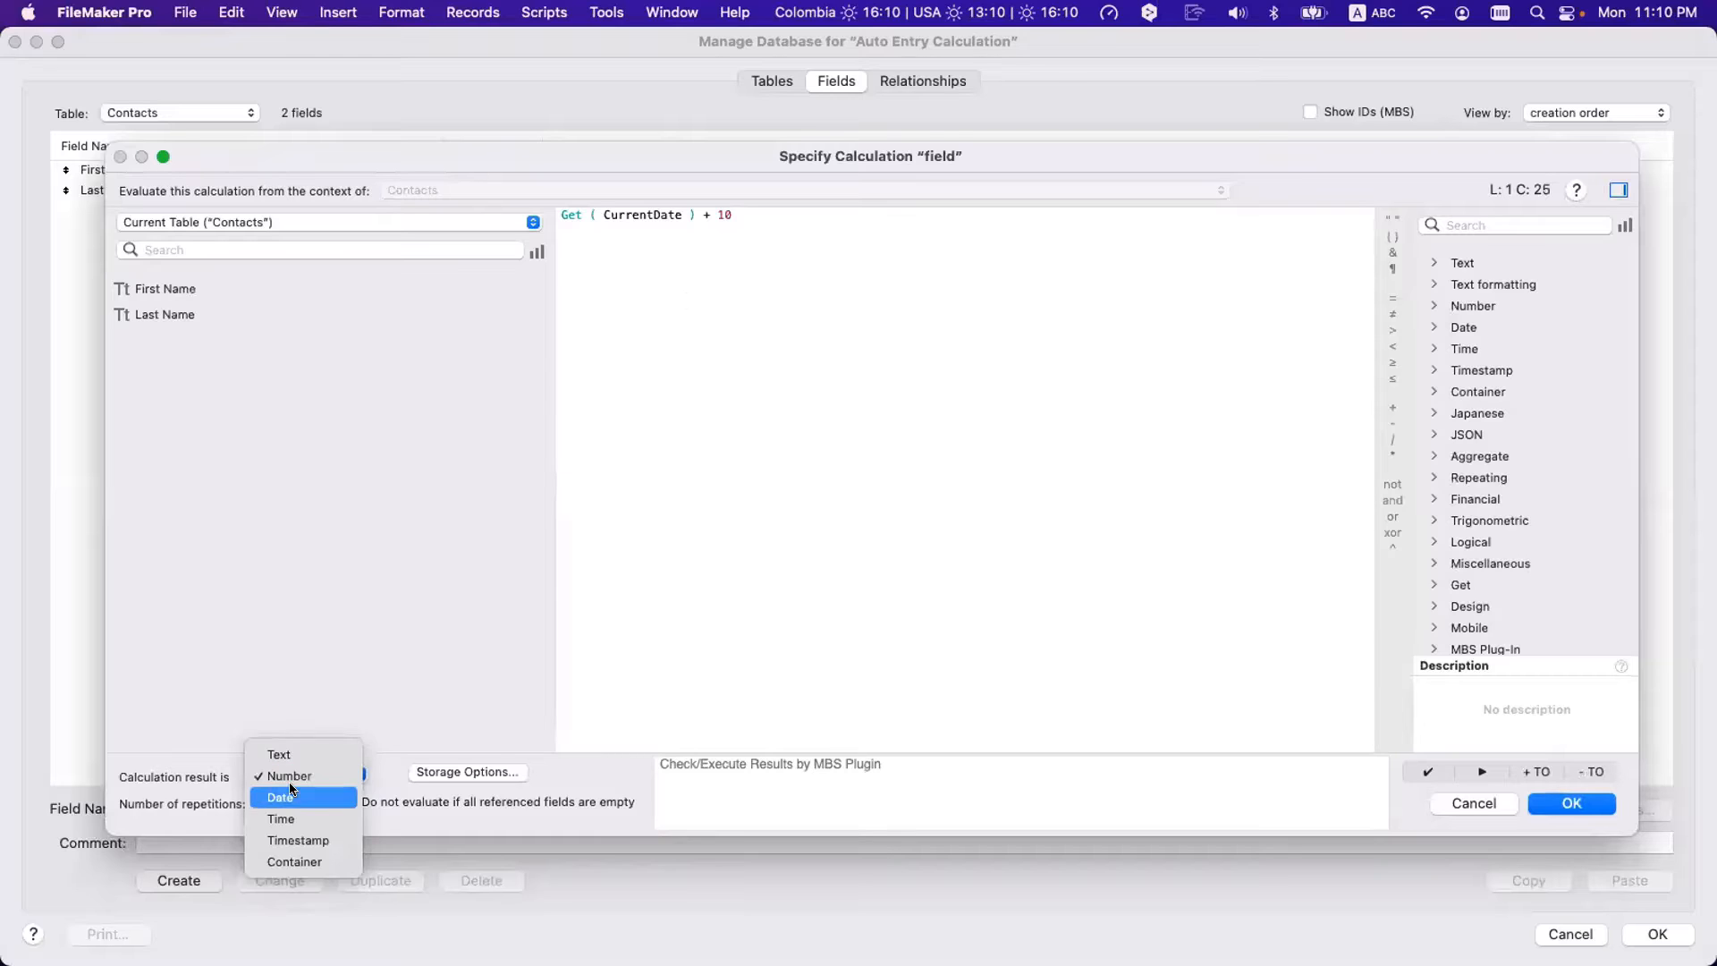
left_click(290, 789)
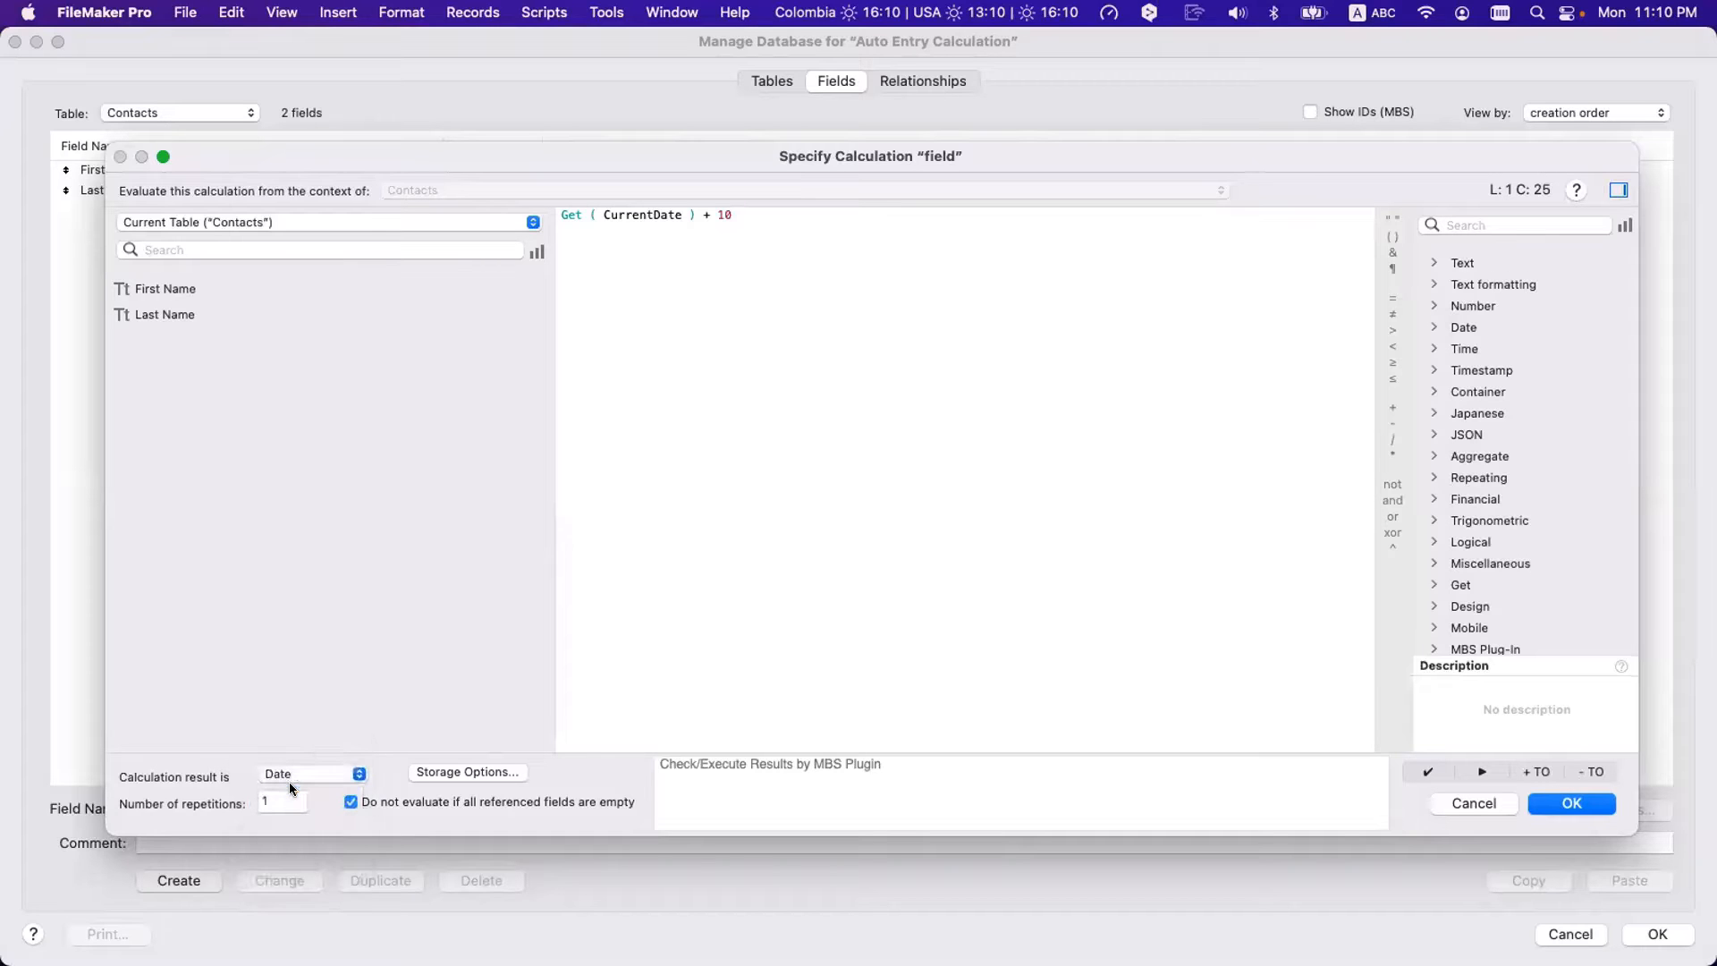
left_click(443, 773)
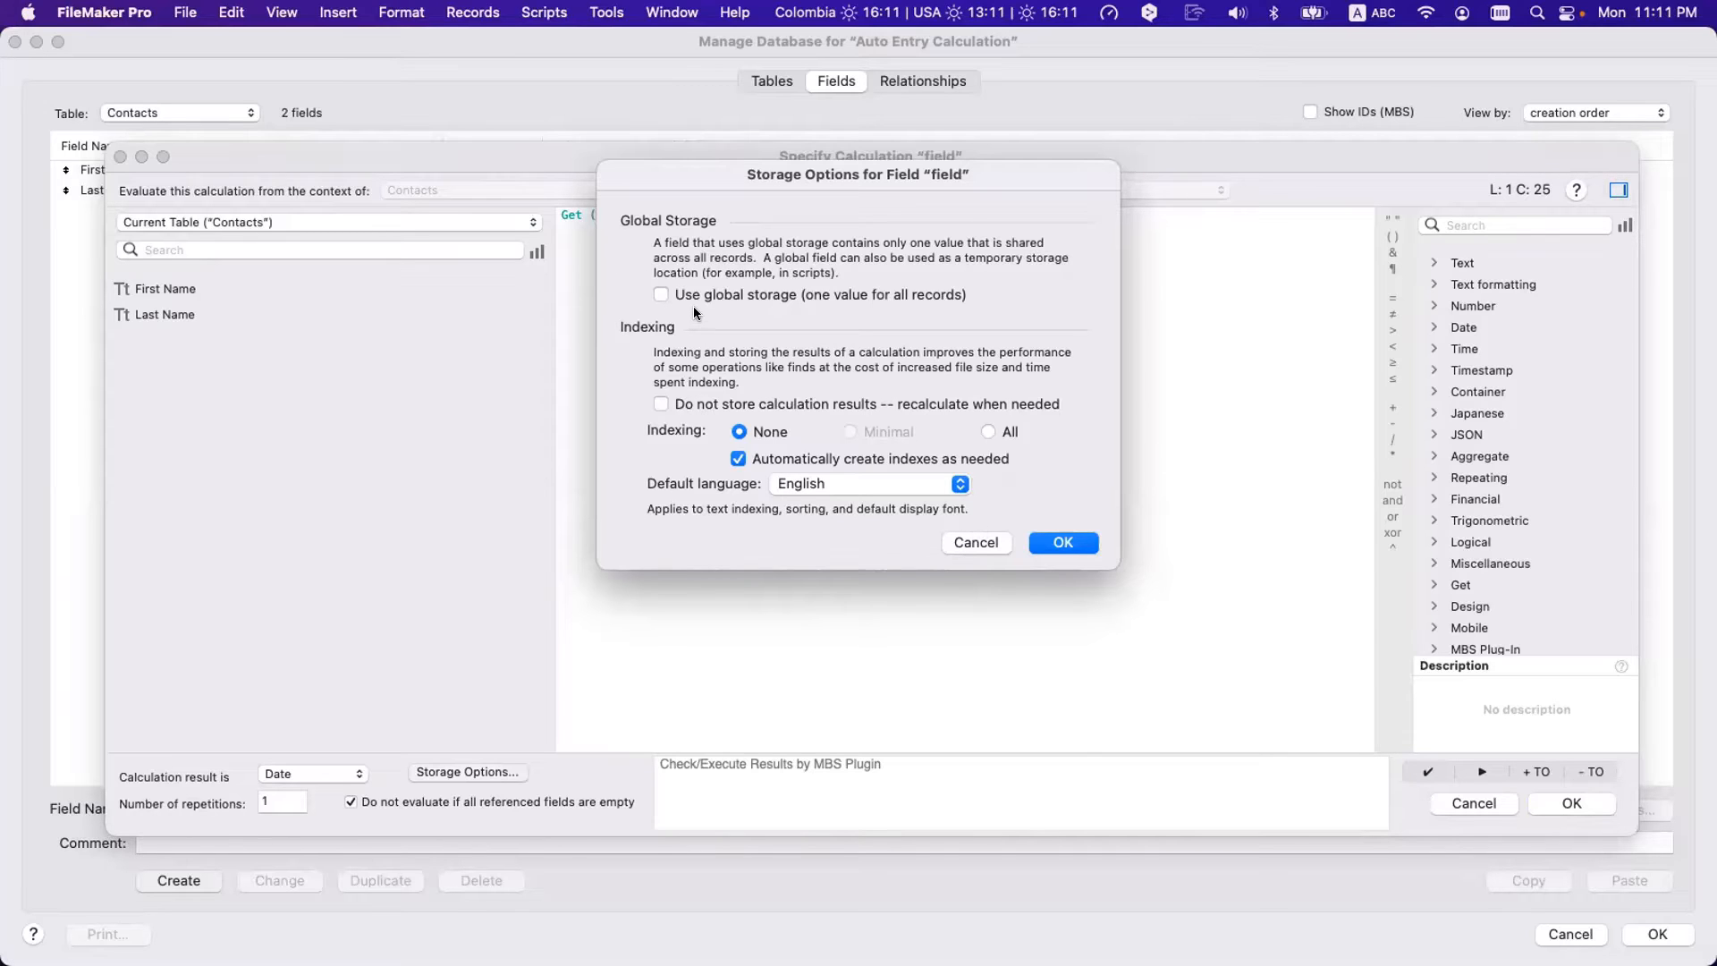
- Try then revert 'Do not store' and All indexing, and cancel the calculation unsaved
left_click(698, 406)
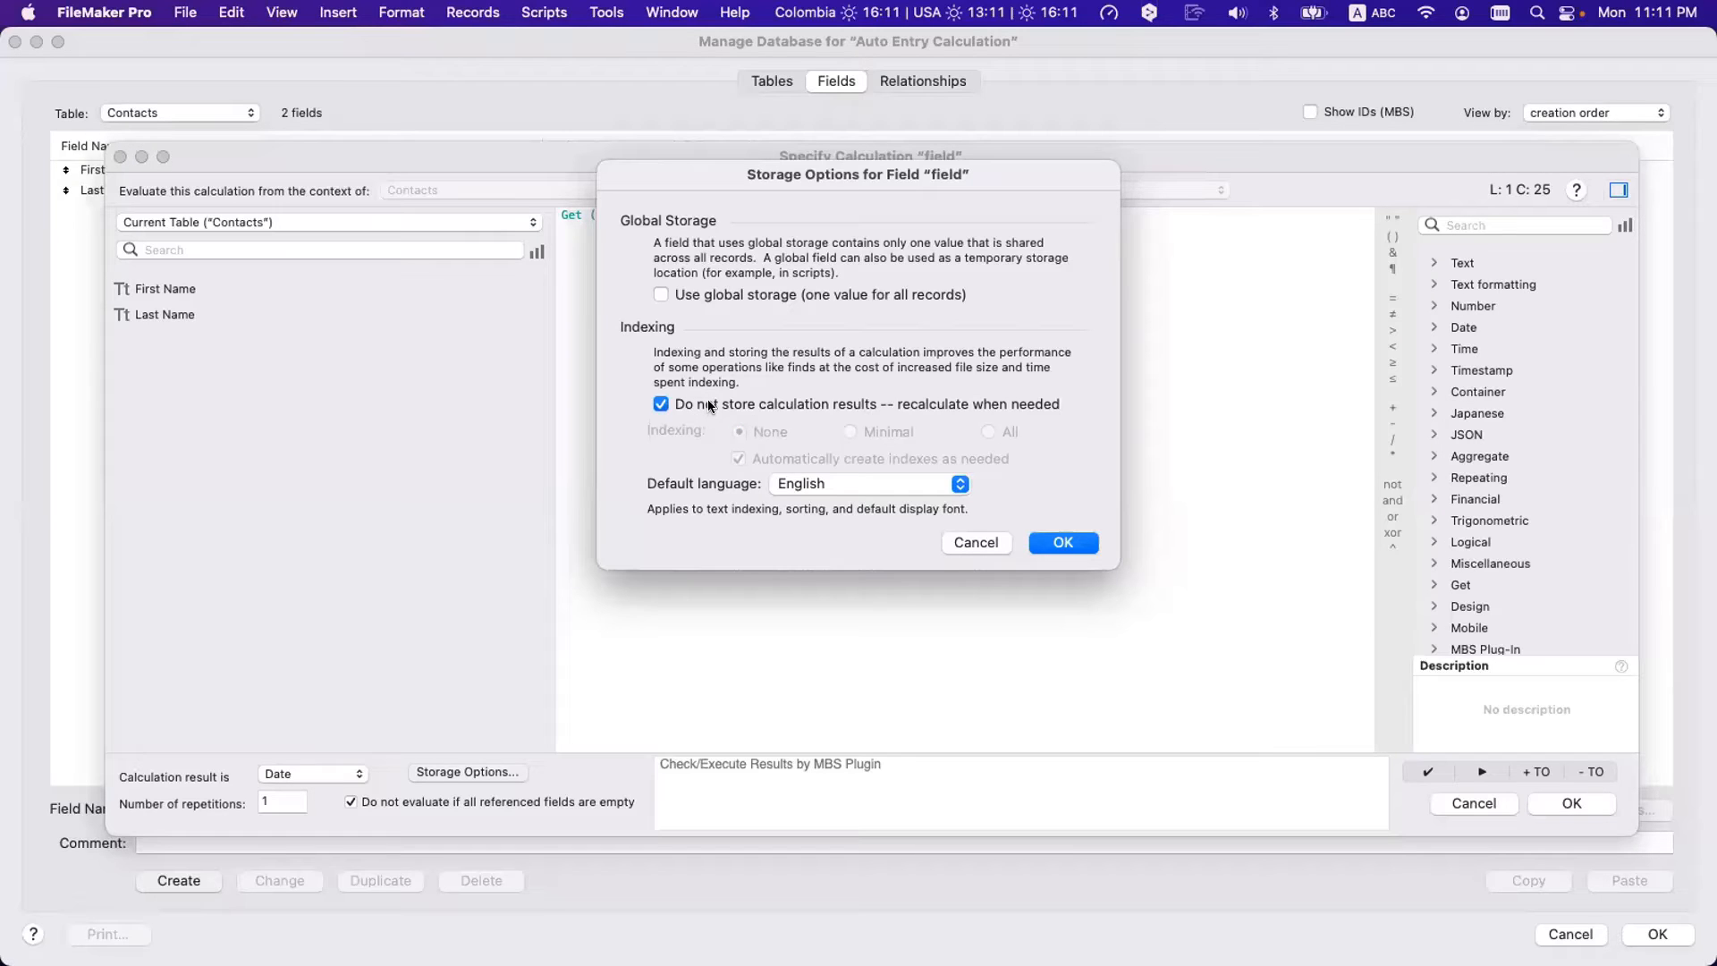
left_click(709, 406)
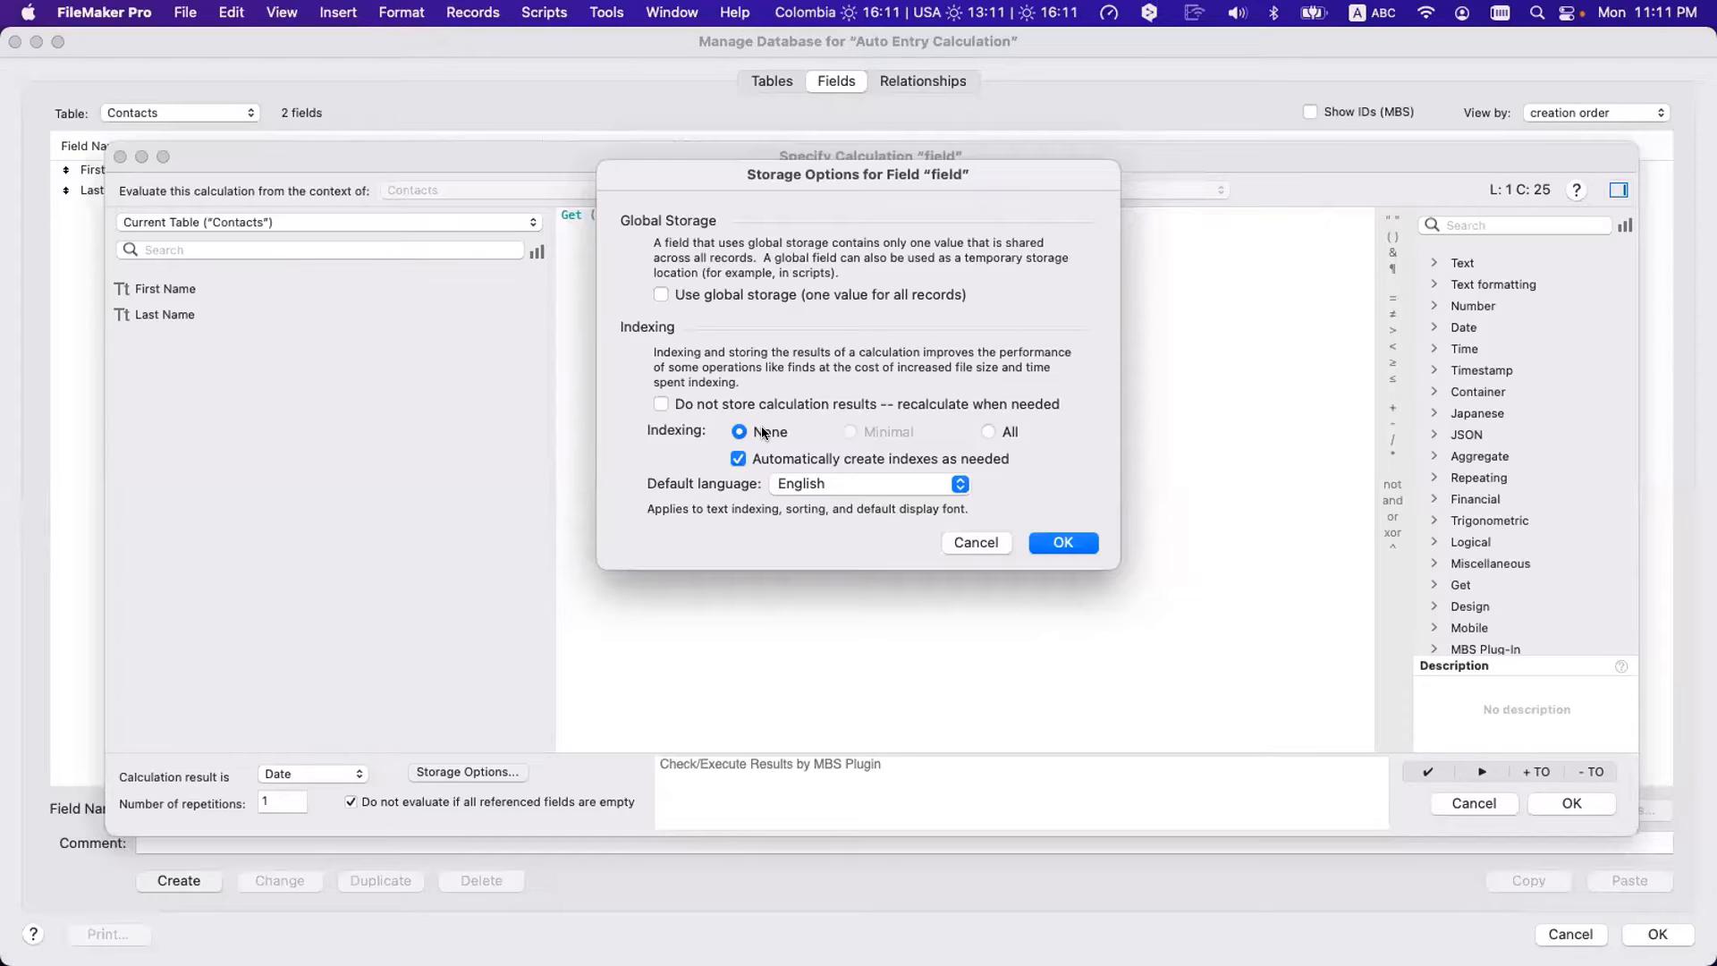
left_click(987, 433)
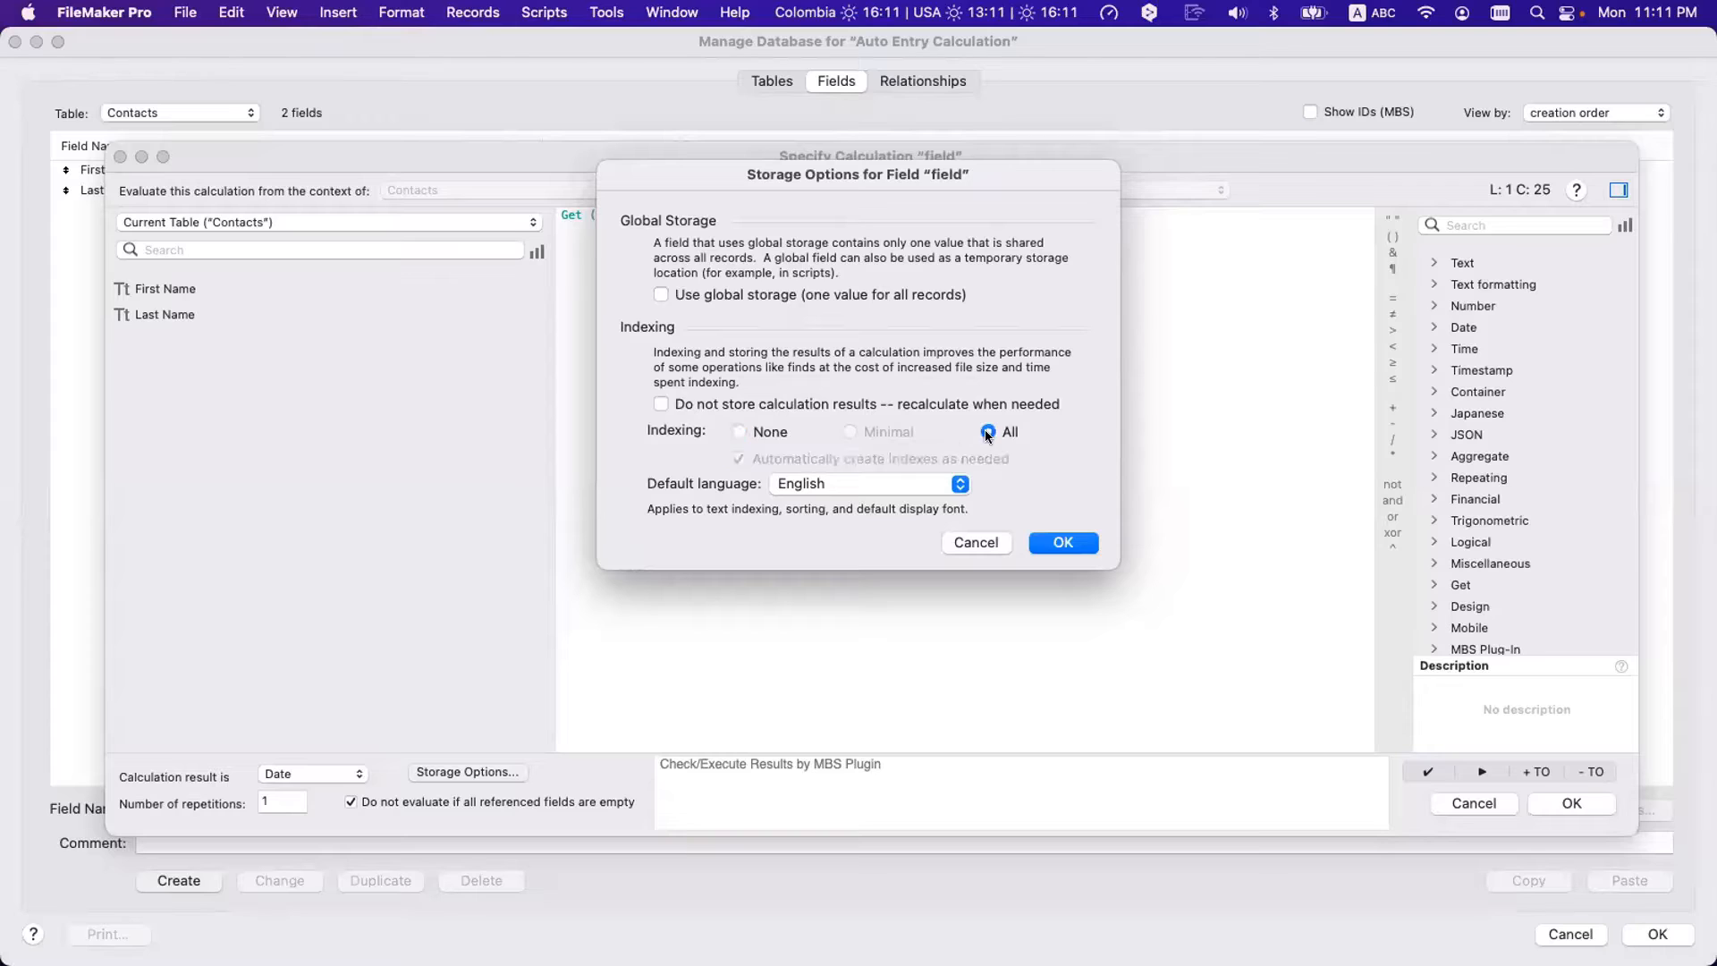
left_click(755, 431)
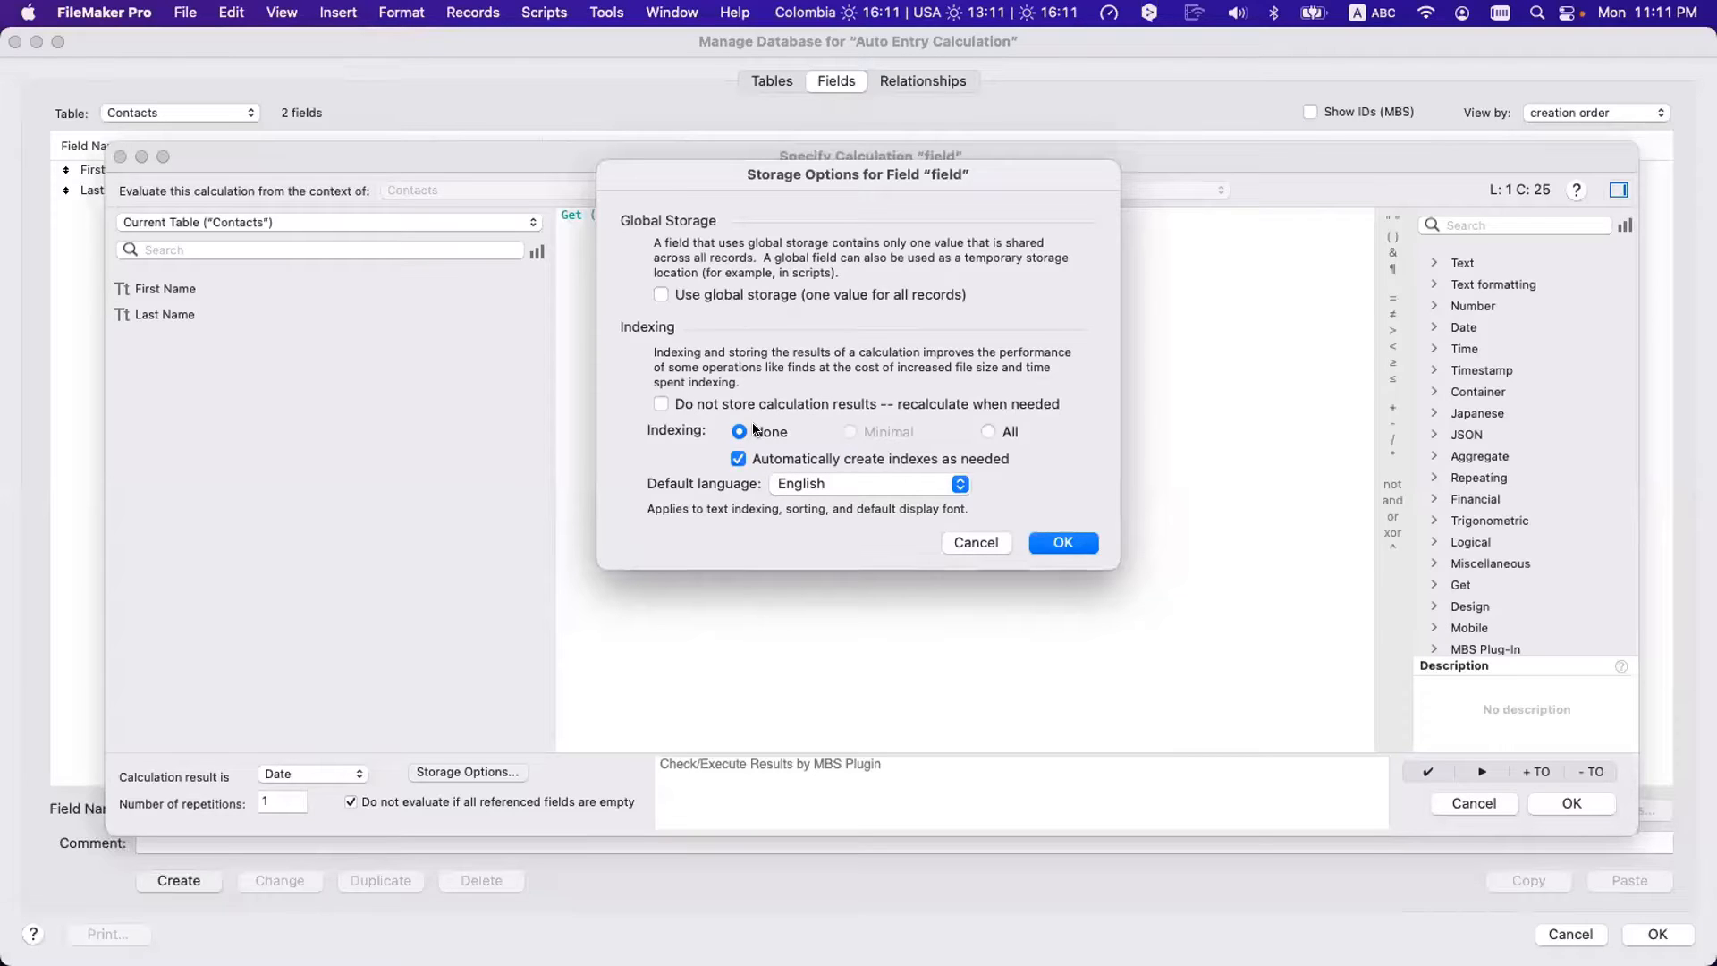
left_click(974, 542)
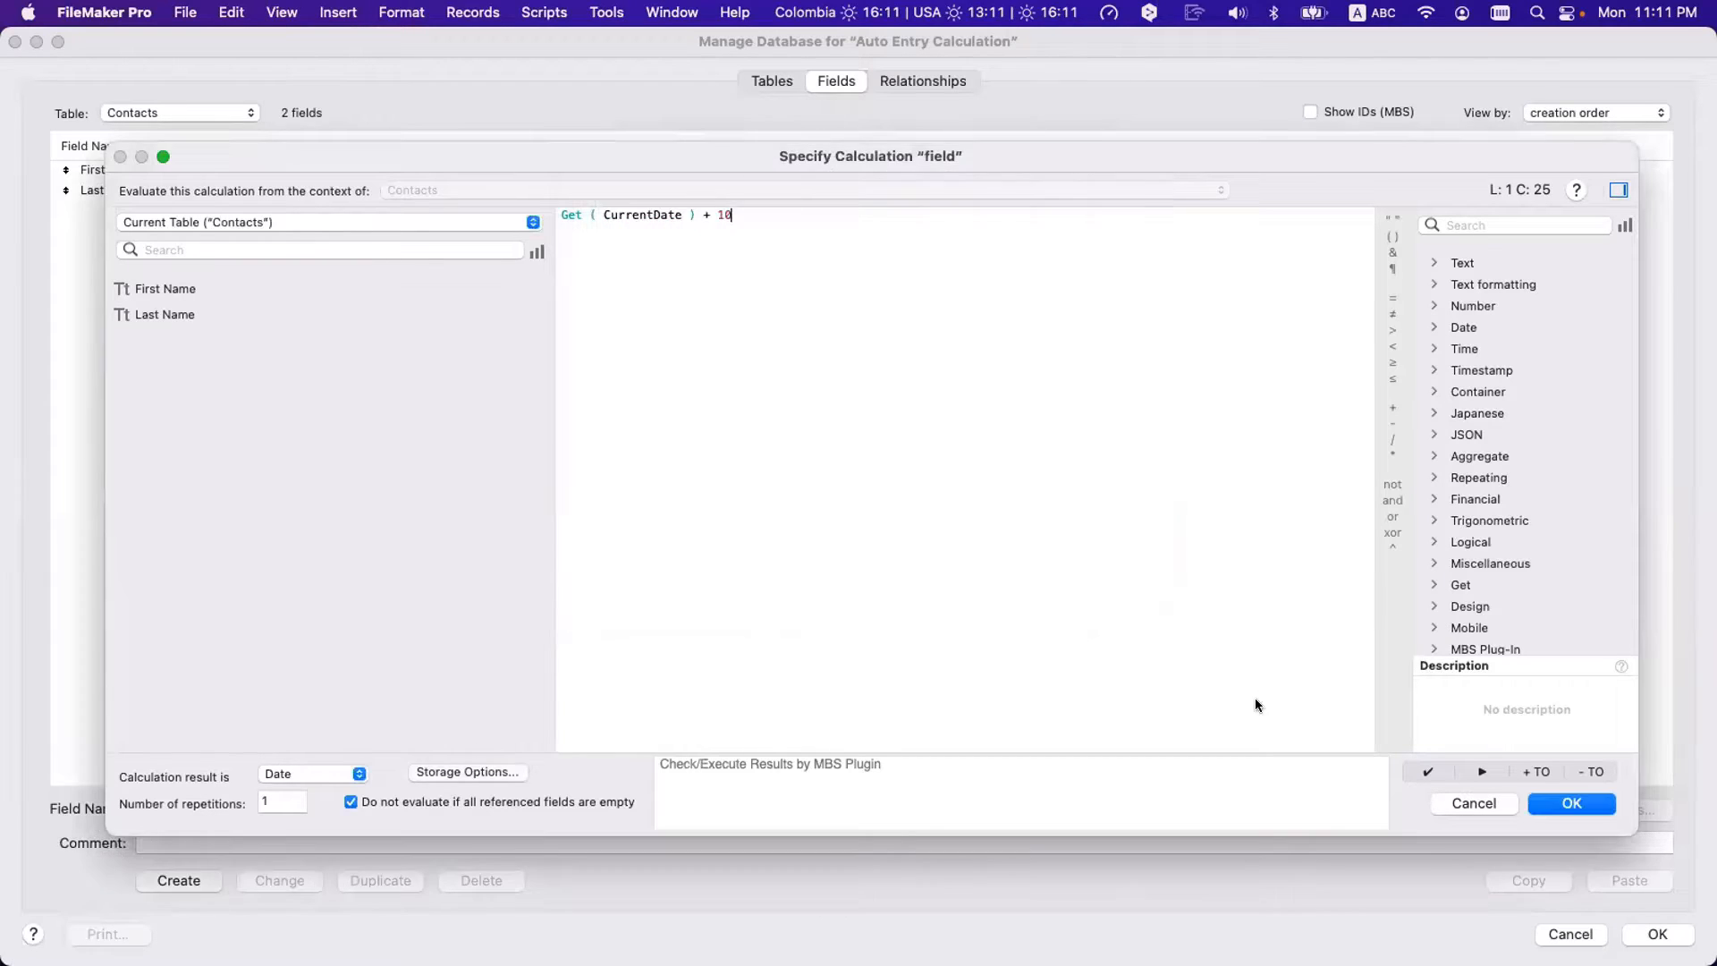
left_click(1474, 803)
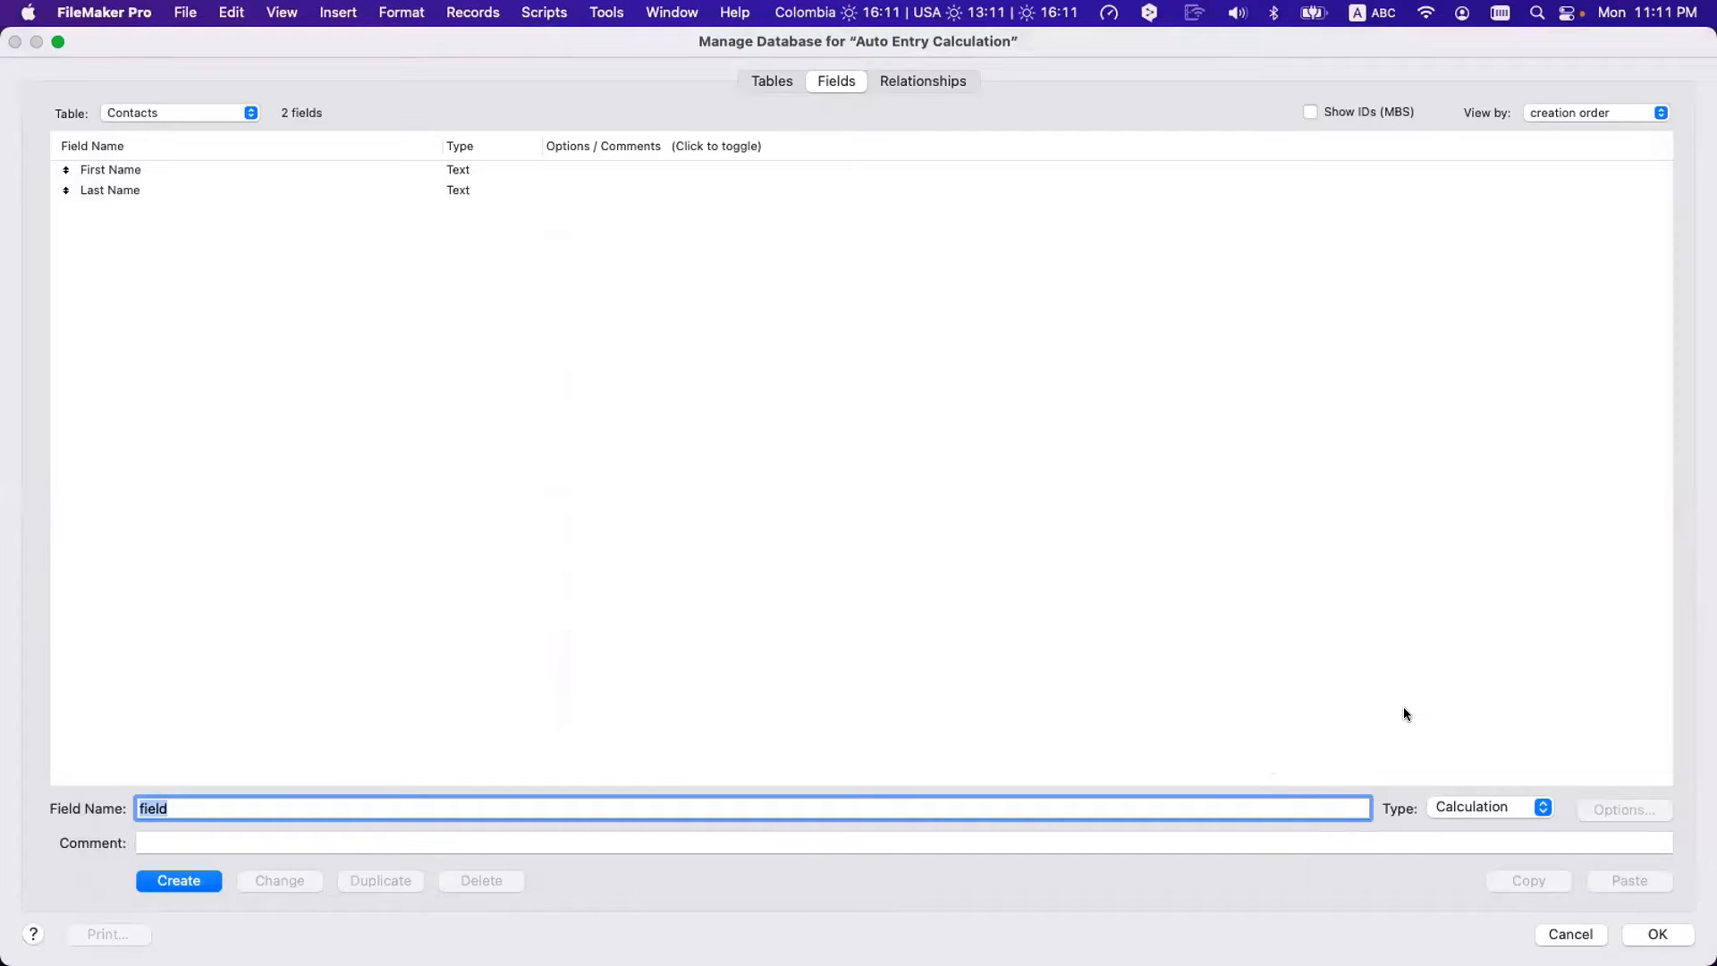
- Leave the field type as Calculation and cancel Manage Database without adding the field
left_click(1440, 809)
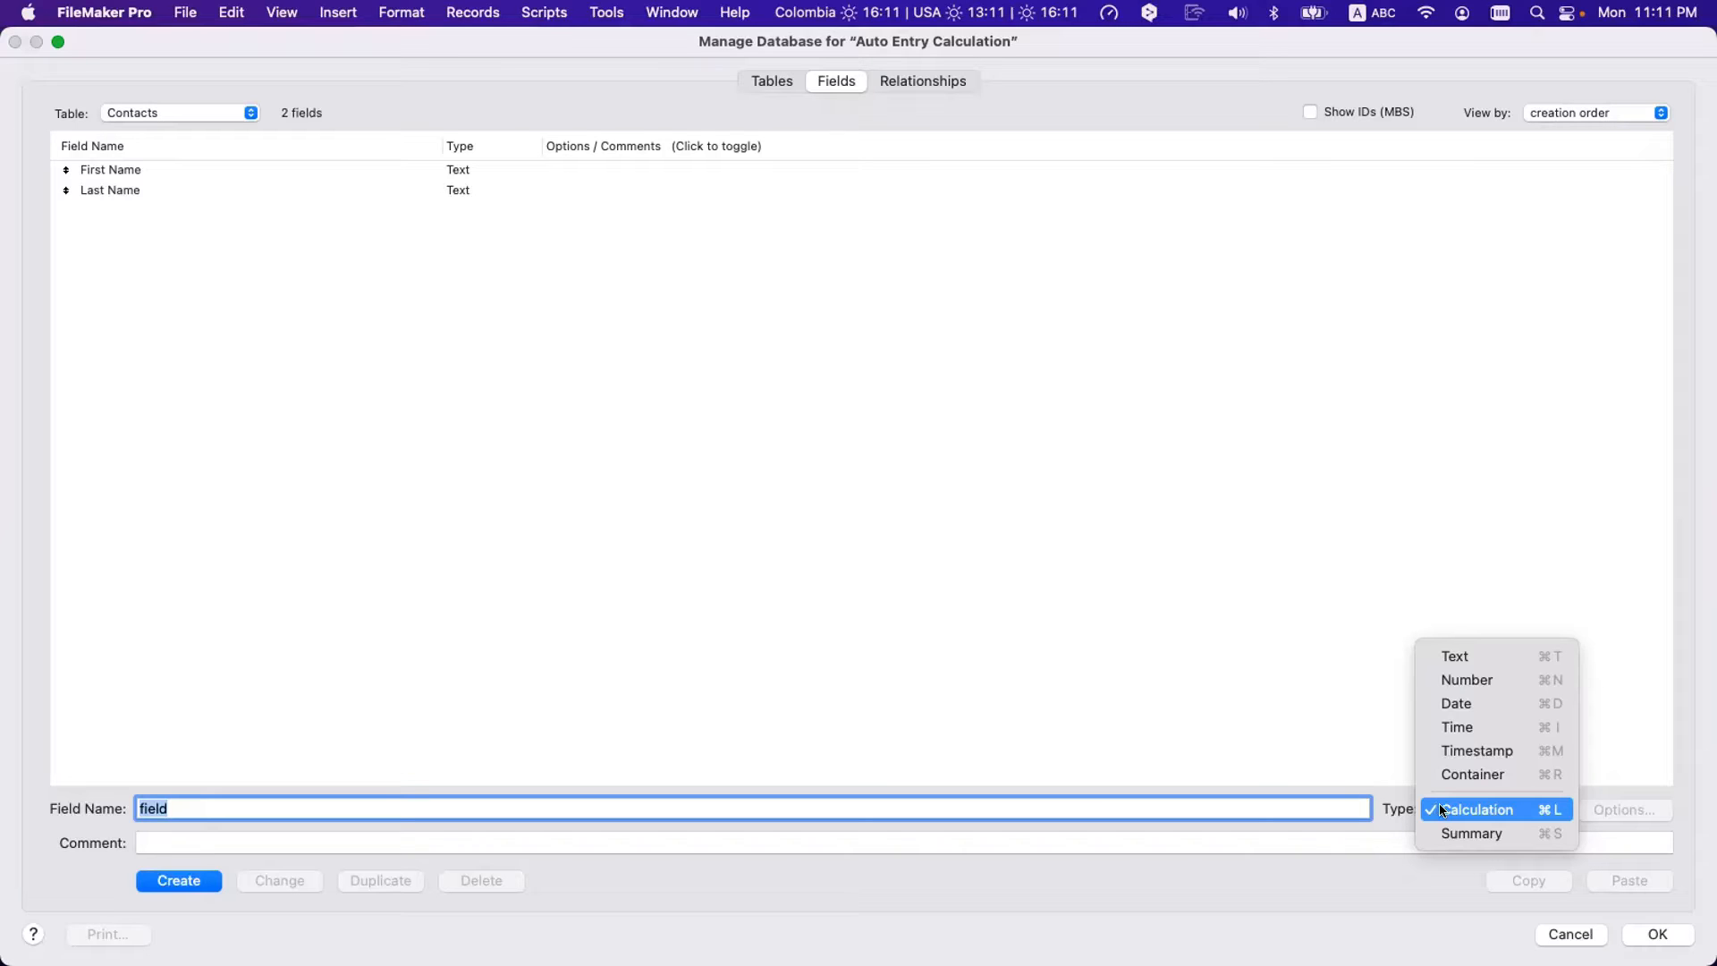
left_click(1444, 809)
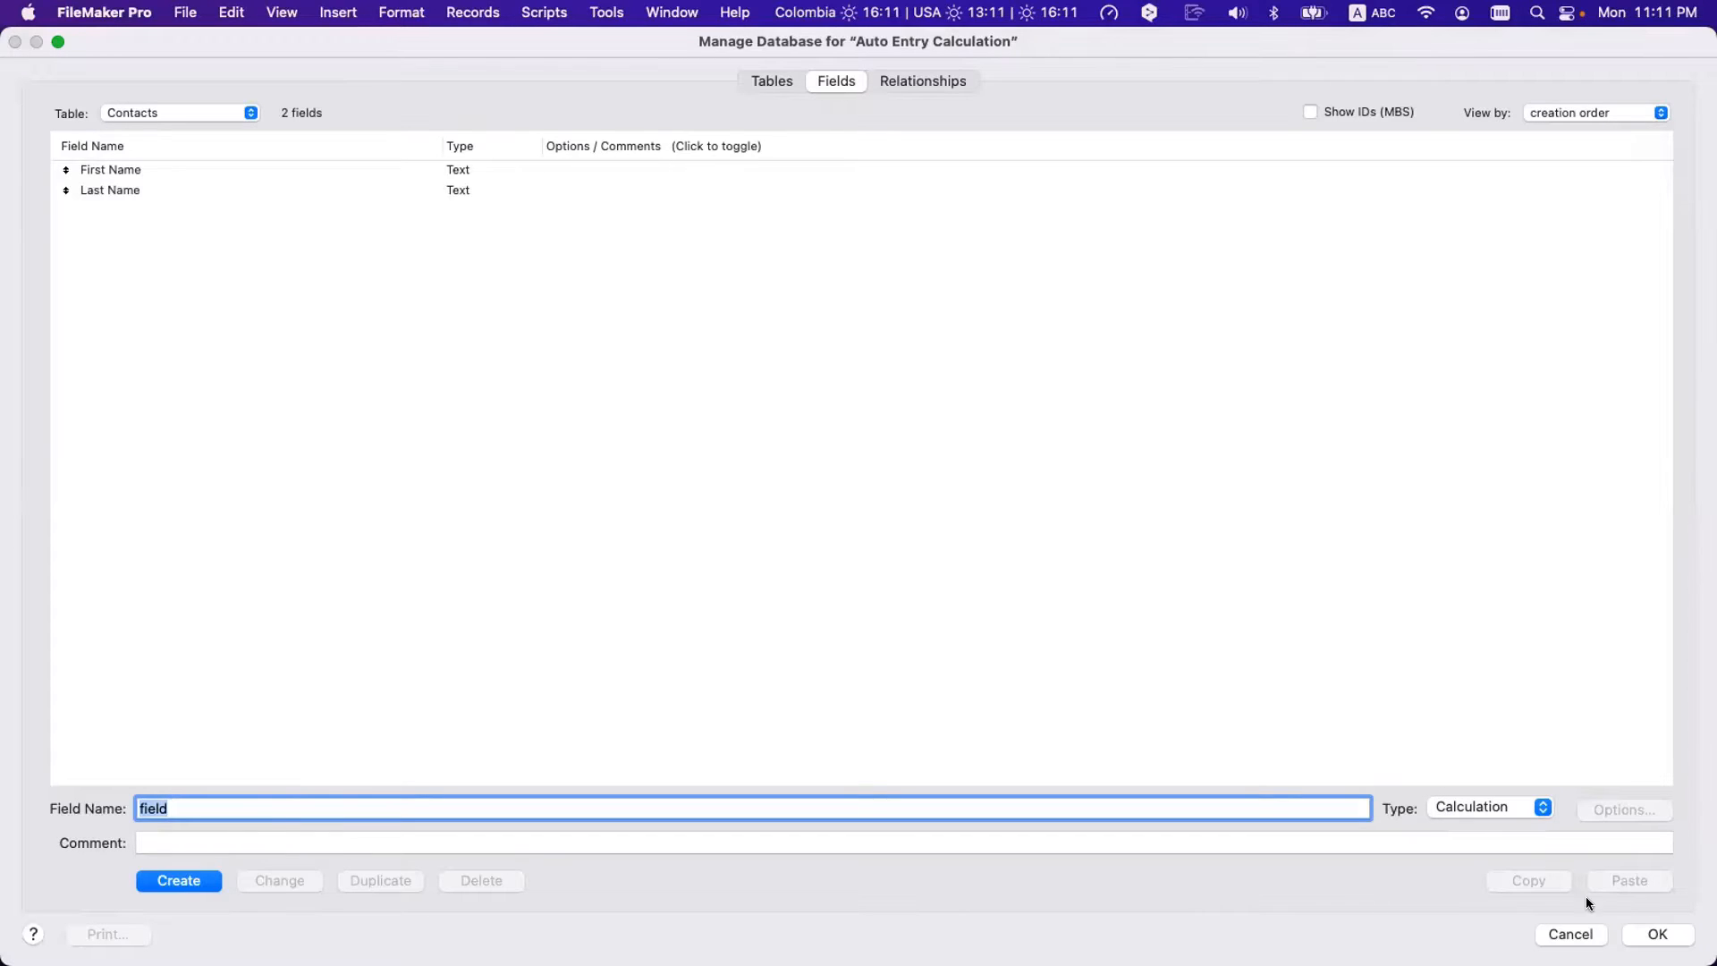
left_click(1570, 934)
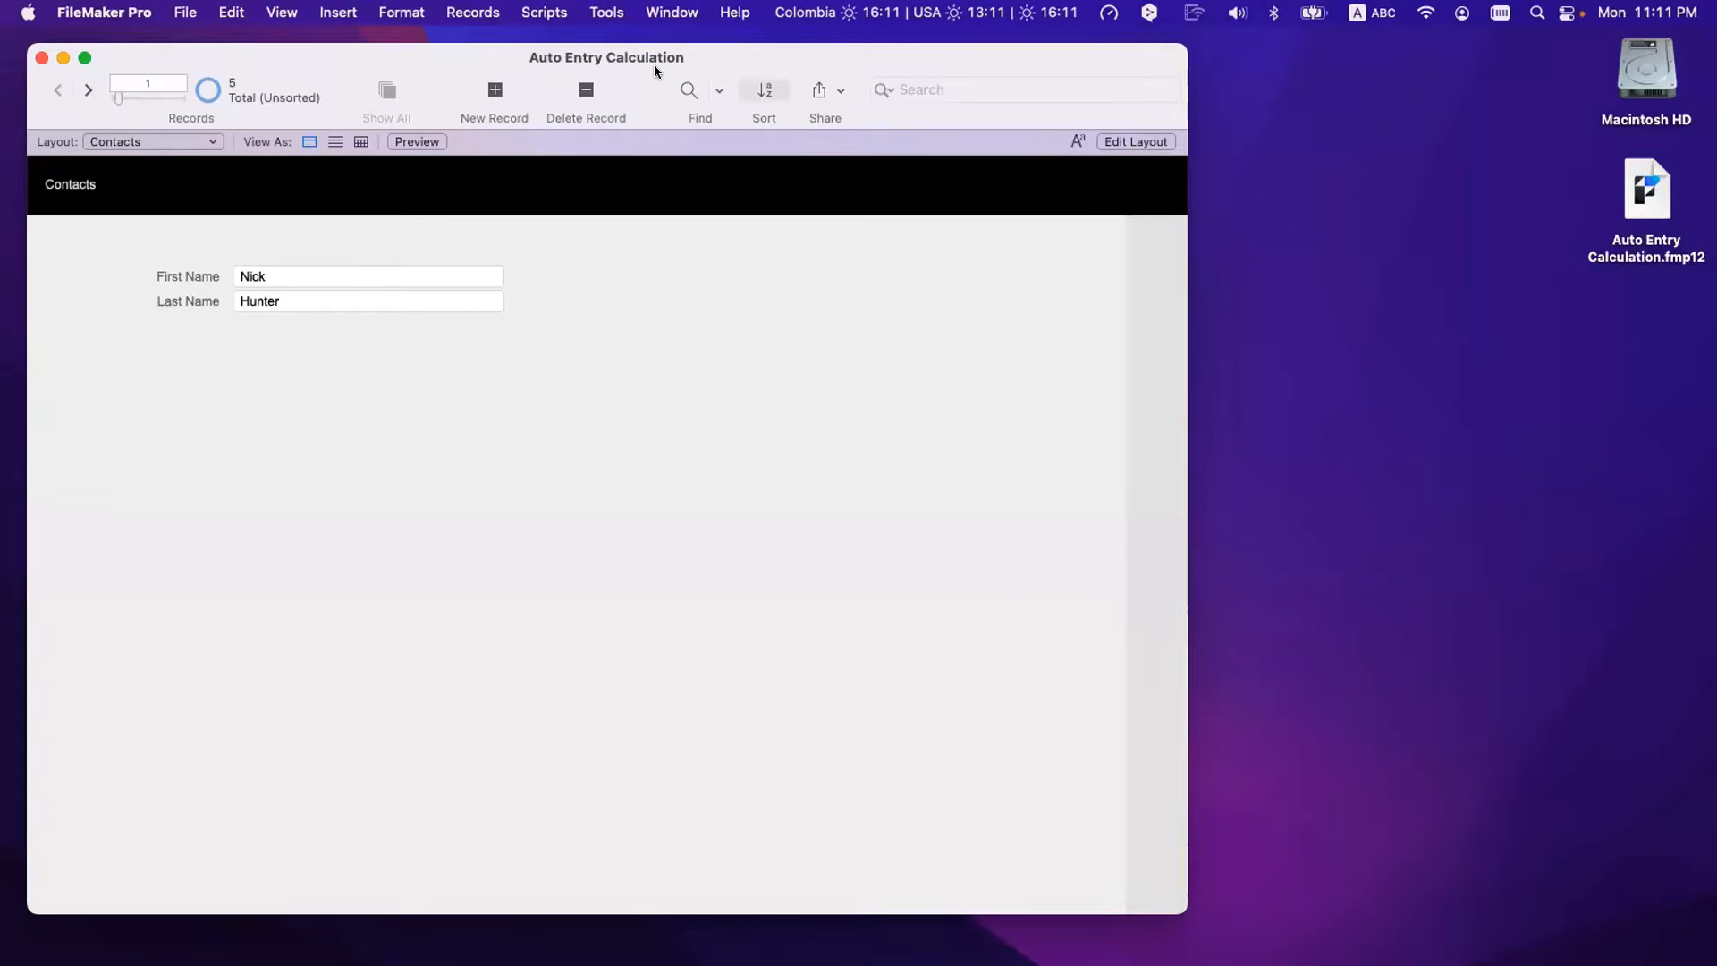
key("super+shift+d")
left_click(747, 80)
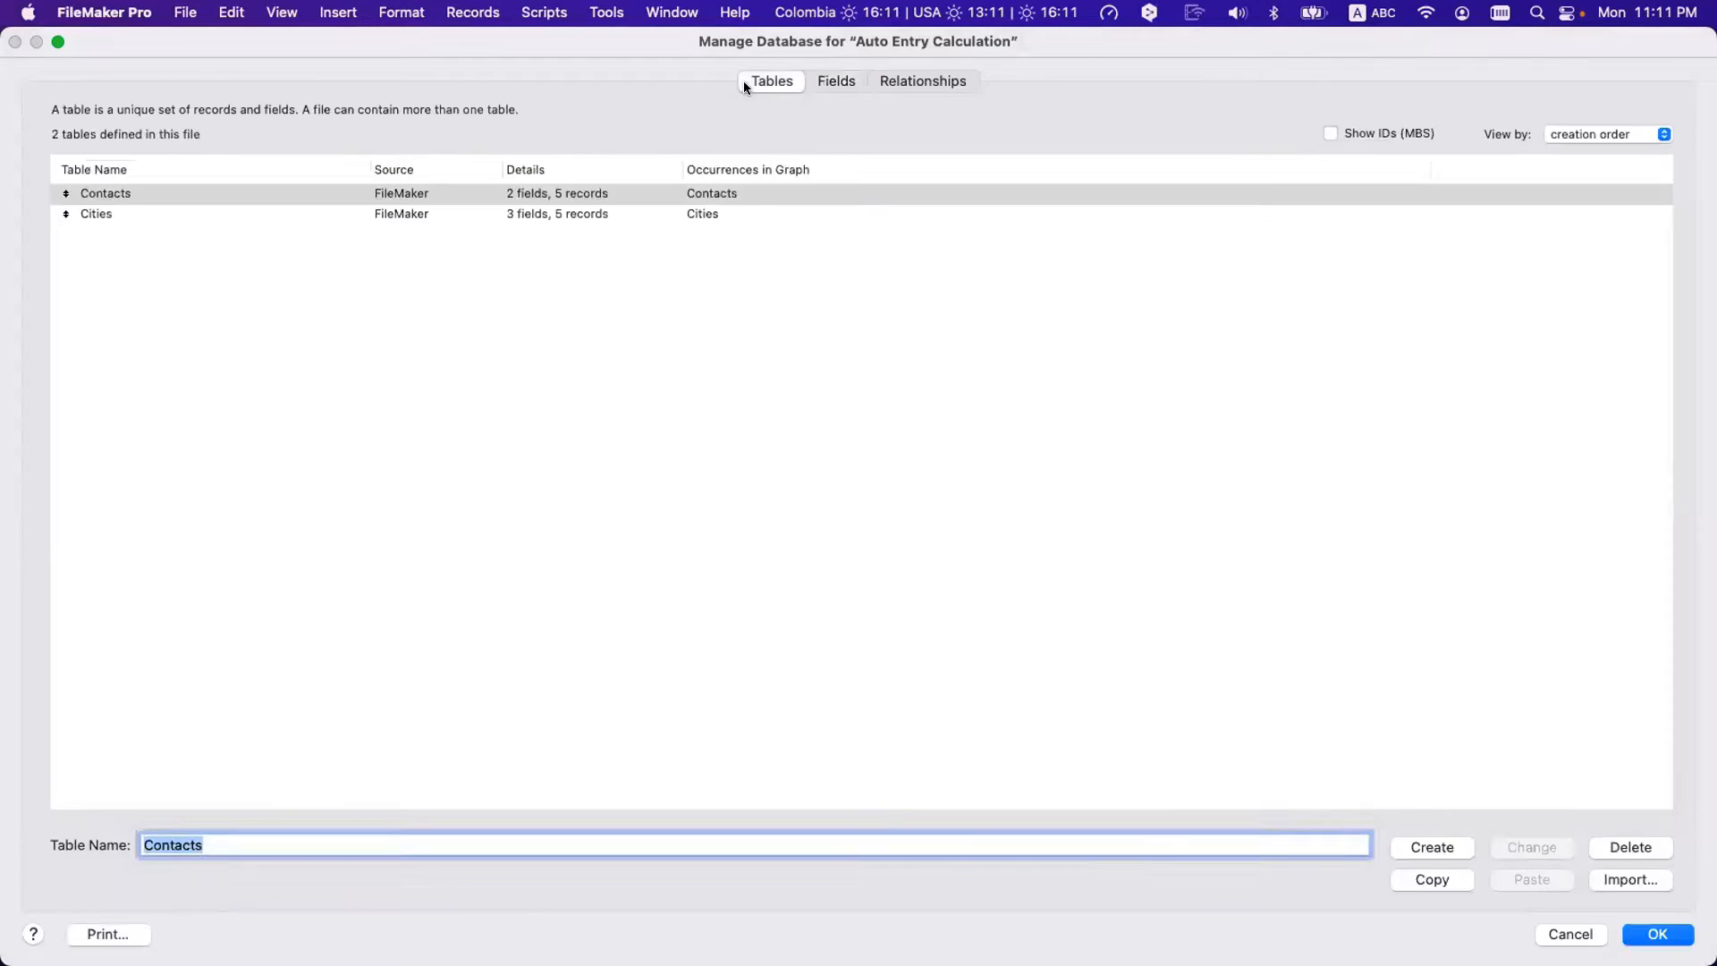
key("Escape")
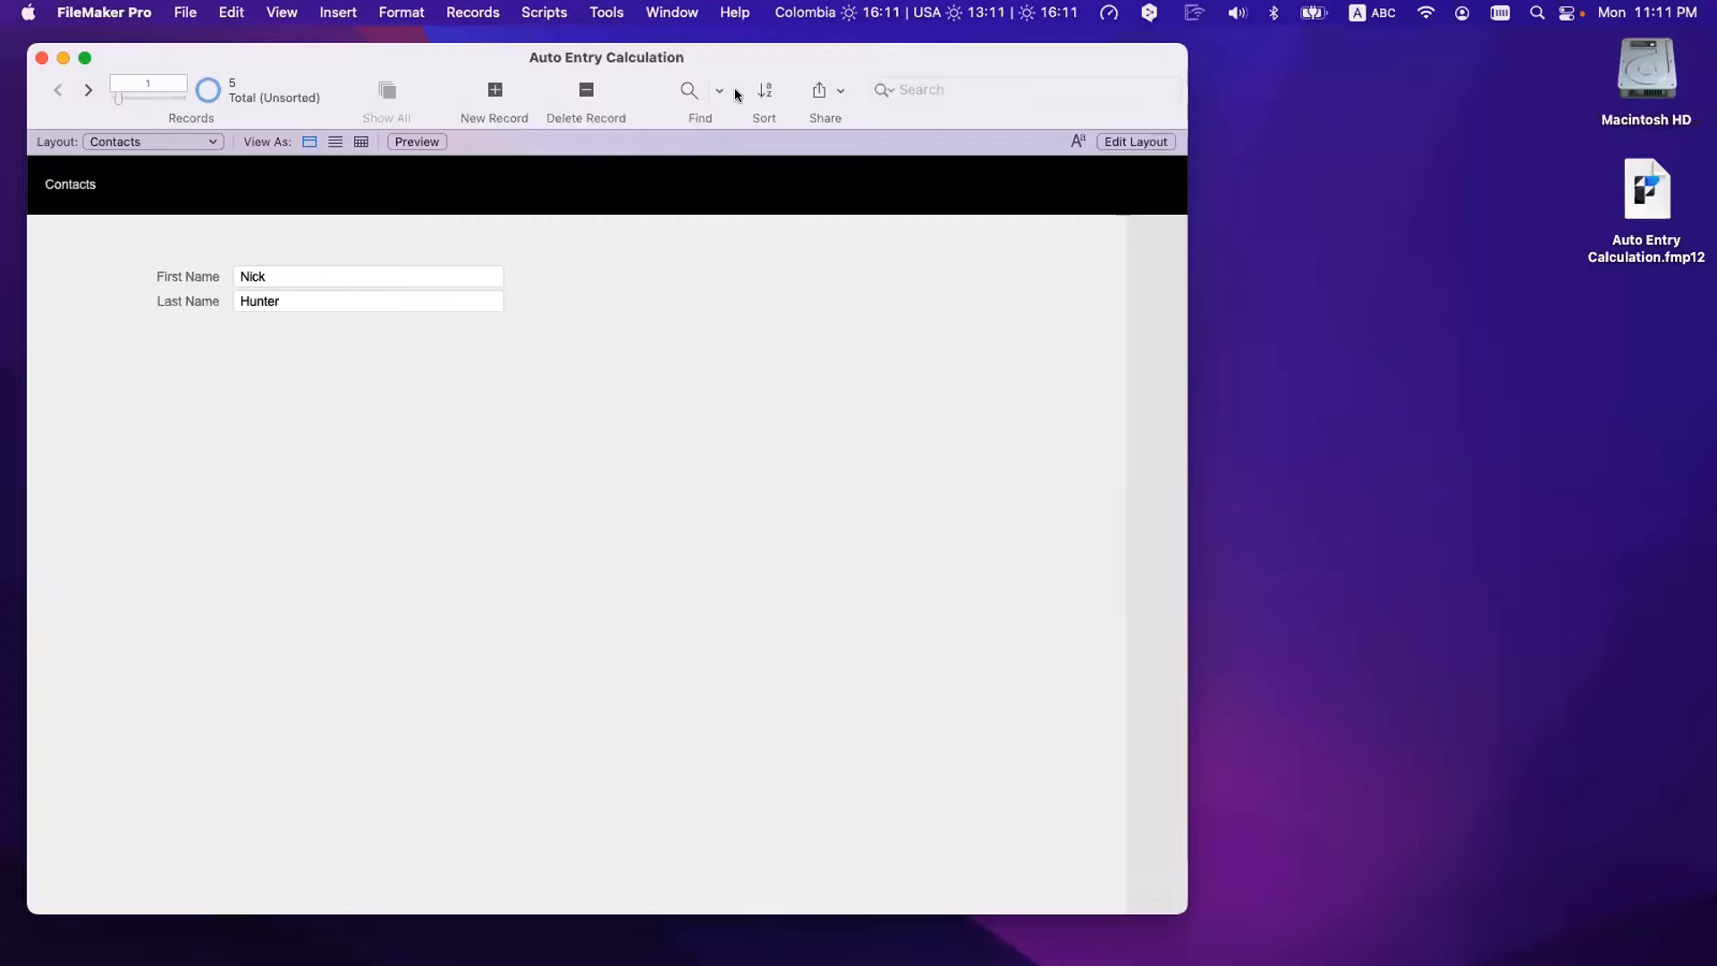
left_click(1641, 203)
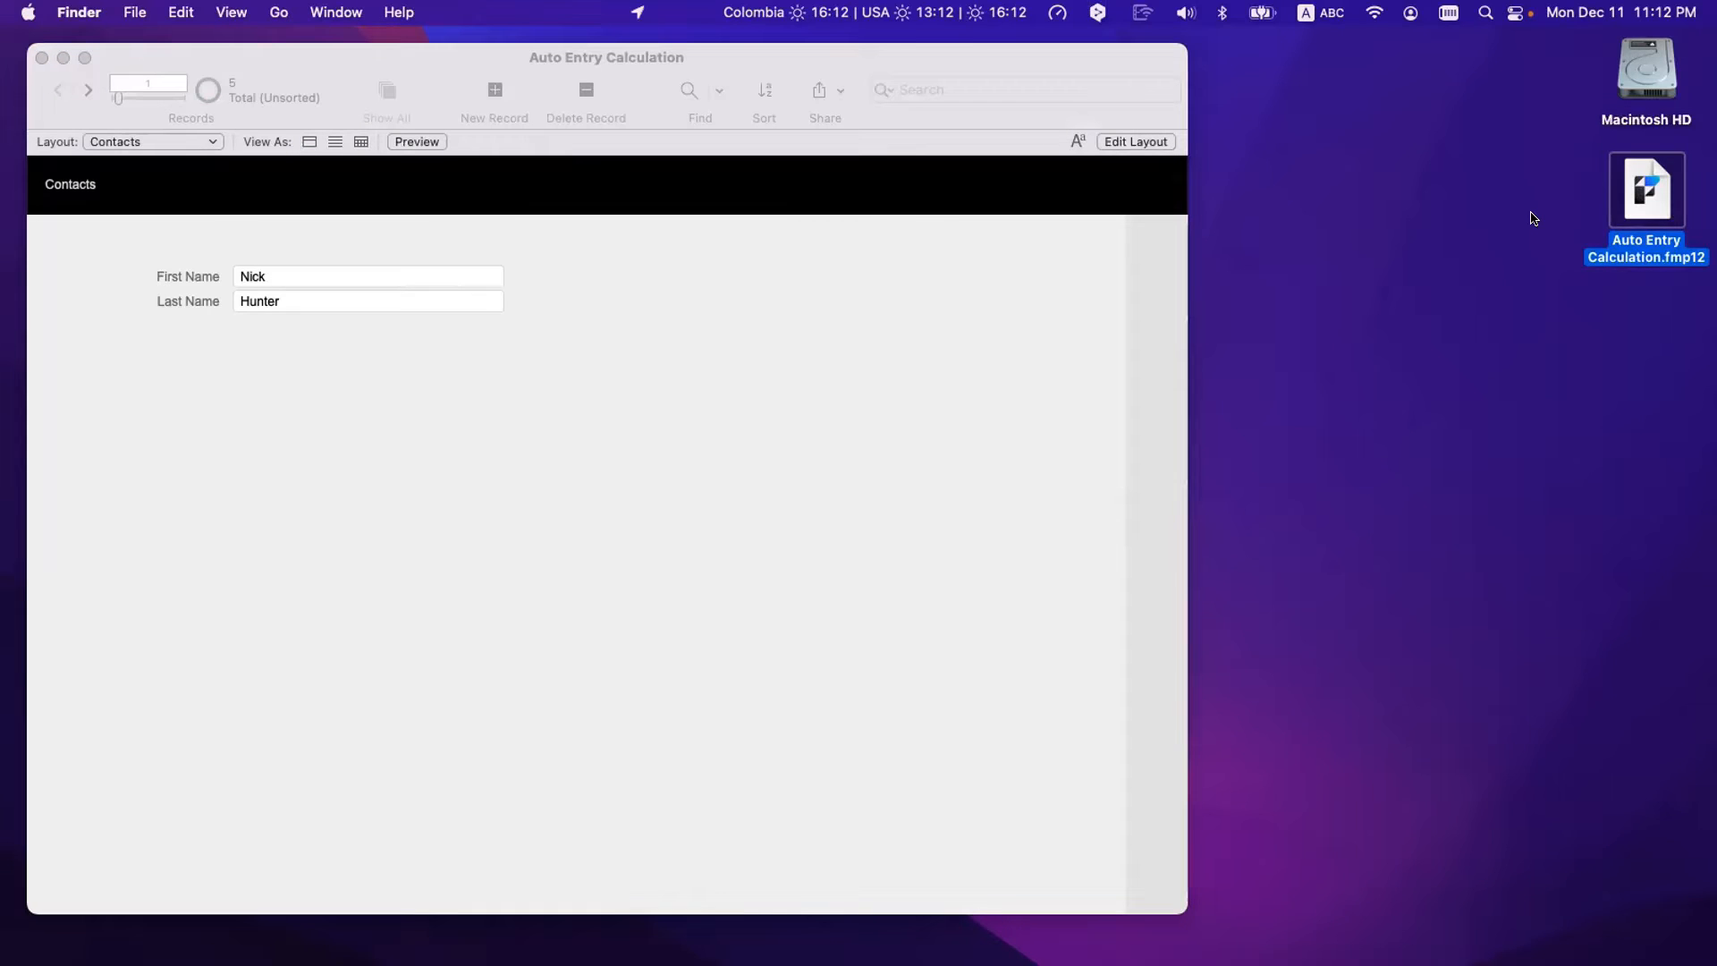
left_click(1073, 305)
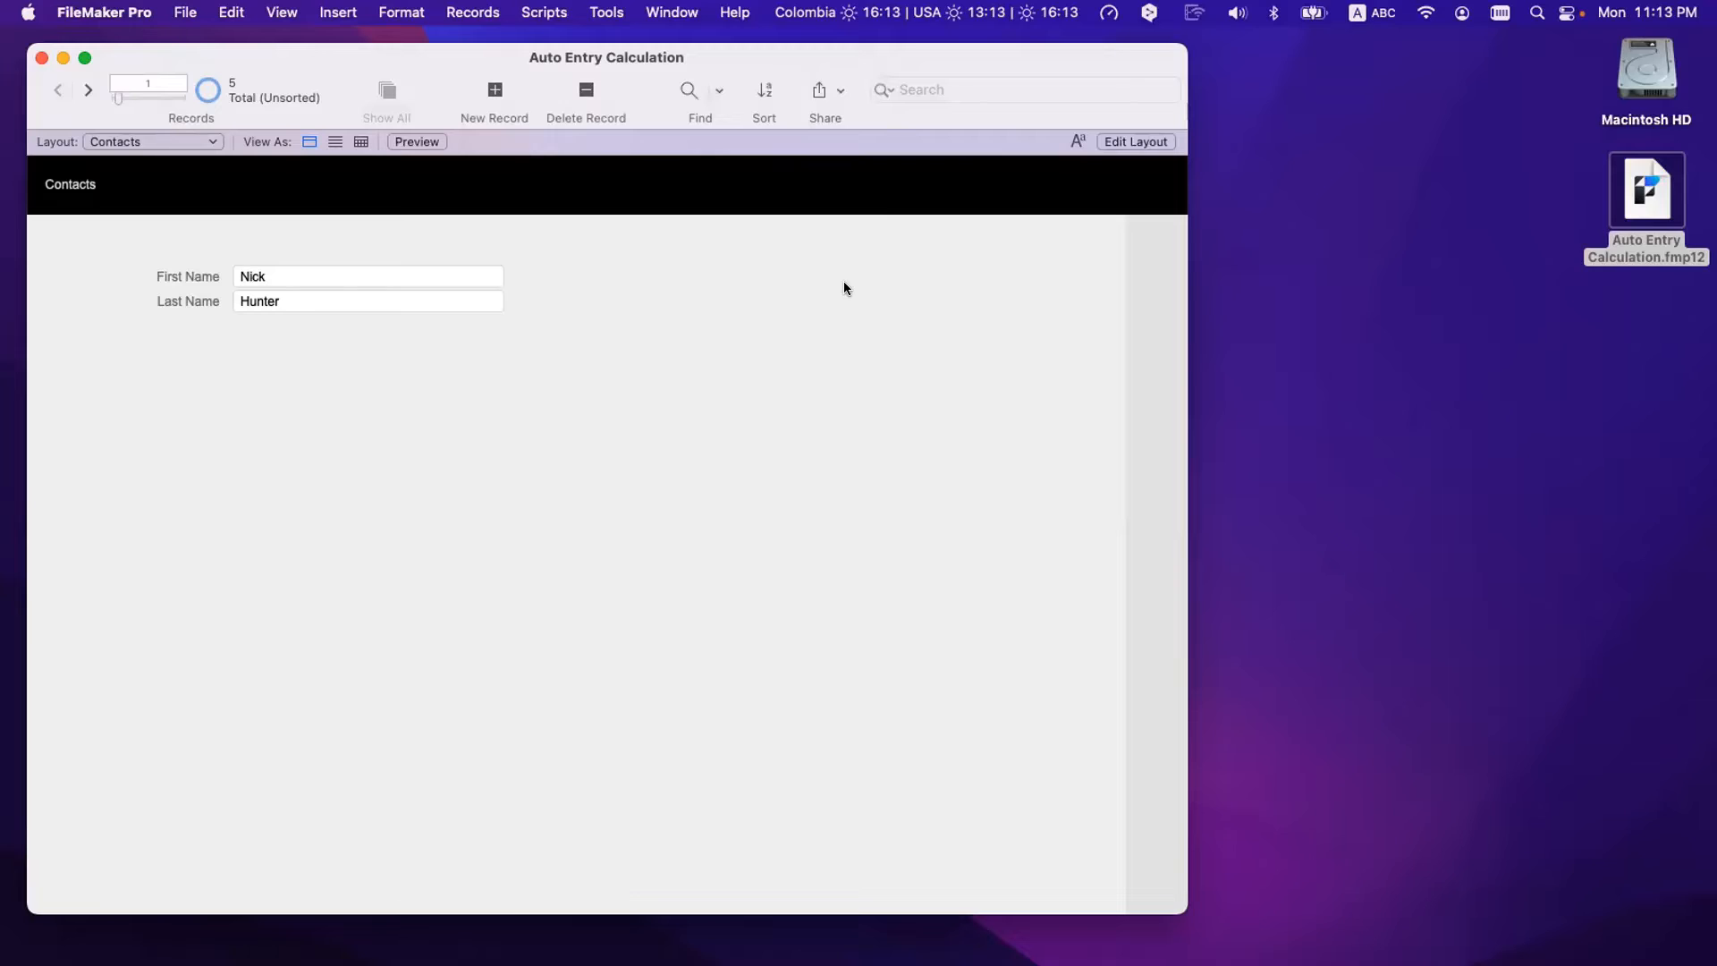
key("super+shift+d")
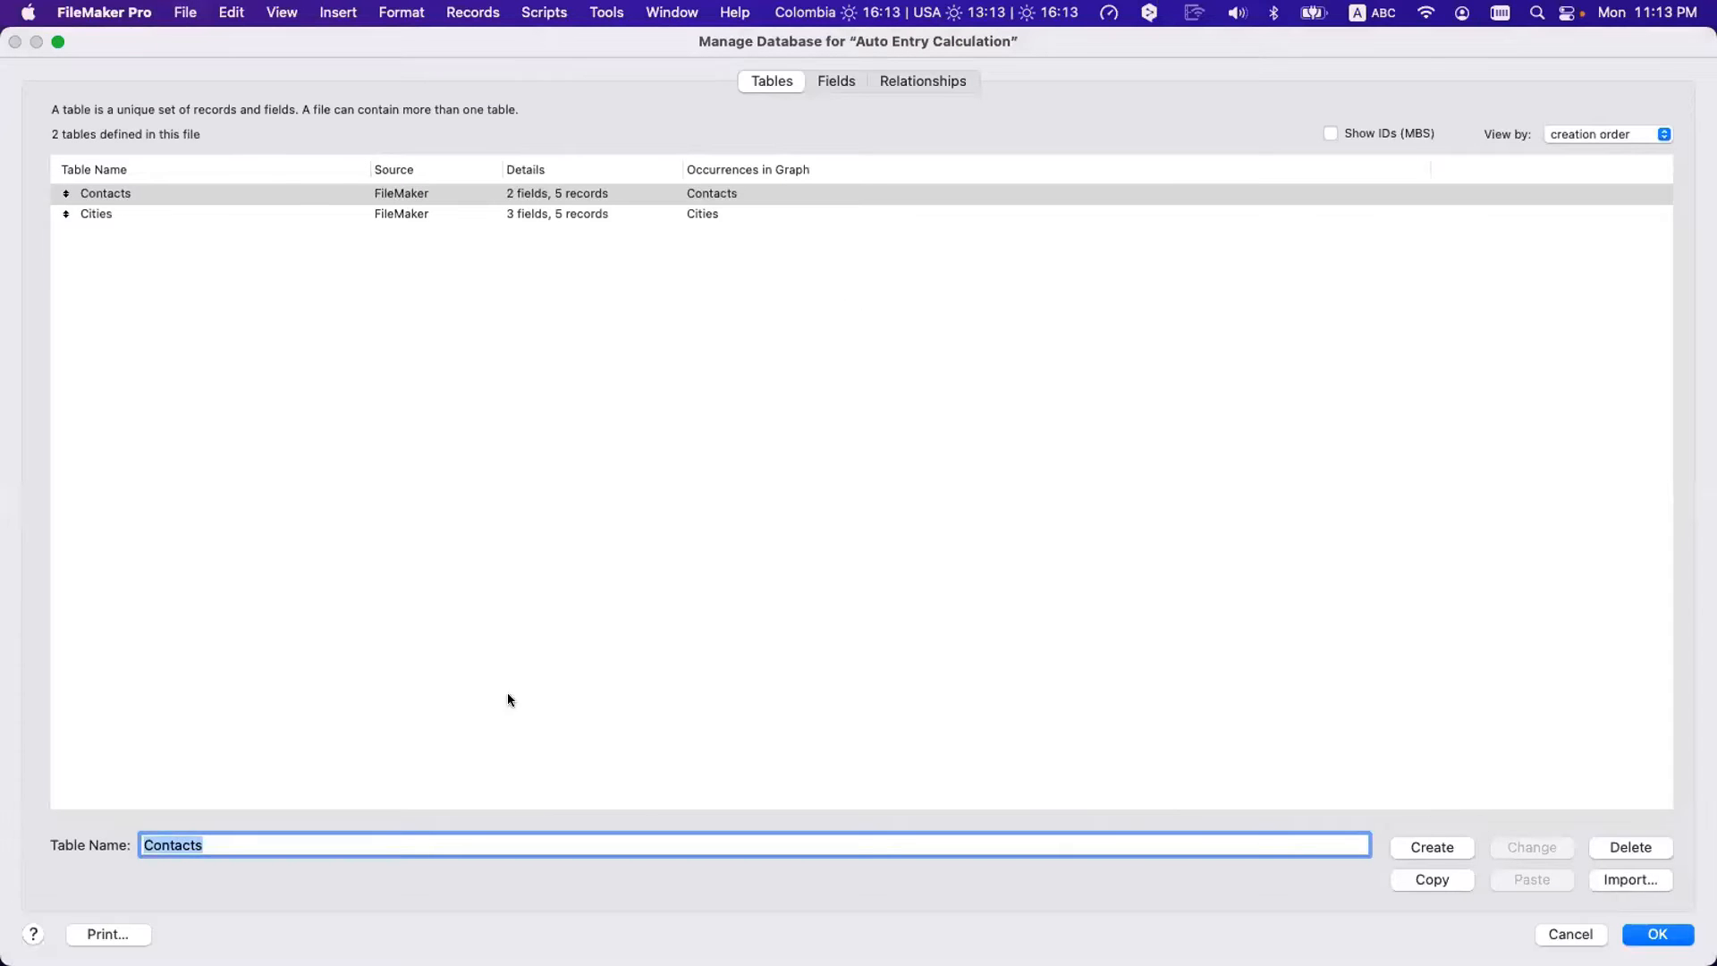
left_click(394, 214)
double_click(378, 193)
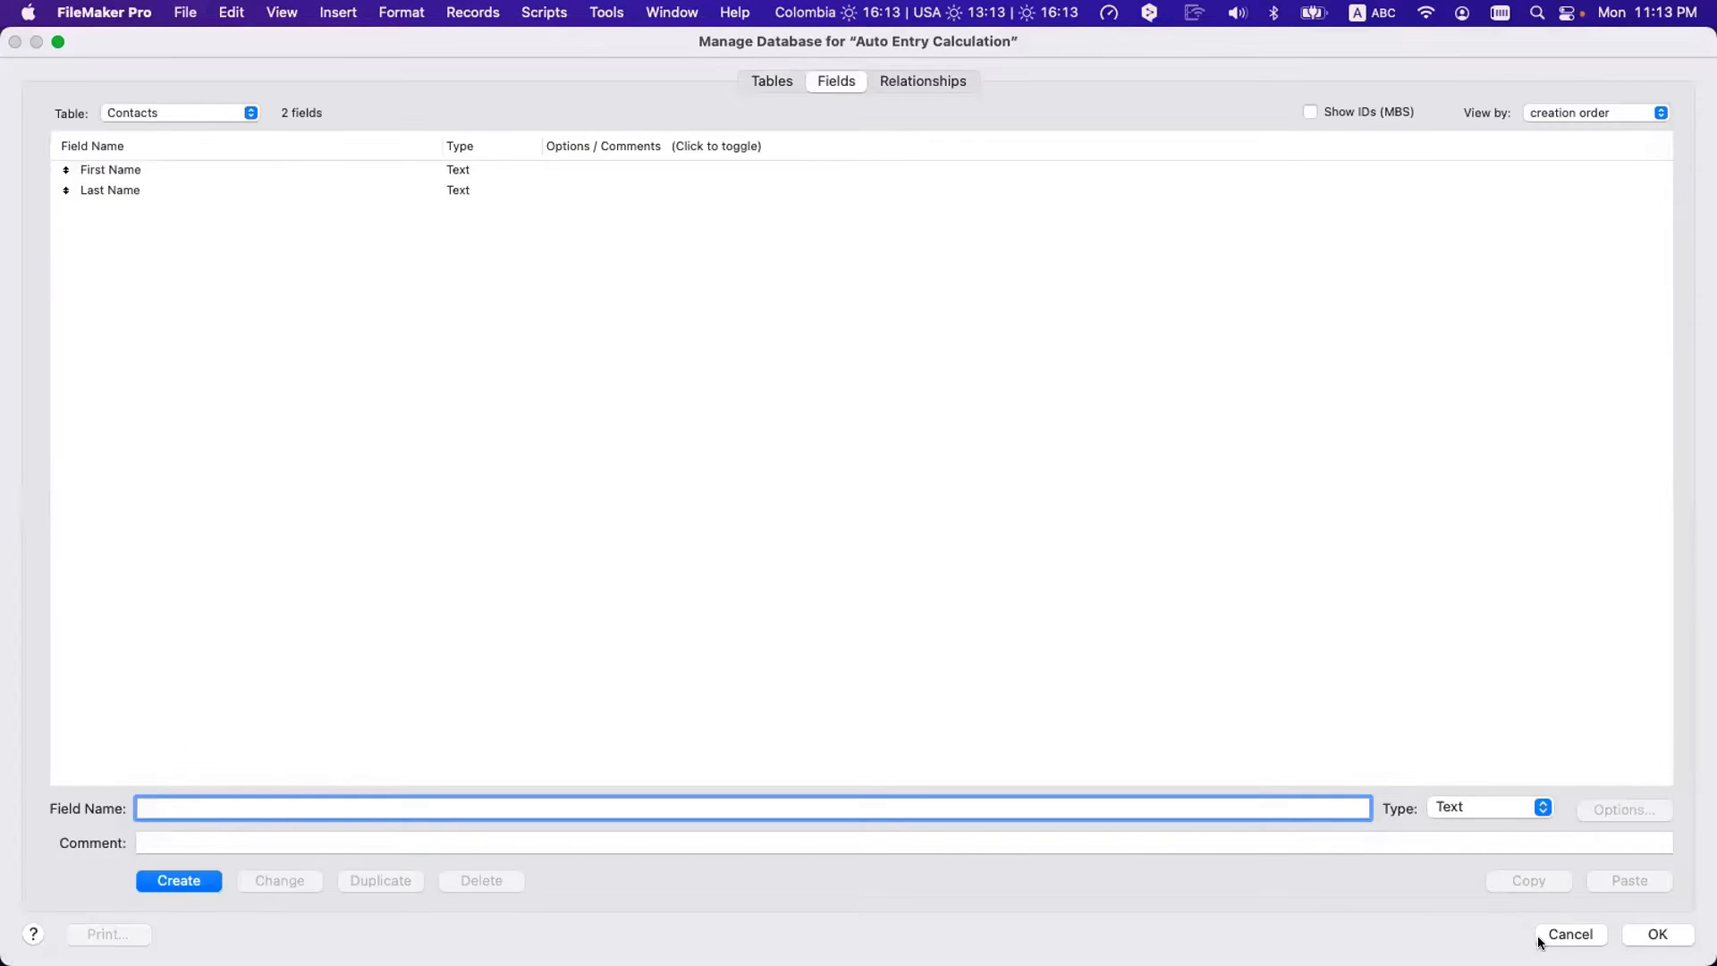
left_click(1480, 806)
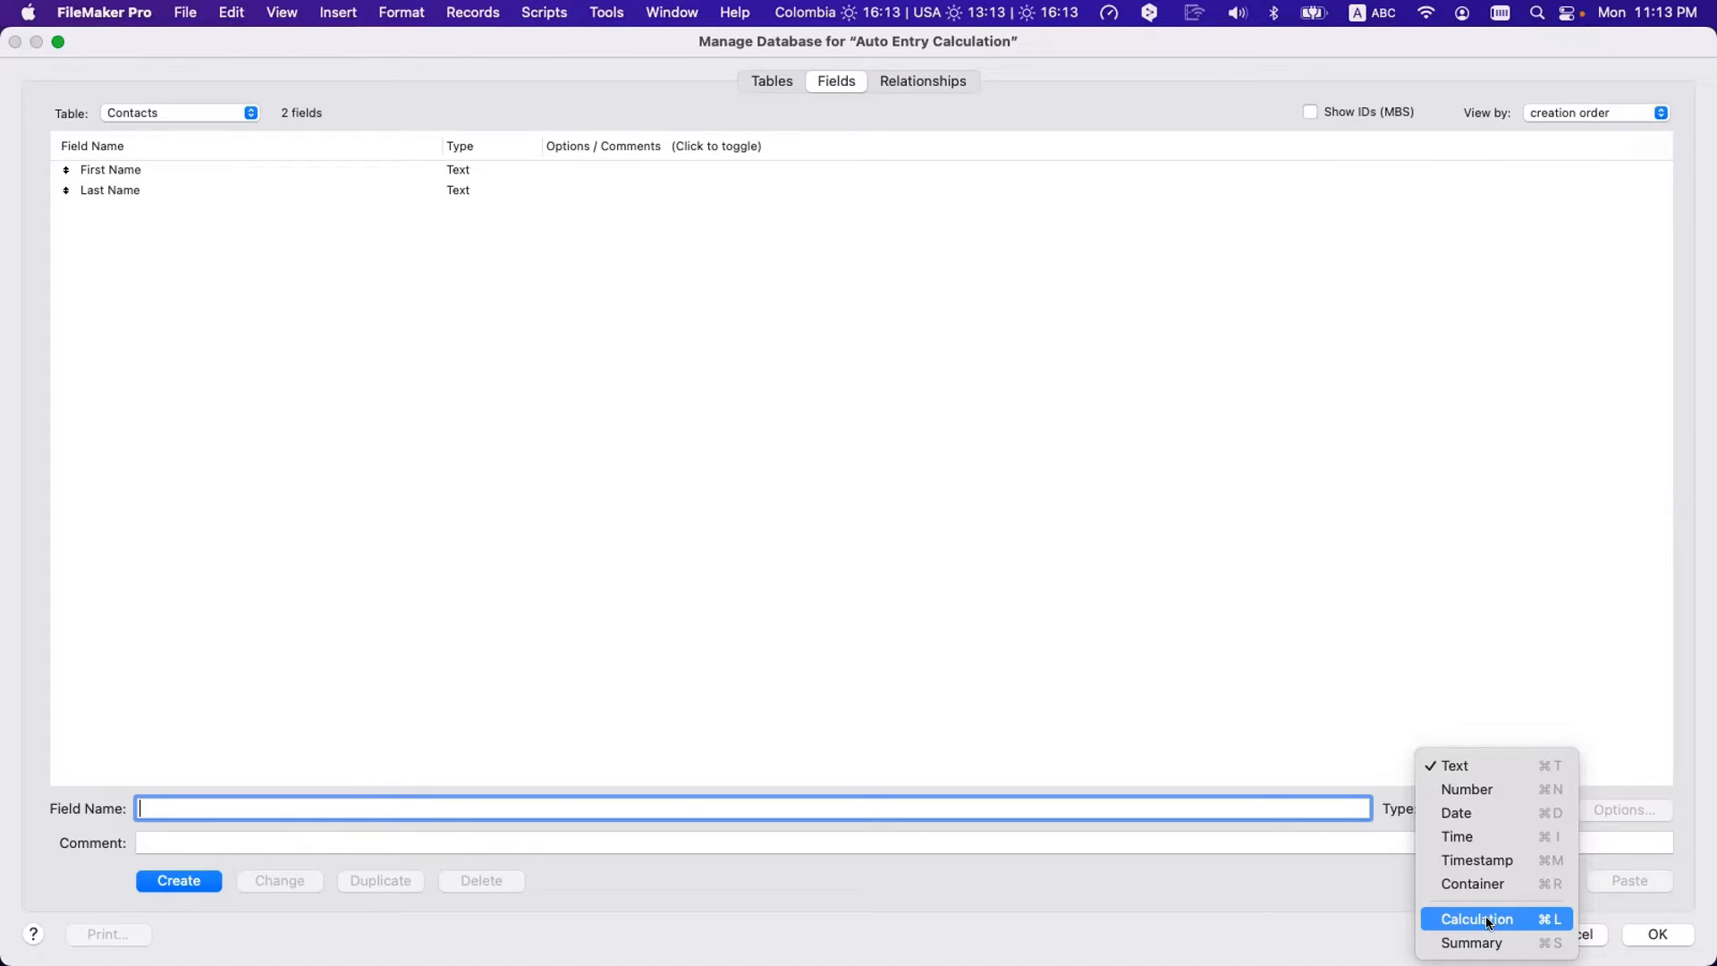
left_click(900, 574)
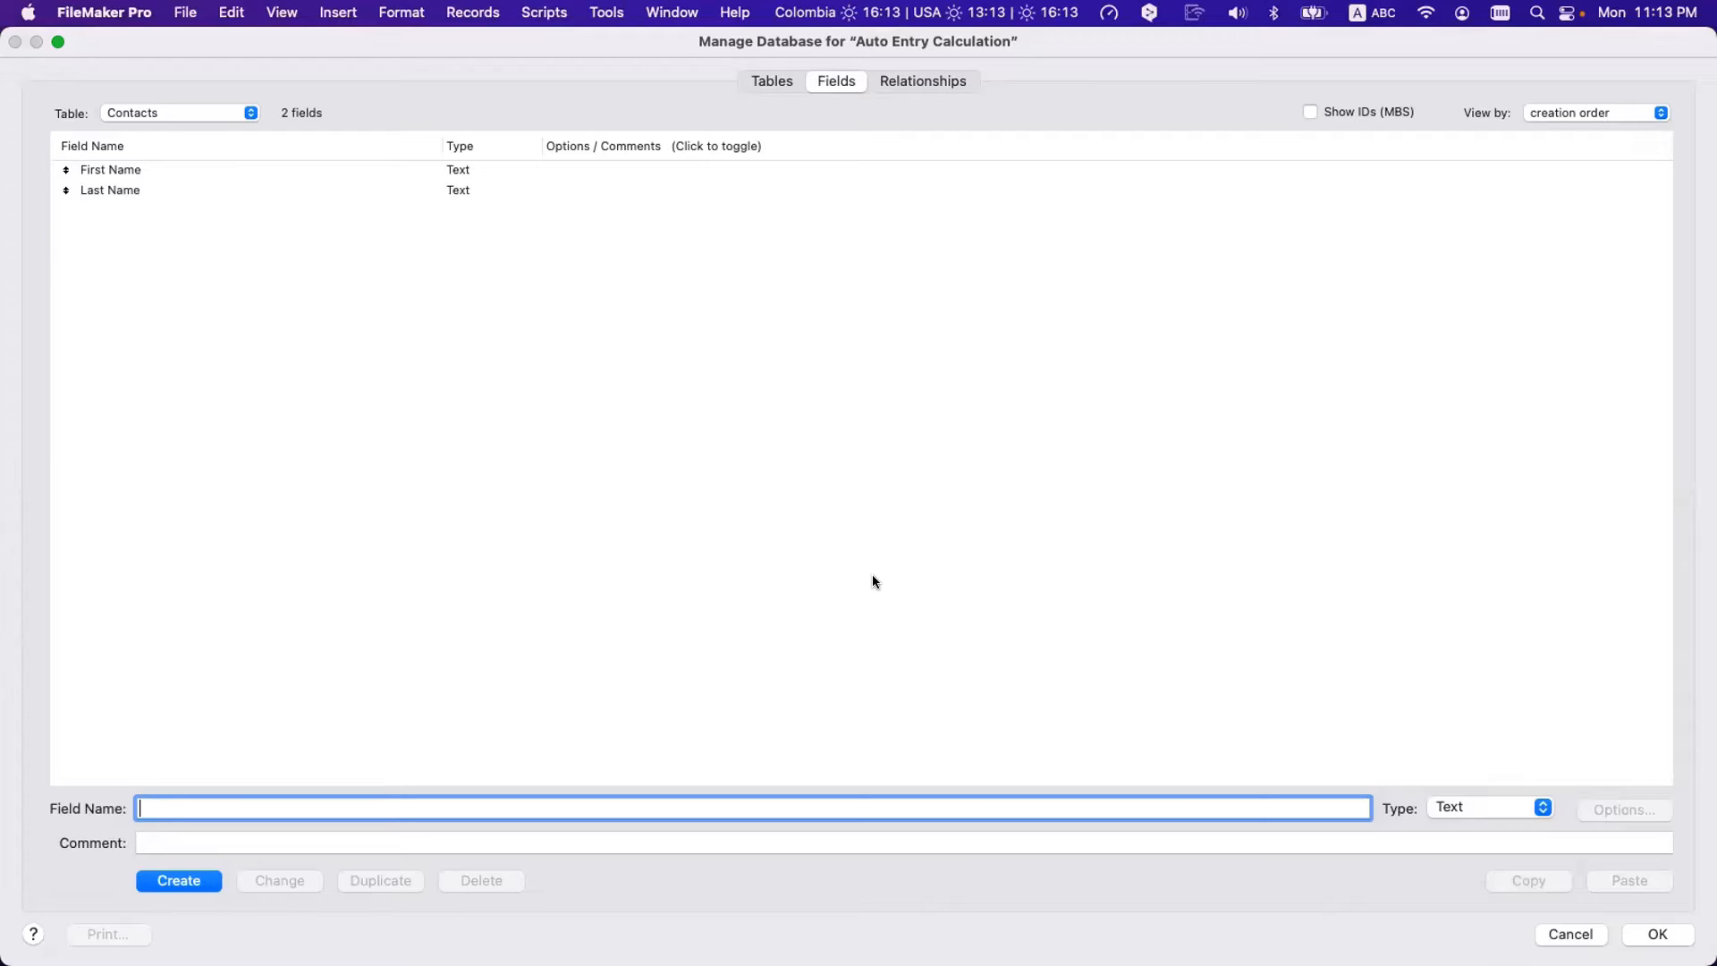
left_click(930, 82)
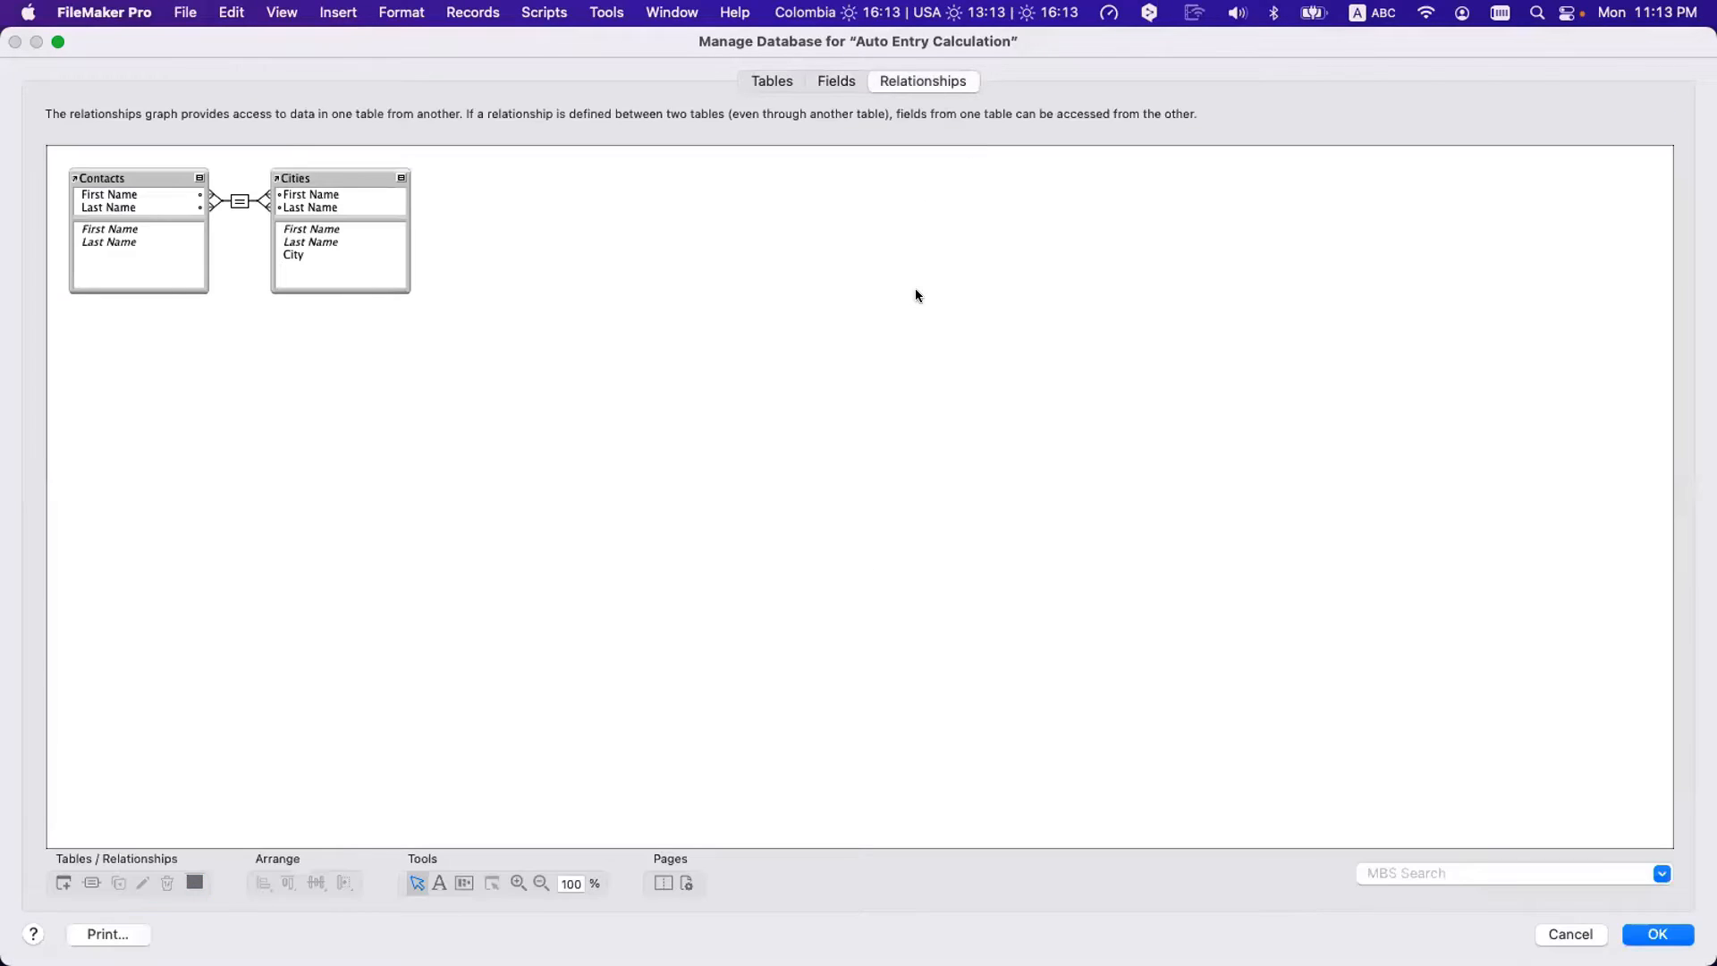
left_click(109, 175)
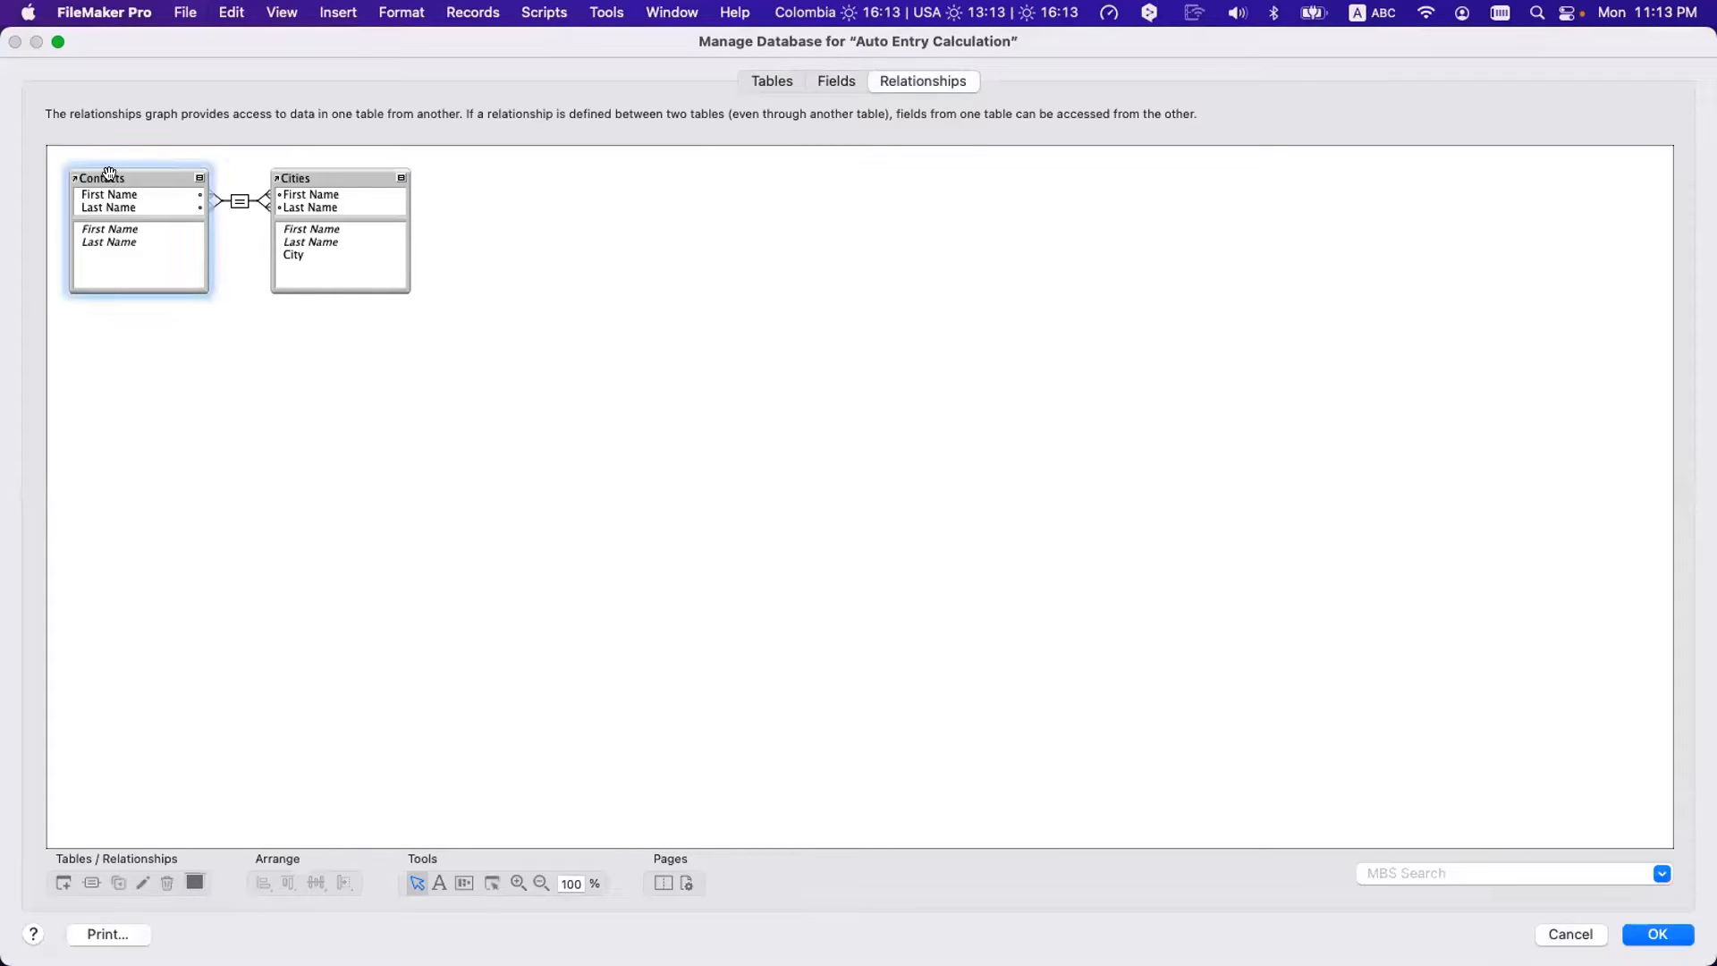
left_click(304, 174)
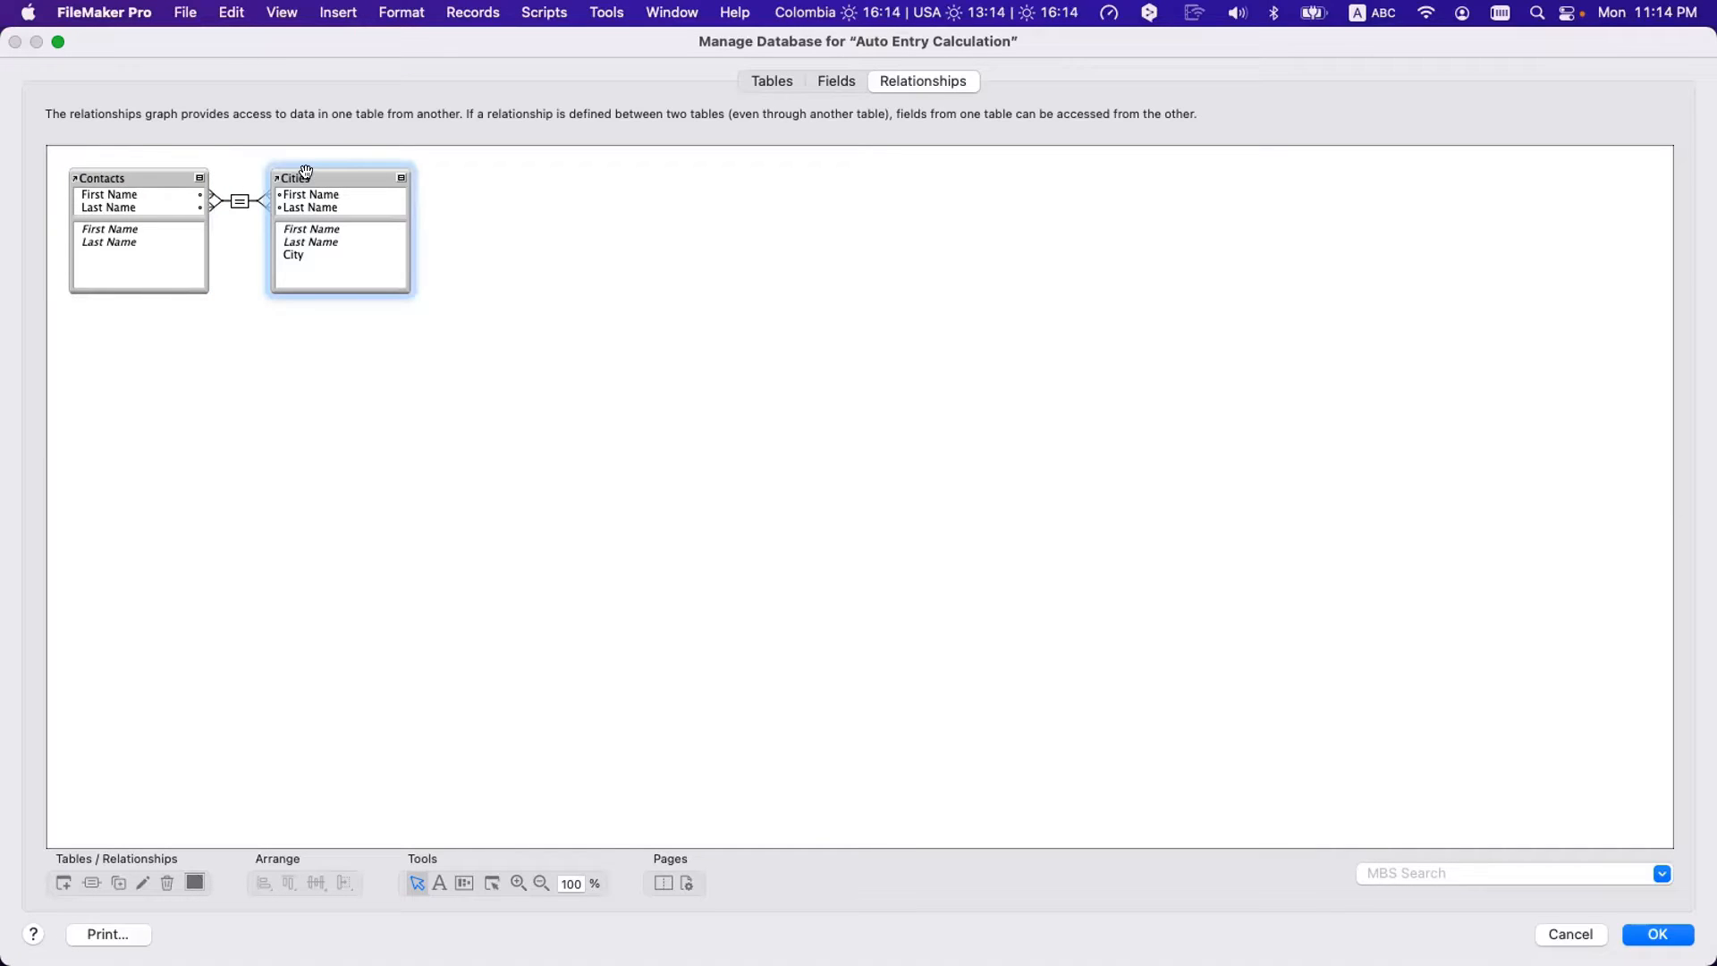
key("Escape")
- Discard the changes, open a new window on the Cities layout, and place it beside Contacts
key("Return")
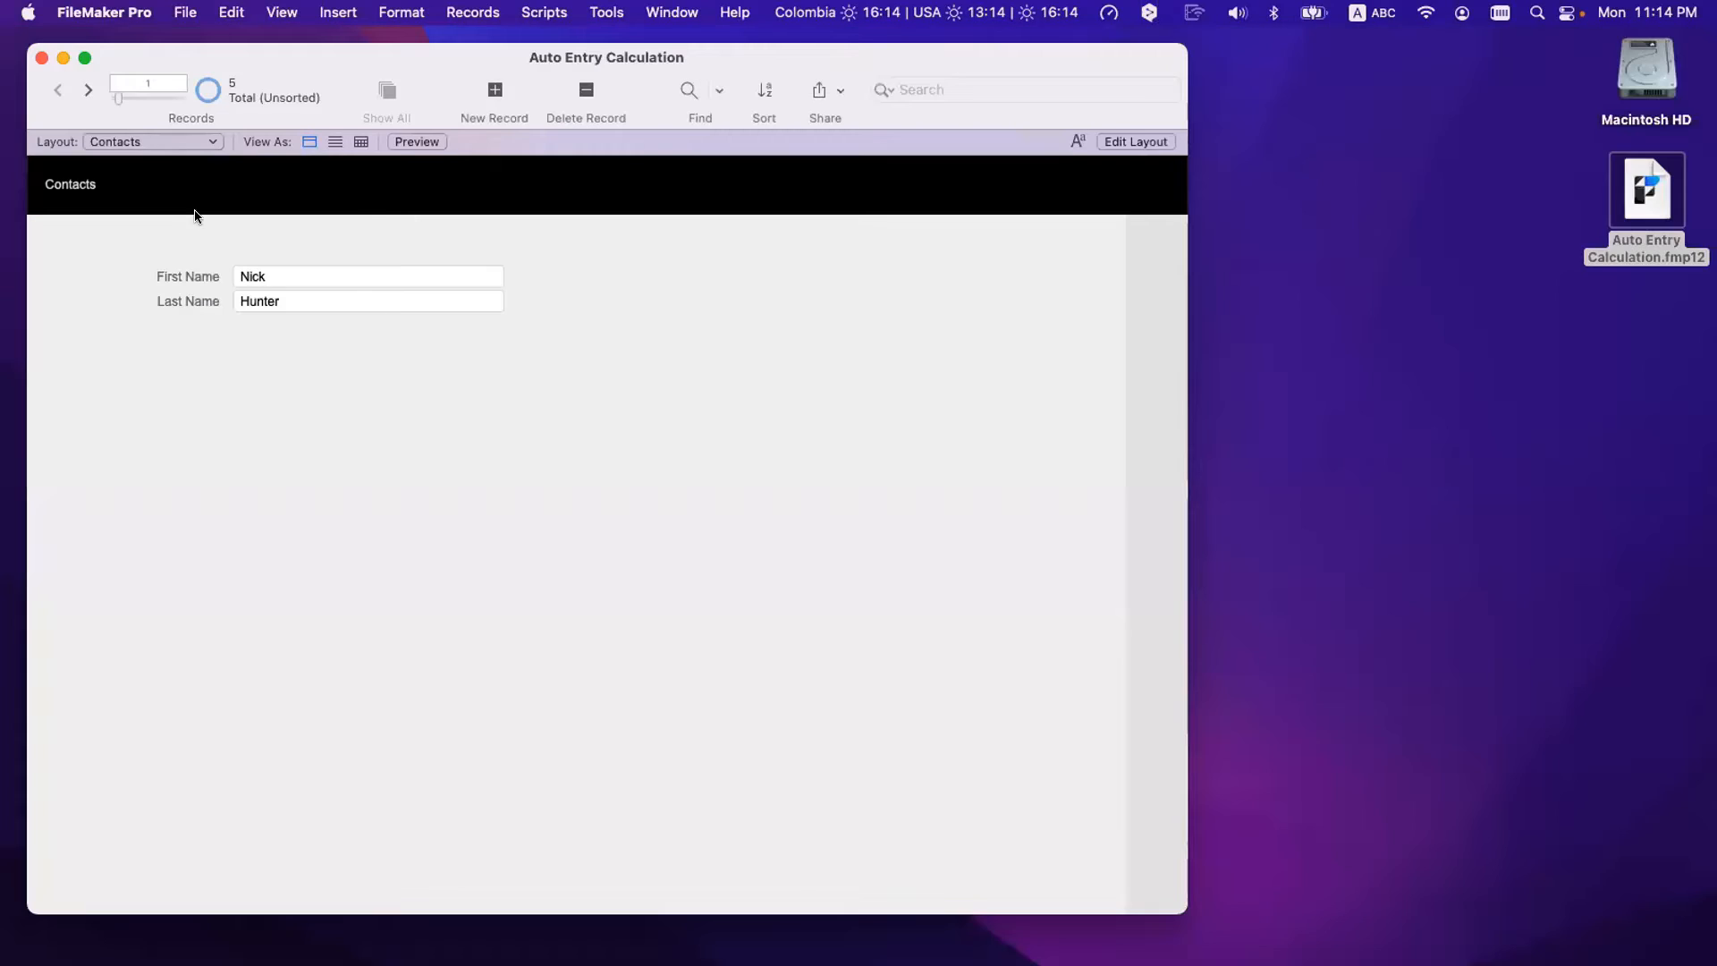
left_click(666, 11)
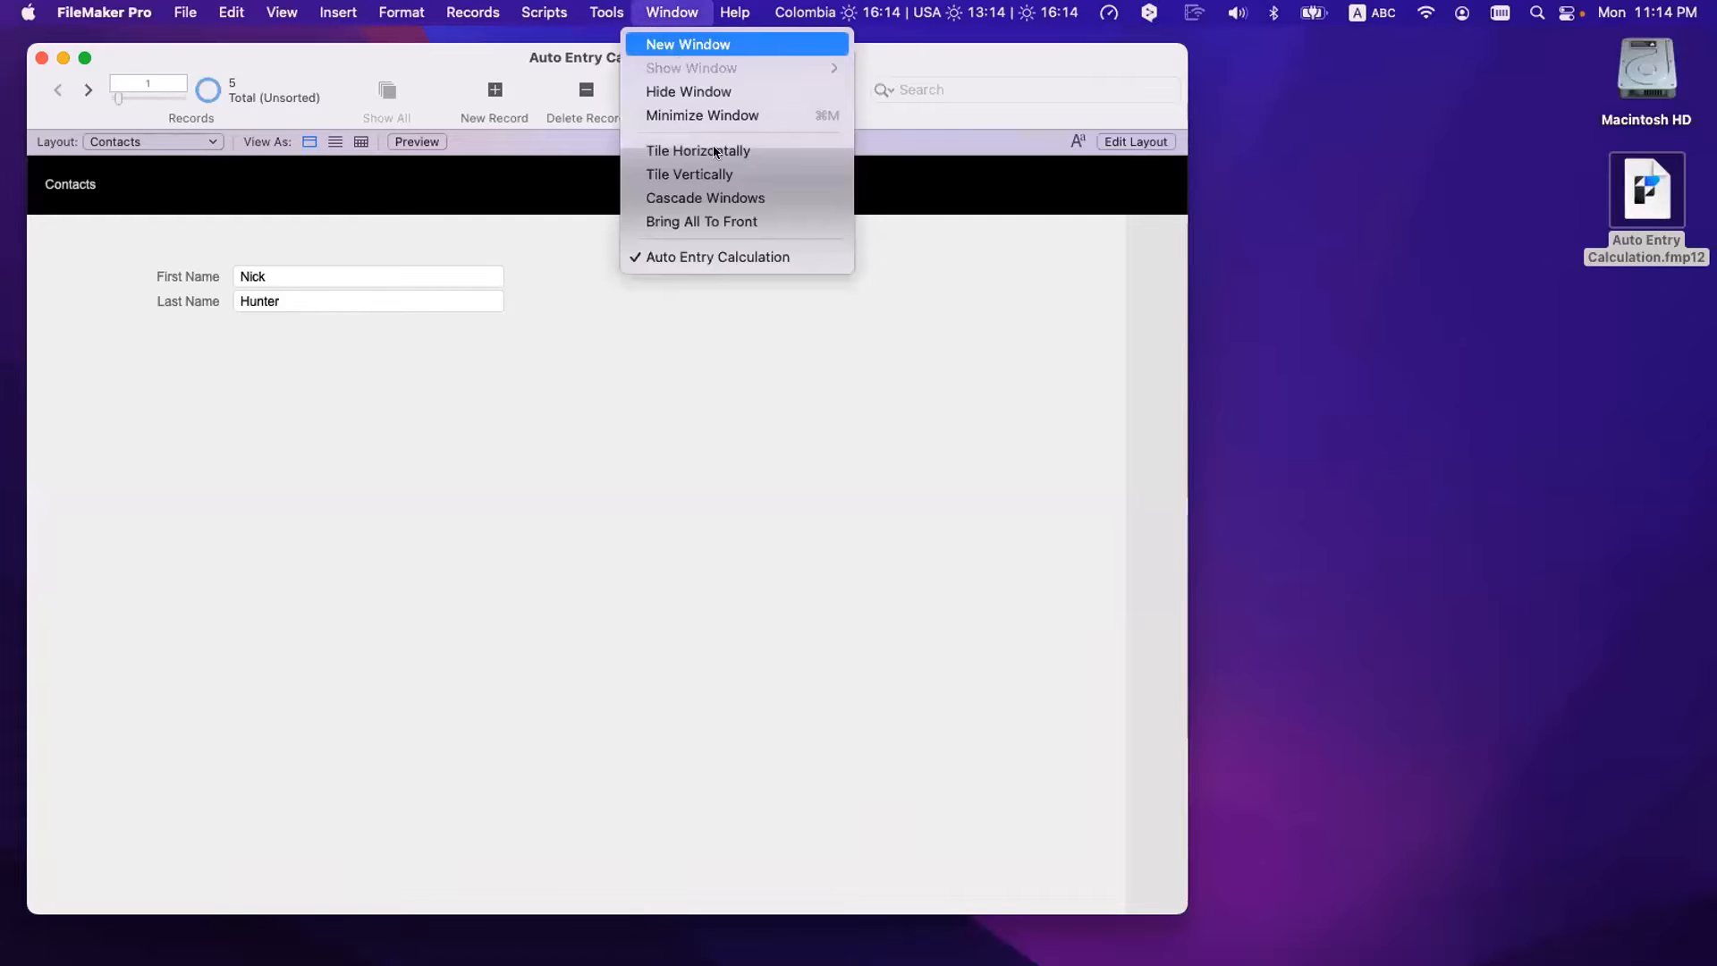
left_click(688, 44)
left_click(204, 168)
left_click(204, 186)
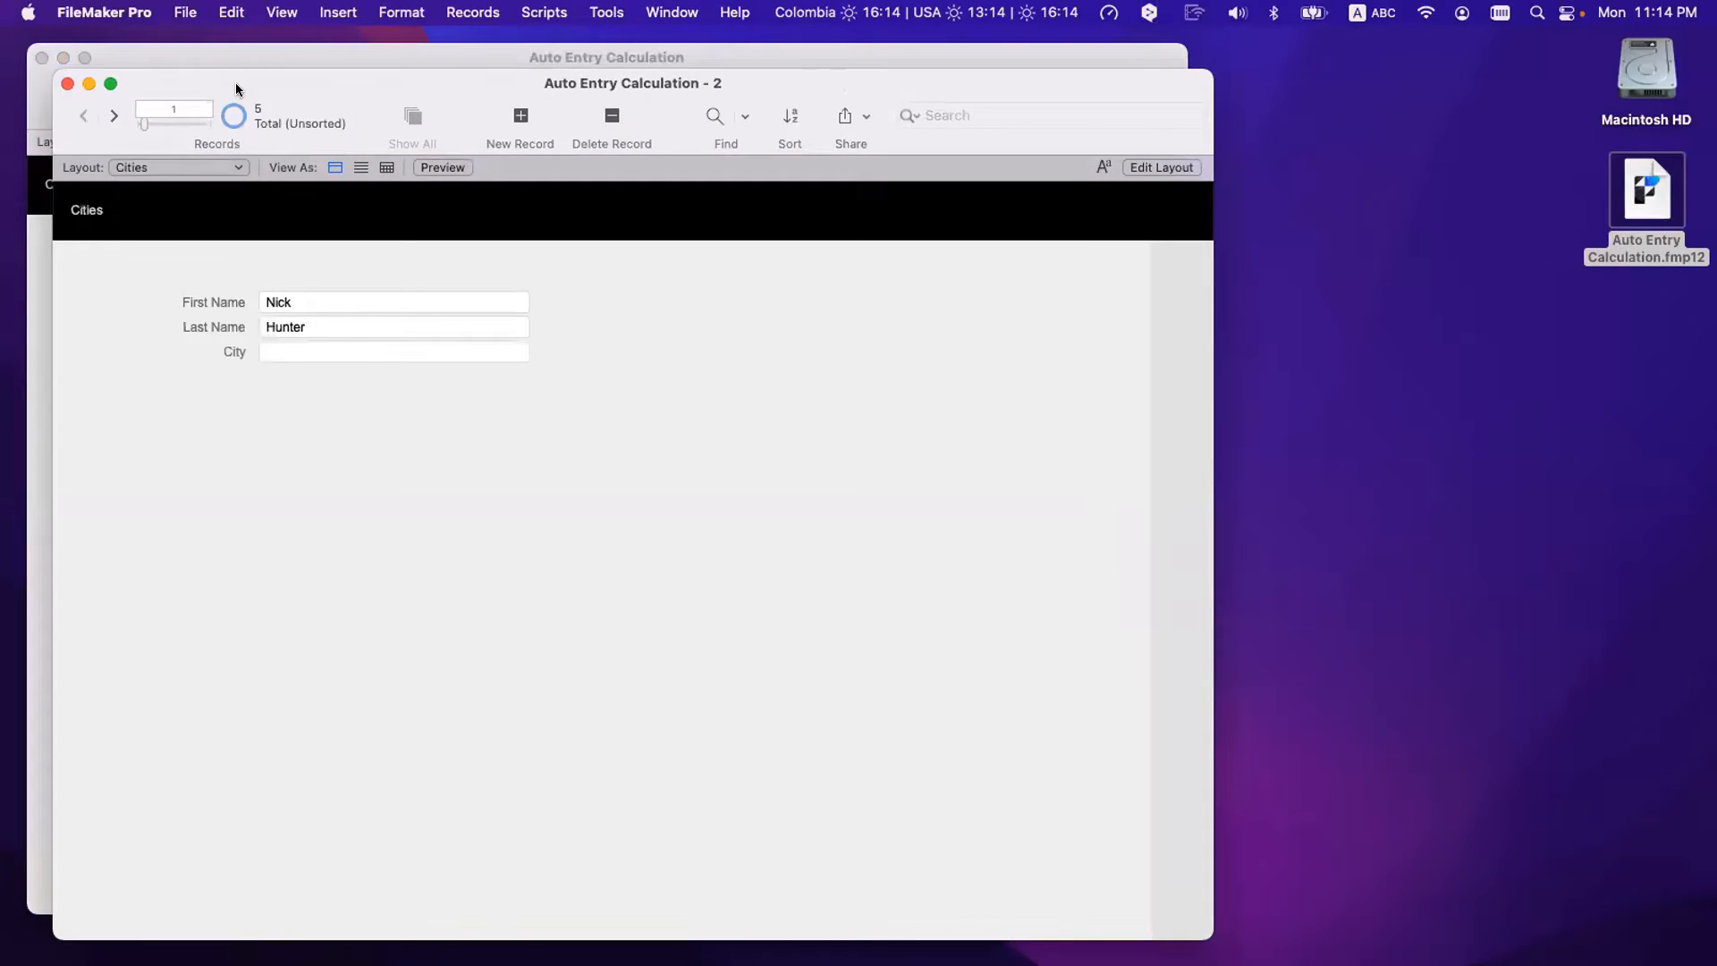
left_click_drag(236, 87, 1157, 95)
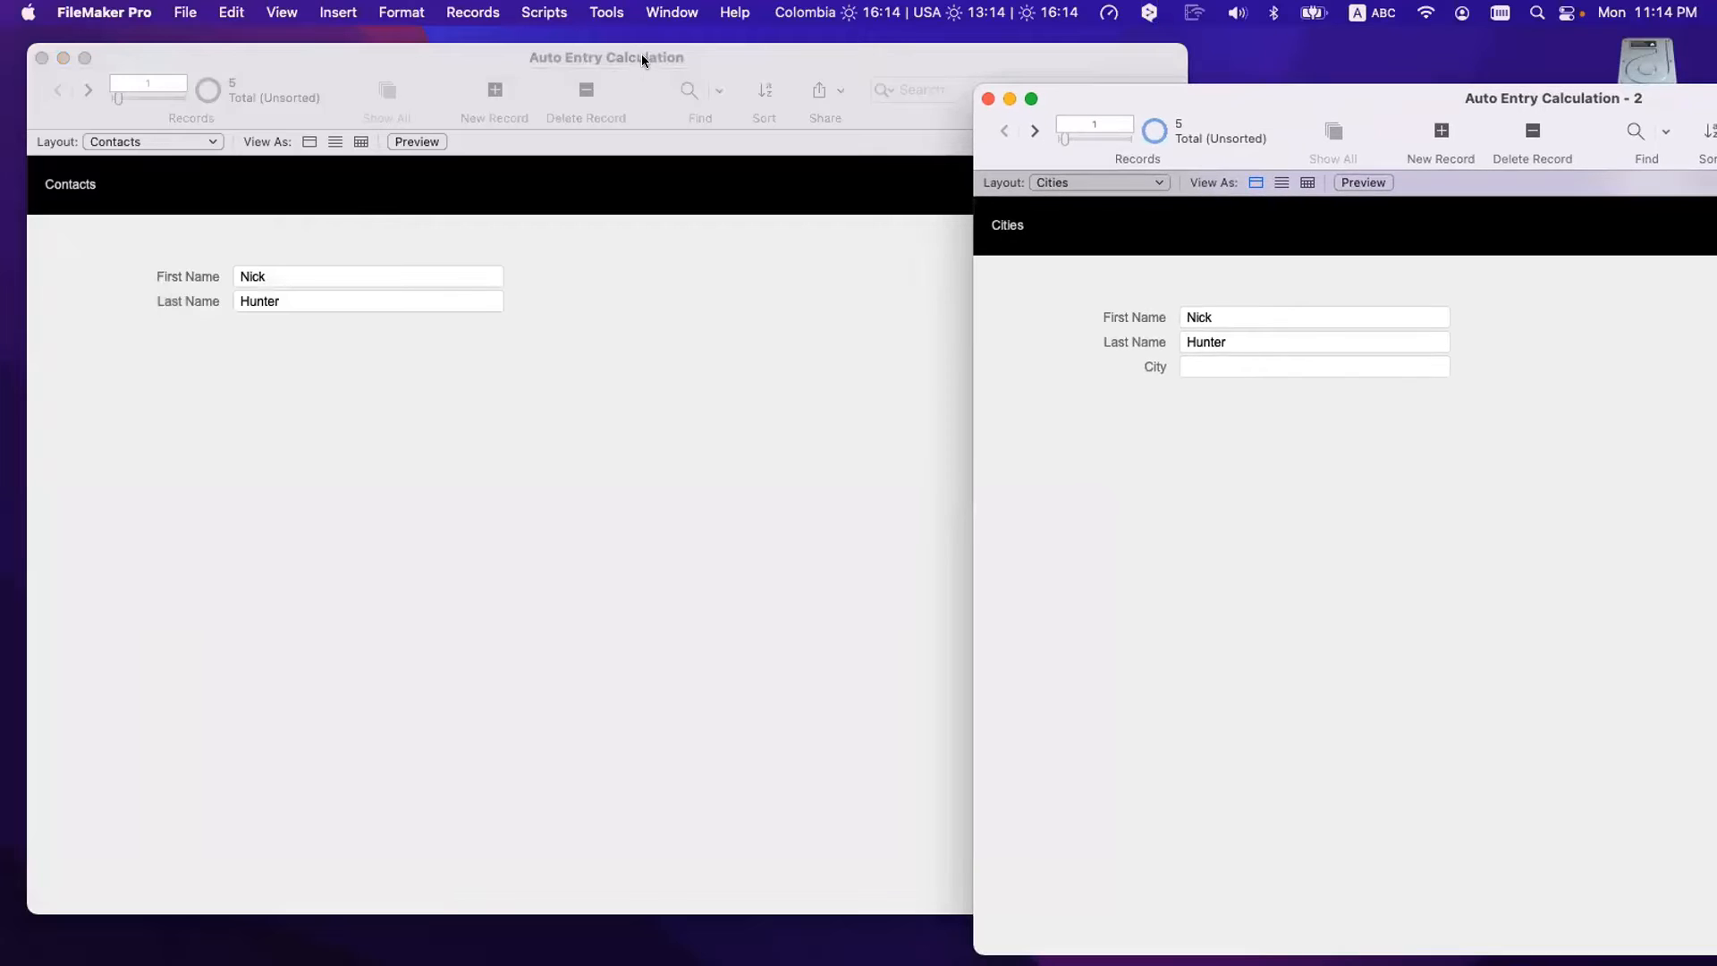
left_click_drag(641, 54, 608, 55)
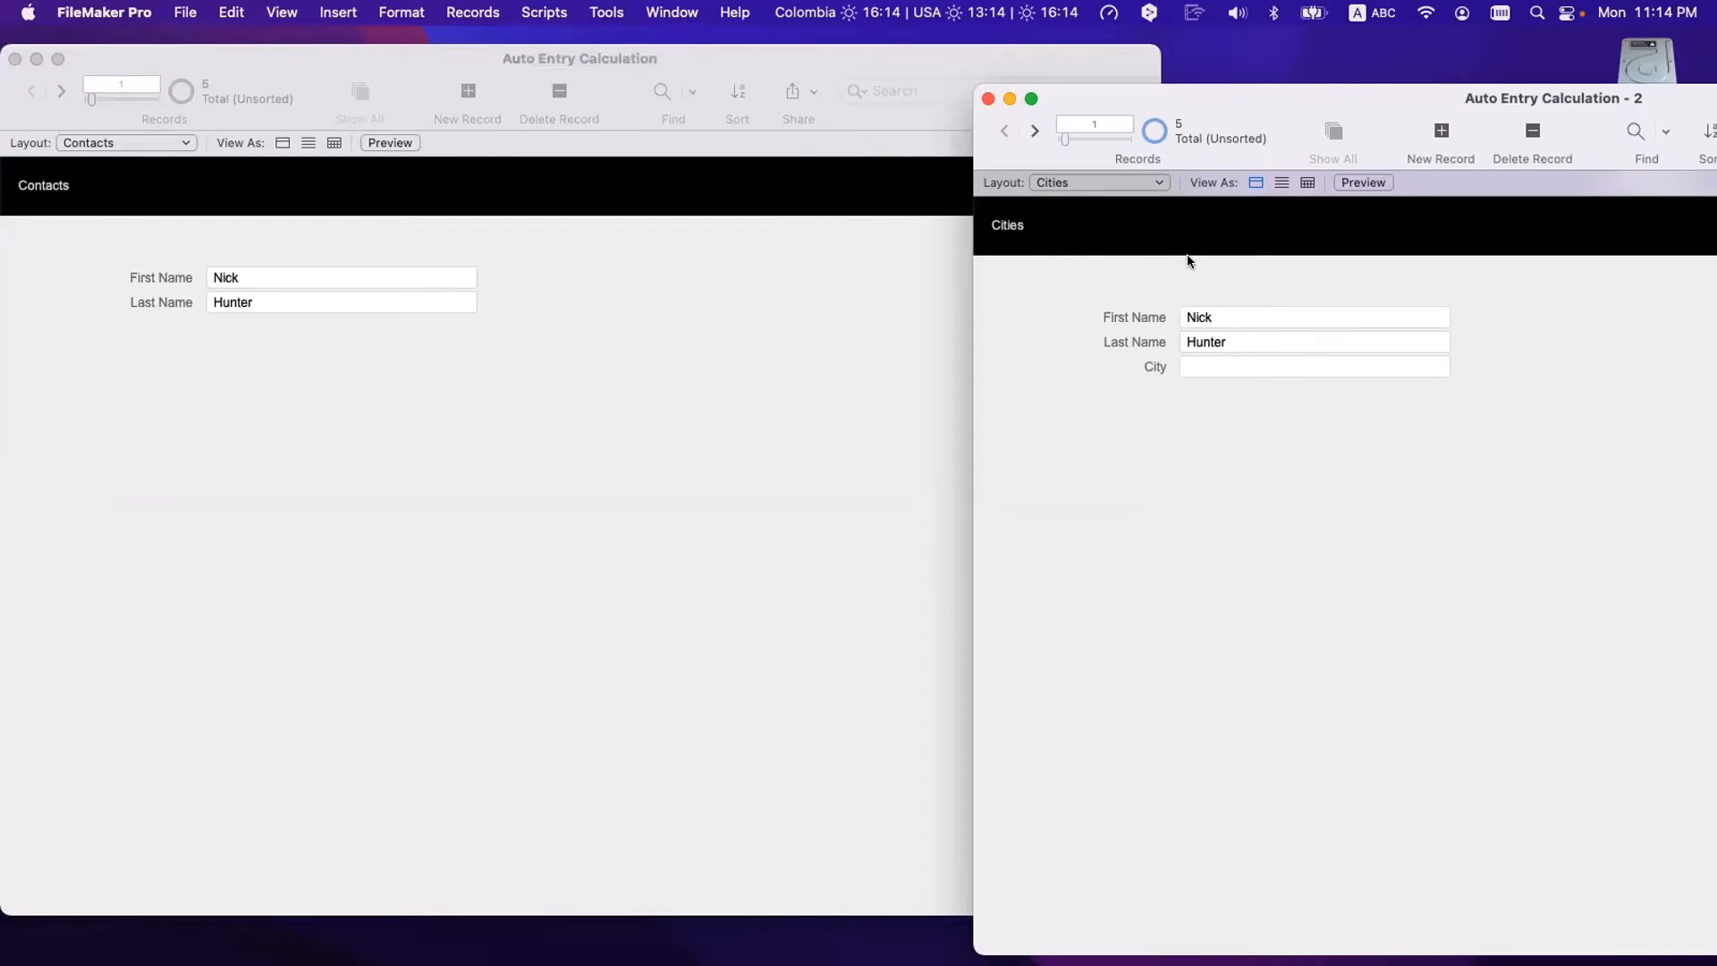
- Return both windows to record 1 and start editing the empty City field in Cities
left_click(1035, 129)
left_click(1034, 129)
left_click(1034, 131)
left_click(1008, 133)
left_click(1008, 133)
left_click(1008, 133)
left_click(771, 265)
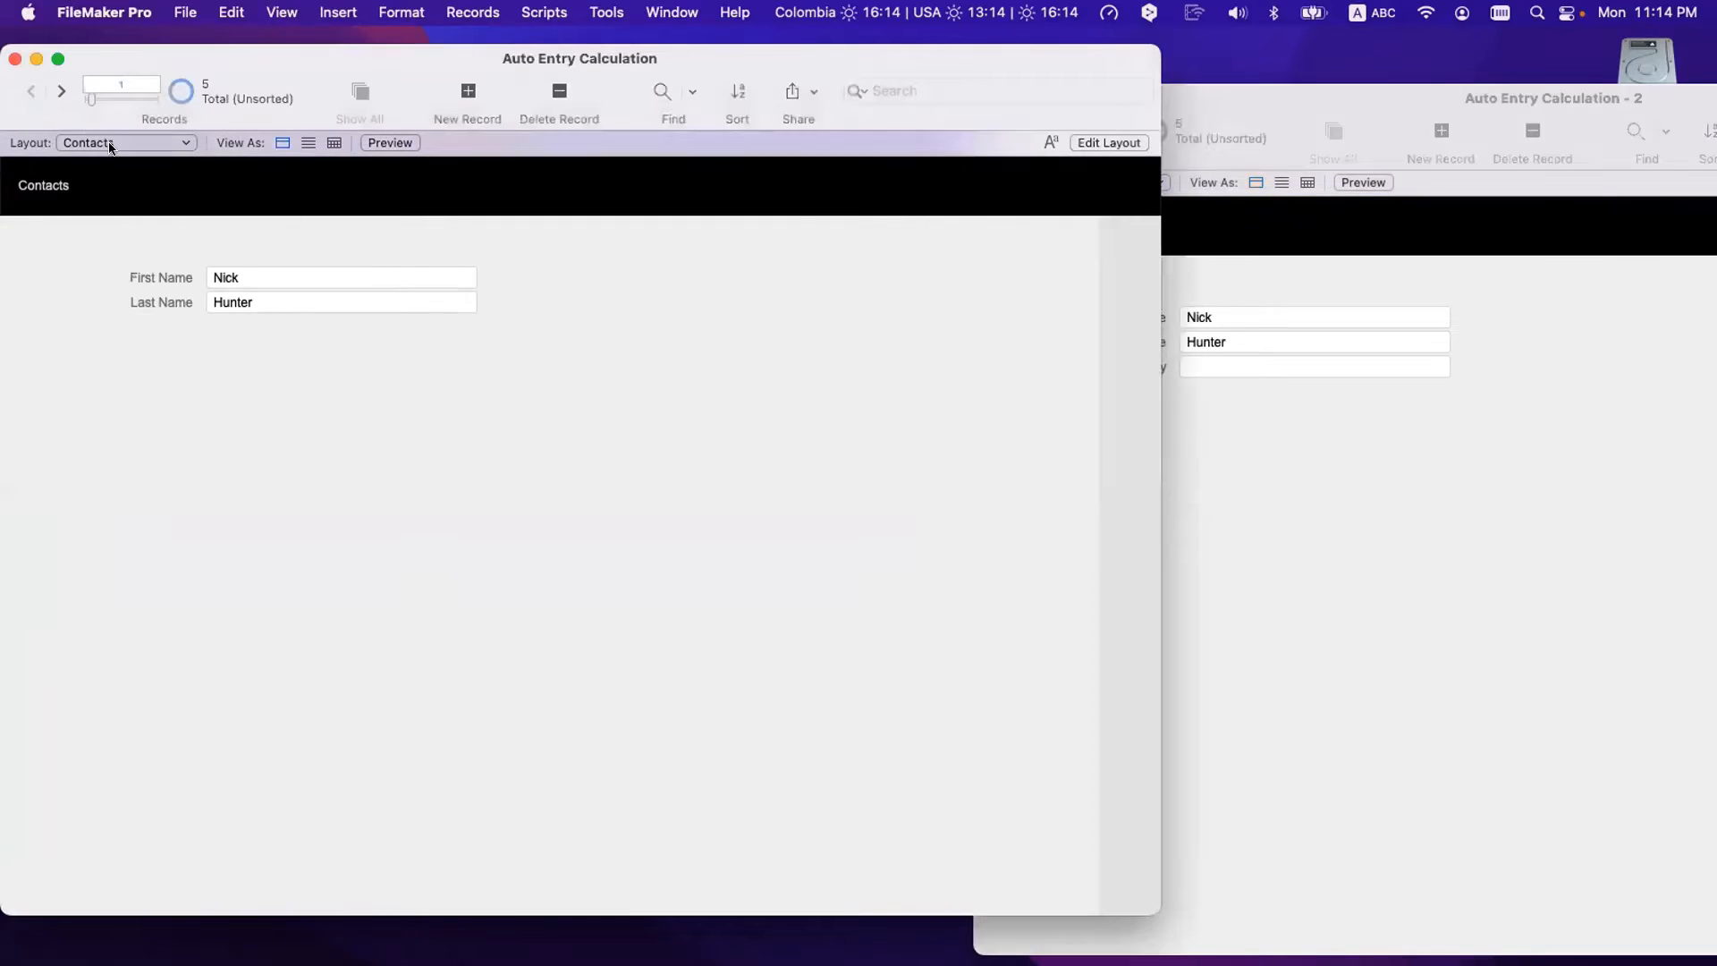
left_click(60, 90)
left_click(60, 90)
left_click(60, 90)
left_click(31, 91)
left_click(31, 91)
left_click(31, 92)
left_click(1227, 420)
left_click(1226, 369)
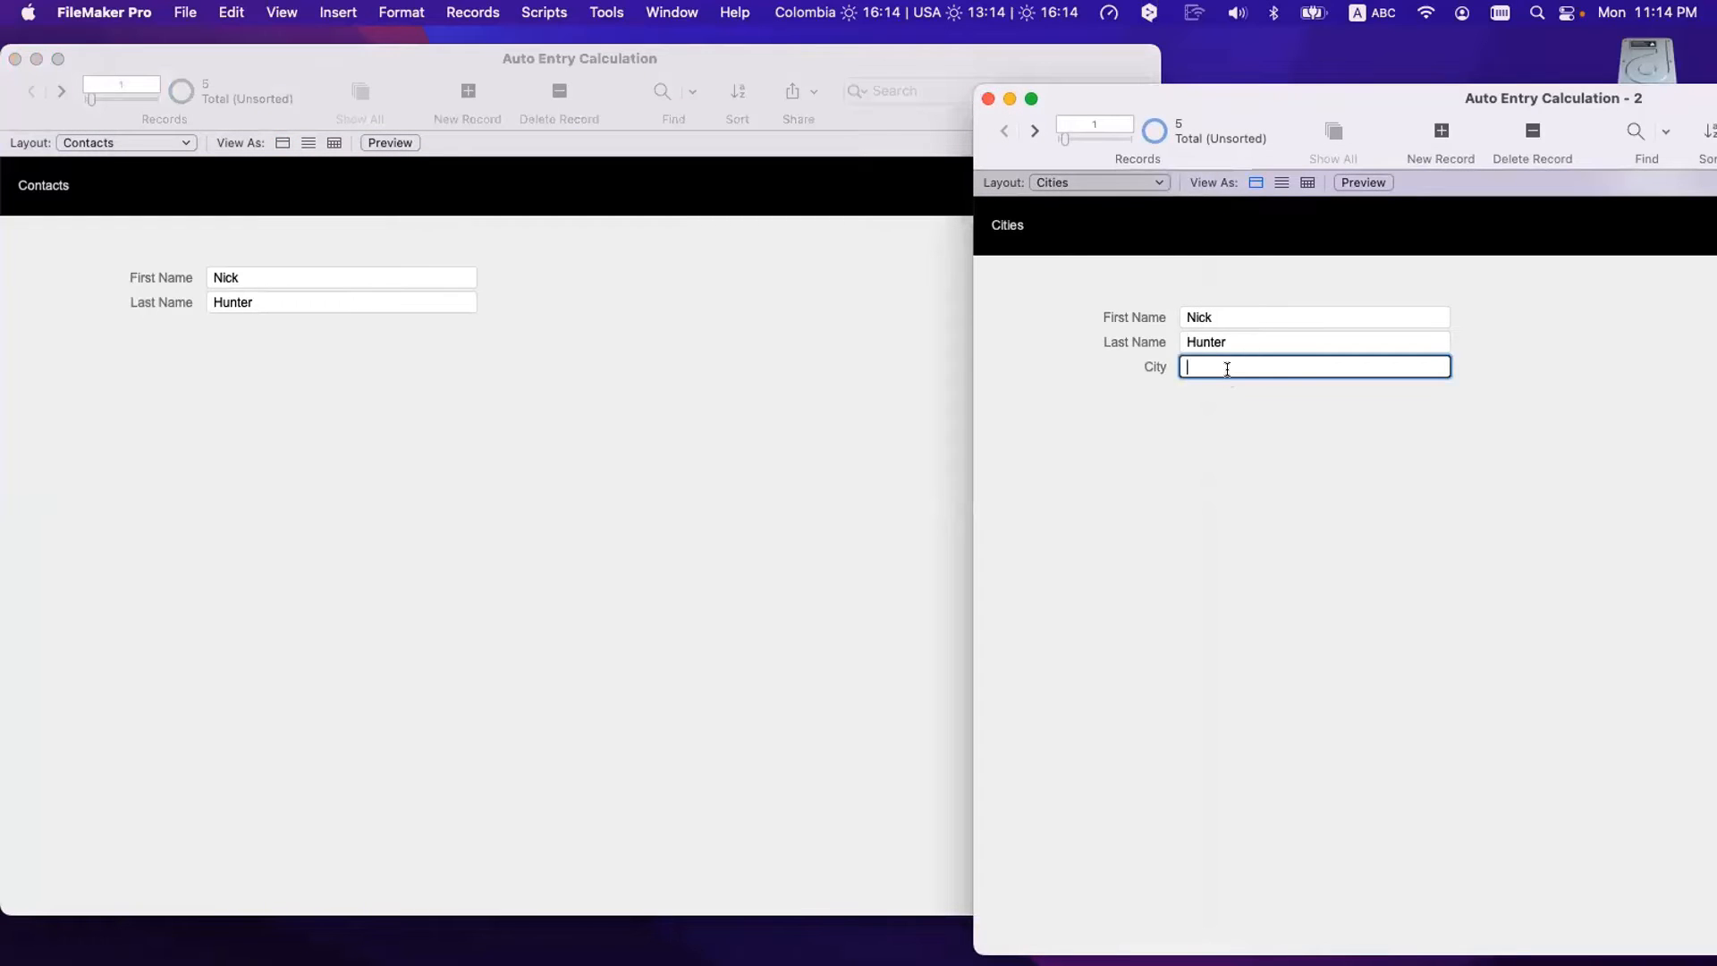
- Enter Corfu as record 1's city and Fairfield as record 2's city
type("Corfu")
left_click(1035, 131)
type("Fairfield")
left_click(1258, 476)
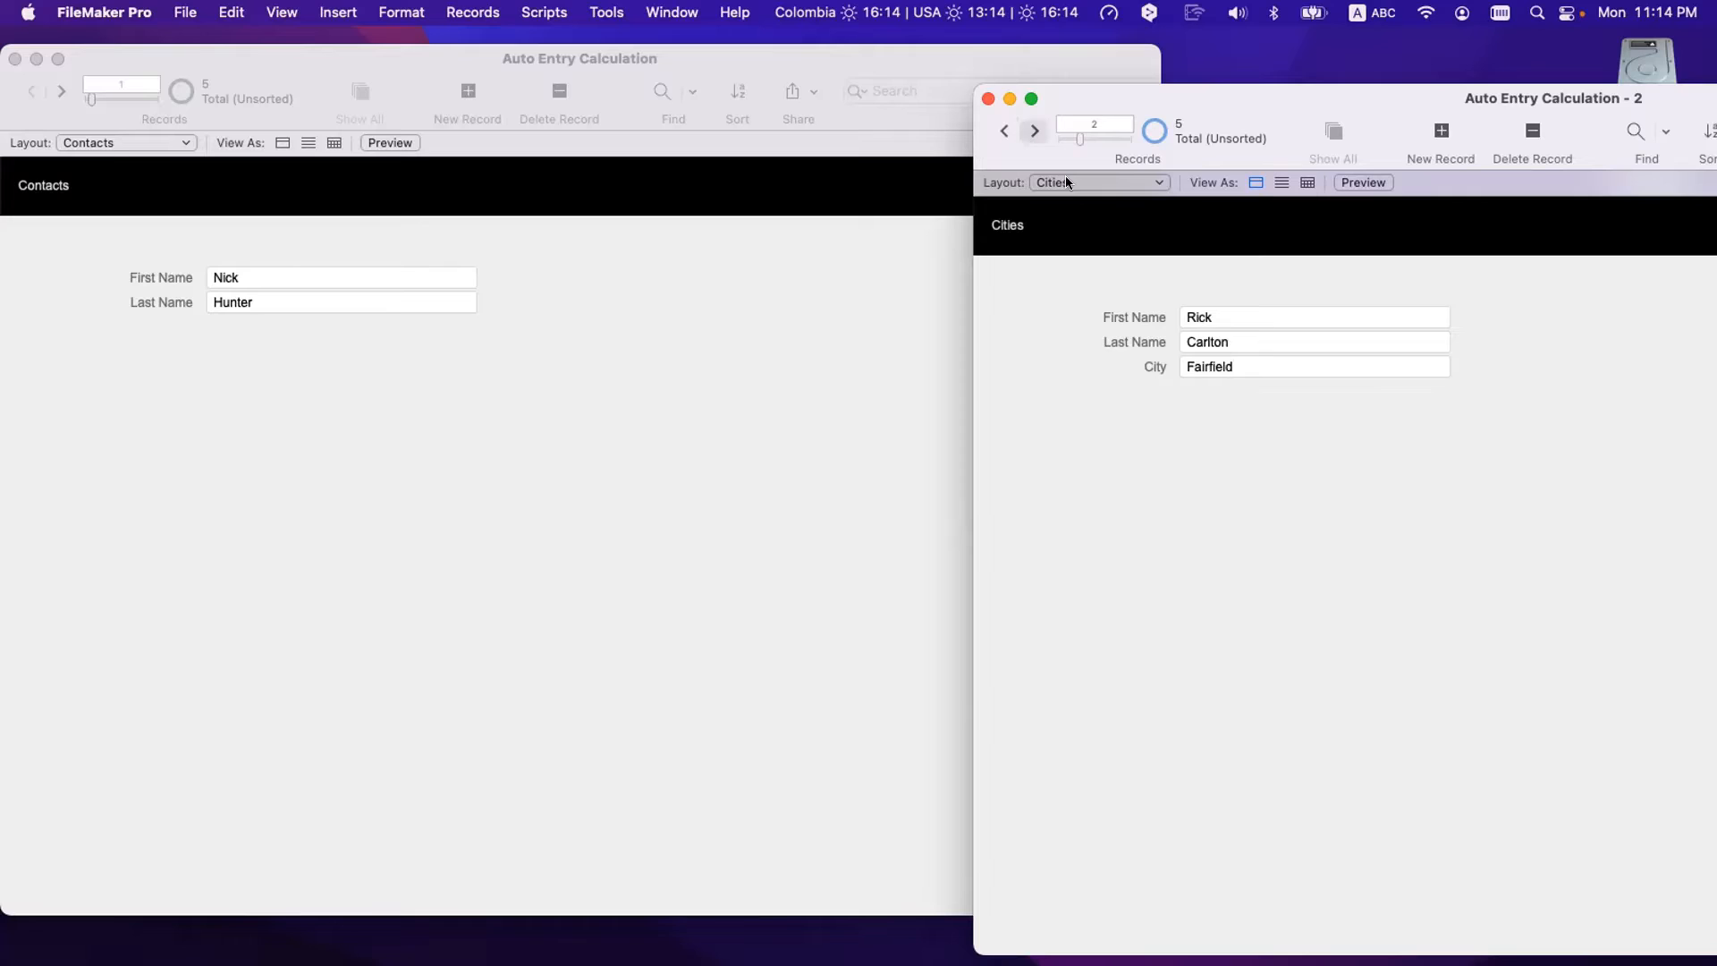
- Give Cities record 3 the city El Paso, replacing an initial Houston entry
left_click(1035, 130)
left_click(1216, 374)
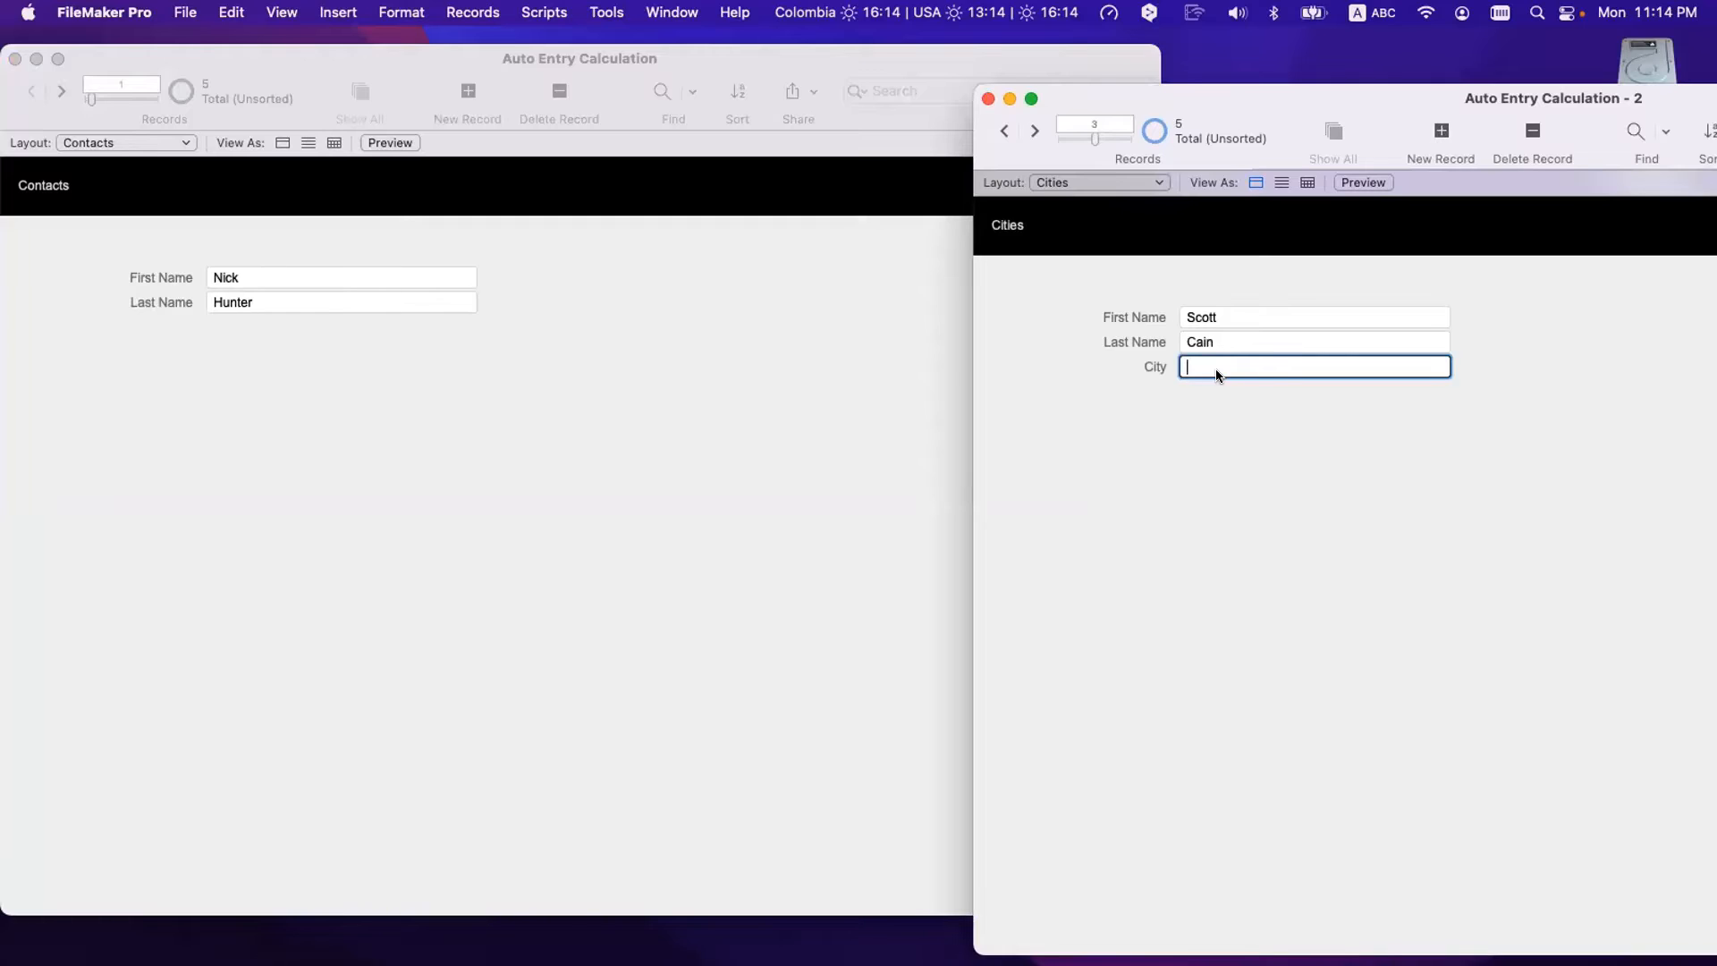
type("Houston")
left_click(1211, 390)
left_click(1041, 135)
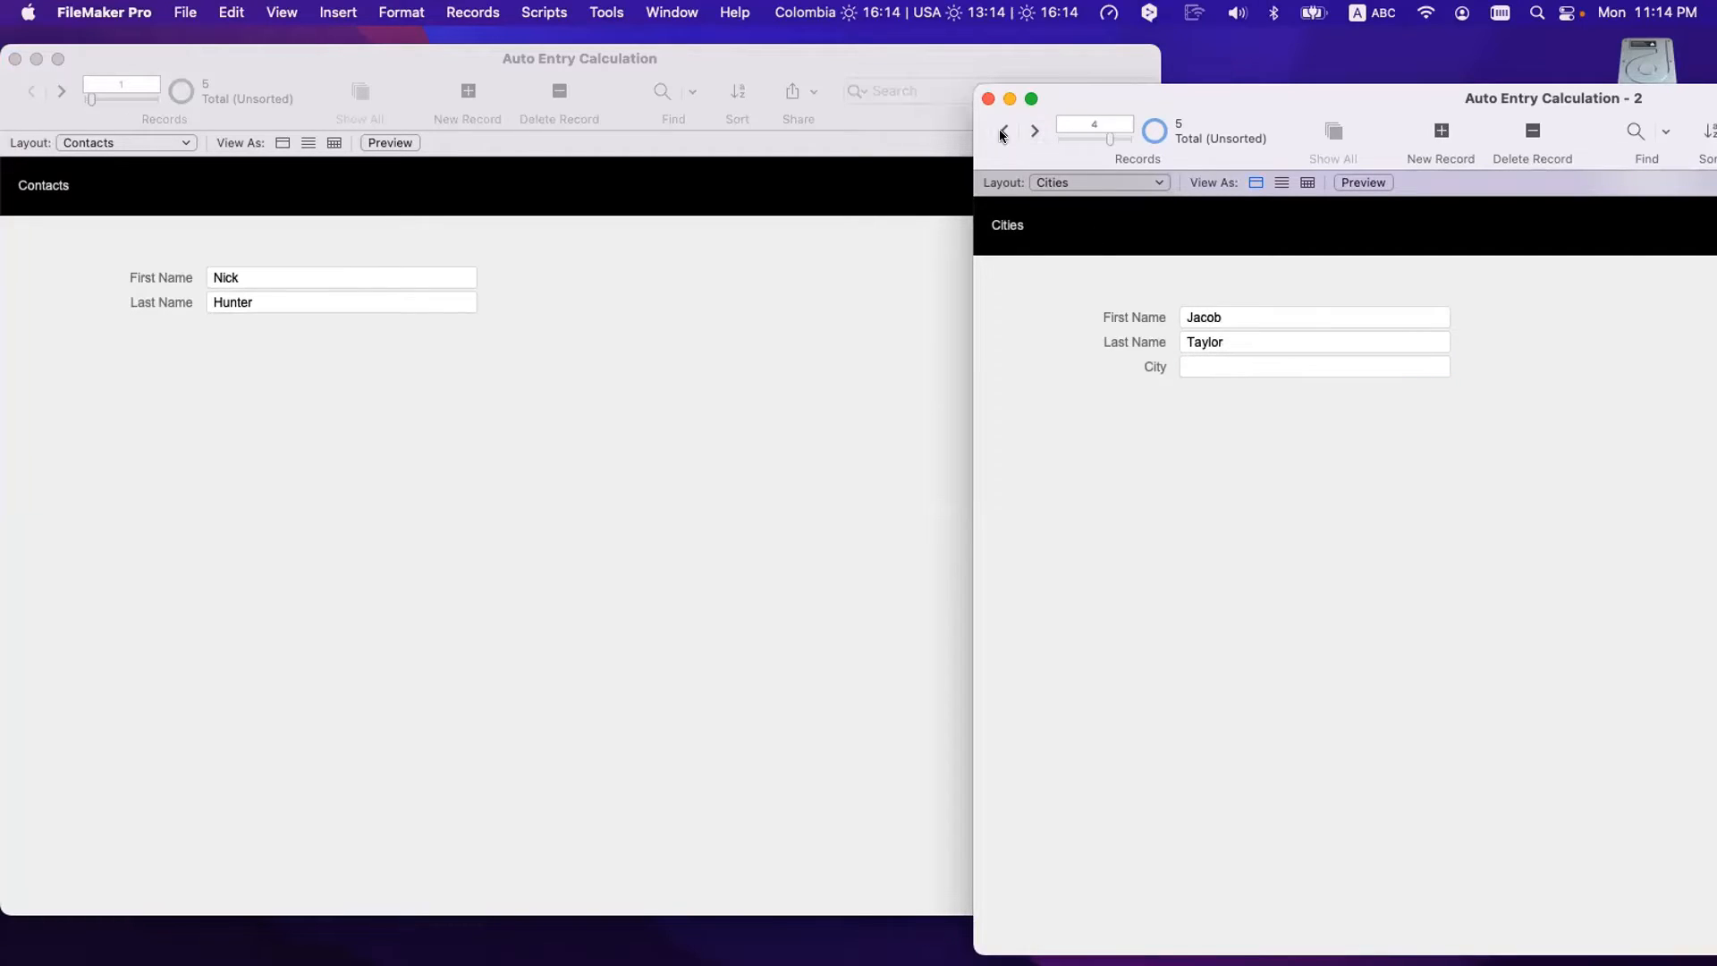
left_click(1002, 130)
left_click(1211, 358)
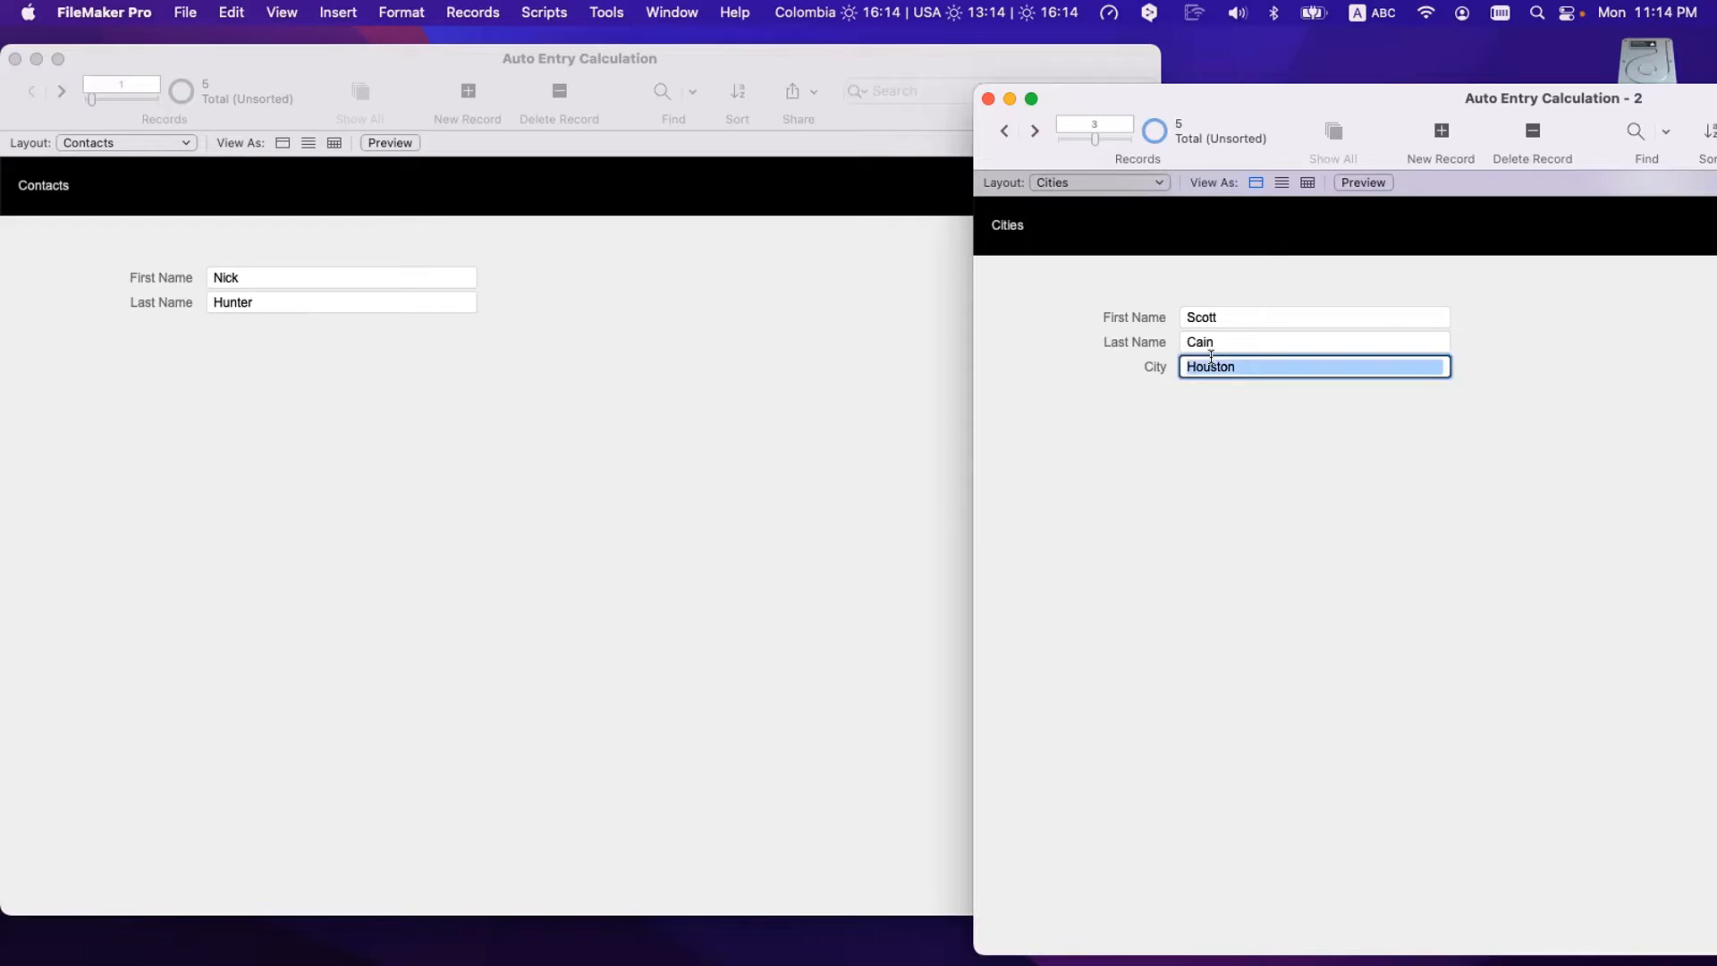
type("El Paso")
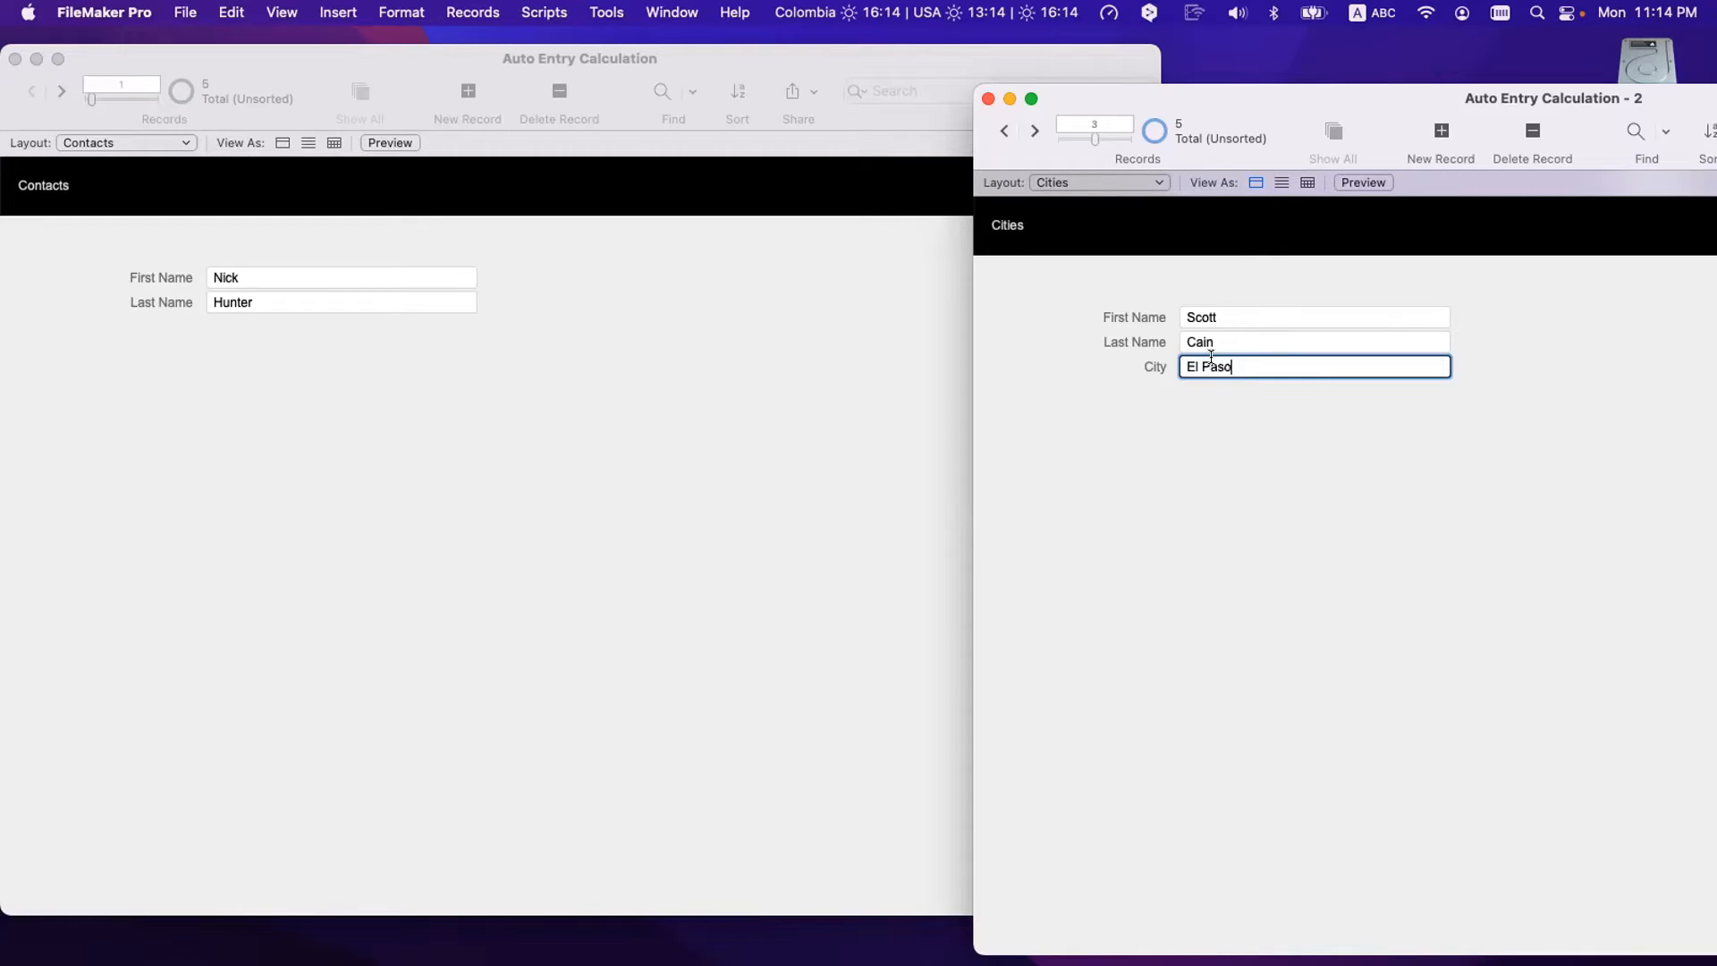
left_click(1156, 282)
- Enter Los Osos for record 4 and Paris for record 5
left_click(1034, 130)
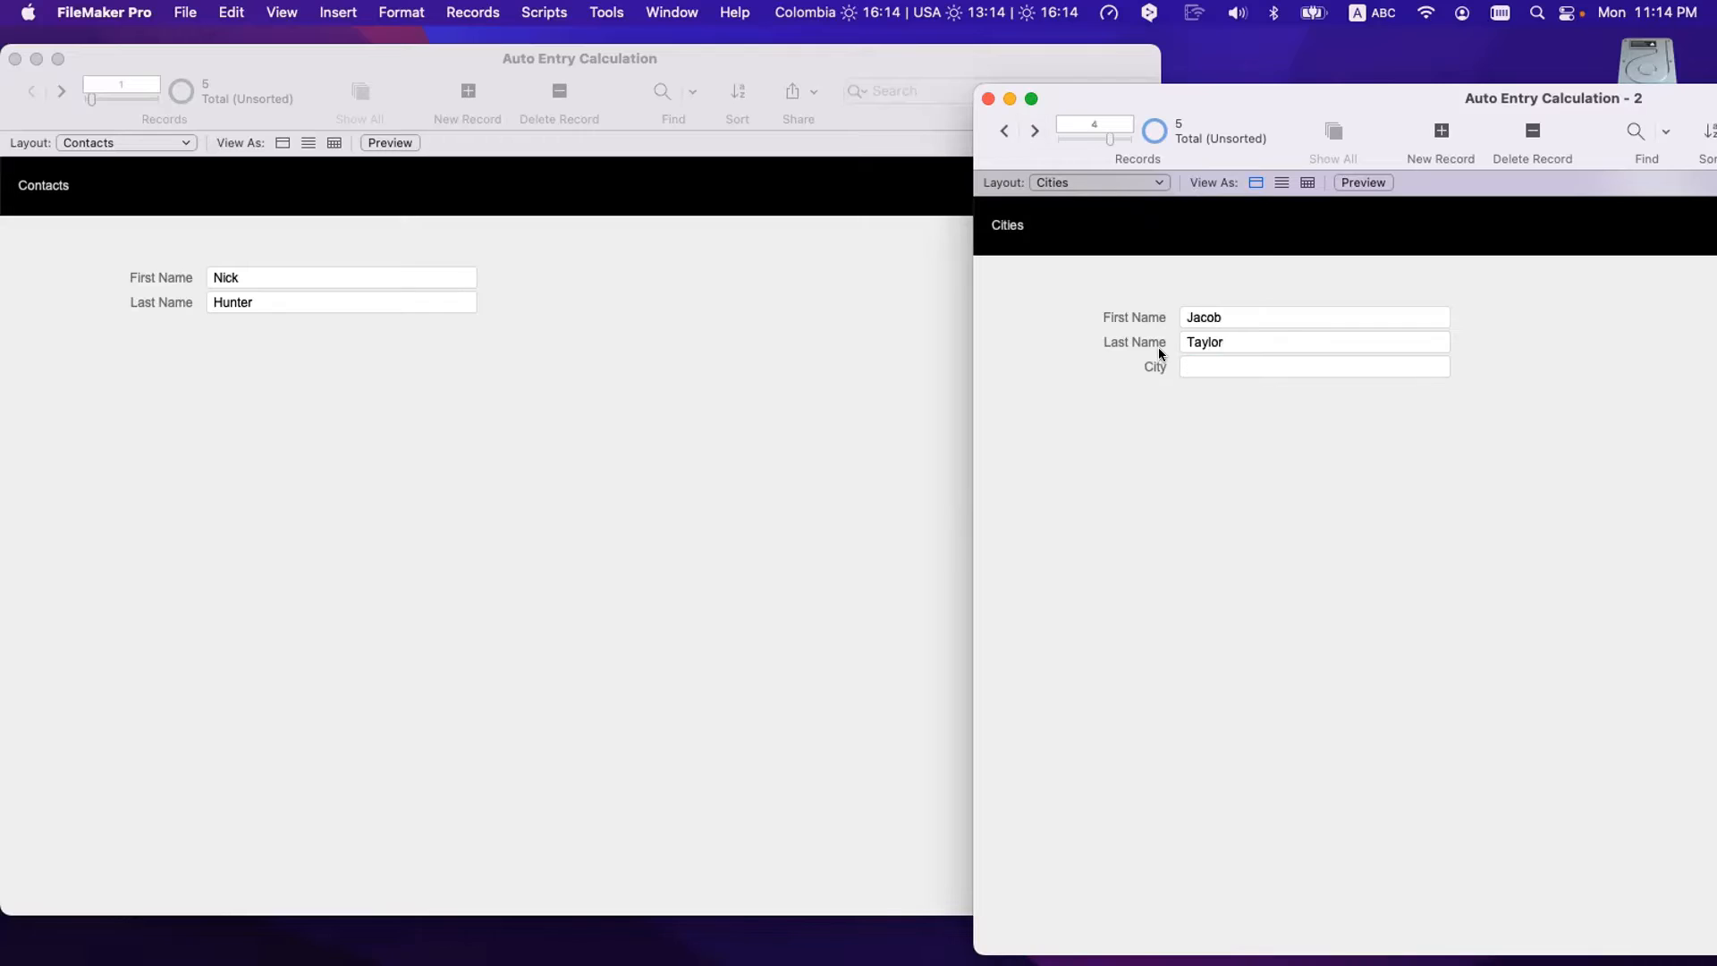
left_click(1210, 362)
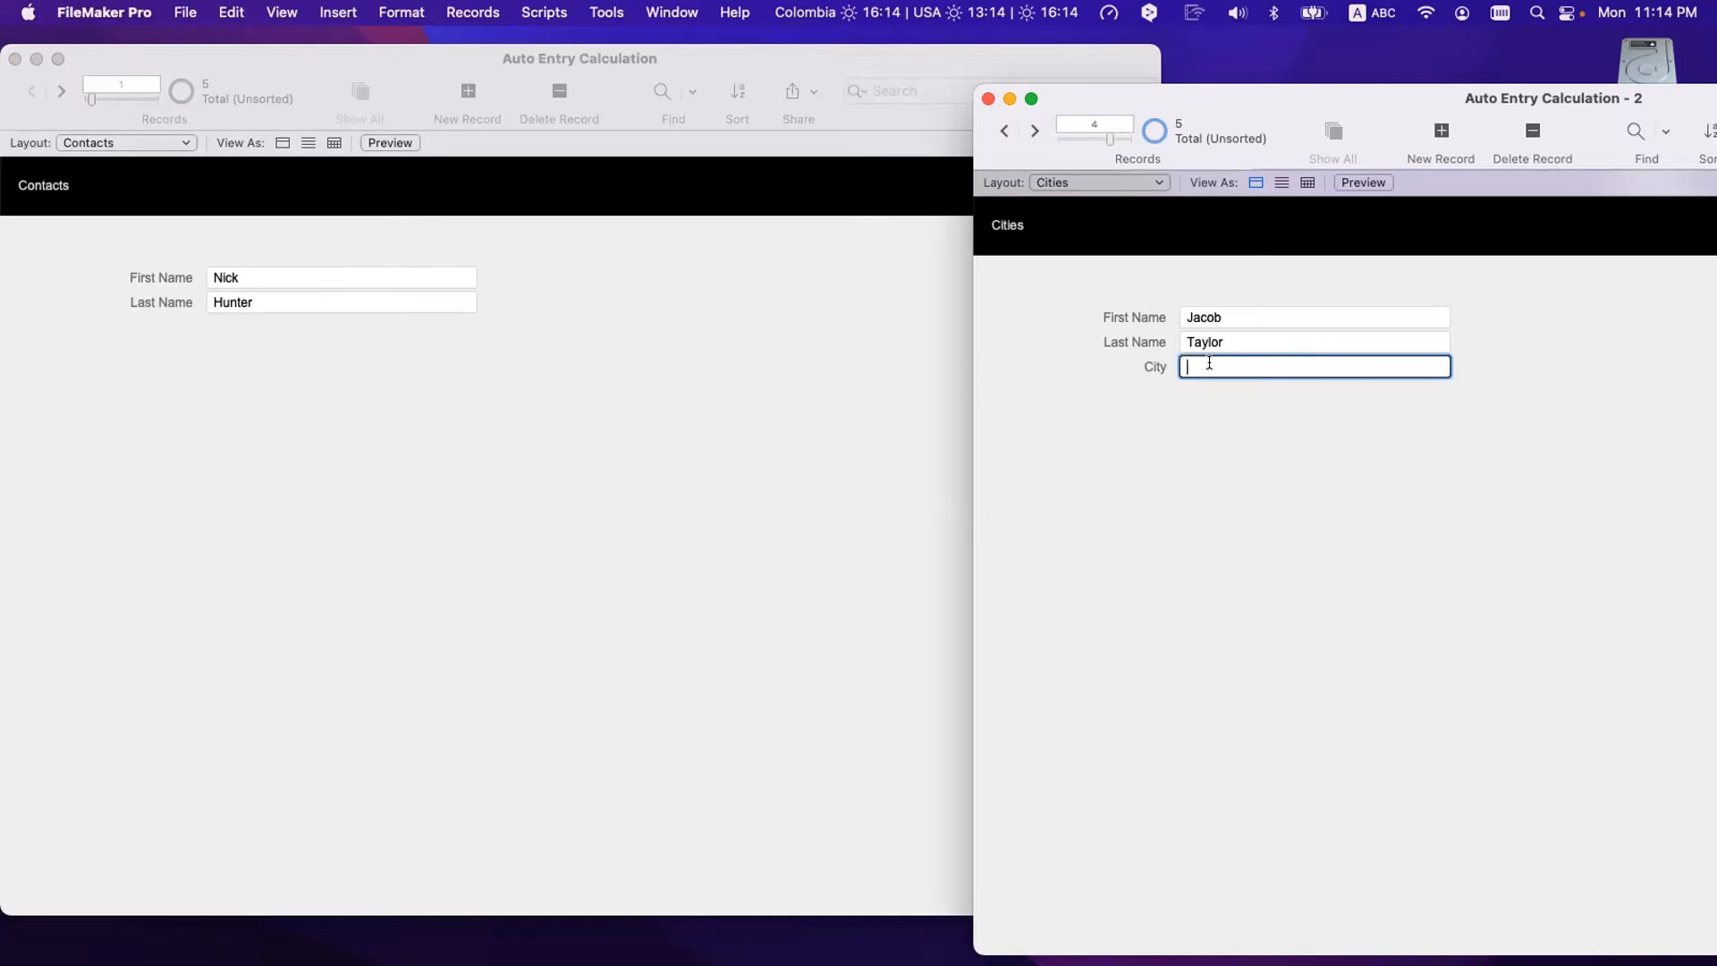
type("Los Osos")
left_click(1142, 457)
left_click(1034, 131)
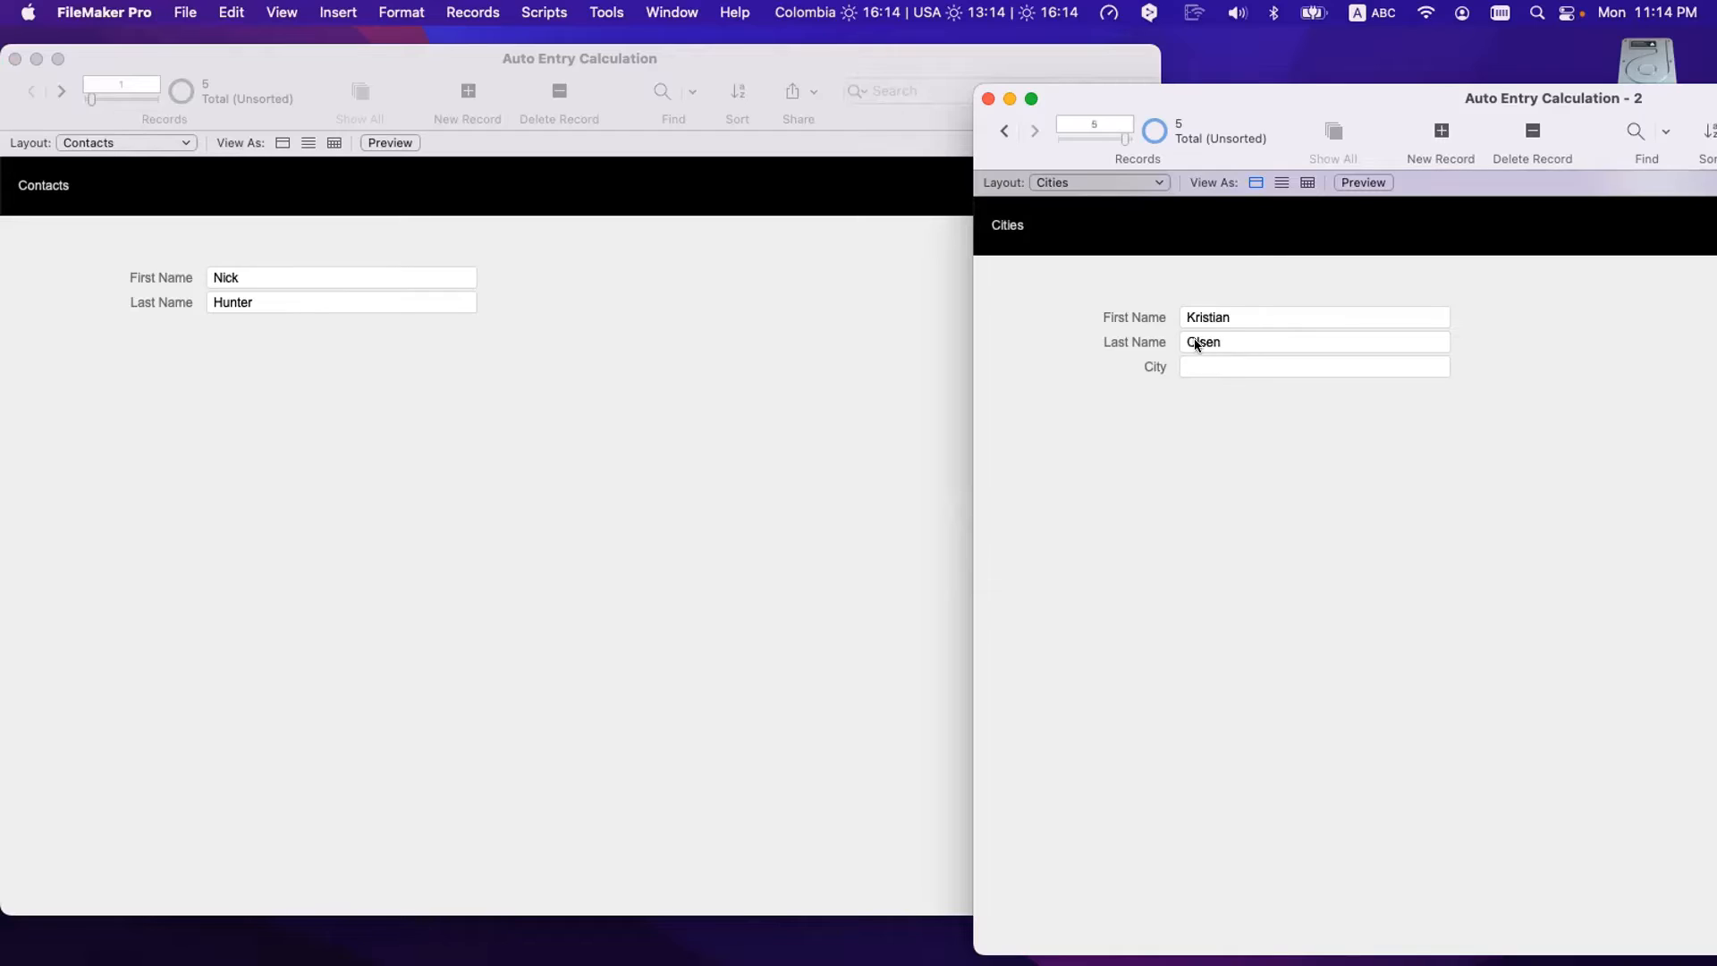
left_click(1212, 369)
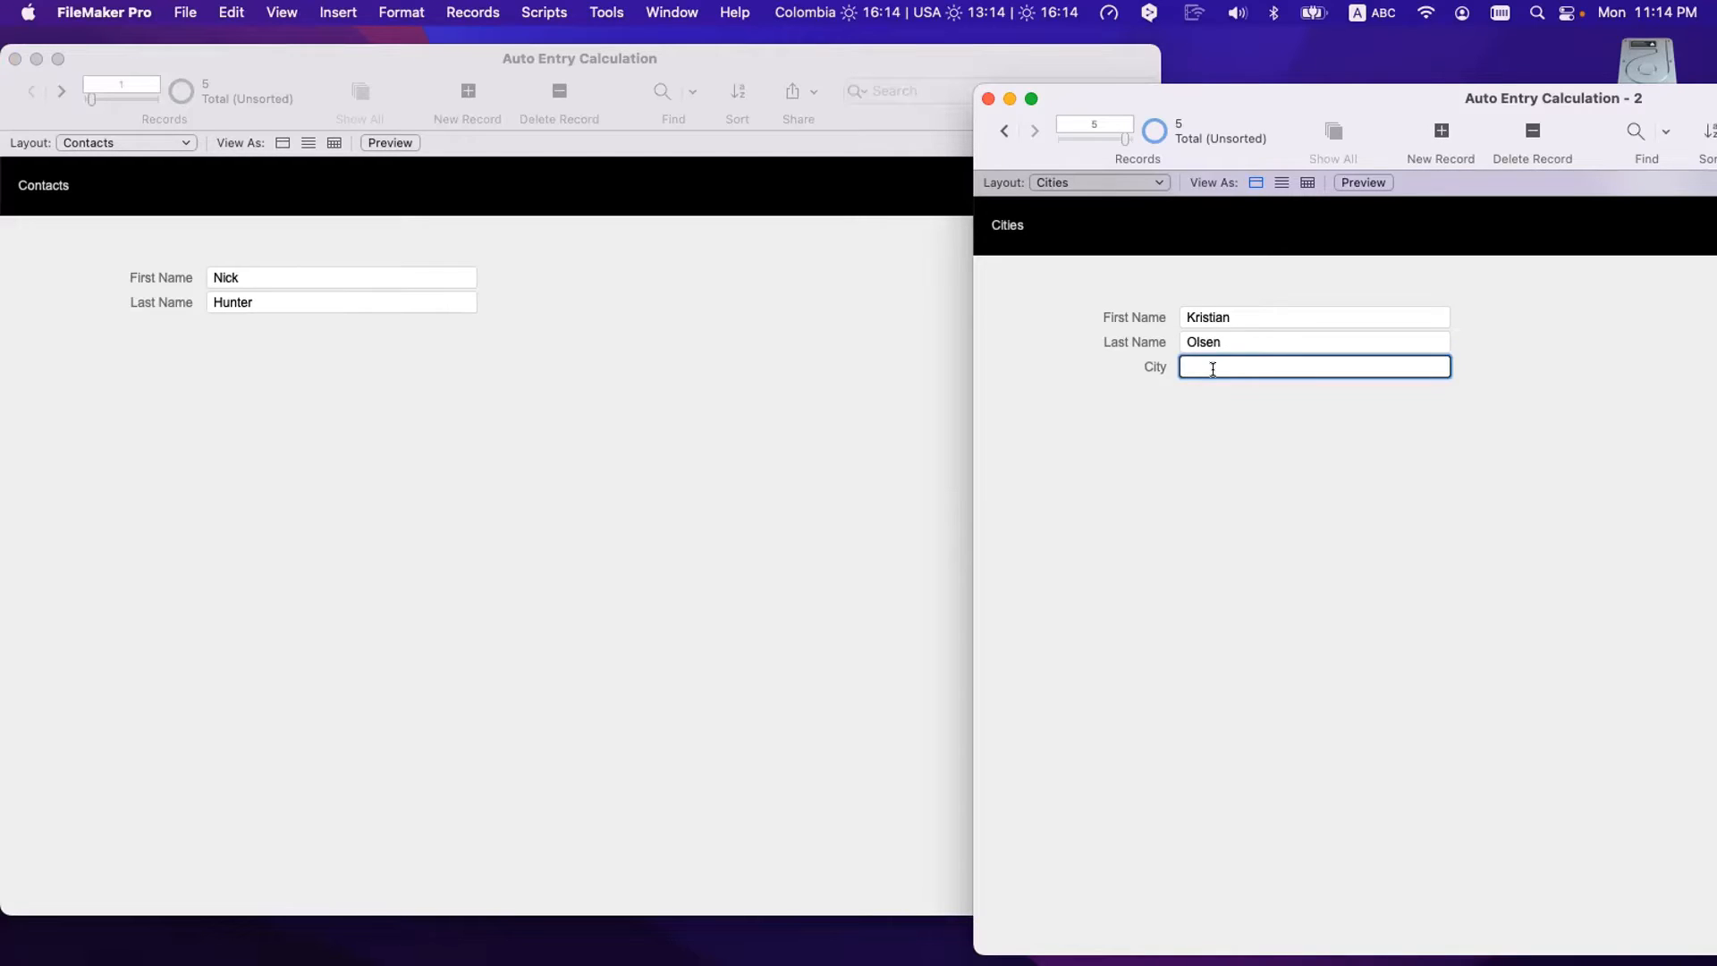
type("Paris")
left_click(1354, 562)
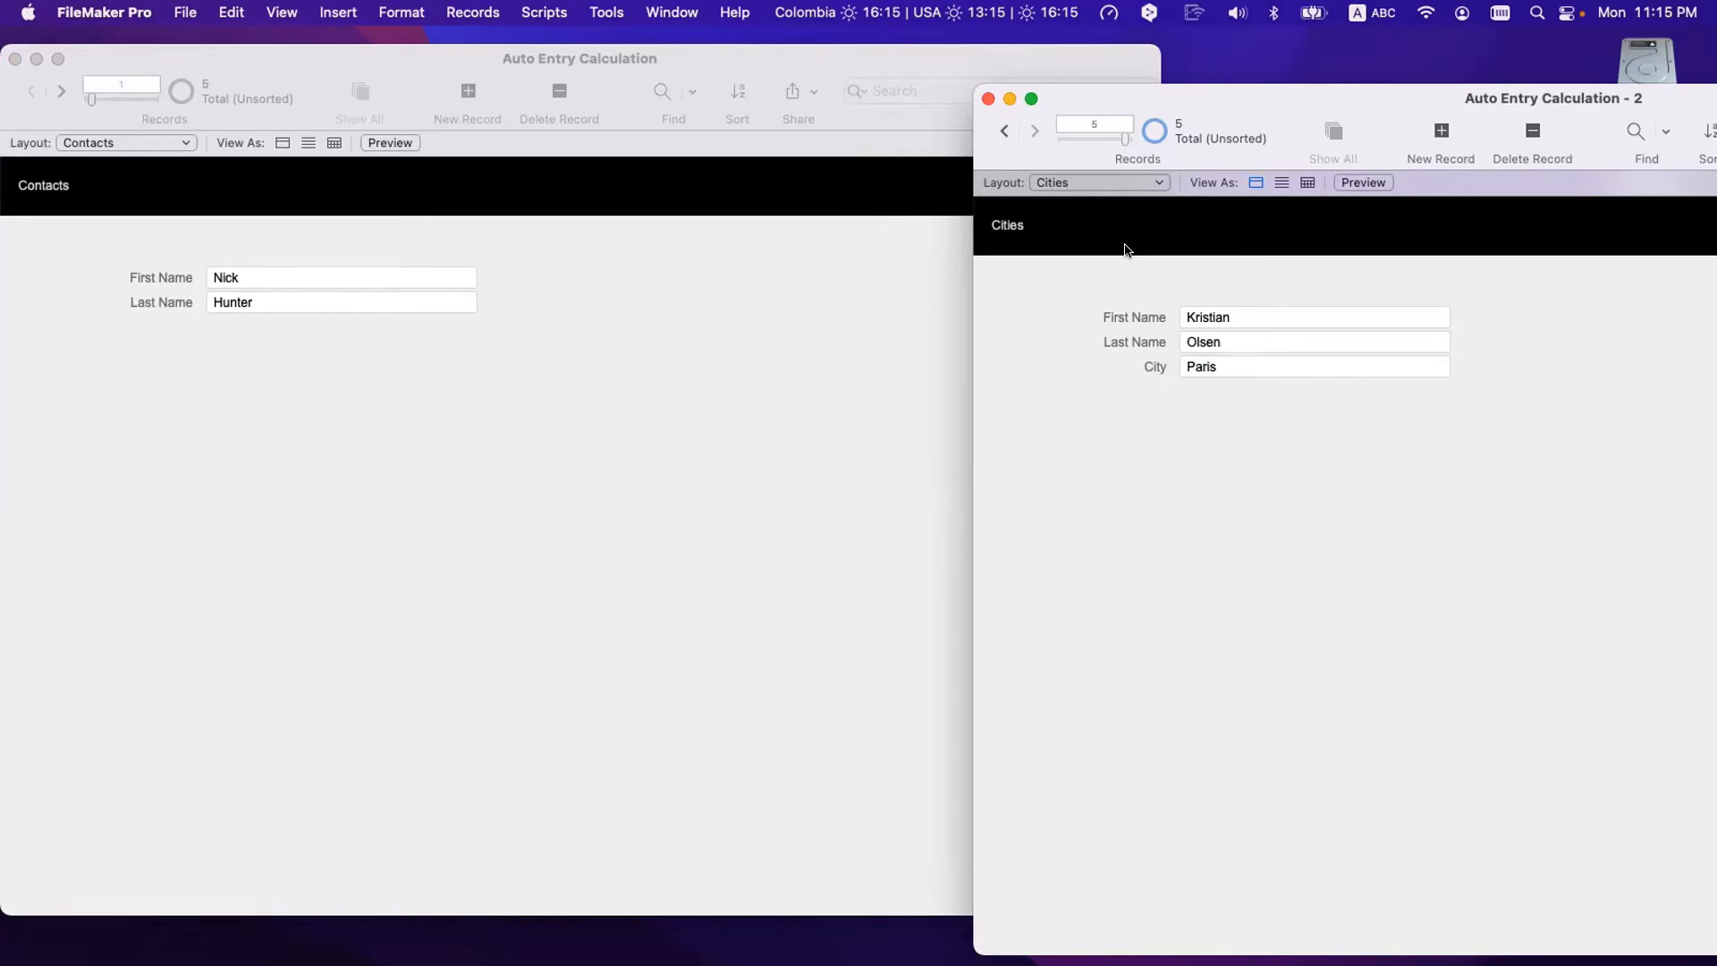
- Return the Cities window to record 1, check its Corfu value, and bring Contacts forward
left_click(1000, 129)
left_click(1000, 130)
left_click(1000, 130)
left_click(1000, 130)
left_click(674, 401)
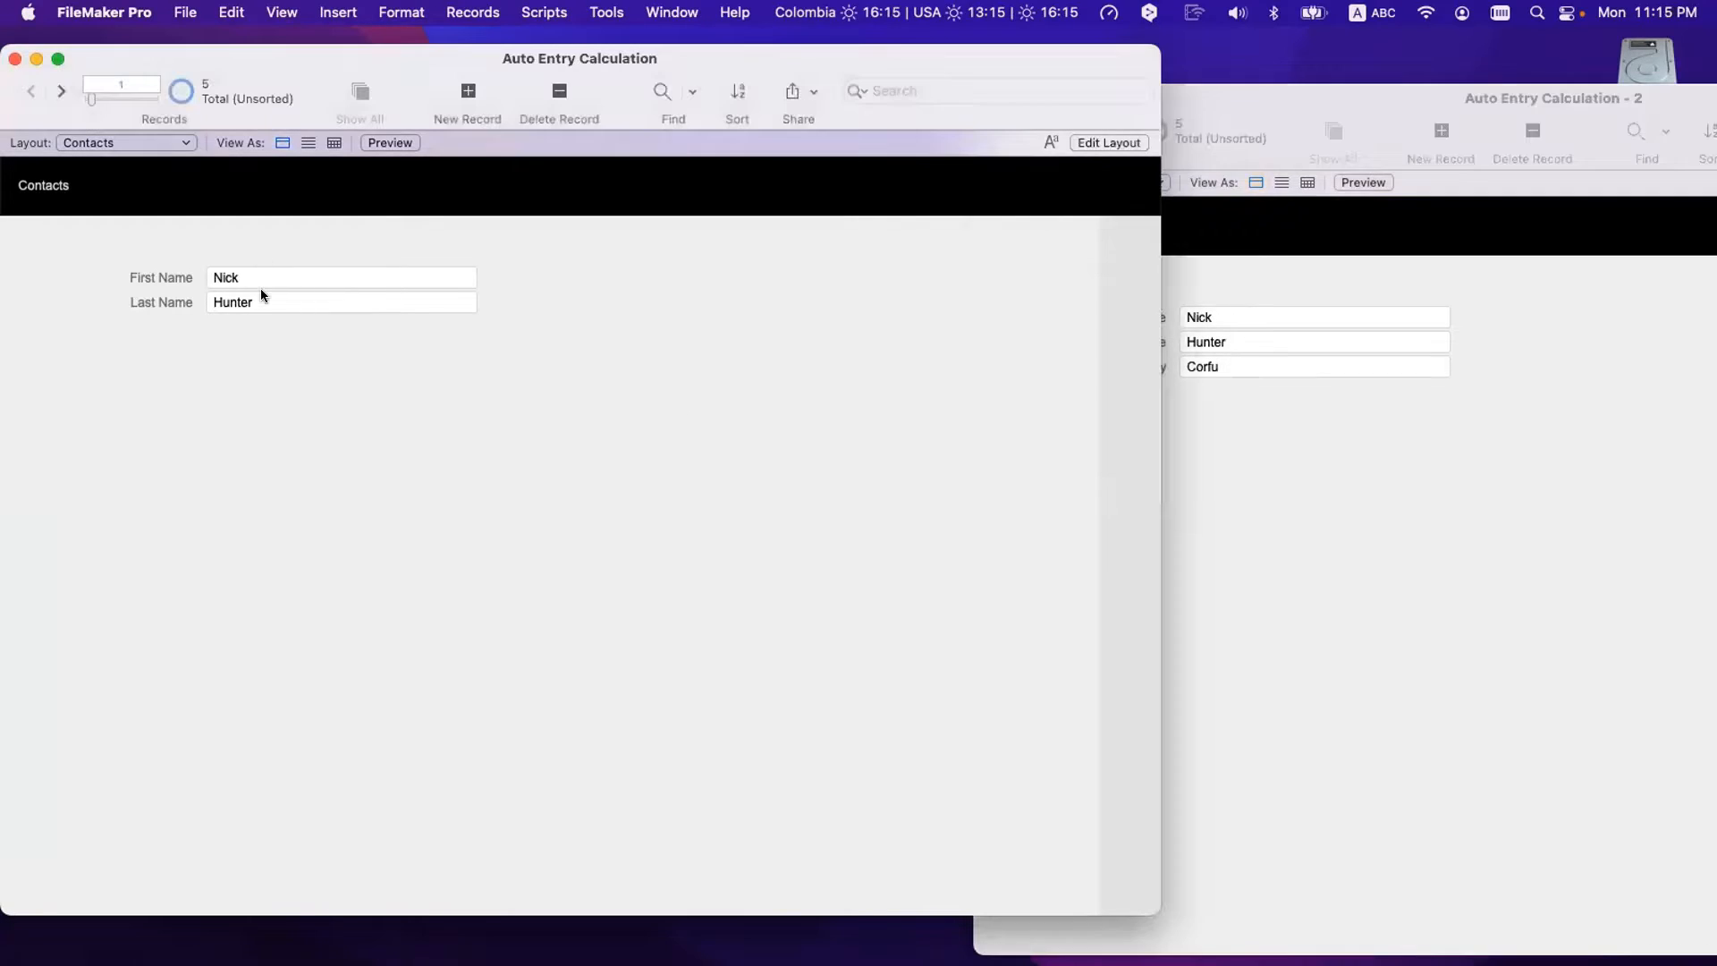
left_click(1487, 480)
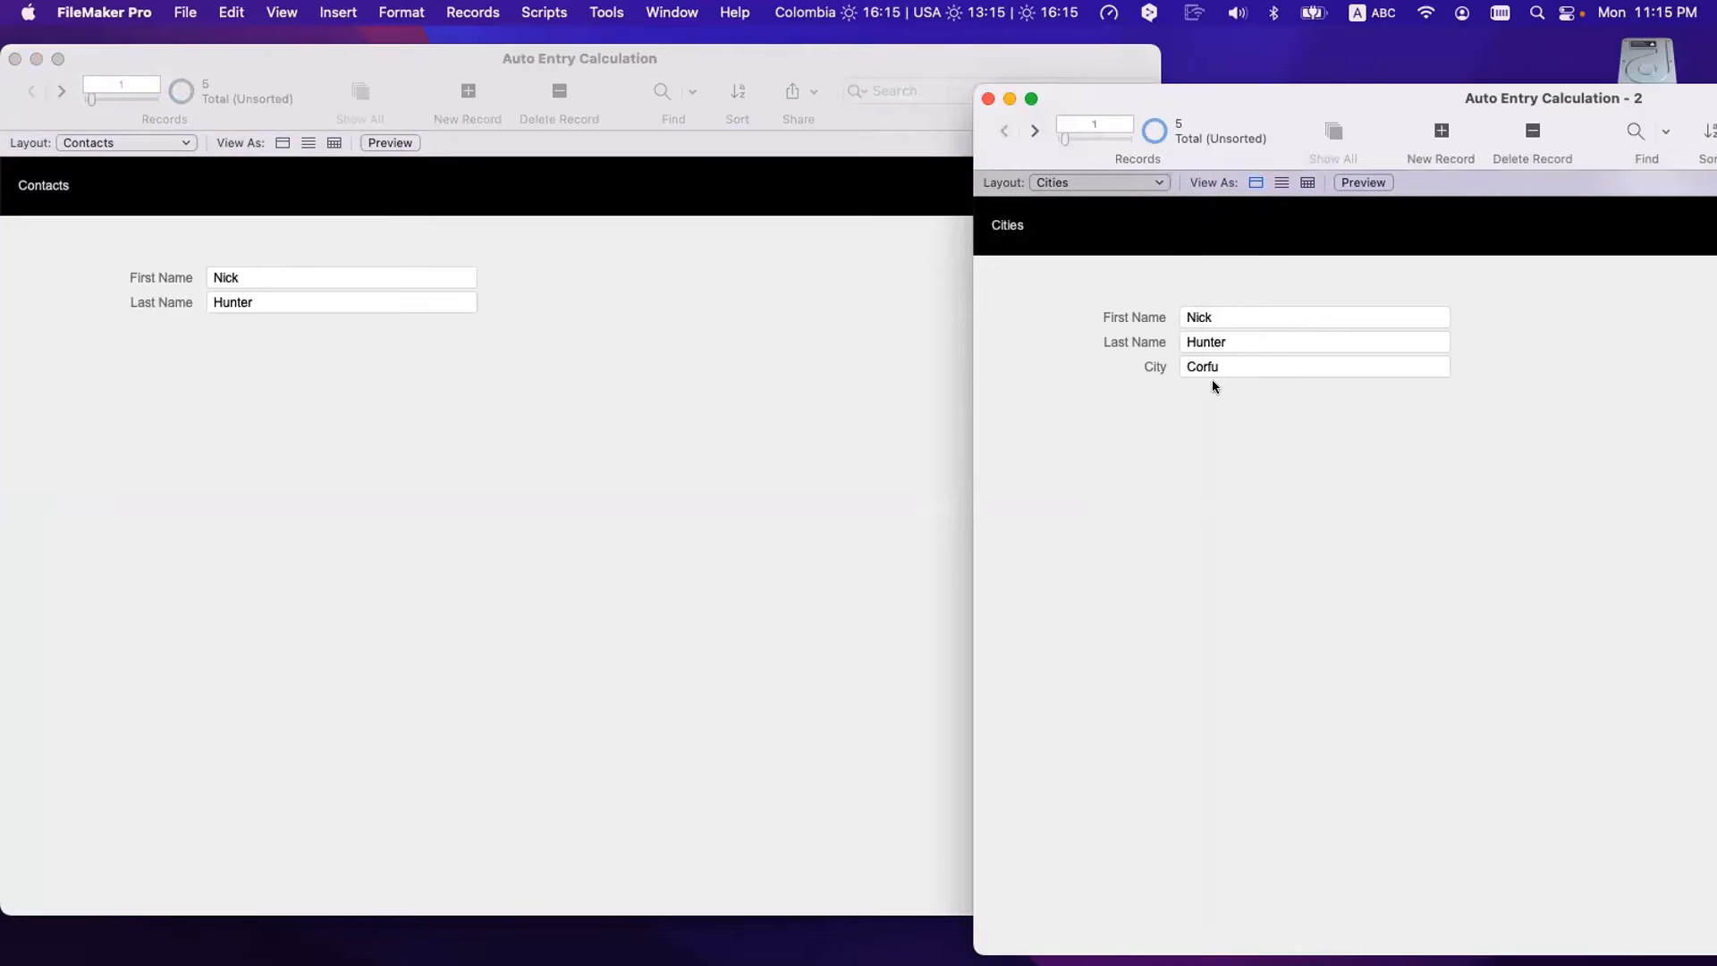
left_click(1249, 365)
left_click(1244, 497)
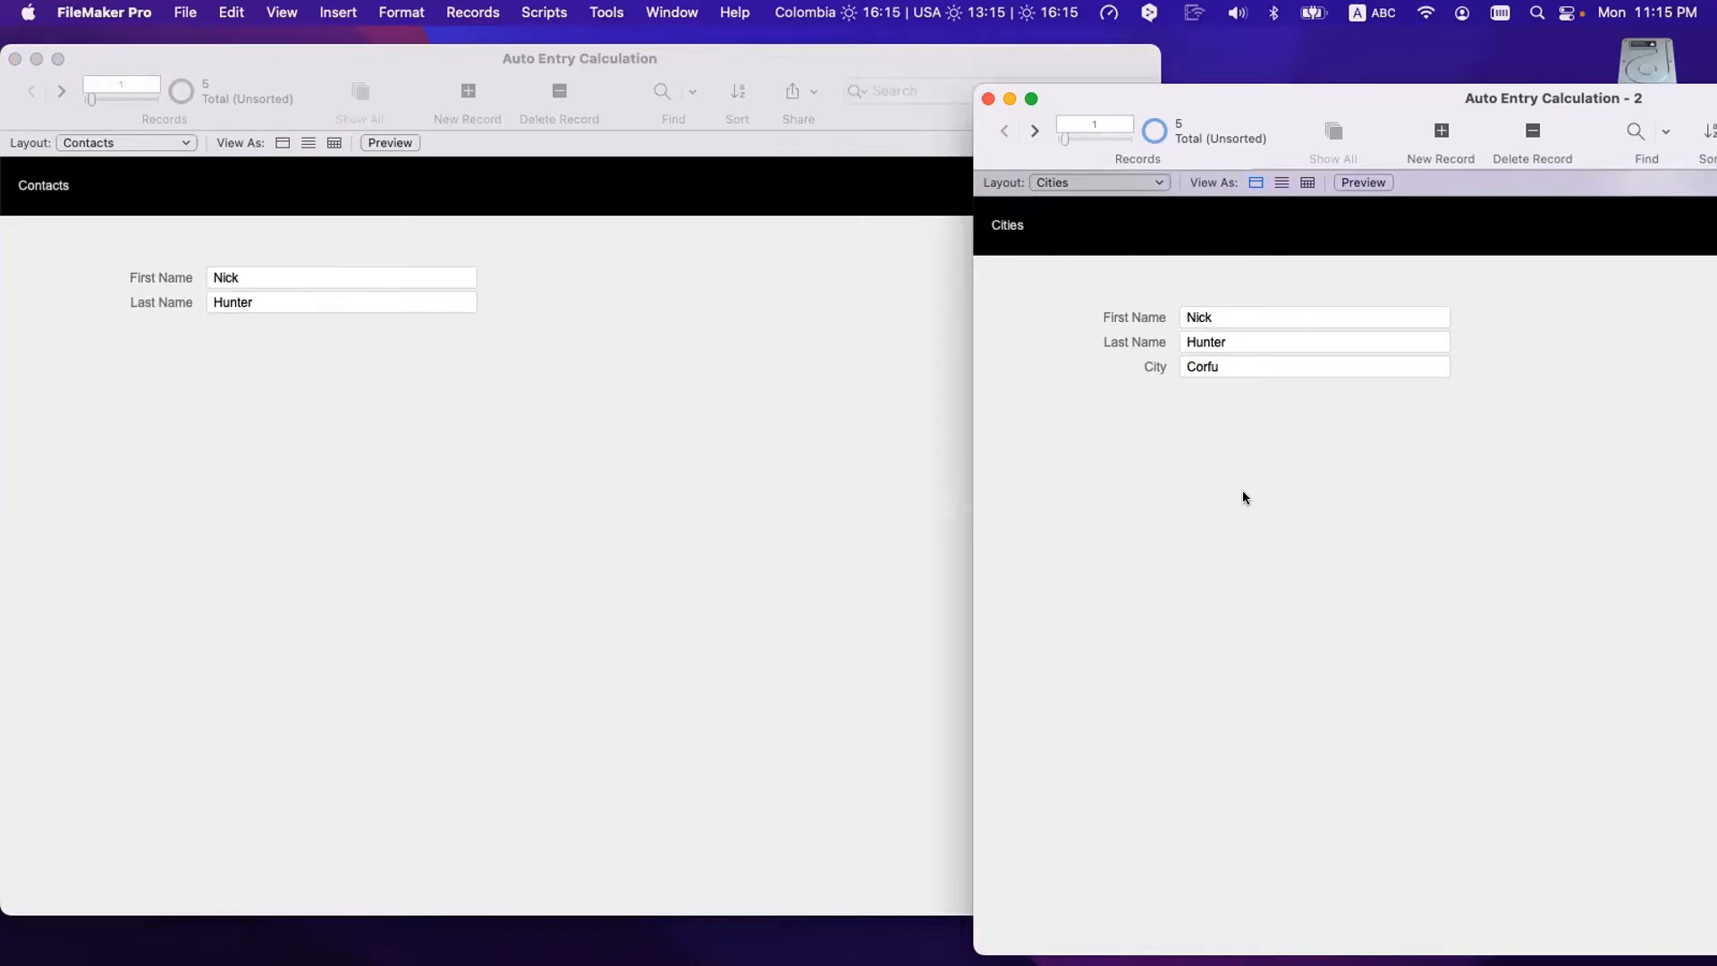
left_click(502, 392)
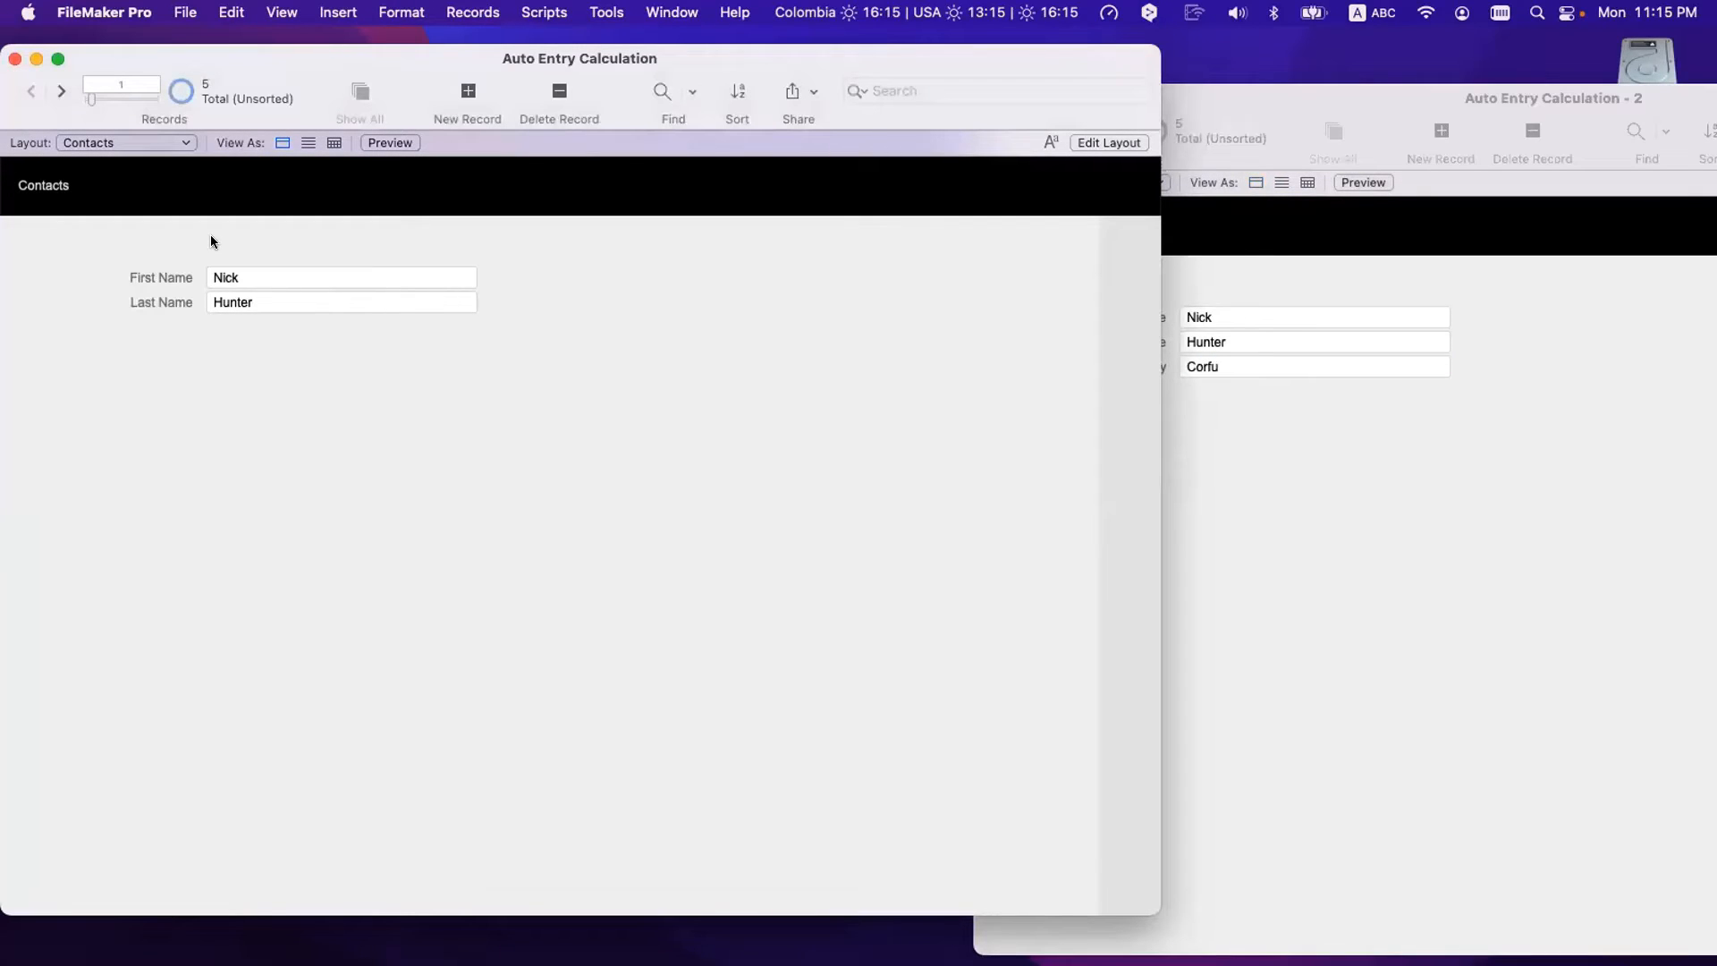
- Open Manage Database's Fields list and select City in the Cities table, then view Contacts
key("super+shift+d")
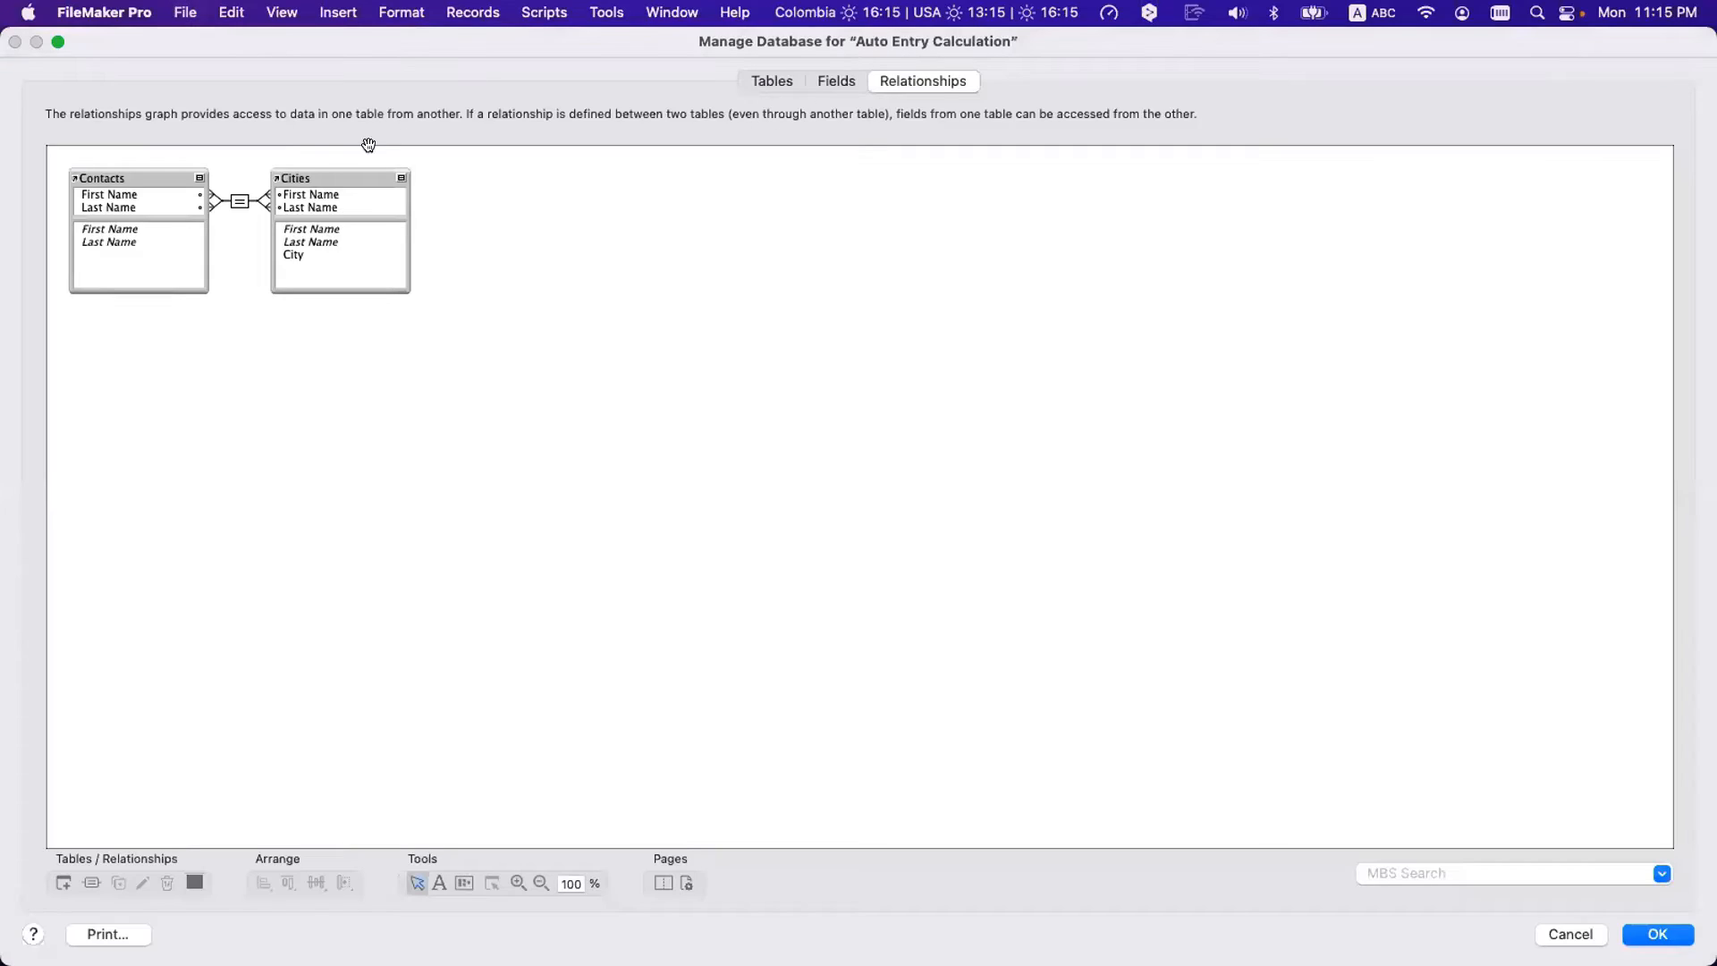
left_click(816, 83)
left_click(182, 112)
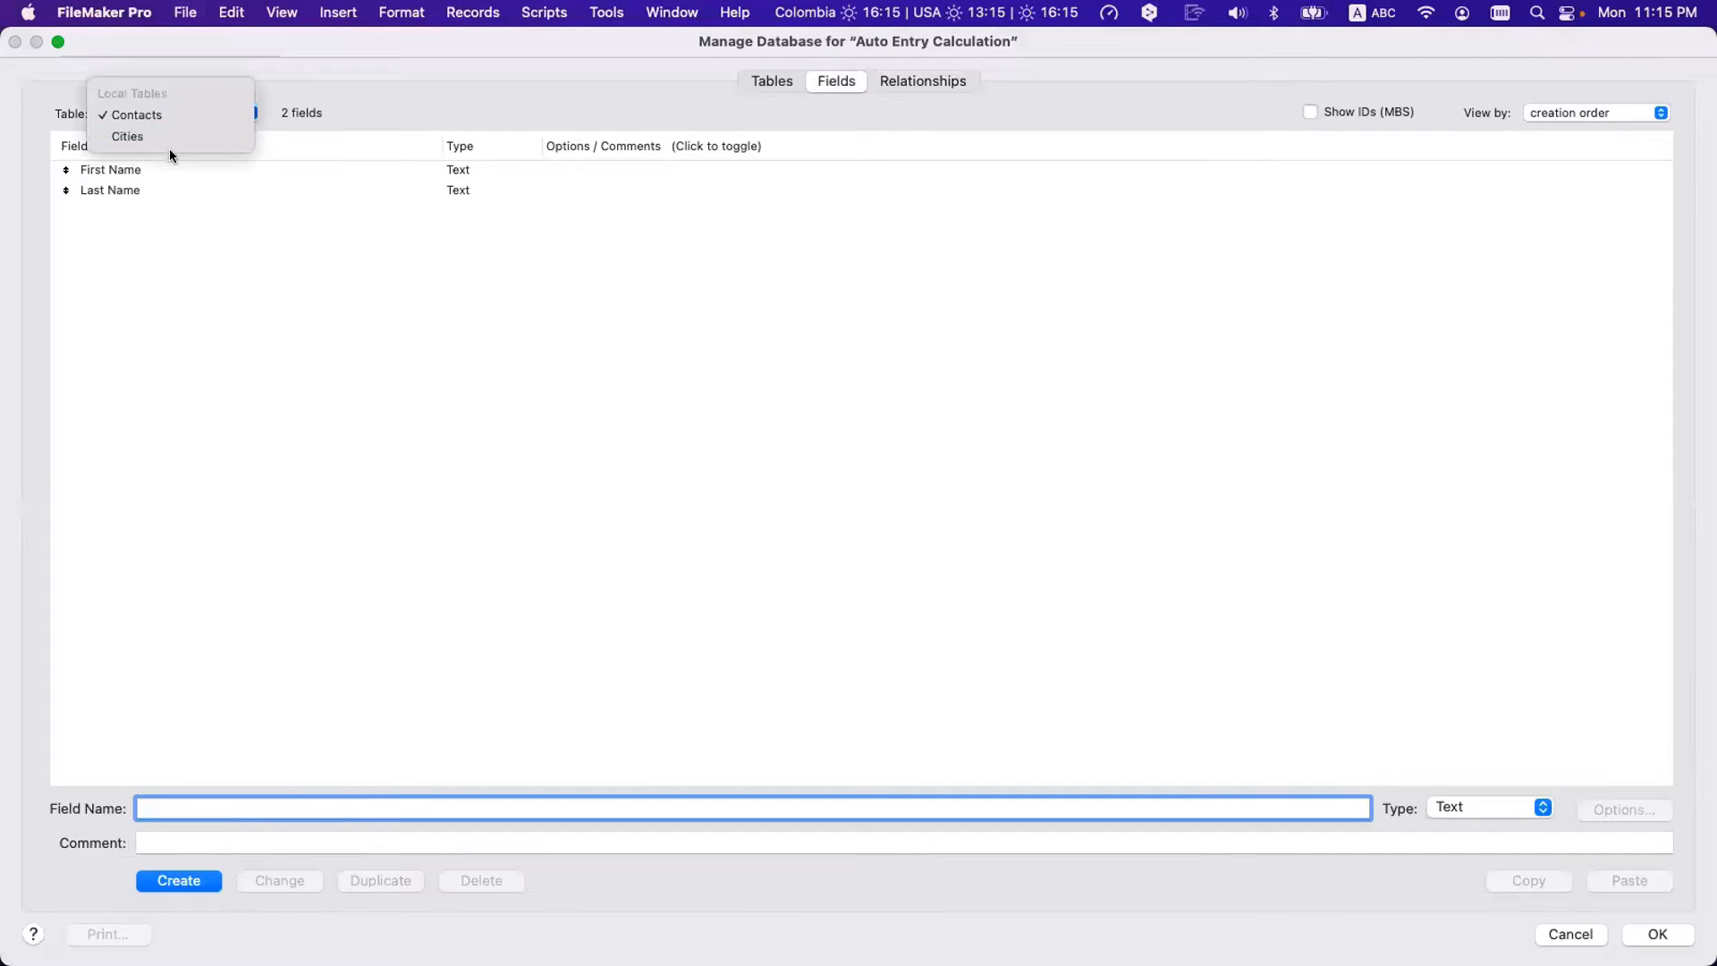
left_click(166, 134)
left_click(134, 213)
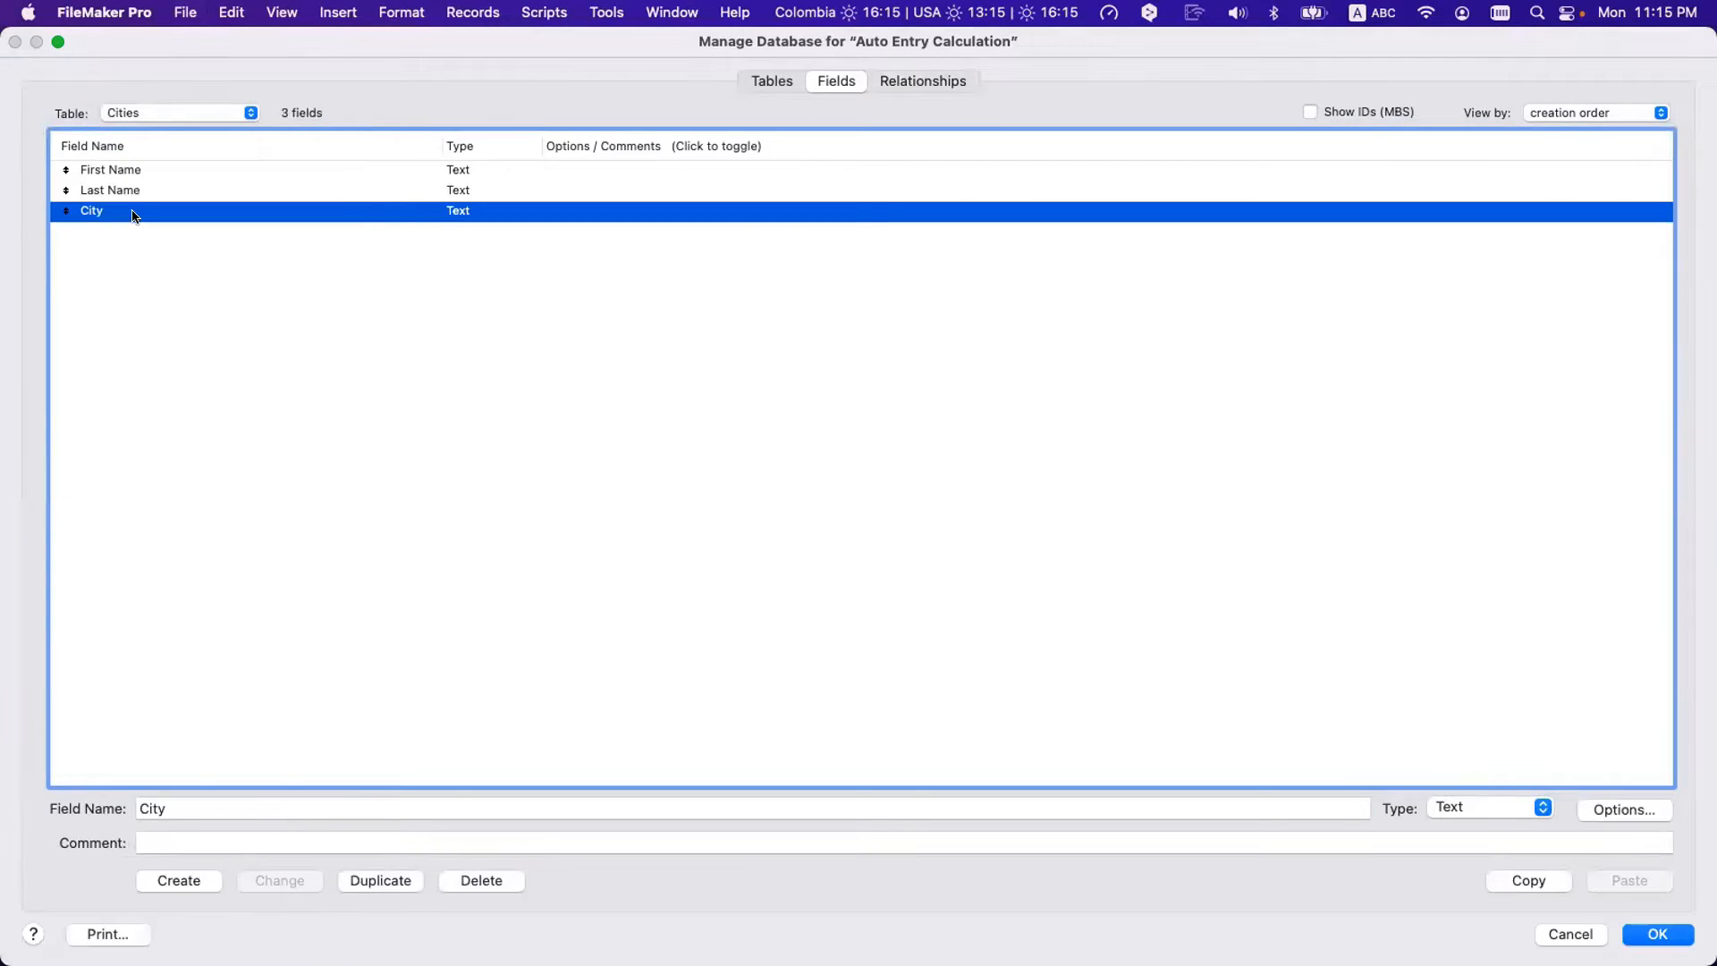
left_click(157, 113)
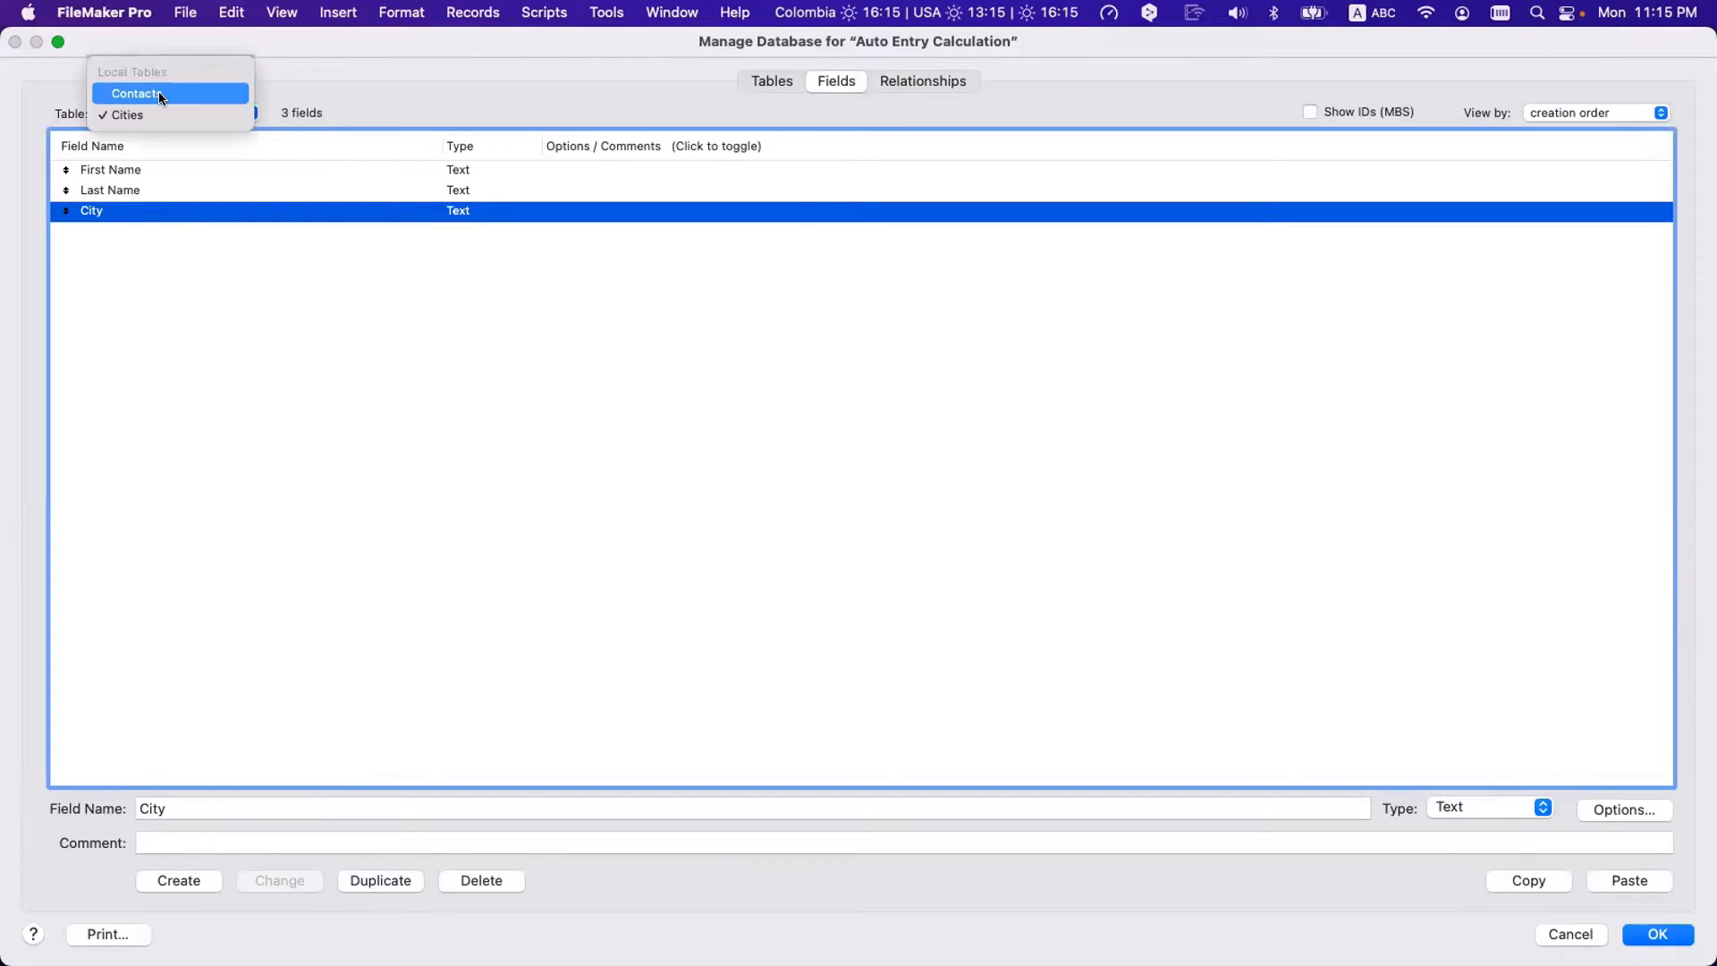
left_click(159, 94)
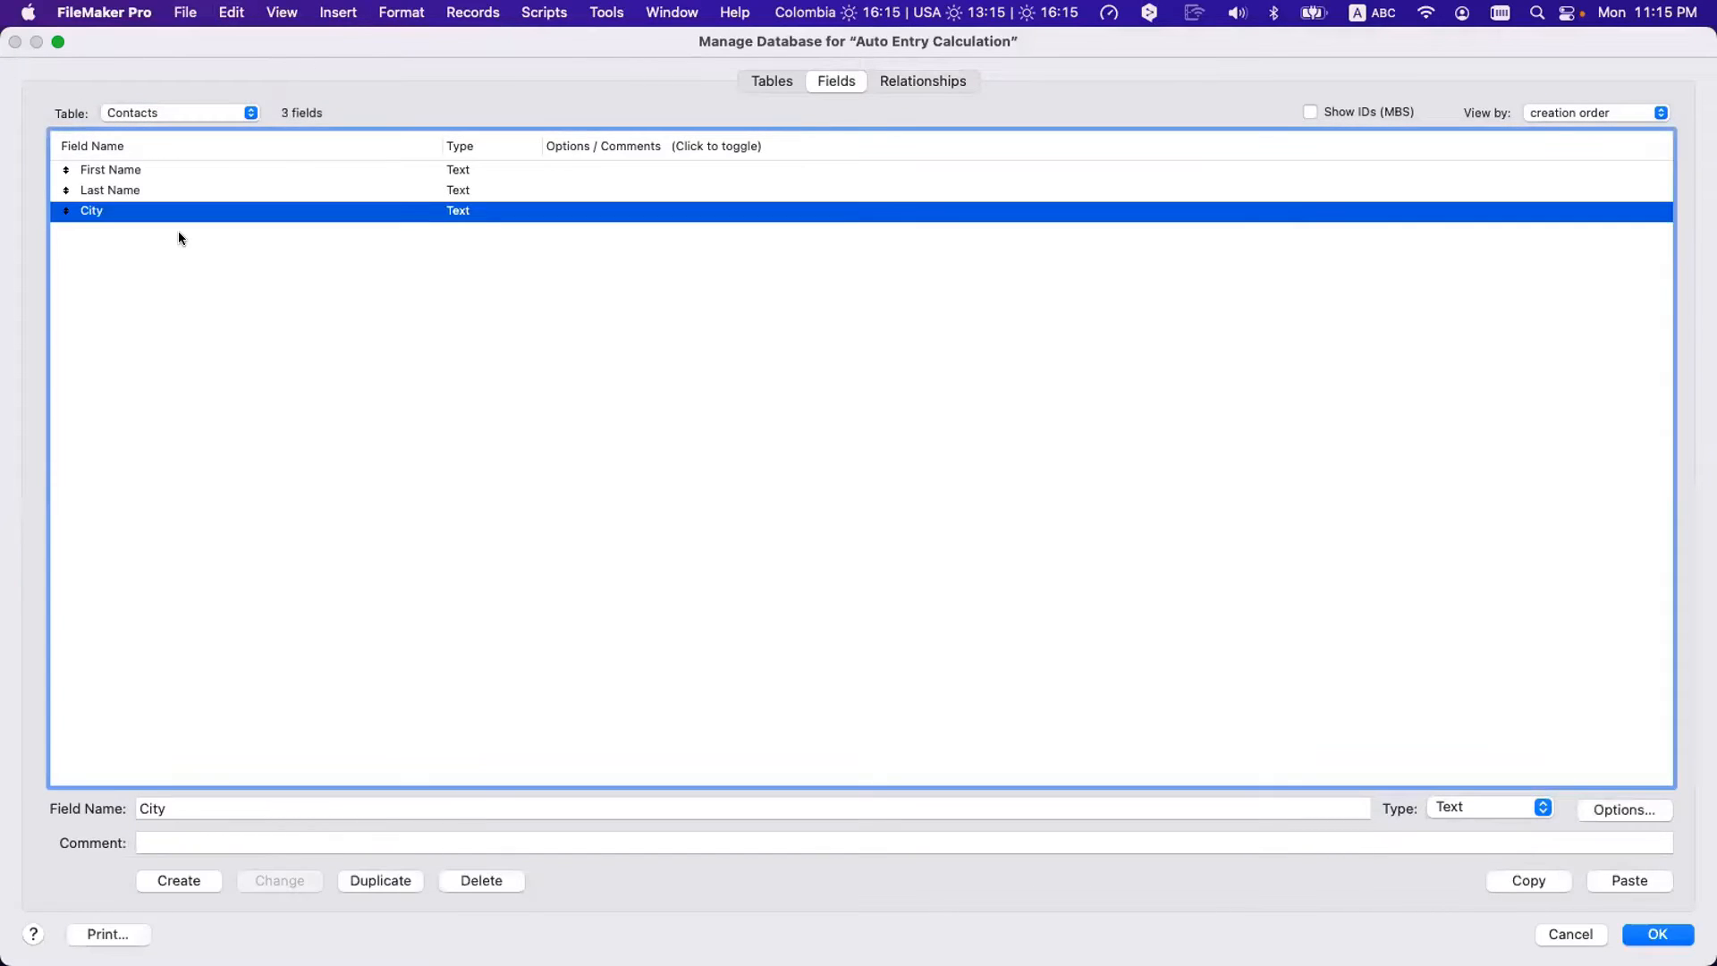
- Take the City field from Cities into Contacts and select the new Contacts City field
left_click(173, 111)
left_click(174, 131)
left_click(110, 210)
left_click(147, 113)
left_click(149, 91)
left_click(126, 213)
- Set Contacts' City to auto-enter a looked-up value from Cities::City and confirm the options
double_click(132, 214)
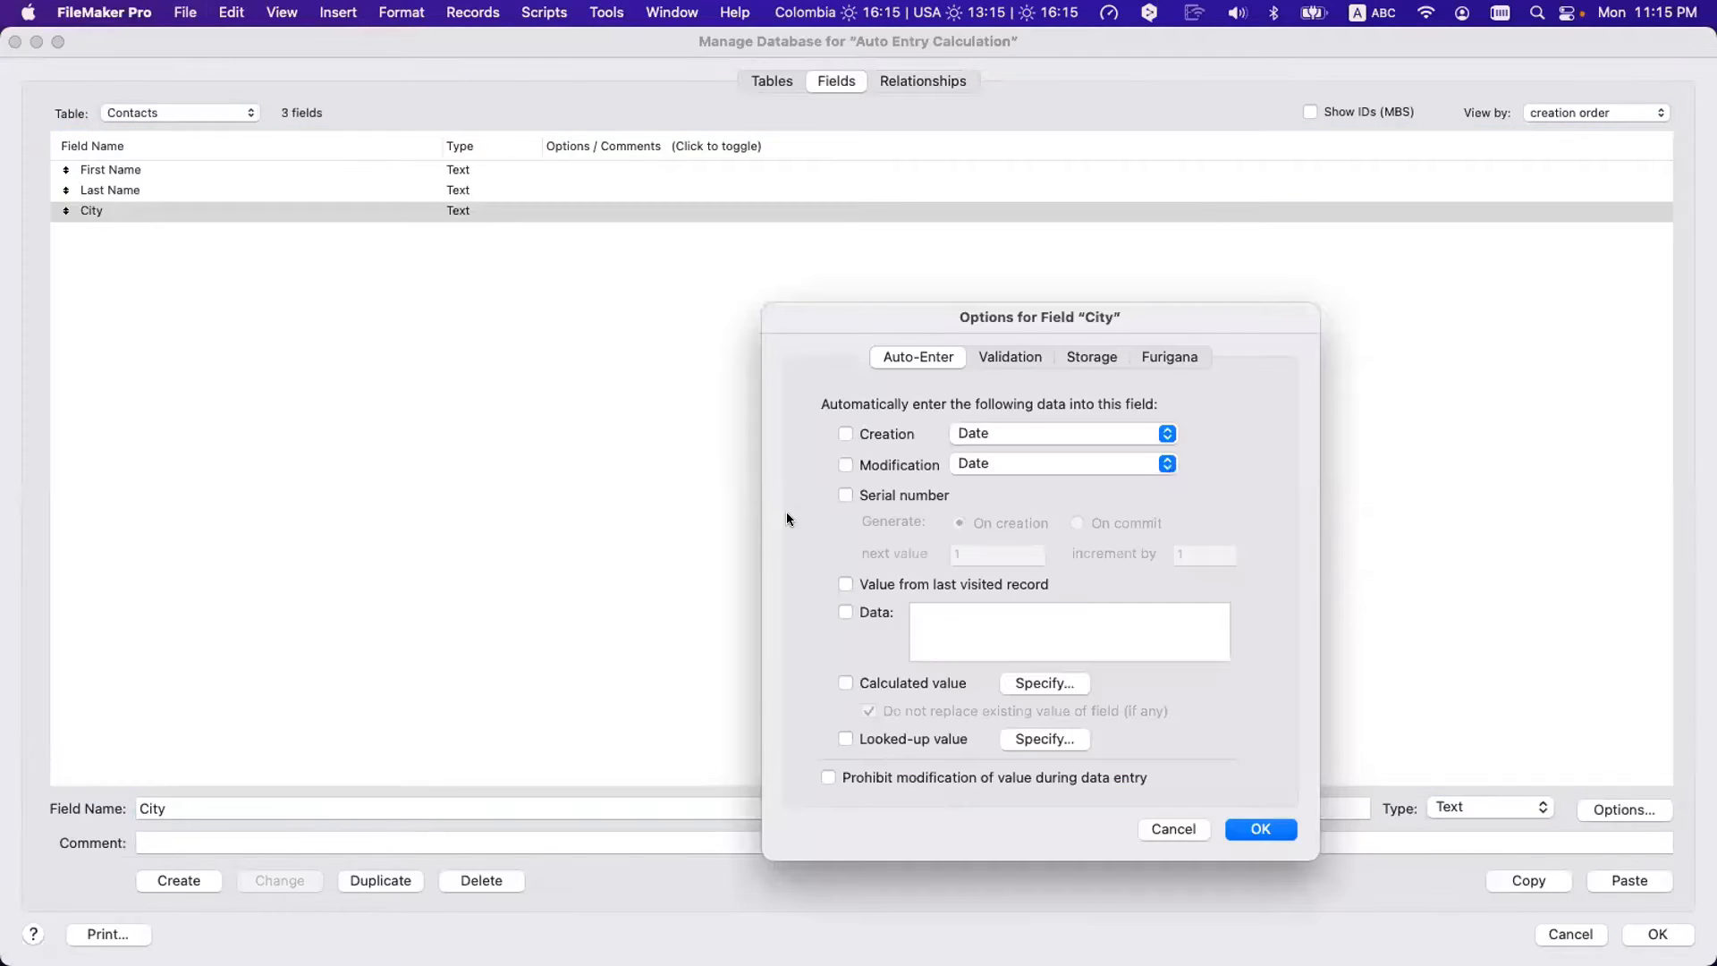
left_click(1043, 740)
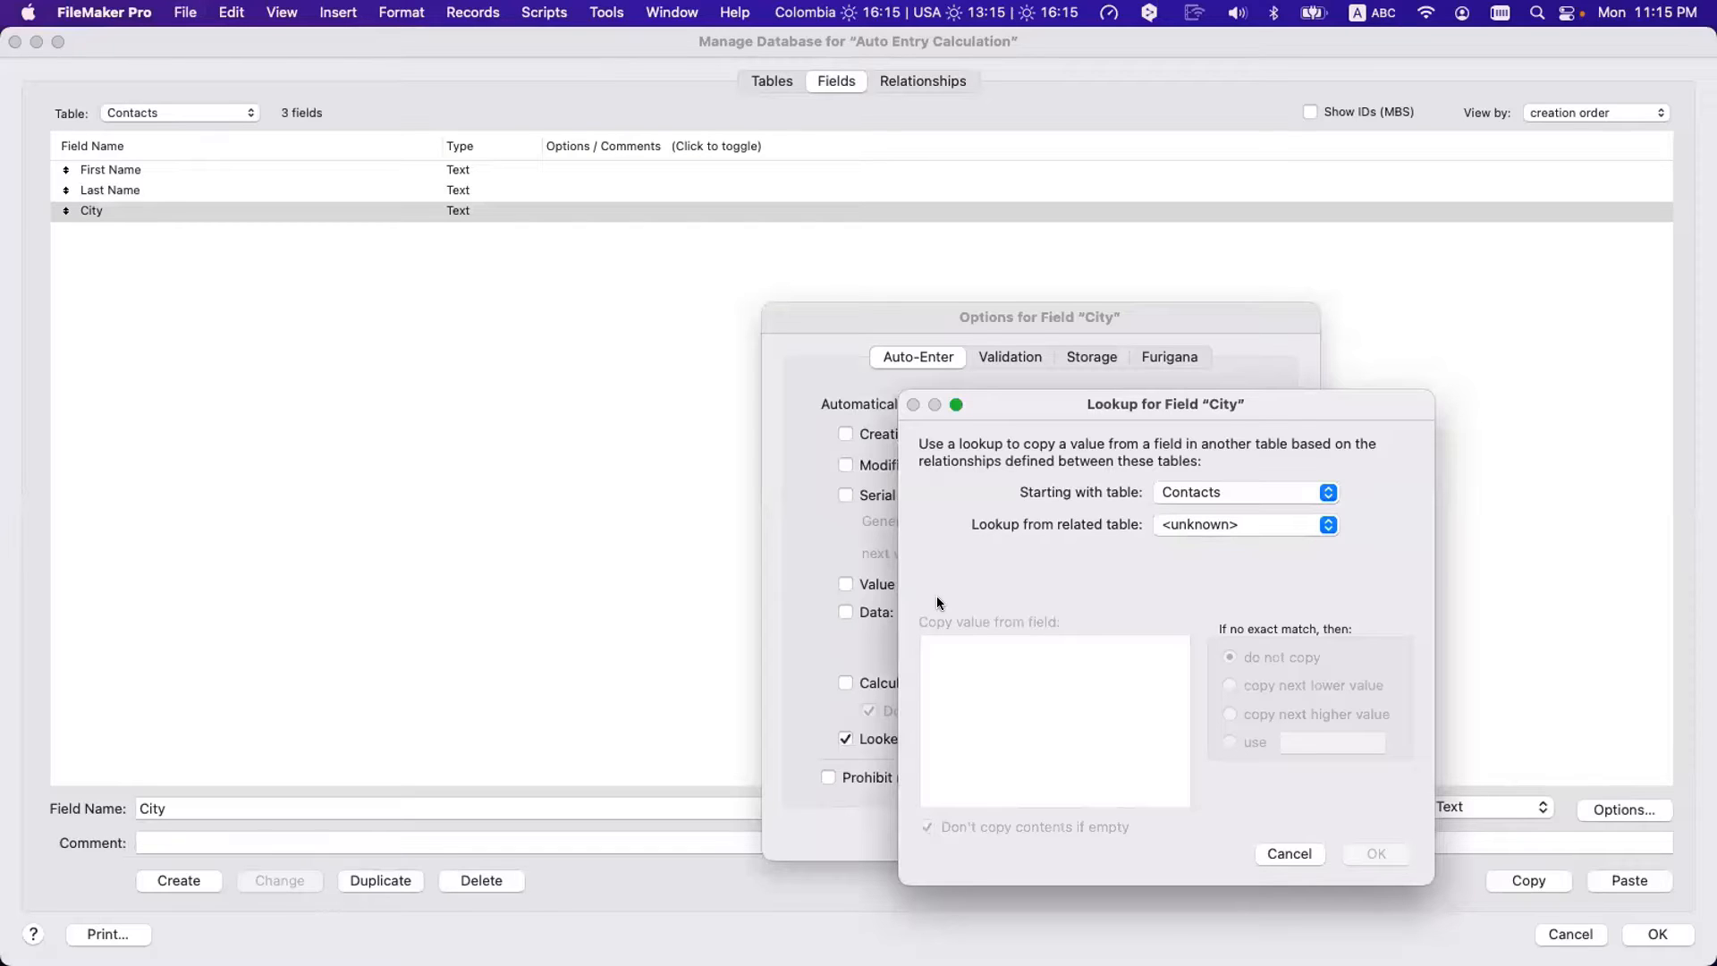
left_click(1232, 524)
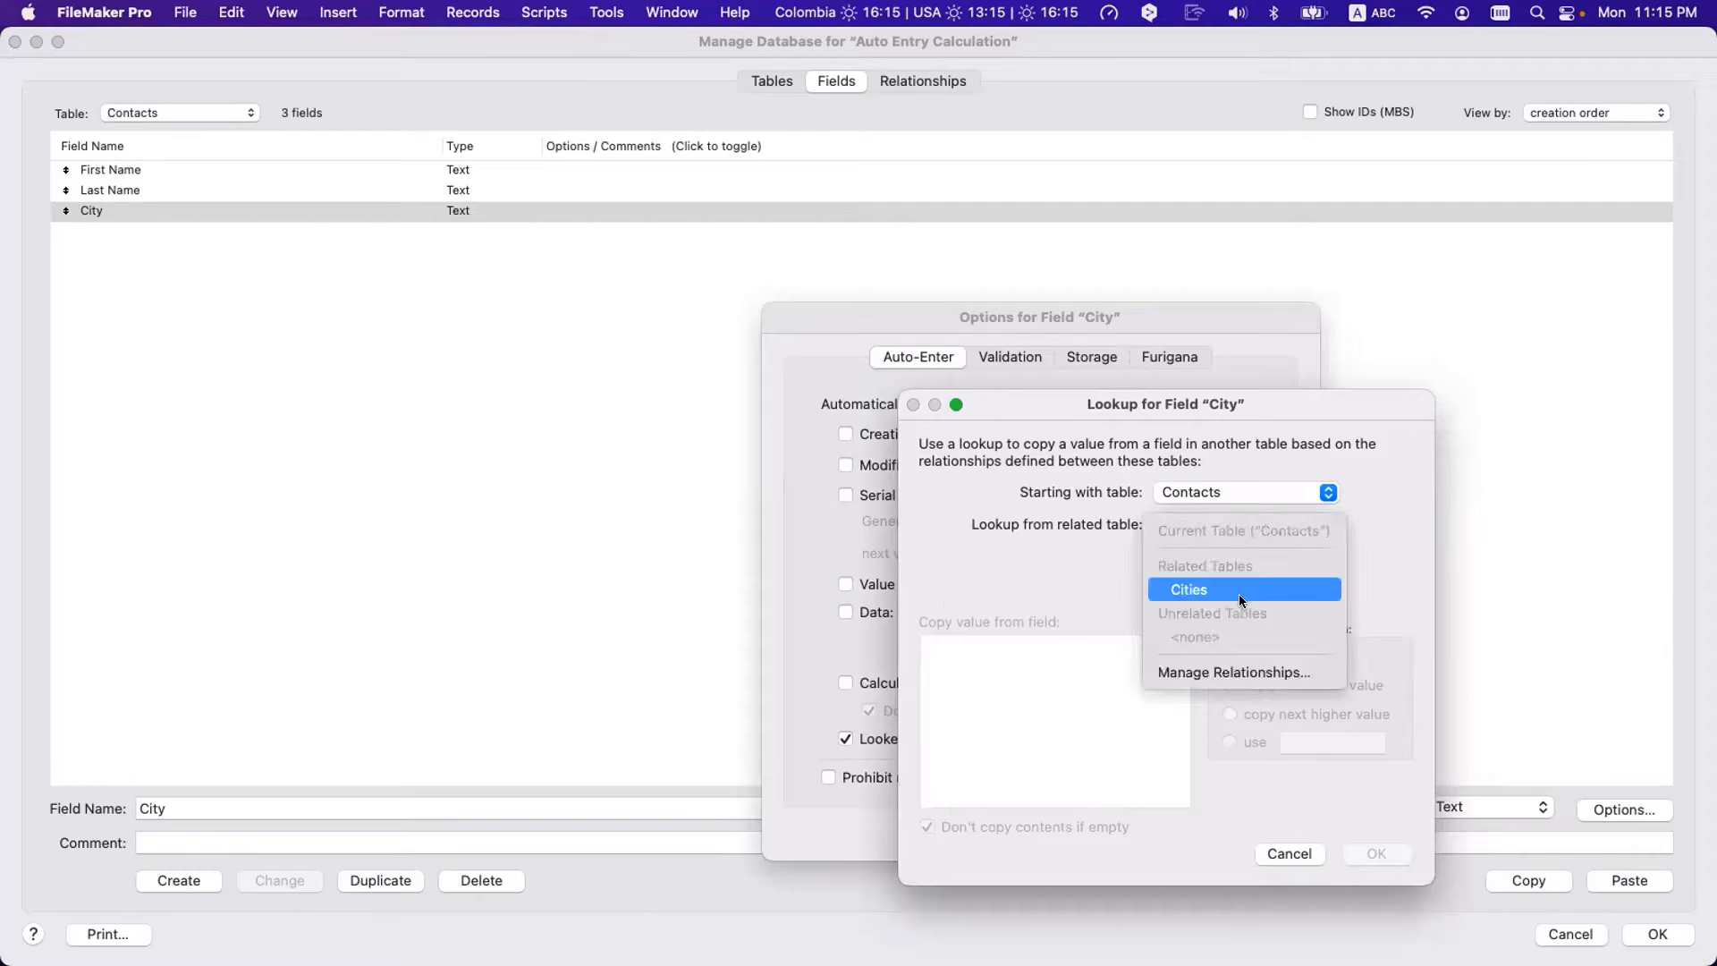
left_click(1238, 594)
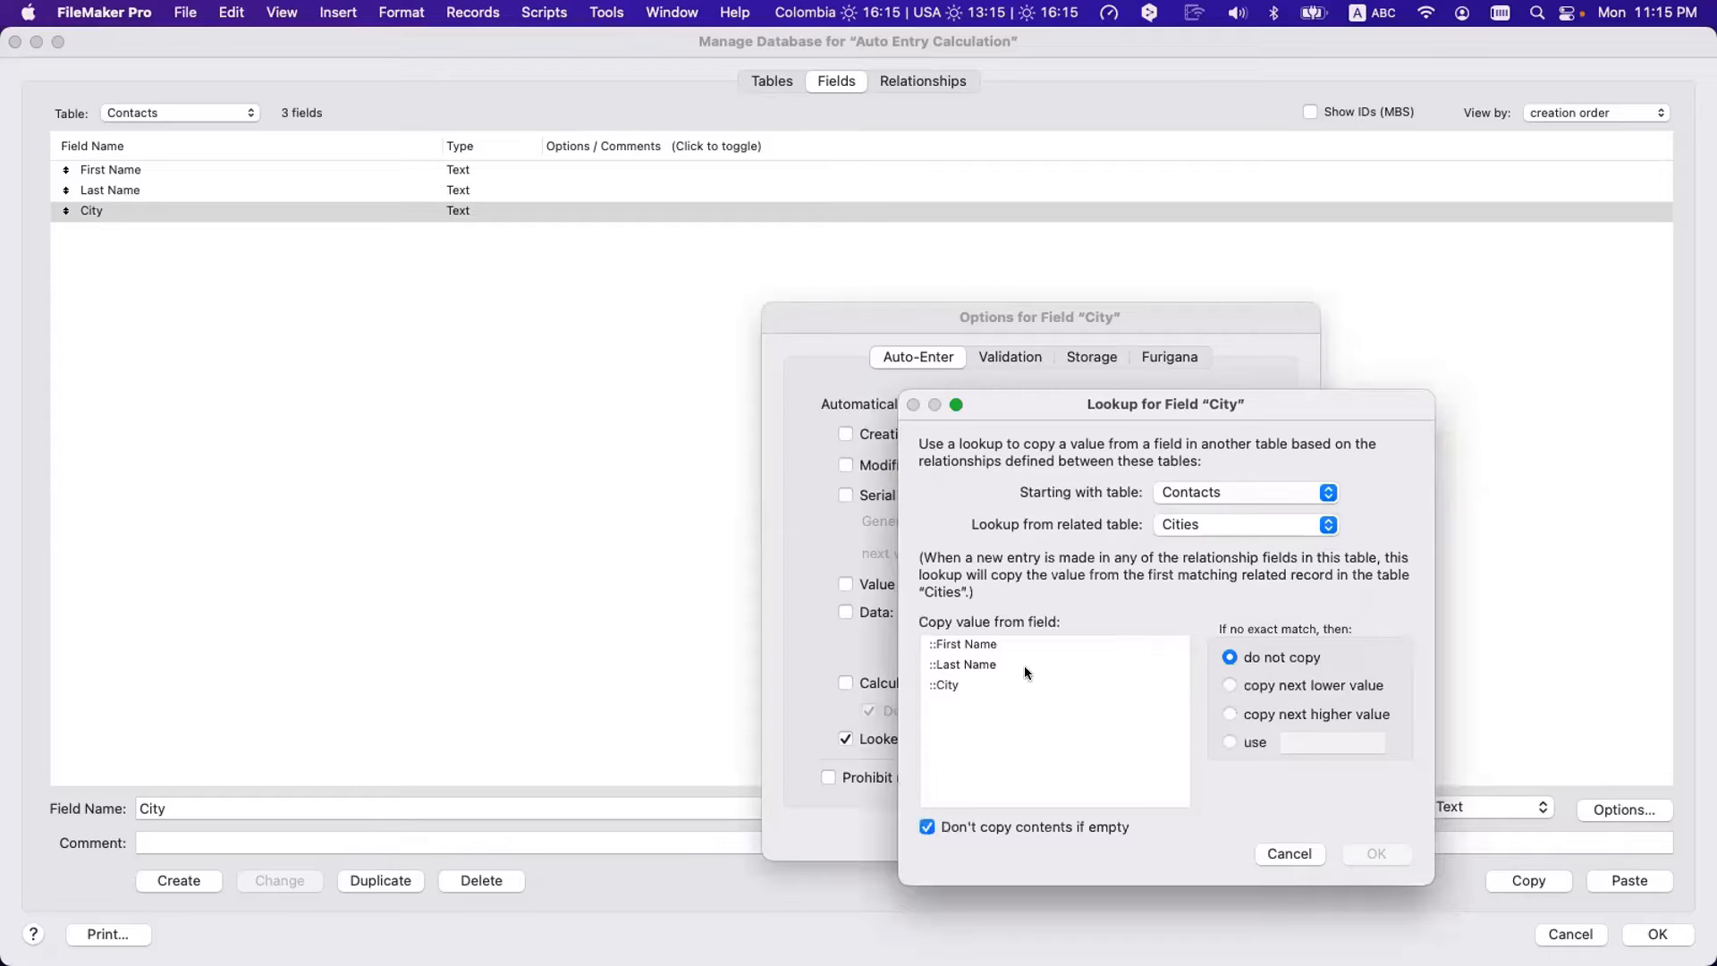
left_click(987, 685)
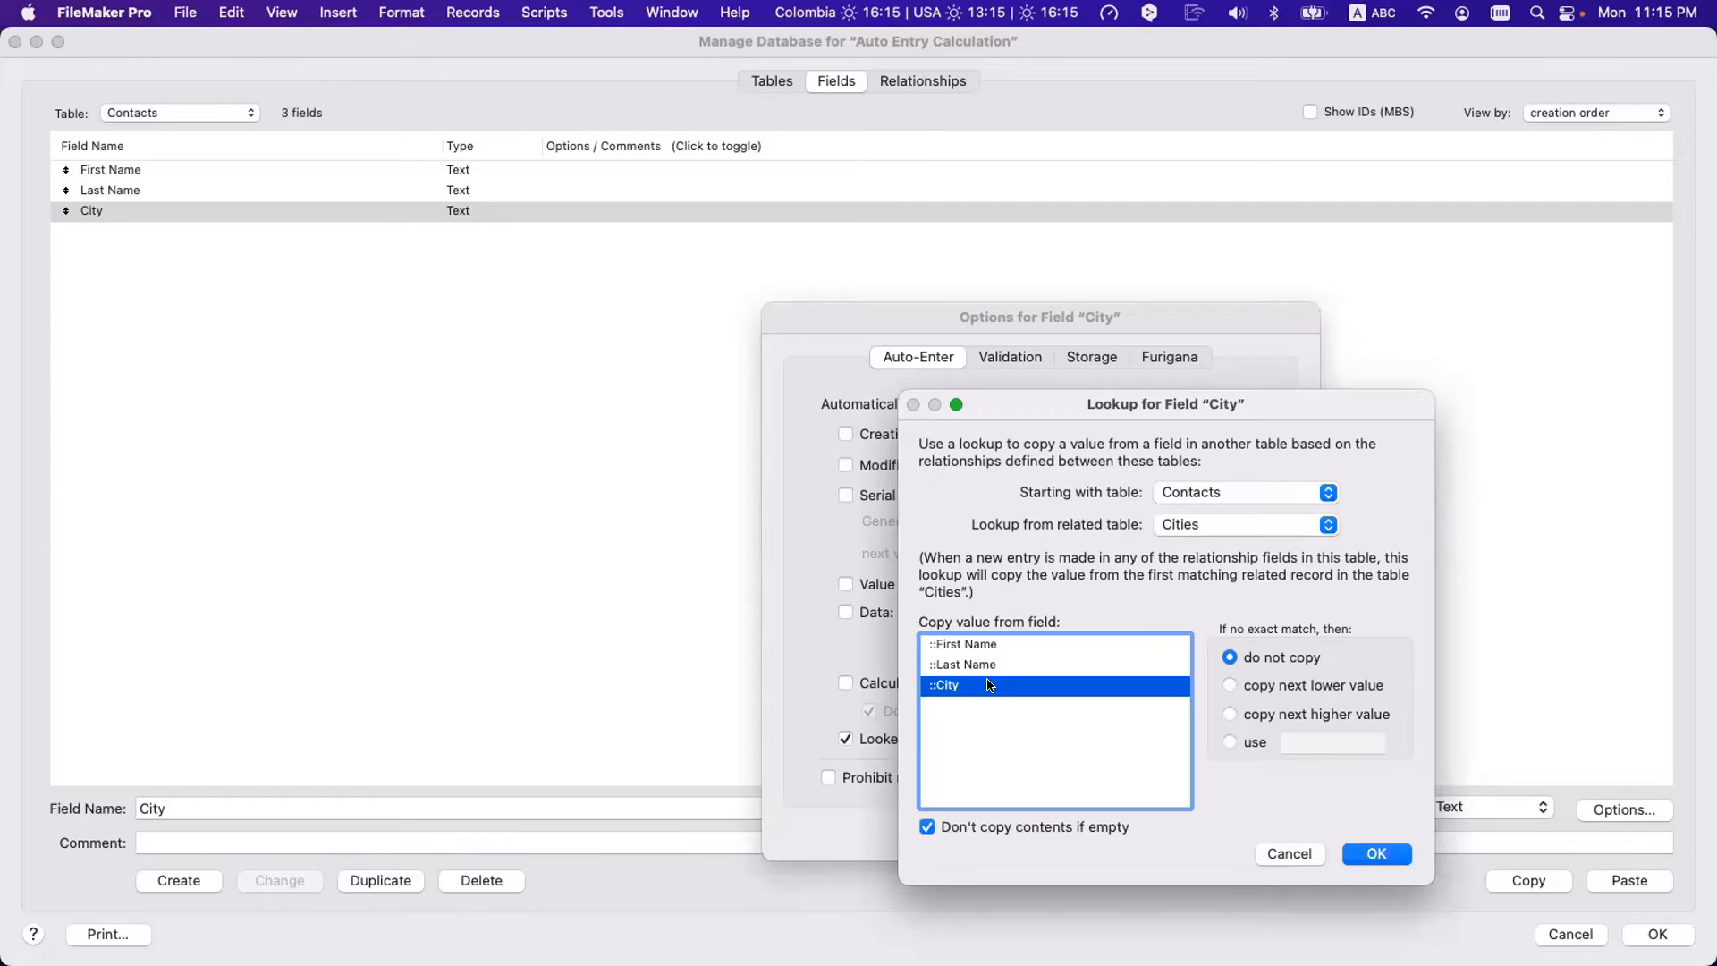
left_click(1373, 854)
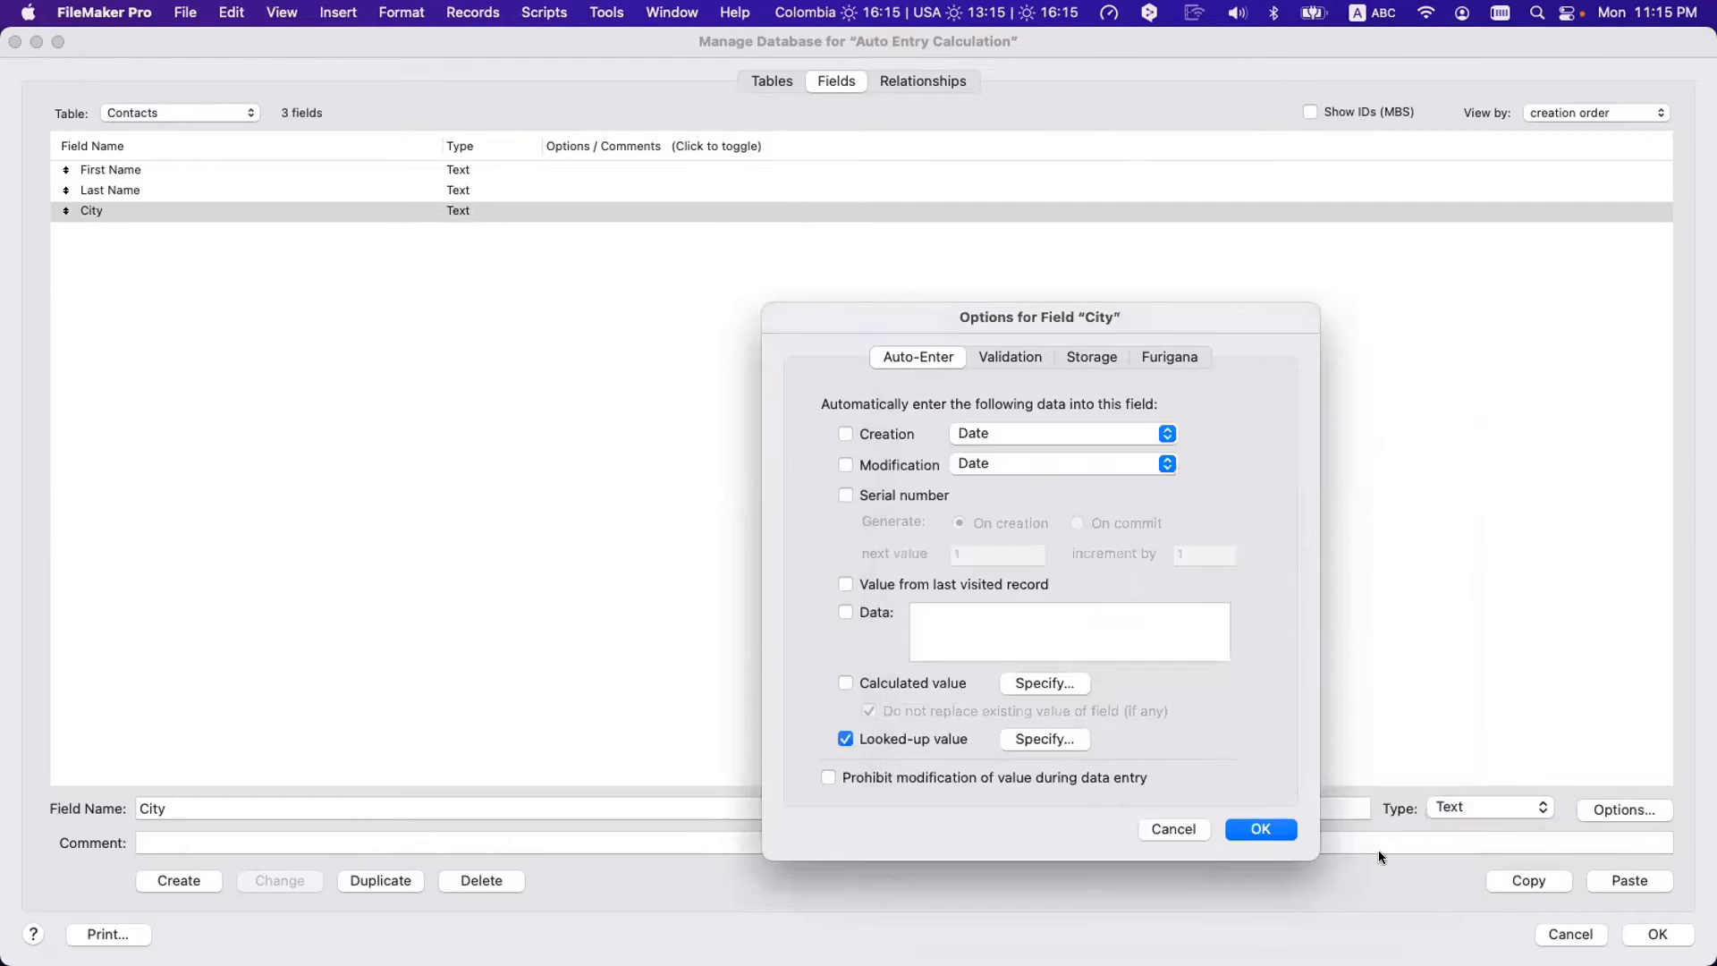
left_click(1231, 825)
left_click(912, 80)
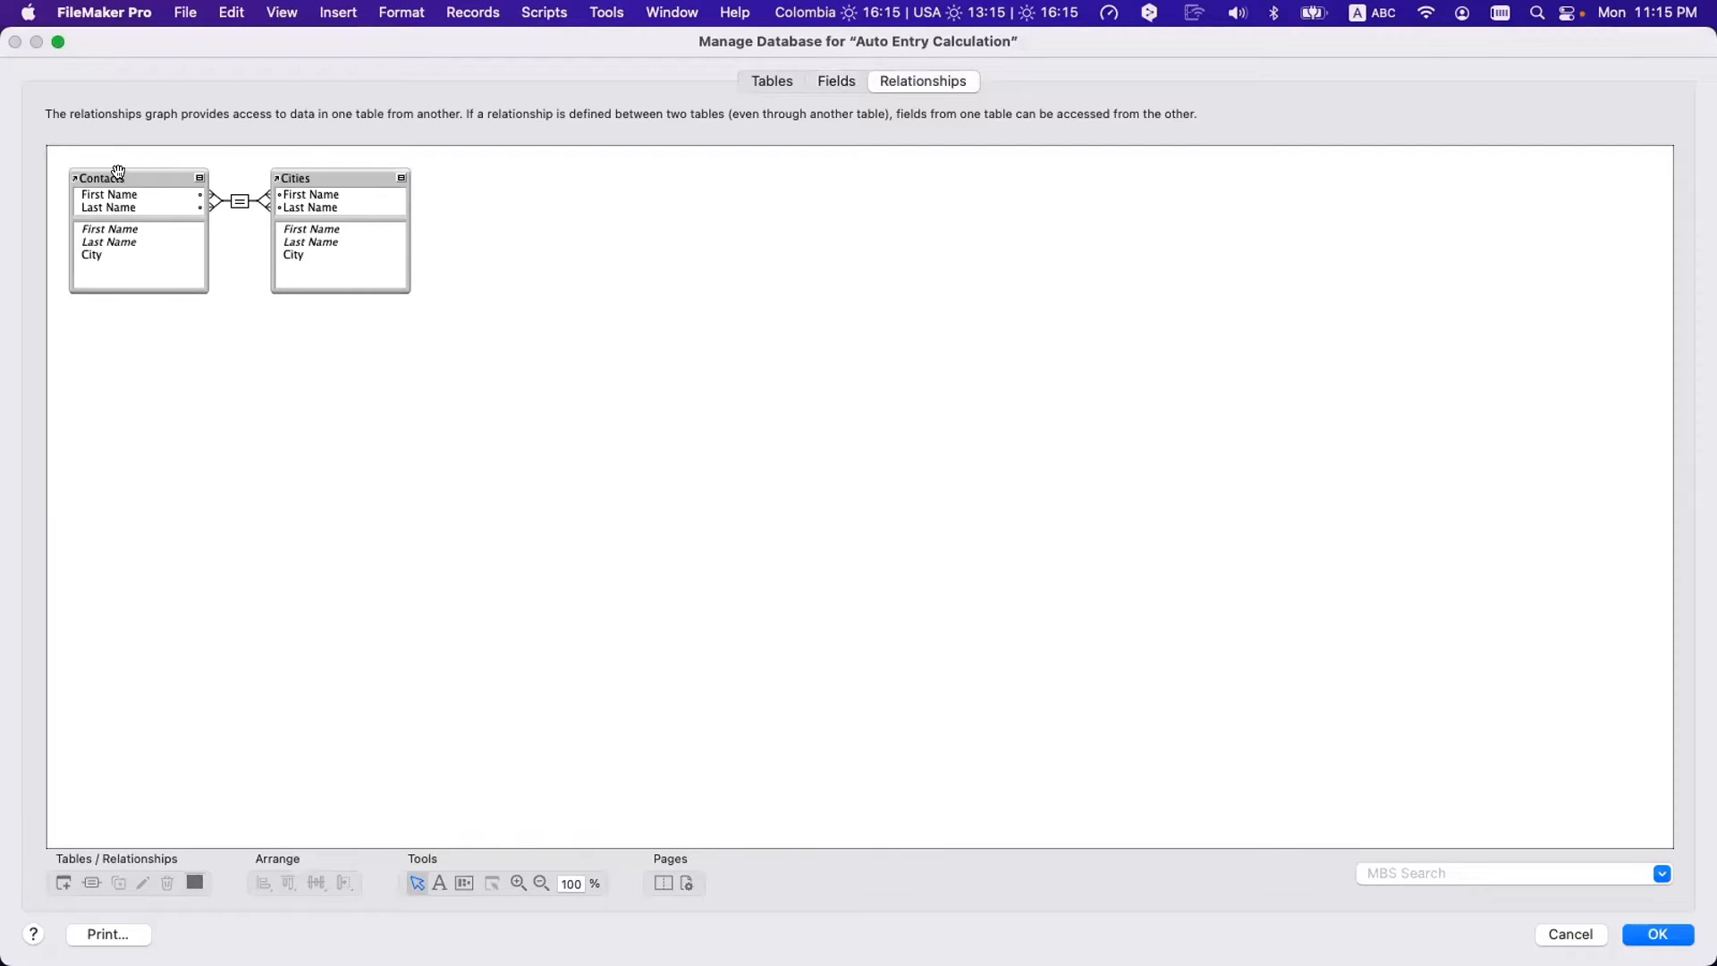
- Nudge the Contacts and Cities tables in the graph and highlight their First Name and Last Name match fields
left_click_drag(119, 172, 122, 168)
left_click(308, 176)
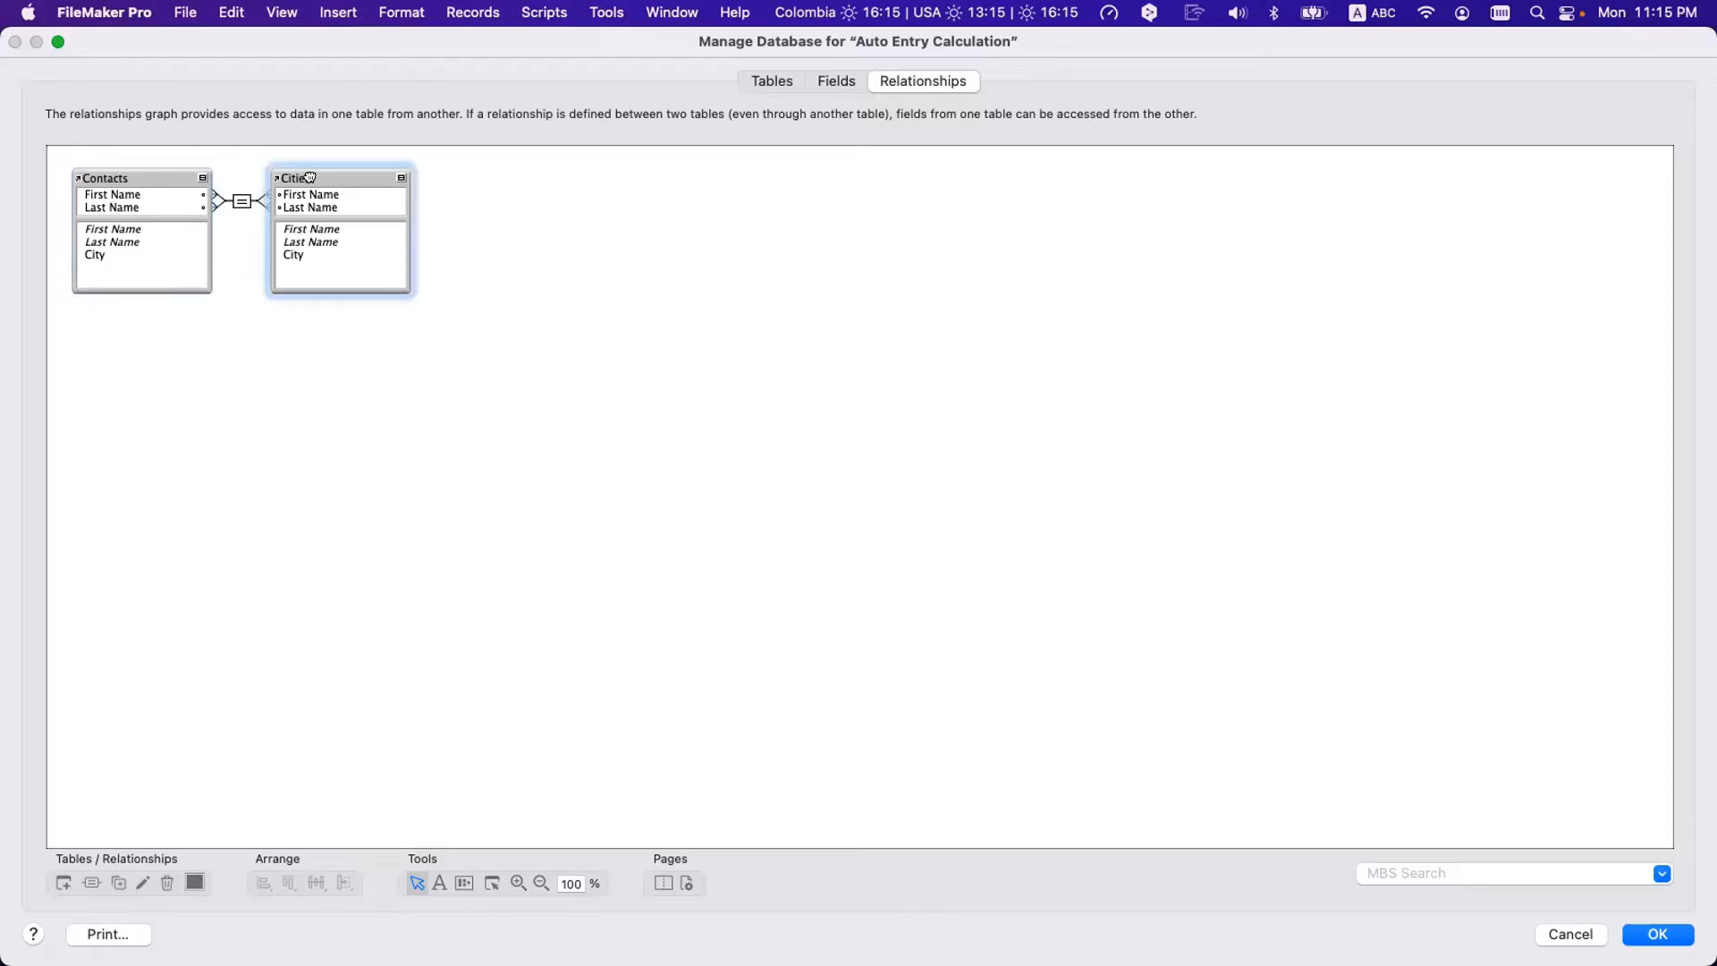
left_click_drag(309, 176, 312, 175)
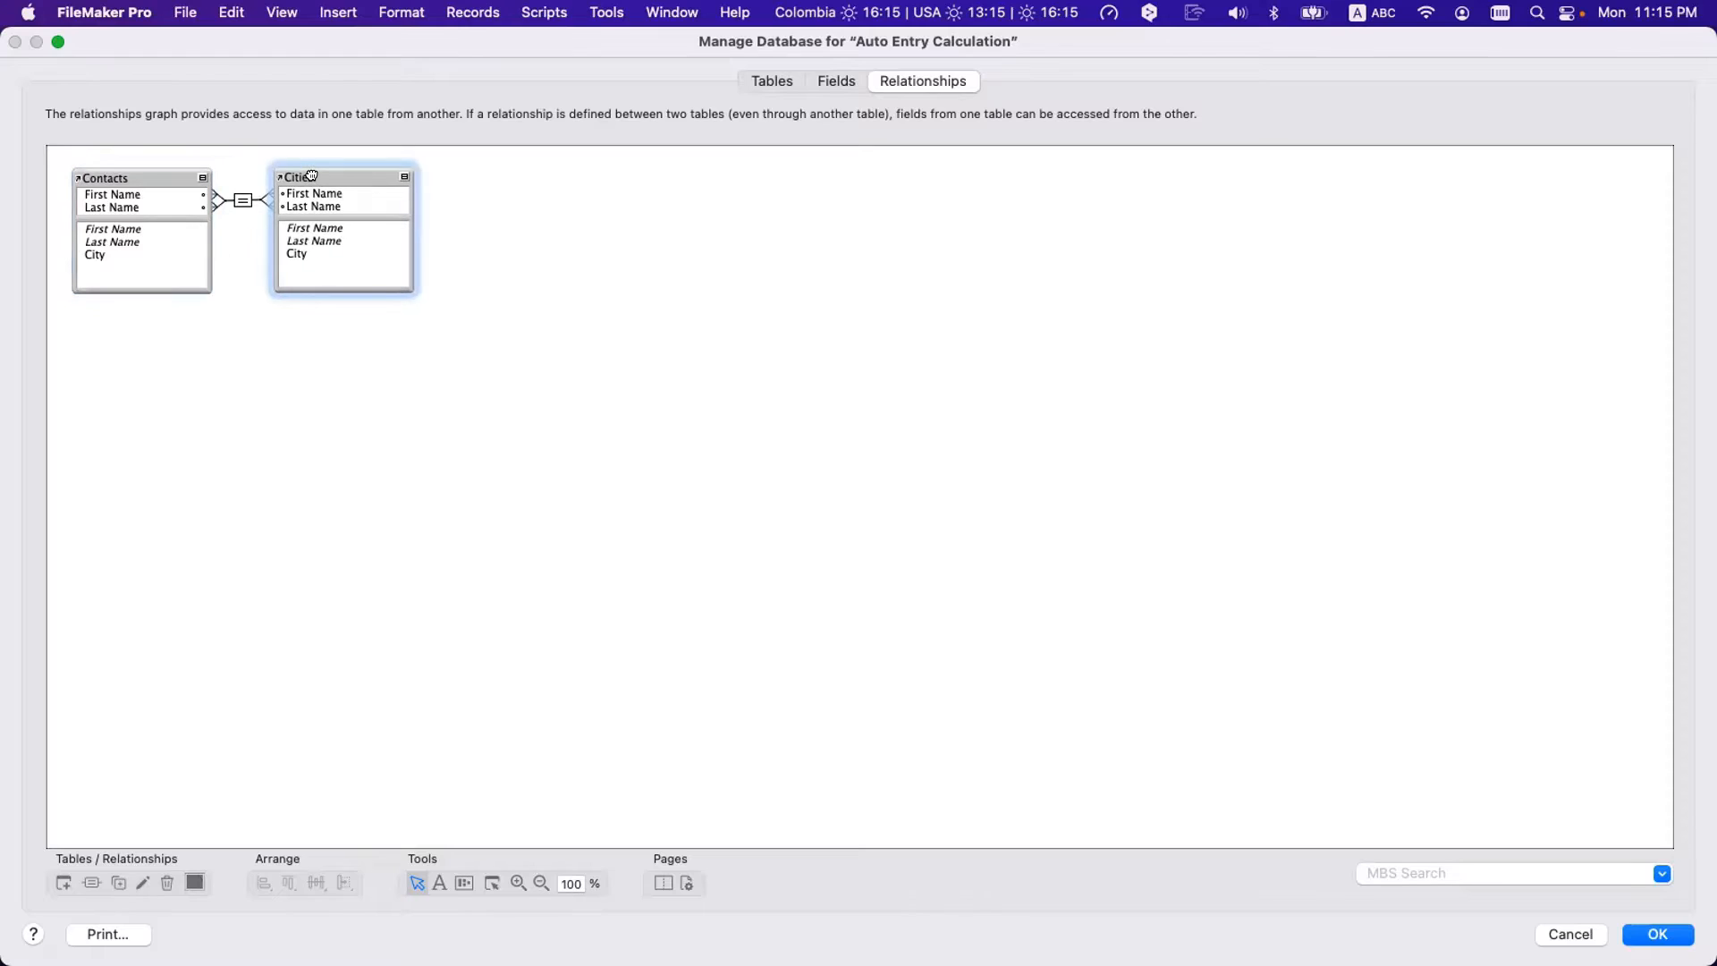
left_click(305, 250)
left_click(105, 254)
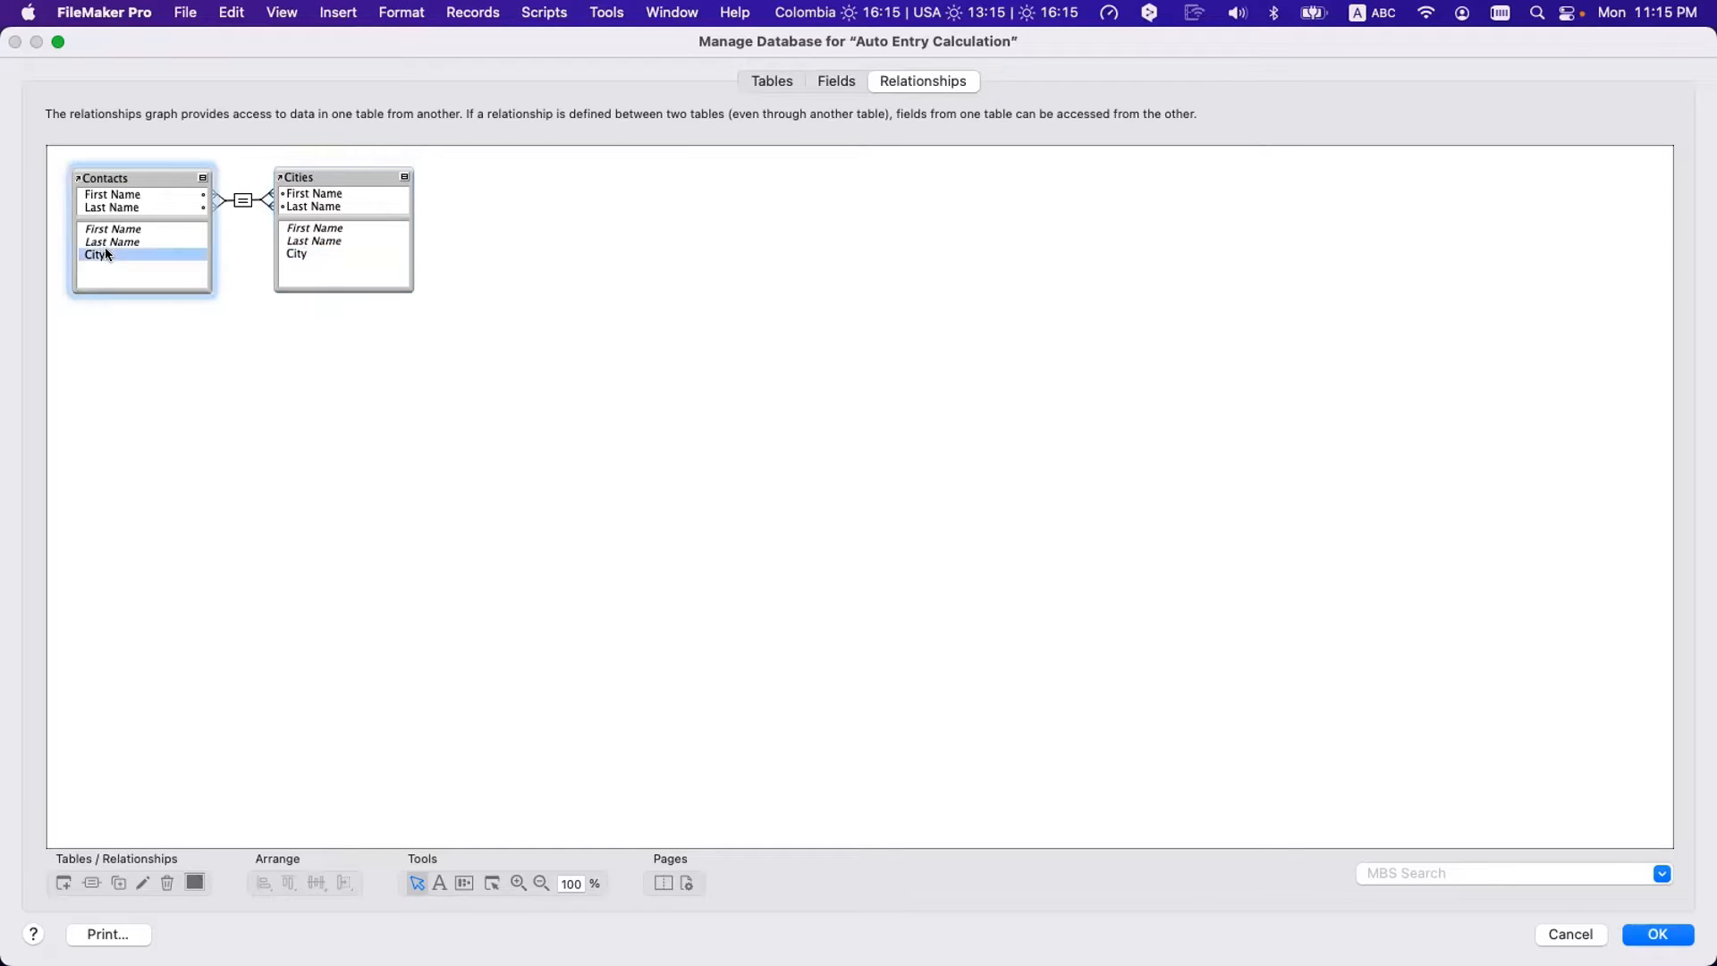
left_click(228, 206)
left_click(130, 194)
left_click(118, 208)
left_click(313, 207)
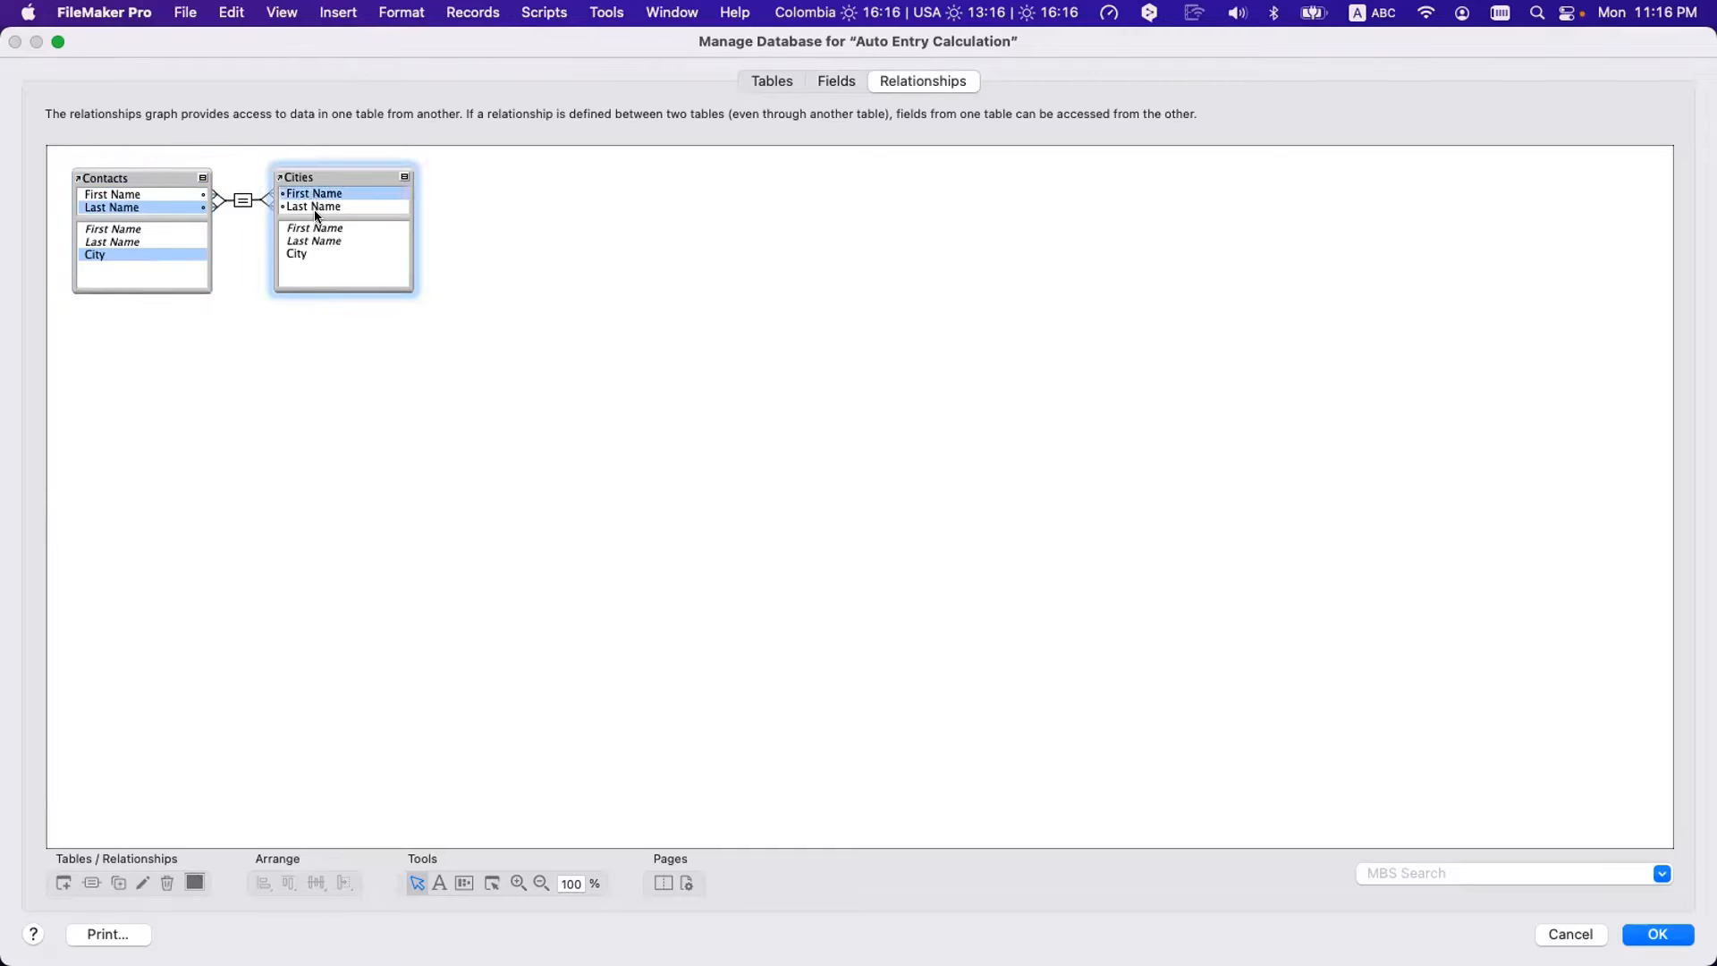
- Review the Contacts–Cities relationship definition without changes, then save and close Manage Database
double_click(244, 200)
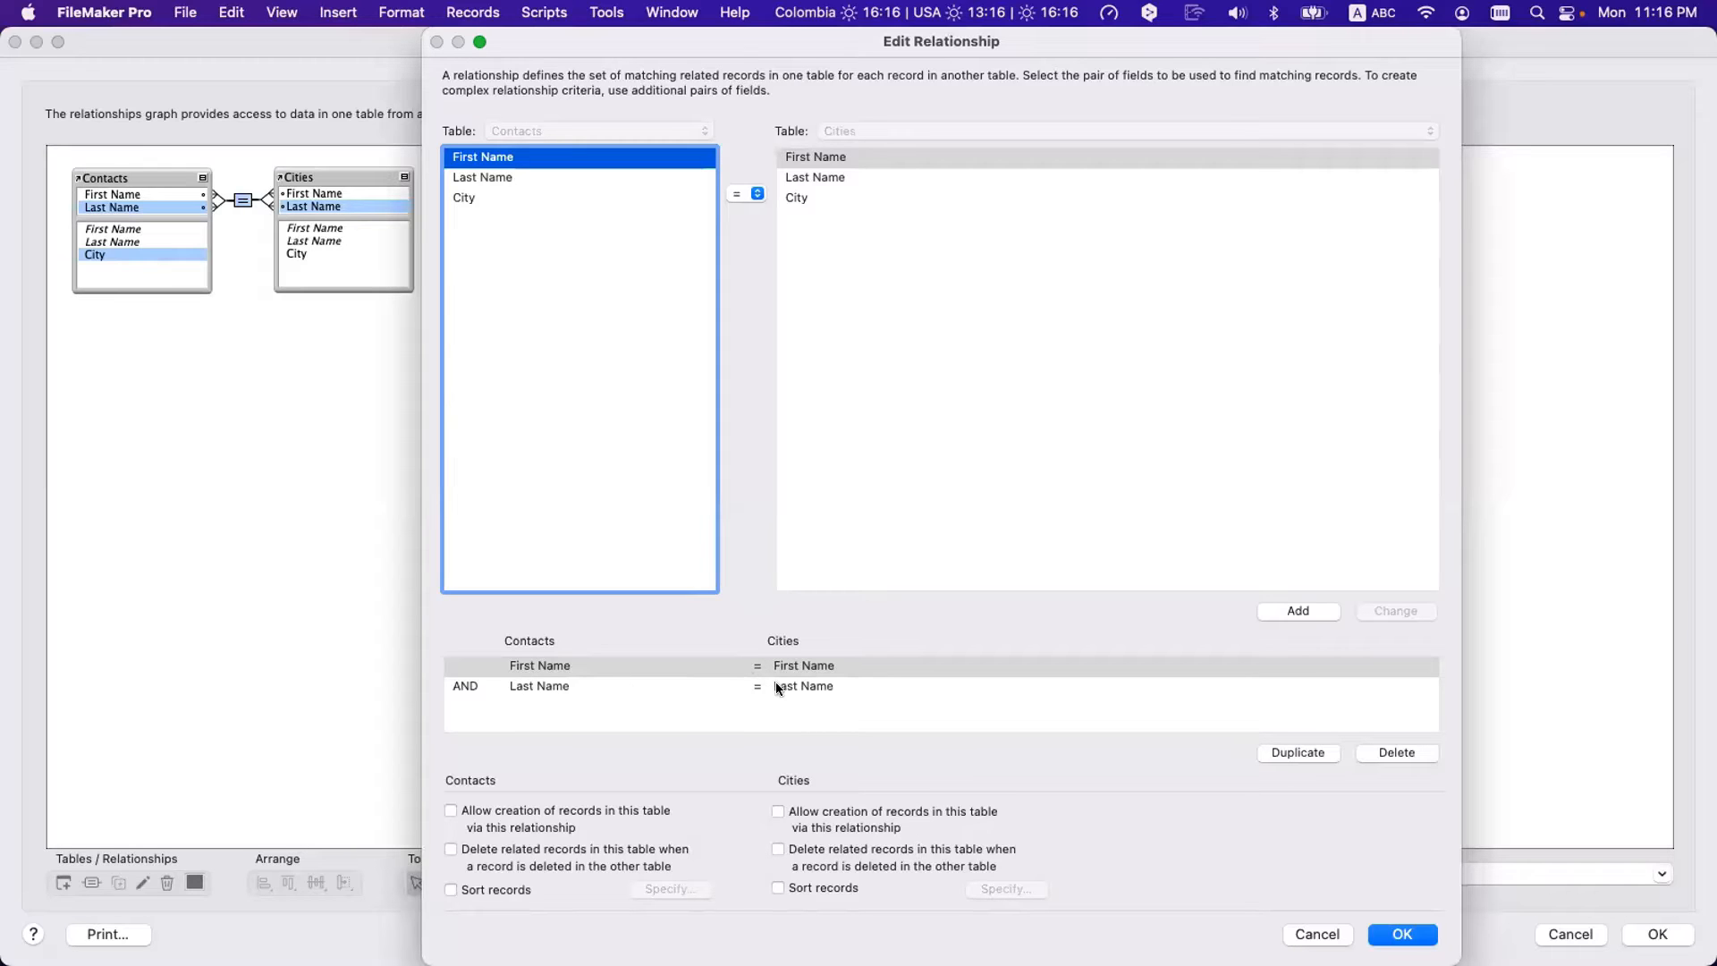
key("Return")
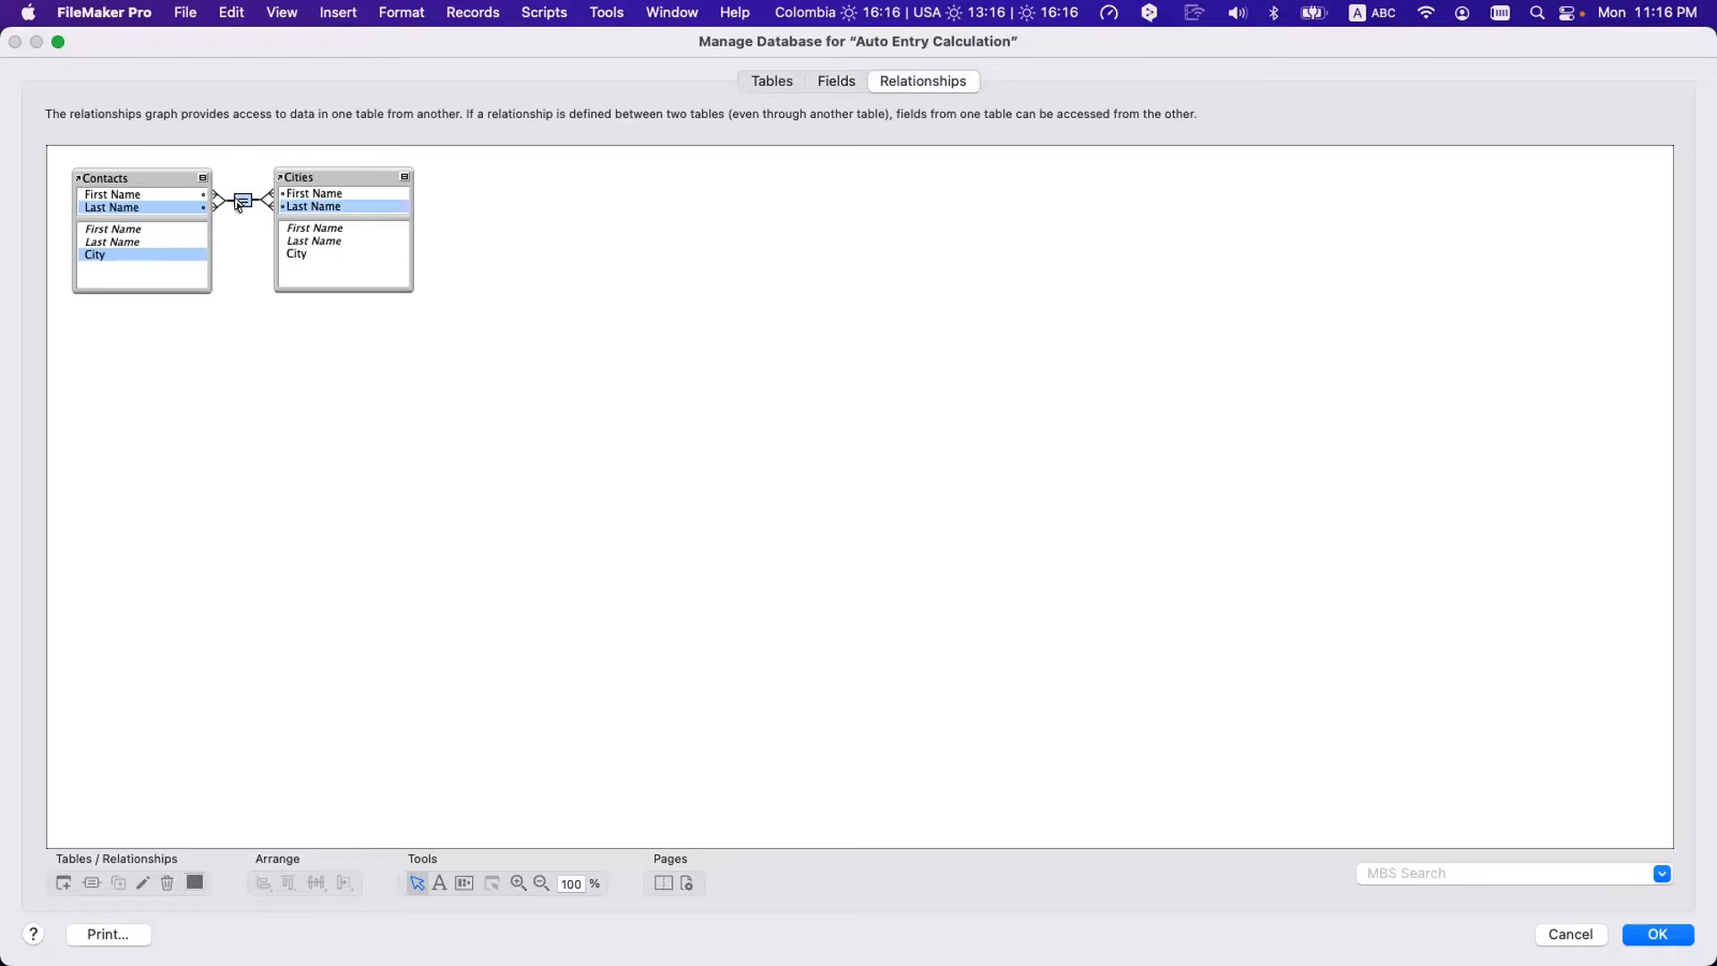
left_click(320, 255)
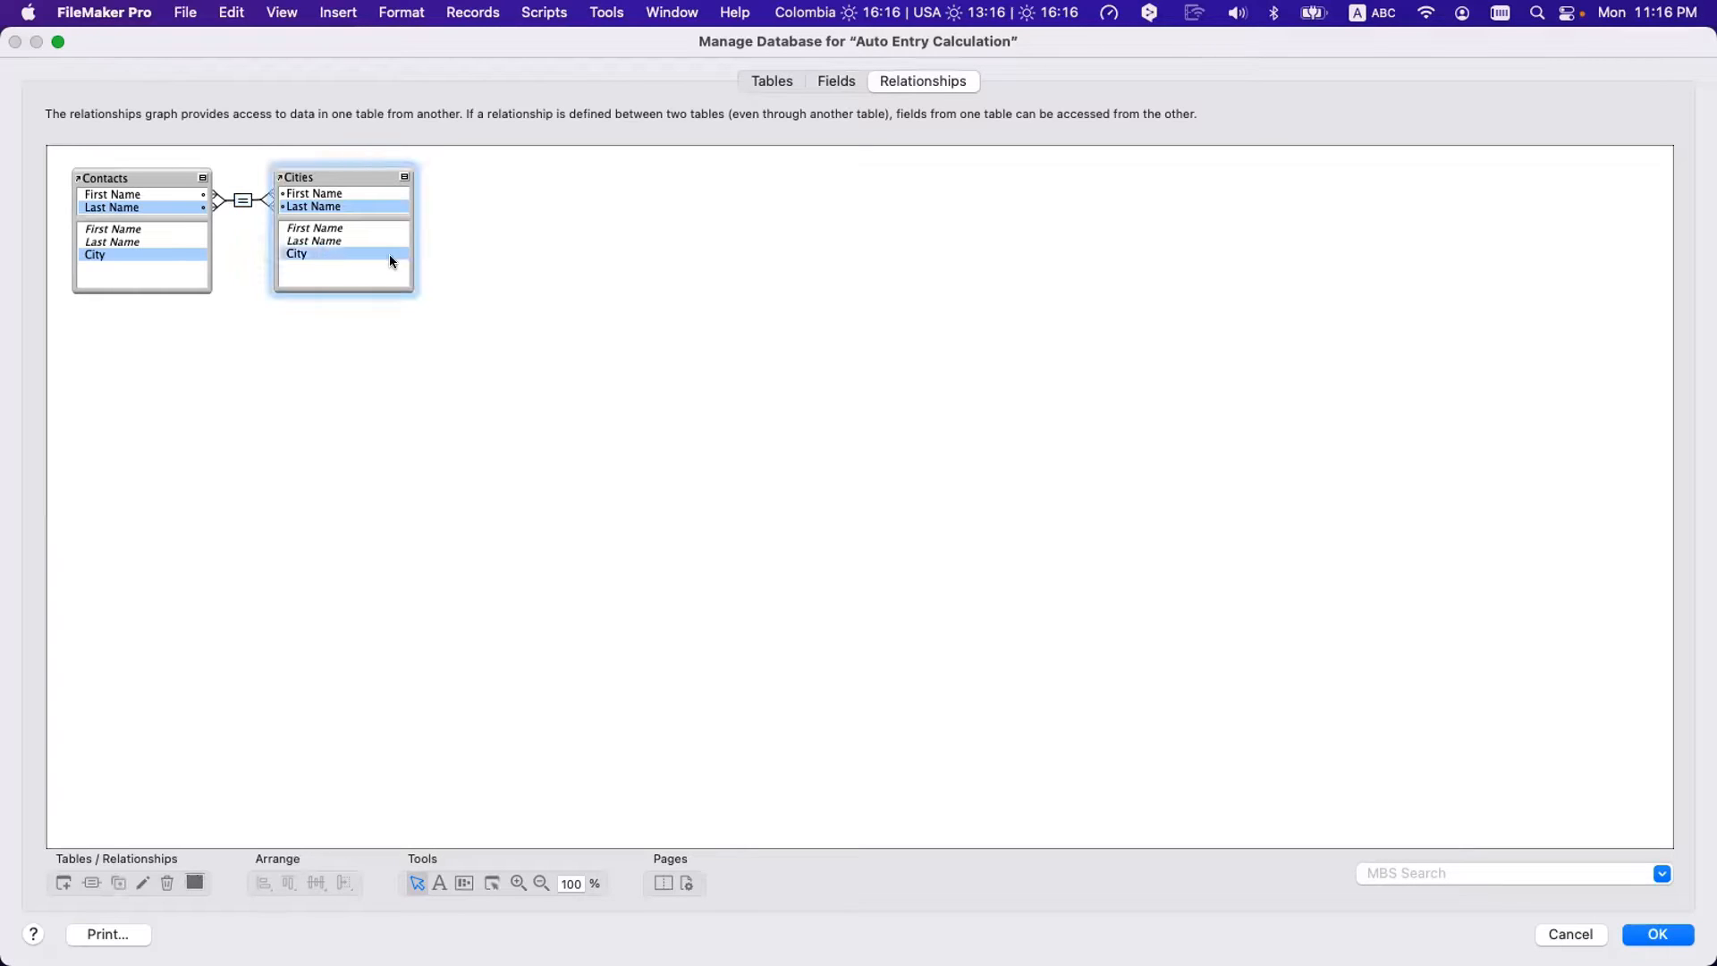
left_click(133, 253)
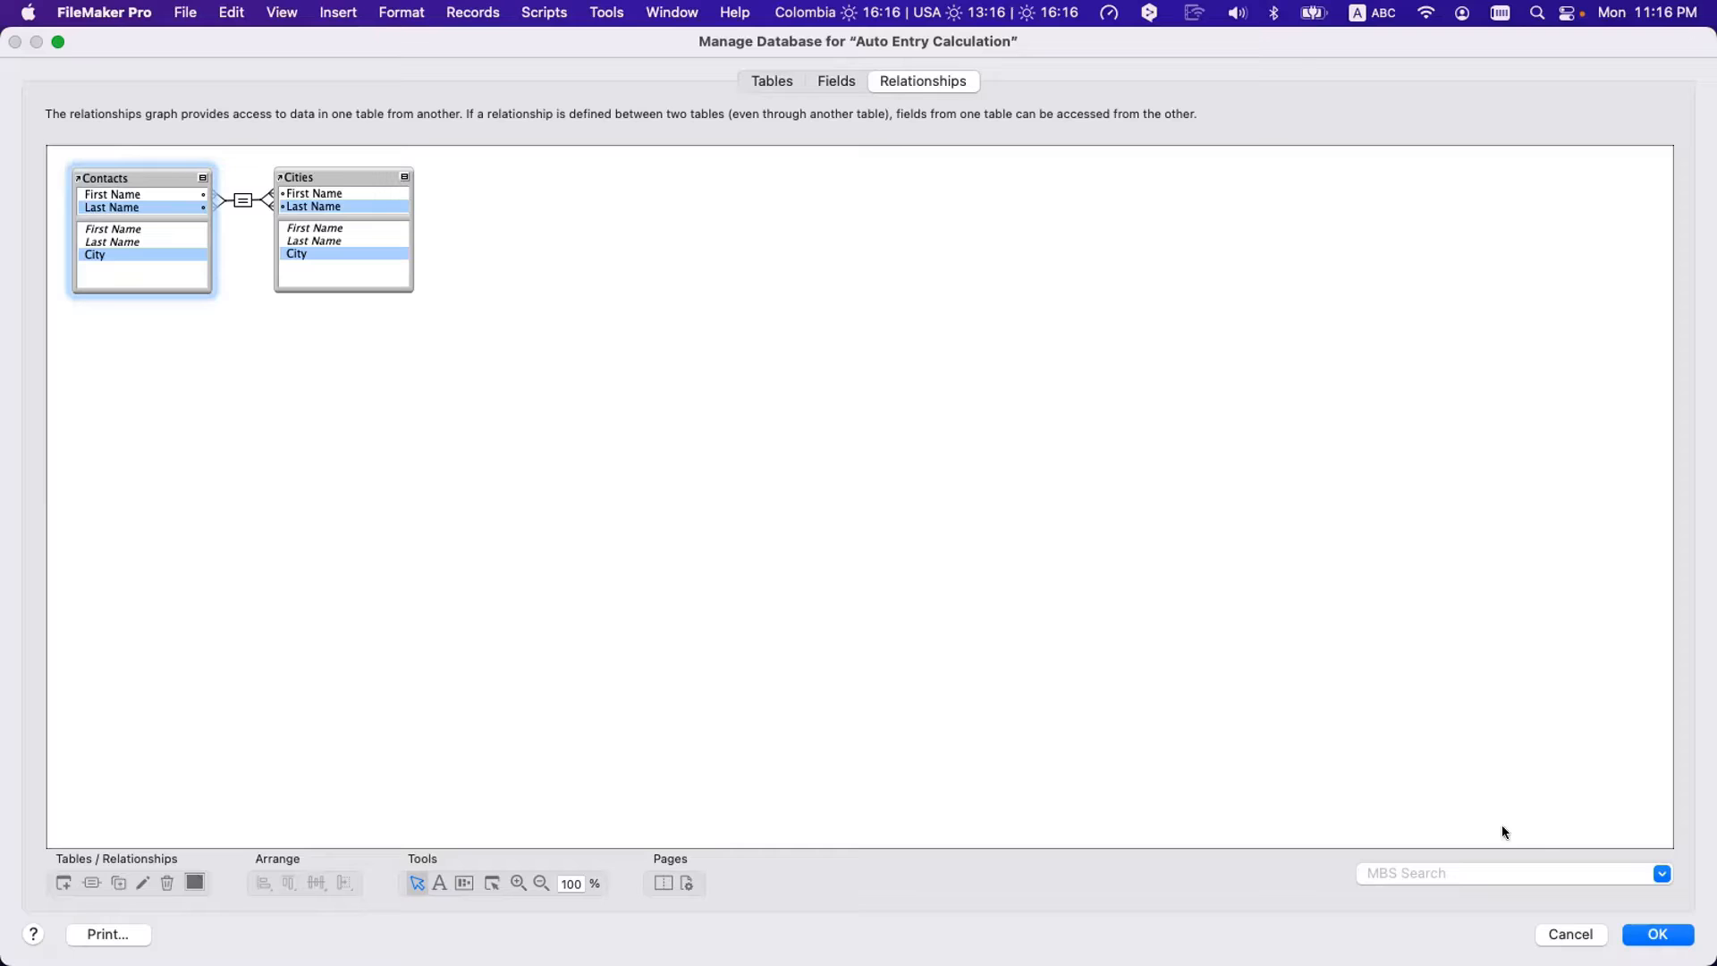
left_click(1659, 933)
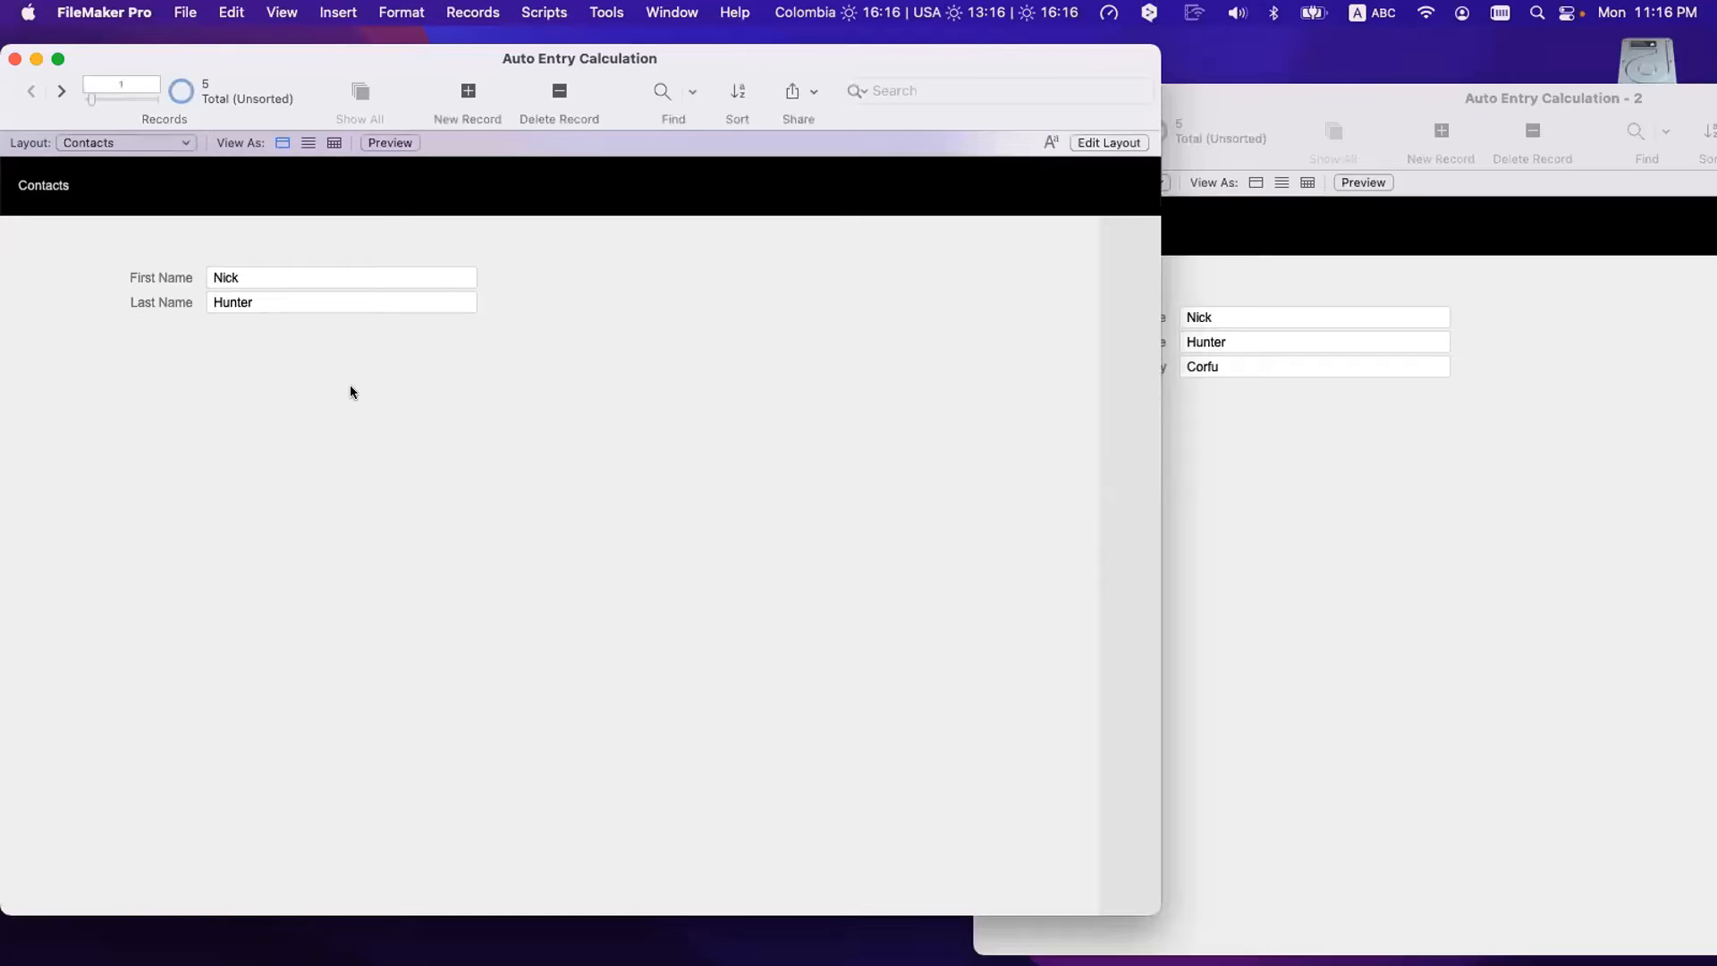
- Permanently delete the current contact and create a new empty record
key("super+e")
left_click(786, 387)
key("super+n")
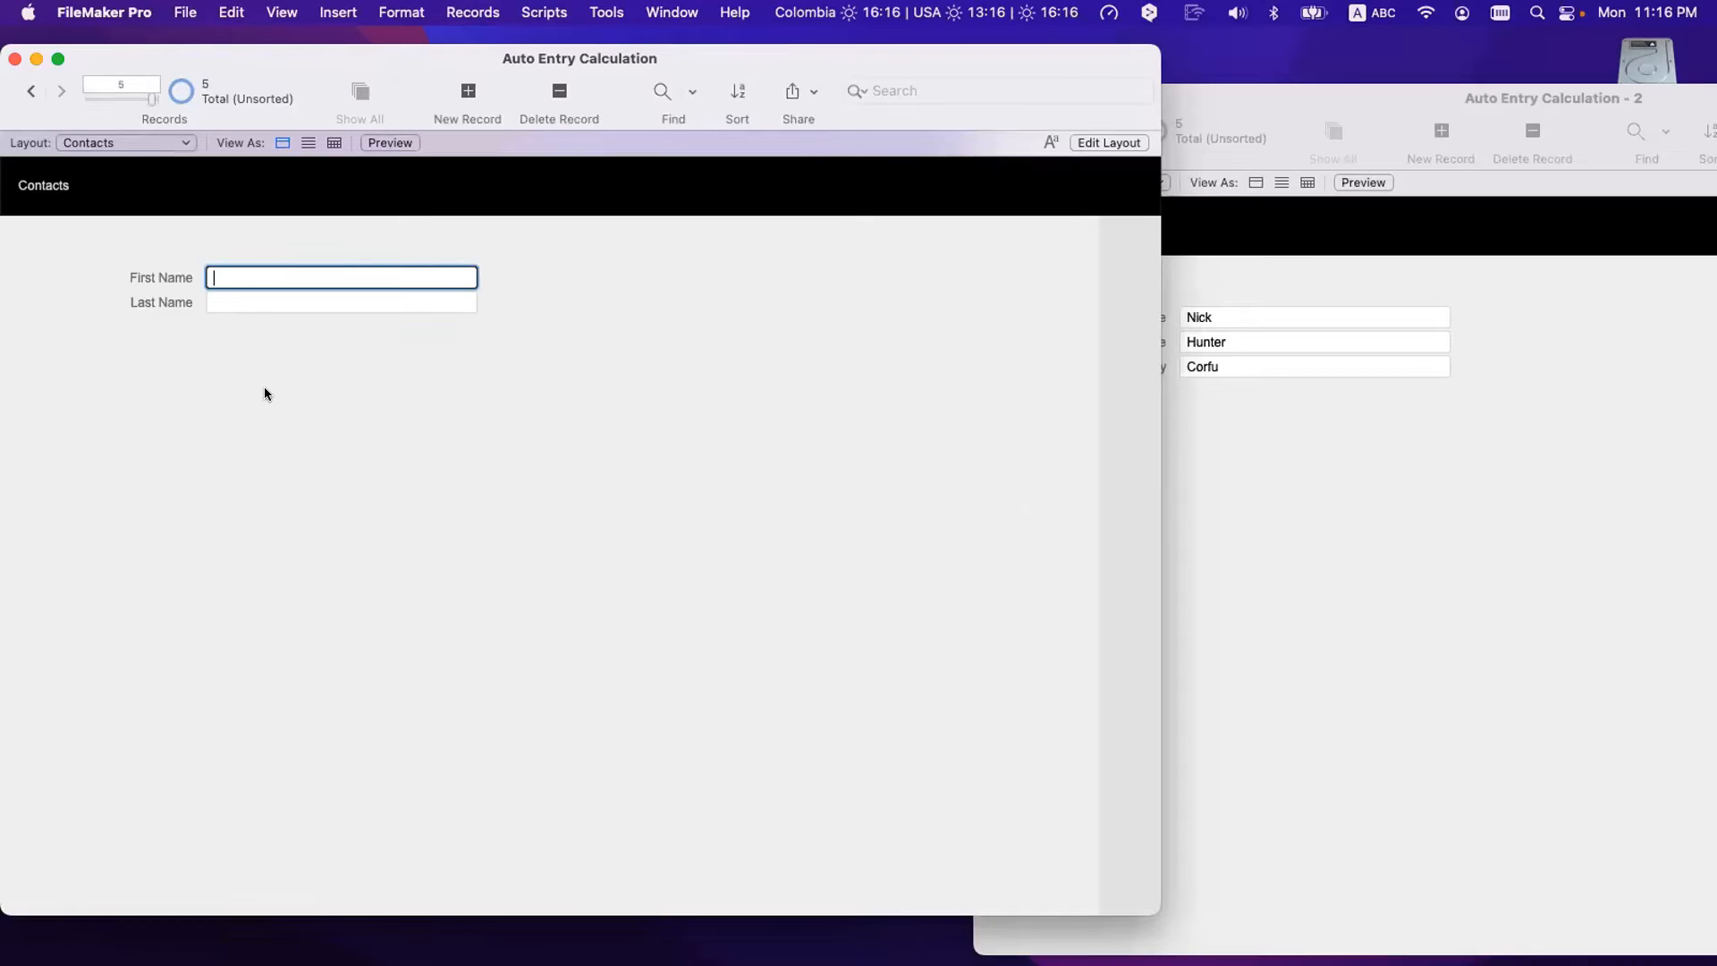
- In Layout mode, place the City field below Last Name and return to Browse mode
key("super+l")
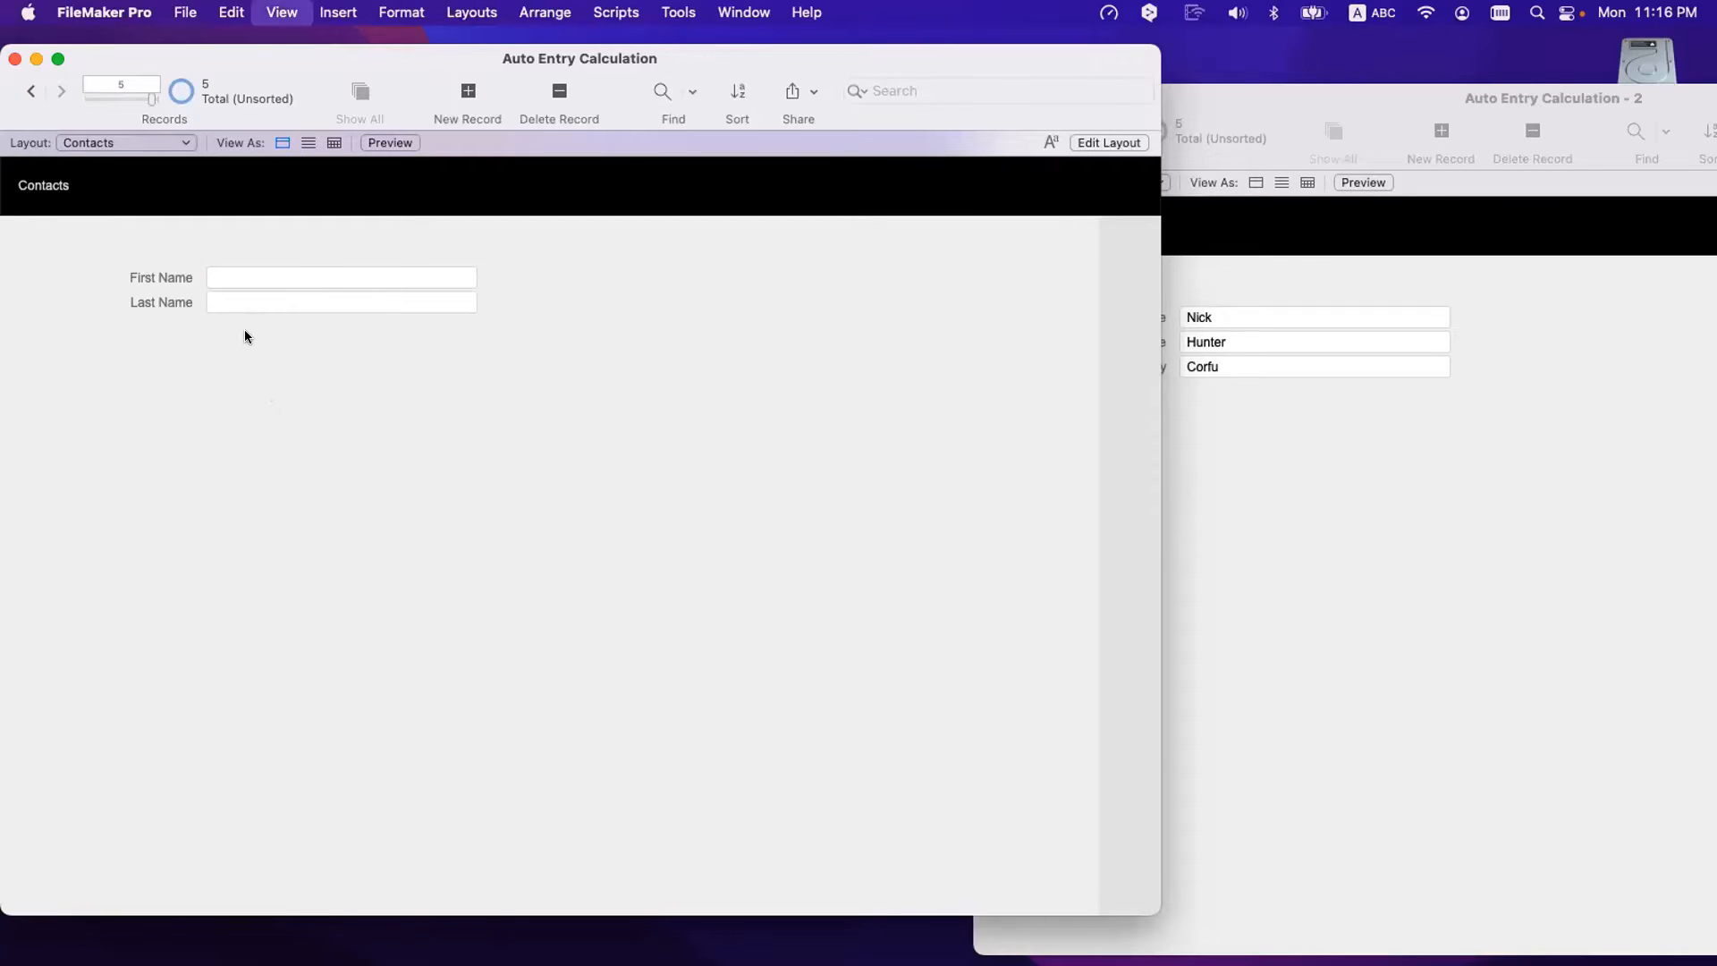
left_click_drag(180, 344, 677, 335)
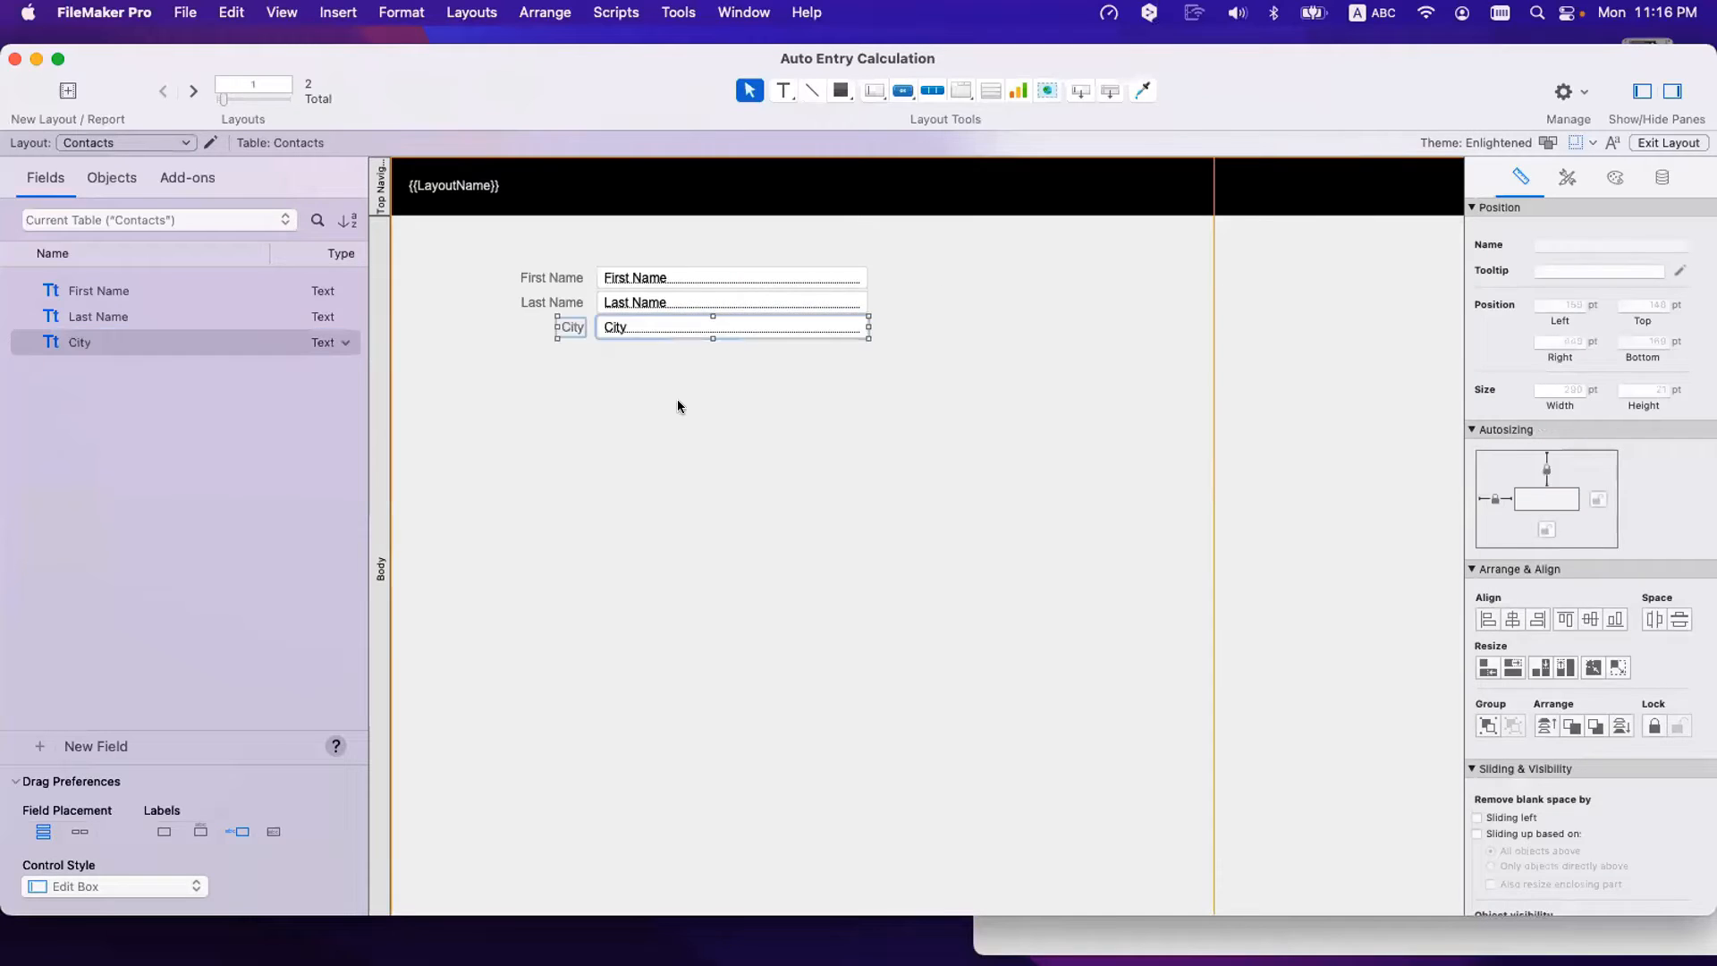
key("super+b")
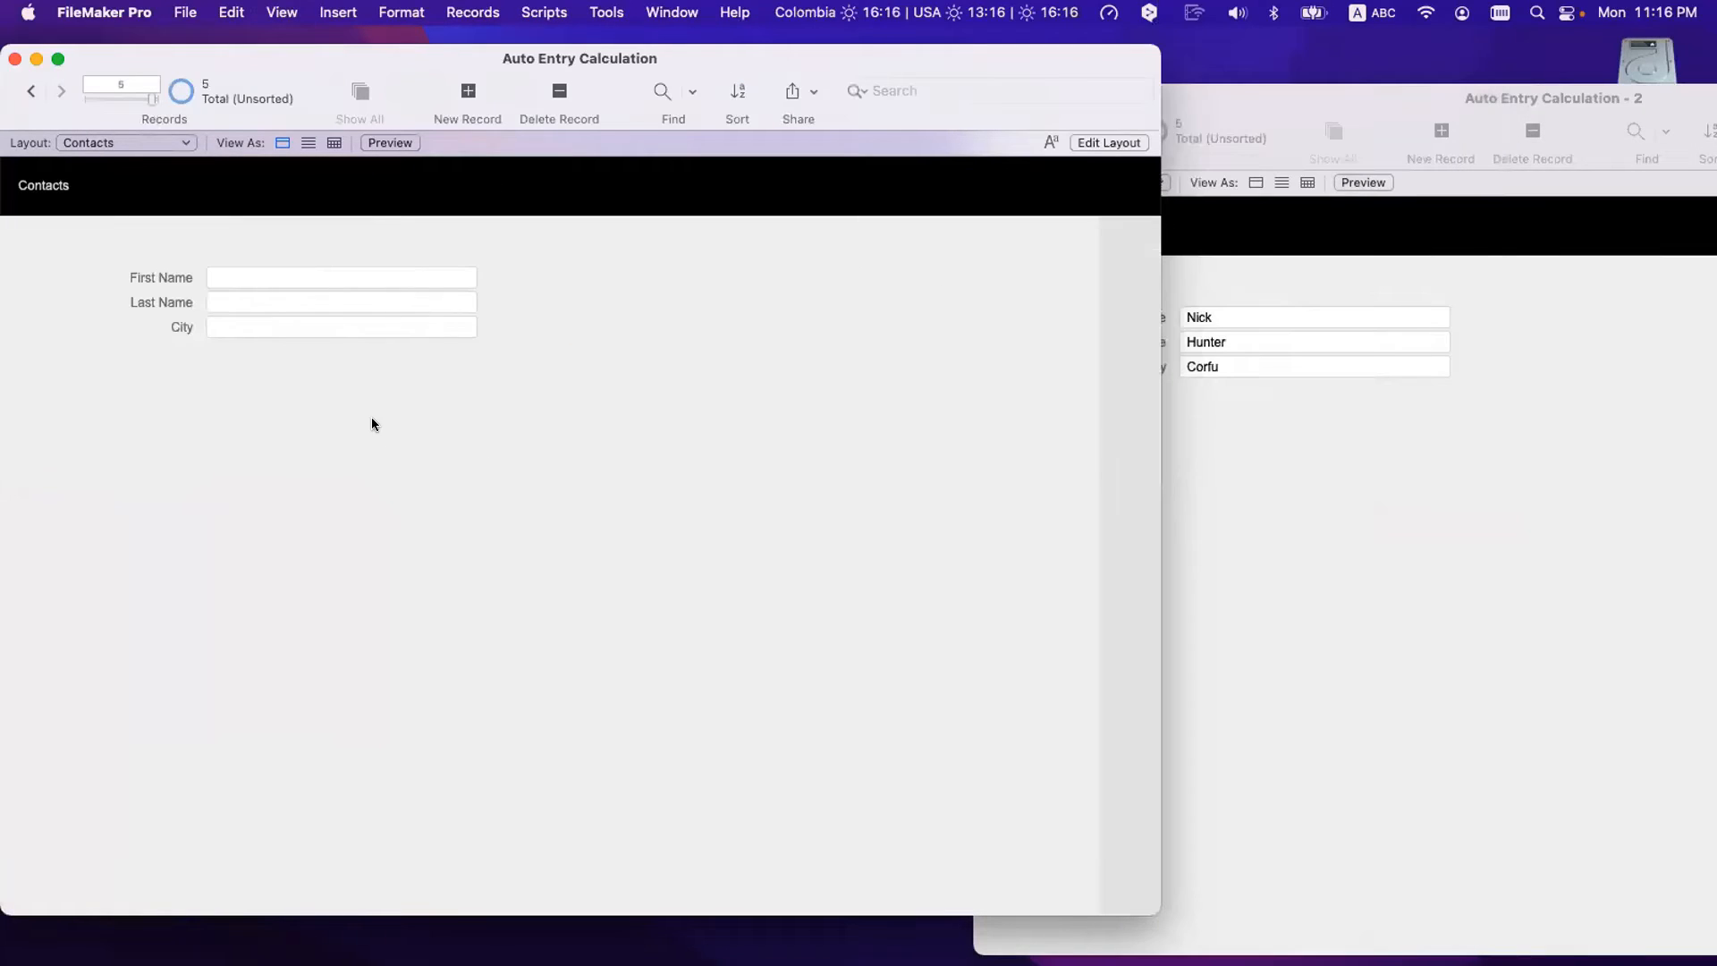
- Enter a contact's first and last name and commit the record so City fills by lookup
left_click(1430, 506)
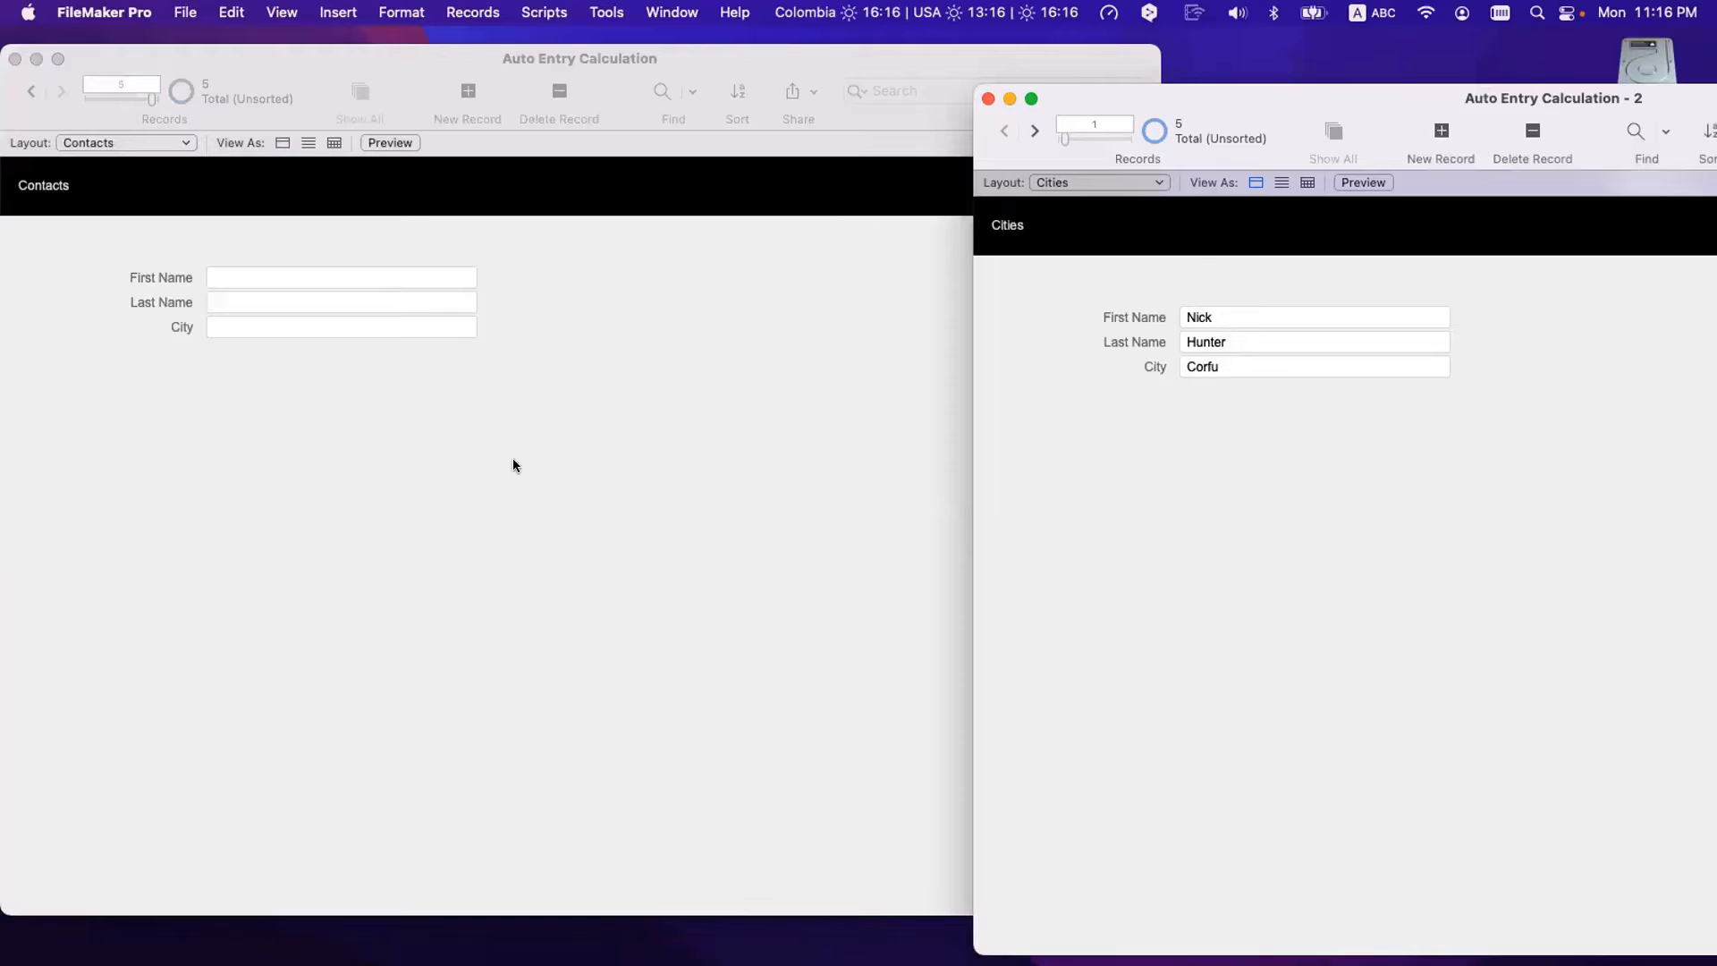
left_click(420, 412)
left_click(250, 279)
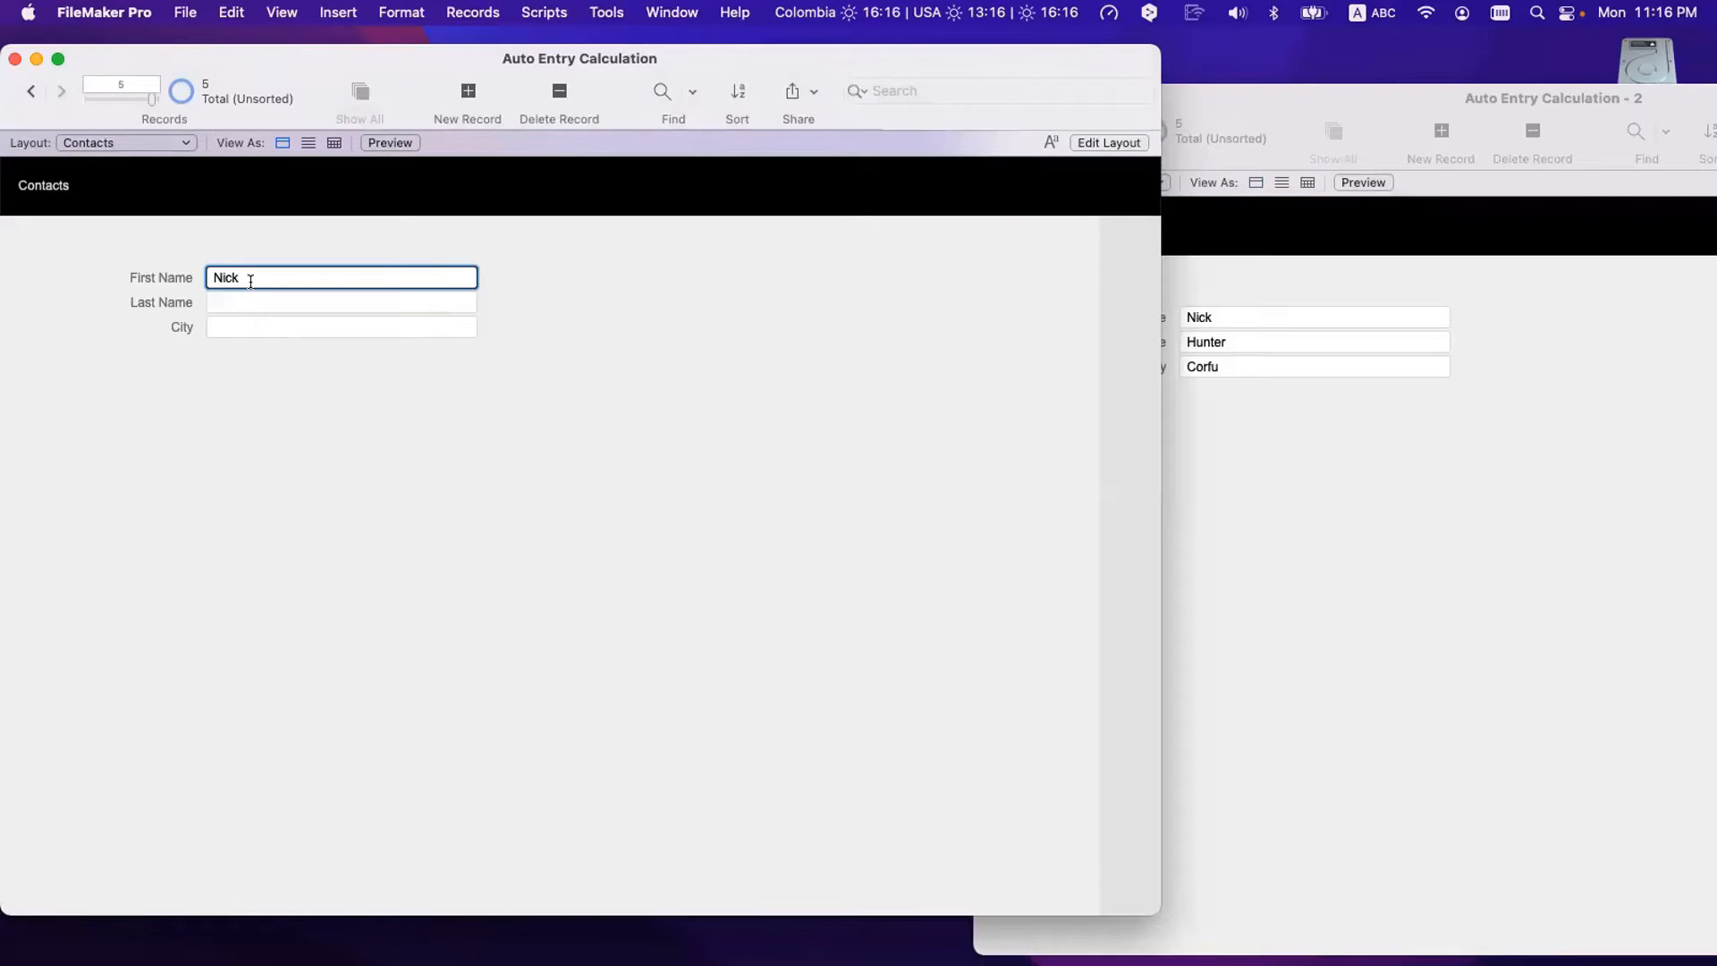
left_click(246, 295)
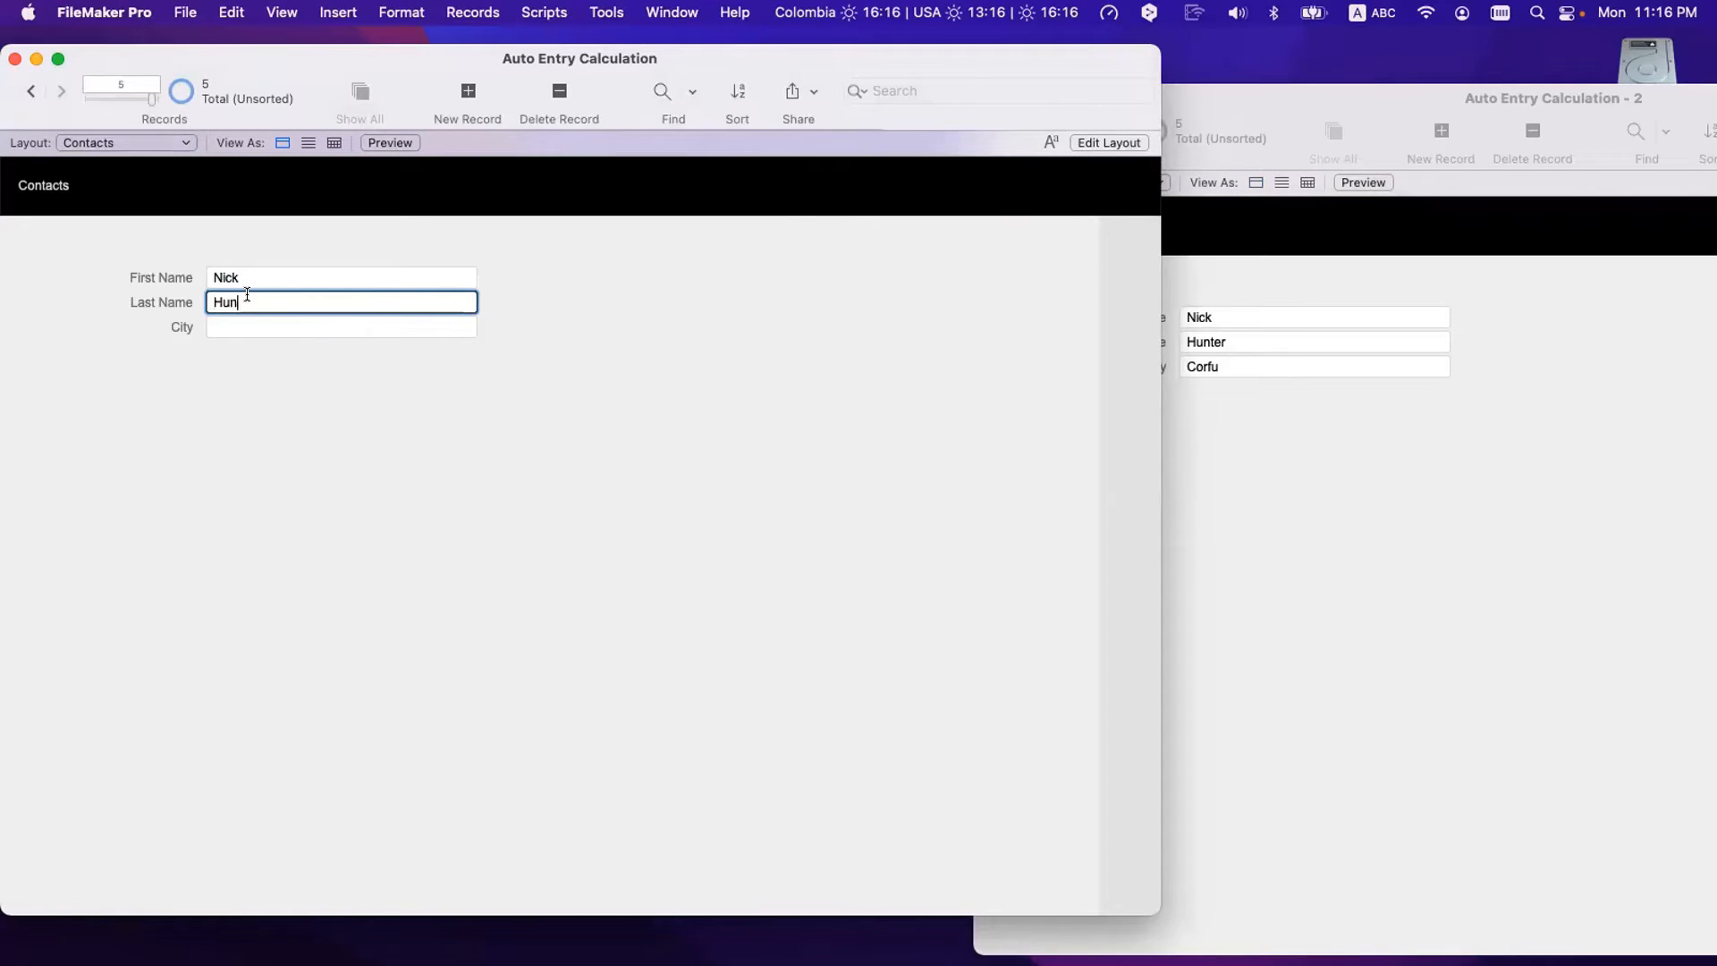
left_click(286, 390)
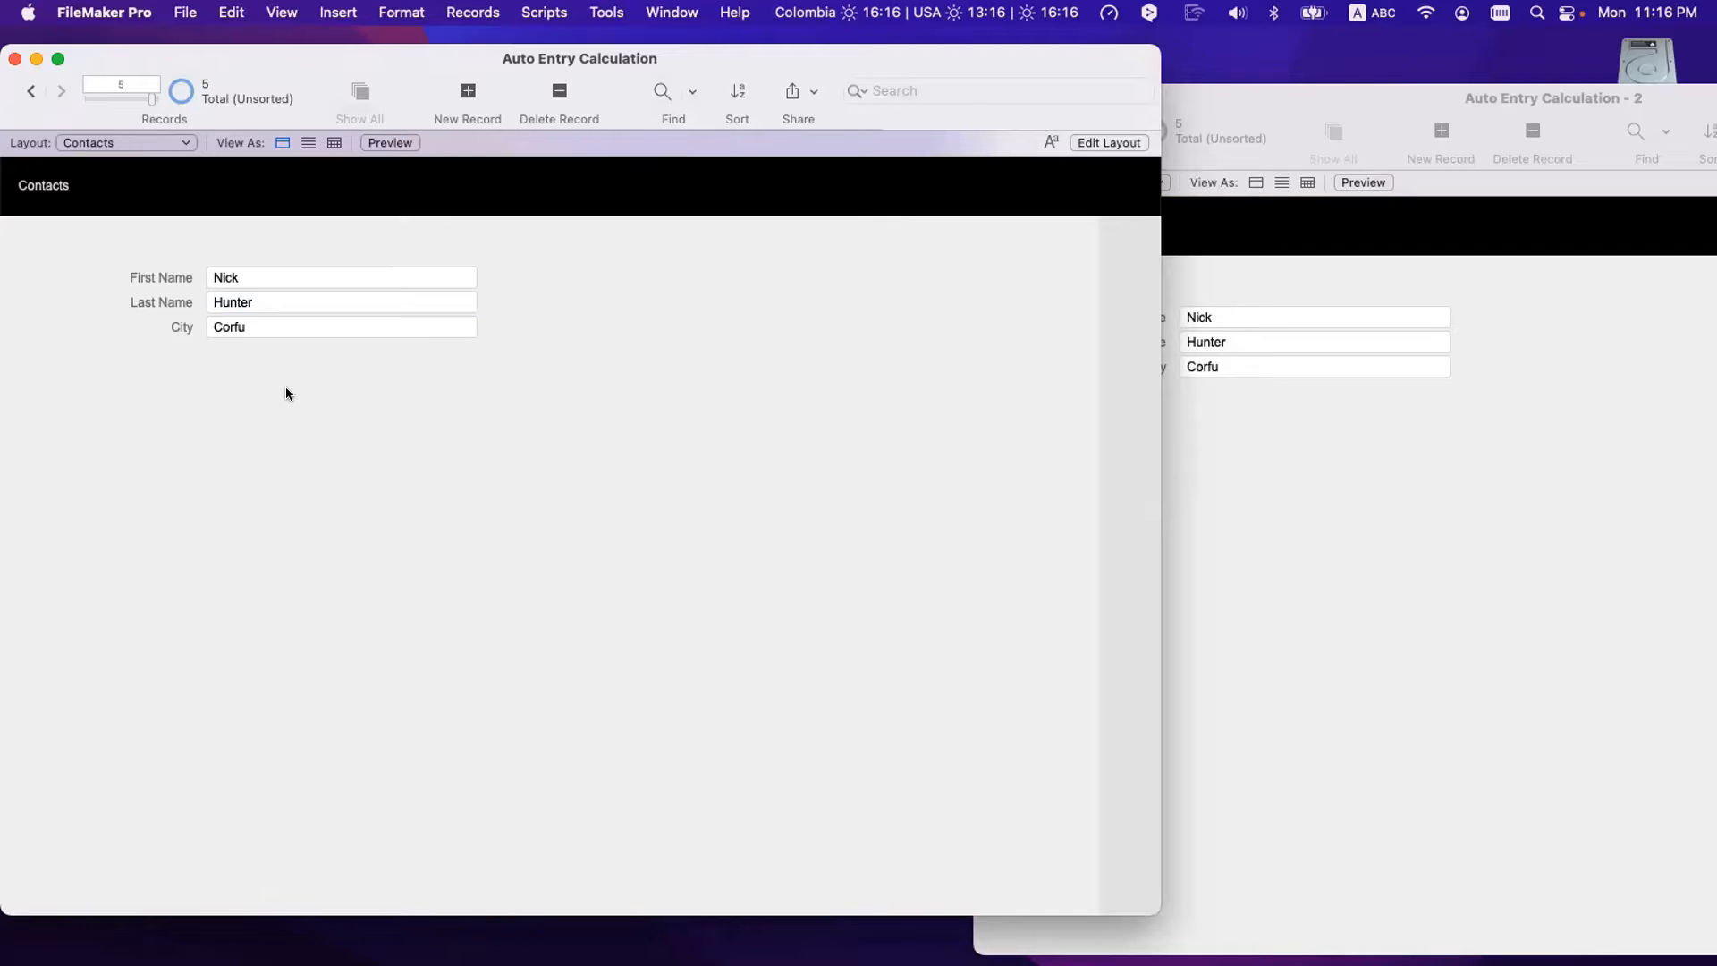
- Replace the contact's name with another Cities entry, fix its capitalisation, and commit
triple_click(250, 269)
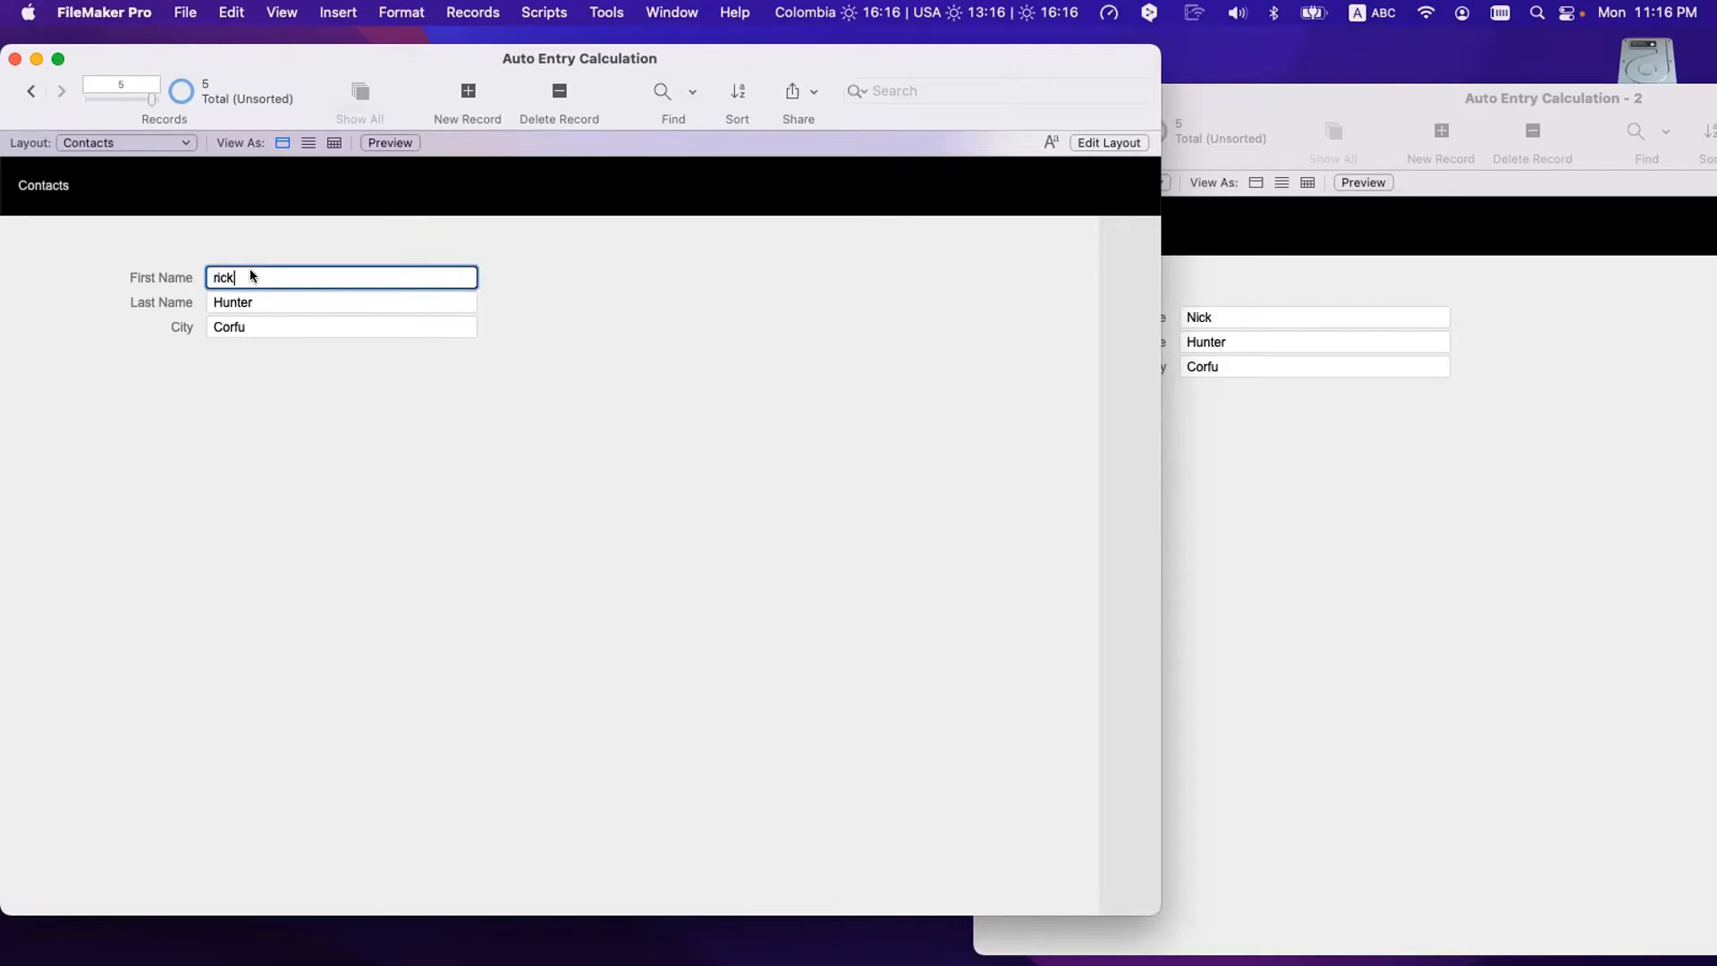
key("Tab")
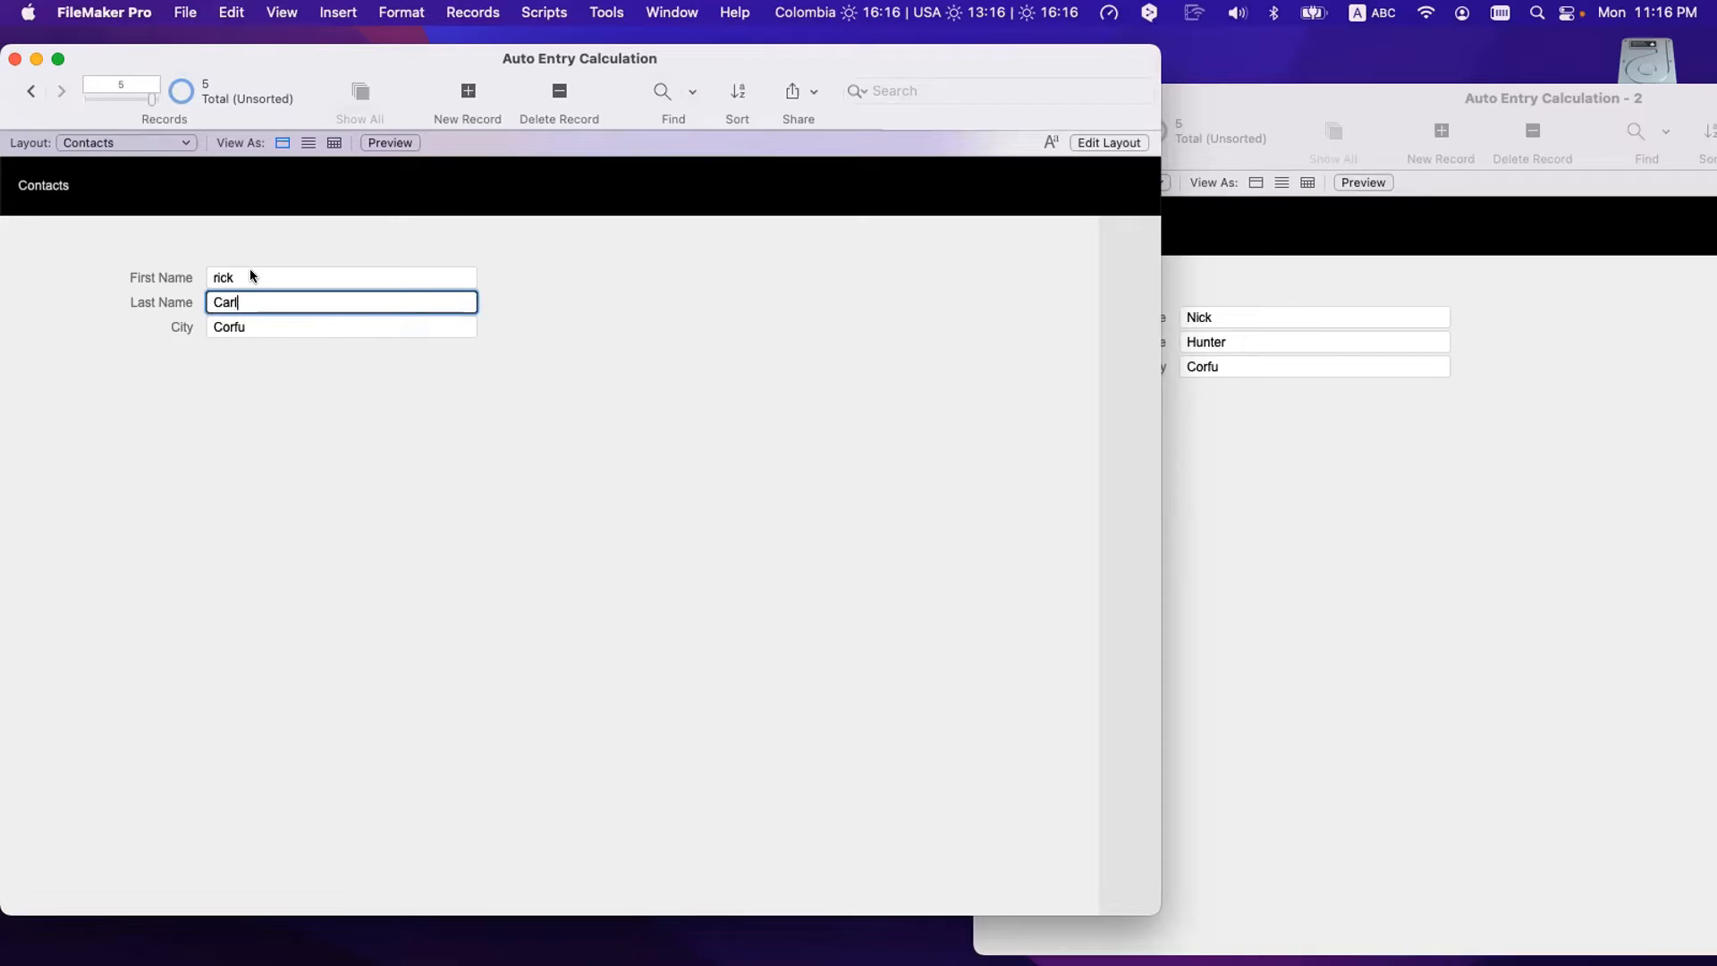
left_click(308, 398)
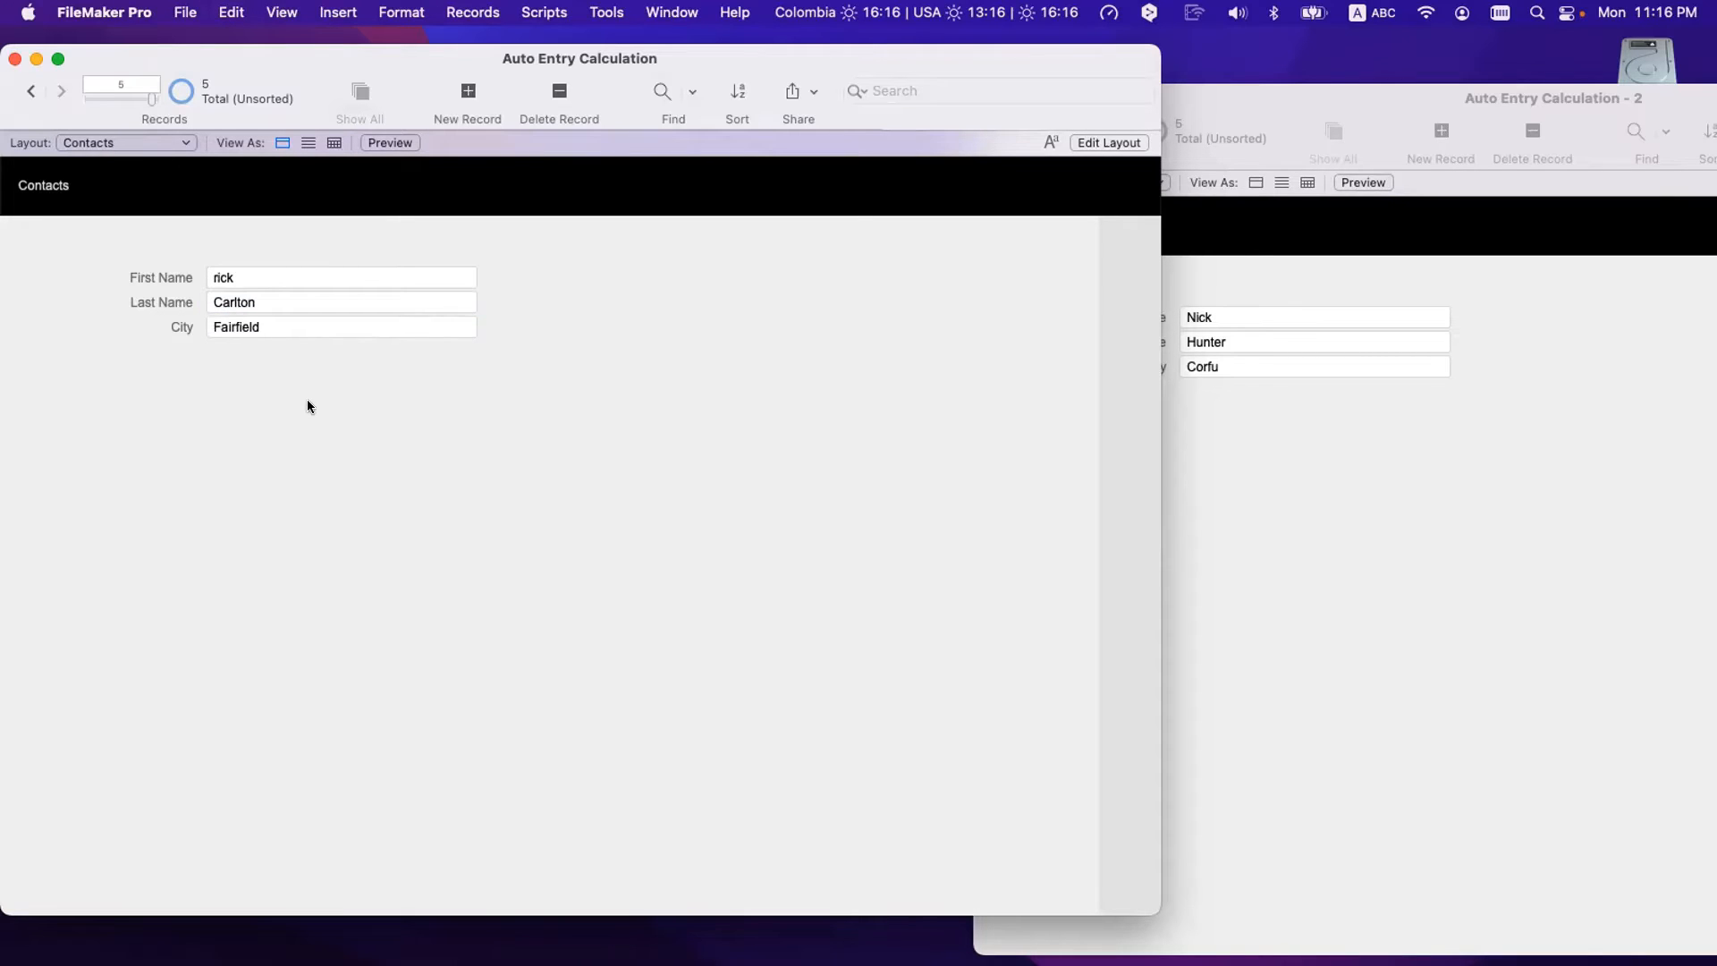
left_click(231, 277)
left_click_drag(231, 277, 191, 278)
type("R")
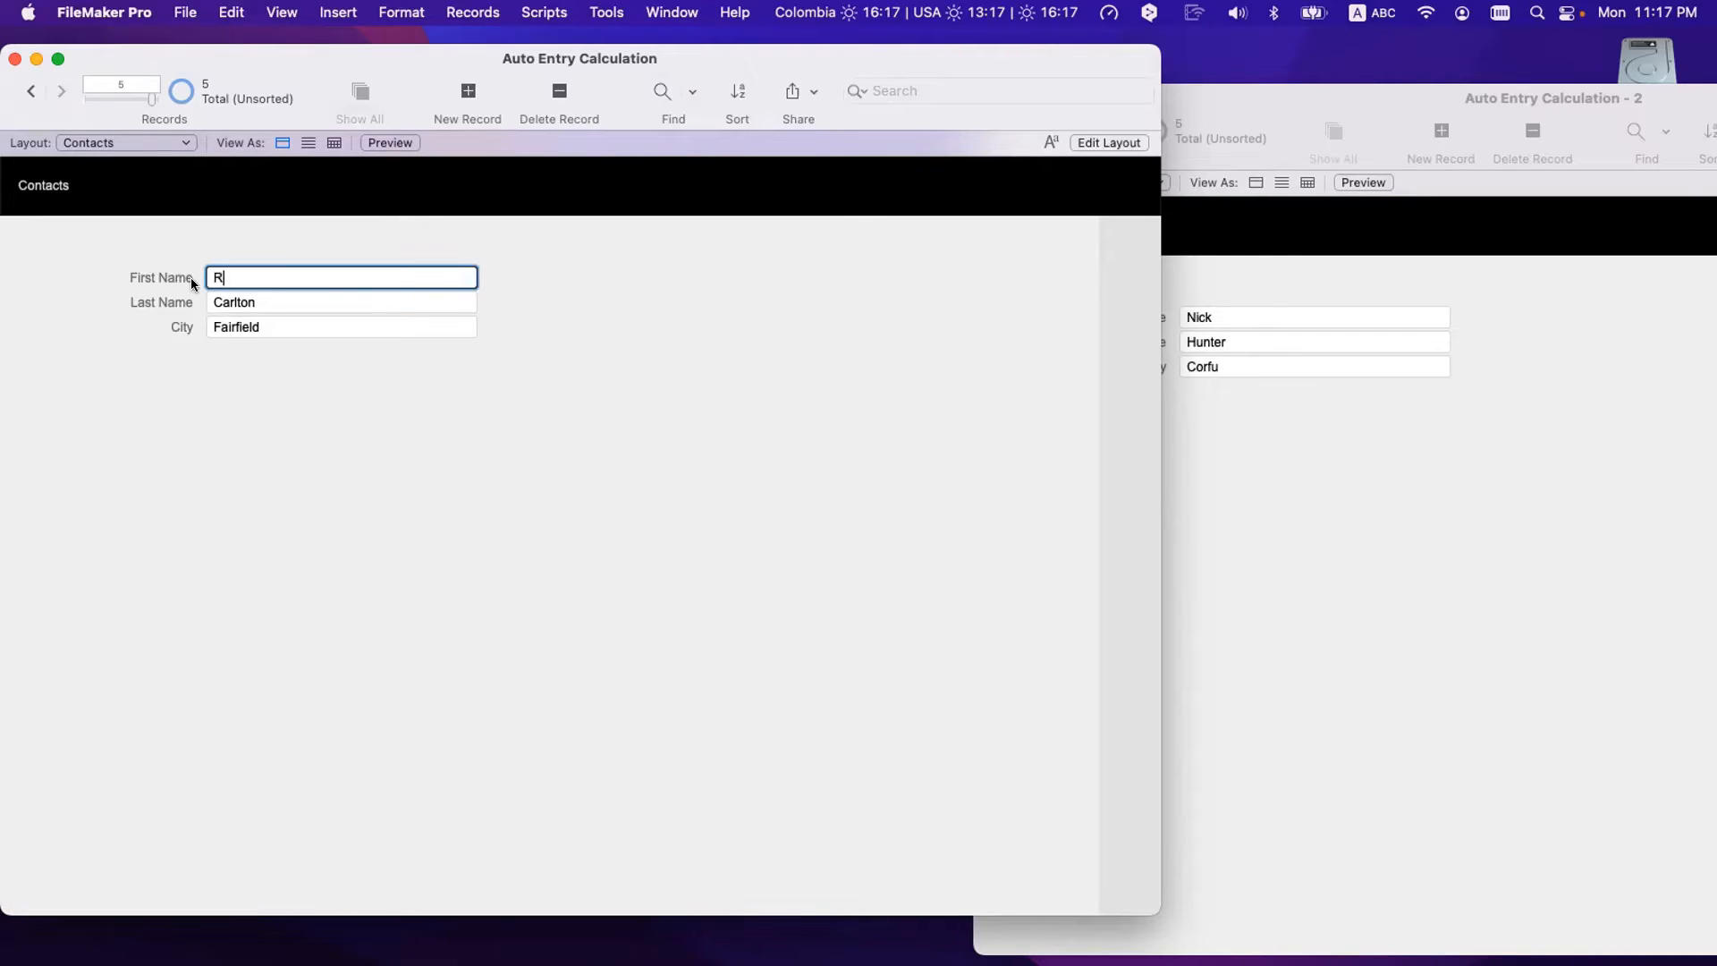
type("ick")
left_click(346, 397)
- Compare the contact's name and City fields with the matching Cities record
double_click(286, 283)
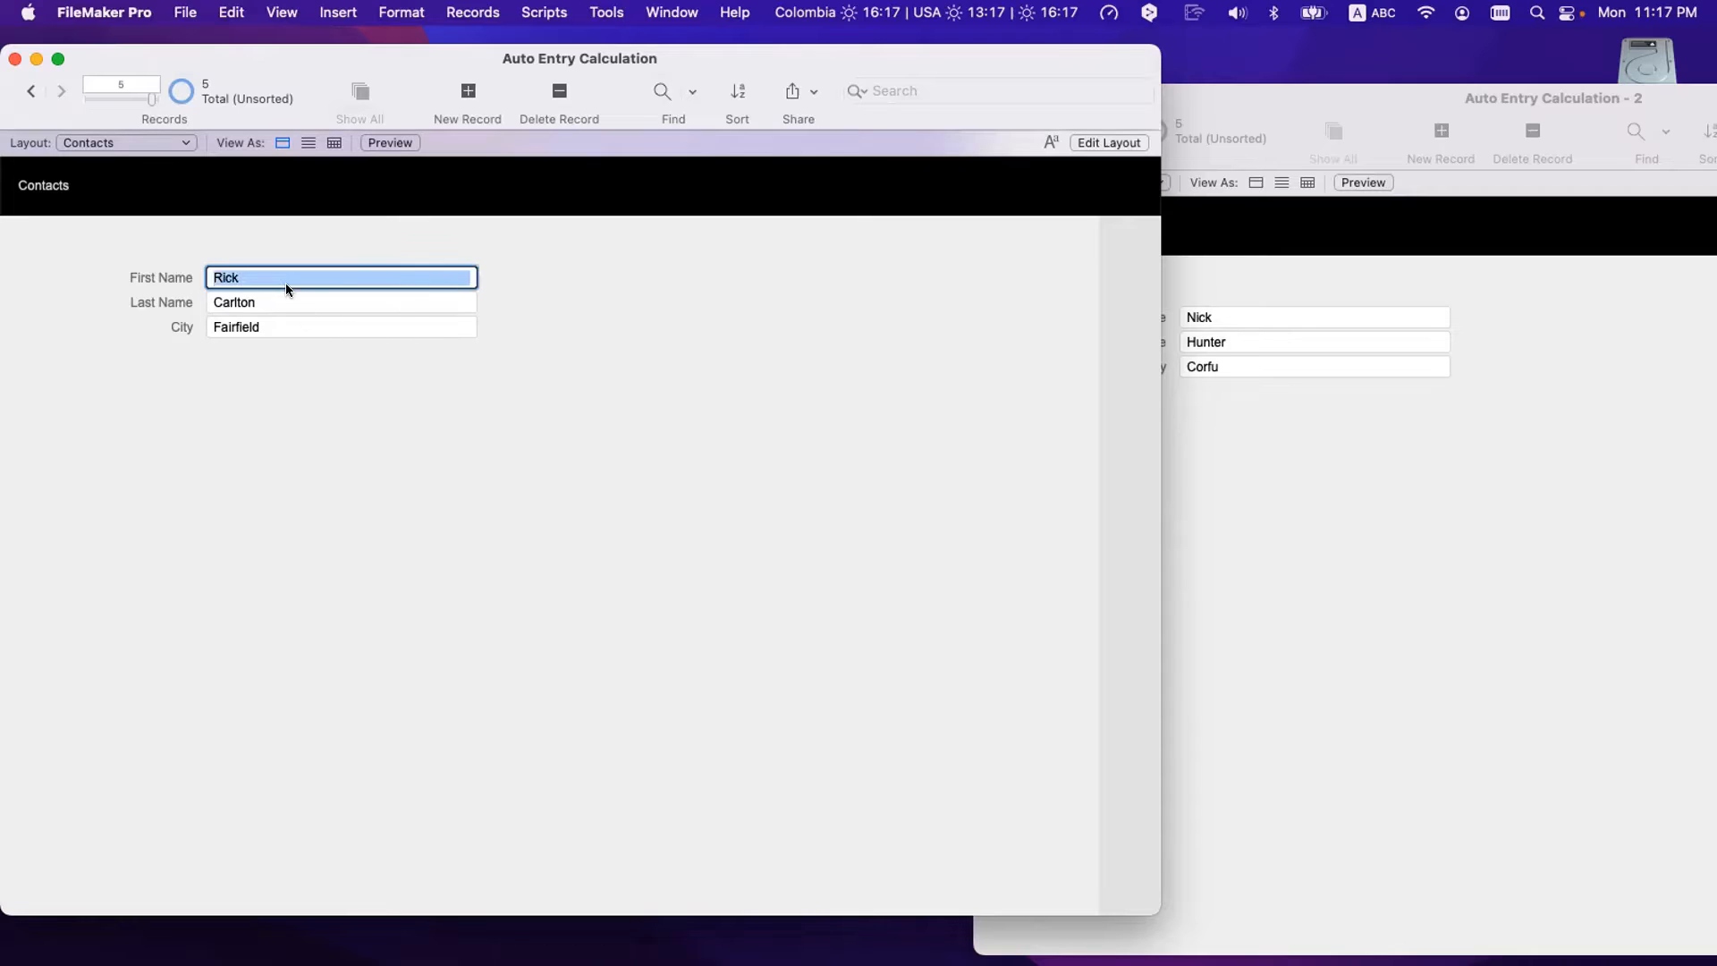
left_click(282, 305)
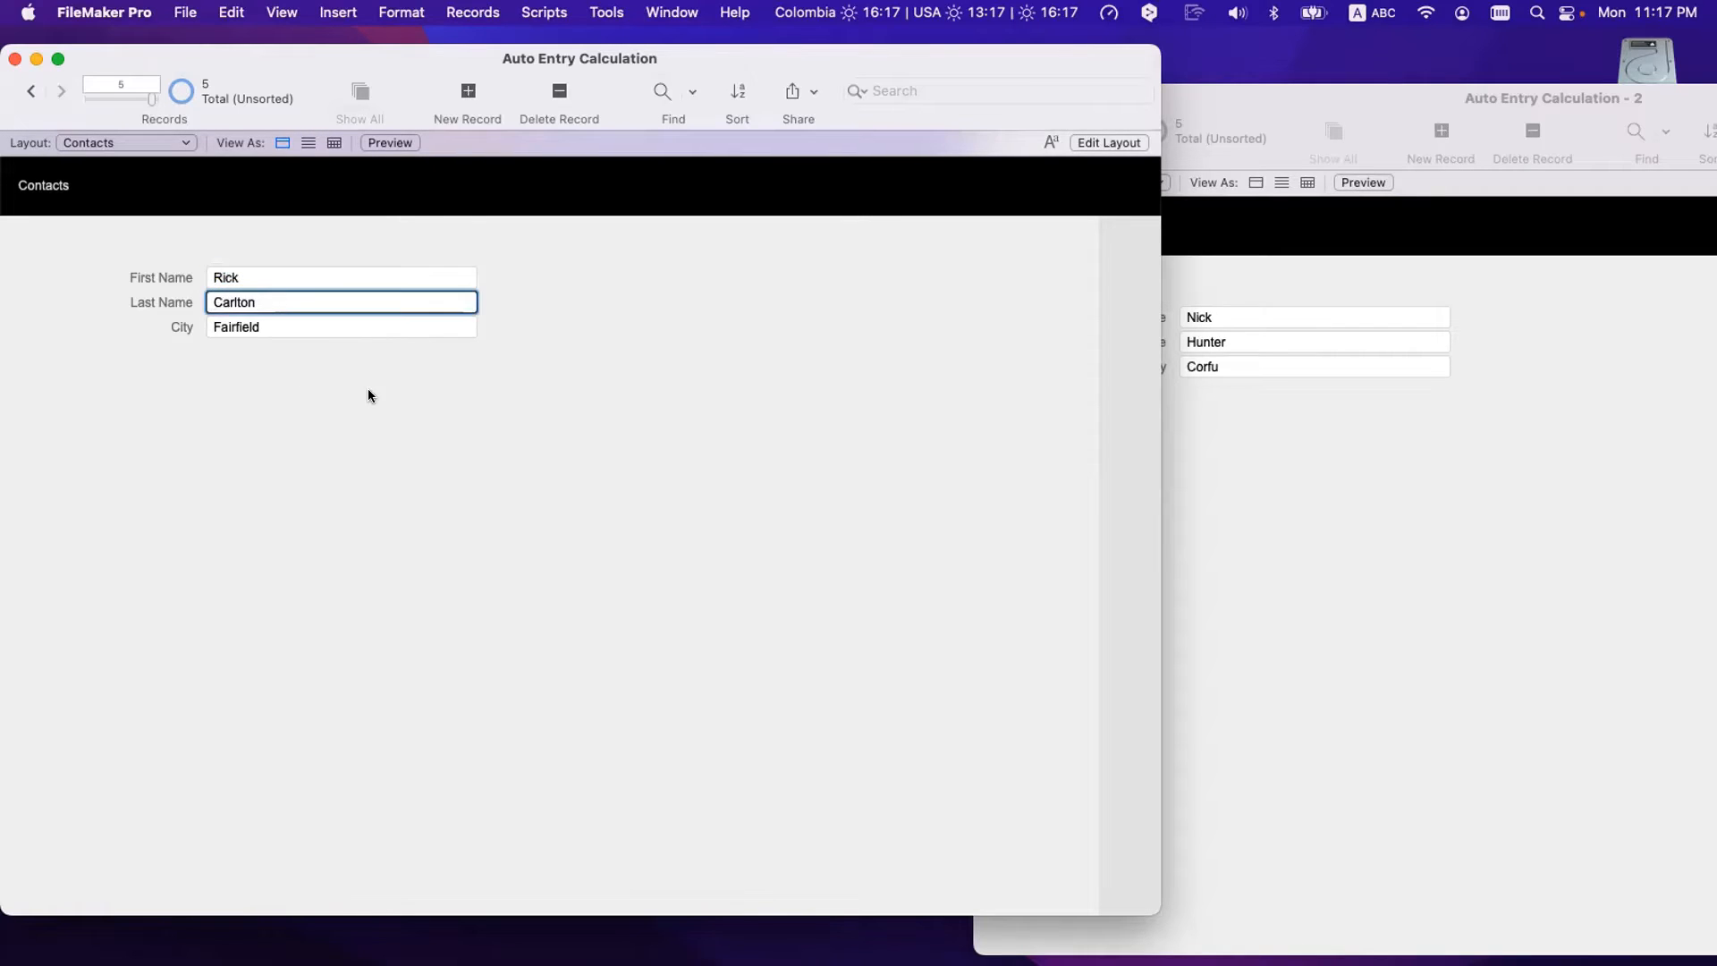
left_click(1246, 347)
left_click(1227, 317)
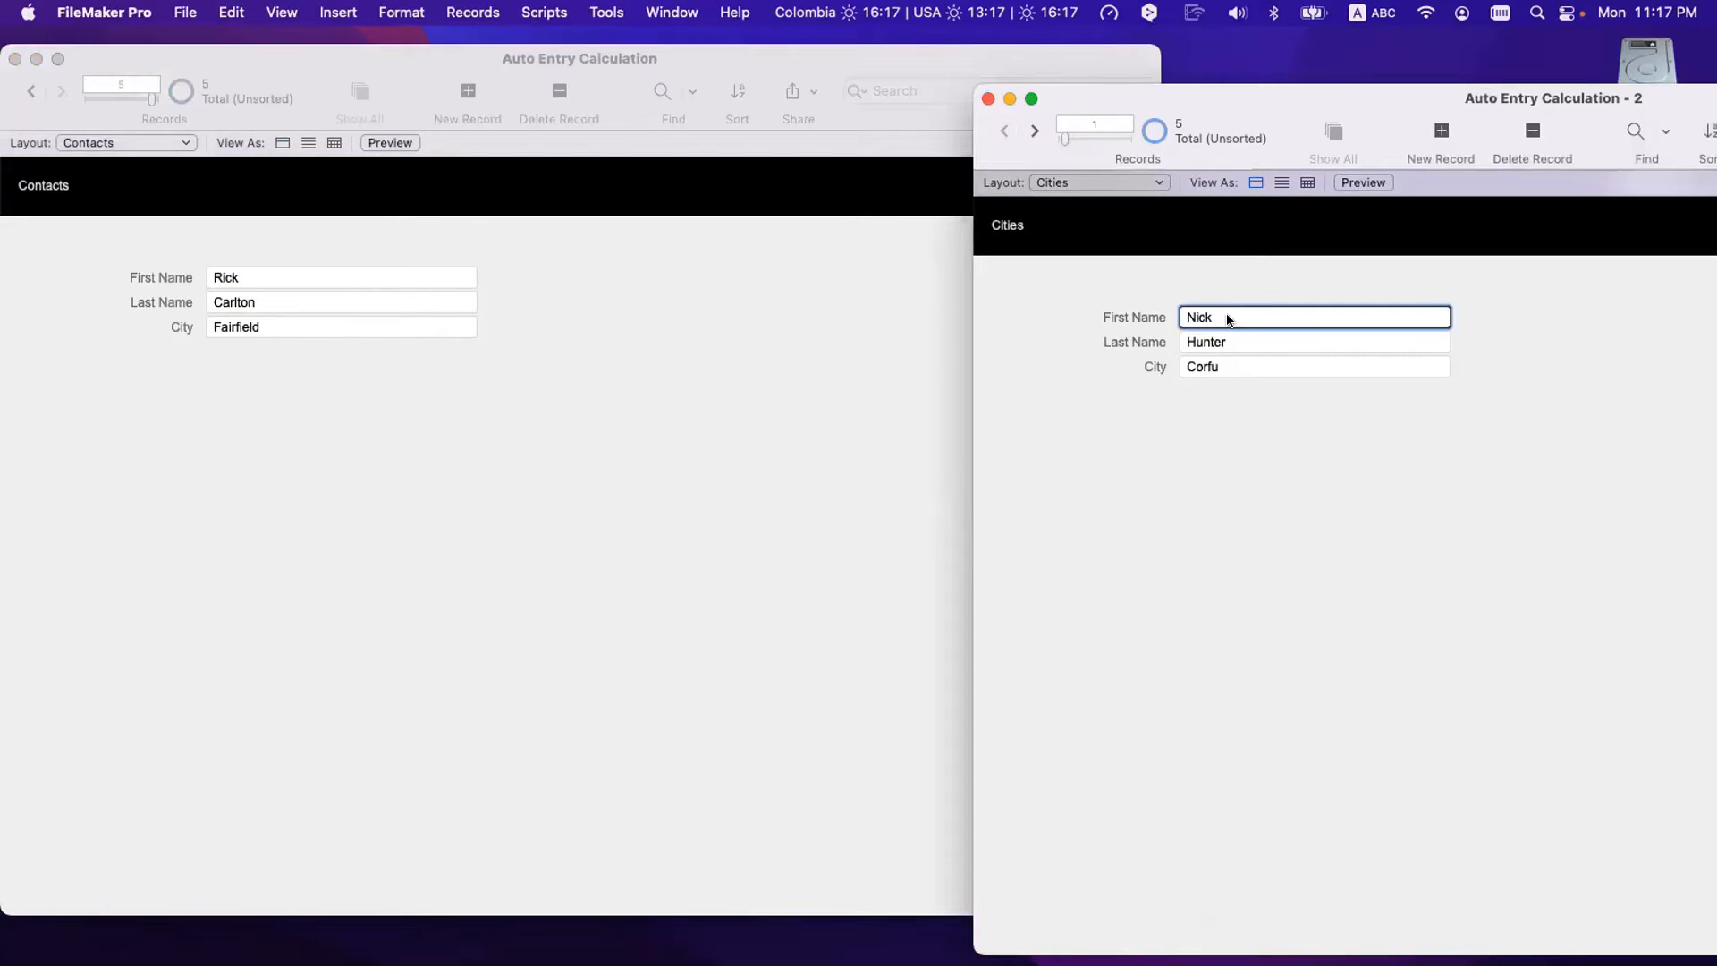
left_click(1231, 339)
left_click(1263, 395)
left_click(1222, 367)
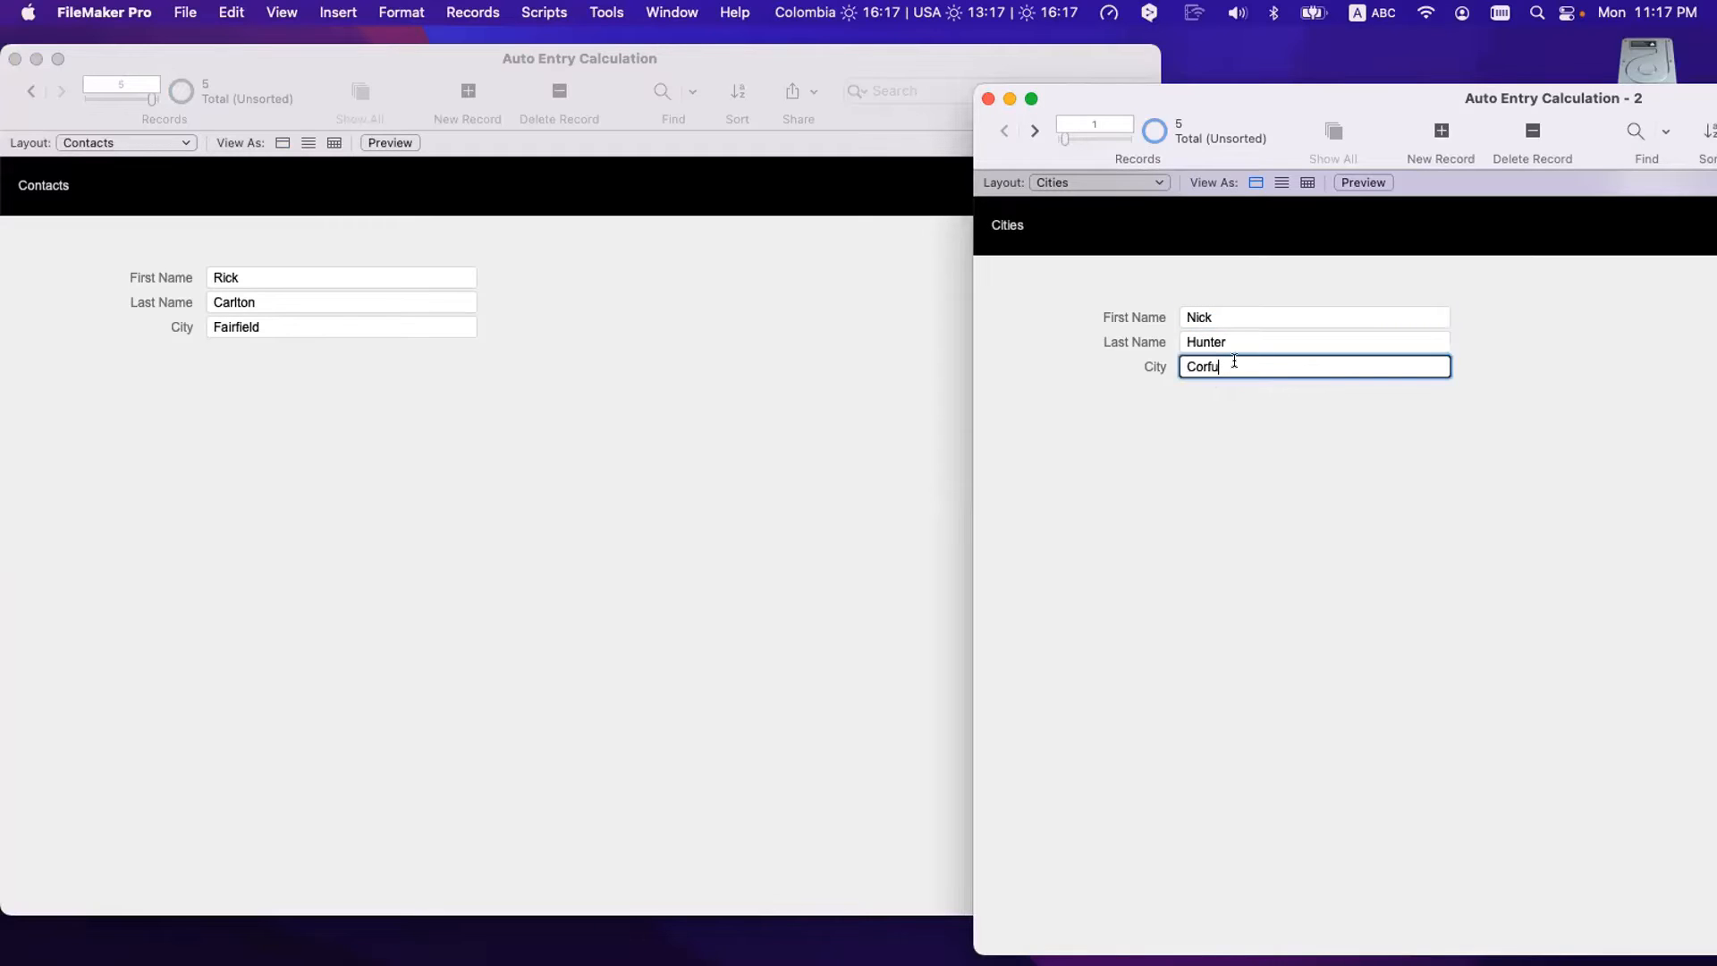
left_click(384, 417)
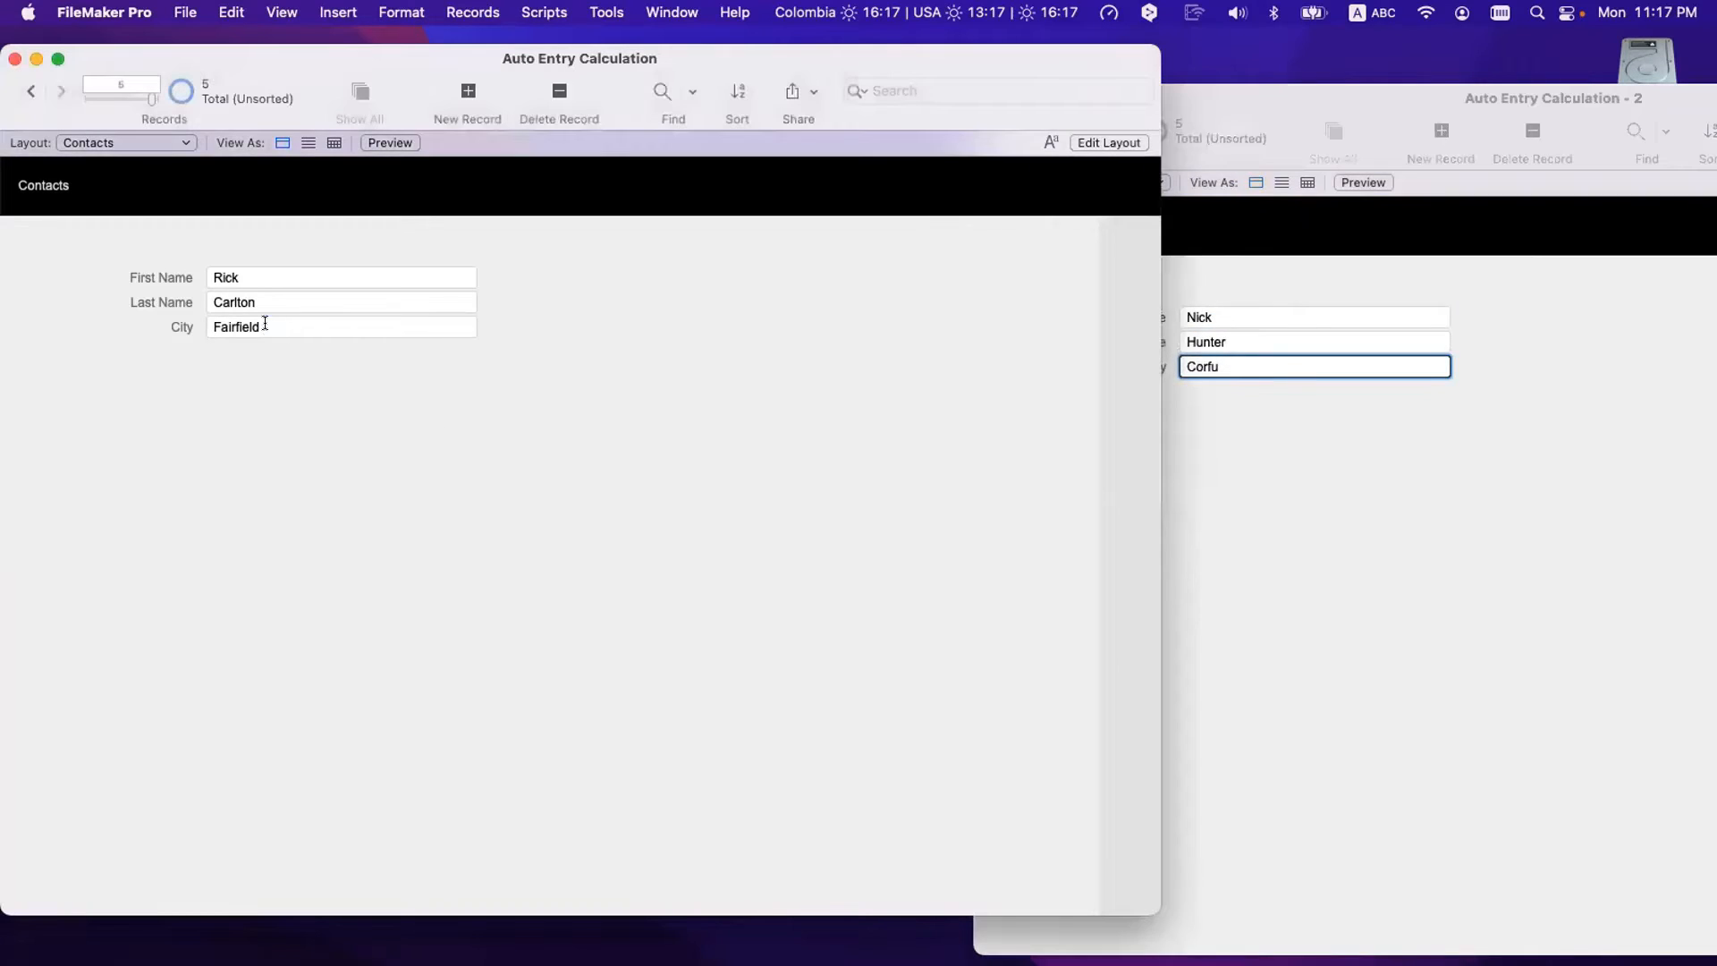
left_click(267, 324)
- Step Cities to record 2 showing Fairfield, then commit the Contacts record
left_click(1462, 551)
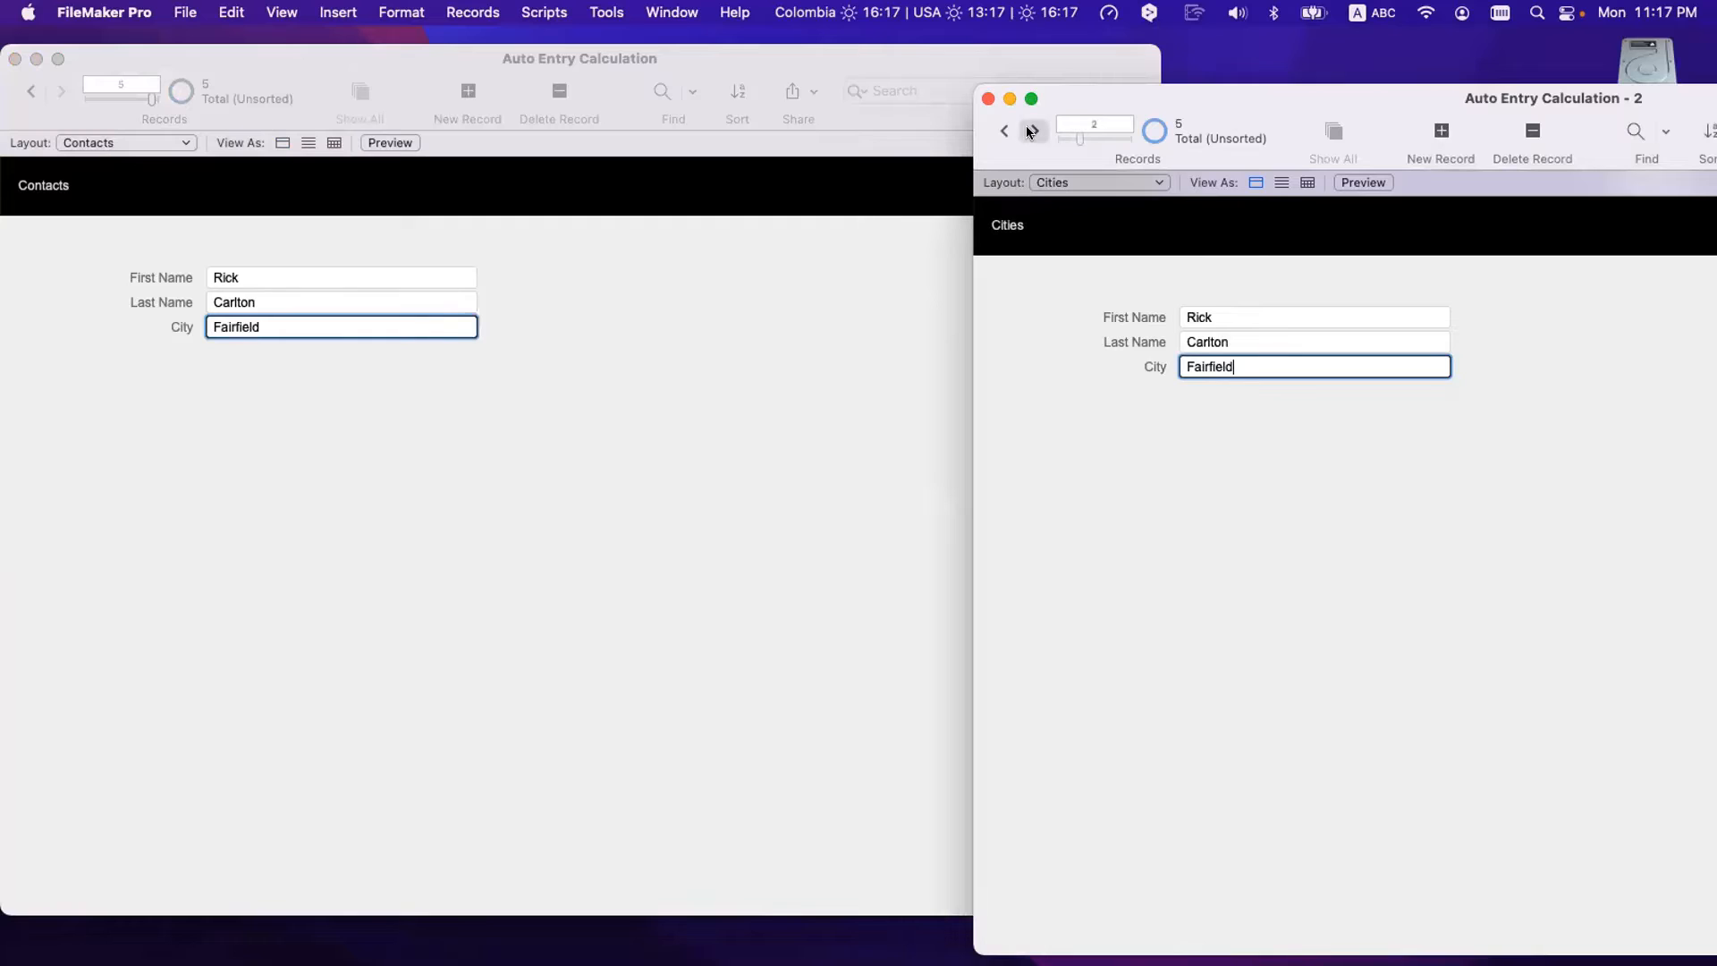
left_click(1028, 131)
left_click(1002, 133)
left_click(1215, 329)
left_click(253, 287)
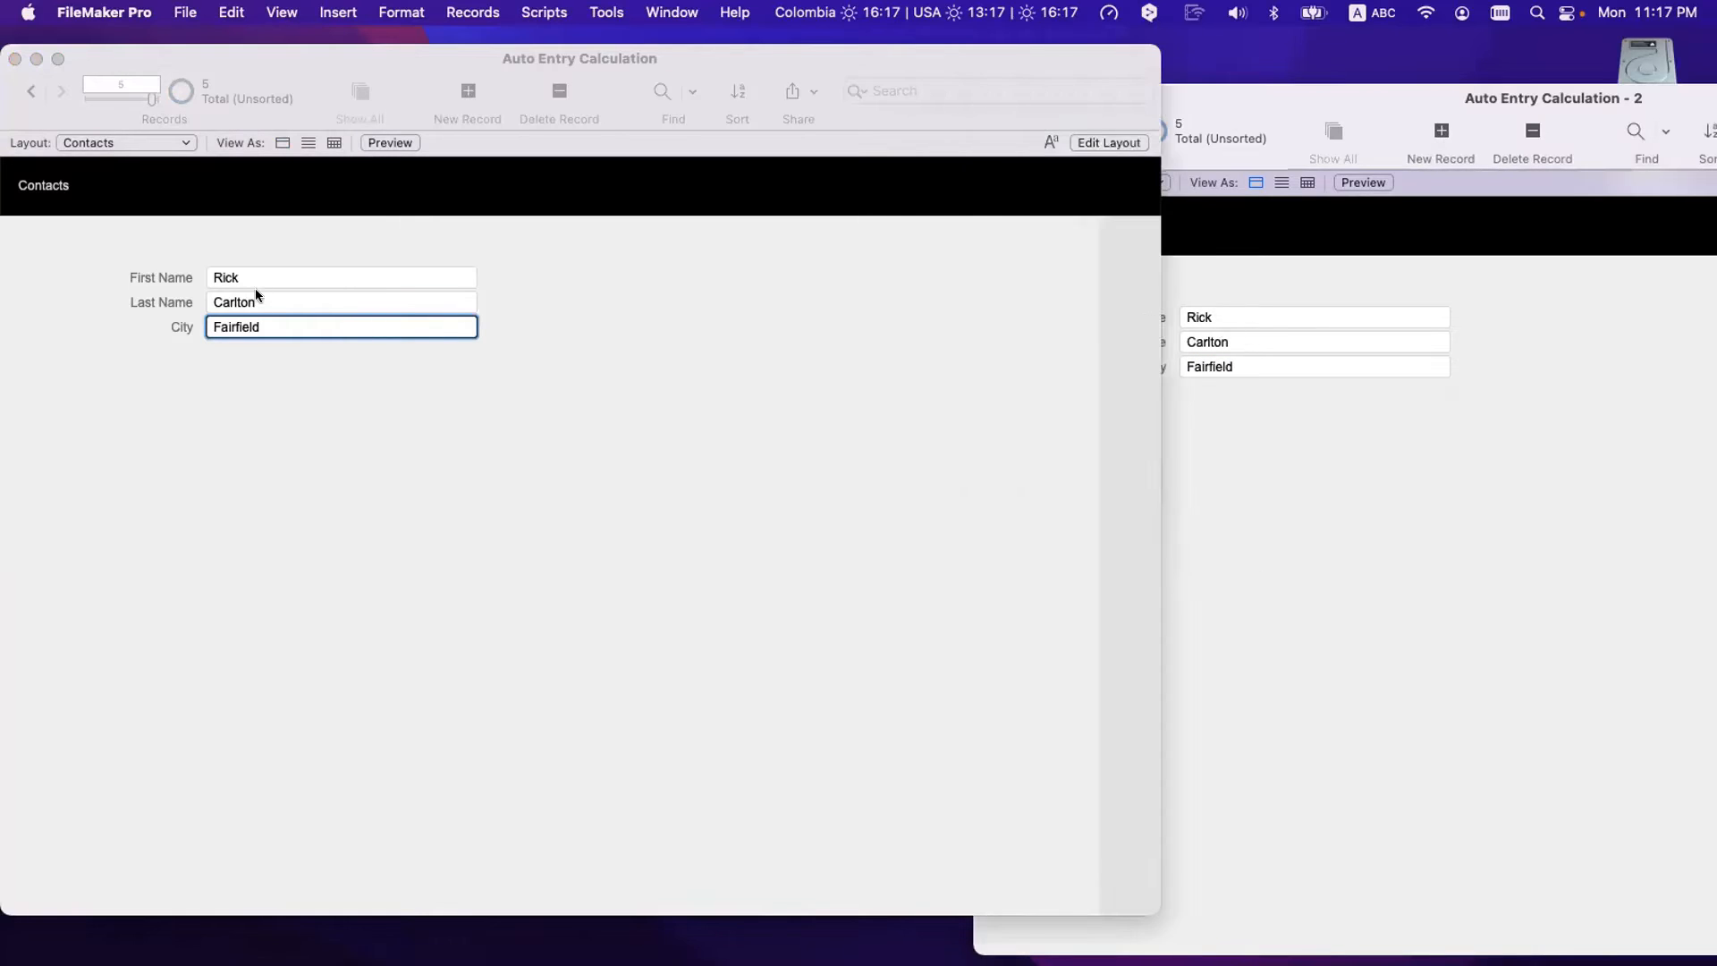
left_click(277, 393)
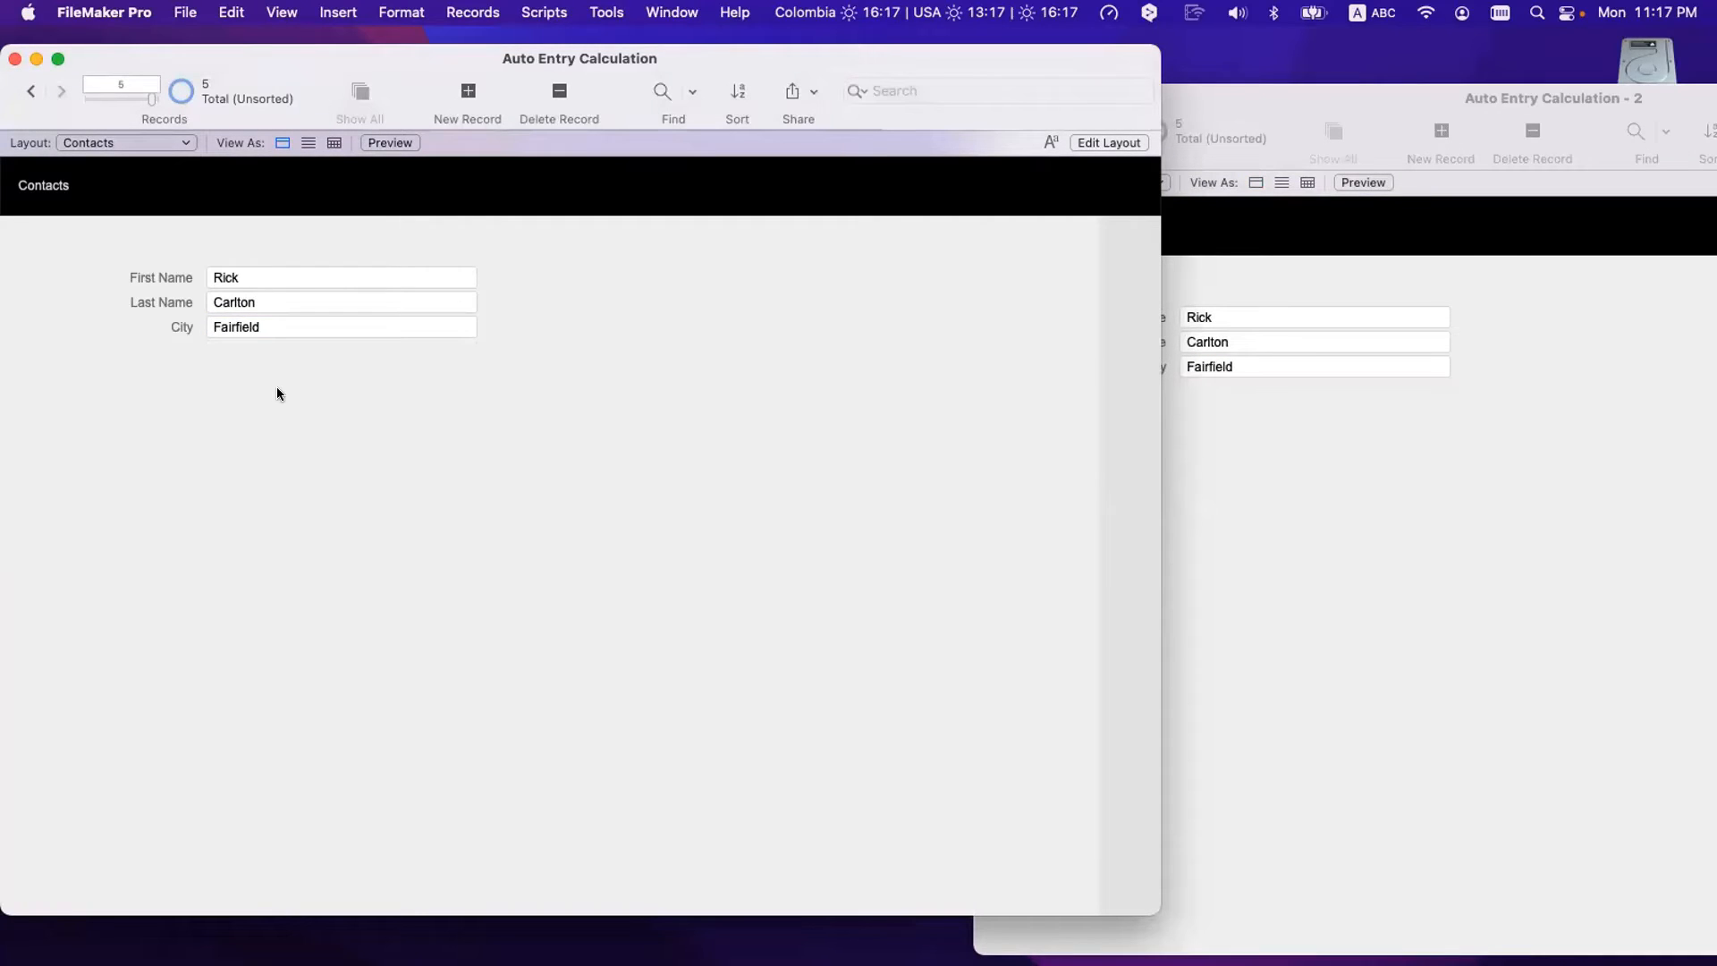
key("super+shift+d")
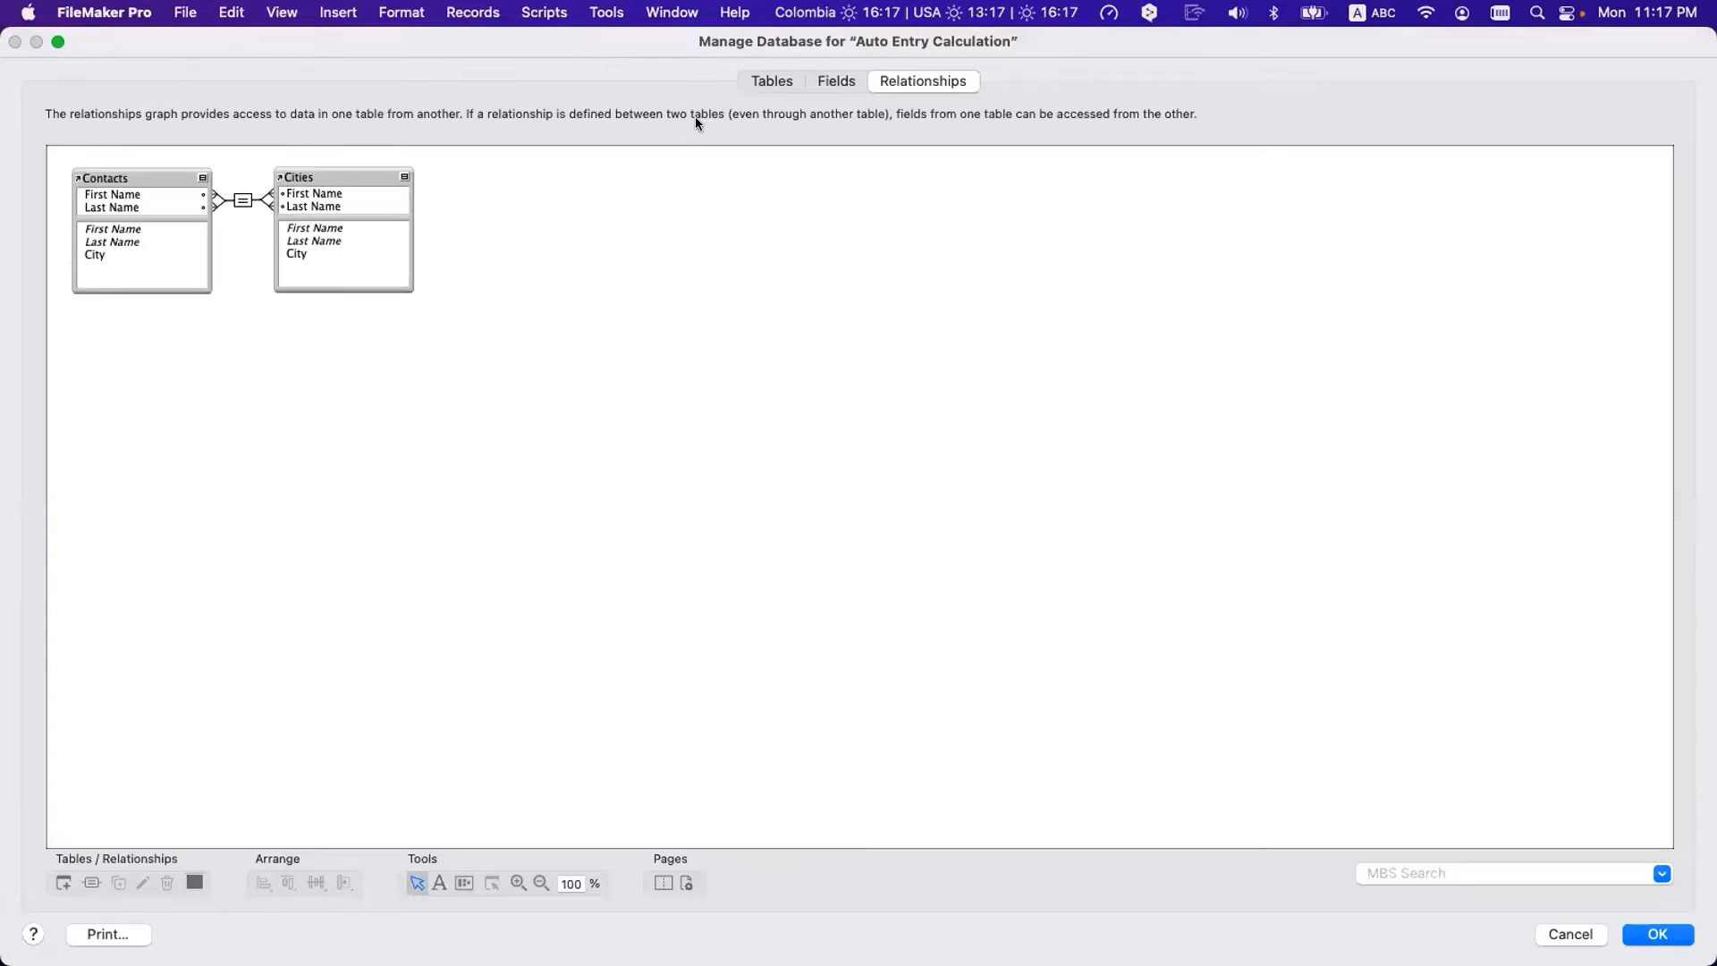
left_click(837, 83)
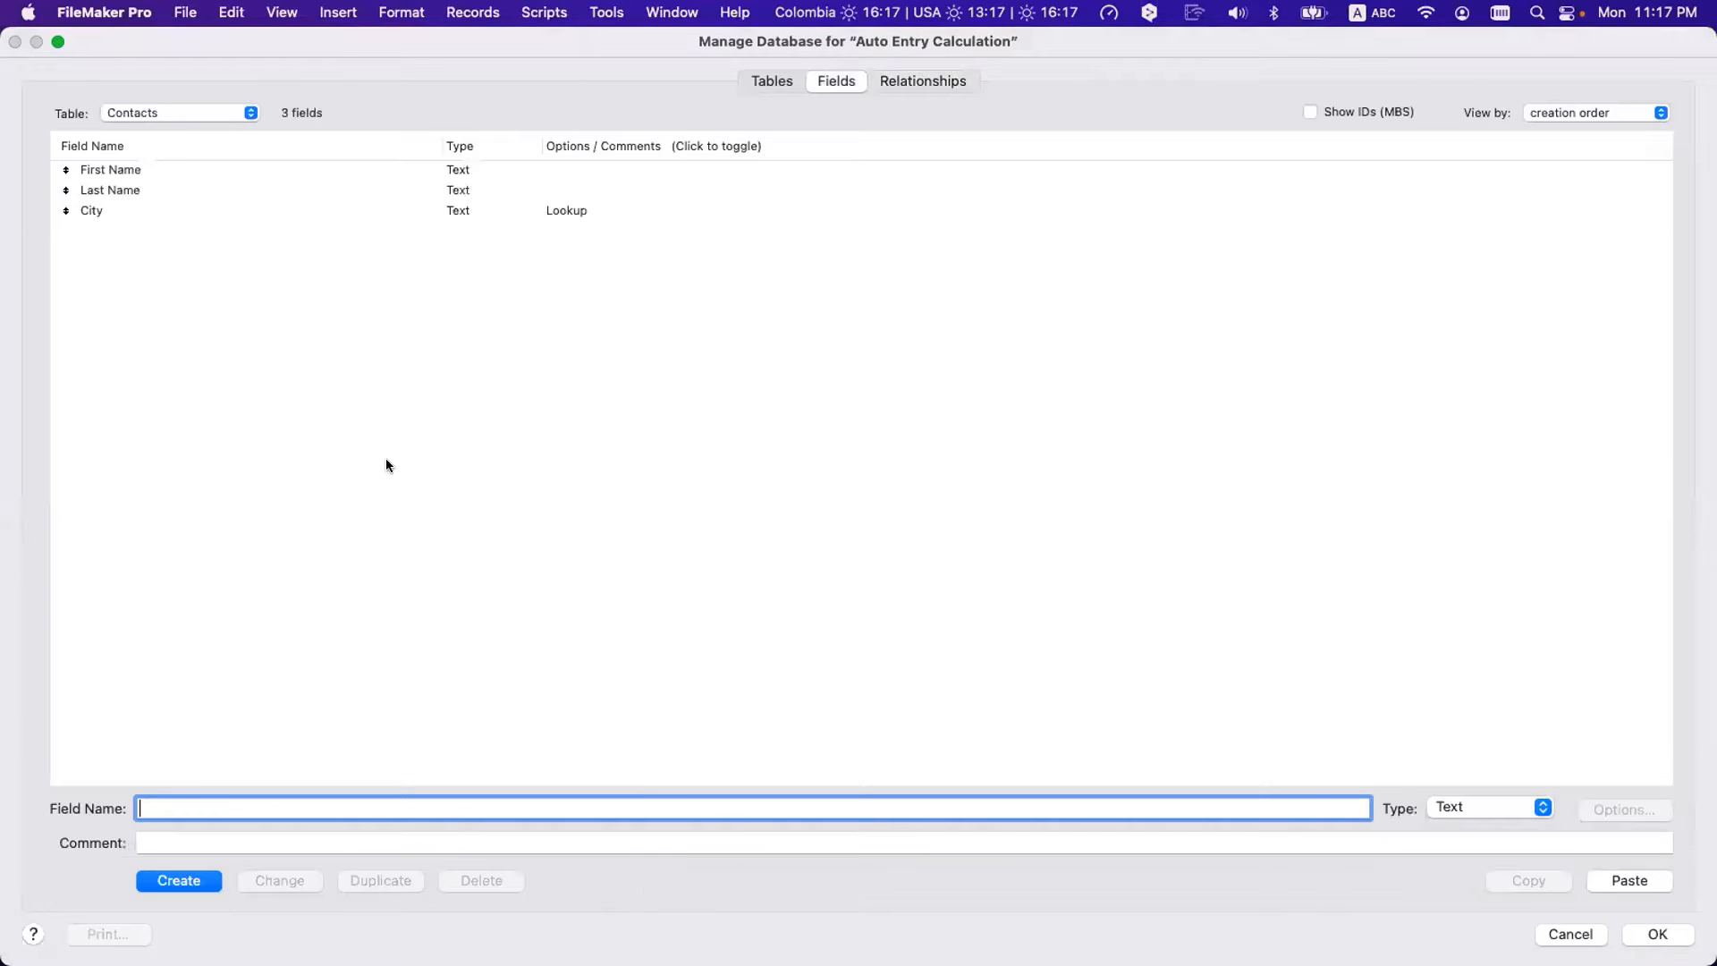
double_click(143, 203)
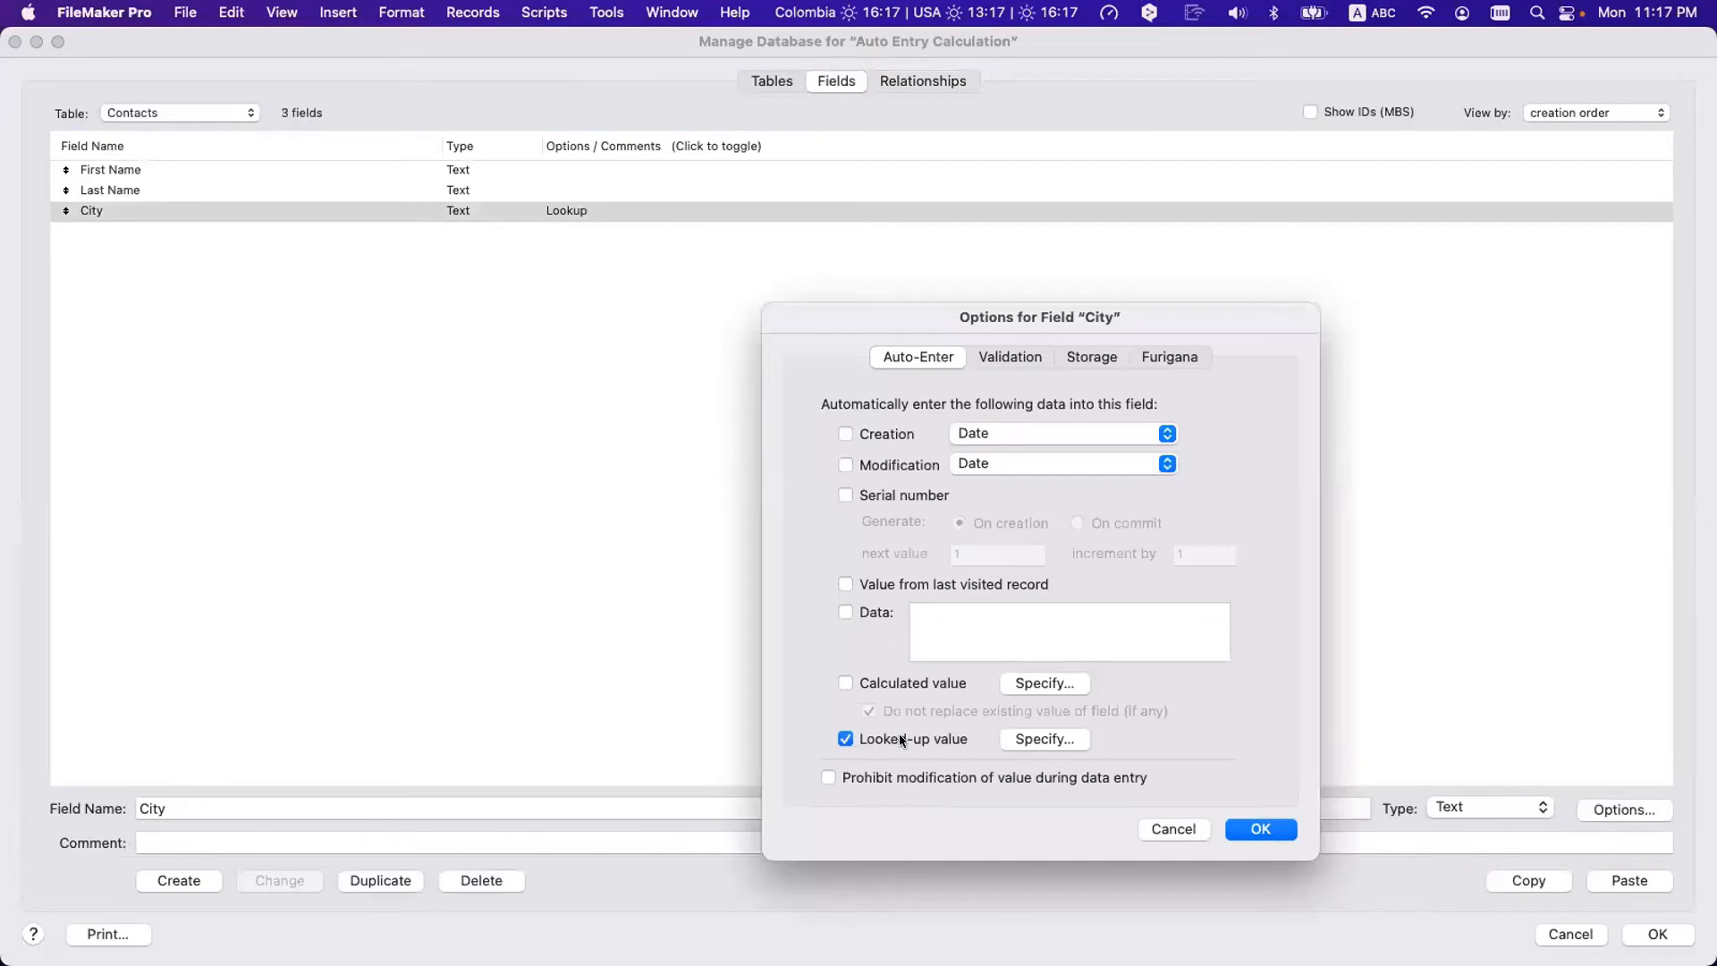
left_click(1051, 739)
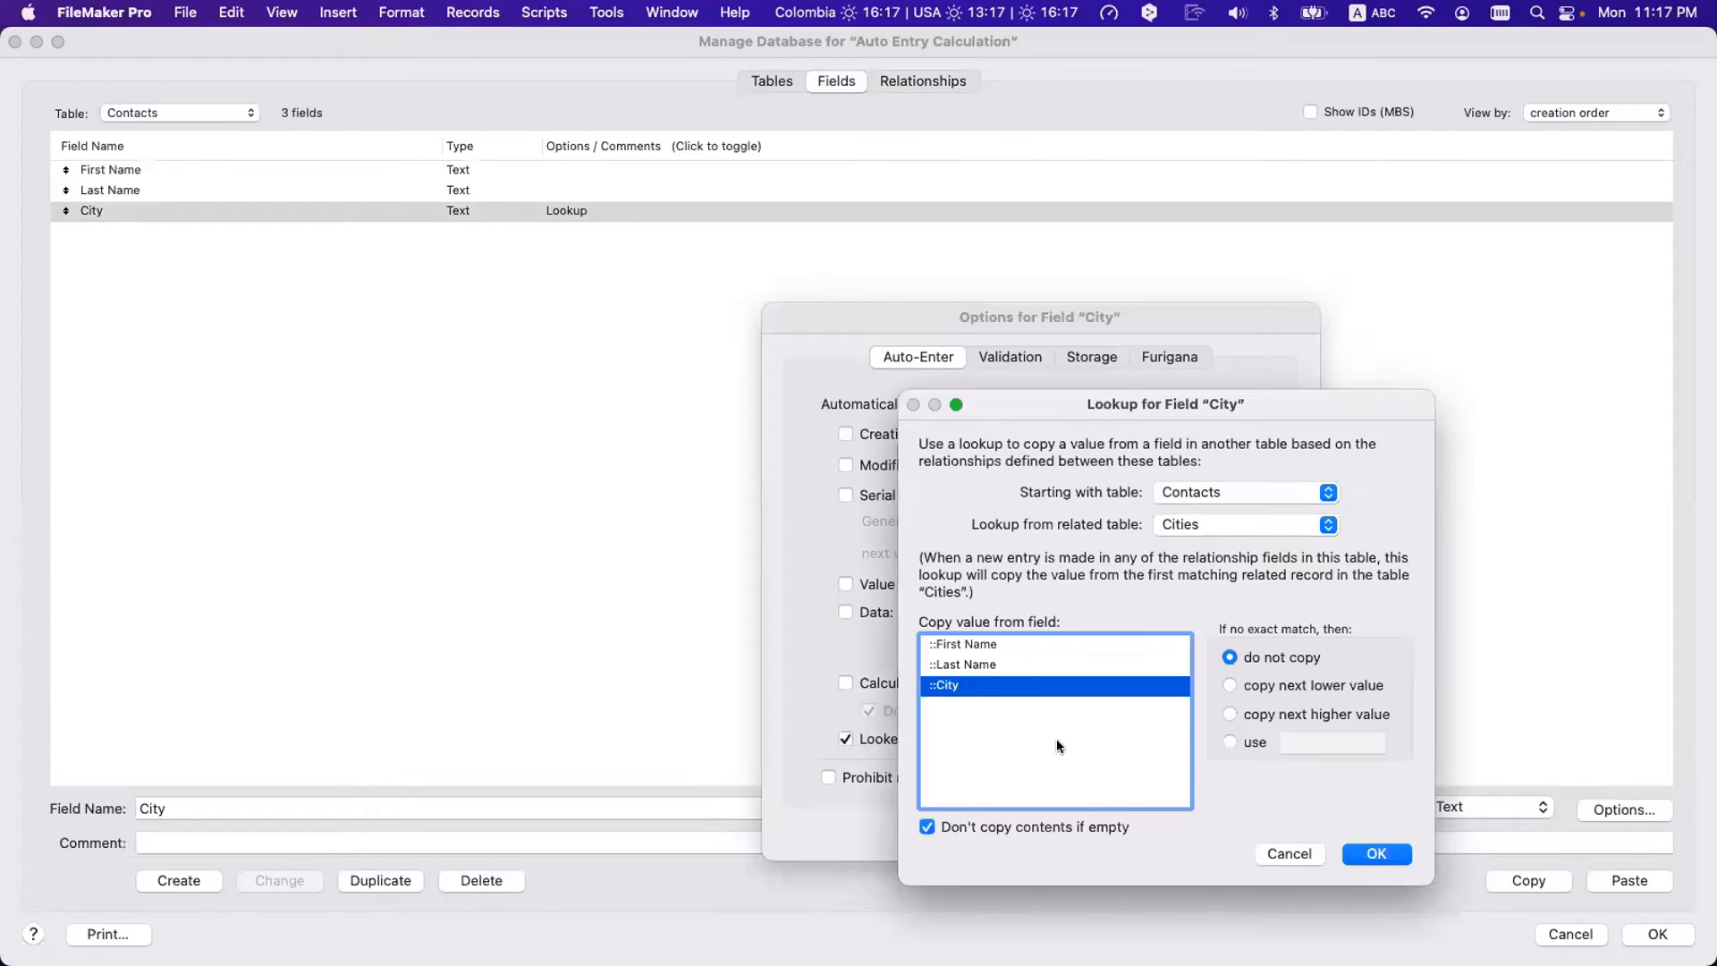
left_click(1184, 493)
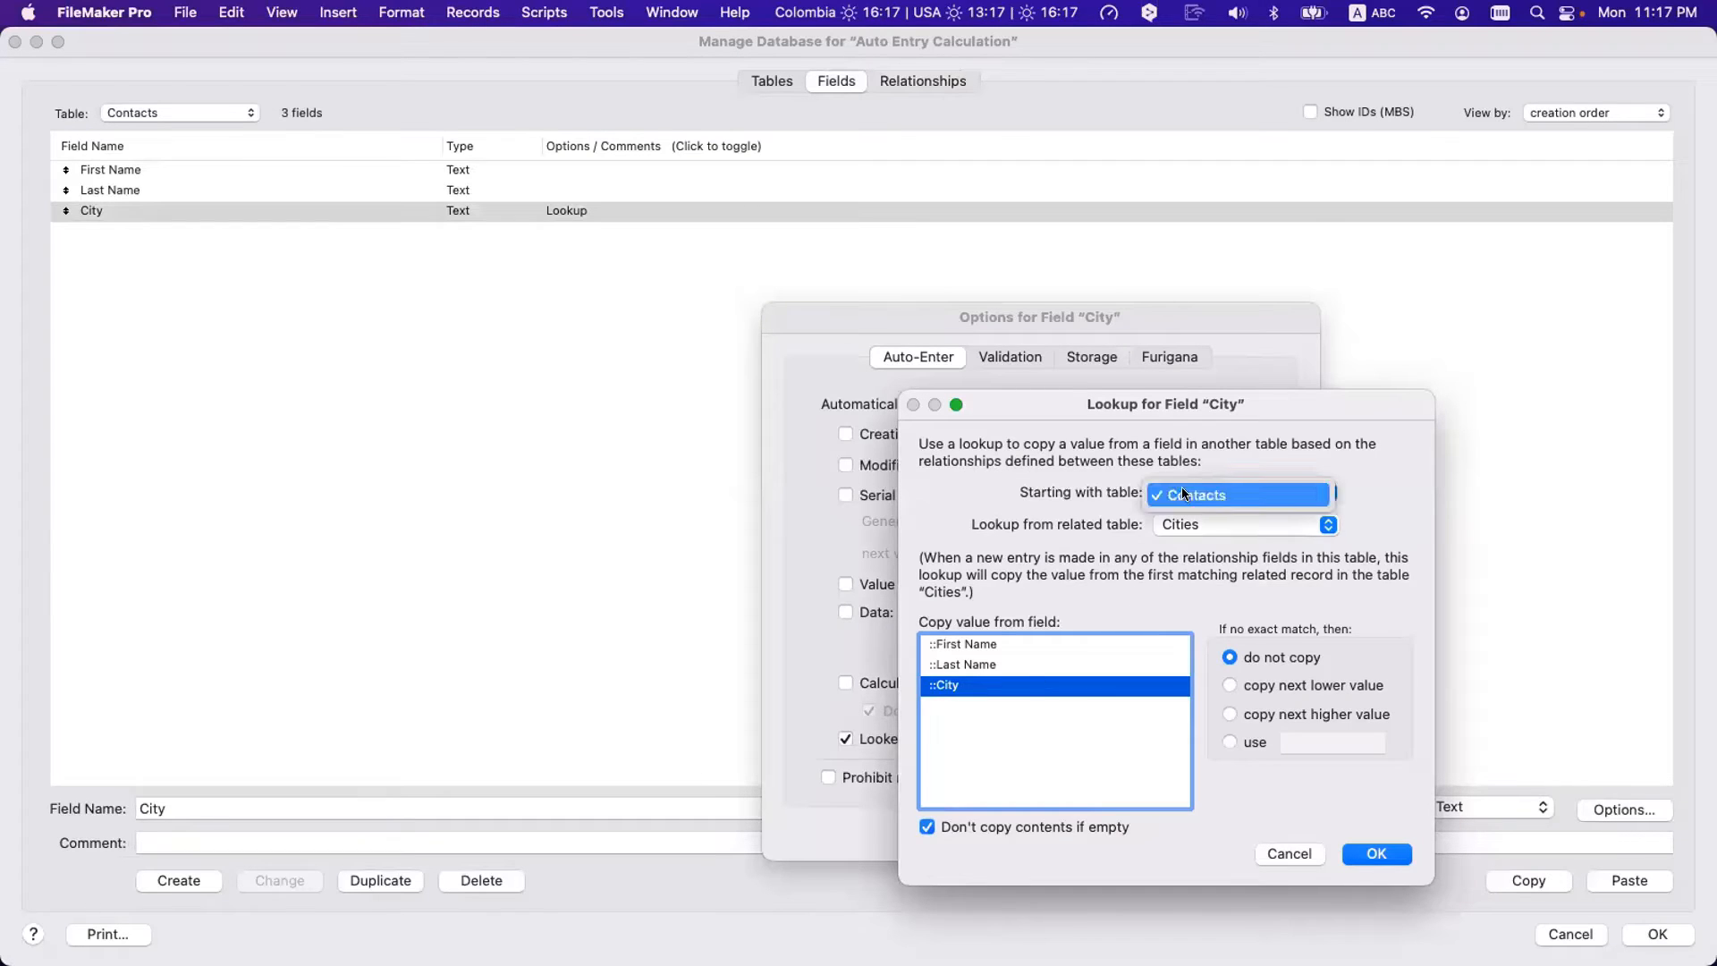
left_click(1184, 493)
left_click(1183, 493)
left_click(1184, 494)
left_click(1173, 526)
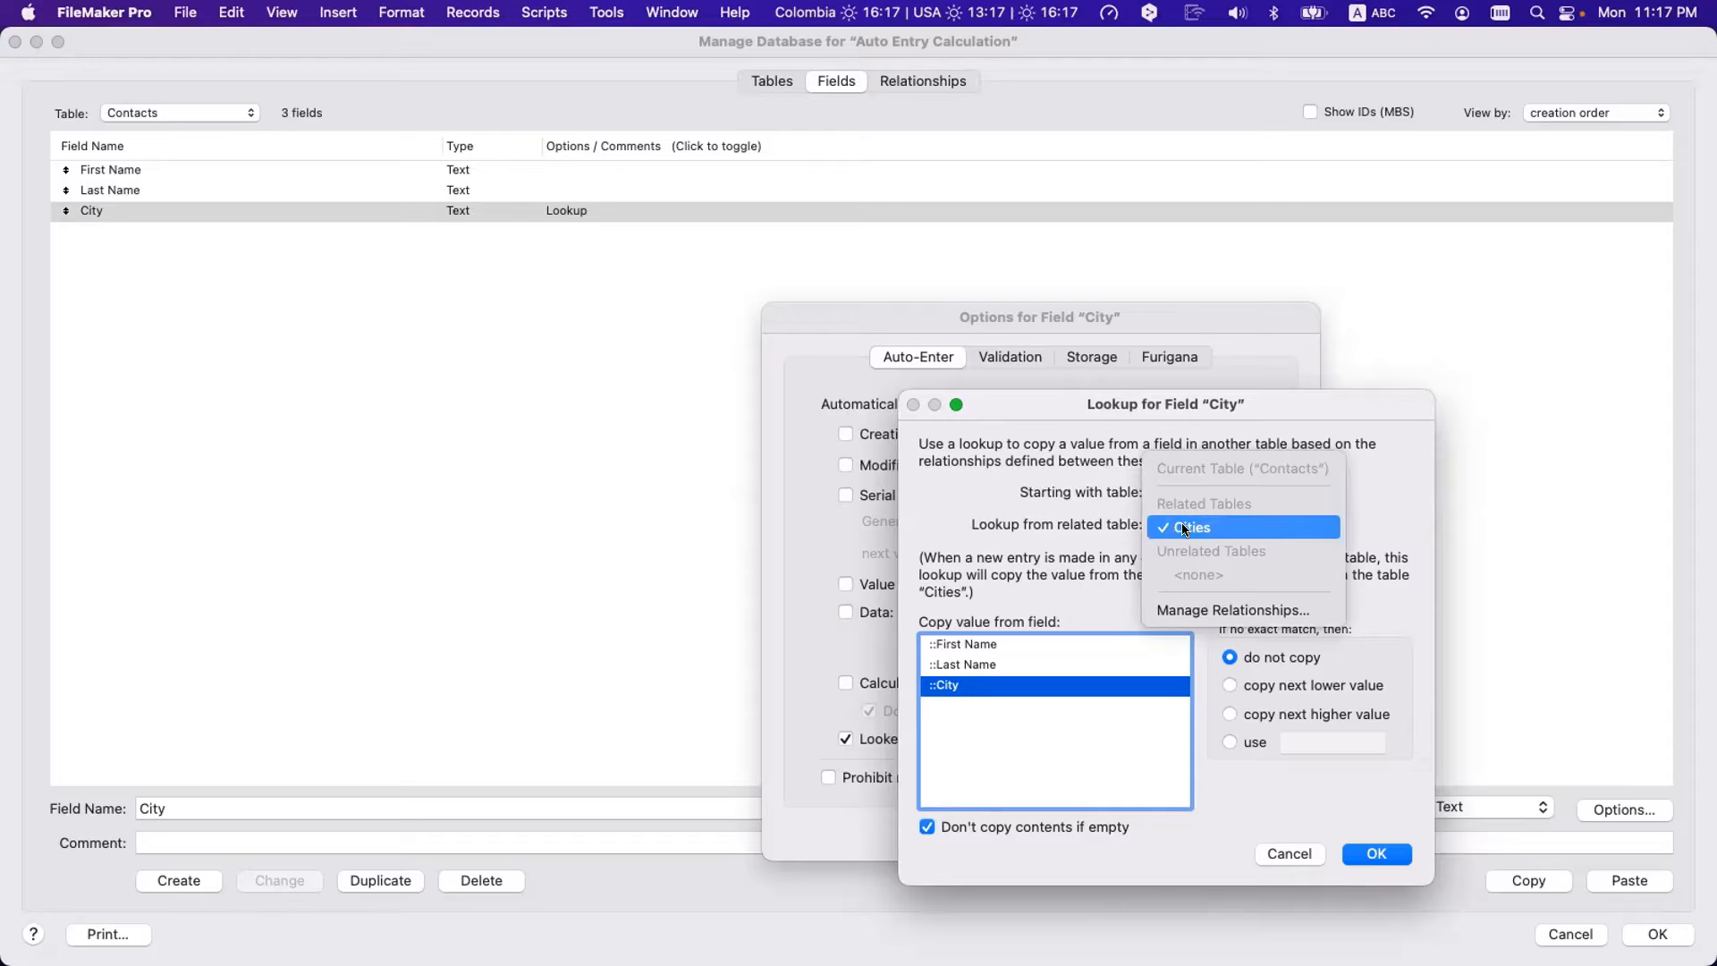
left_click(1184, 529)
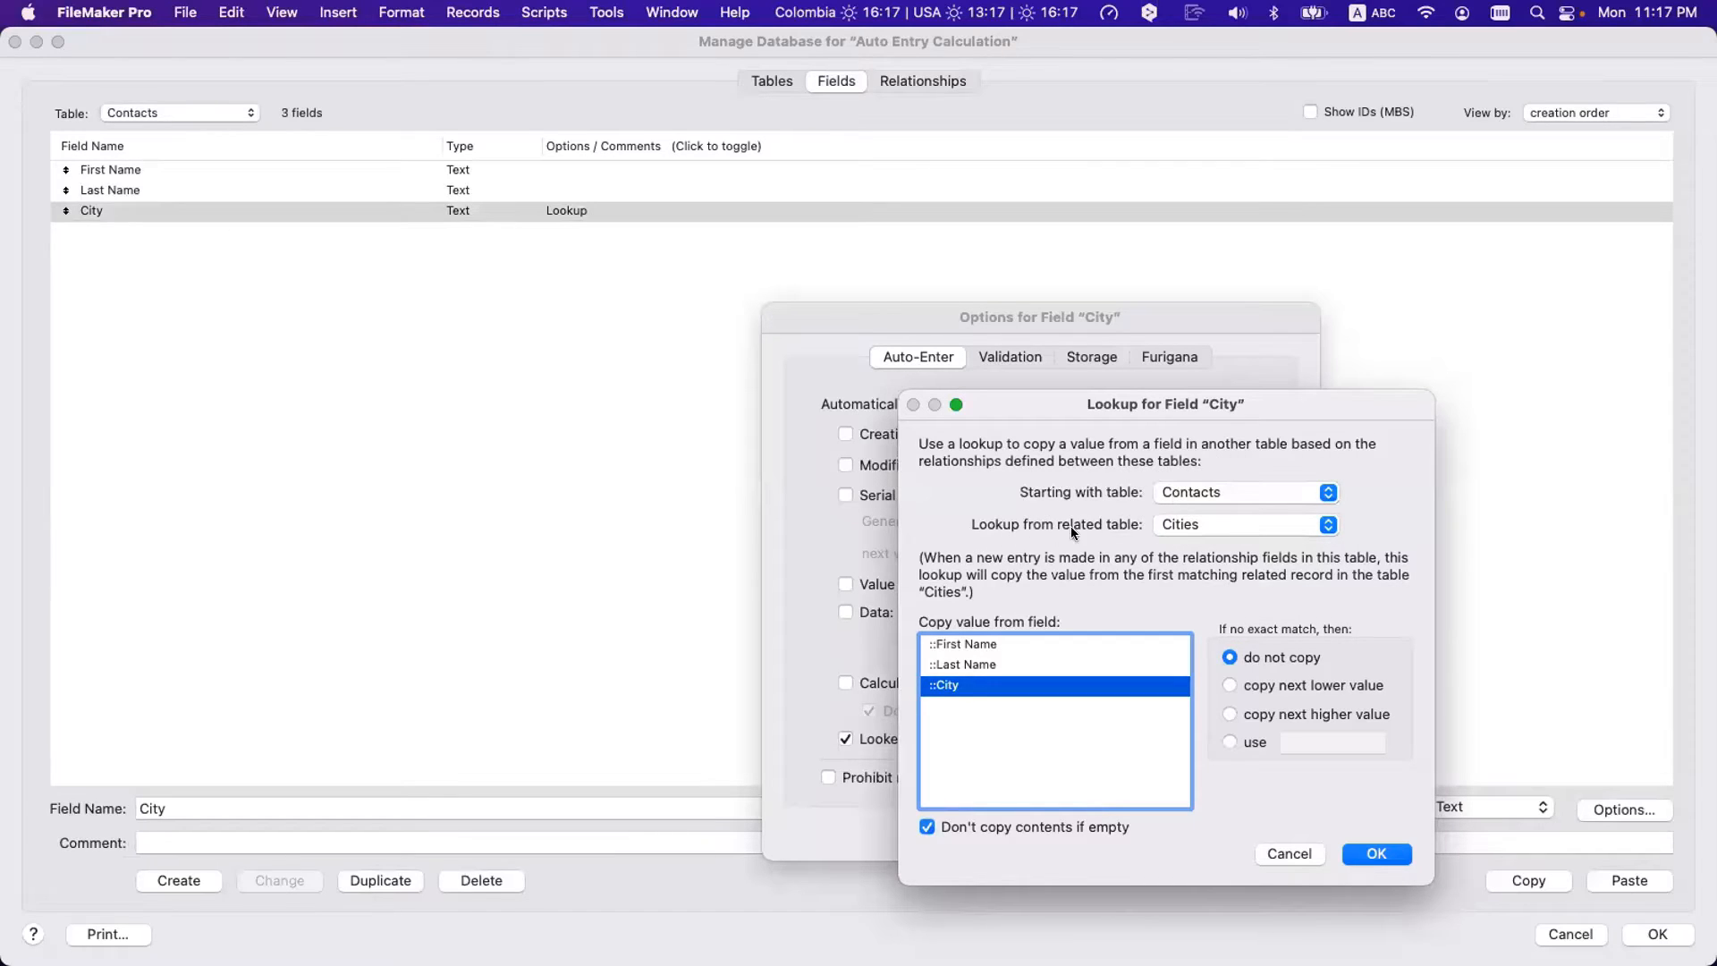
left_click(1156, 525)
left_click(1190, 529)
left_click(1377, 853)
left_click(1251, 825)
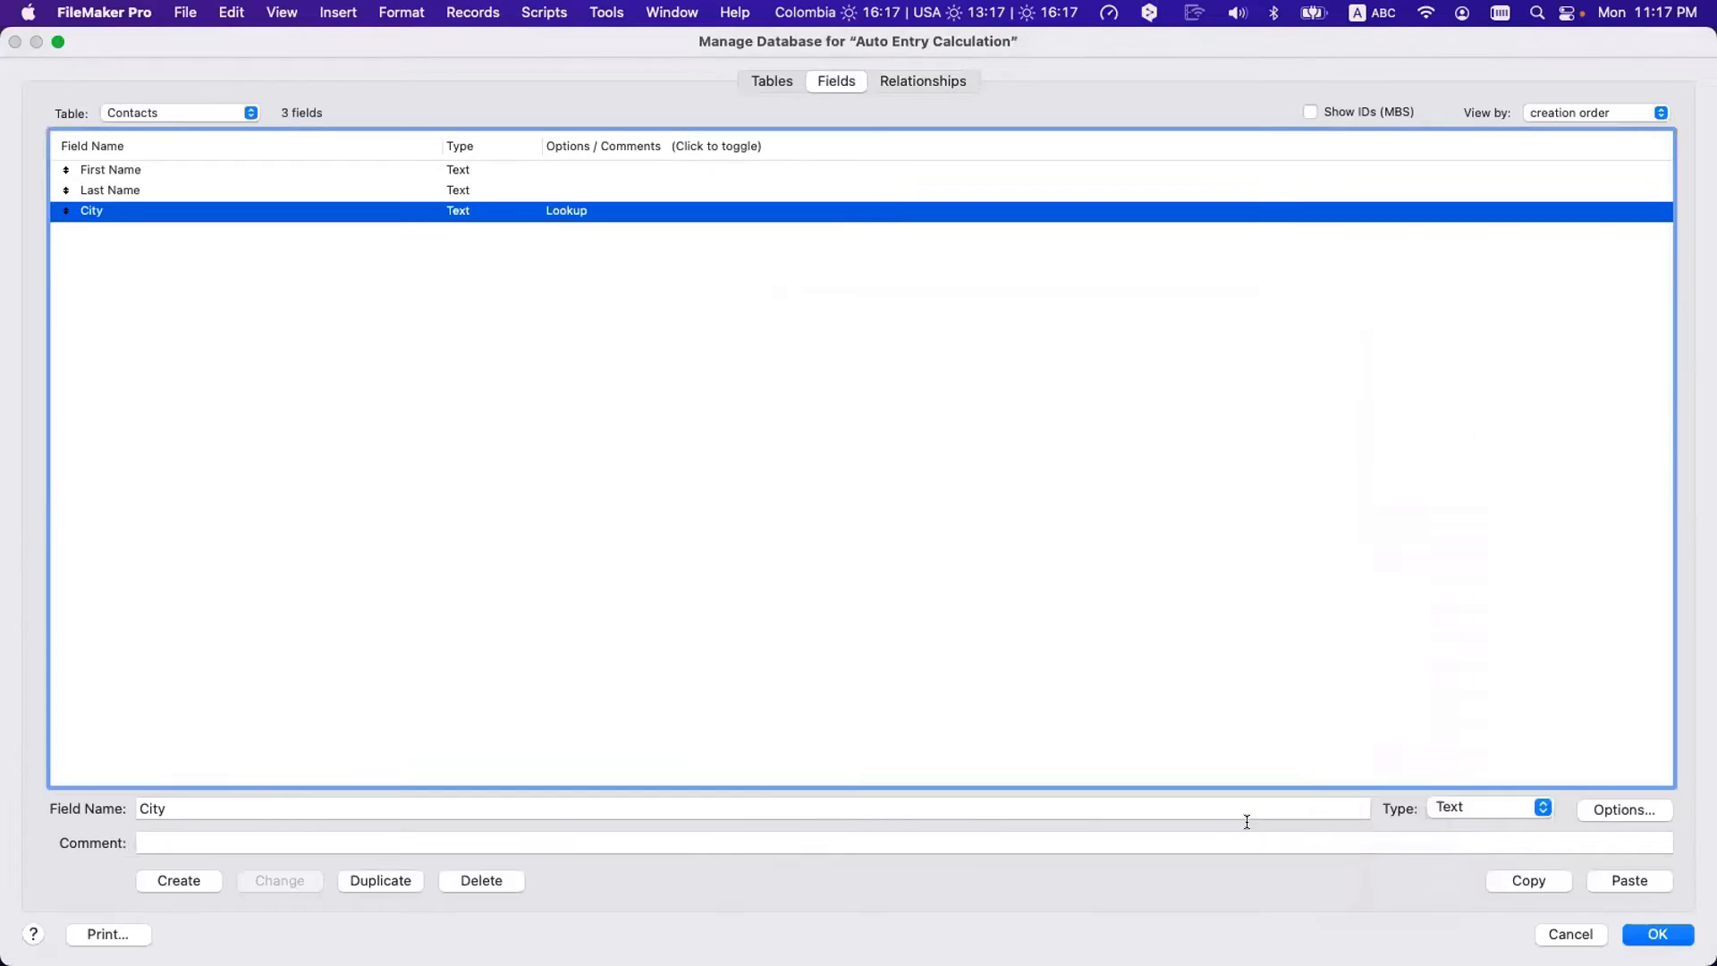
left_click(1666, 937)
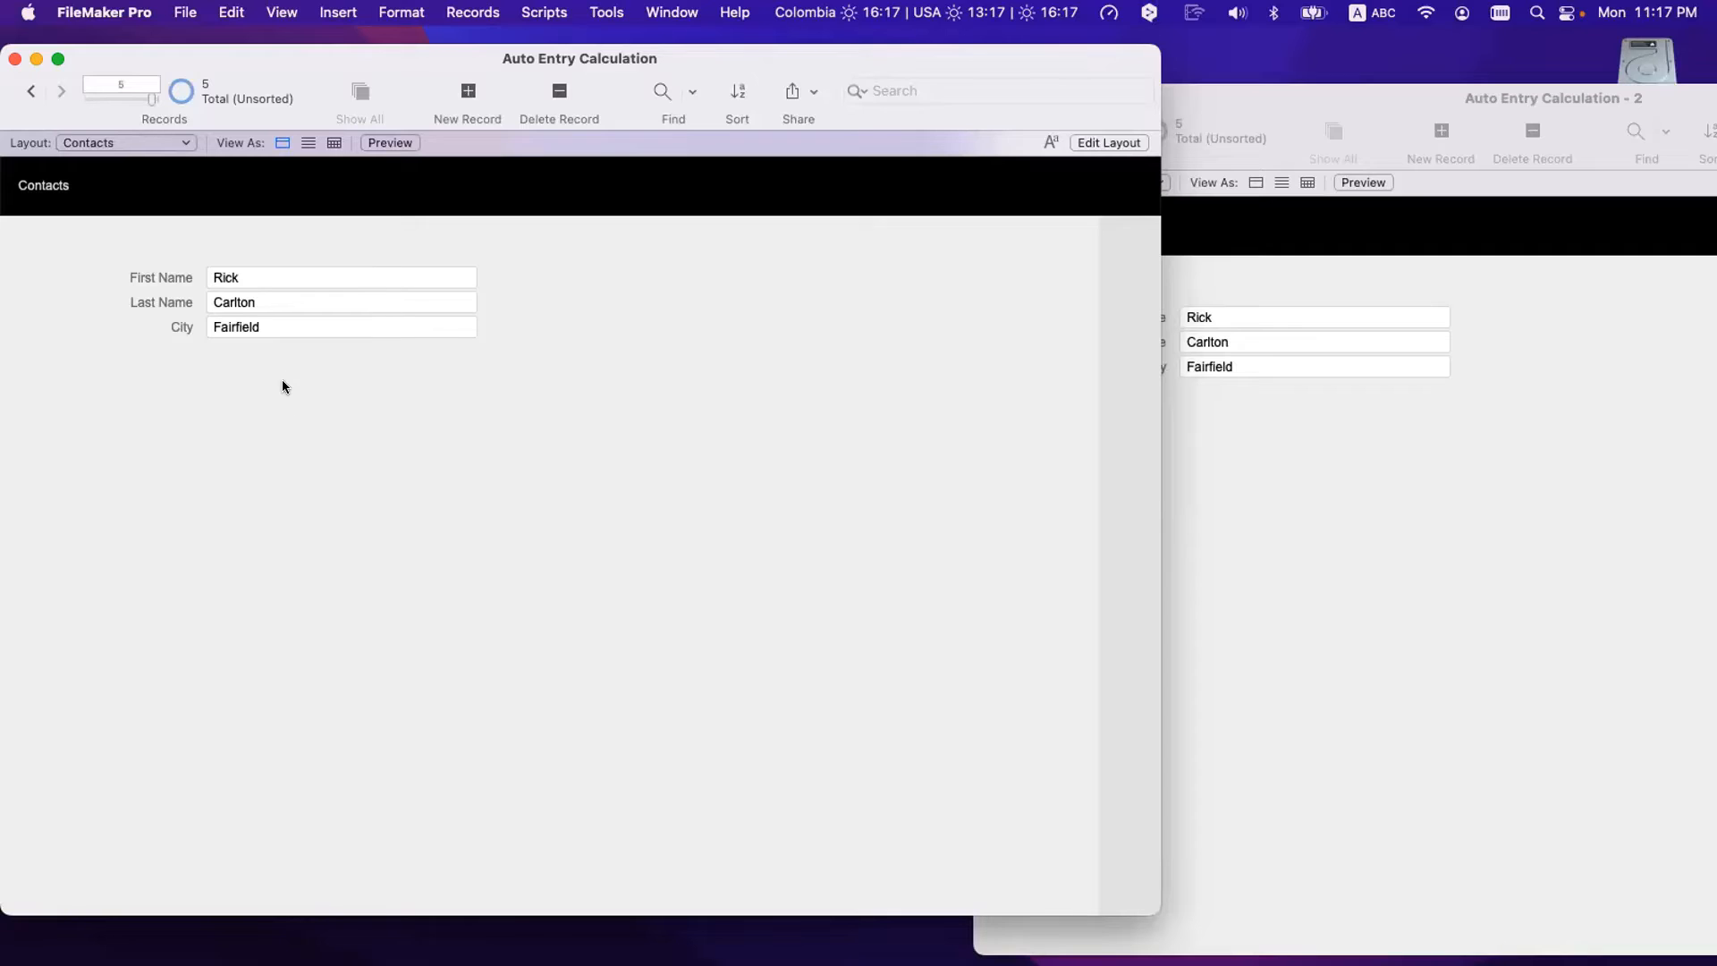
- Replace the contact's first and last names with a new person's names, fixing a last-name typo, and commit
left_click(250, 271)
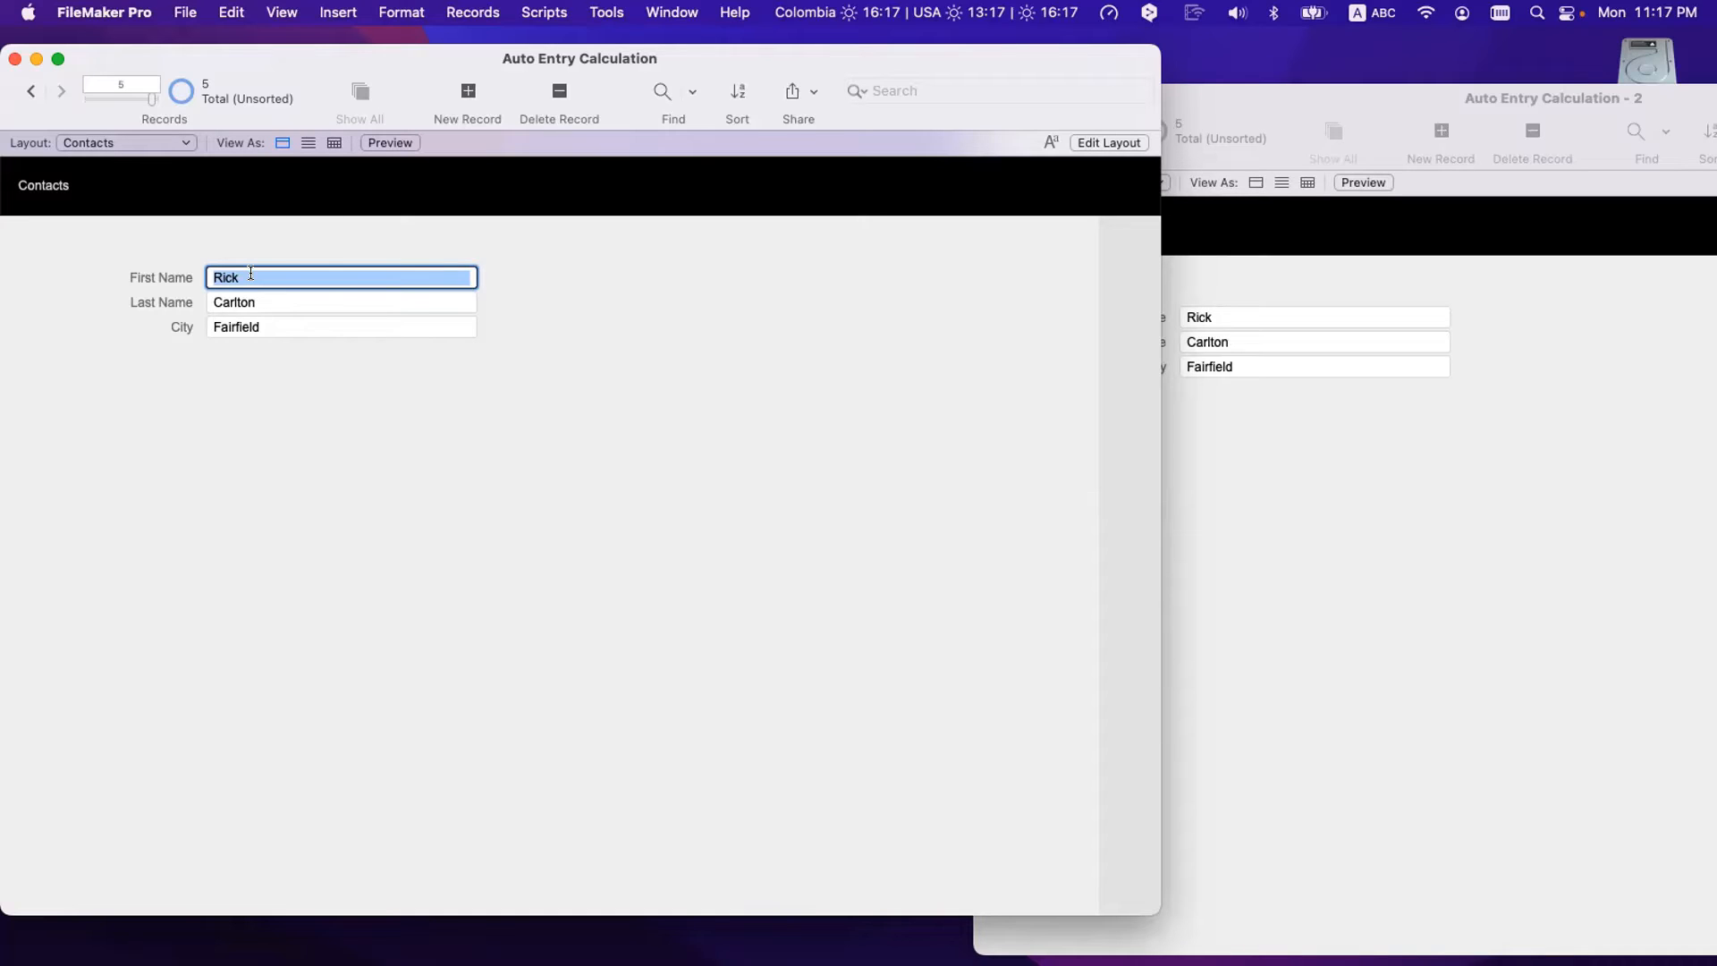
key("BackSpace")
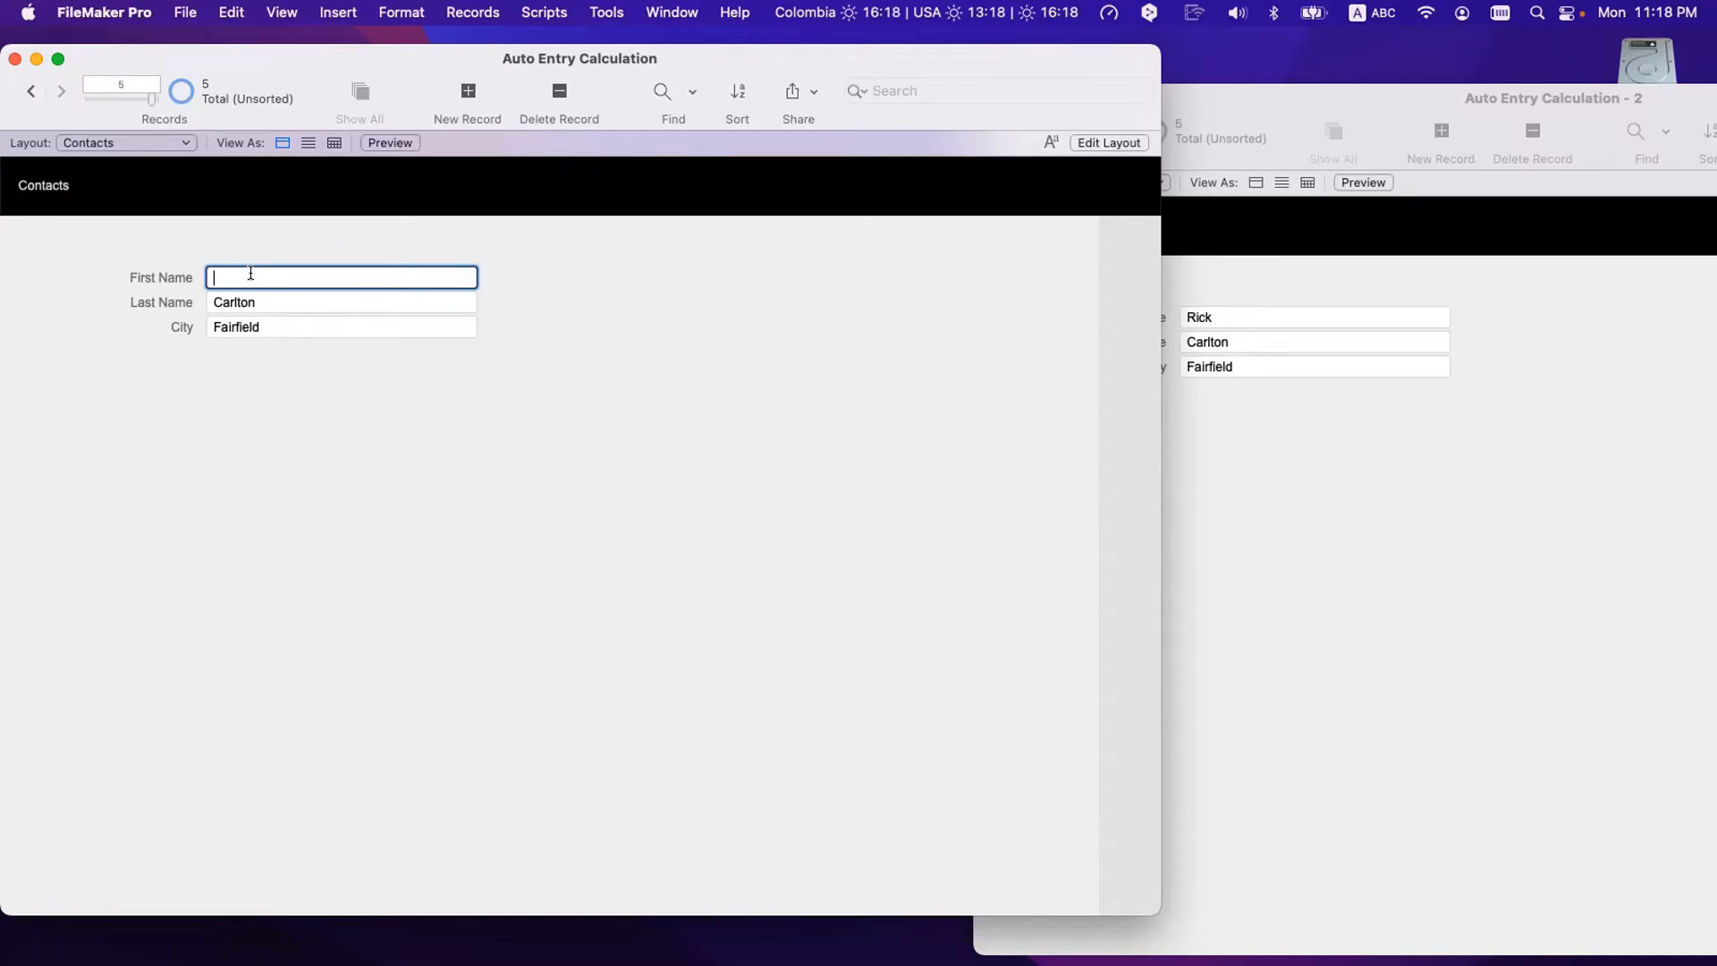
key("Tab")
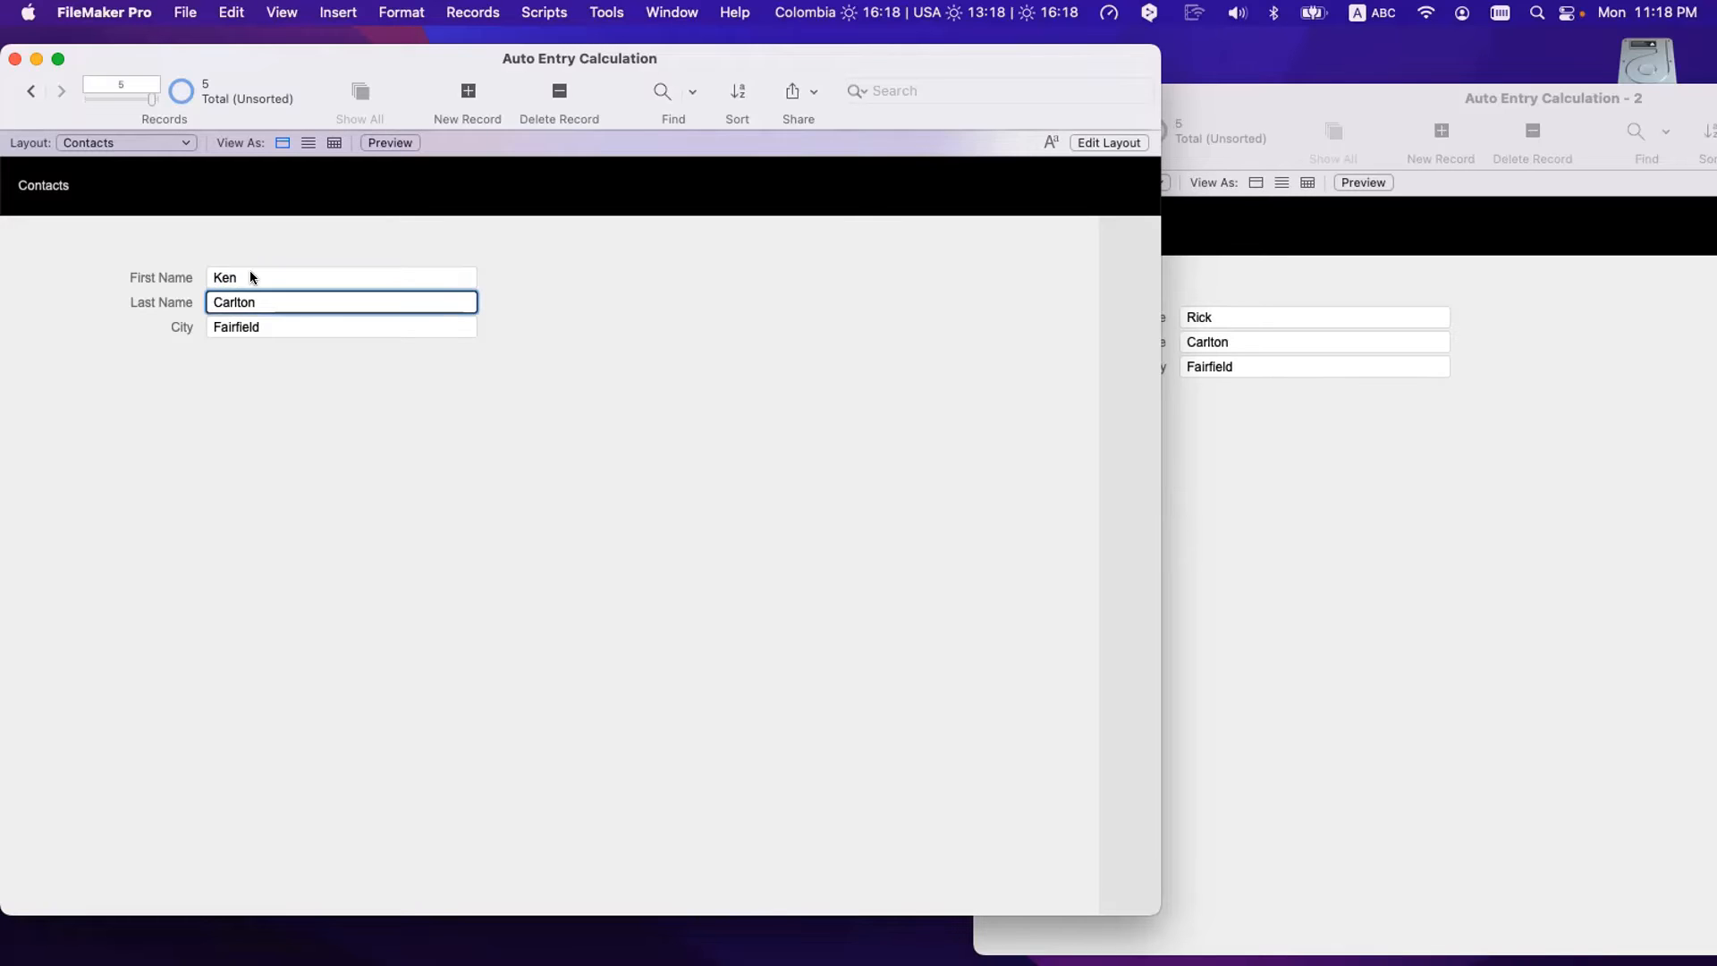
key("super+a")
key("super+a")
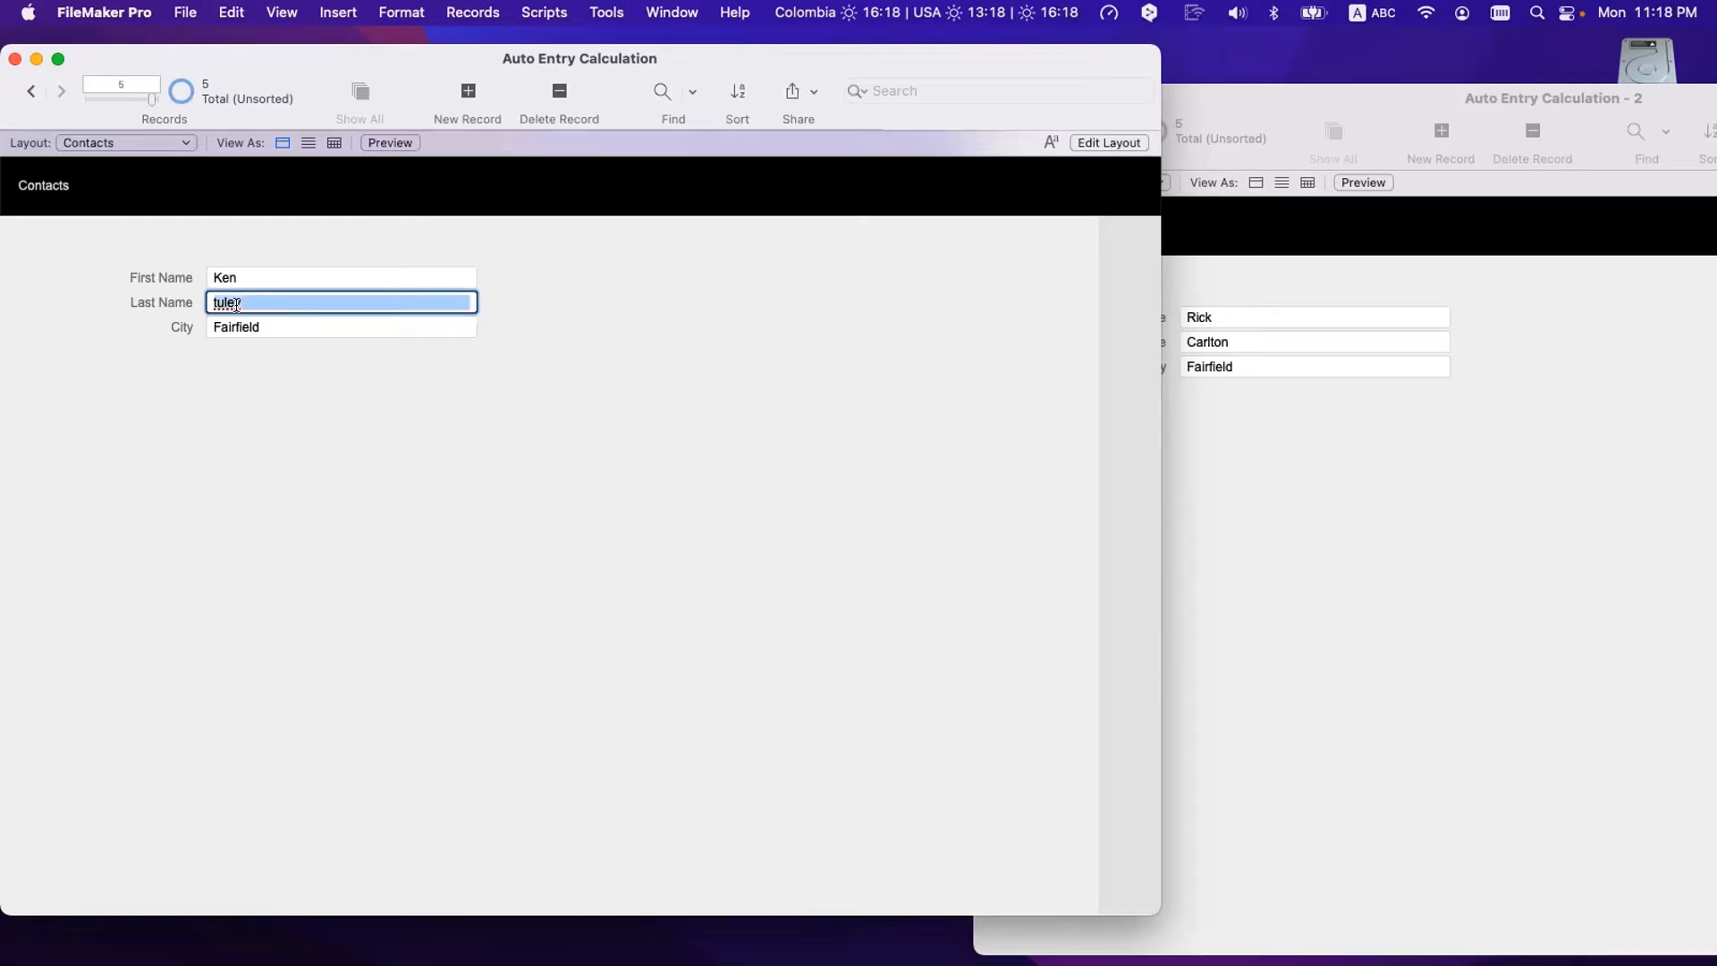
type("Tyu")
key("BackSpace")
key("BackSpace")
key("BackSpace")
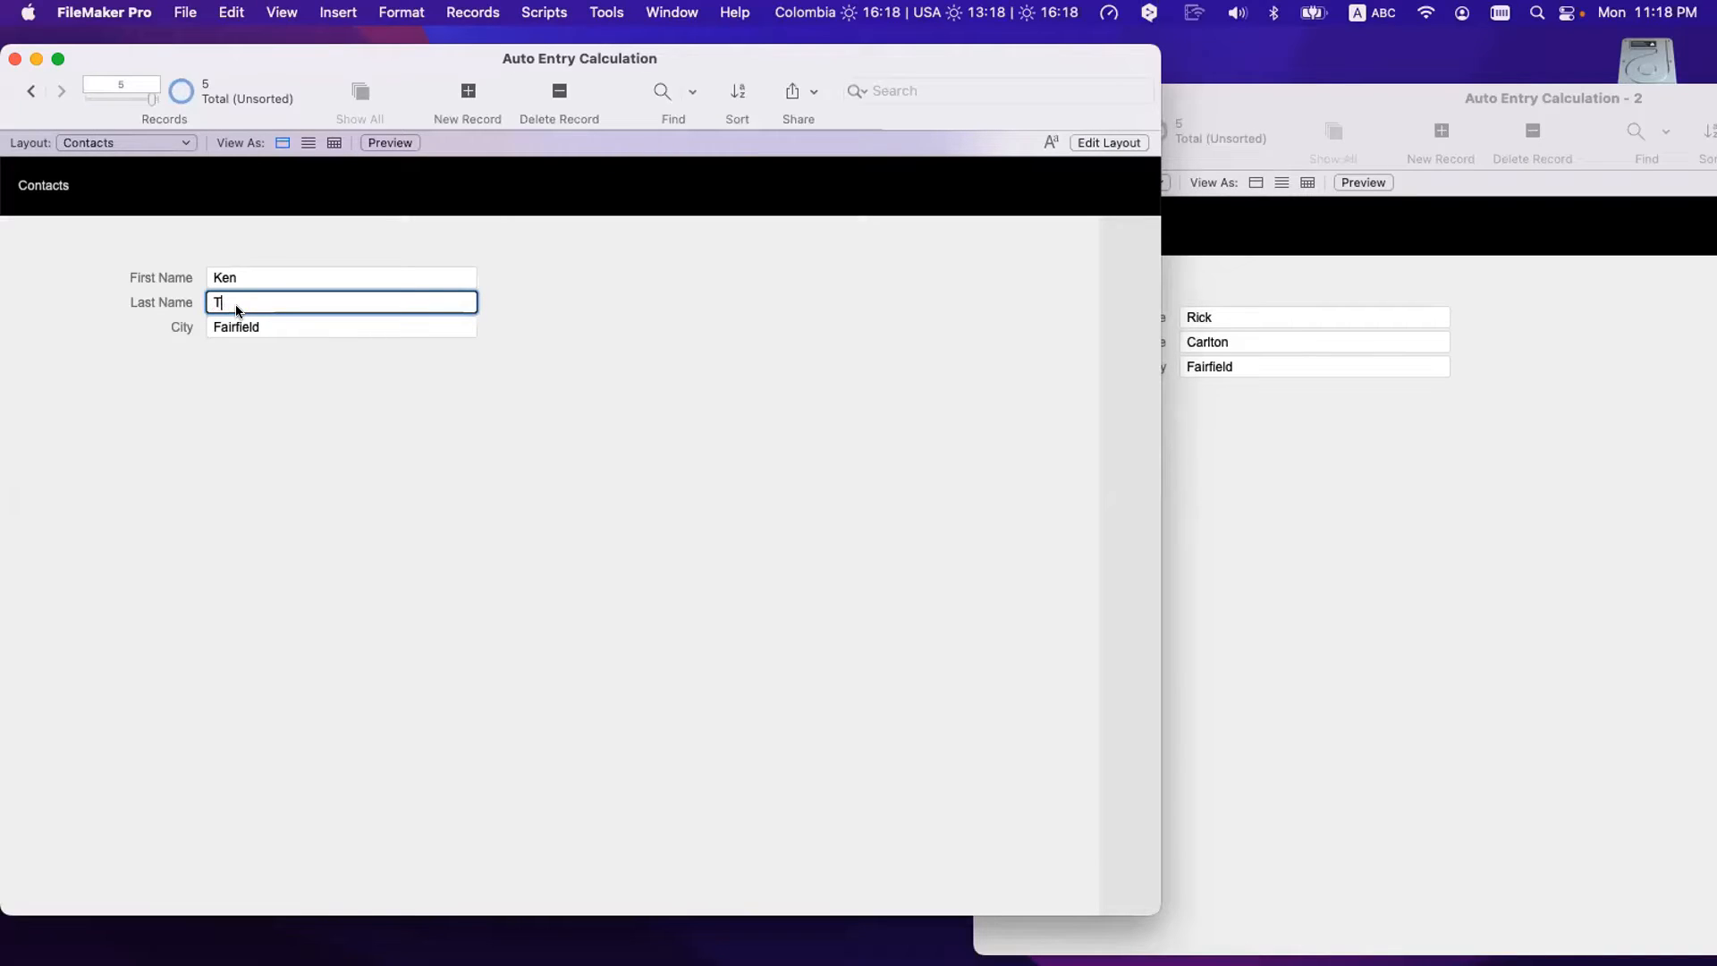
left_click(265, 354)
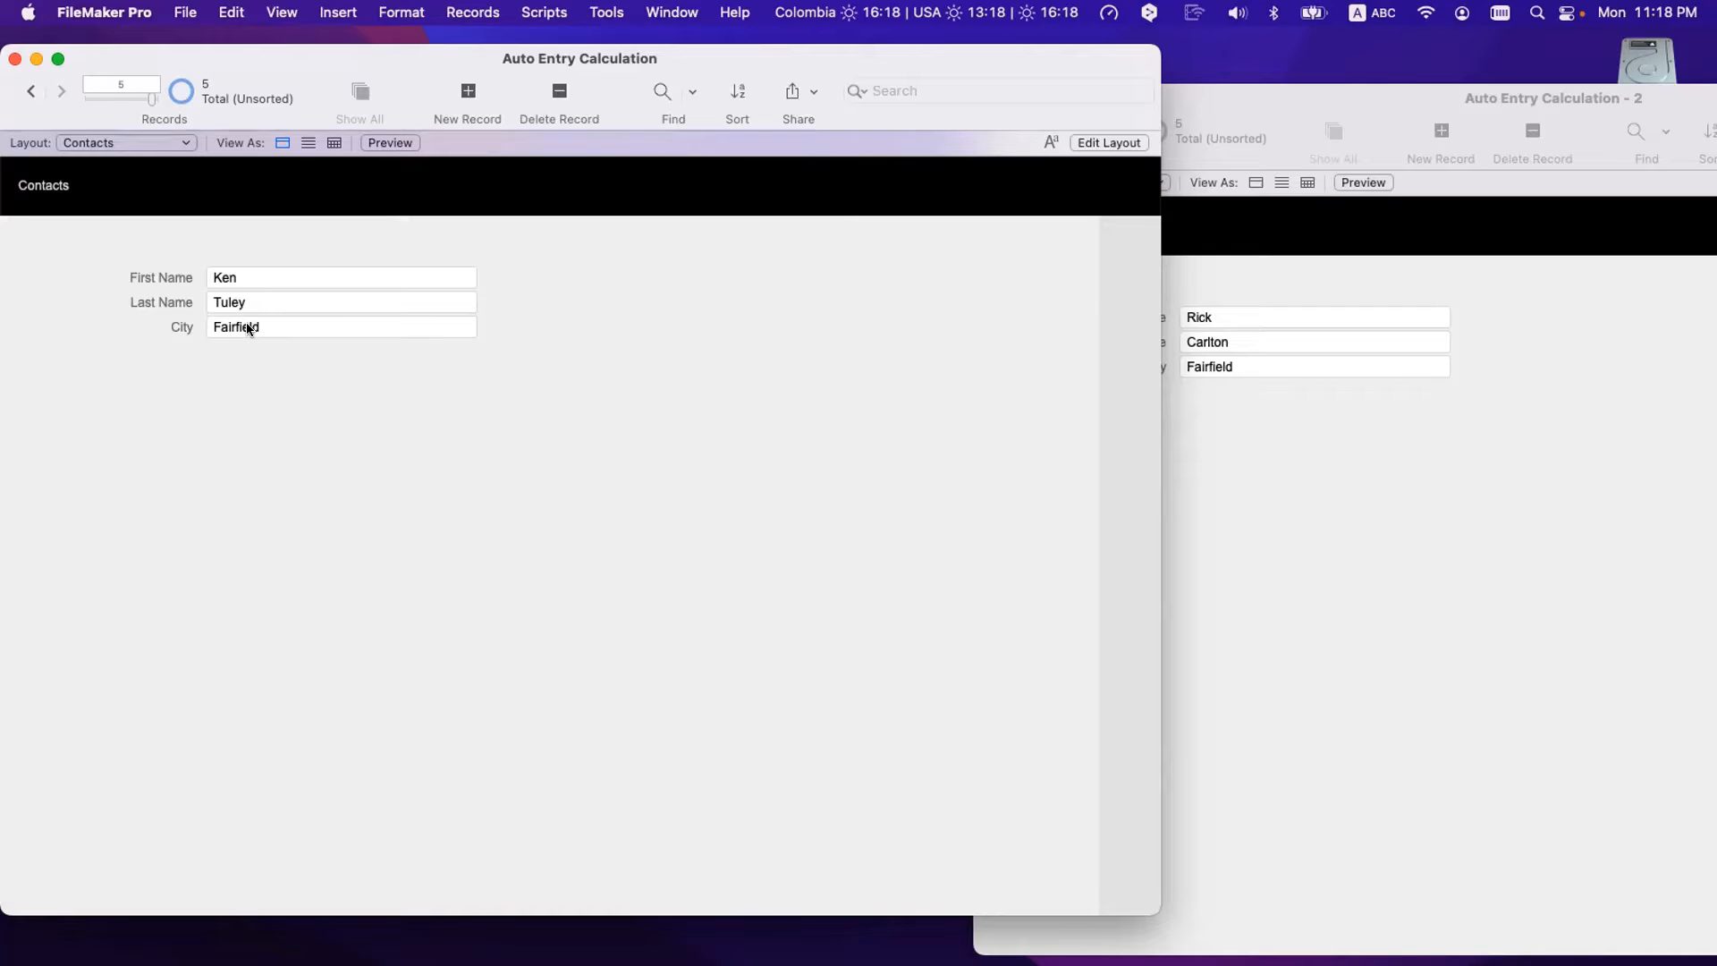
left_click(248, 326)
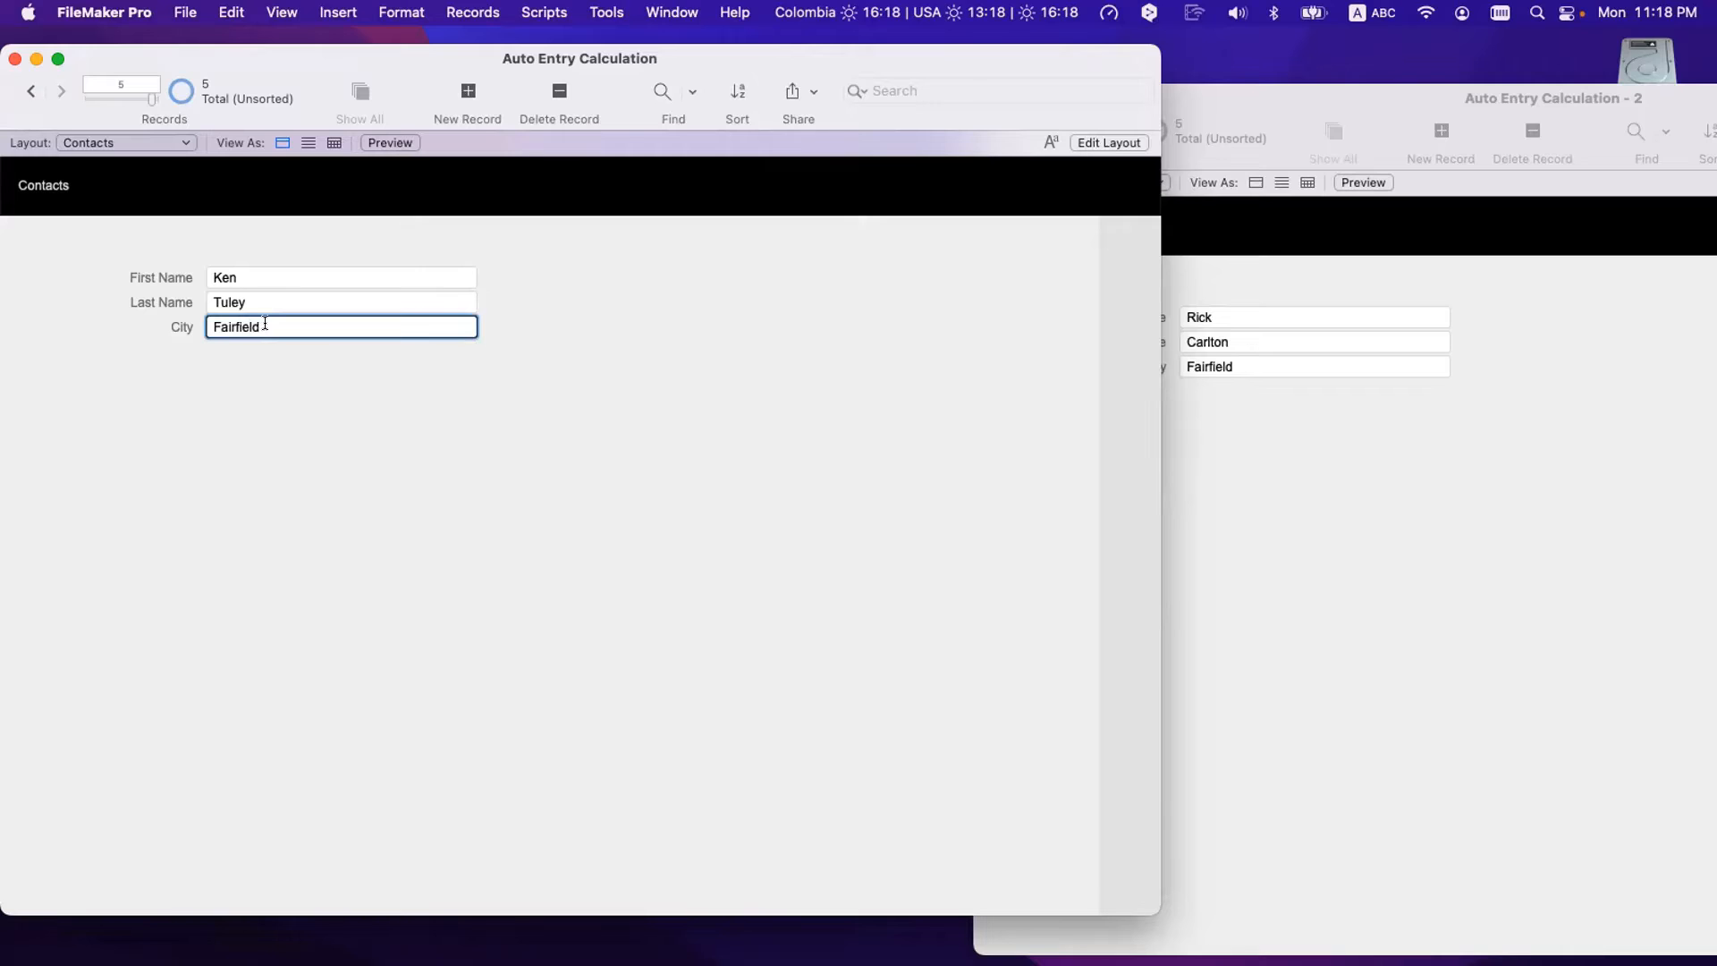
- Delete the Fairfield City value and commit, leaving the first name unchanged
left_click_drag(265, 325, 170, 321)
key("BackSpace")
left_click(255, 412)
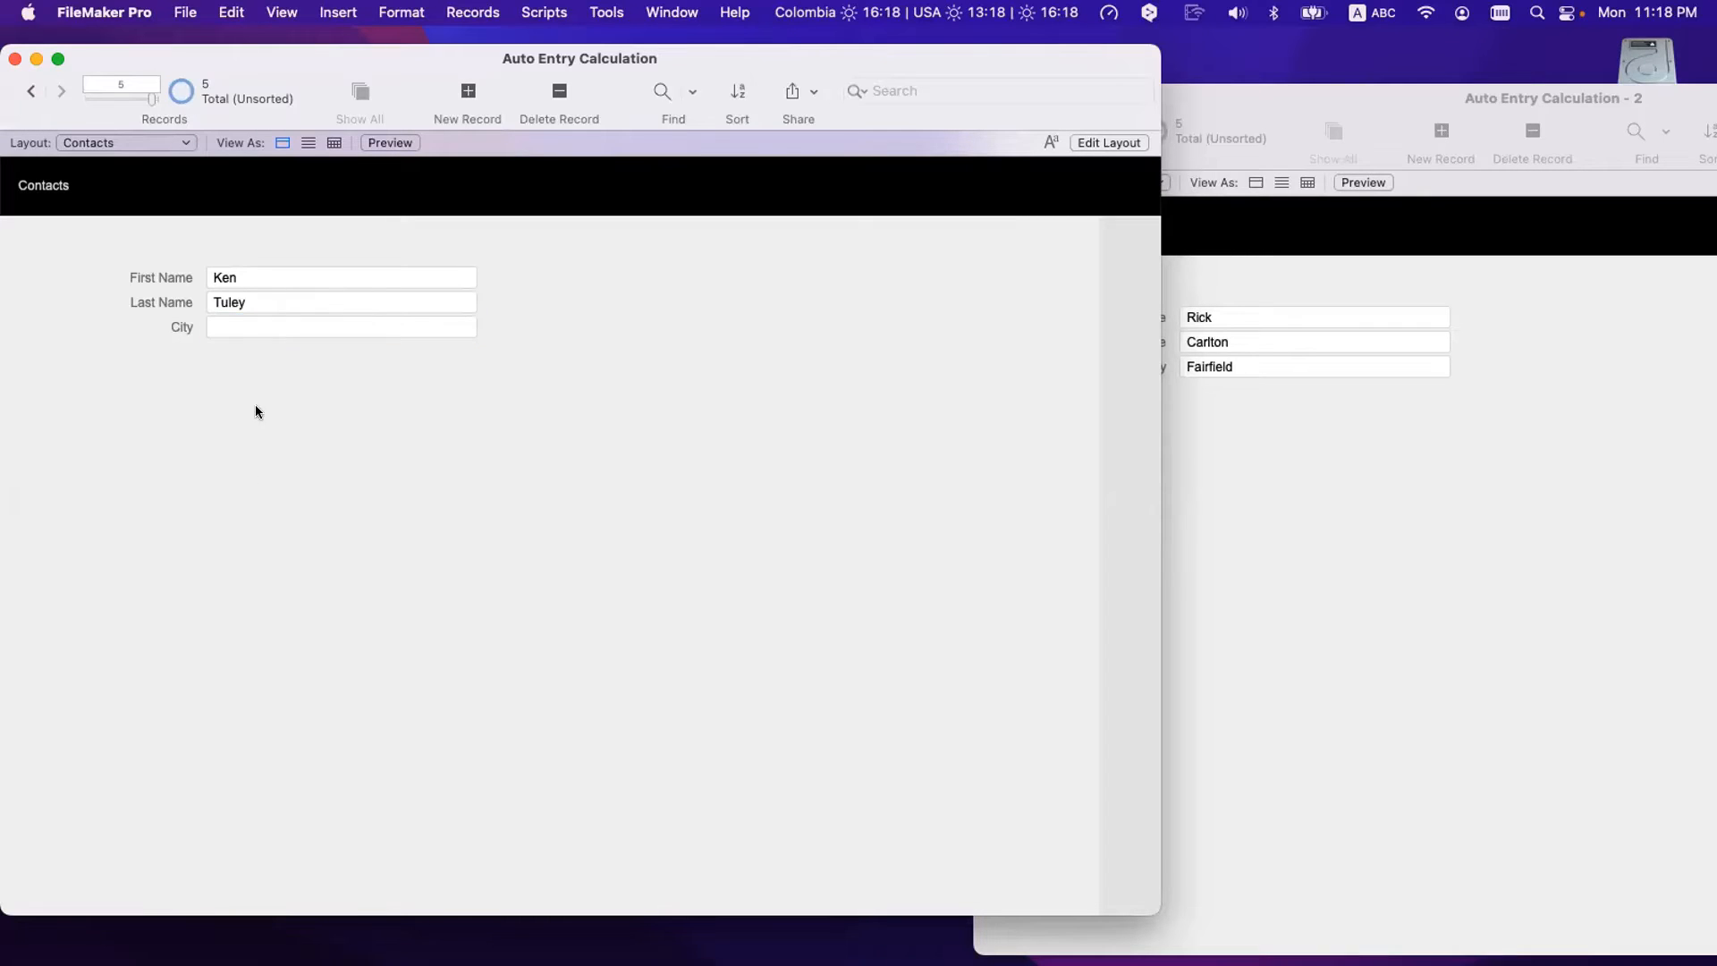
left_click(250, 270)
key("super+a")
key("super+x")
key("super+v")
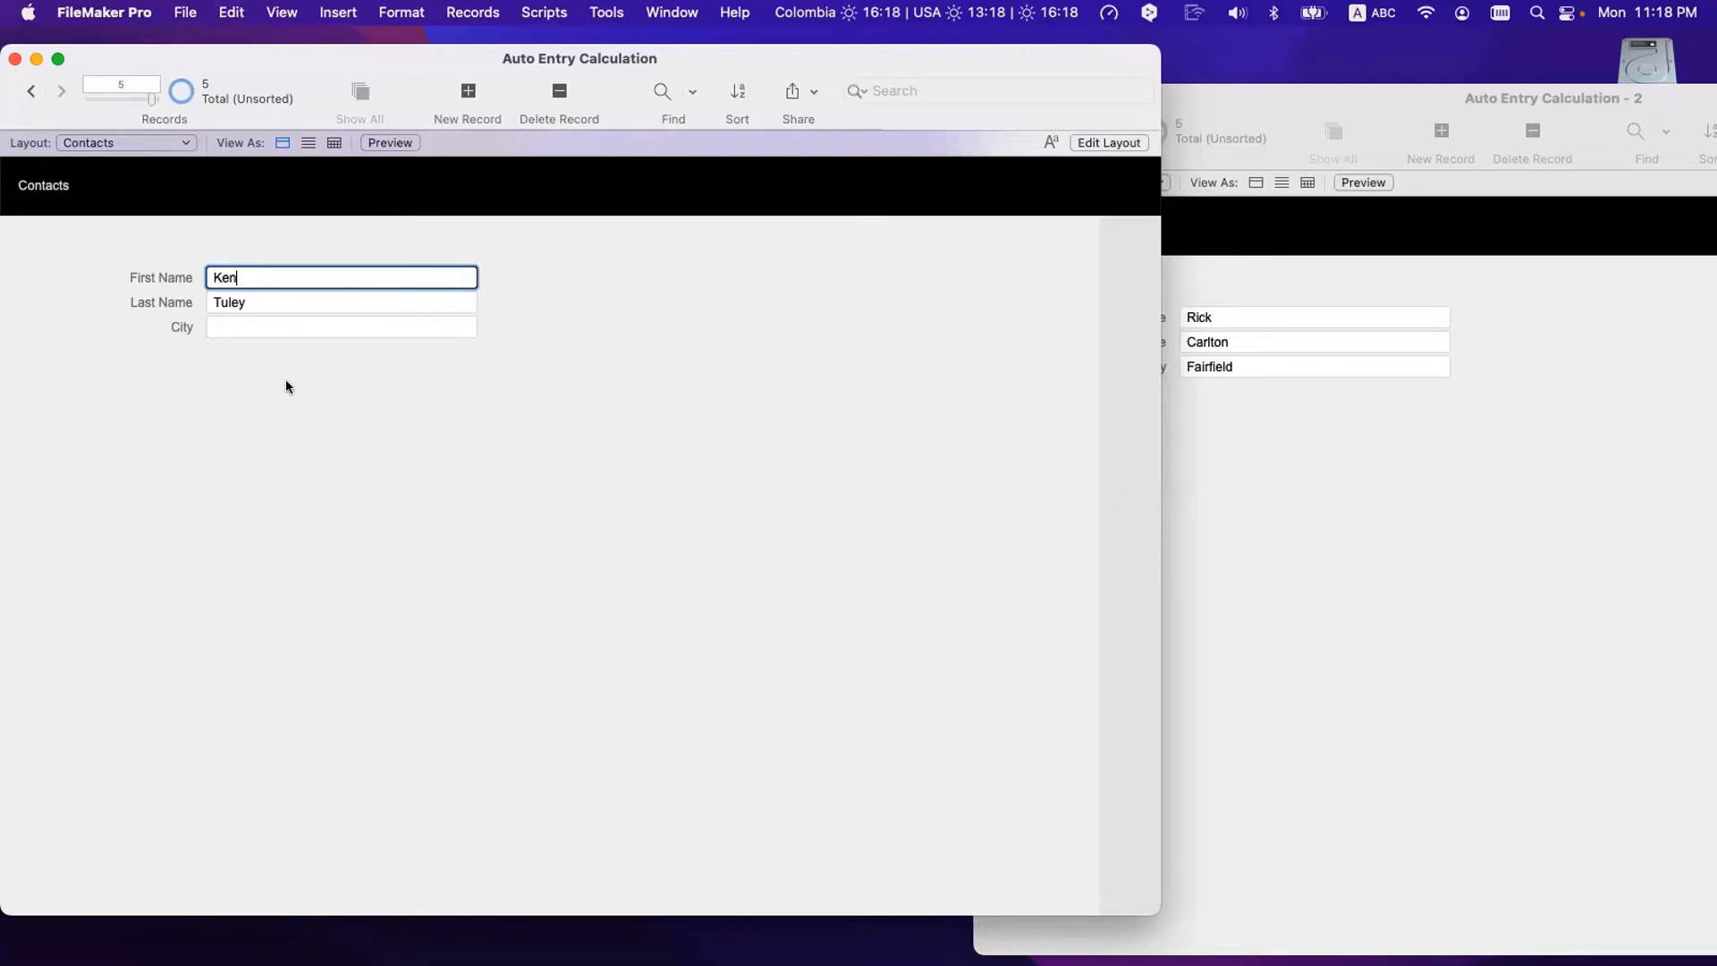
left_click(289, 393)
- Enter the made-up city 'sdsdsdsd' and commit the record
left_click(256, 326)
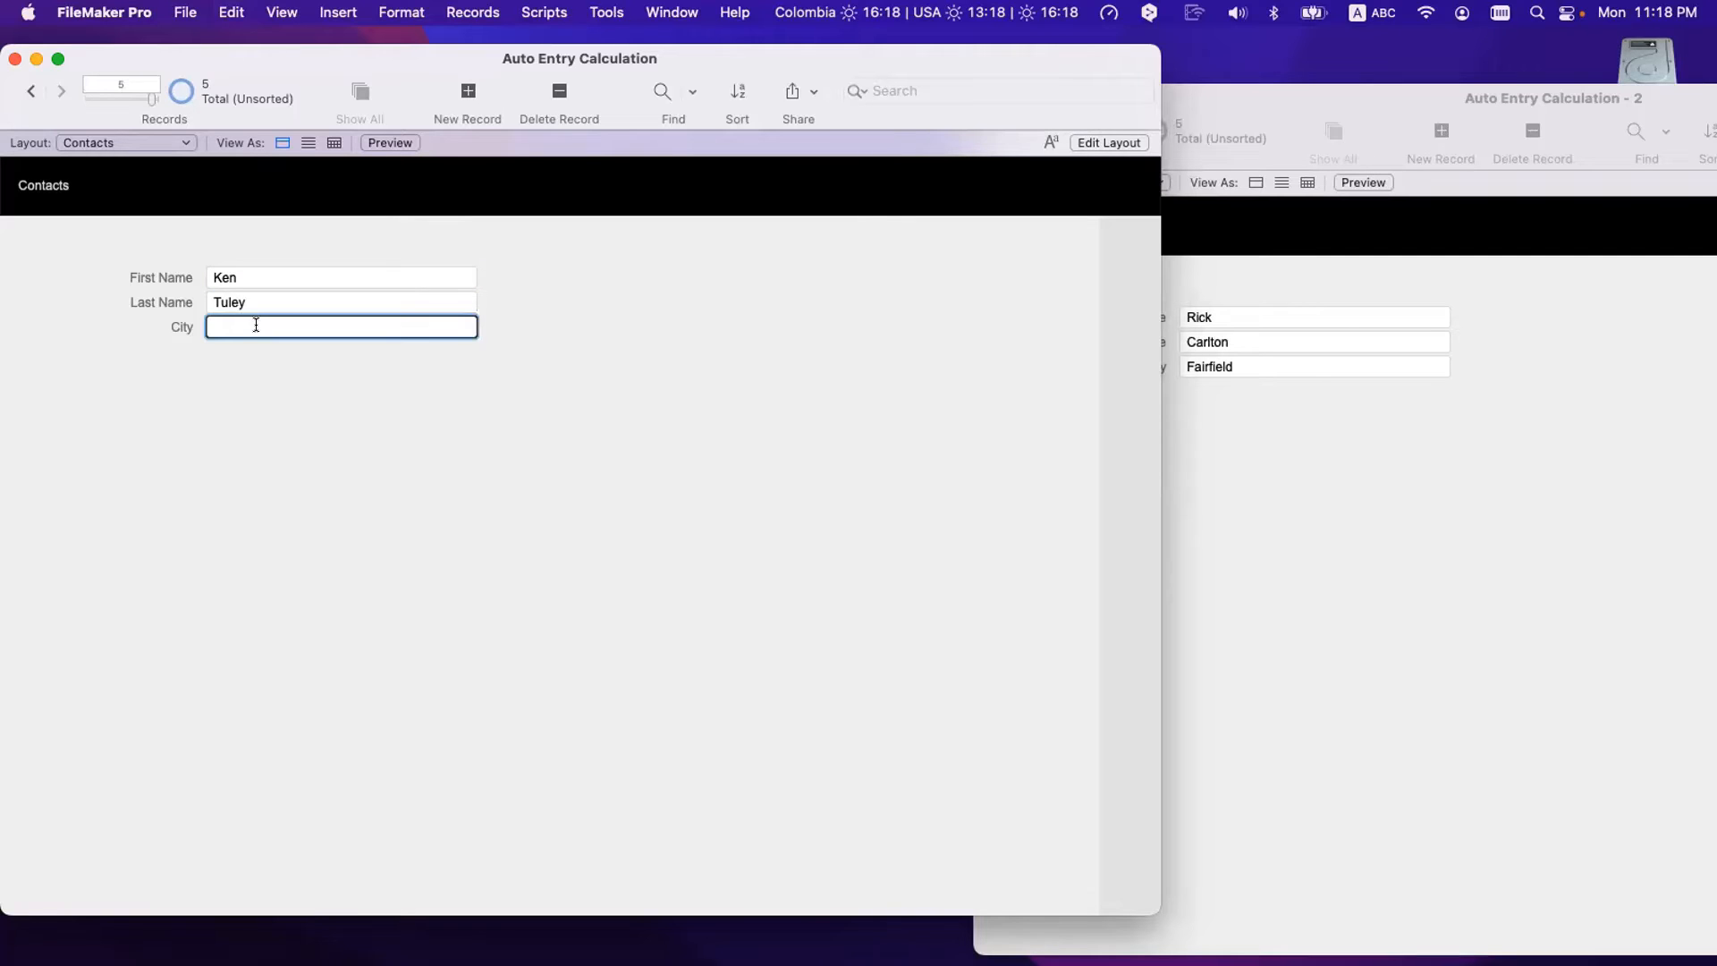
type("sdsdsdsd")
left_click(271, 381)
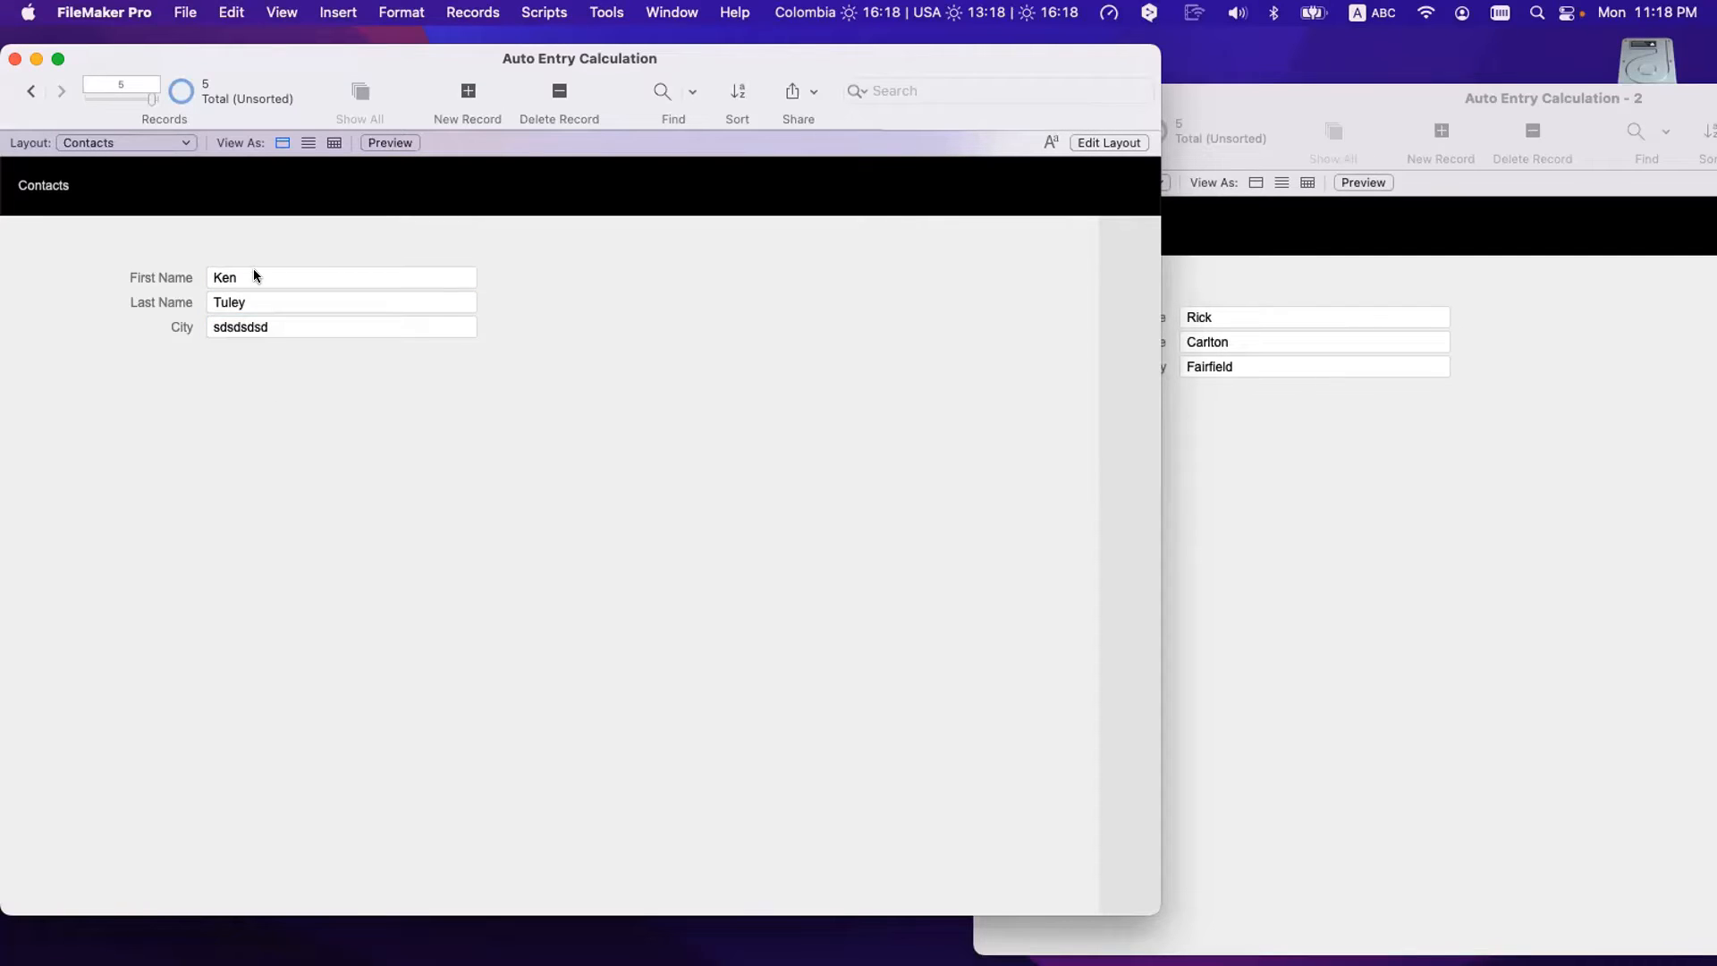
left_click(254, 268)
key("super+a")
left_click(254, 270)
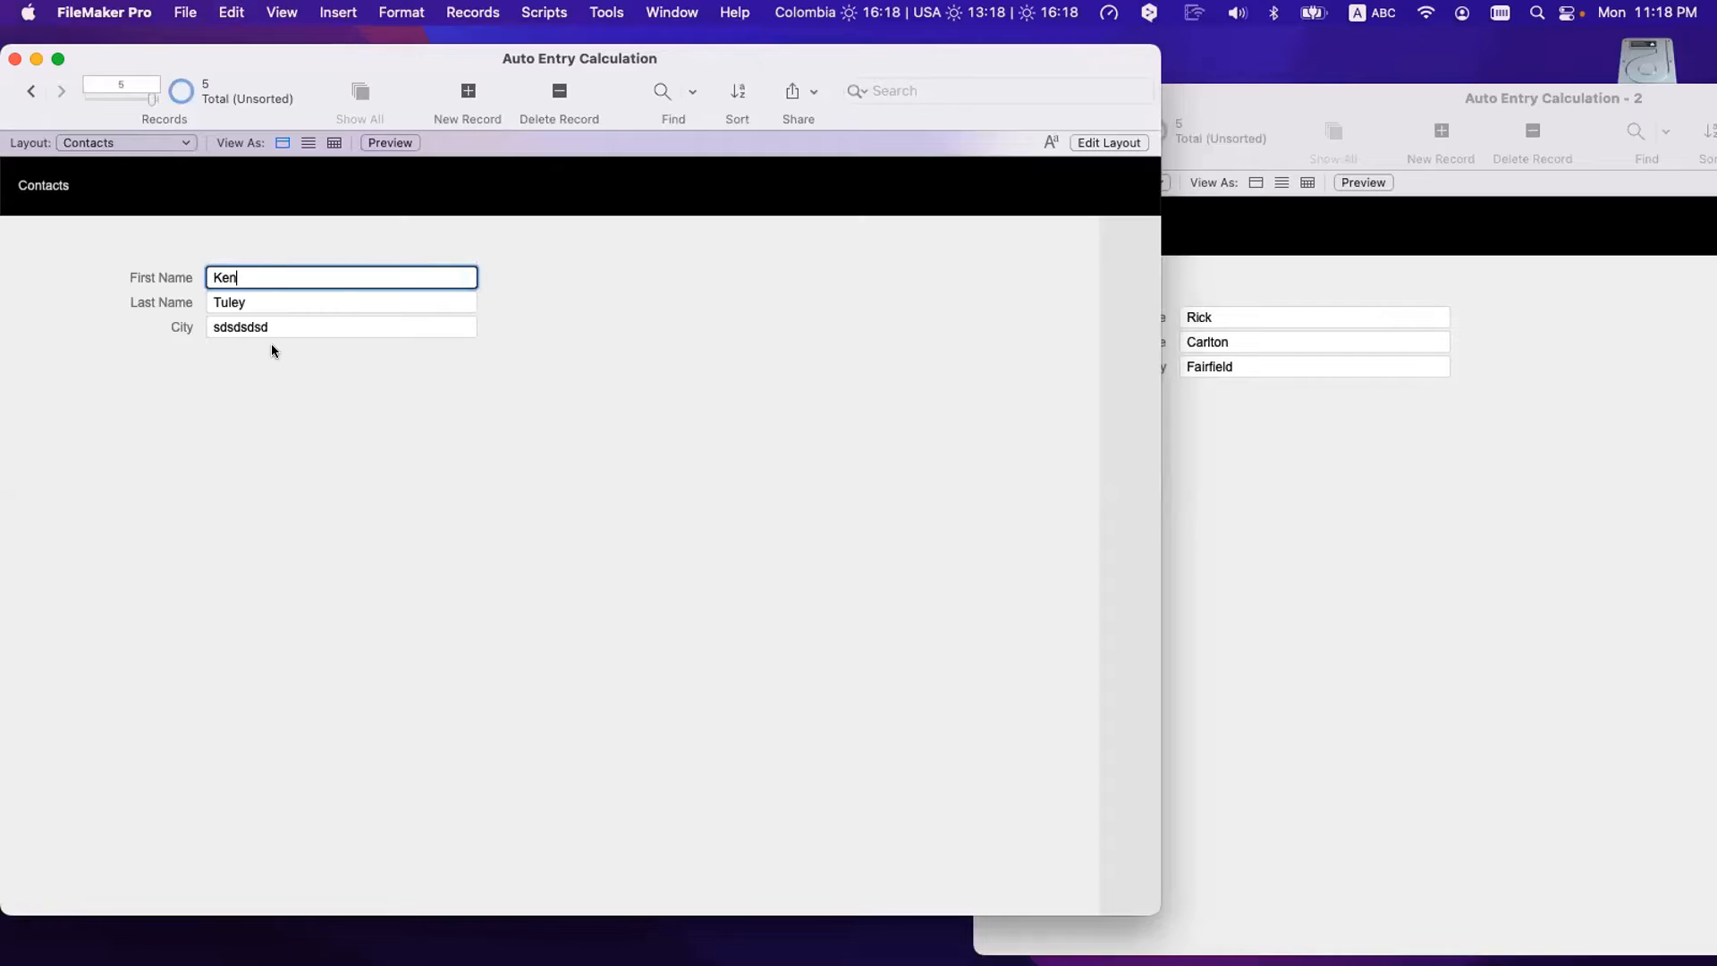
left_click(277, 349)
- Replace the first and last names with another contact's and commit so City is looked up
left_click(254, 274)
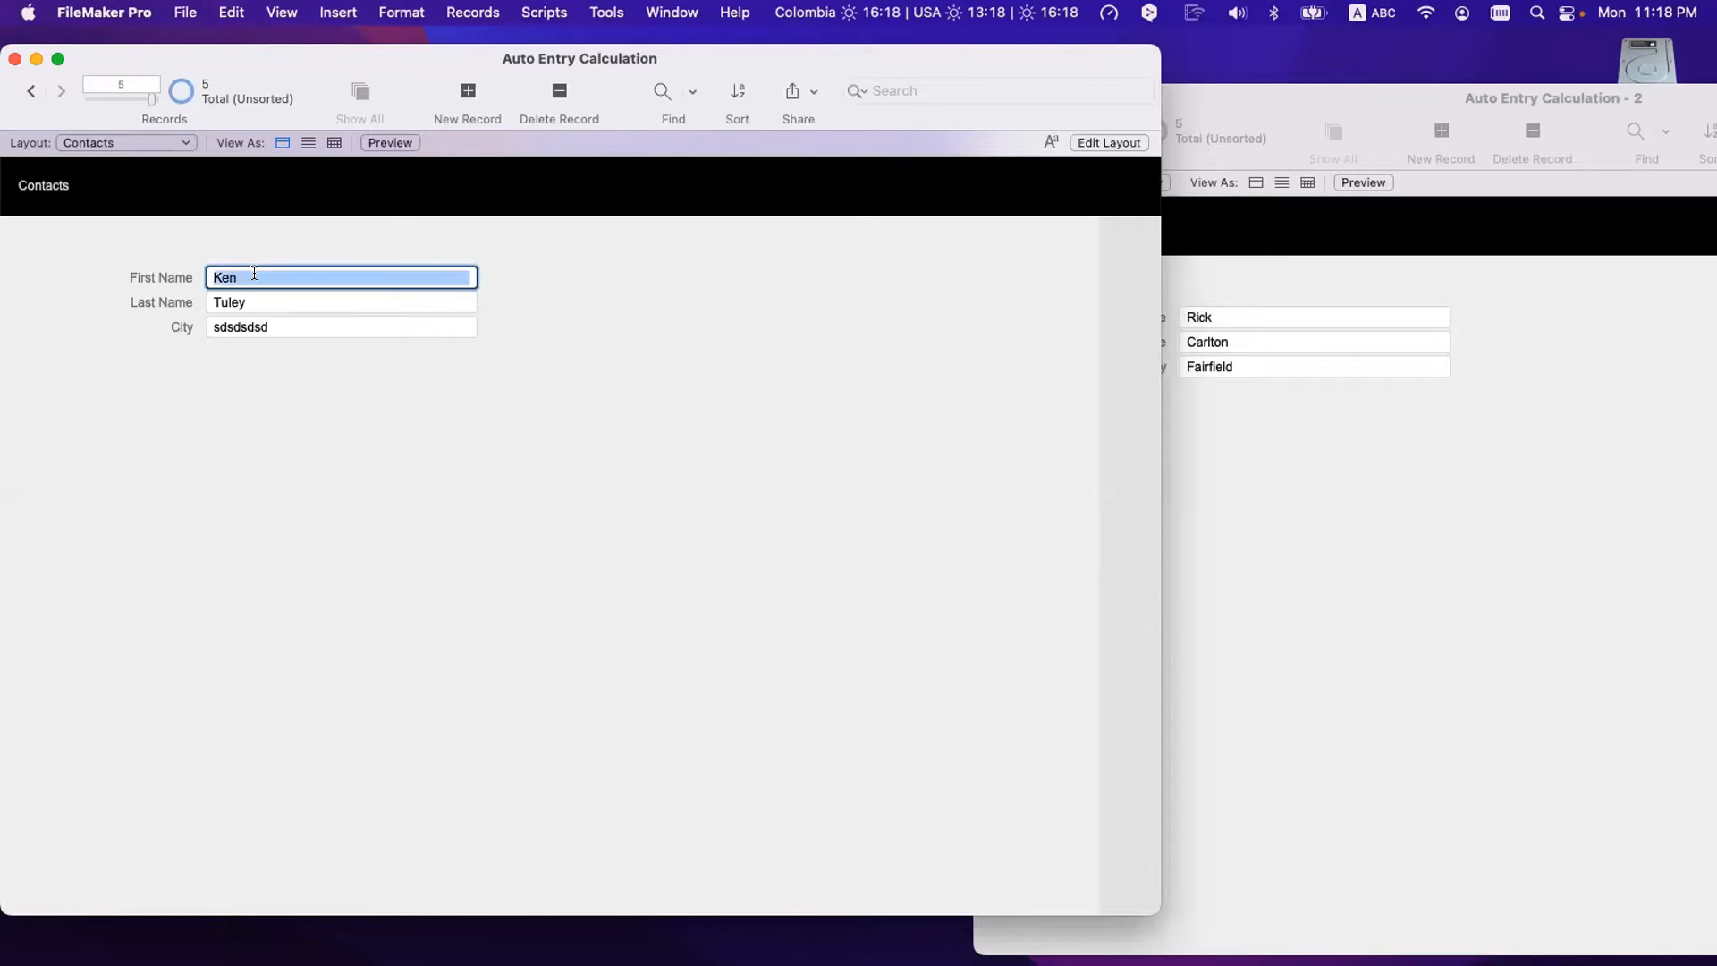
left_click(254, 273)
key("BackSpace")
key("BackSpace")
key("BackSpace")
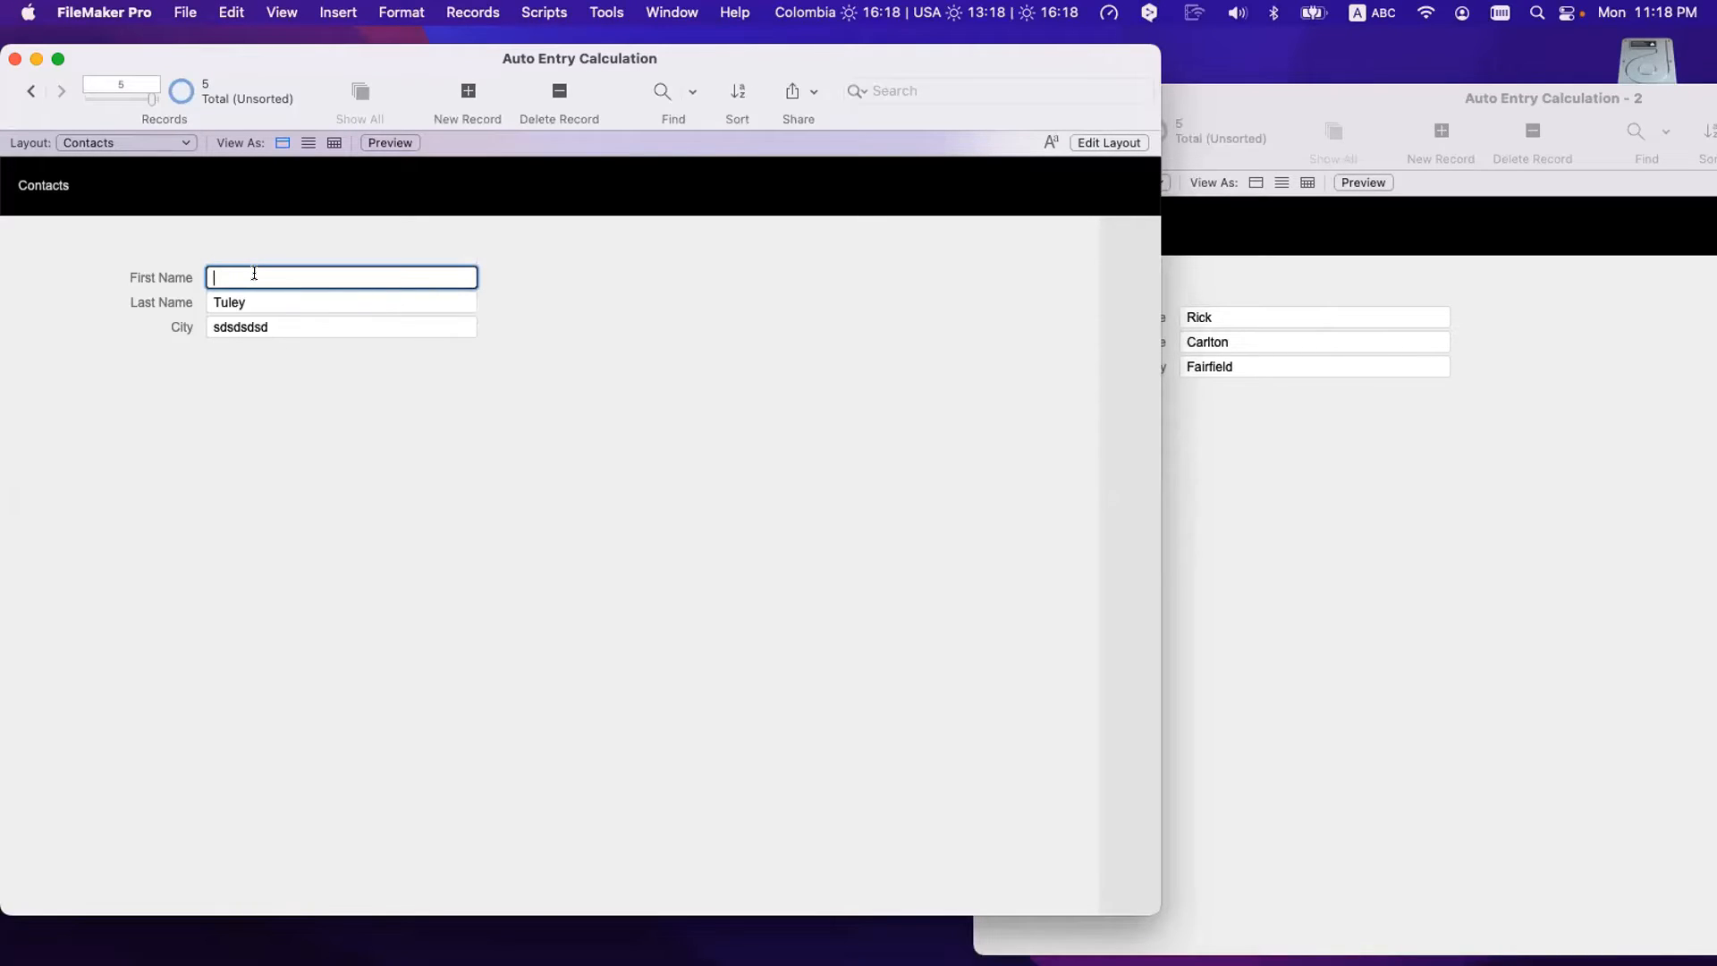
key("Tab")
key("super+a")
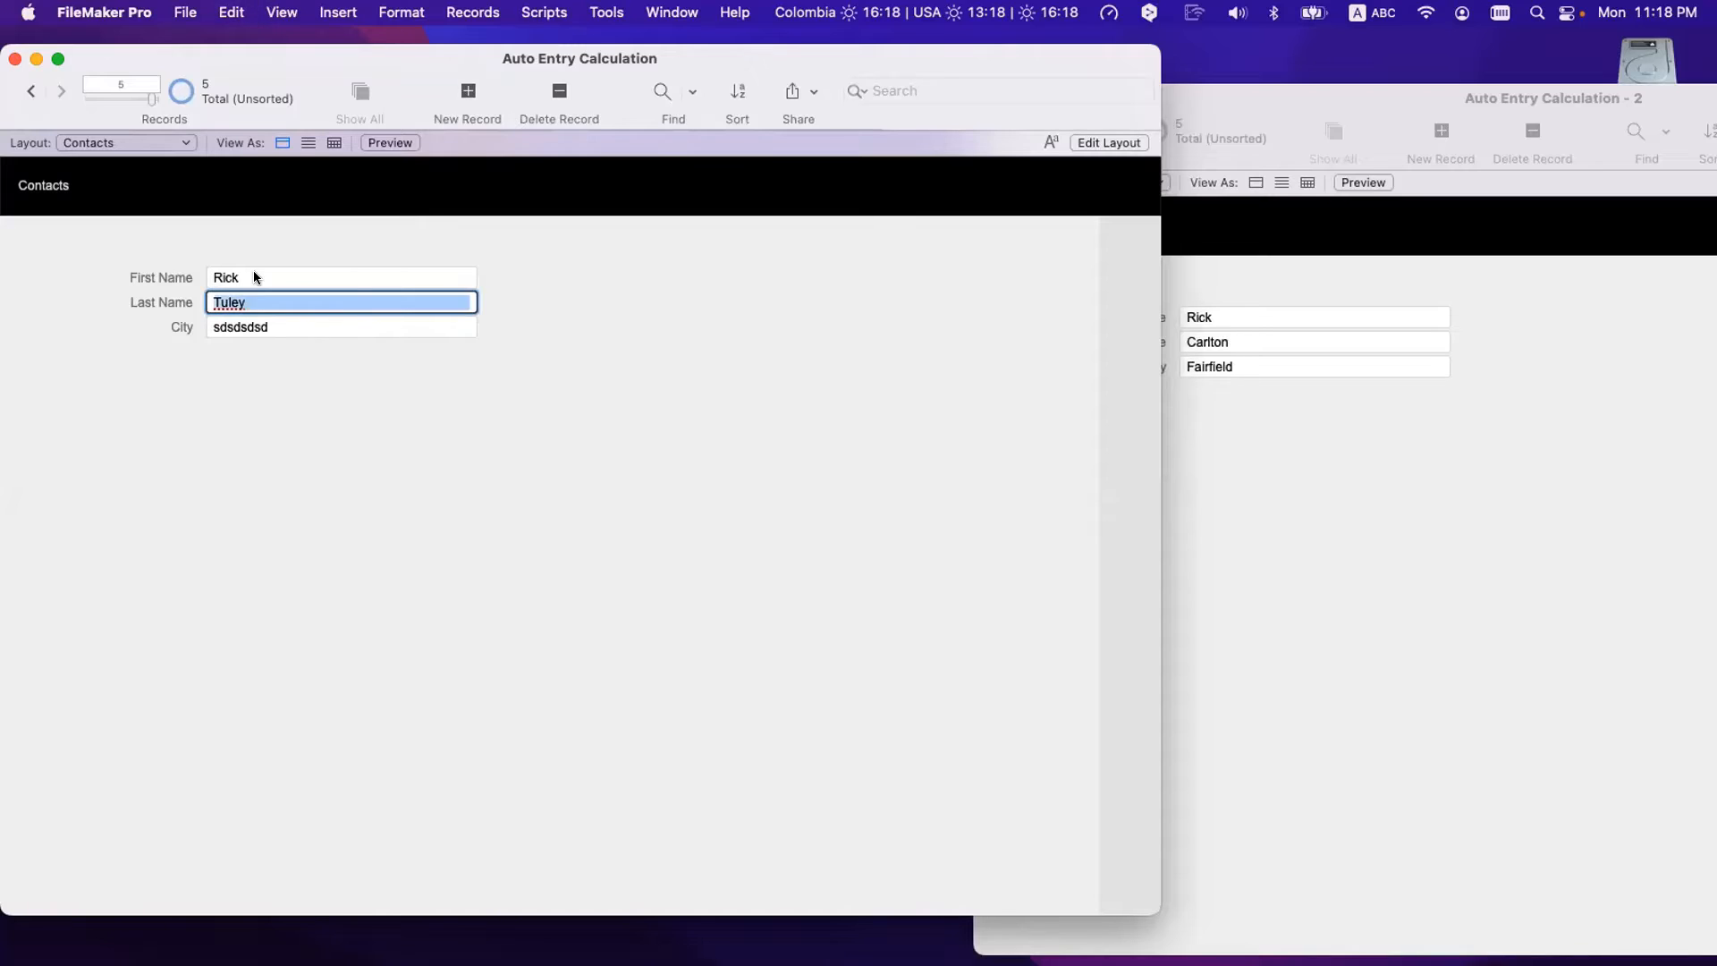
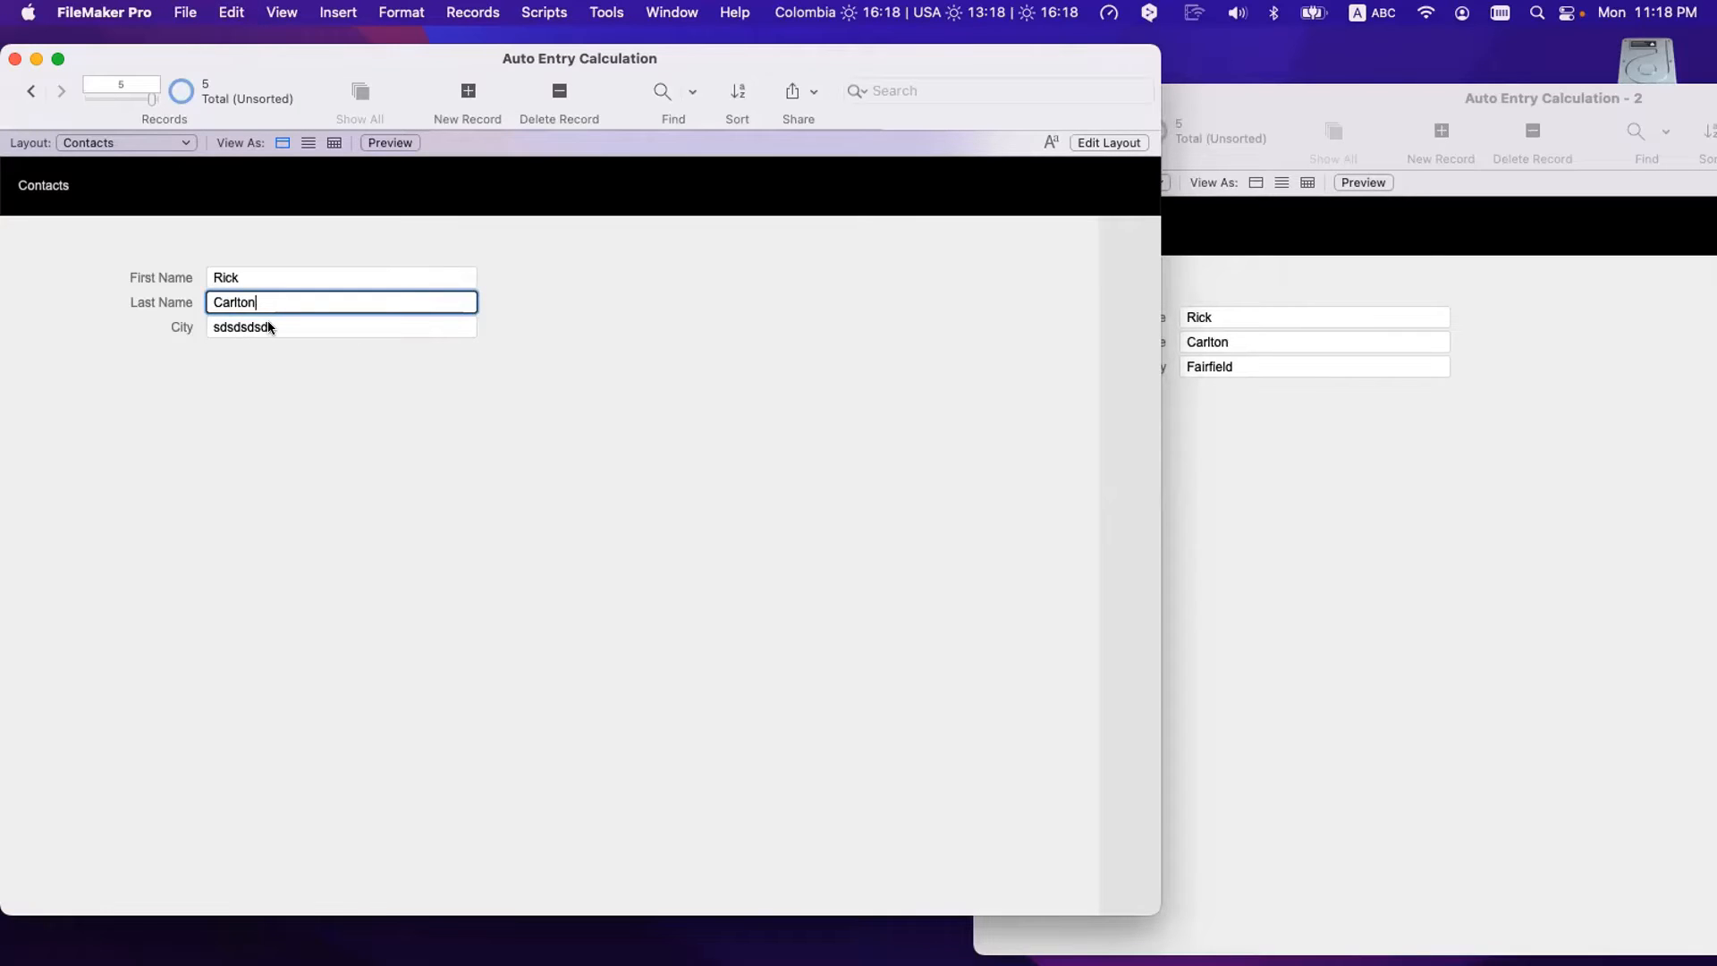
left_click(288, 399)
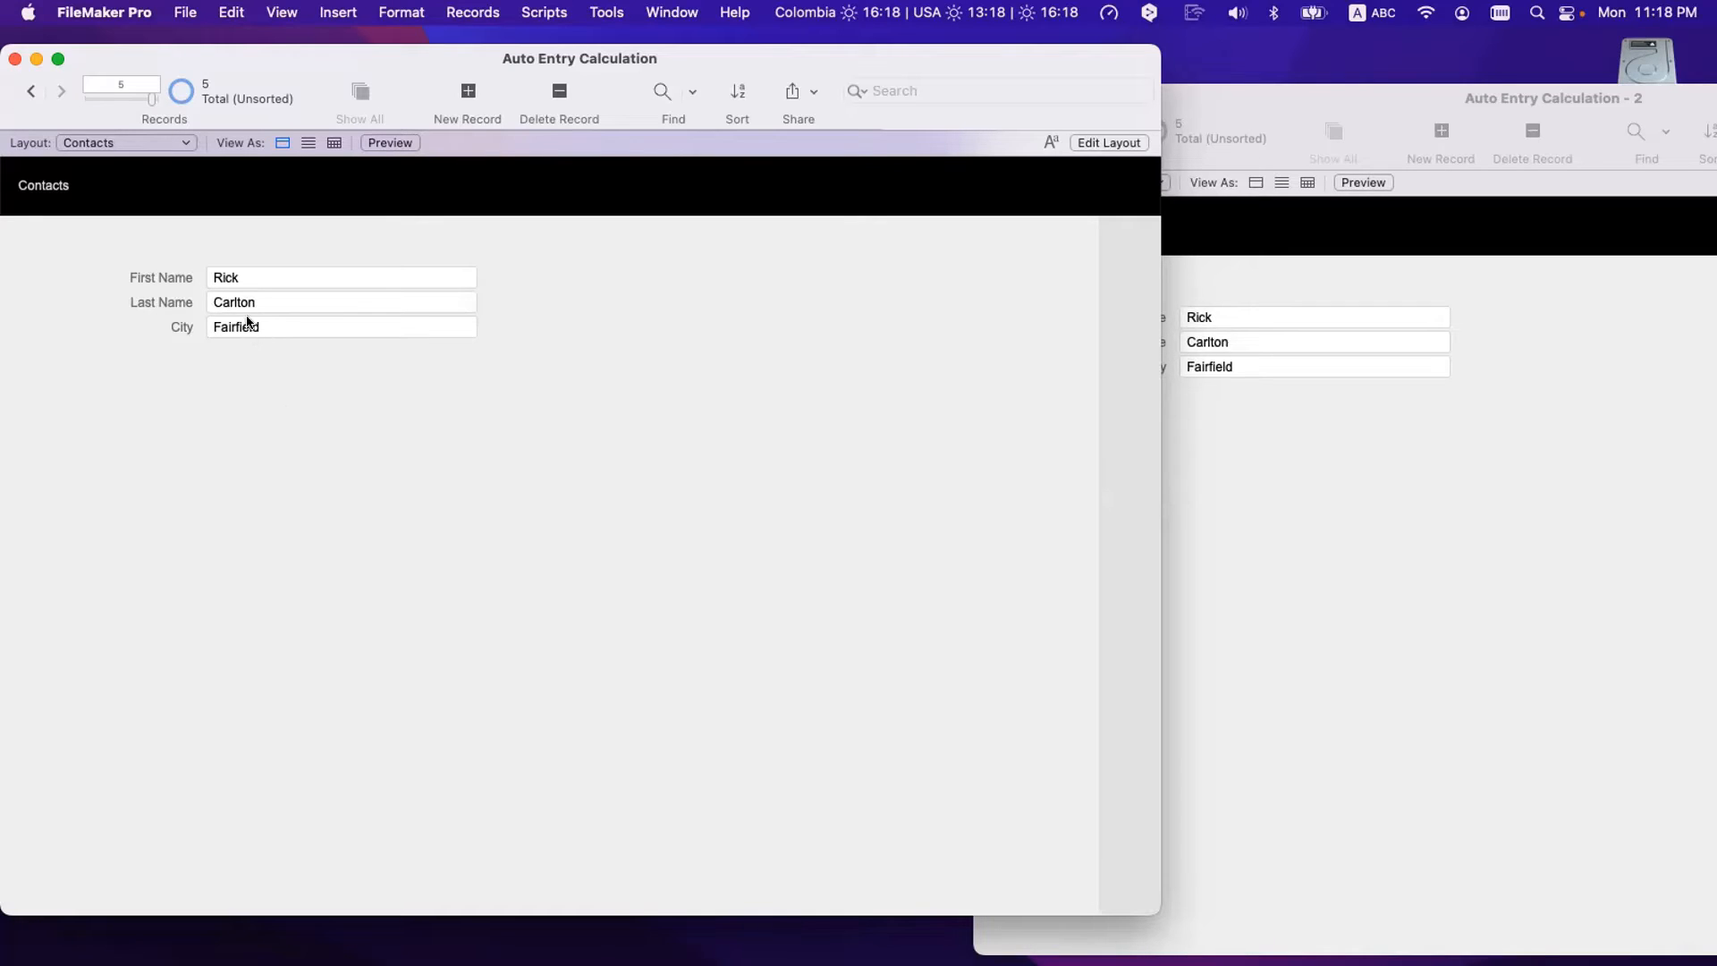
- Lengthen the first name to a no-match version and commit, confirming City stays Fairfield
left_click(249, 278)
key("BackSpace")
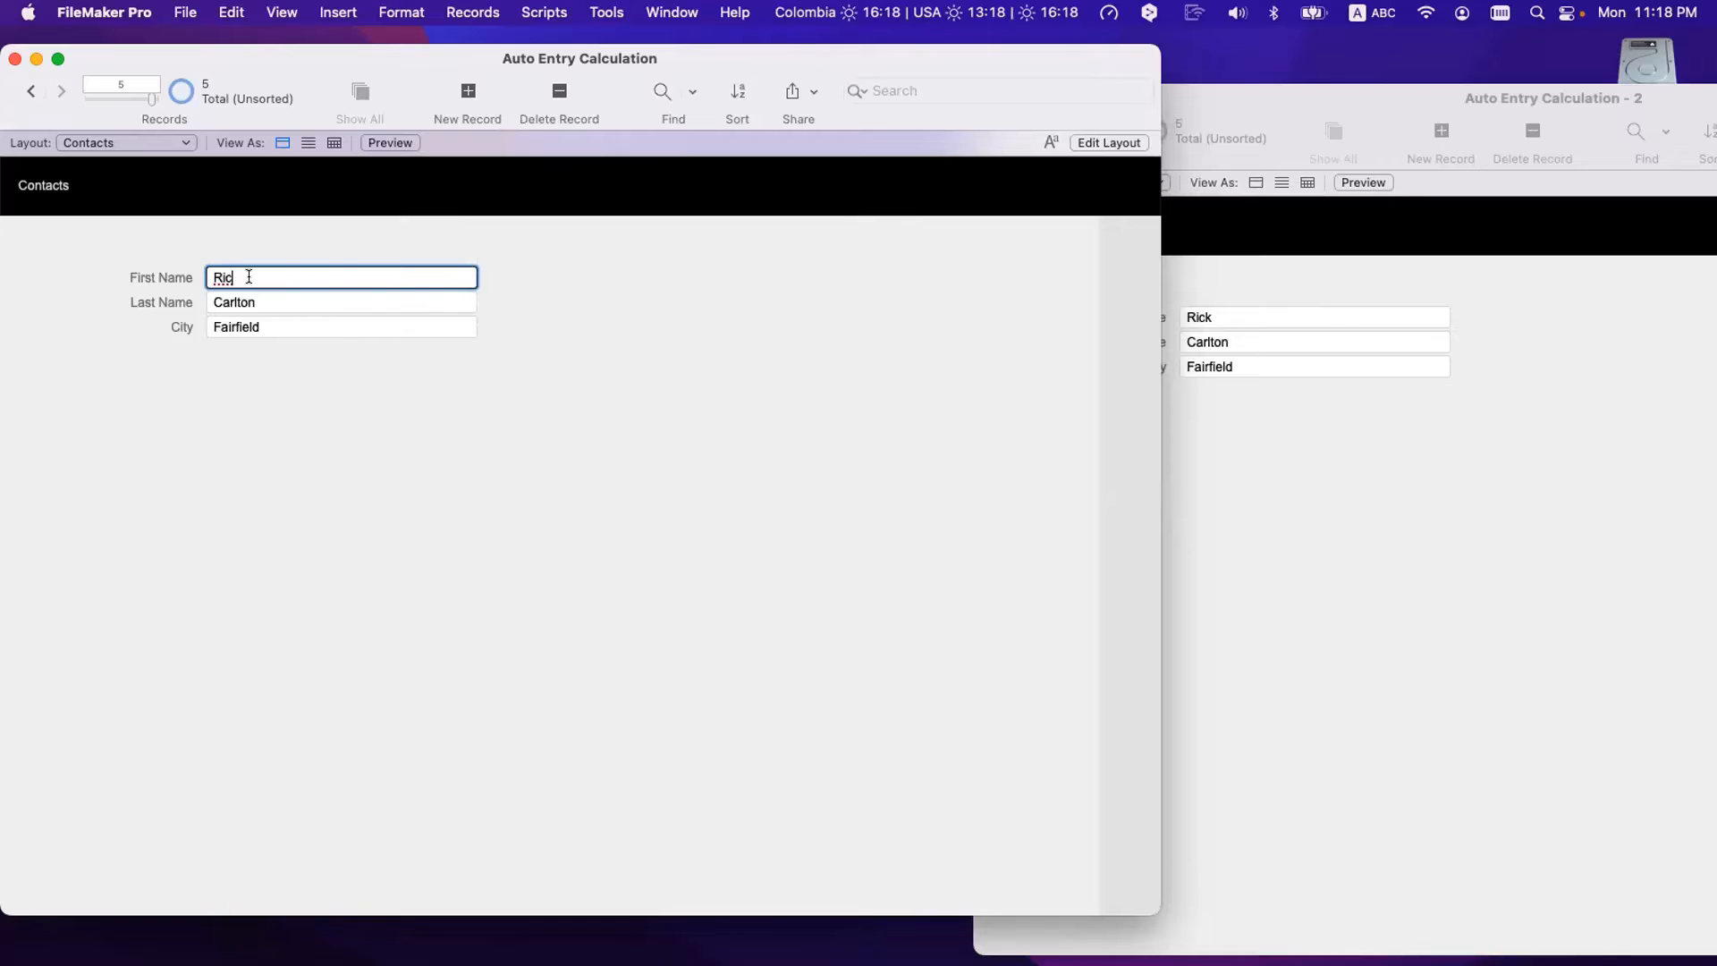
type("hard")
left_click(287, 420)
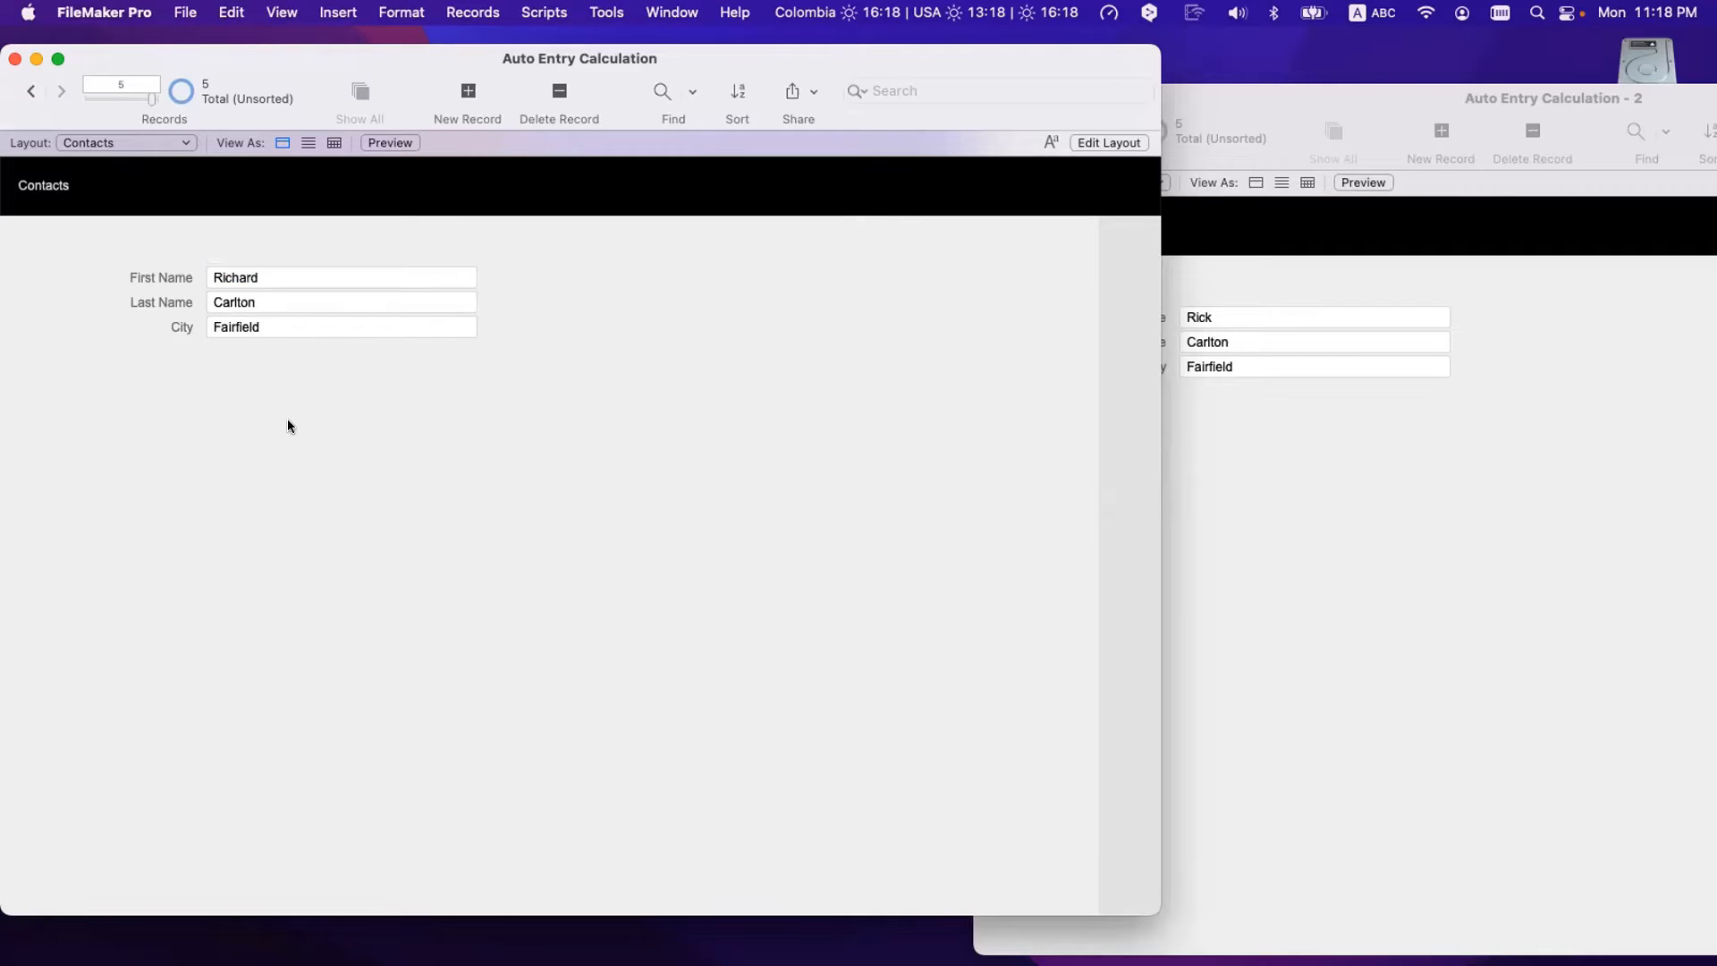
left_click(265, 324)
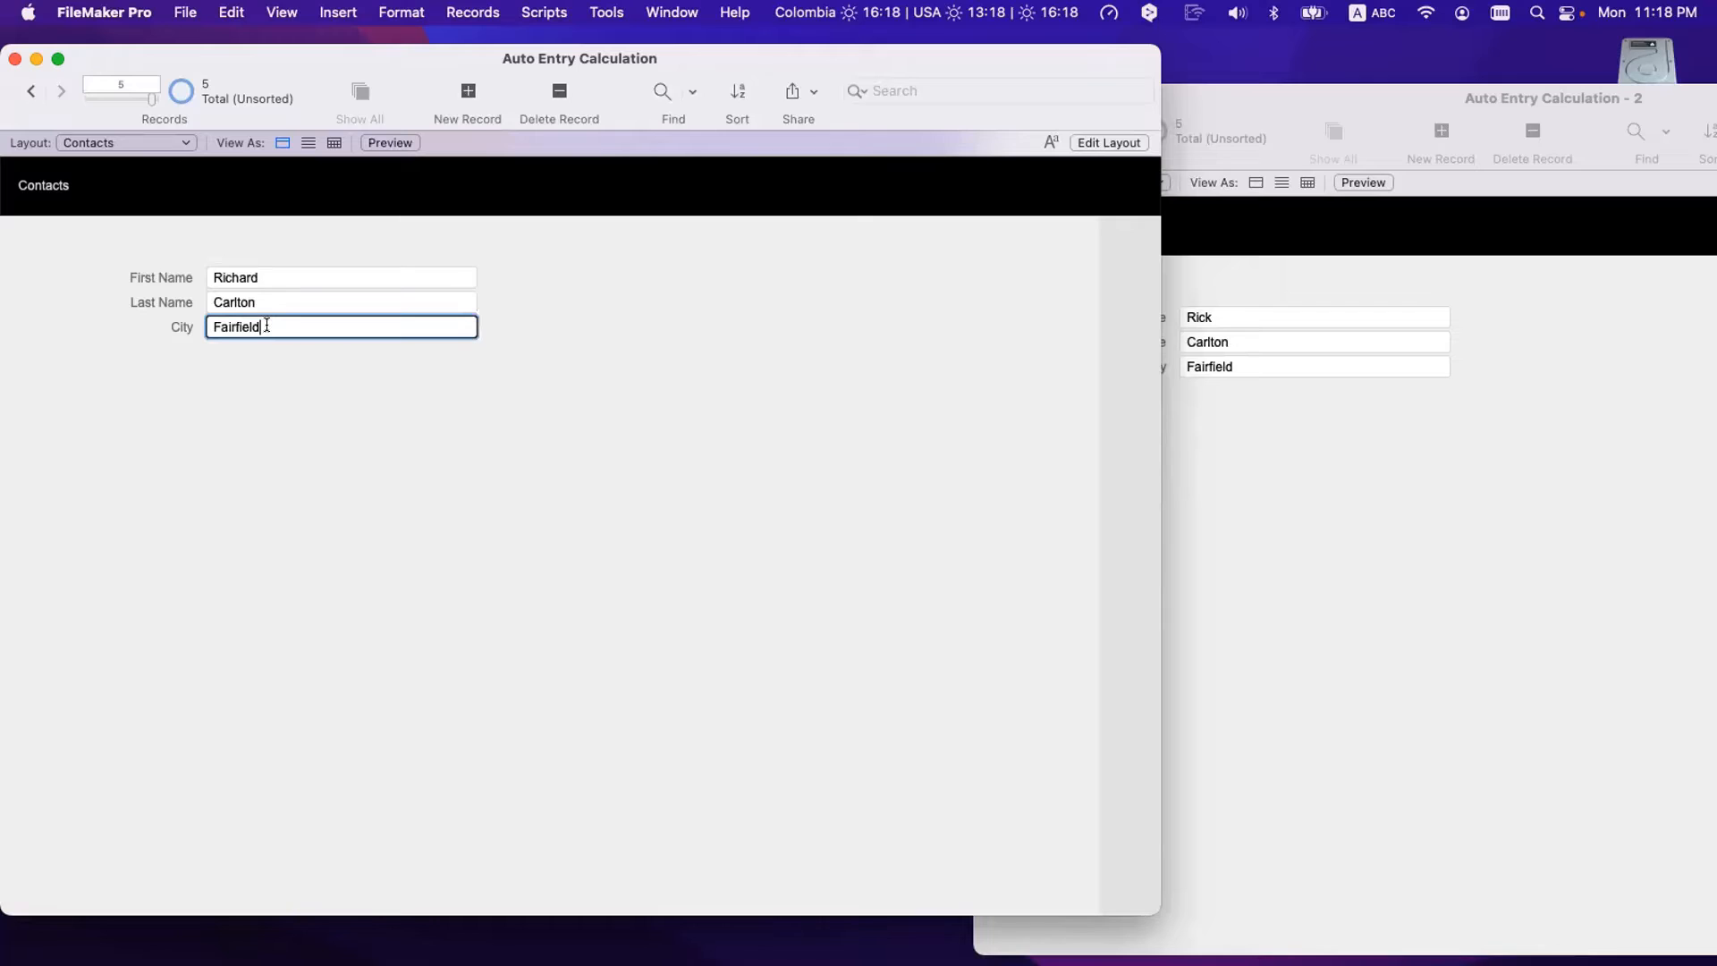
triple_click(277, 269)
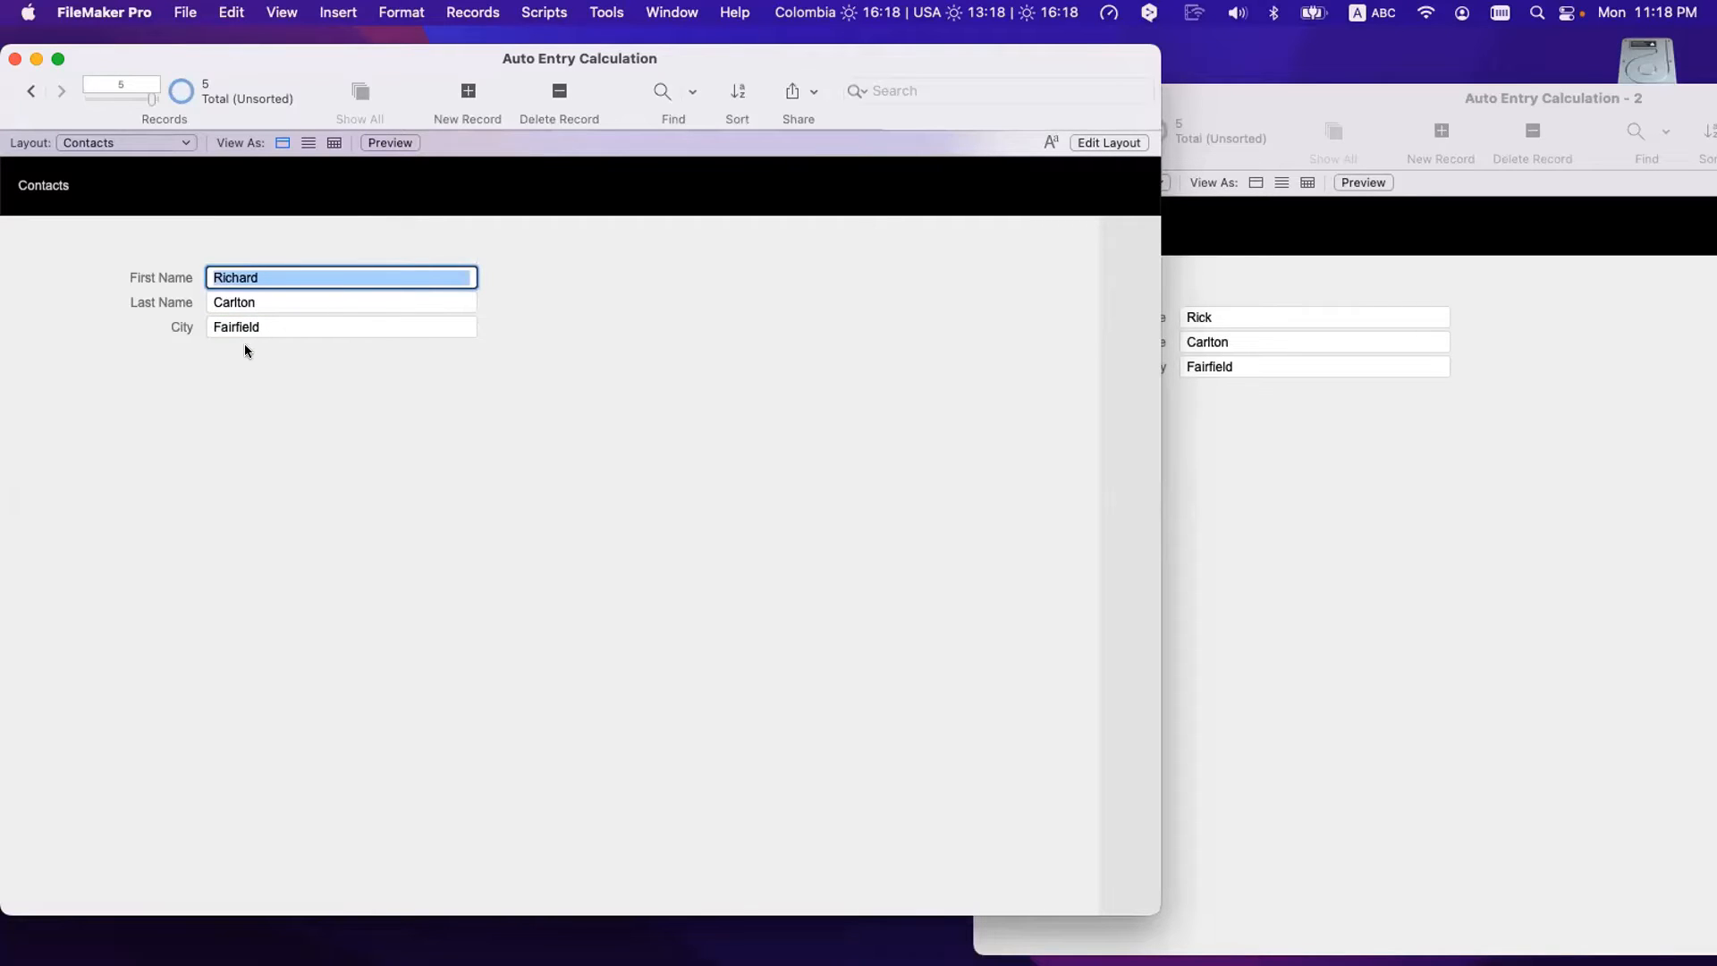
- Set the City lookup to copy the next lower value when no exact match exists
key("super+shift+d")
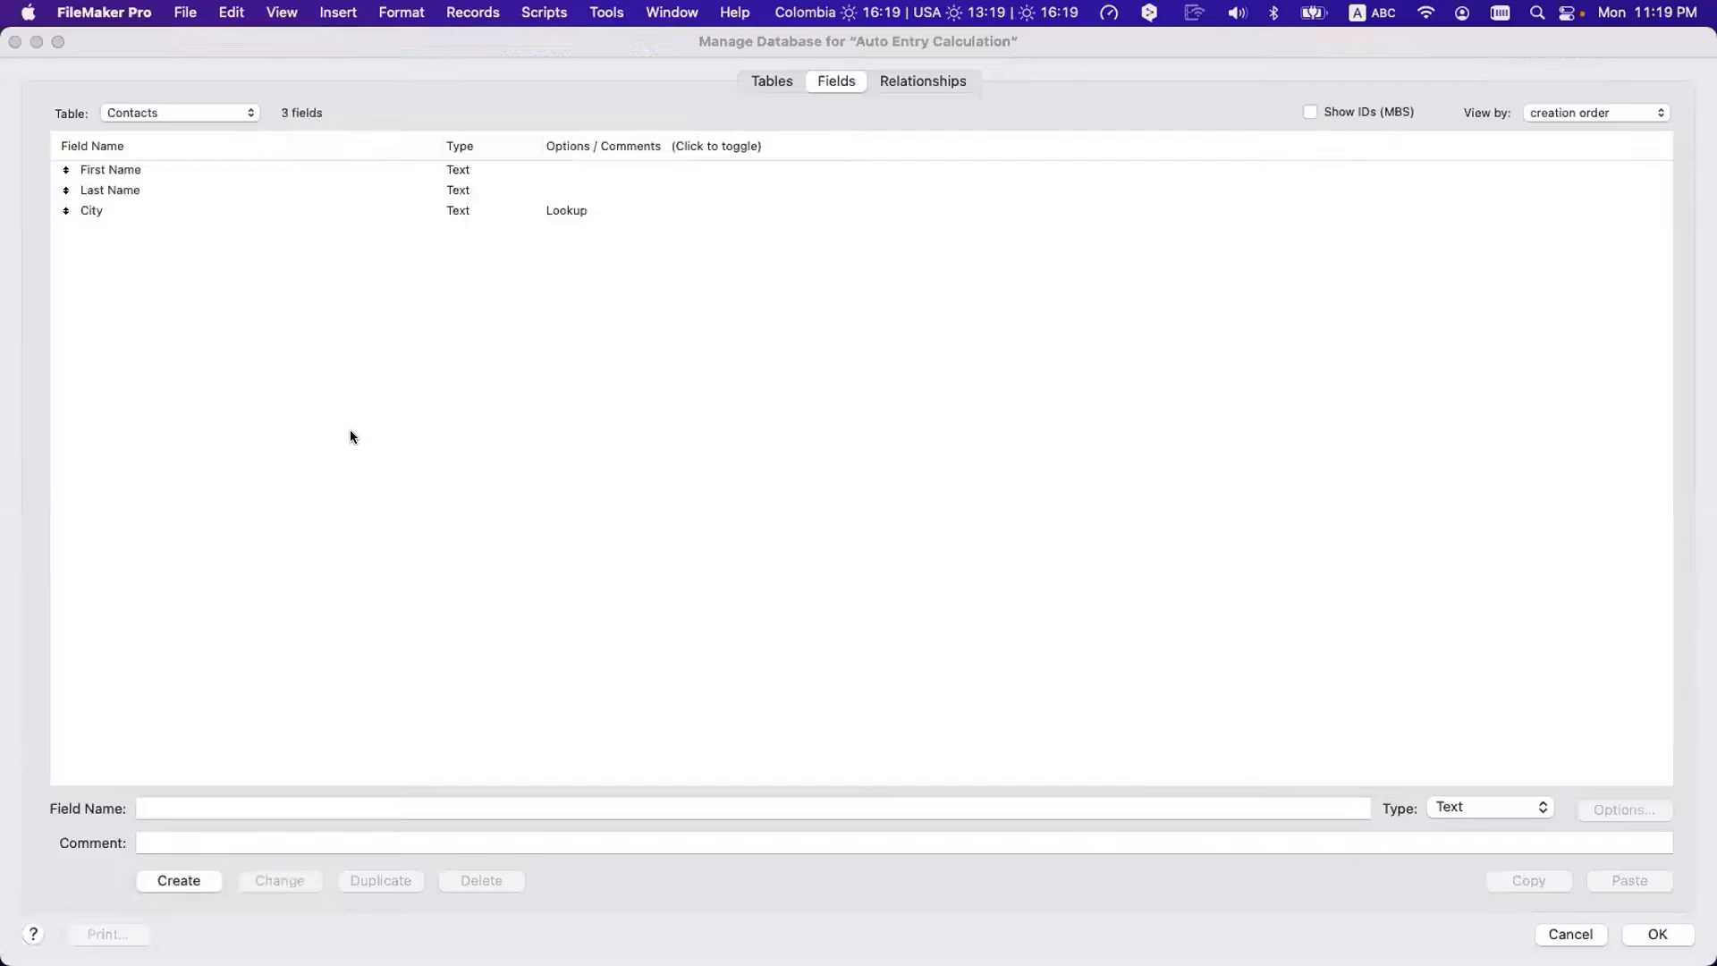
left_click(426, 212)
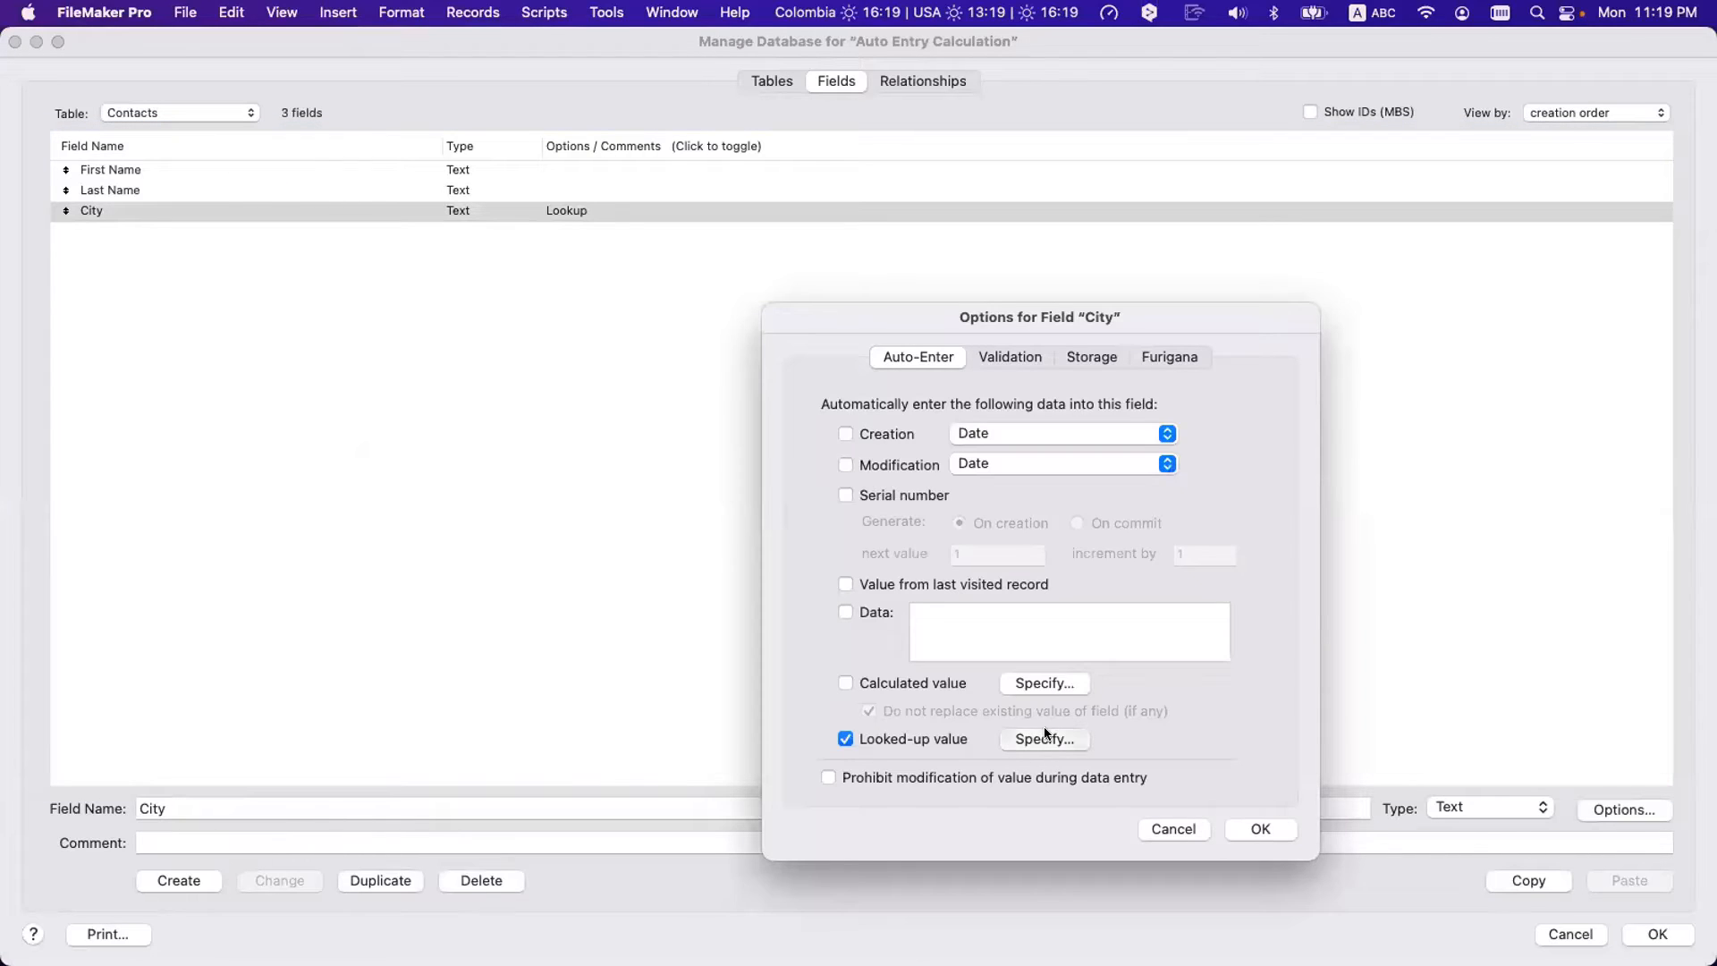
left_click(1039, 739)
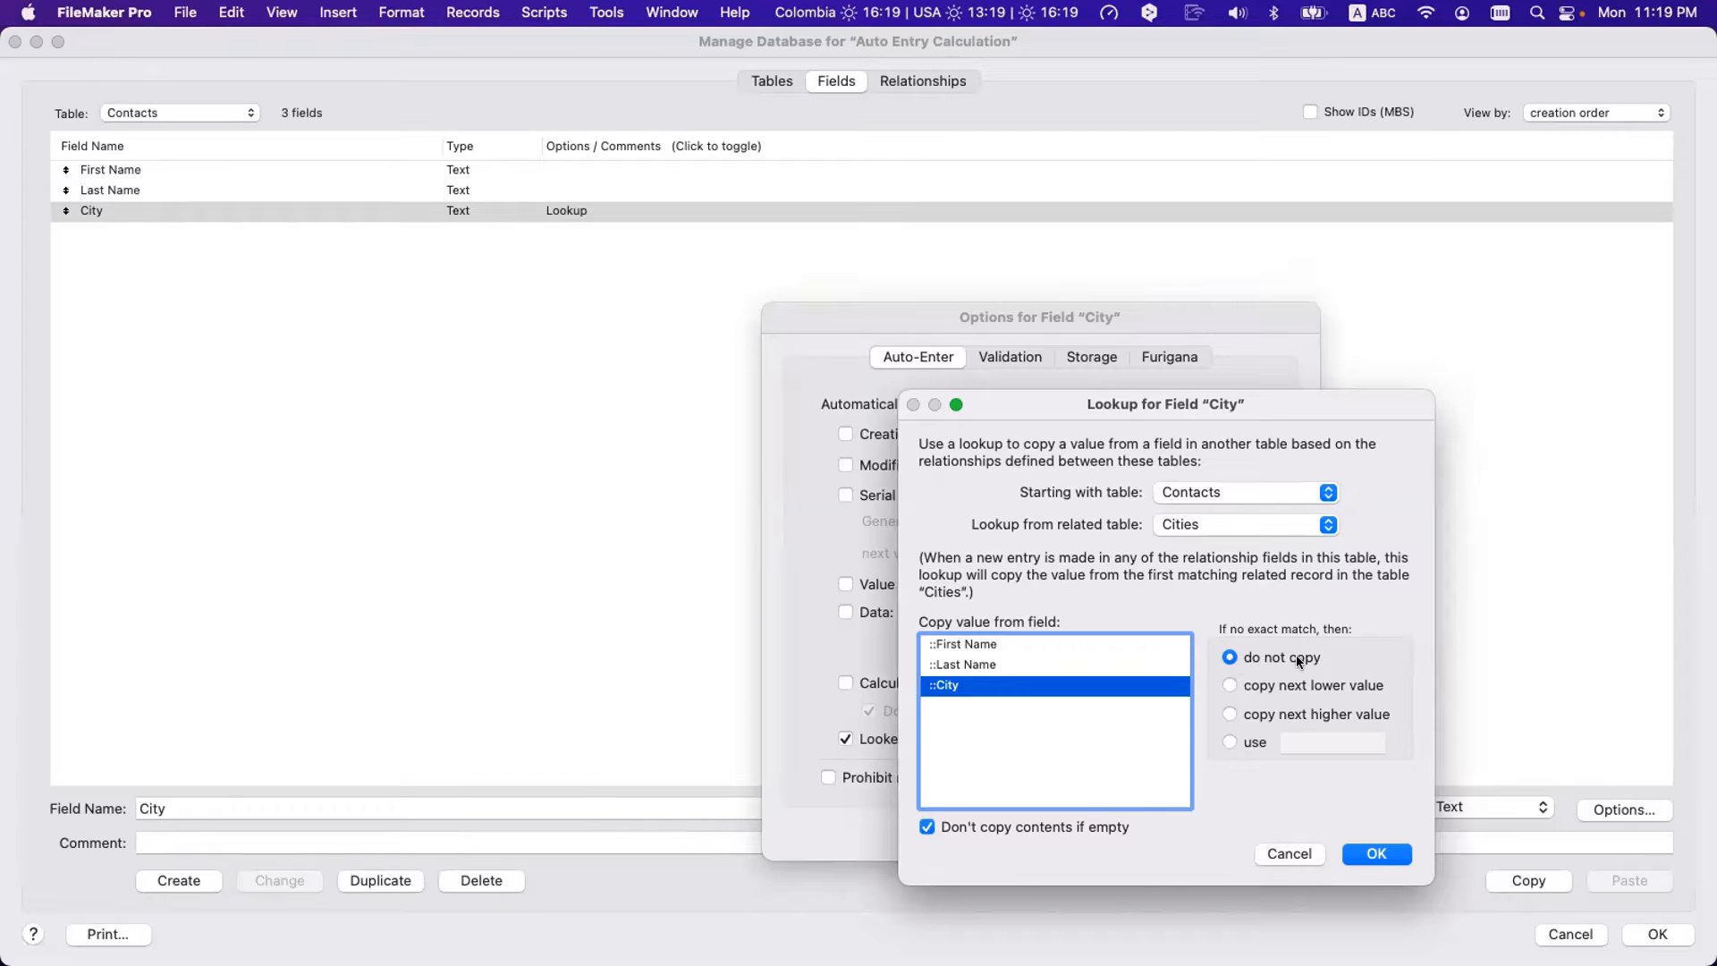
left_click(1259, 689)
left_click(1271, 716)
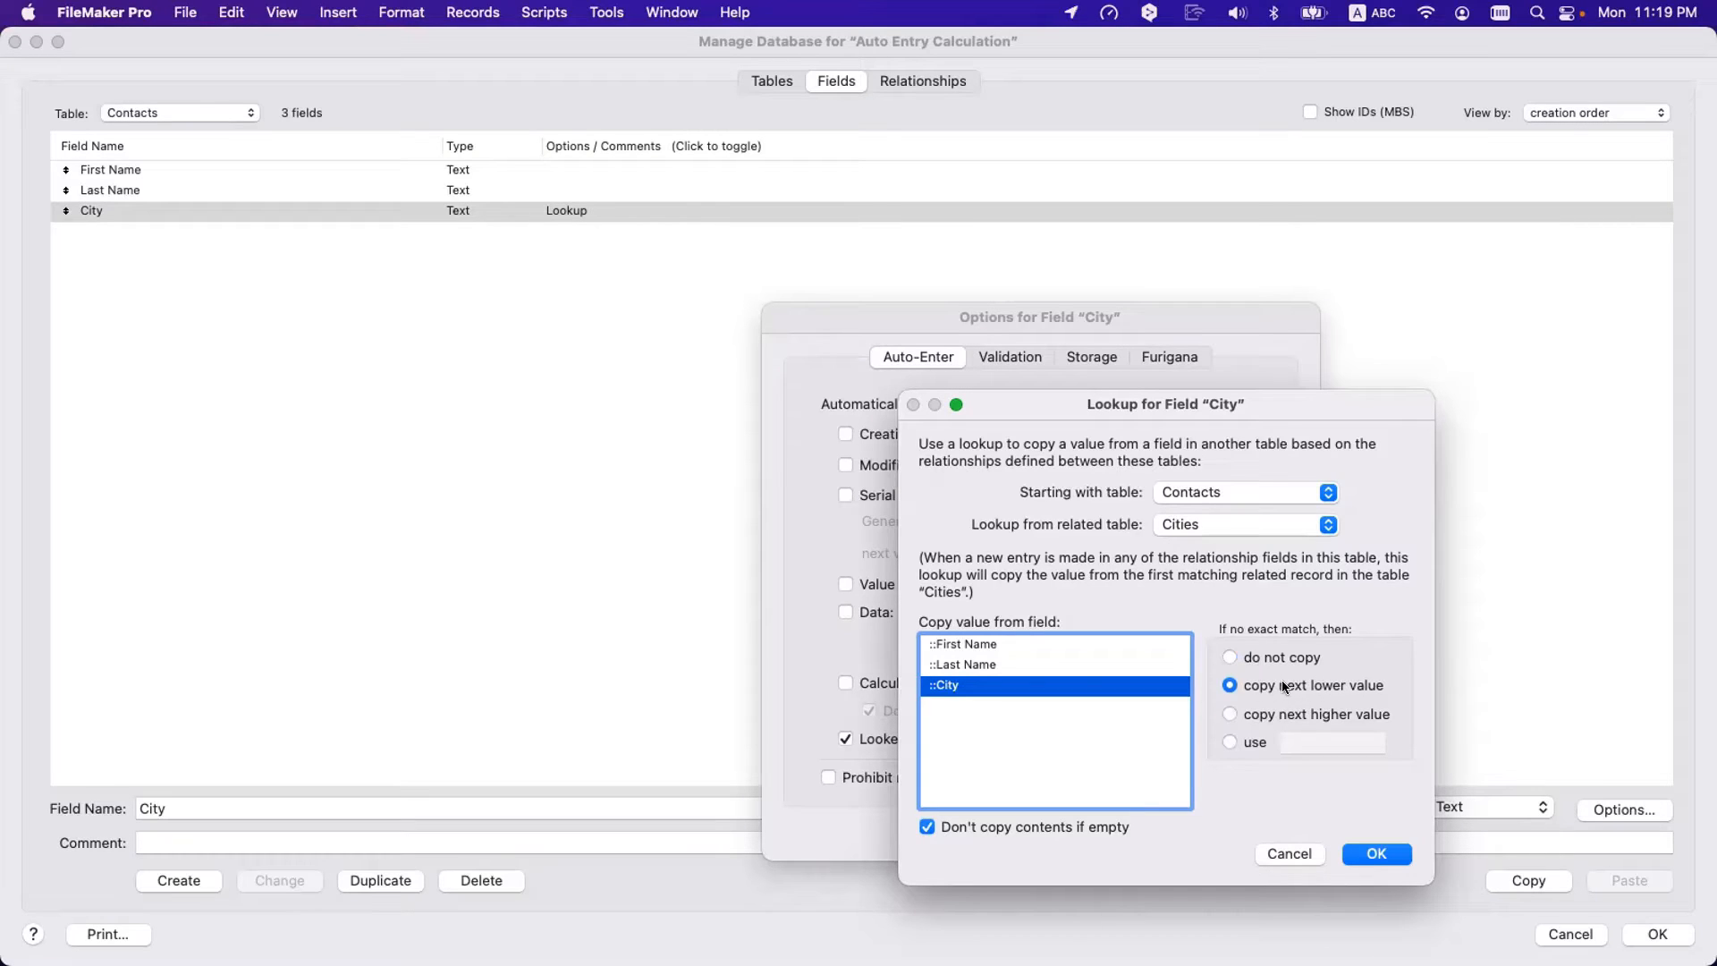
left_click(1374, 856)
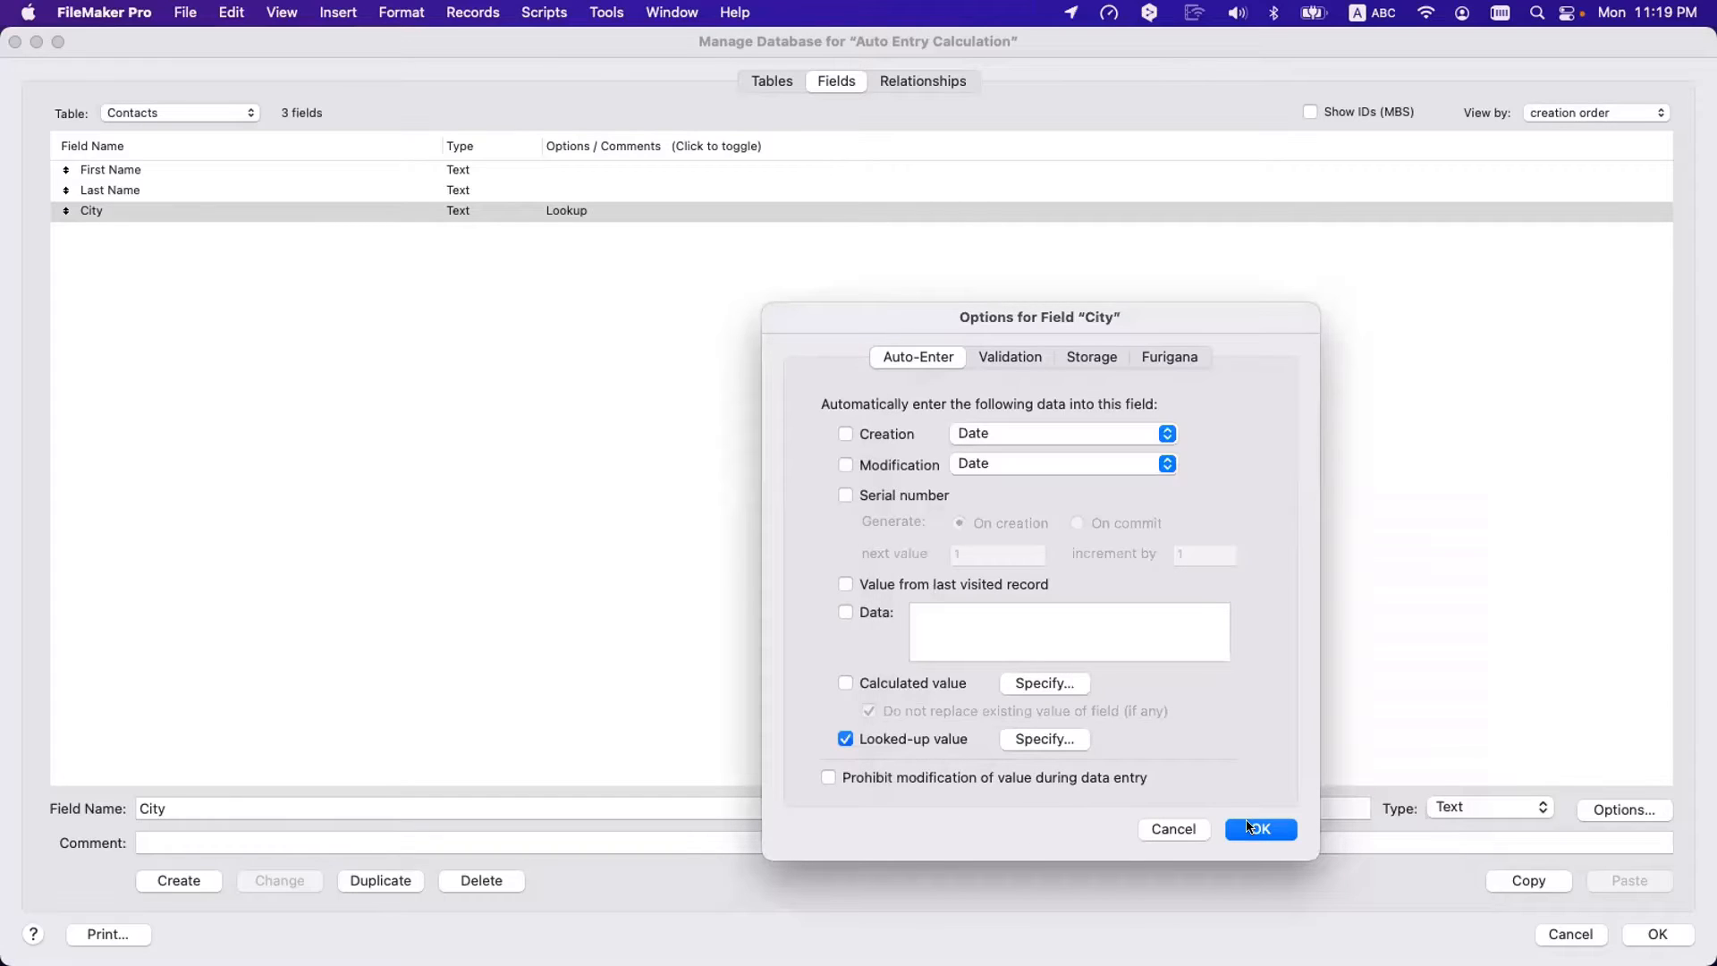
left_click(1252, 827)
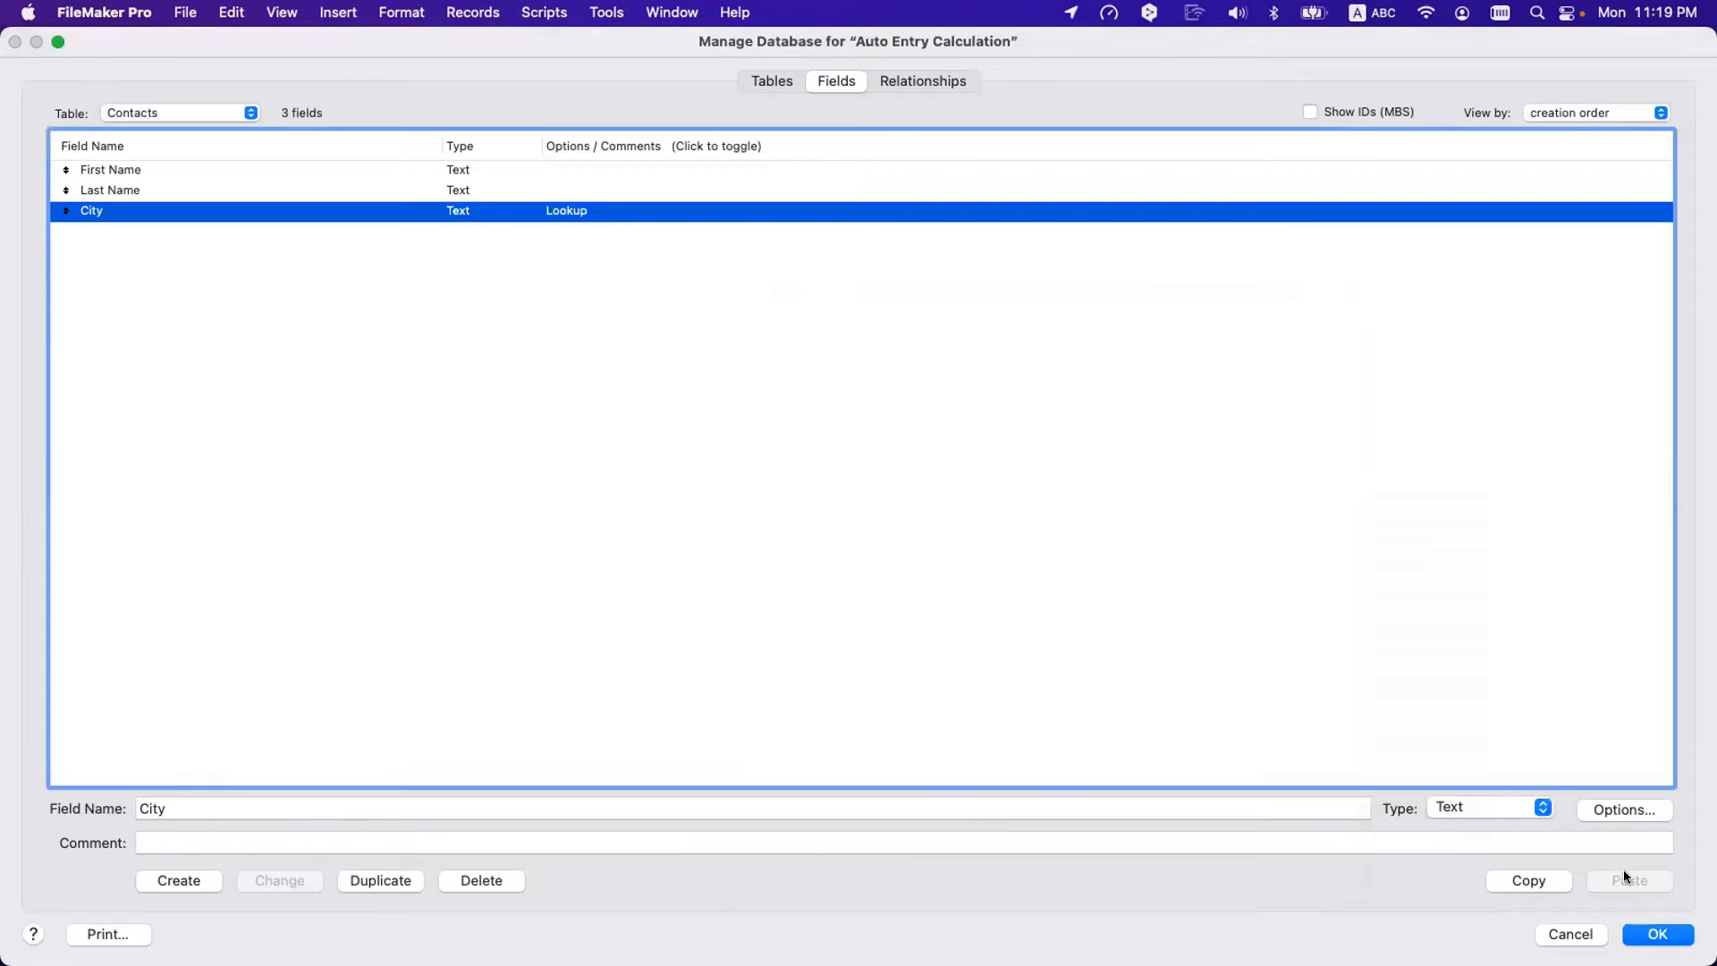
- Reopen the City lookup settings to verify them, then confirm and close the dialogs
double_click(440, 215)
left_click(1055, 733)
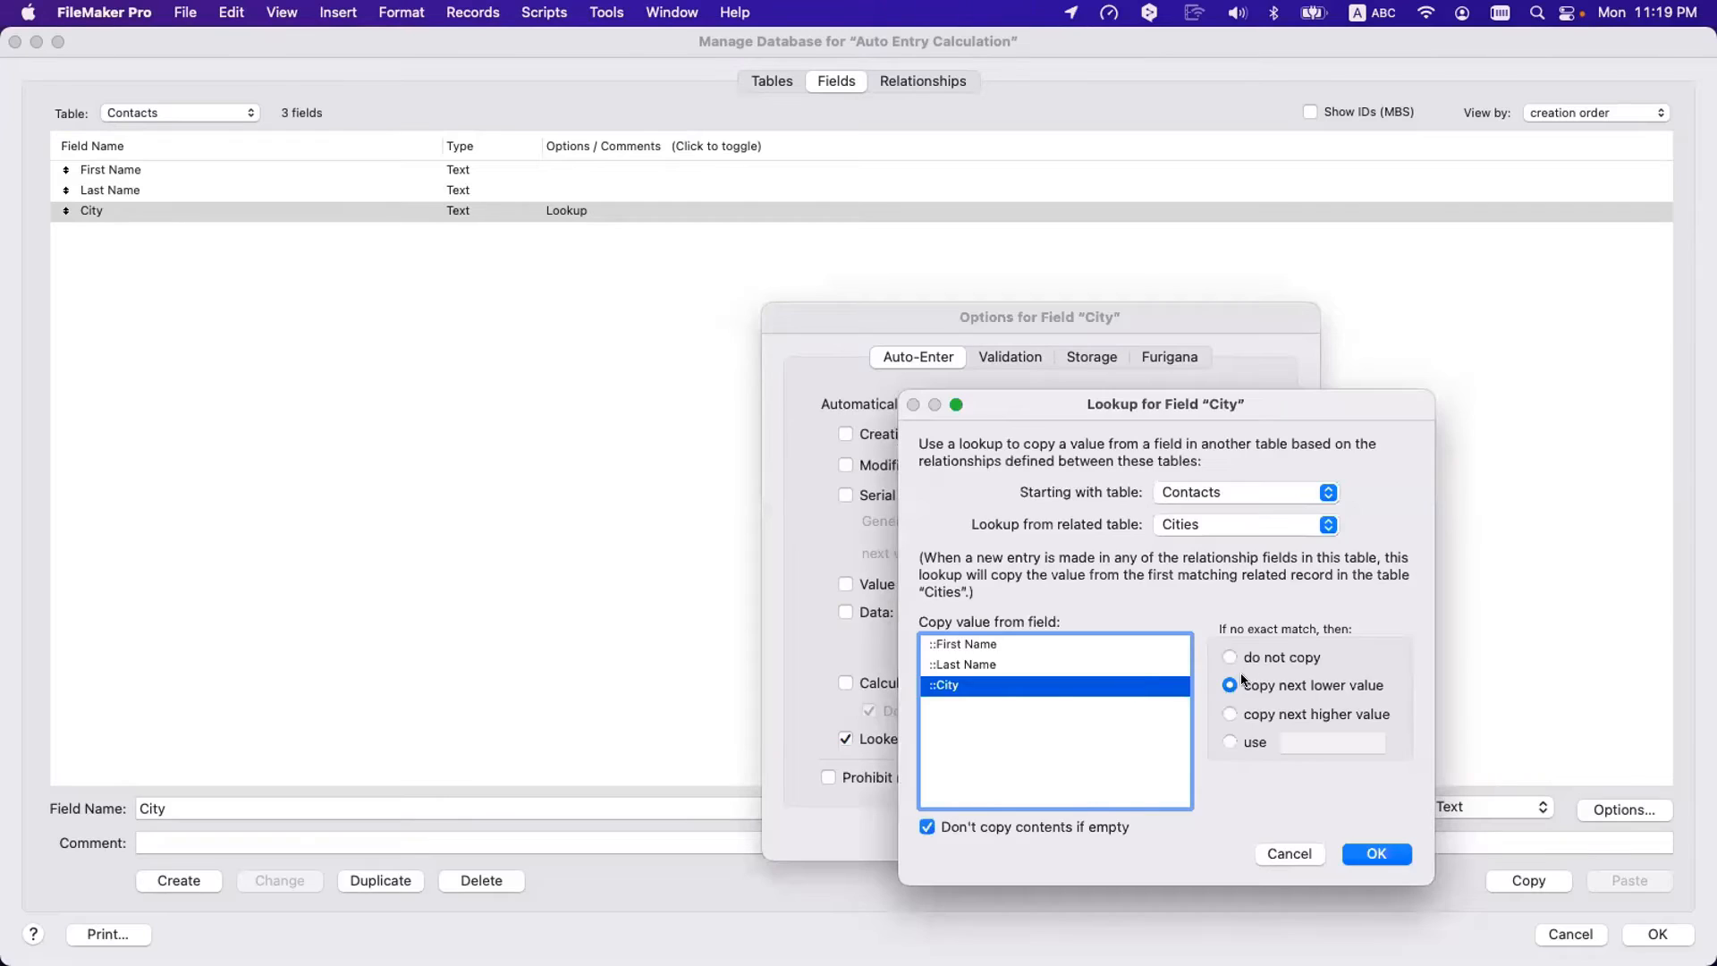
key("Return")
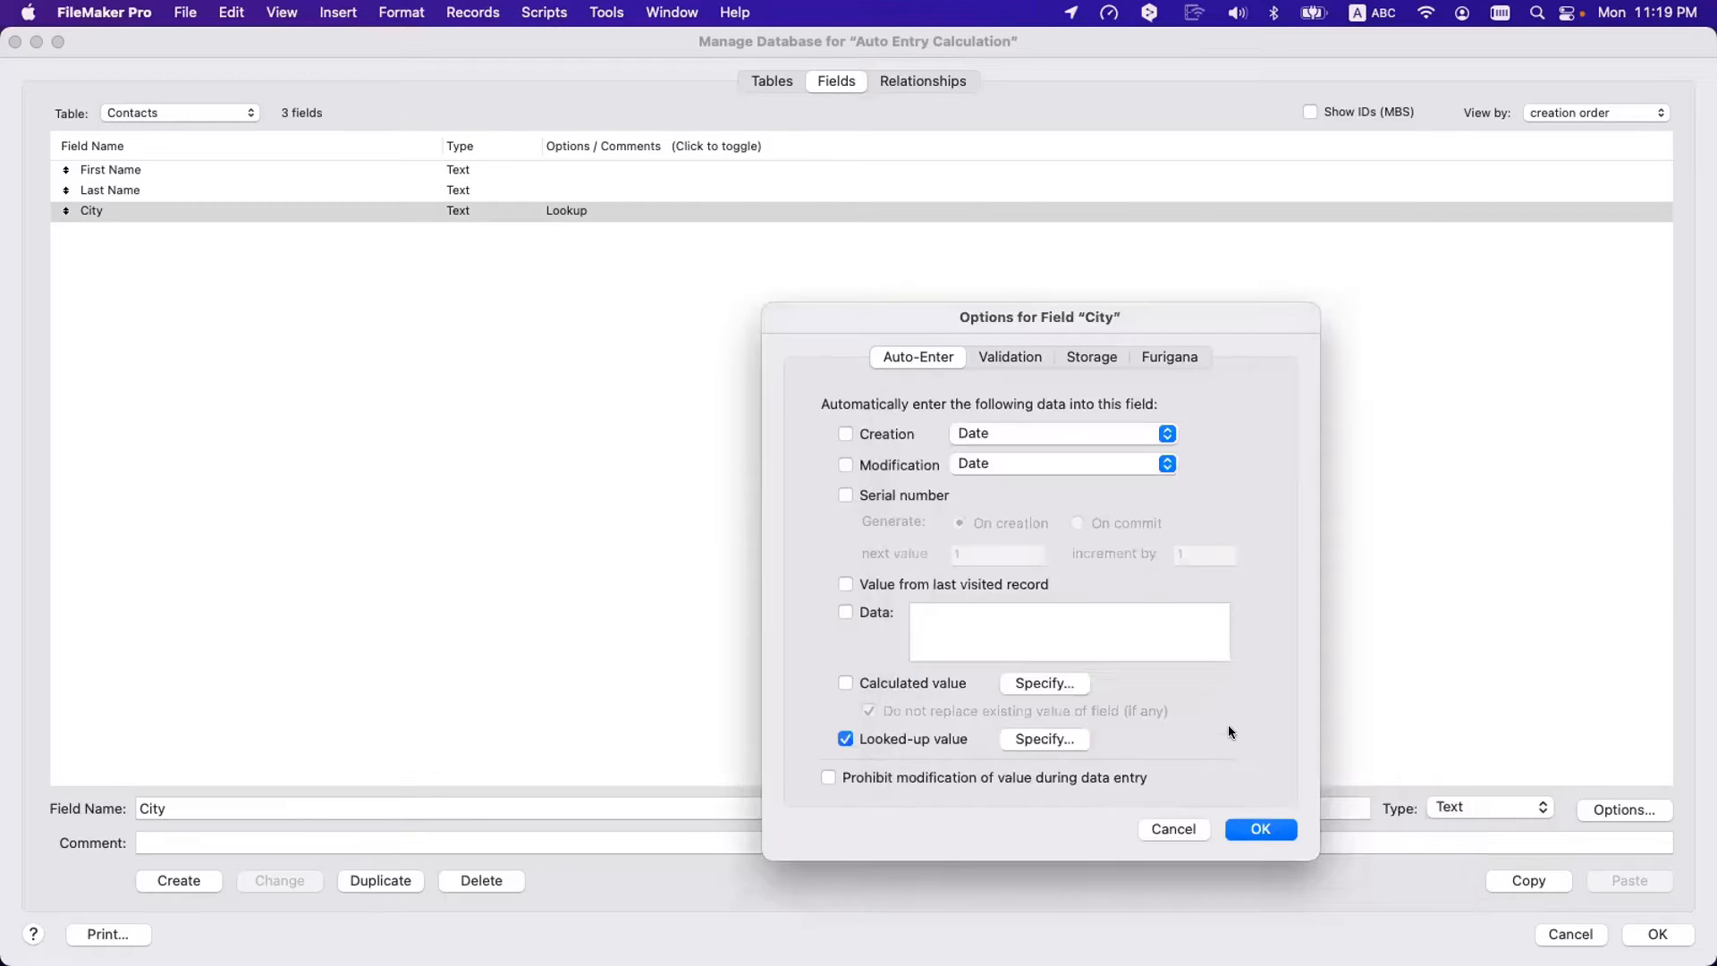
left_click(1261, 829)
- Retype the first name's last letter and commit so City becomes Corfu
key("Return")
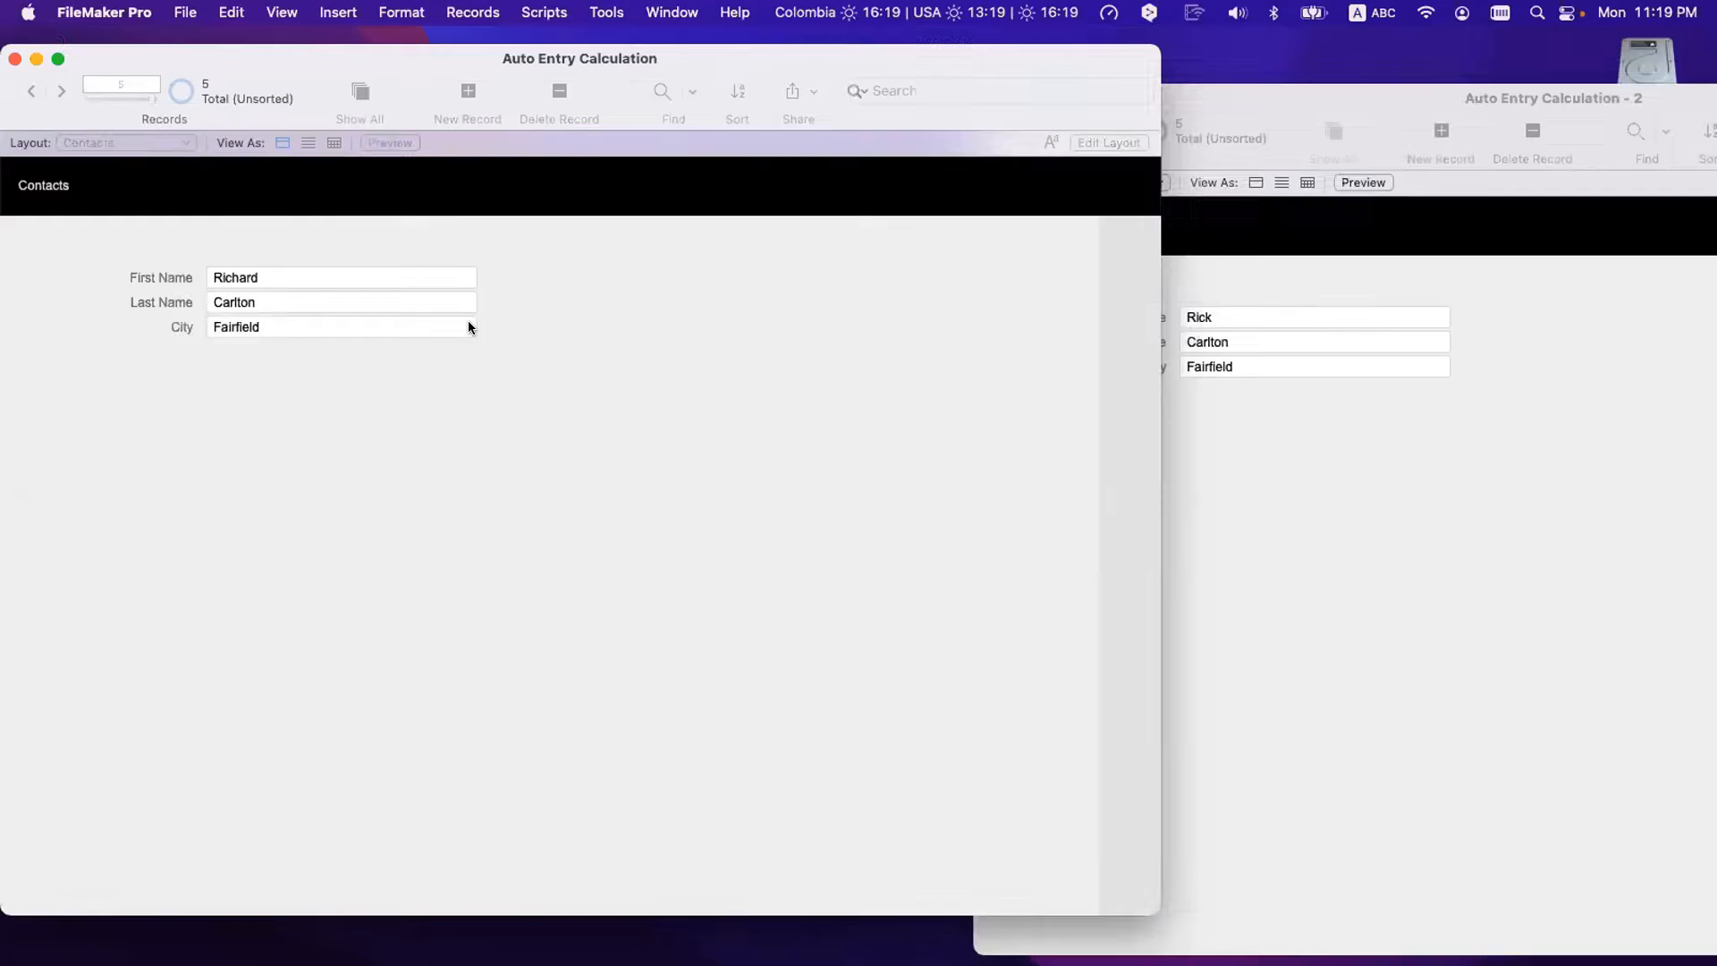
left_click(298, 273)
key("BackSpace")
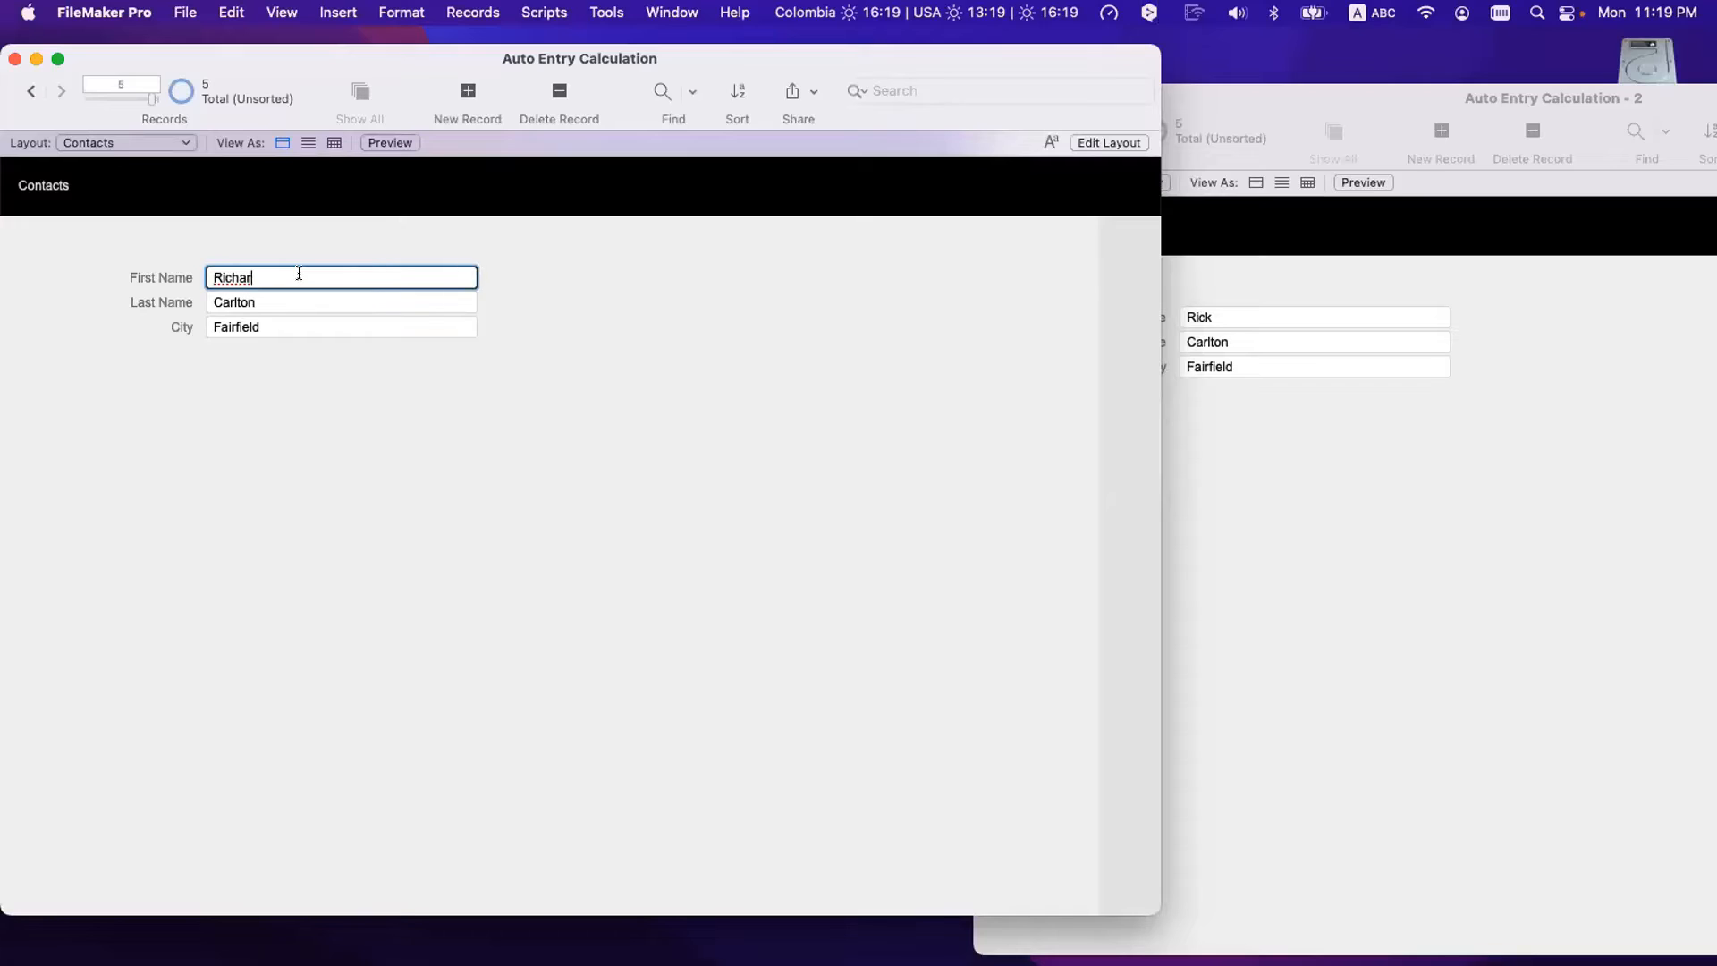
type("d")
left_click(410, 399)
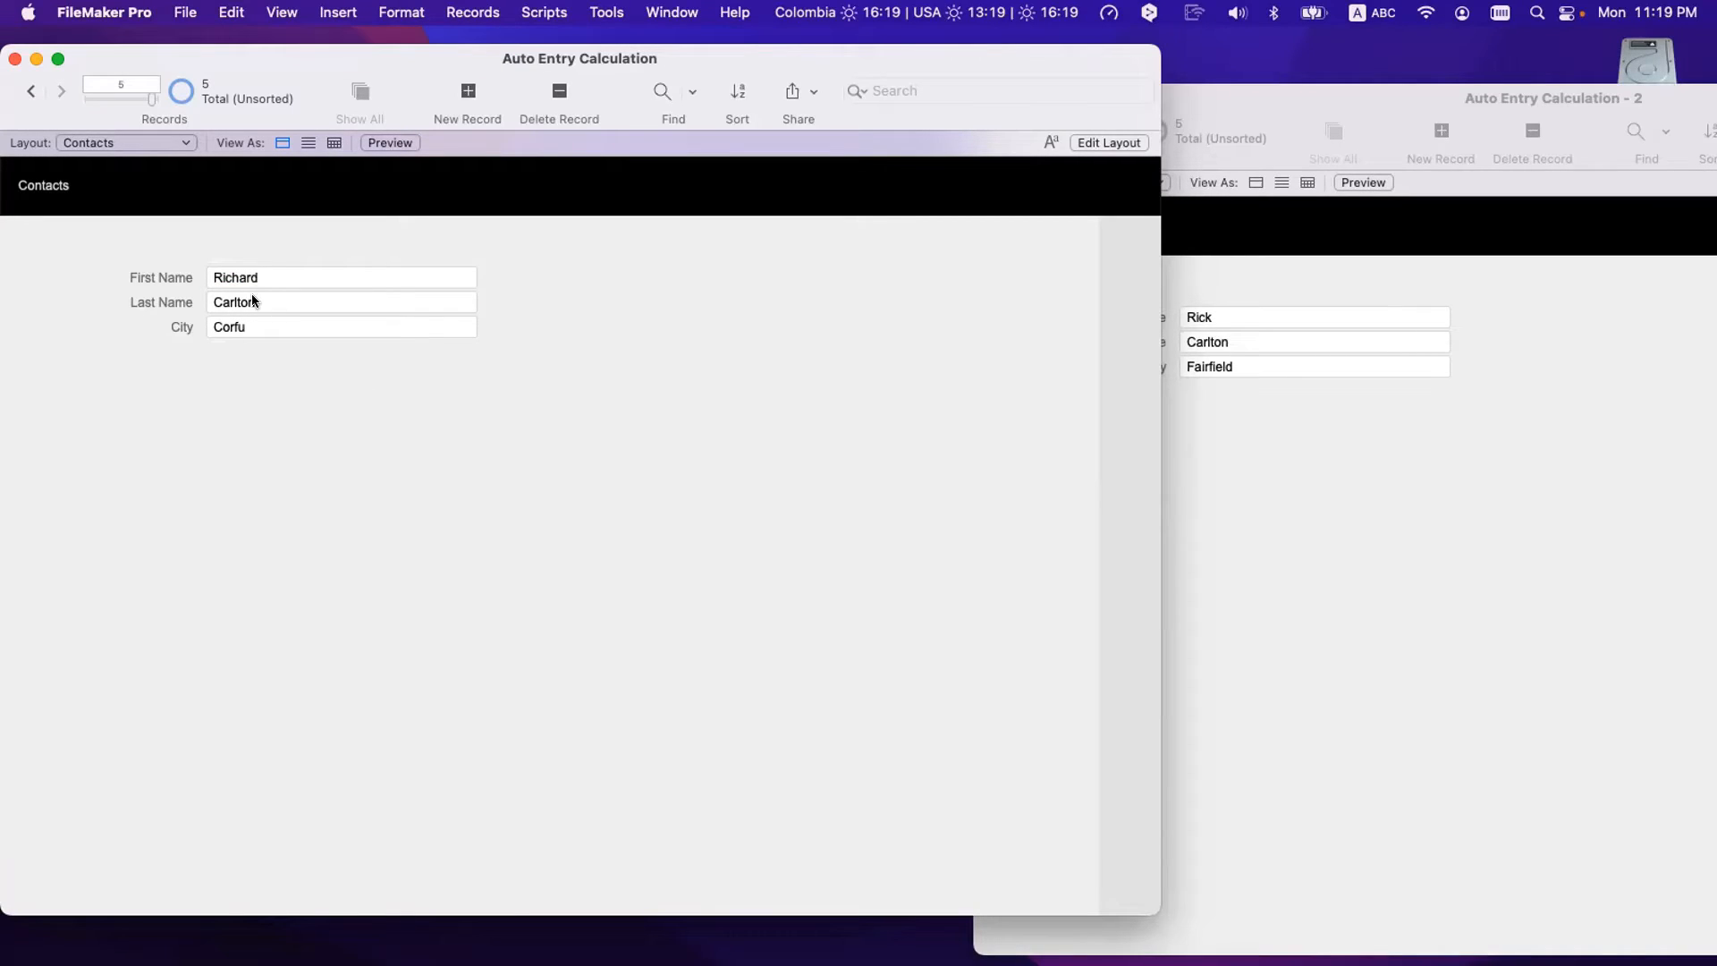
- Compare with the Cities records from the first one, then return to the Contacts window
left_click(1198, 272)
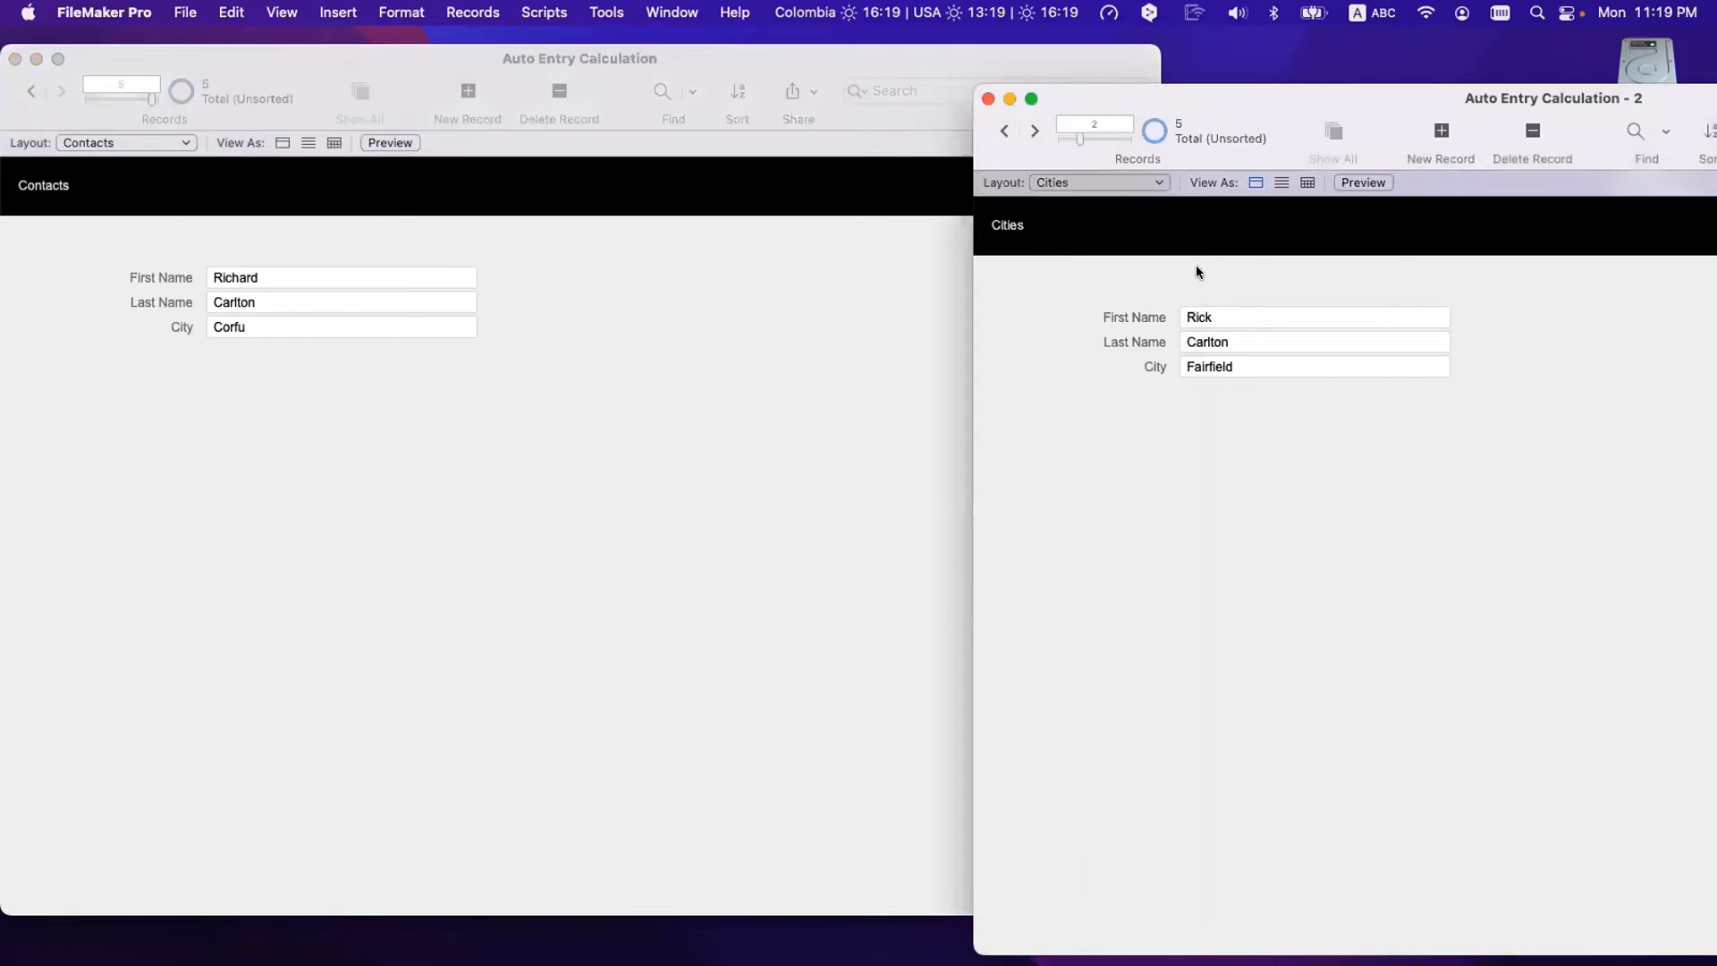
left_click(1004, 132)
left_click(613, 381)
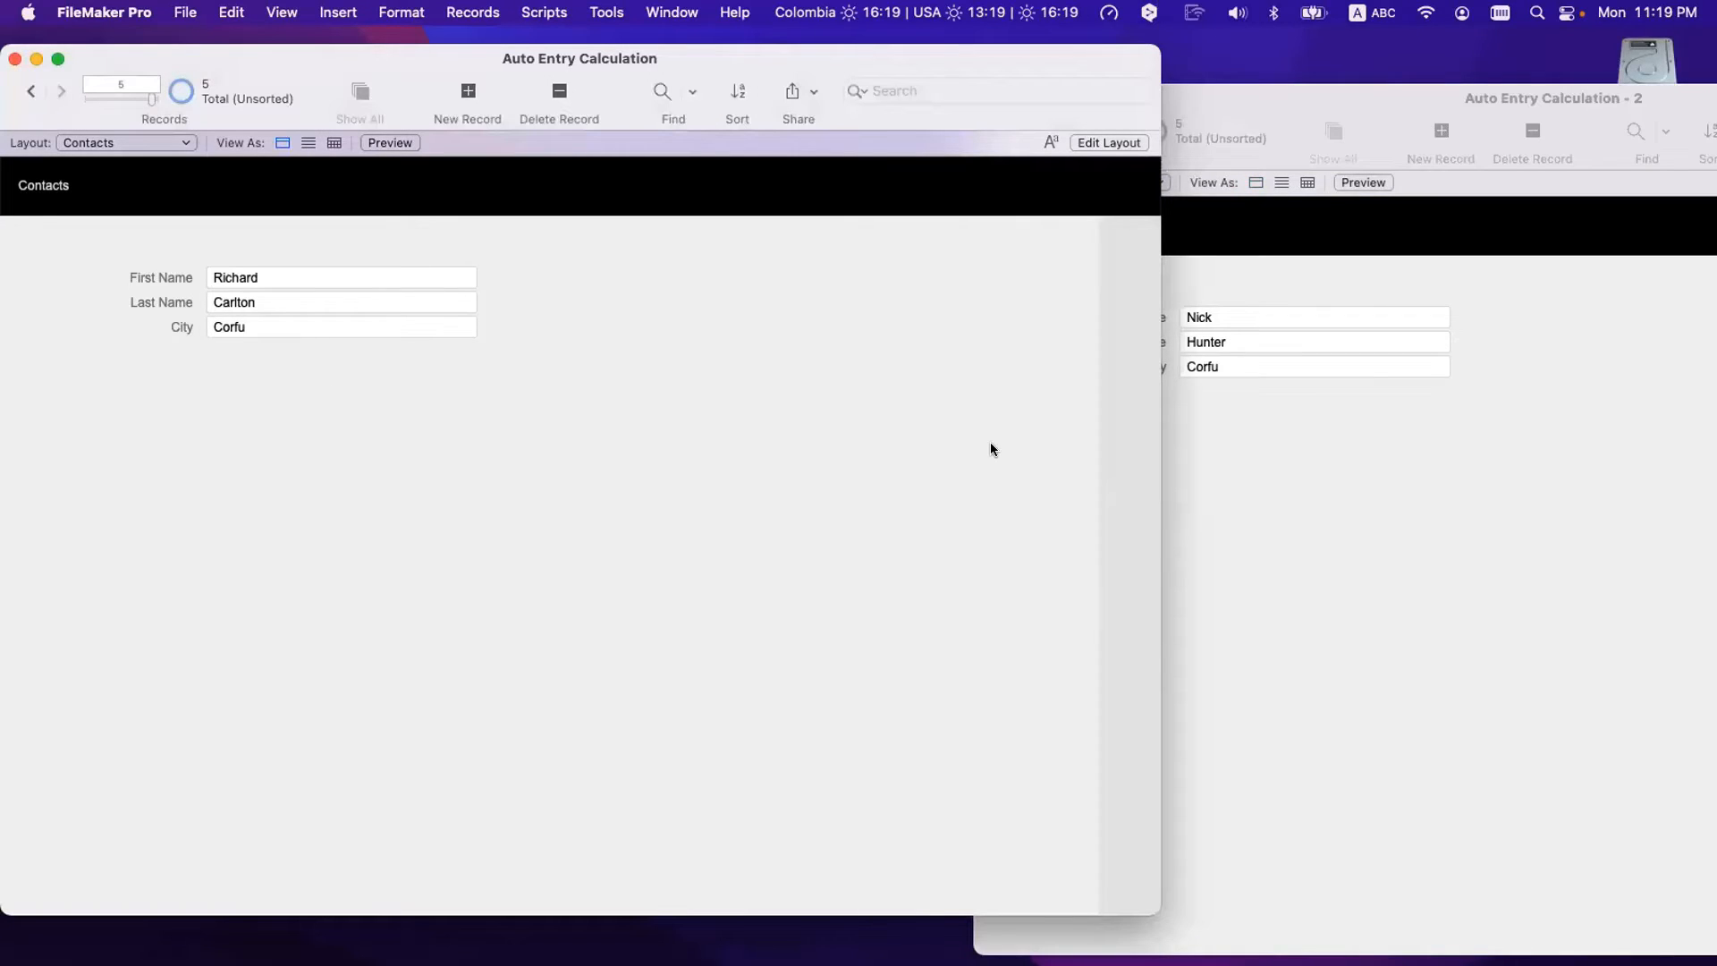
left_click(1329, 383)
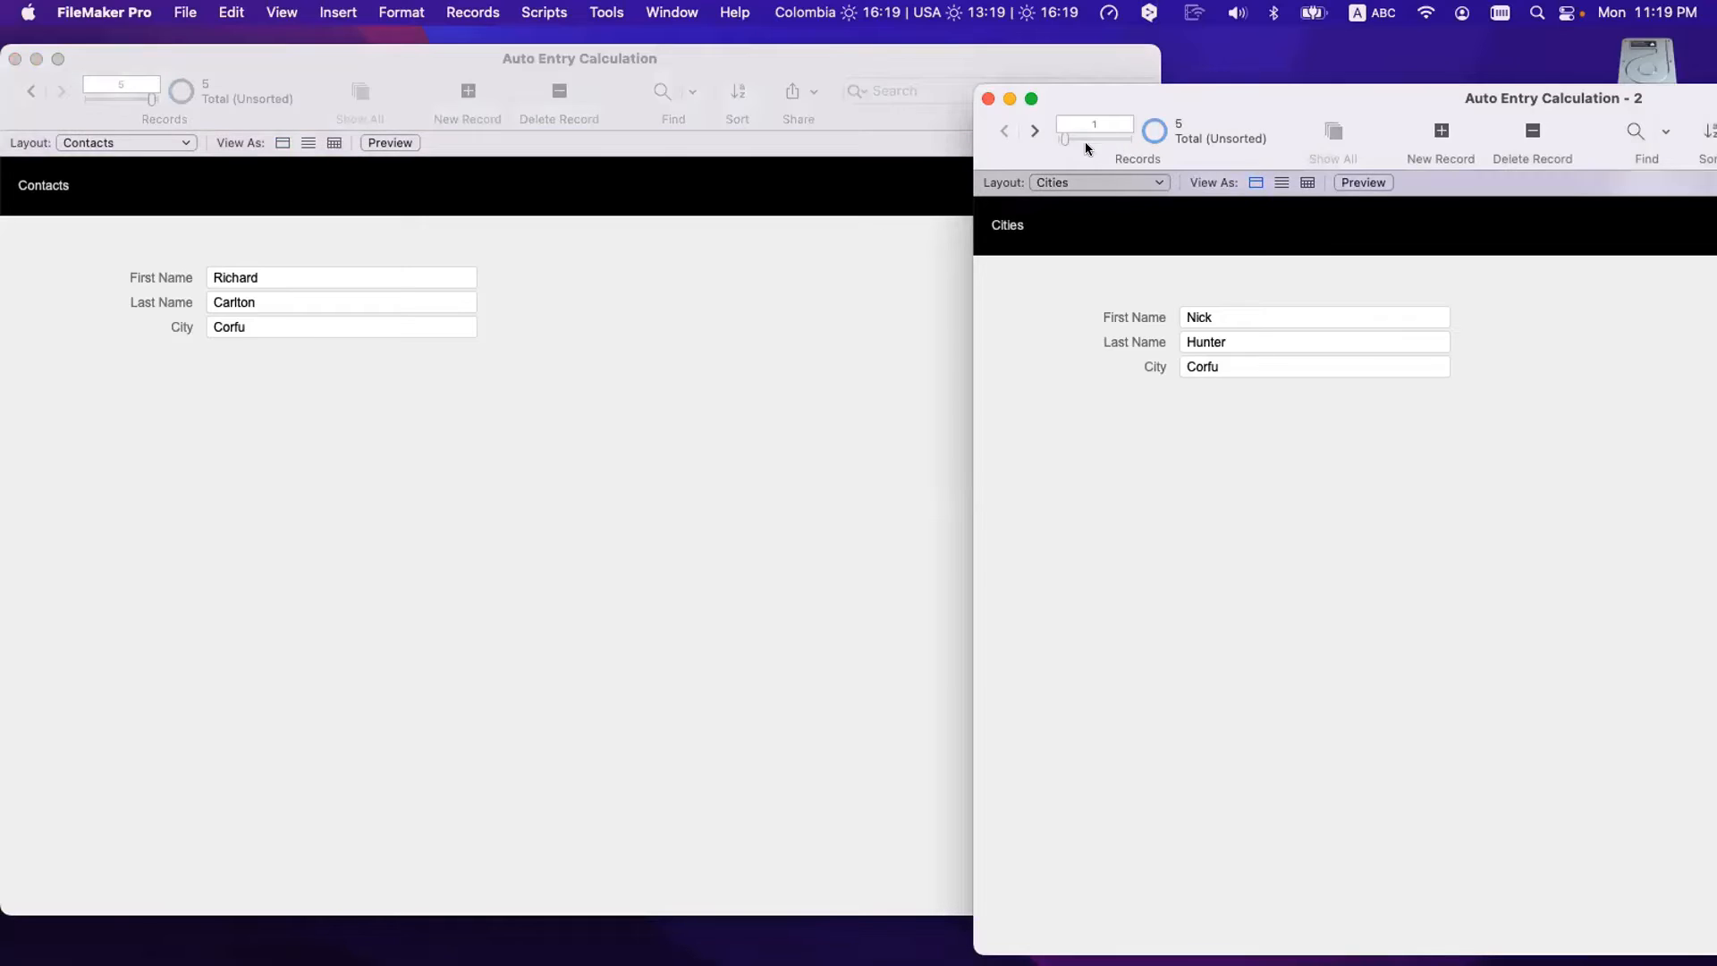
left_click(691, 347)
key("super+shift+d")
- Switch the City lookup's no-match option to copy the next higher value
left_click(588, 215)
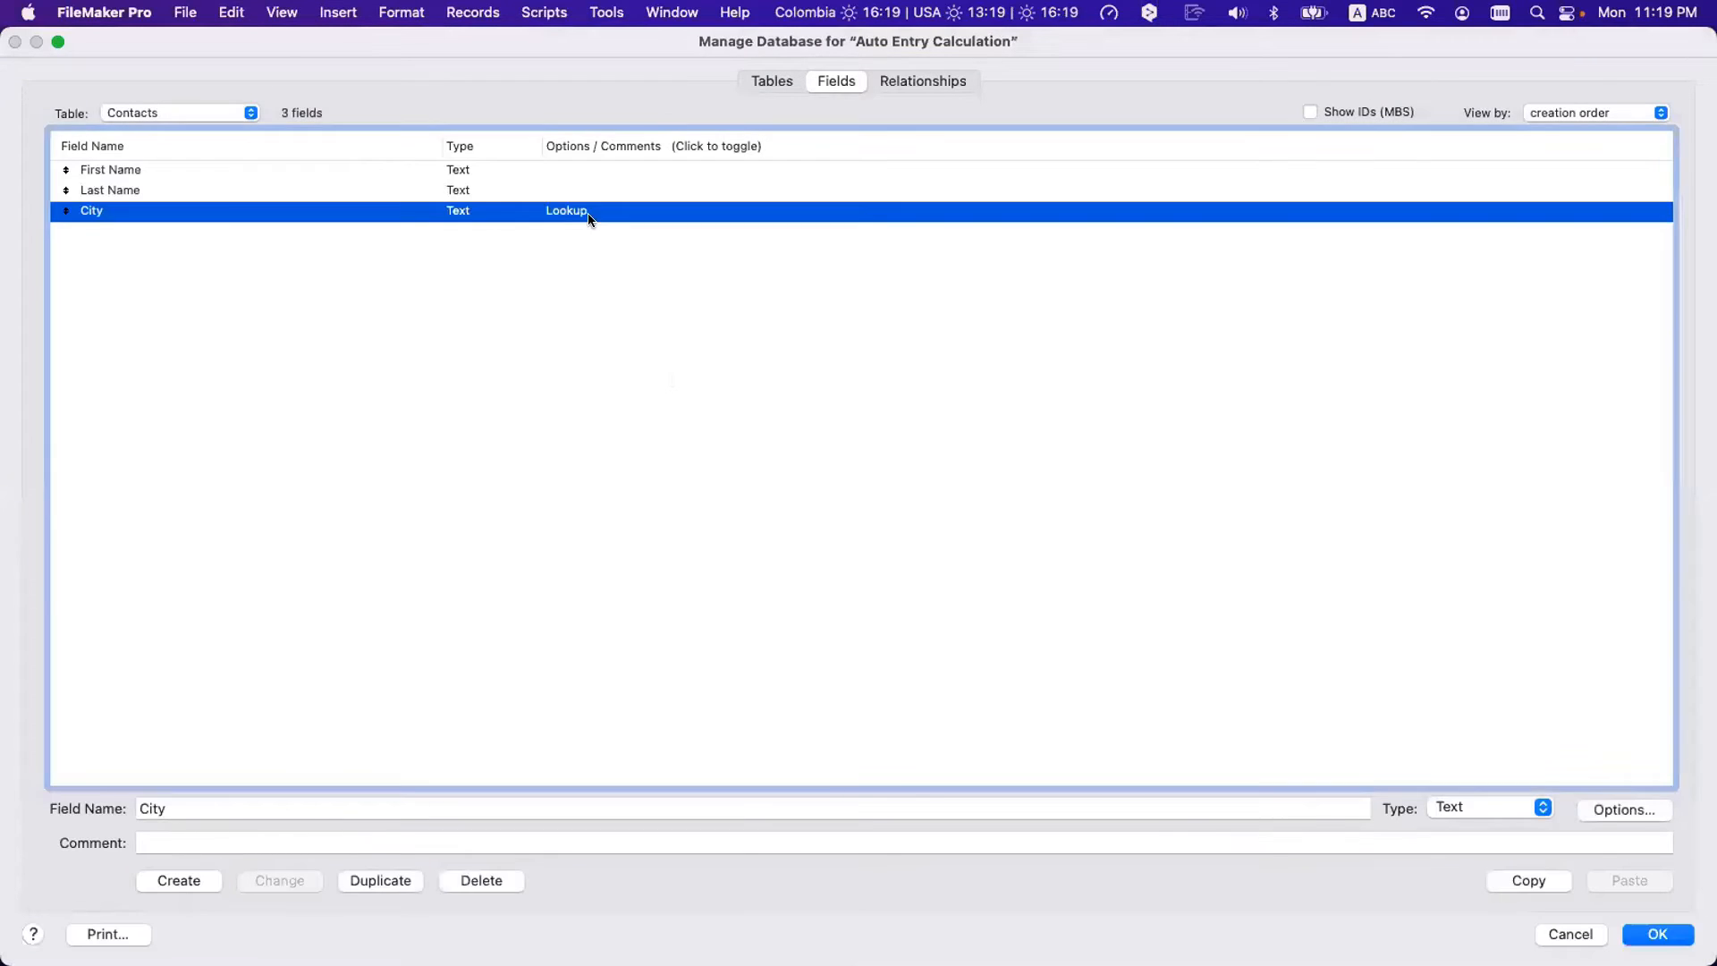
double_click(588, 215)
left_click(1039, 742)
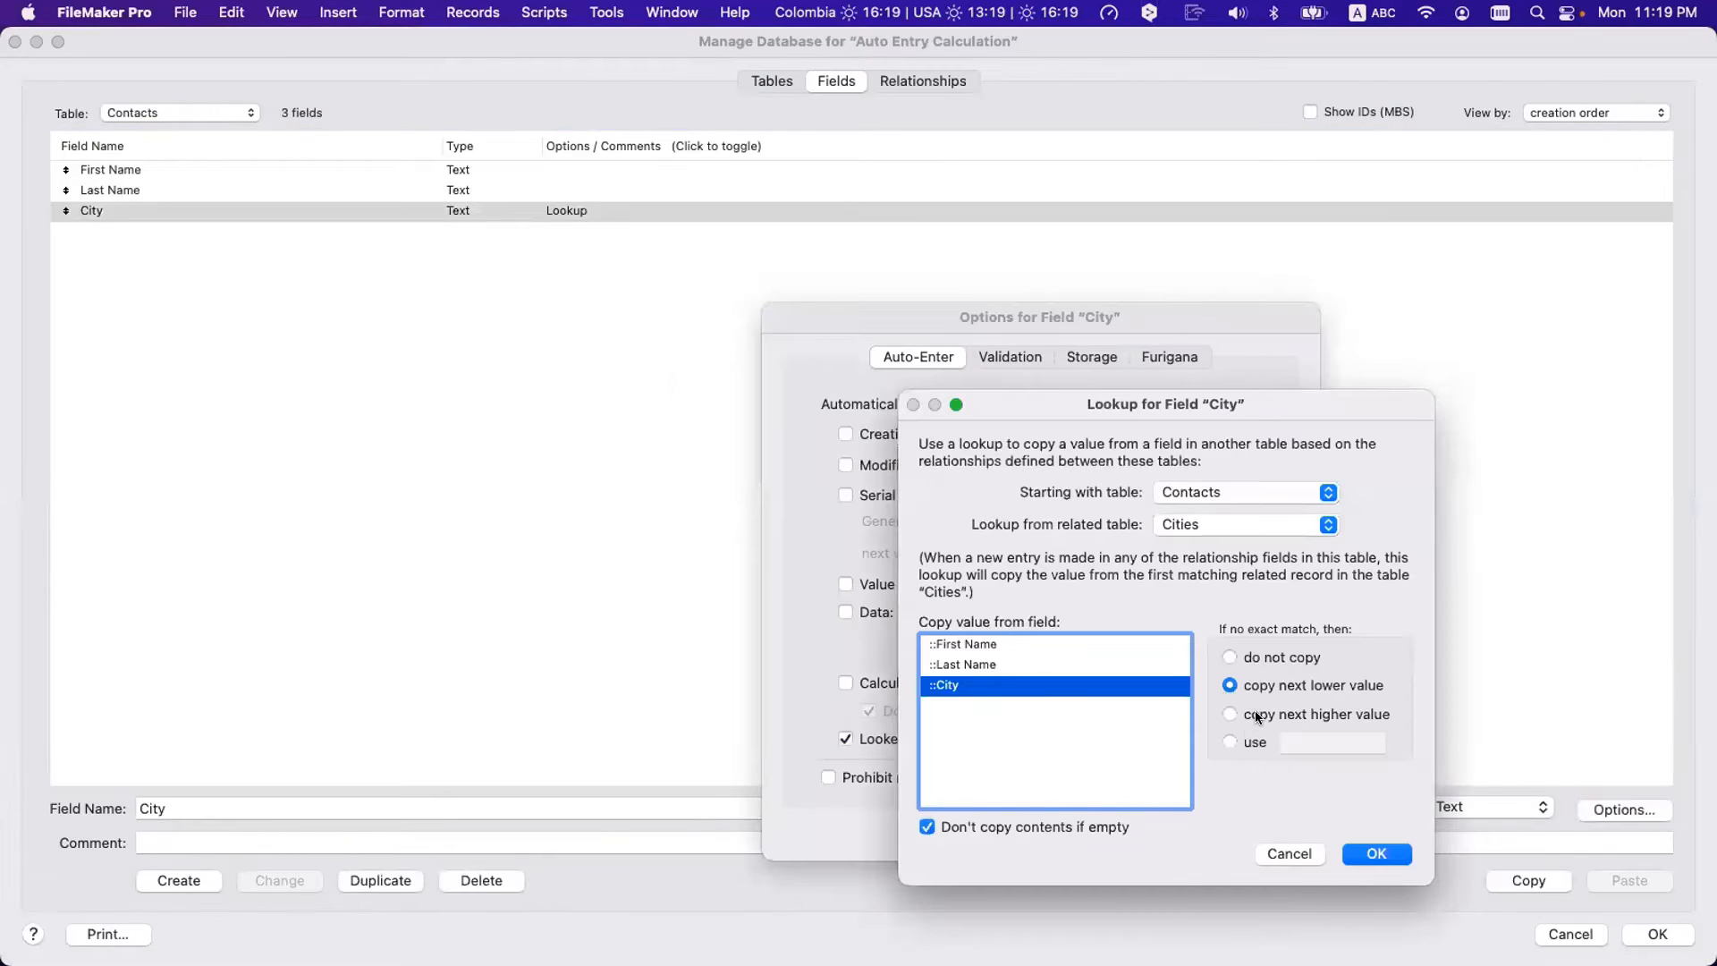
left_click(1257, 716)
left_click(1373, 853)
key("Return")
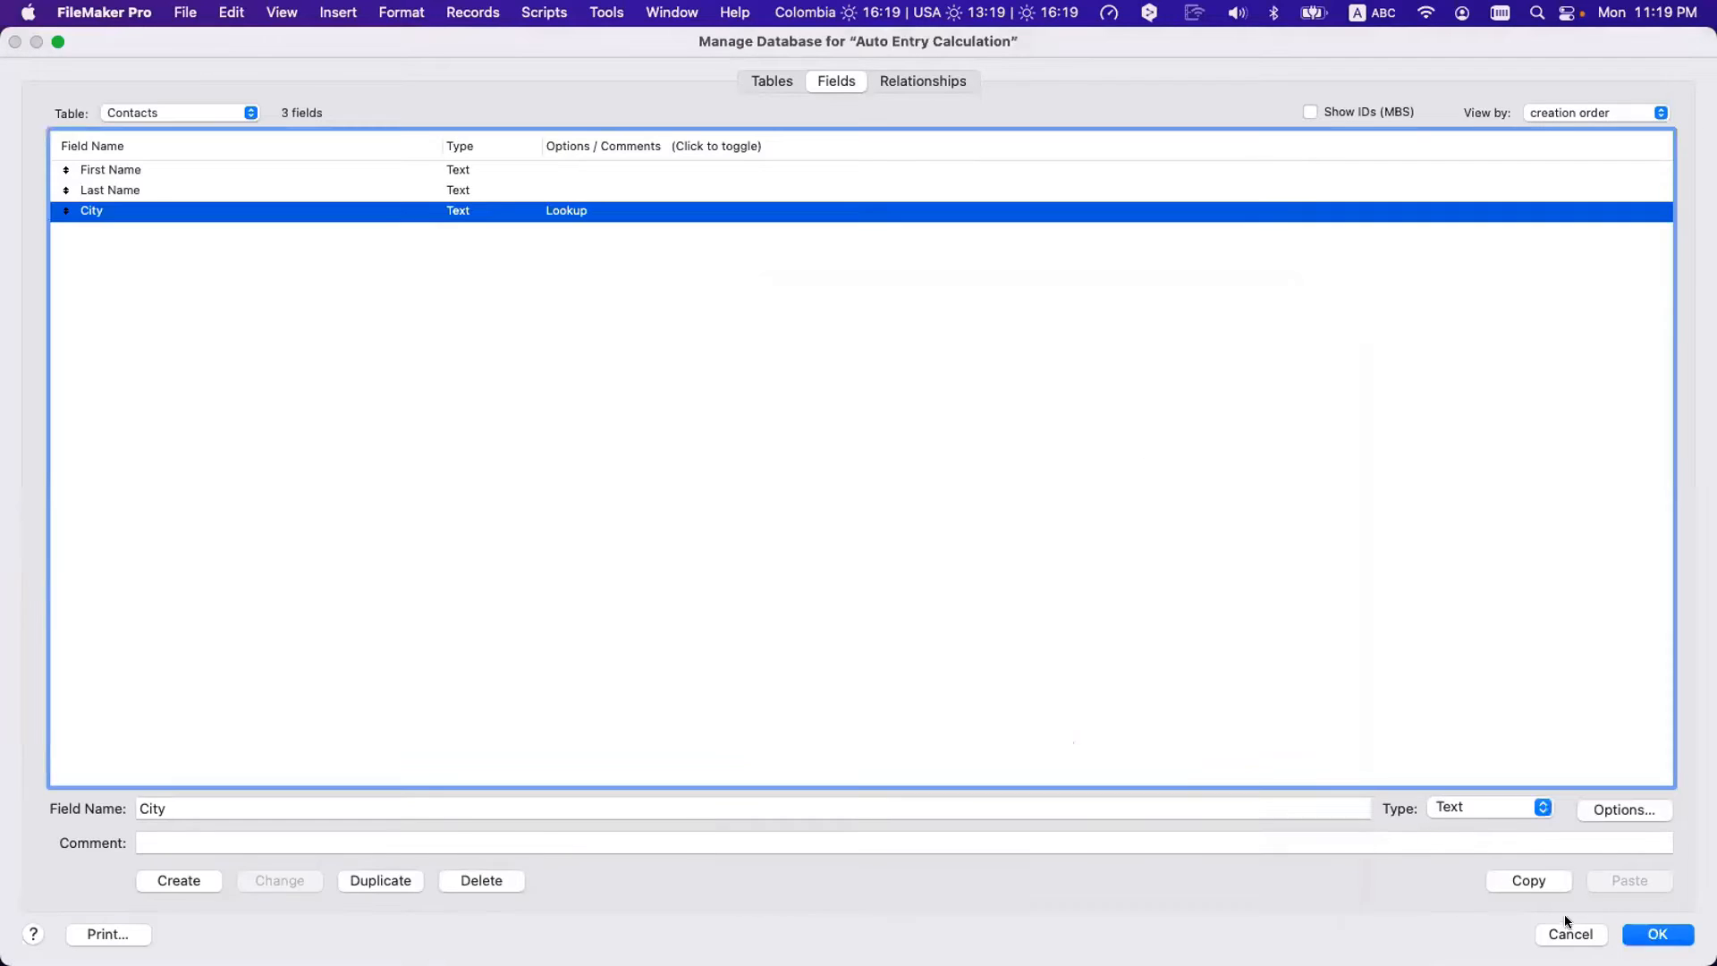
key("Return")
- Retype the first name's last letter and commit so City changes to Fairfield
left_click(308, 278)
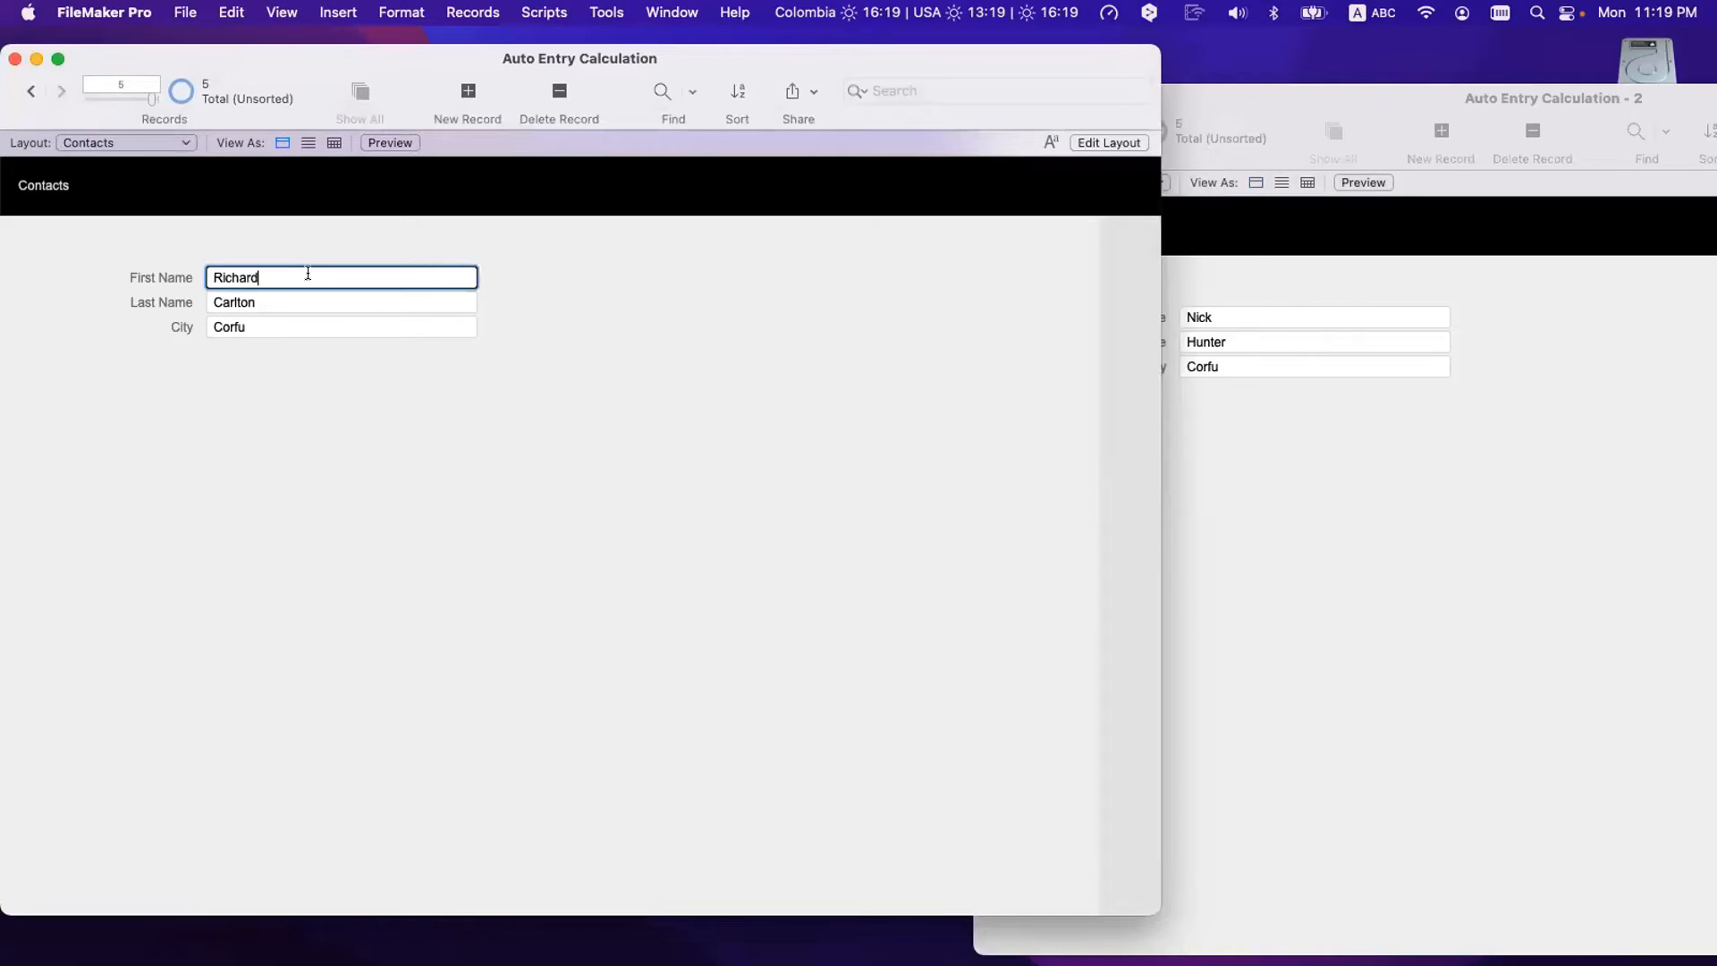
key("BackSpace")
type("d")
left_click(415, 431)
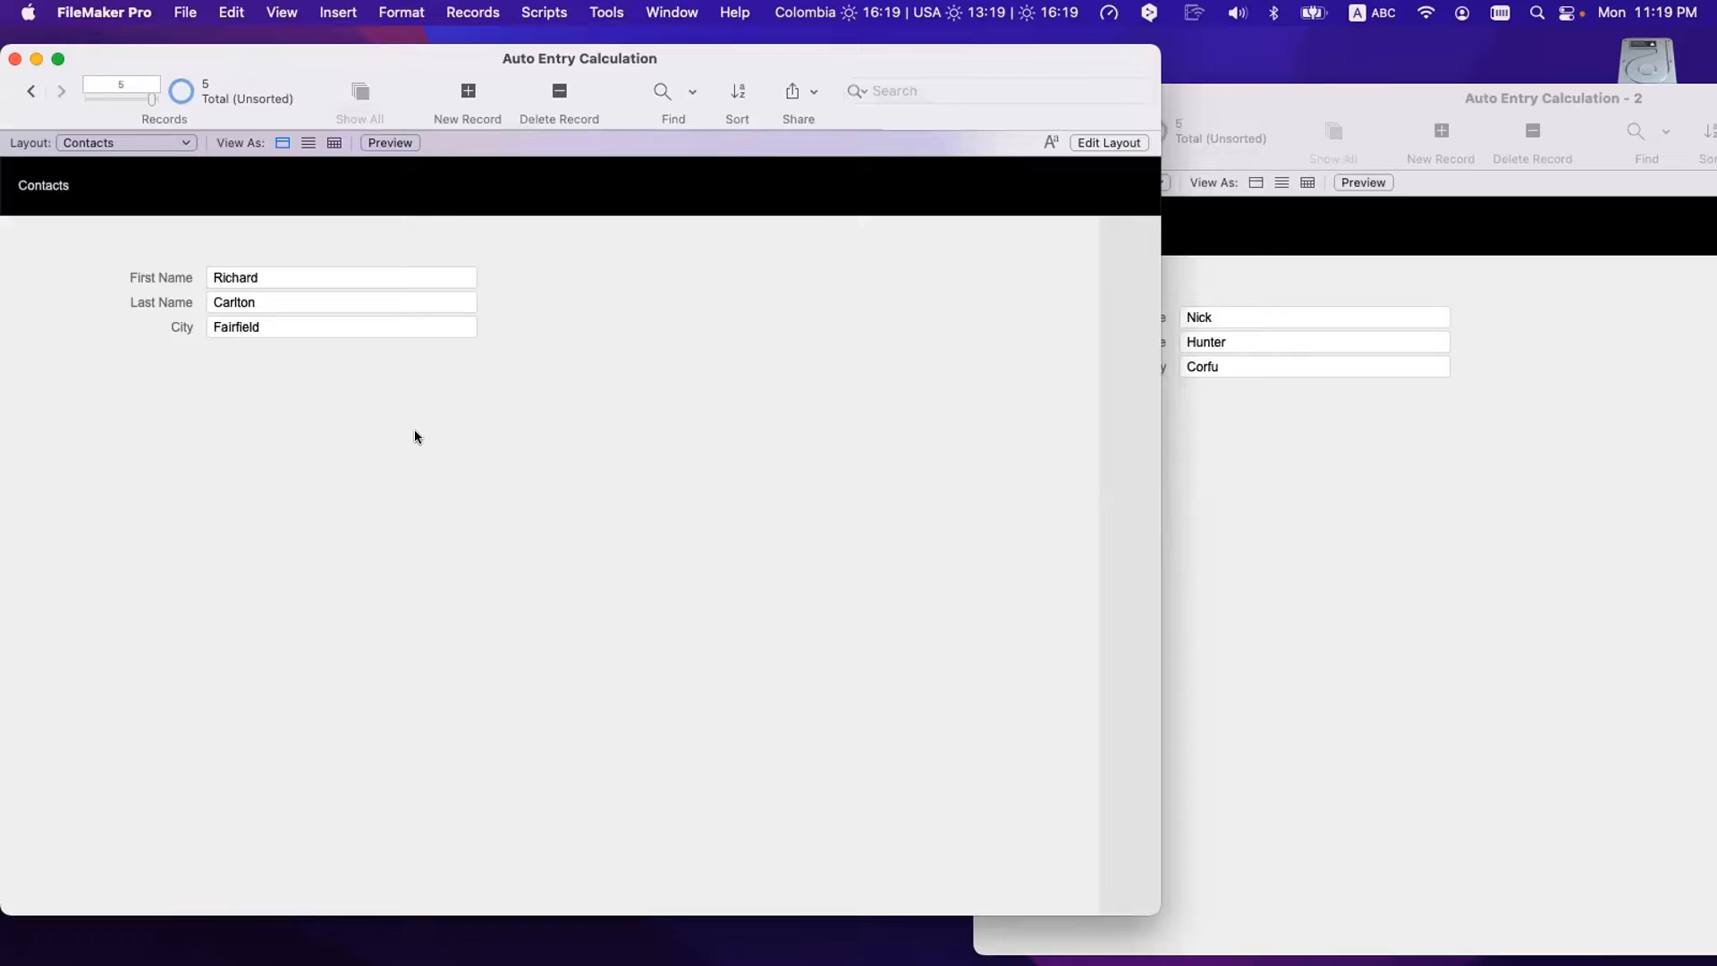
- Step through the Cities records to compare, then return to the Contacts window
left_click(1389, 514)
left_click(1035, 131)
left_click(1035, 131)
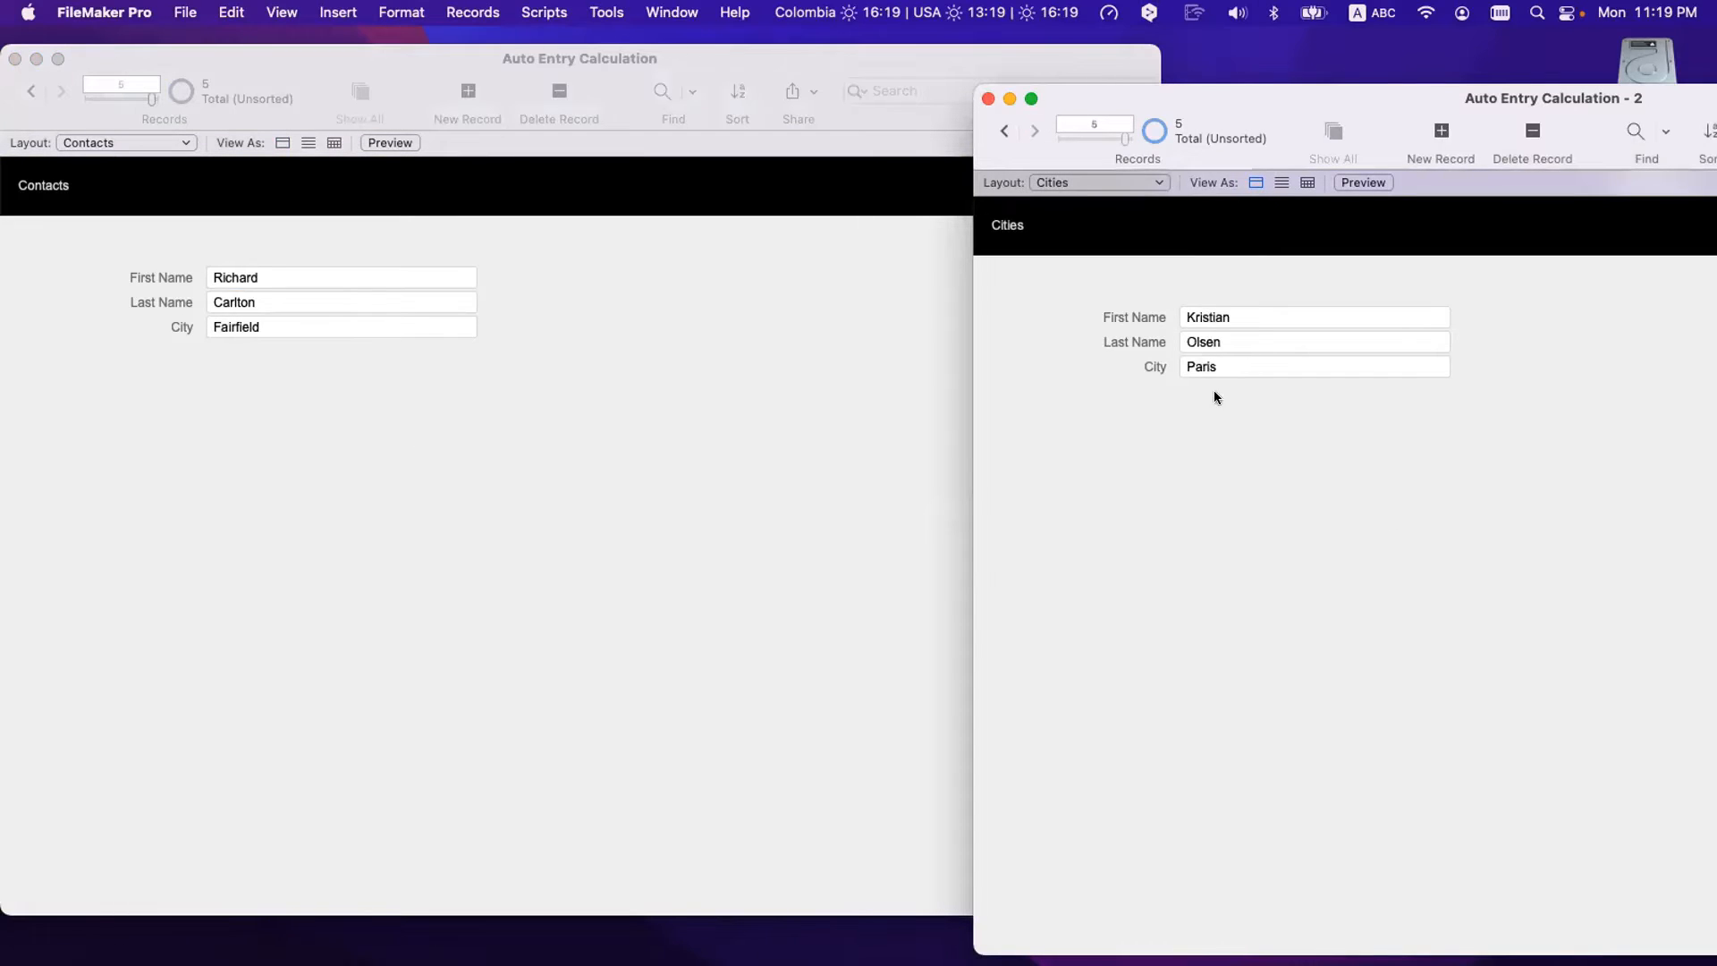
left_click(1004, 131)
left_click(1004, 132)
left_click(1005, 132)
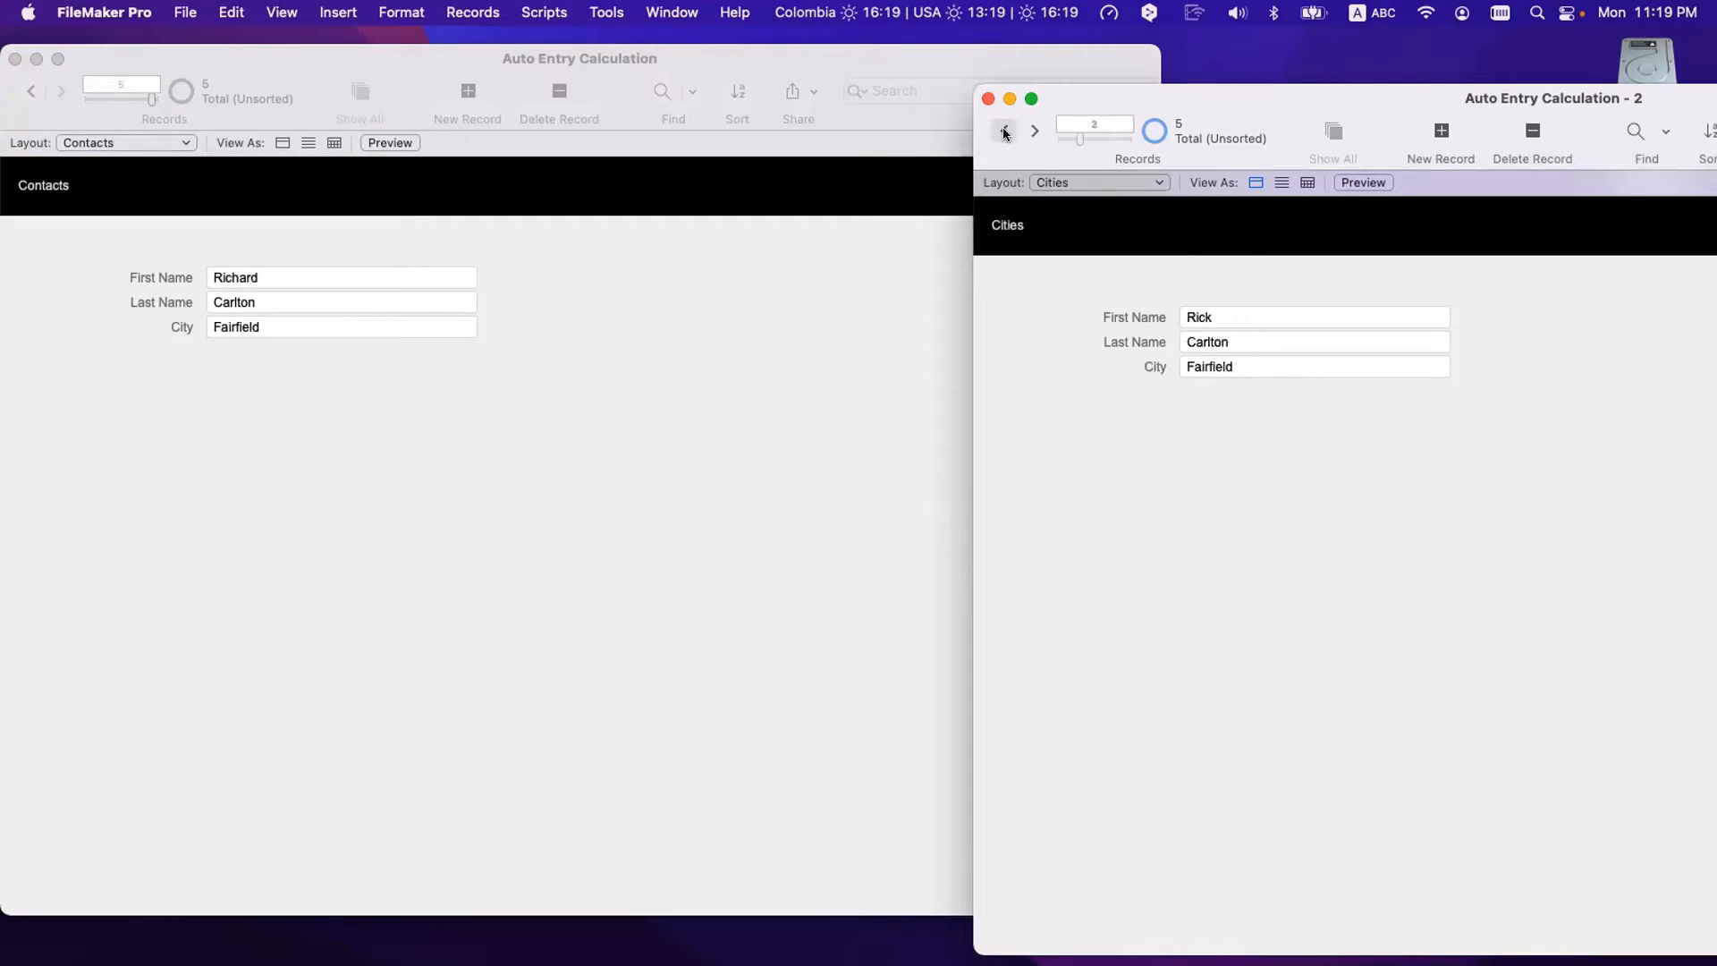
left_click(1004, 132)
left_click(1035, 130)
left_click(743, 419)
- Make the City lookup enter 'Unknown' when no exact match exists, confirming all dialogs
key("super+shift+d")
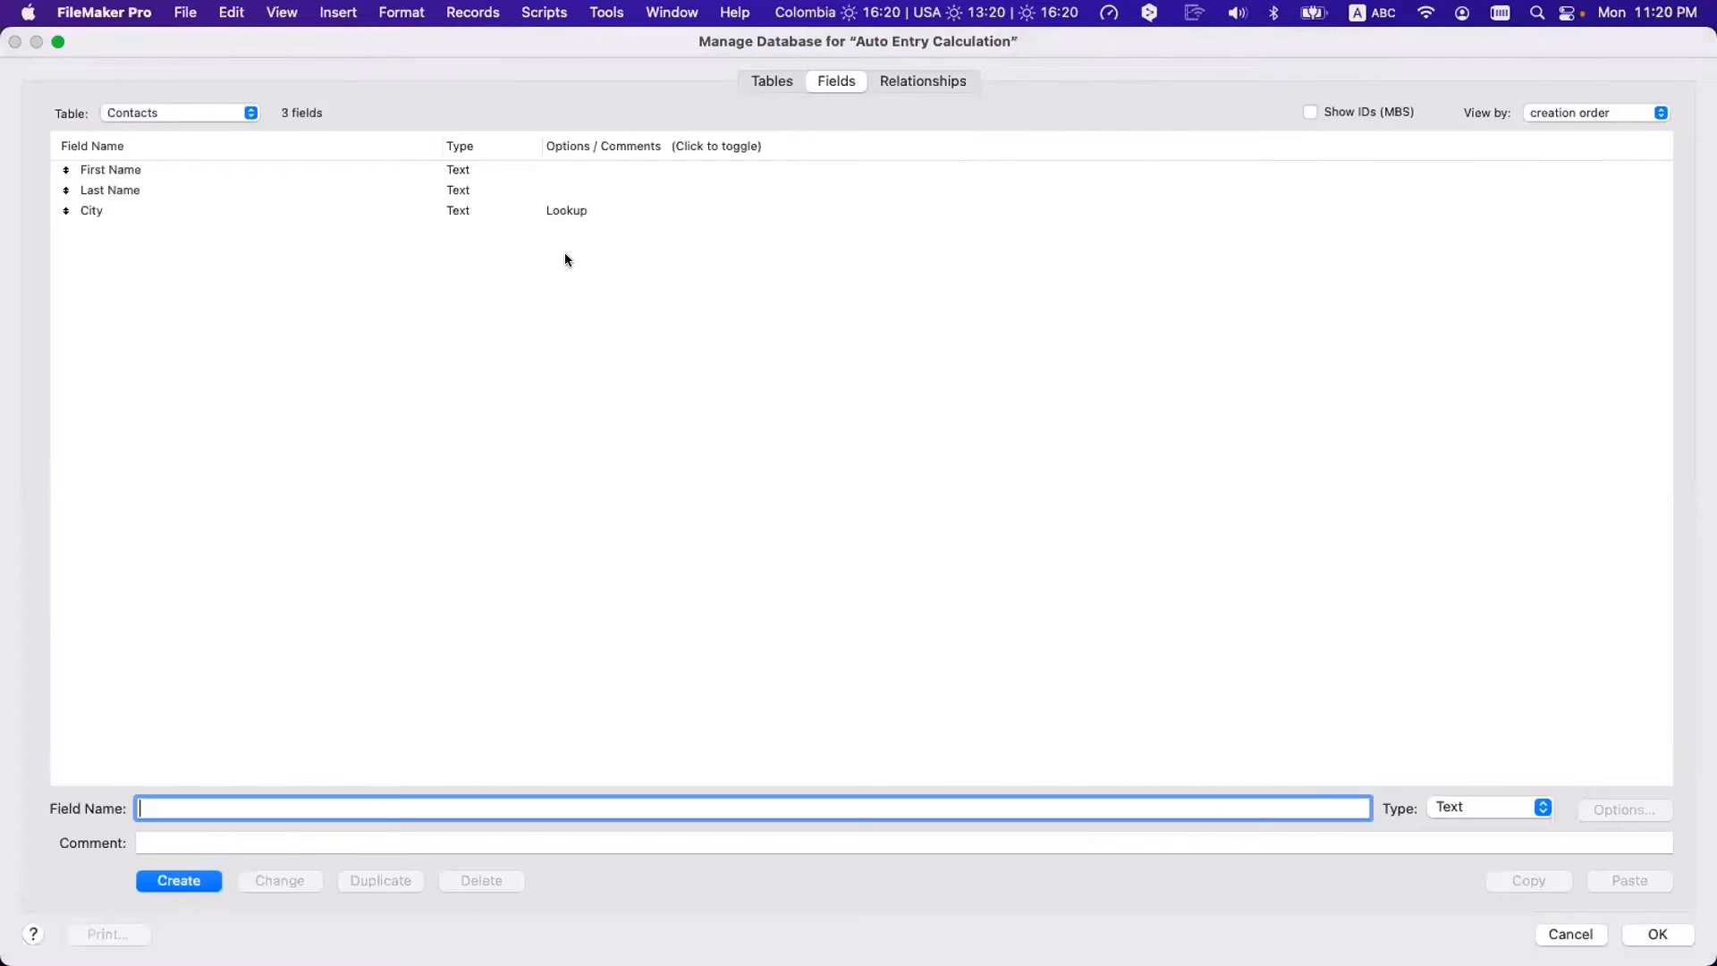
double_click(548, 211)
left_click(1073, 740)
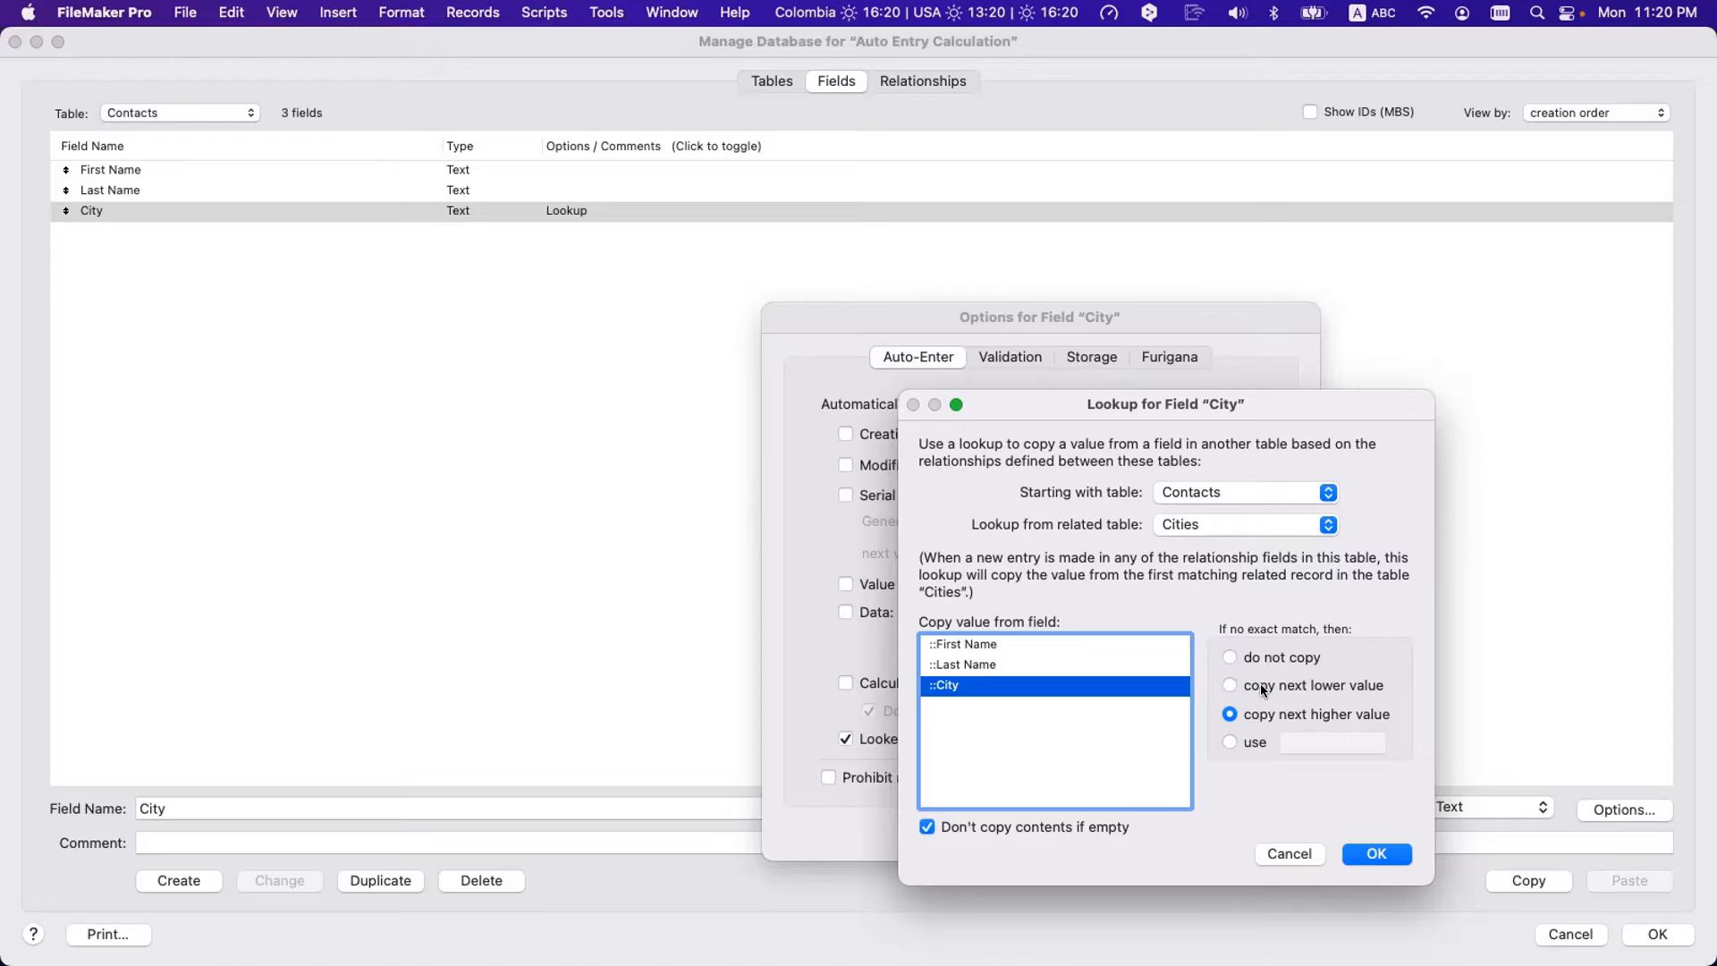
left_click(1231, 743)
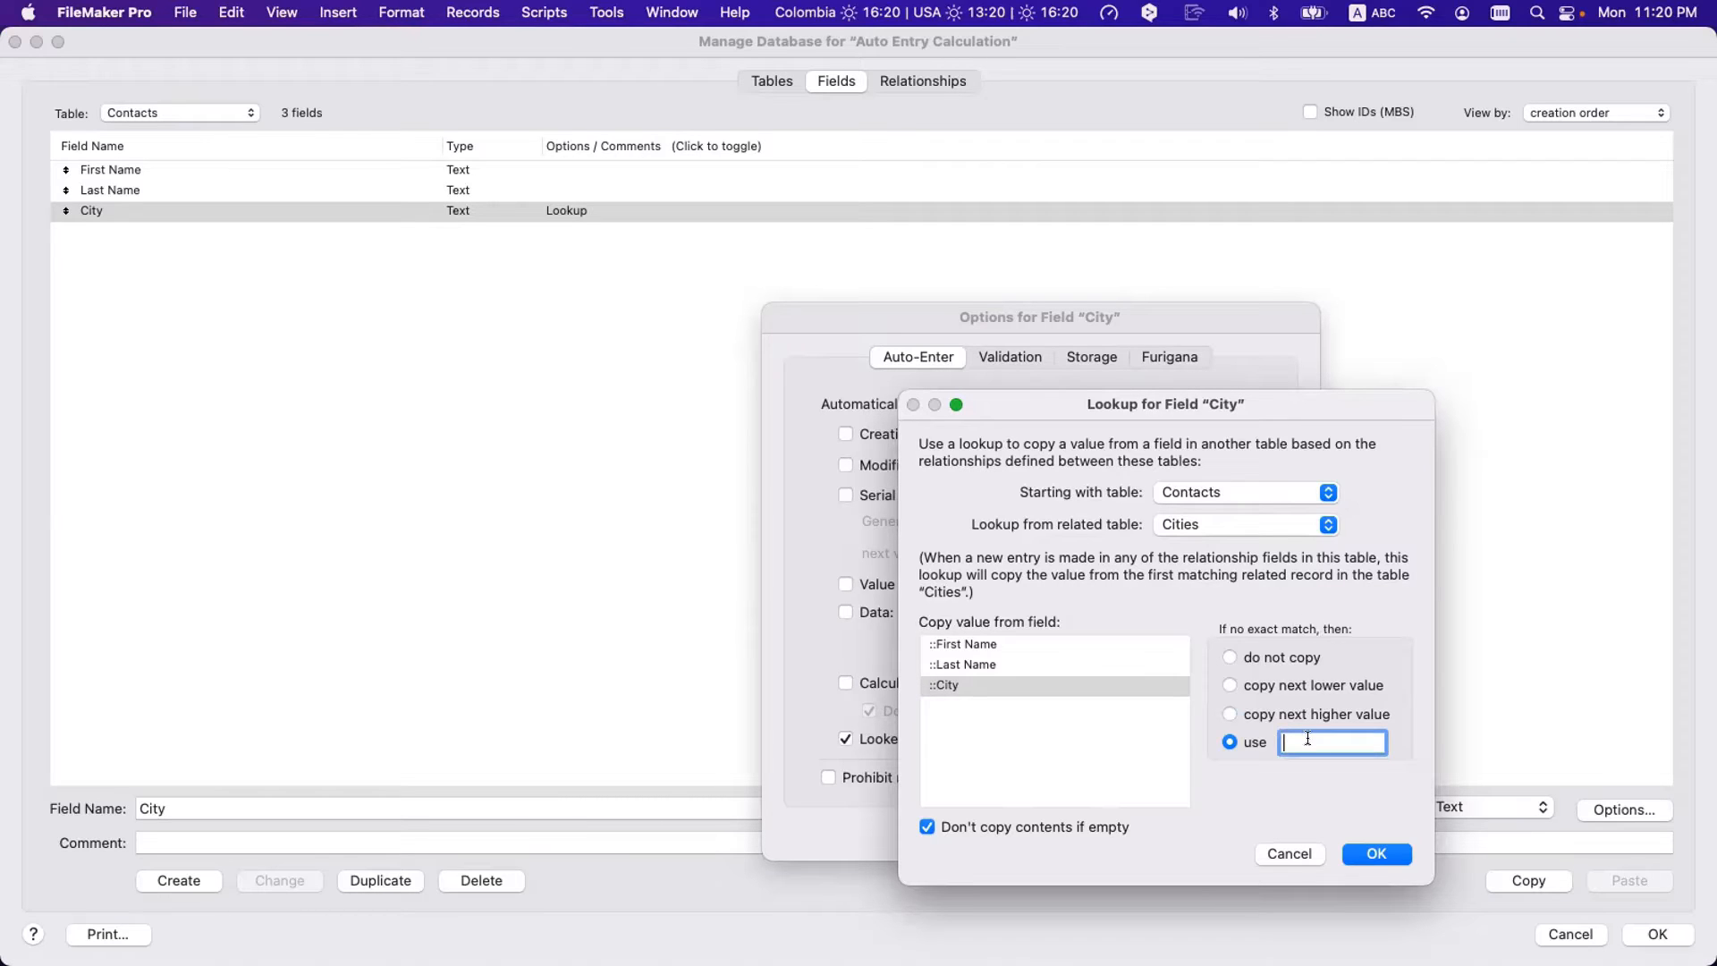
type("Unknoen")
key("BackSpace")
key("BackSpace")
key("BackSpace")
type("own")
left_click(1375, 855)
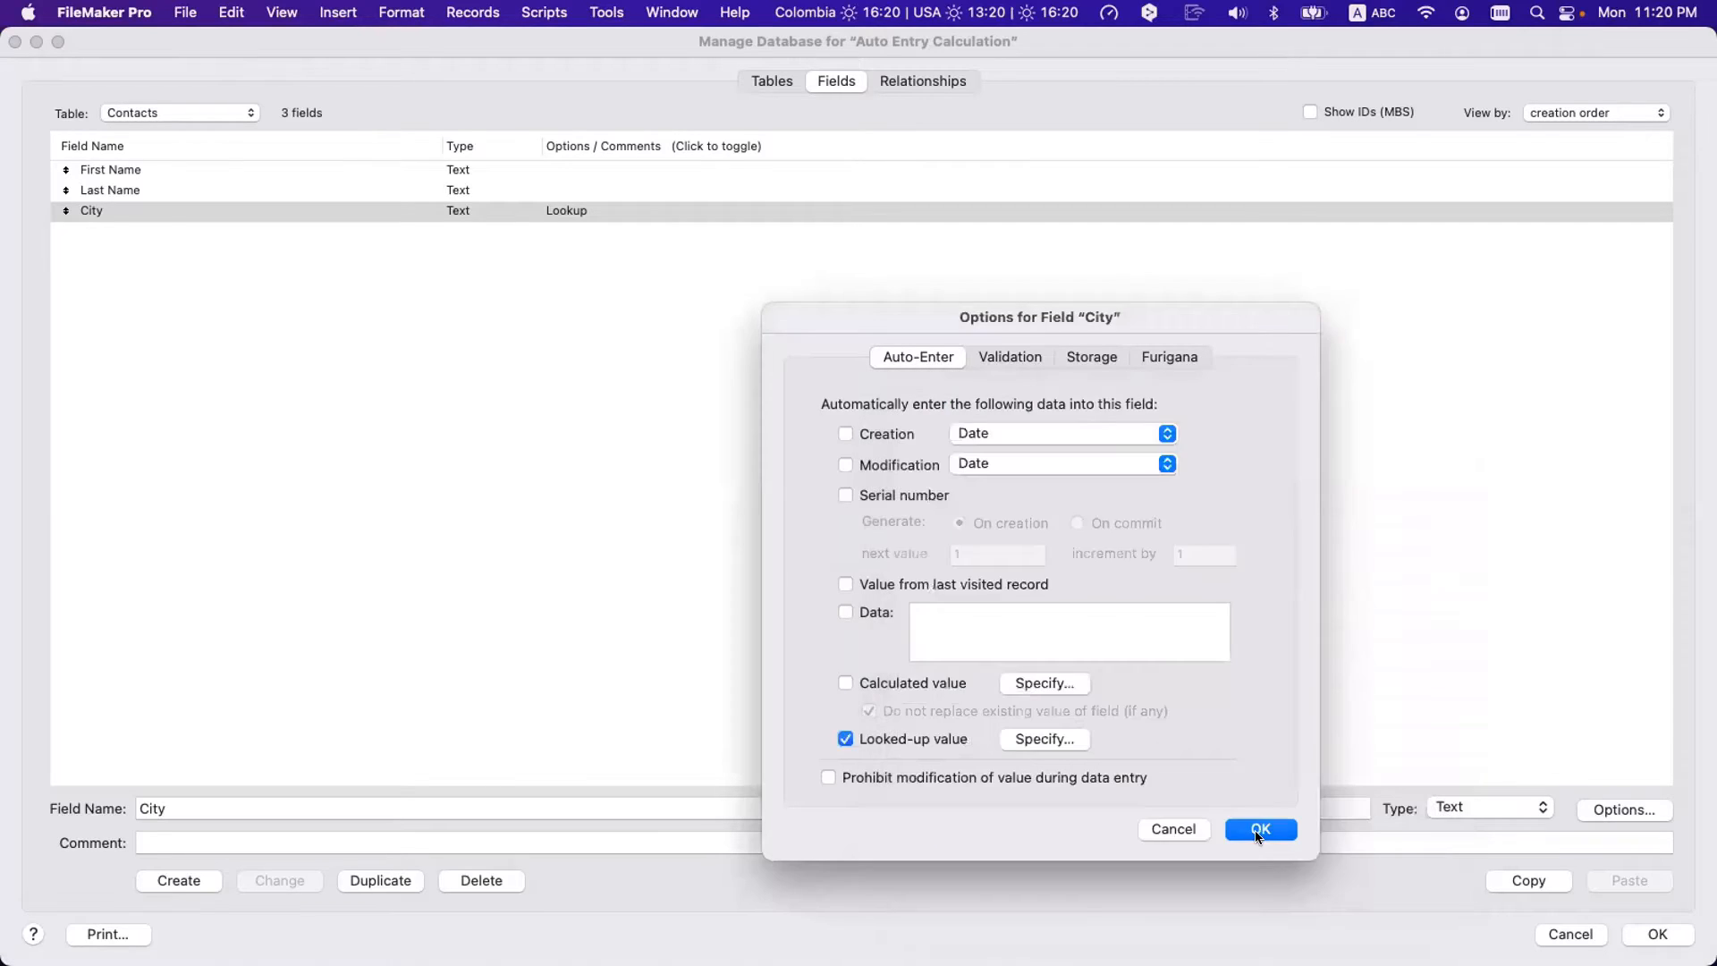
left_click(1261, 834)
left_click(1657, 934)
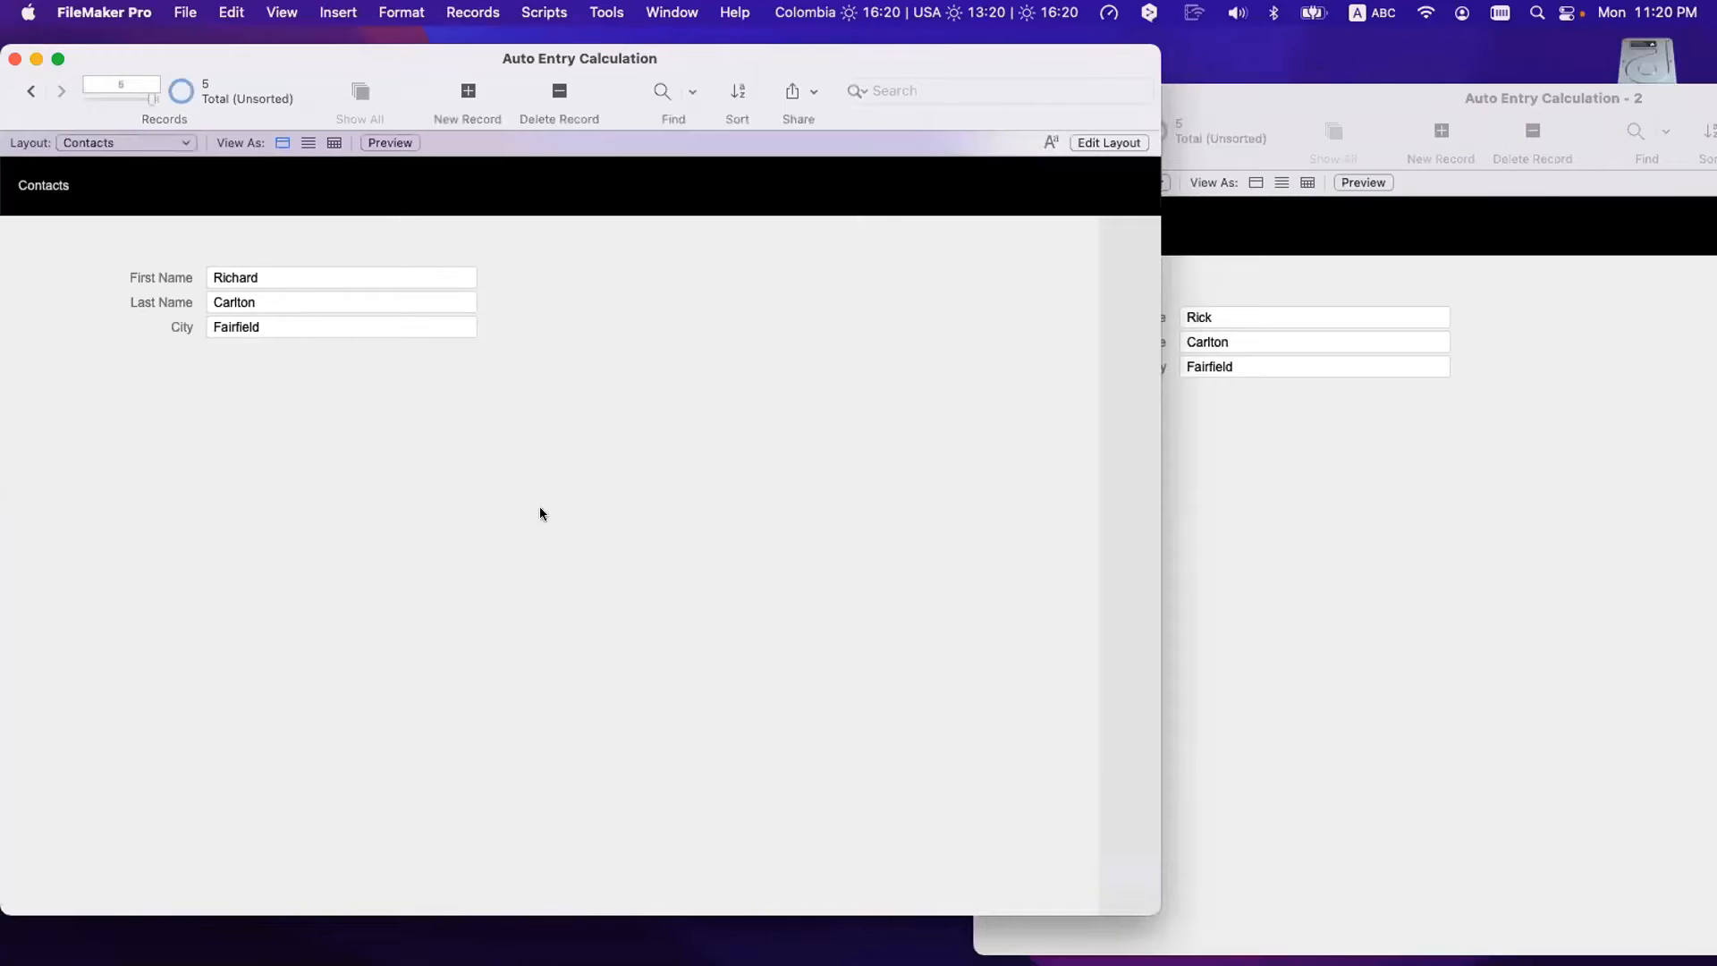
- Commit so City shows Unknown, then change the lookup's no-match value to 'No Match!'
left_click(313, 275)
left_click(349, 424)
key("super+shift+d")
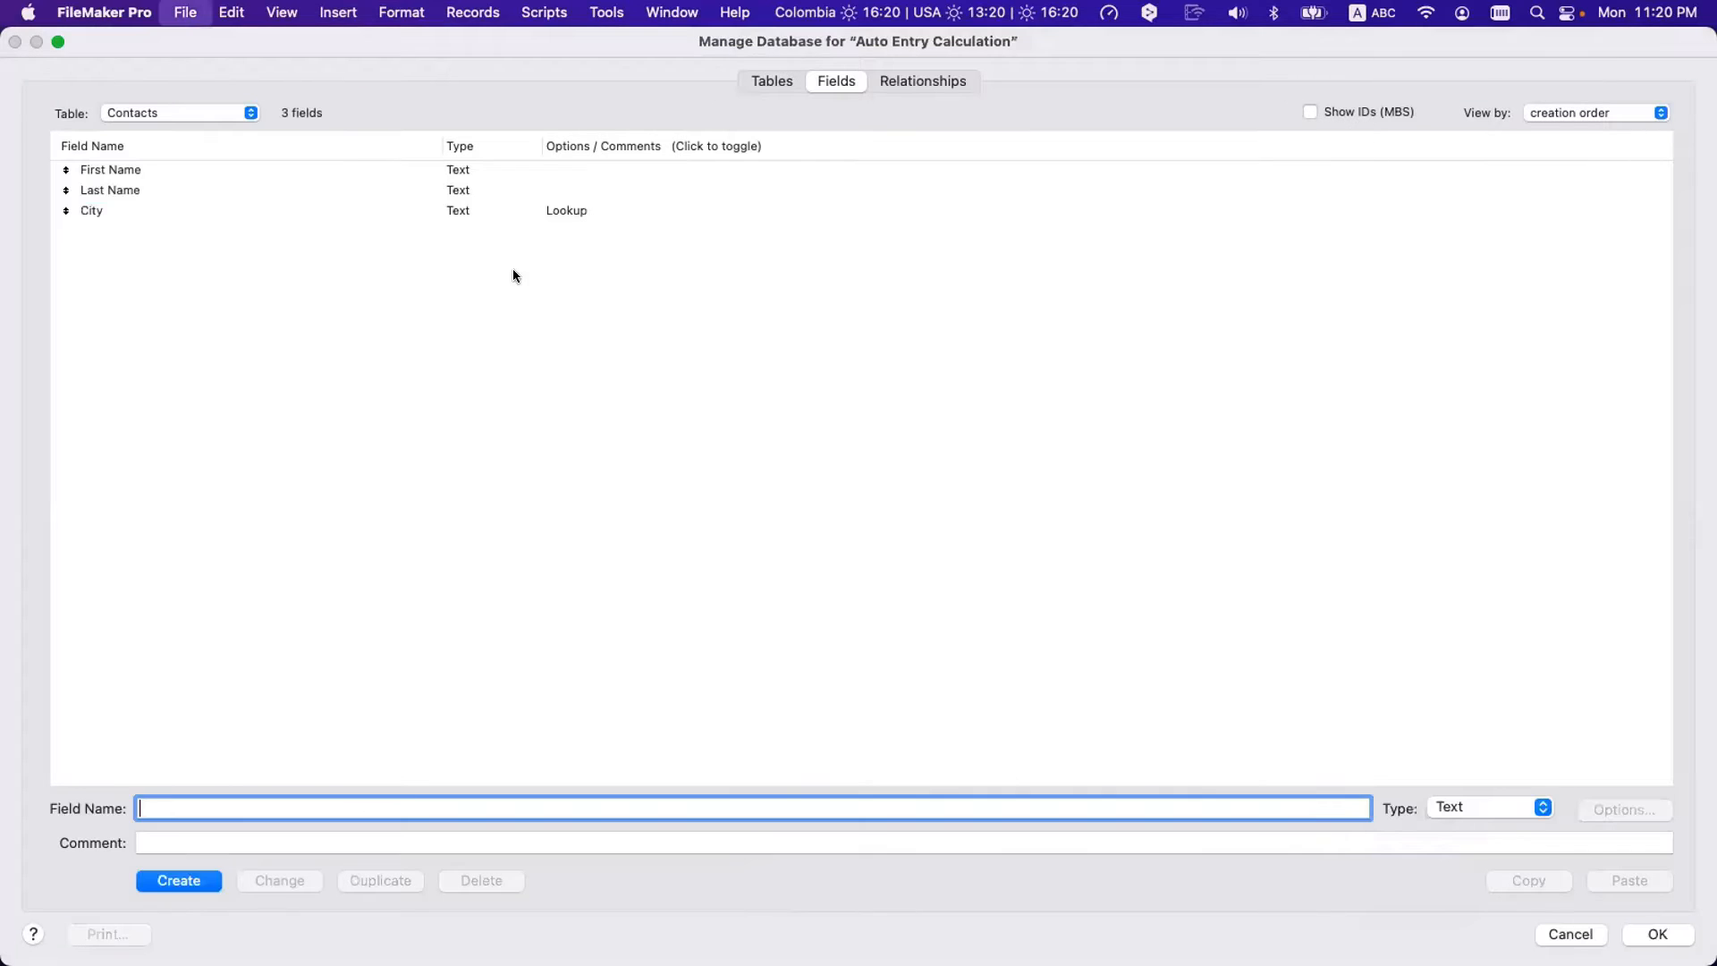
double_click(539, 210)
left_click(1066, 734)
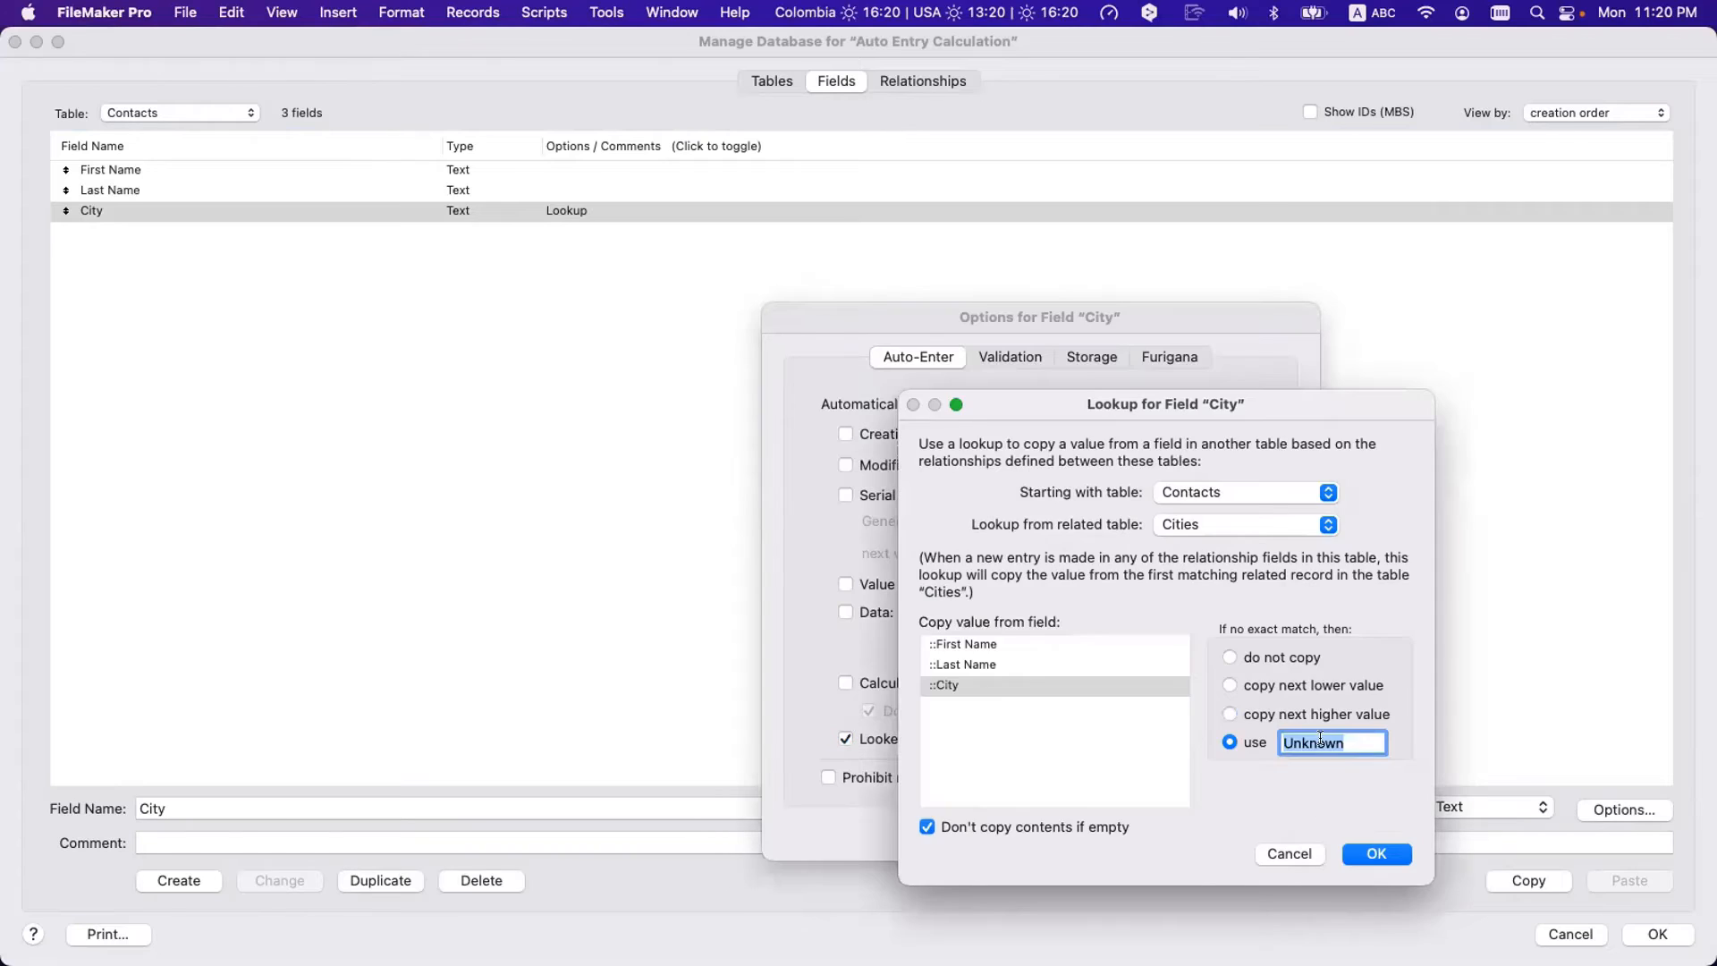
type("No Match")
key("Return")
key("Return")
key("Return")
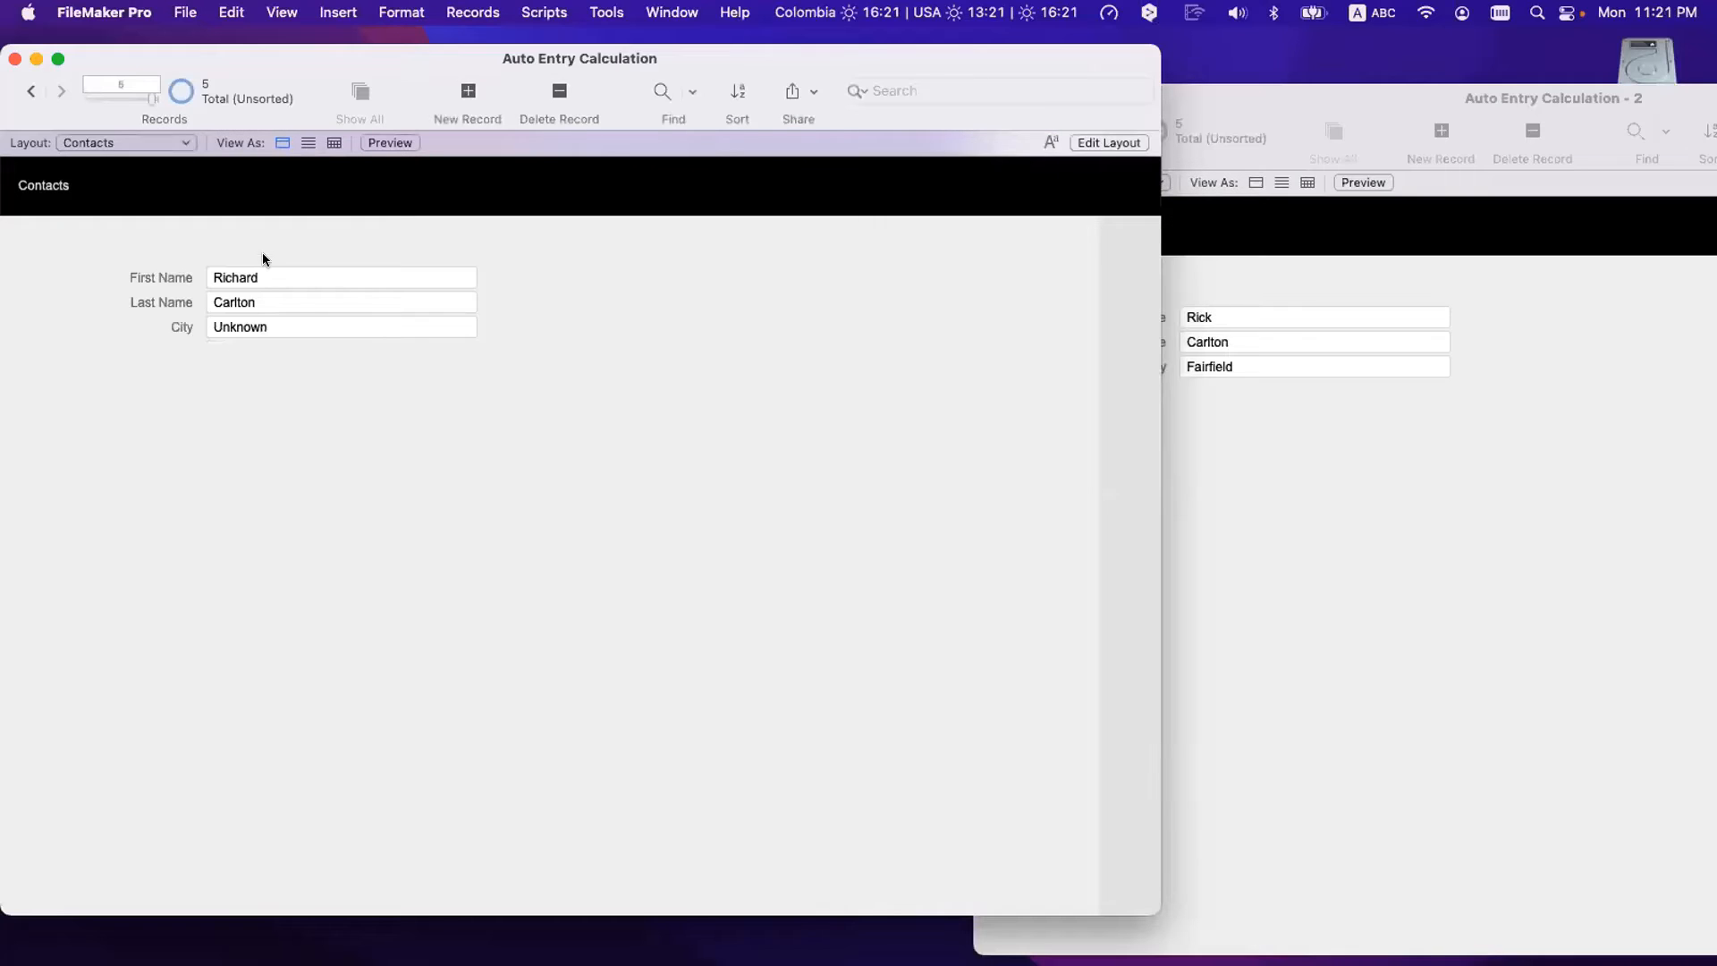
left_click(283, 268)
key("BackSpace")
- Commit, then shorten the first name and recommit so City fills in Fairfield
left_click(356, 419)
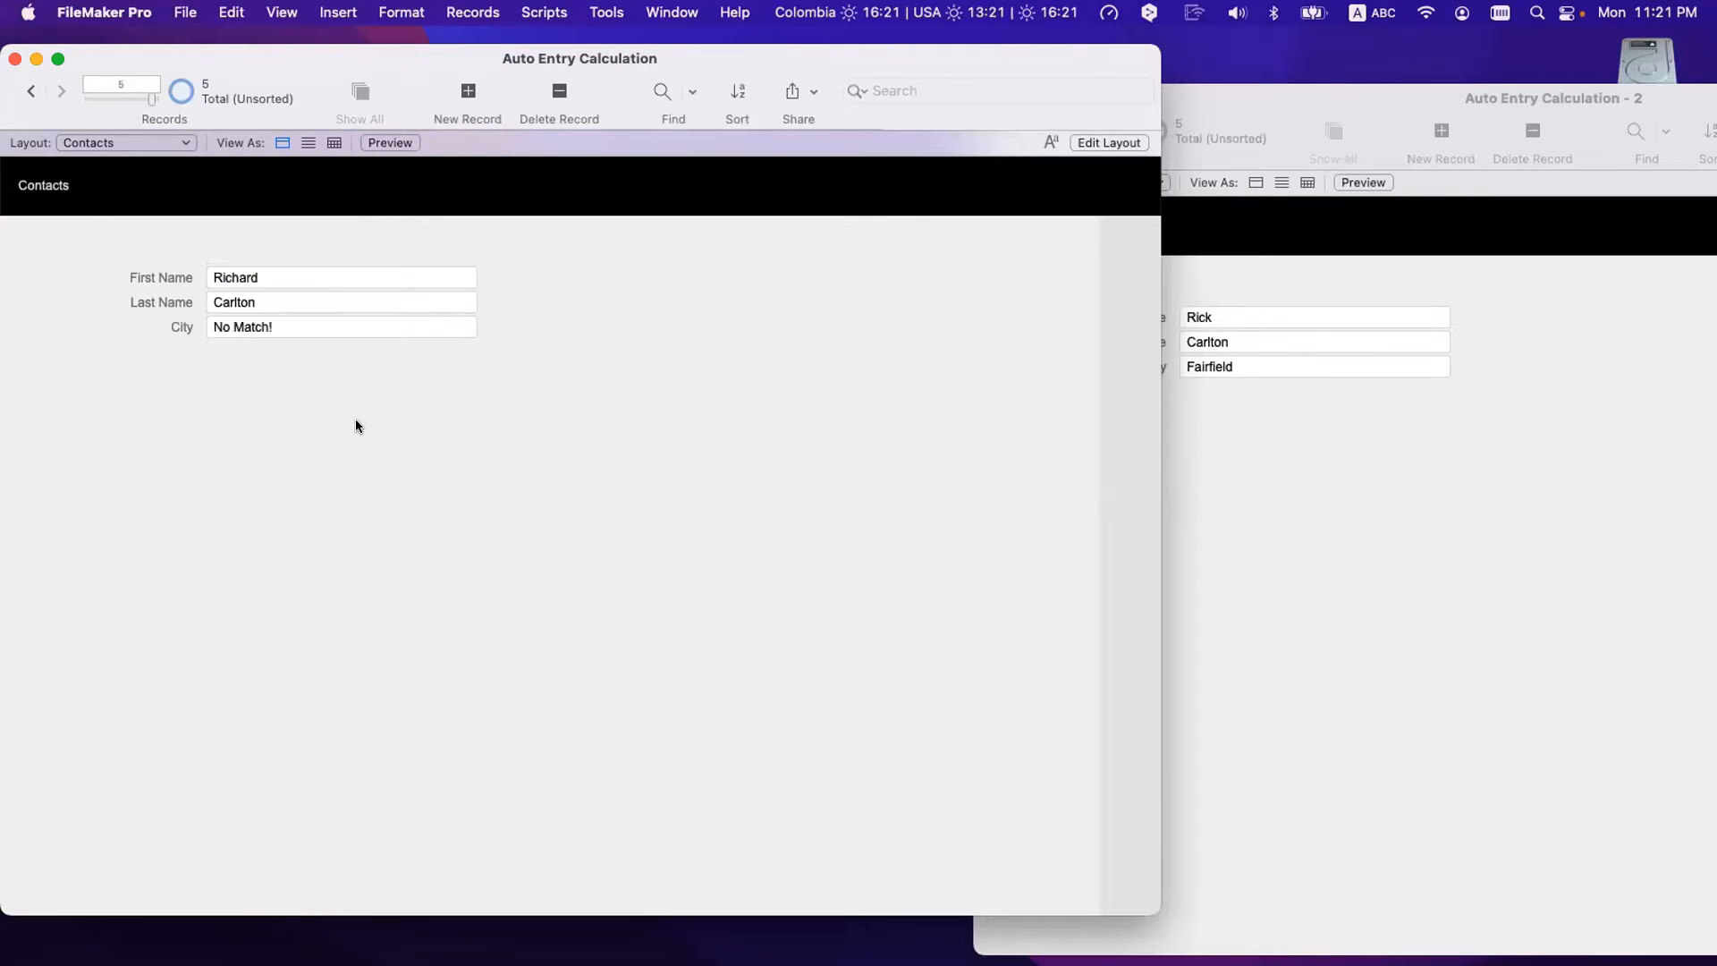
double_click(263, 285)
type("Ric")
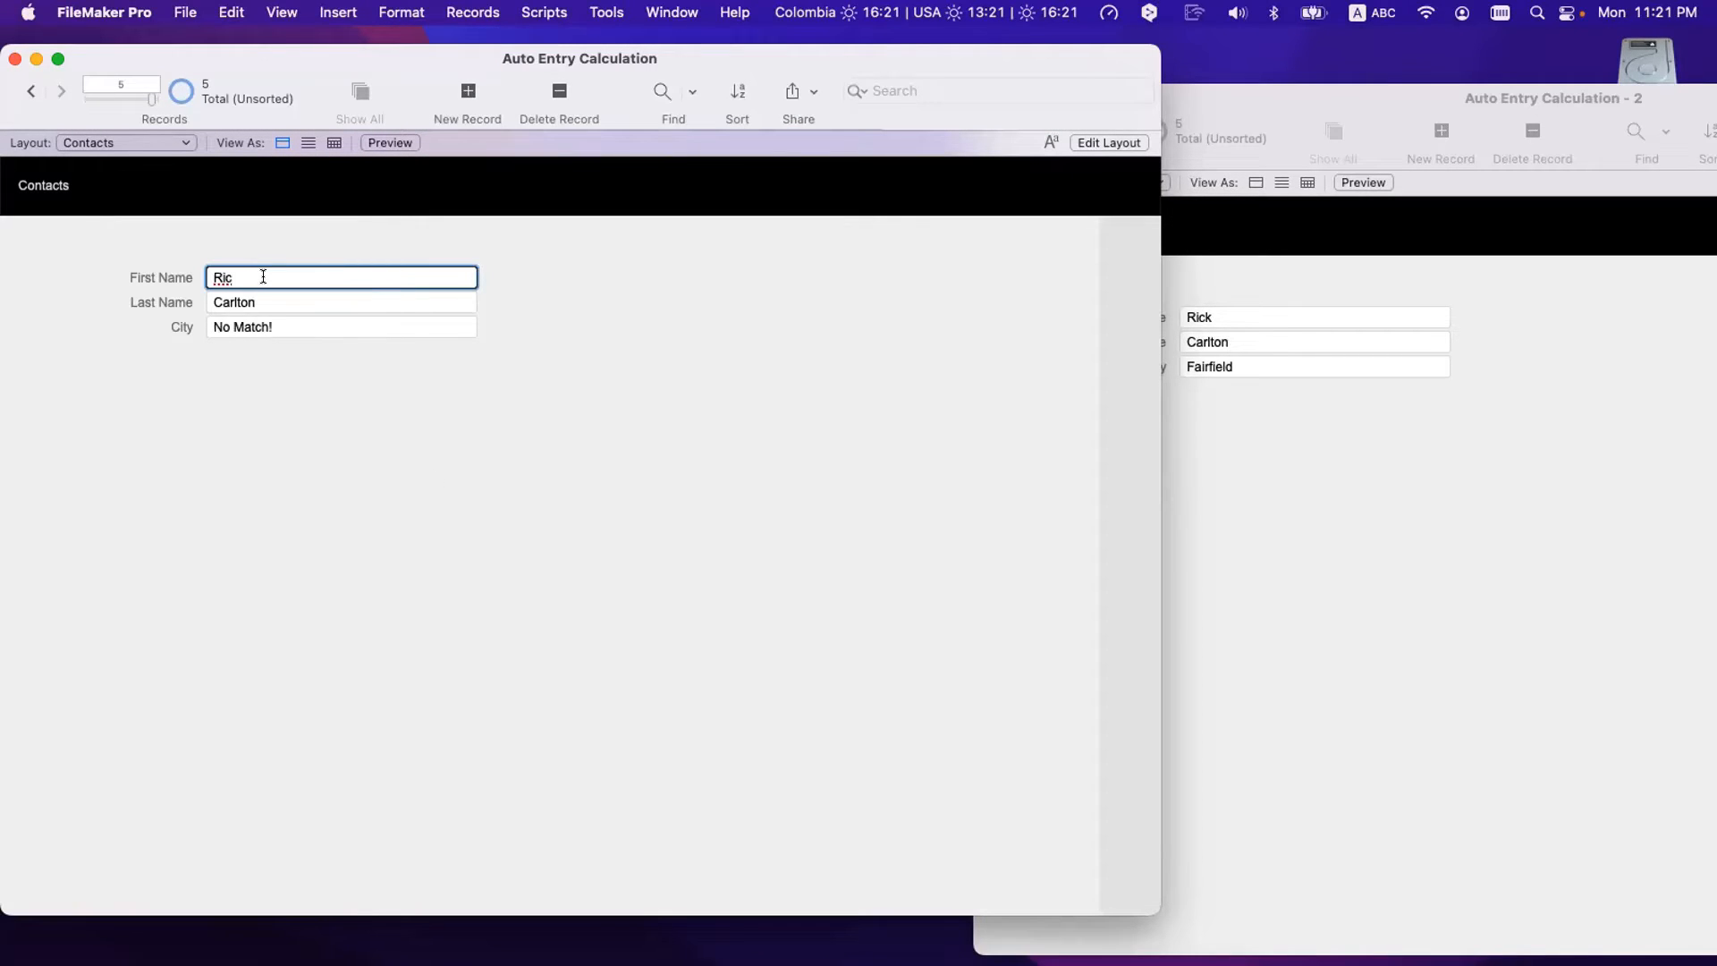
type("k")
left_click(374, 399)
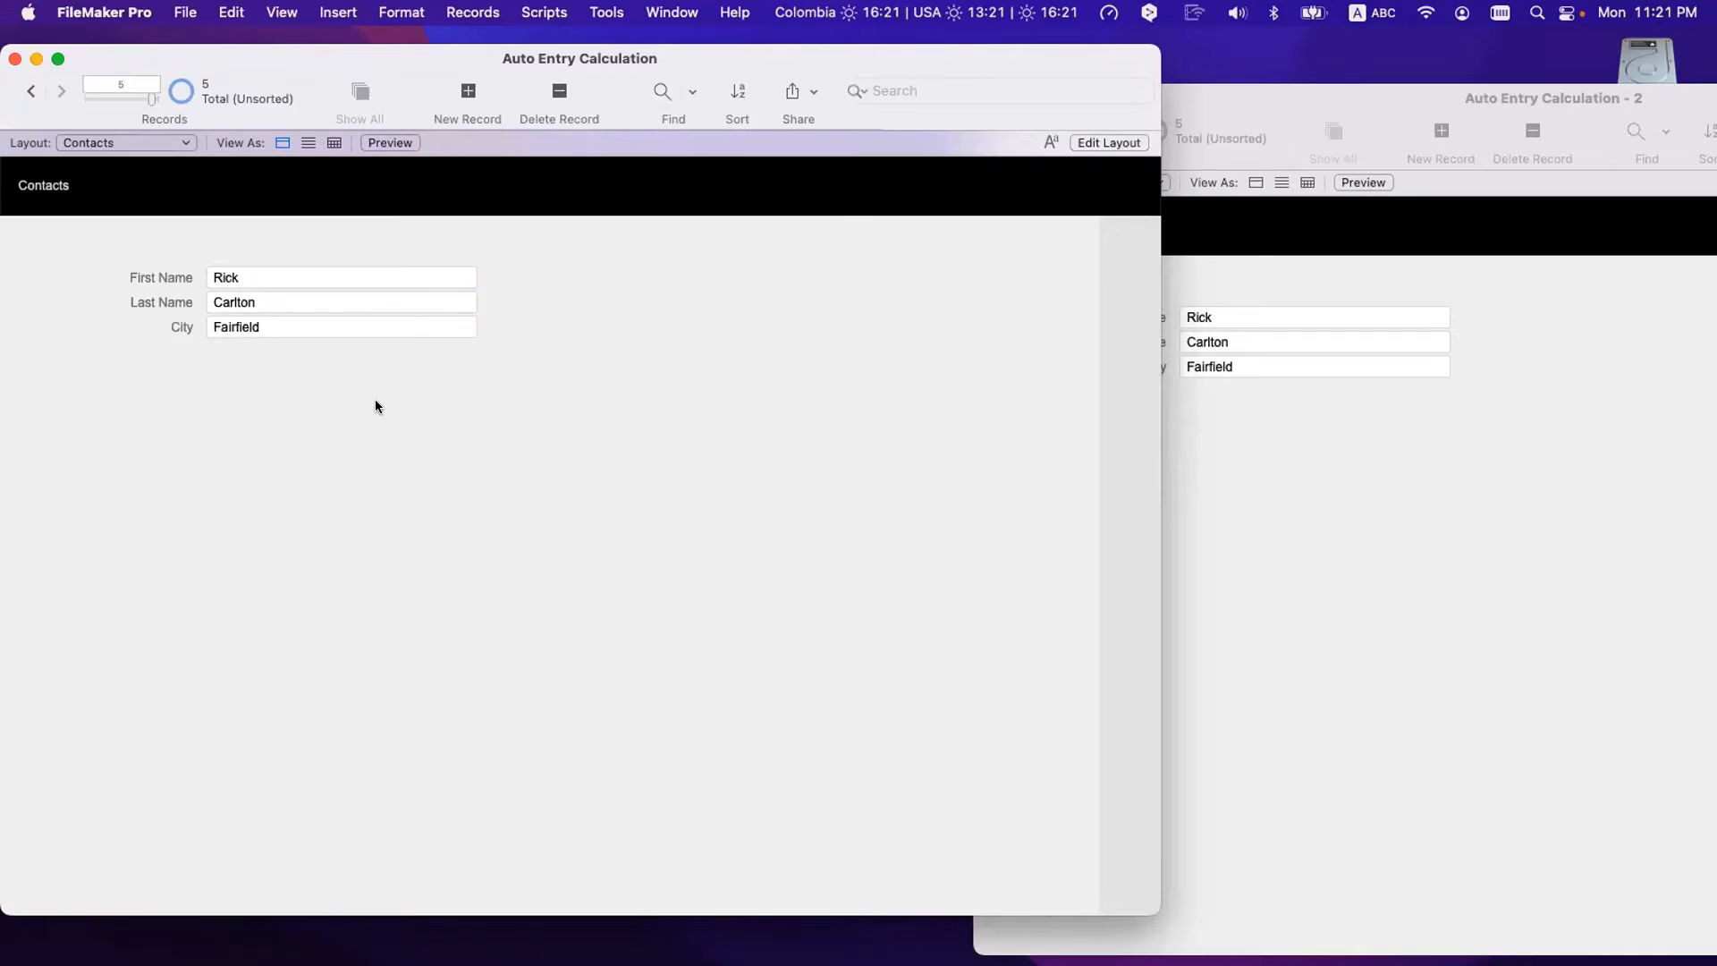
- Restore the full first name and commit so City reads No Match!
left_click(249, 273)
key("BackSpace")
type("ch")
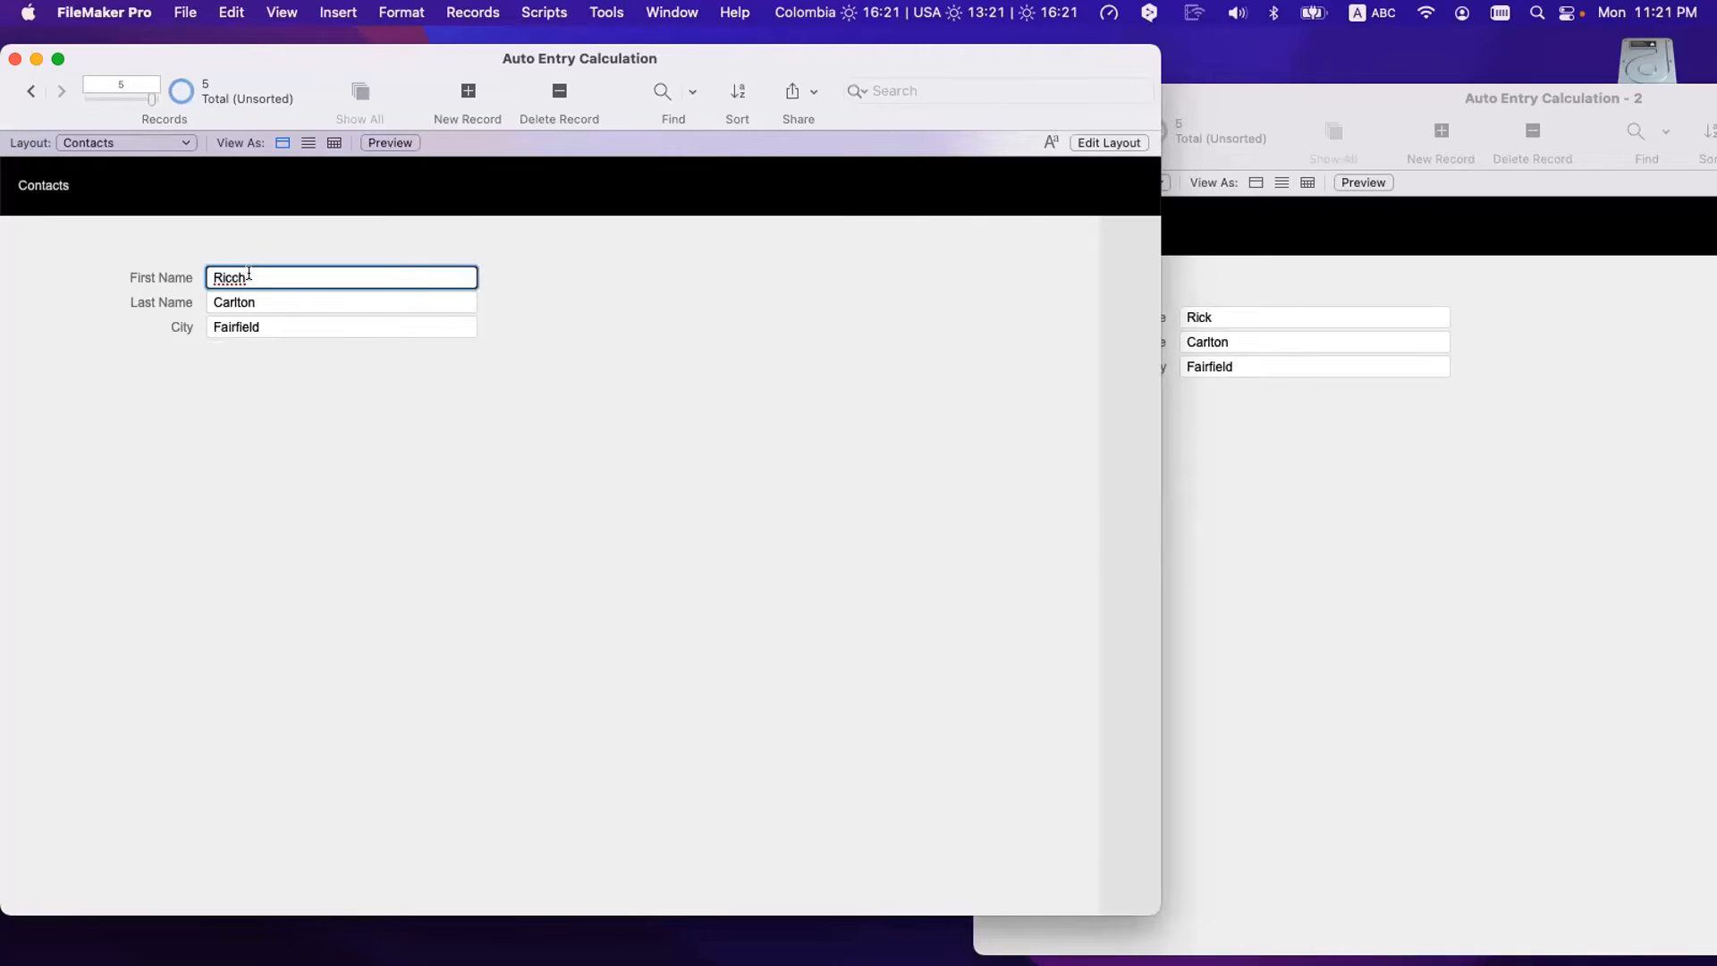
key("BackSpace")
key("BackSpace")
type("hard")
left_click(369, 454)
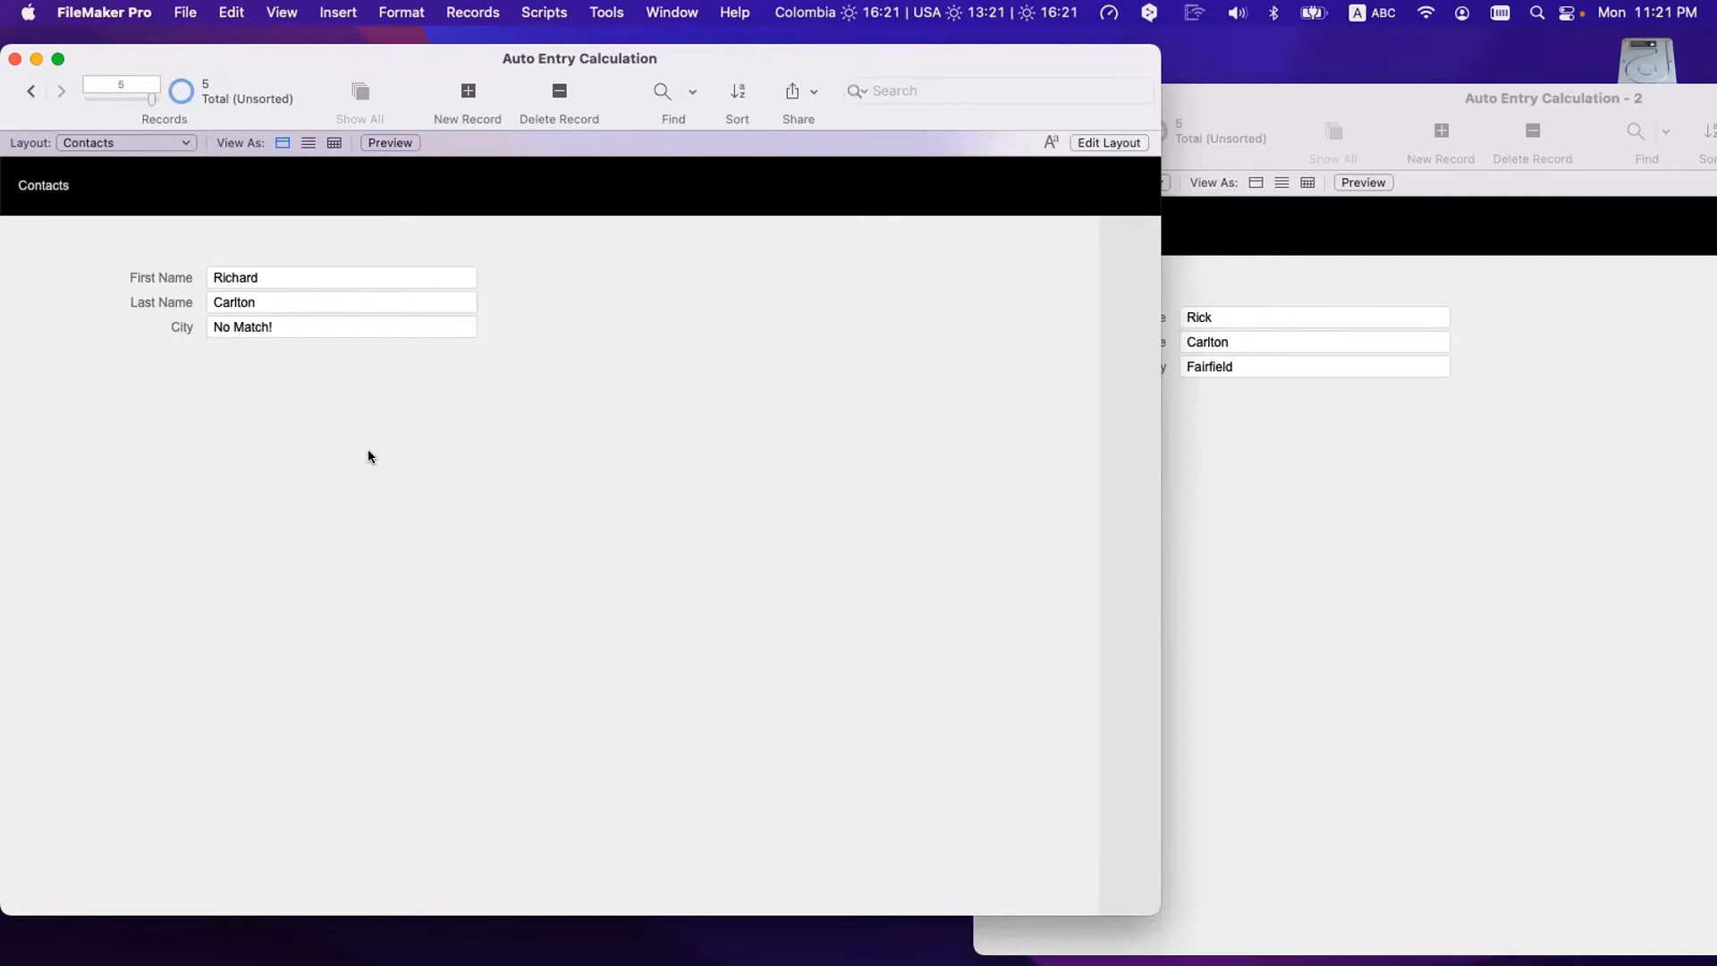
key("super+shift+d")
- Clear the City lookup's no-match fallback value and close all dialogs
double_click(509, 213)
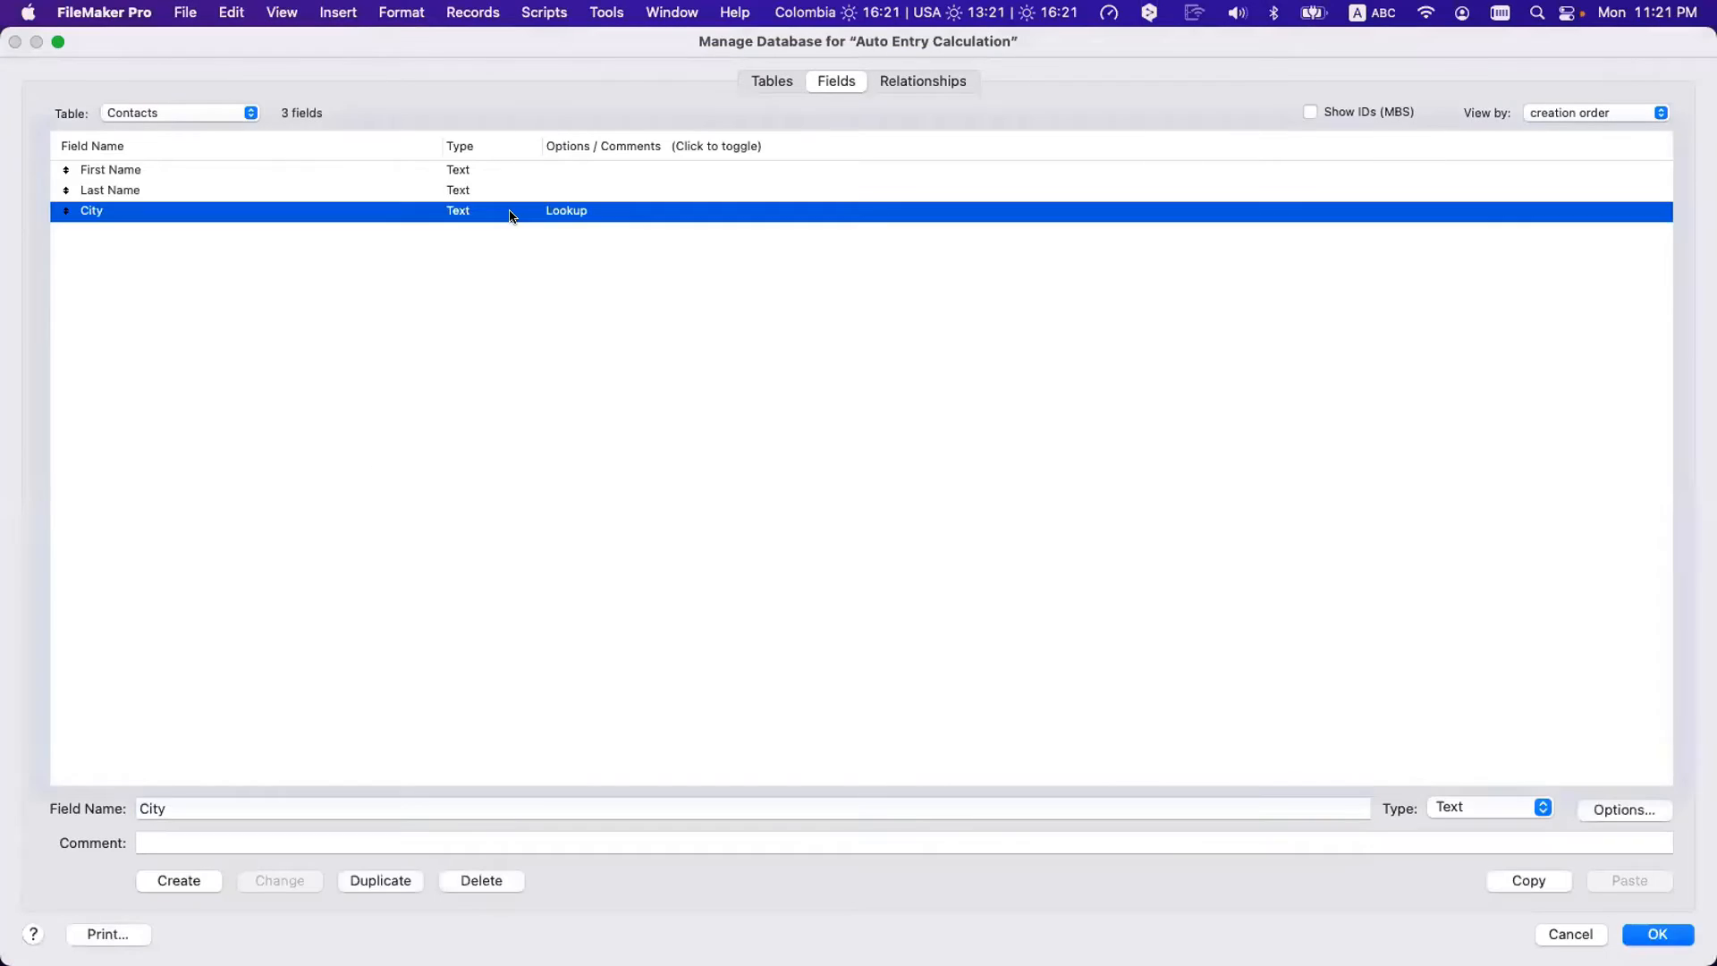
left_click(1055, 741)
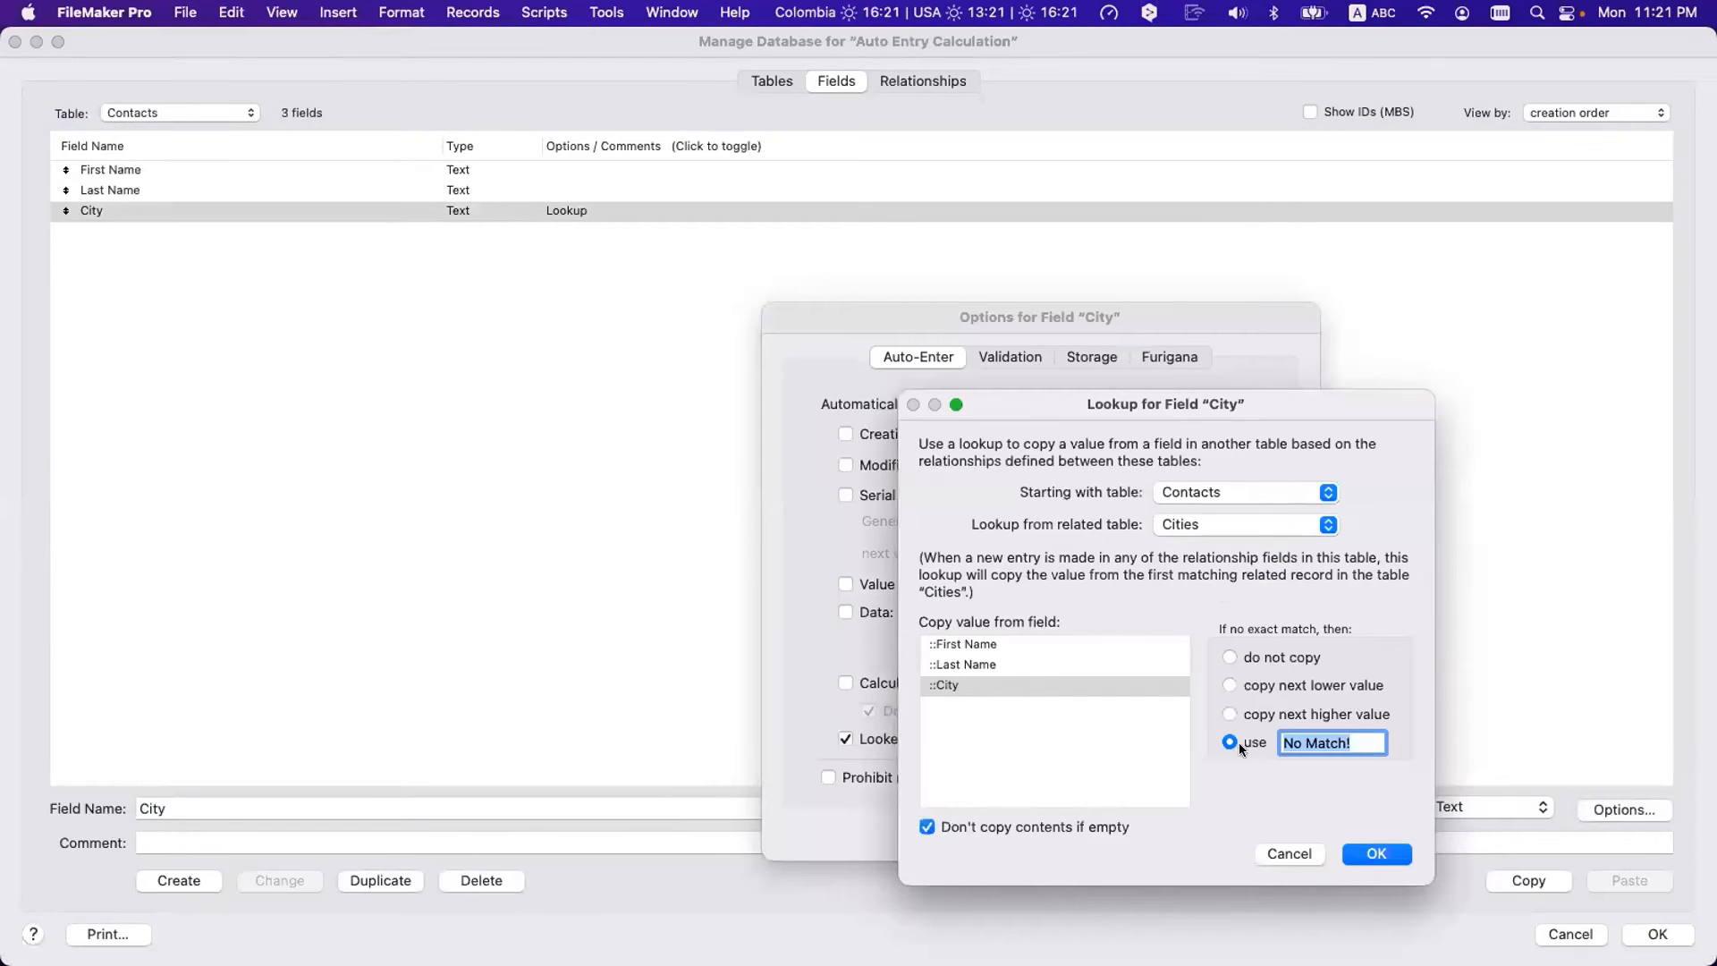
key("BackSpace")
left_click(1377, 853)
left_click(1263, 827)
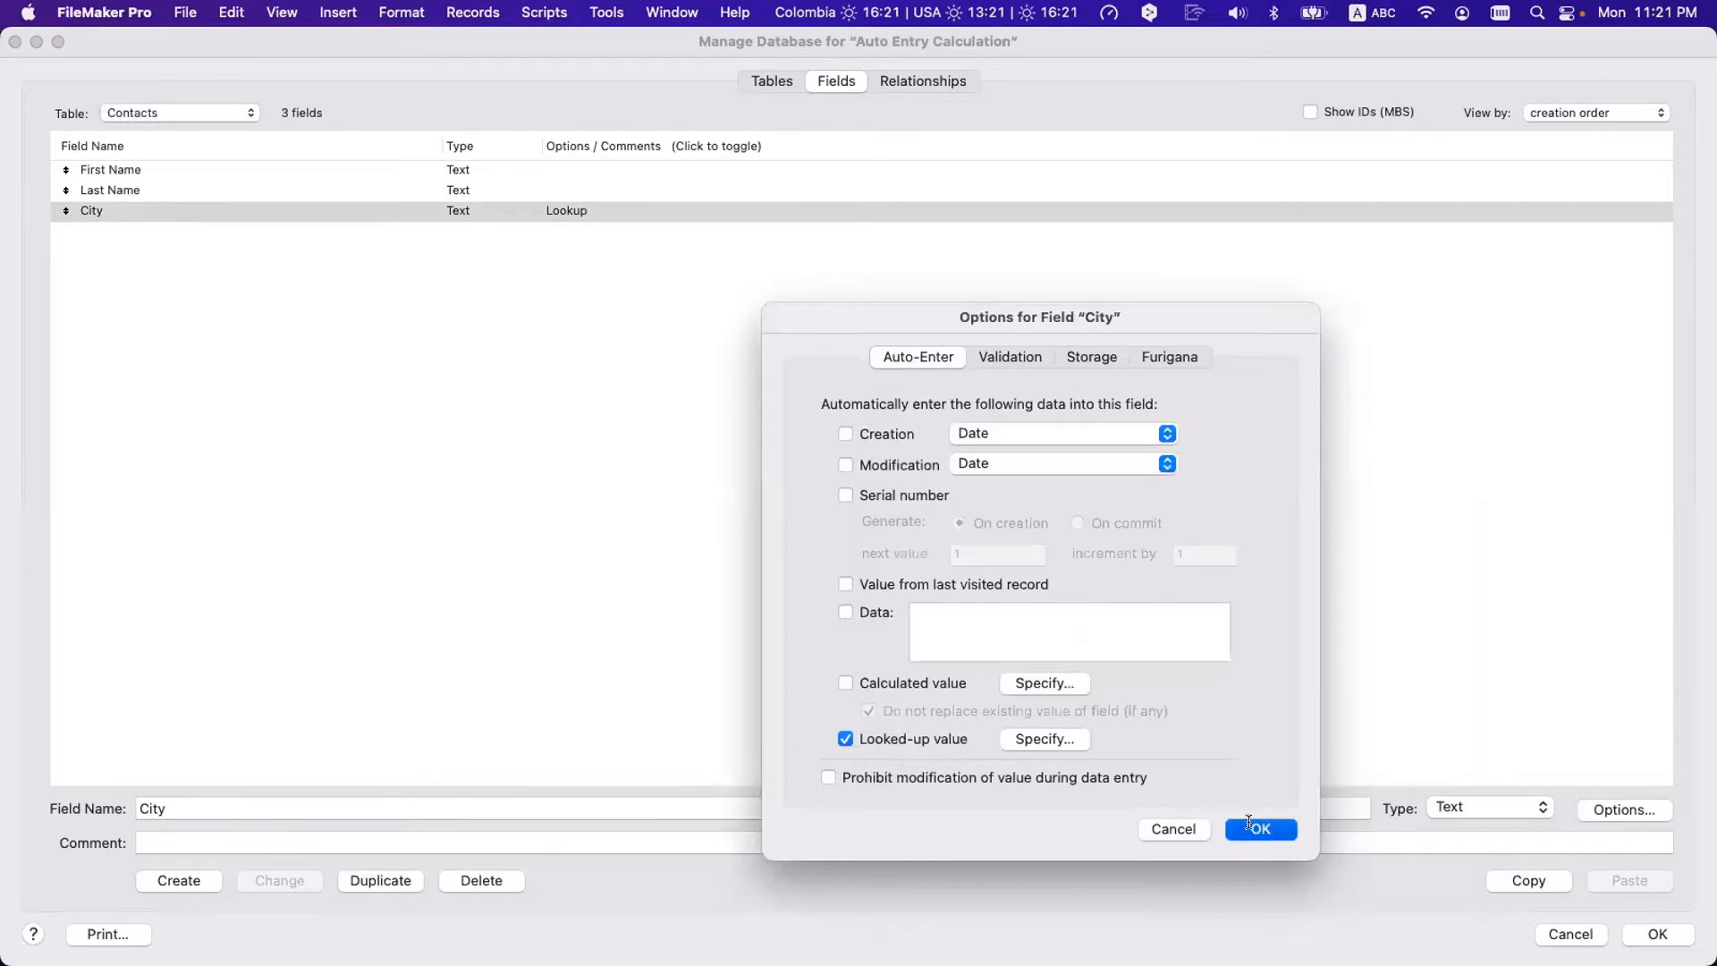
left_click(1656, 935)
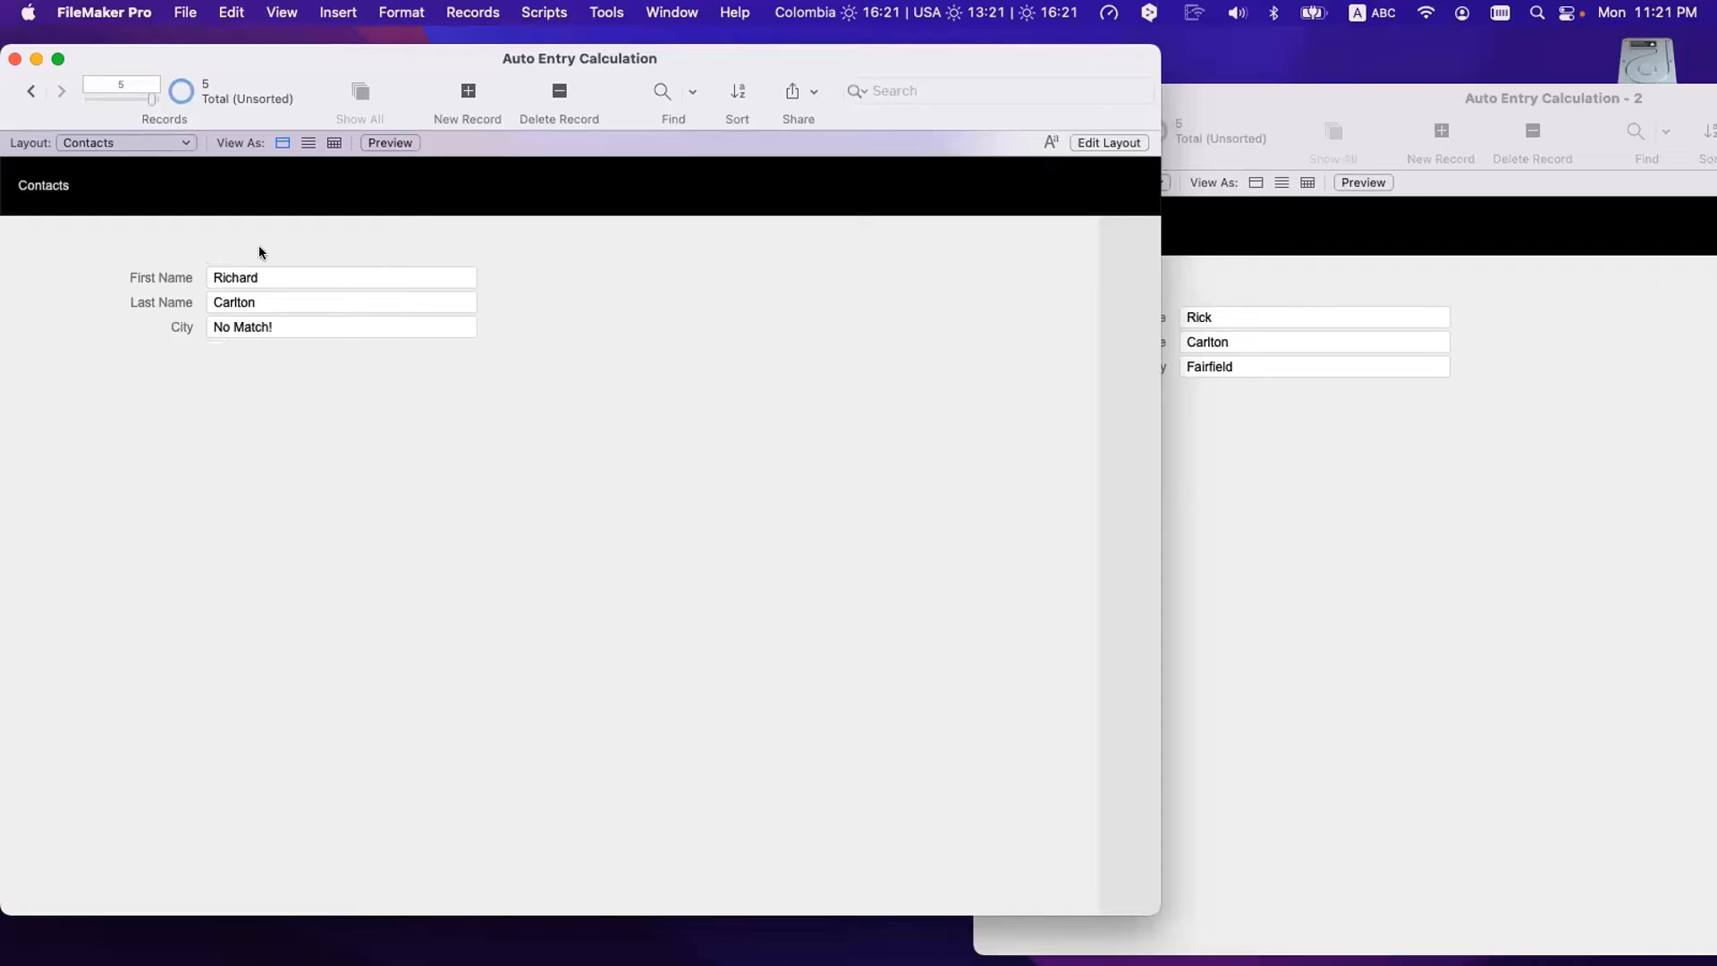
- Recommit the contact to rerun the lookup, then reopen the City field's options
left_click(280, 269)
left_click(404, 454)
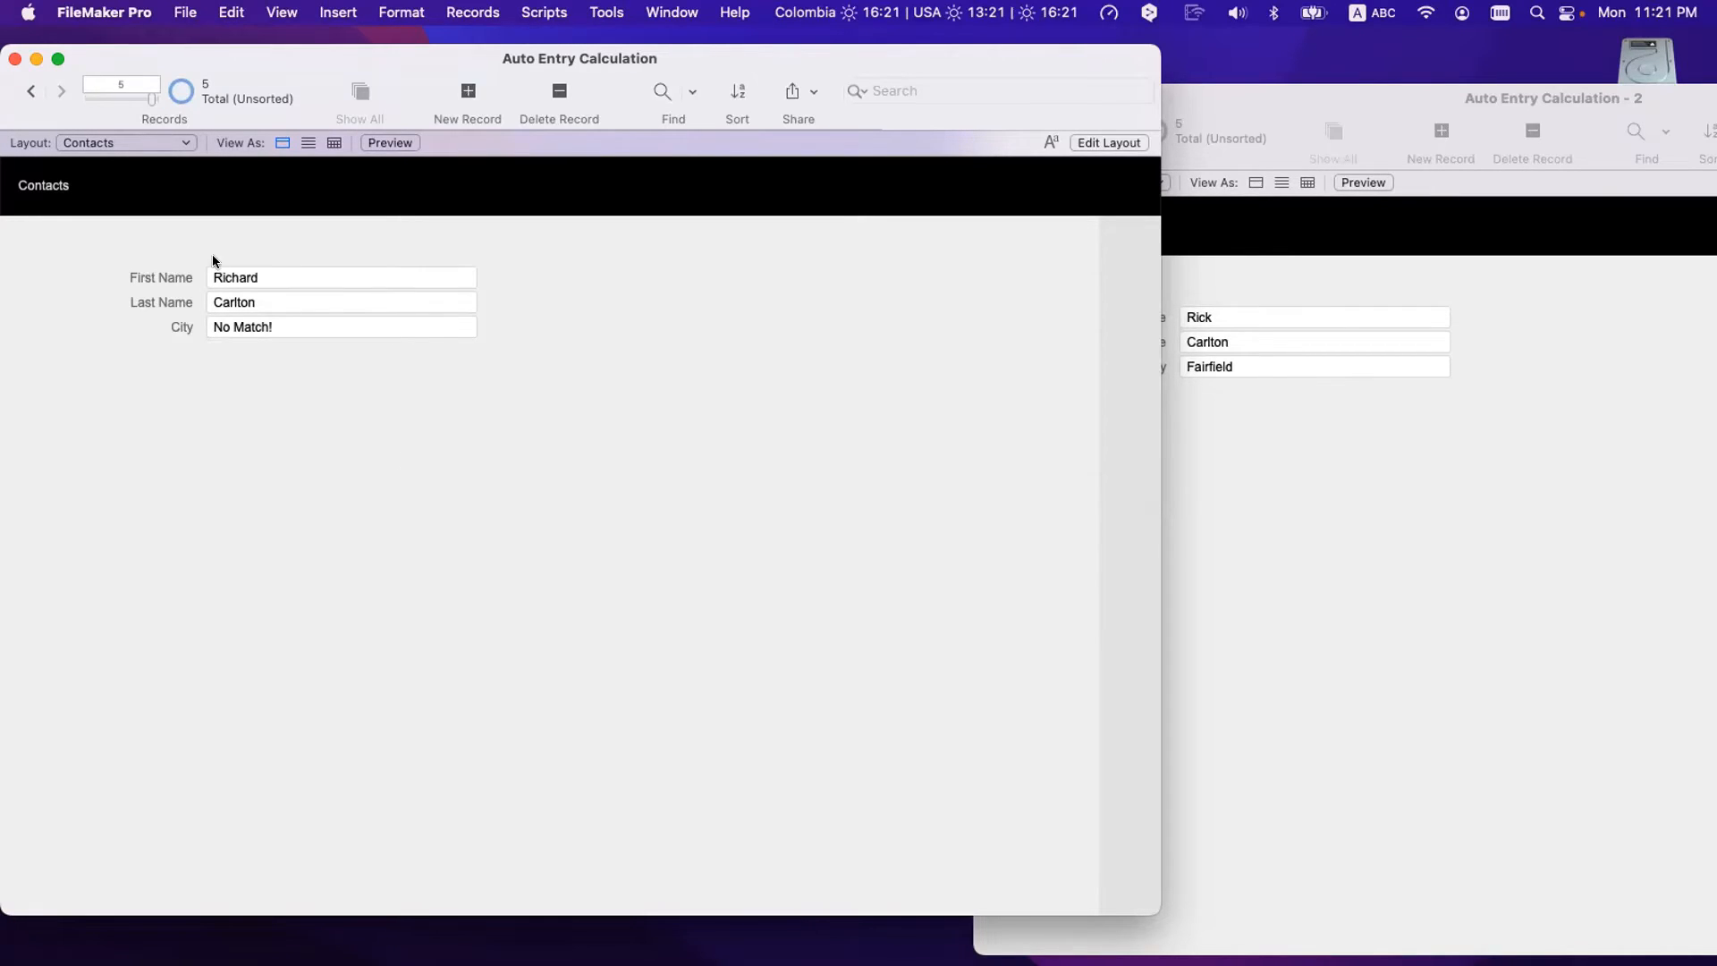
key("super+shift+d")
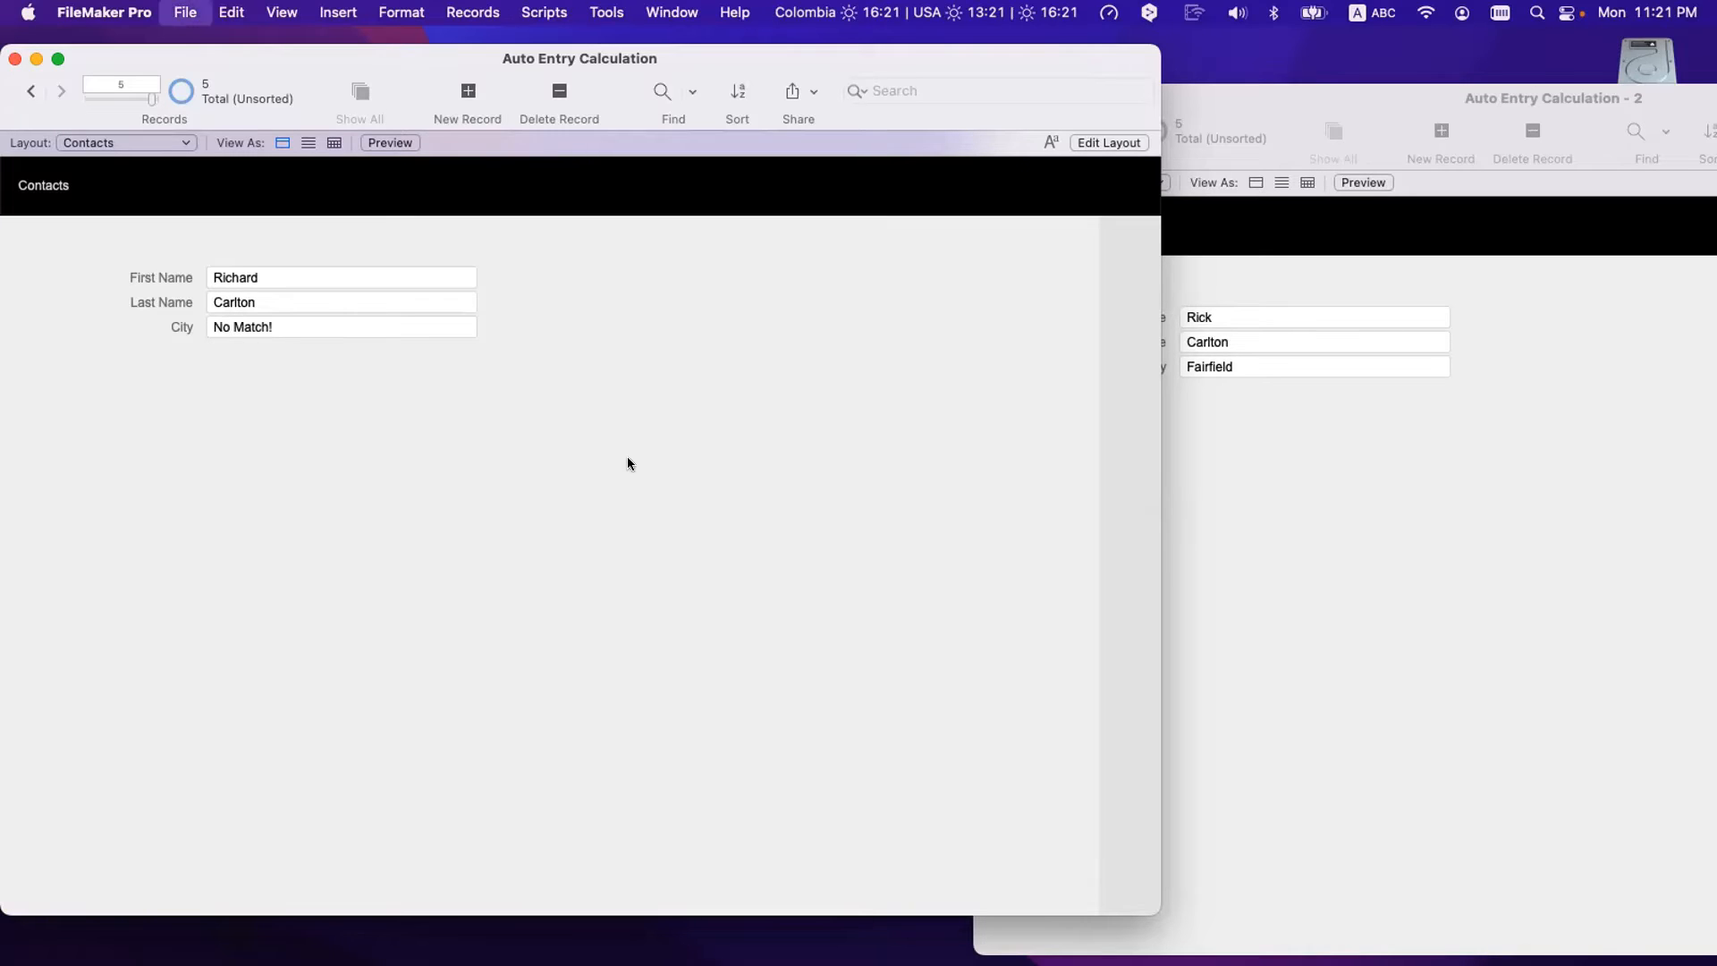
double_click(605, 215)
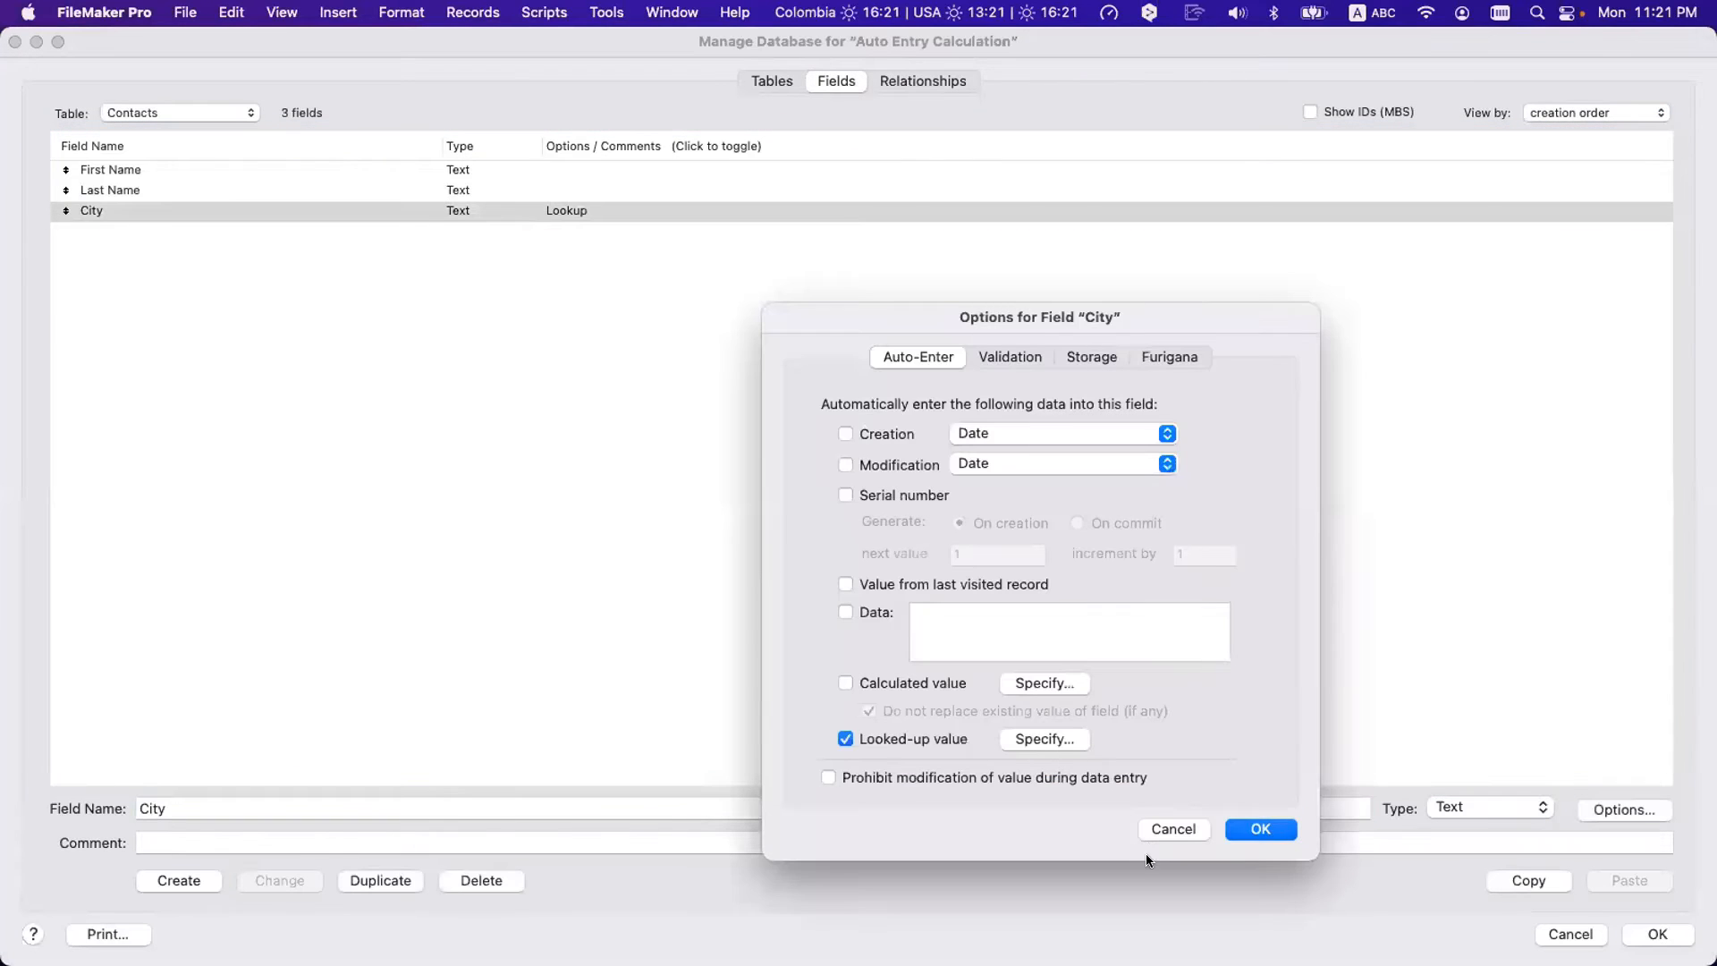
- Turn off 'Don't copy contents if empty' in the City lookup and close all dialogs
left_click(1054, 739)
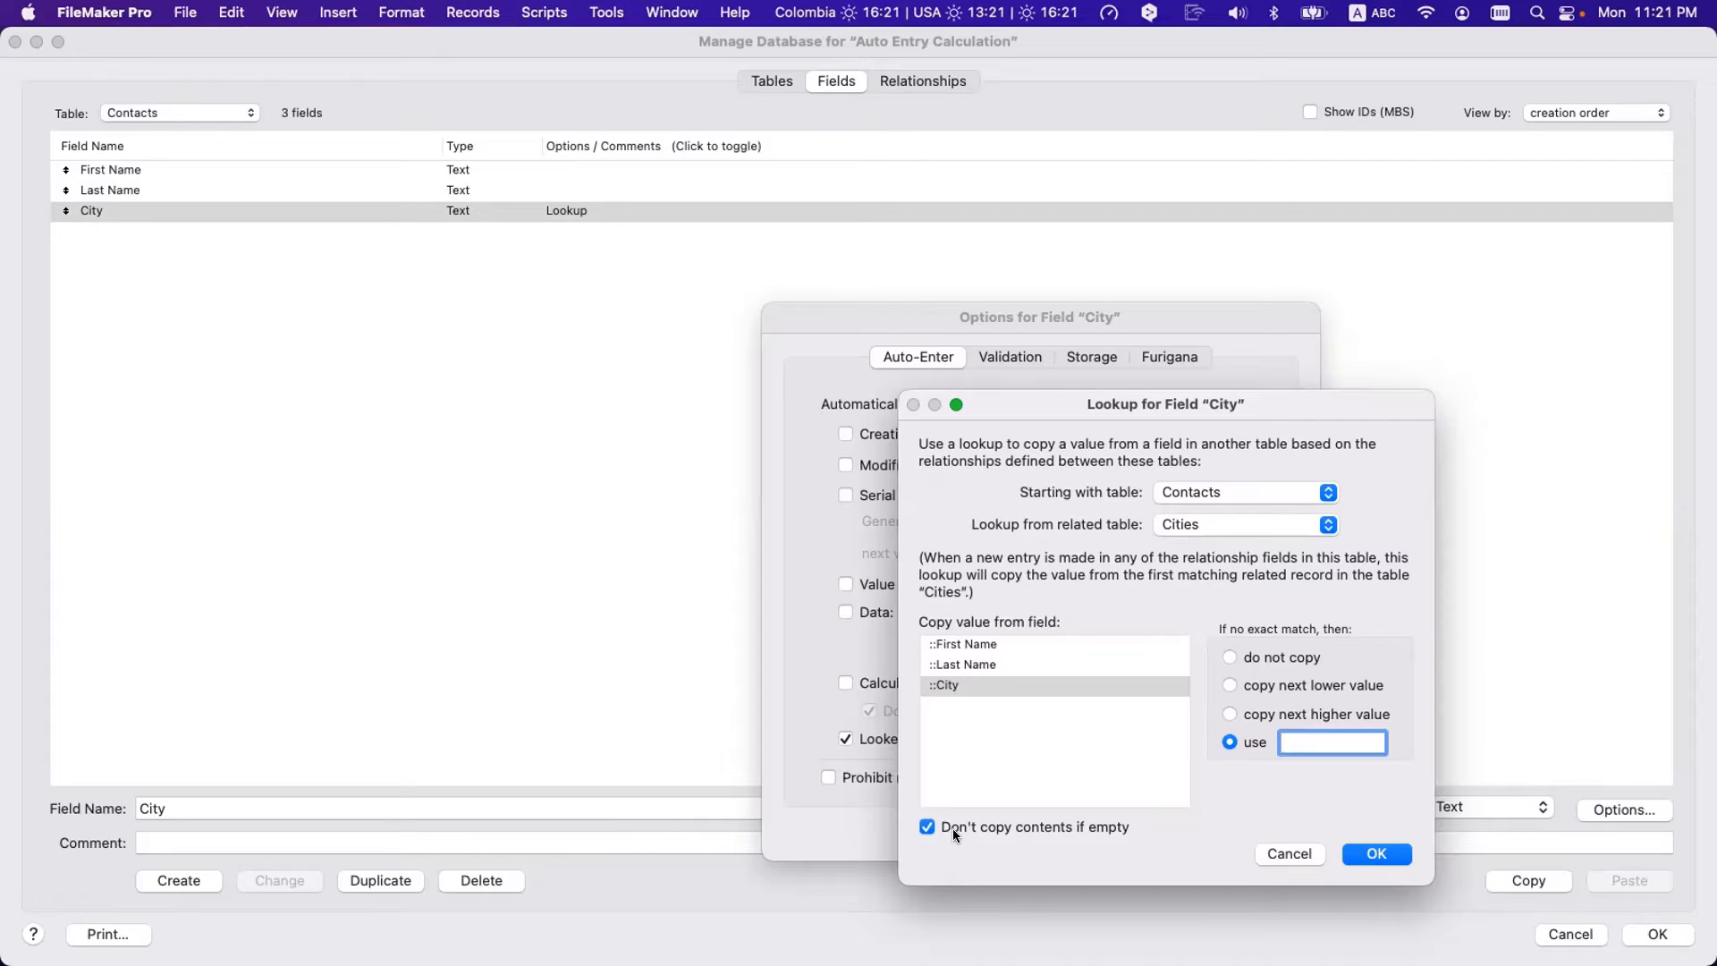
left_click(1091, 826)
key("Return")
left_click(1277, 835)
key("Return")
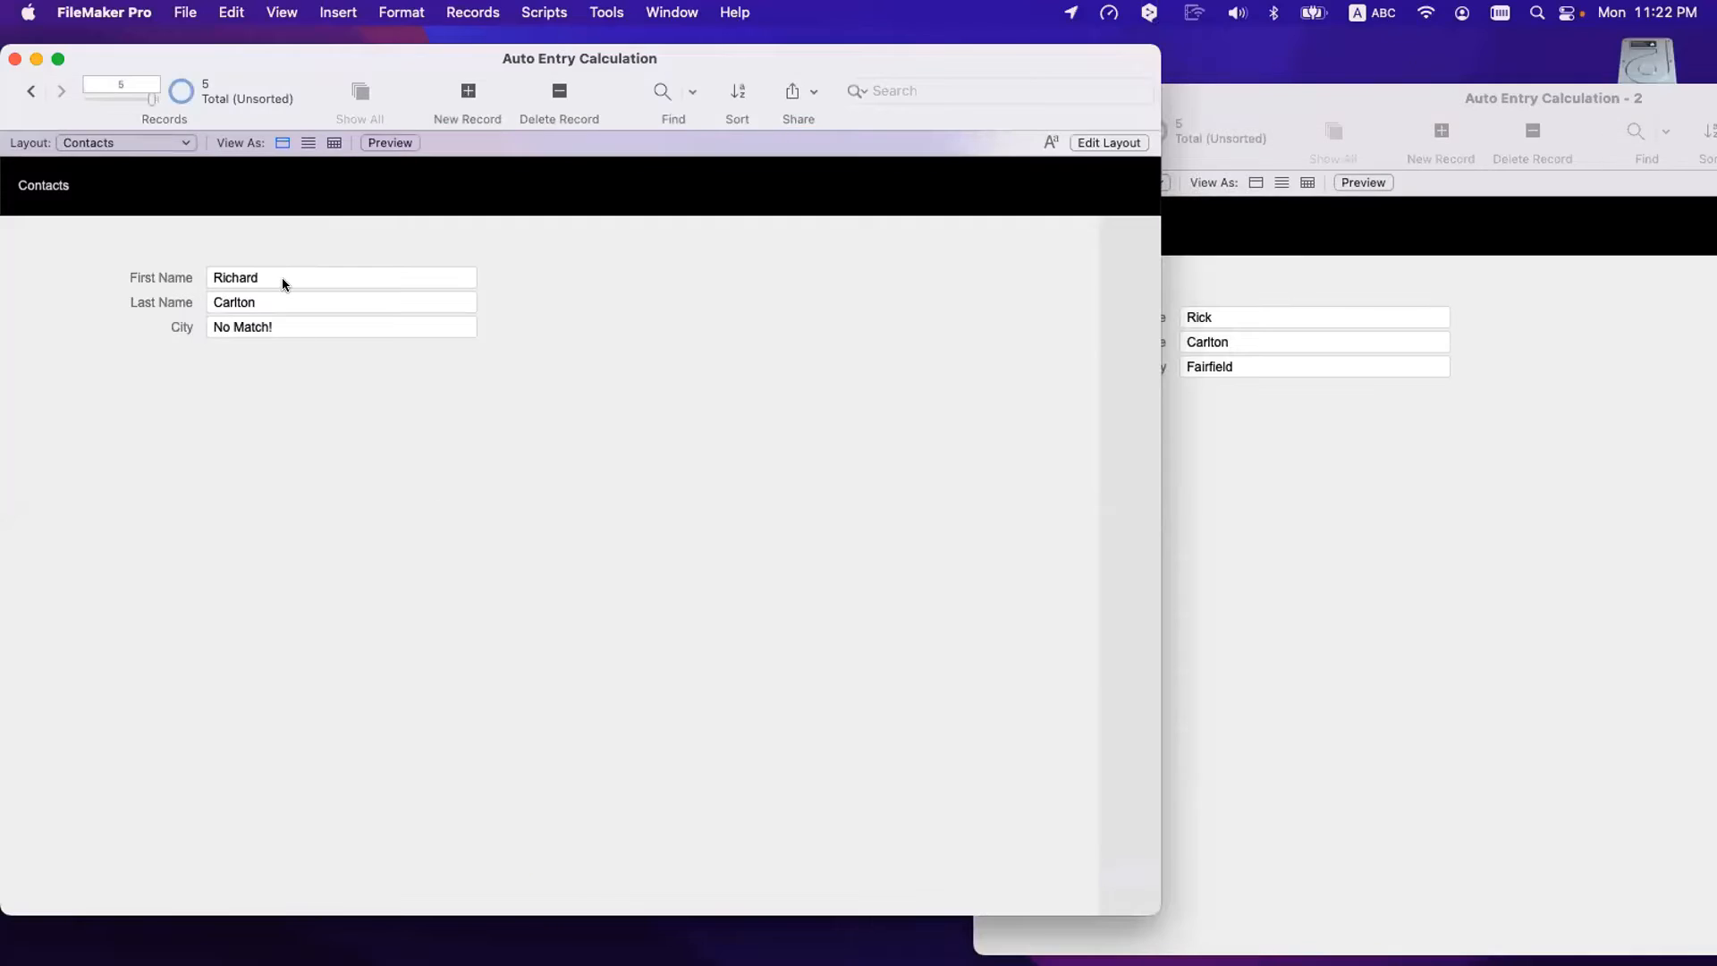
- Retype the first name's last letter and commit the record so City recalculates to blank
left_click(283, 276)
key("BackSpace")
type("d")
left_click(391, 453)
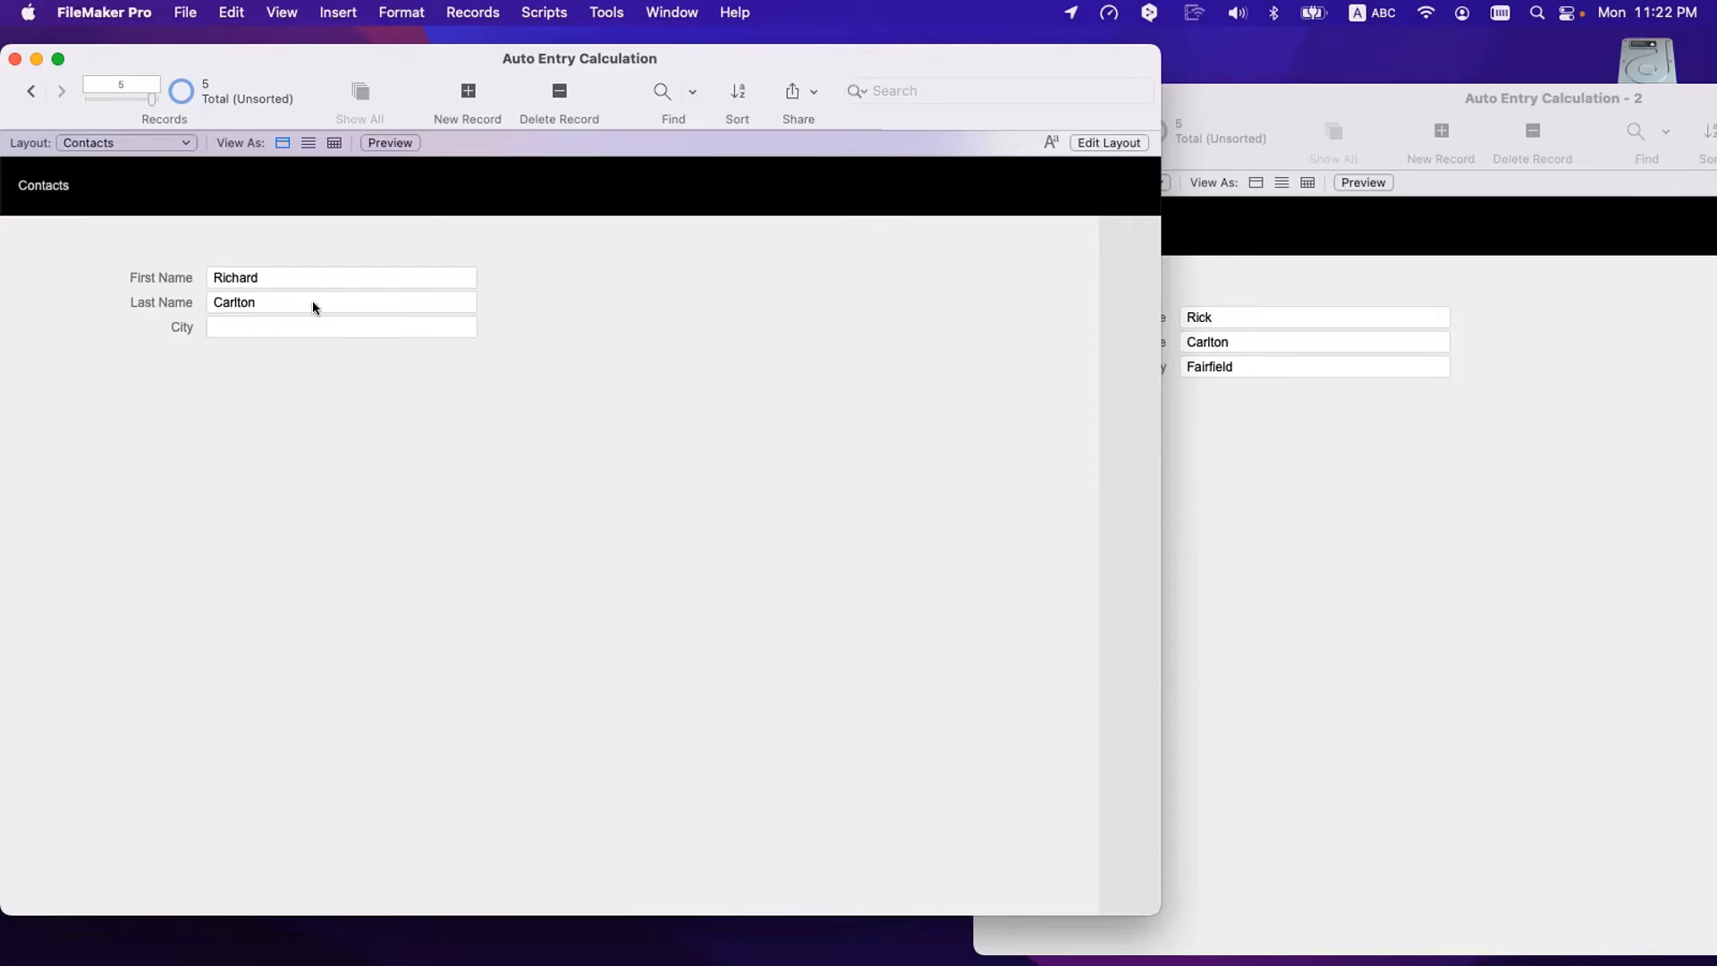
- Shorten the first name and commit so City fills Fairfield, then restore it and commit
left_click(290, 277)
key("BackSpace")
key("BackSpace")
key("BackSpace")
key("BackSpace")
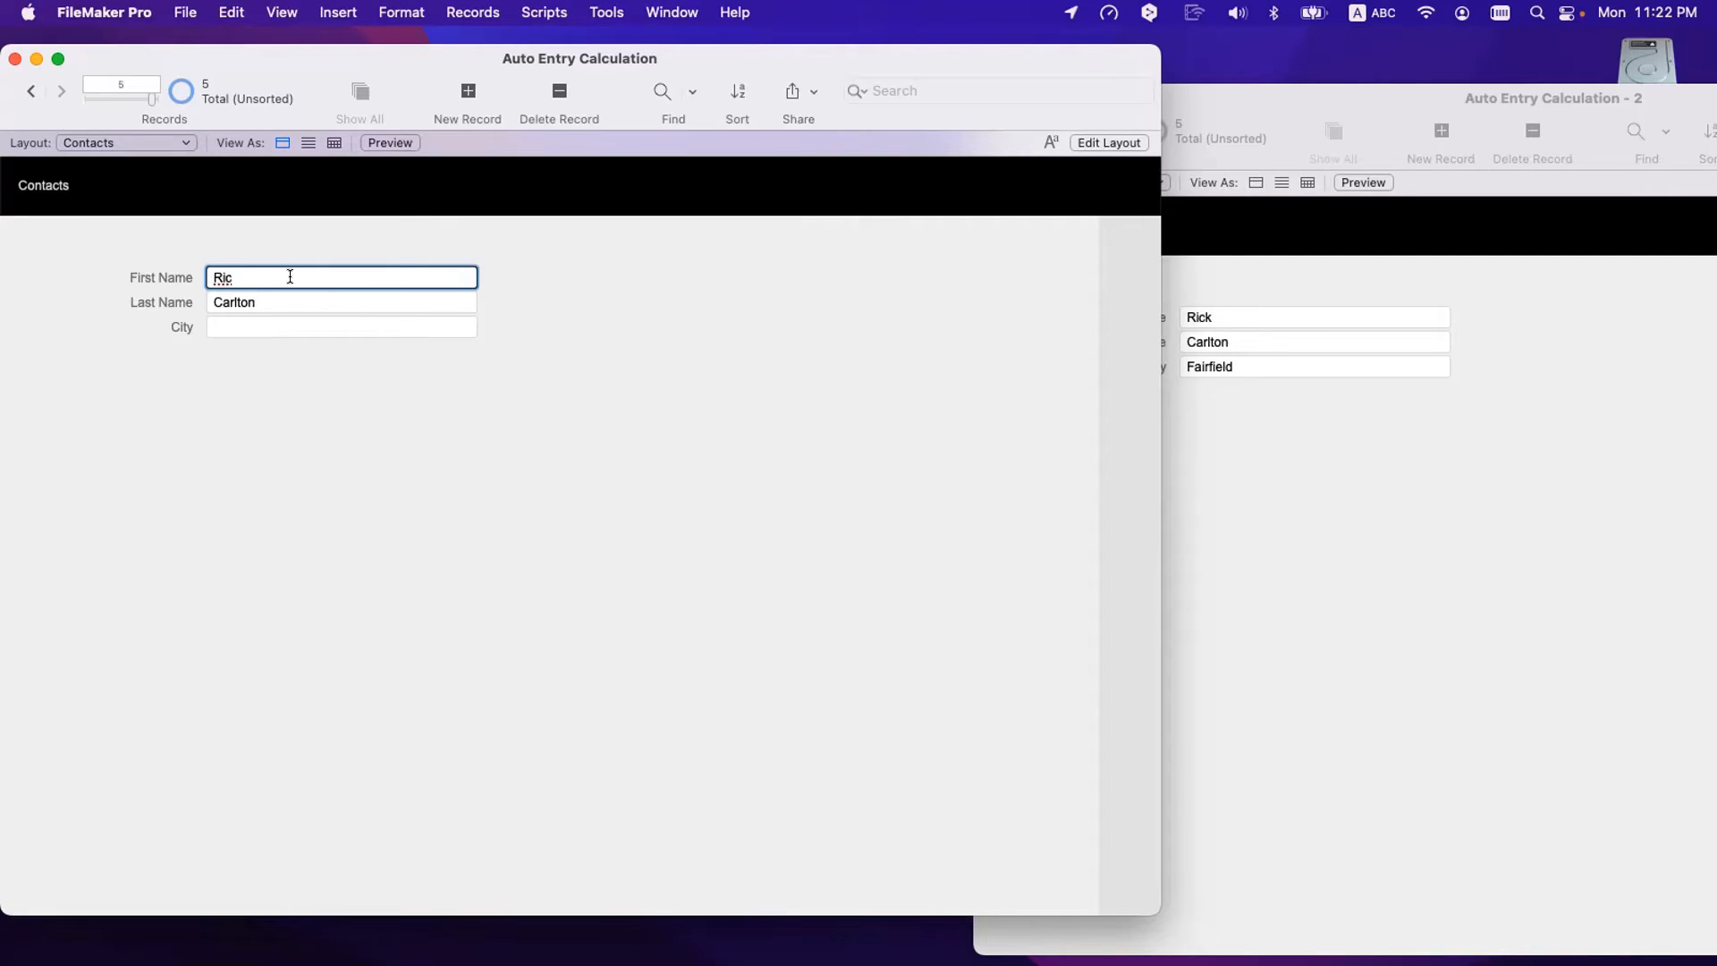
type("k")
left_click(393, 450)
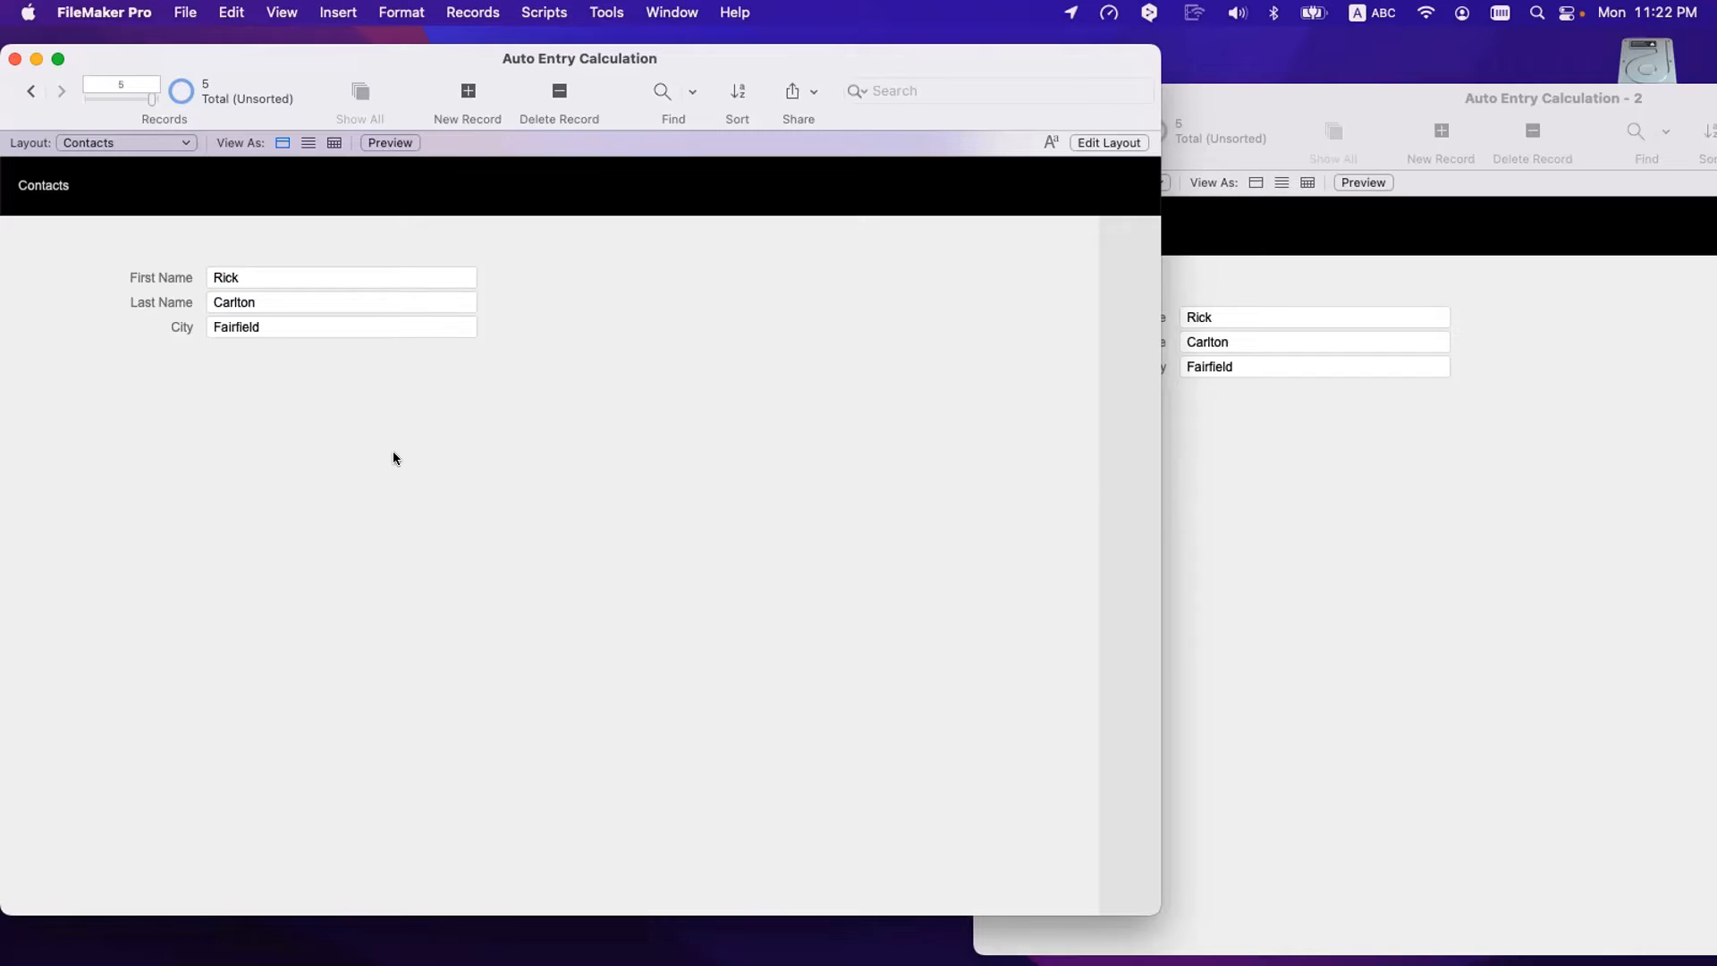
left_click(260, 277)
key("BackSpace")
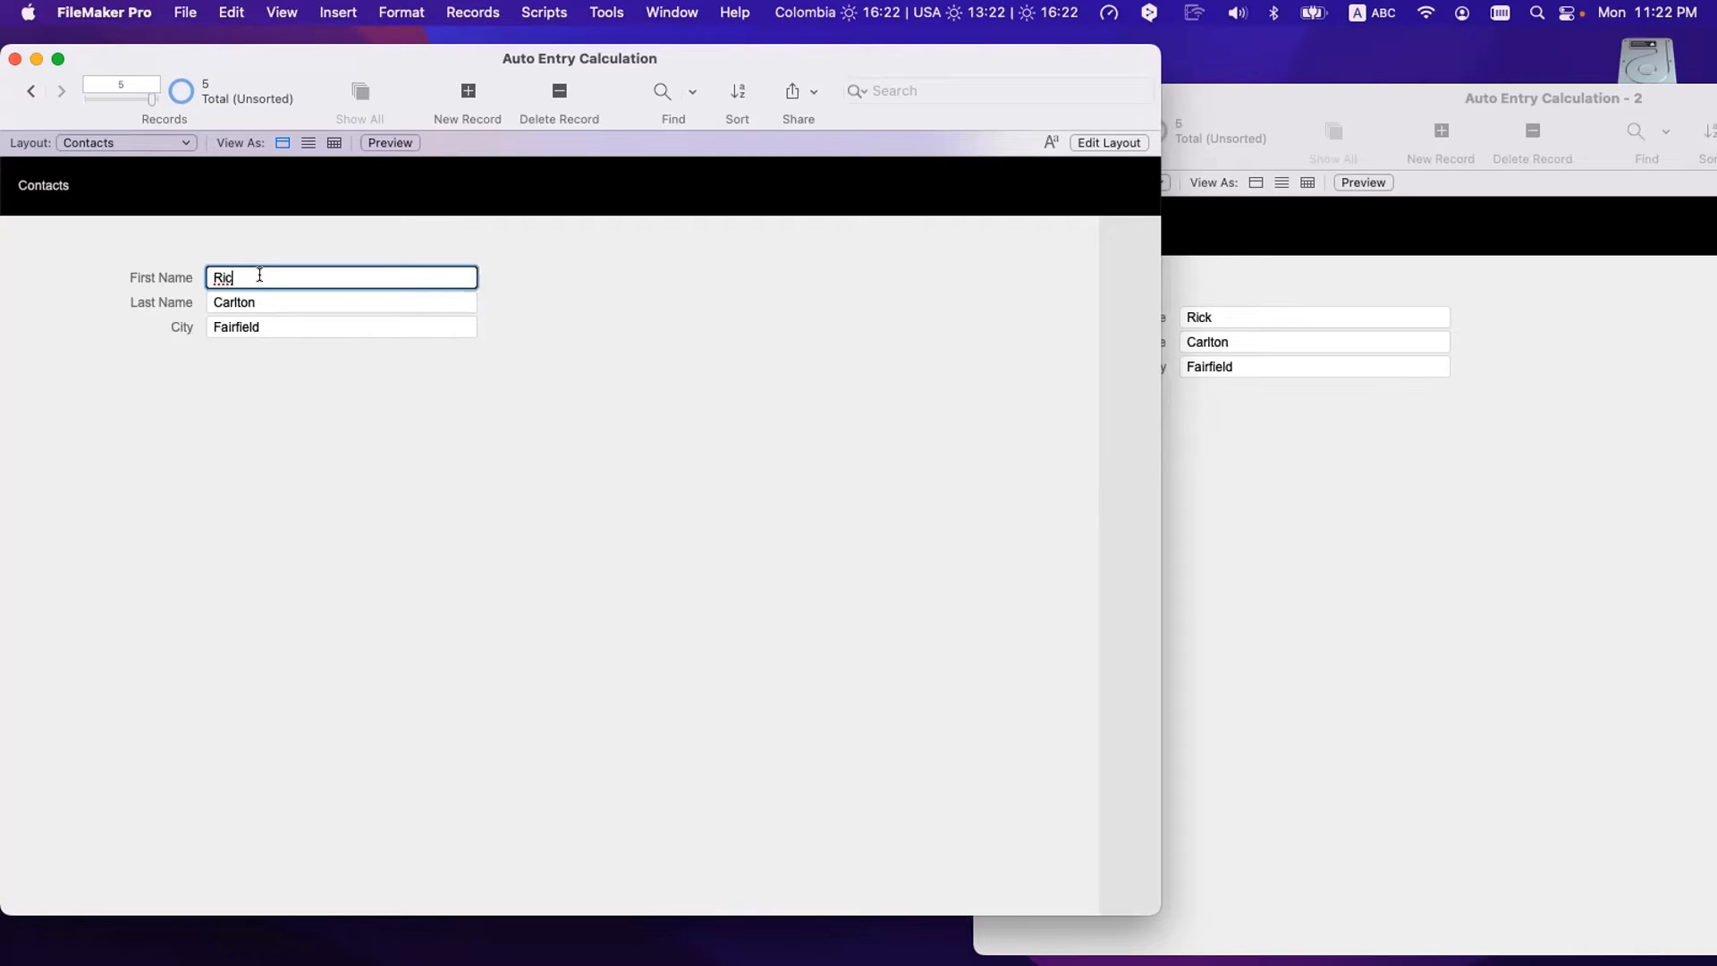
type("hard")
left_click(375, 431)
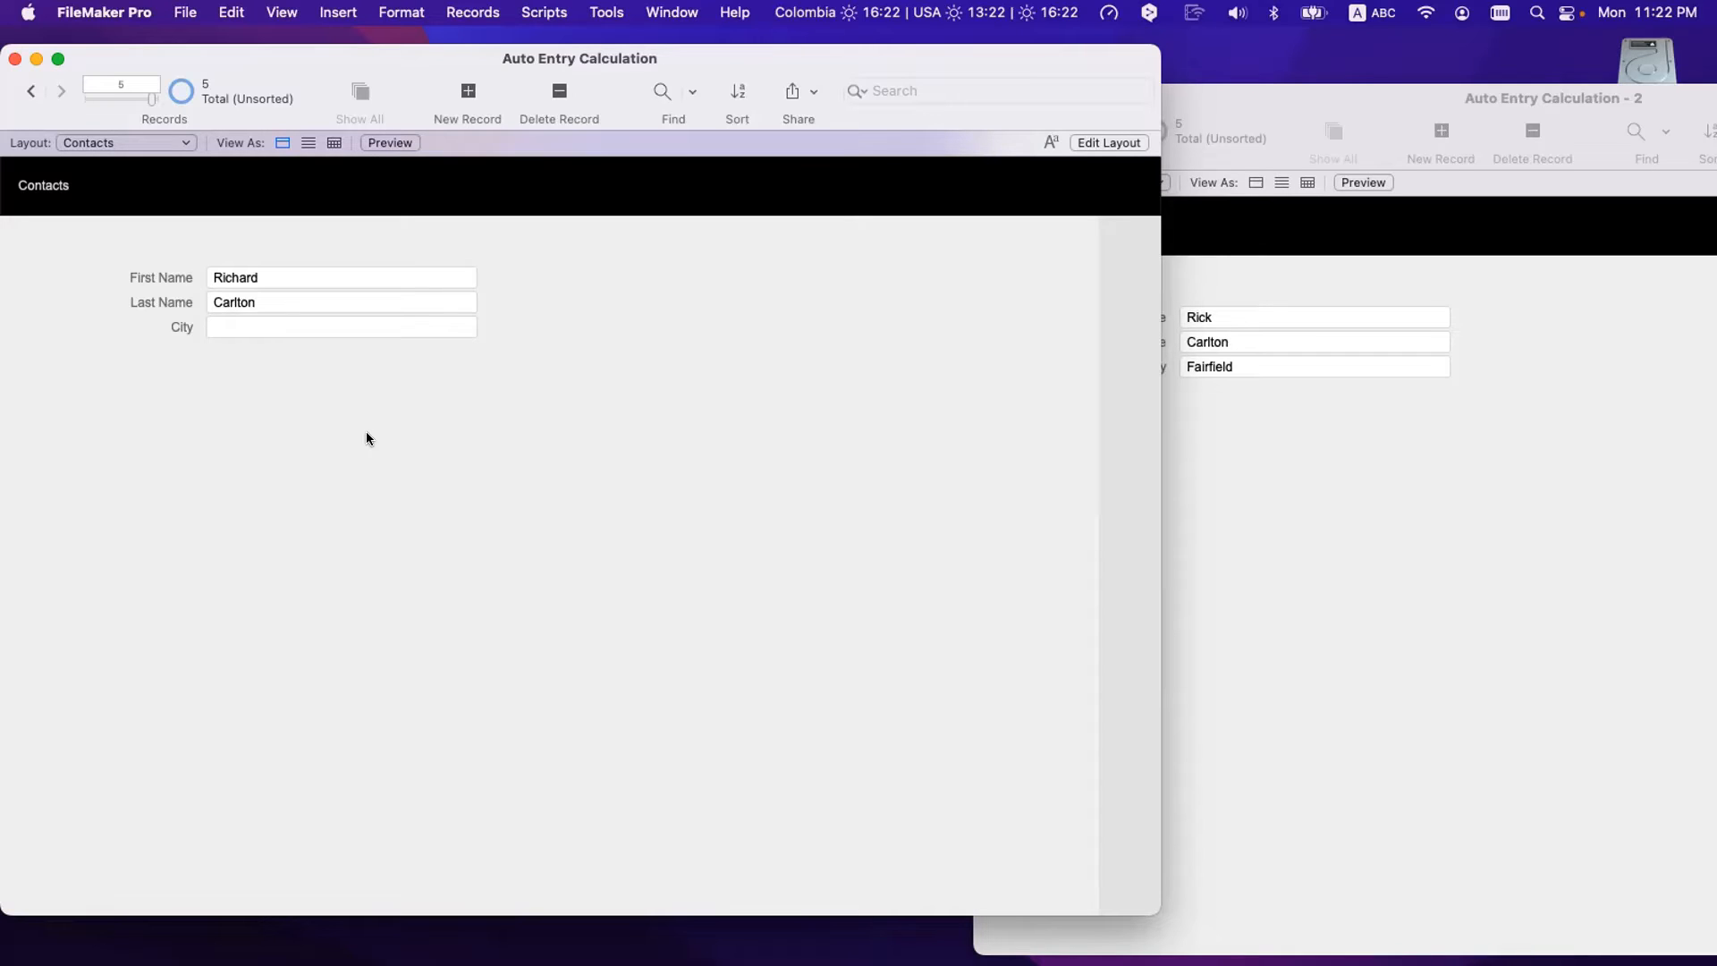
- Confirm City is empty, then replace the first name with a new contact's first name
left_click(239, 324)
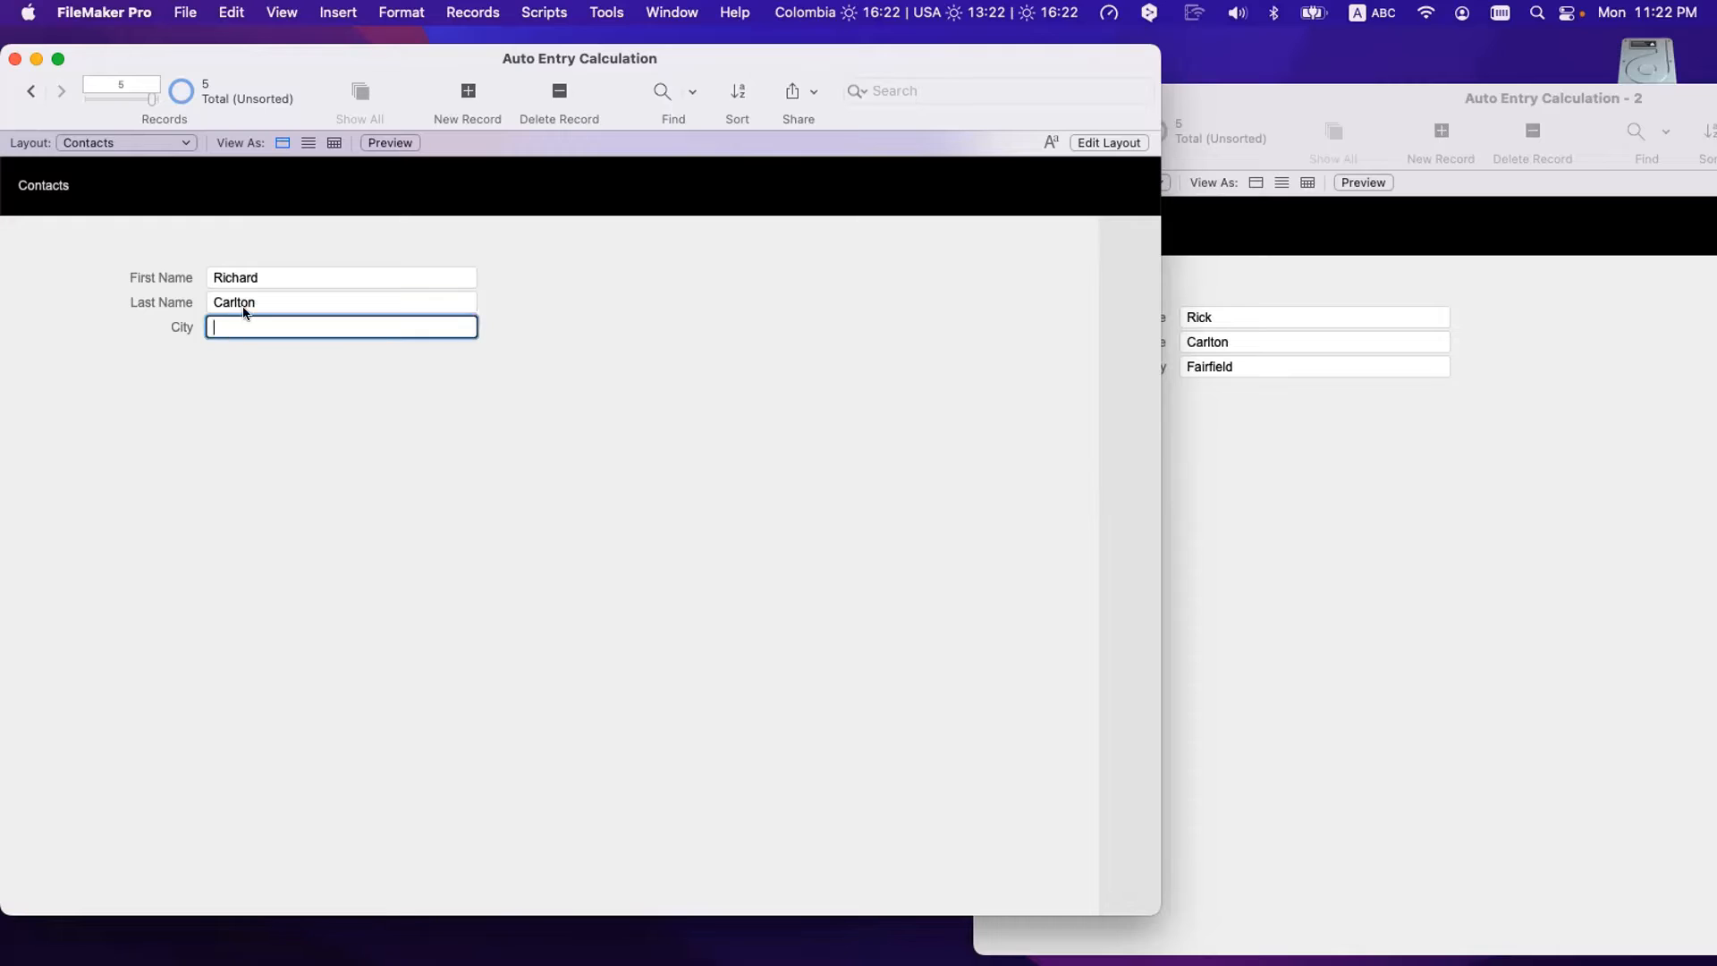
left_click(258, 278)
key("BackSpace")
key("BackSpace")
key("BackSpace")
key("BackSpace")
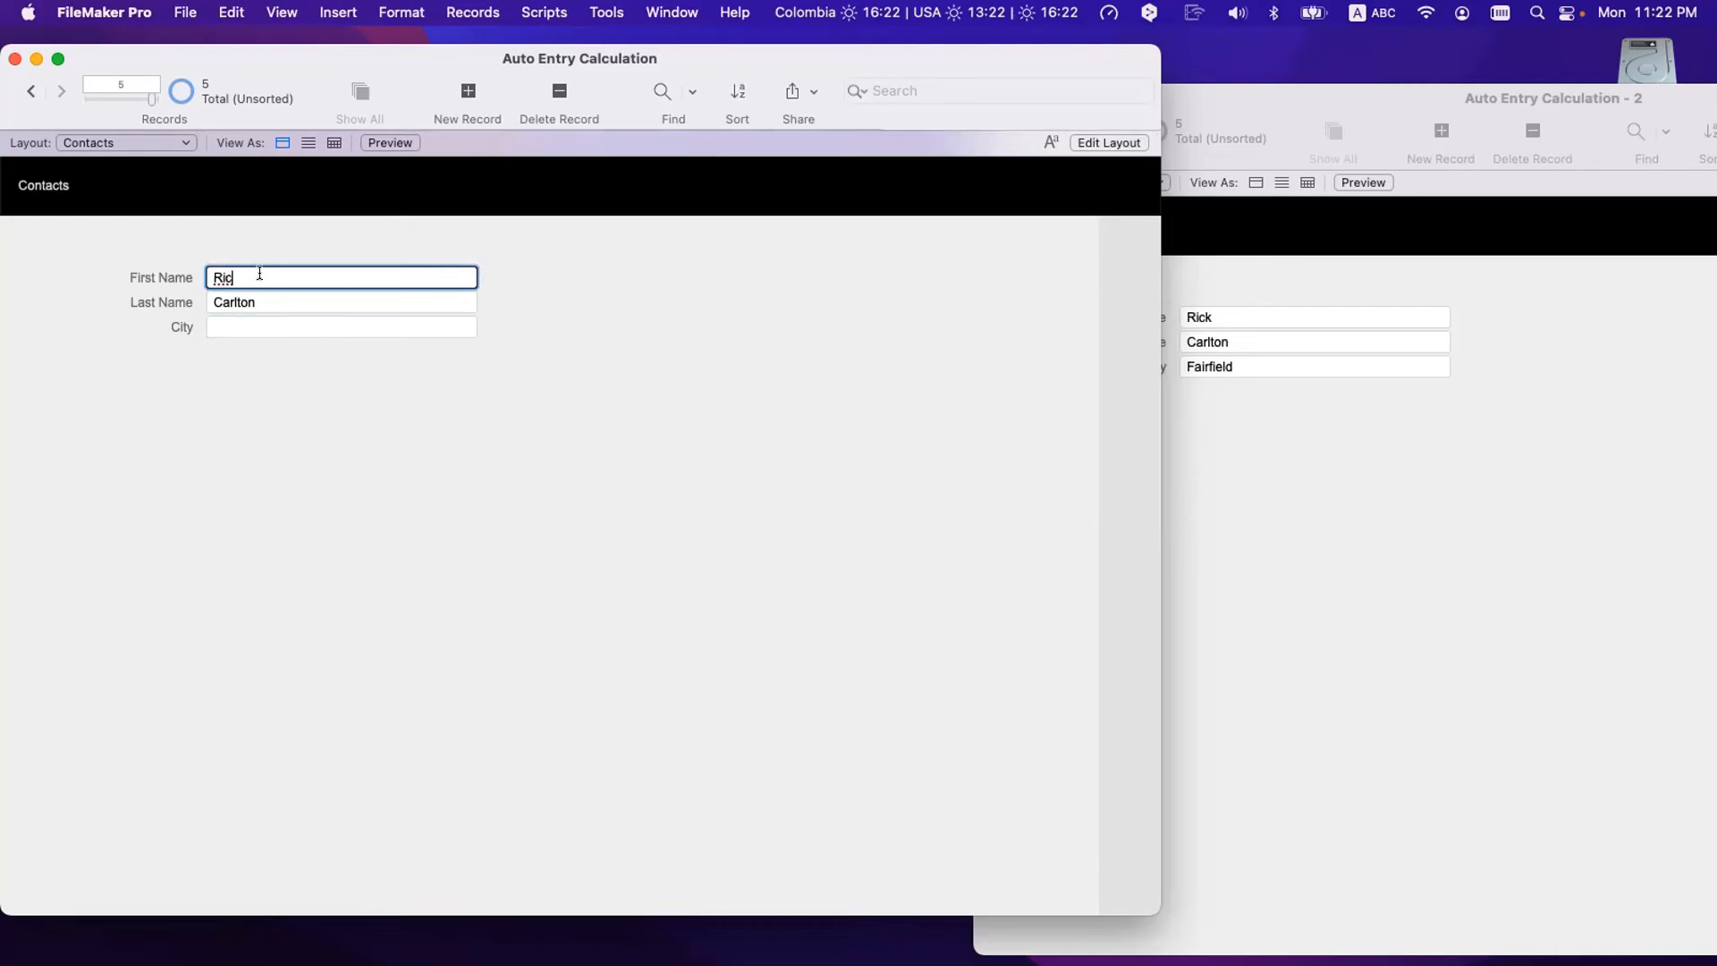
key("BackSpace")
key("BackSpace")
key("BackSpace")
type("Nick")
key("Tab")
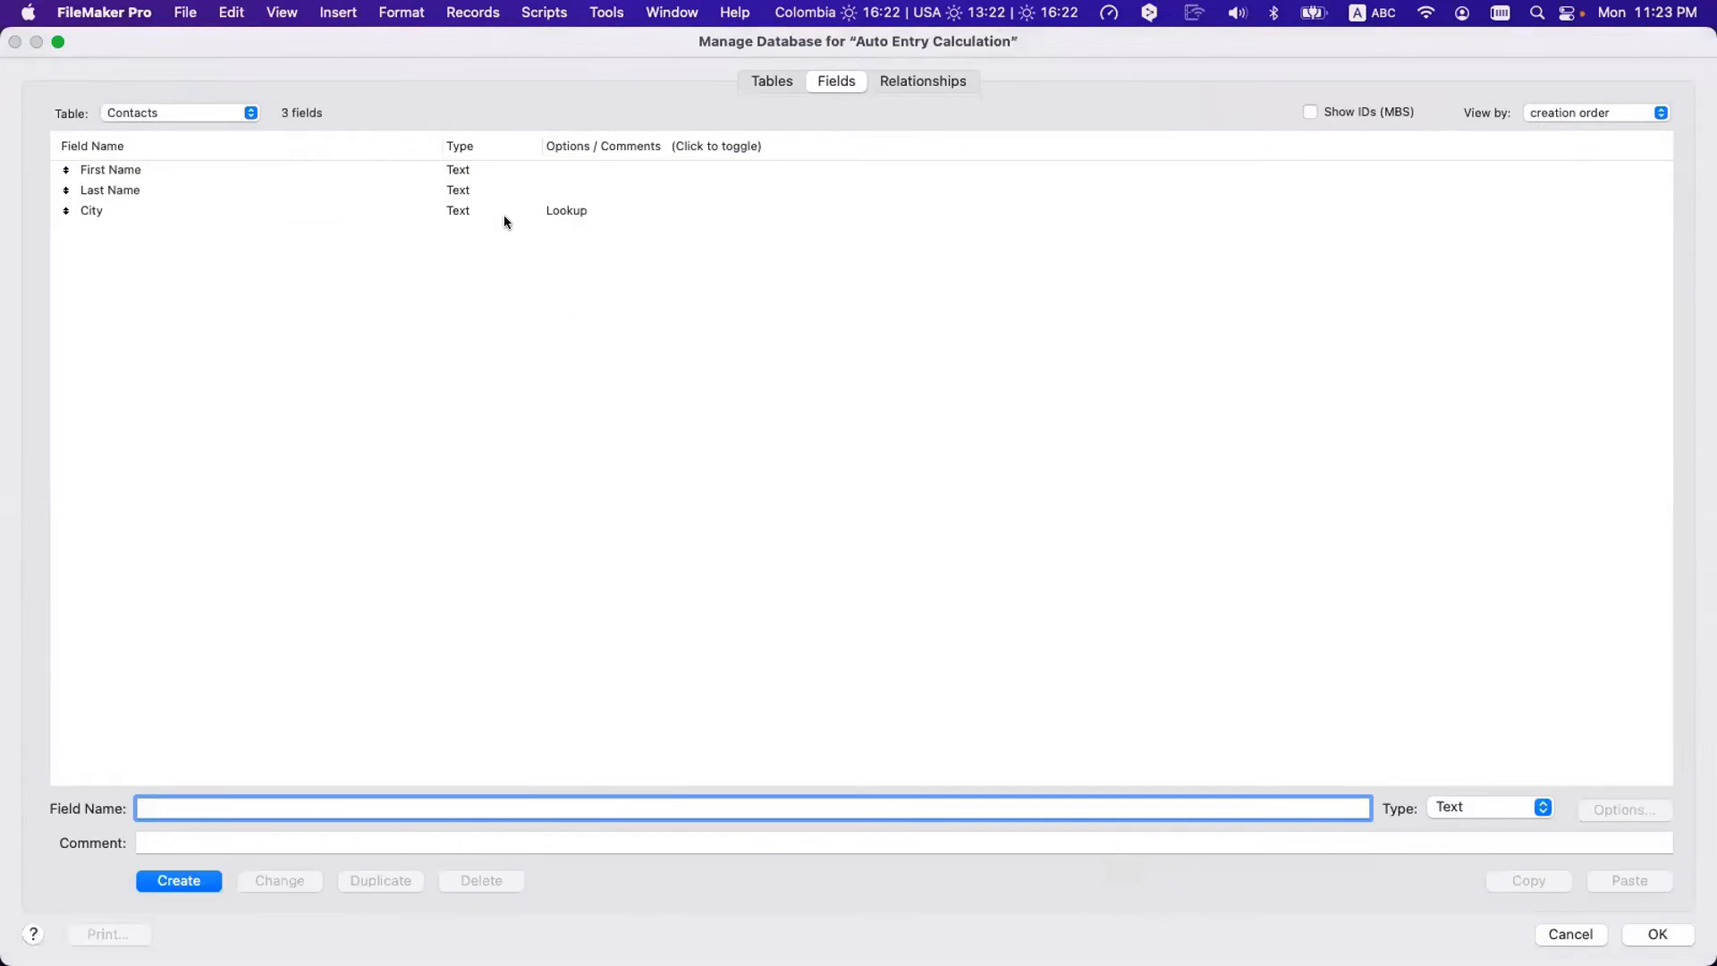
- Choose 'do not copy' for no exact match in the City field's looked-up value settings and confirm all dialogs
left_click(503, 211)
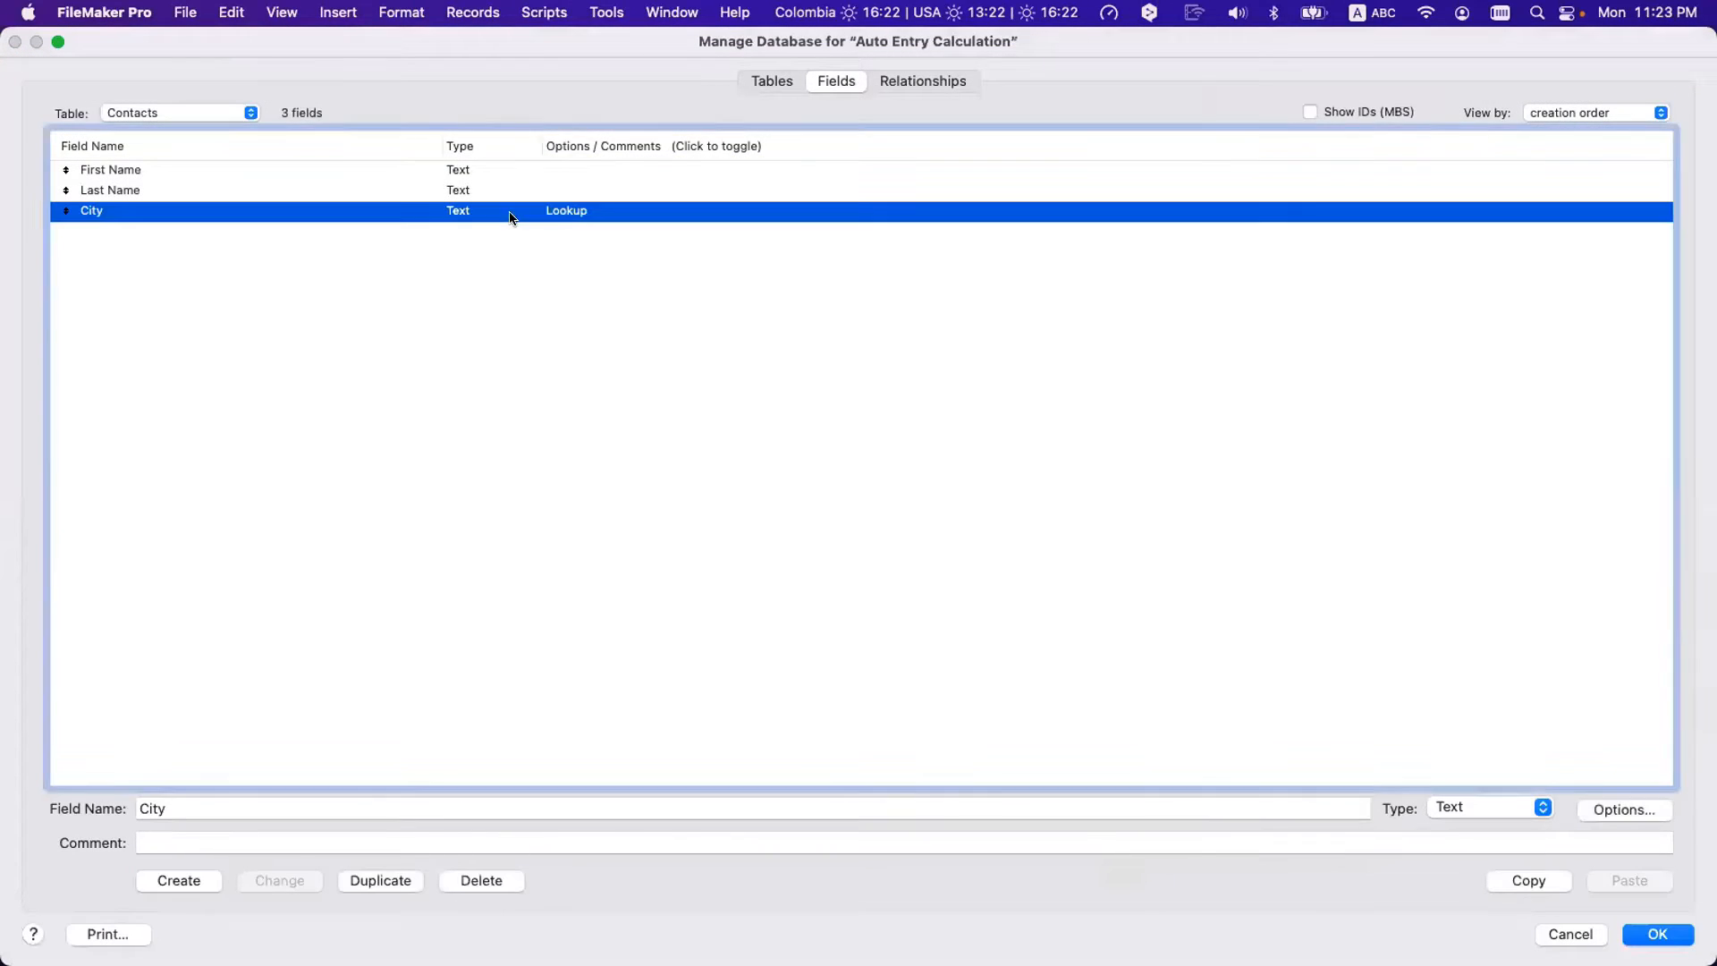
double_click(573, 215)
left_click(1054, 741)
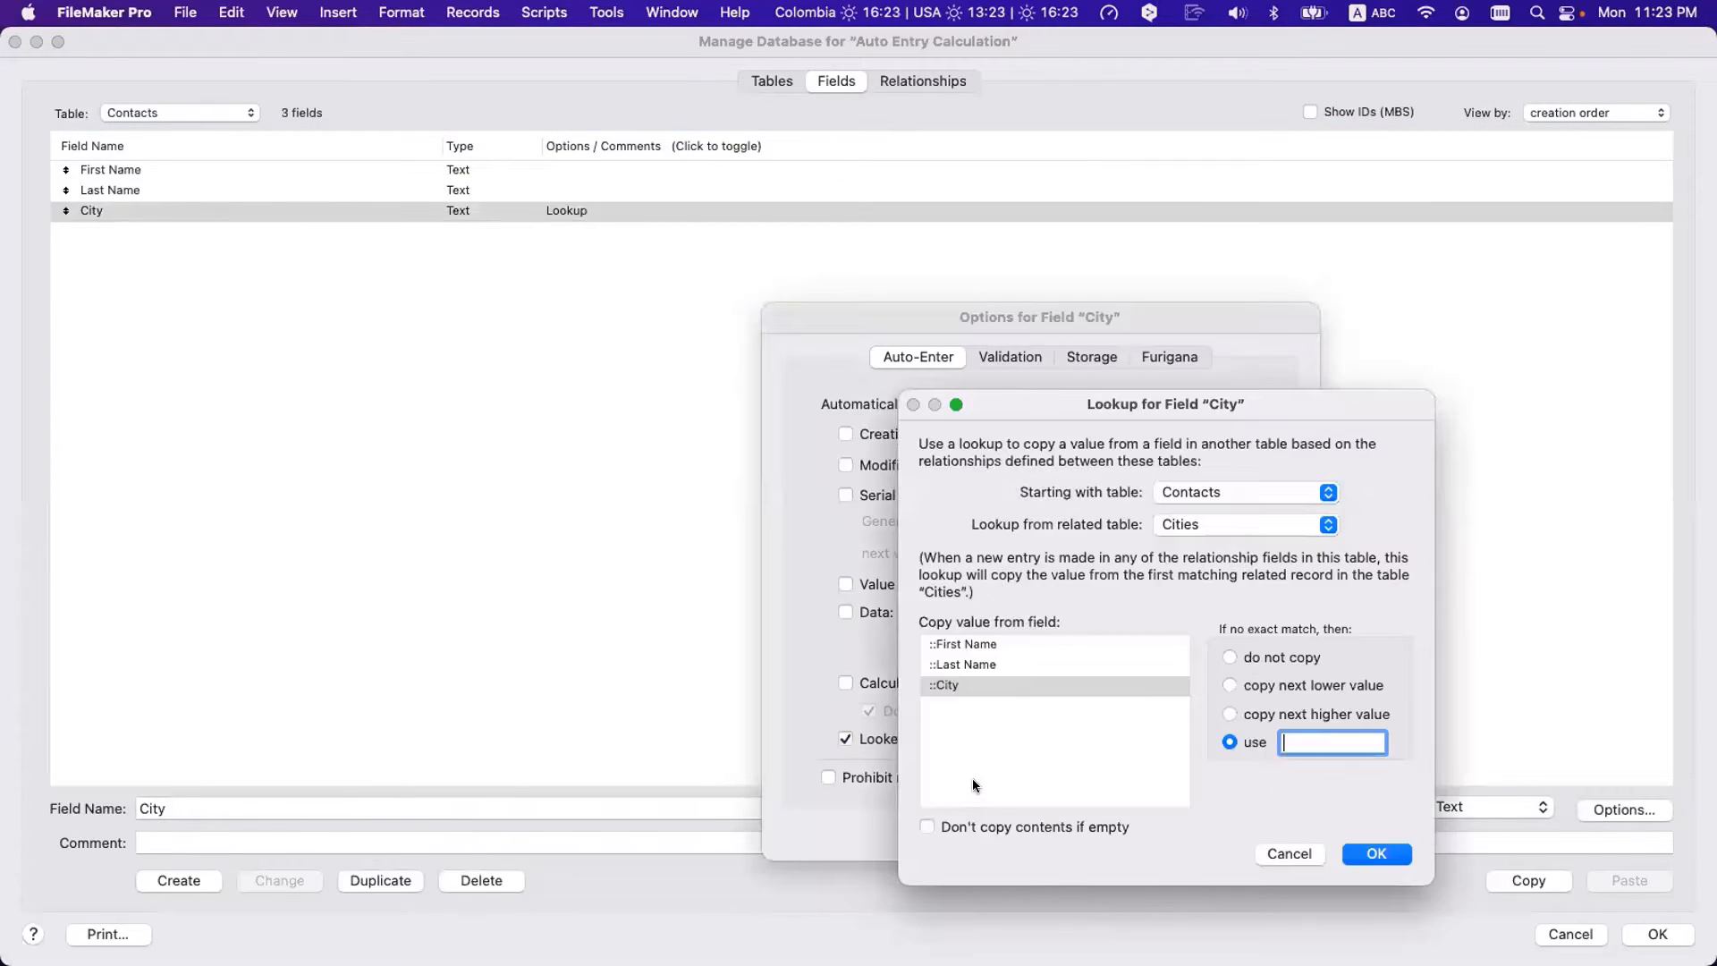
left_click(1231, 658)
left_click(1377, 853)
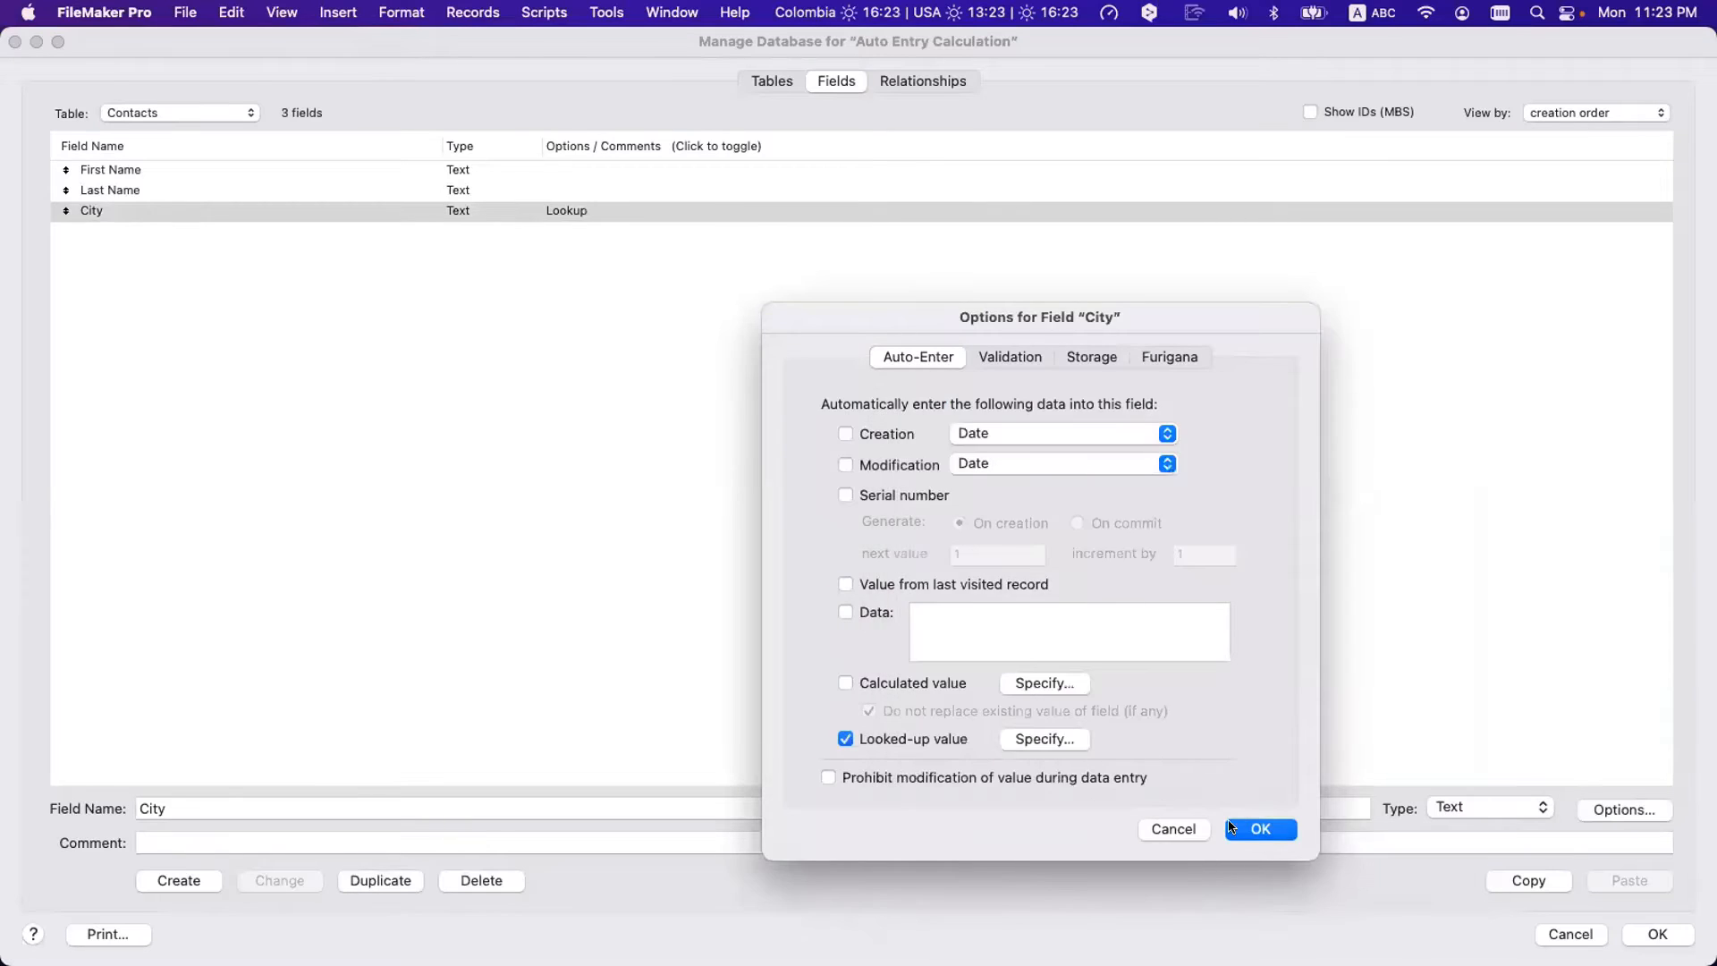
left_click(1257, 828)
left_click(1659, 934)
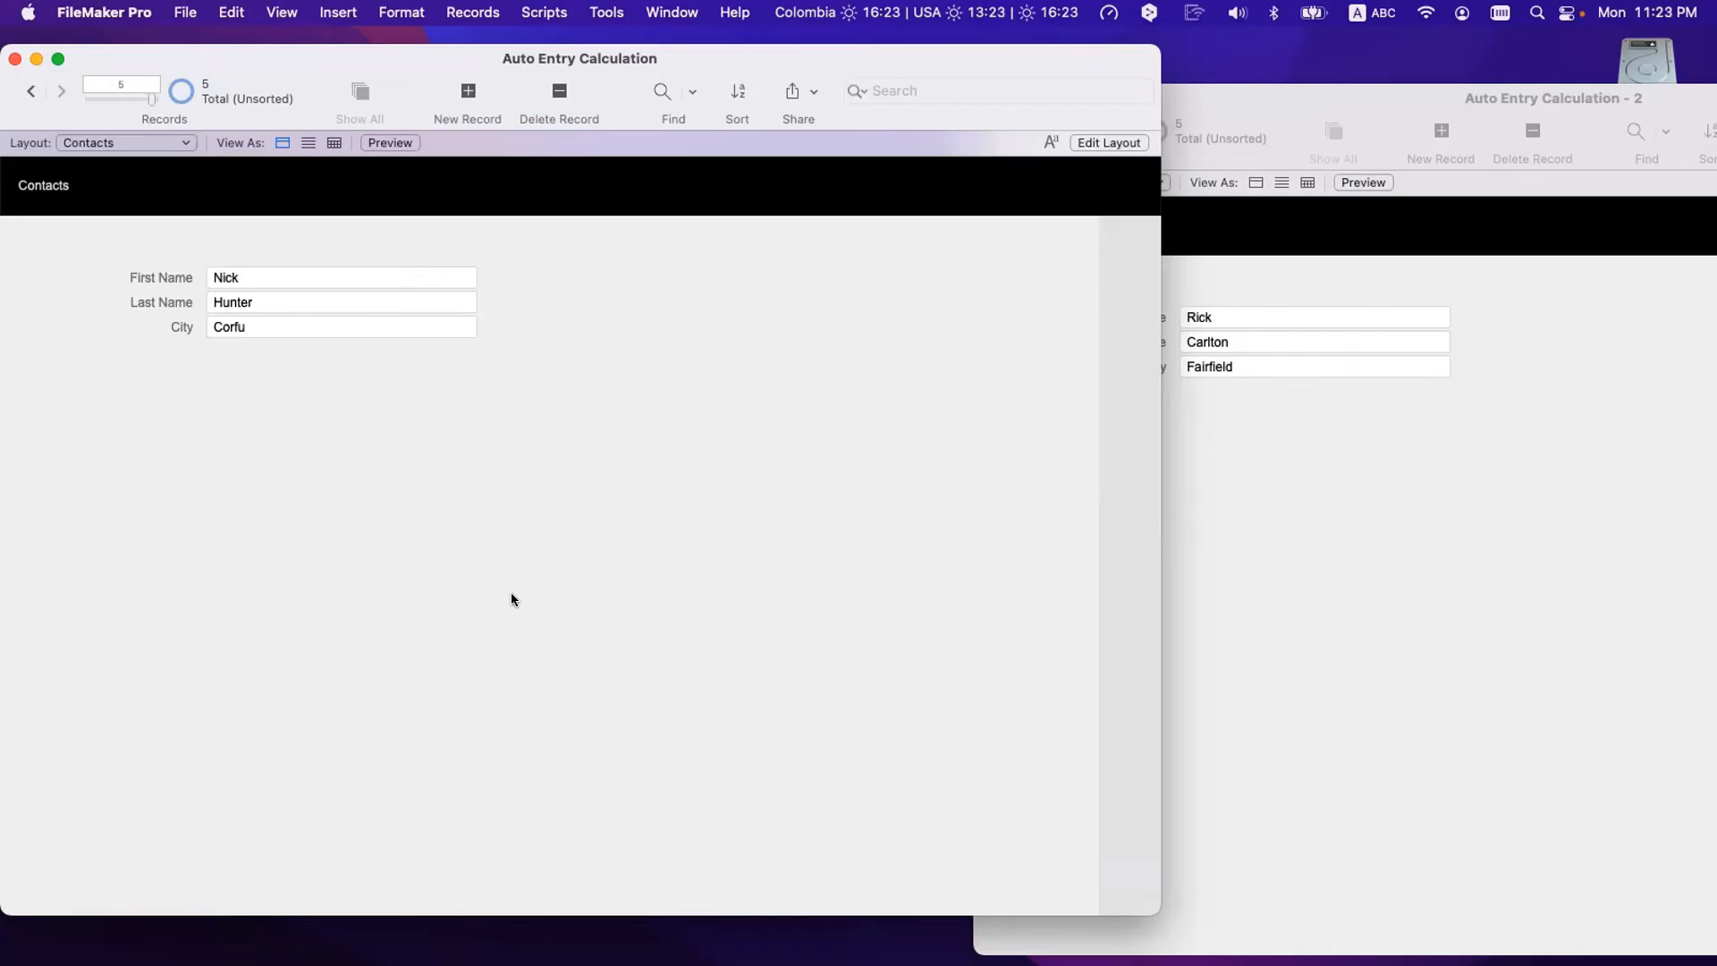
- Replace the contact's first and last names with a name that has no Cities match
left_click(269, 271)
key("super+a")
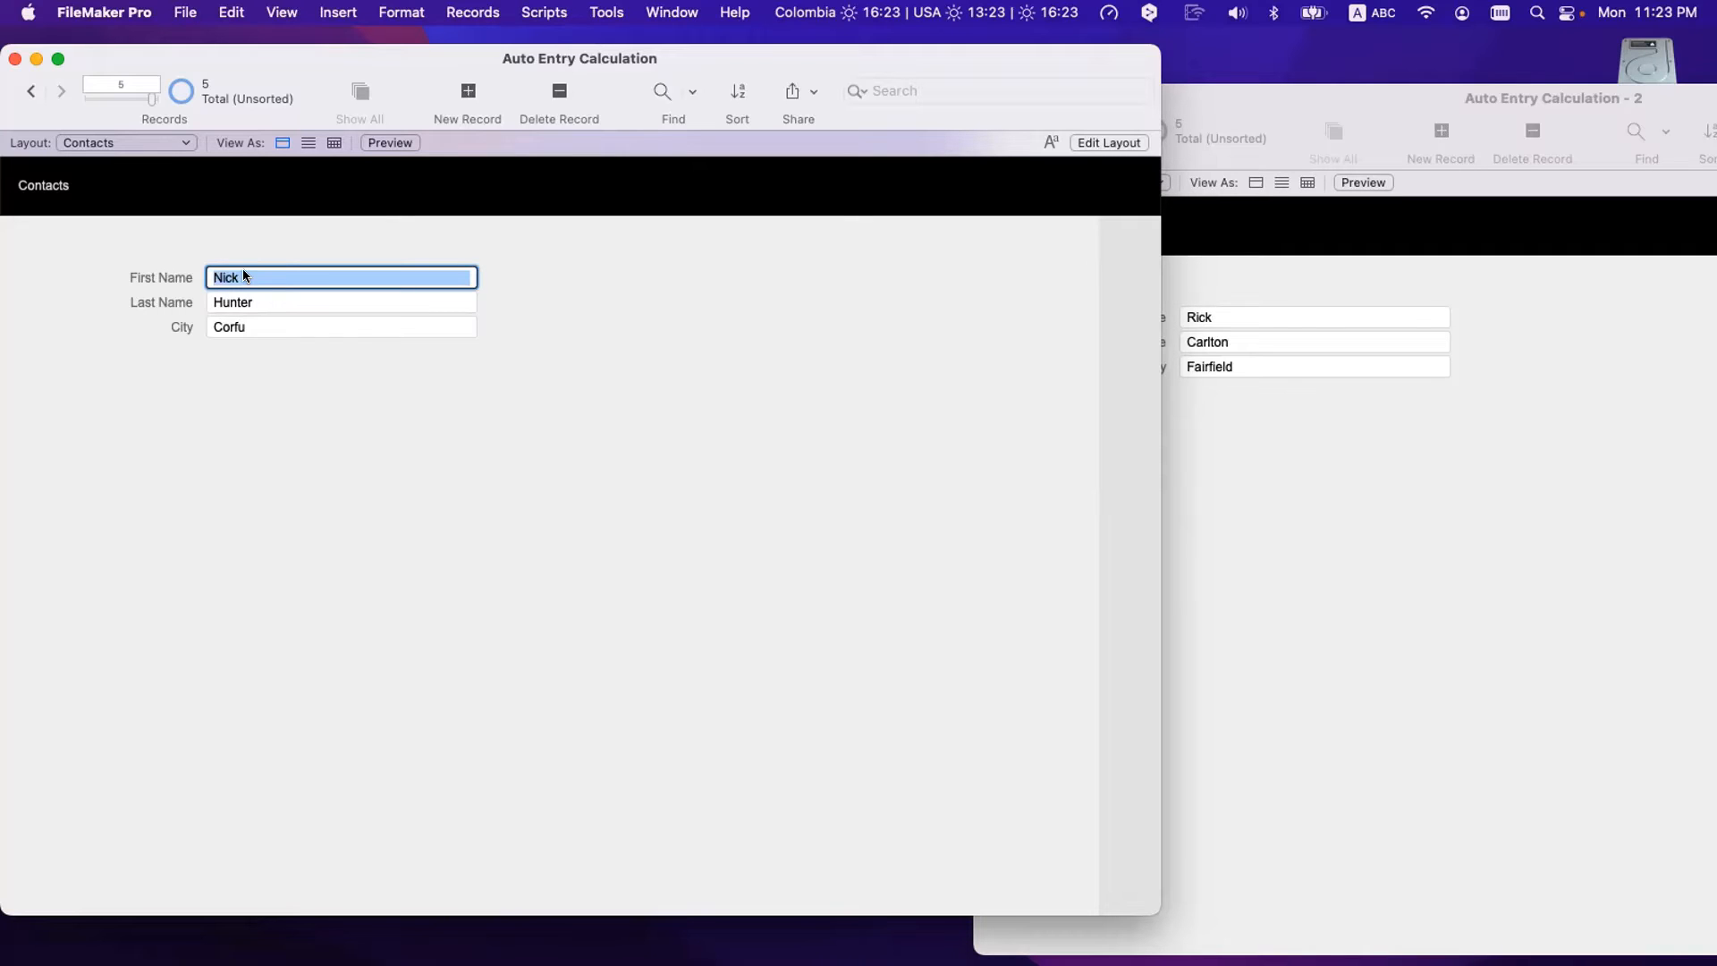
key("Tab")
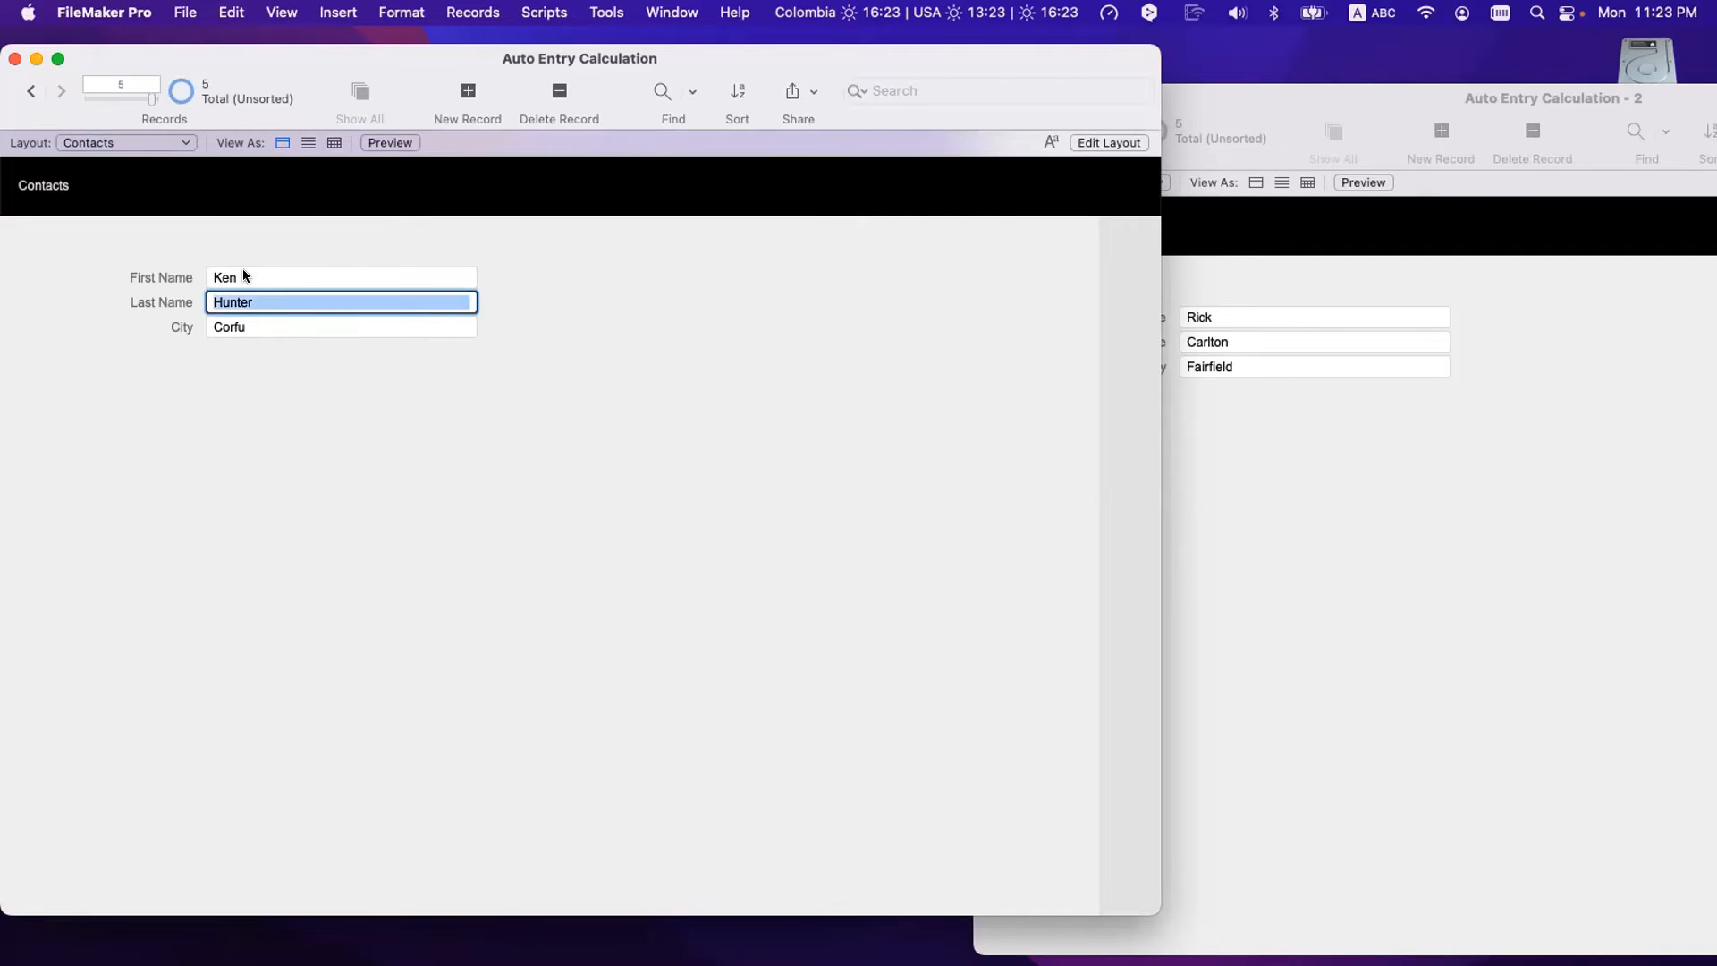
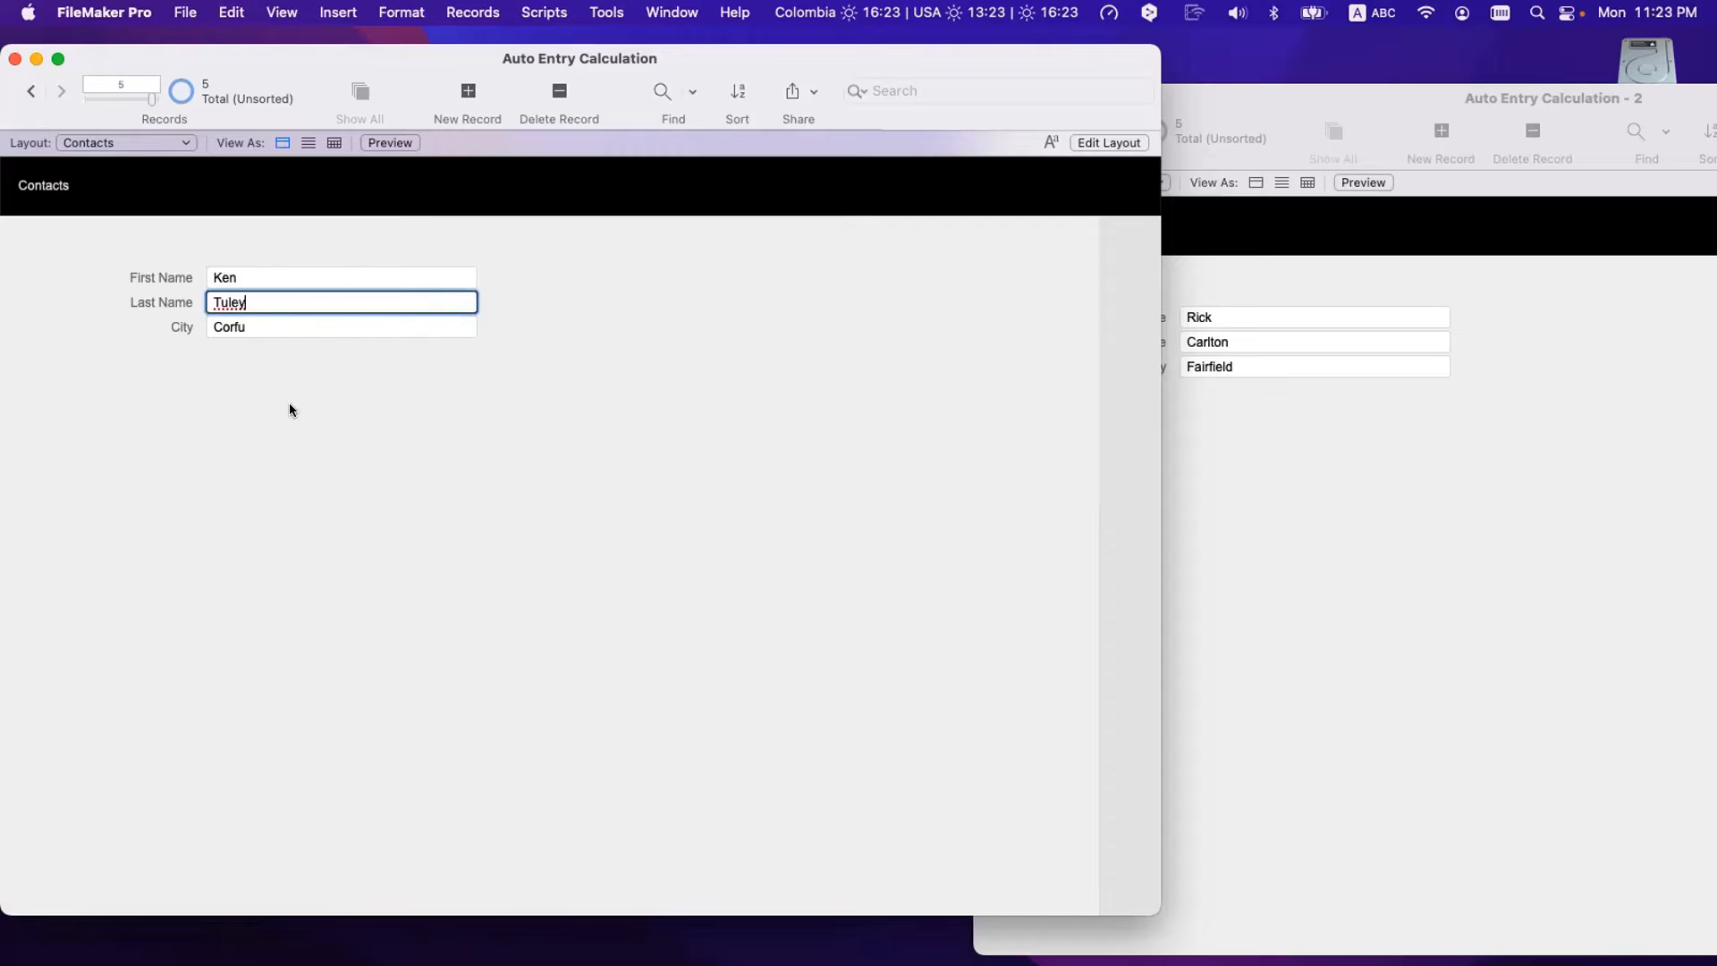
left_click(301, 424)
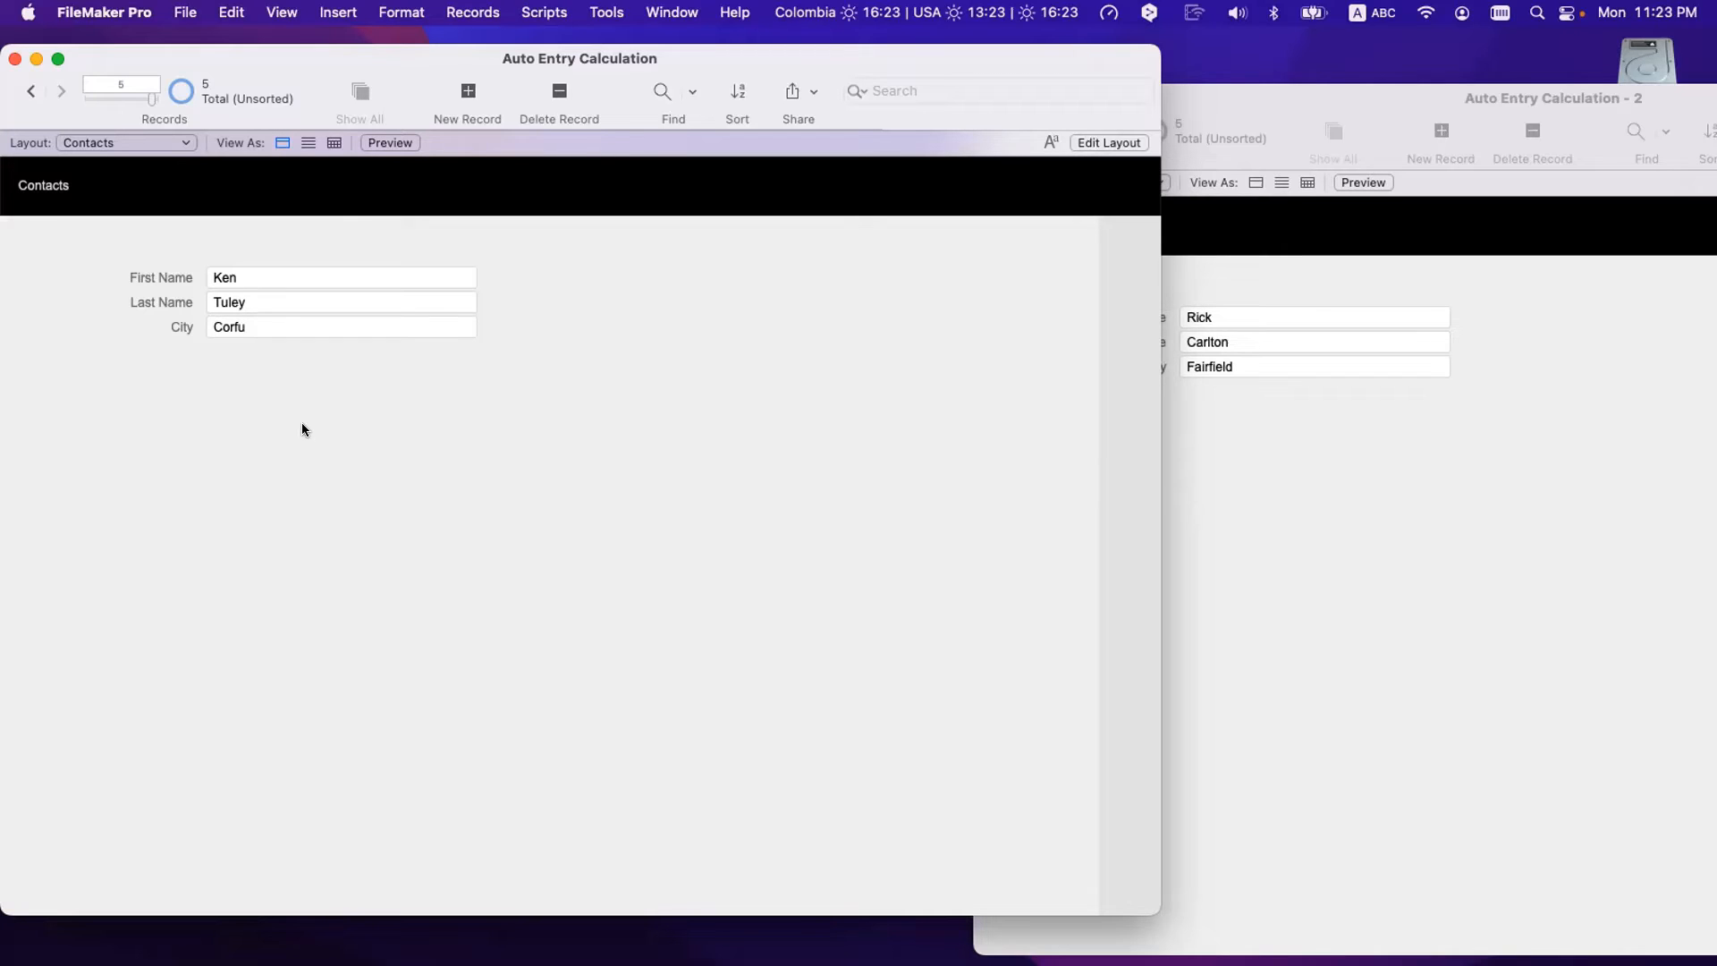
- Delete Corfu from the City field and commit it empty
left_click(278, 325)
key("super+a")
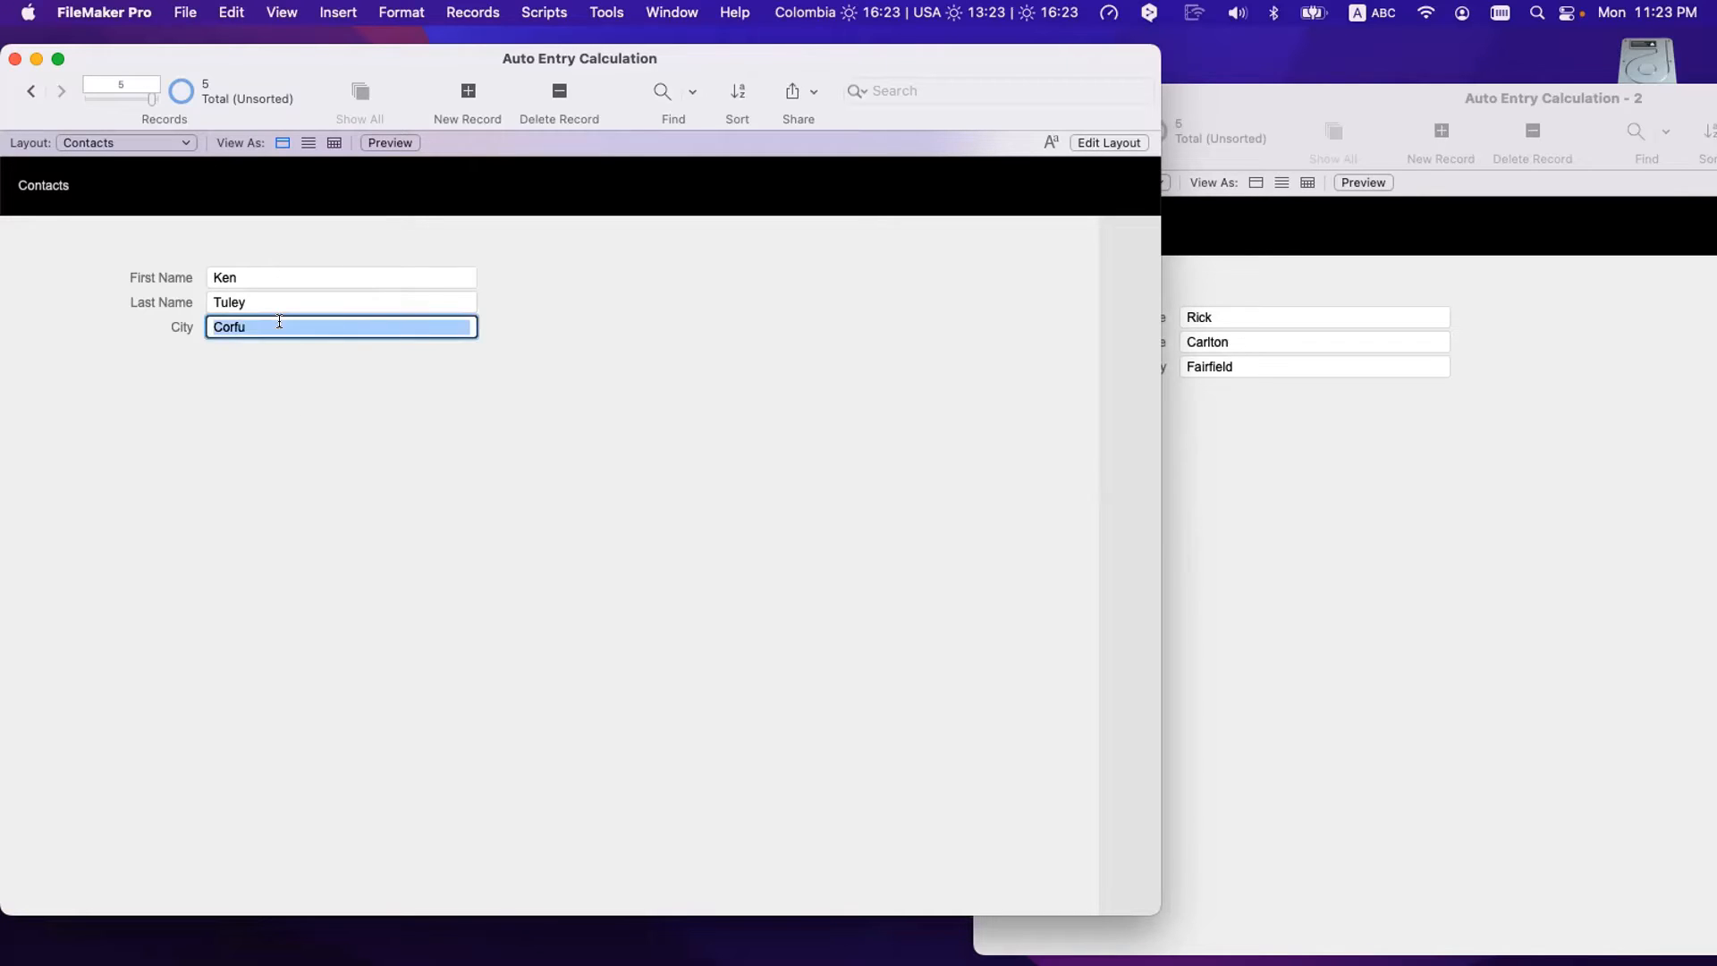
key("BackSpace")
left_click(251, 405)
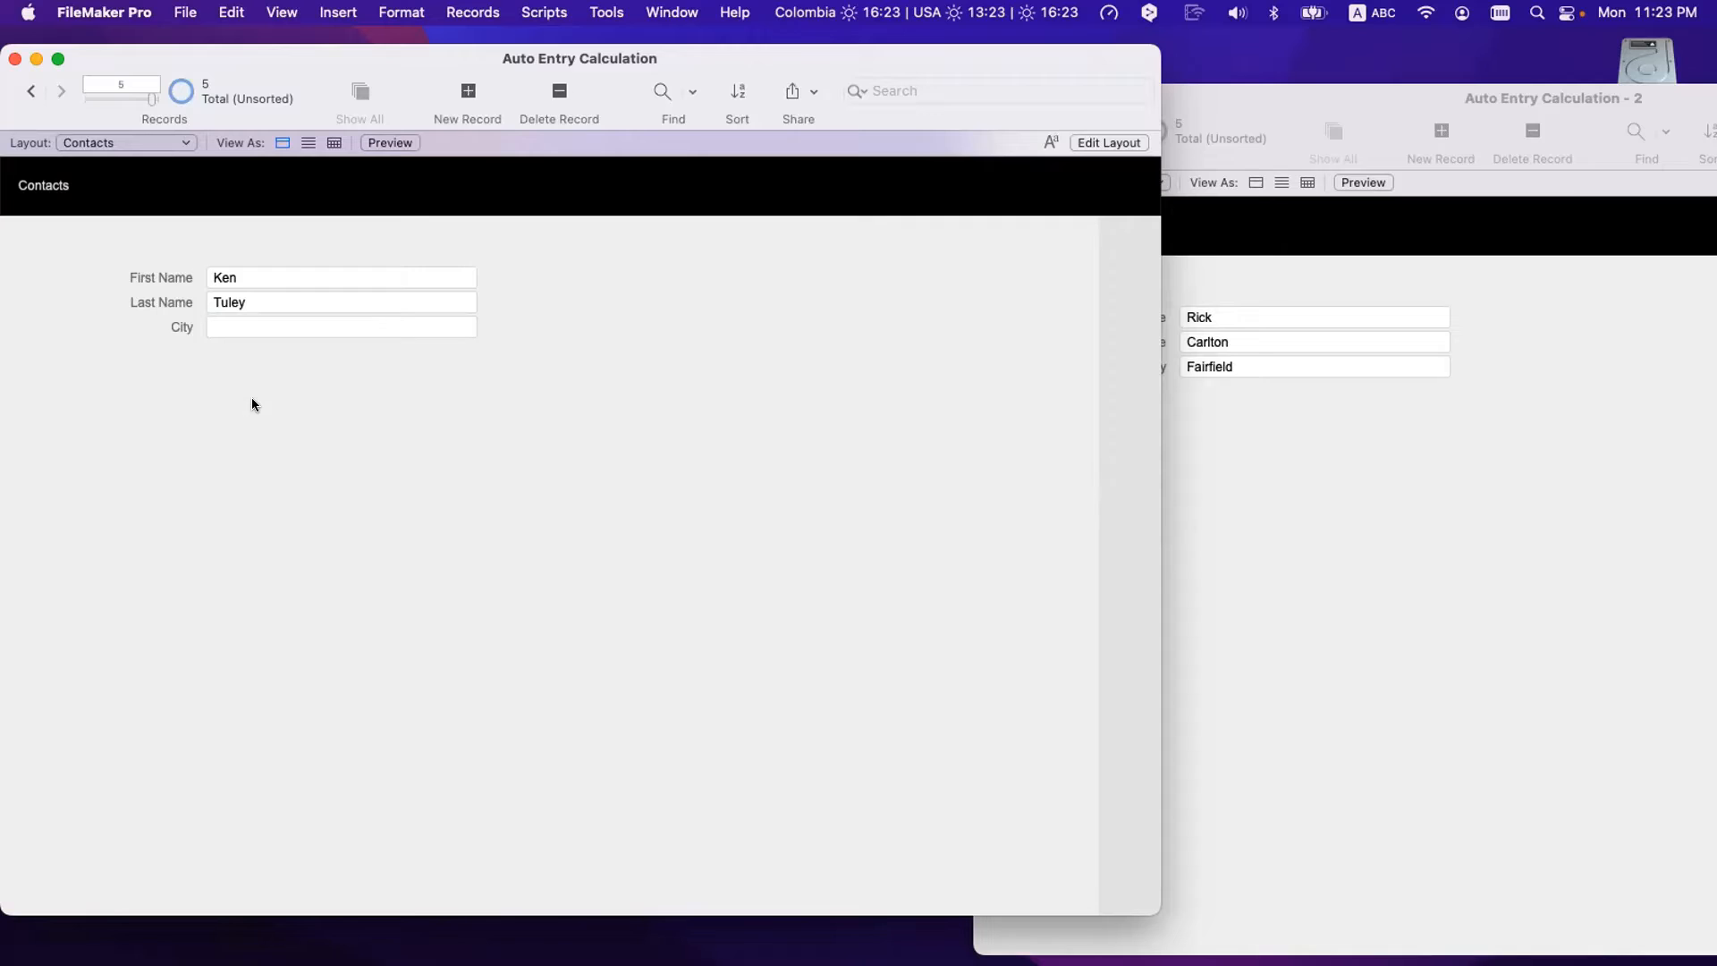
- Rename the contact to a name listed in Cities and commit so City fills as Fairfield
left_click(254, 269)
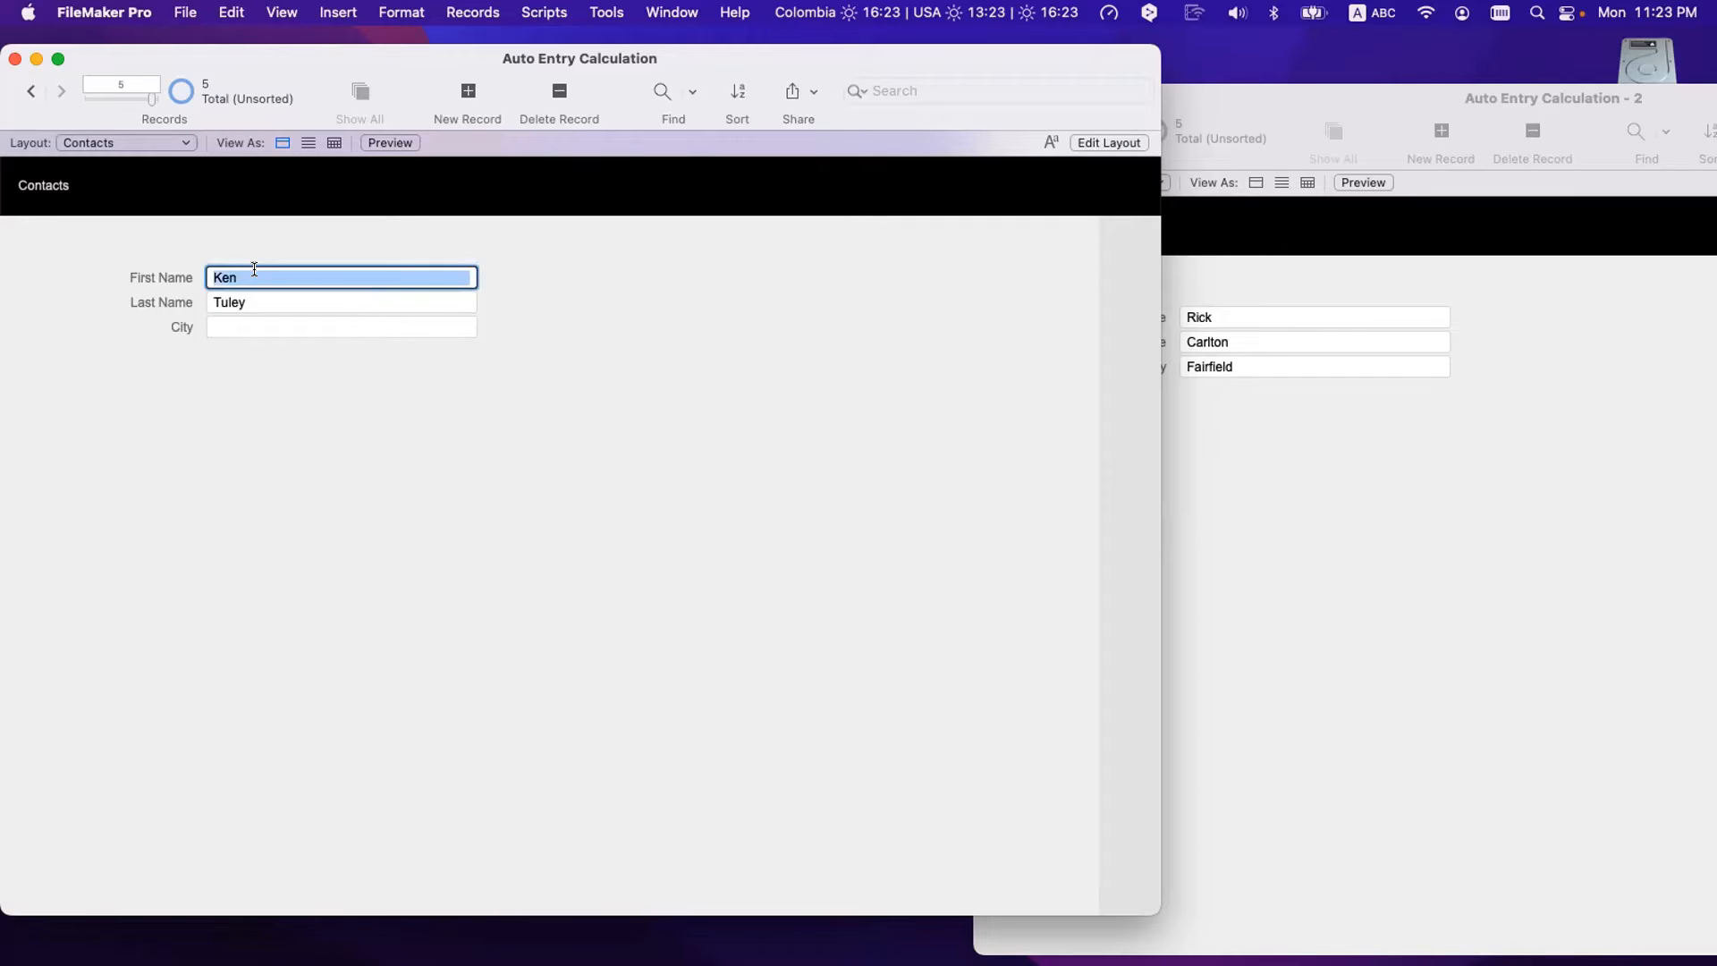
key("Tab")
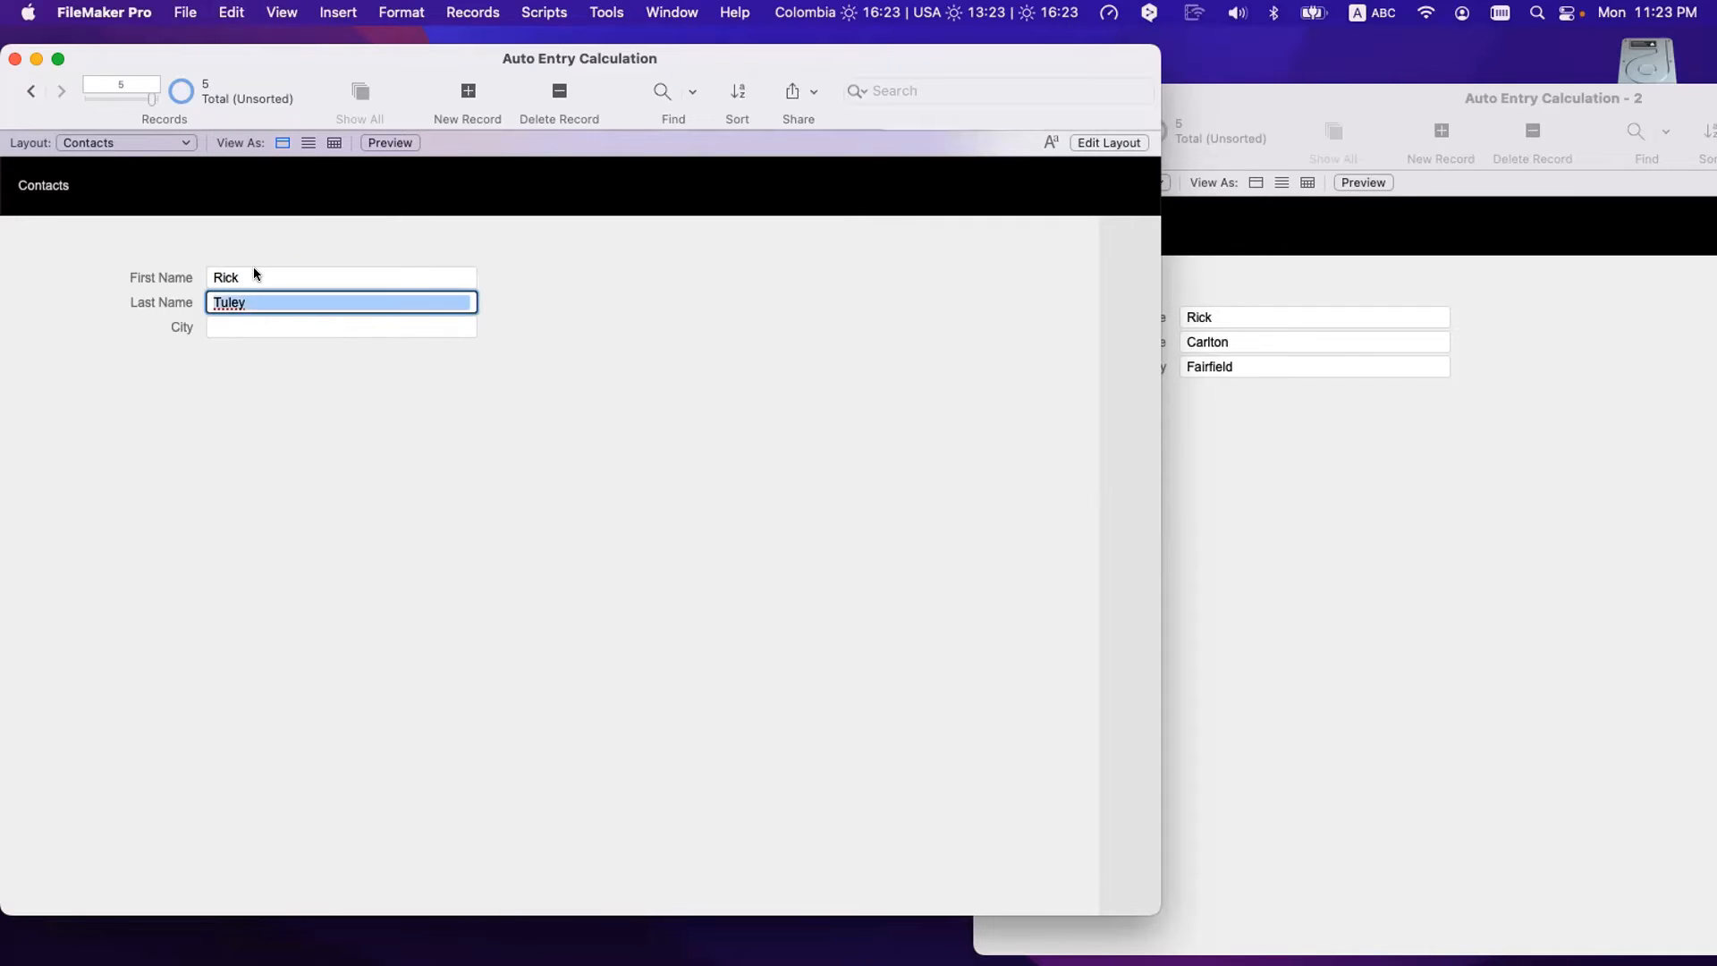
left_click(363, 646)
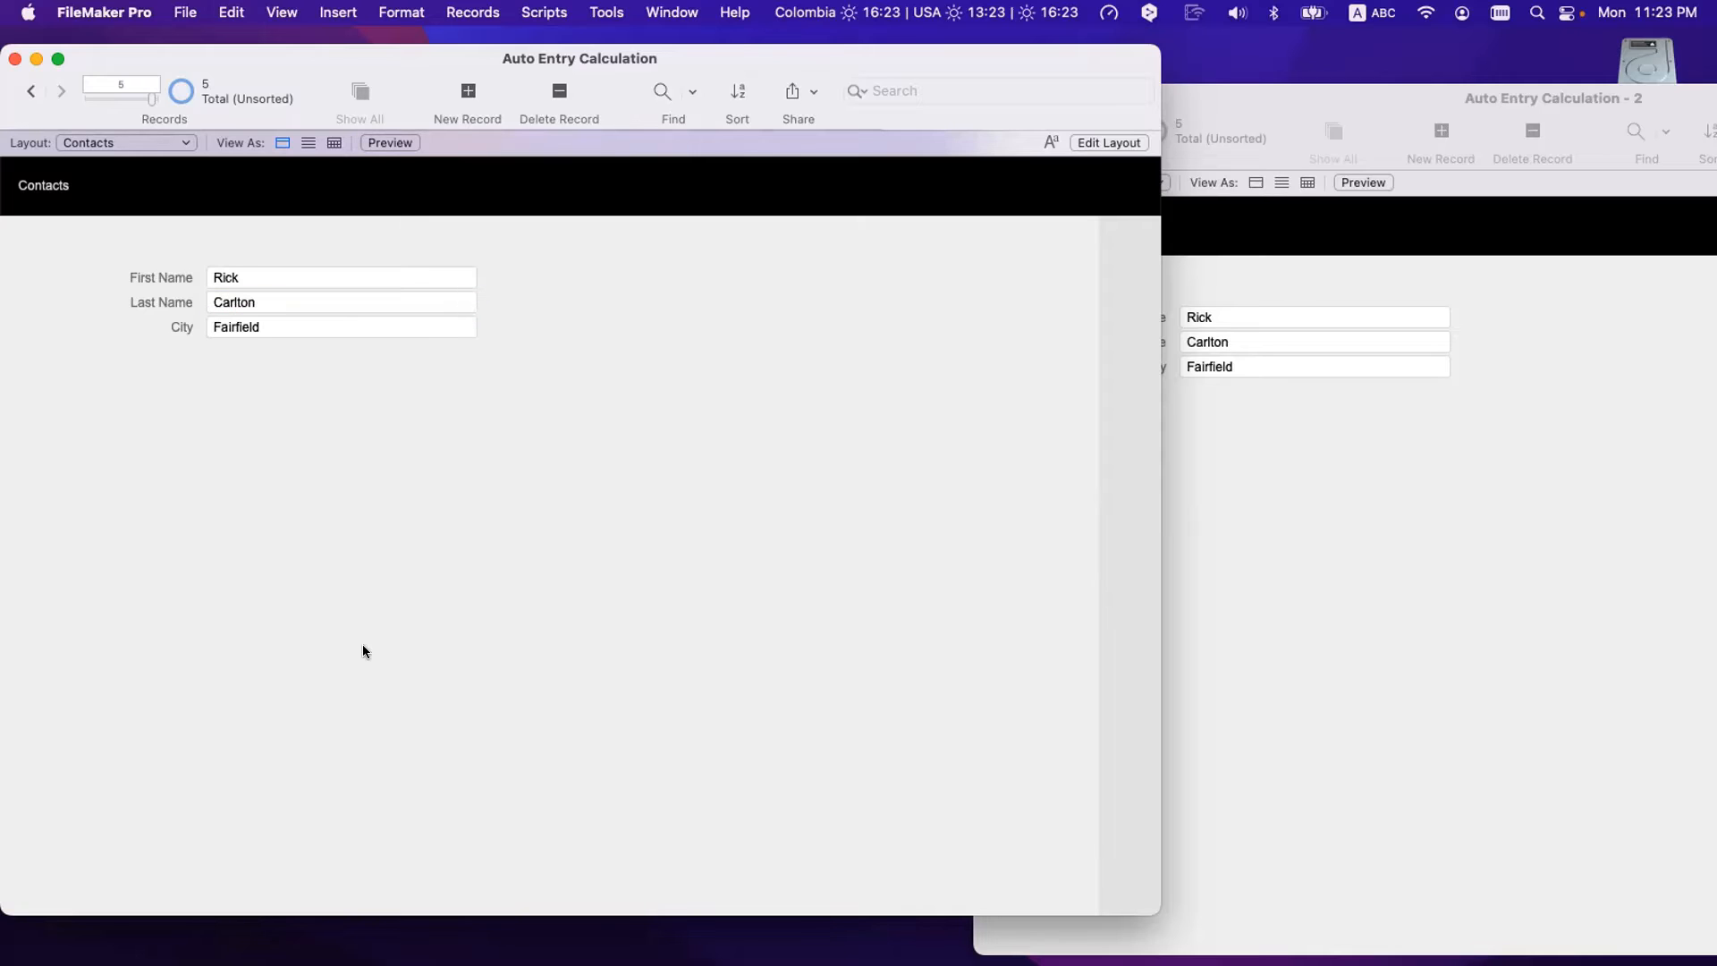
key("super+shift+d")
- Set the City lookup to use an empty value on no match, unticking 'Don't copy contents if empty'
double_click(470, 212)
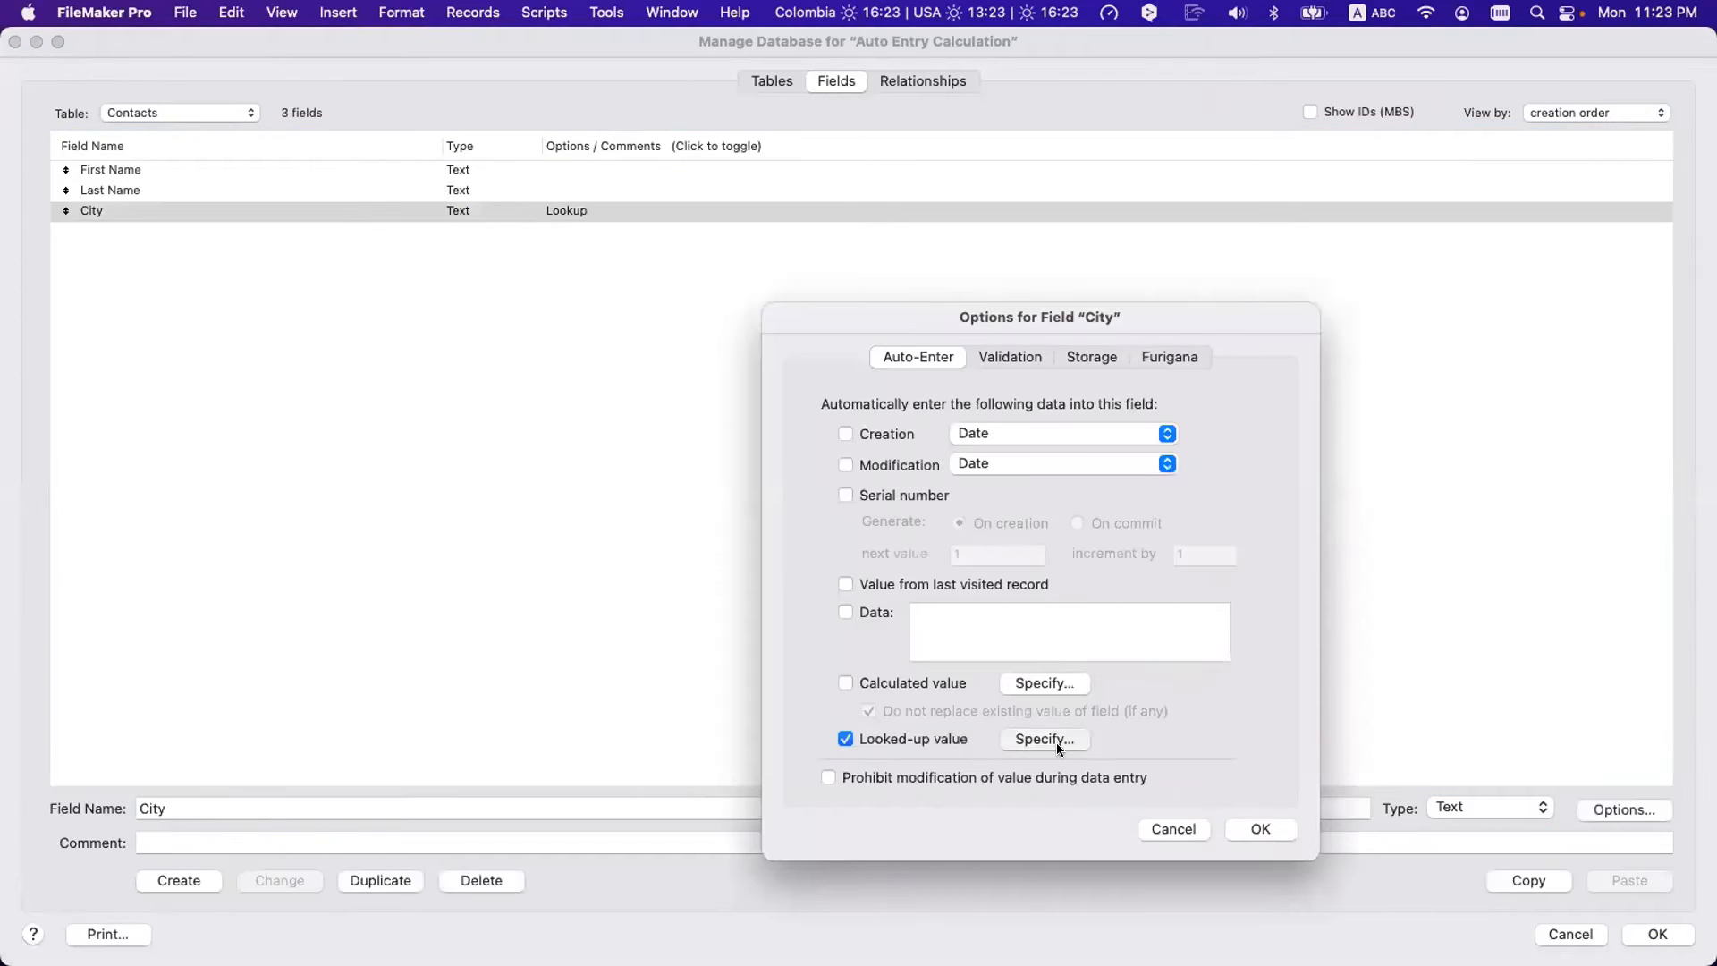
left_click(1045, 739)
left_click(1230, 742)
left_click(1038, 824)
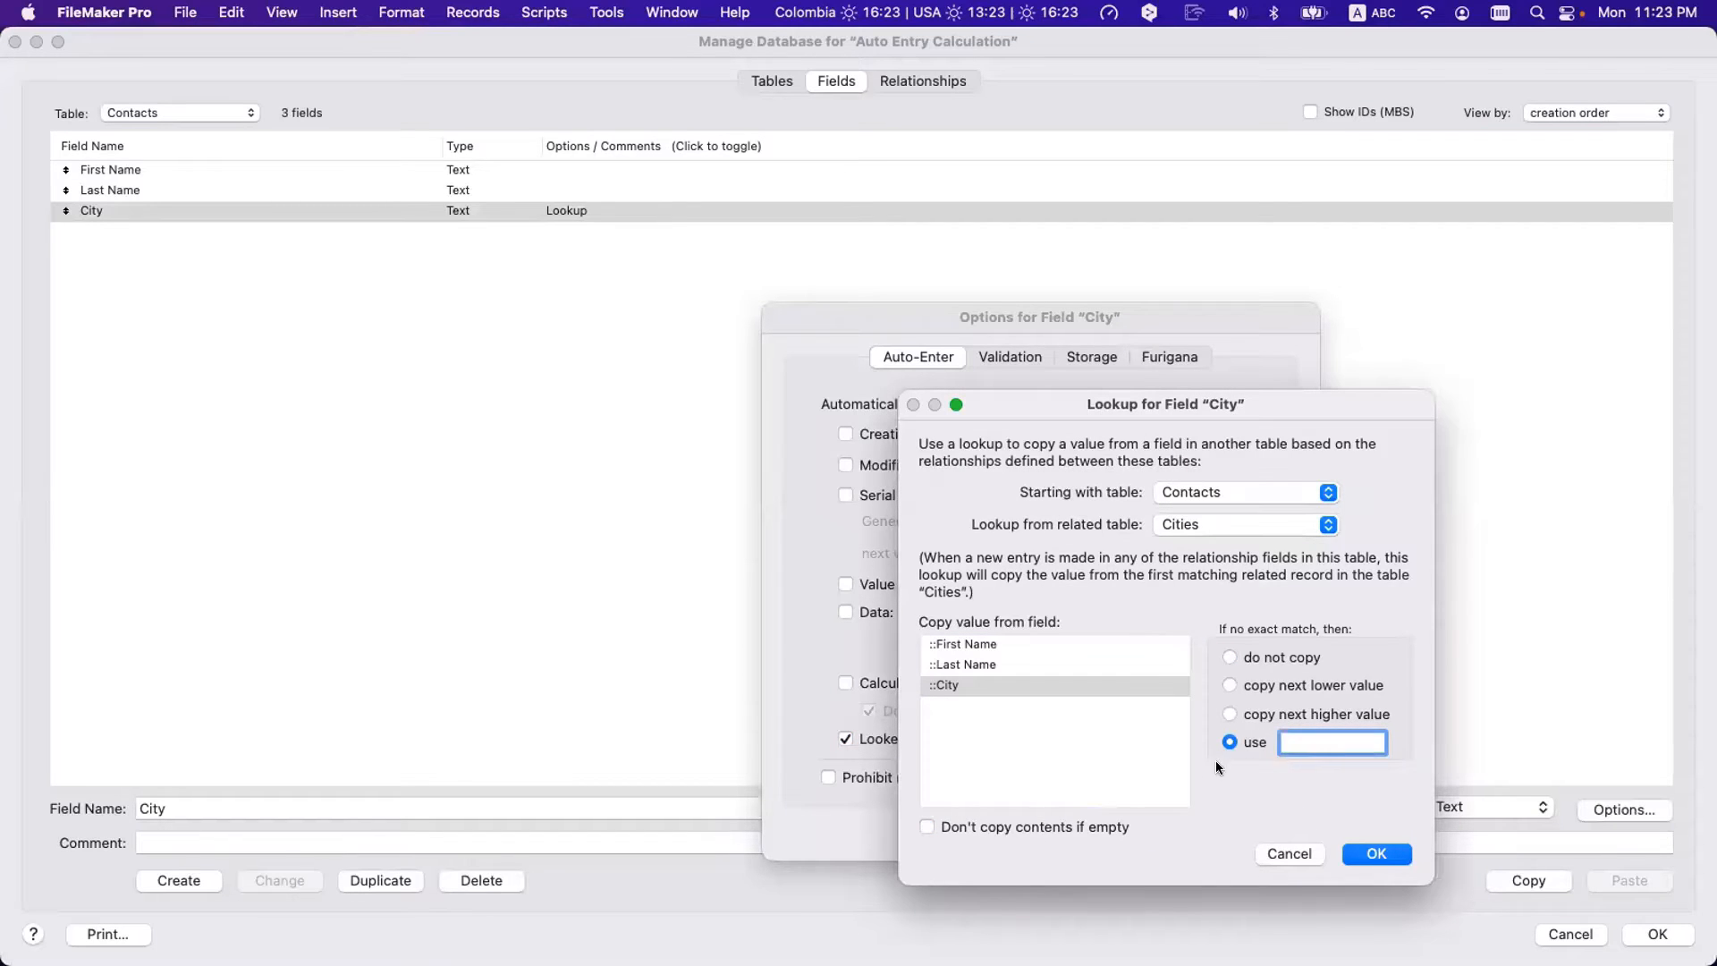
left_click(1356, 855)
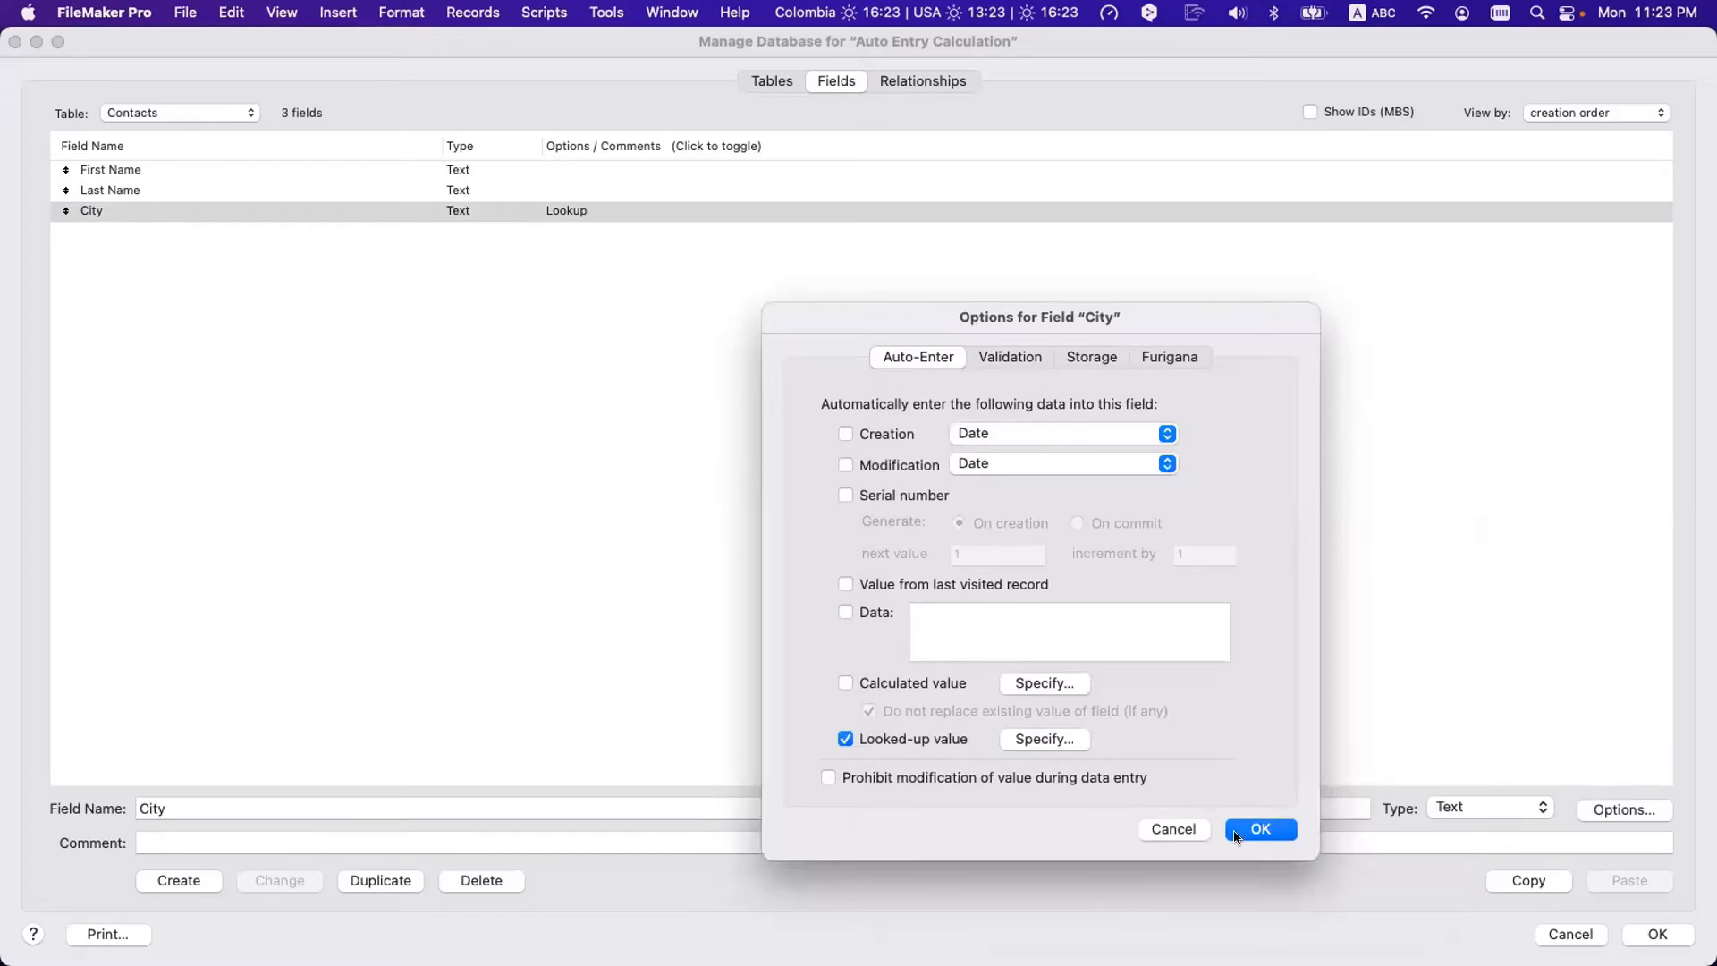
left_click(1261, 832)
left_click(1659, 934)
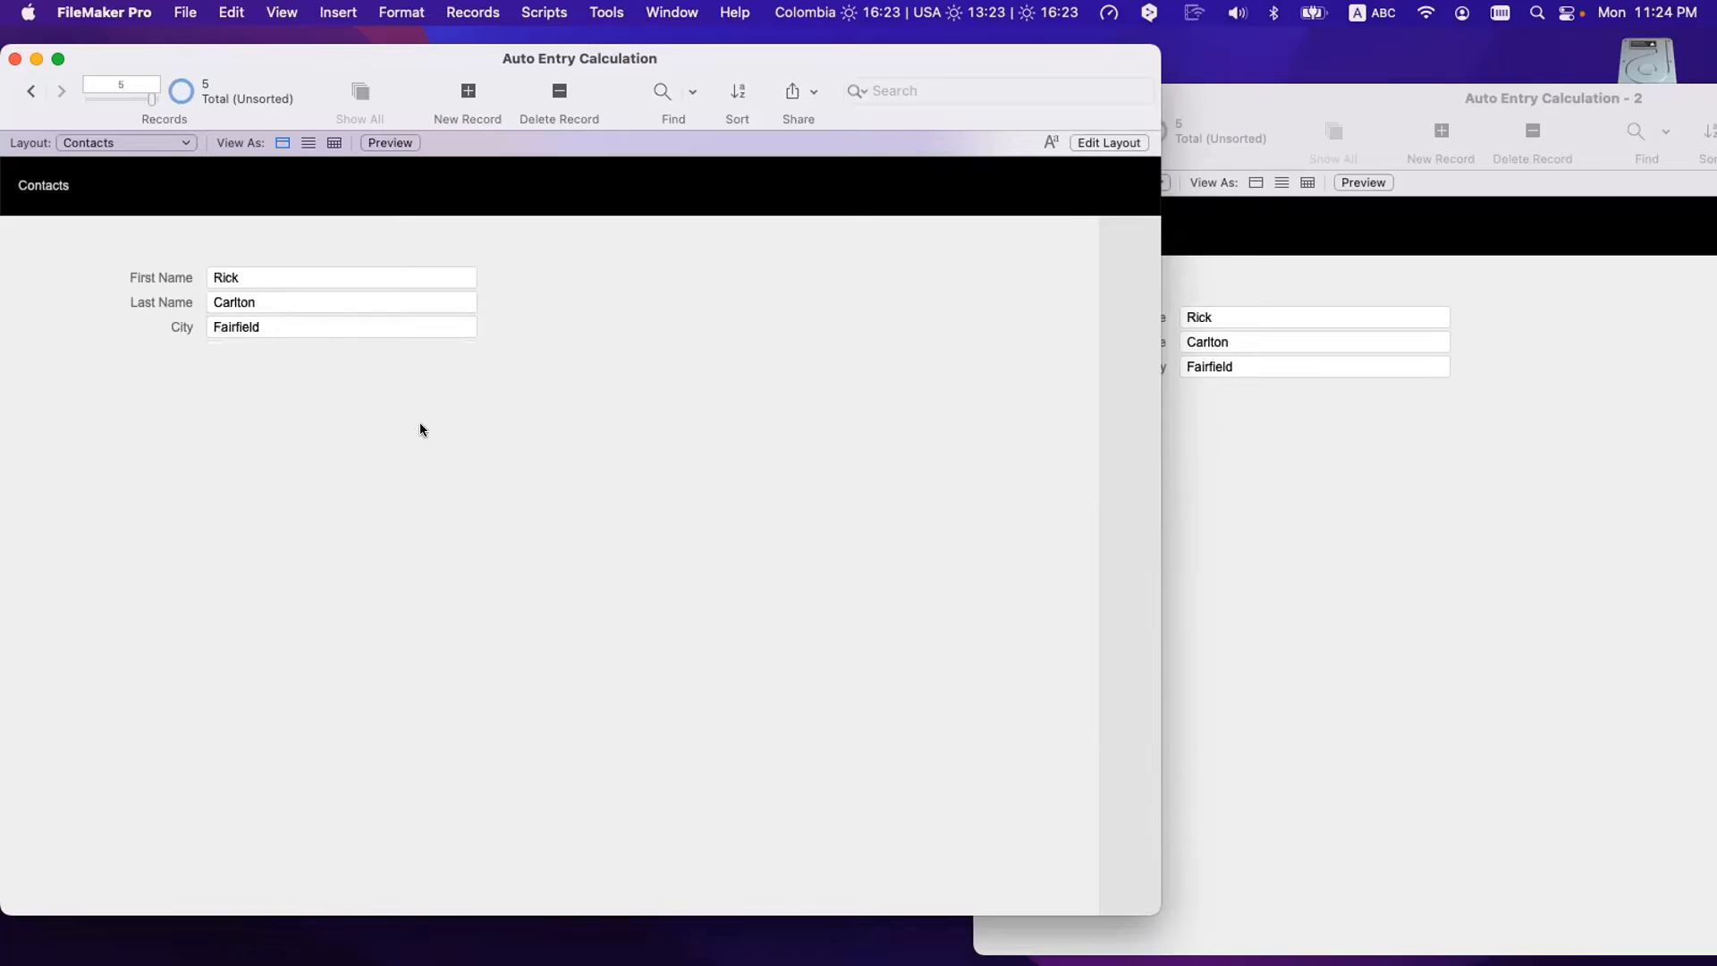
- Rename the contact back to the unmatched first and last name and commit, leaving City blank
triple_click(302, 268)
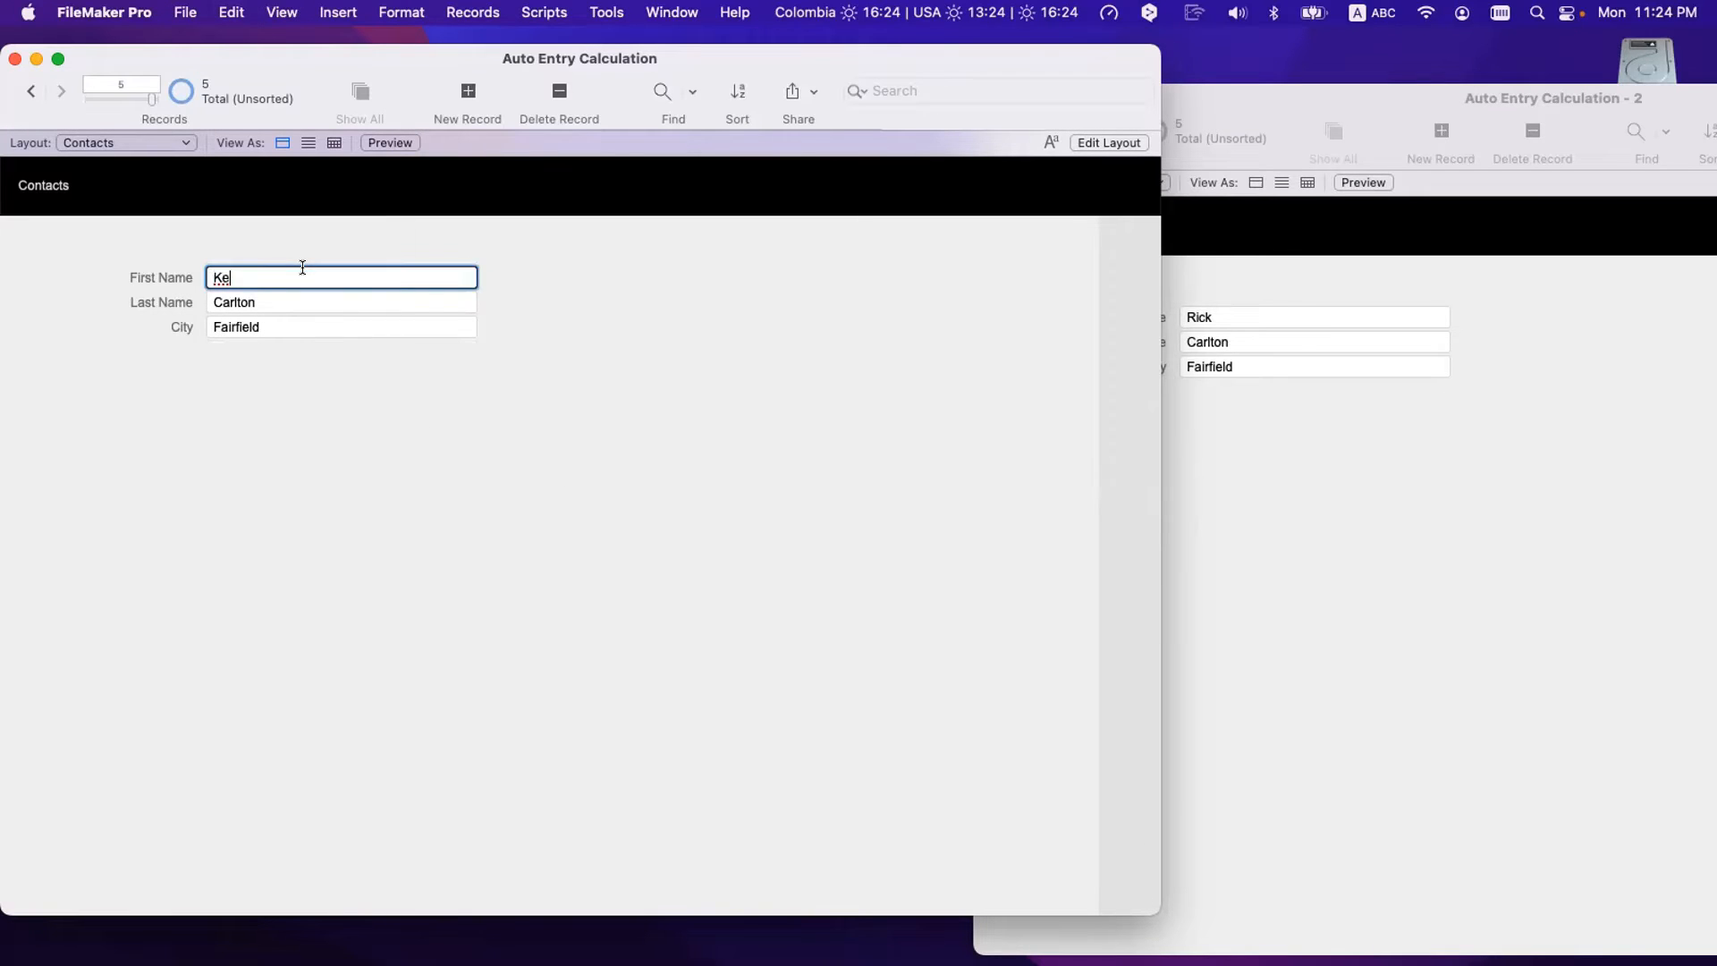
key("Tab")
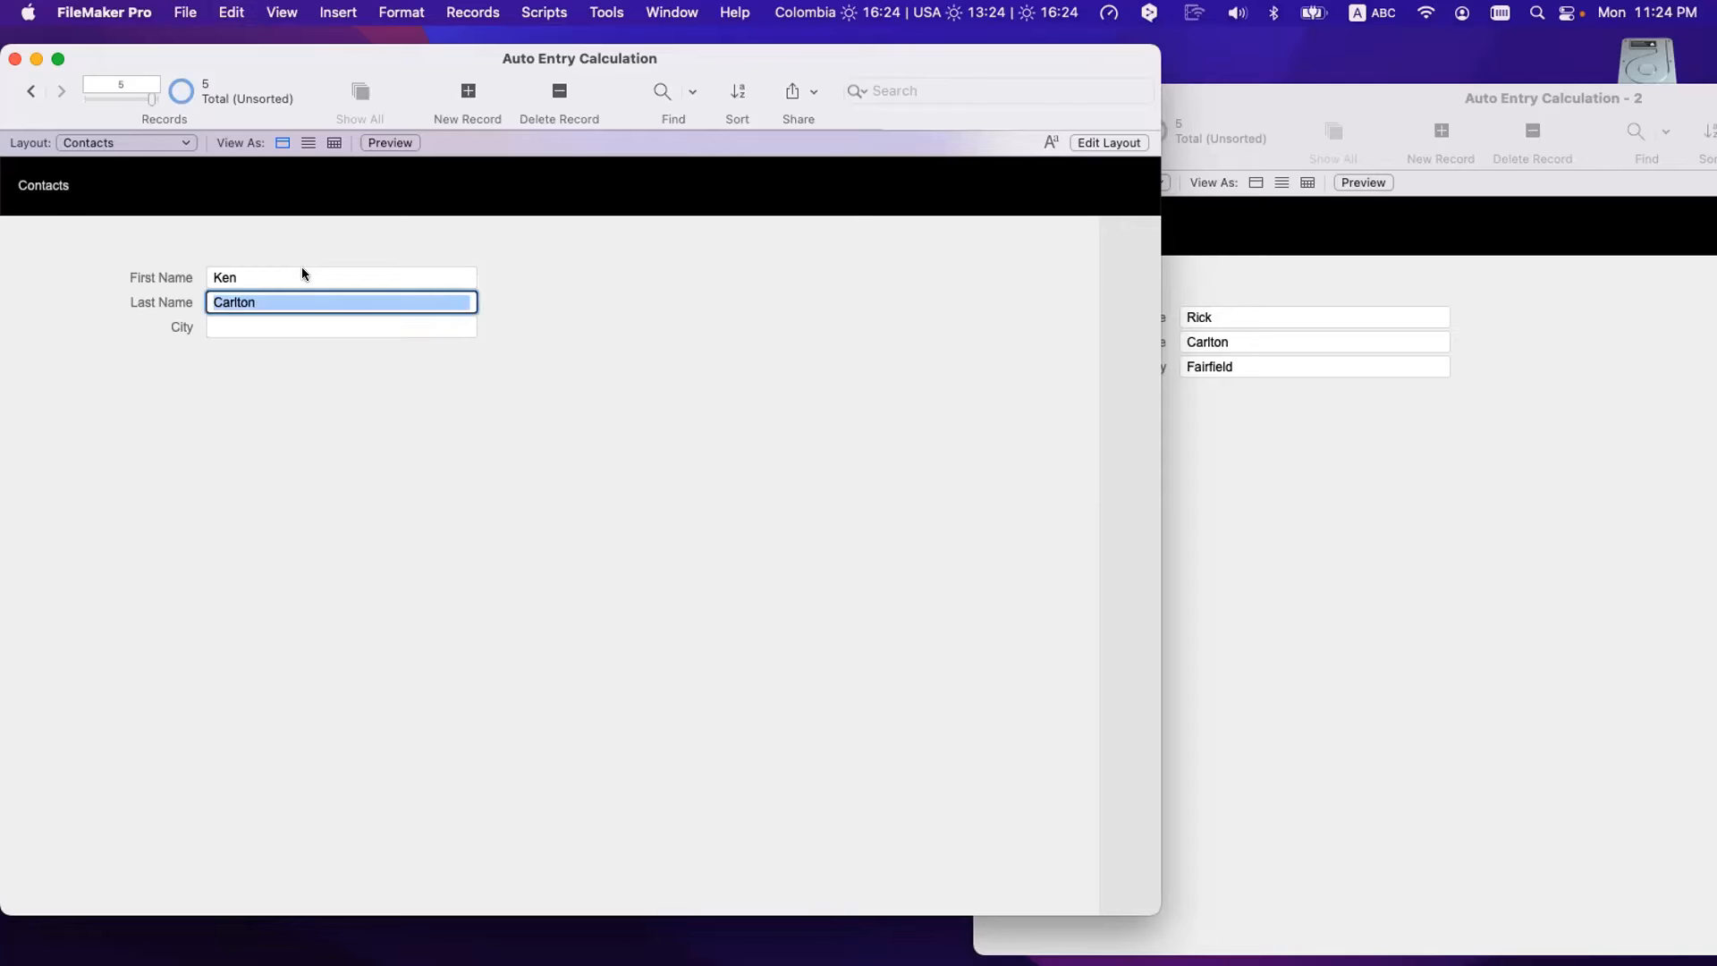
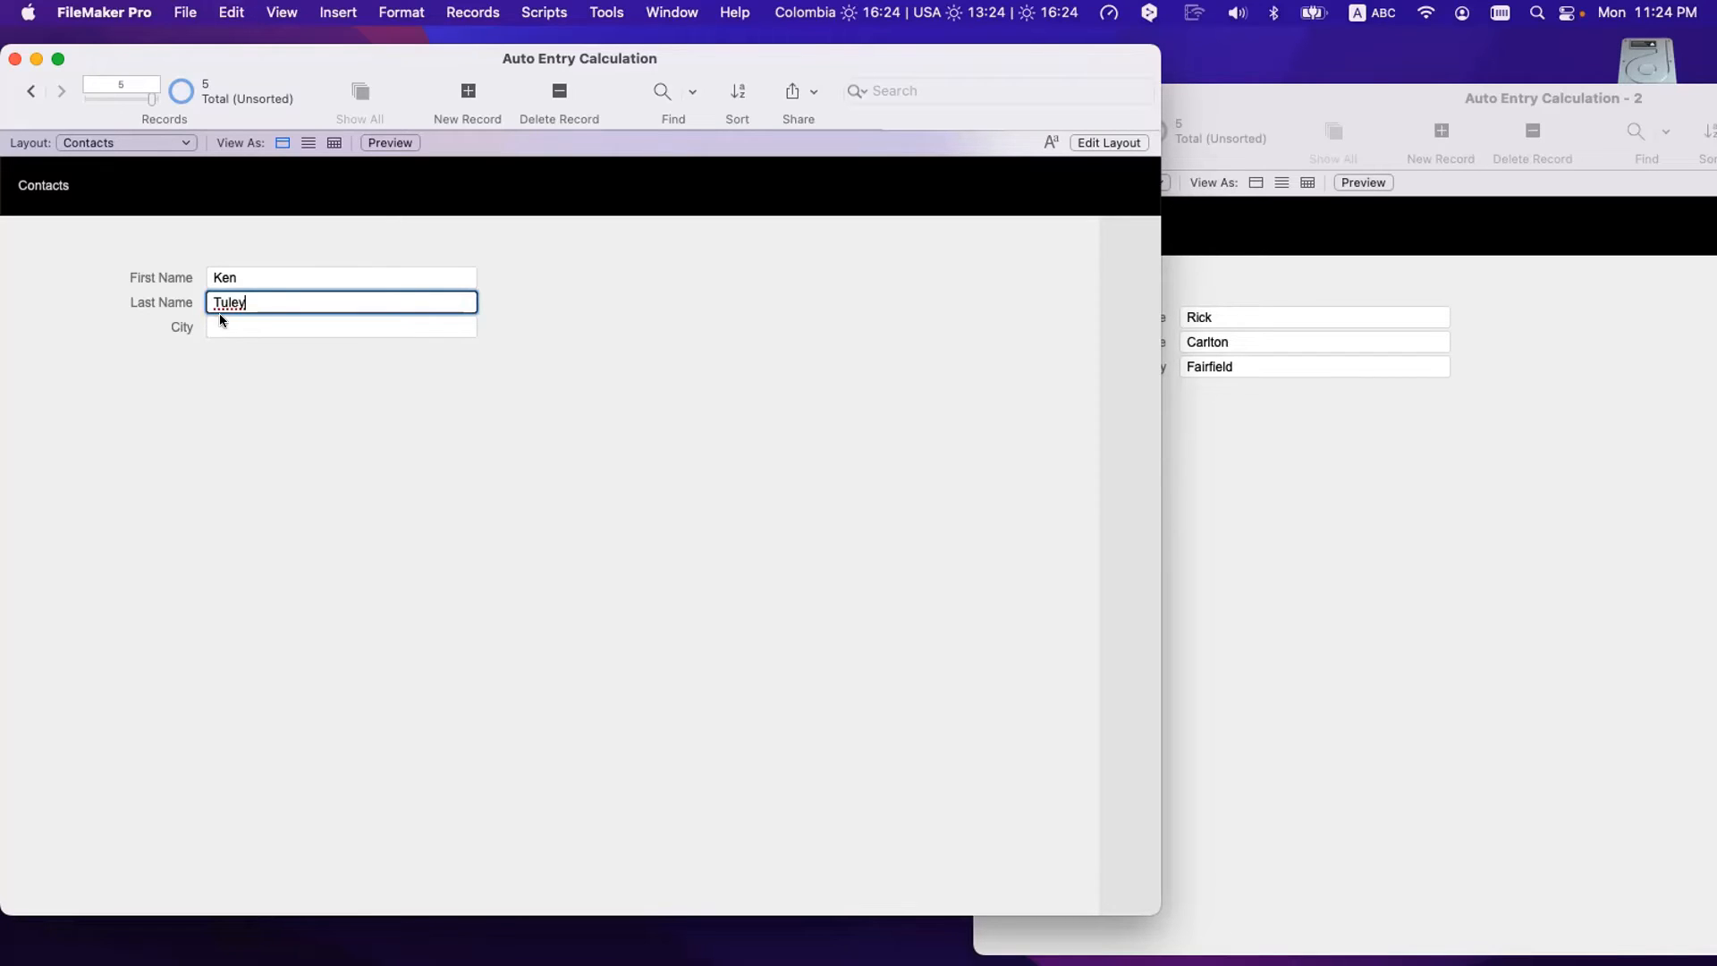
left_click(232, 368)
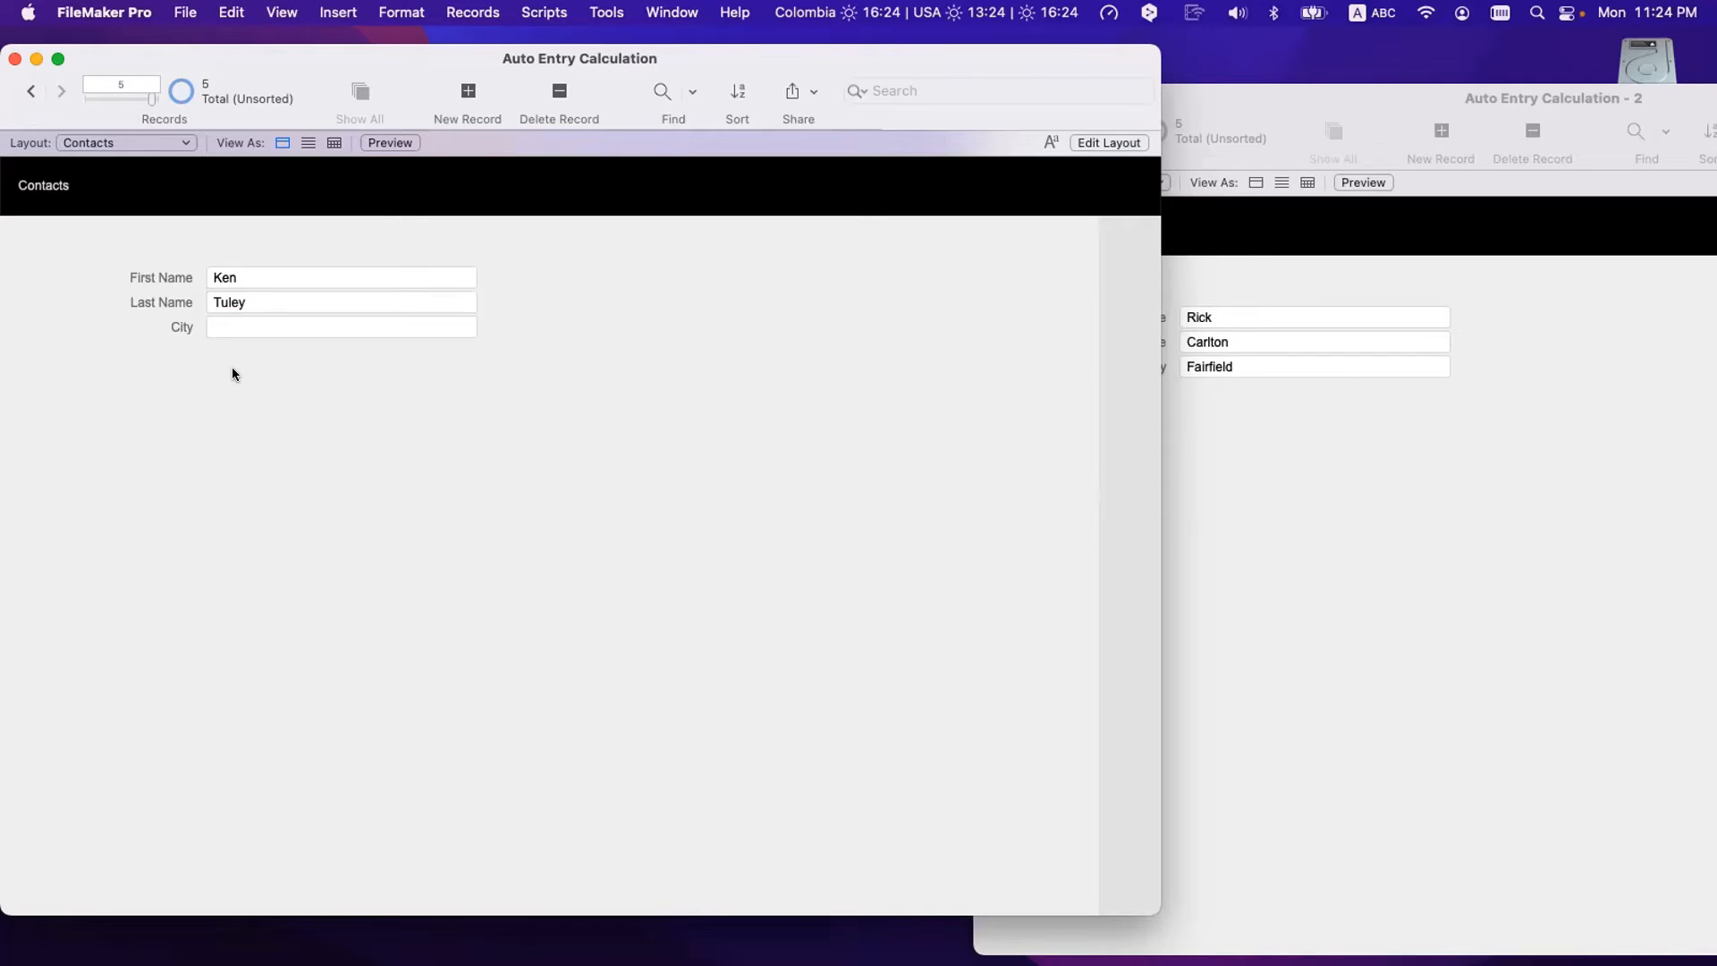
left_click(230, 309)
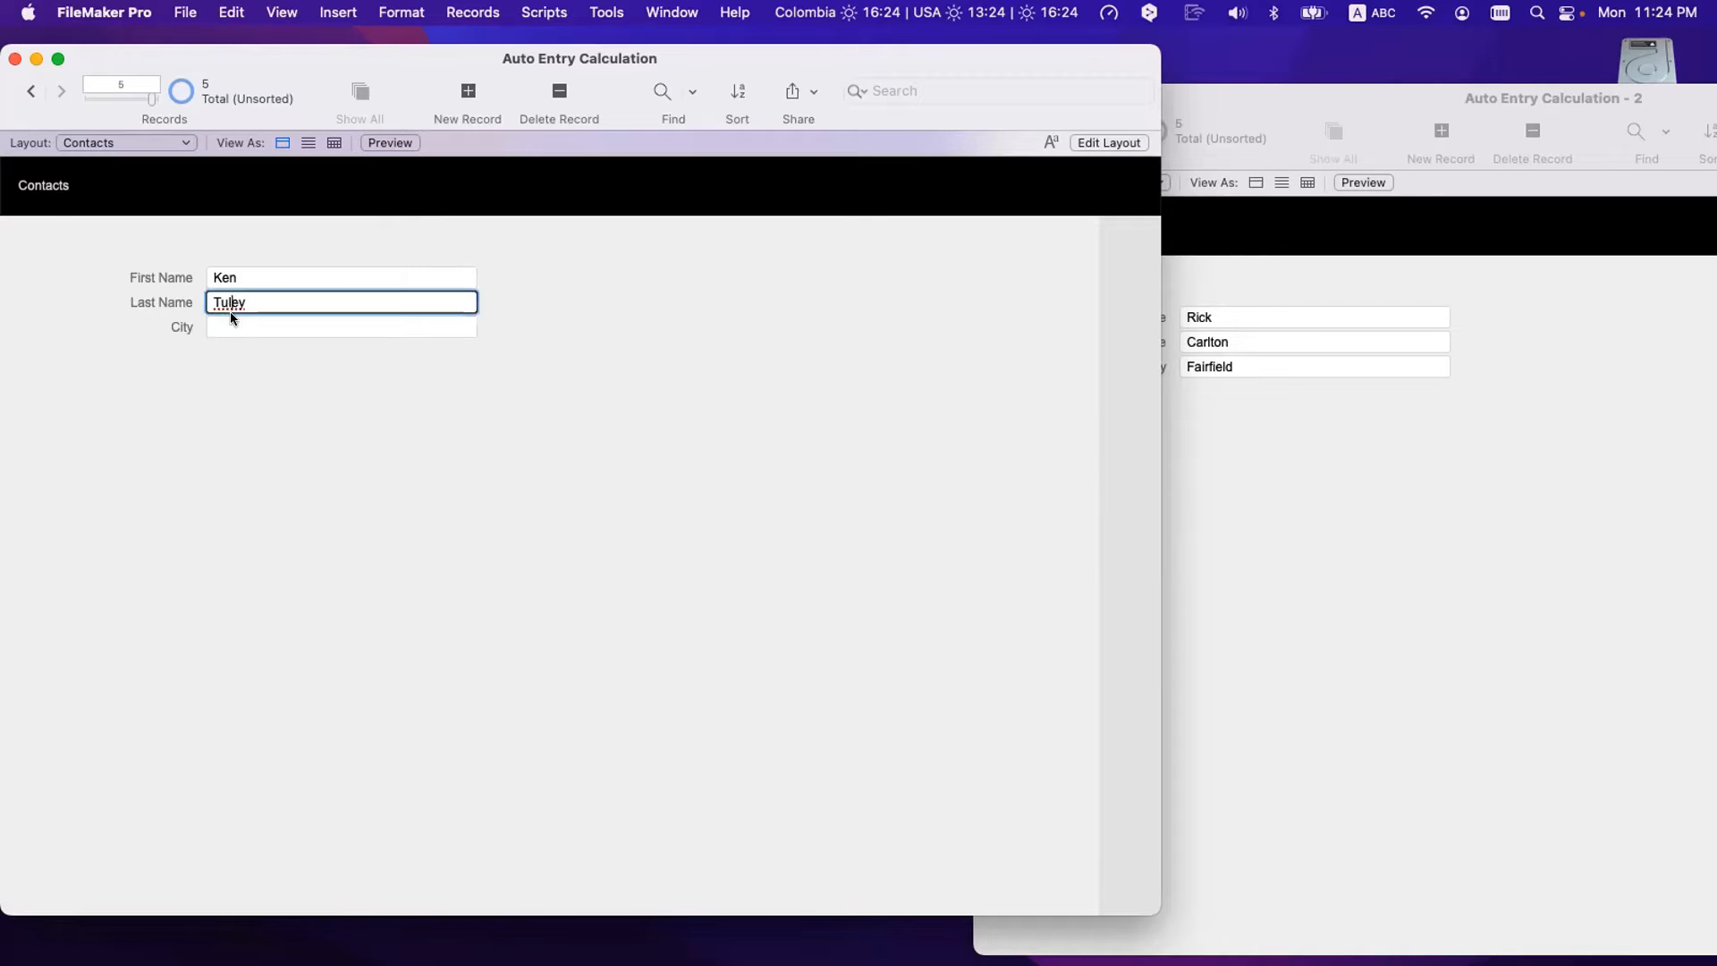
left_click(231, 320)
left_click(297, 407)
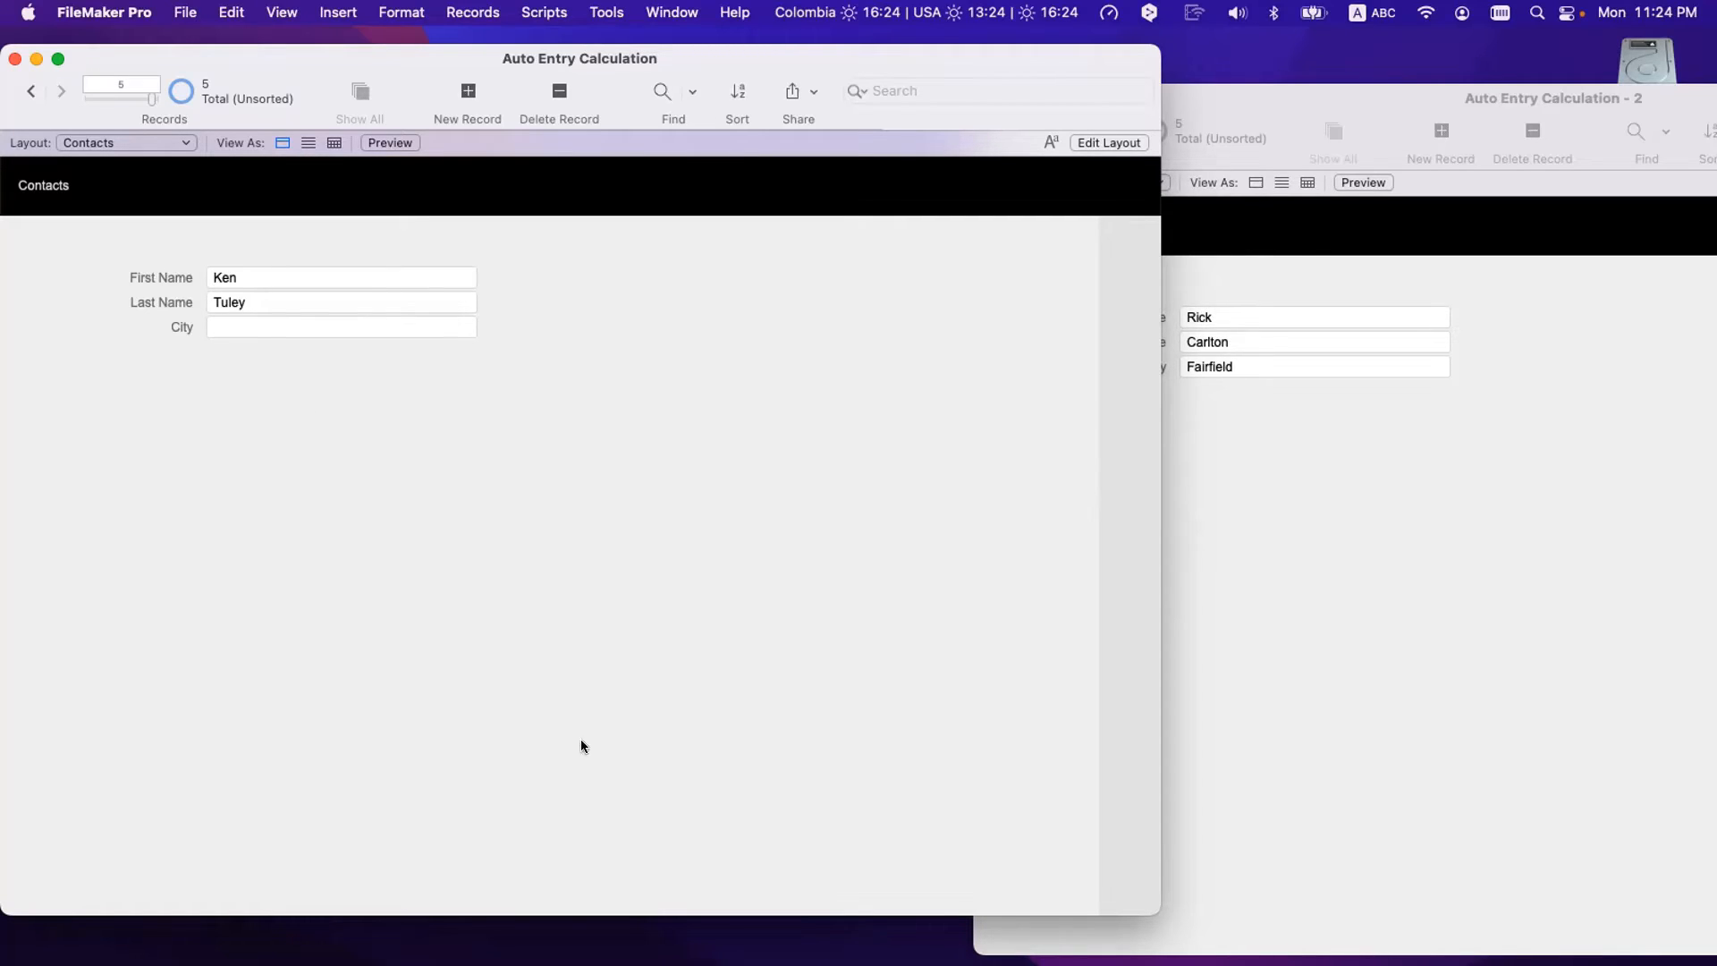
mouse_move(899, 930)
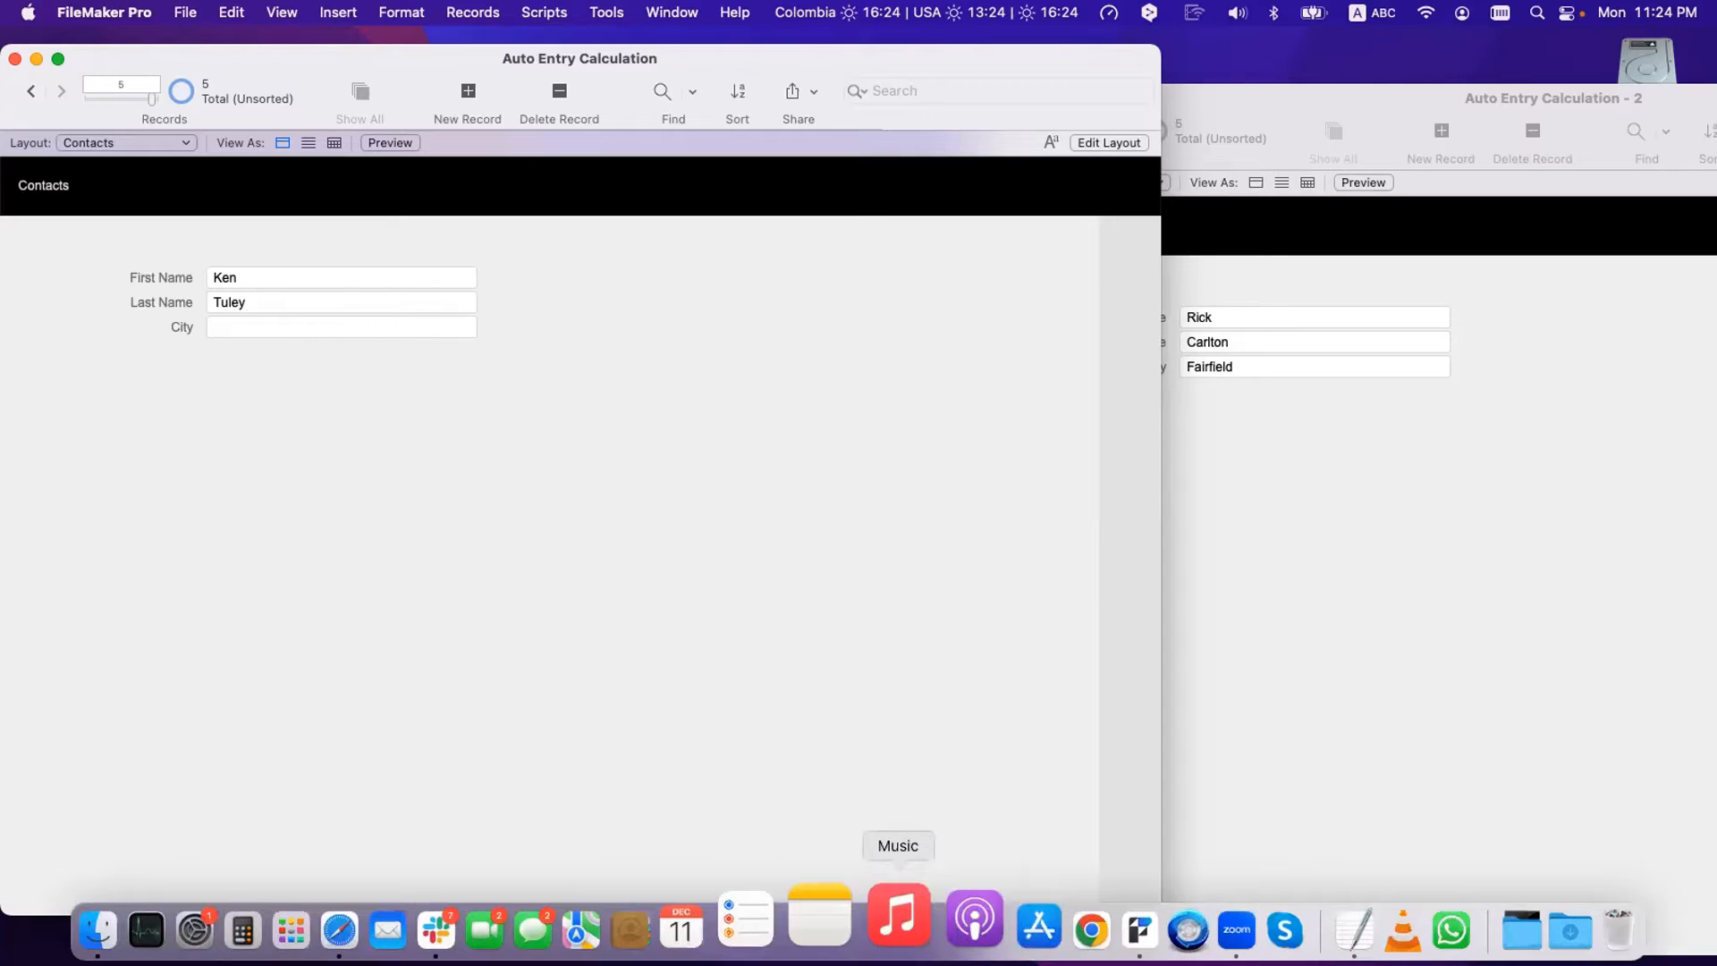
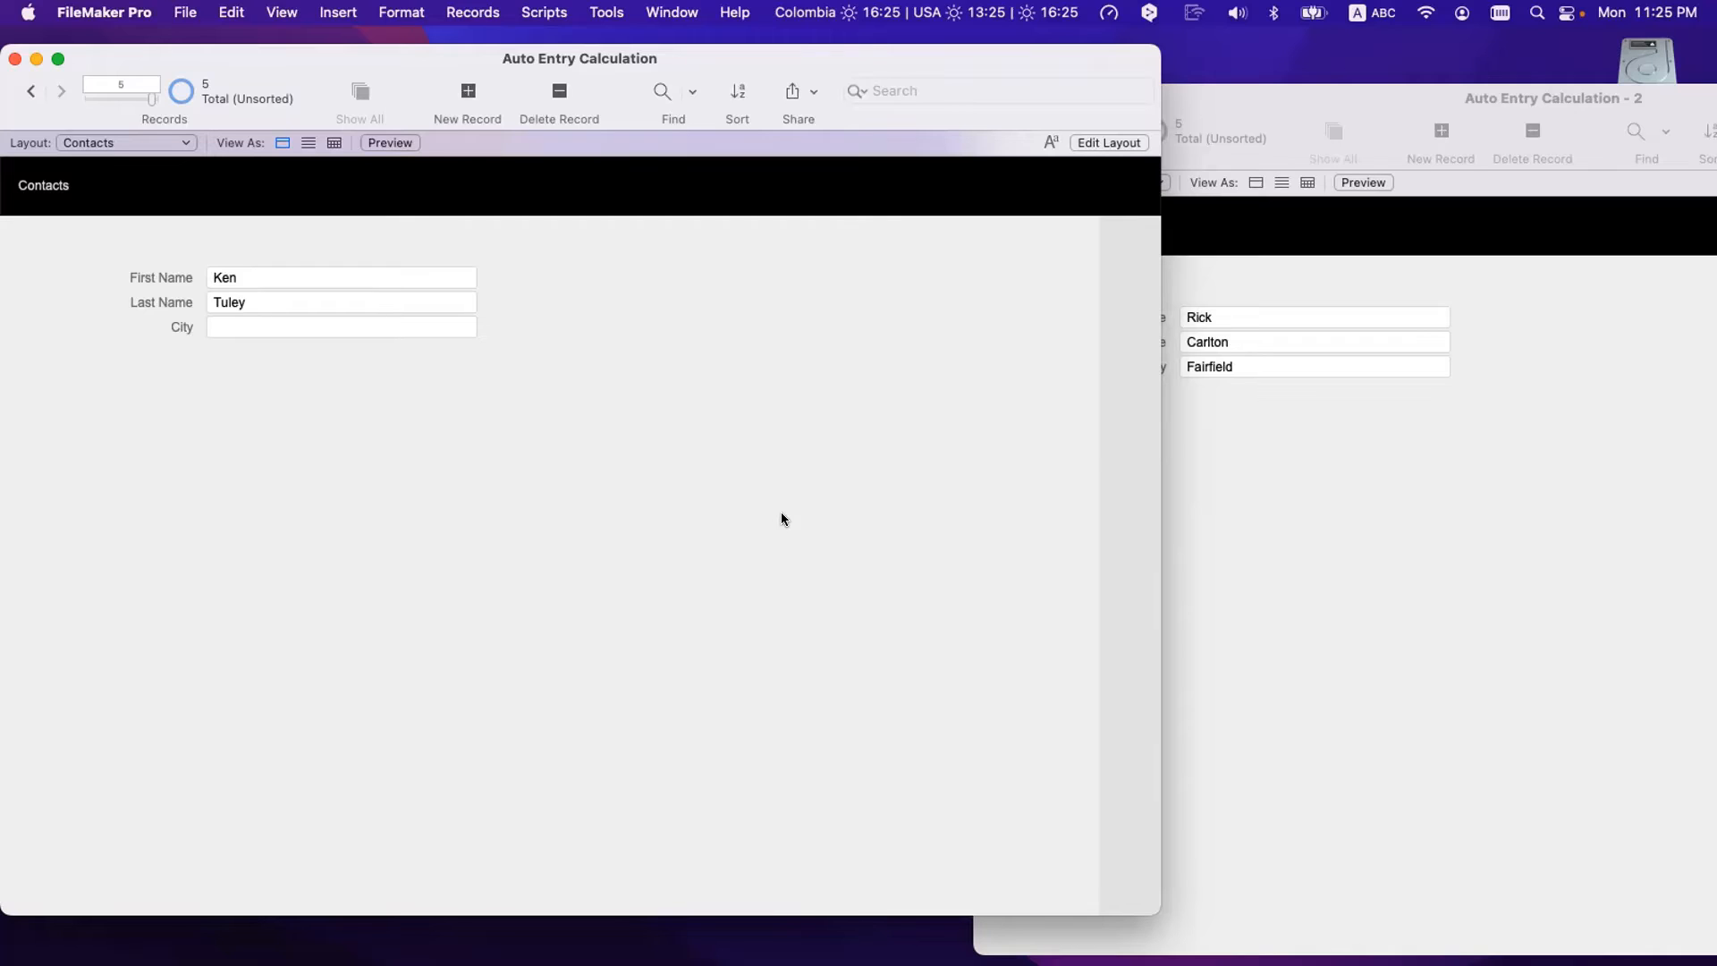
- Add a sixth Cities record with the contact's first and last name and City Albuquerque, then return to Contacts
left_click(1241, 560)
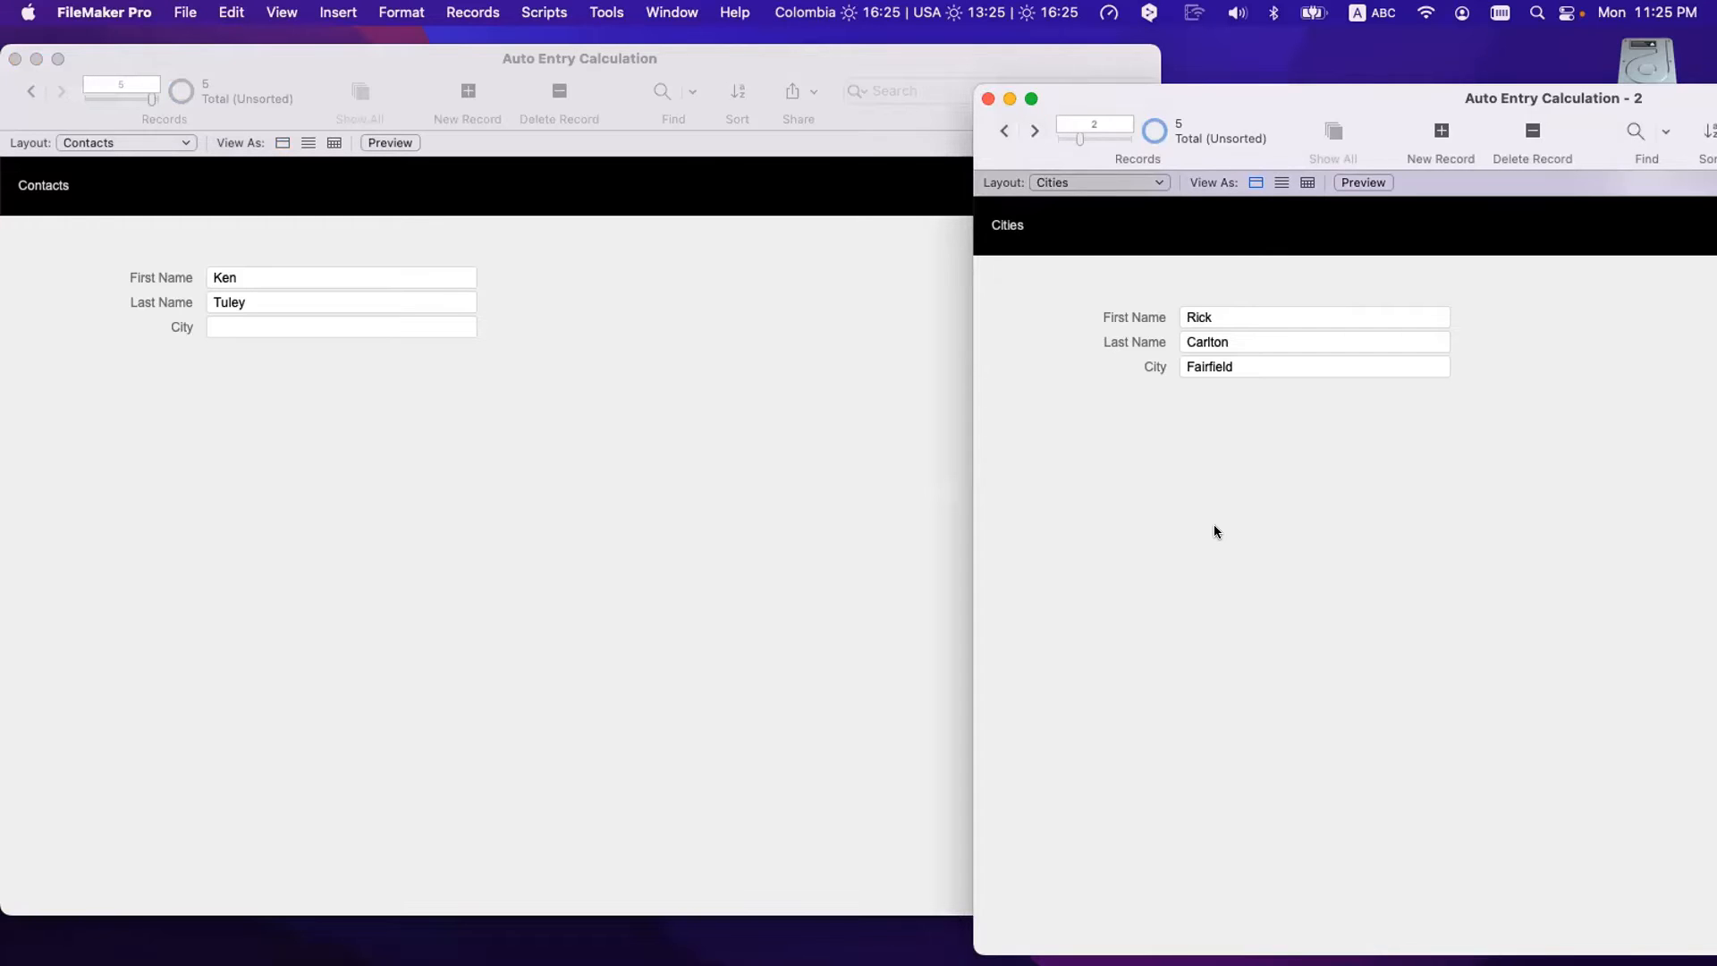
key("super+n")
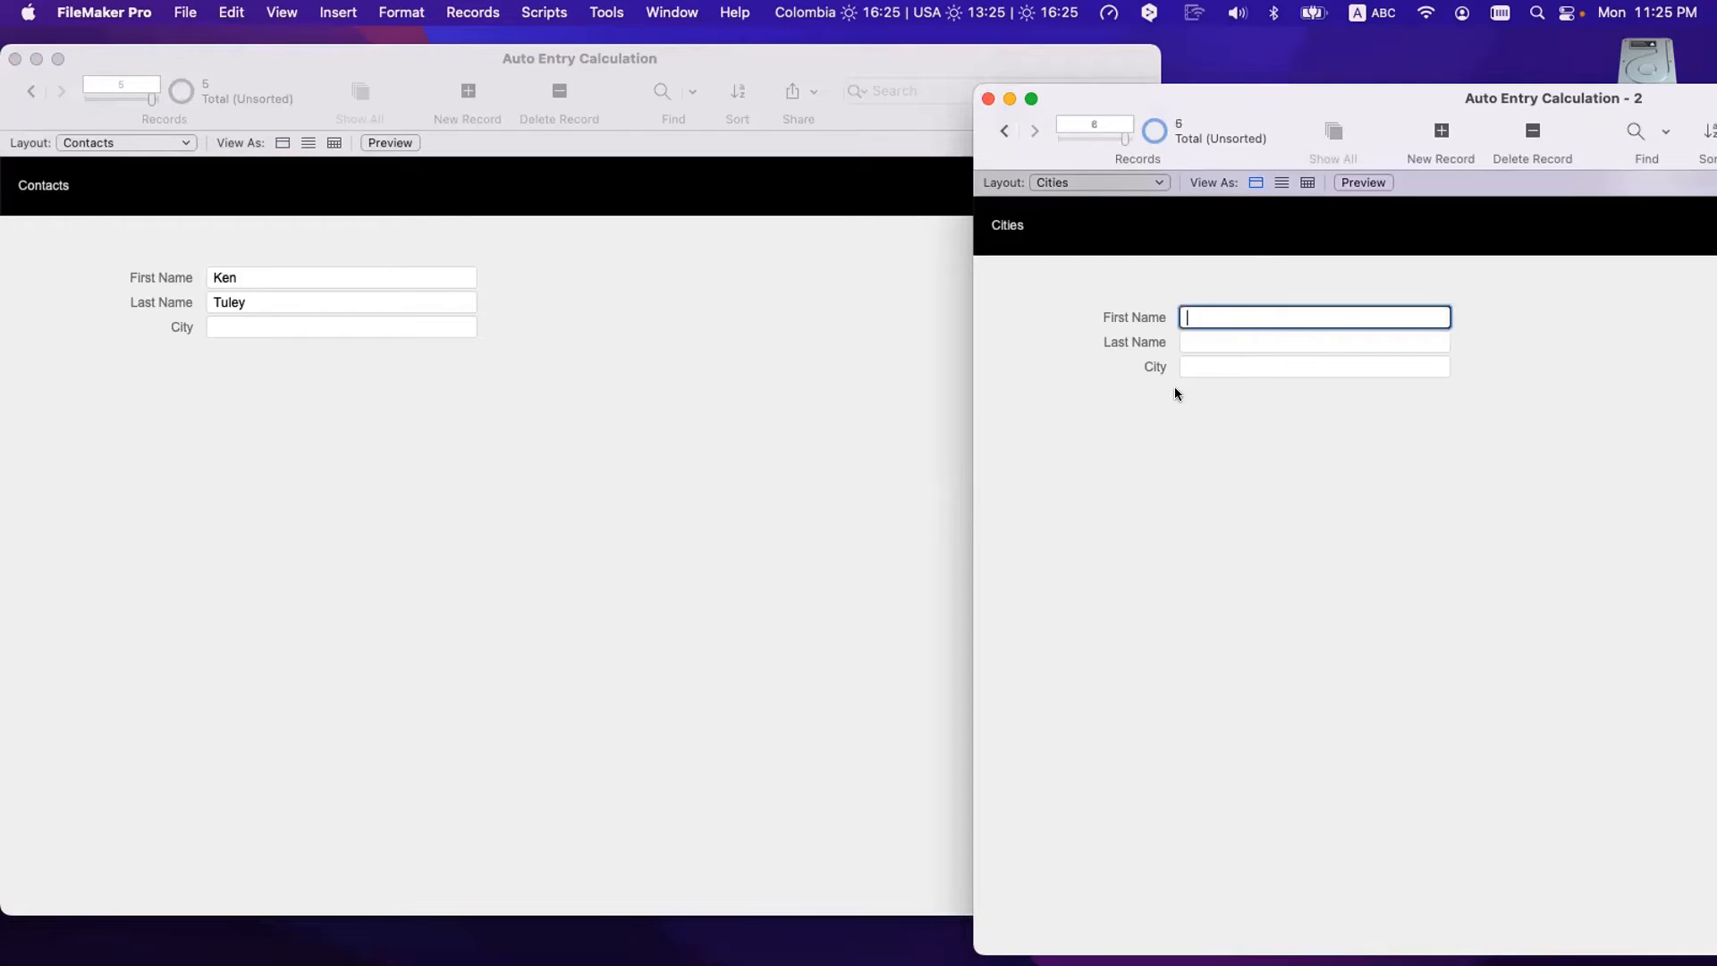
type("Ken")
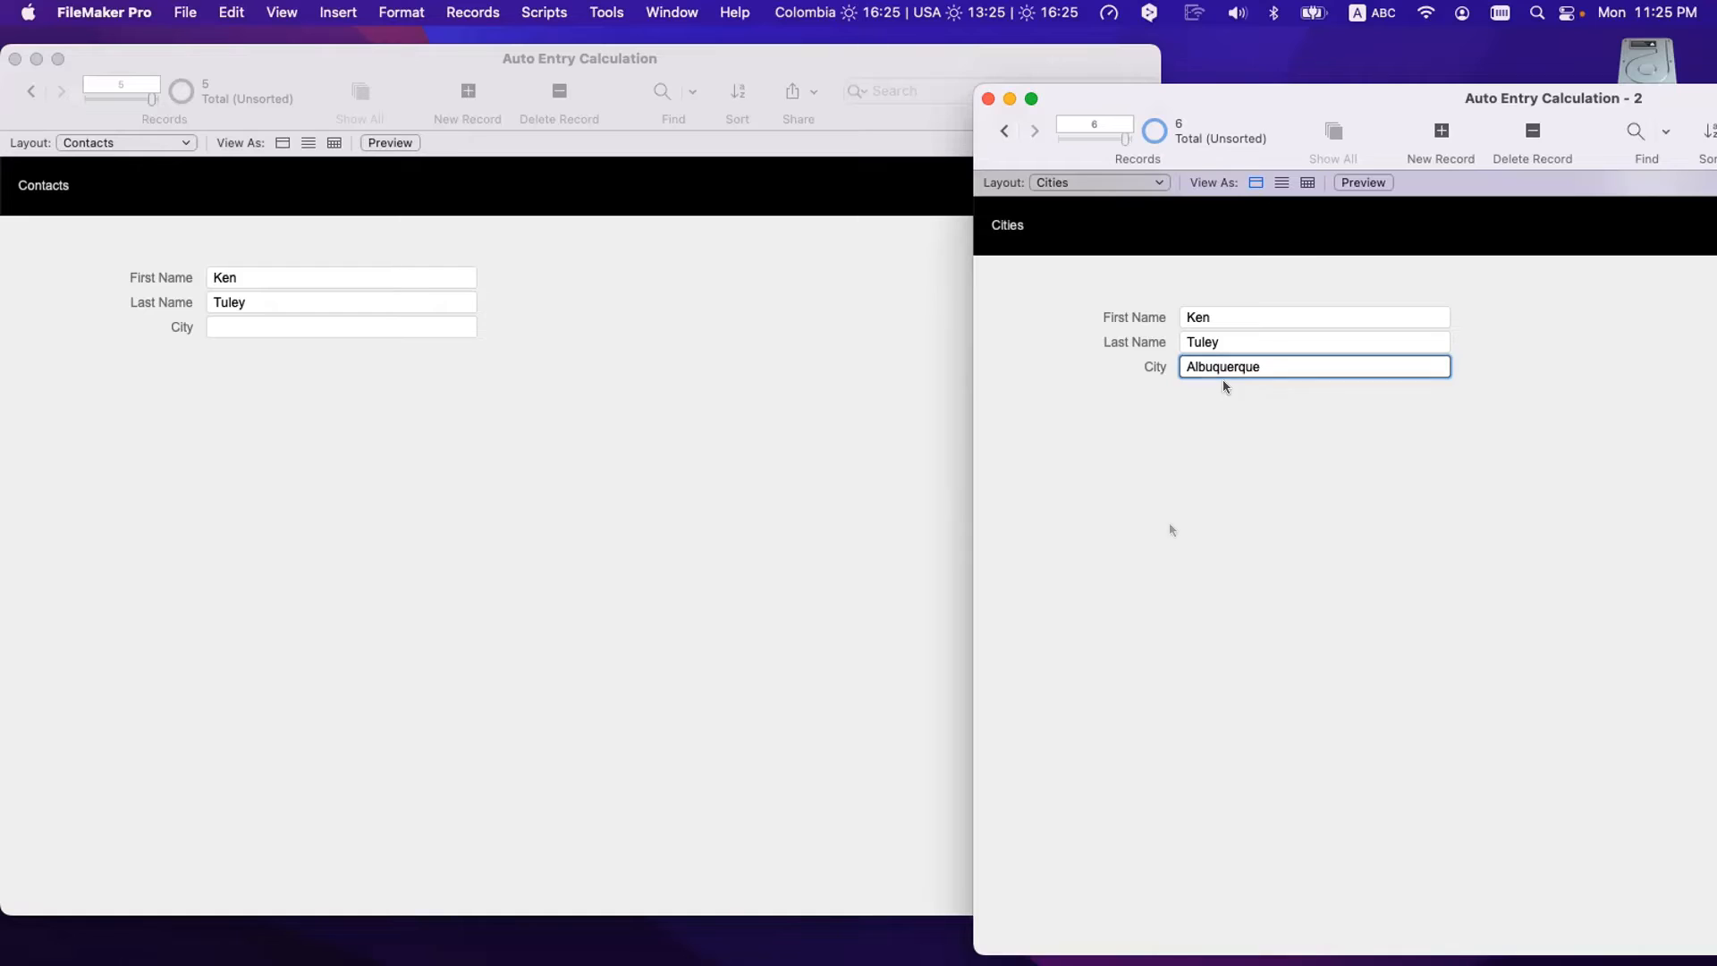
left_click(1210, 302)
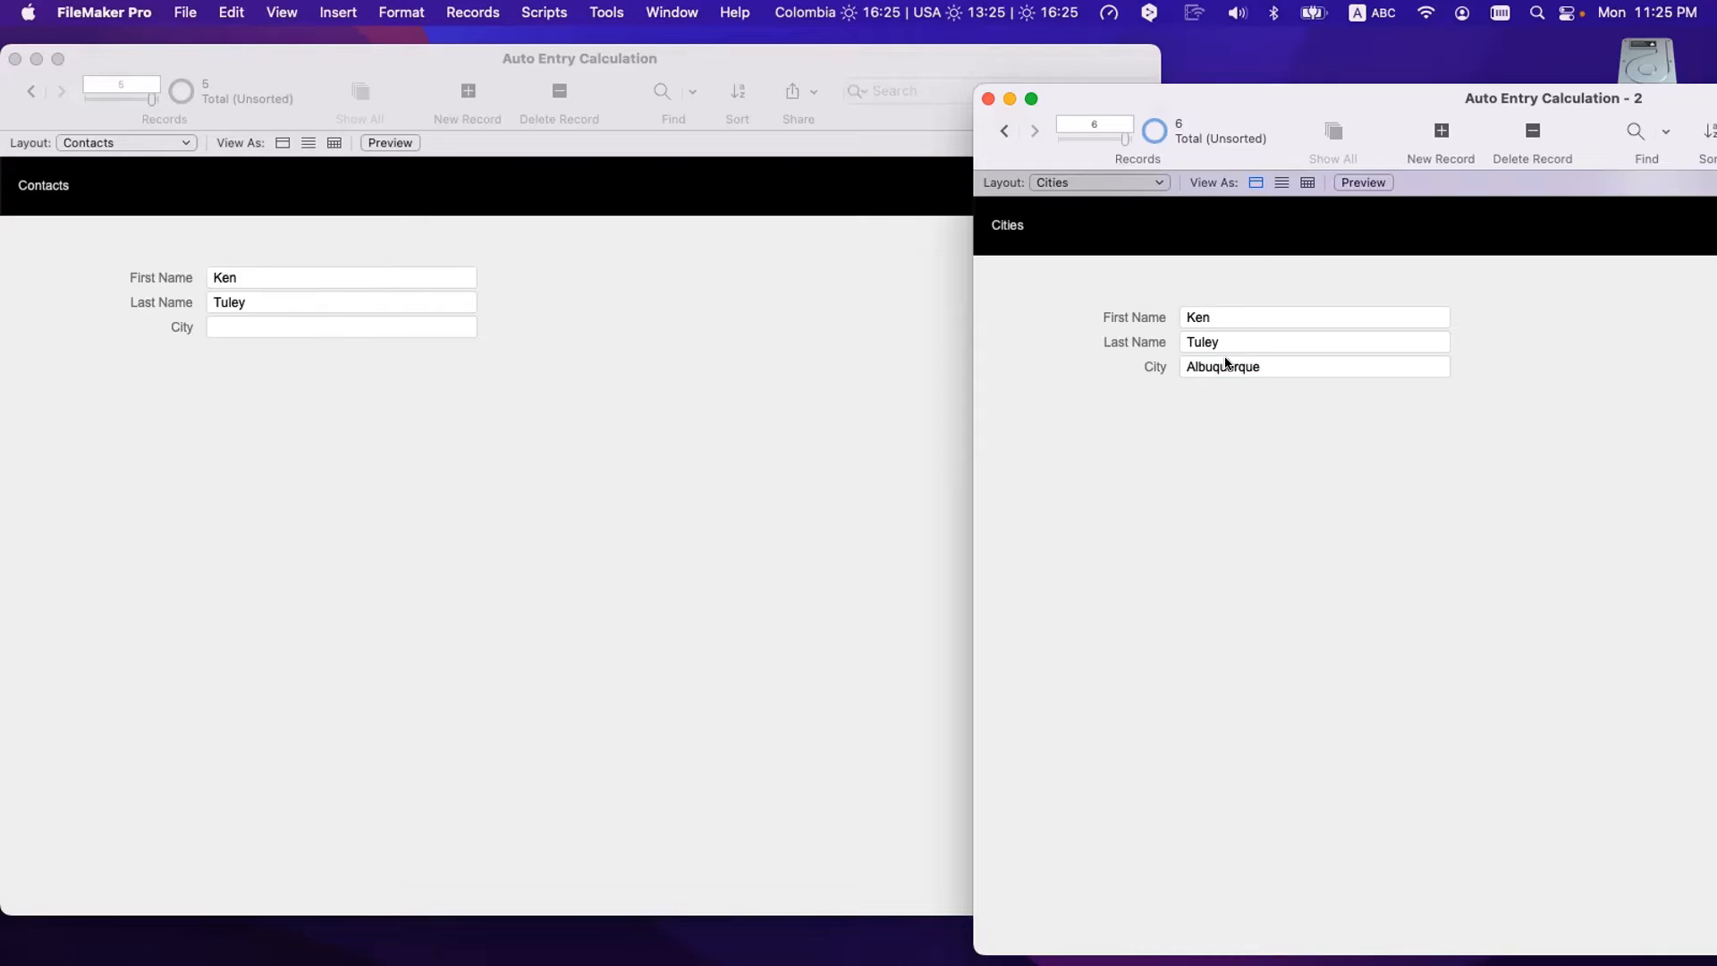
left_click_drag(1177, 97, 1303, 99)
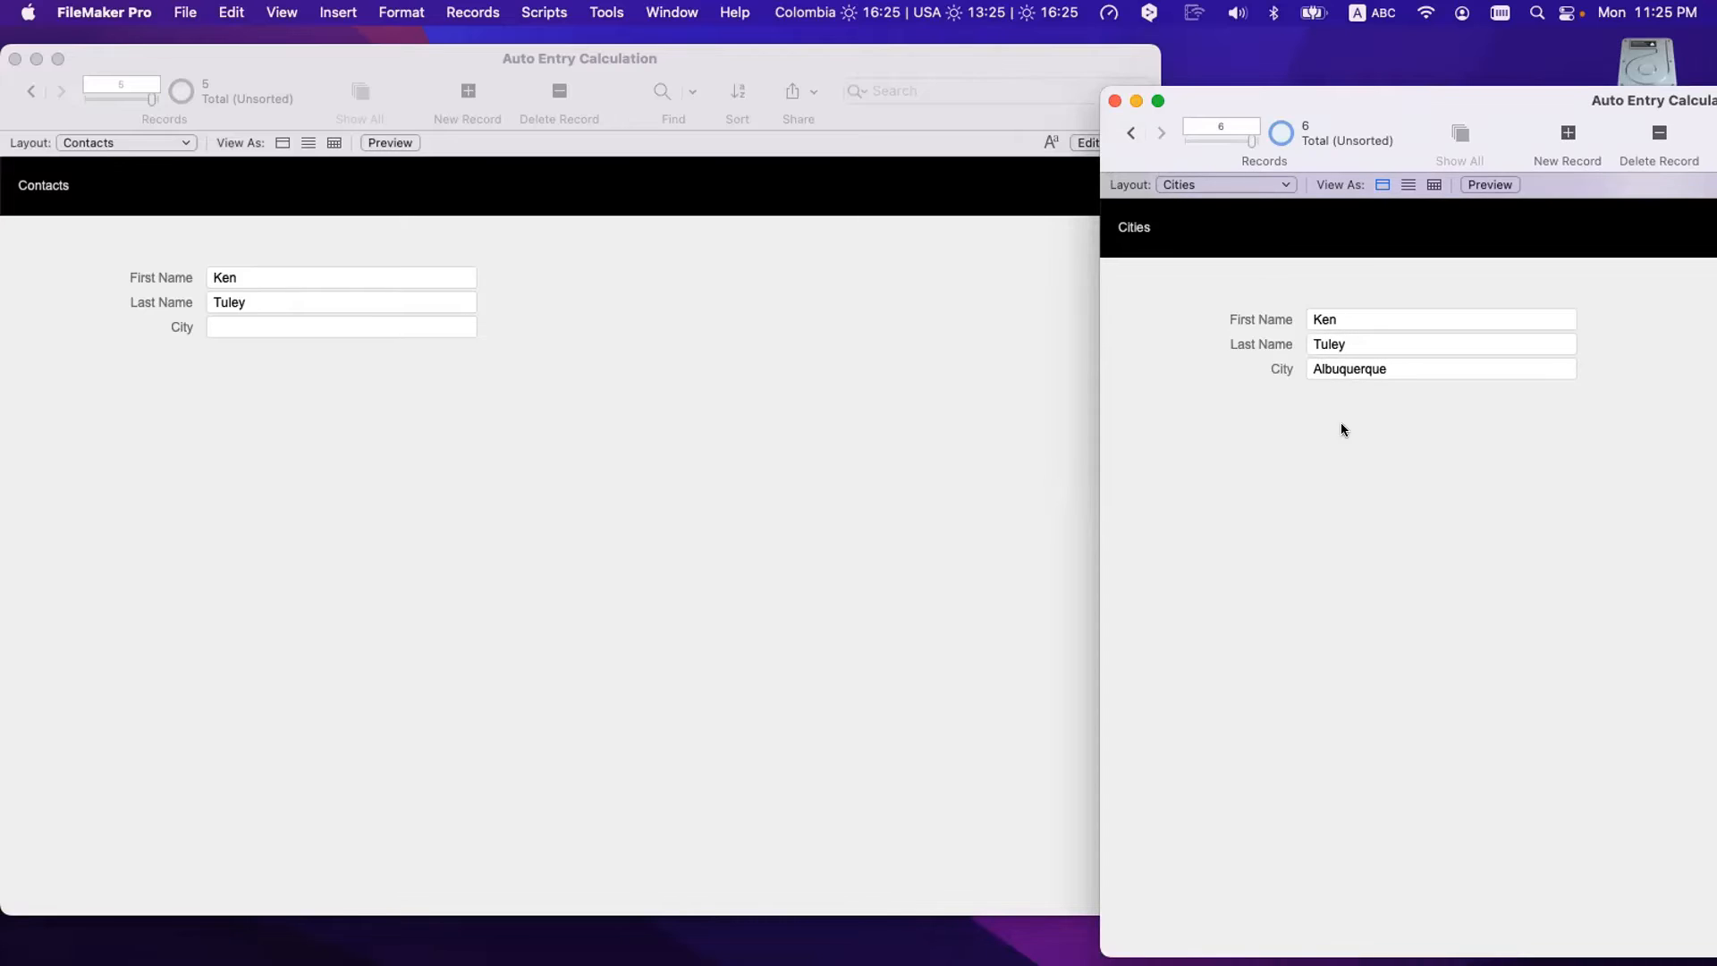
left_click(602, 530)
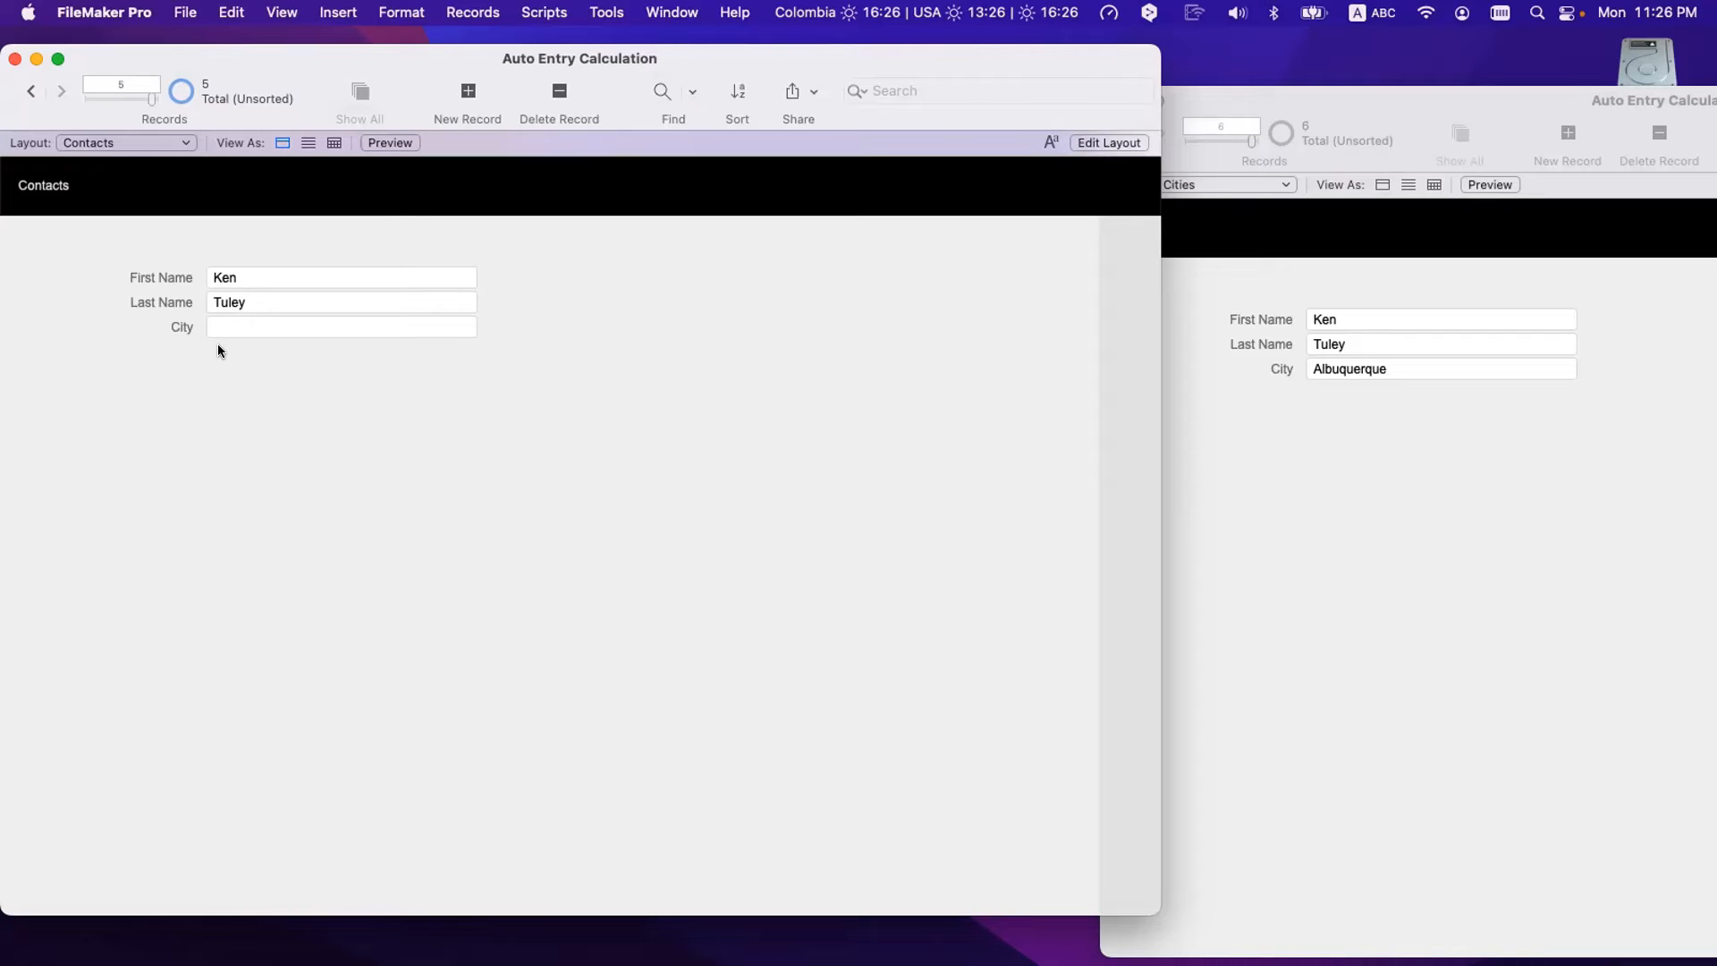
- Compare the Cities record's Albuquerque with the contact's still-empty City field
left_click(1402, 398)
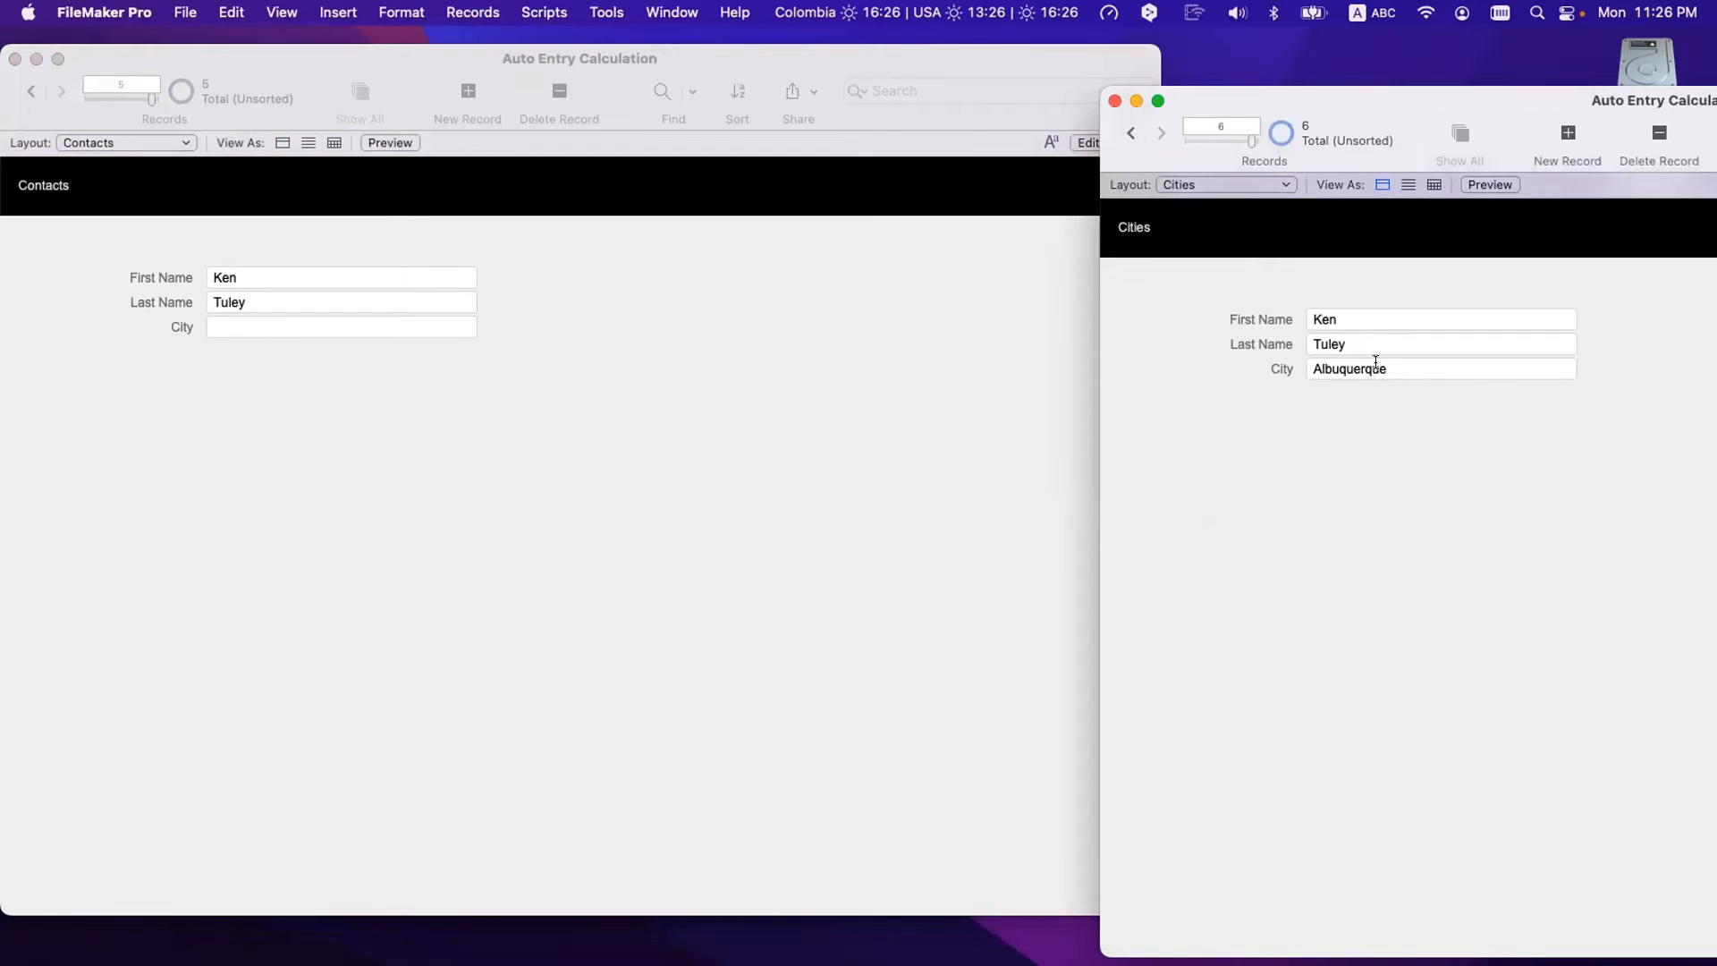
left_click(1395, 366)
left_click(442, 364)
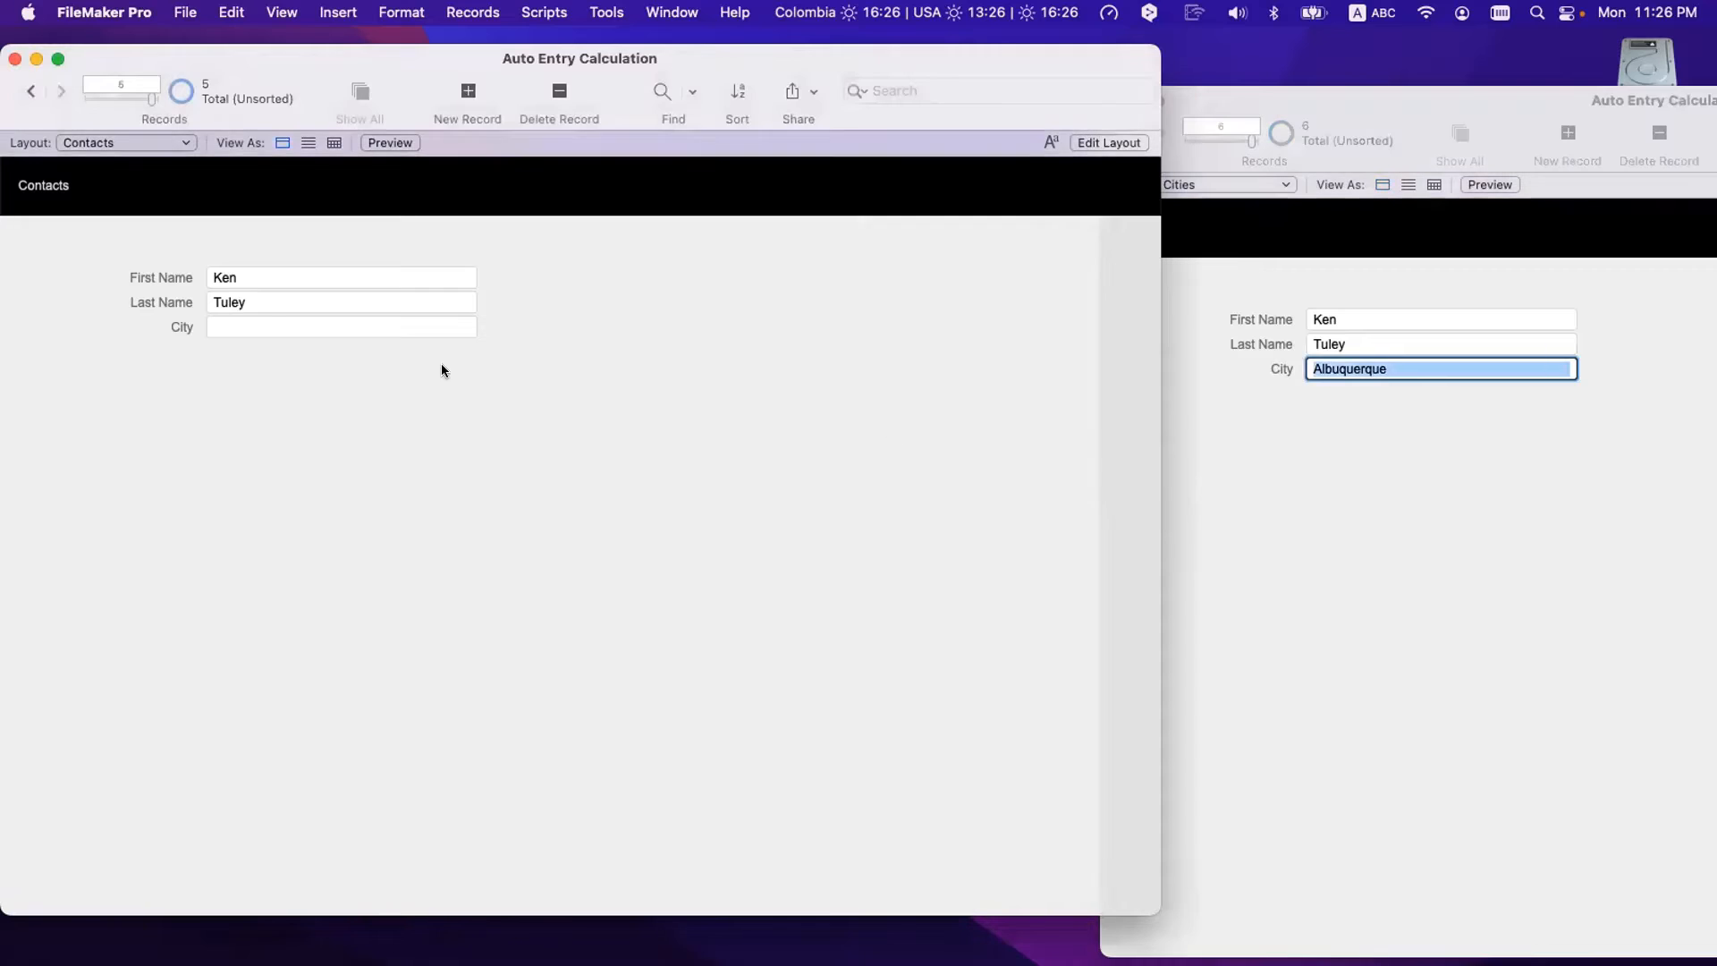
left_click(263, 322)
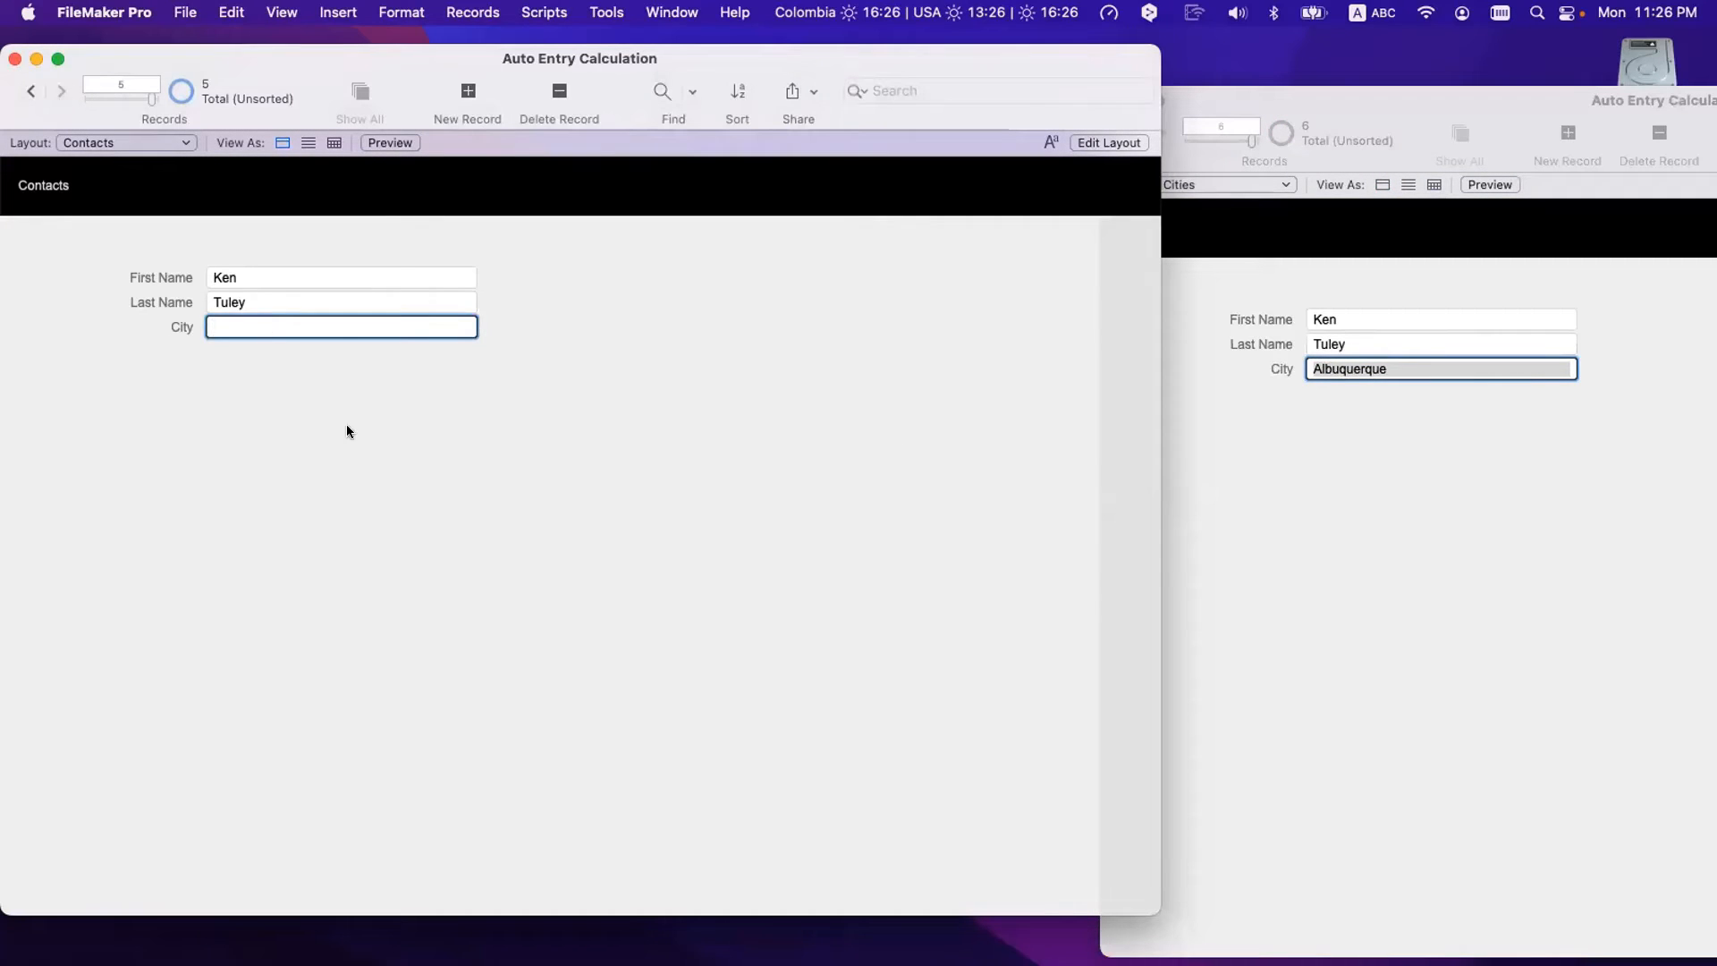
left_click(1360, 536)
left_click(631, 471)
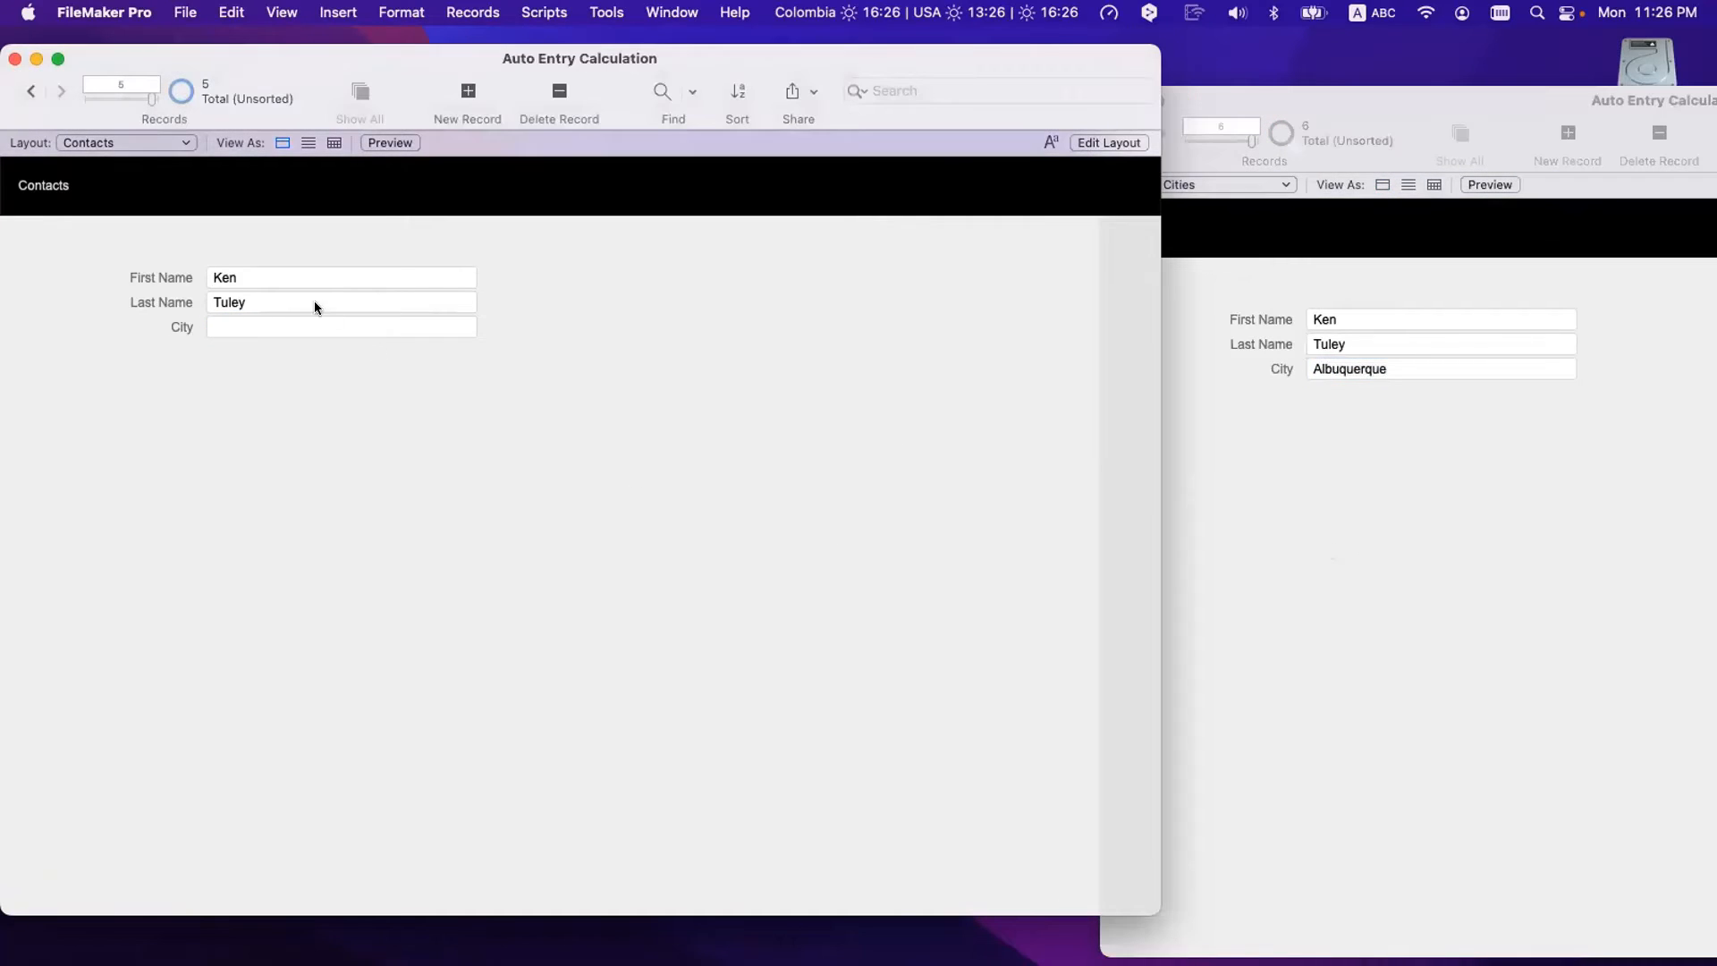
- Go over the First Name and Last Name match fields, then open Manage Database
left_click(266, 276)
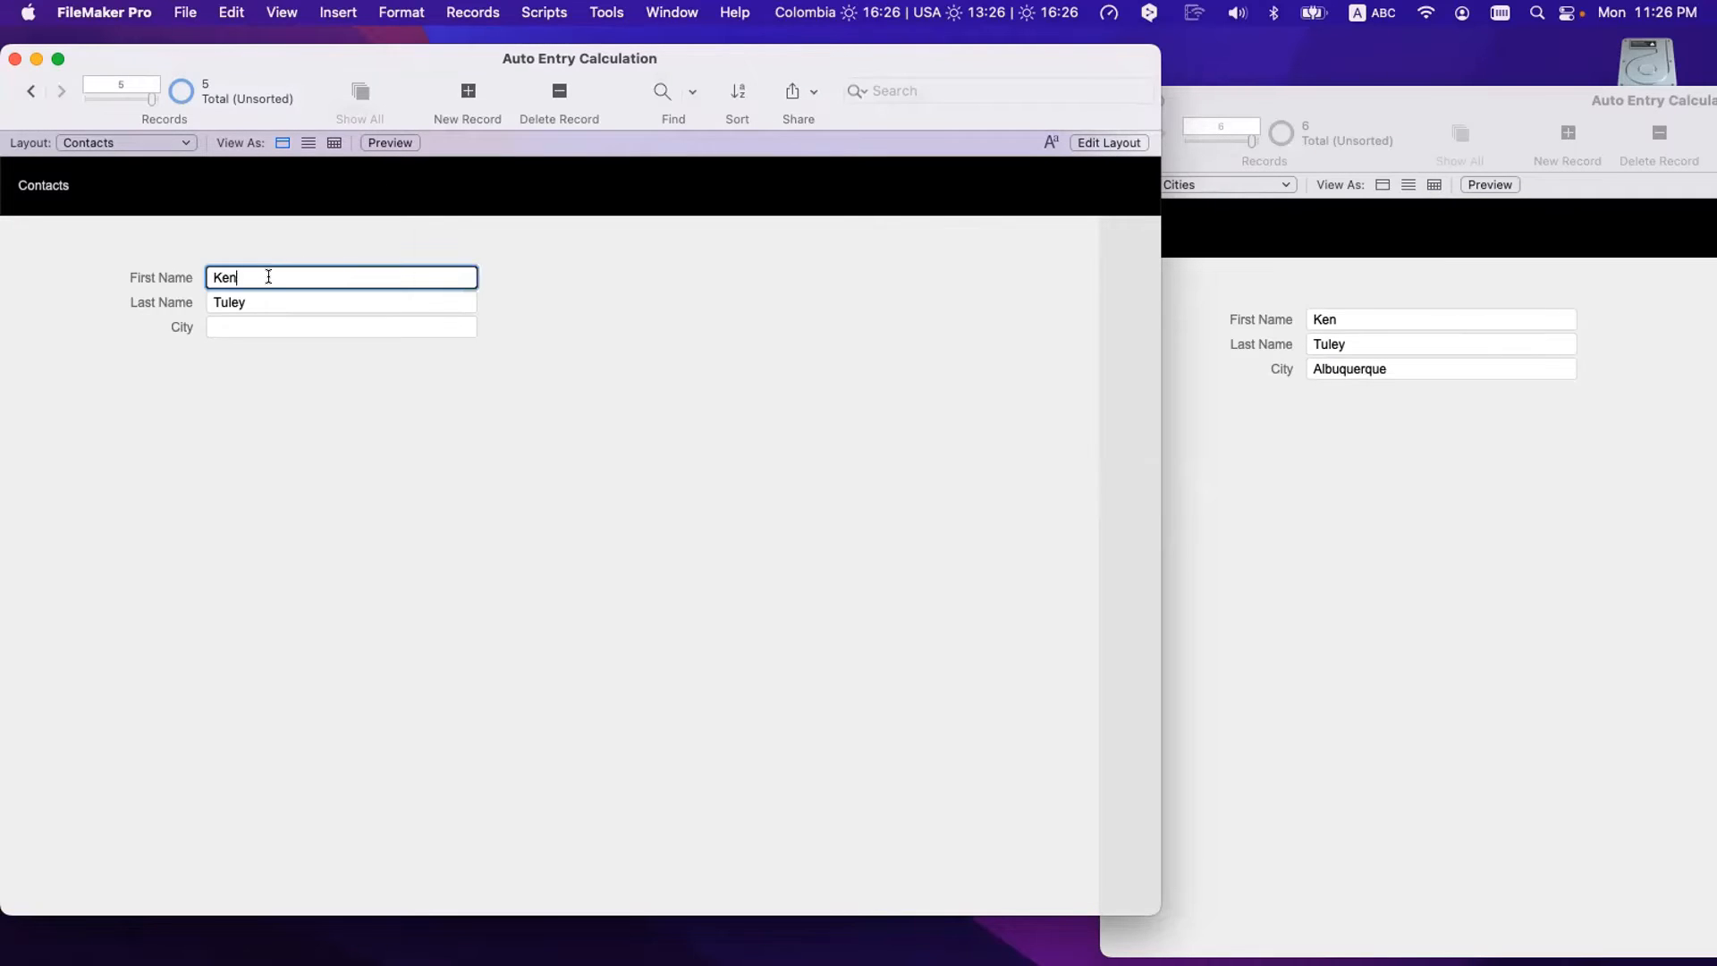
left_click(265, 300)
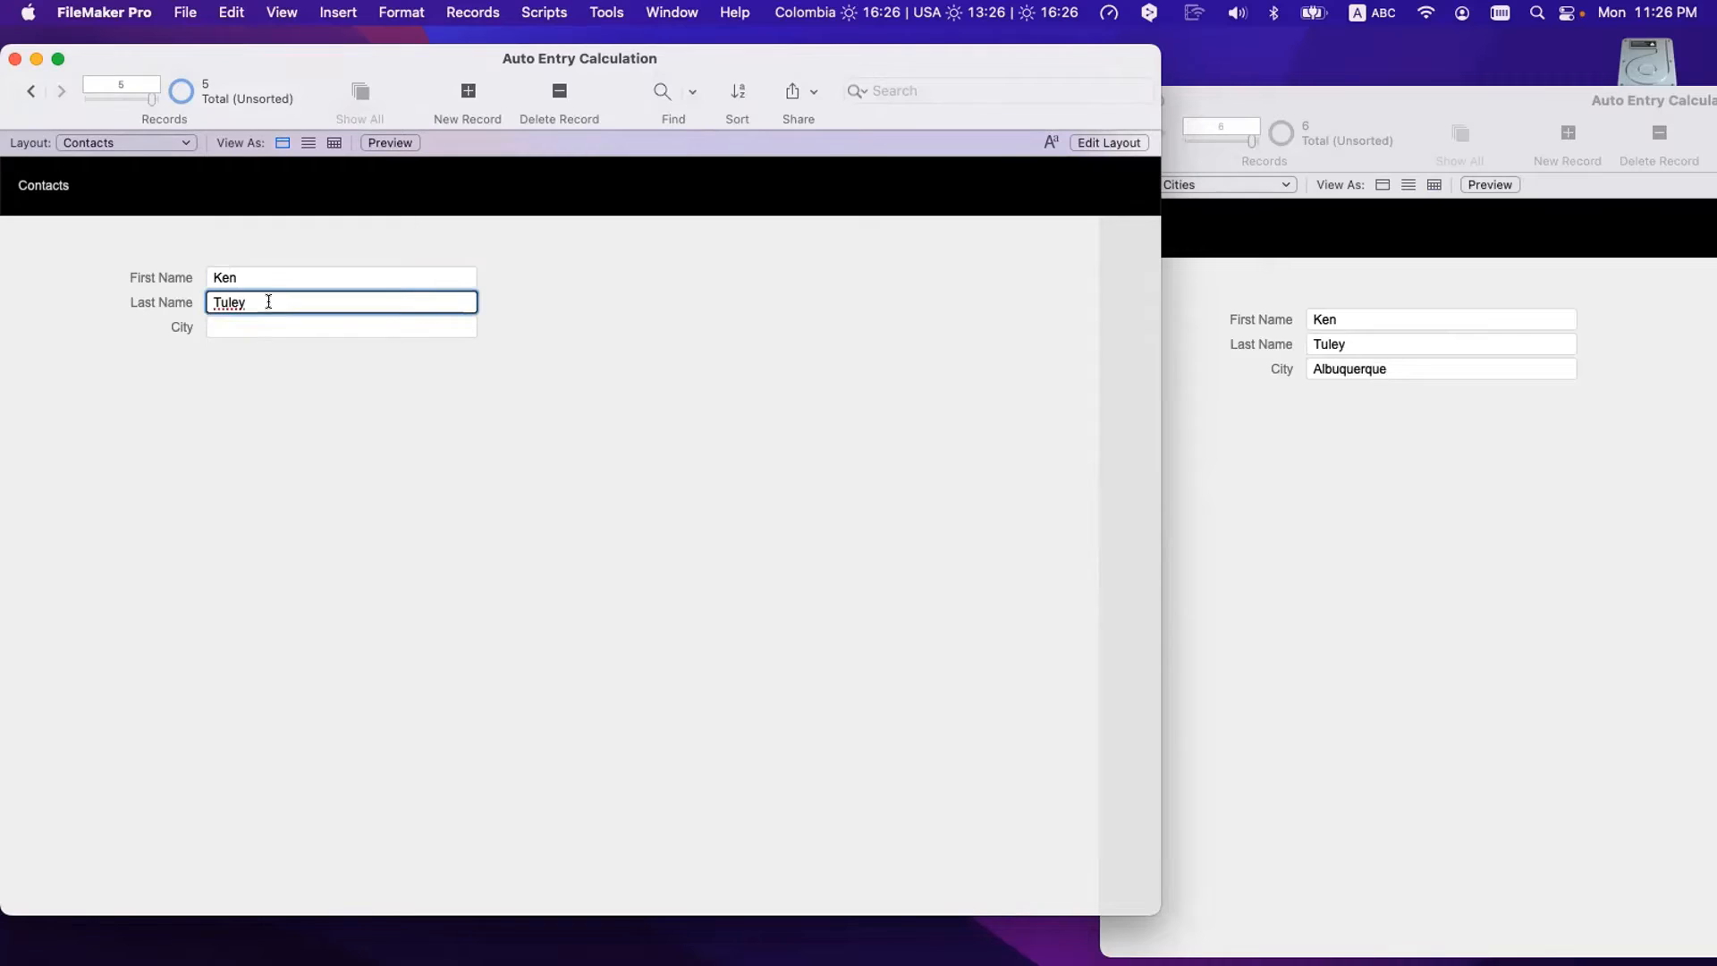
left_click(267, 281)
left_click(266, 301)
left_click(265, 277)
left_click(265, 301)
left_click(264, 278)
left_click(261, 301)
left_click(260, 275)
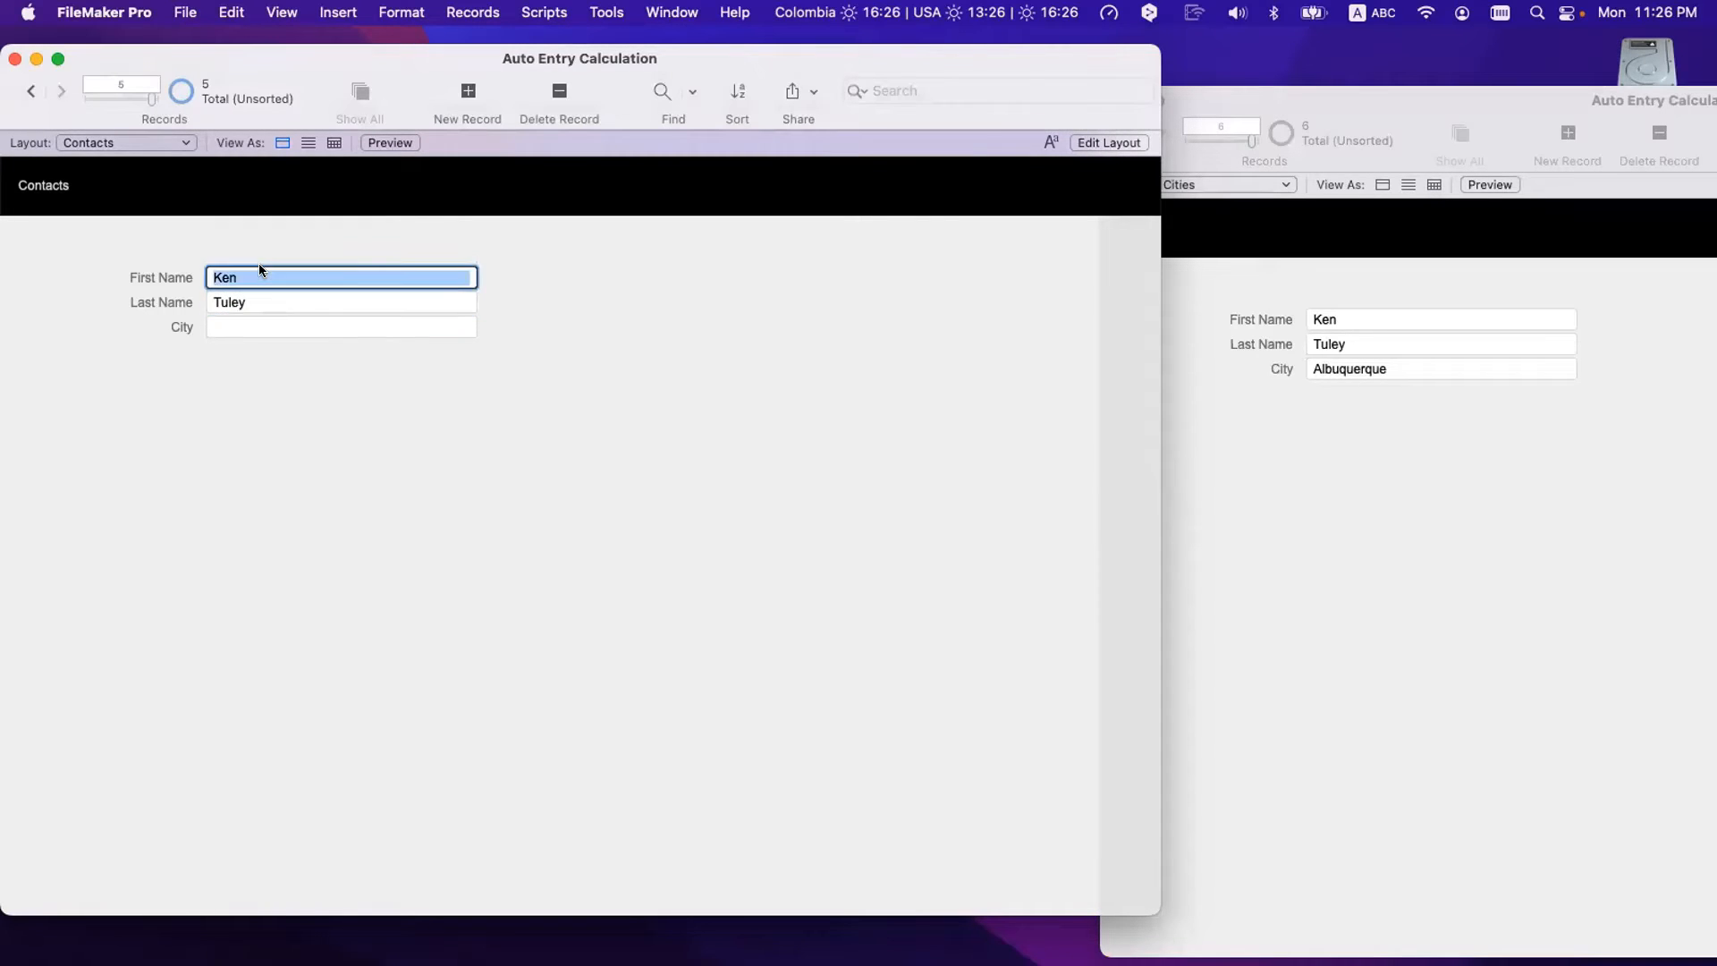
left_click(259, 300)
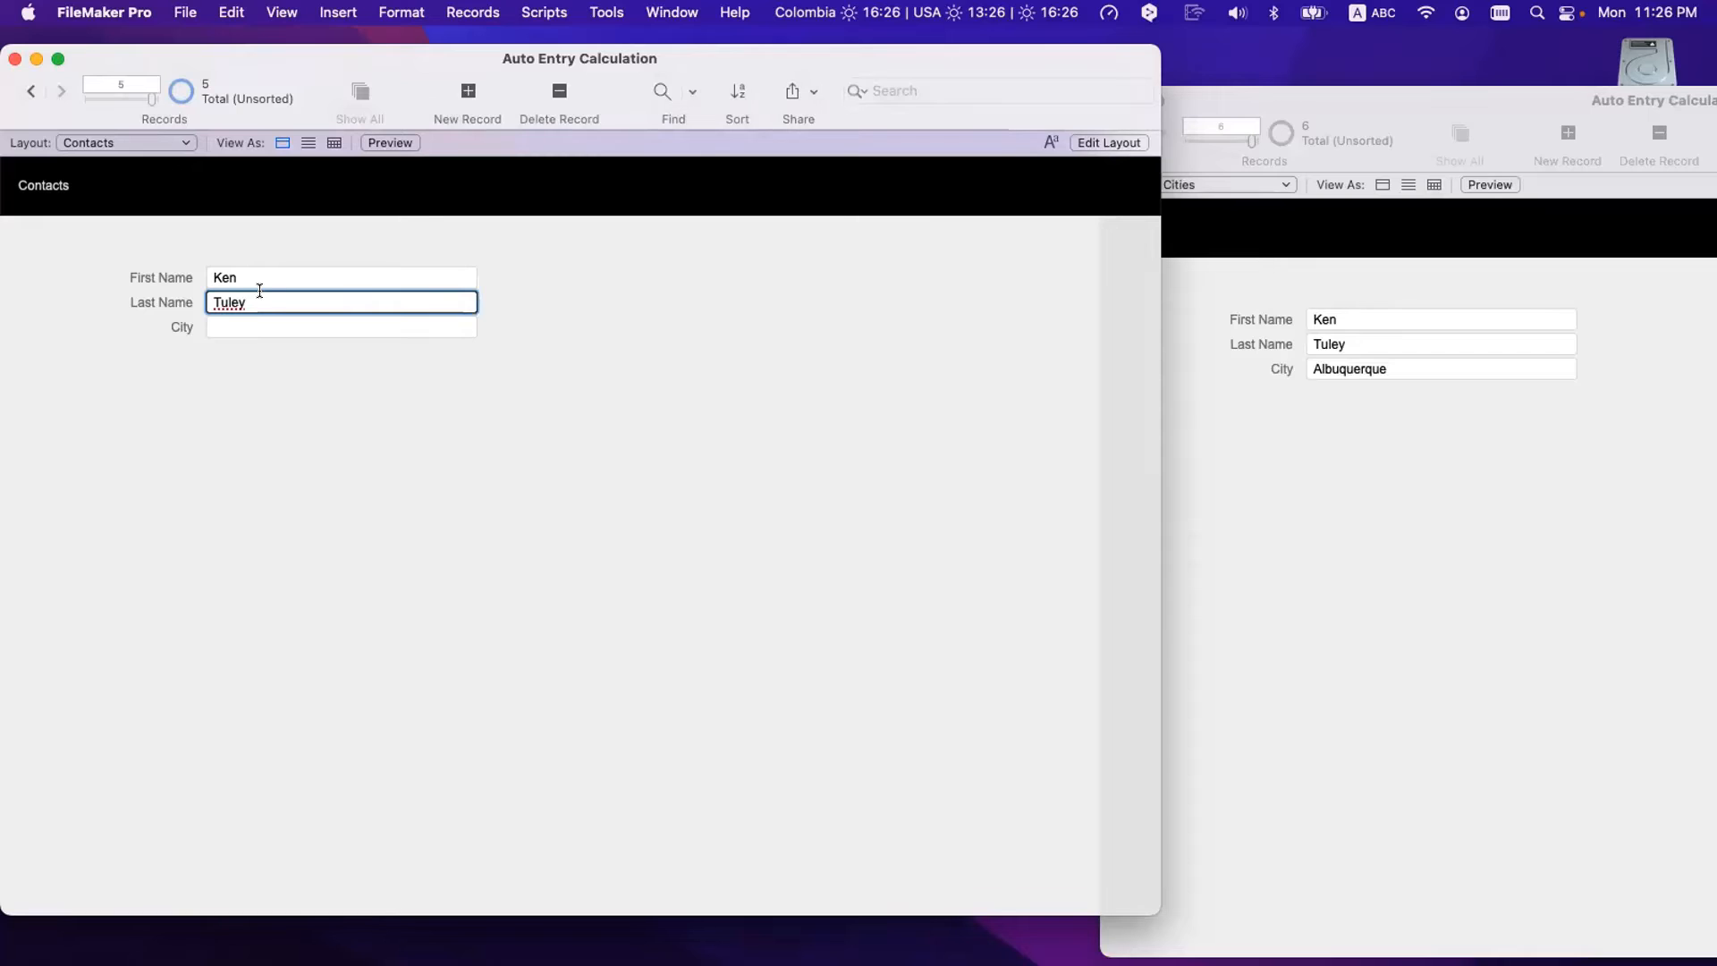
key("super+shift+d")
- Inspect the Contacts–Cities relationship matching Last Name fields, closing it unchanged
left_click(898, 80)
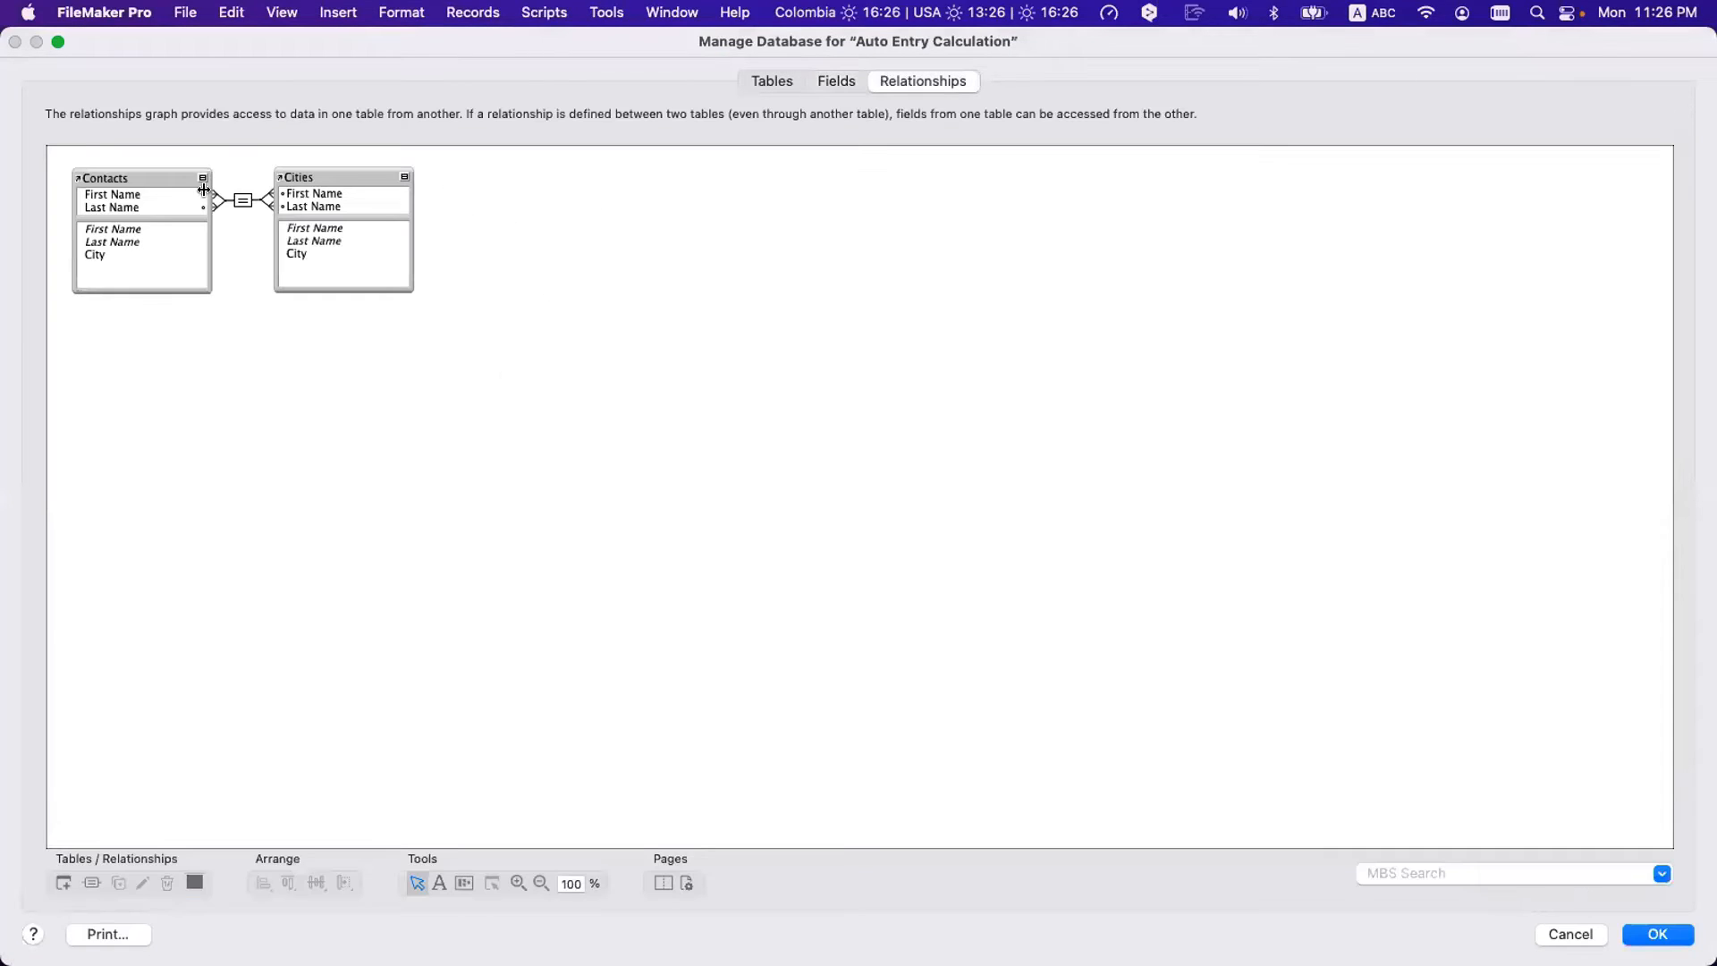
double_click(242, 199)
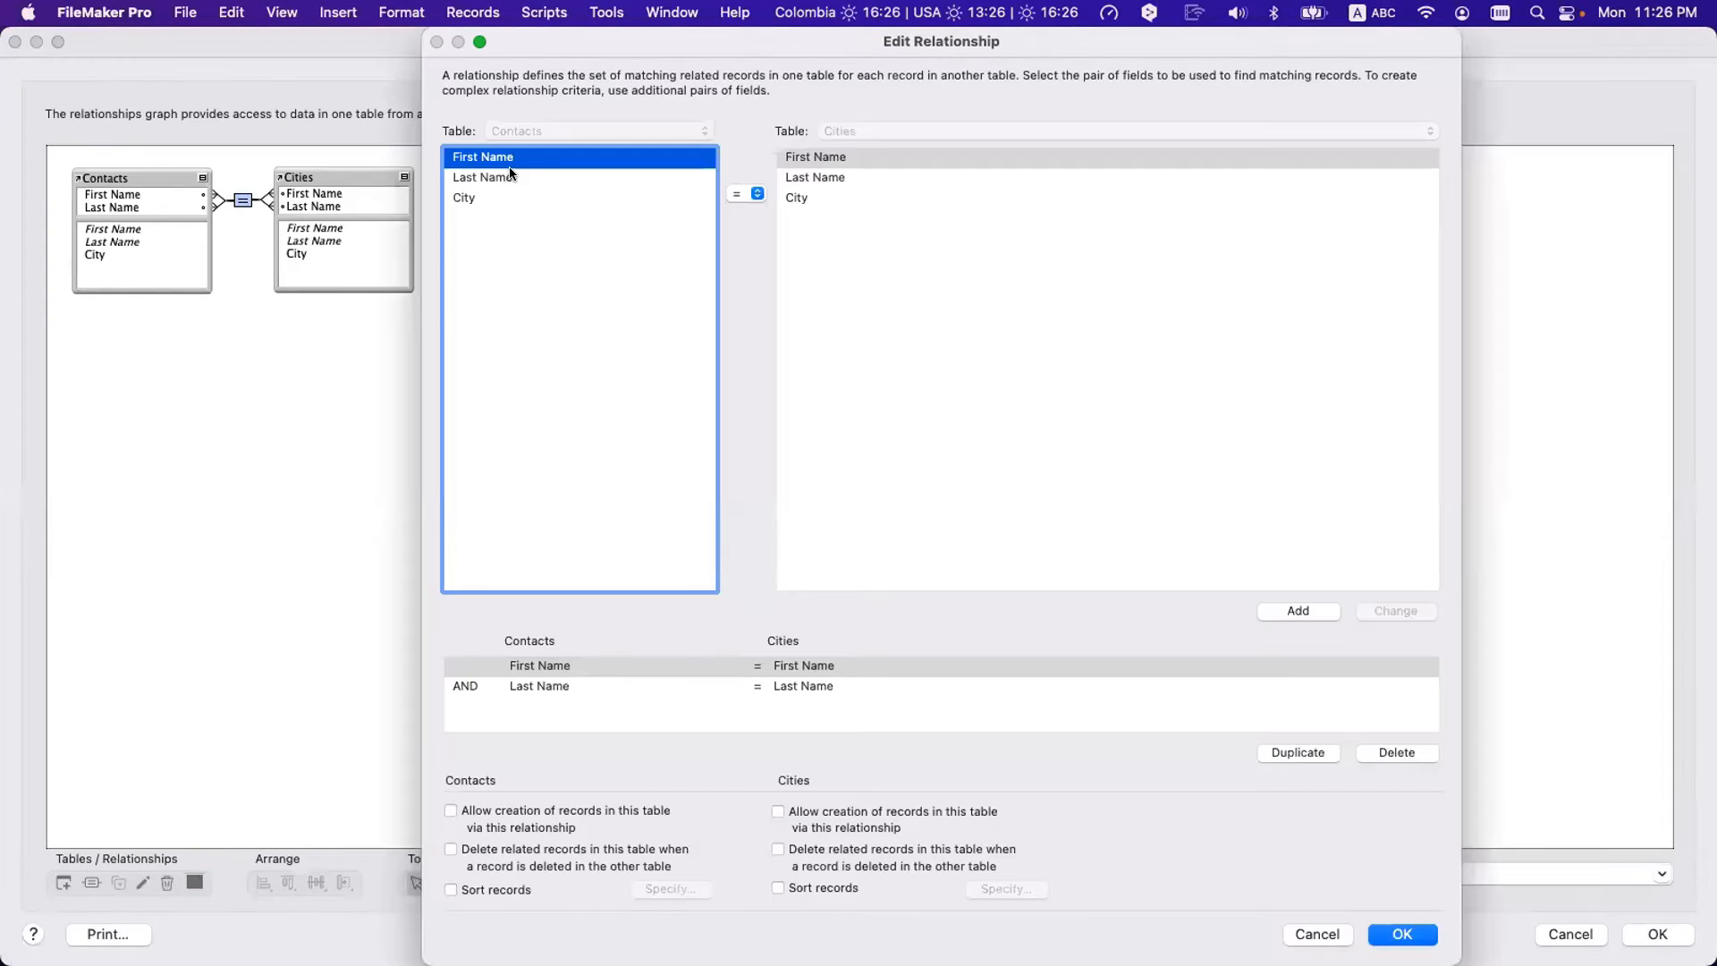
left_click(474, 177)
left_click(814, 177)
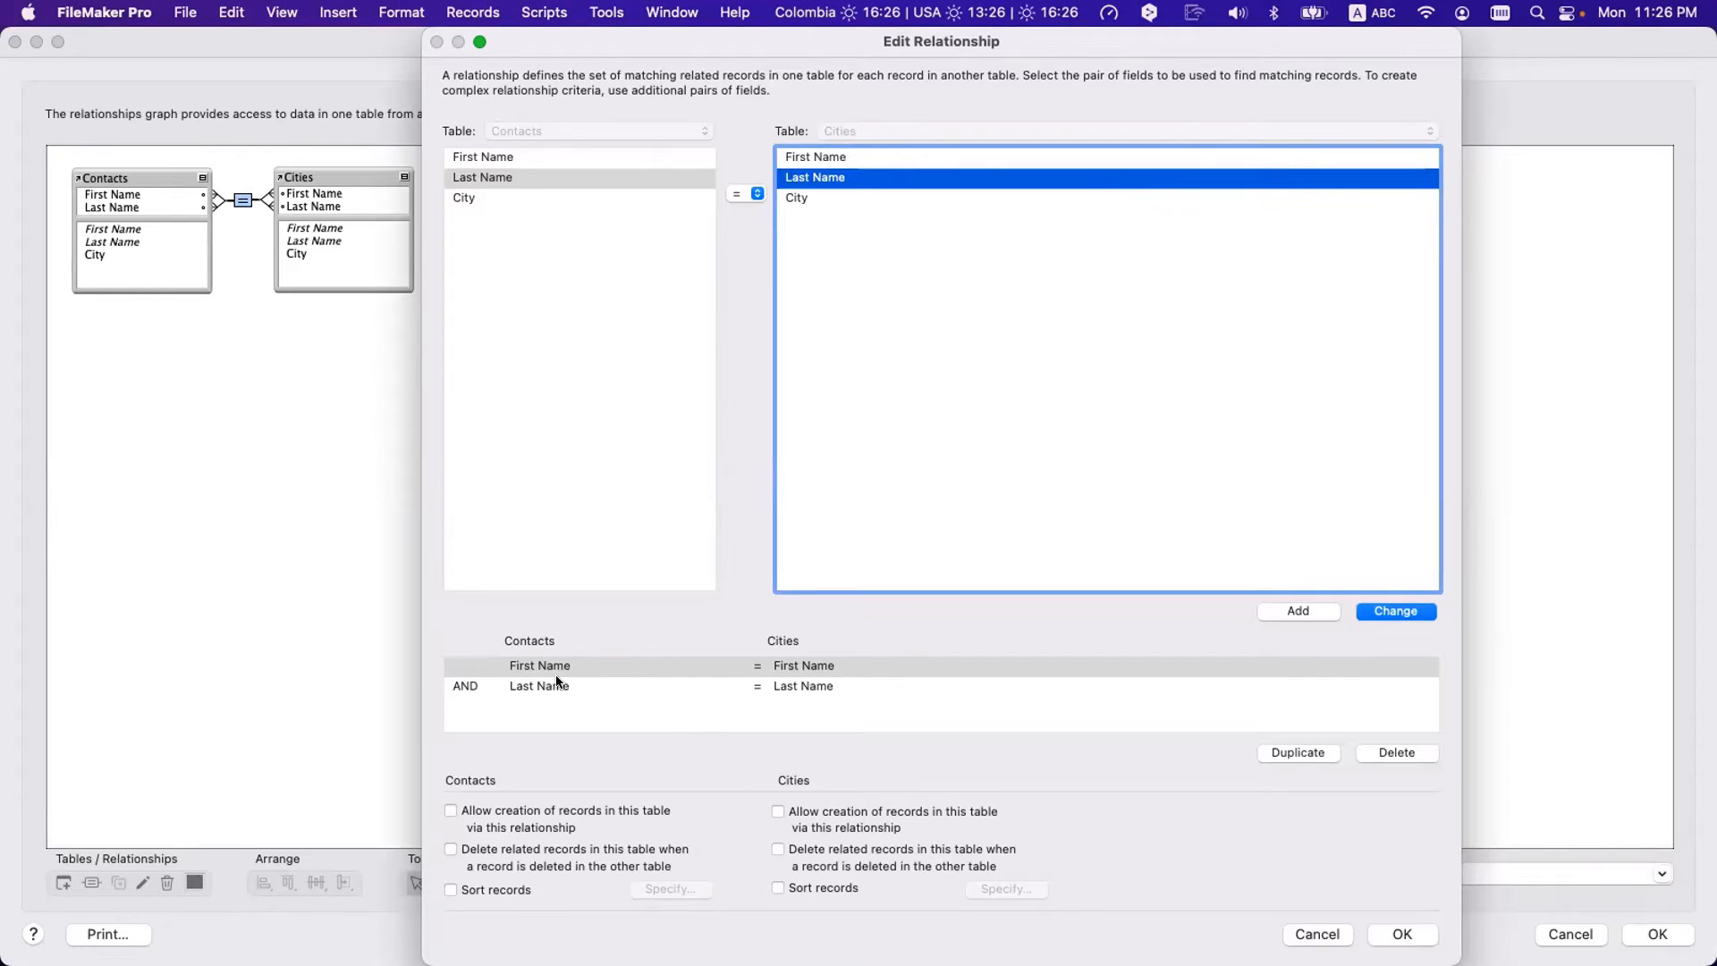
key("Escape")
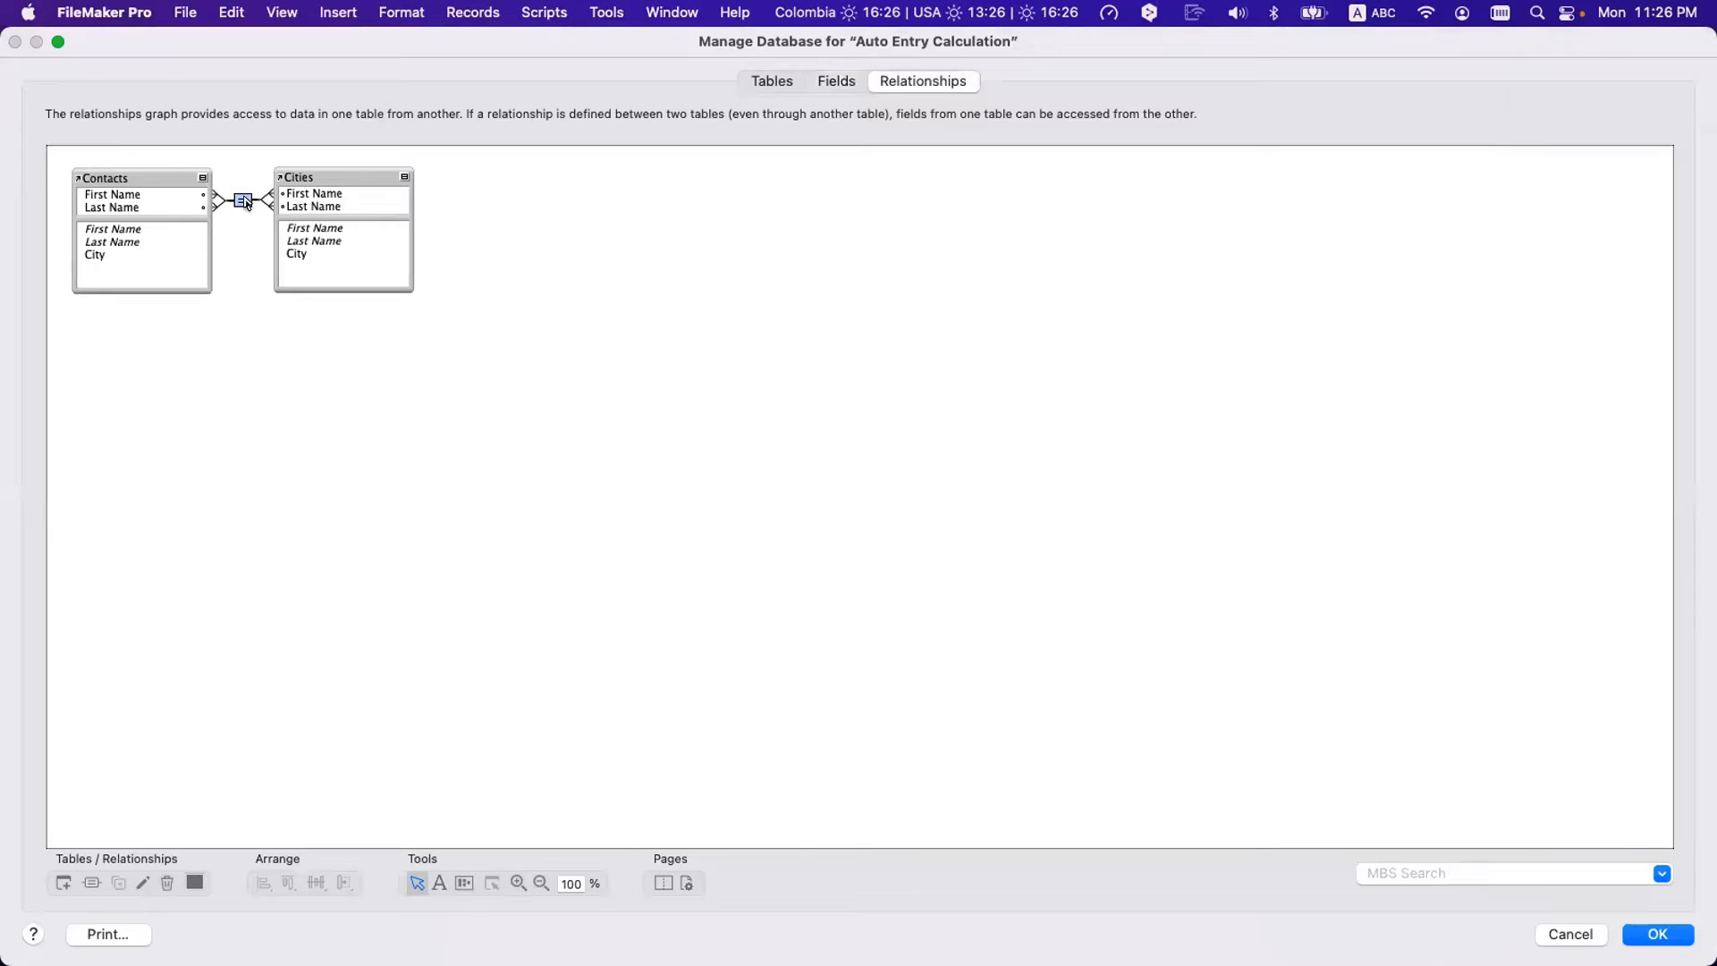
- Point out both City fields, then cancel Manage Database, discarding all changes
left_click(300, 255)
left_click(116, 253)
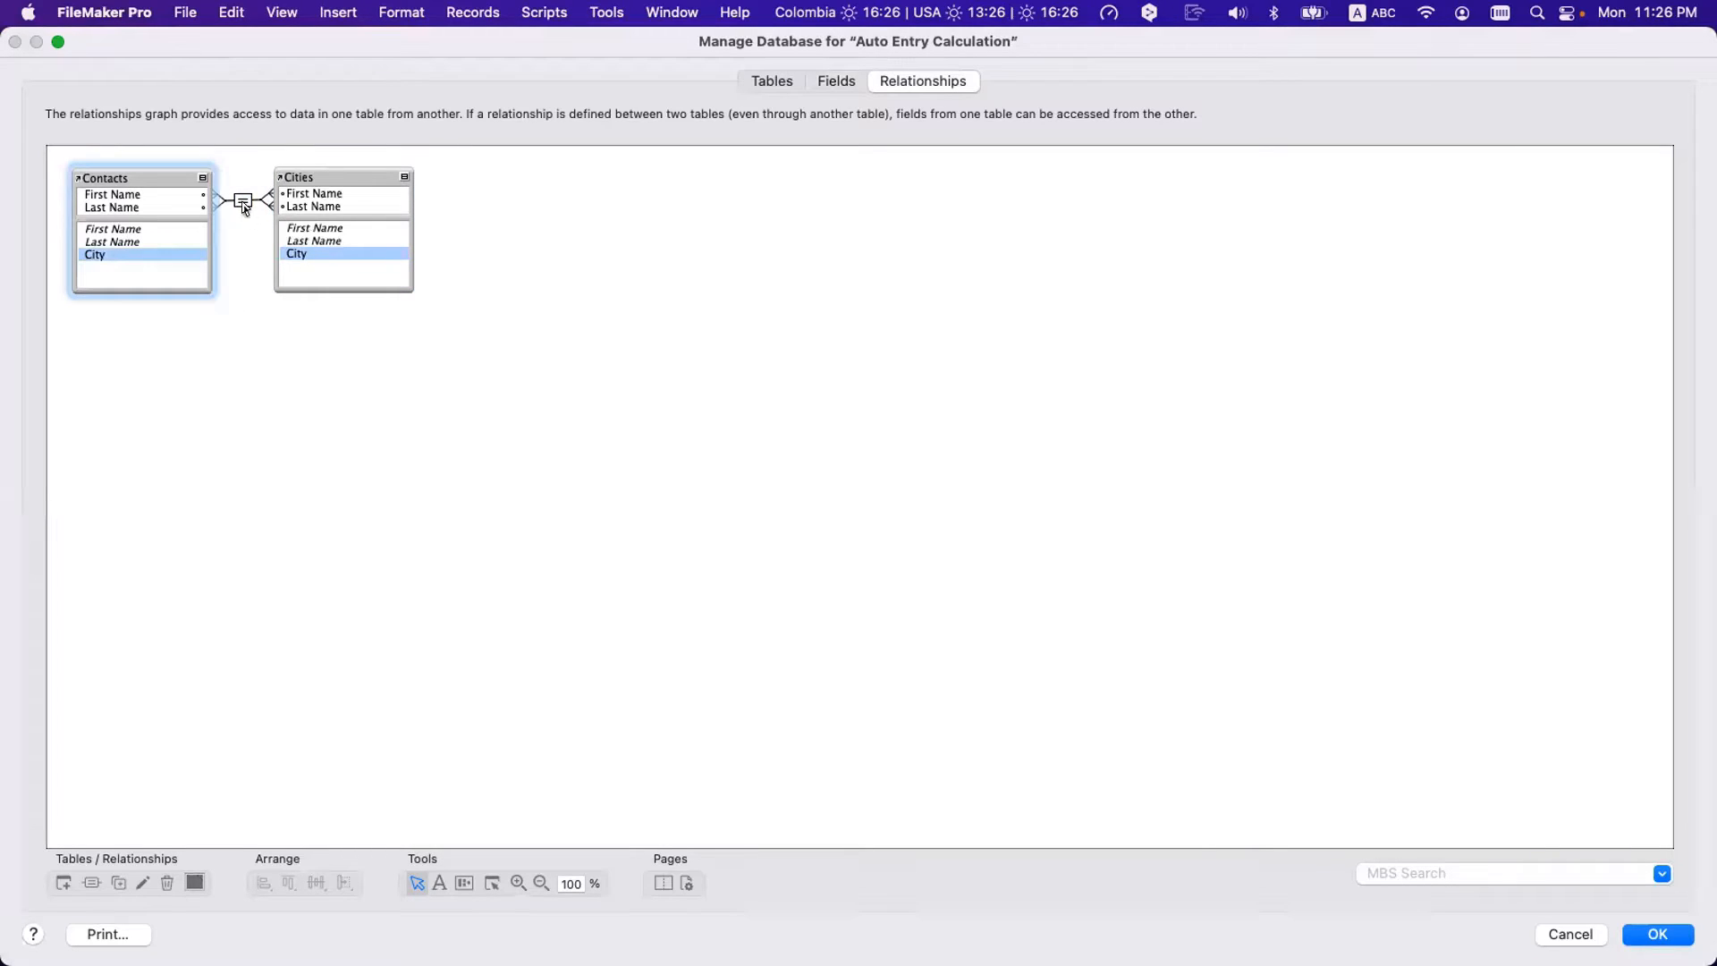
key("Escape")
left_click(286, 295)
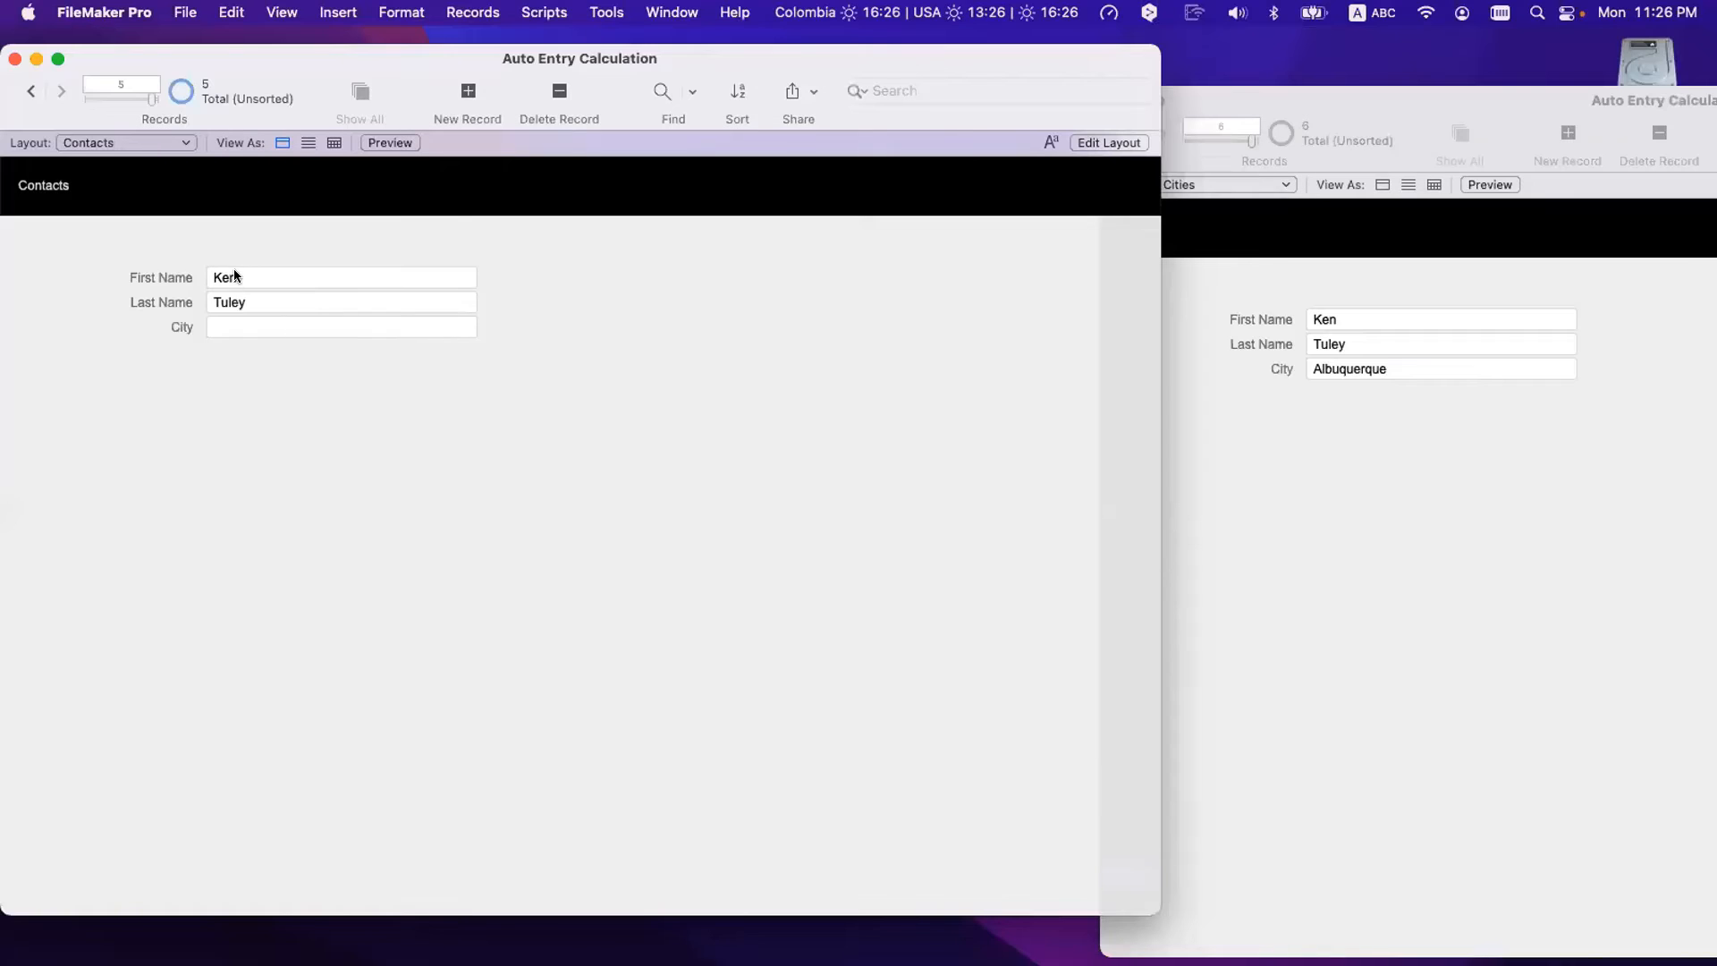
left_click(234, 270)
key("Tab")
key("shift+Tab")
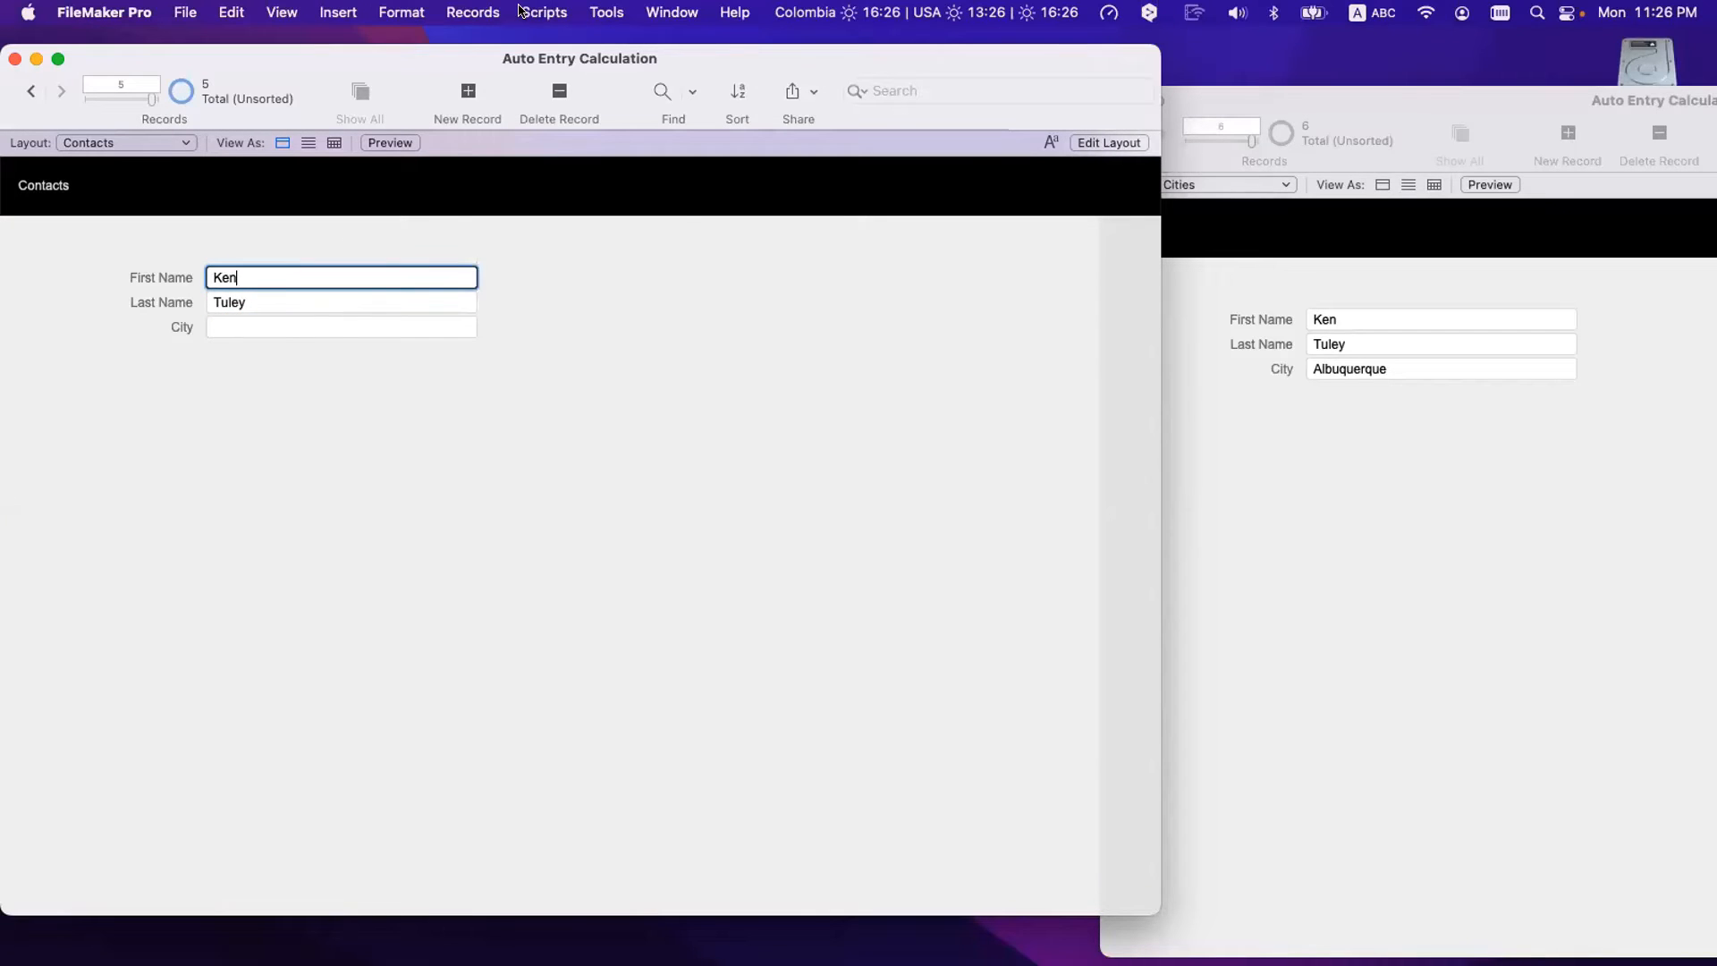
left_click(485, 11)
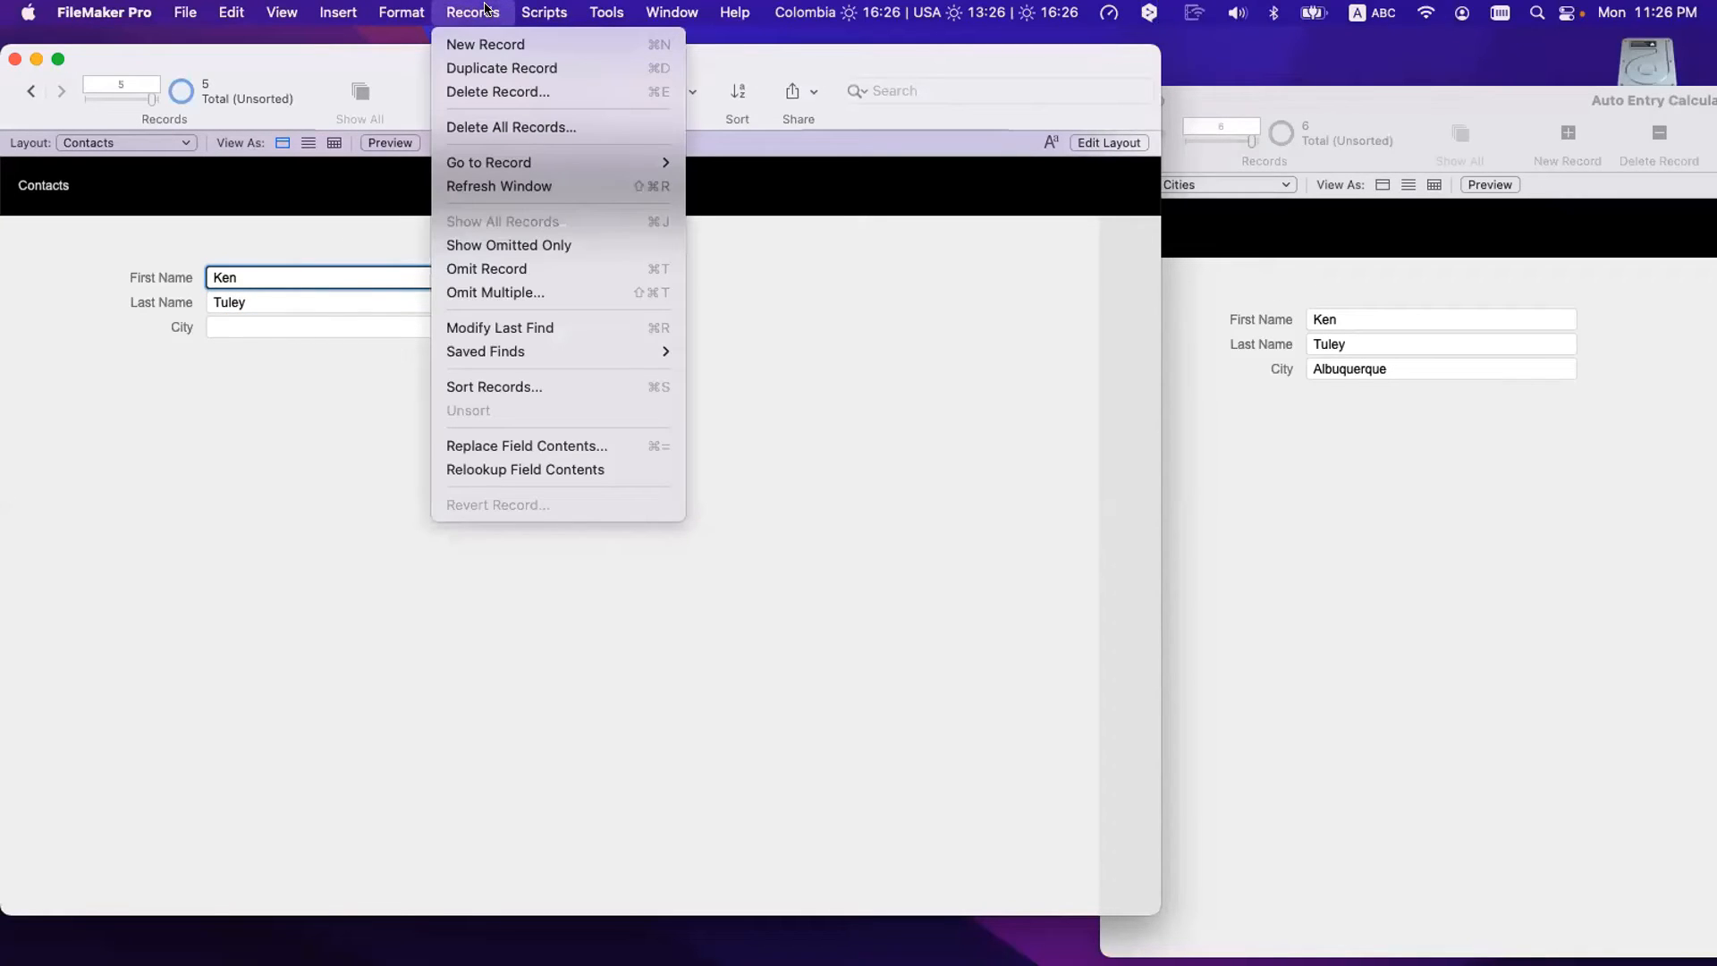
left_click(566, 470)
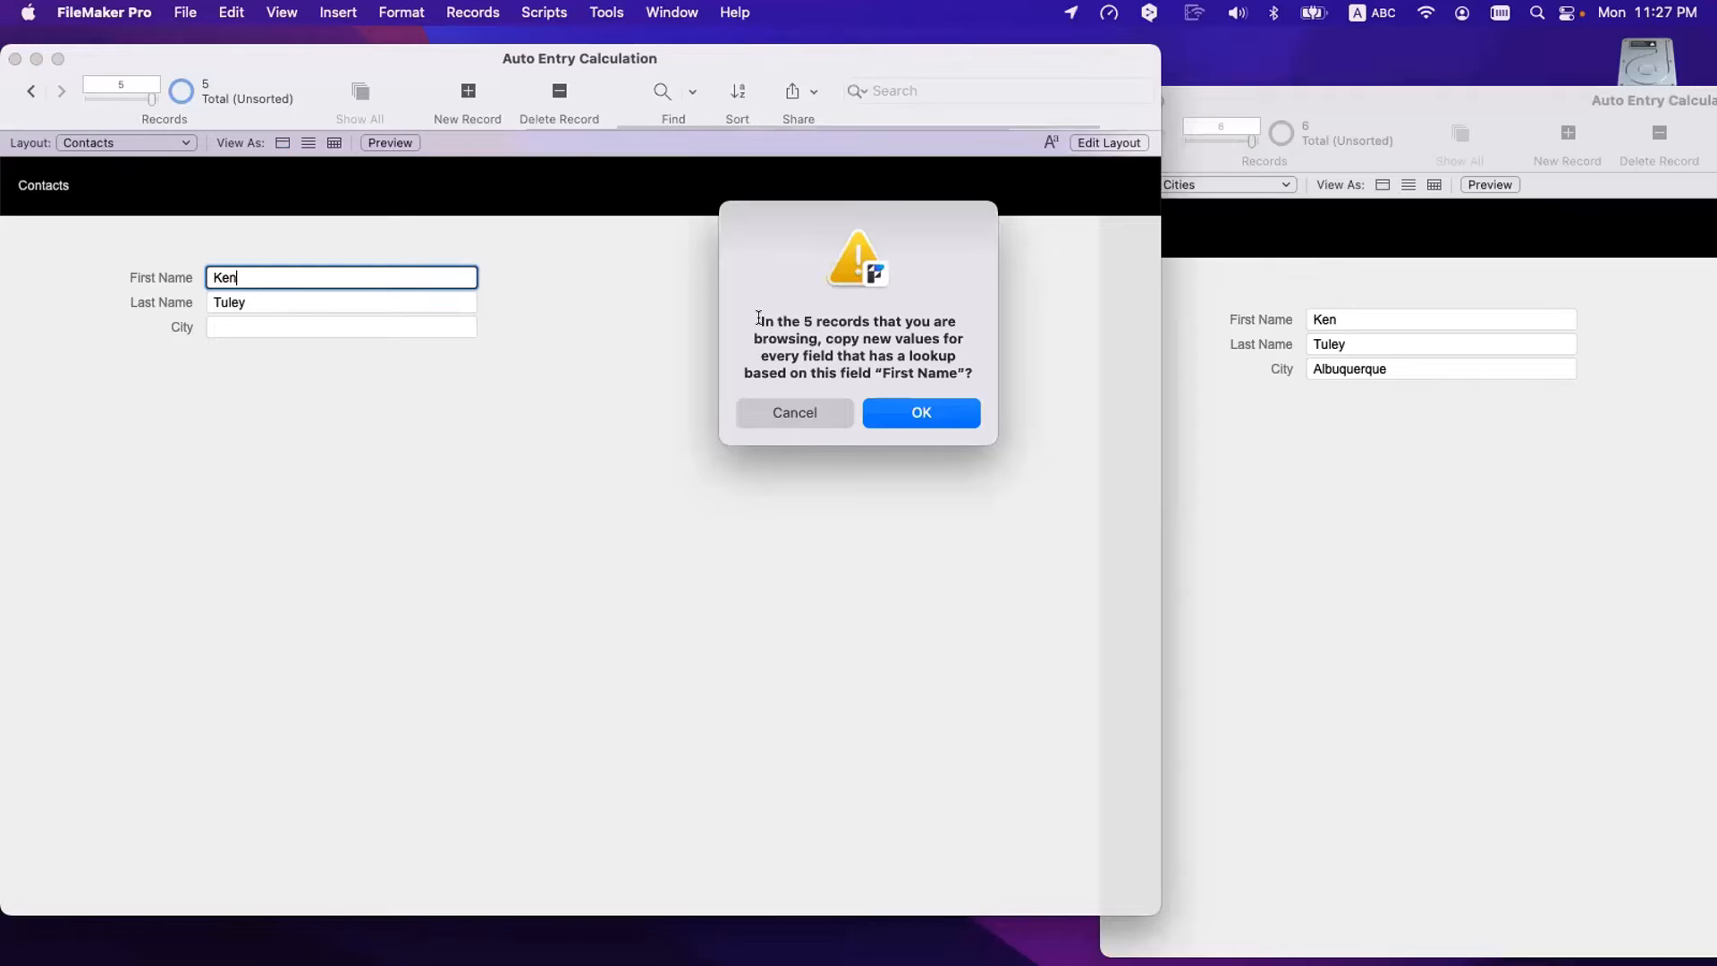
left_click(792, 417)
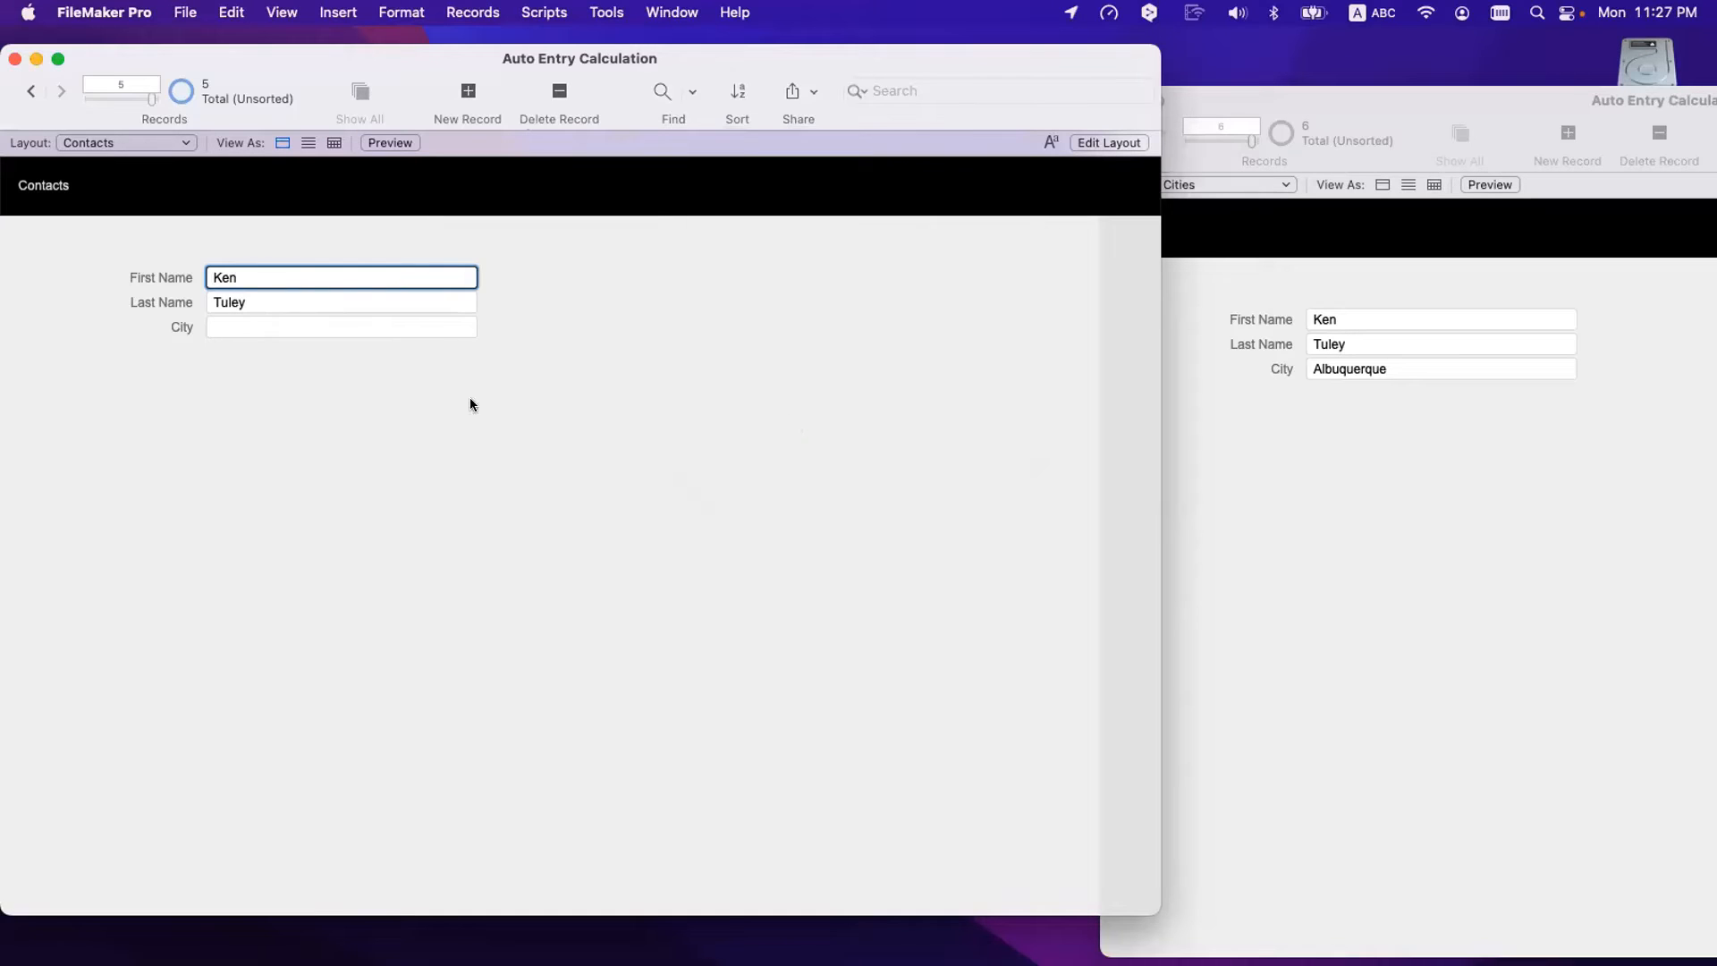
left_click_drag(148, 95, 45, 104)
left_click(82, 181)
left_click(53, 79)
left_click(53, 79)
left_click(53, 79)
left_click(54, 79)
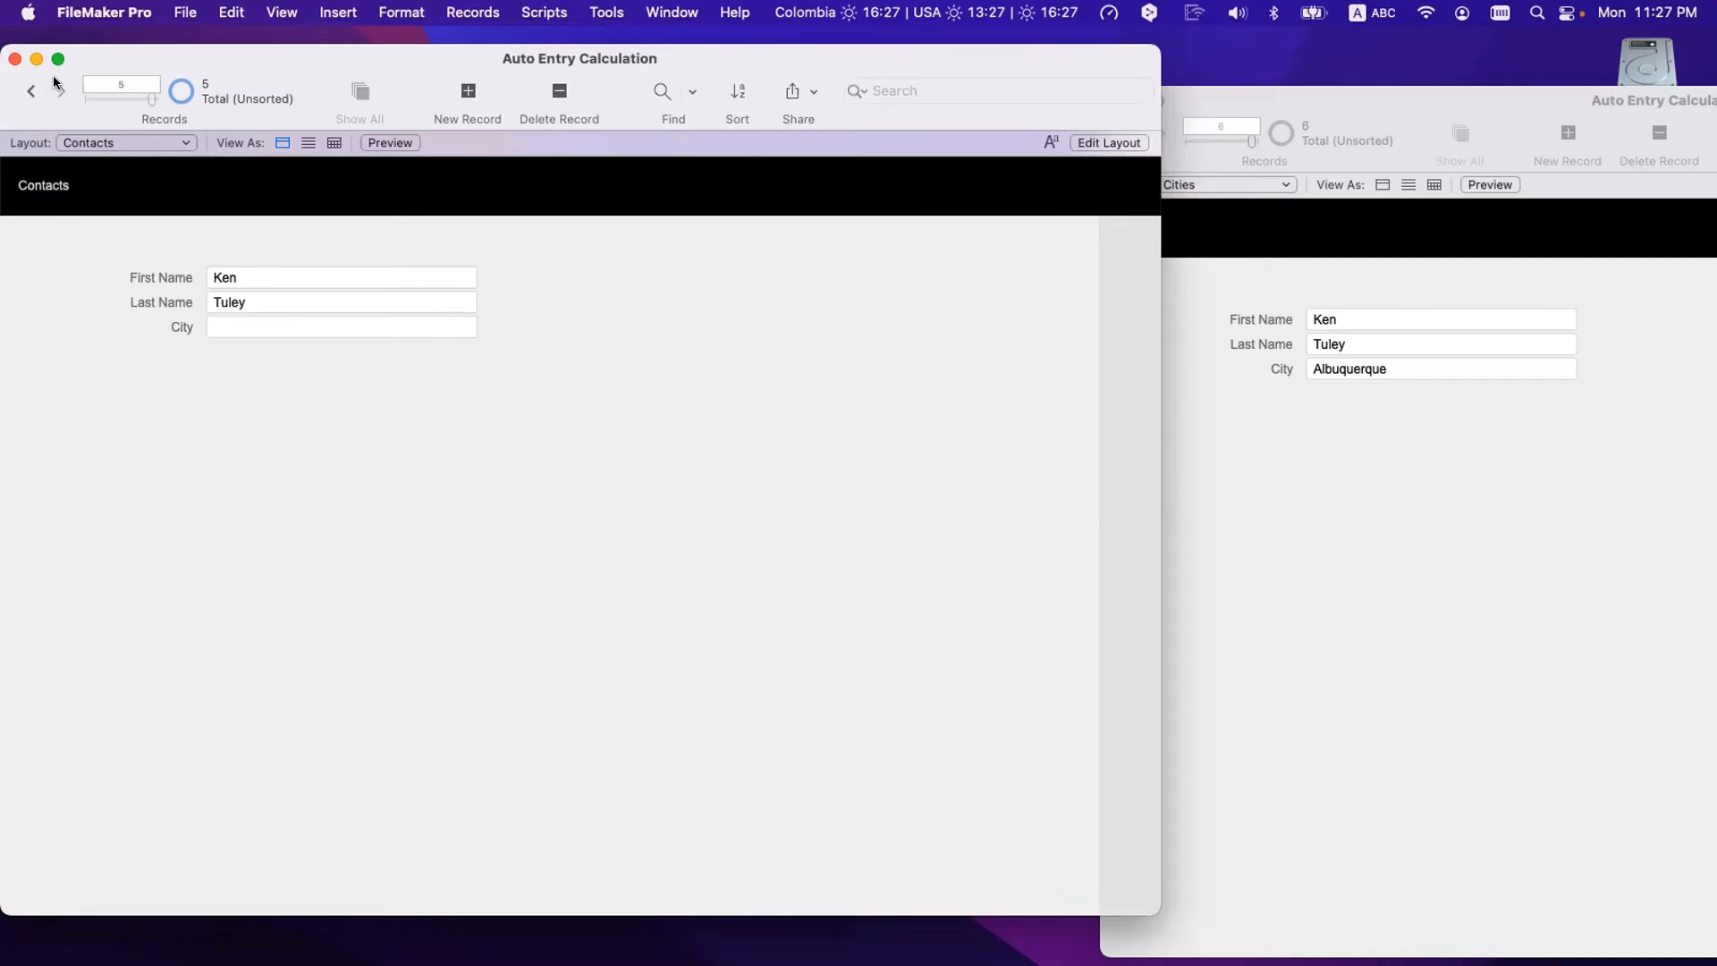
- On the fifth contact, relookup contents from First Name so City fills with Albuquerque
left_click(227, 326)
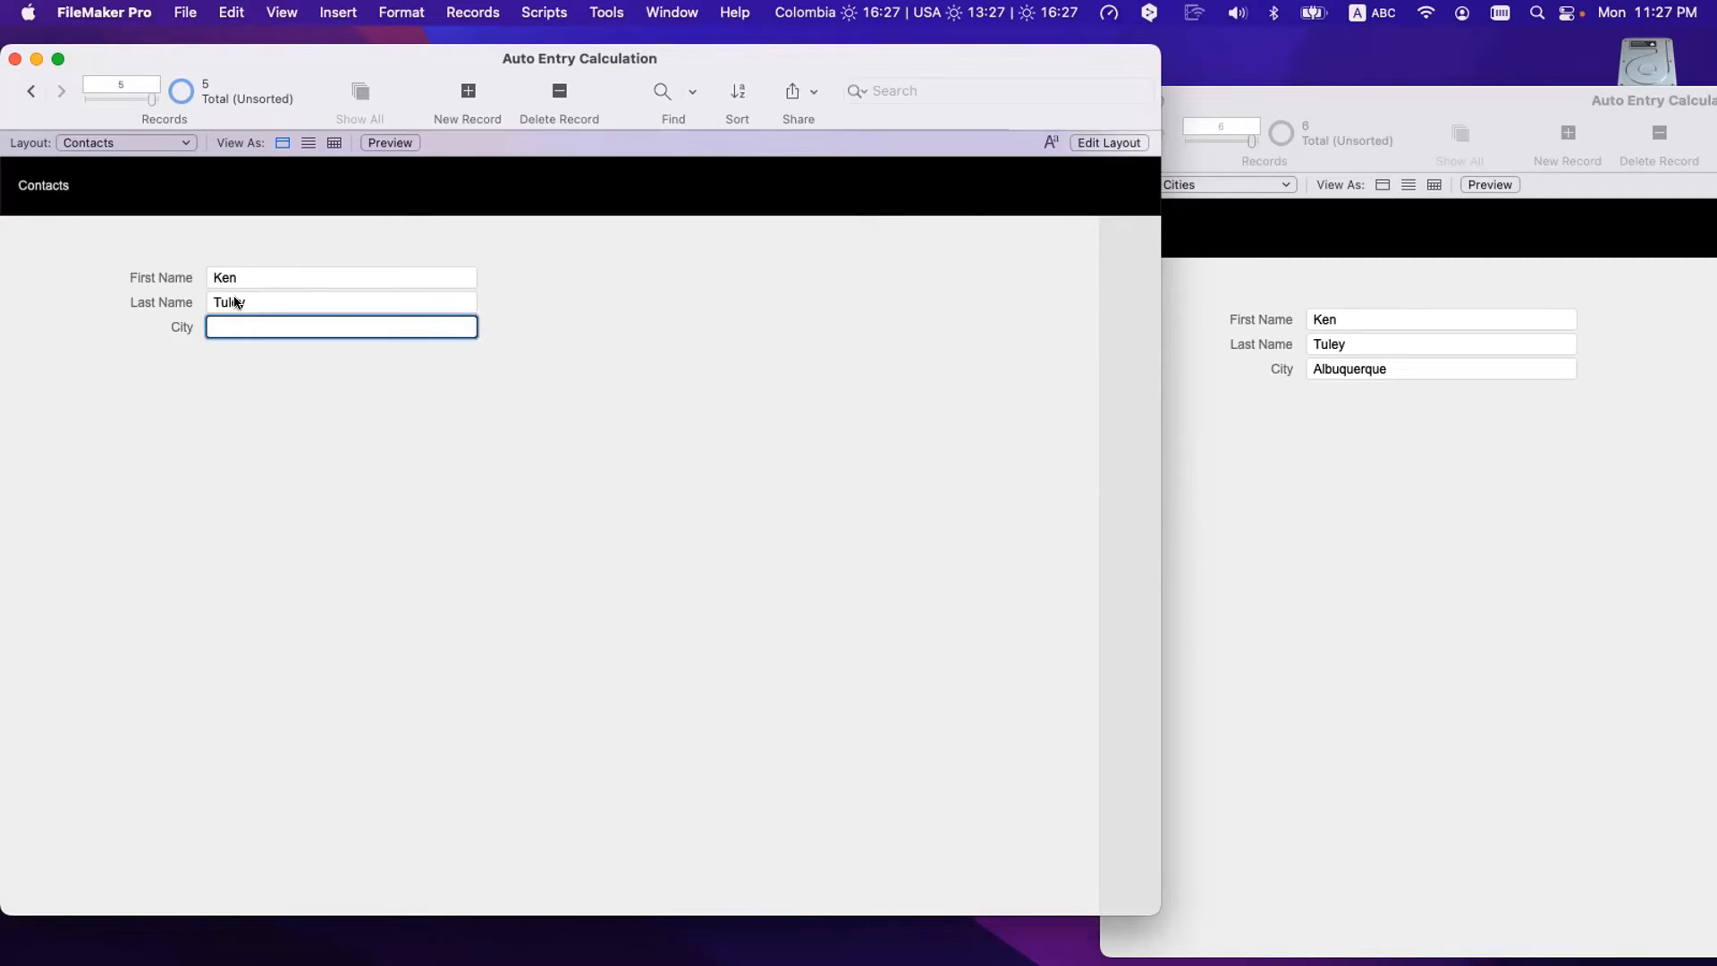
left_click(273, 279)
left_click(472, 12)
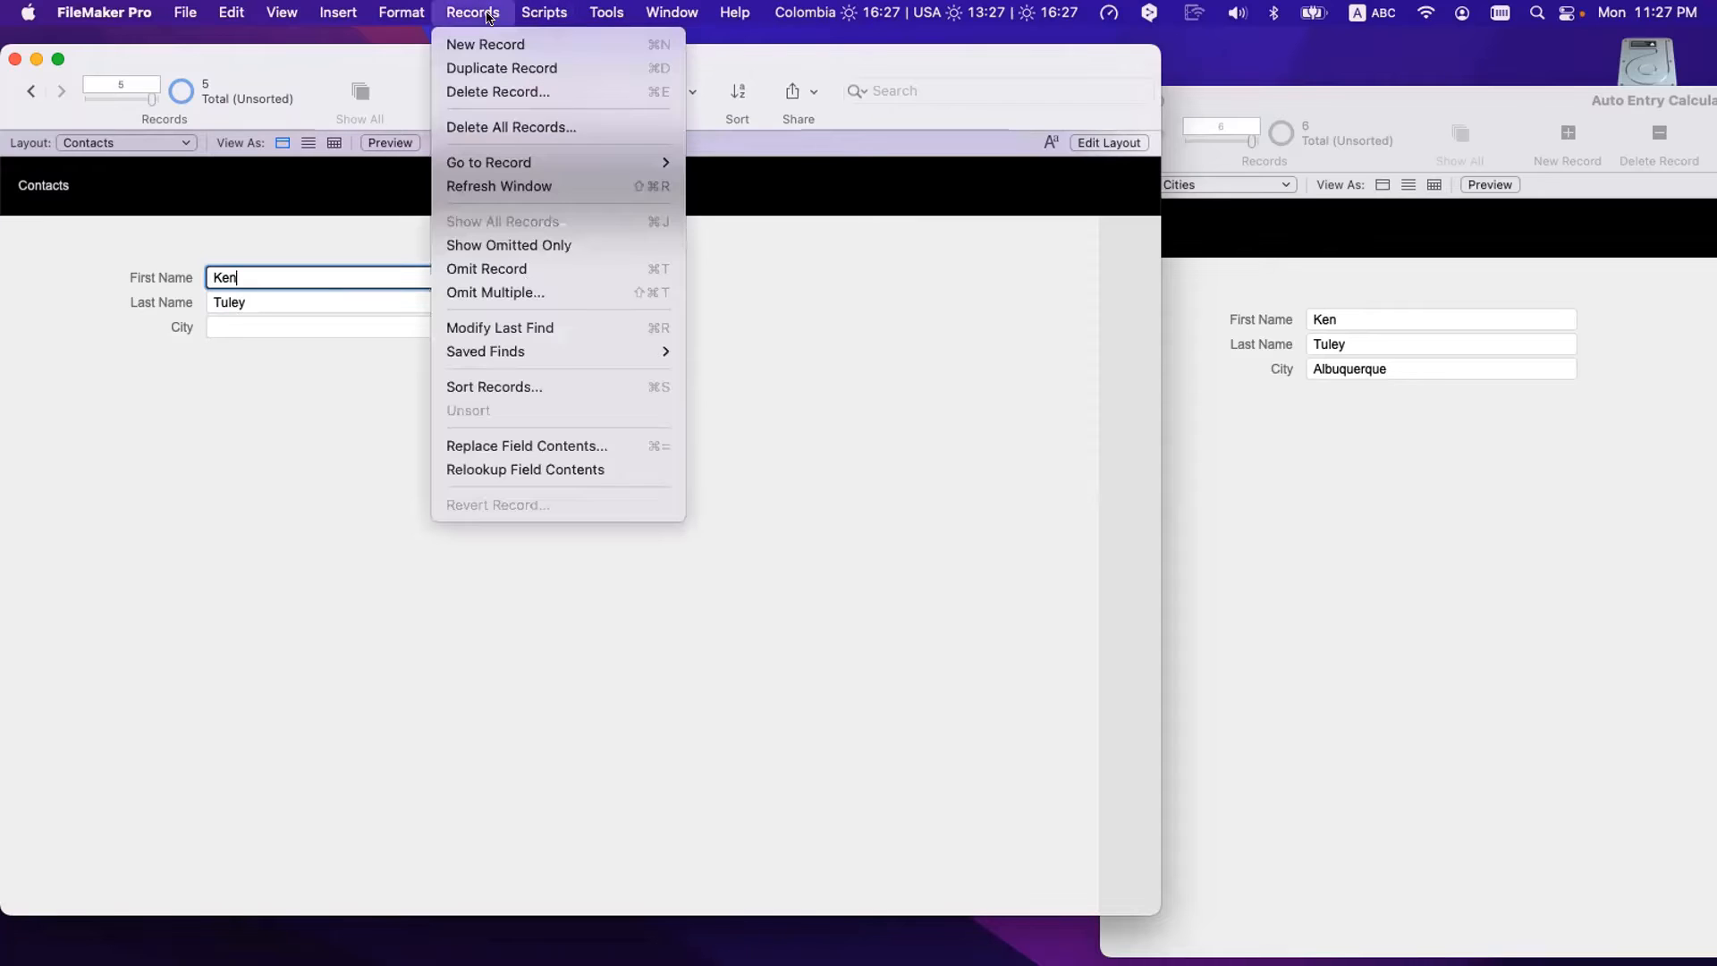
left_click(526, 466)
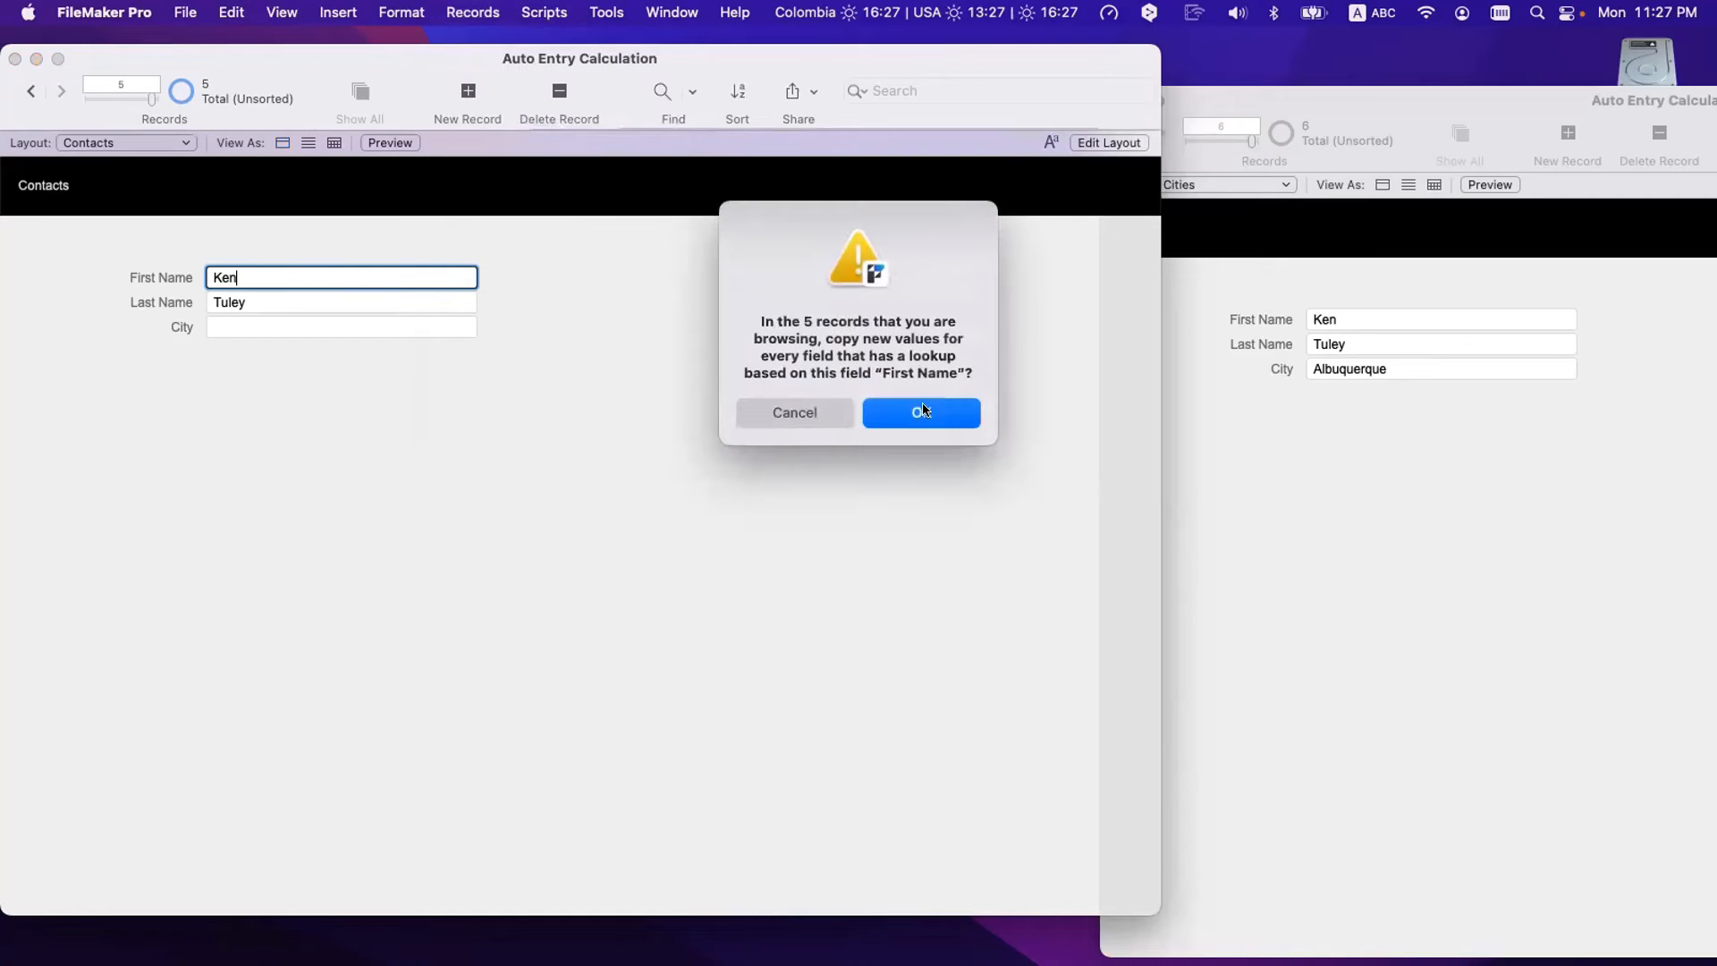
left_click(922, 408)
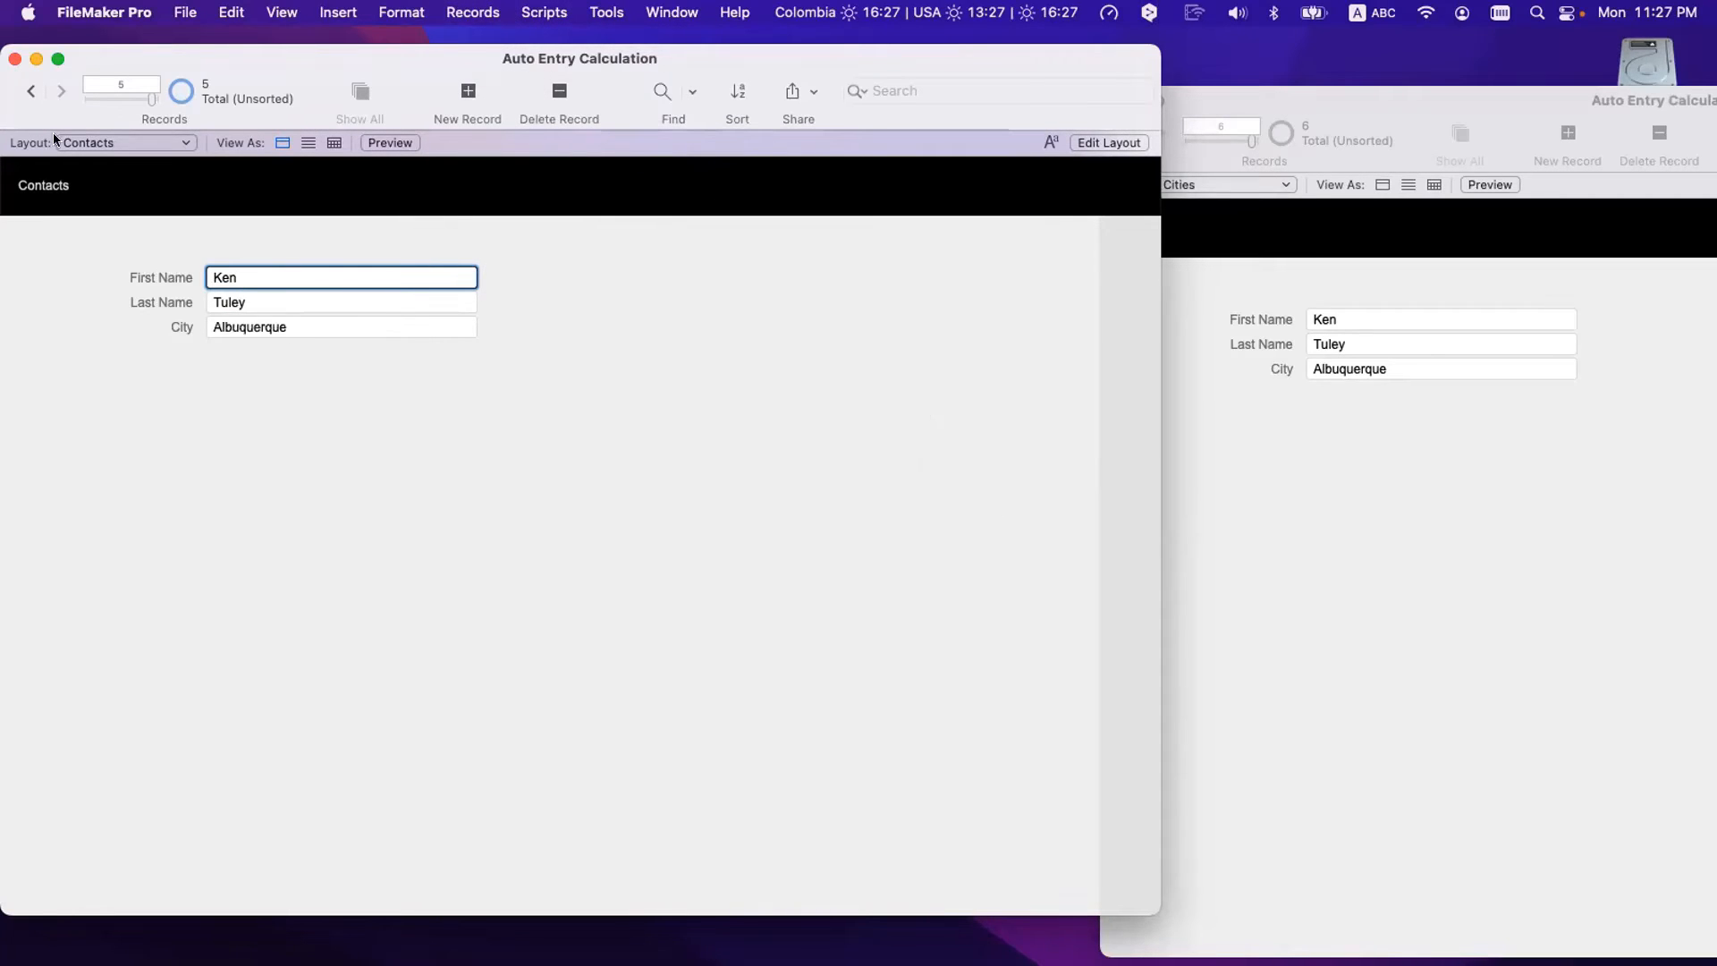
- Browse back to the first contact's Fairfield City, then jump to the last record and commit
left_click(31, 89)
left_click(31, 90)
left_click(31, 89)
left_click(32, 90)
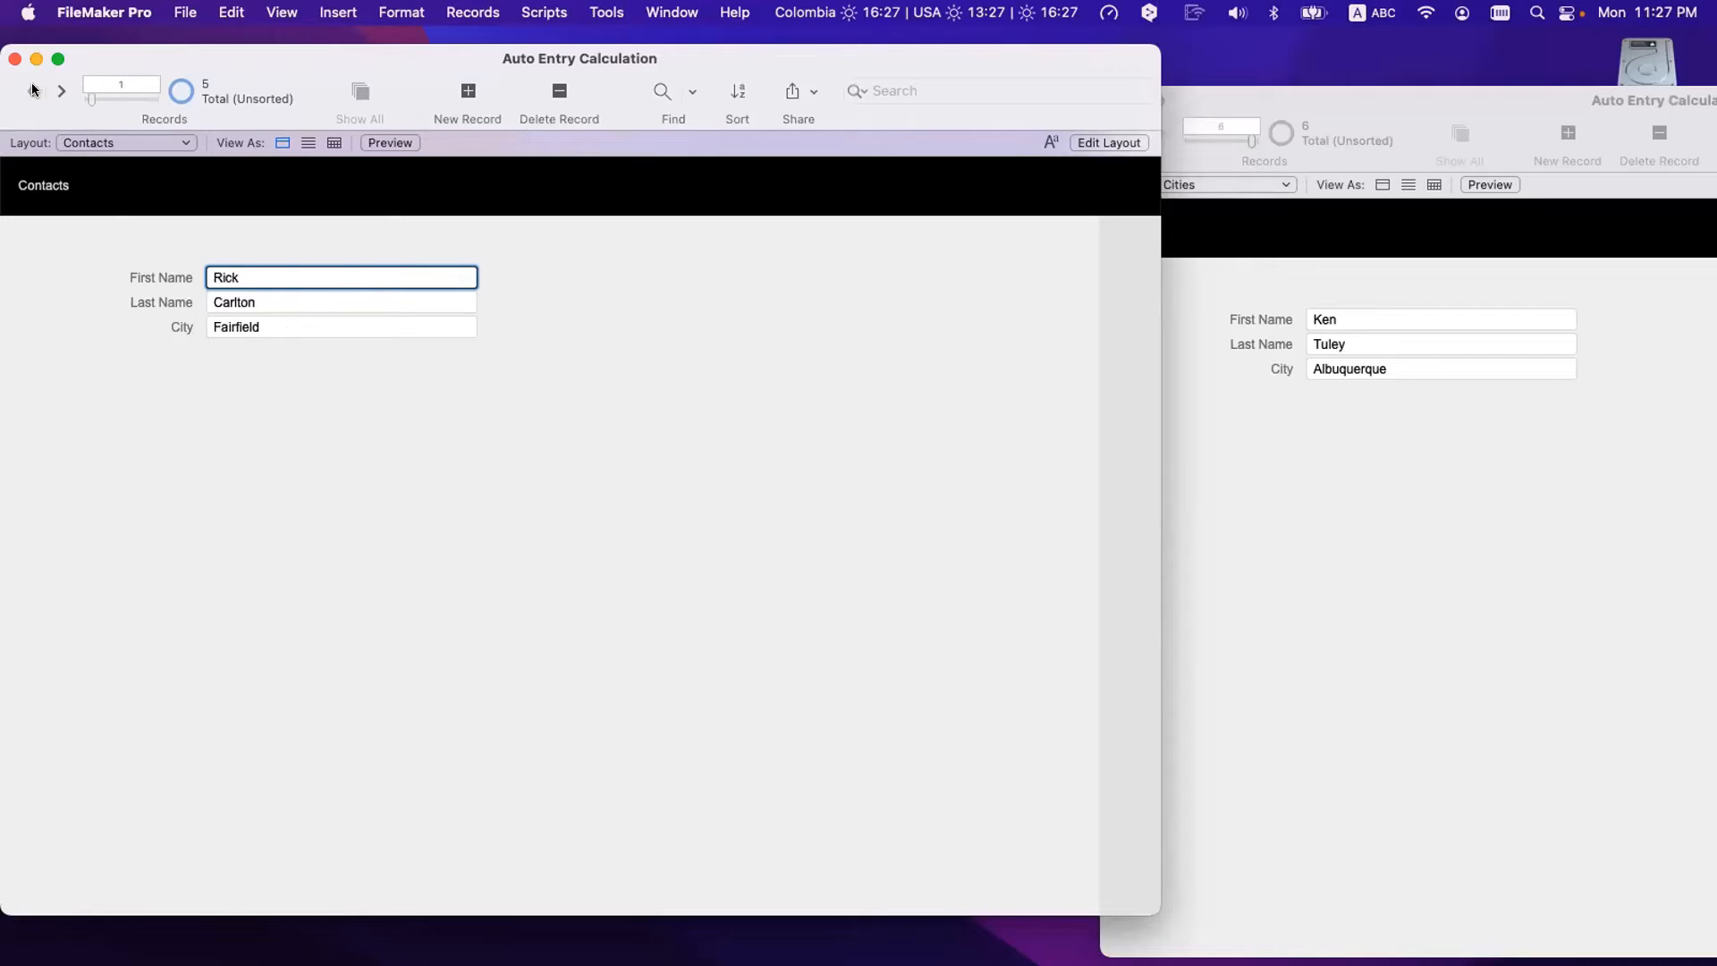
left_click(109, 219)
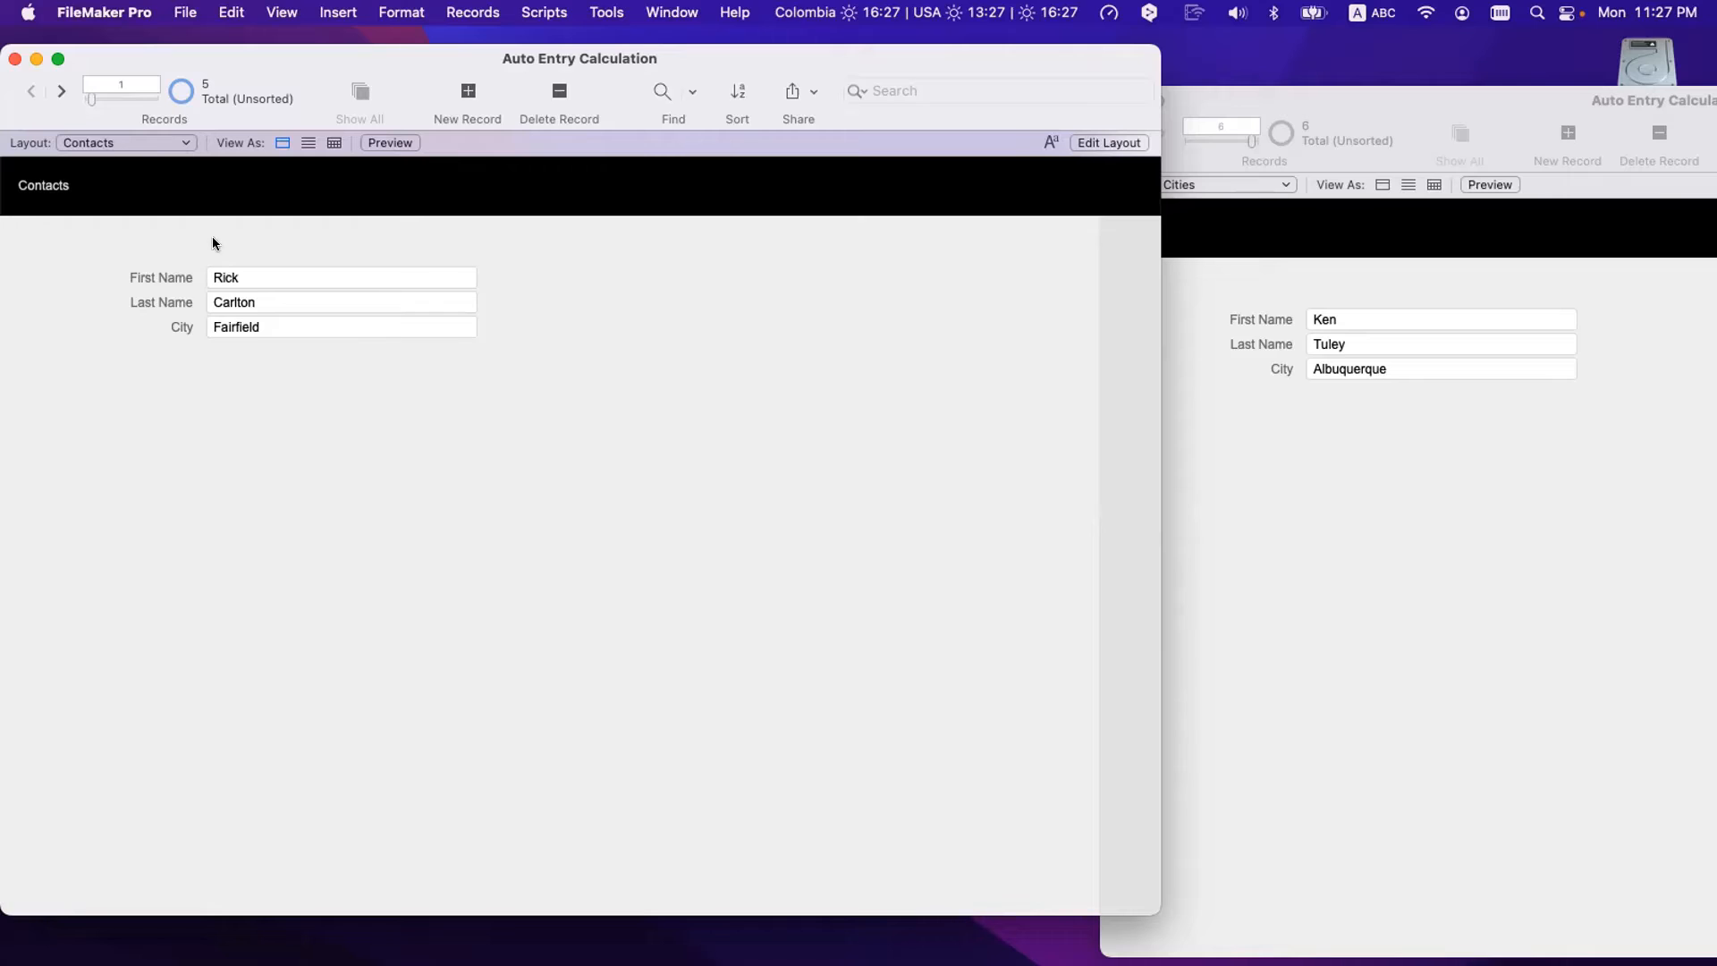
left_click(268, 326)
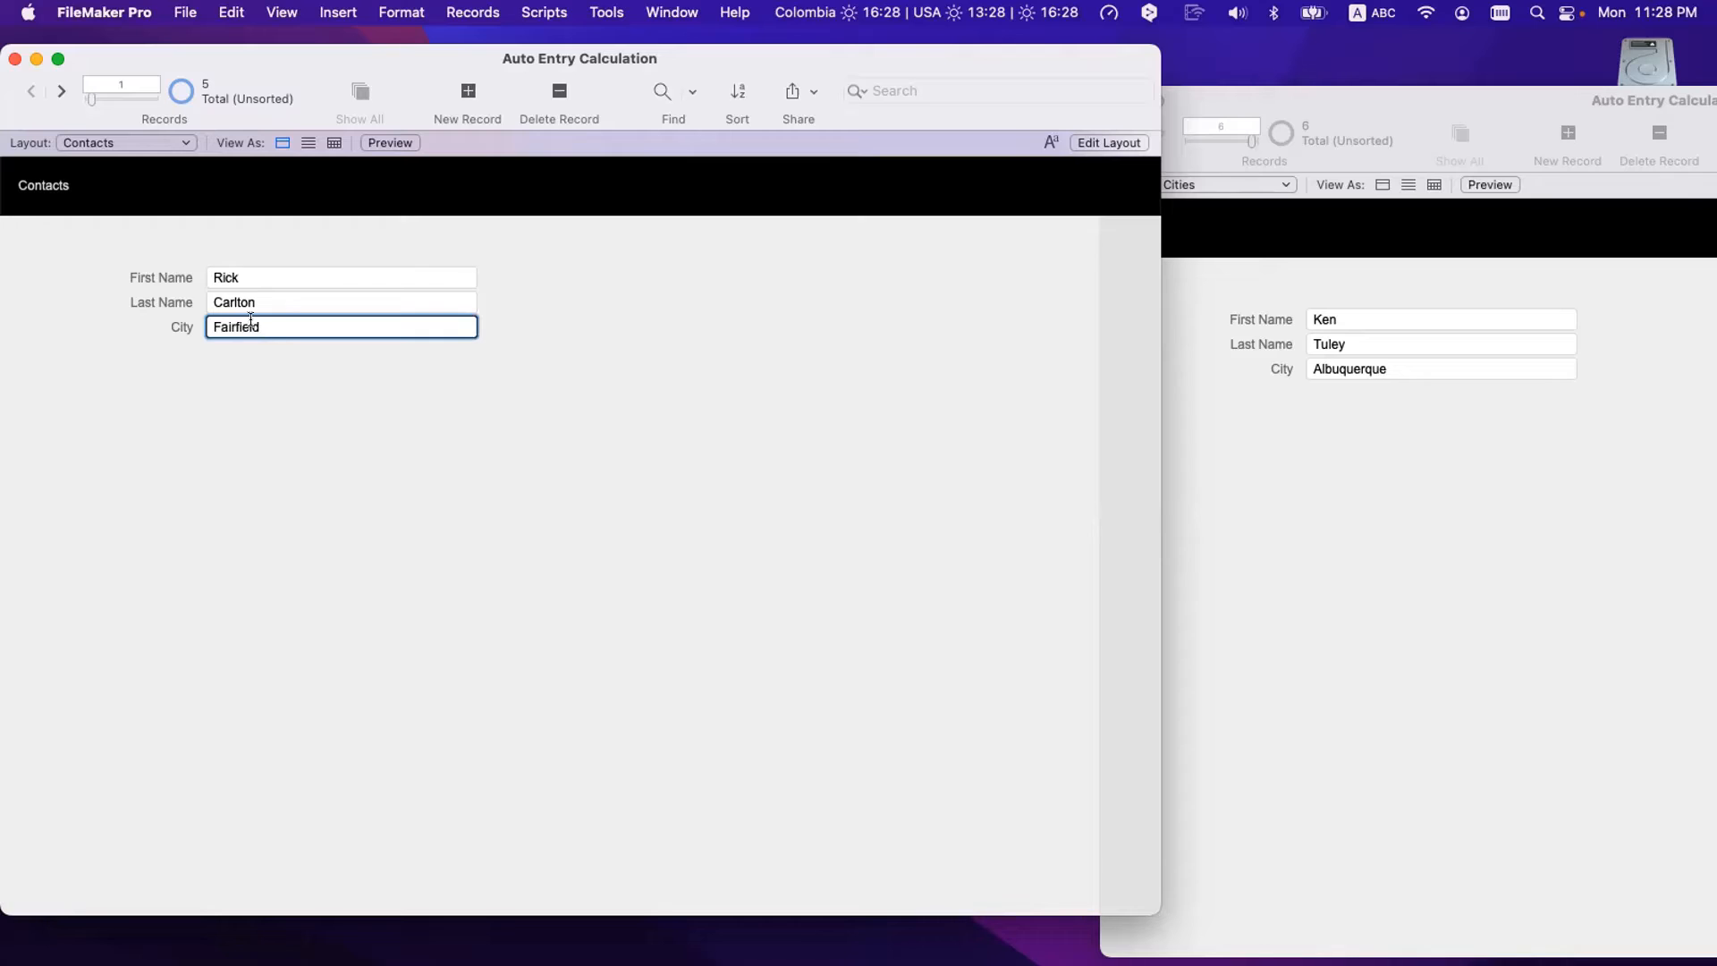
left_click(61, 87)
left_click(98, 259)
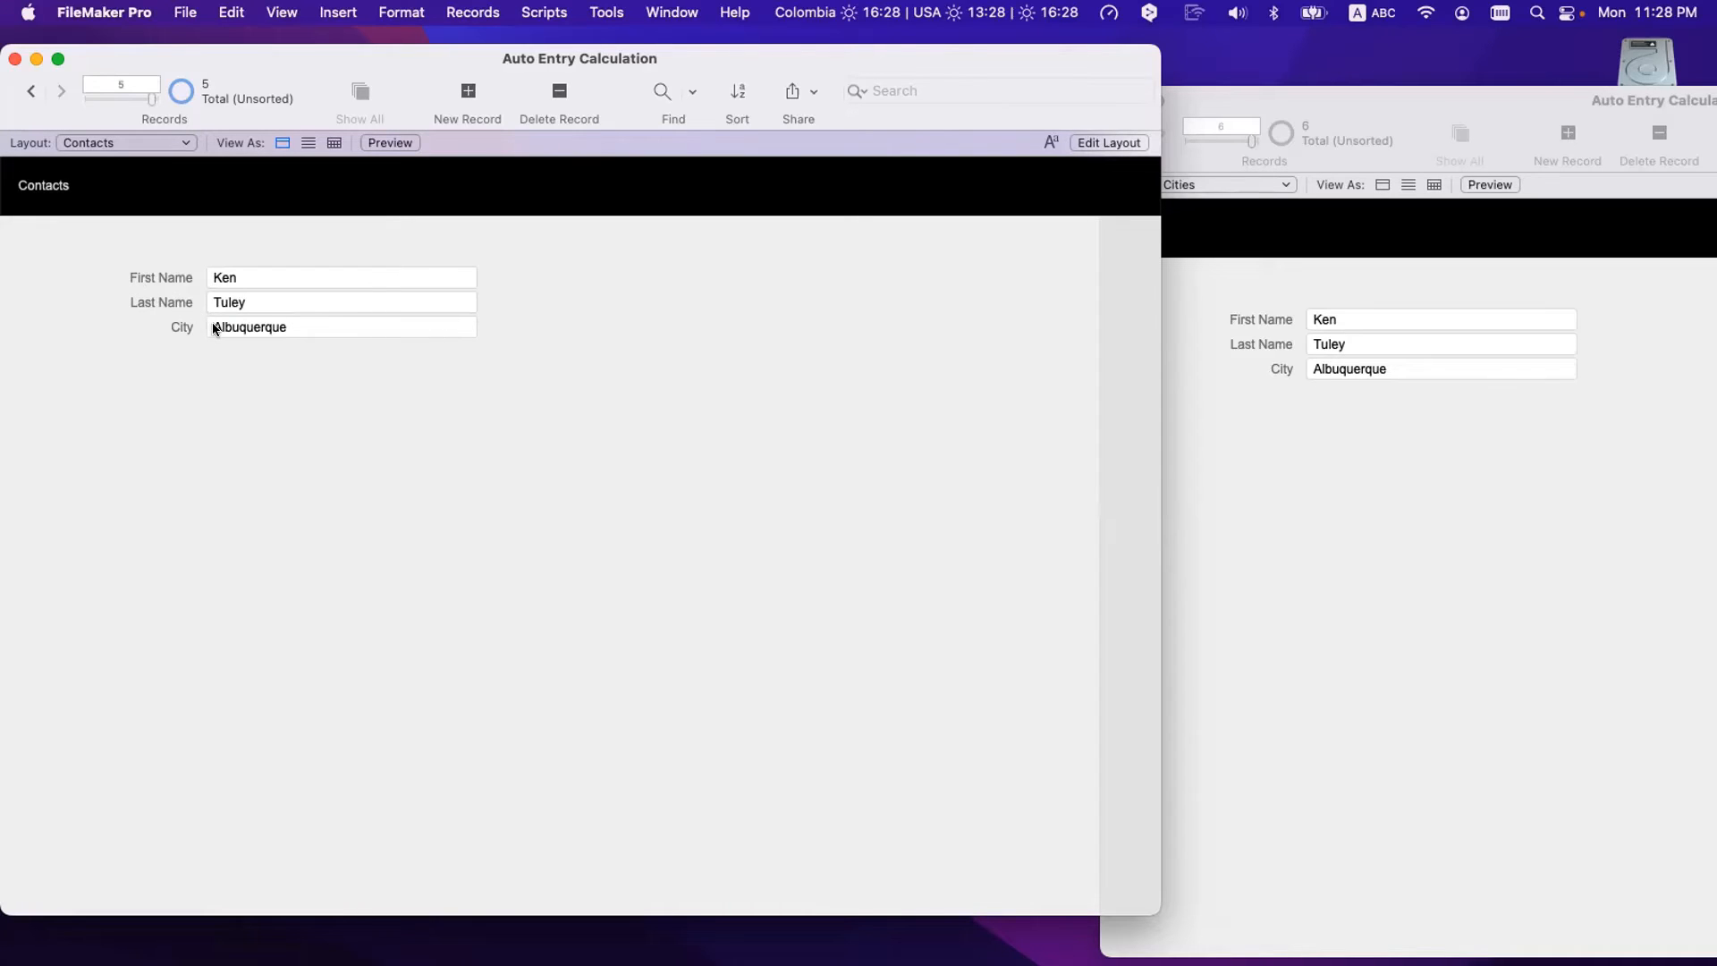
- Find records matching the first name and delete the matching contact's Albuquerque City value
left_click(468, 12)
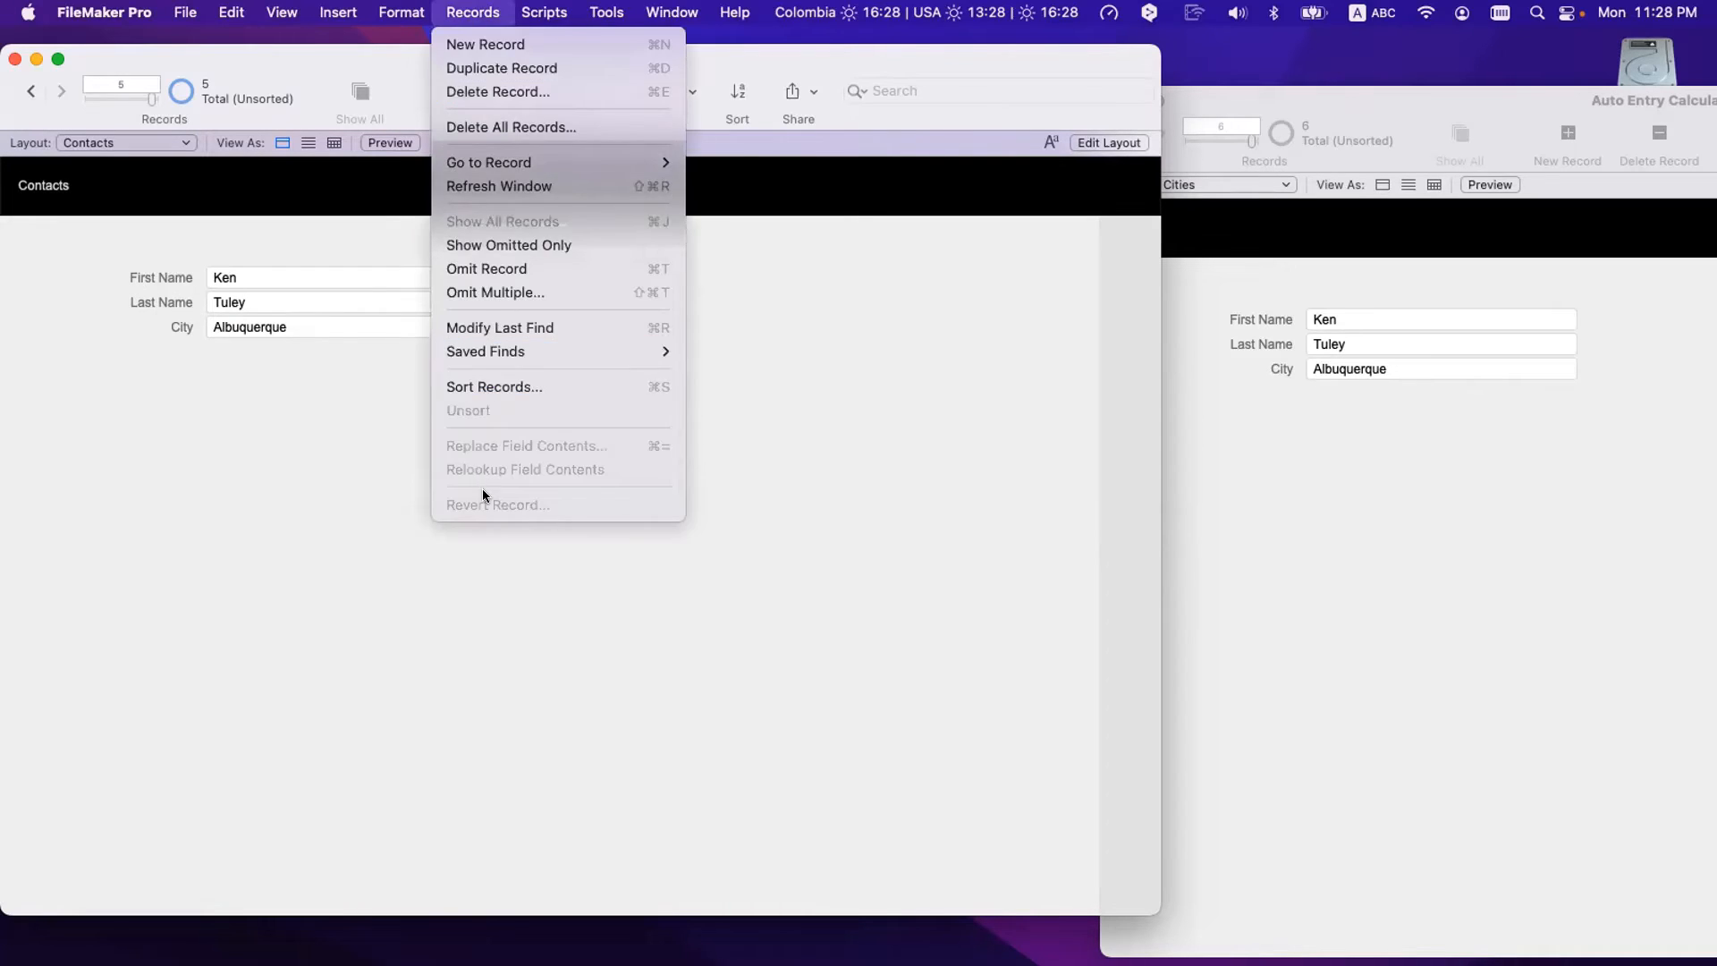
left_click(262, 463)
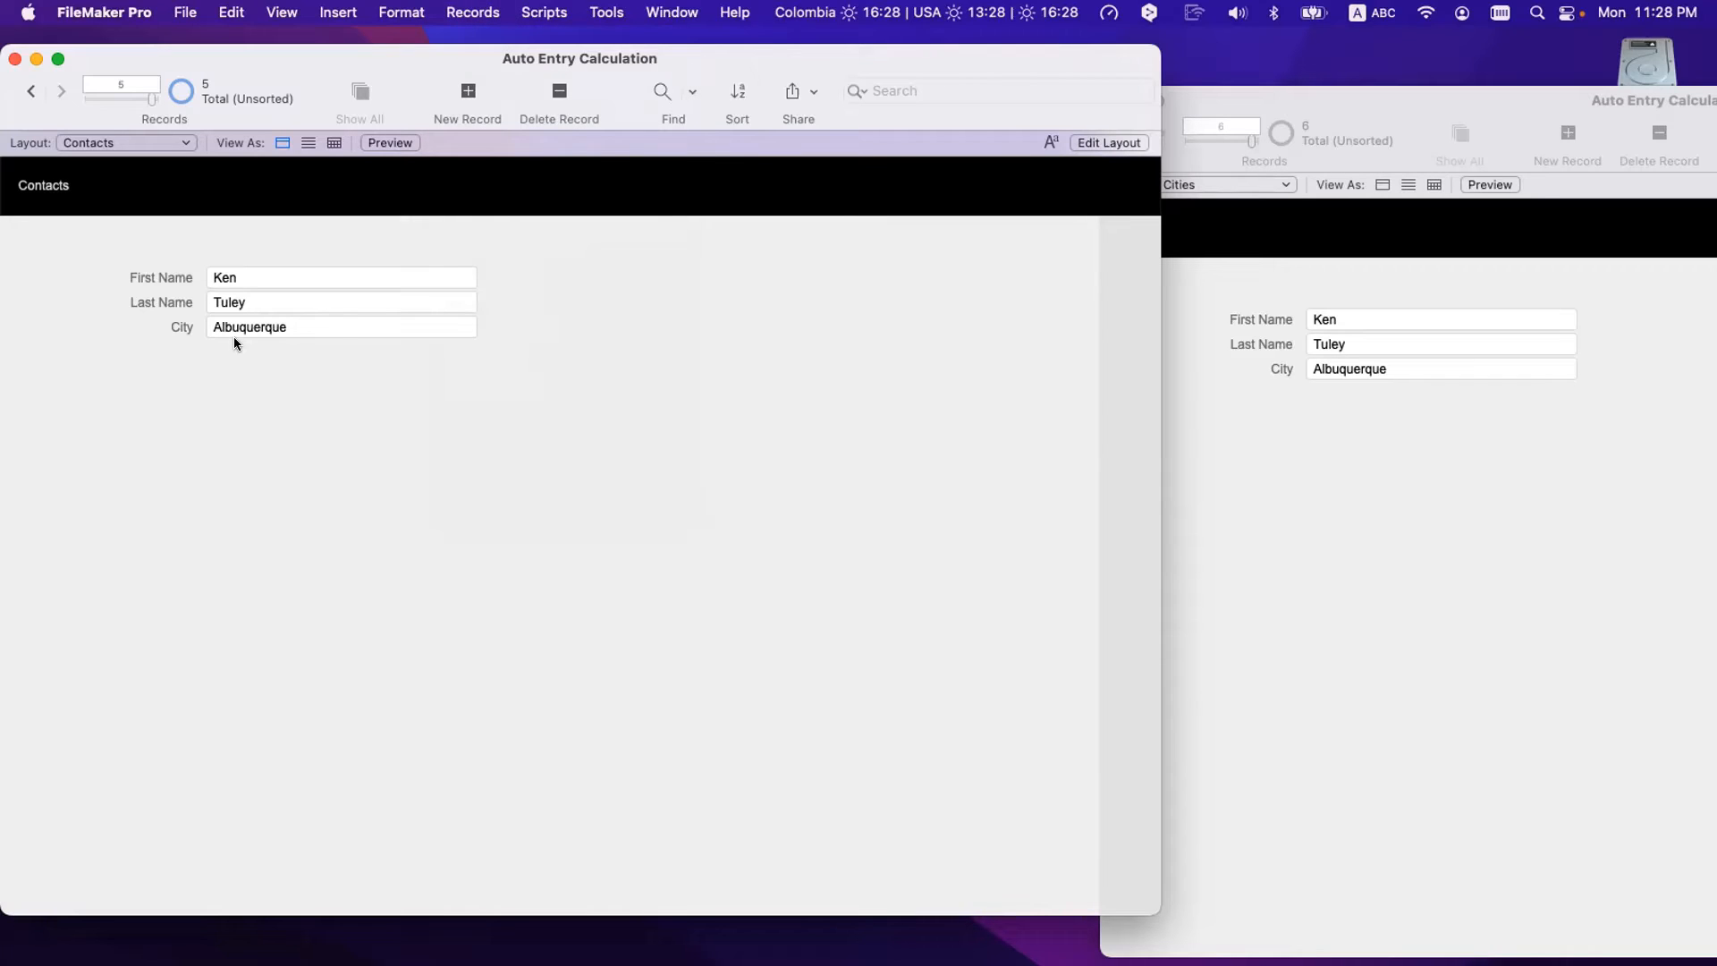
right_click(245, 276)
left_click(349, 647)
double_click(278, 331)
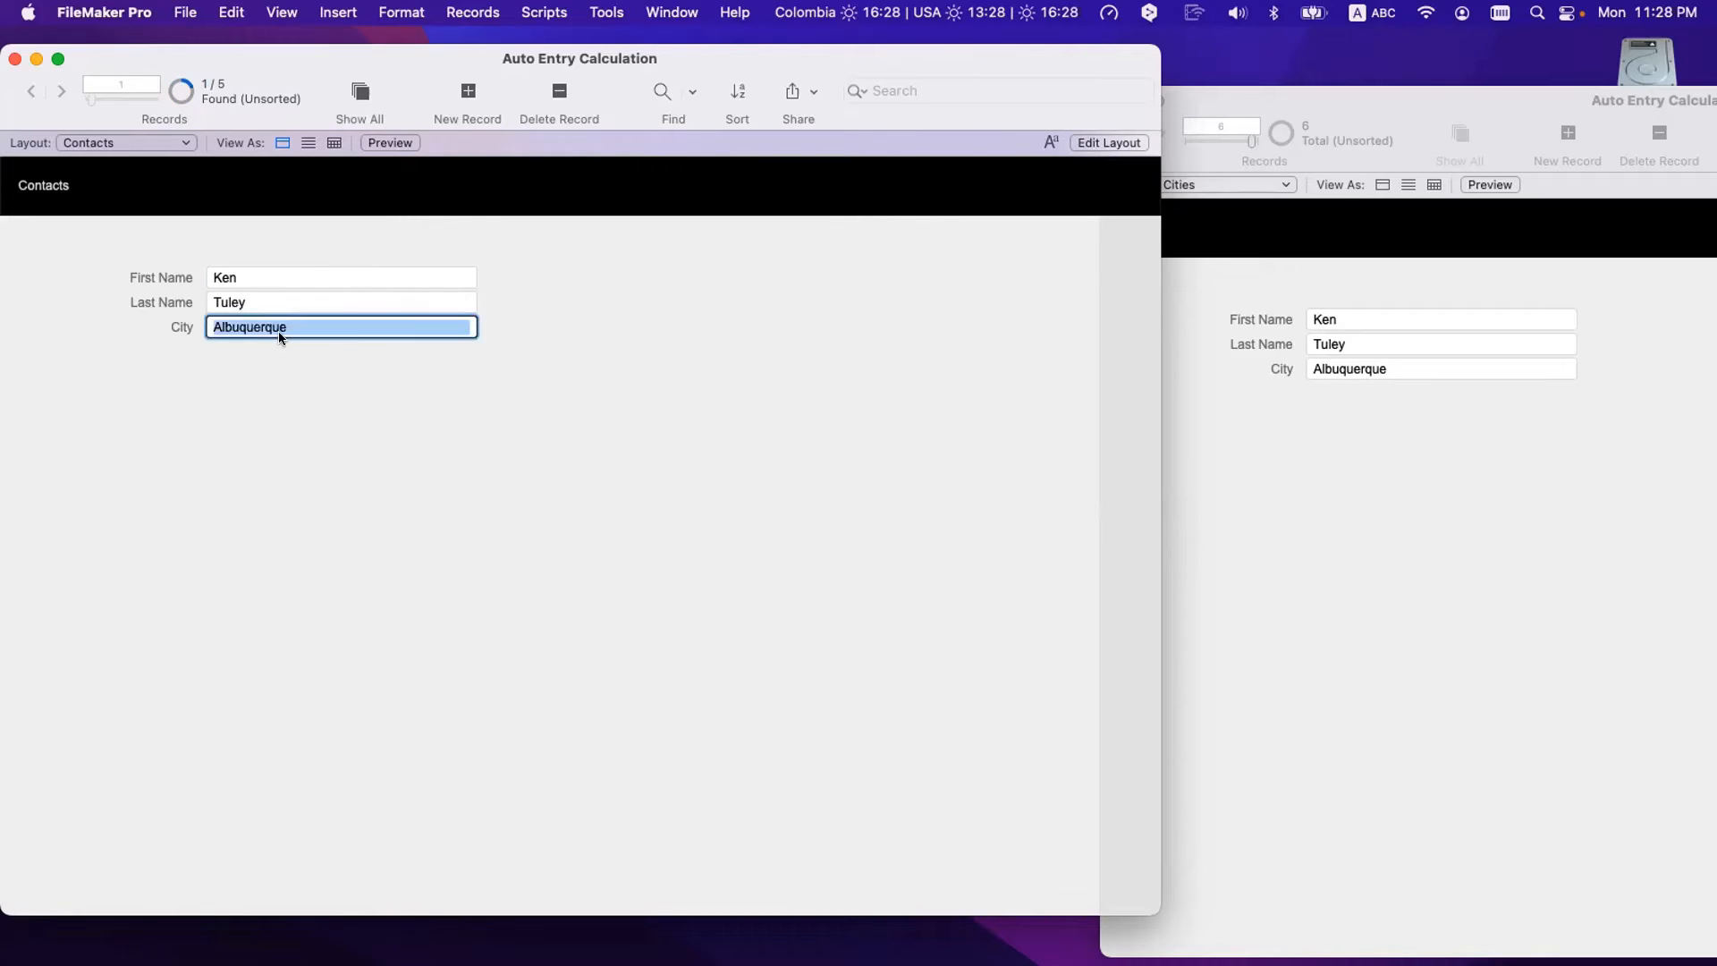
key("BackSpace")
left_click(280, 354)
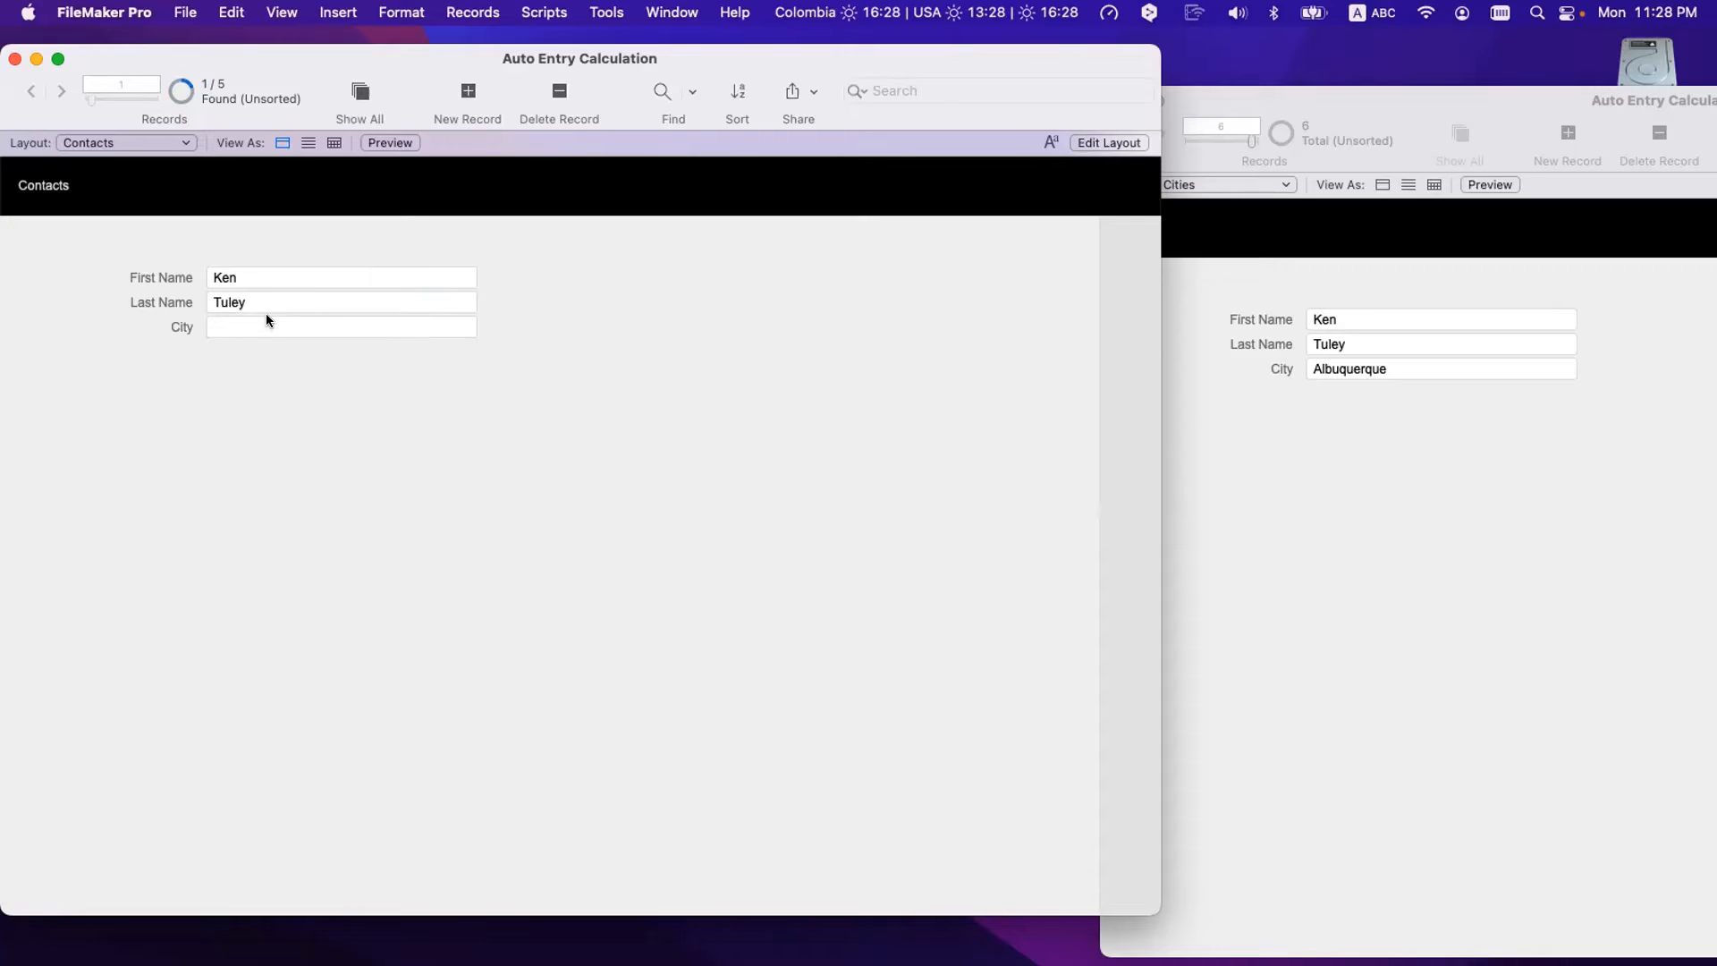
- In the four omitted contacts, empty City across all of them with Replace Field Contents
key("ctrl+Down")
key("ctrl+Down")
key("ctrl+Down")
double_click(250, 327)
key("BackSpace")
key("super+equal")
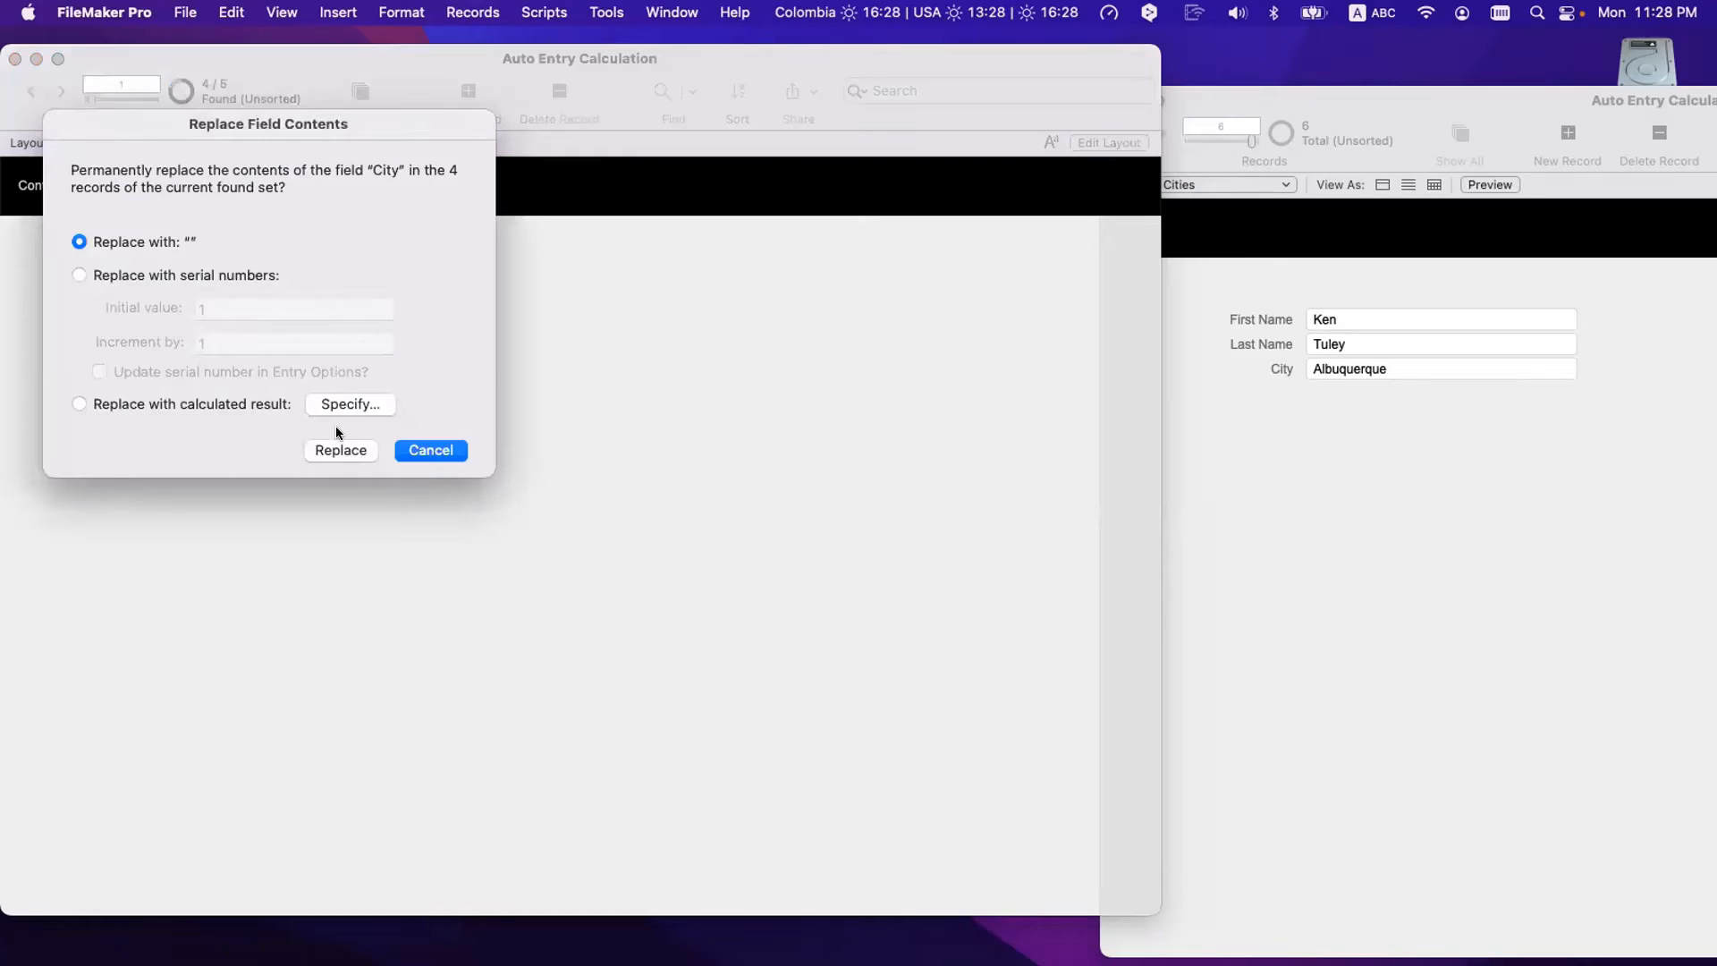
left_click(351, 451)
left_click(346, 436)
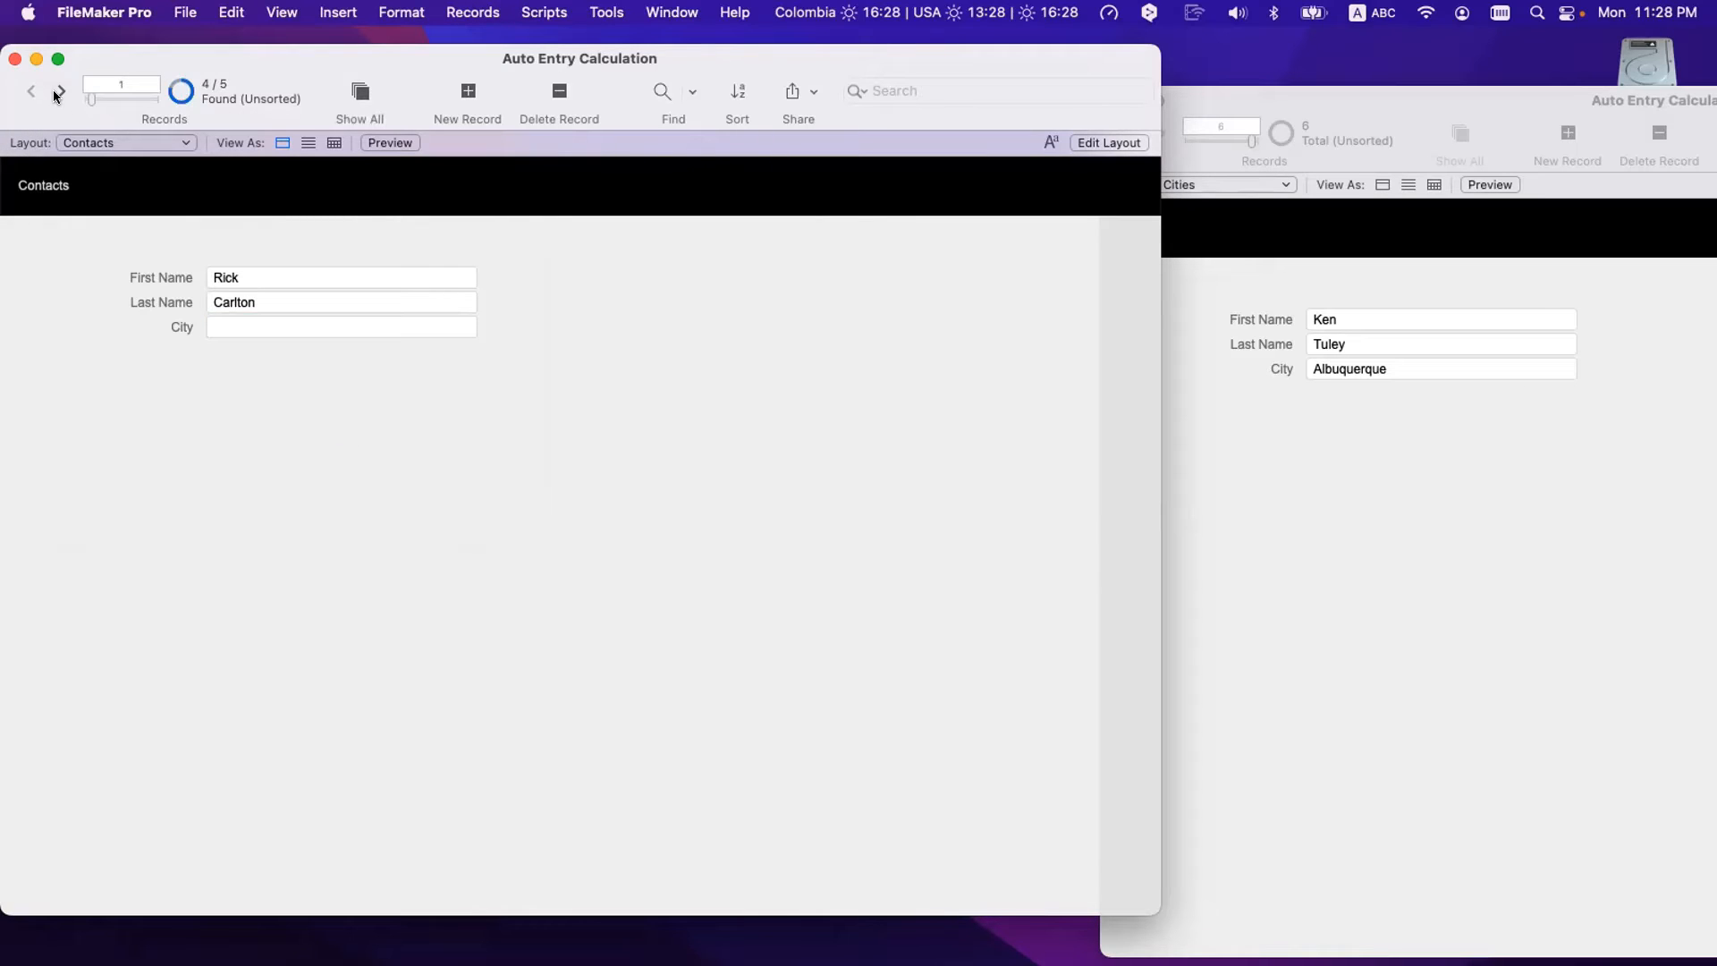
- Return to the single matching record and put focus in its First Name field
left_click(54, 93)
left_click(54, 93)
left_click(53, 93)
left_click(171, 93)
left_click(249, 327)
left_click(248, 275)
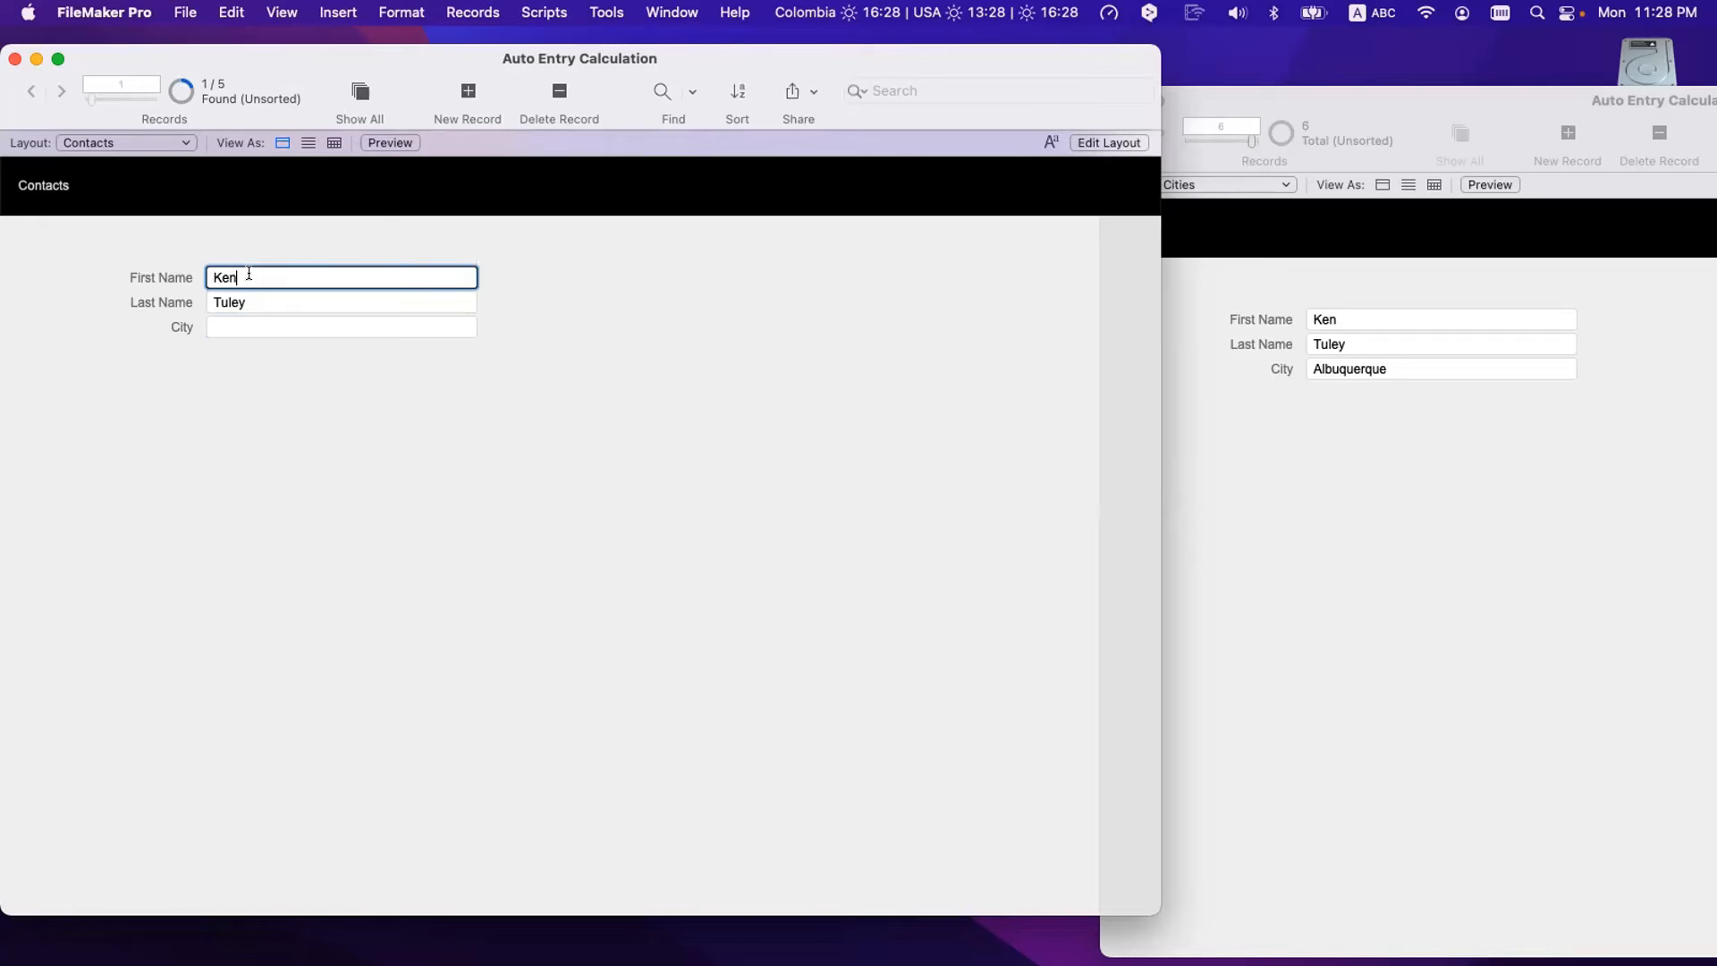
left_click(474, 12)
- Relookup field contents from First Name, confirming so City refills with Albuquerque
left_click(511, 473)
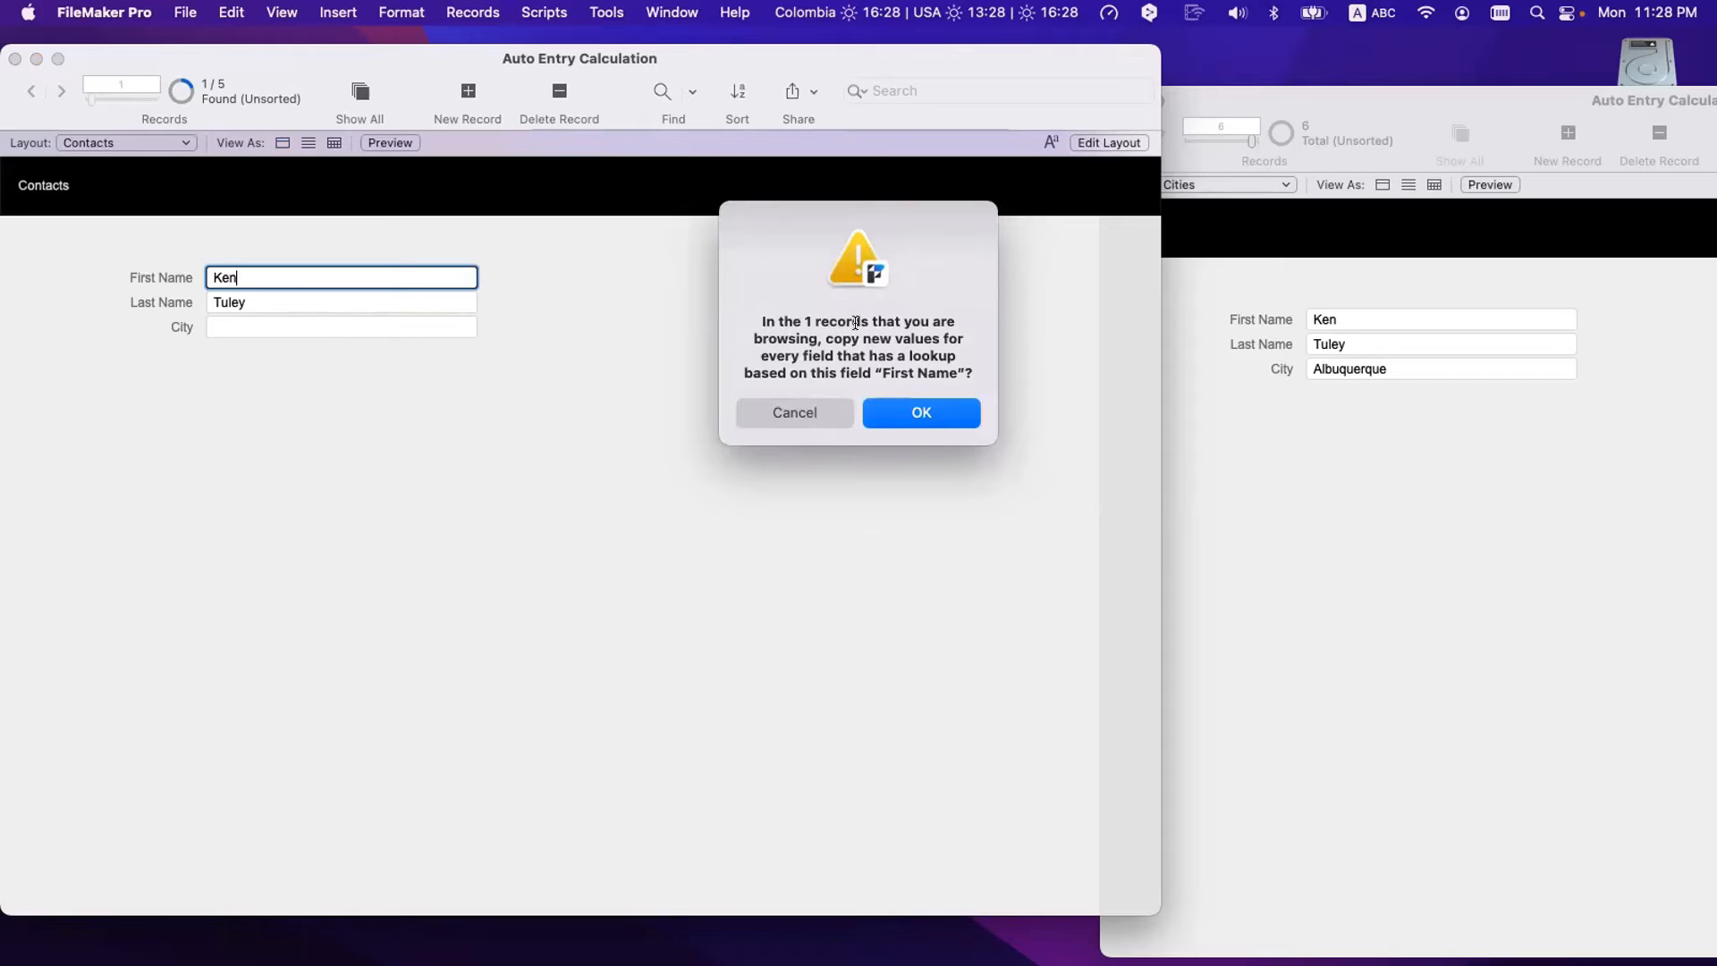
mouse_move(866, 320)
left_mouse_down()
mouse_move(816, 321)
mouse_move(869, 322)
left_mouse_up()
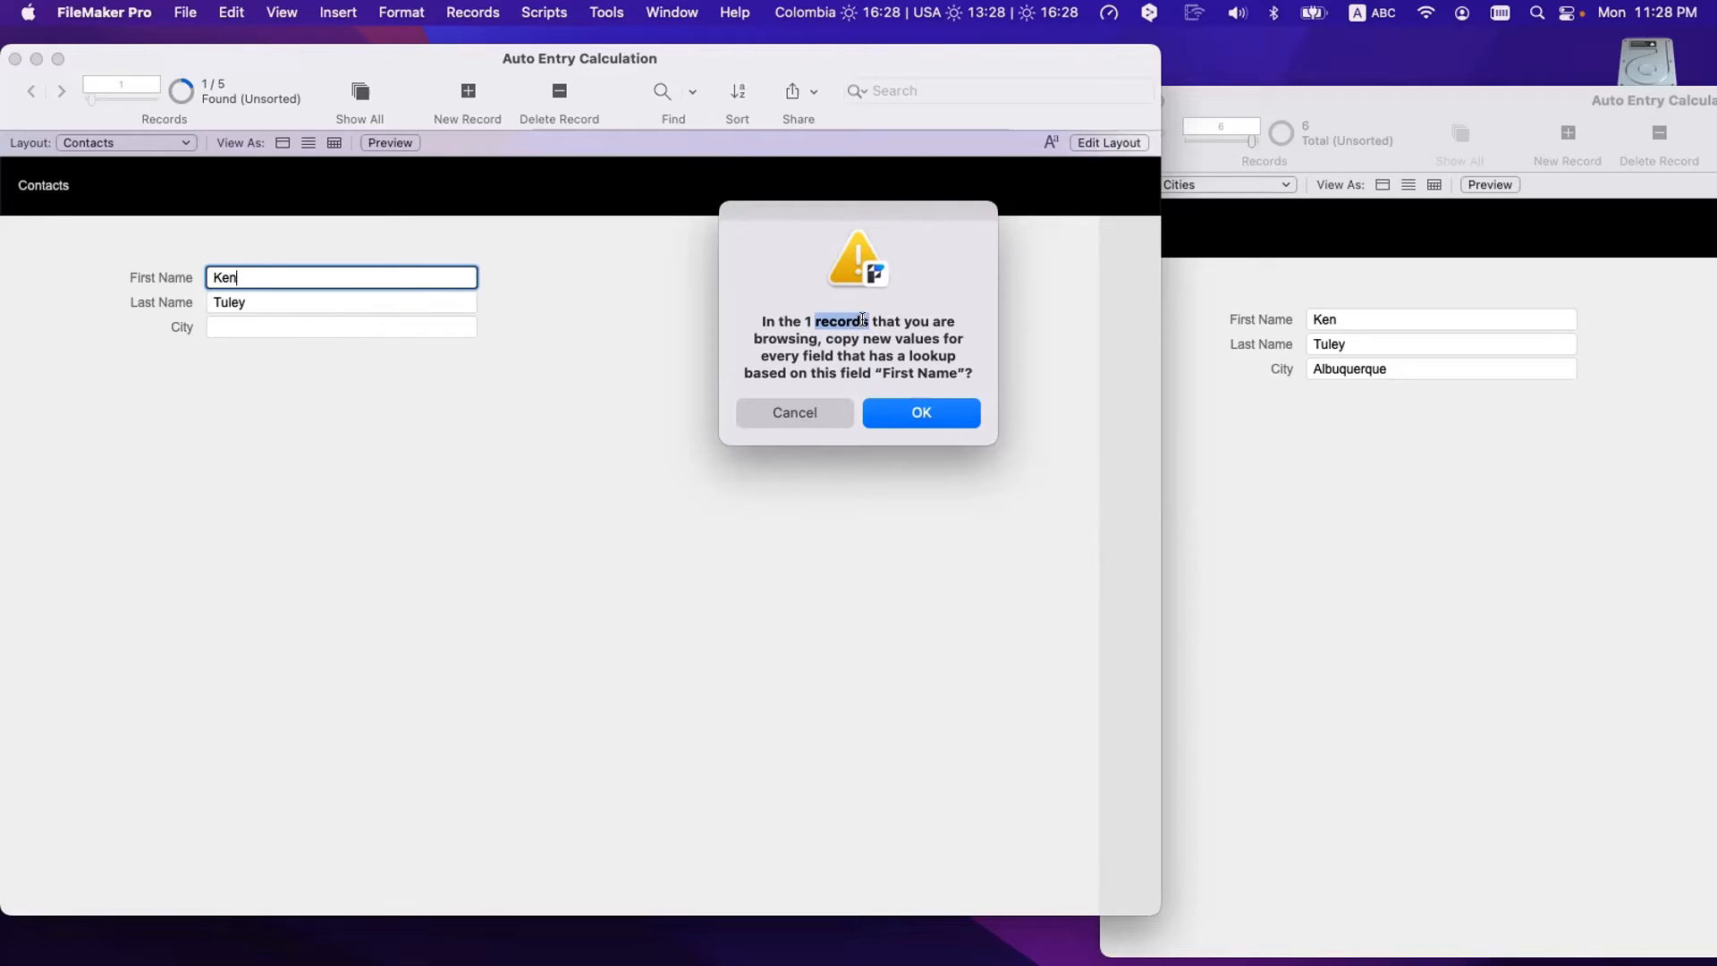
left_click(862, 321)
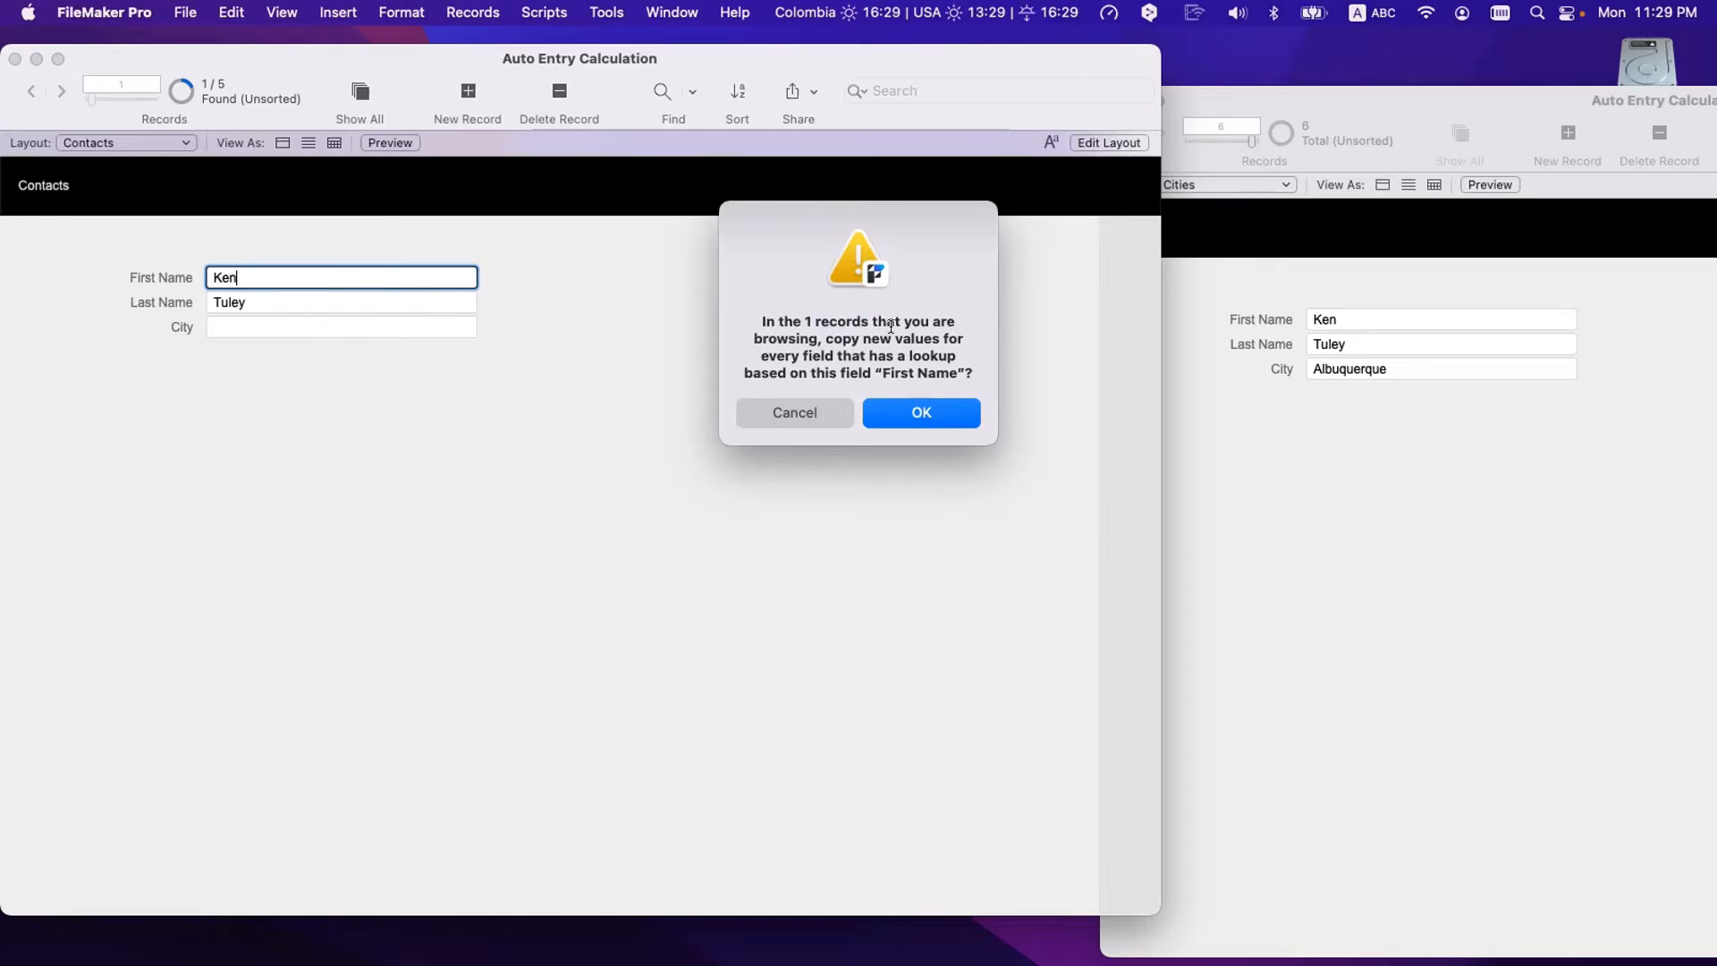
left_click(916, 423)
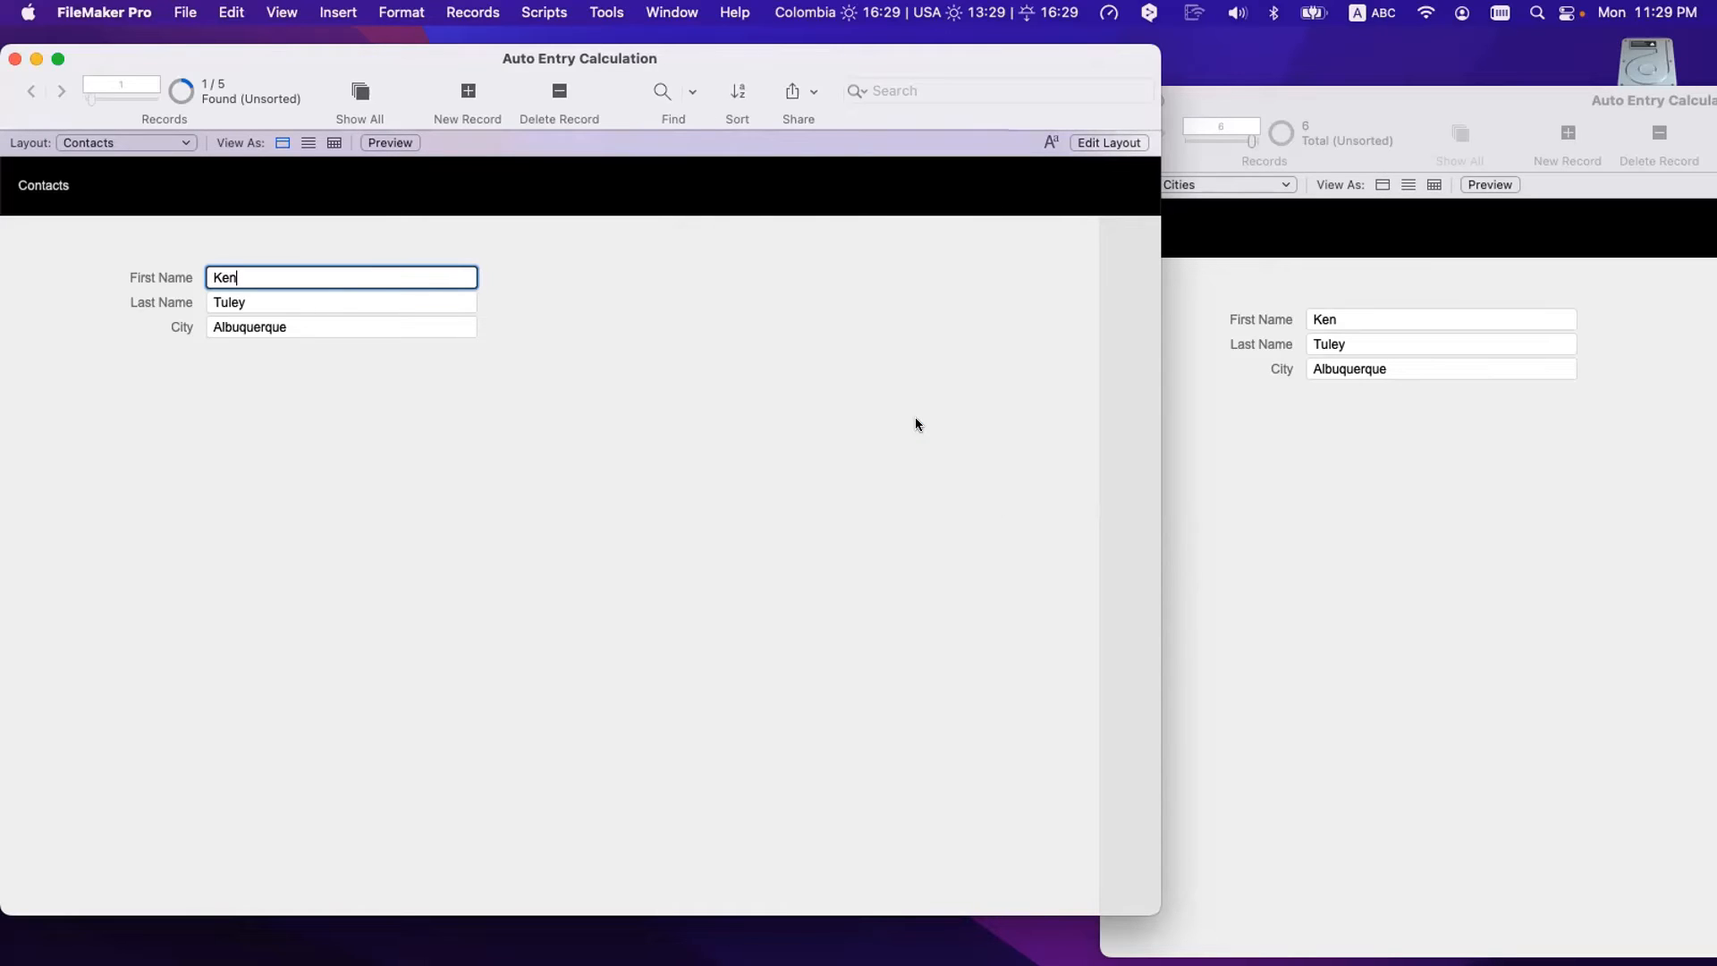
- Show all five contacts and browse back, then forward to the last record
left_click(365, 91)
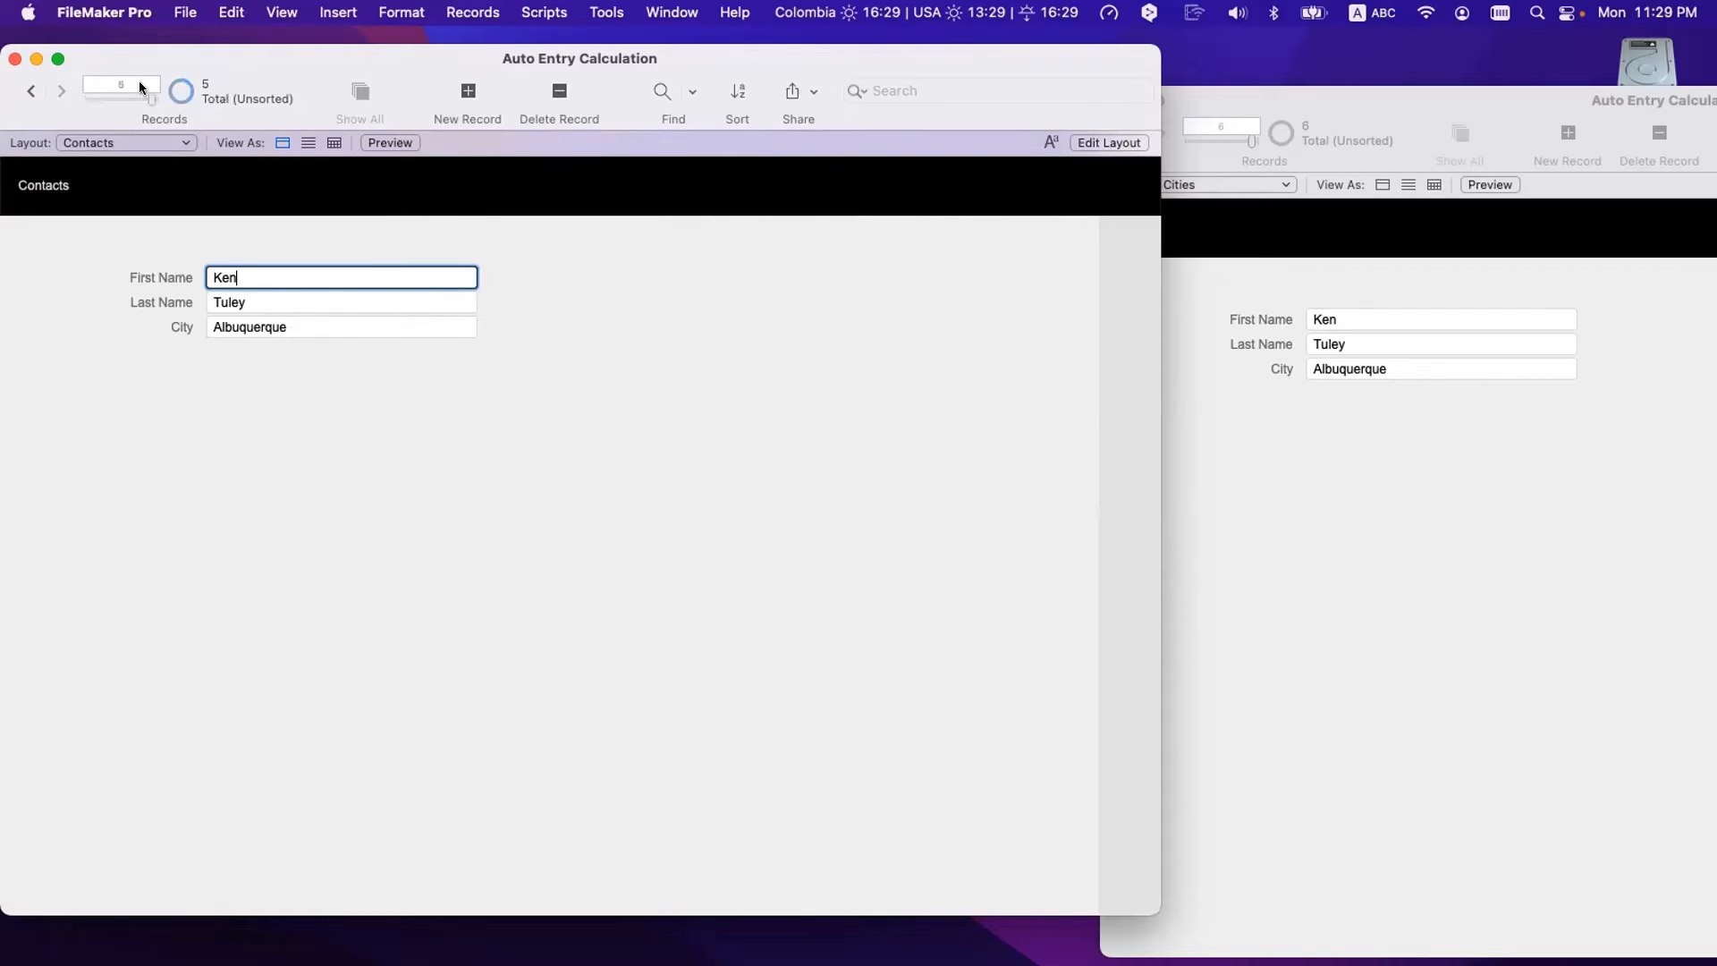
left_click(31, 91)
left_click(31, 90)
left_click(31, 90)
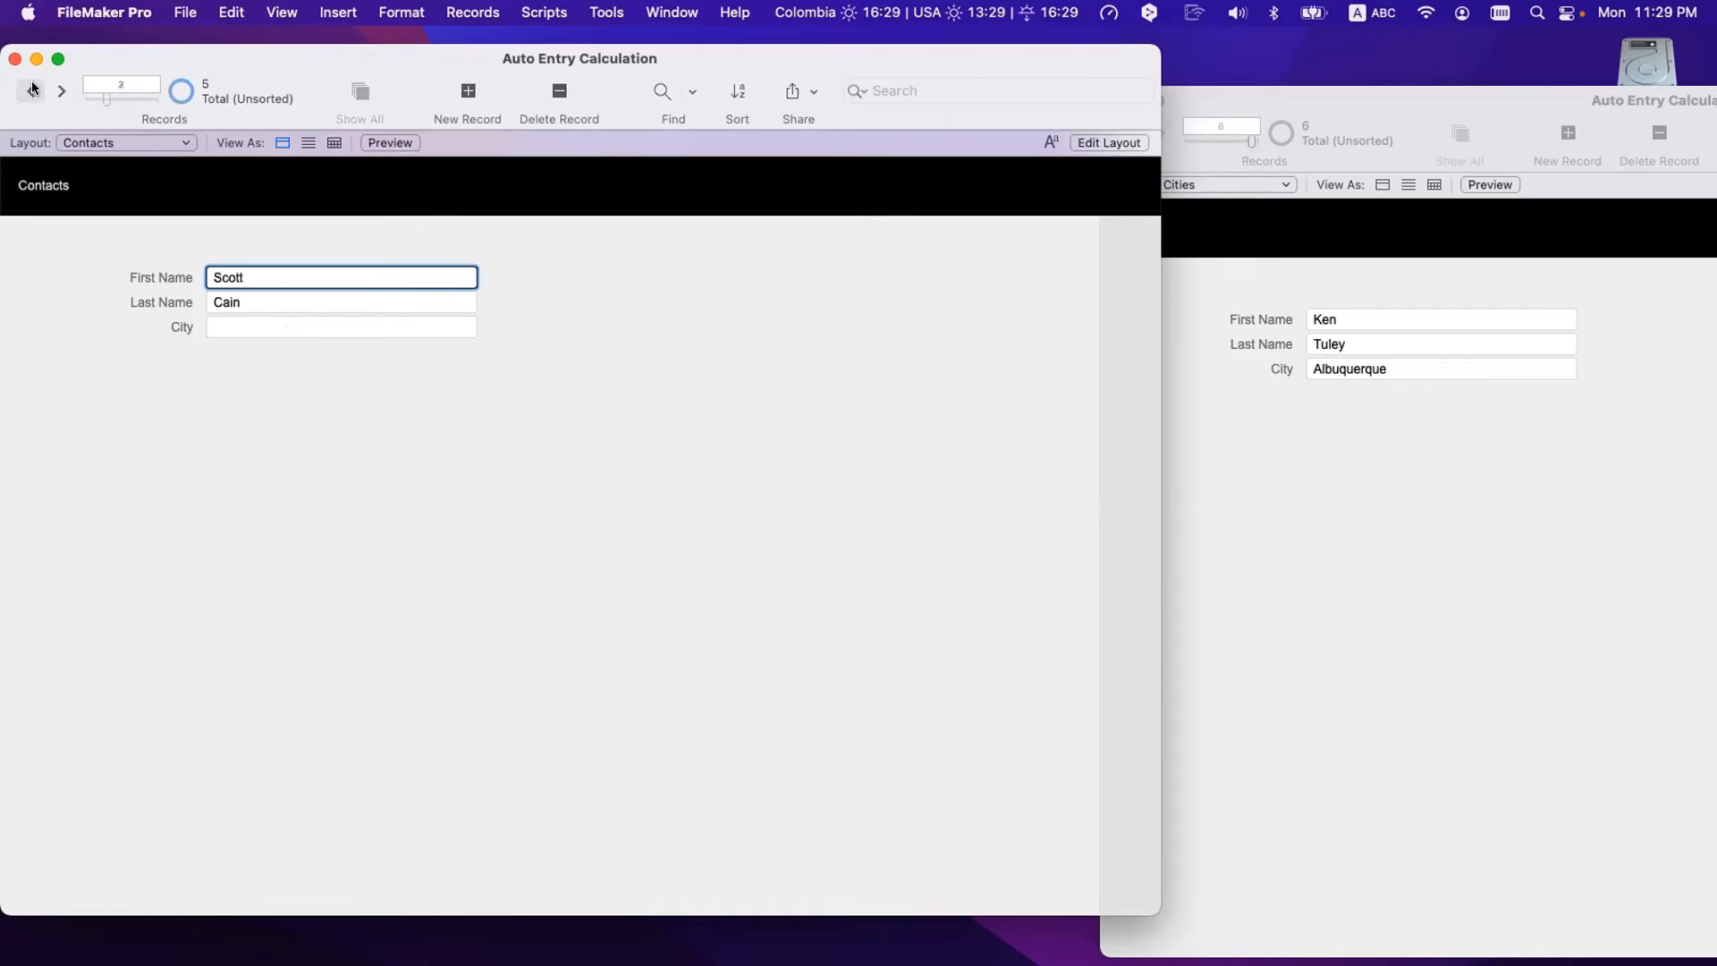
left_click(61, 90)
left_click(61, 90)
left_click(60, 90)
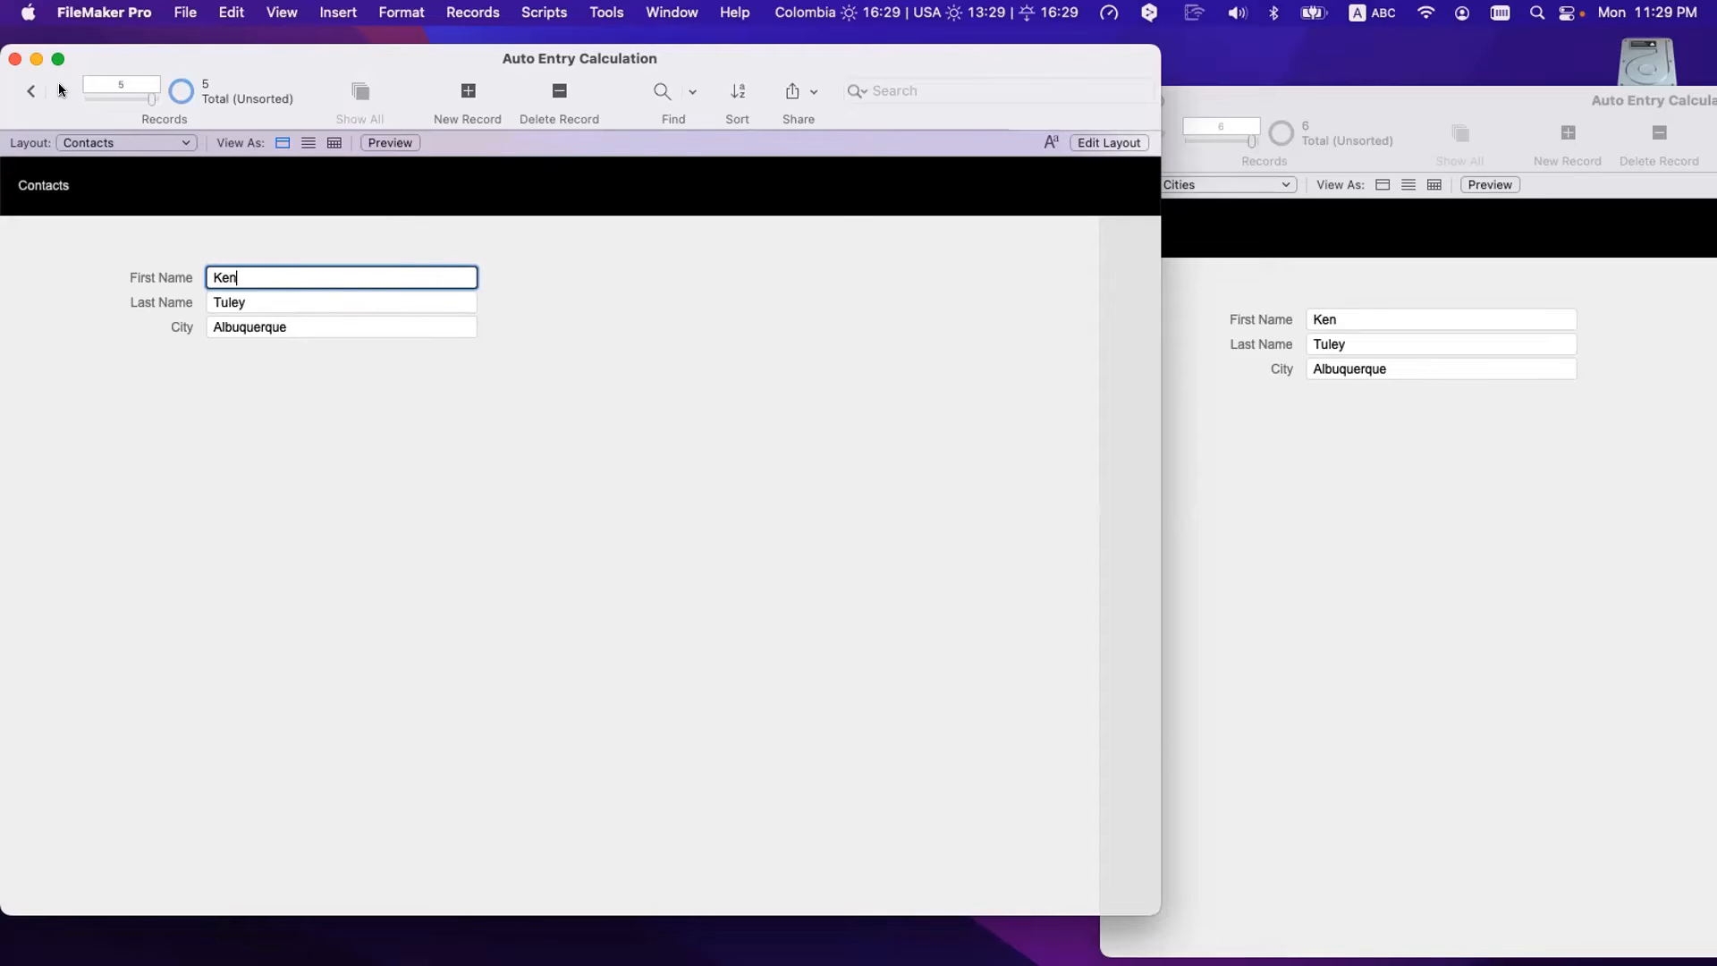
- Delete the fifth contact's Albuquerque City value and commit the field empty
double_click(307, 329)
key("BackSpace")
left_click(314, 365)
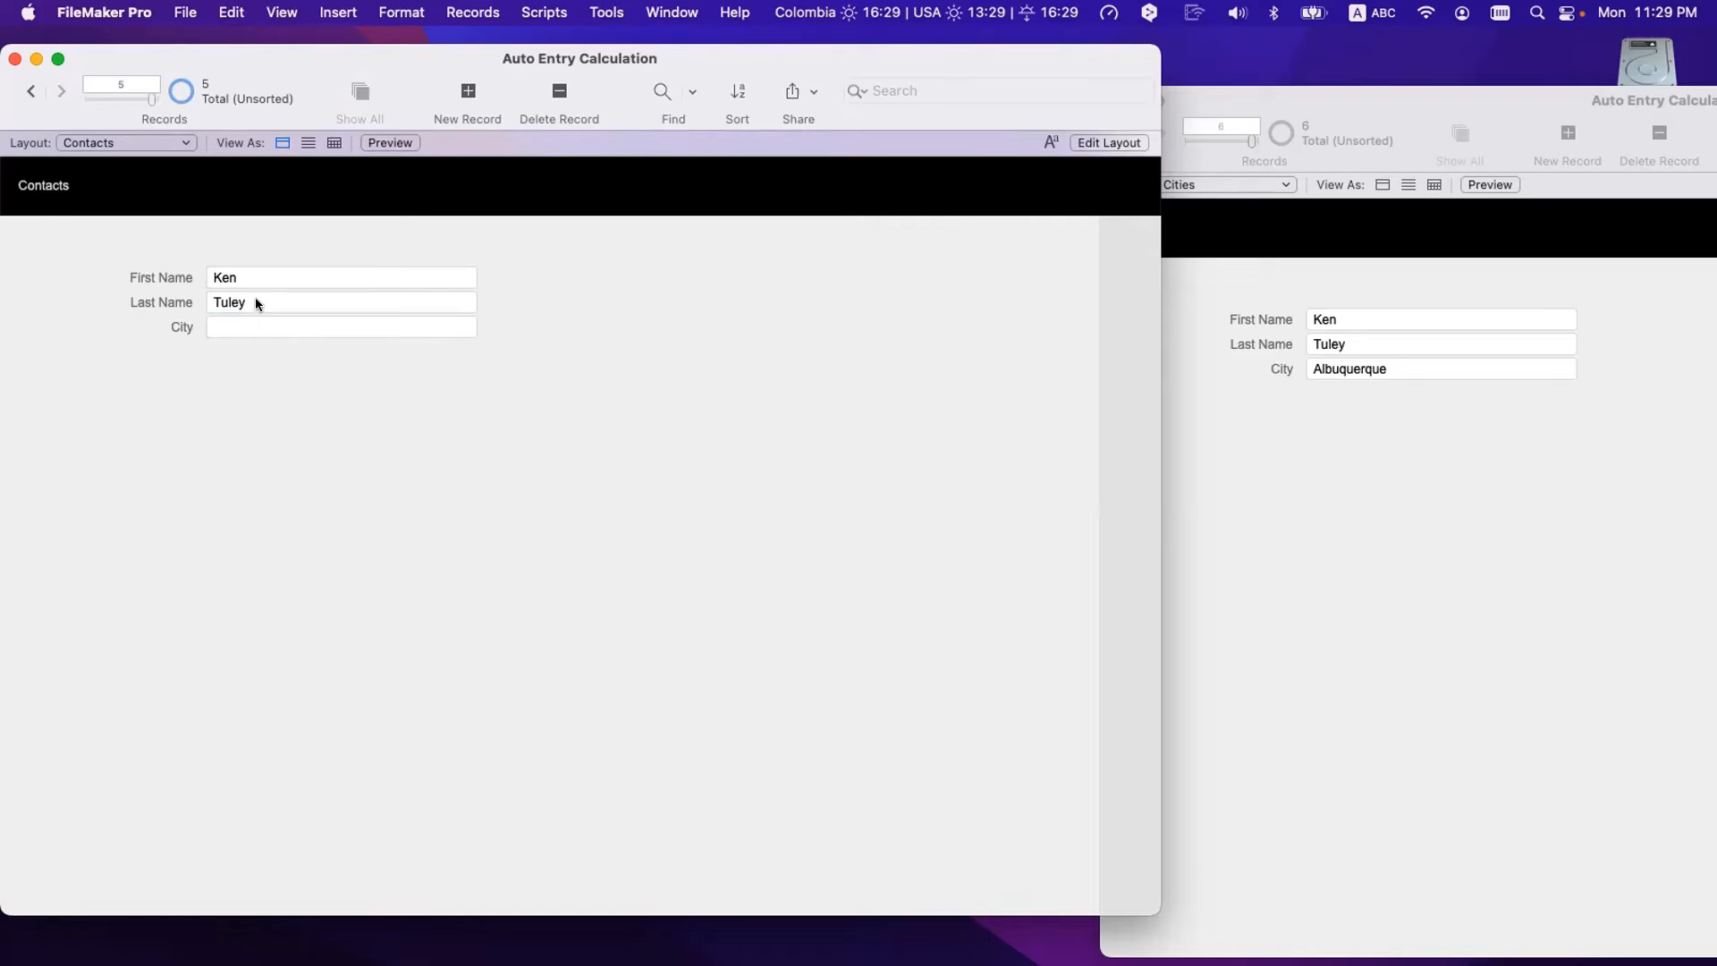
left_click(1430, 372)
left_click(621, 334)
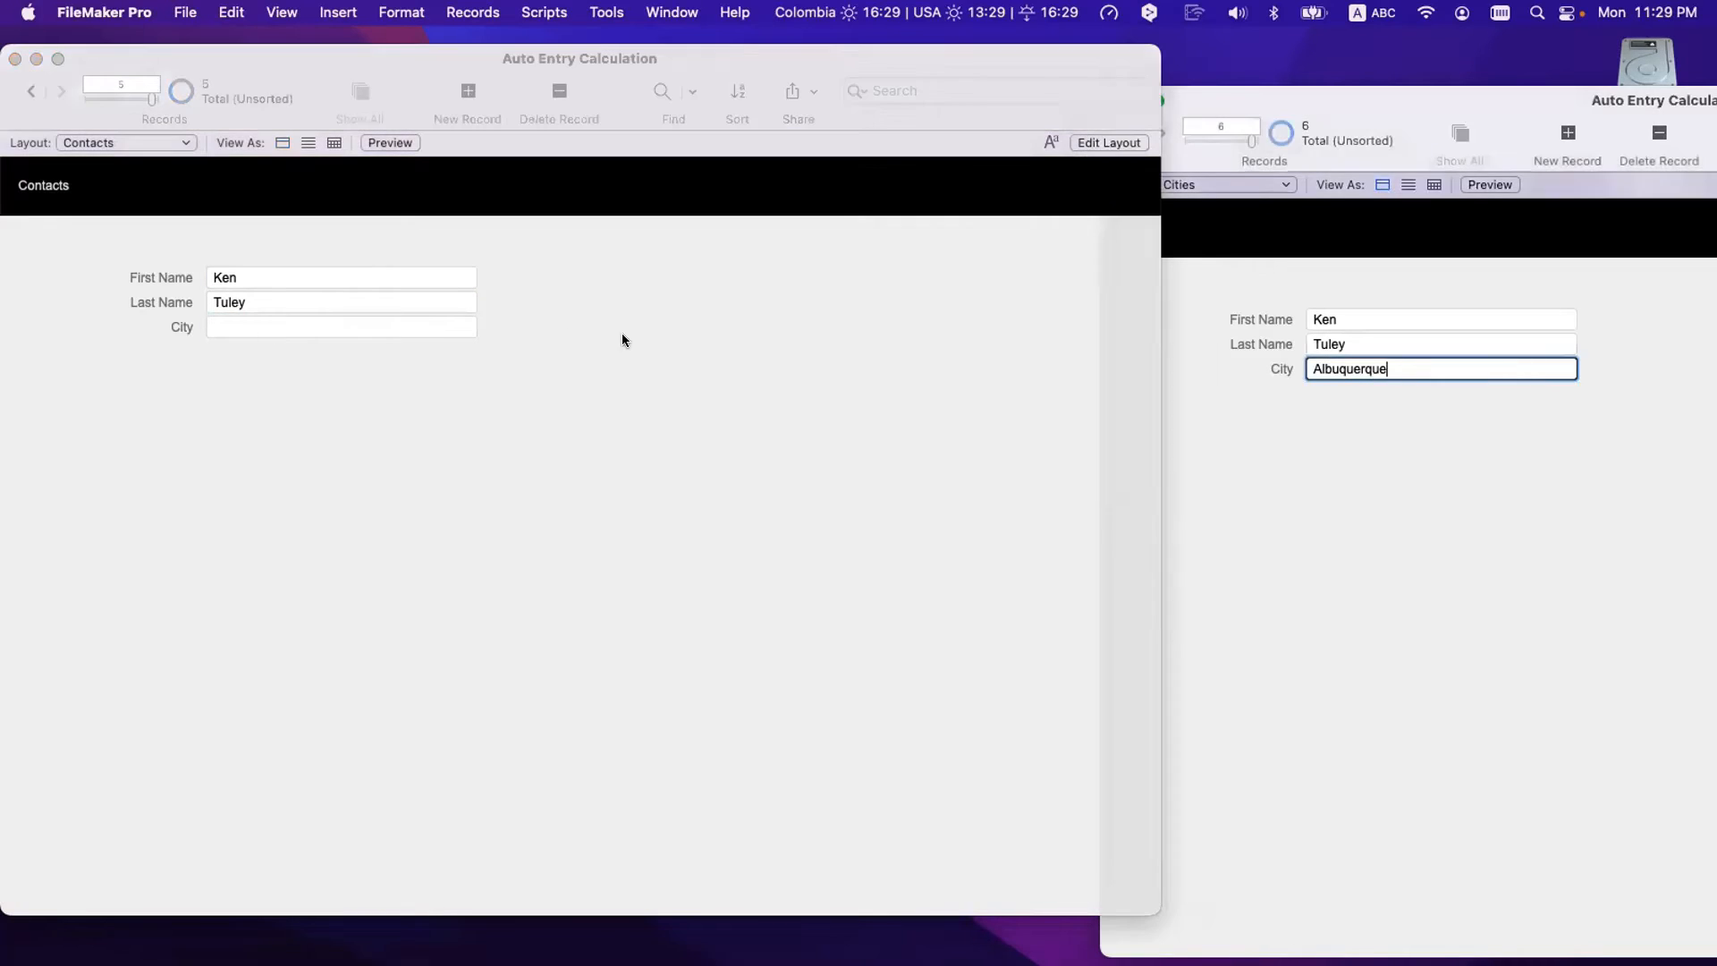
left_click(298, 326)
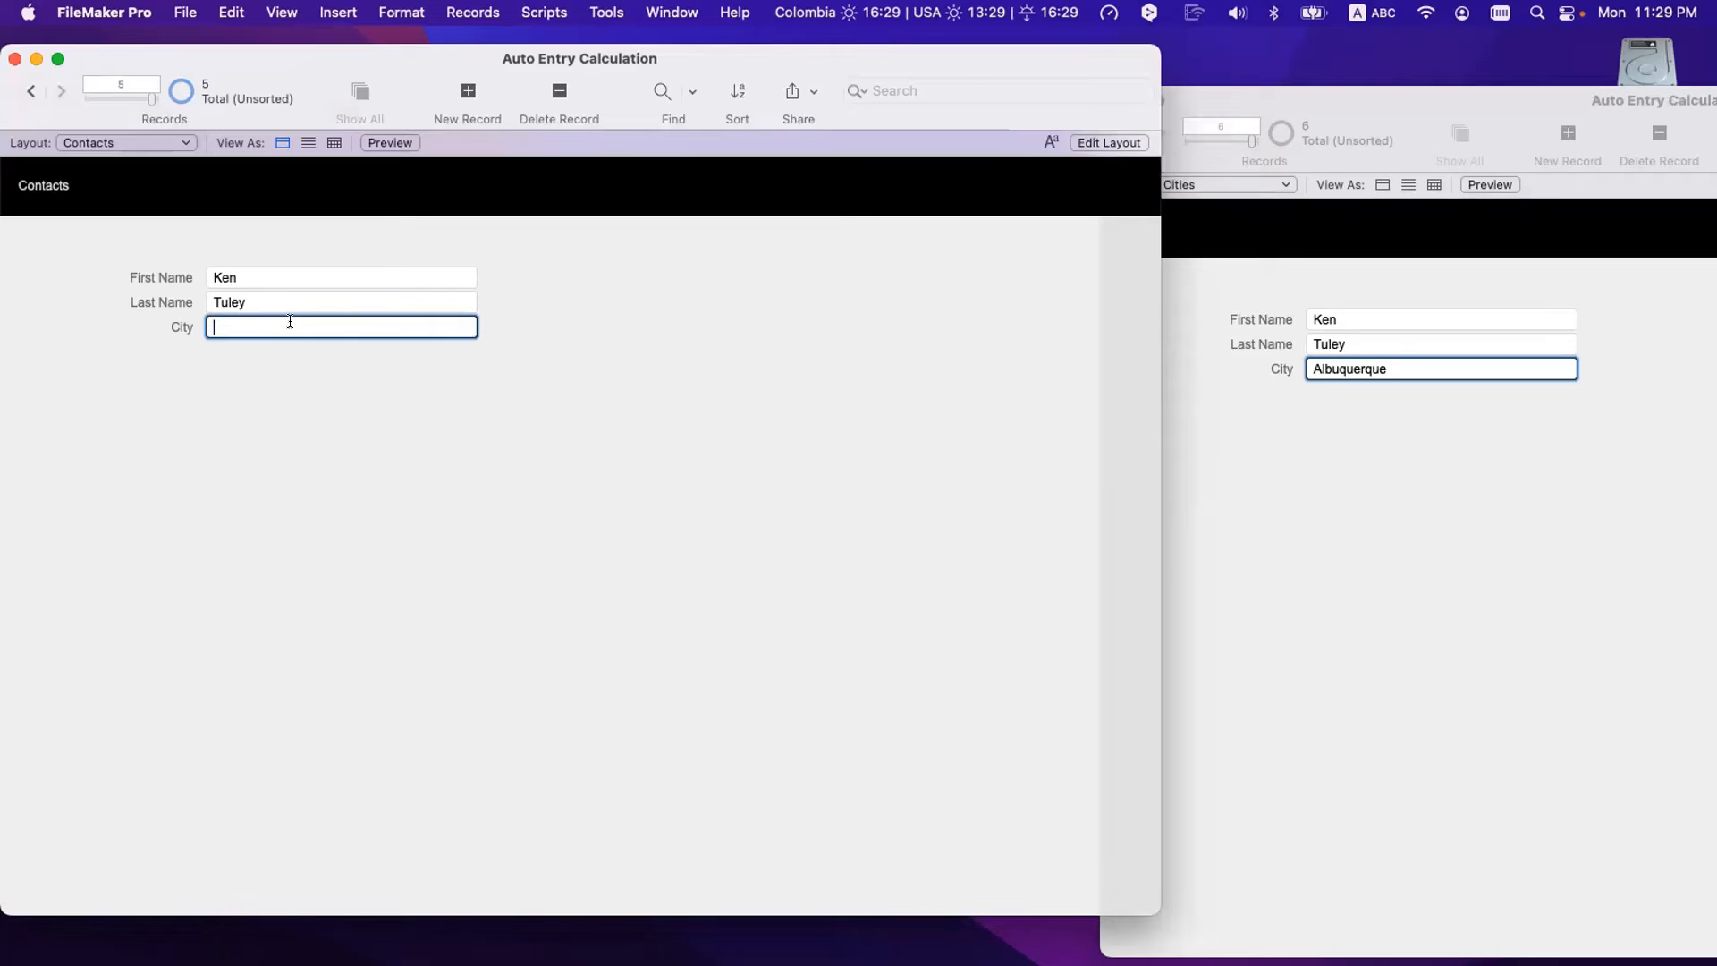
left_click(284, 358)
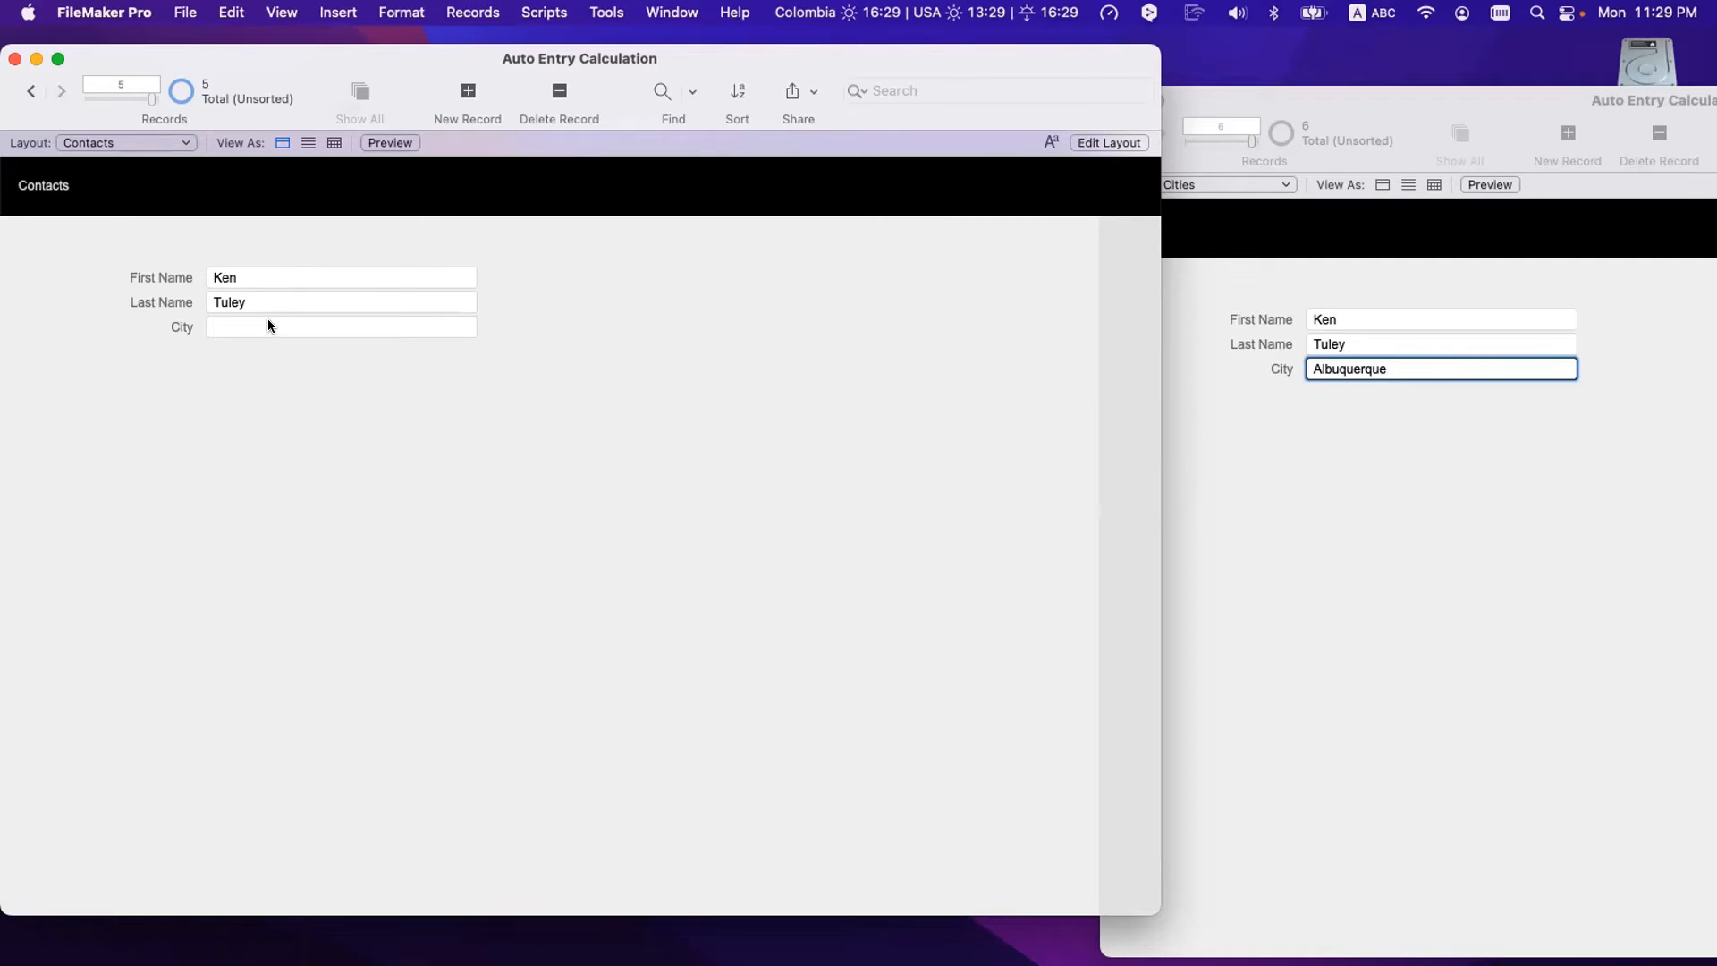
- Re-paste the first name and commit so the lookup refills City with Albuquerque
left_click(254, 276)
key("super+c")
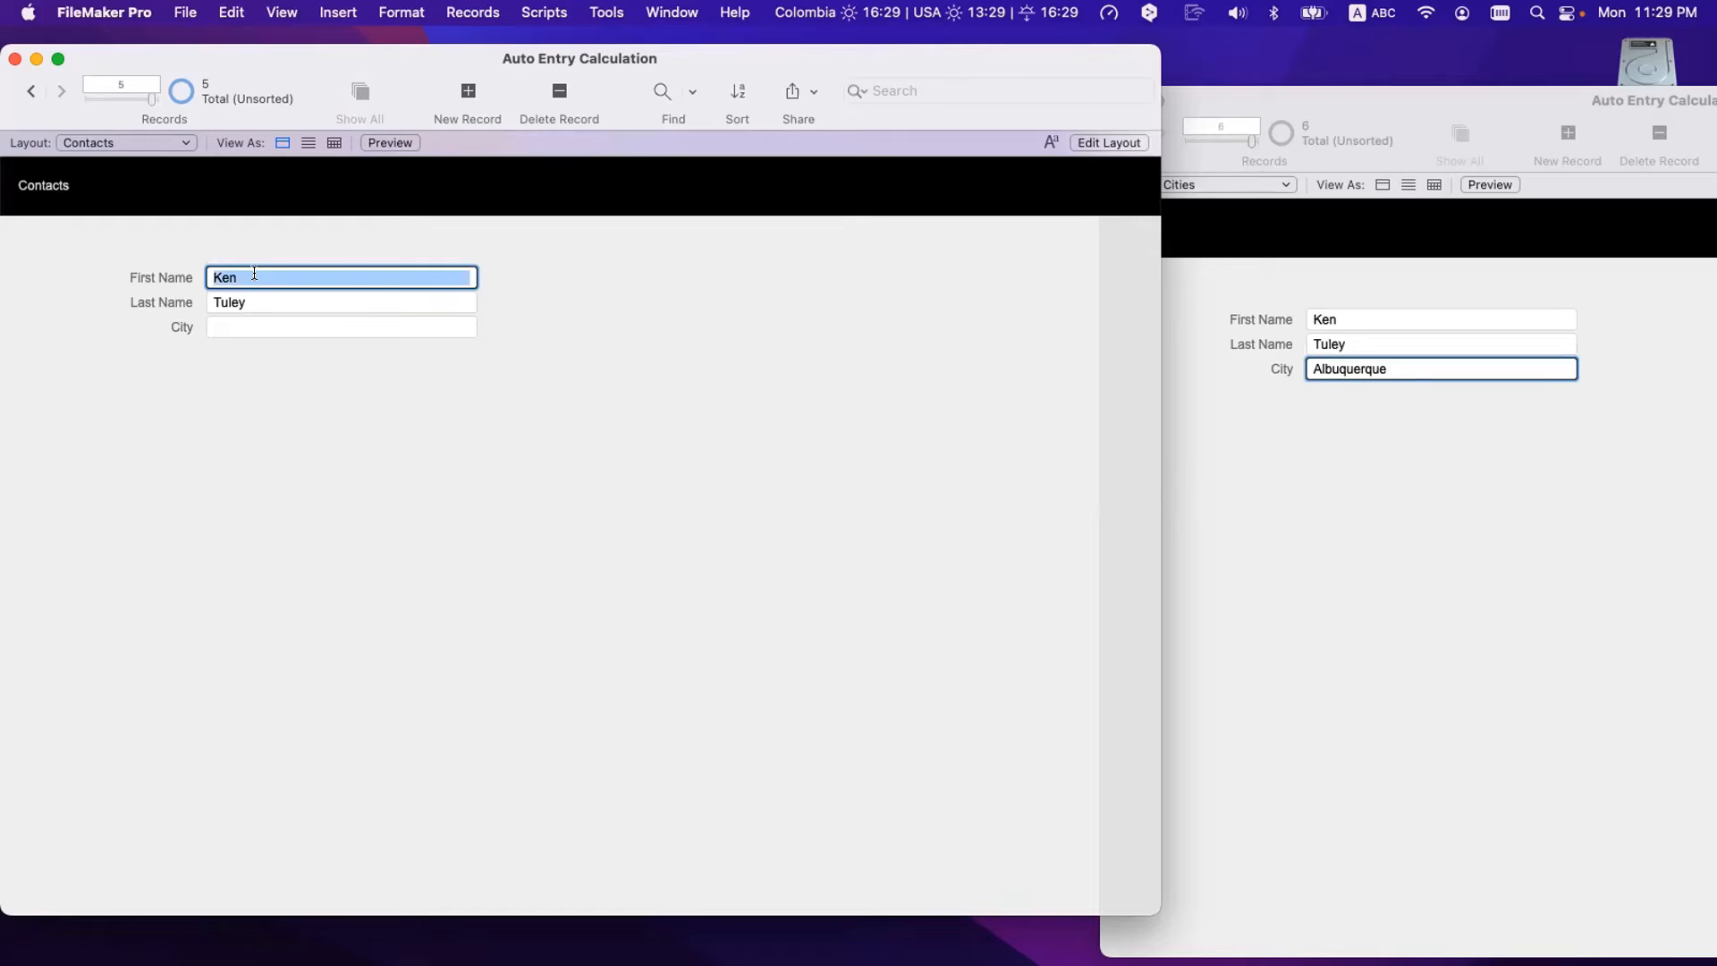
left_click(239, 300)
left_click(249, 282)
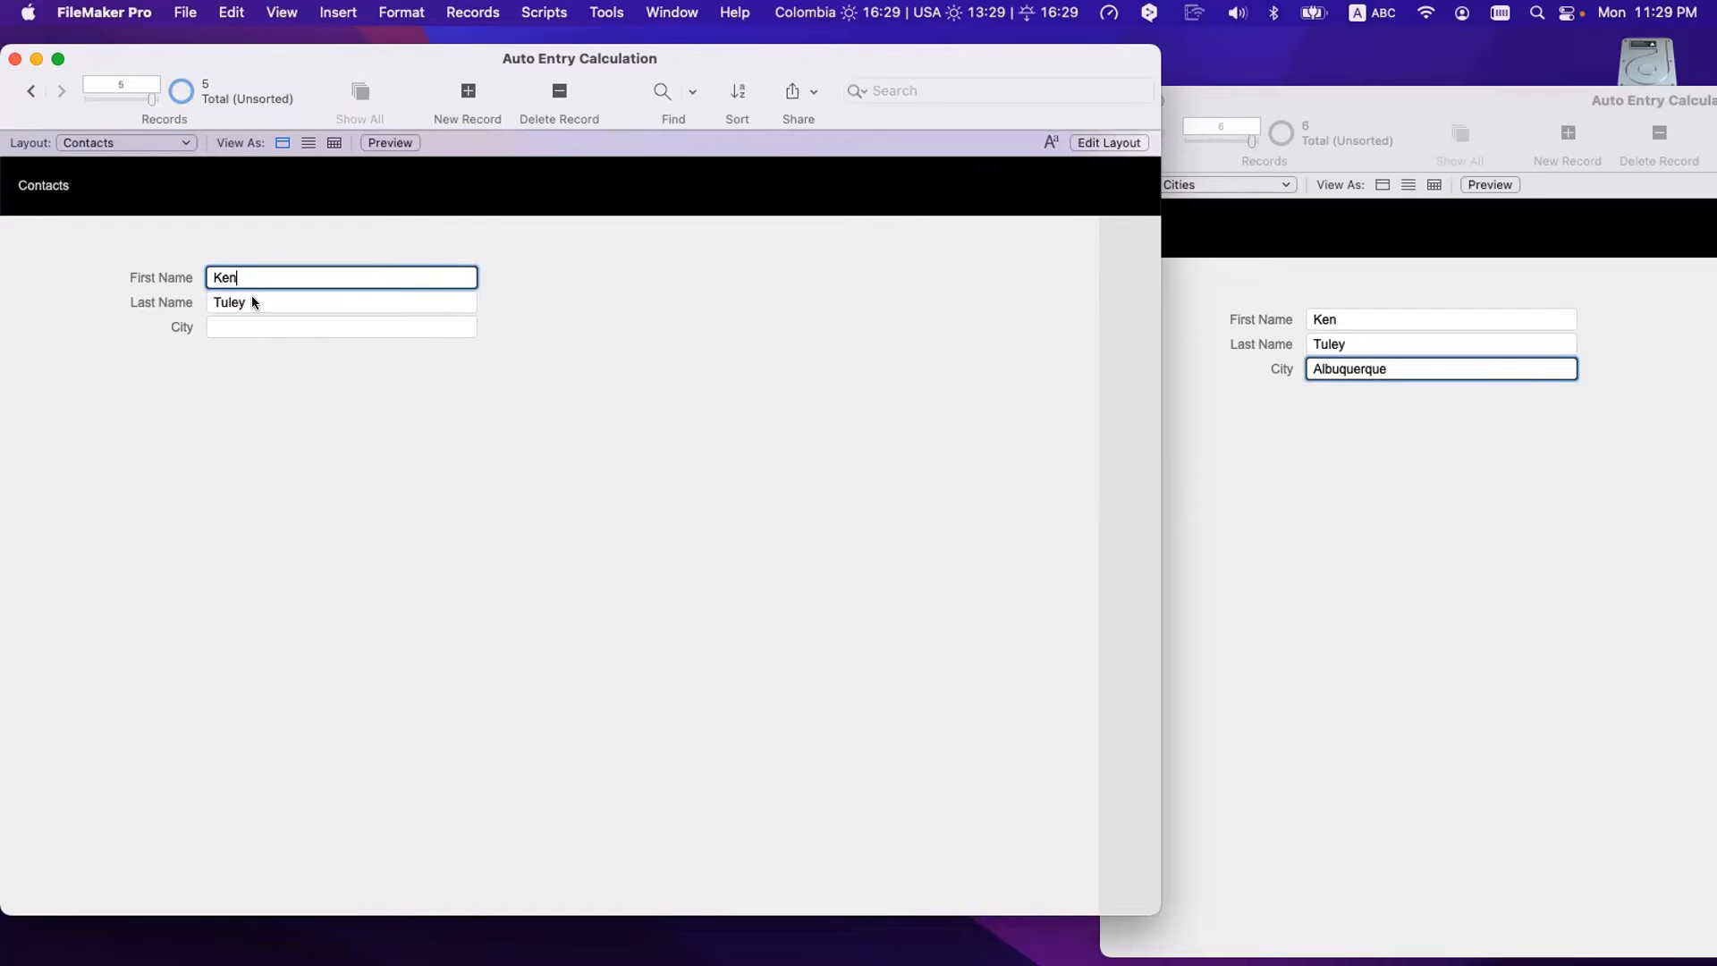
left_click(252, 300)
left_click(264, 277)
left_click_drag(264, 277, 180, 278)
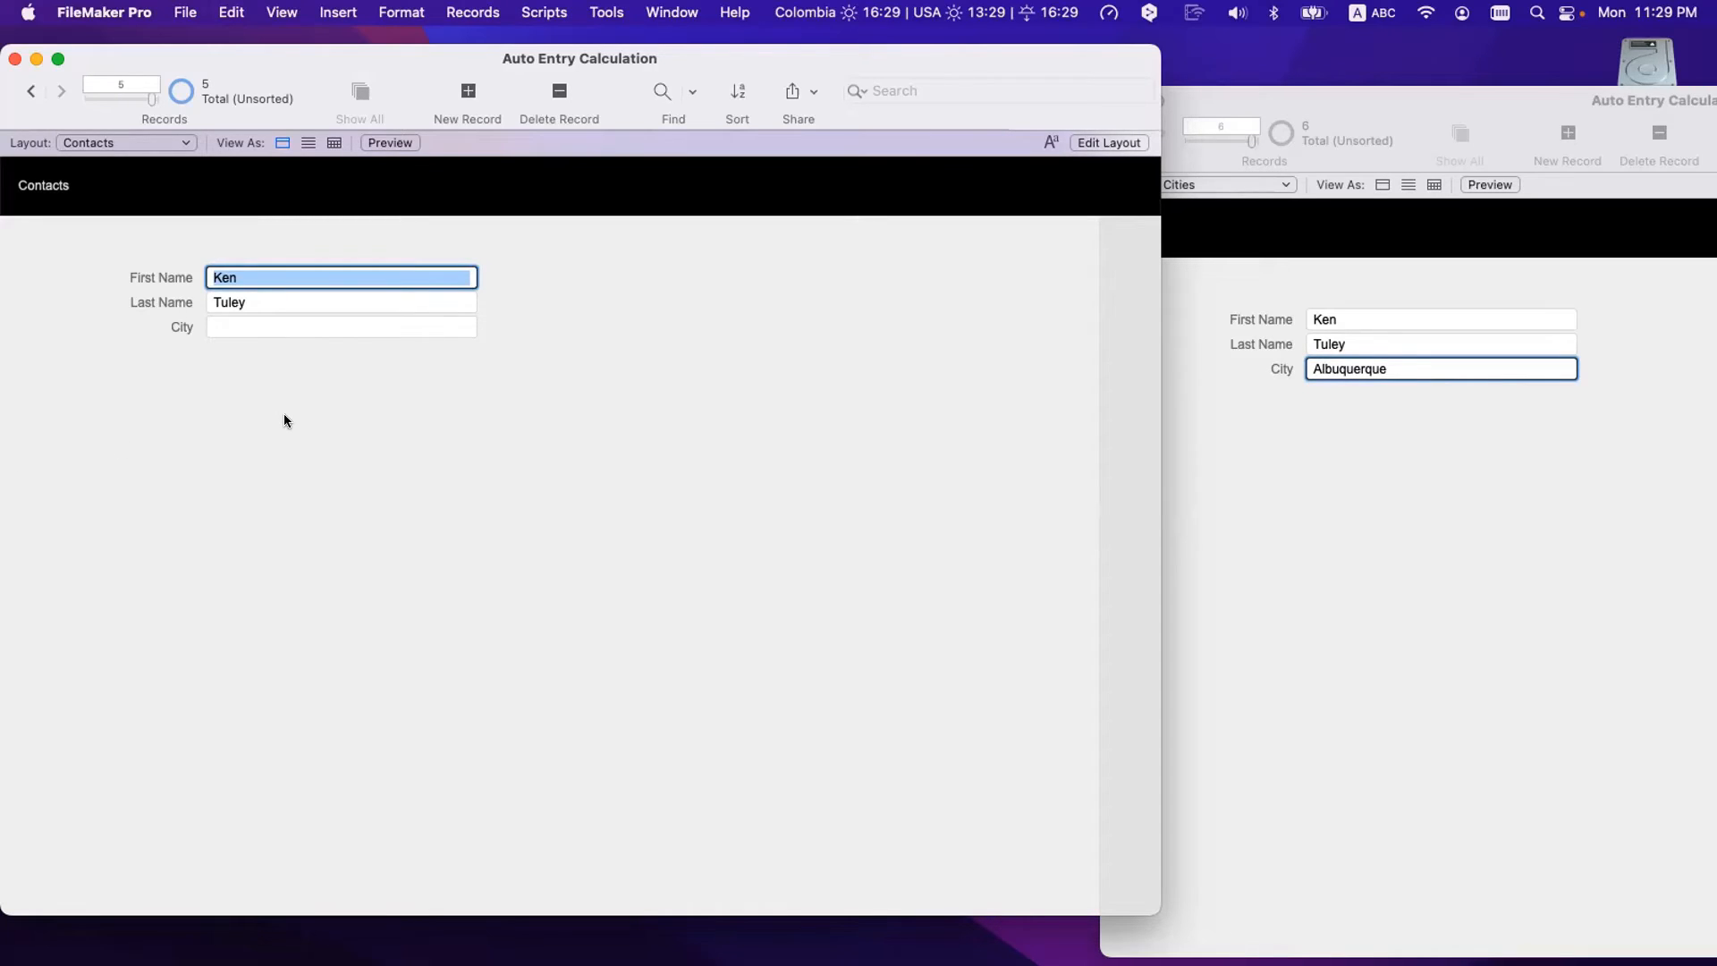
key("super+v")
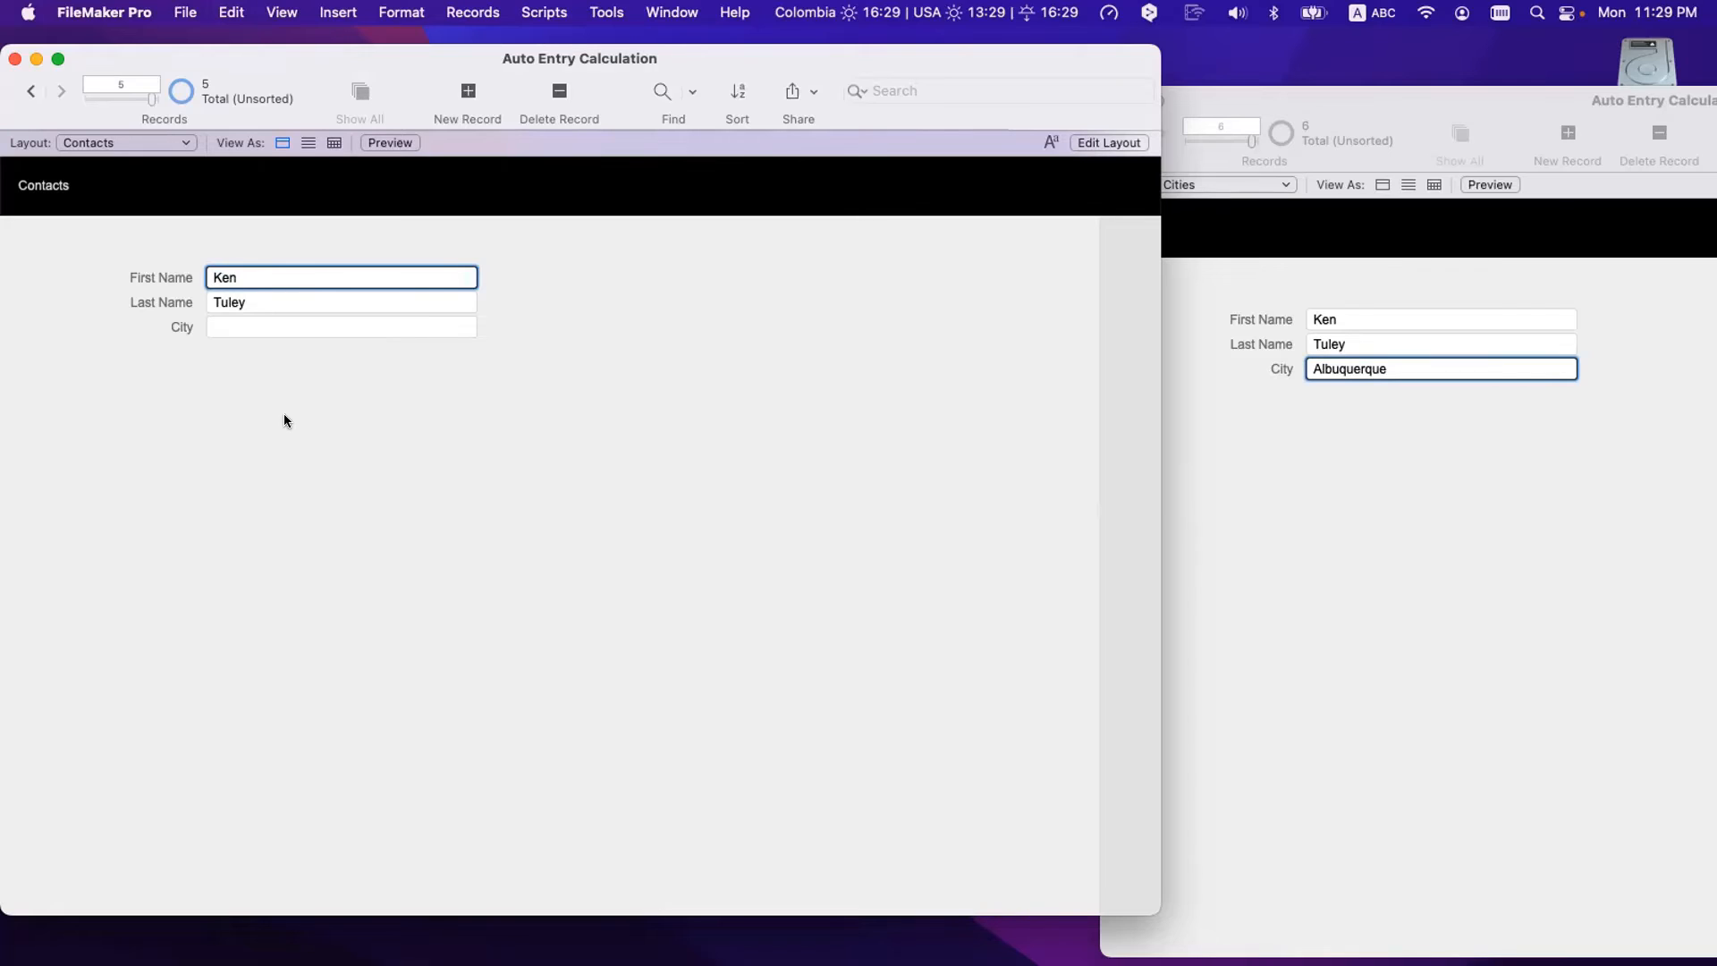
left_click(284, 415)
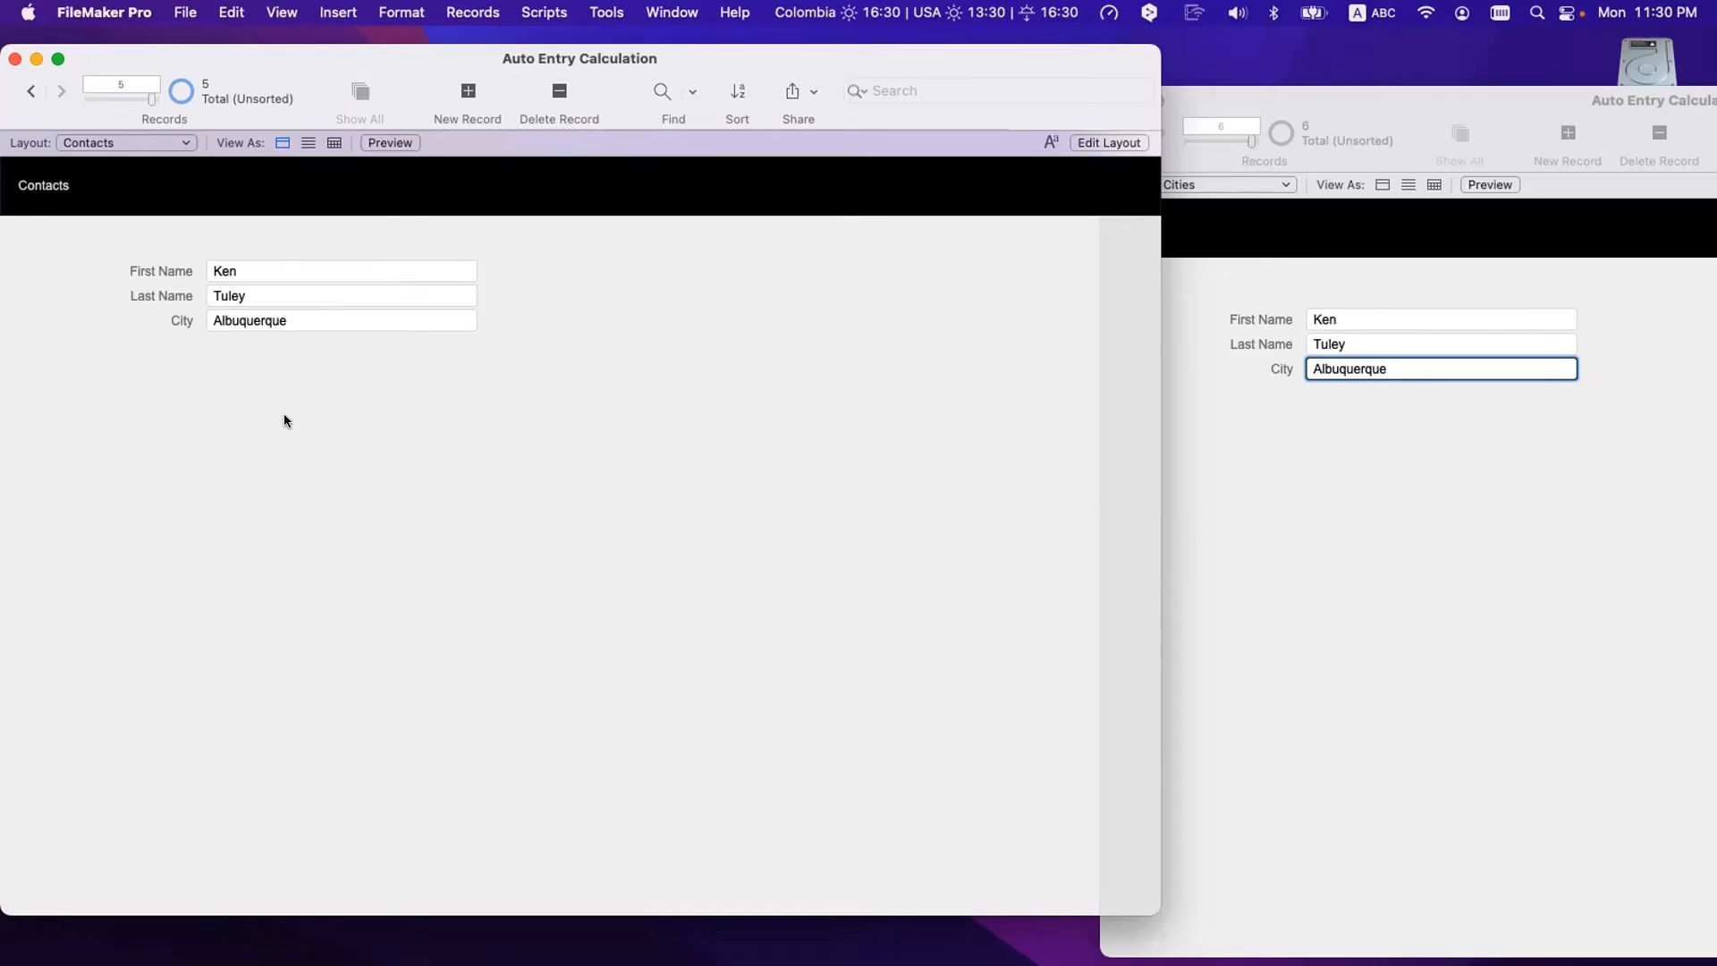
- Create a new script named 'Tickle' in Script Workspace
key("super+shift+s")
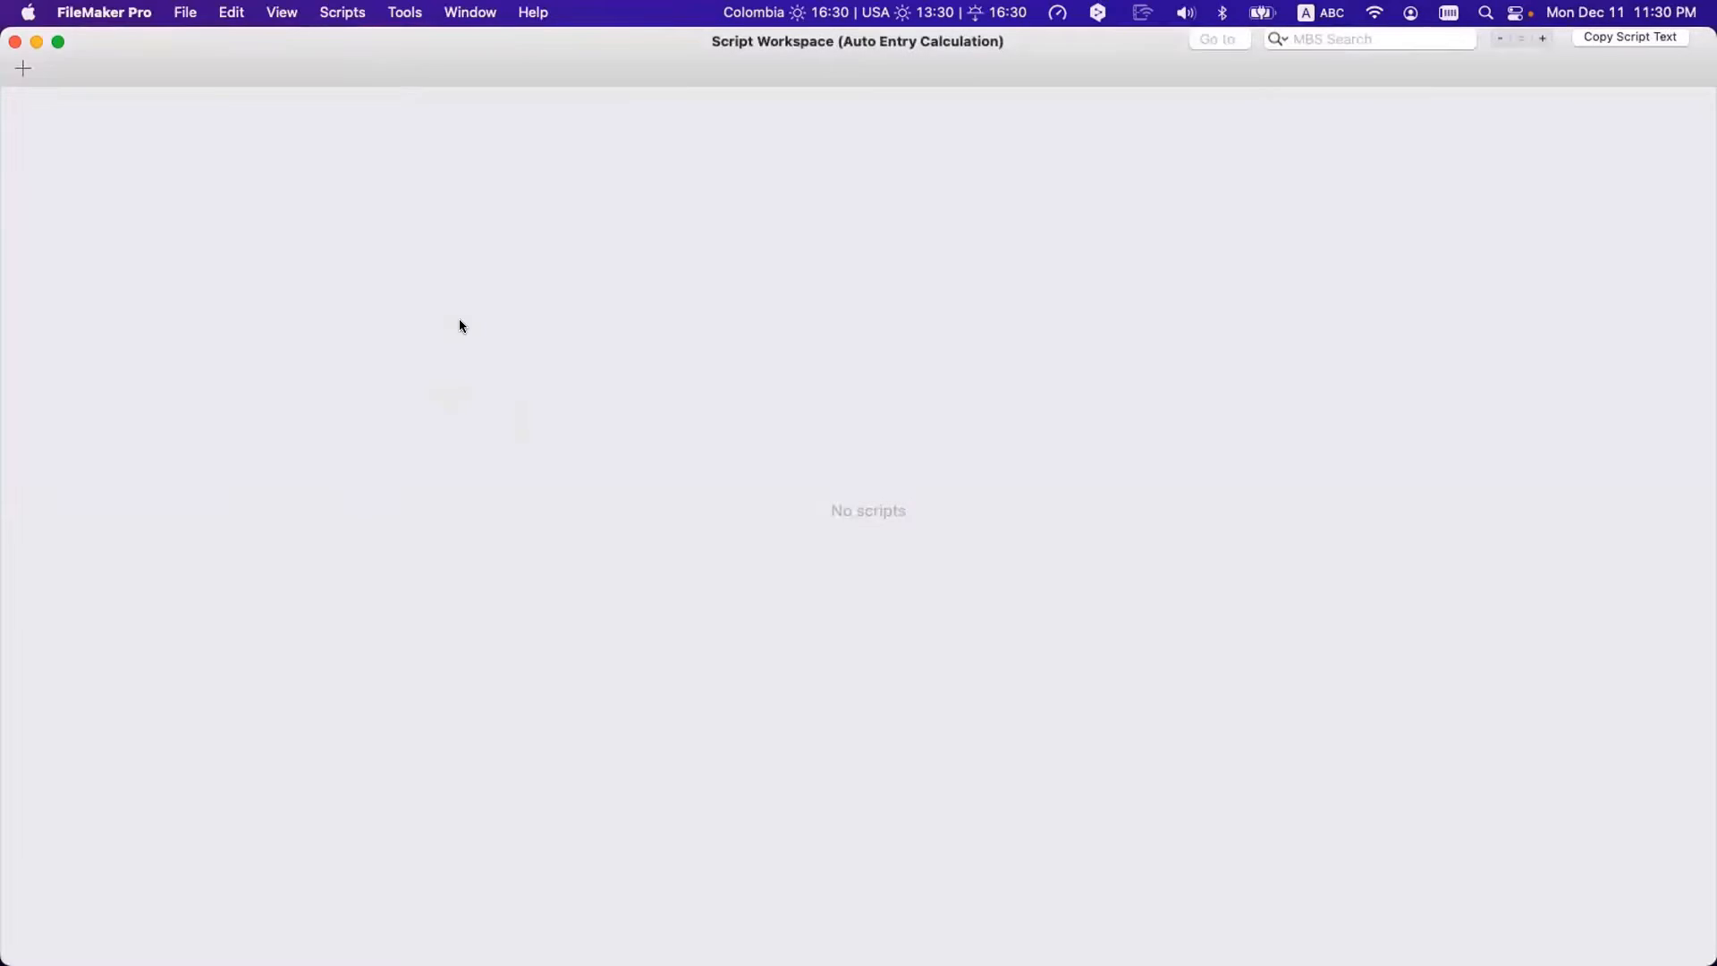
left_click(474, 281)
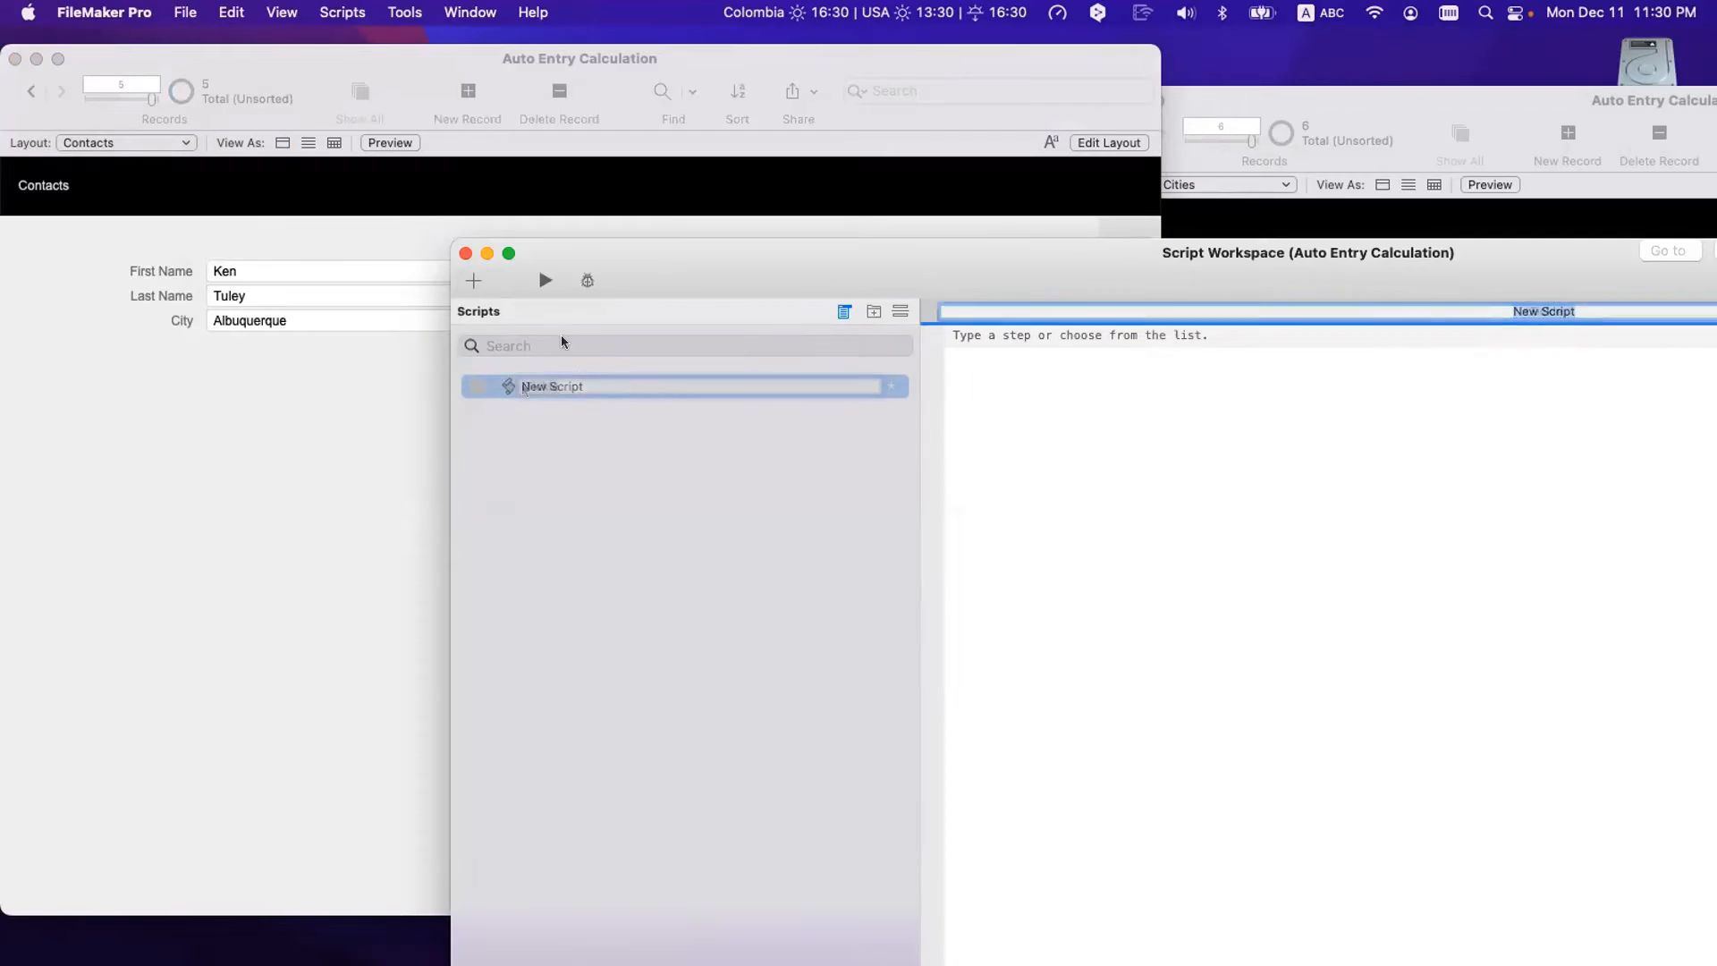
type("Tickle")
left_click(519, 418)
left_click(528, 383)
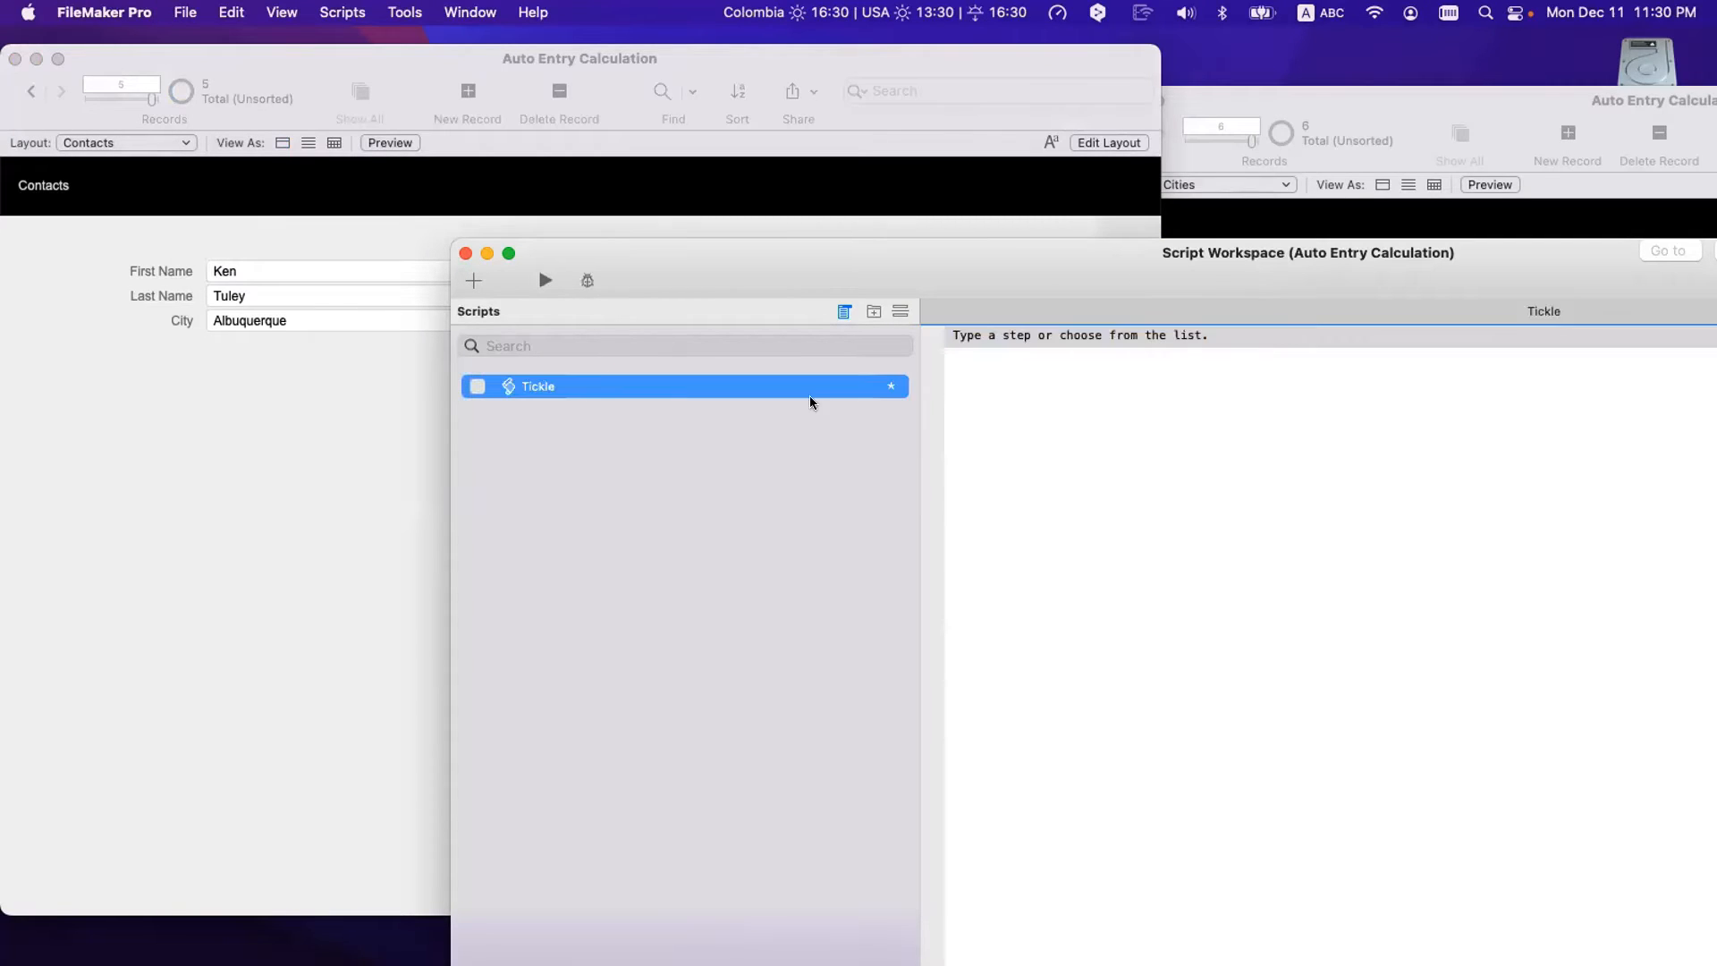
- Add a Set Field step targeting Contacts::First Name with calculation Contacts::First Name
left_click(998, 335)
type("Set F")
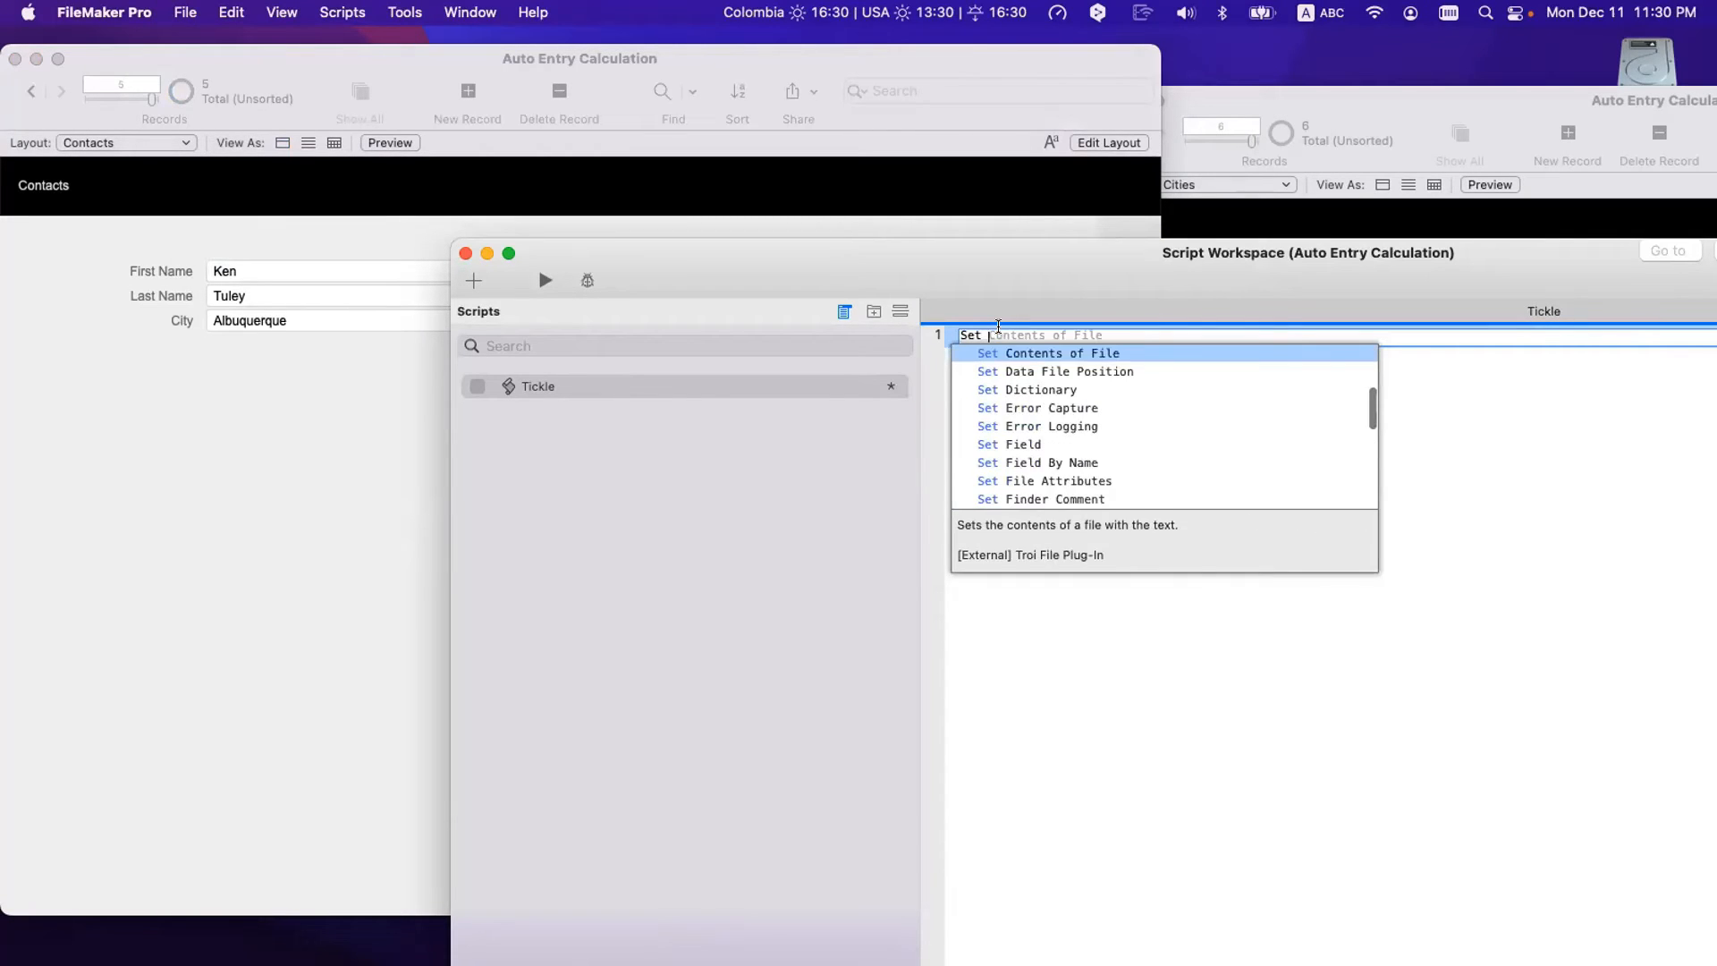
key("Return")
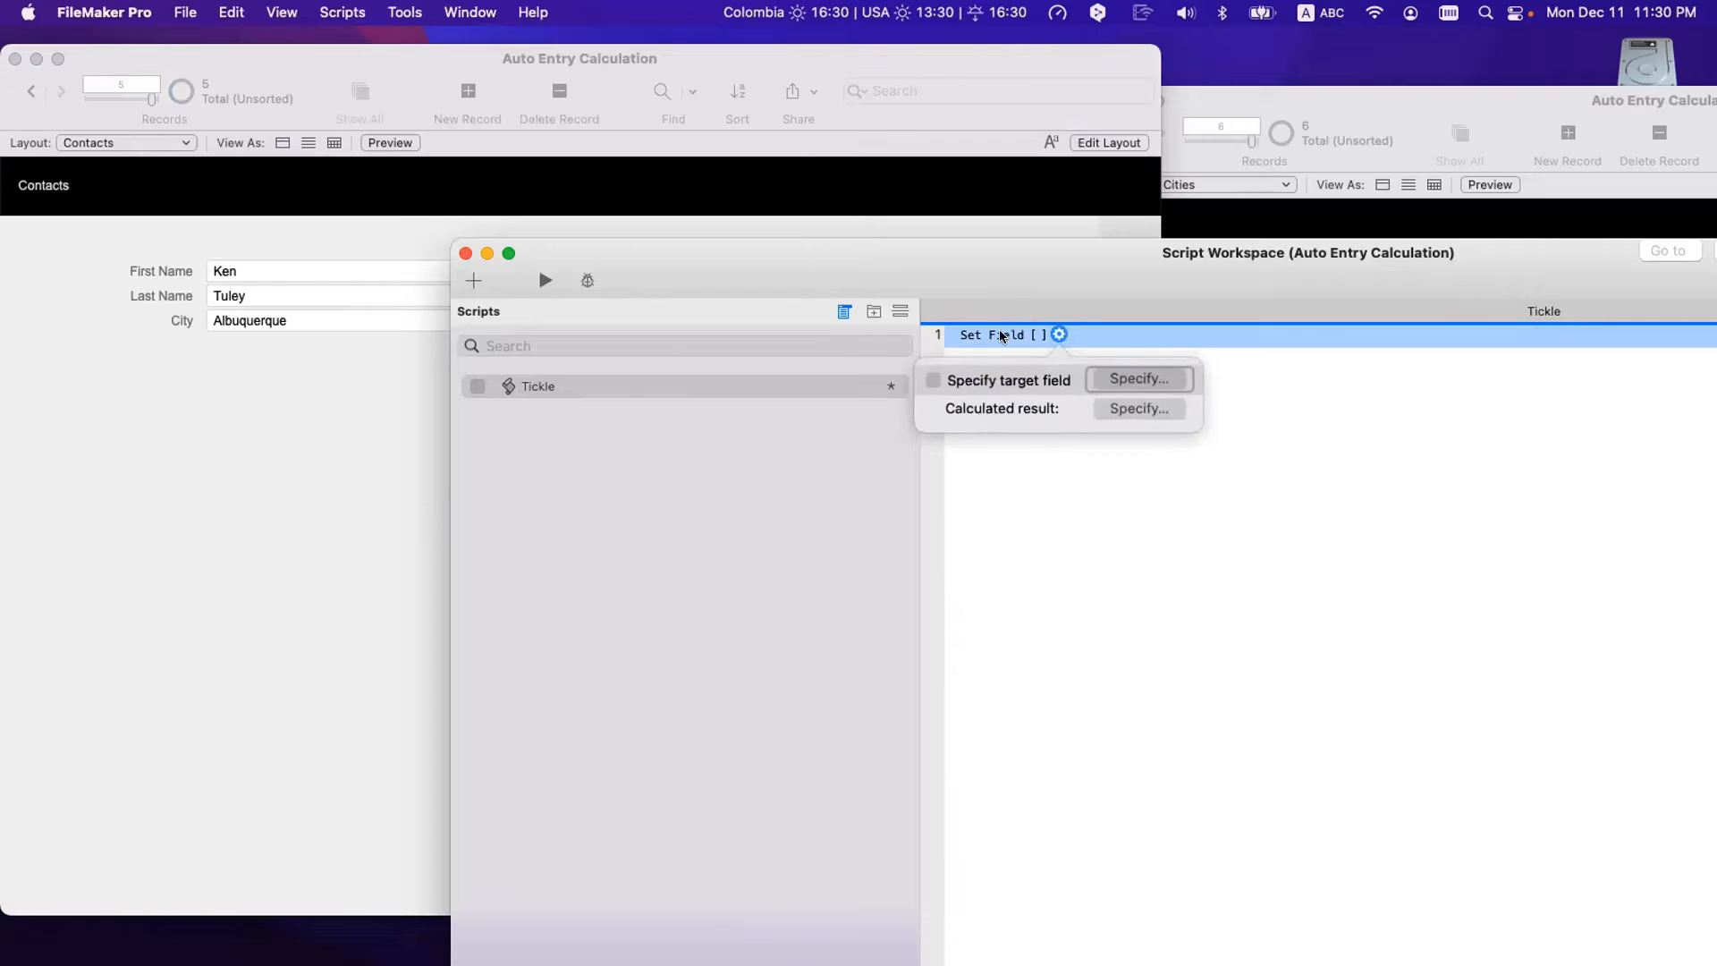
left_click(1127, 379)
double_click(961, 312)
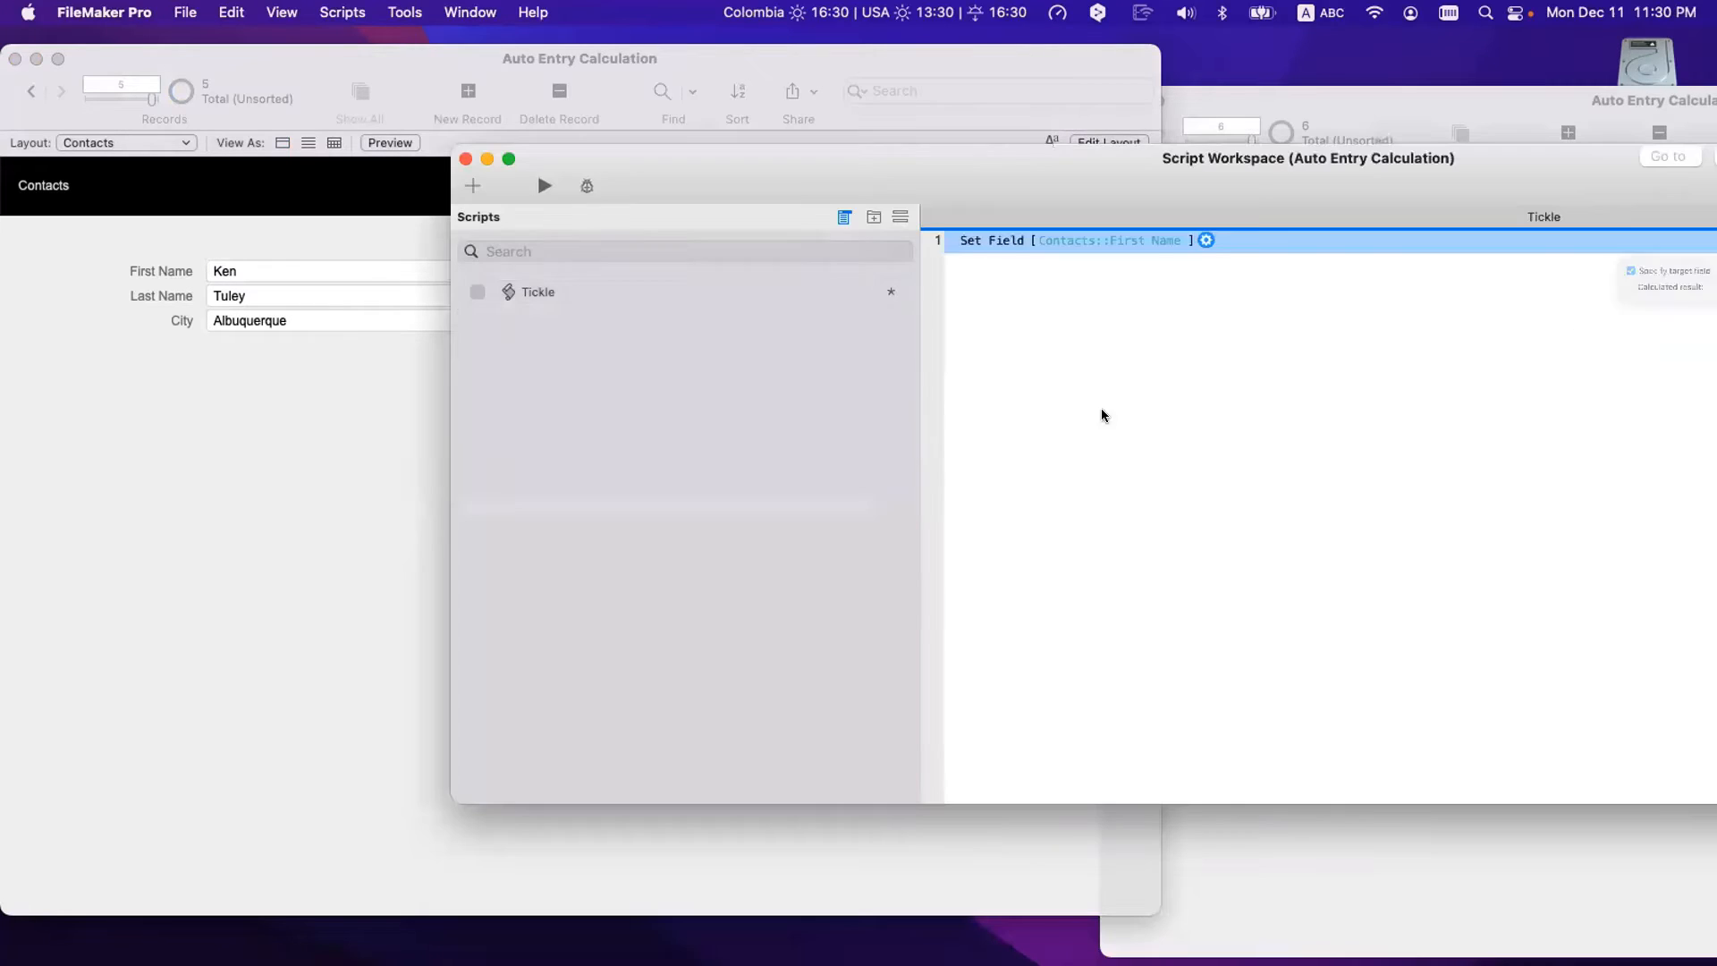
left_click(1206, 240)
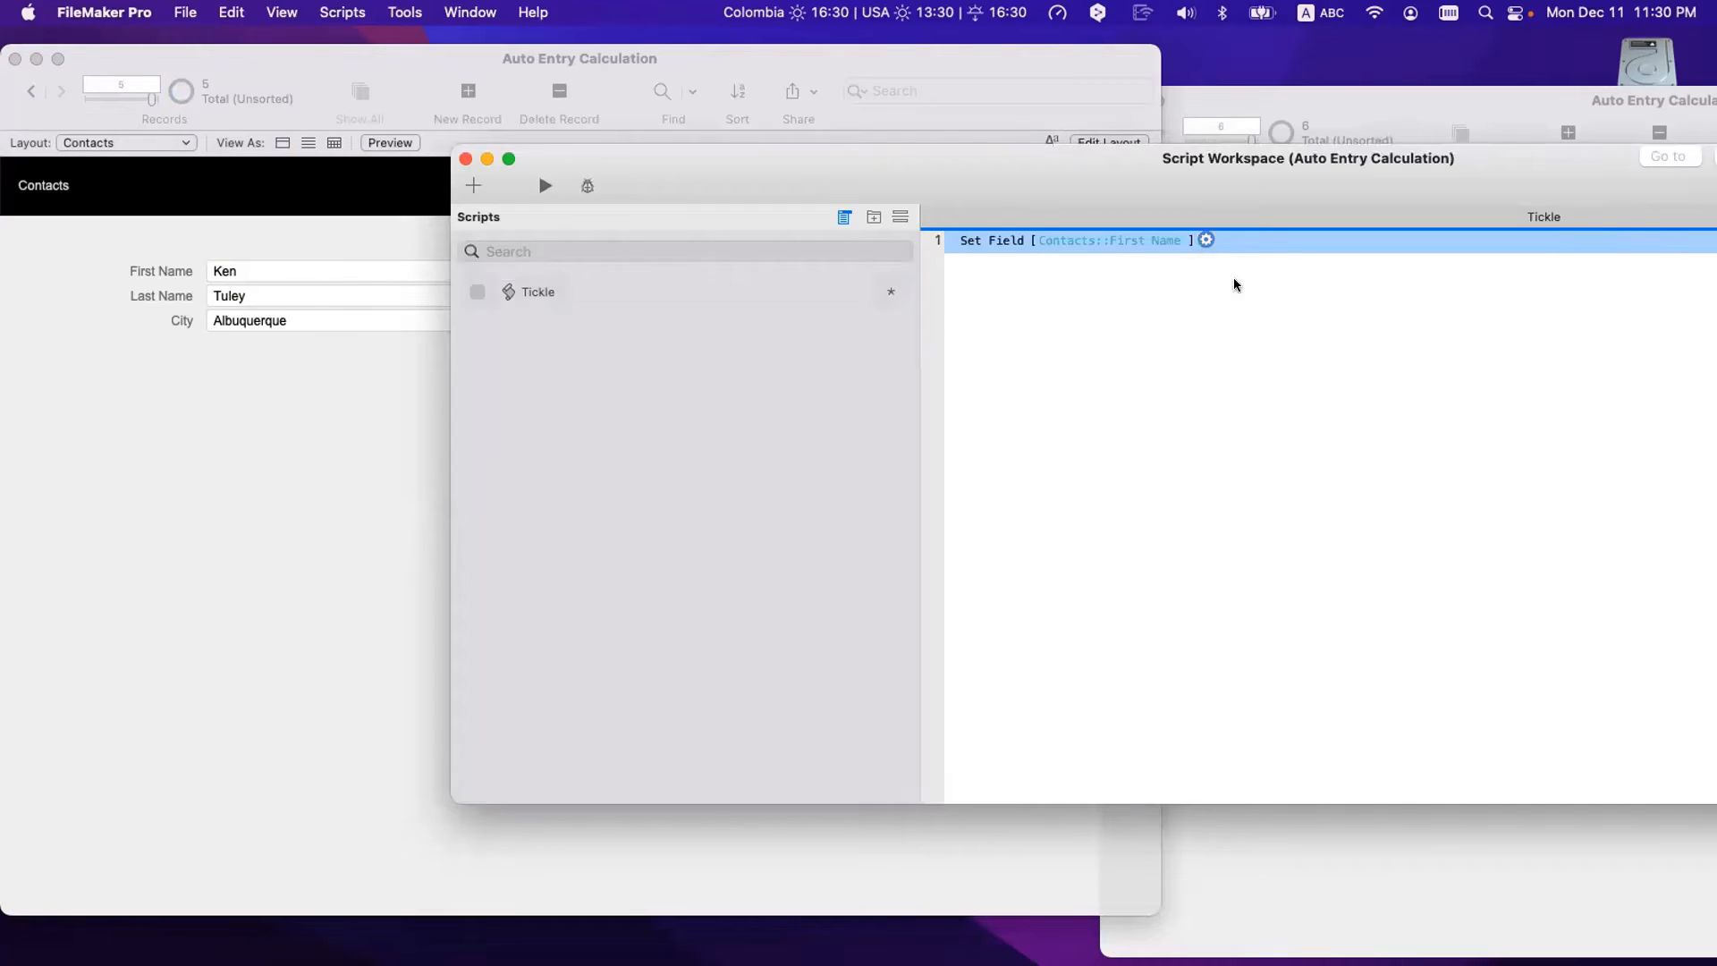
left_click(1286, 314)
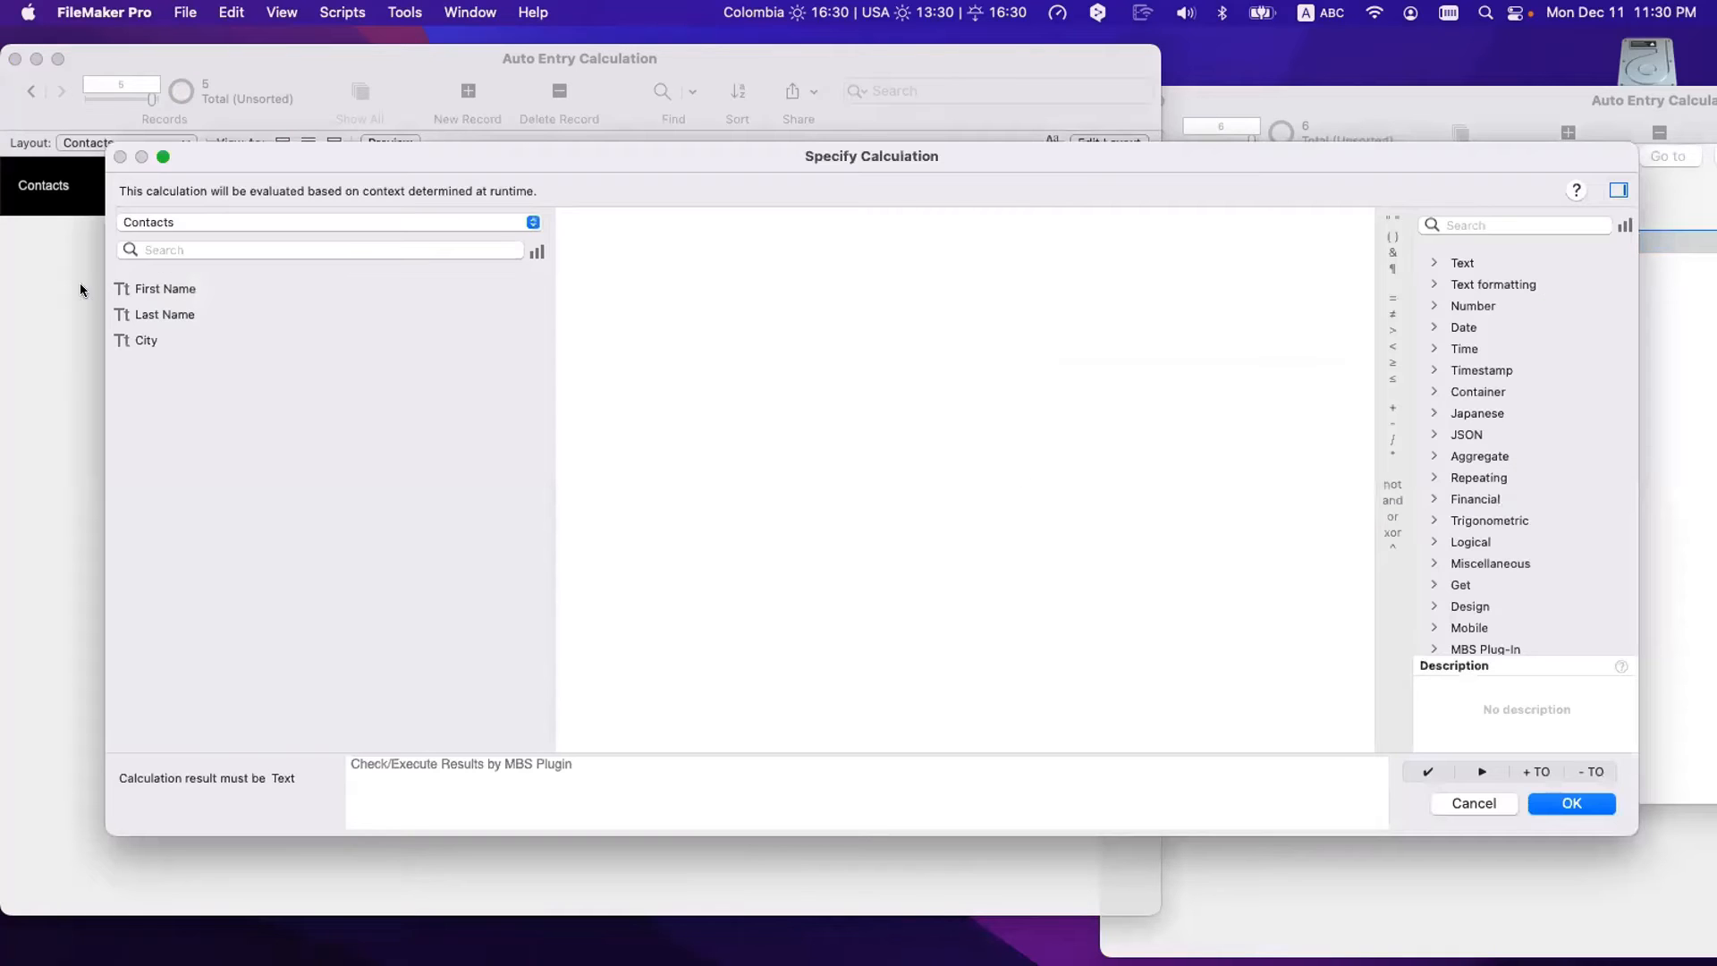
double_click(163, 292)
left_click(1571, 804)
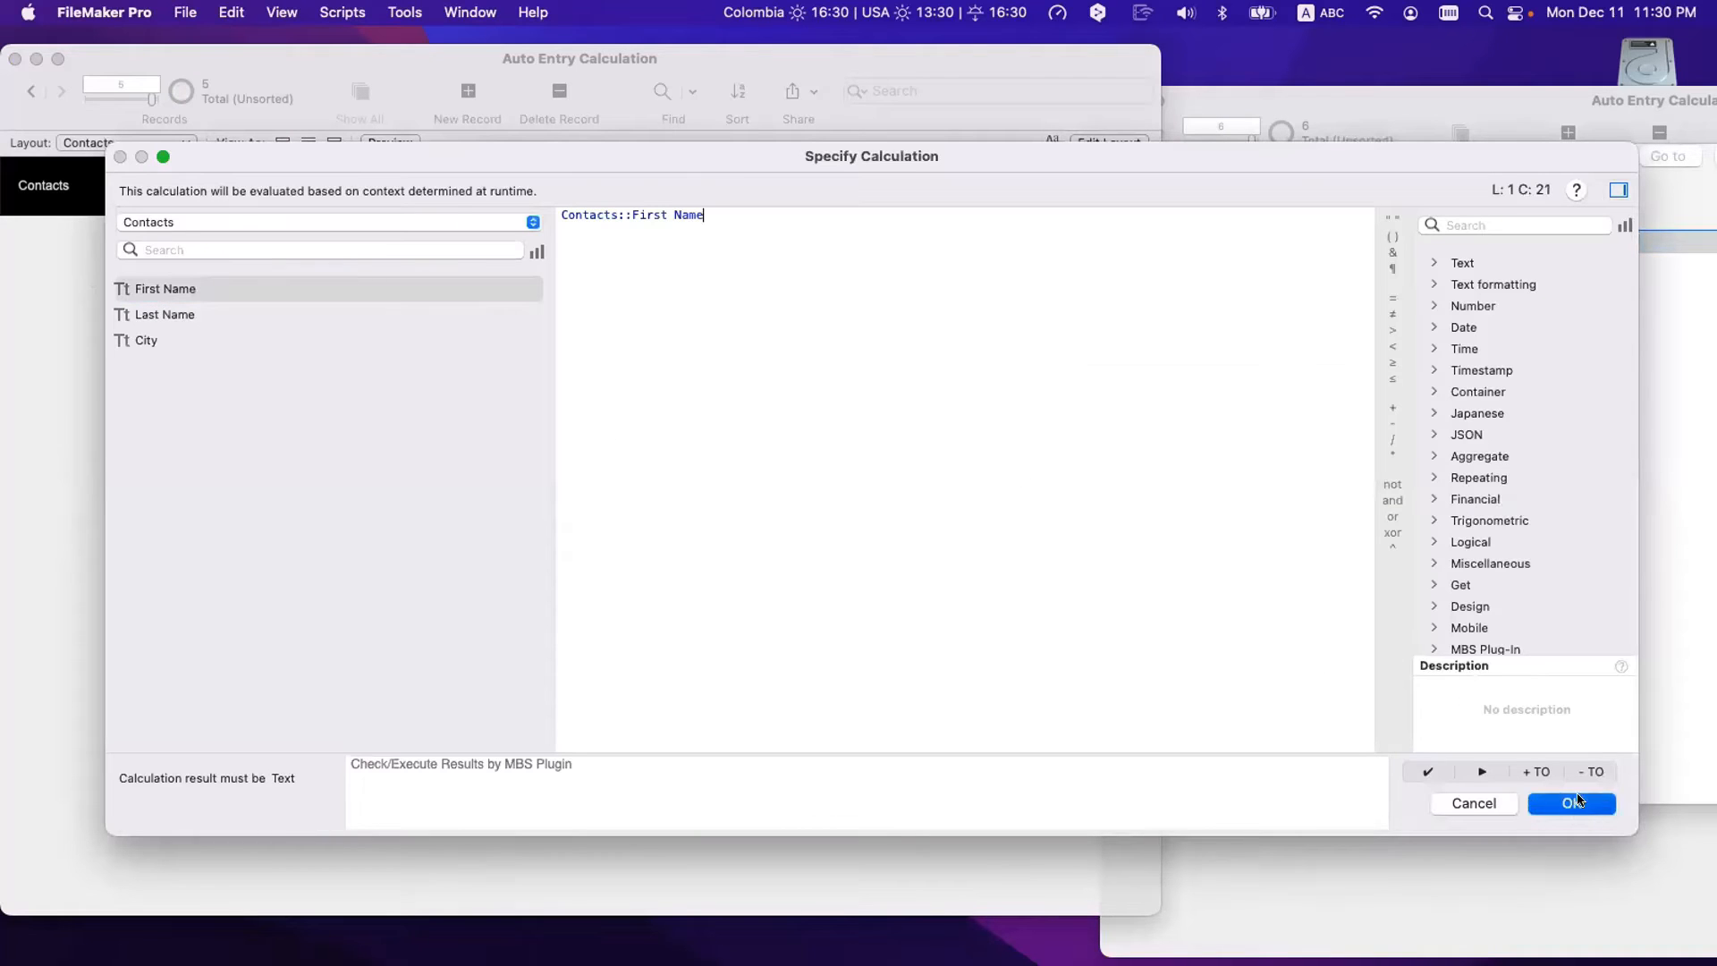
- In Layout mode, draw a 'Tickle' button on the Contacts layout and return to Browse
left_click_drag(752, 199, 1101, 253)
left_click(706, 239)
key("super+l")
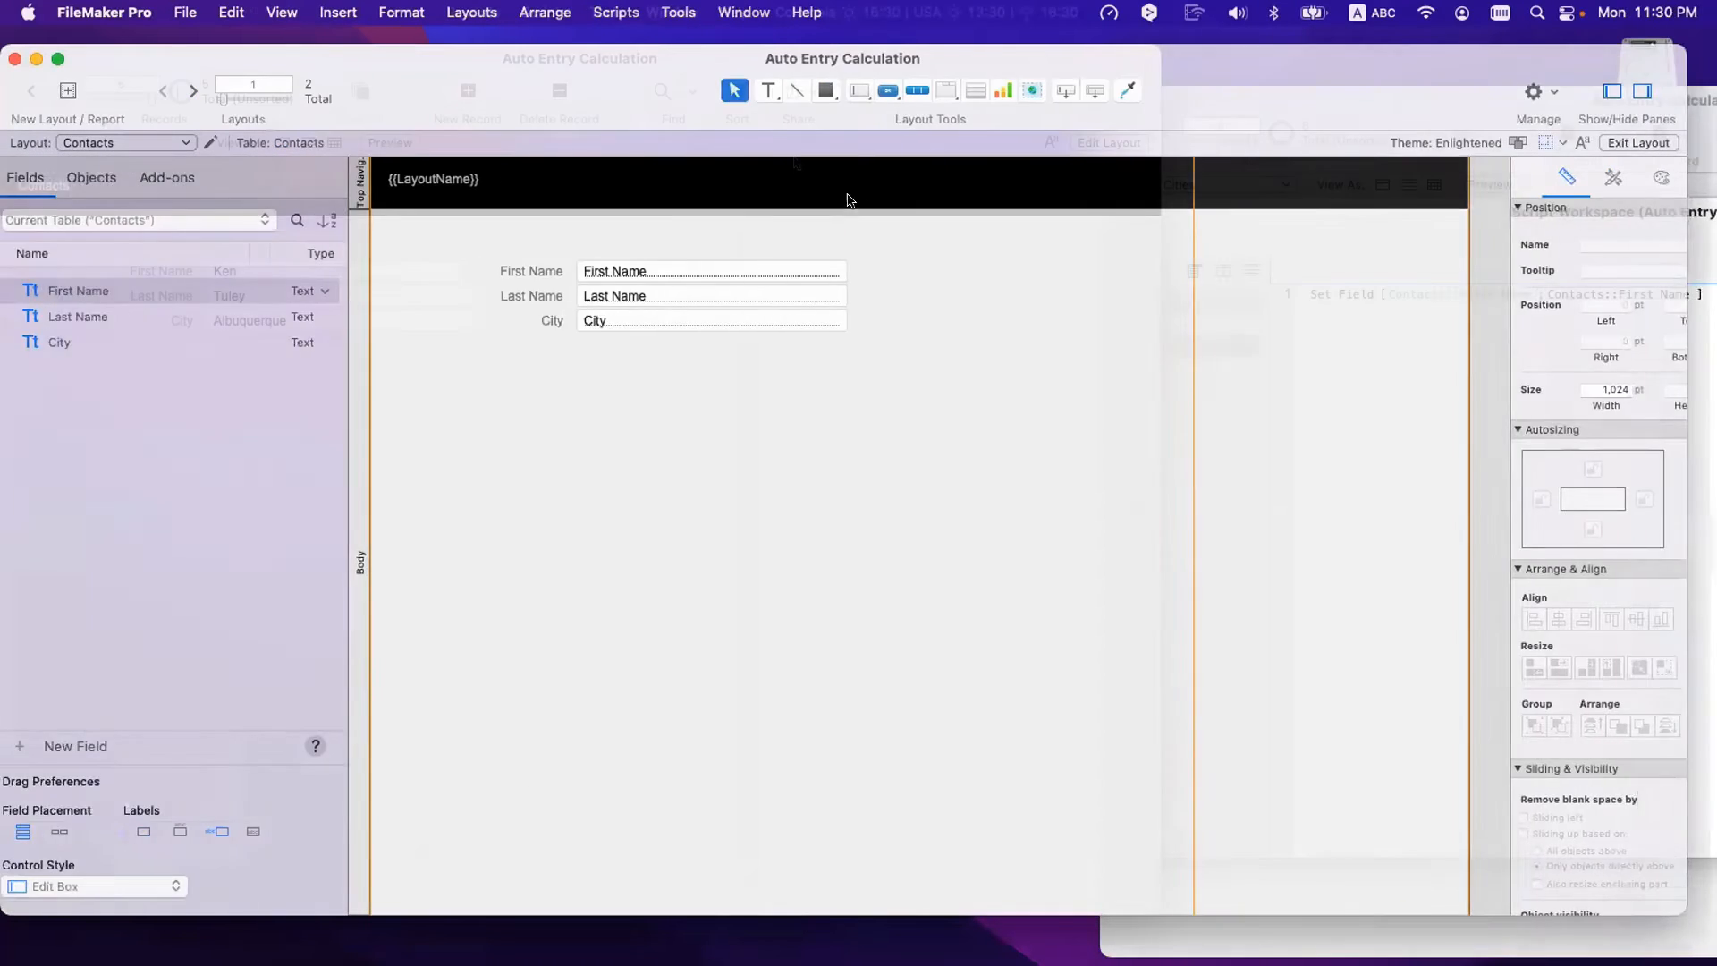
left_click(904, 91)
left_click_drag(964, 228, 1065, 265)
type("Tick;")
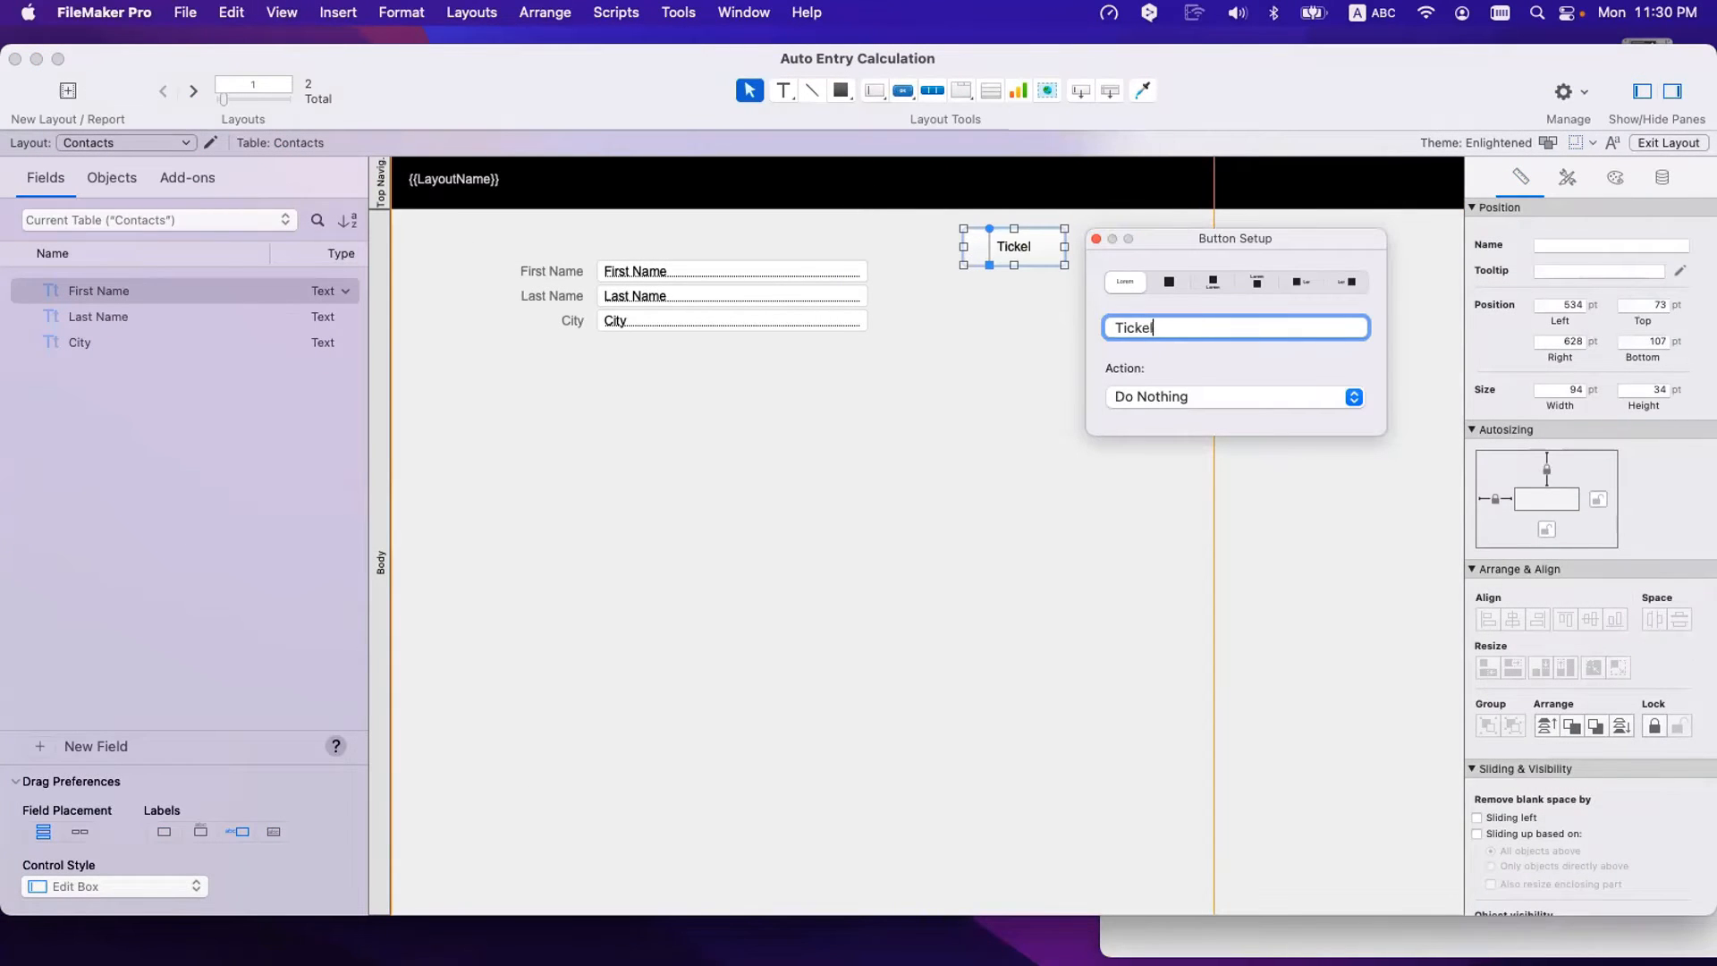
type("e")
key("super+b")
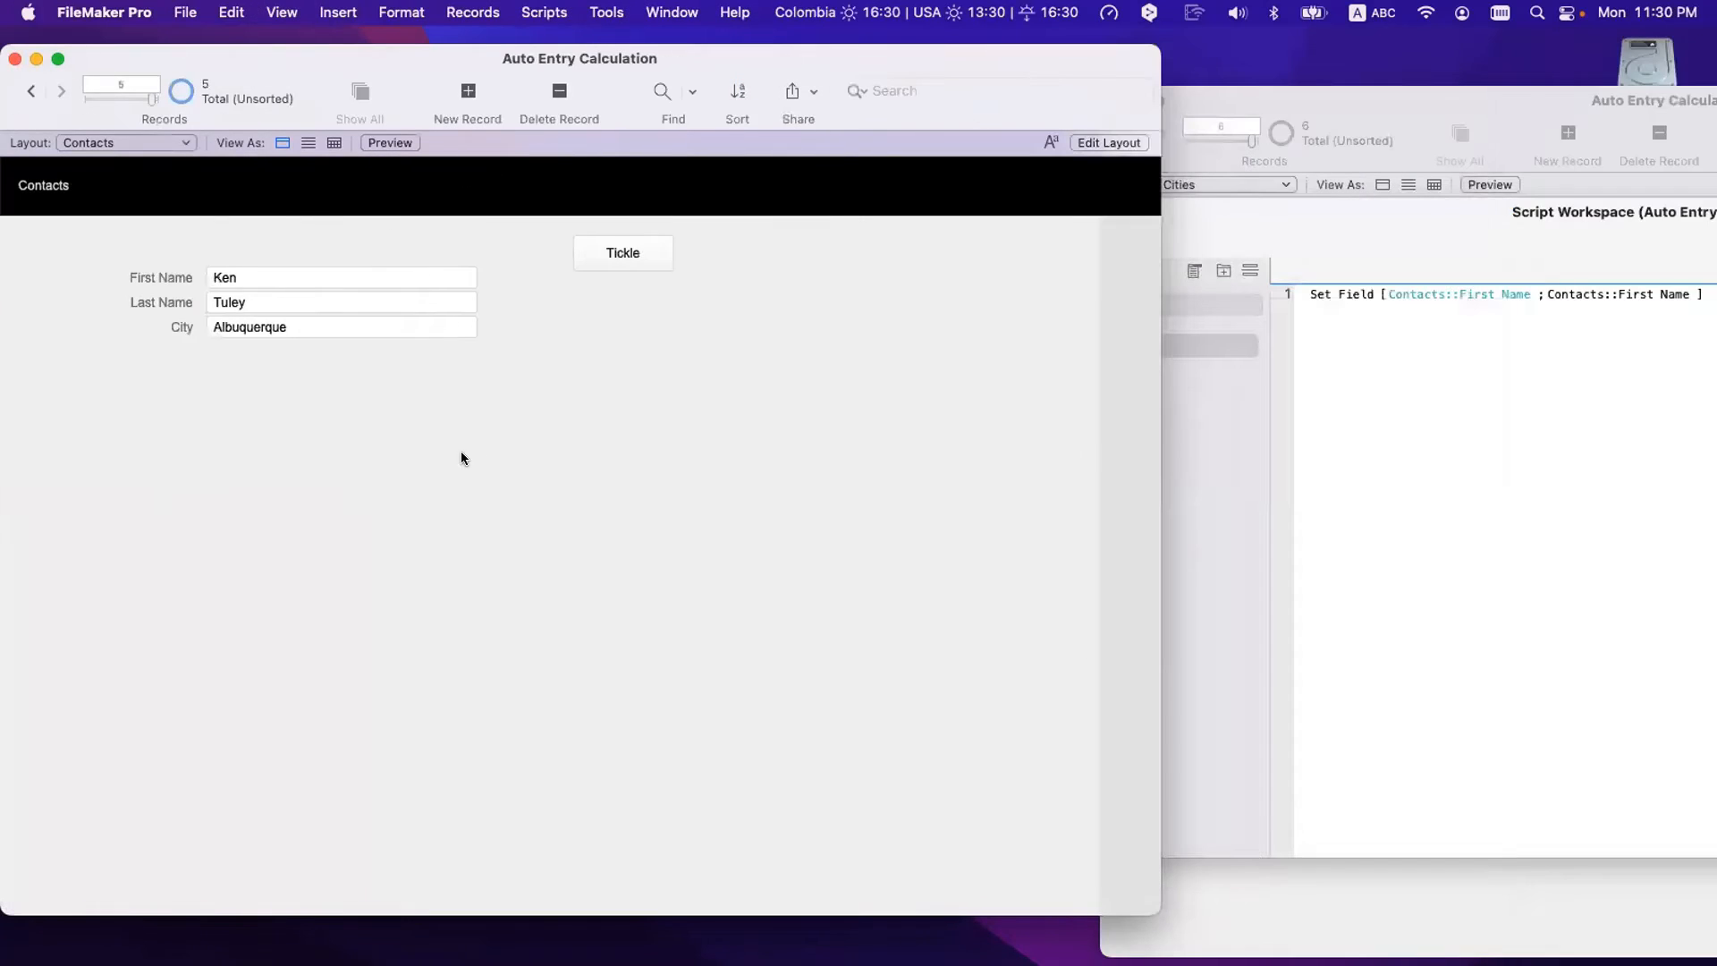
- Run Tickle on each earlier contact so cities like El Paso and Fairfield fill in
left_click(32, 91)
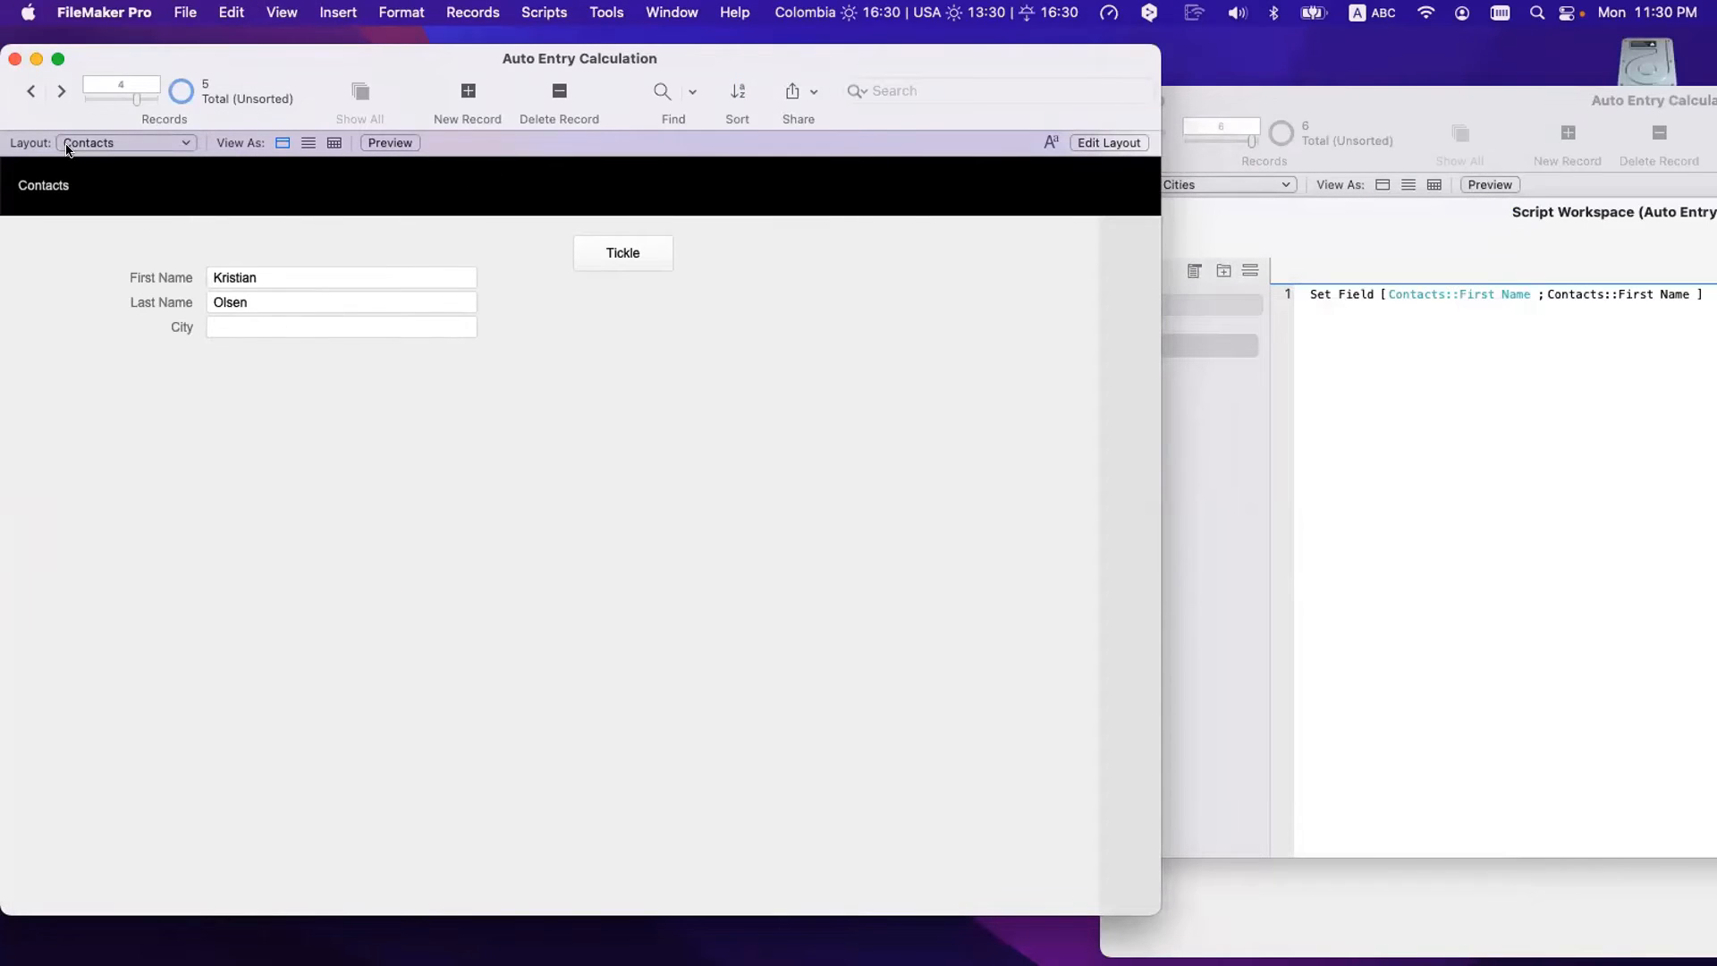
left_click(595, 259)
left_click(31, 91)
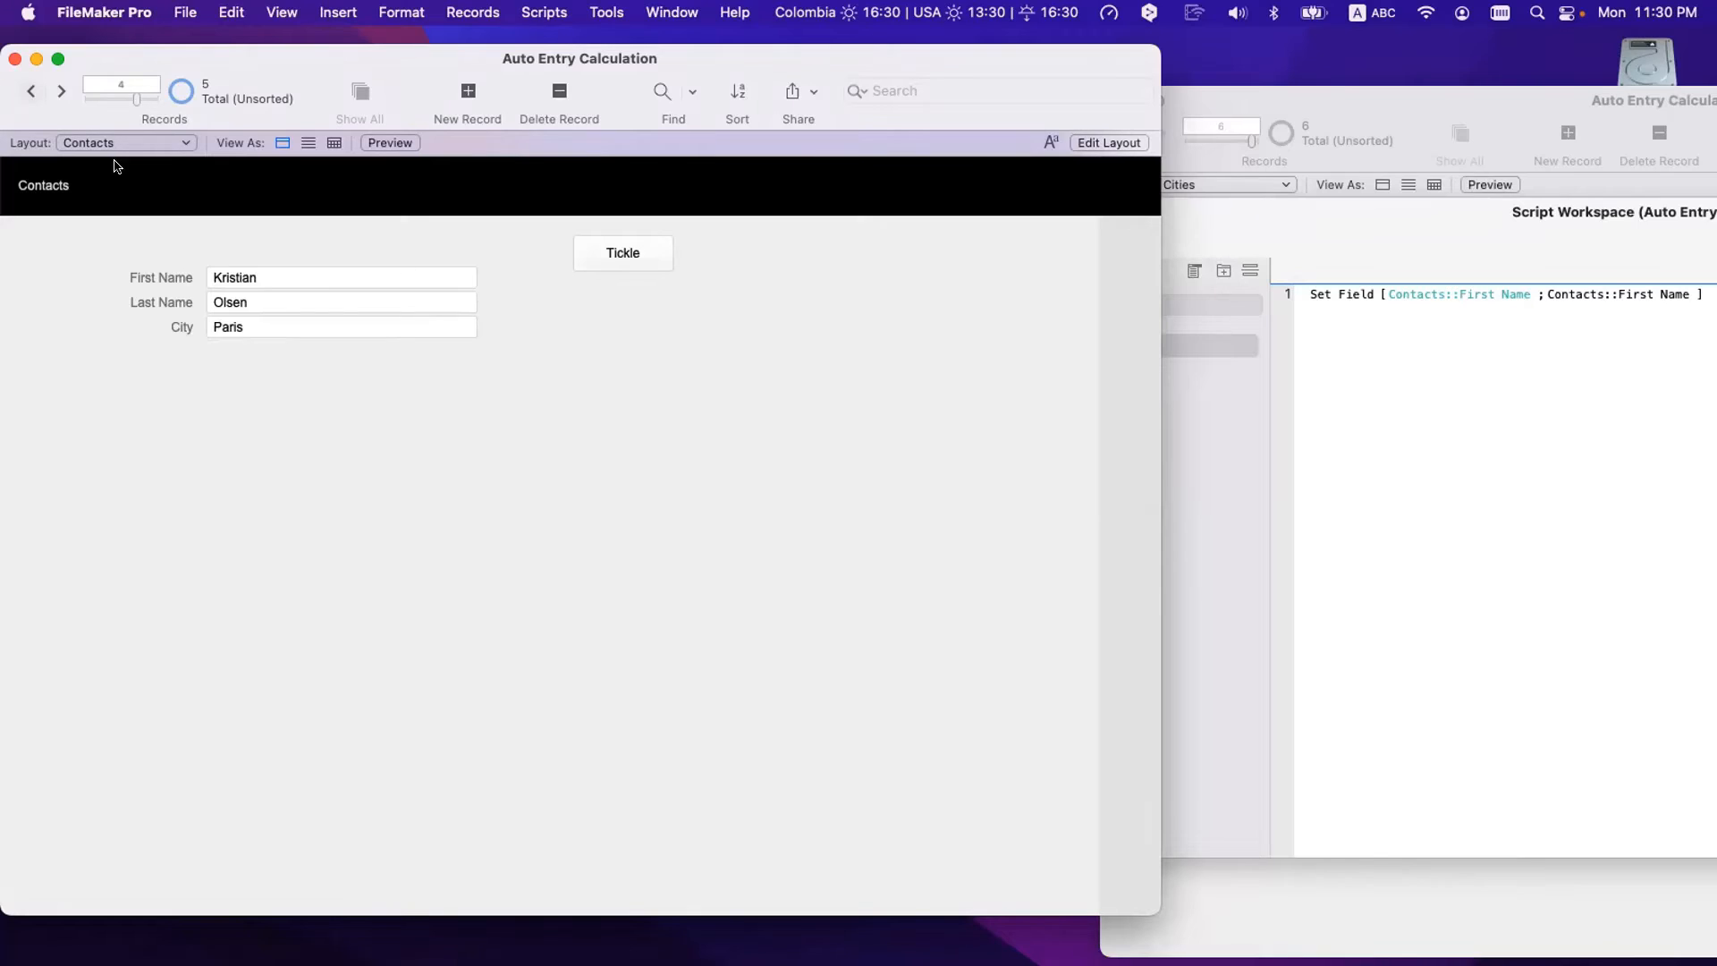
left_click(647, 259)
left_click(31, 91)
left_click(598, 254)
left_click(31, 92)
left_click(613, 254)
- Empty the City field in all records with Replace Field Contents
left_click(1308, 440)
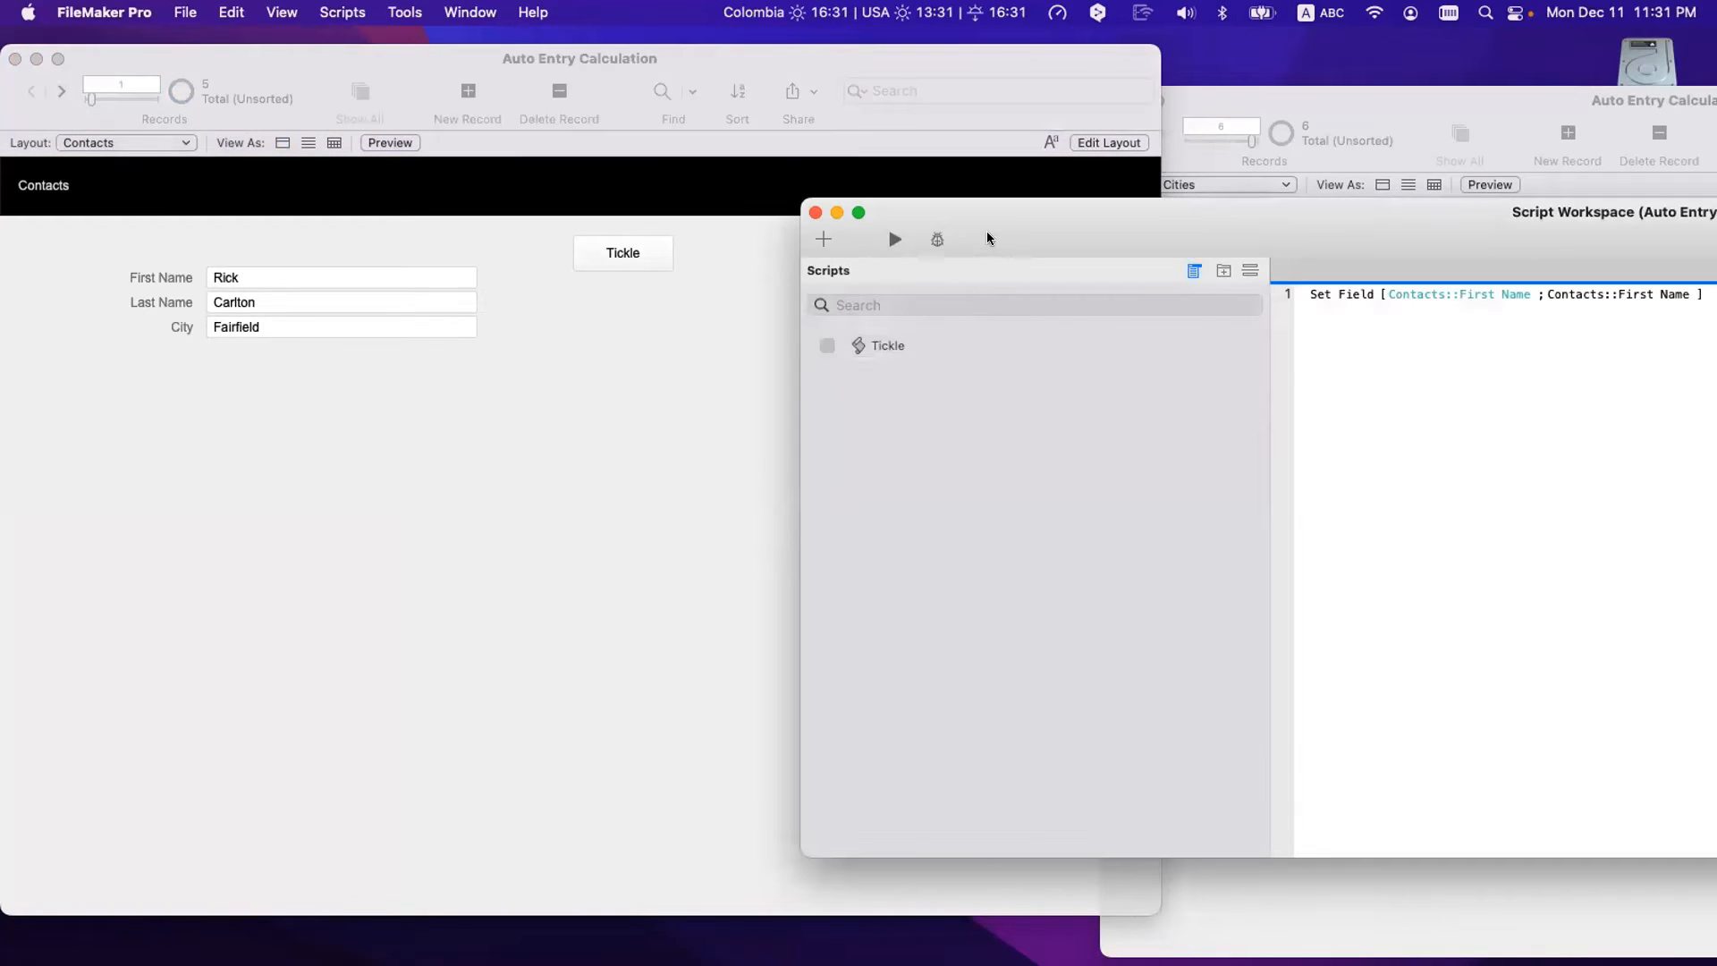
left_click_drag(988, 235, 1104, 258)
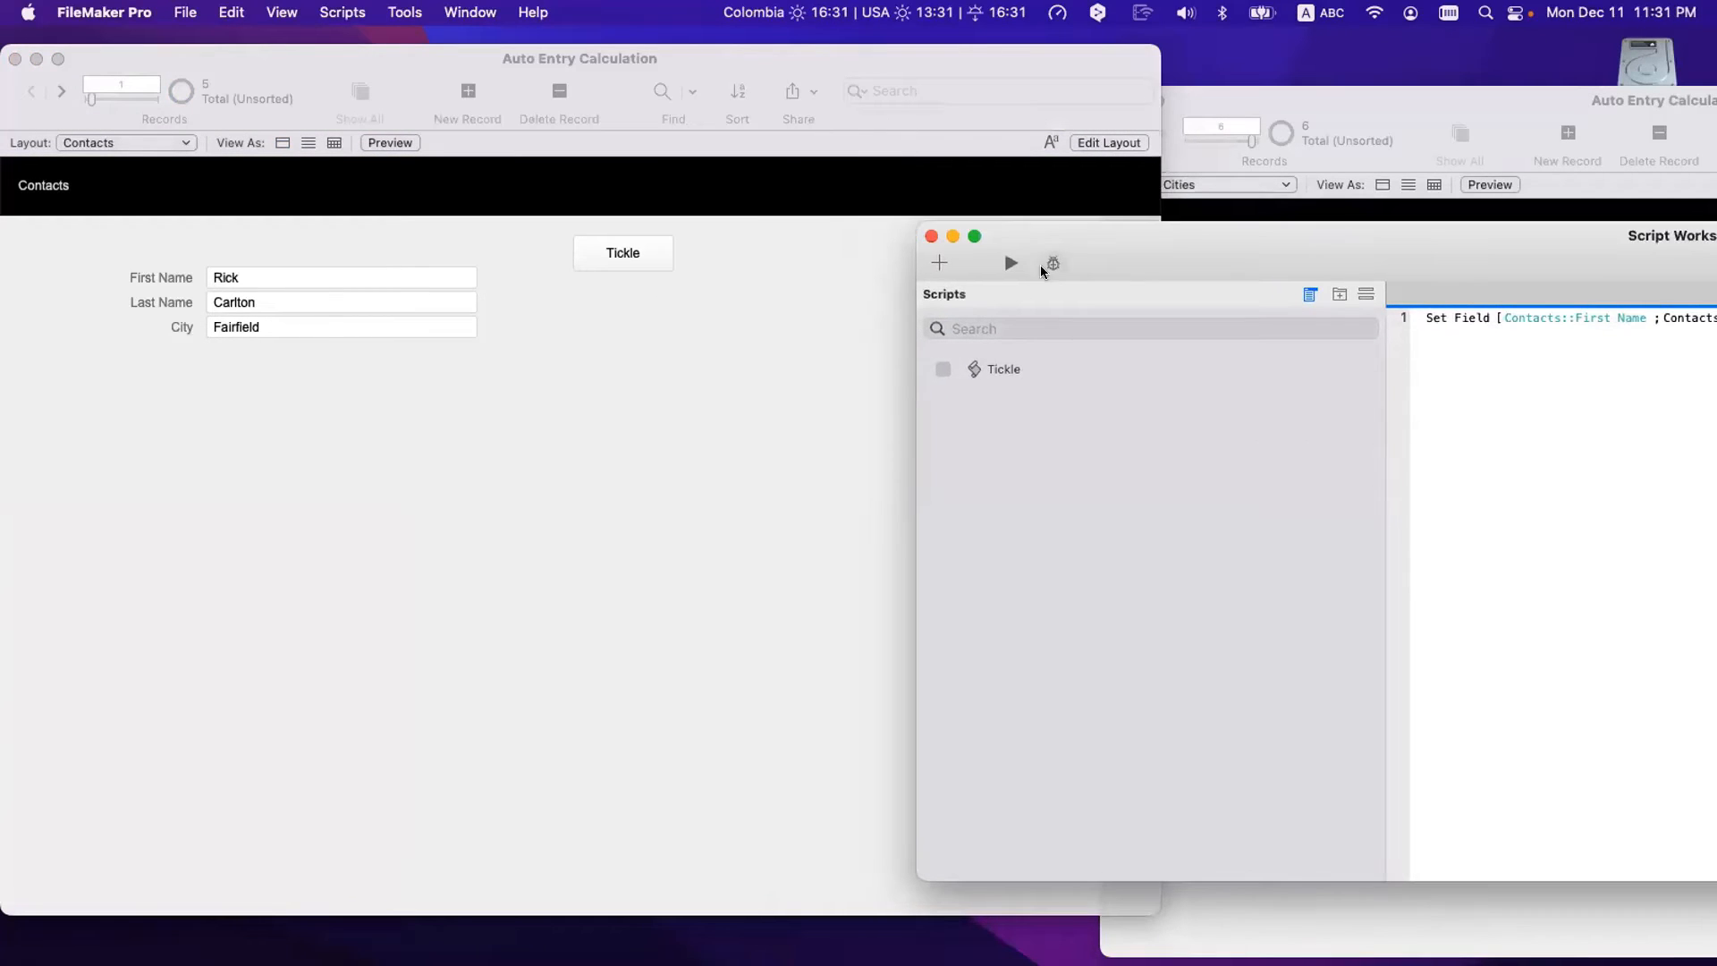
left_click(812, 363)
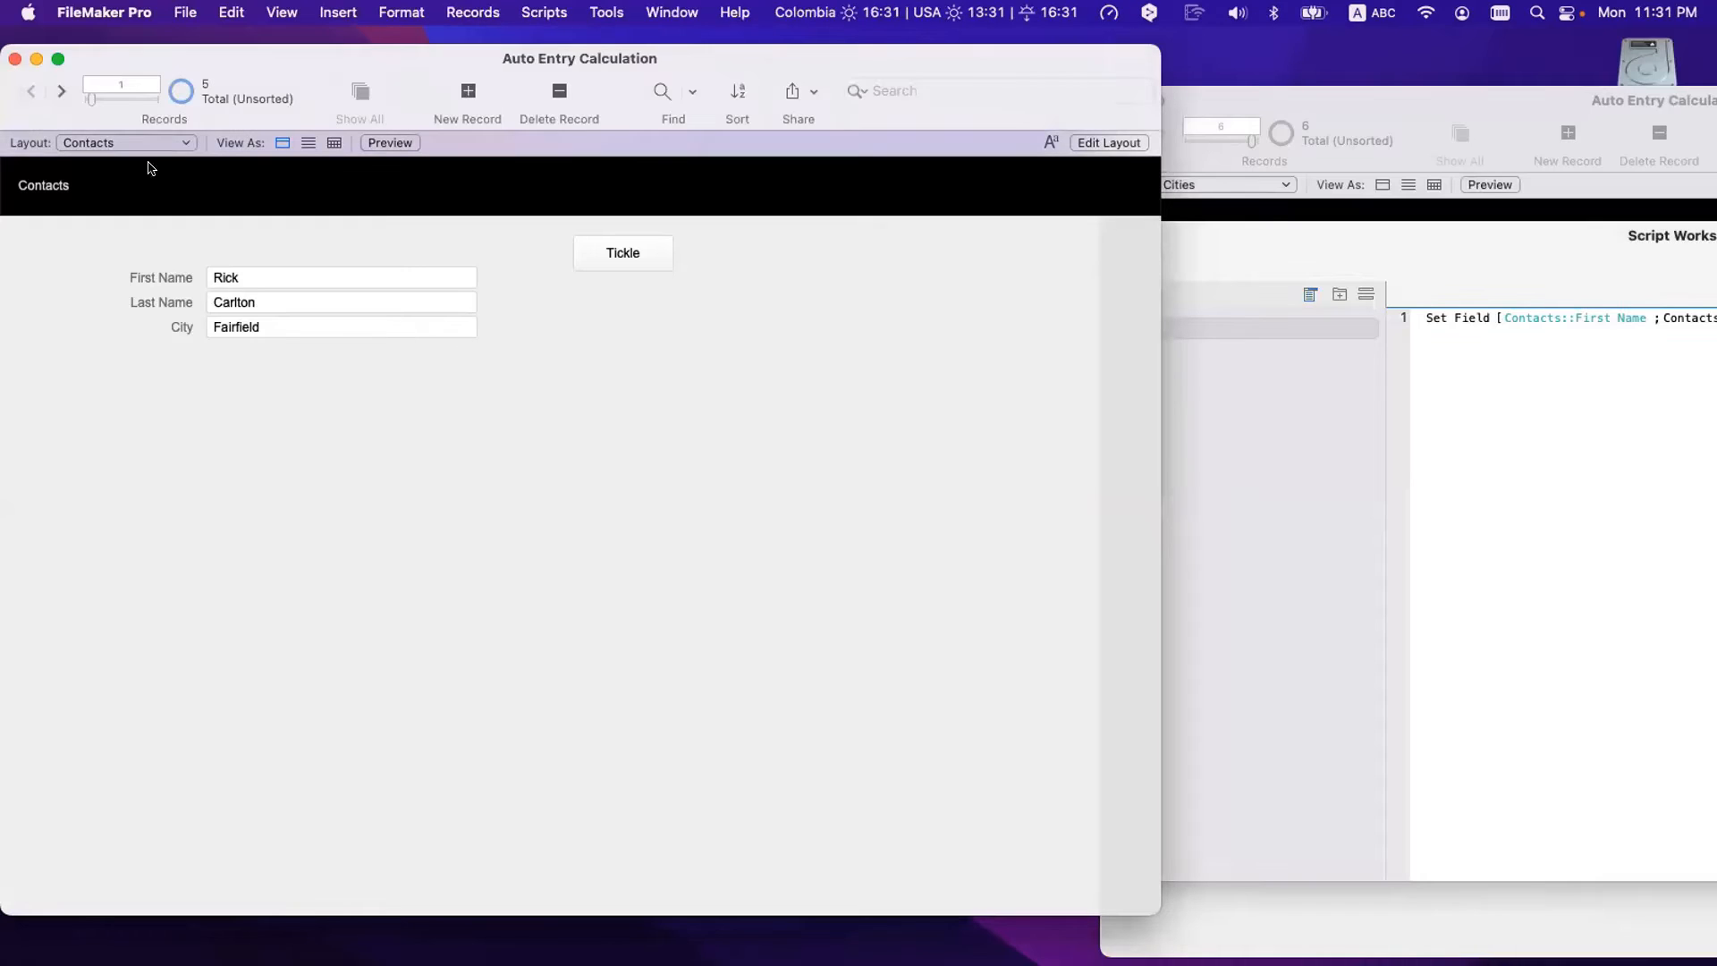
left_click(287, 327)
type("=")
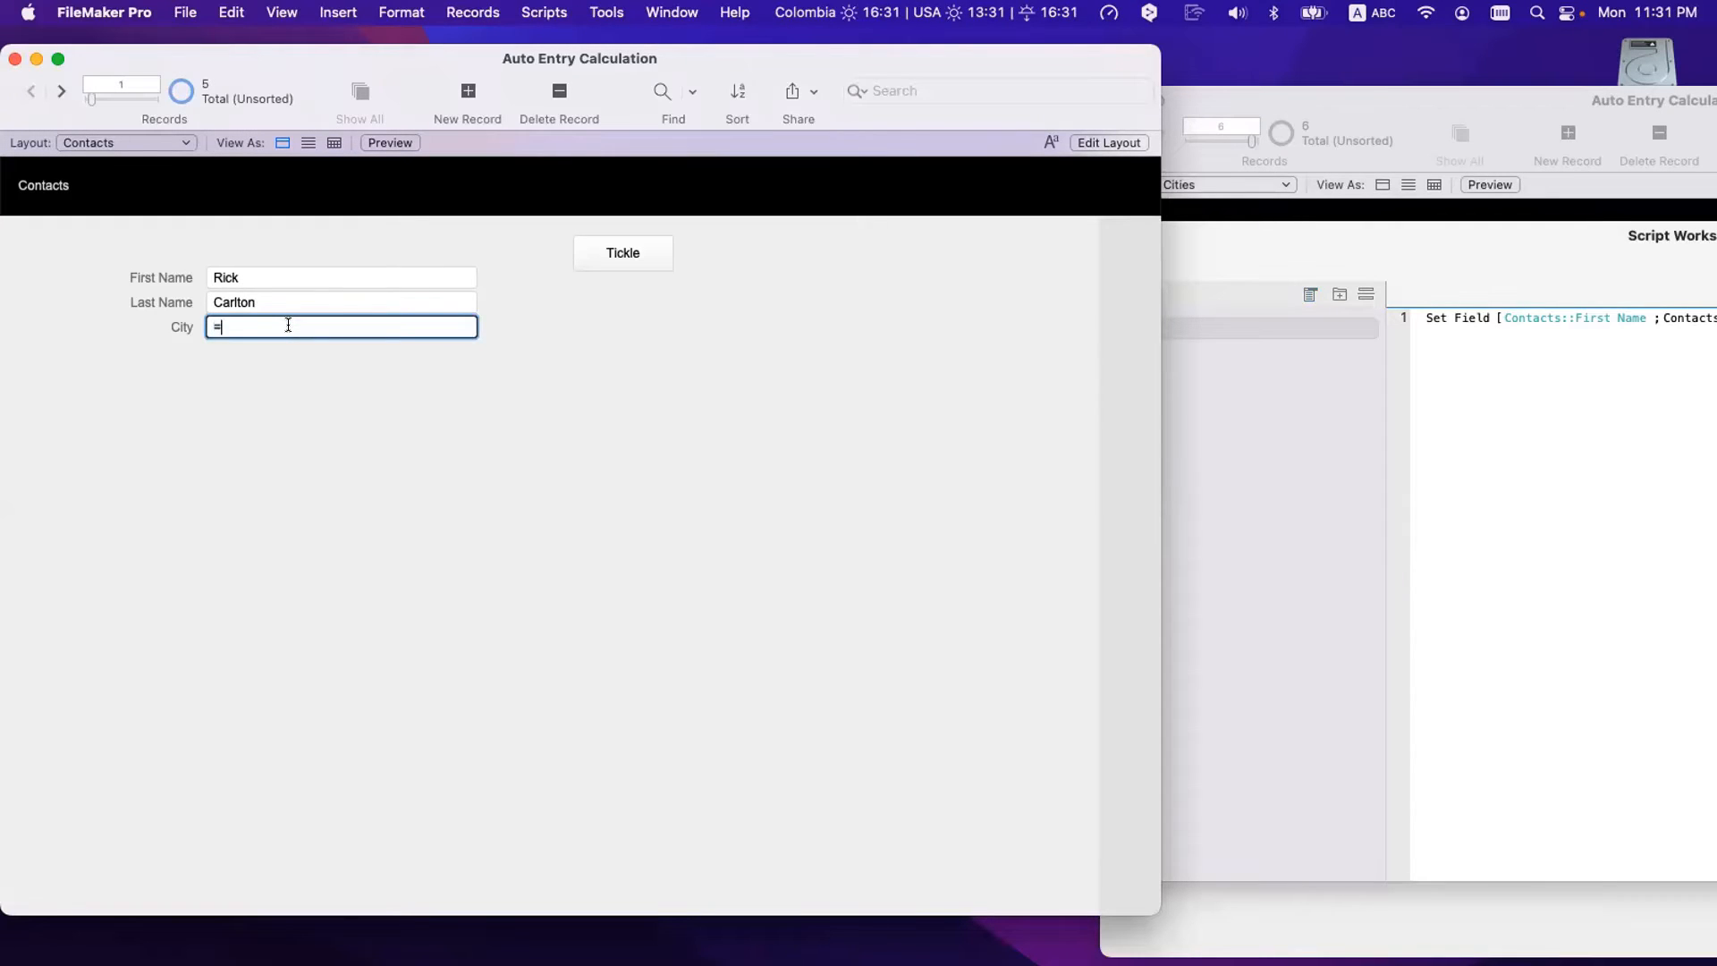
key("BackSpace")
key("super+equal")
left_click(331, 443)
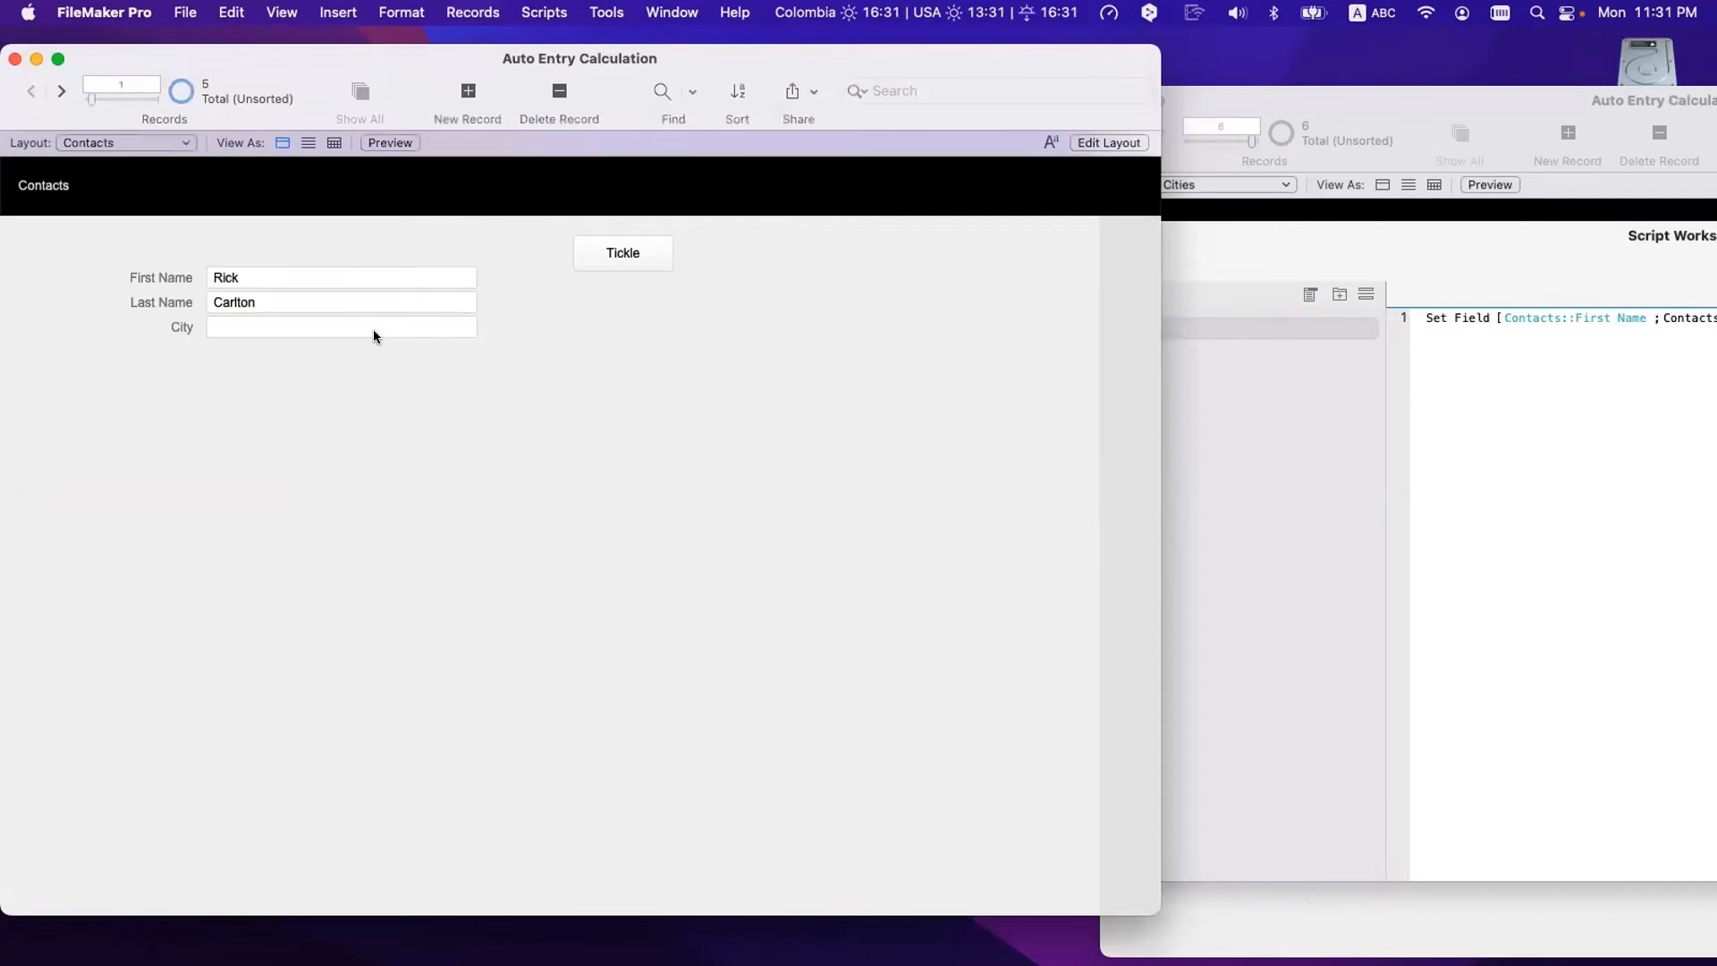
- Try Relookup Field Contents from First Name and review the Tickle script's steps
left_click(347, 281)
left_click(483, 11)
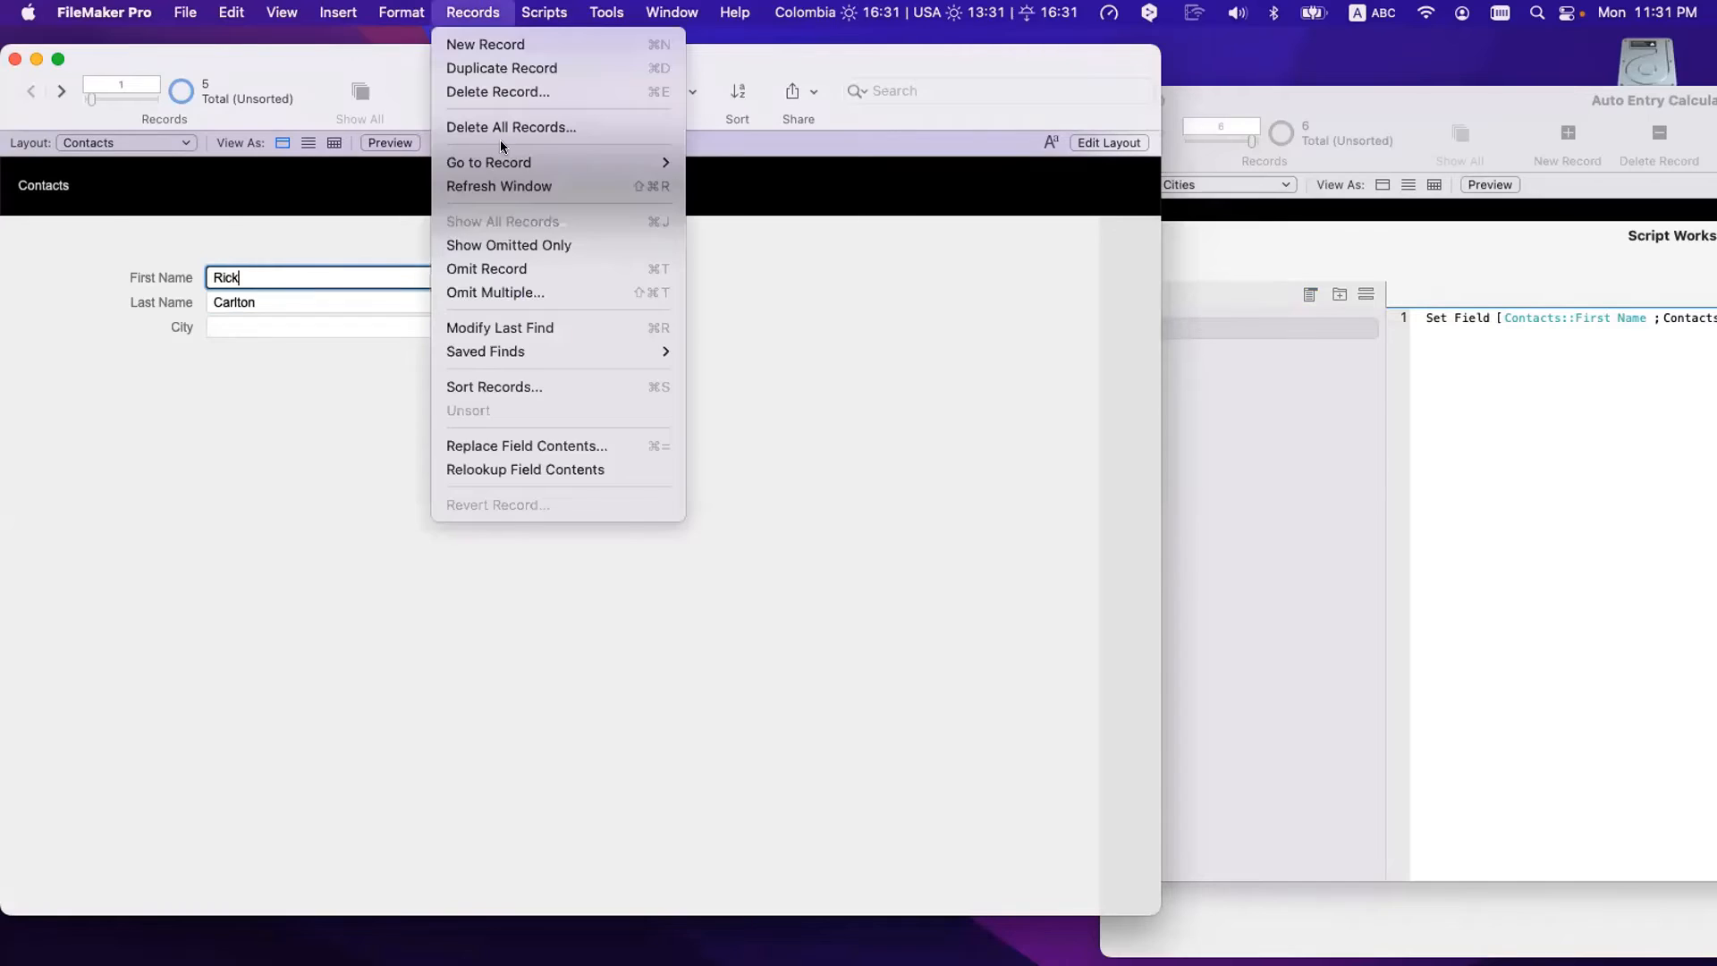
left_click(535, 469)
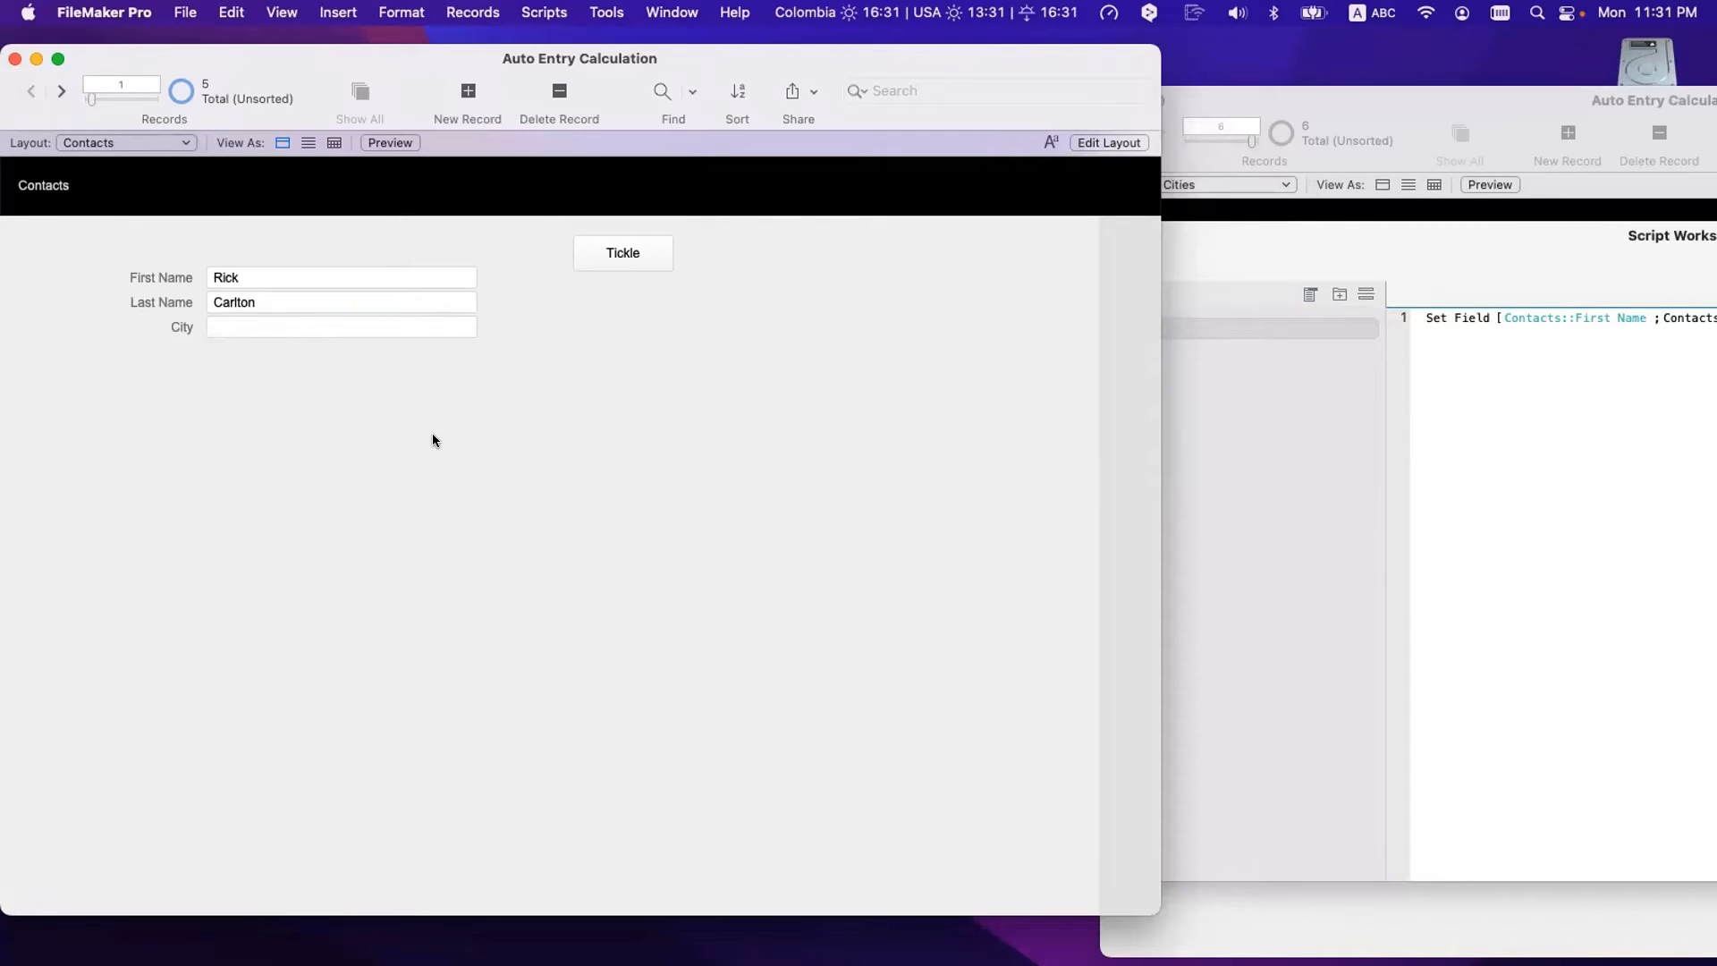
left_click(260, 279)
left_click(1276, 460)
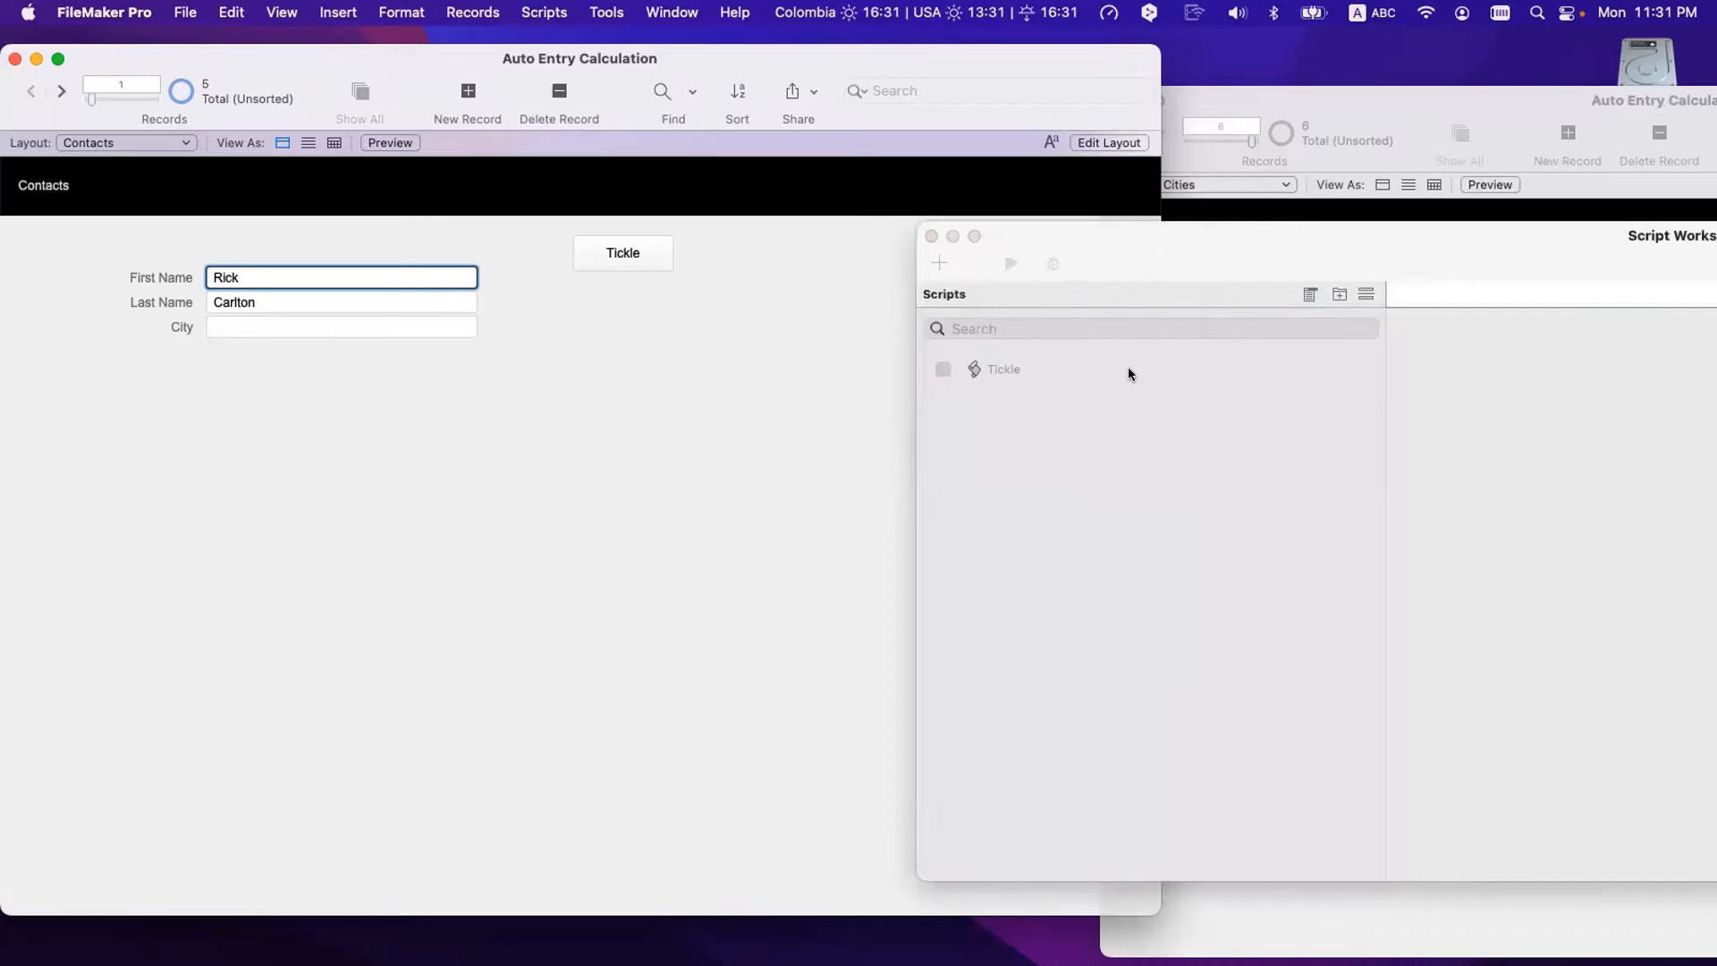
left_click(1022, 372)
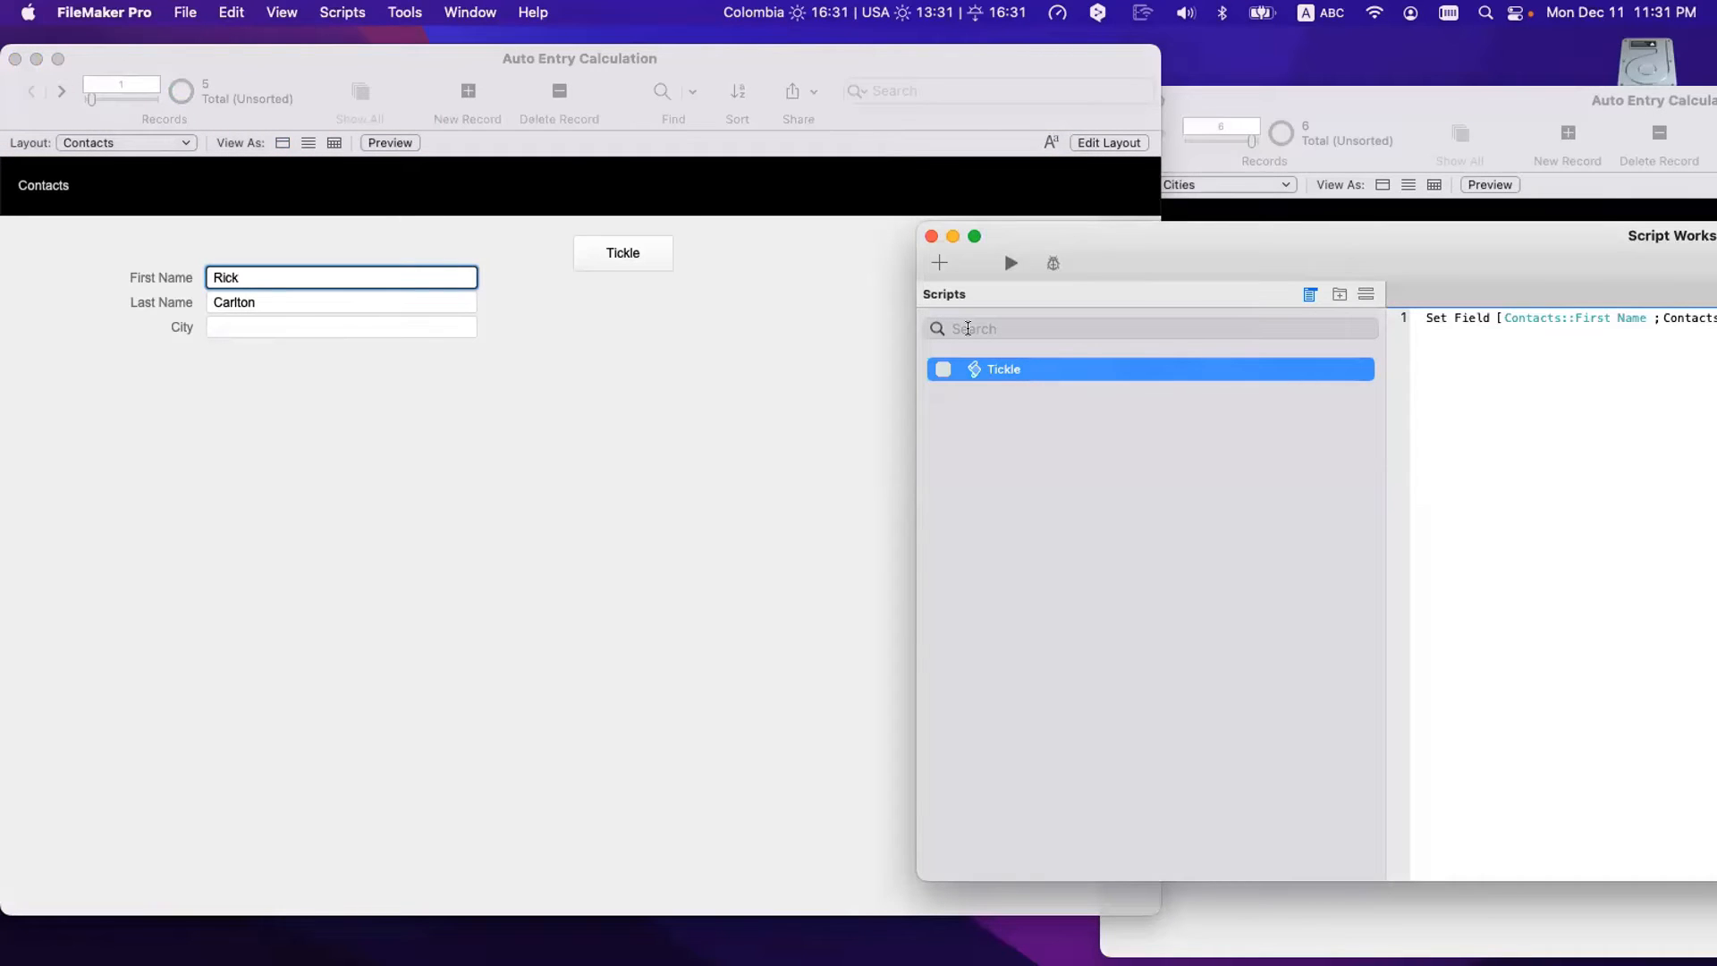
left_click_drag(1147, 234, 1021, 179)
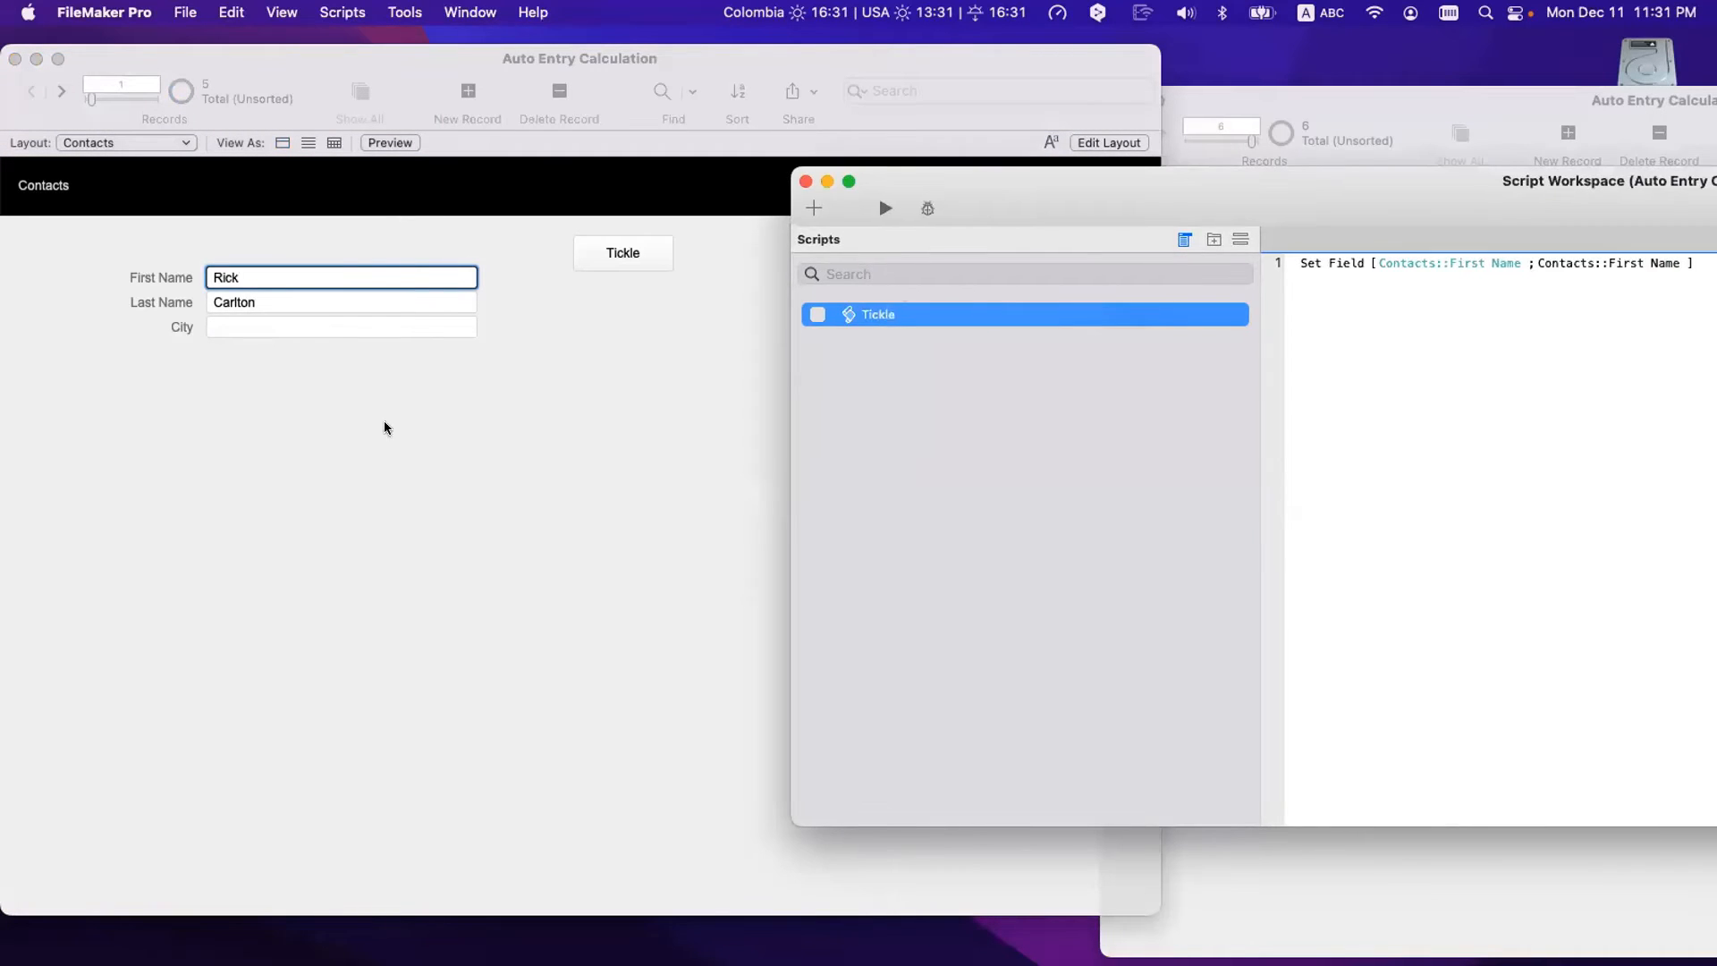
left_click(256, 277)
- Replace First Name with the calculated result First Name across all 5 records
key("super+equal")
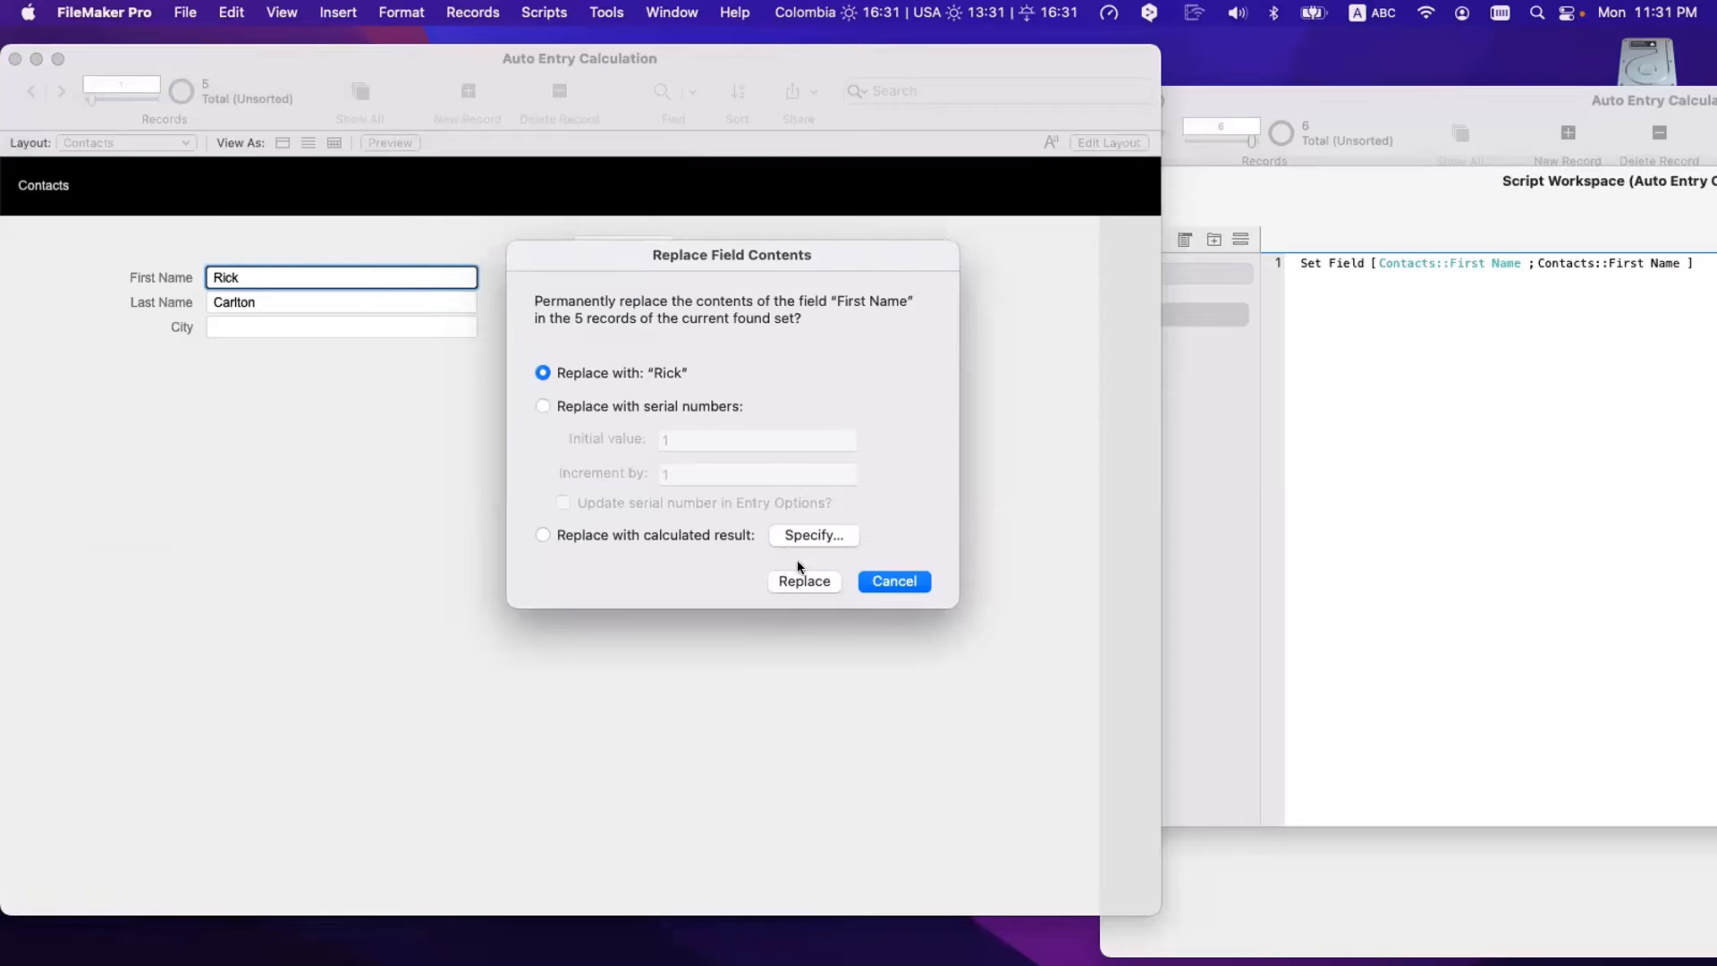
left_click(814, 534)
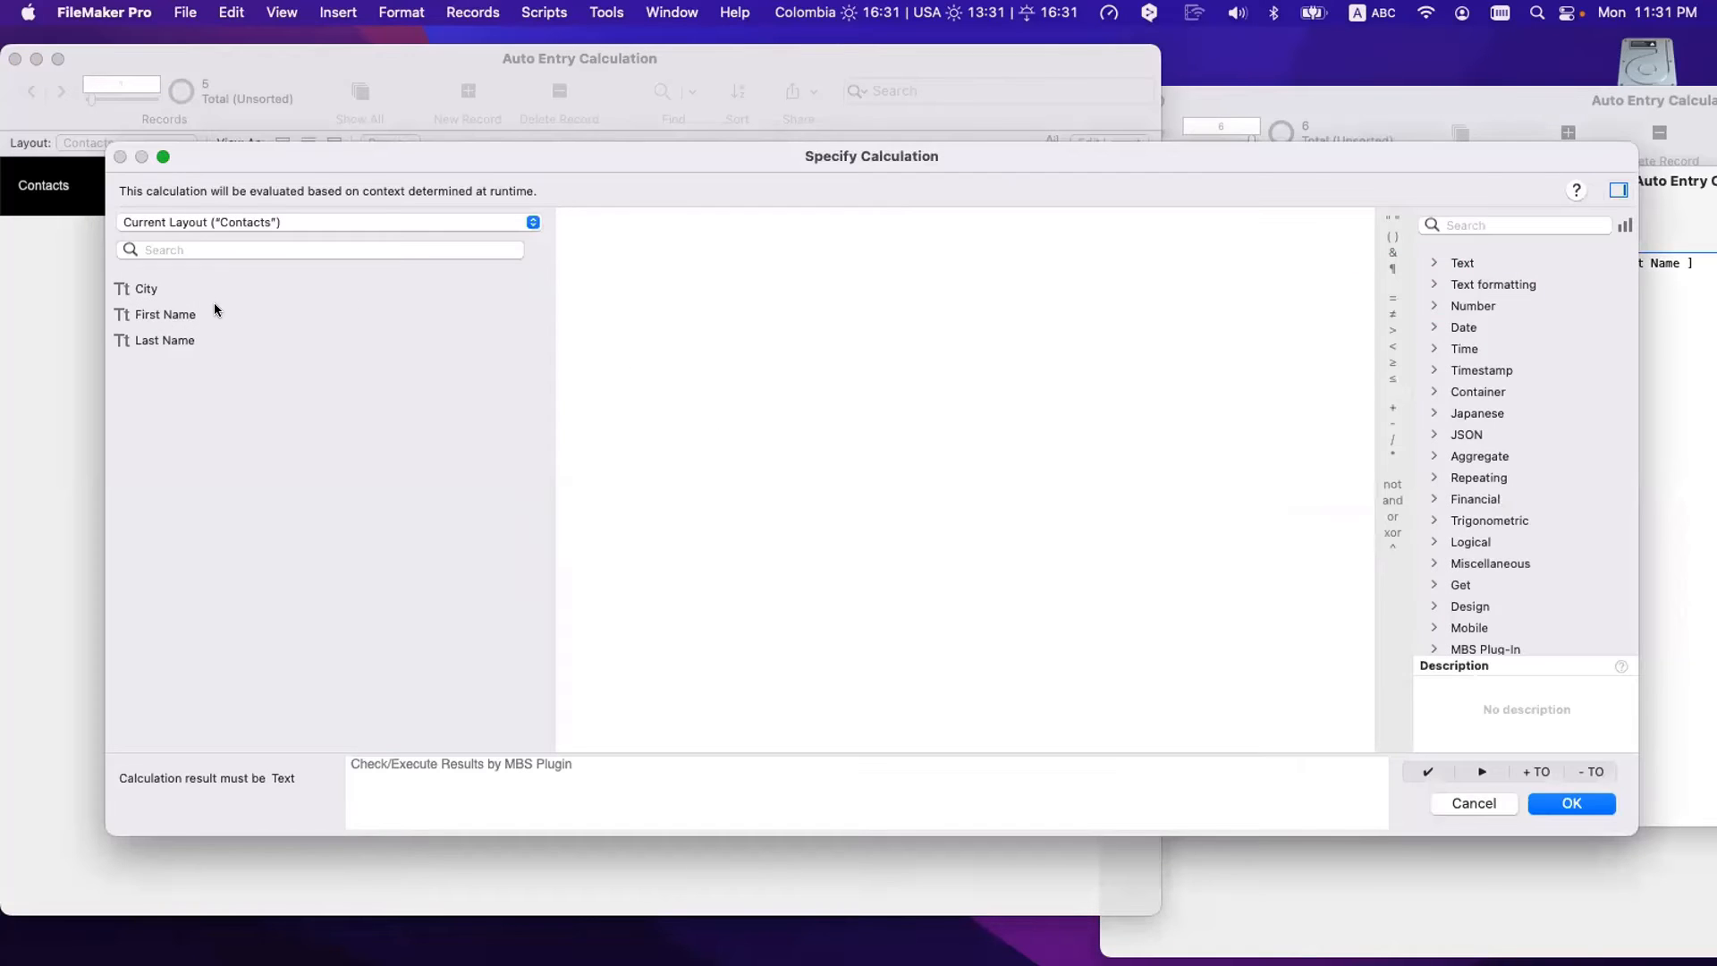
double_click(213, 309)
left_click(1572, 803)
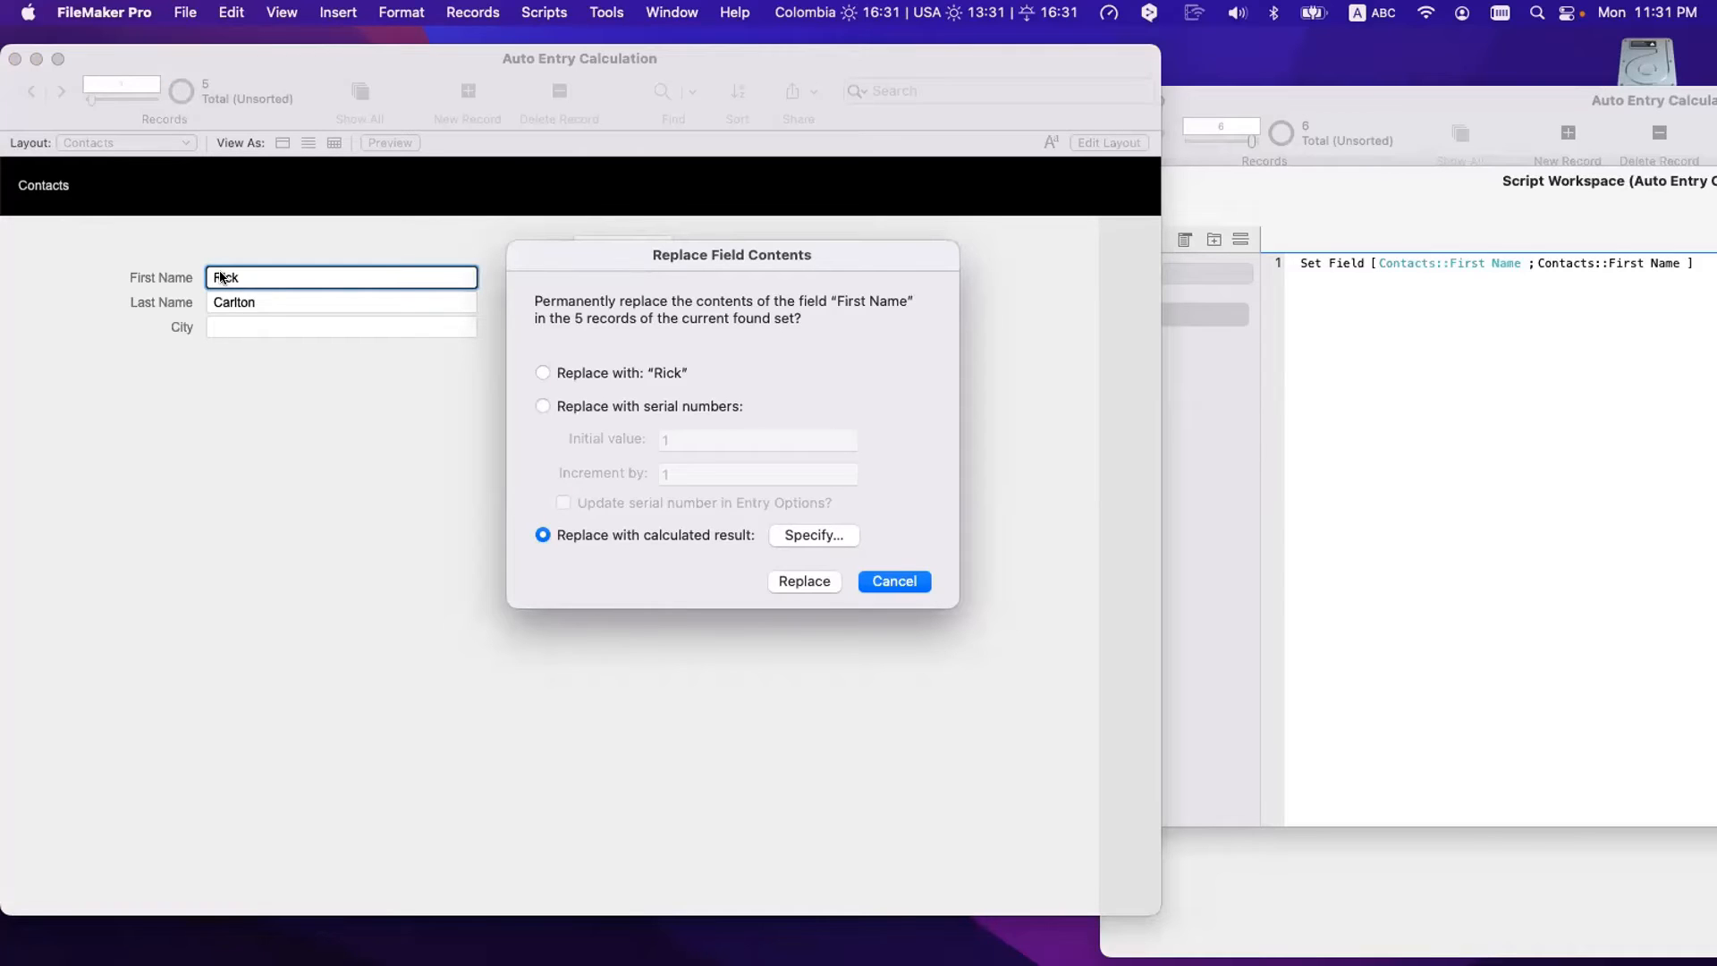
left_click(793, 534)
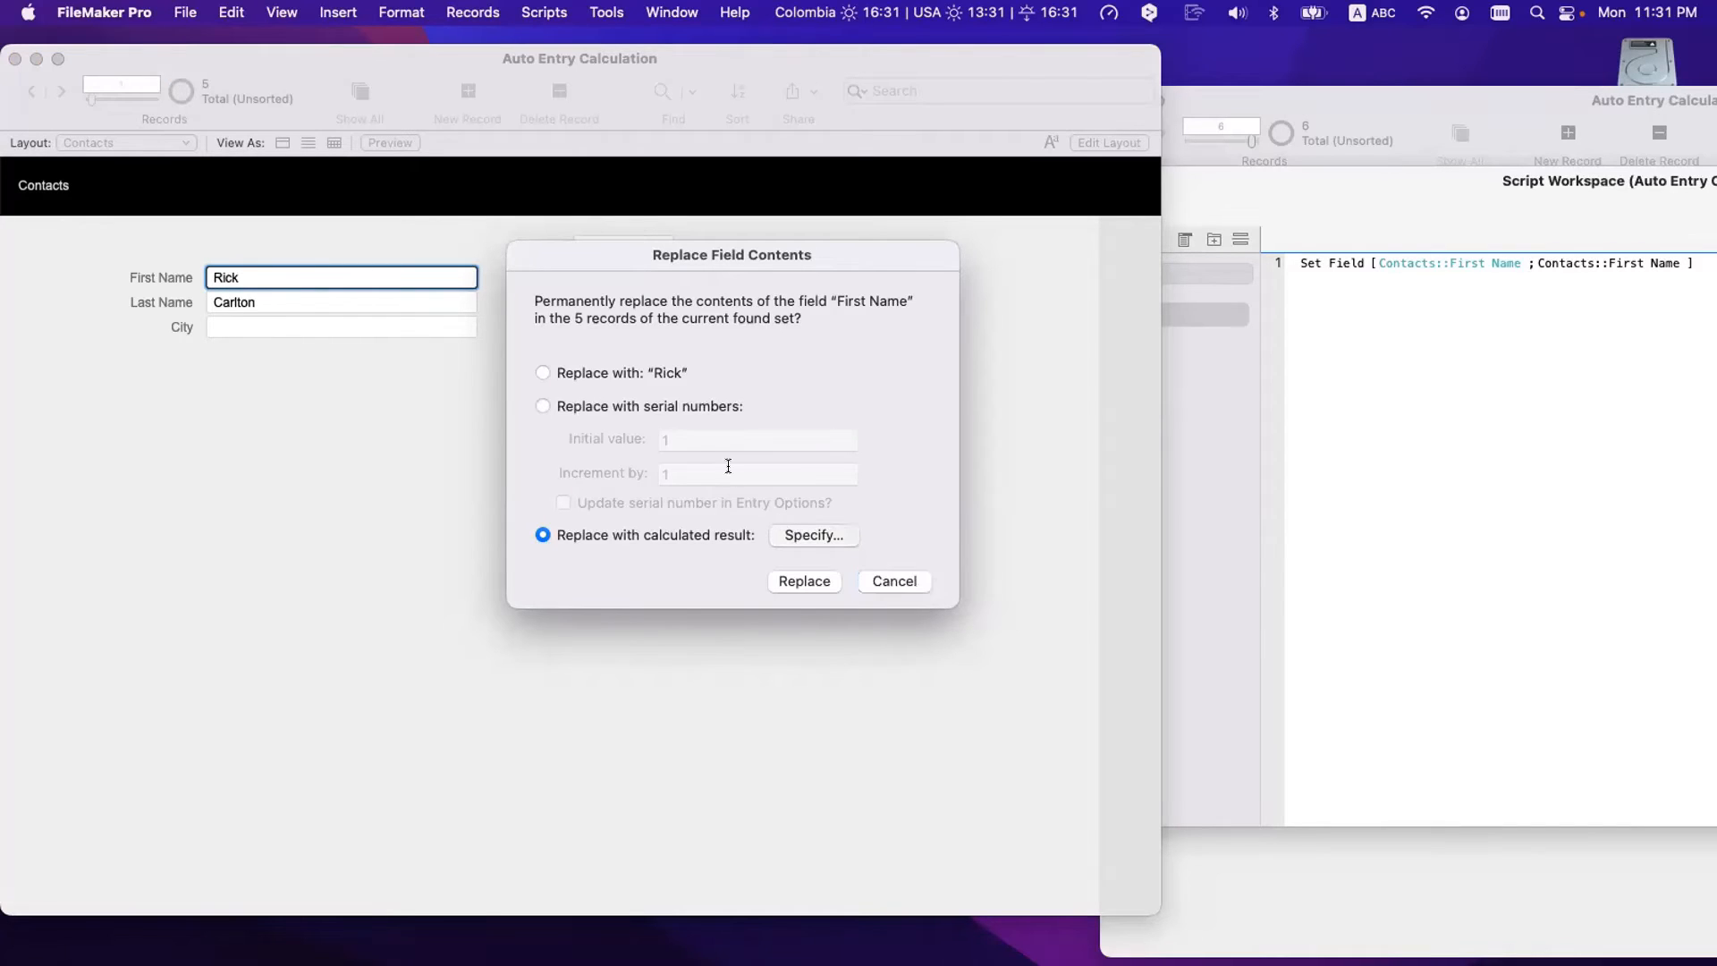
key("Escape")
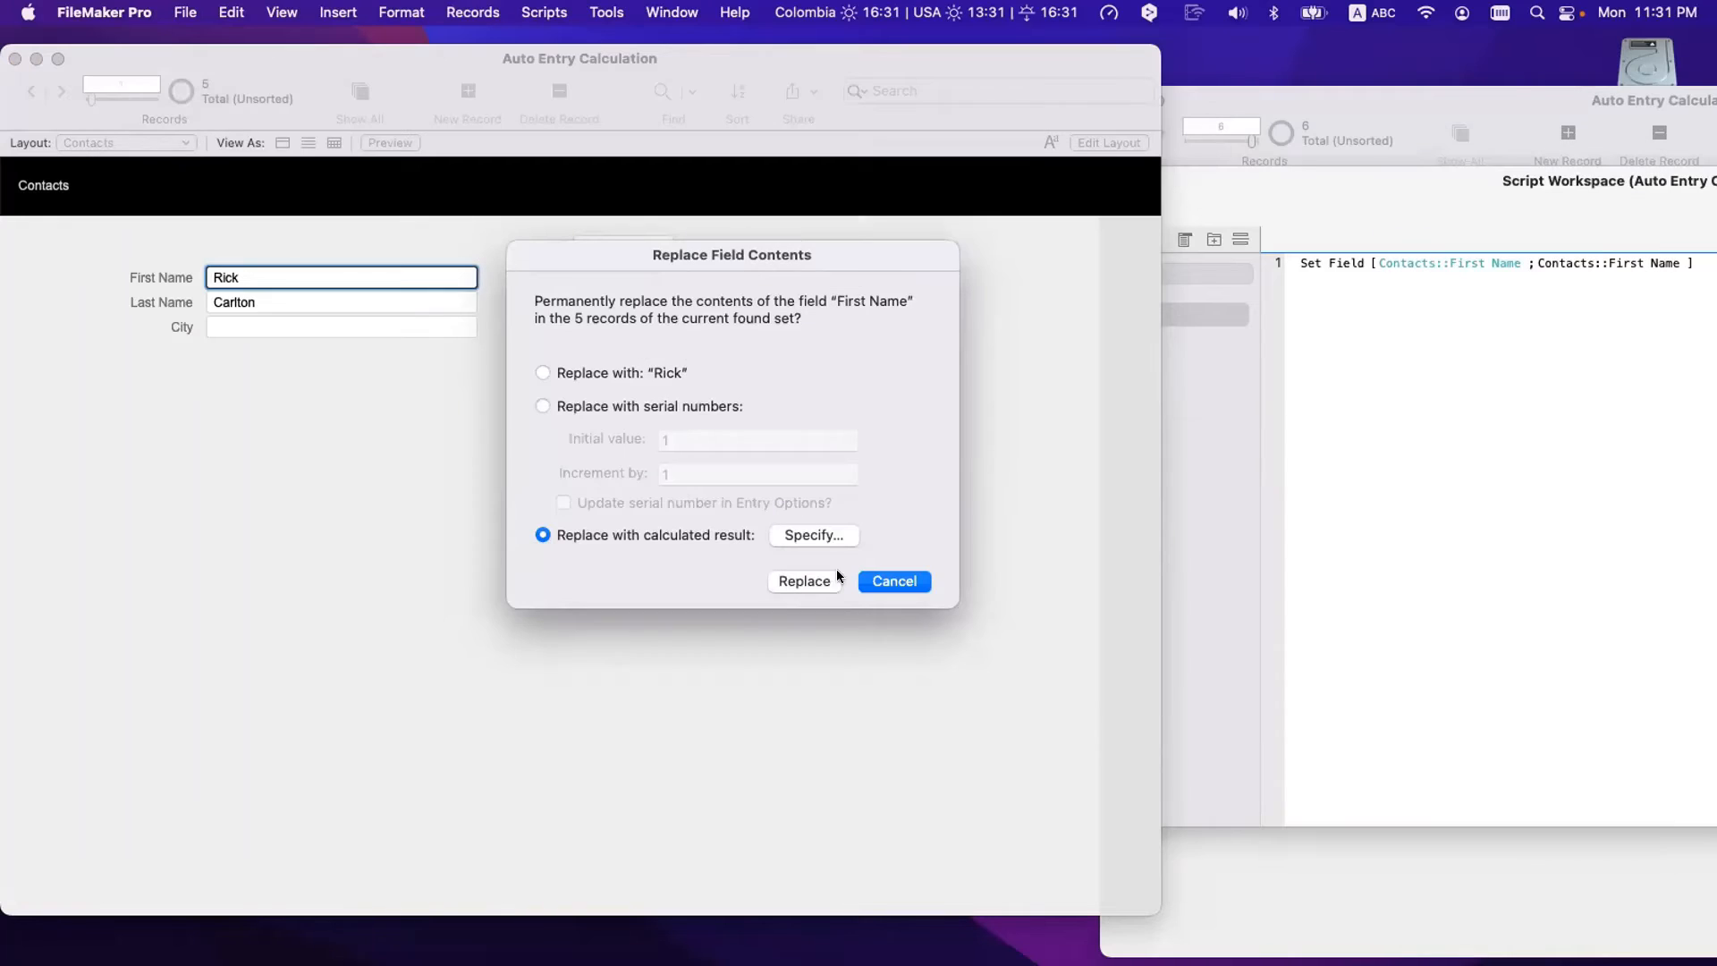
left_click(820, 578)
- Step through the records to confirm City refilled, e.g. Fairfield and Albuquerque
left_click(576, 494)
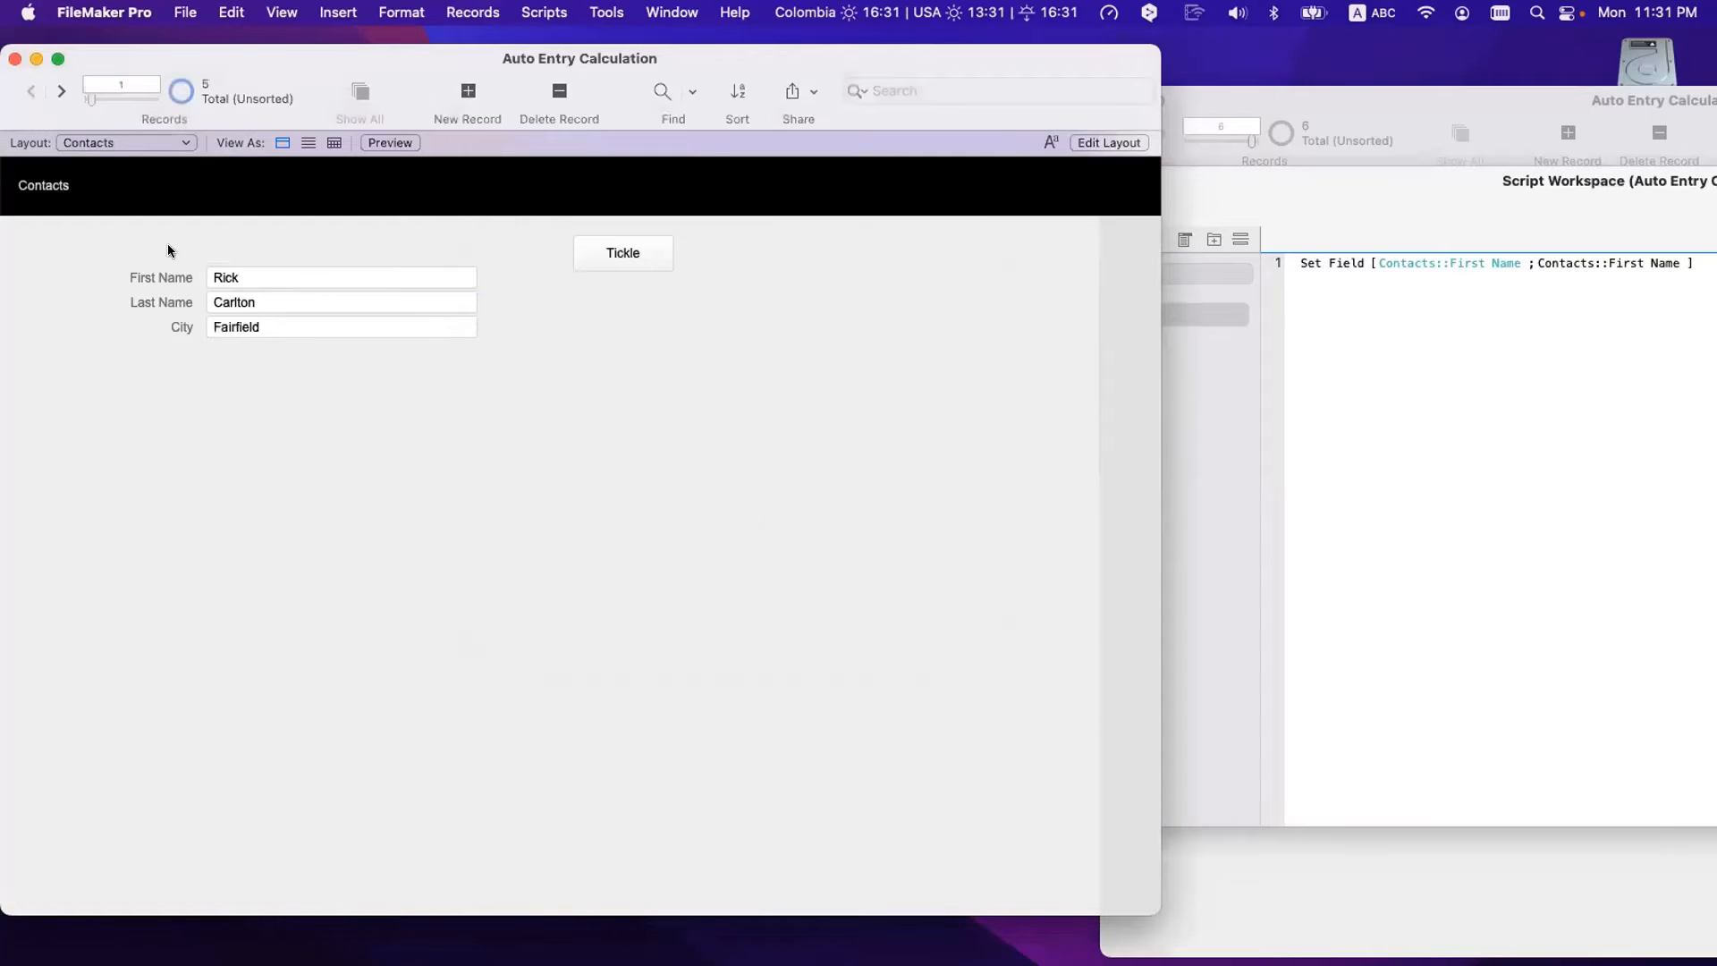
left_click(57, 88)
left_click(58, 88)
left_click(58, 88)
left_click(58, 88)
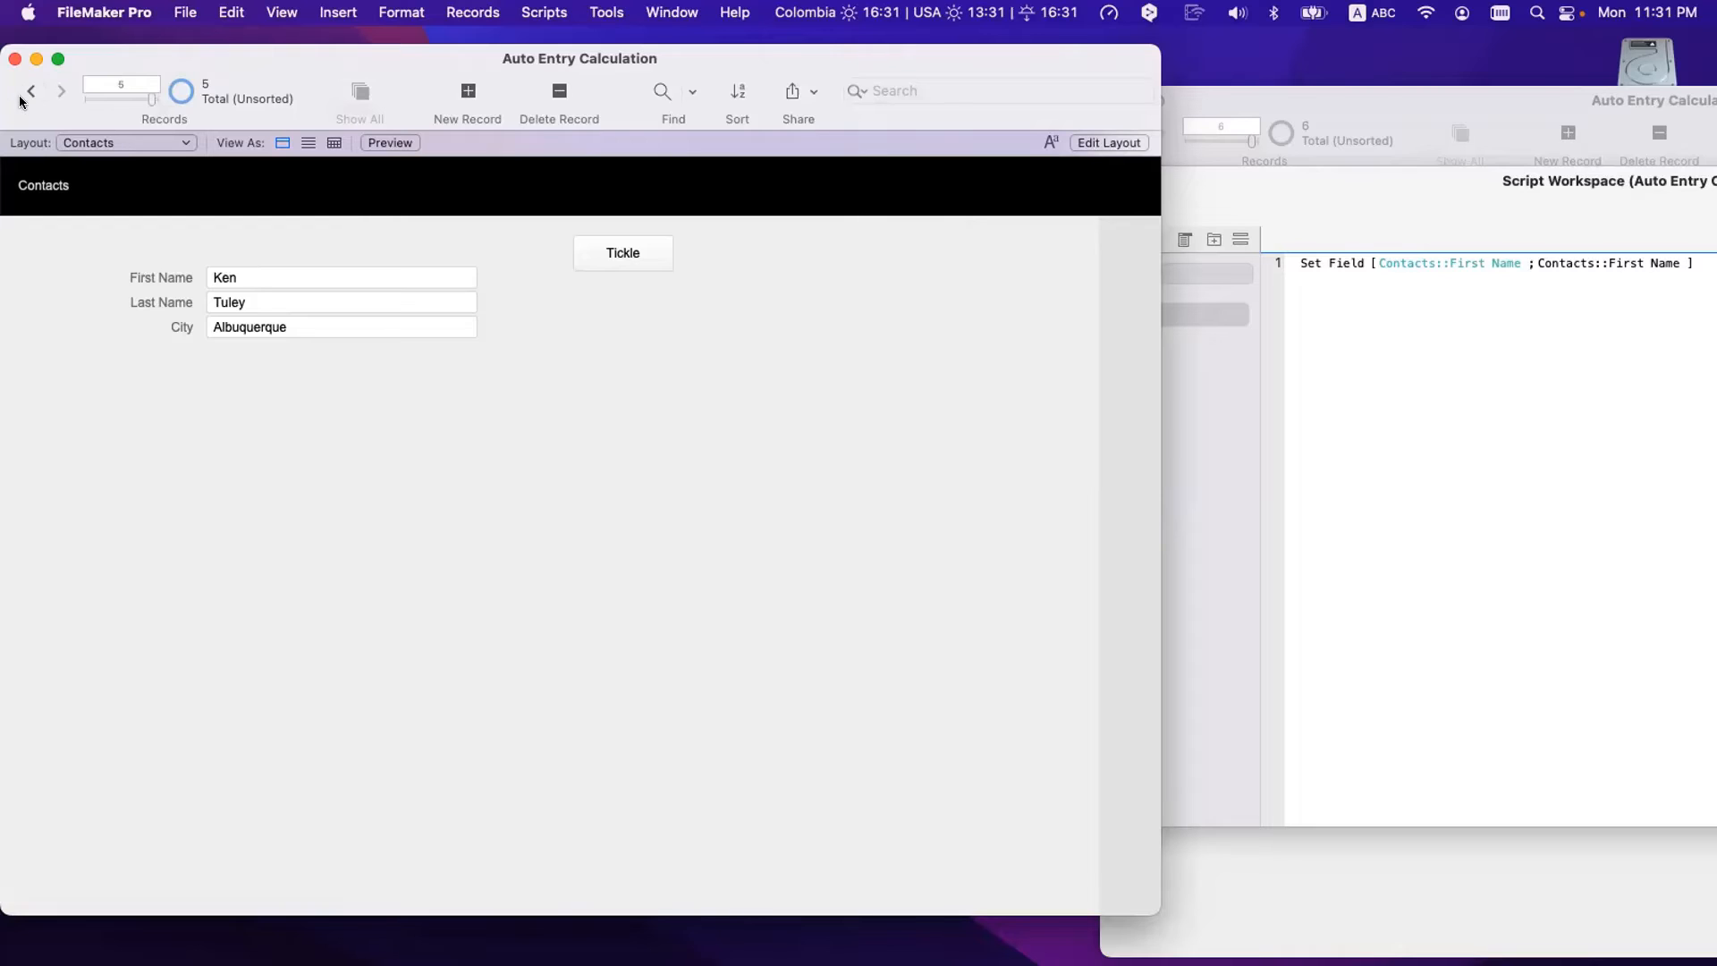
left_click(31, 92)
left_click(31, 91)
left_click(30, 92)
left_click(31, 92)
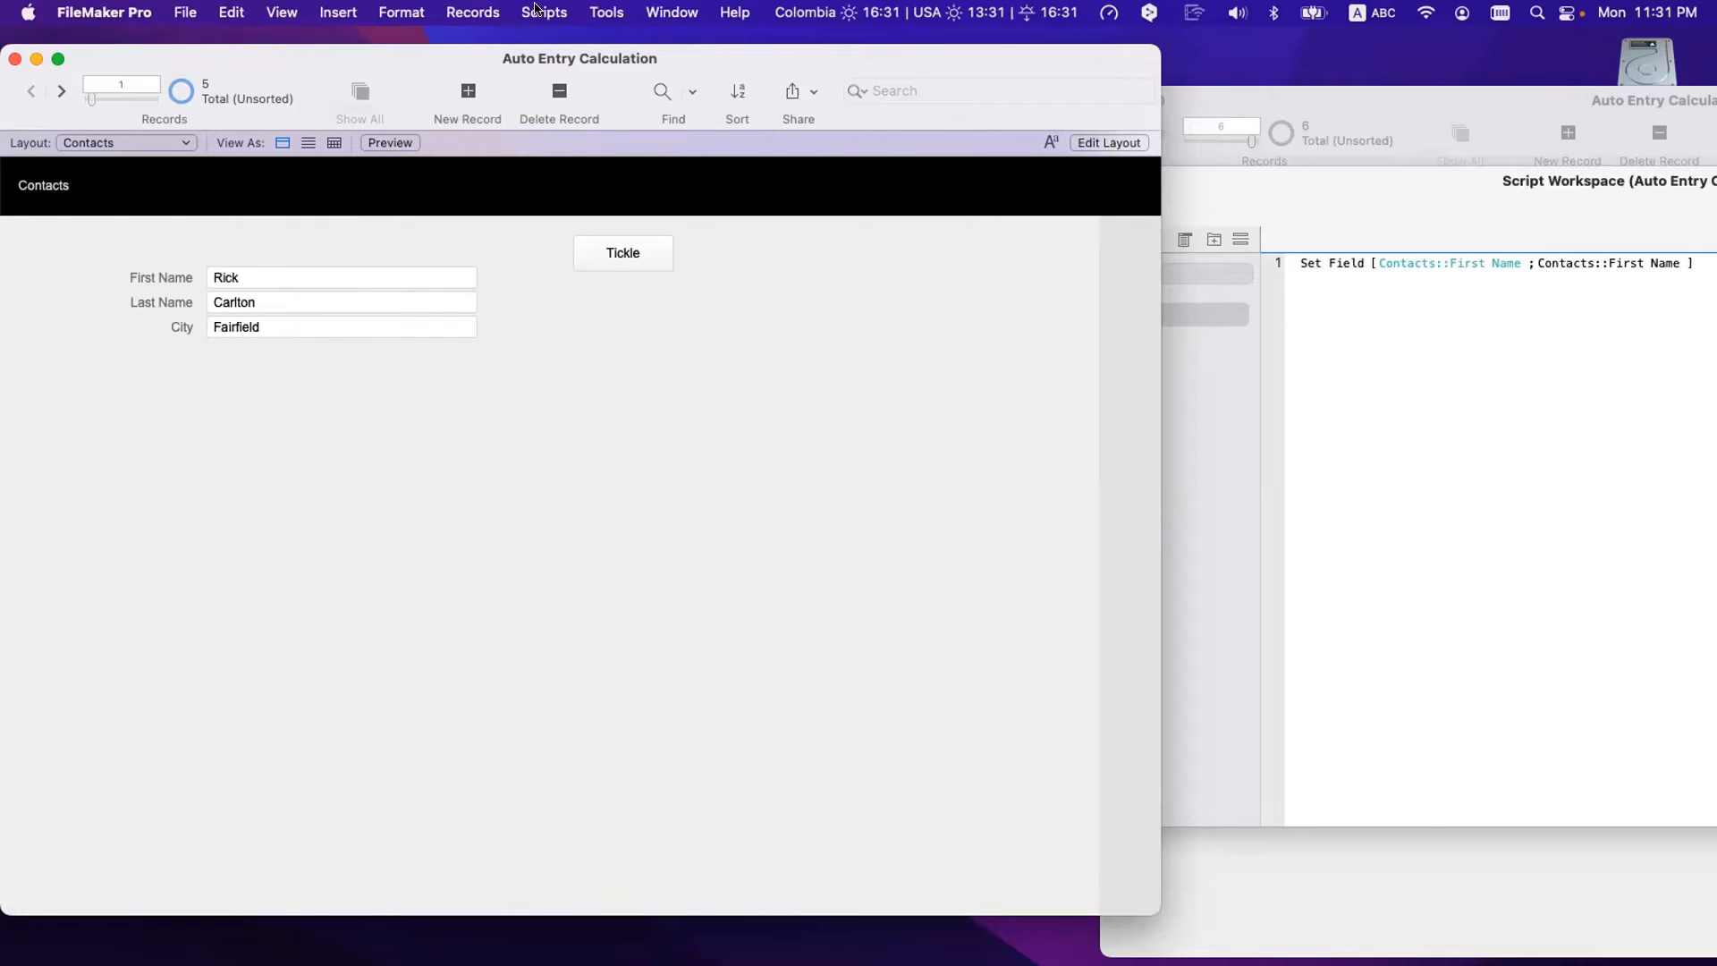
left_click(494, 11)
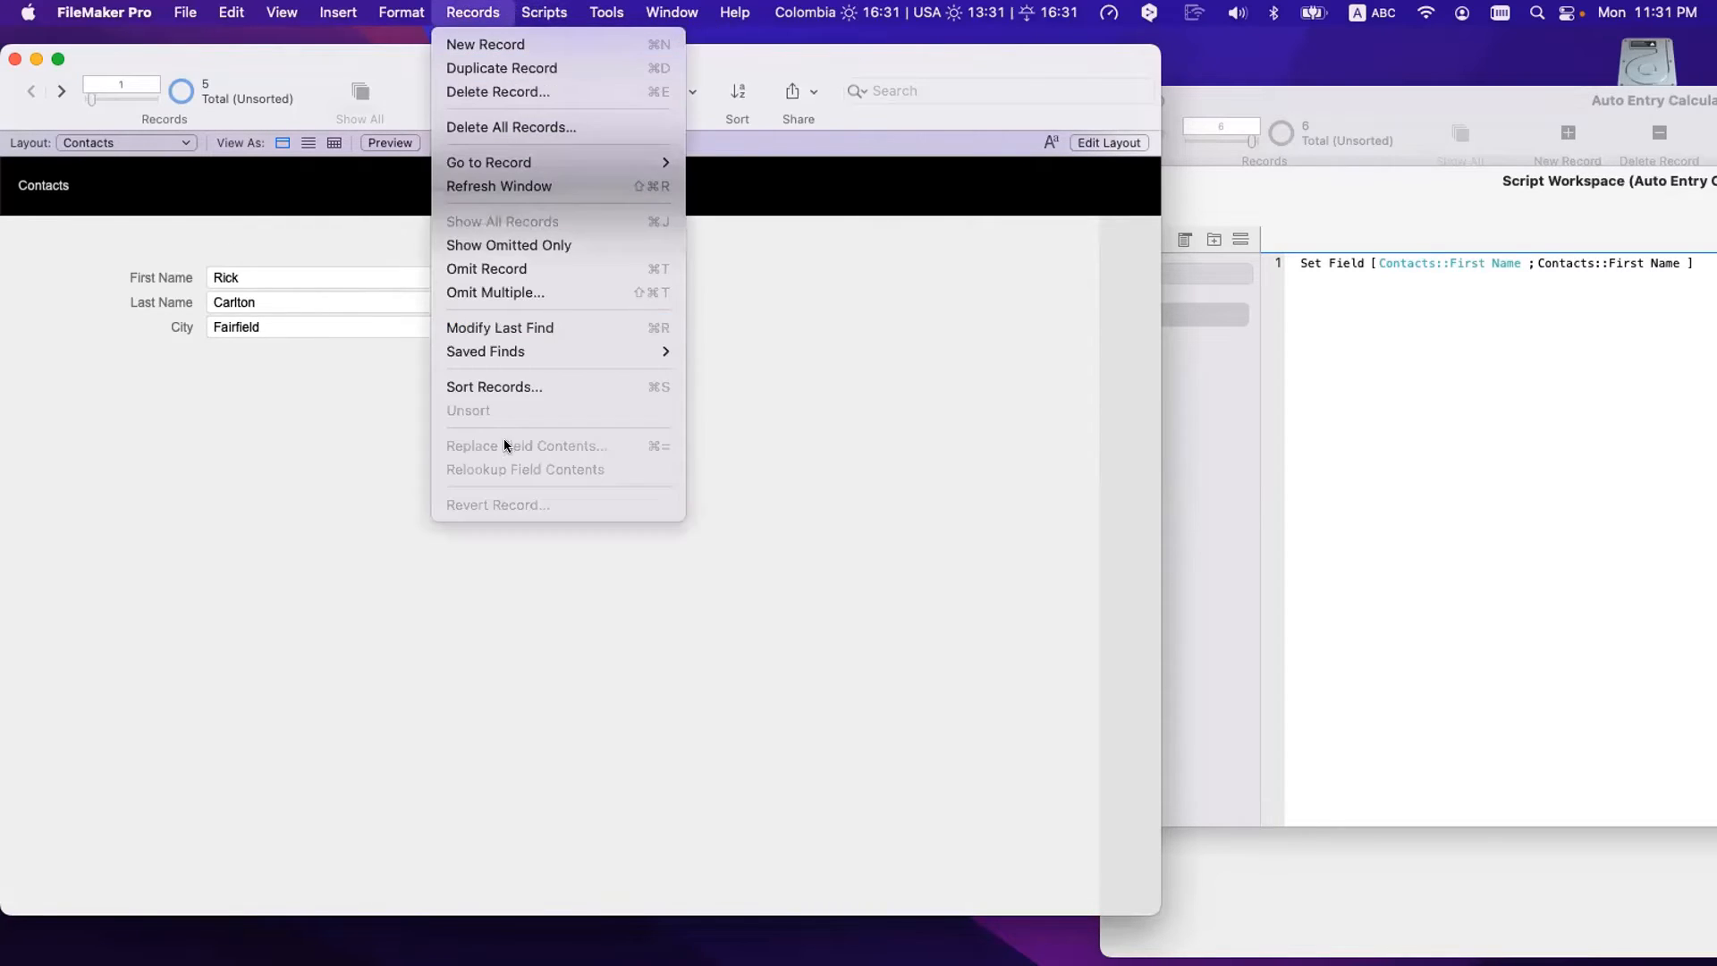
- Dismiss the Records menu, close the Script Workspace, and bring Contacts in front of Cities
left_click(450, 410)
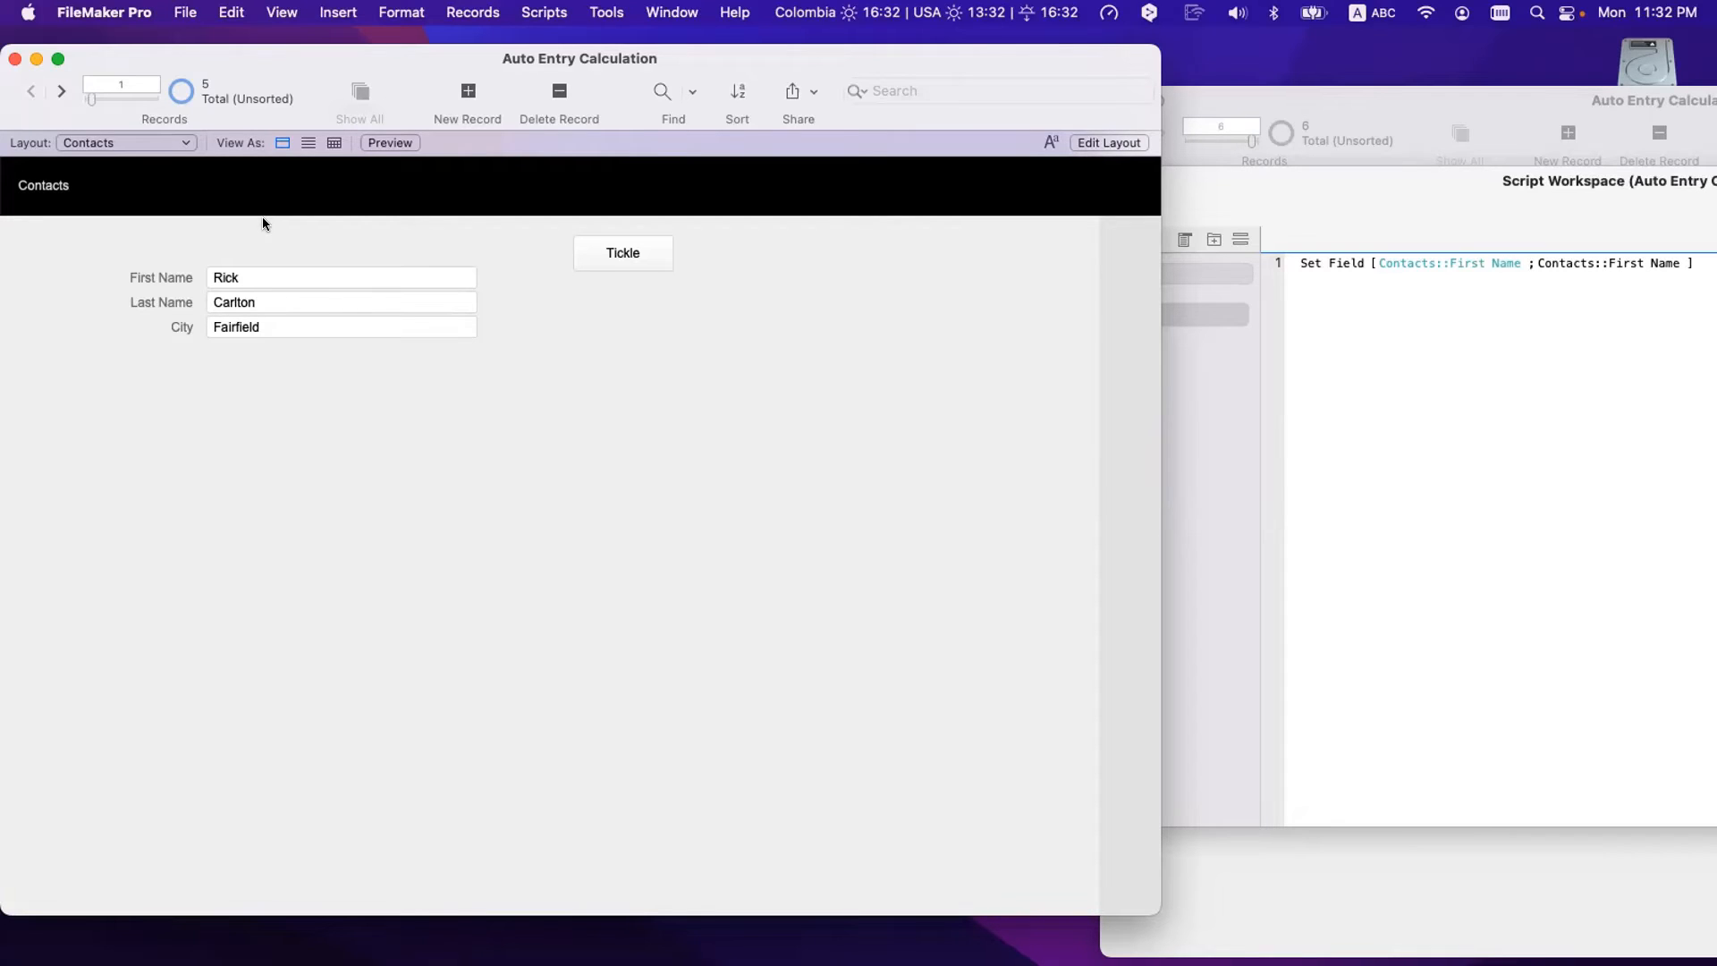
left_click(1275, 177)
left_click(806, 183)
left_click(1312, 482)
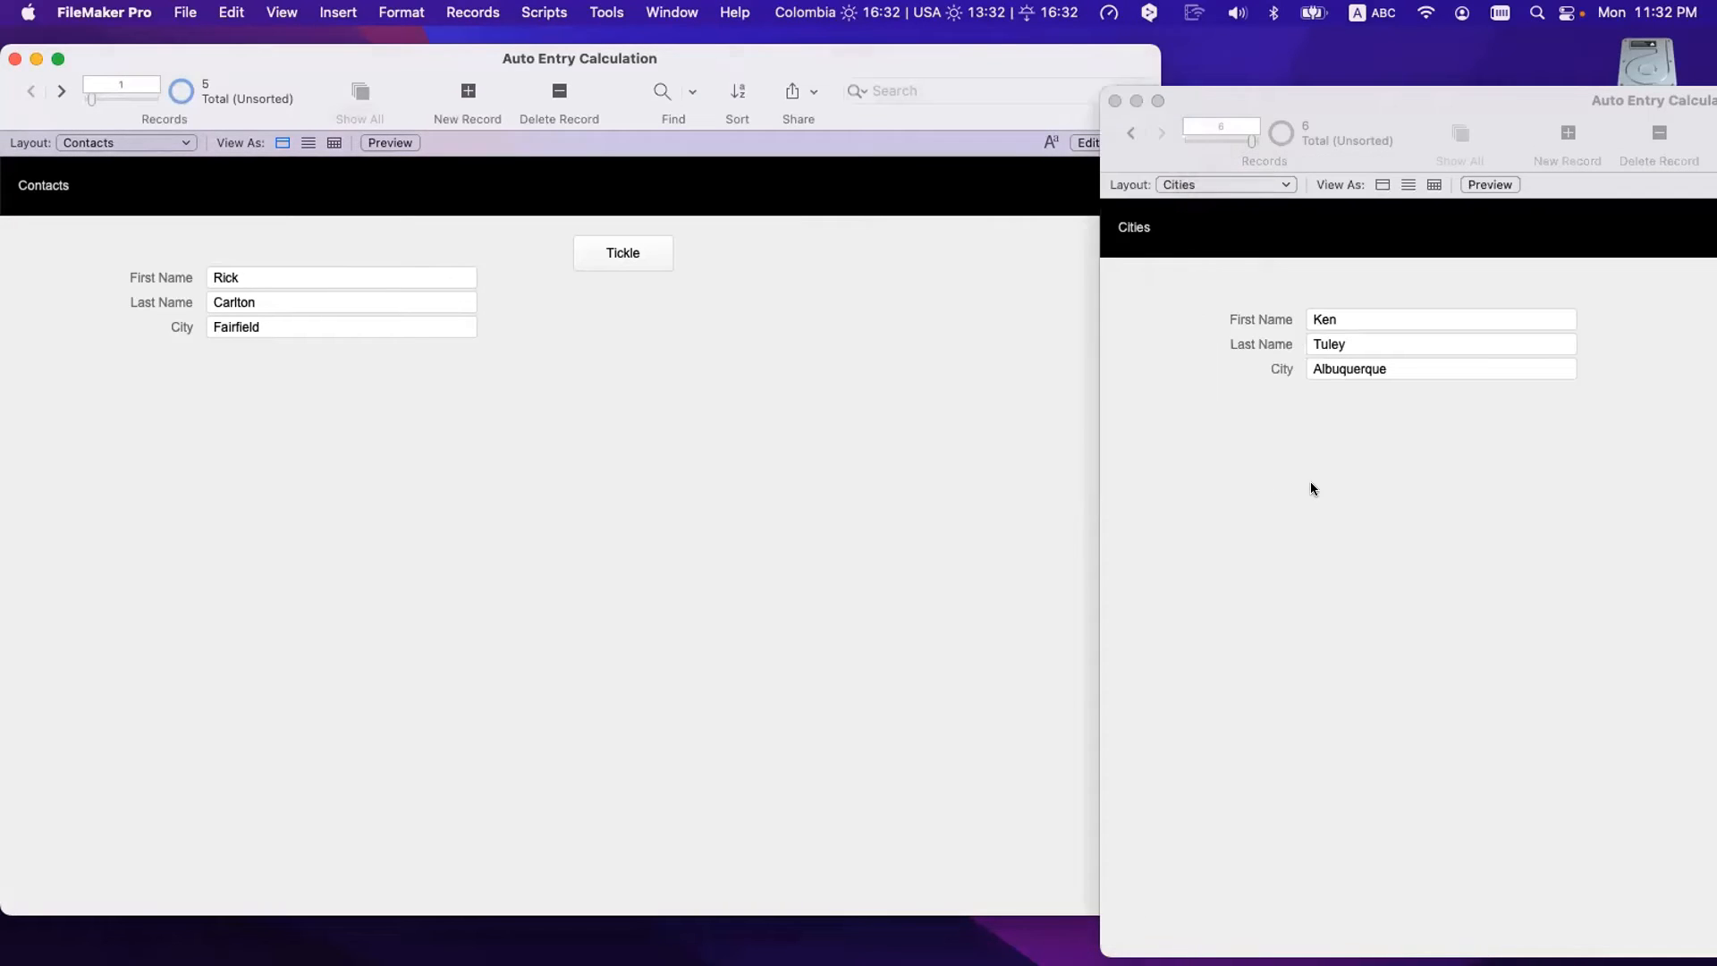
left_click(912, 433)
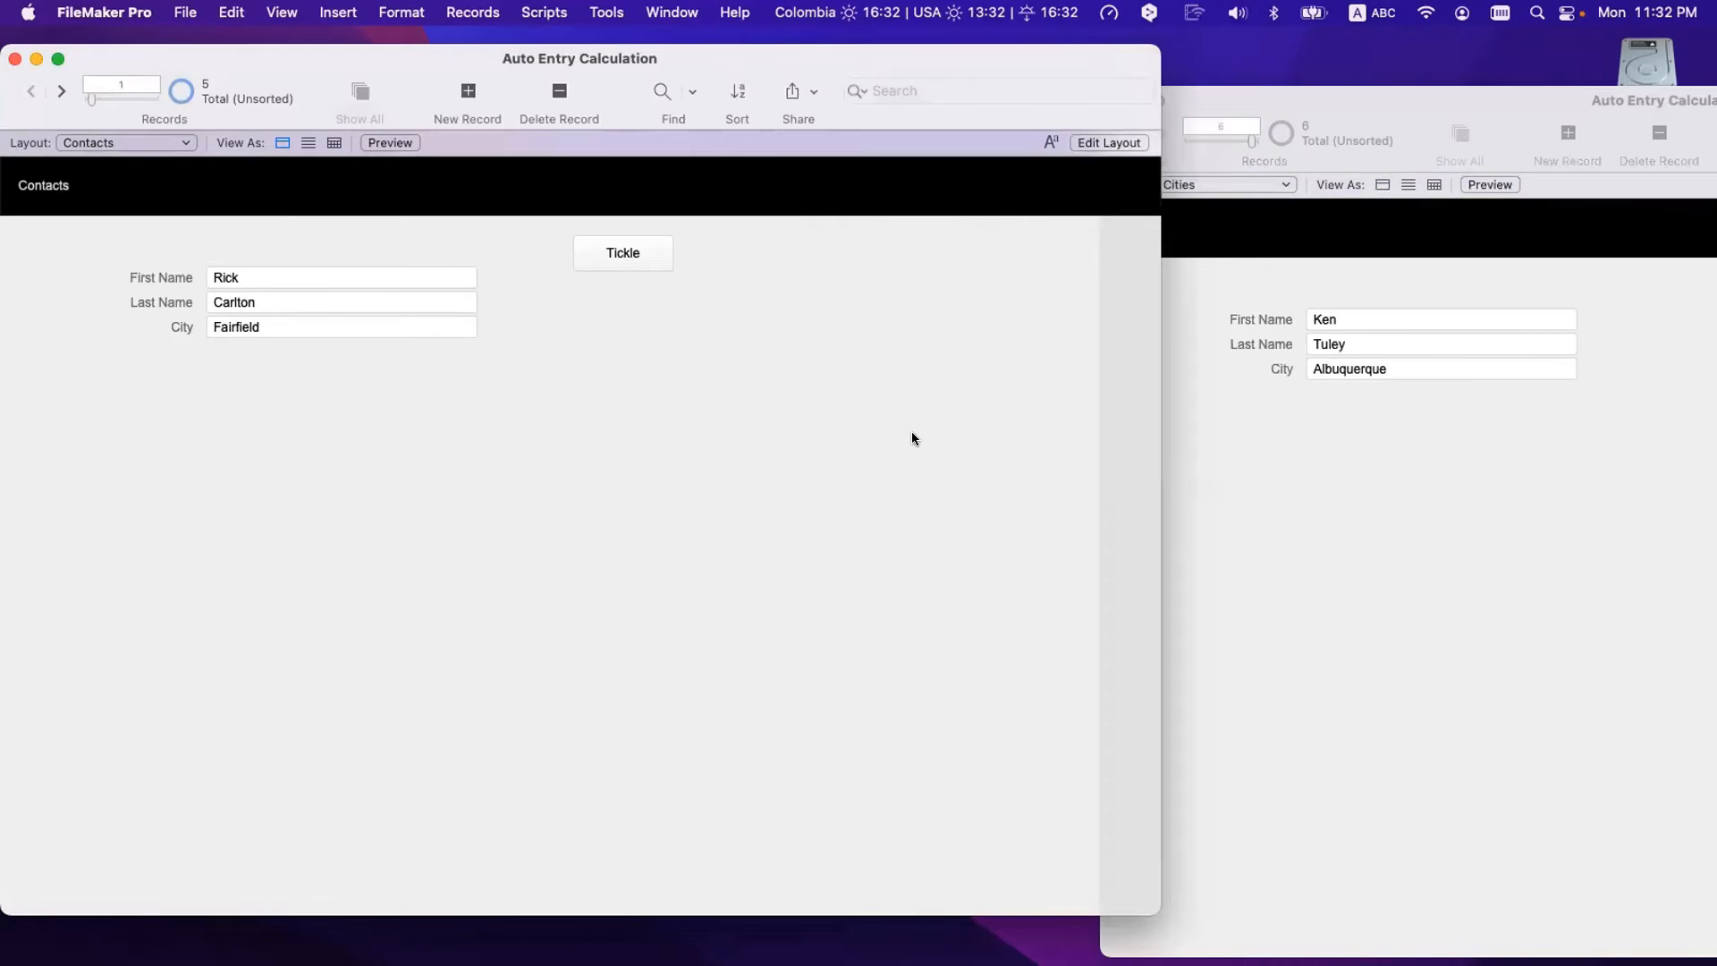
left_click(1345, 488)
left_click(1005, 483)
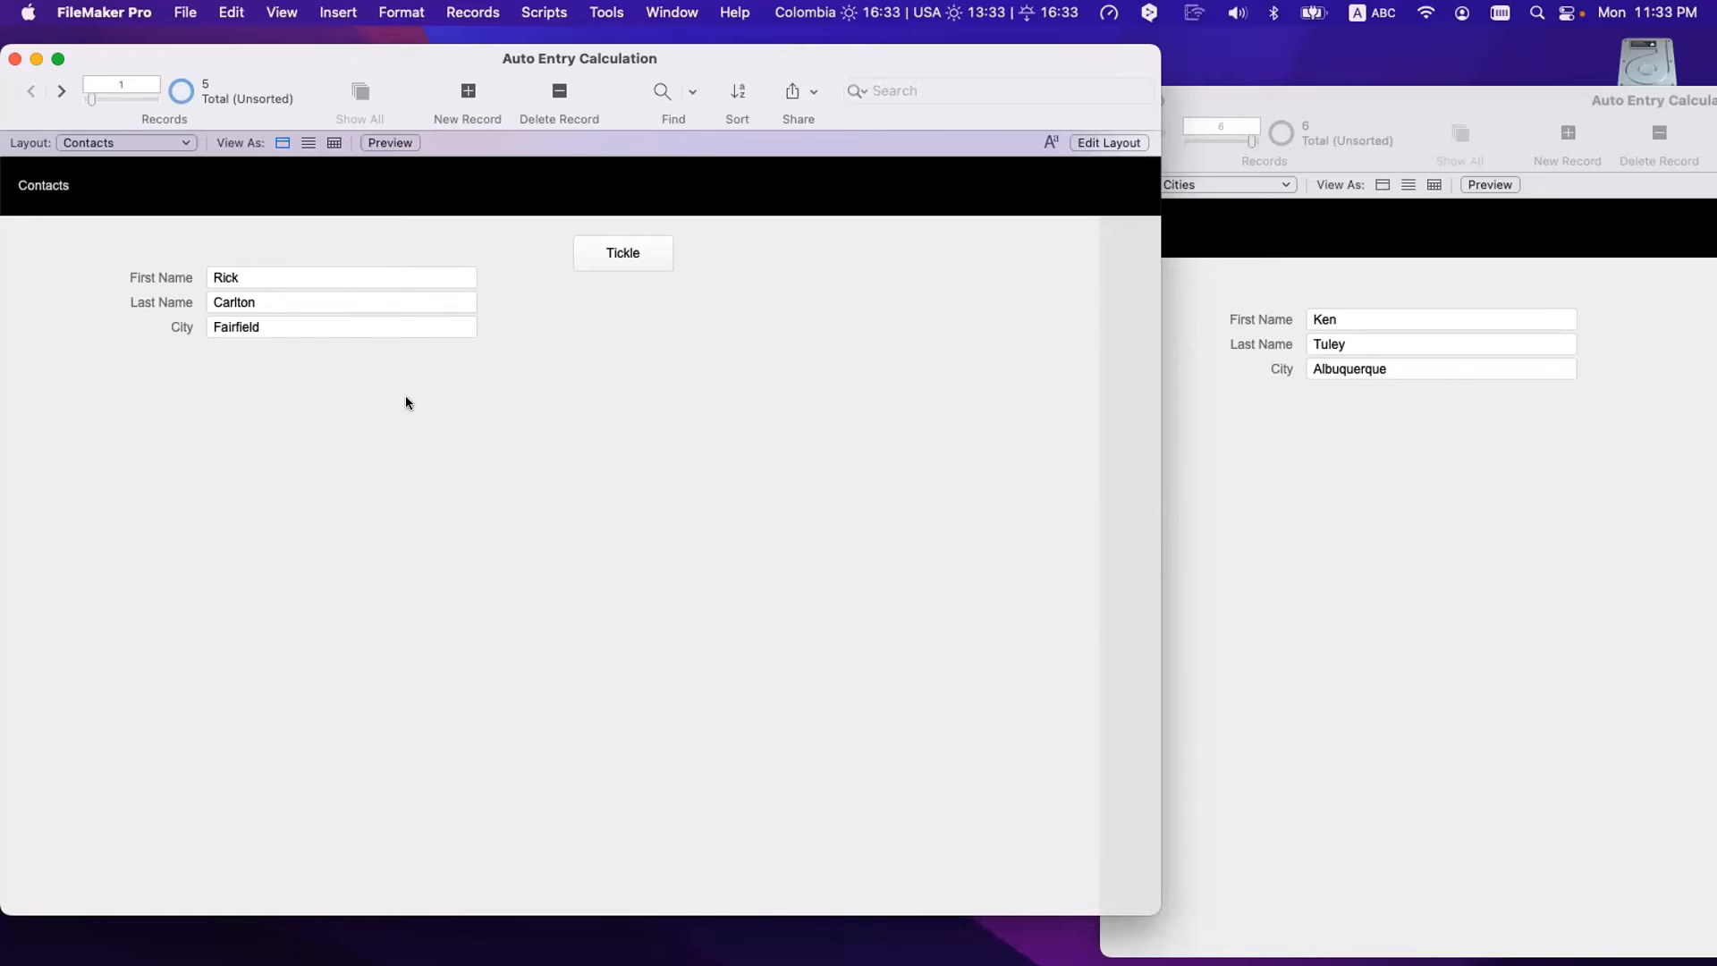
- Create a new text field named 'Full Name' in the Contacts table
key("super+shift+d")
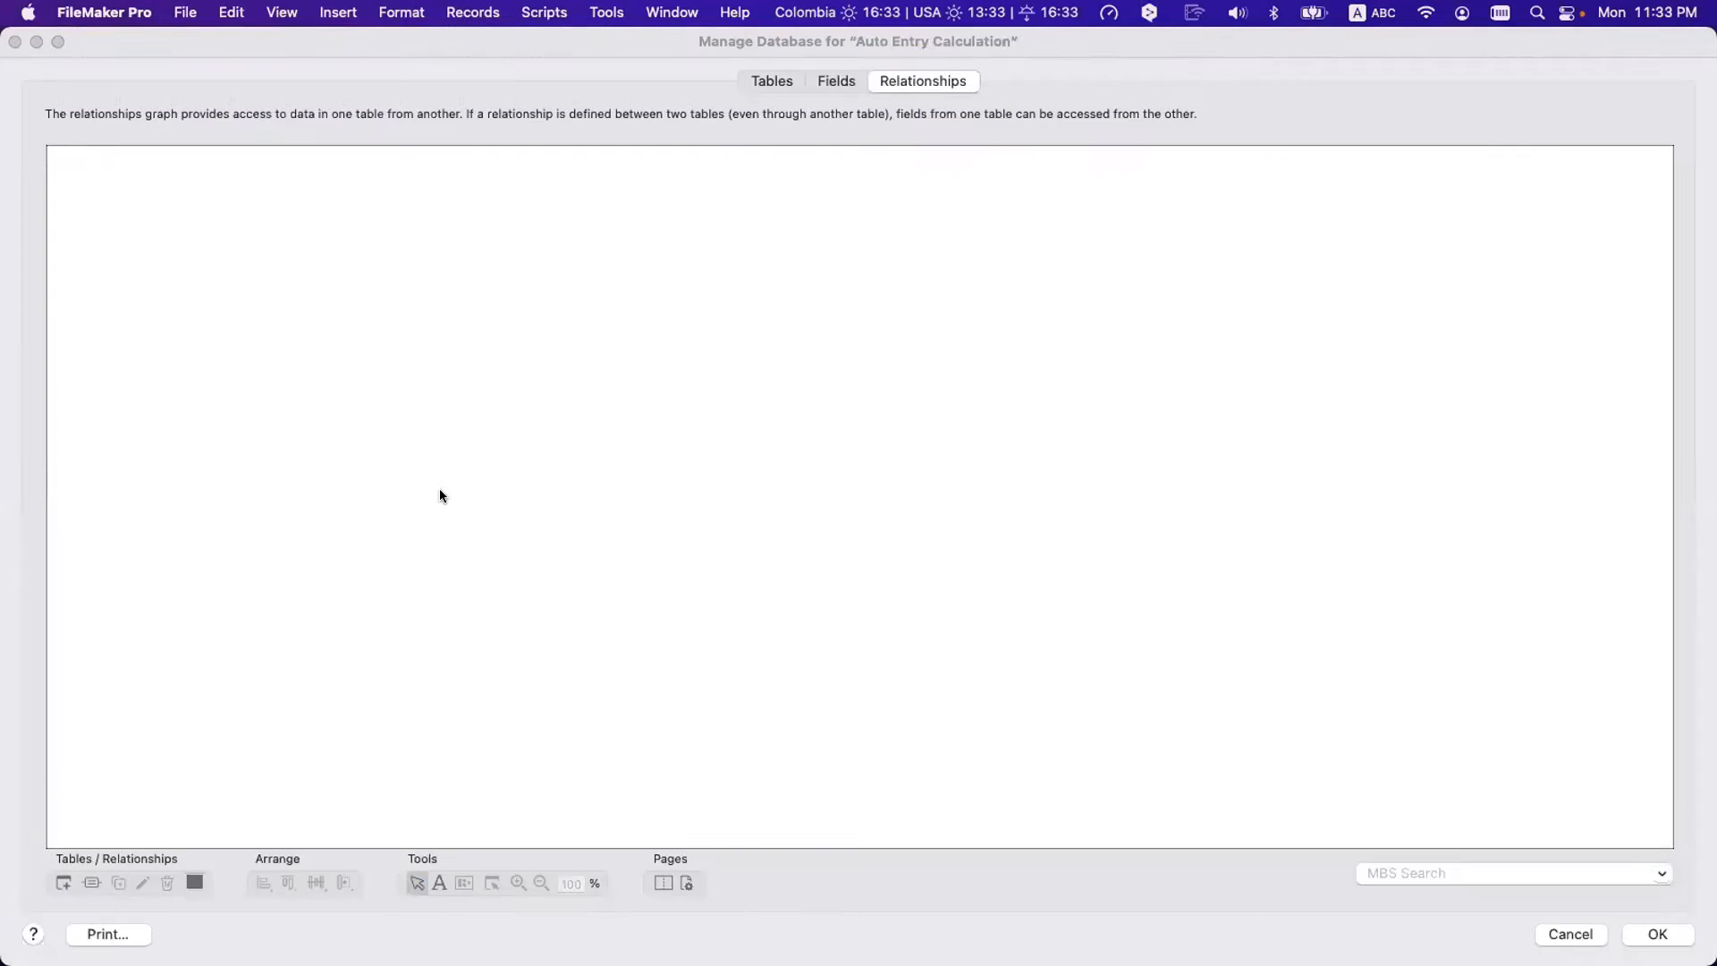
left_click(836, 81)
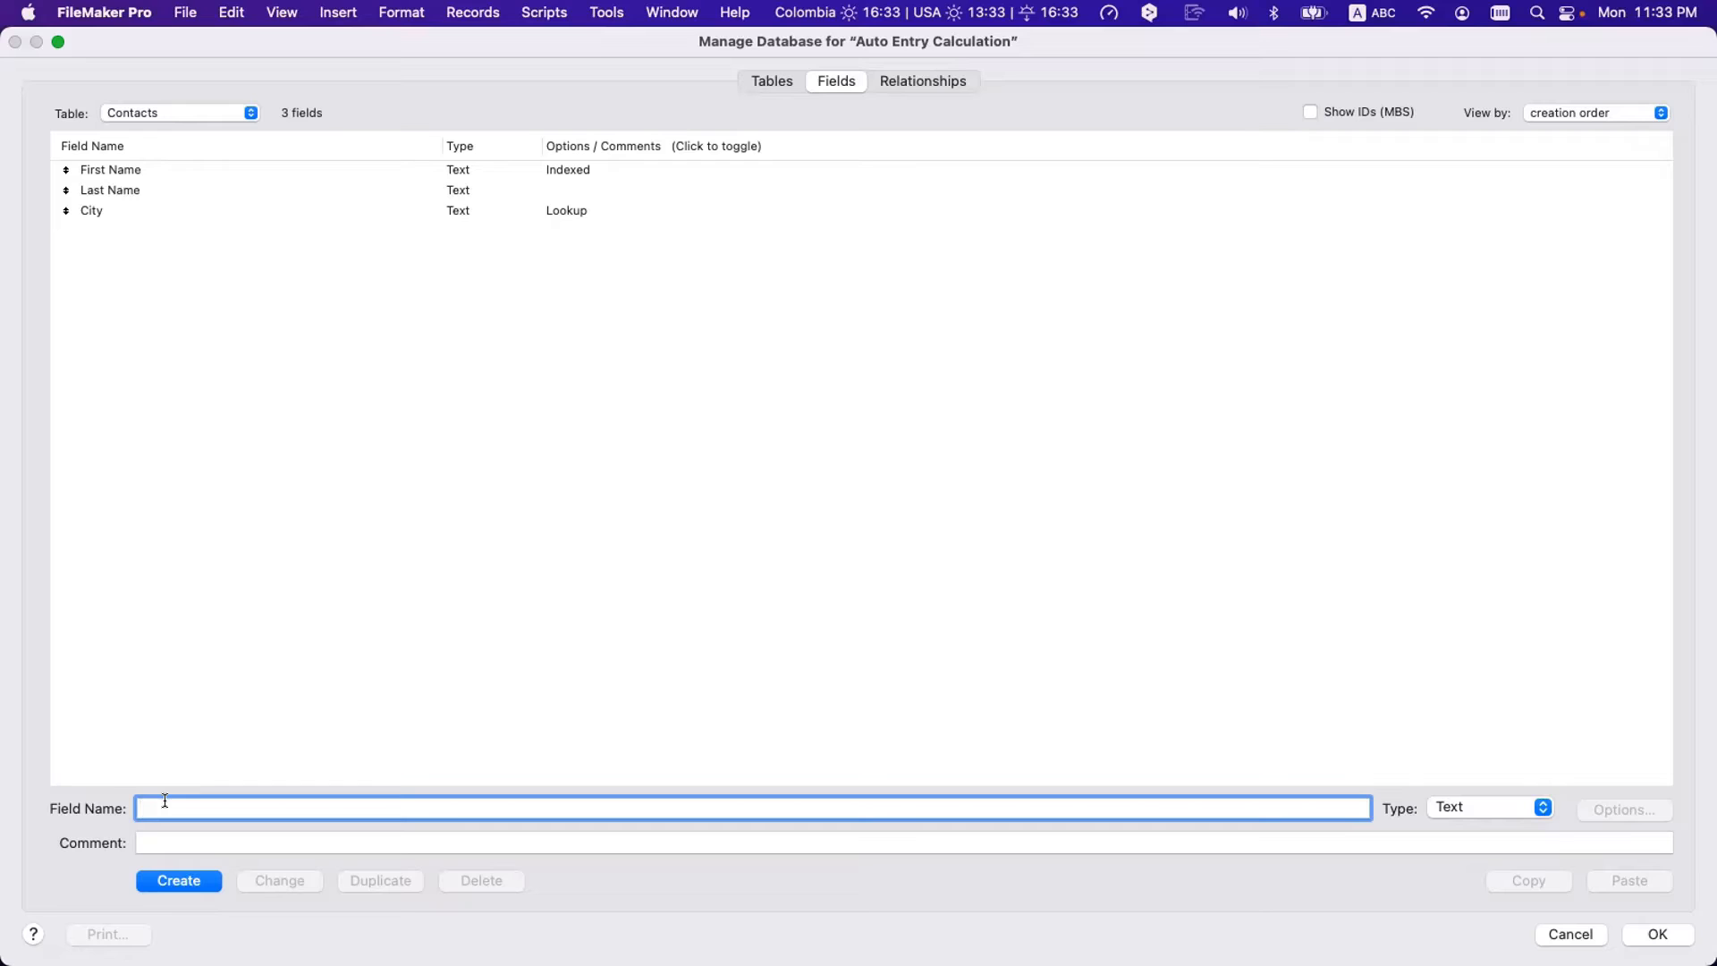
type("Full Name")
left_click(205, 882)
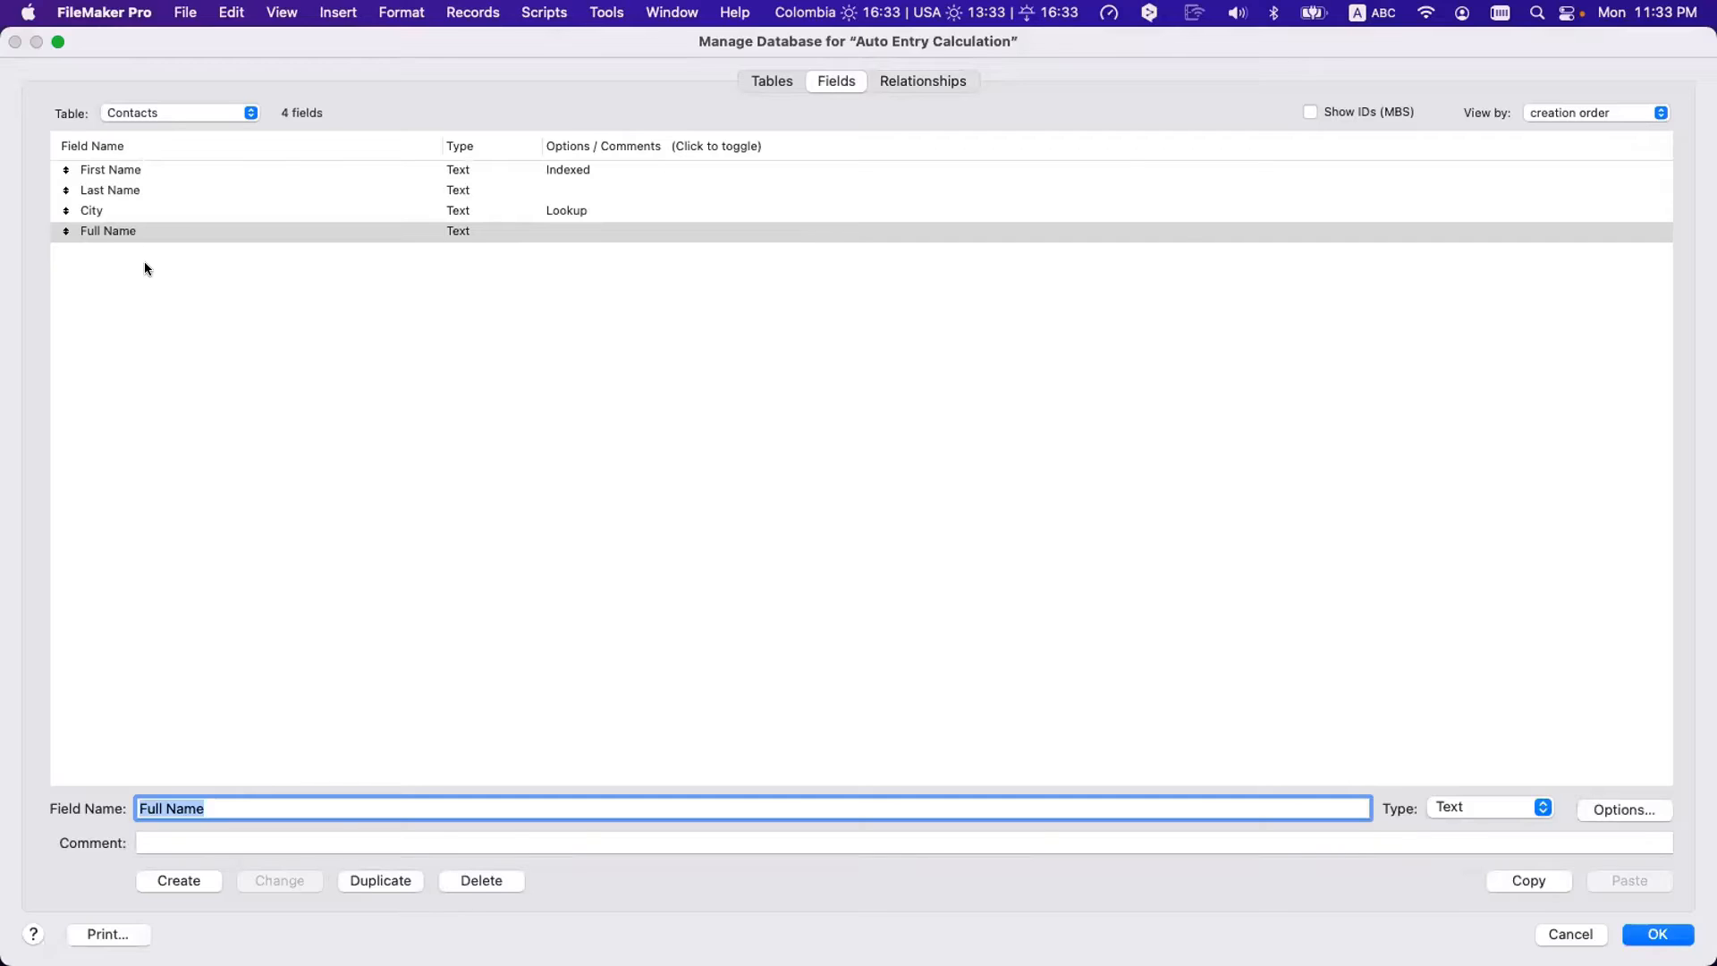
- Review the First Name, Last Name and Full Name fields, then bring up Full Name's options
left_click(123, 169)
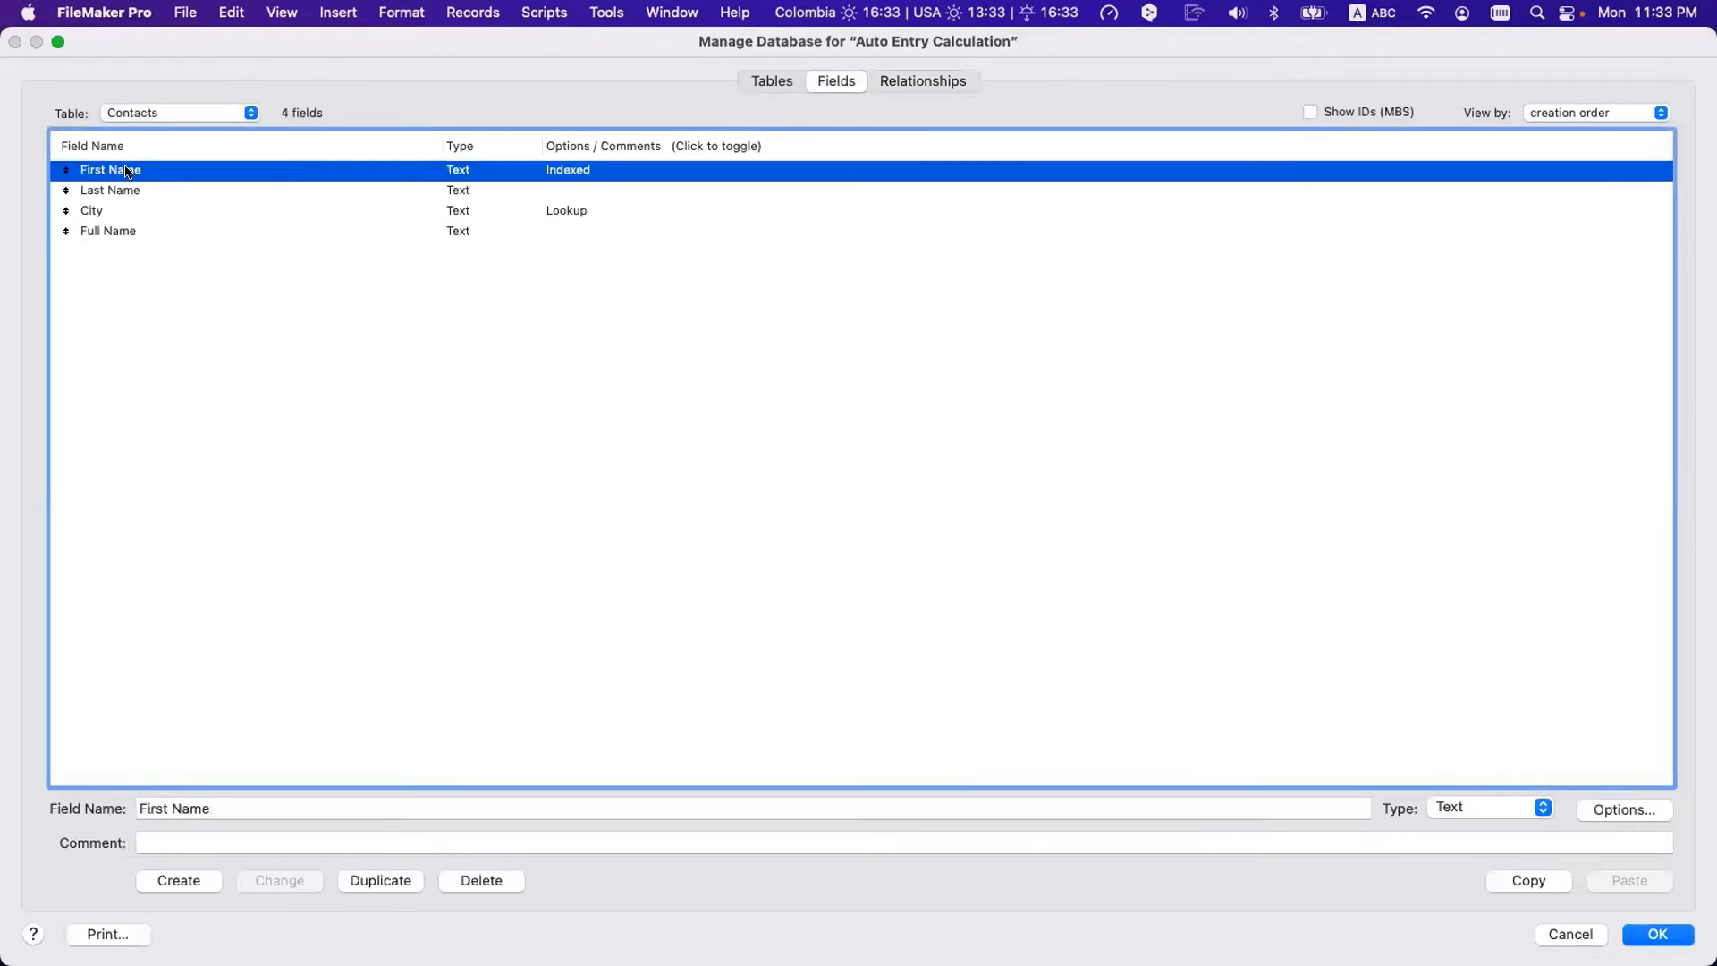
left_click(131, 189, "shift")
left_click(129, 230)
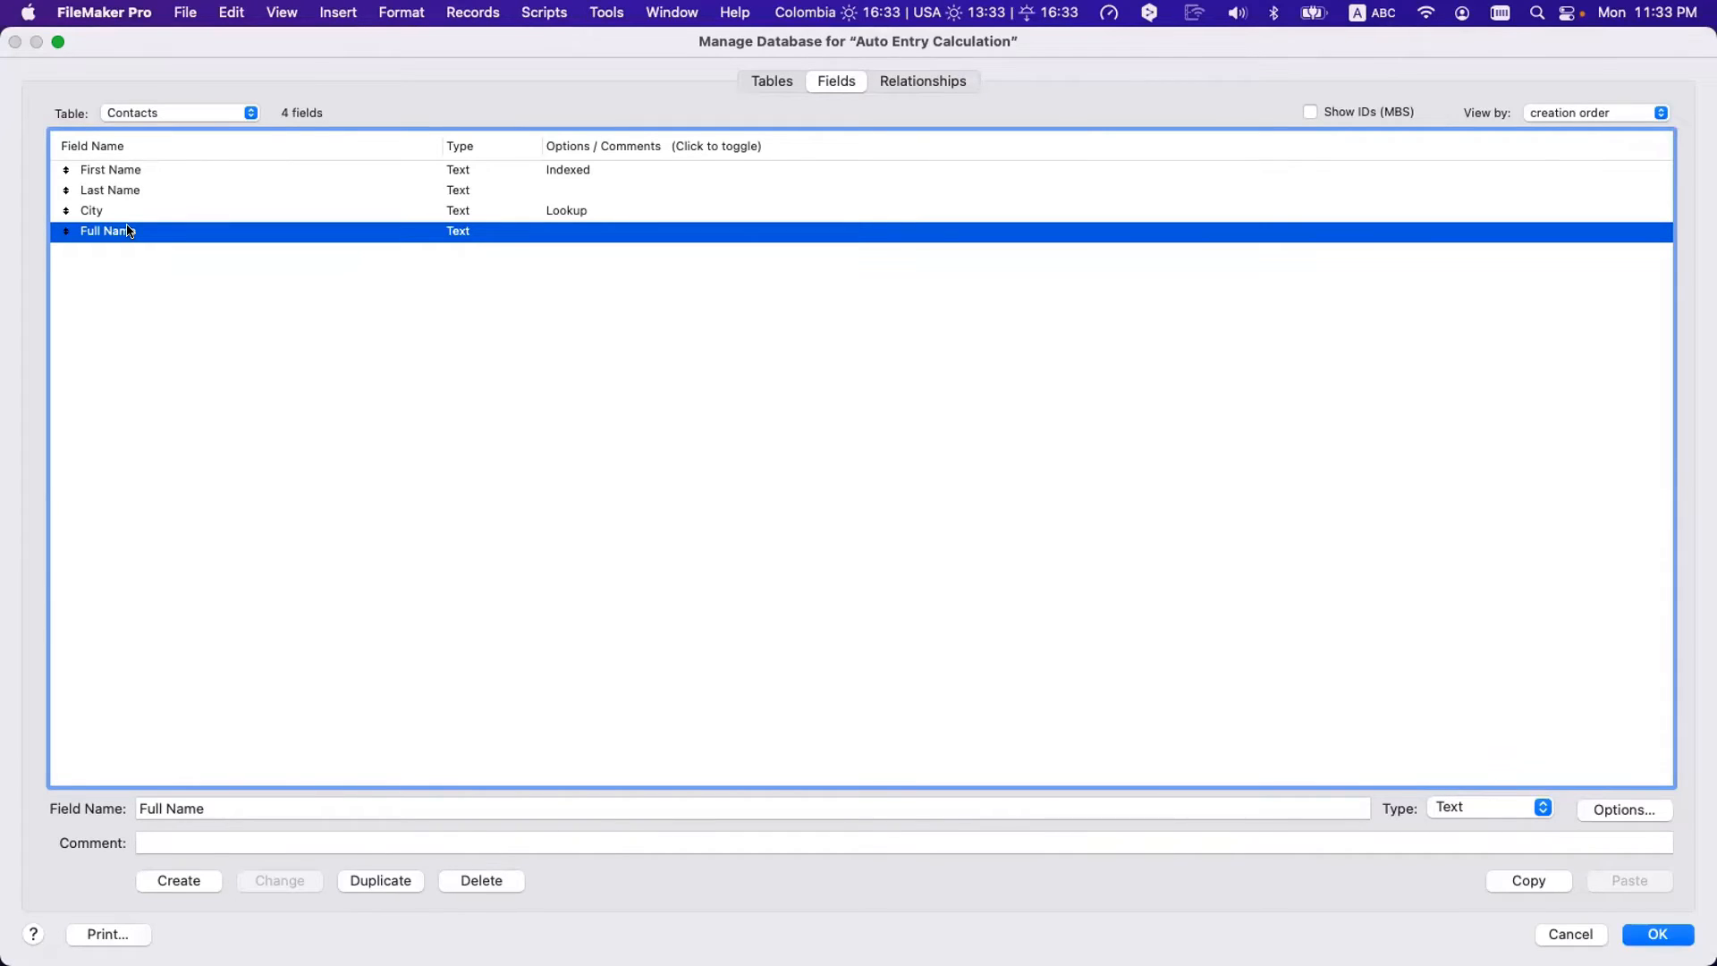
left_click(130, 171)
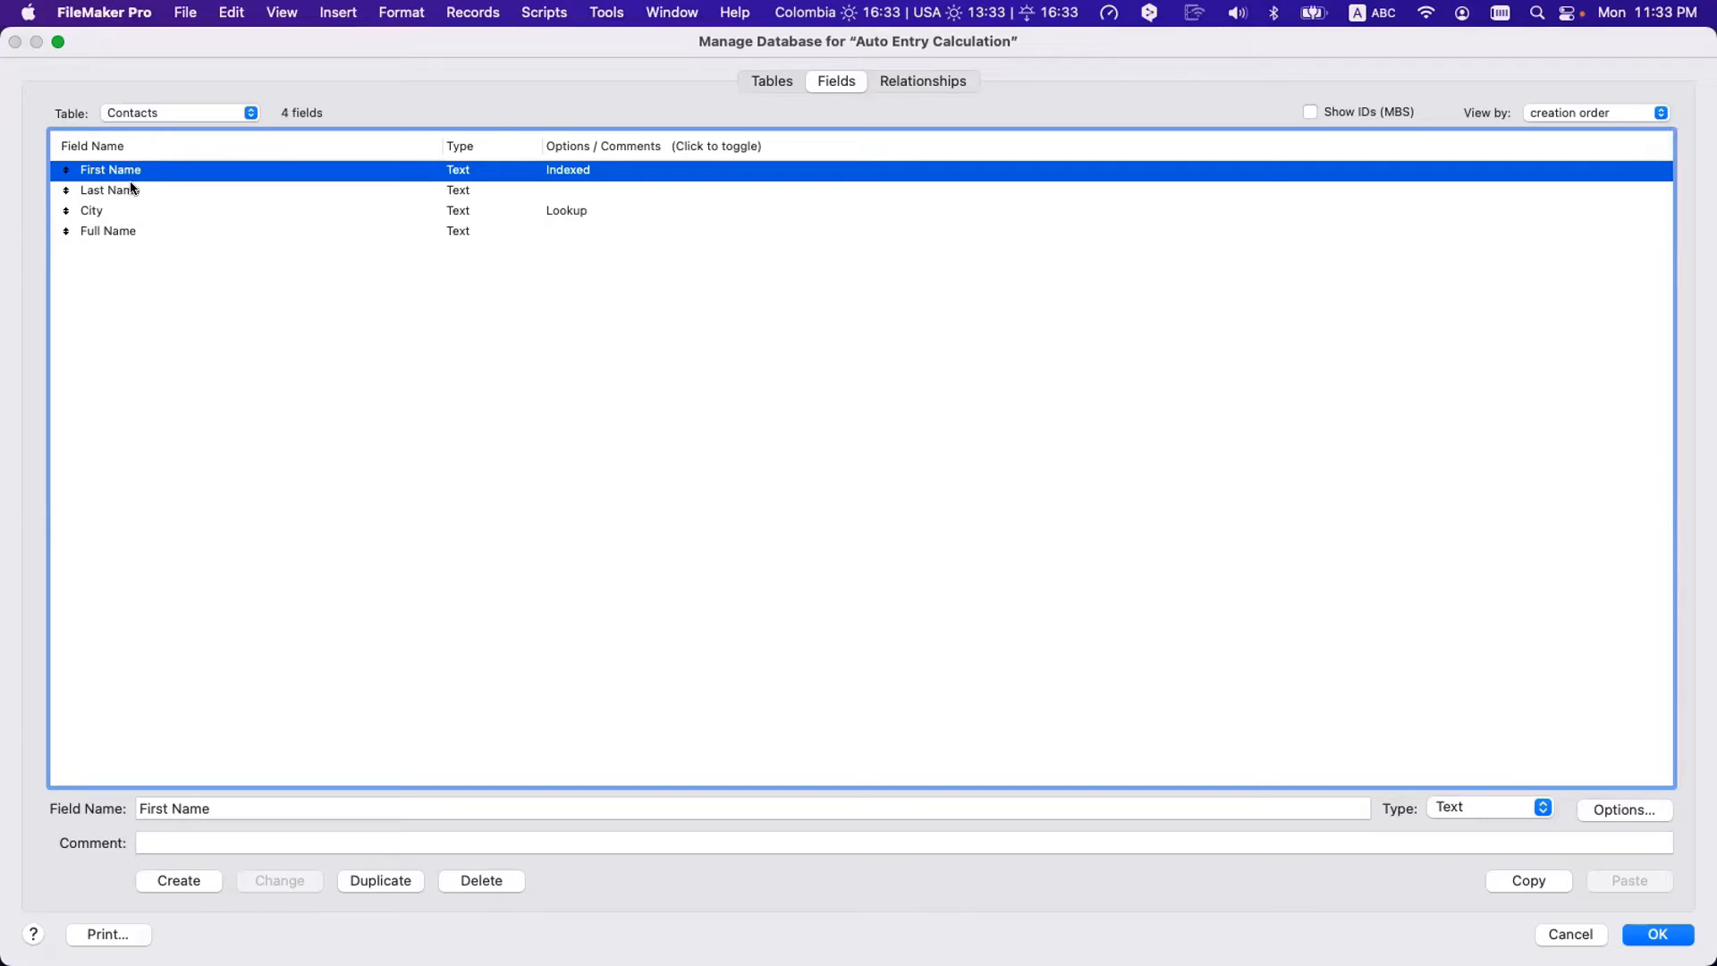
left_click(132, 189)
left_click(115, 231)
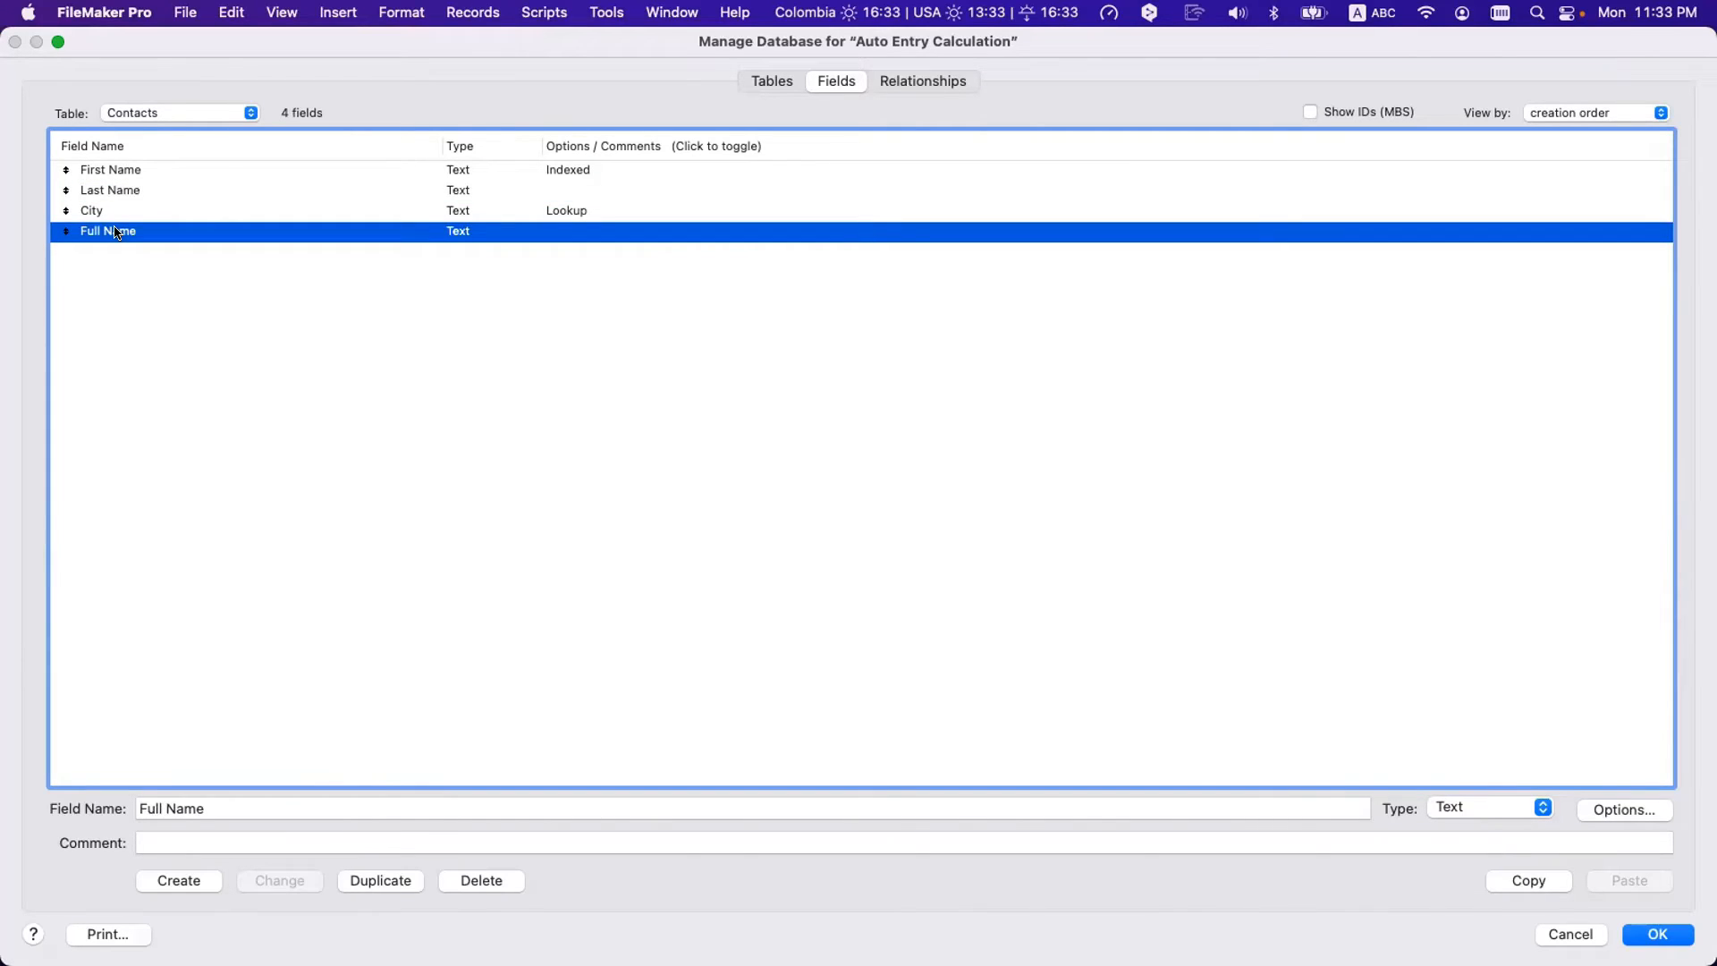
double_click(116, 231)
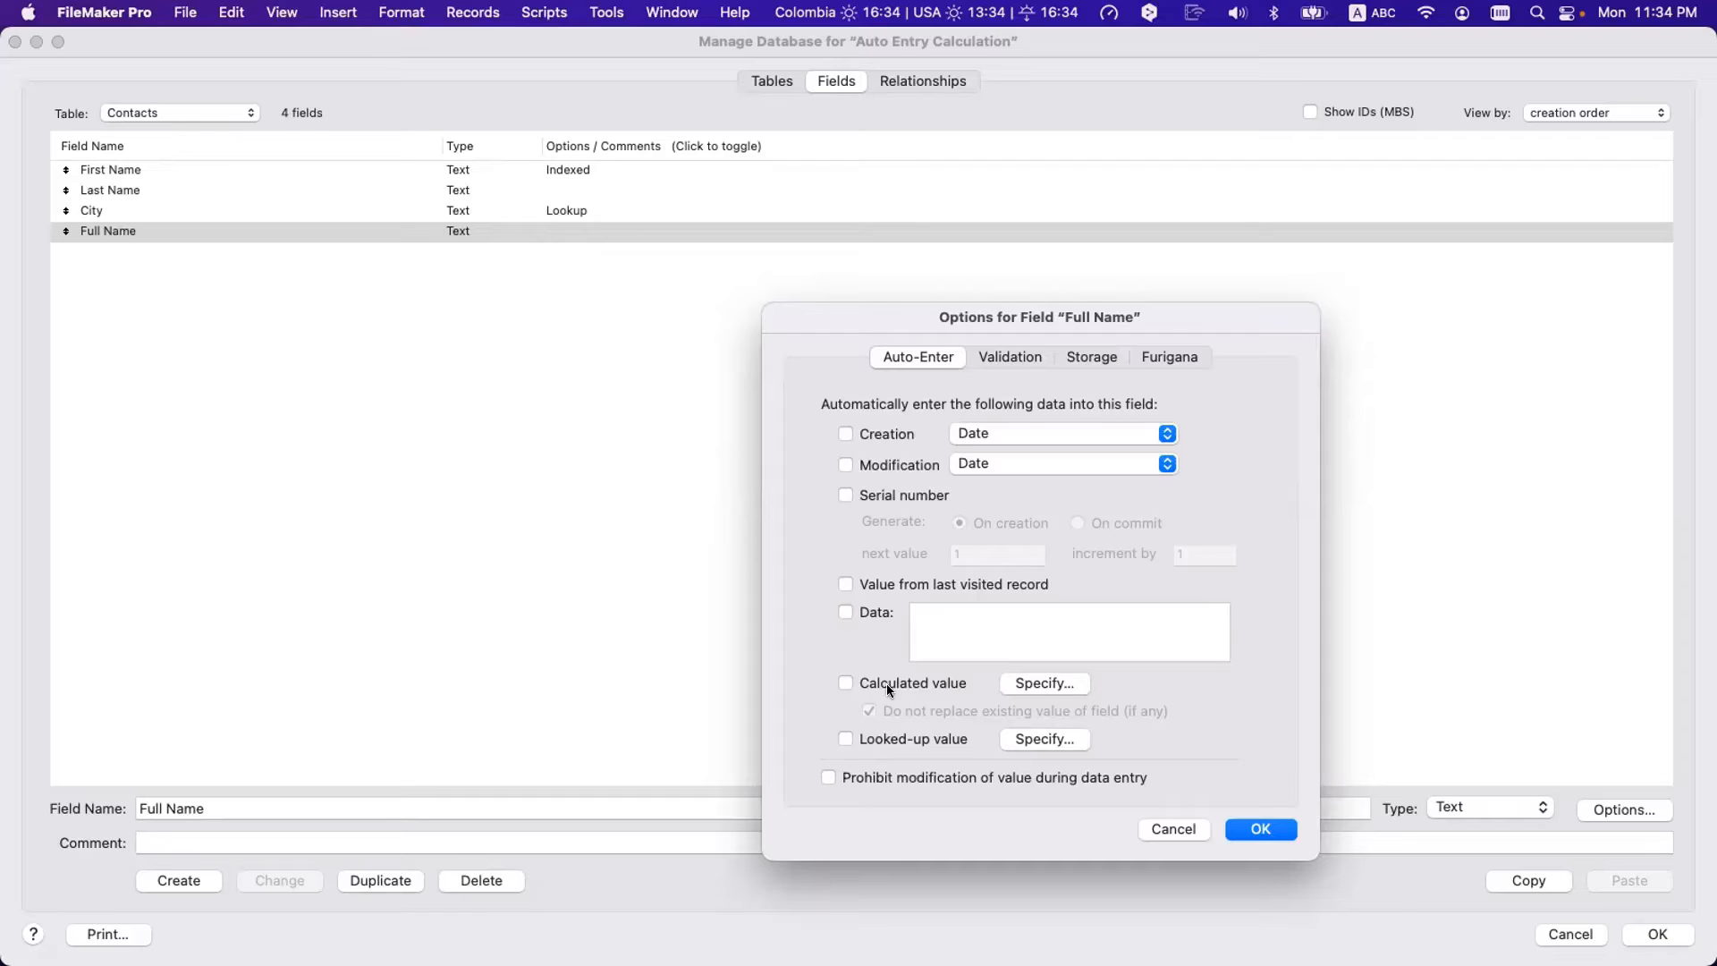
- Clear the calculated-value formula and start it with Substitute wrapping a List function
left_click(1040, 682)
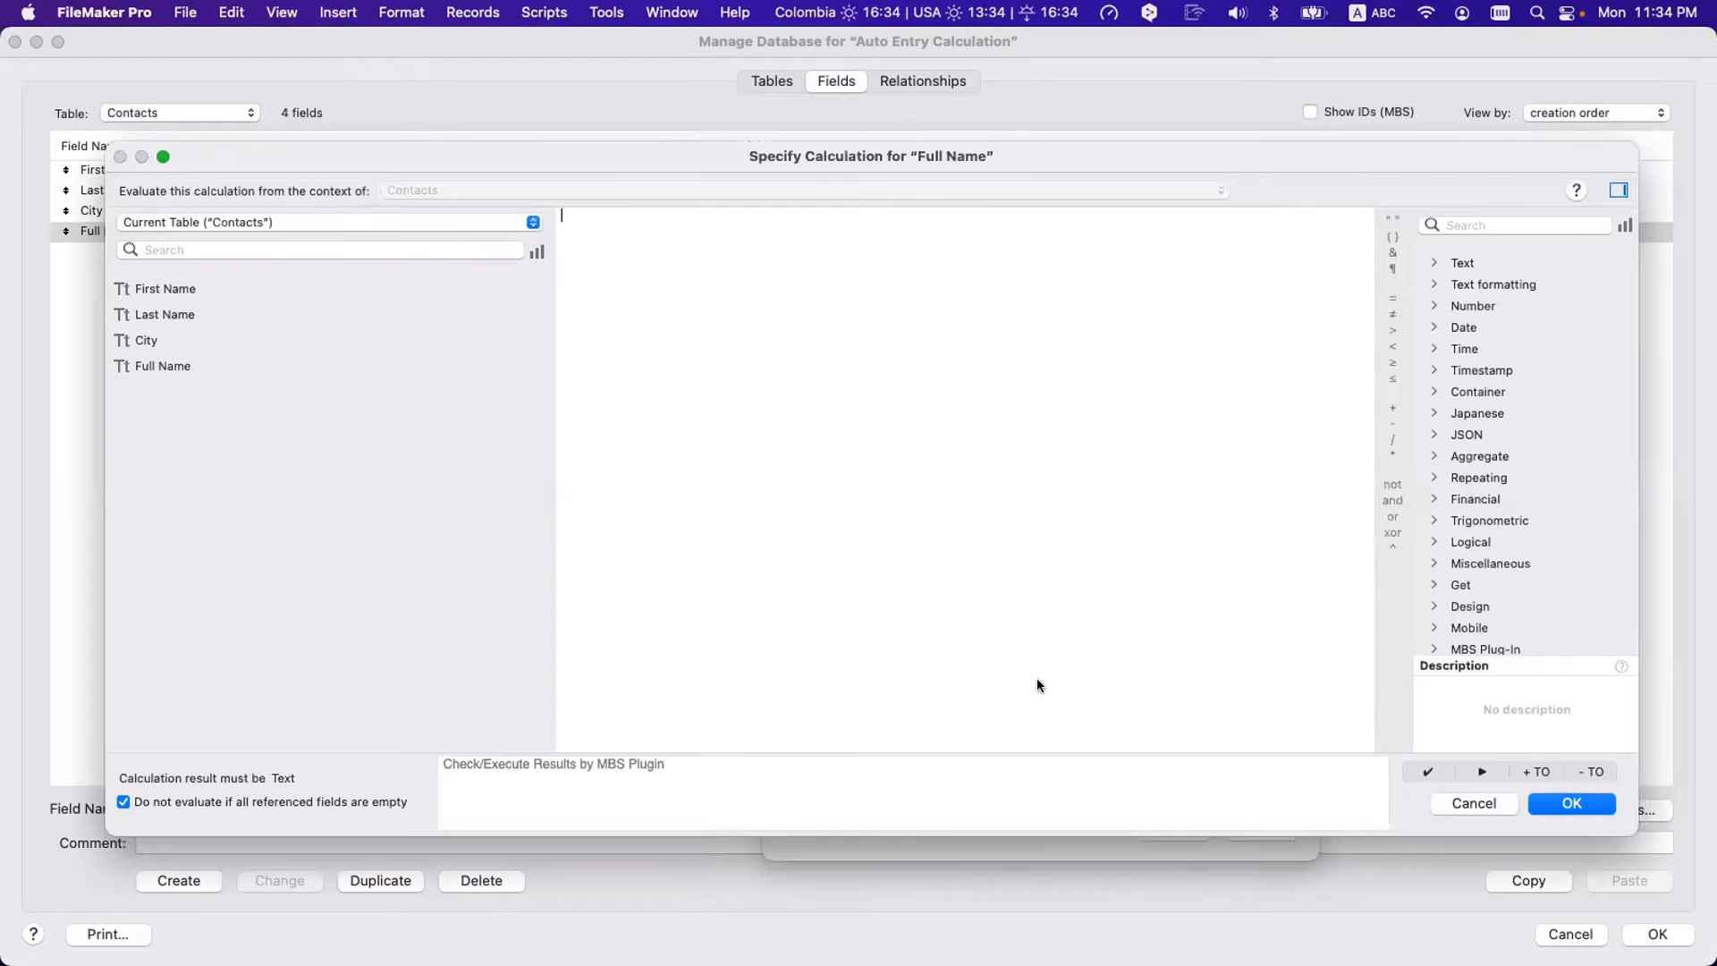
double_click(182, 286)
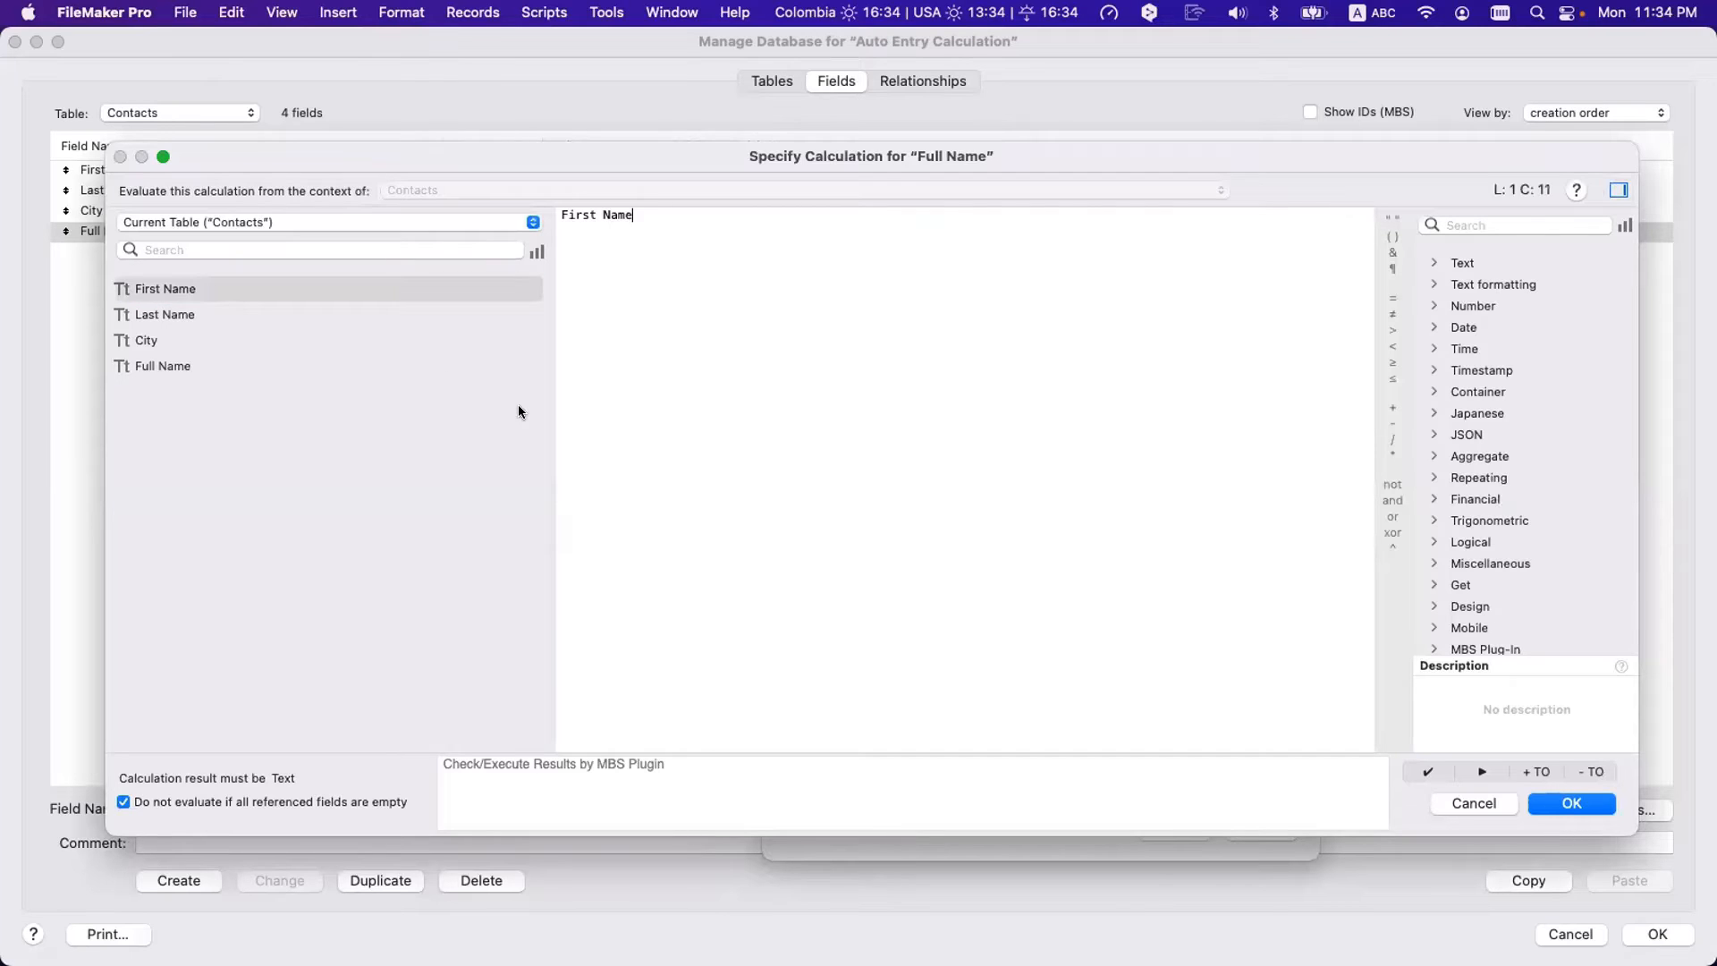
key("super+a")
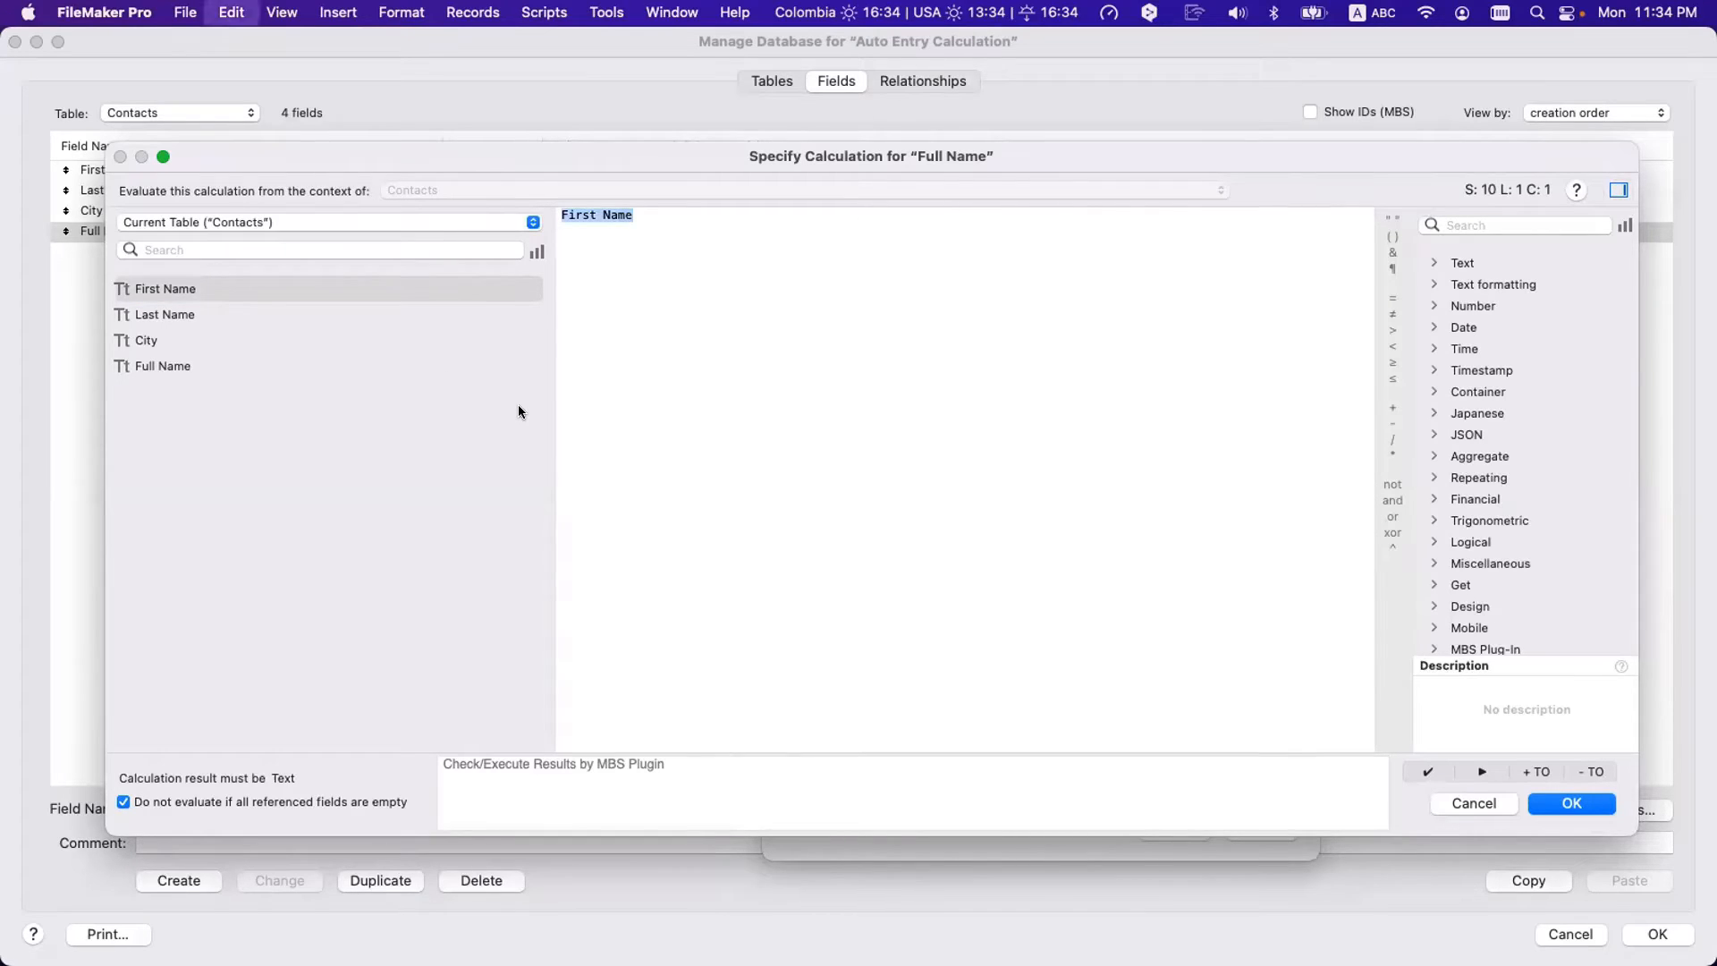
key("BackSpace")
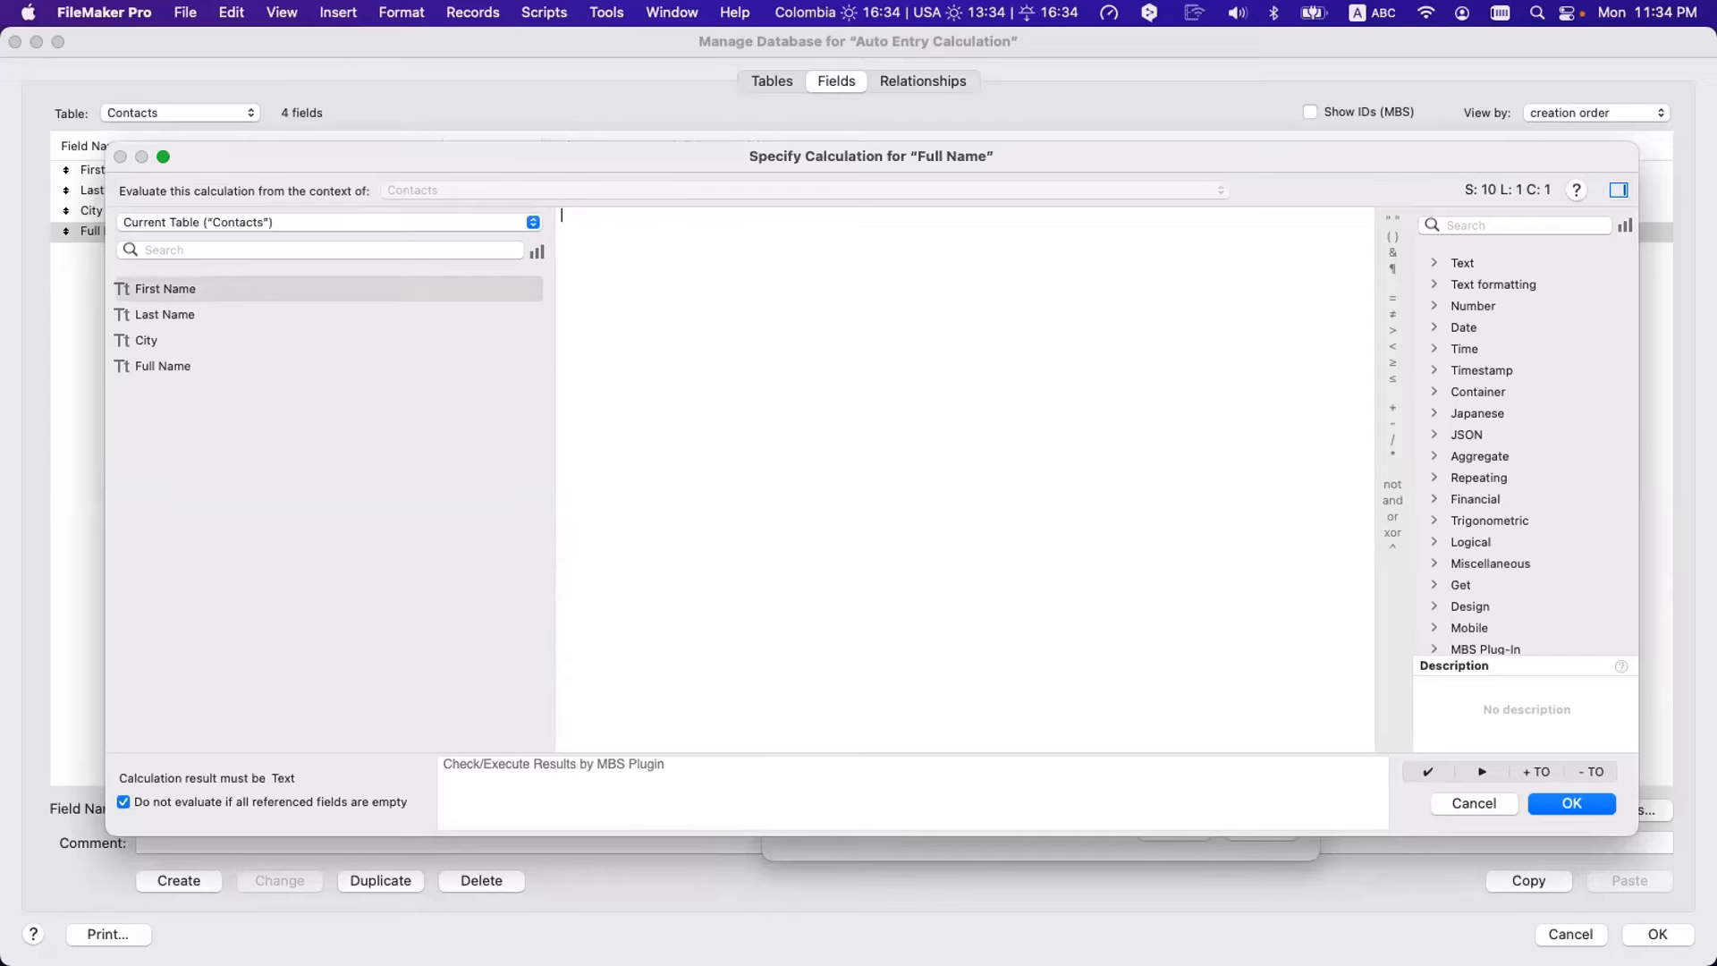
type("Sub")
key("Return")
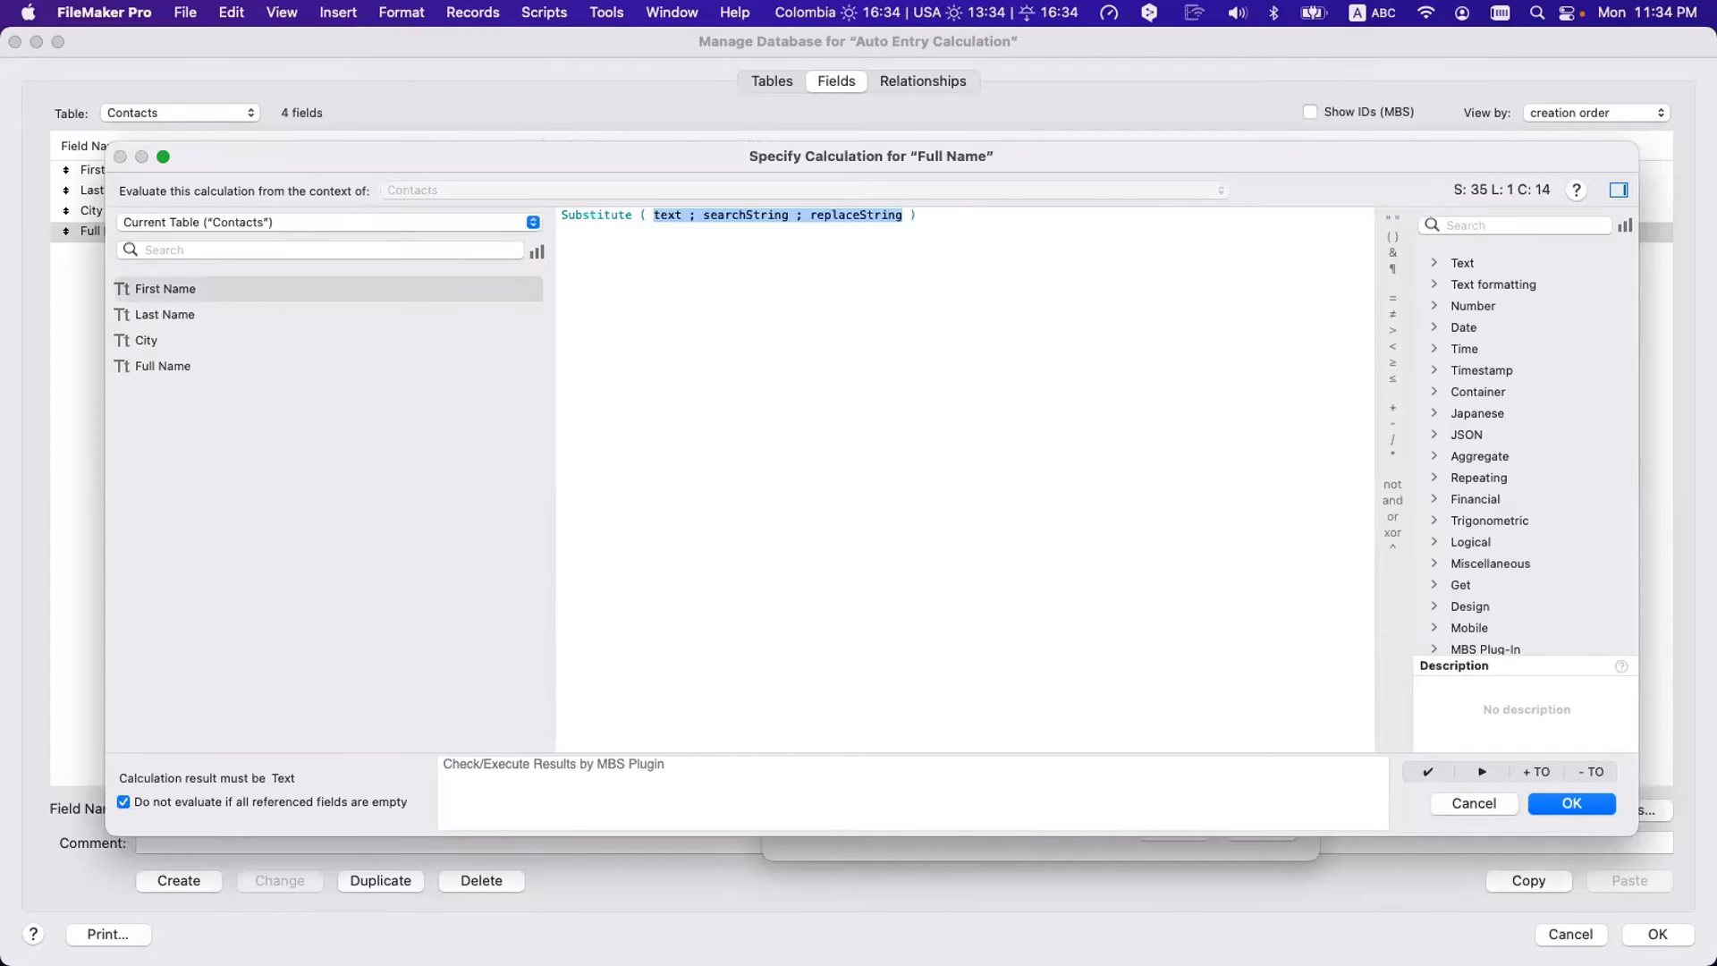
double_click(664, 215)
type("Lios")
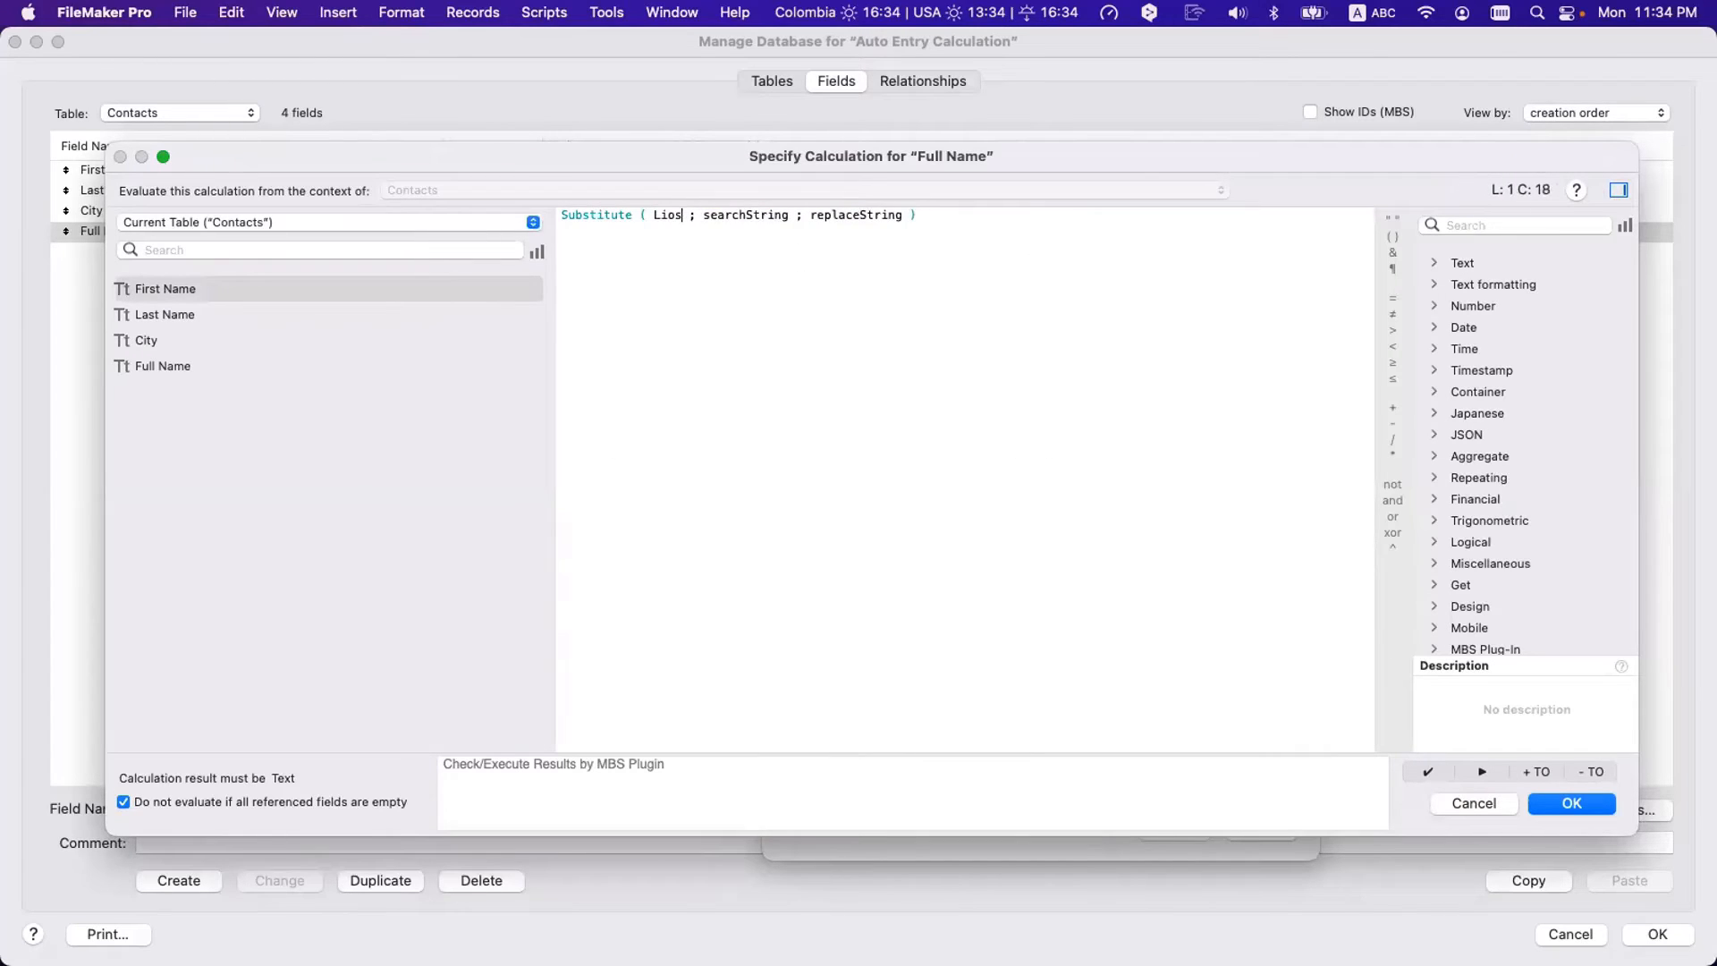
key("BackSpace")
key("BackSpace")
type("s")
key("Return")
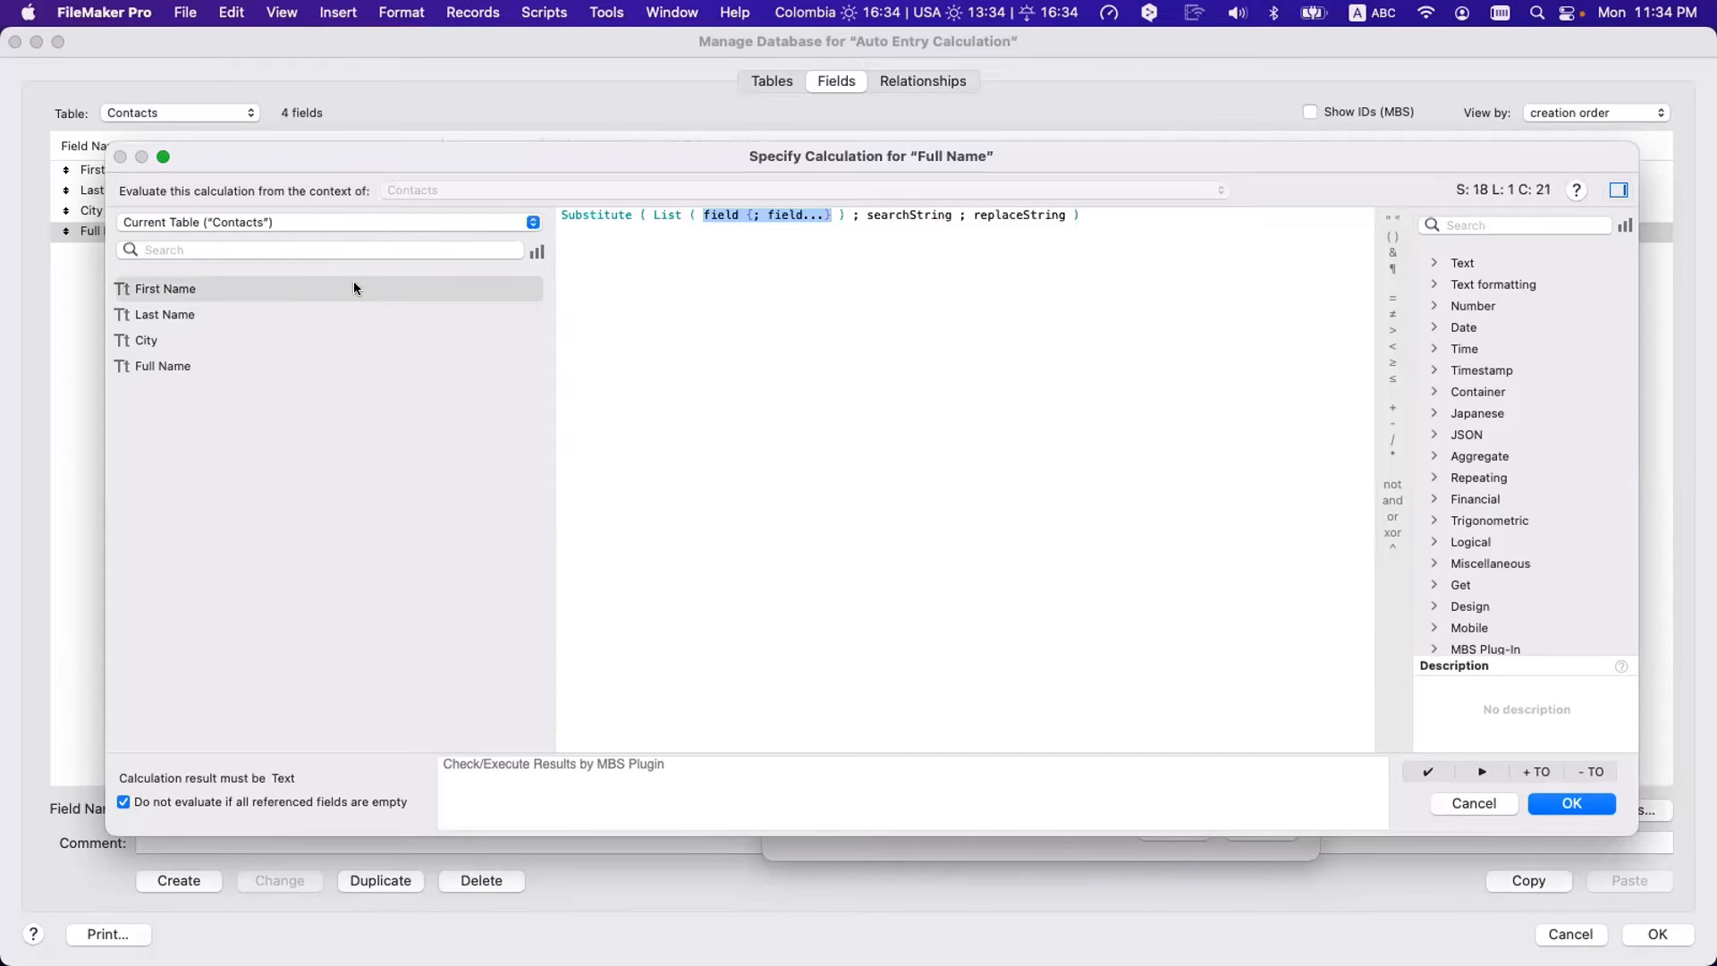
- Complete it as Substitute ( List ( First Name ; Last Name ) ; ¶ ; " " )
double_click(211, 286)
type(";")
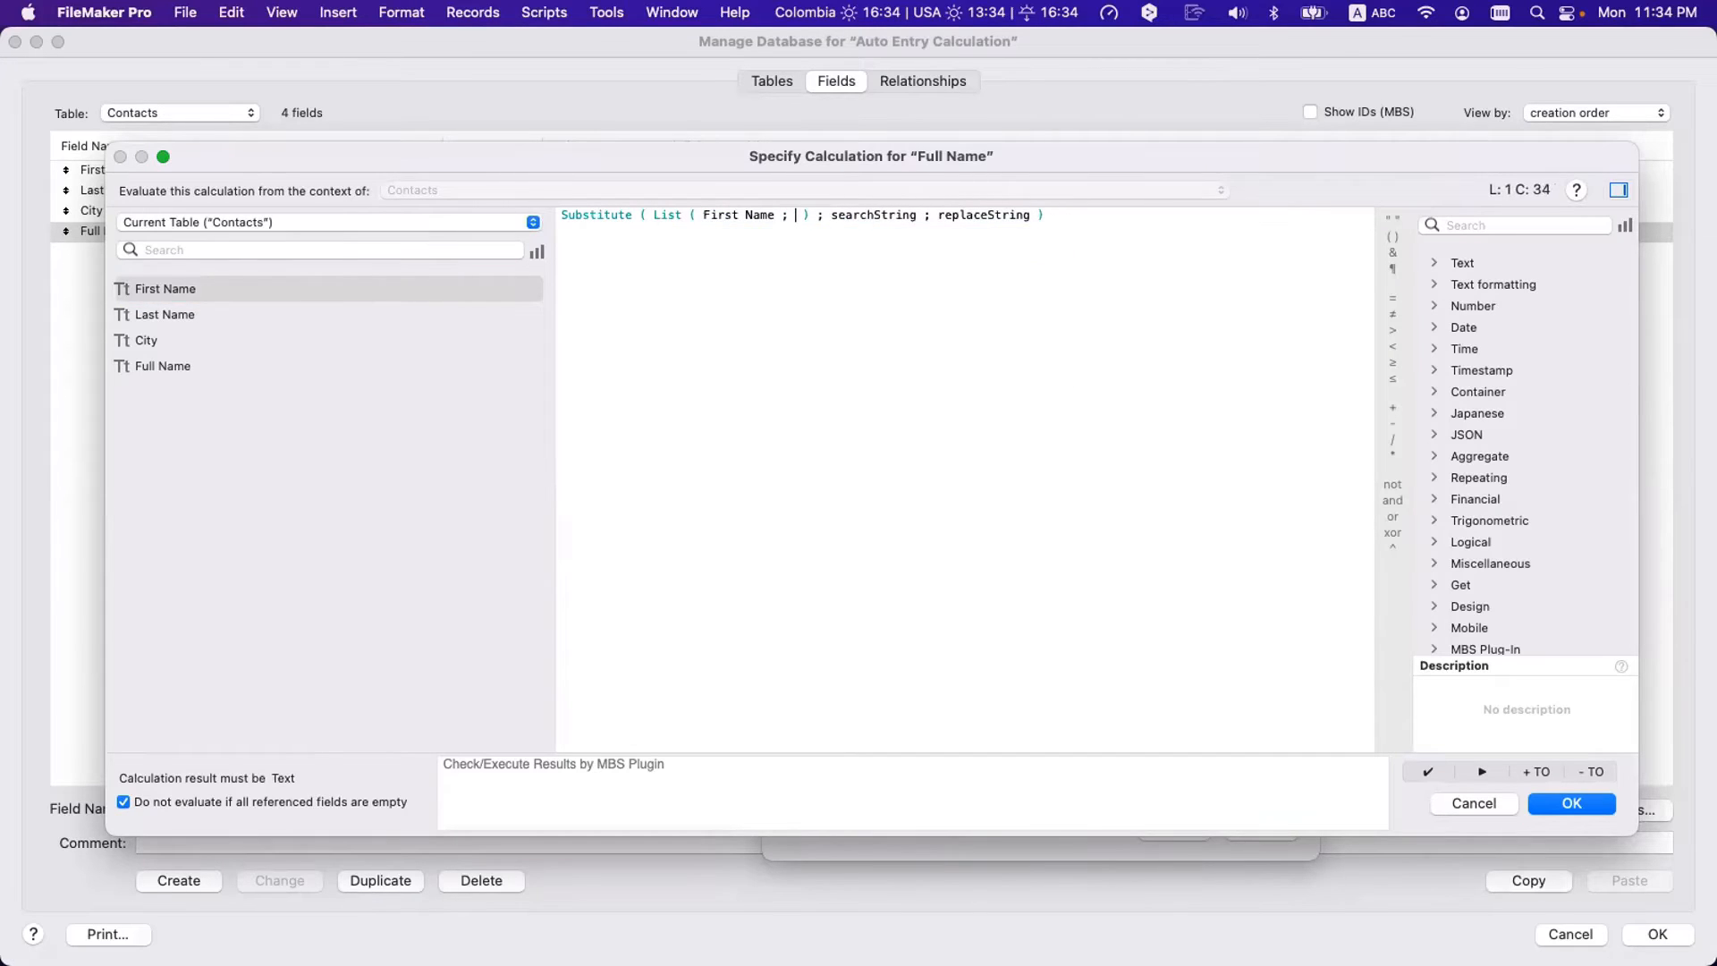
double_click(207, 313)
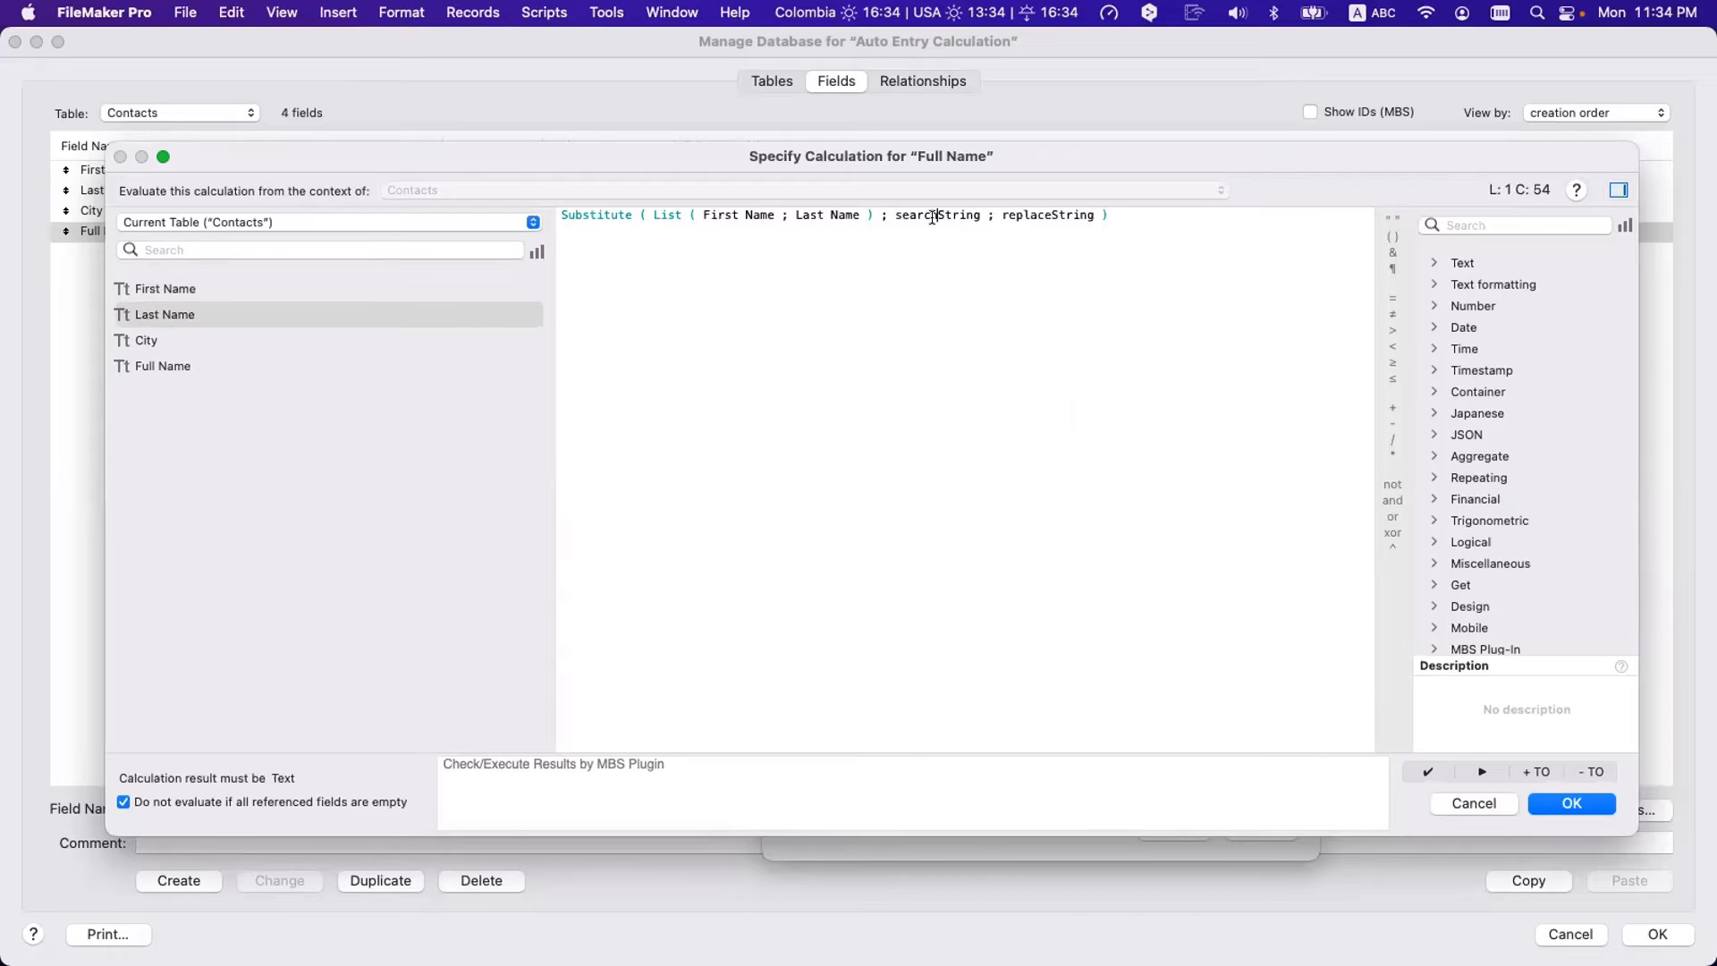
double_click(937, 216)
type("¶")
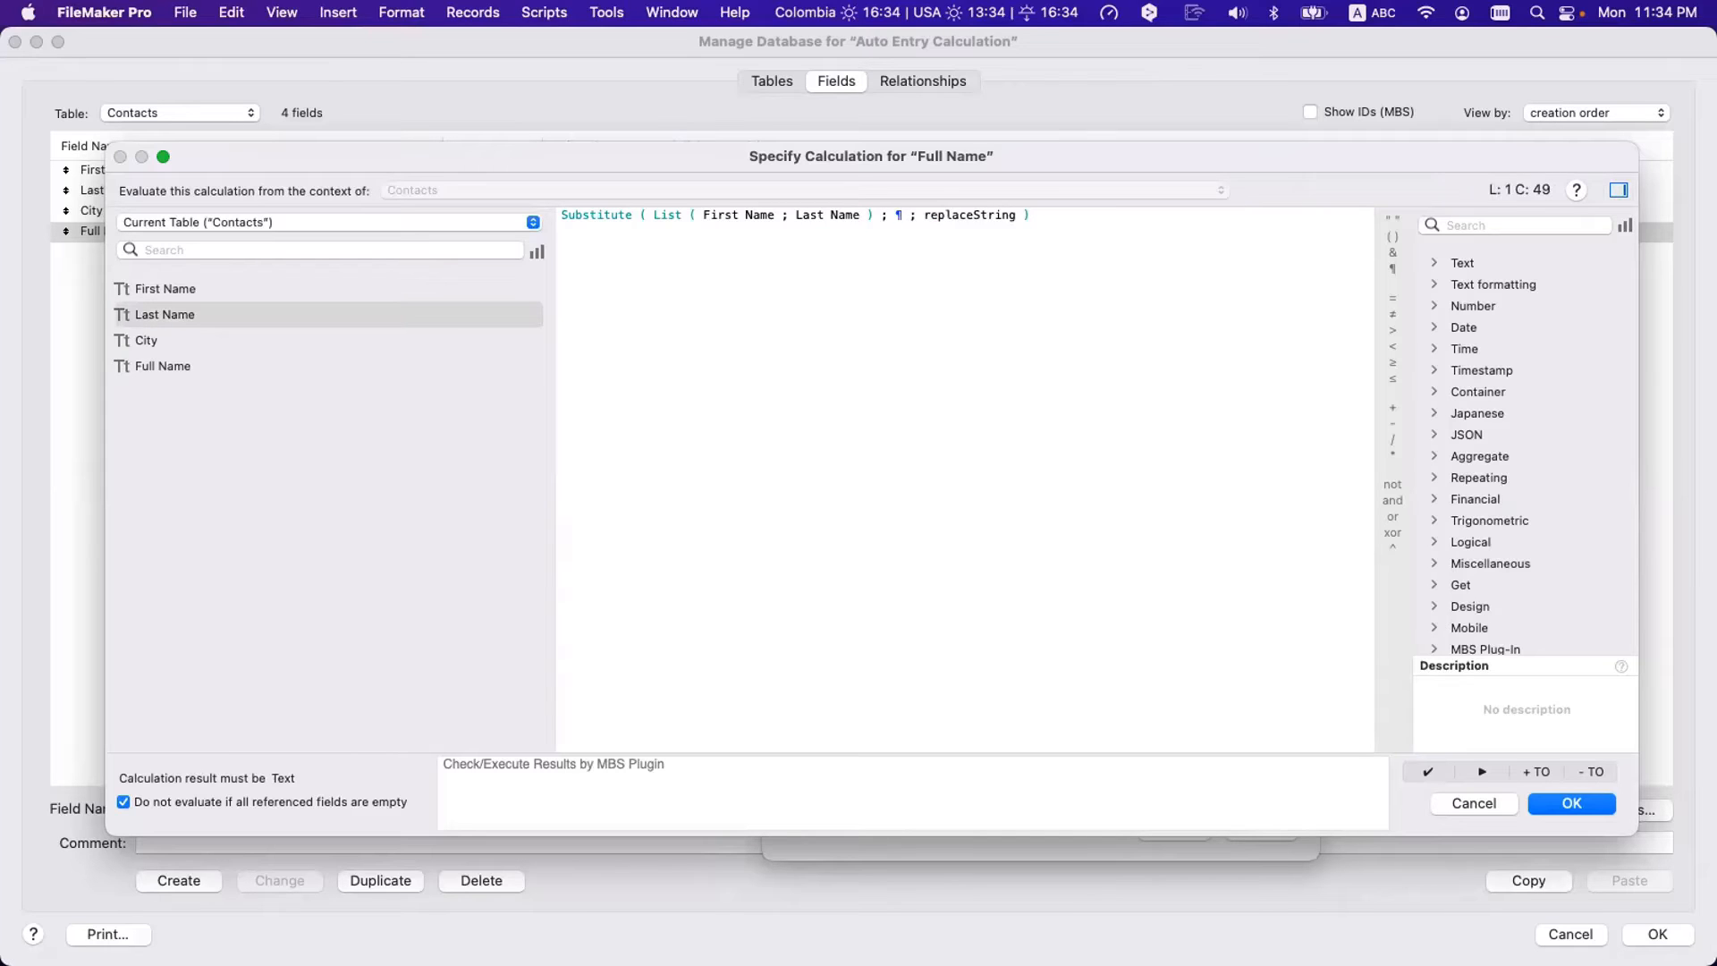
double_click(955, 215)
type("\" \"")
left_click(942, 355)
left_click_drag(653, 215, 872, 207)
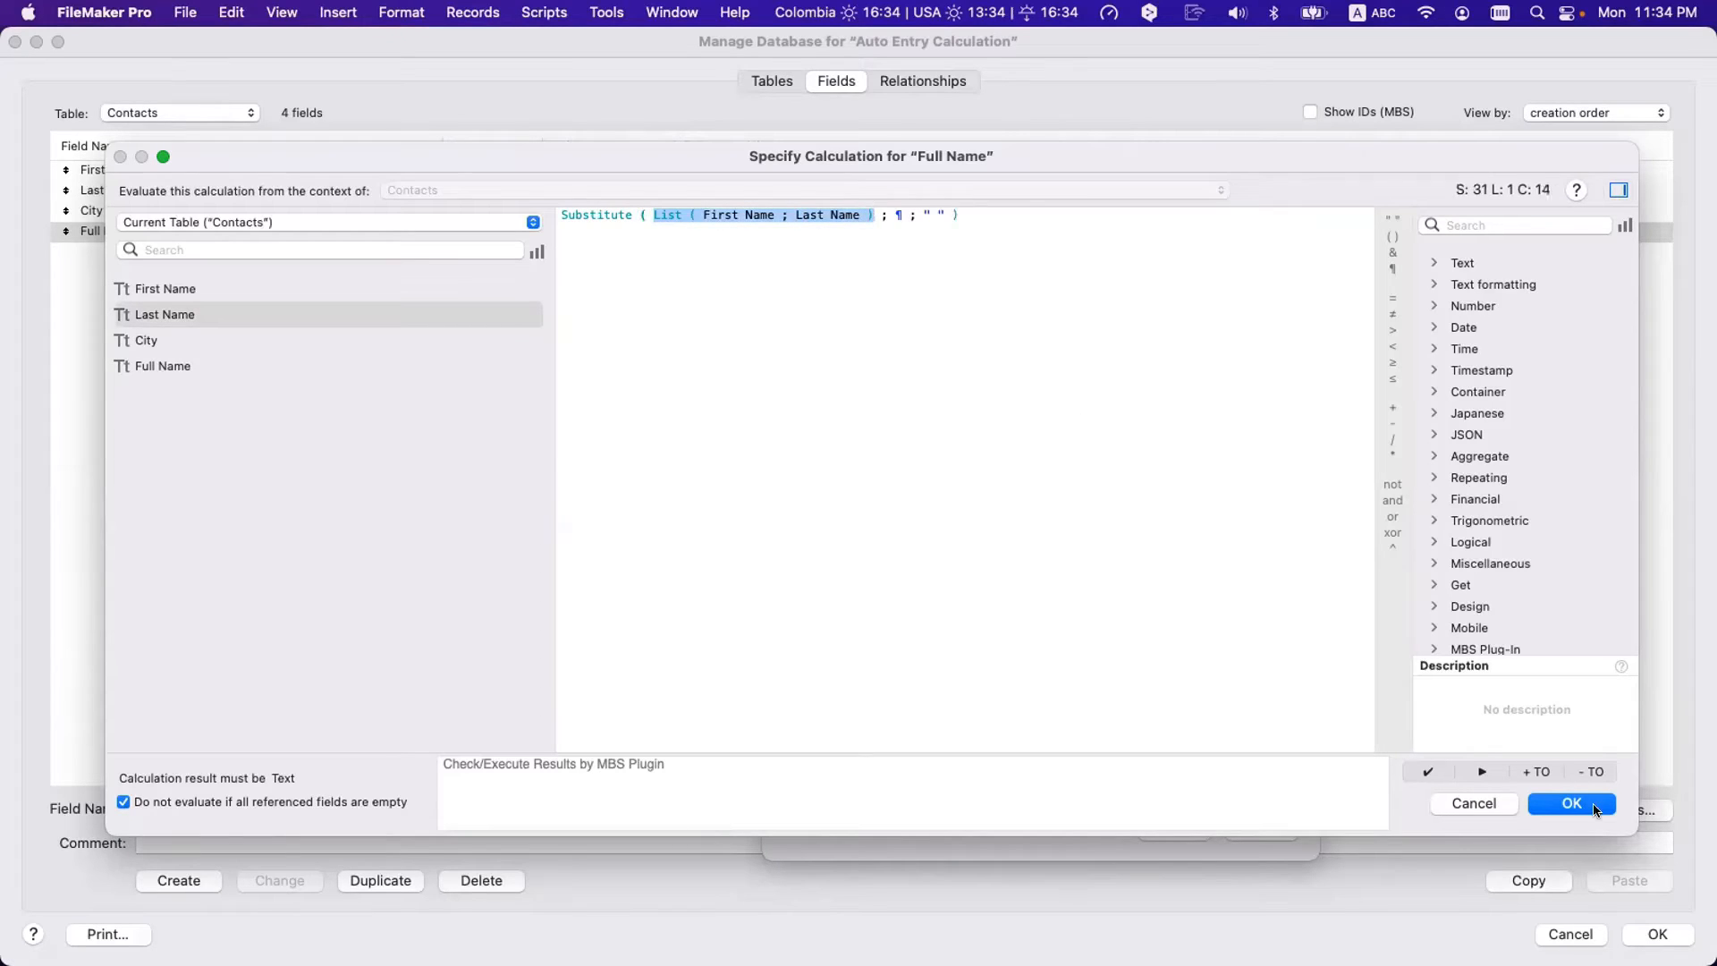
left_click_drag(933, 481, 460, 149)
key("super+c")
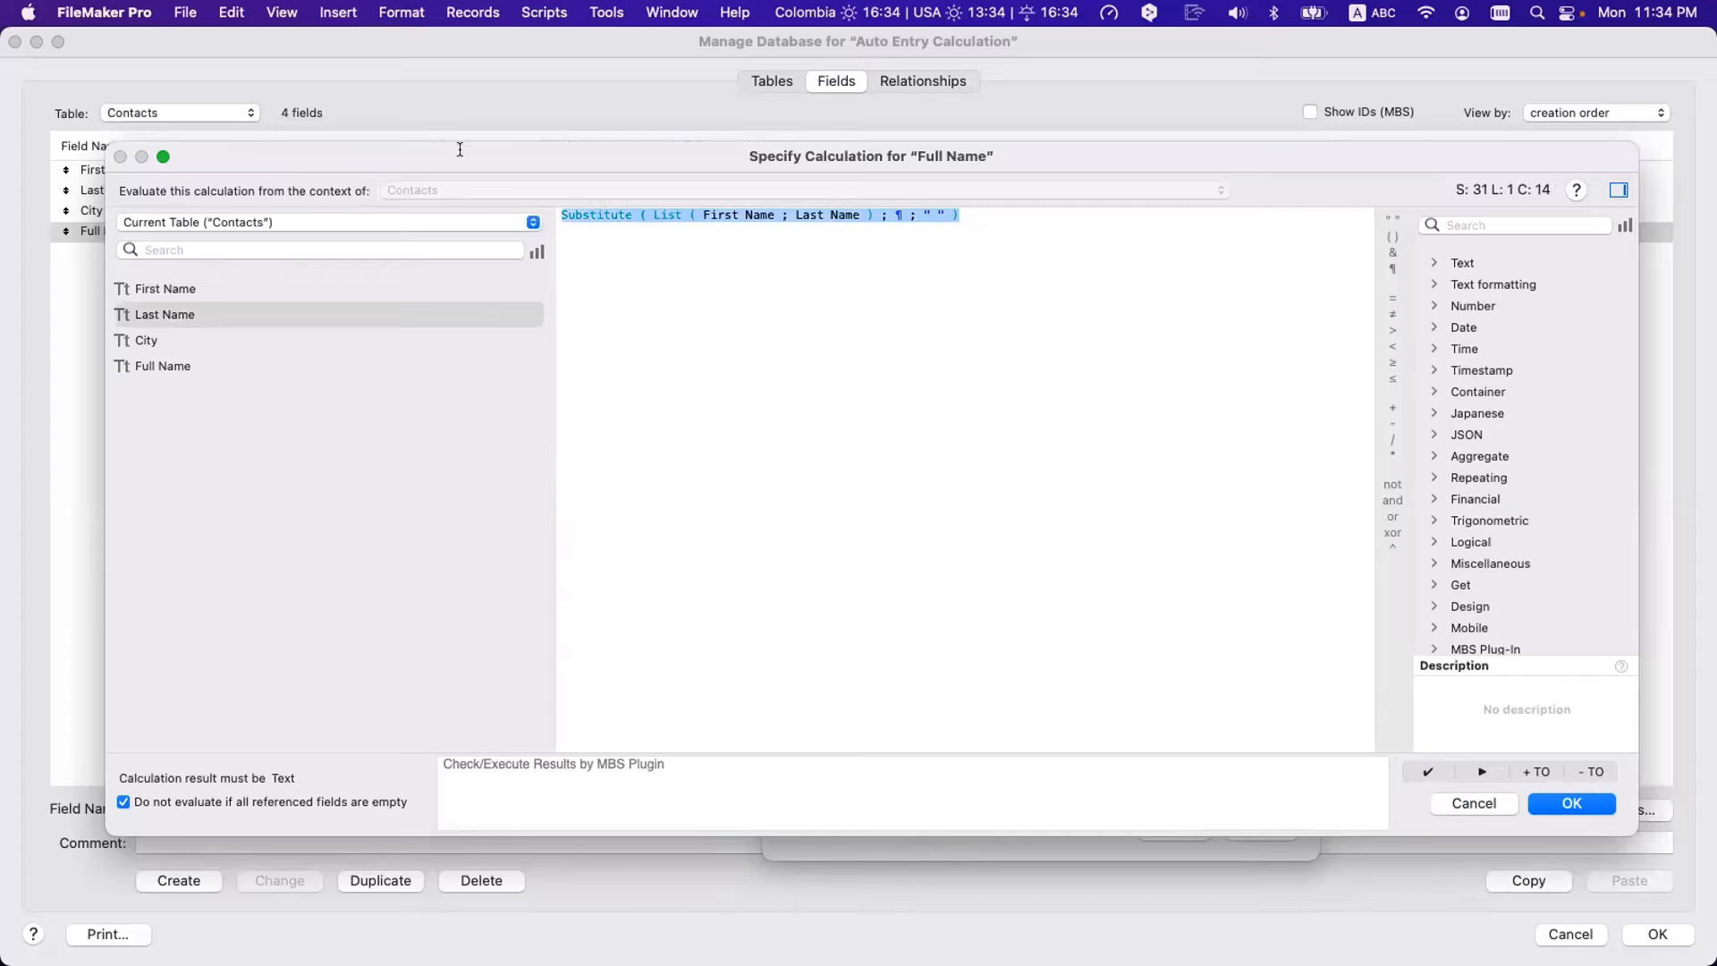
- Accept the formula and untick 'Do not replace existing value'
left_click(1572, 803)
left_click(985, 710)
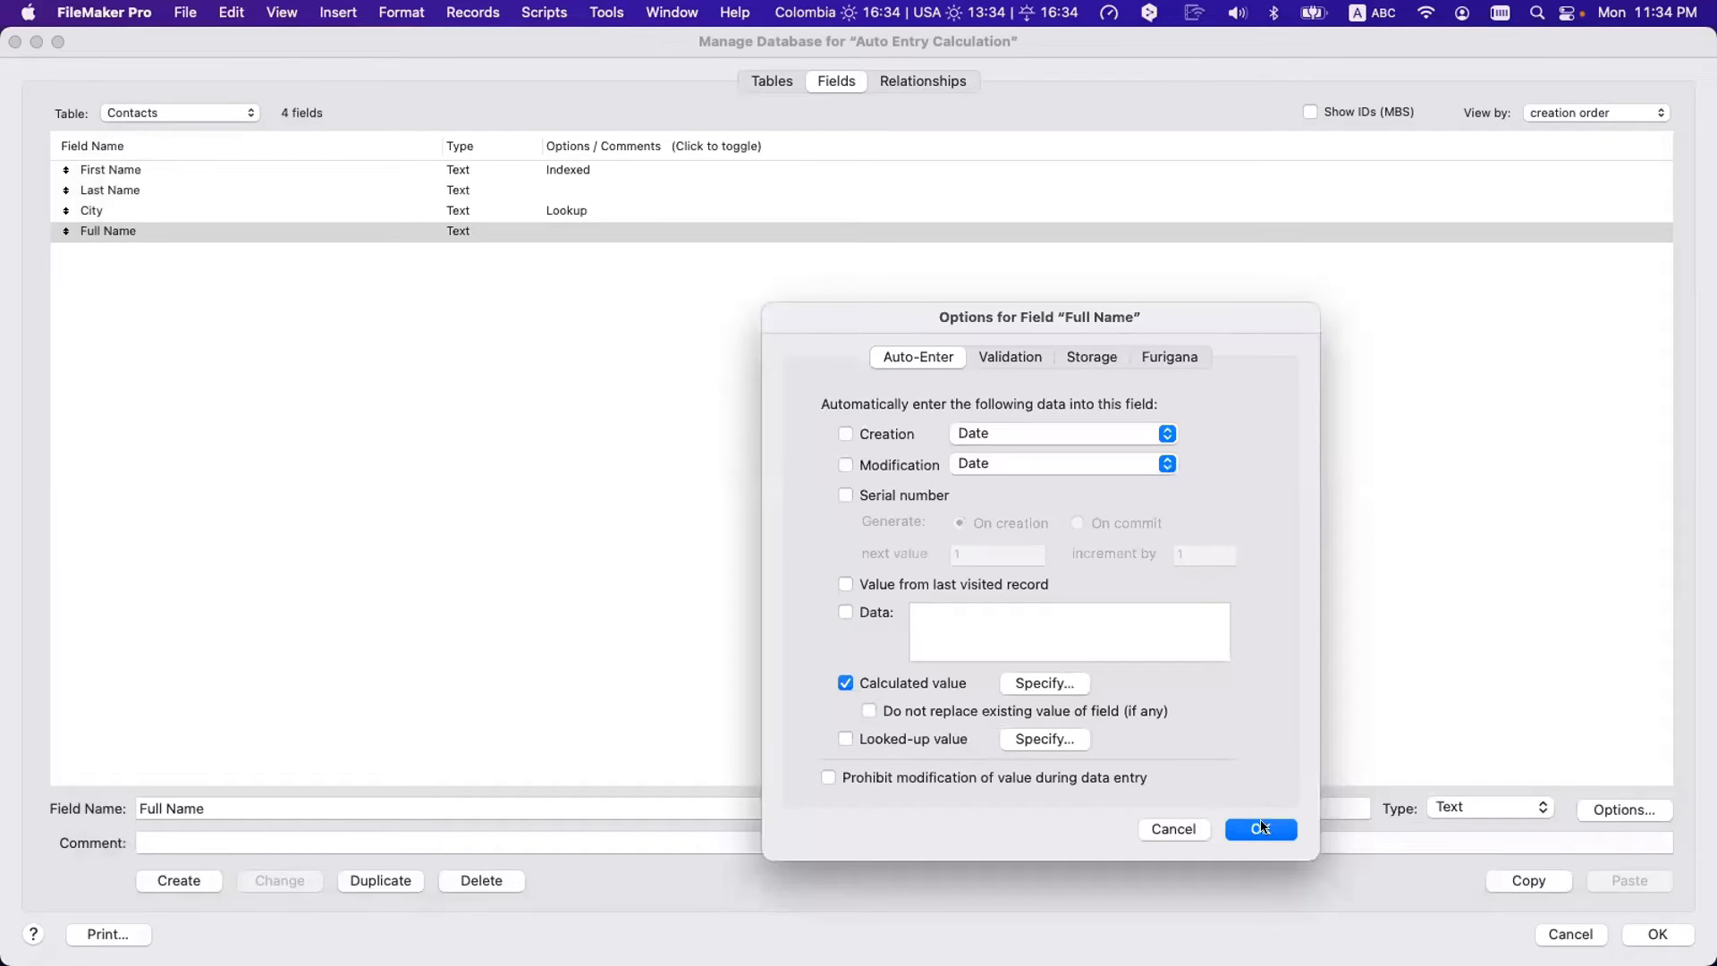
left_click(1066, 710)
left_click(1077, 712)
- Save the Full Name options, then evaluate the formula in the Data Viewer against Contacts
left_click(1250, 830)
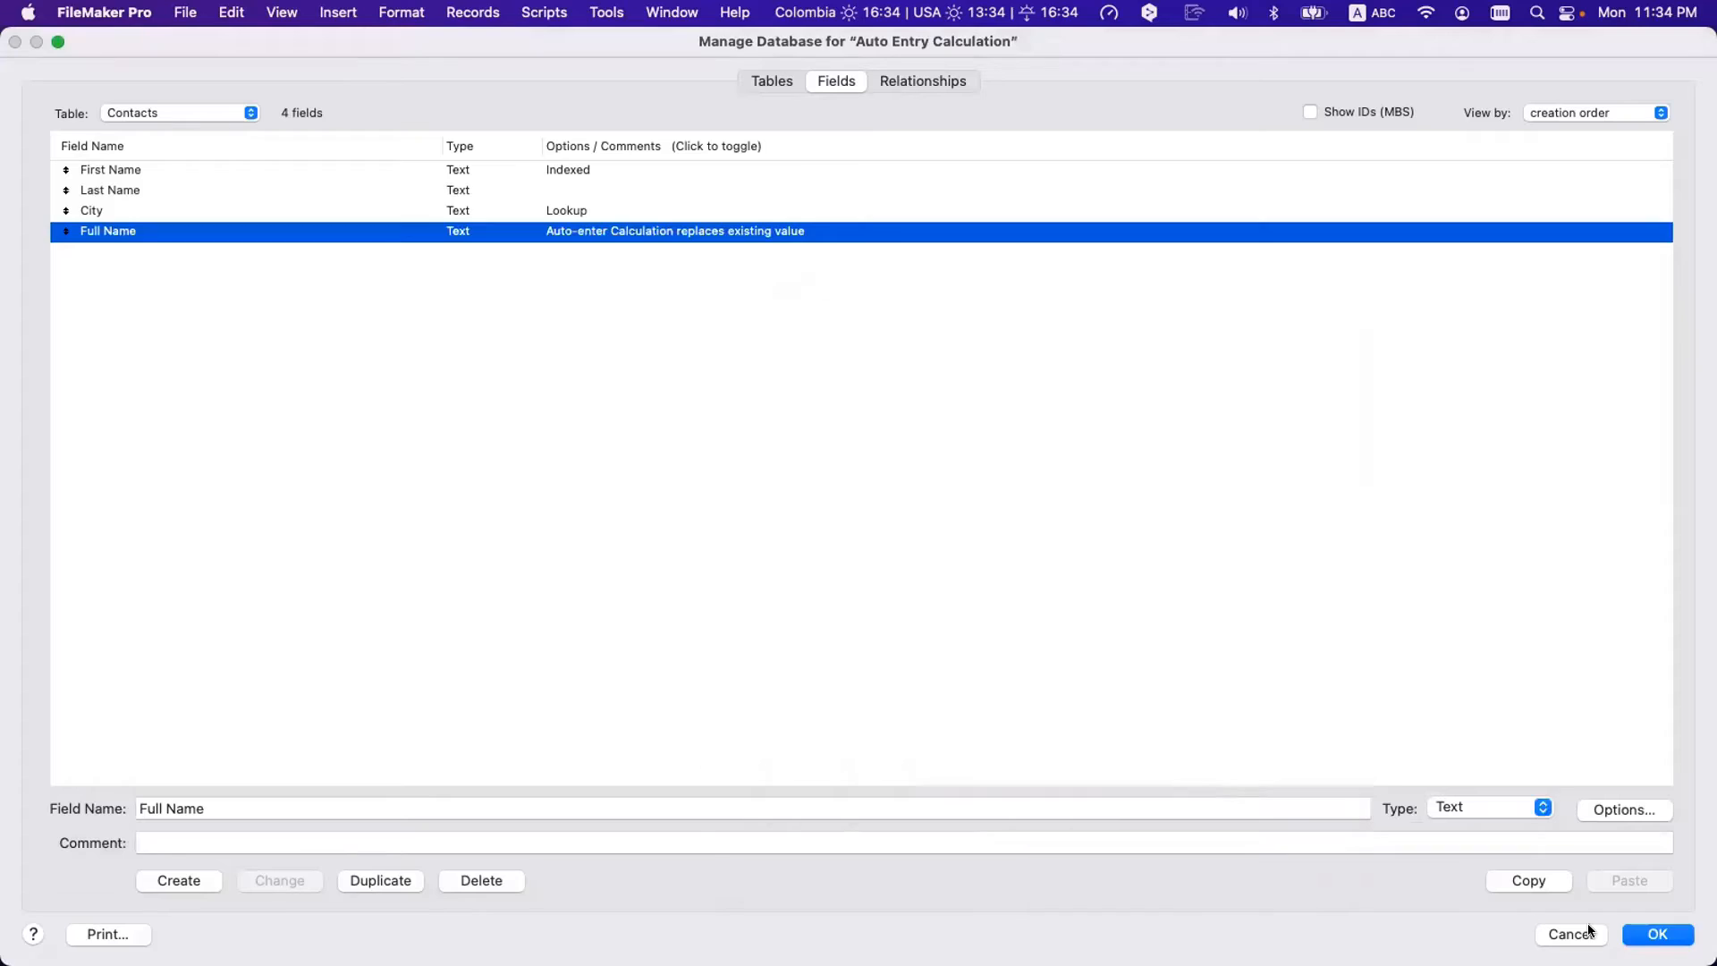
key("Return")
left_click(614, 11)
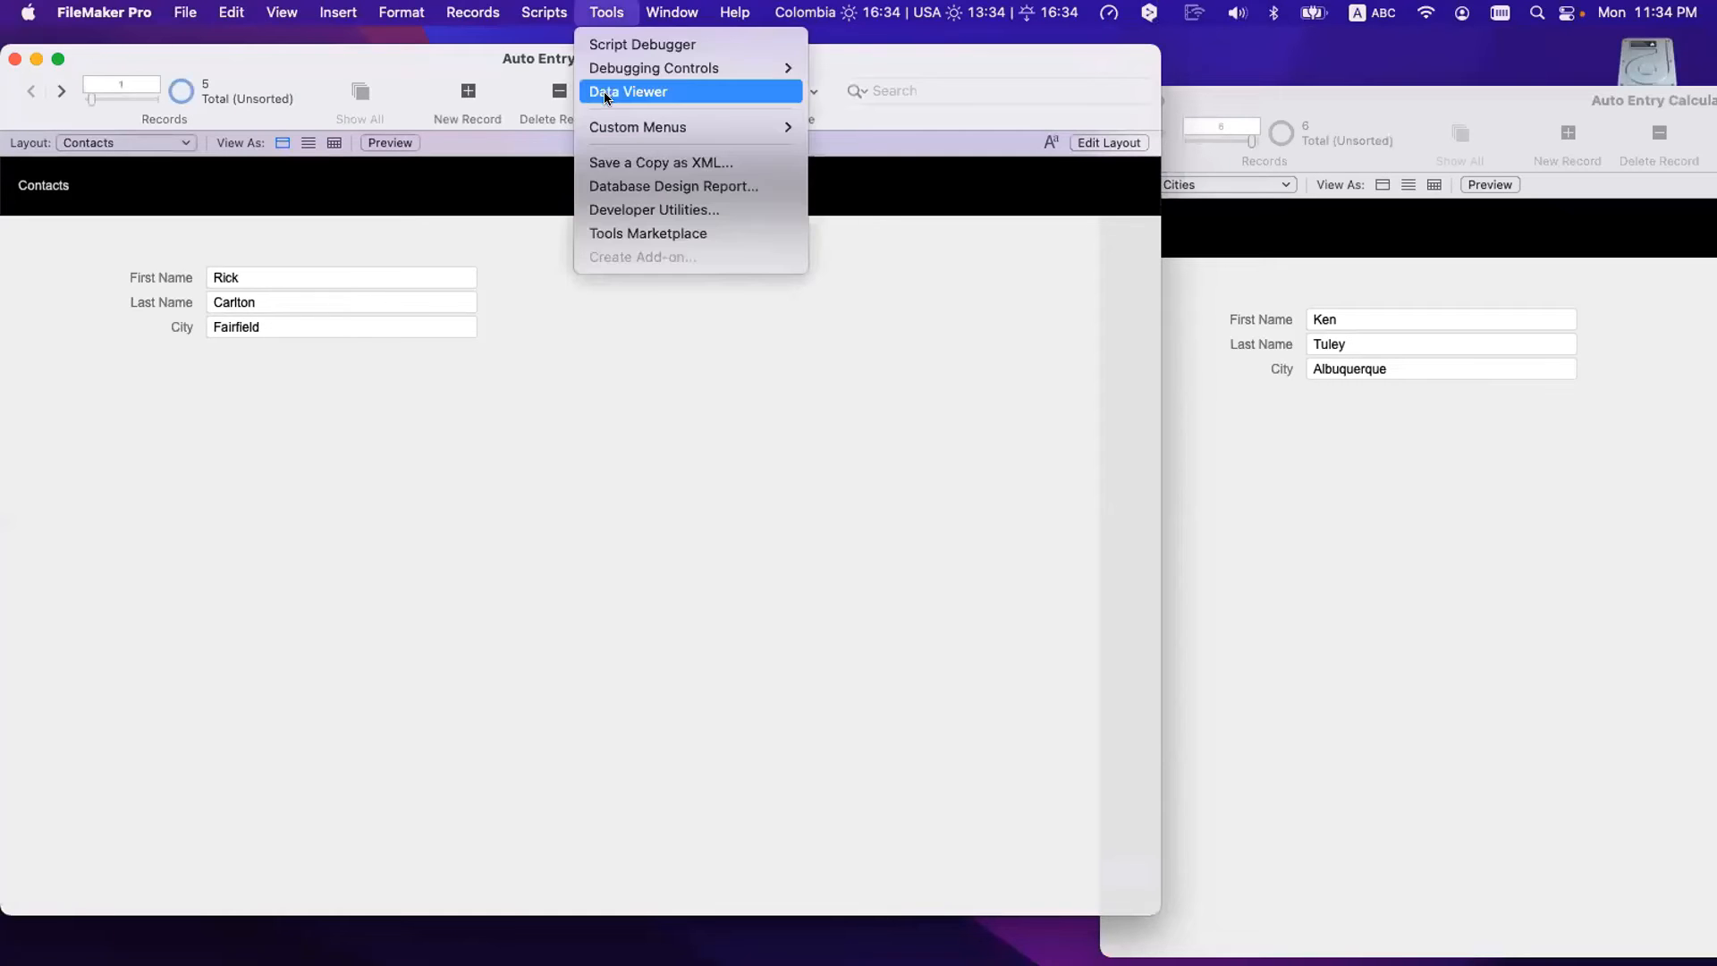
left_click(606, 93)
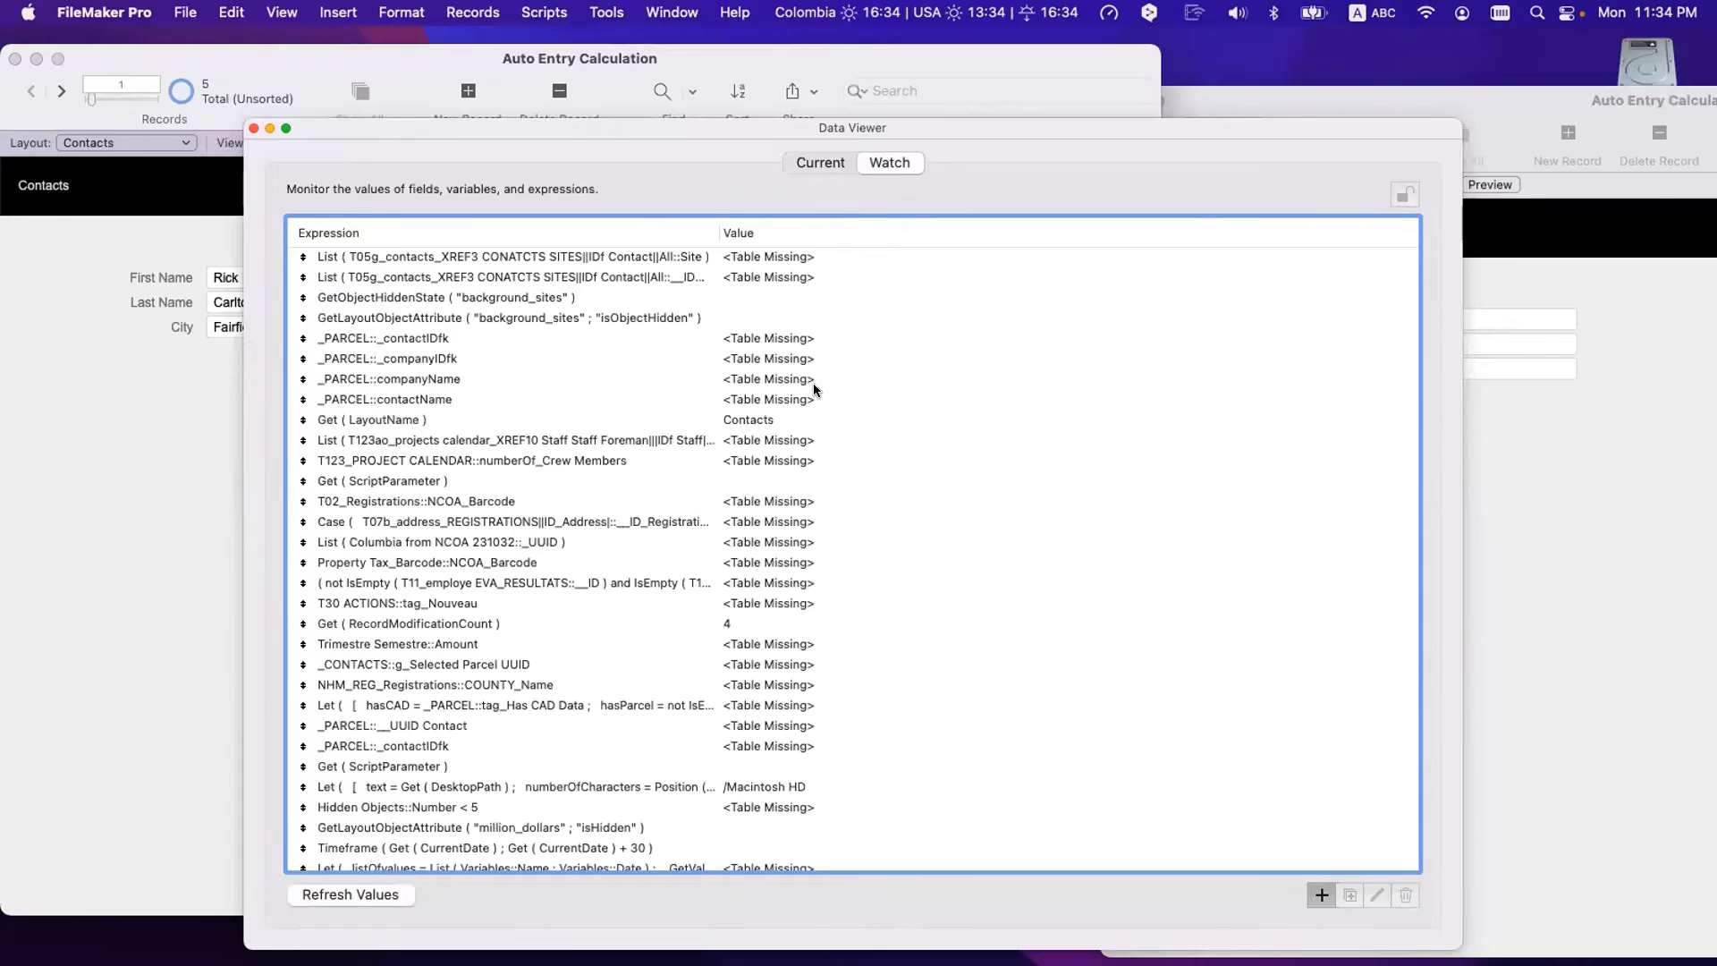
key("super+v")
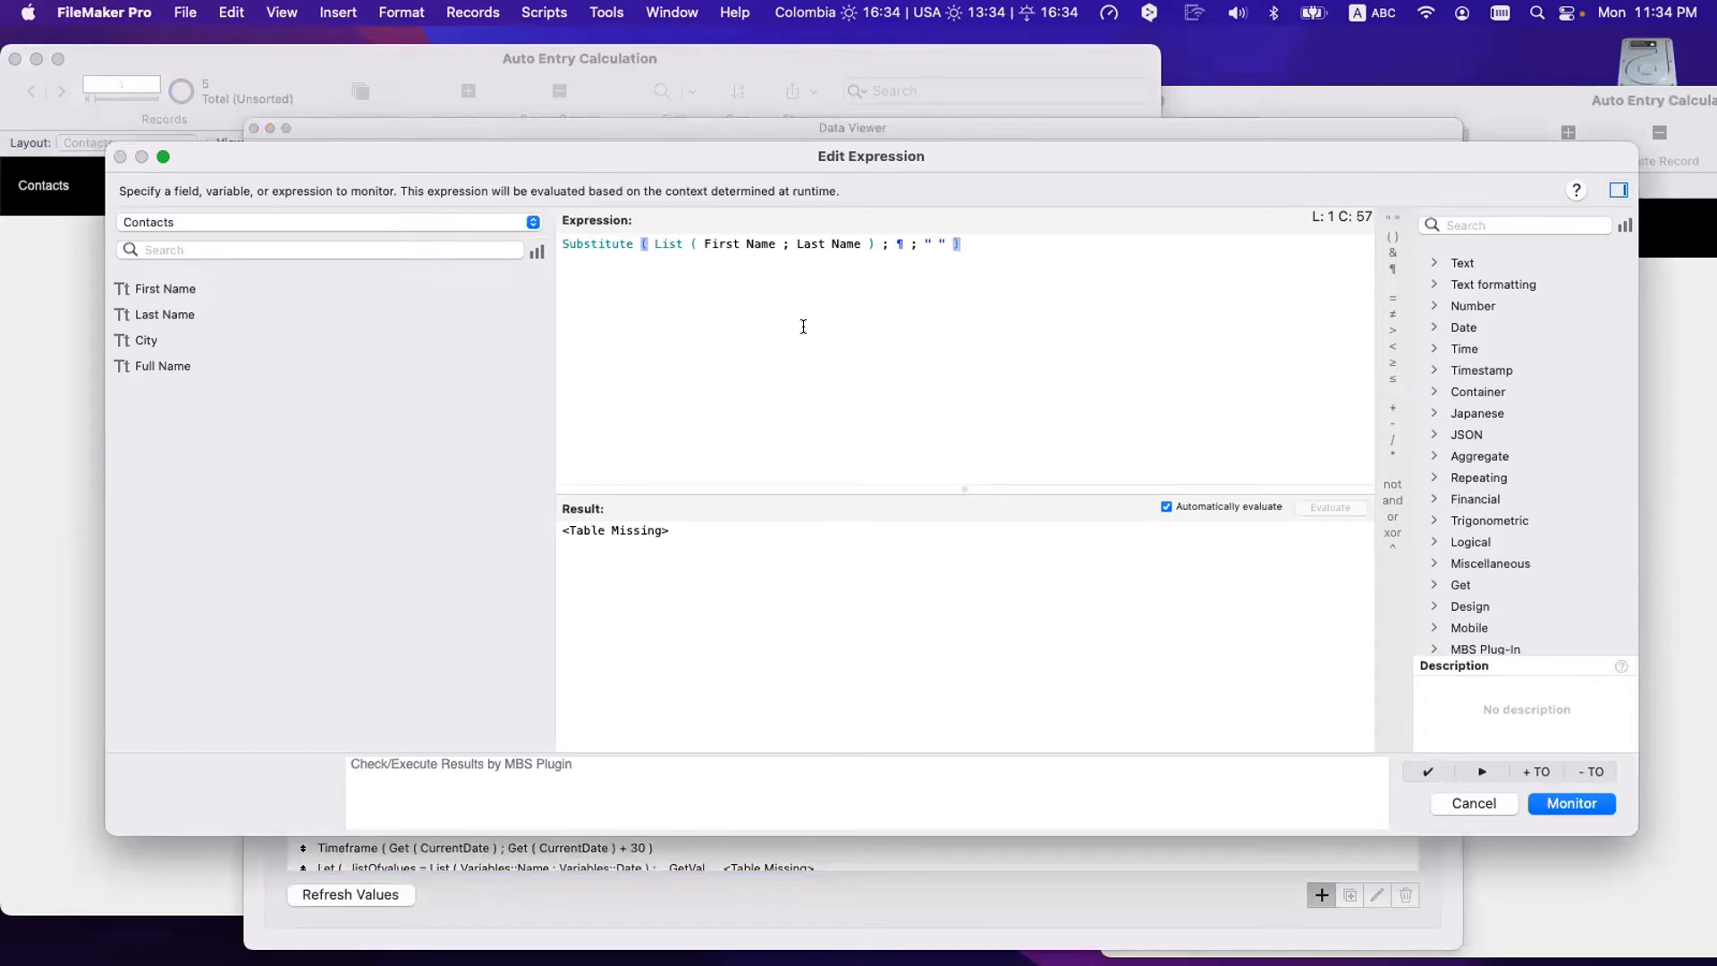
double_click(715, 237)
left_click(788, 357)
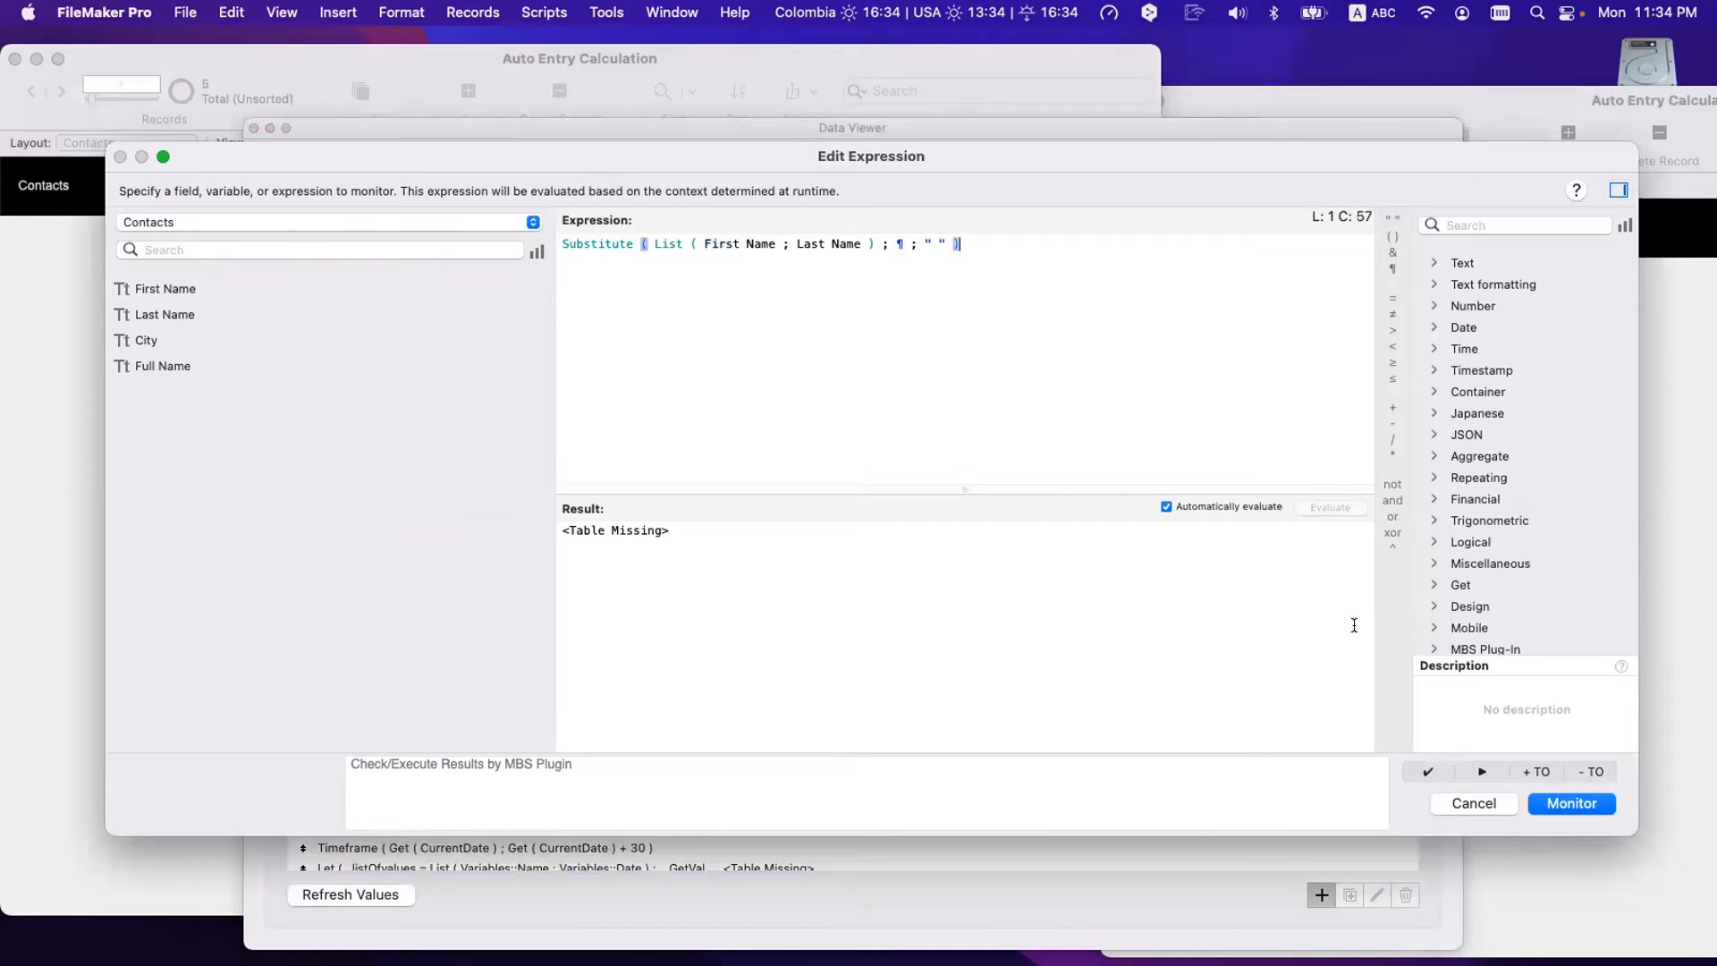
left_click(1539, 771)
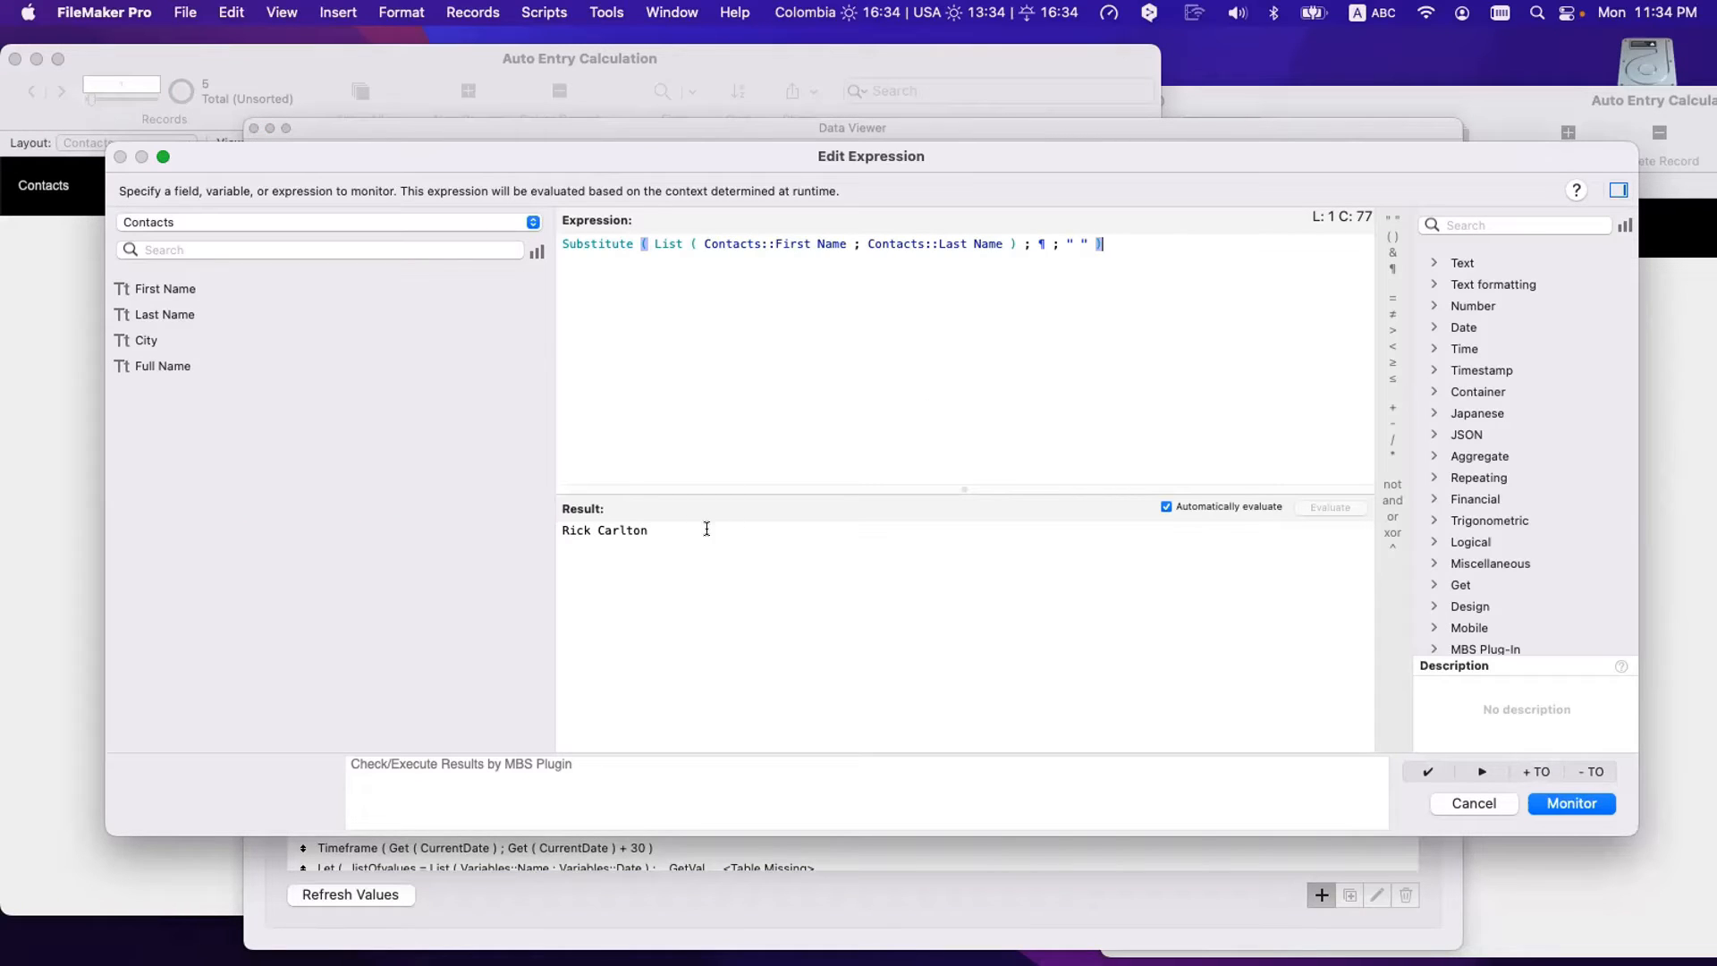
- Trim the test expression to just the List part, compare results, then undo and close the editor
left_click_drag(703, 528, 493, 507)
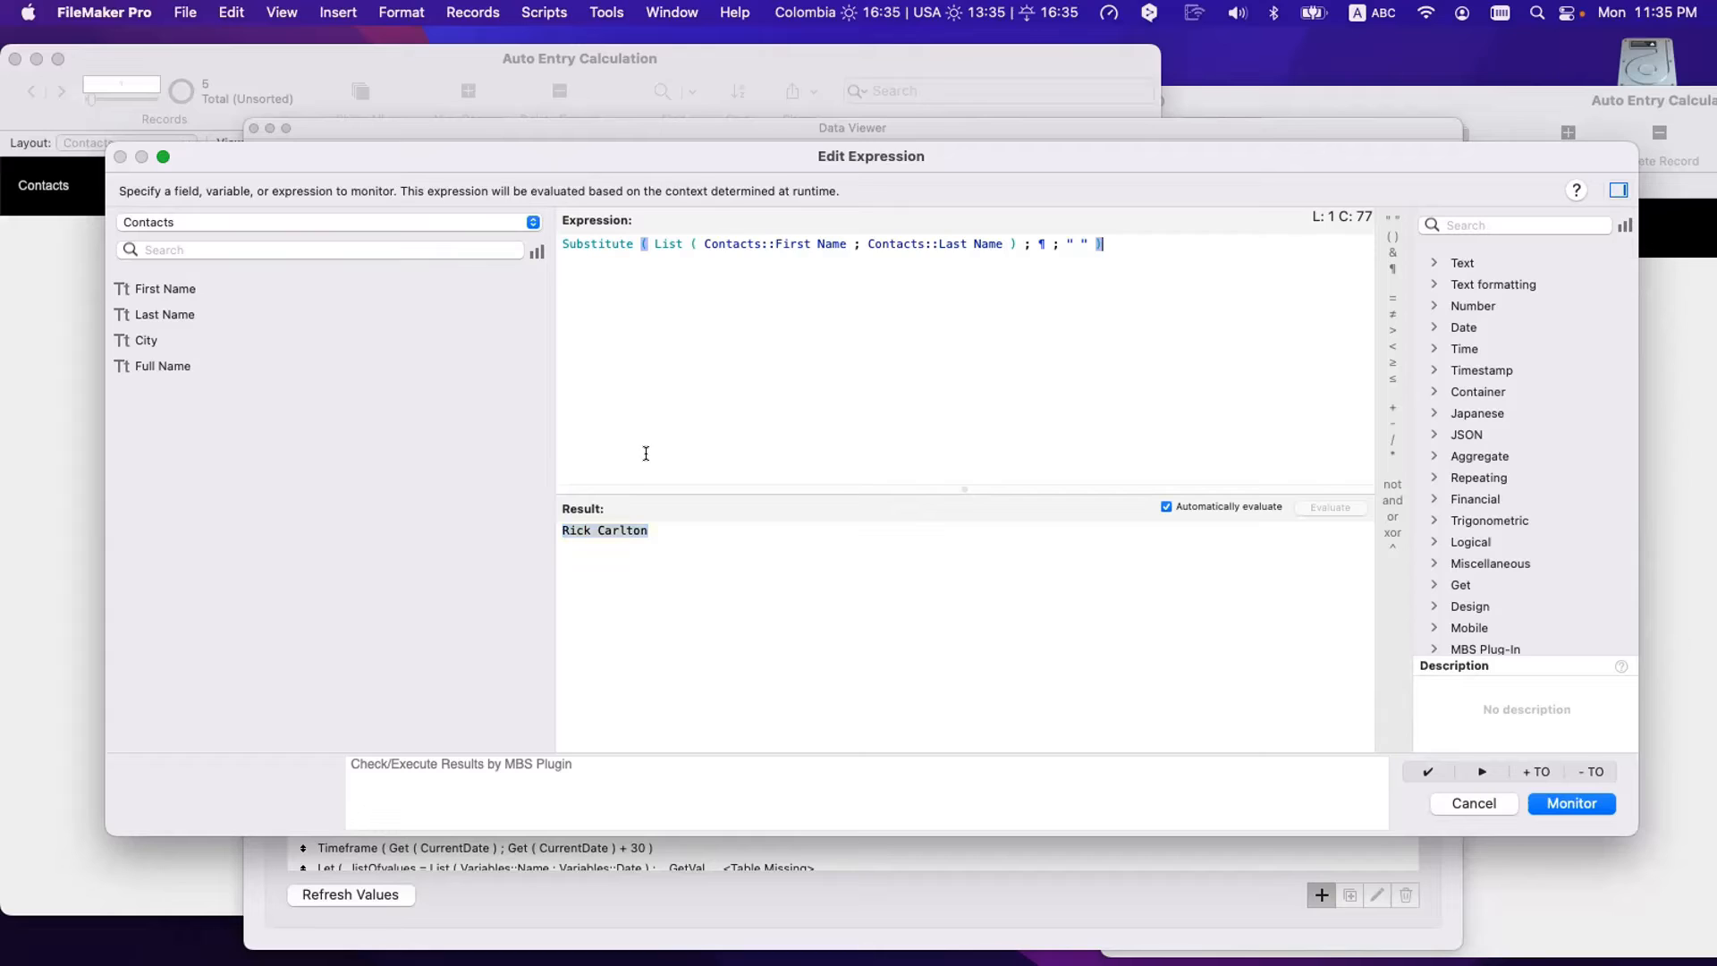
left_click_drag(650, 240, 644, 213)
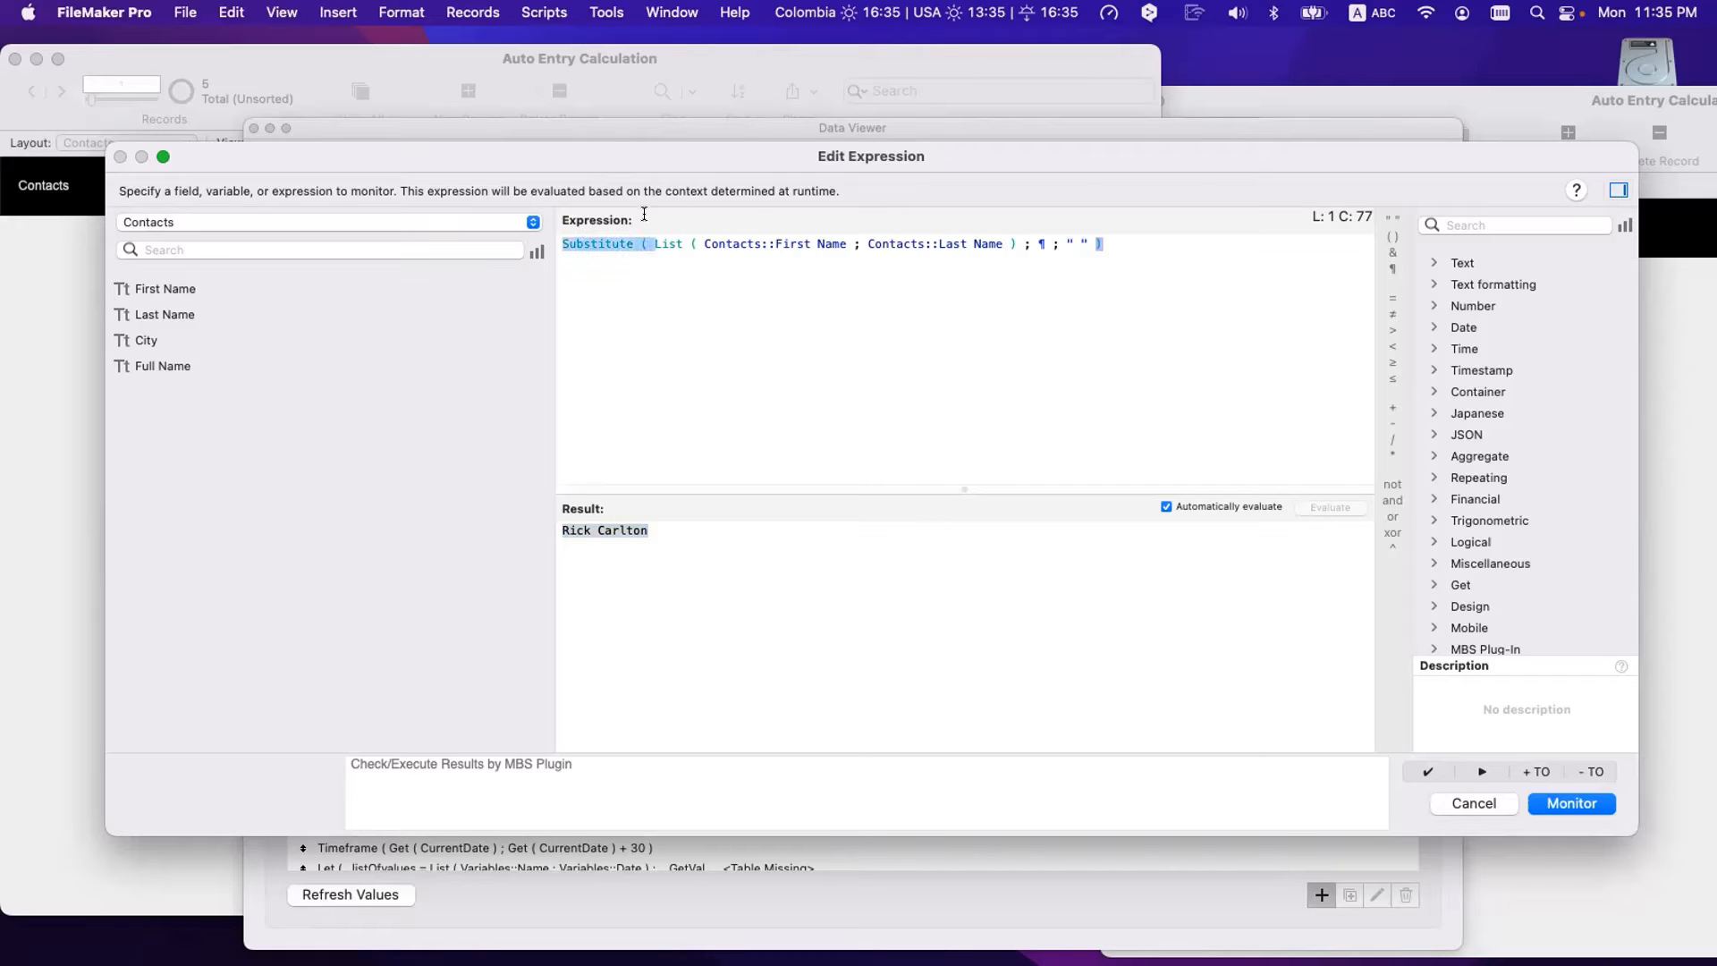
key("BackSpace")
left_click_drag(922, 241, 943, 275)
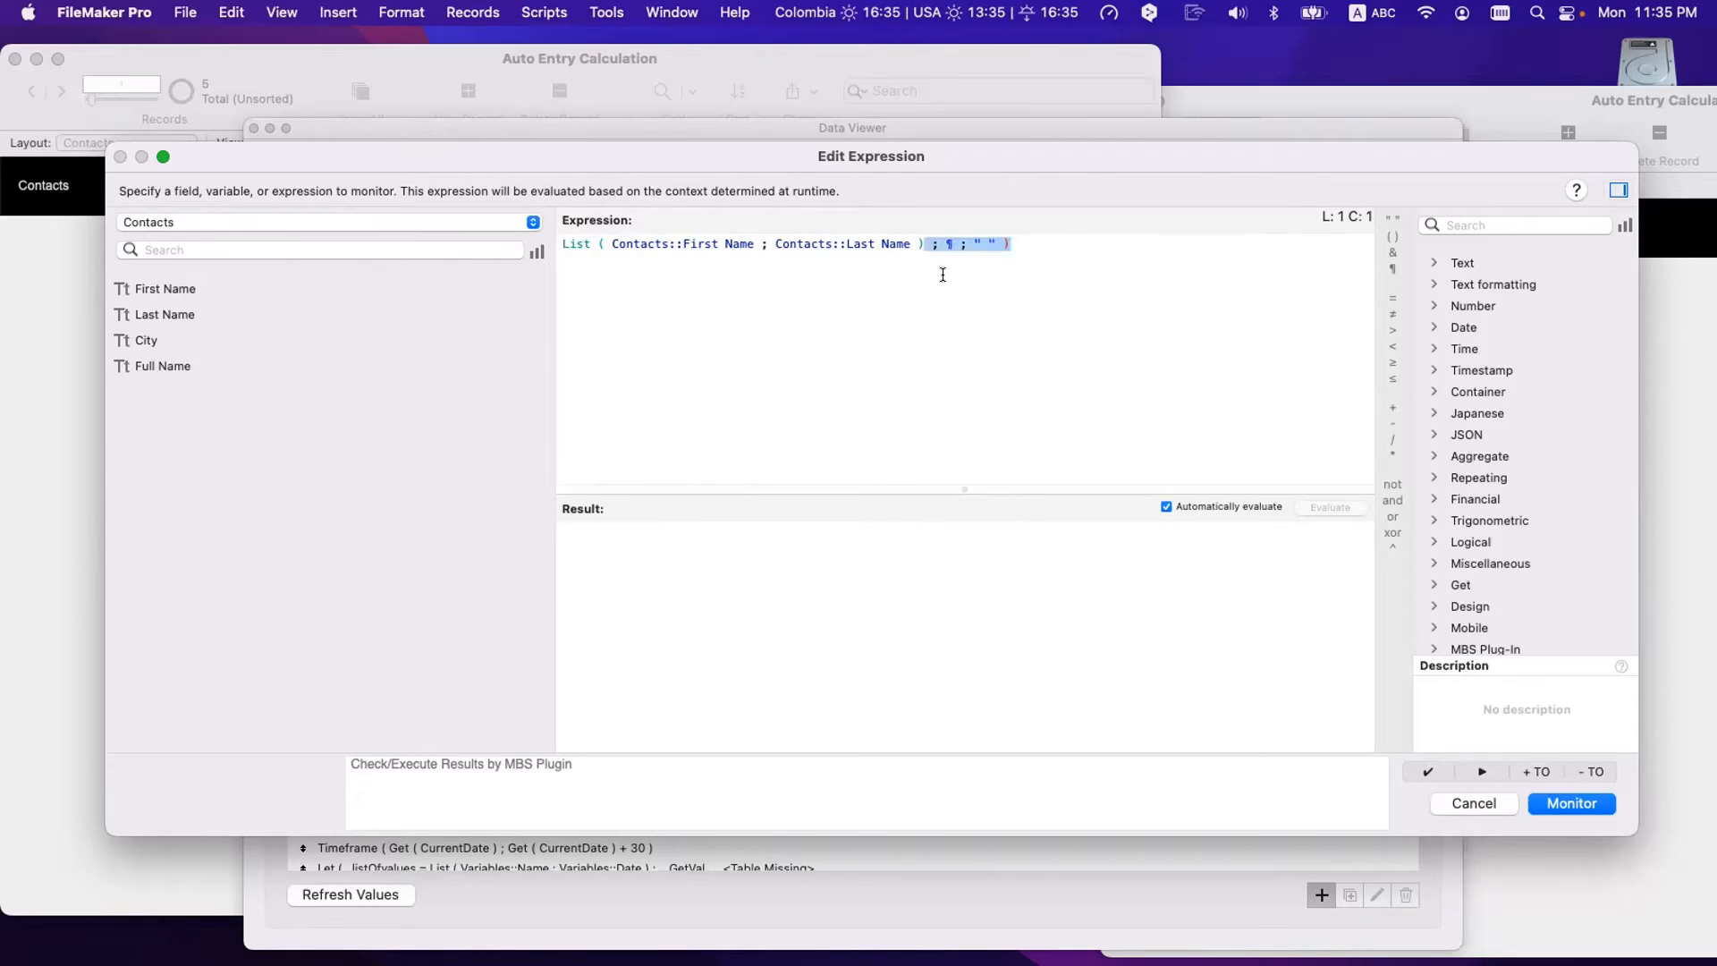
key("BackSpace")
left_click_drag(598, 528, 598, 534)
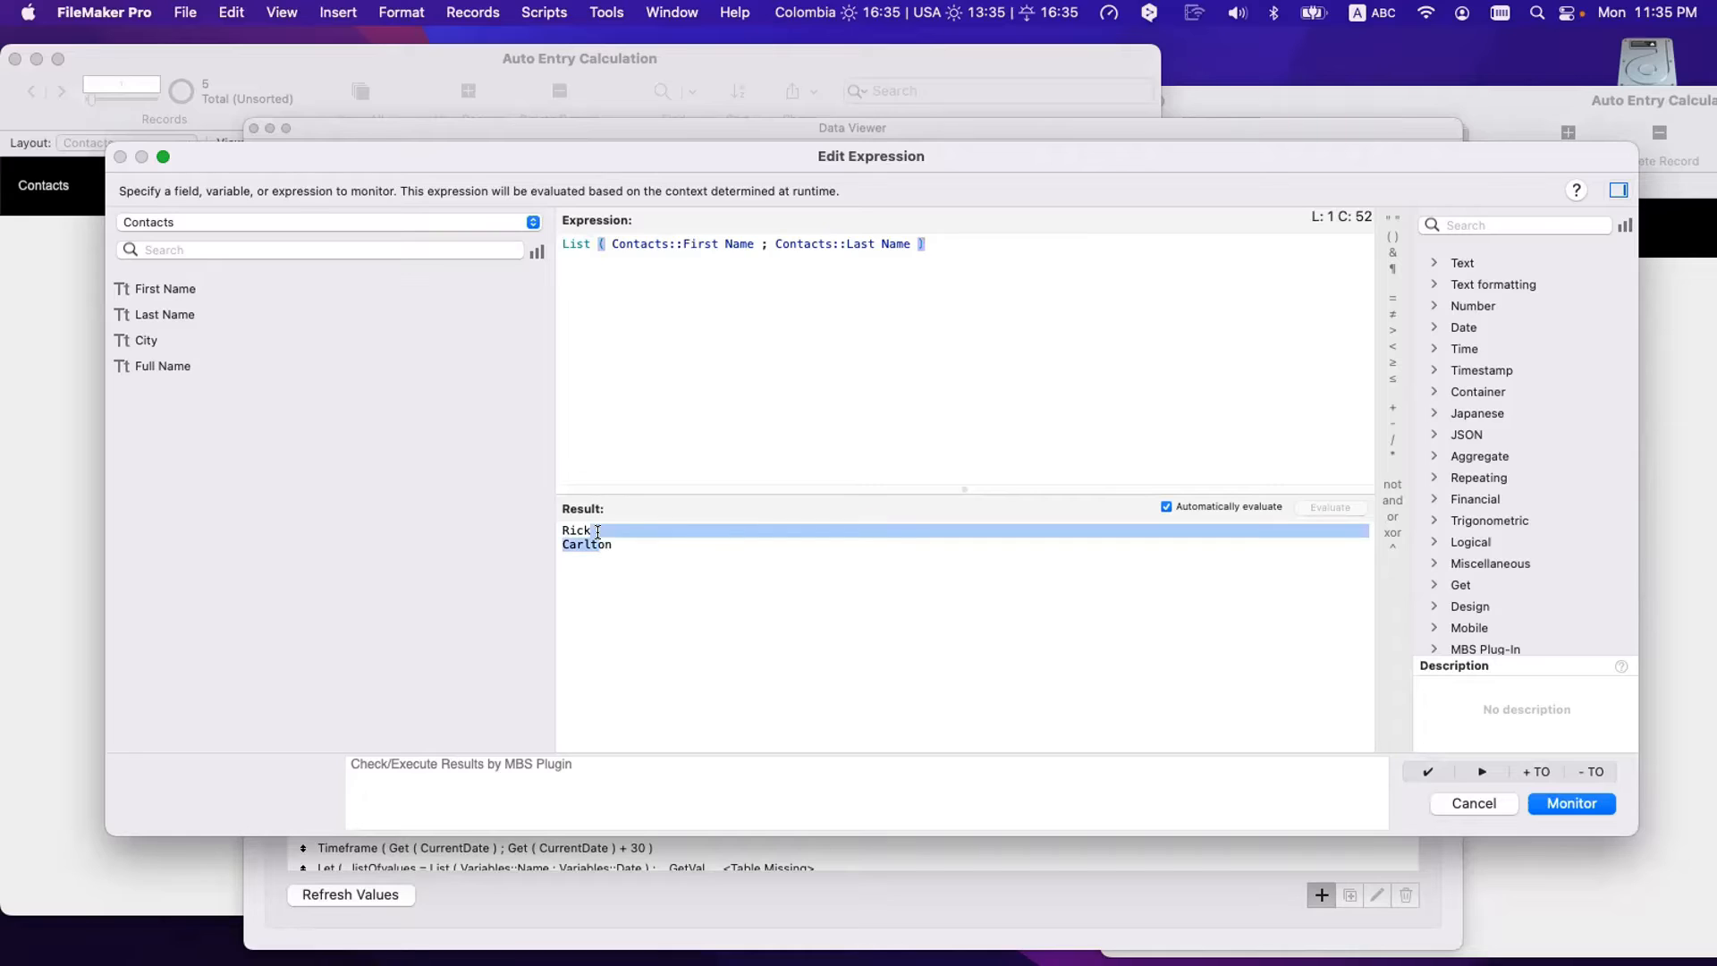
left_click(748, 372)
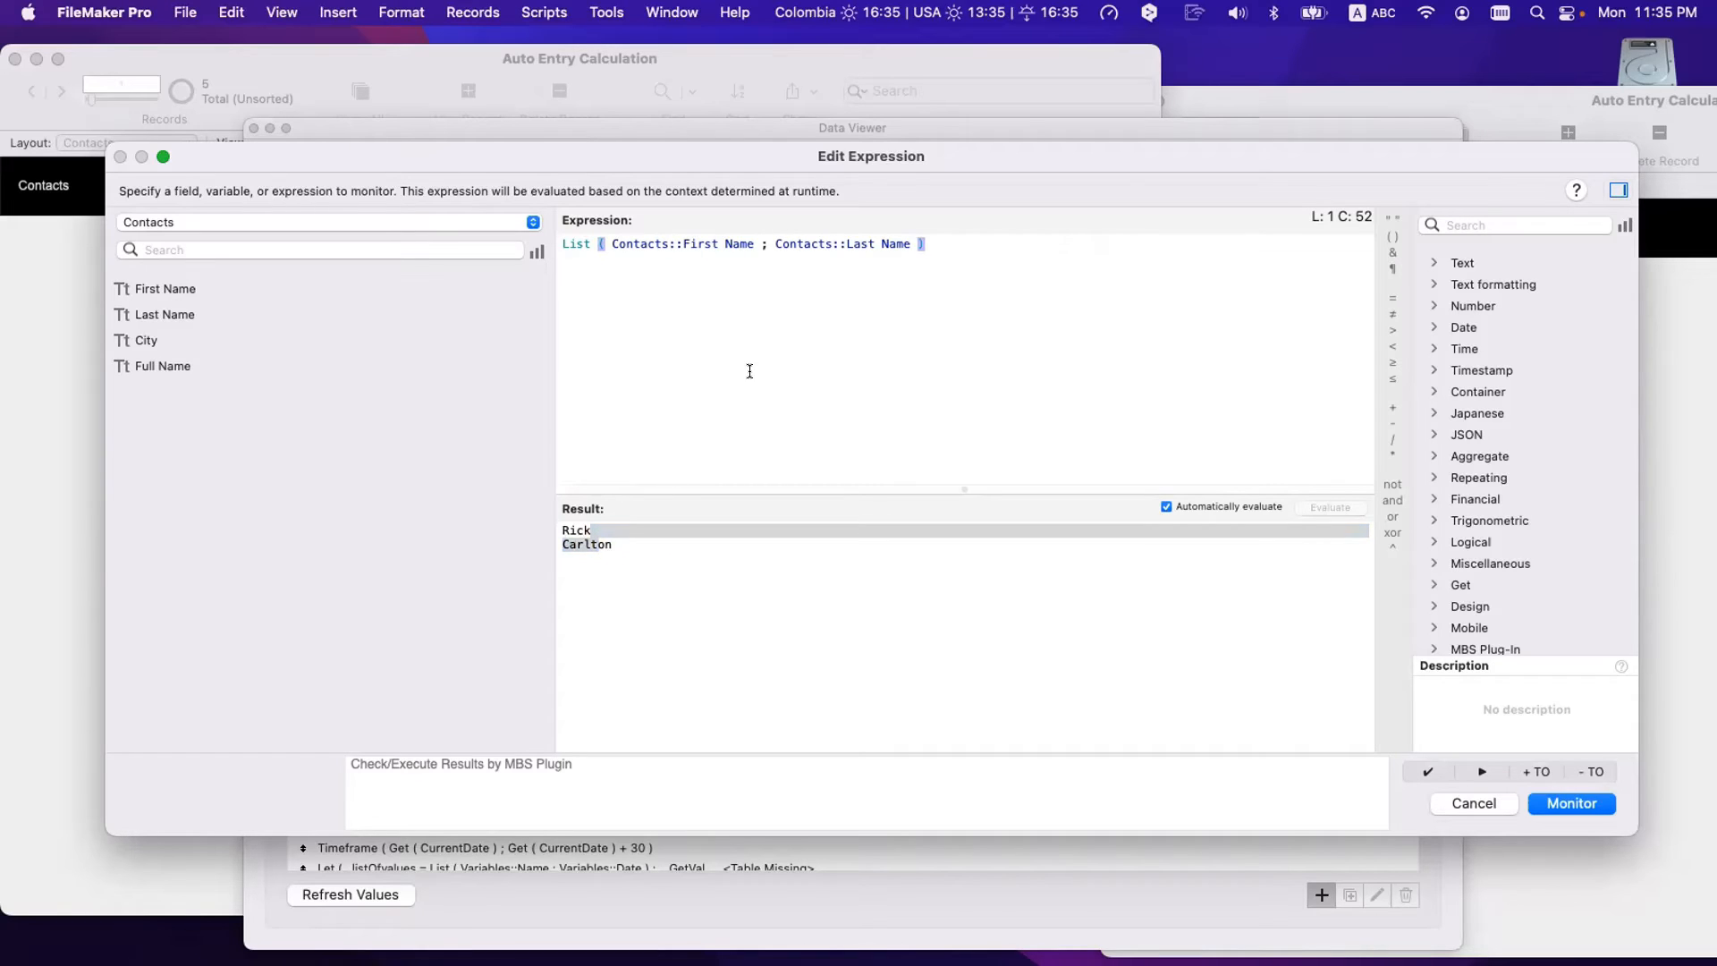
left_click(592, 607)
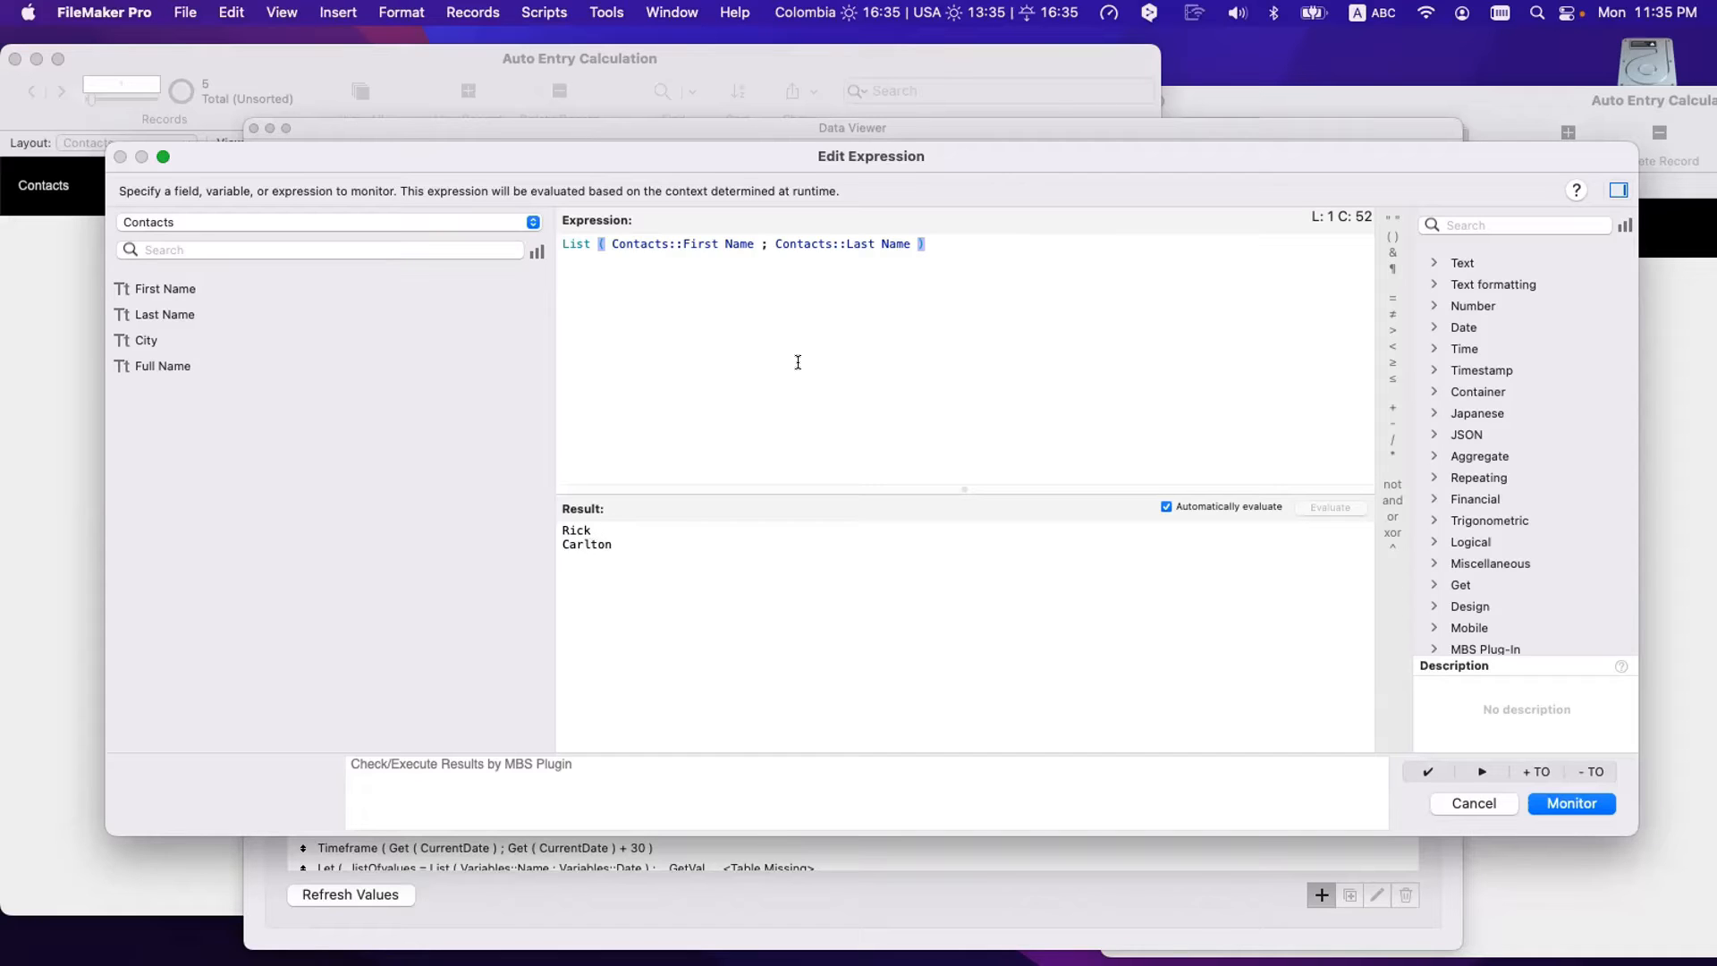
key("super+z")
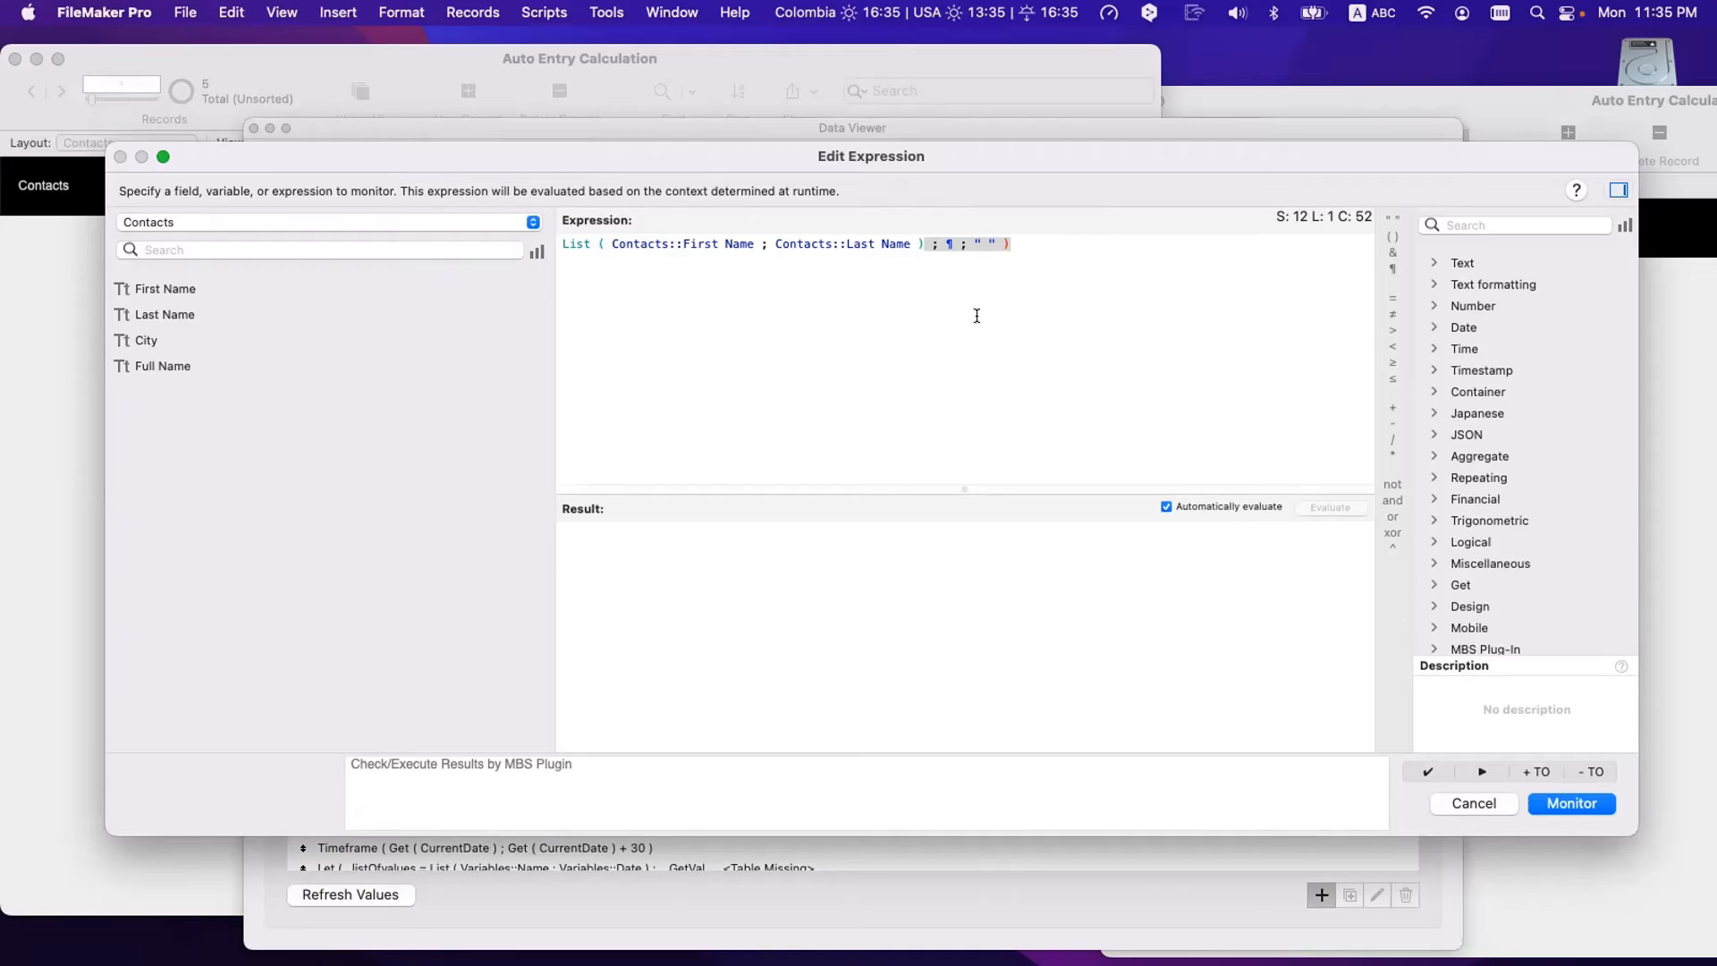
key("Escape")
key("Escape")
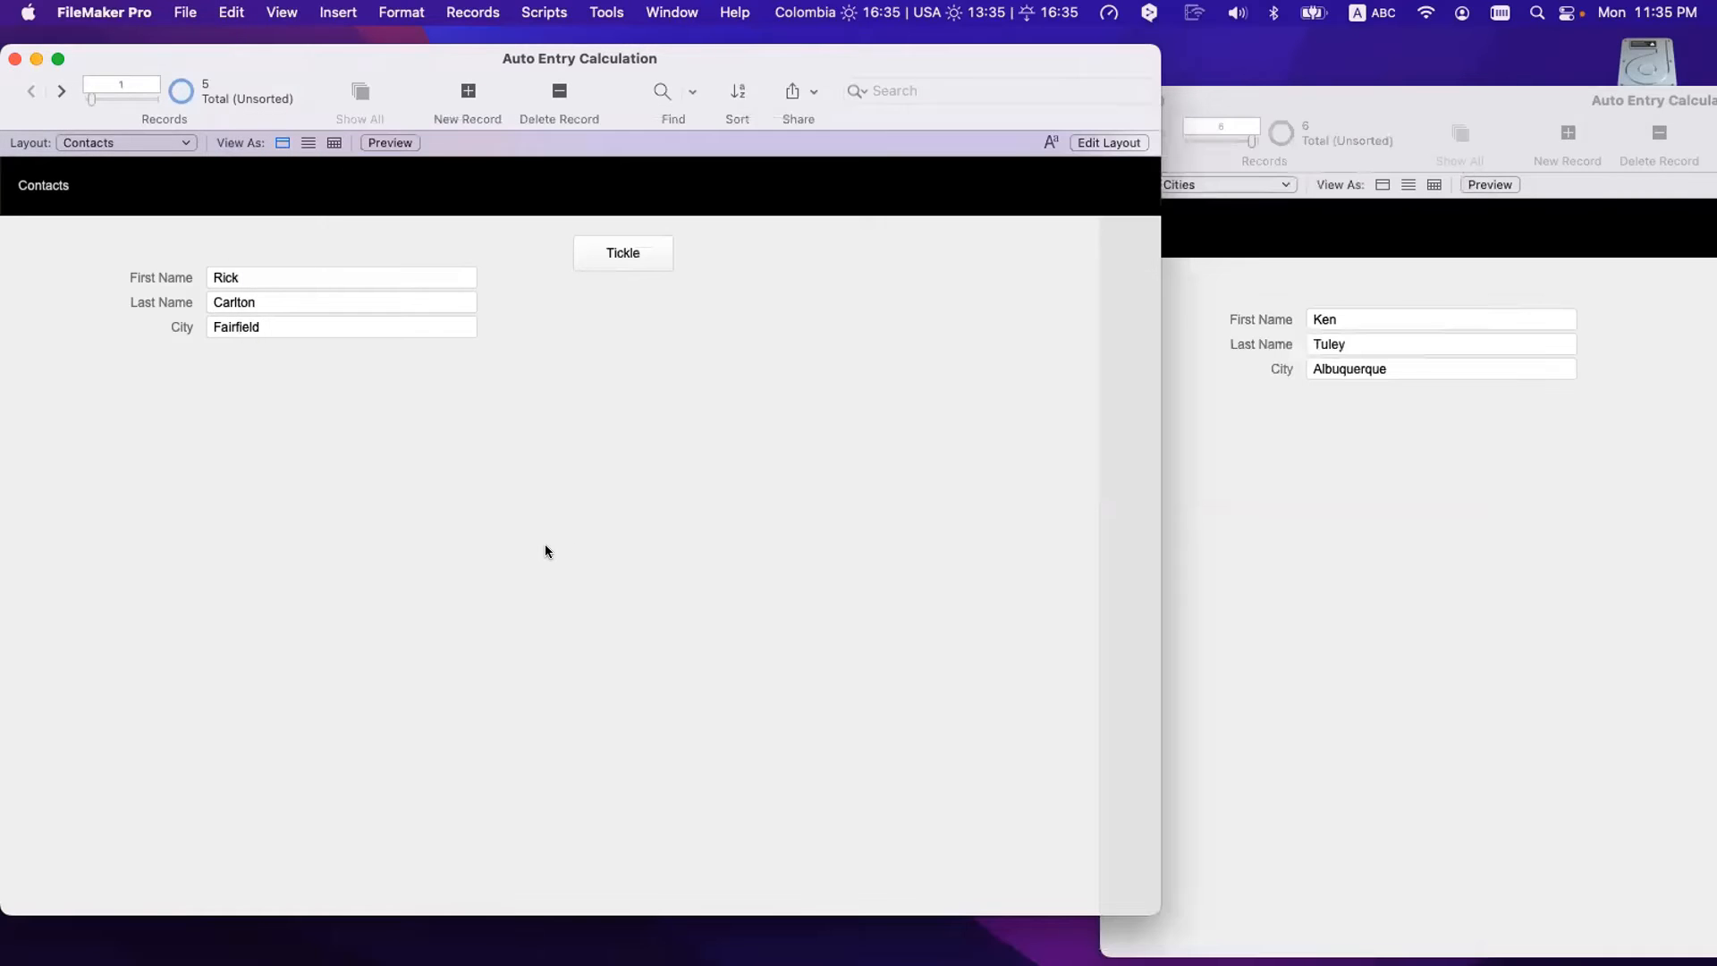
- Place the Full Name field below City on the Contacts layout and return to Browse mode
key("super+shift+d")
double_click(334, 231)
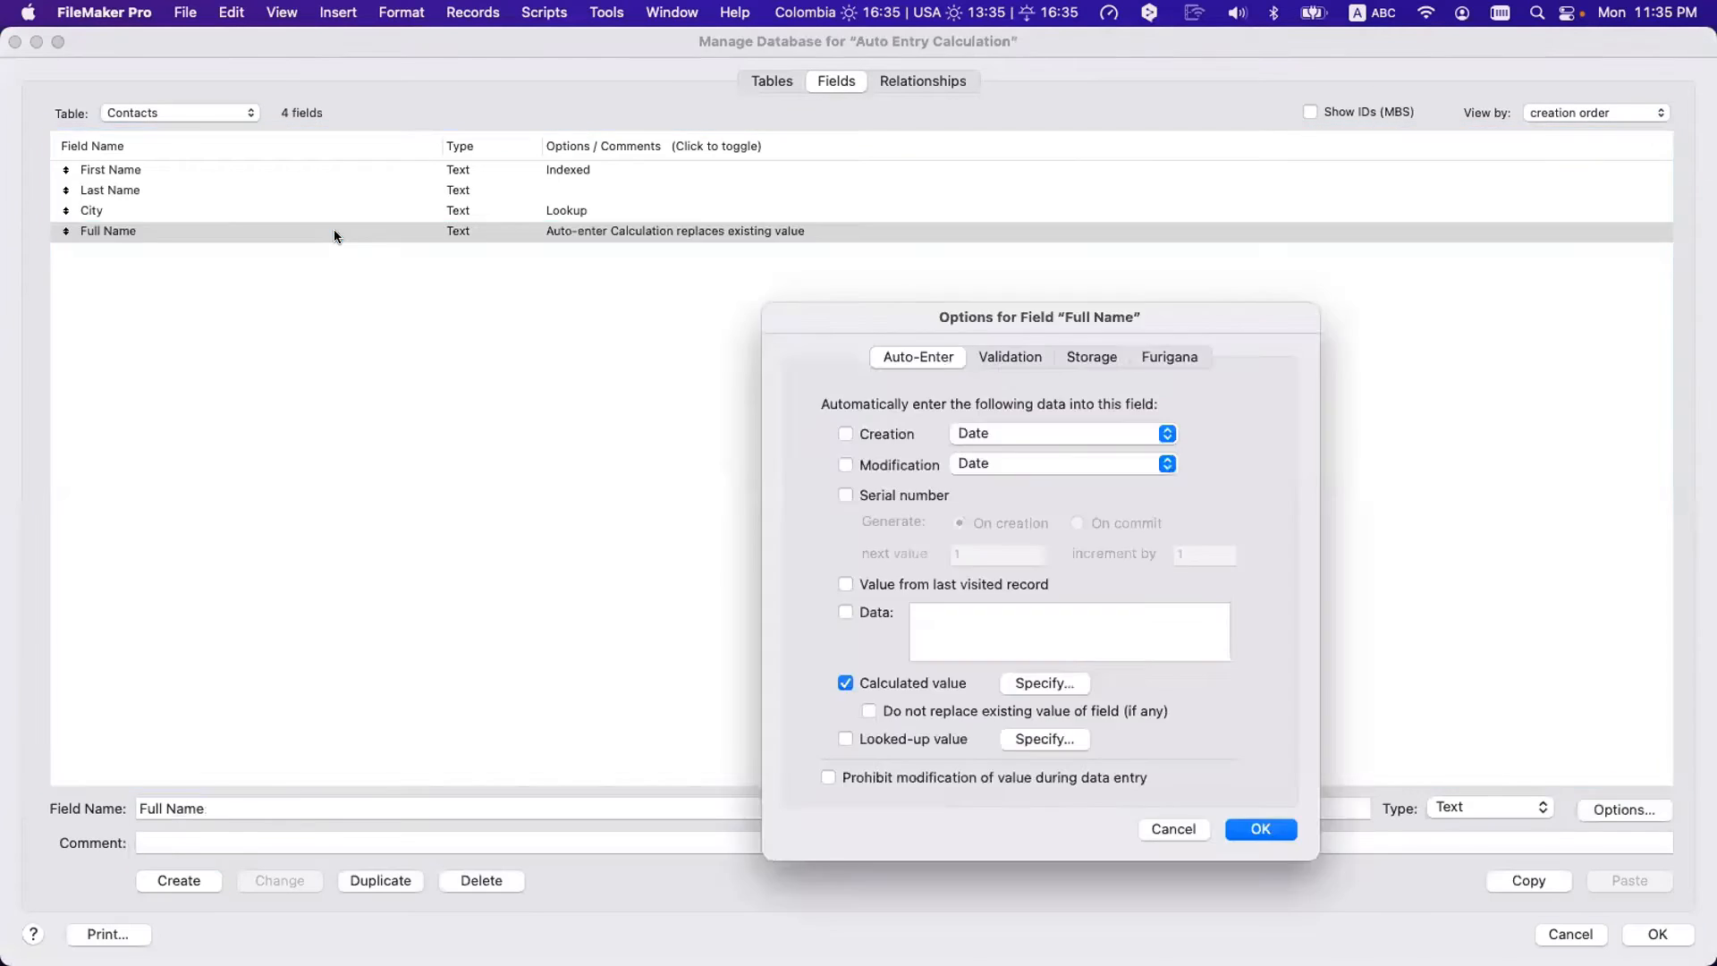
key("Escape")
key("Escape")
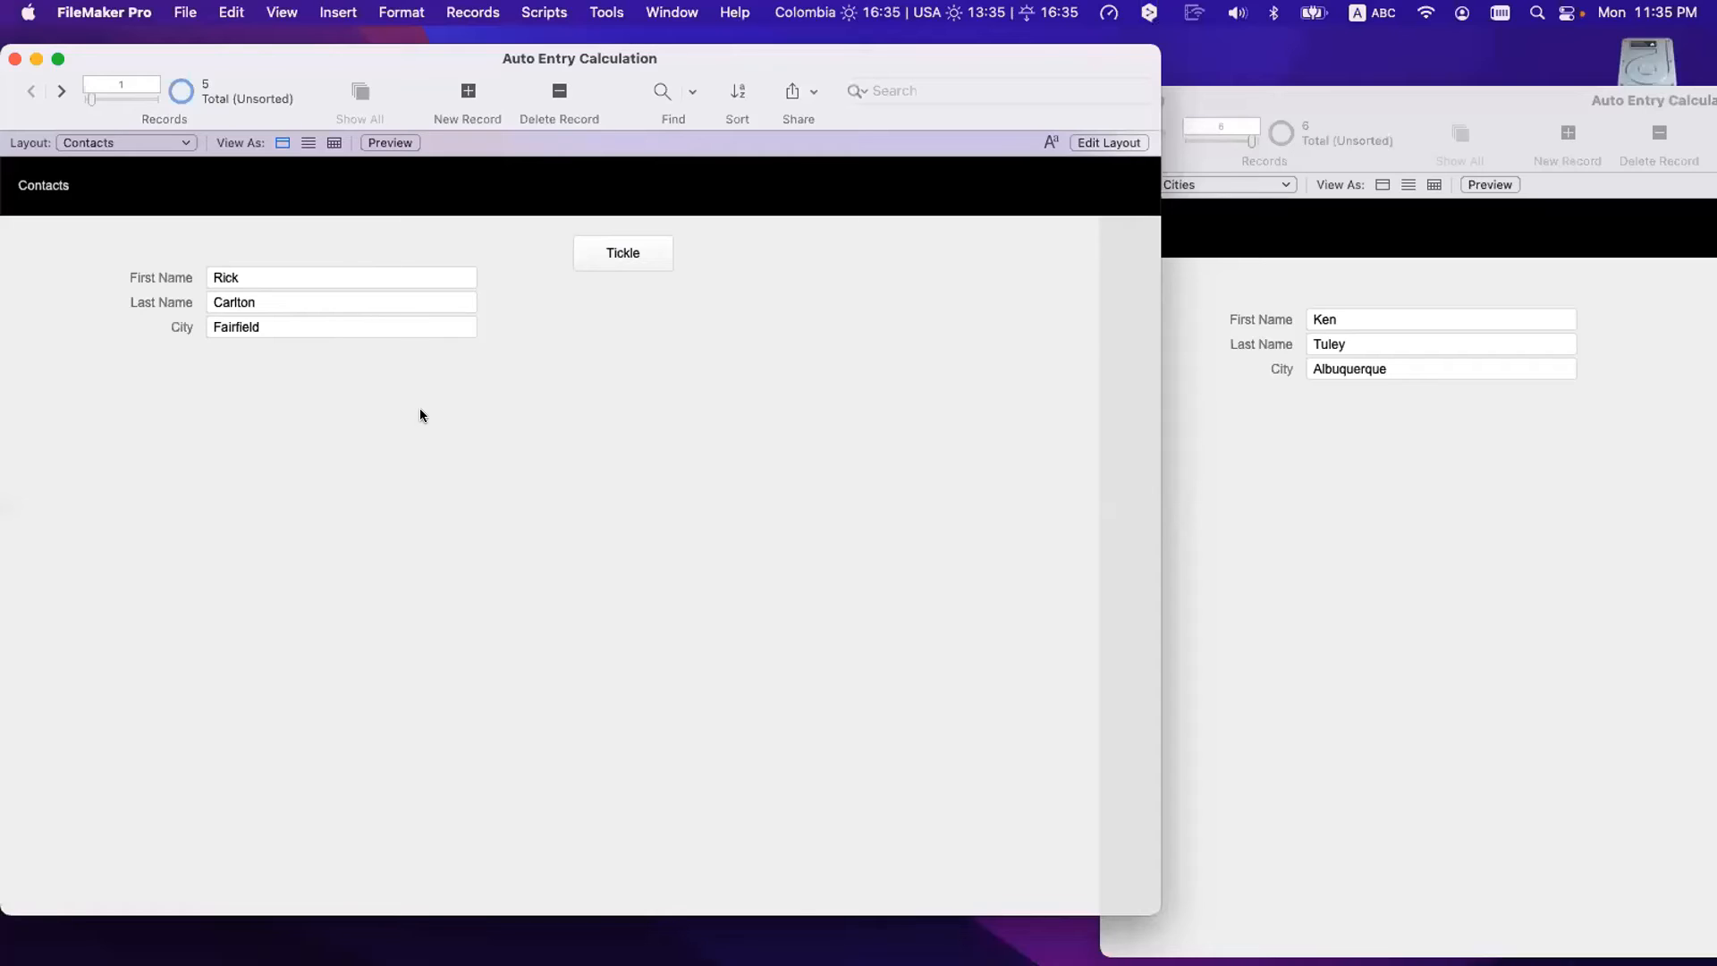
key("super+l")
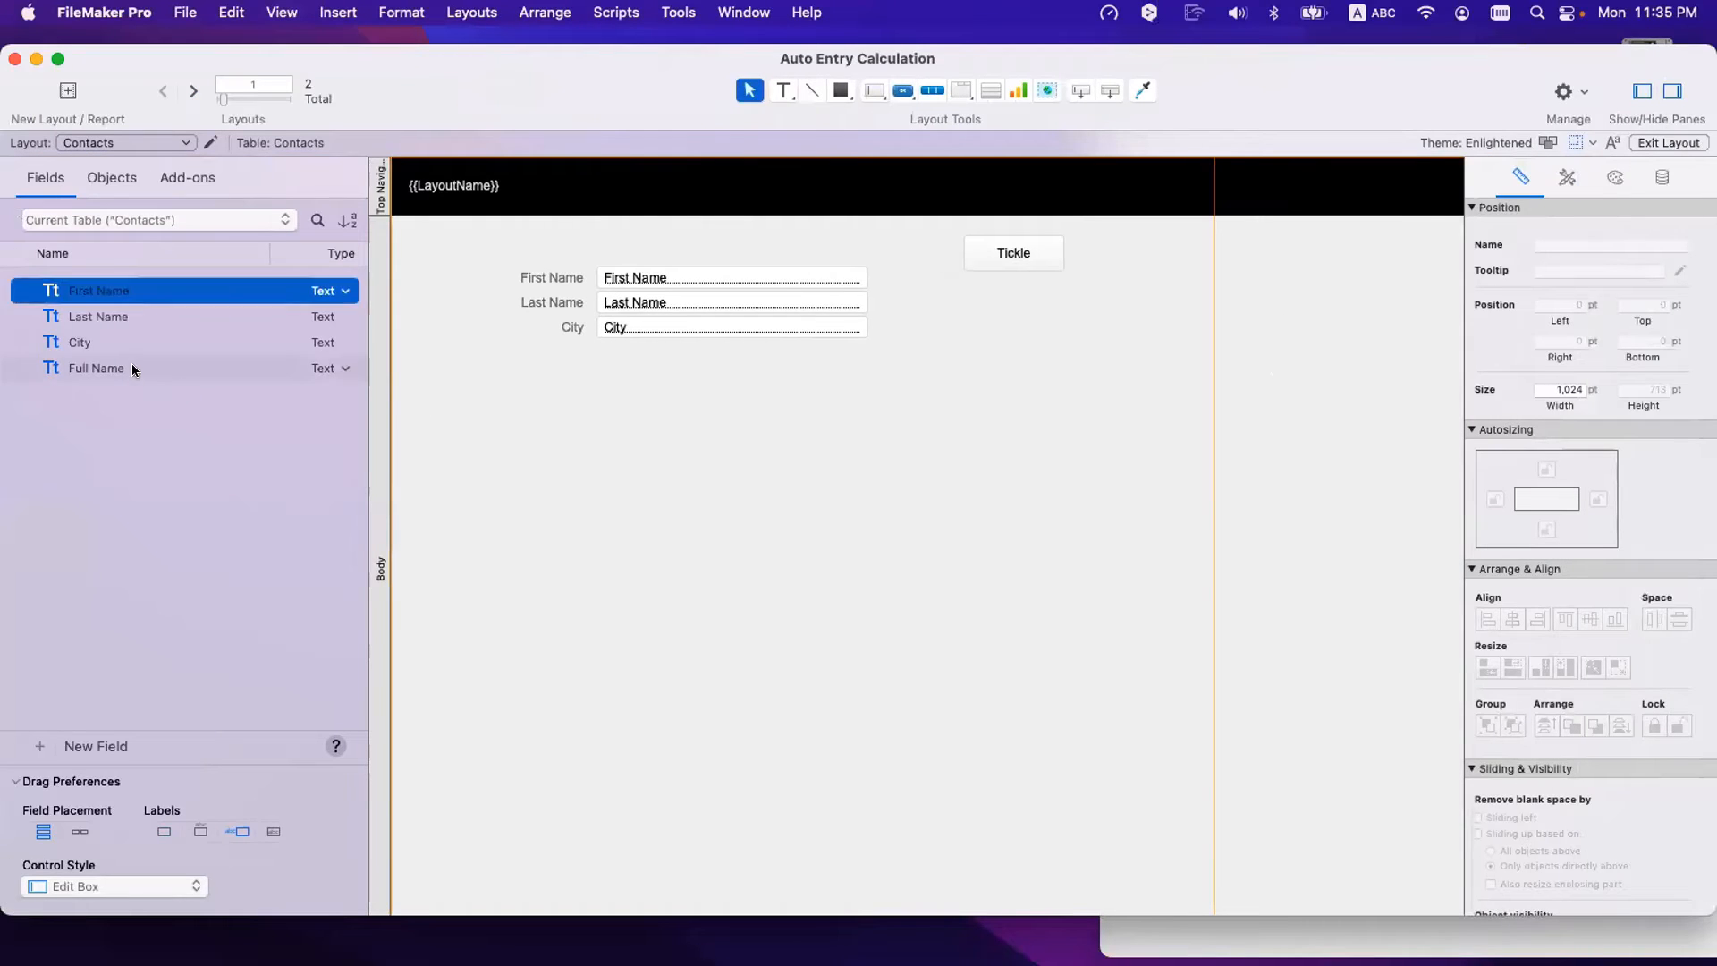
left_click_drag(304, 368, 678, 386)
key("super+b")
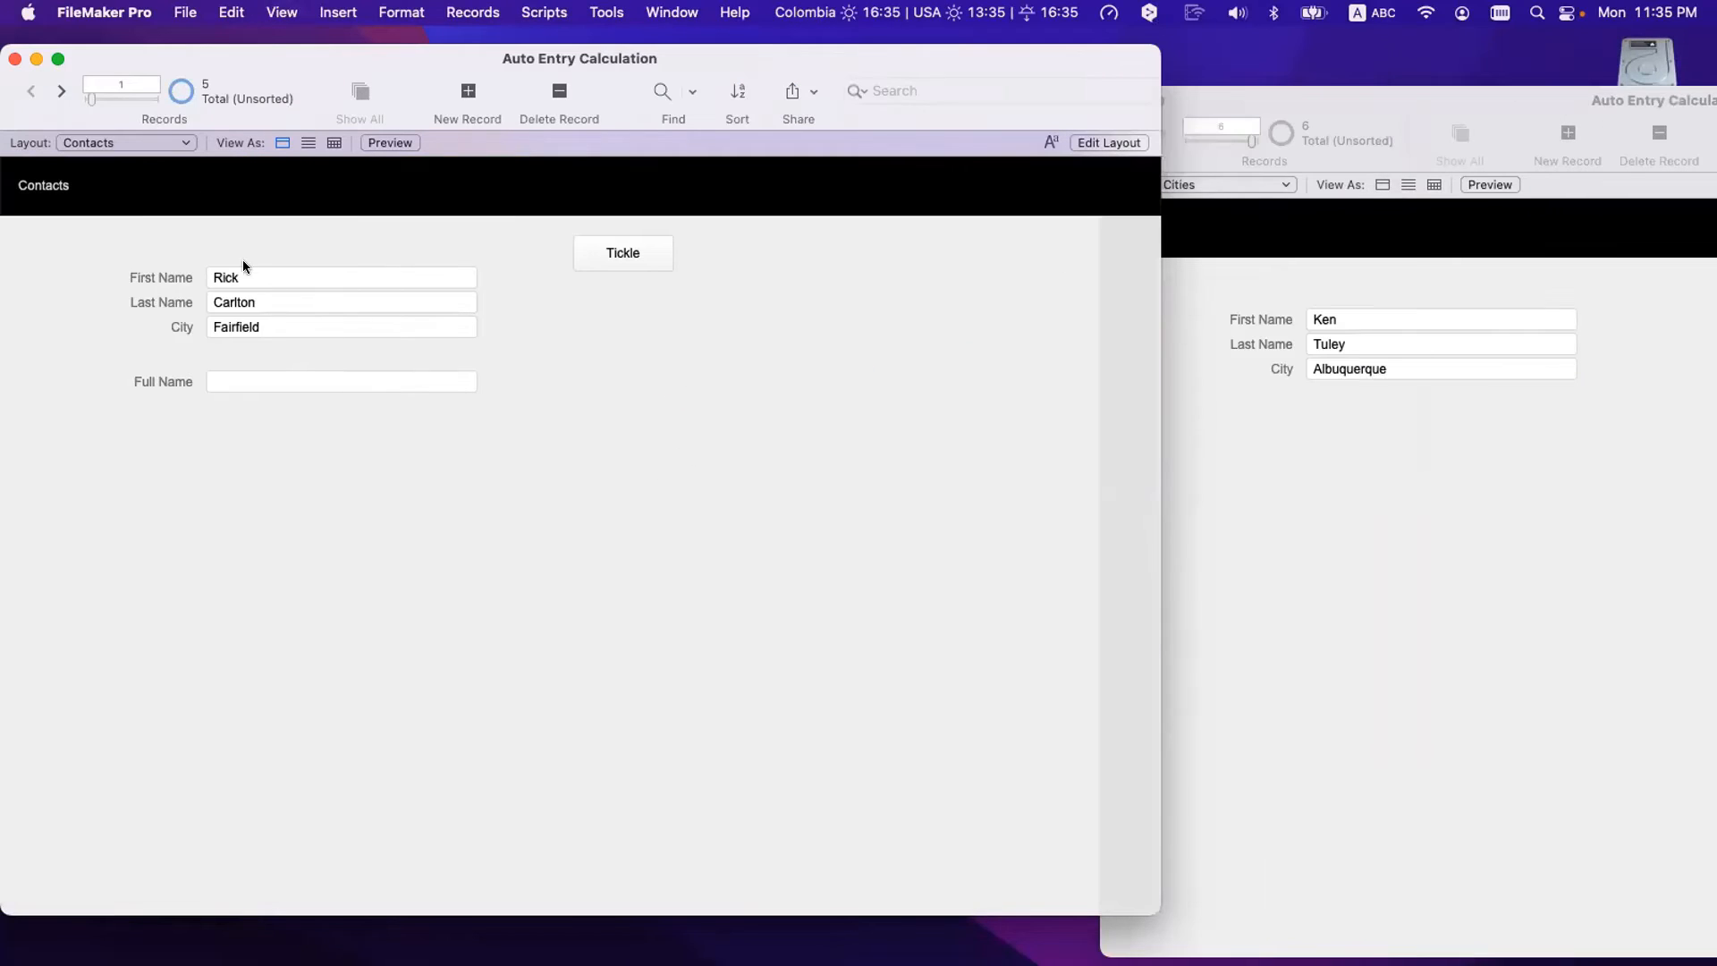
- Clear the contact's Last Name, commit, and check the resulting Full Name
left_click(260, 302)
double_click(261, 302)
key("BackSpace")
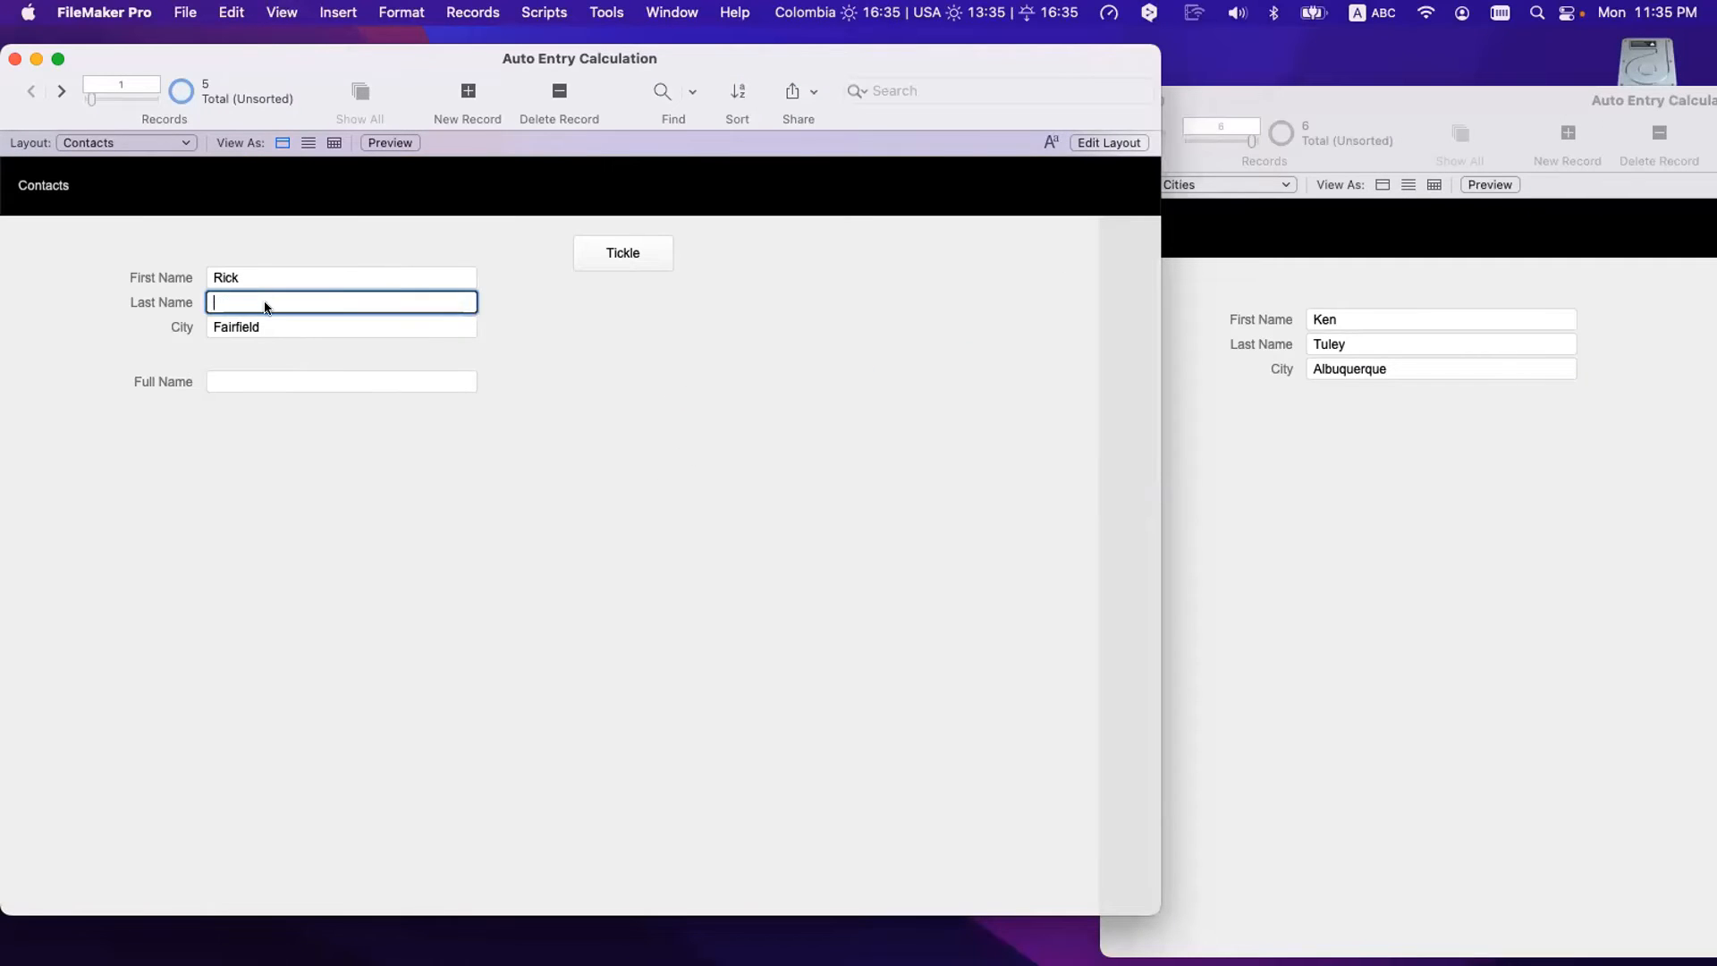
left_click(561, 573)
left_click(219, 295)
left_click(269, 380)
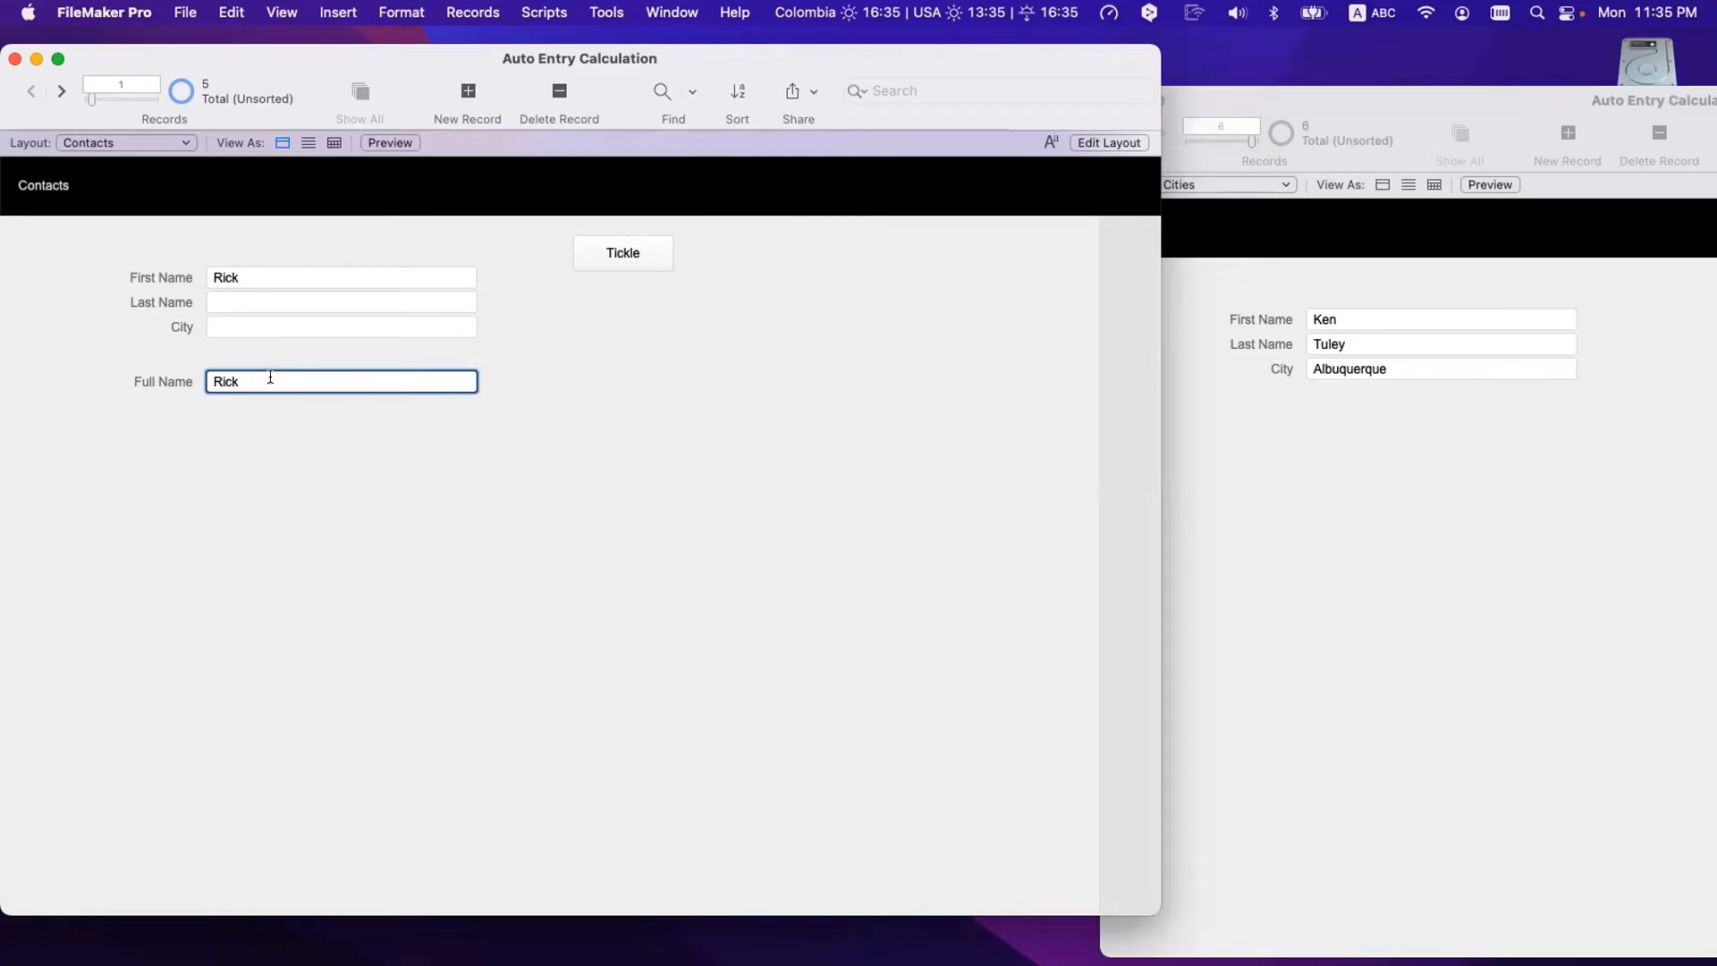
- Clear the first name, re-enter the last name, check Full Name, and reopen Manage Database
key("super+a")
key("Tab")
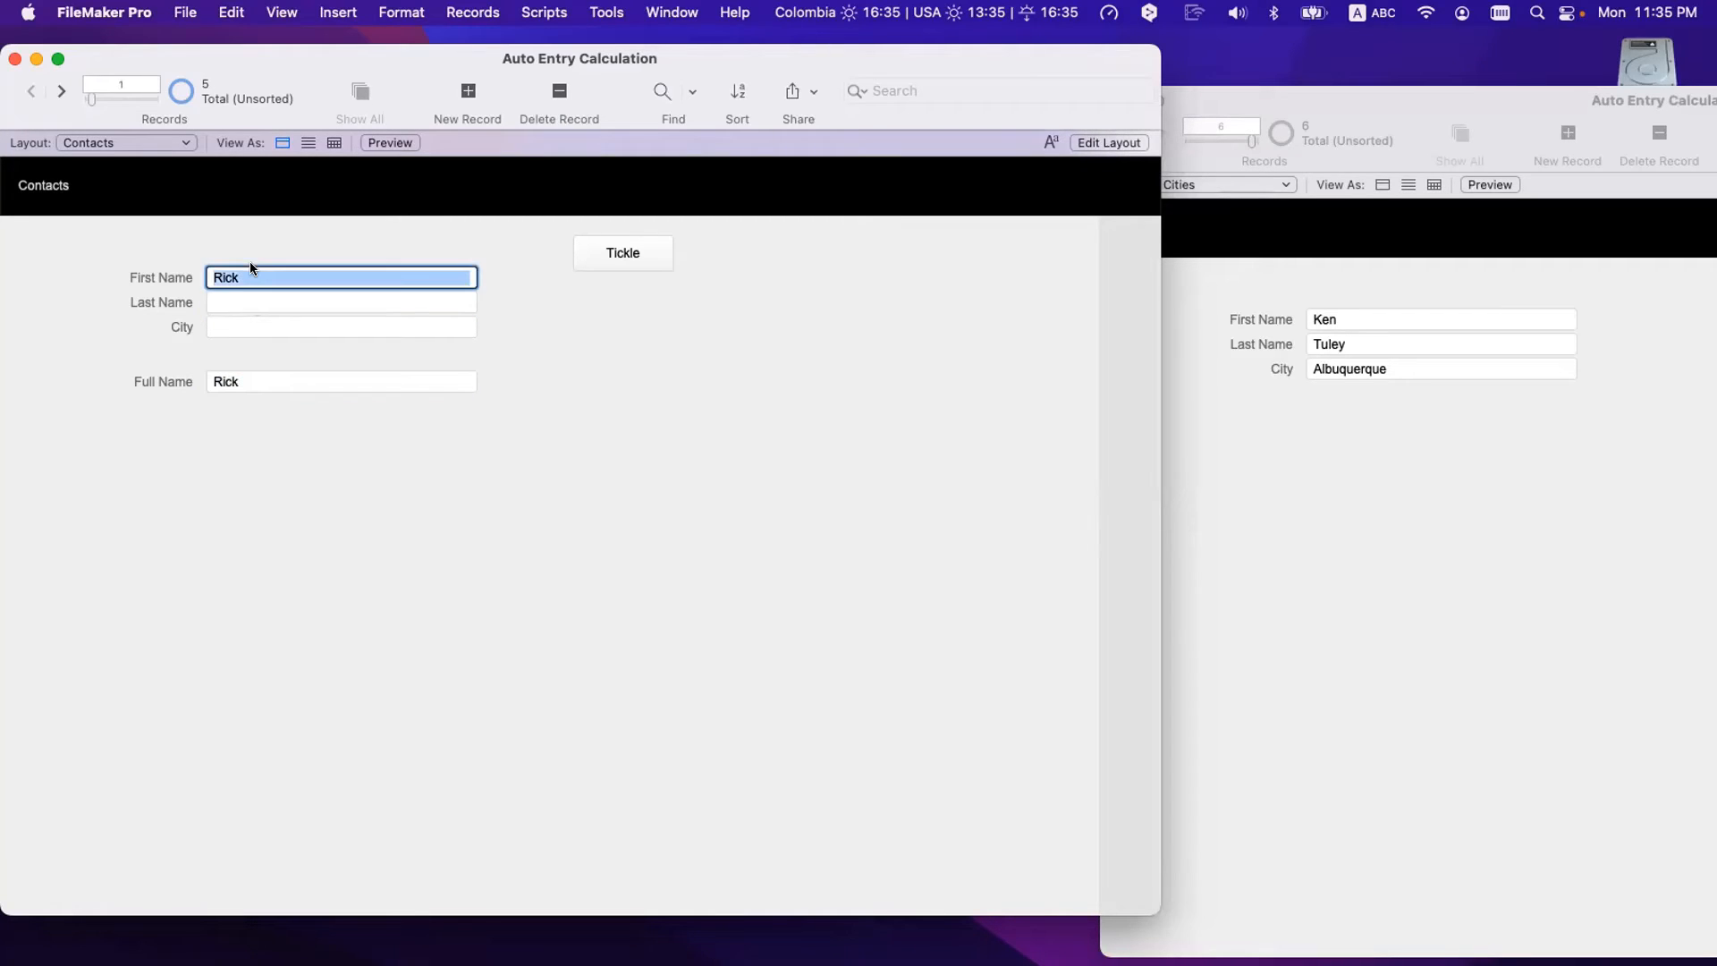
key("BackSpace")
left_click(234, 292)
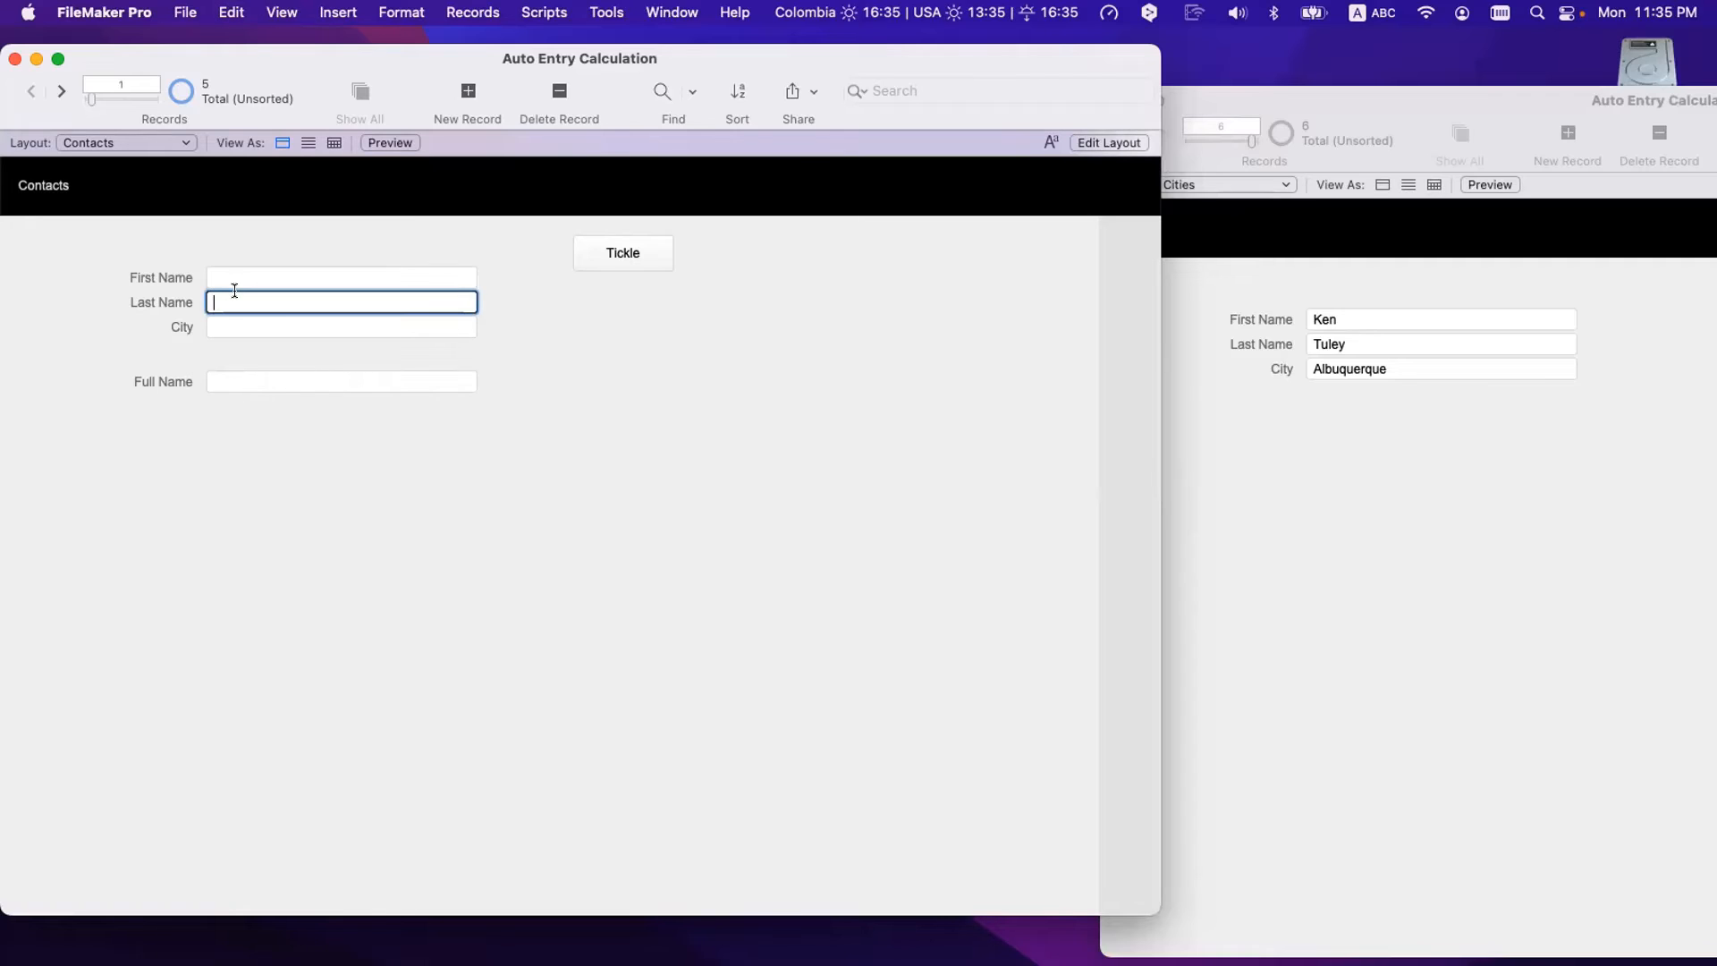
left_click(426, 484)
left_click(211, 382)
key("super+a")
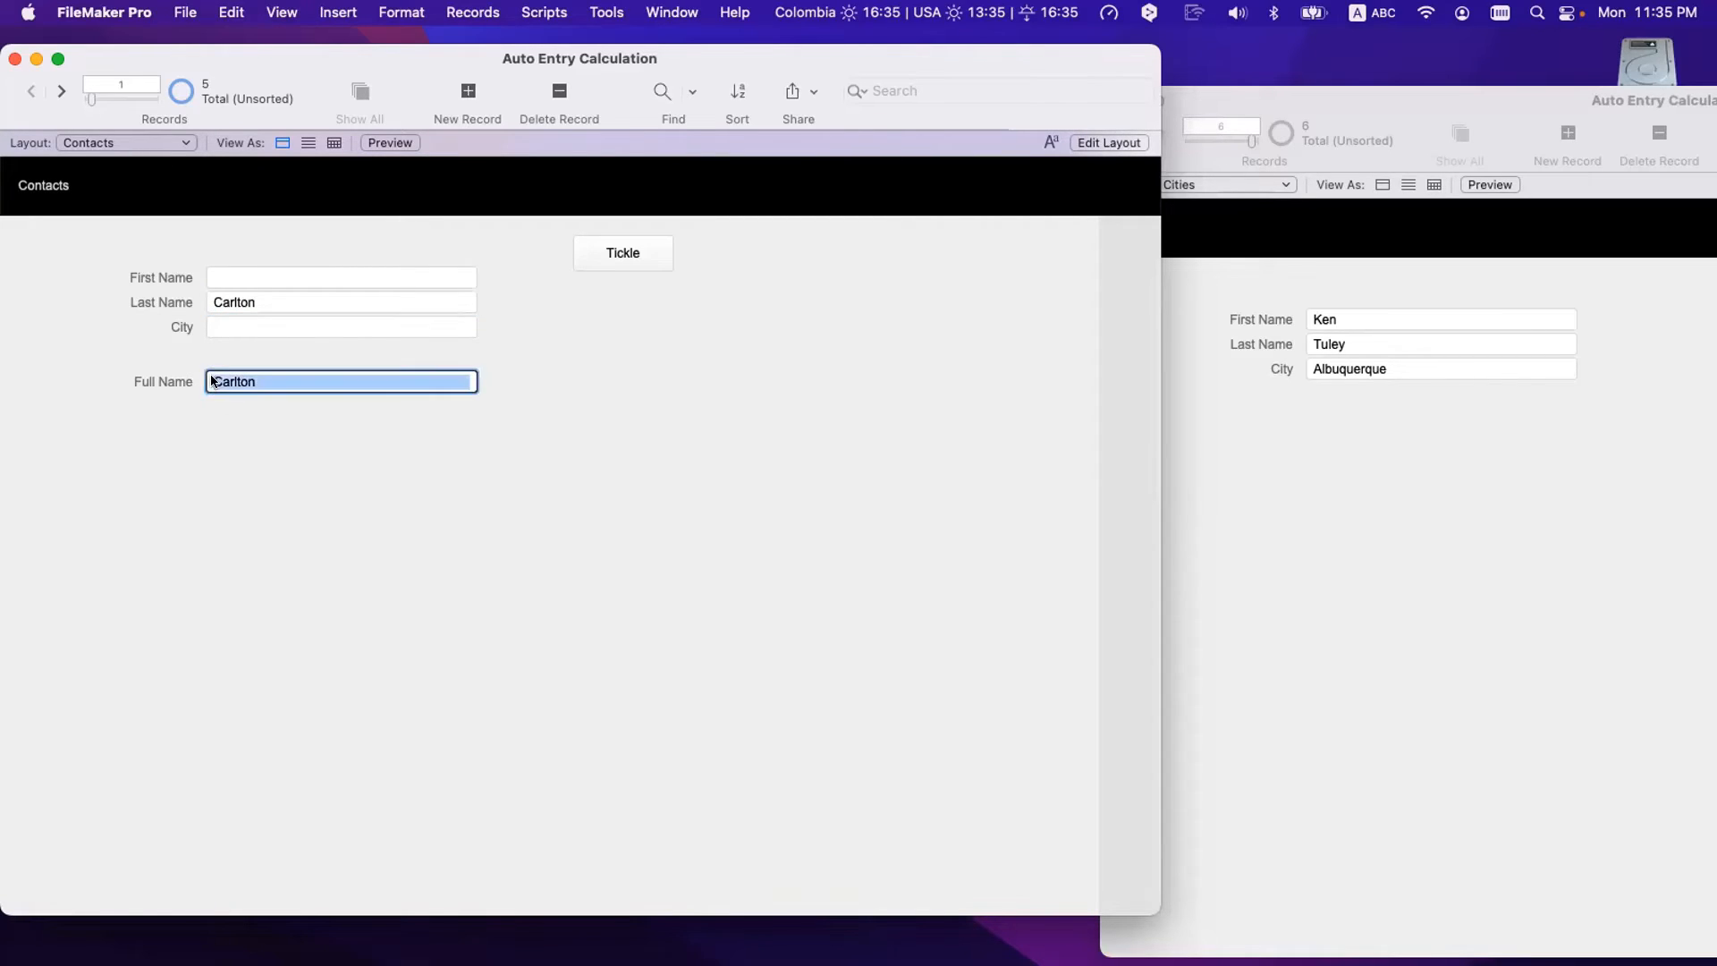
left_click(249, 382)
left_click(298, 453)
key("super+shift+d")
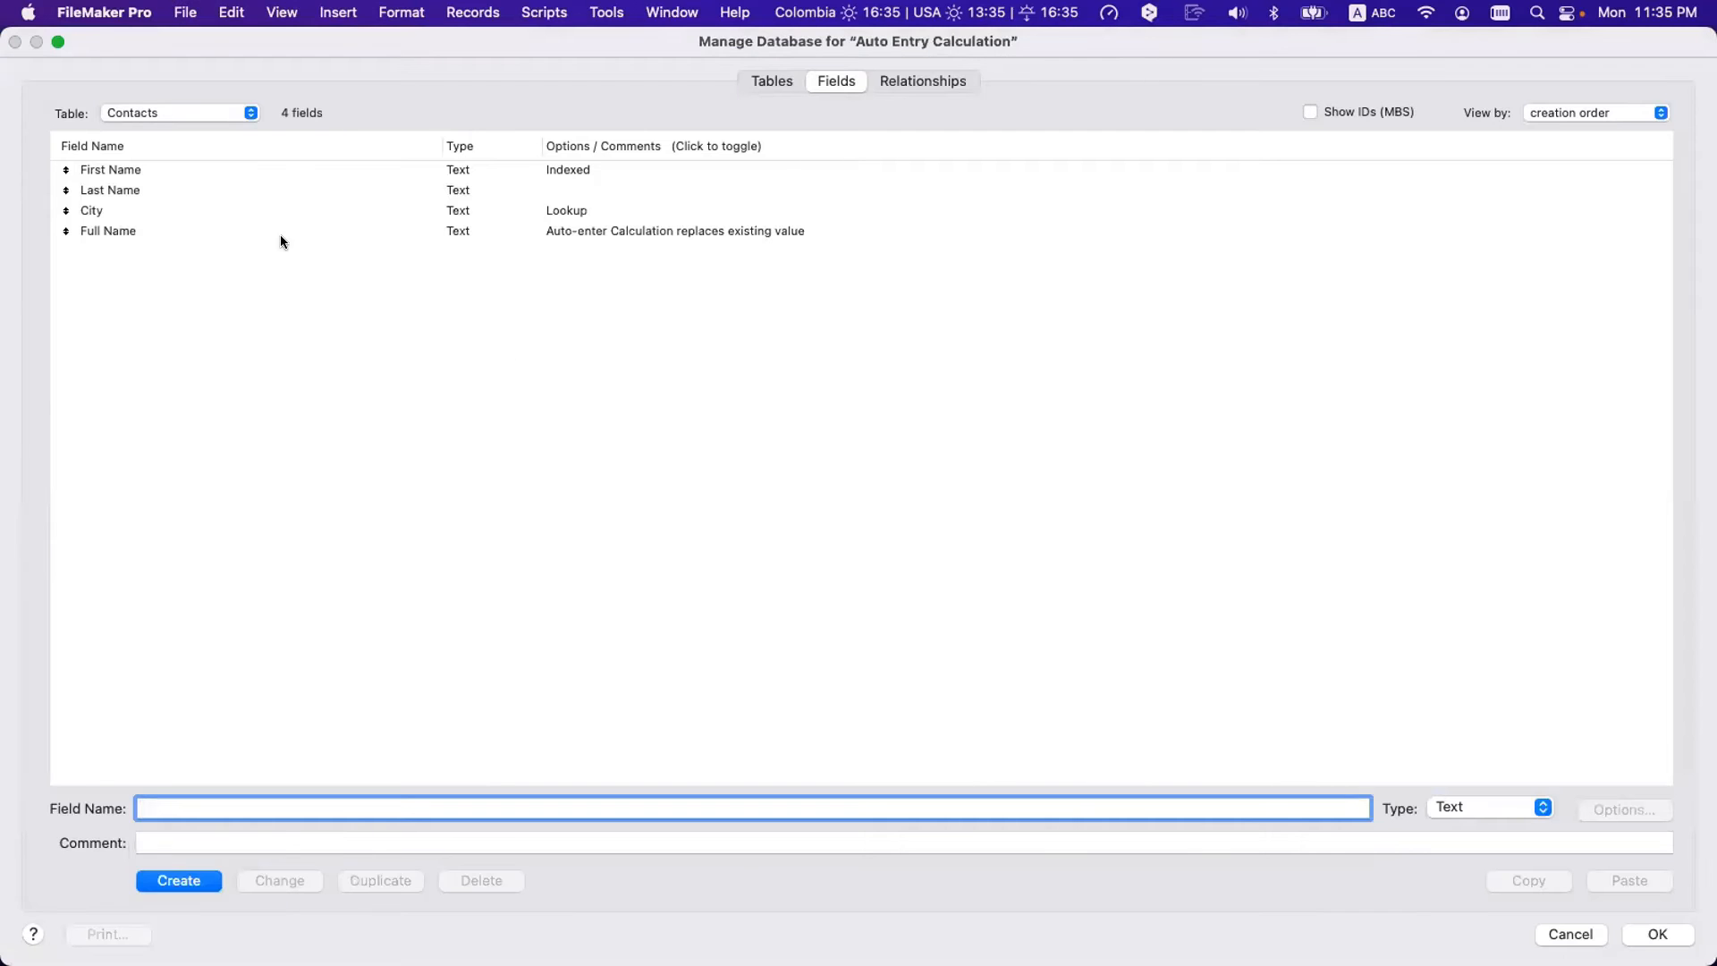
- Comment out the old Full Name formula with // and add First Name & " " & Last Name
double_click(280, 235)
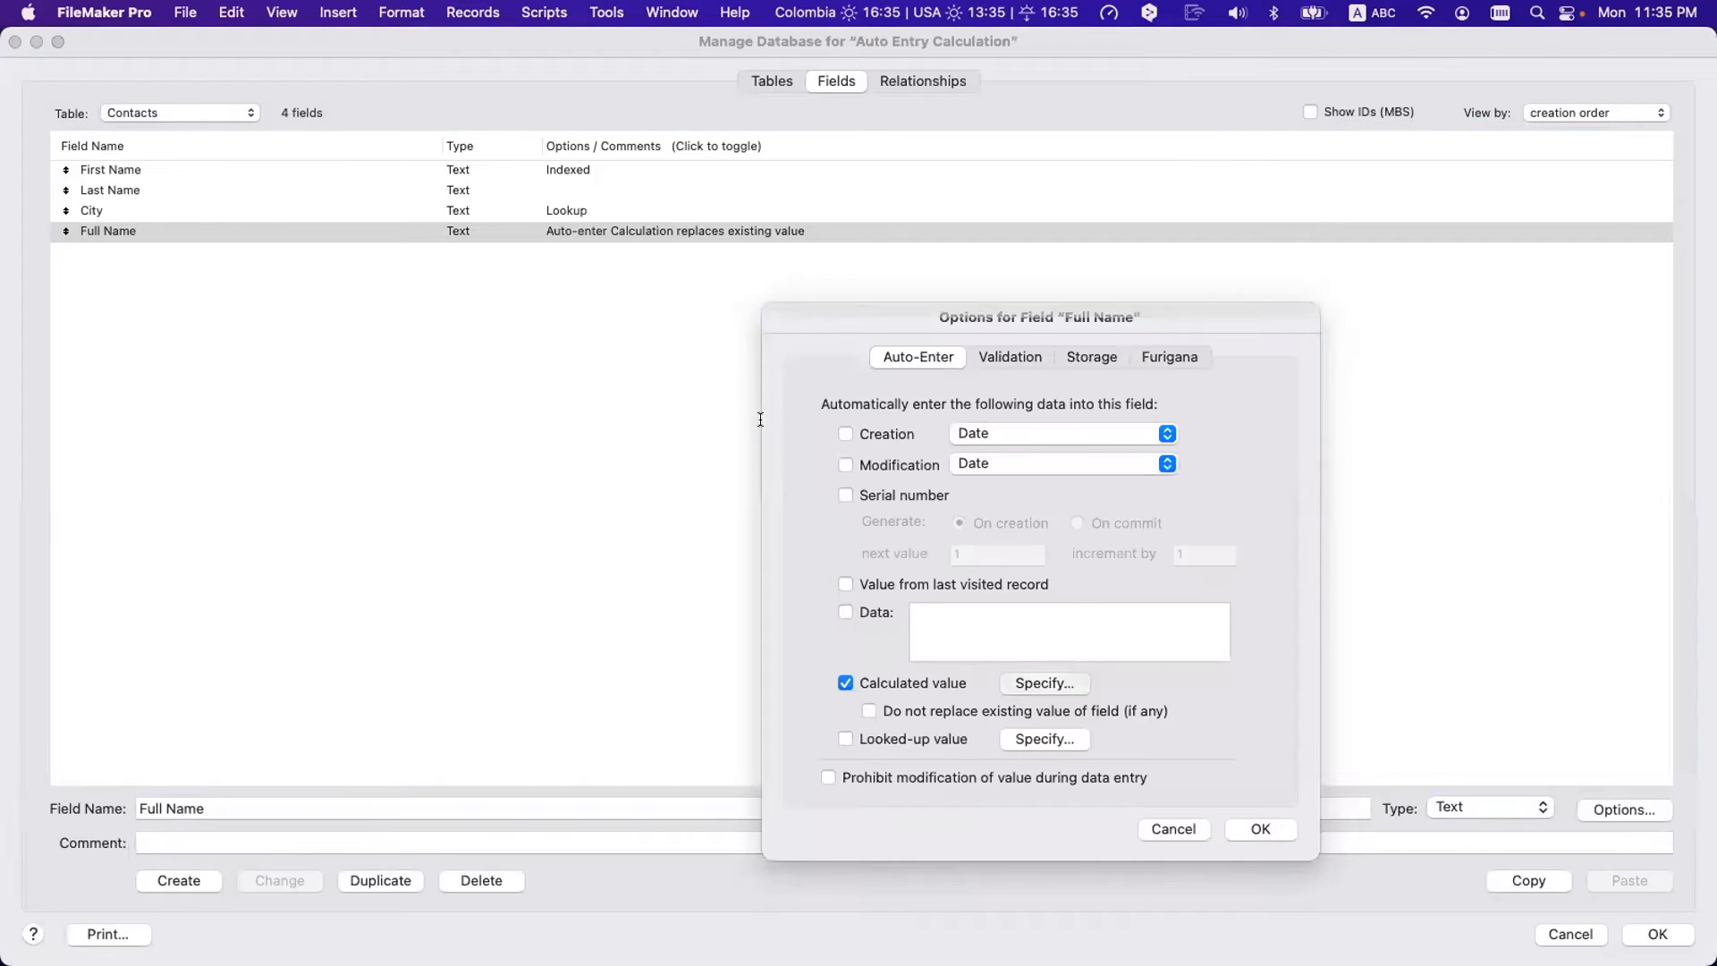
type("//")
key("super+Right")
key("Return")
key("Return")
type("fie")
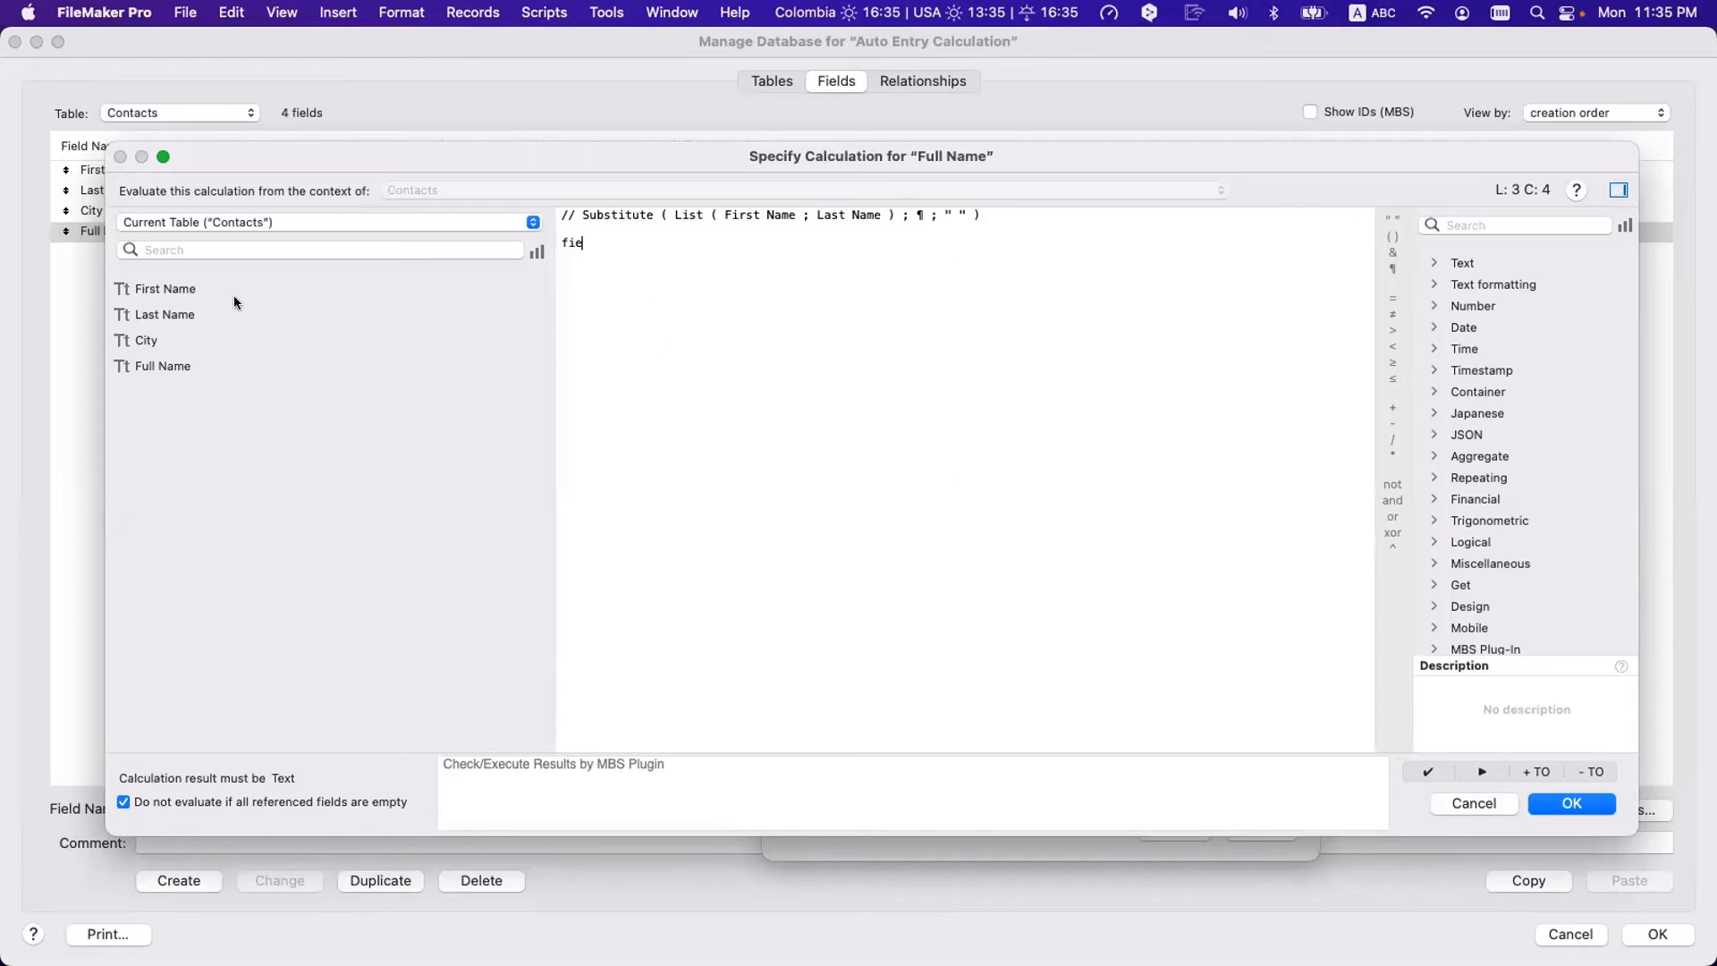
key("Return")
type("& \" \" &")
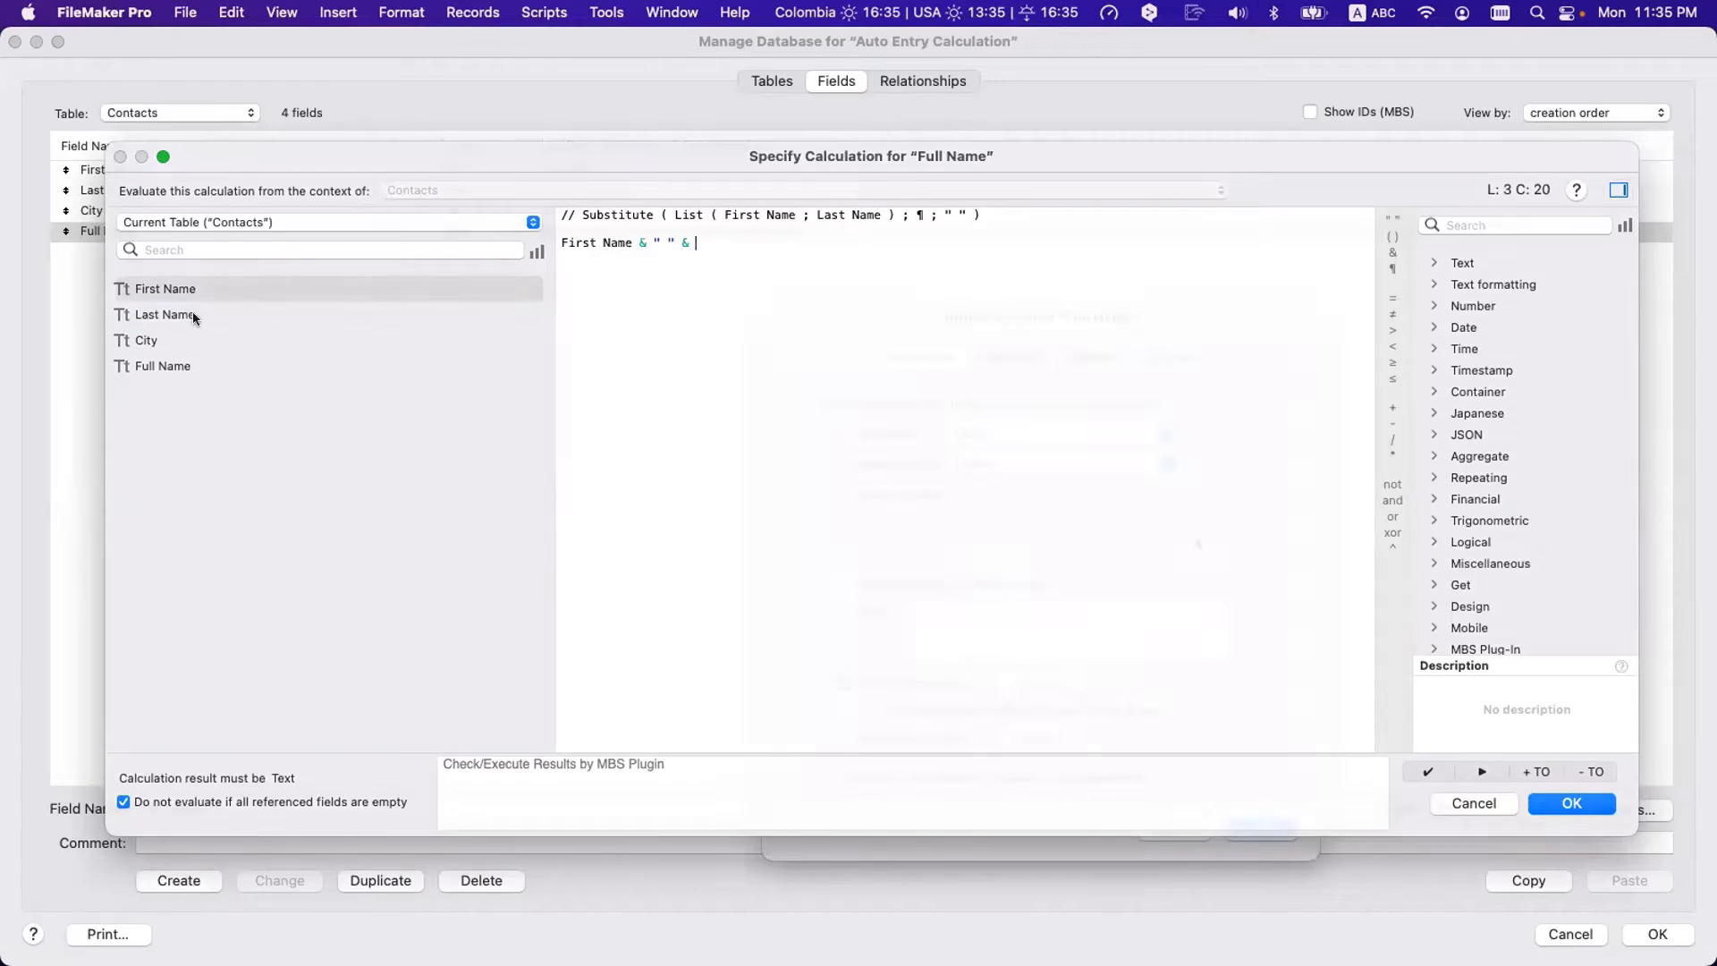
double_click(191, 314)
key("Return")
left_click(1257, 829)
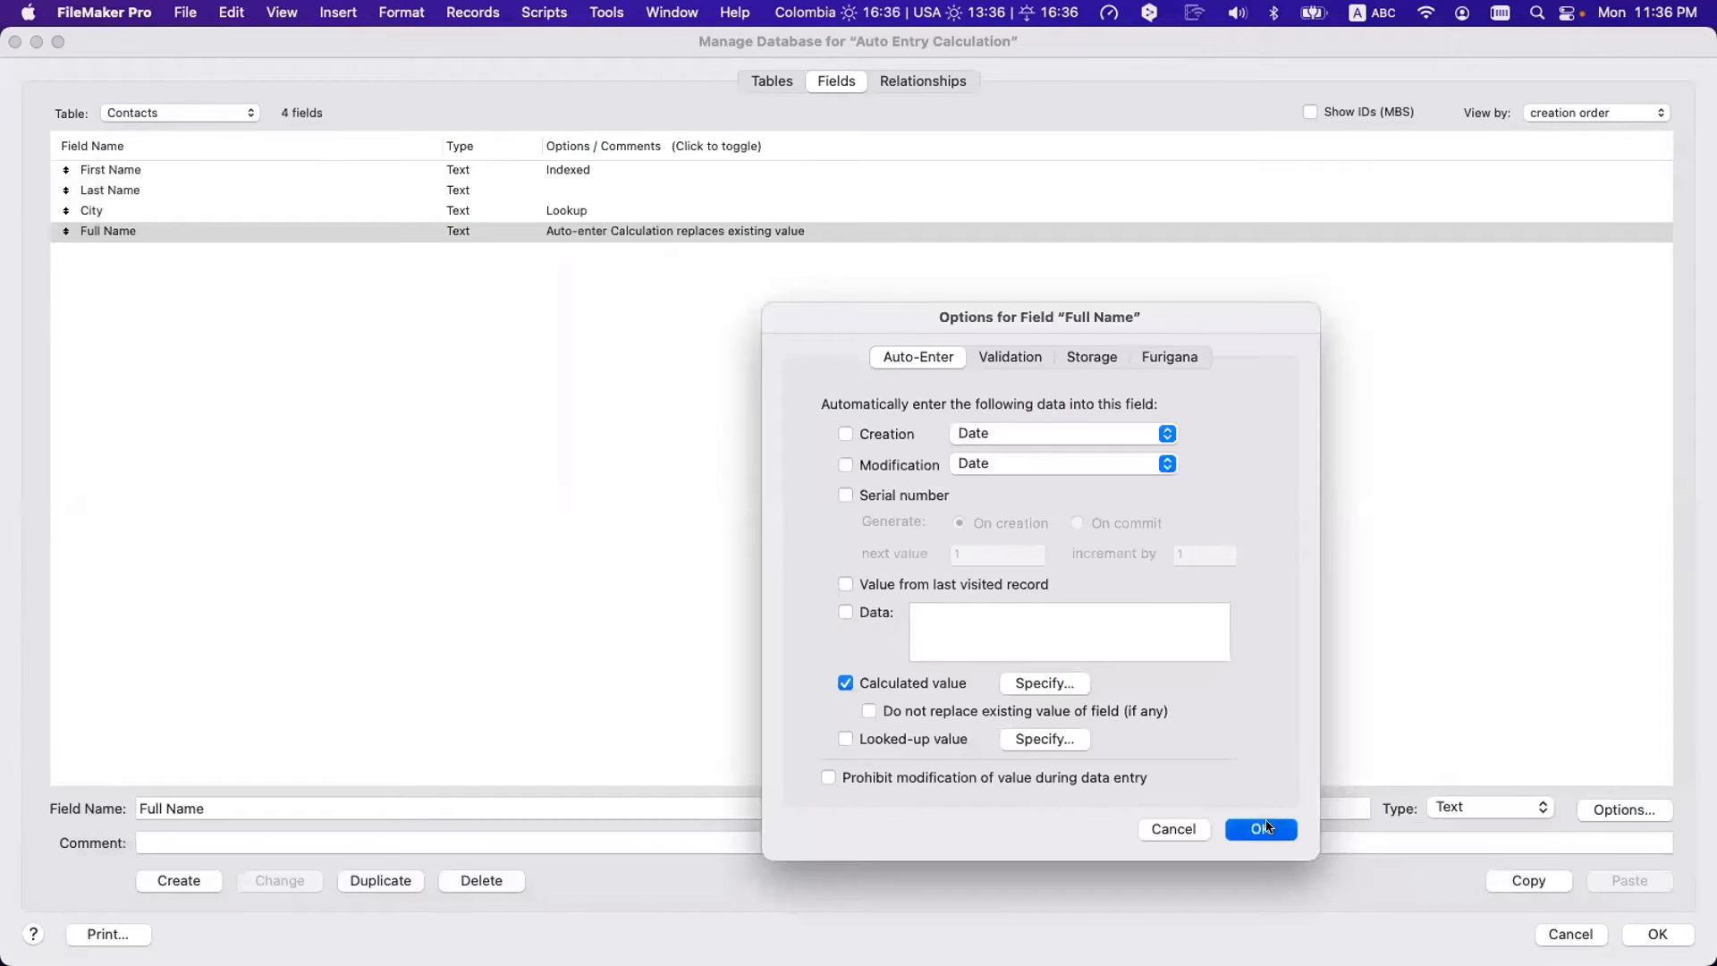
key("Return")
- Test Full Name with the last name cleared and a first name typed, revealing a trailing space
double_click(249, 302)
key("super+c")
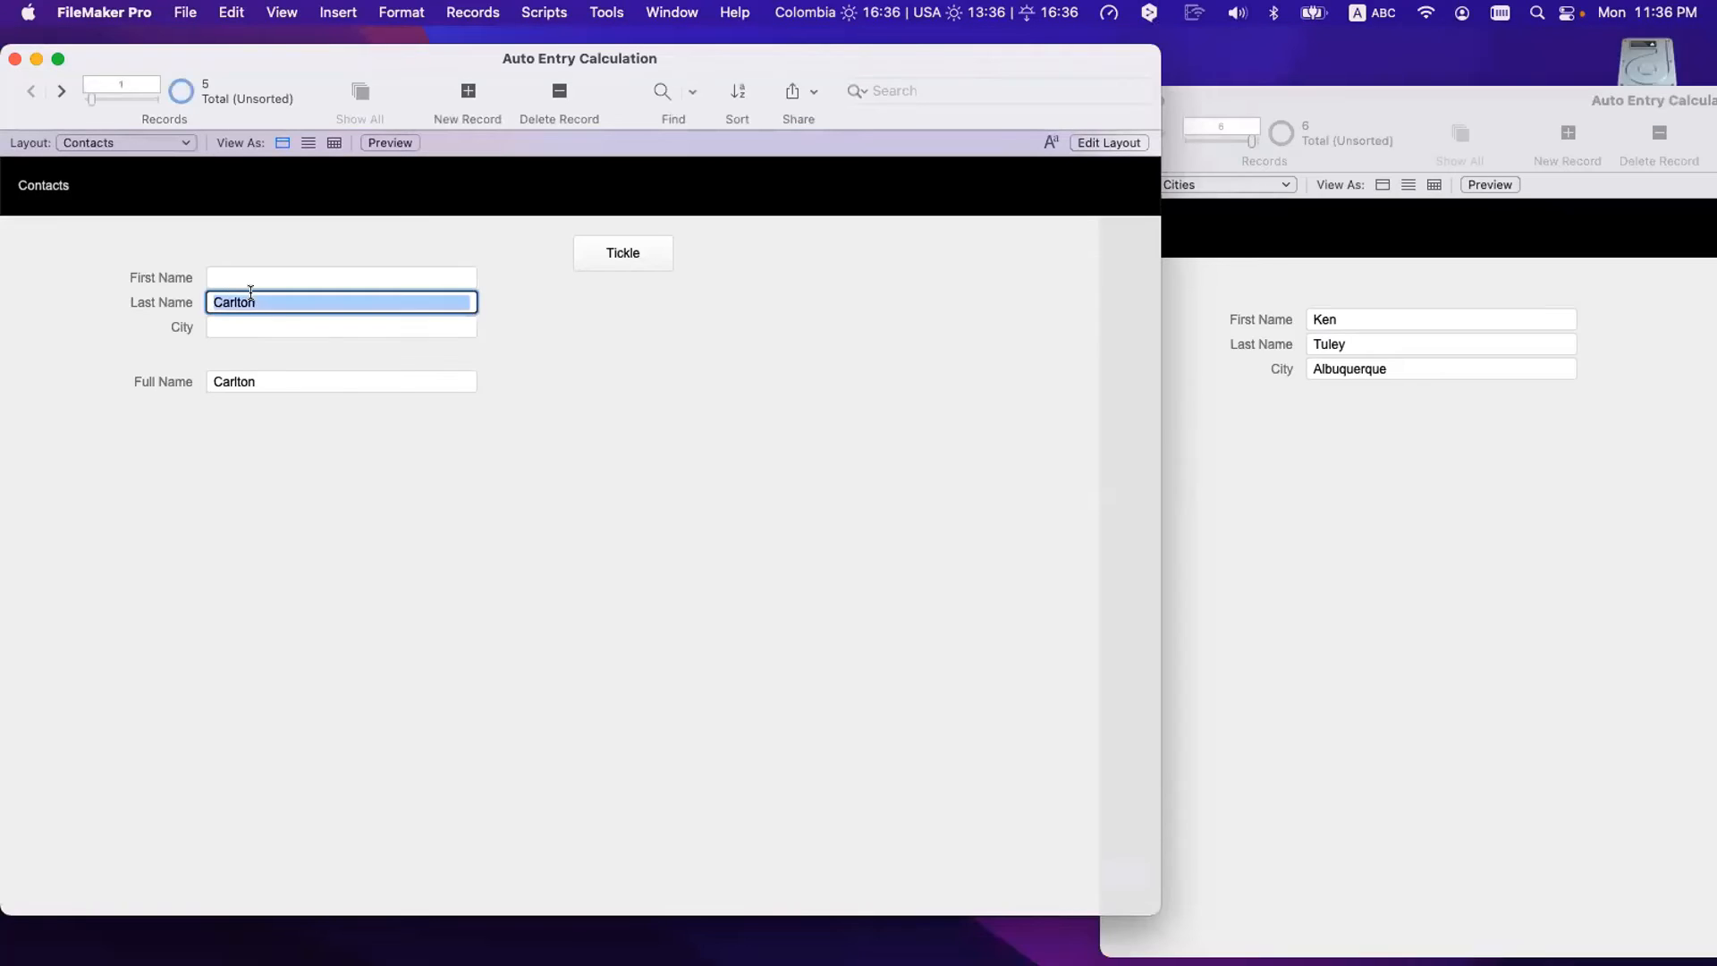
key("BackSpace")
key("super+v")
key("Return")
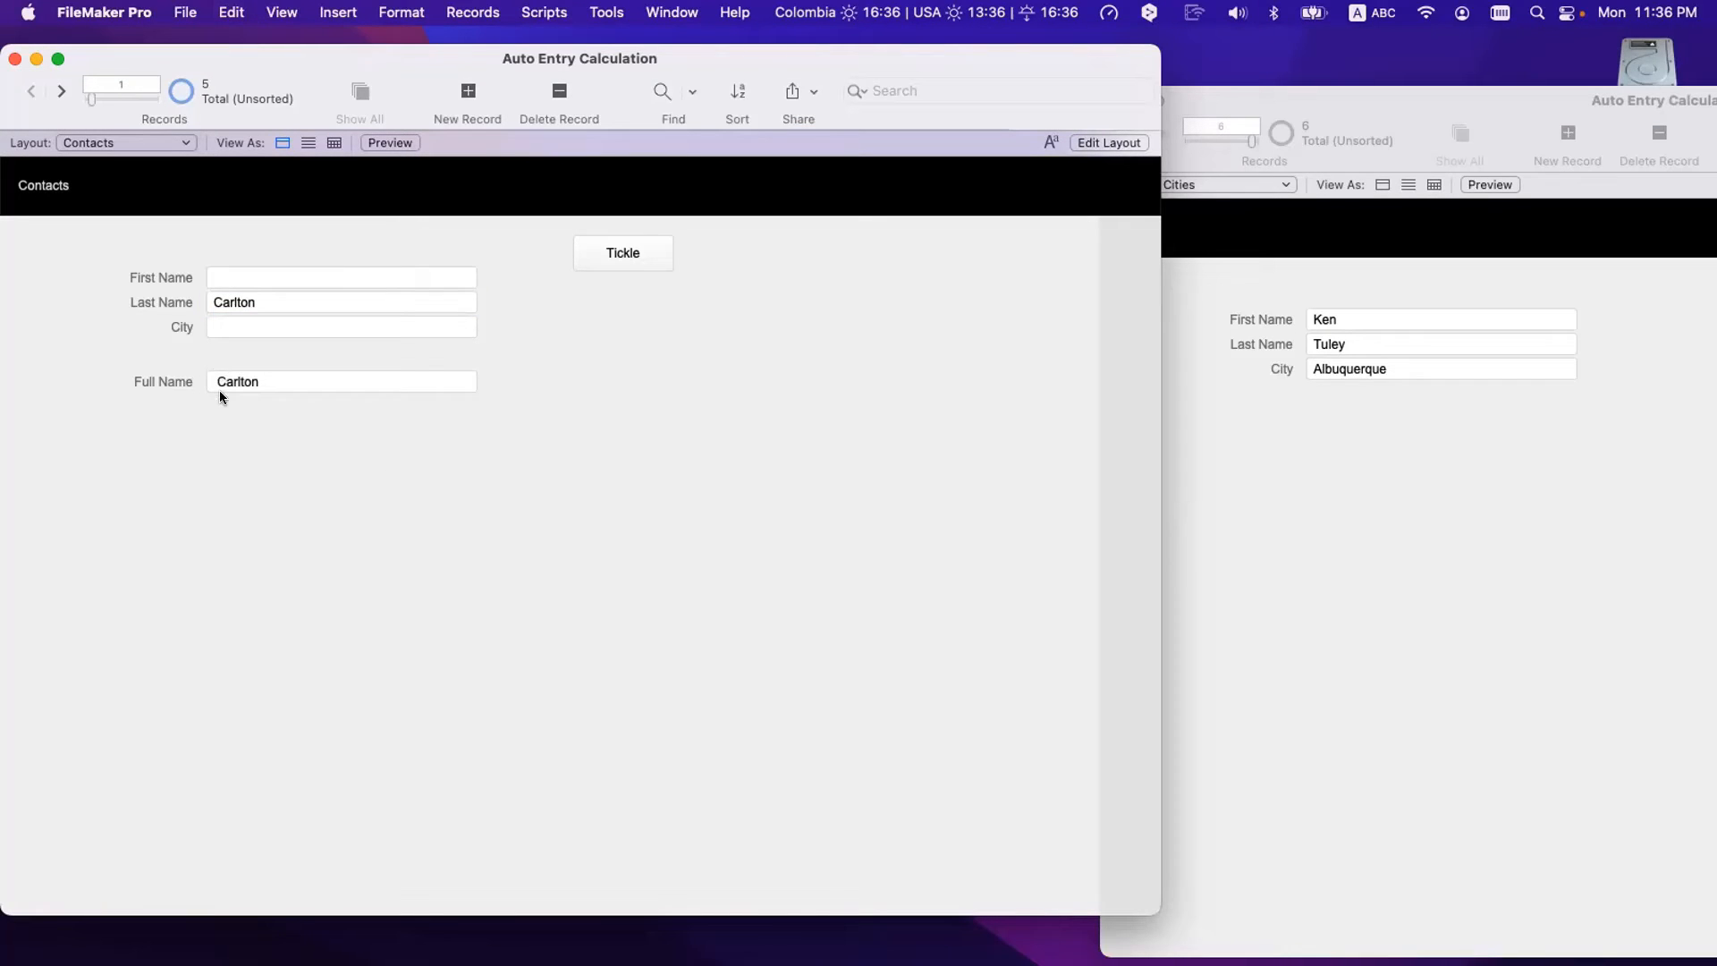
left_click(217, 390)
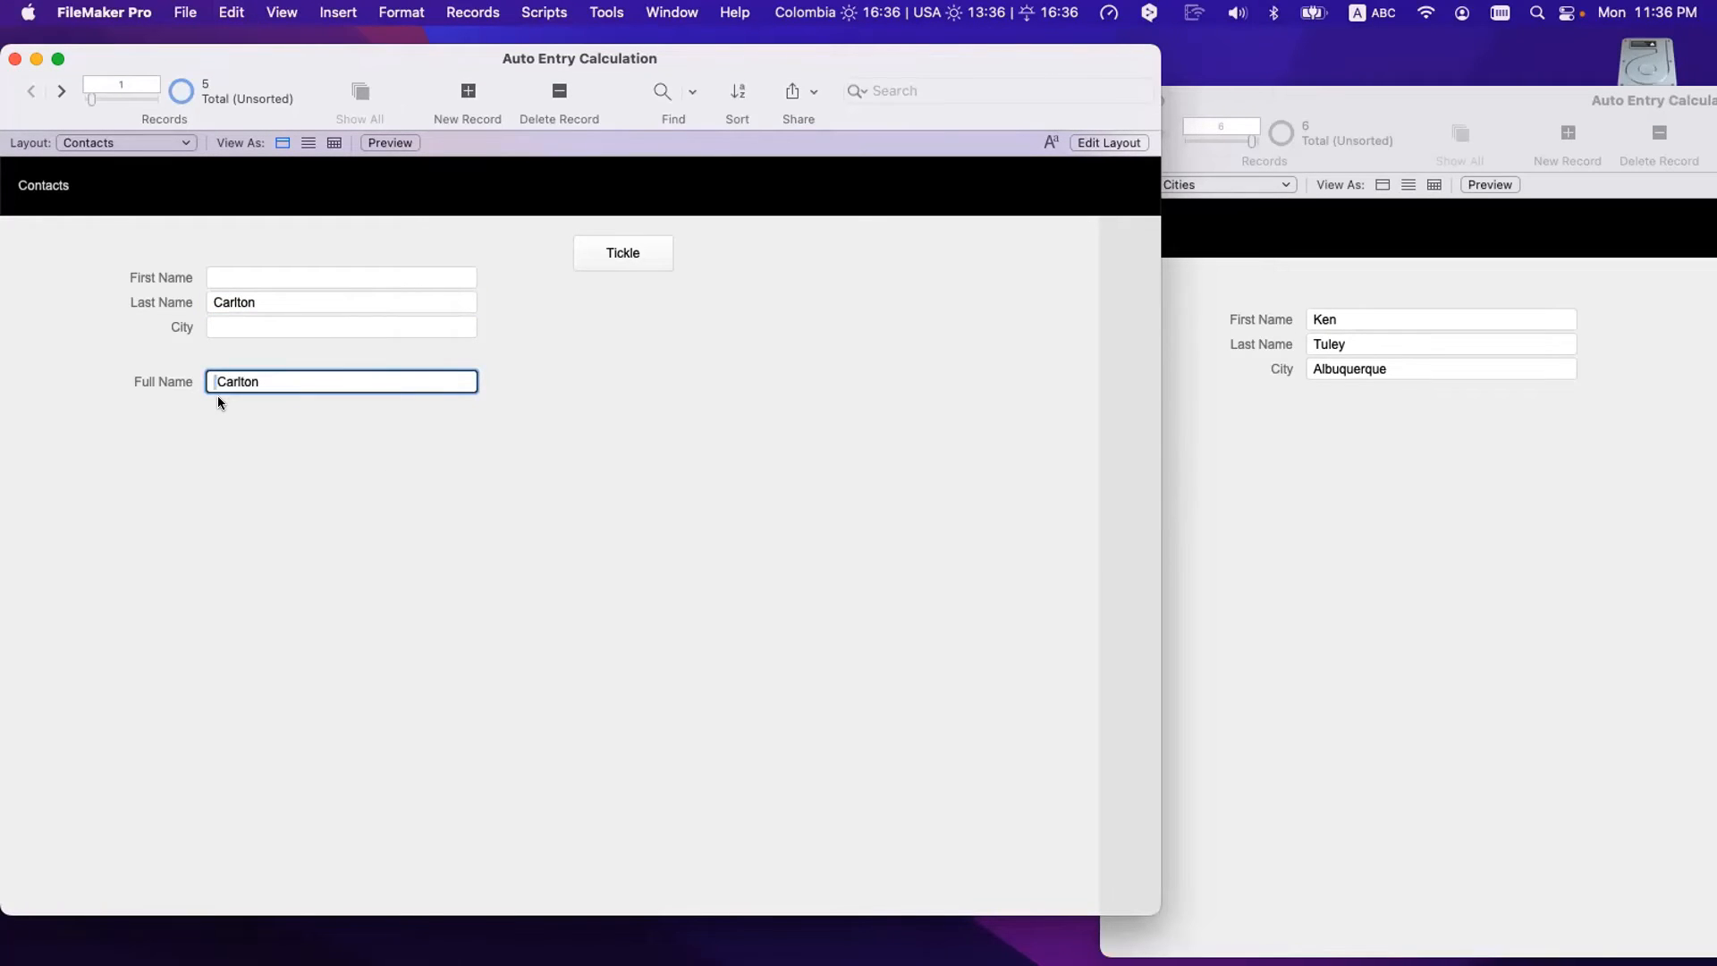
double_click(229, 302)
key("BackSpace")
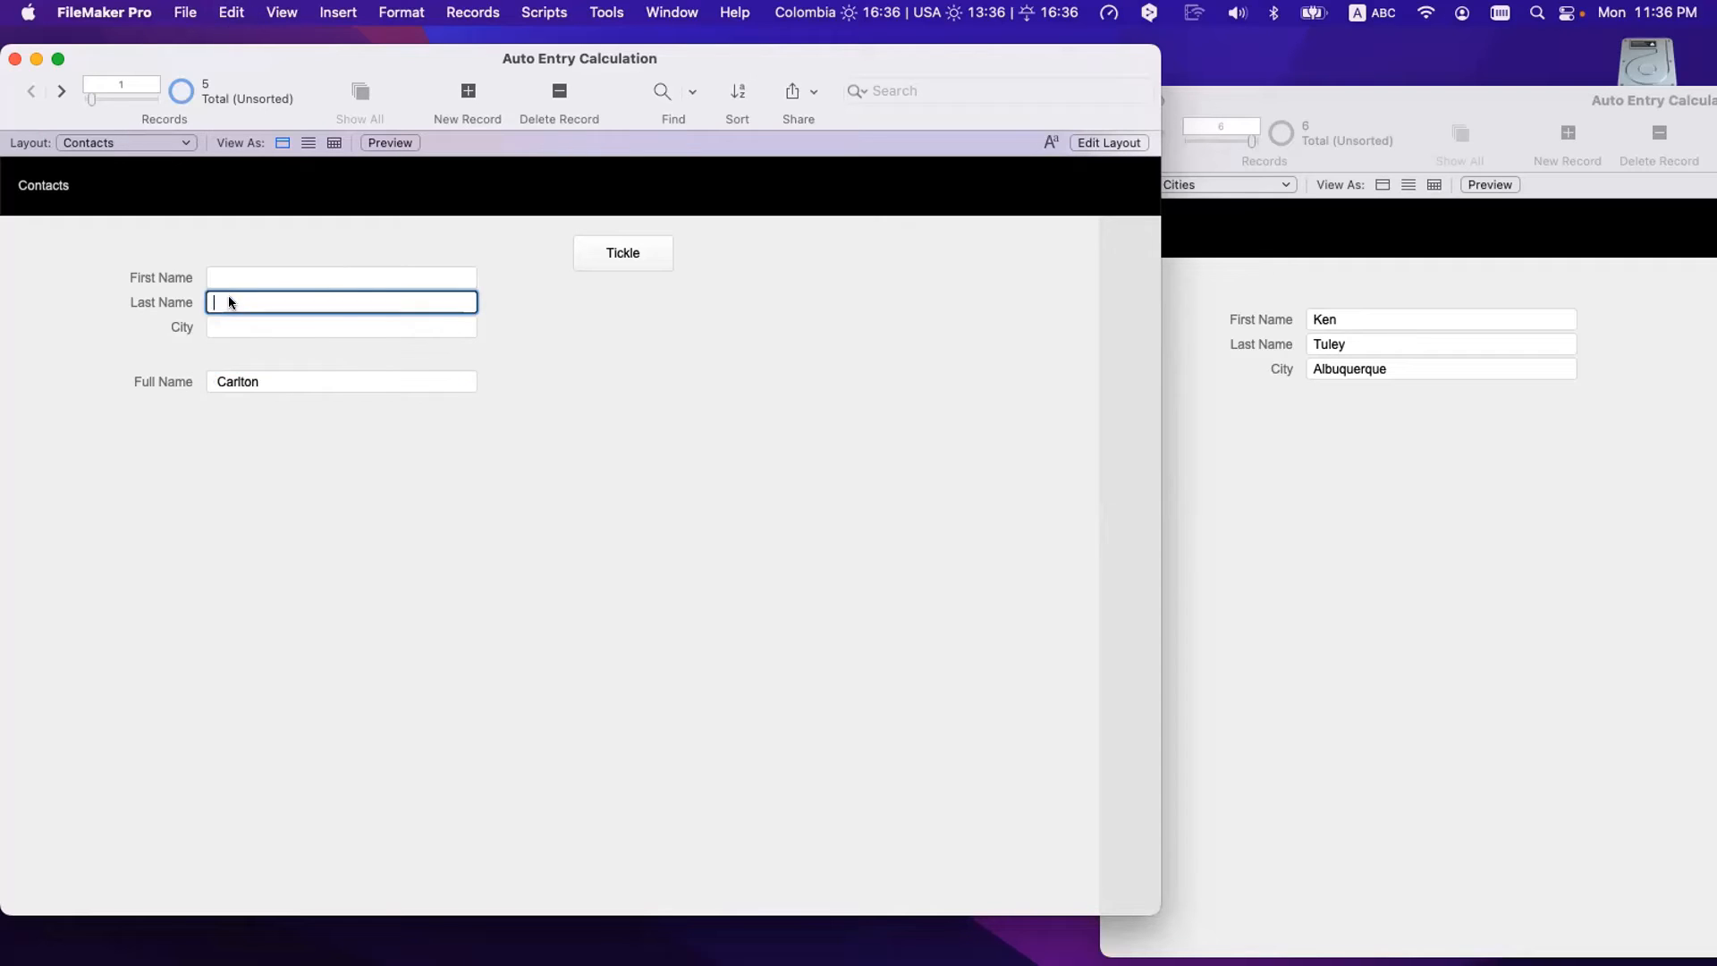
left_click(231, 268)
type("Rick")
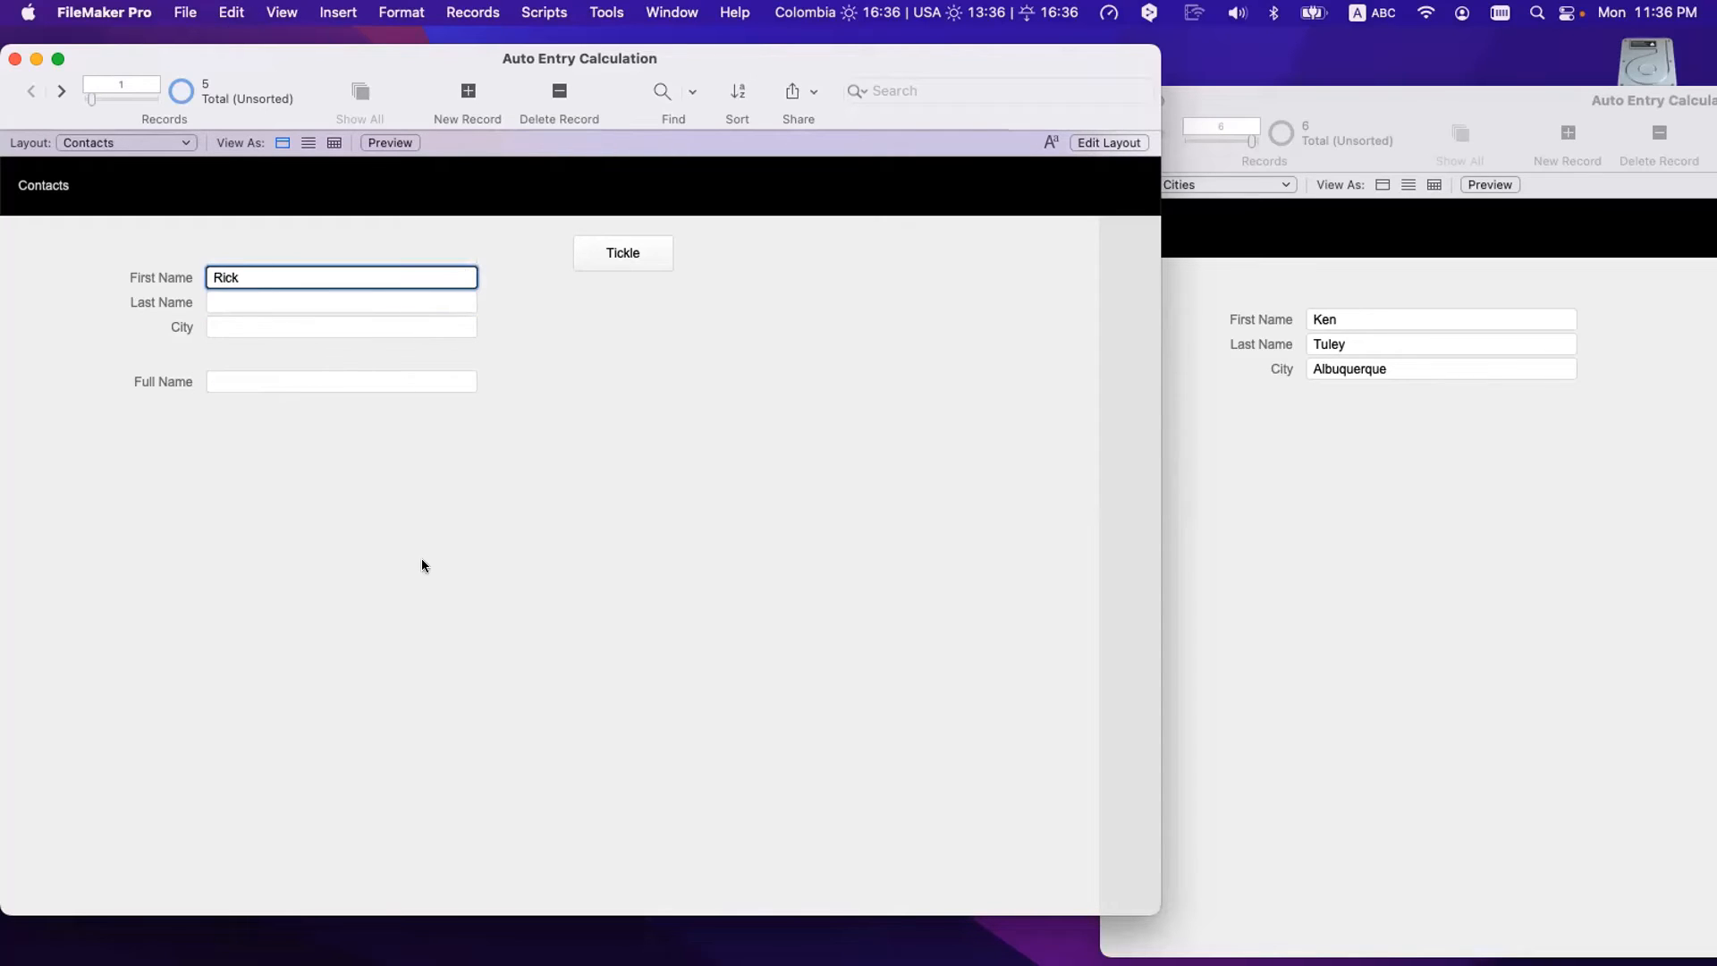
left_click(265, 373)
double_click(267, 373)
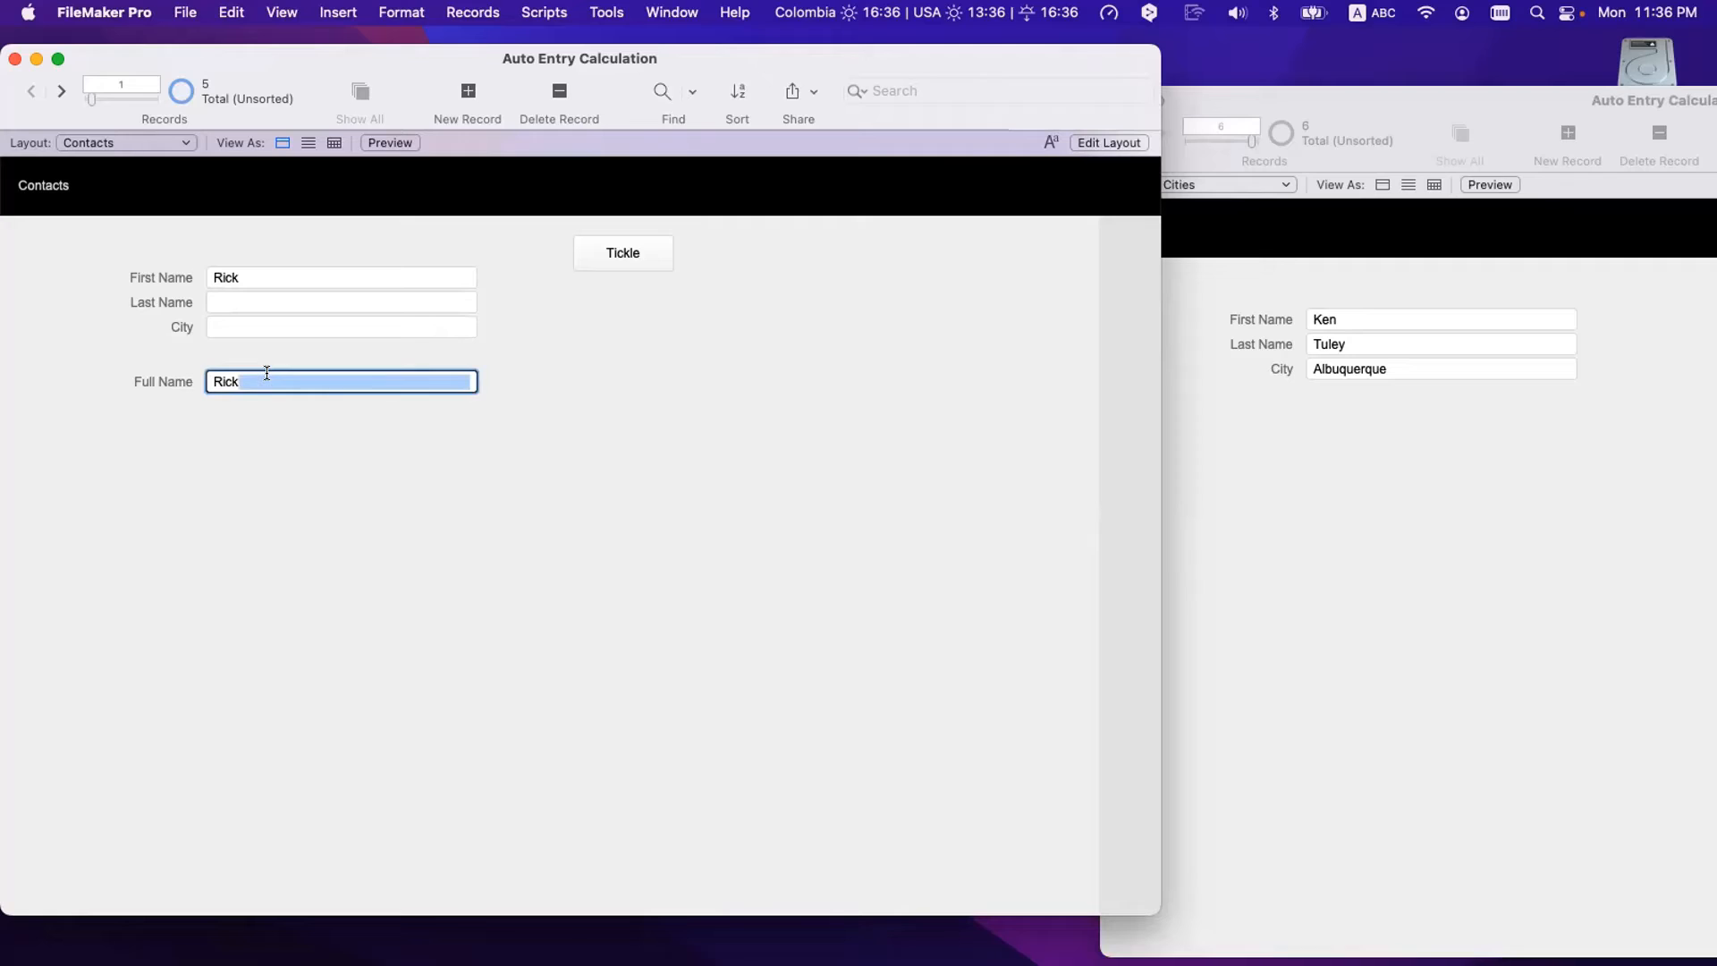
left_click(266, 373)
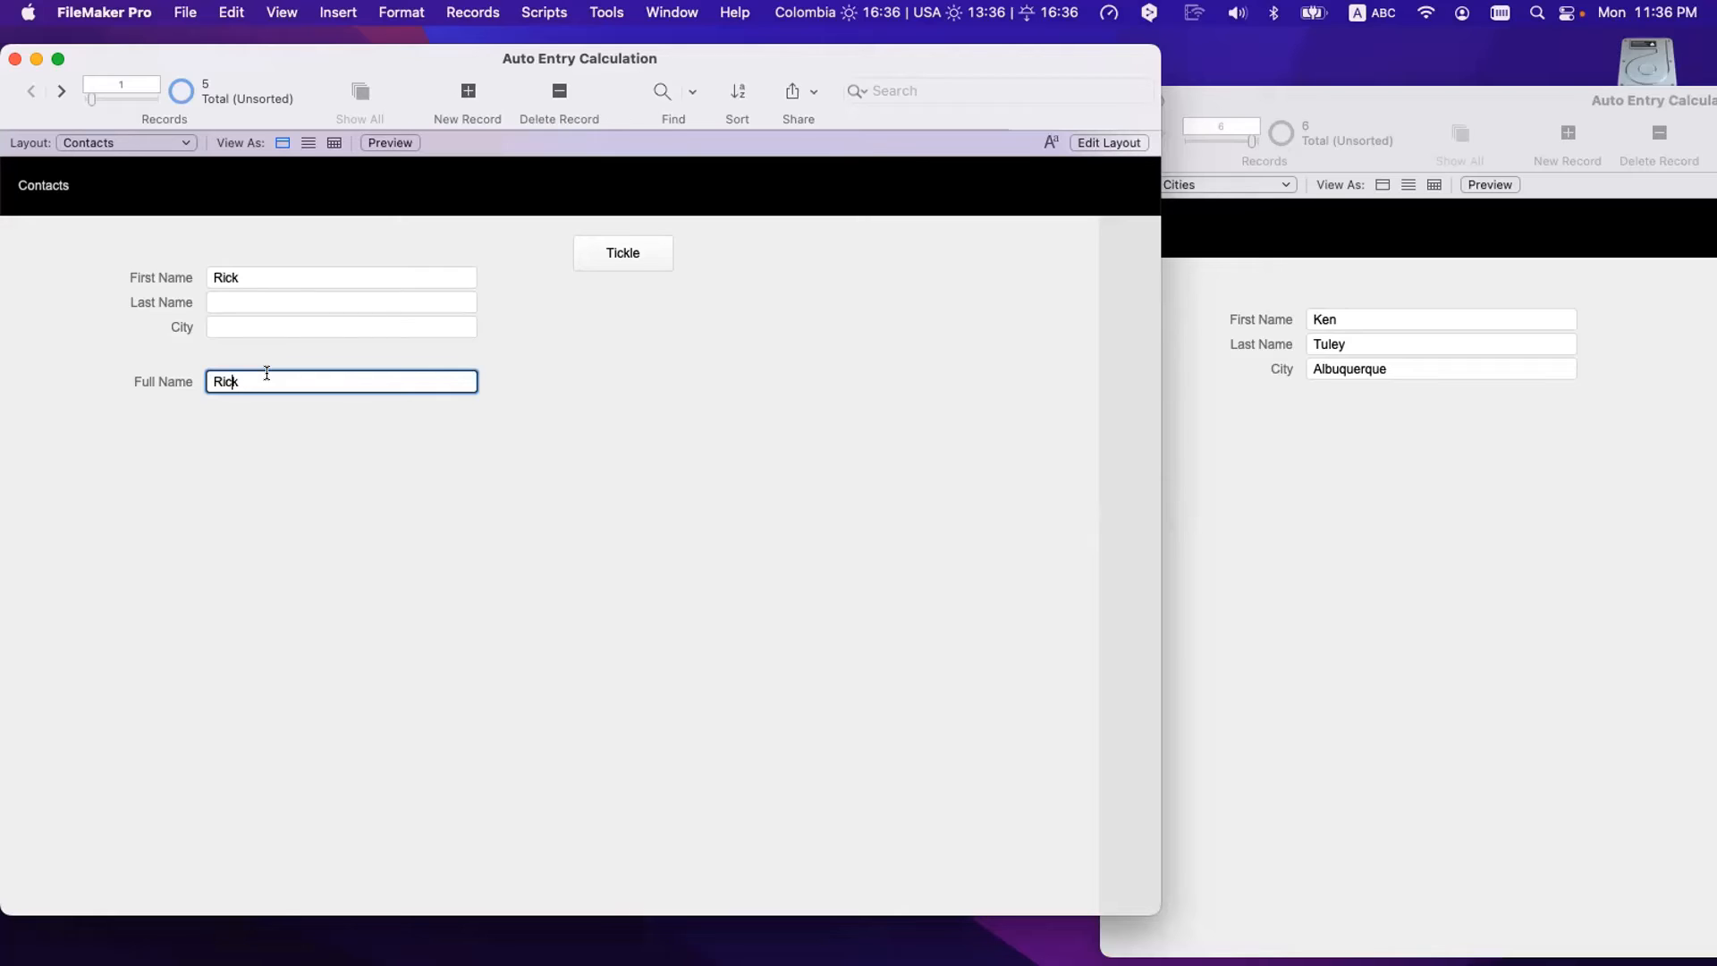
left_click(277, 424)
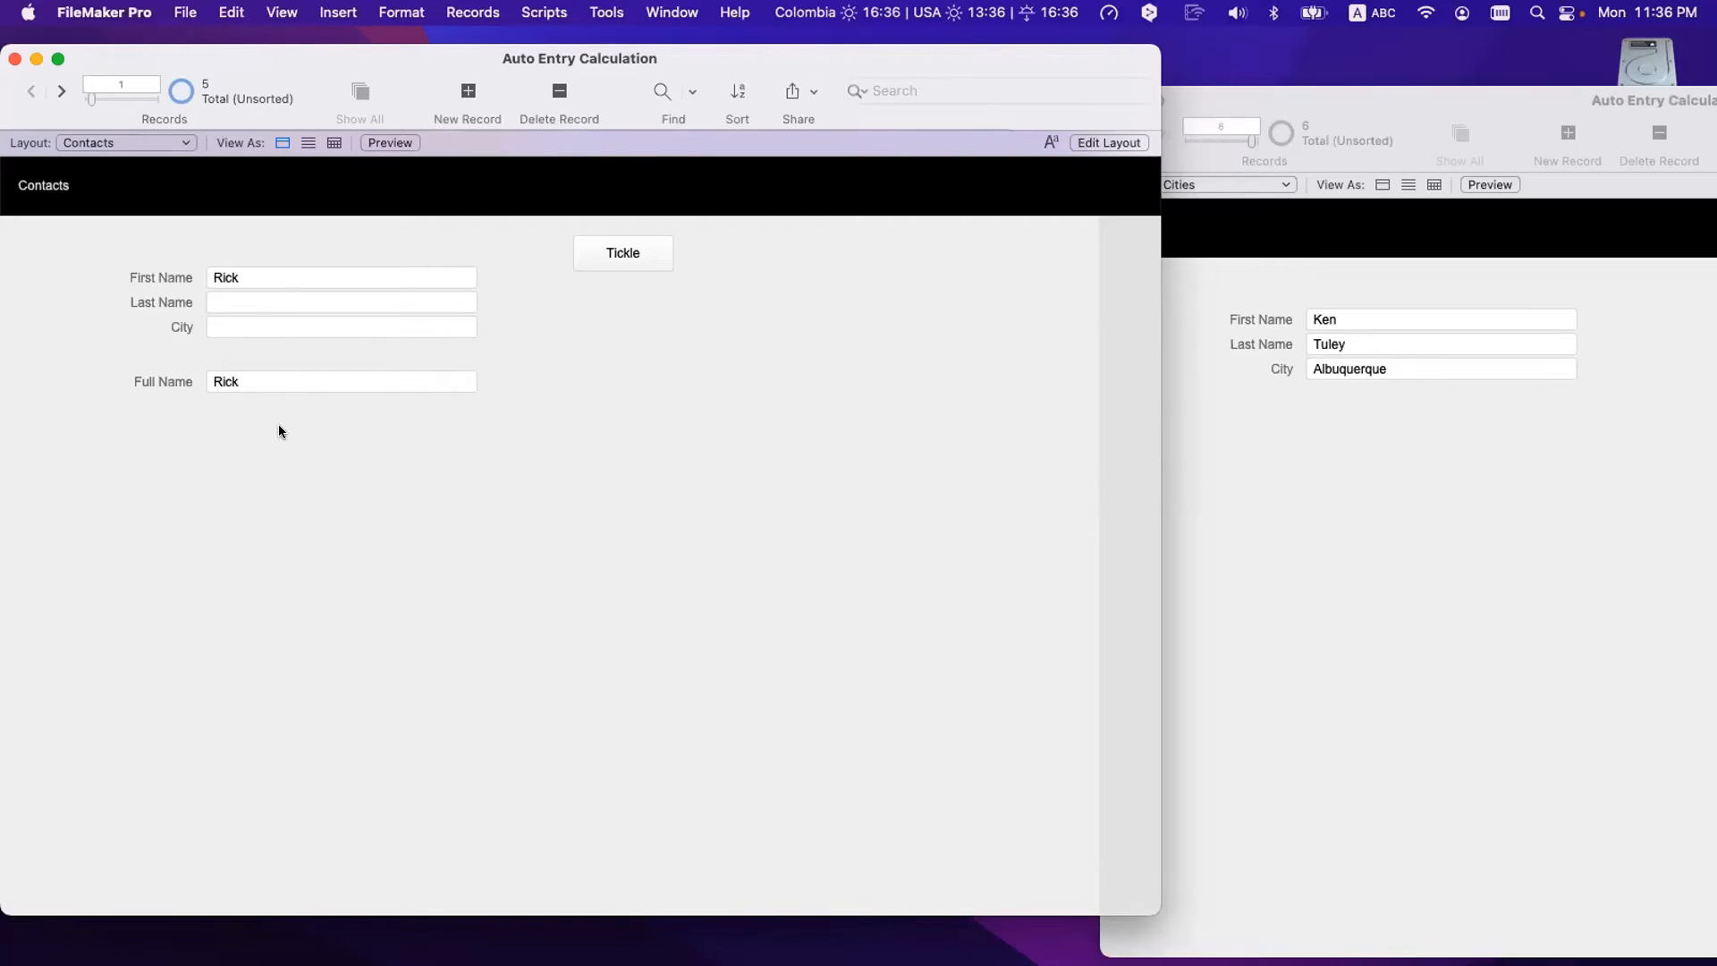
- Restore Full Name's original Substitute/List formula by deleting the new line and the // marker
key("super+shift+d")
left_click(445, 231)
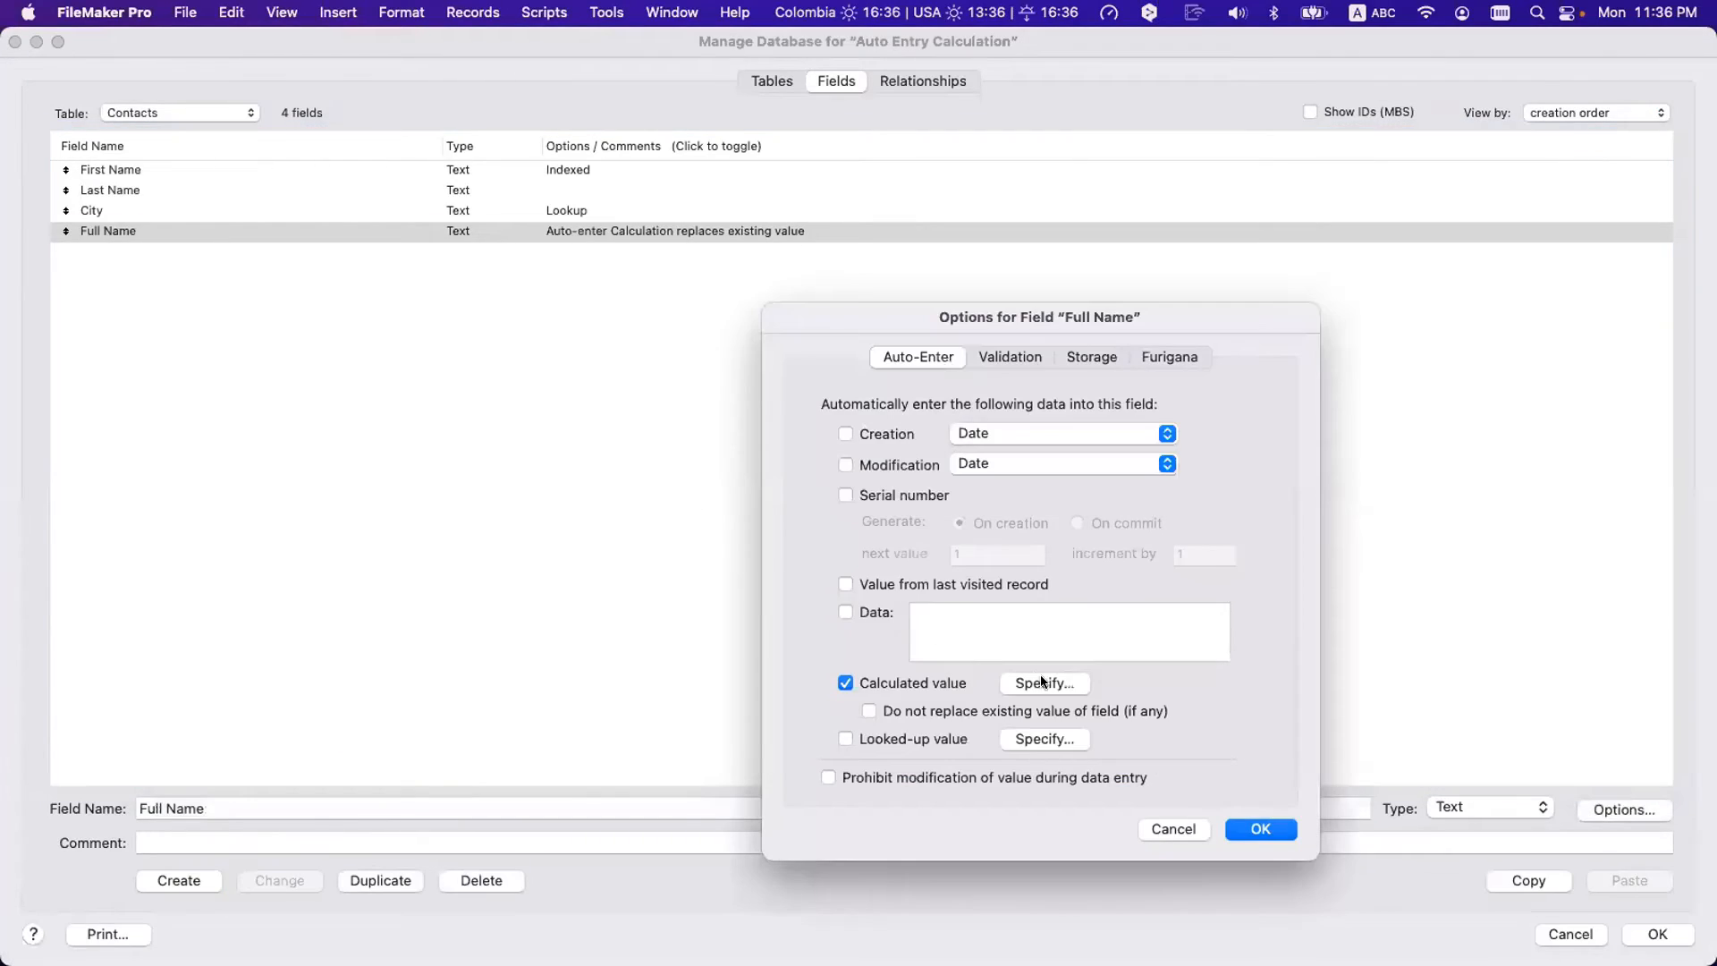
left_click(1042, 682)
left_click_drag(793, 281, 555, 166)
key("BackSpace")
key("BackSpace")
key("BackSpace")
key("BackSpace")
key("KP_Enter")
left_click(1261, 830)
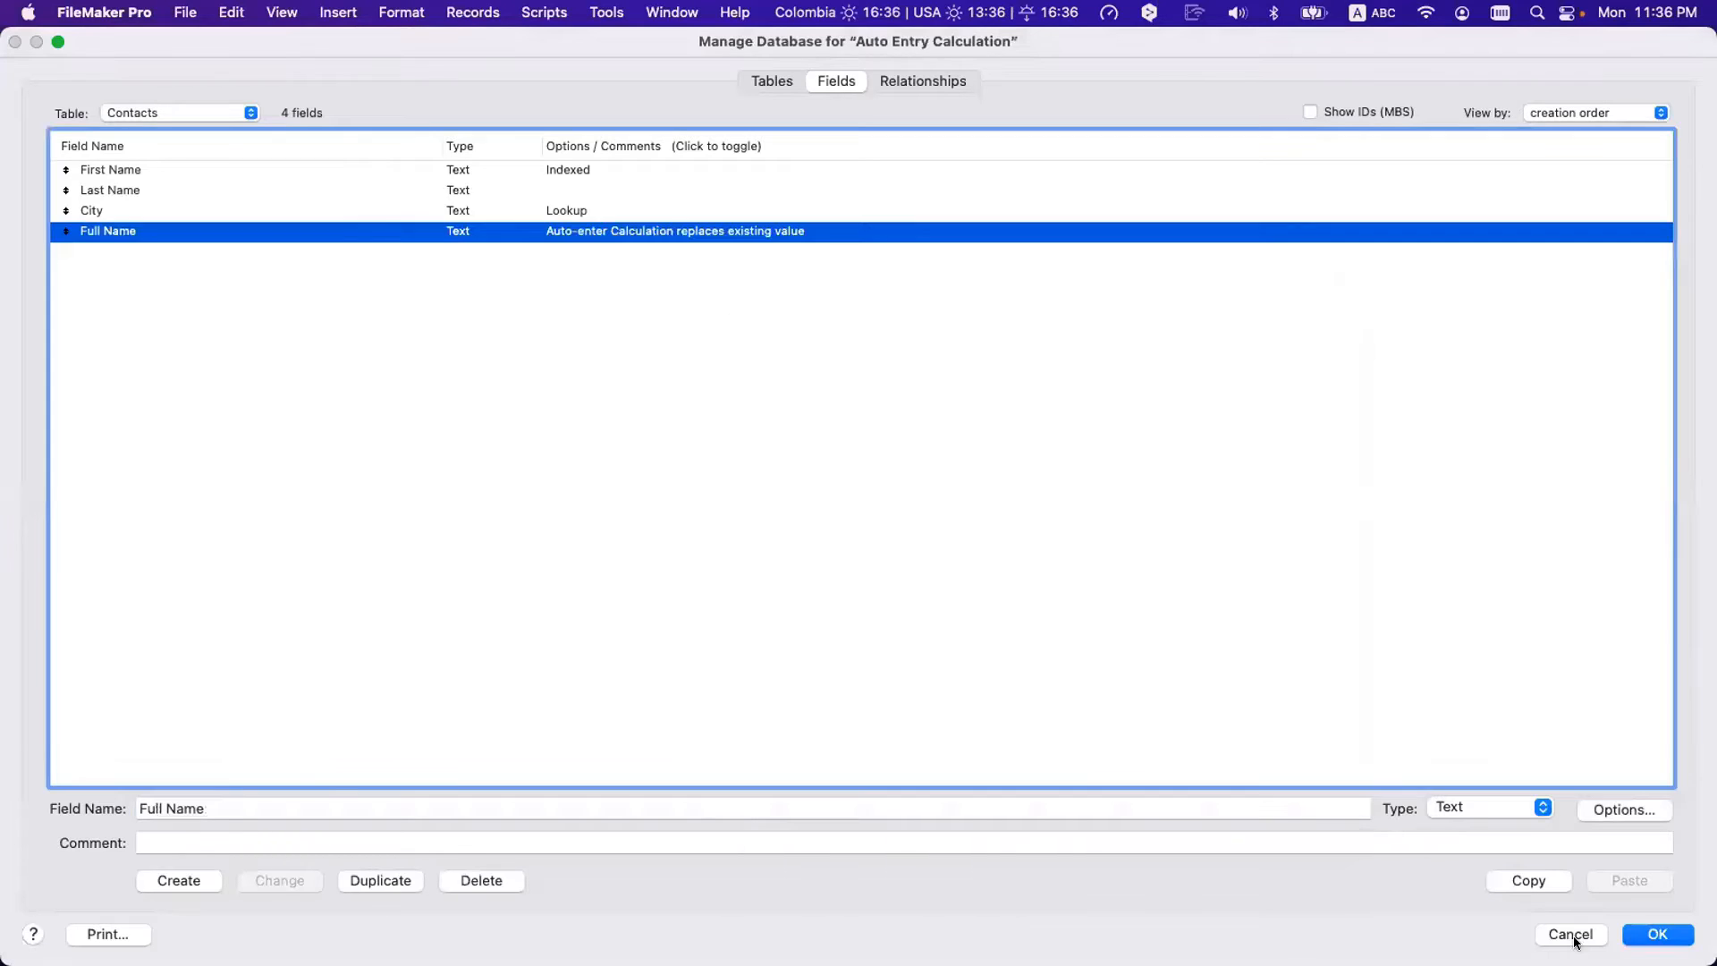
left_click(1655, 936)
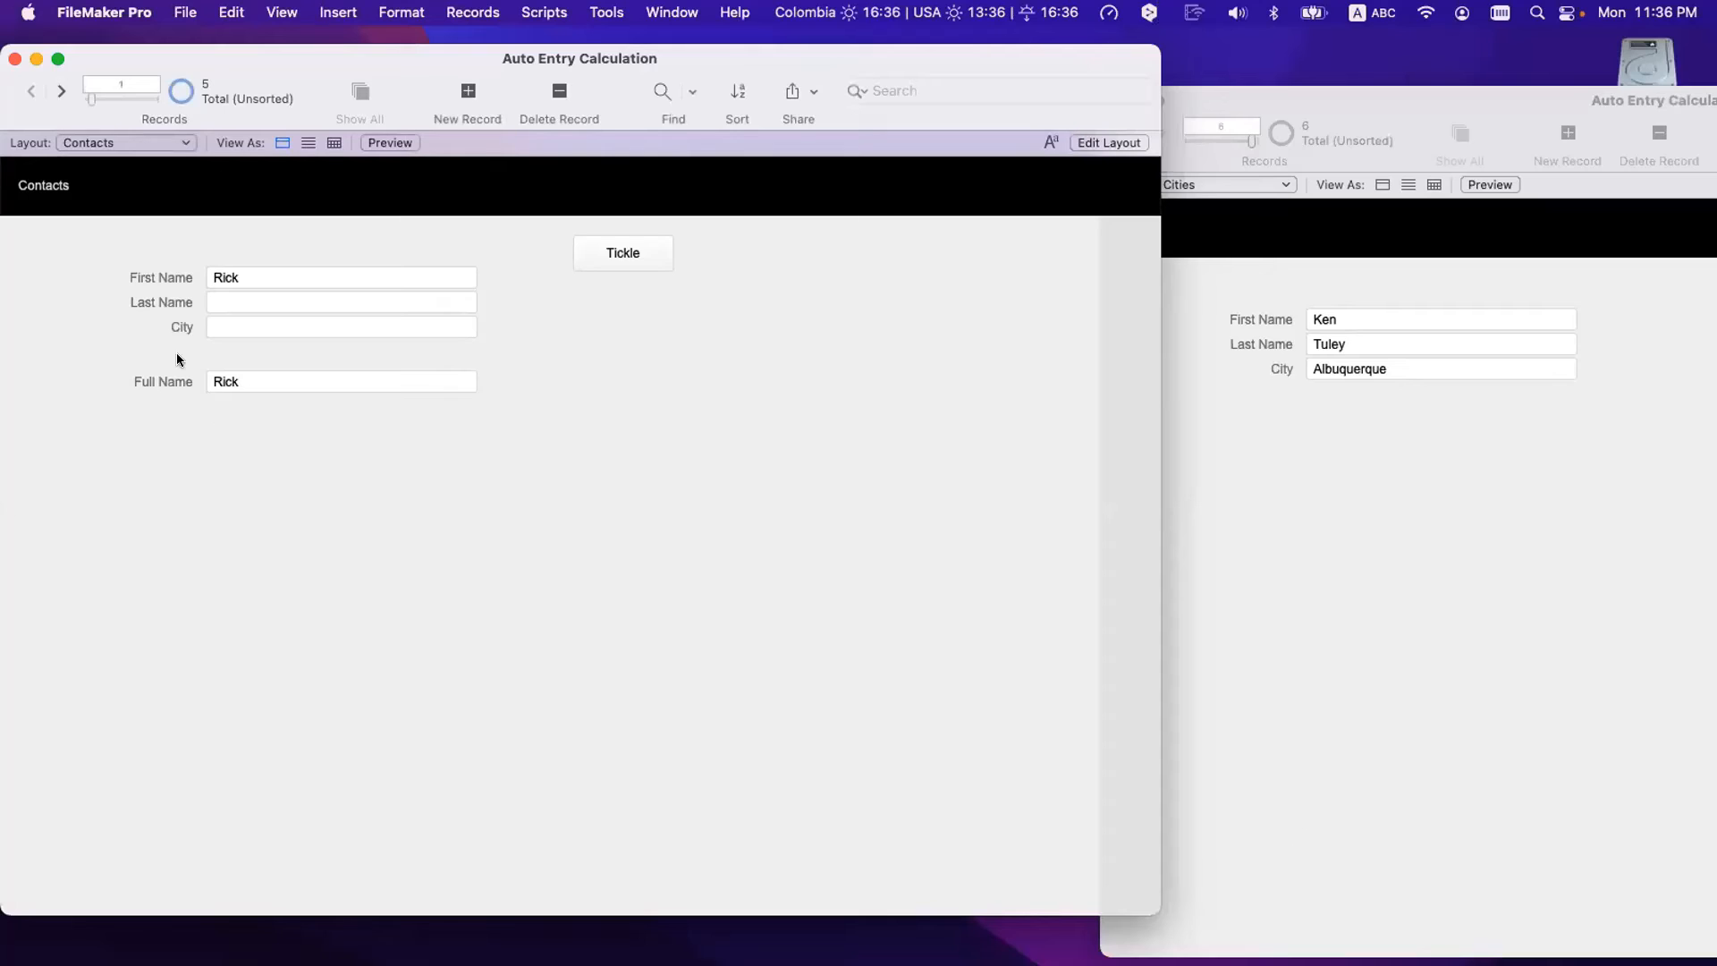
- Enter a last name in the empty Last Name field and commit so City and Full Name fill in
left_click(254, 285)
left_click(261, 294)
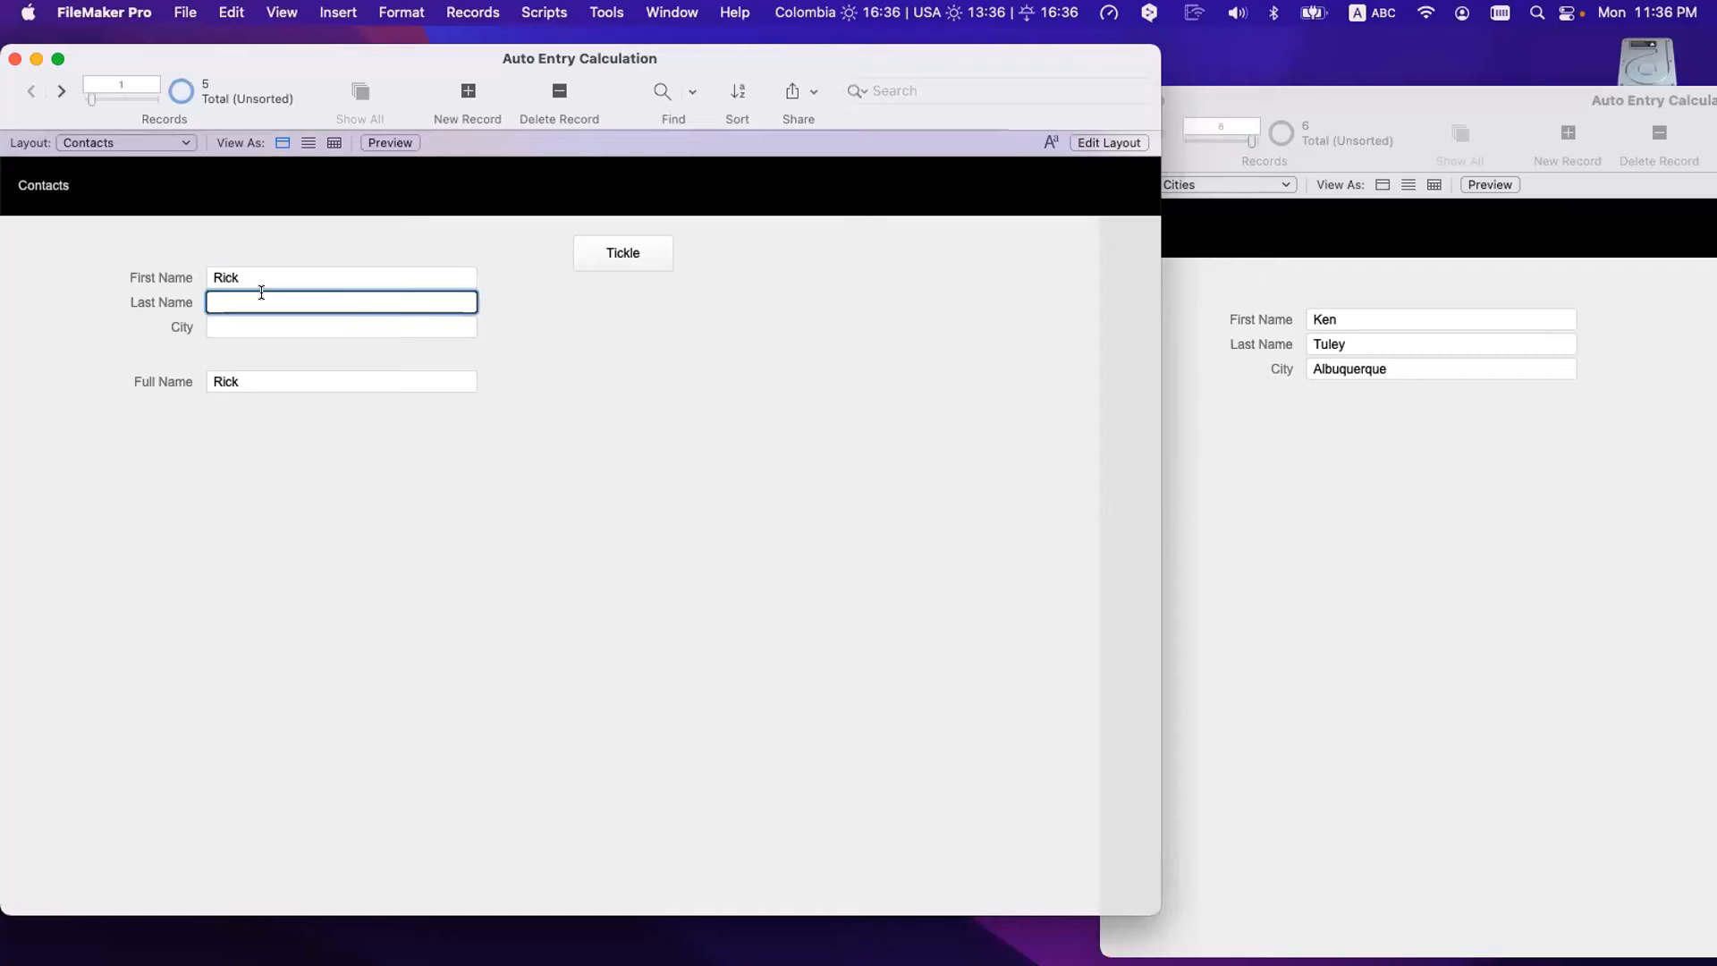
left_click(345, 516)
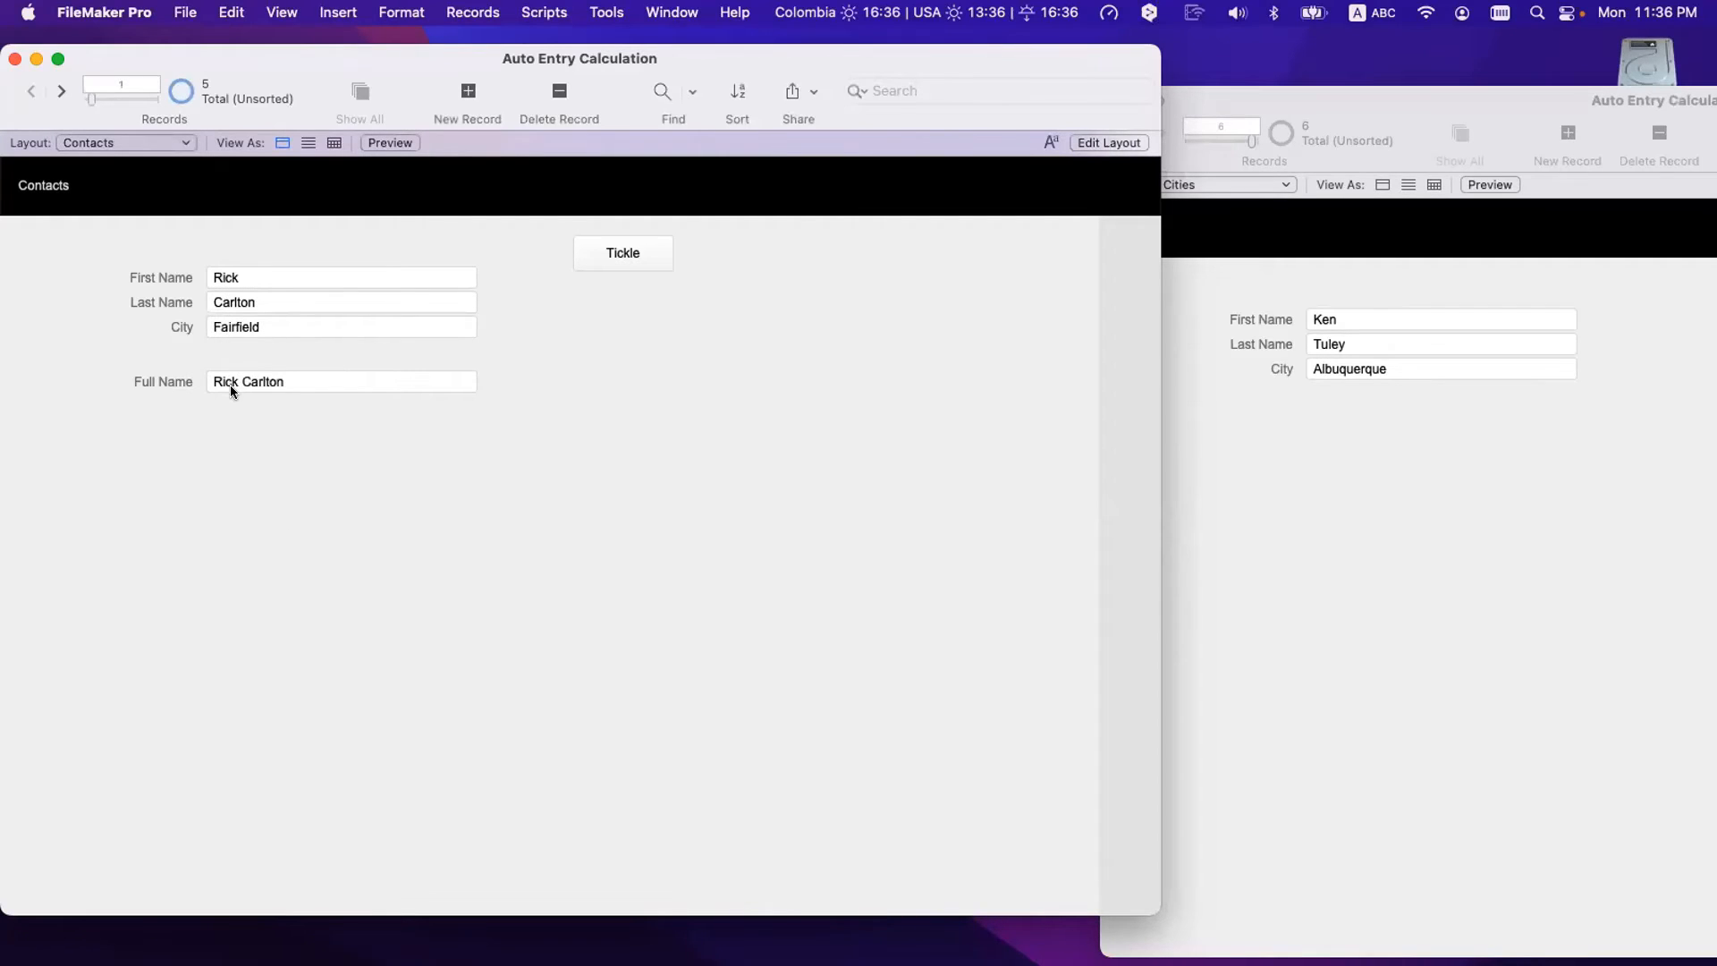
- Replace the contact's last name with a new one and commit so Full Name recalculates
left_click(229, 279)
key("Tab")
left_click(236, 279)
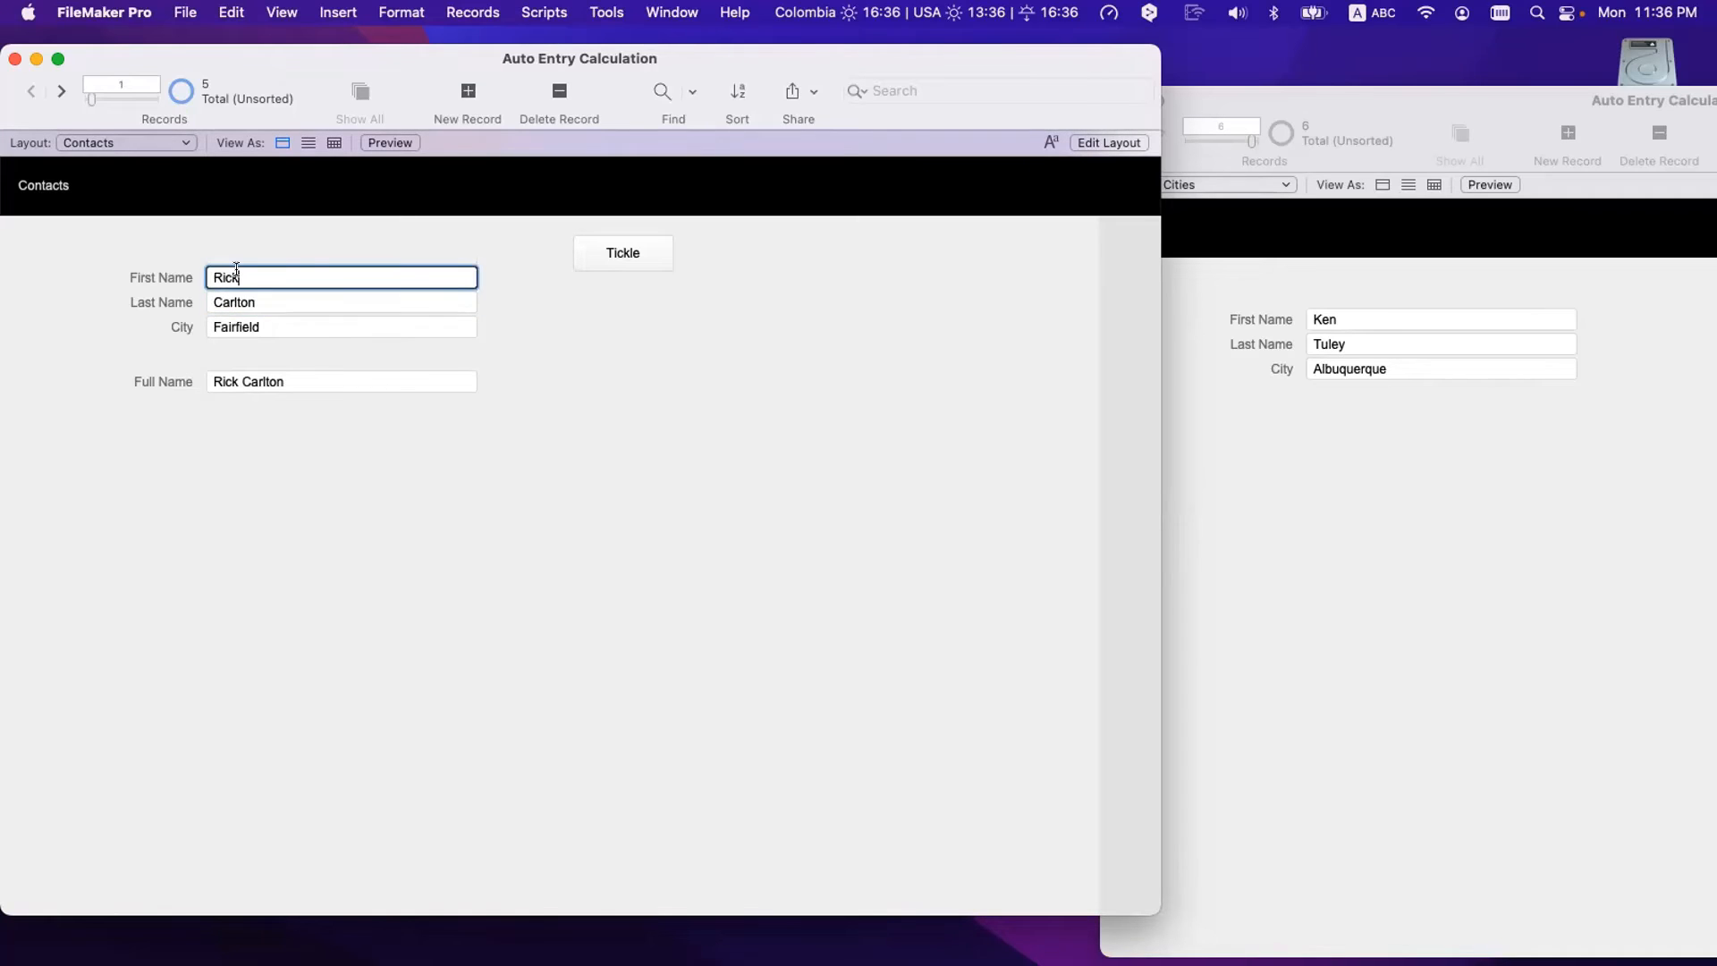
left_click(264, 302)
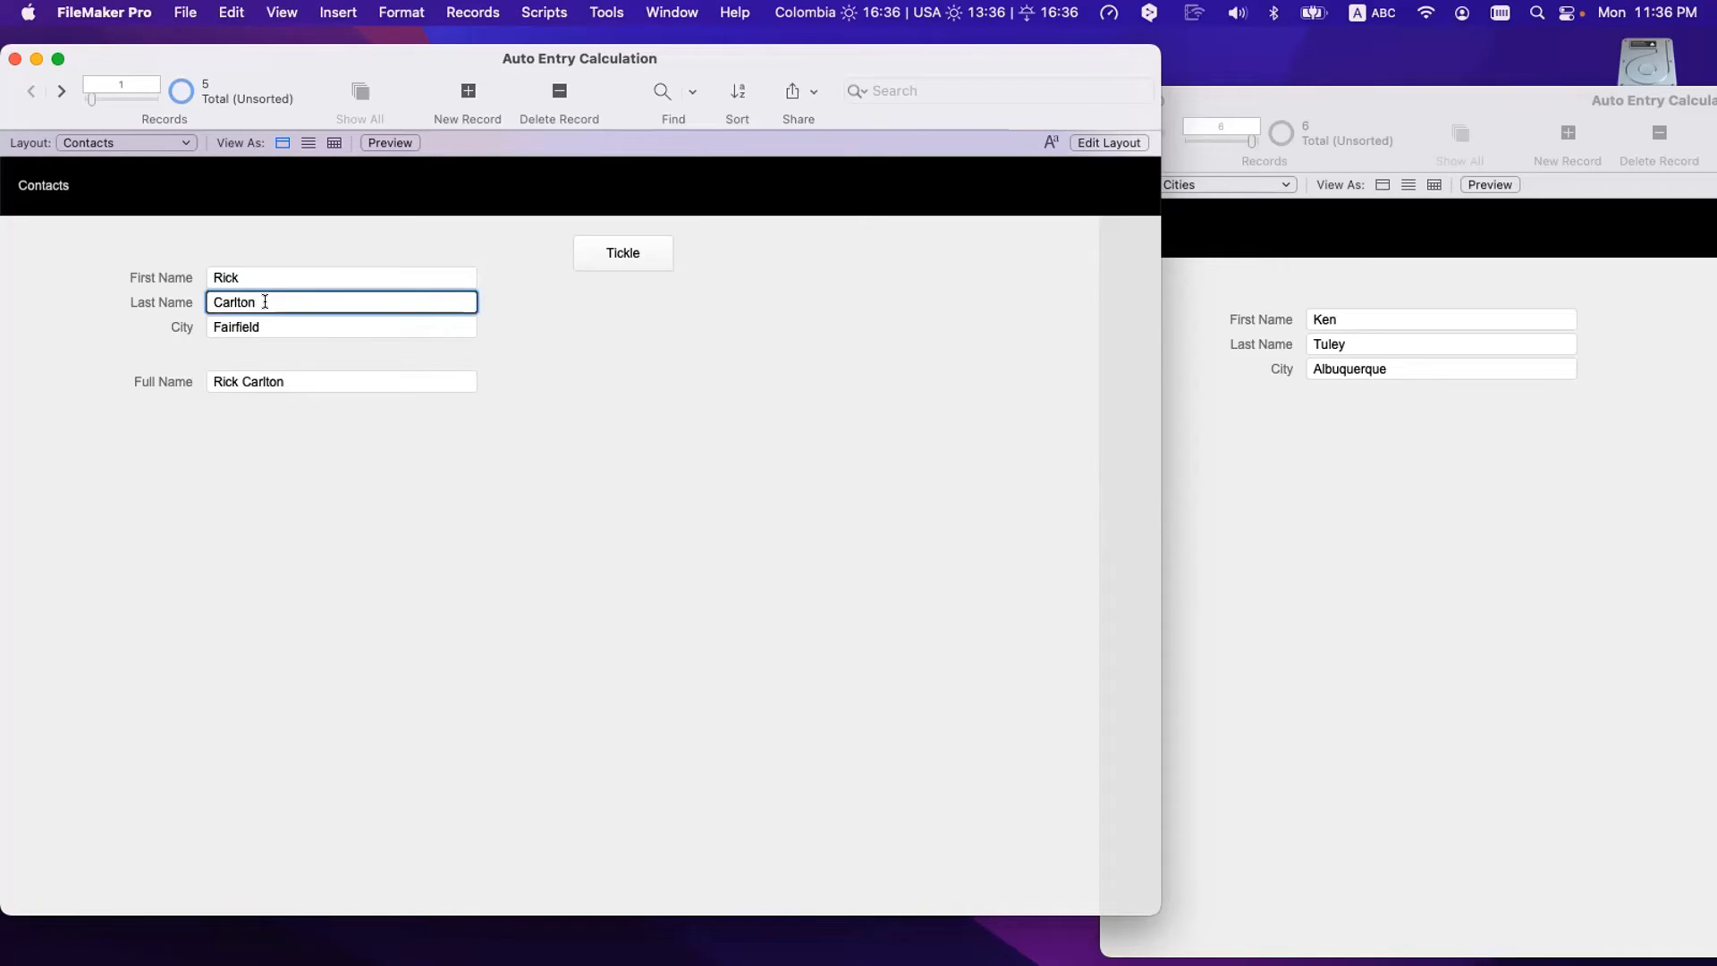
double_click(265, 302)
left_click(313, 462)
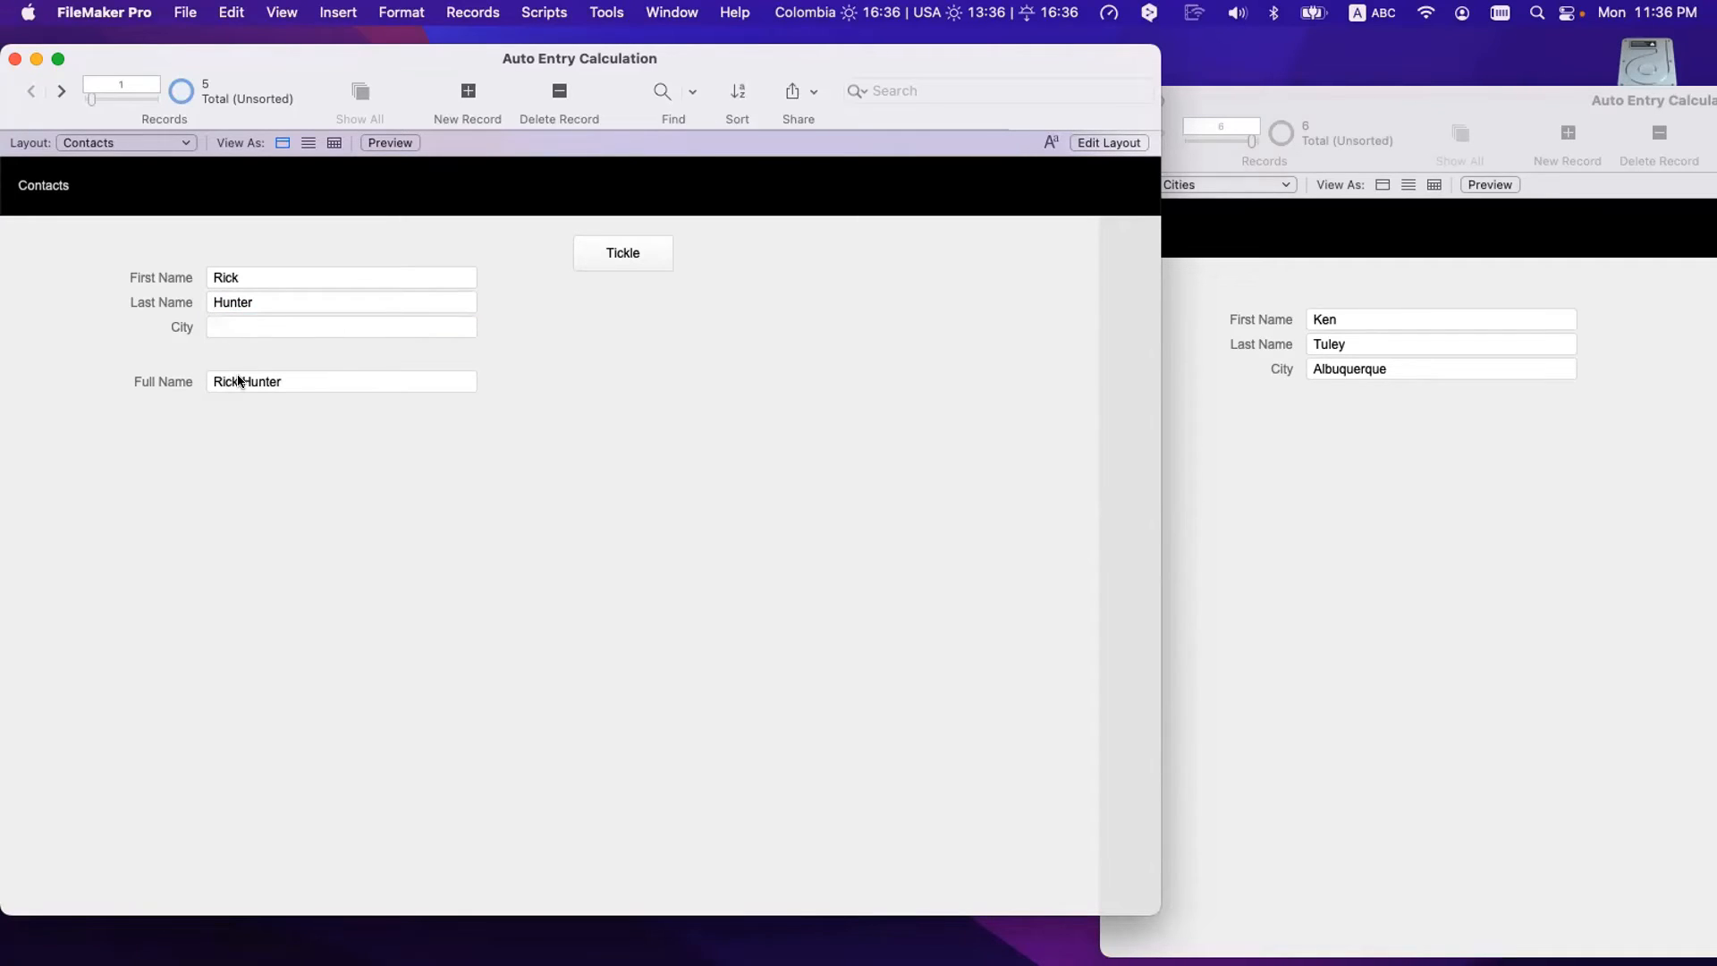
- Replace the first name, commit so Full Name and City update, then open Manage Database
double_click(227, 276)
type("Nick")
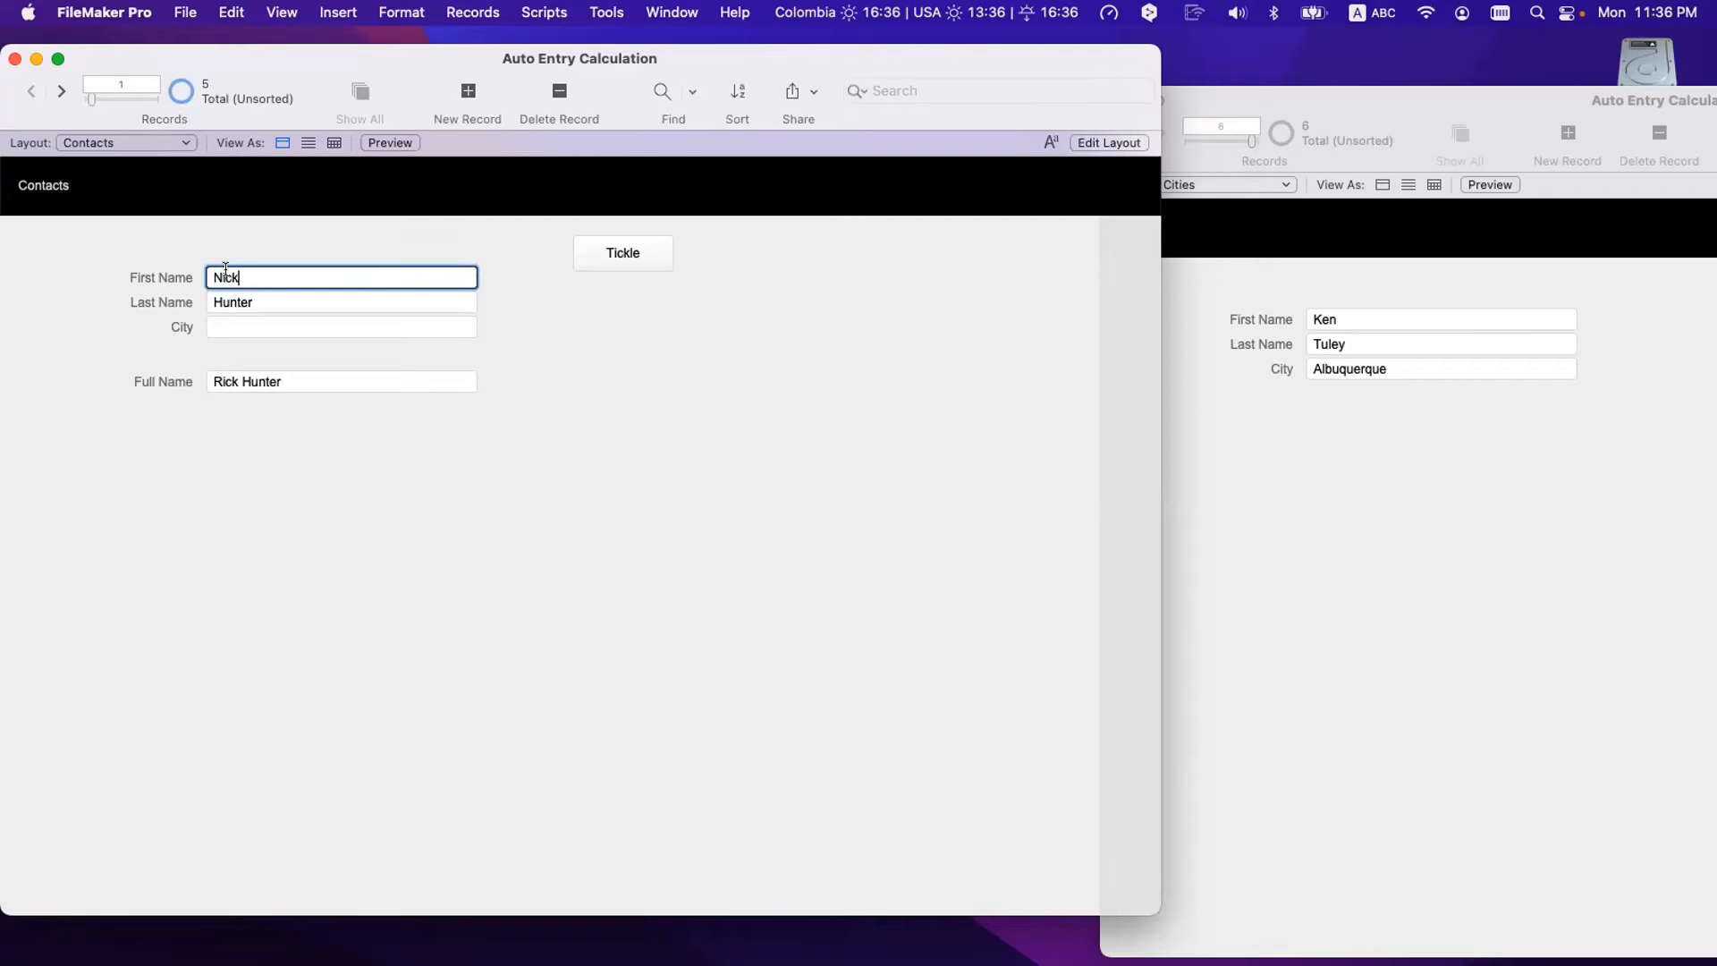
left_click(216, 399)
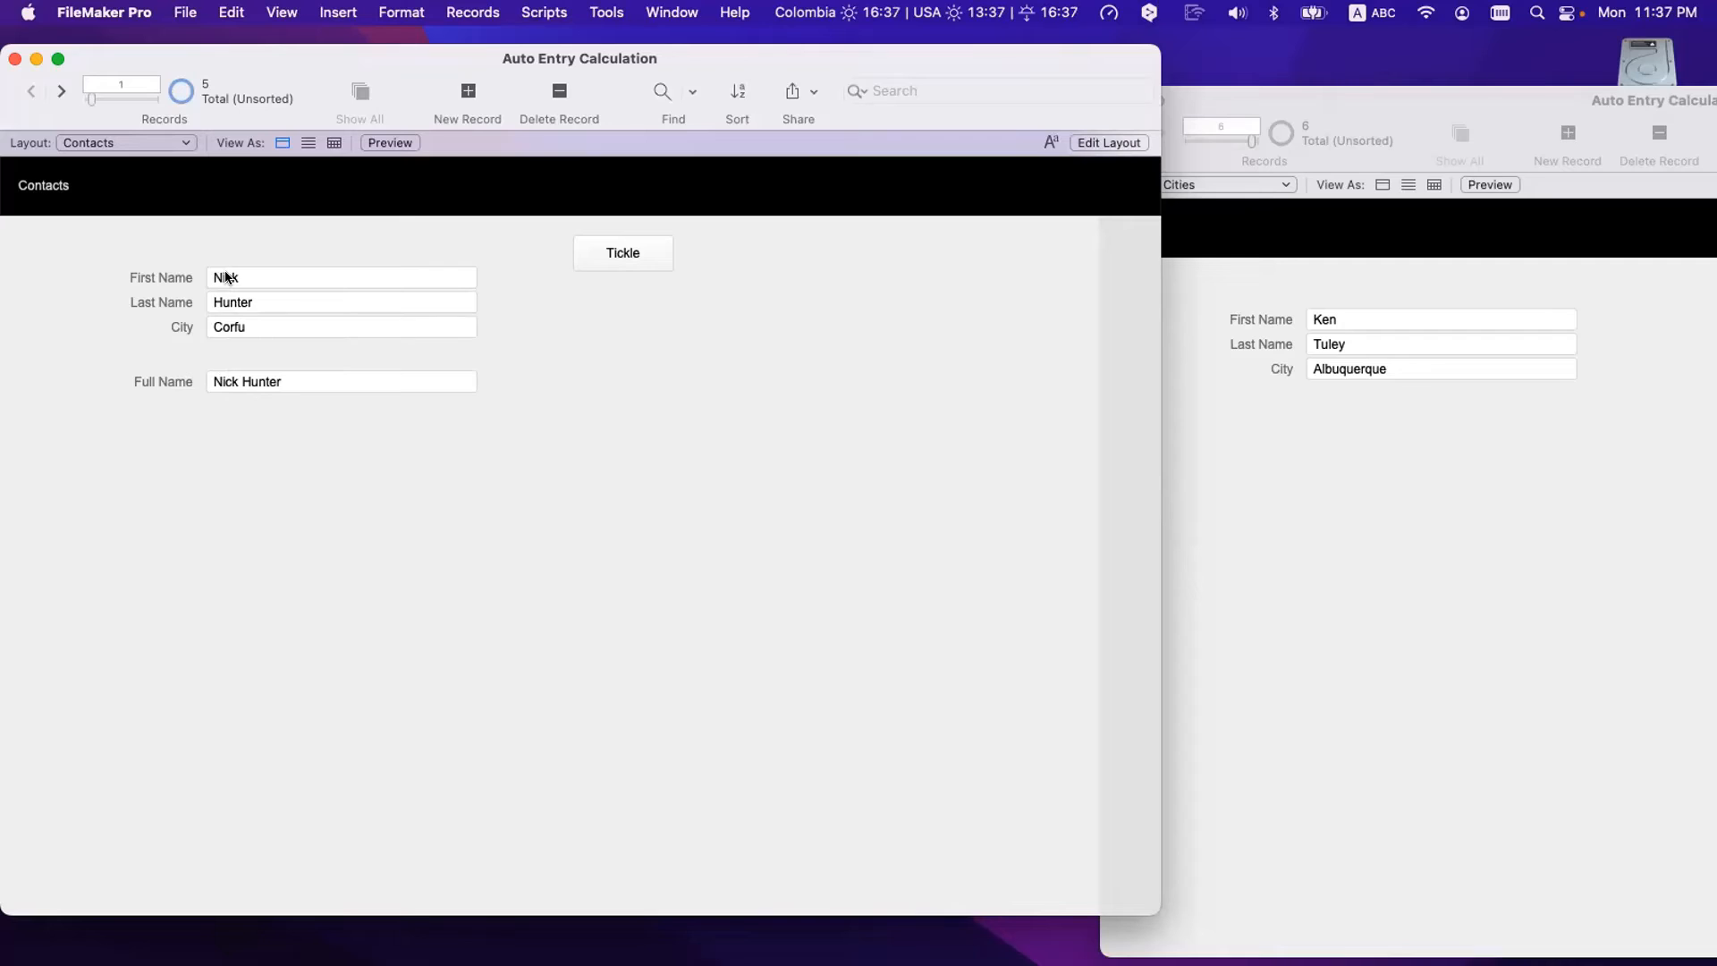
key("super+shift+d")
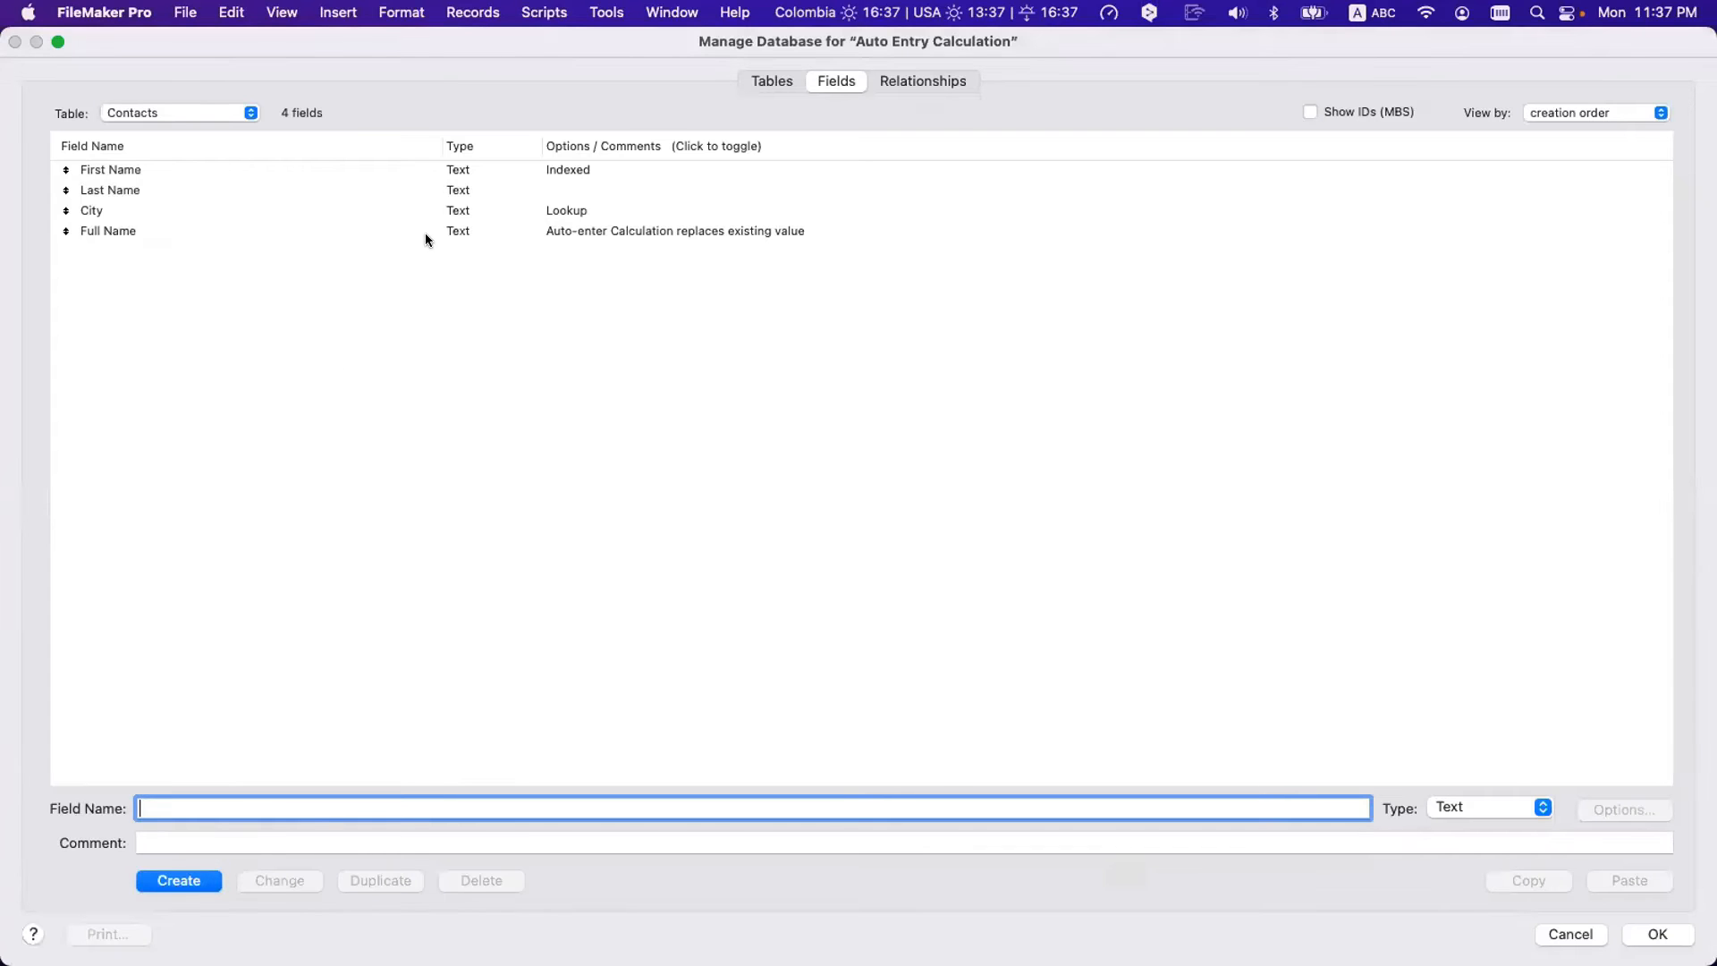
double_click(425, 234)
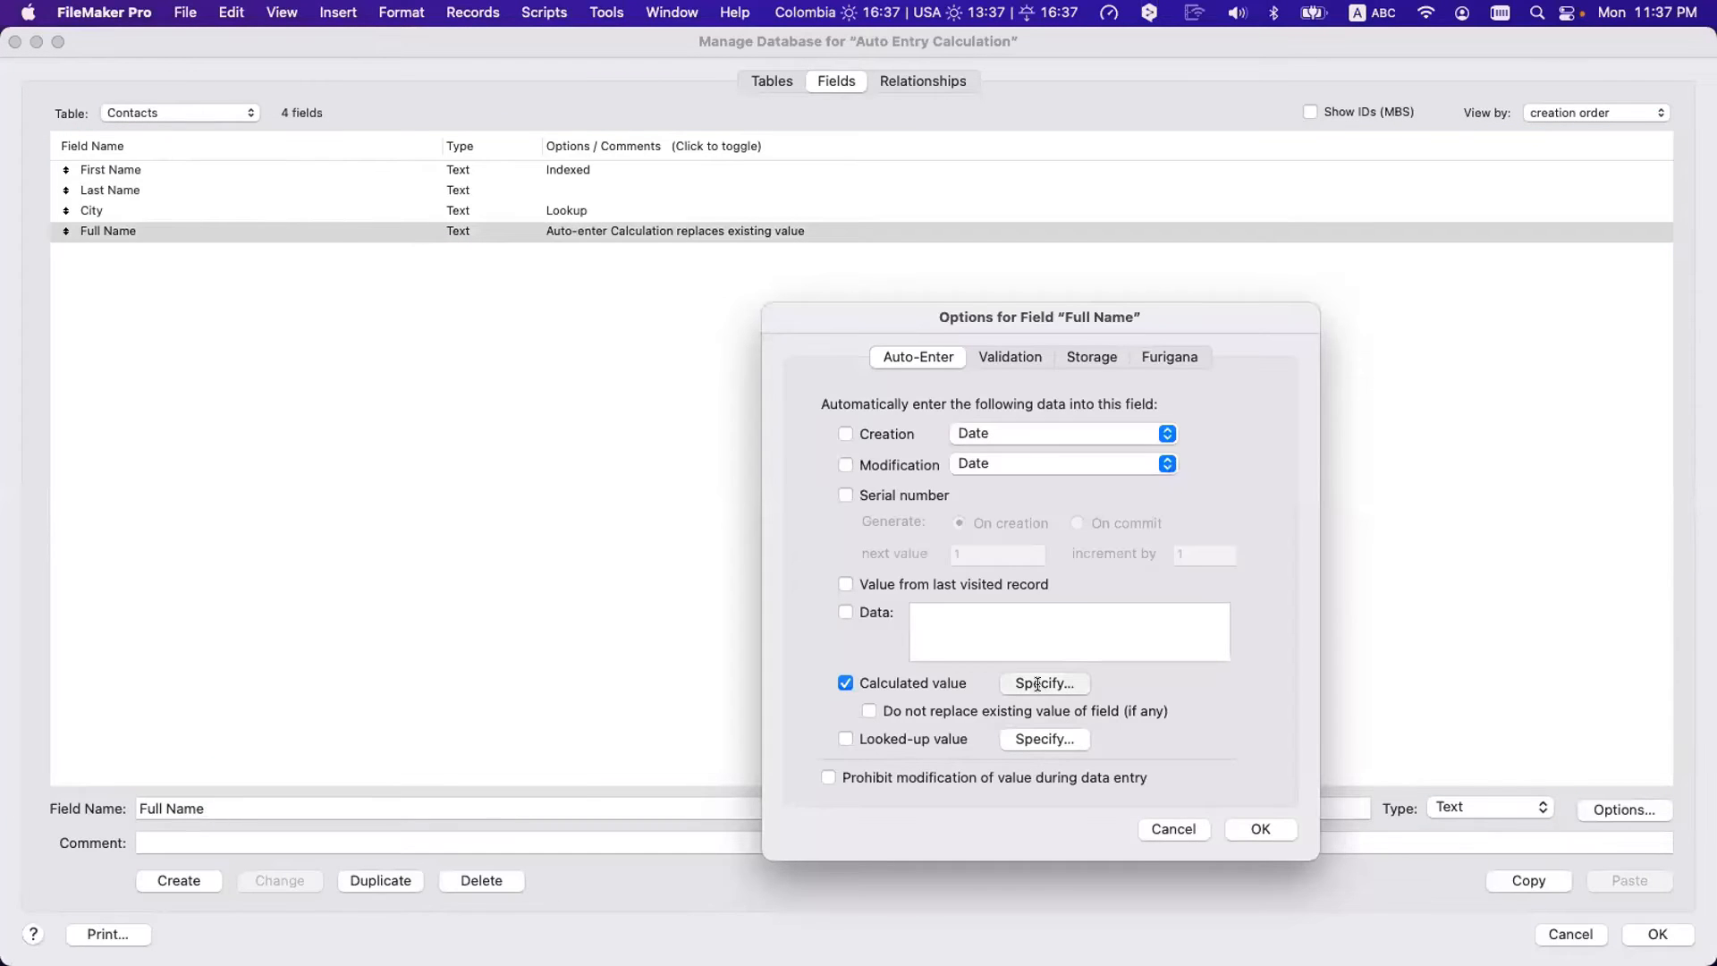
left_click(1040, 683)
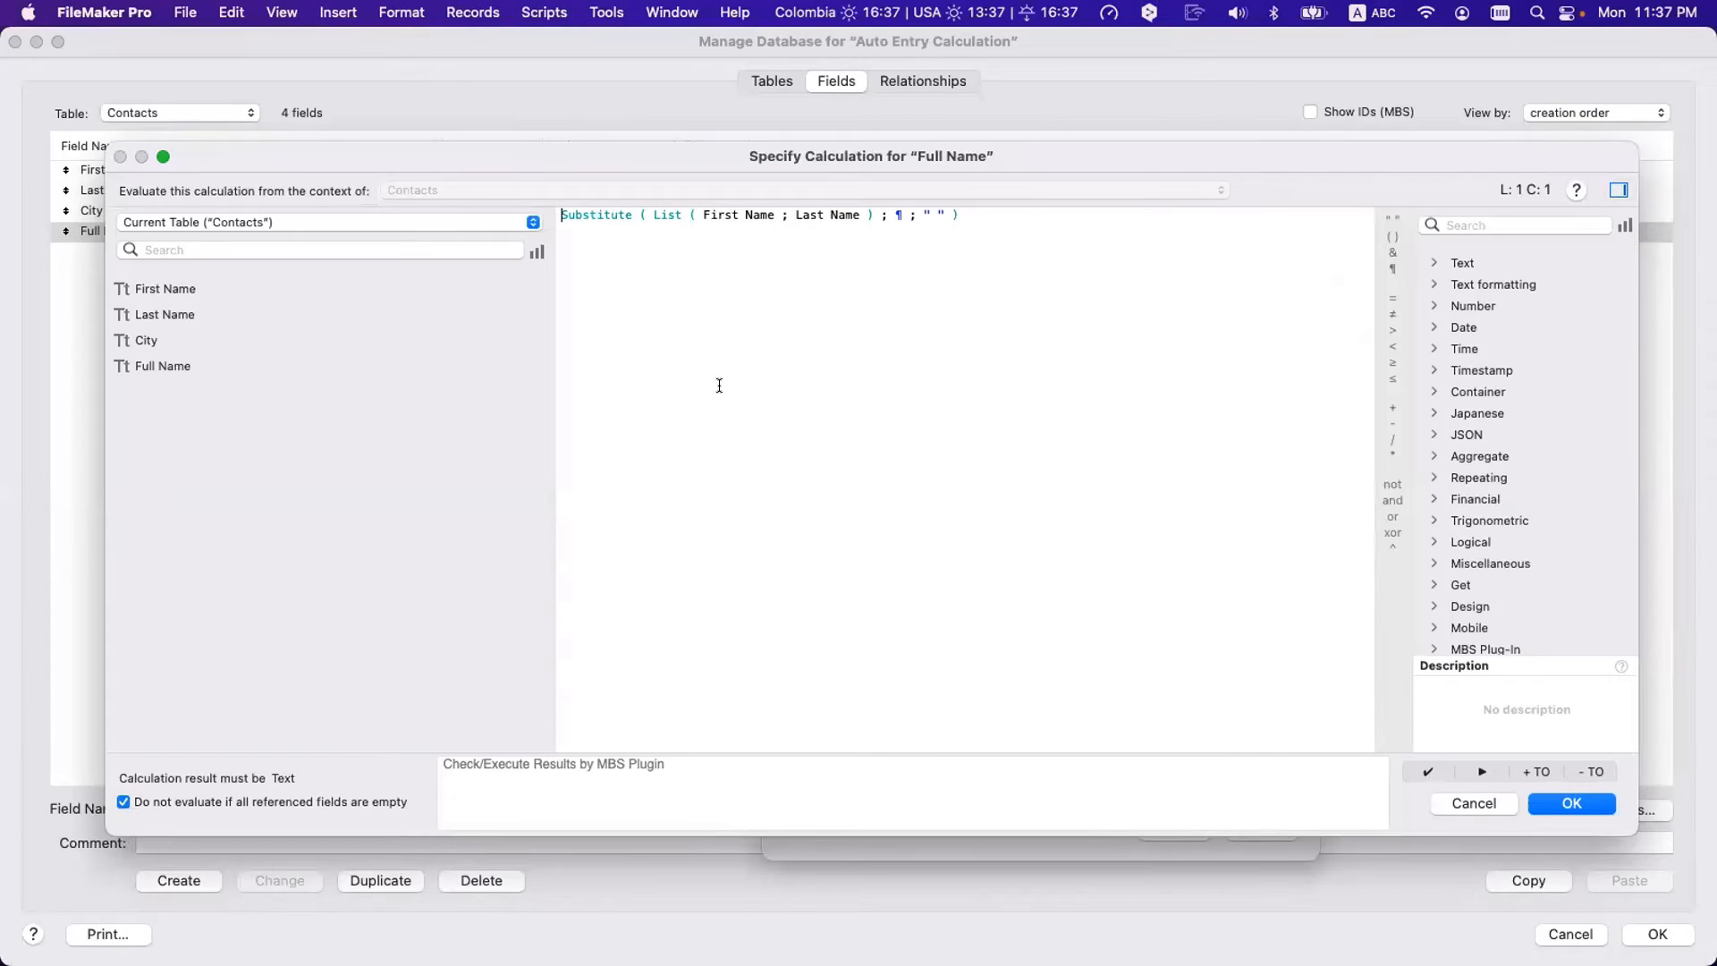
left_click_drag(702, 214, 860, 214)
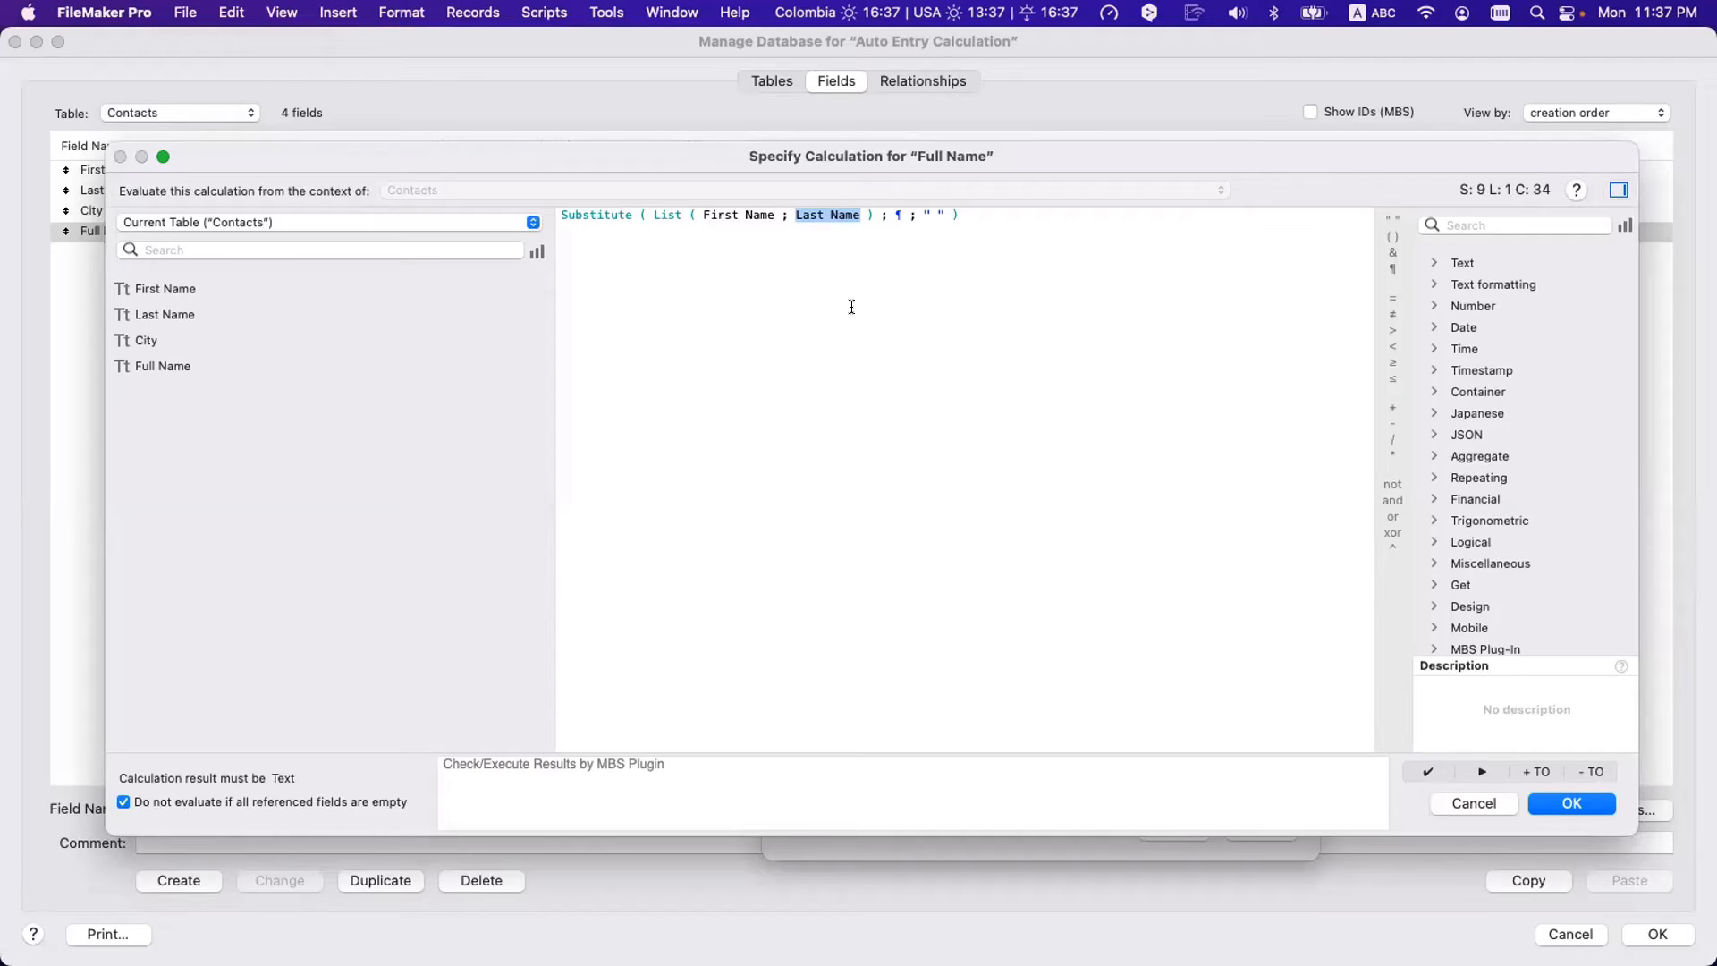
key("Escape")
key("Escape")
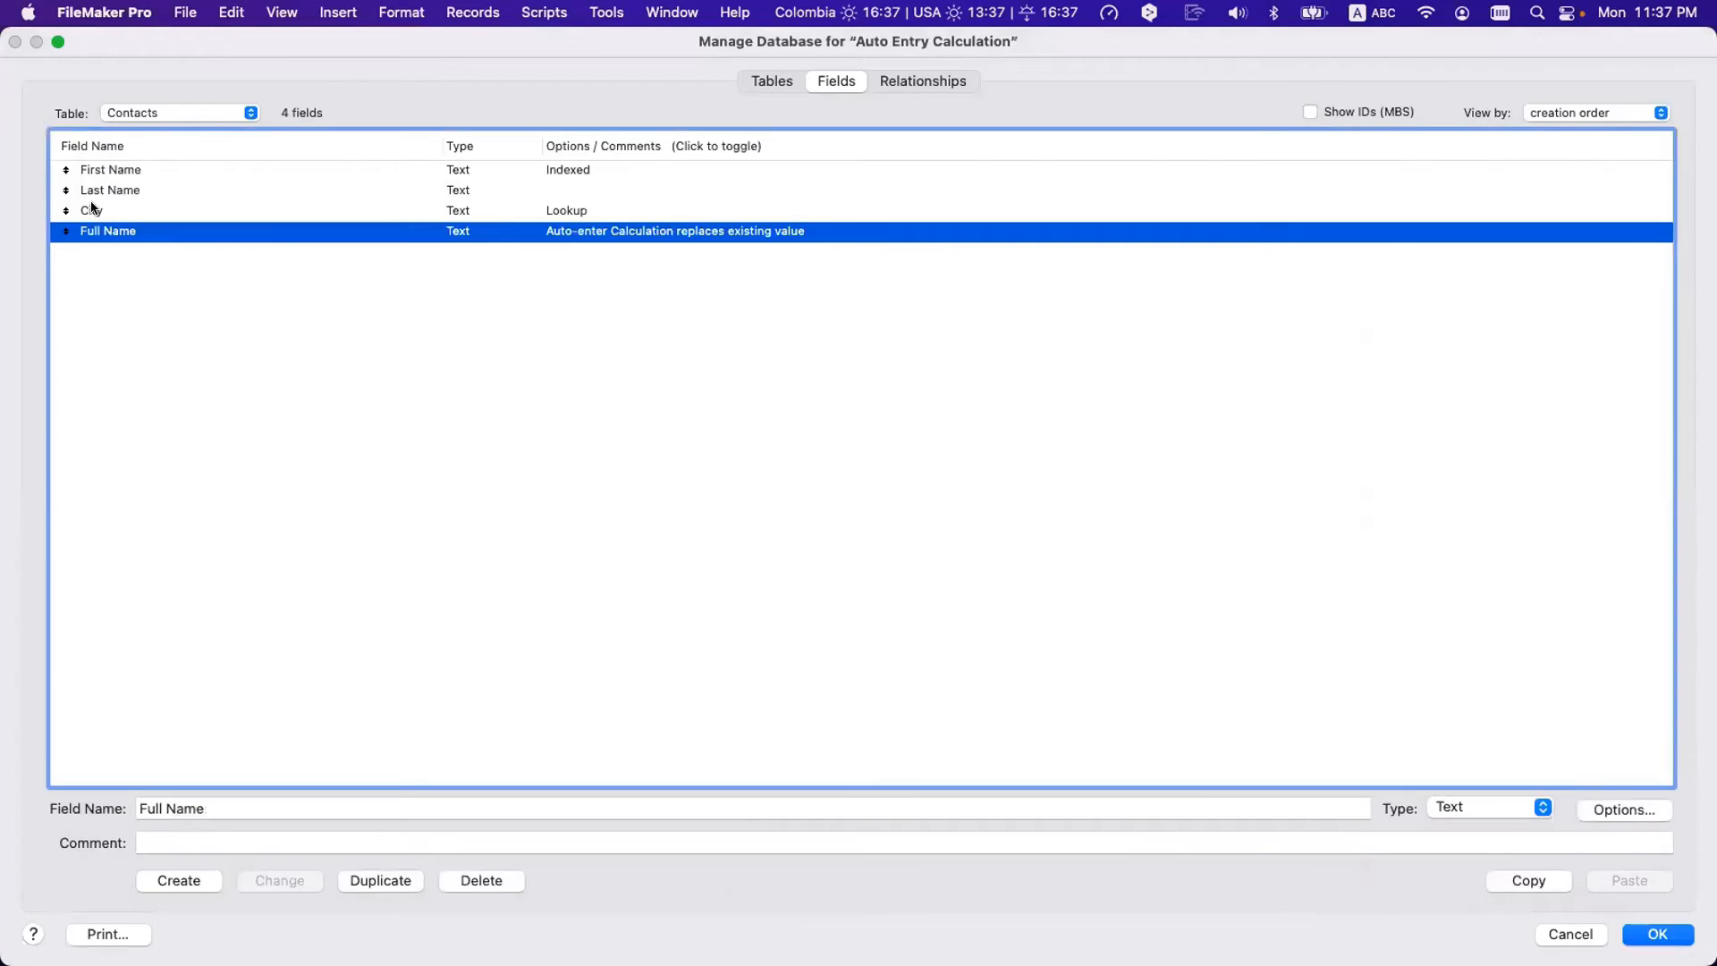
left_click(104, 190)
left_click(108, 175, "shift")
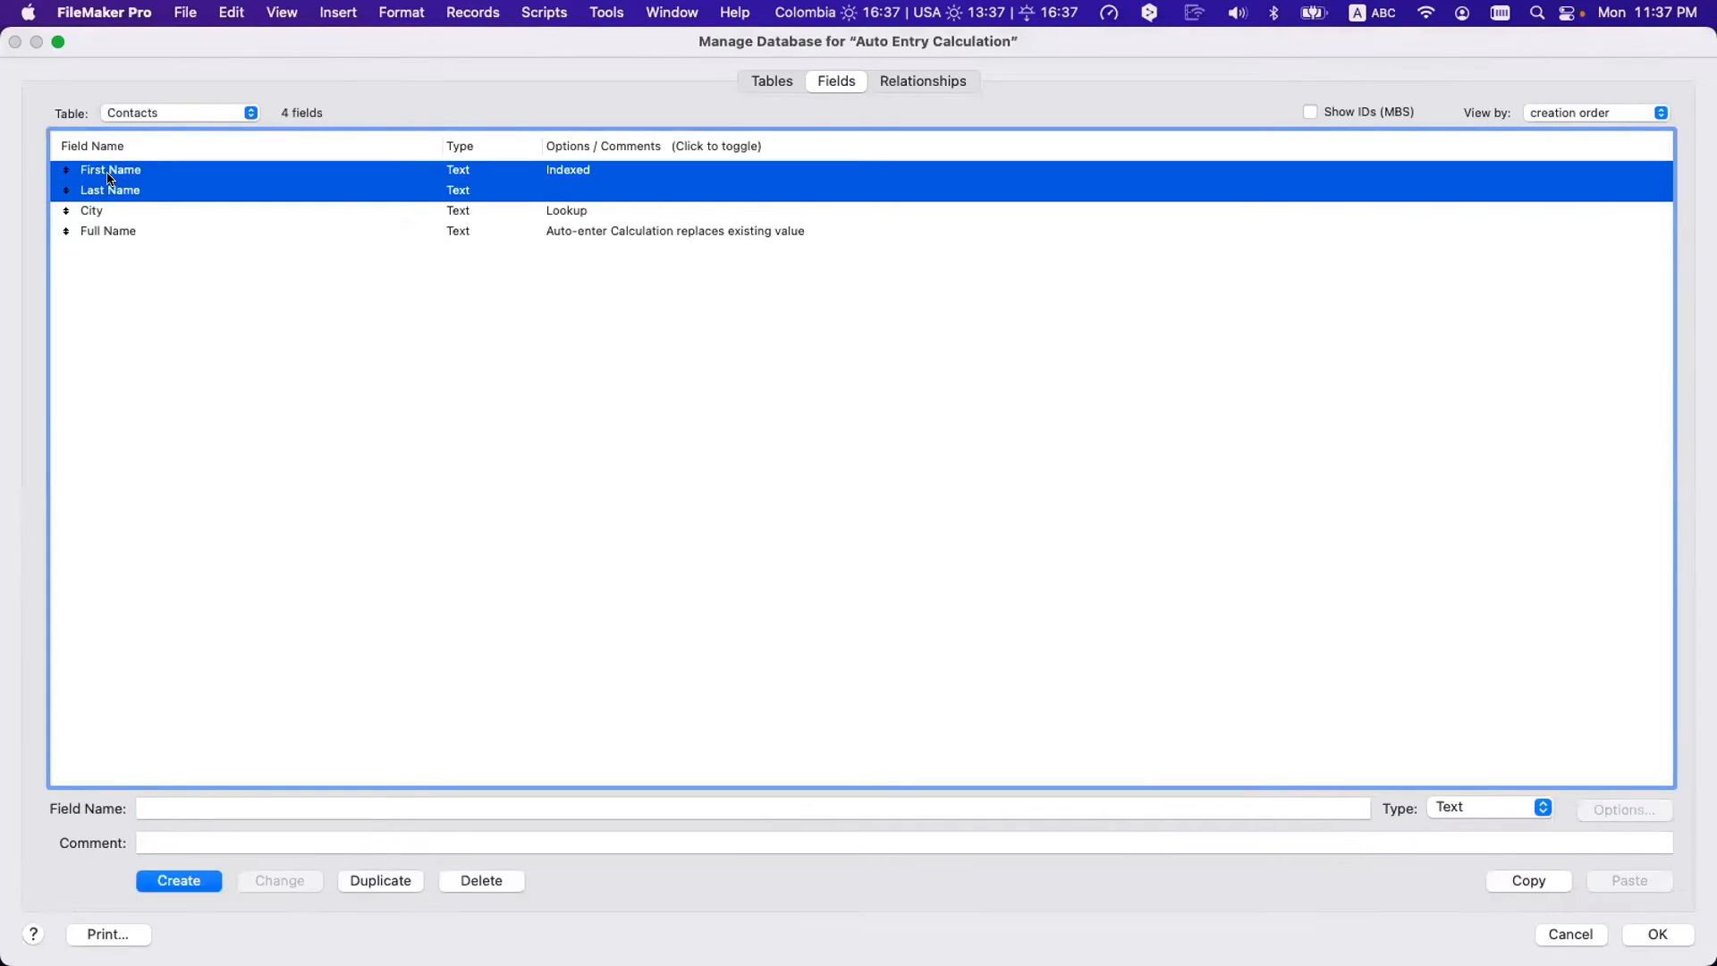
left_click(117, 231)
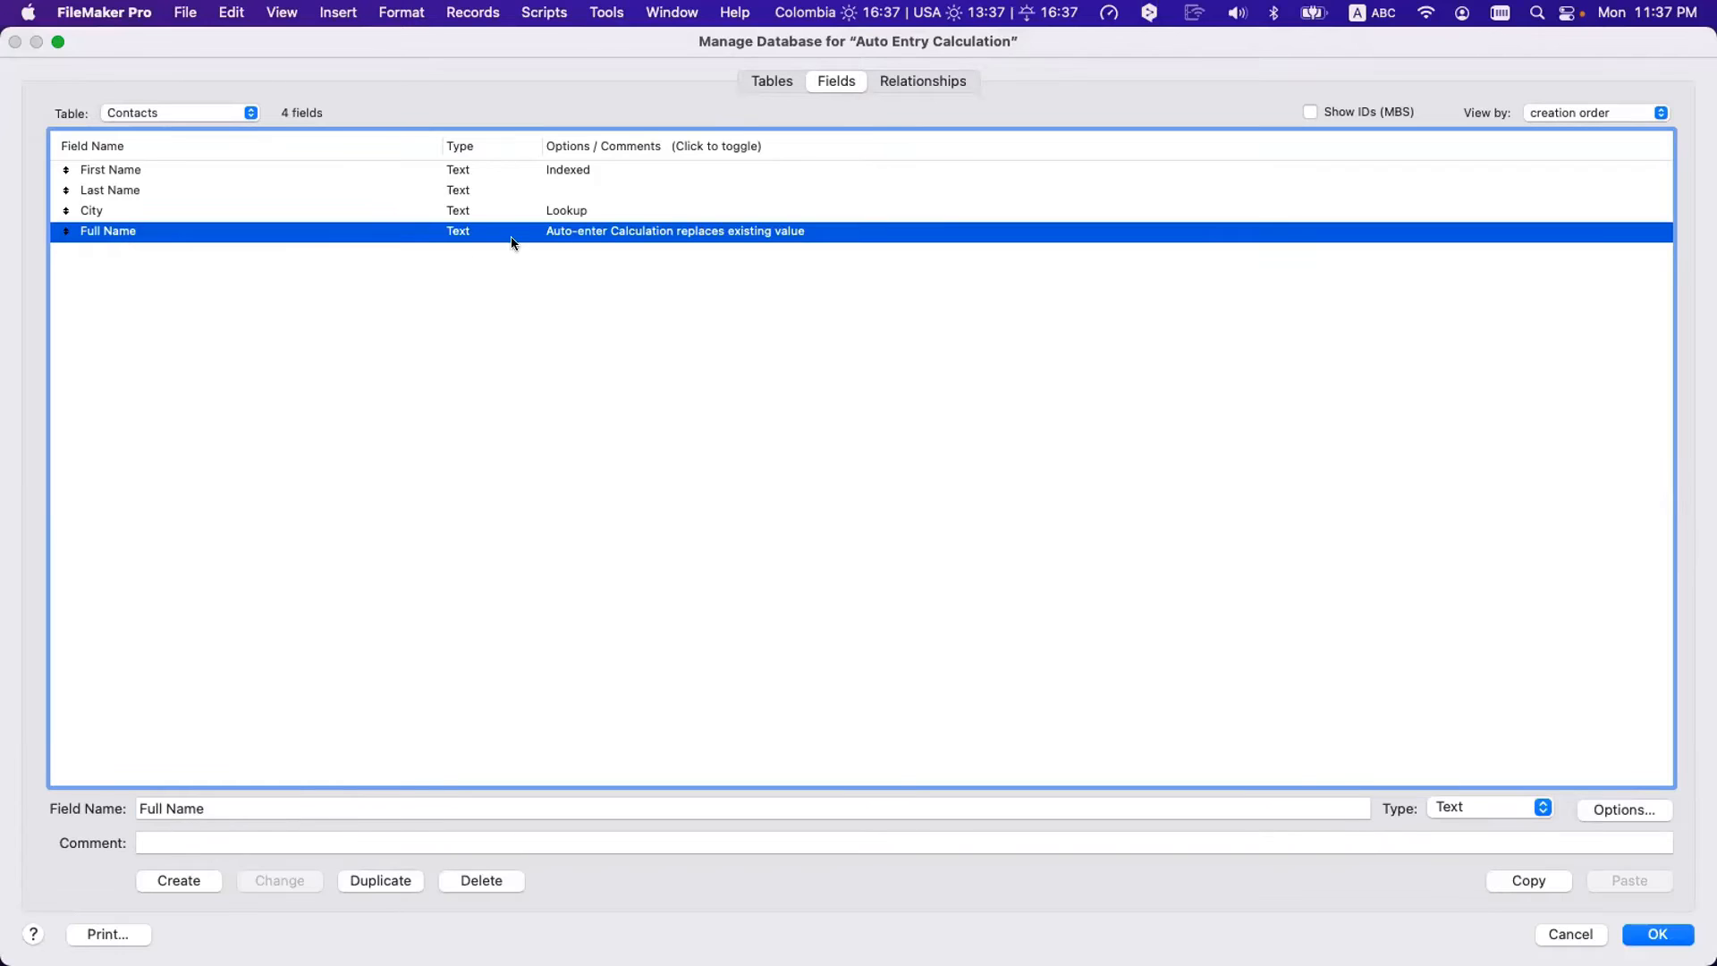
left_click(175, 189)
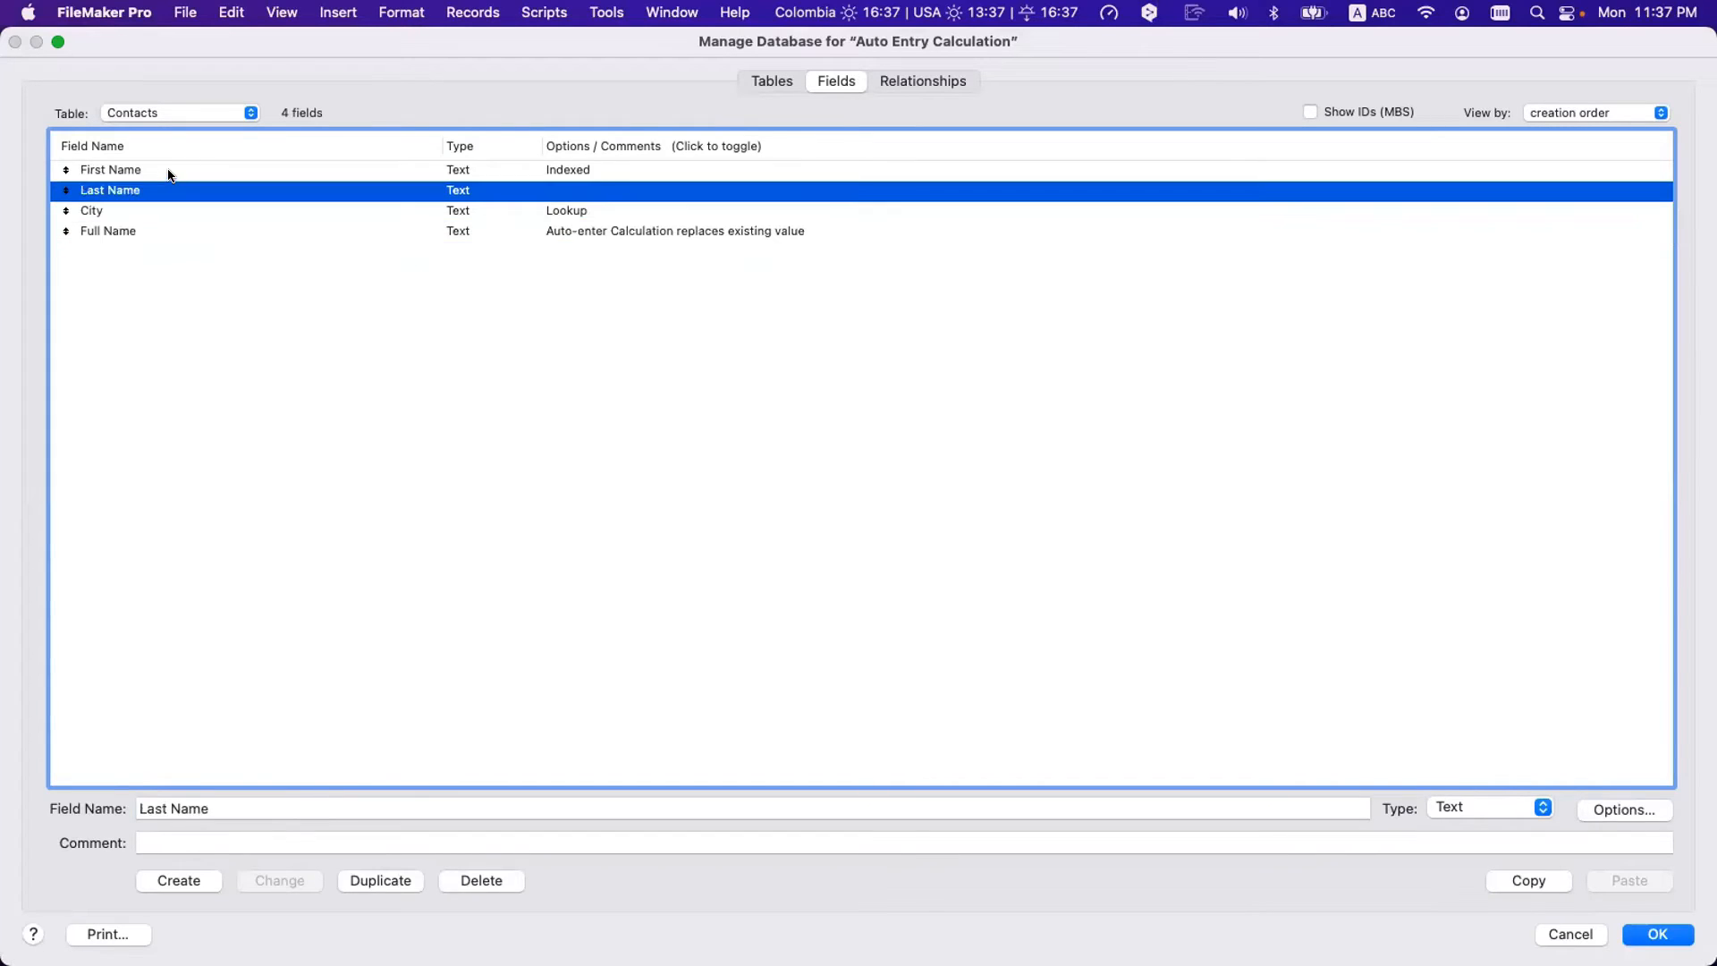
left_click(170, 175, "shift")
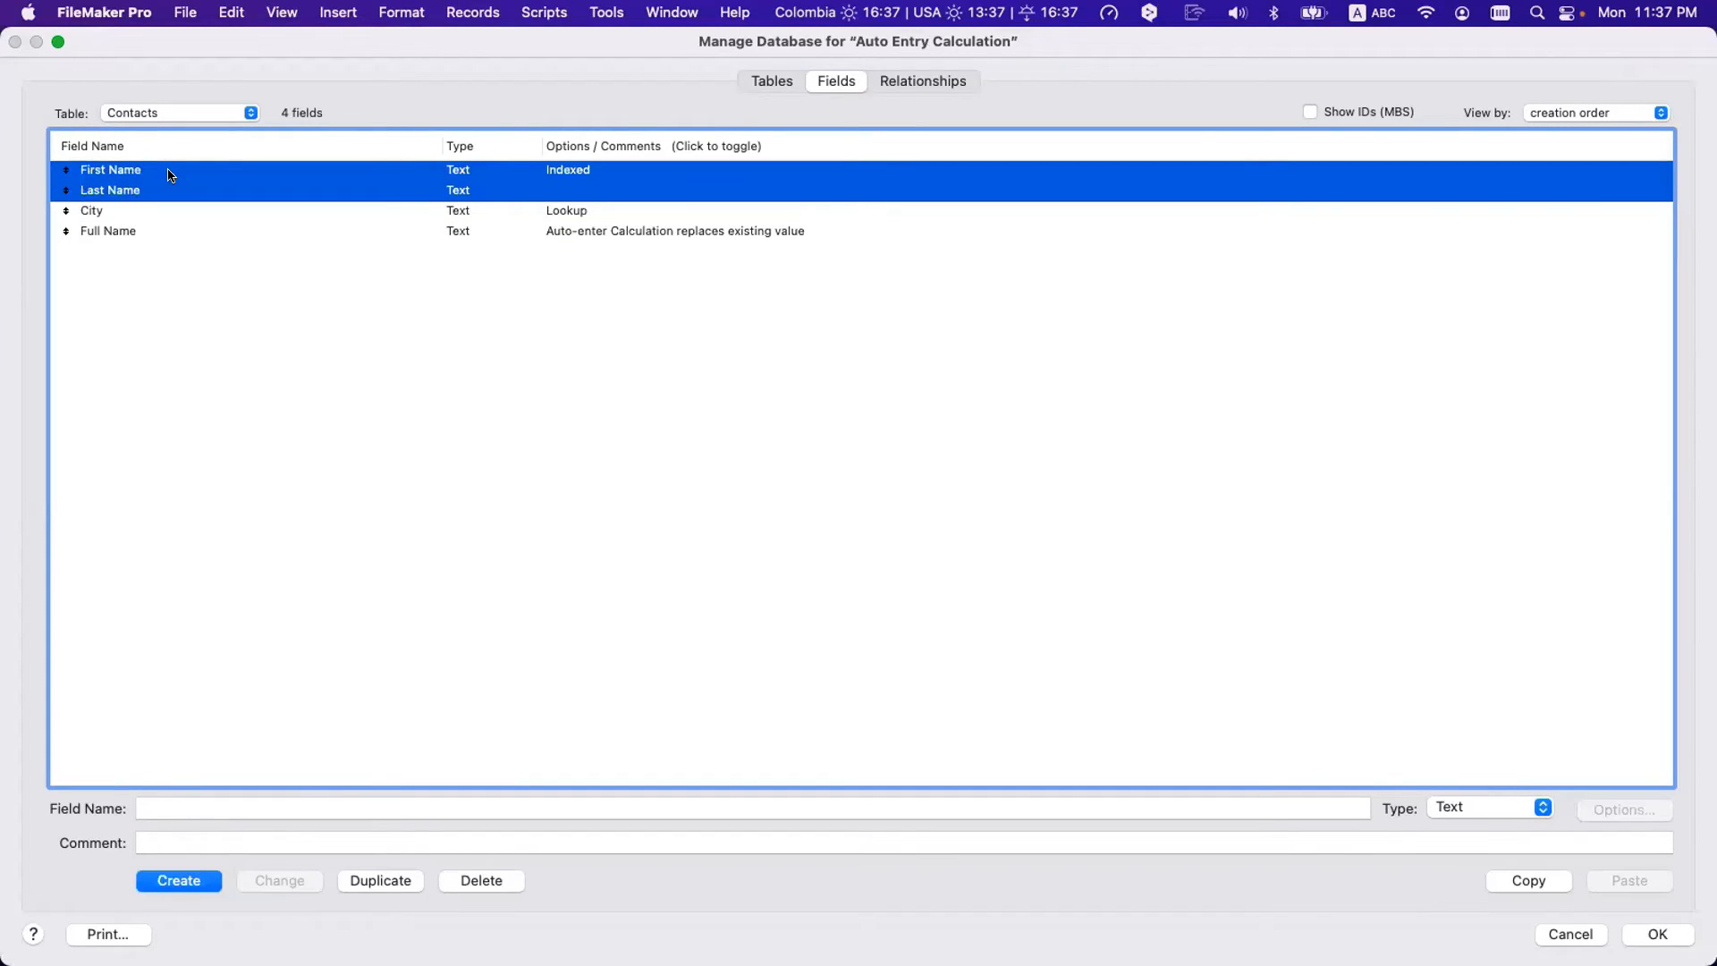
left_click(159, 233)
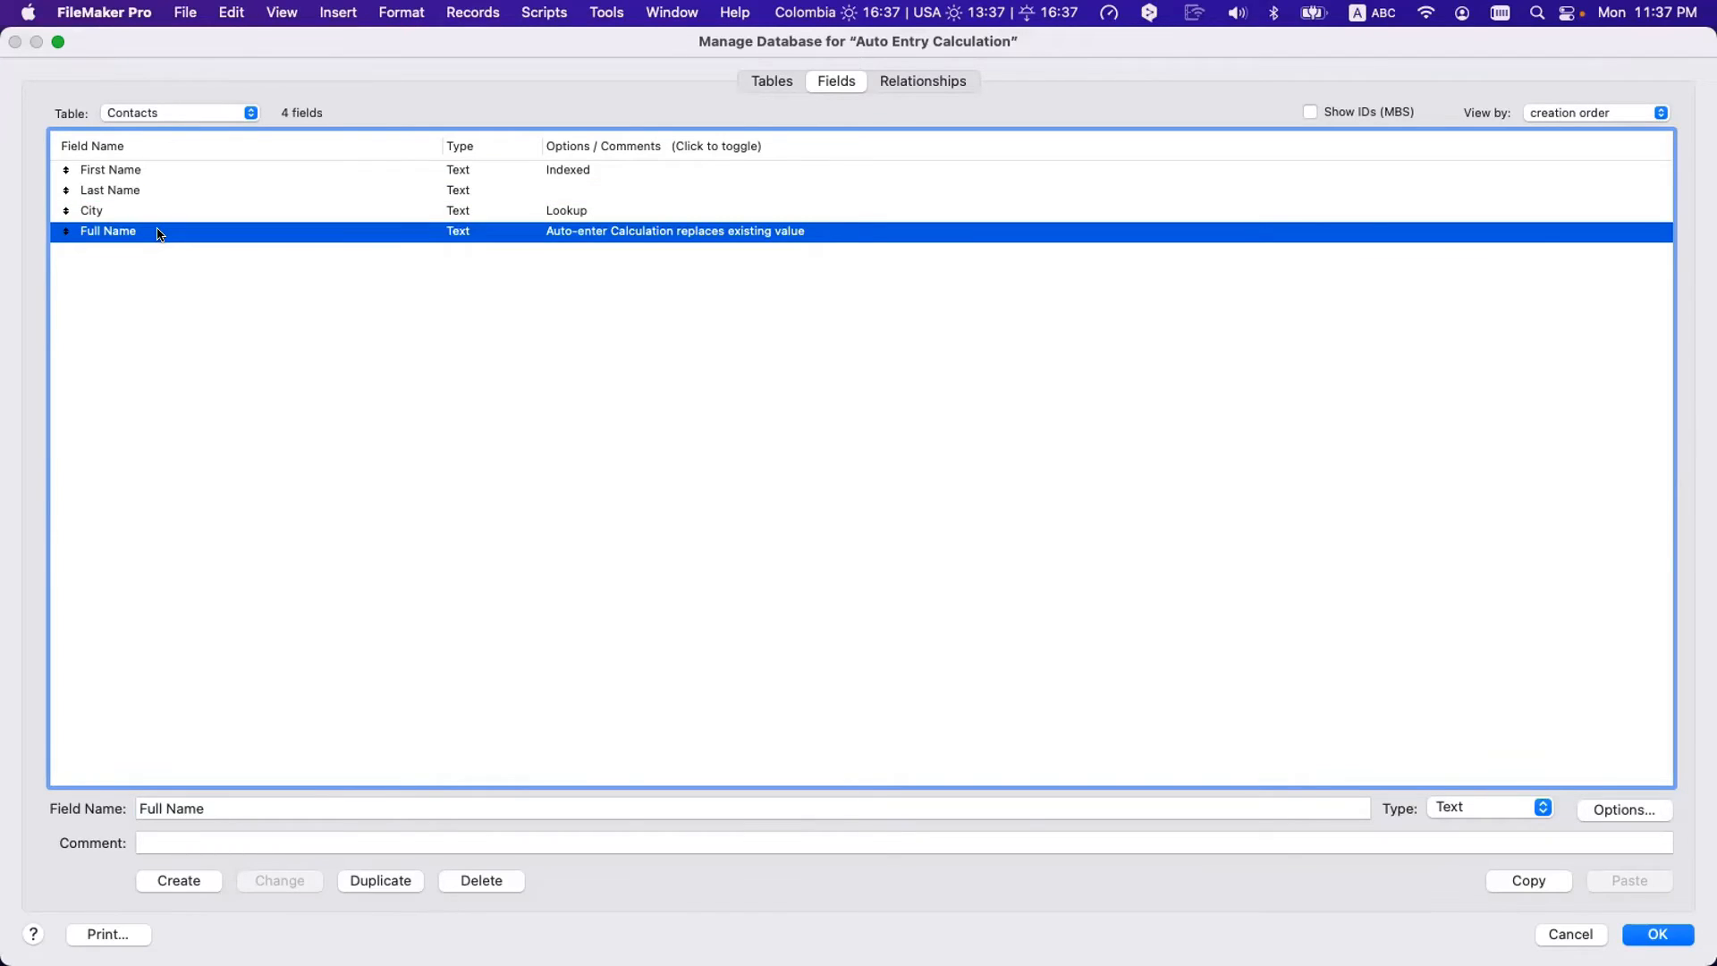
left_click(169, 182)
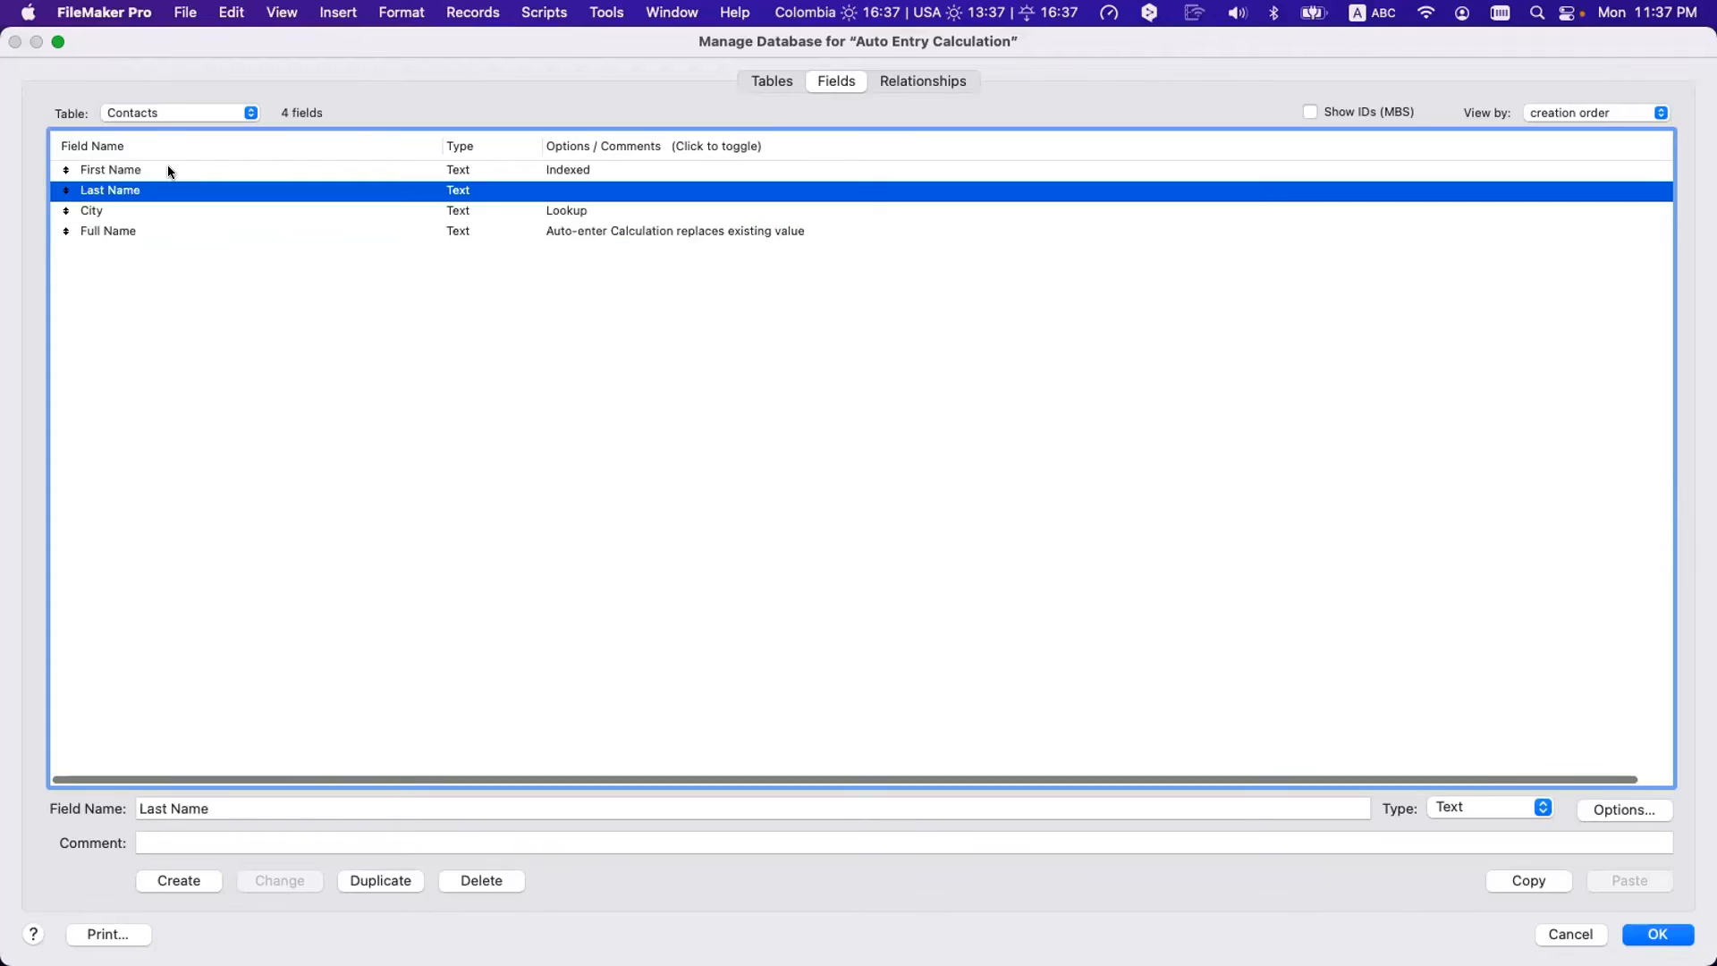
left_click(169, 172)
key("Return")
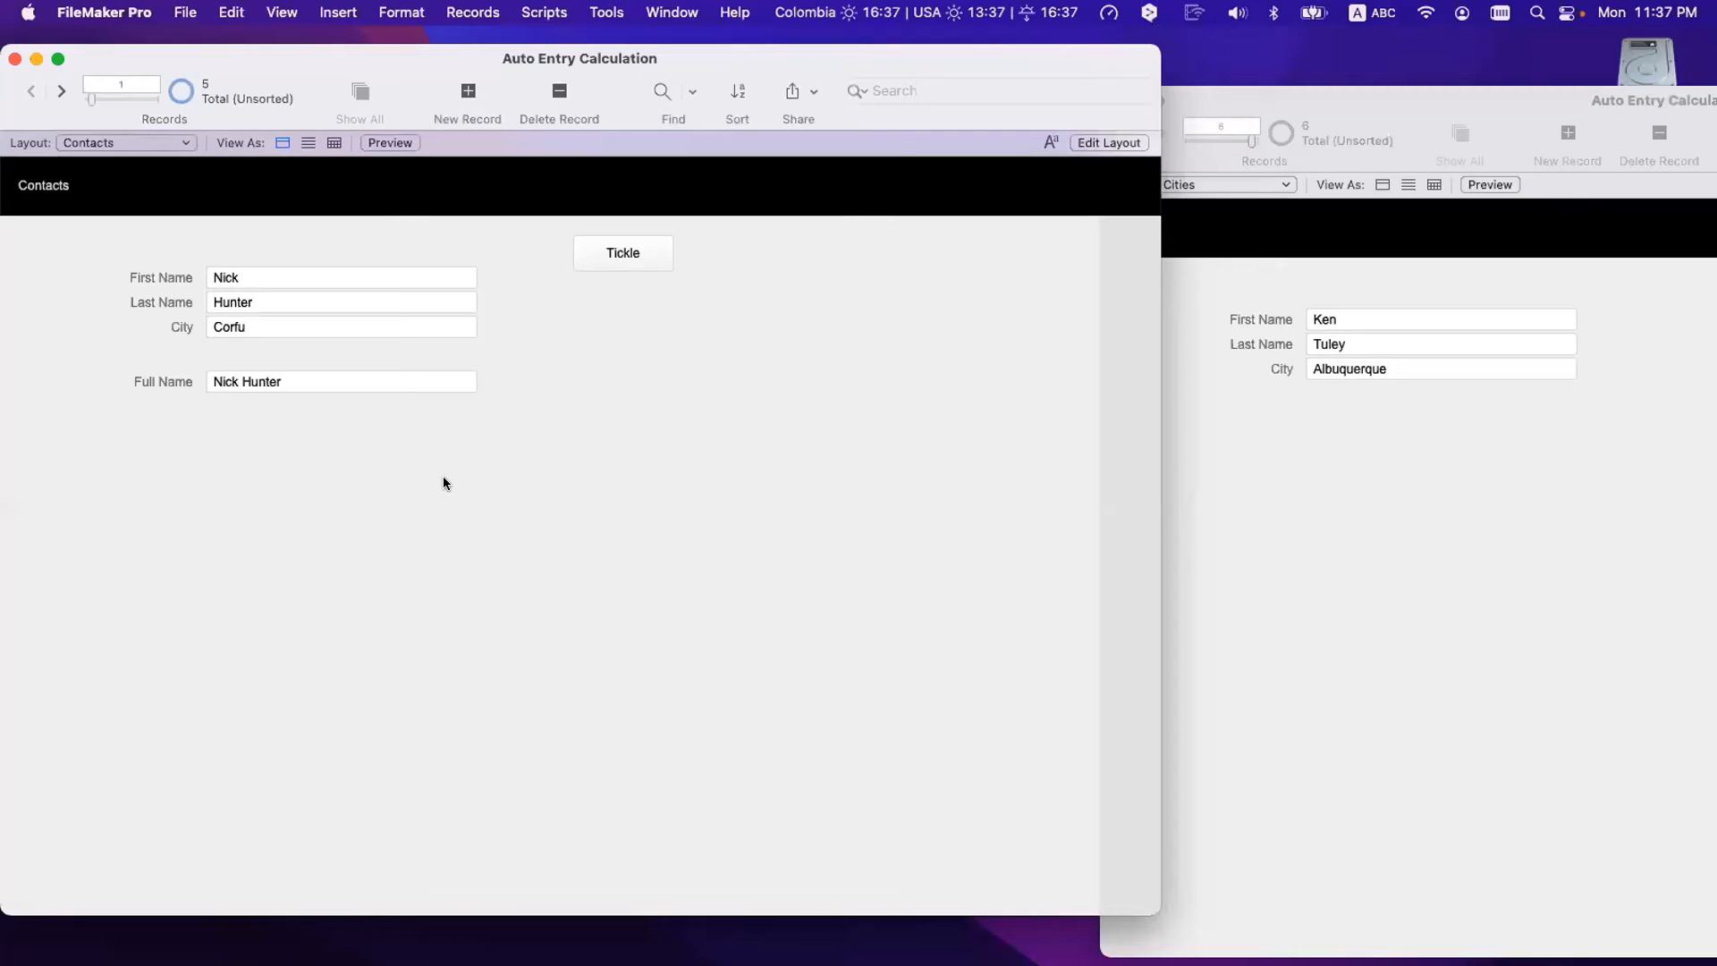
left_click(249, 381)
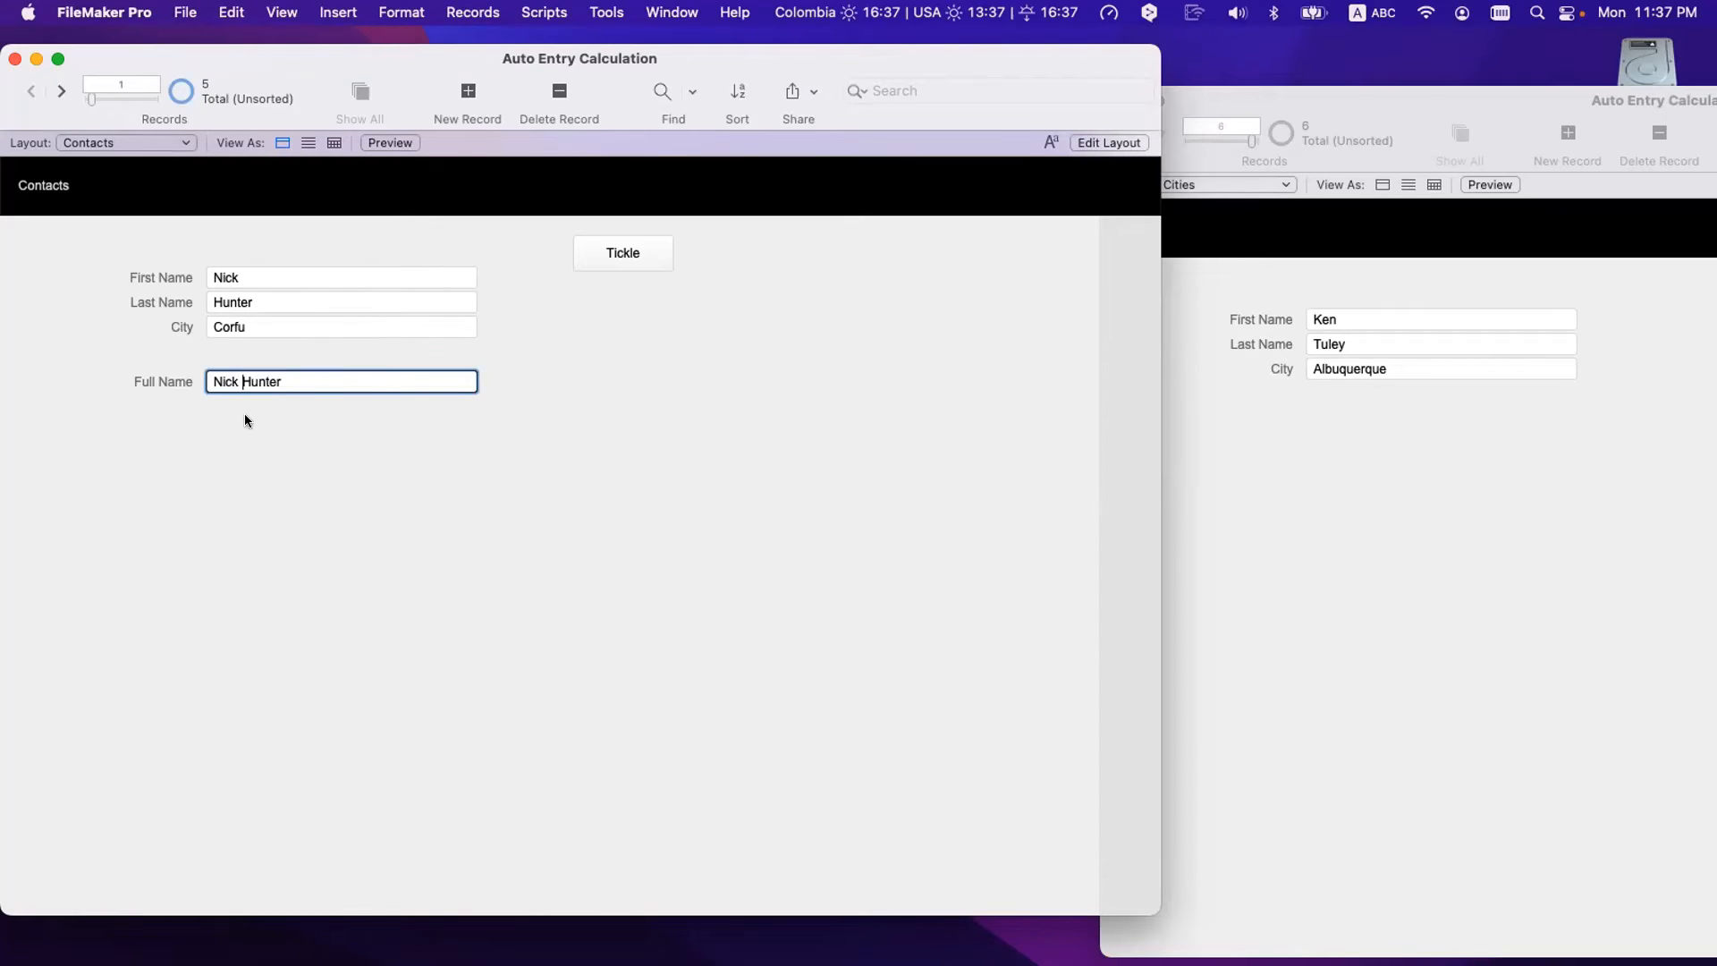
left_click(247, 420)
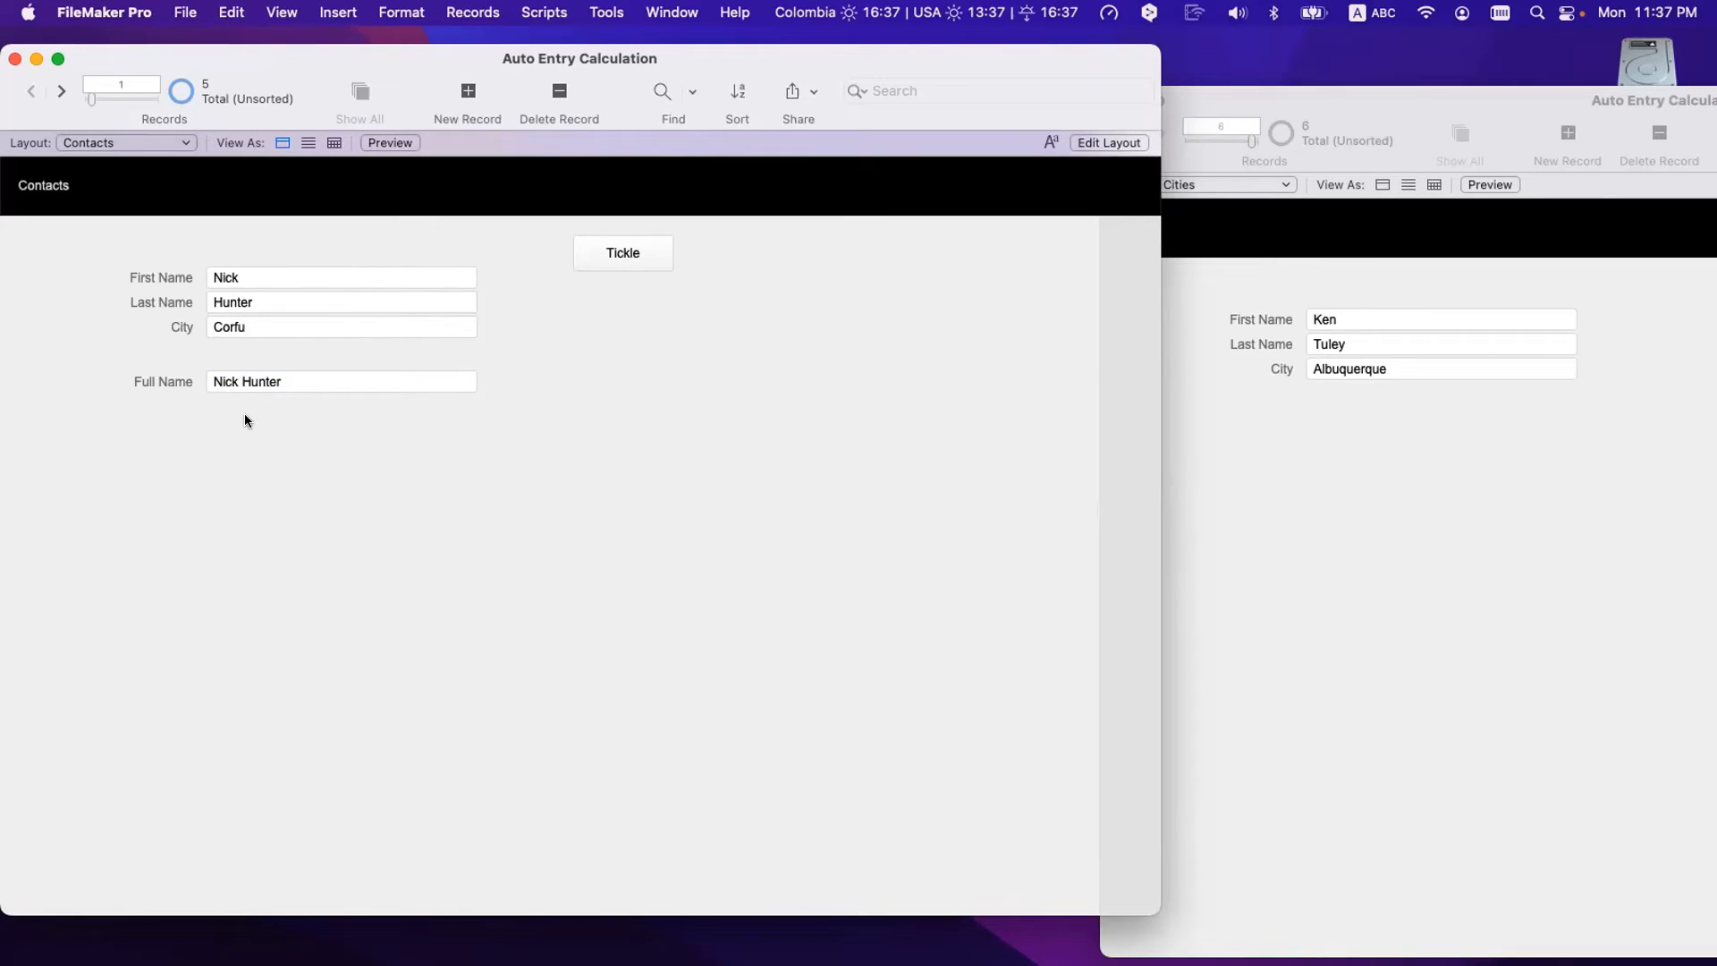
- Create a text field named Middle Name and sort the field list by field name
key("super+shift+d")
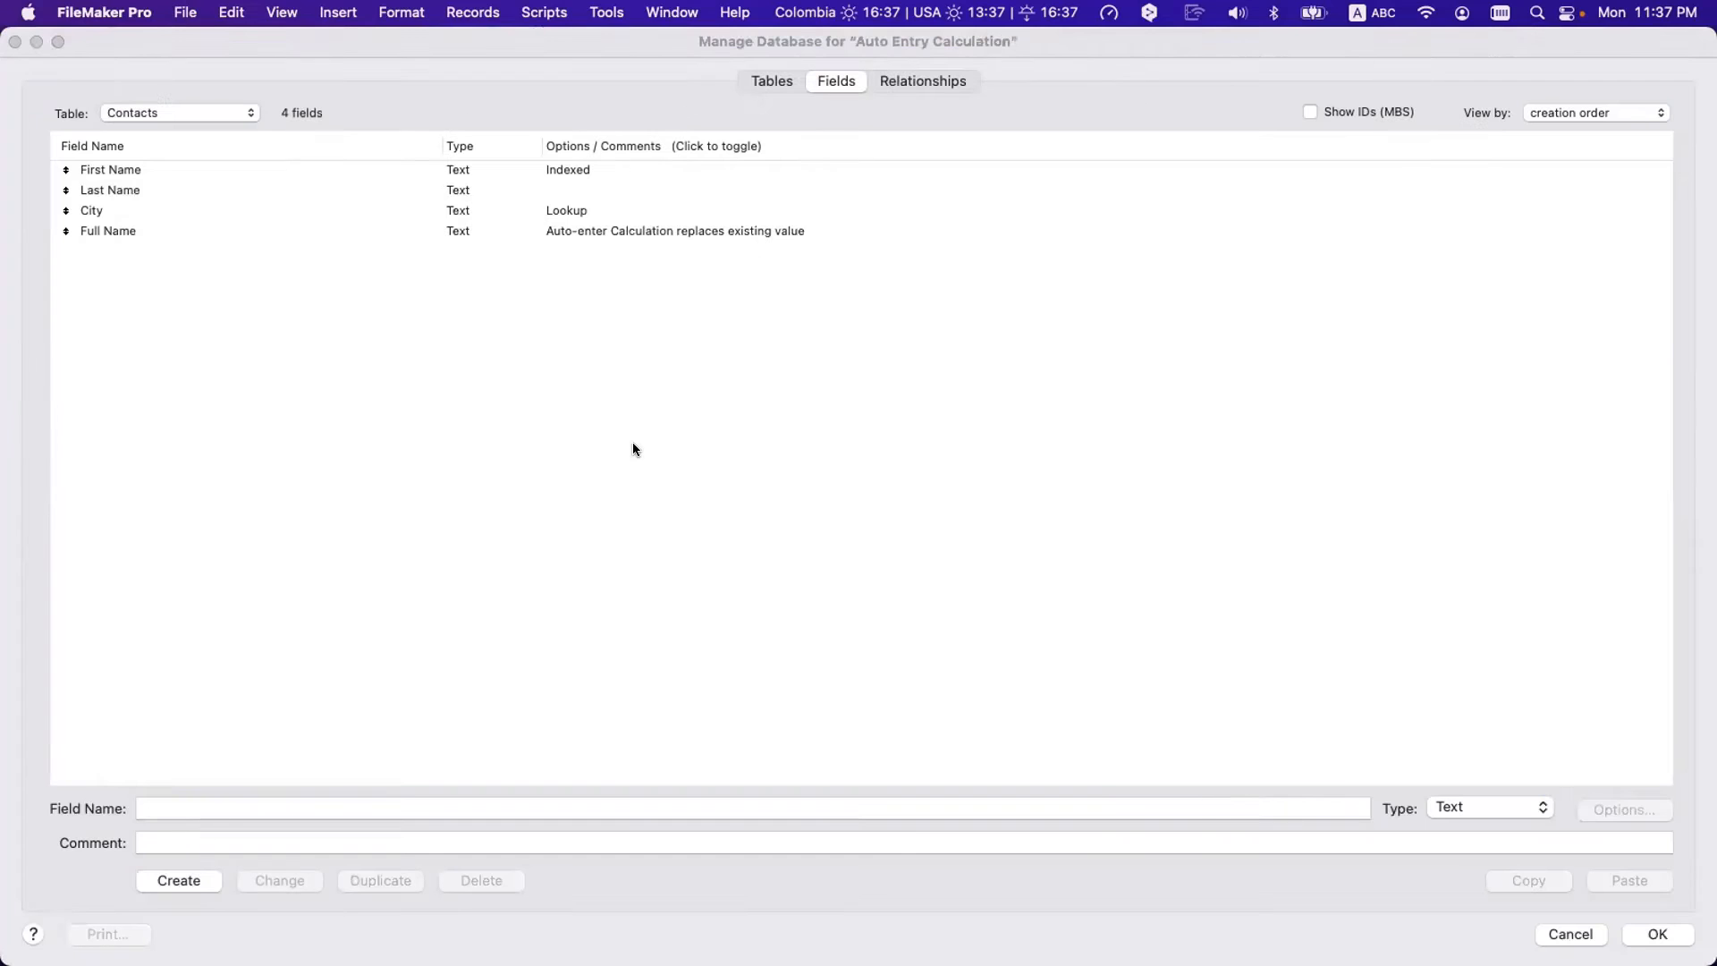
type("Mid")
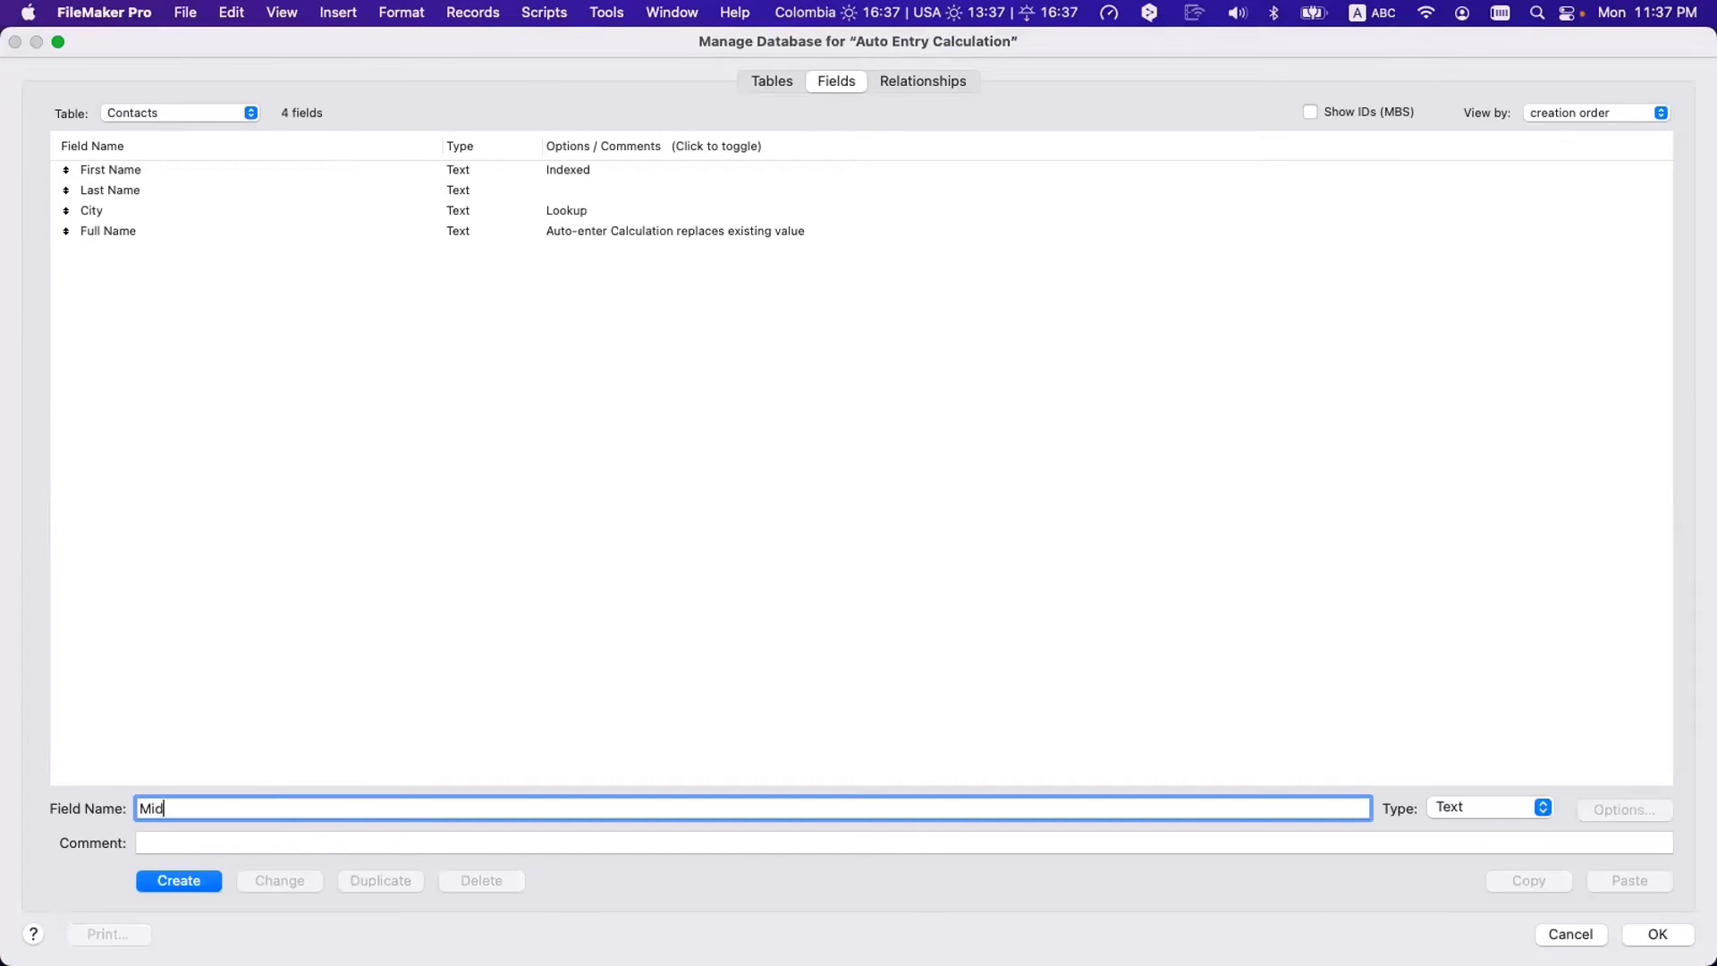
type("dle Name")
left_click(199, 881)
left_click(175, 245)
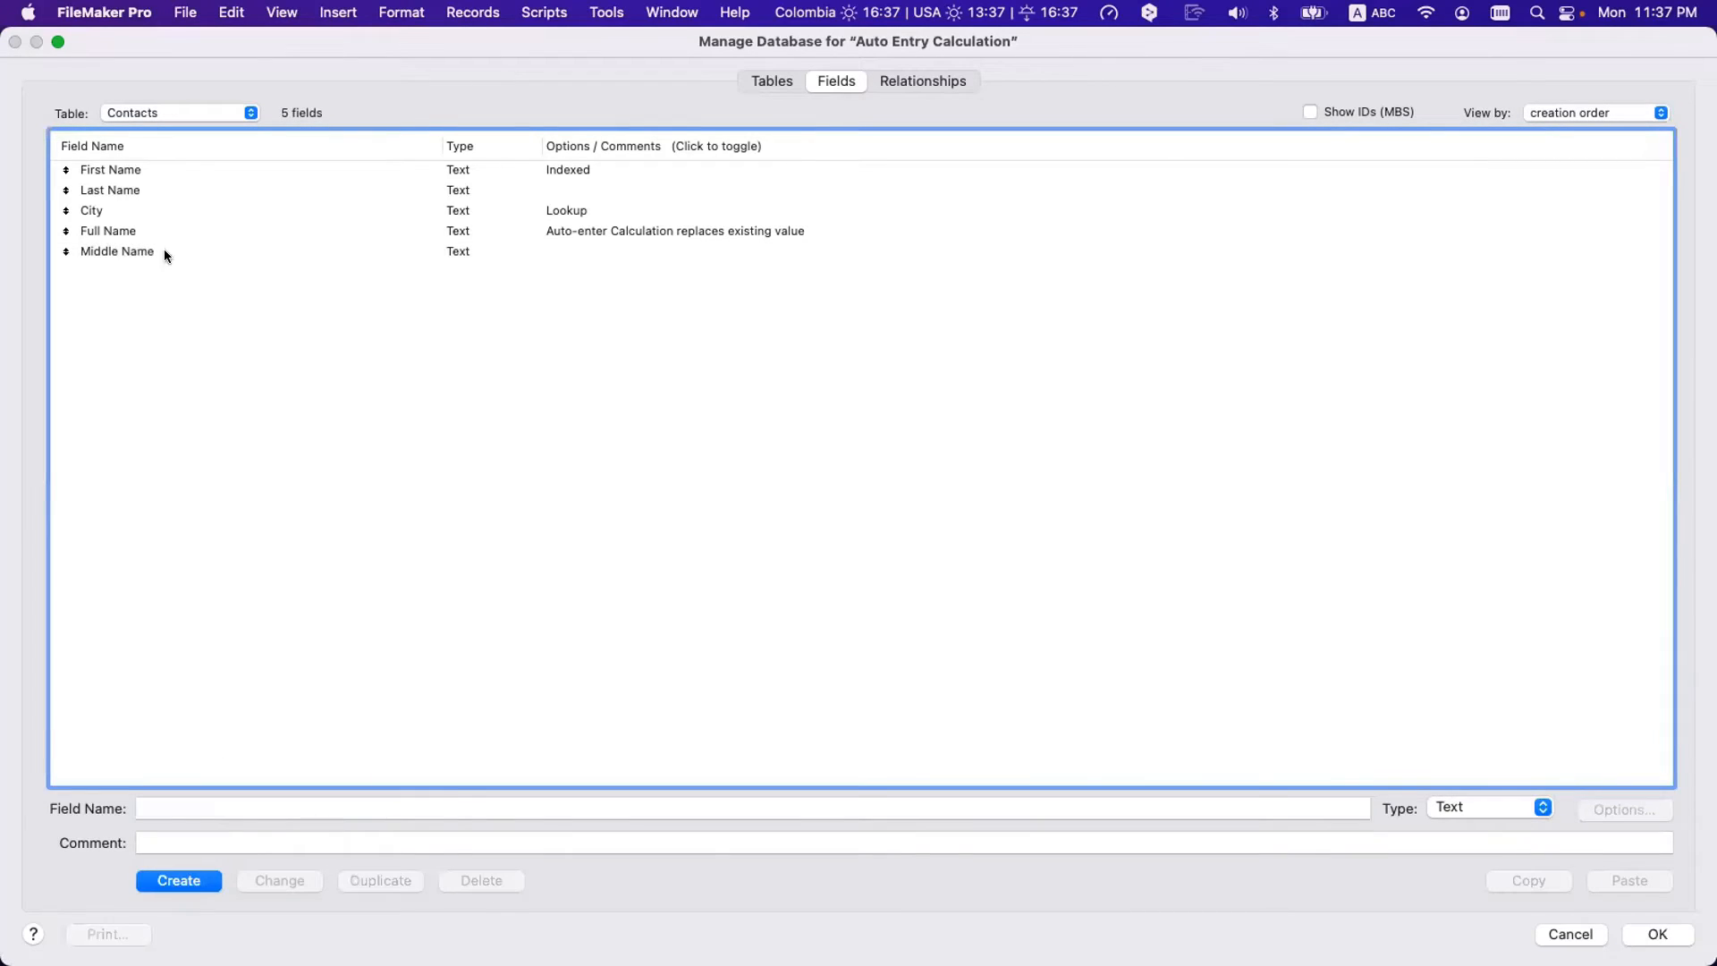
left_click(1602, 109)
left_click(1601, 127)
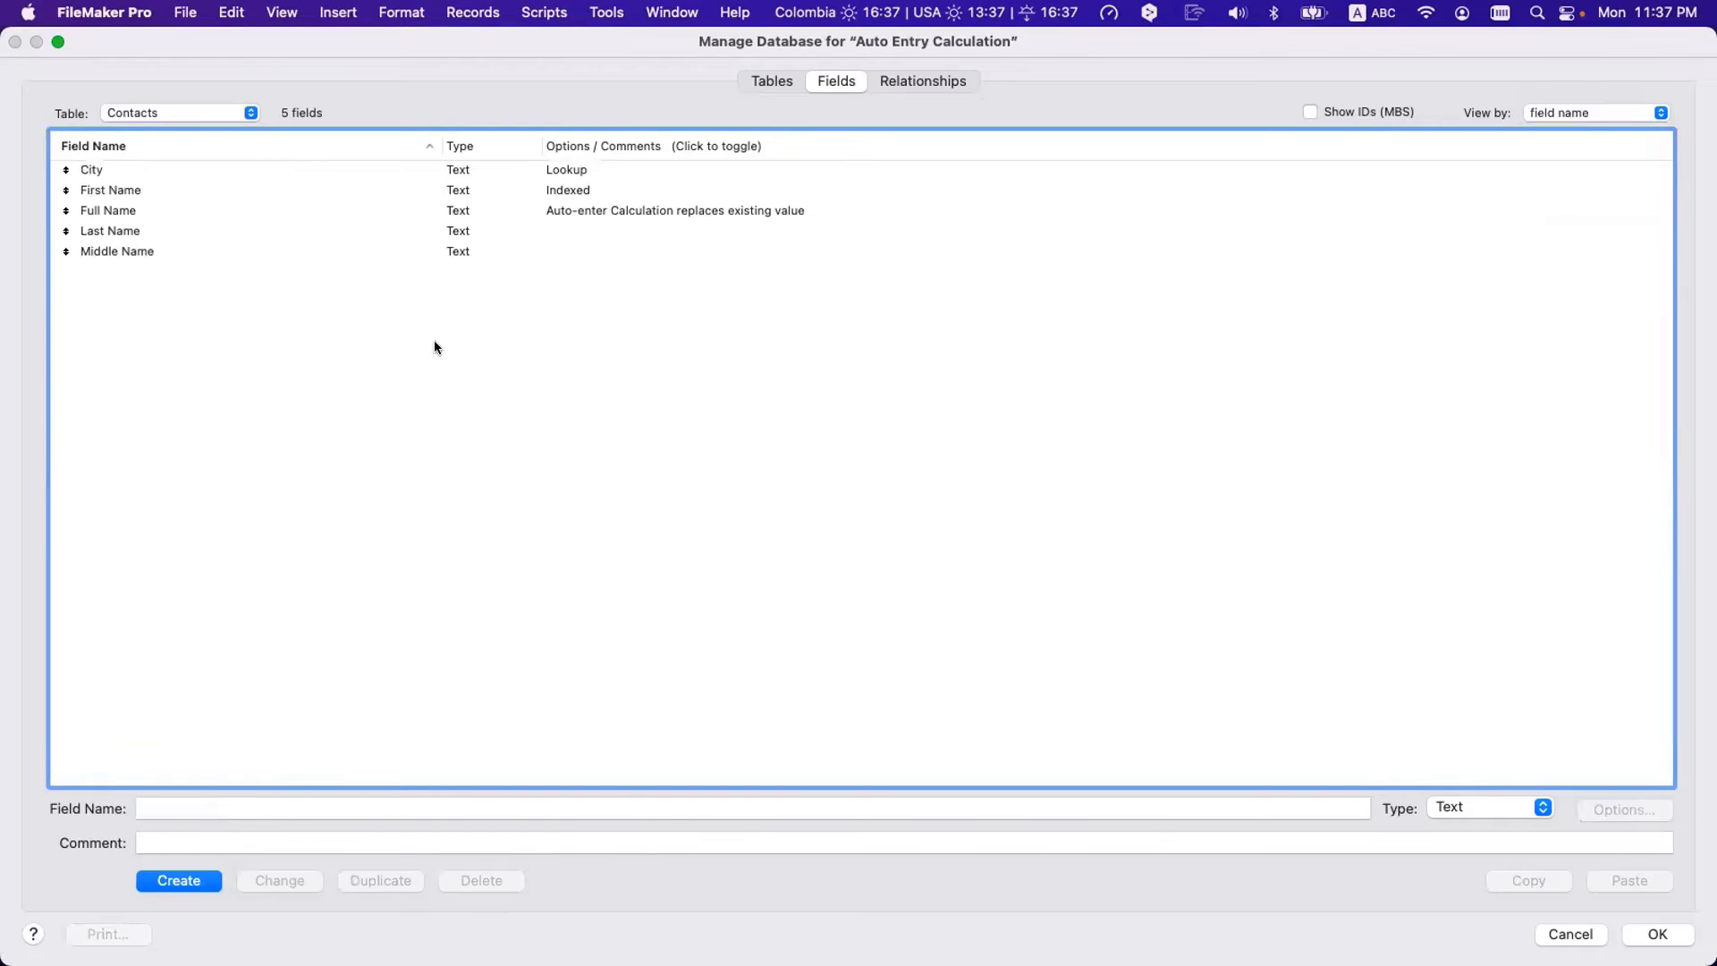
- Insert Middle Name after First Name in Full Name's auto-enter formula and save the definitions
double_click(298, 210)
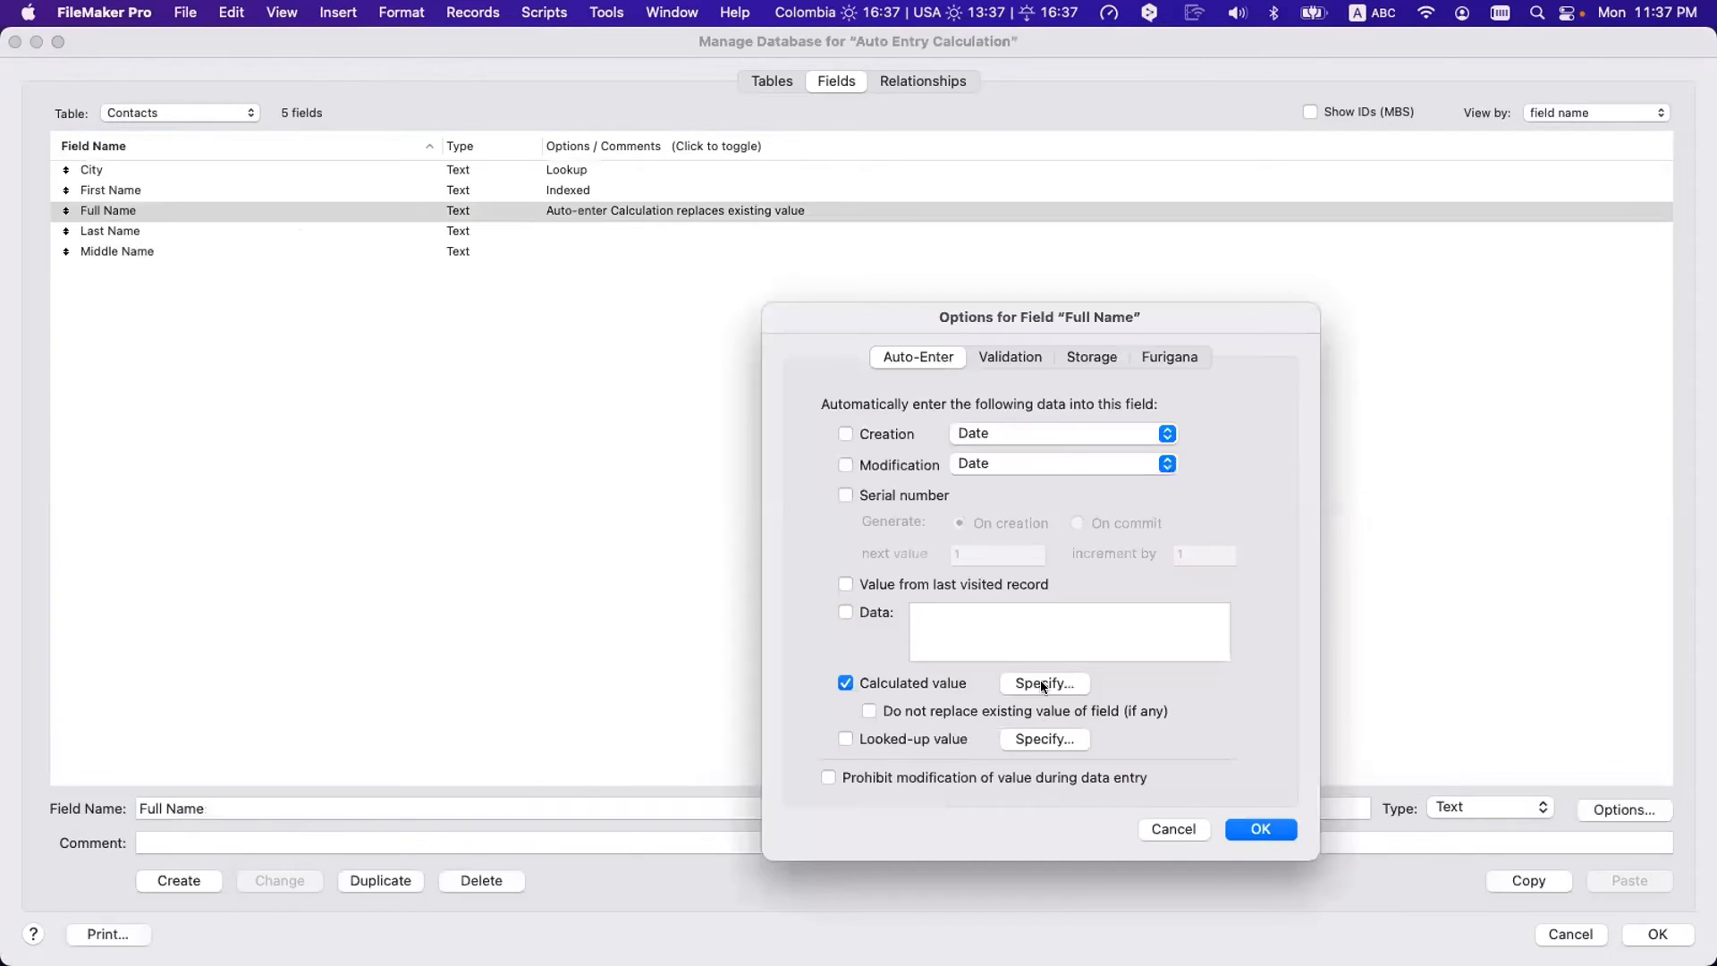
left_click(1039, 679)
left_click(784, 217)
type("Middle Name ; Last Name ) ; ¶ ; \" \" )")
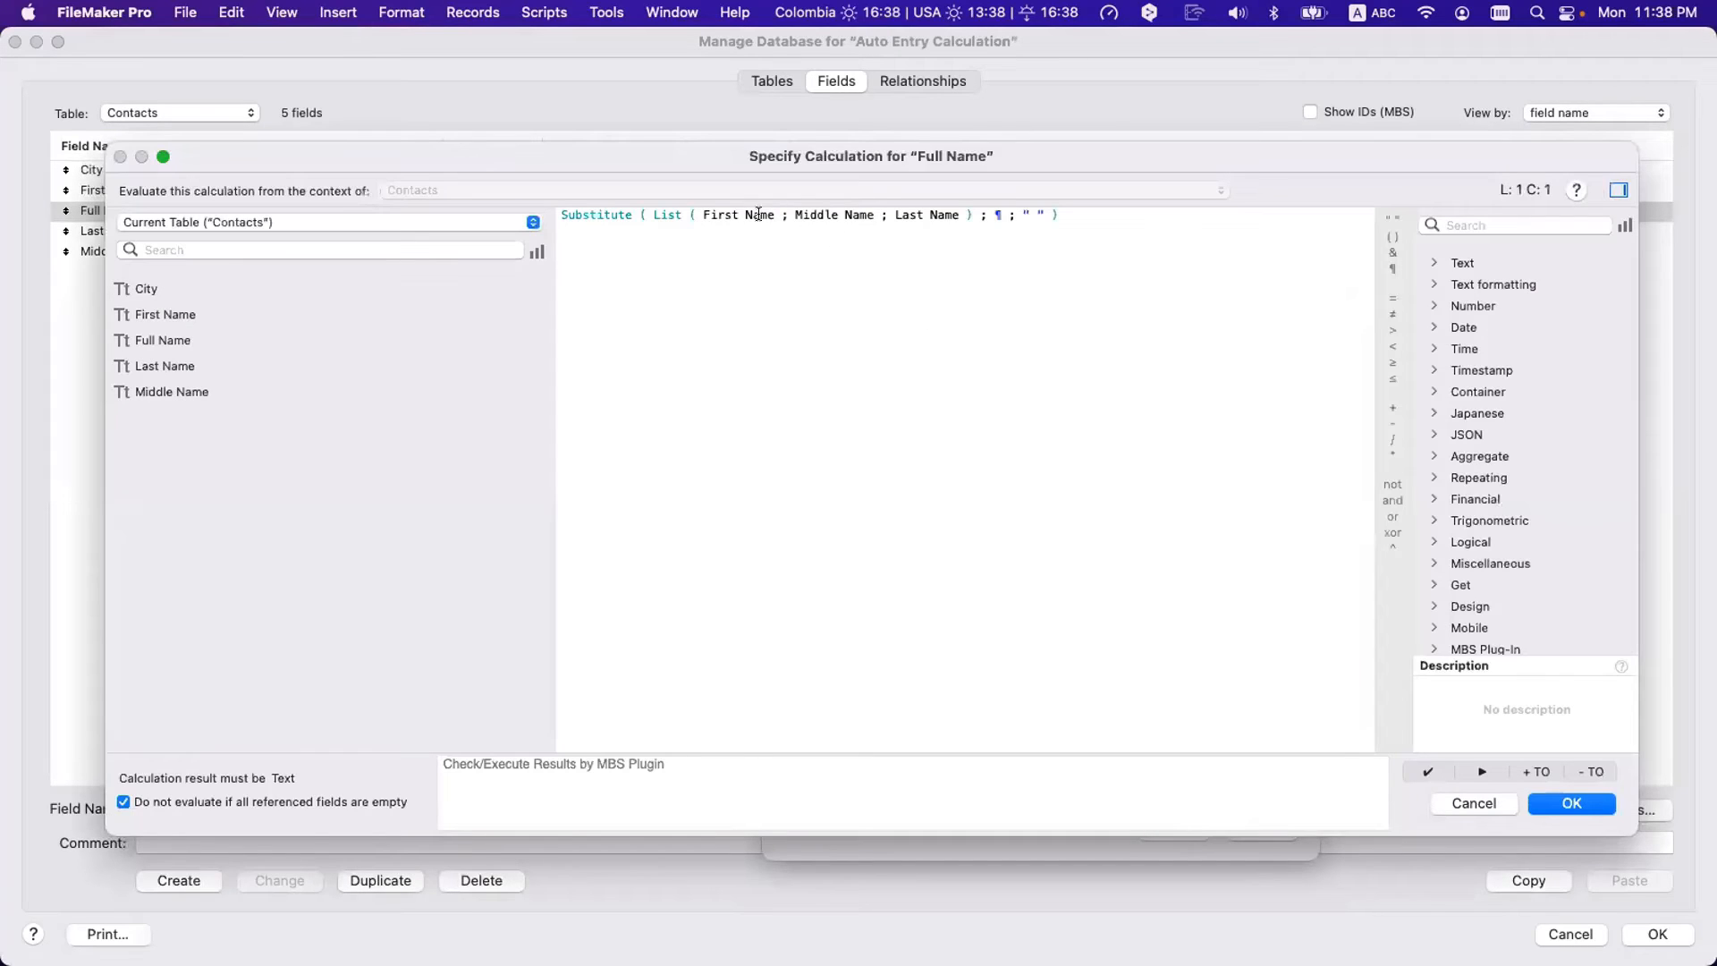
left_click(732, 208)
left_click(1572, 803)
key("Return")
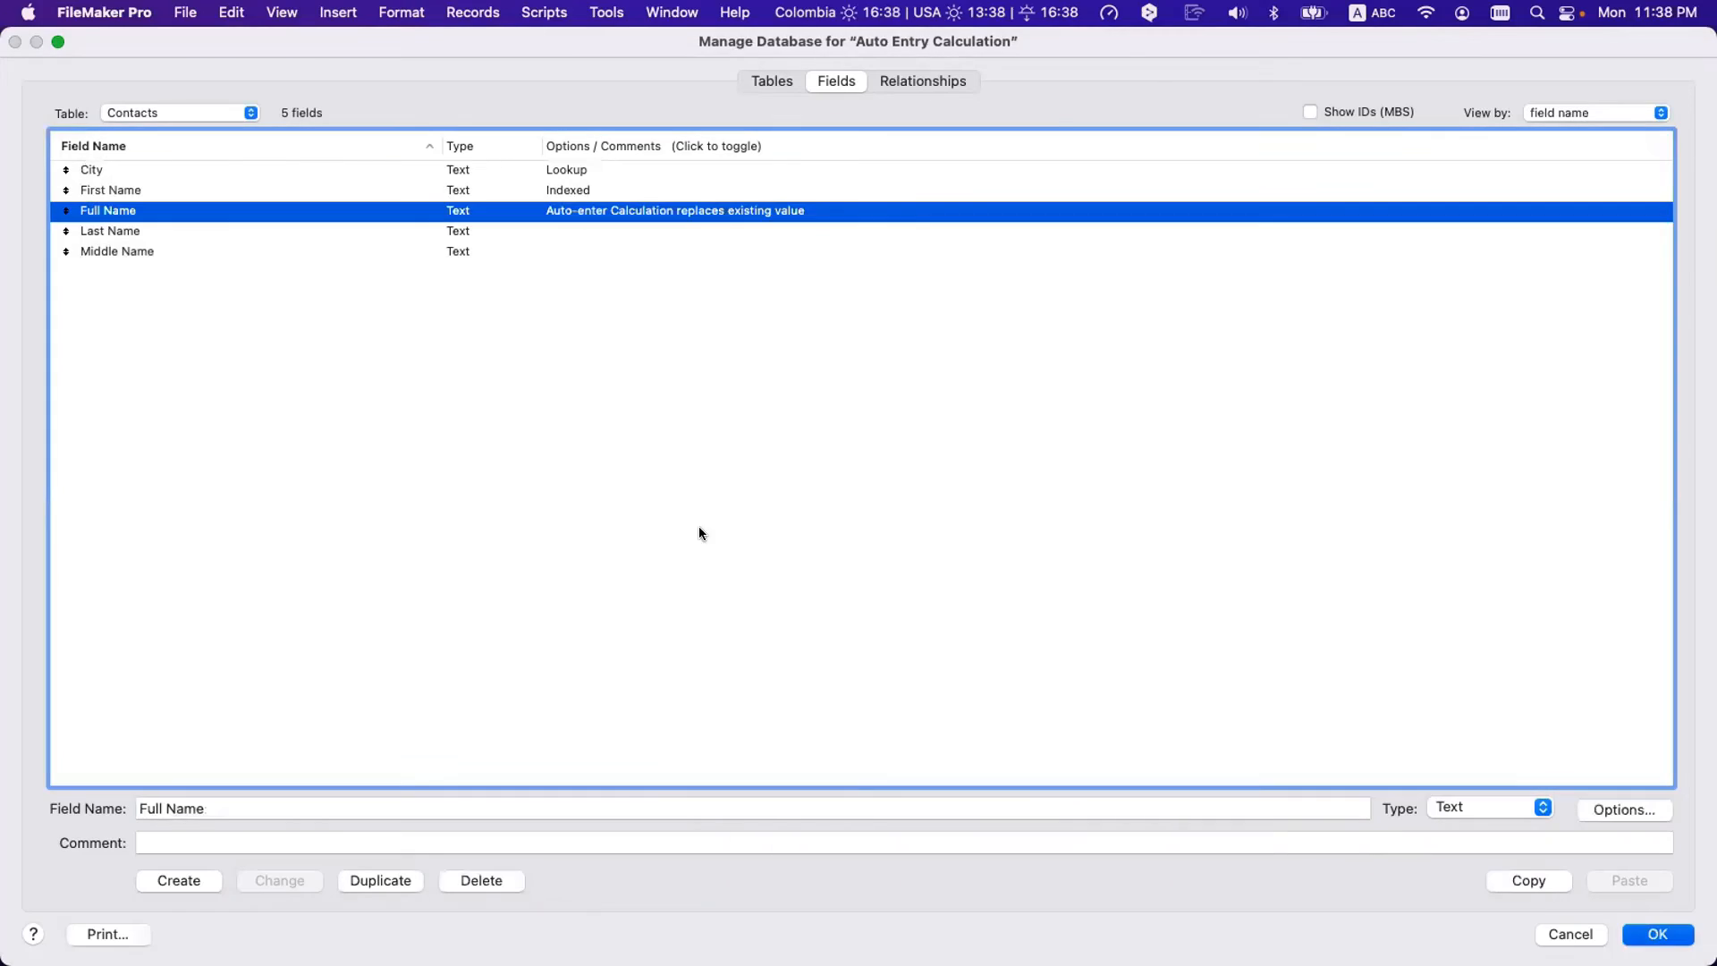
key("Return")
- On the Contacts layout, shift fields down, place Middle Name above Last Name, and return to Browse
key("super+l")
left_click_drag(731, 430, 601, 341)
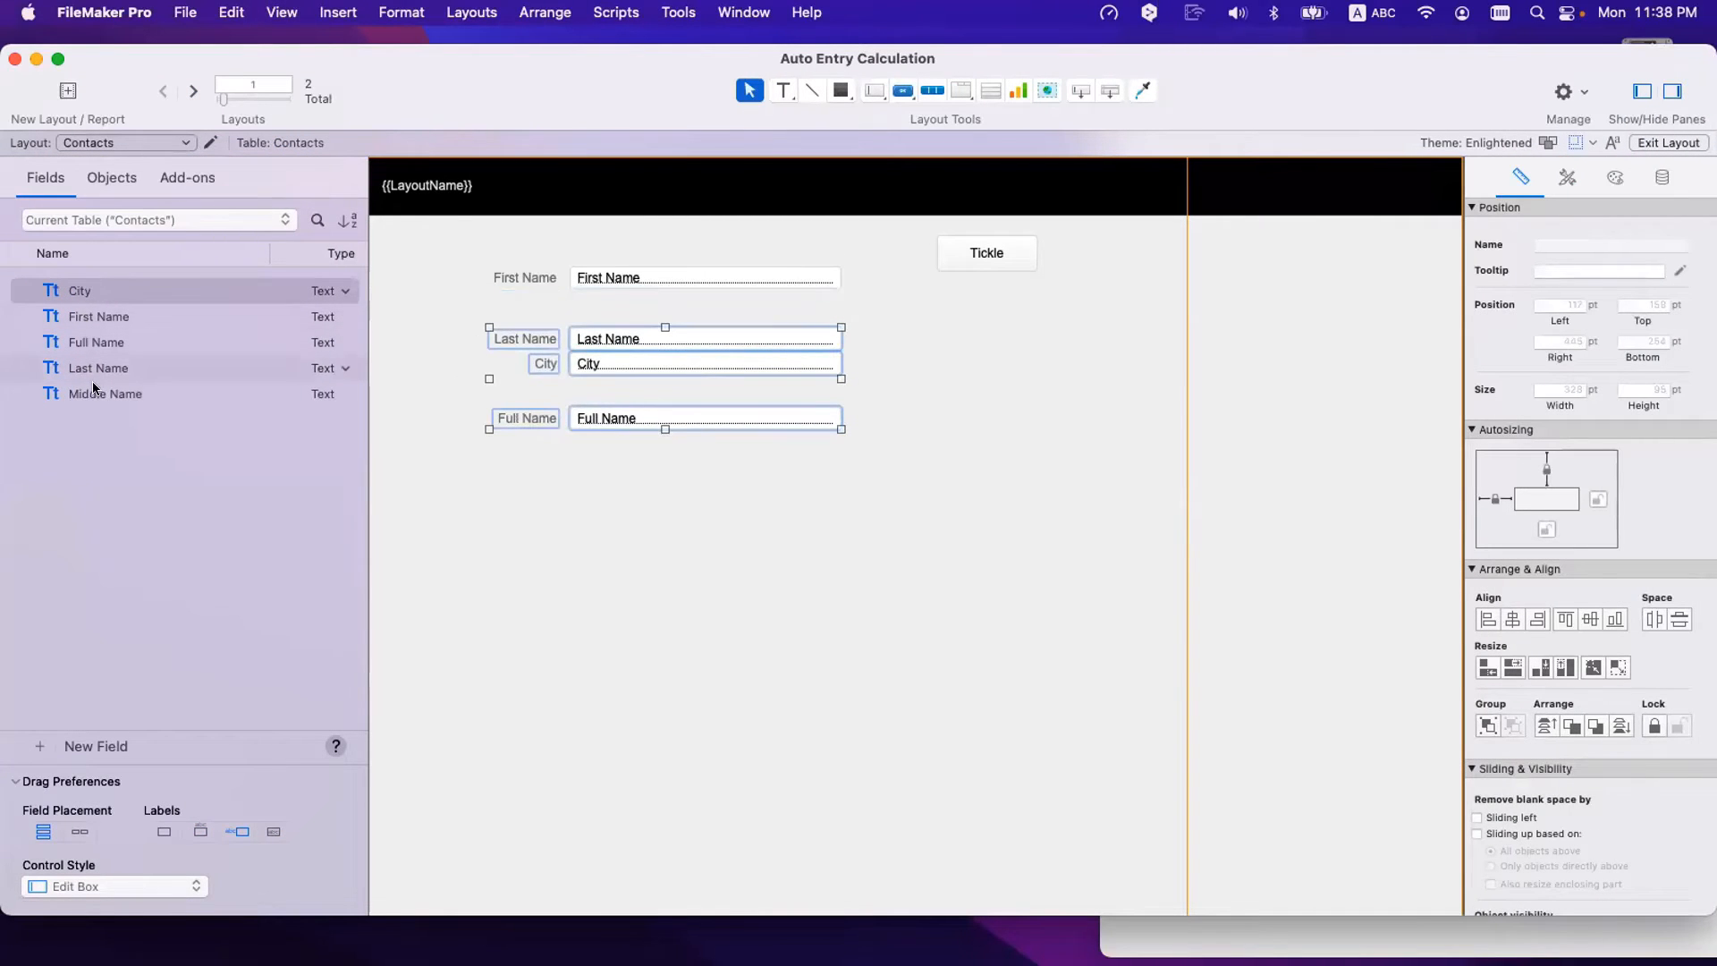
left_click_drag(93, 387, 622, 309)
left_click(607, 362)
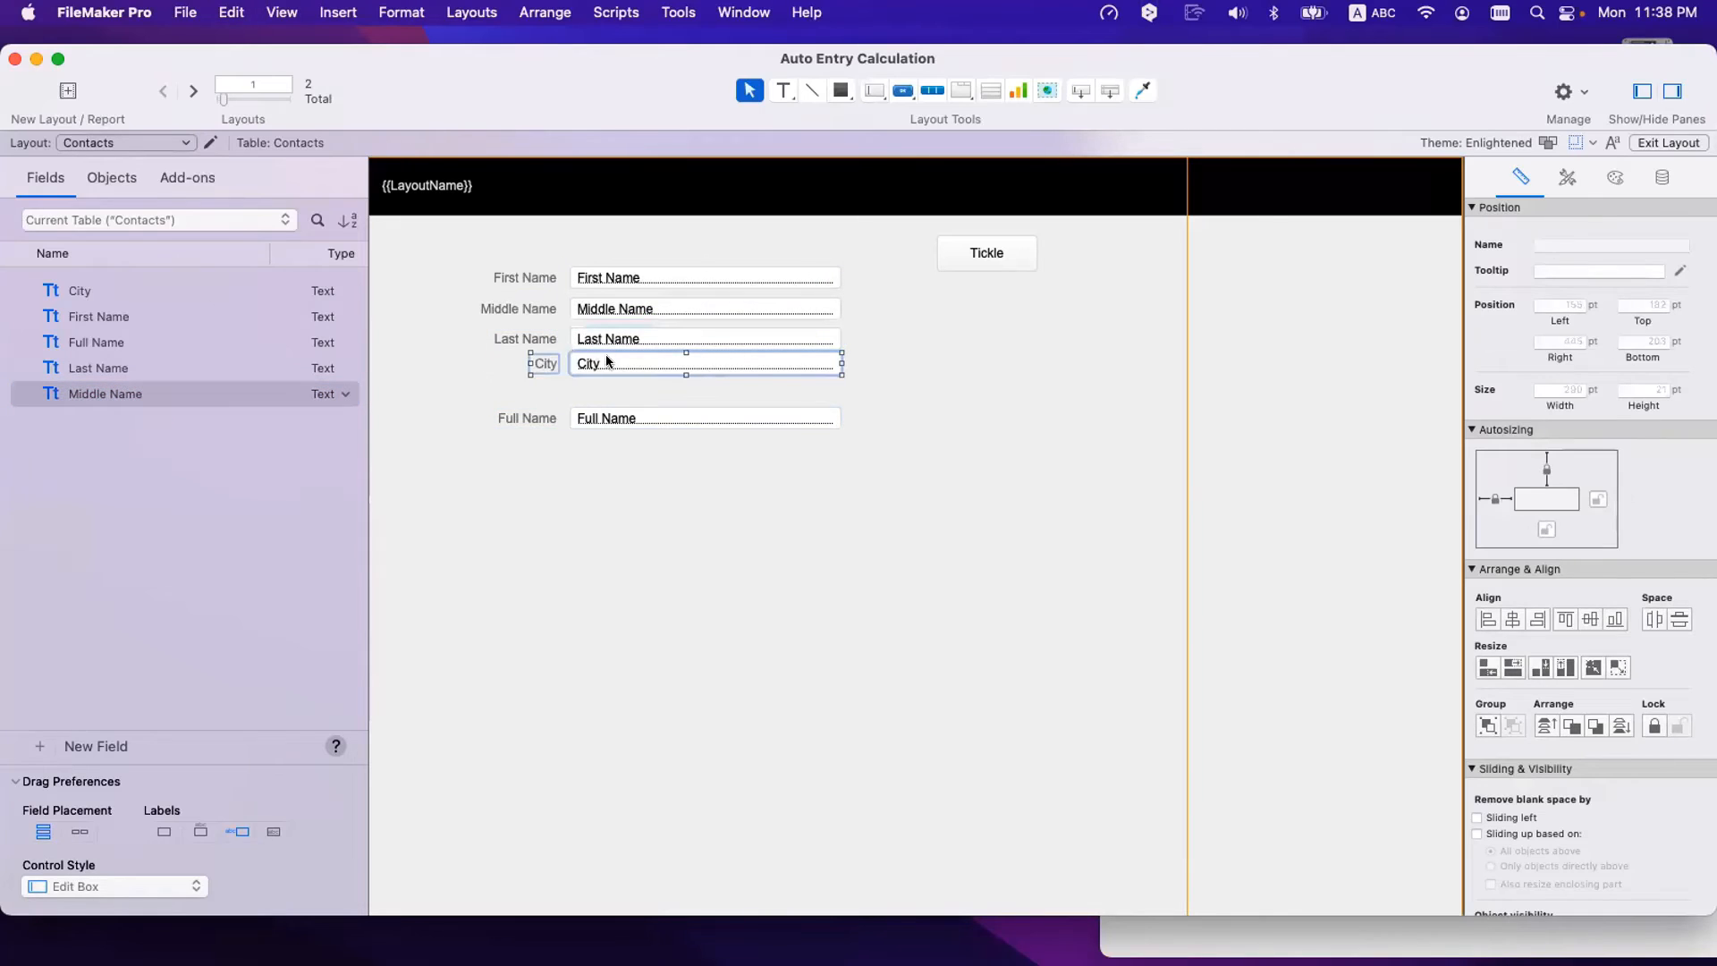
key("super+b")
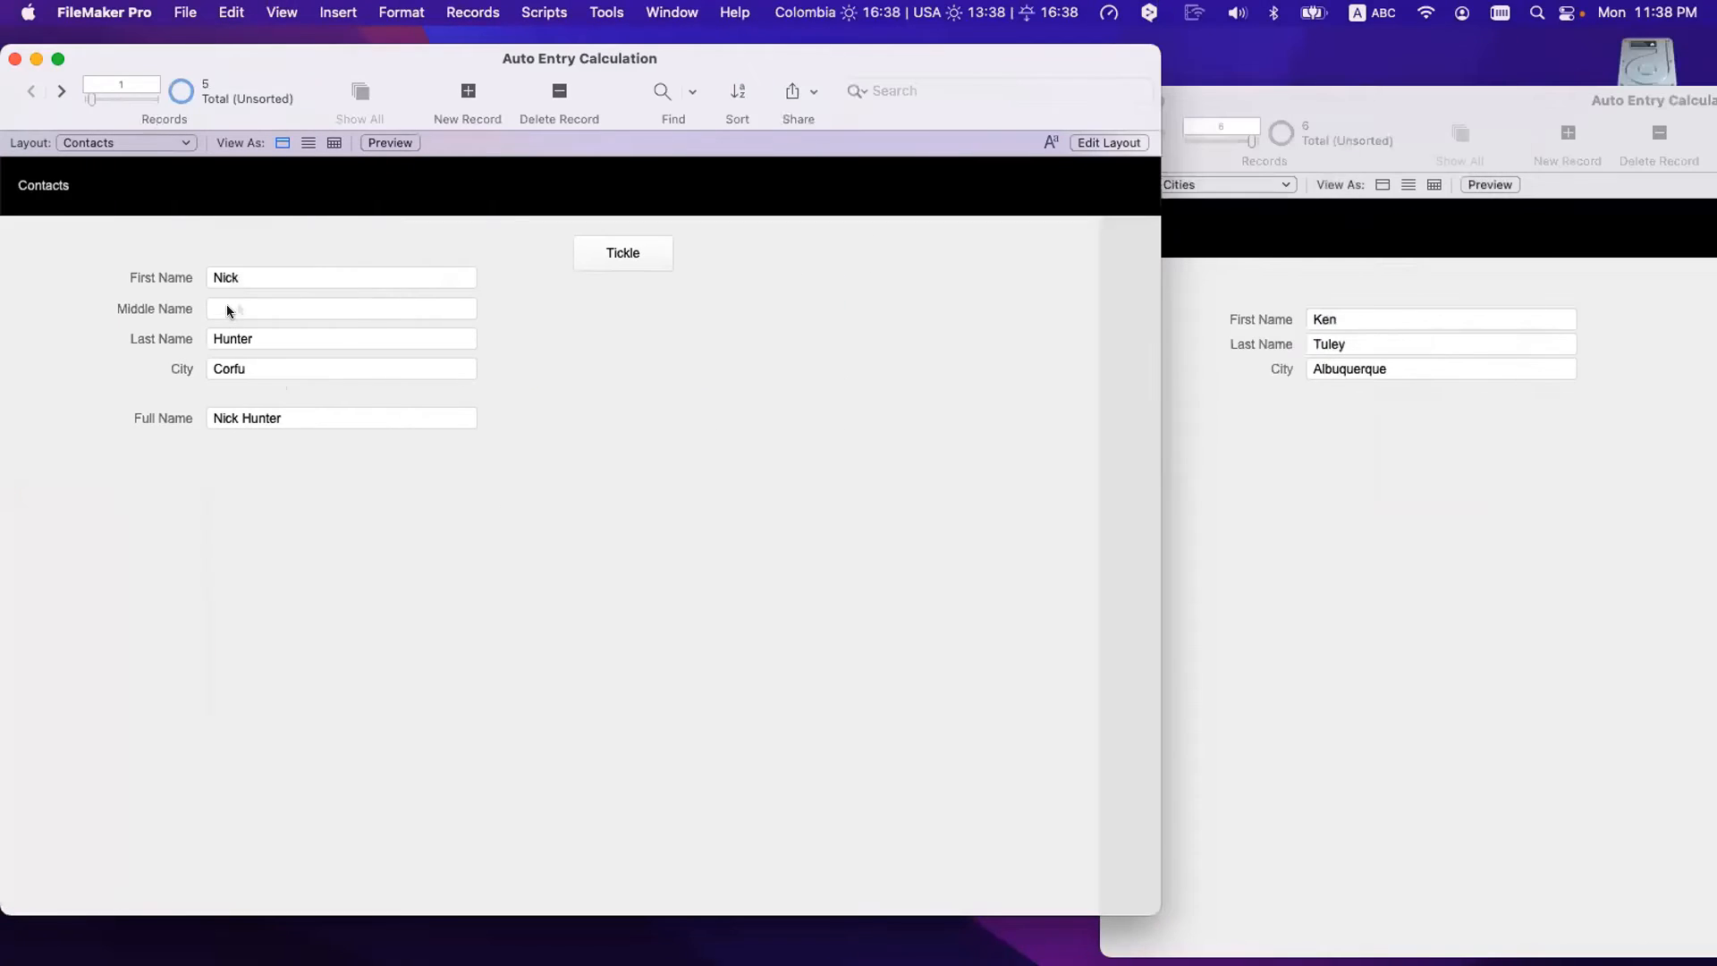
- Enter a middle name and a last name for the contact and commit the record
left_click(238, 301)
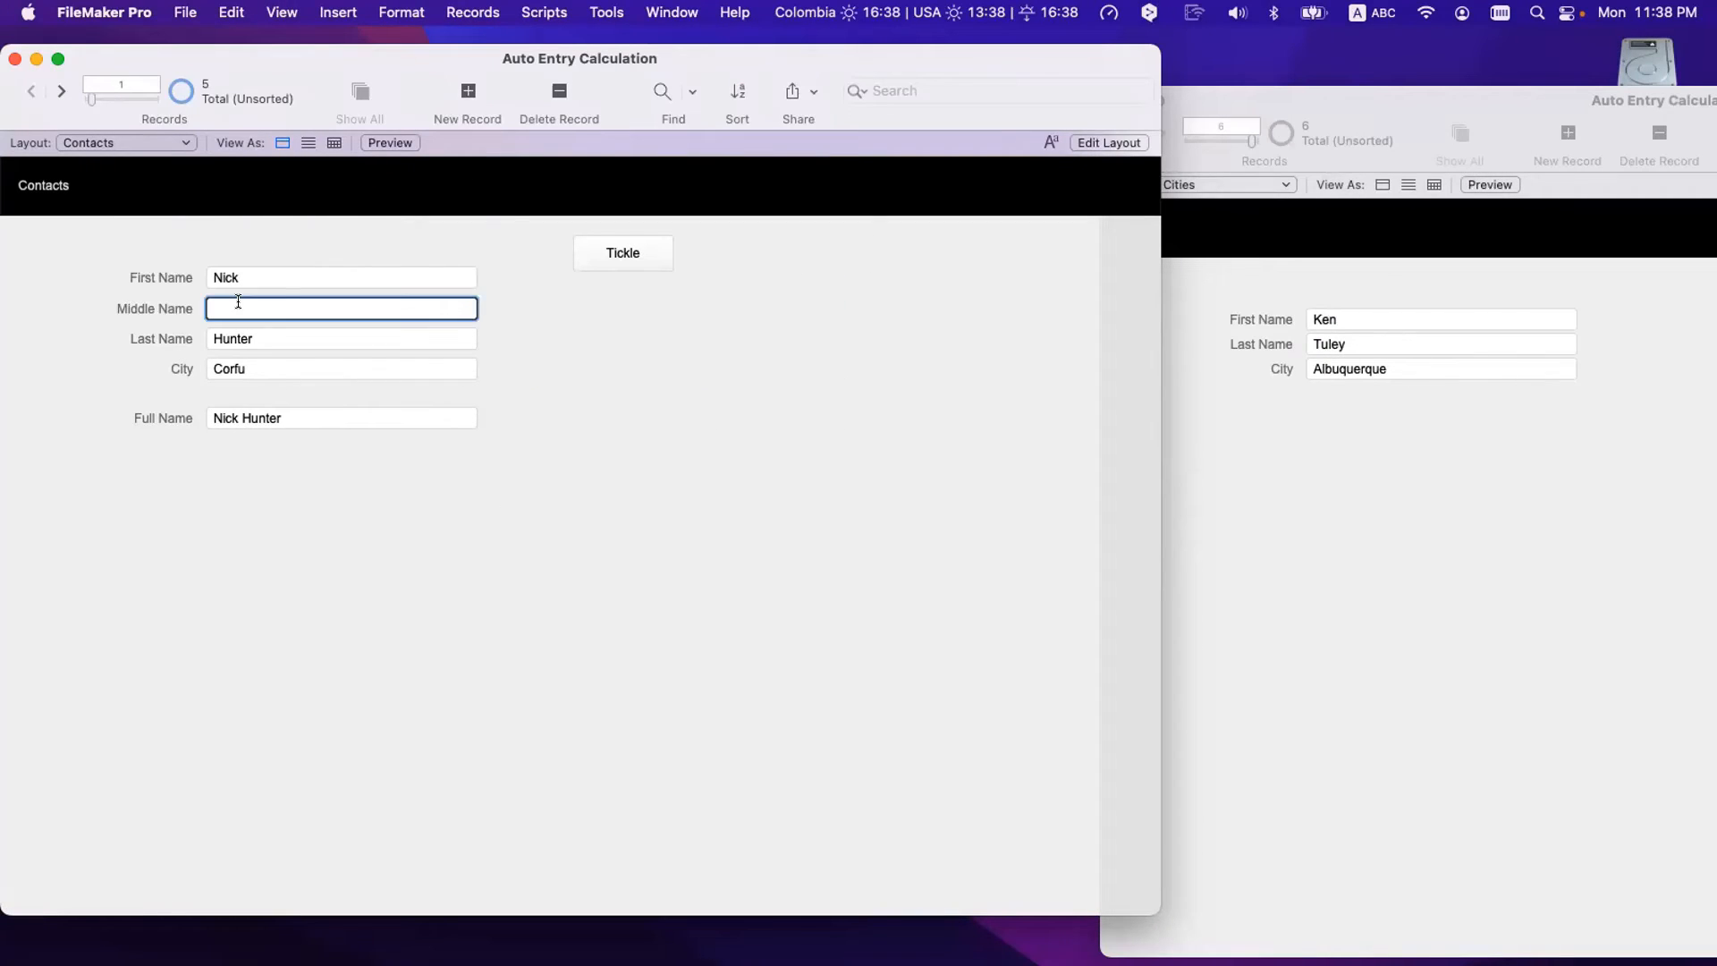
key("Tab")
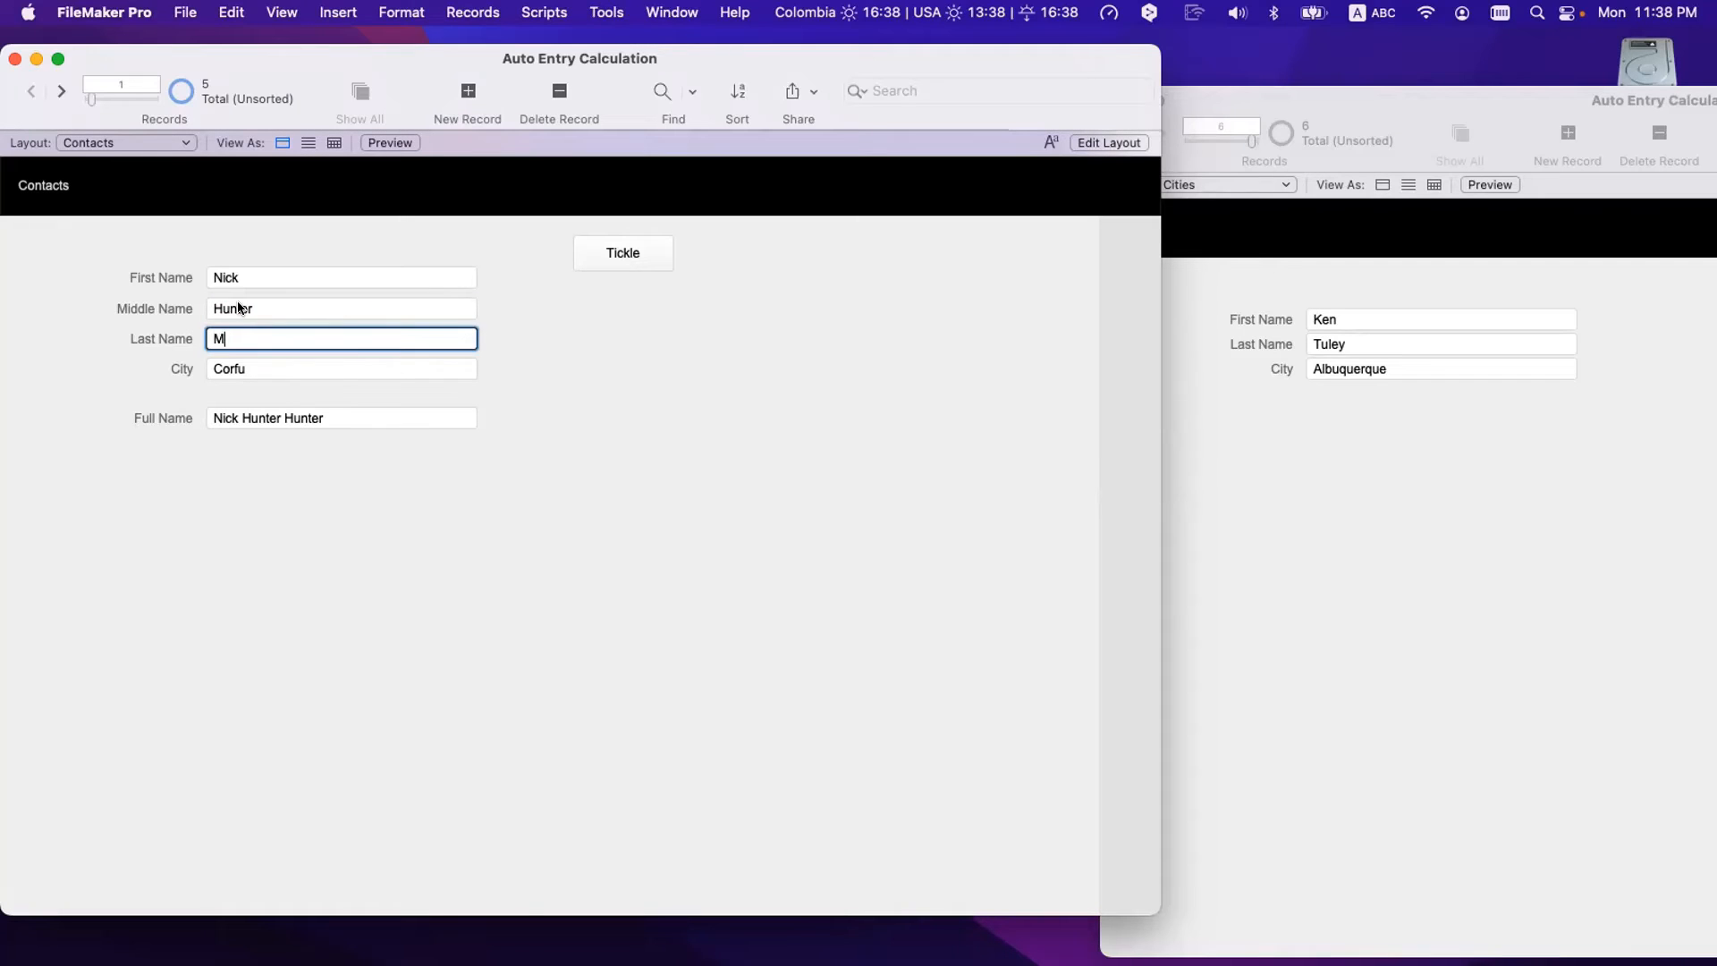
left_click(295, 534)
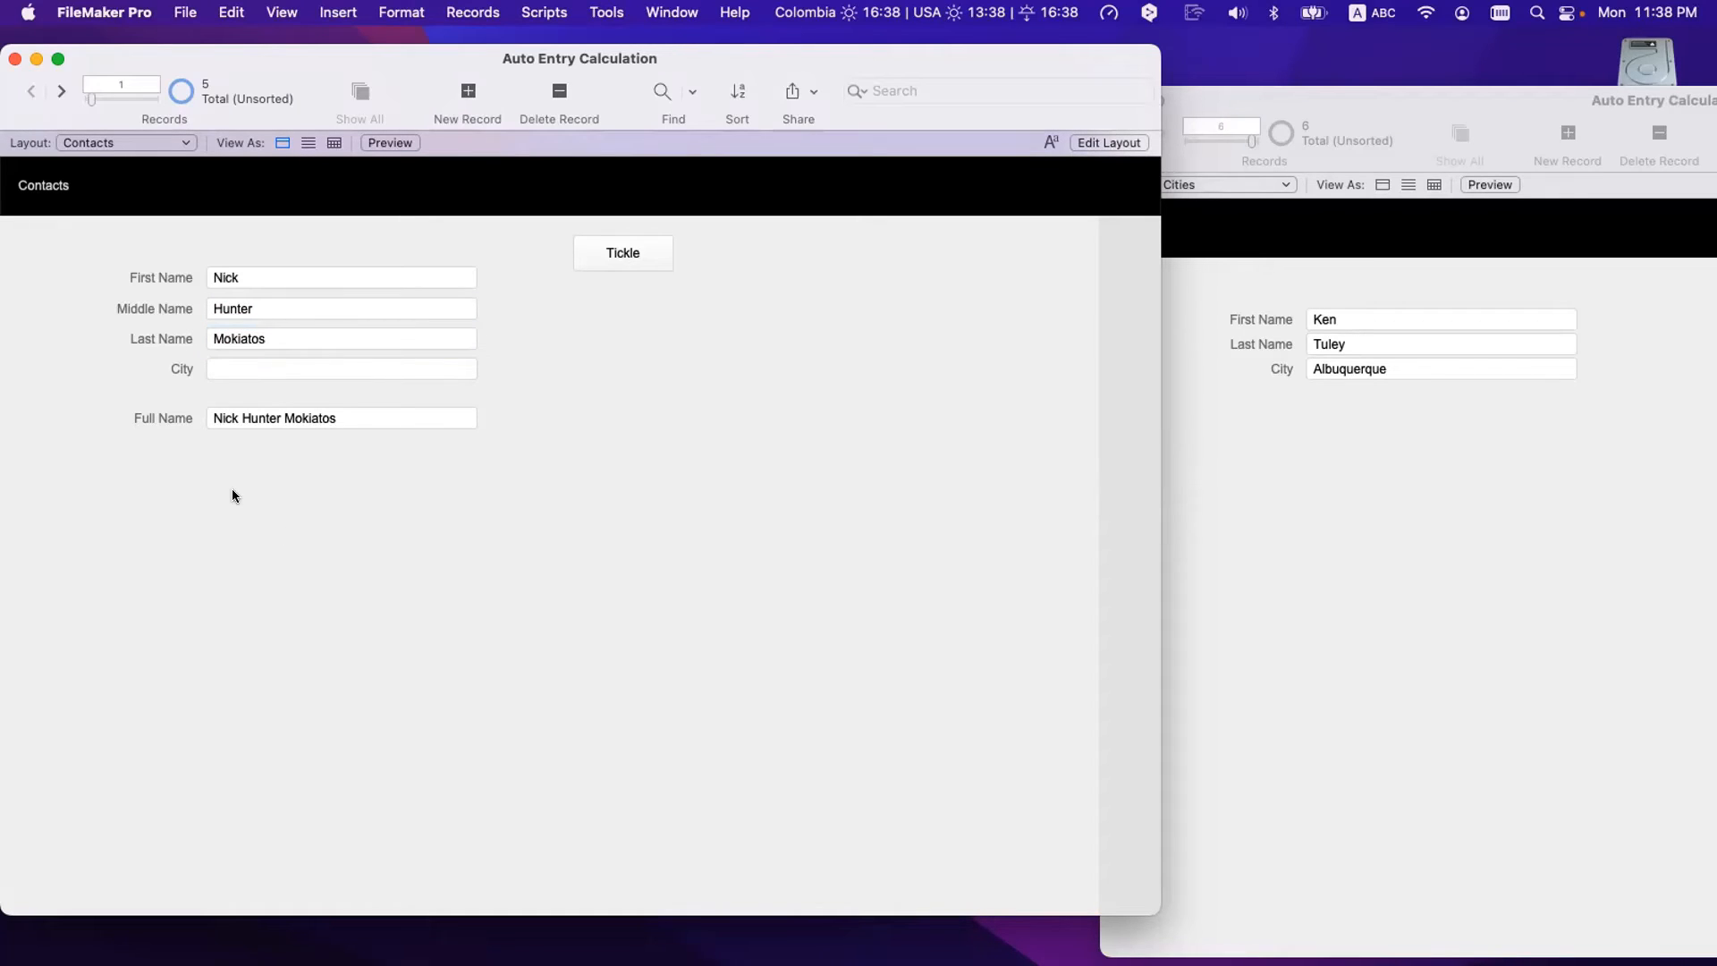
- Delete the middle name, check Full Name, then re-enter it and check Full Name again
key("BackSpace")
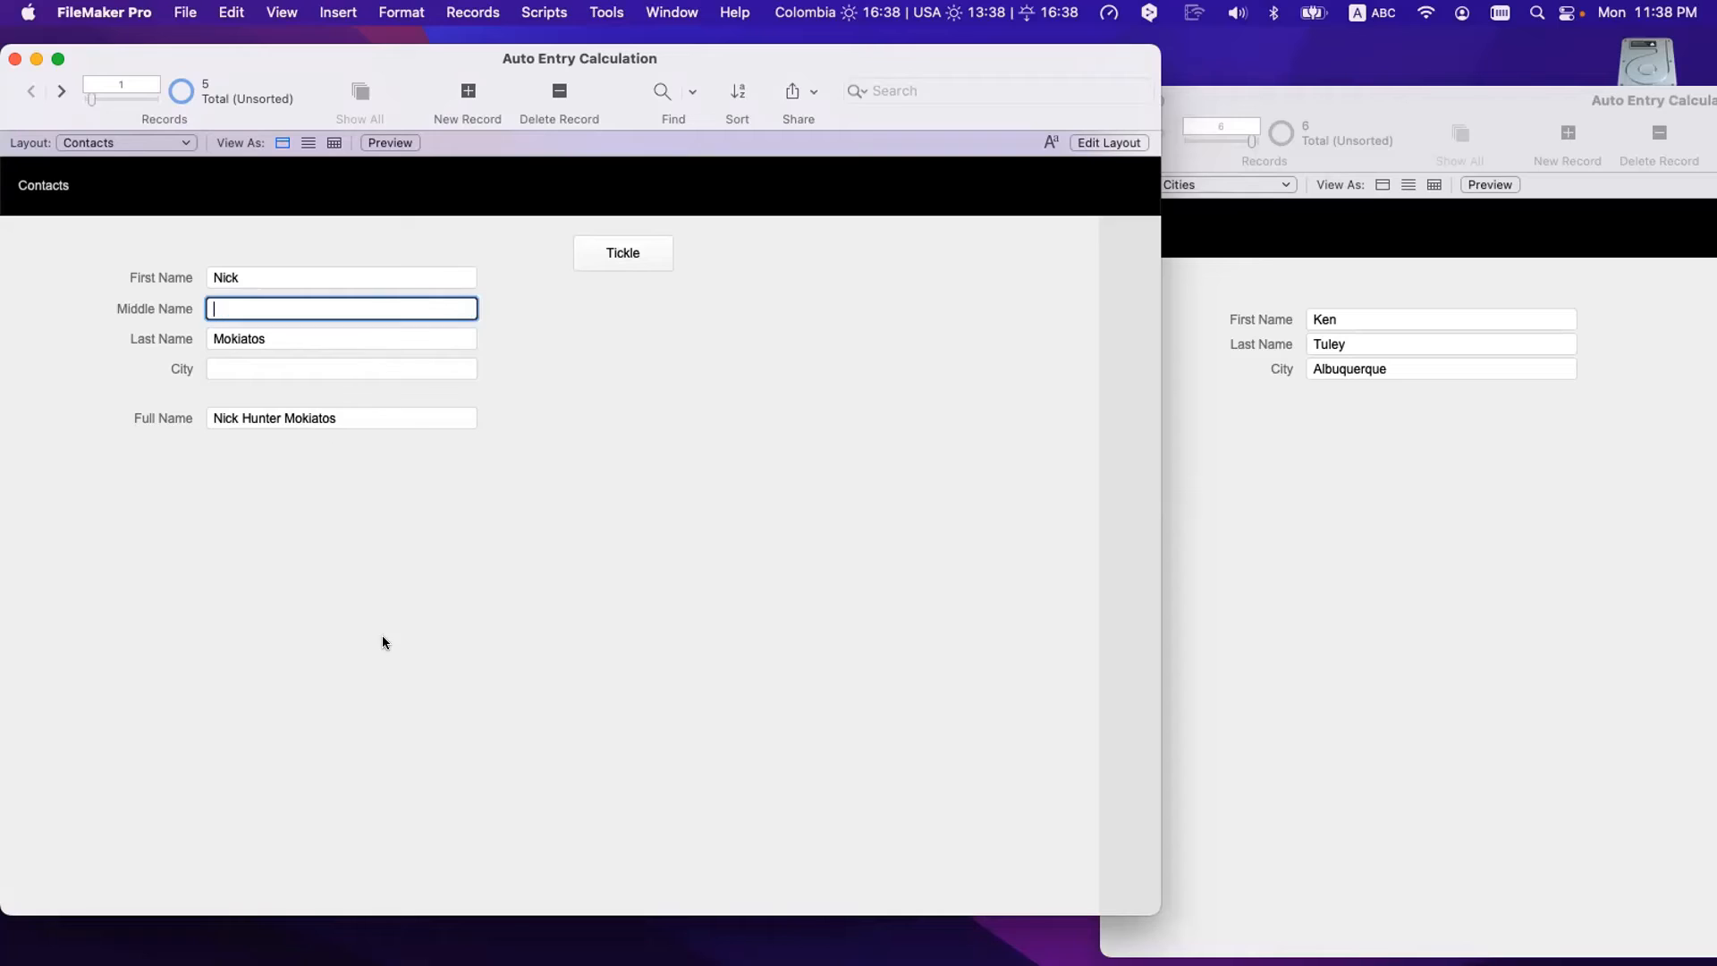
left_click(383, 635)
left_click(240, 418)
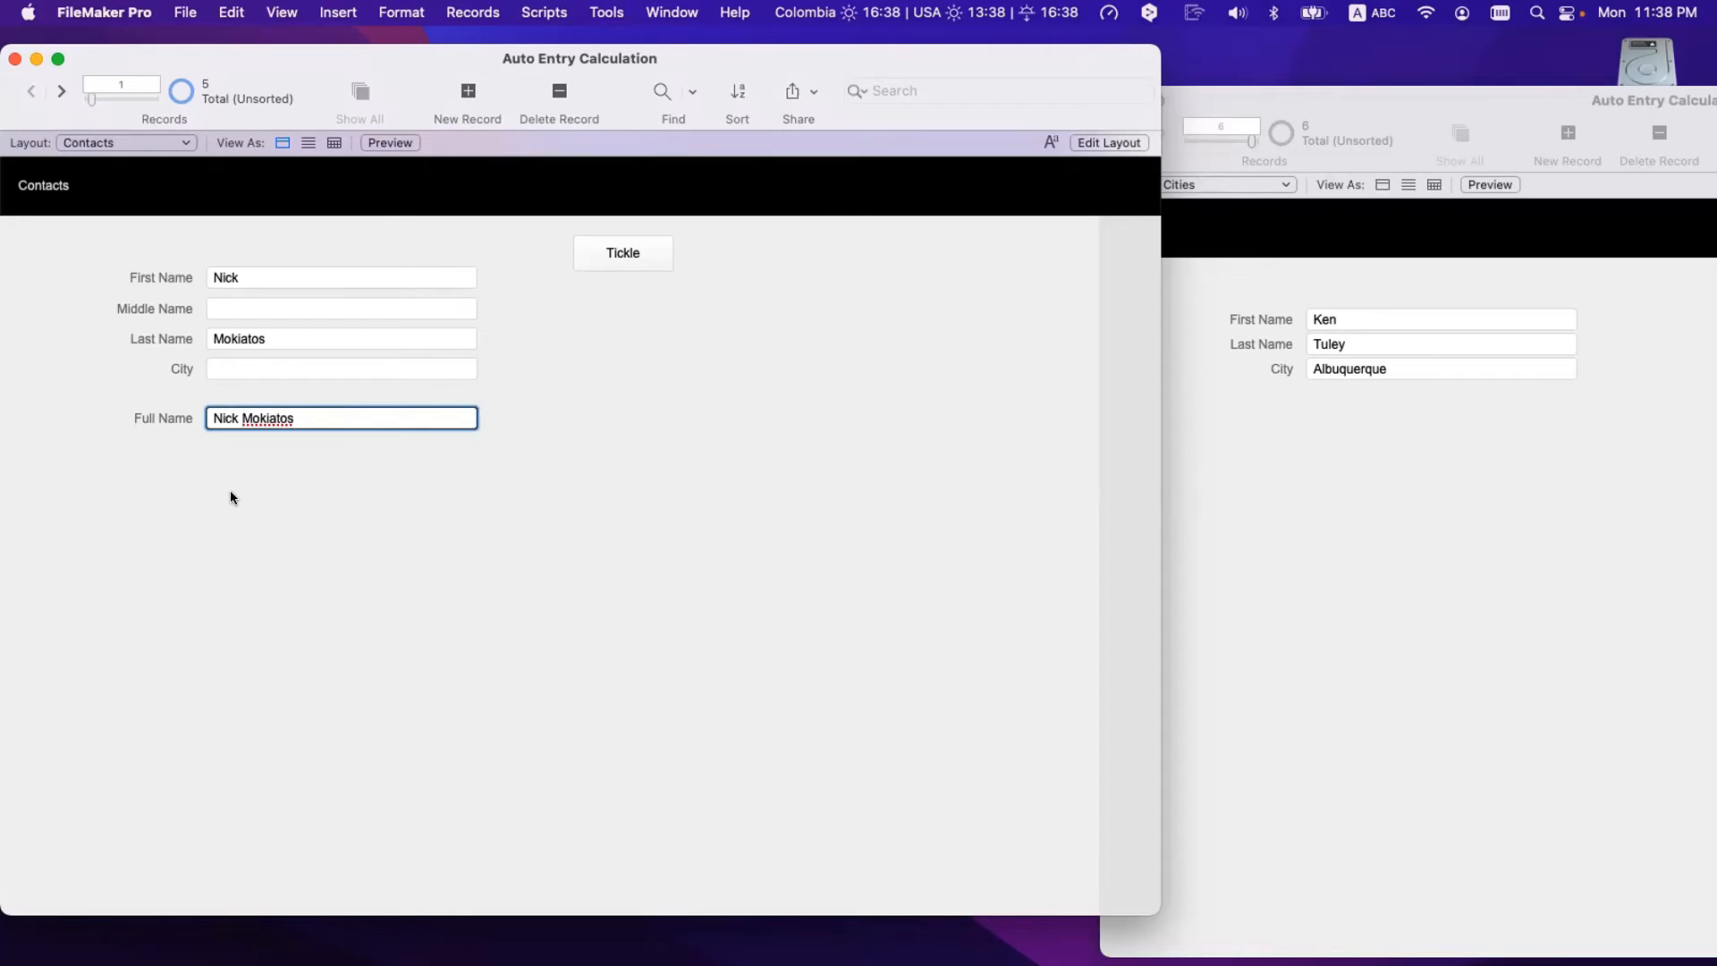
left_click(236, 304)
type("Hunter")
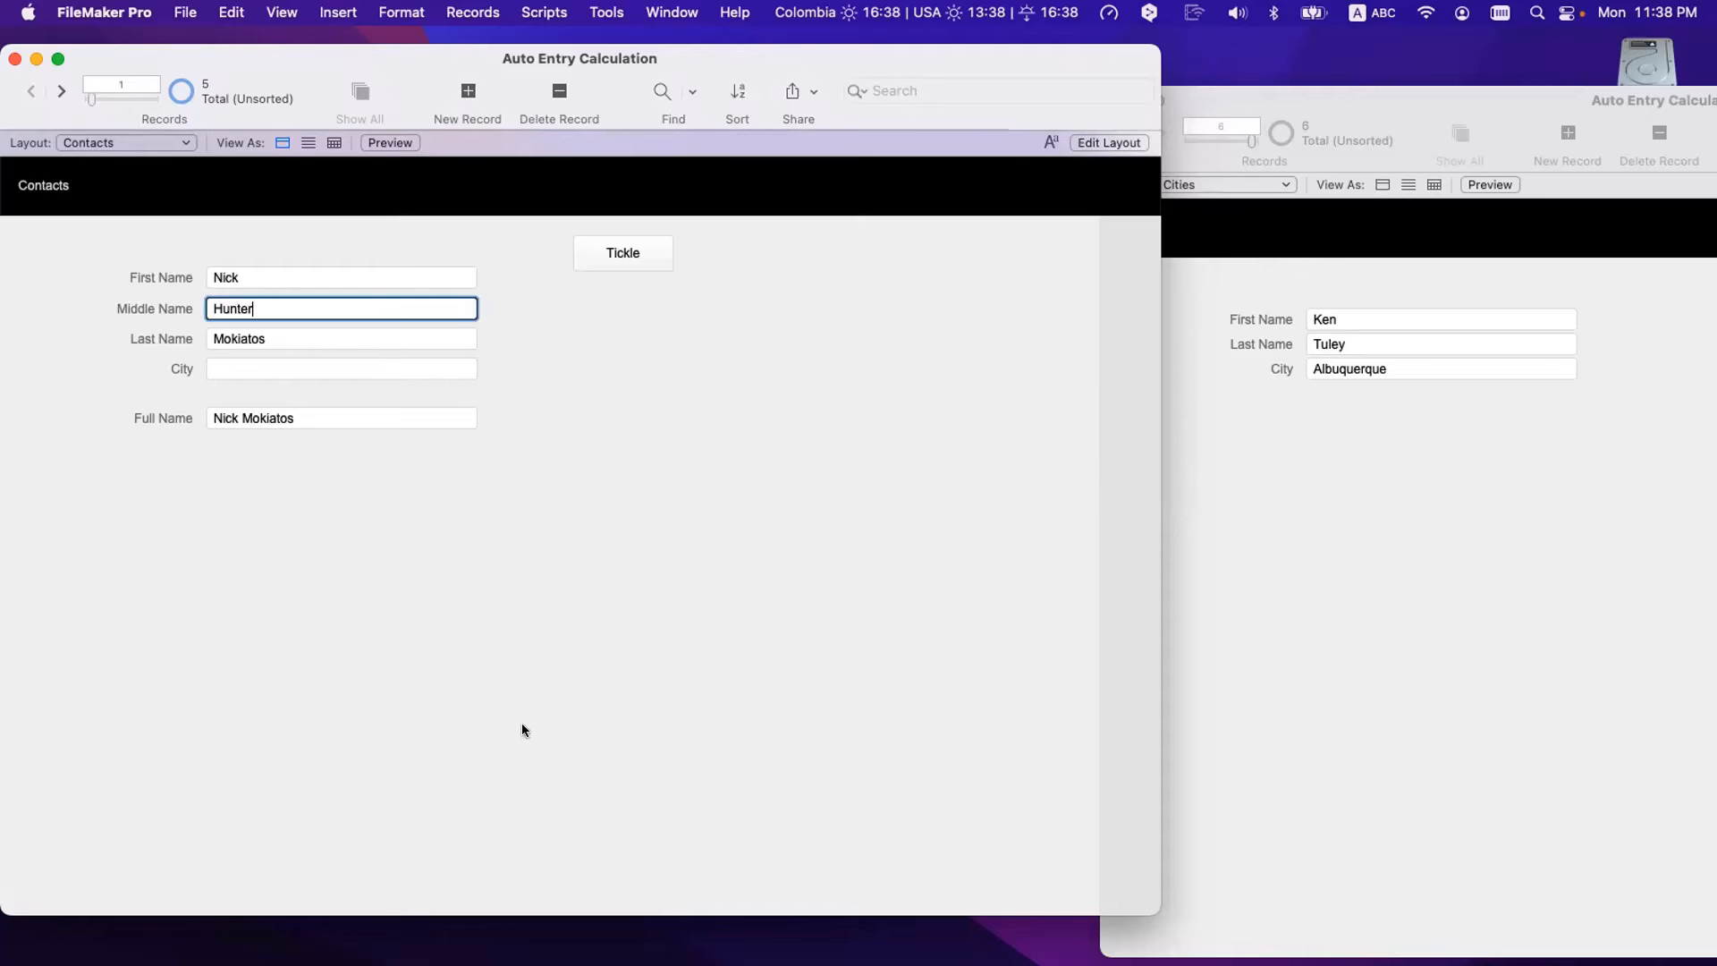
left_click(523, 725)
left_click(259, 413)
left_click_drag(348, 408, 183, 410)
- Delete the last name and verify Full Name recalculates without it
double_click(262, 335)
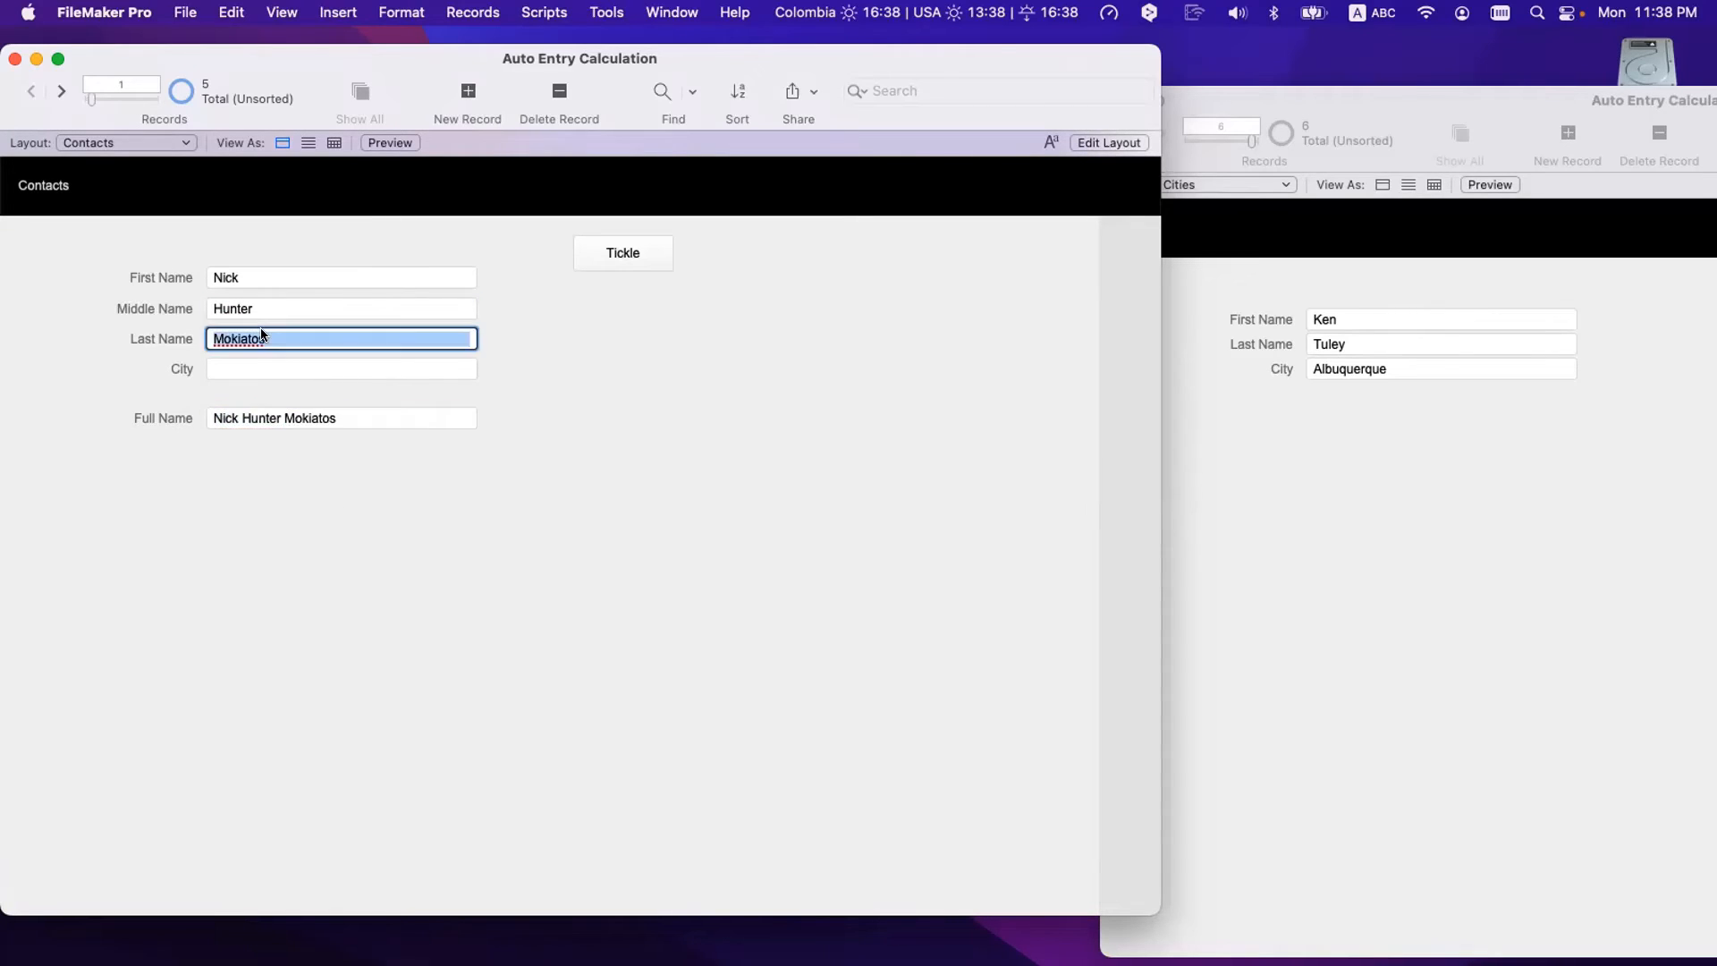
key("BackSpace")
left_click(318, 472)
left_click(284, 416)
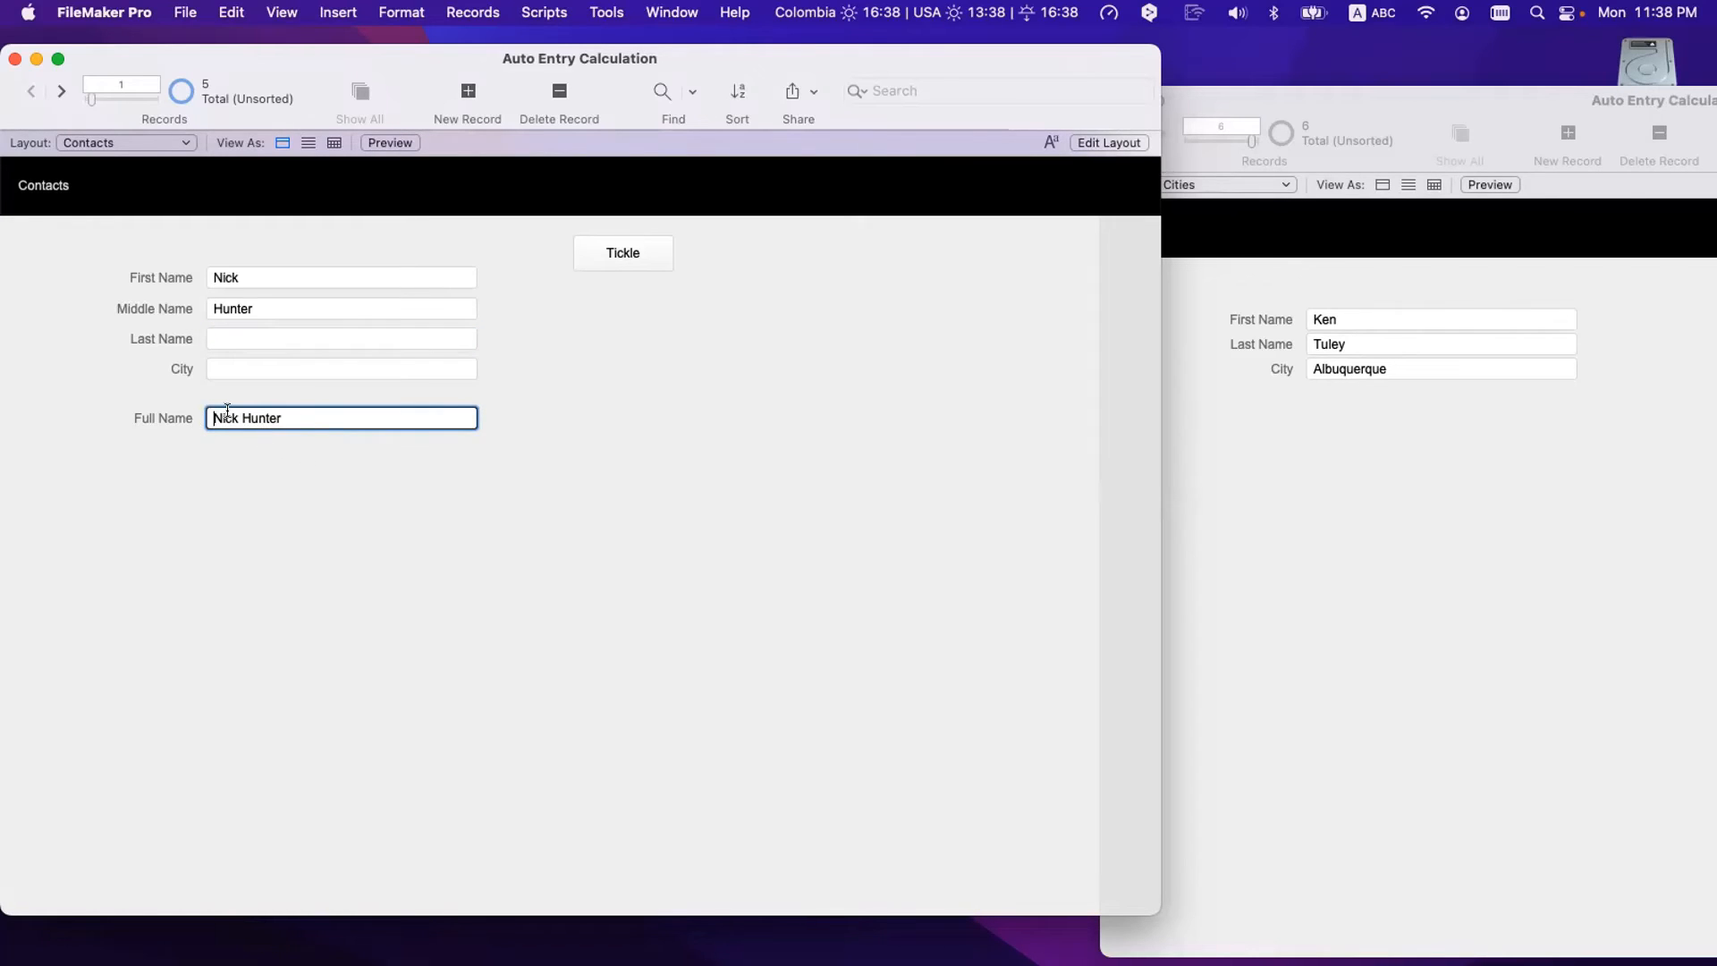
- Clear first and middle names, re-enter only the middle name, verify Full Name, and open Manage Database
double_click(260, 307)
key("BackSpace")
left_click(244, 278)
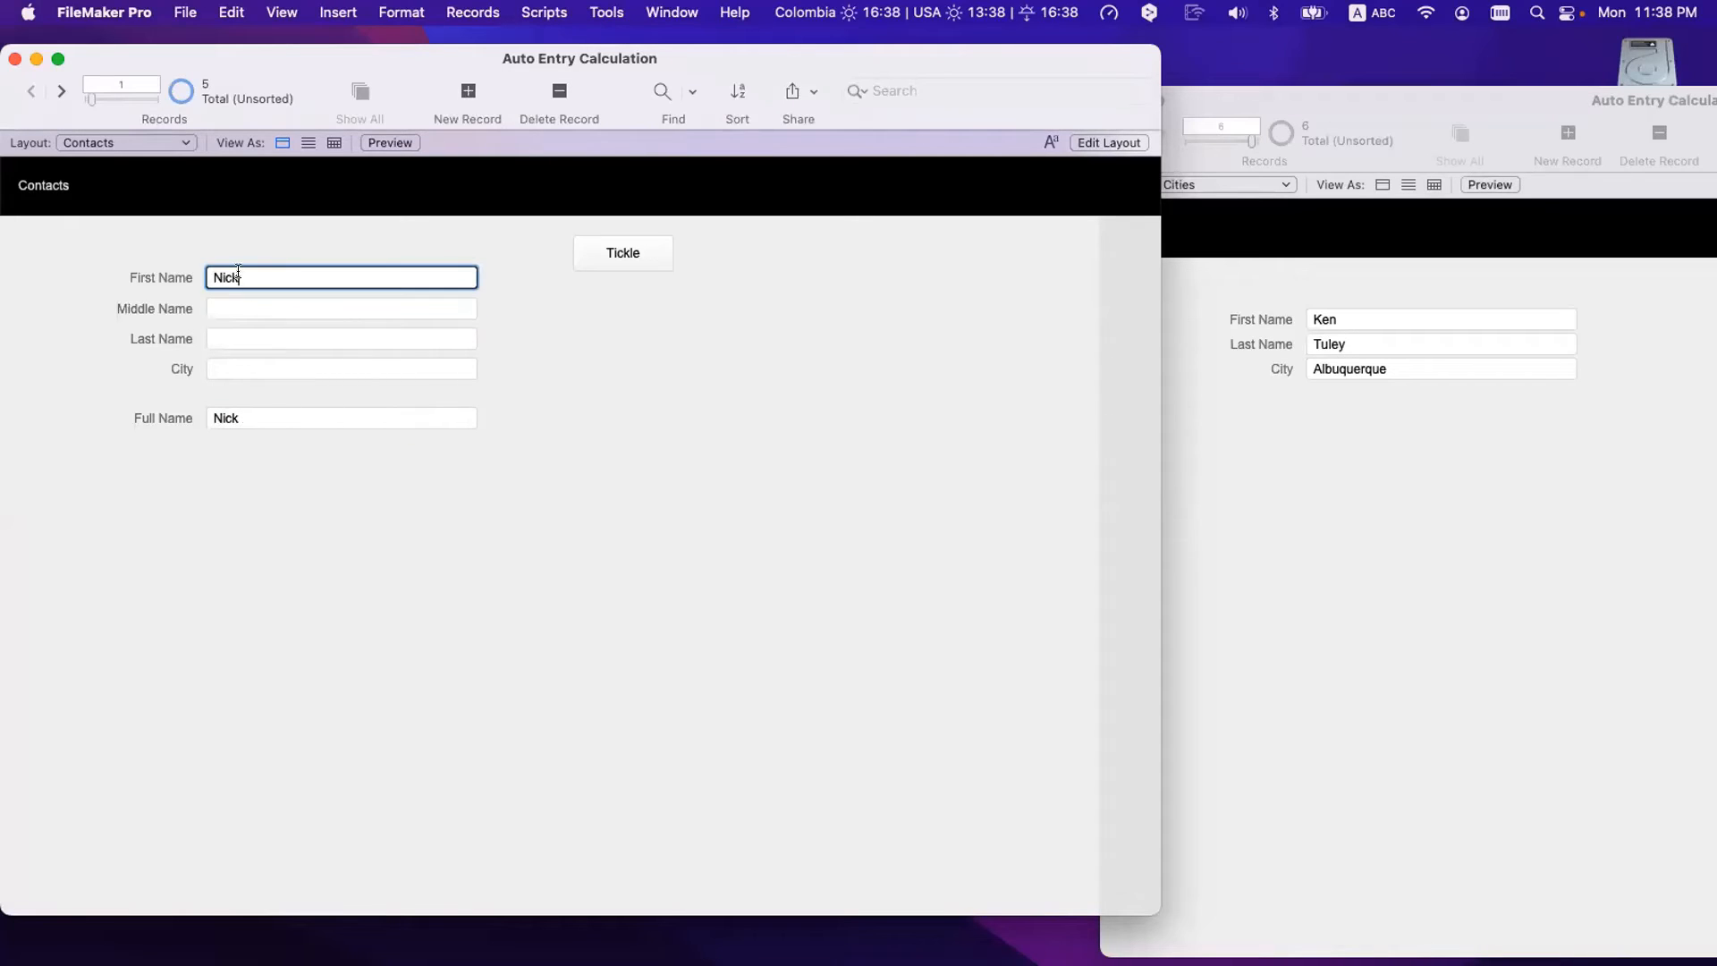
double_click(241, 277)
key("BackSpace")
left_click(247, 304)
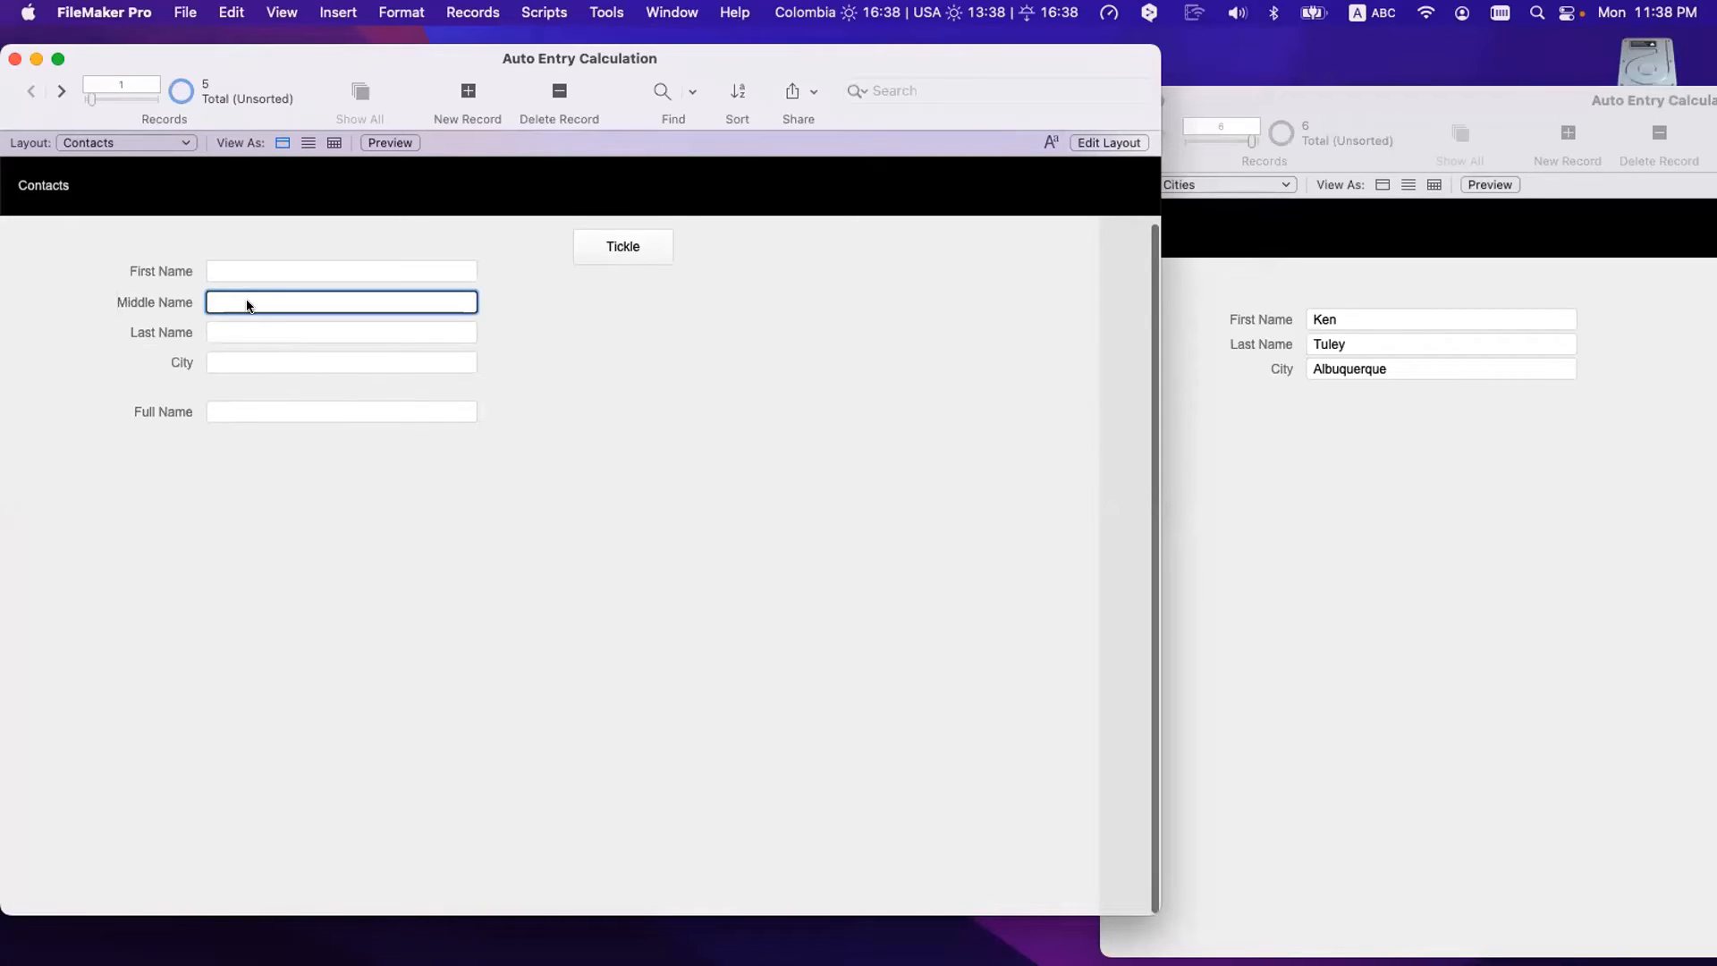
type("Hunter")
left_click(336, 658)
left_click(286, 414)
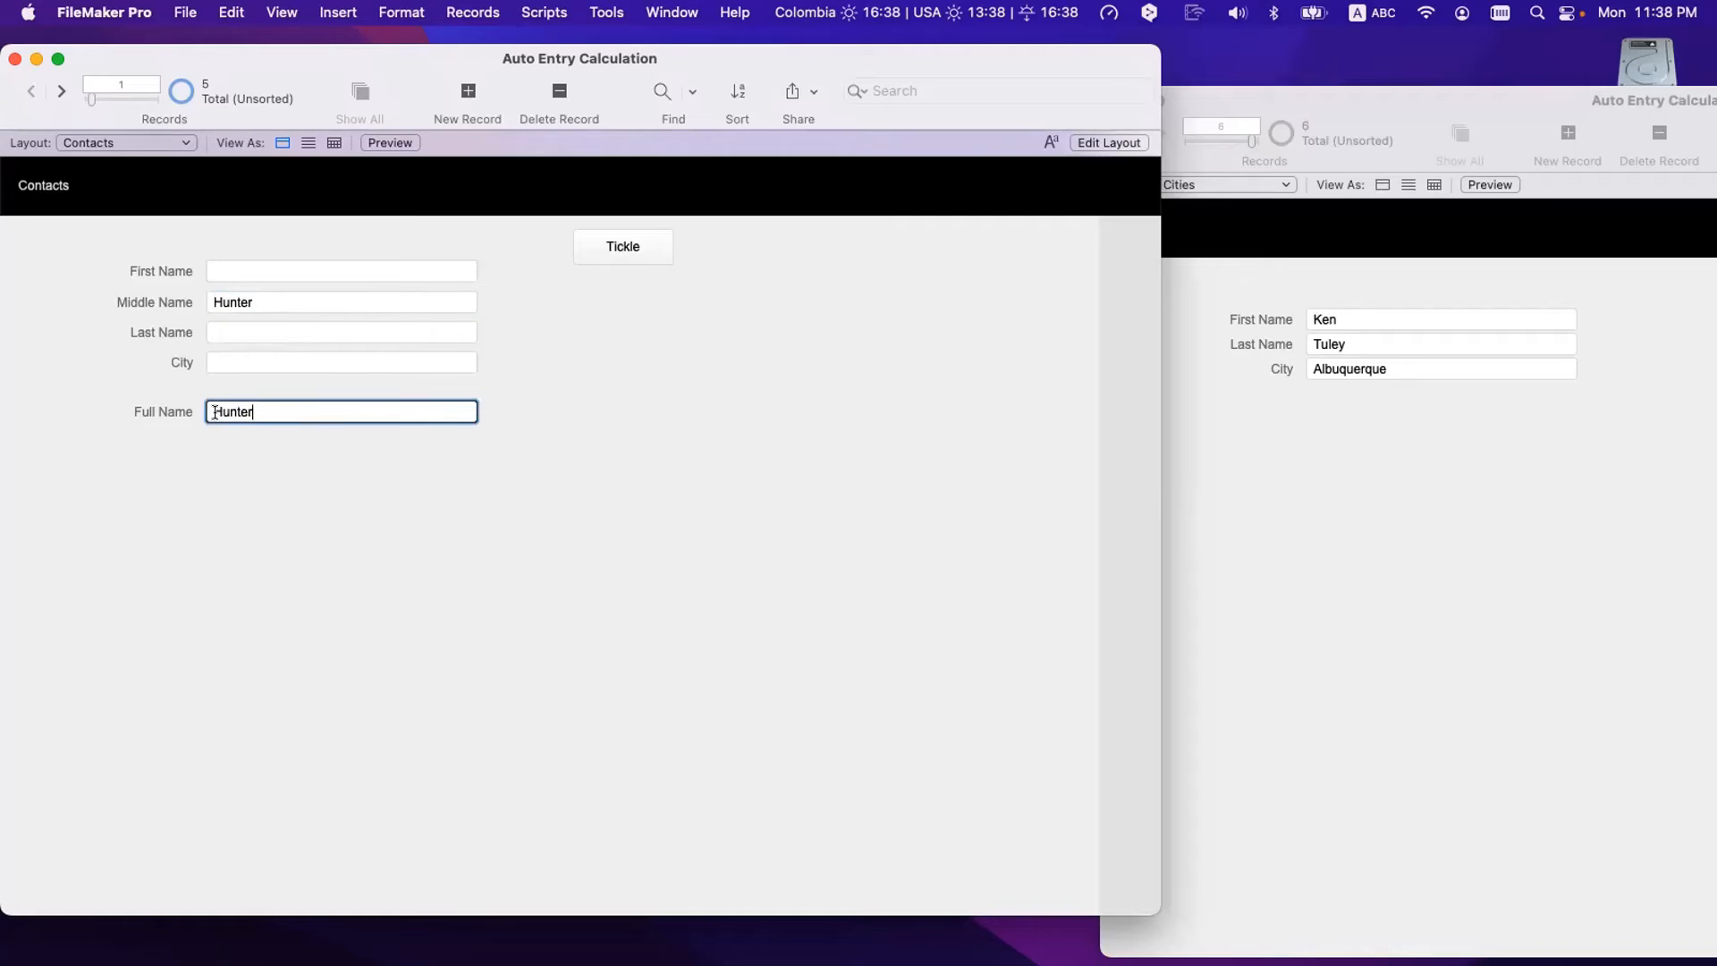
left_click(260, 601)
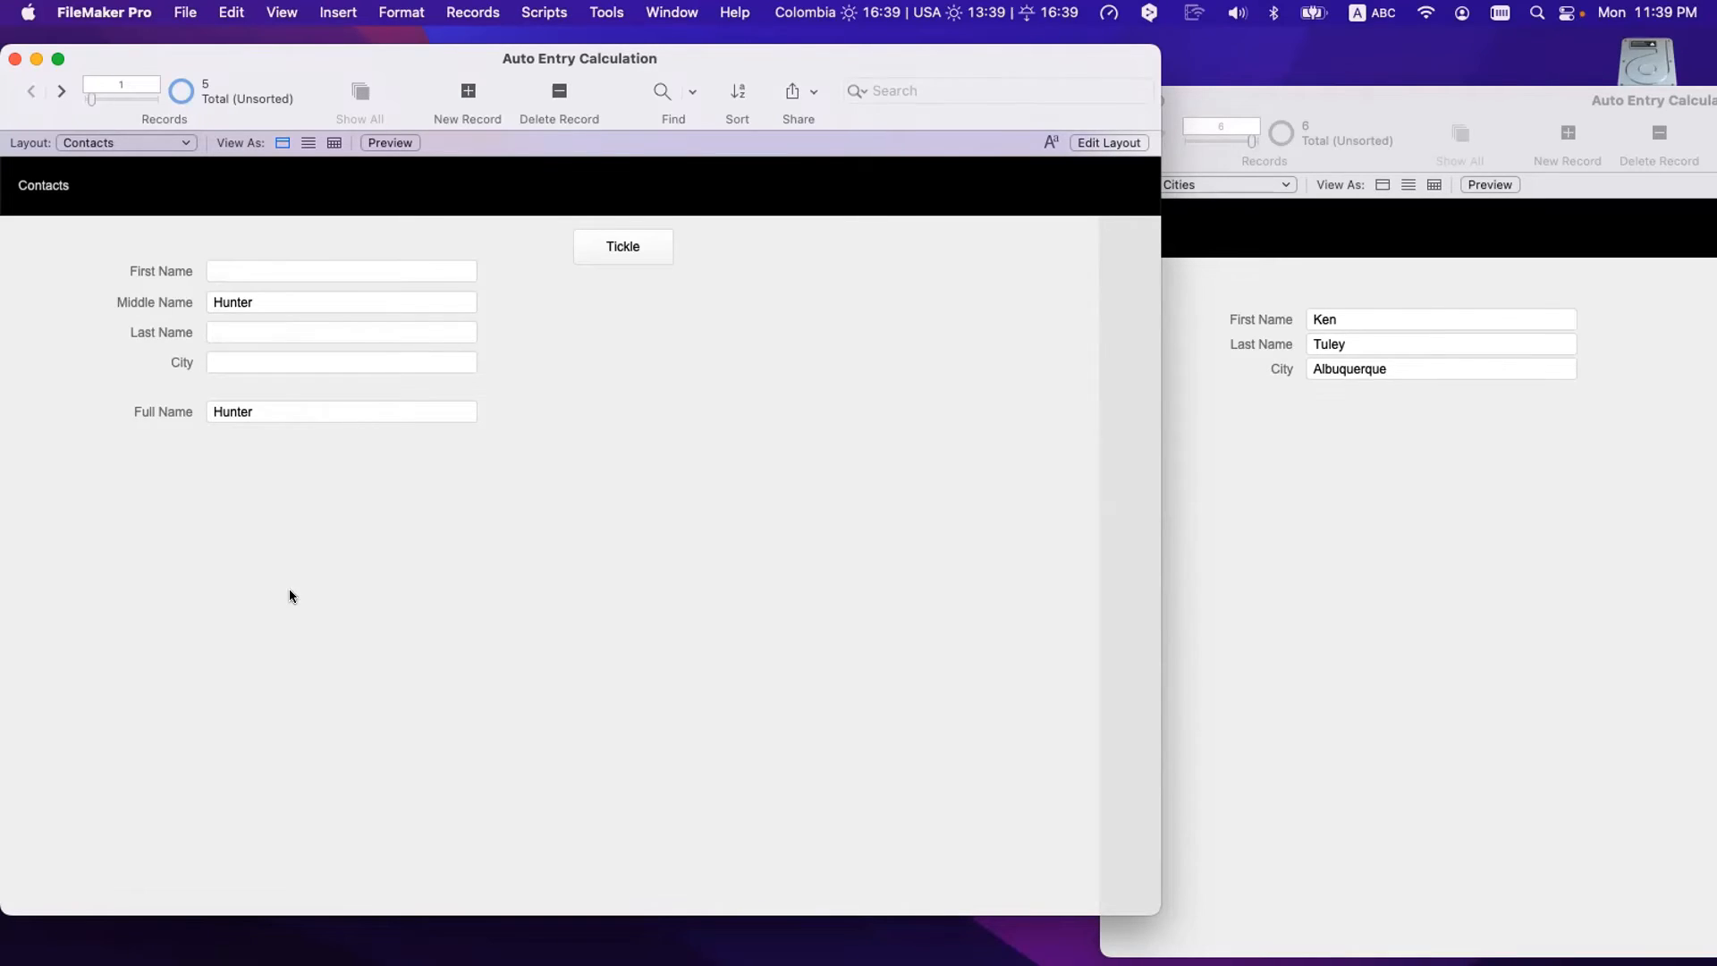
key("super+shift+d")
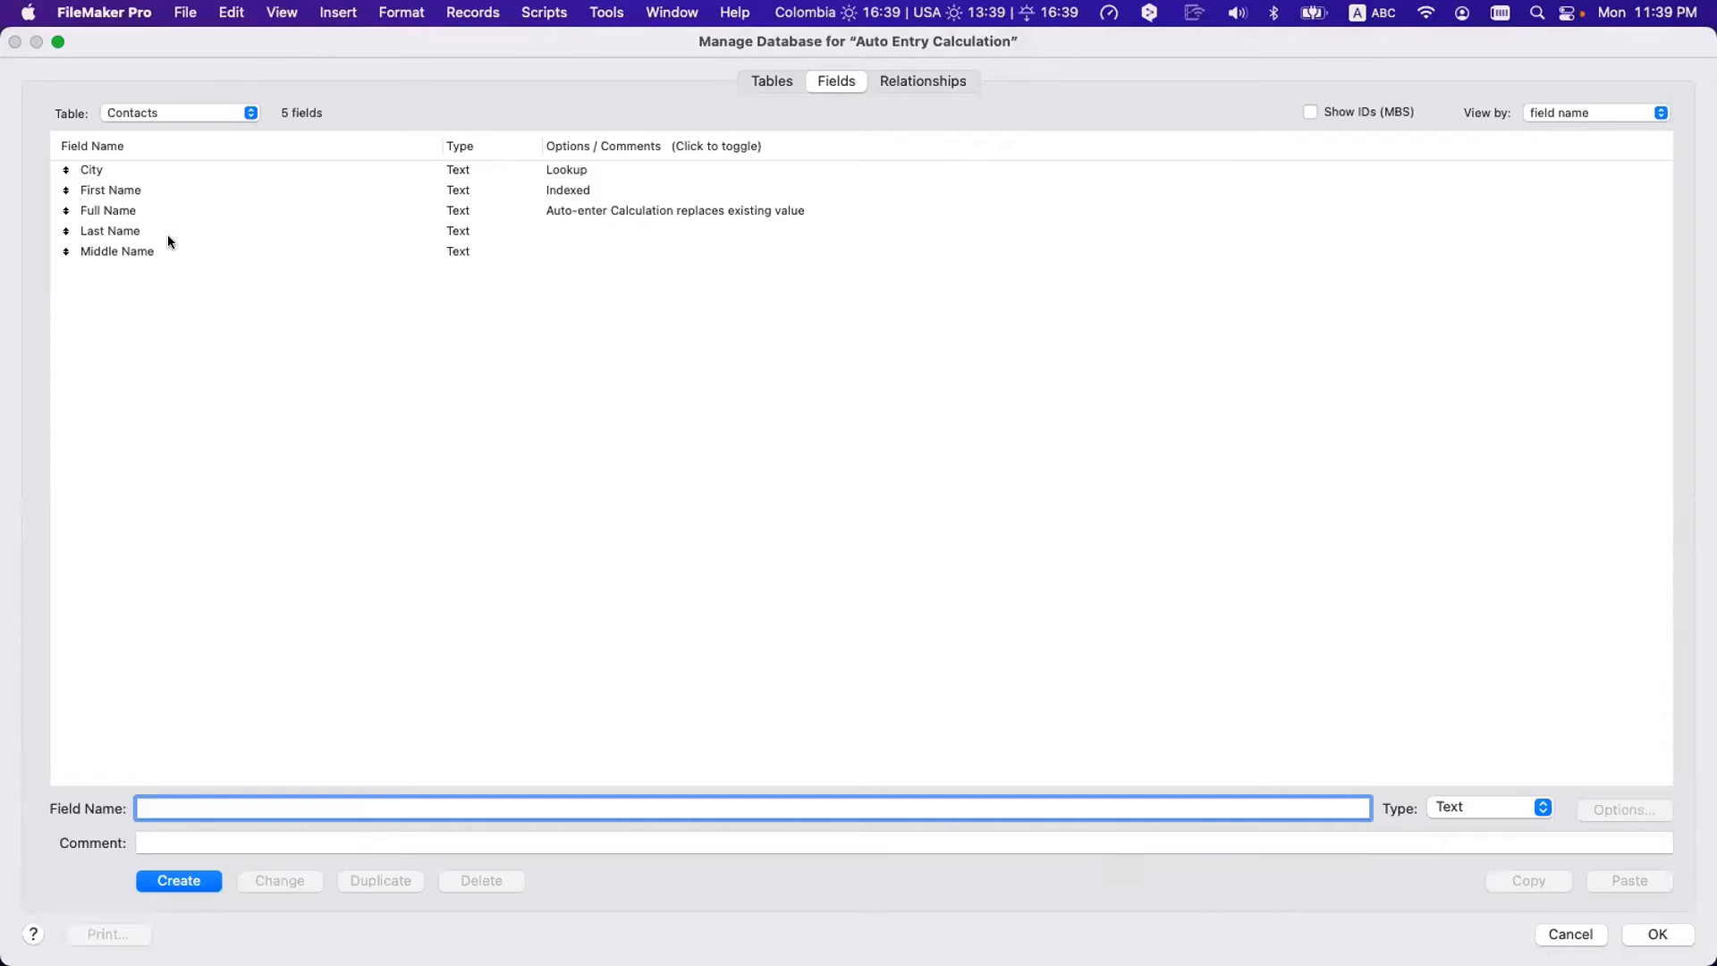
- Create a new text field named 'Full Name Reversed'
left_click(160, 196)
left_click(159, 206)
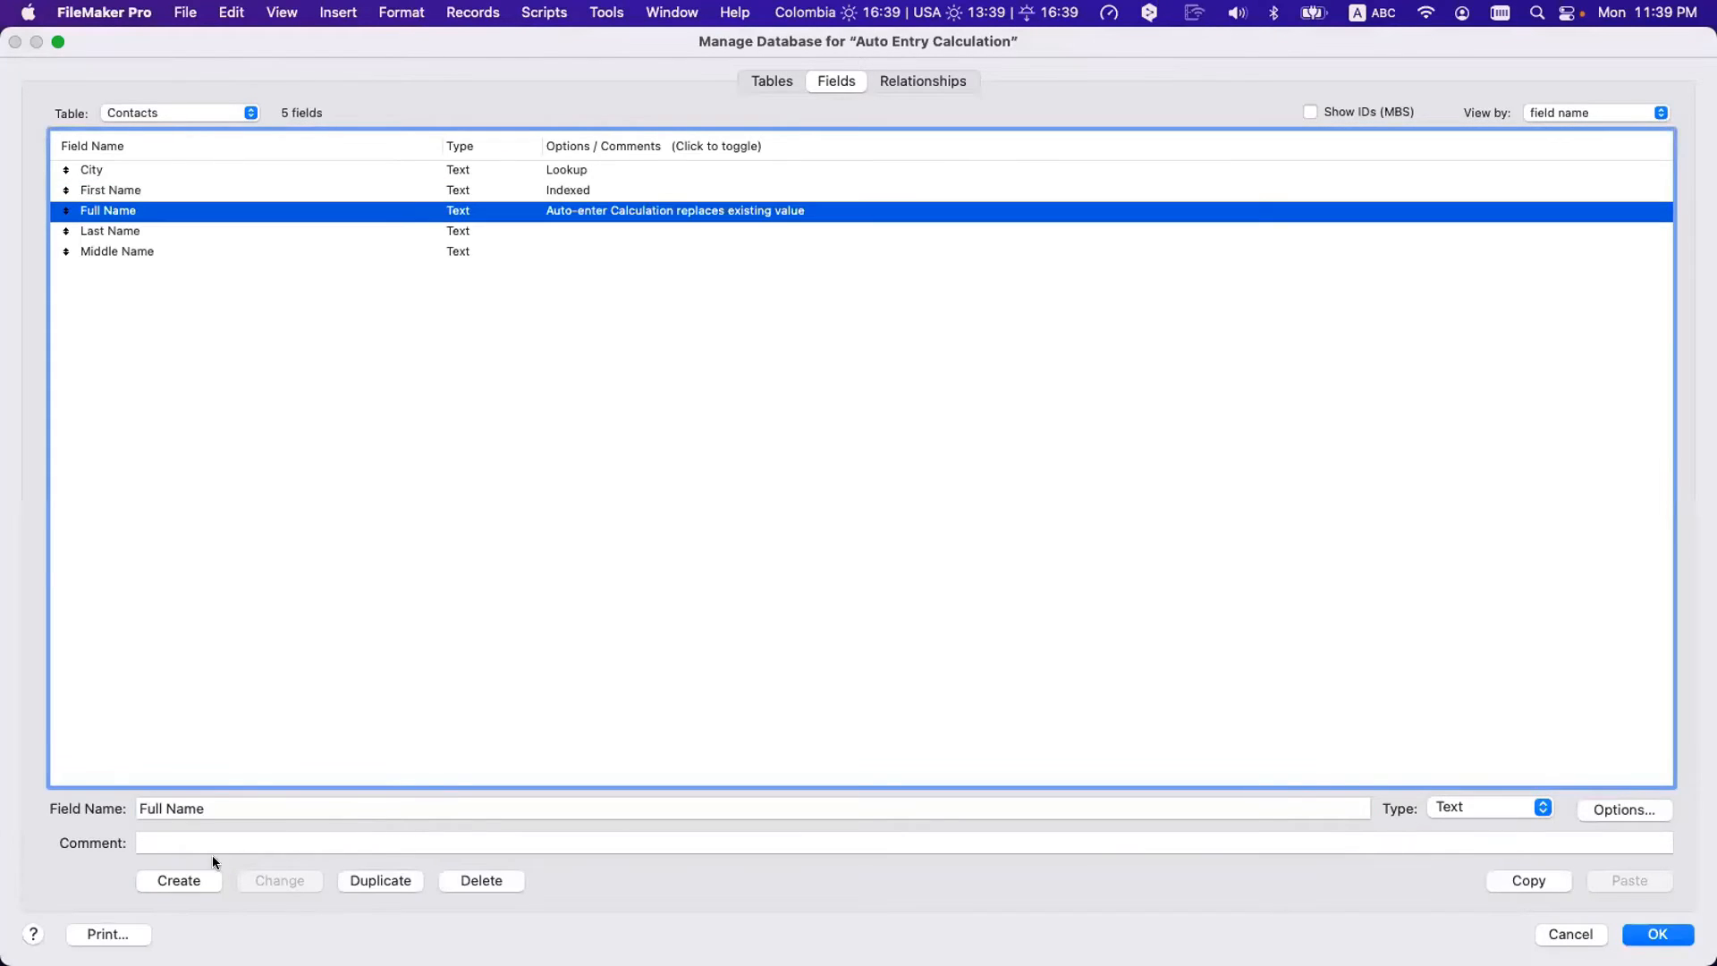
left_click(211, 807)
type("reve")
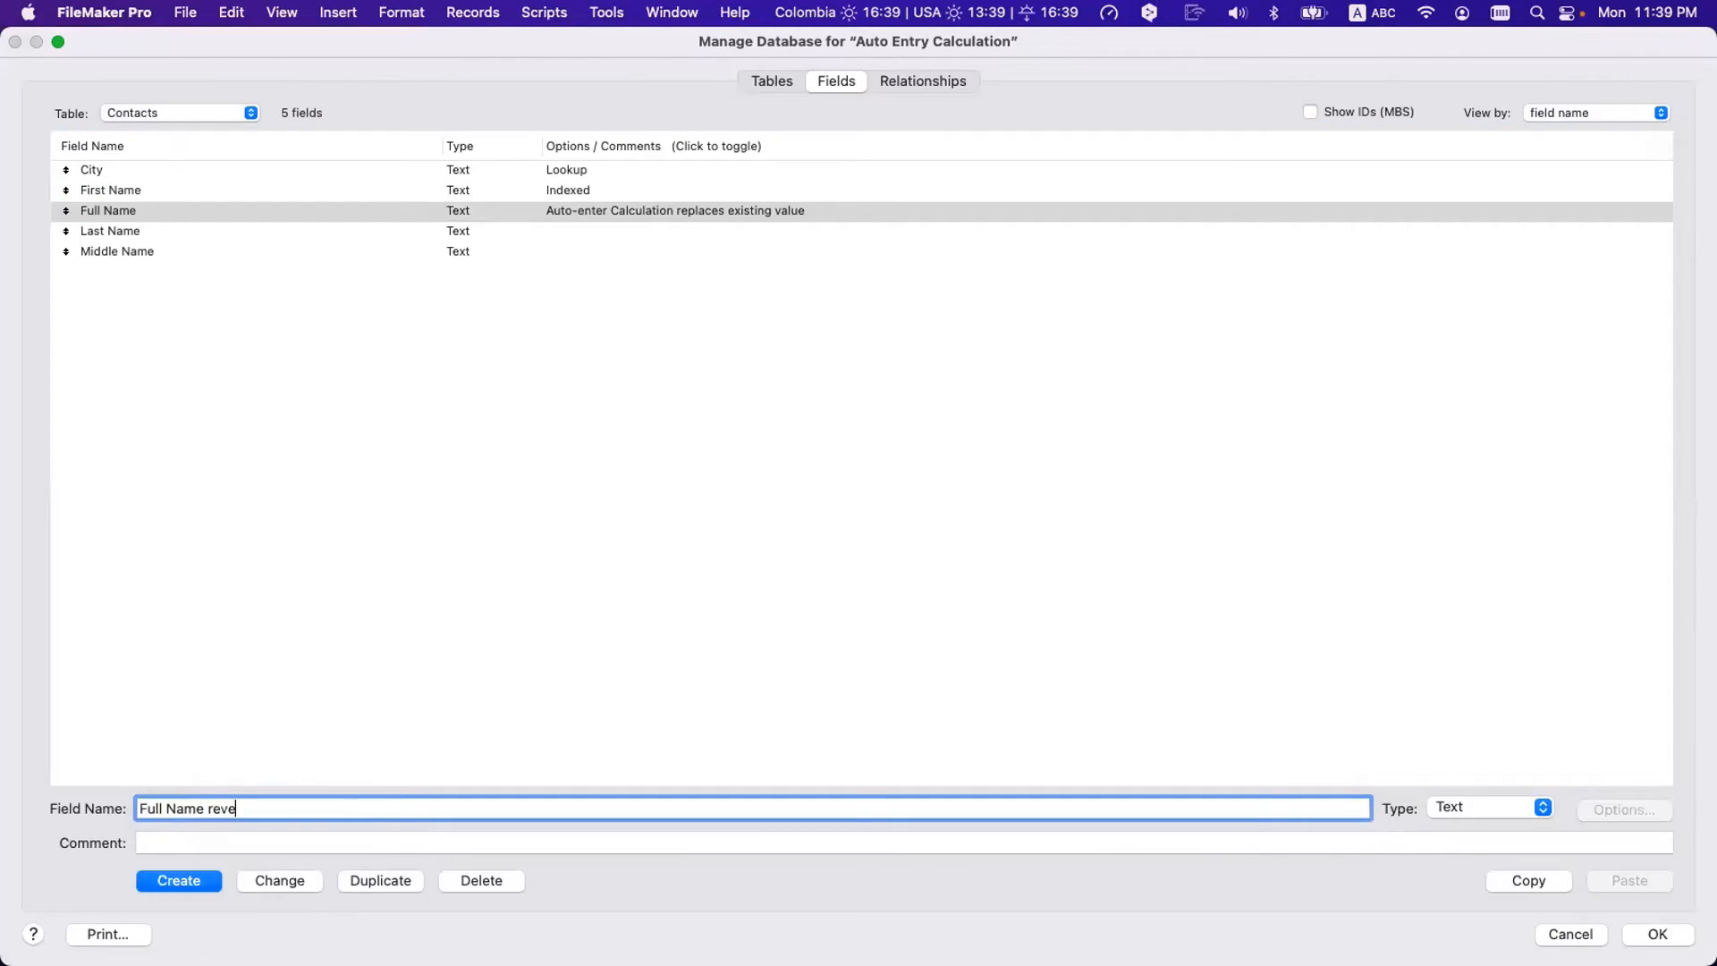
type("r")
key("BackSpace")
key("BackSpace")
key("BackSpace")
key("BackSpace")
key("BackSpace")
type("Reversed")
left_click(179, 880)
- Copy Full Name's formula into Full Name Reversed's auto-enter calculation
double_click(284, 215)
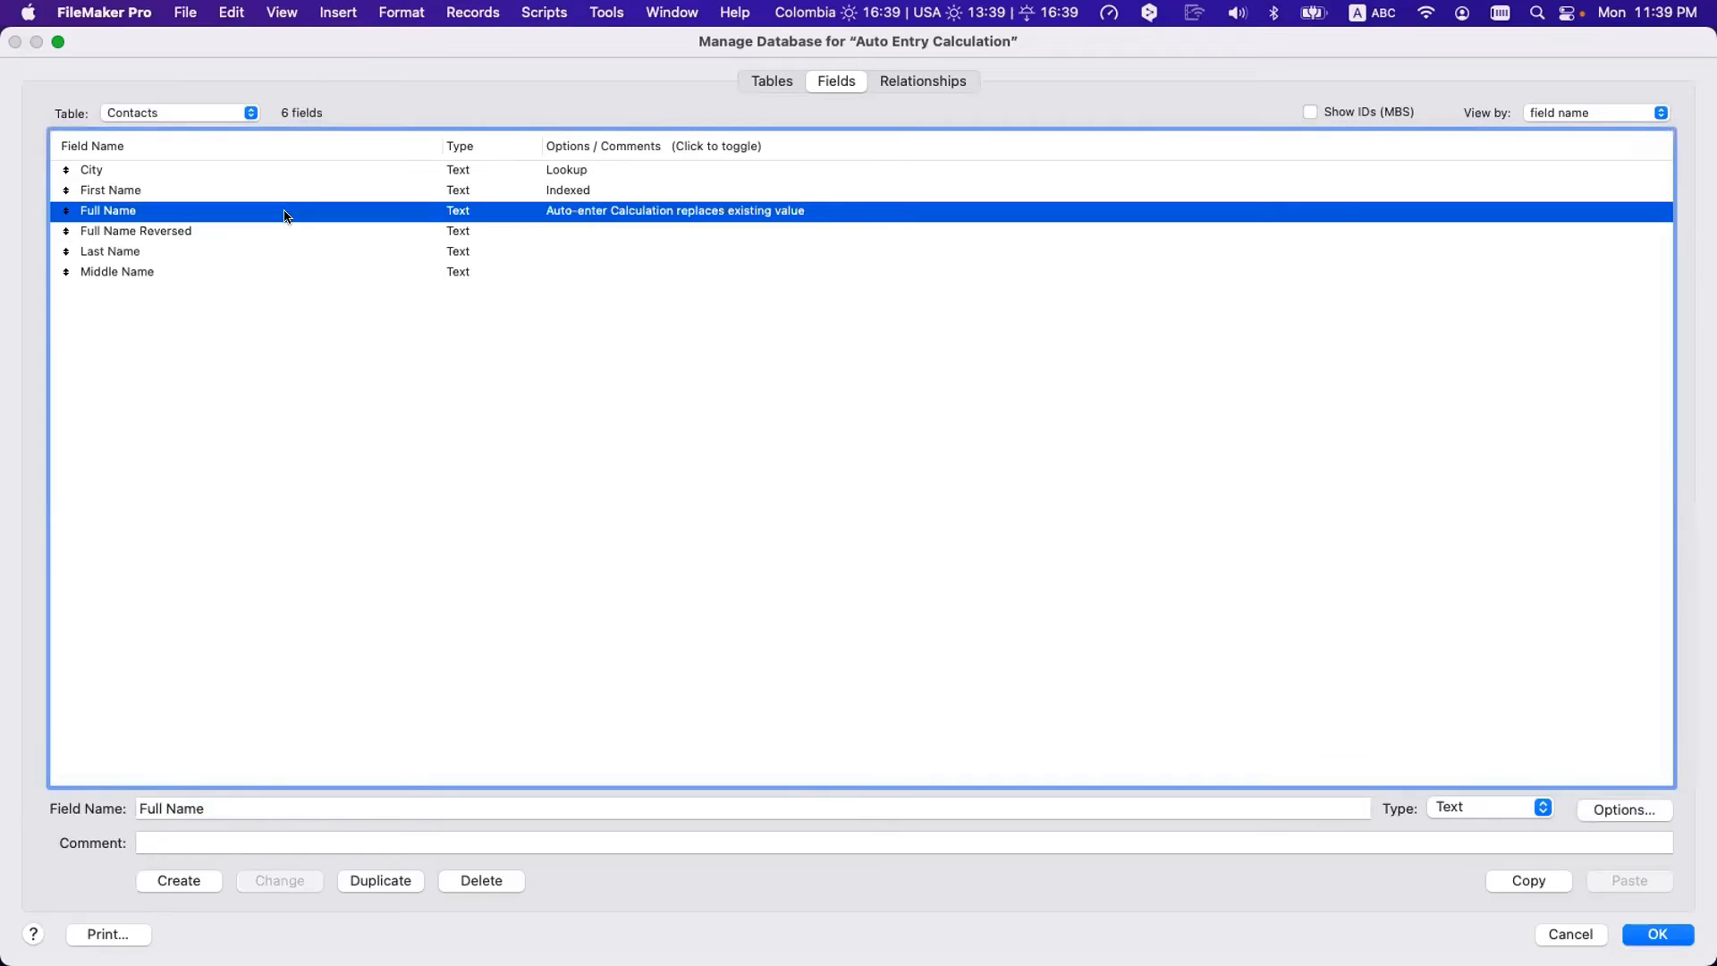
left_click(1033, 683)
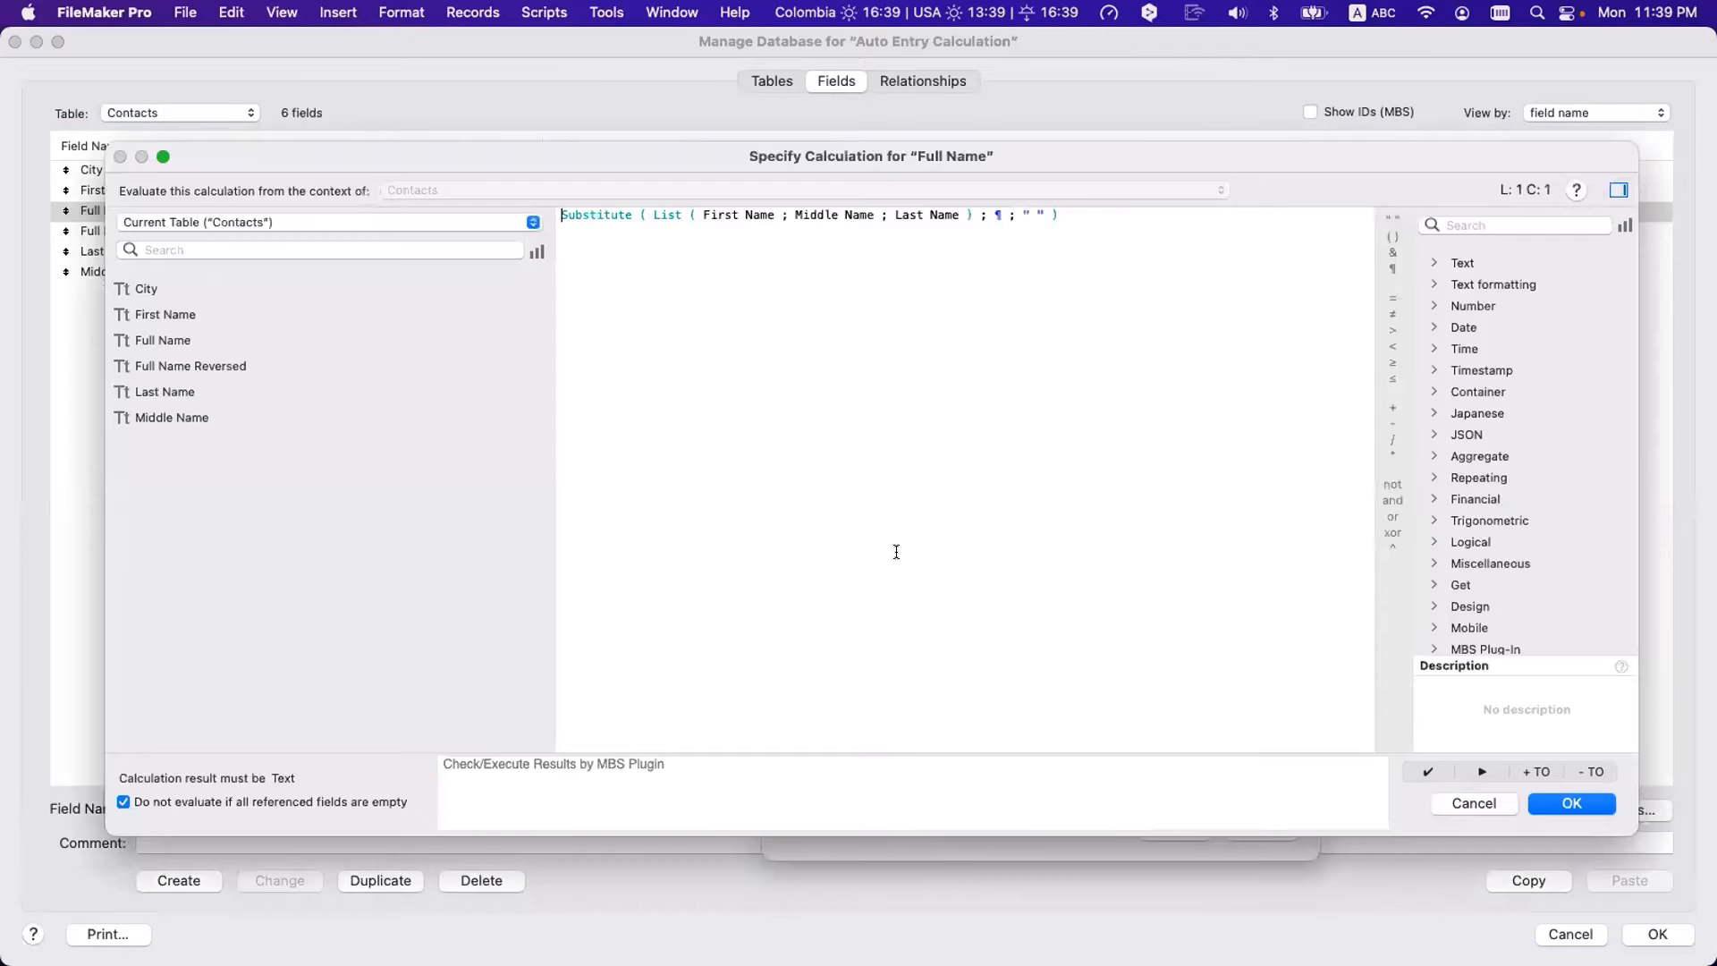
key("super+a")
key("super+c")
key("Escape")
key("Escape")
double_click(195, 234)
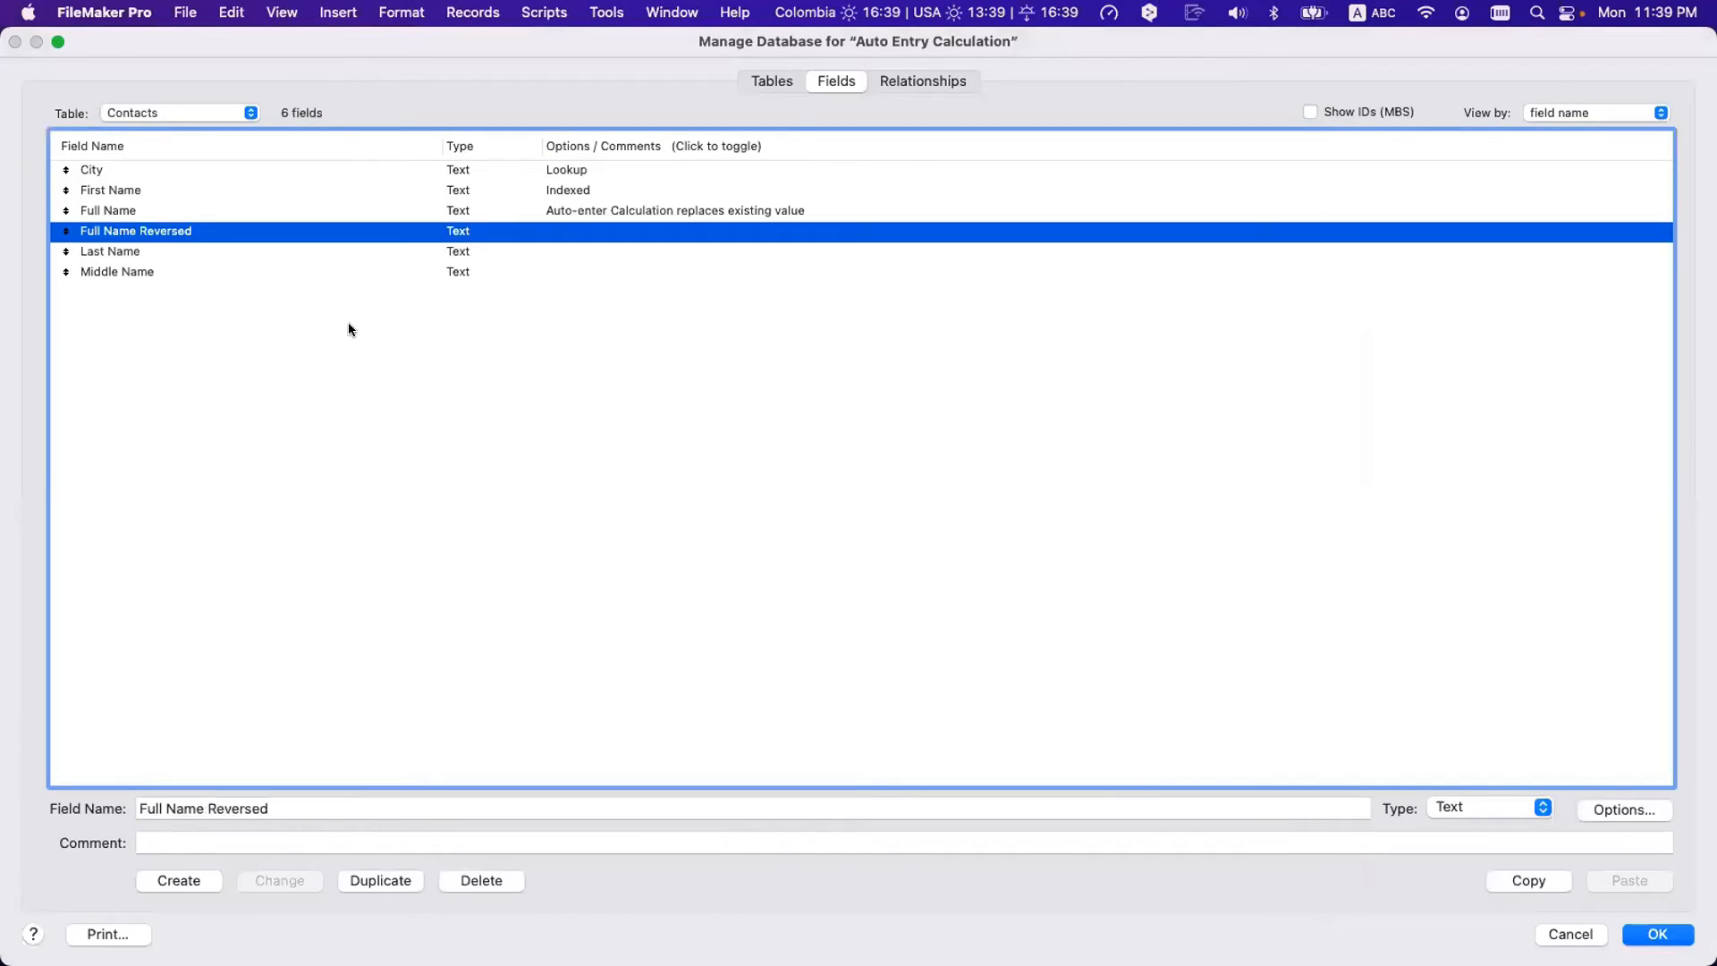
left_click(1038, 683)
key("super+v")
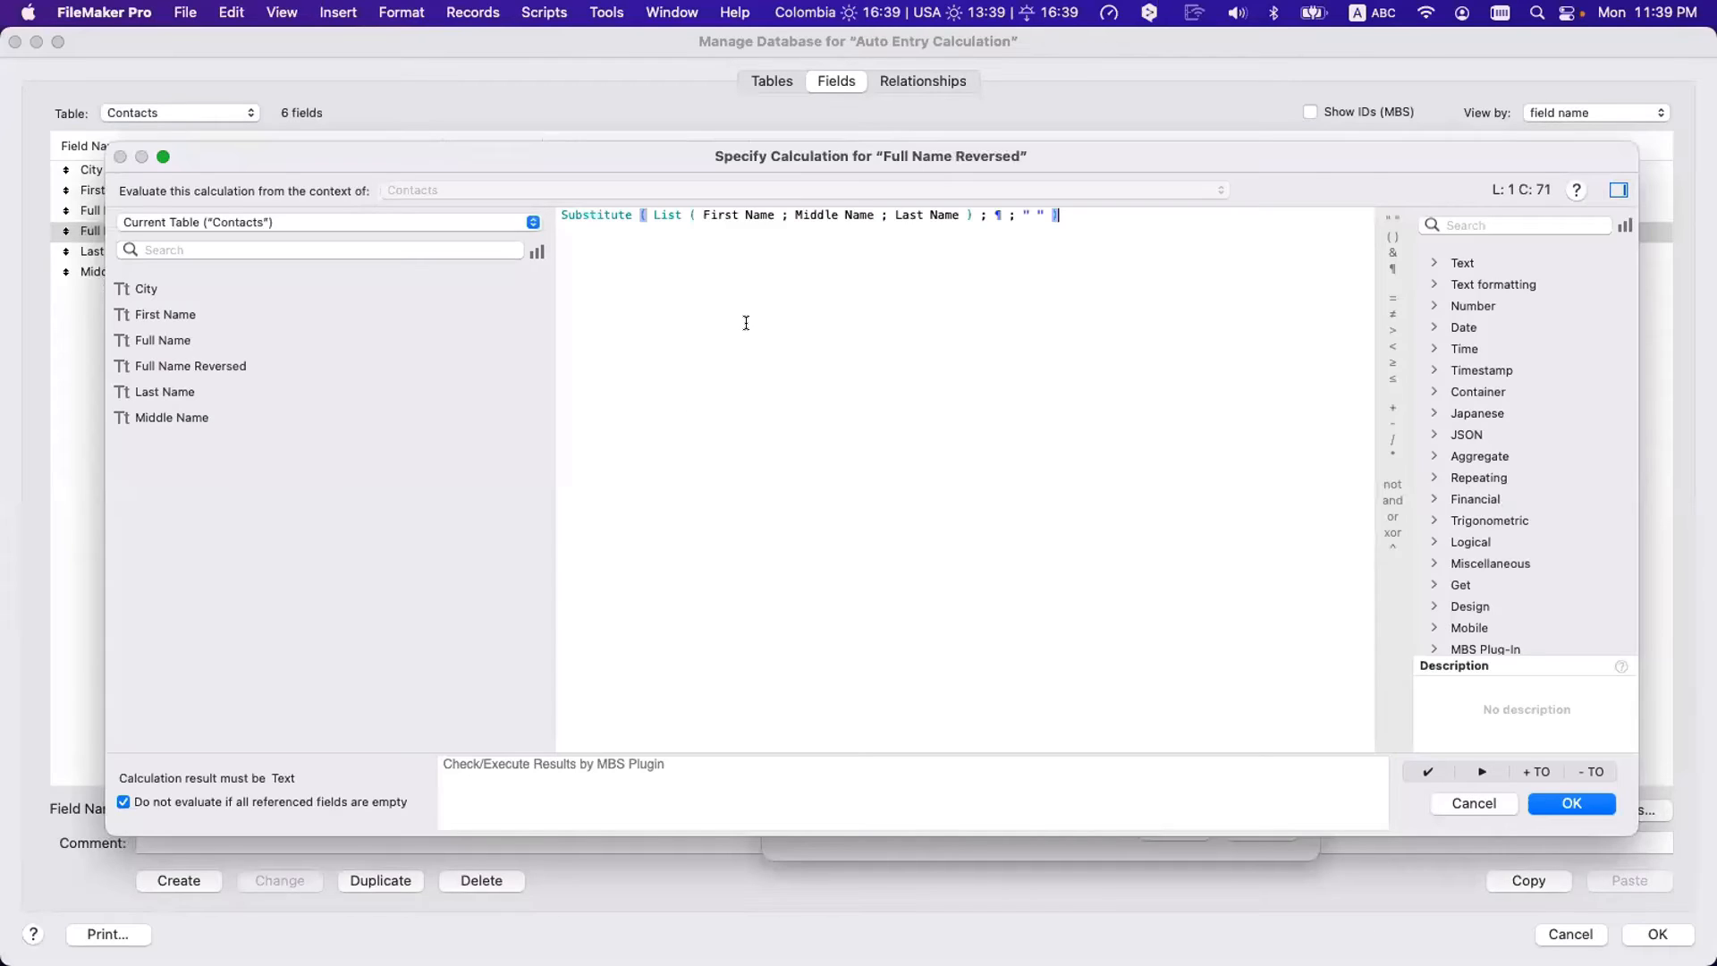
- Rewrite the formula as Last Name, a comma, then First Name, dropping Middle Name
double_click(720, 215)
type("Last")
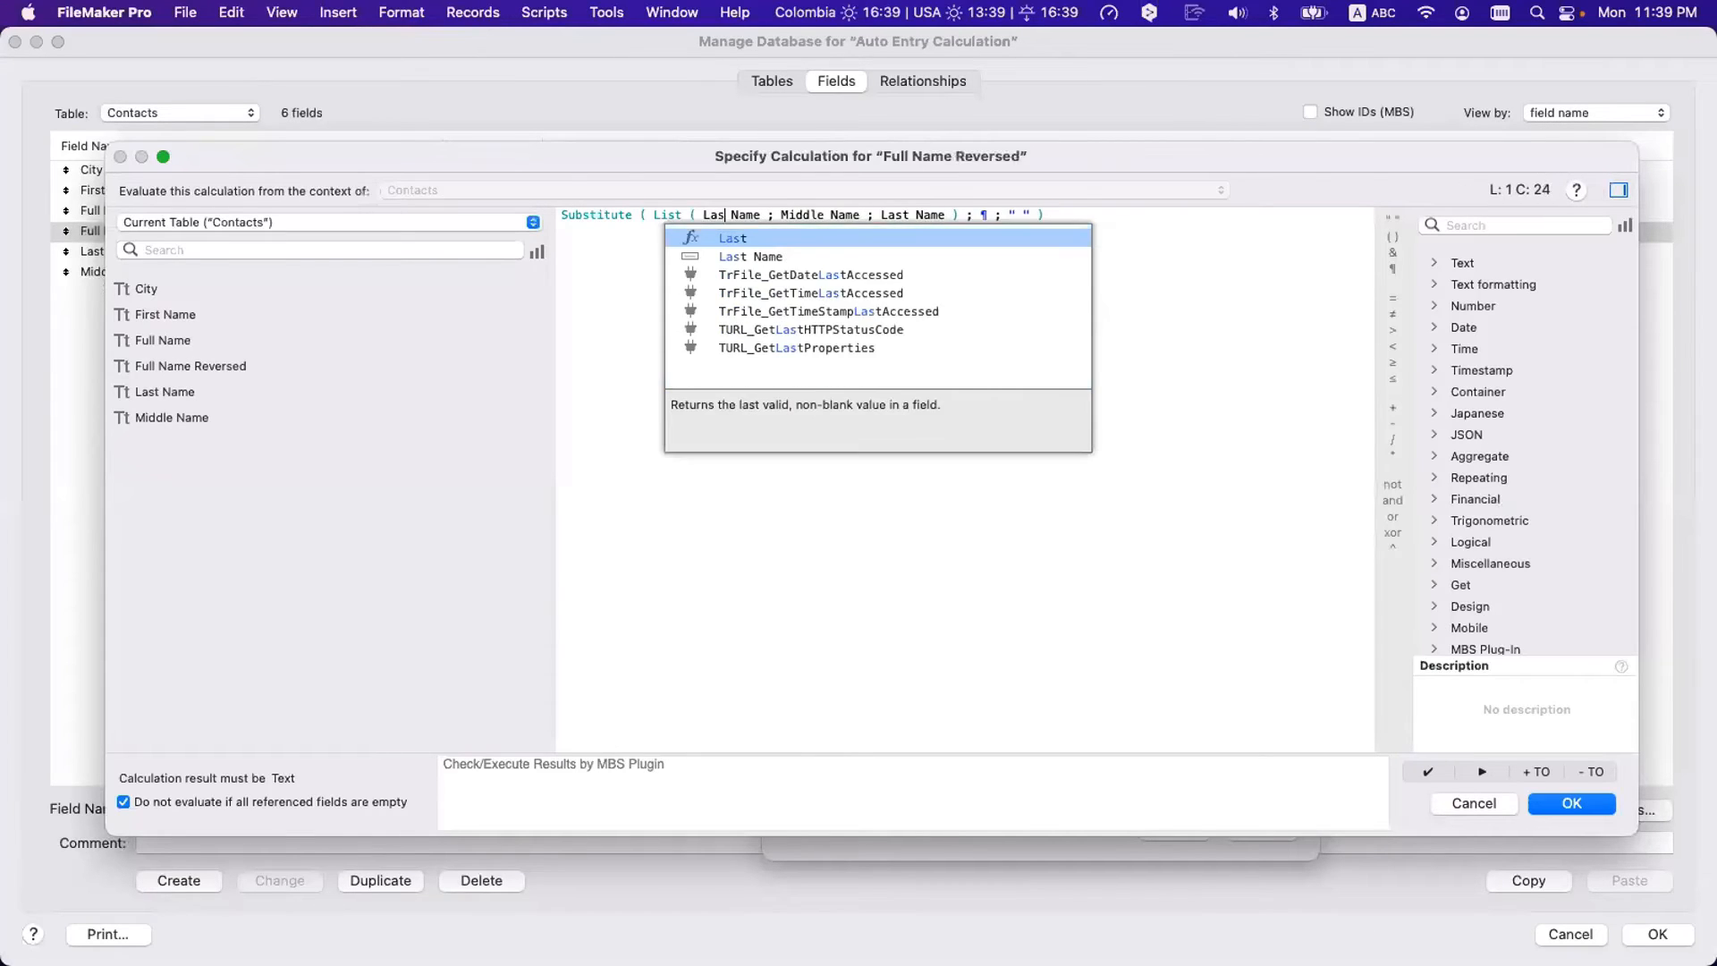
left_click(624, 235)
left_click_drag(788, 212, 881, 212)
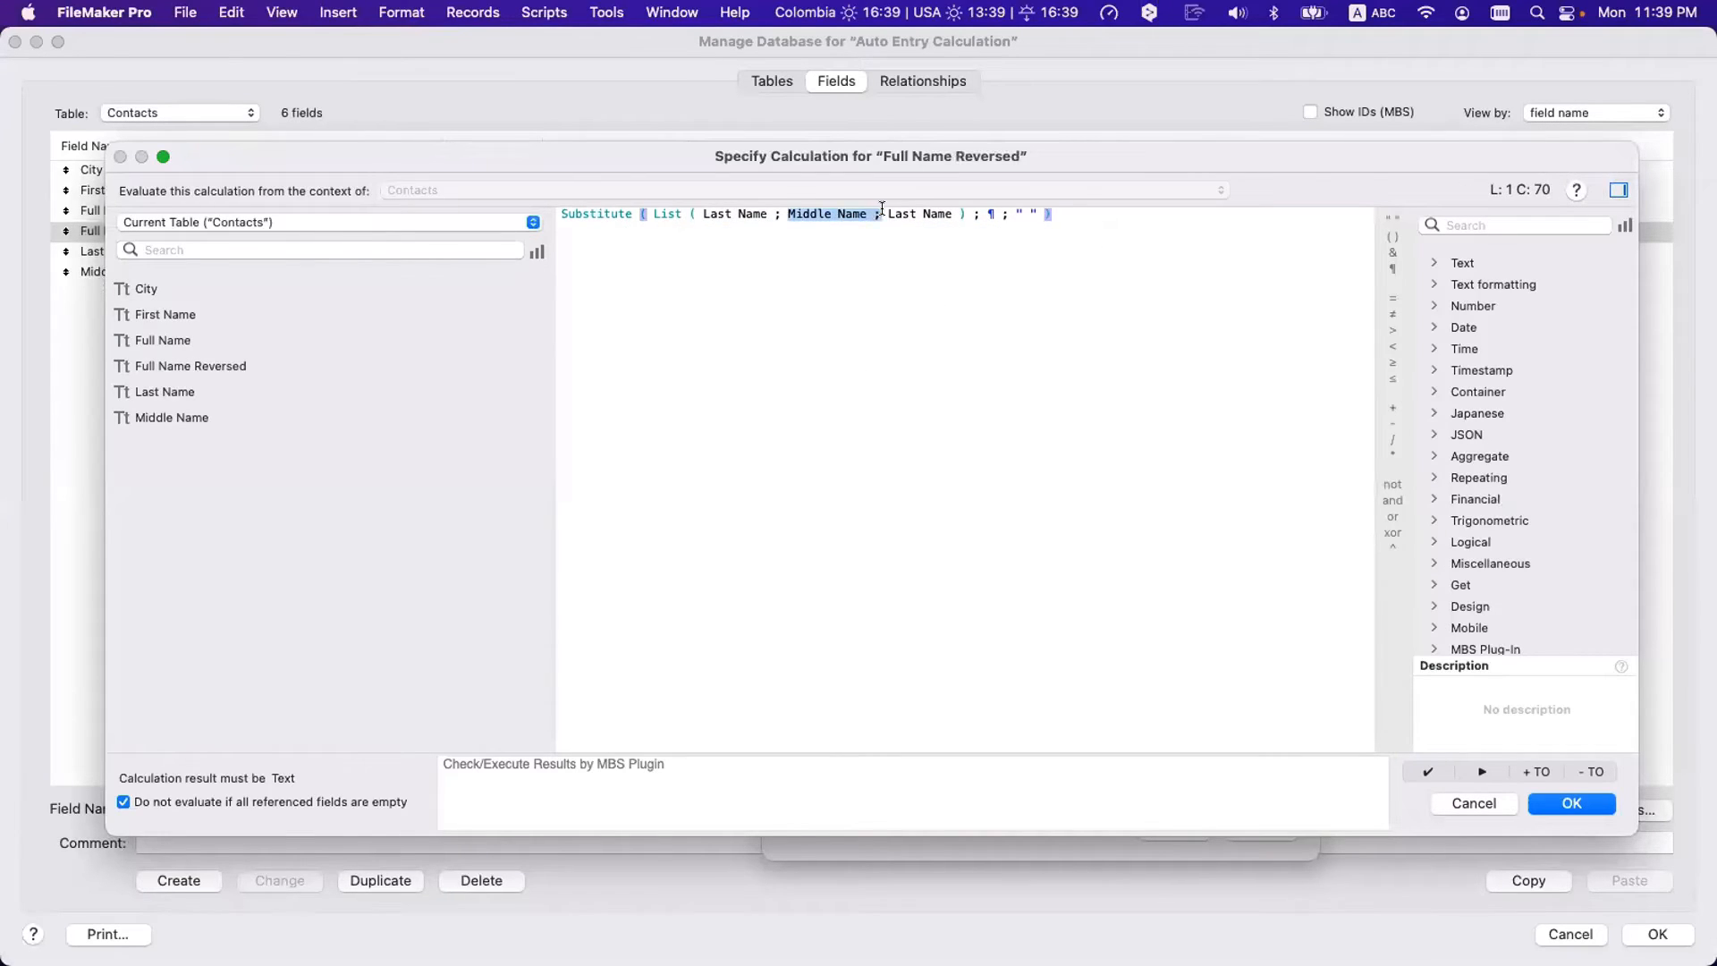
key("BackSpace")
key("BackSpace")
double_click(809, 214)
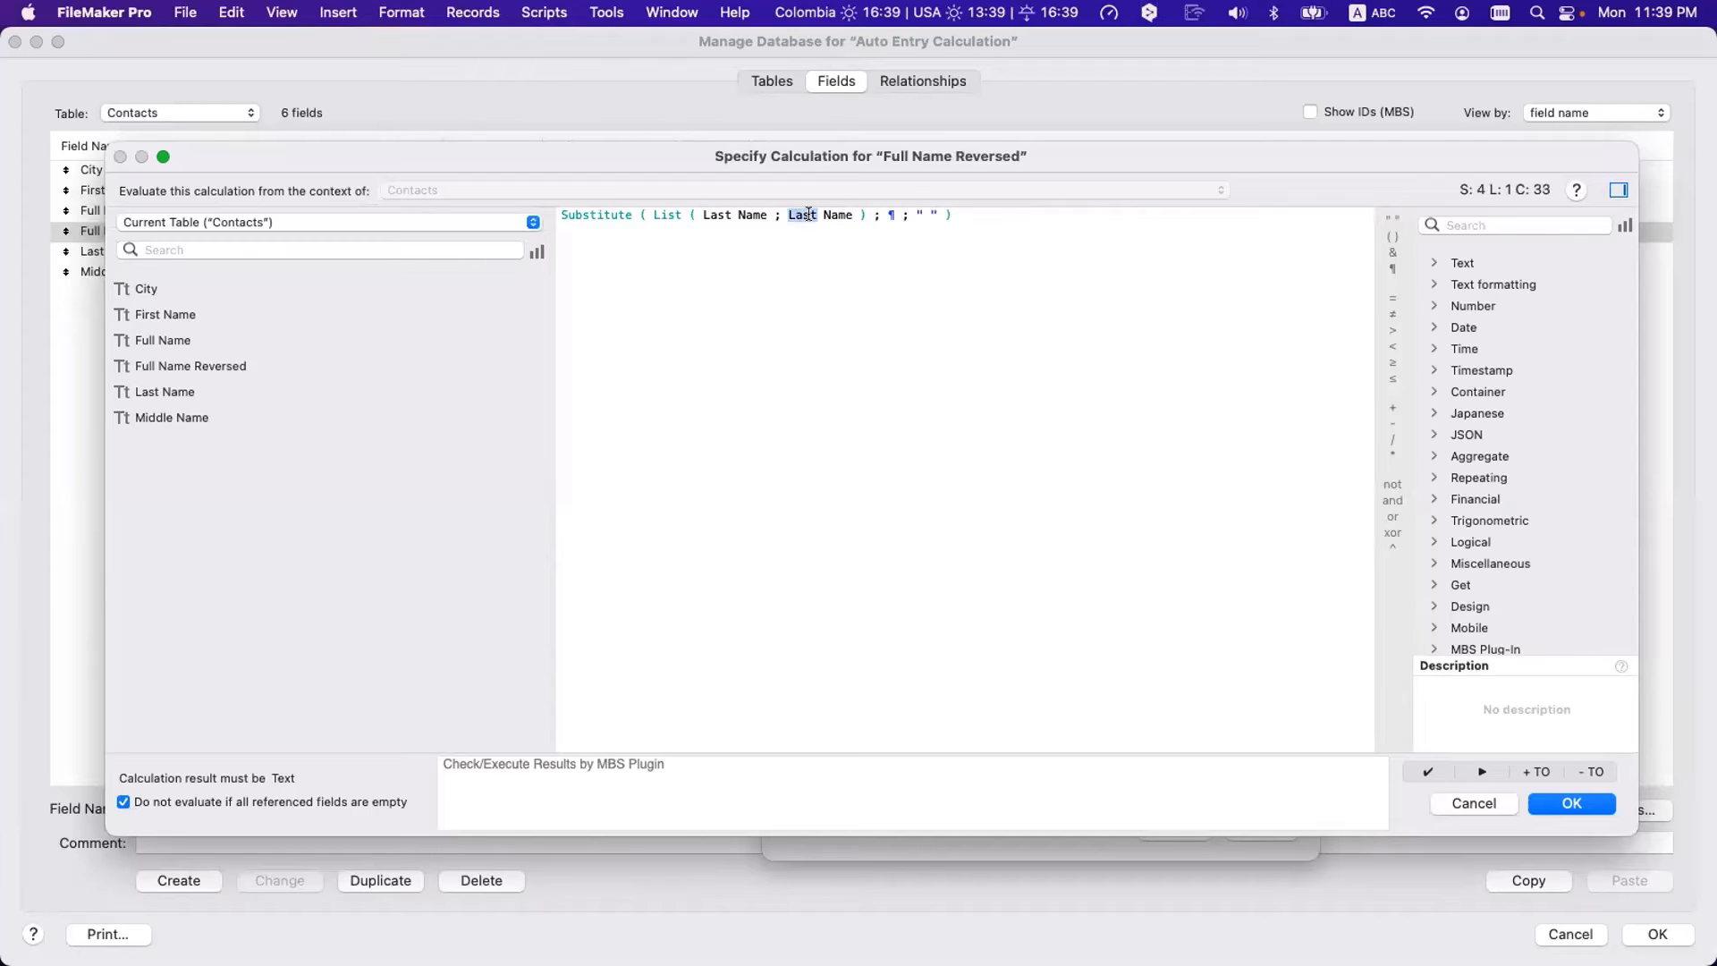
type("First")
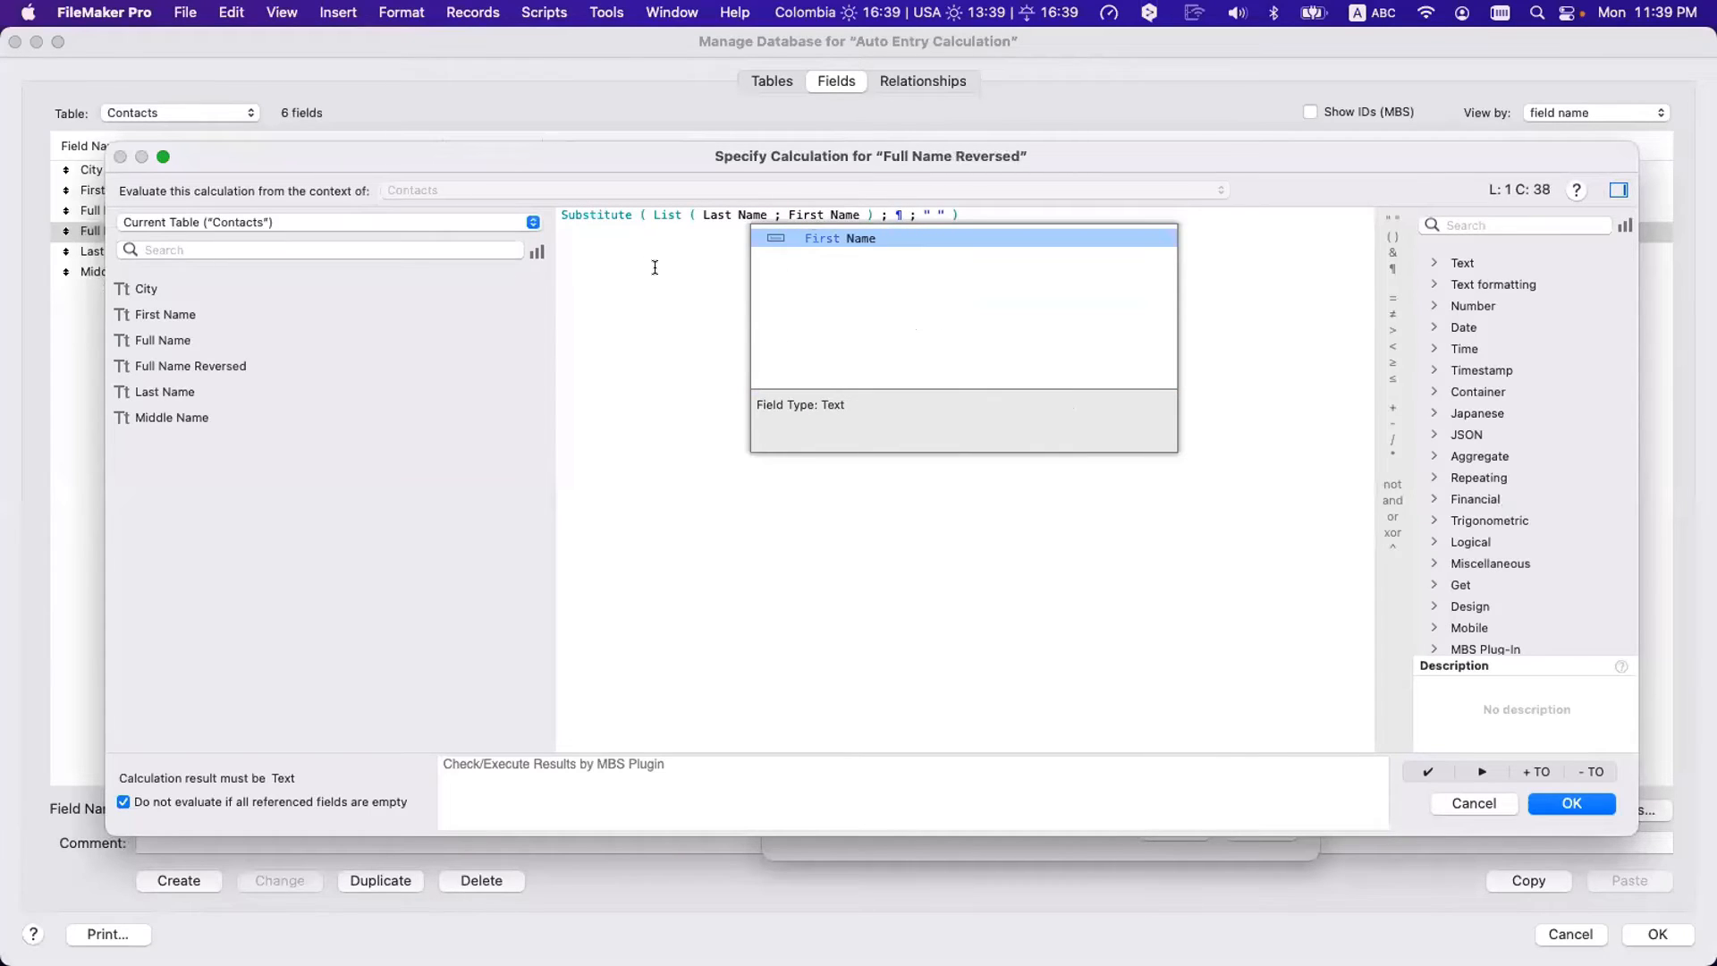
key("Right")
key("Right")
key("Right")
key("Right")
key("Right")
key("Right")
key("Right")
key("Right")
key("Right")
key("Right")
key("Right")
key("Right")
key("Right")
key("Right")
key("Right")
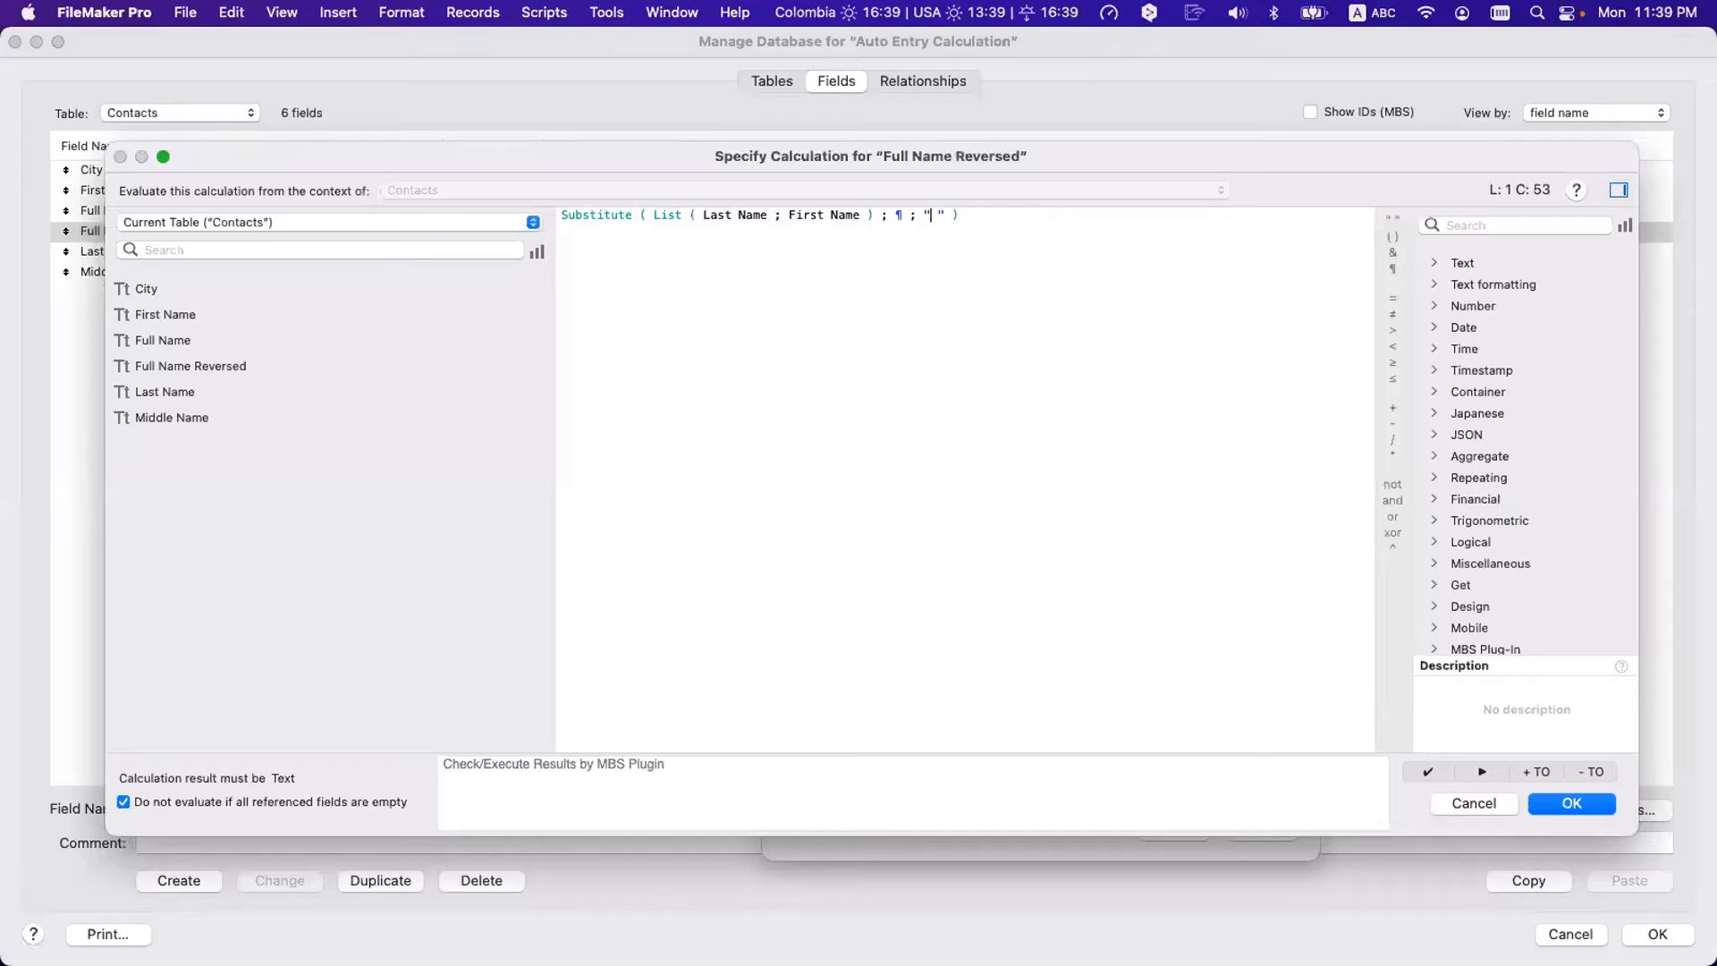
type(",")
key("Return")
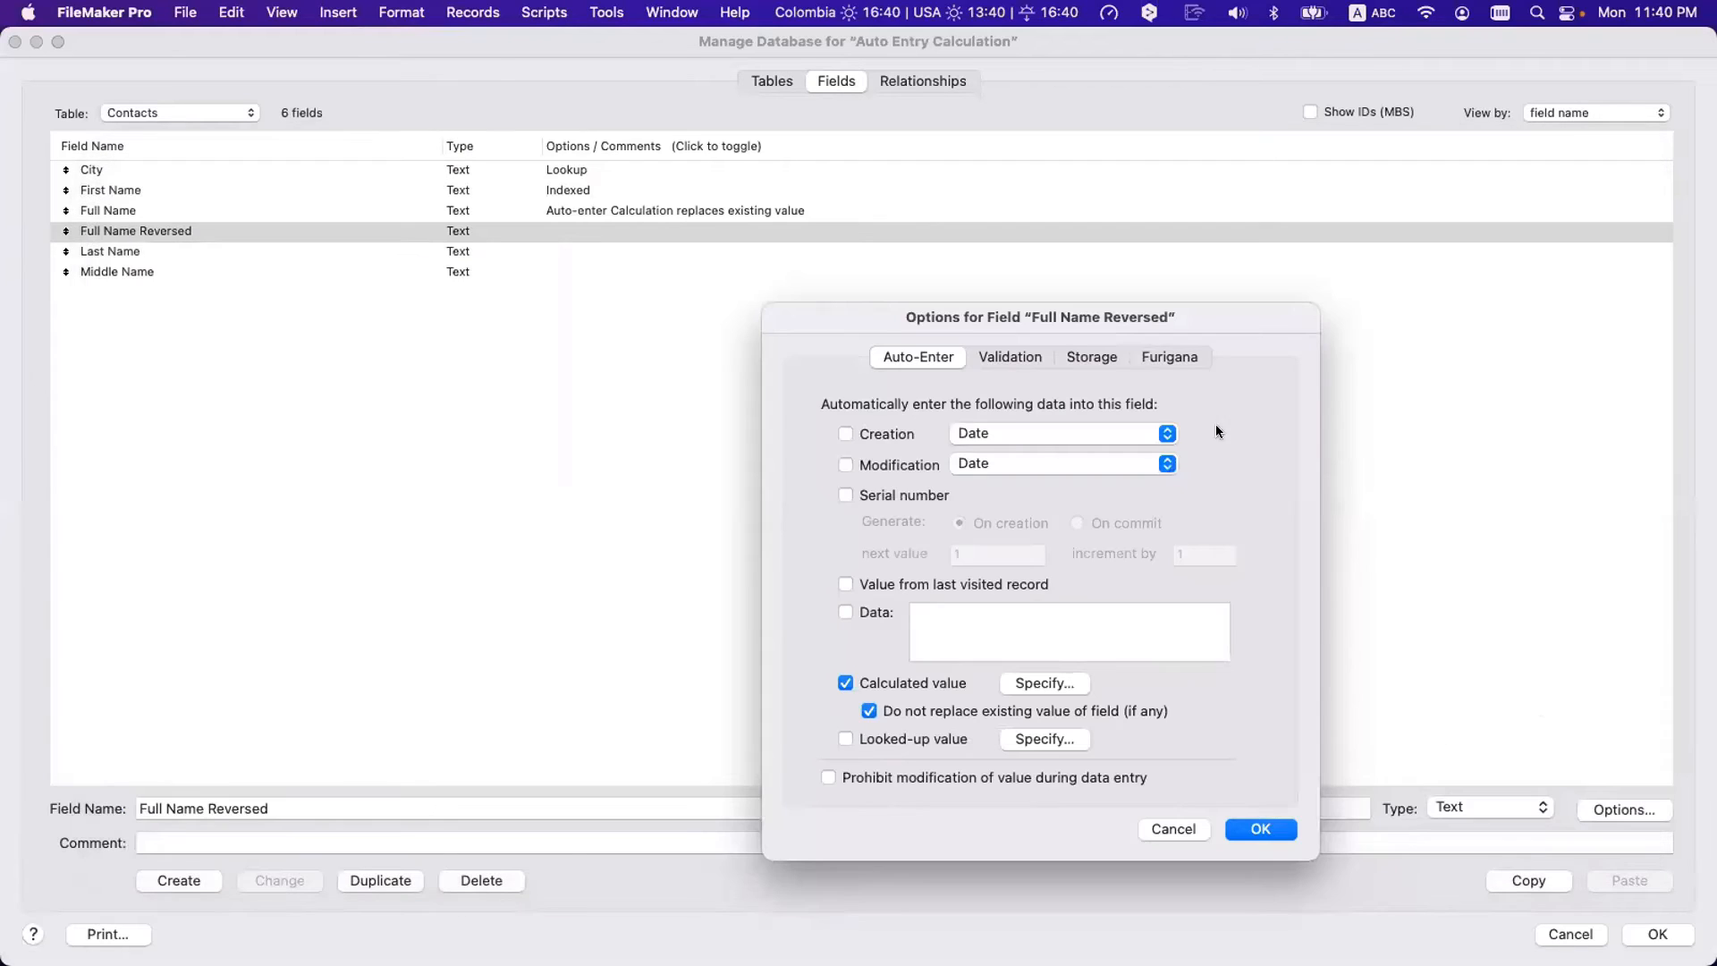
- Uncheck 'Do not replace existing value' for Full Name Reversed and save the field definitions
left_click(869, 711)
left_click(1262, 830)
key("Return")
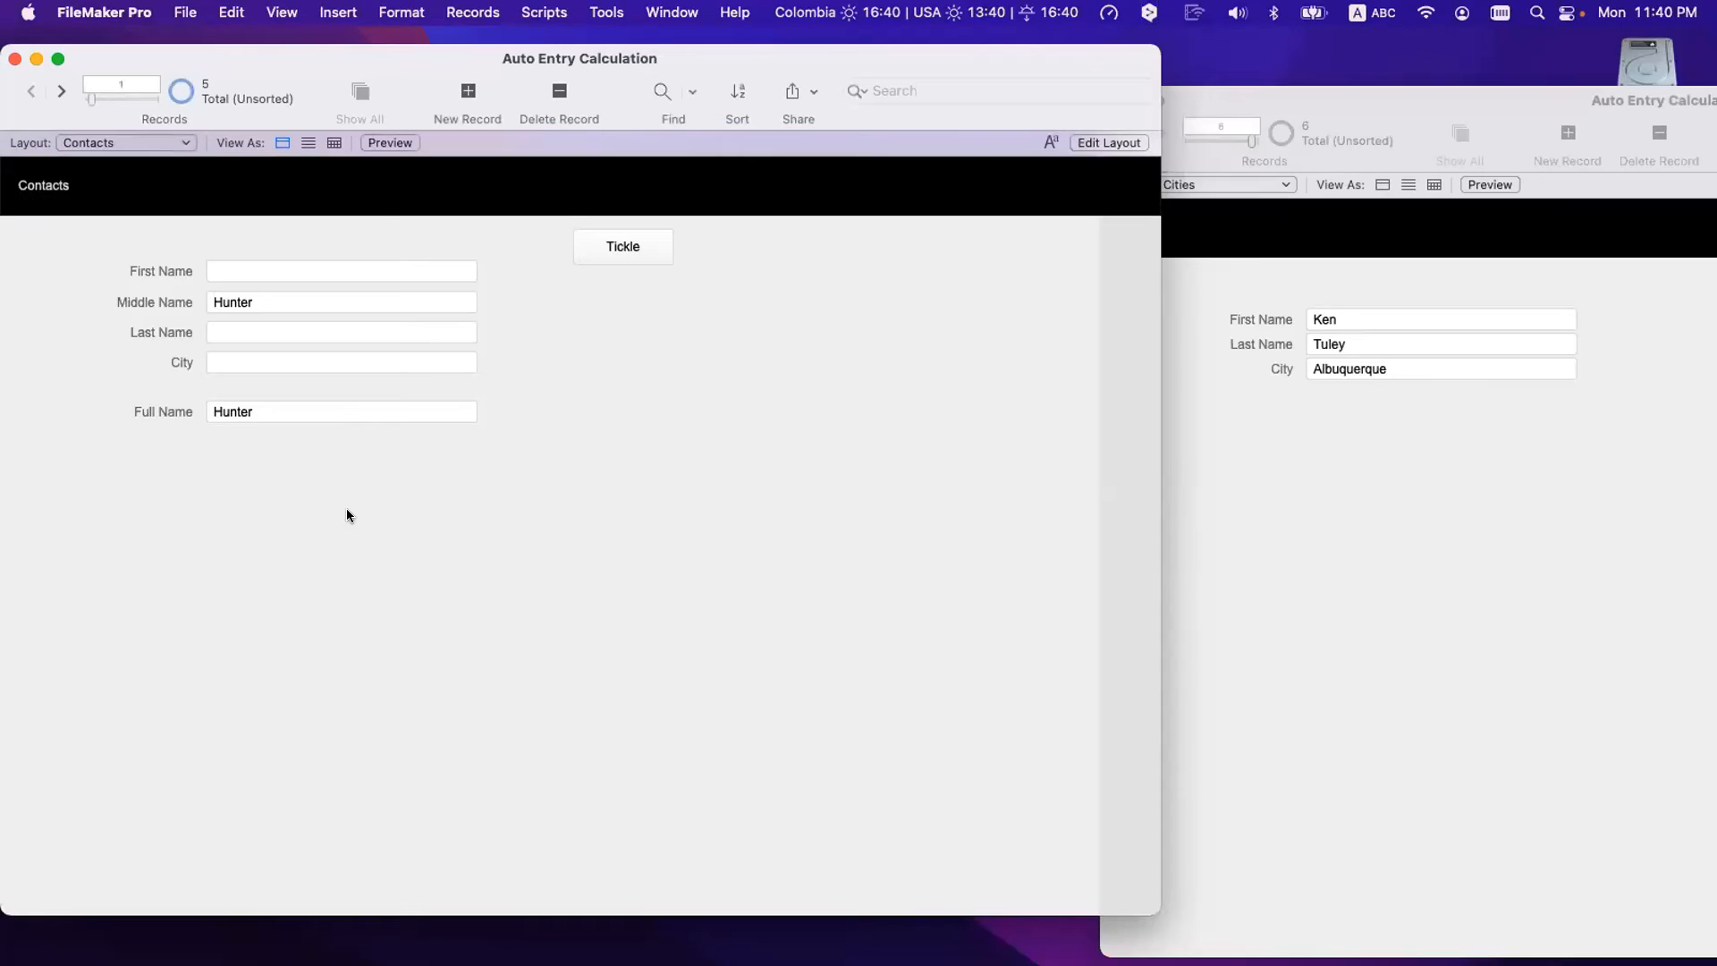
- In Layout mode, place the Full Name Reversed field just below Full Name
left_click(247, 269)
key("super+l")
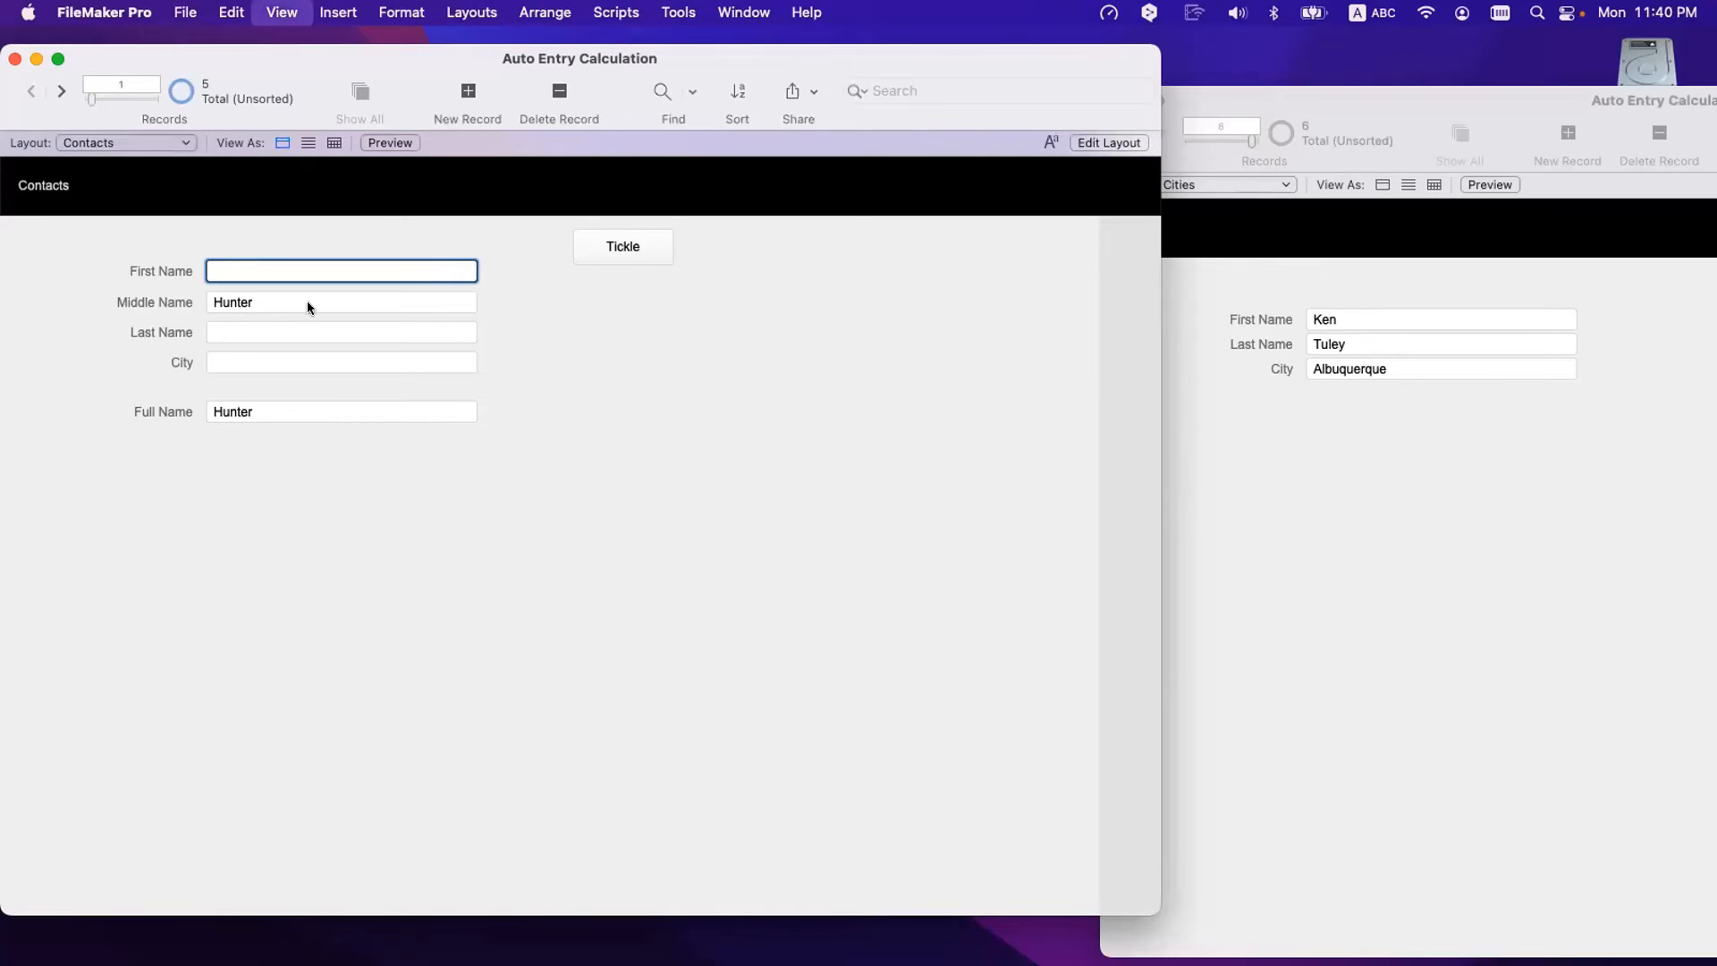
left_click(613, 411)
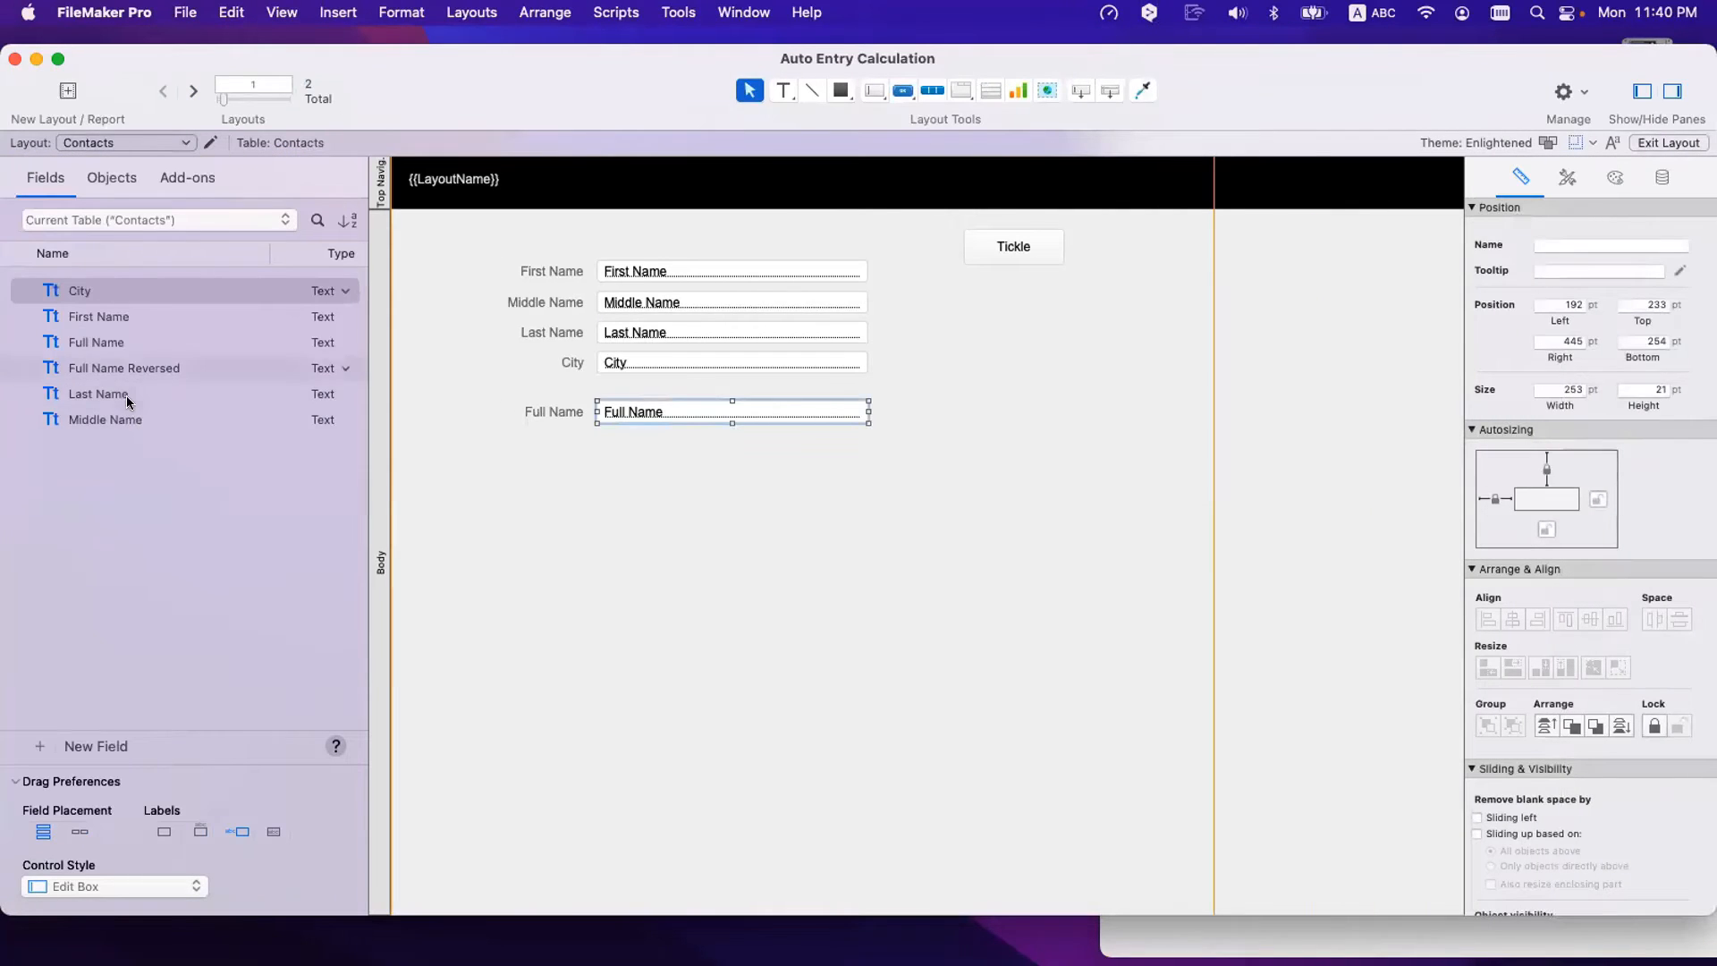
left_click_drag(126, 368, 682, 452)
- In Browse mode, type the contact's first name into First Name and commit
key("super+b")
left_click(290, 267)
type("Nick")
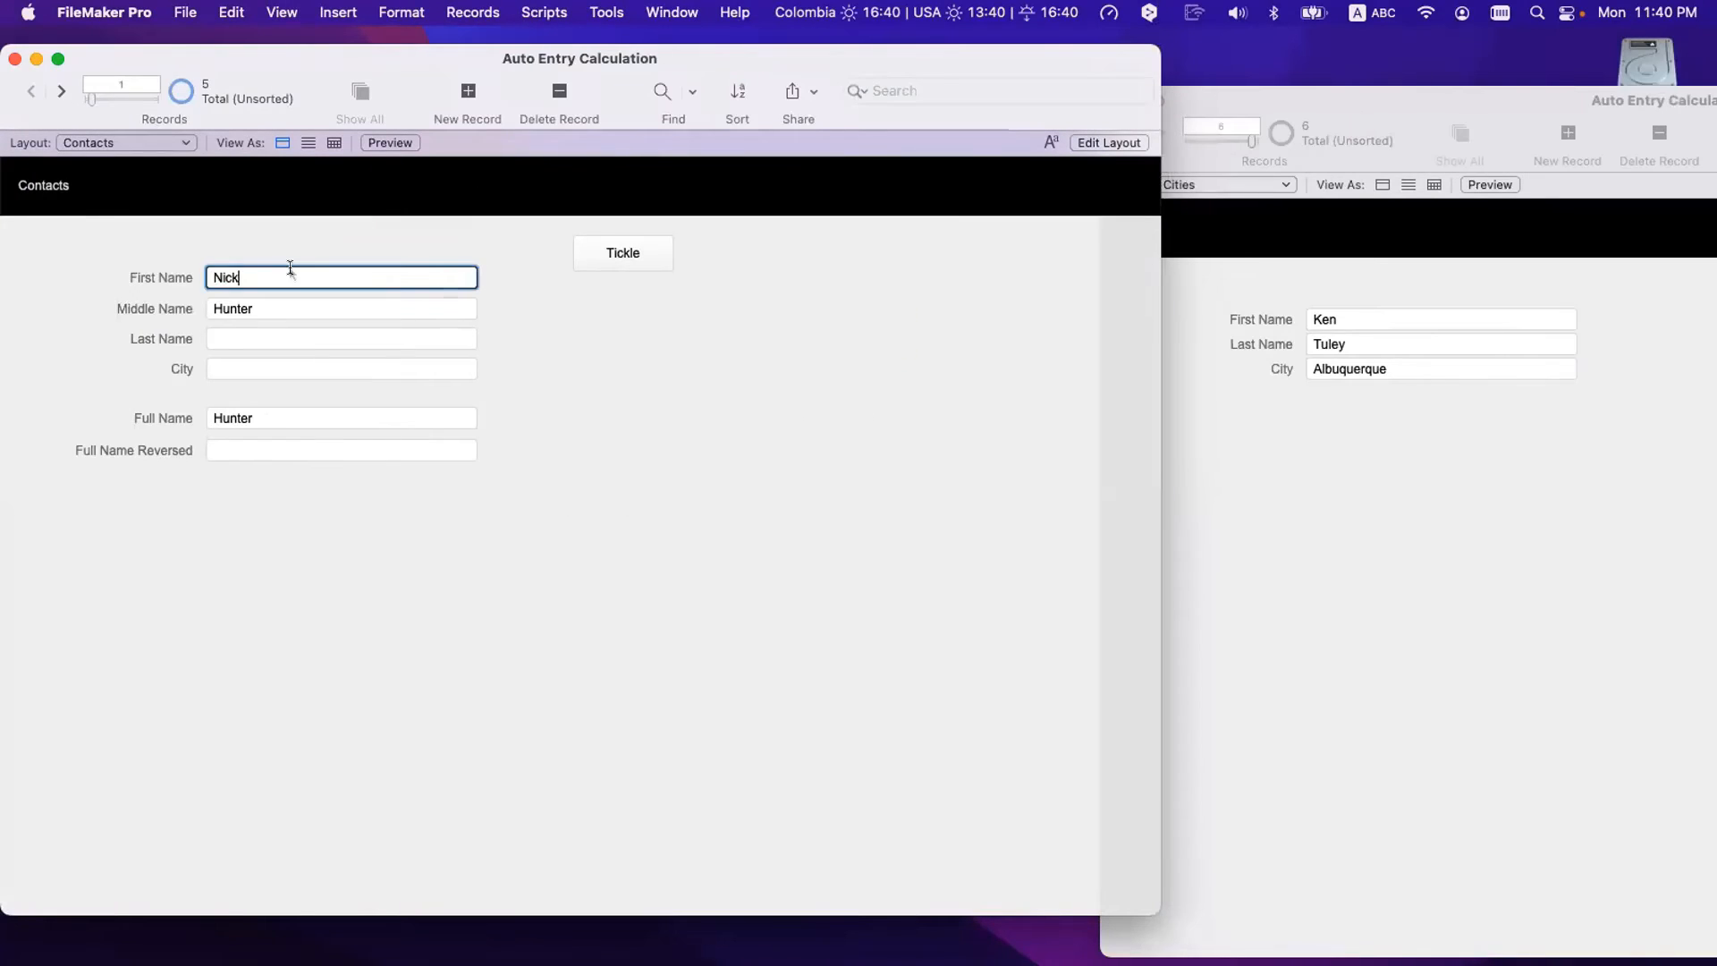
key("Tab")
left_click(284, 476)
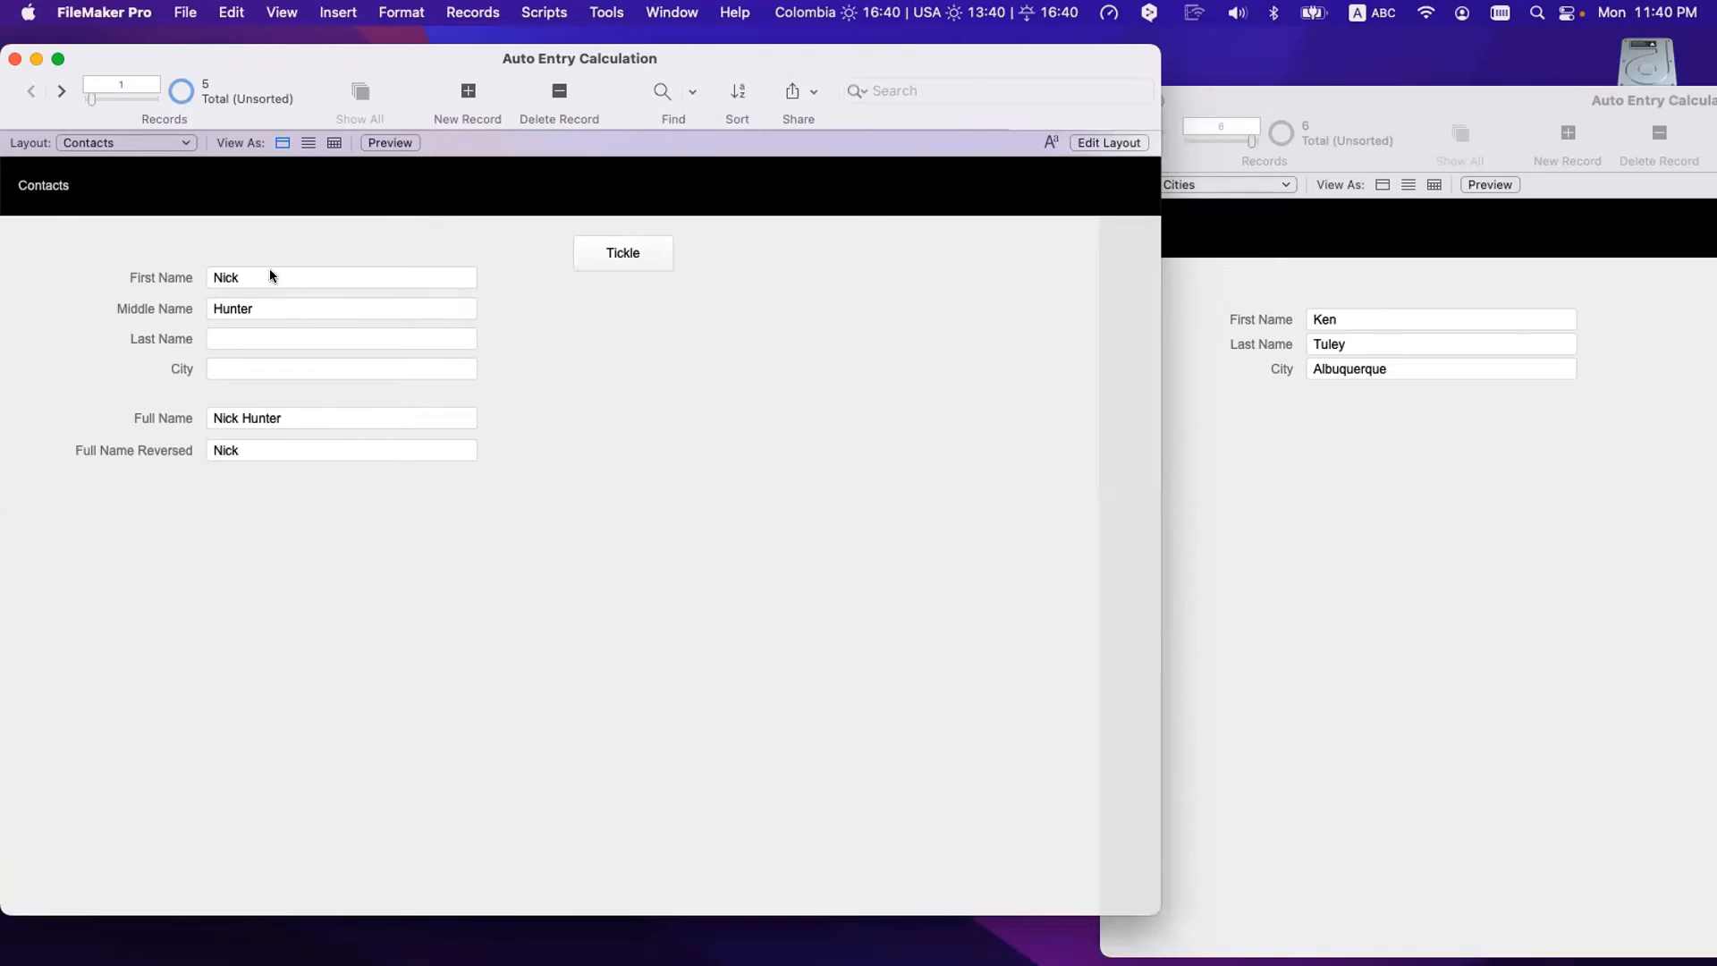
- Move the surname from Middle Name into Last Name via cut and paste, then reopen Manage Database
left_click(269, 304)
left_click(255, 337)
double_click(250, 309)
key("super+x")
left_click(220, 343)
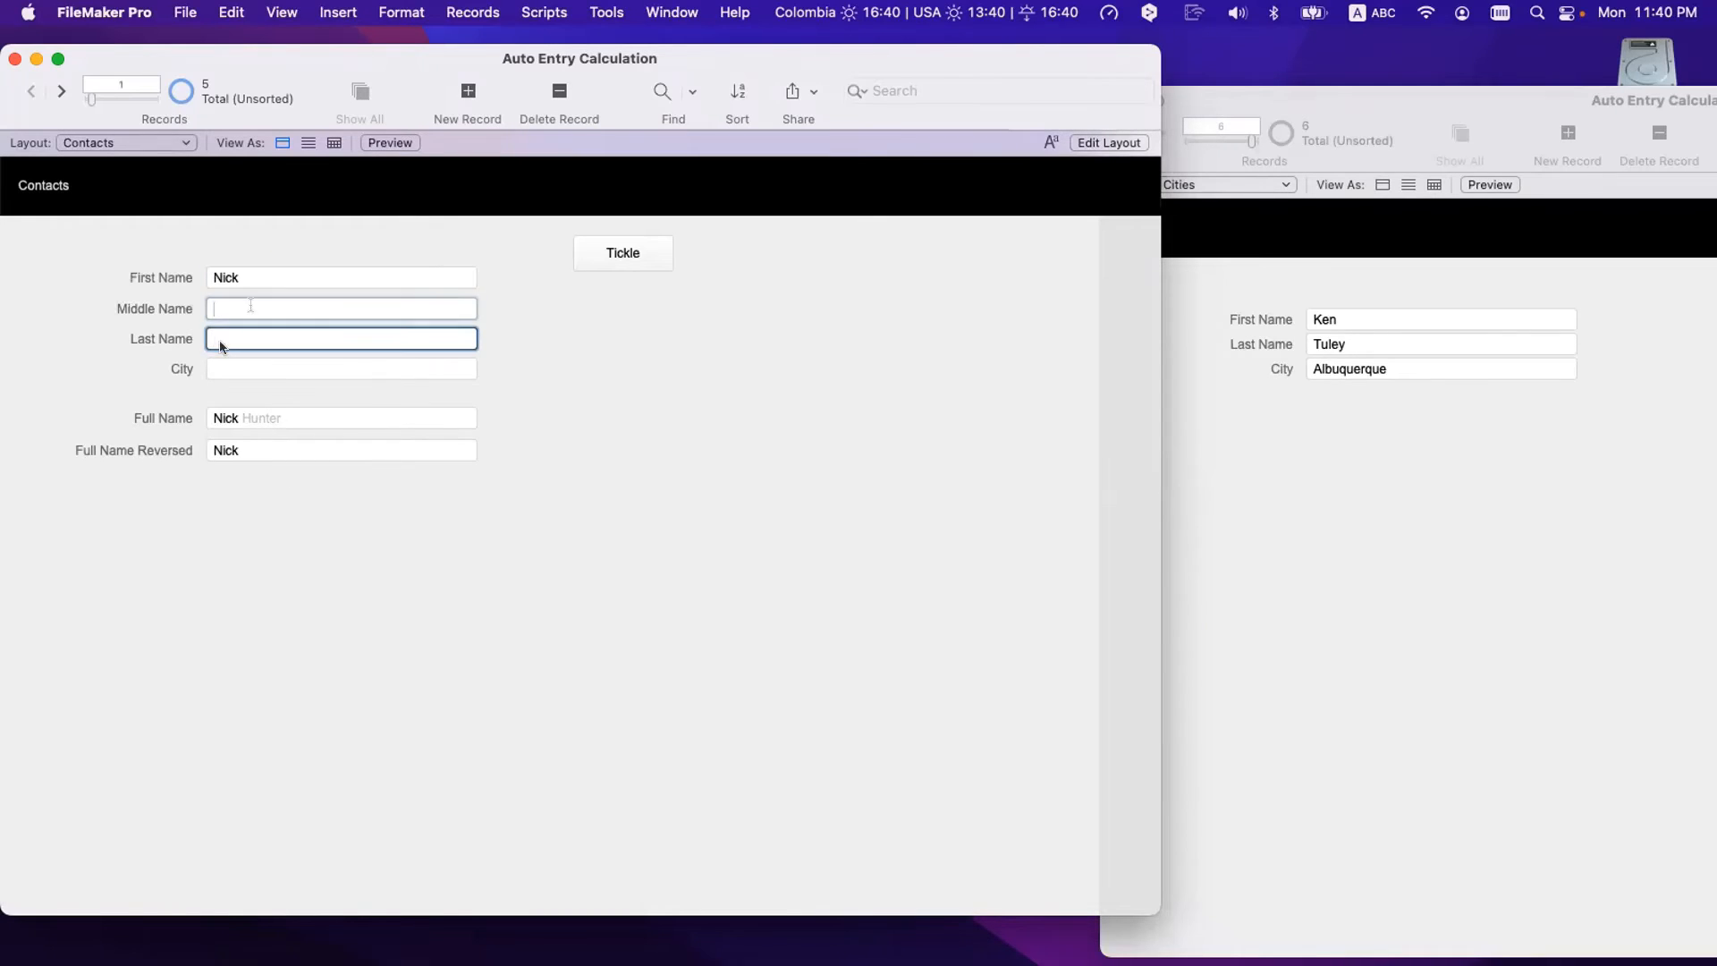
key("super+v")
left_click(369, 575)
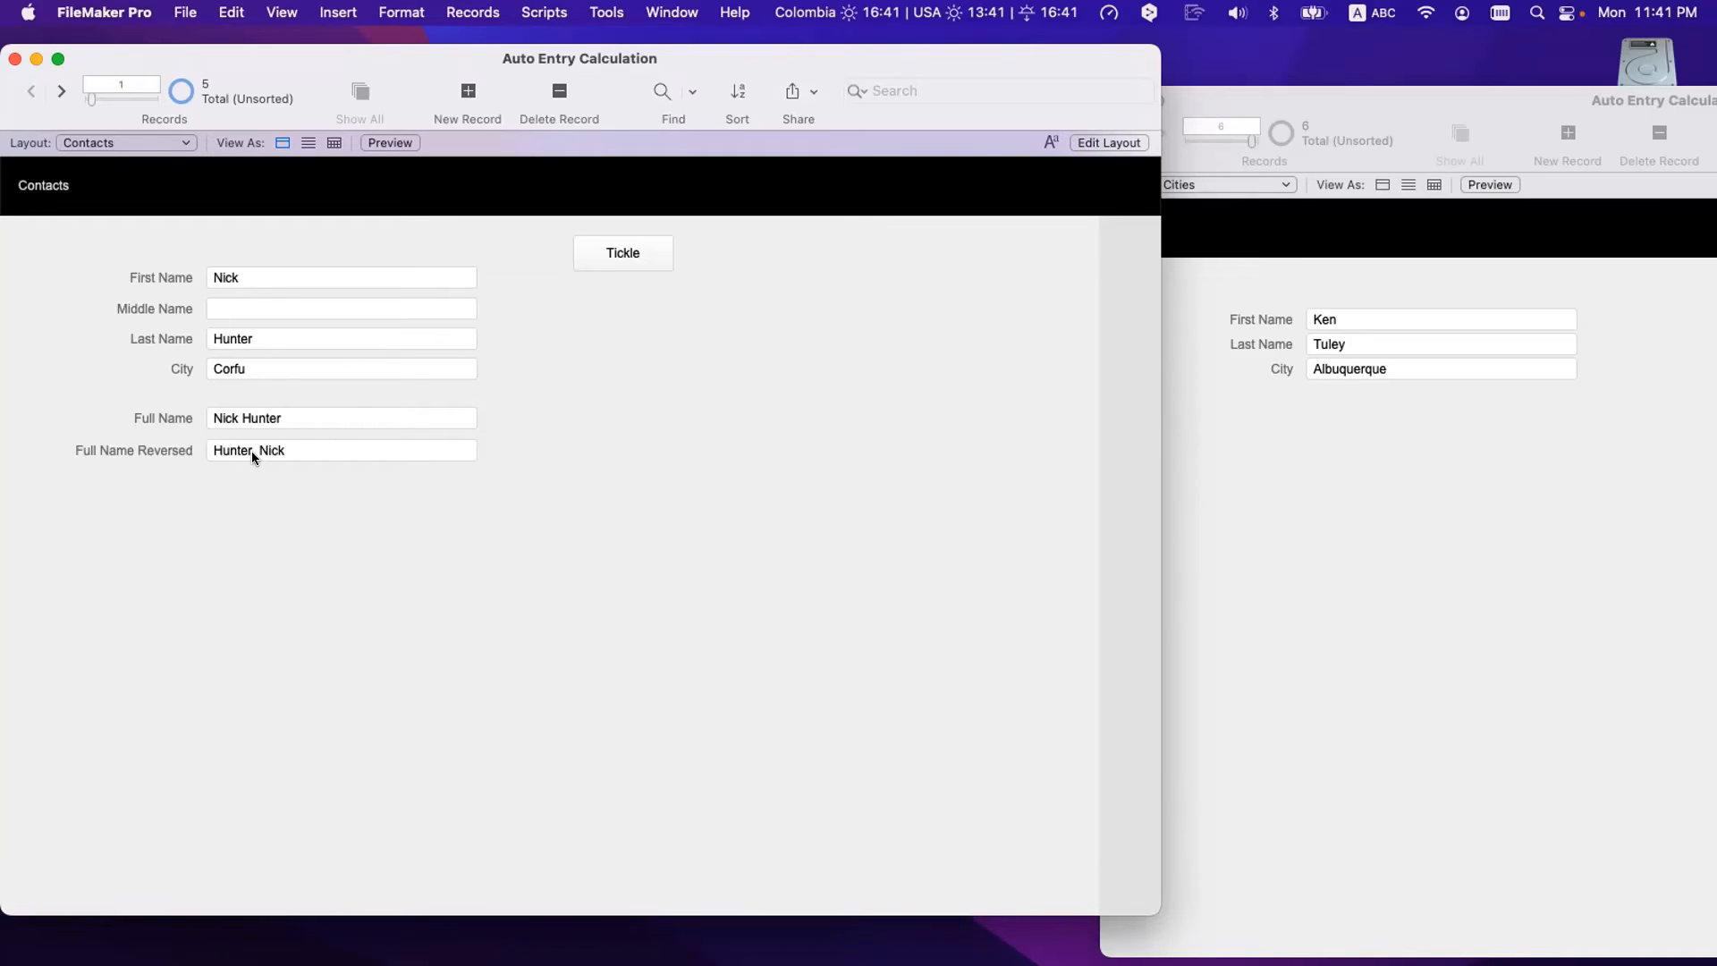
key("shift+super+d")
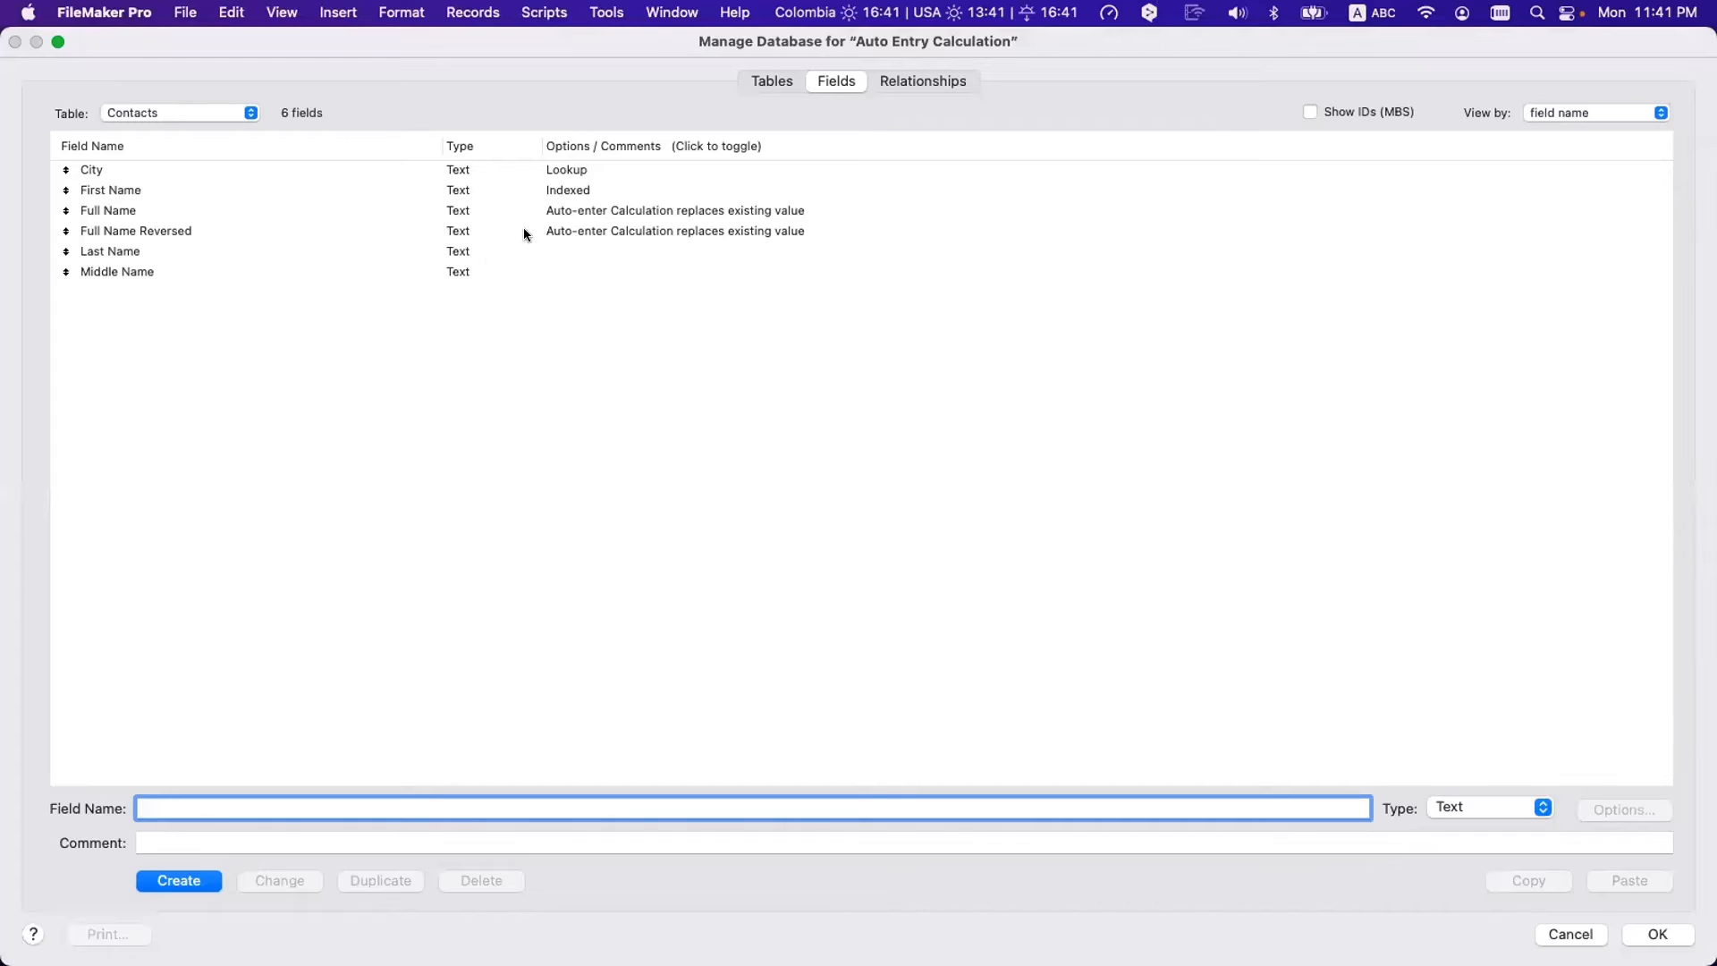
double_click(541, 169)
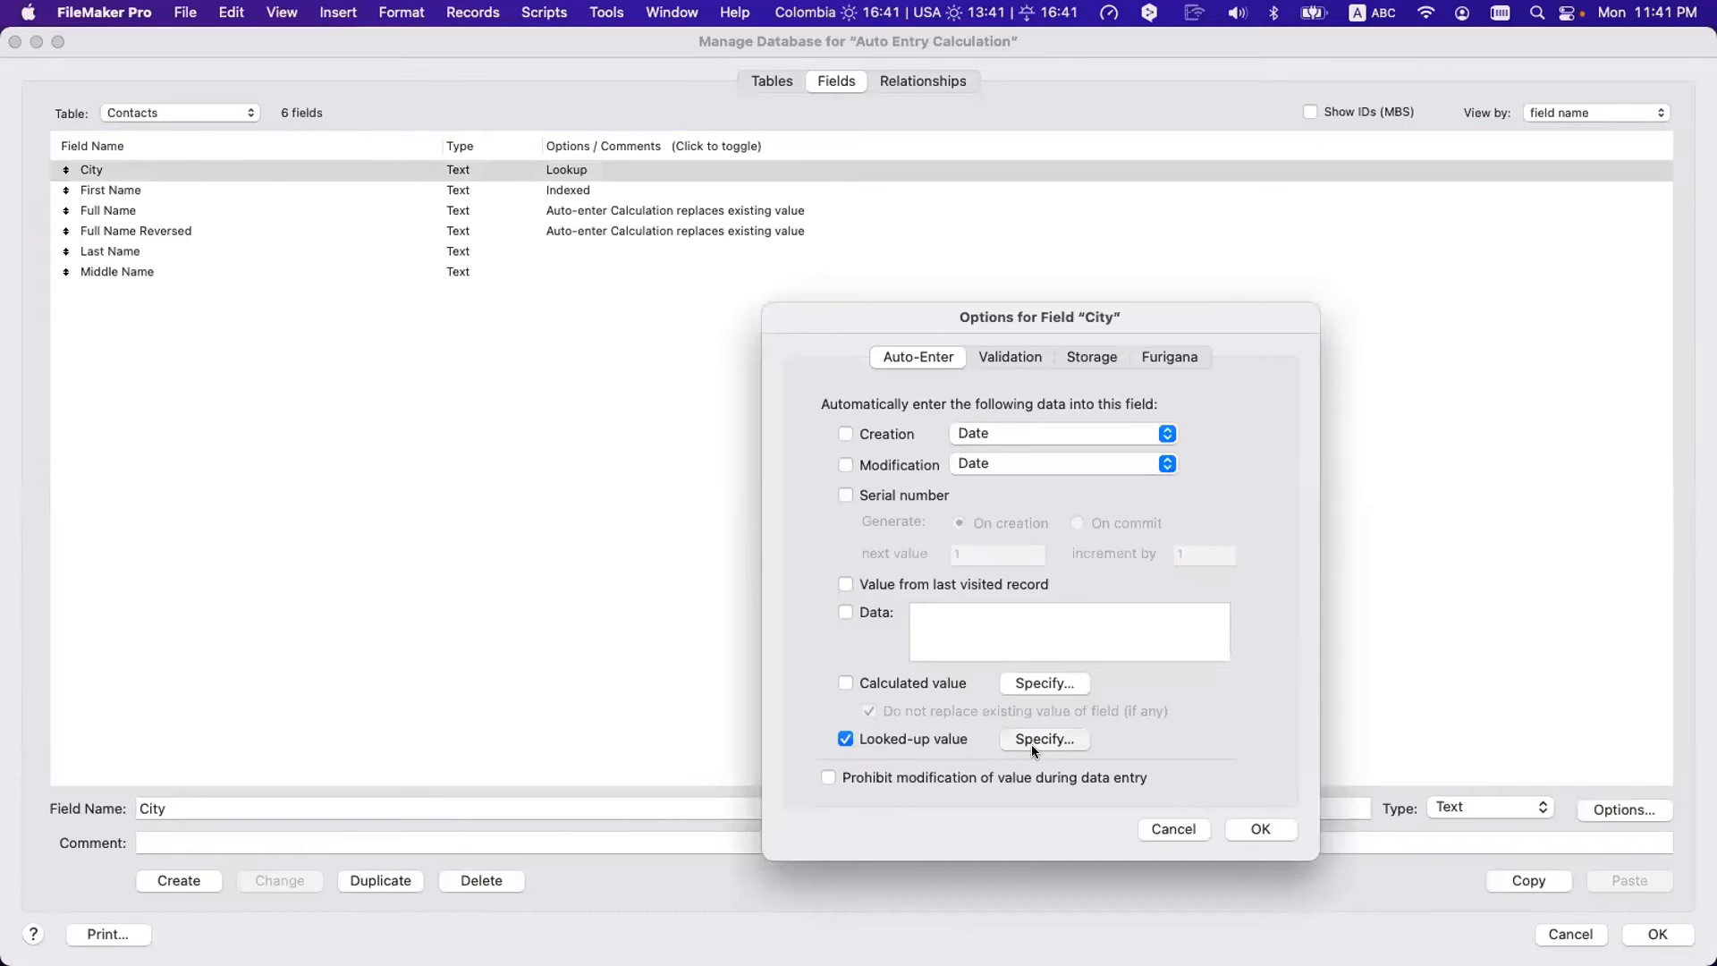
left_click(1032, 742)
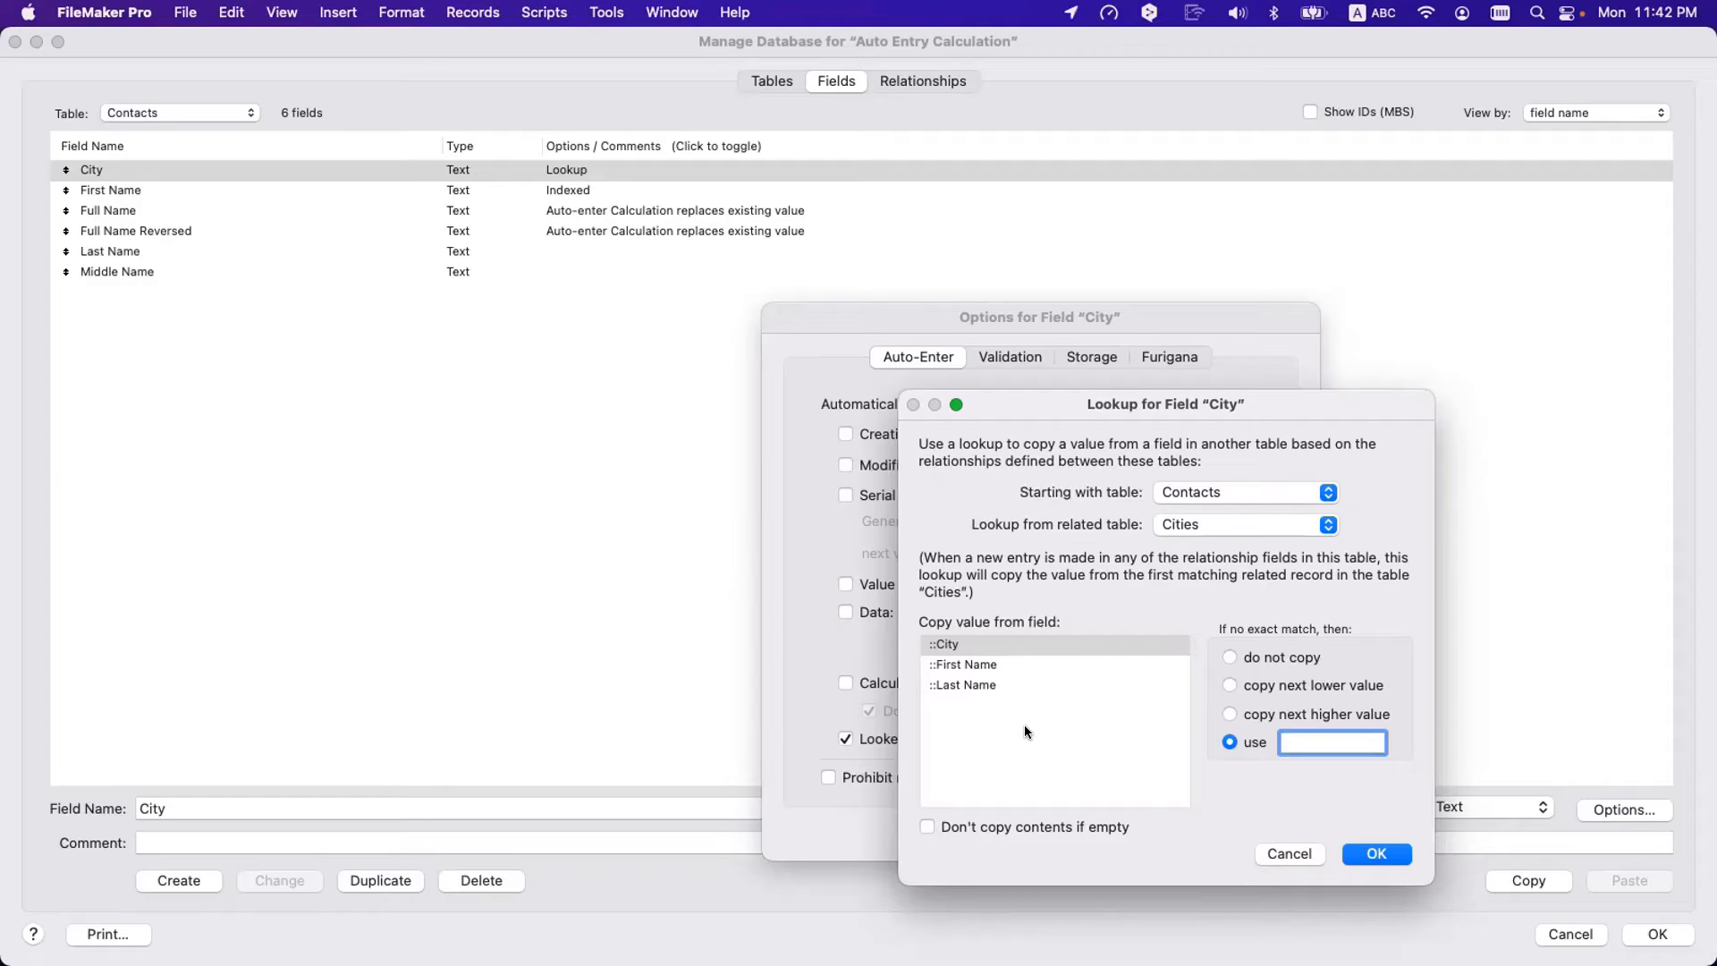
left_click_drag(1164, 408, 1138, 392)
key("Escape")
key("Return")
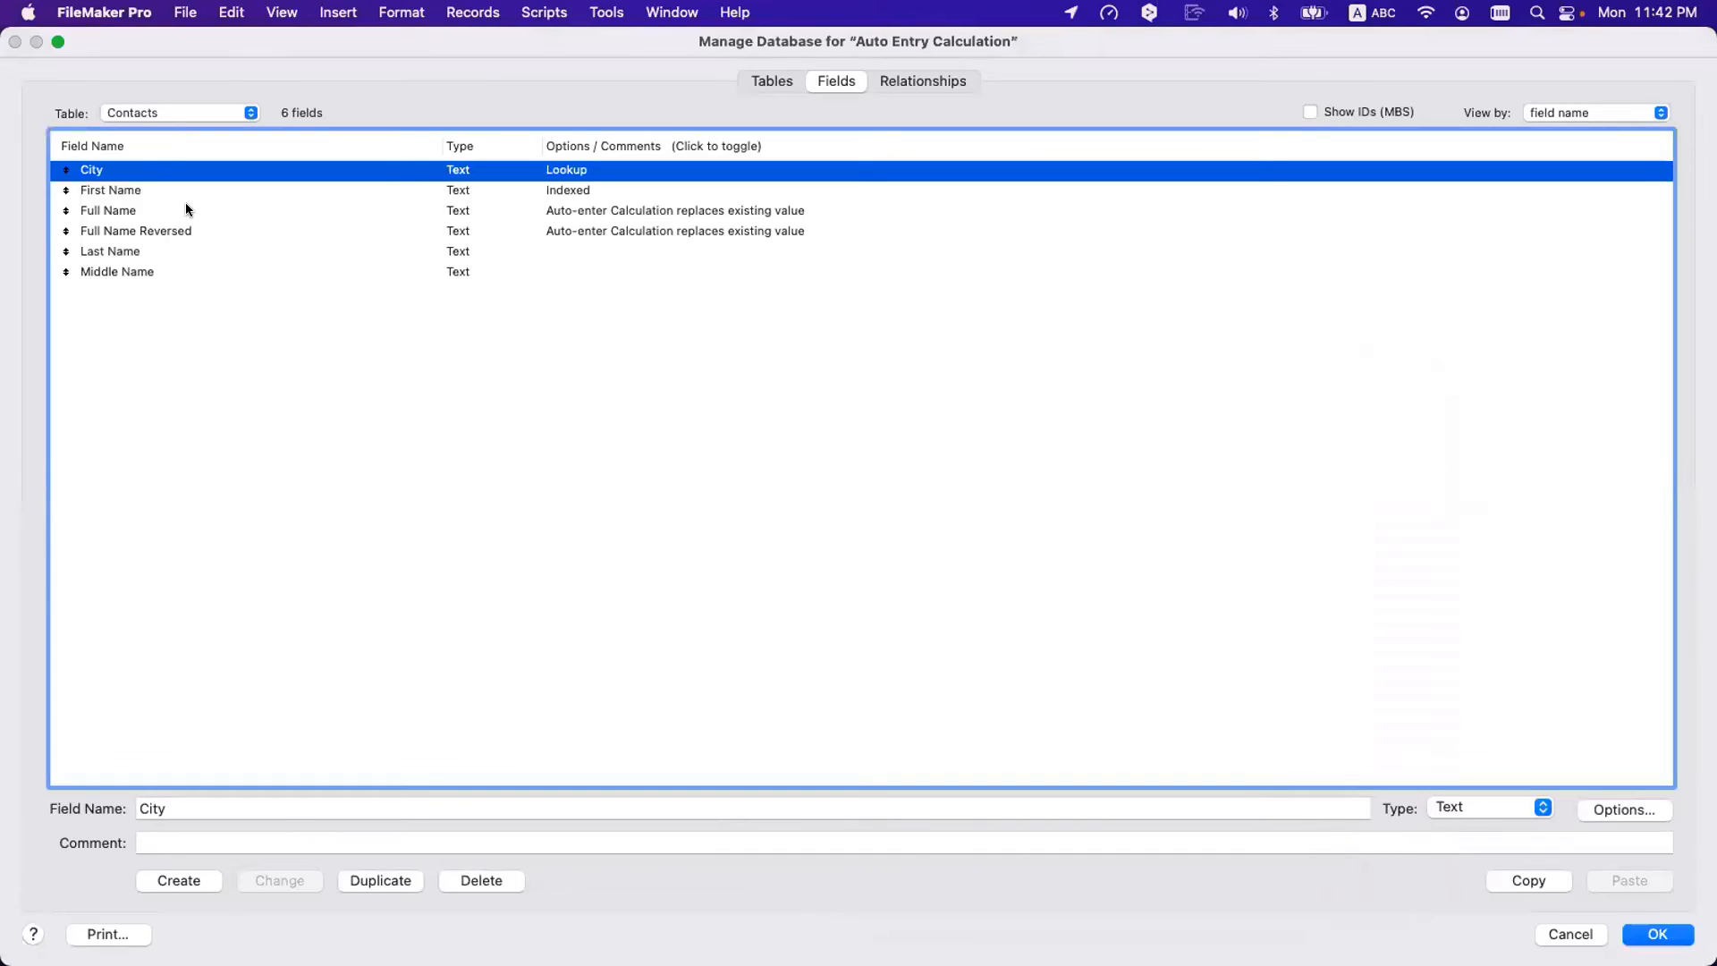
left_click(177, 195)
left_click(170, 215, "shift")
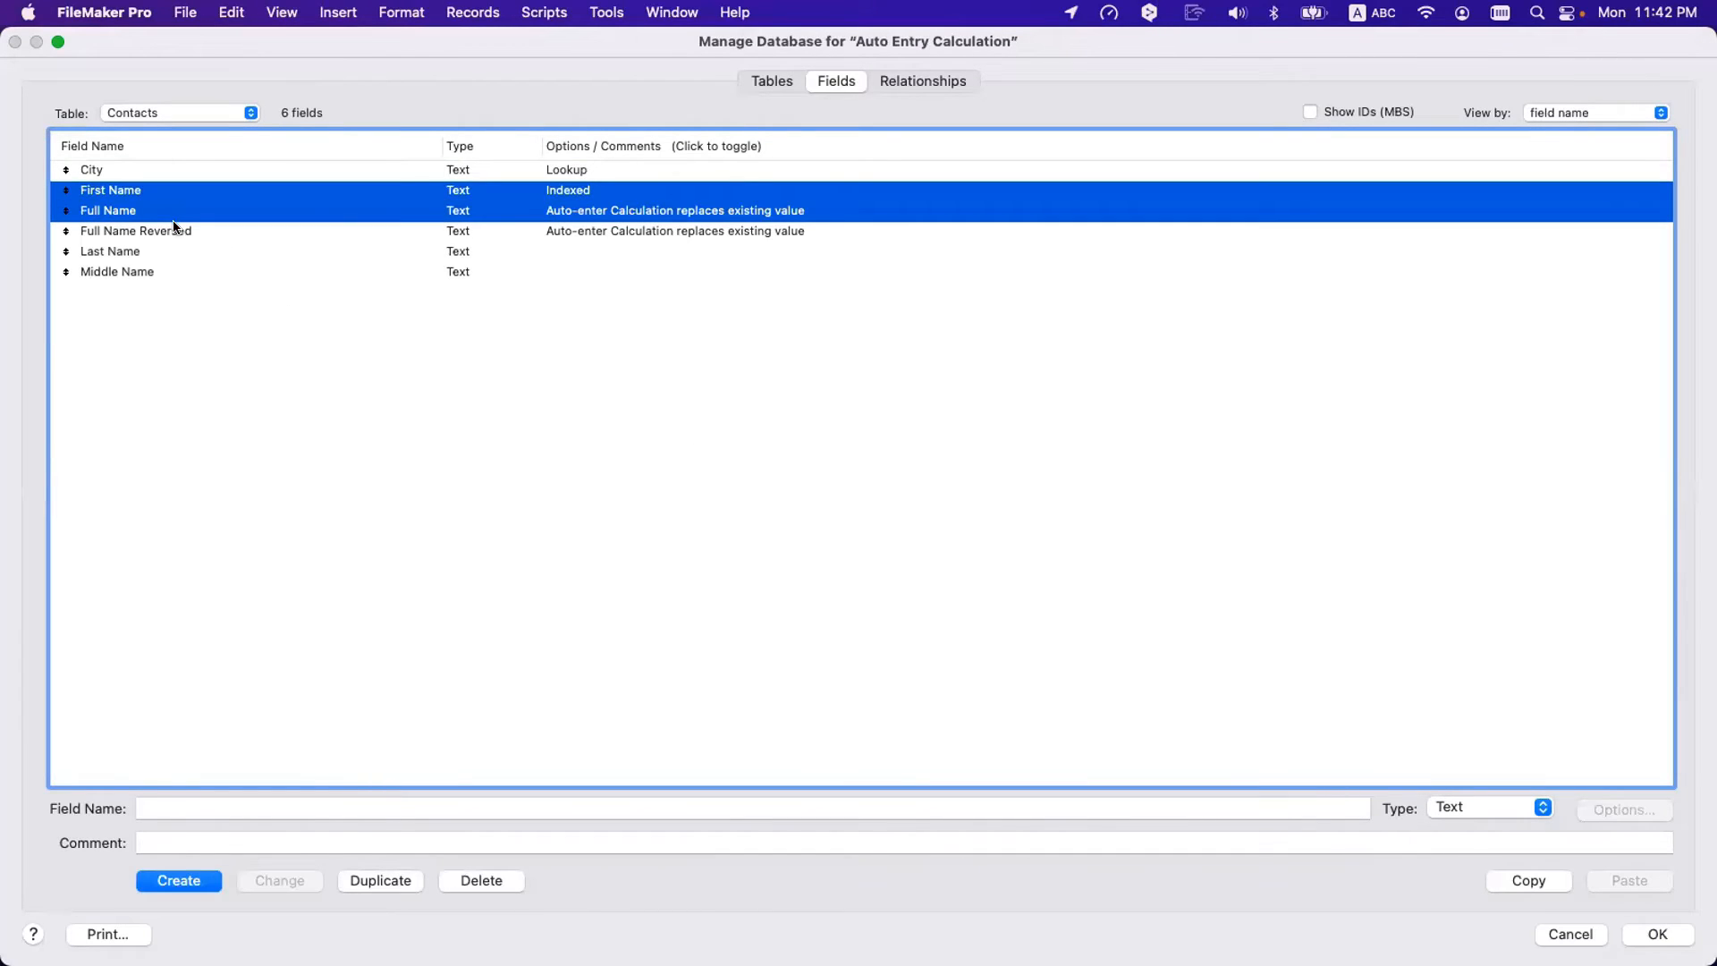
left_click(169, 250)
left_click(162, 203, "super")
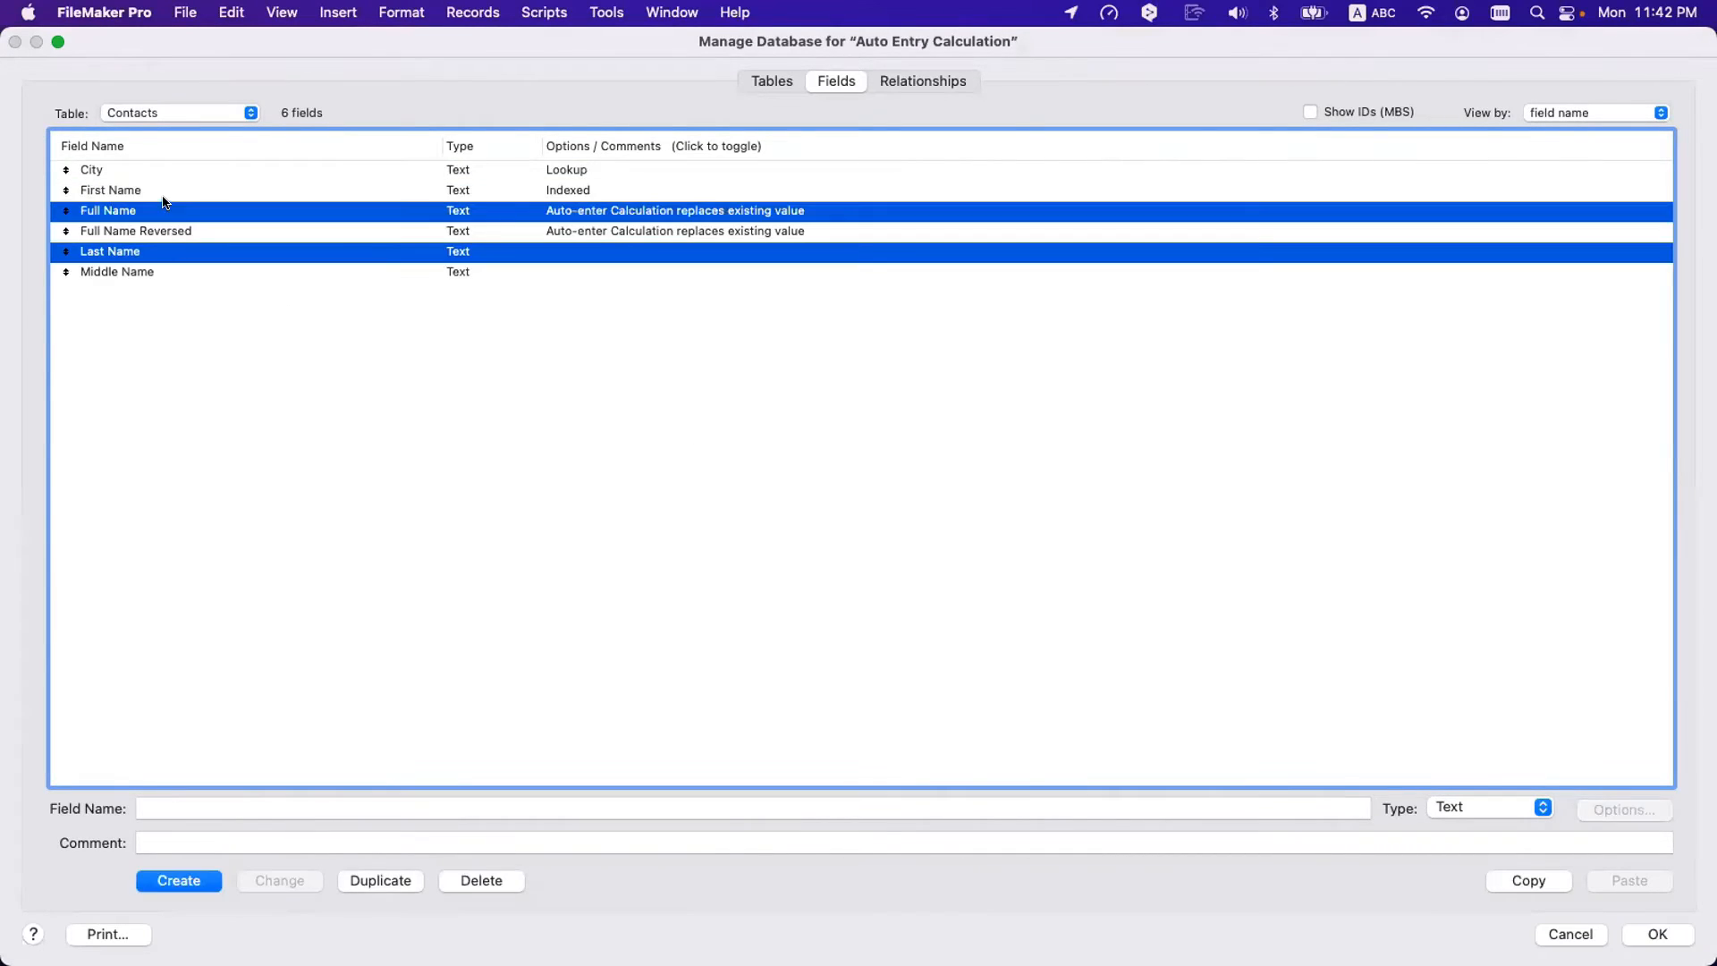
left_click(163, 203, "super")
left_click(163, 190, "super")
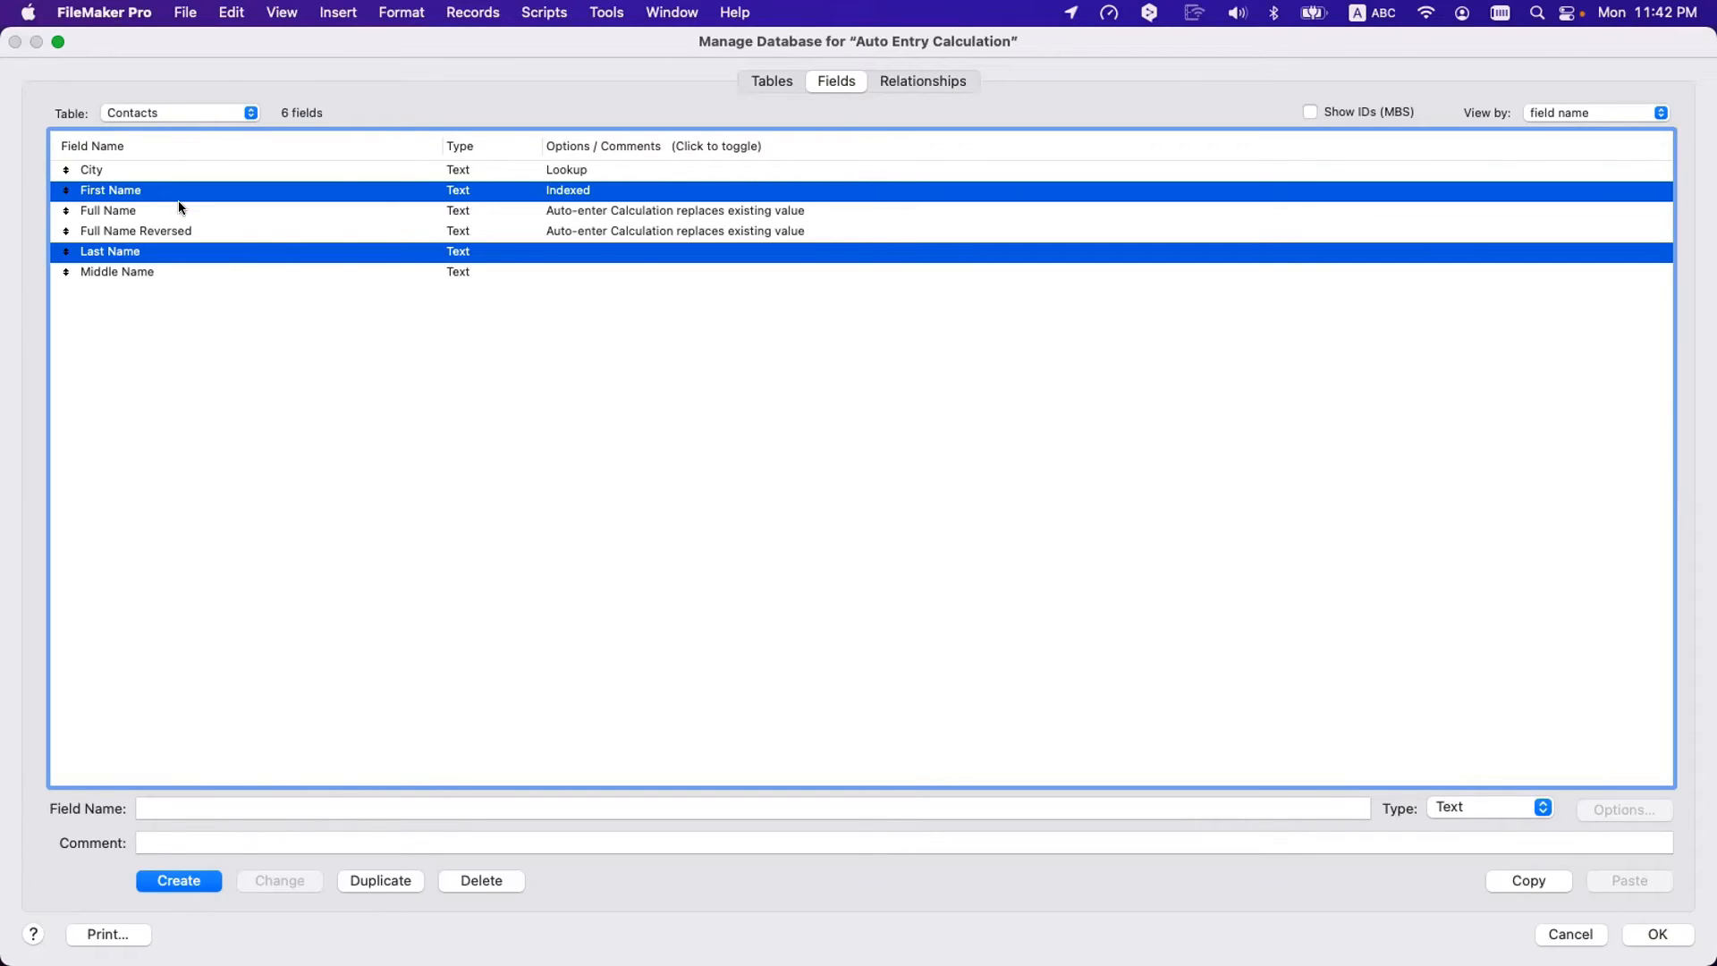
left_click(243, 334)
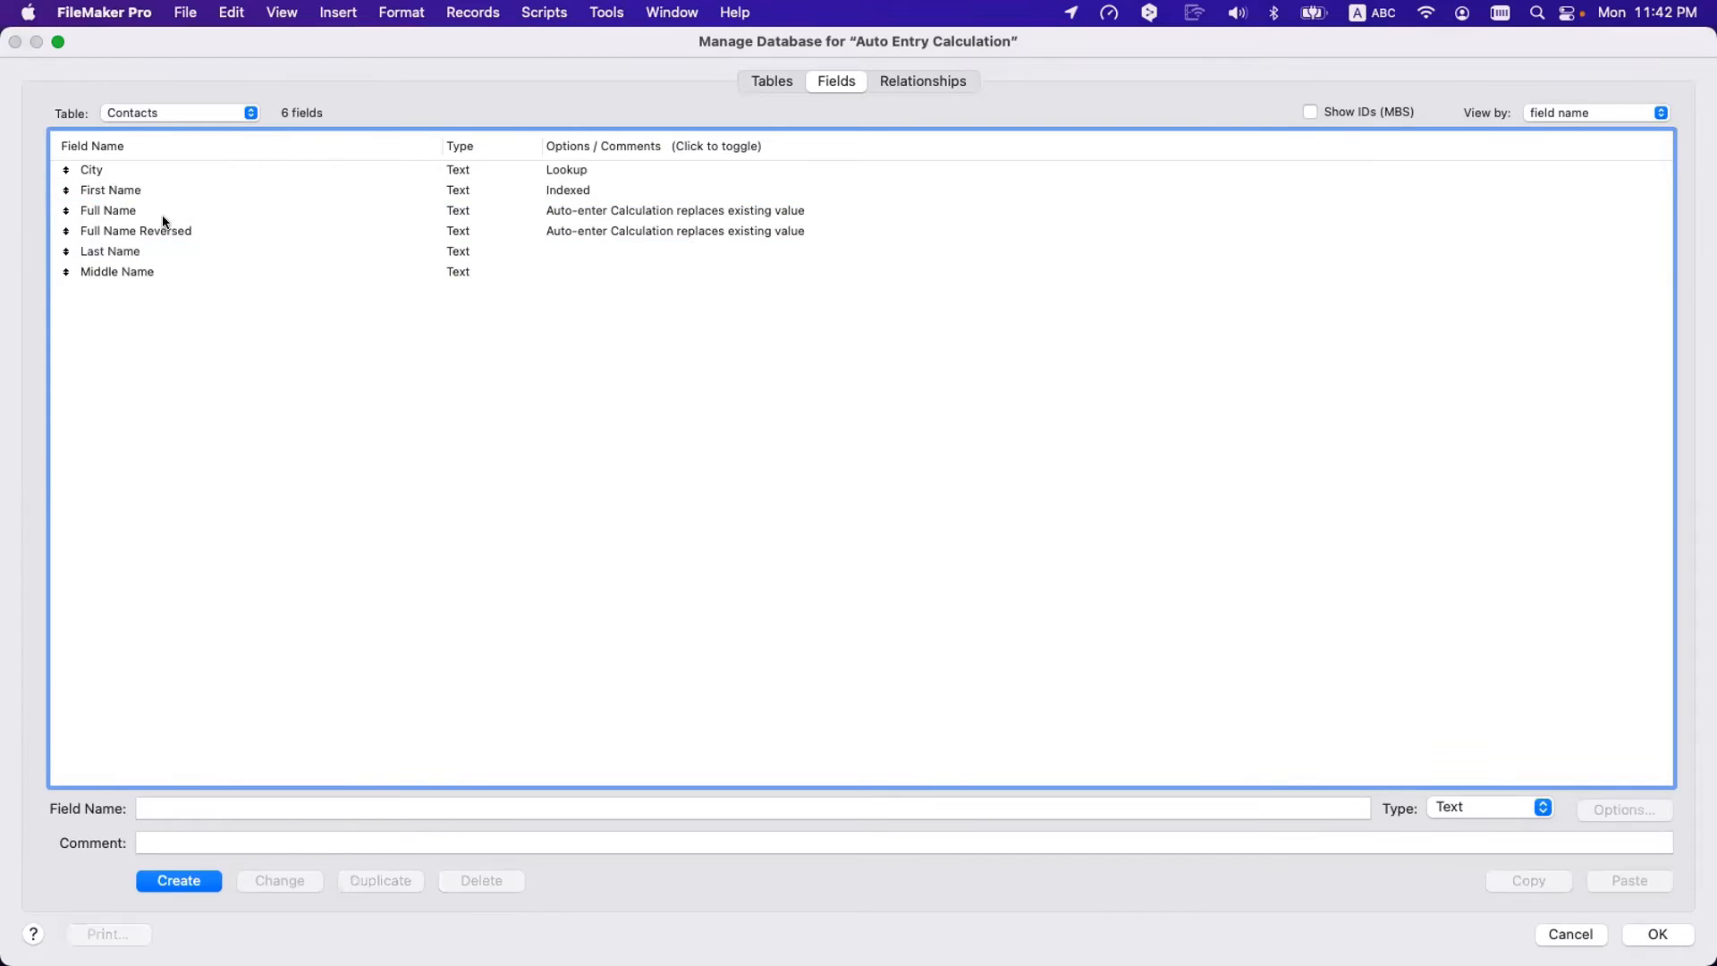
left_click(152, 195)
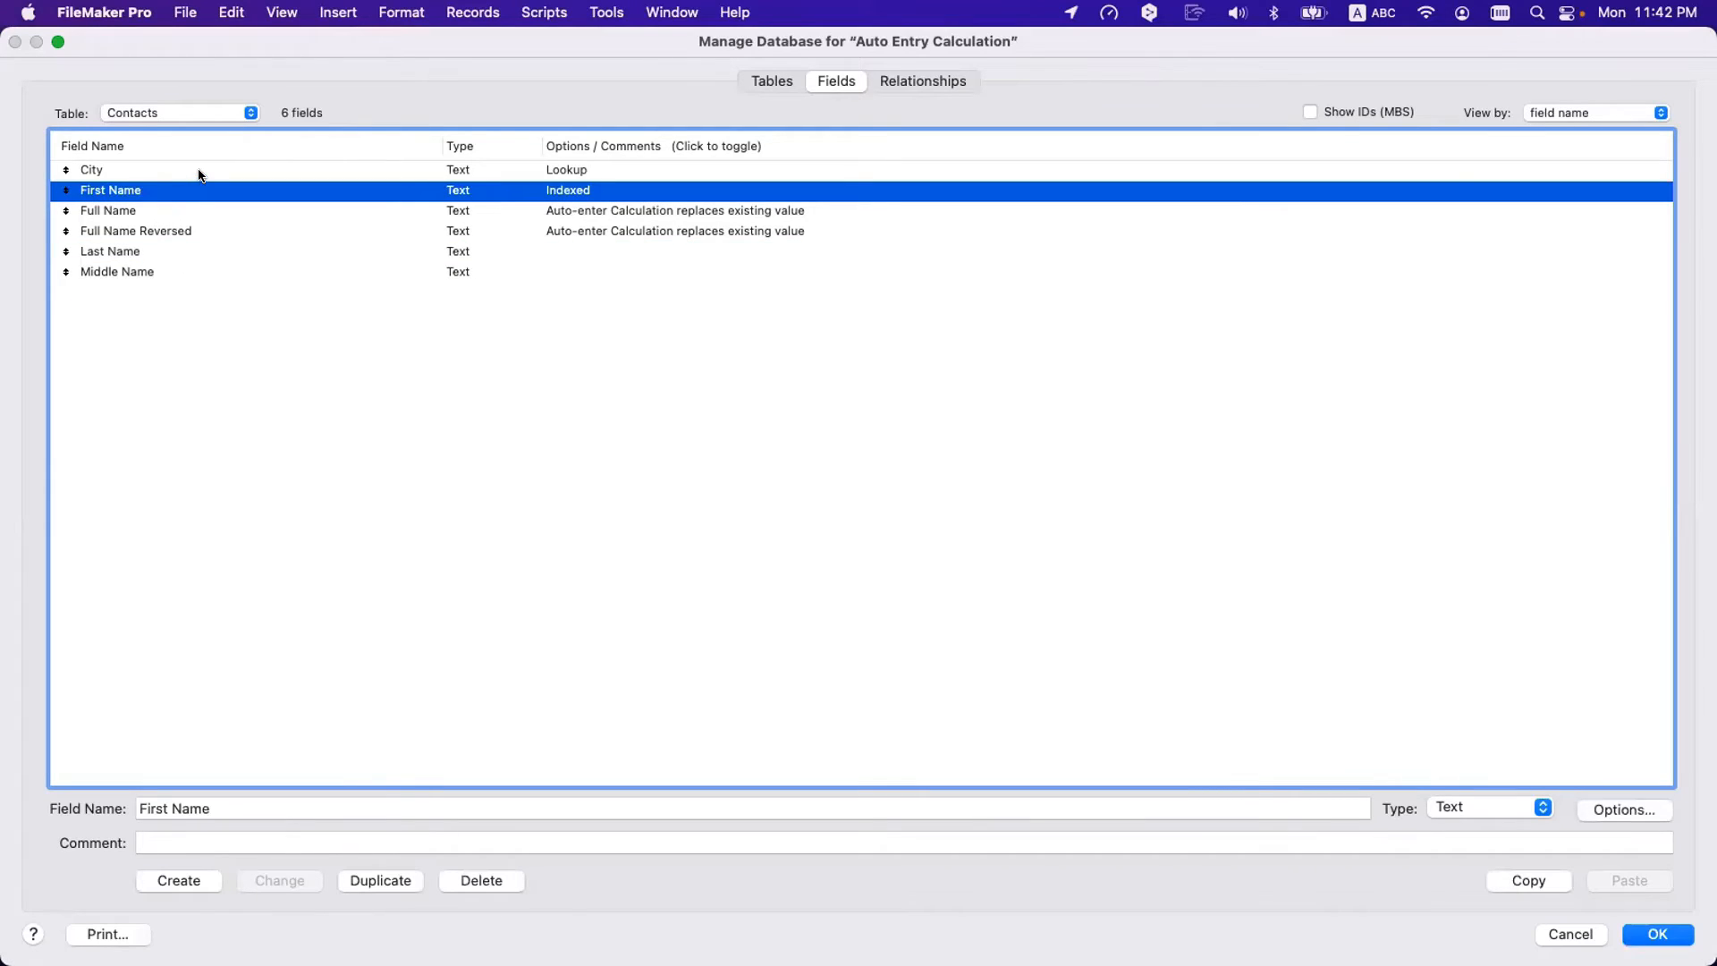
left_click(198, 172)
left_click(179, 188)
key("Escape")
left_click(379, 280)
left_click(474, 12)
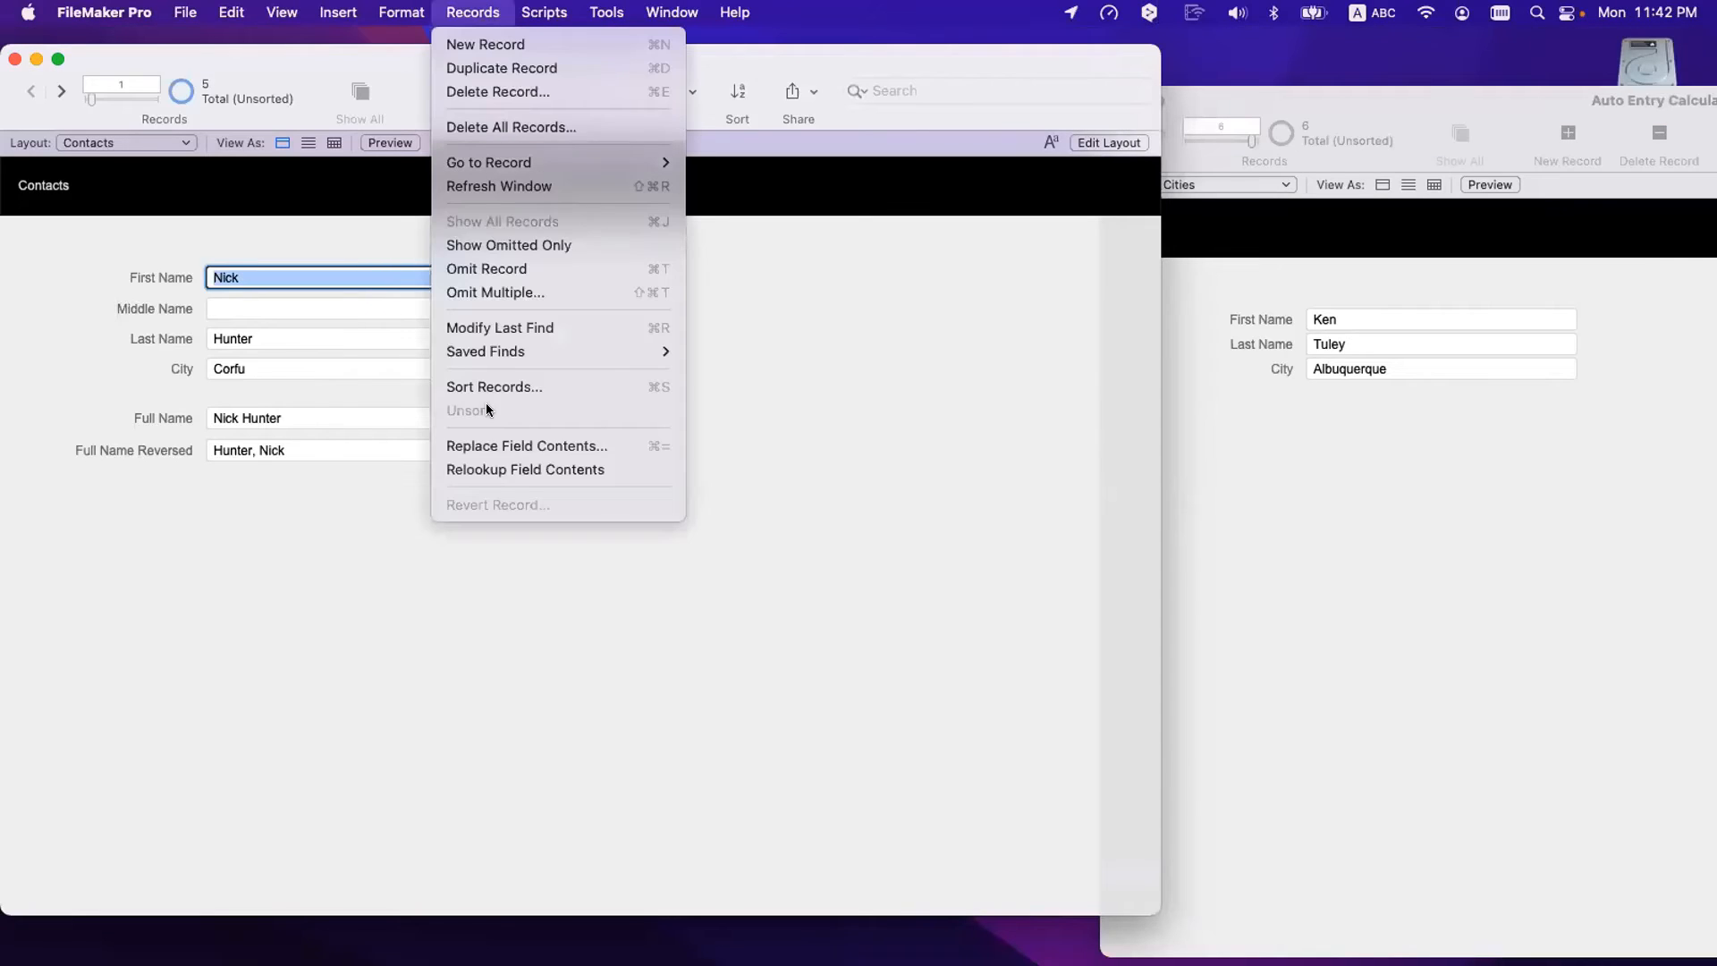
key("super+shift+d")
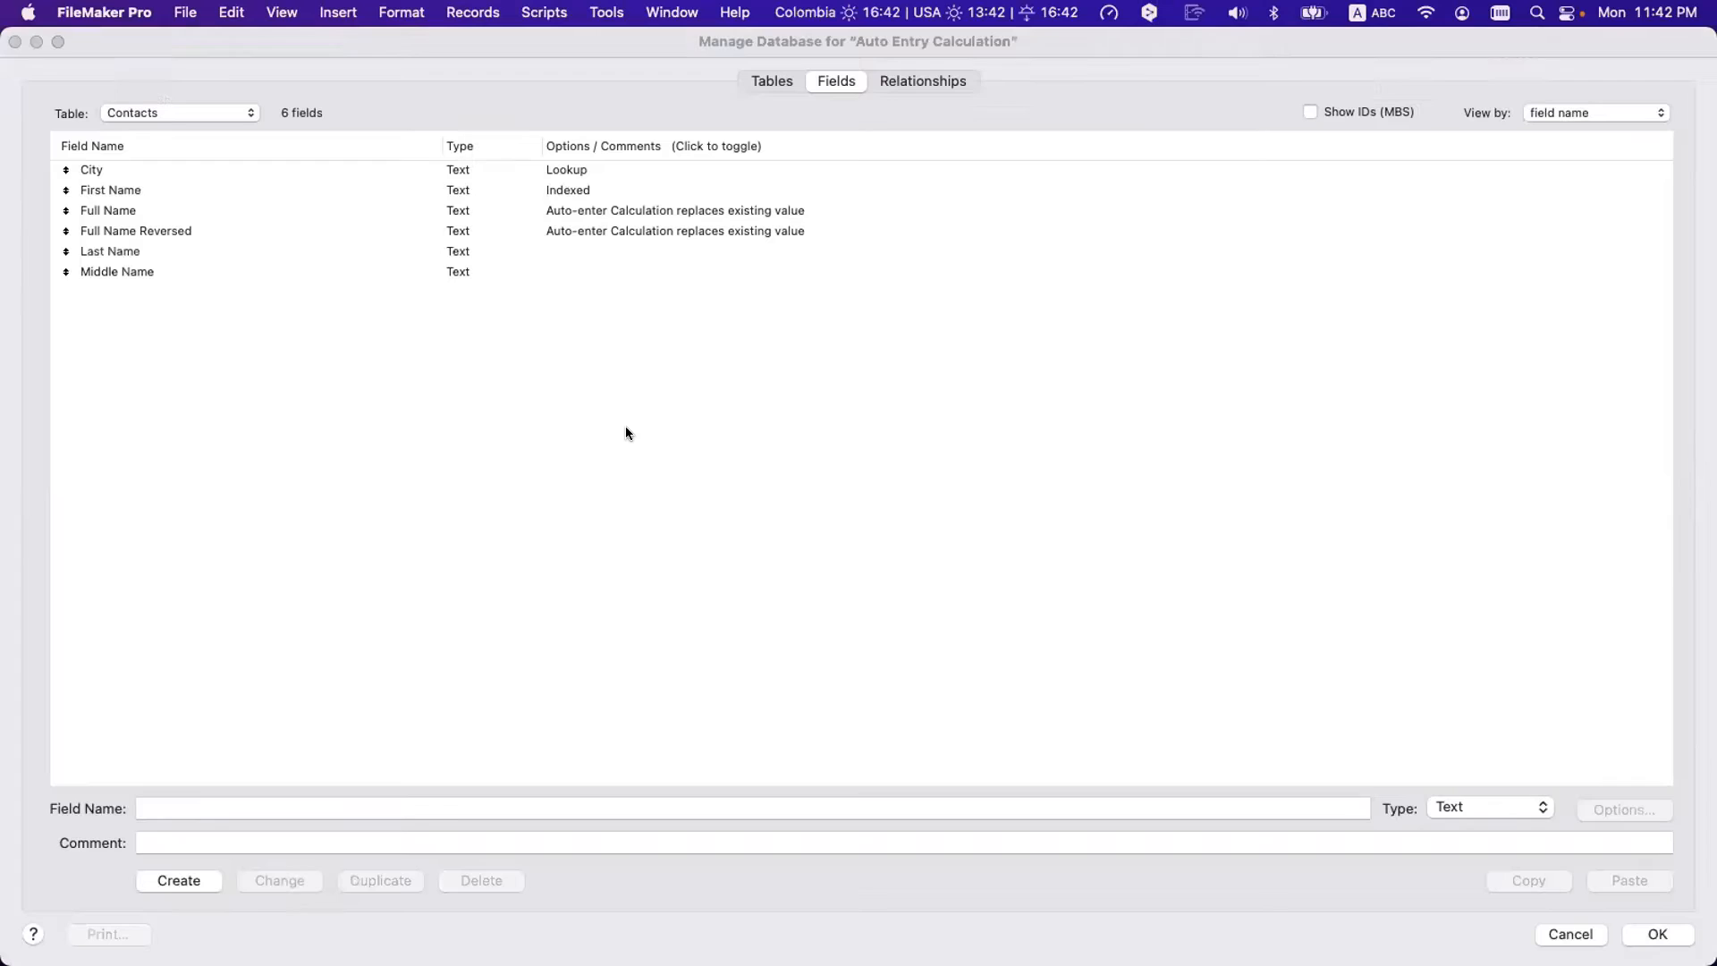
left_click(435, 169)
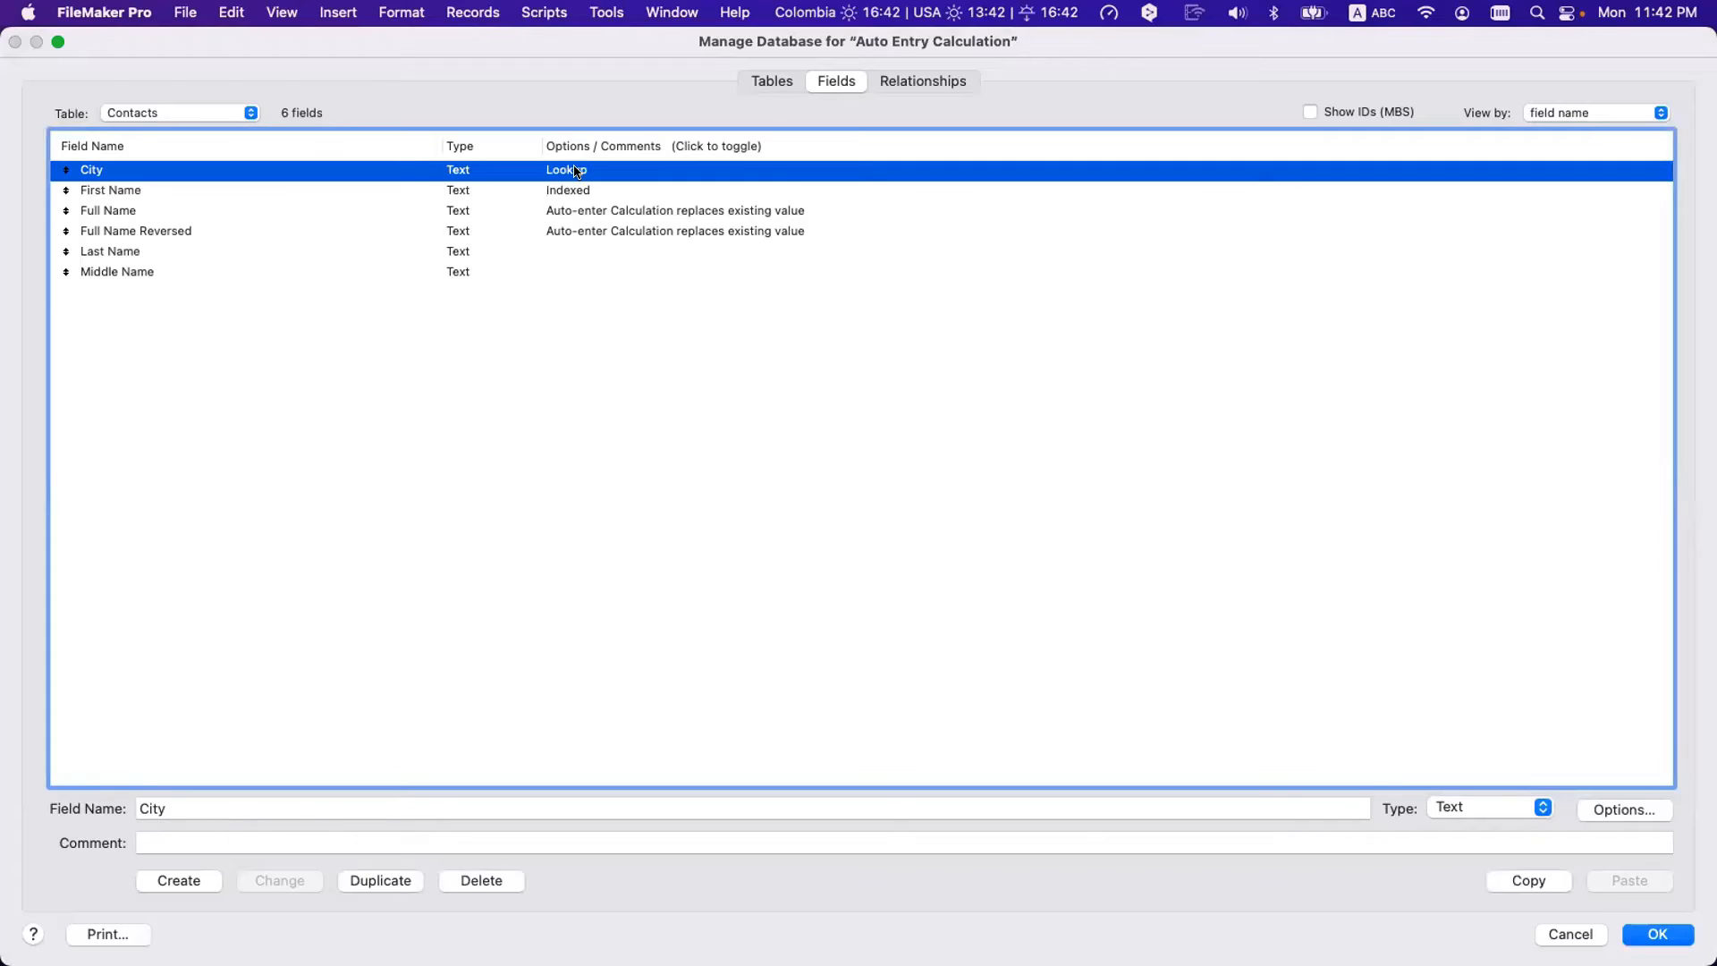
scroll(483, 173, "right", 1)
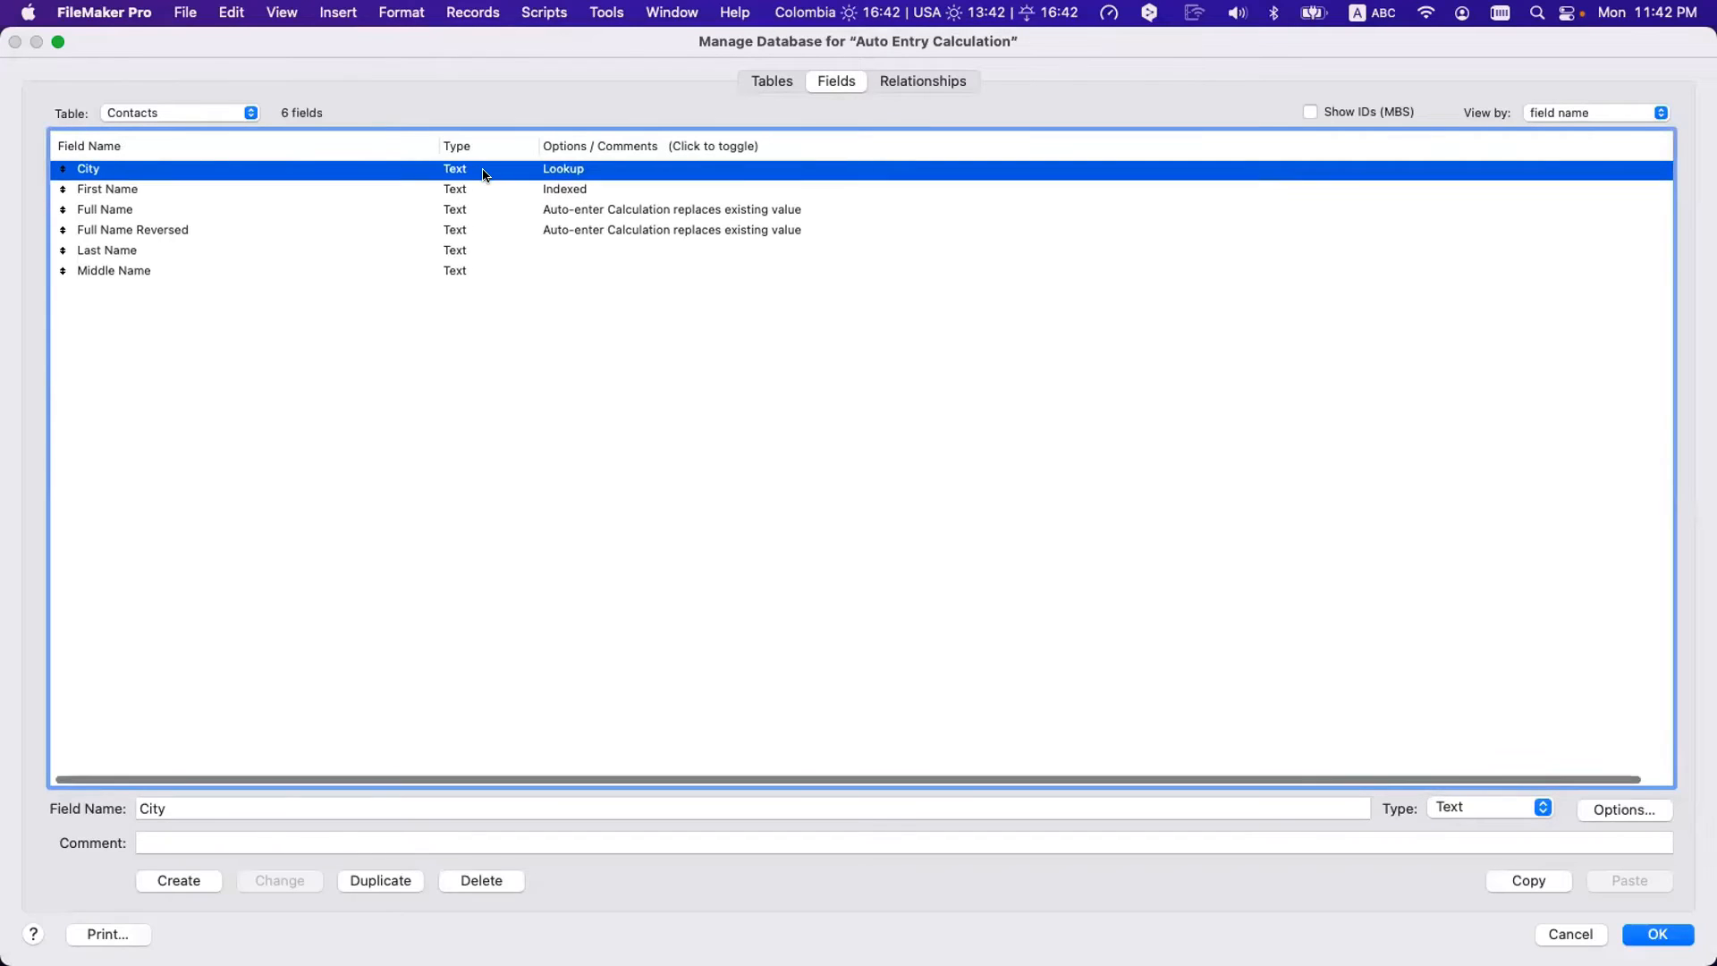
scroll(483, 173, "left", 1)
left_click(175, 193)
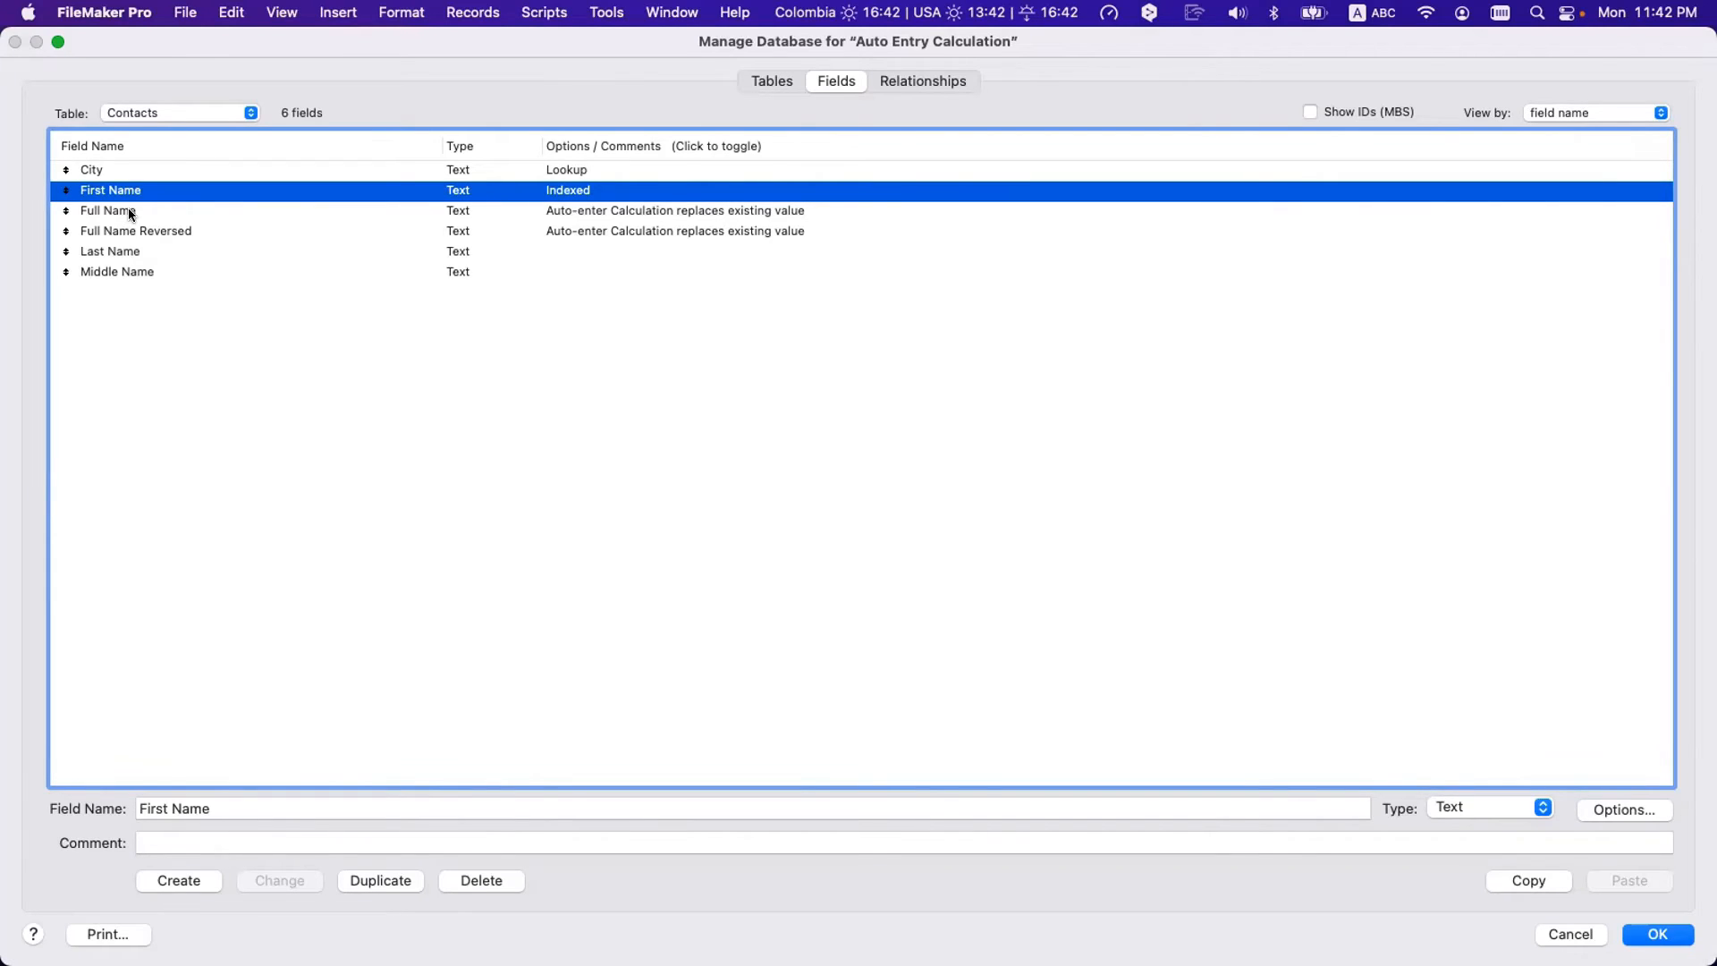
- On the Relationships graph, make several duplicate copies of the Cities table occurrence
left_click(900, 79)
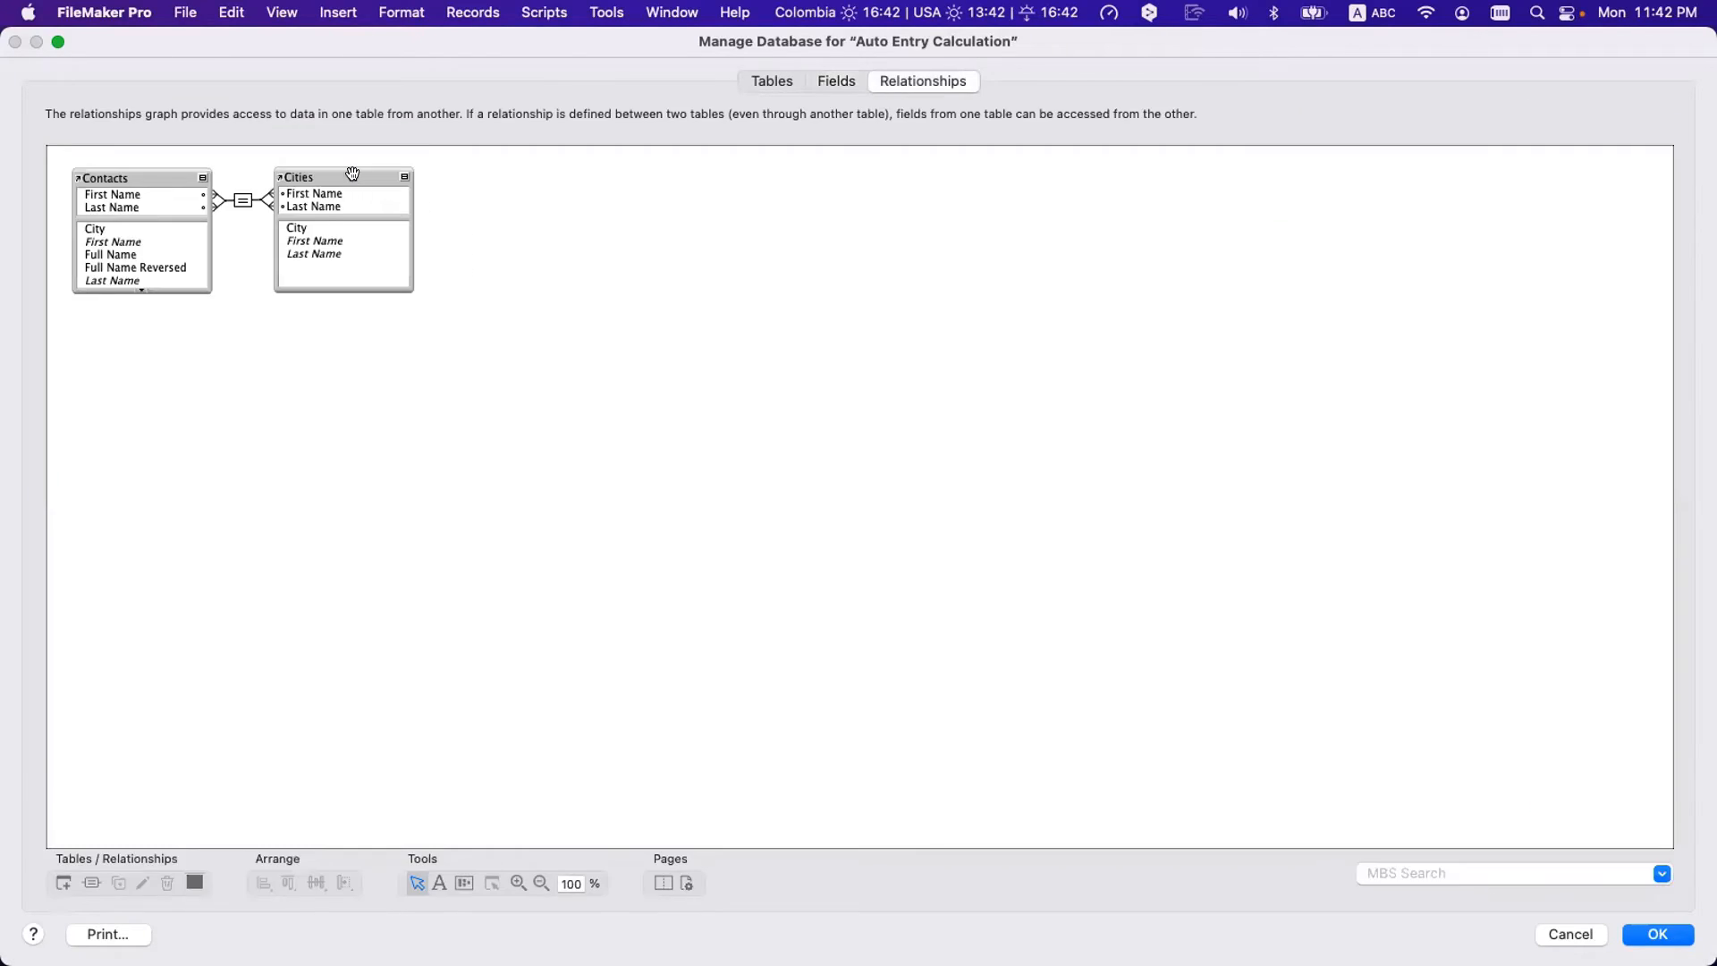
left_click_drag(353, 174, 749, 286)
left_click_drag(747, 286, 862, 299)
left_click_drag(894, 303, 908, 305)
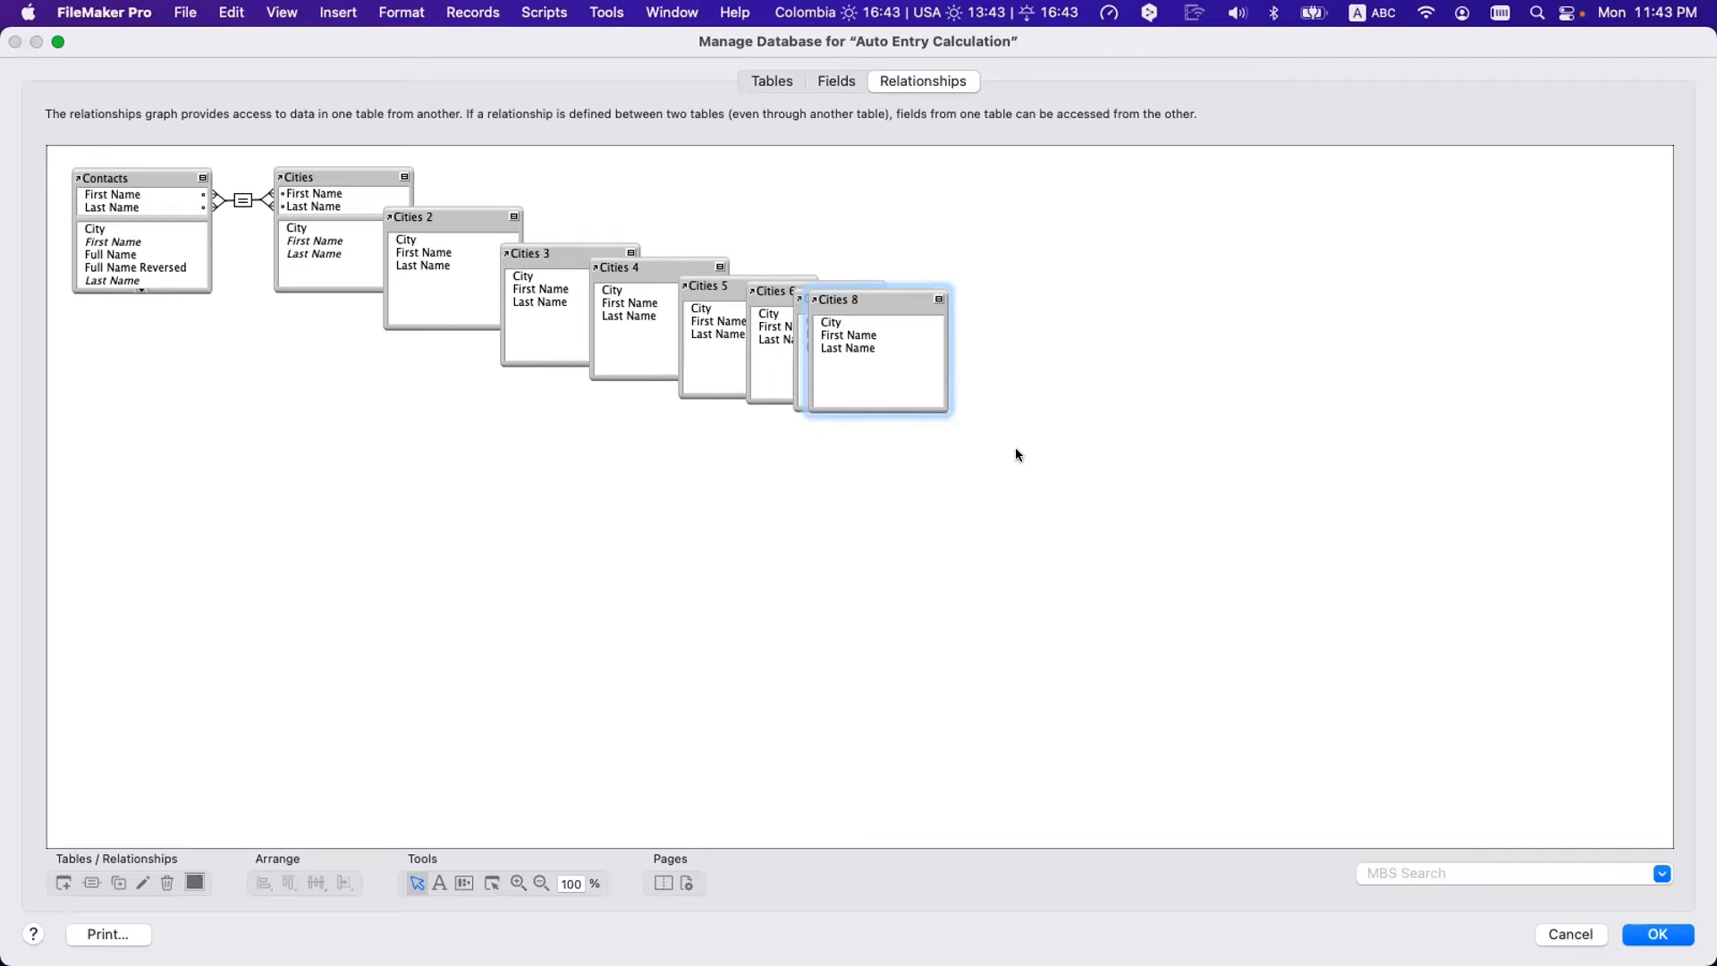
- Delete the 7 duplicates Cities 2–8, then cancel and discard all database changes
left_click_drag(1025, 440, 402, 223)
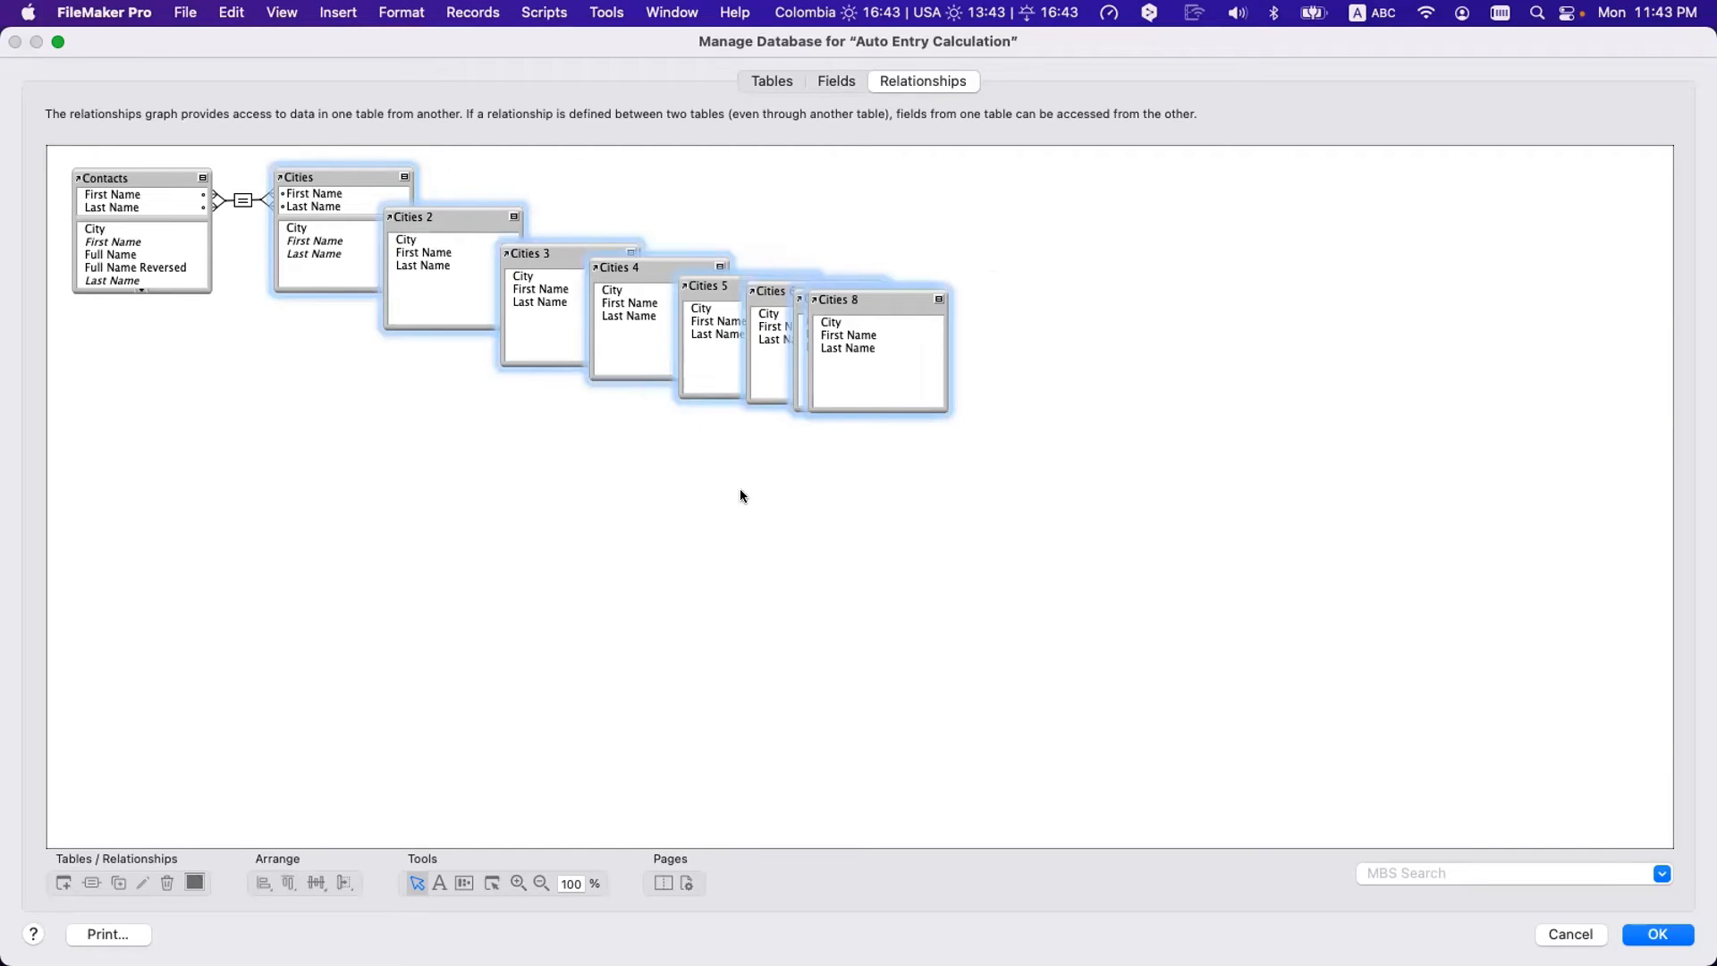
left_click_drag(478, 172, 920, 372)
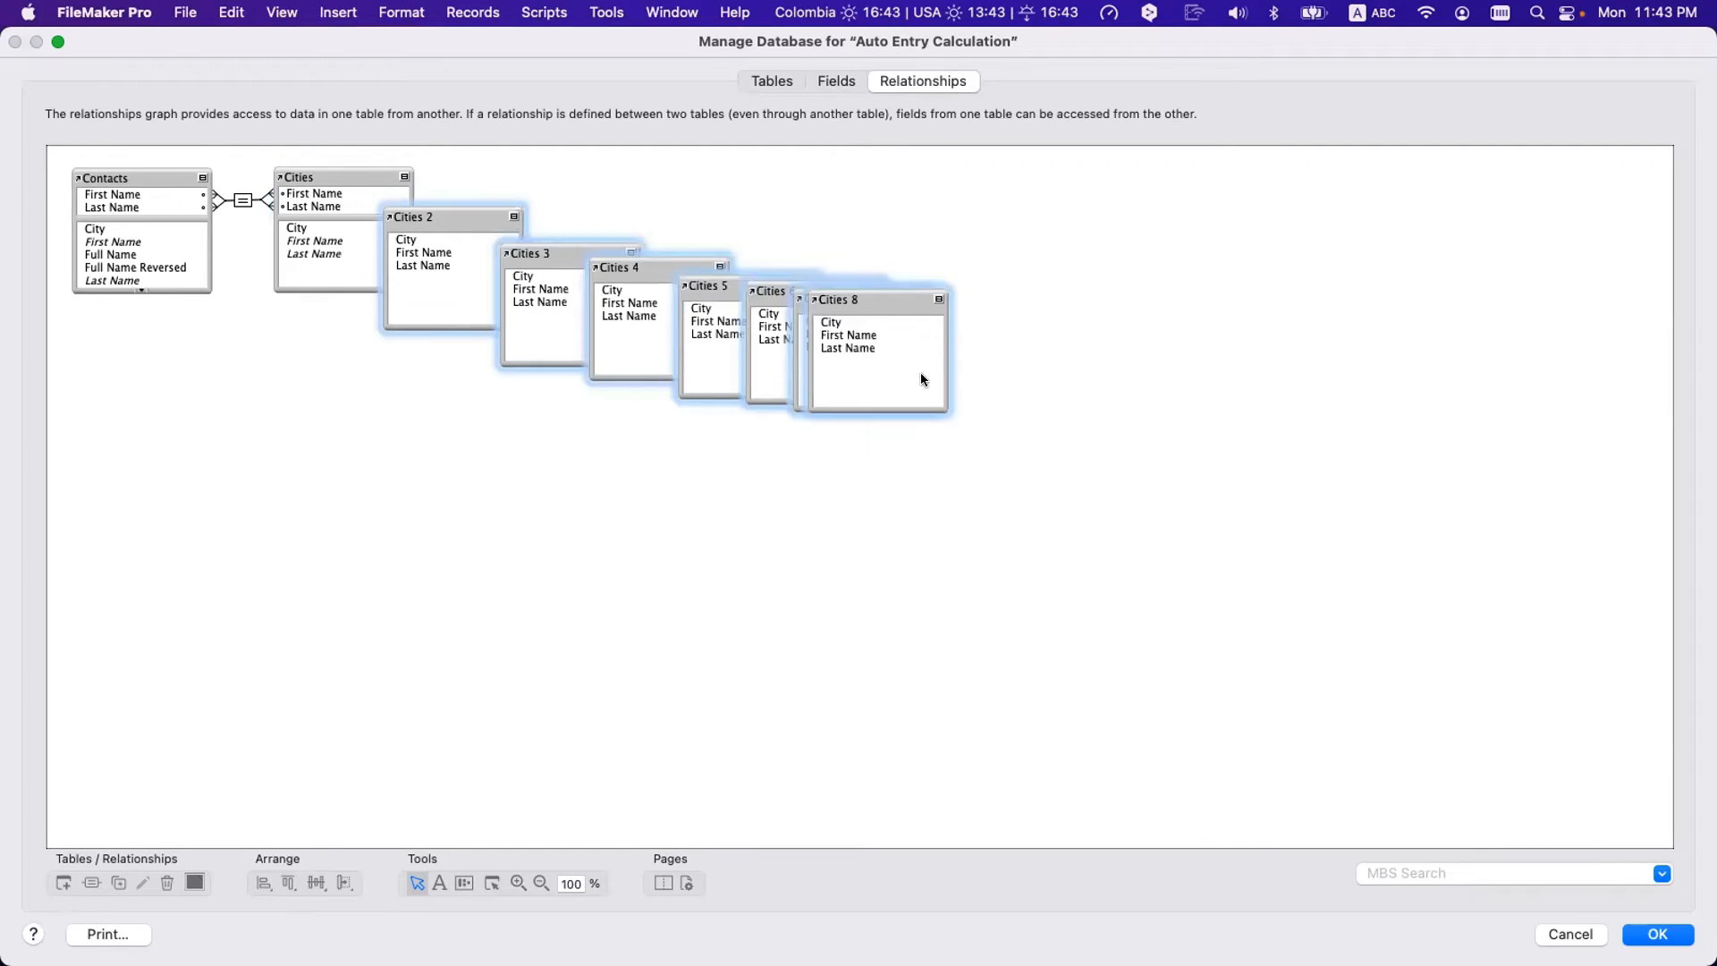
key("BackSpace")
left_click(1066, 383)
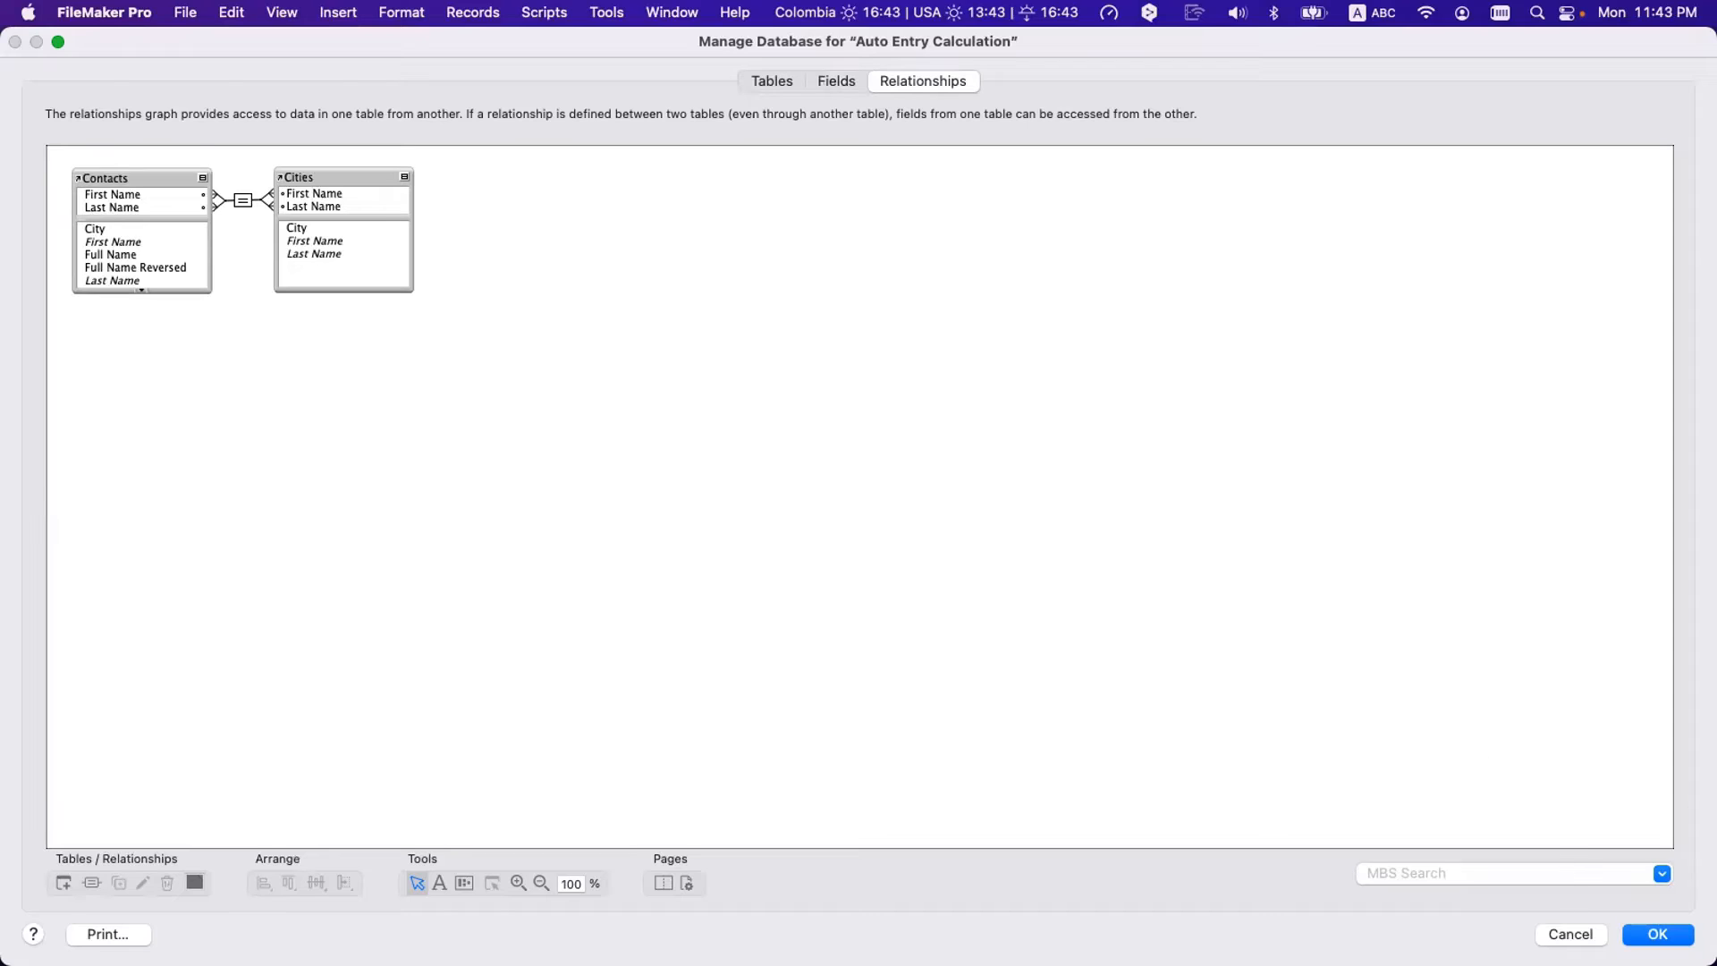
left_click(1570, 934)
left_click(258, 297)
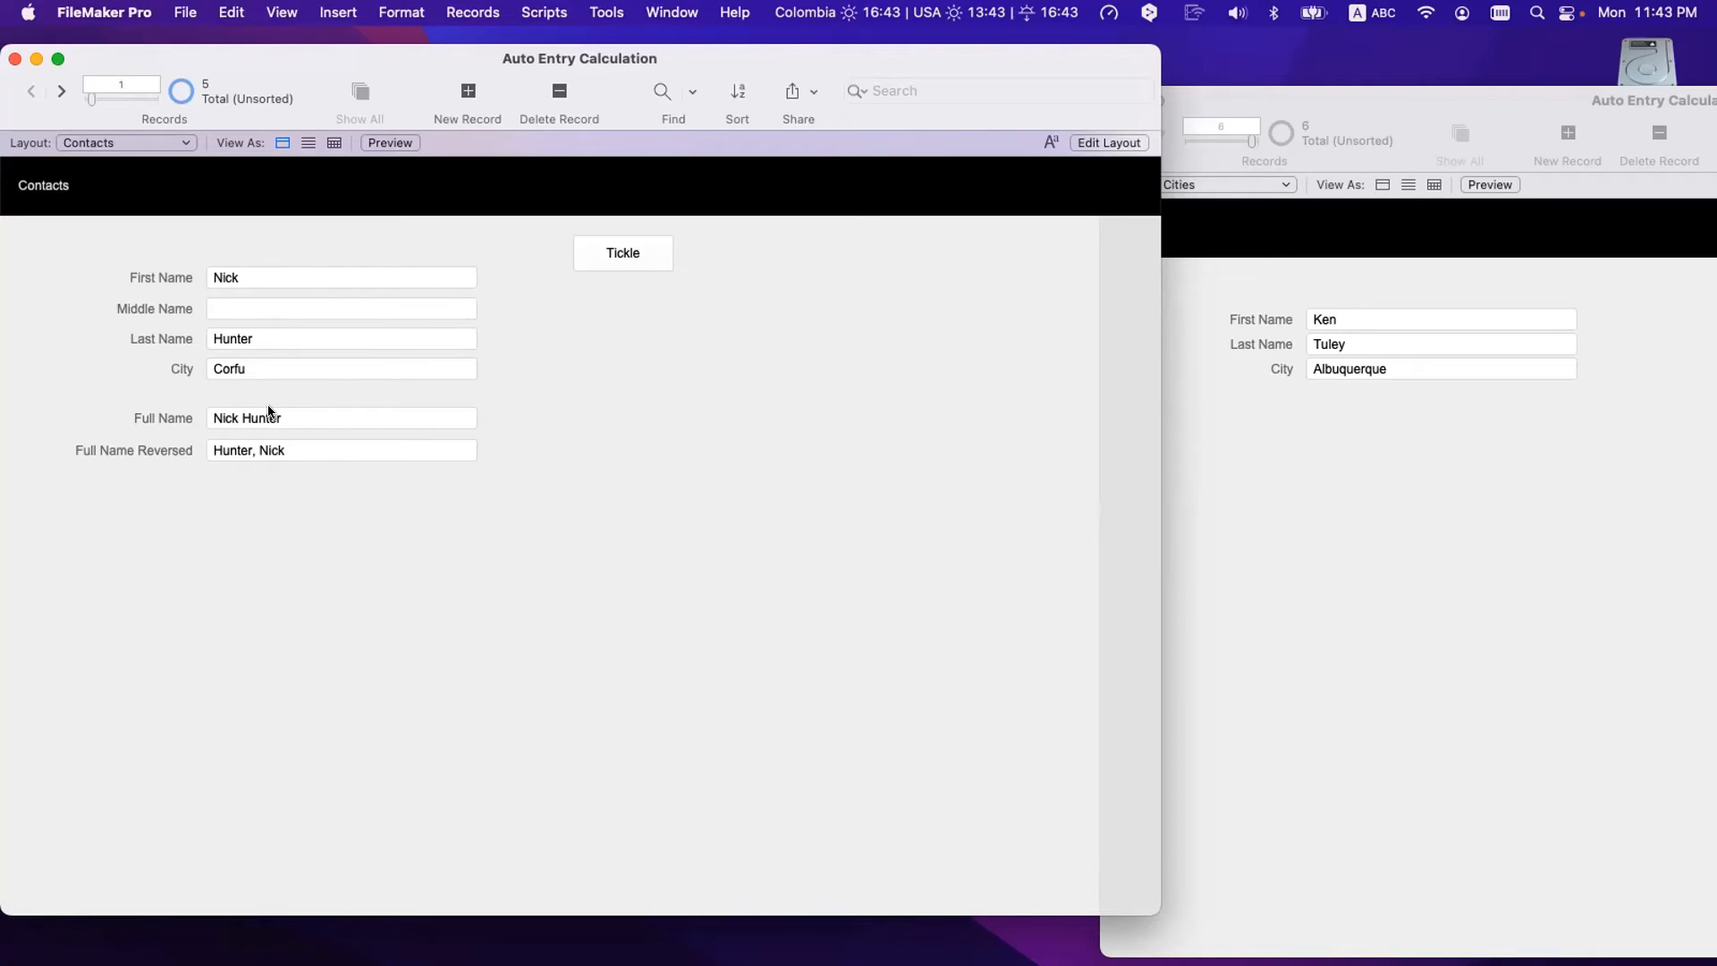
- Review the six Contacts fields in Manage Database, then close it
key("super+shift+d")
left_click(840, 81)
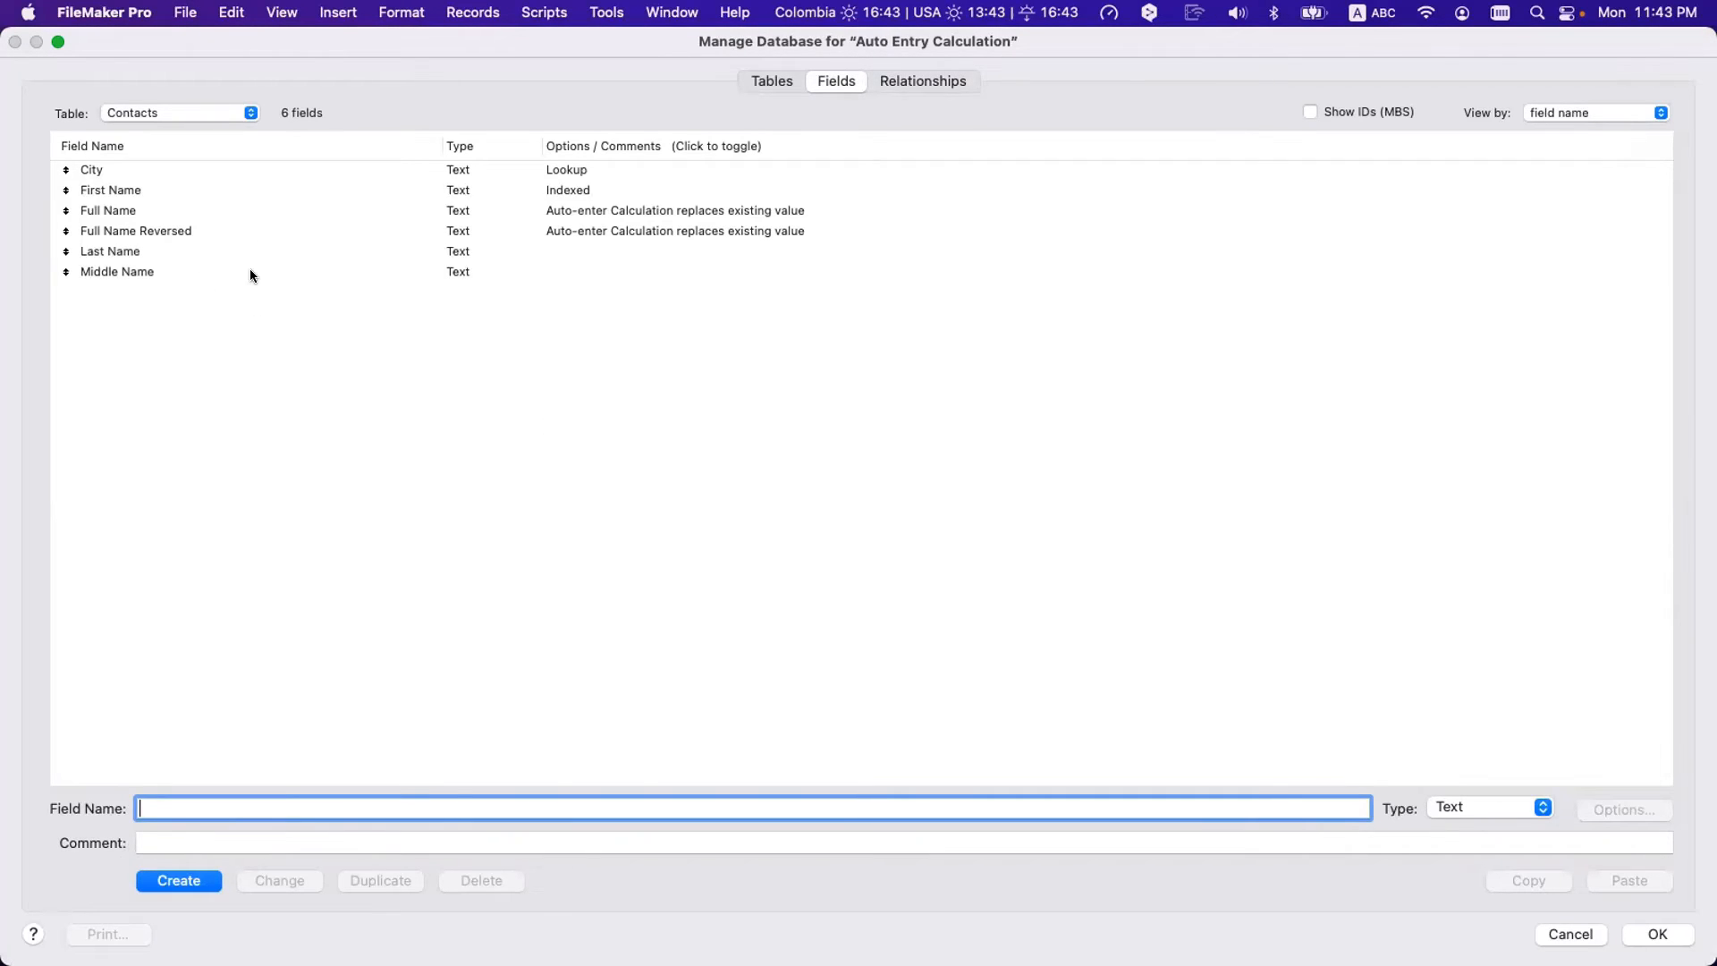
left_click(140, 168)
left_click(144, 271, "shift")
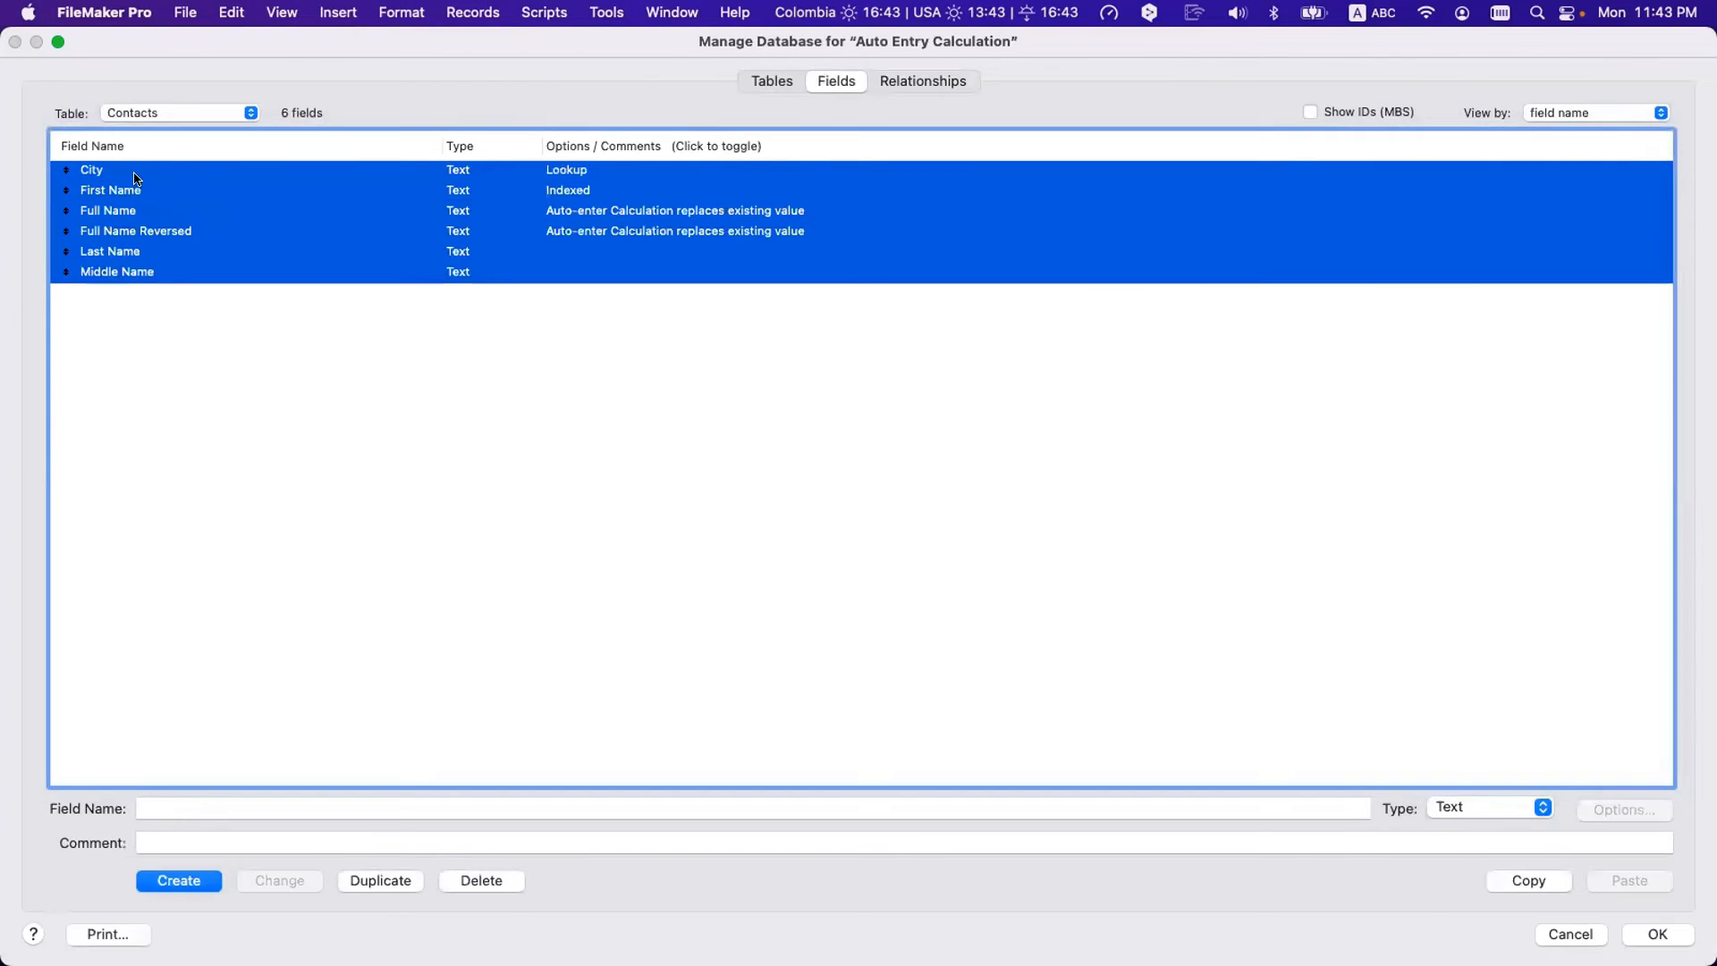
left_click(260, 349)
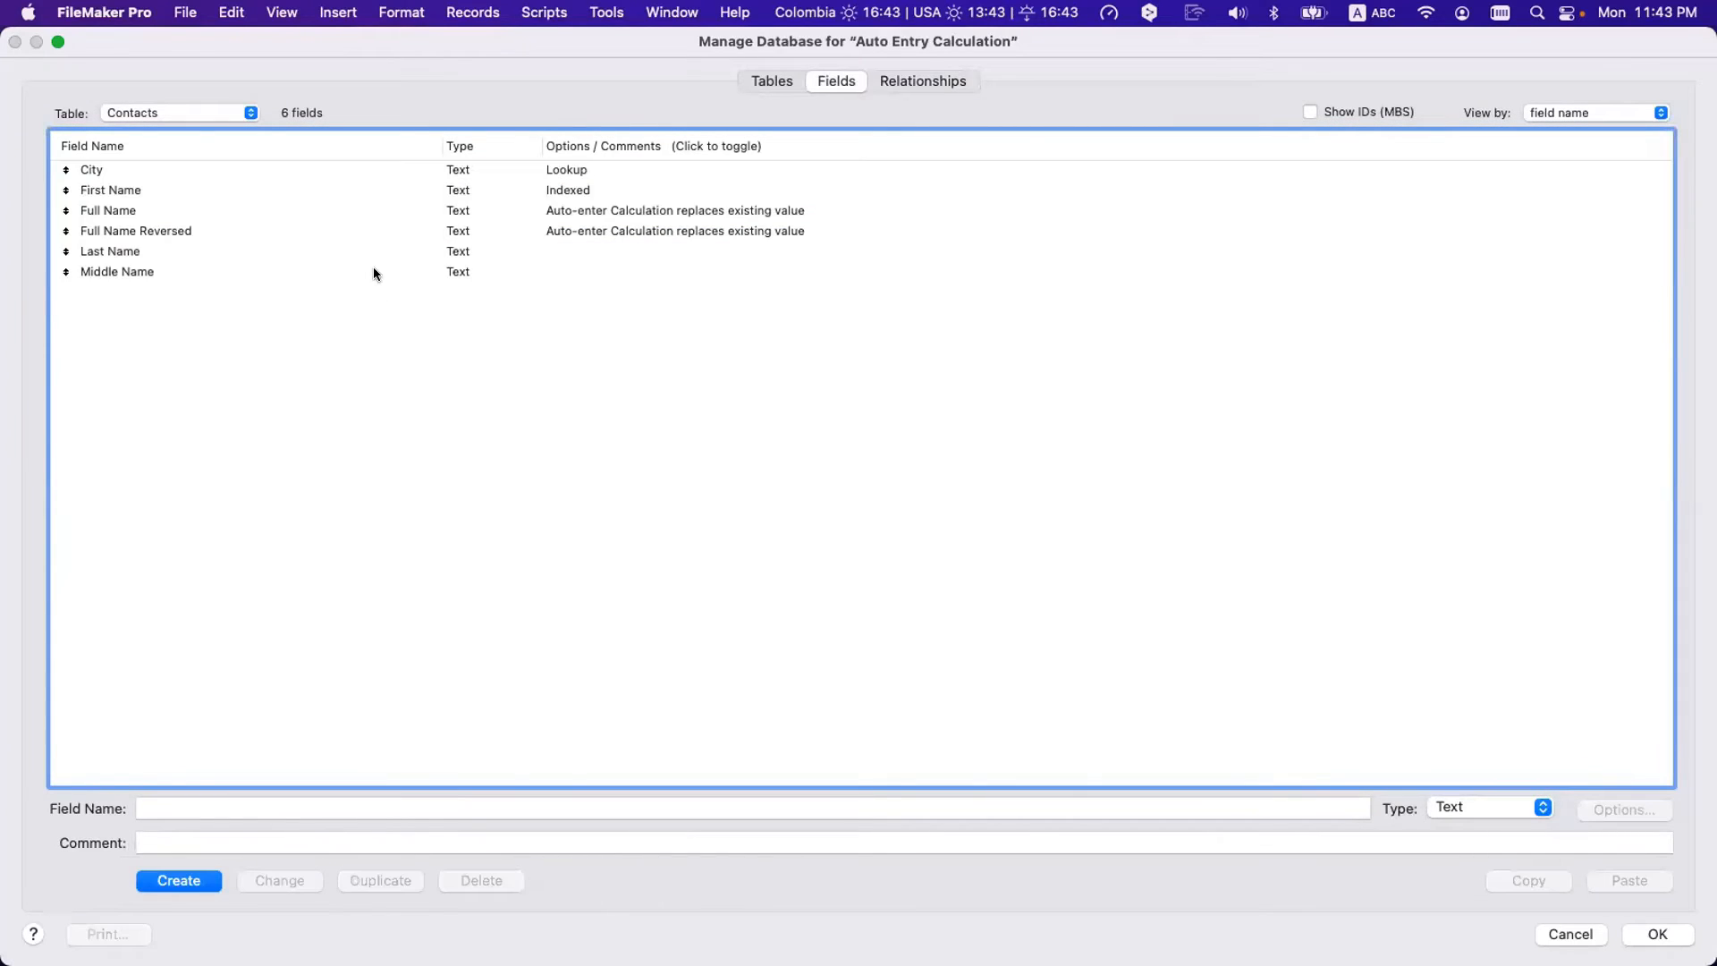
key("Escape")
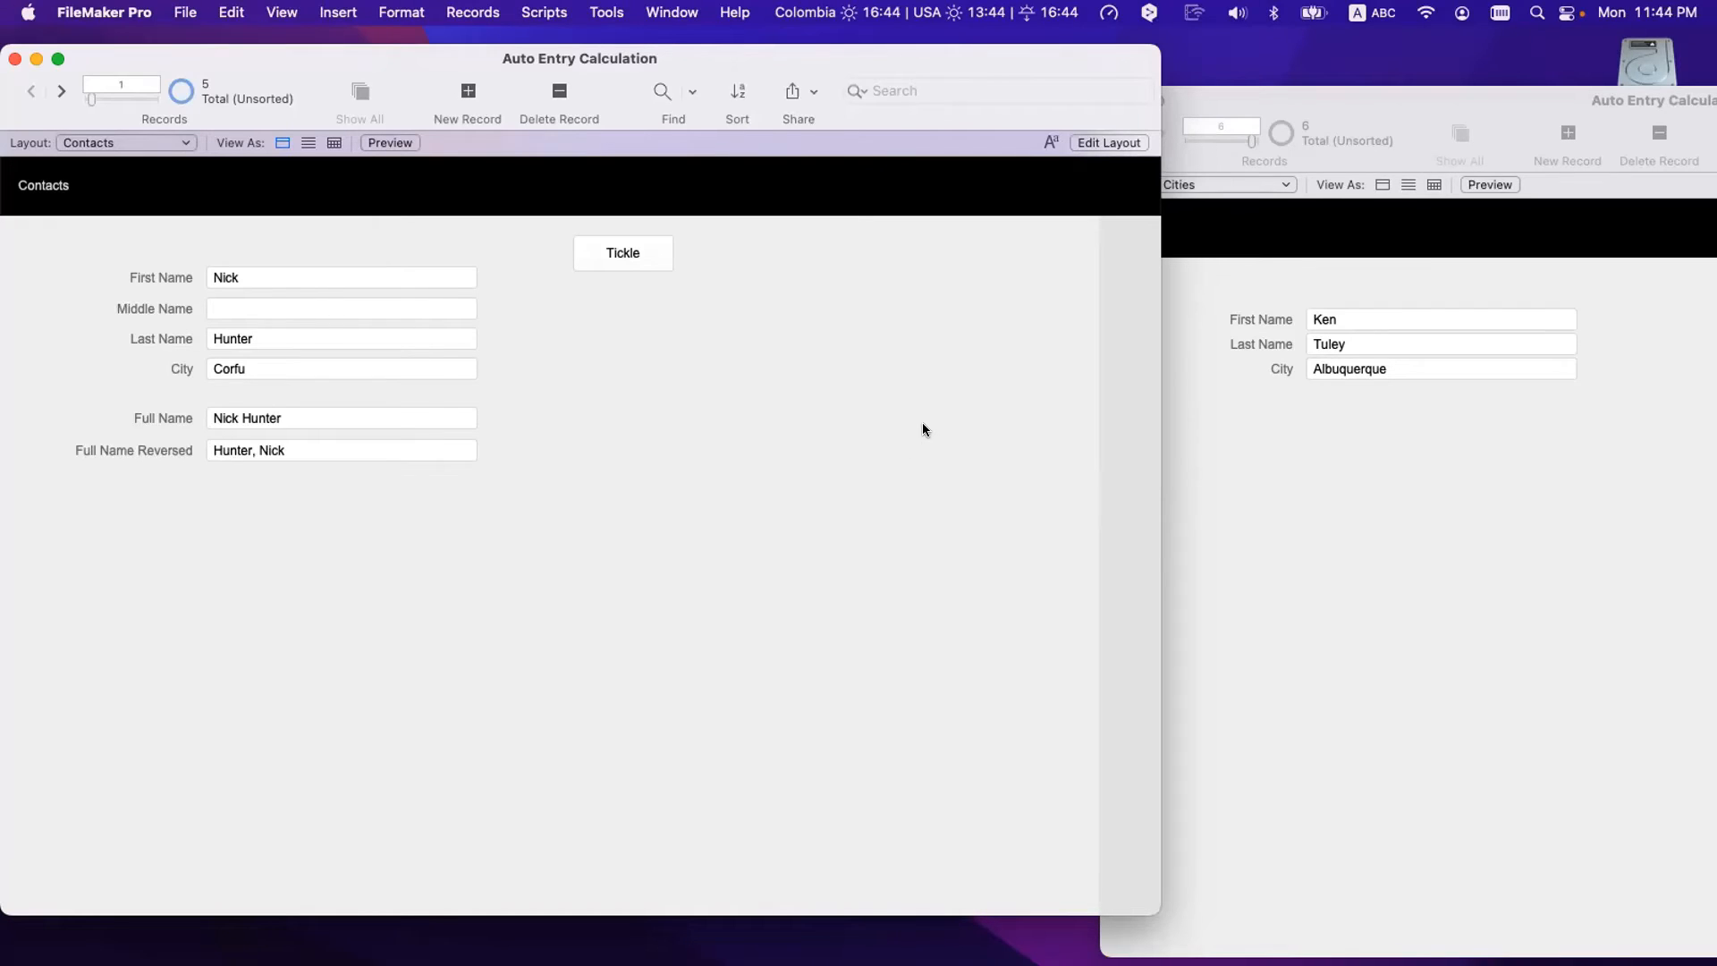
- Reopen Manage Database and select the Full Name Reversed field in the field list
key("super+shift+d")
left_click(916, 80)
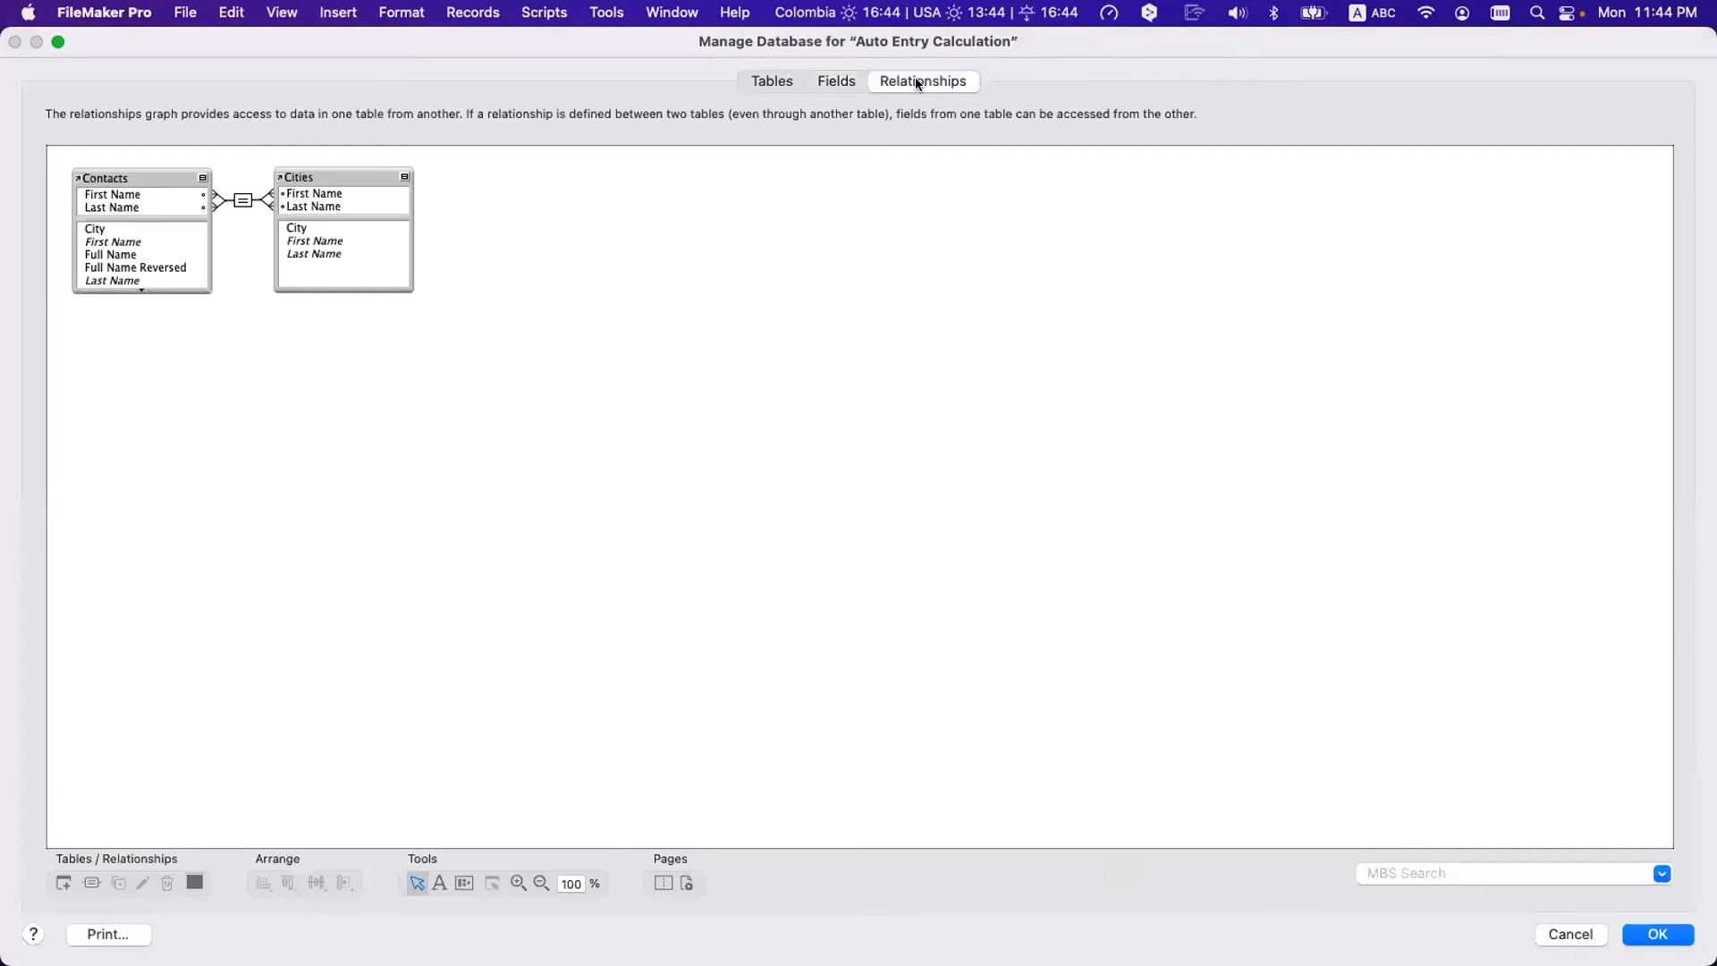
left_click(851, 80)
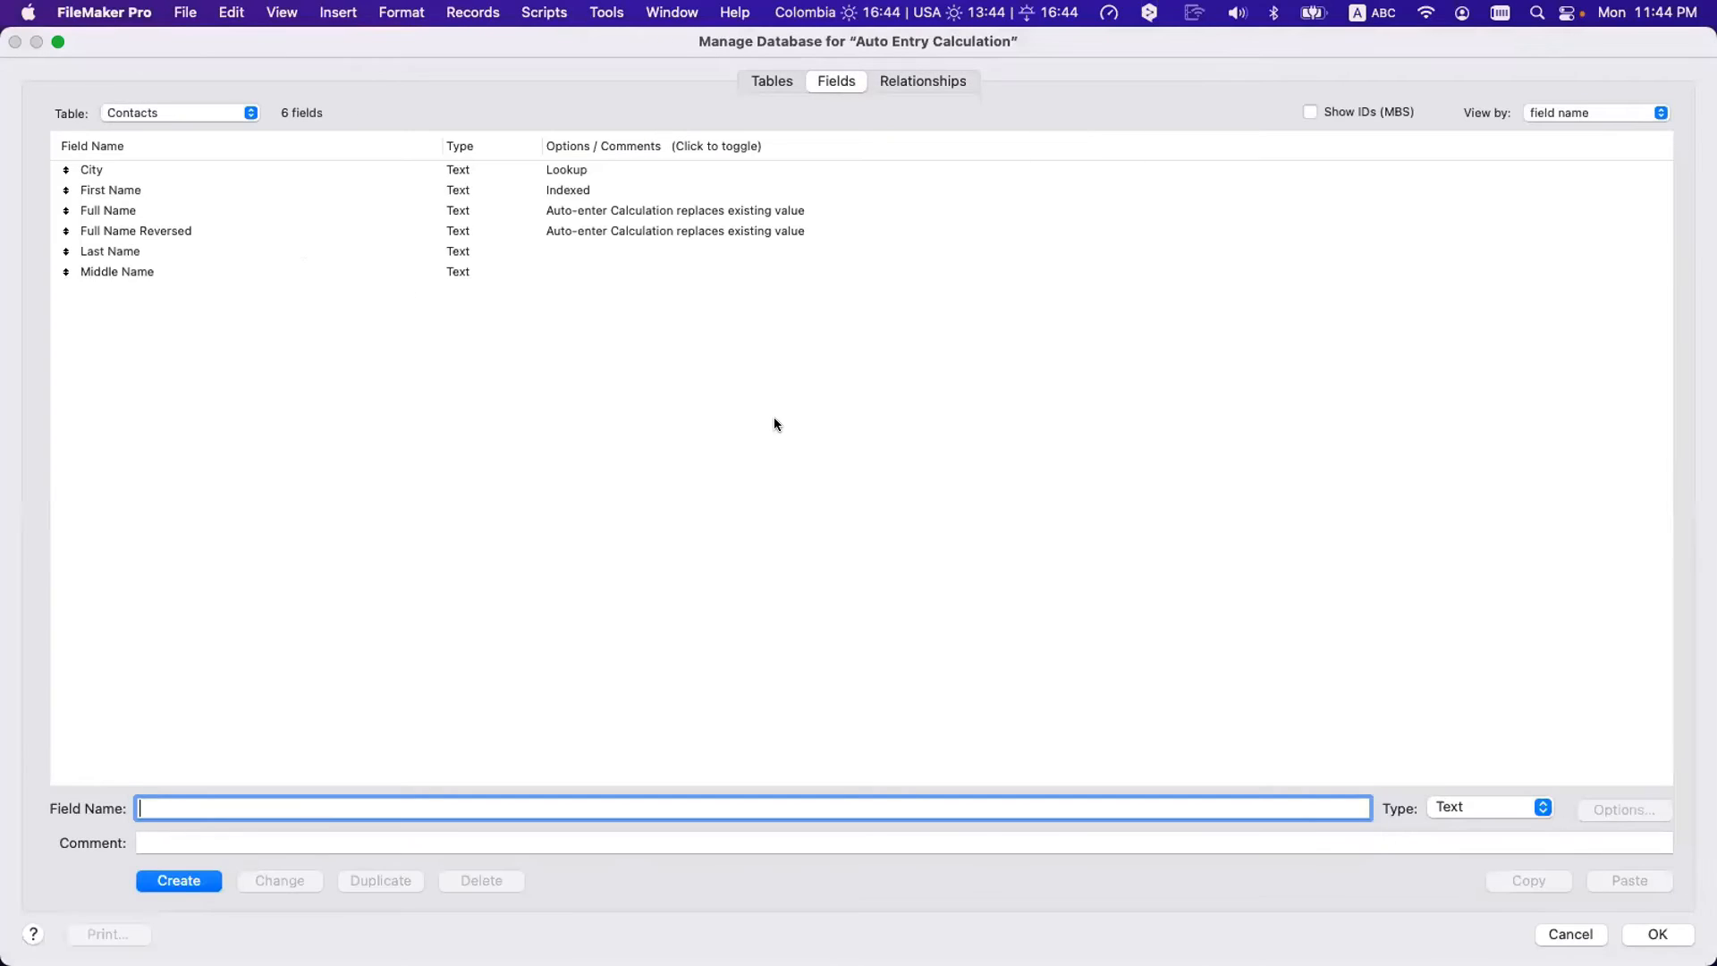
left_click(570, 232)
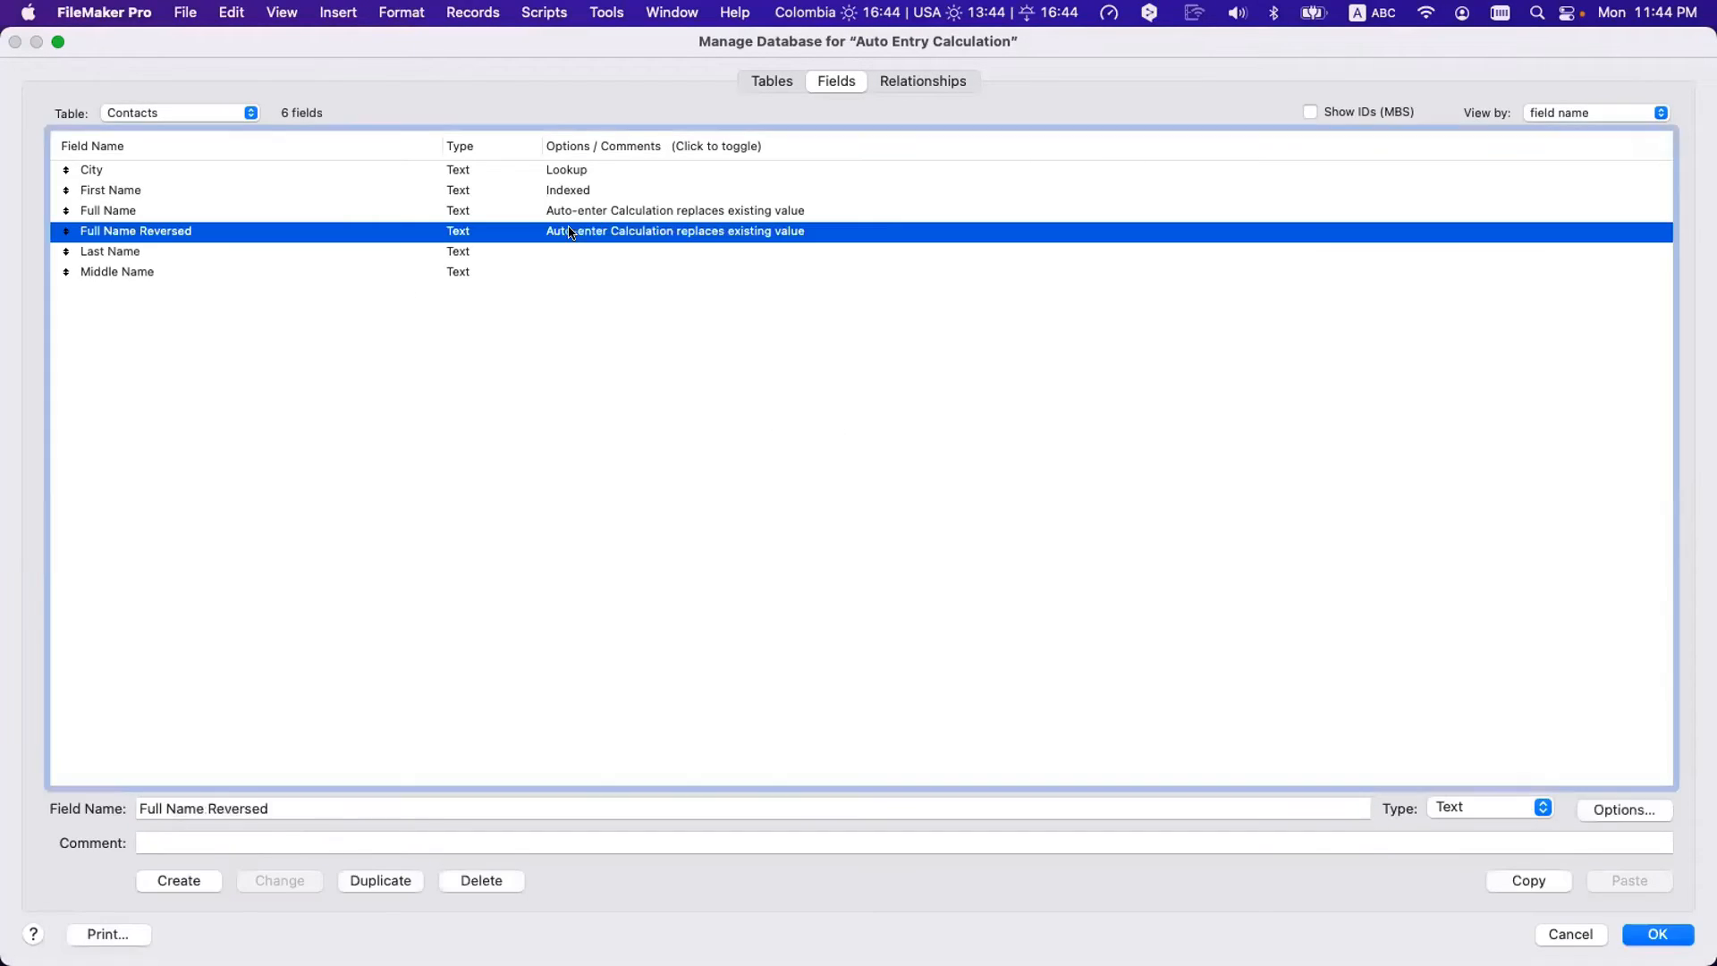
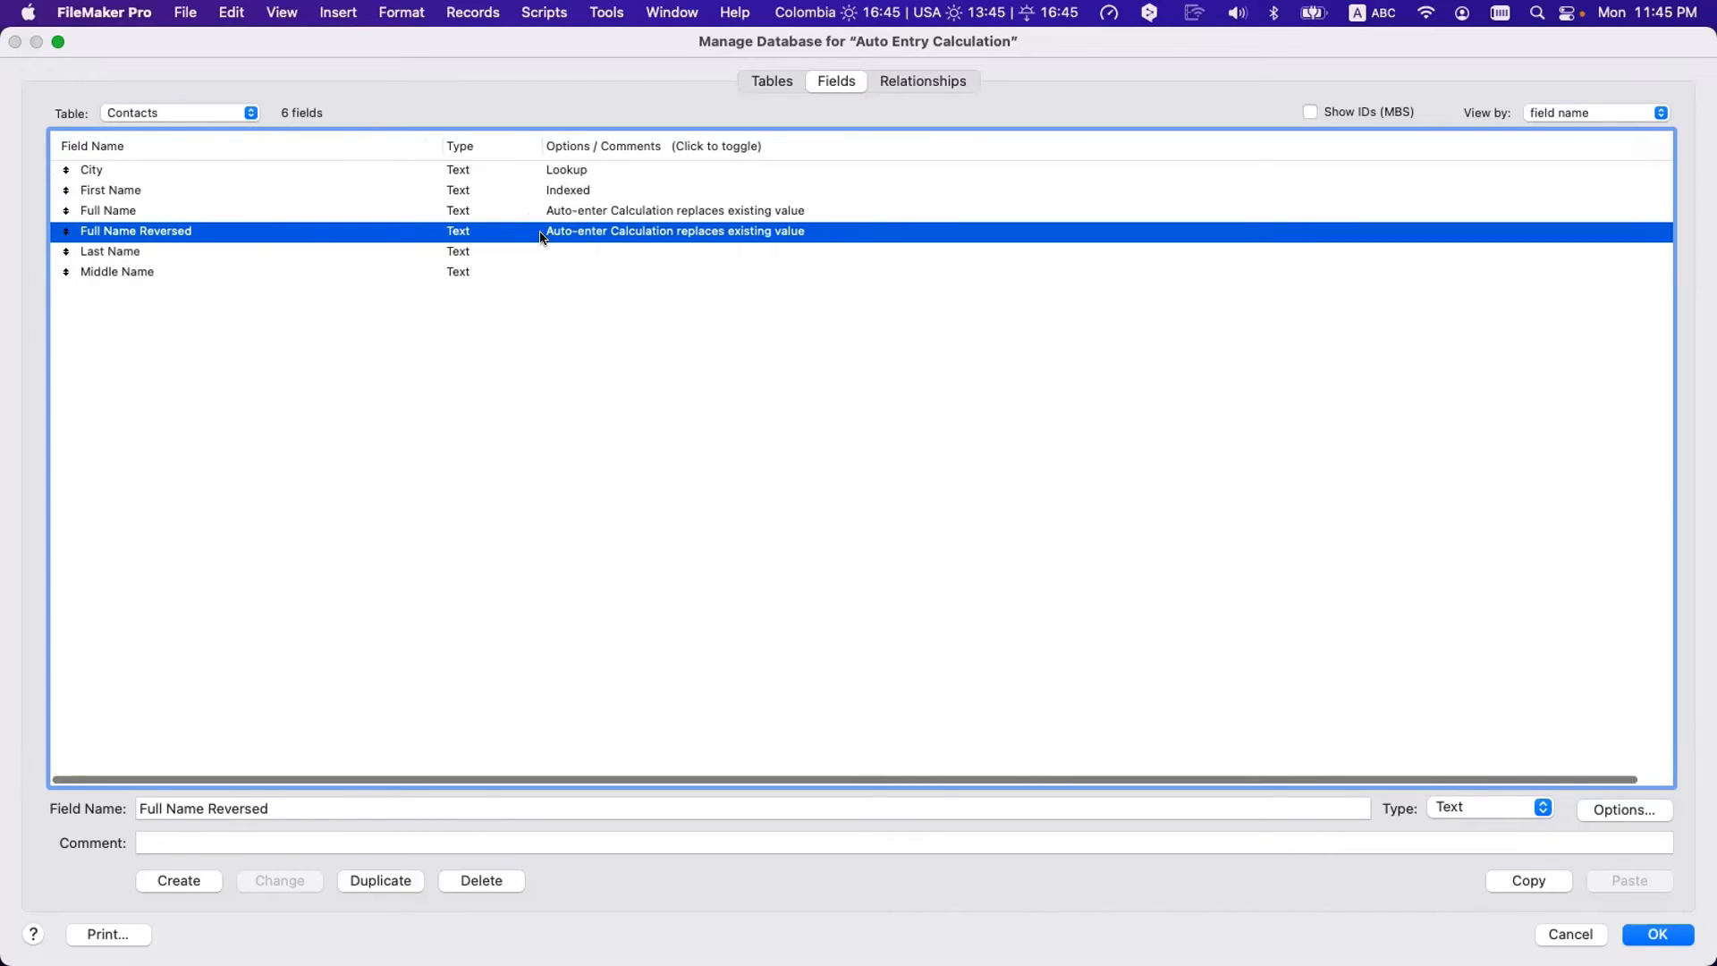
- Open Options for Field on the Full Name Reversed field
double_click(644, 234)
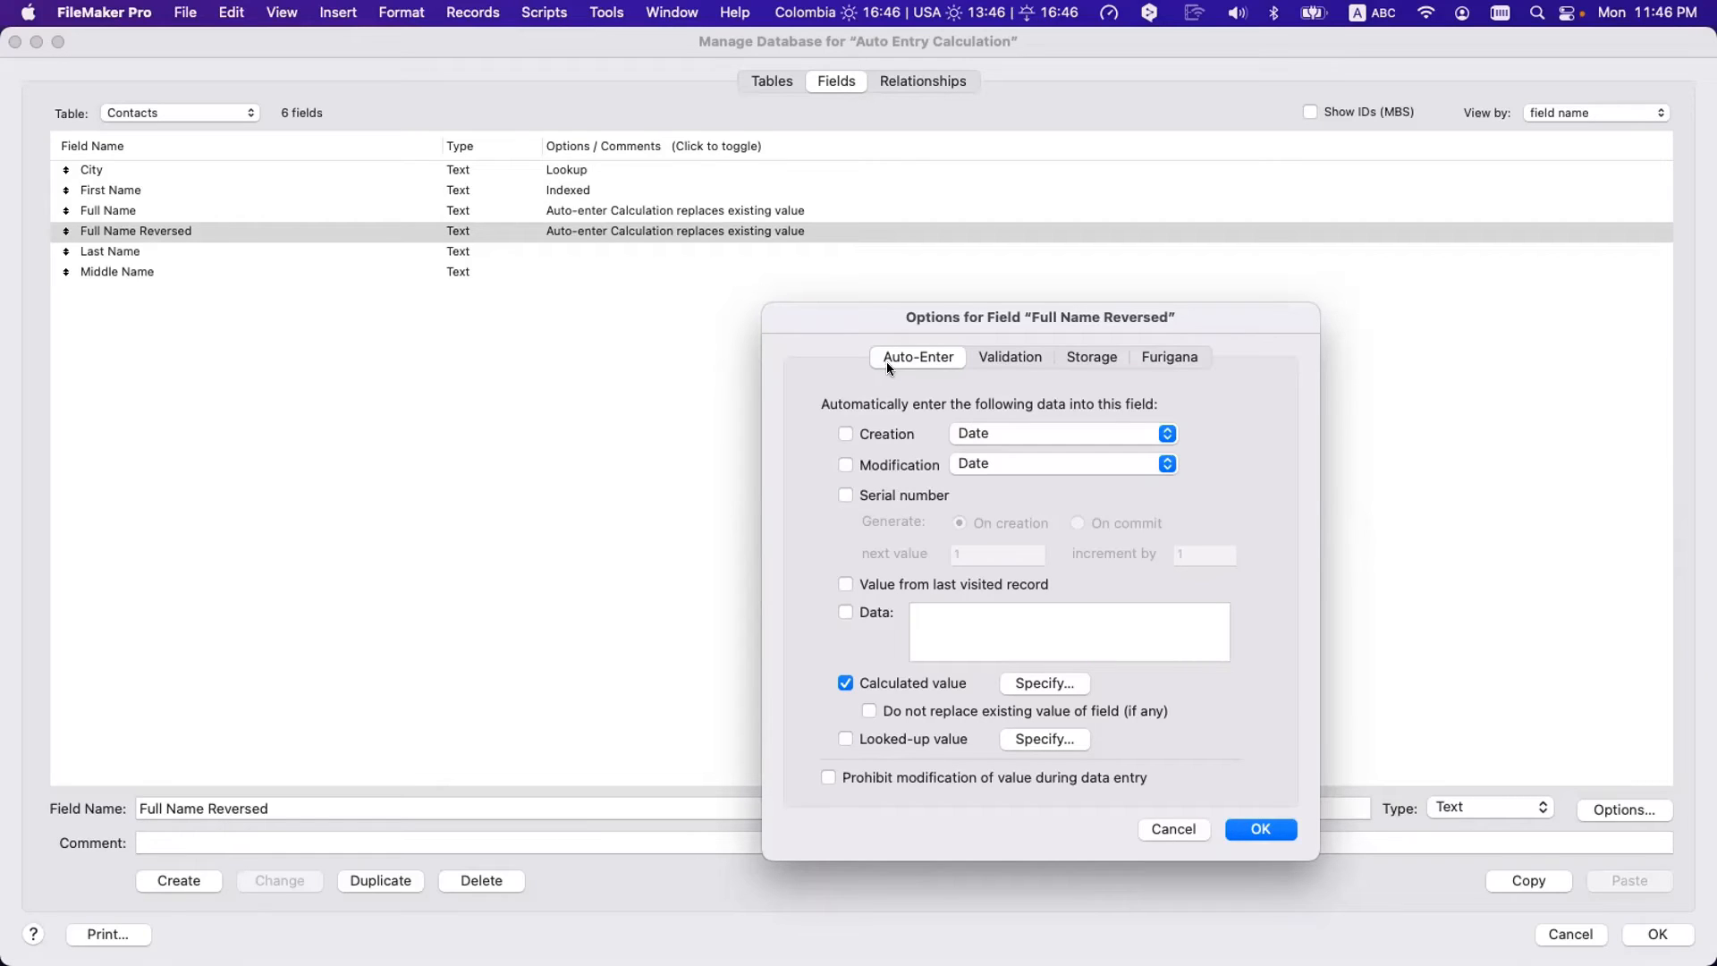
left_click(1021, 356)
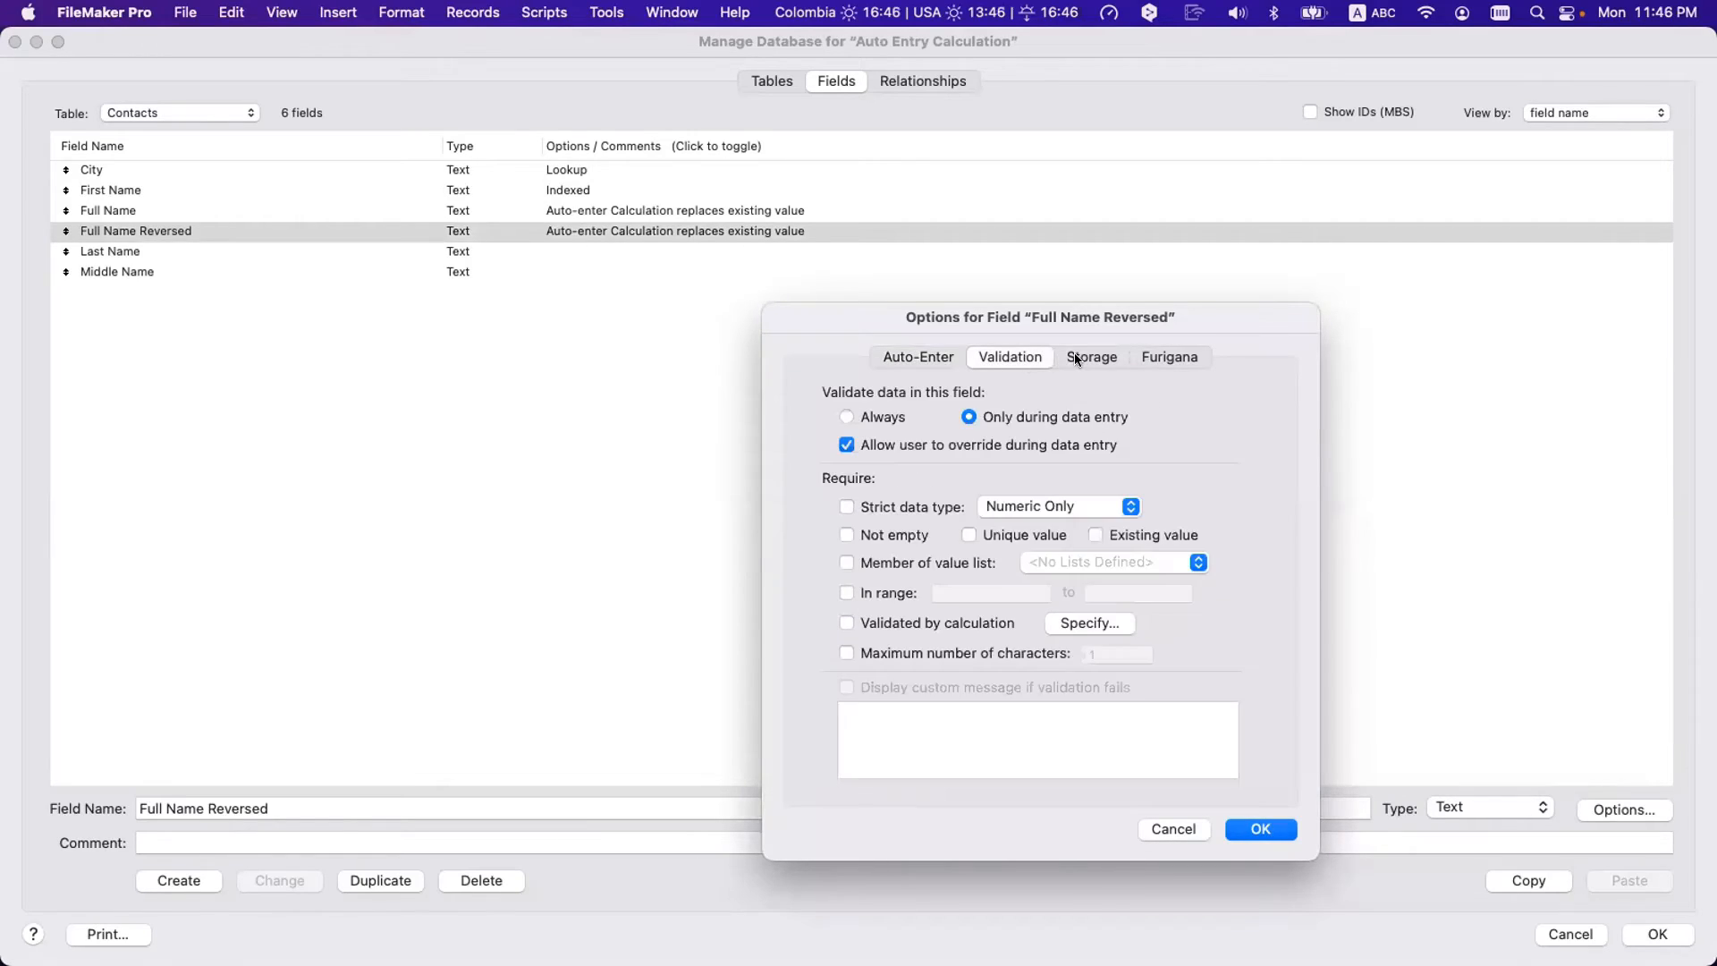
left_click(1076, 353)
left_click(1170, 358)
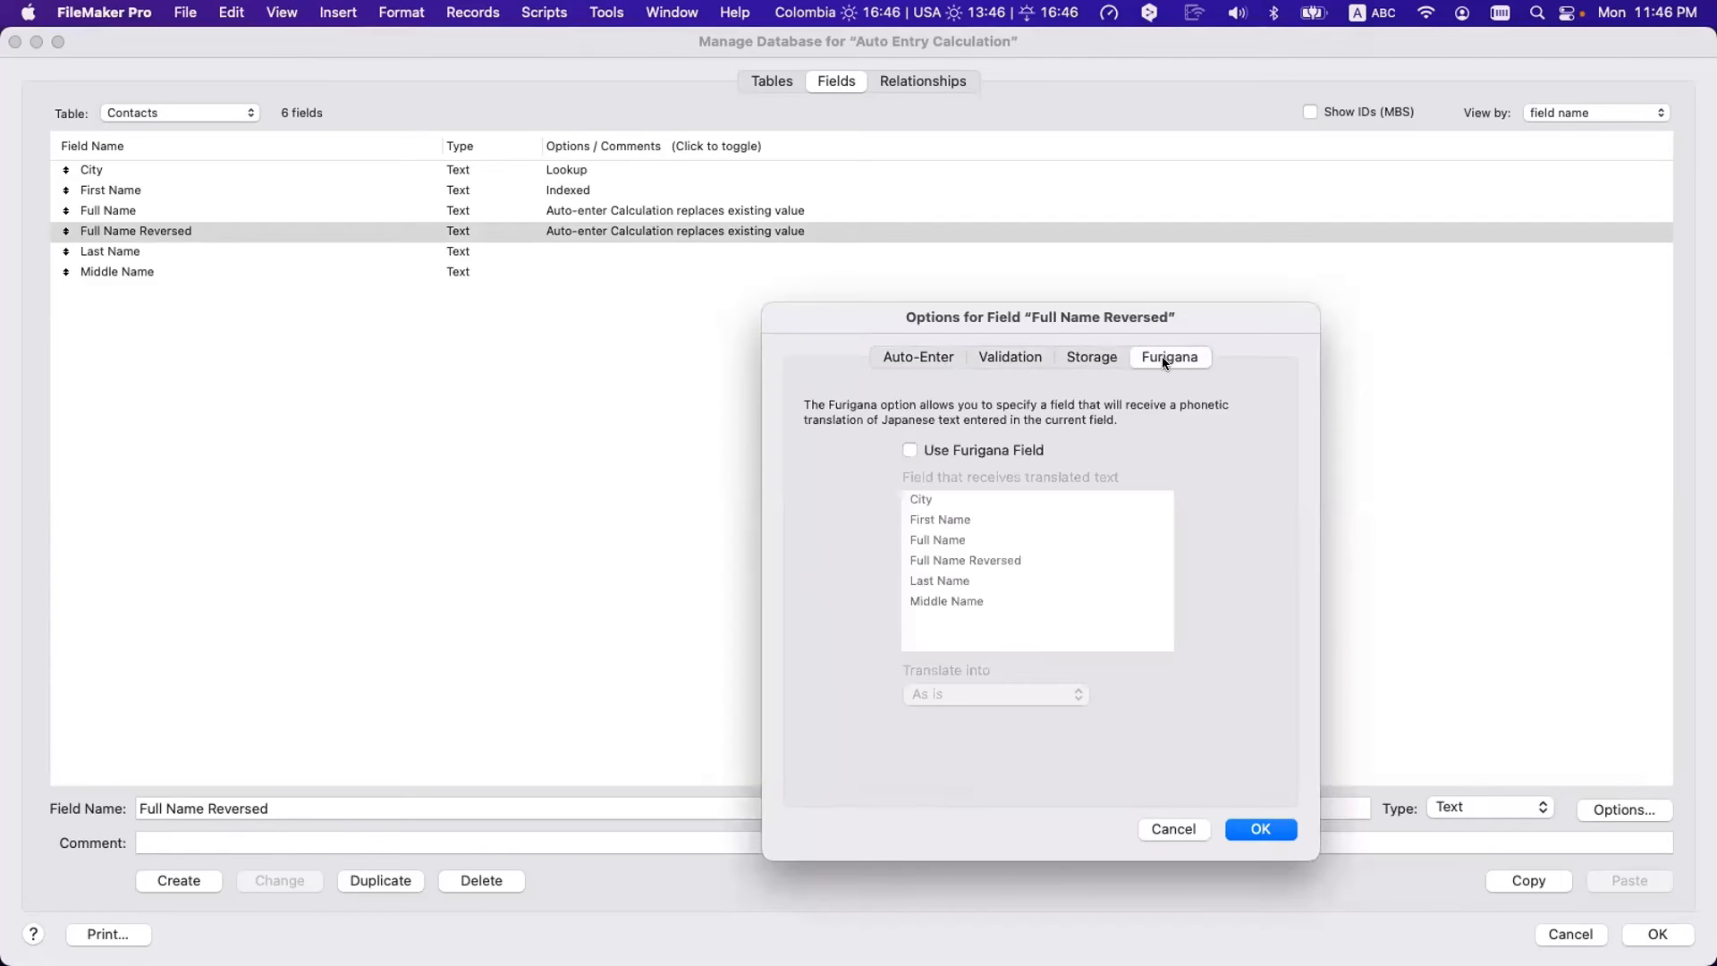
left_click(922, 358)
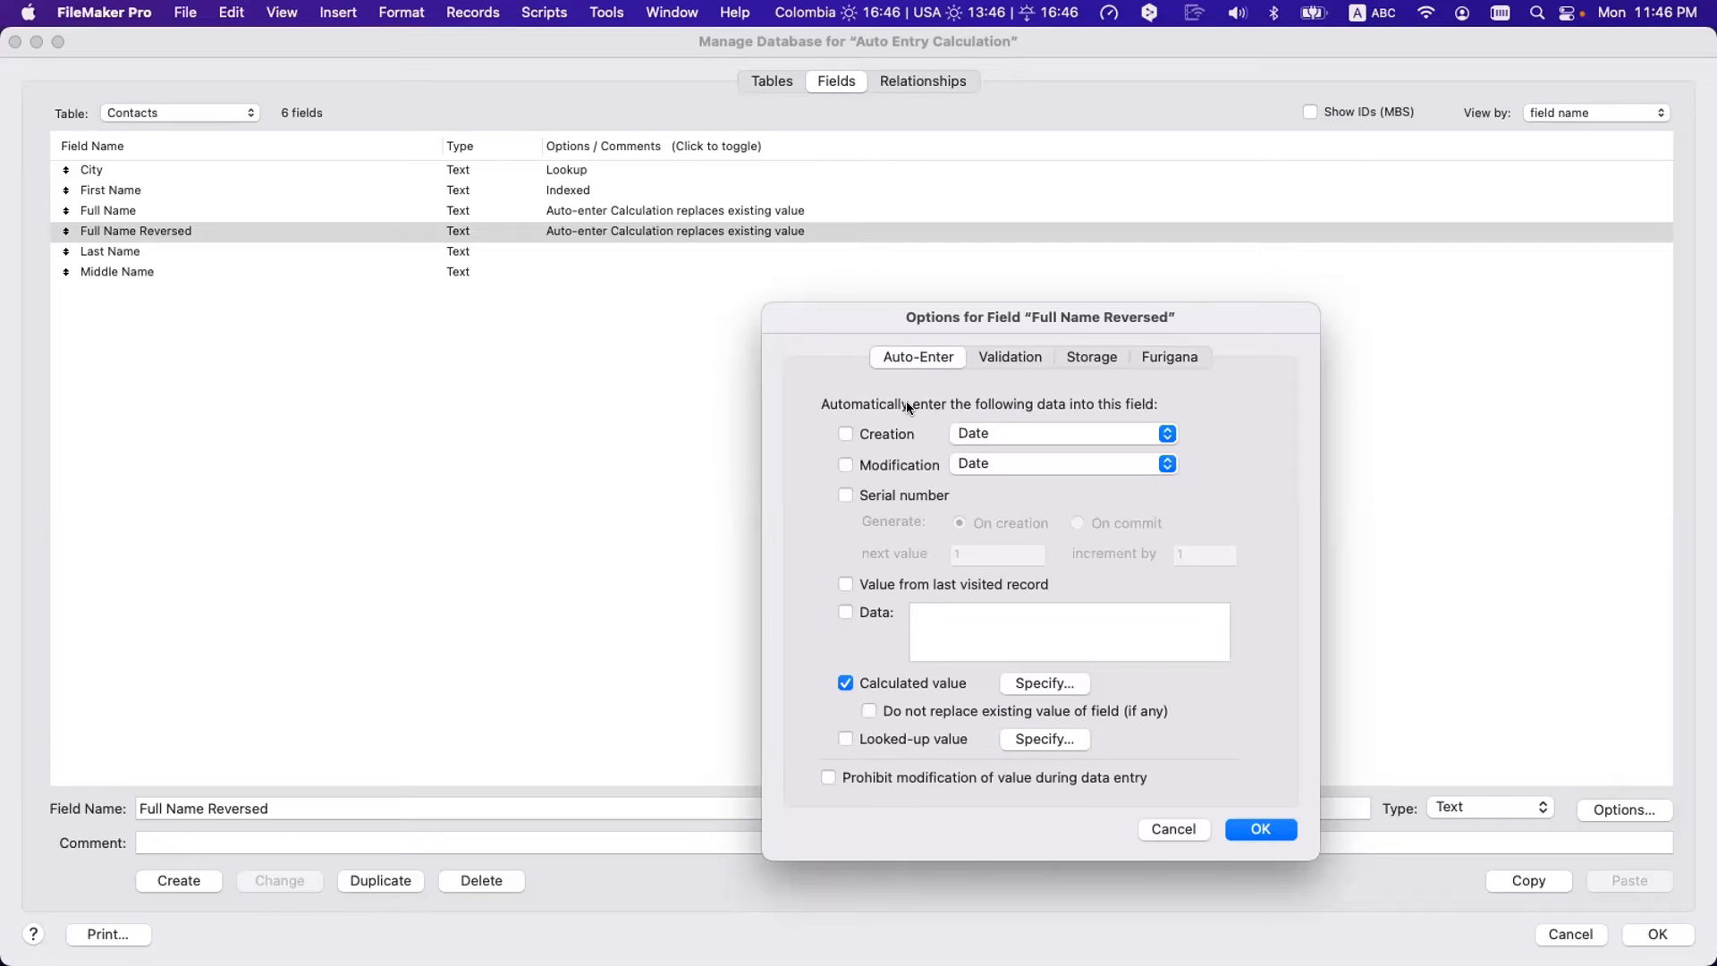
- Try the Creation and Modification auto-enter options, then discard them and reopen Full Name Reversed's options
left_click(897, 433)
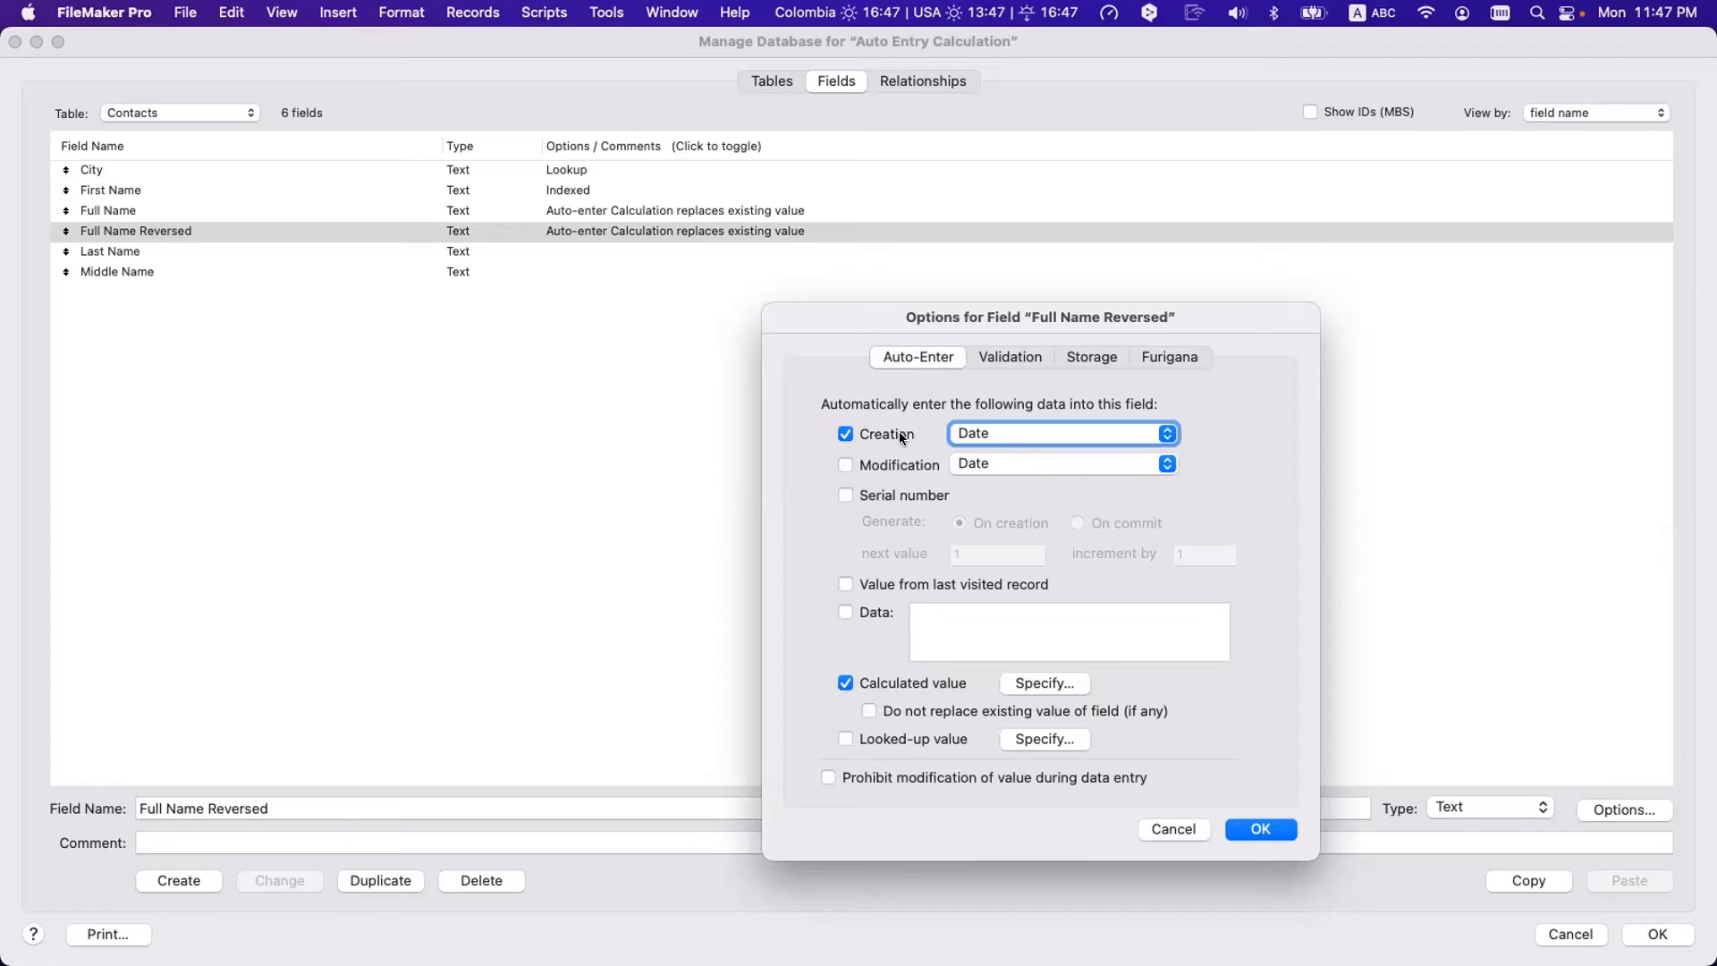
left_click(899, 435)
left_click(890, 463)
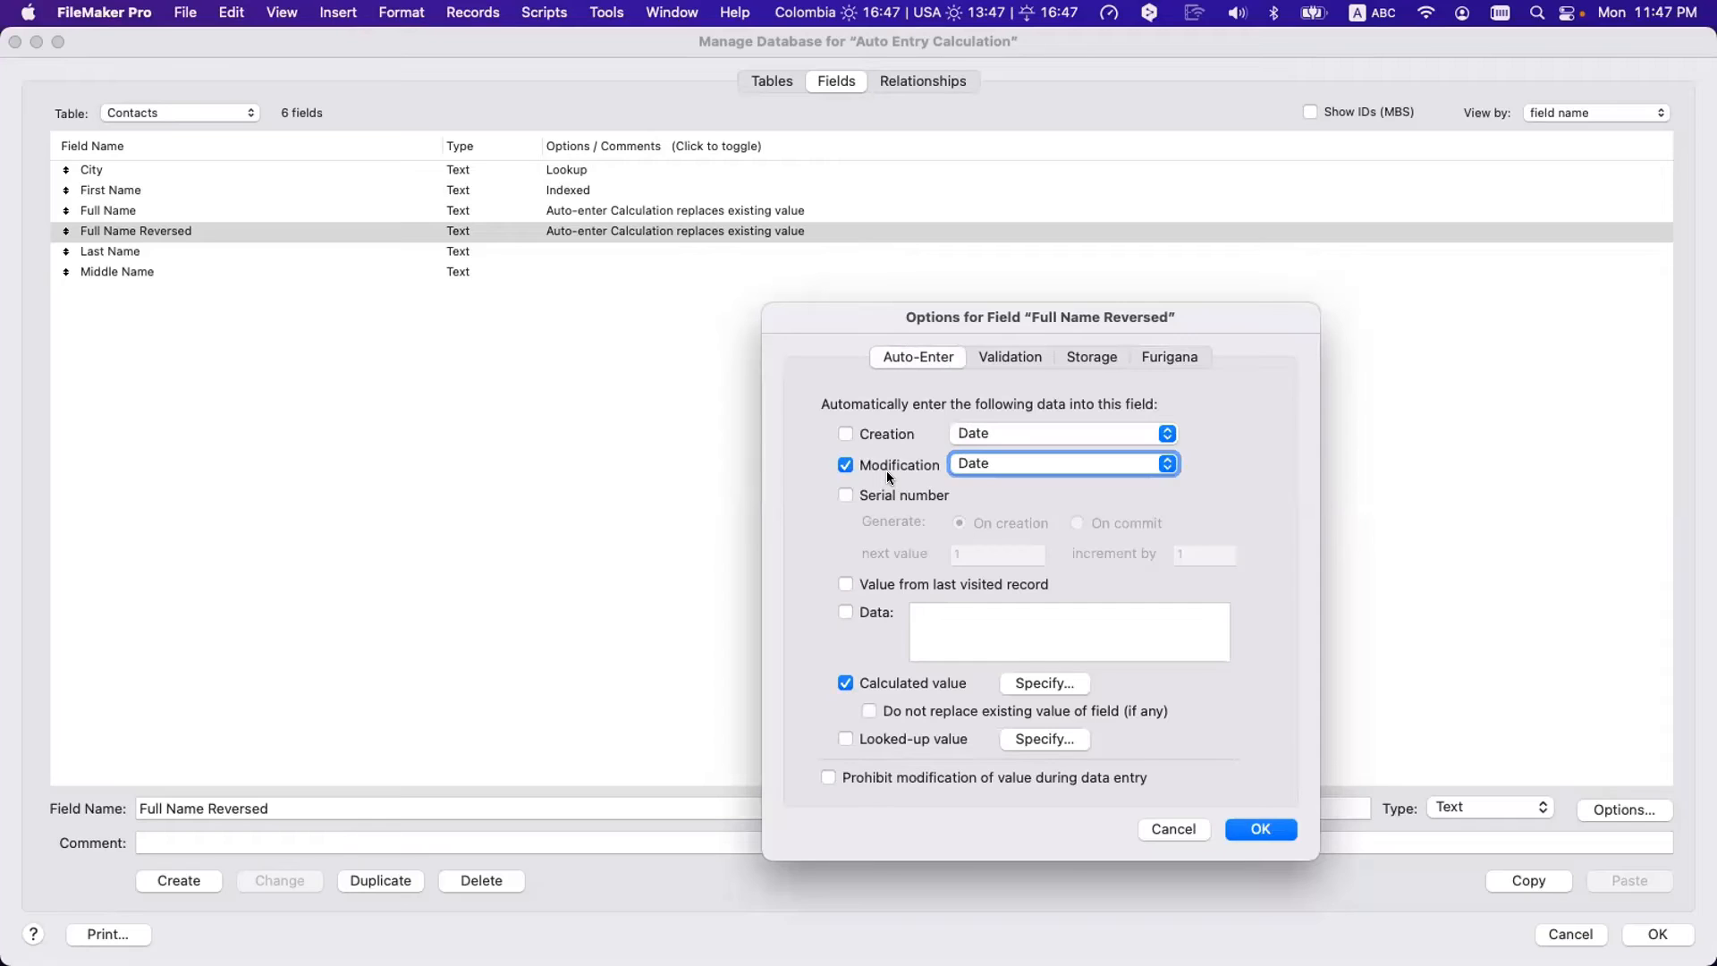
key("Escape")
double_click(281, 231)
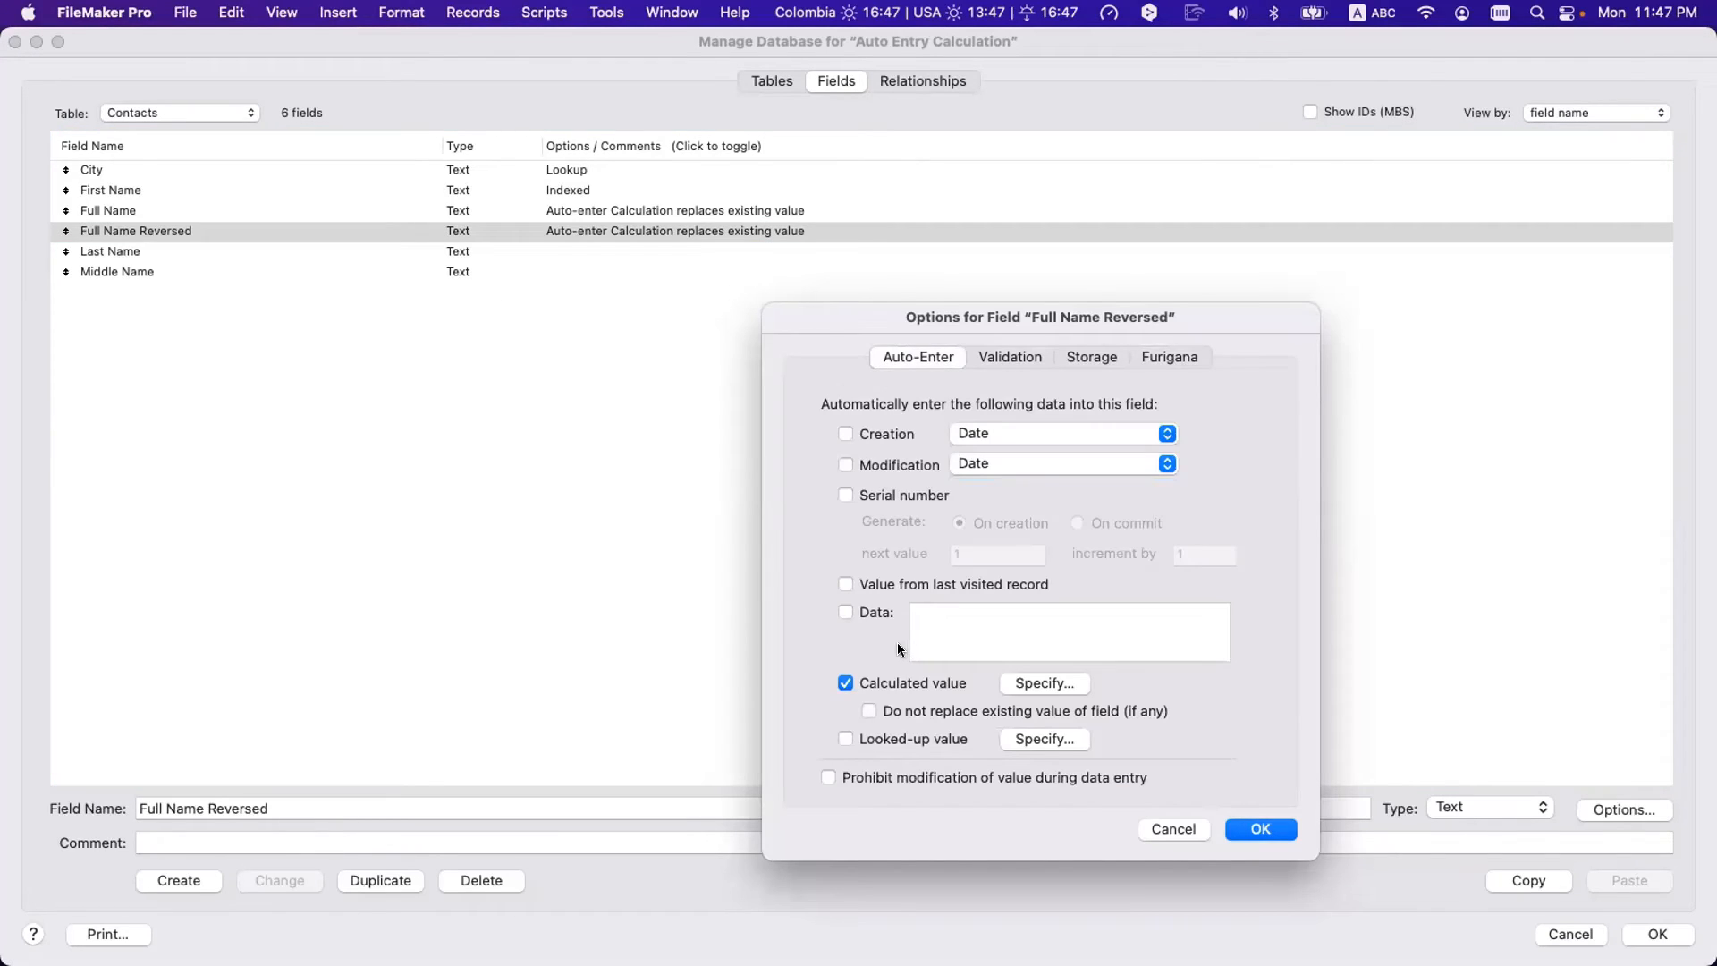
- Cycle through Creation Date, Modification, Serial number and last-visited value, ending on Data
left_click(867, 436)
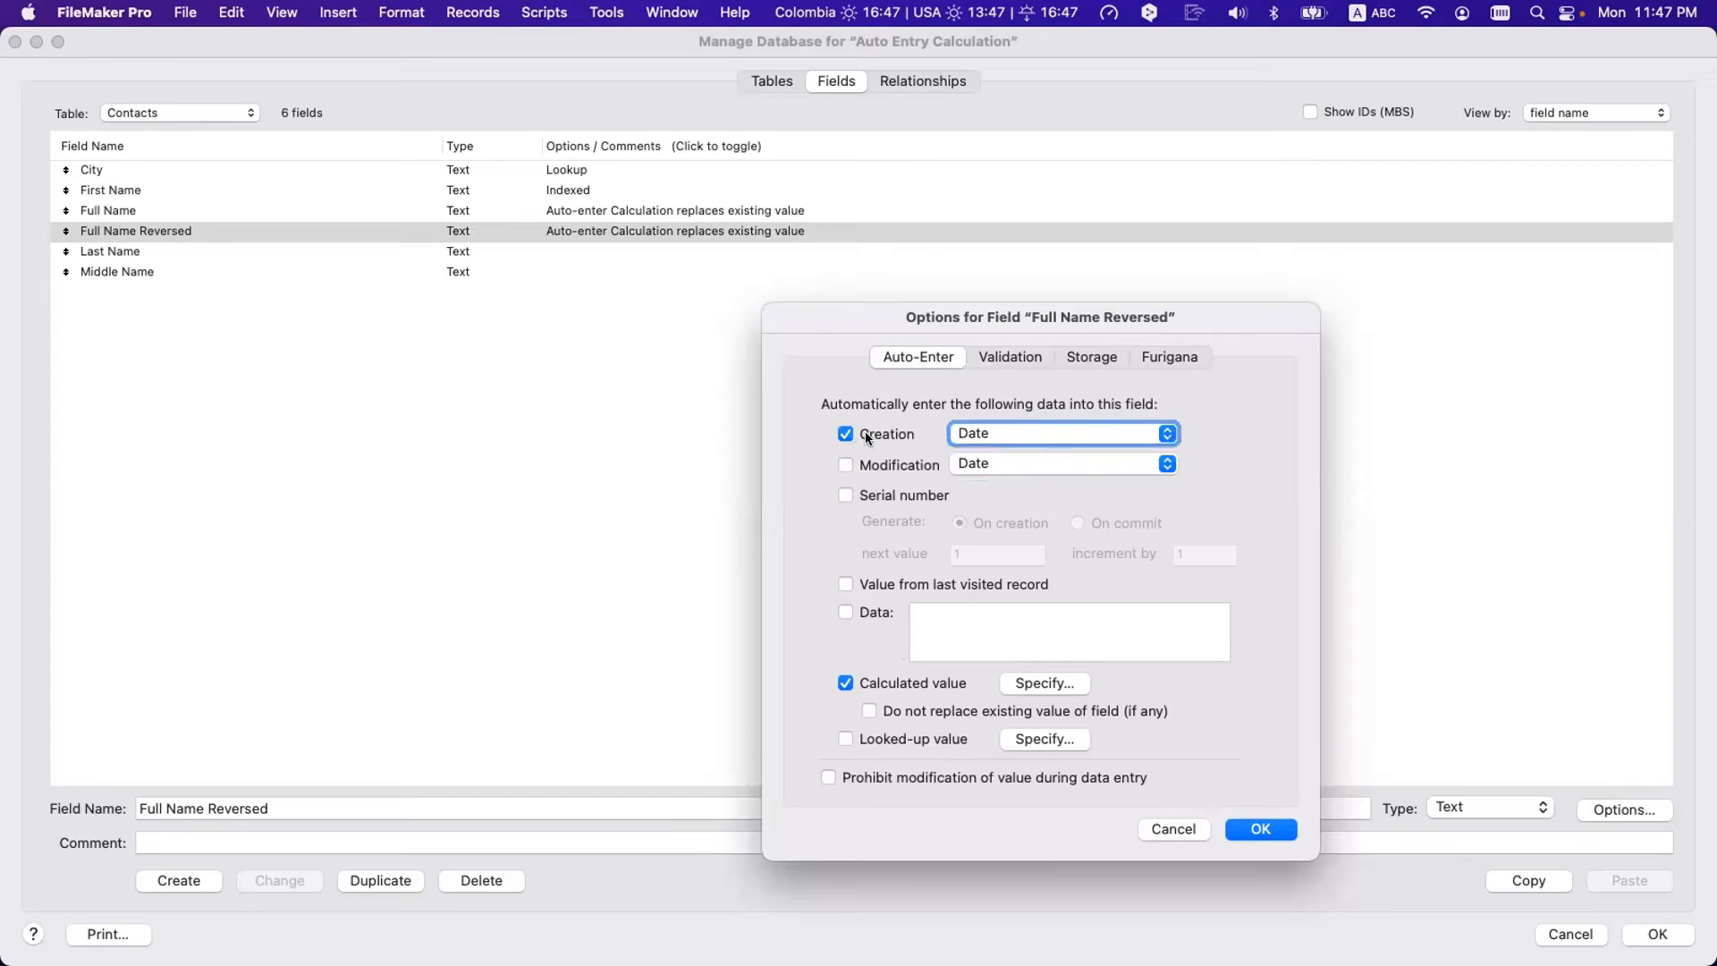
left_click(989, 430)
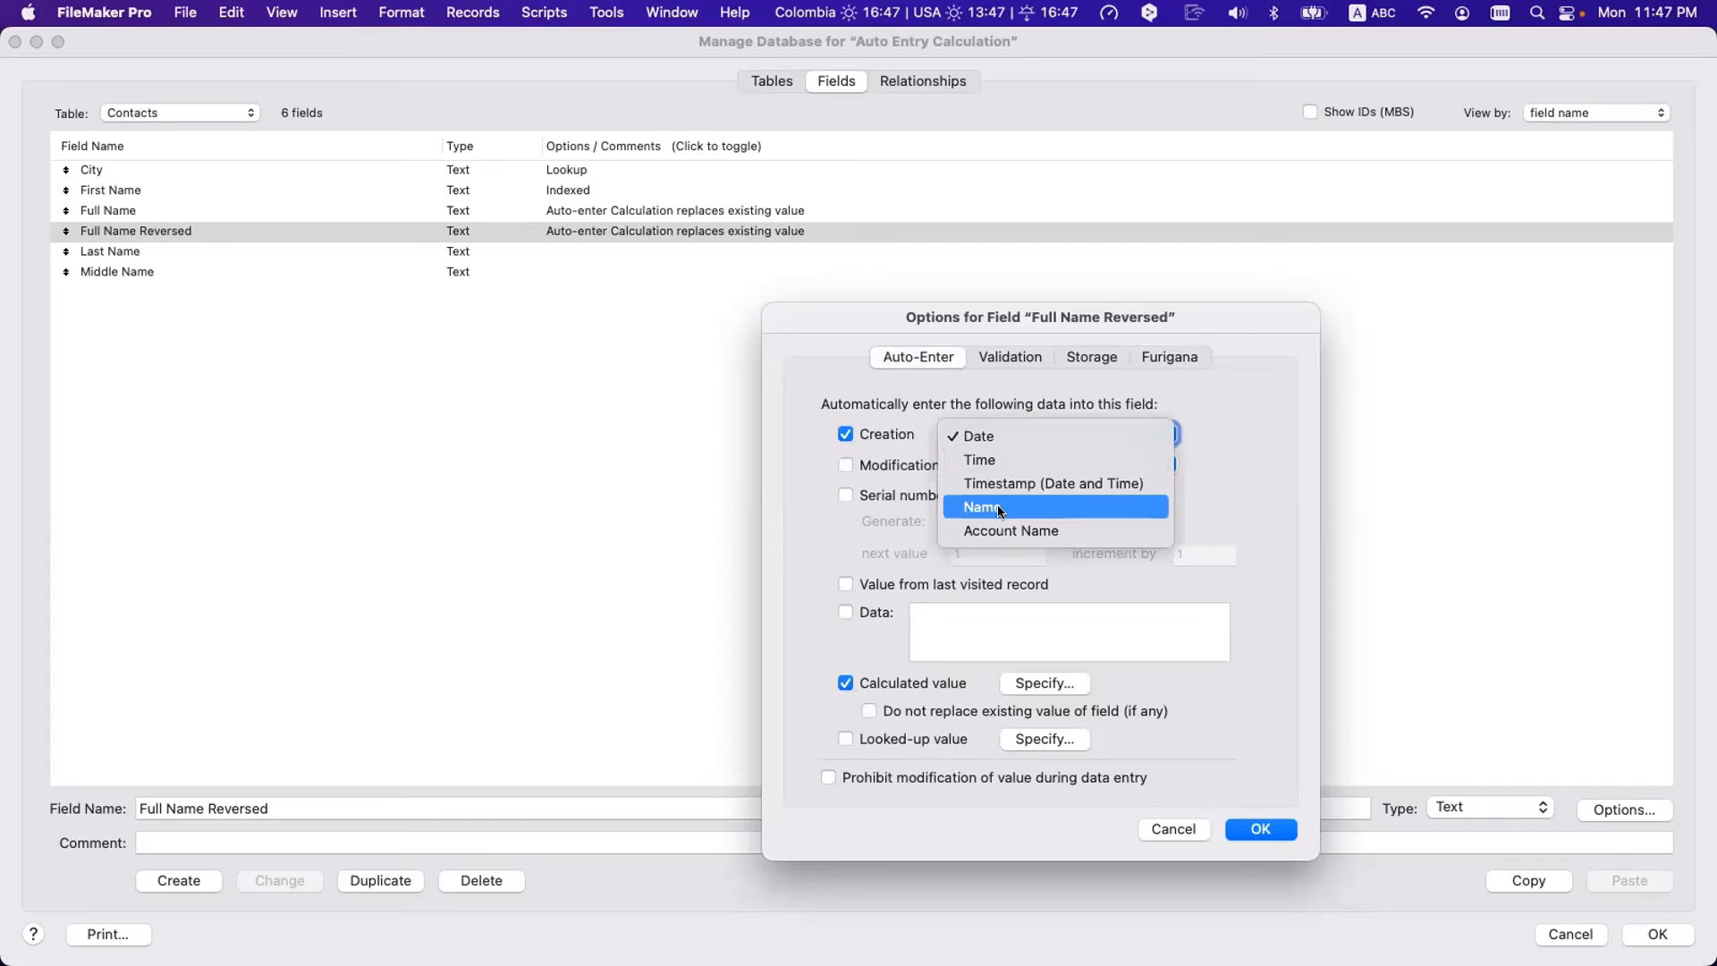
left_click(883, 437)
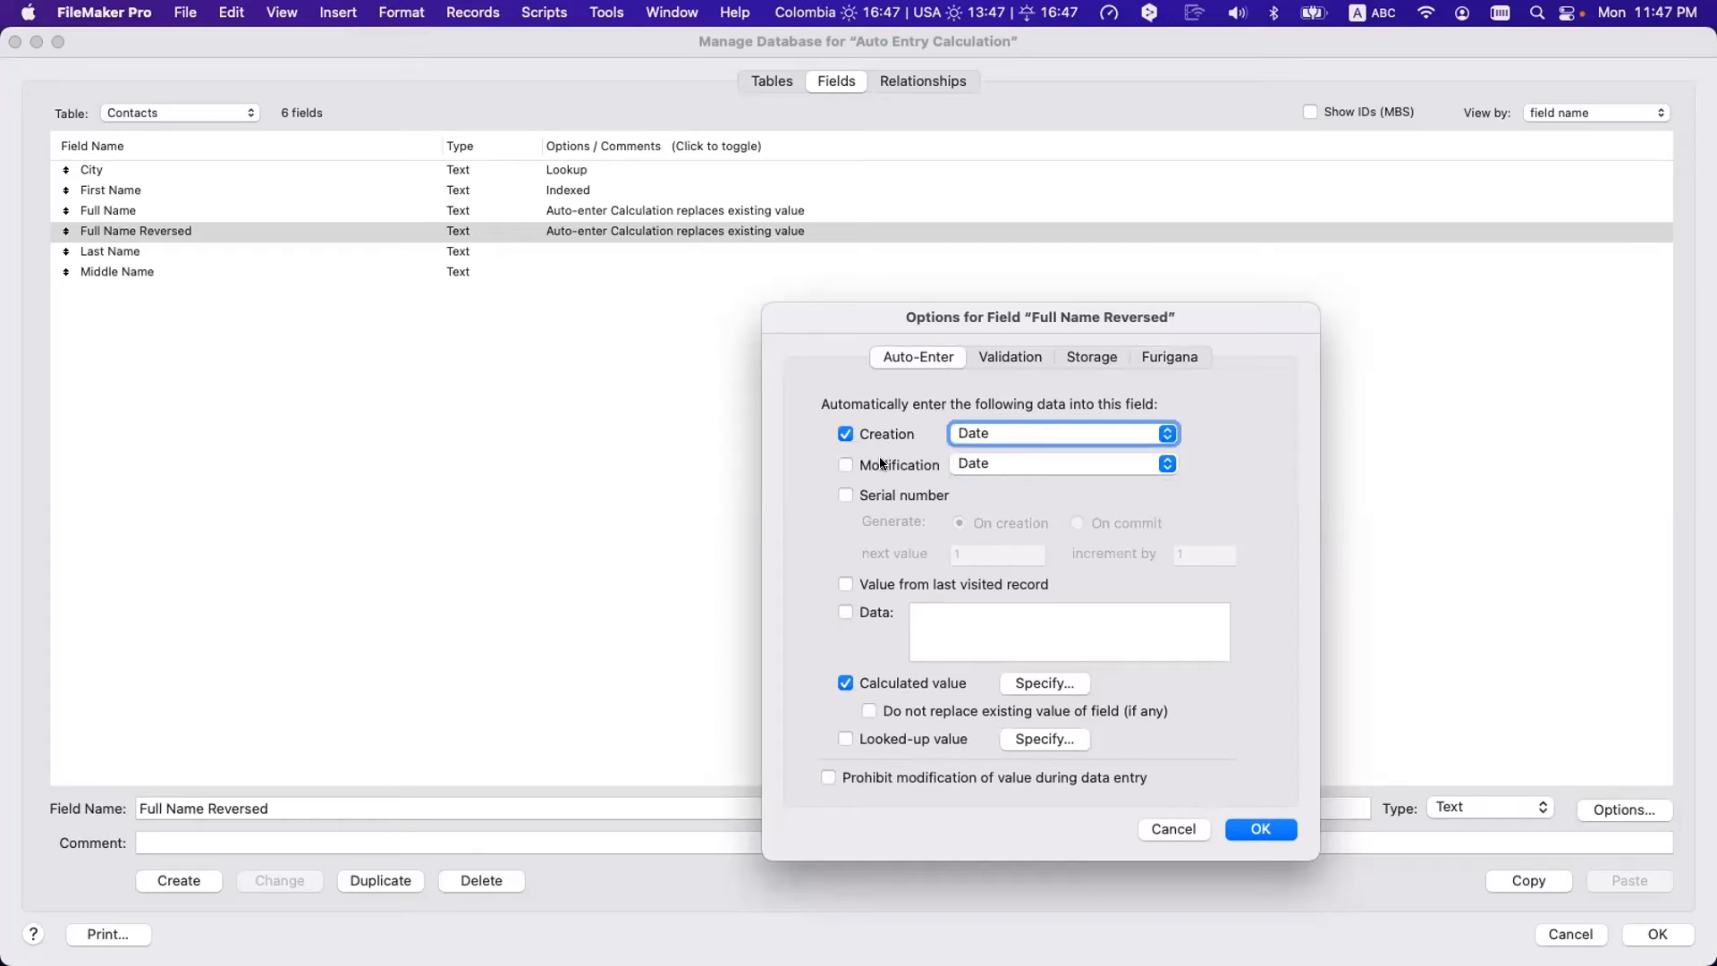
left_click(880, 464)
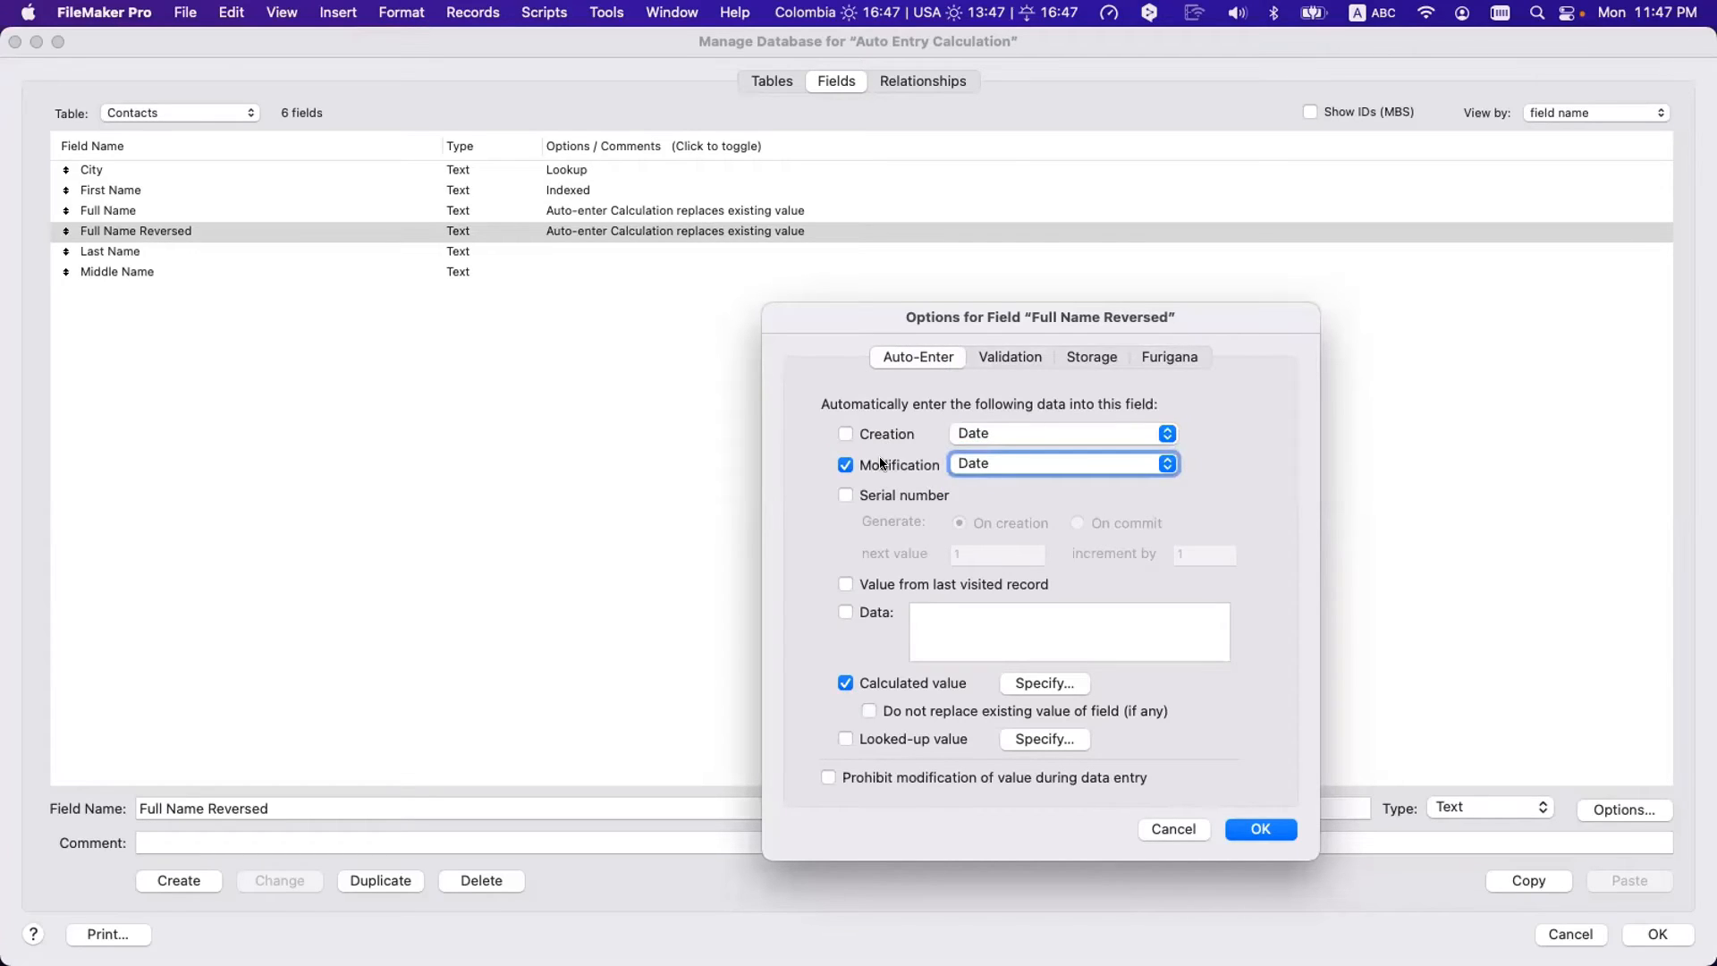
left_click(899, 497)
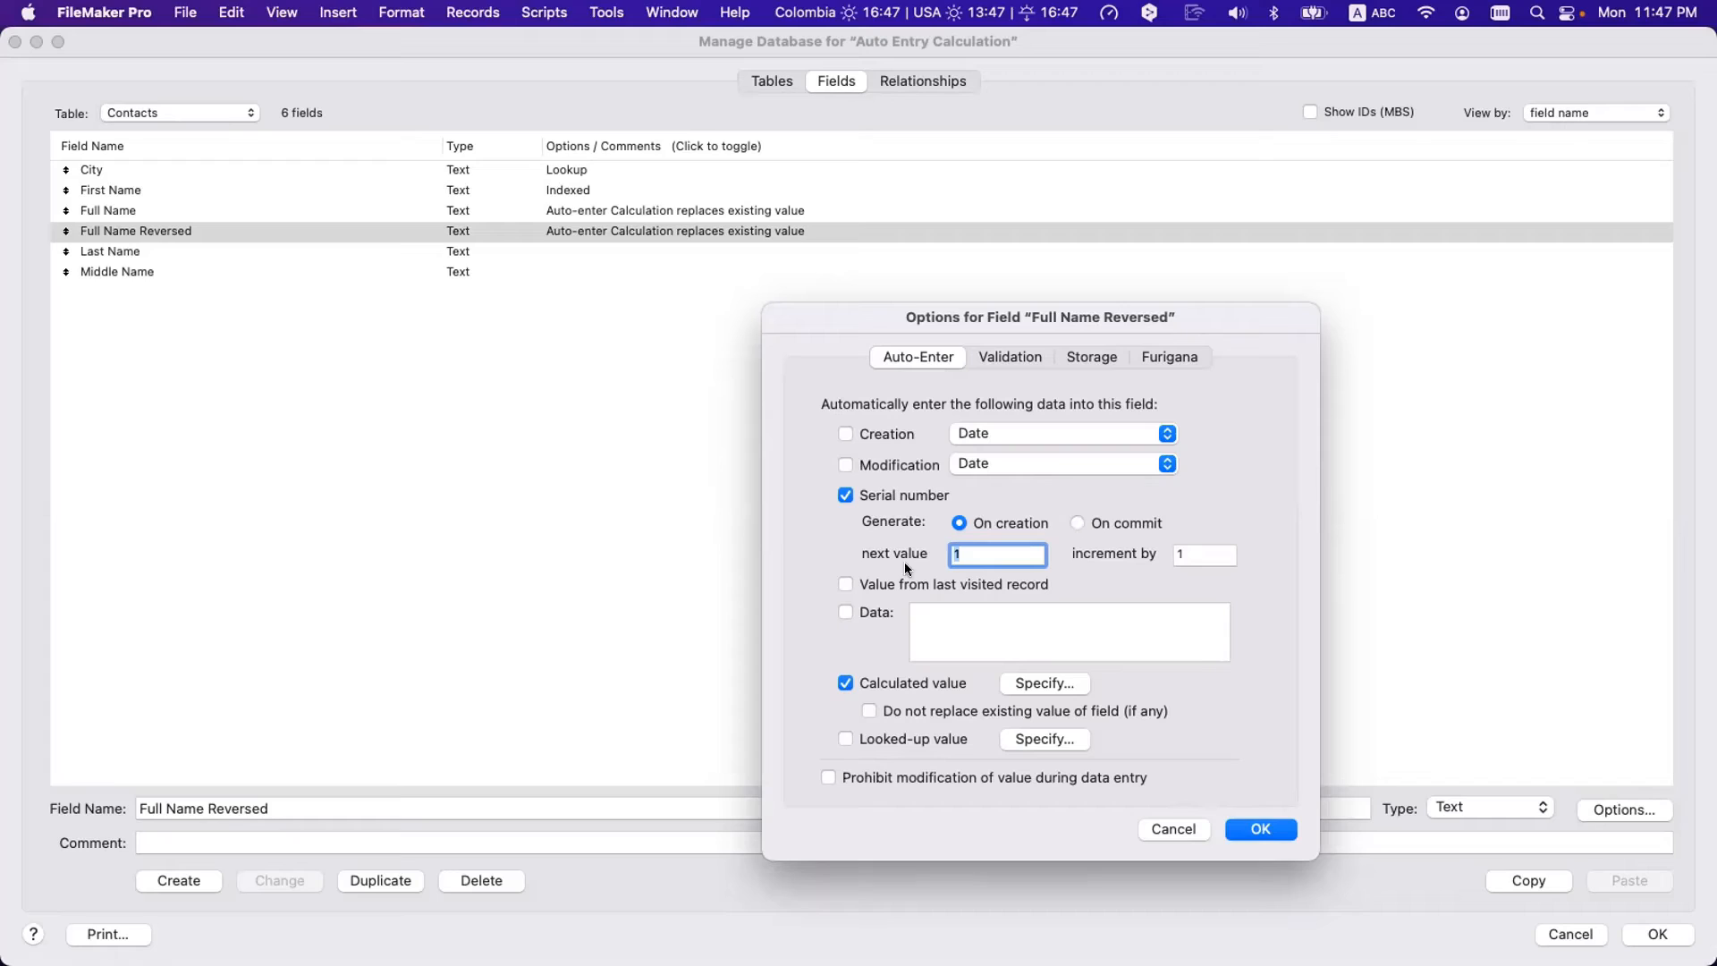
left_click(887, 583)
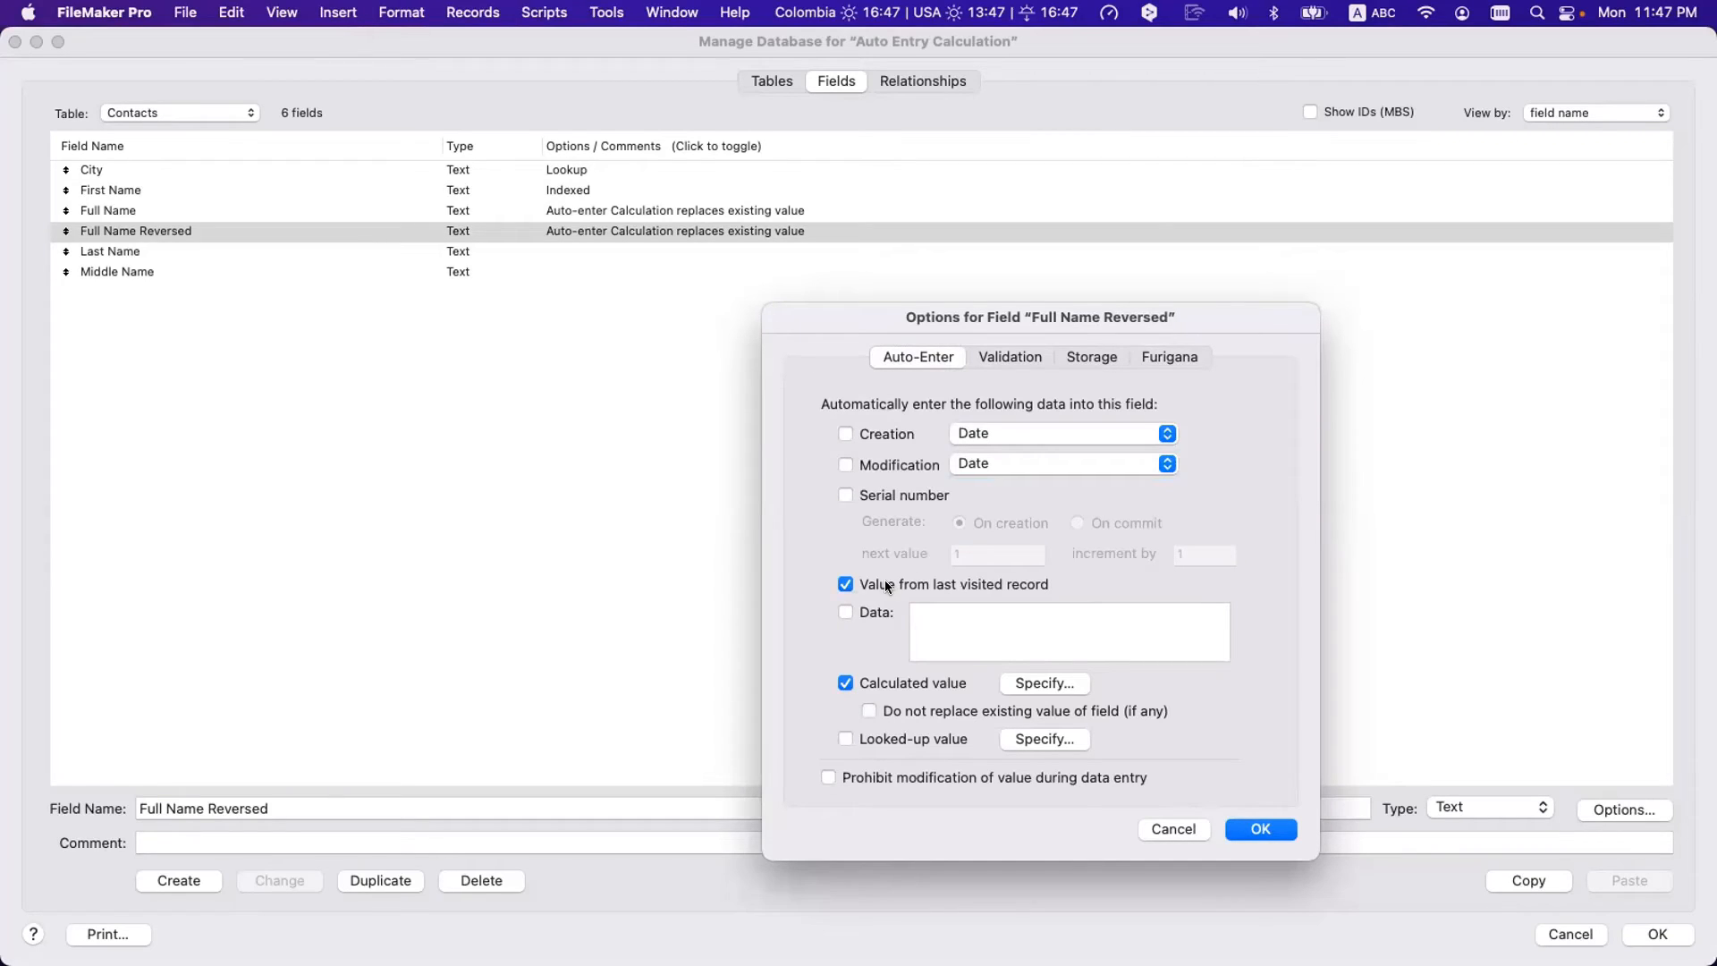
left_click(862, 613)
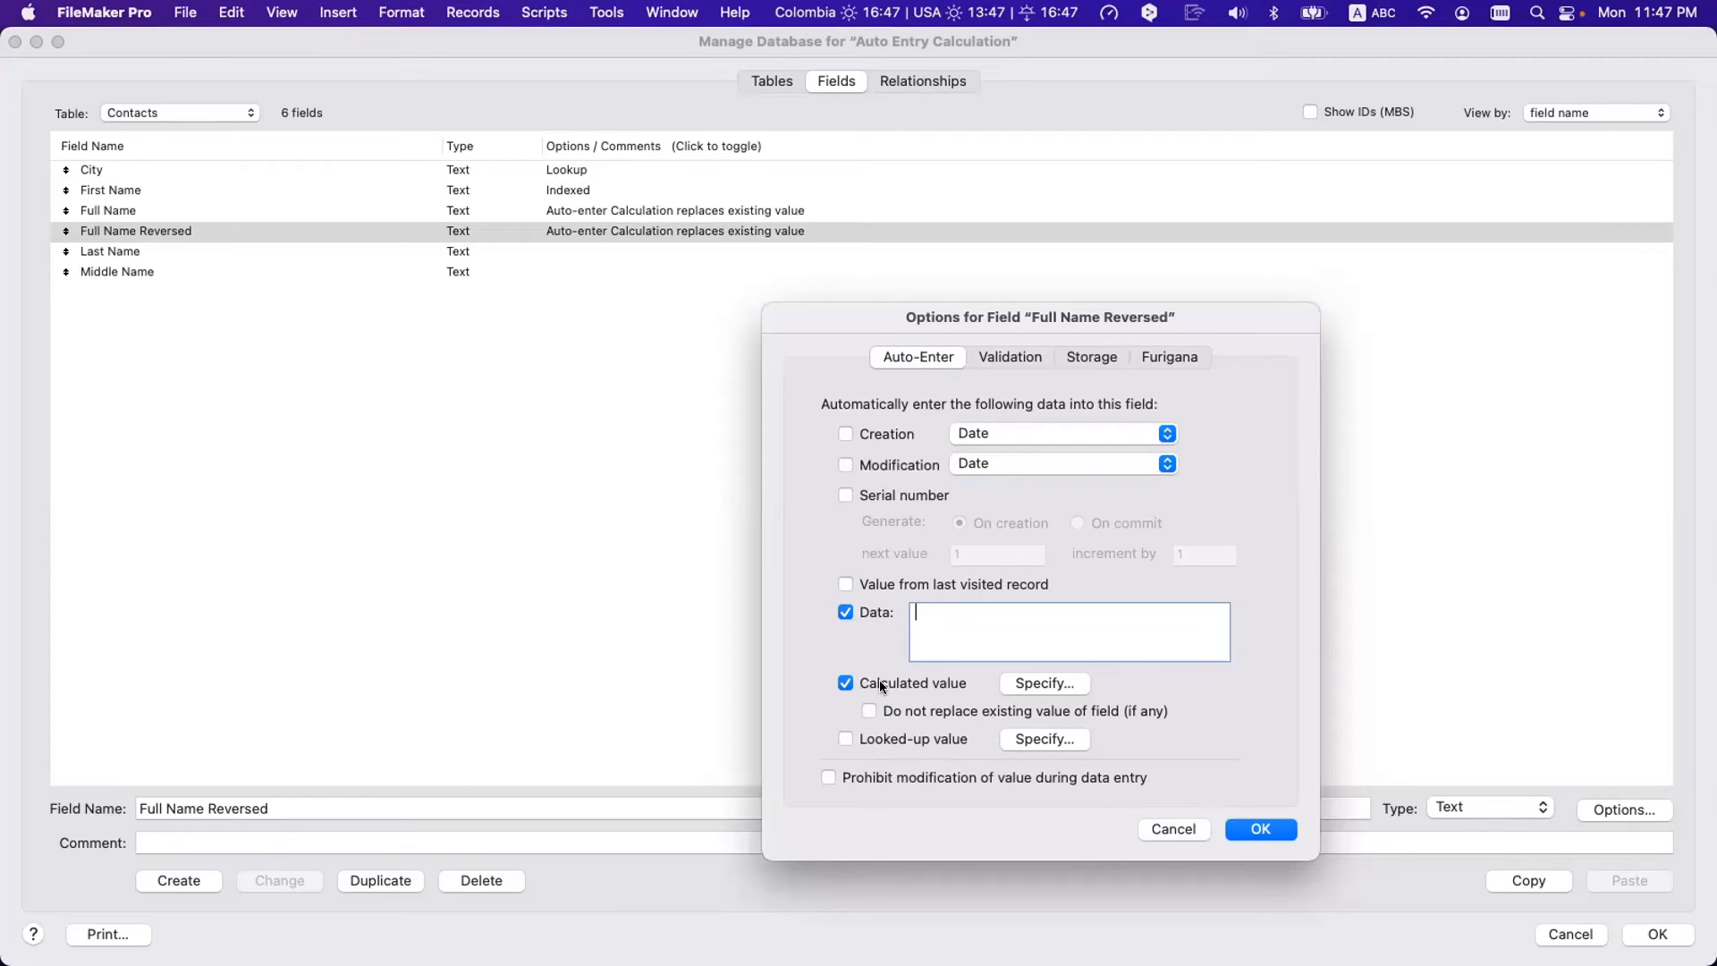
- View the existing Substitute calculation unchanged, then move the field options dialog up and left
left_click(1034, 682)
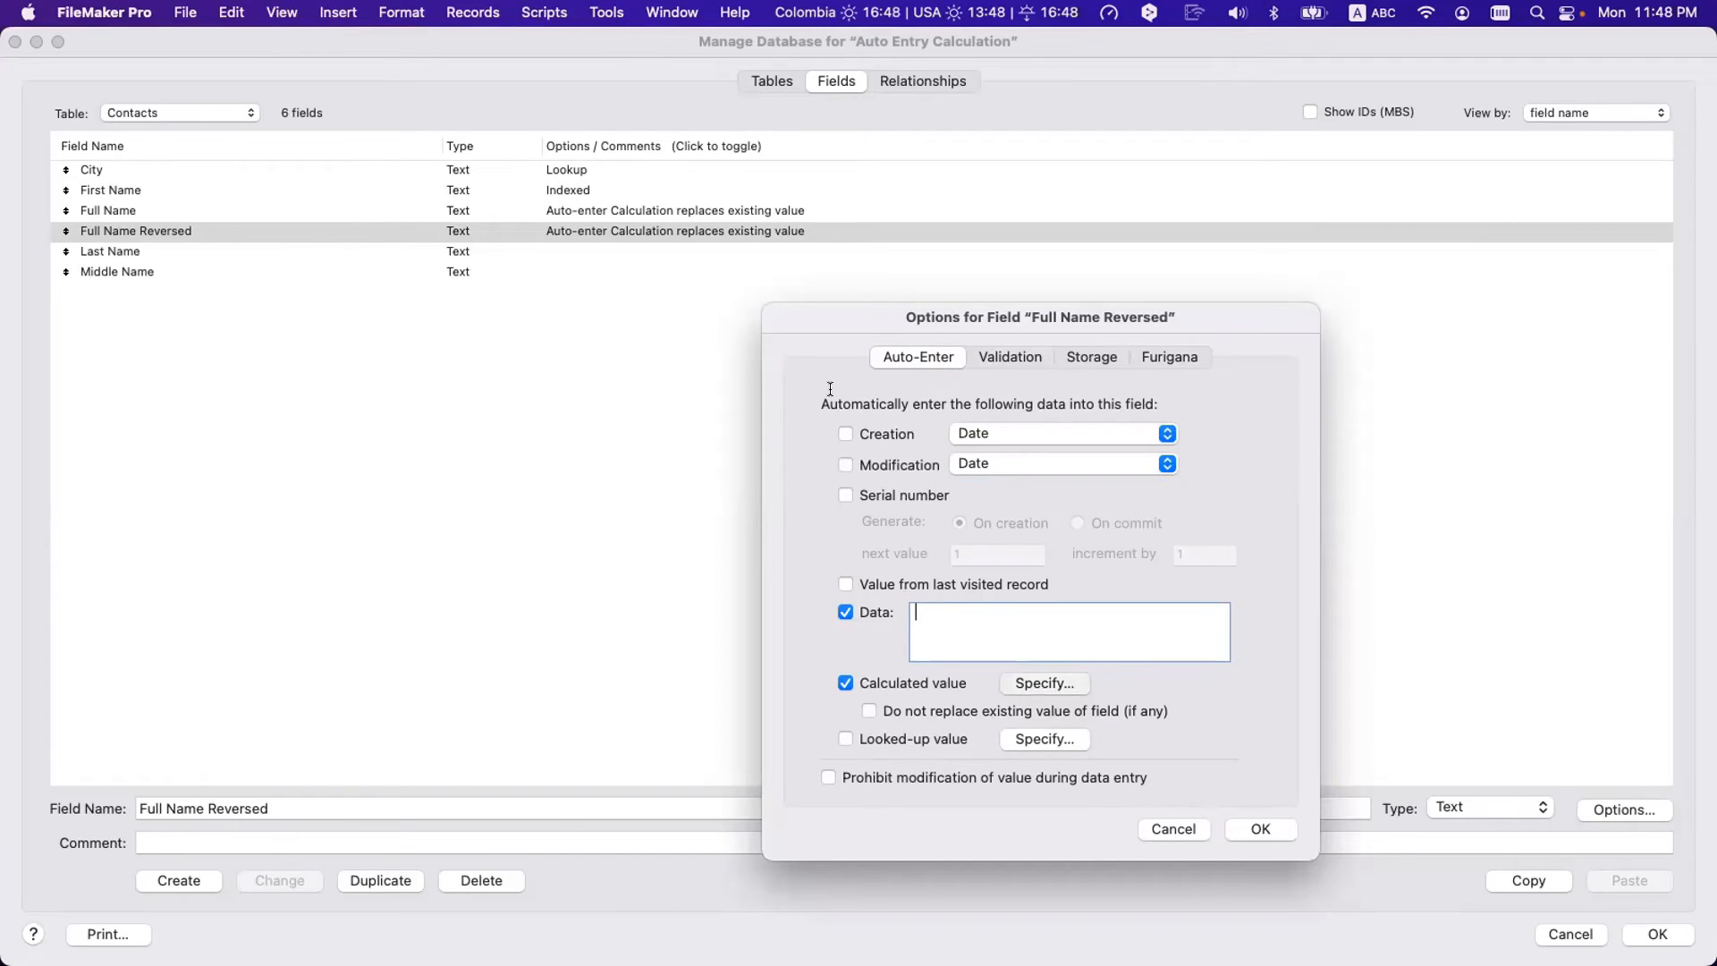
left_click(831, 215)
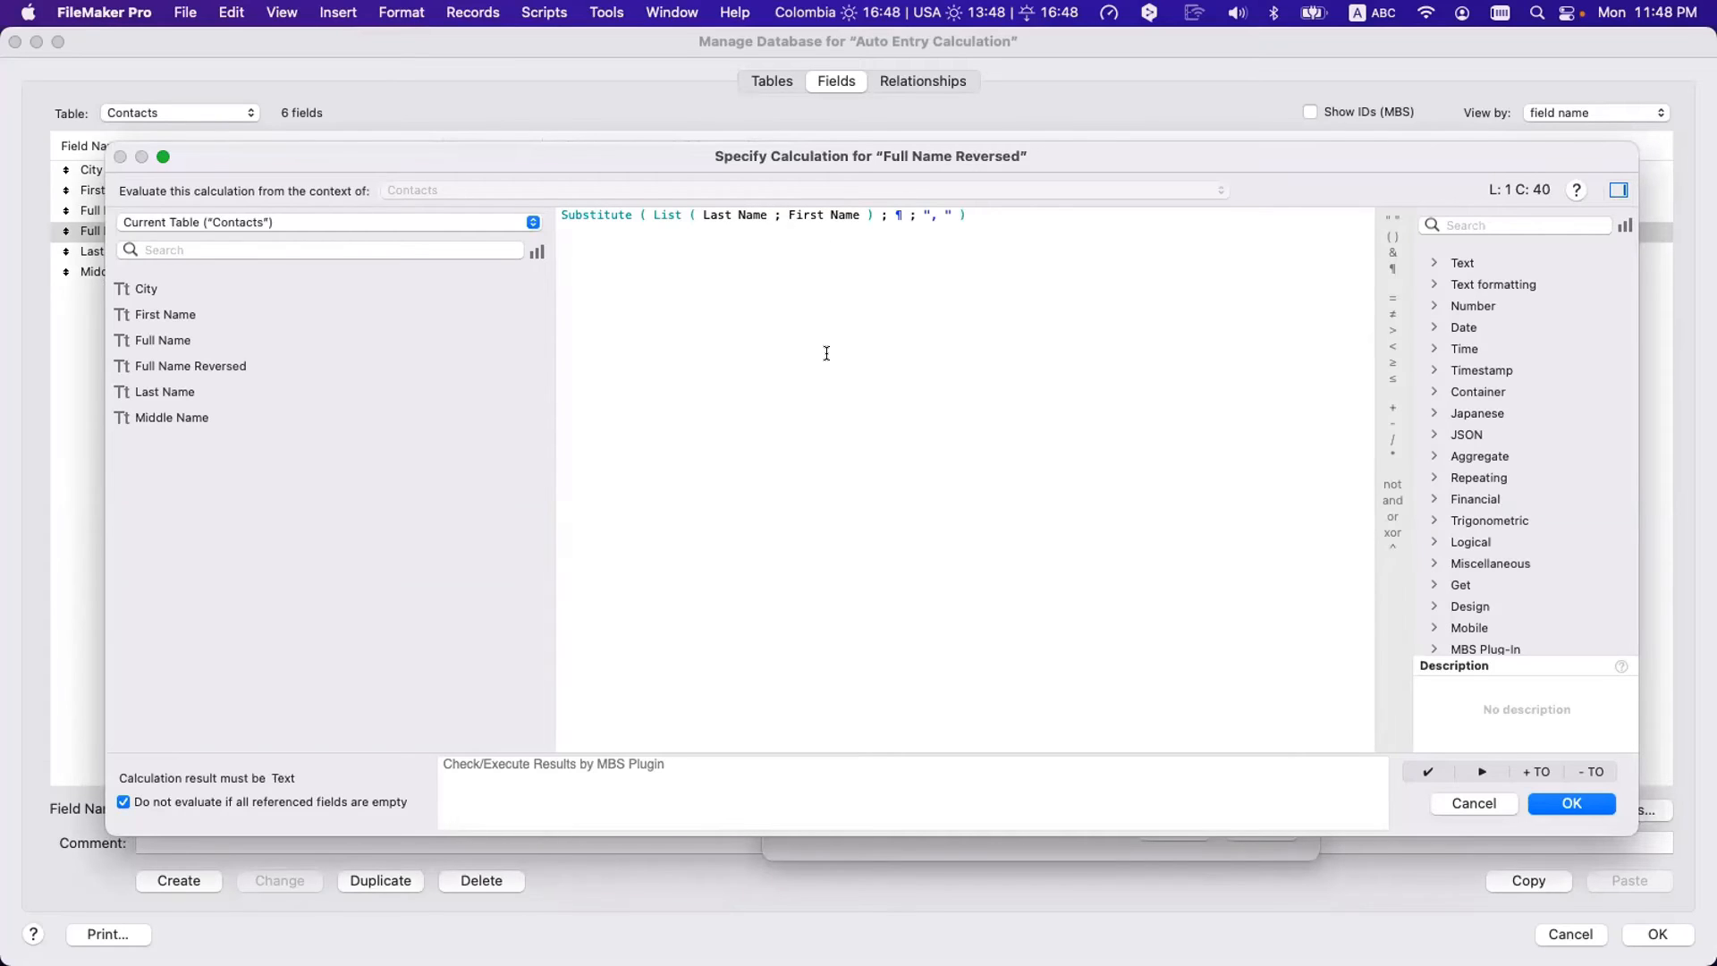
key("Escape")
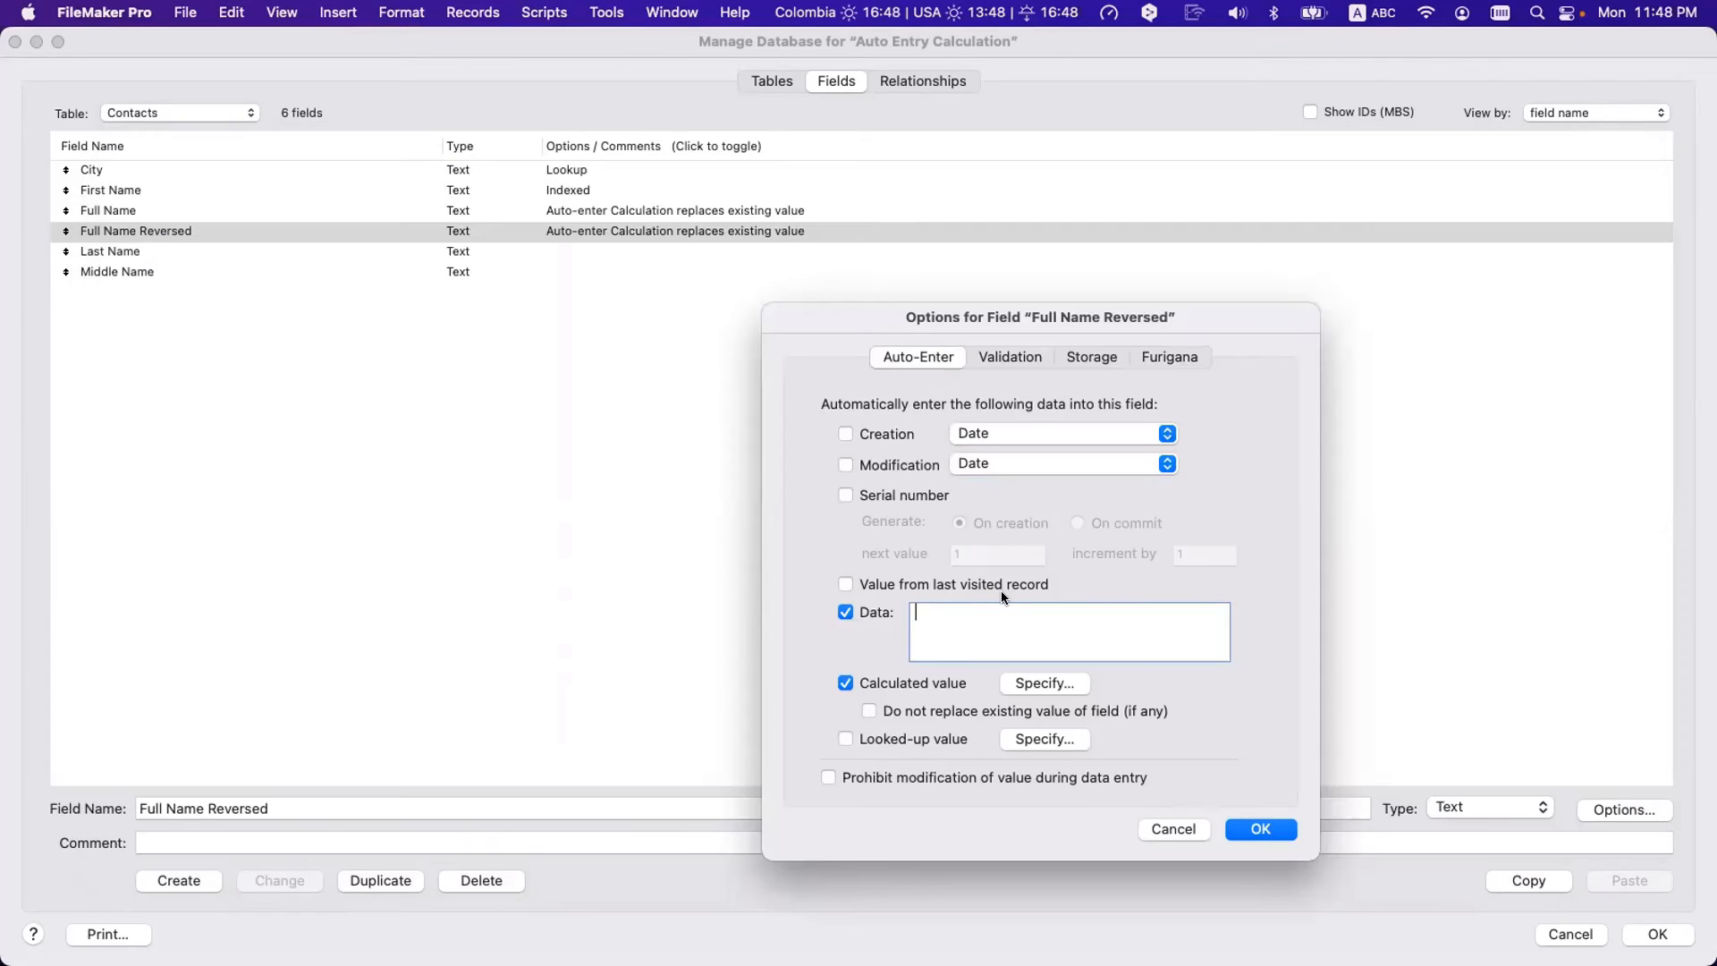
left_click_drag(1032, 314, 867, 215)
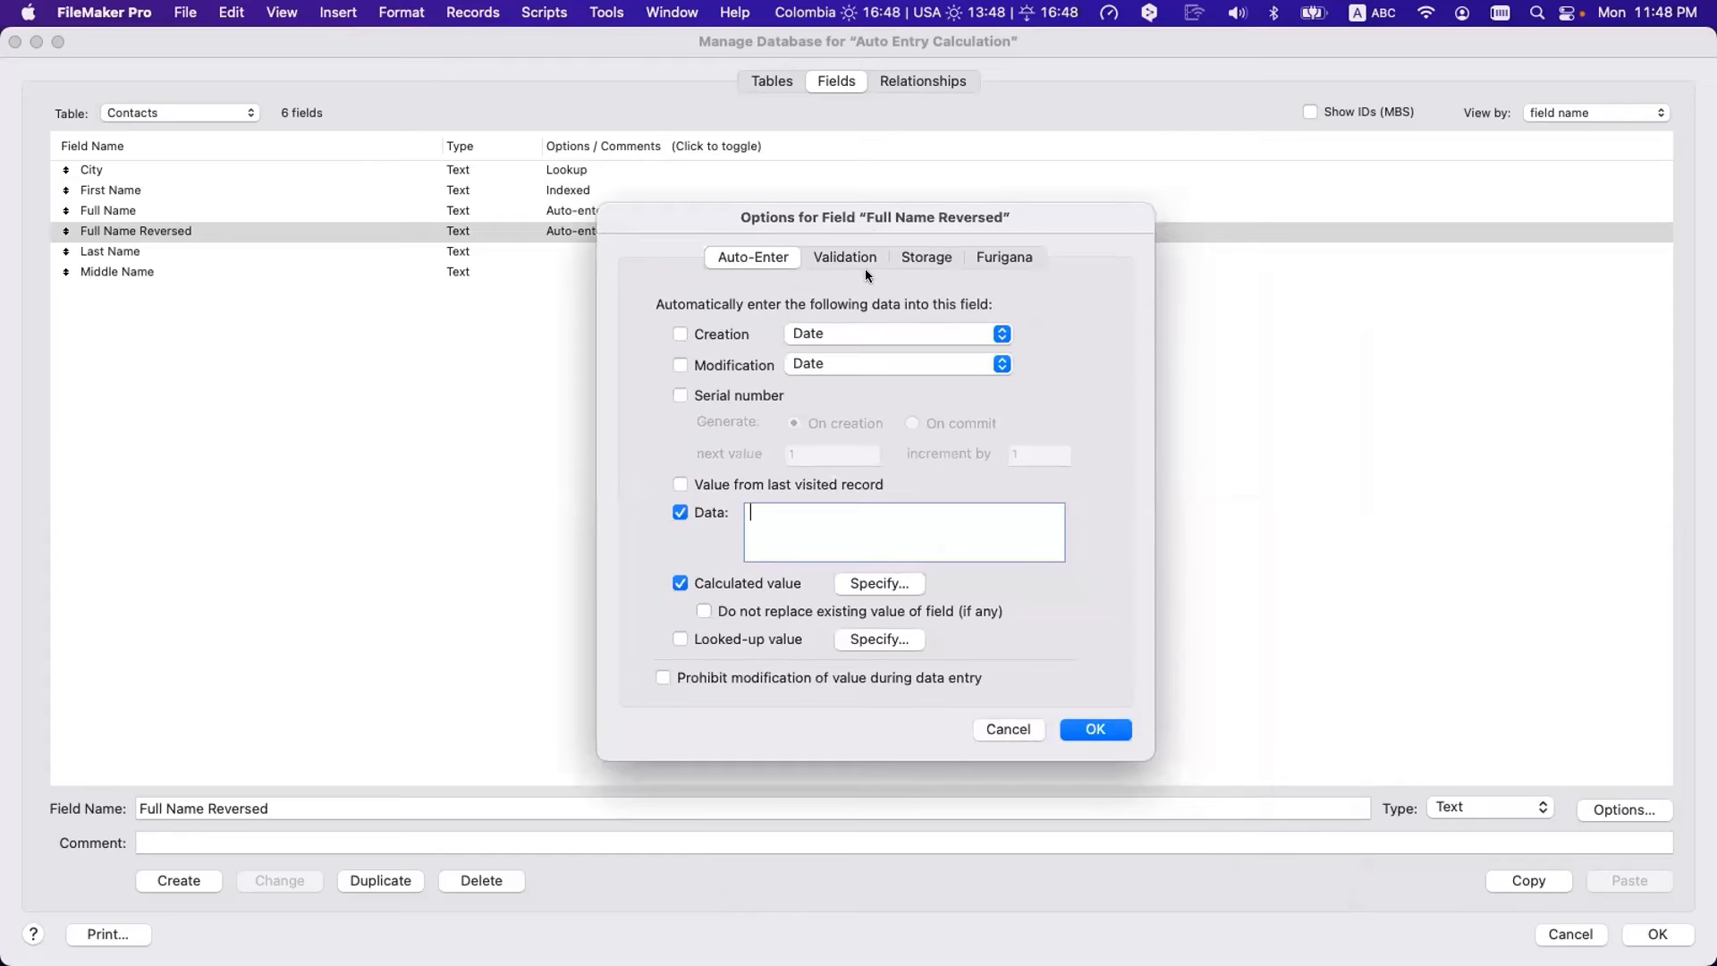
- Try the Creation, Modification, Serial number, last-visited and Data options, clearing the test text 'sdswd'
left_click(723, 335)
left_click(726, 363)
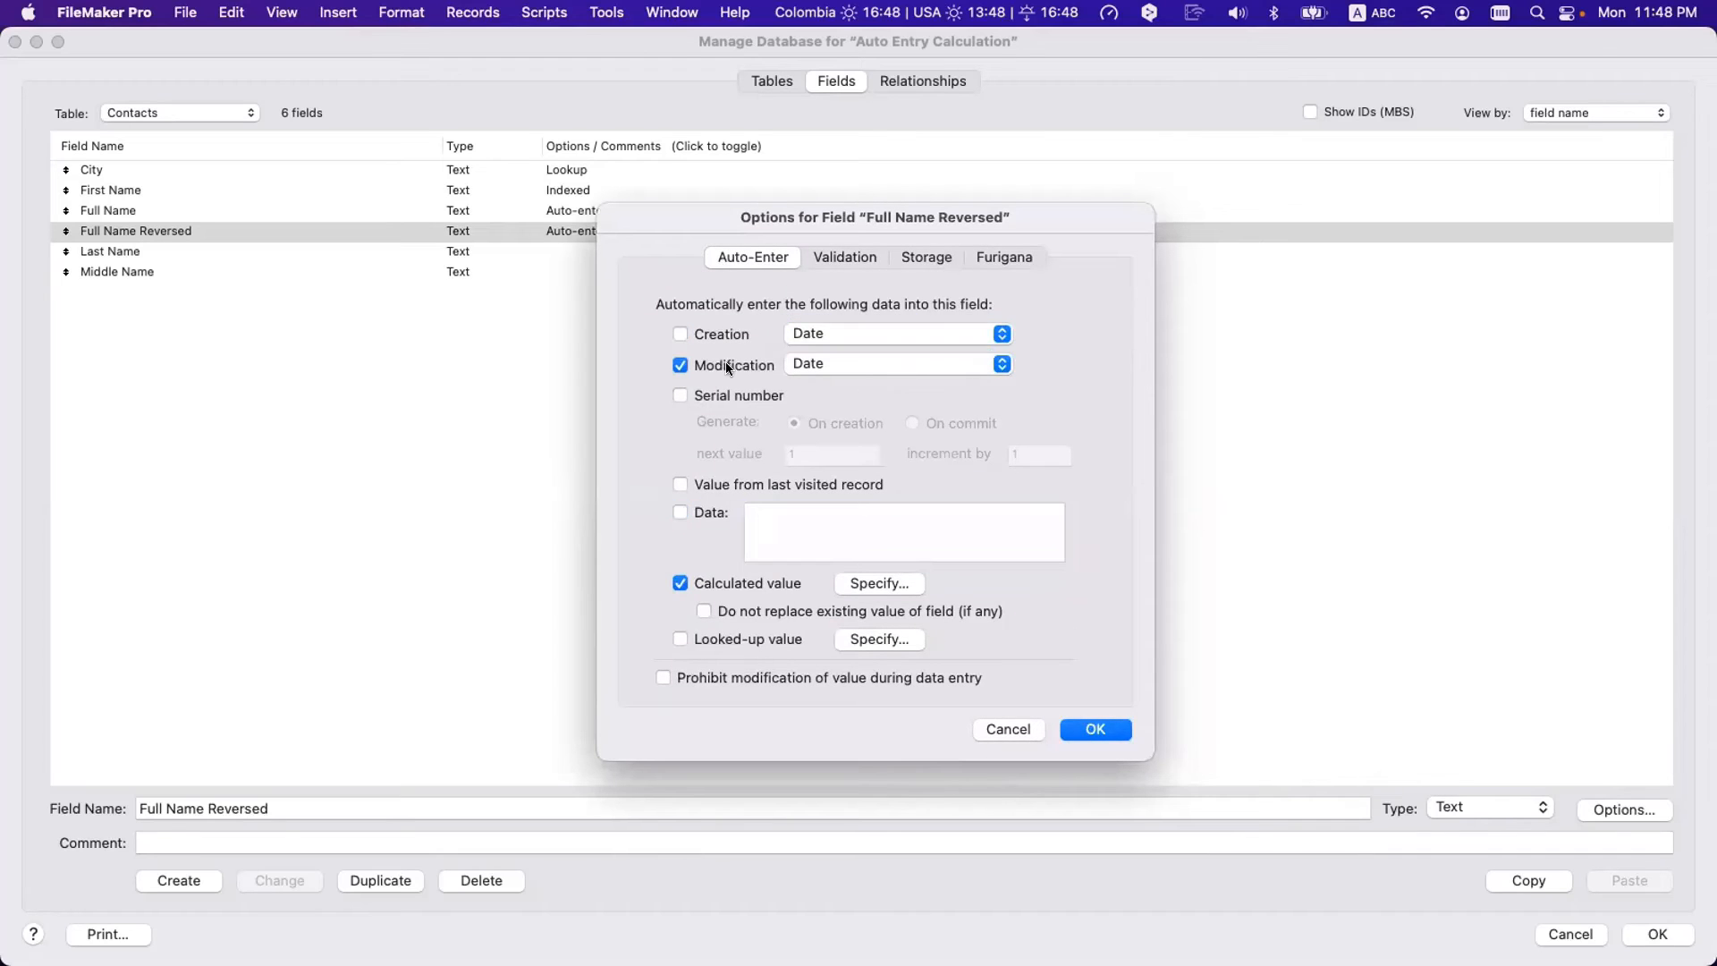
left_click(732, 391)
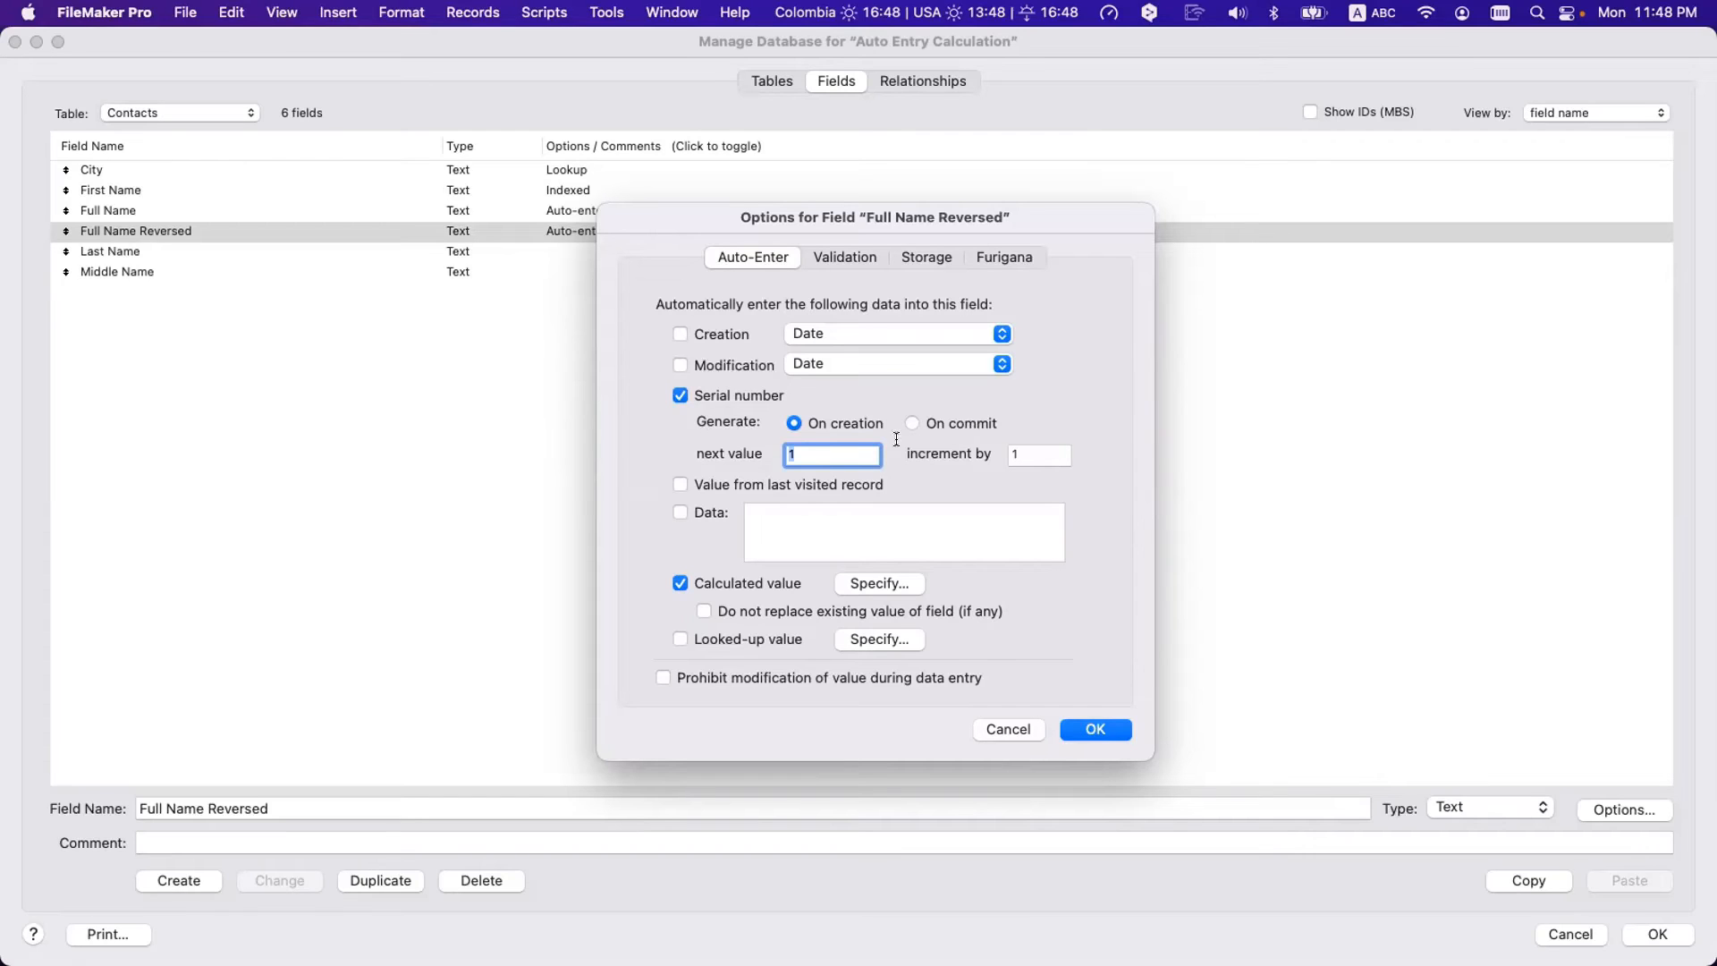
left_click(716, 483)
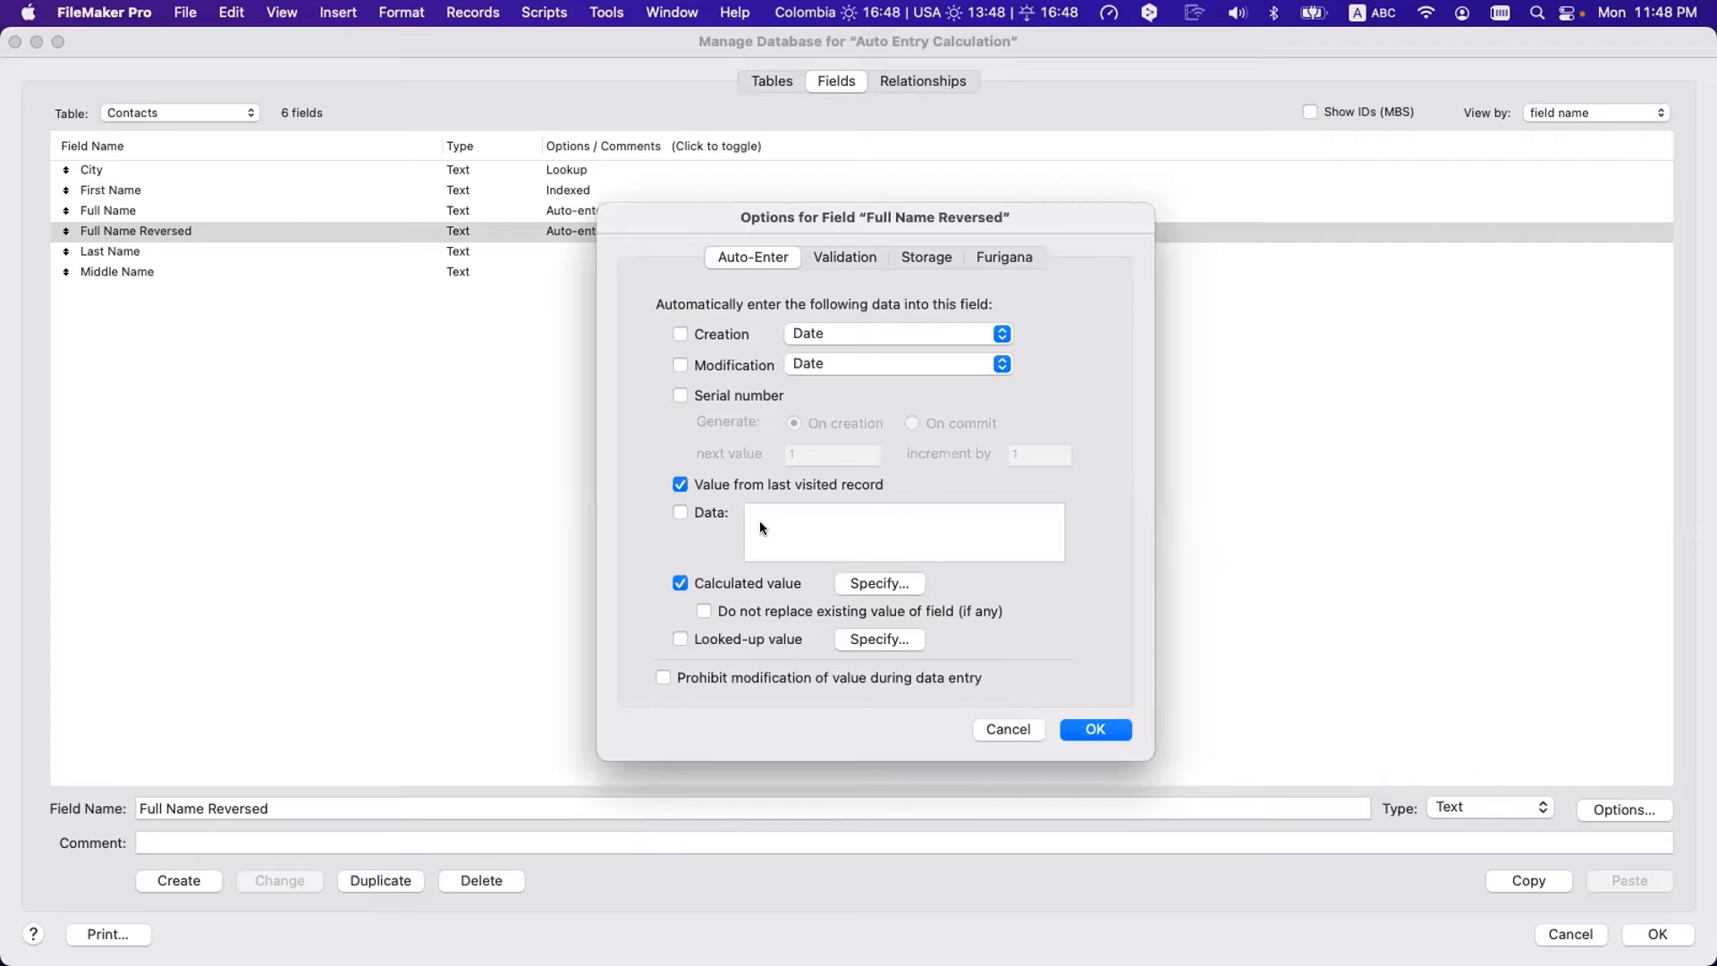
left_click(695, 512)
type("sdswd")
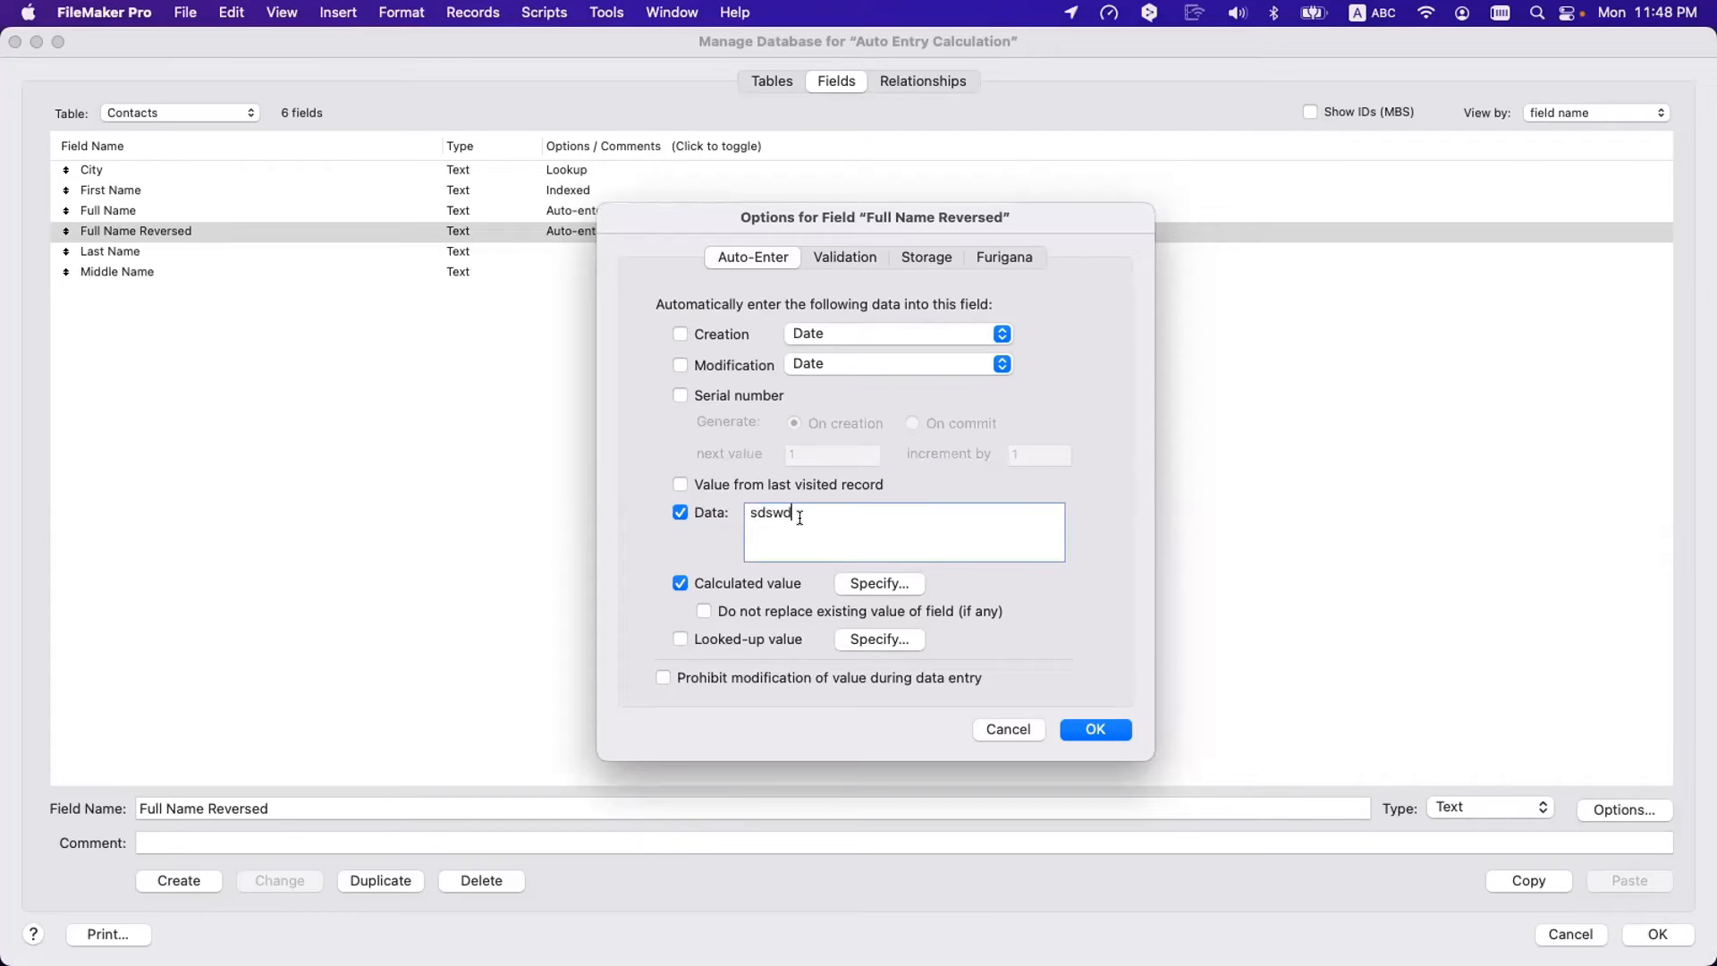
key("super+a")
key("BackSpace")
left_click(690, 510)
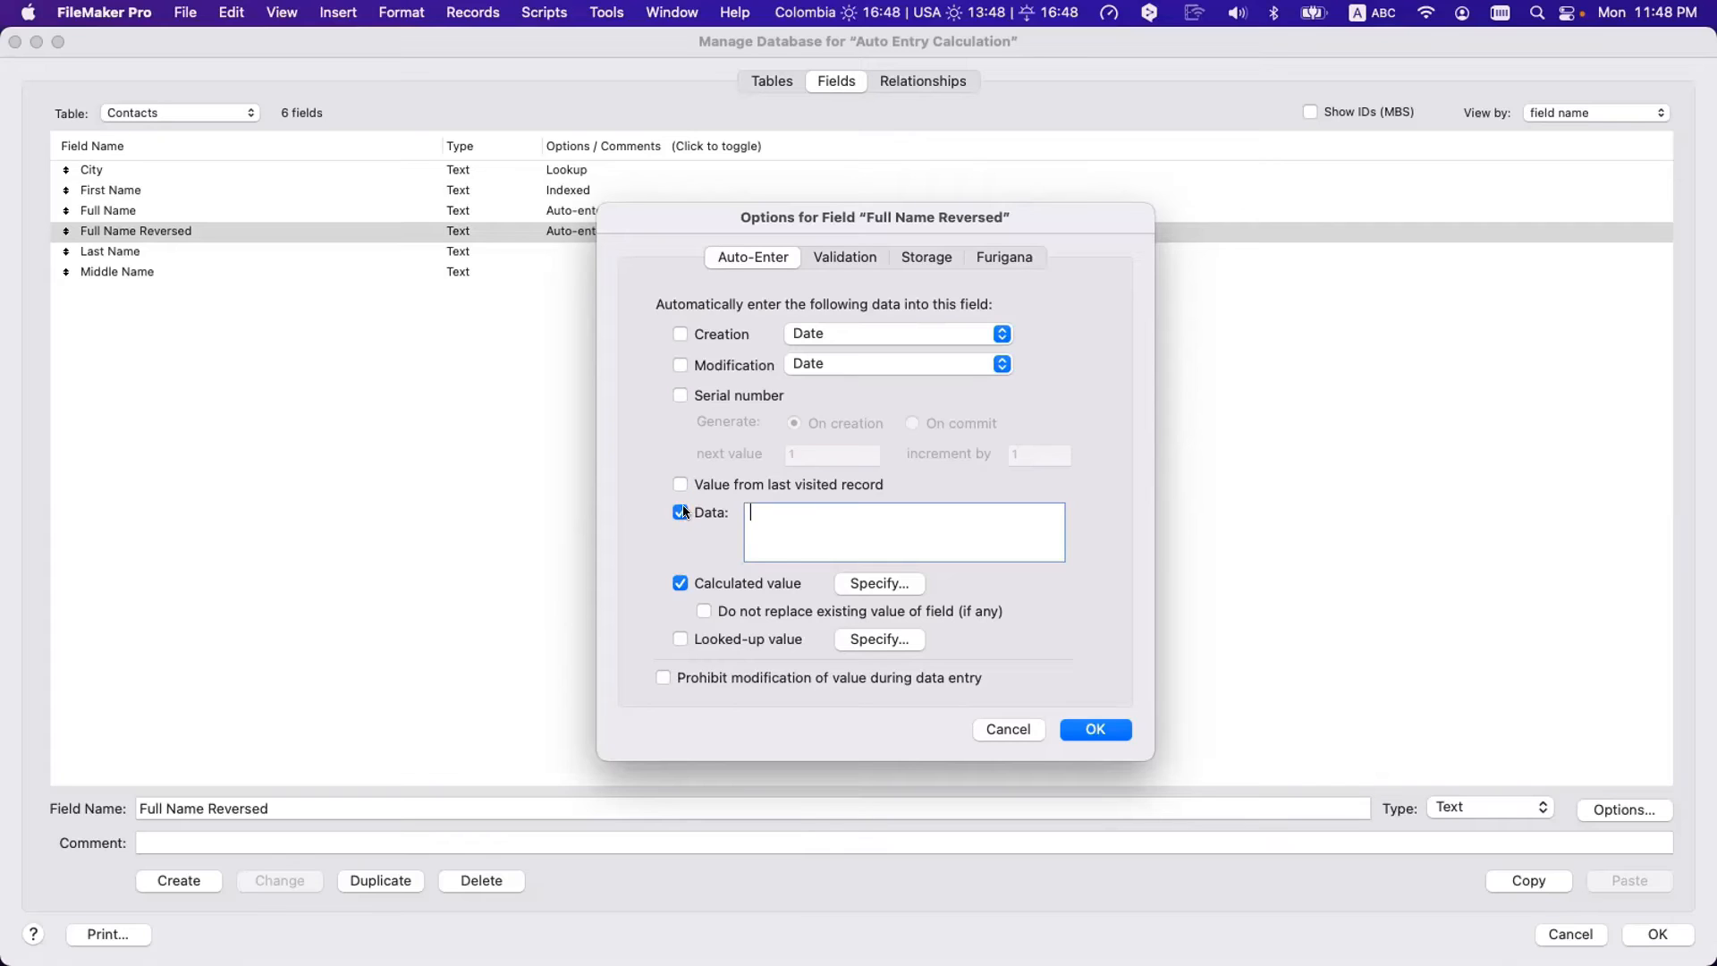
- Turn the calculated value auto-entry off and back on, keeping the existing formula
left_click(690, 580)
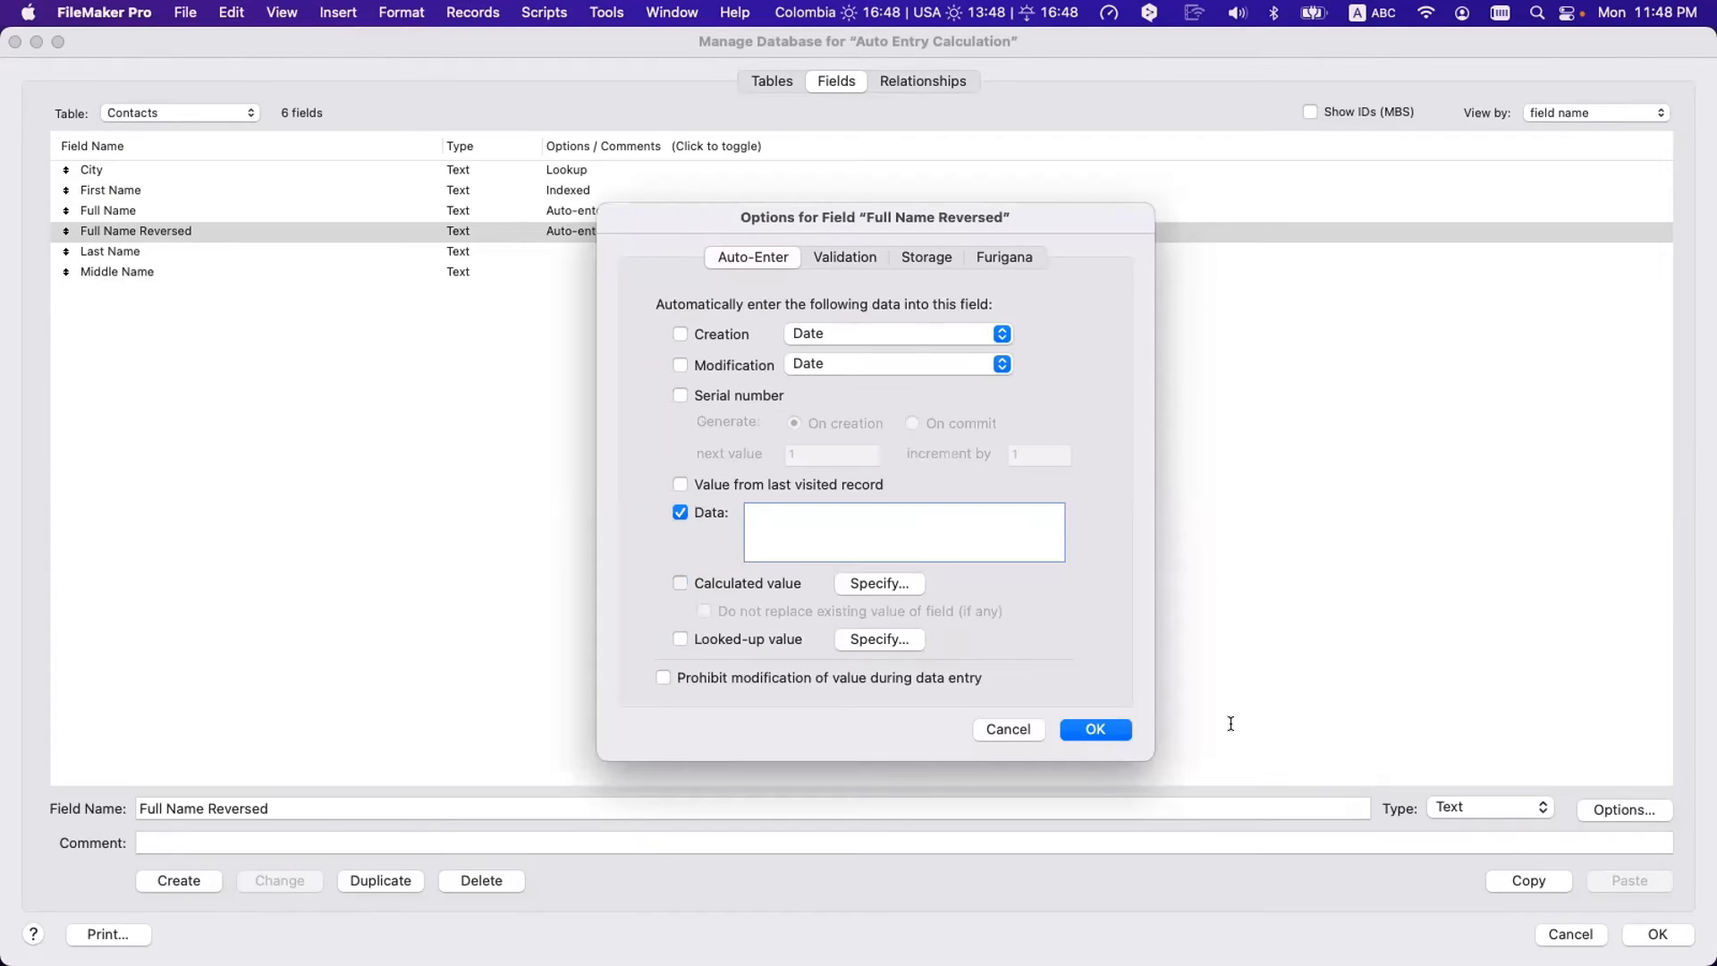
left_click(679, 583)
left_click(1574, 800)
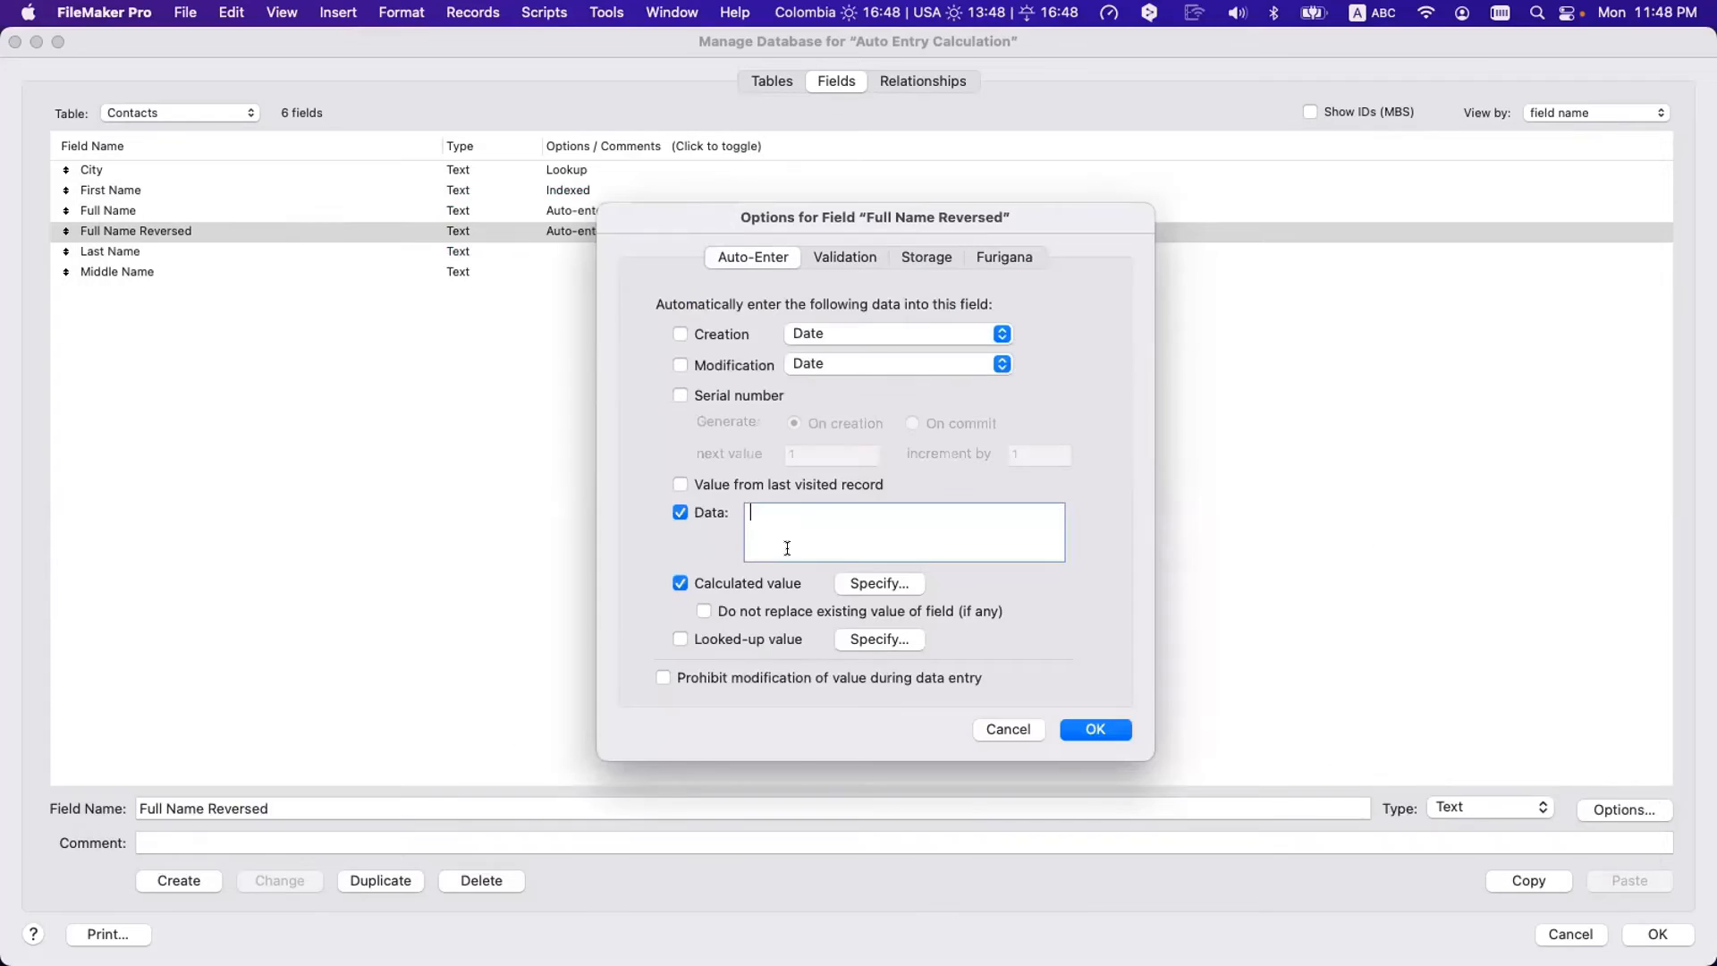
- Switch among Modification, Data, Serial number and last-visited options, settling on Creation Date
left_click(683, 366)
left_click(682, 512)
left_click(681, 336)
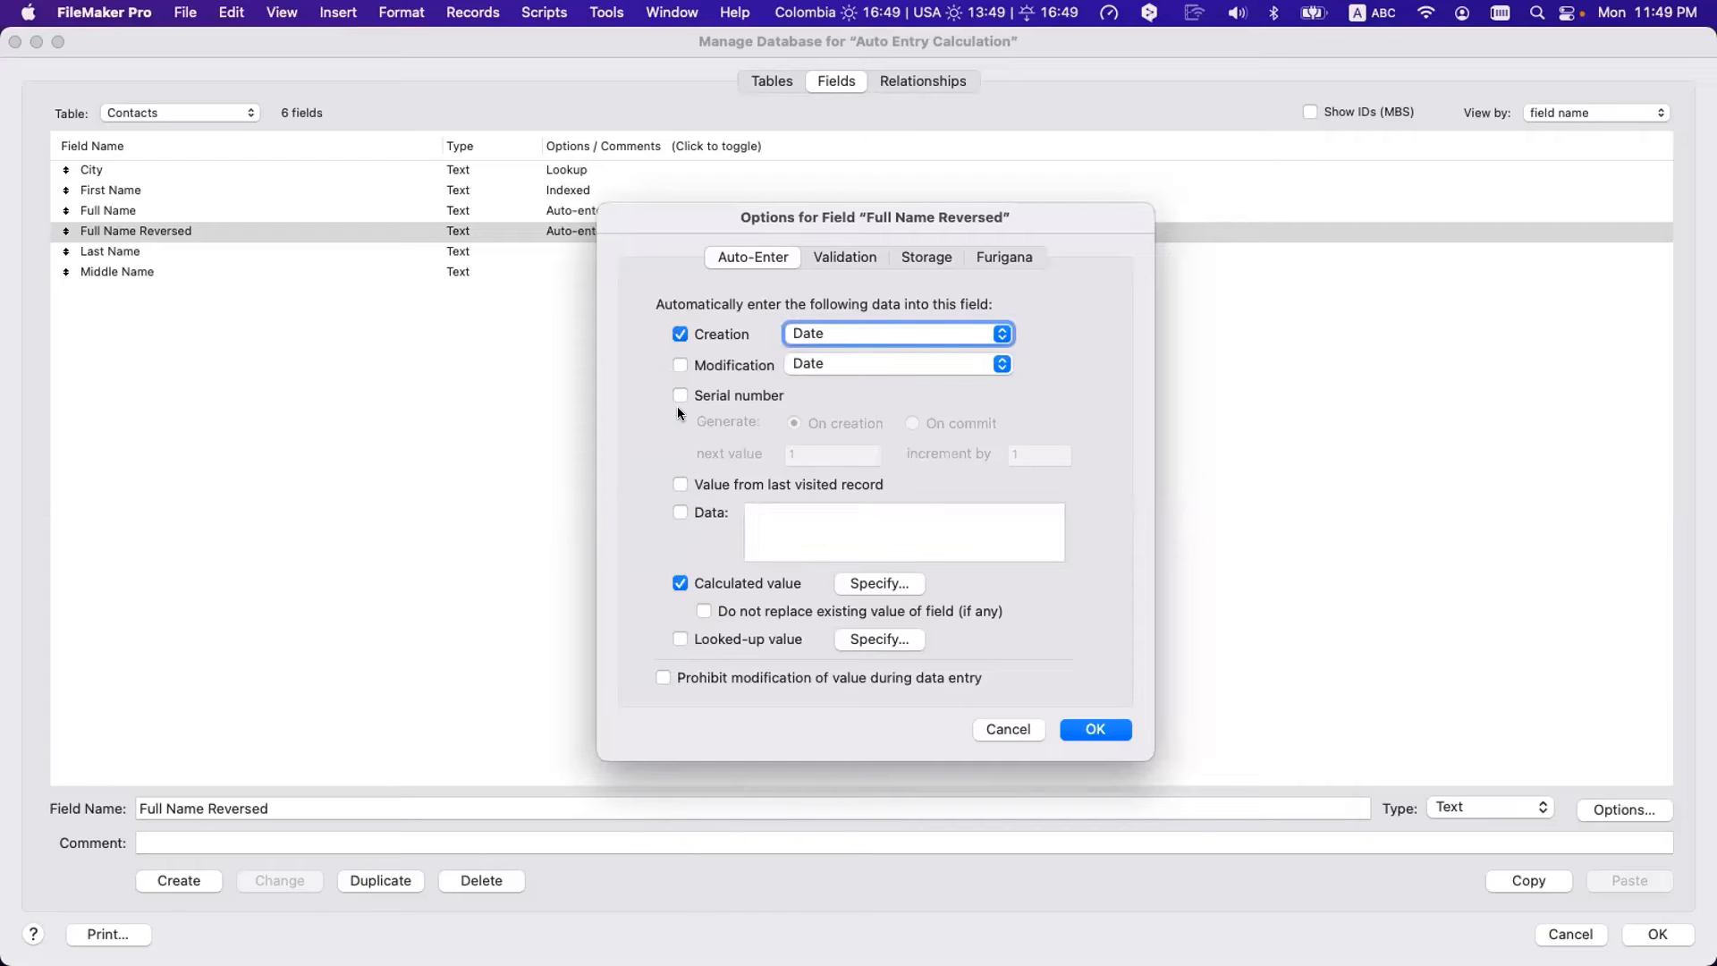
left_click(681, 512)
left_click(682, 366)
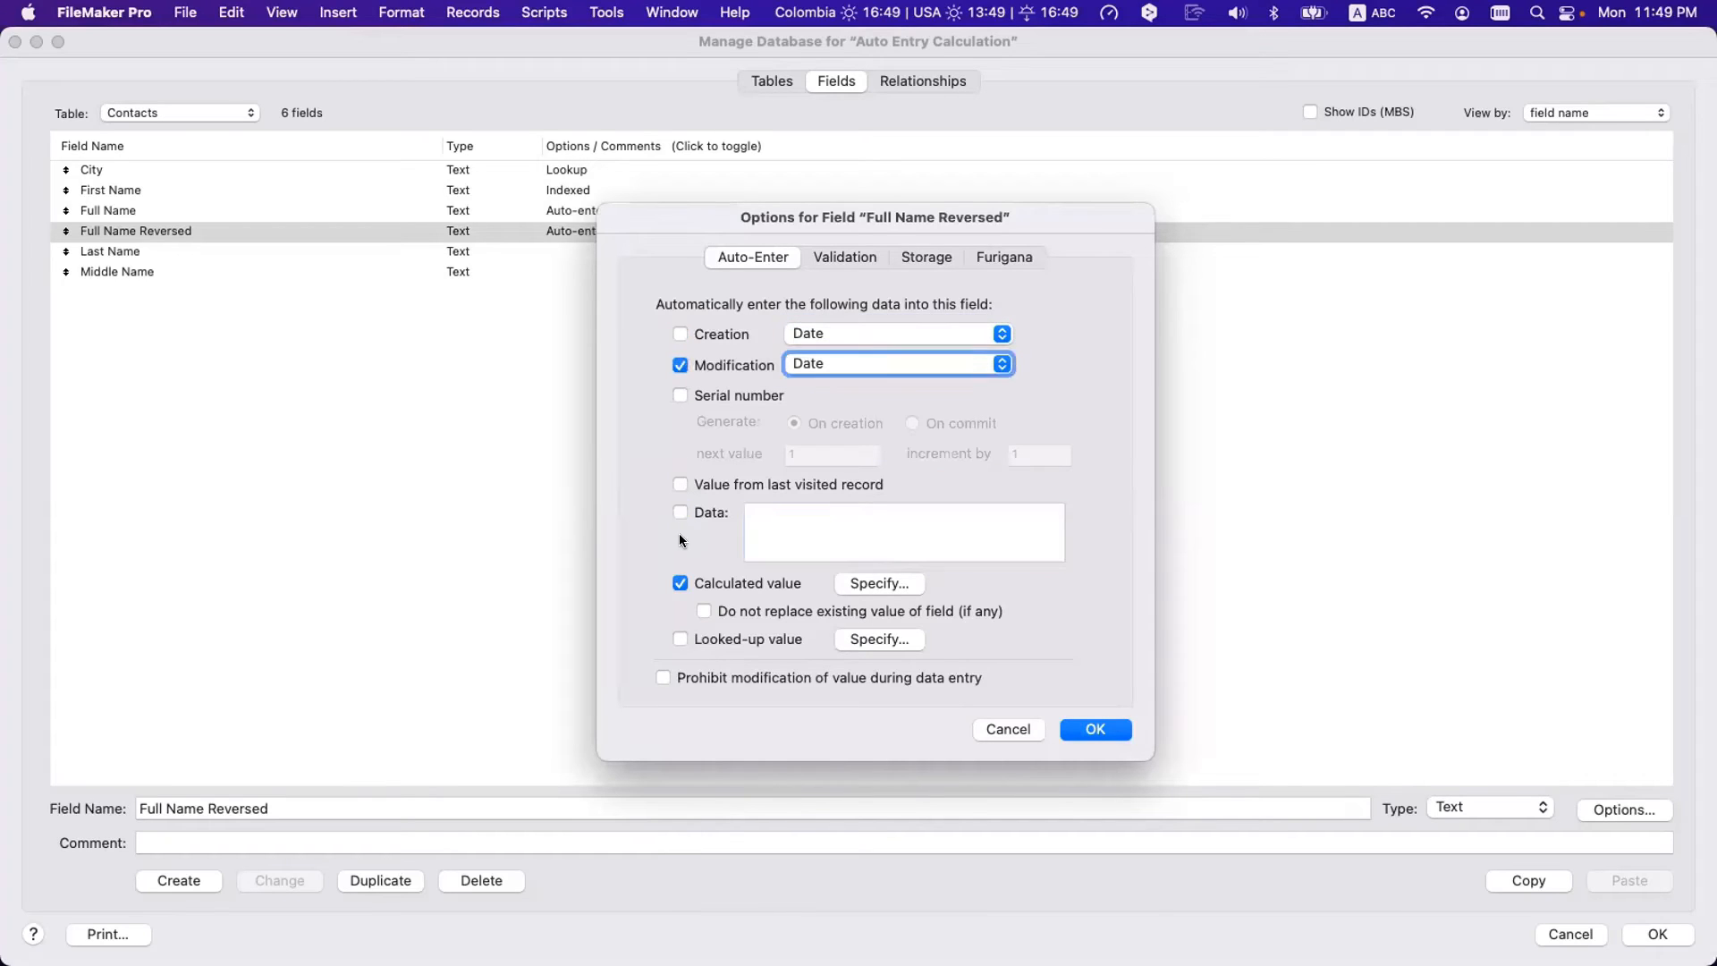
left_click(680, 512)
left_click(679, 485)
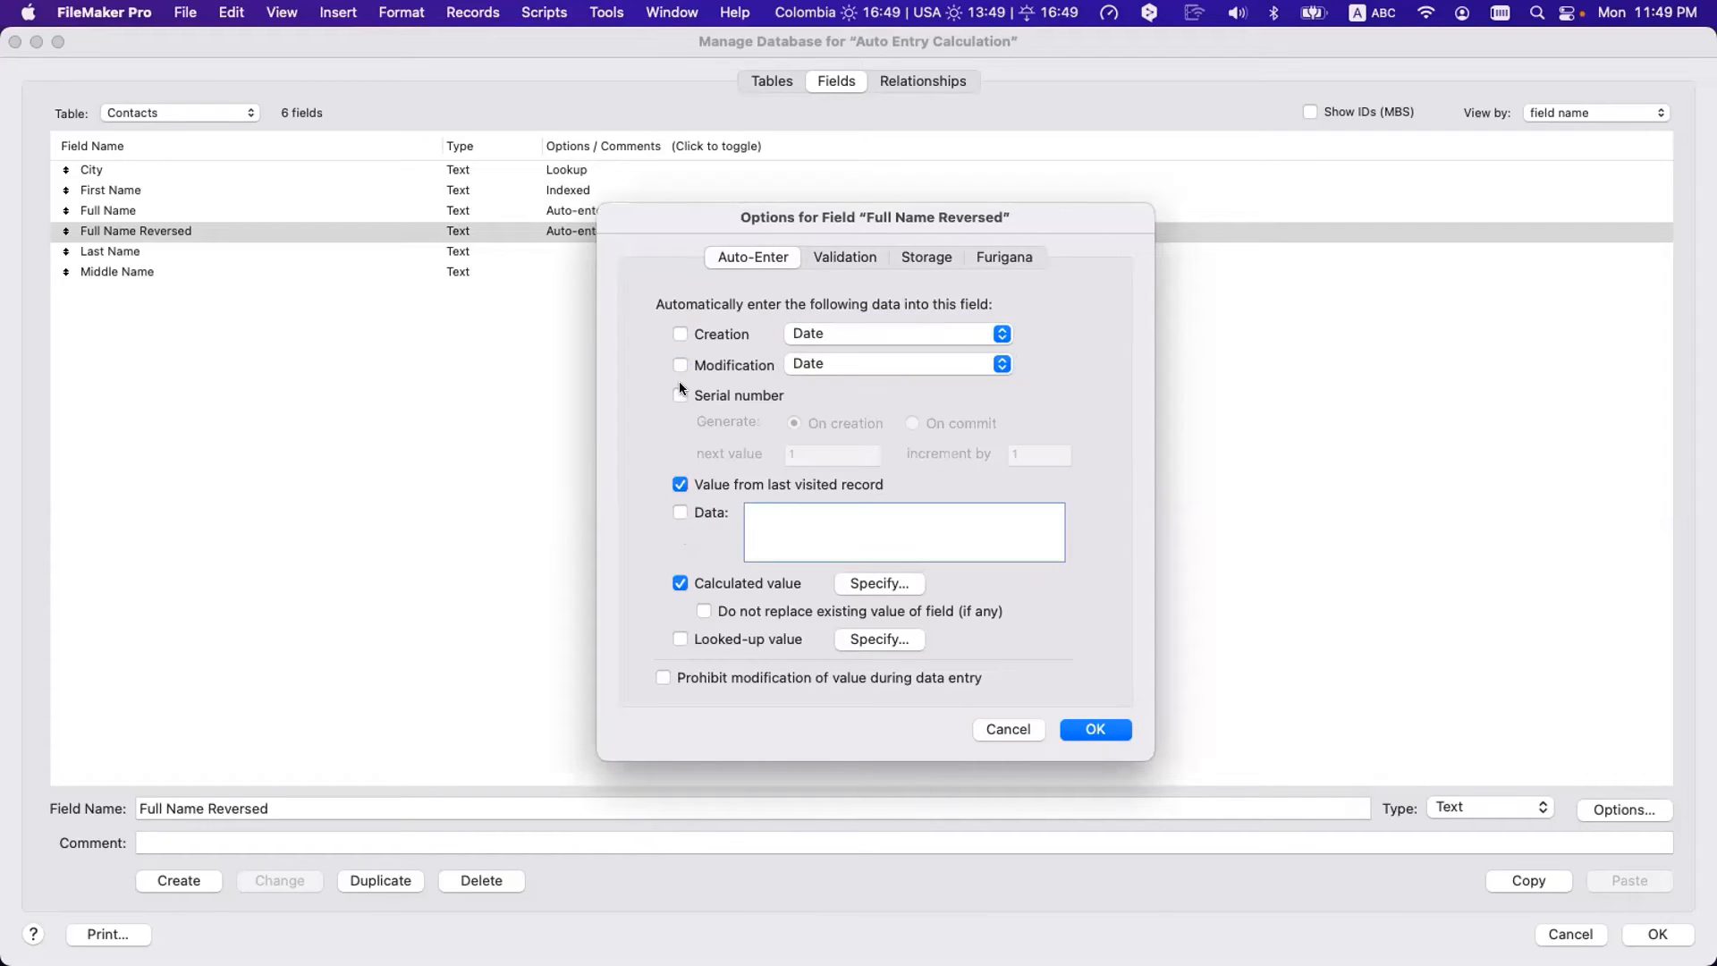
left_click(679, 394)
left_click(680, 365)
left_click(680, 365)
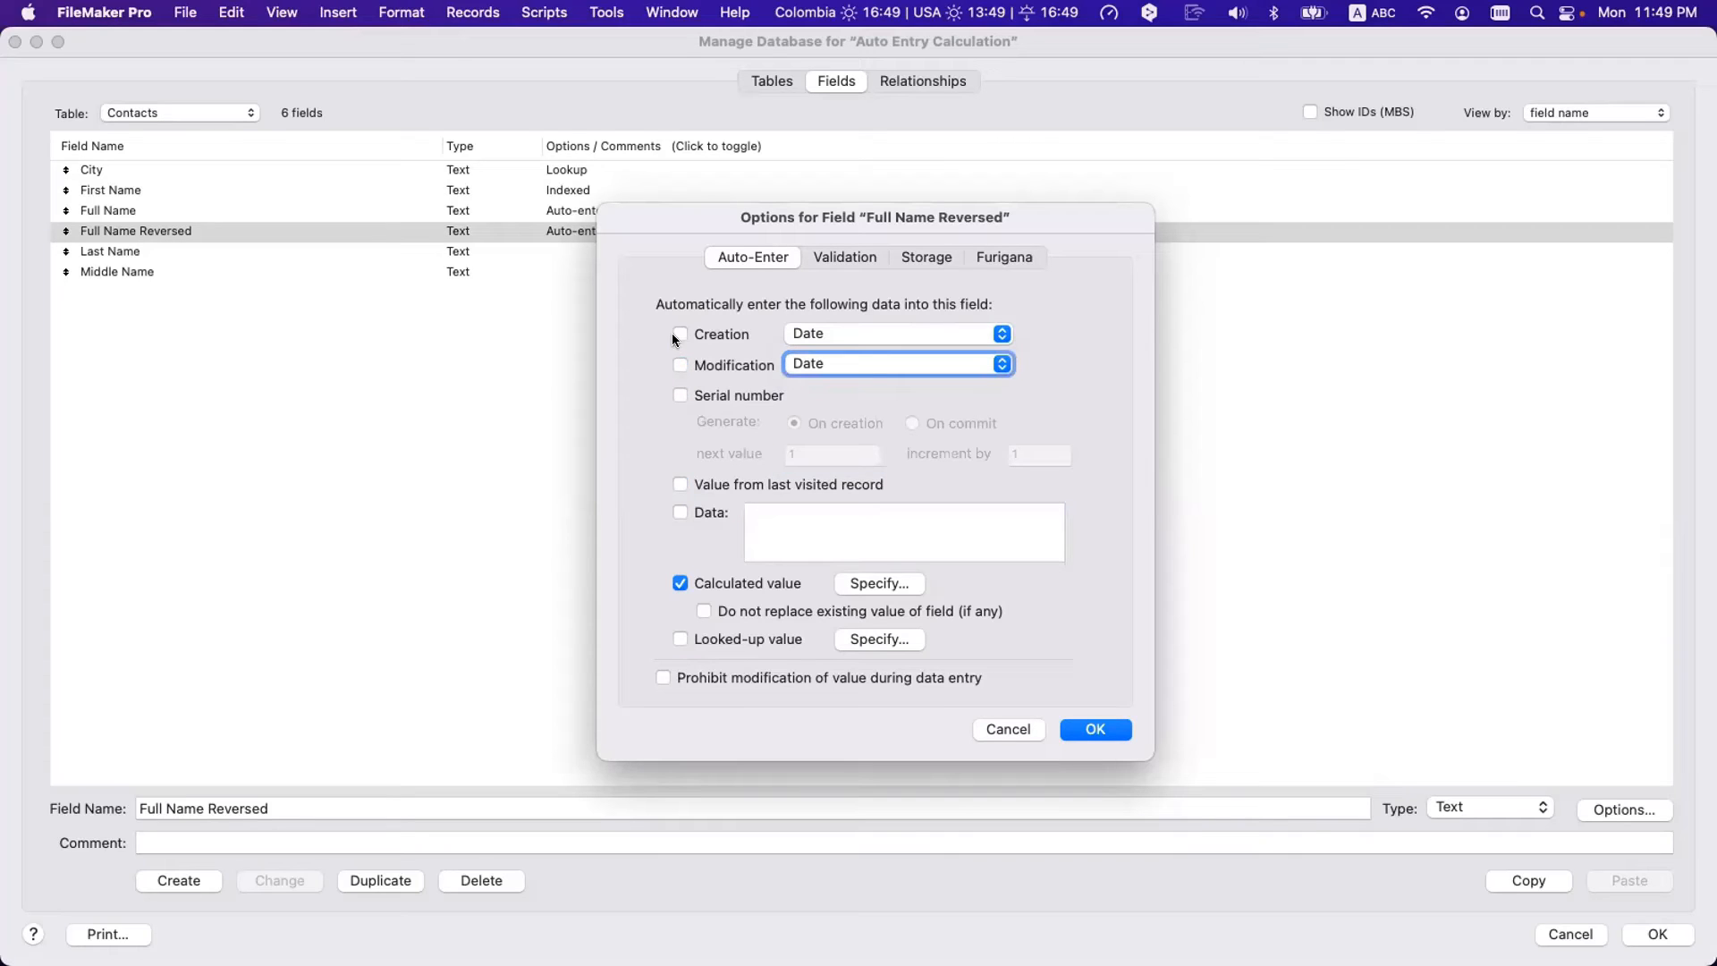
left_click(679, 394)
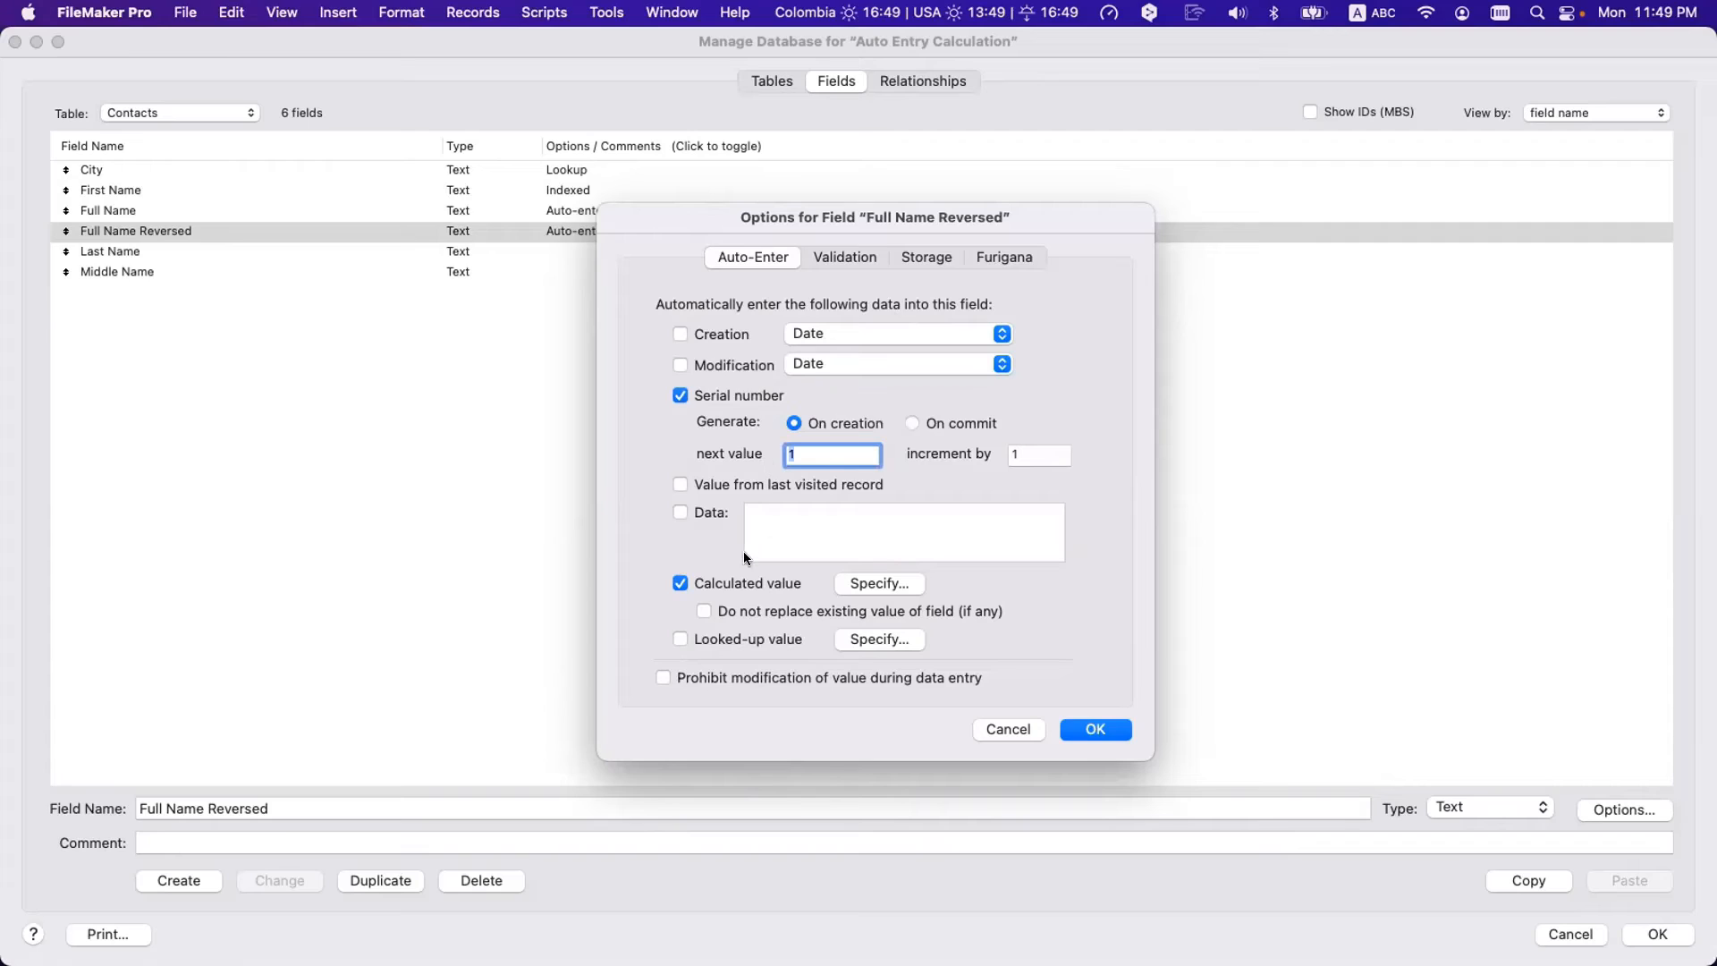
left_click(679, 332)
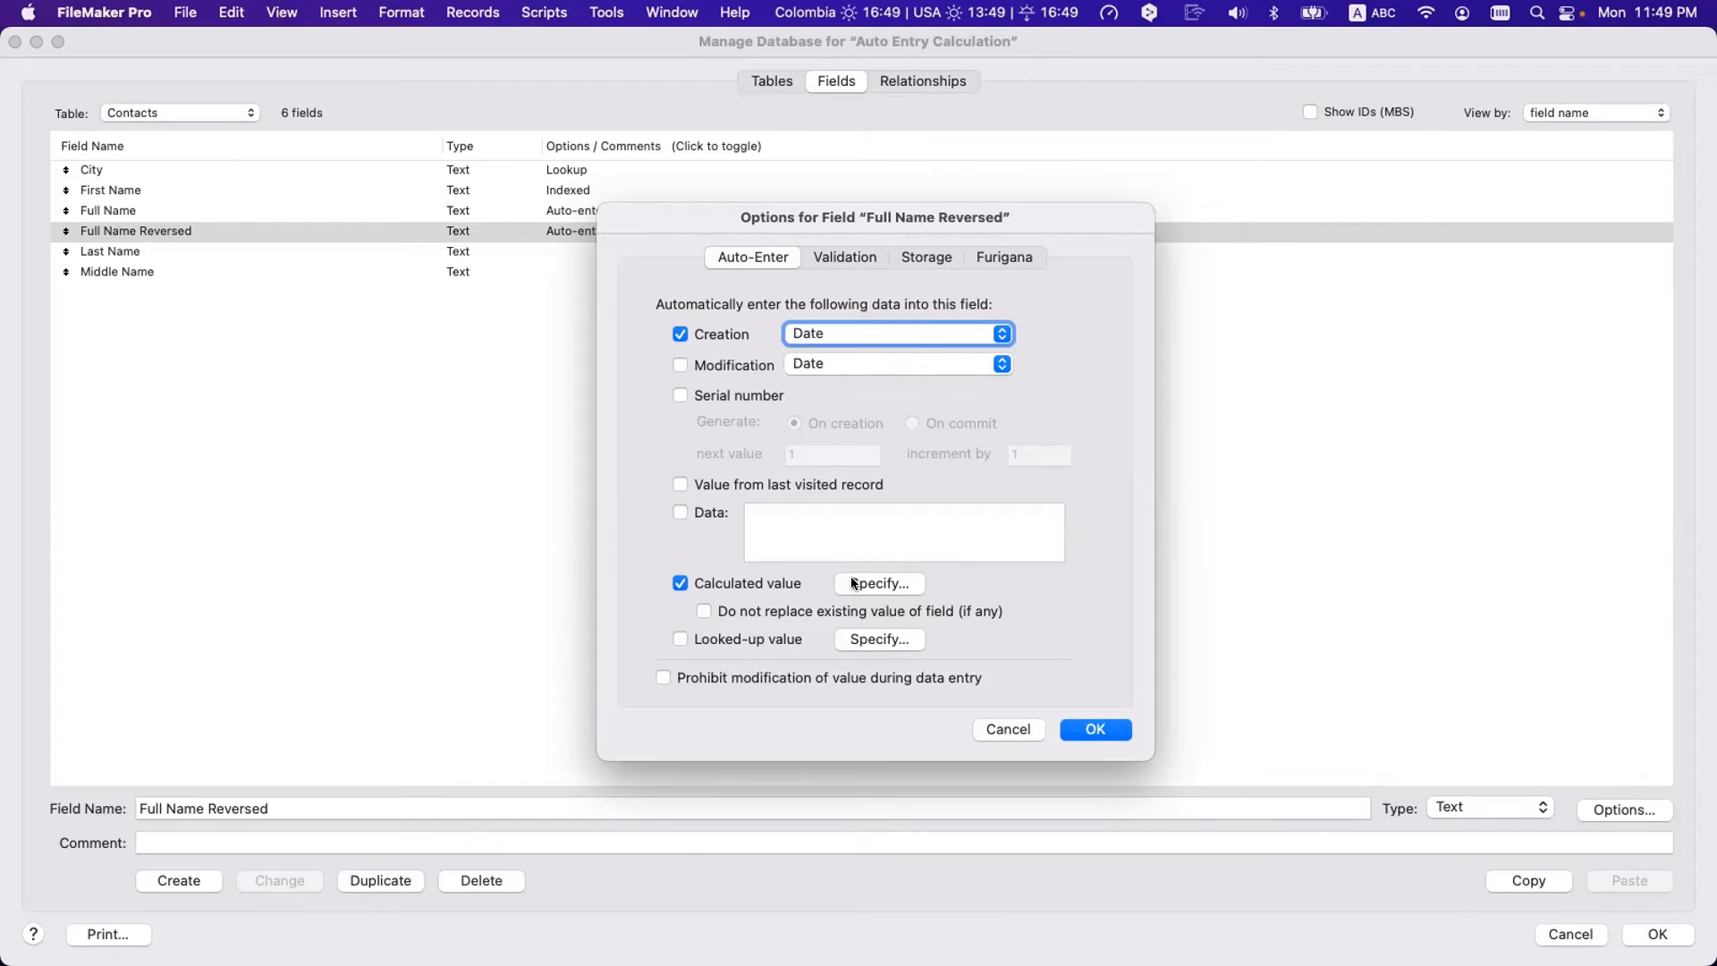
left_click(687, 636)
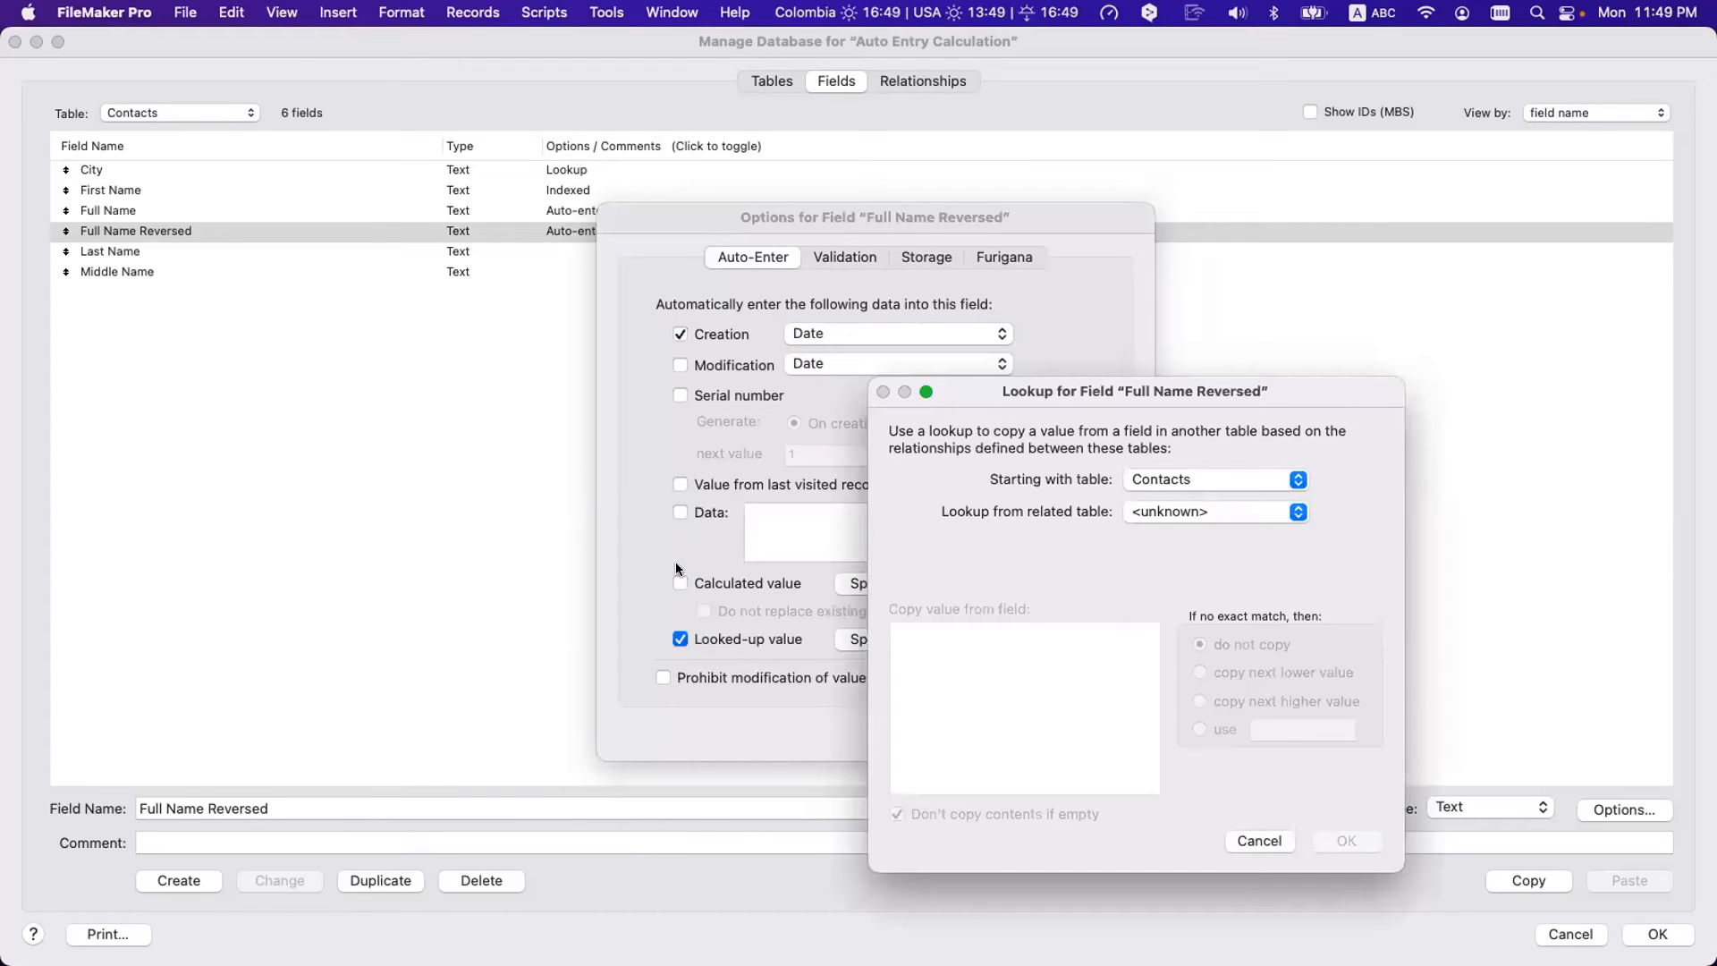
left_click(1125, 482)
left_click(1139, 509)
left_click(1129, 577)
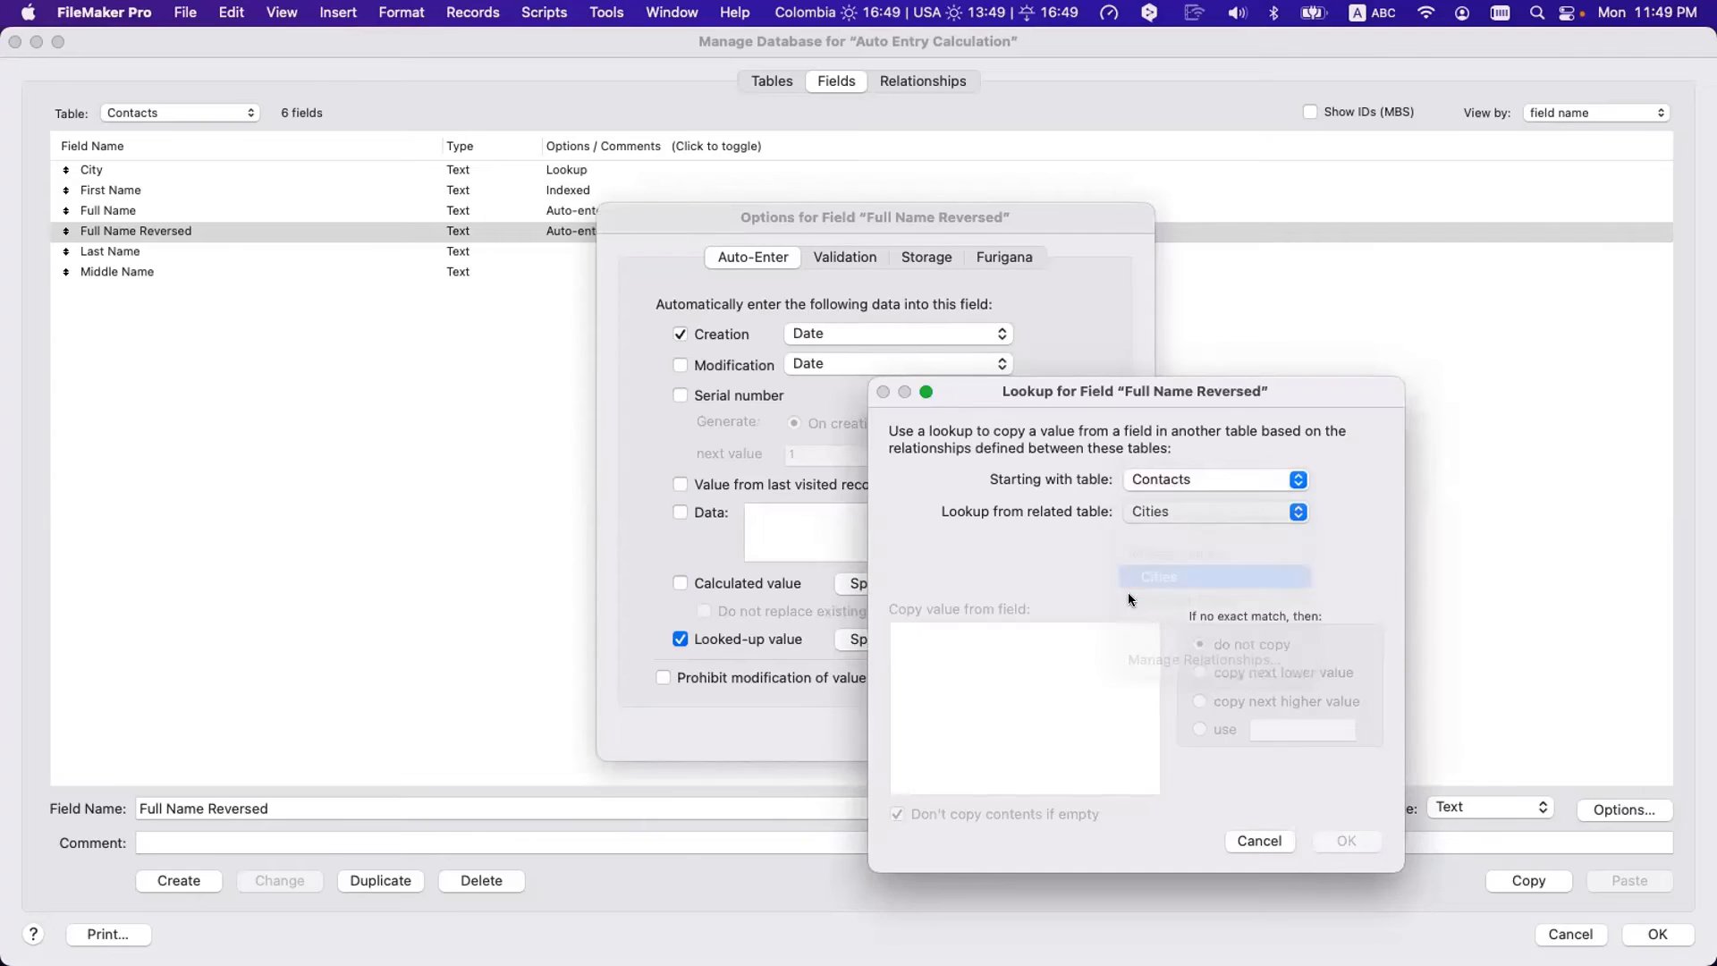
left_click(940, 633)
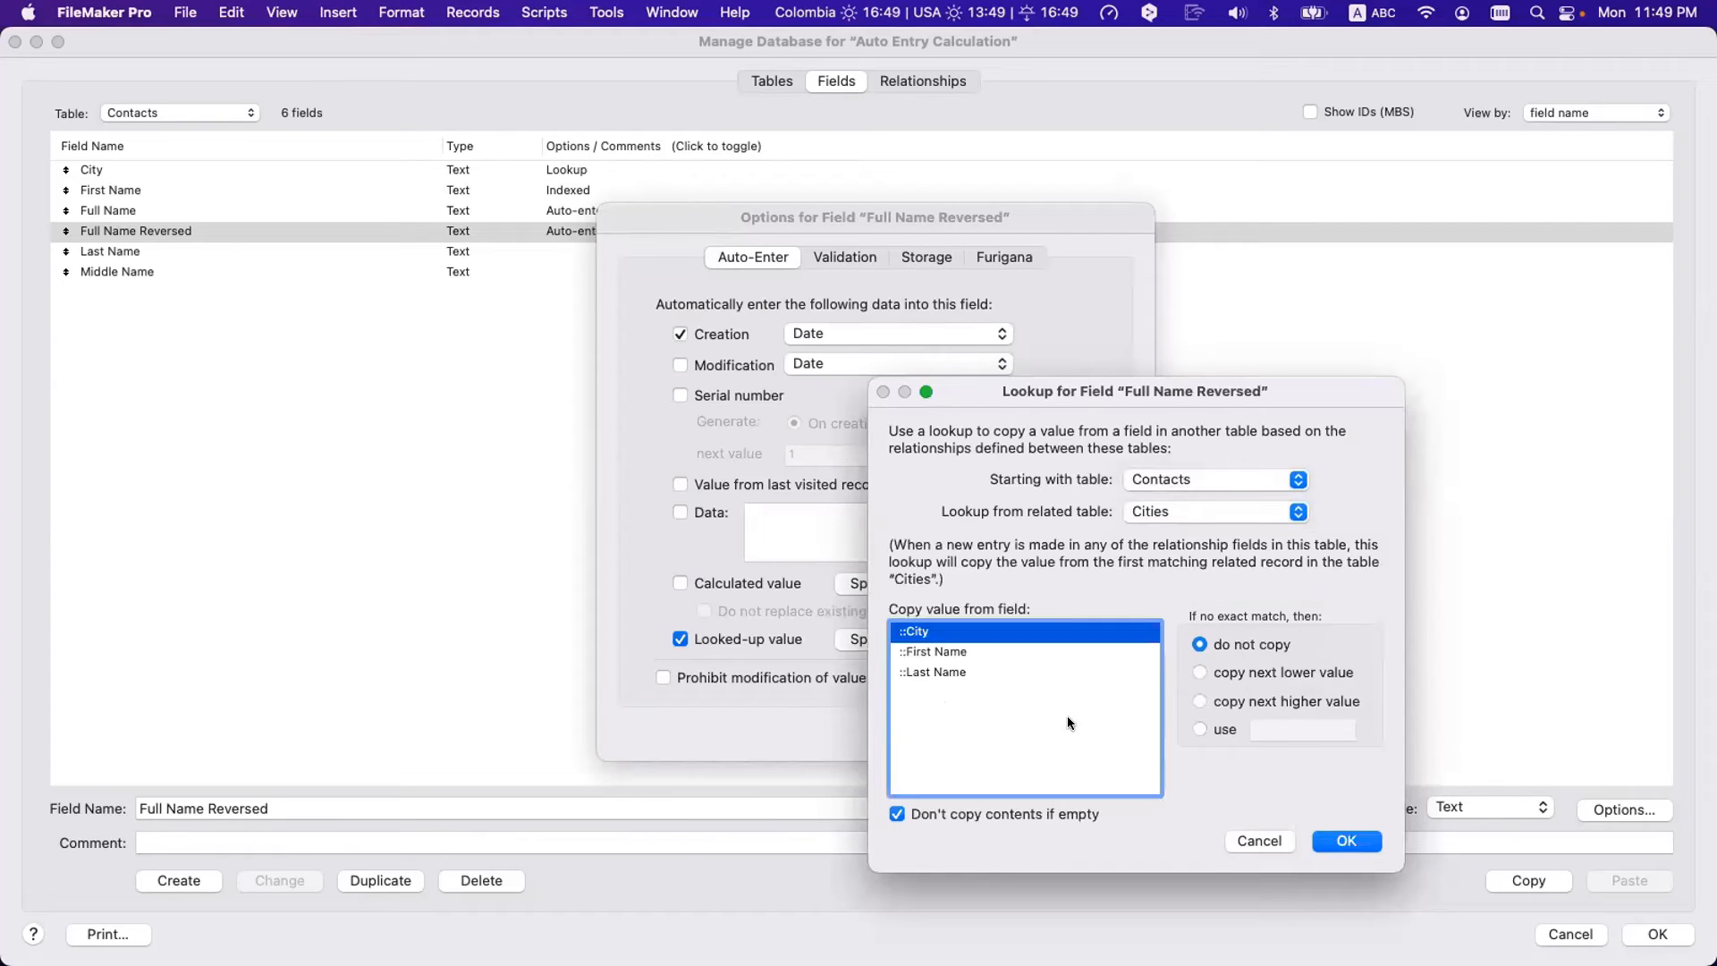
left_click(1346, 840)
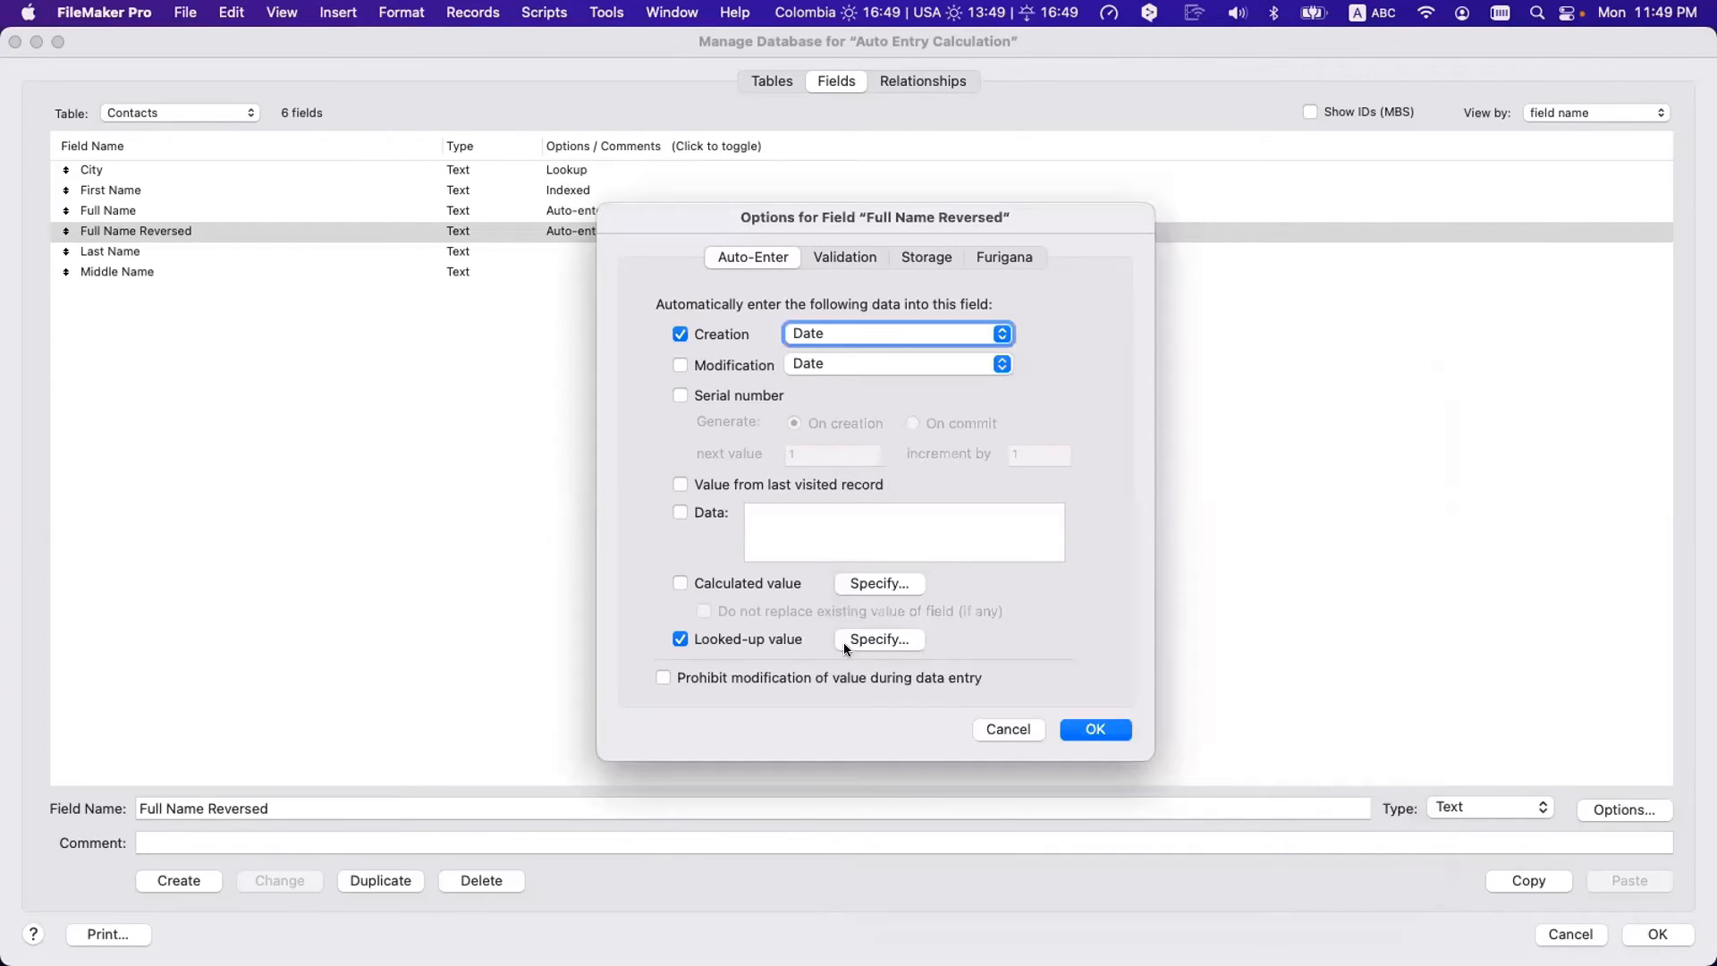
left_click(739, 580)
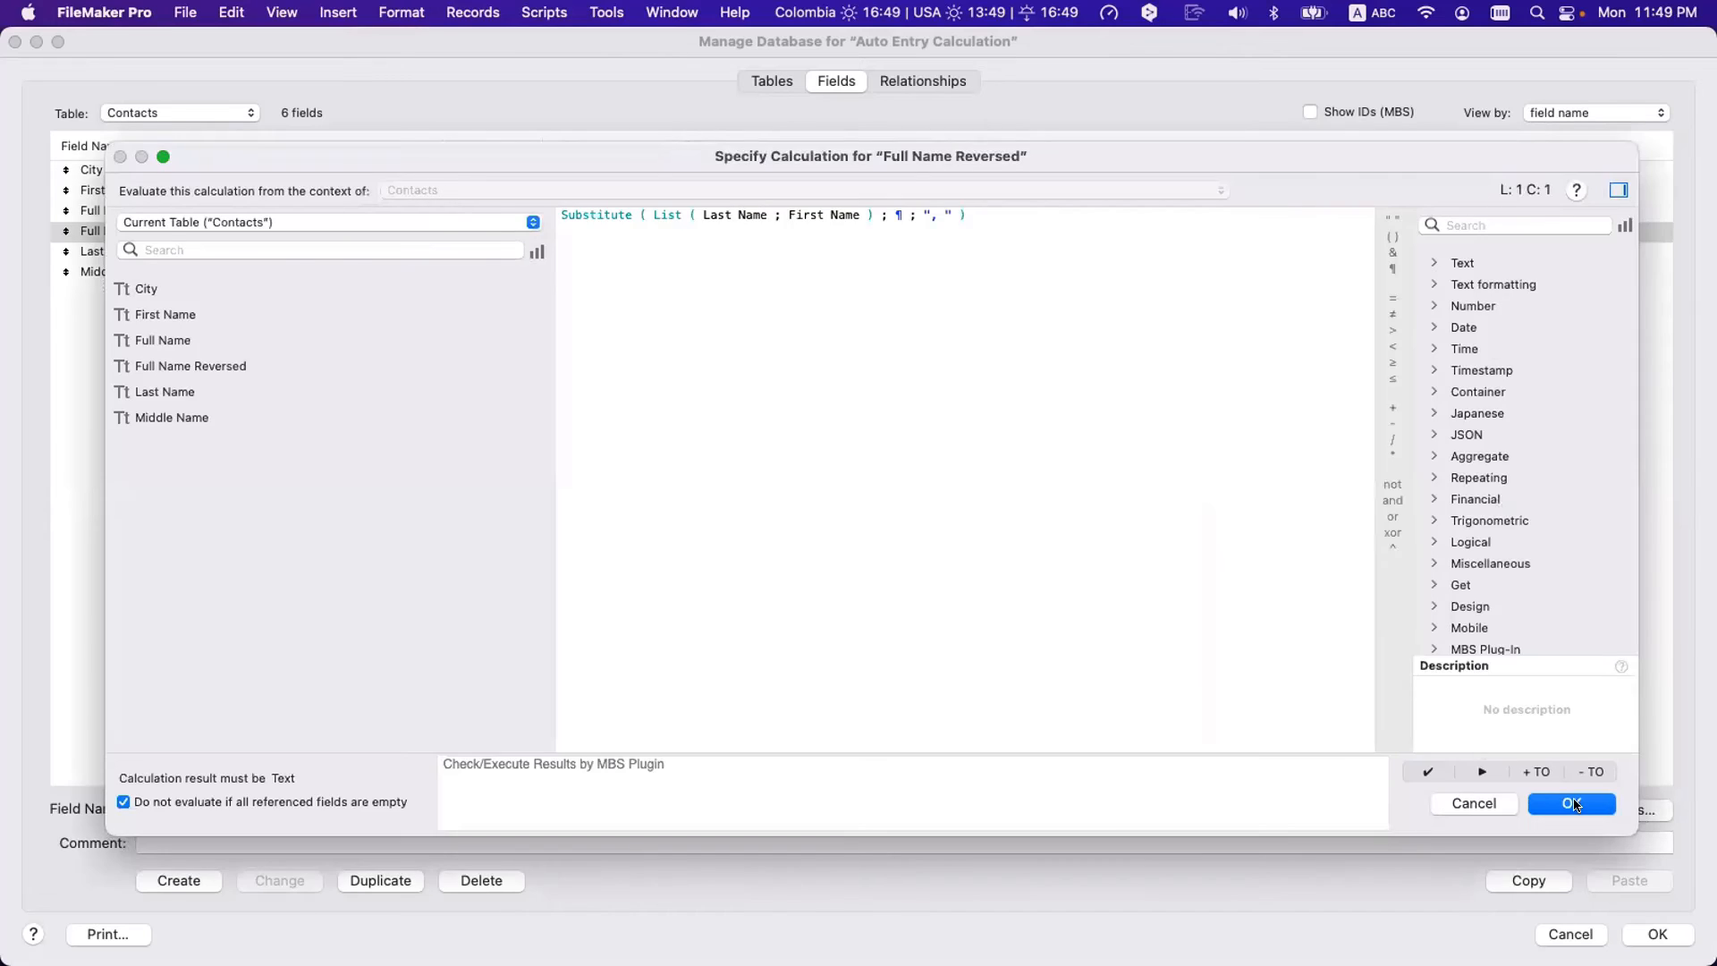
left_click(1576, 805)
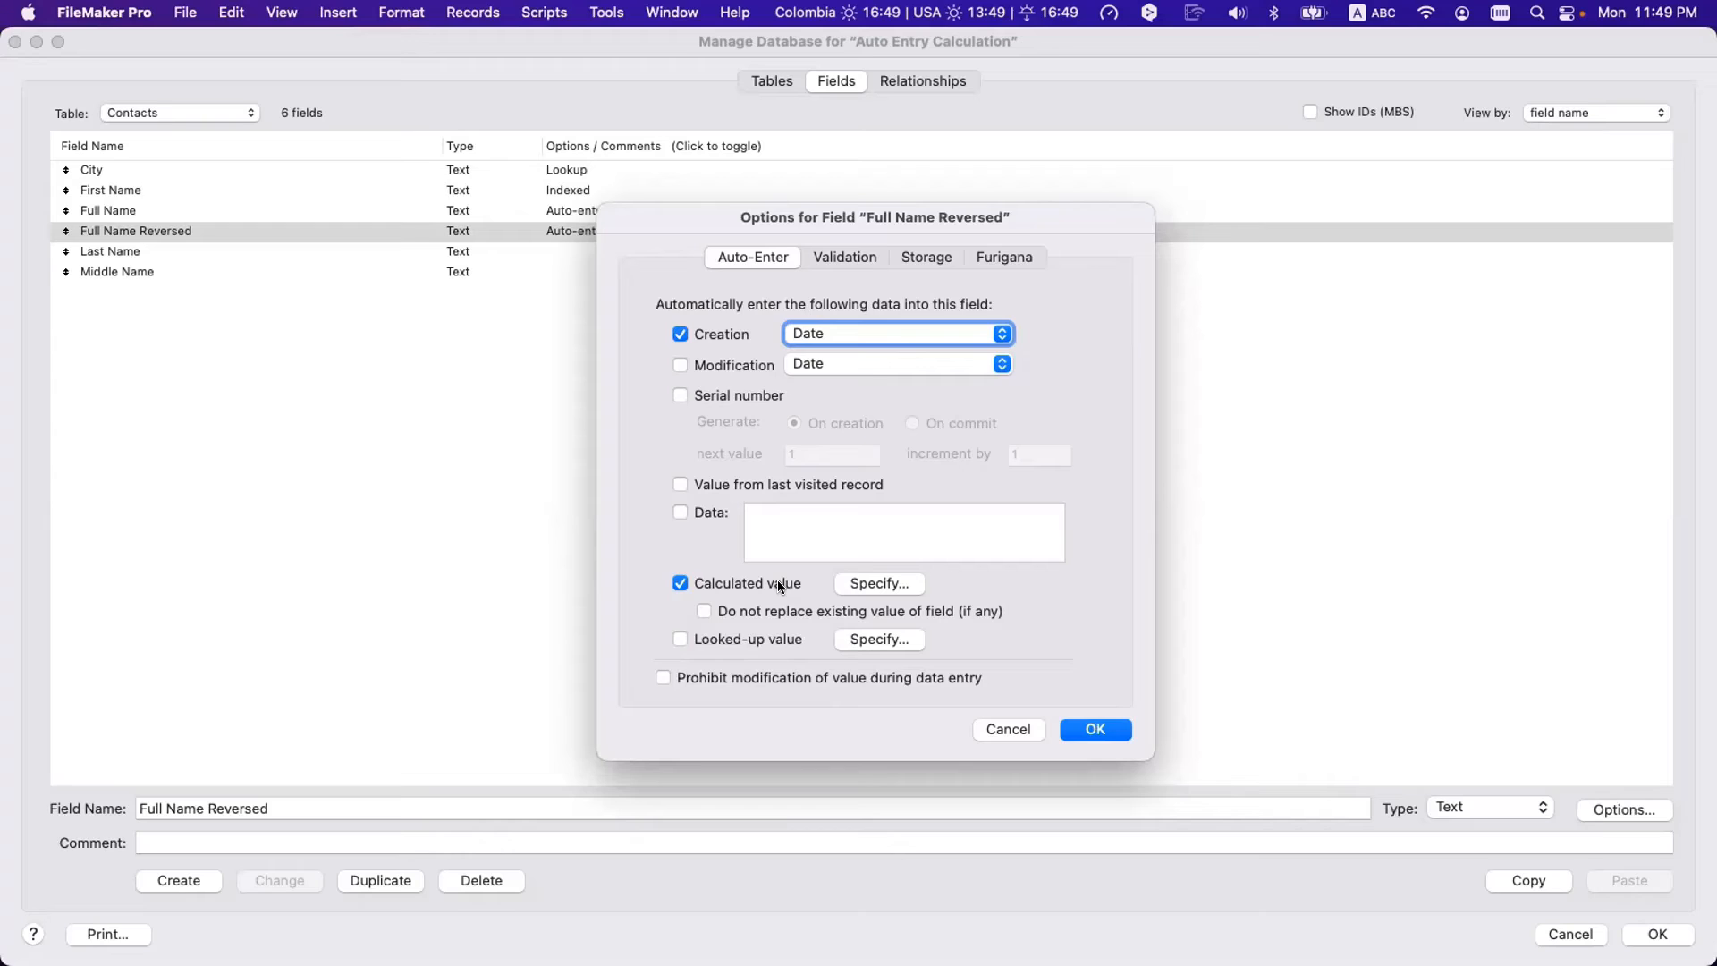
left_click(849, 584)
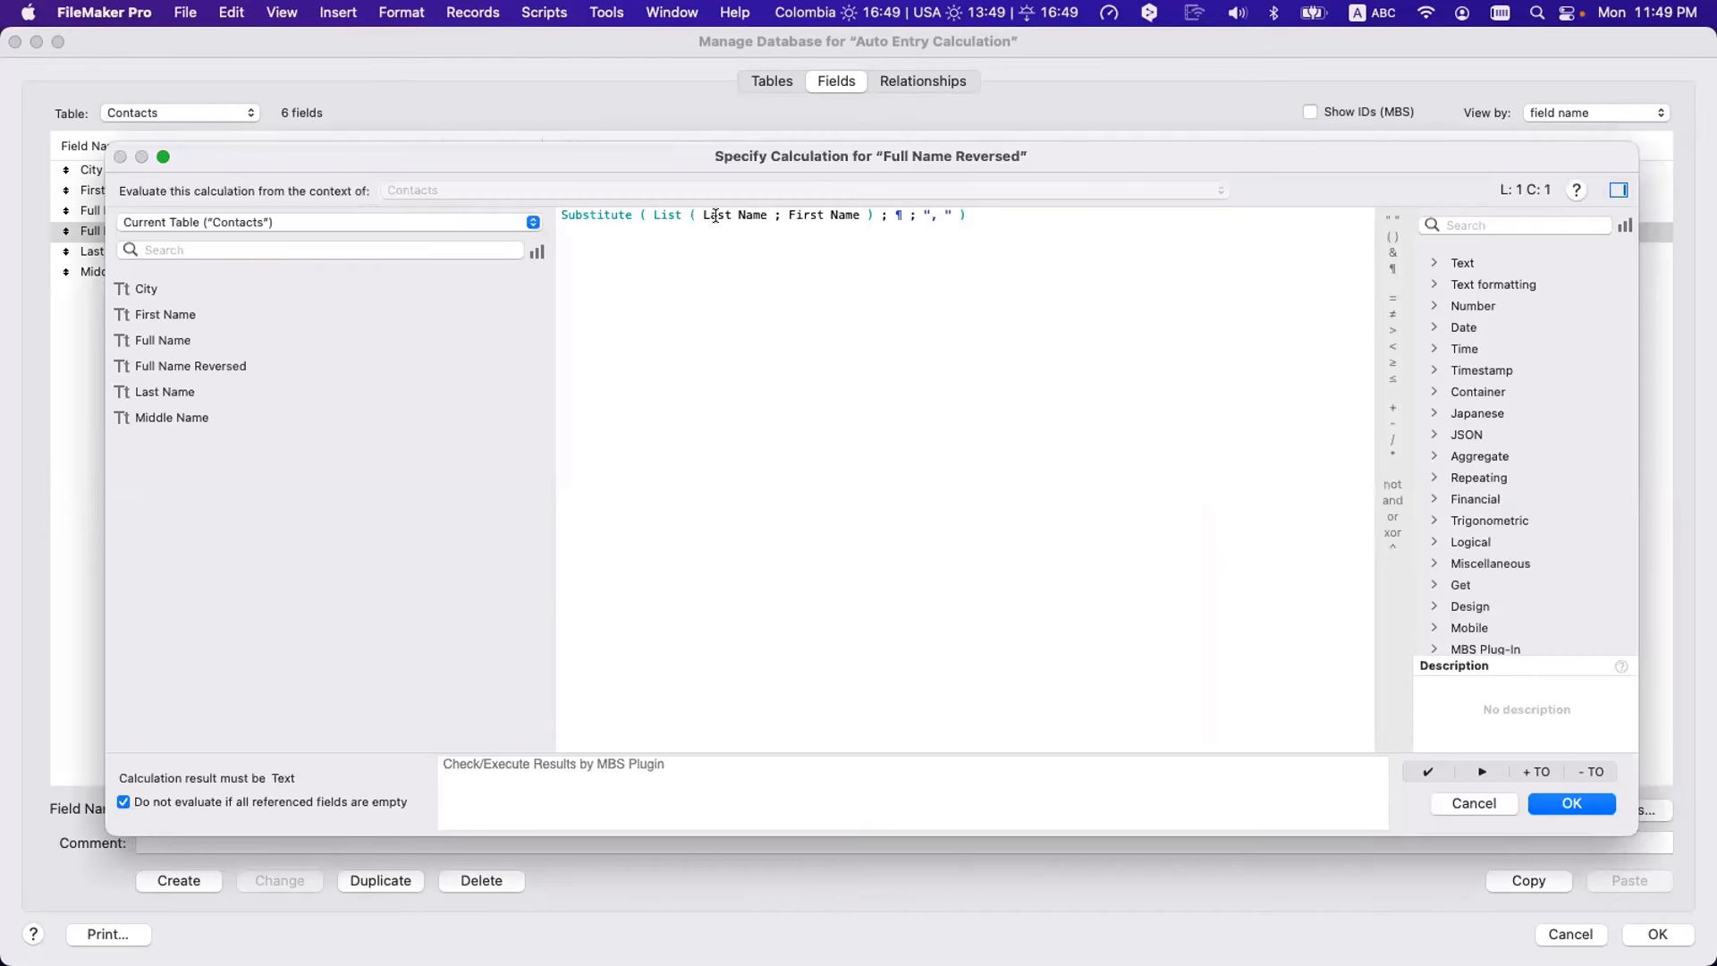
left_click(722, 217)
key("Escape")
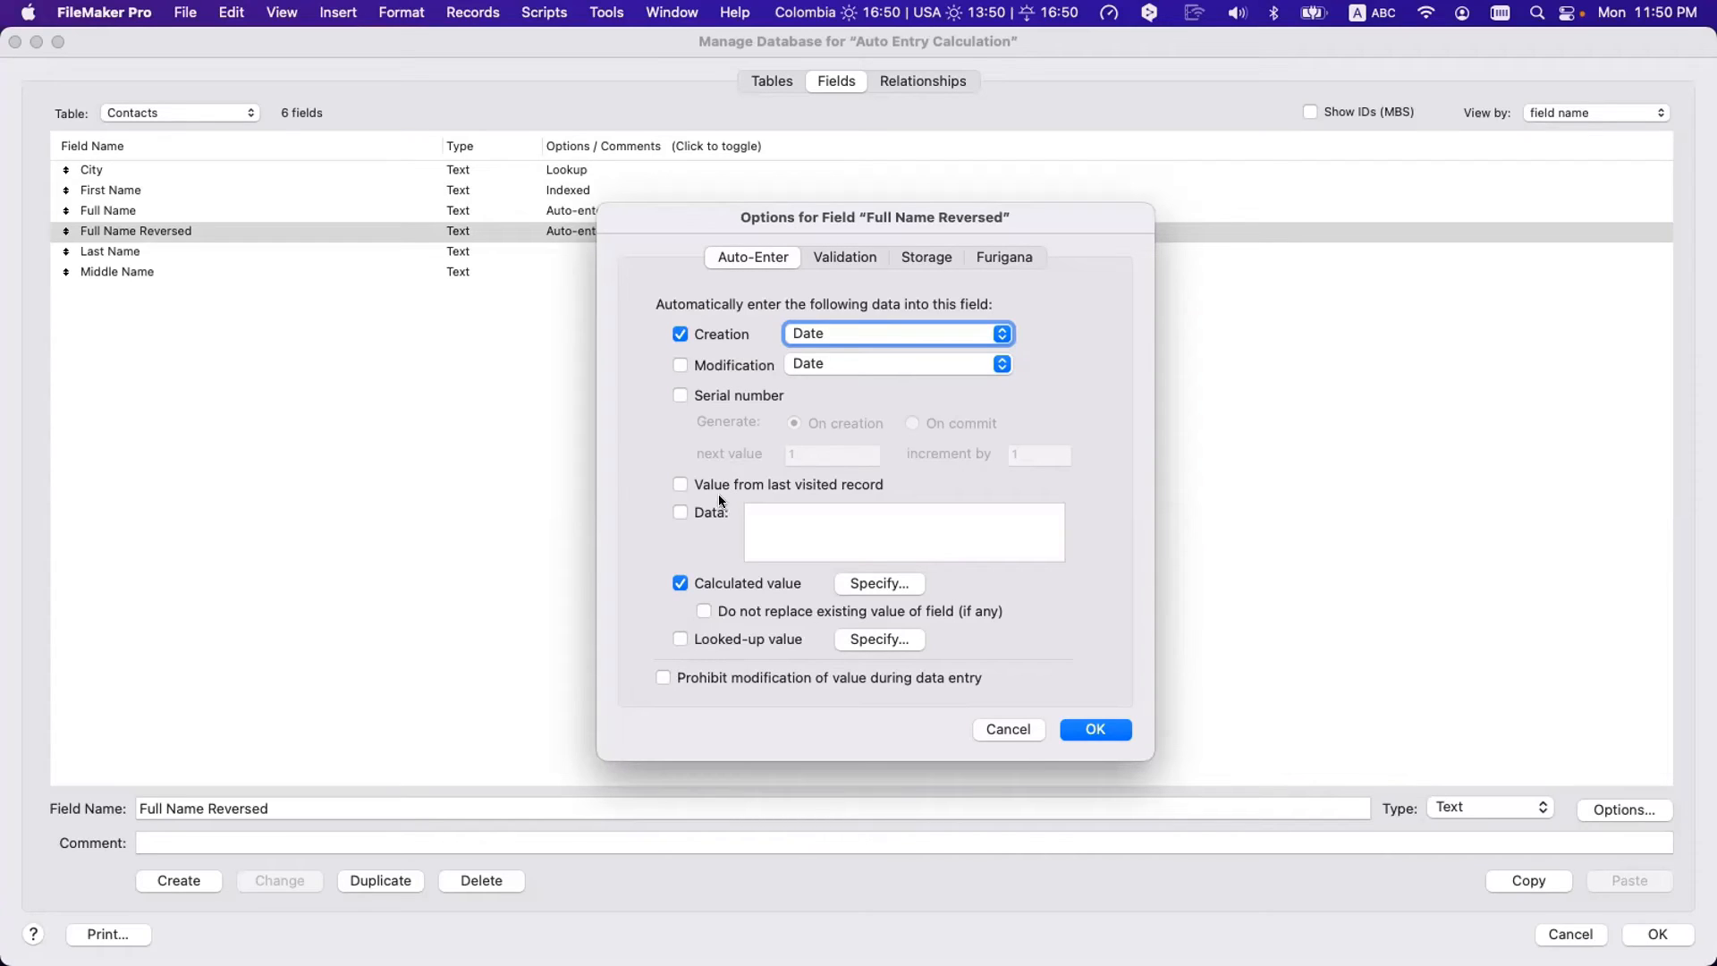
- Try Serial number on commit and Prohibit modification, turn both off, and move the dialog aside
left_click(726, 397)
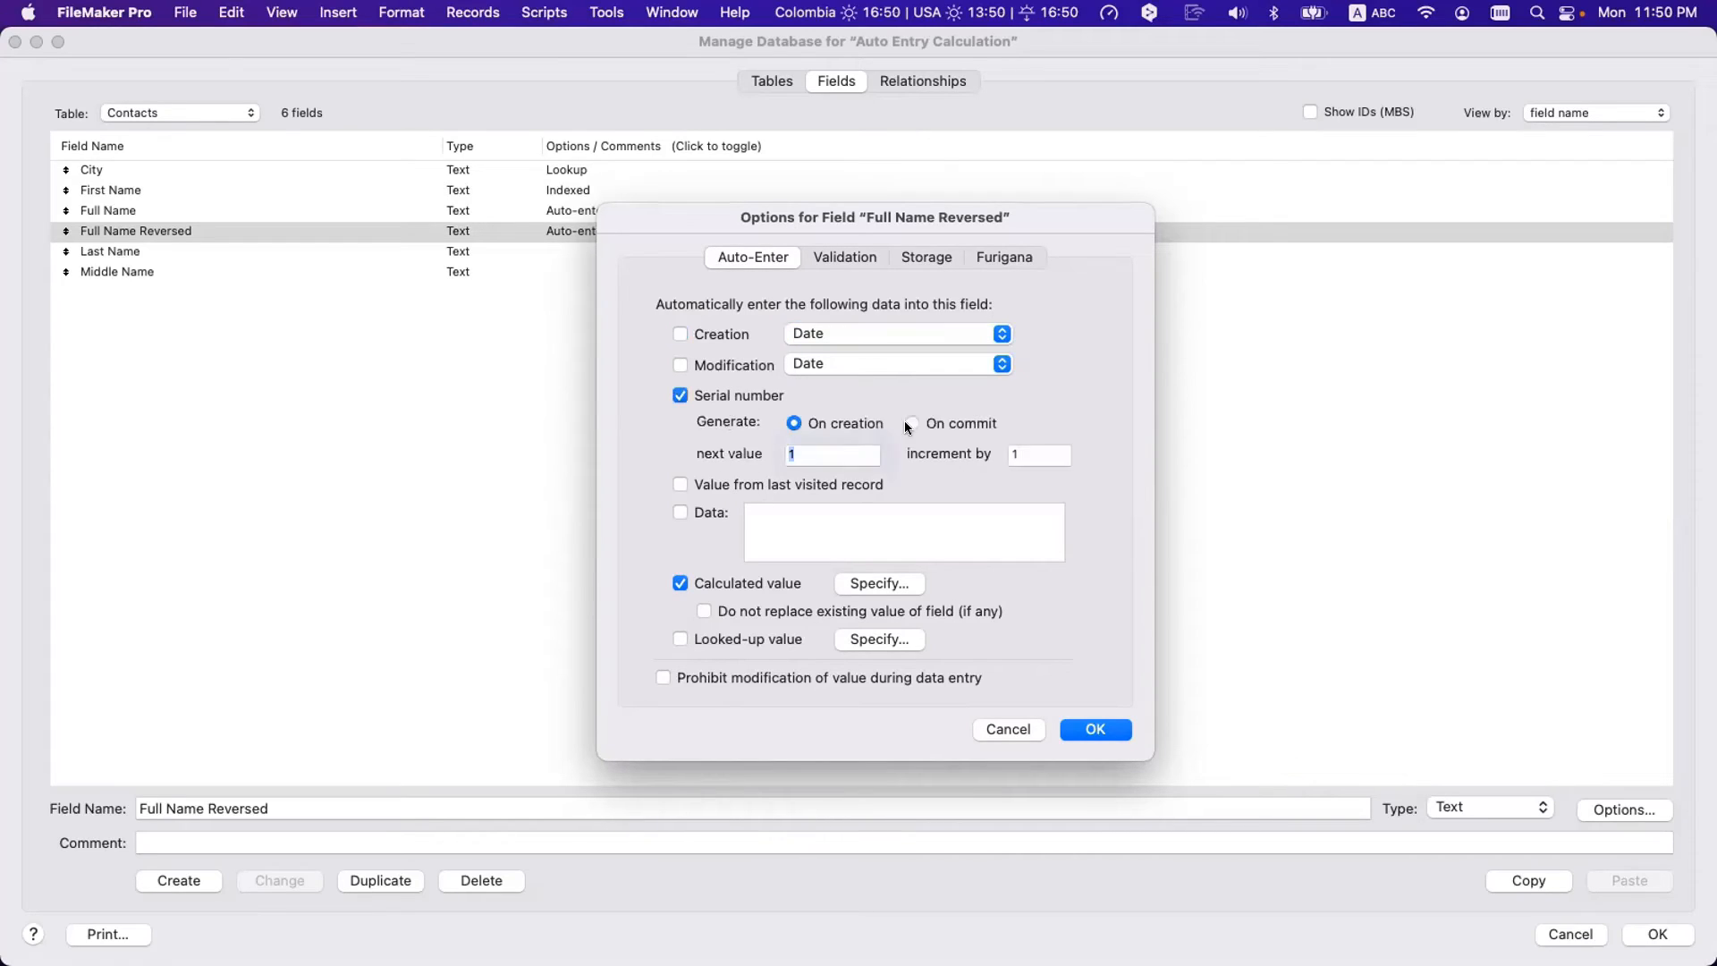
left_click(953, 422)
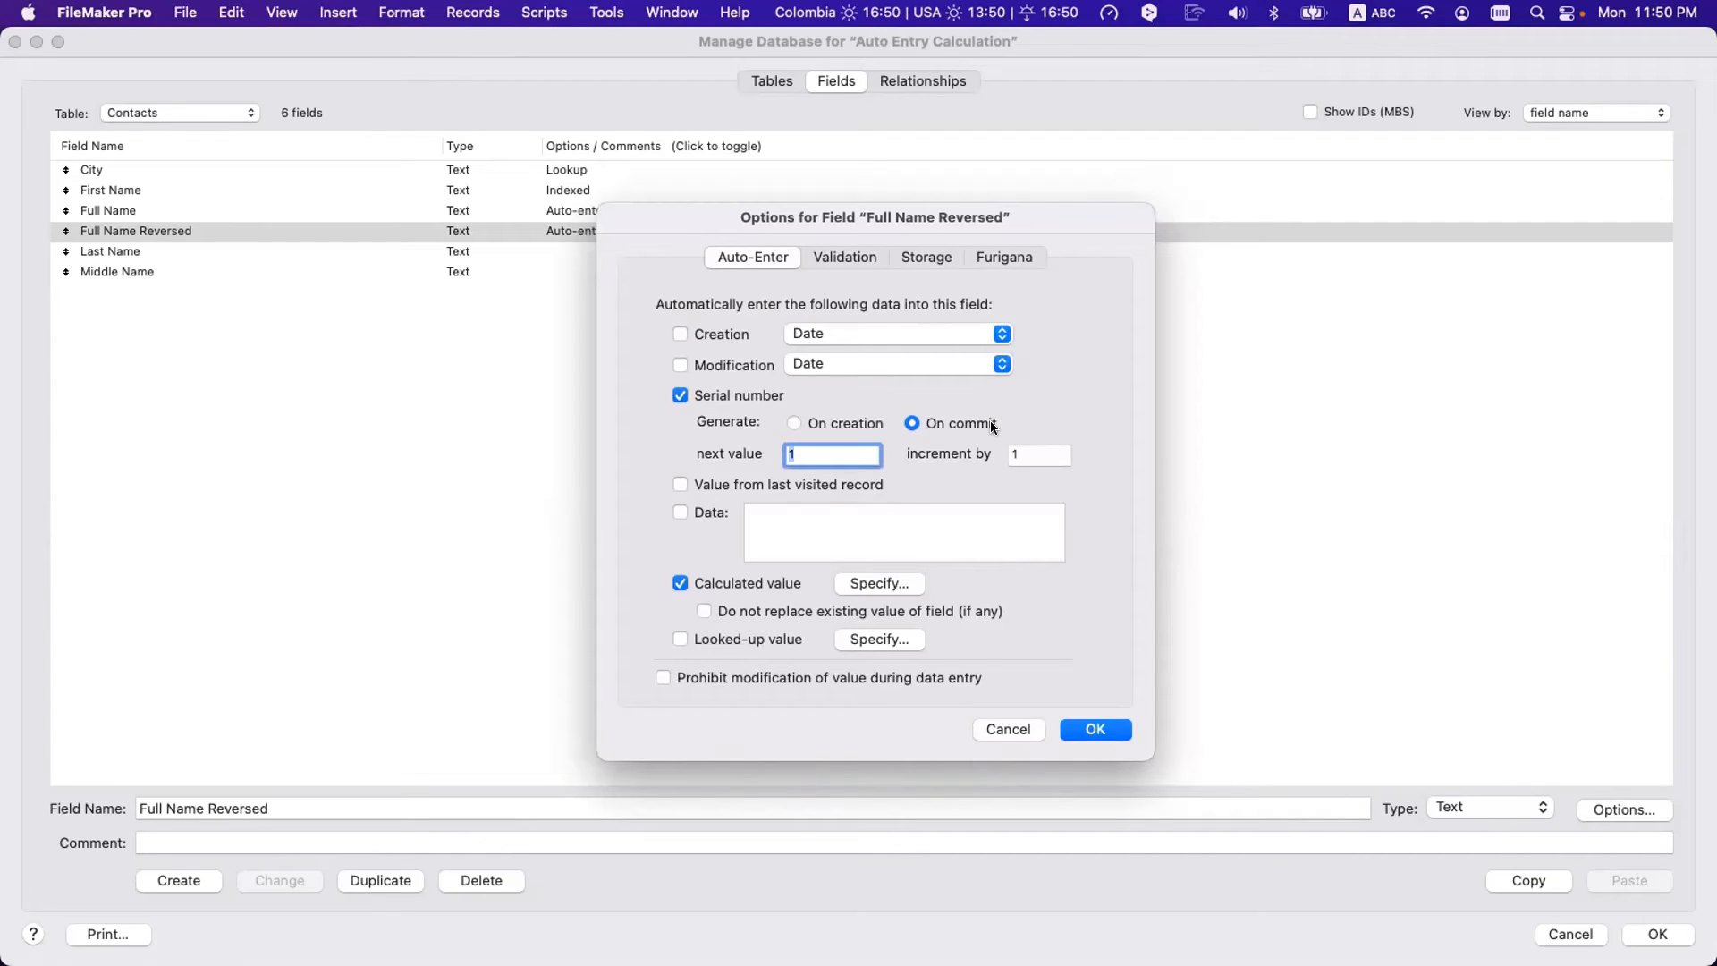
left_click(716, 685)
left_click(798, 684)
left_click(717, 396)
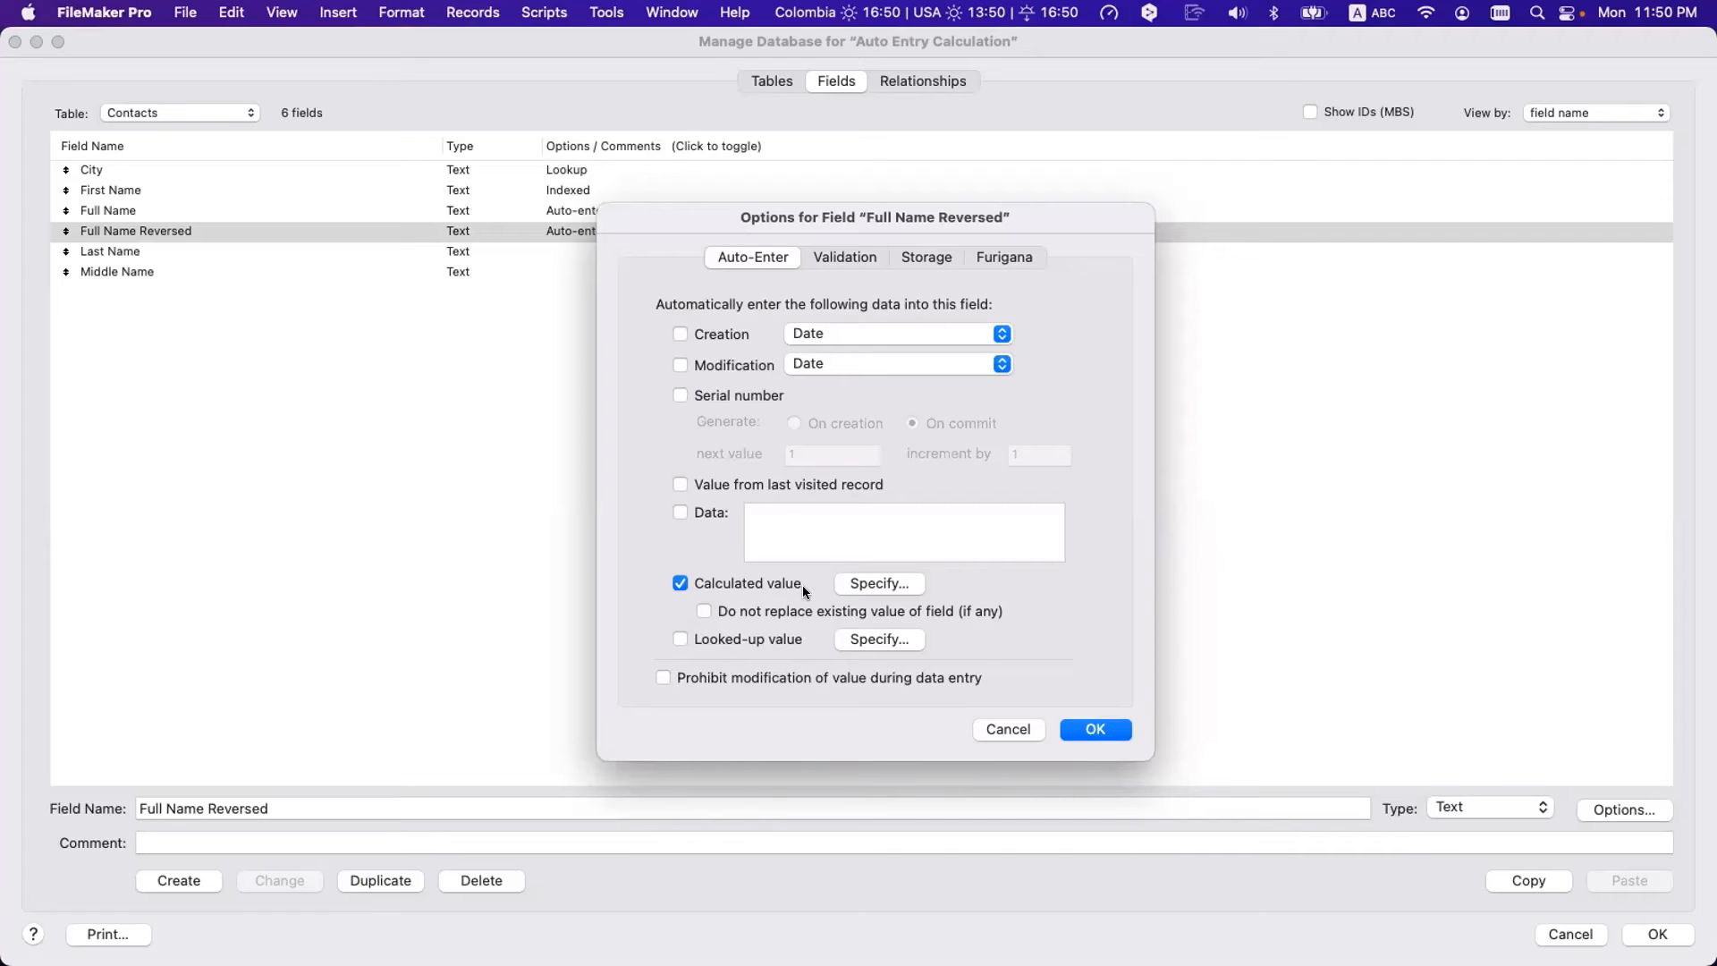
left_click_drag(764, 211, 803, 314)
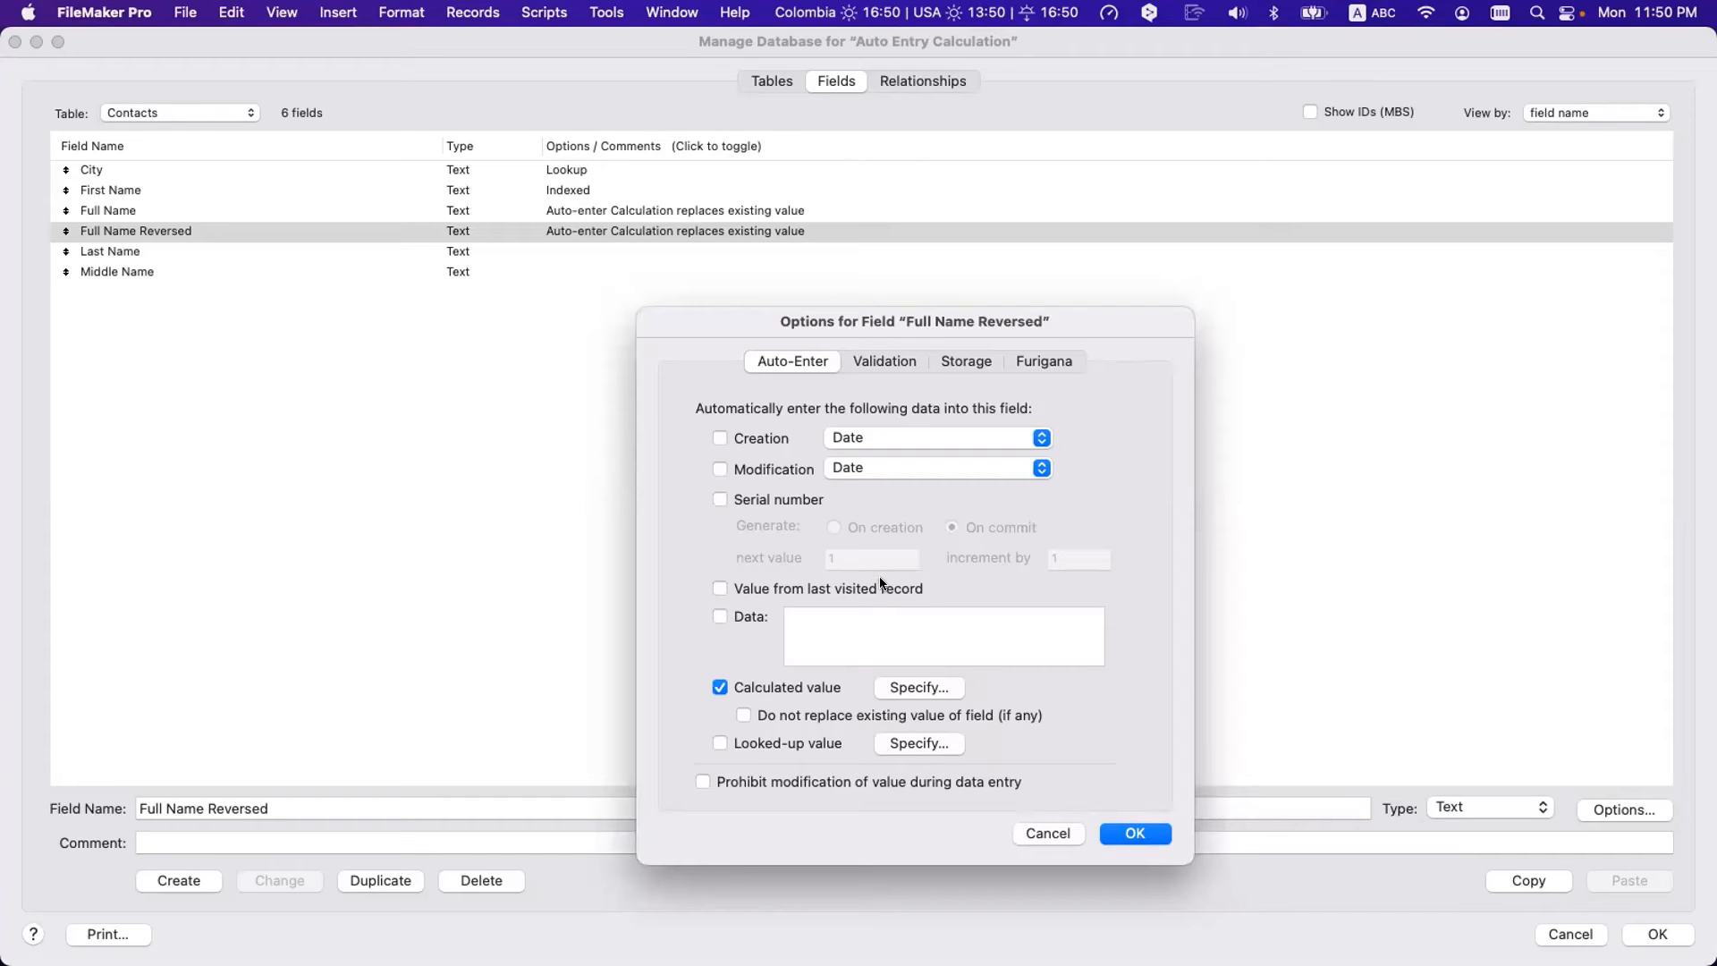
- Inspect the Full Name Reversed calculation's field references, then close the calculation, options and Manage Database
left_click(916, 686)
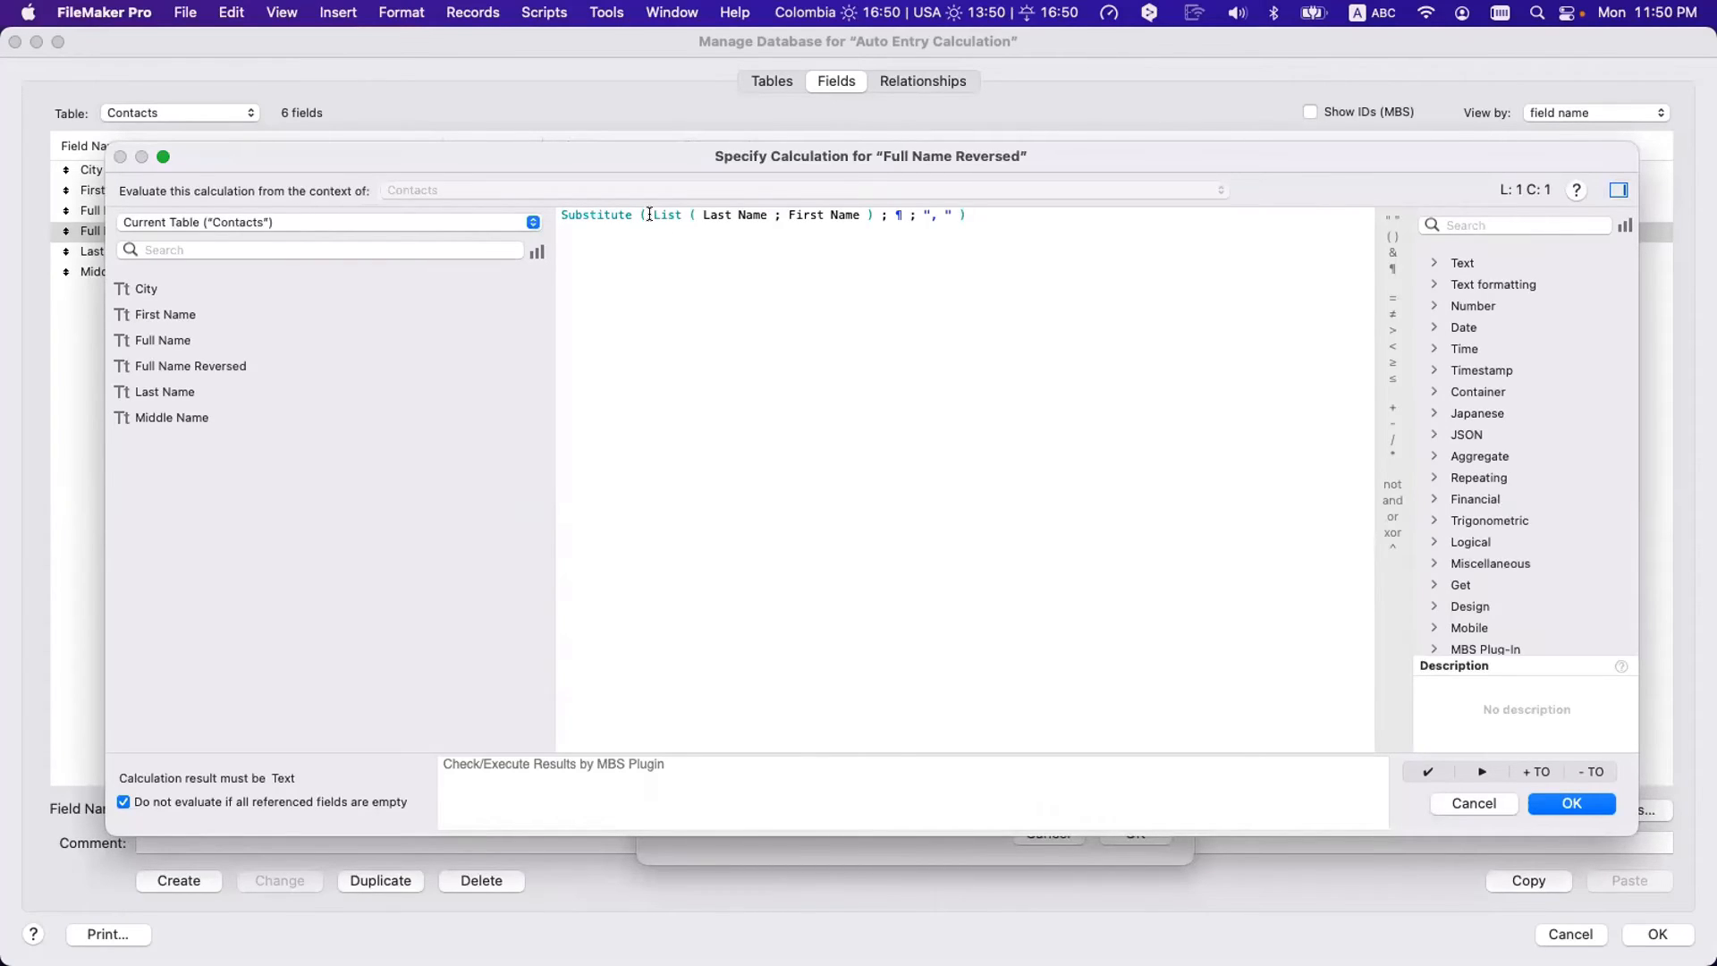
key("Escape")
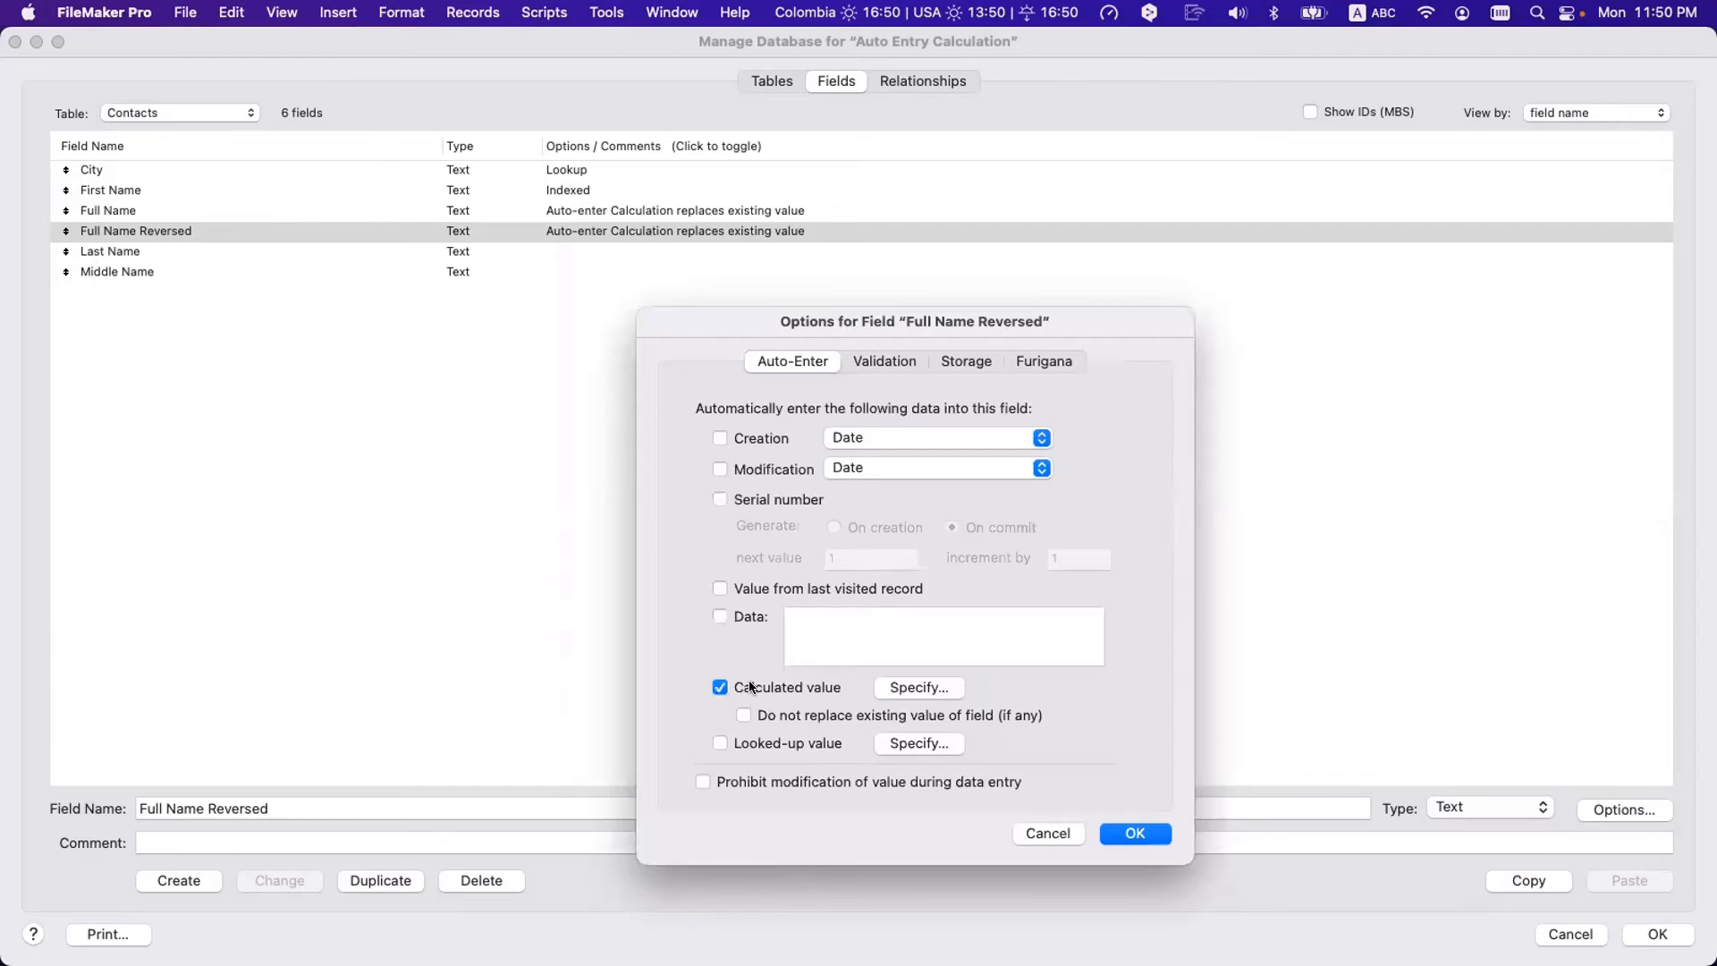
left_click(918, 687)
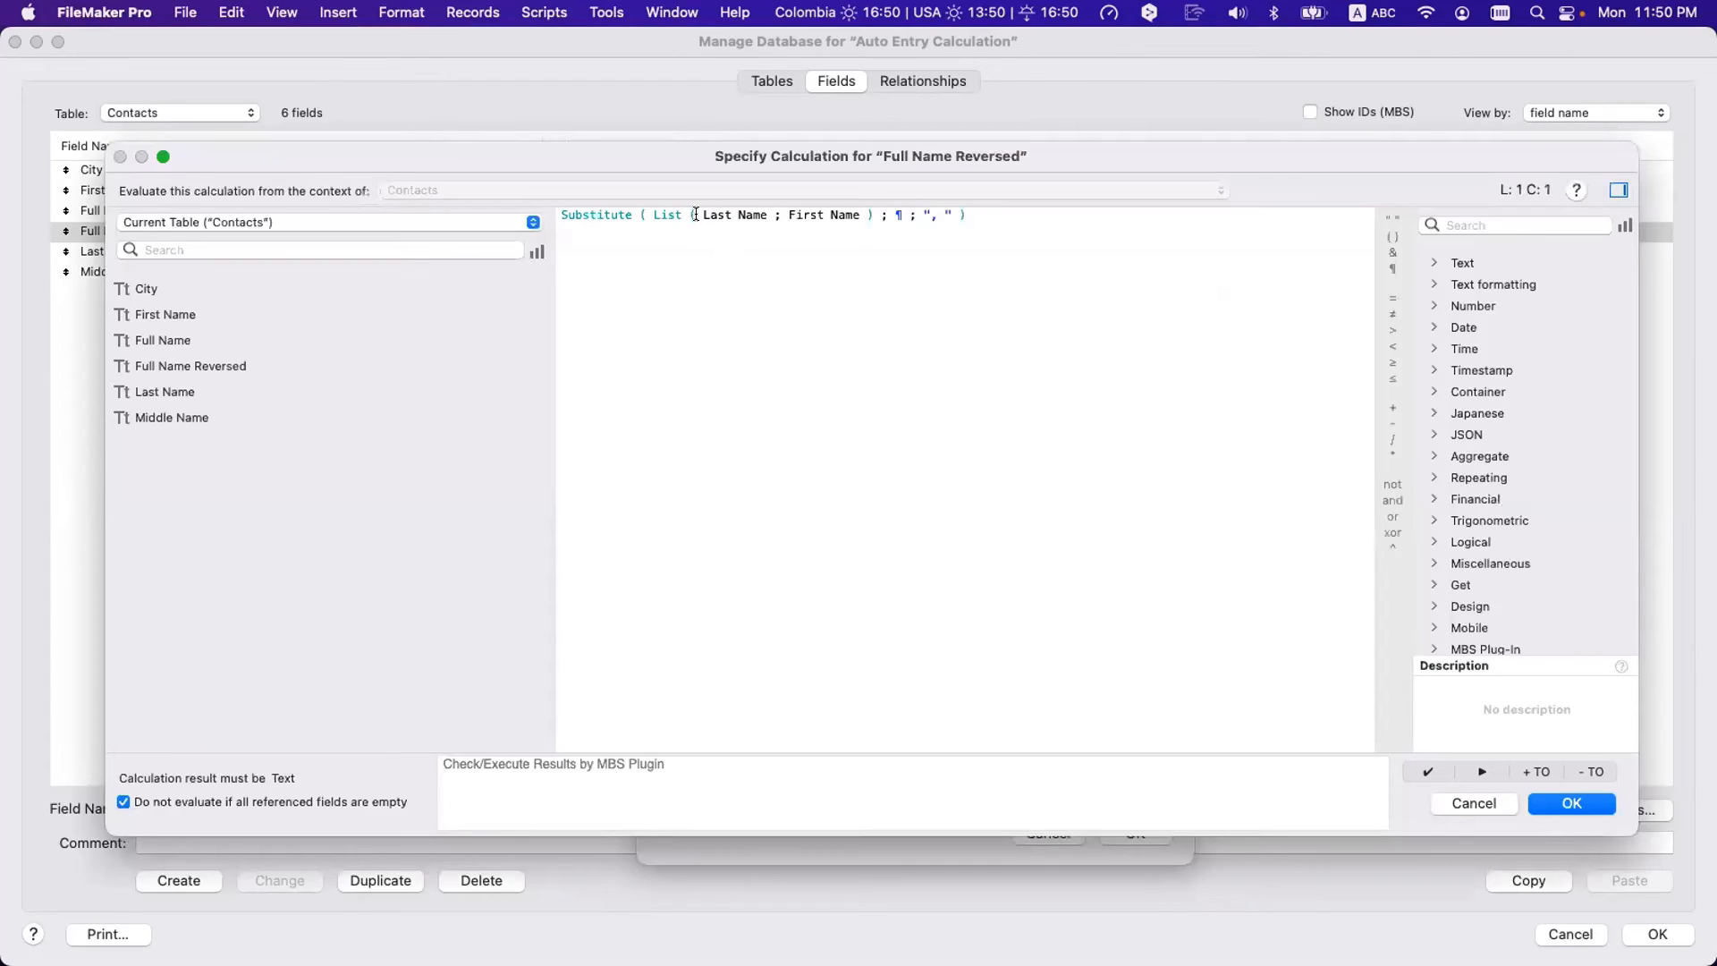
left_click_drag(723, 215, 854, 207)
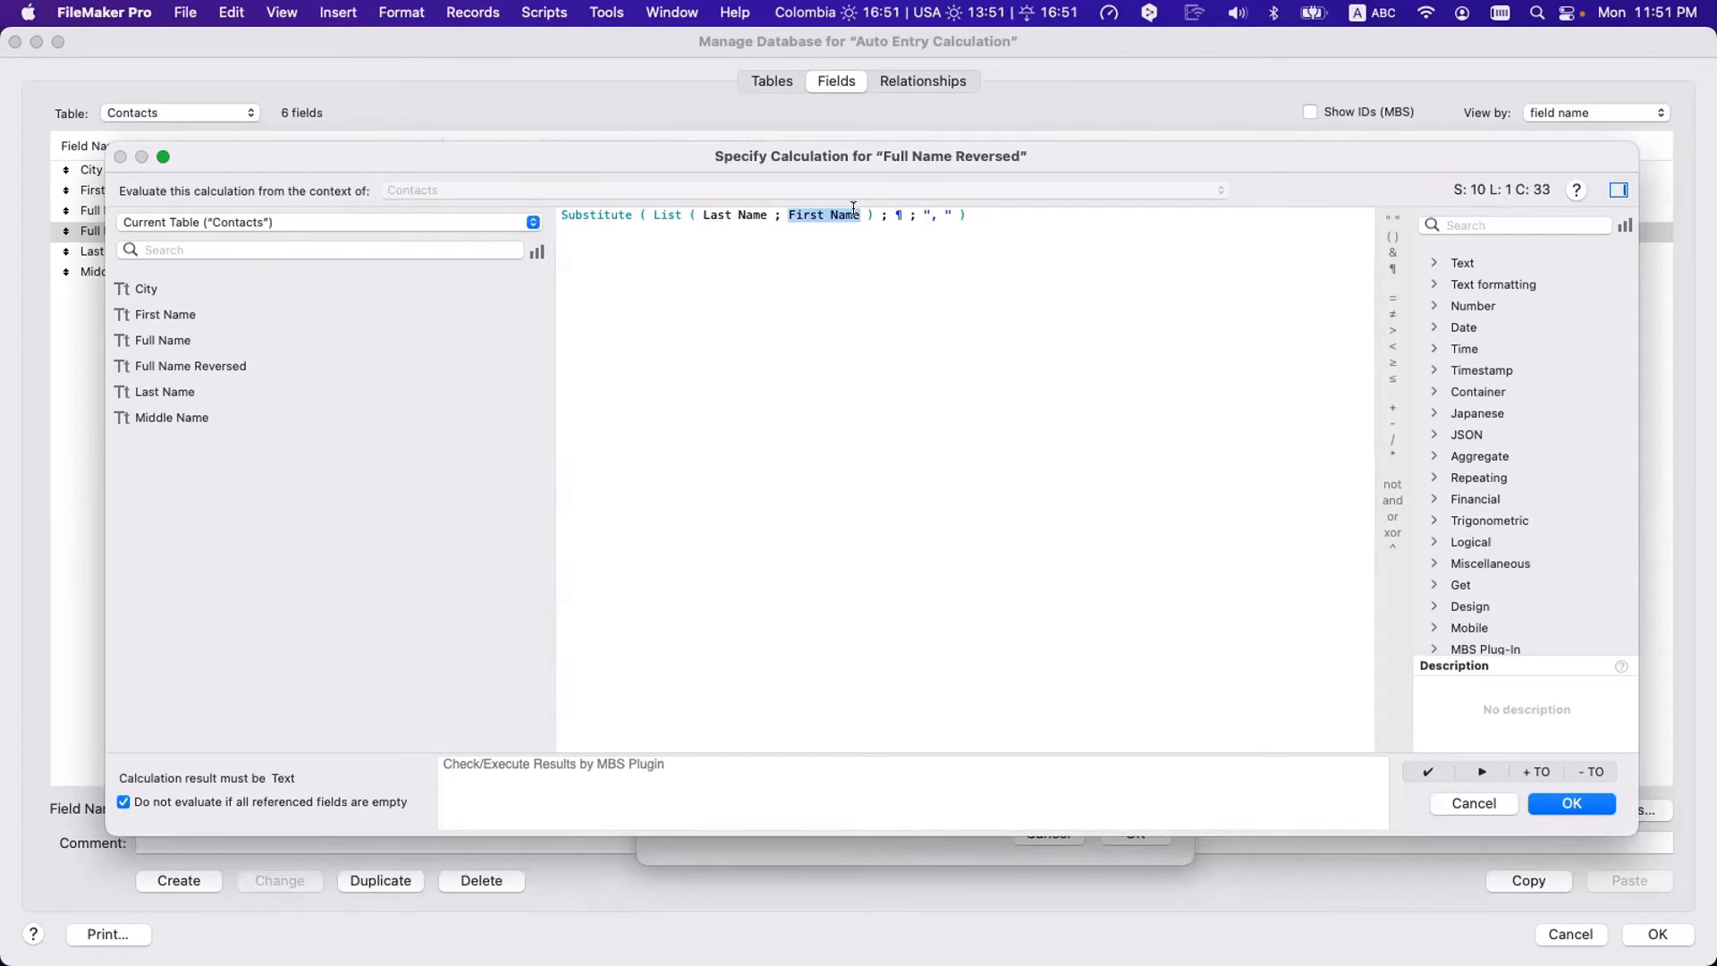
key("Return")
key("Return")
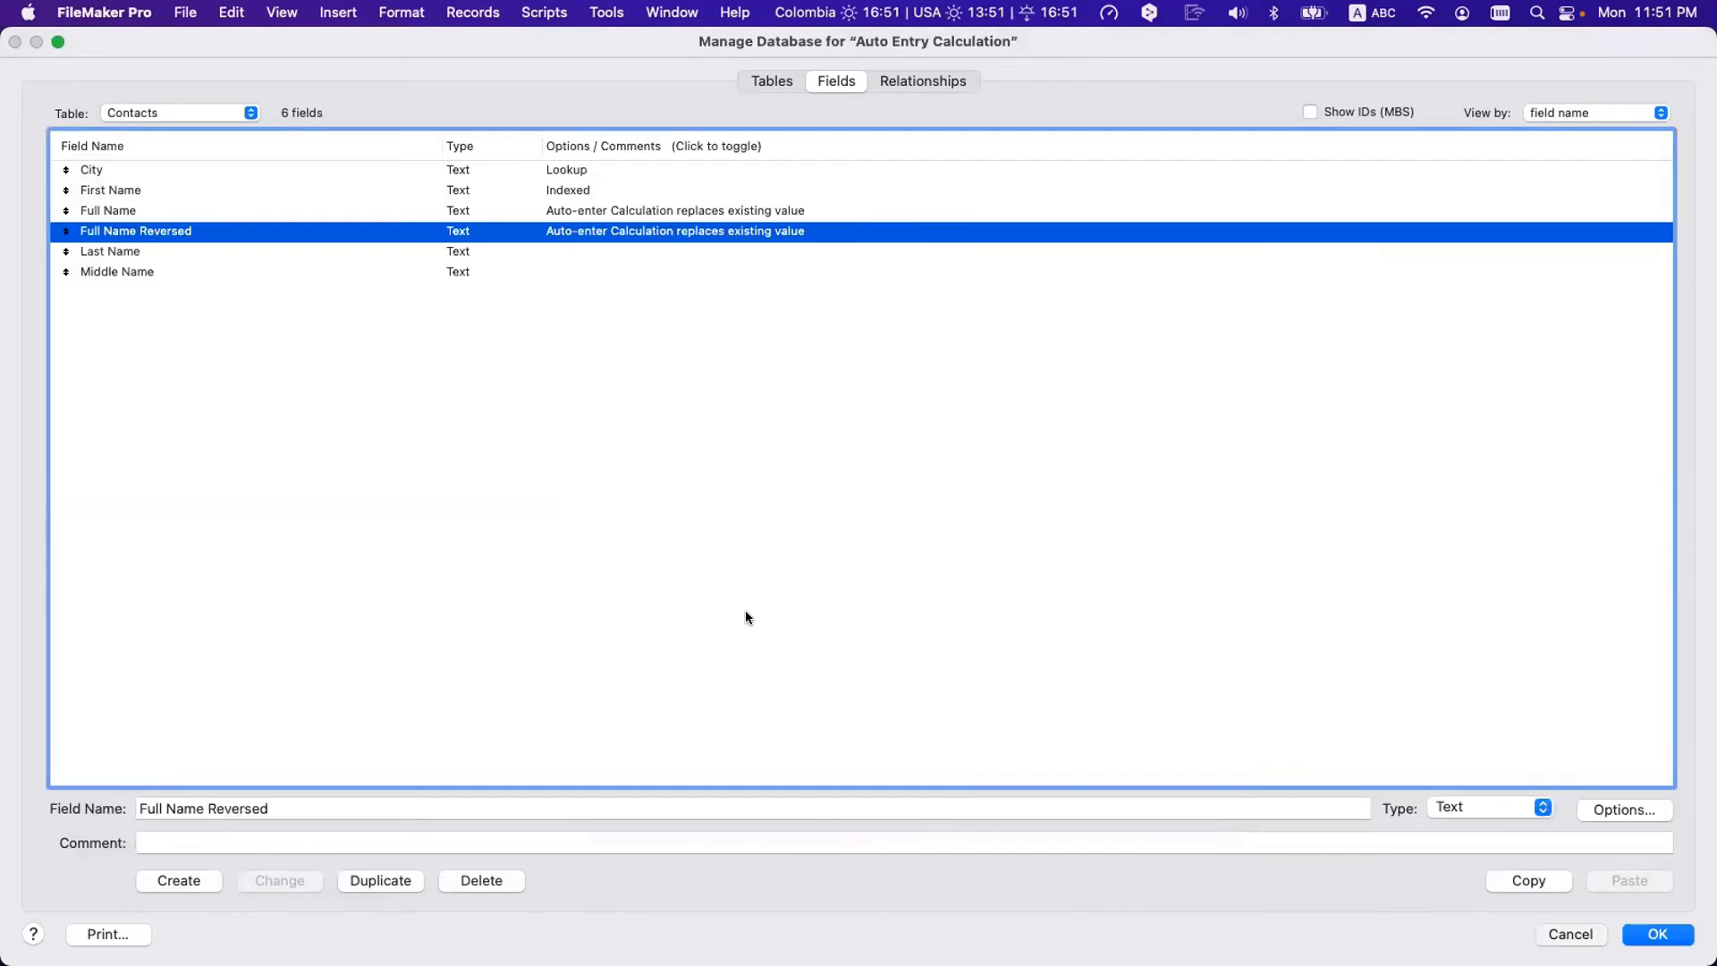
key("Return")
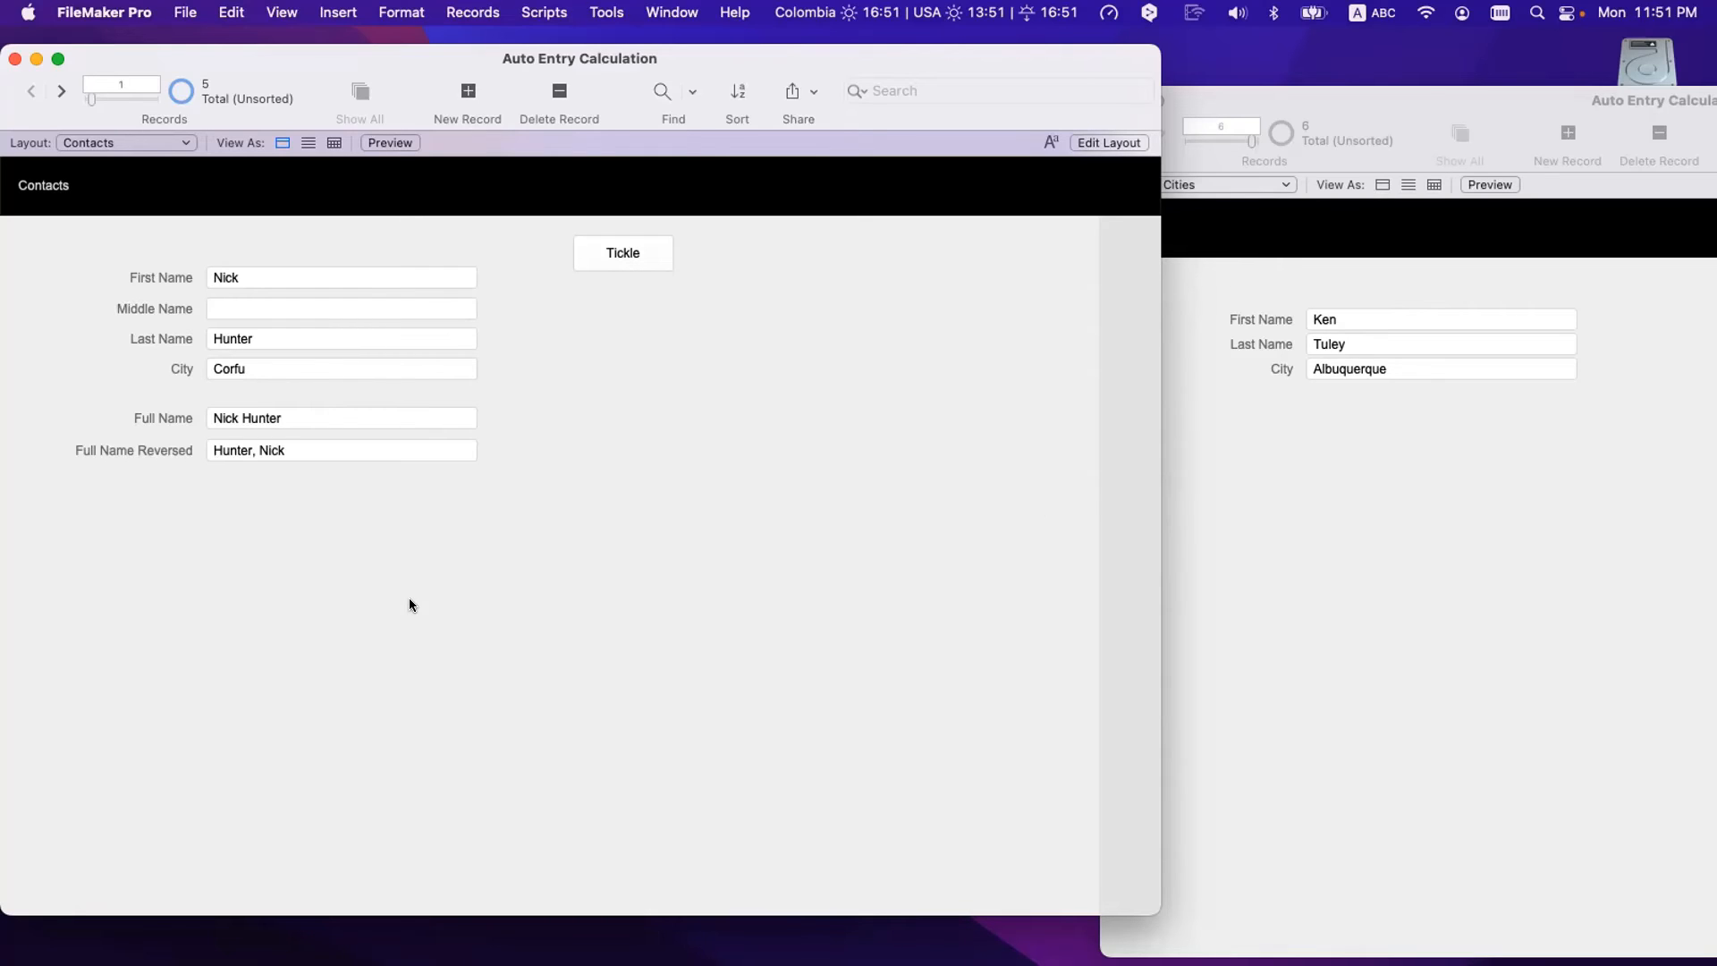
- Set Full Name's auto-enter calculation to not replace existing values
left_click(1227, 524)
left_click(678, 559)
key("super+shift+d")
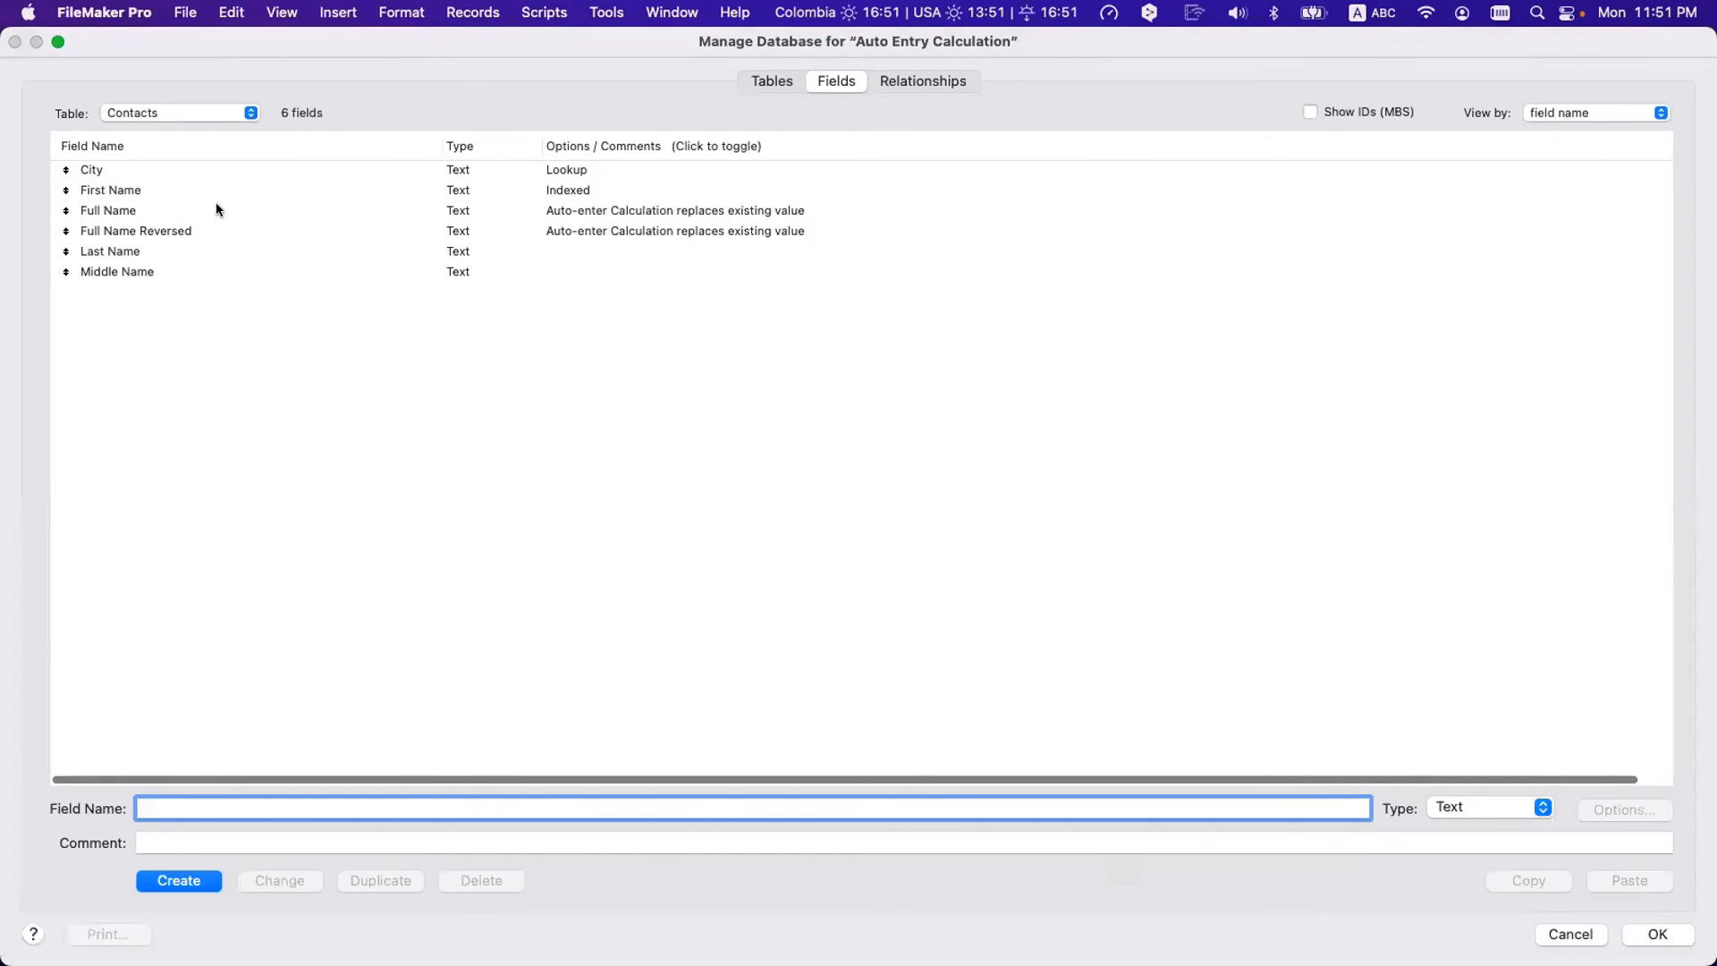
double_click(217, 208)
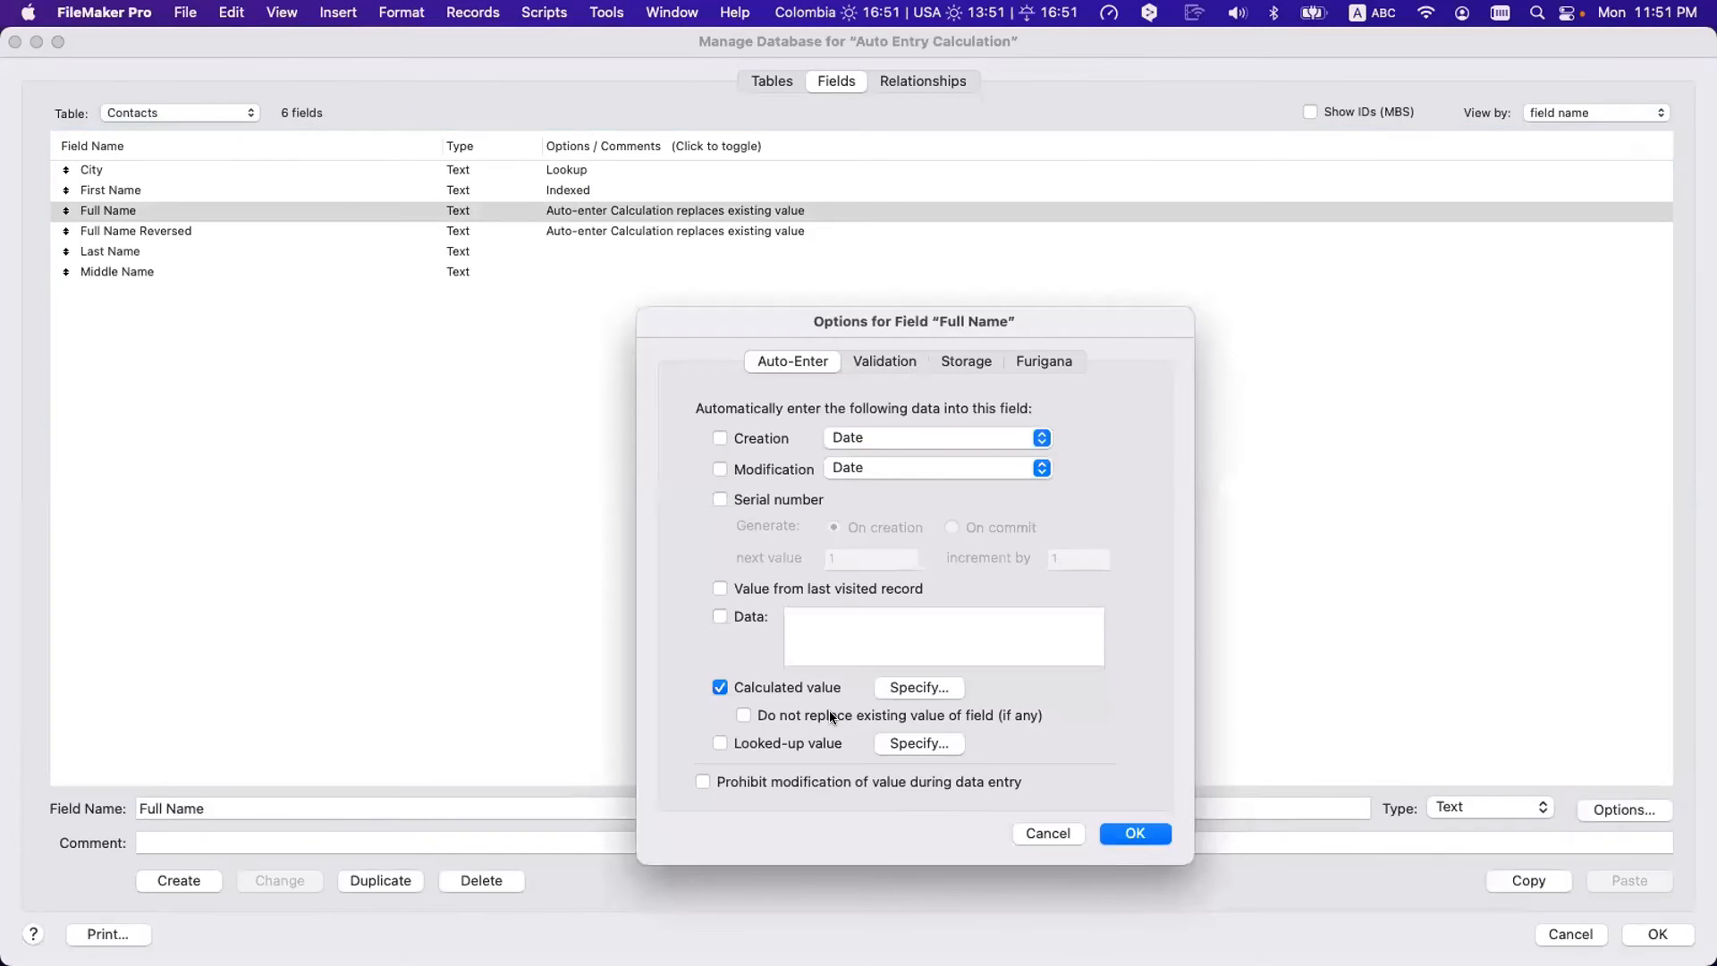
left_click(829, 713)
left_click(1136, 834)
key("Return")
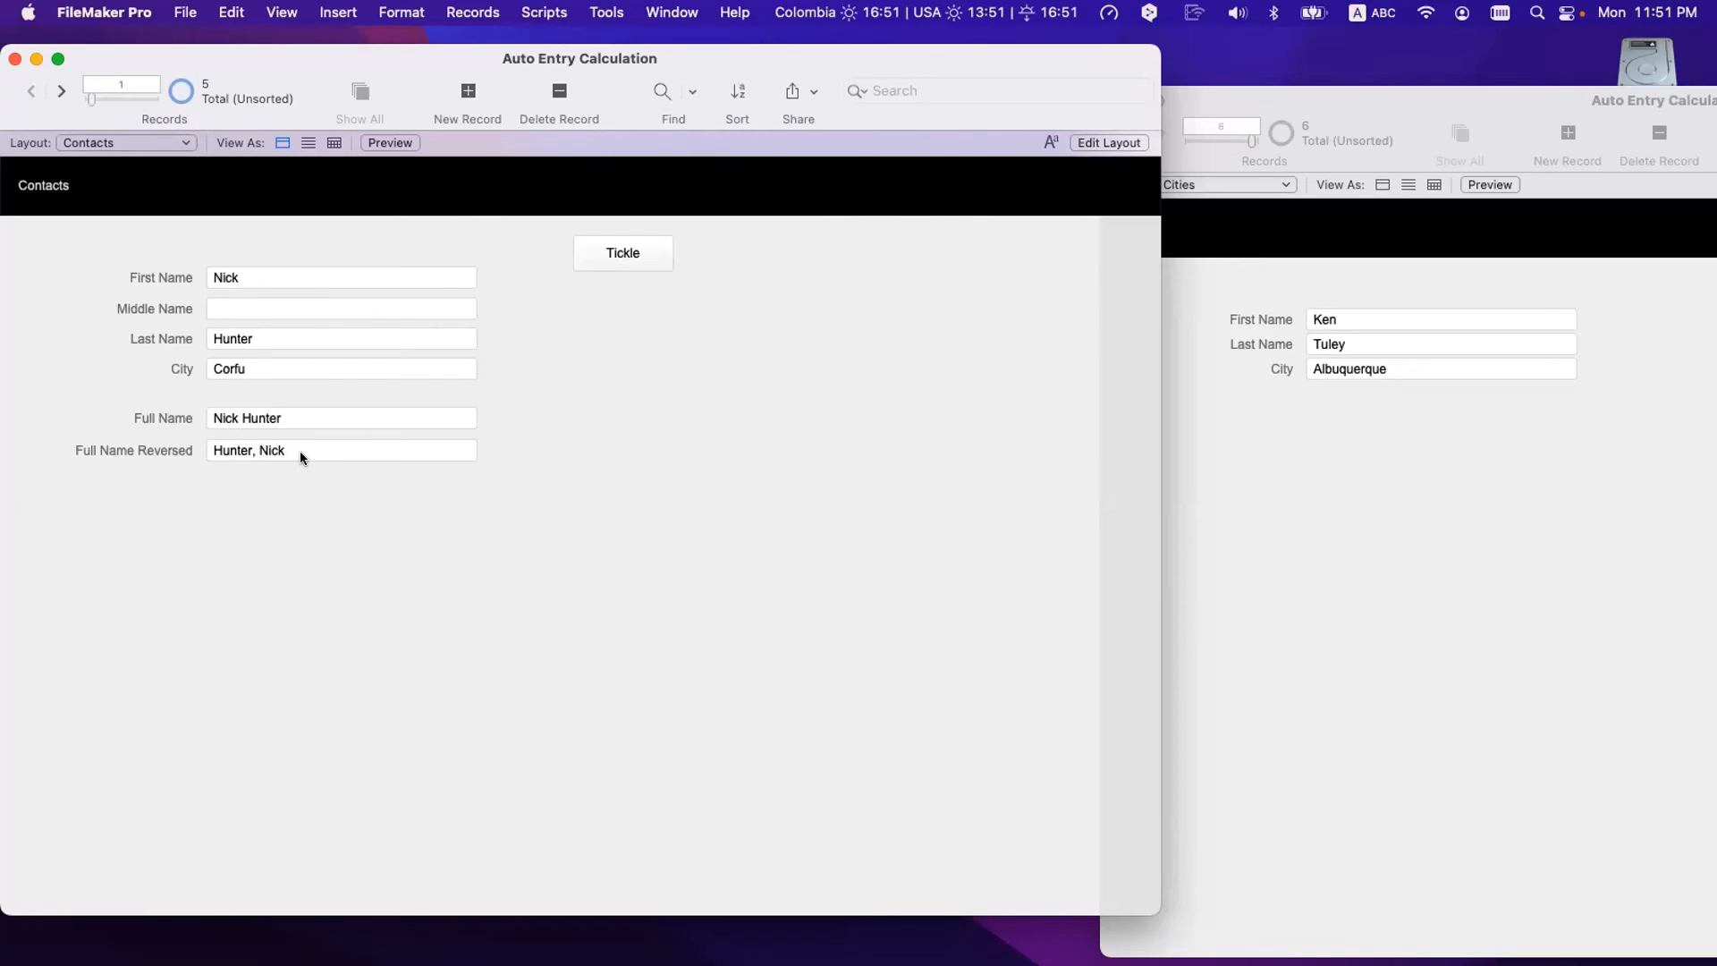
- Clear the Full Name and Full Name Reversed values, then retype the first name and commit
triple_click(294, 422)
key("BackSpace")
left_click(298, 483)
triple_click(284, 450)
key("BackSpace")
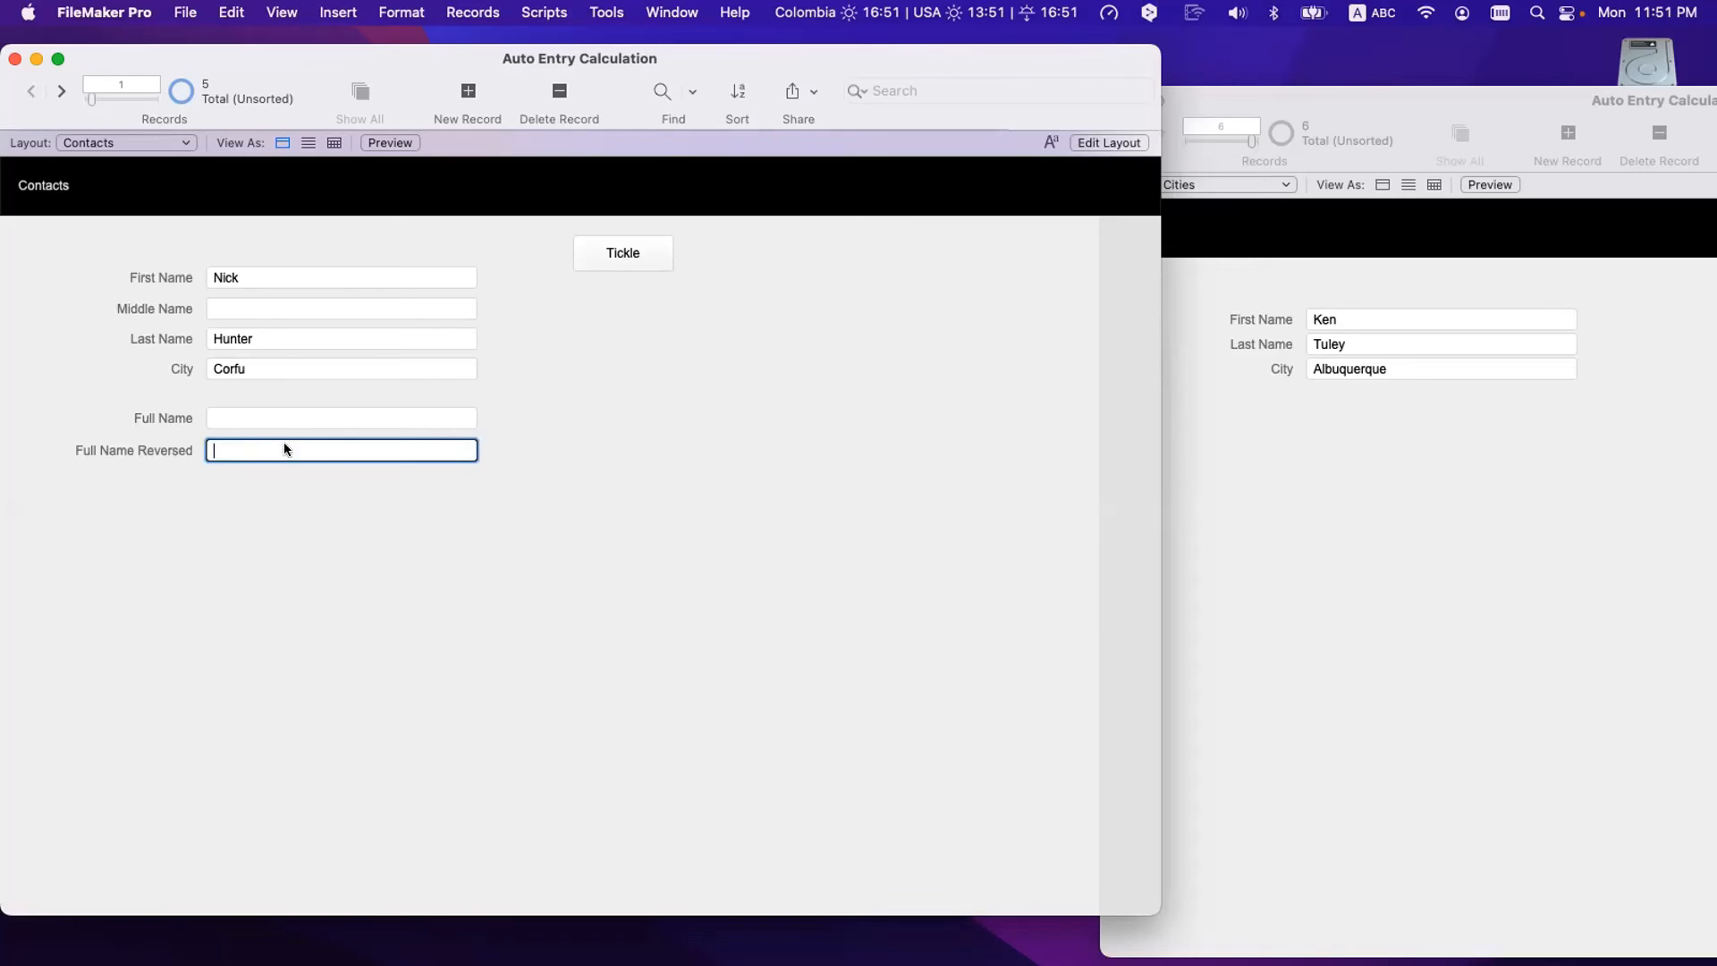
left_click(312, 487)
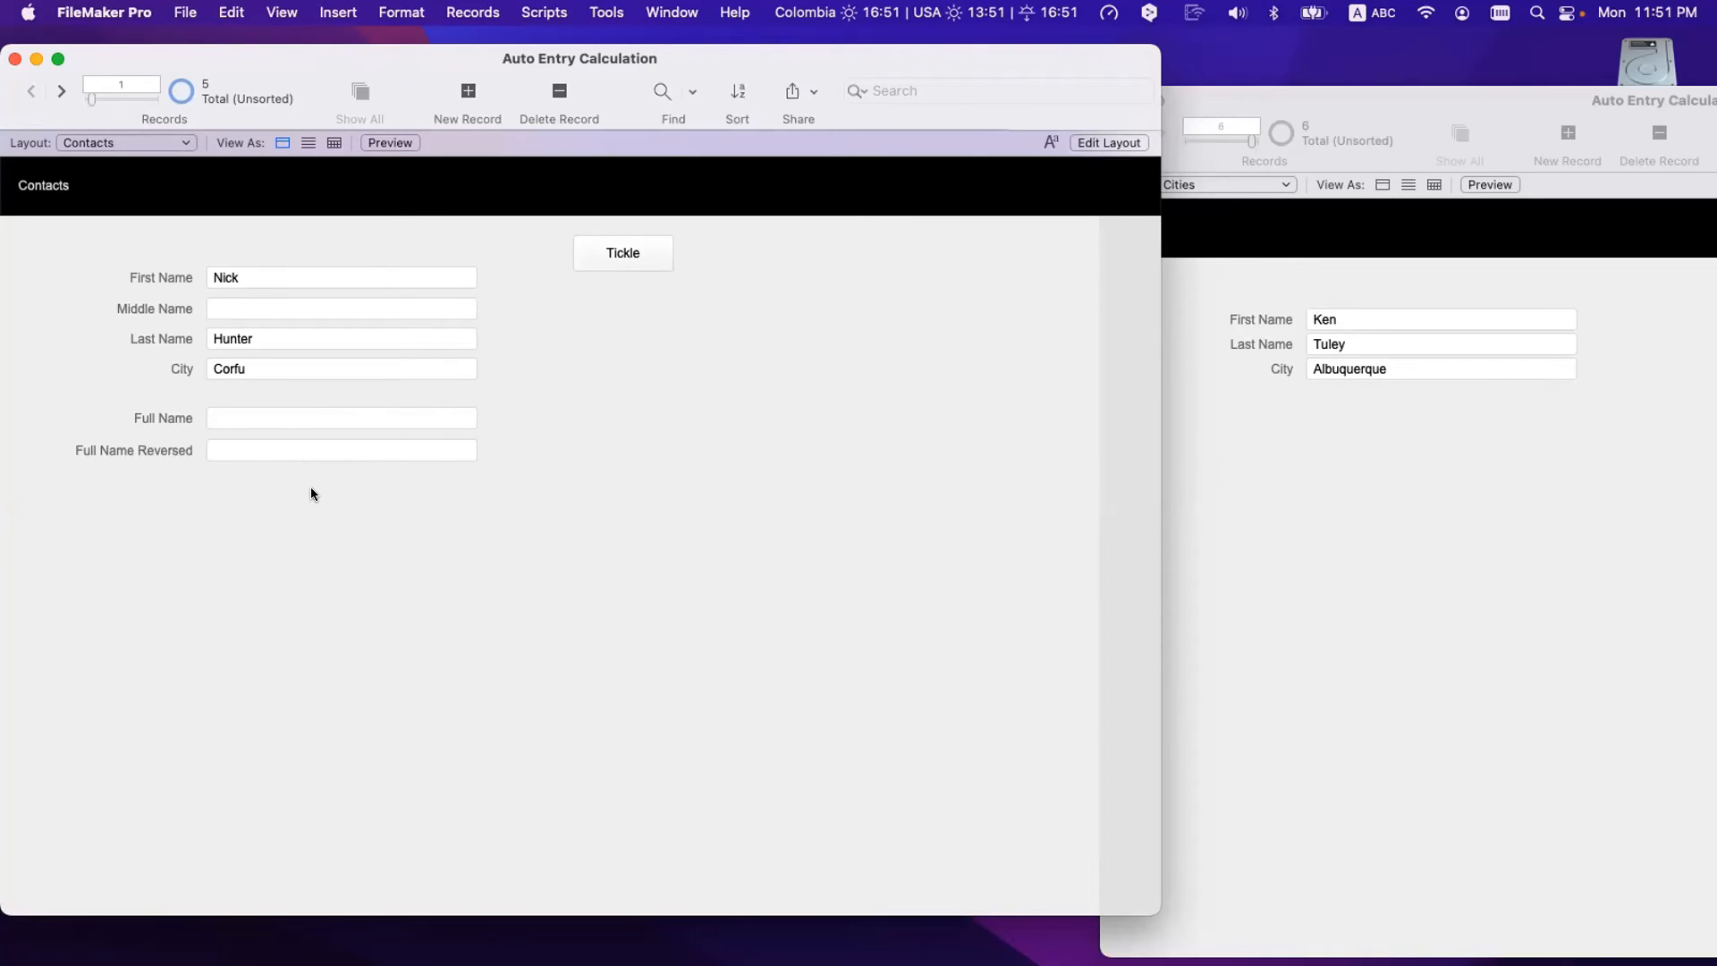
triple_click(243, 274)
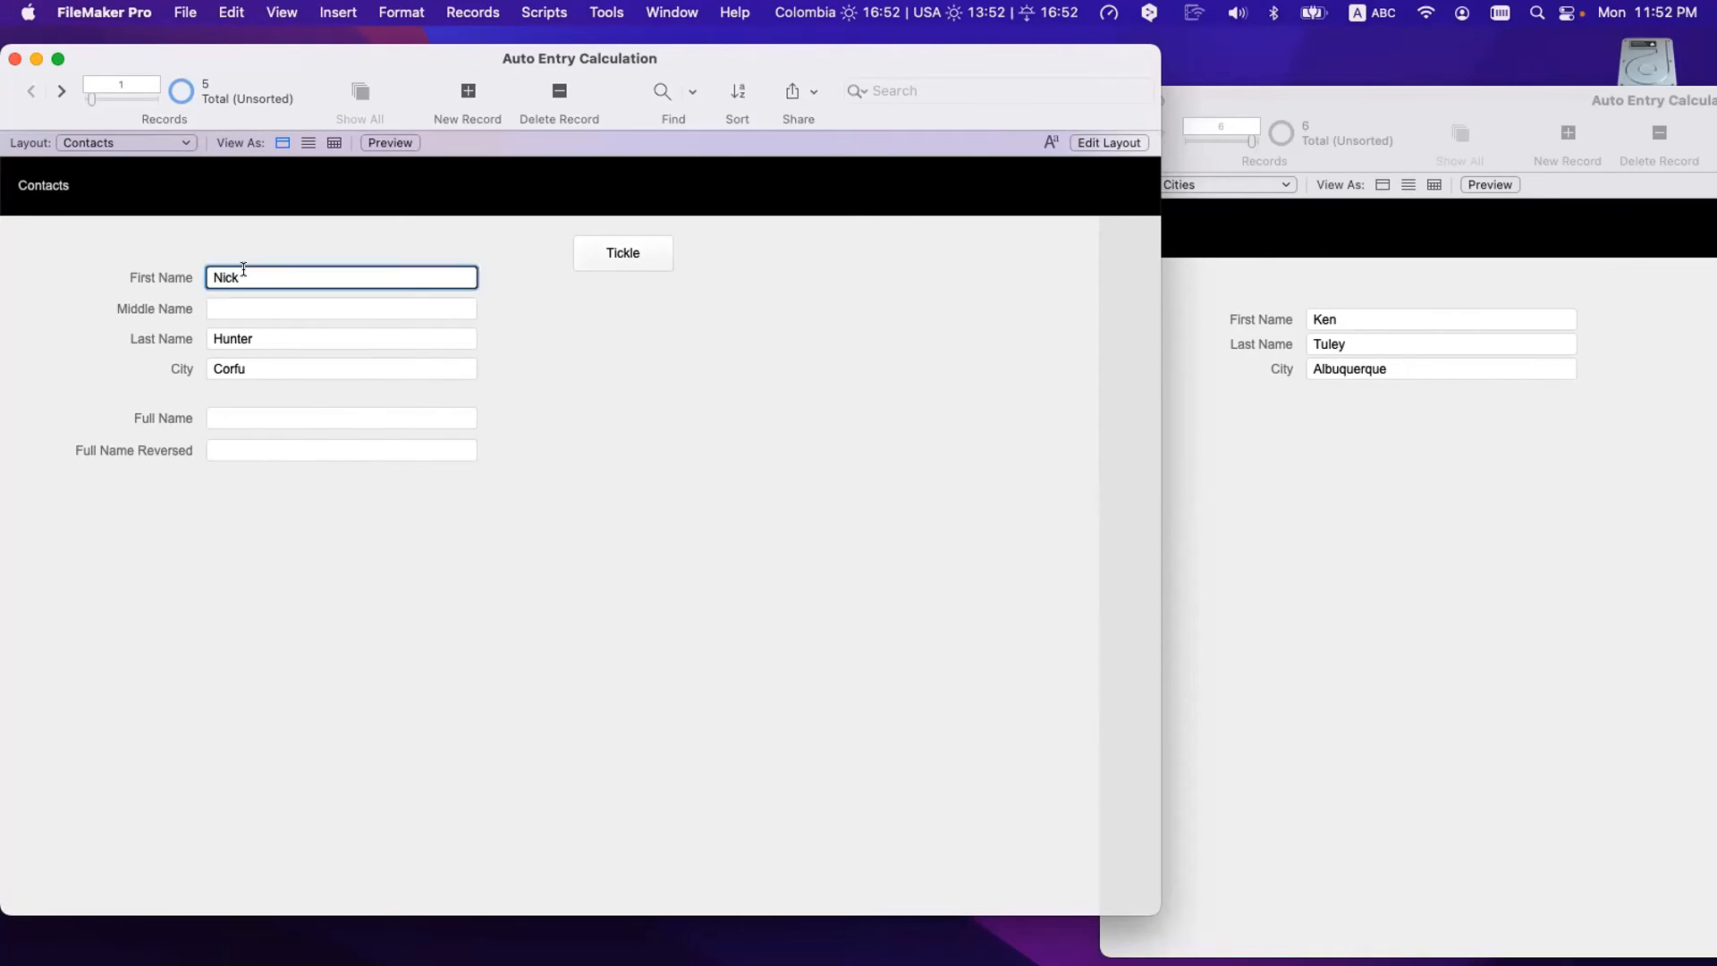
type("Nick")
left_click(372, 560)
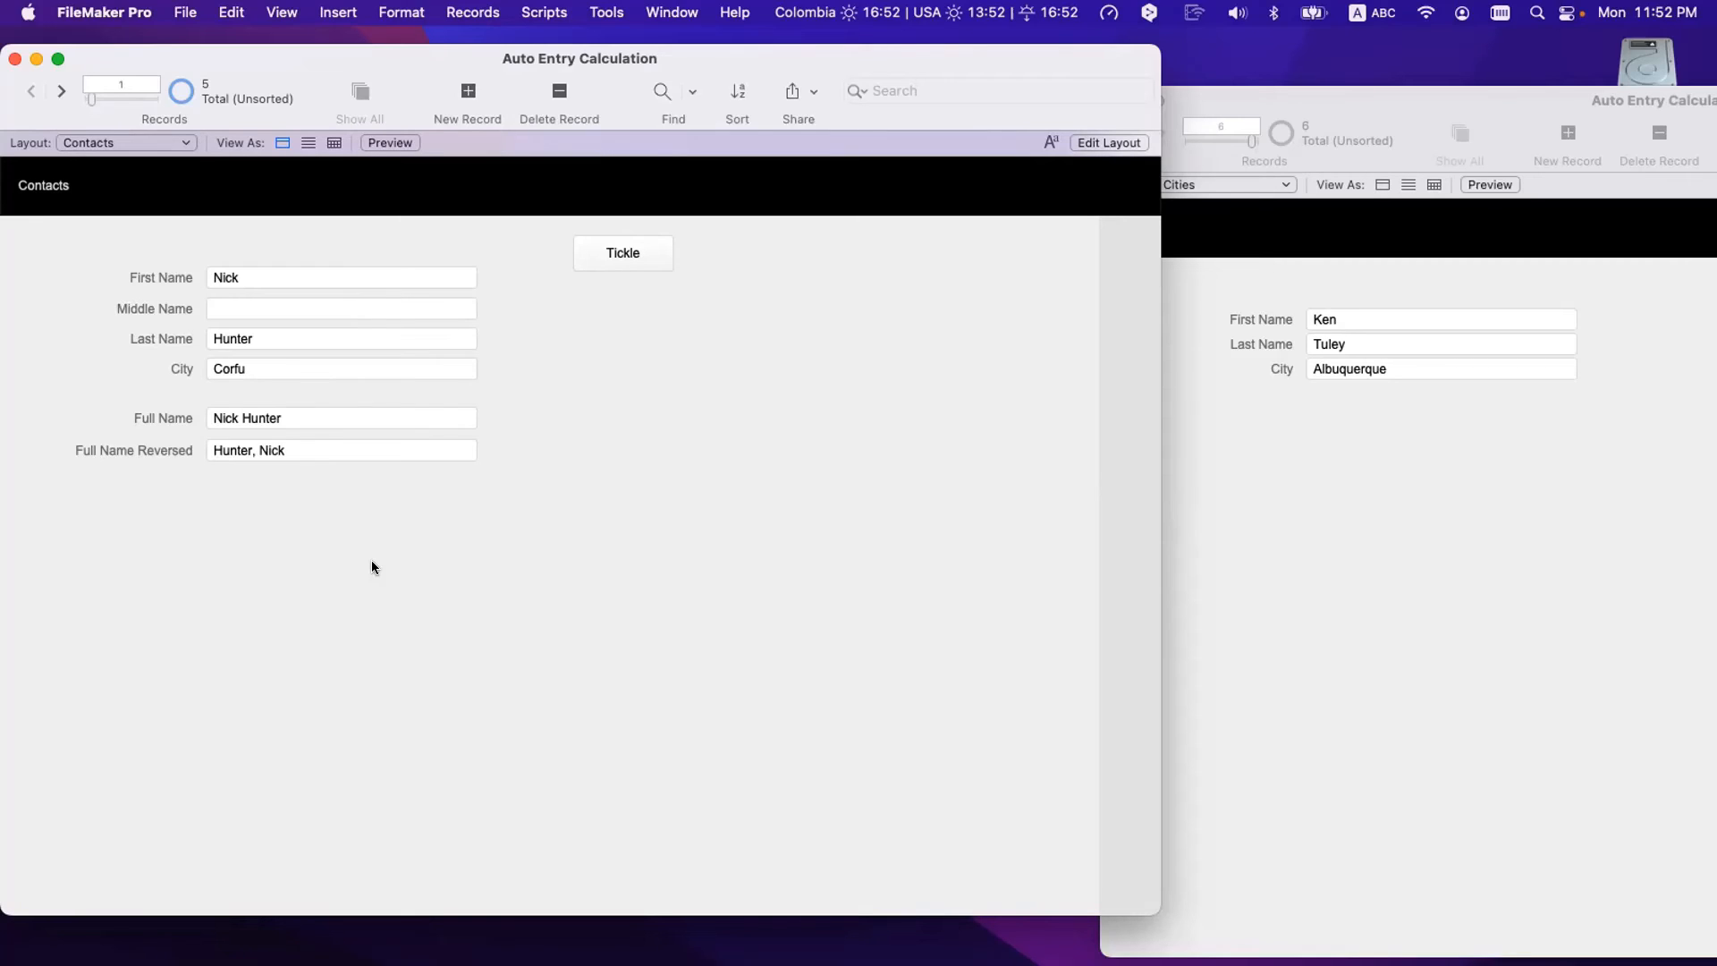
- Clear both full-name fields again and re-paste the first name so the names recalculate
left_click(283, 410)
key("BackSpace")
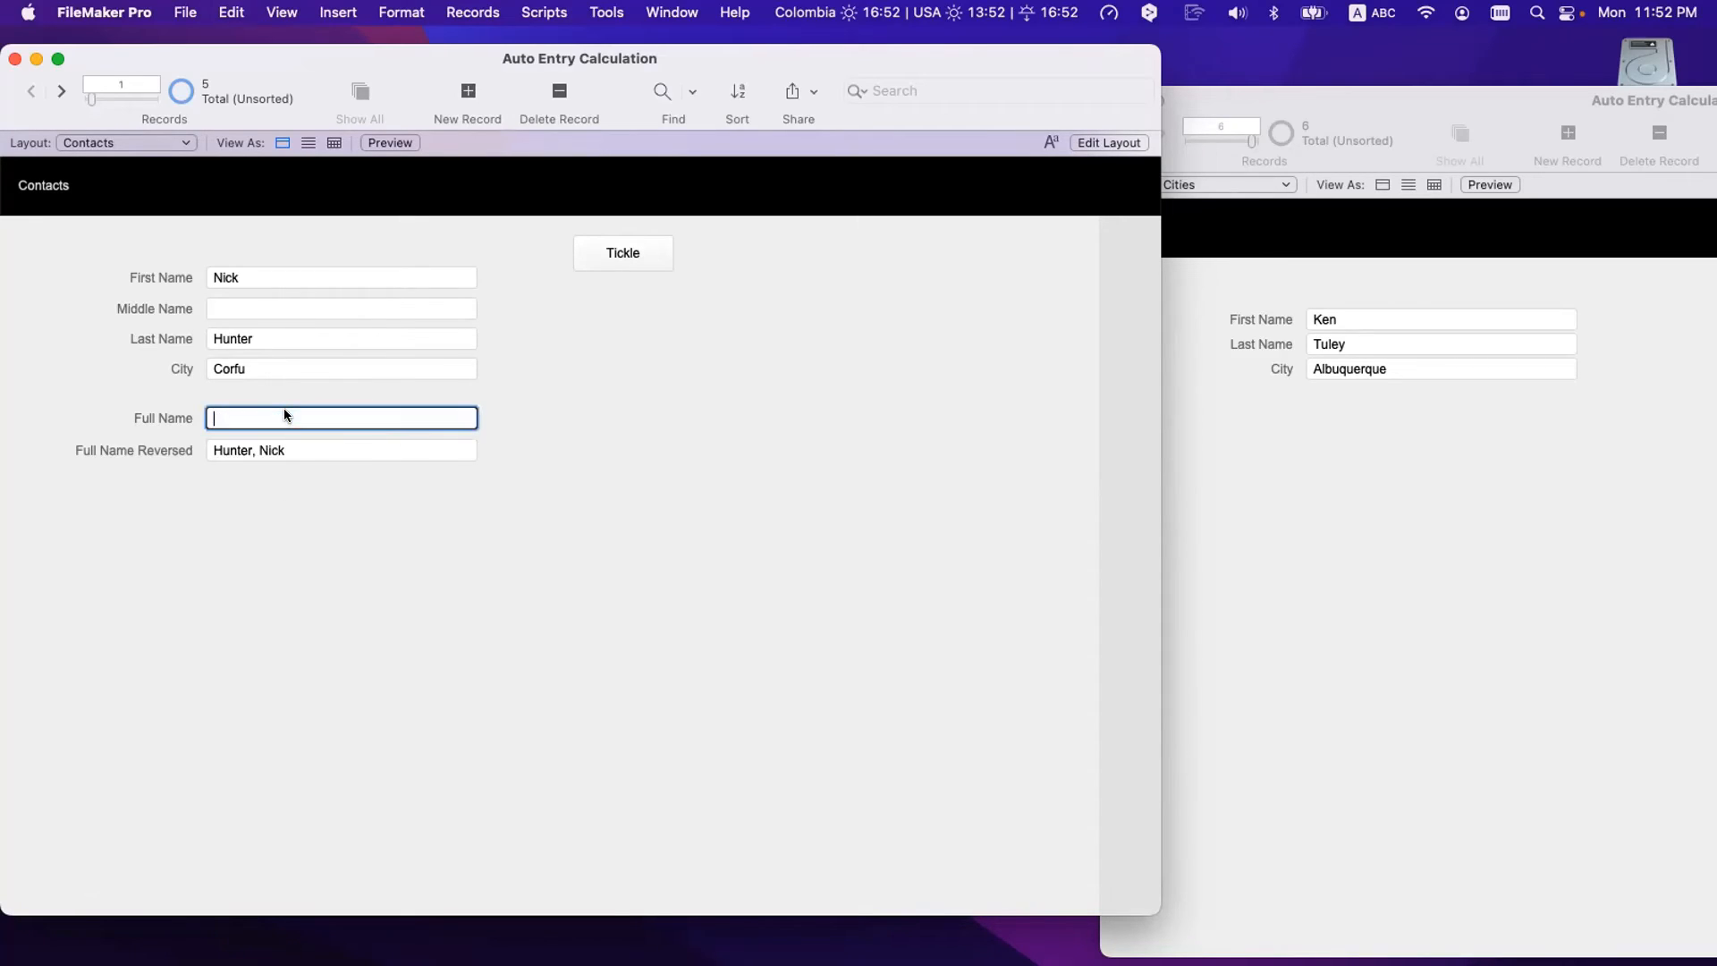
left_click(304, 450)
key("BackSpace")
left_click(296, 670)
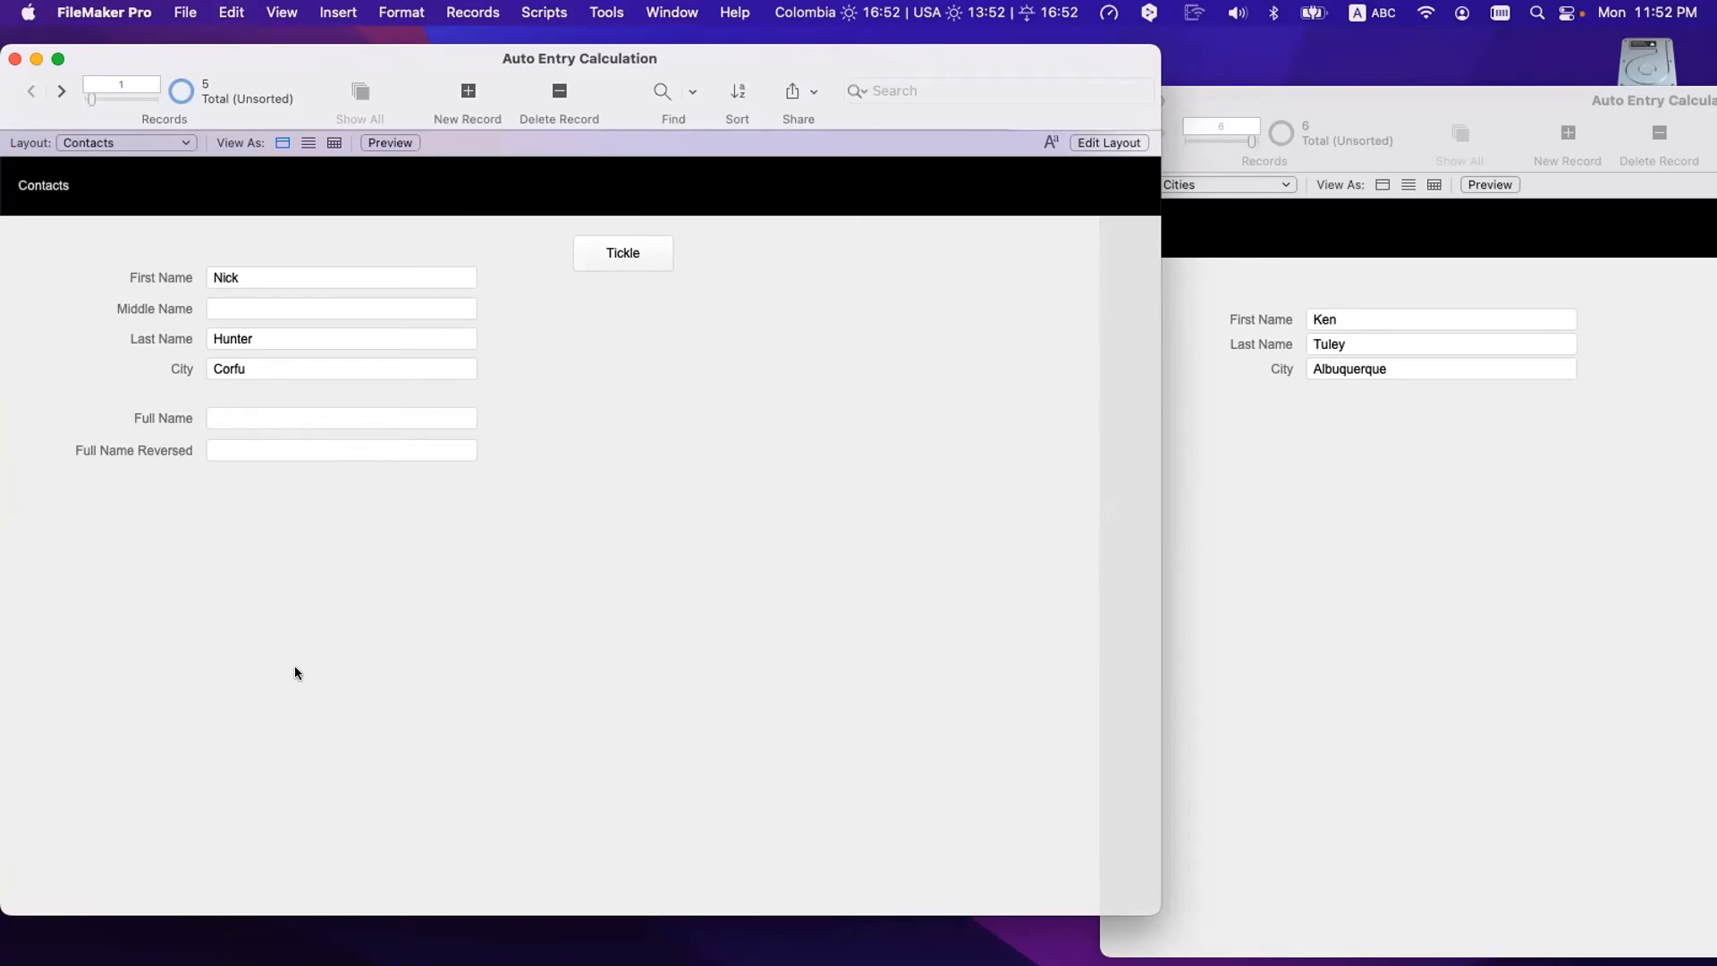
left_click(259, 273)
key("super+a")
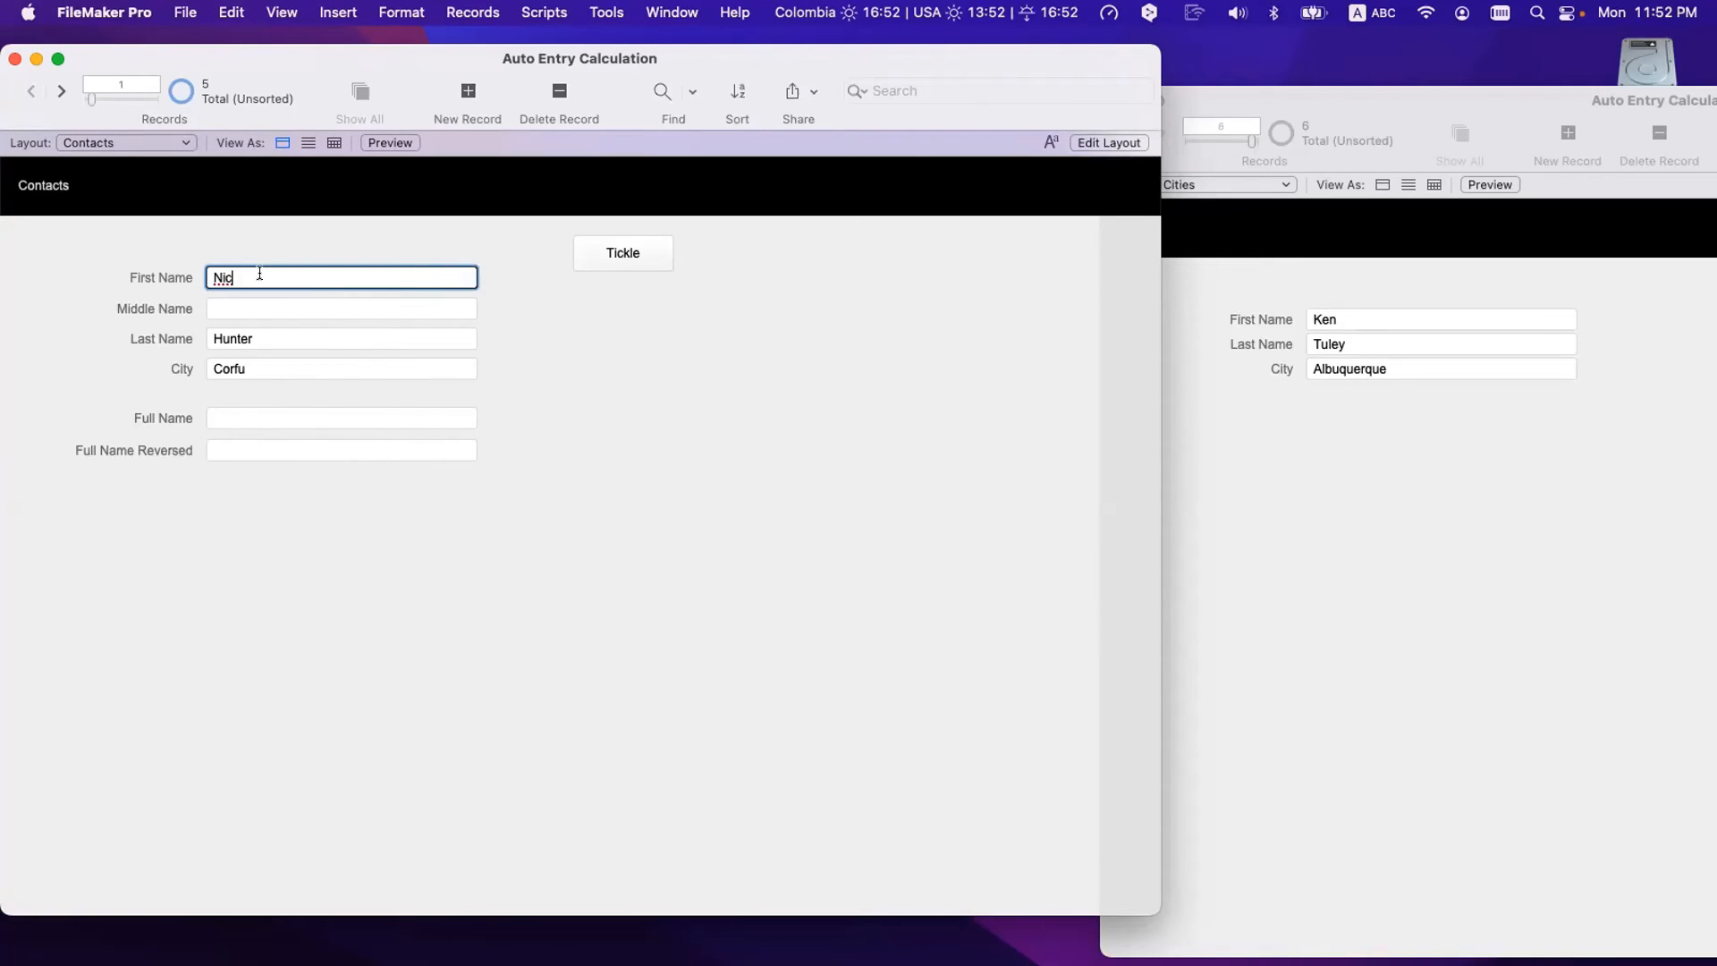
key("super+c")
key("super+v")
left_click(356, 576)
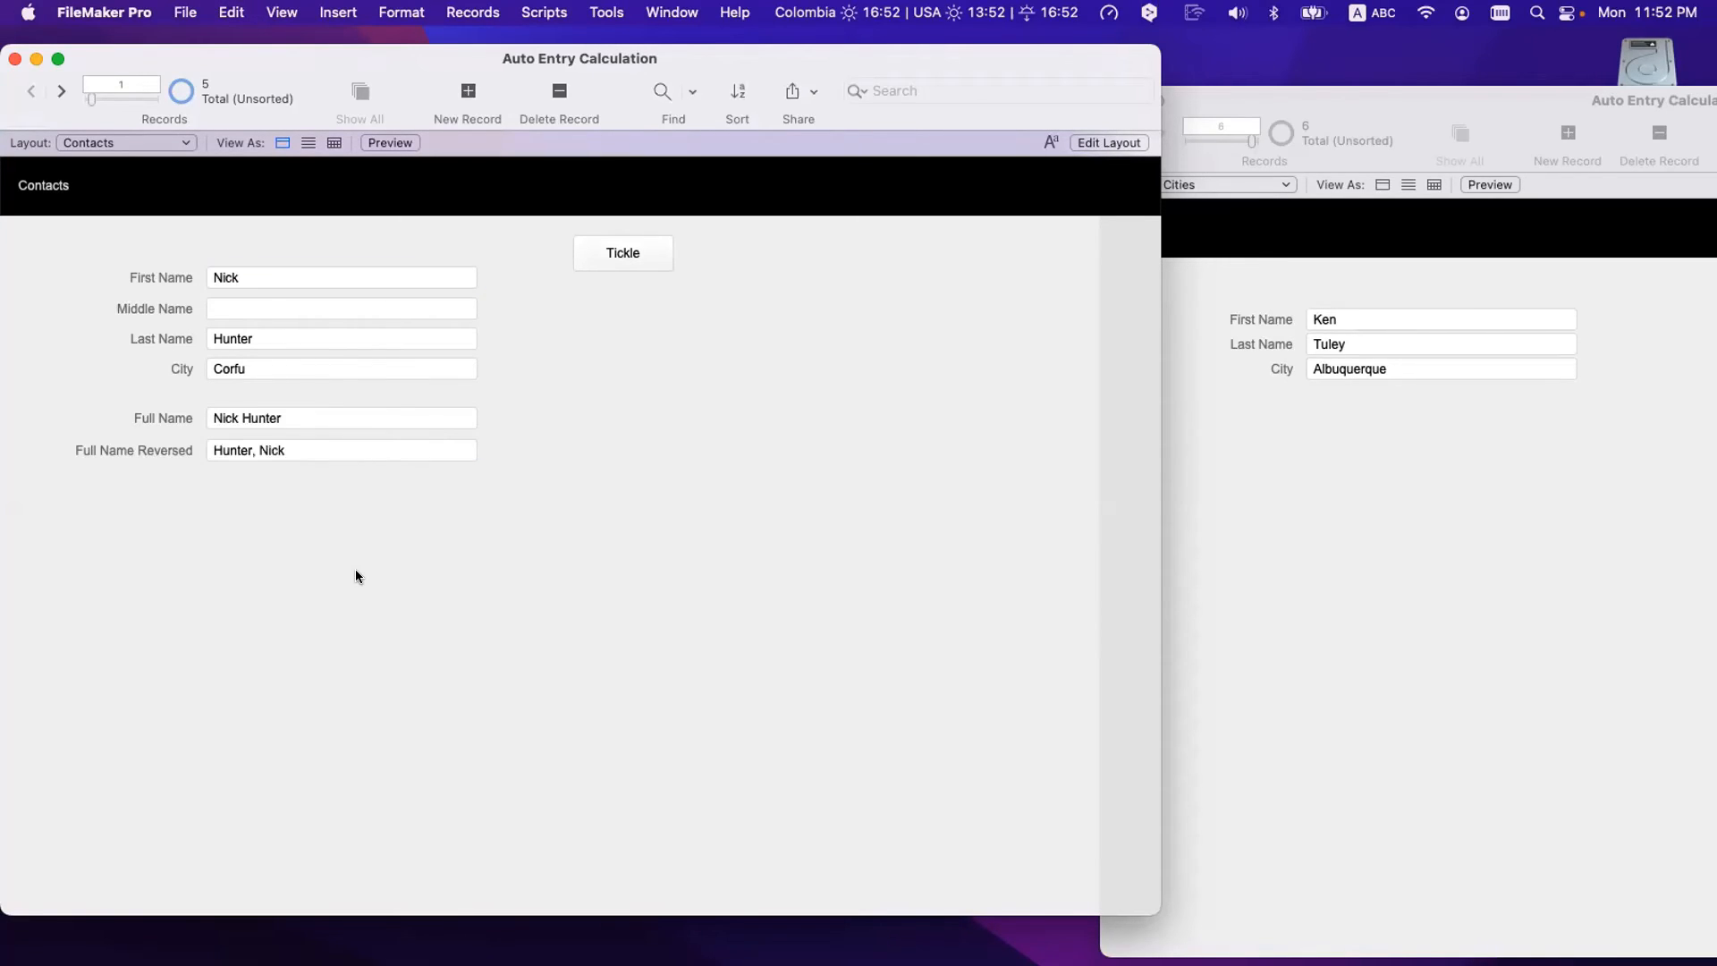
- Replace the contact's first and last names, commit so City fills in Fairfield, and reopen Manage Database
left_click(261, 273)
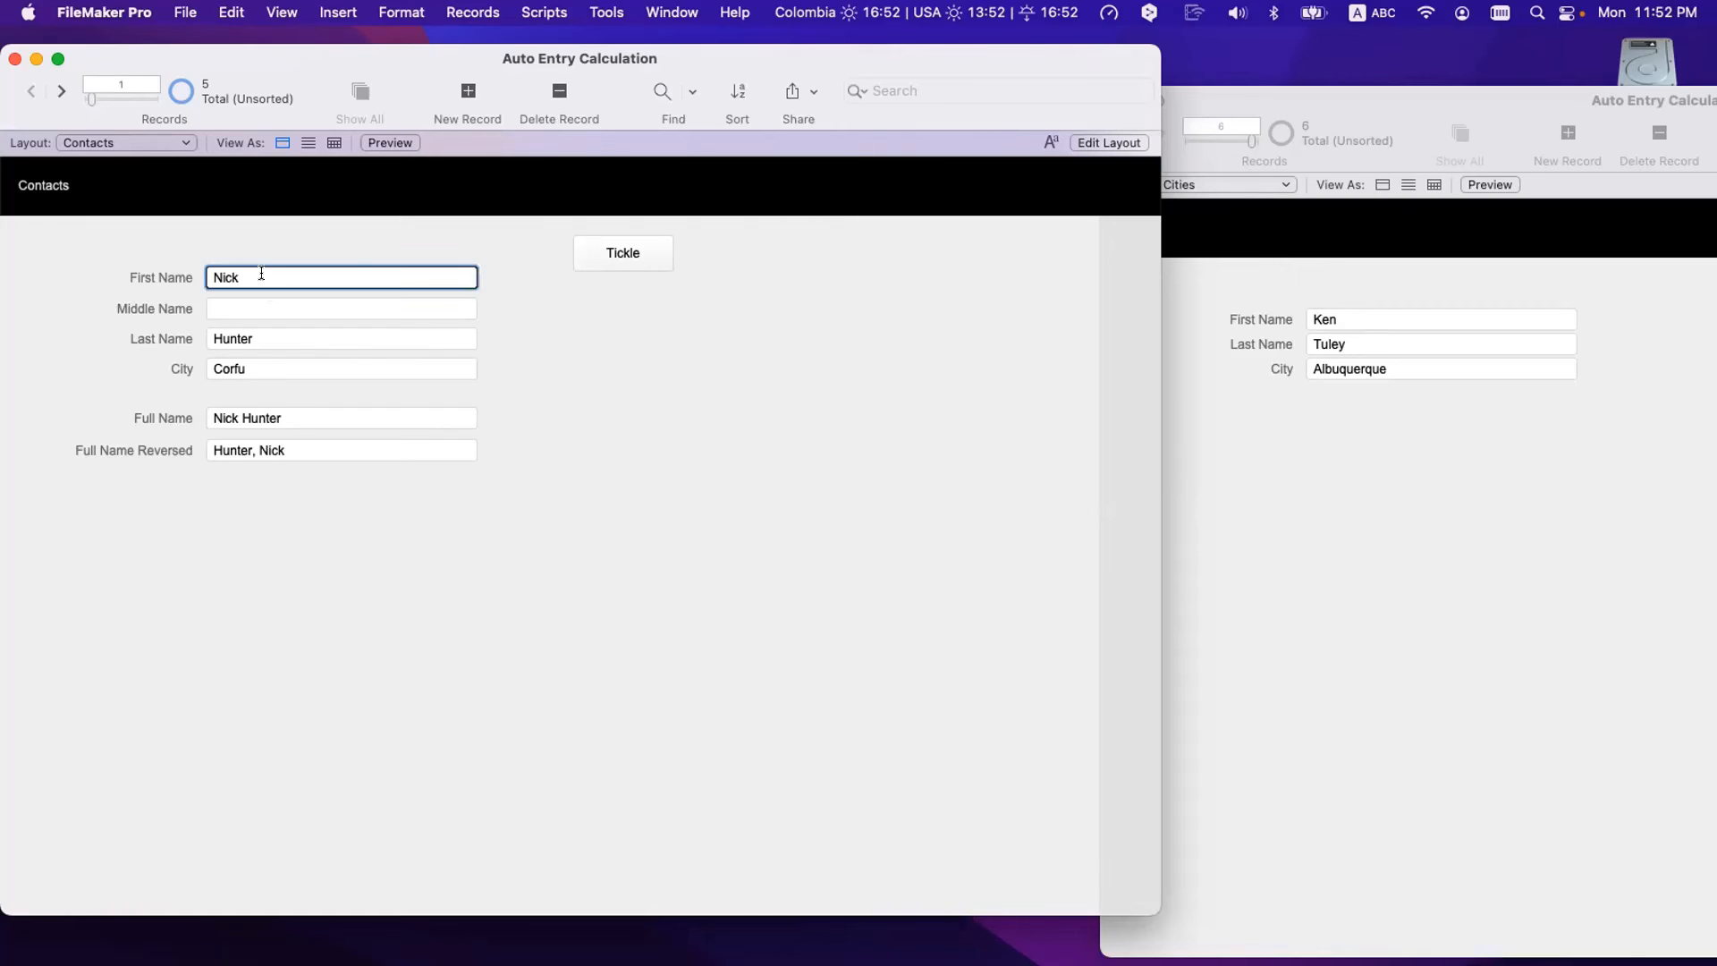
key("super+a")
type("Rick")
left_click(265, 344)
key("super+a")
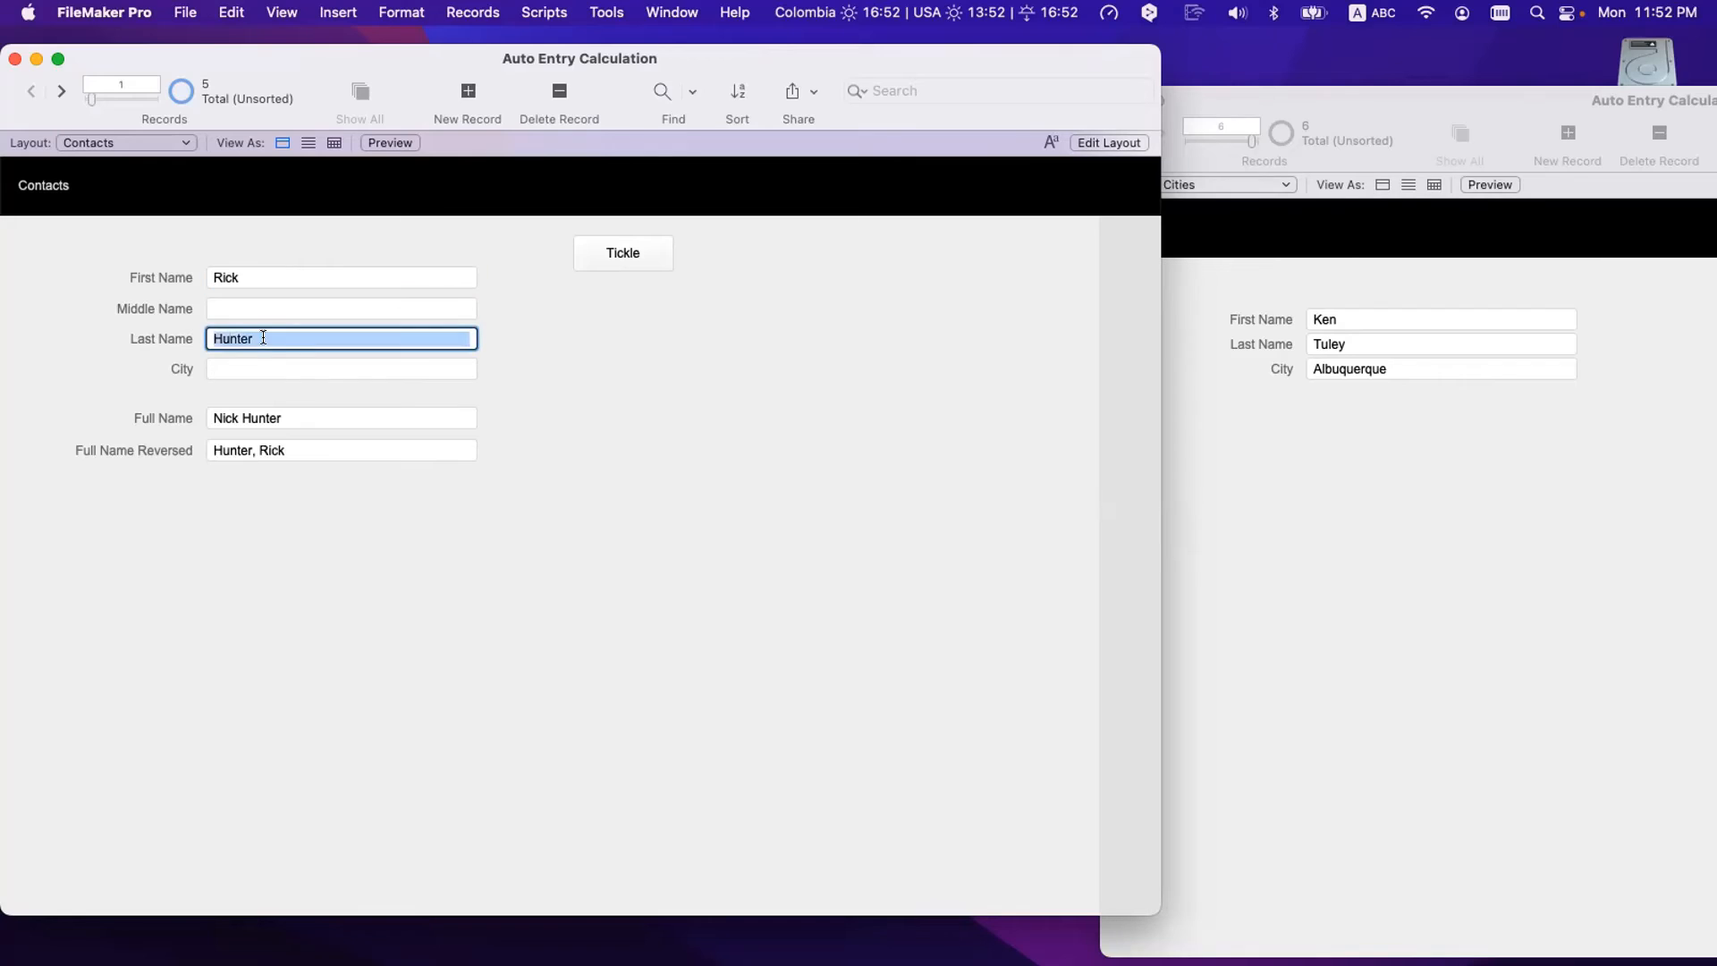
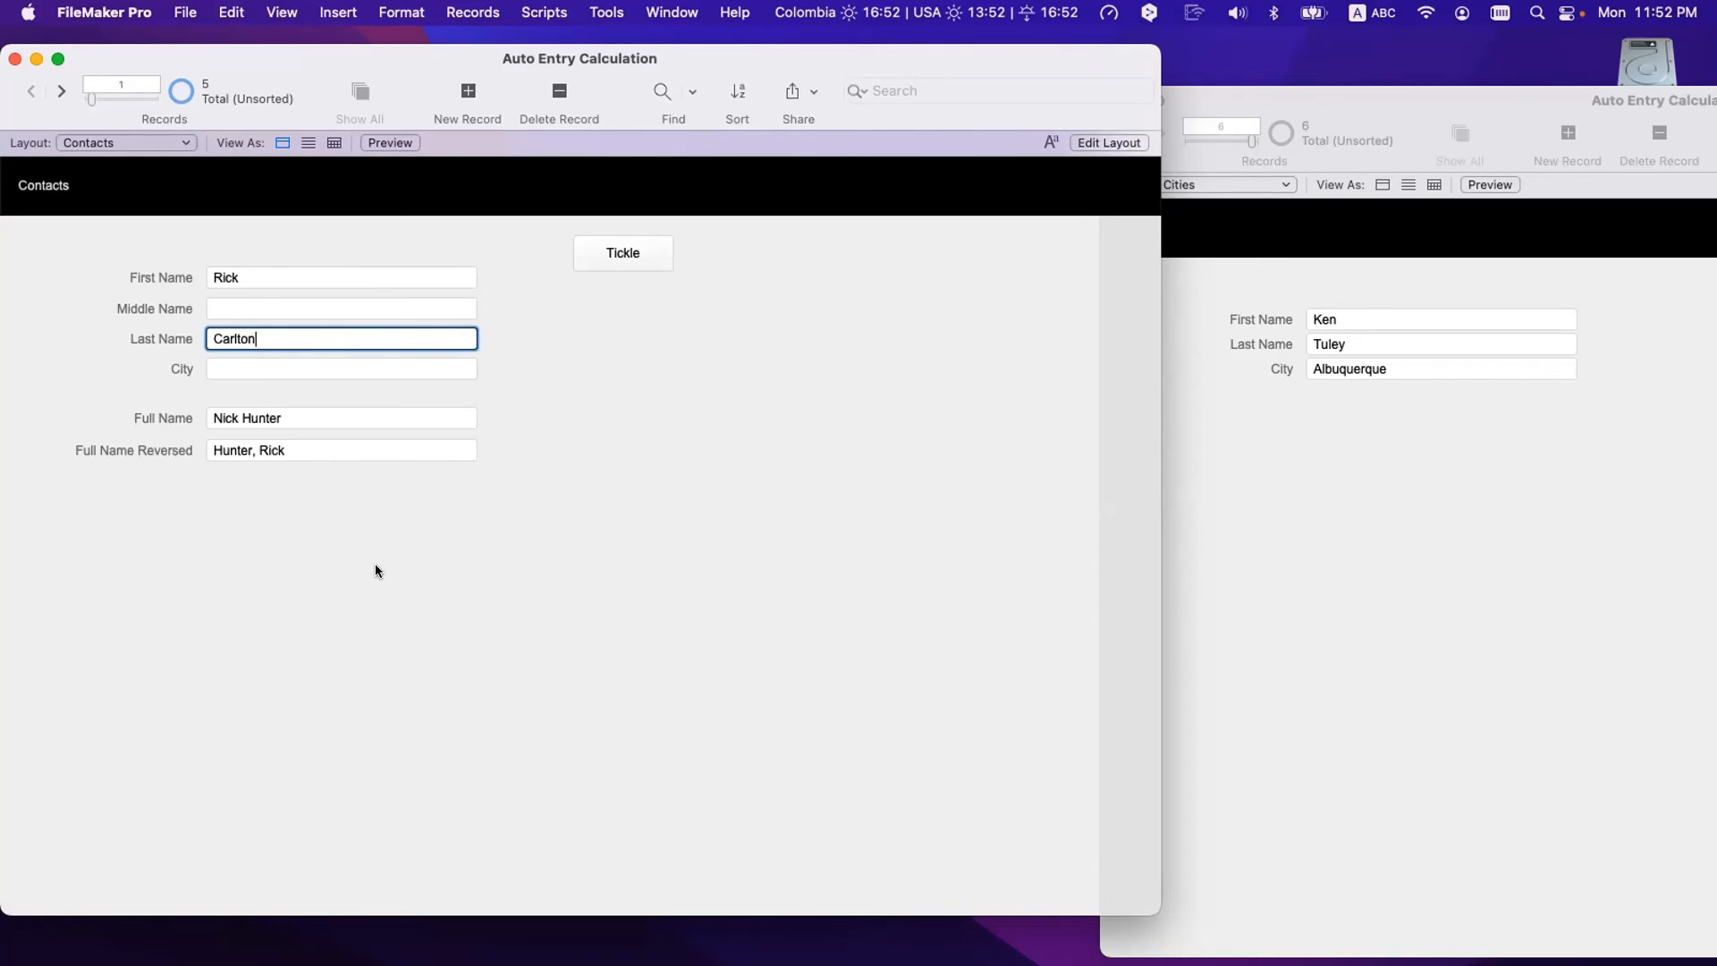
left_click(375, 566)
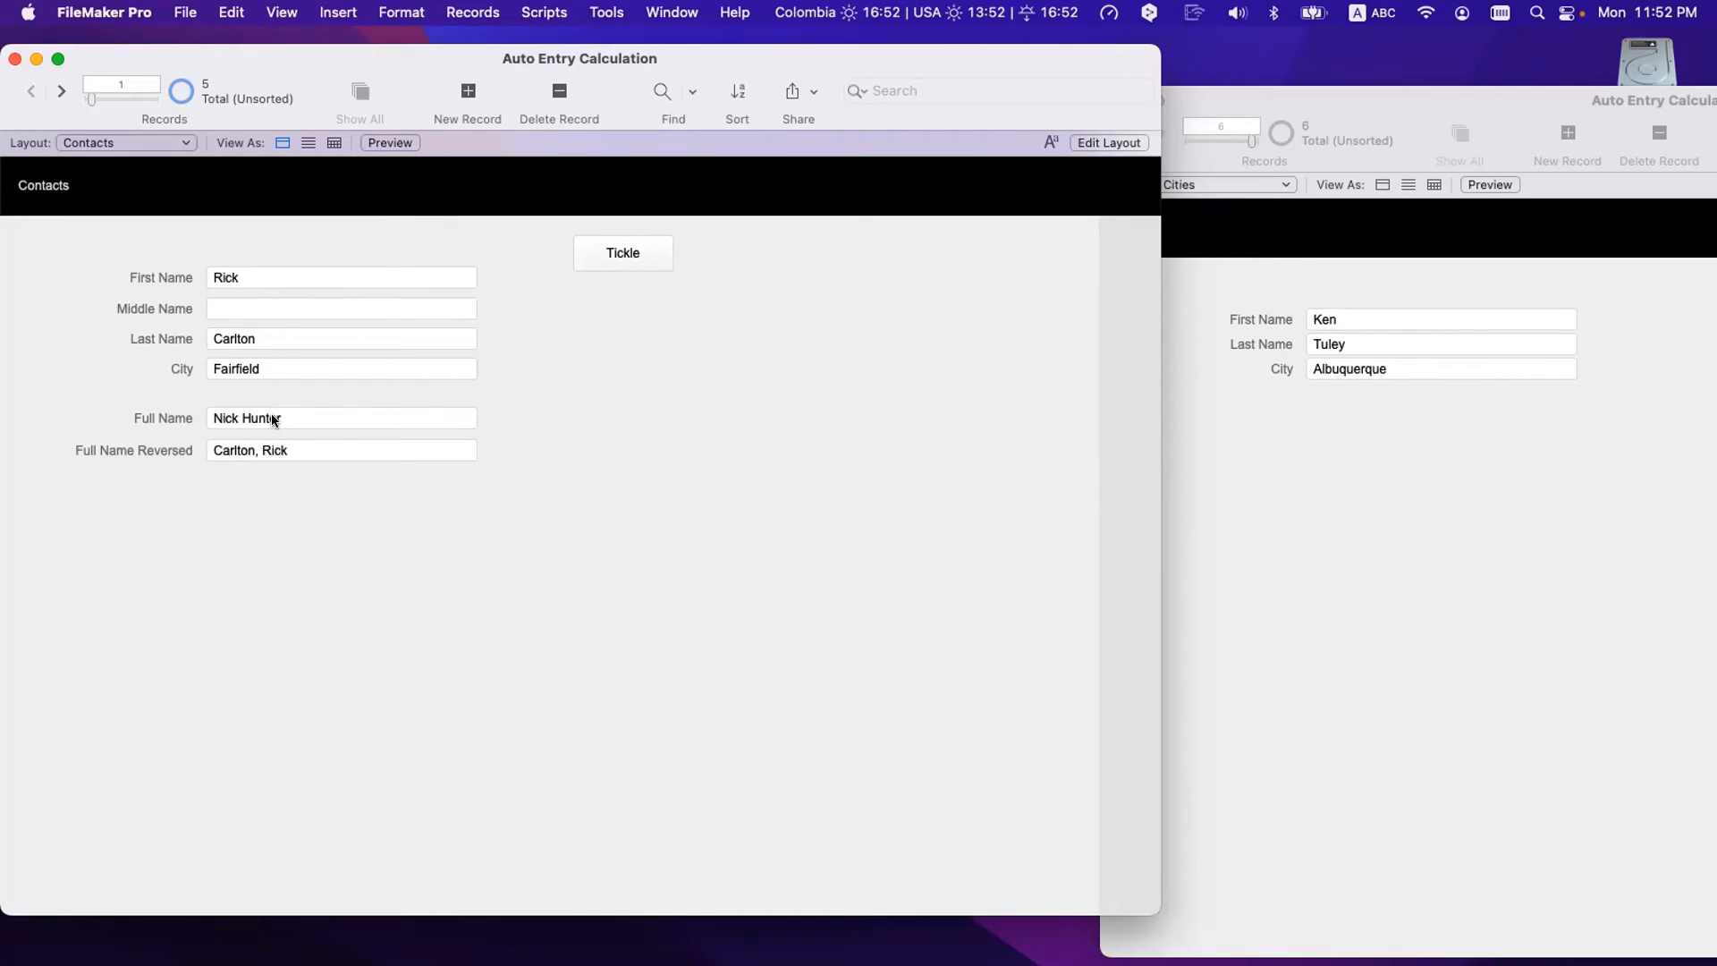
key("super+shift+d")
- Check the Full Name field's auto-enter calculation options, then close Manage Database
left_click(576, 212)
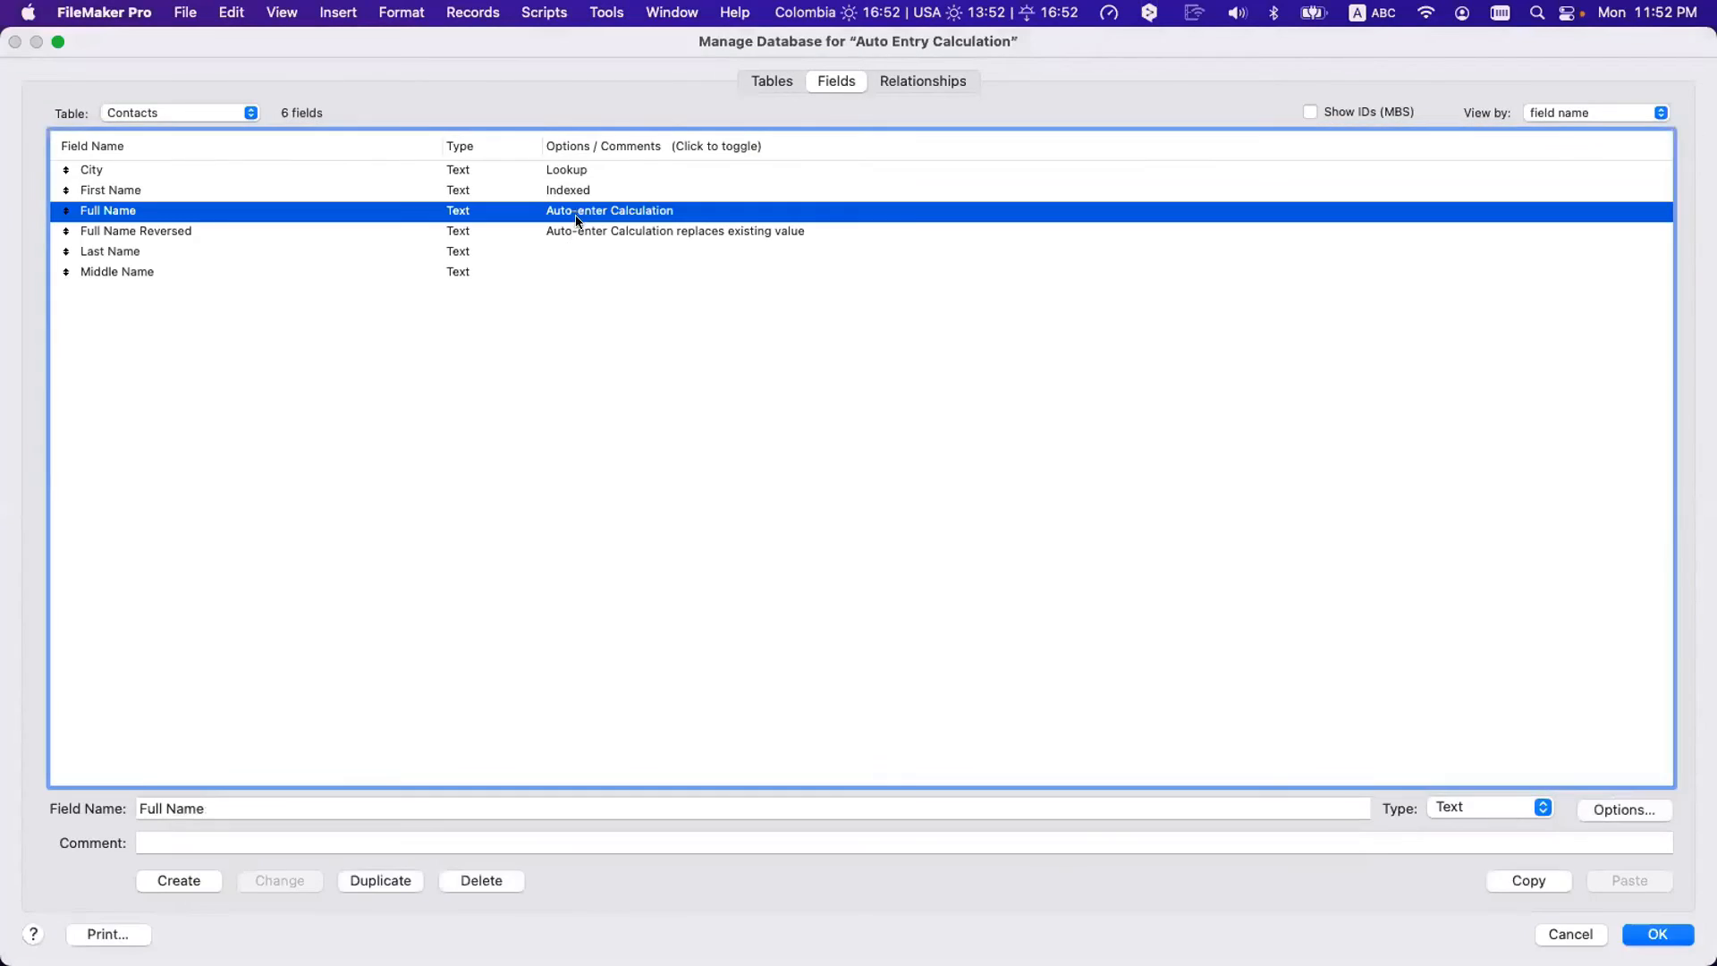
double_click(577, 218)
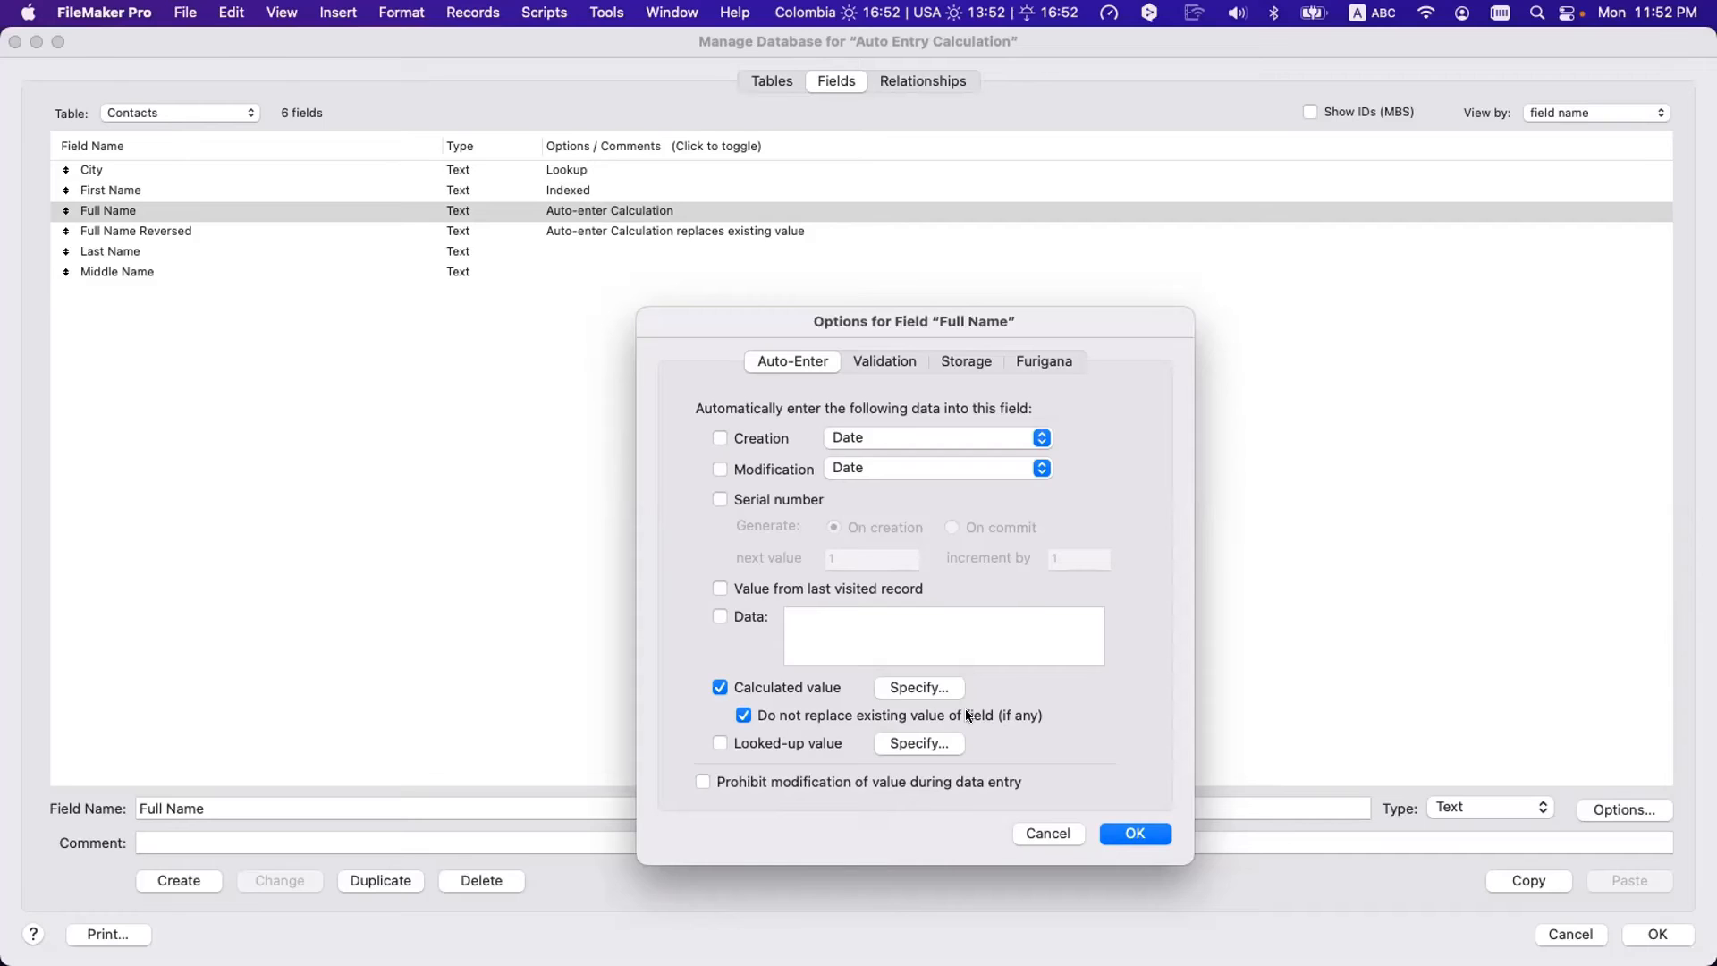
key("Return")
key("Return")
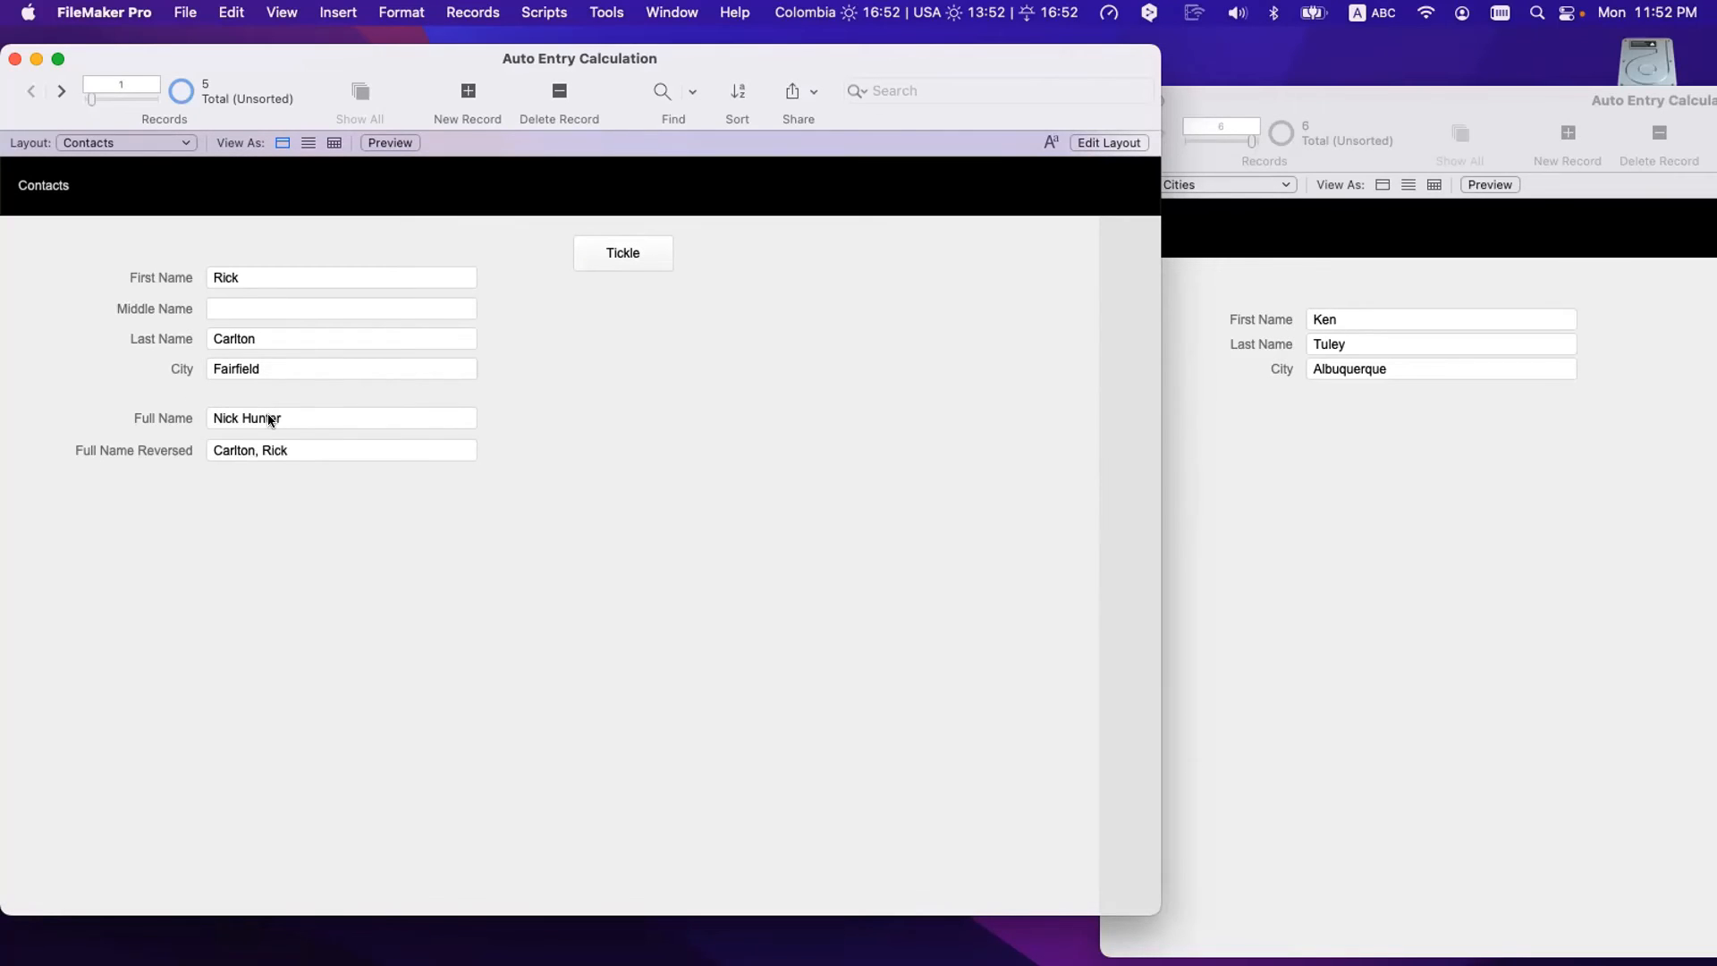
- Change the contact's first name and commit, checking the full-name fields
left_click(260, 277)
type("Mar")
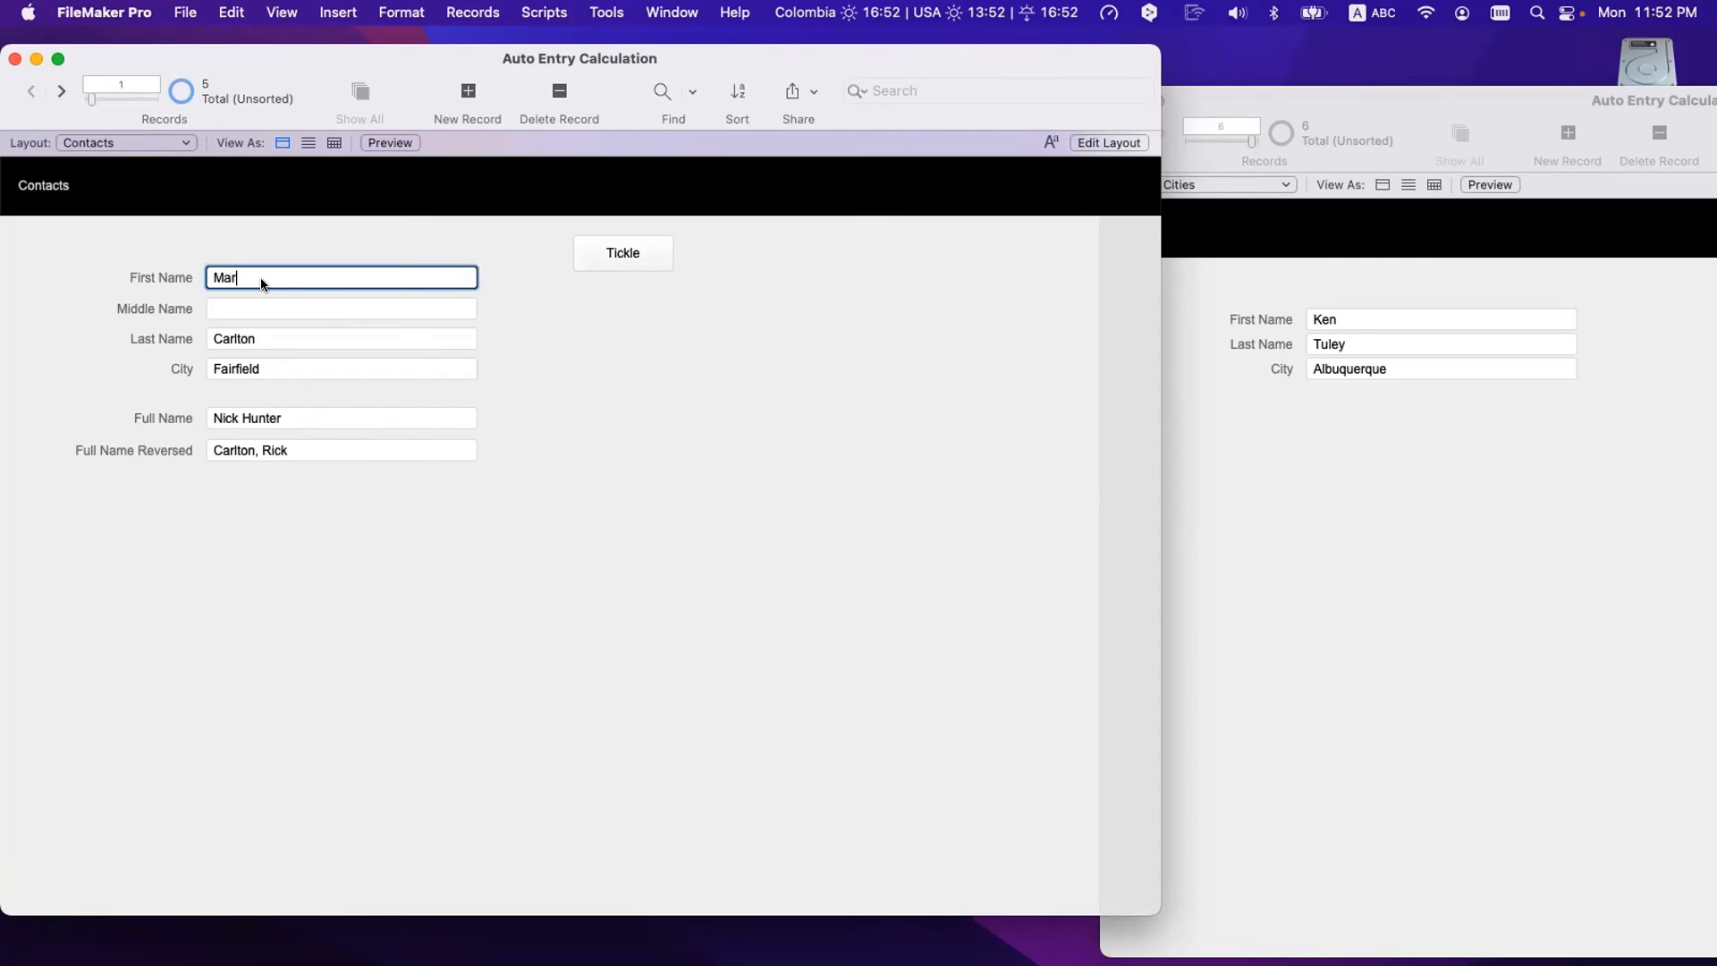
type("g")
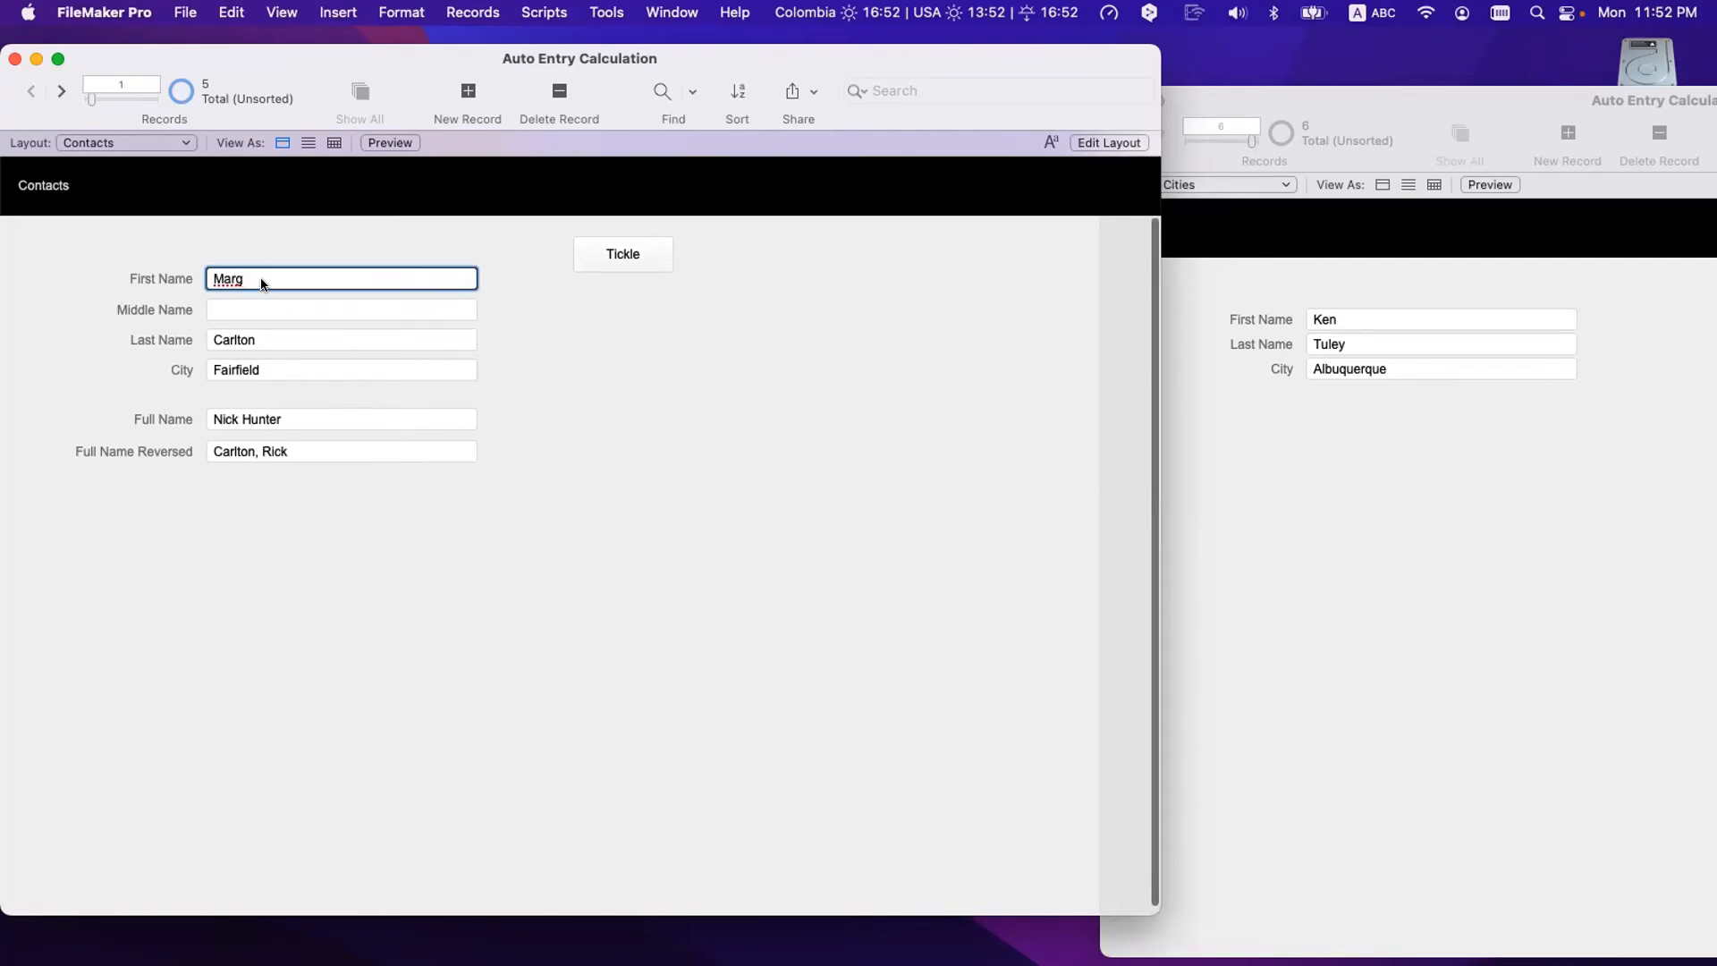
left_click(261, 333)
left_click(502, 542)
scroll(281, 405, "down", 1)
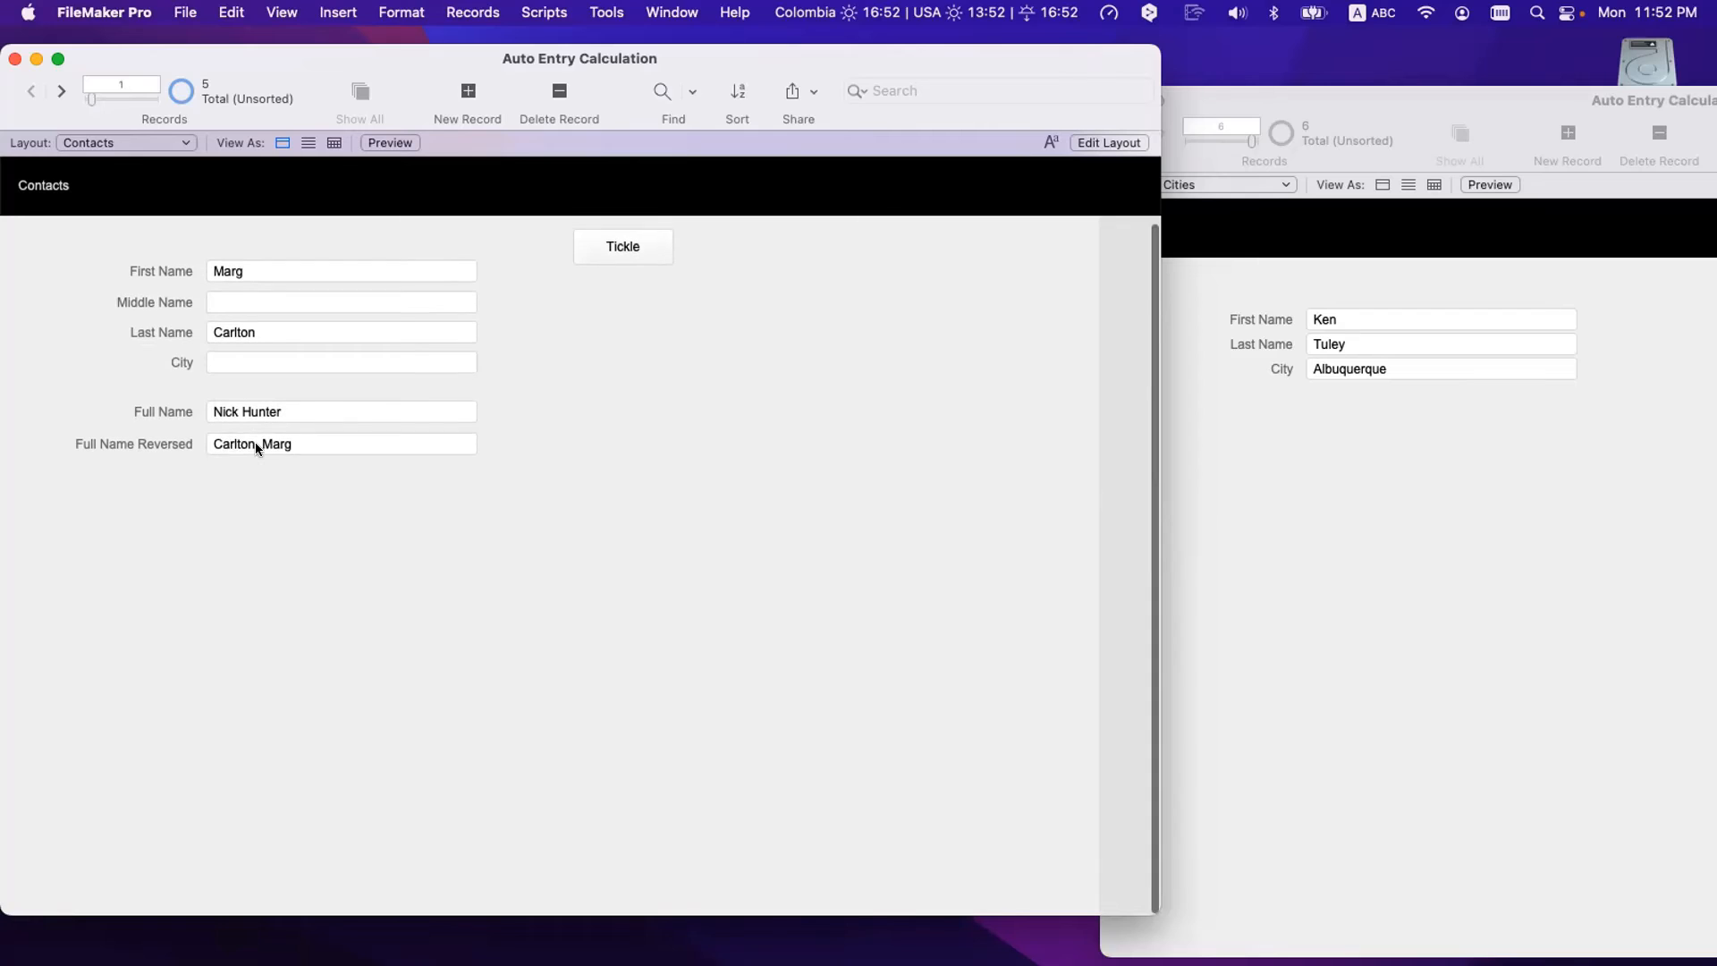
left_click(255, 443)
- Compare the Full Name and Full Name Reversed auto-enter options in Manage Database
key("super+shift+d")
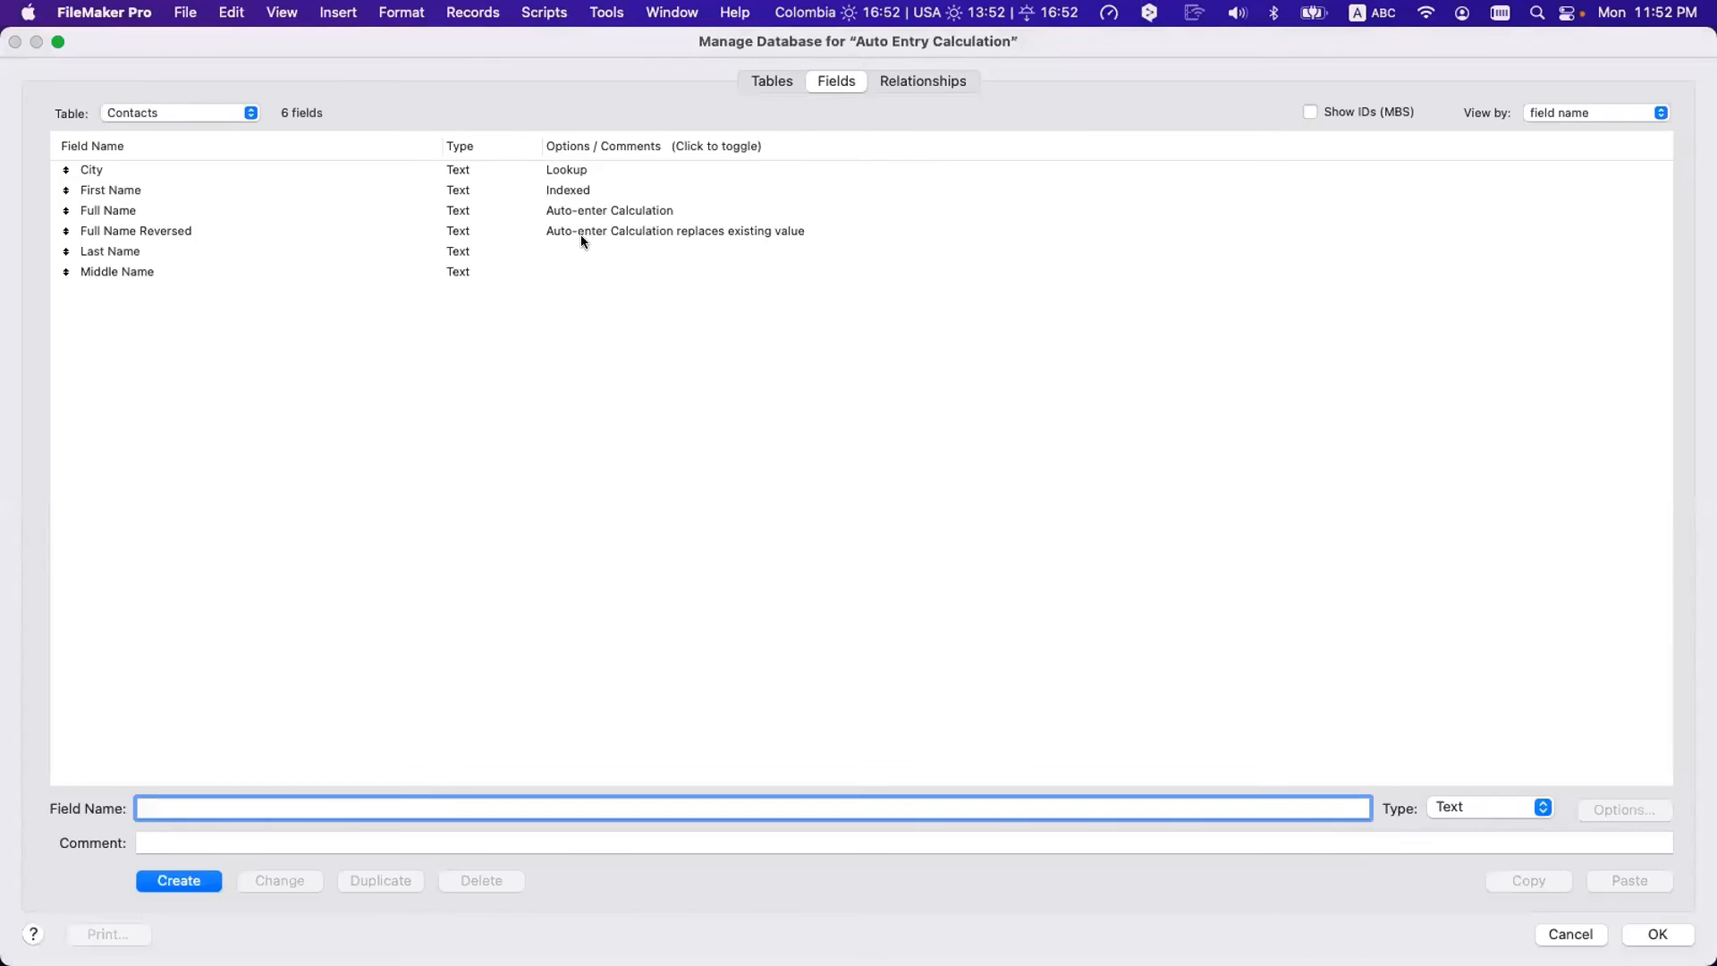
left_click(578, 213)
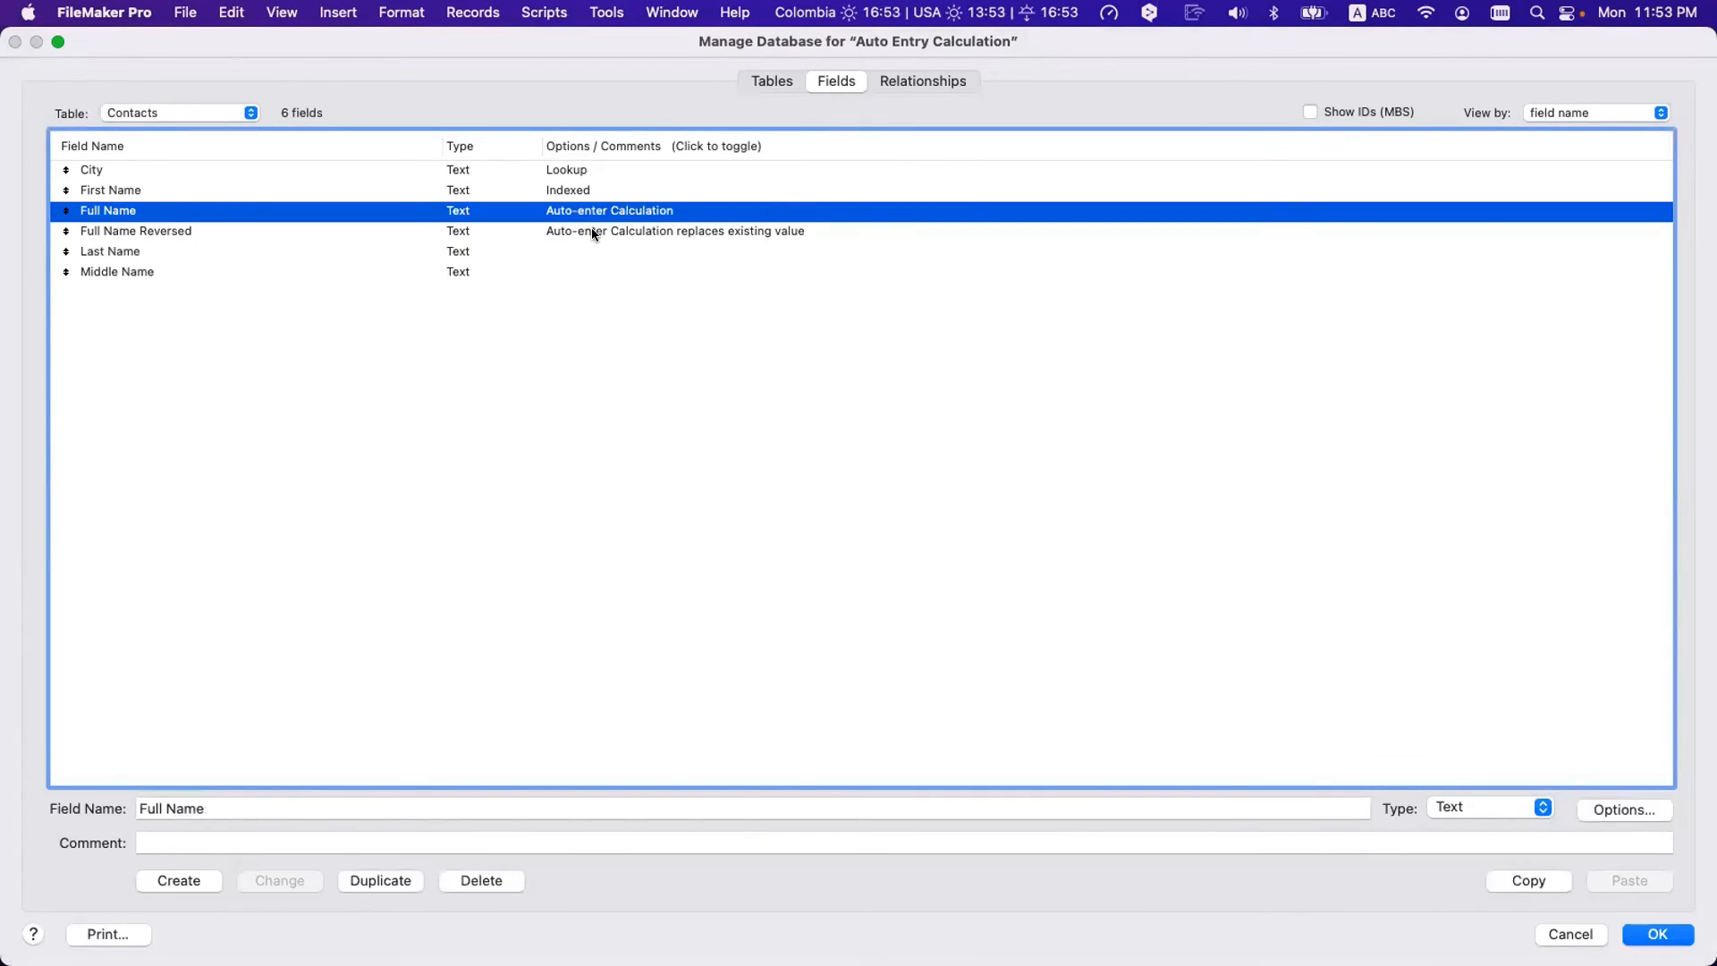
left_click(592, 232)
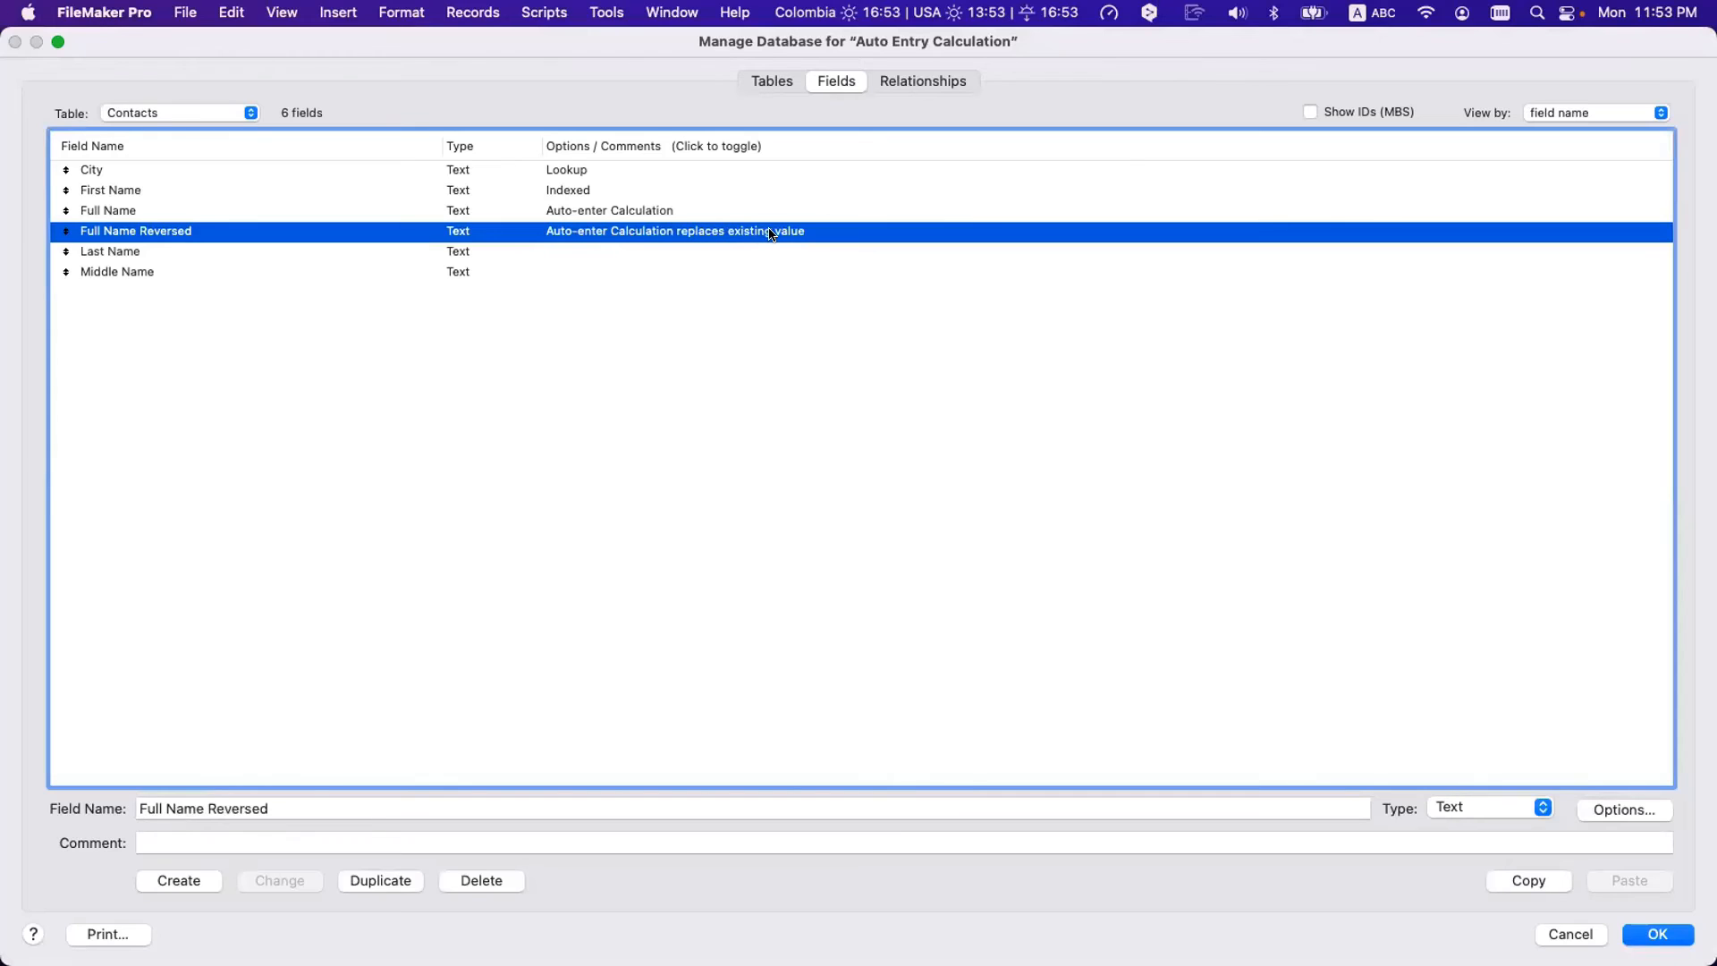
left_click(713, 218)
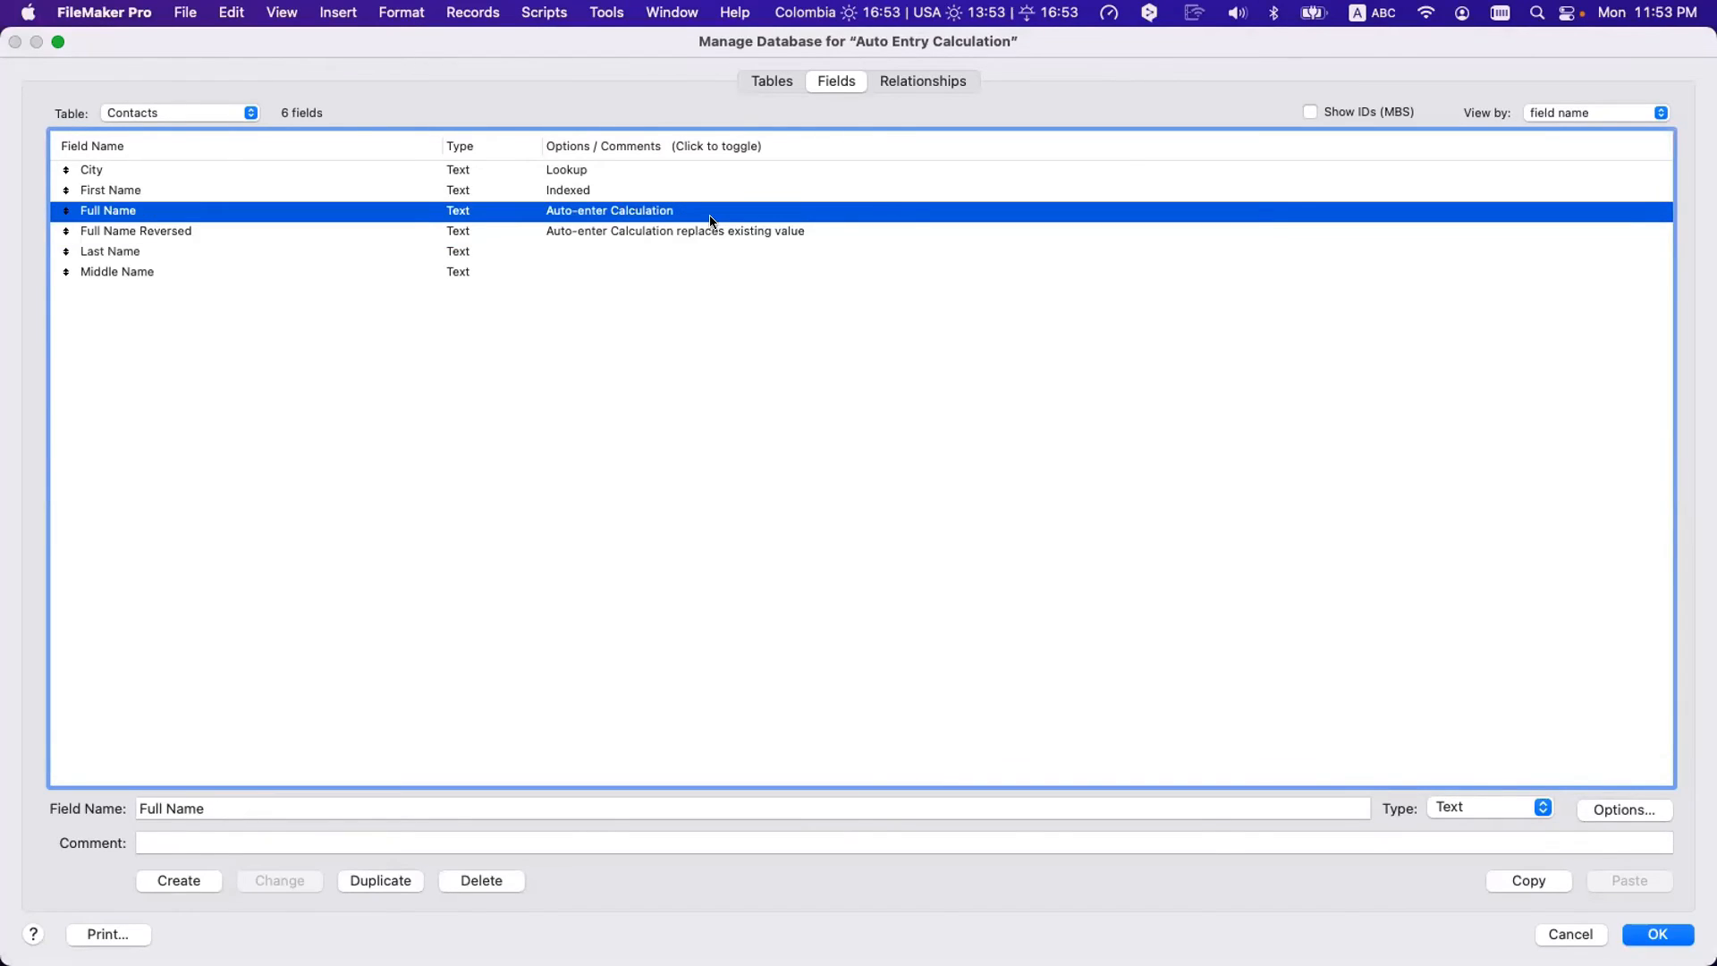
double_click(713, 217)
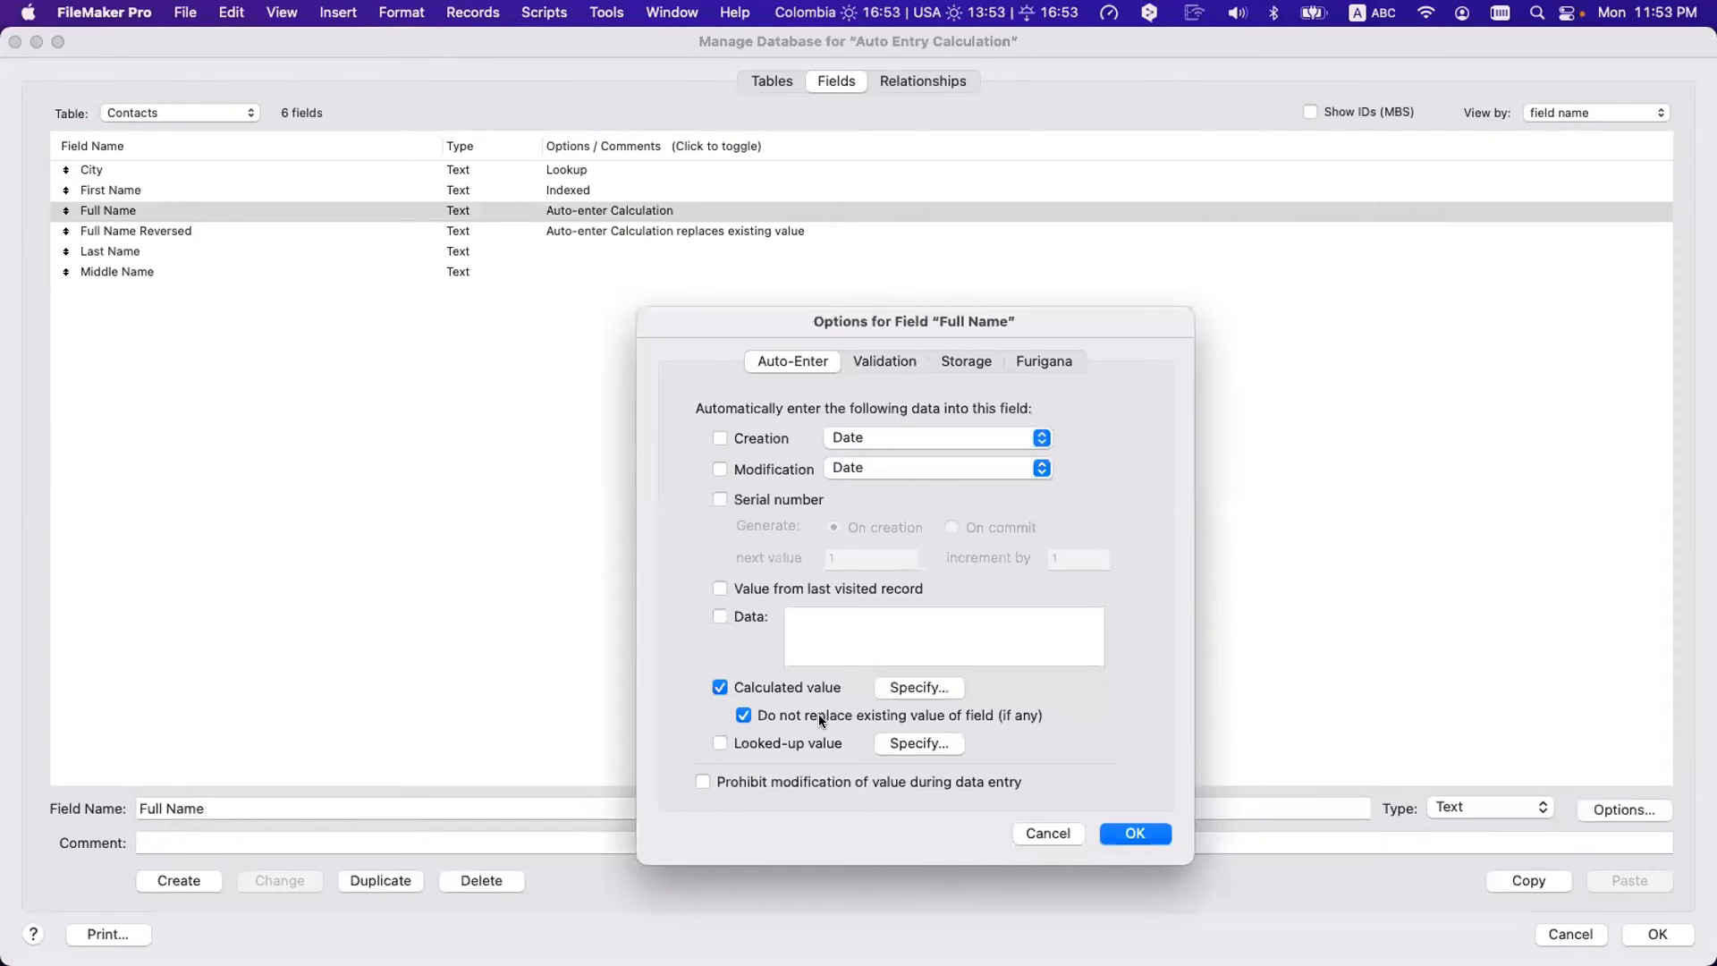
key("Return")
double_click(695, 236)
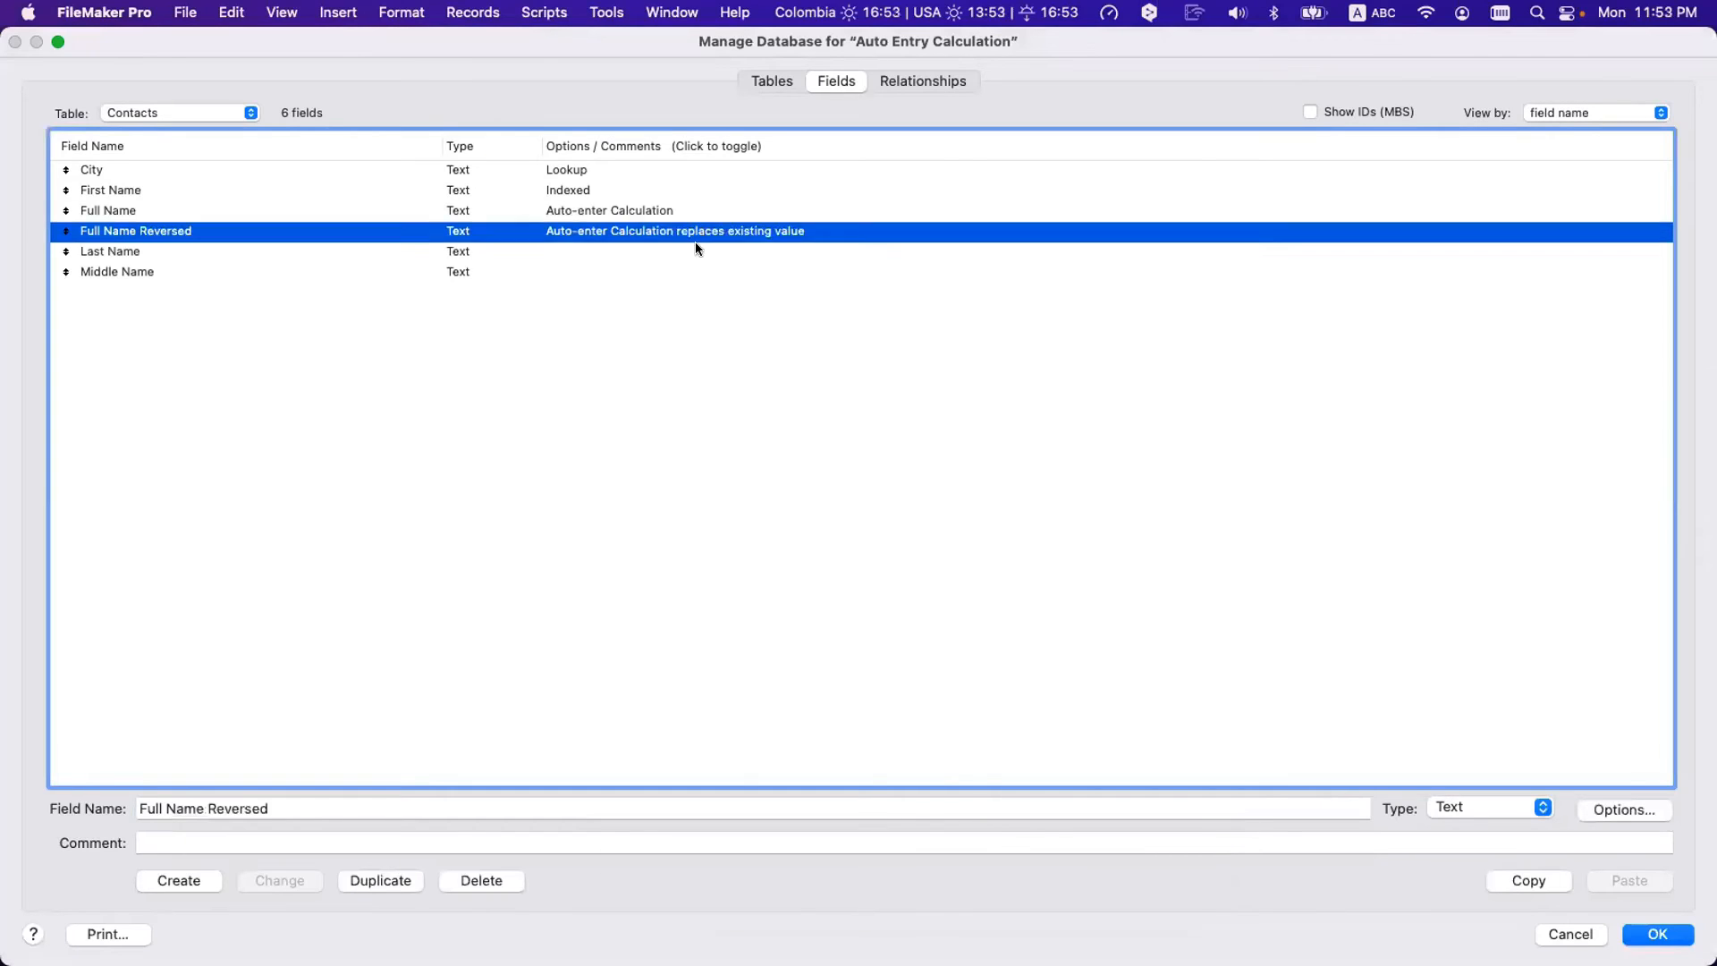
key("Escape")
key("Escape")
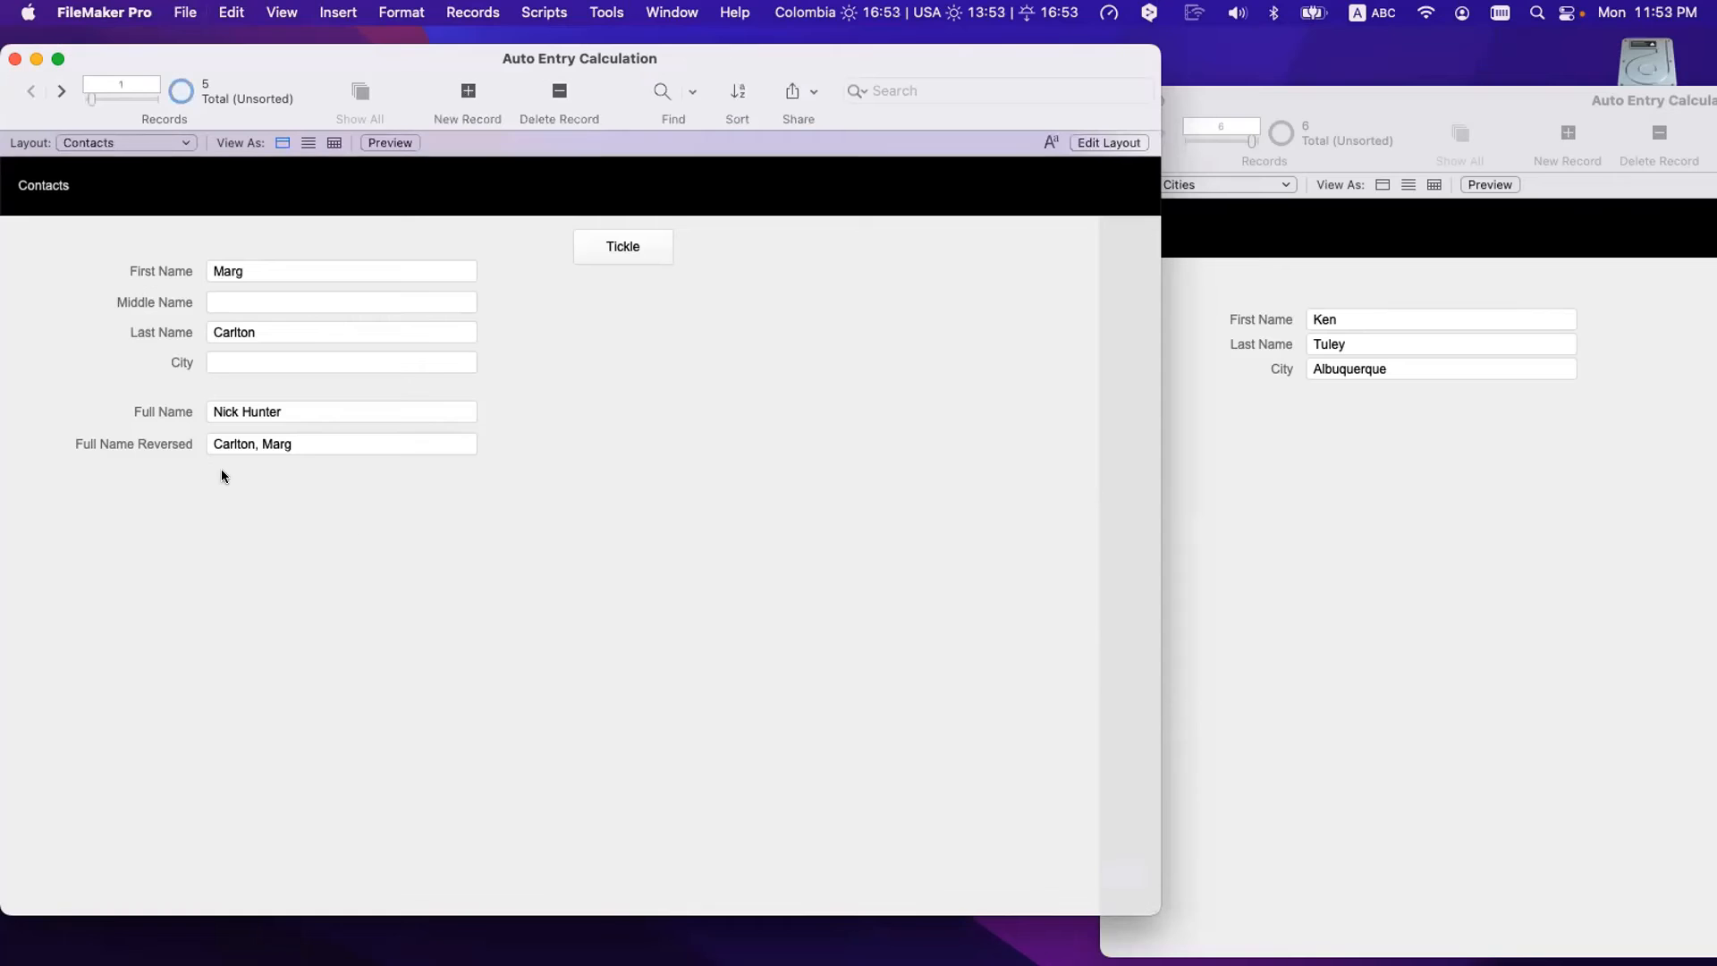
- Change the first name again, then empty Full Name and commit so it refills
left_click(275, 444)
triple_click(267, 273)
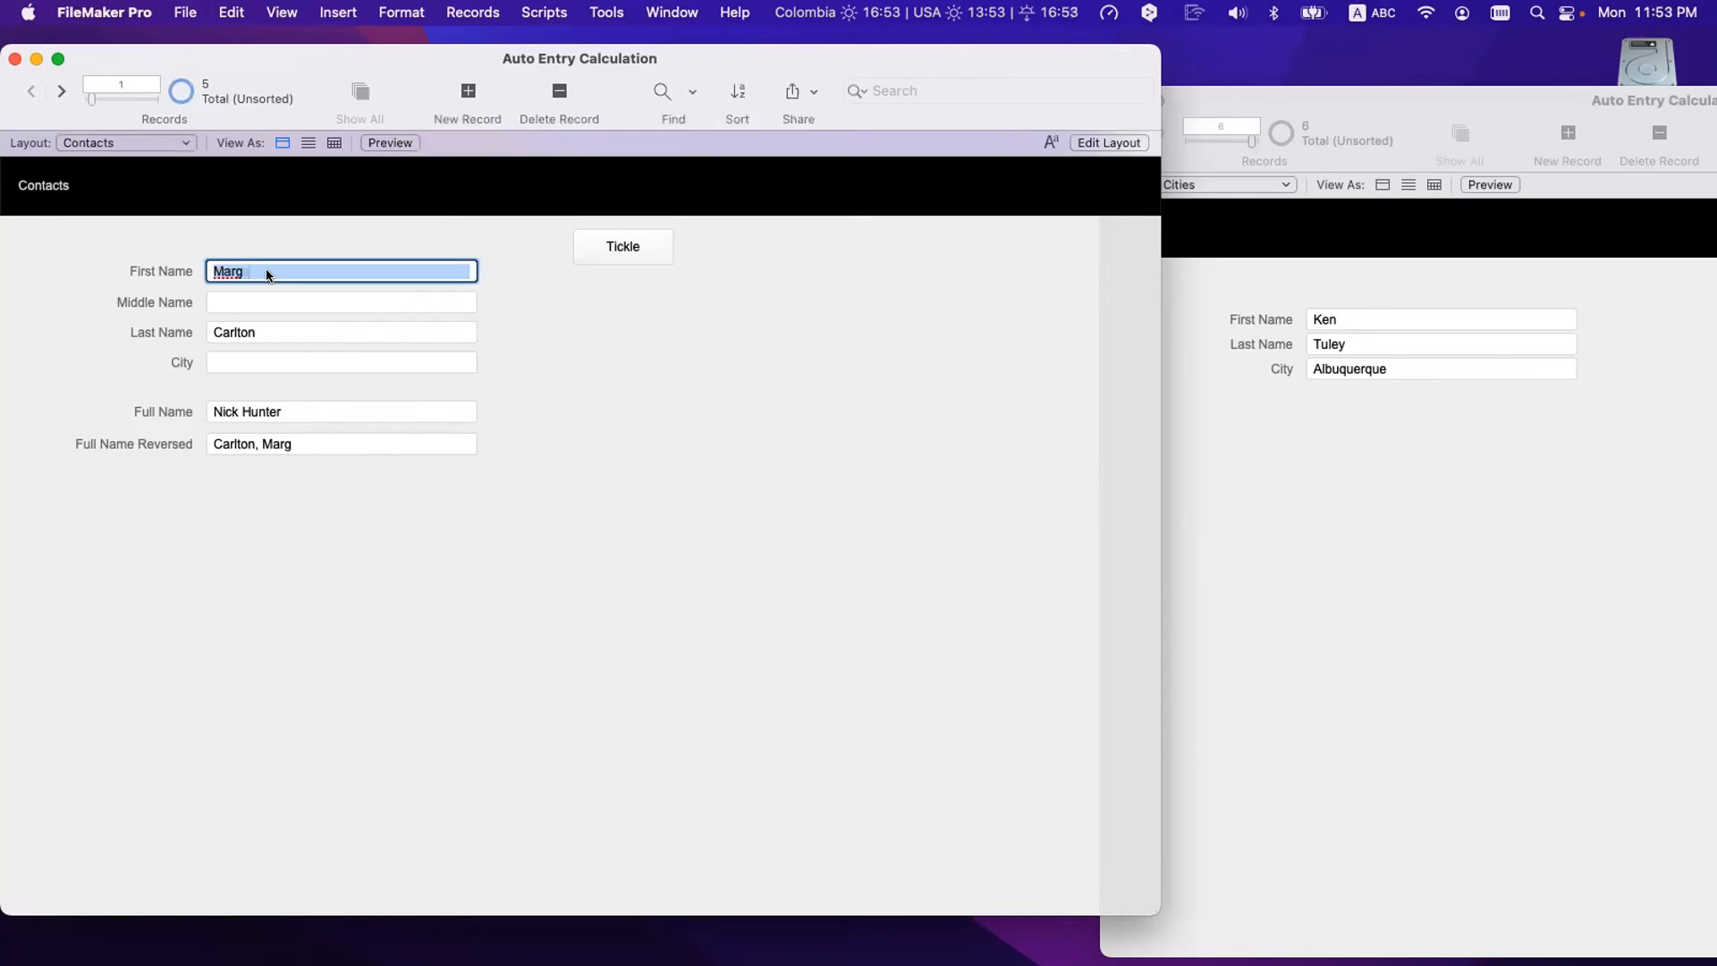
type("Kristian")
left_click(310, 481)
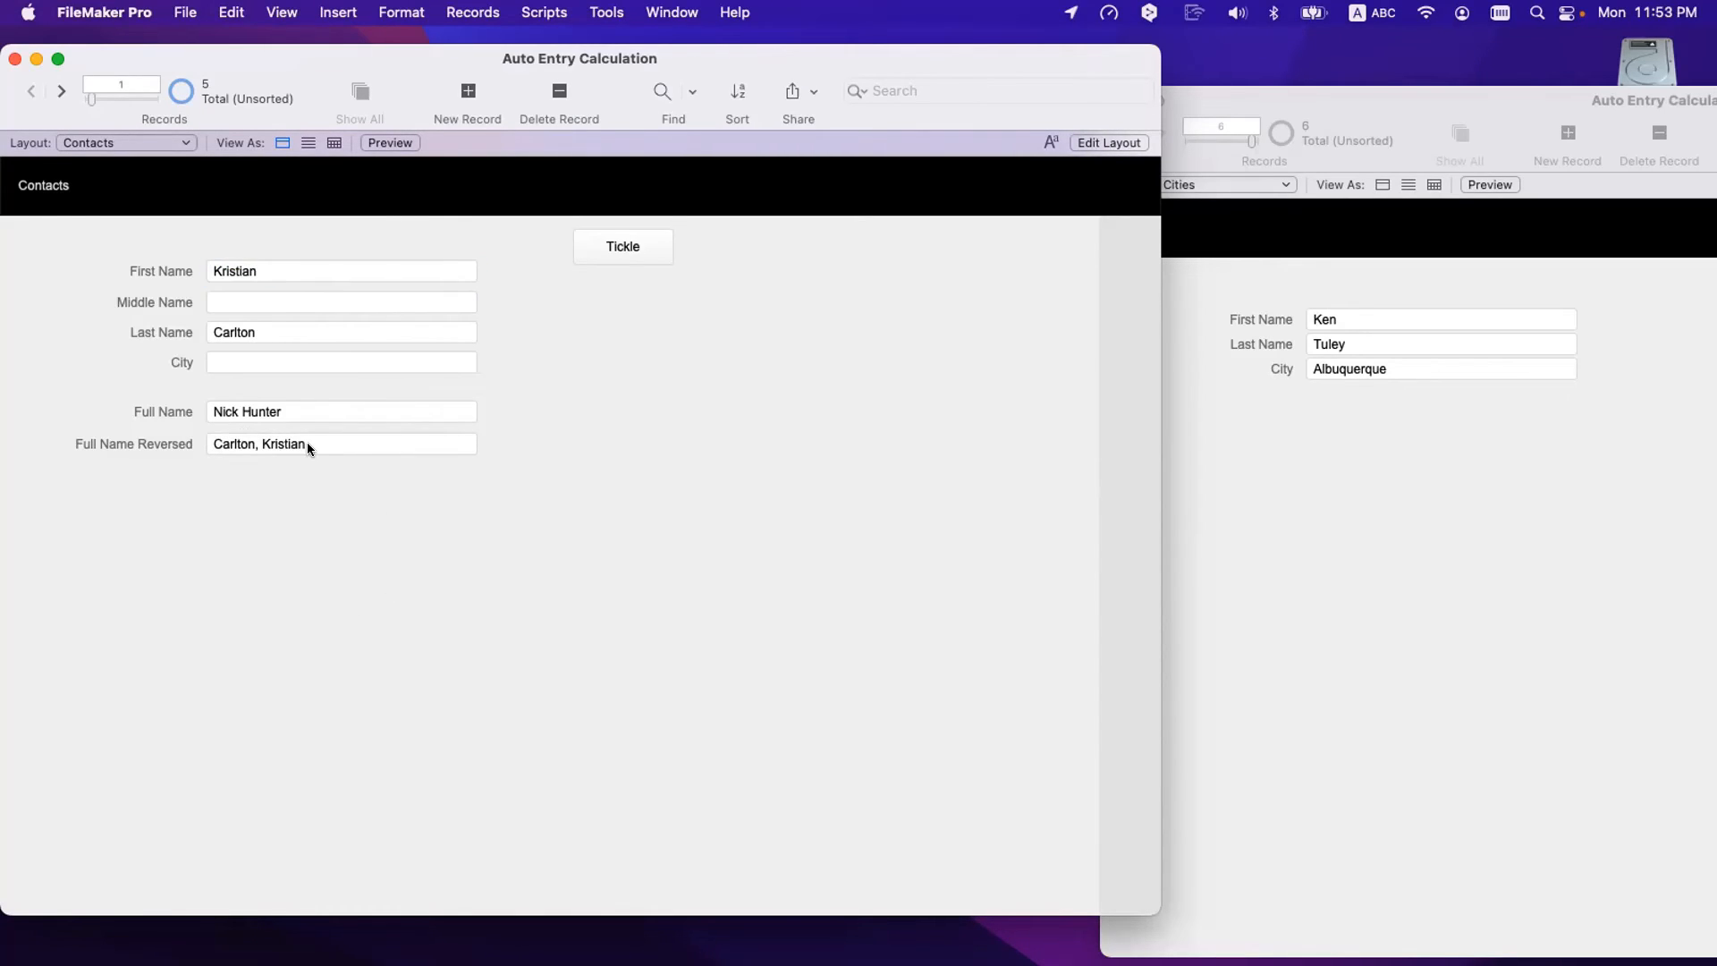
left_click(290, 409)
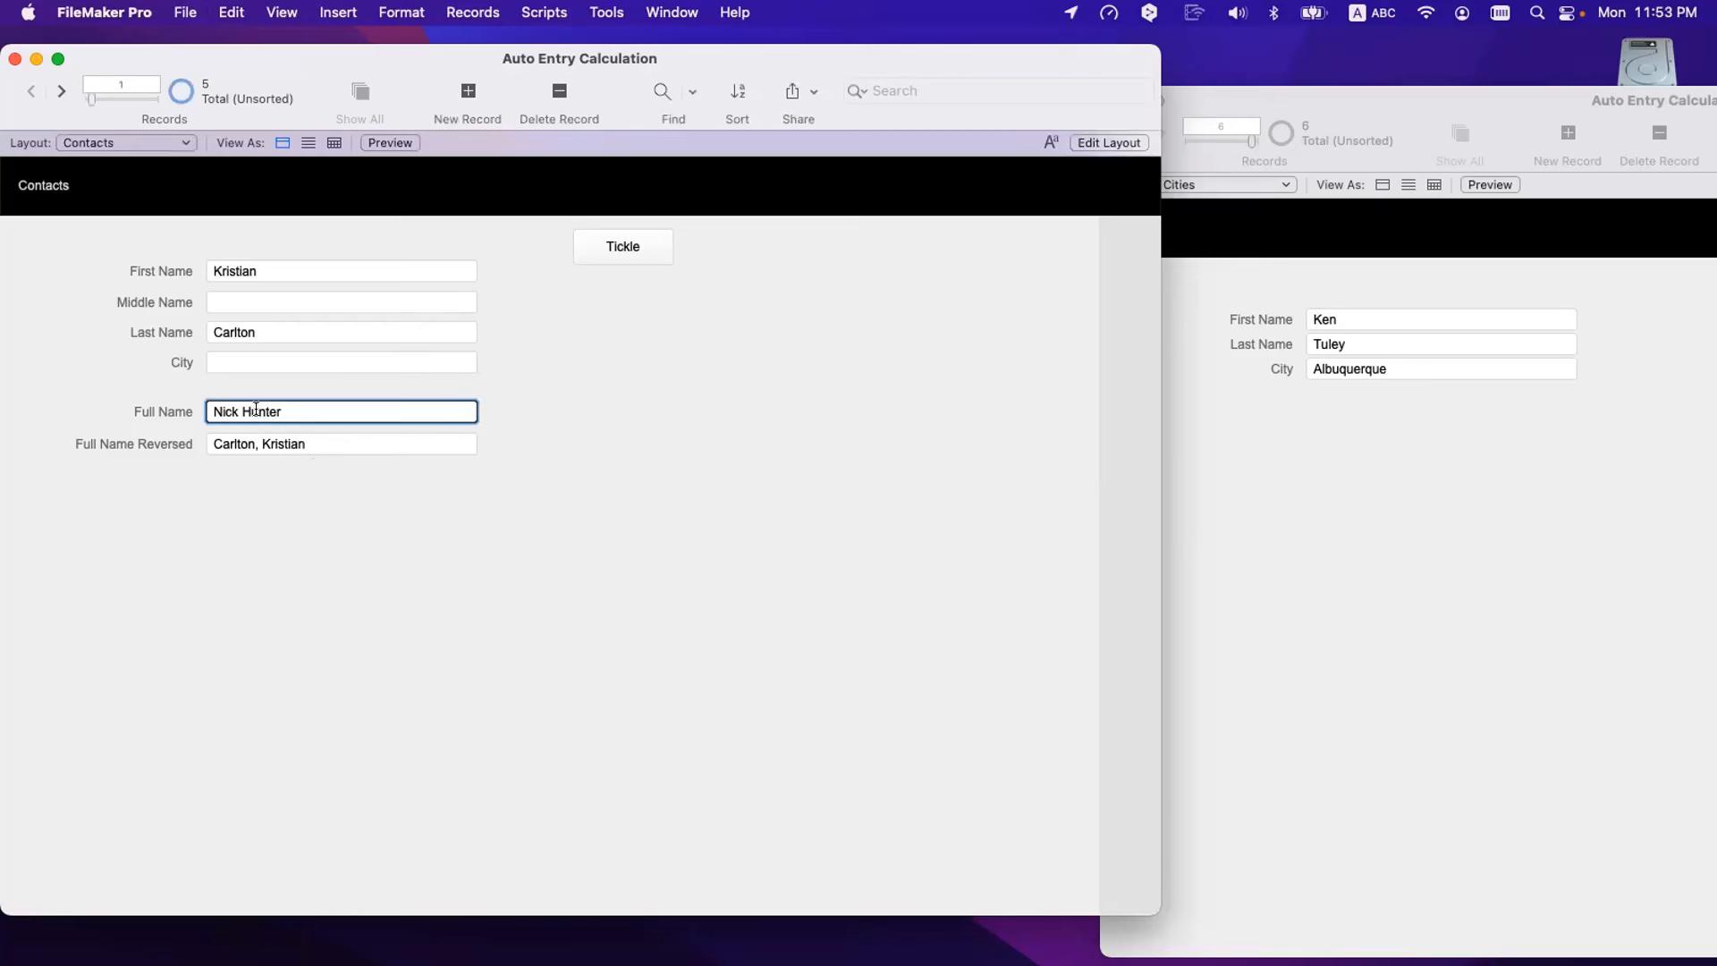
left_click_drag(291, 406, 127, 398)
key("BackSpace")
left_click(215, 644)
left_click(263, 271)
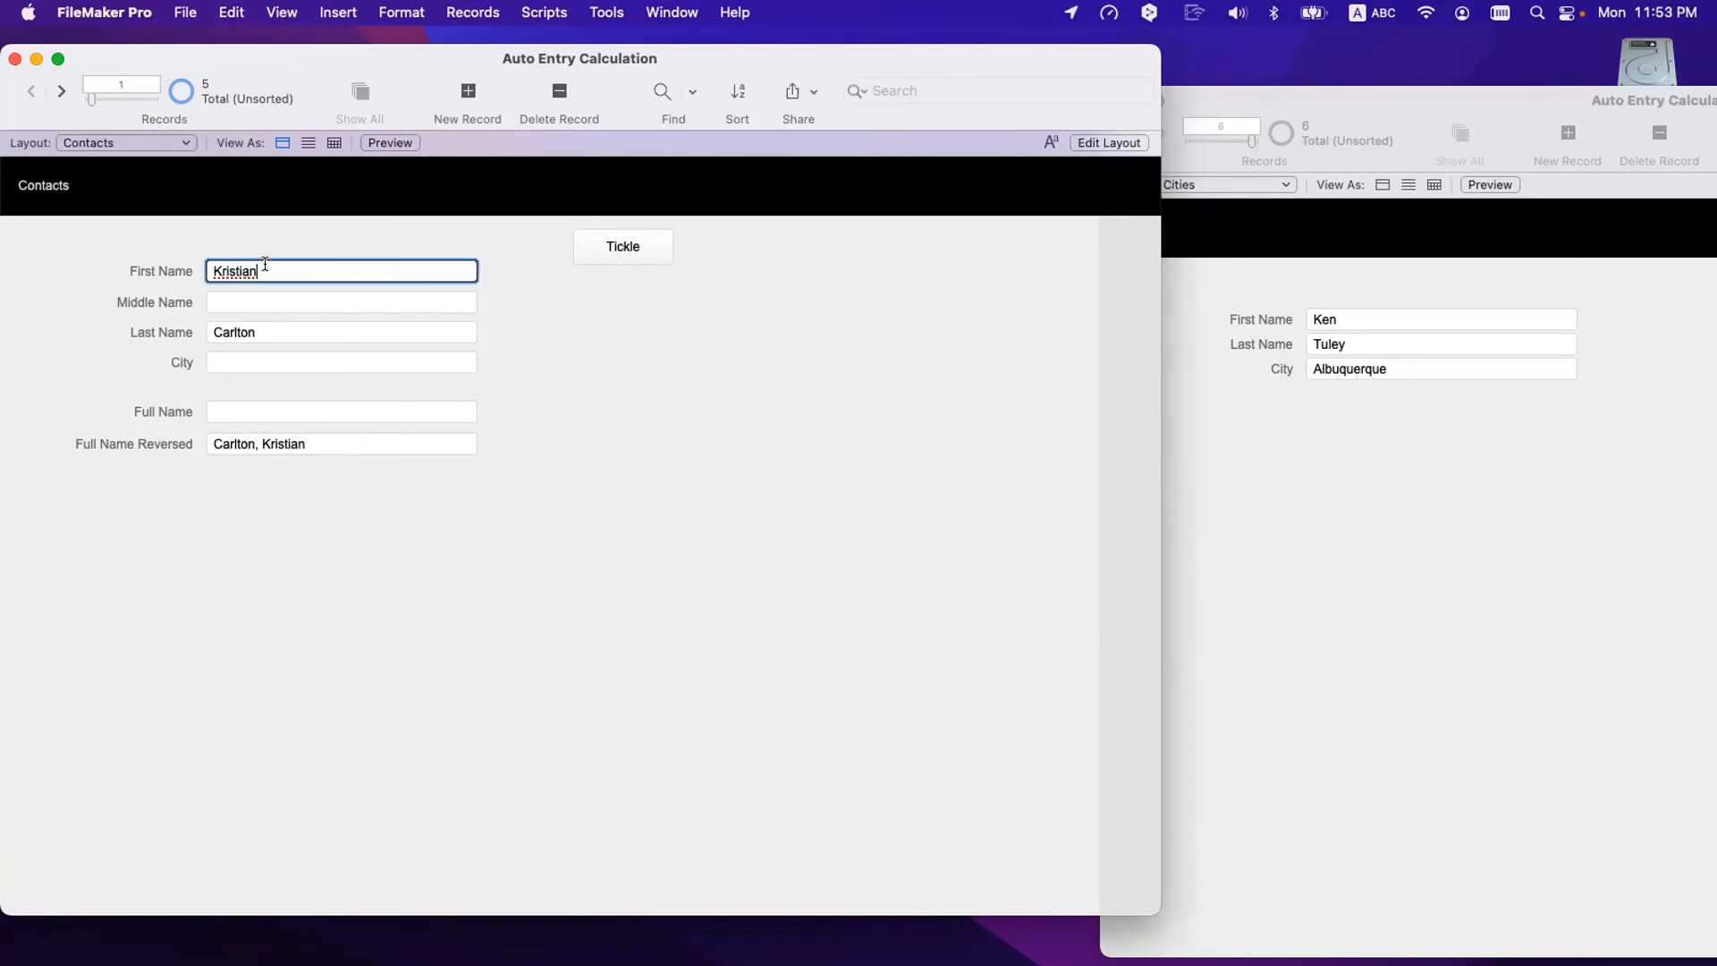
left_click(196, 387)
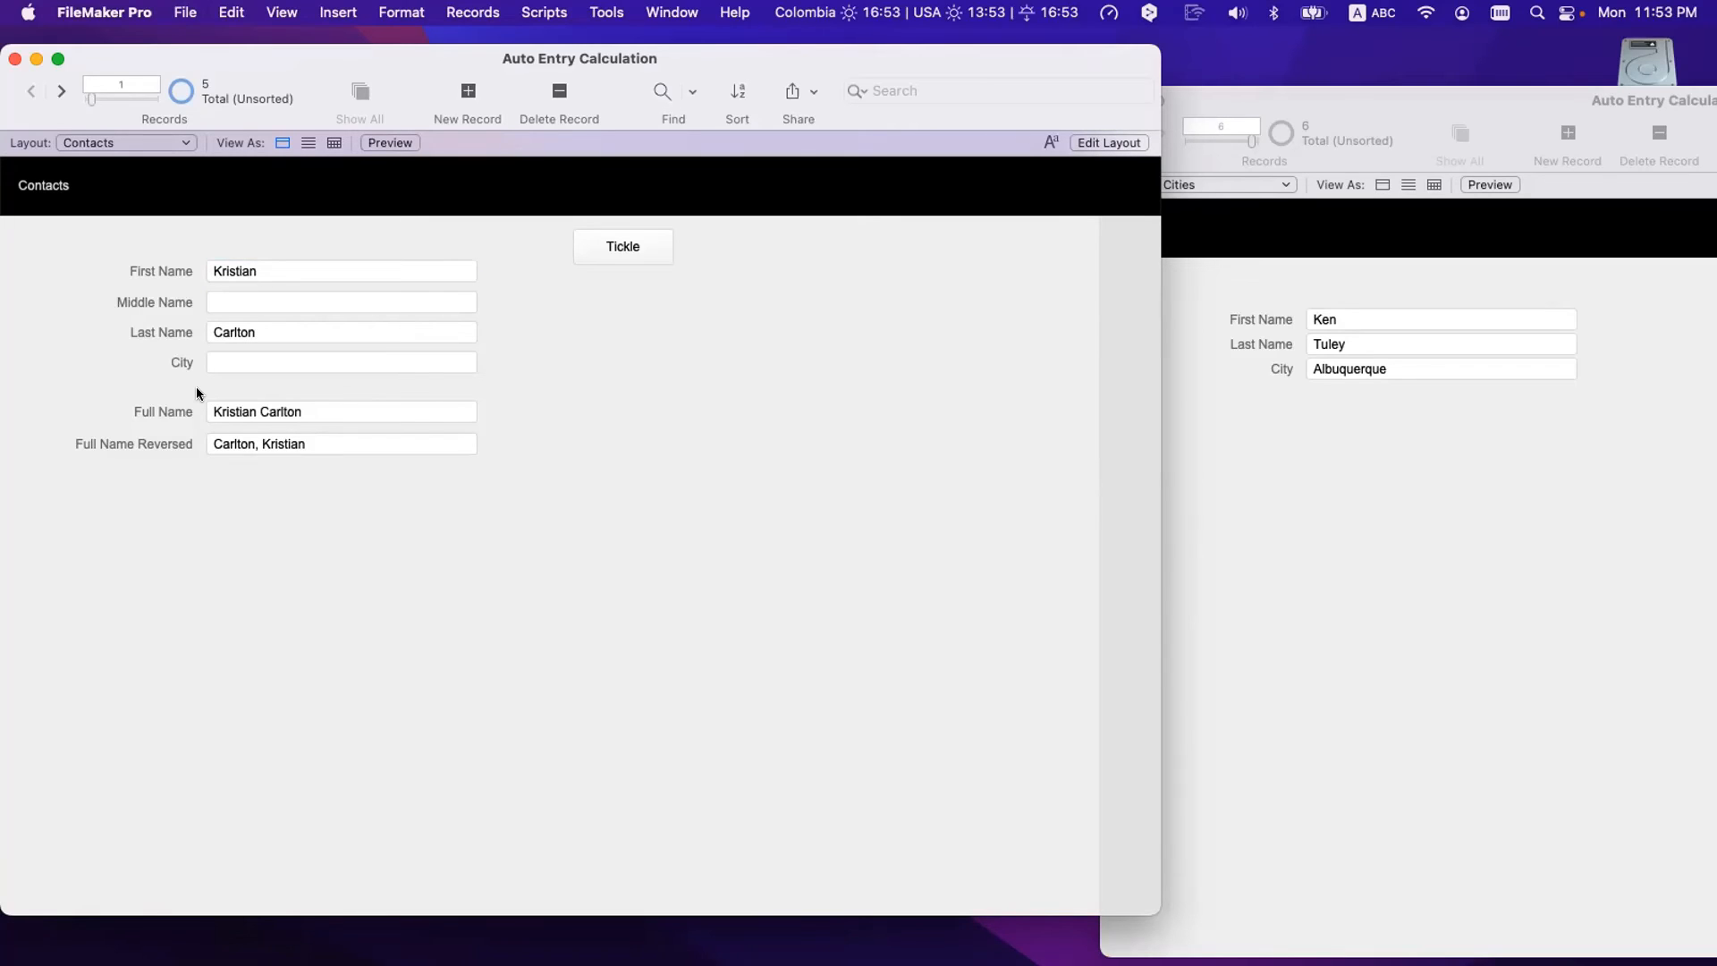
- Restore the original first and last names so City refills with Corfu, then reopen Manage Database
scroll(211, 300, "up", 1)
double_click(221, 282)
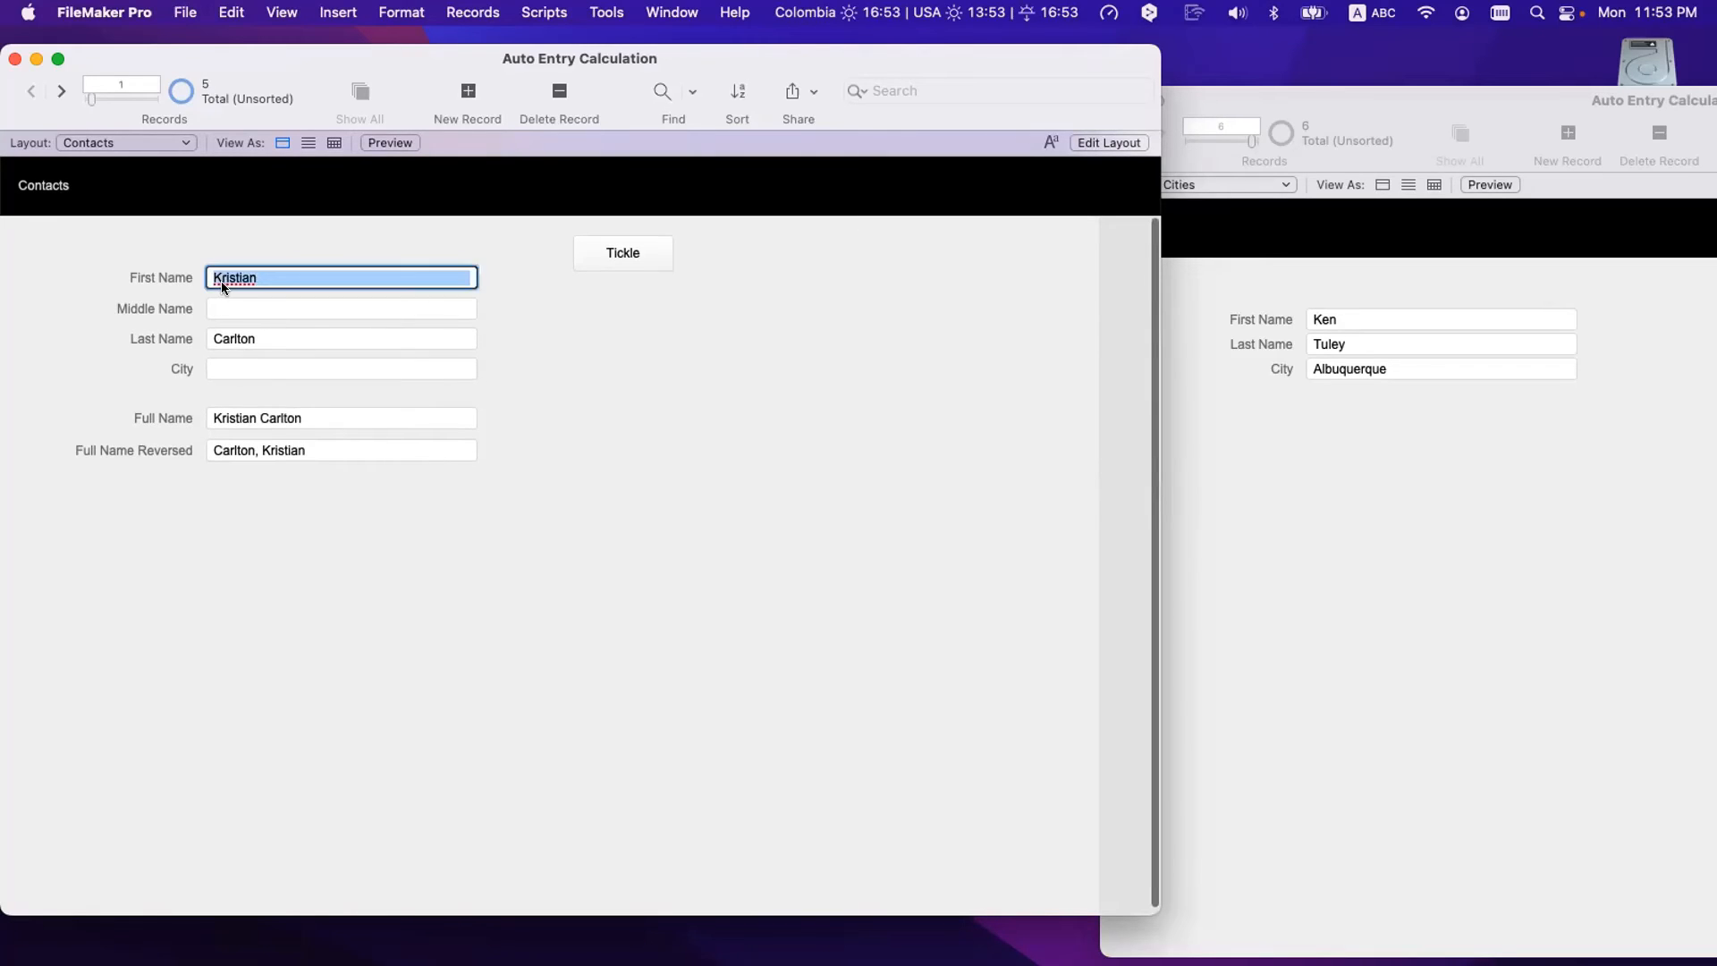
type("Nick")
left_click(232, 314)
triple_click(243, 337)
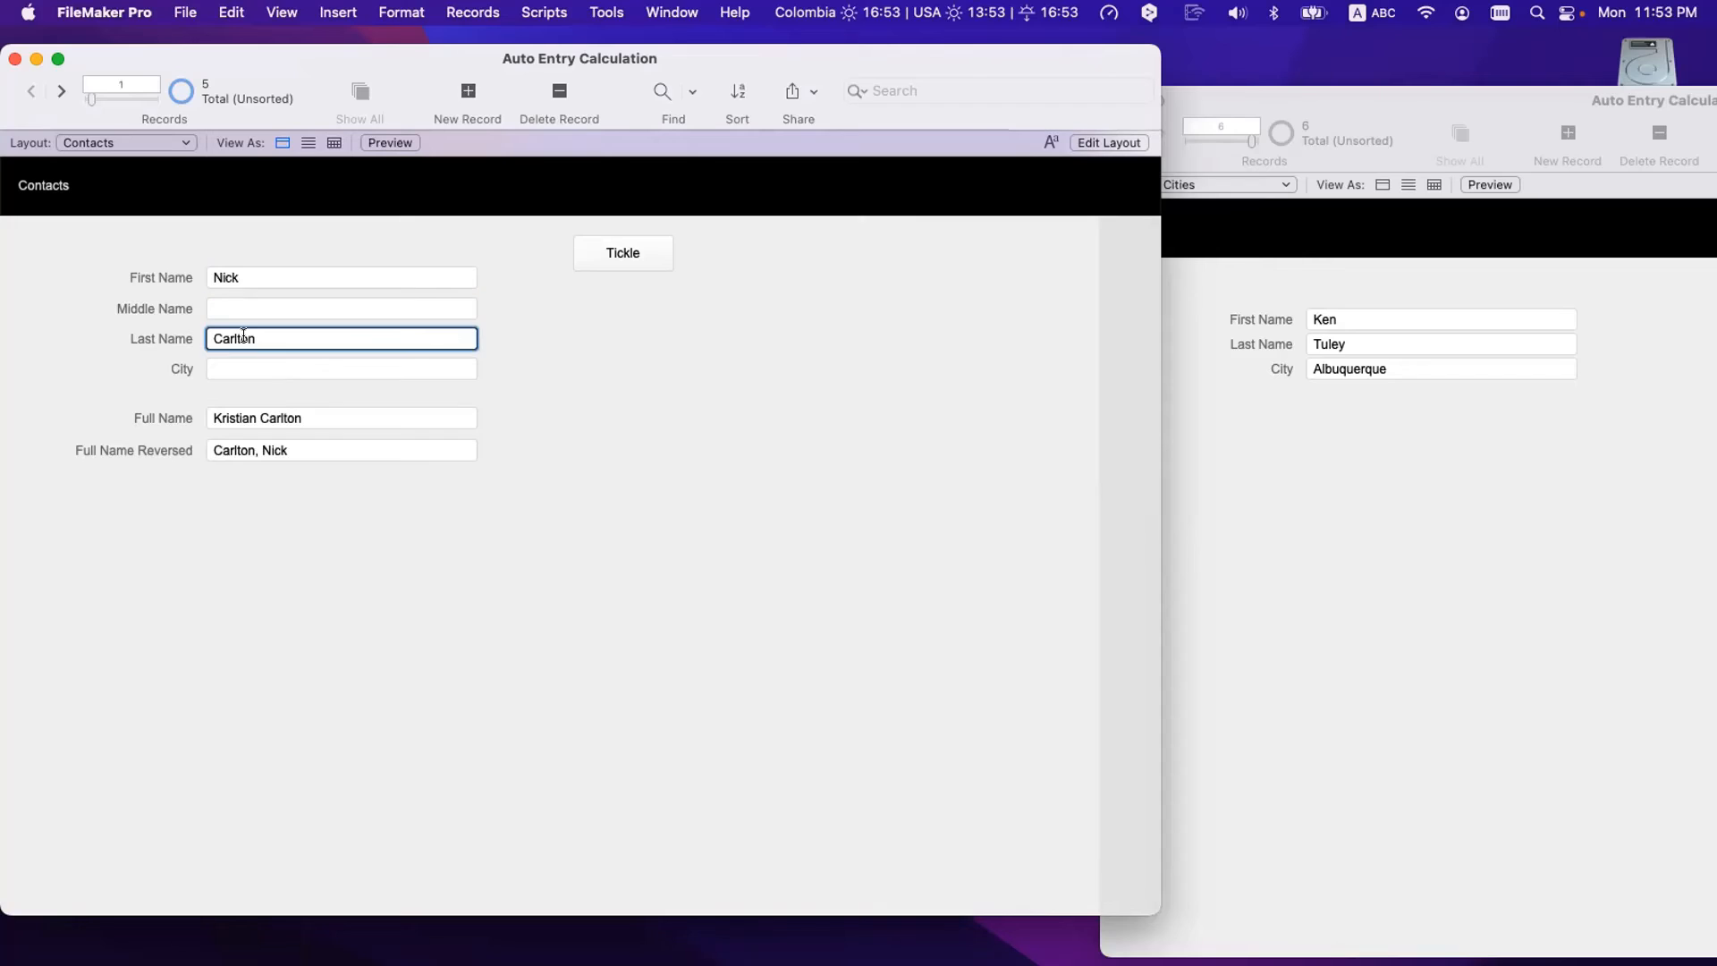
type("N")
key("BackSpace")
left_click(288, 689)
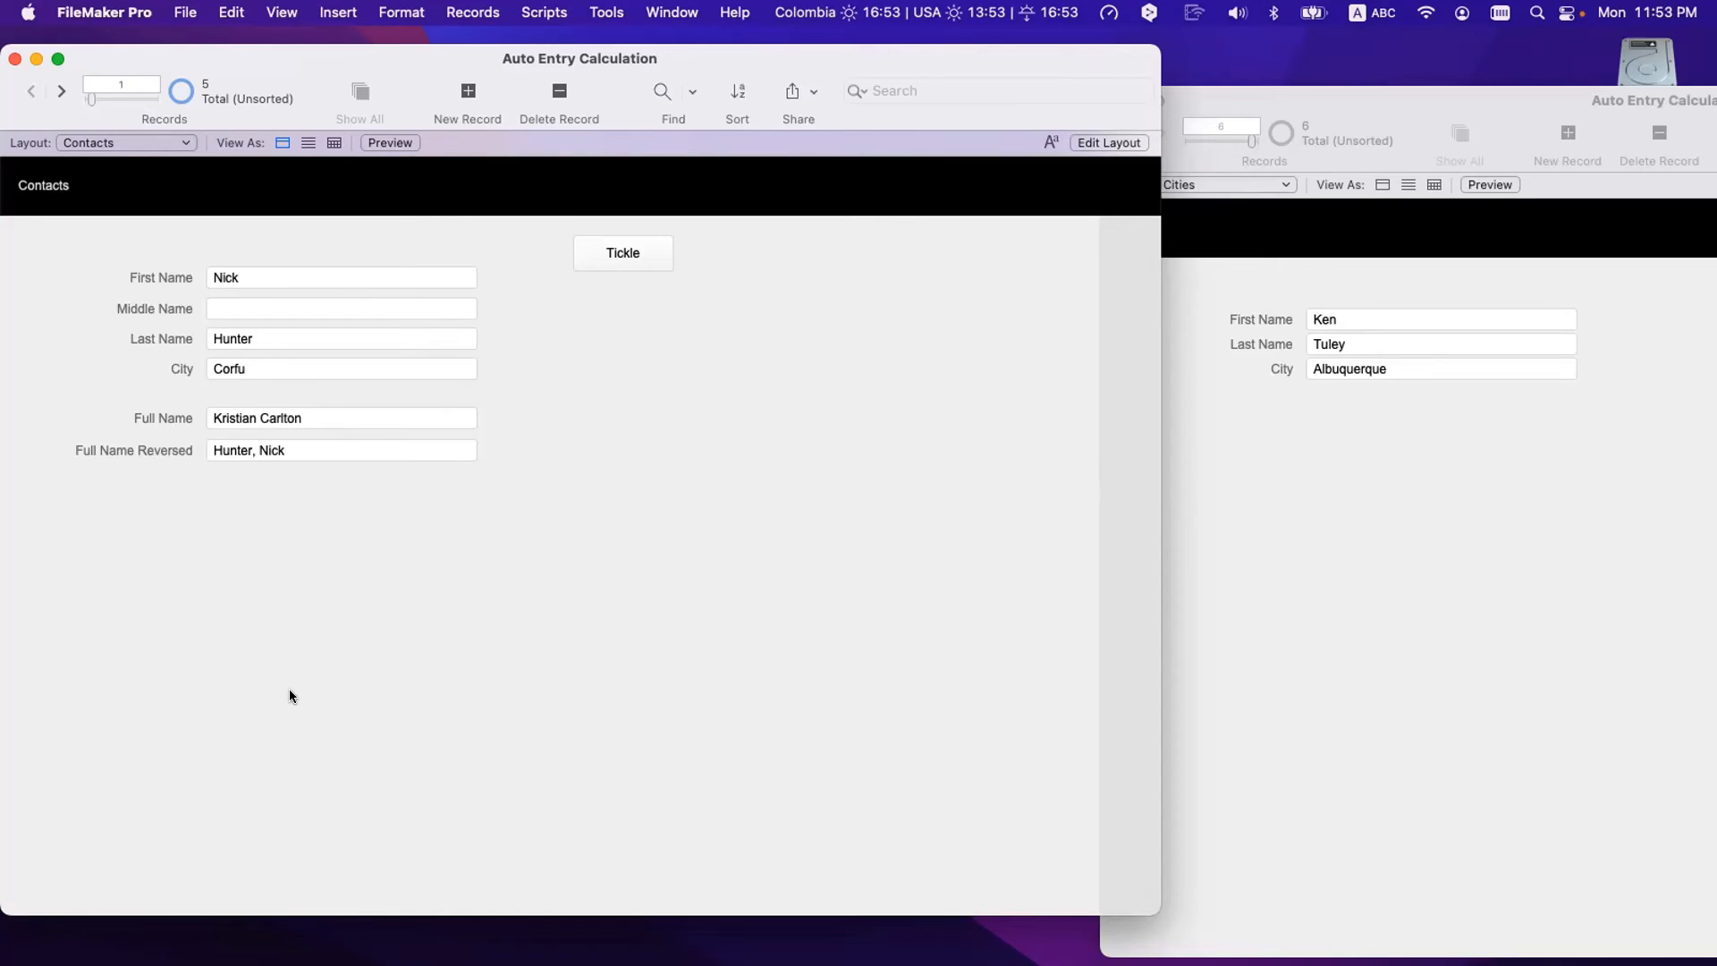
key("super+shift+d")
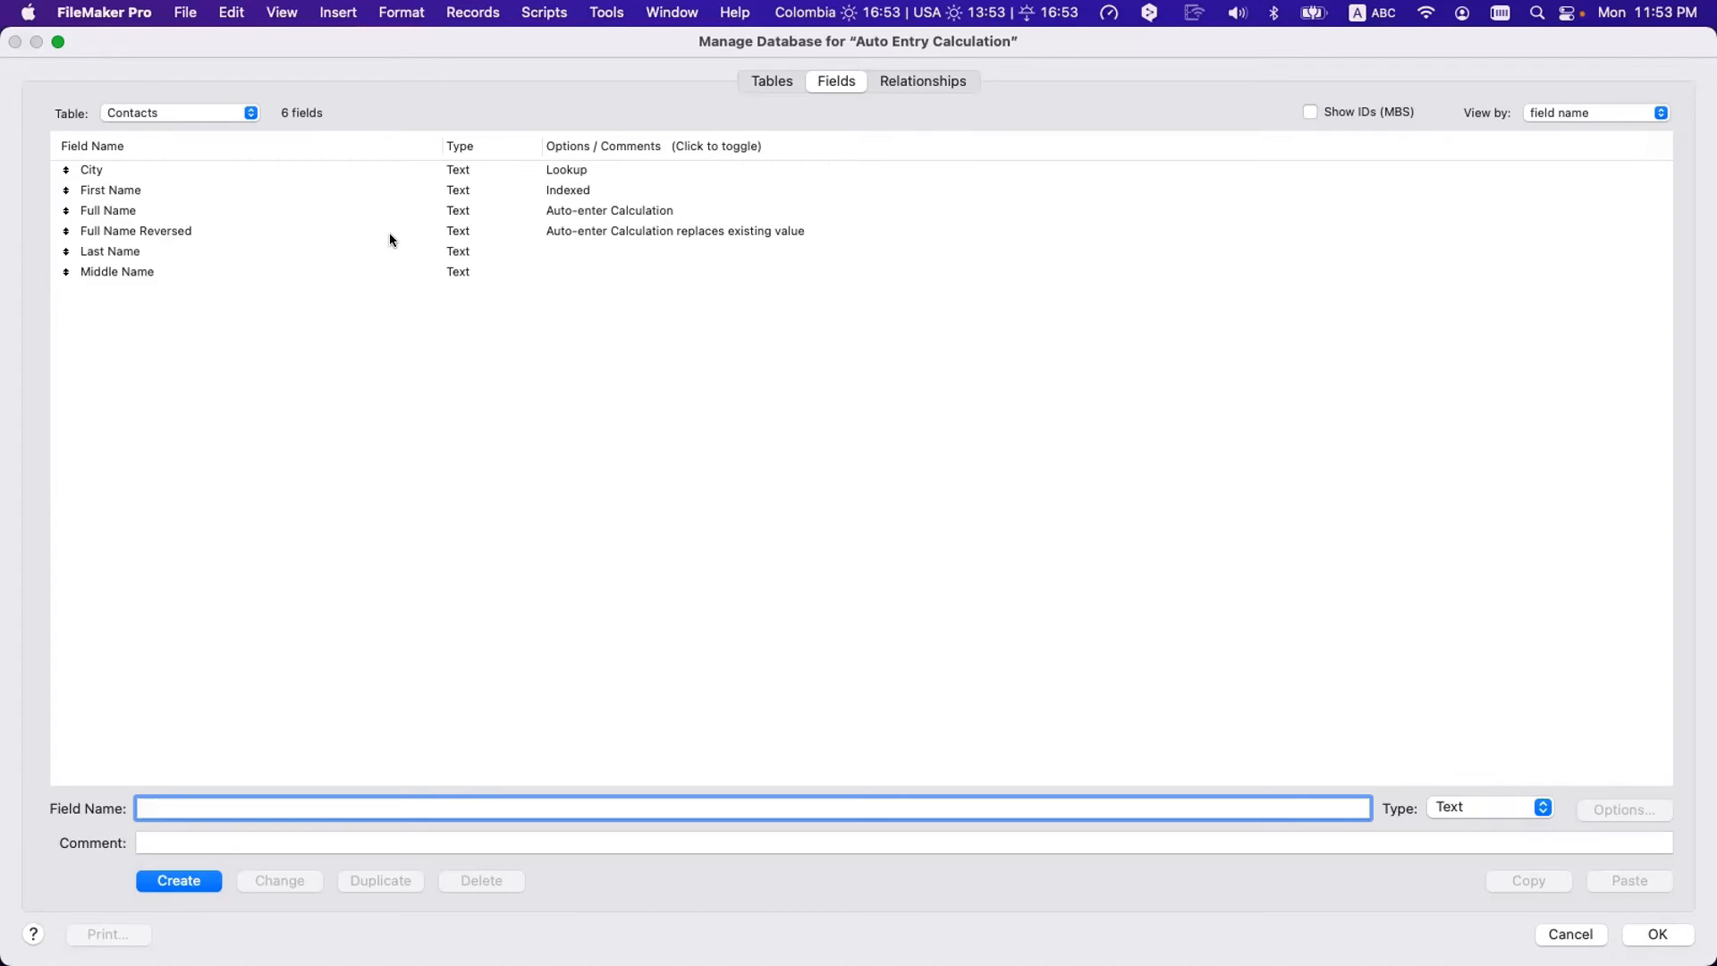
- Clear the stale Full Name value, commit the record and refresh it with Tickle
key("Escape")
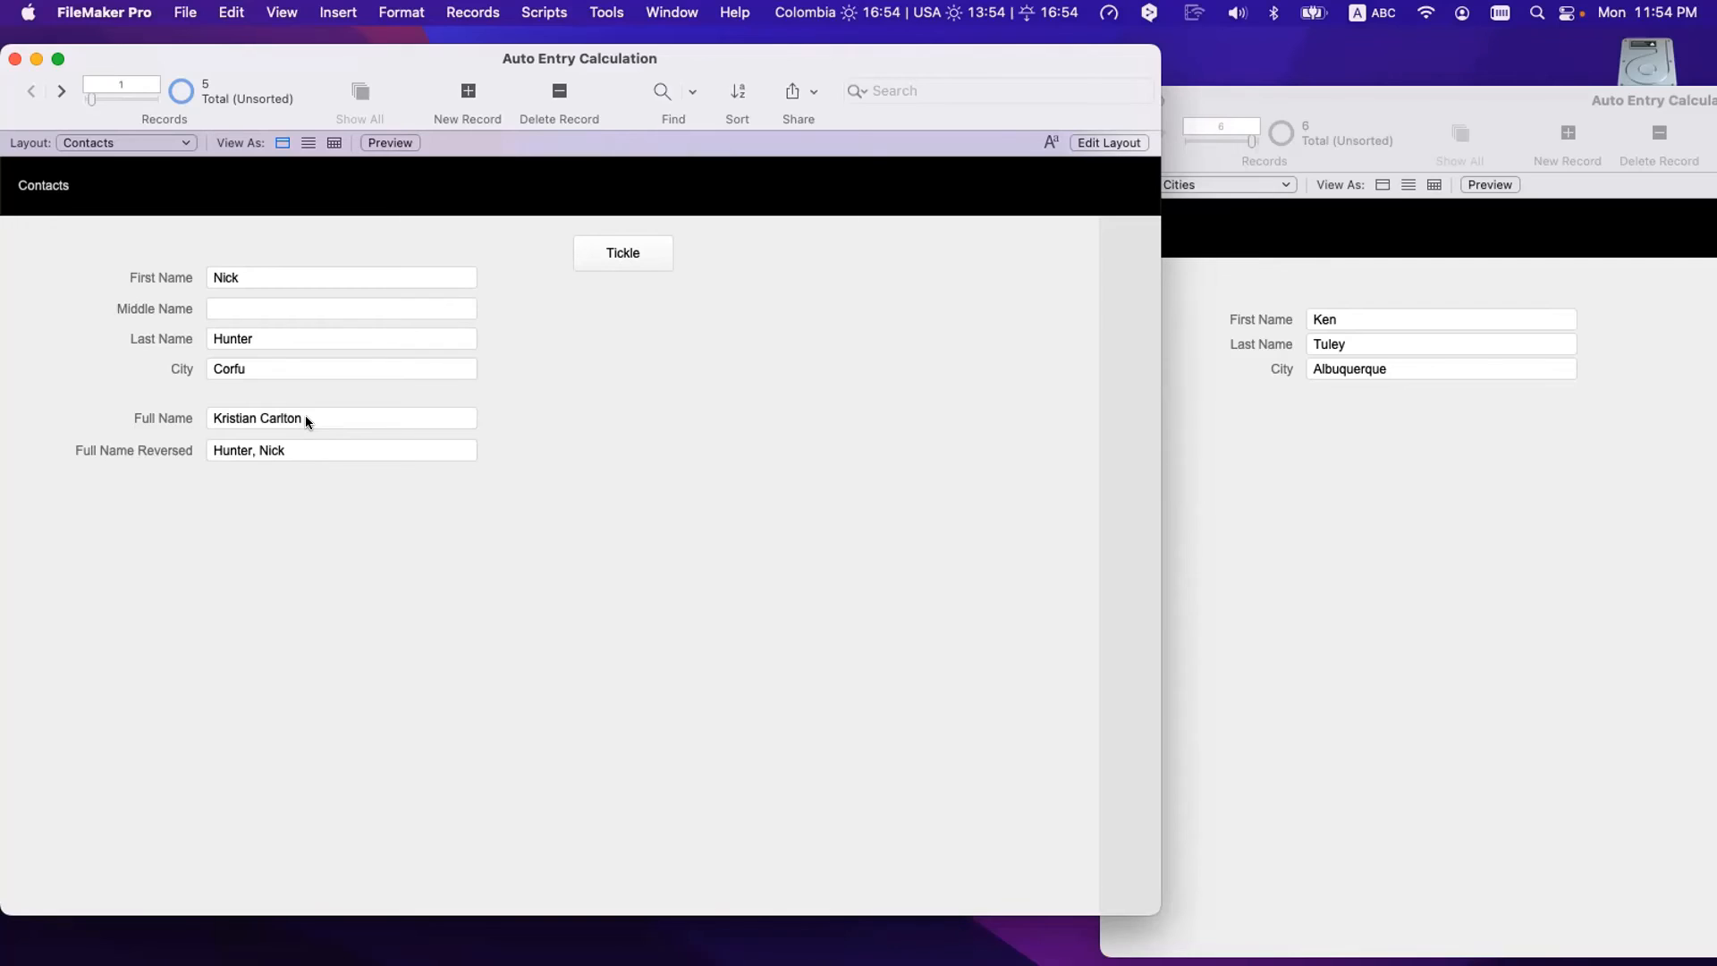
scroll(306, 417, "down", 1)
scroll(306, 417, "up", 1)
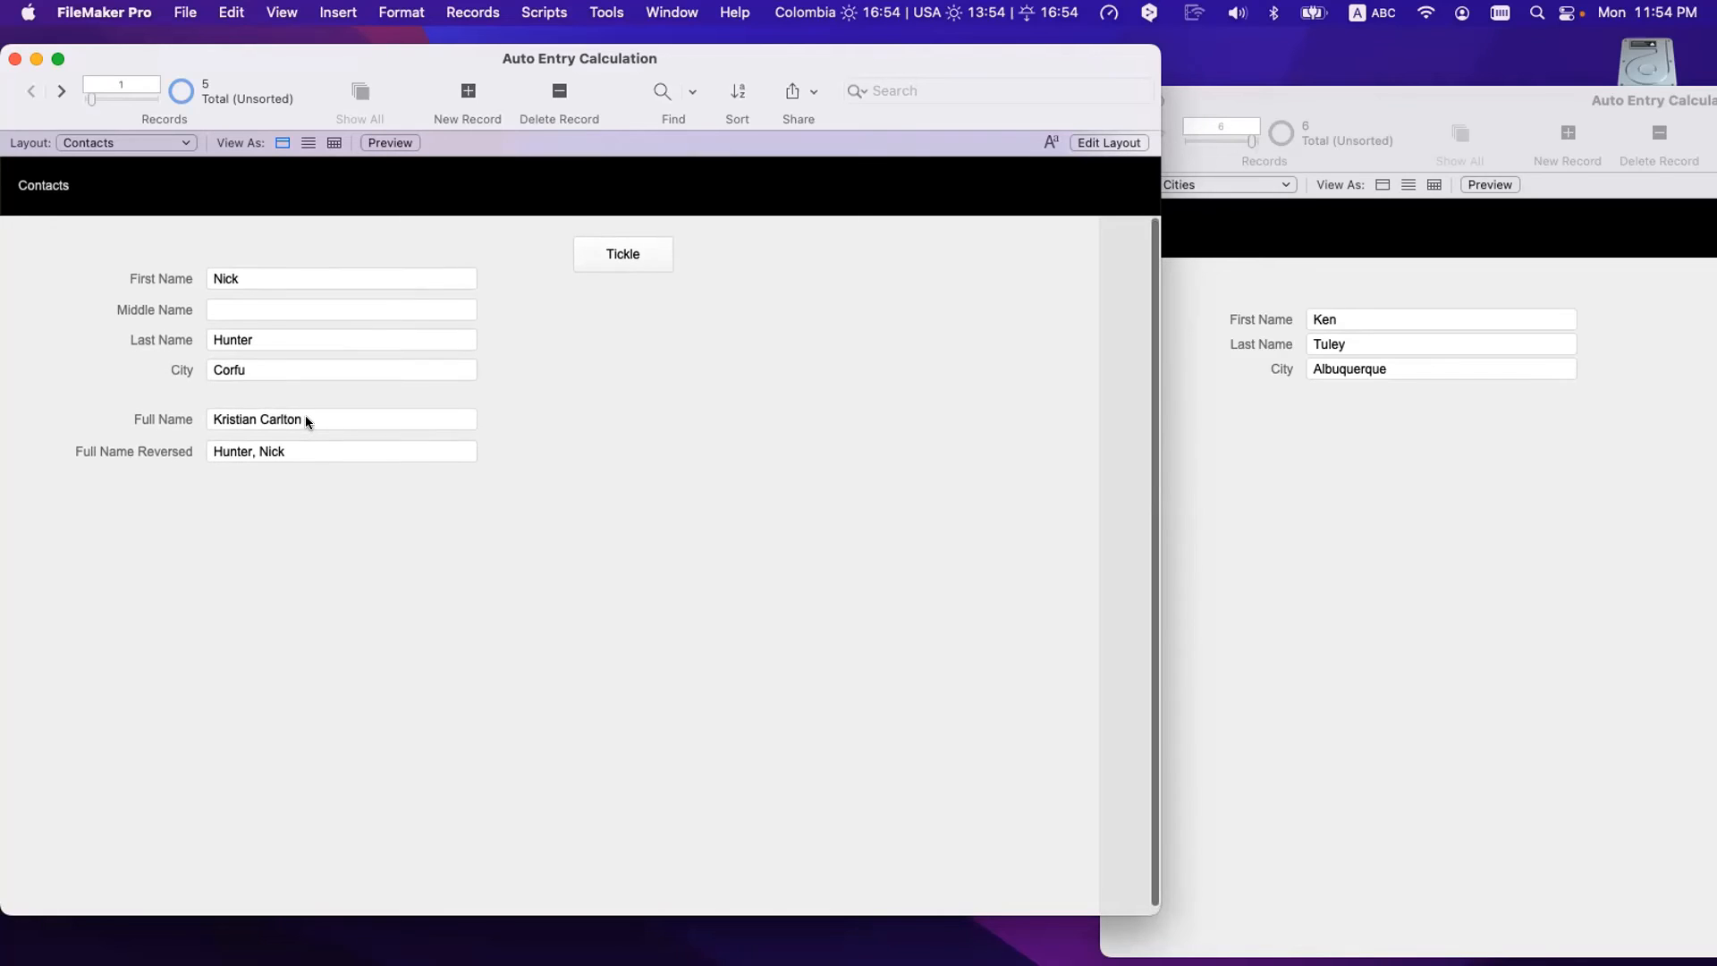
left_click(318, 418)
key("super+a")
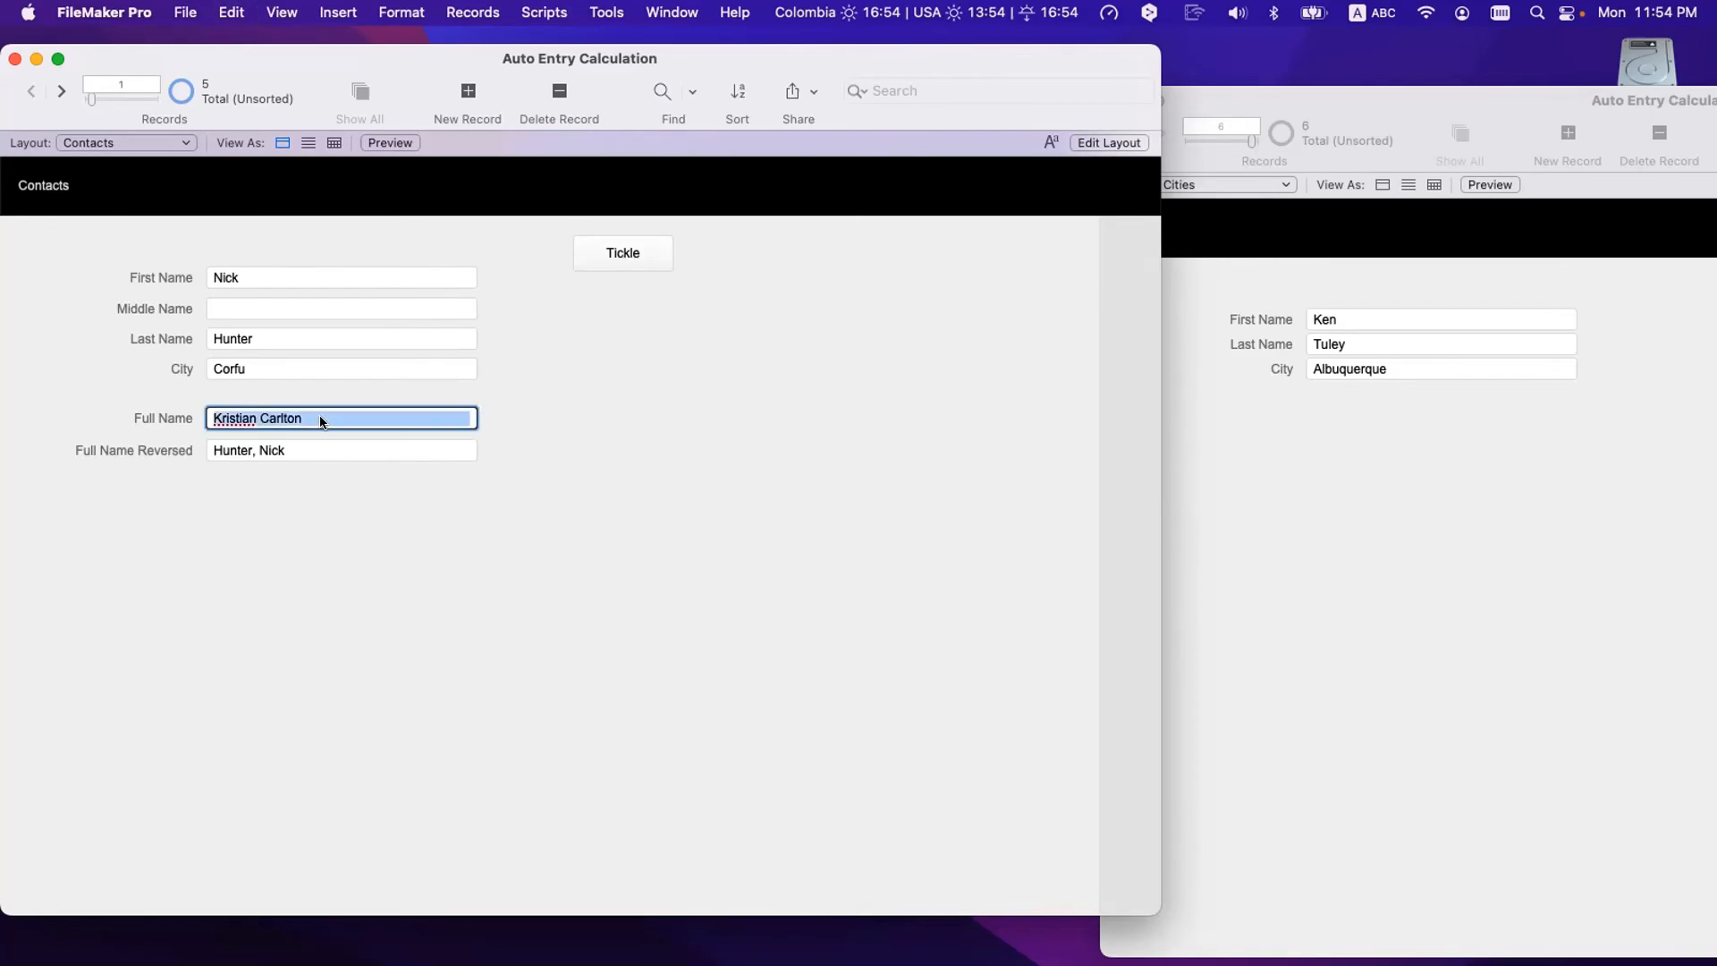
key("BackSpace")
left_click(500, 628)
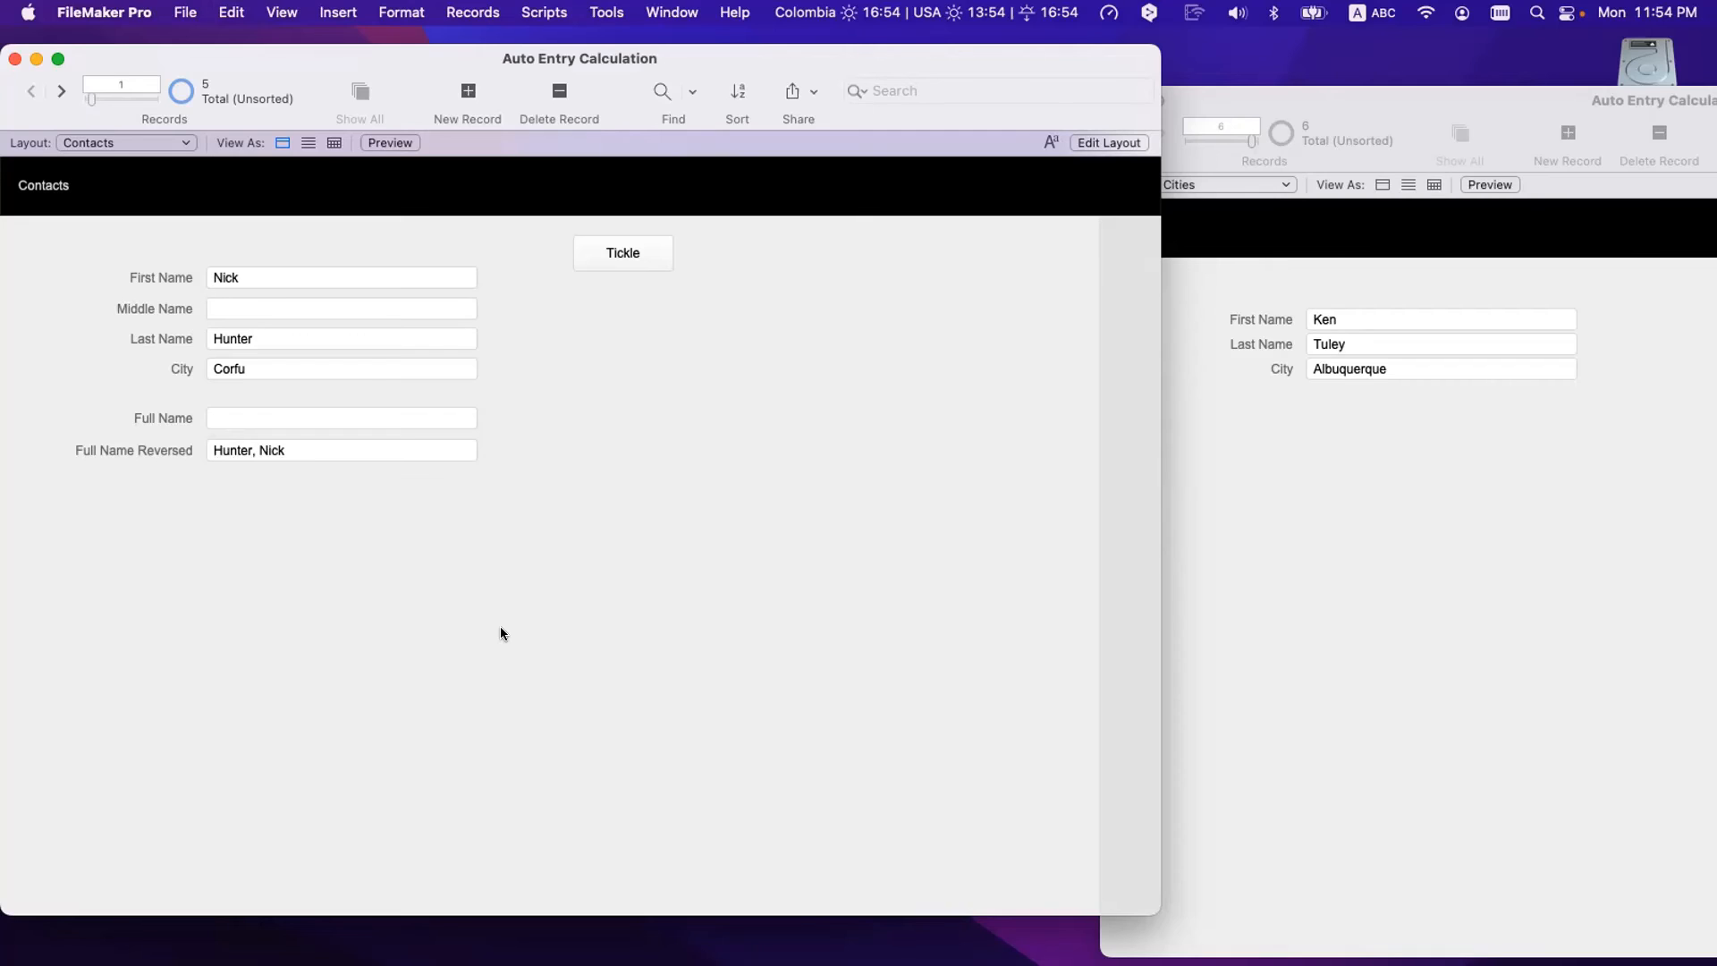
left_click(614, 262)
- Empty the Full Name field again and commit the record
left_click(277, 274)
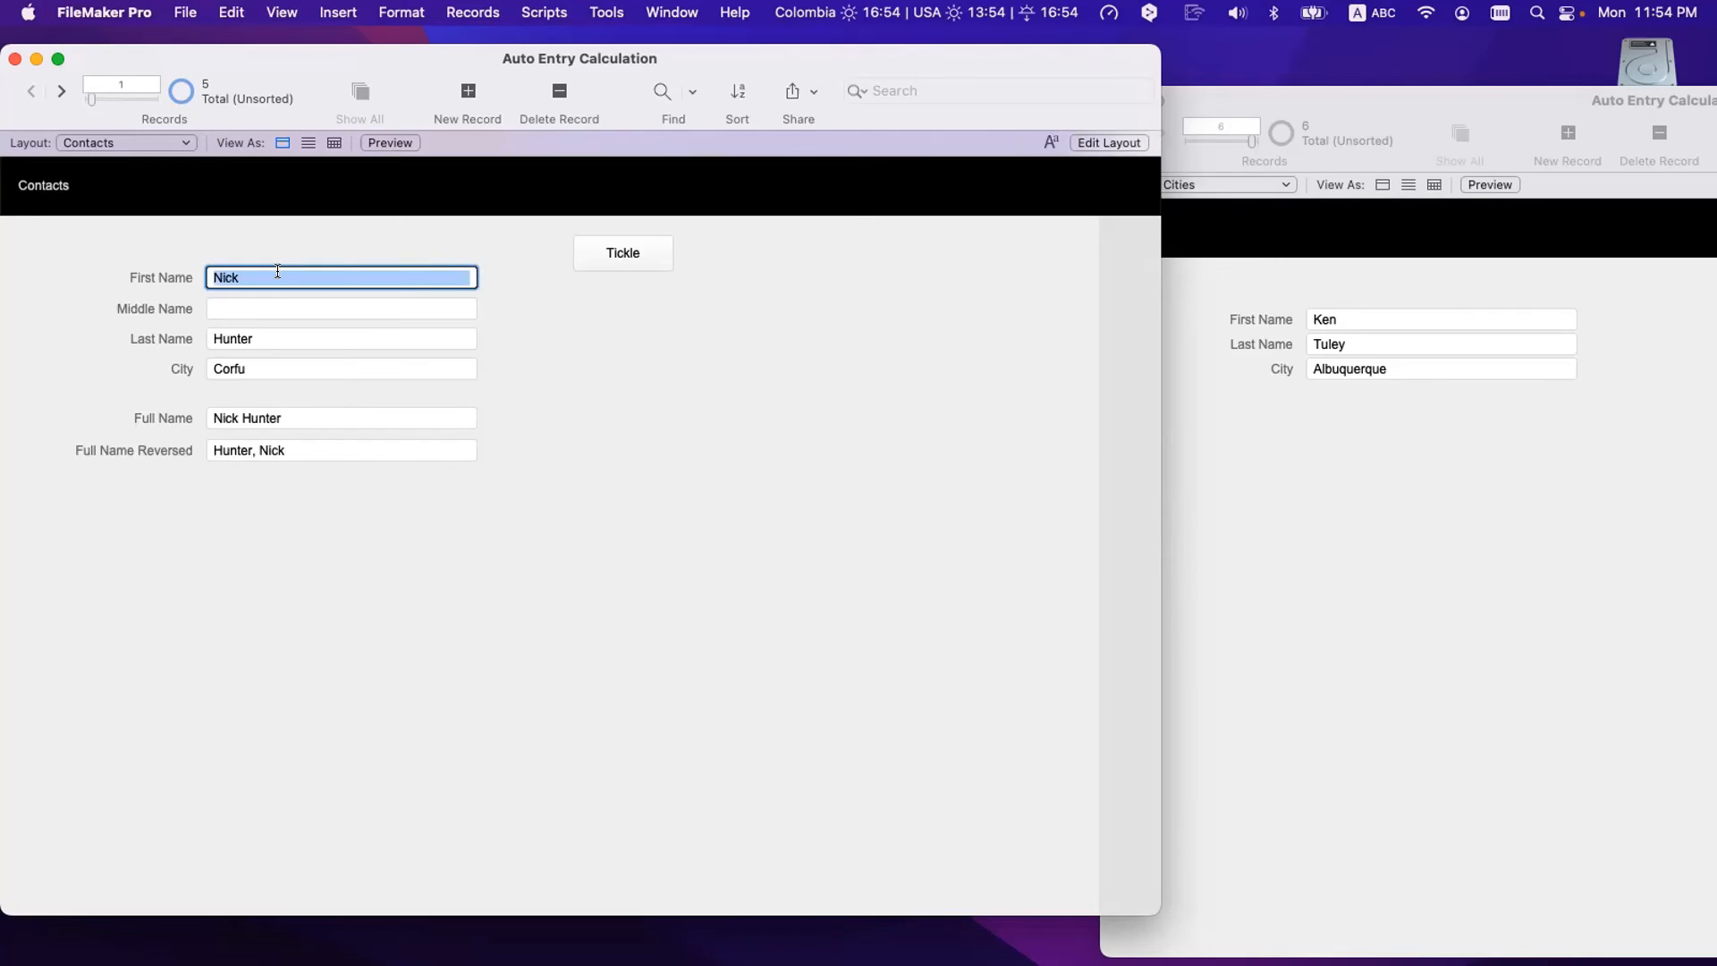
left_click(281, 422)
key("BackSpace")
left_click(362, 597)
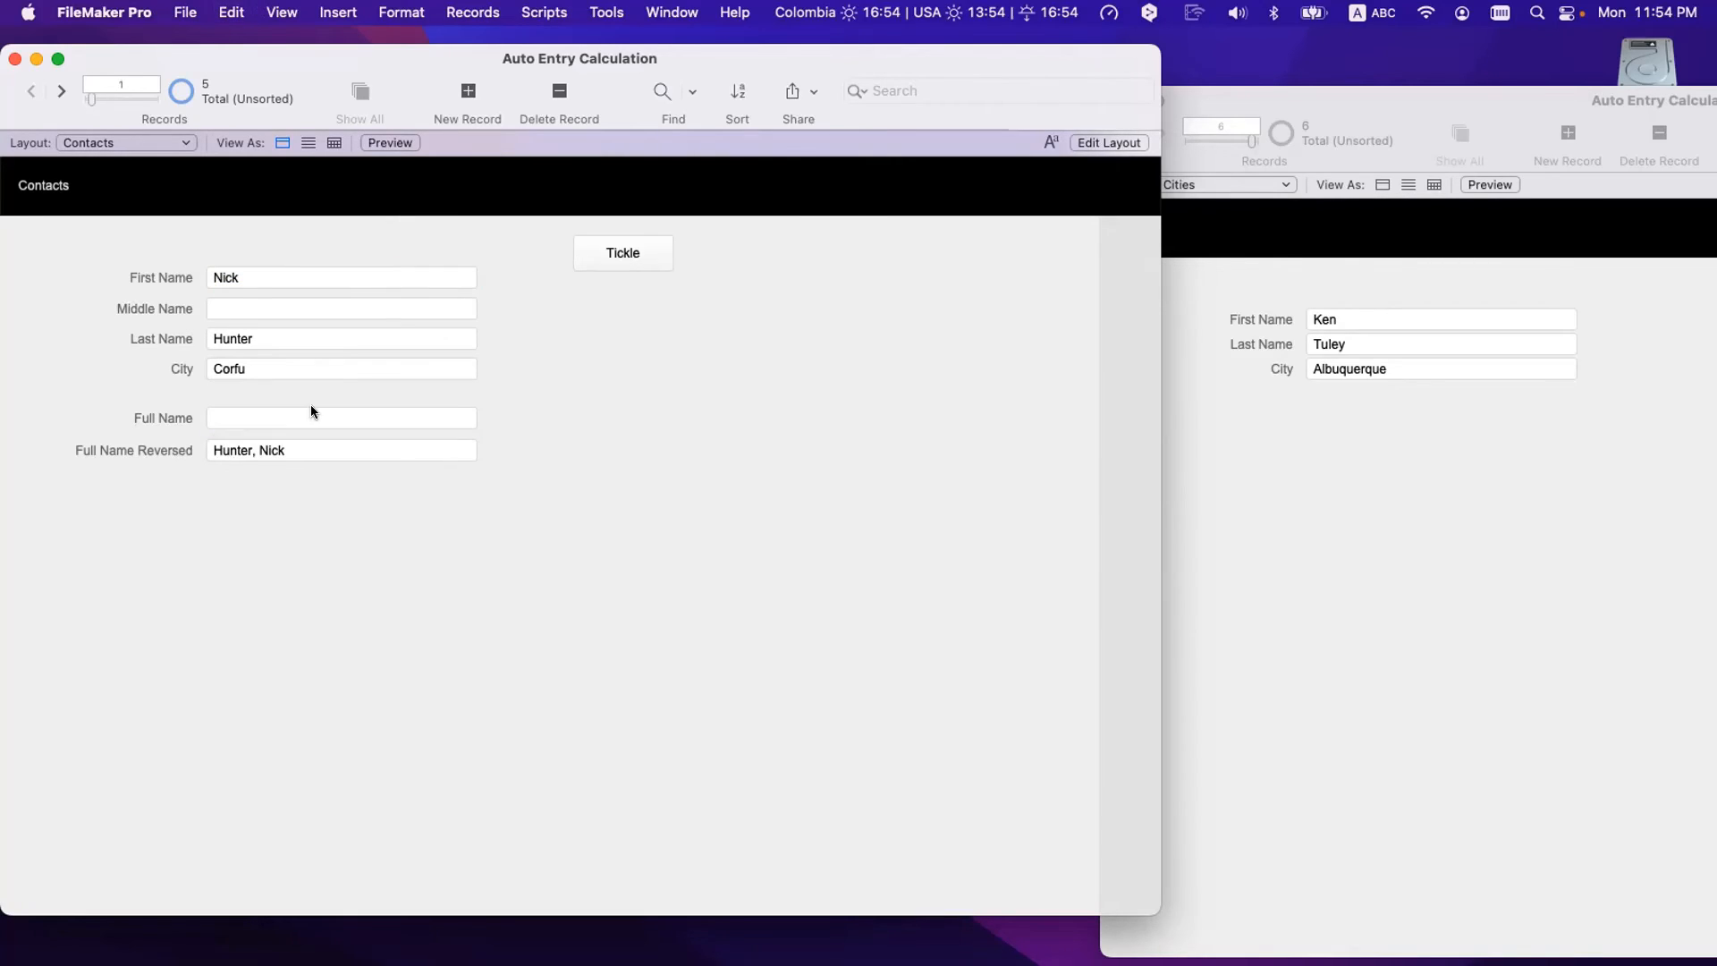
- Retype the first name as 'Nick' and commit so Full Name recalculates
left_click(252, 281)
left_click(558, 277)
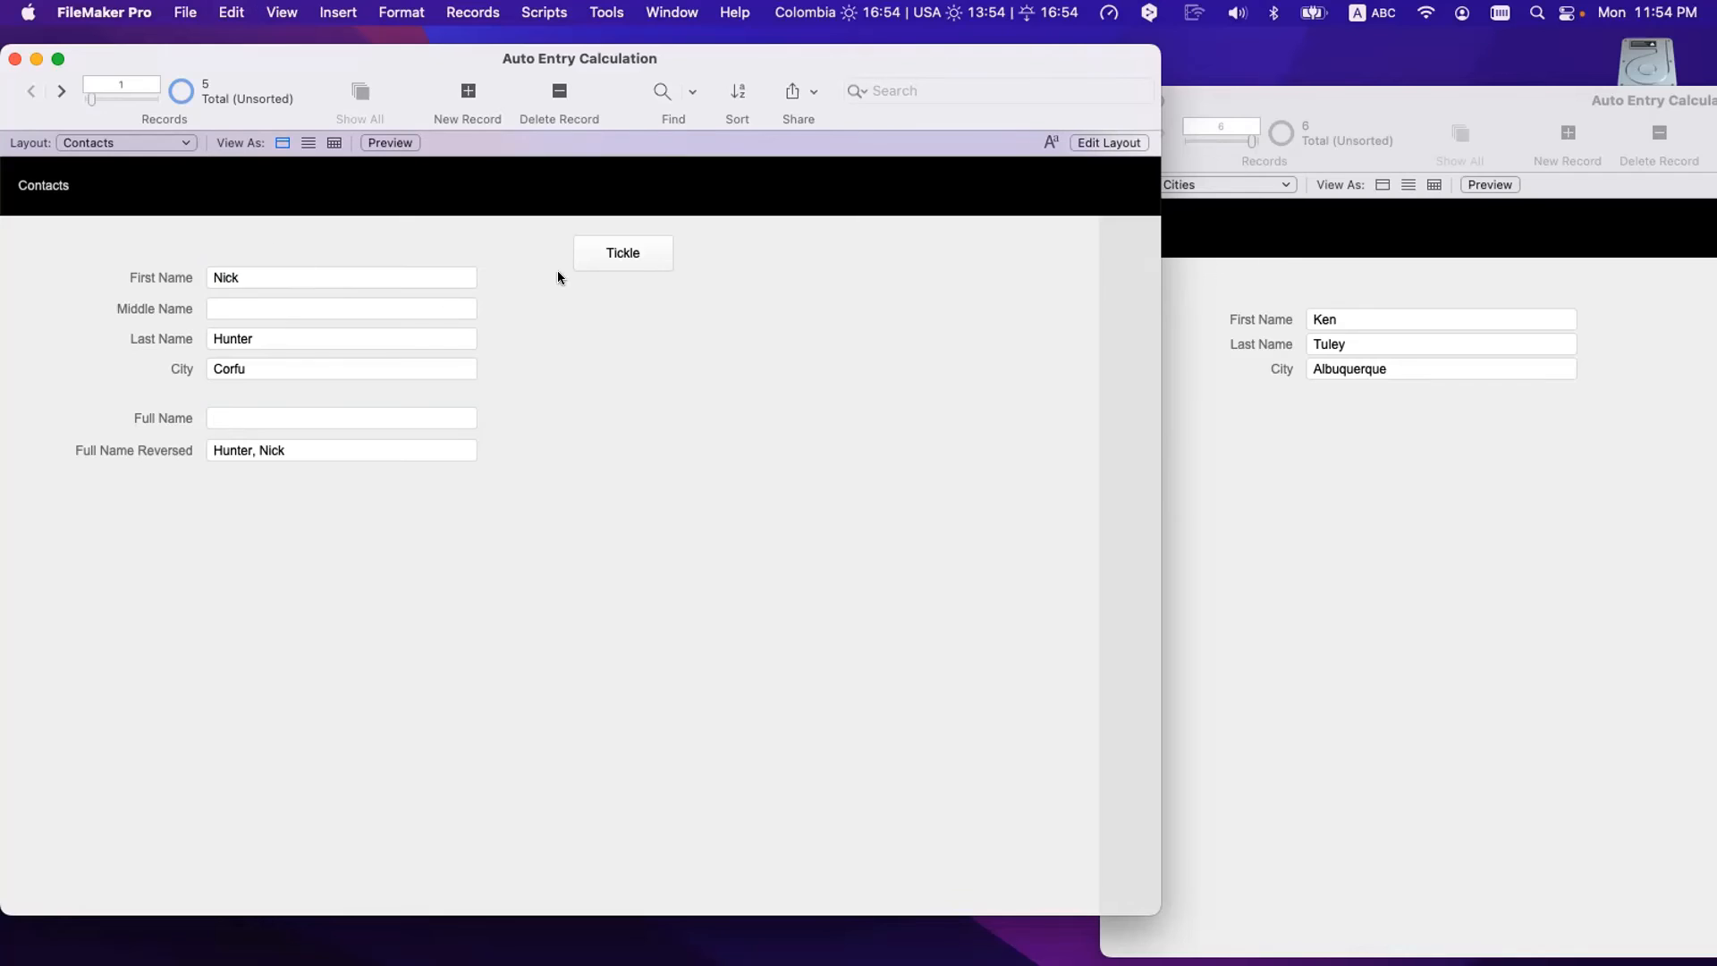
left_click(319, 276)
key("BackSpace")
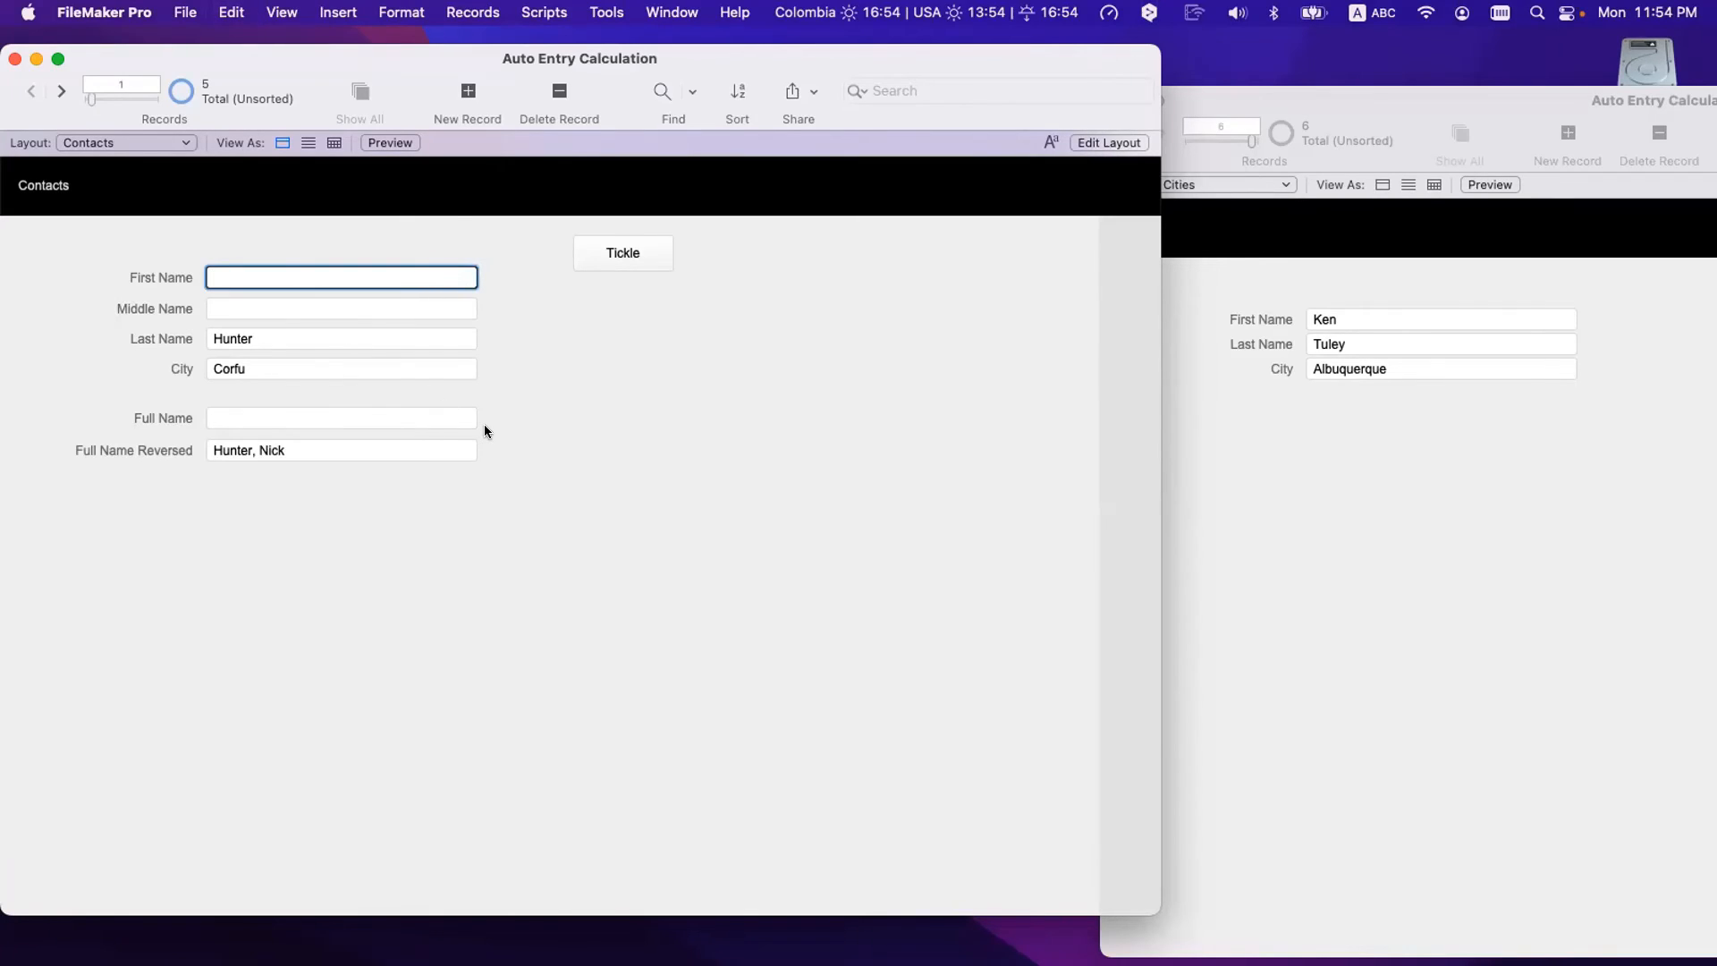
type("Nick")
left_click(522, 319)
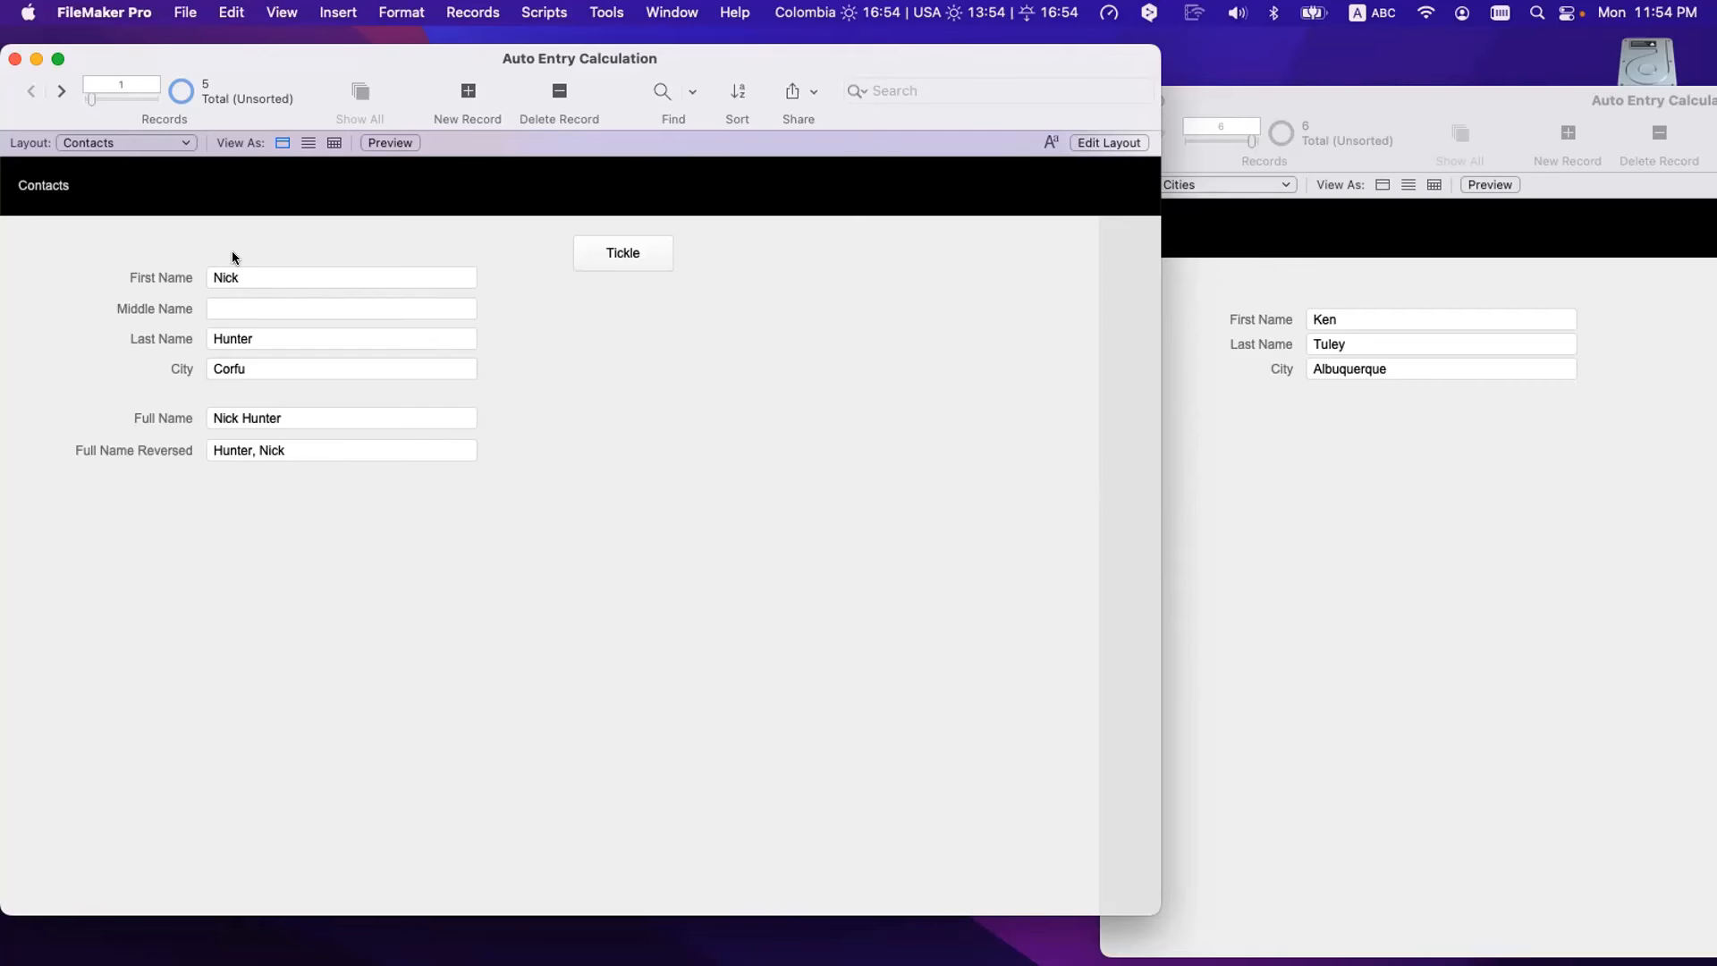
left_click(262, 419)
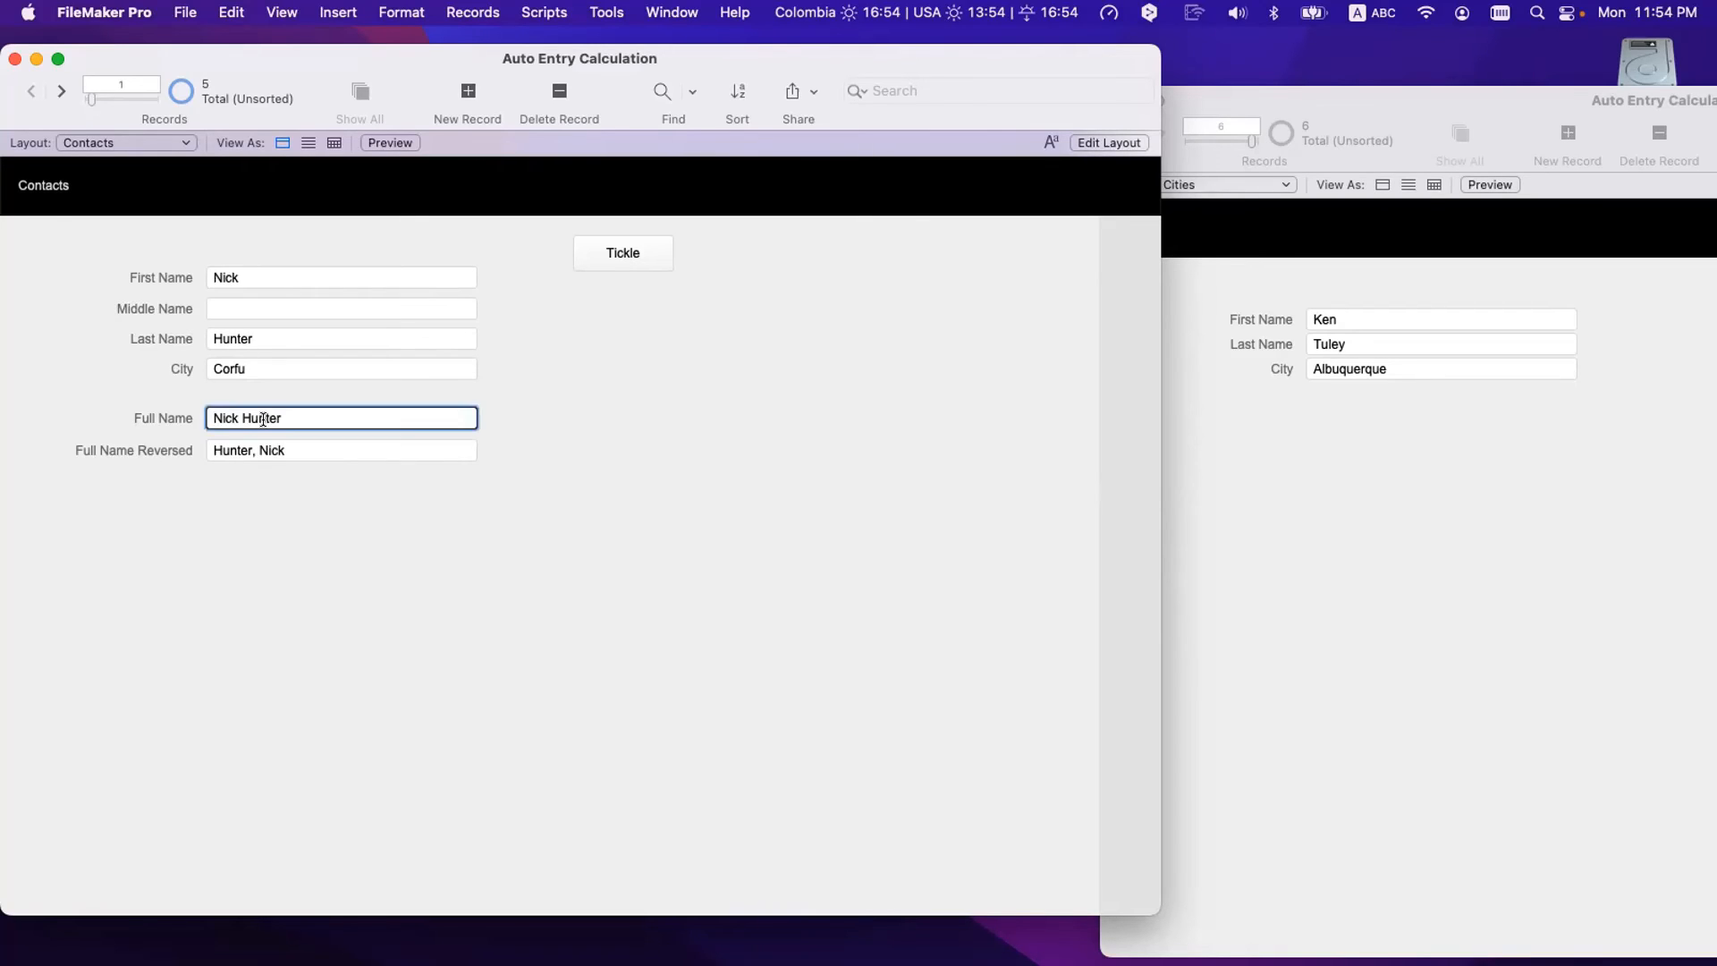
left_click_drag(295, 419, 184, 409)
left_click(177, 404)
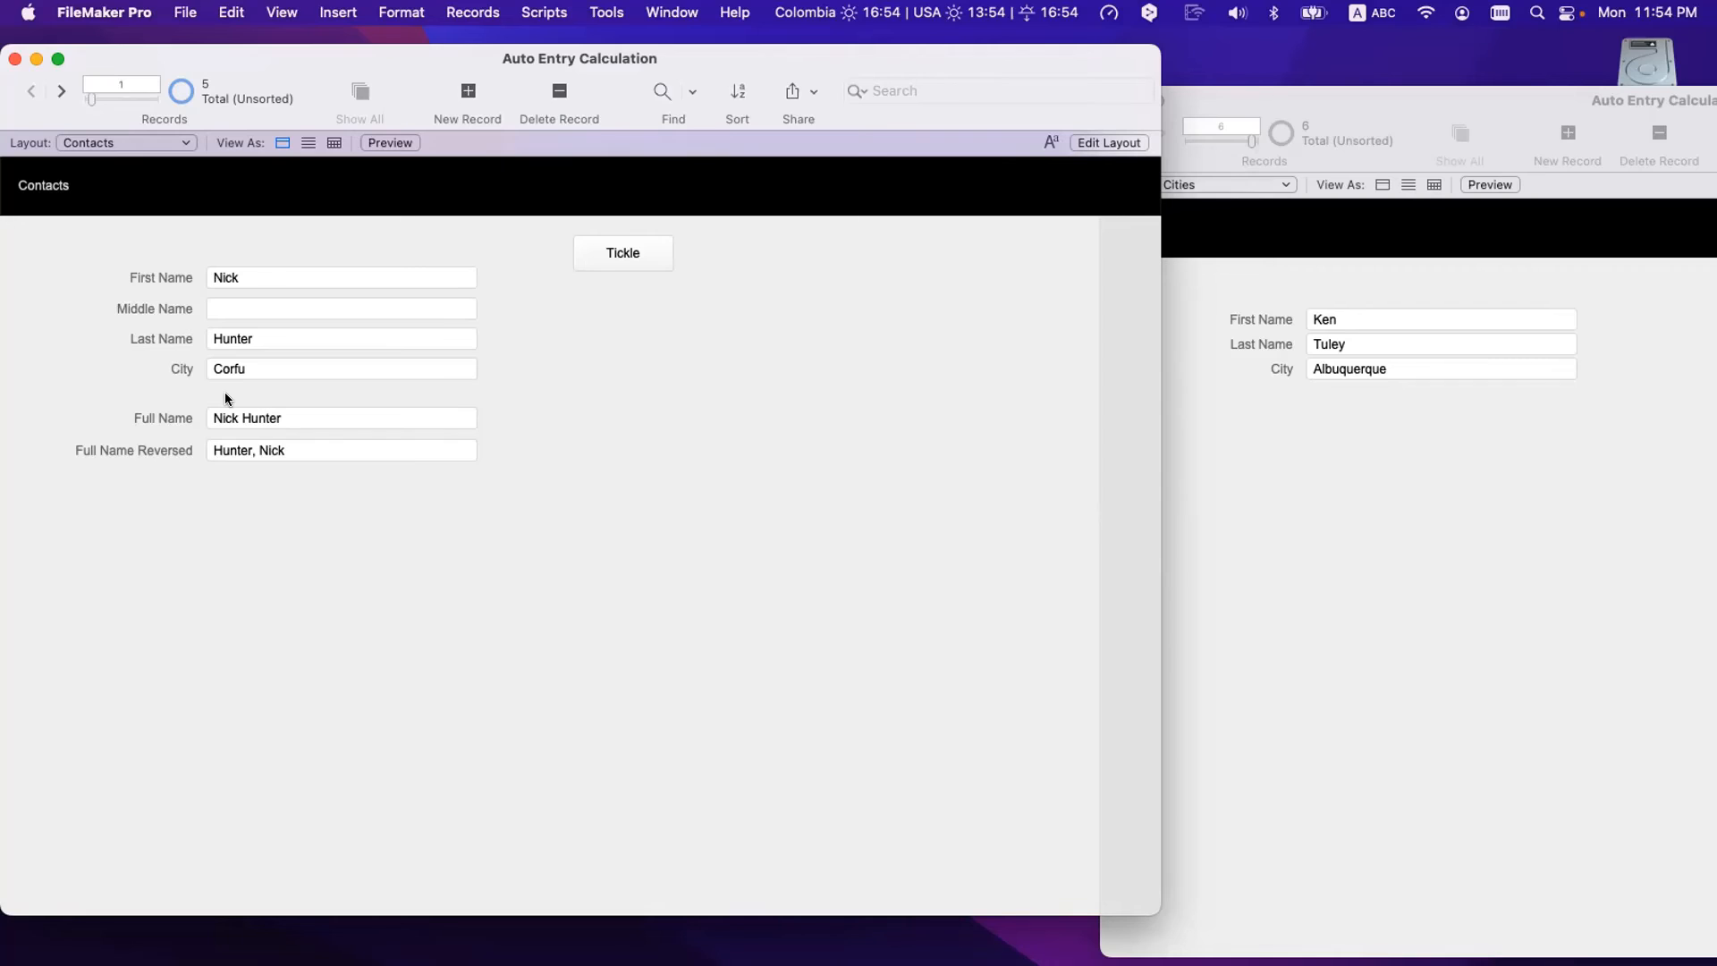
scroll(225, 395, "down", 1)
- Give First Name an auto-enter calculated value of Proper ( Self )
key("super+shift+d")
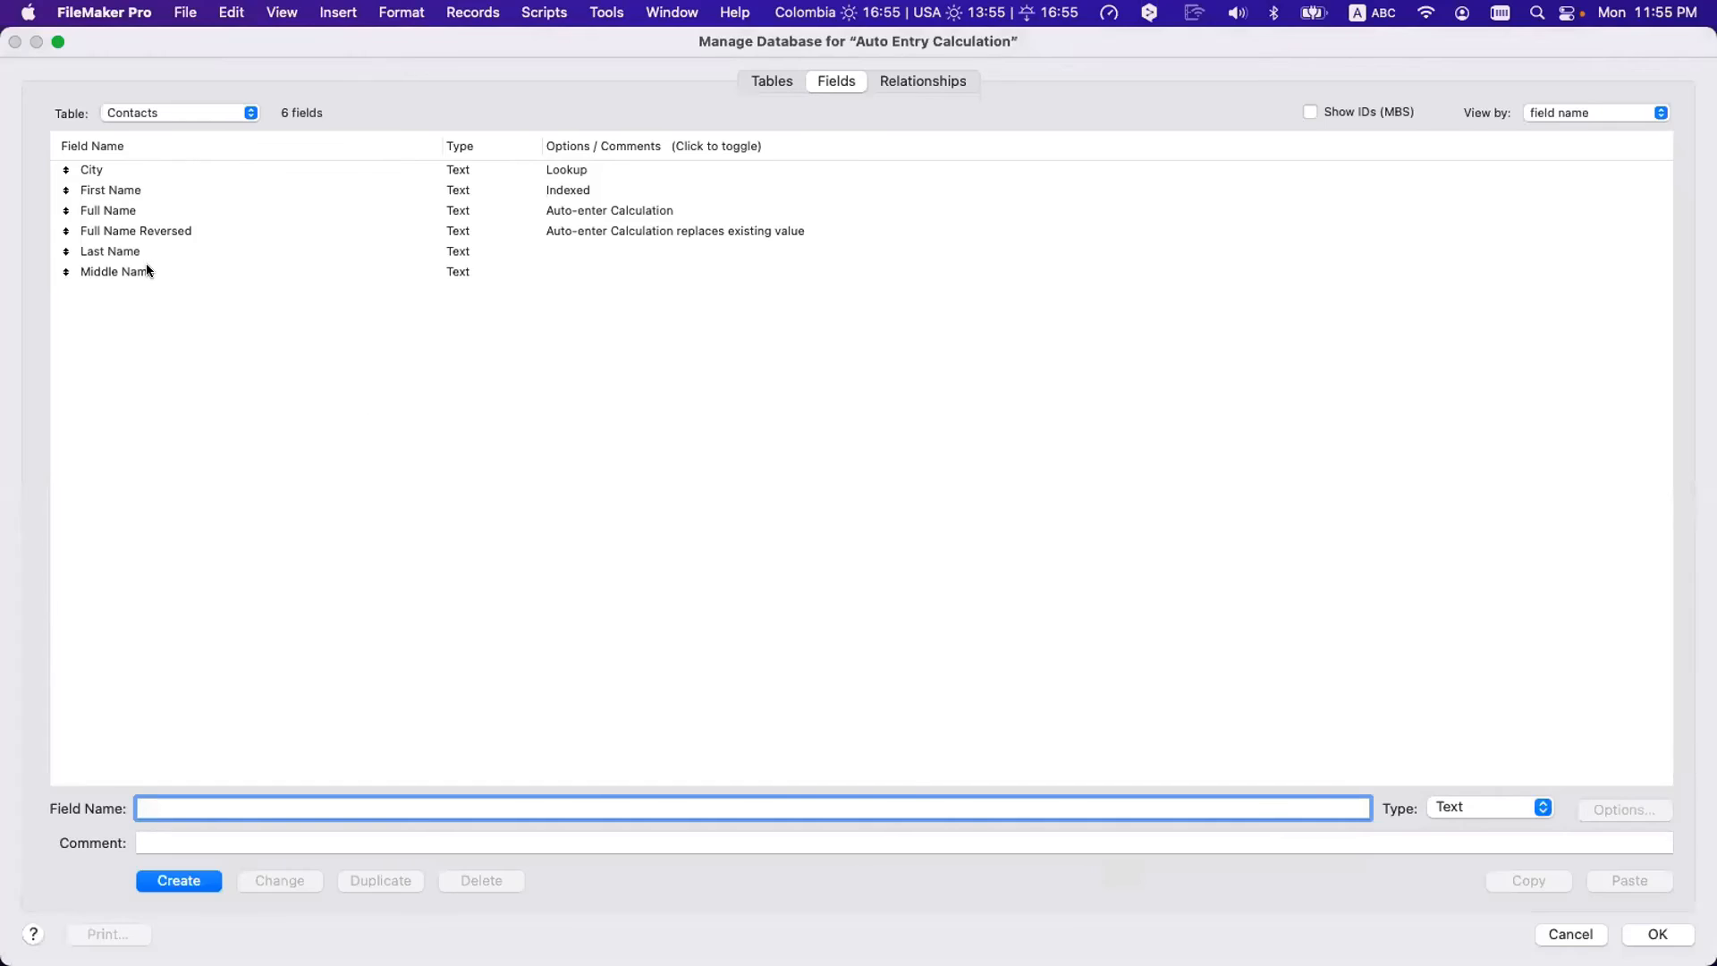
double_click(125, 185)
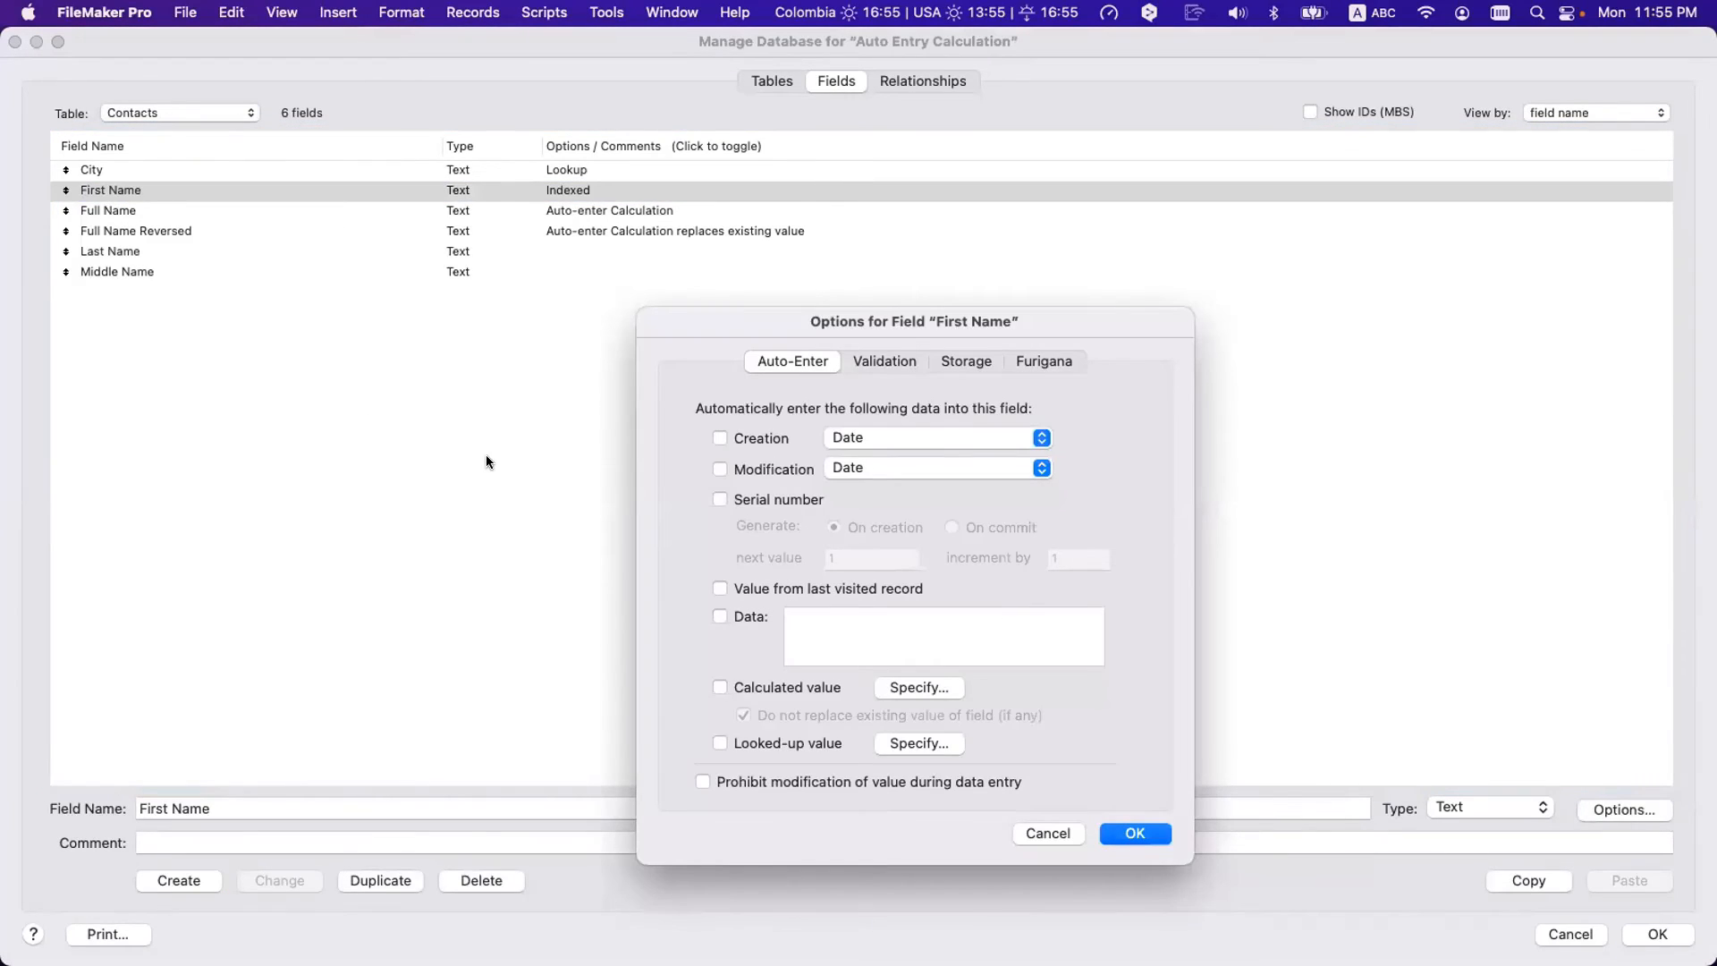
left_click(938, 687)
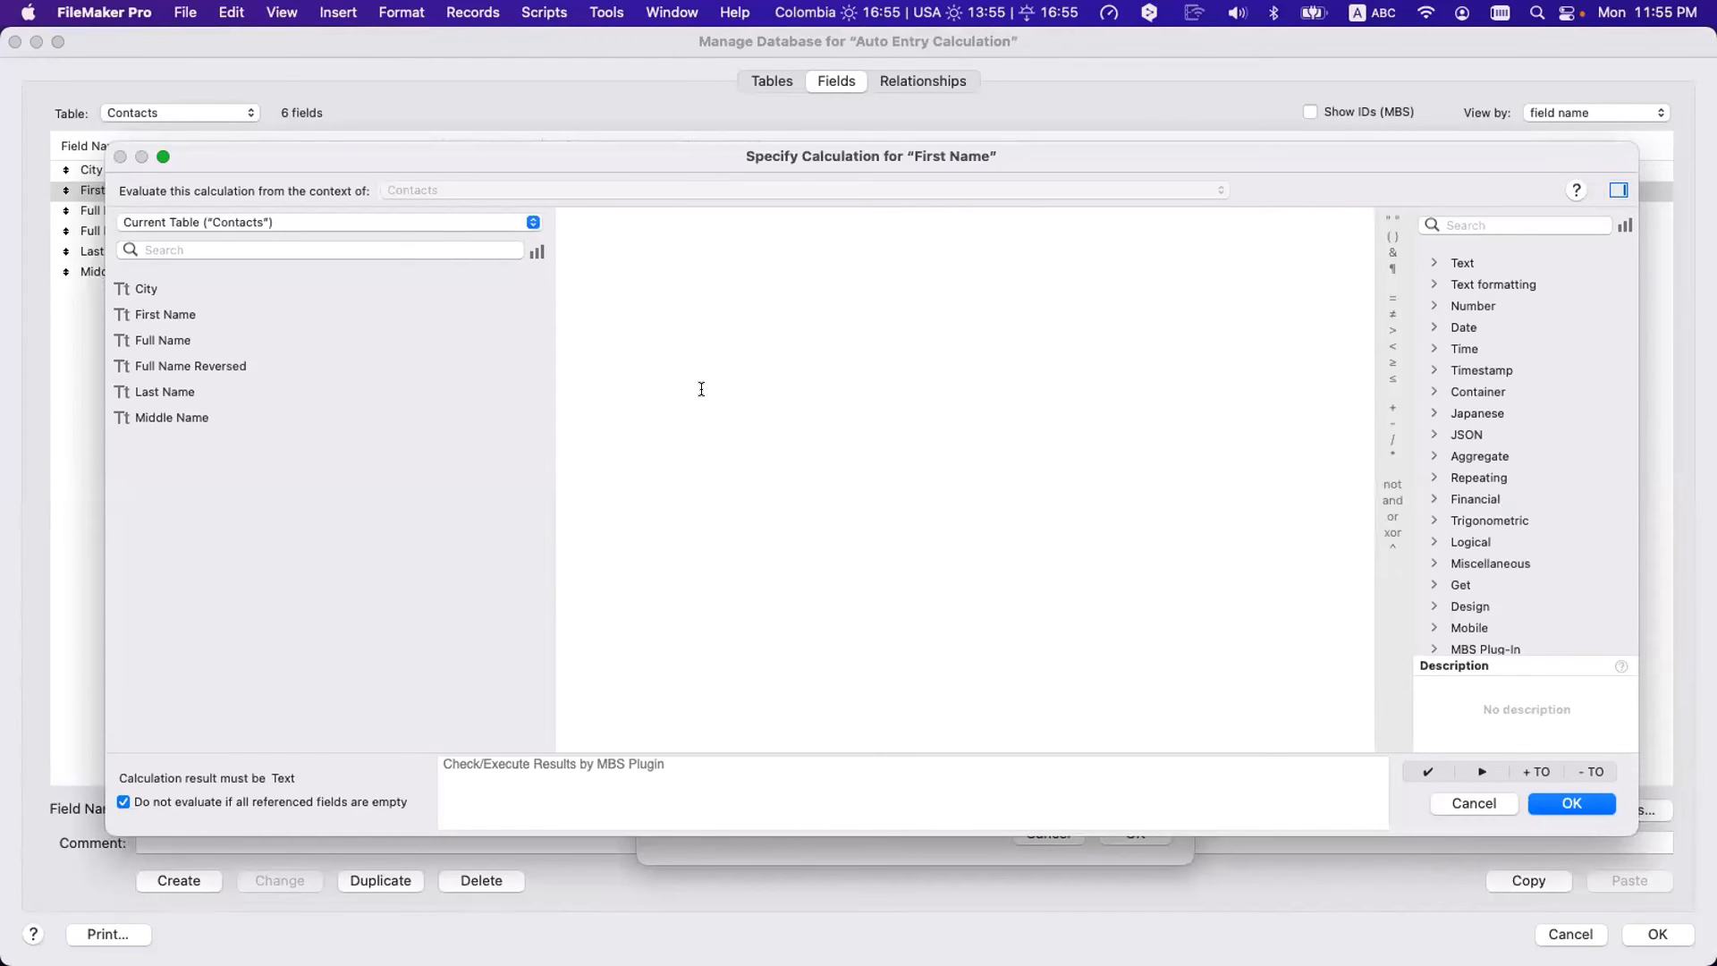
type("Prop")
key("Return")
type("Self")
key("Return")
key("Return")
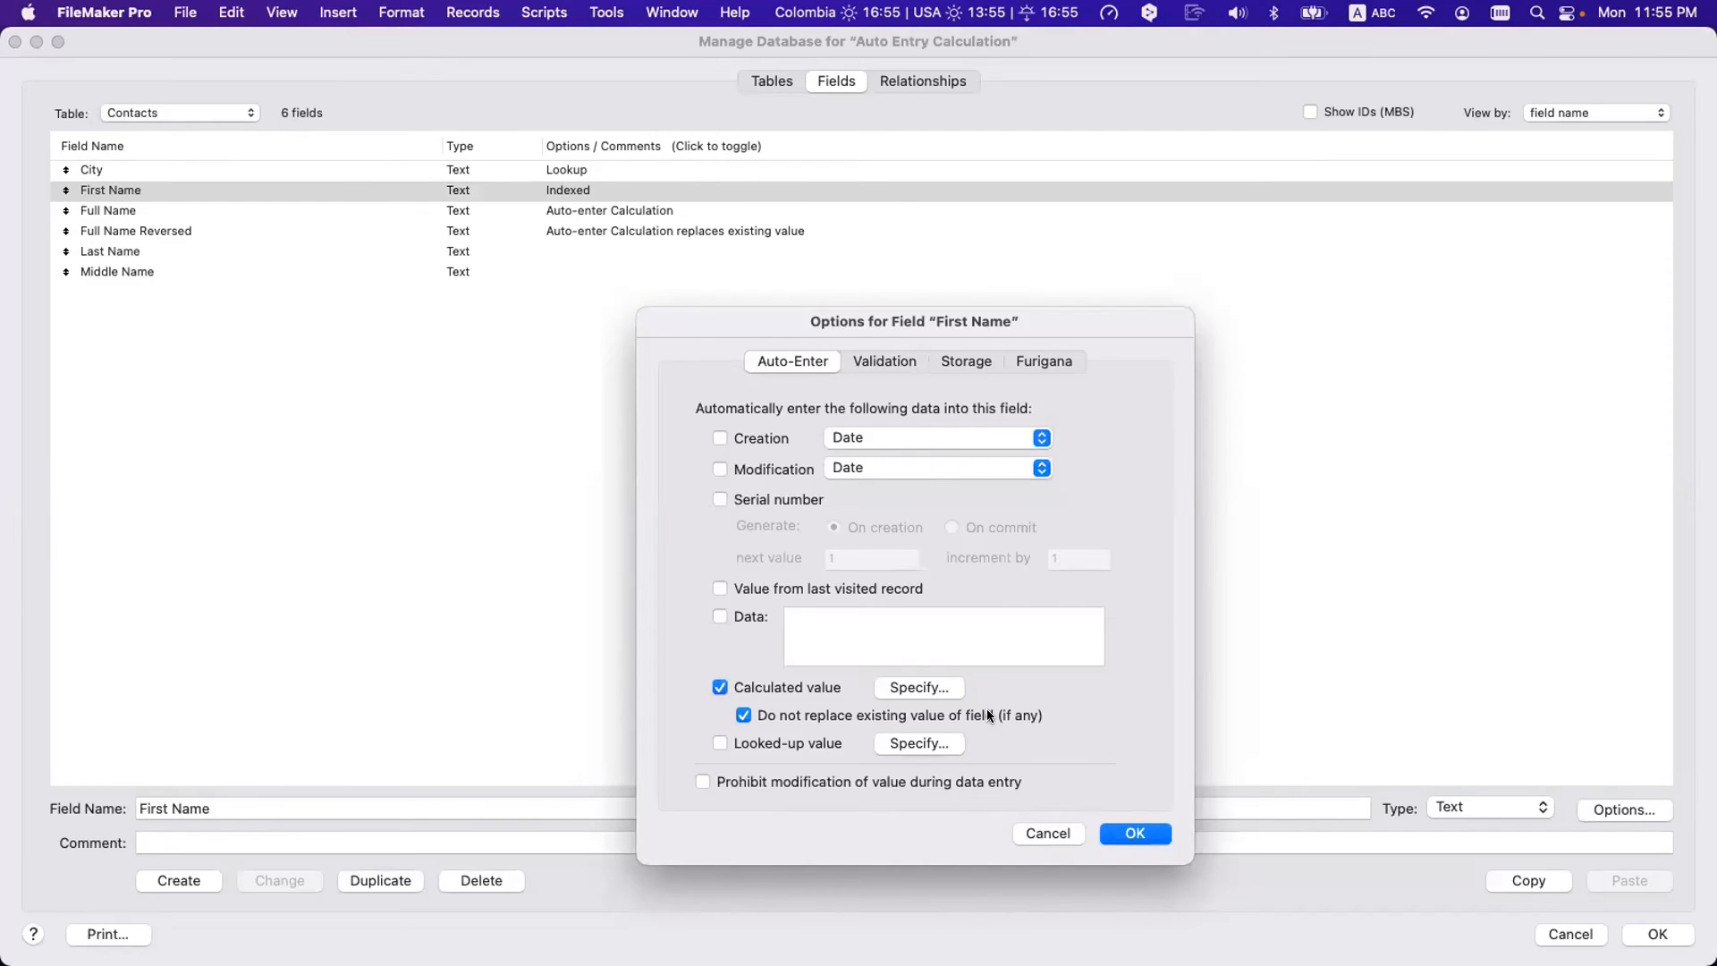
left_click(1129, 827)
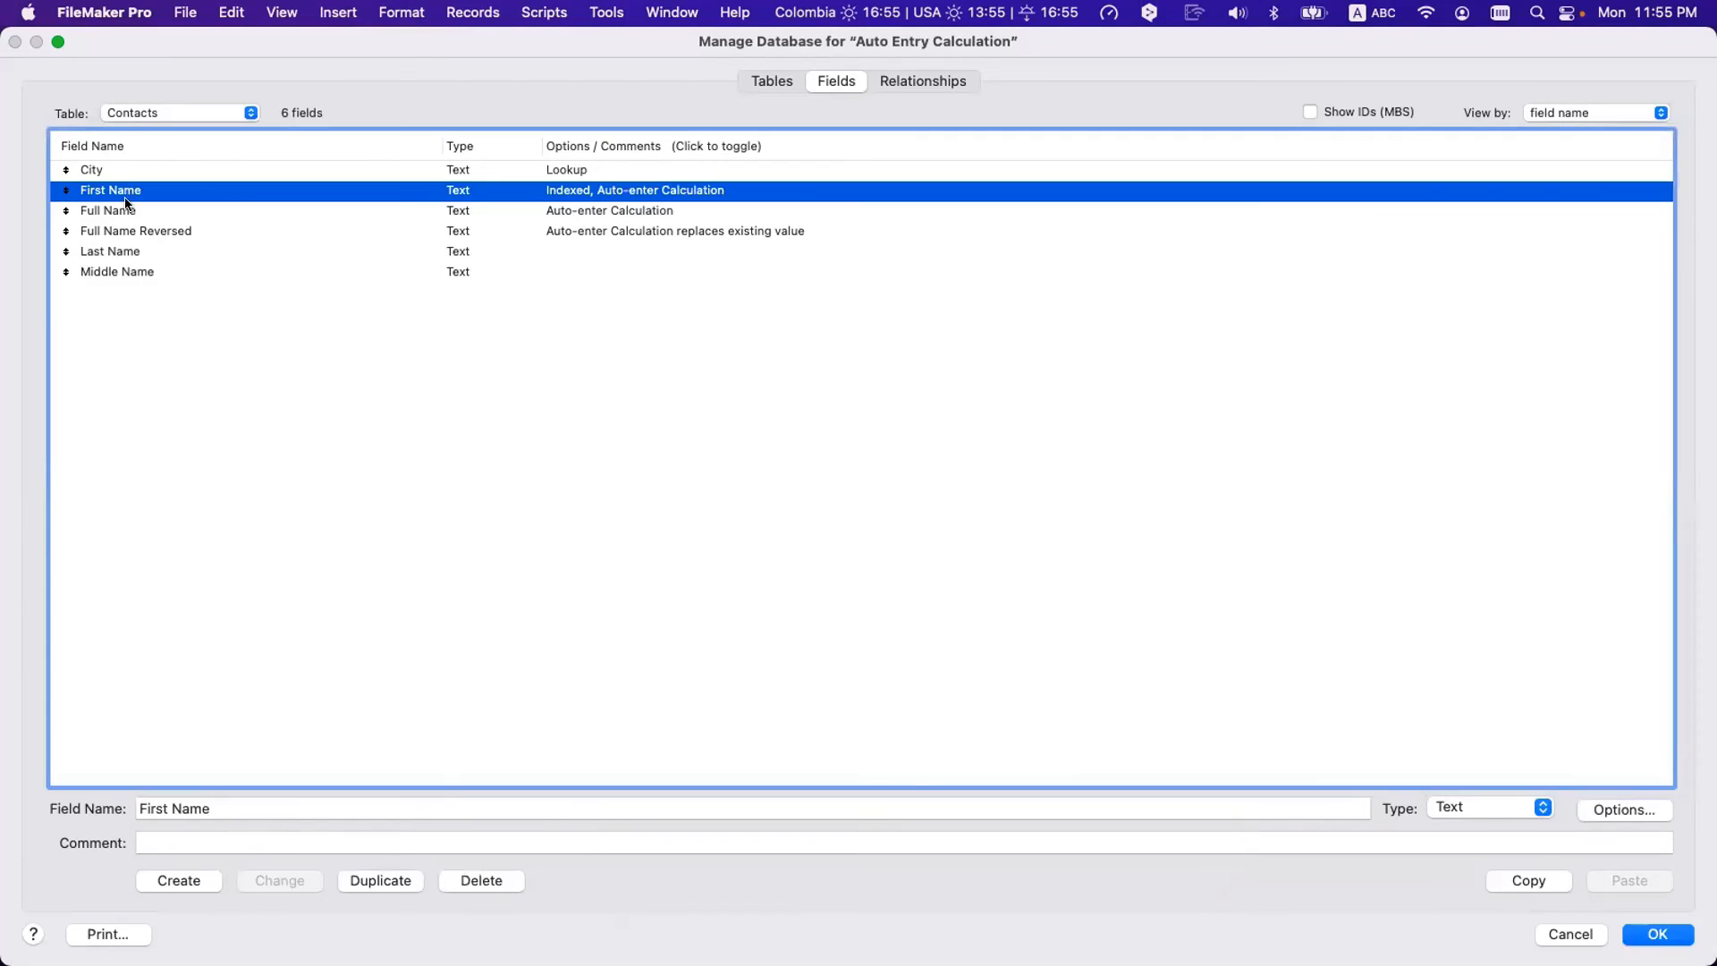
- Give Last Name the same Proper auto-enter calculation and save the field changes
left_click(128, 211)
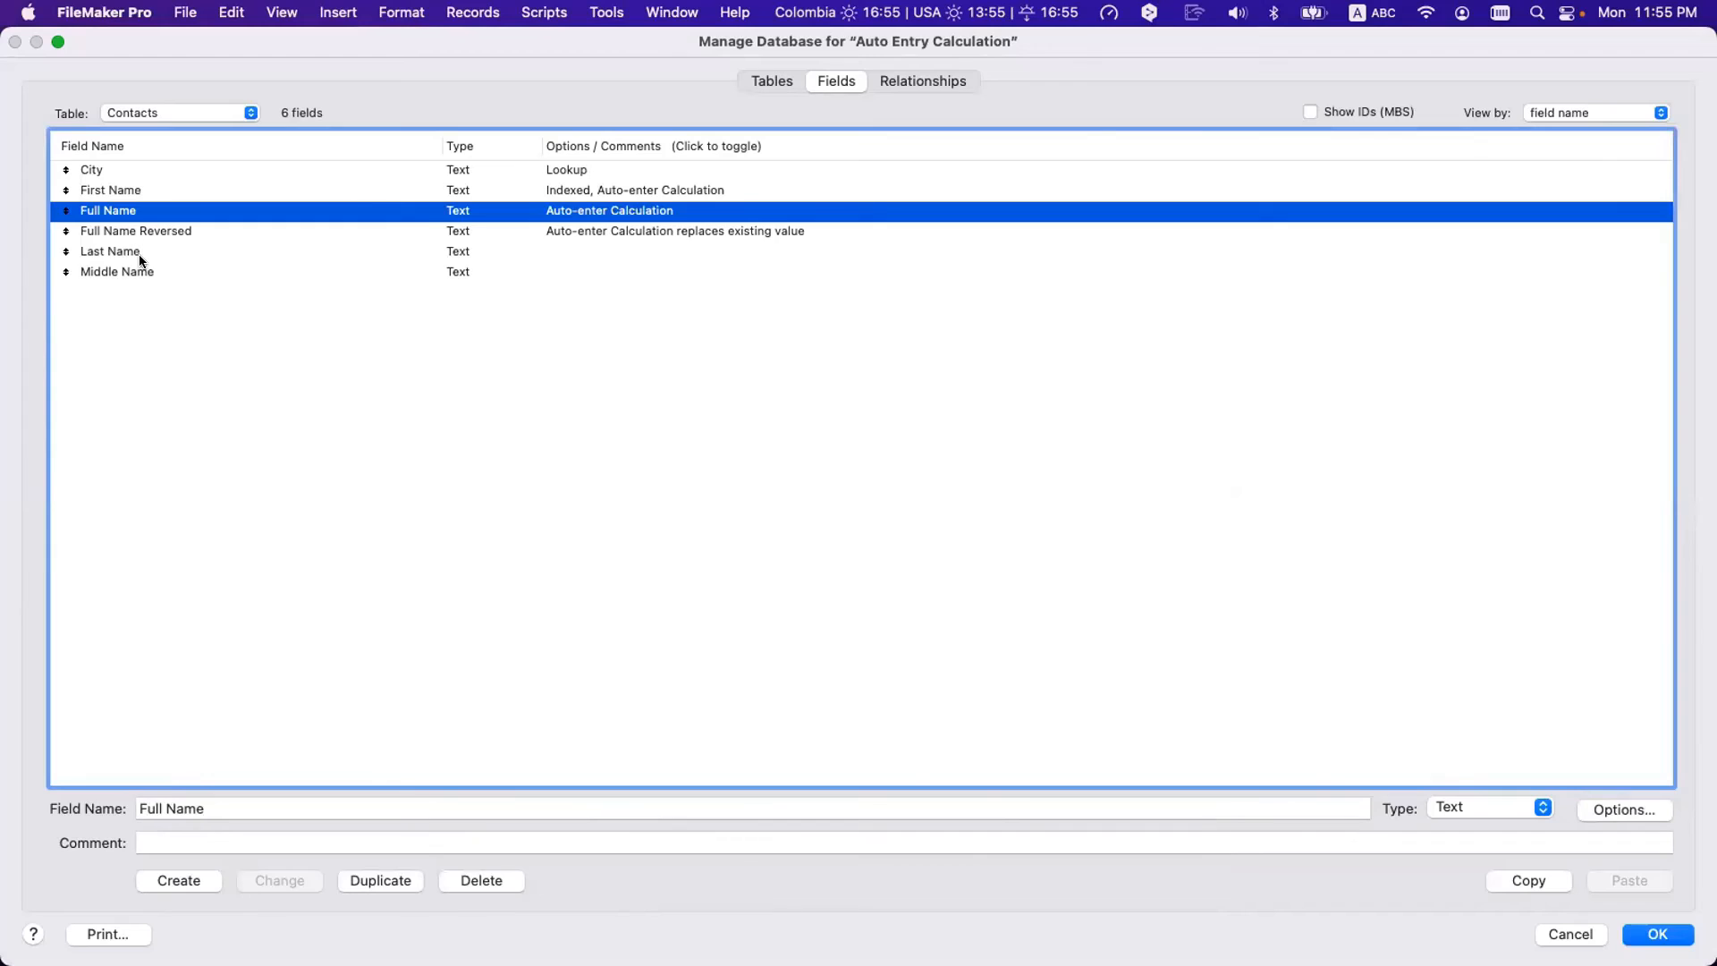
double_click(138, 254)
left_click(921, 687)
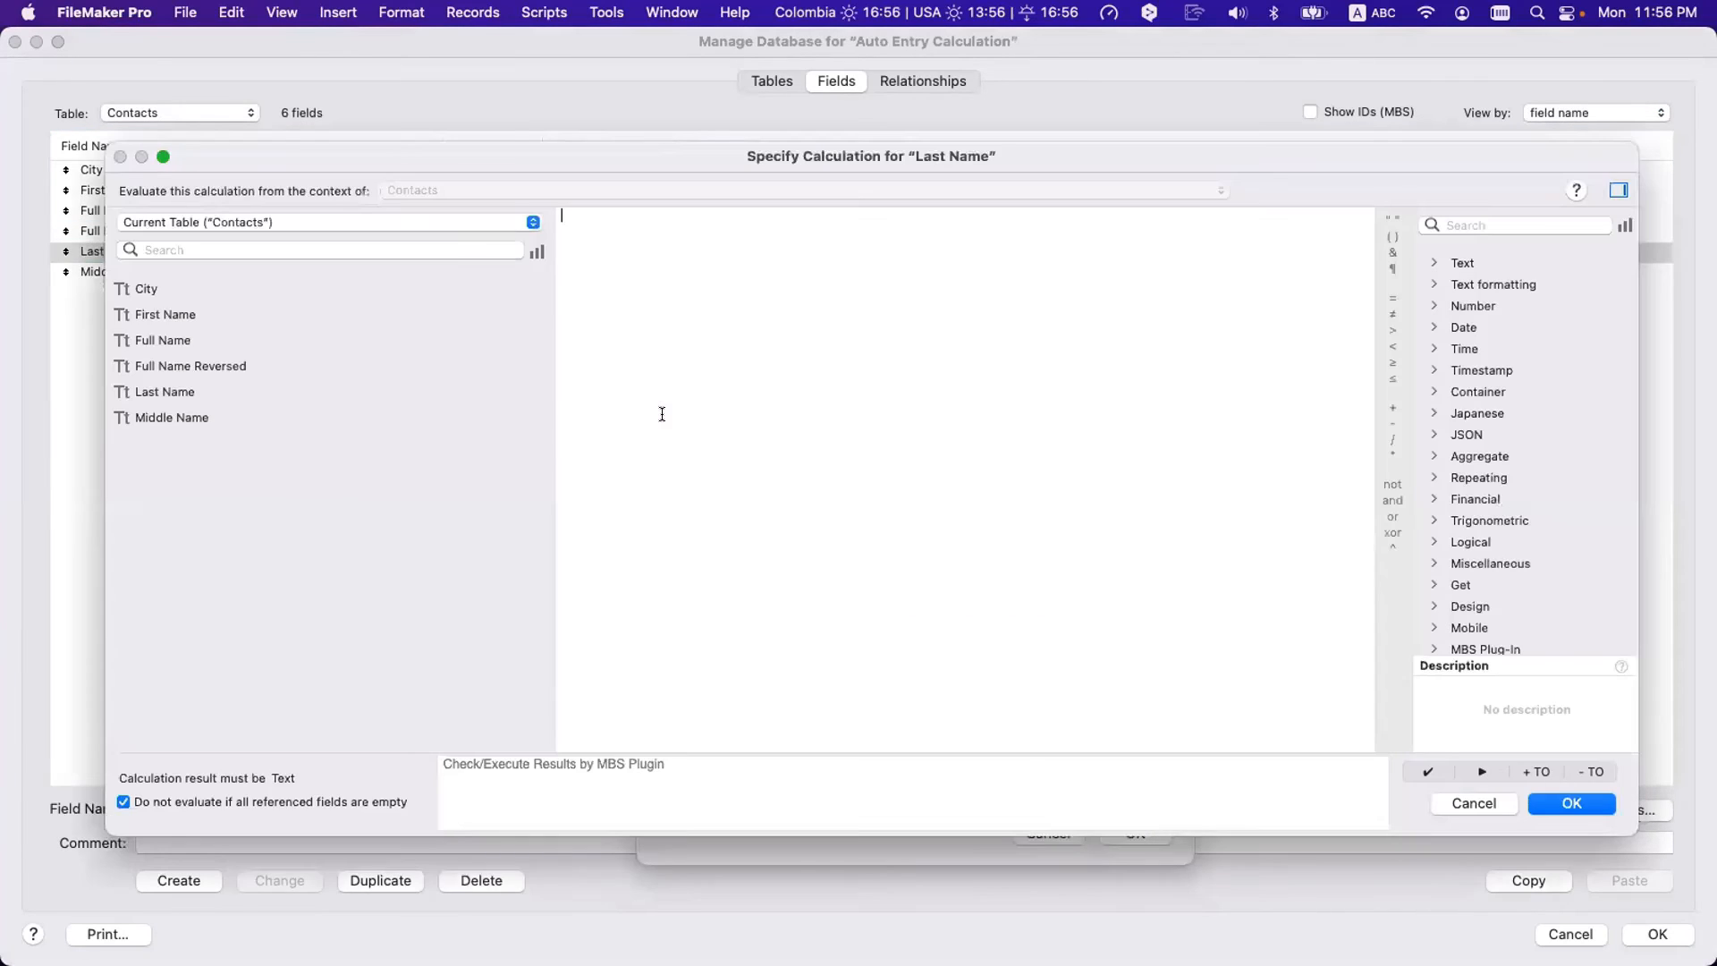
type("Prop")
key("Return")
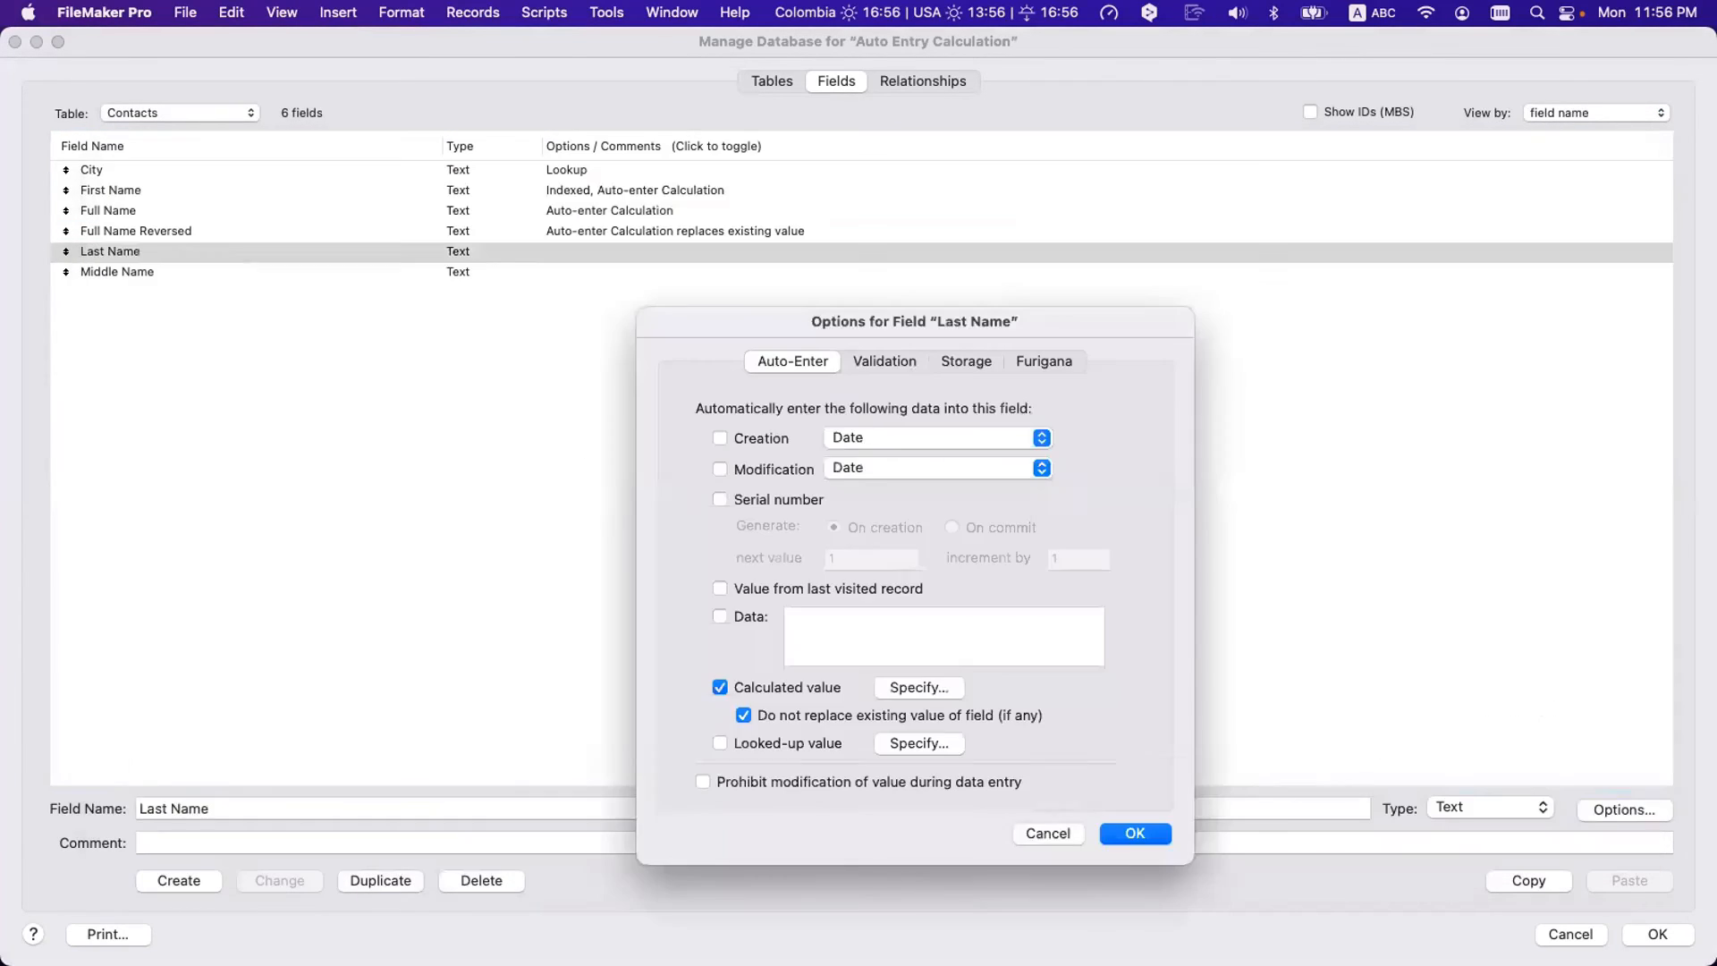
left_click(1133, 835)
left_click(1658, 934)
- Enter lowercase 'nick' as the first name and commit the record
left_click(336, 274)
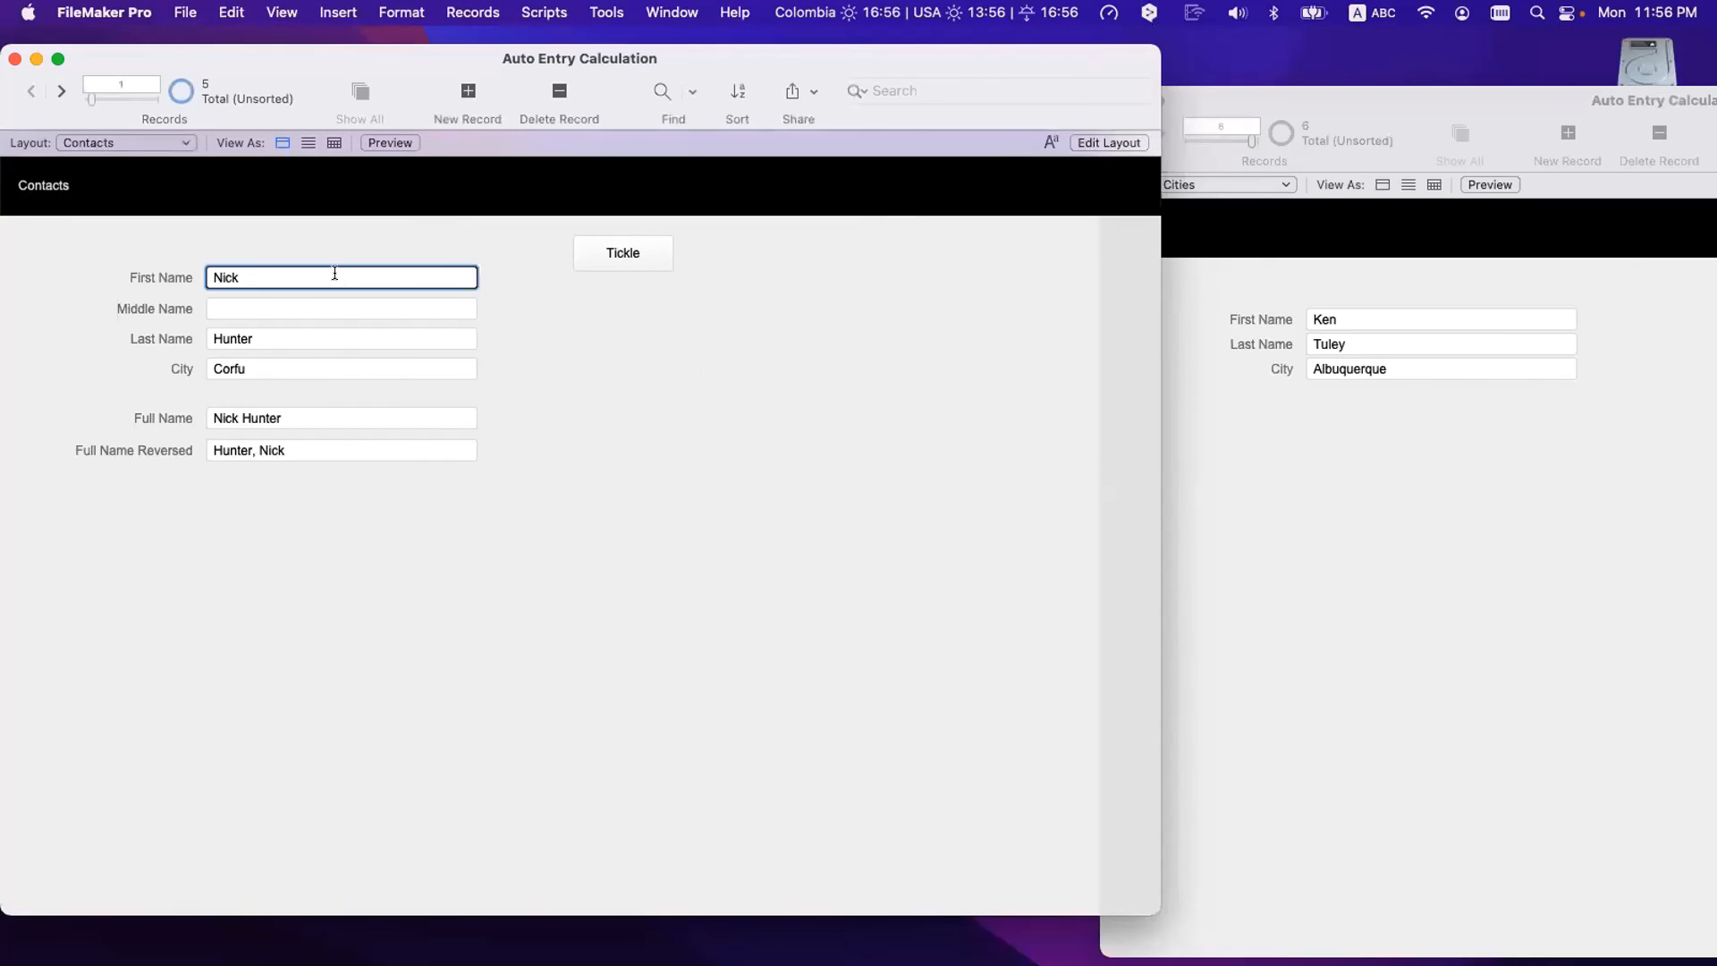
triple_click(335, 274)
type("nick")
left_click(303, 238)
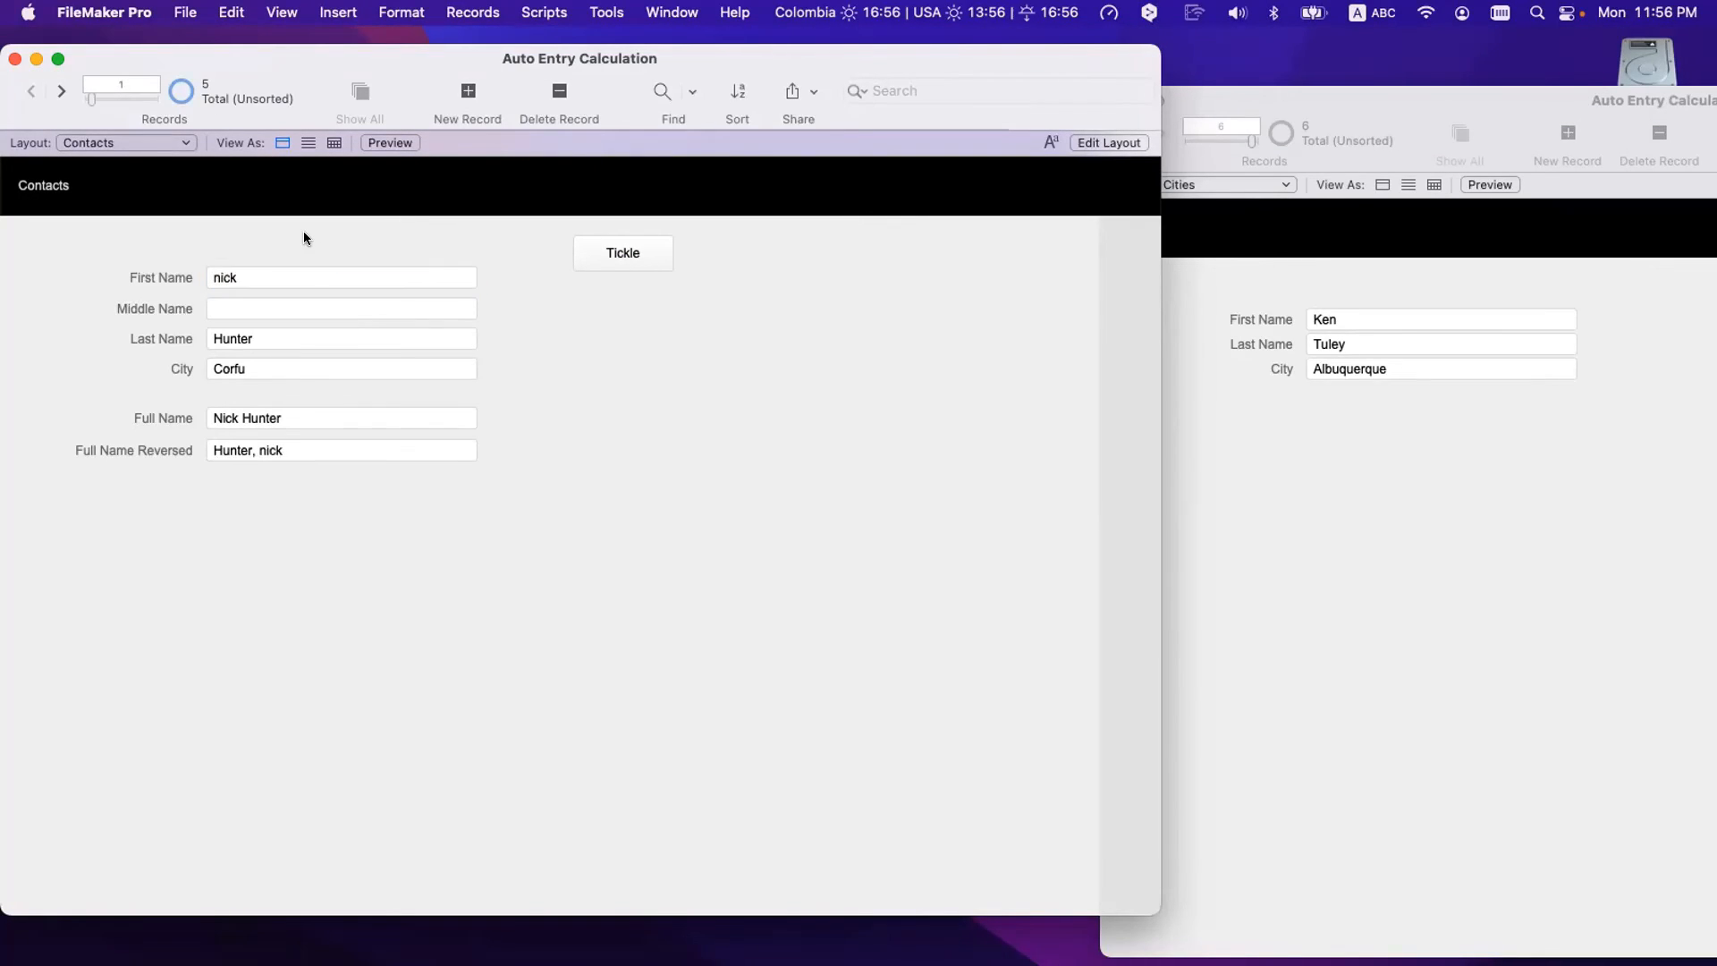
left_click(244, 279)
- Uncheck 'Do not replace existing value' for First Name and Last Name and save
key("super+shift+d")
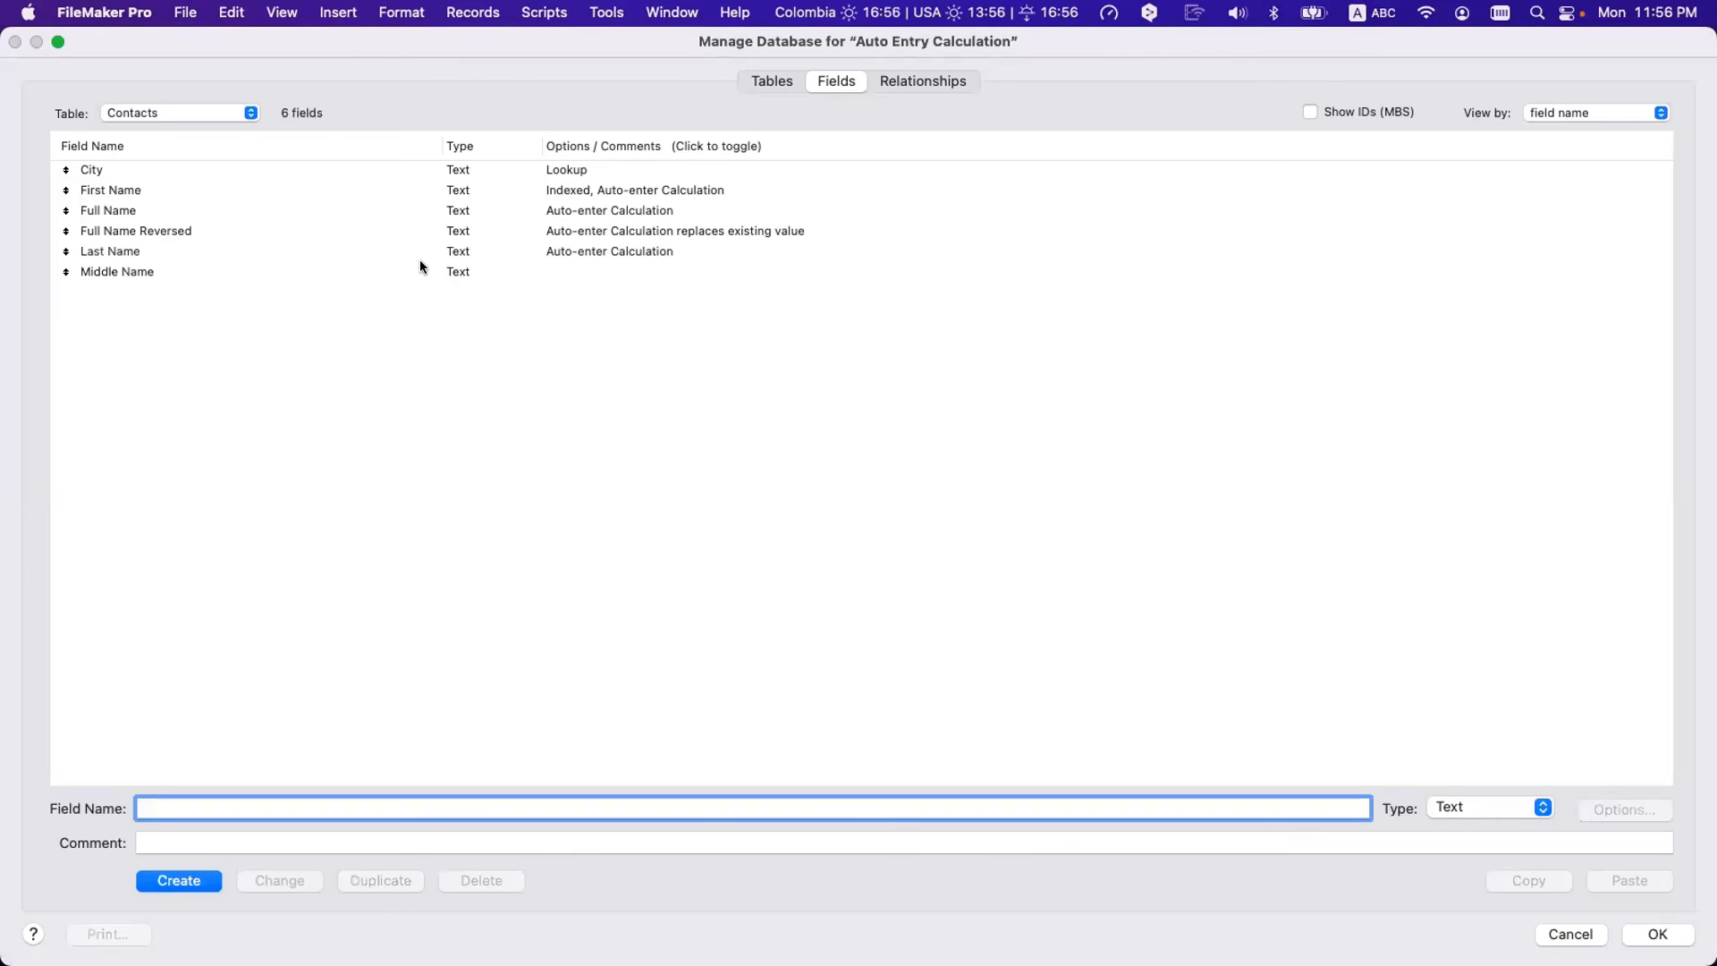
double_click(185, 186)
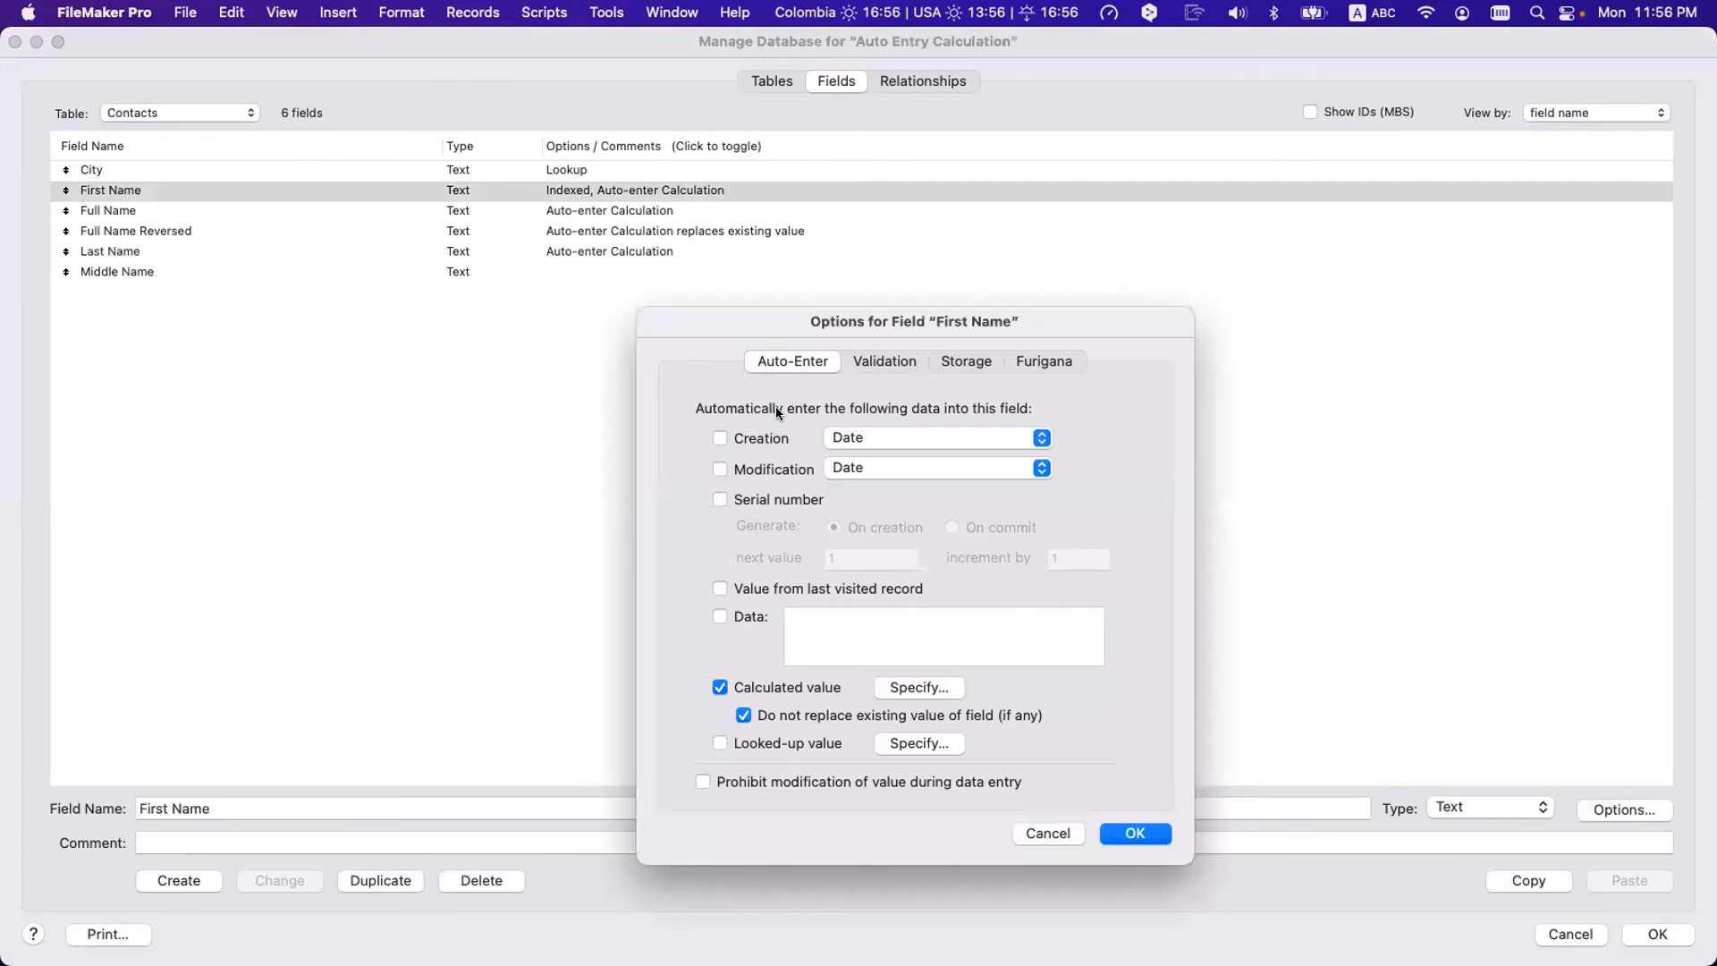
left_click(813, 712)
left_click(1129, 834)
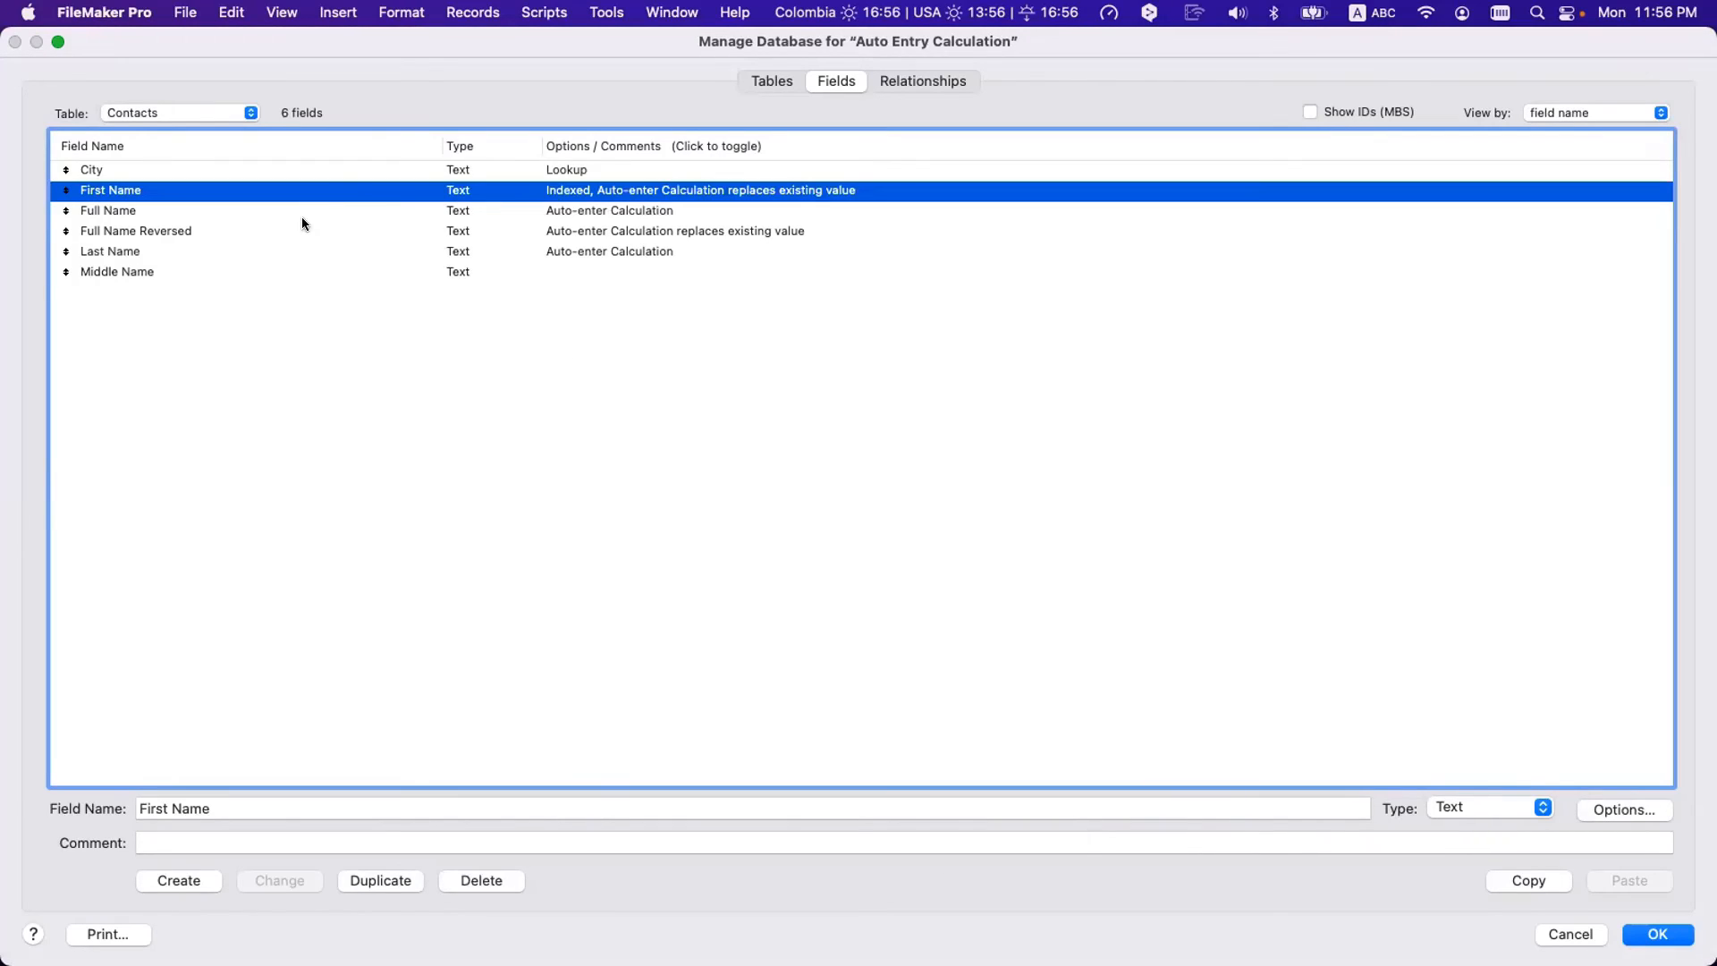
double_click(293, 249)
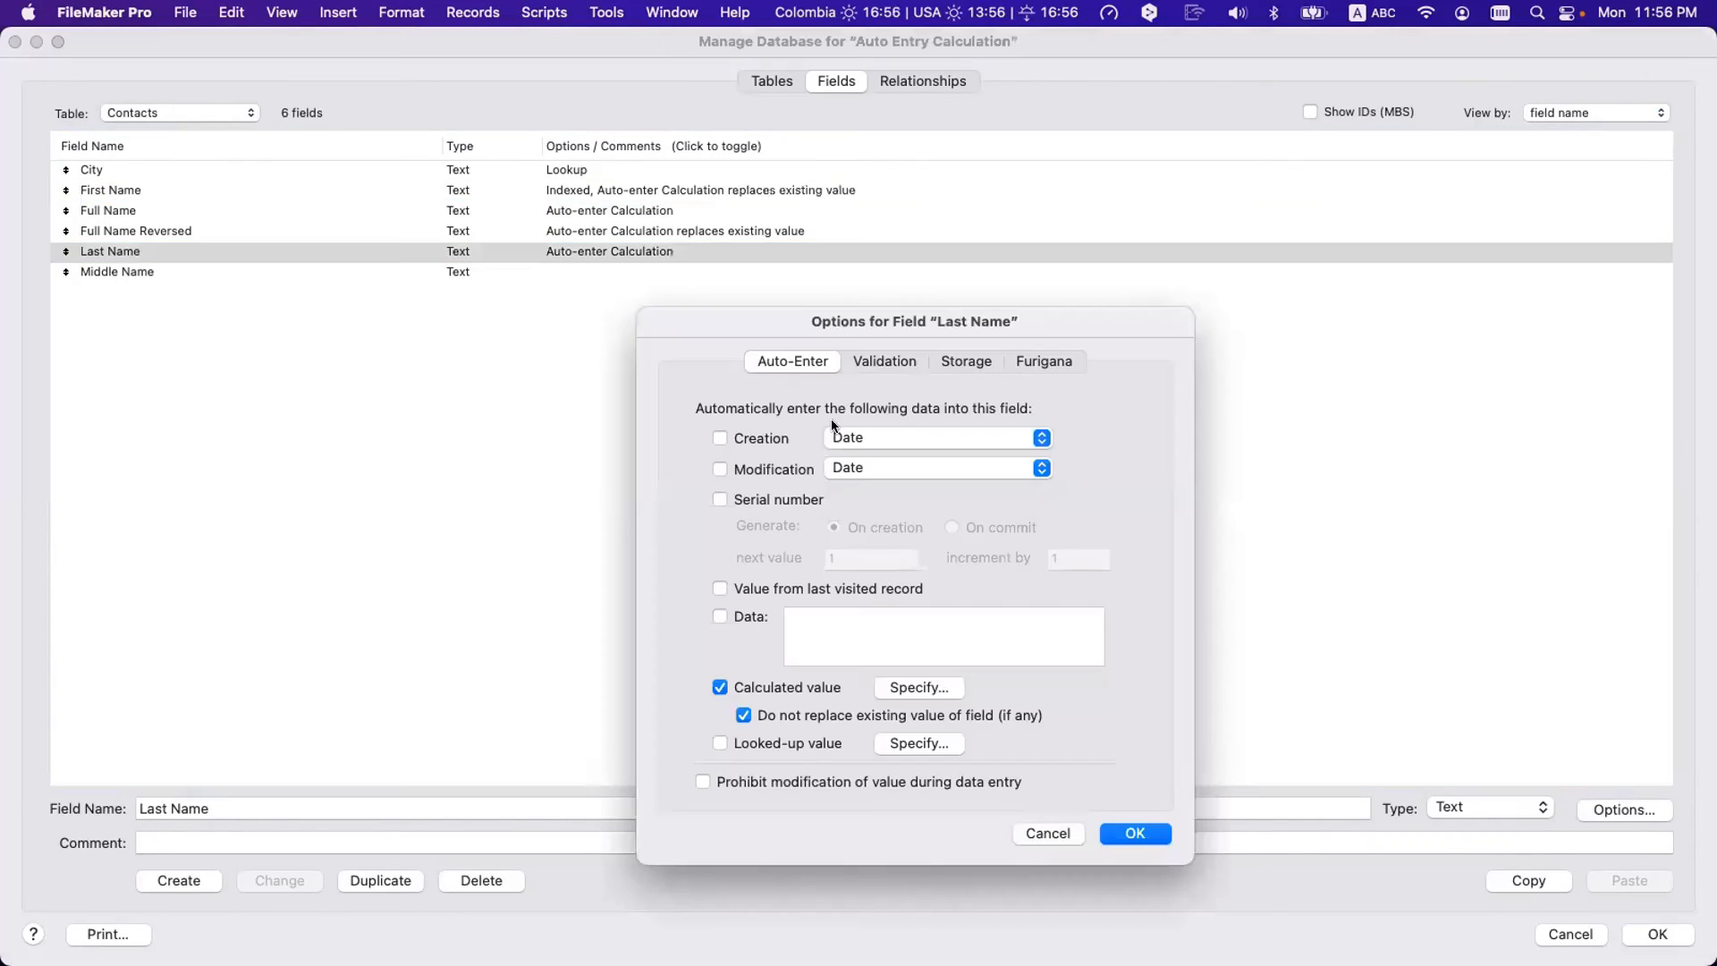
left_click(875, 716)
left_click(1133, 833)
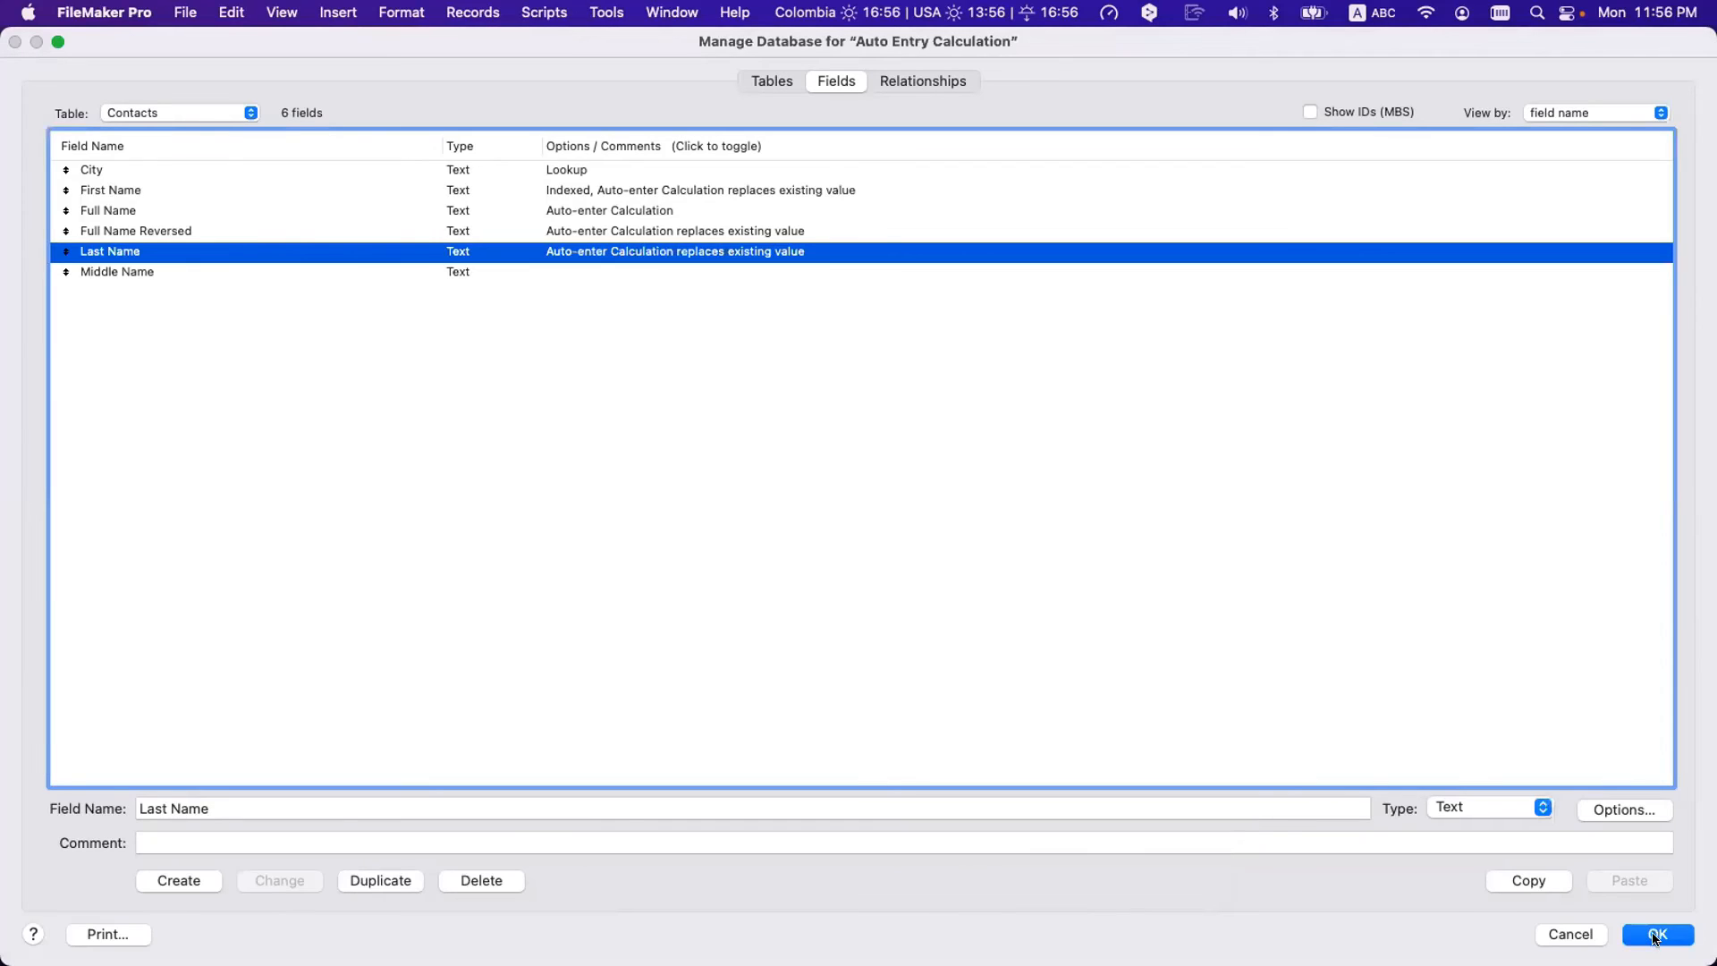
left_click(1658, 934)
triple_click(238, 277)
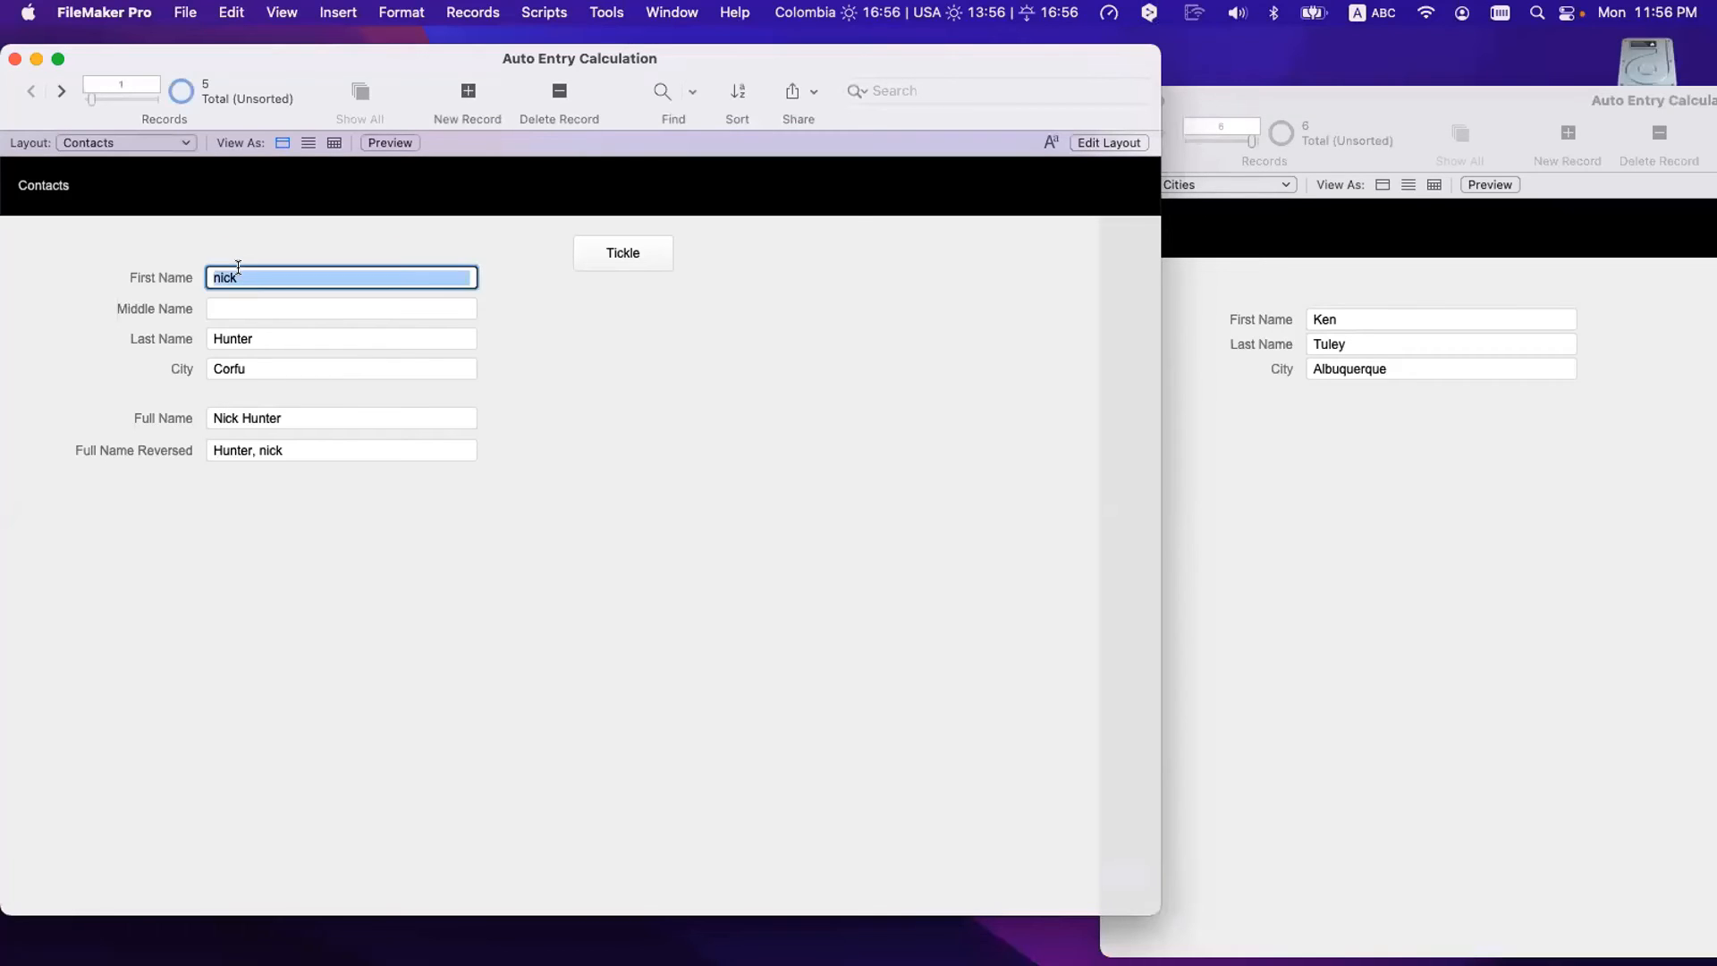
type("Nick")
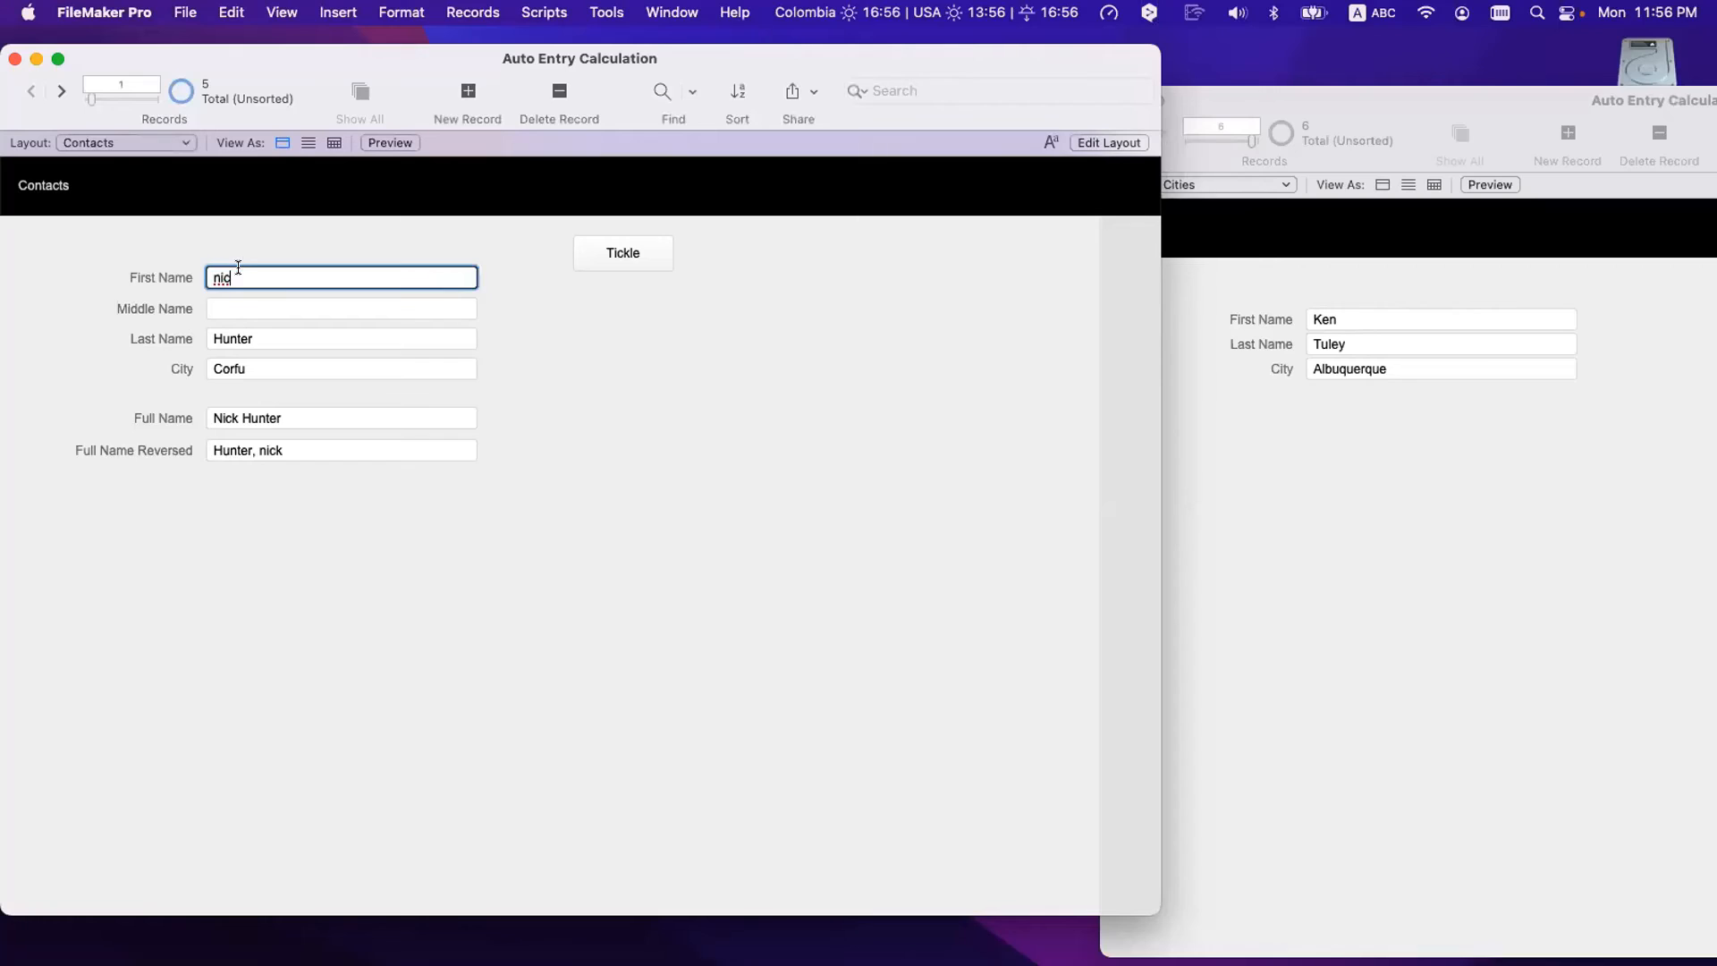
left_click(238, 241)
triple_click(237, 337)
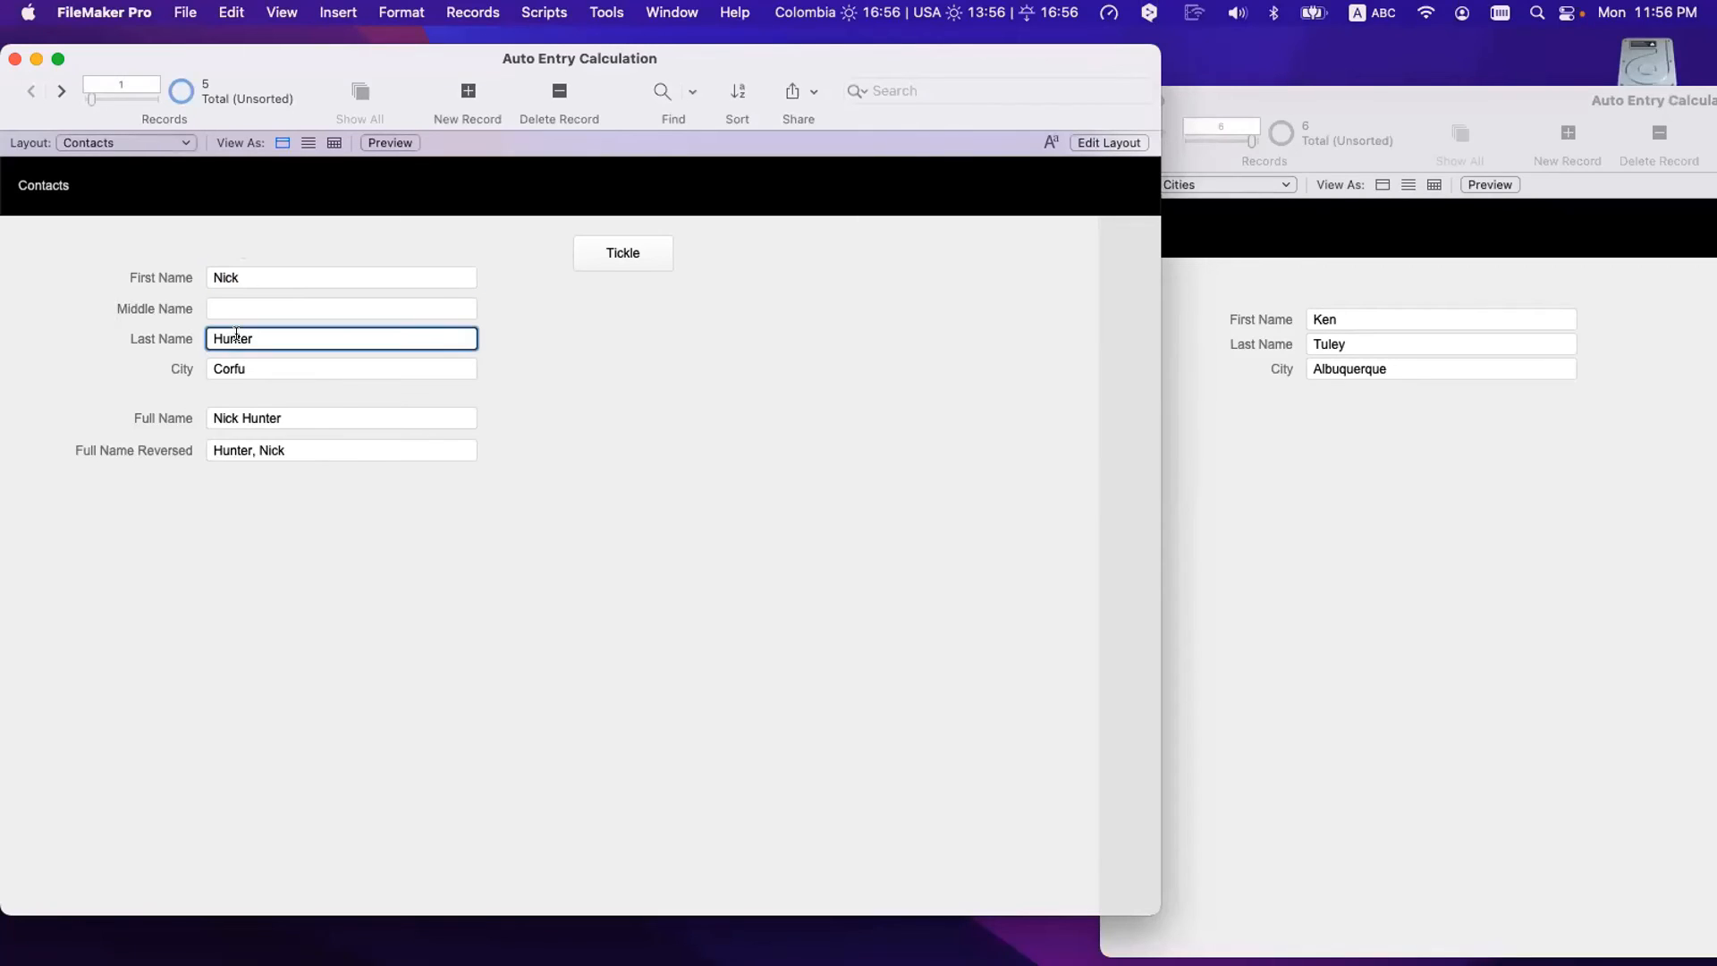
left_click(296, 522)
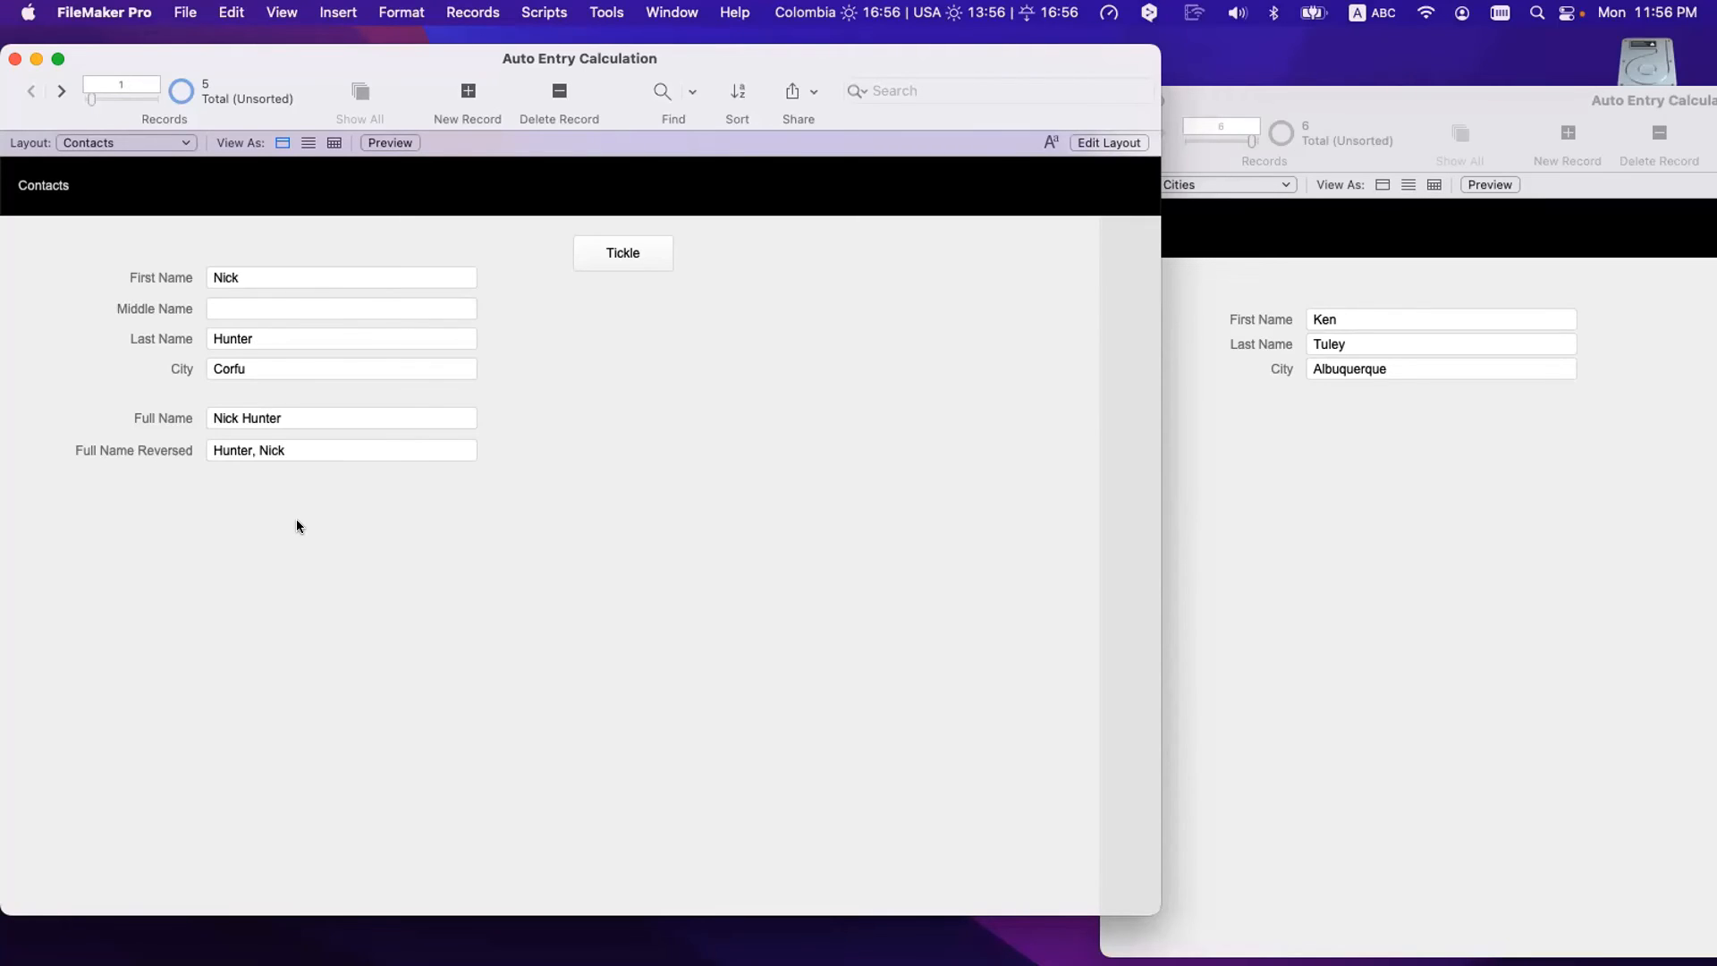
key("super+shift+d")
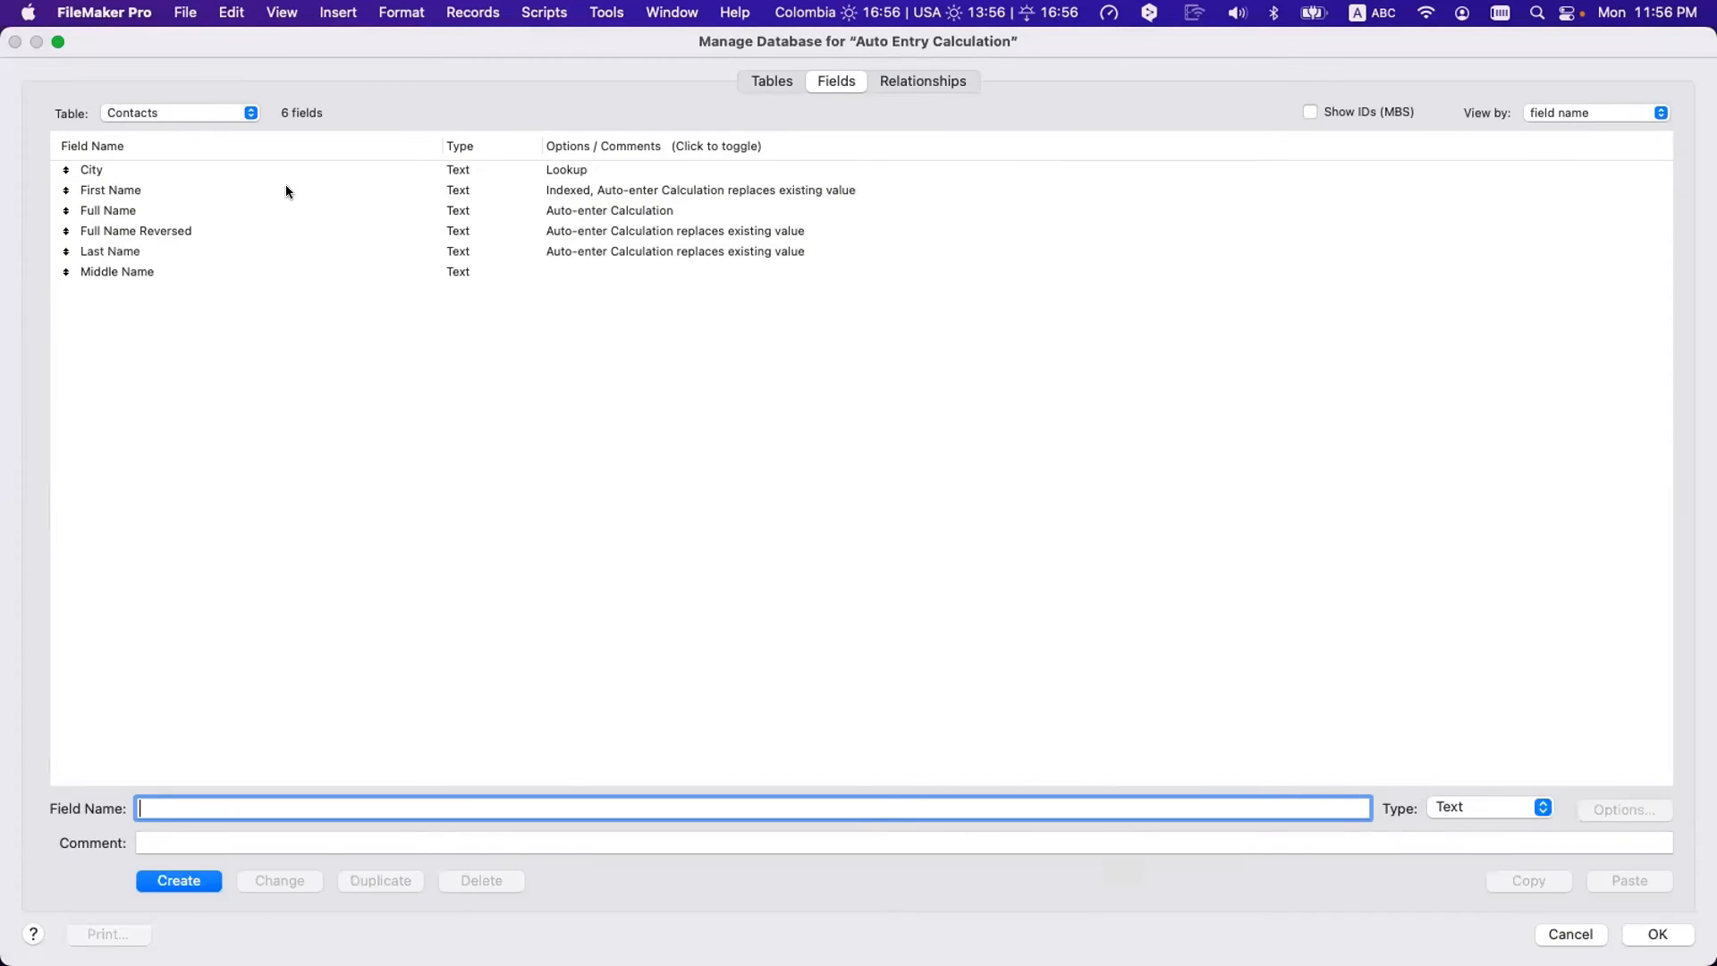
- Copy the Proper ( Self ) formula from First Name's auto-enter calculation
double_click(286, 190)
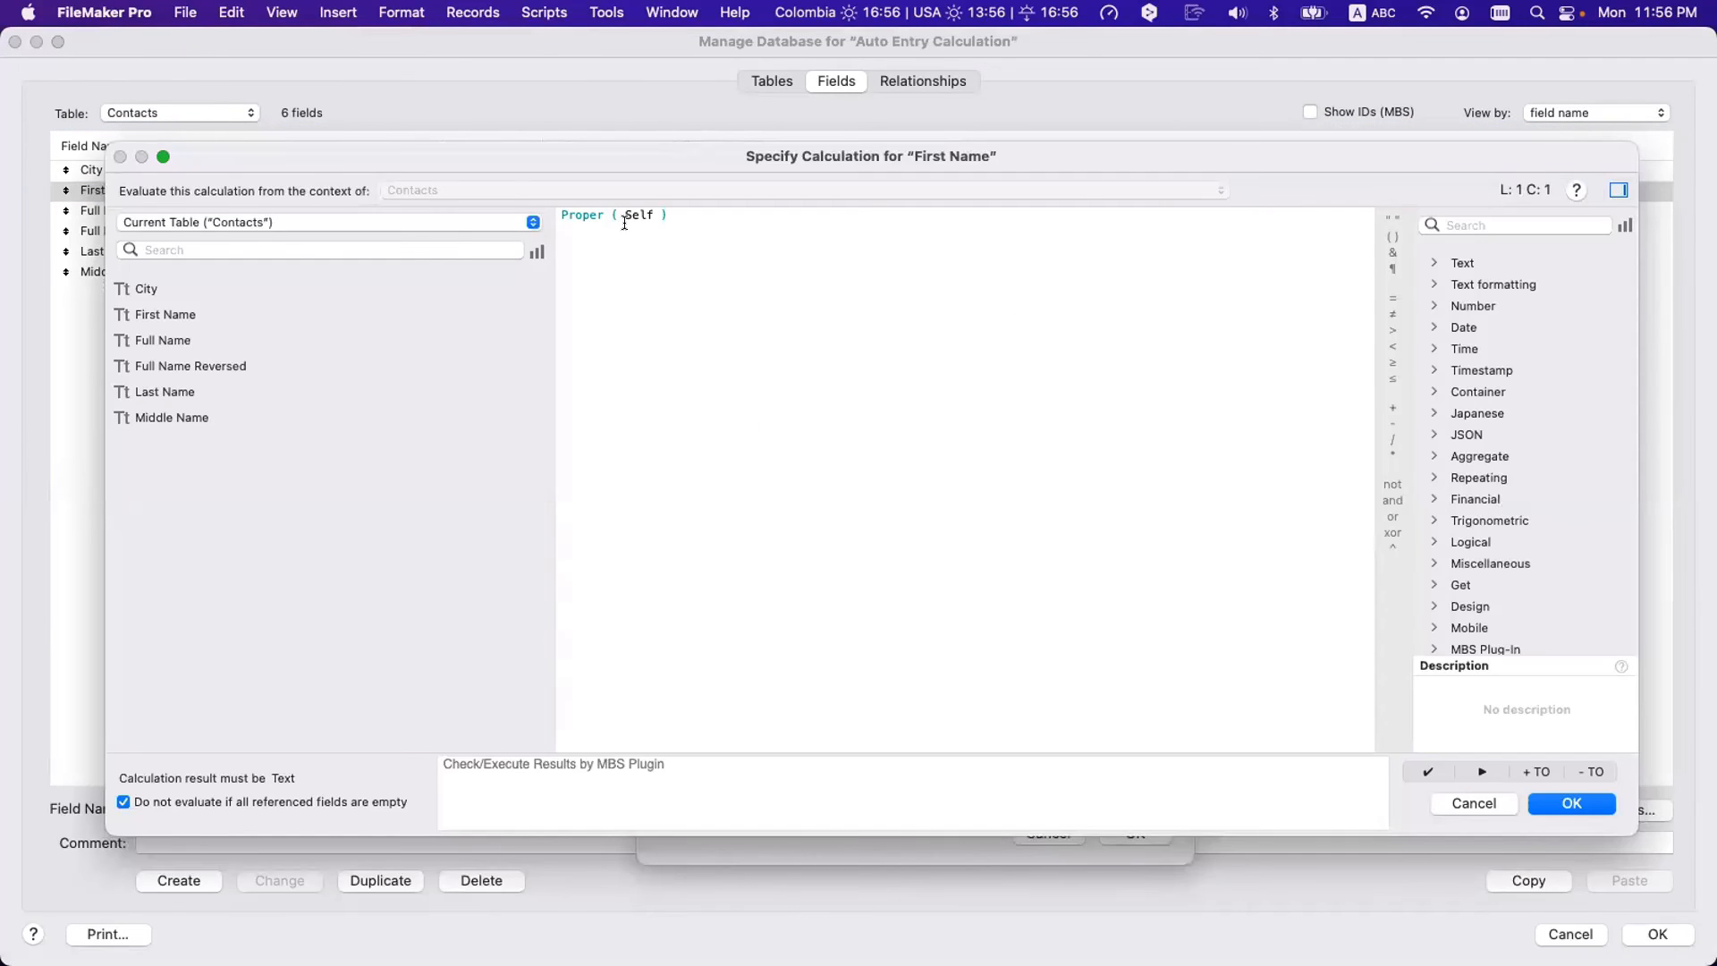
double_click(637, 215)
left_click_drag(746, 348, 417, 103)
key("super+c")
key("Escape")
key("Escape")
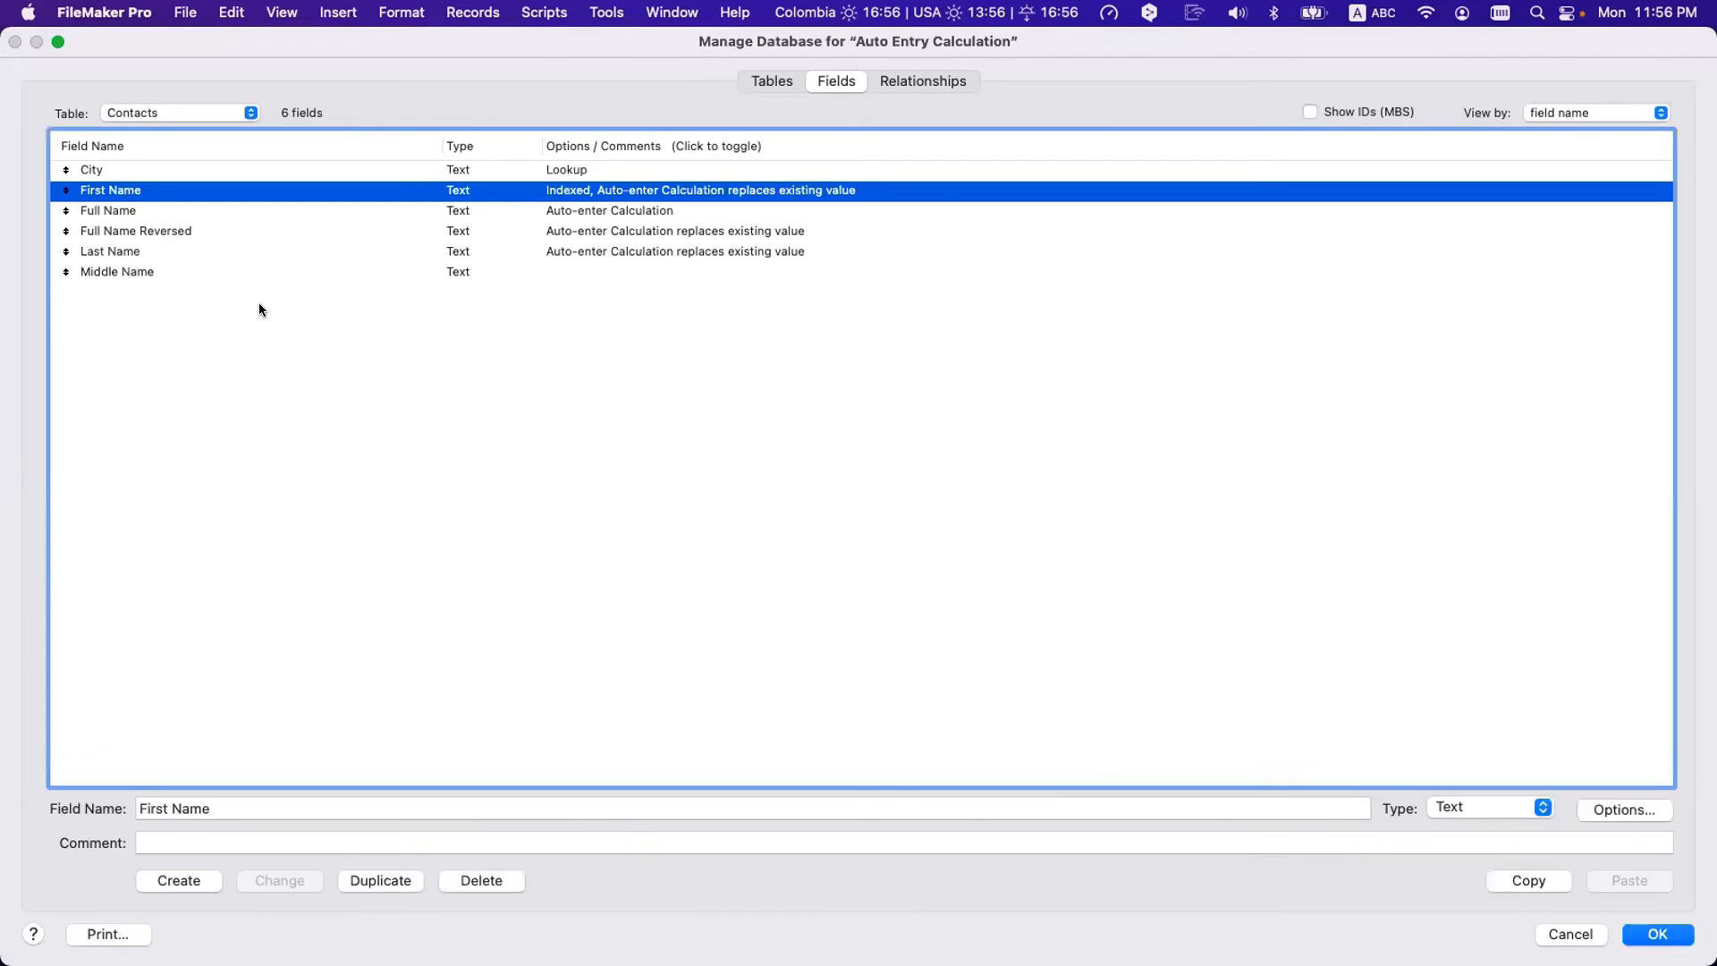
double_click(161, 187)
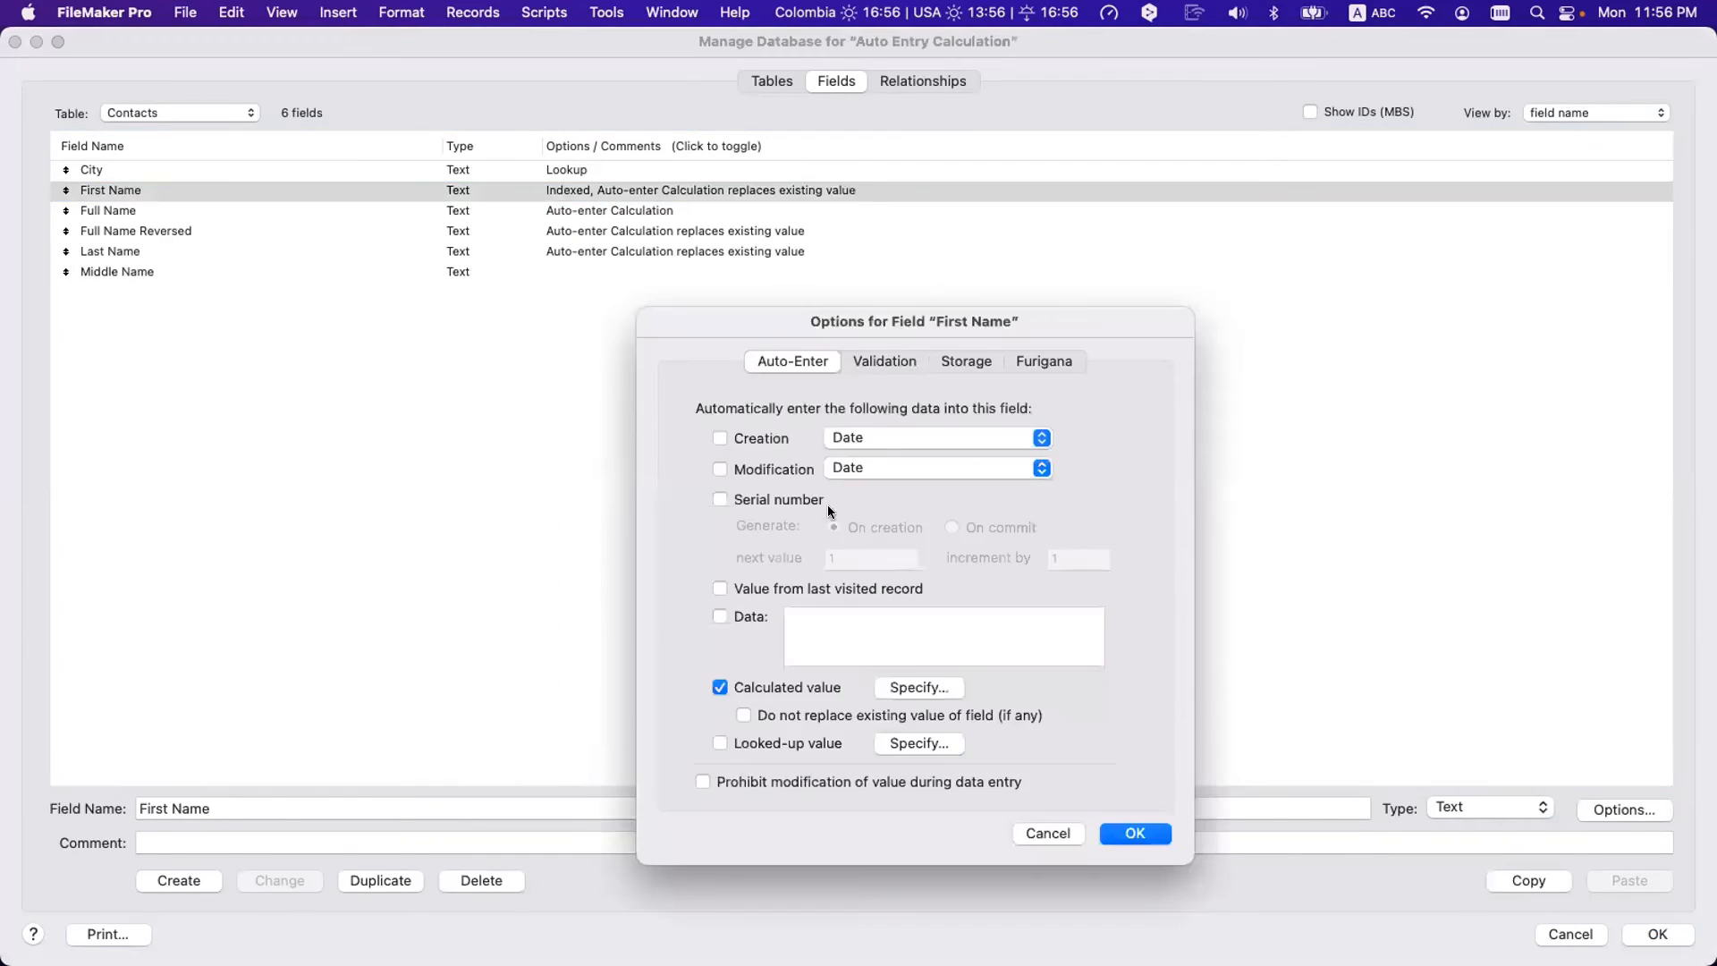
left_click(921, 690)
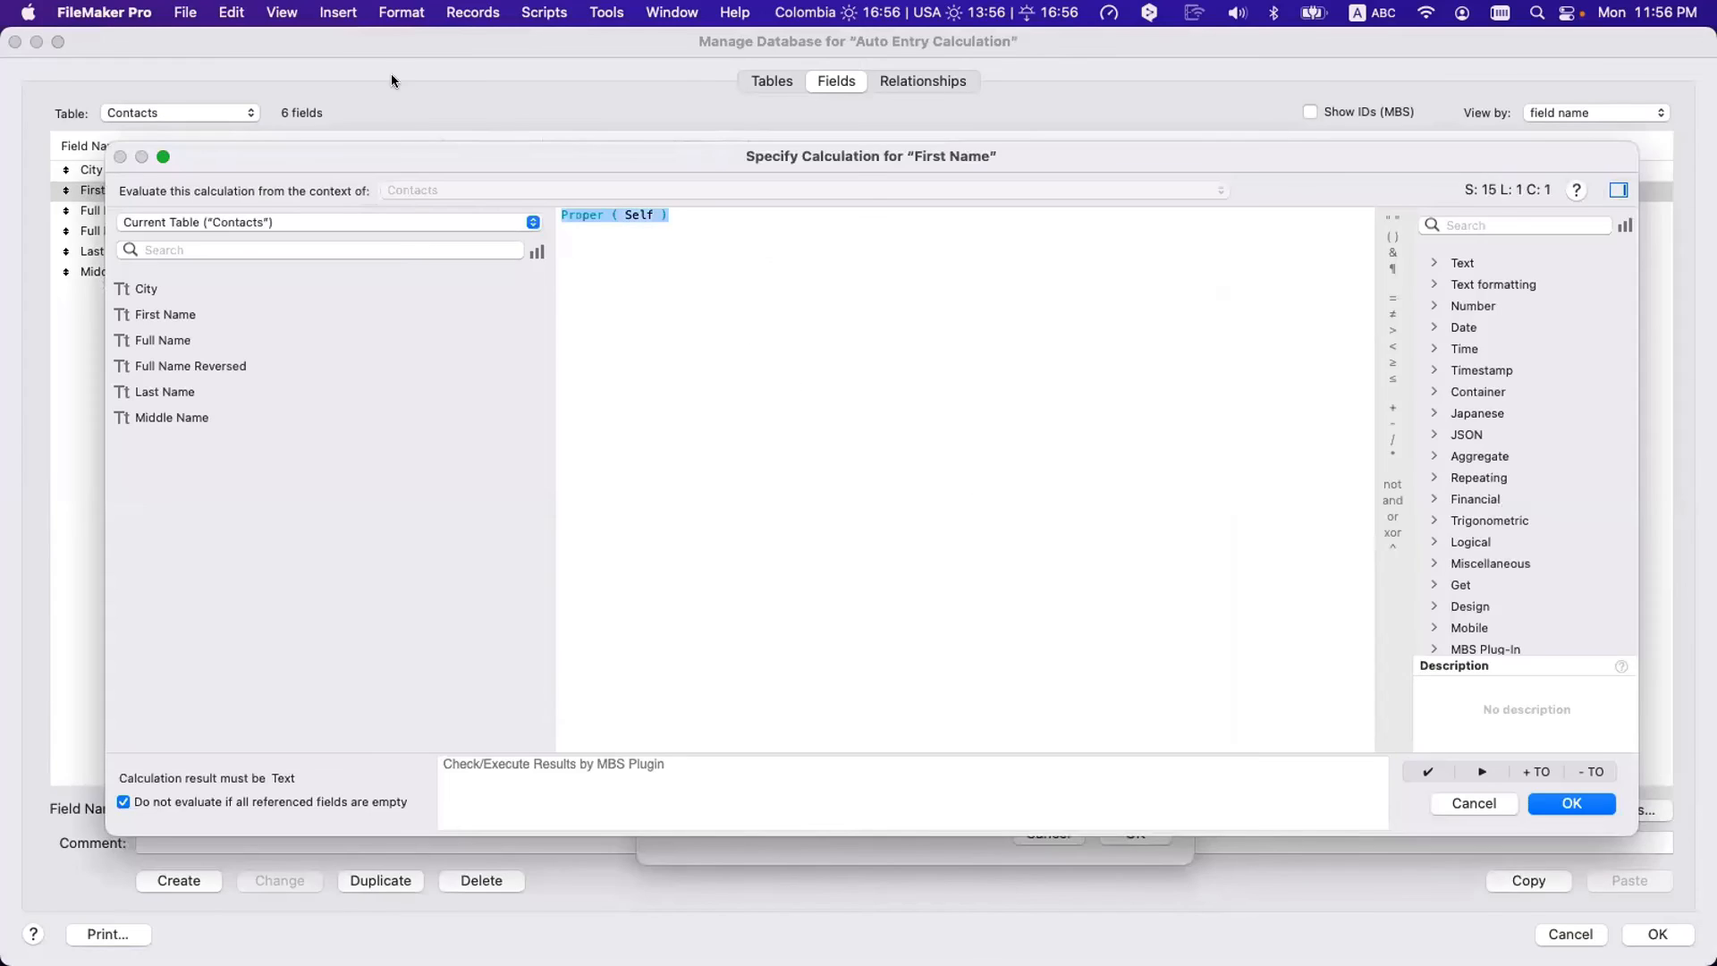
key("Escape")
key("Escape")
- Paste Proper ( Self ) as Middle Name's auto-enter calculation, replacing existing values, and save
double_click(116, 271)
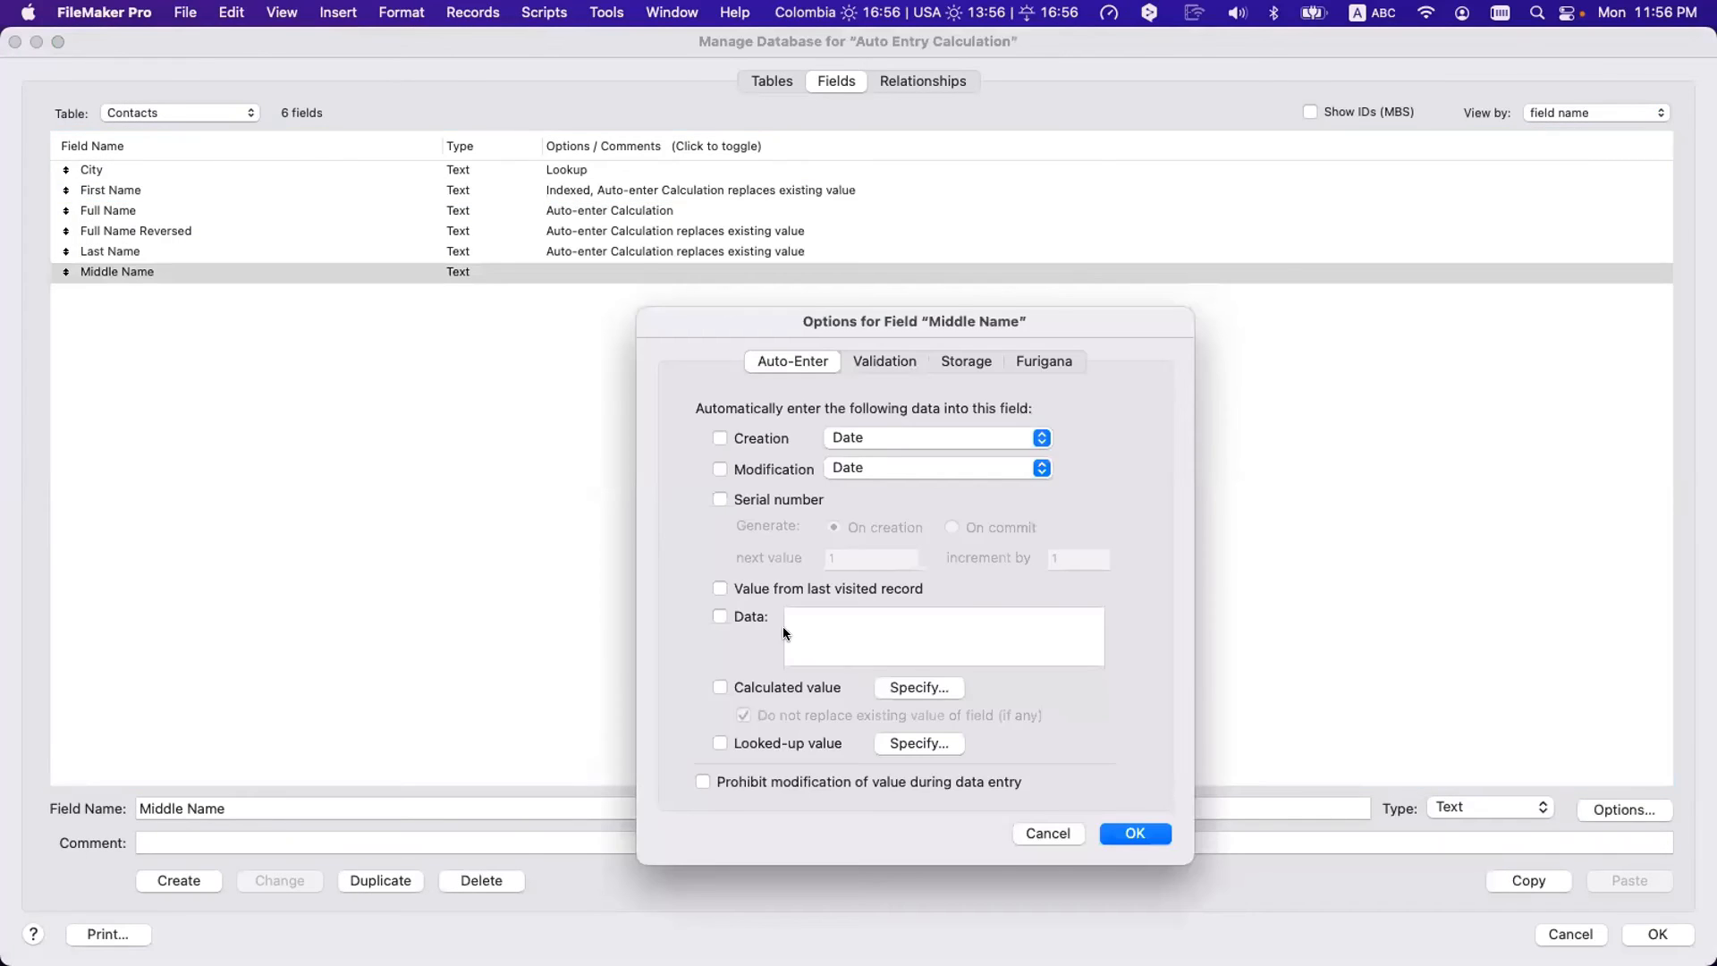
left_click(921, 687)
key("super+v")
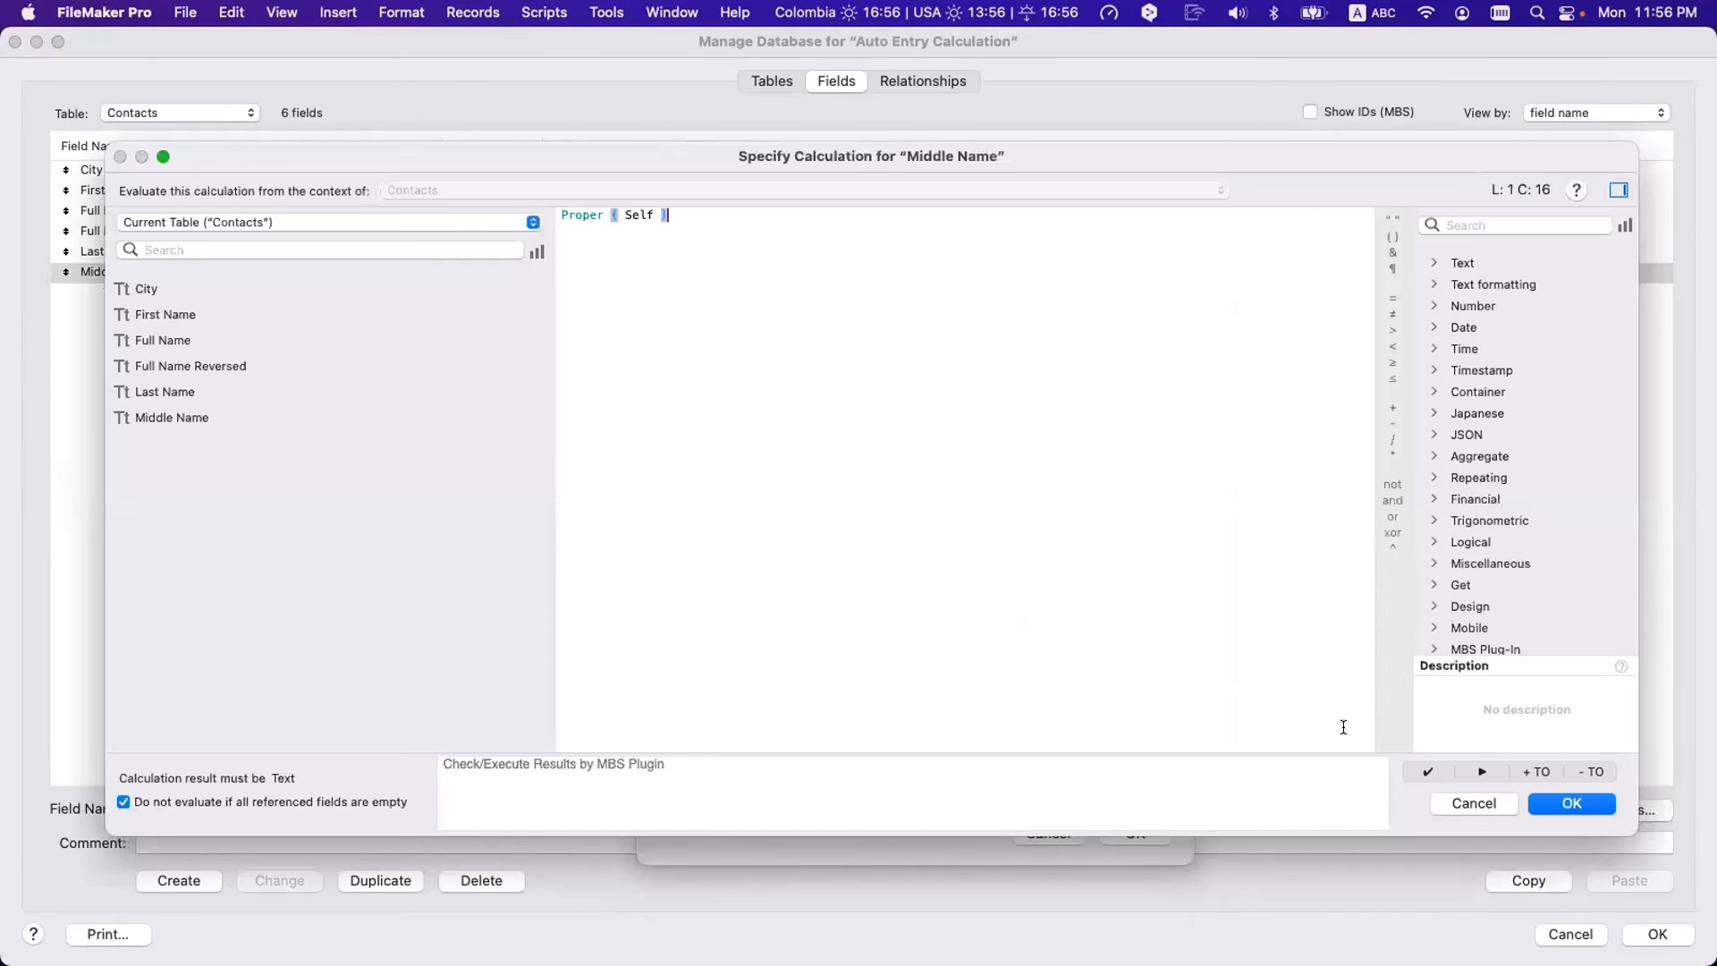
left_click(1571, 803)
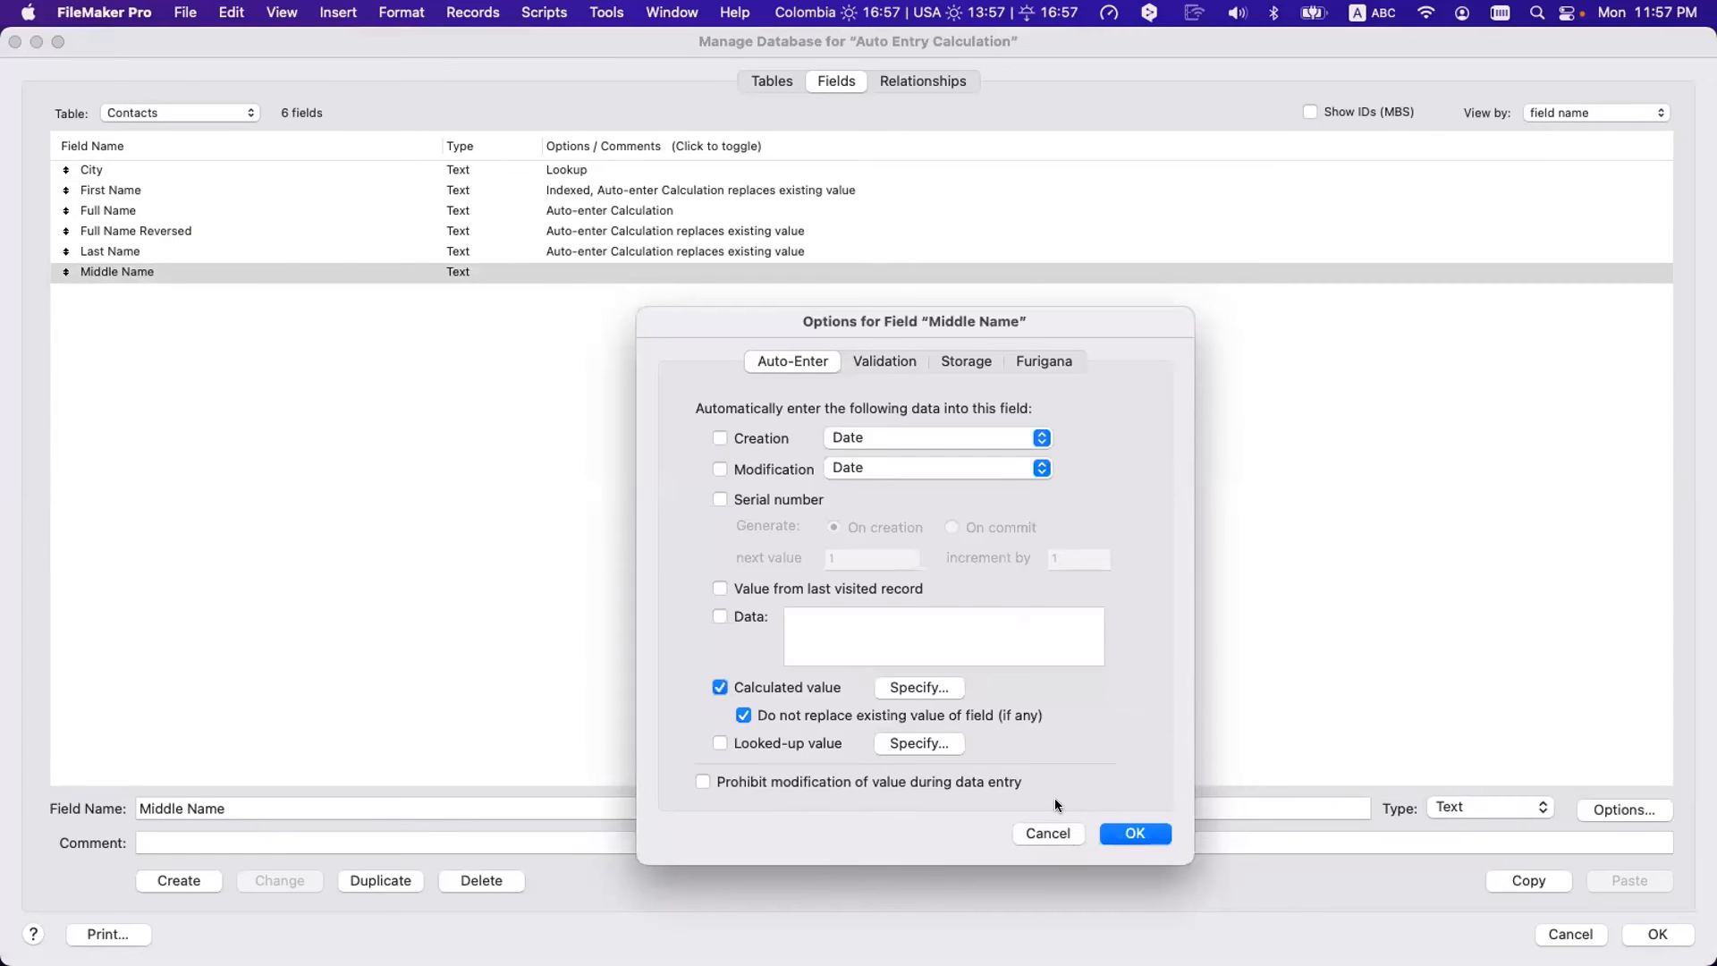
left_click(968, 713)
left_click(1135, 832)
left_click(1657, 934)
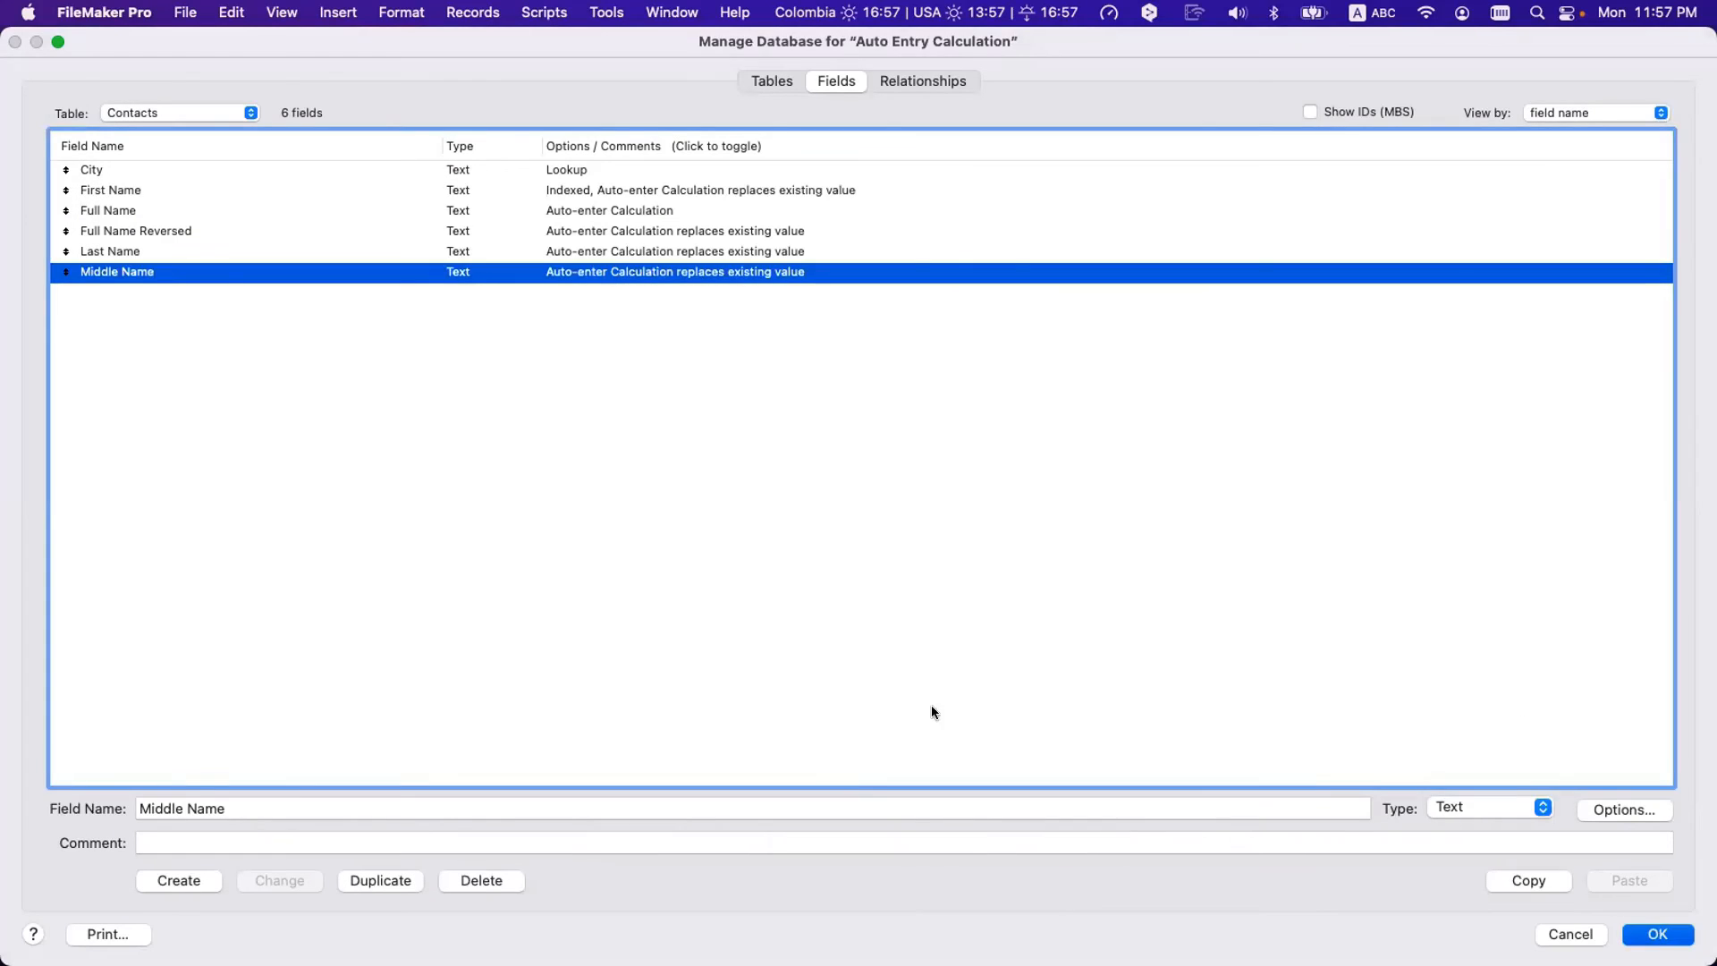
left_click(251, 304)
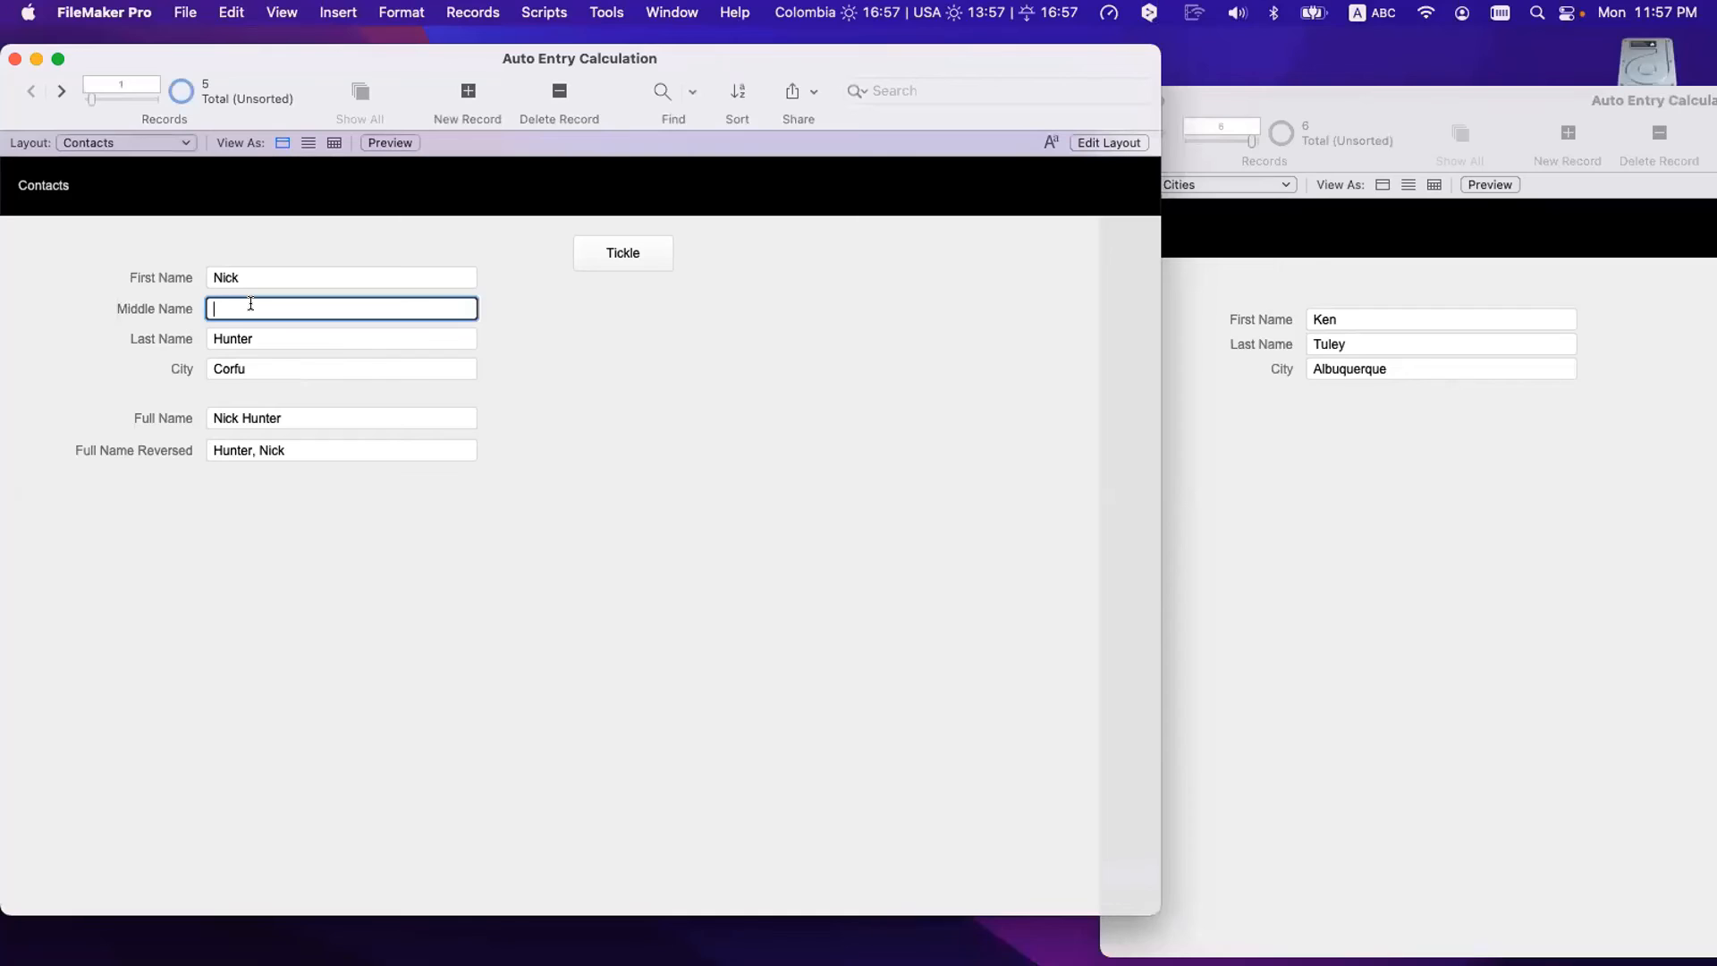
key("Tab")
key("super+a")
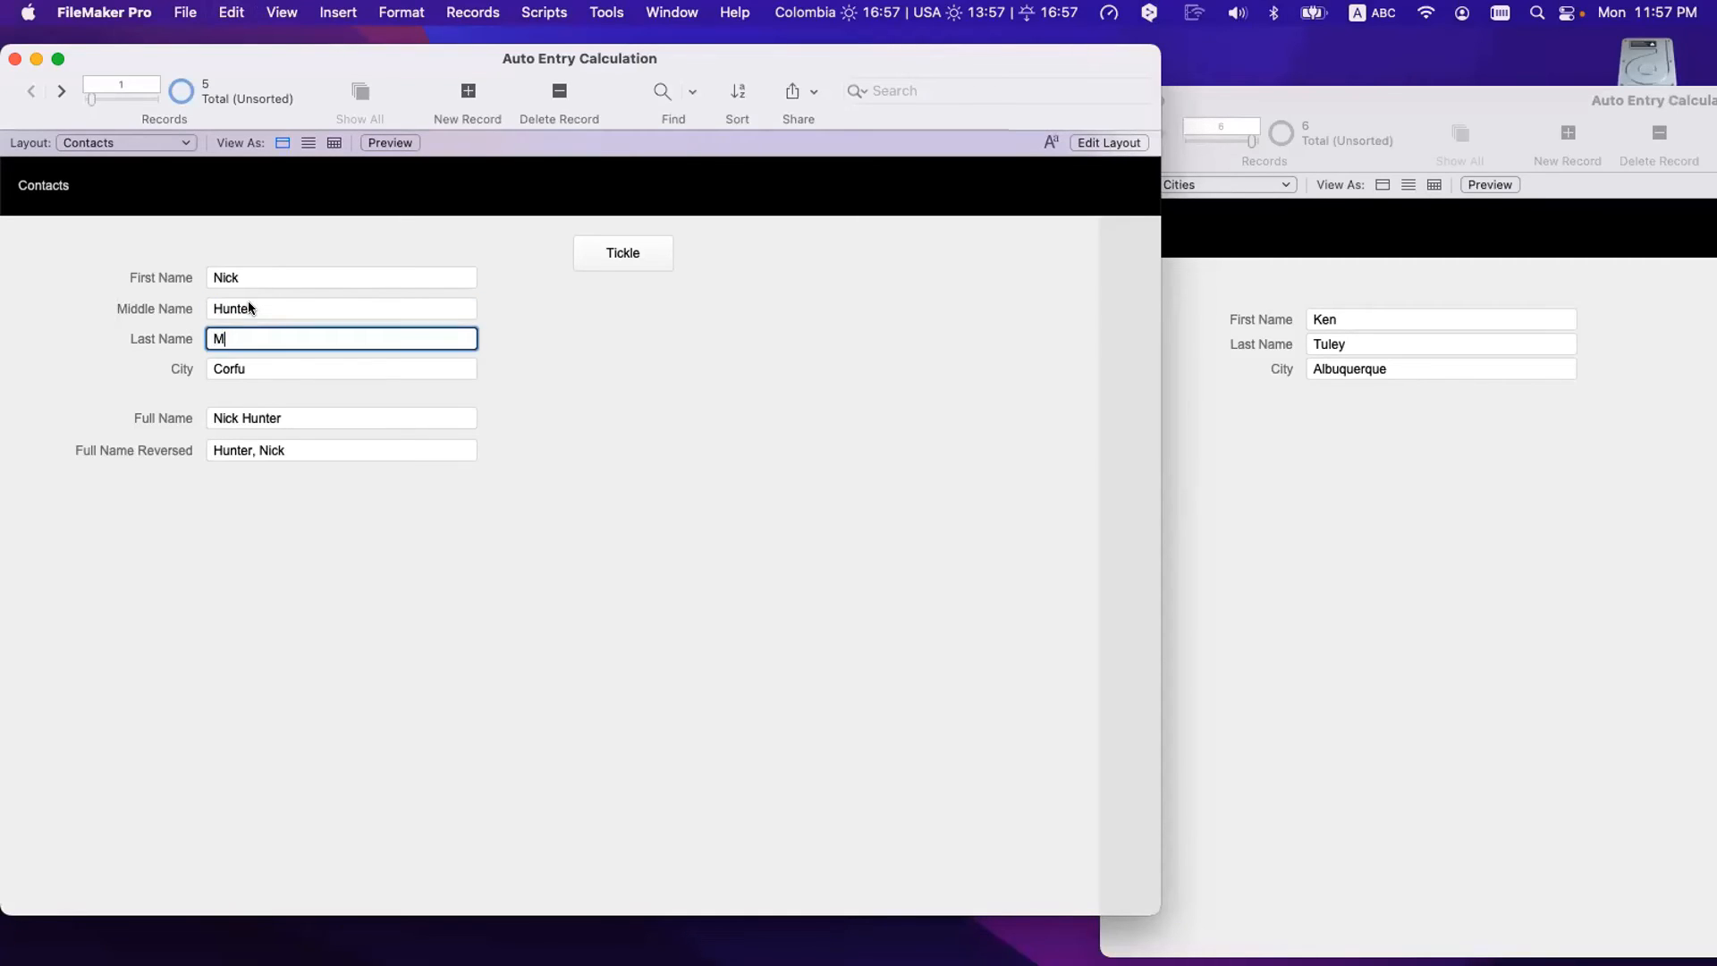
left_click(426, 453)
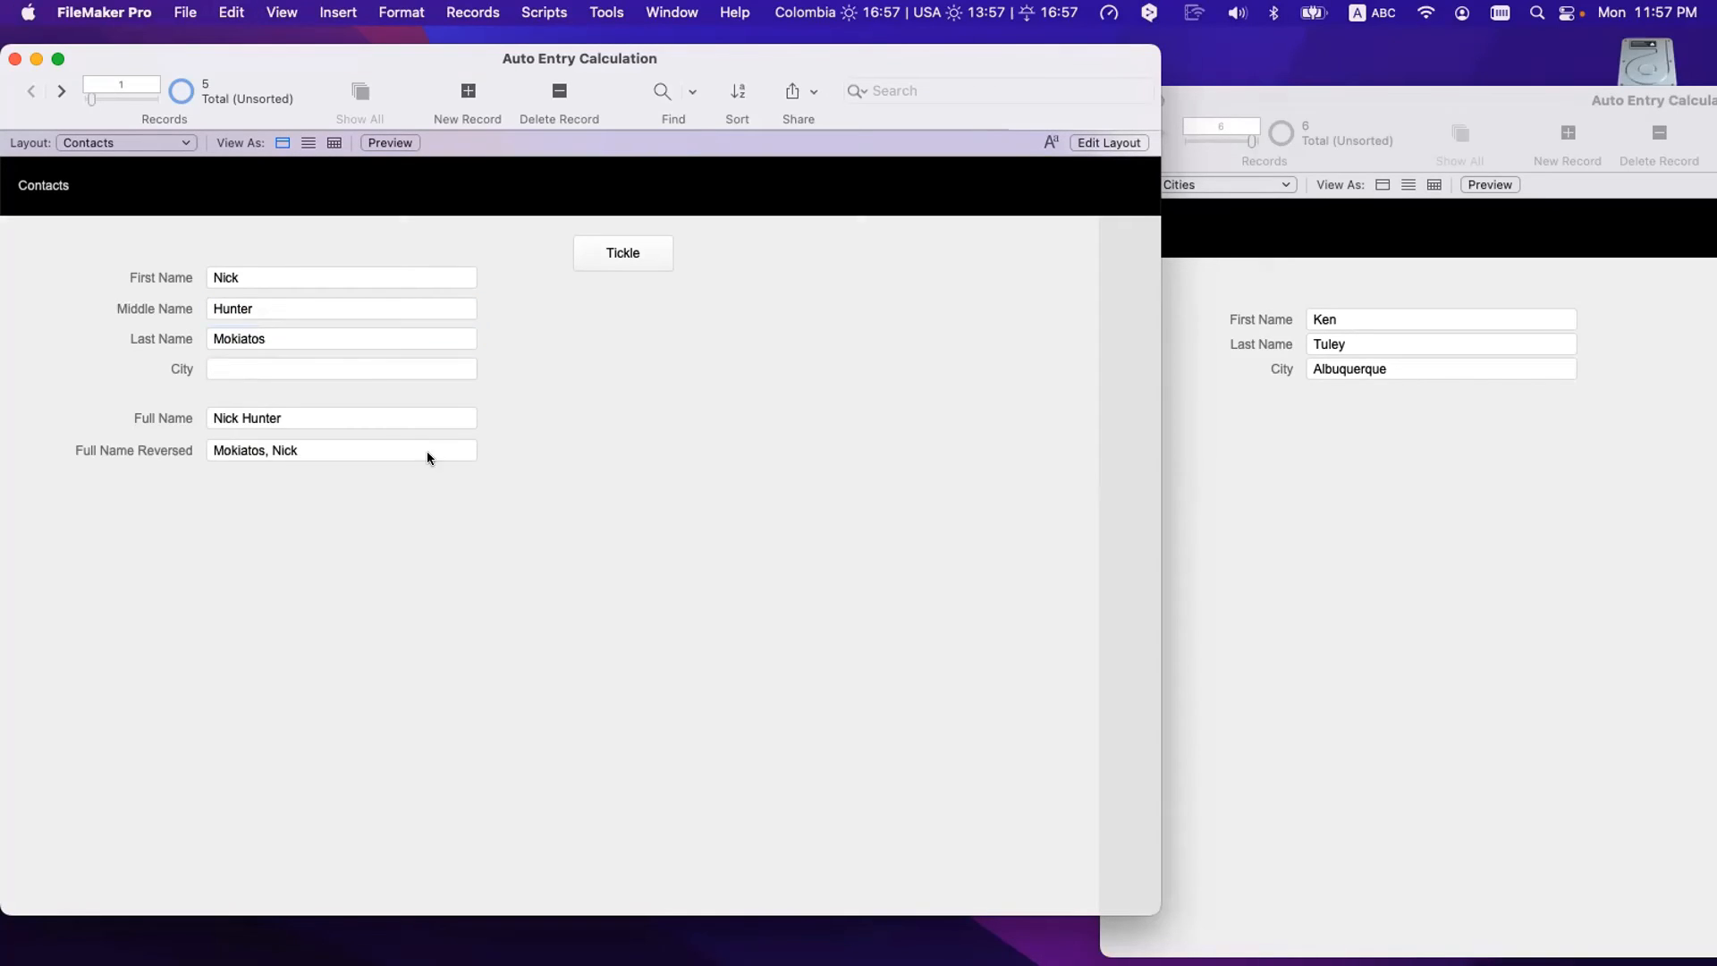
left_click(263, 344)
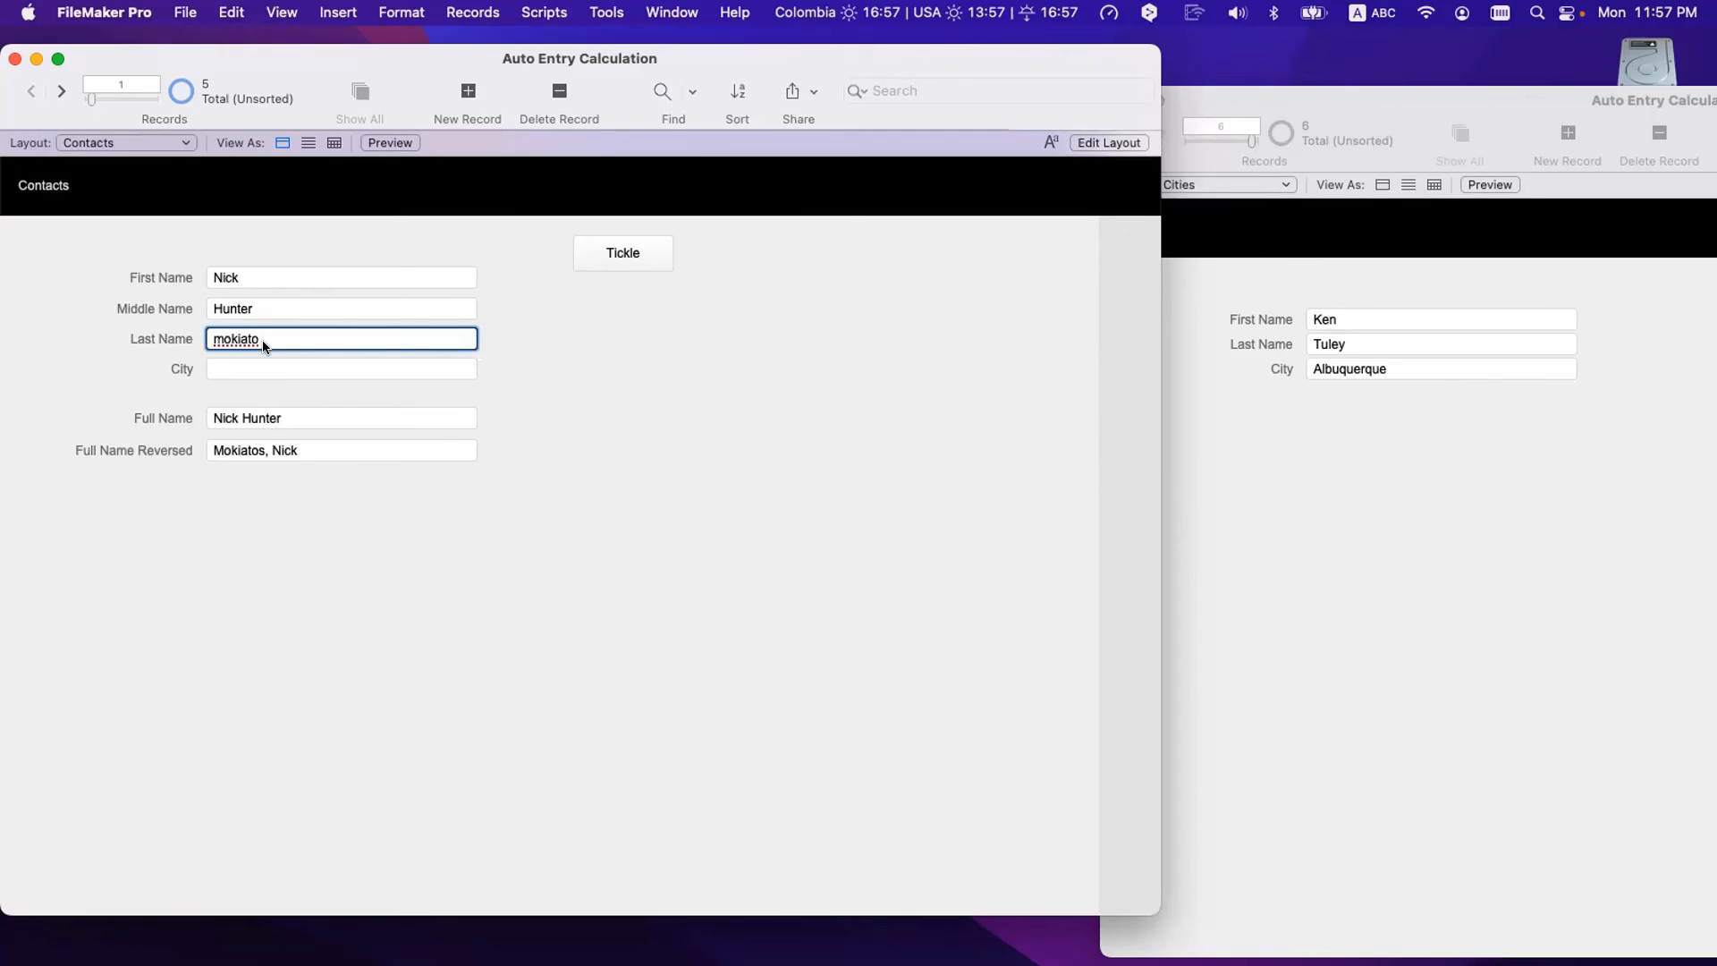
left_click(416, 503)
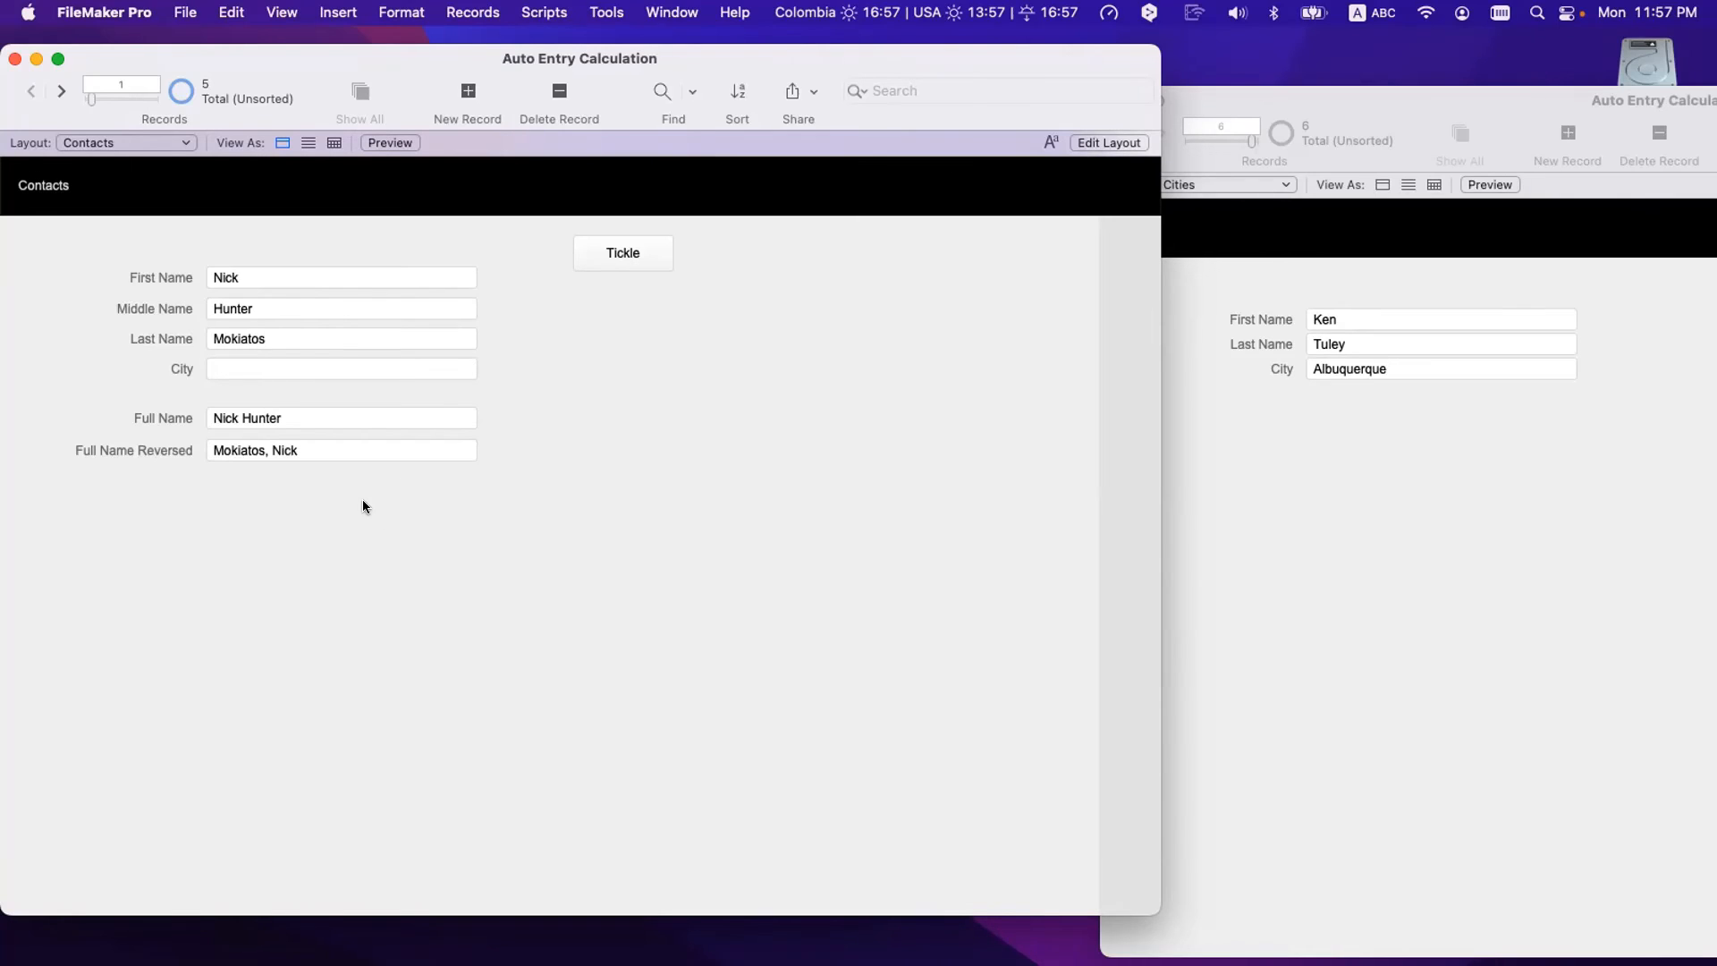
scroll(363, 503, "down", 1)
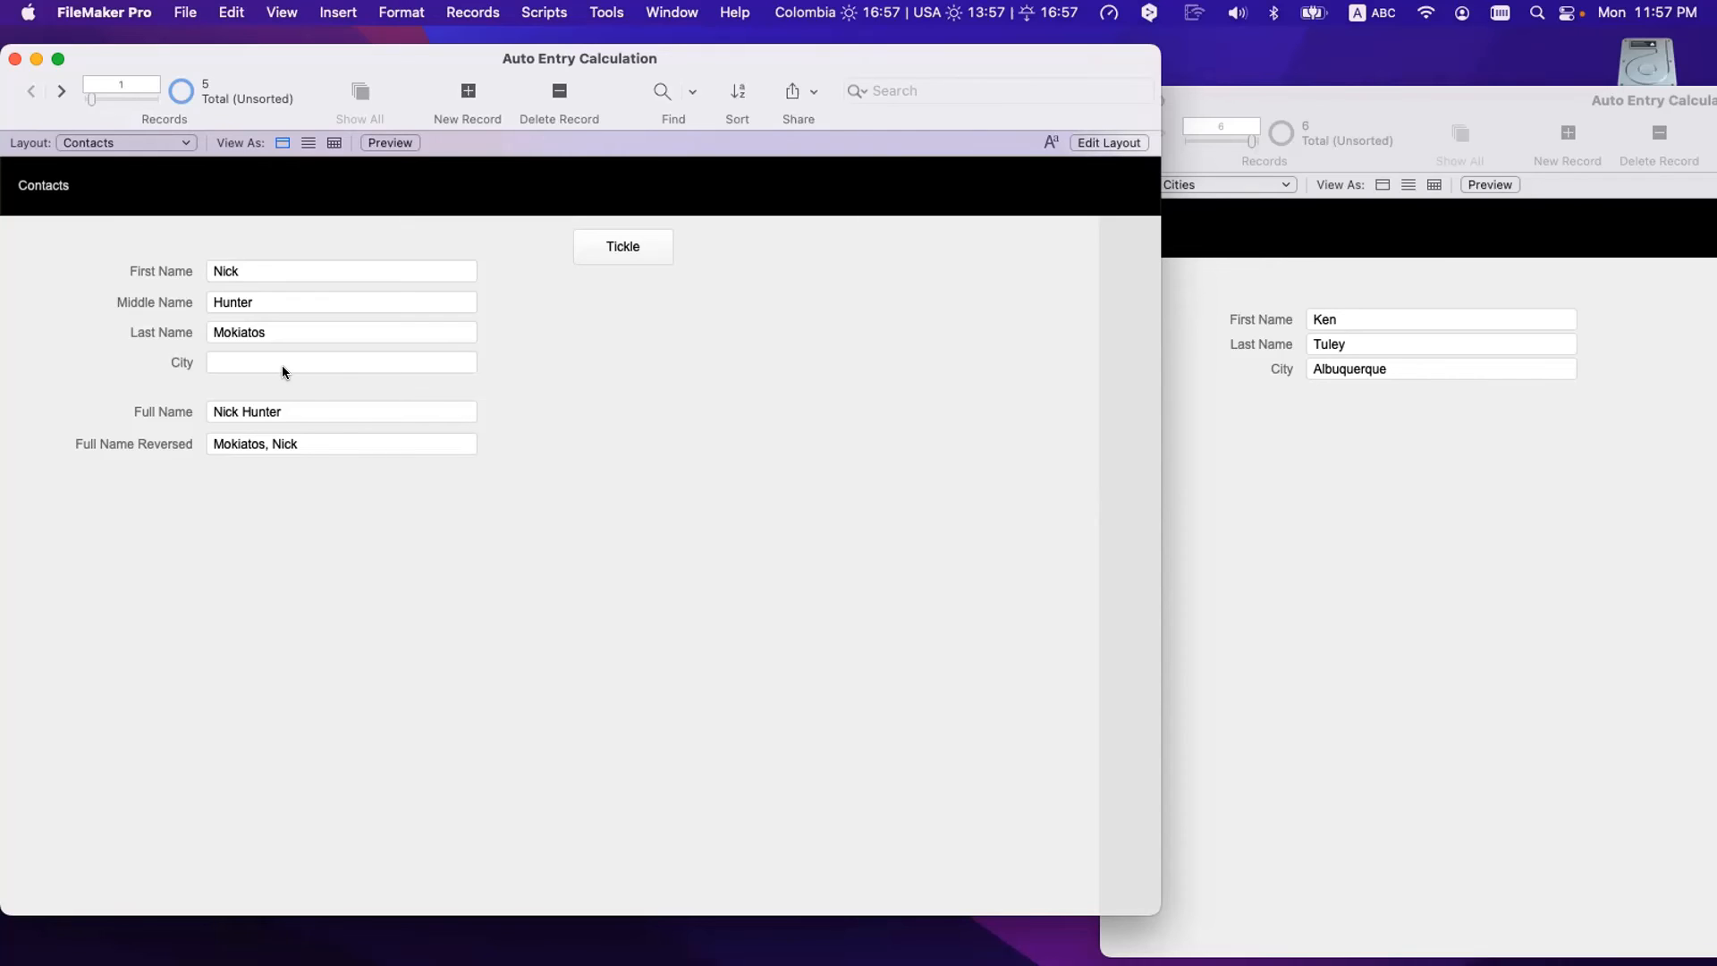
key("super+shift+d")
- Turn off the looked-up value in the City field's auto-enter options
left_click(179, 270)
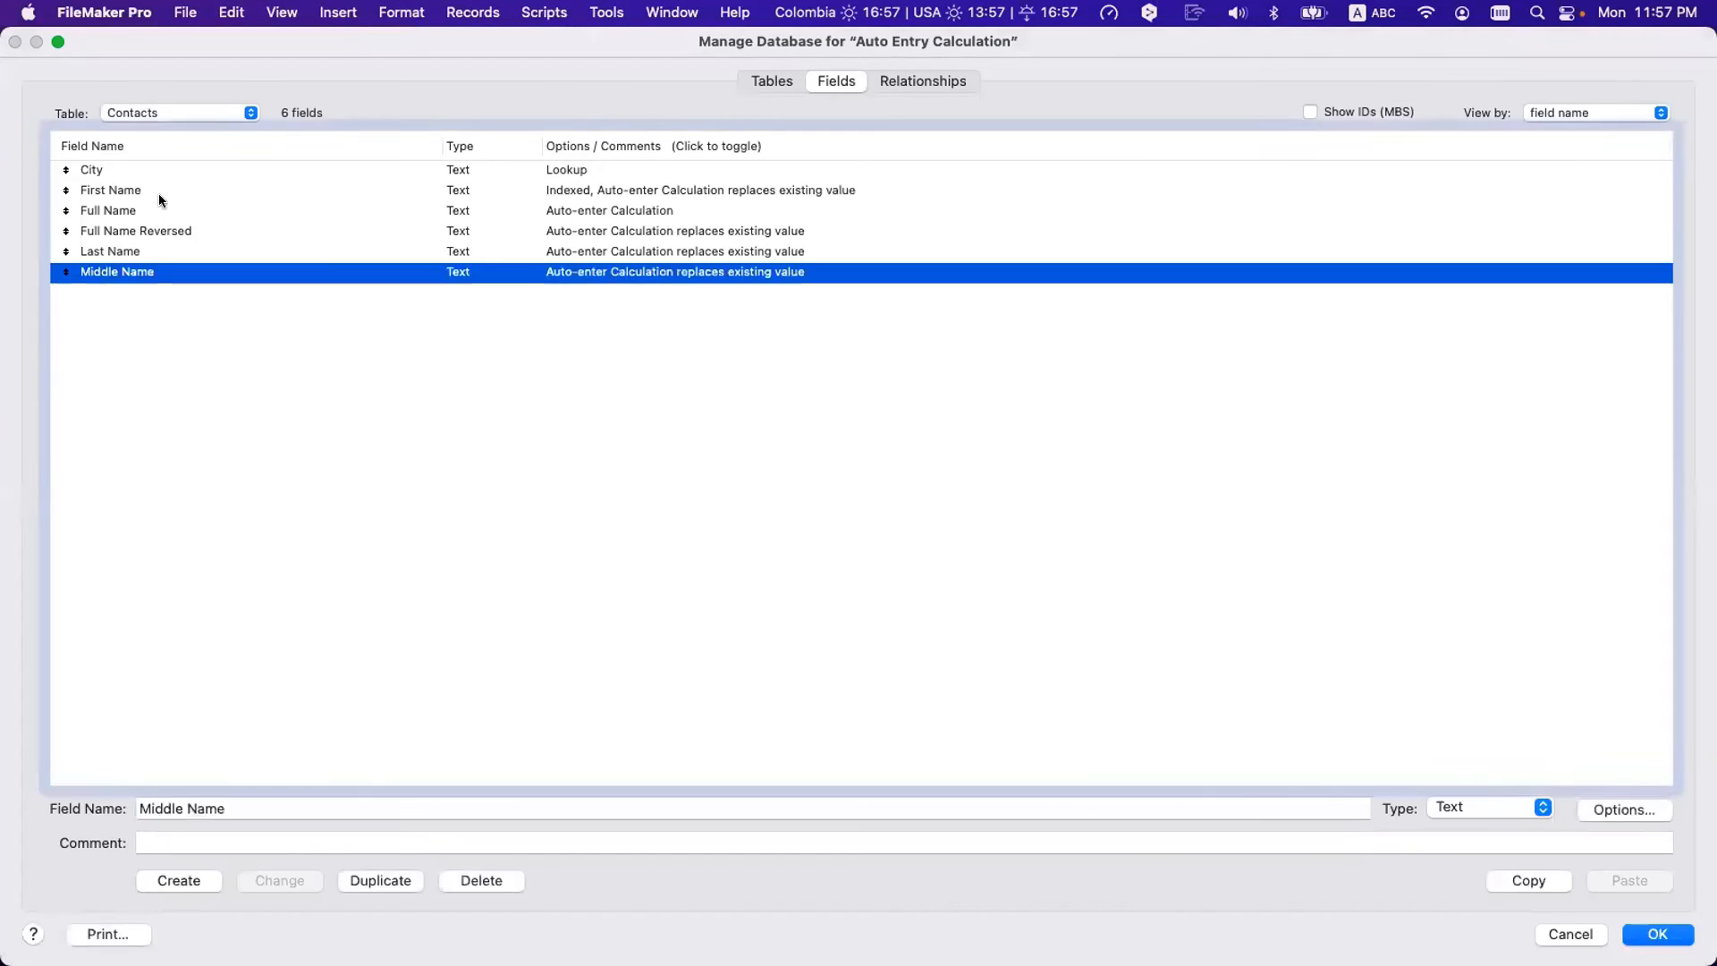
left_click(158, 169, "shift")
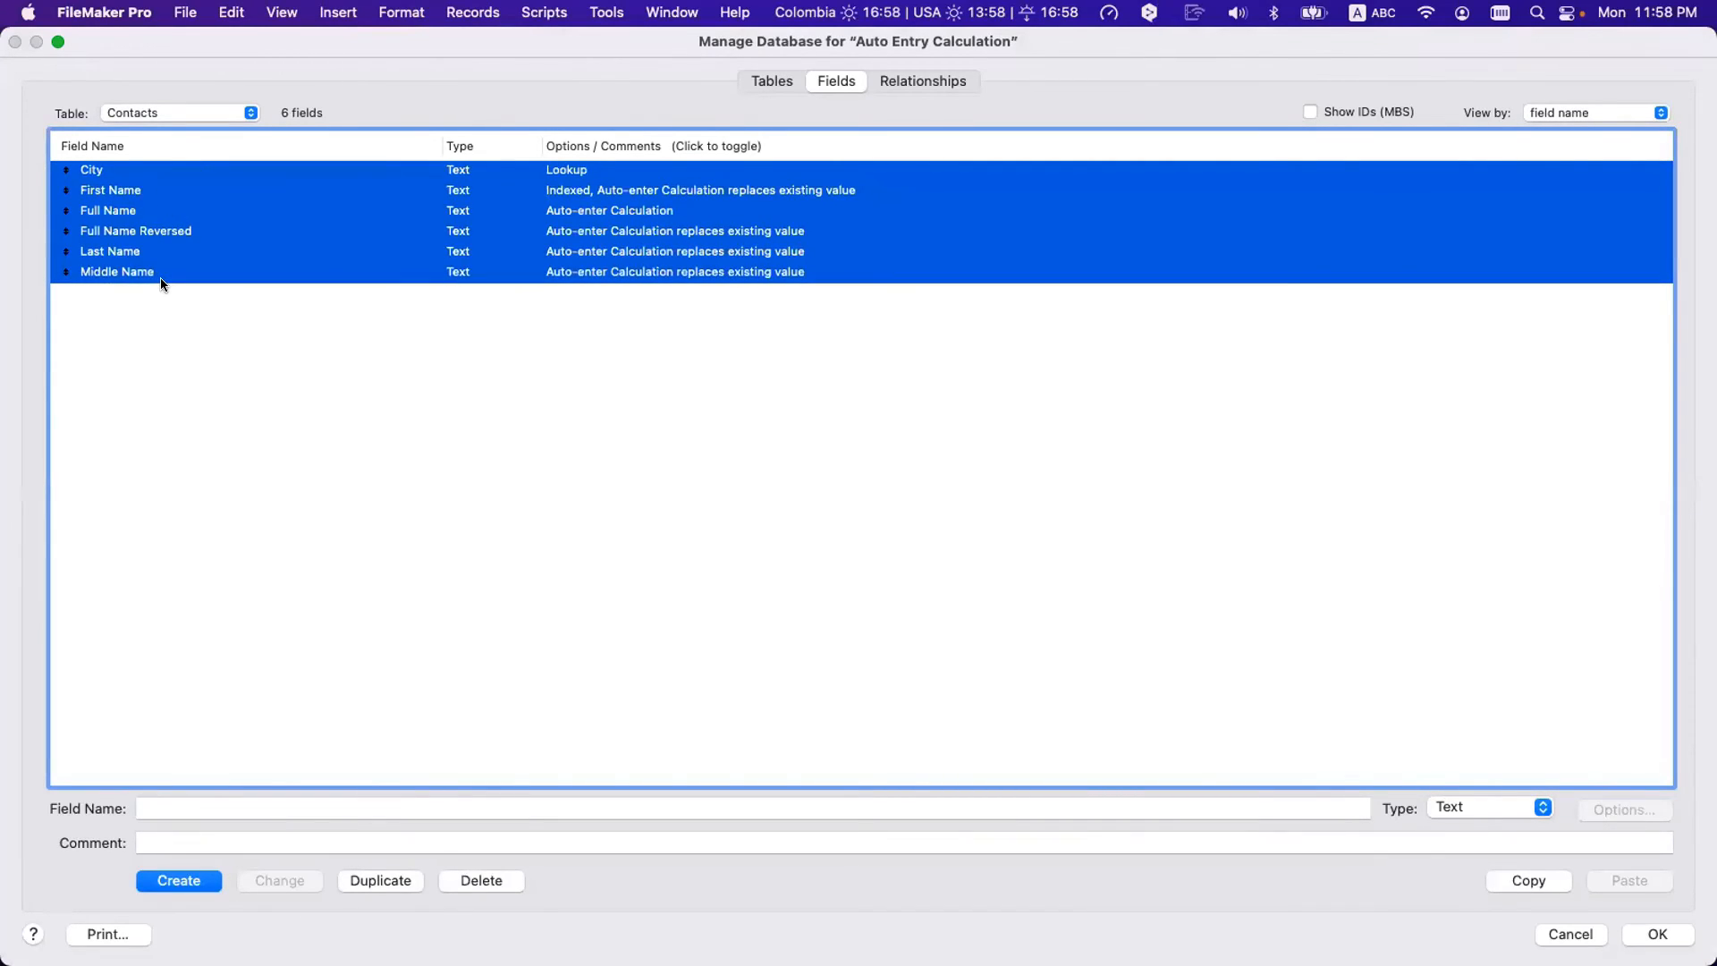
left_click(222, 313)
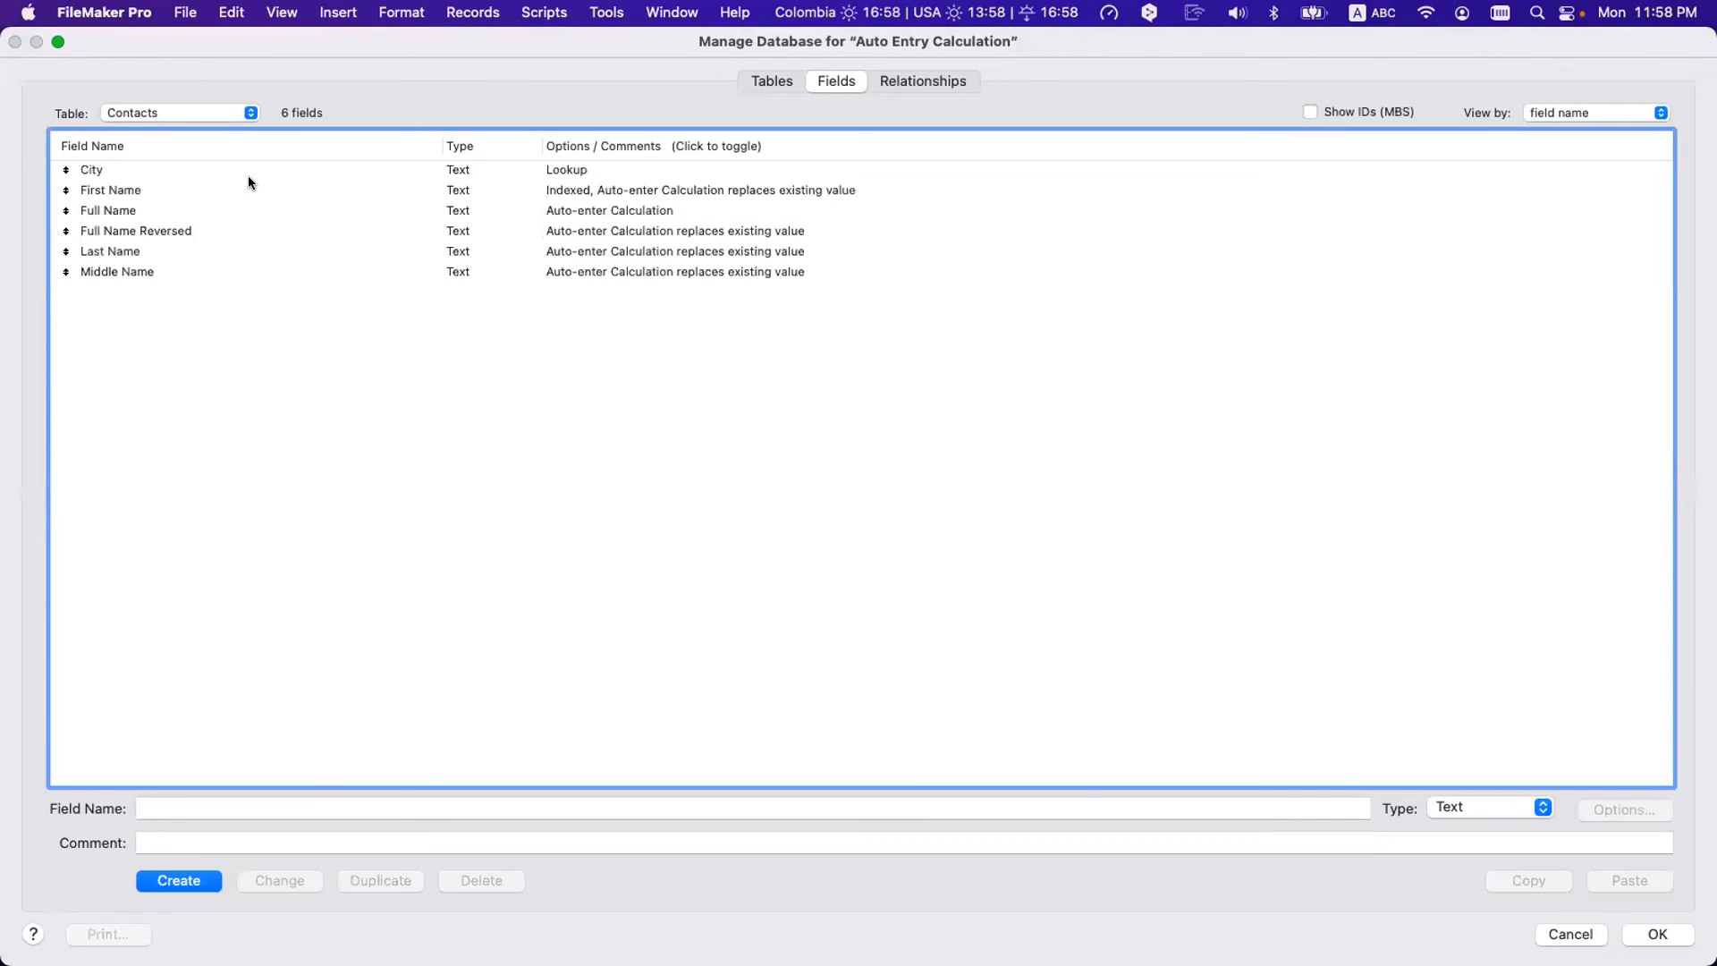
double_click(276, 169)
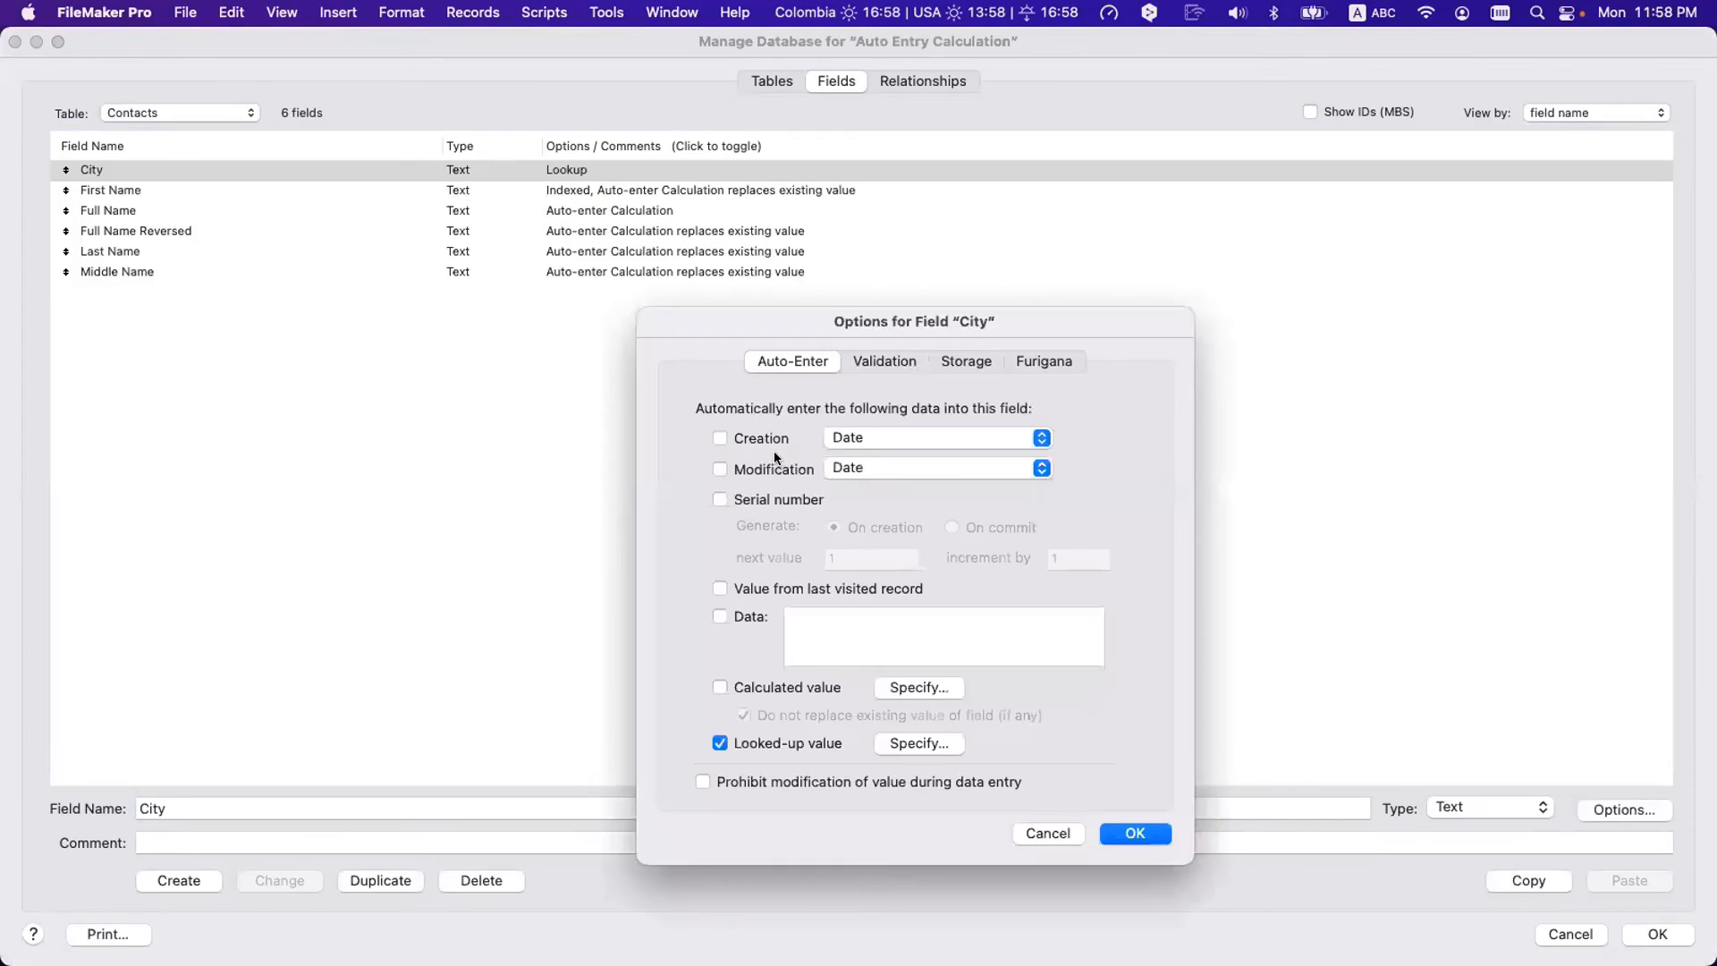
left_click(823, 746)
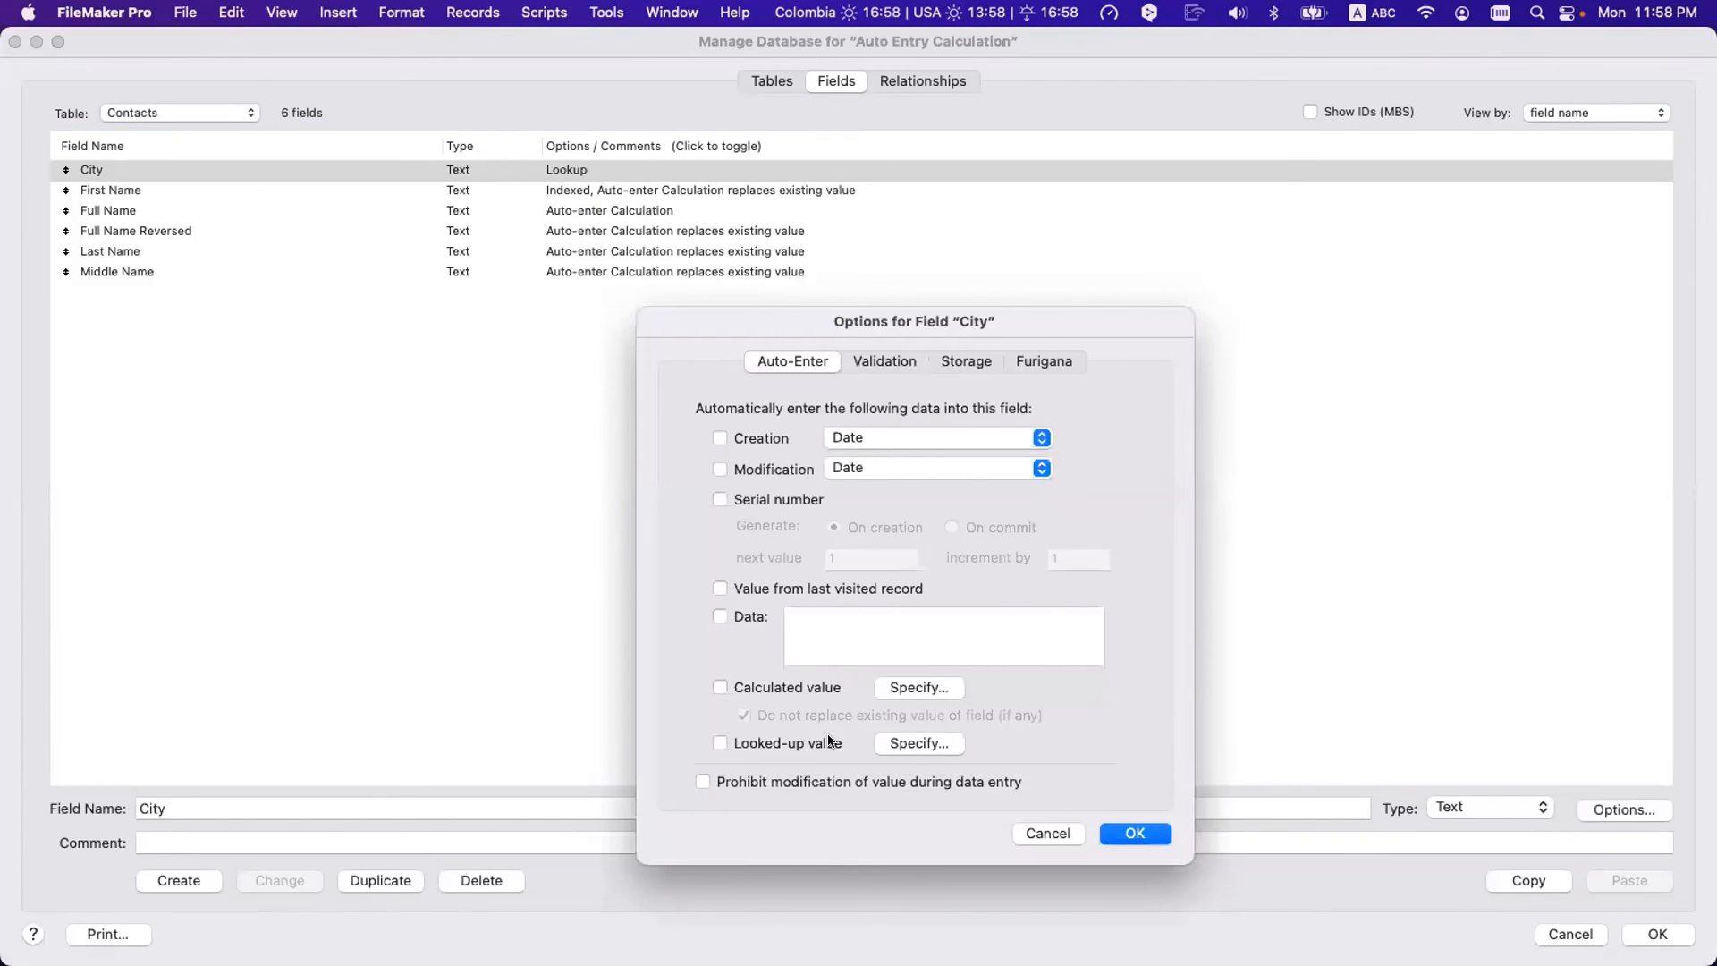
- Set City to auto-enter the calculation Cities::City, replacing existing values, and save
left_click(888, 690)
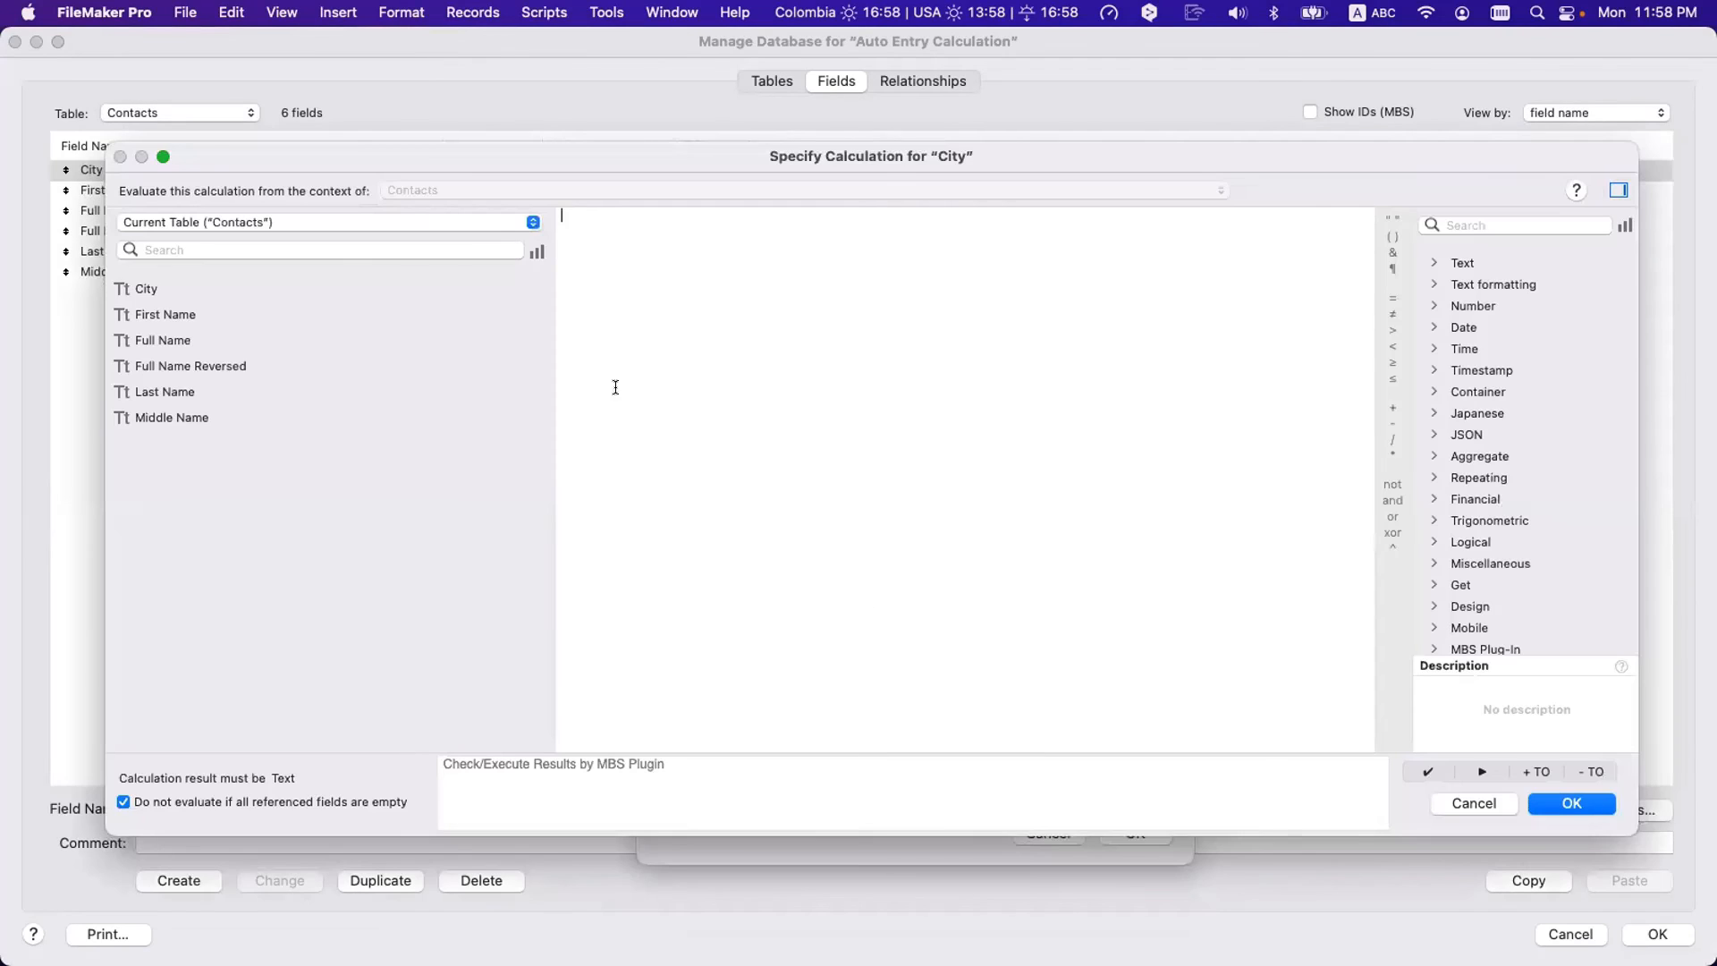
left_click(297, 223)
left_click(288, 274)
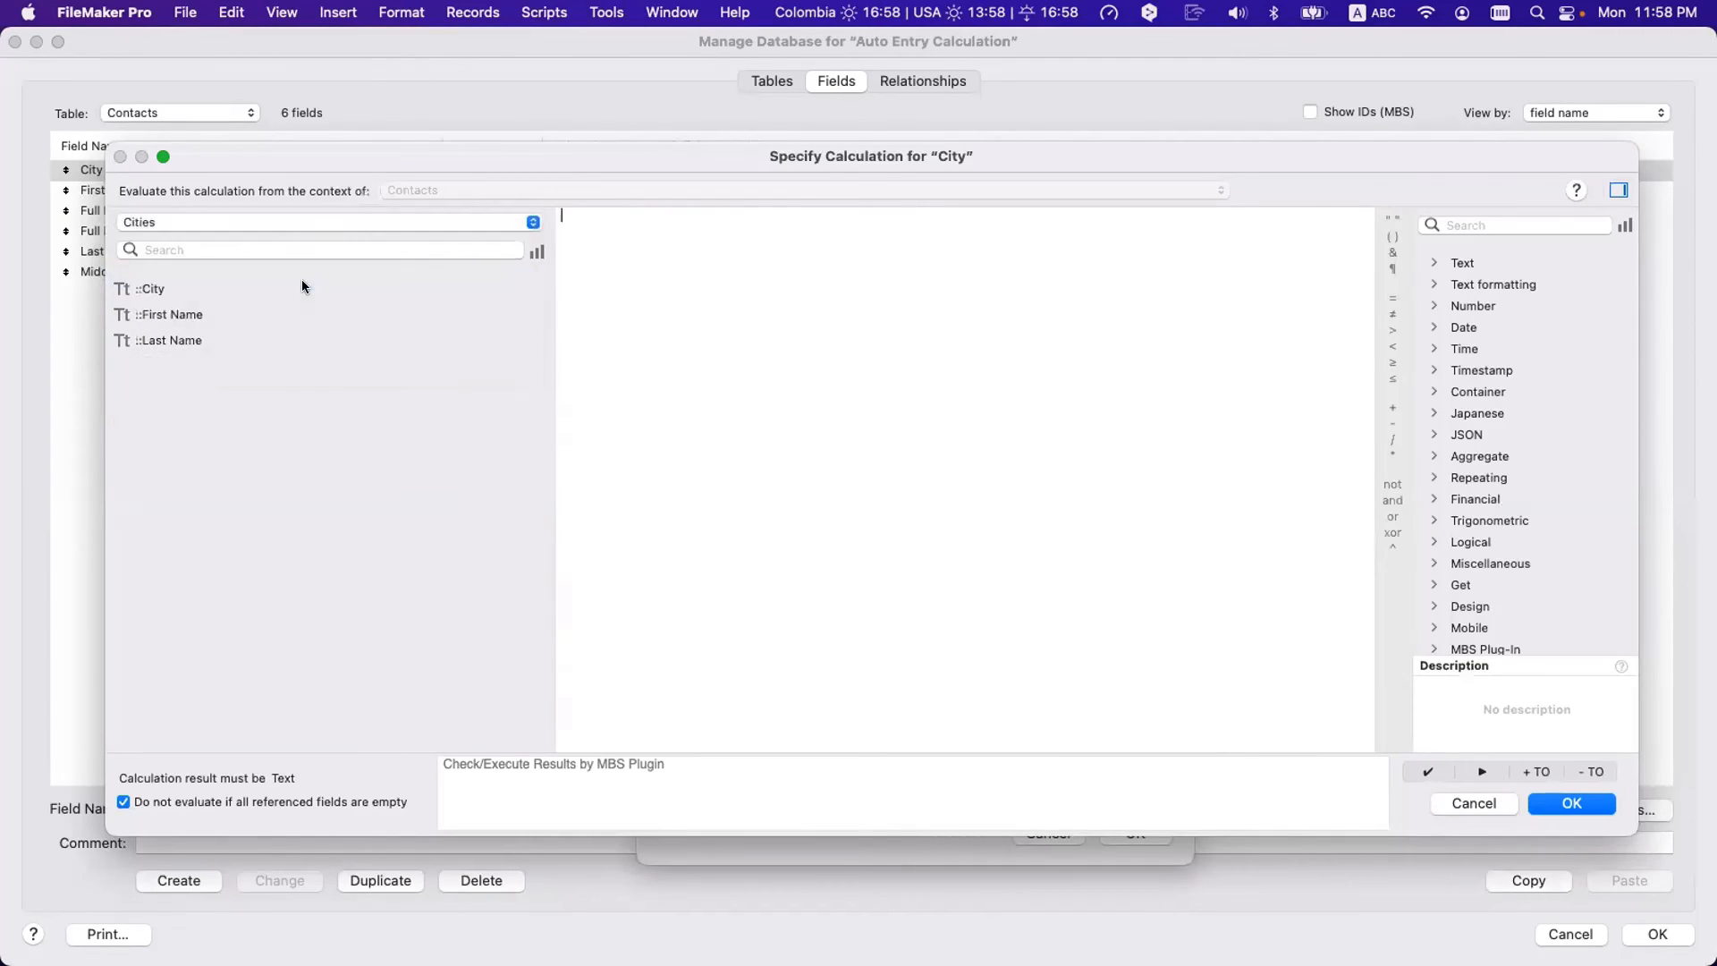
double_click(175, 288)
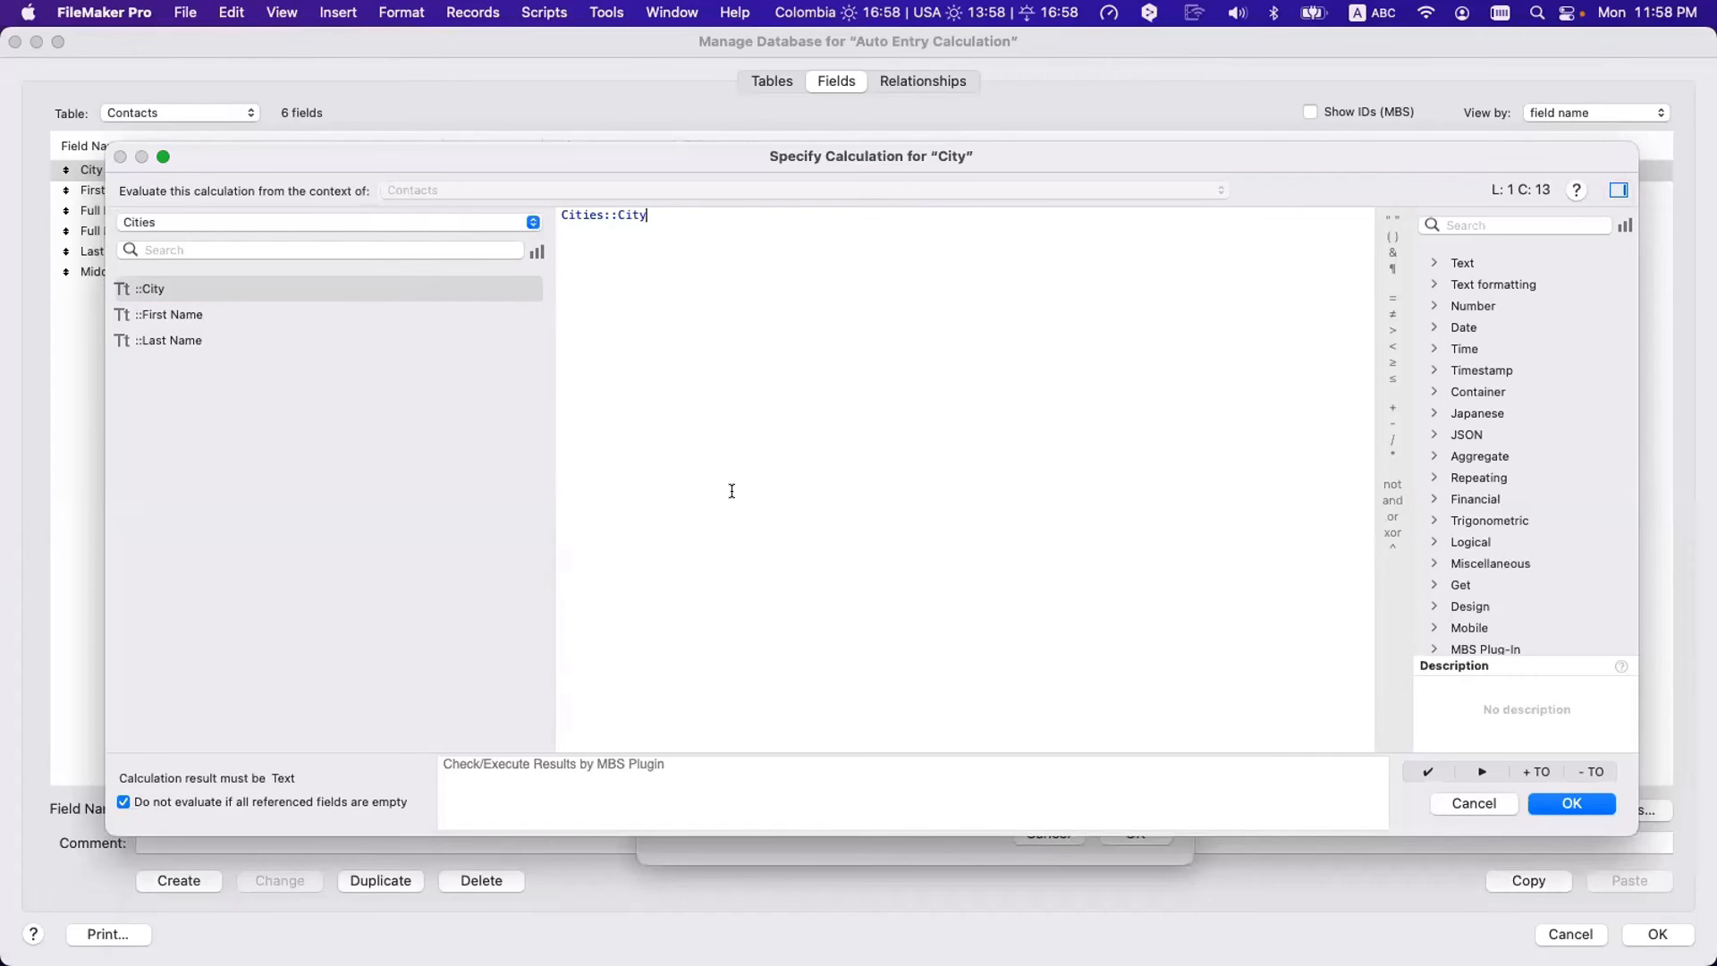
left_click(1573, 803)
left_click(954, 715)
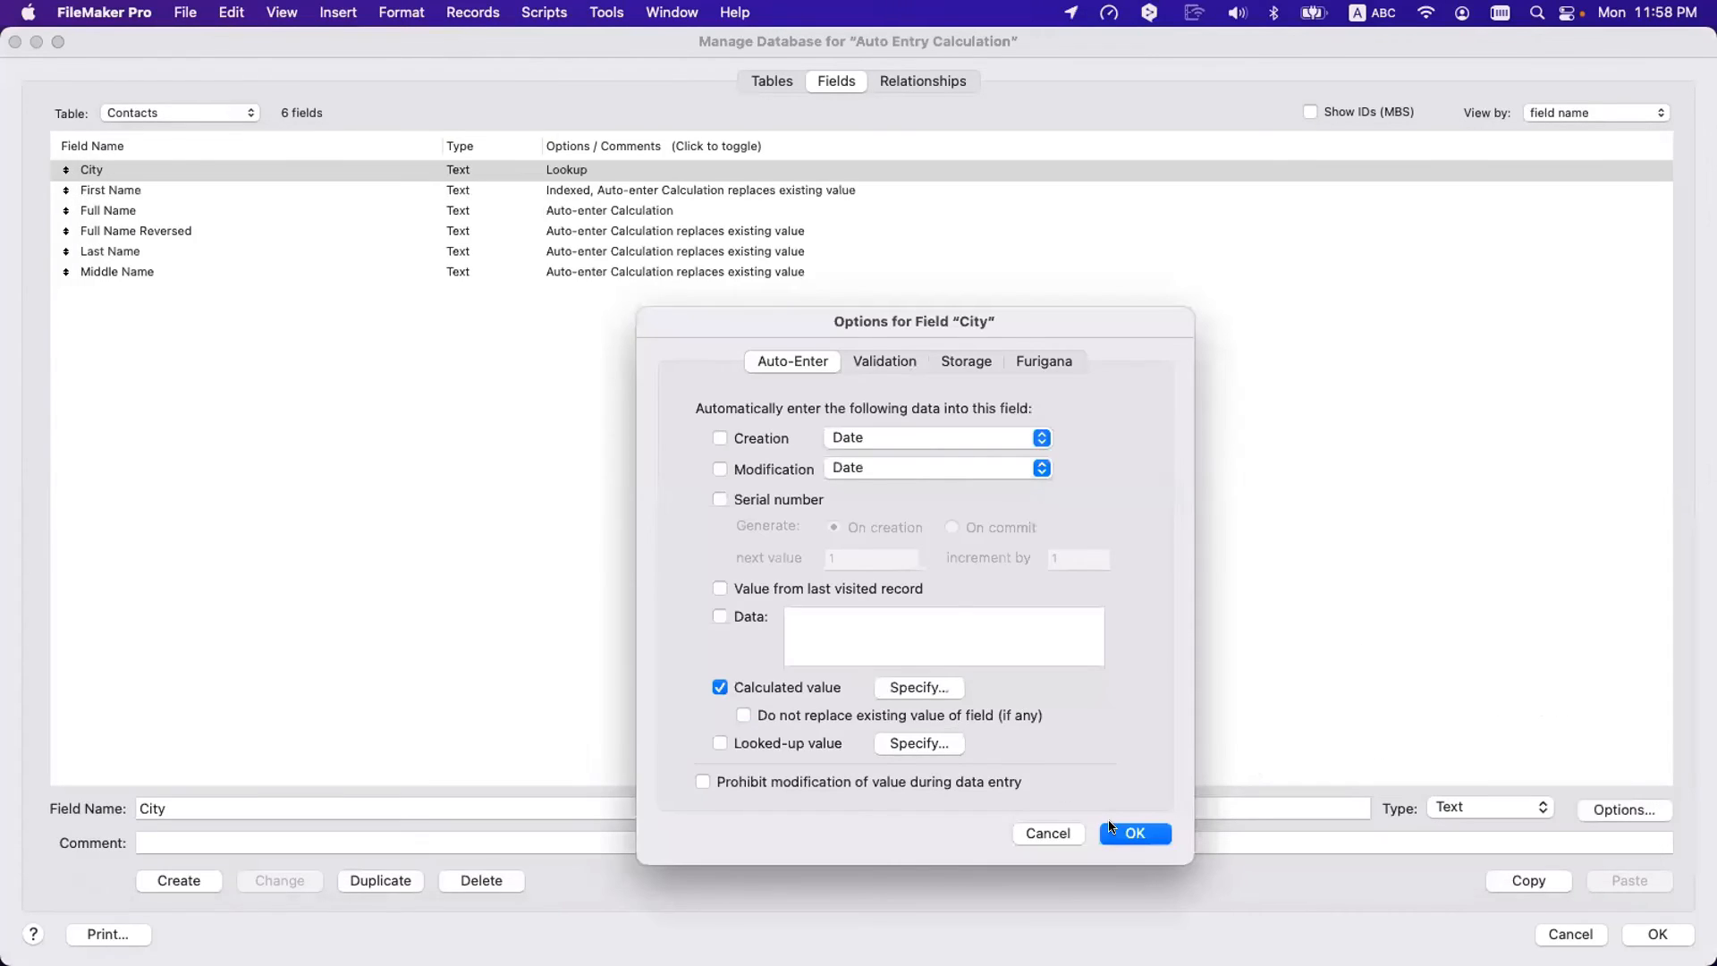
key("Return")
key("Return")
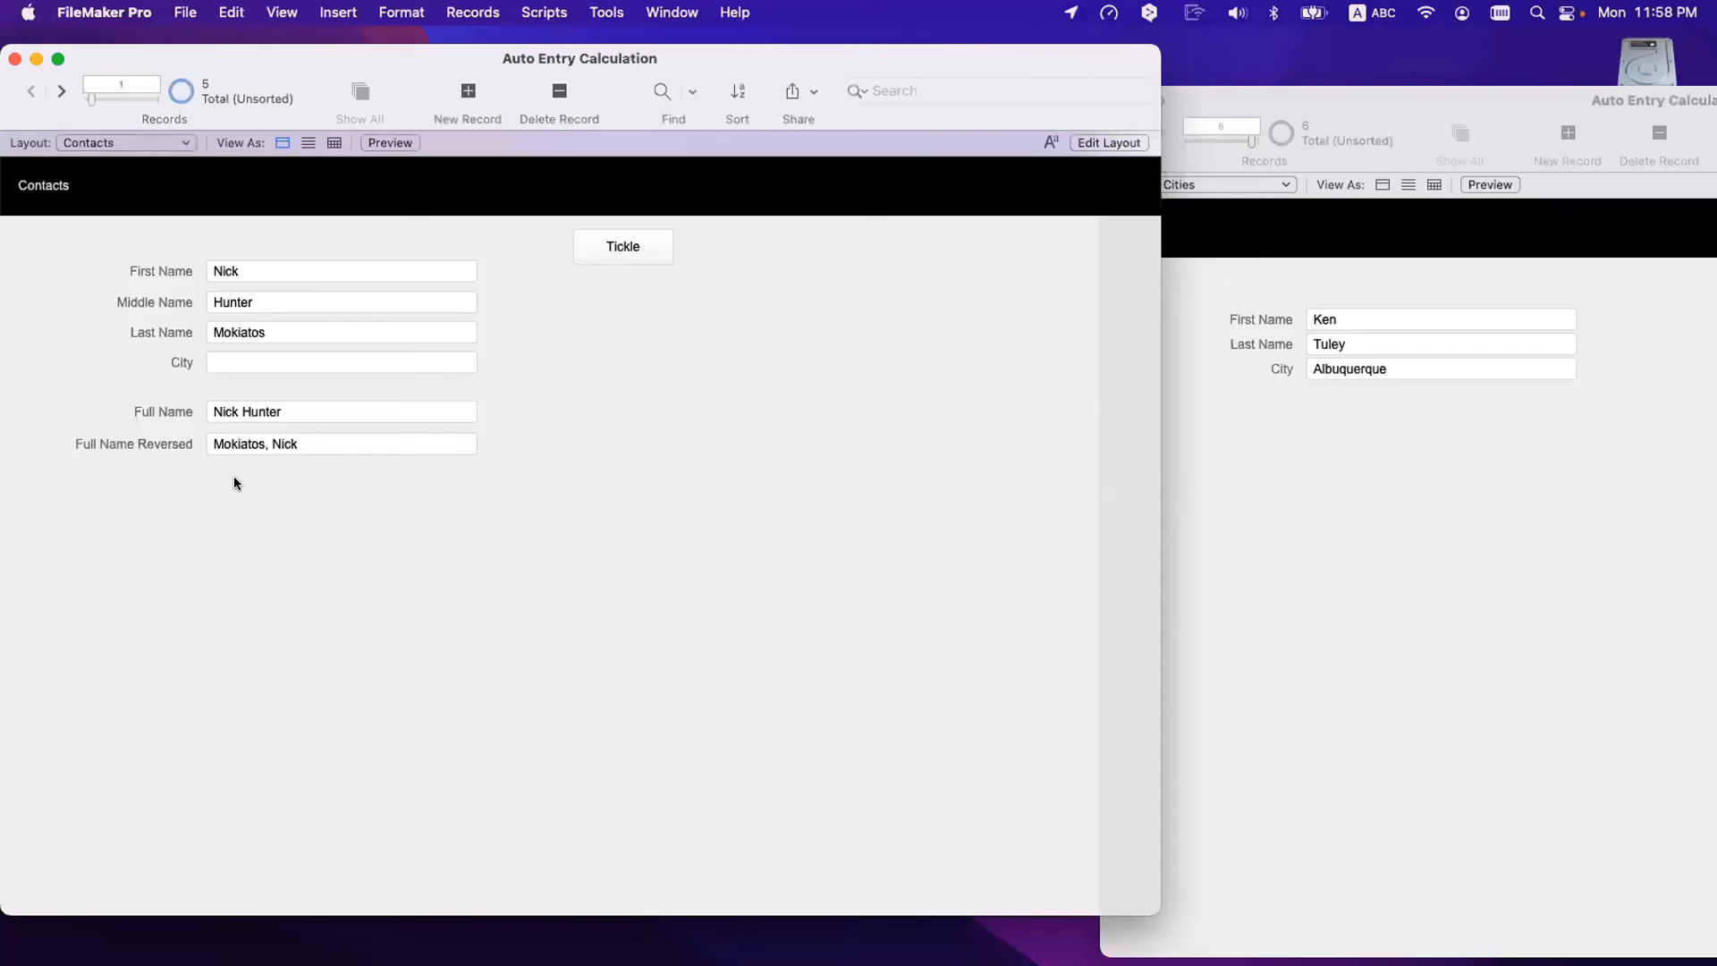
- Retype the first name as 'Nick', commit, and reopen Manage Database
left_click(263, 269)
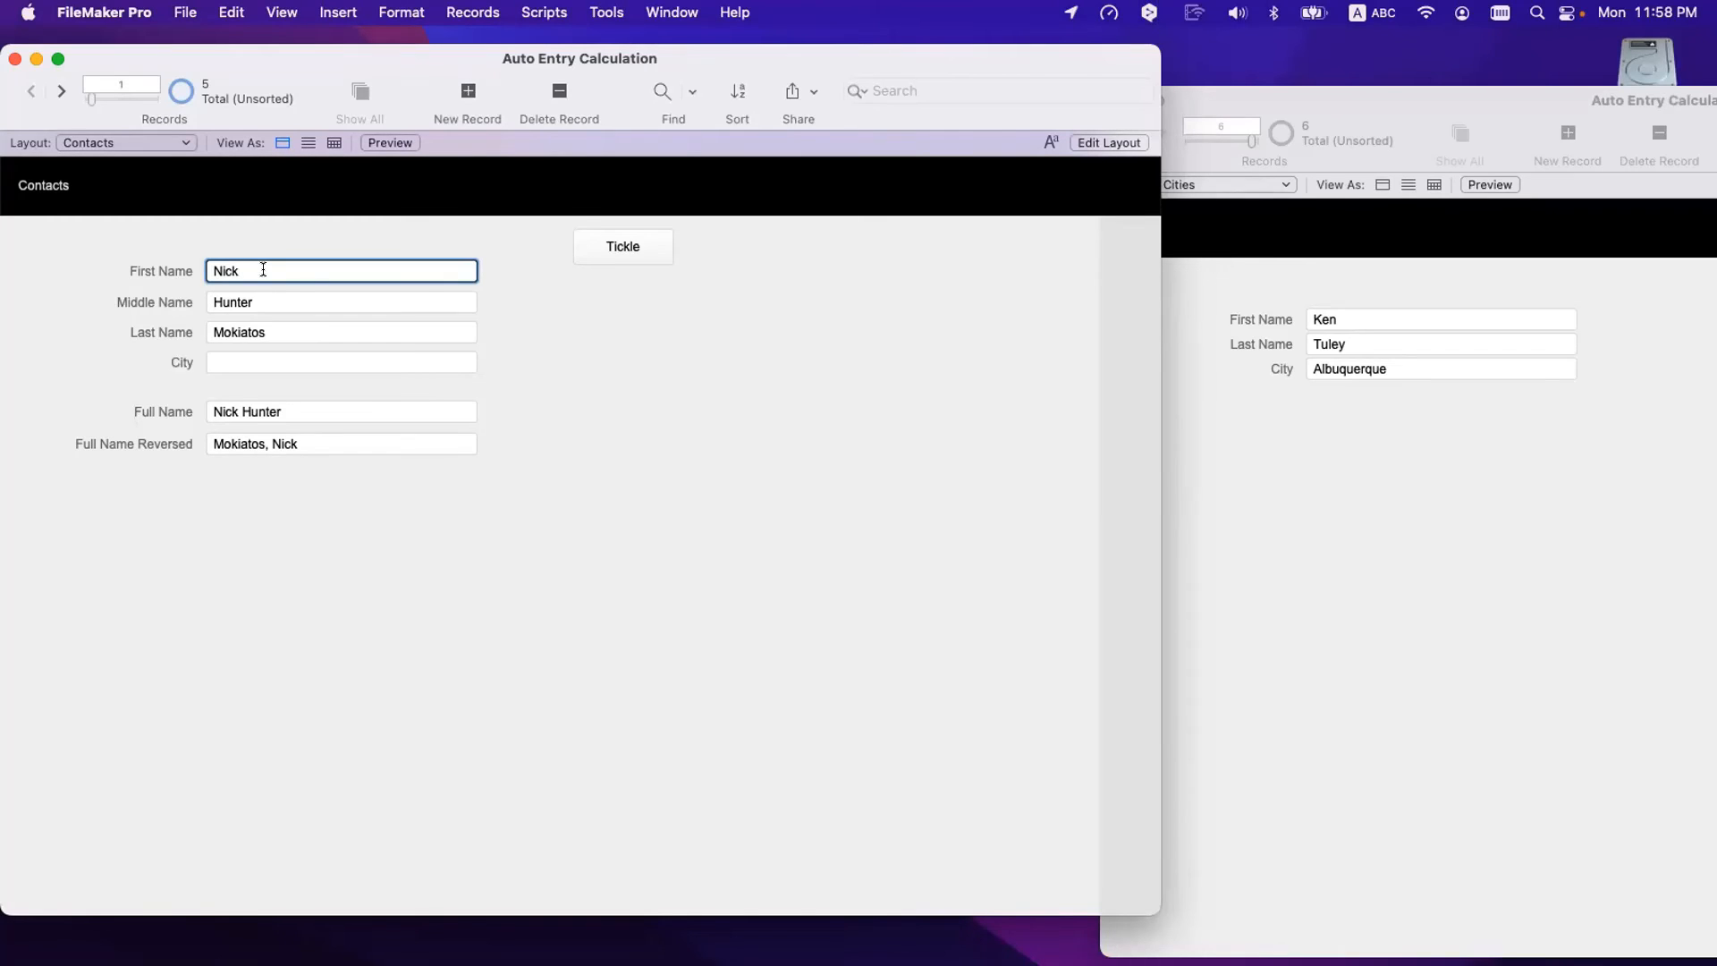
double_click(263, 269)
type("Nick")
left_click(245, 239)
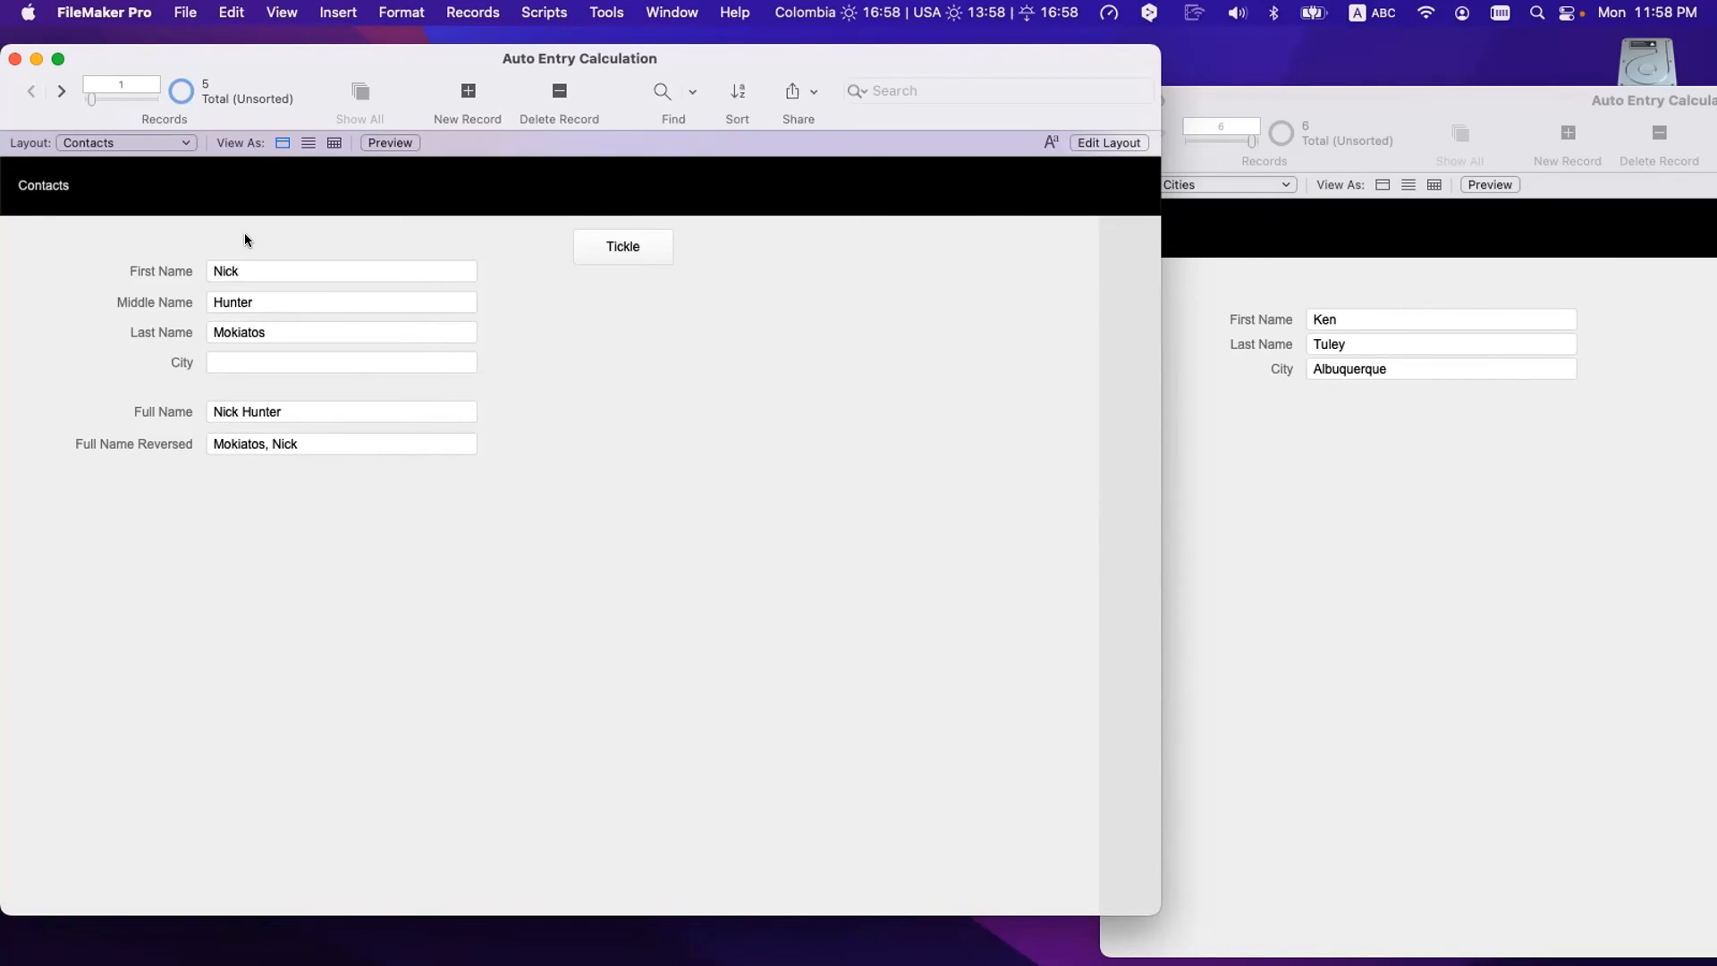
key("super+shift+d")
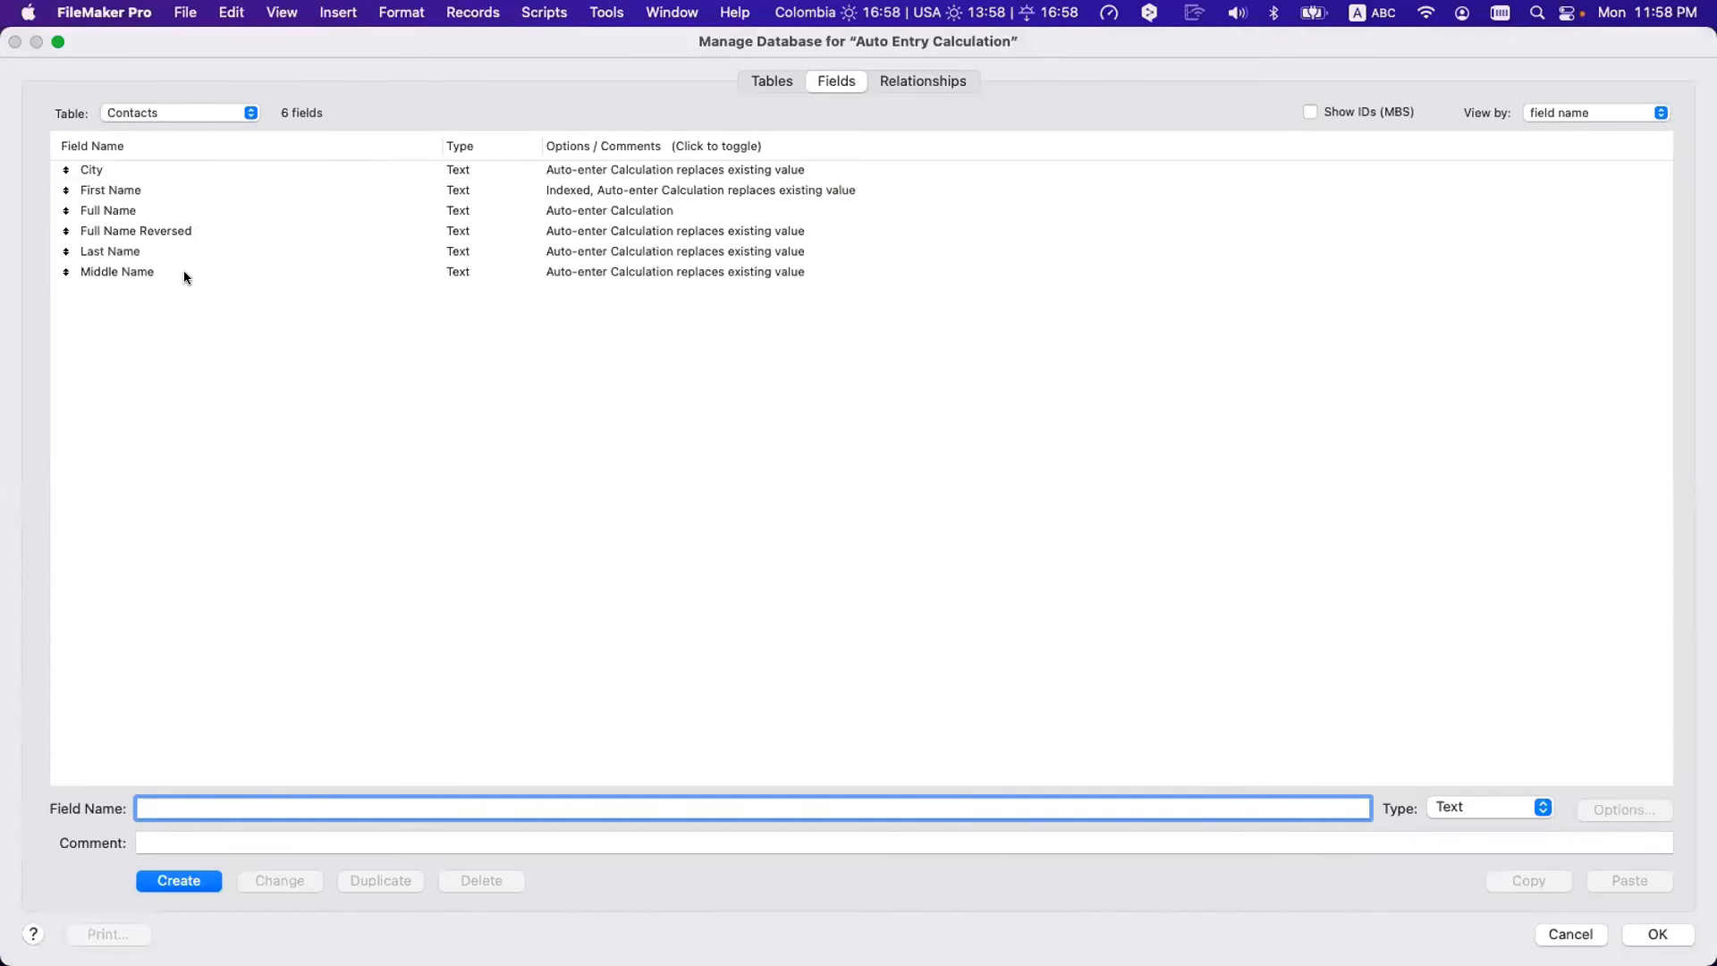
- Inspect City's Cities::City auto-enter calculation, then close the dialogs
double_click(143, 170)
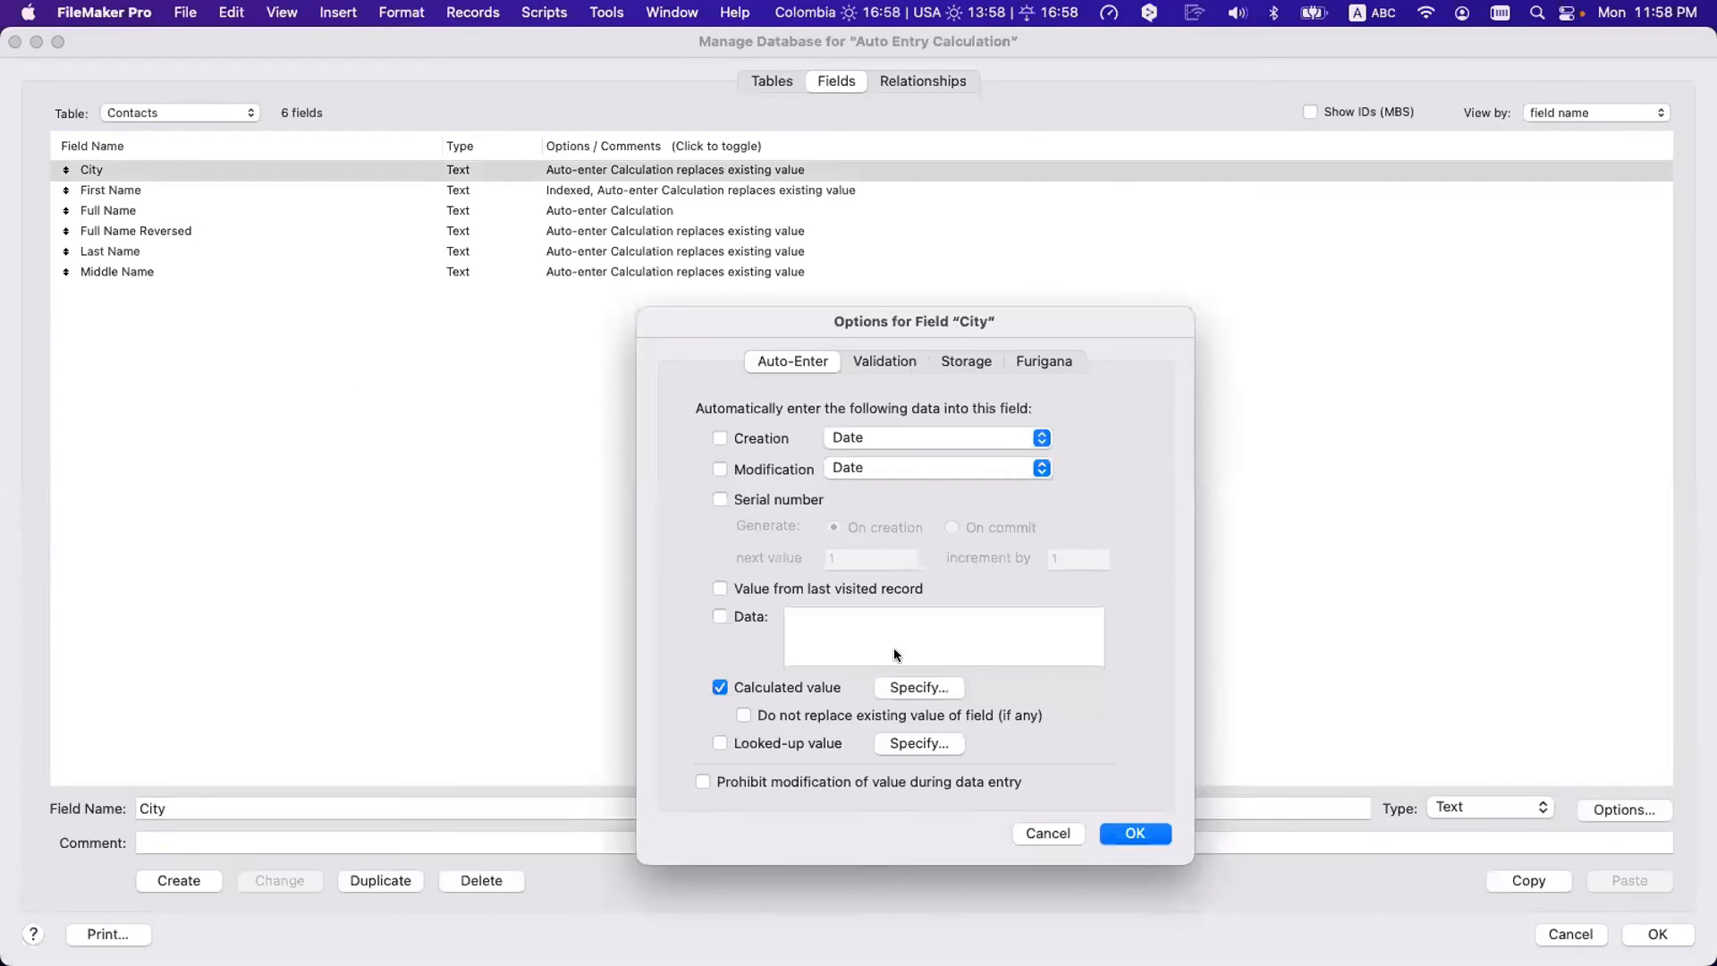
left_click(921, 689)
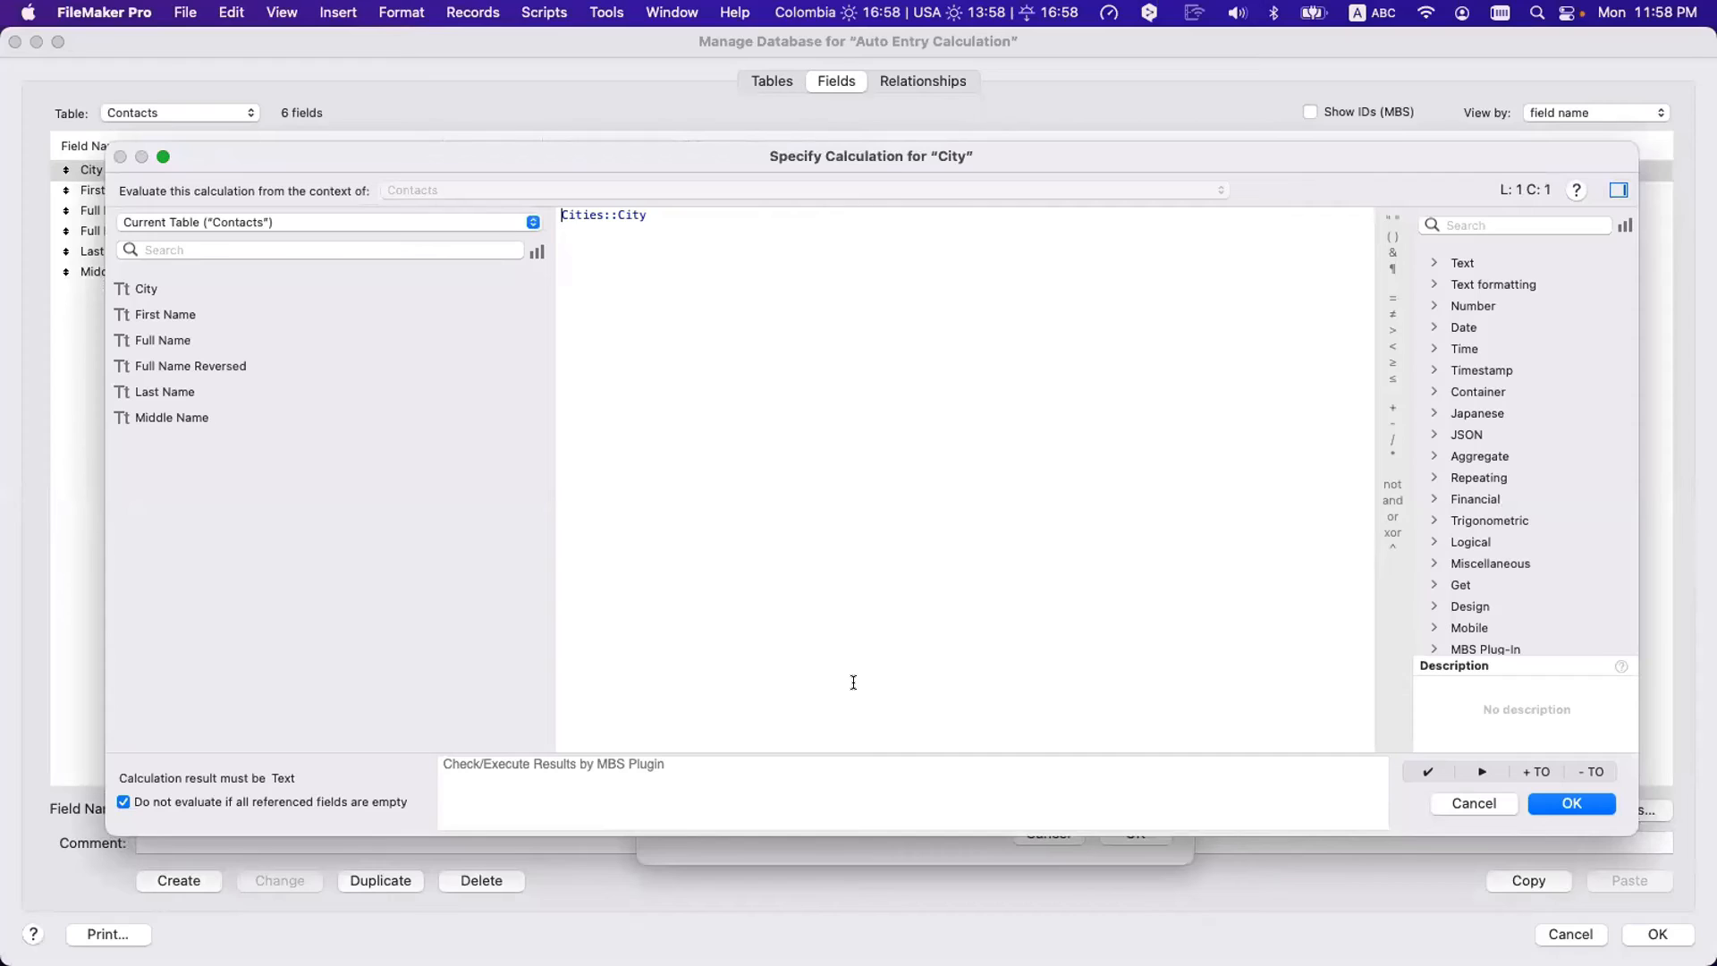
key("Escape")
key("Escape")
key("Escape")
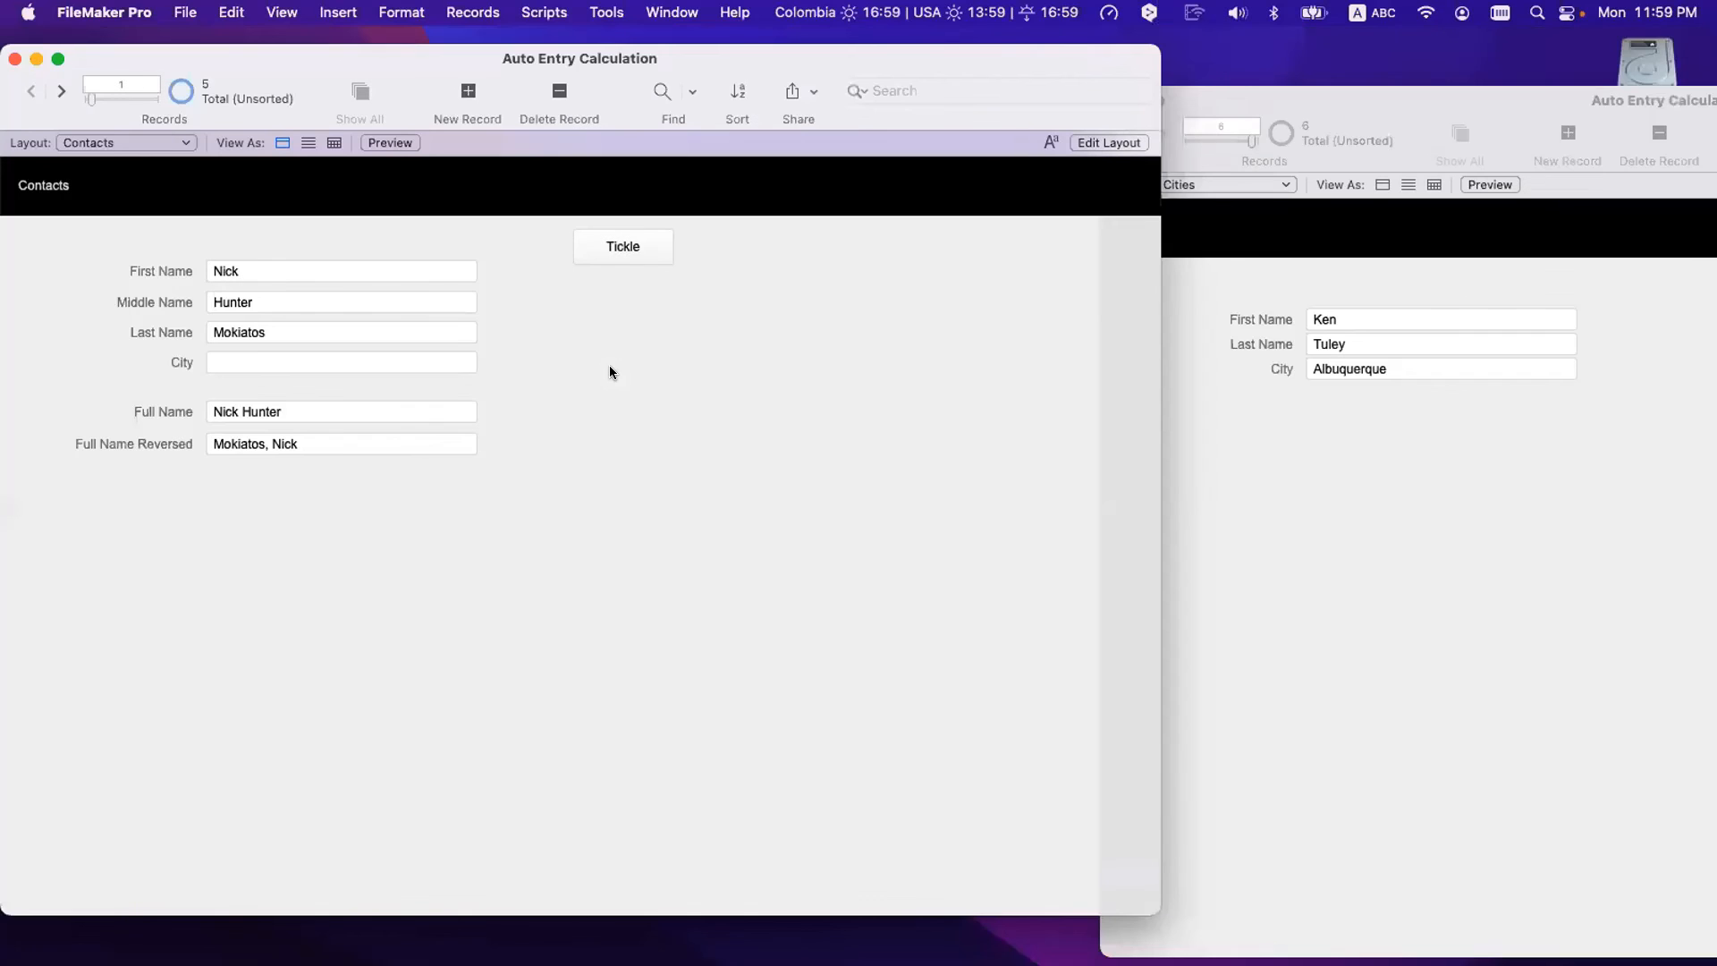
left_click(606, 12)
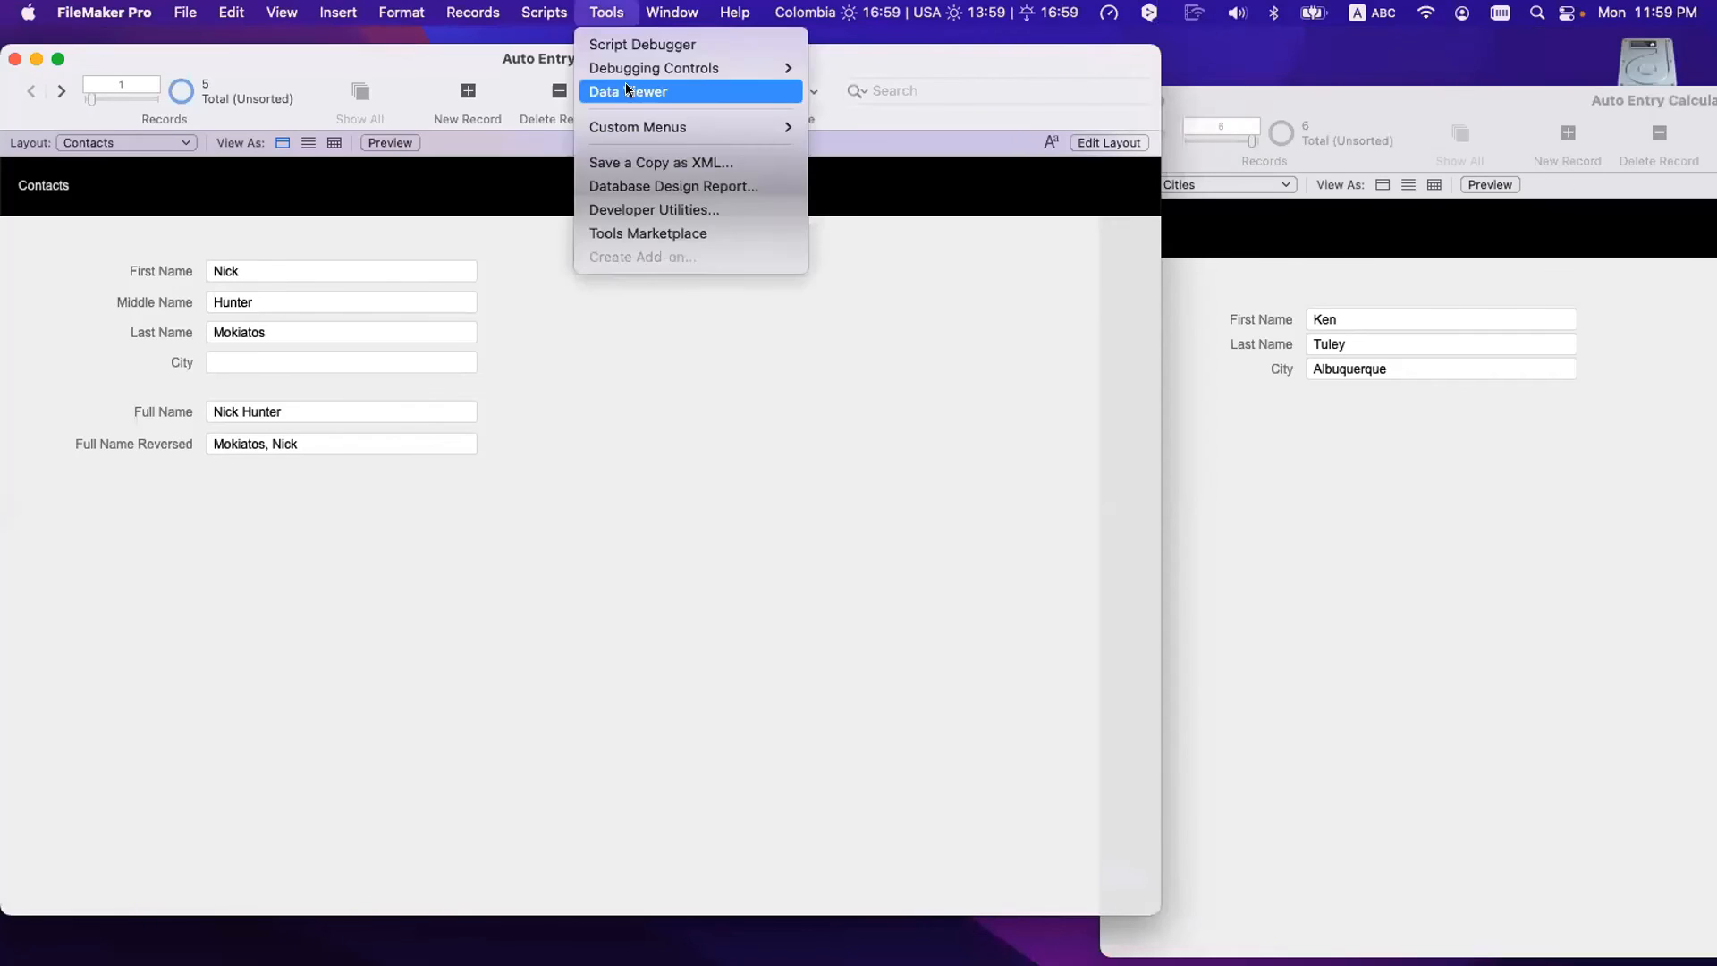
left_click(626, 89)
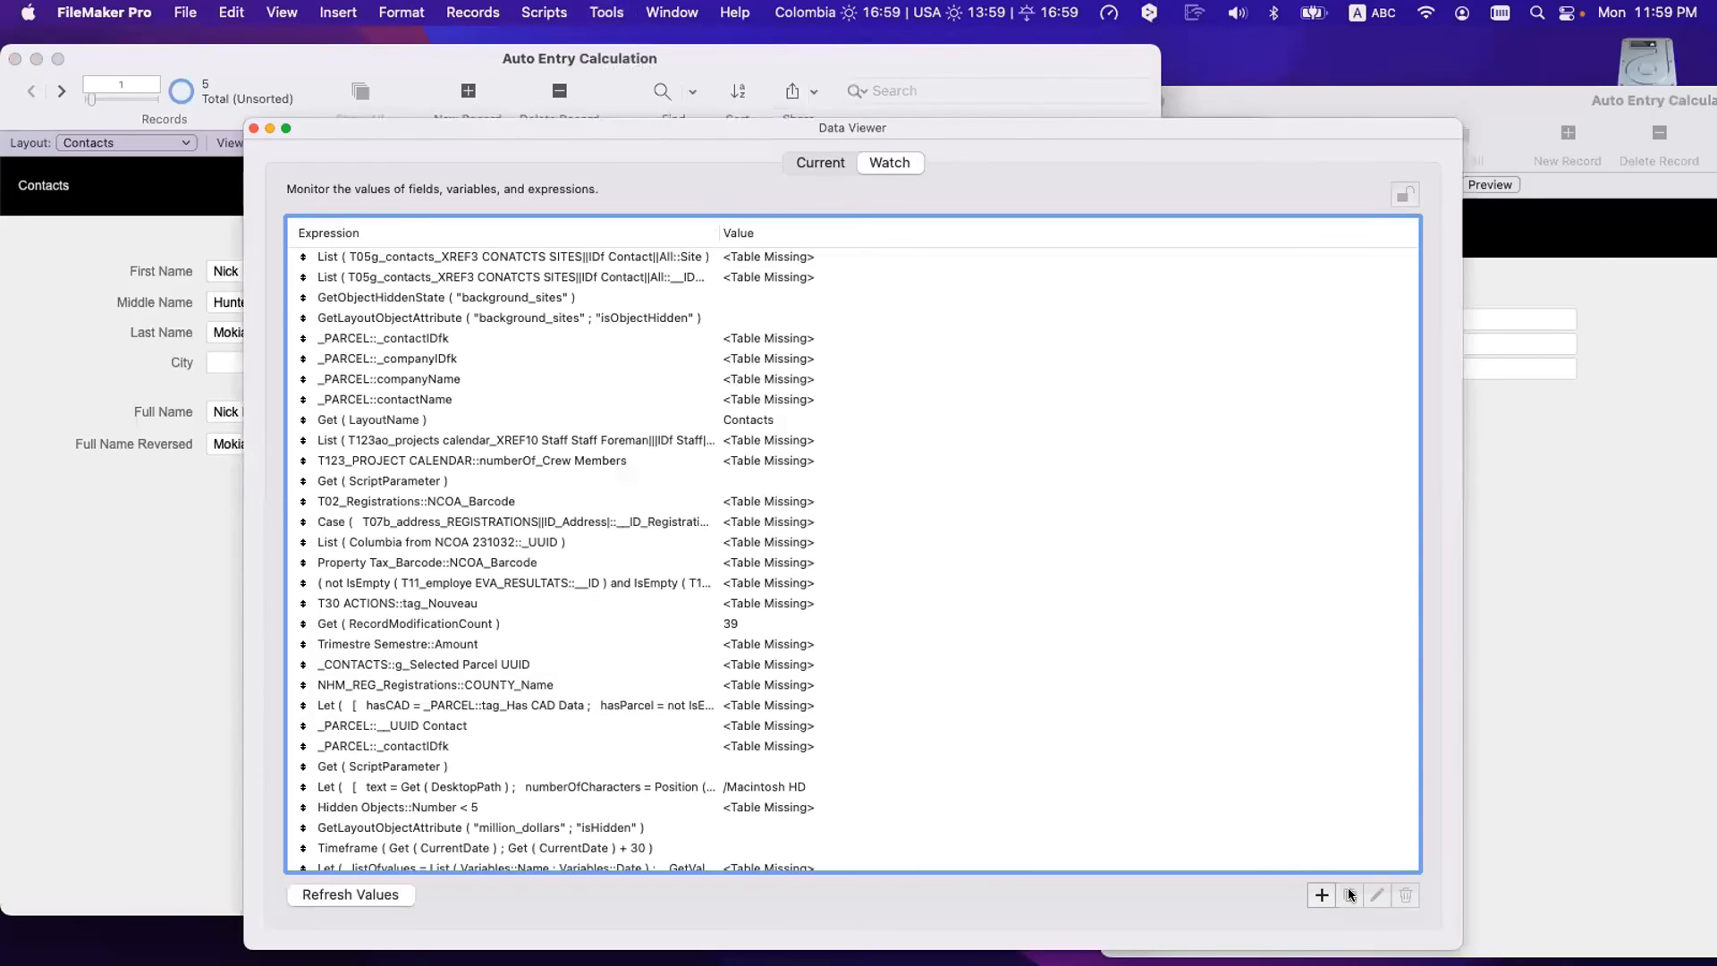
left_click(1321, 895)
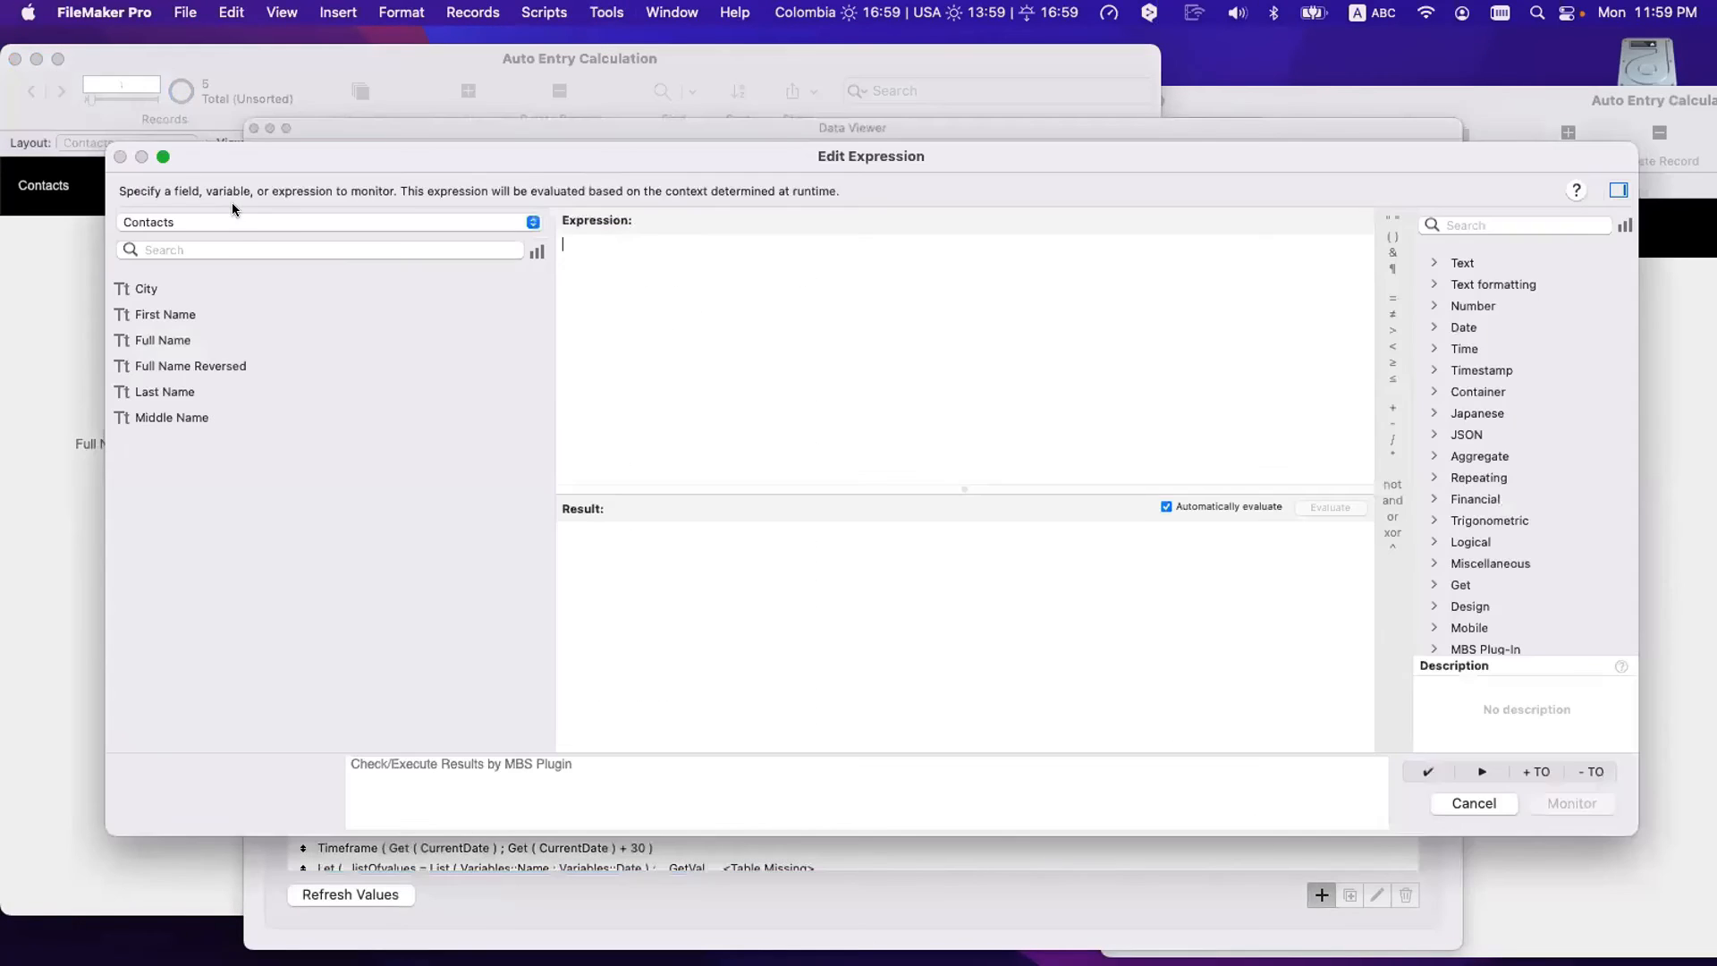
left_click(233, 223)
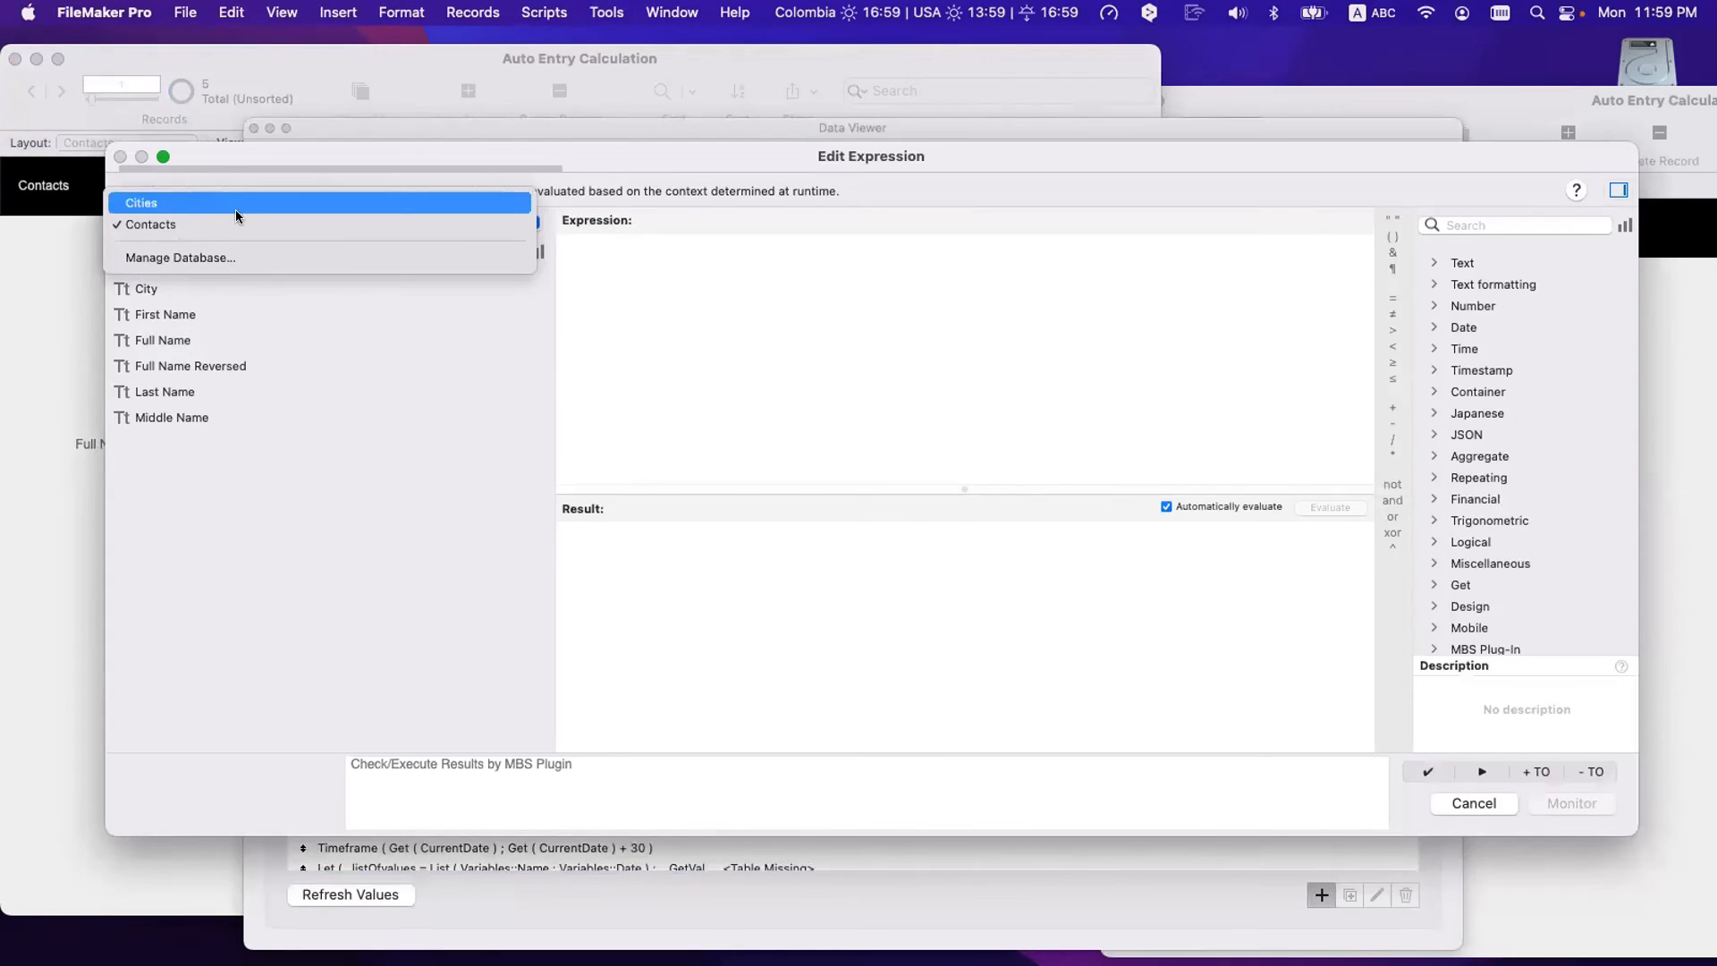
left_click(235, 205)
double_click(146, 288)
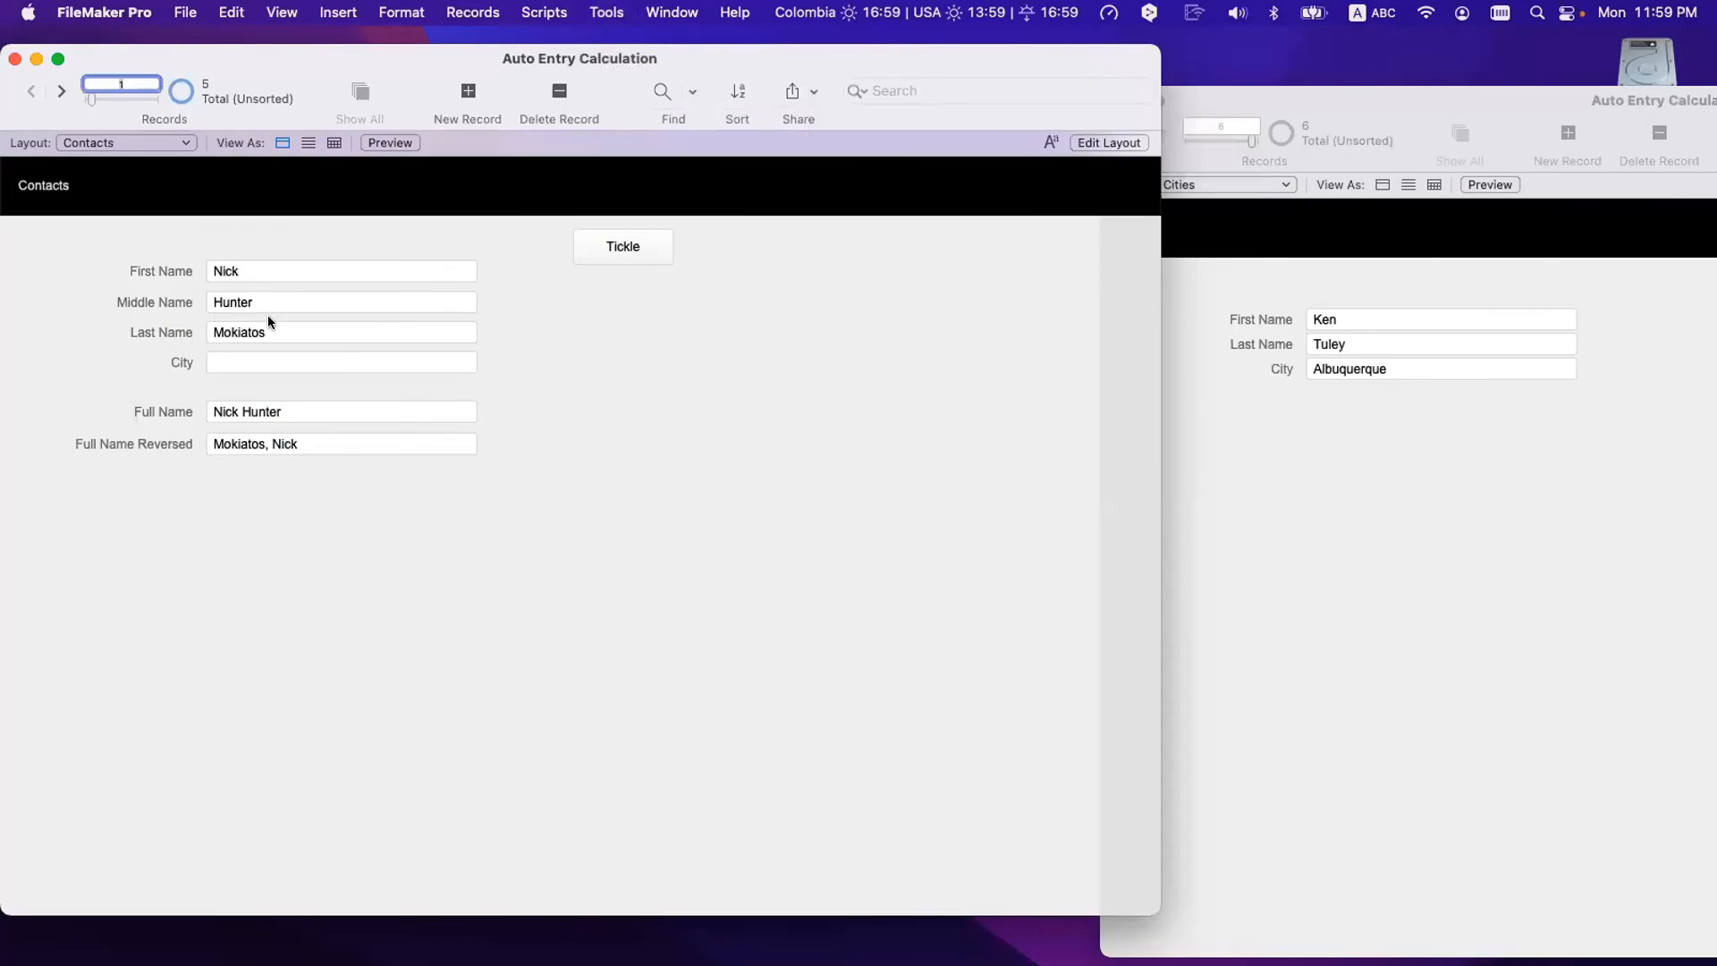
- Delete the existing last name and commit the empty field
left_click(273, 324)
key("super+a")
key("BackSpace")
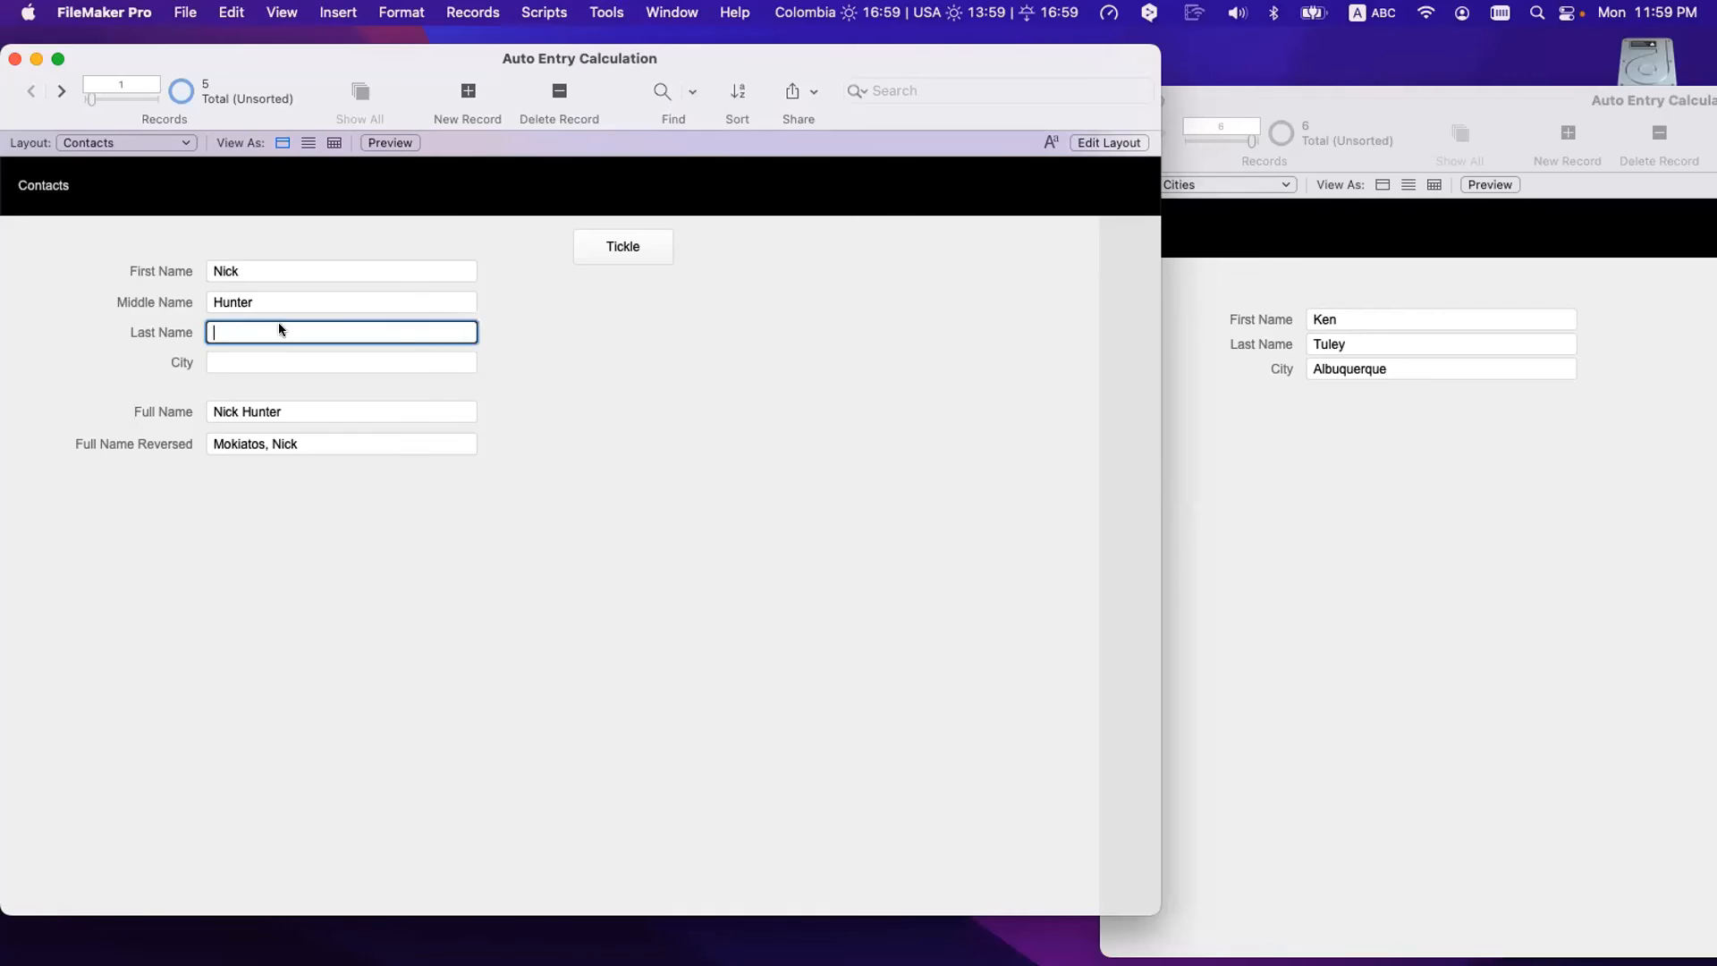
left_click(238, 301)
key("super+a")
key("BackSpace")
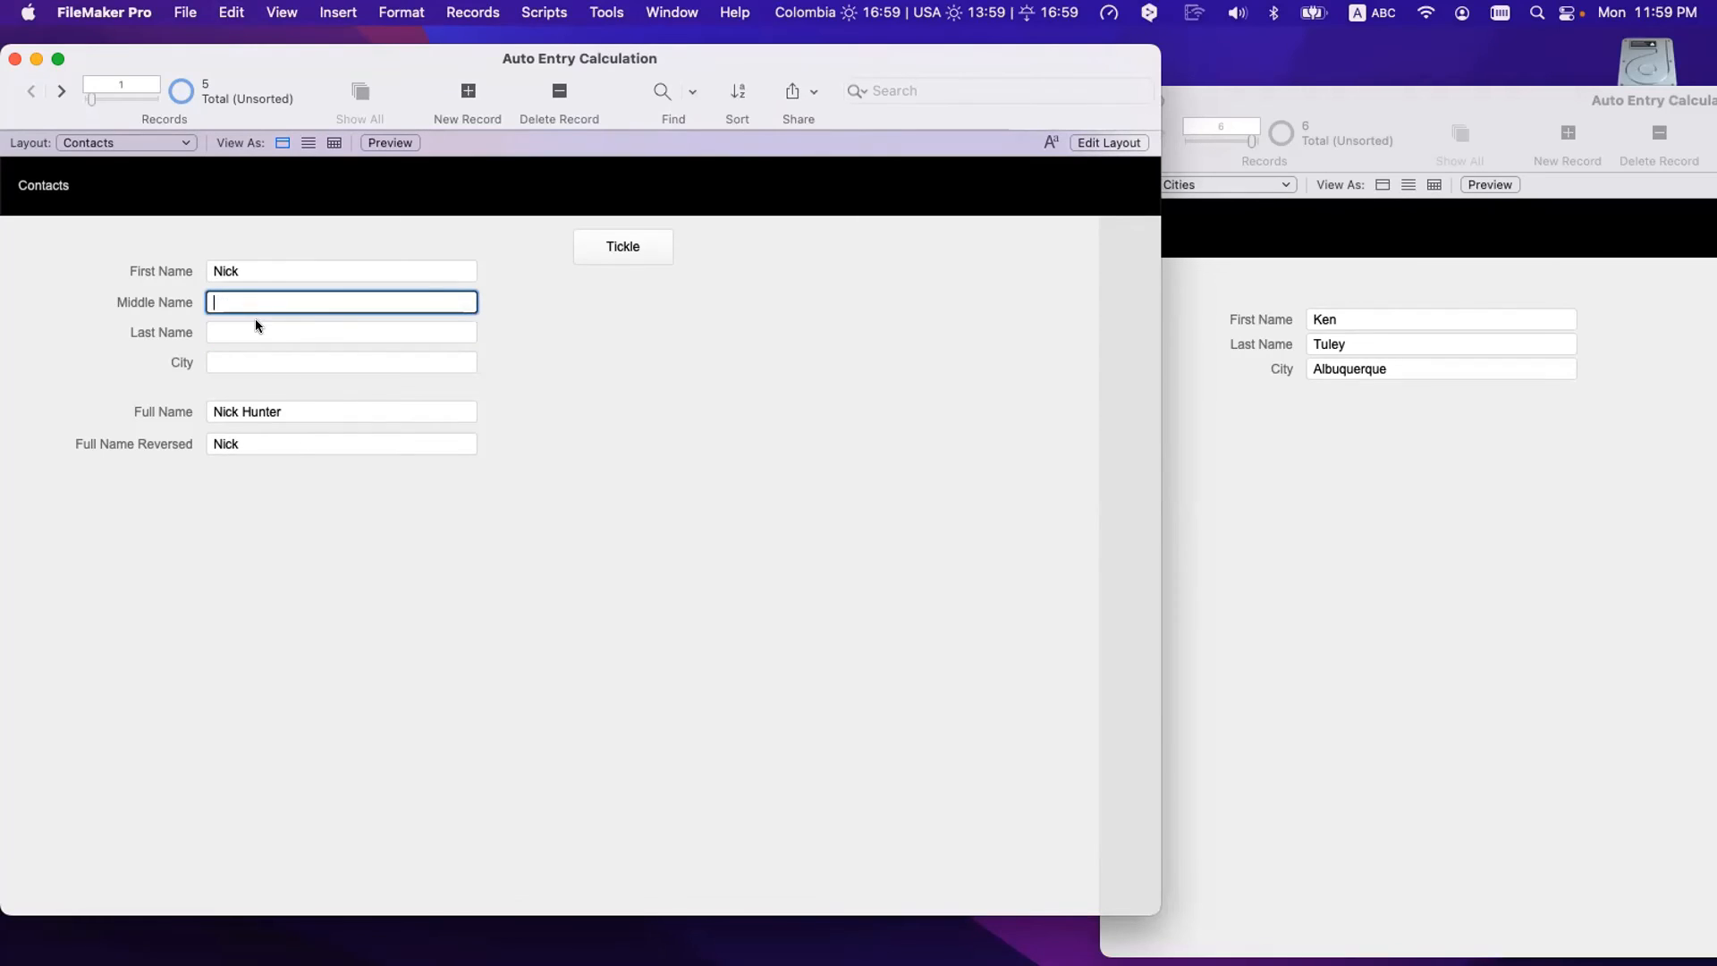
key("super+a")
key("super+x")
left_click(249, 334)
key("super+v")
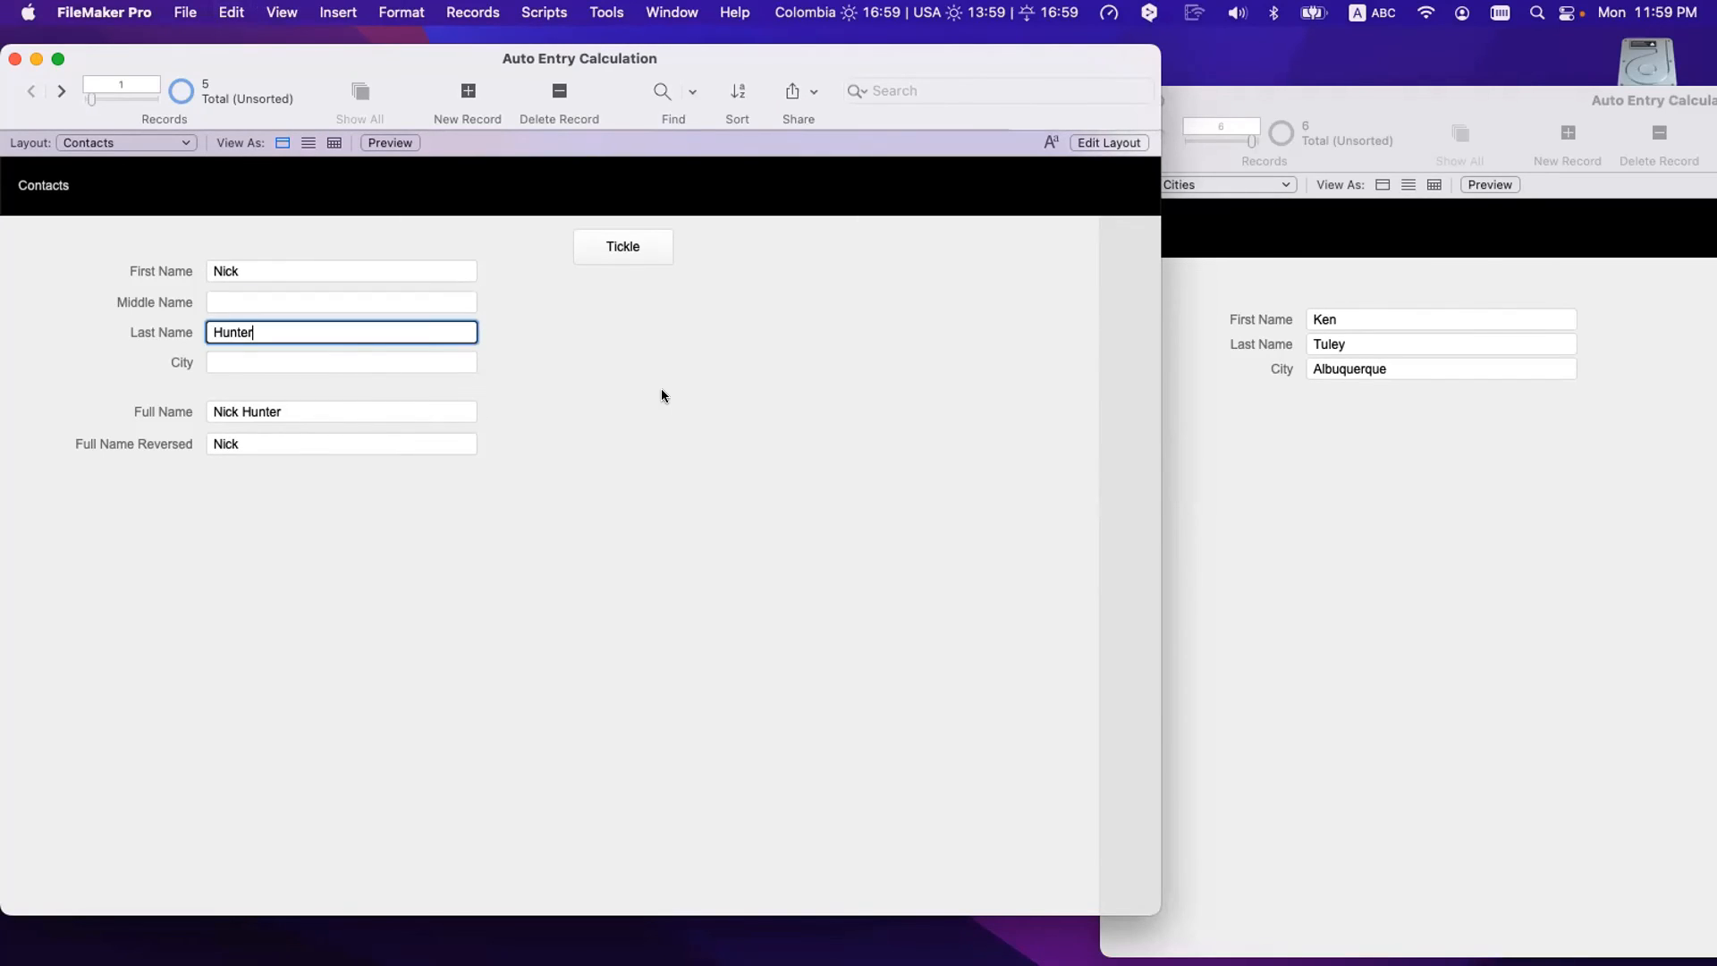
left_click(662, 388)
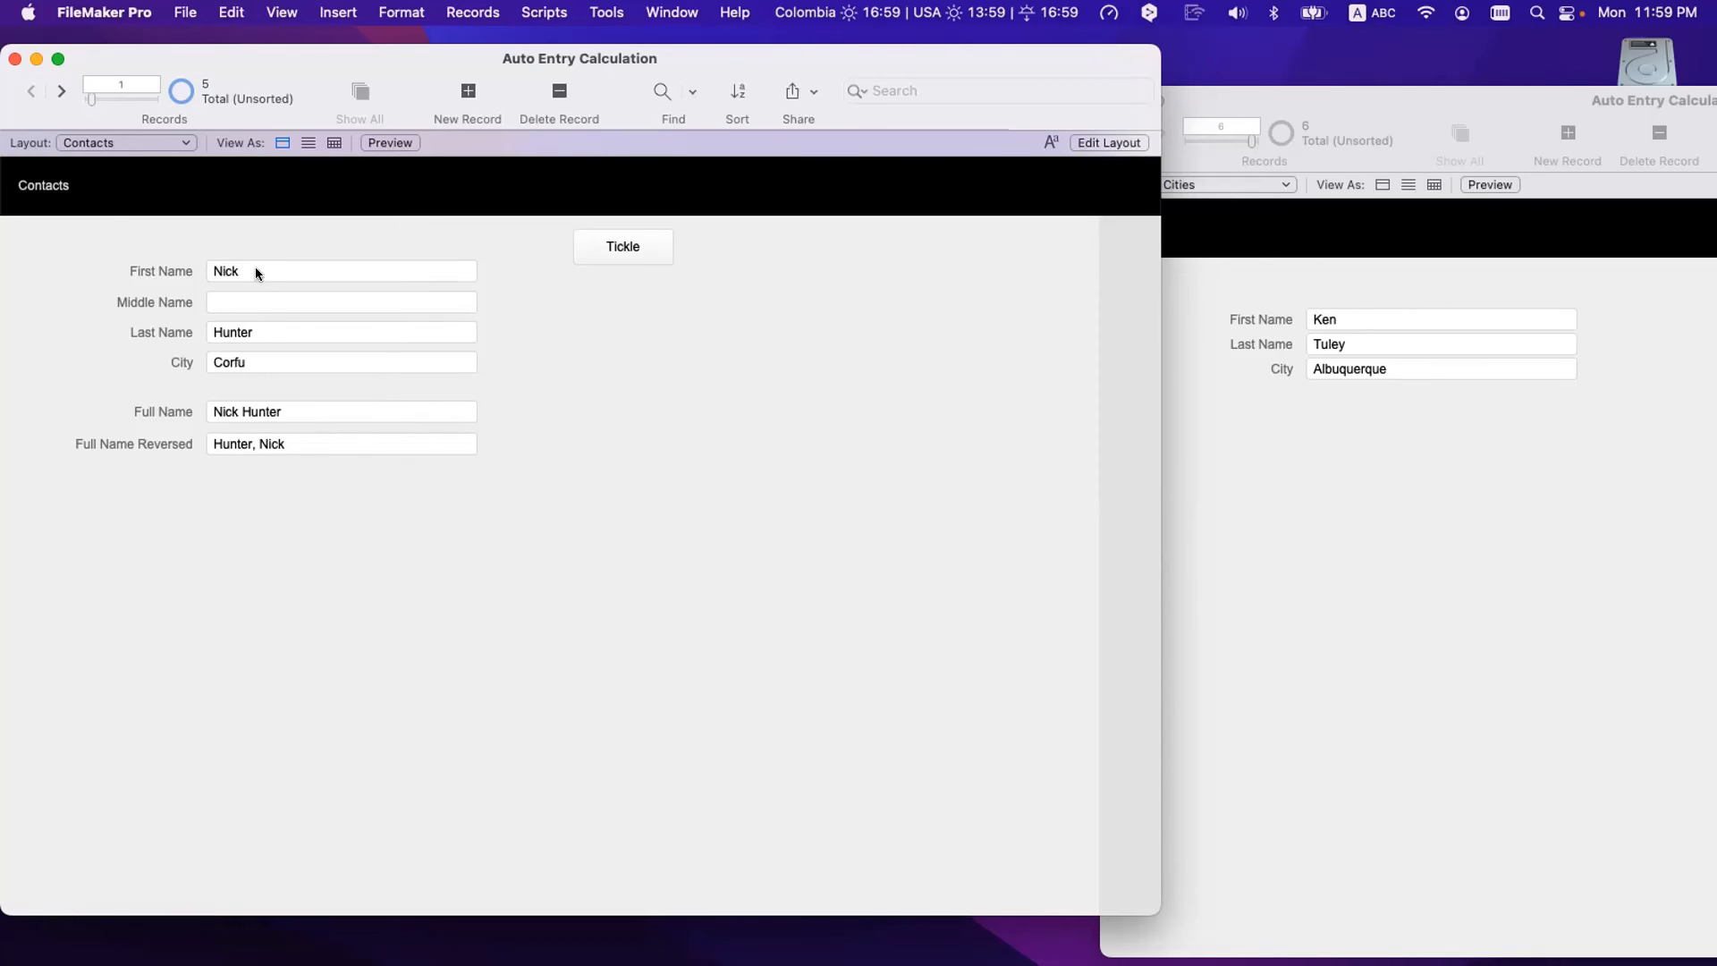
key("super+shift+d")
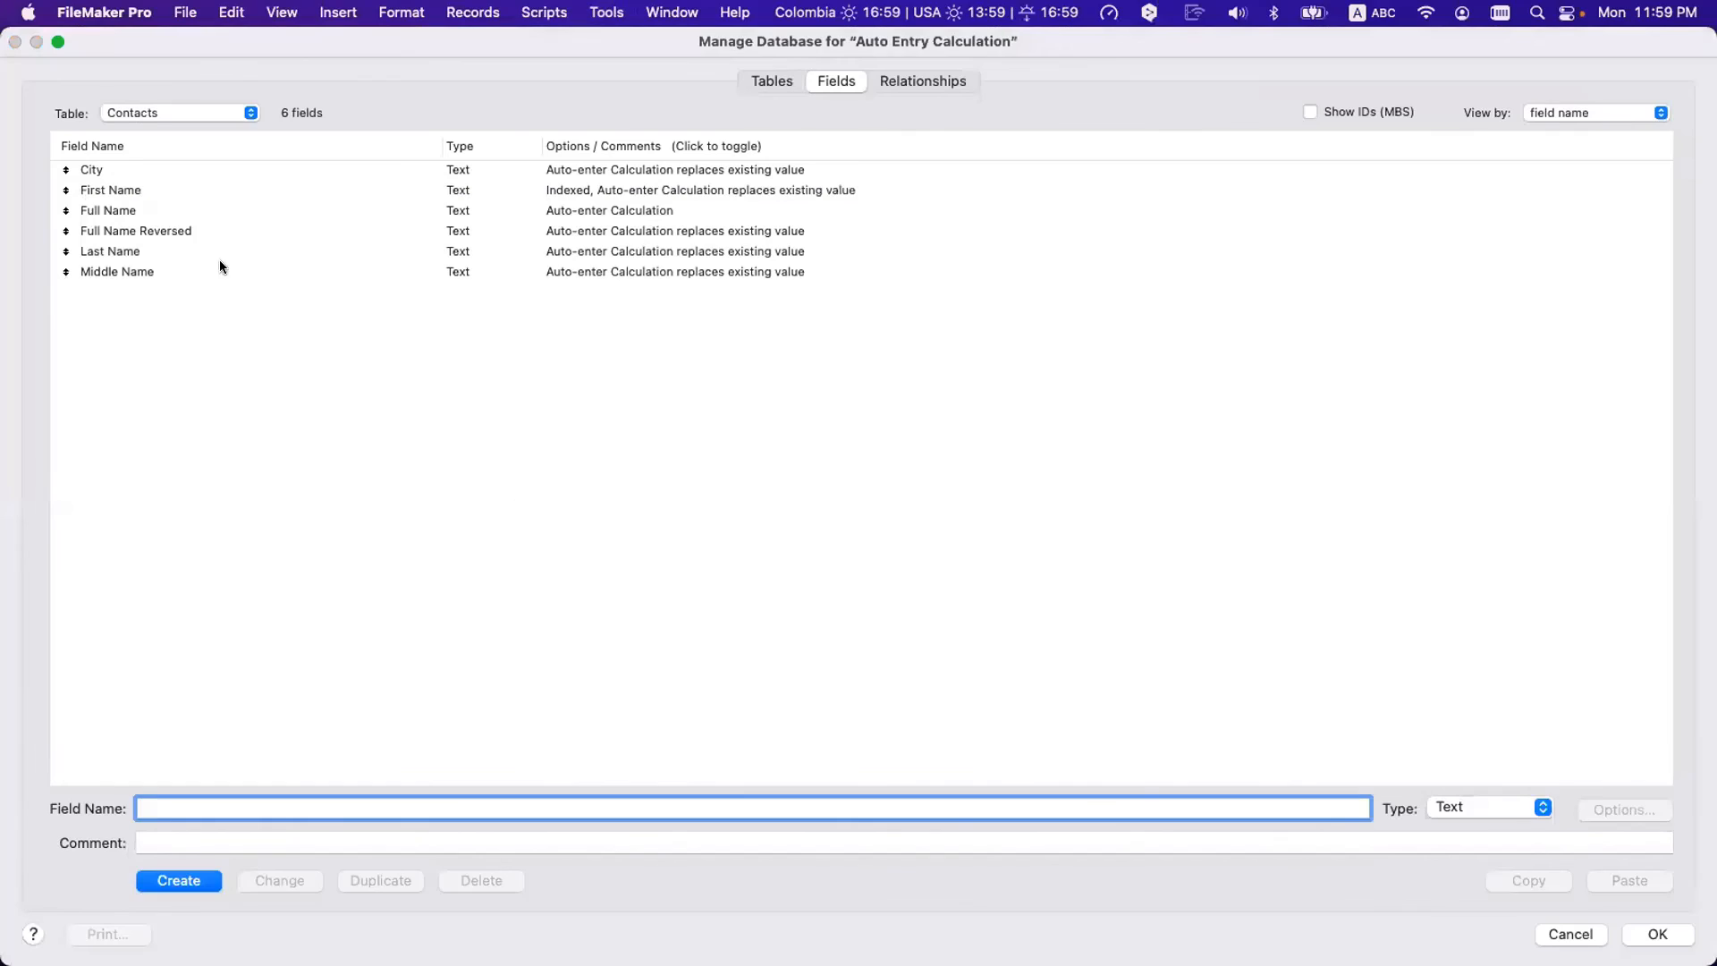
- Open the City field's auto-enter options in Manage Database and view its calculation formula
left_click(149, 169)
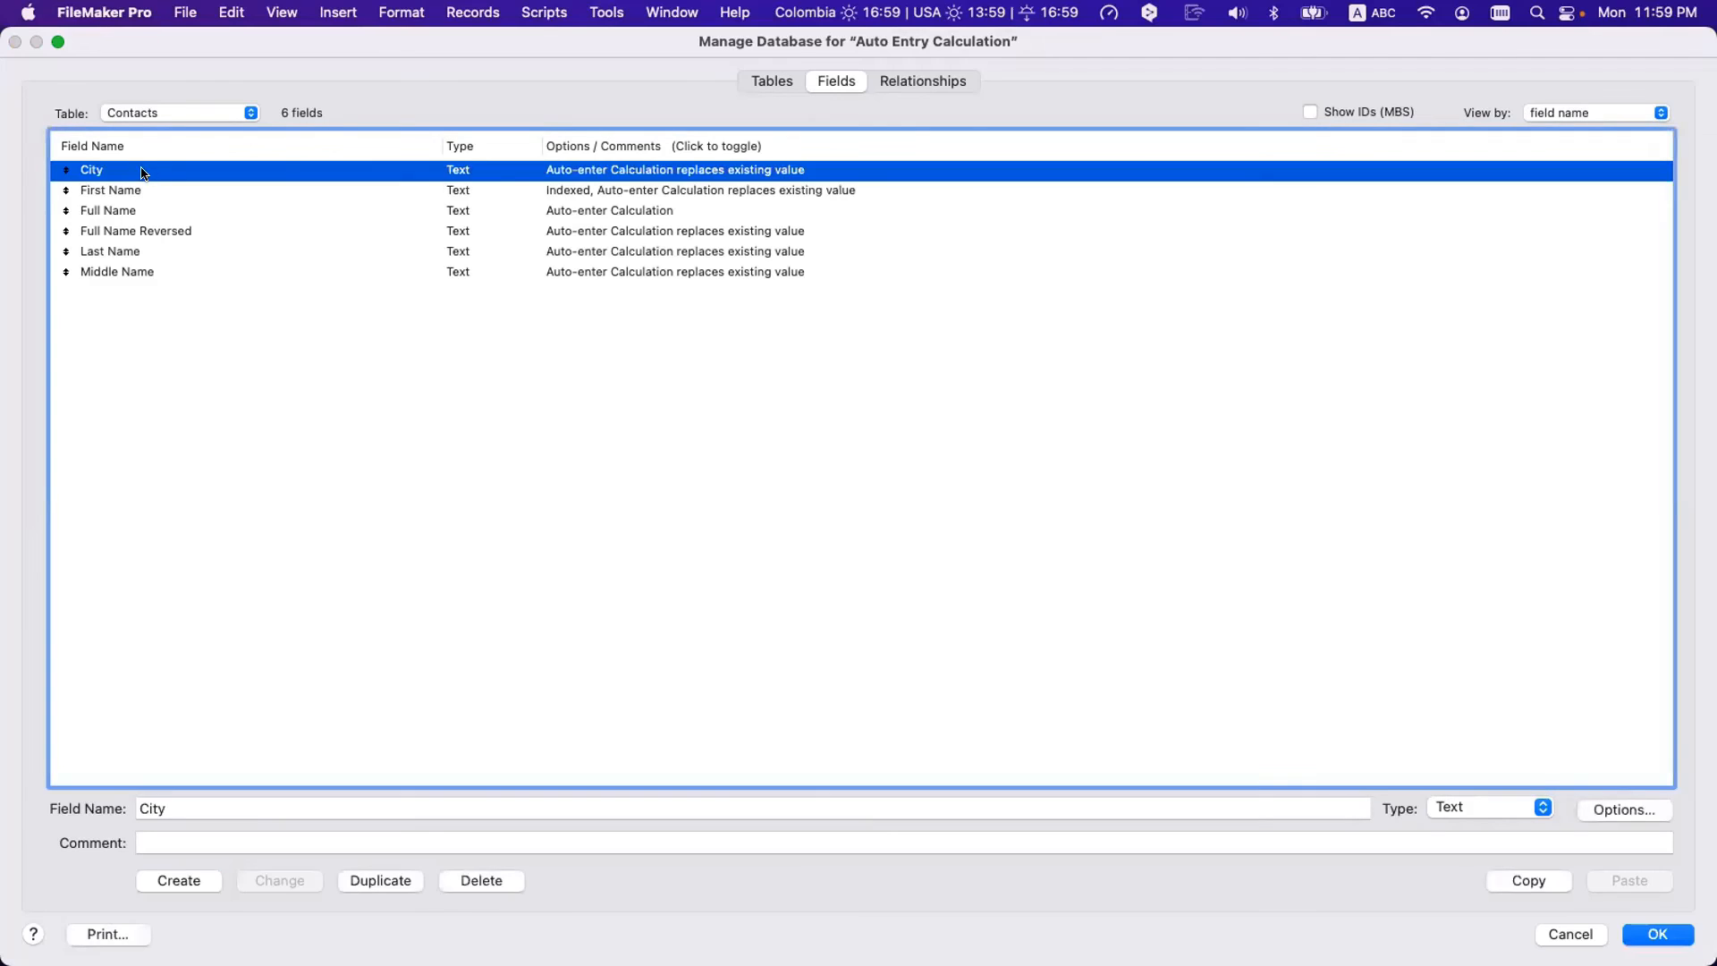
double_click(116, 170)
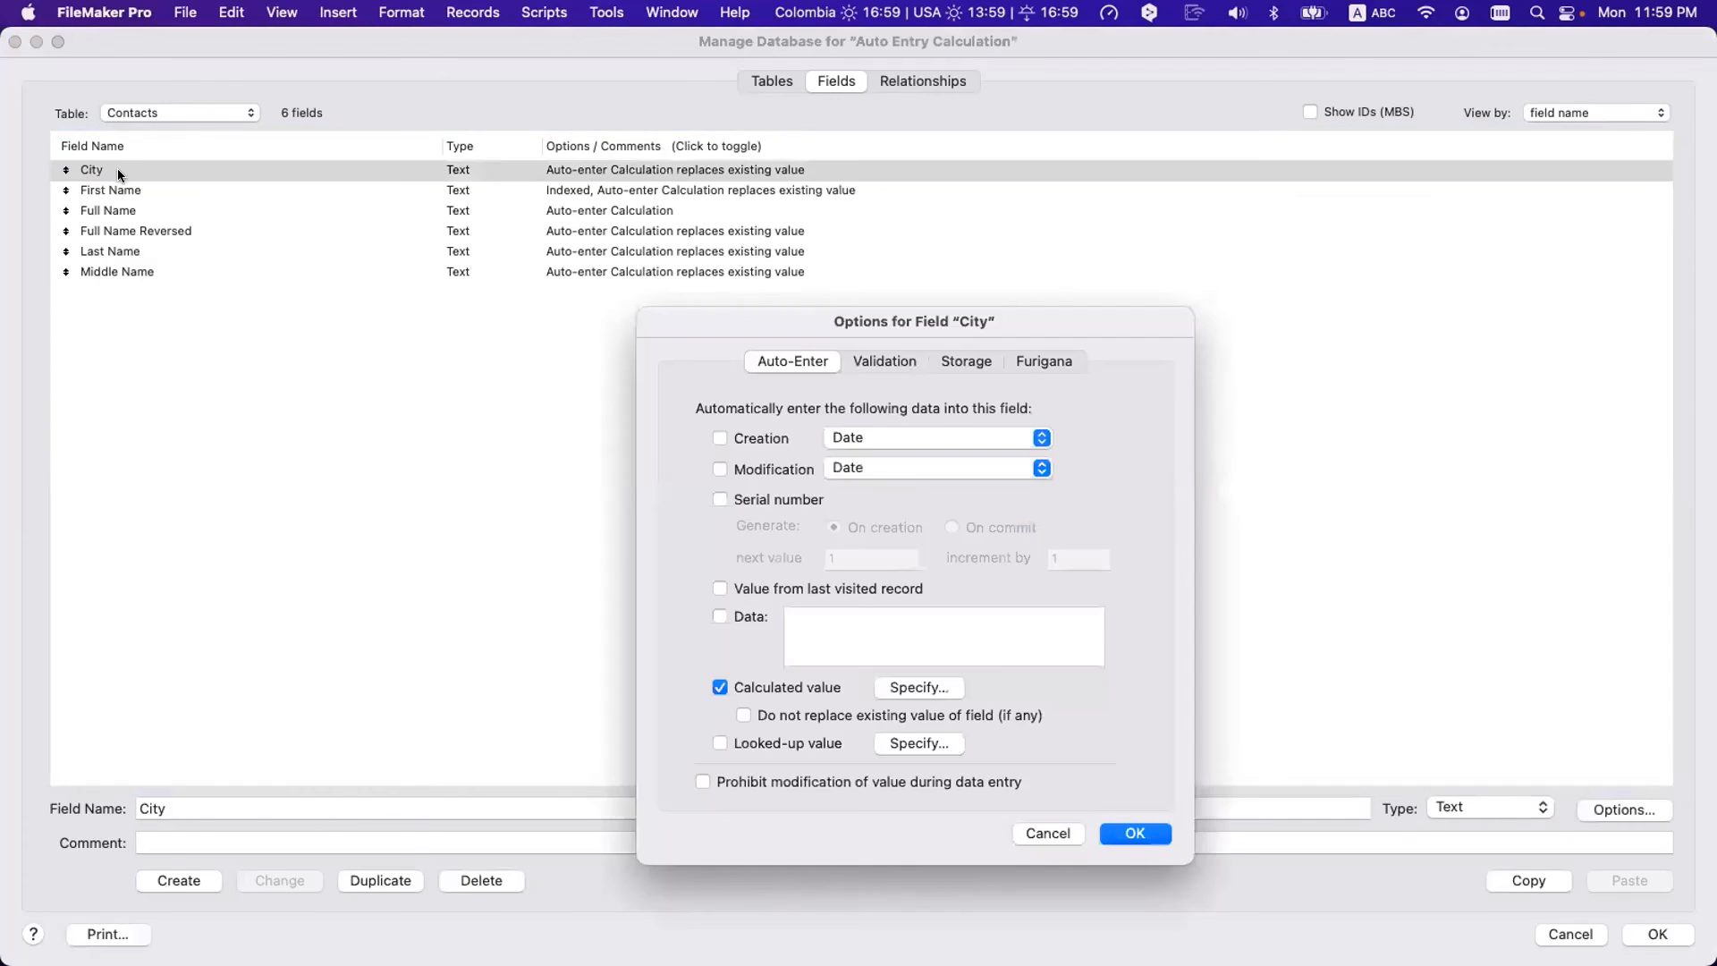
key("Escape")
double_click(147, 171)
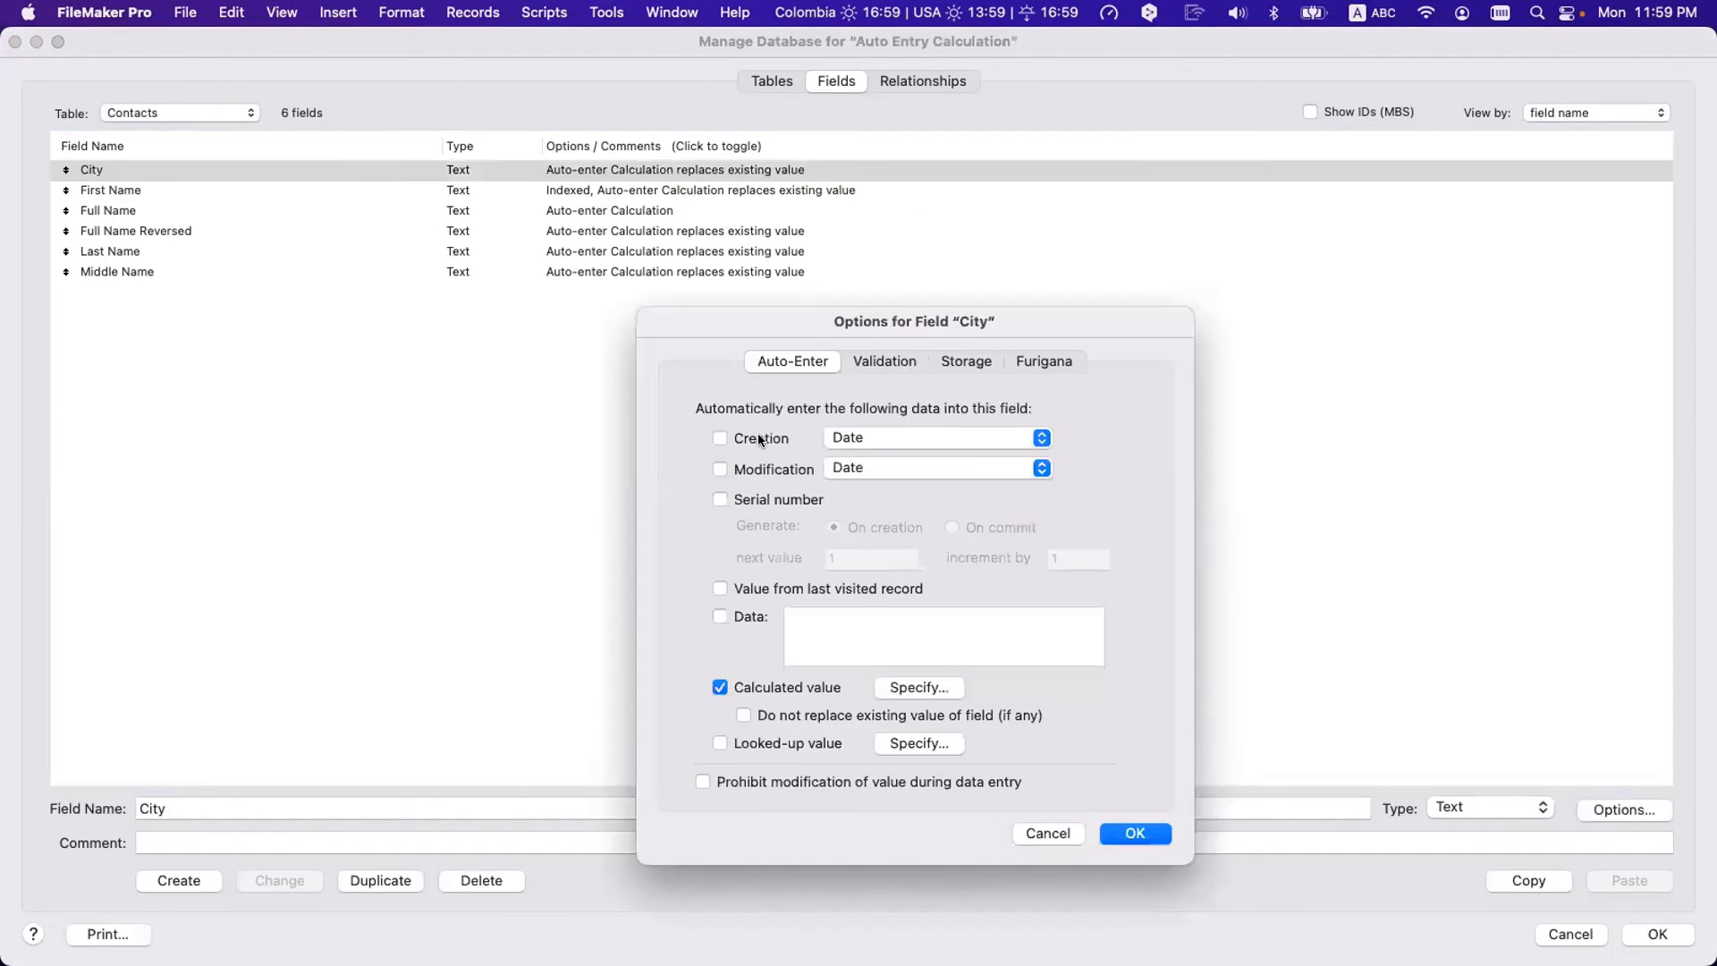
left_click(925, 686)
- Close the dialogs, reopen Manage Database, inspect City's Cities::City formula, then cancel back to the form
key("Escape")
key("Escape")
key("Escape")
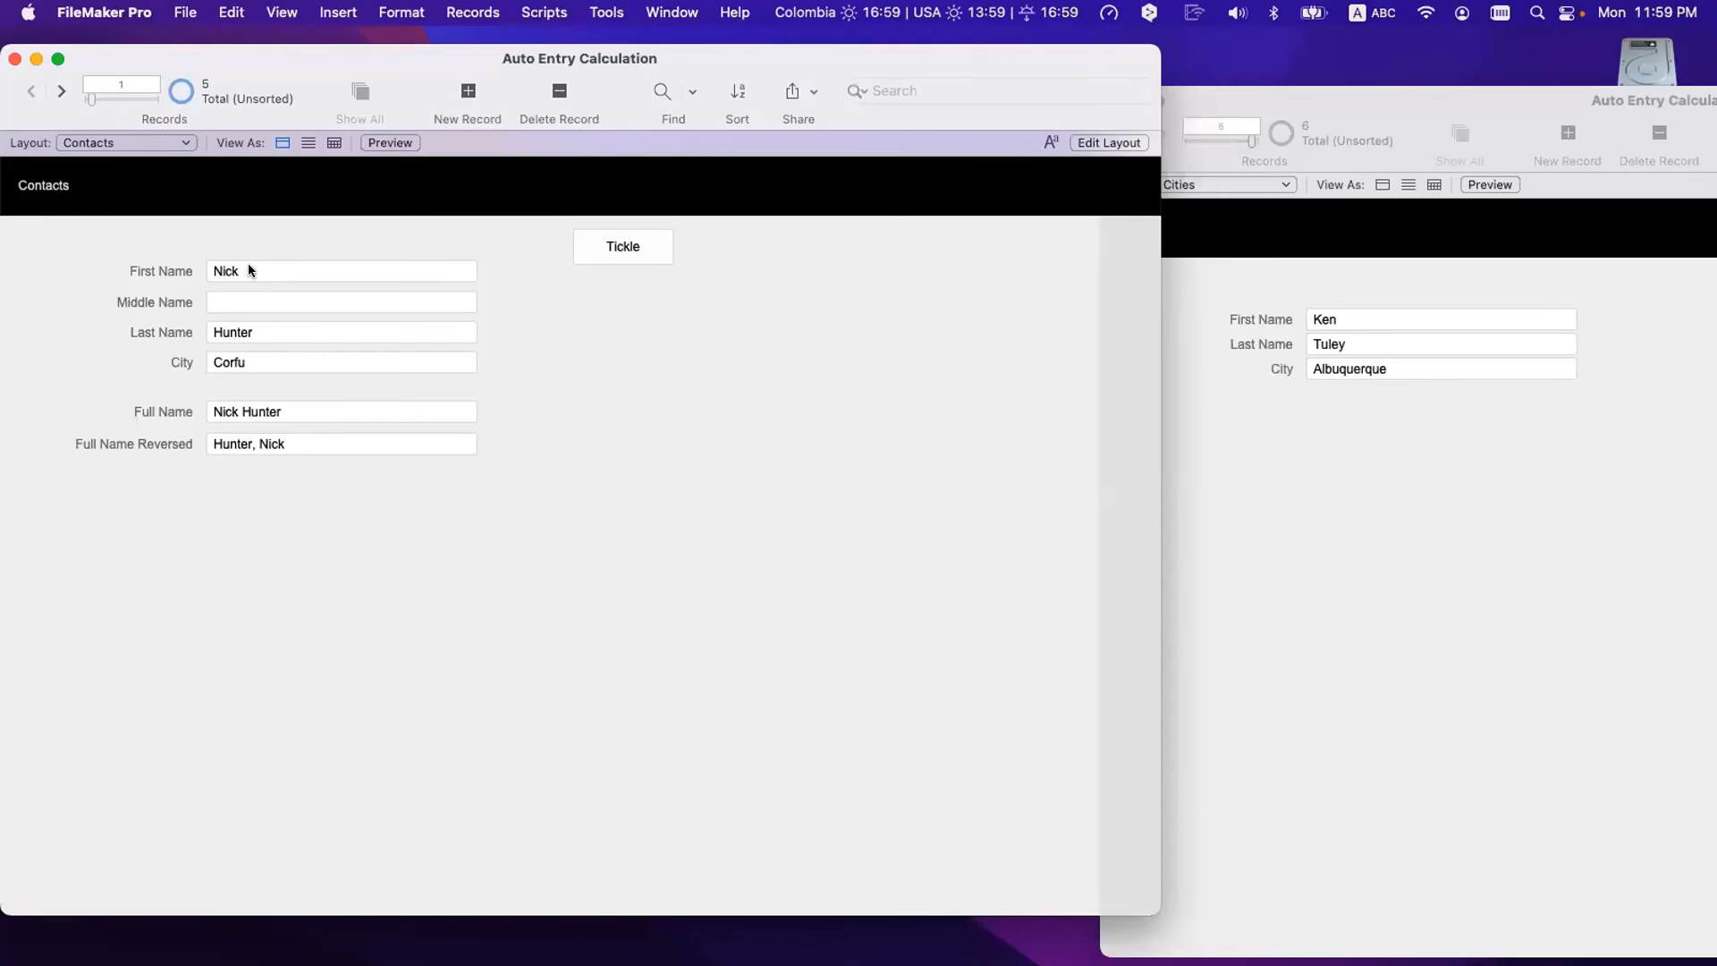
left_click(254, 360)
key("super+shift+d")
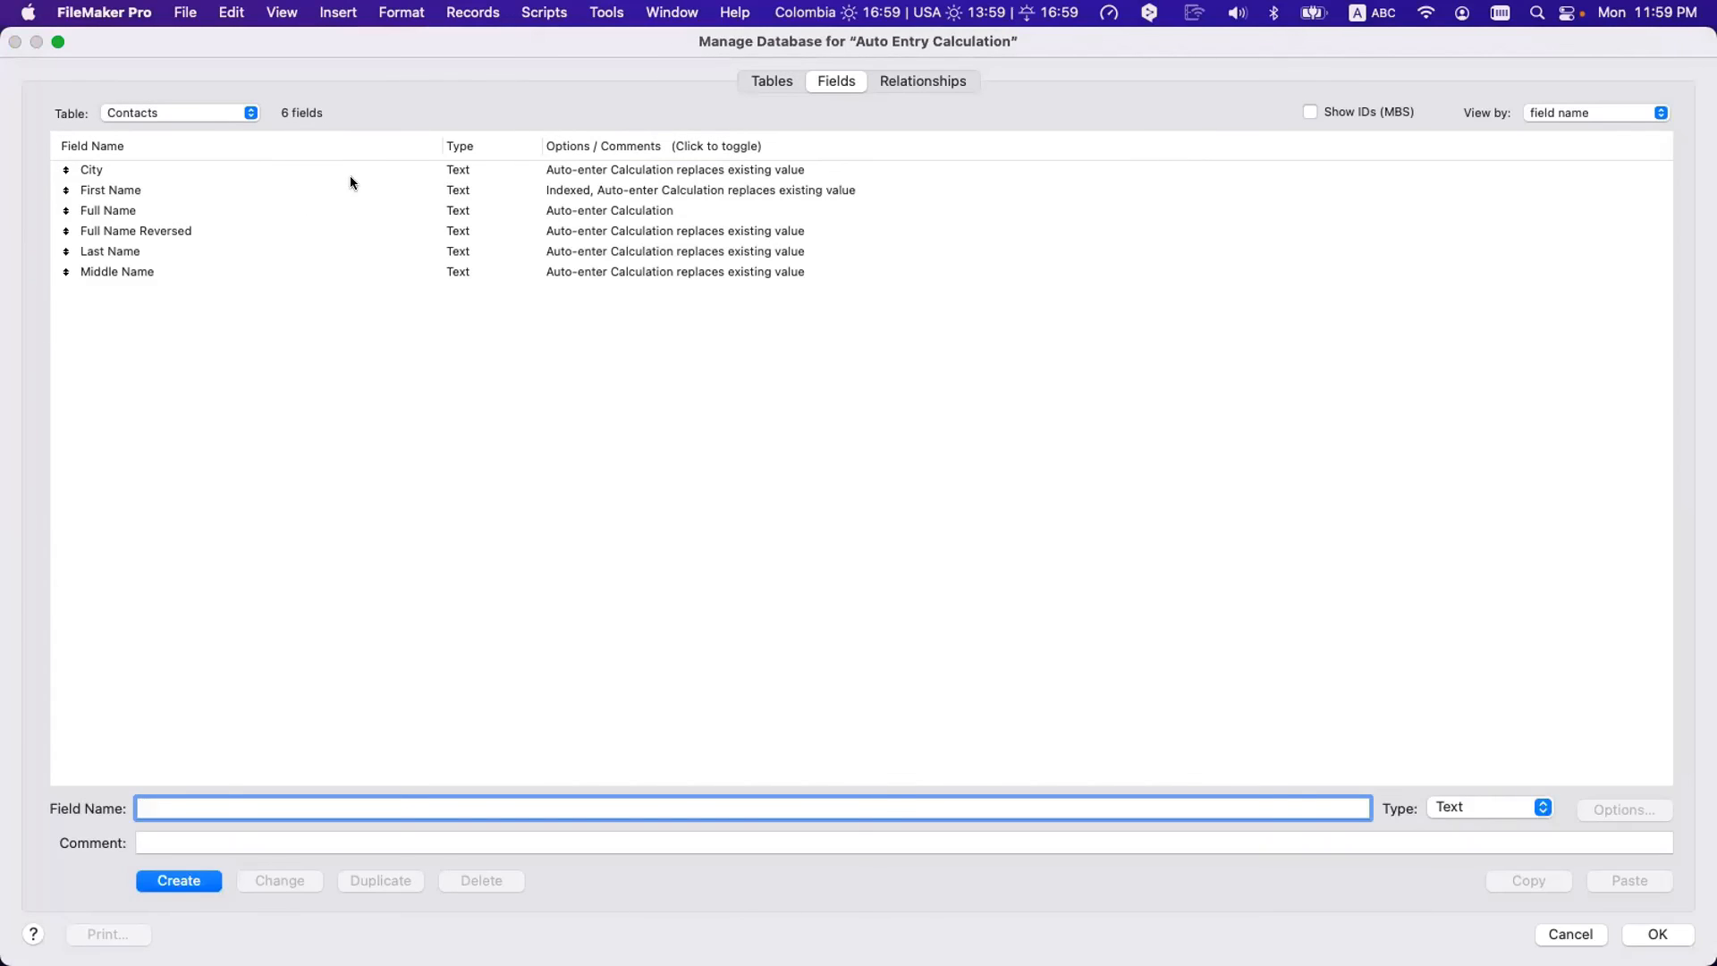
double_click(389, 167)
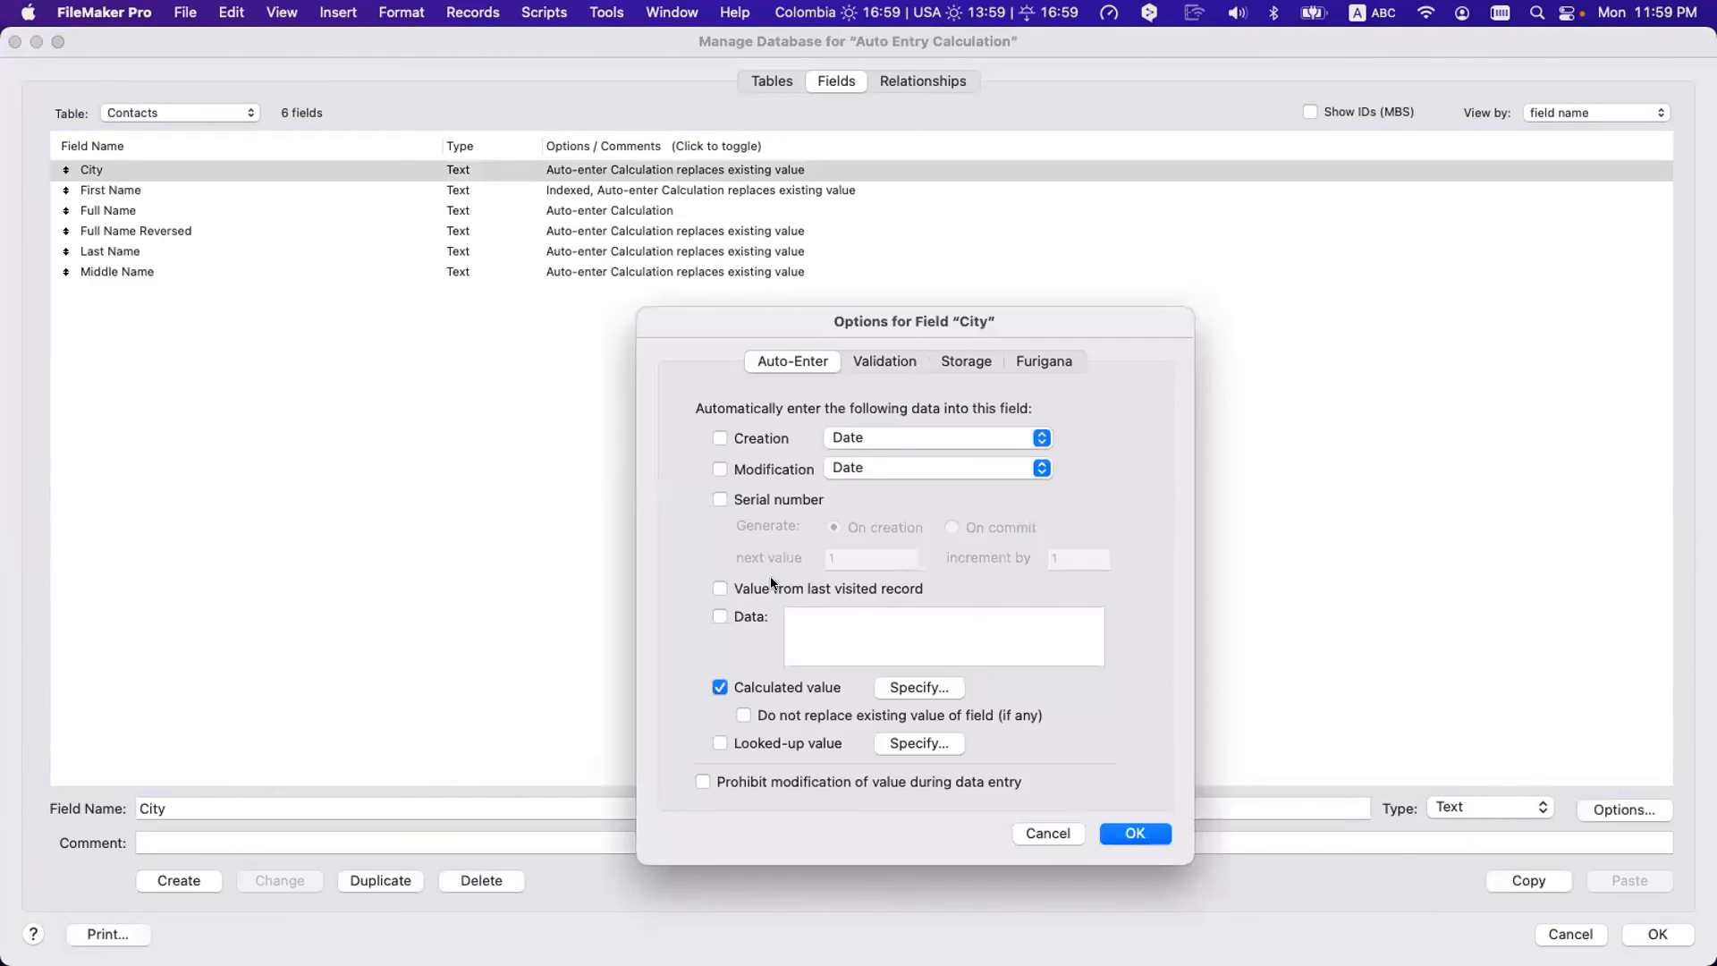
left_click(904, 683)
left_click_drag(647, 215, 537, 206)
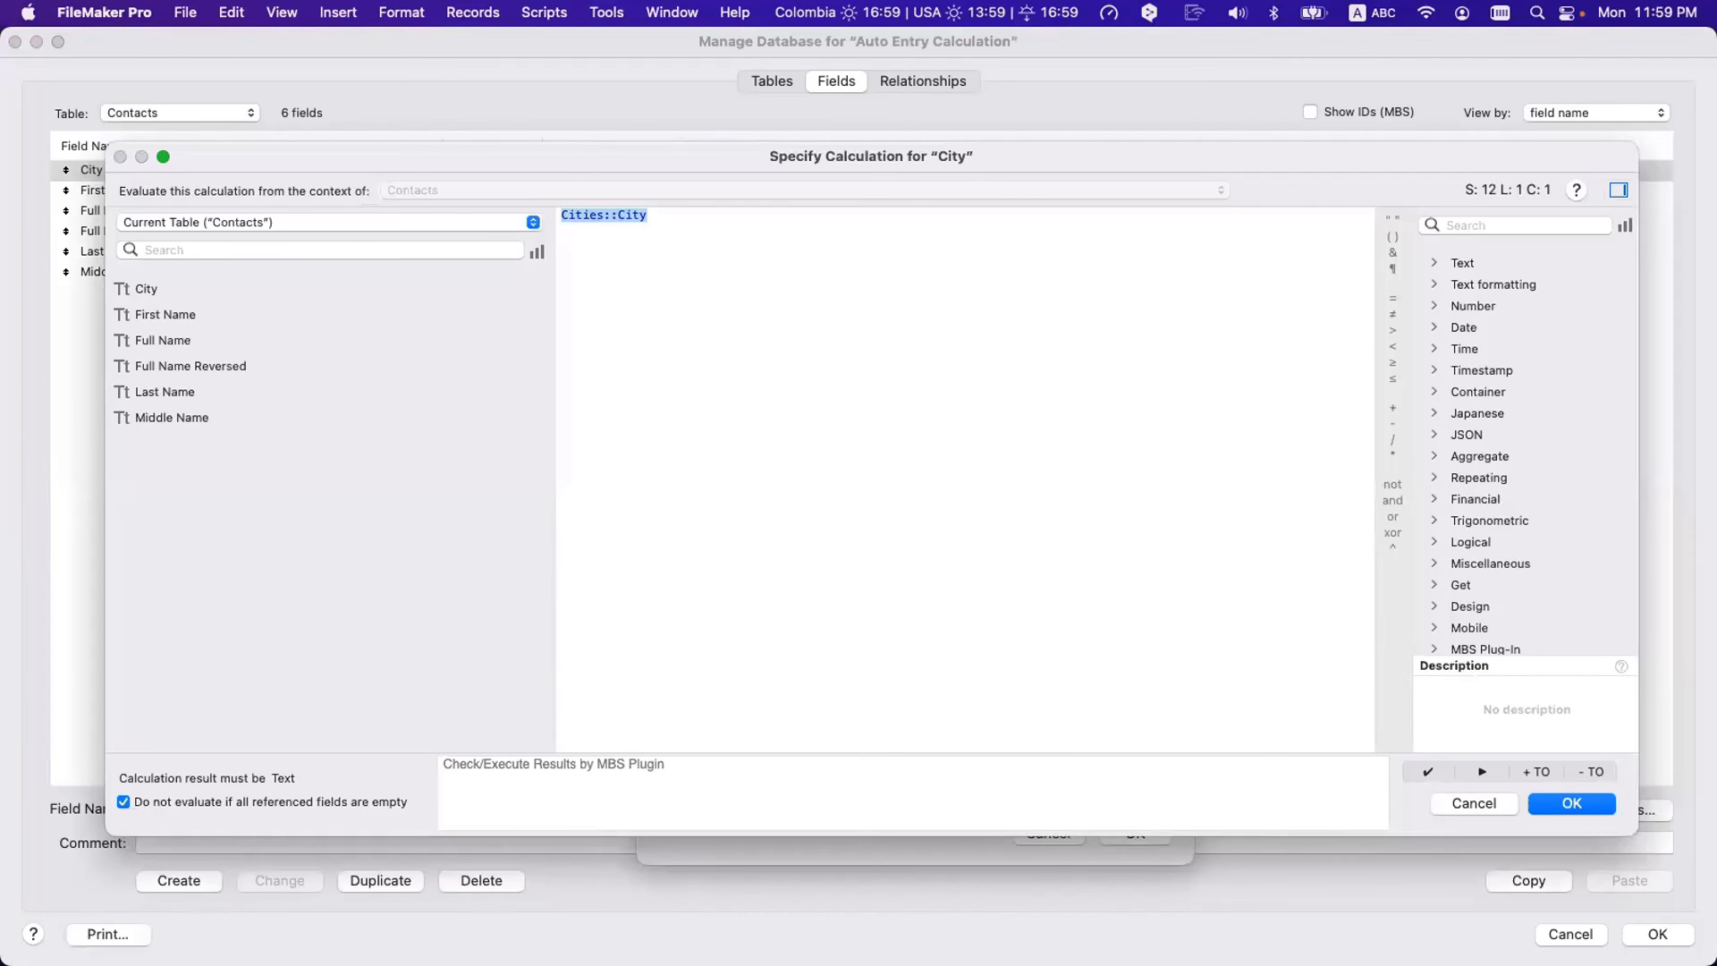
key("Escape")
key("Escape")
key("Escape")
left_click(254, 270)
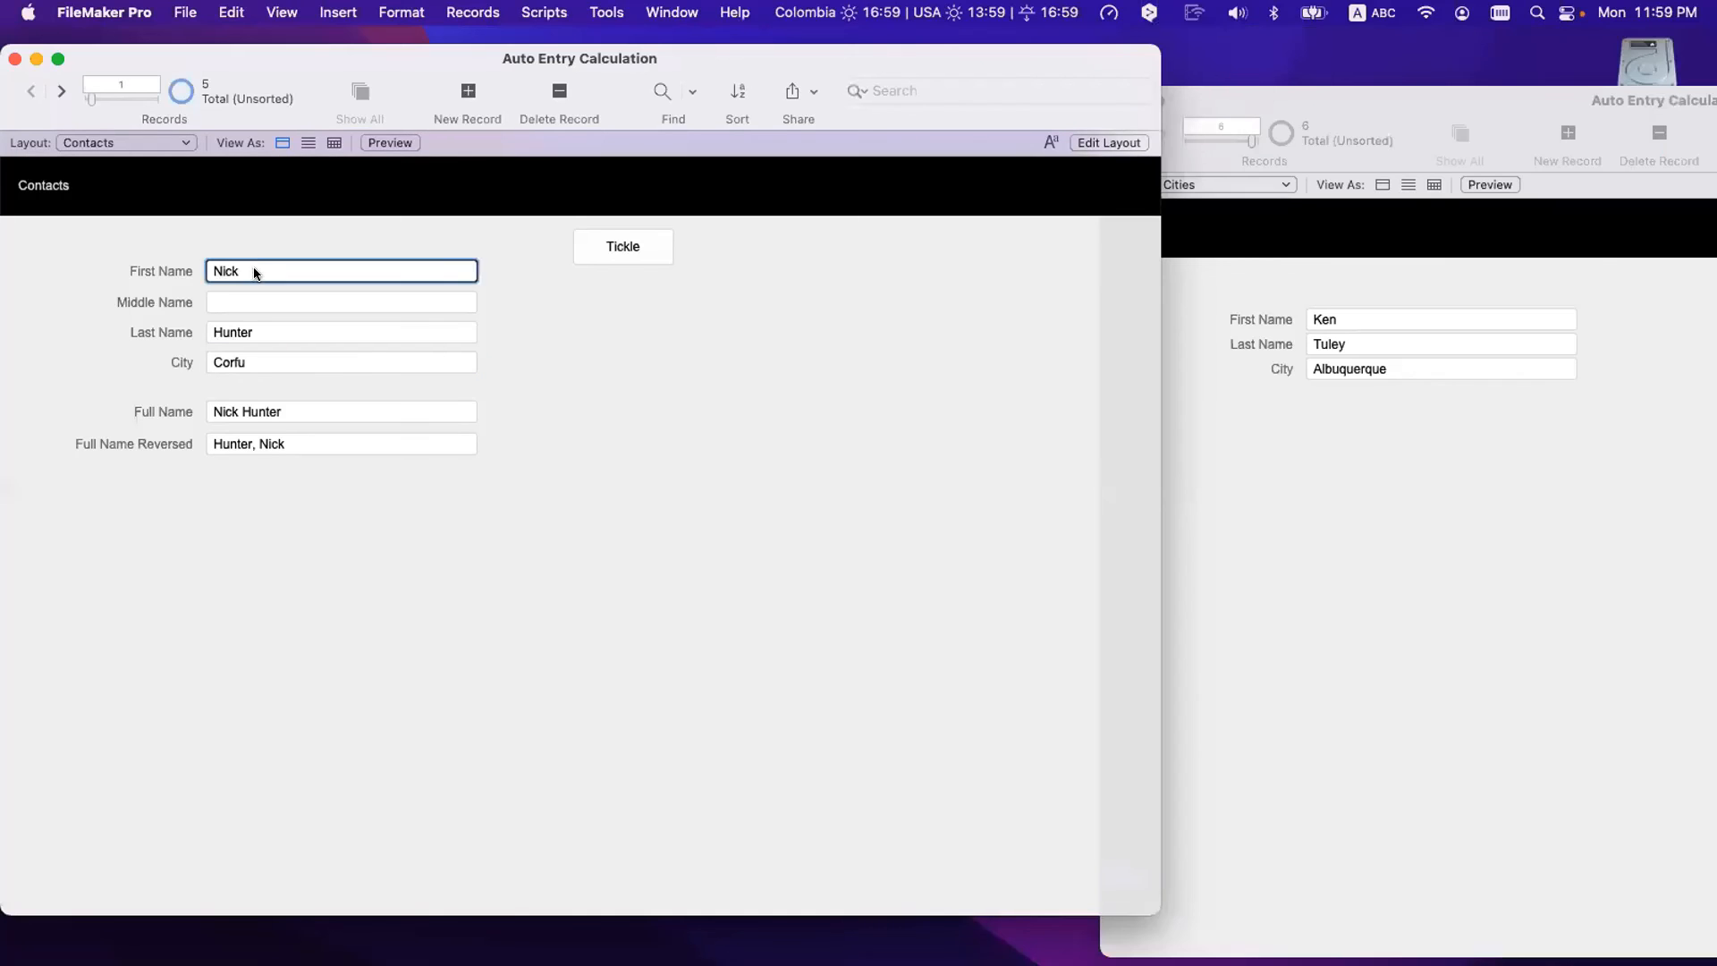
double_click(254, 271)
type("Ric")
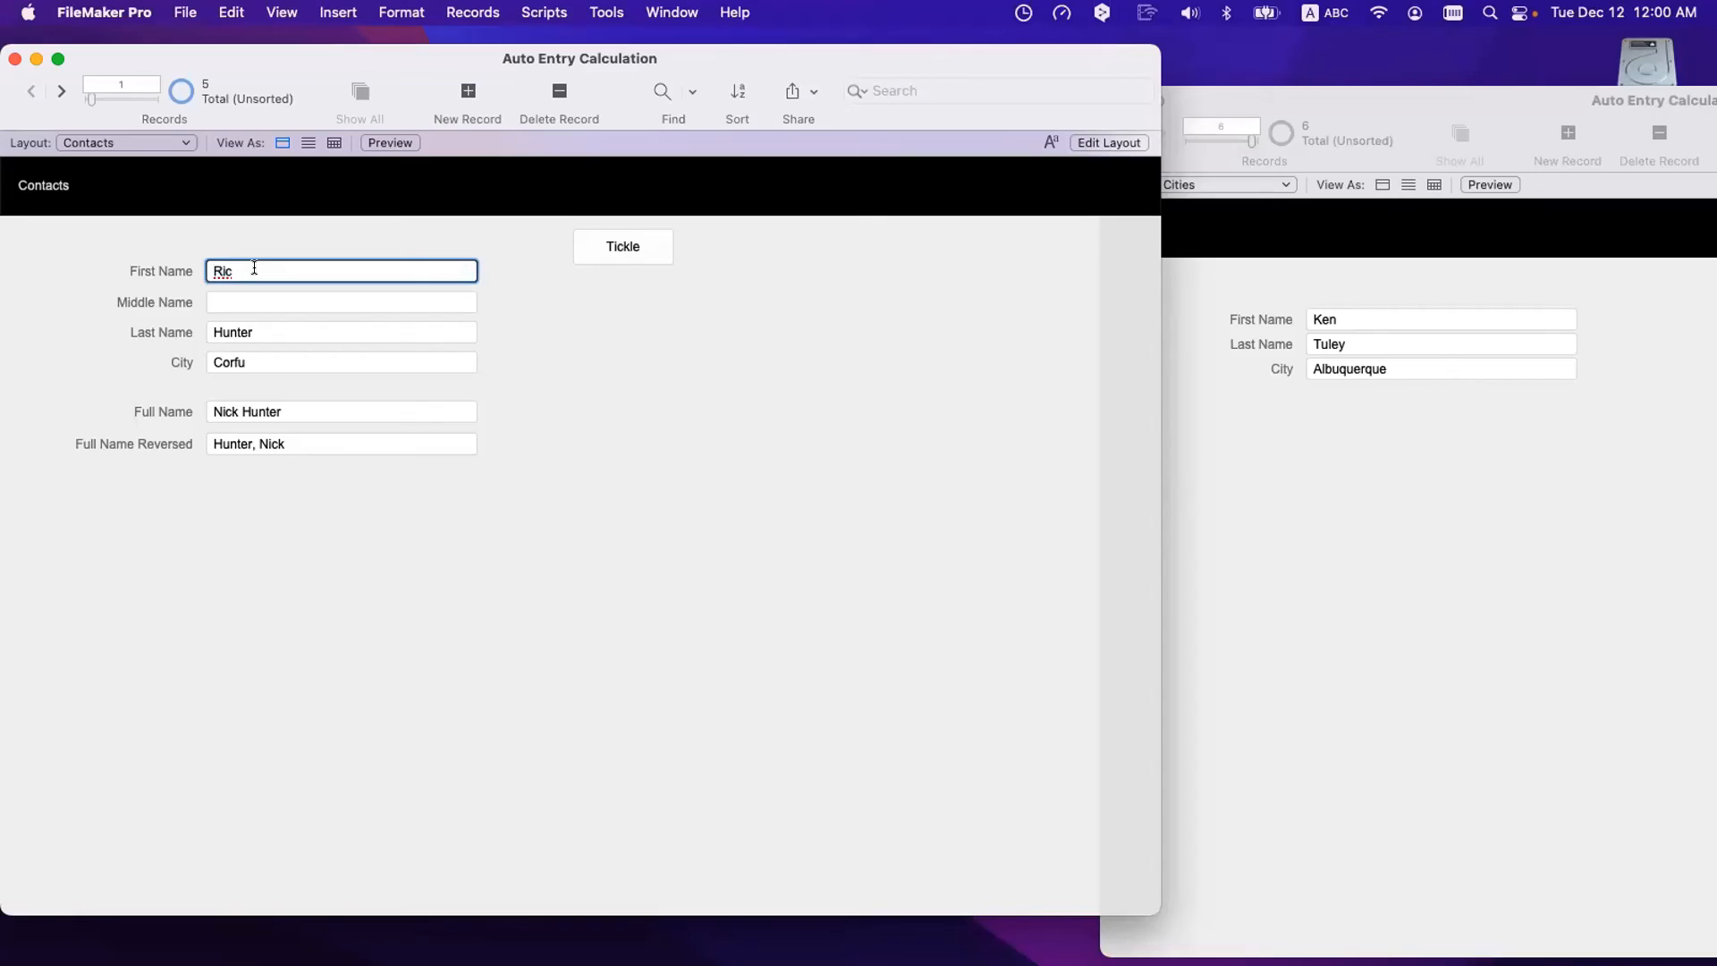
type("k")
left_click(261, 324)
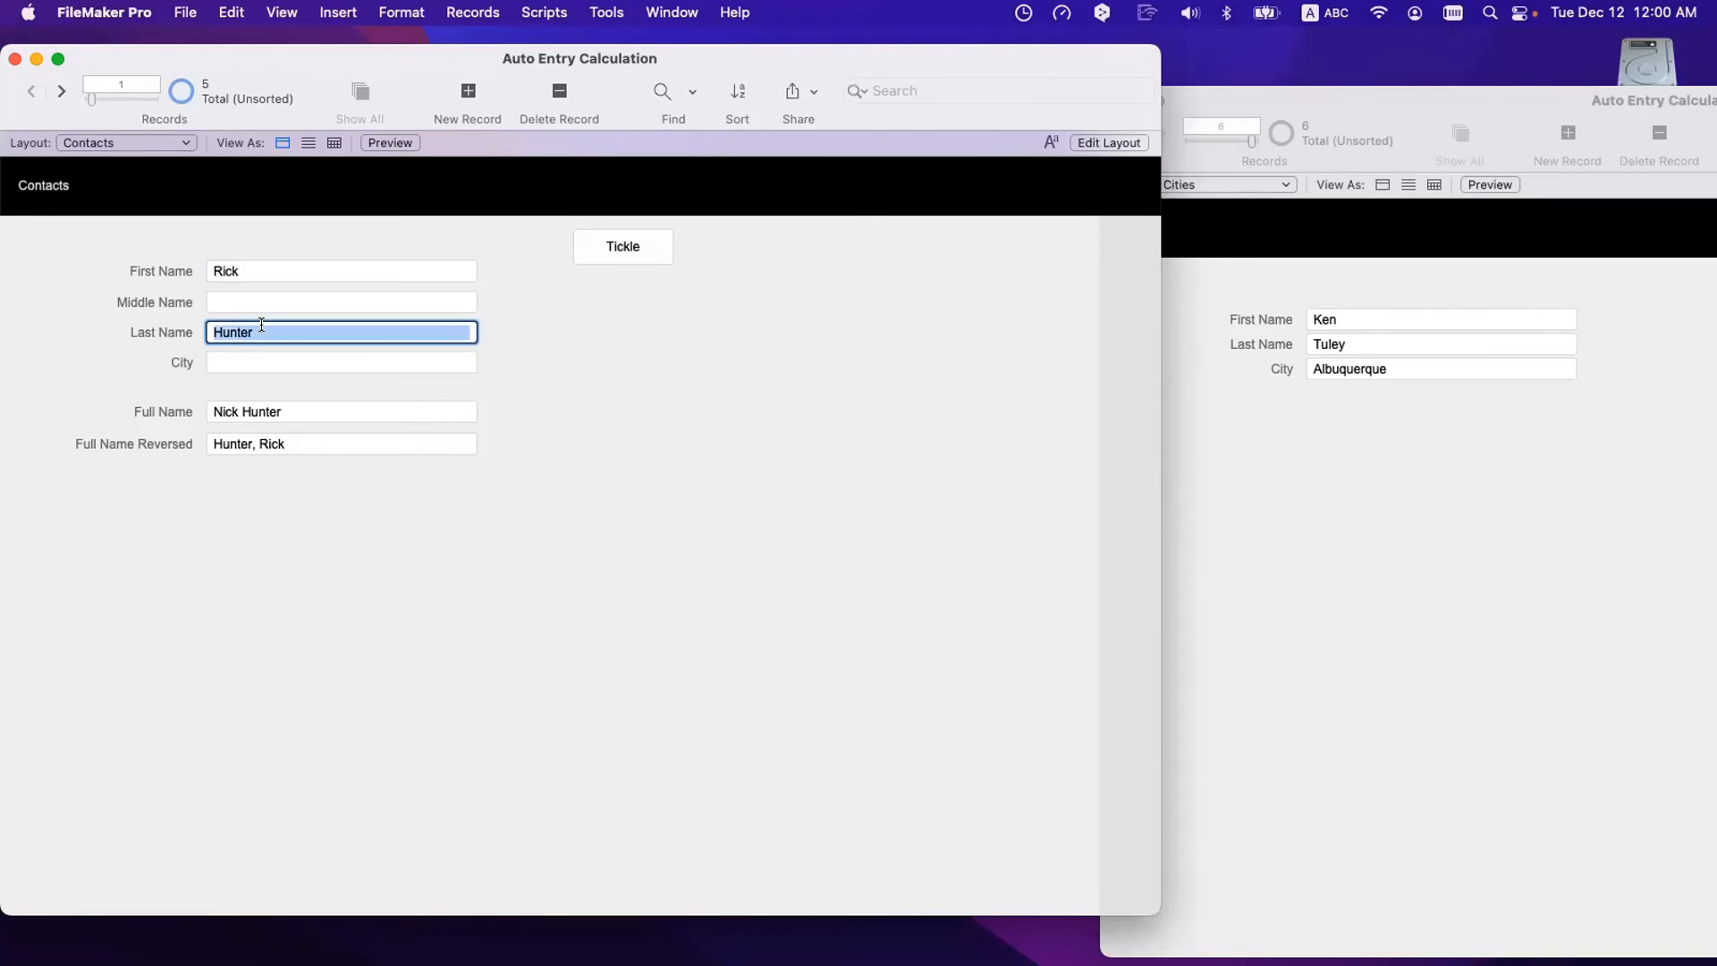
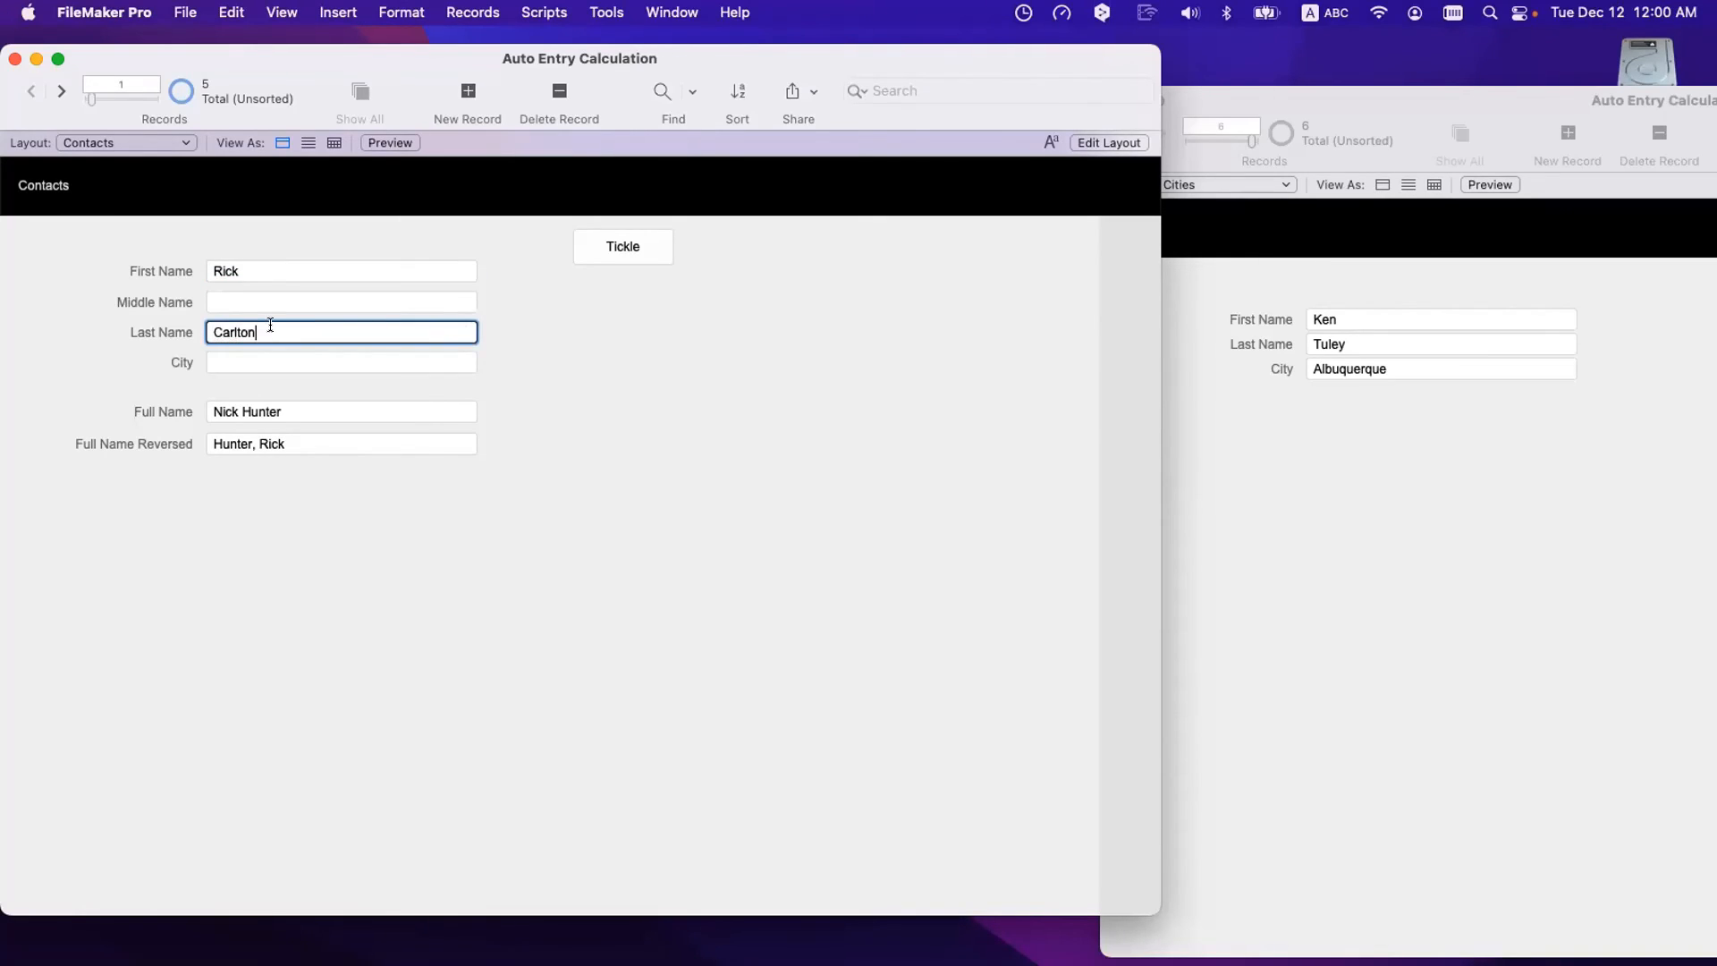
left_click(525, 568)
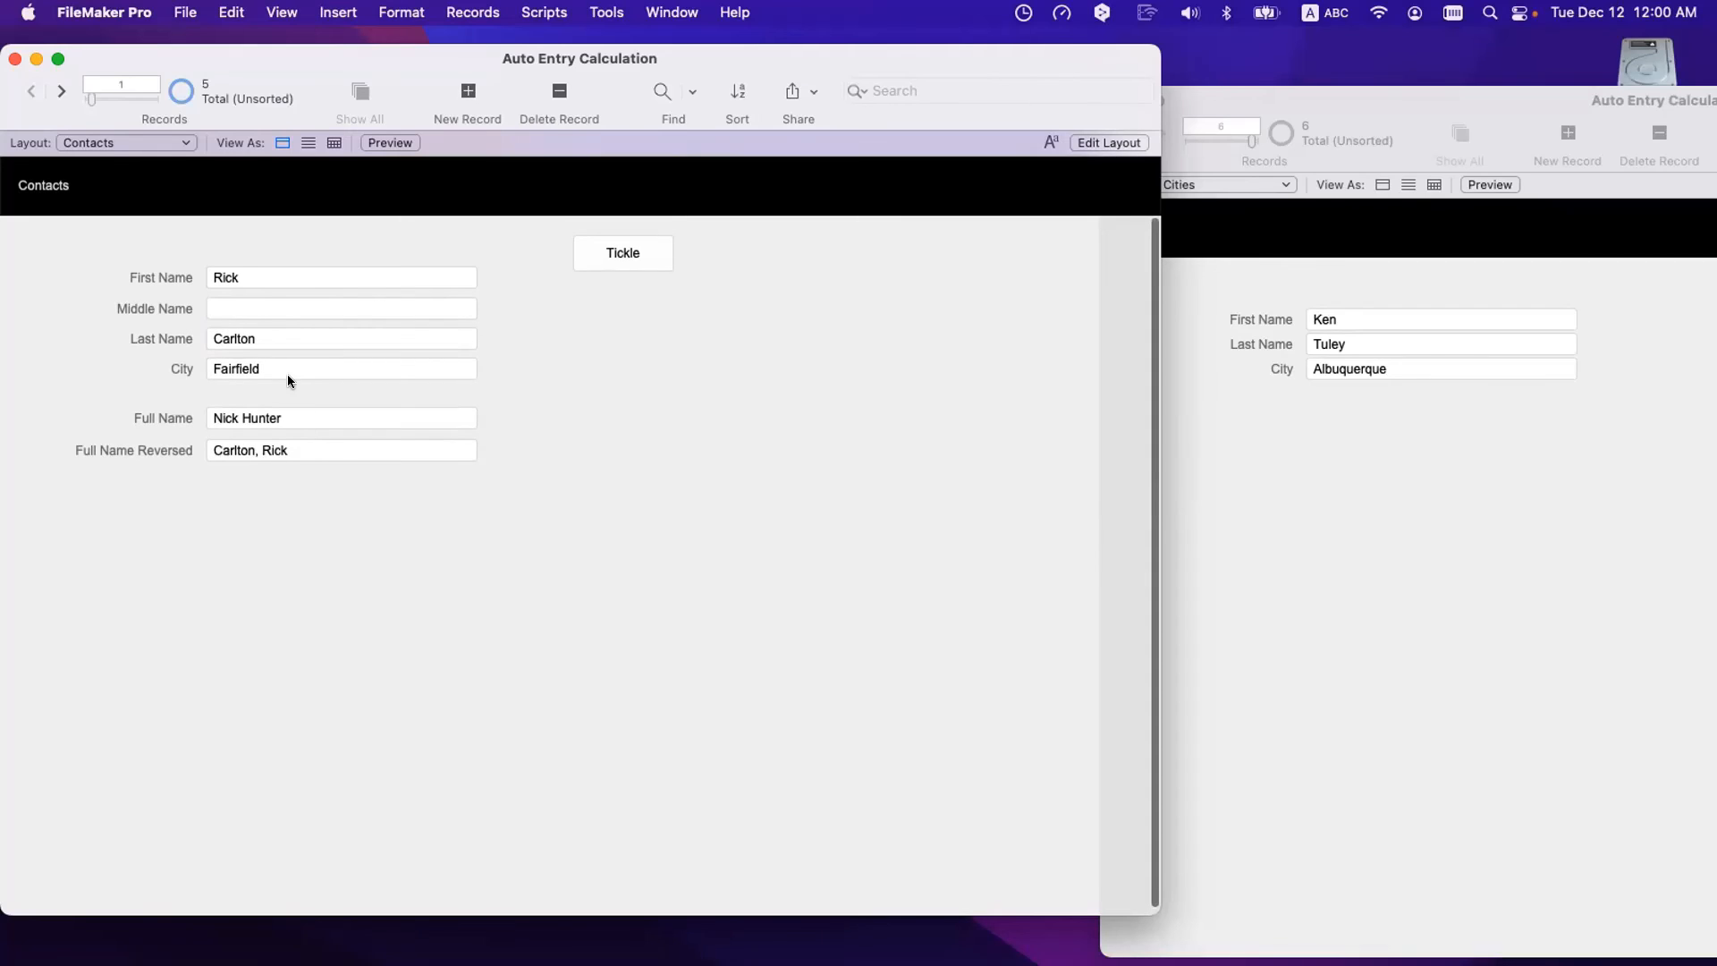
left_click(265, 276)
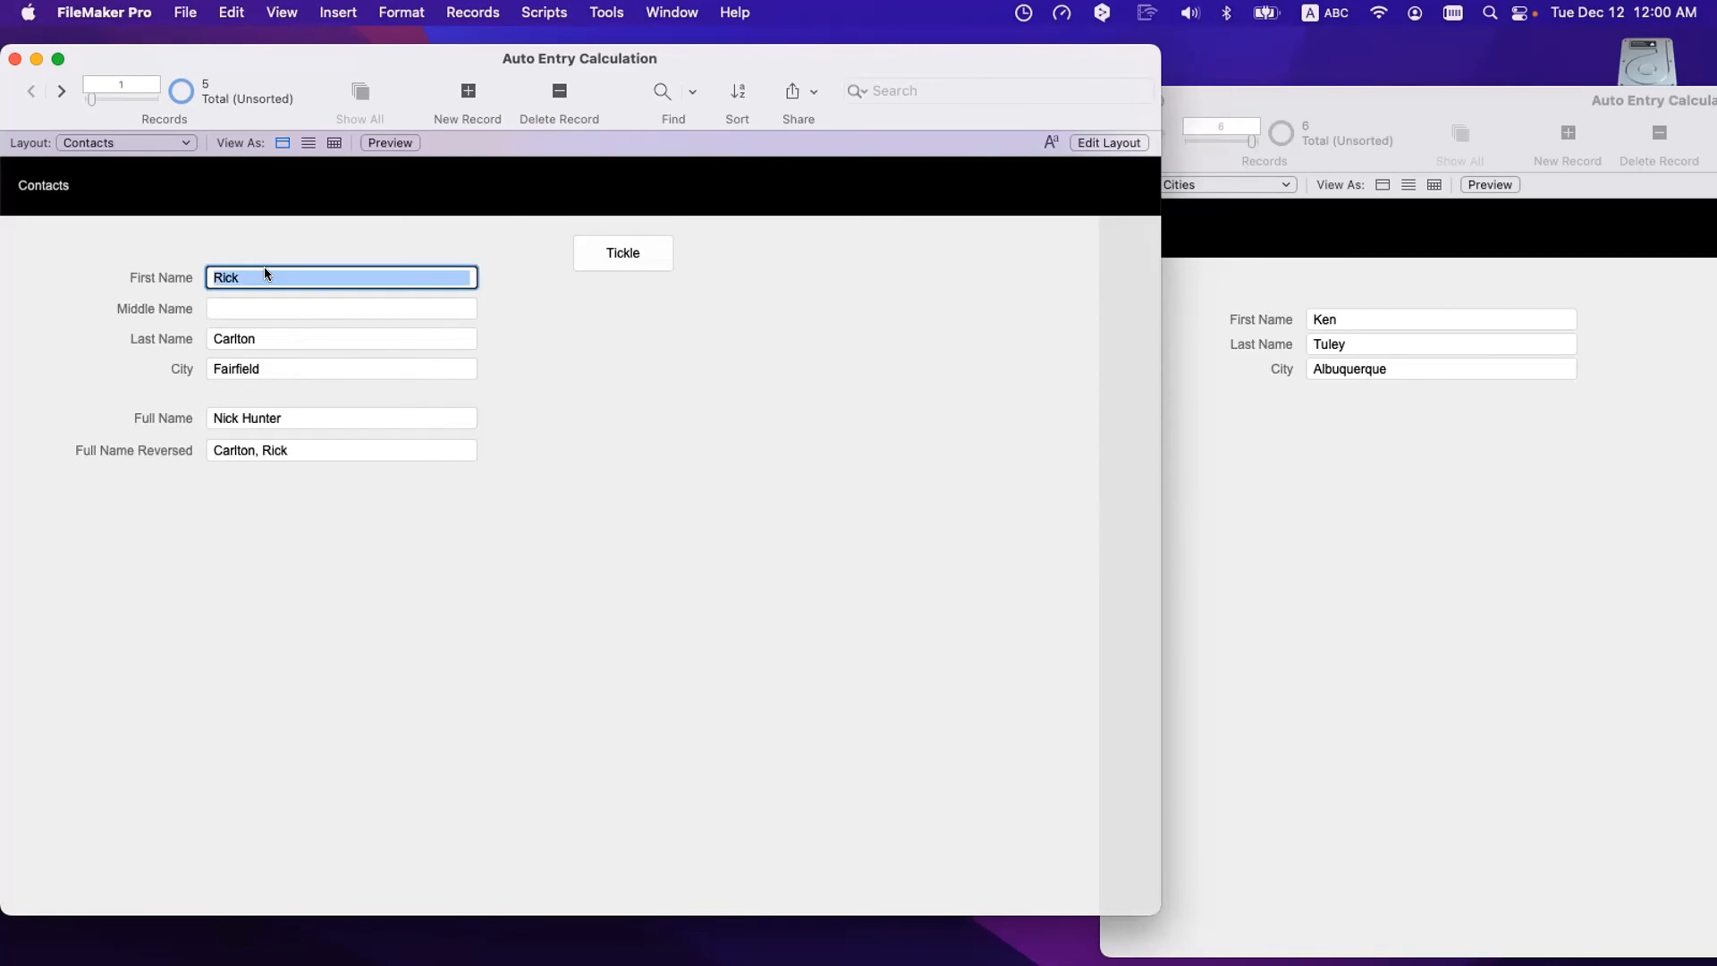
type("Nick")
left_click(268, 338)
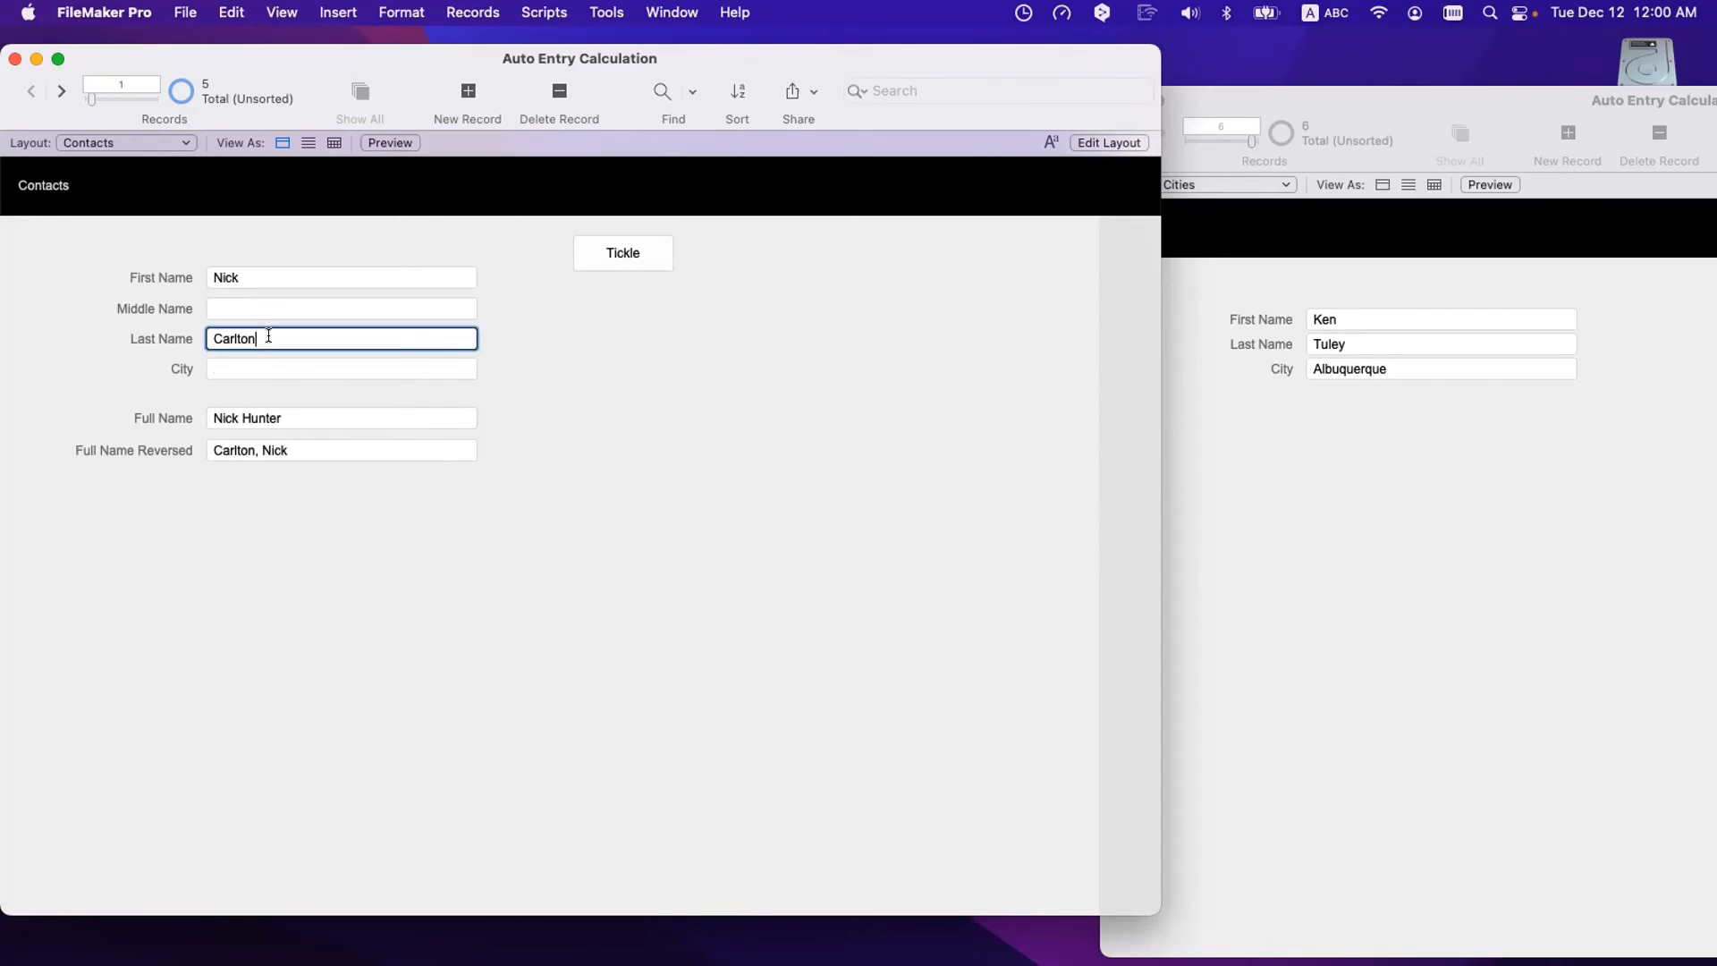
double_click(268, 337)
left_click(491, 562)
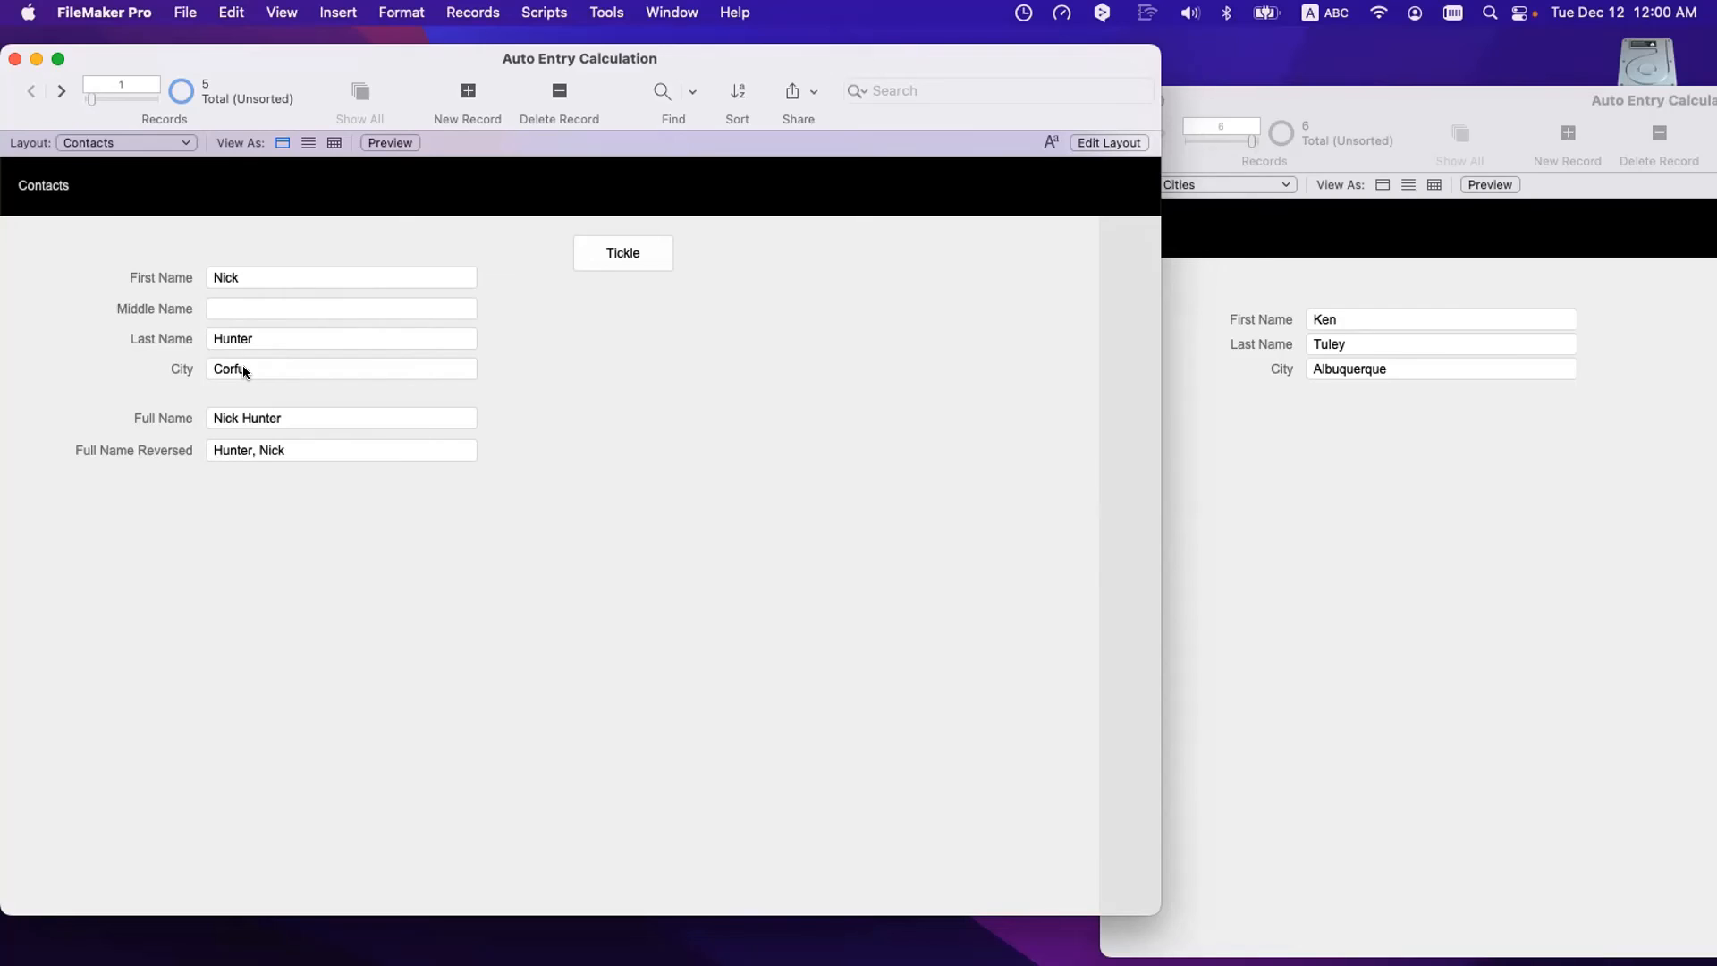
- Set City's auto-enter to not replace an existing value and save the field definitions
key("super+shift+d")
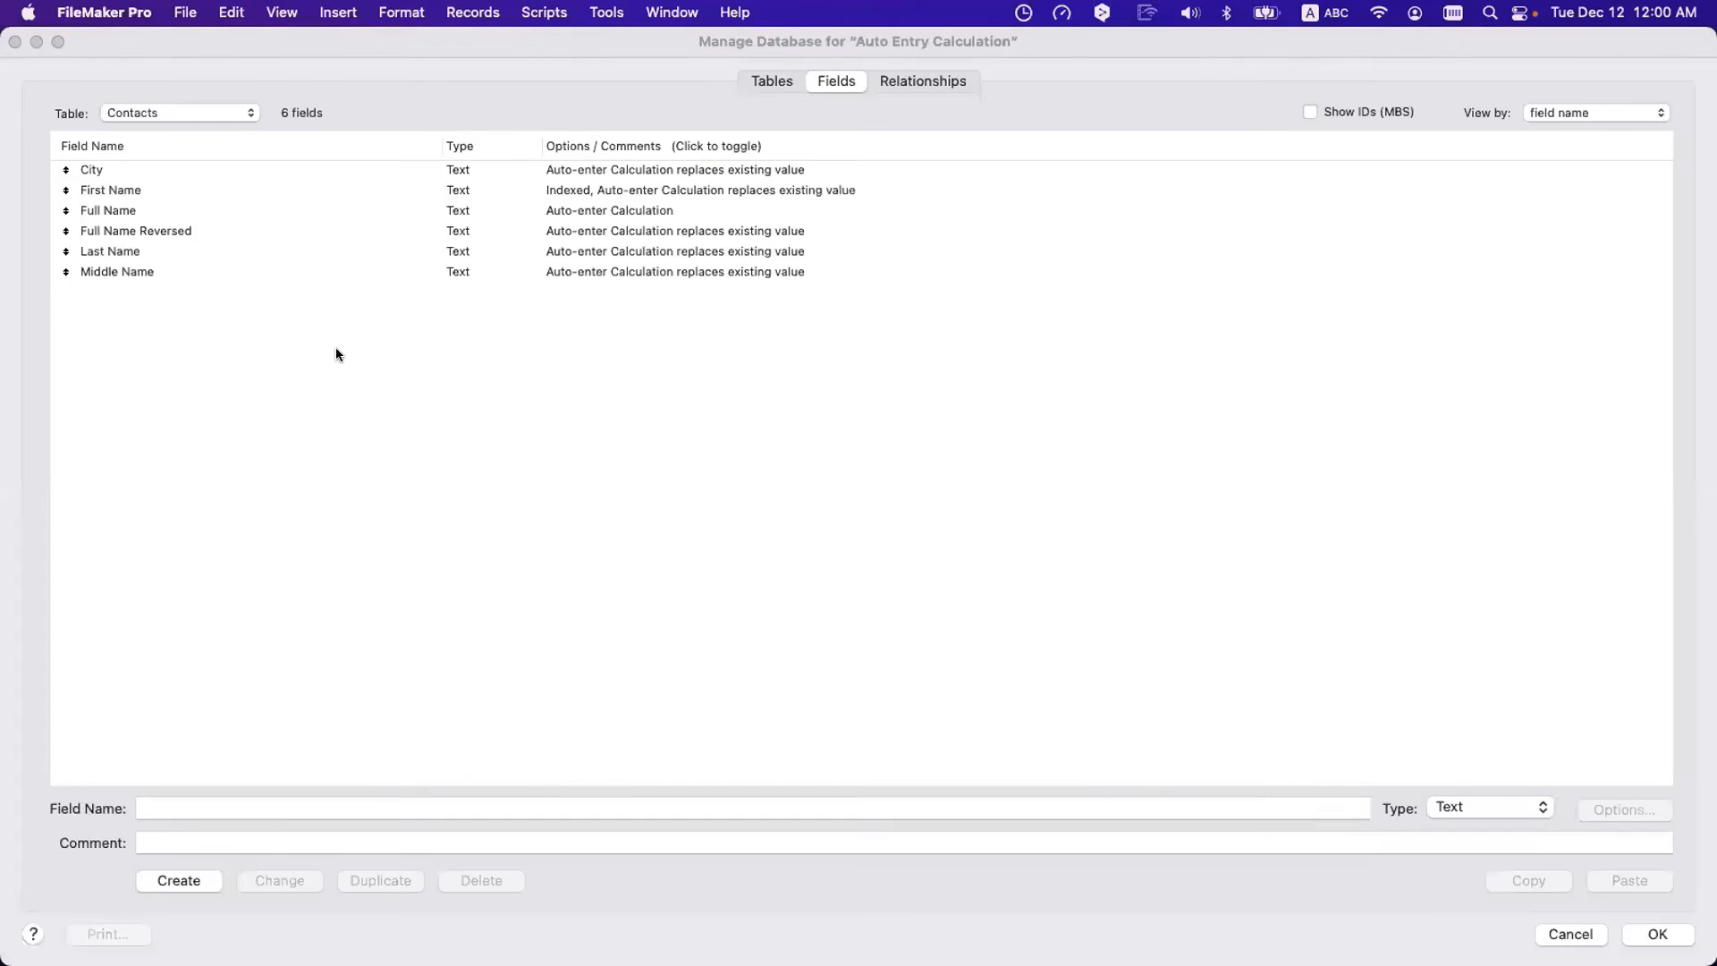
double_click(159, 170)
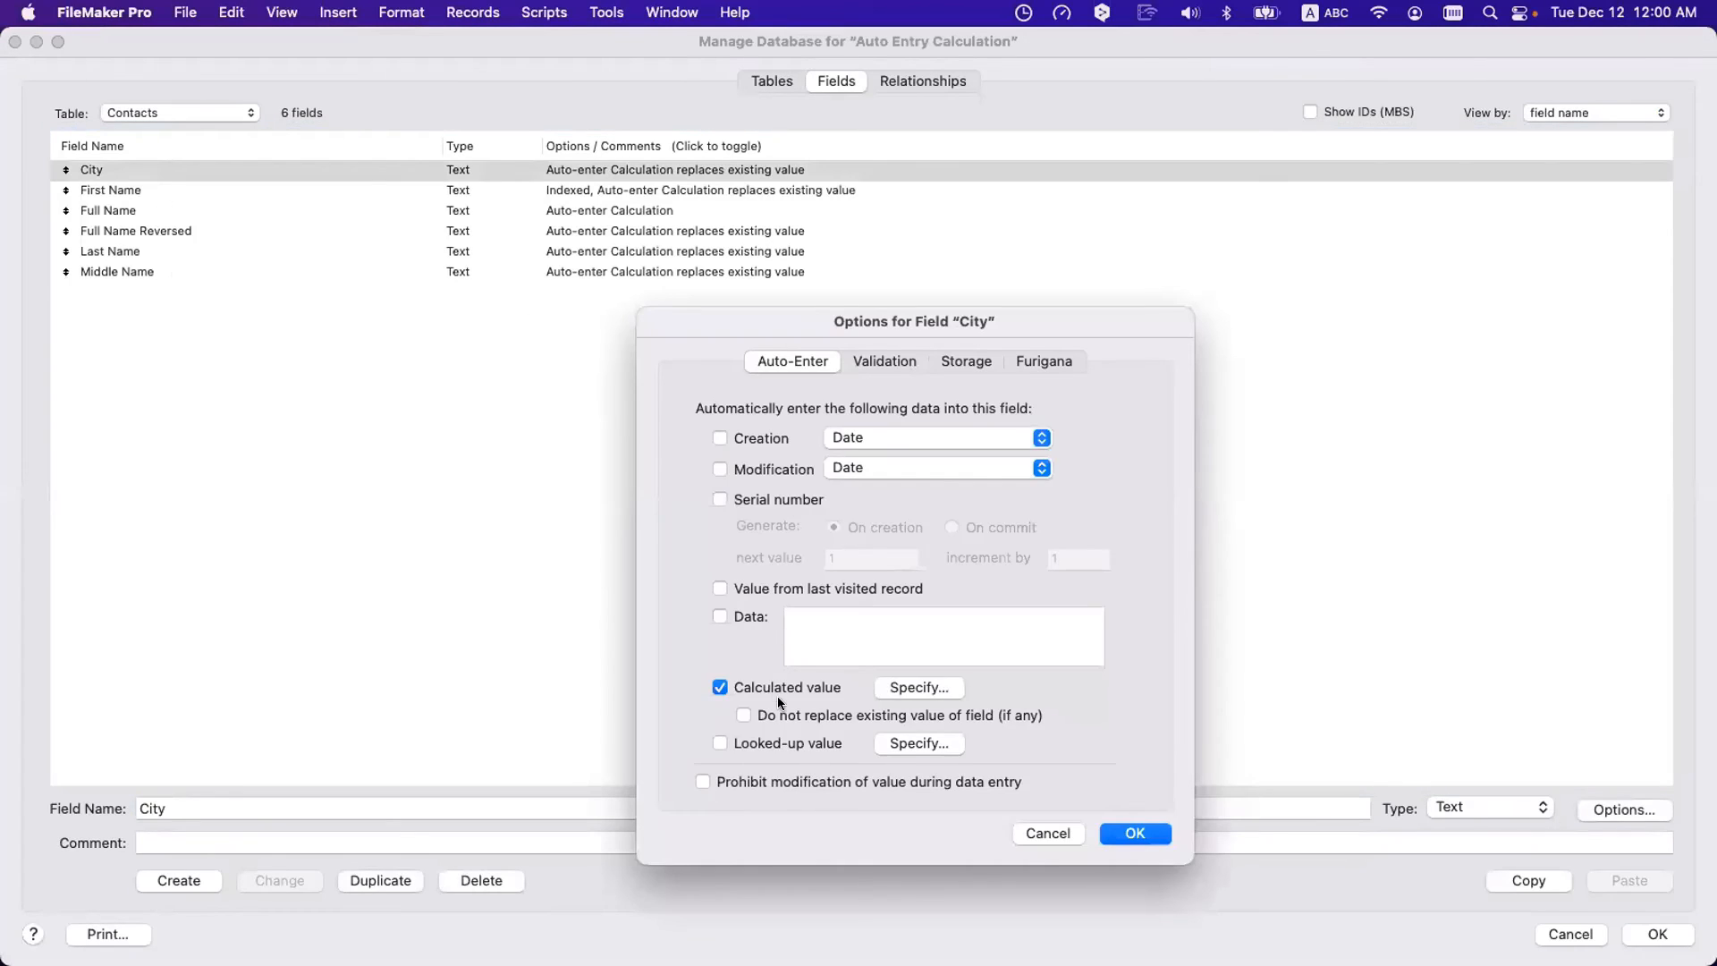
left_click(743, 715)
left_click(1135, 833)
key("Return")
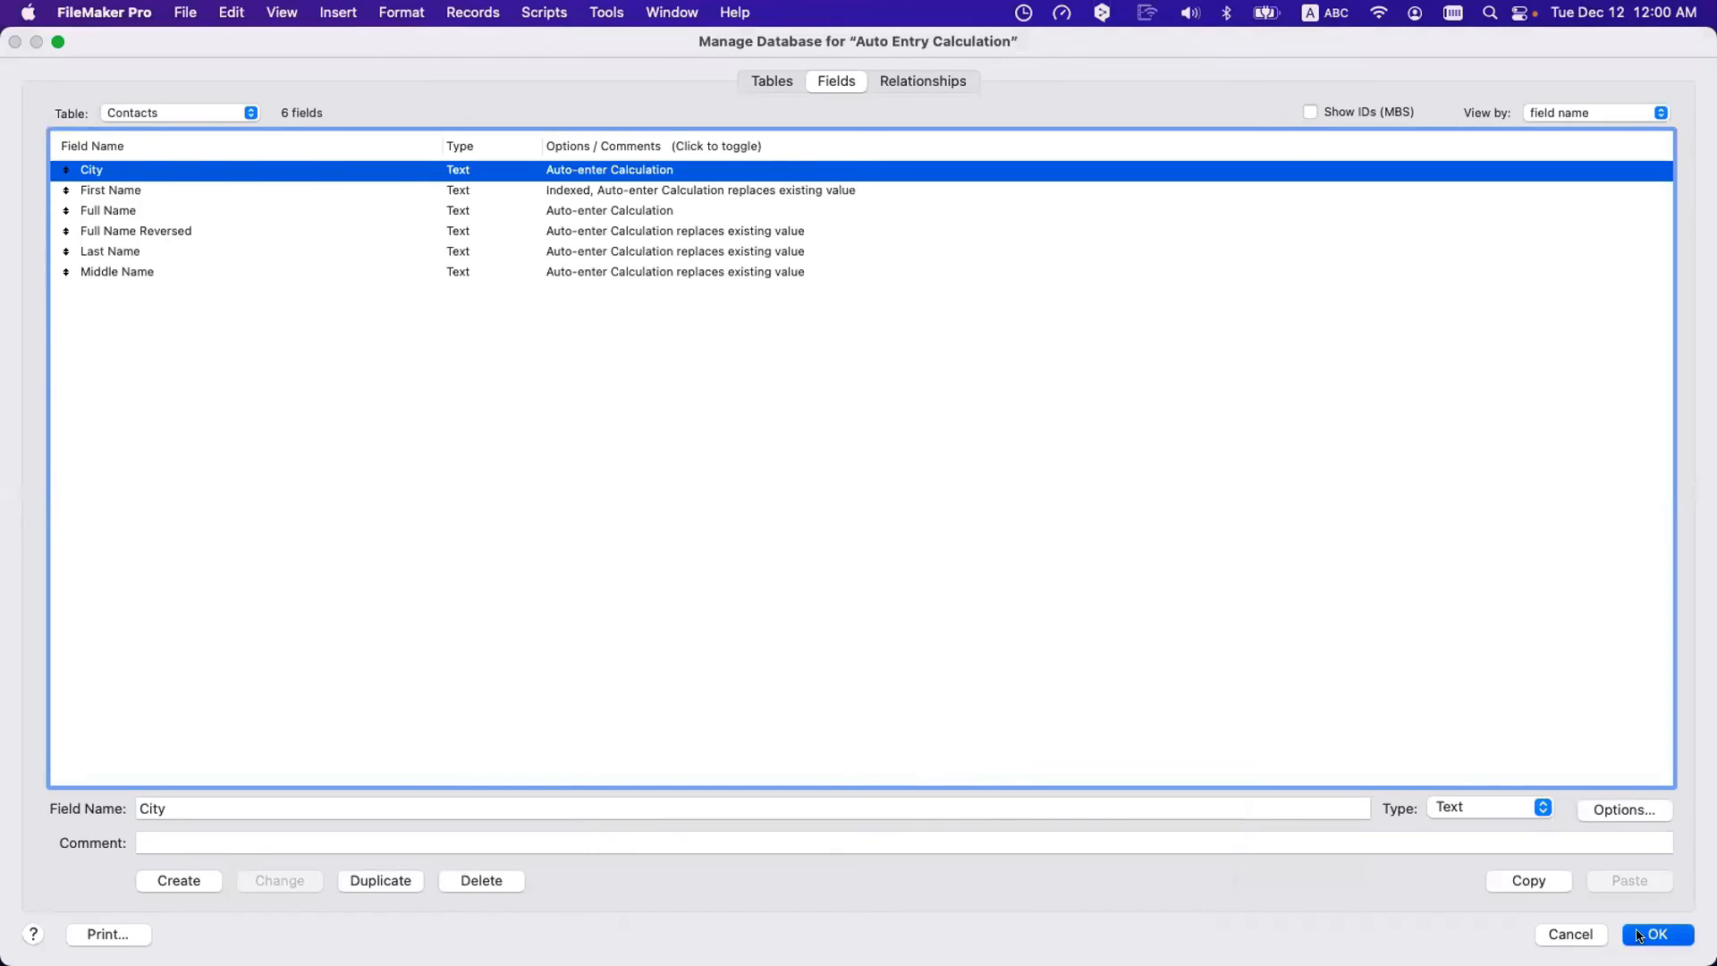
left_click(280, 357)
- Clear Corfu from the City field and commit the record with City empty
key("super+a")
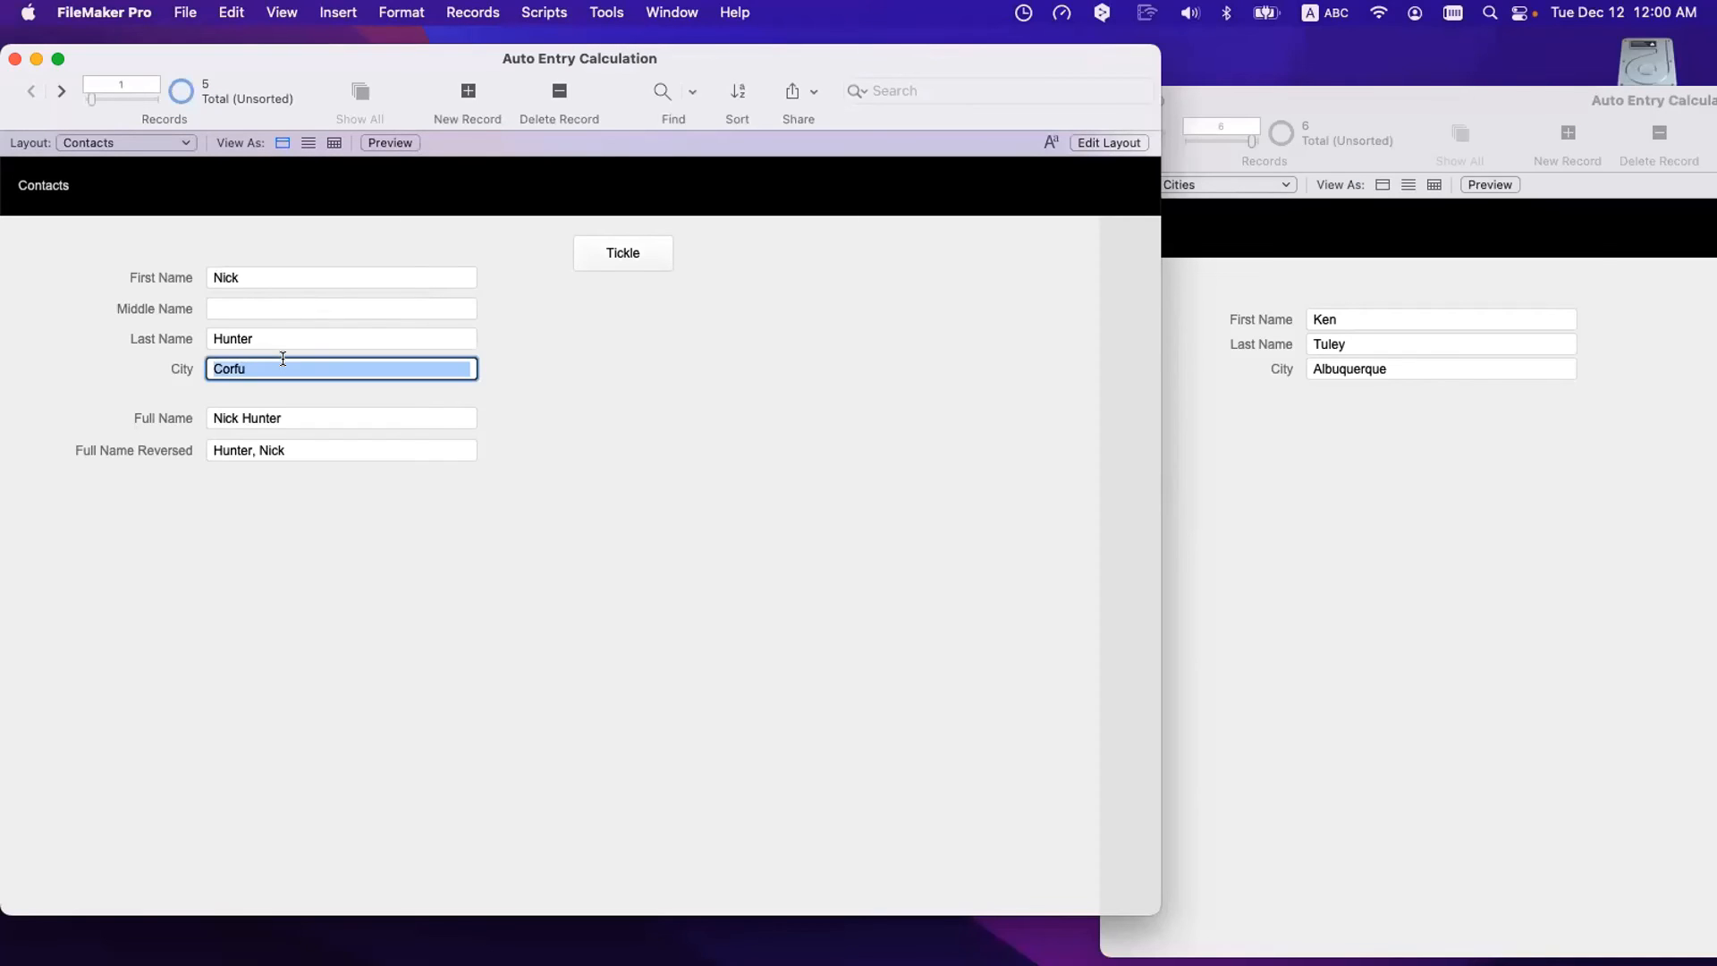
key("BackSpace")
left_click(317, 390)
left_click(218, 274)
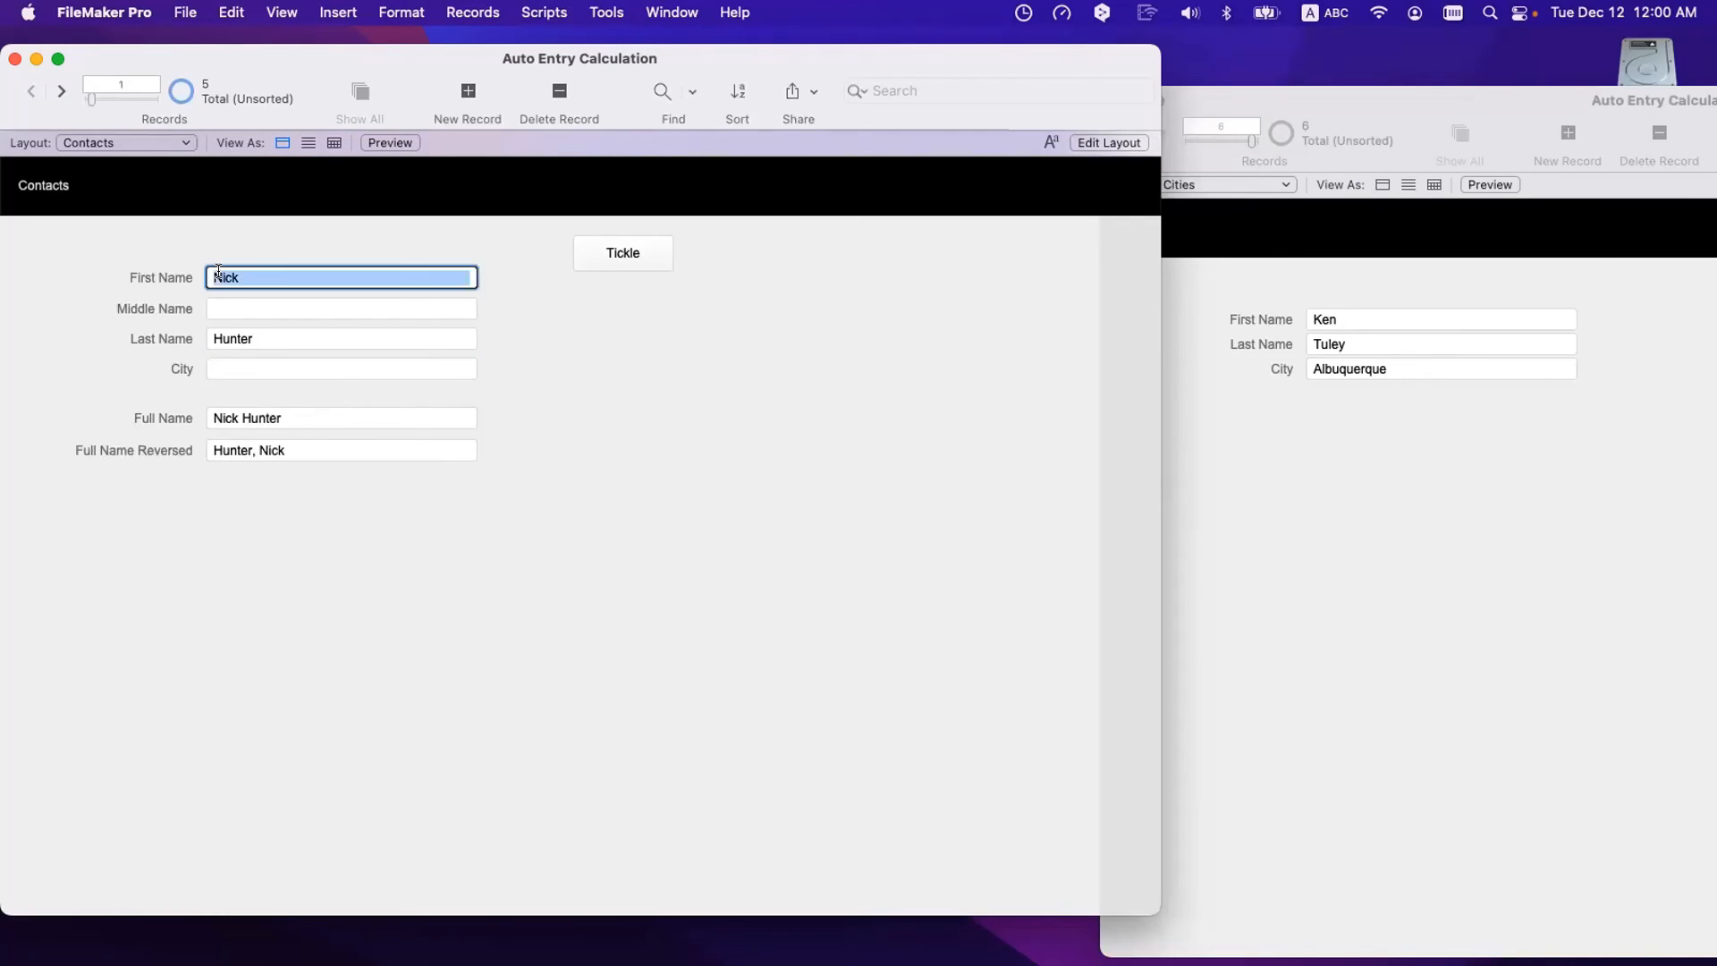
key("Tab")
key("Tab")
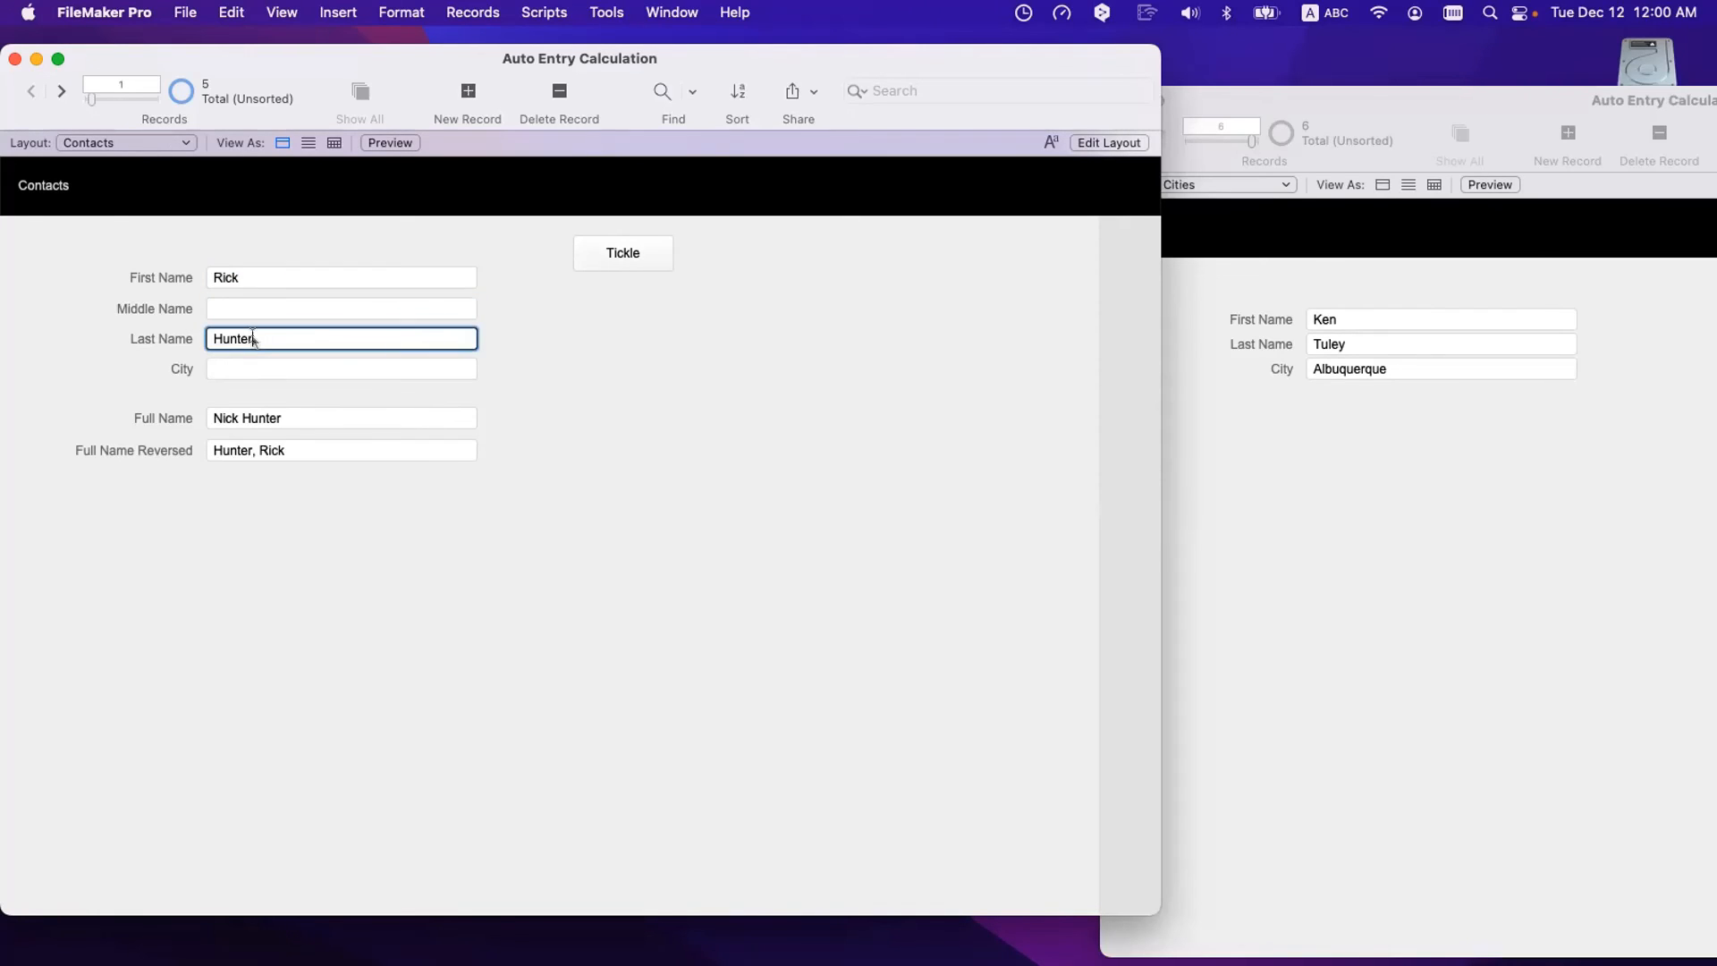
left_click(448, 541)
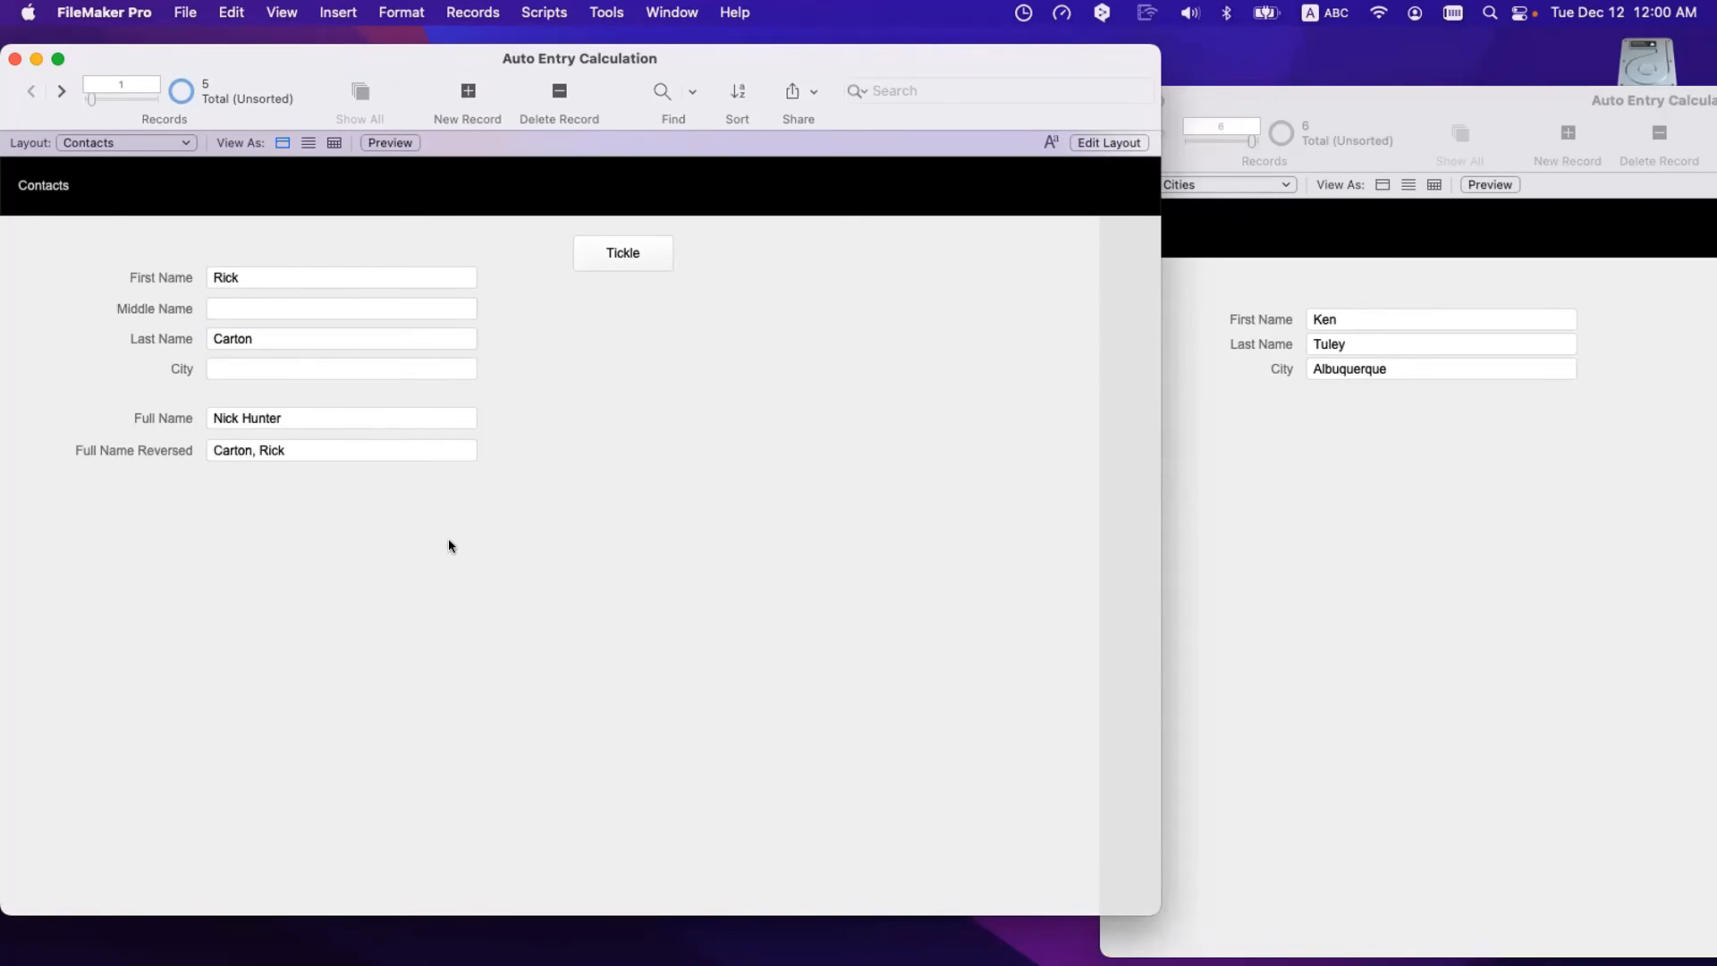
left_click(254, 336)
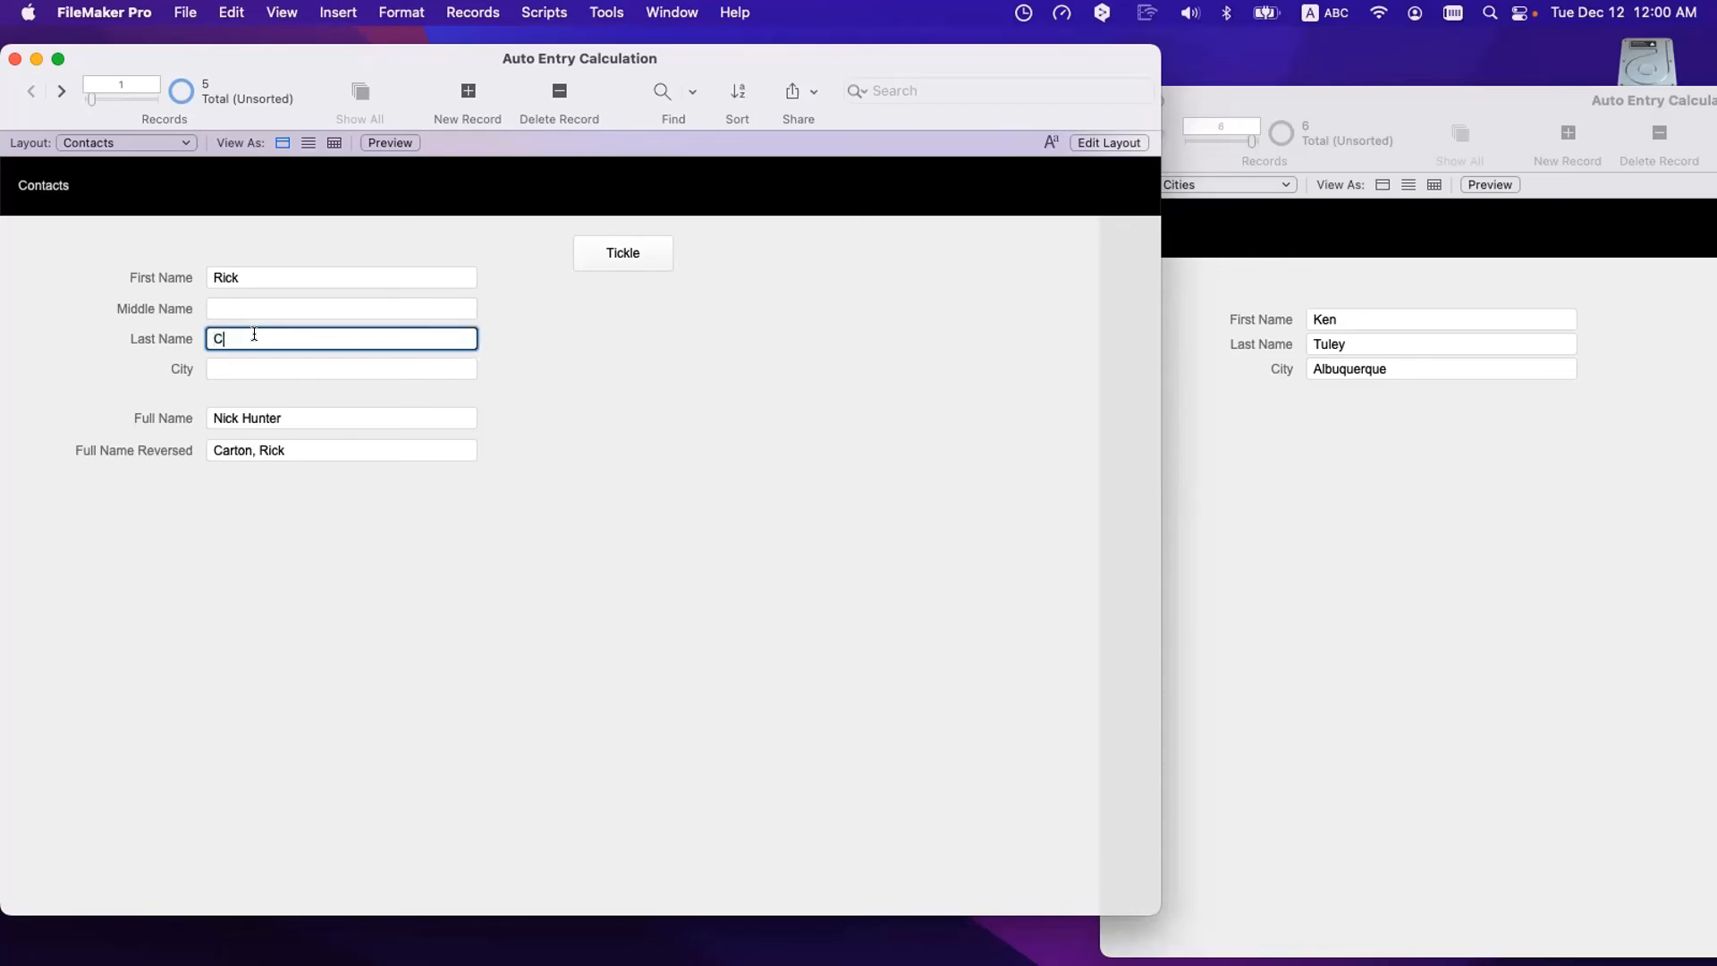
left_click(264, 396)
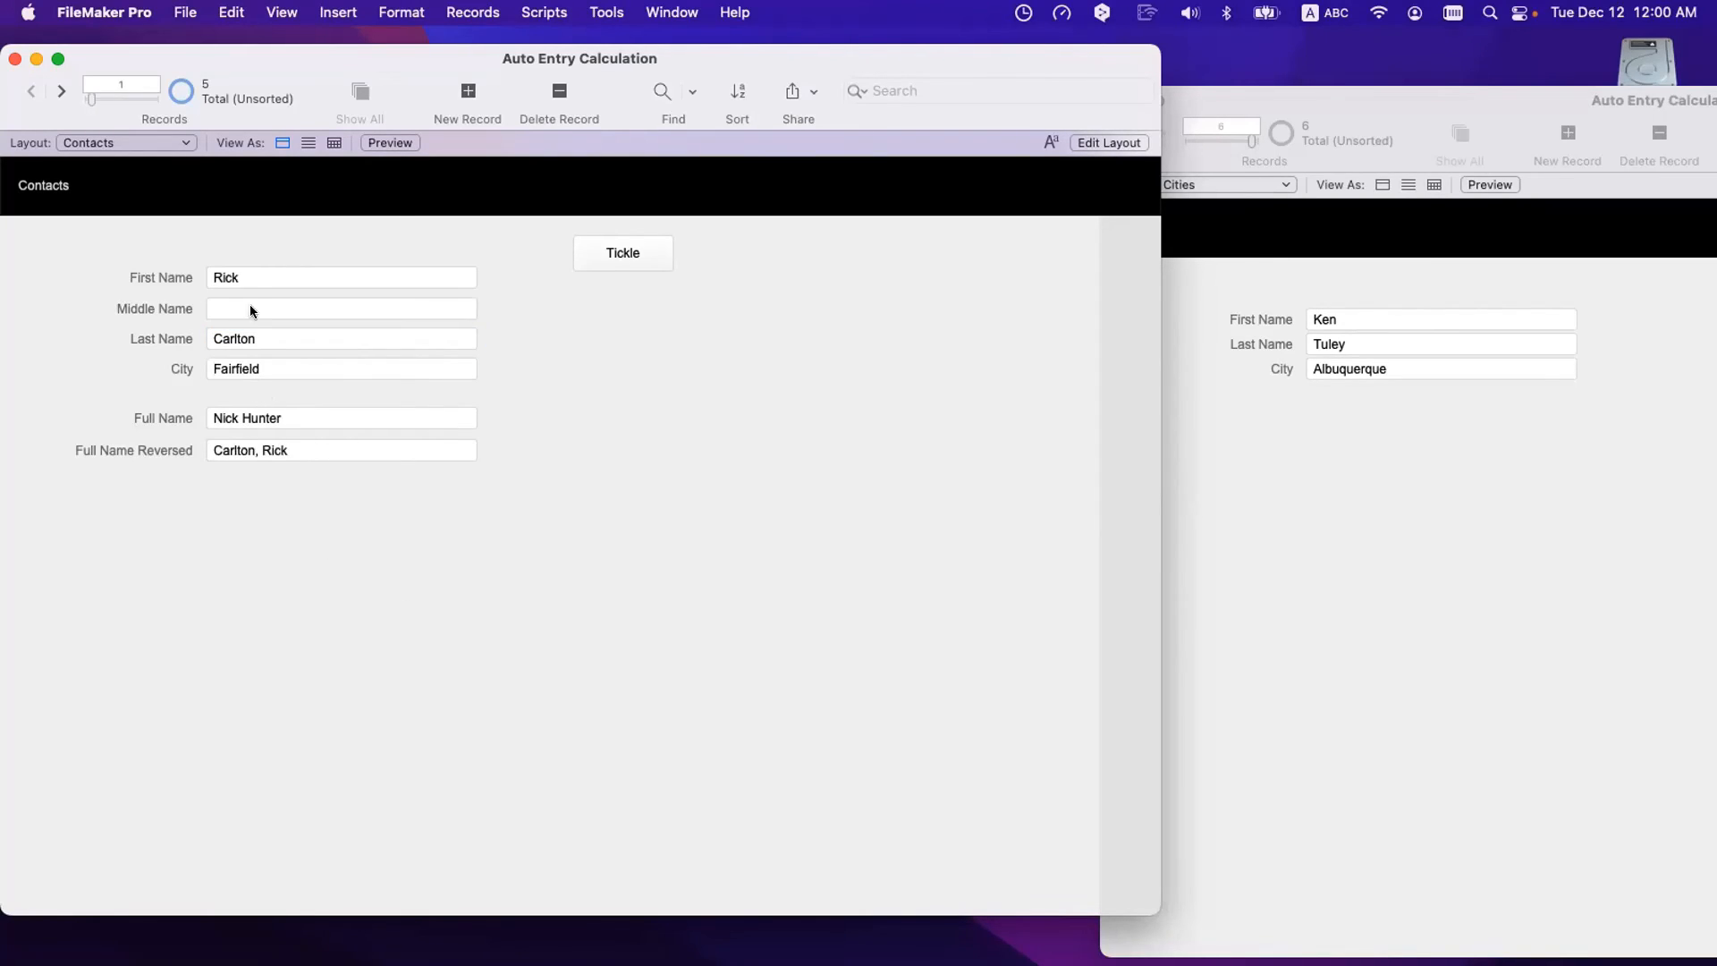
left_click(247, 271)
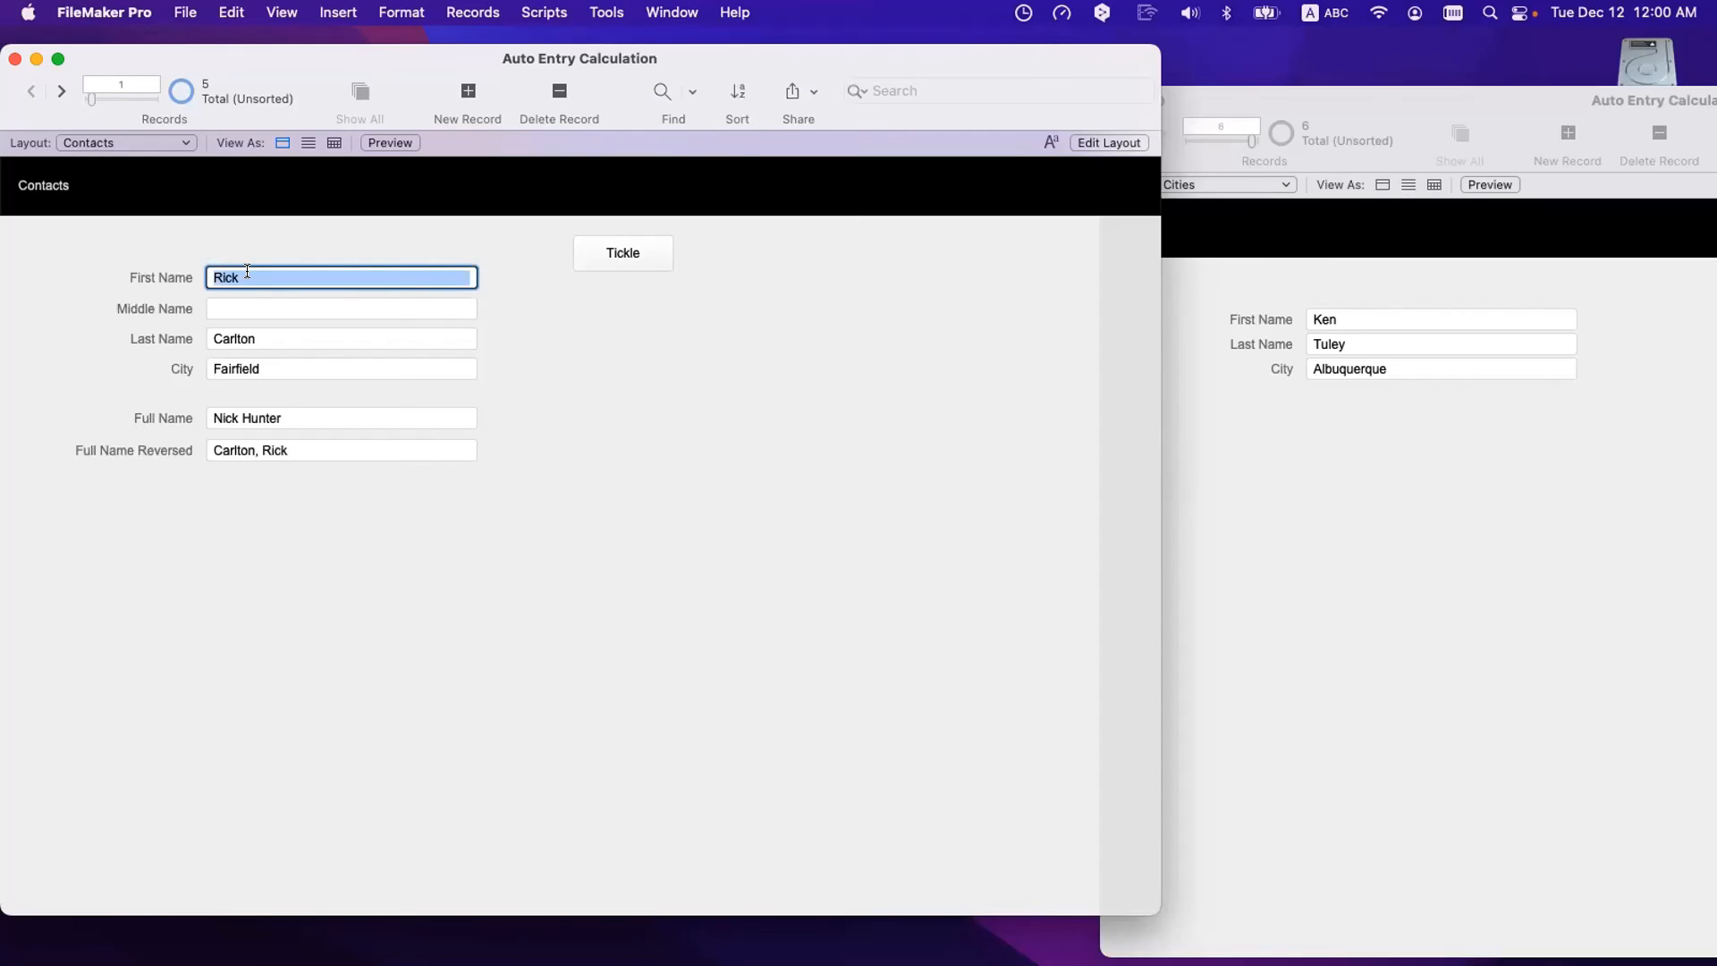
type("Nick")
left_click(264, 336)
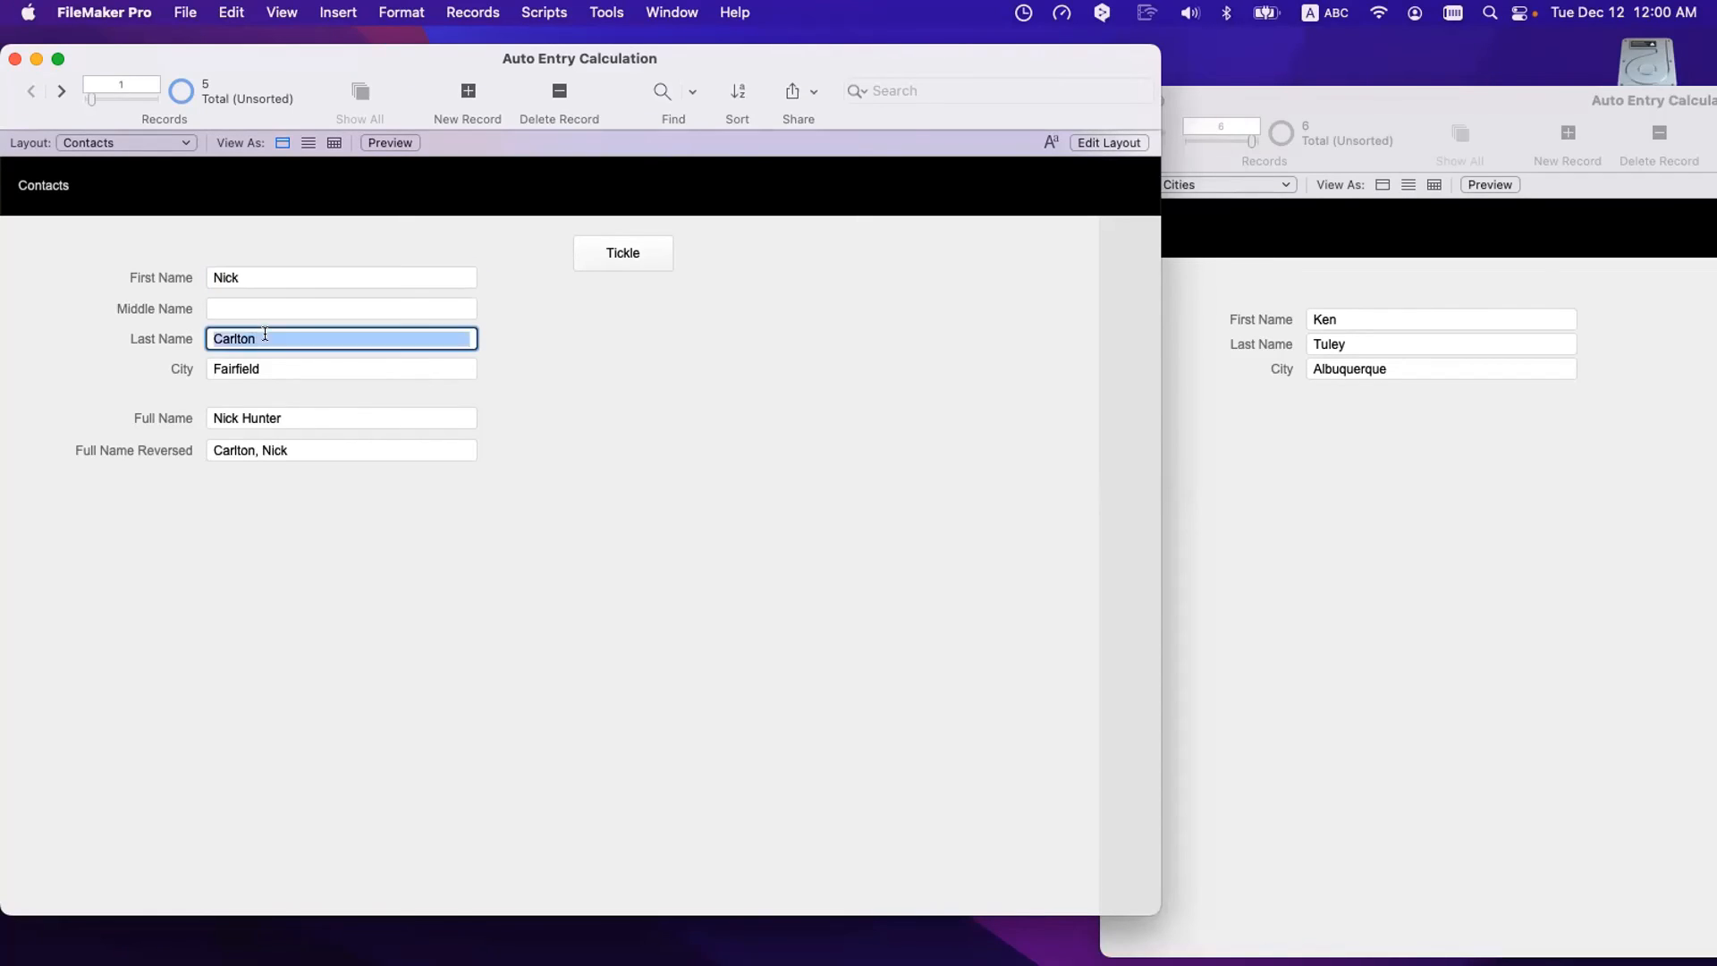
left_click(411, 581)
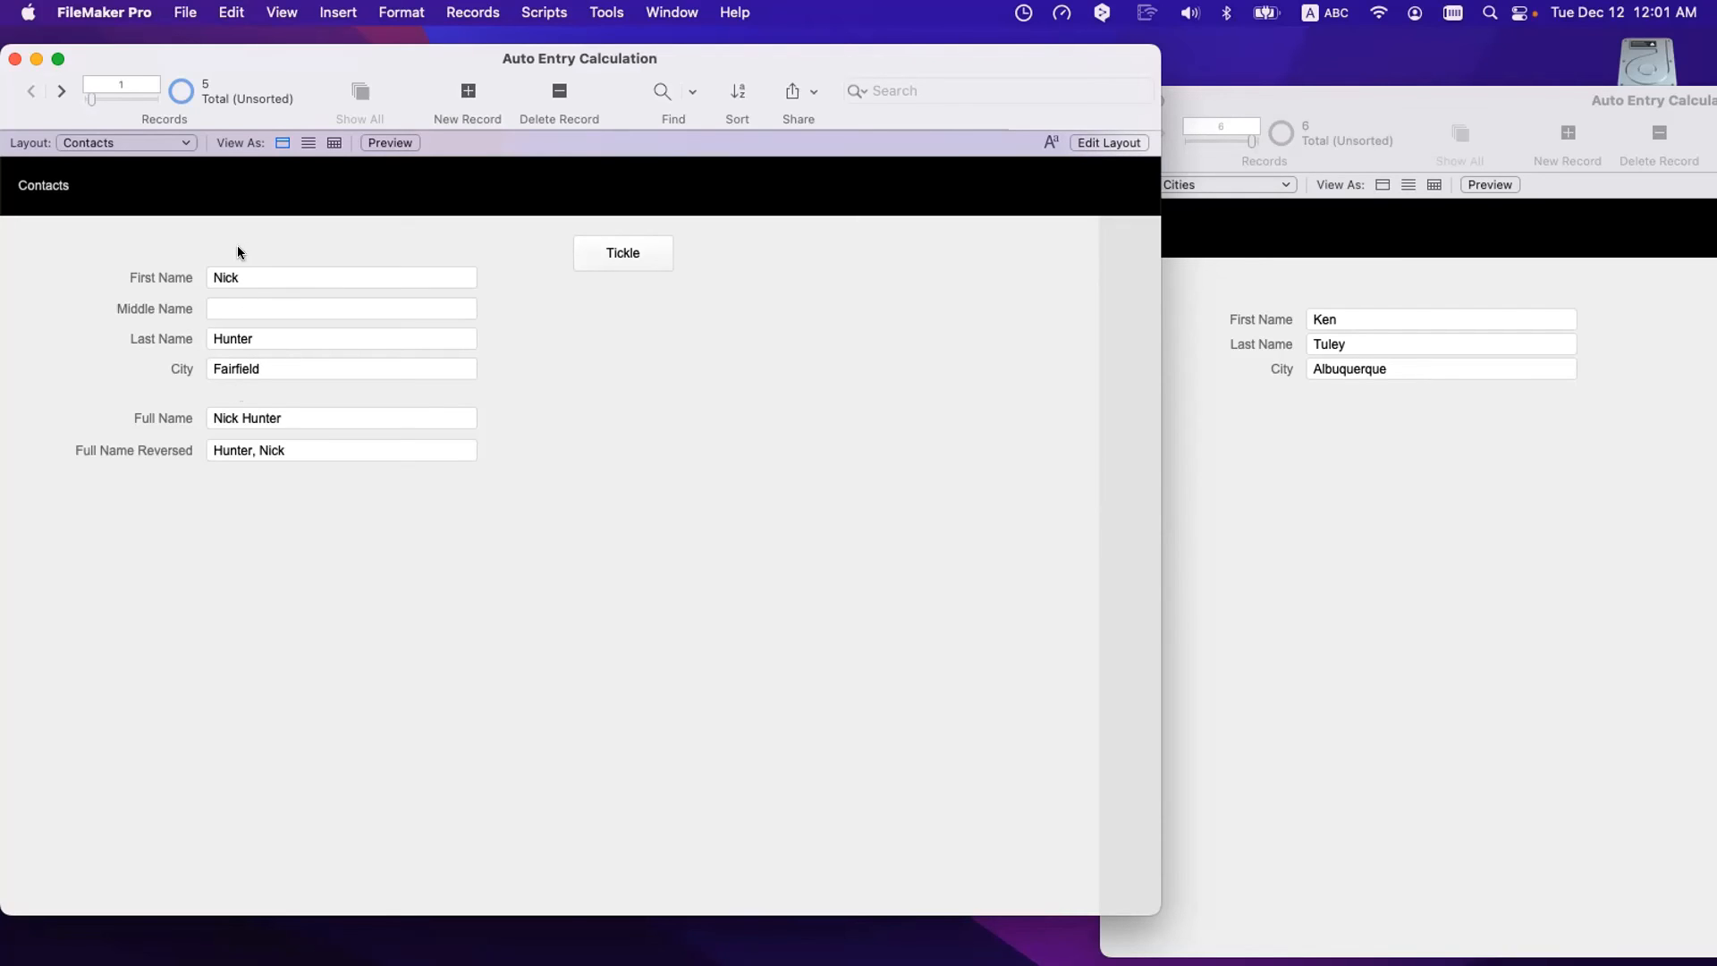
key("super+shift+d")
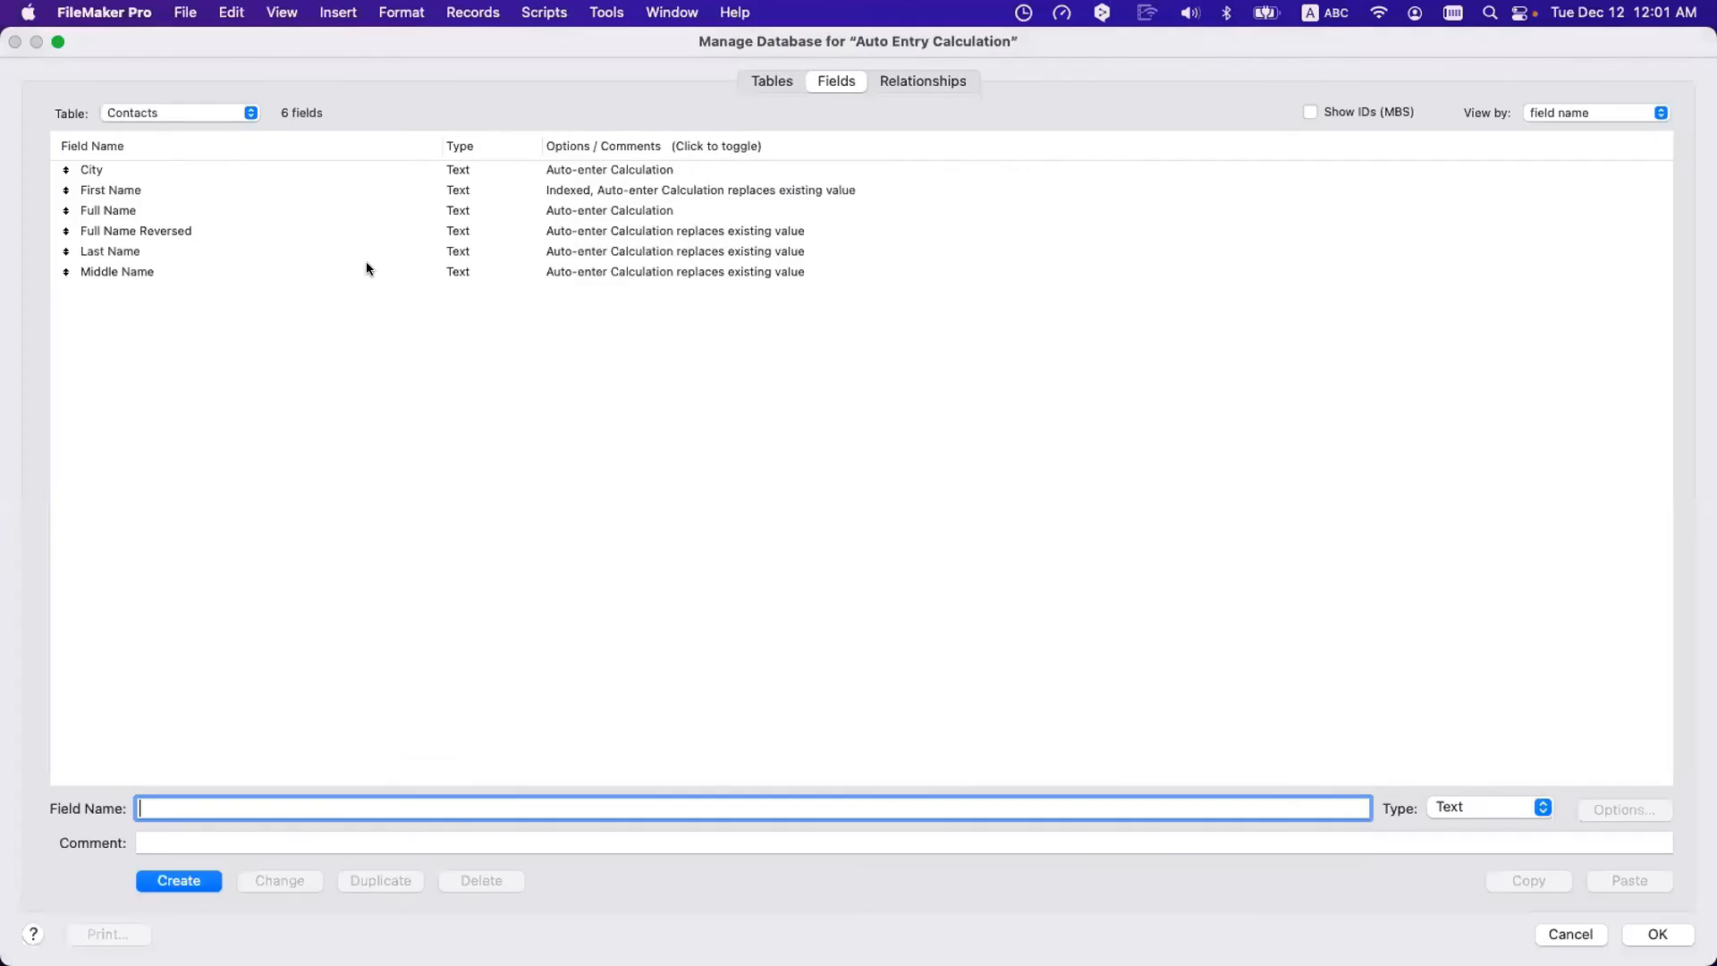
double_click(438, 160)
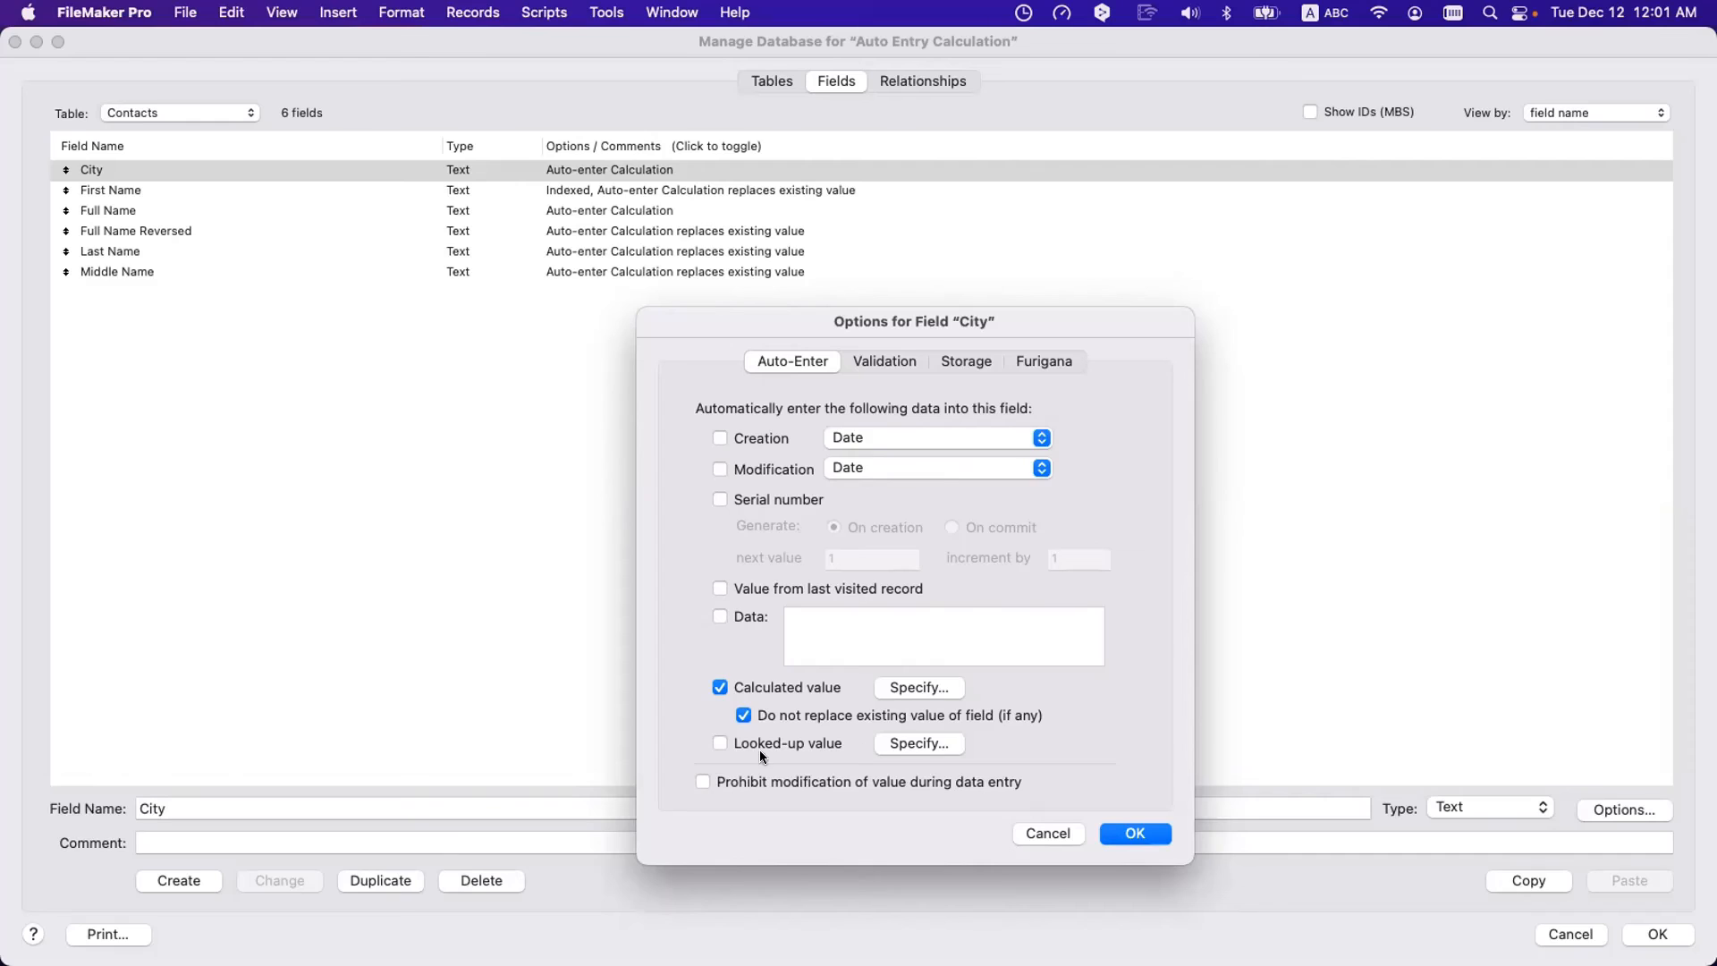
left_click(803, 720)
left_click(803, 721)
left_click(803, 721)
left_click(803, 721)
left_click(803, 721)
left_click(803, 721)
left_click(803, 721)
left_click(803, 721)
left_click(802, 723)
left_click(797, 743)
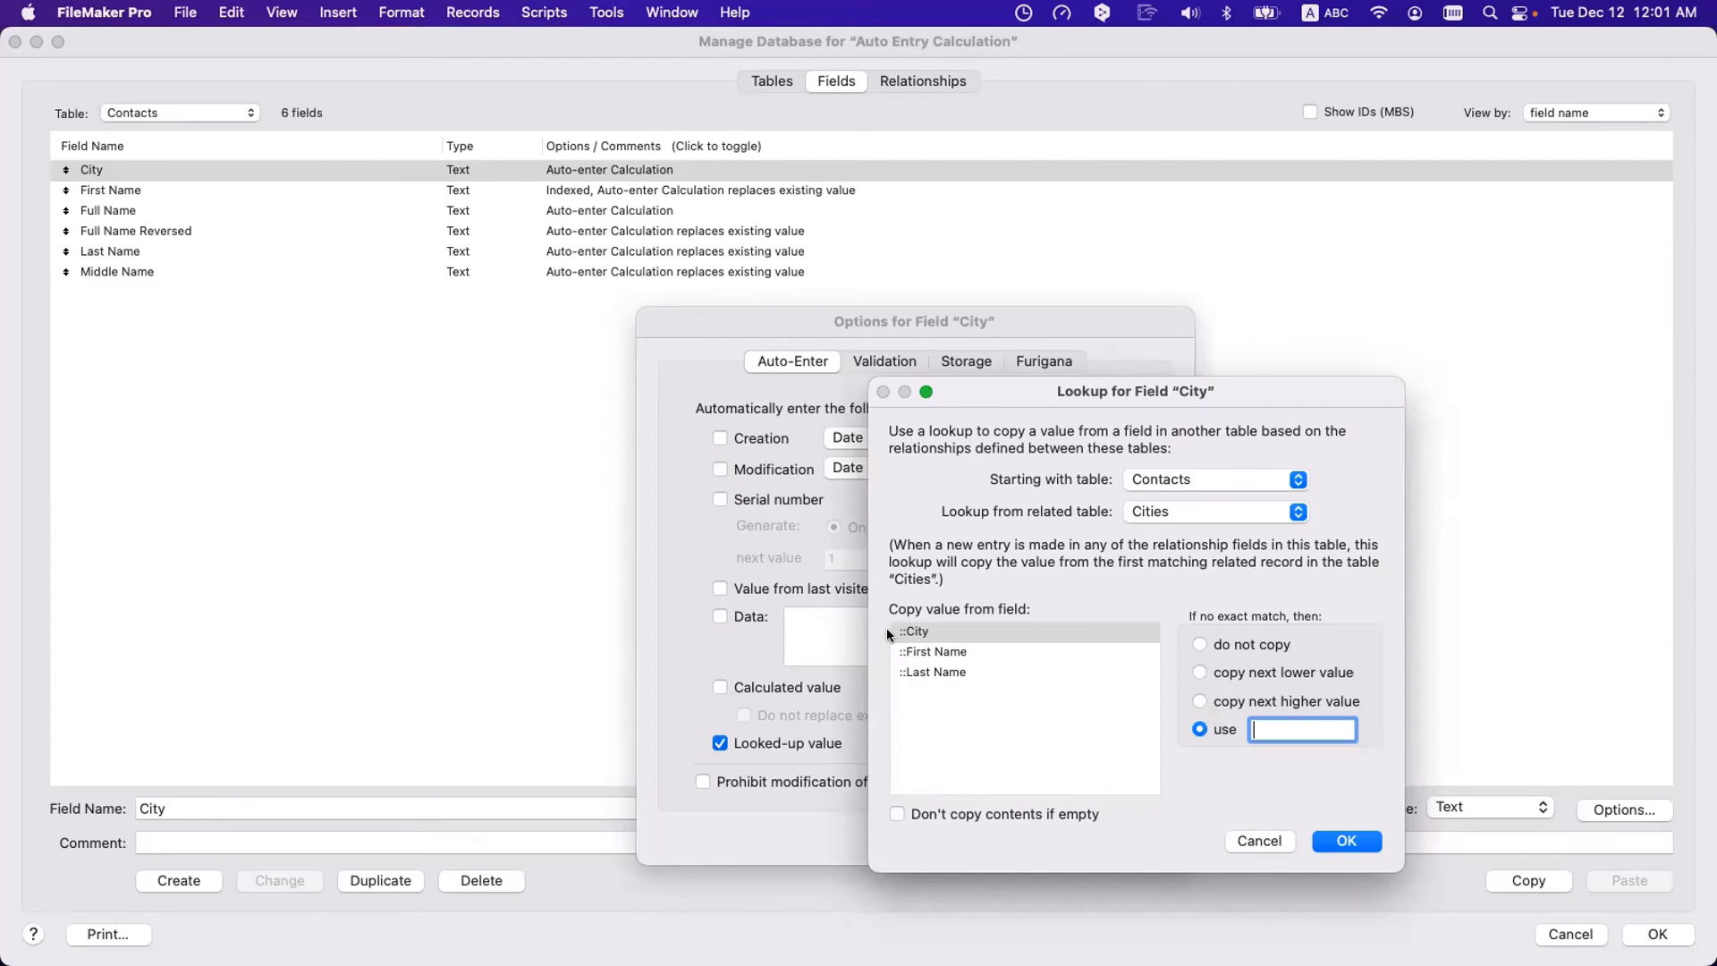
key("Escape")
left_click(759, 689)
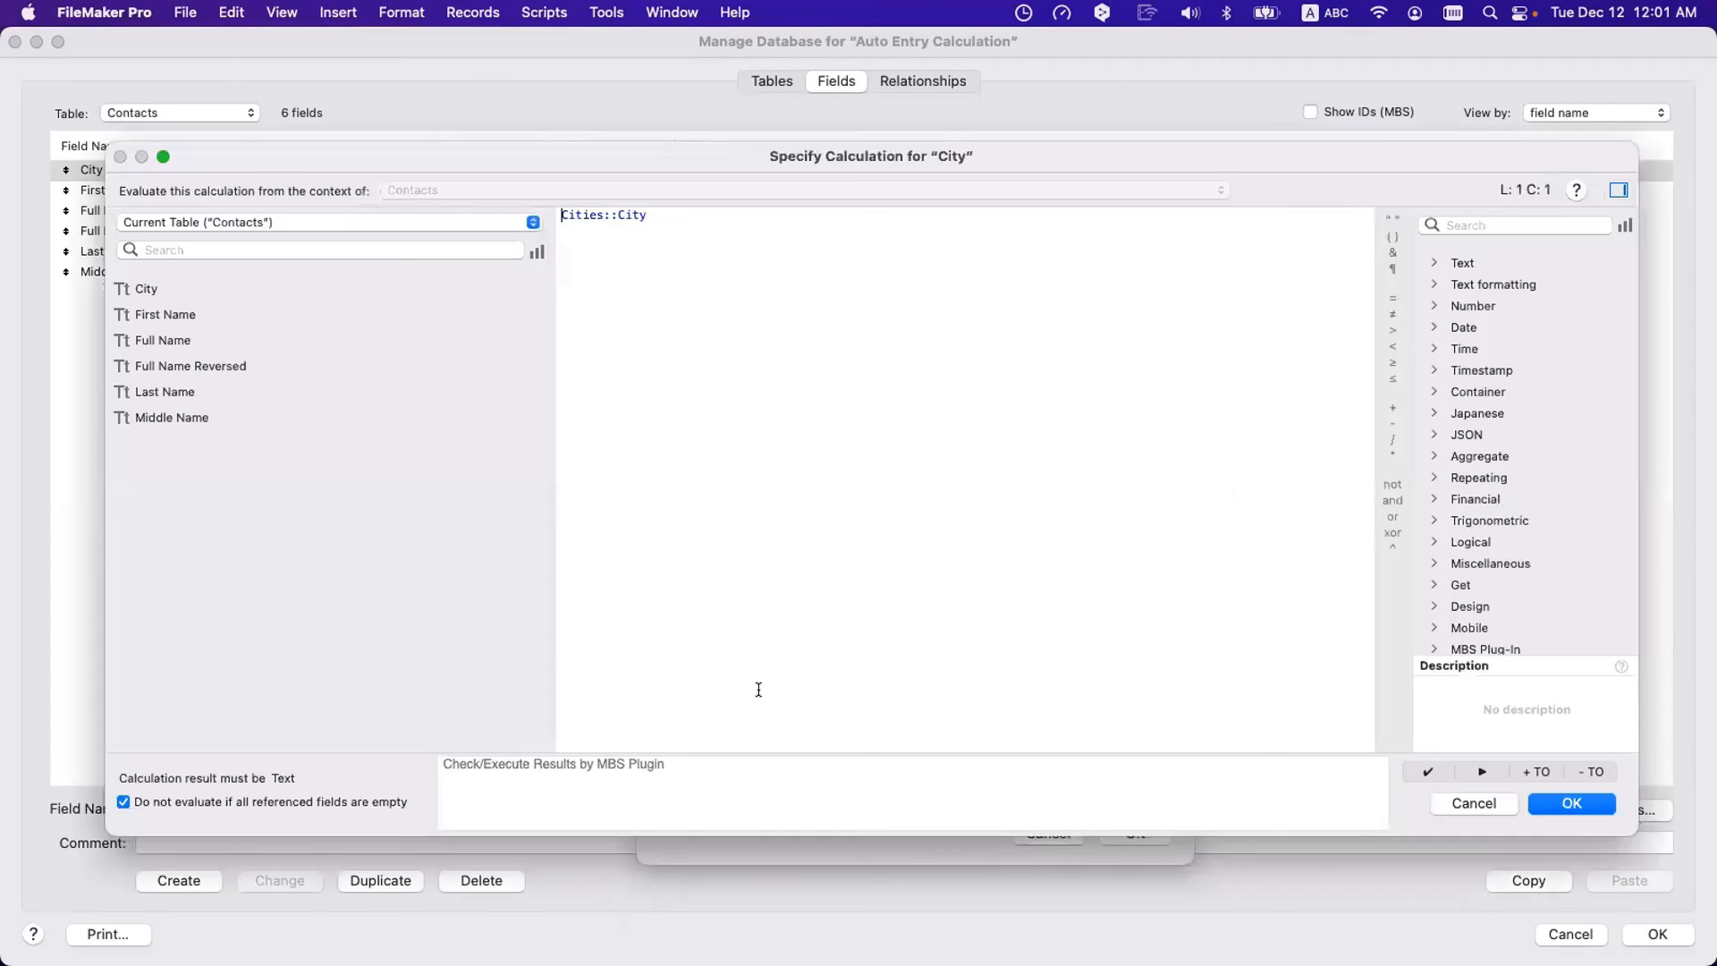
left_click(1568, 805)
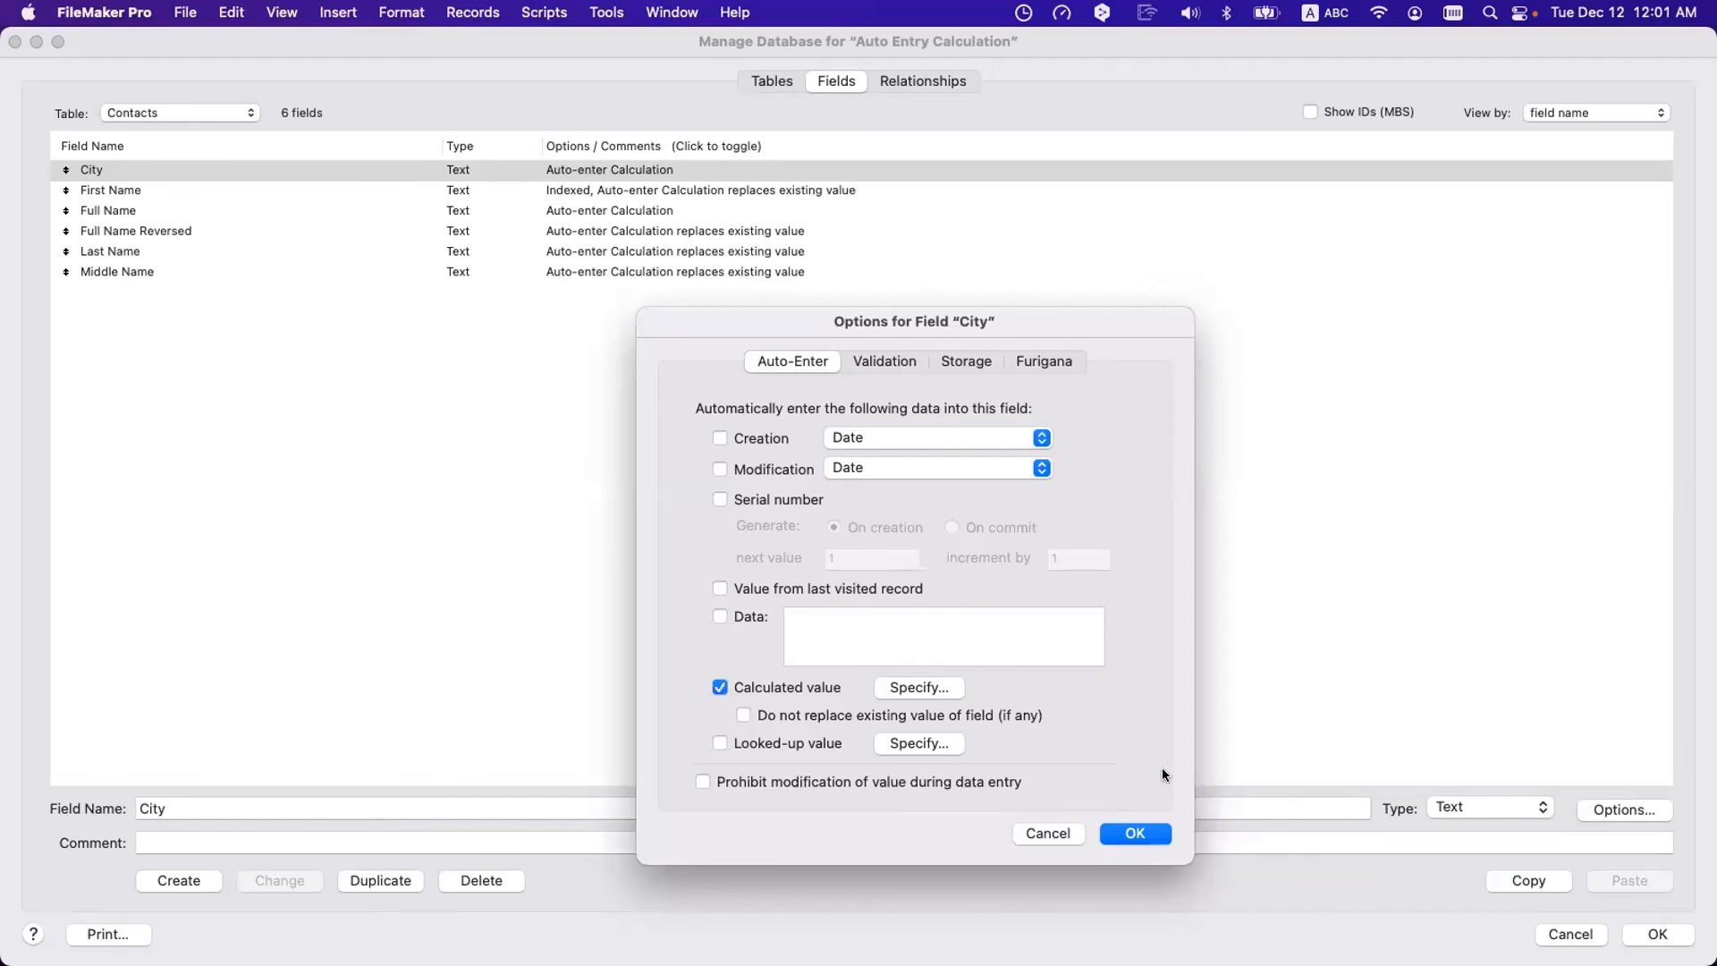
left_click(788, 717)
left_click(1149, 832)
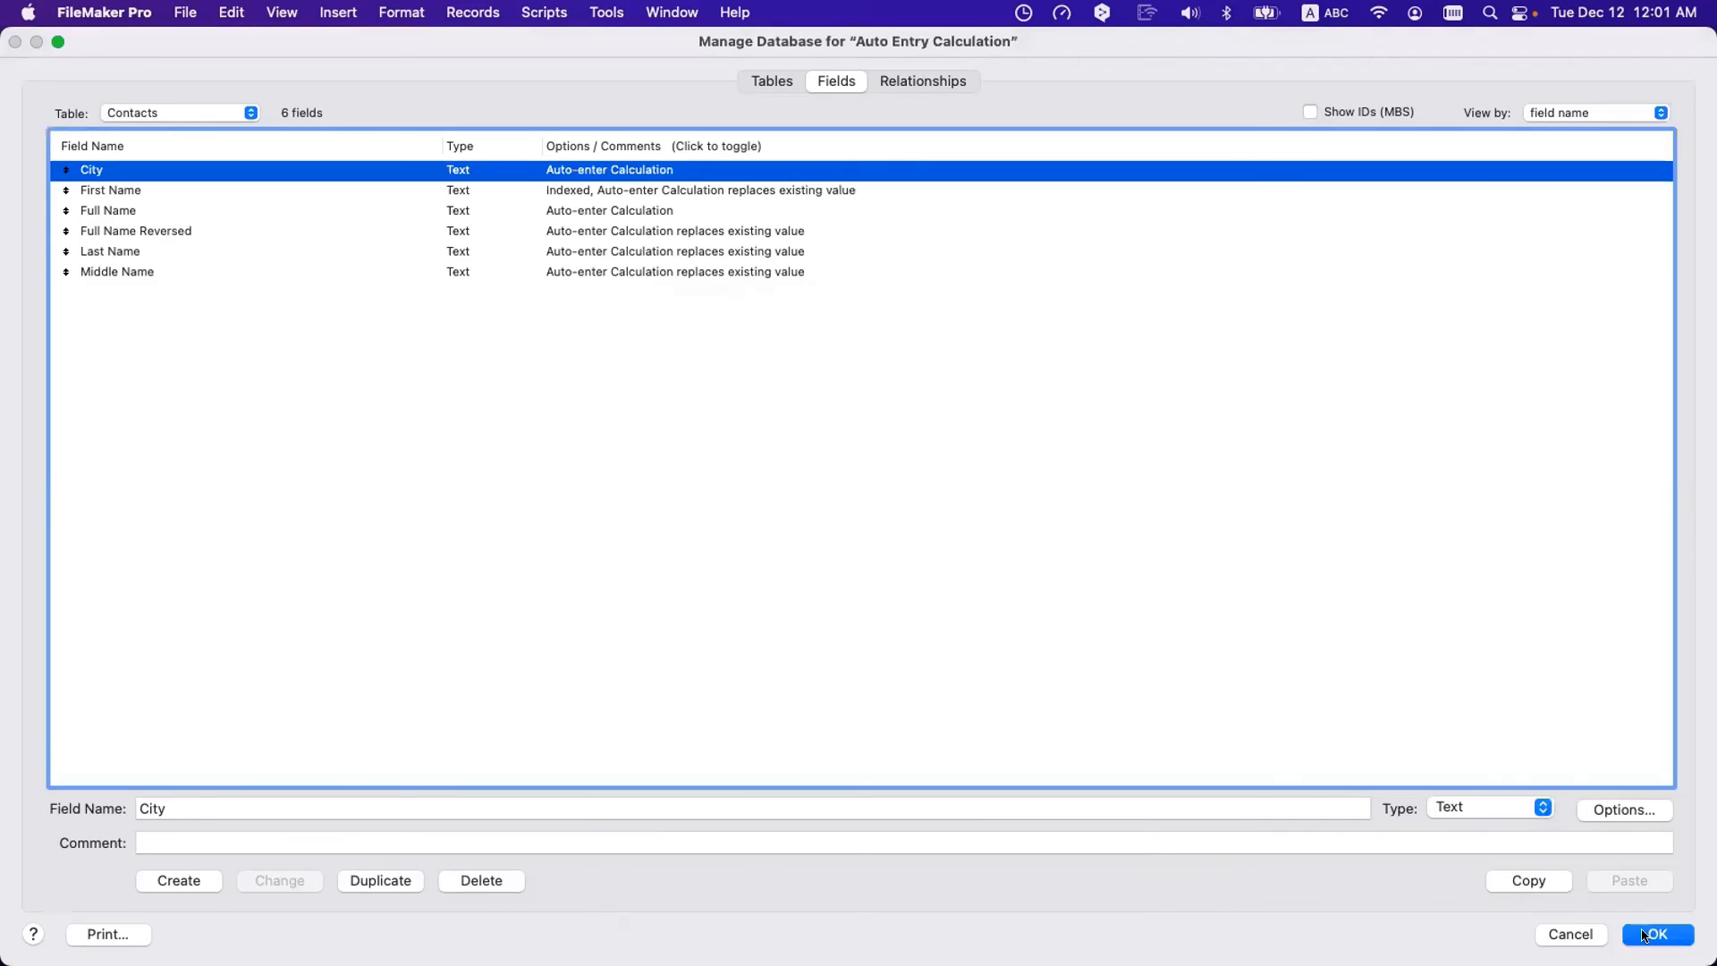
left_click(1646, 935)
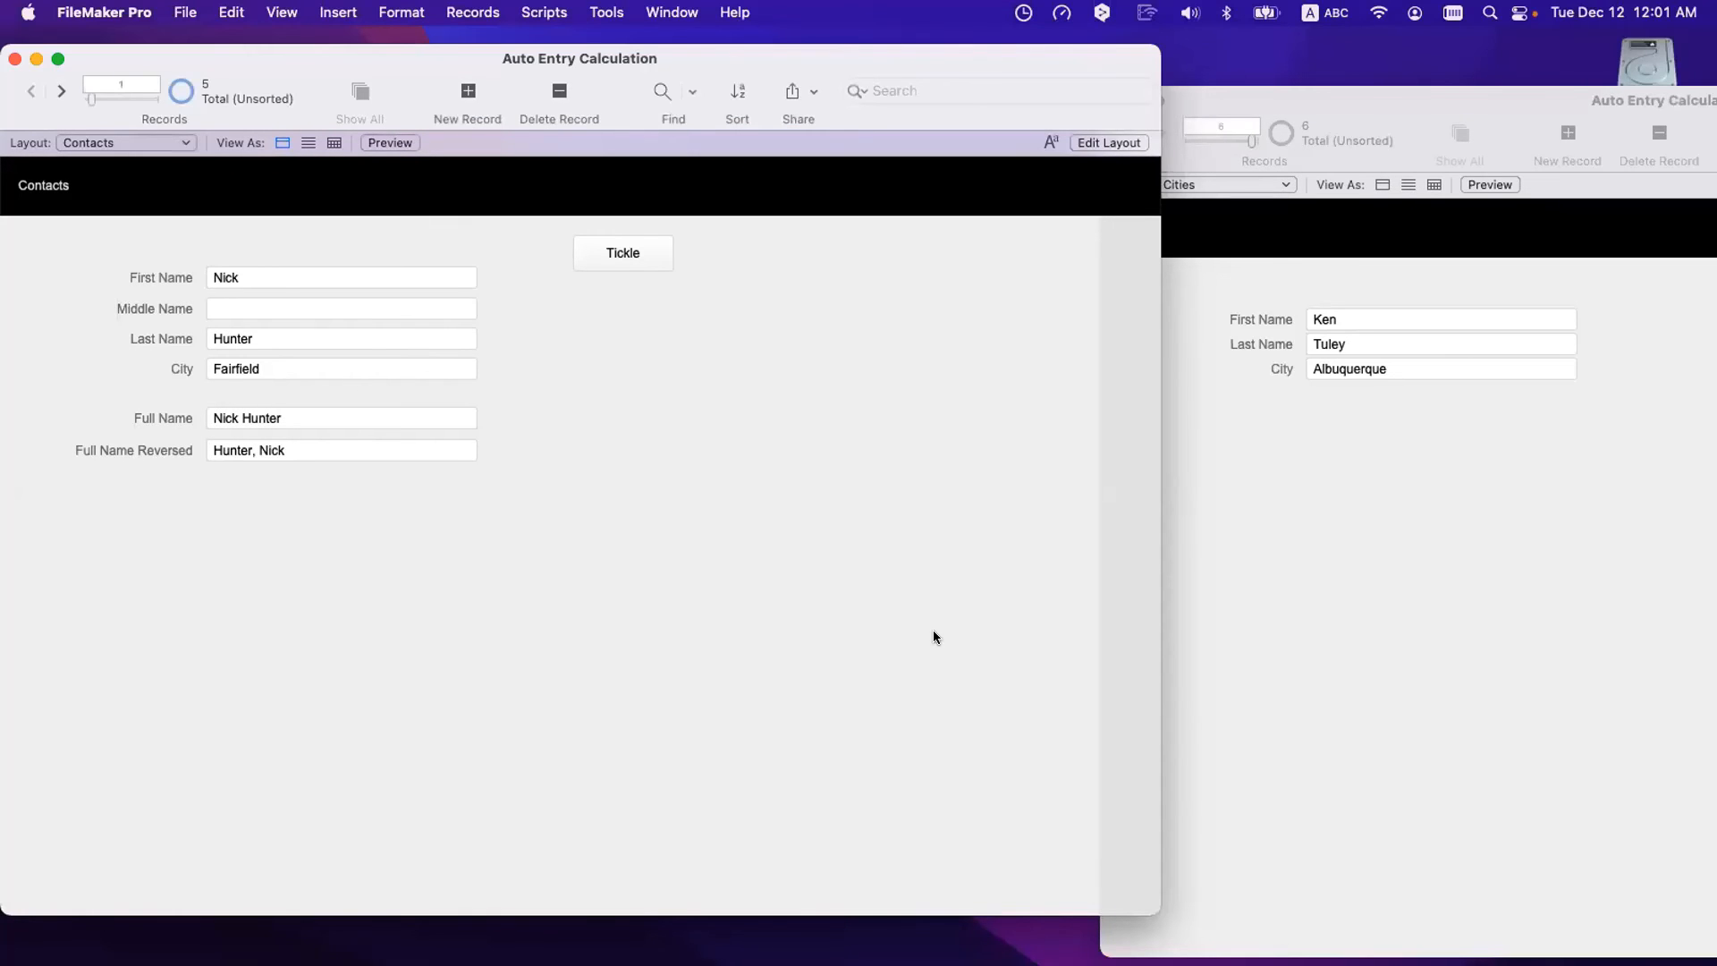
- Check the Full Name, Full Name Reversed and City (Fairfield) values without changing them
left_click(332, 416)
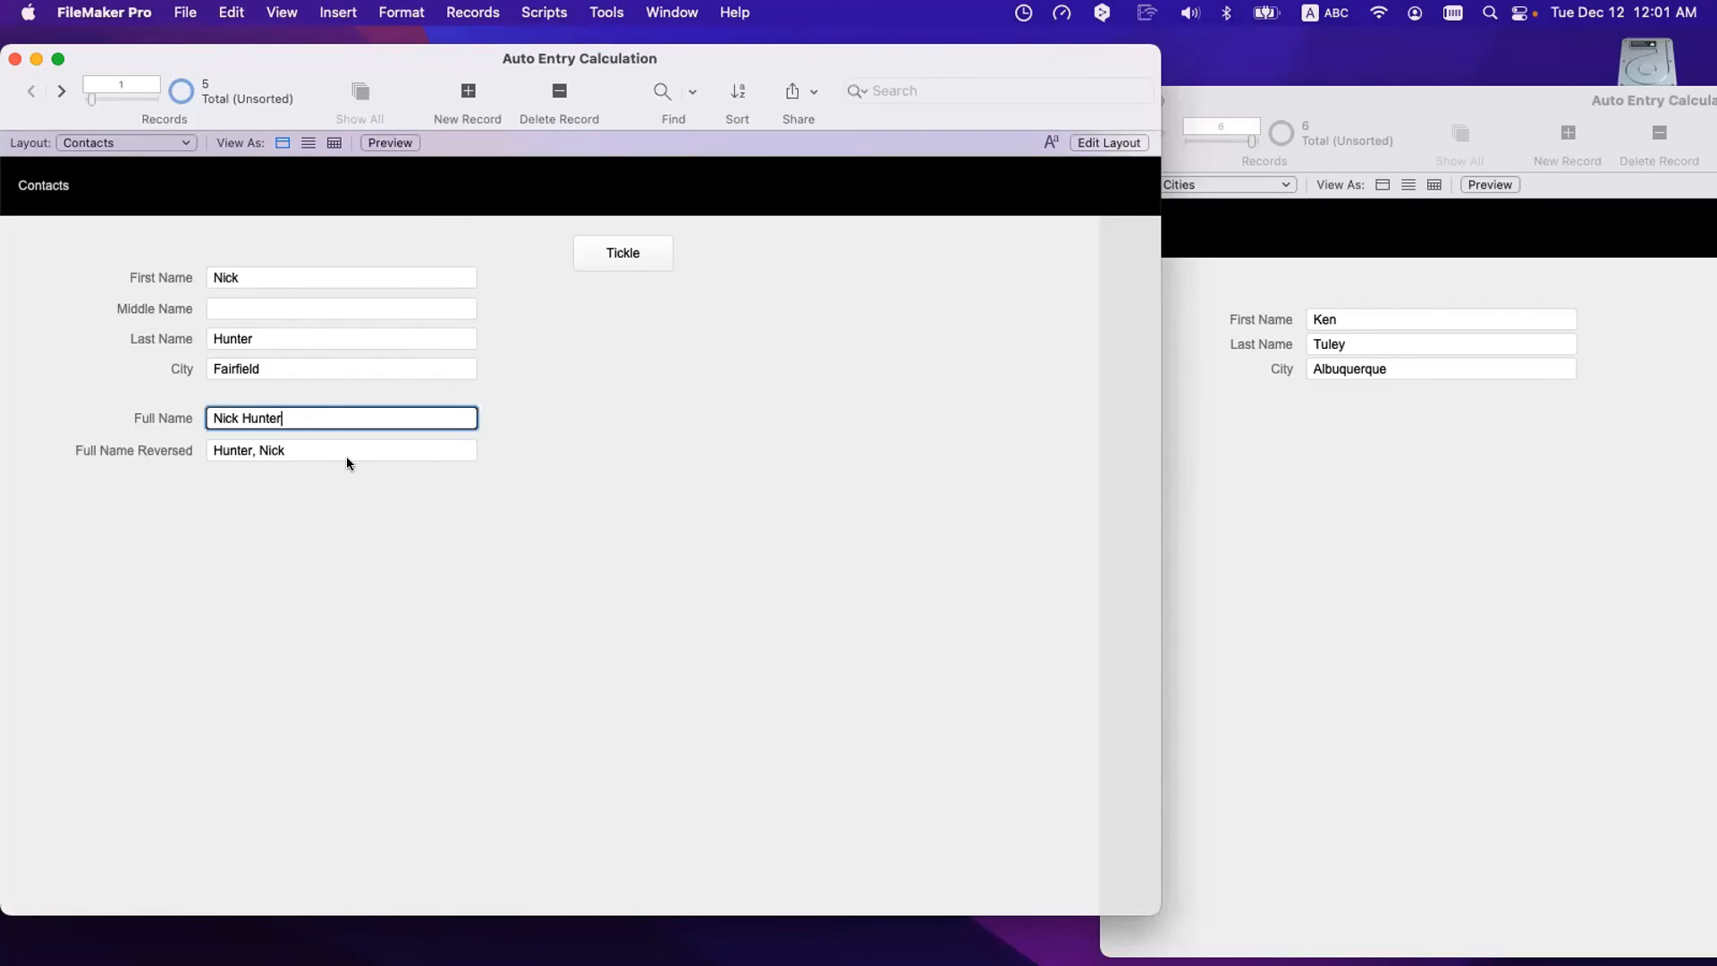
left_click(346, 450)
left_click(407, 525)
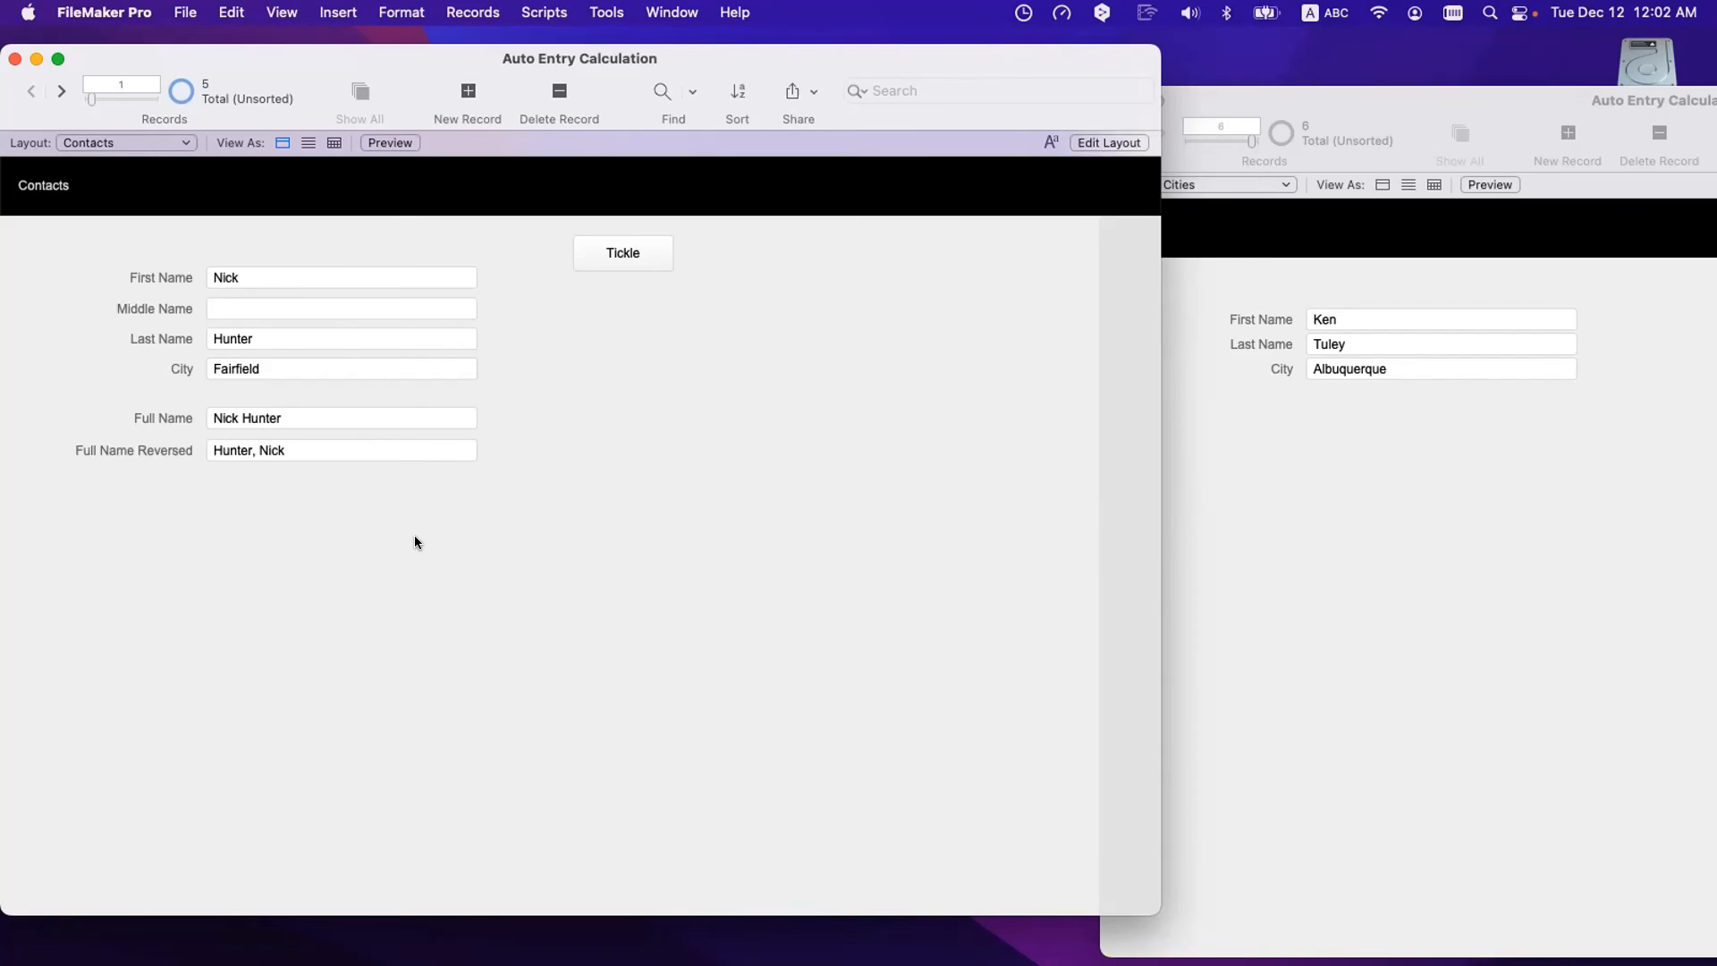
double_click(259, 365)
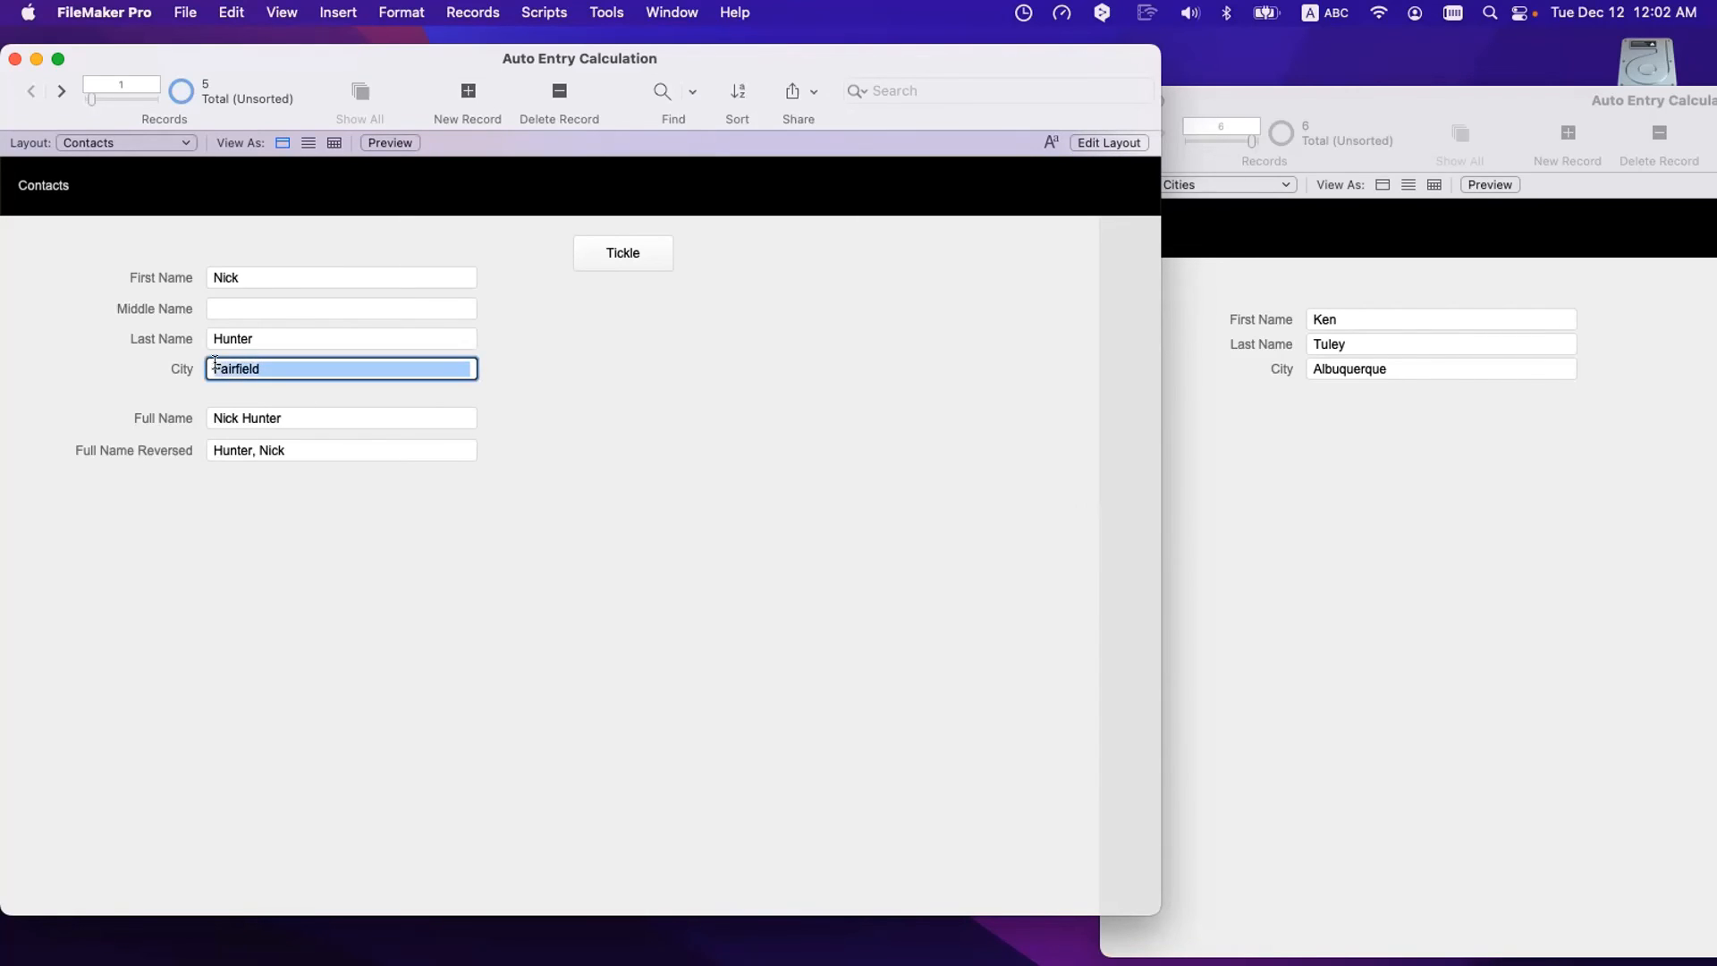
left_click(177, 394)
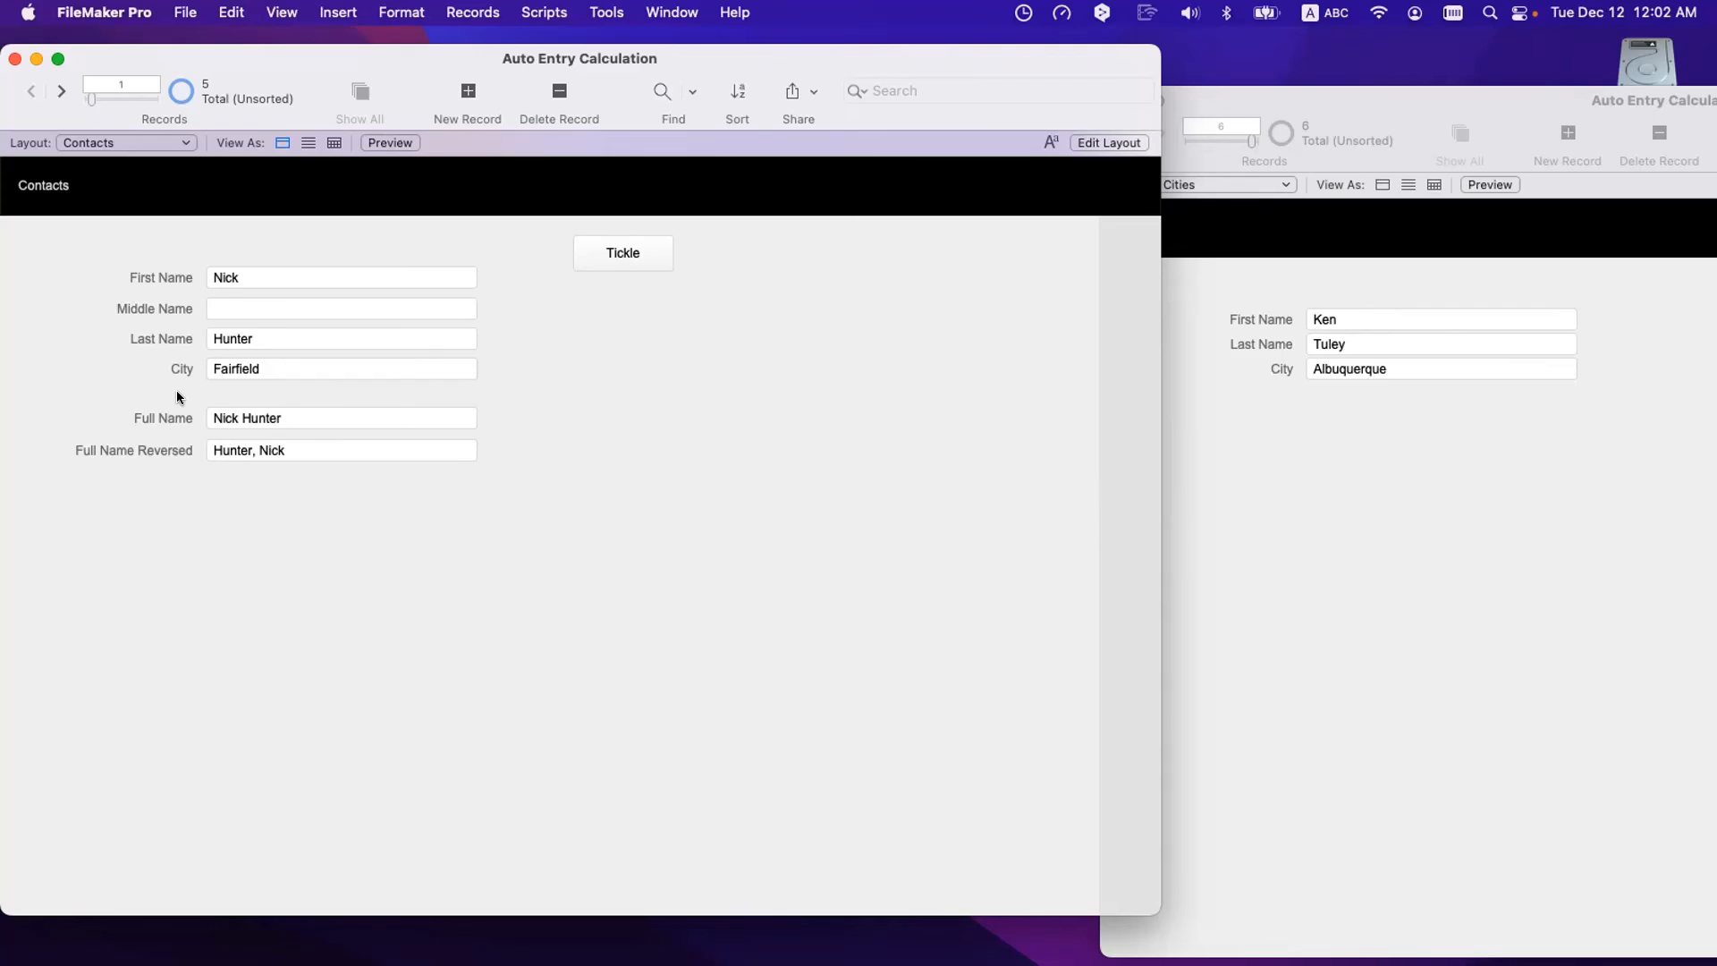
- Bring the Cities window to the front and move it left beside Contacts
scroll(227, 372, "down", 1)
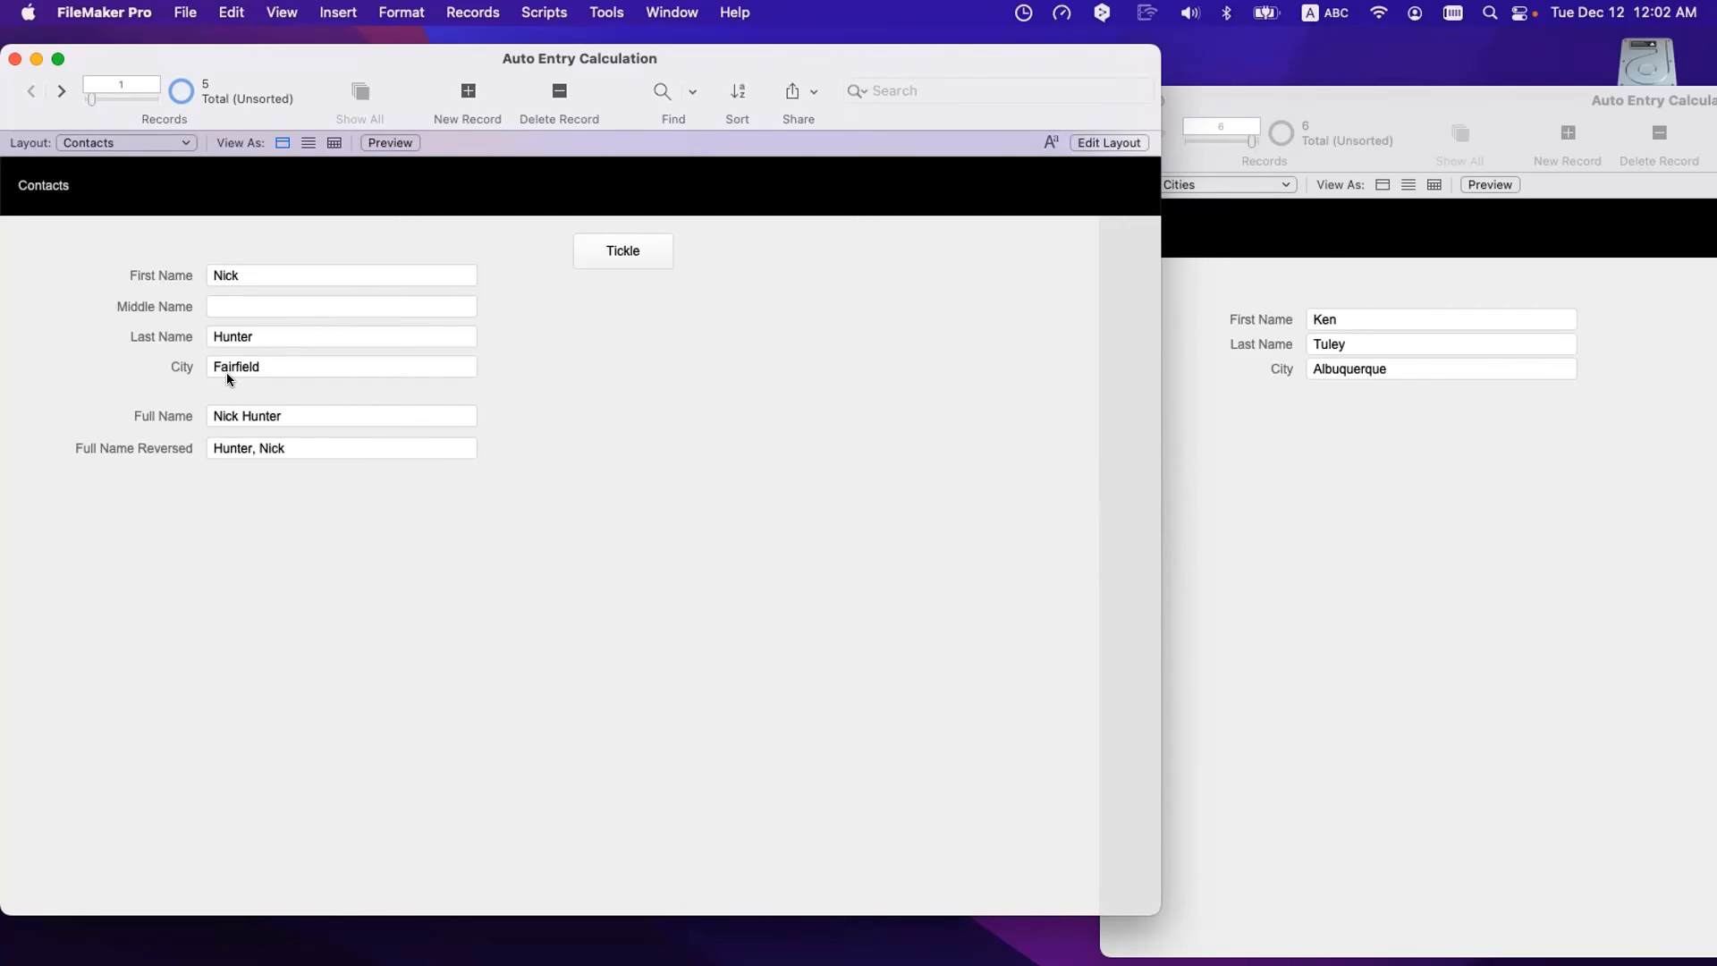
left_click(1331, 454)
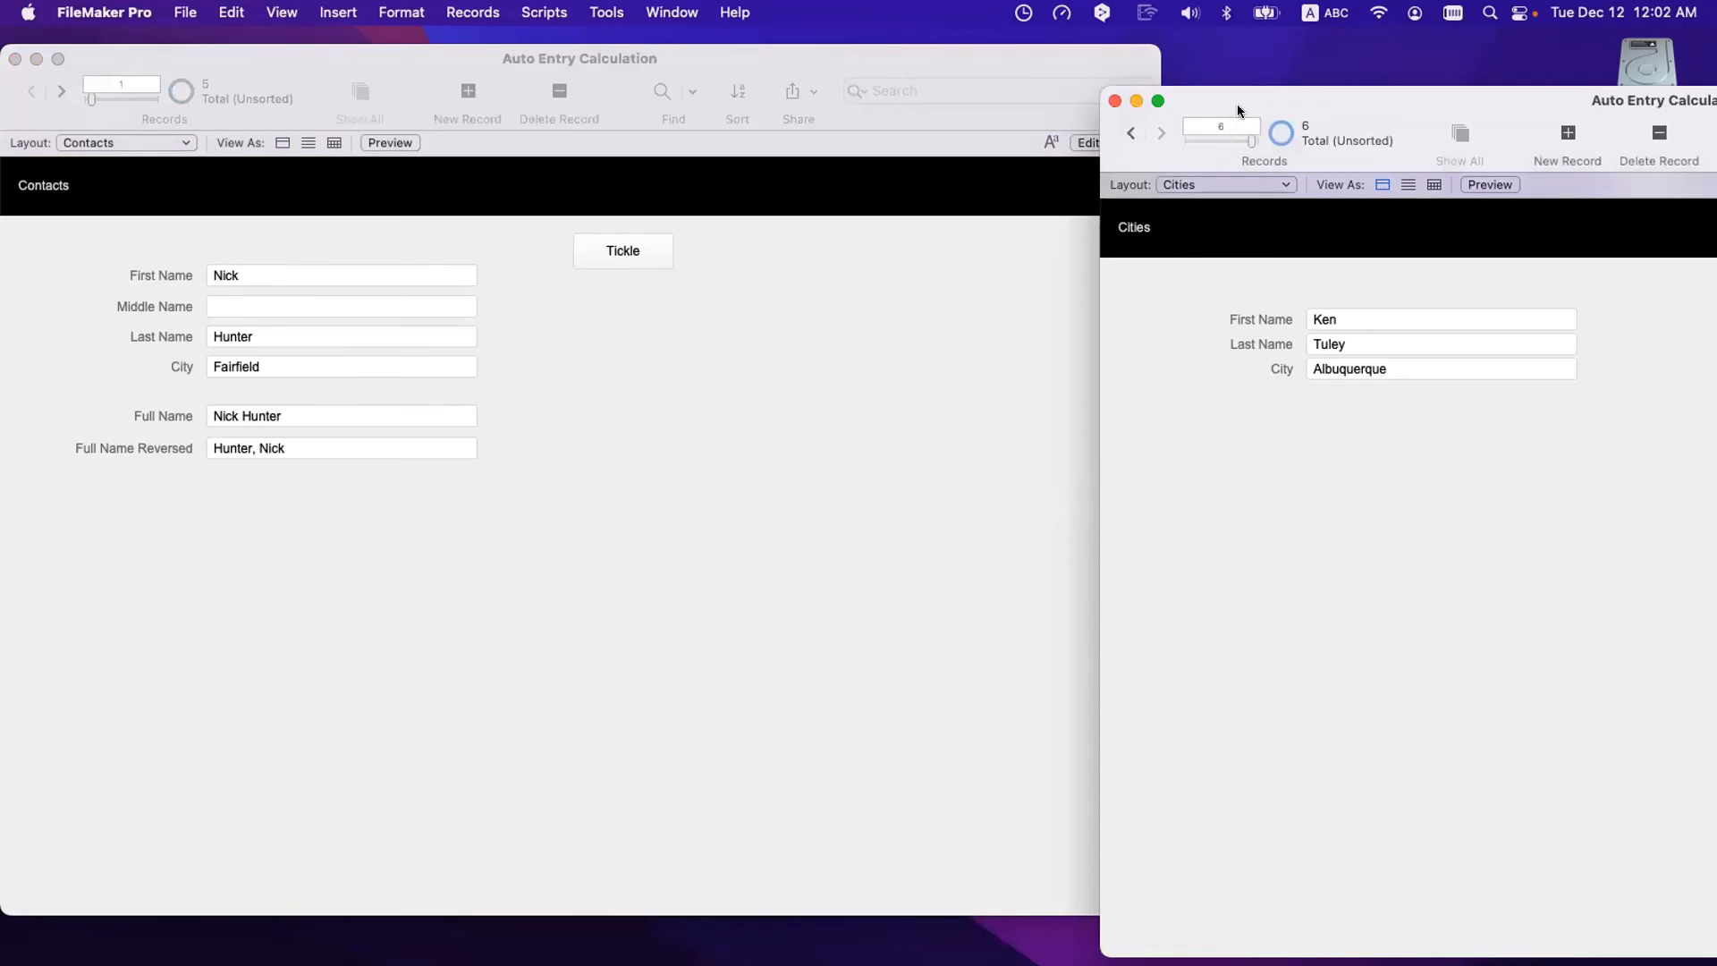
left_click_drag(1237, 103, 973, 142)
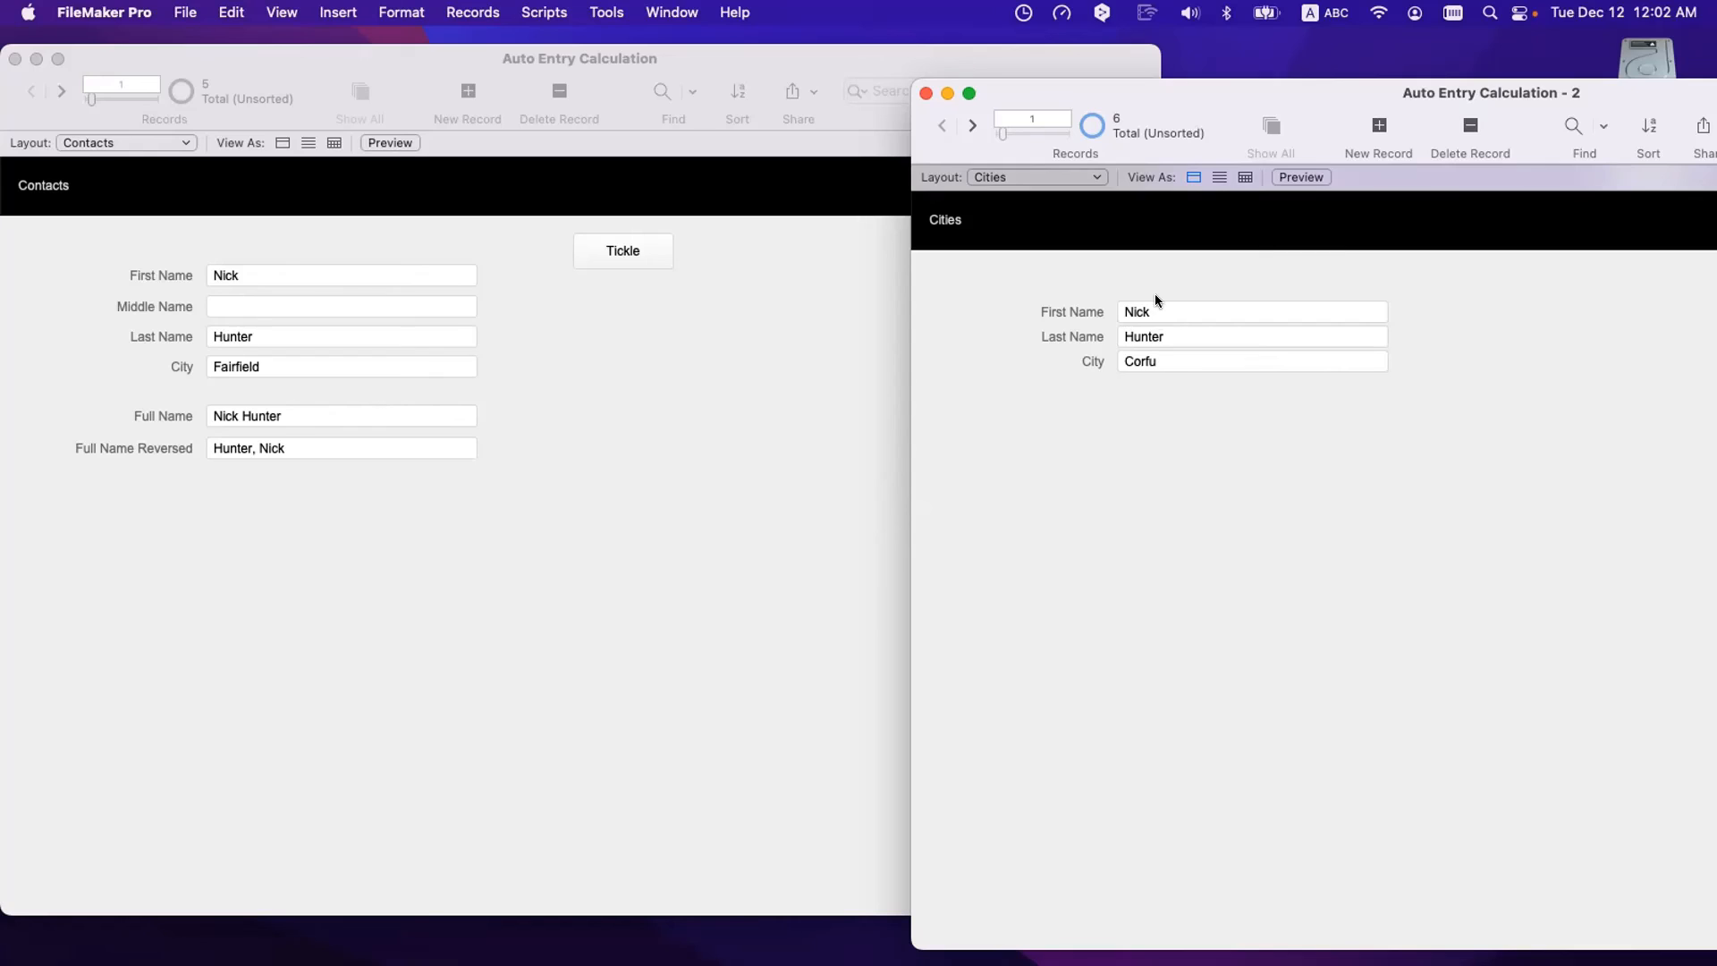
- Add a new Cities record whose city is Athens
key("super+n")
left_click(1199, 458)
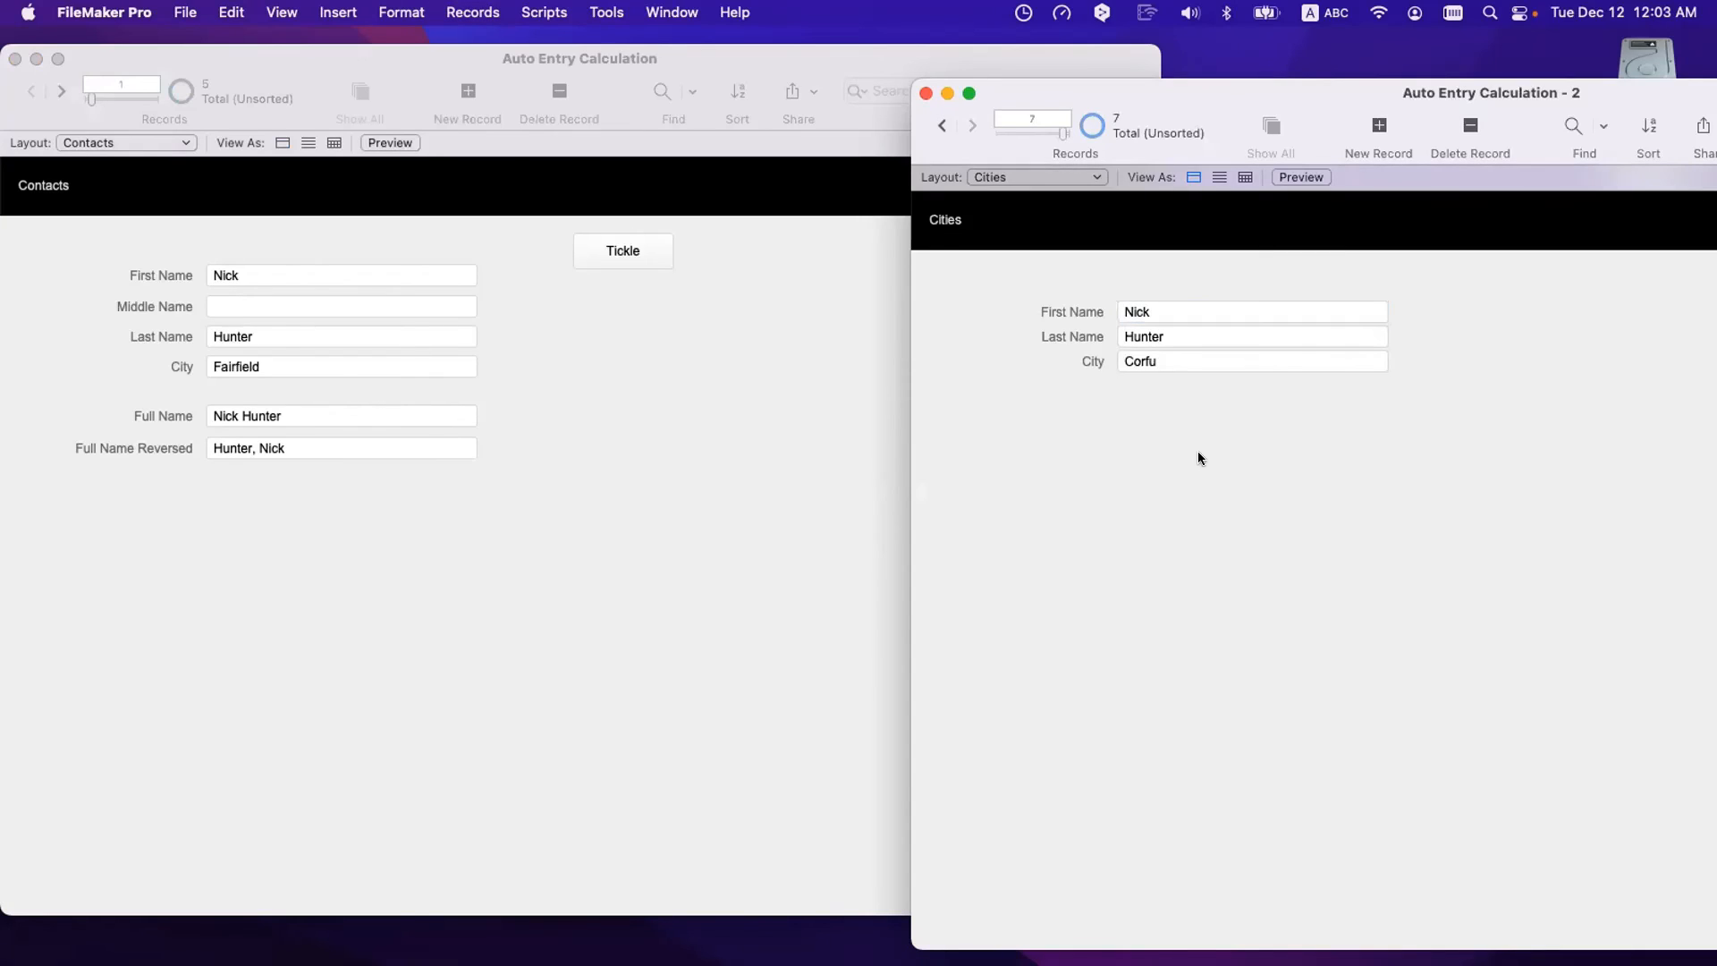
left_click(1157, 363)
type("Athens")
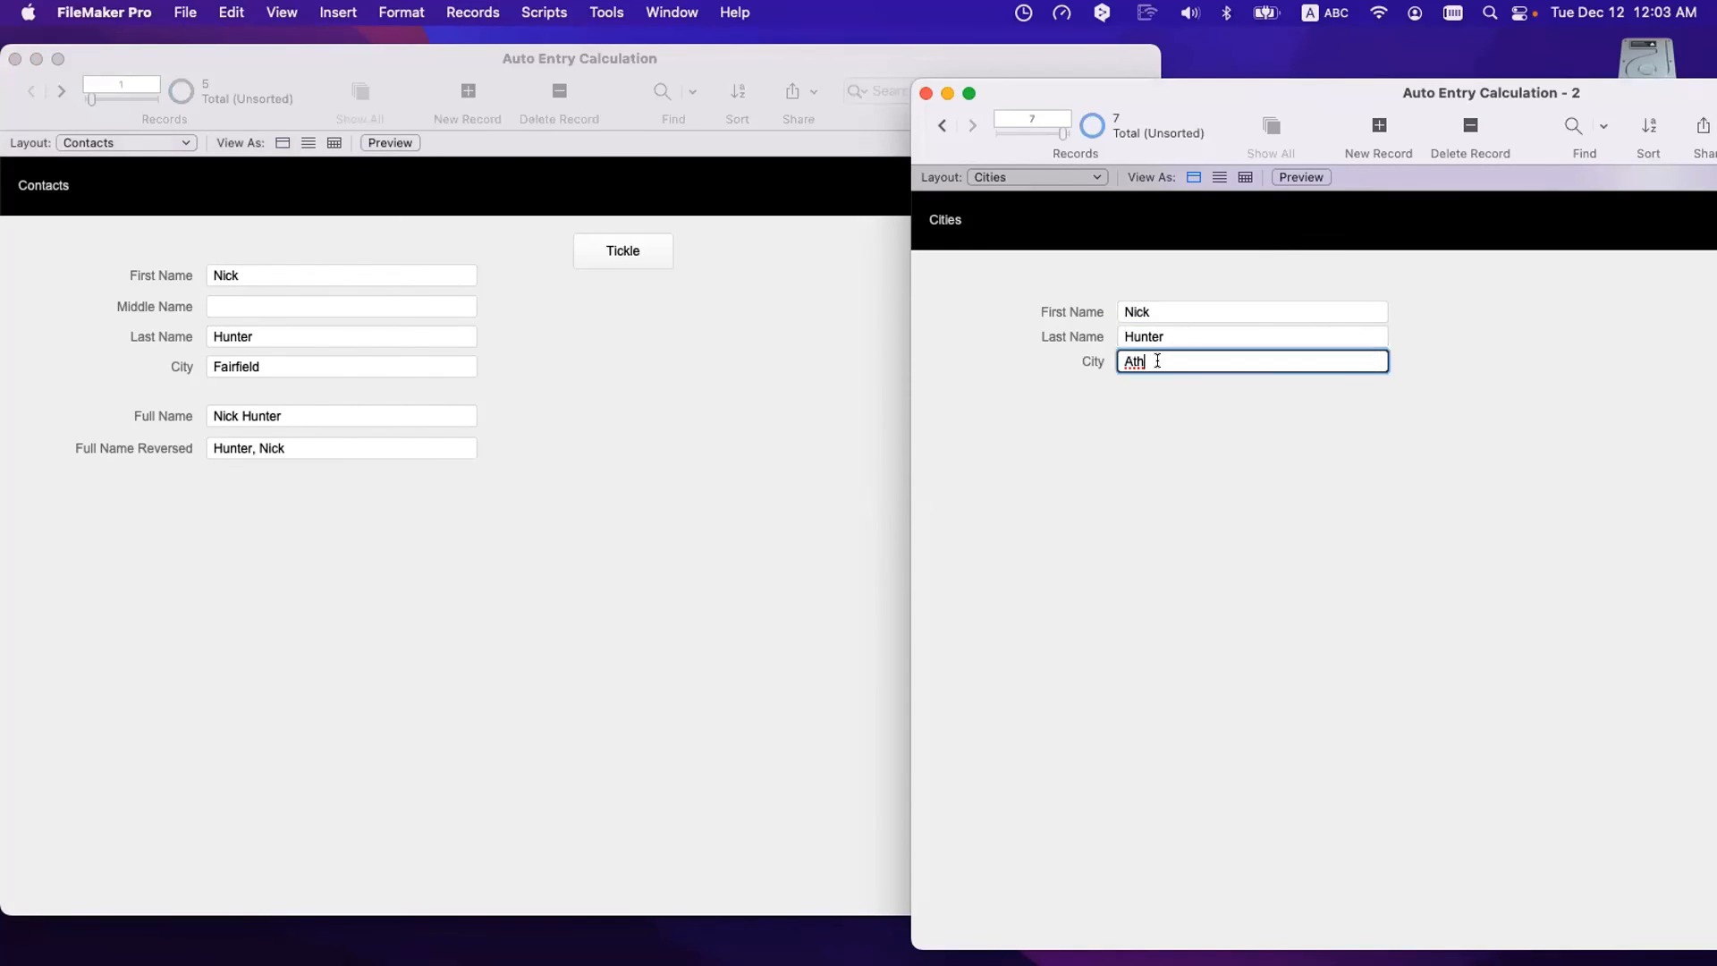
left_click(1188, 681)
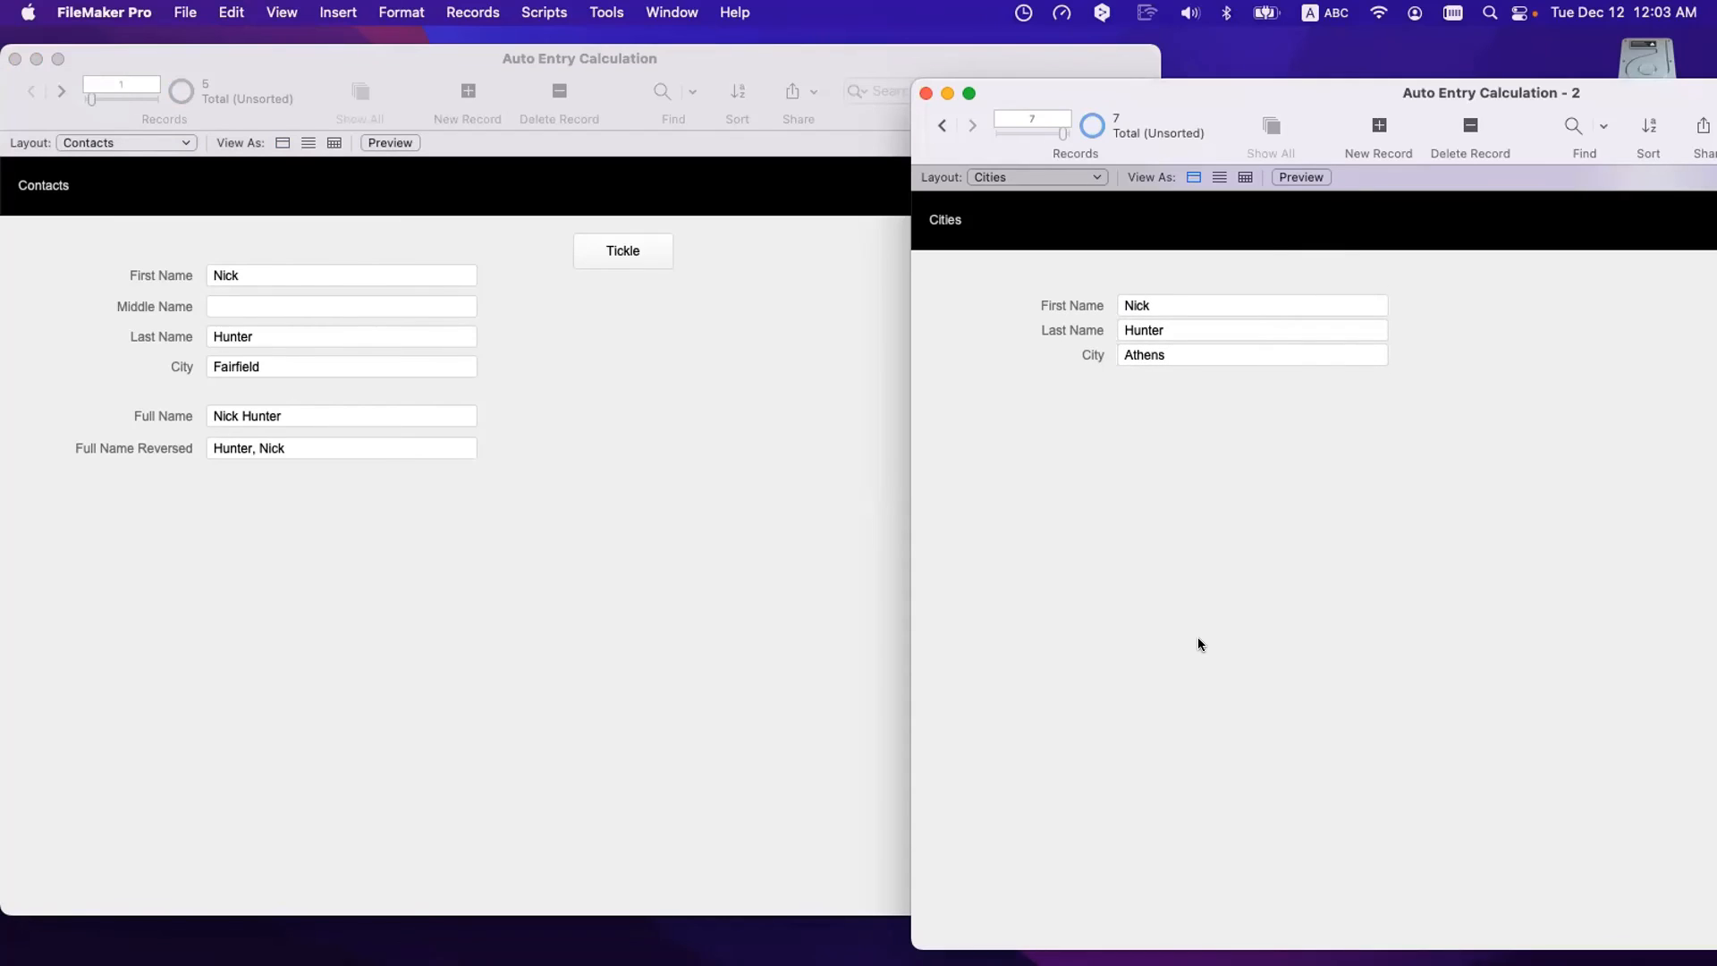
- Switch between the Cities and Contacts windows and check that the contact's City still reads Fairfield
left_click(567, 499)
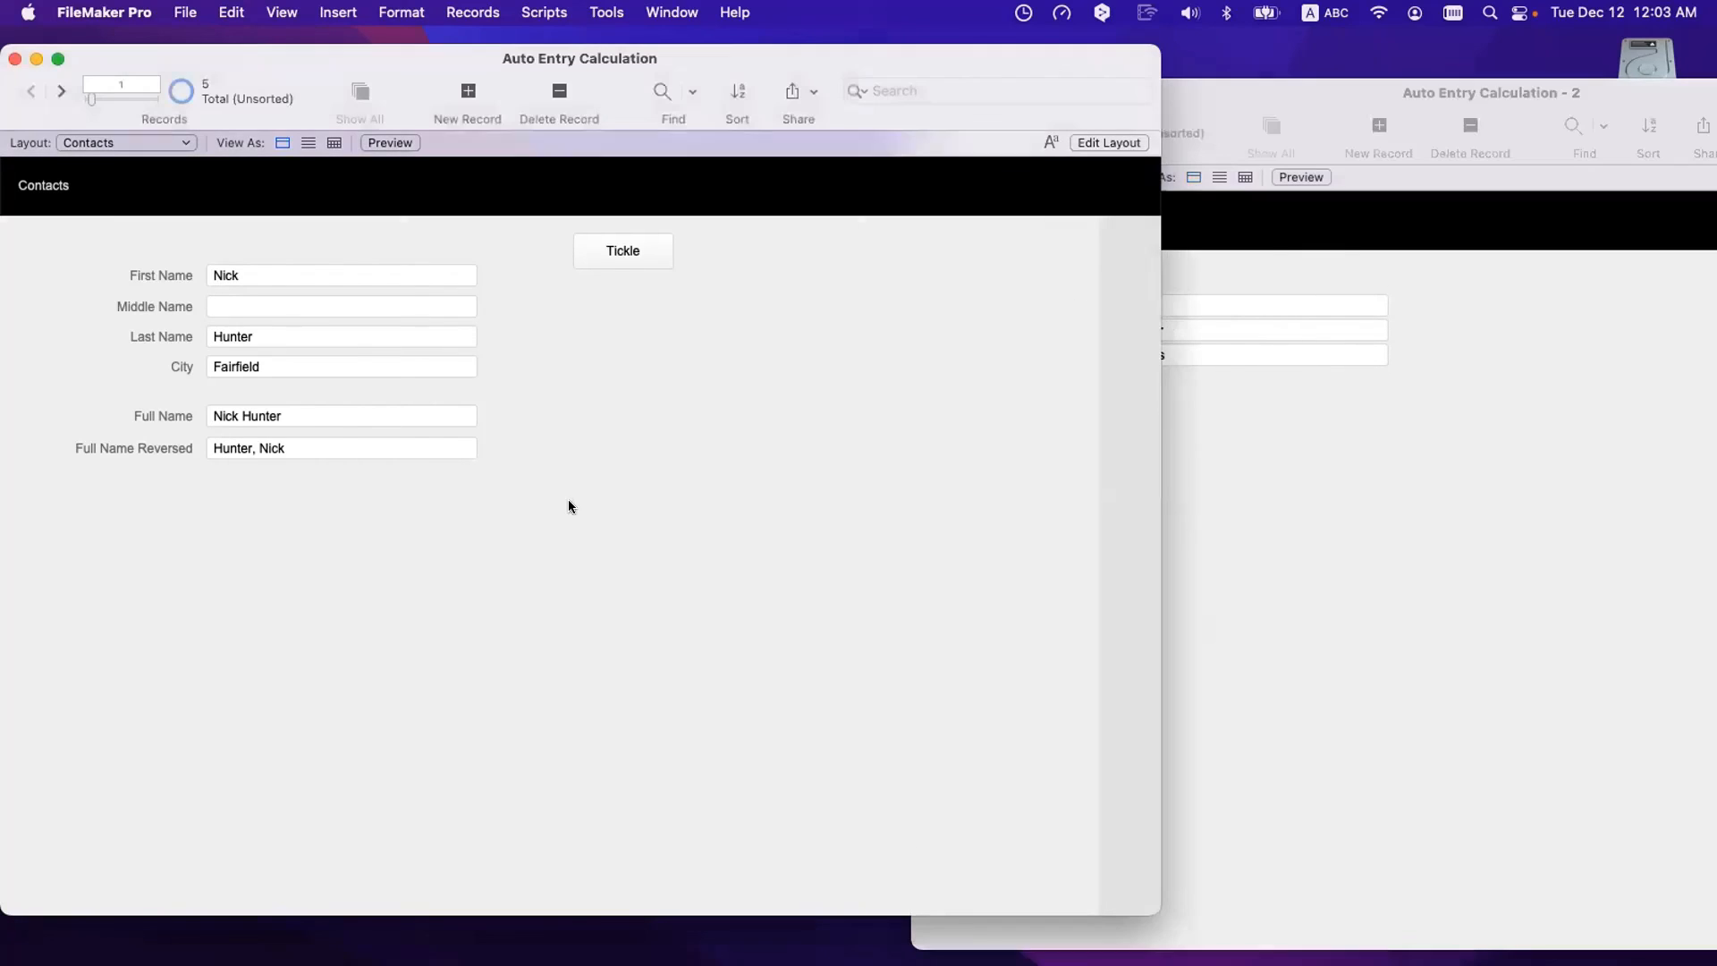
left_click(263, 273)
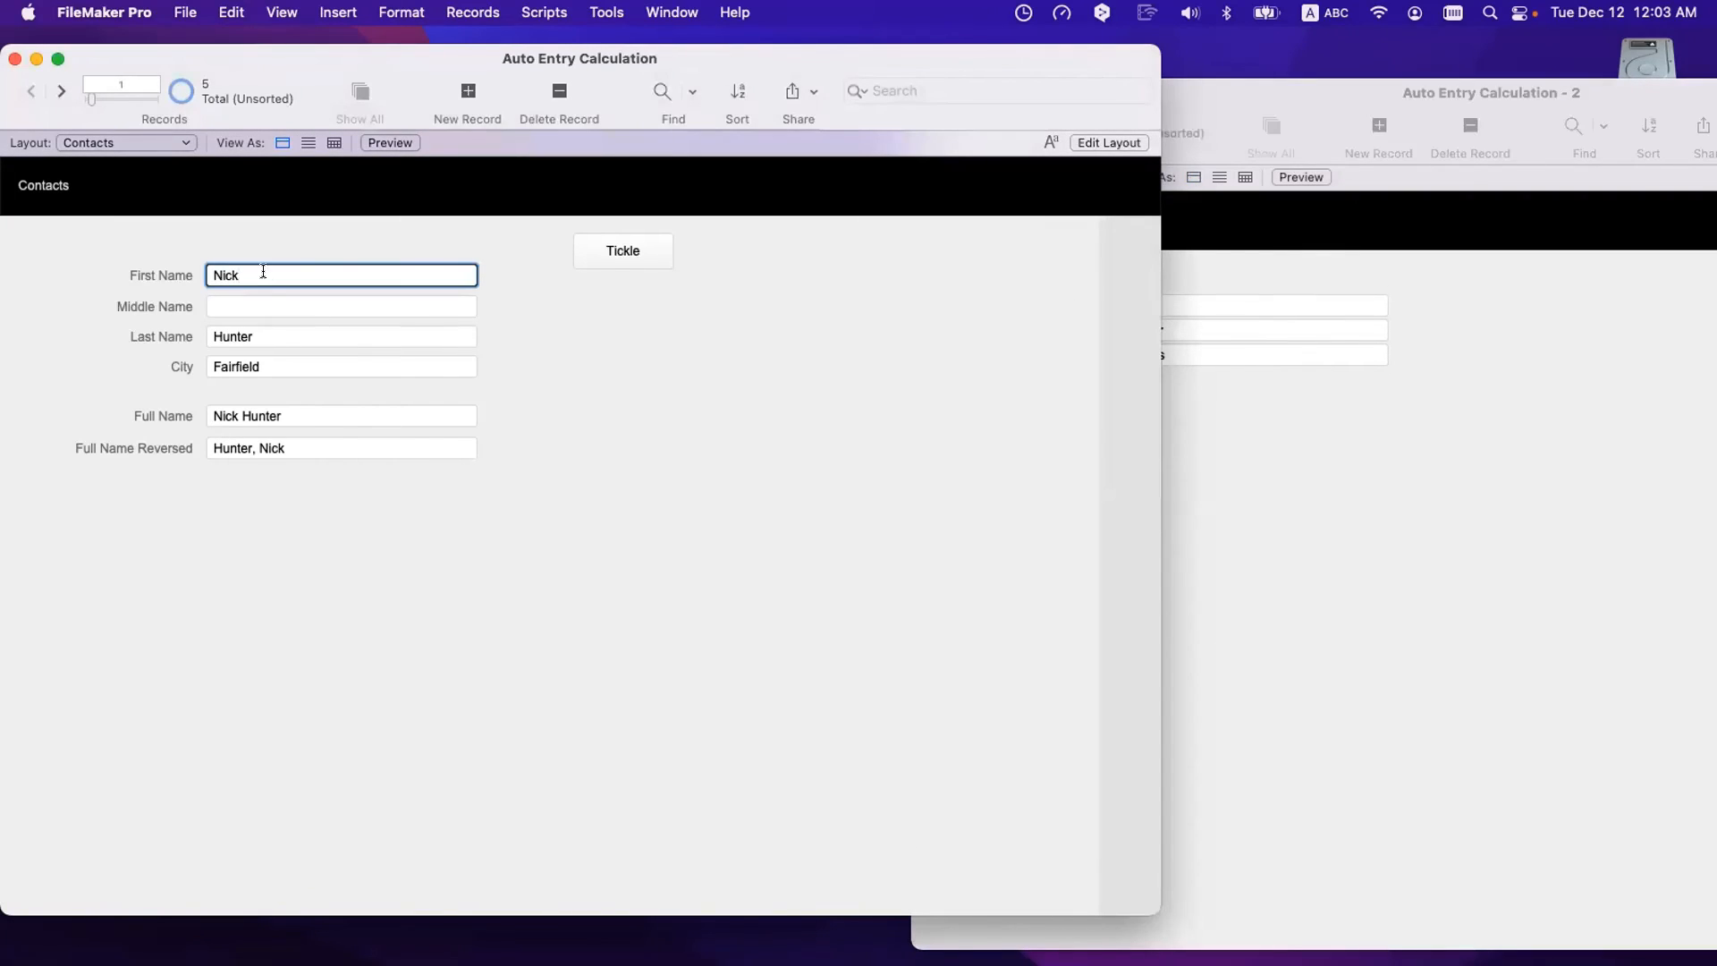
left_click(1398, 451)
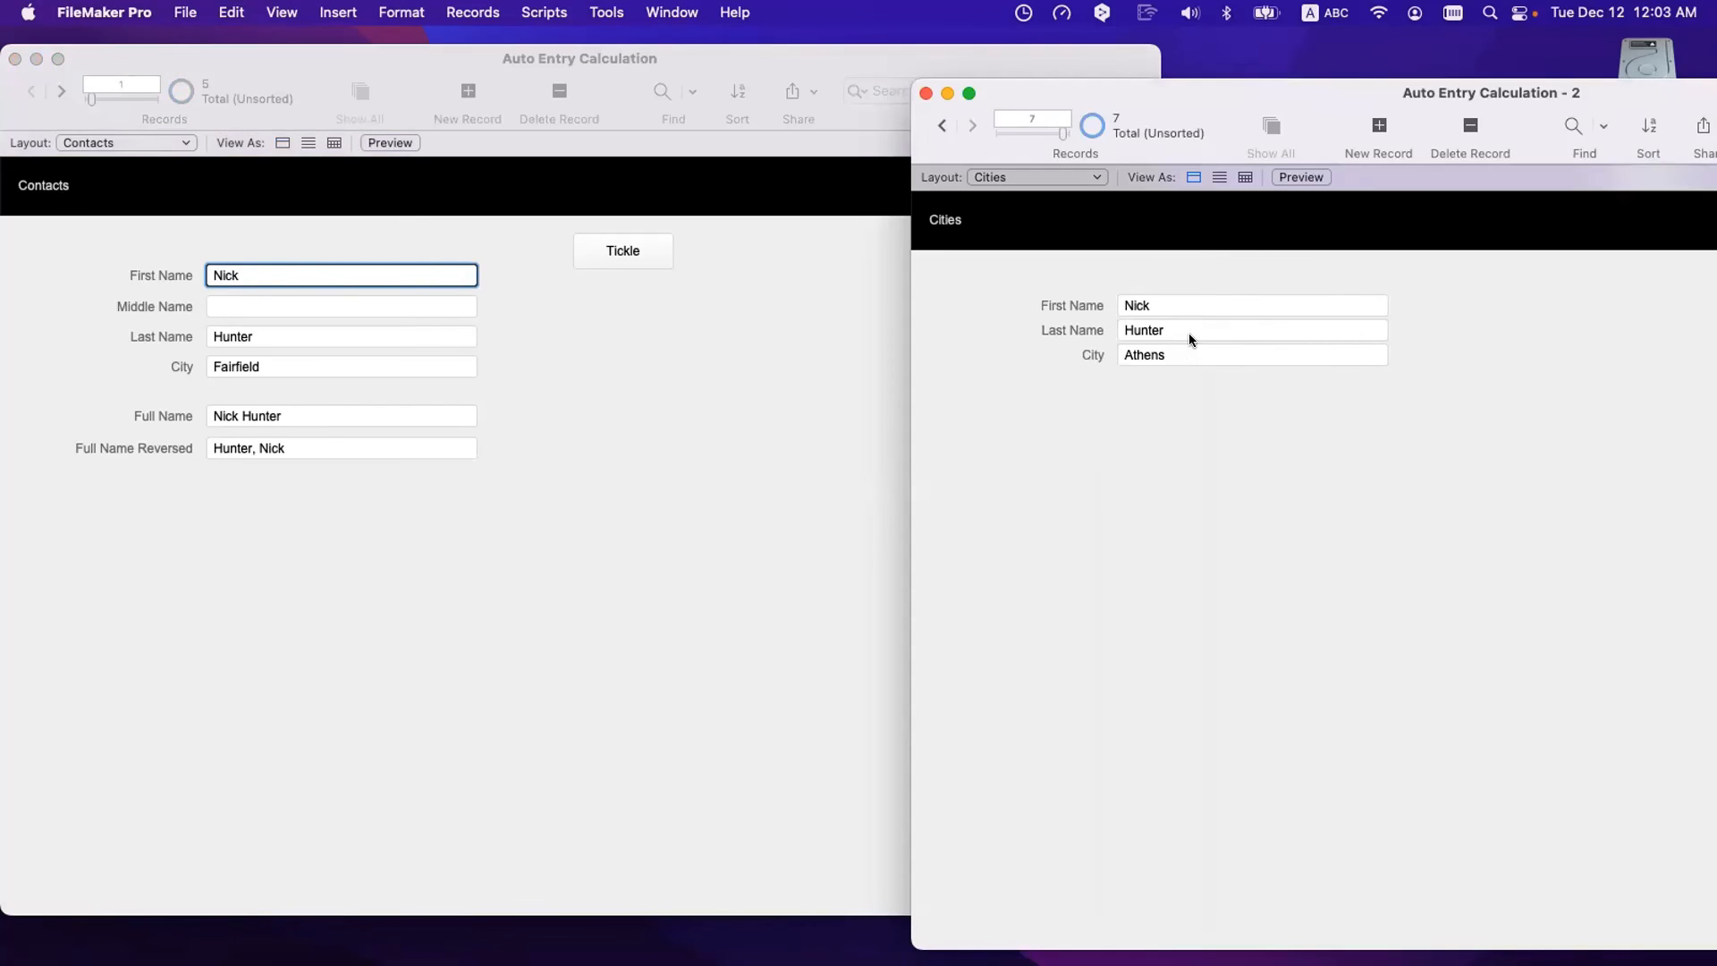
left_click(641, 454)
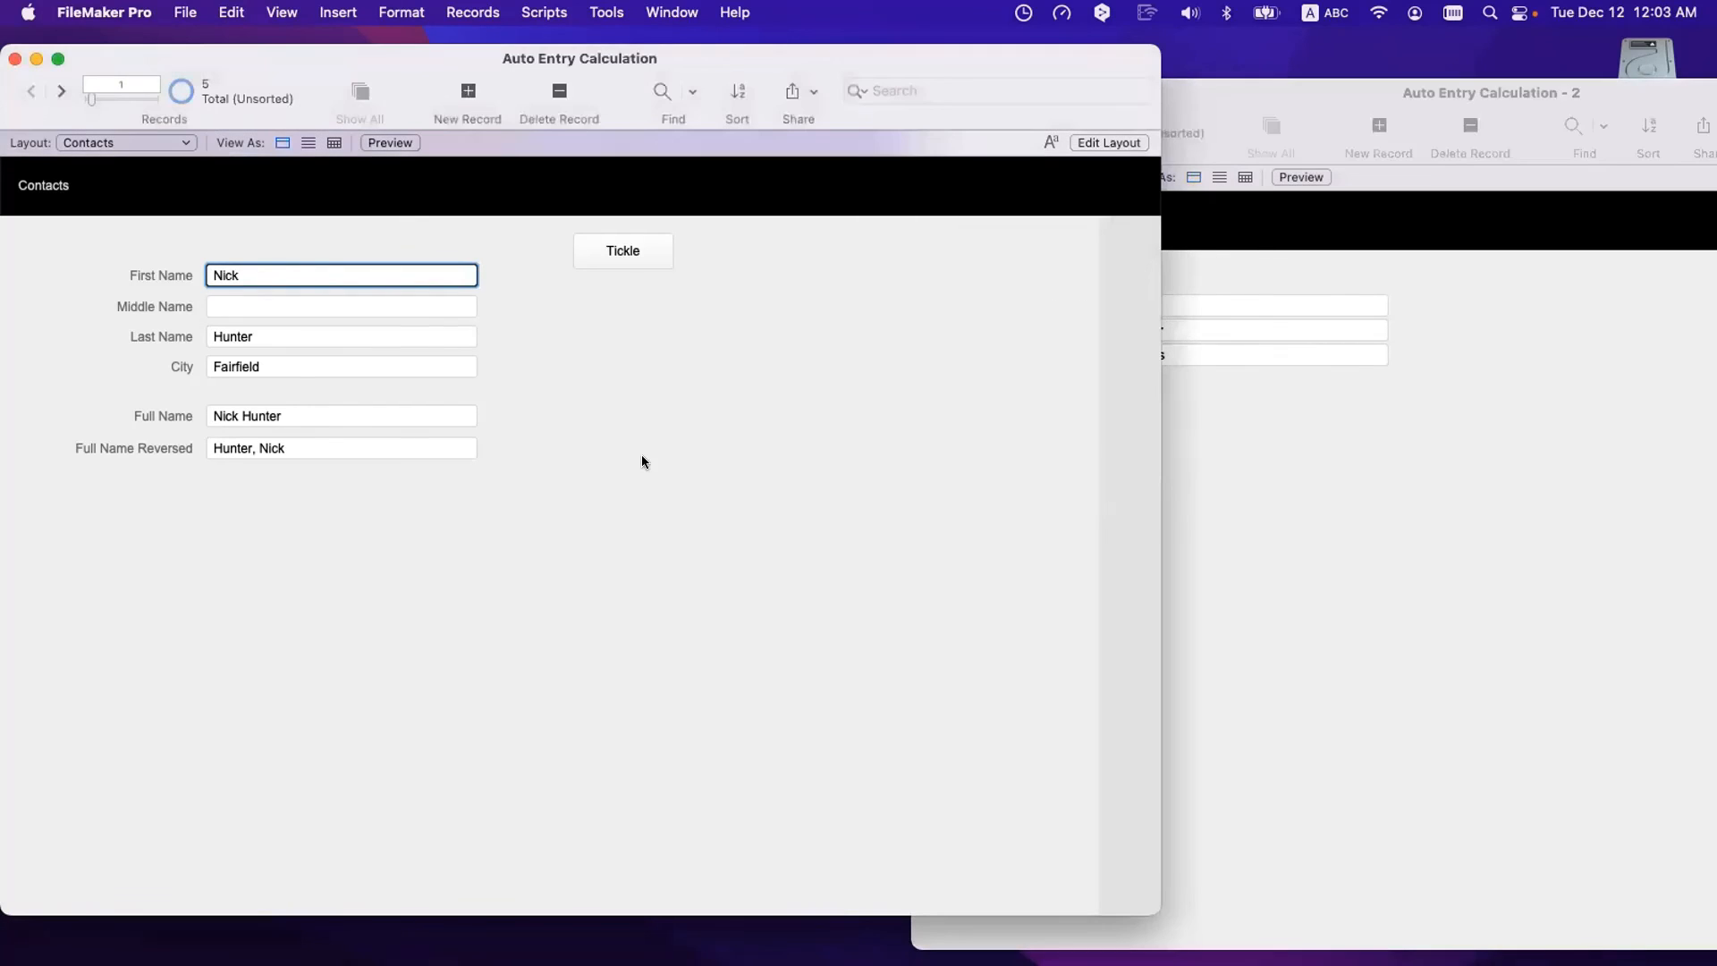
left_click(255, 374)
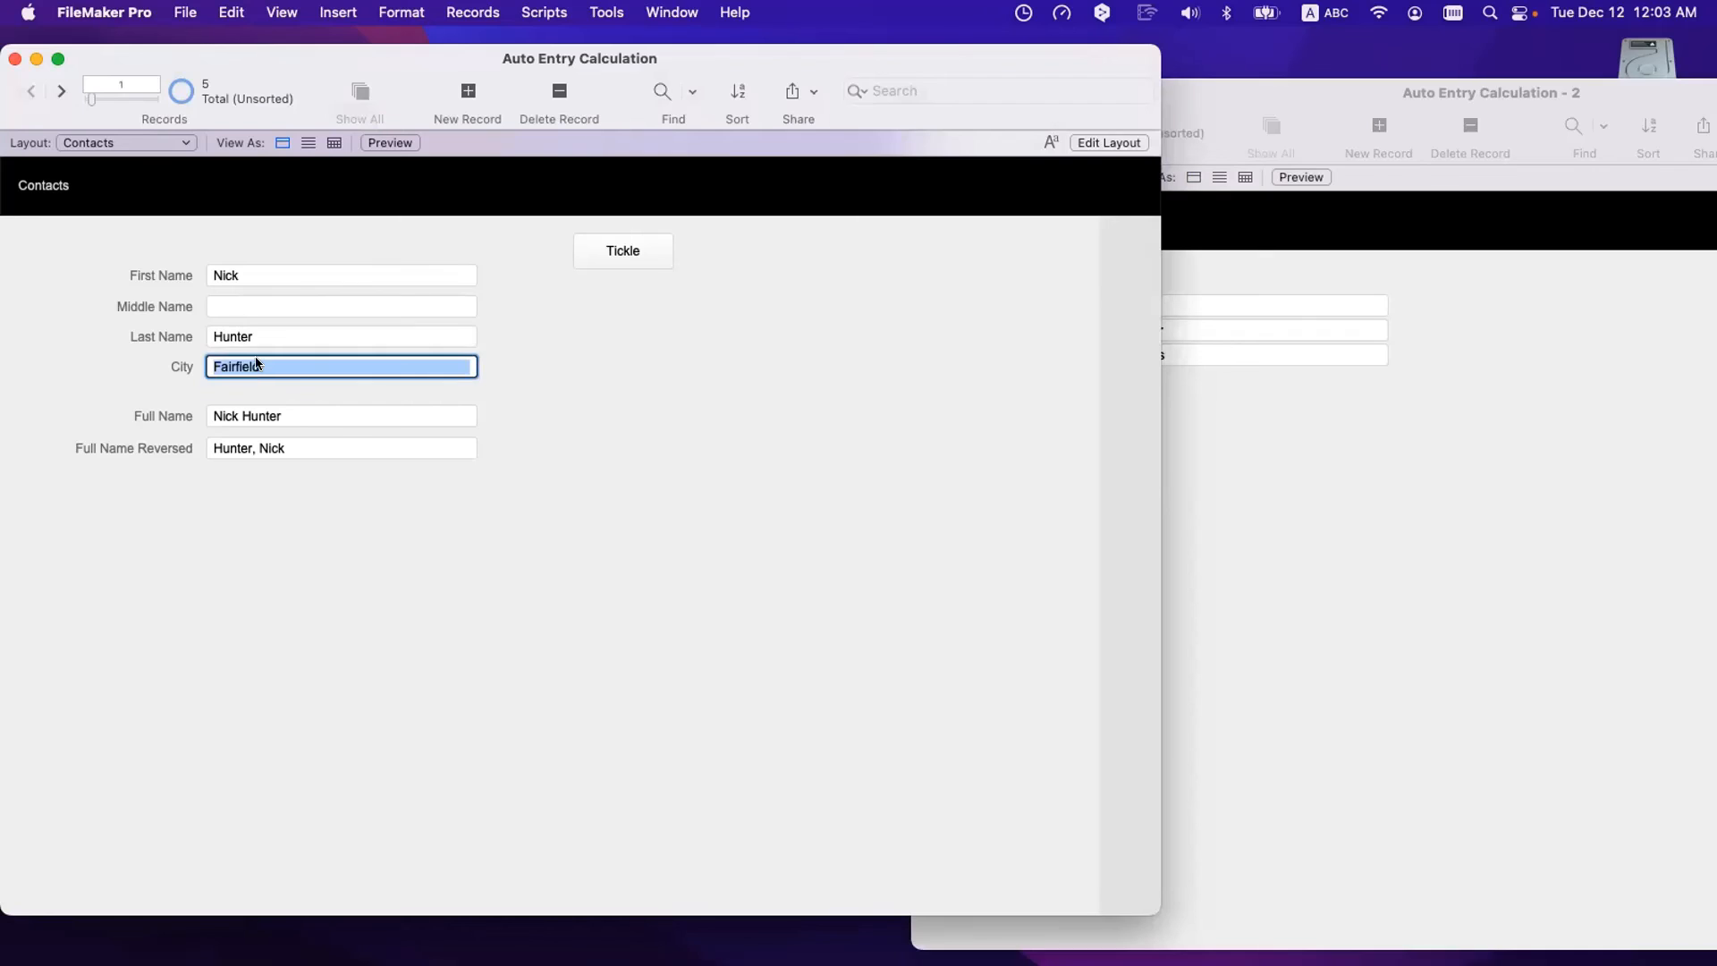
- Uncheck 'Do not replace existing value' on City's auto-enter calculation and save
key("super+shift+d")
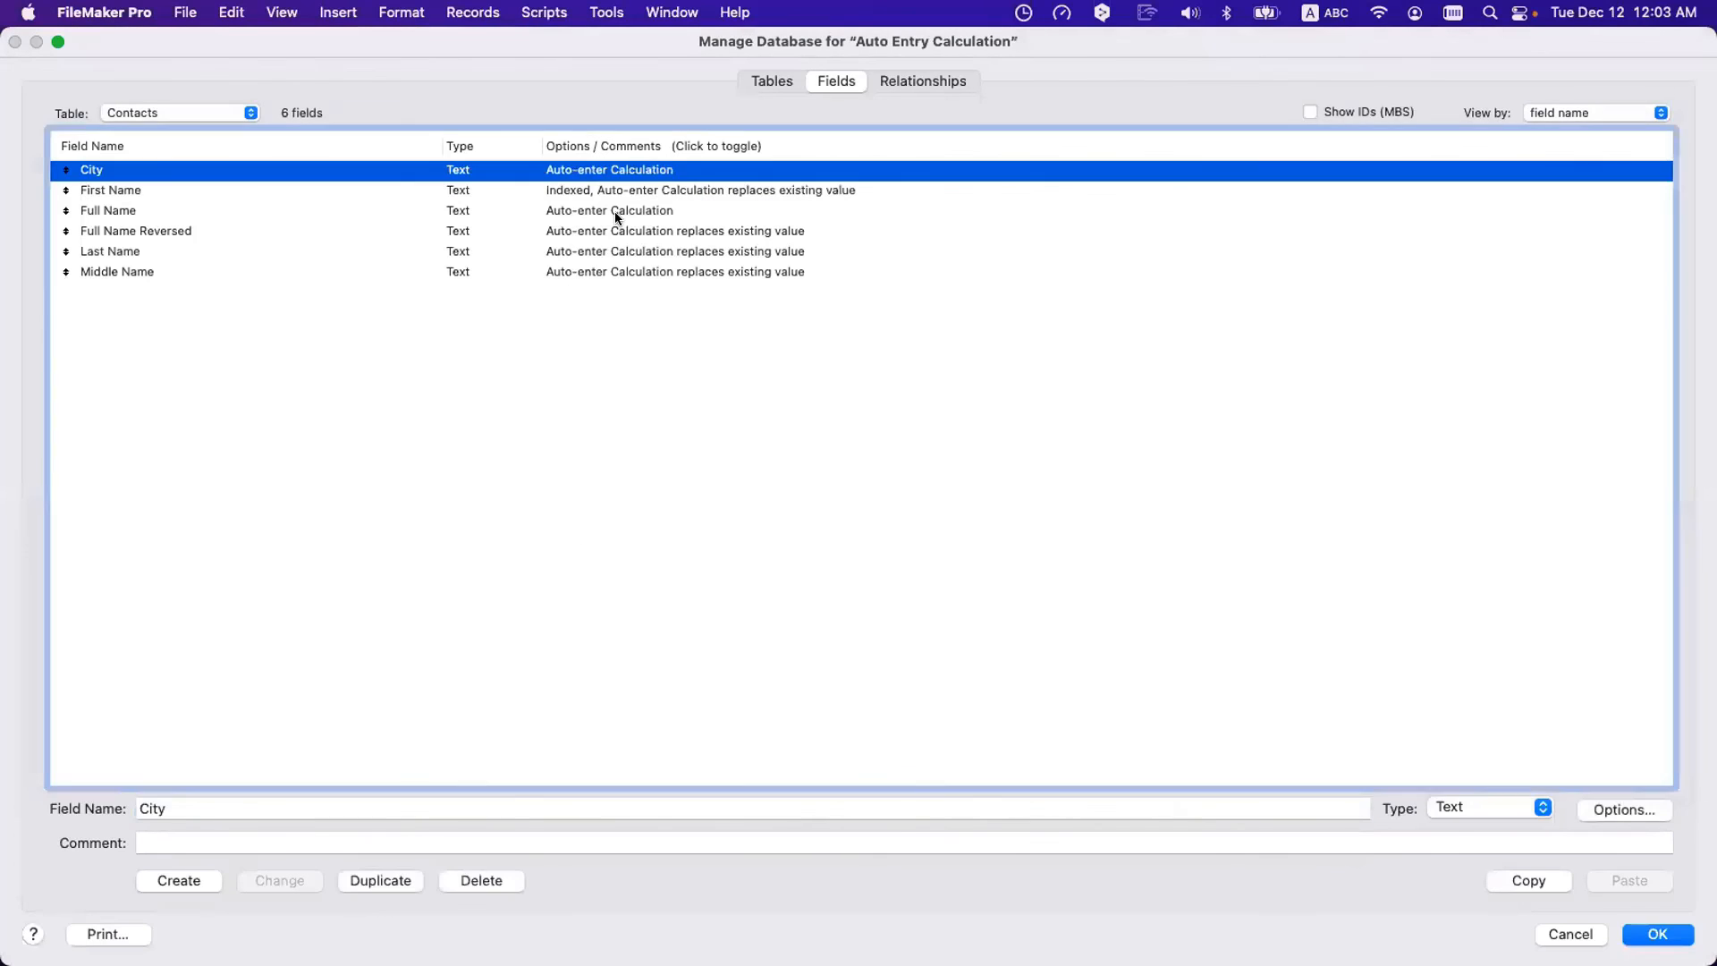
left_click(741, 713)
left_click(1134, 824)
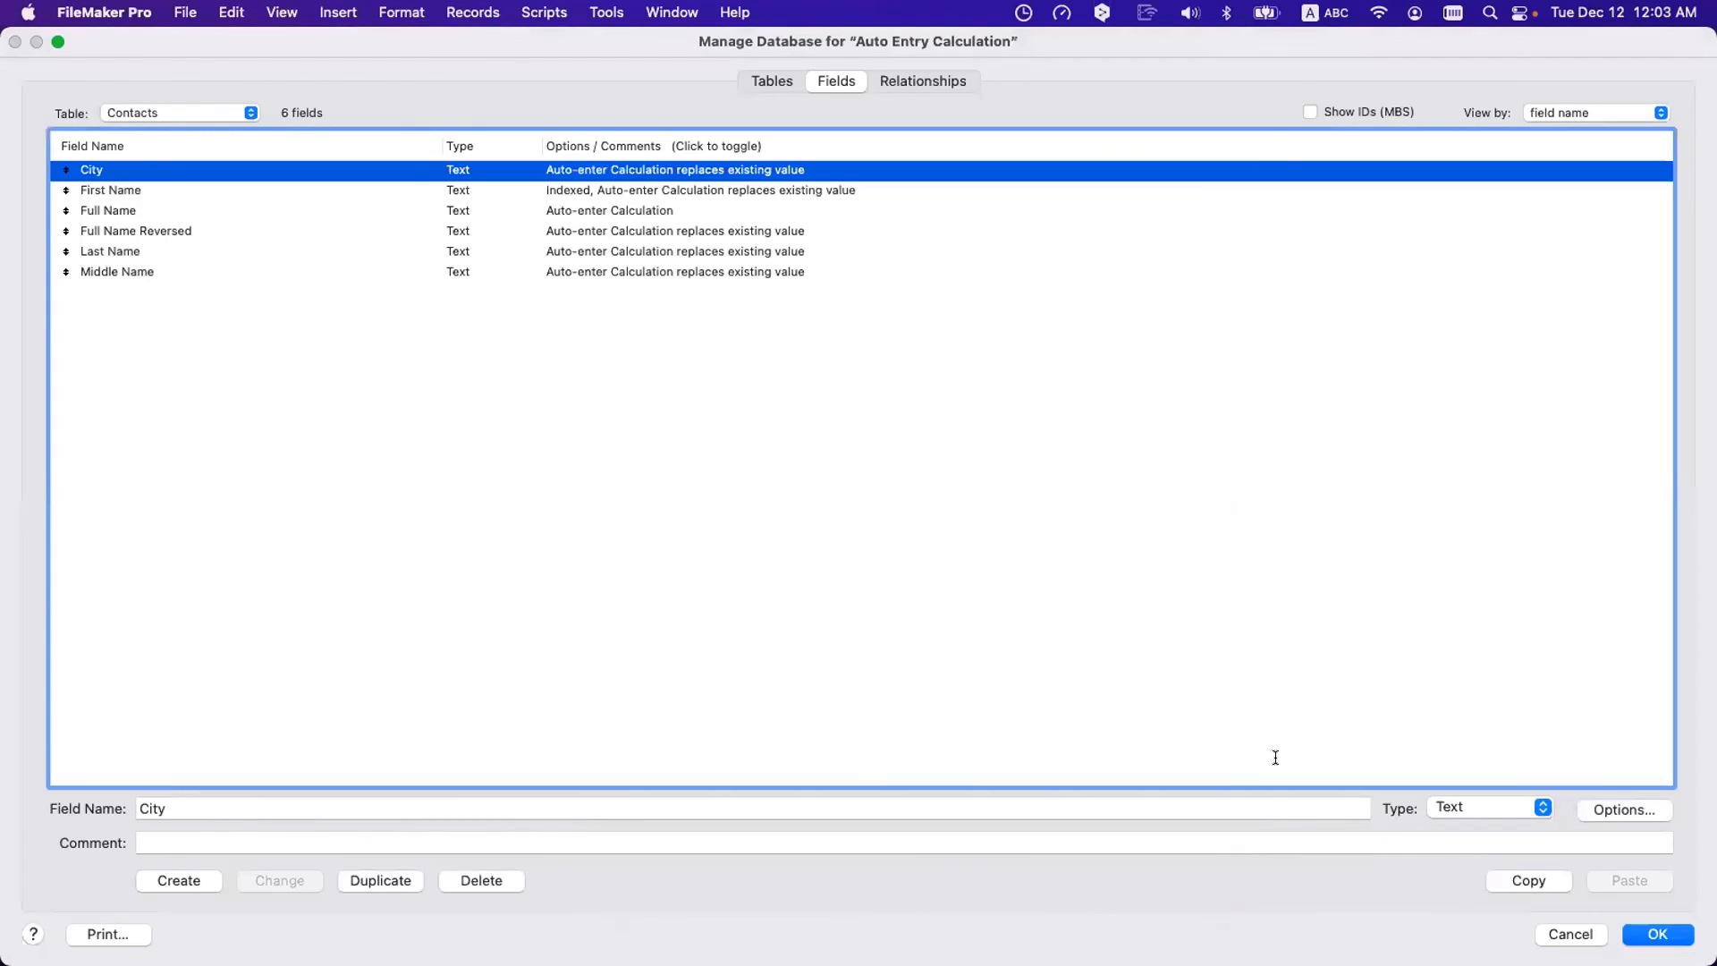
left_click(1646, 932)
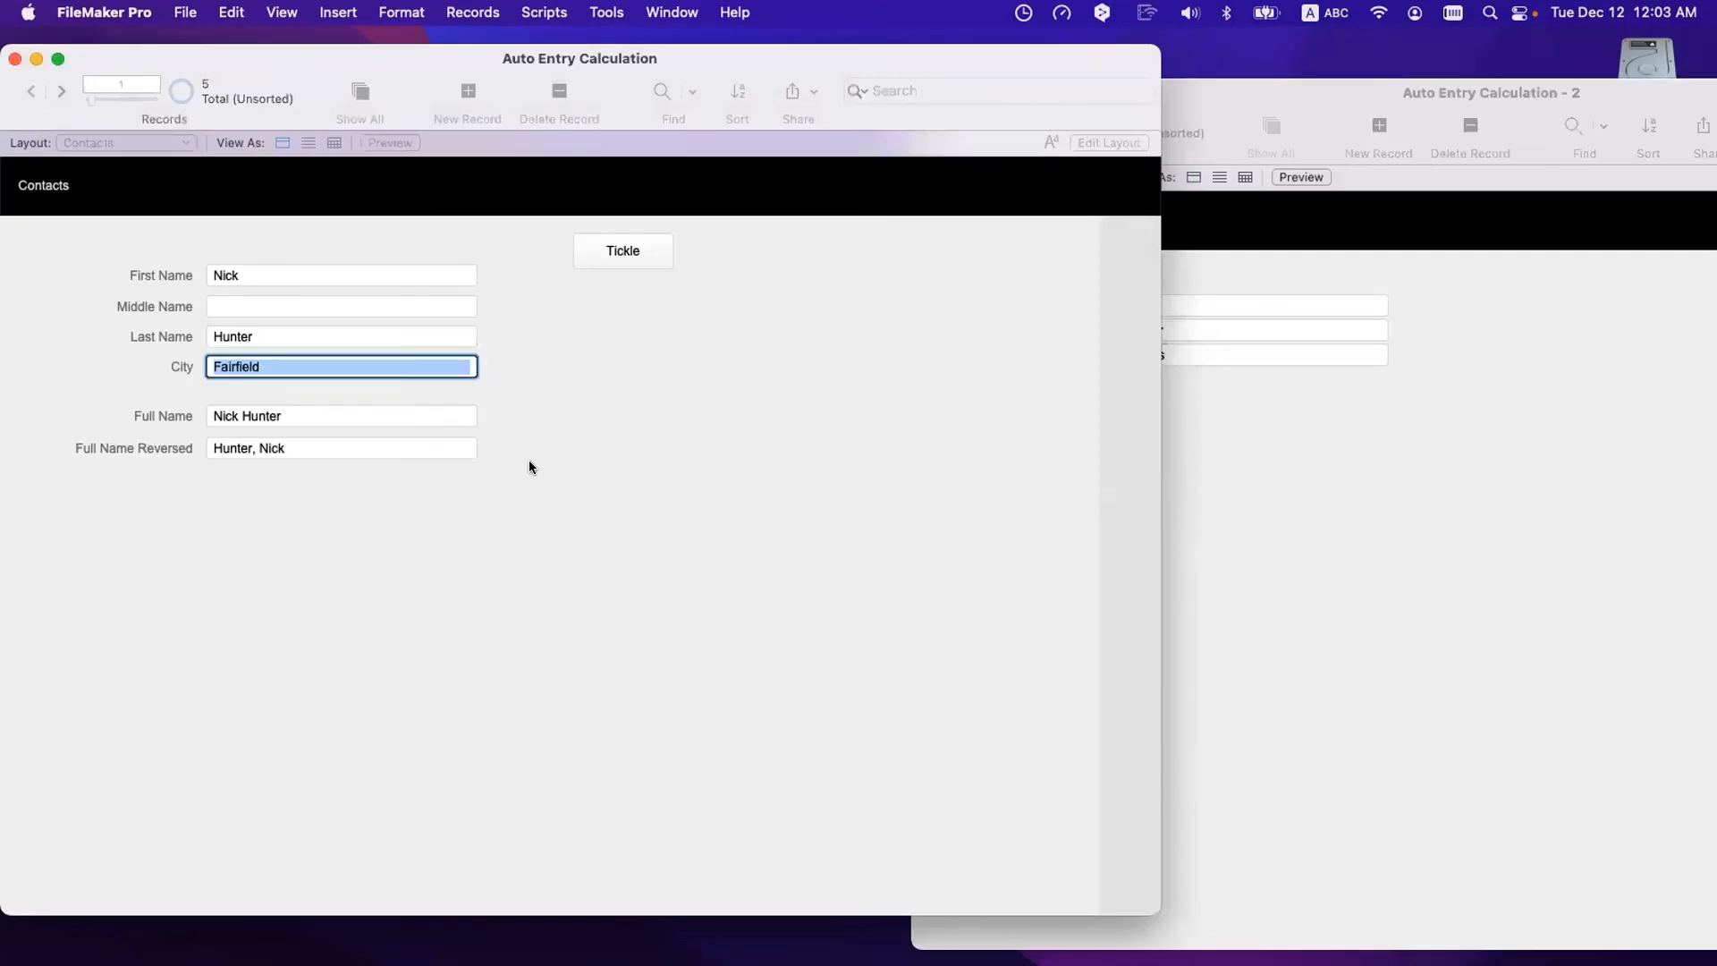
- Retype the contact's first name and commit so City recalculates to Corfu
double_click(281, 268)
type("Nick")
left_click(297, 231)
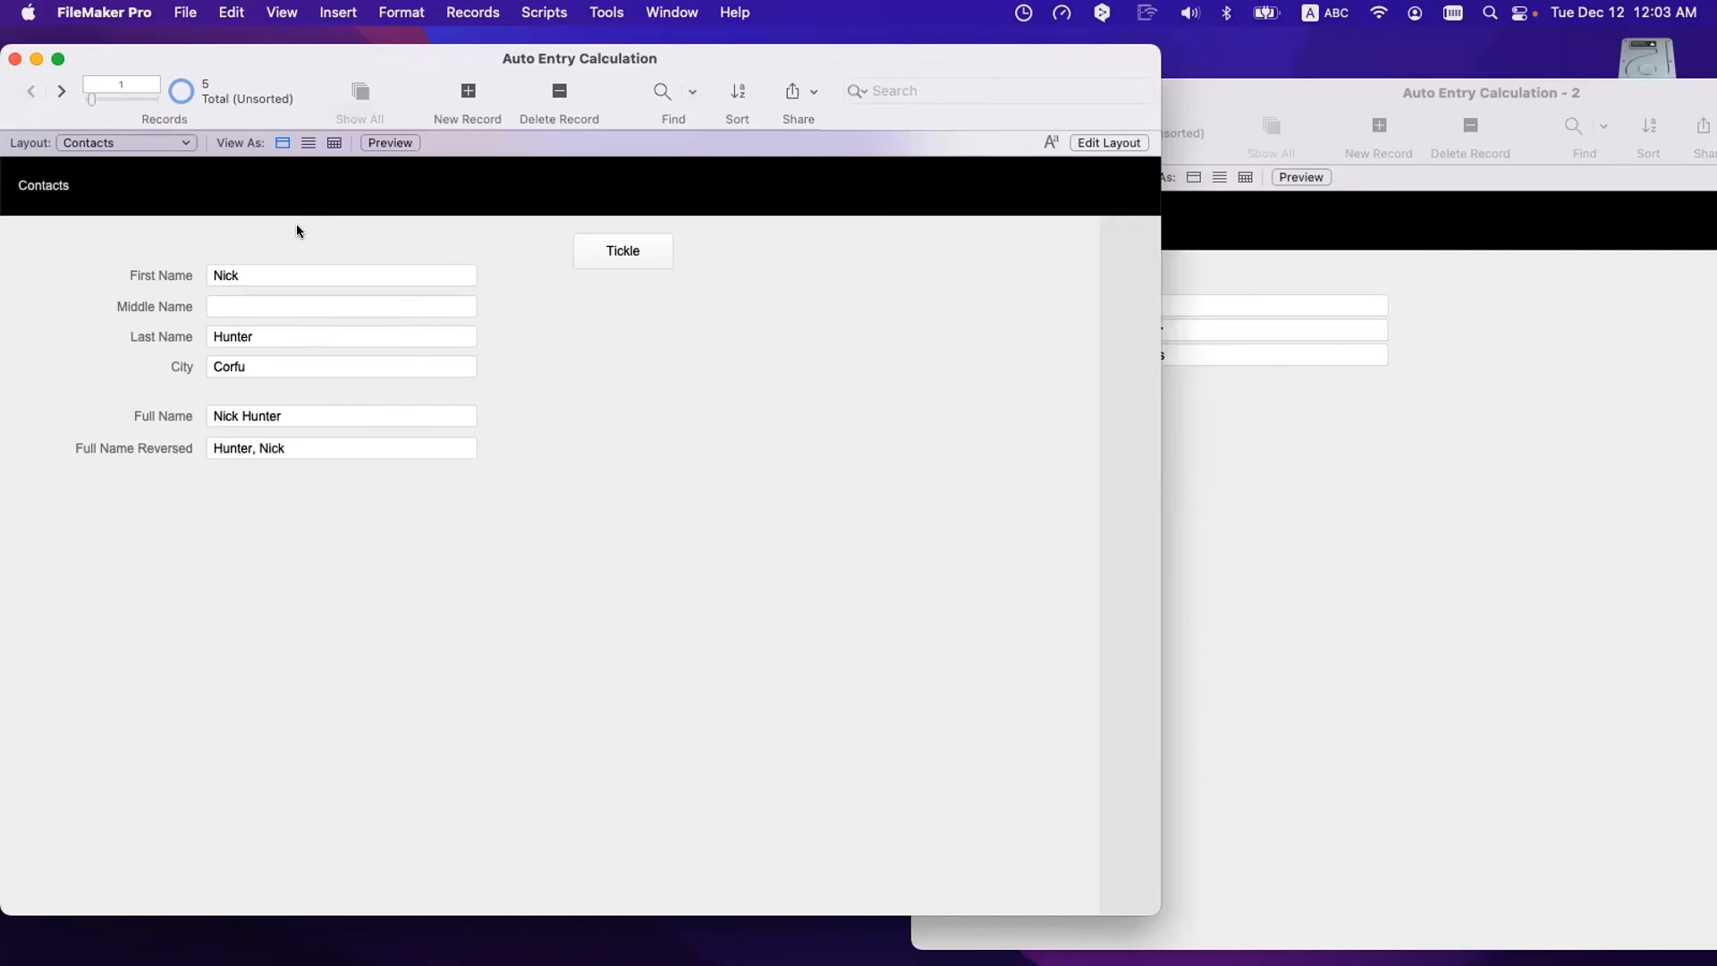
left_click(259, 367)
- Return to the first Cities record, then put the Contacts layout into Layout mode
left_click(1592, 503)
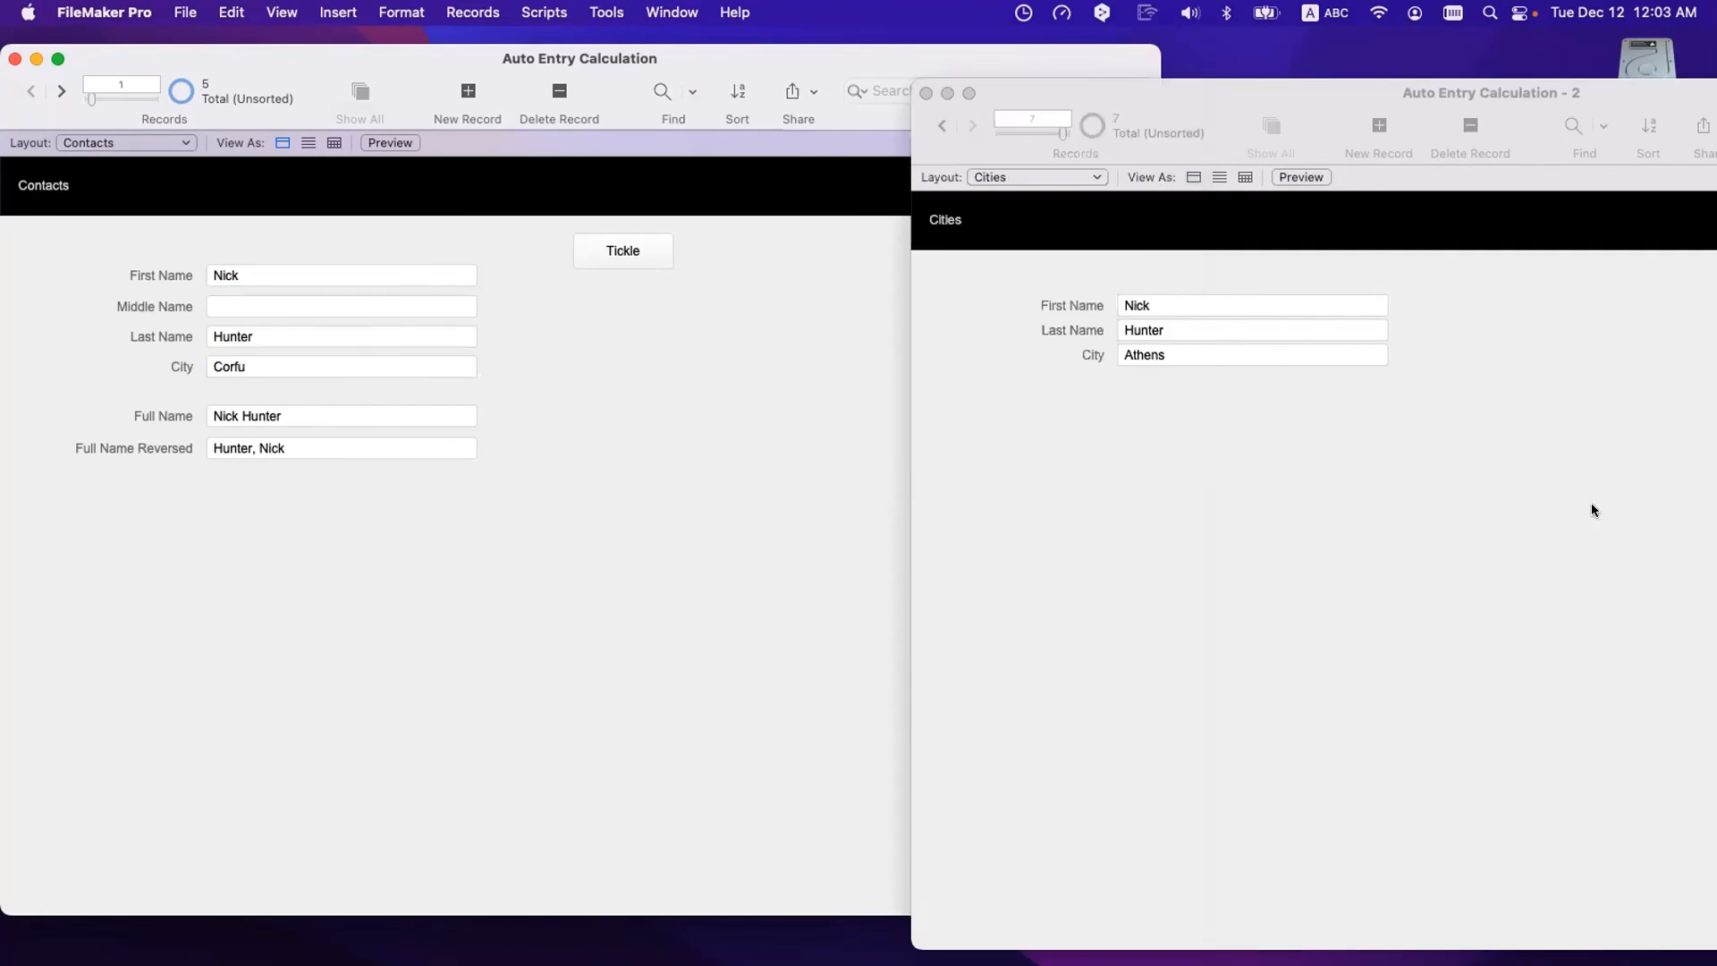
left_click(1169, 354)
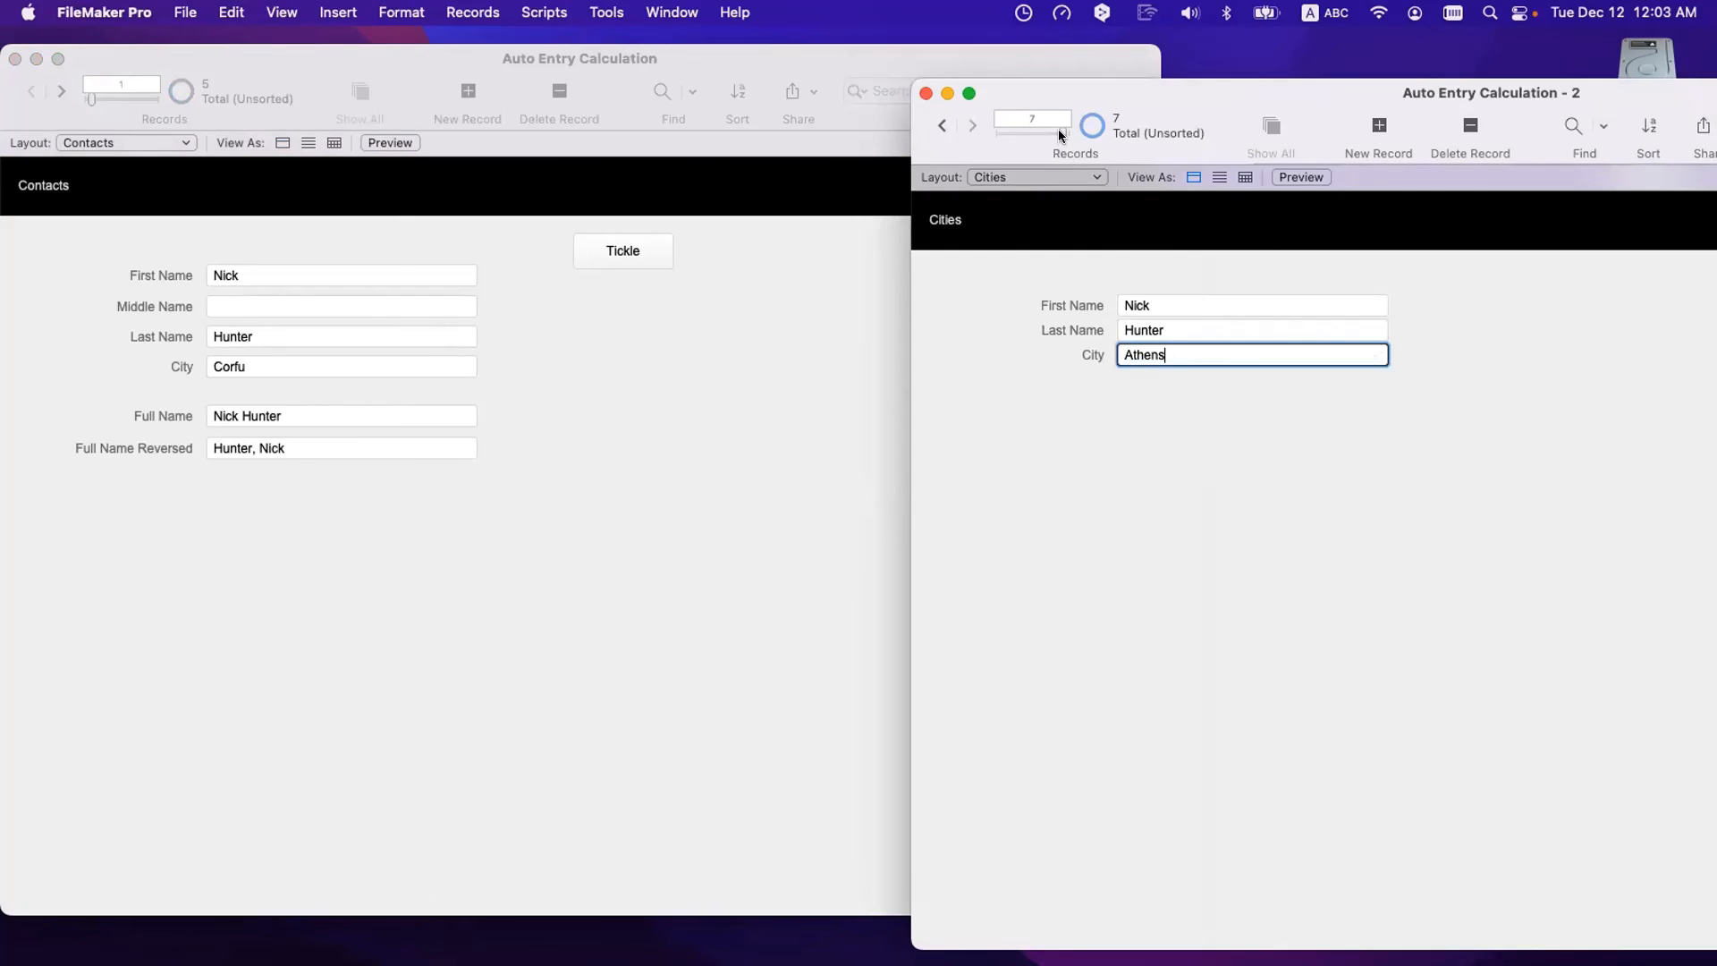
left_click_drag(1059, 129, 965, 142)
left_click(1212, 436)
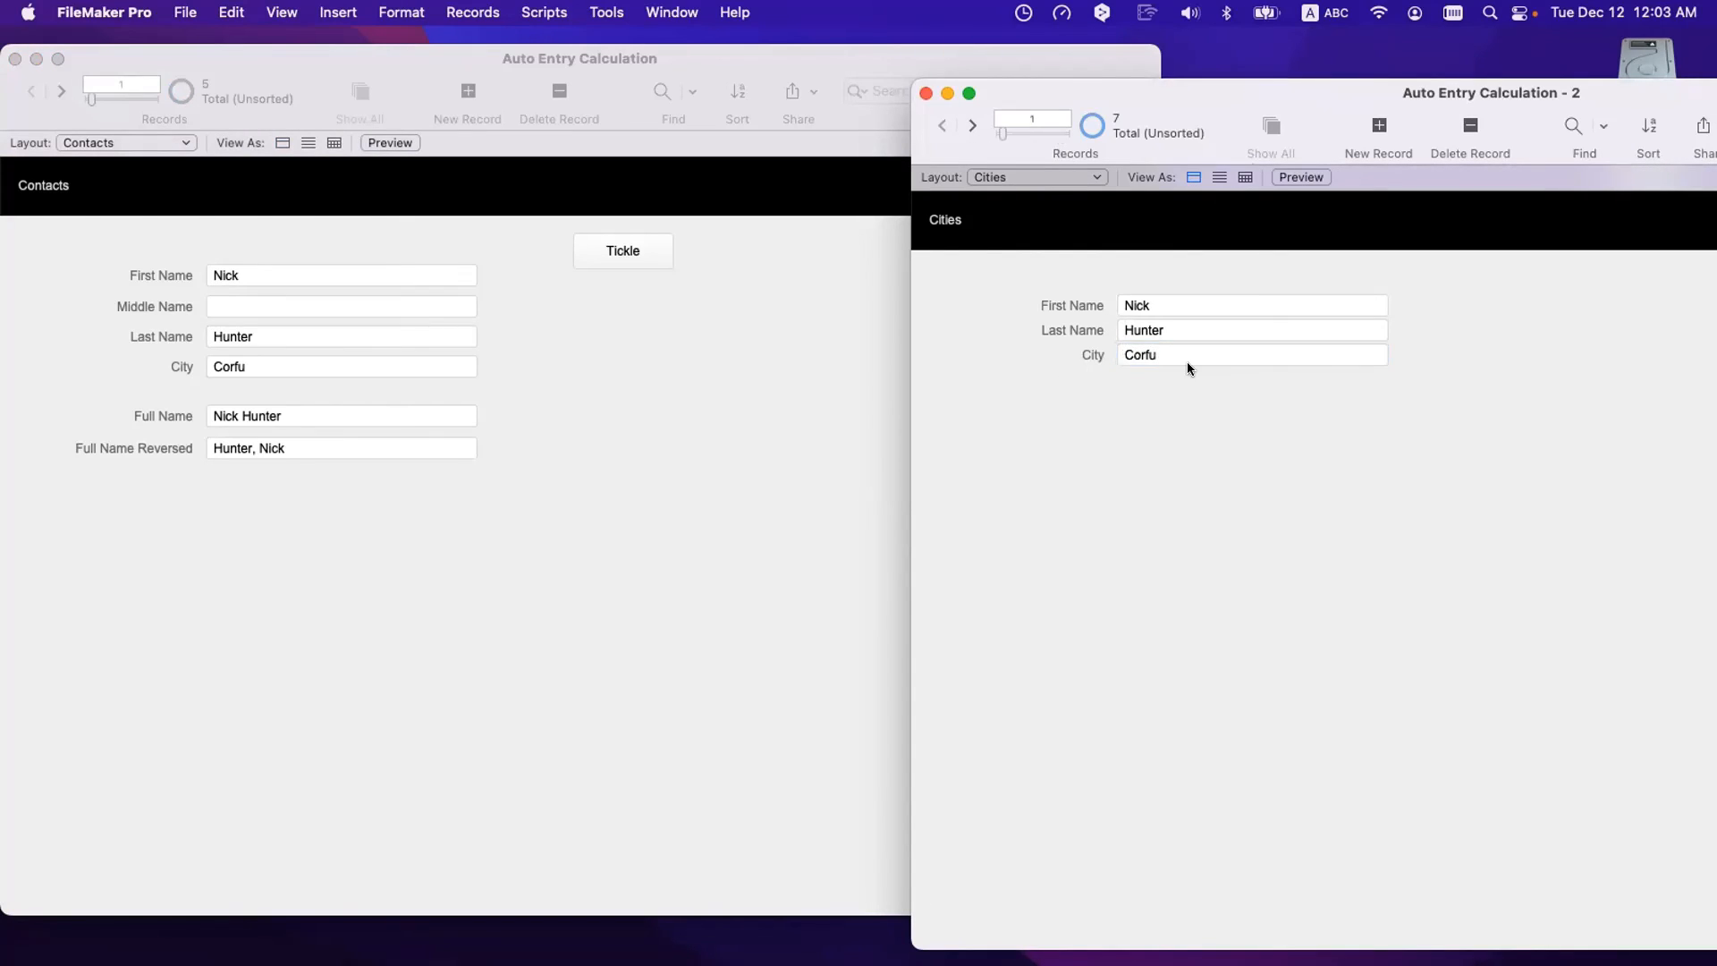
left_click(609, 423)
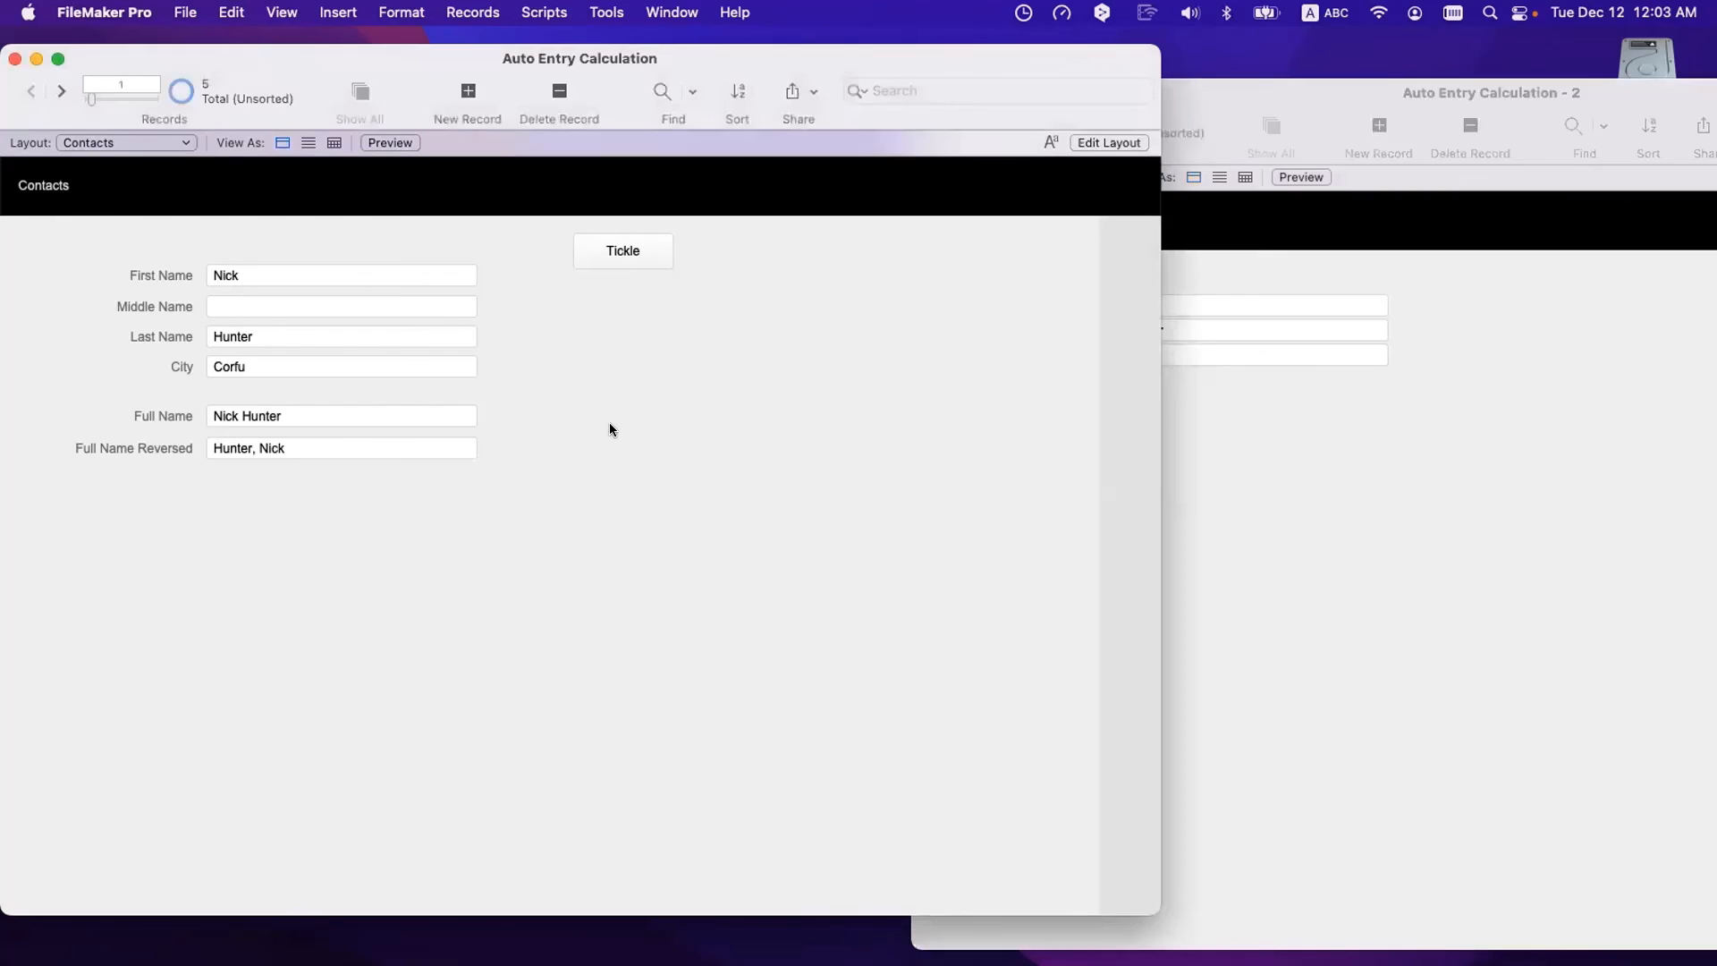
key("super+l")
- Move the Full Name fields down and make the City field about 78 pt tall
left_click_drag(818, 542, 559, 410)
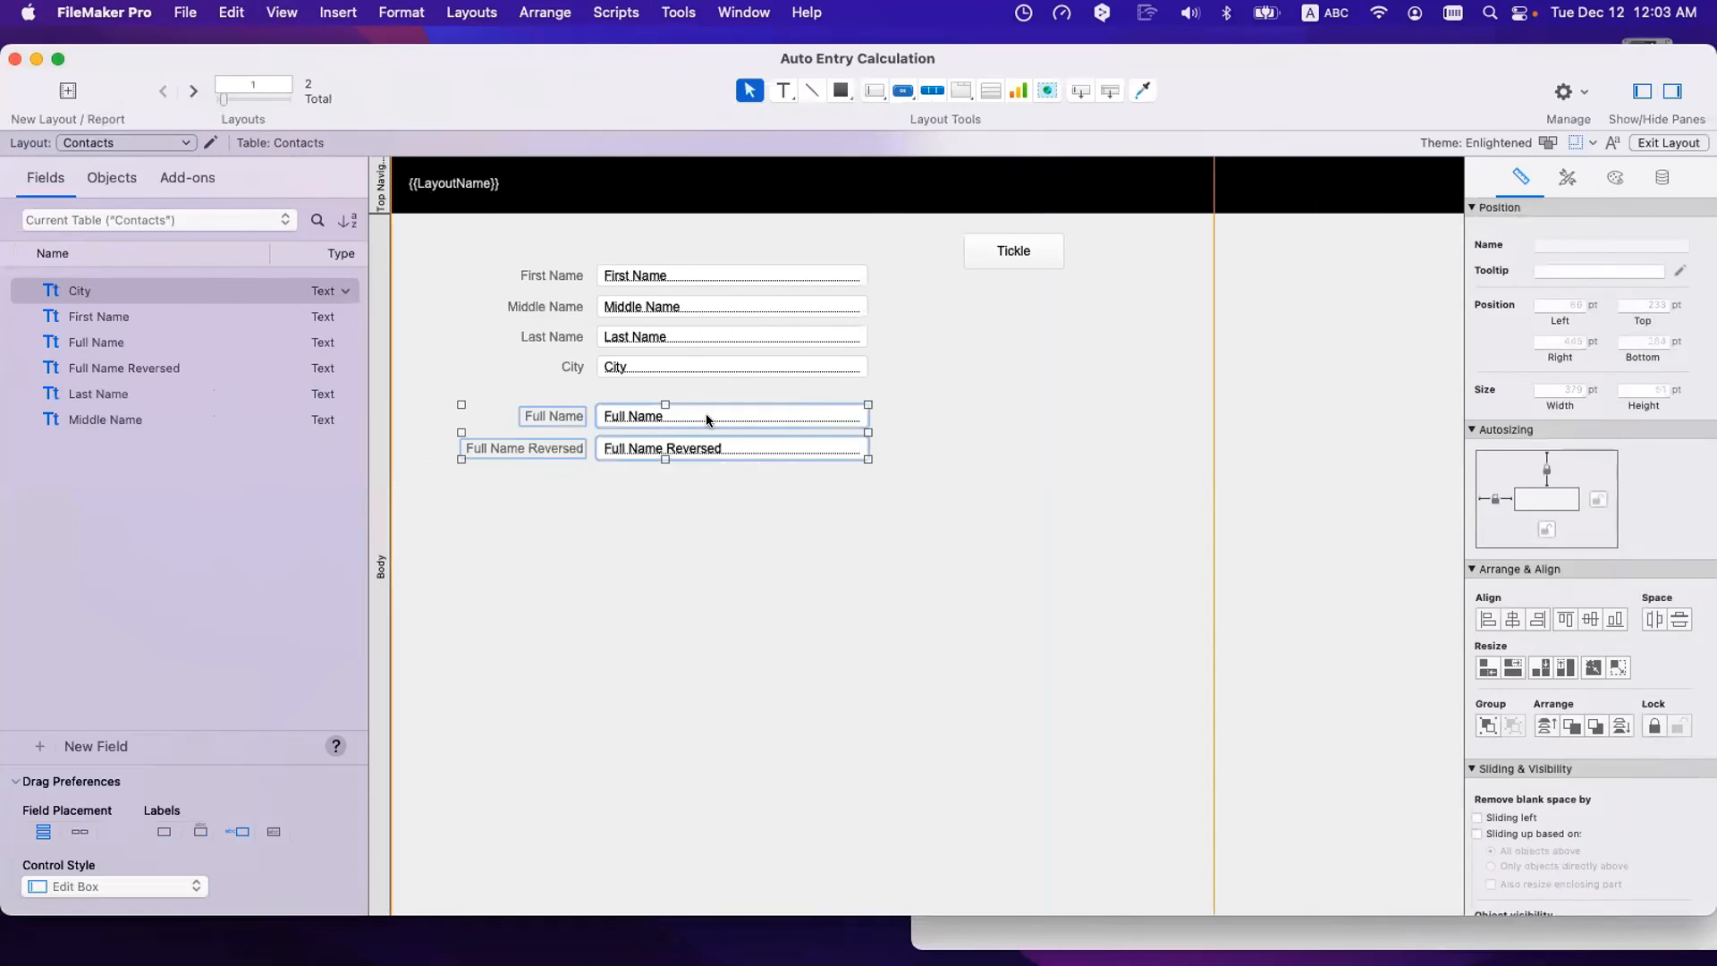
left_click_drag(706, 414, 705, 492)
left_click(712, 438)
left_click(718, 369)
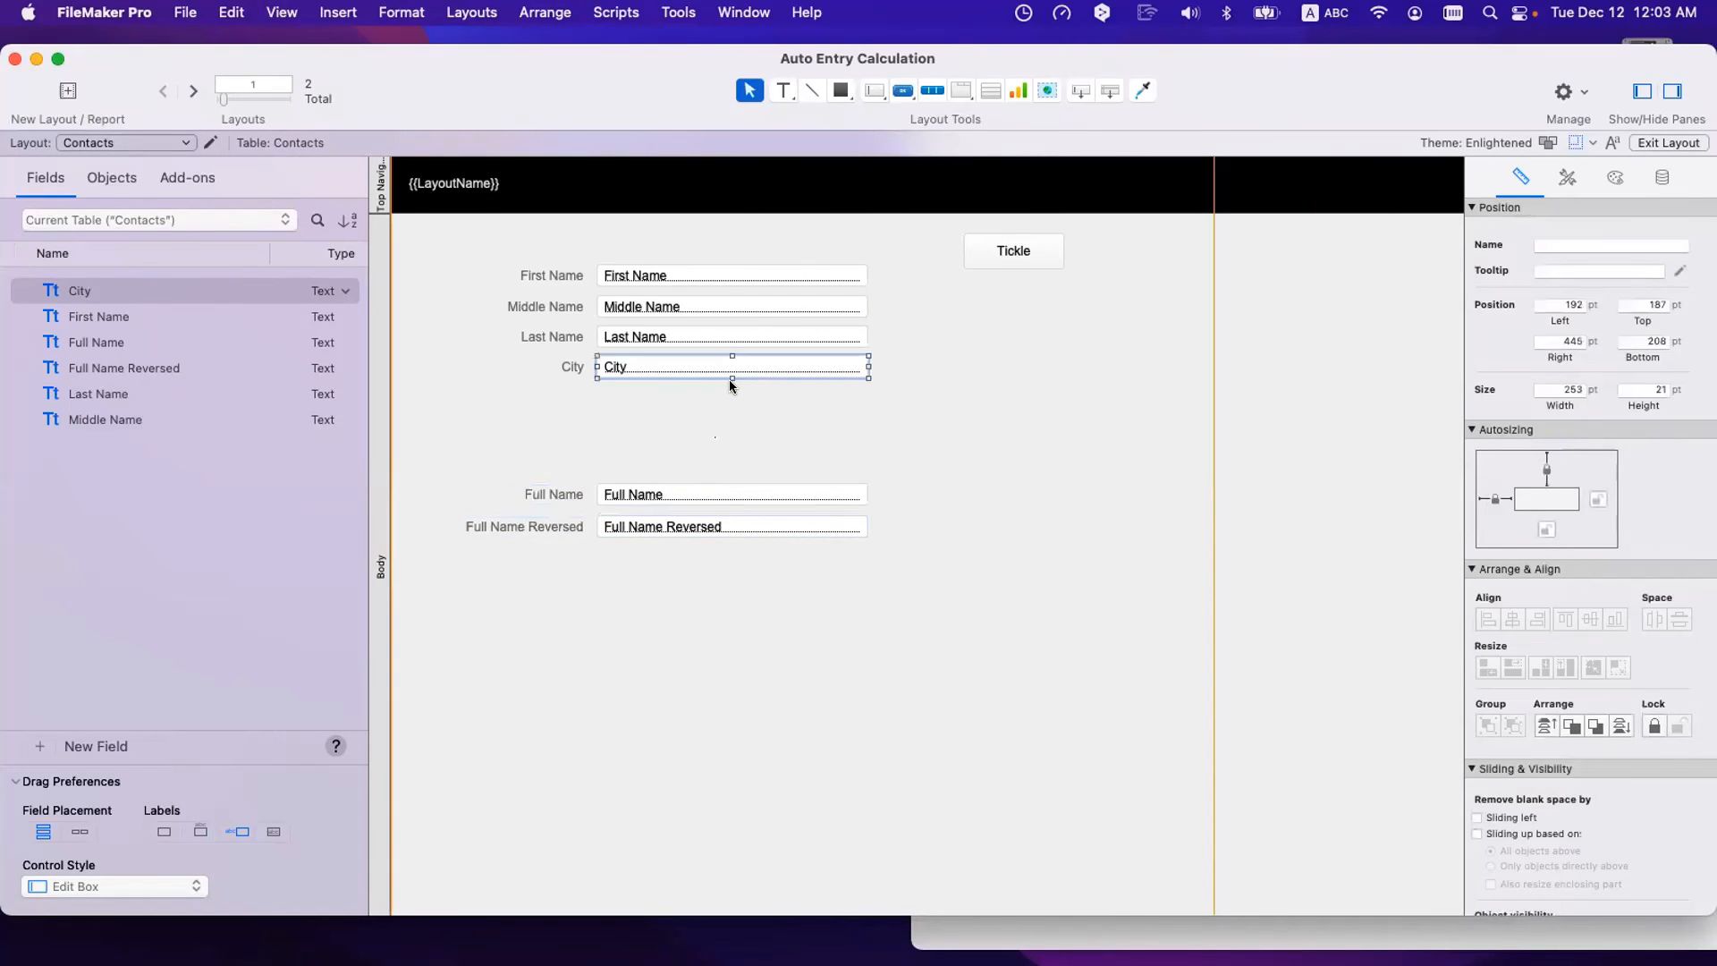
left_click_drag(733, 376, 732, 440)
left_click(973, 461)
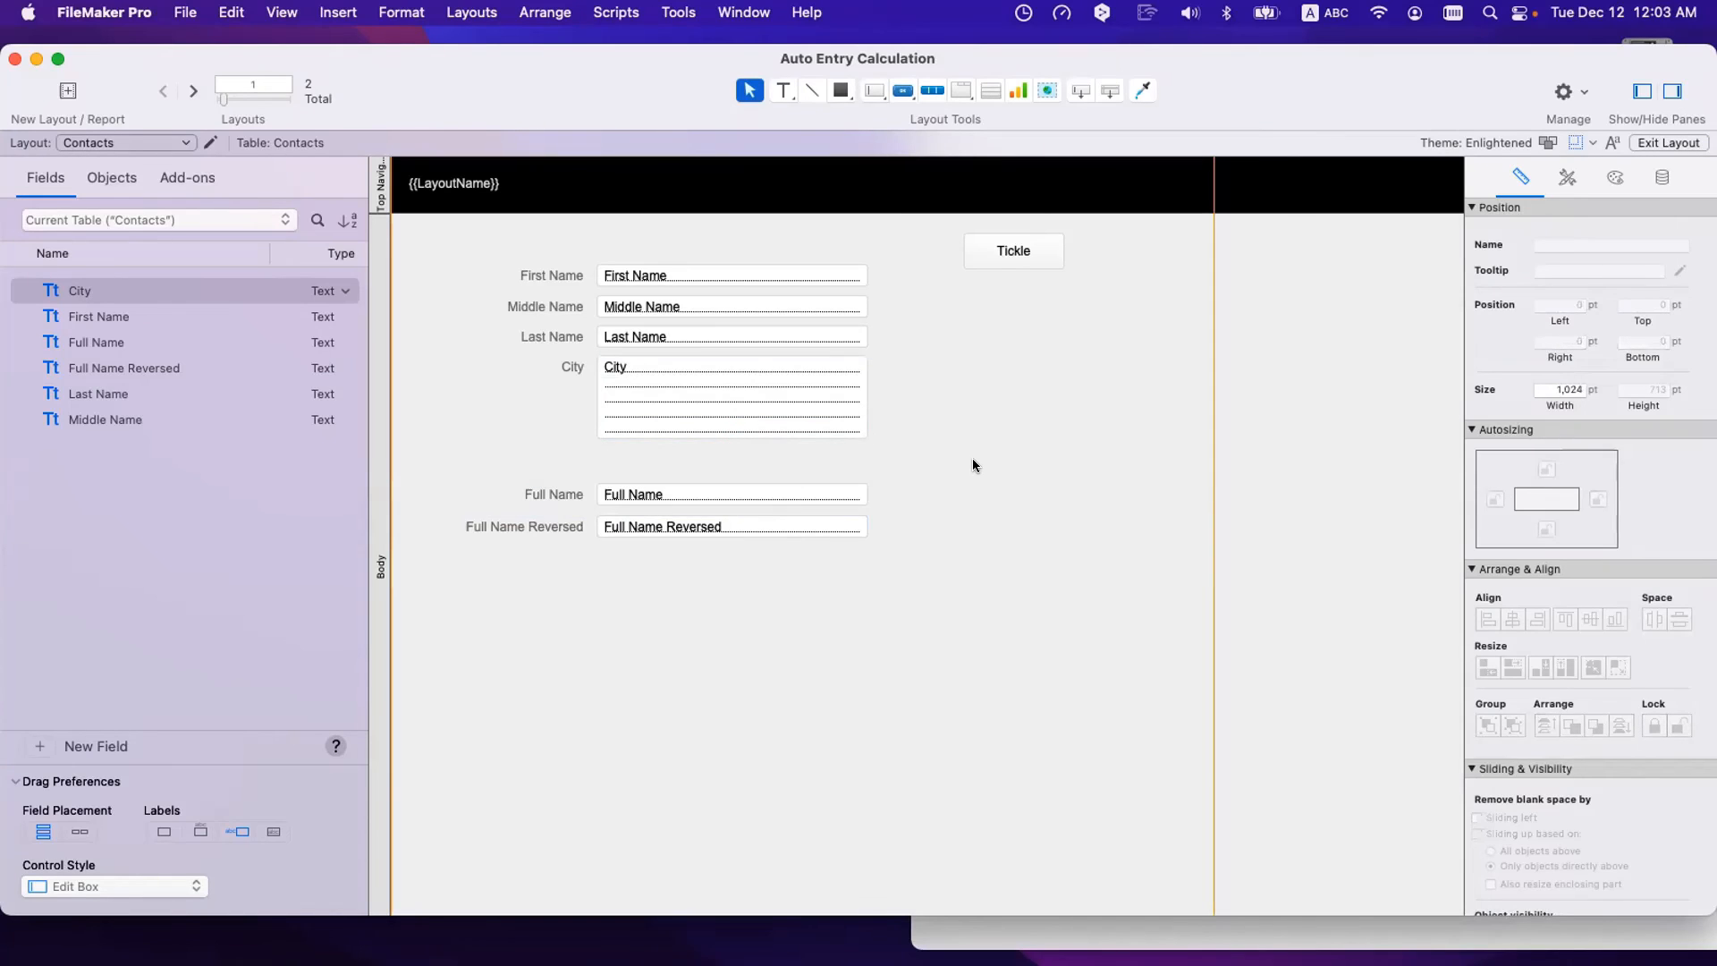
- Change City's auto-enter calculation to List ( Cities::City ) and save the definitions
key("super+shift+d")
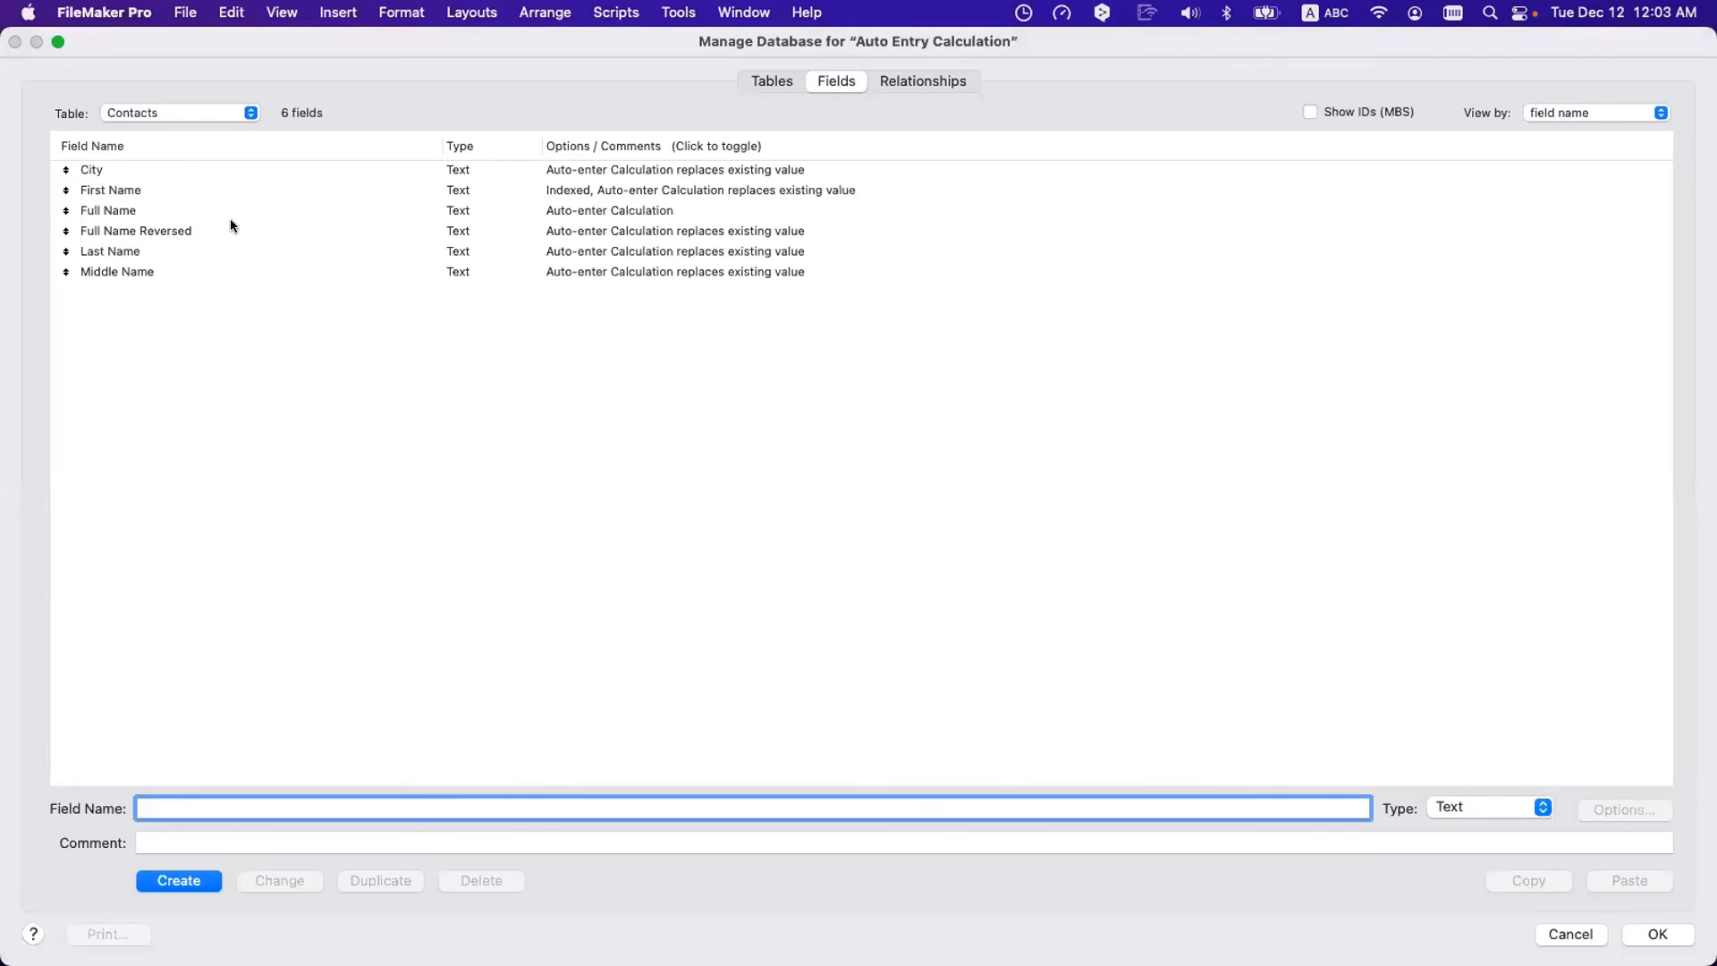
double_click(180, 169)
left_click(918, 687)
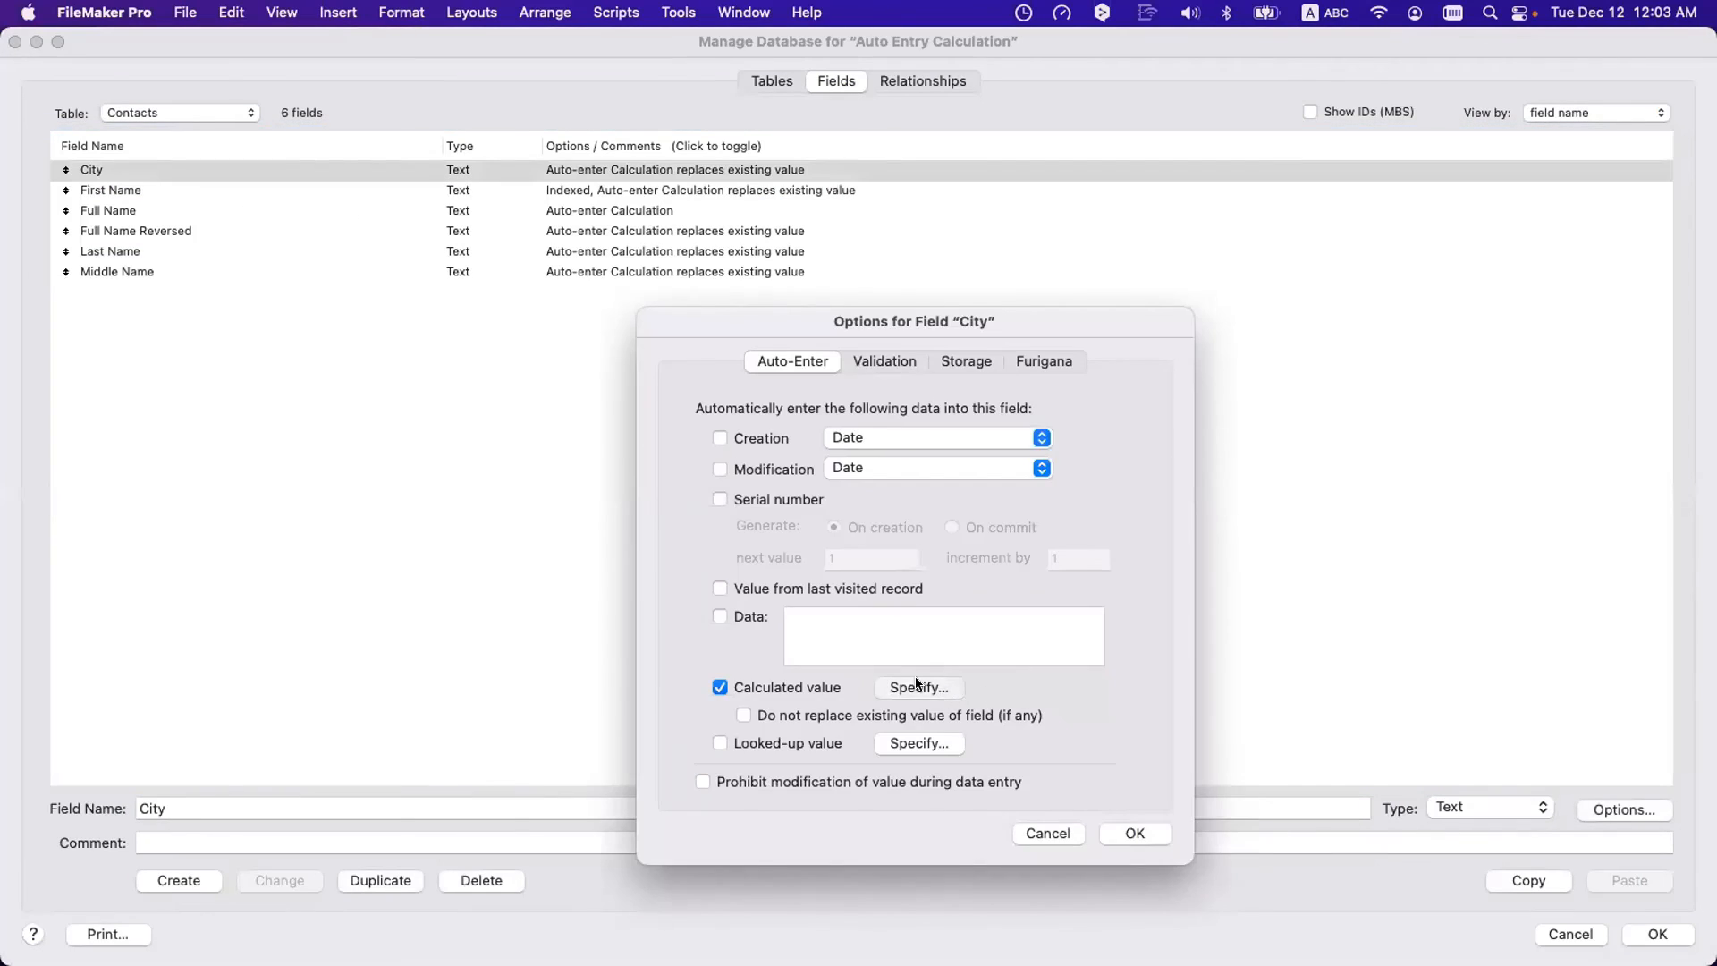
type("List")
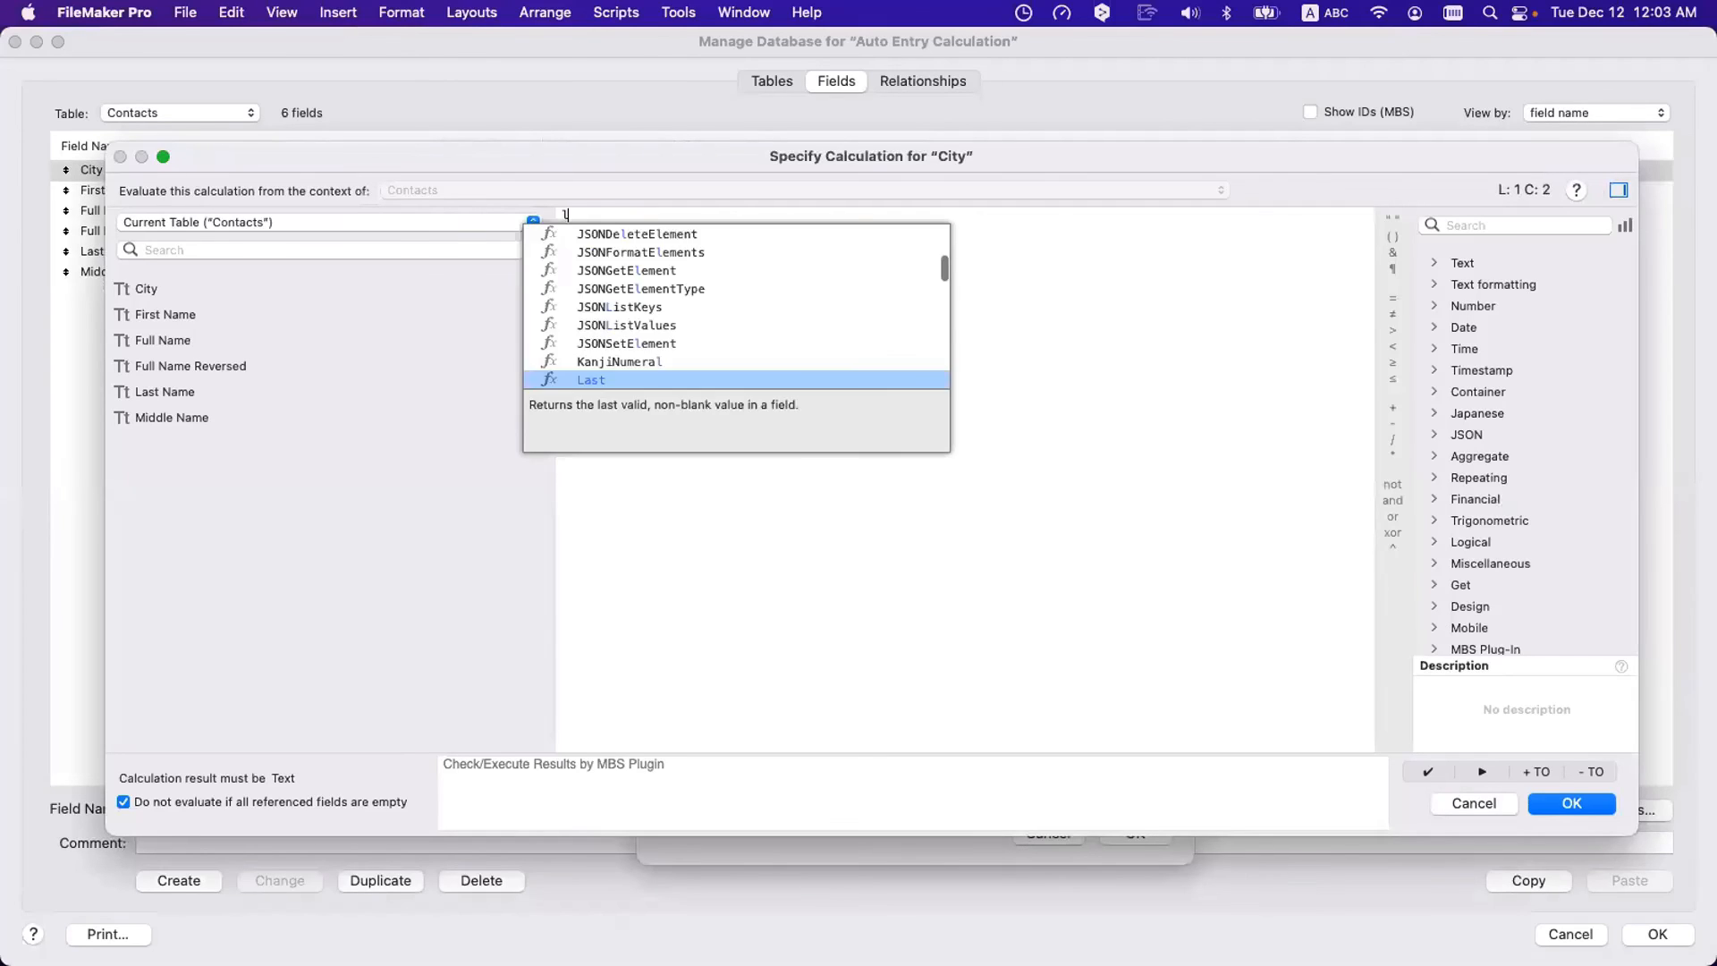
key("Return")
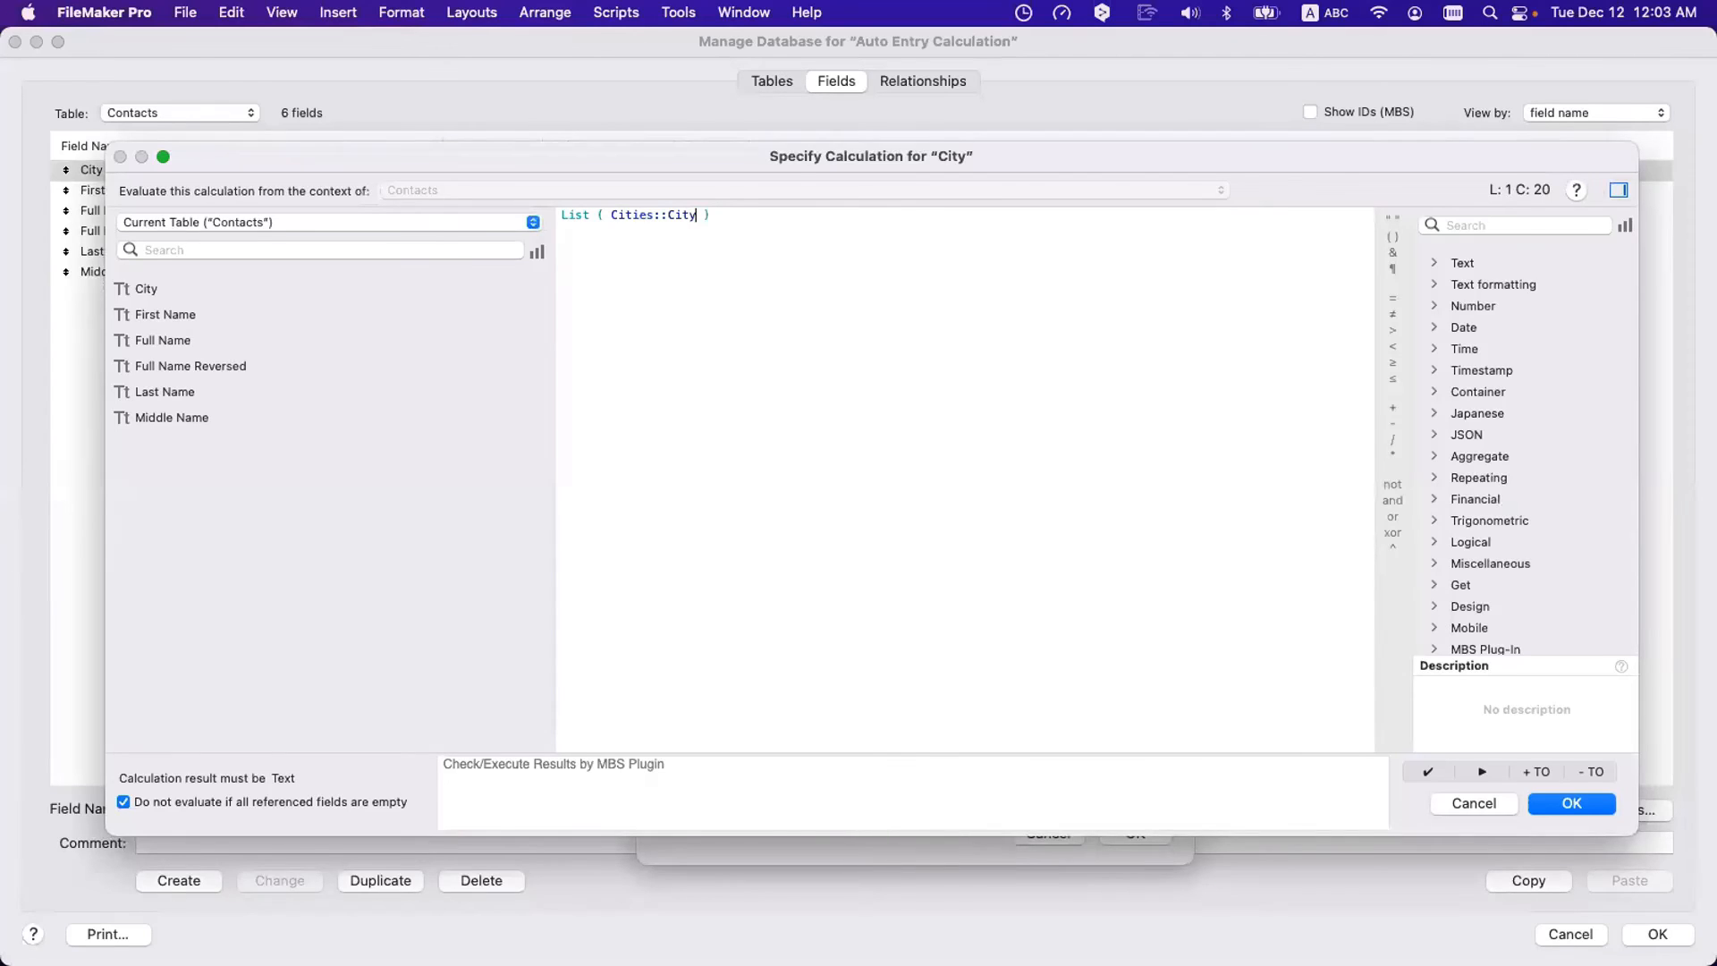
key("Return")
left_click(1141, 832)
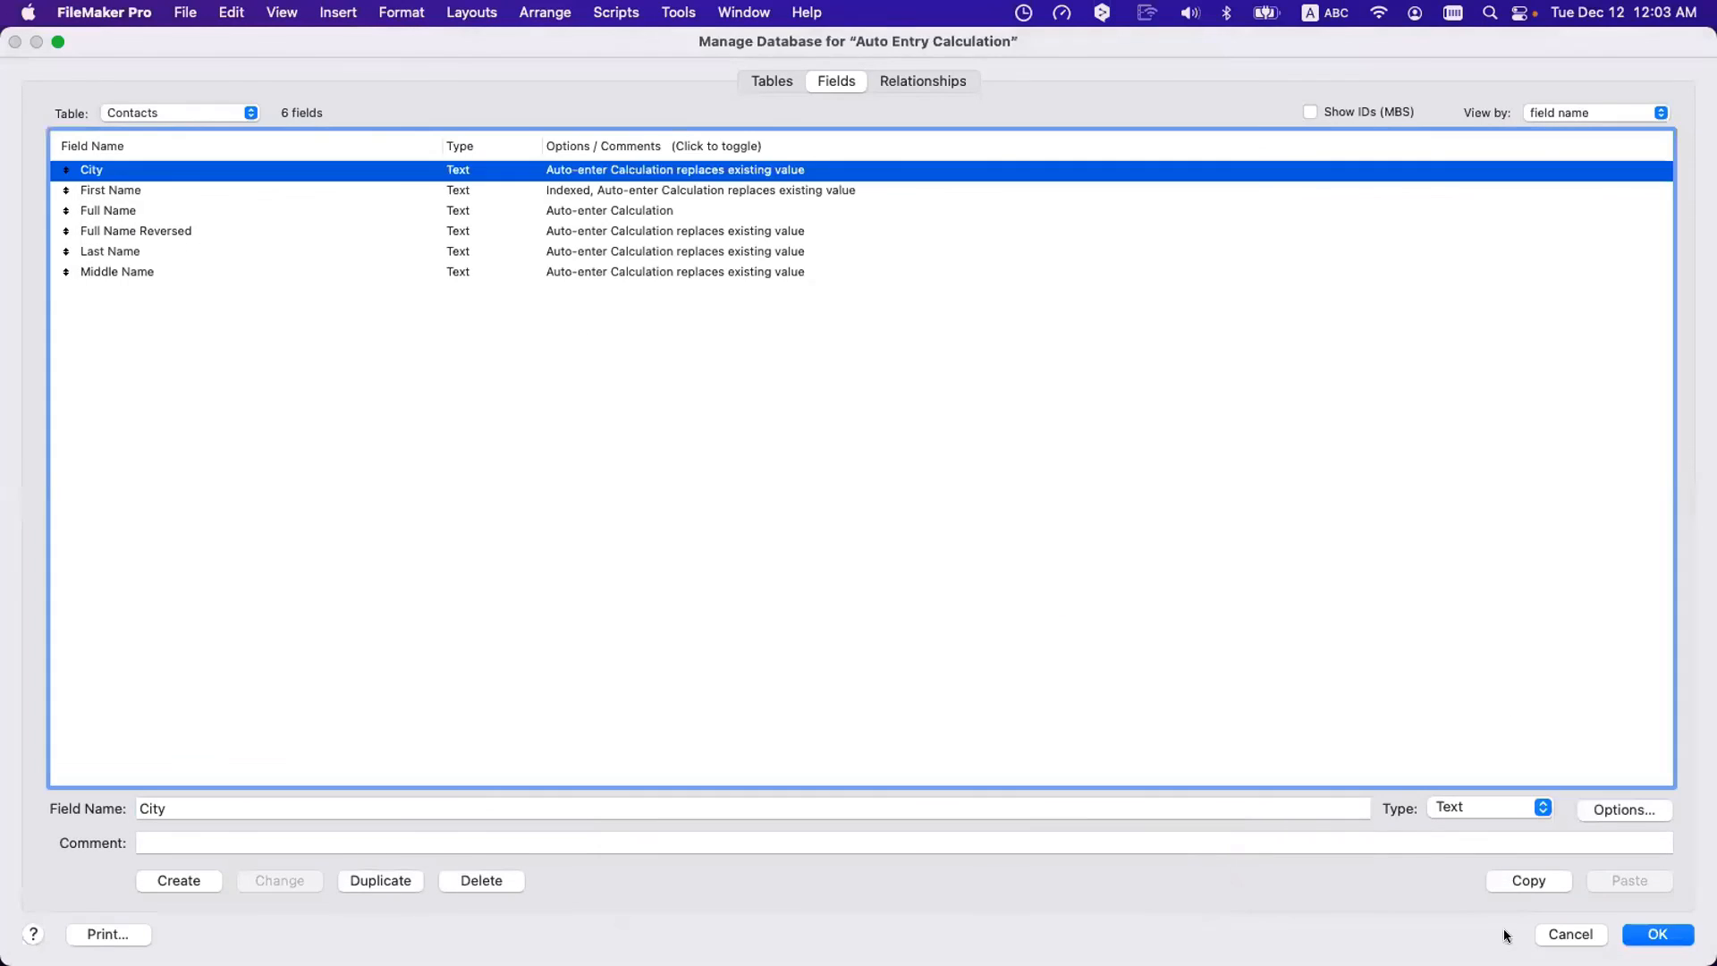
left_click(1651, 934)
- In Browse mode, delete the first name's last letter to retrigger auto-entry
key("super+b")
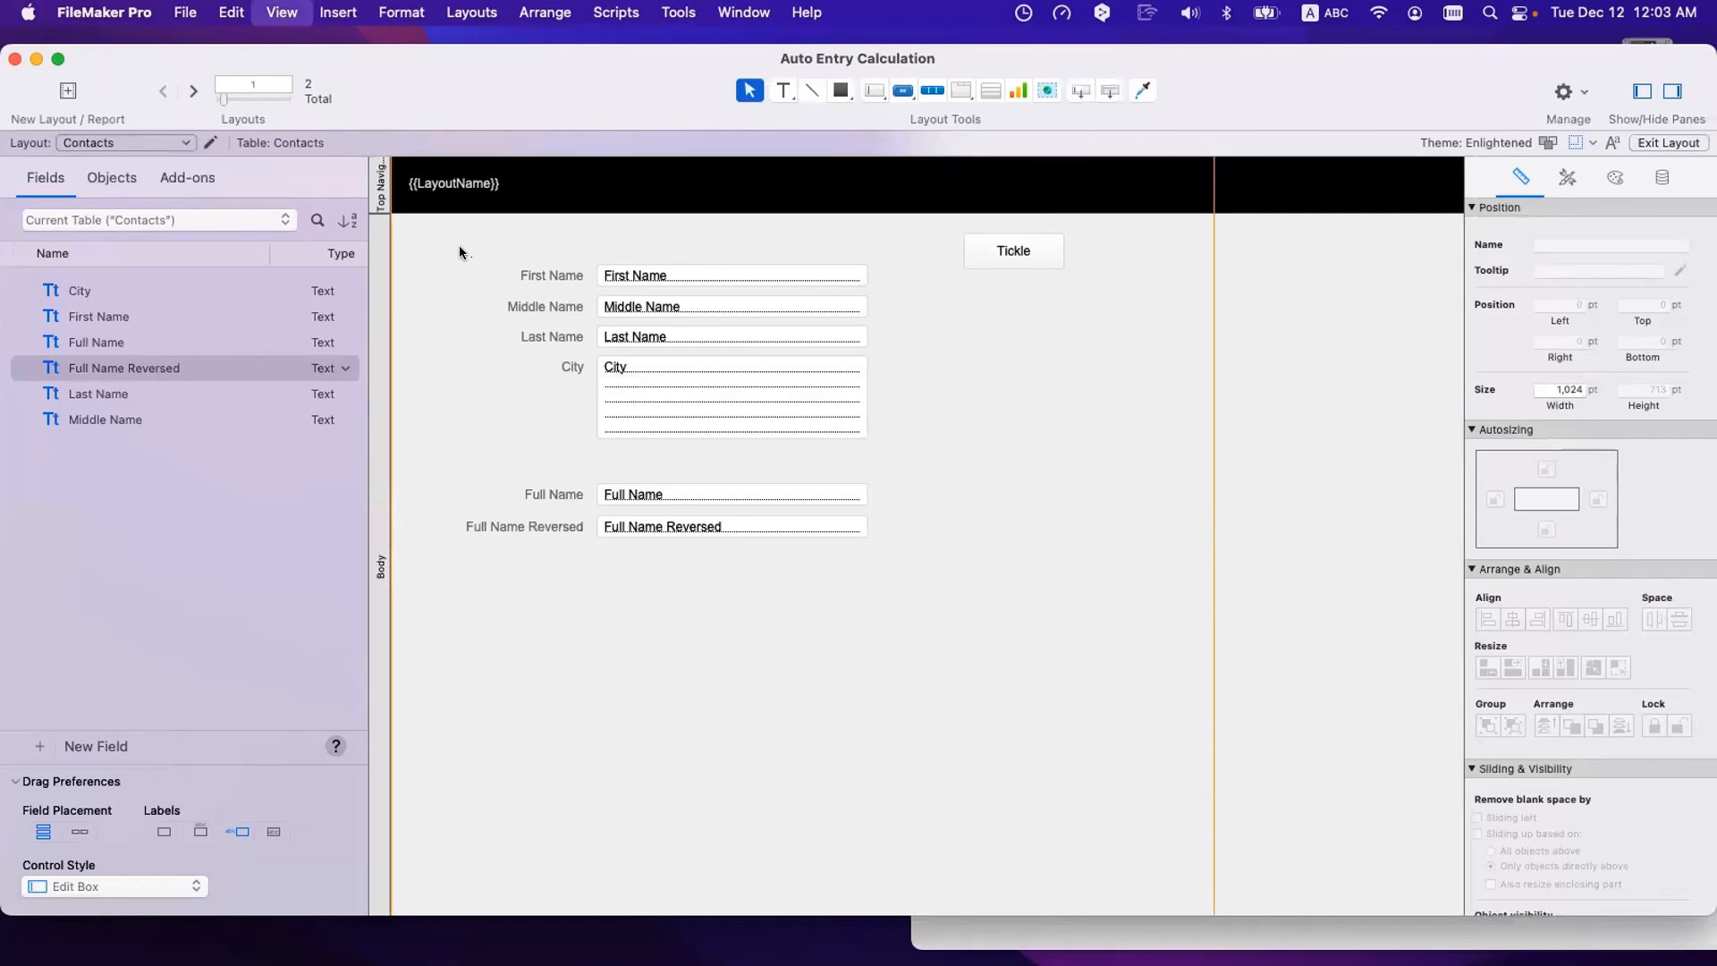
left_click(354, 276)
key("BackSpace")
- Restore the first name's last letter and commit, then move to the next Cities record
type("k")
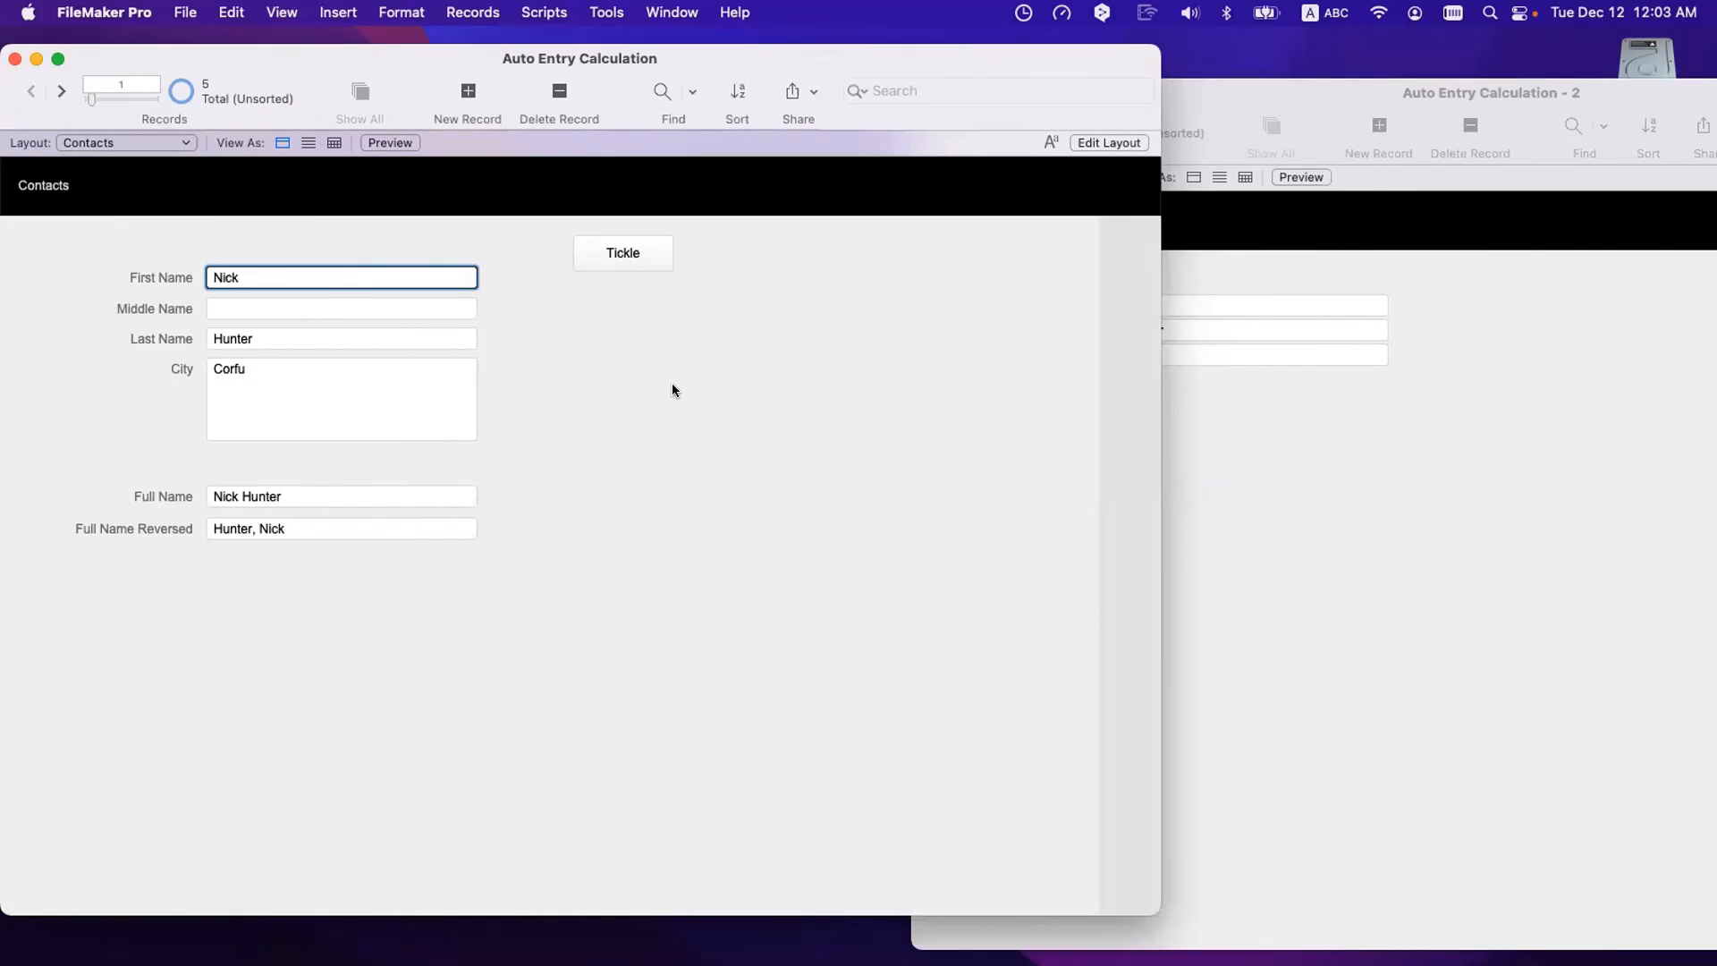
left_click(673, 386)
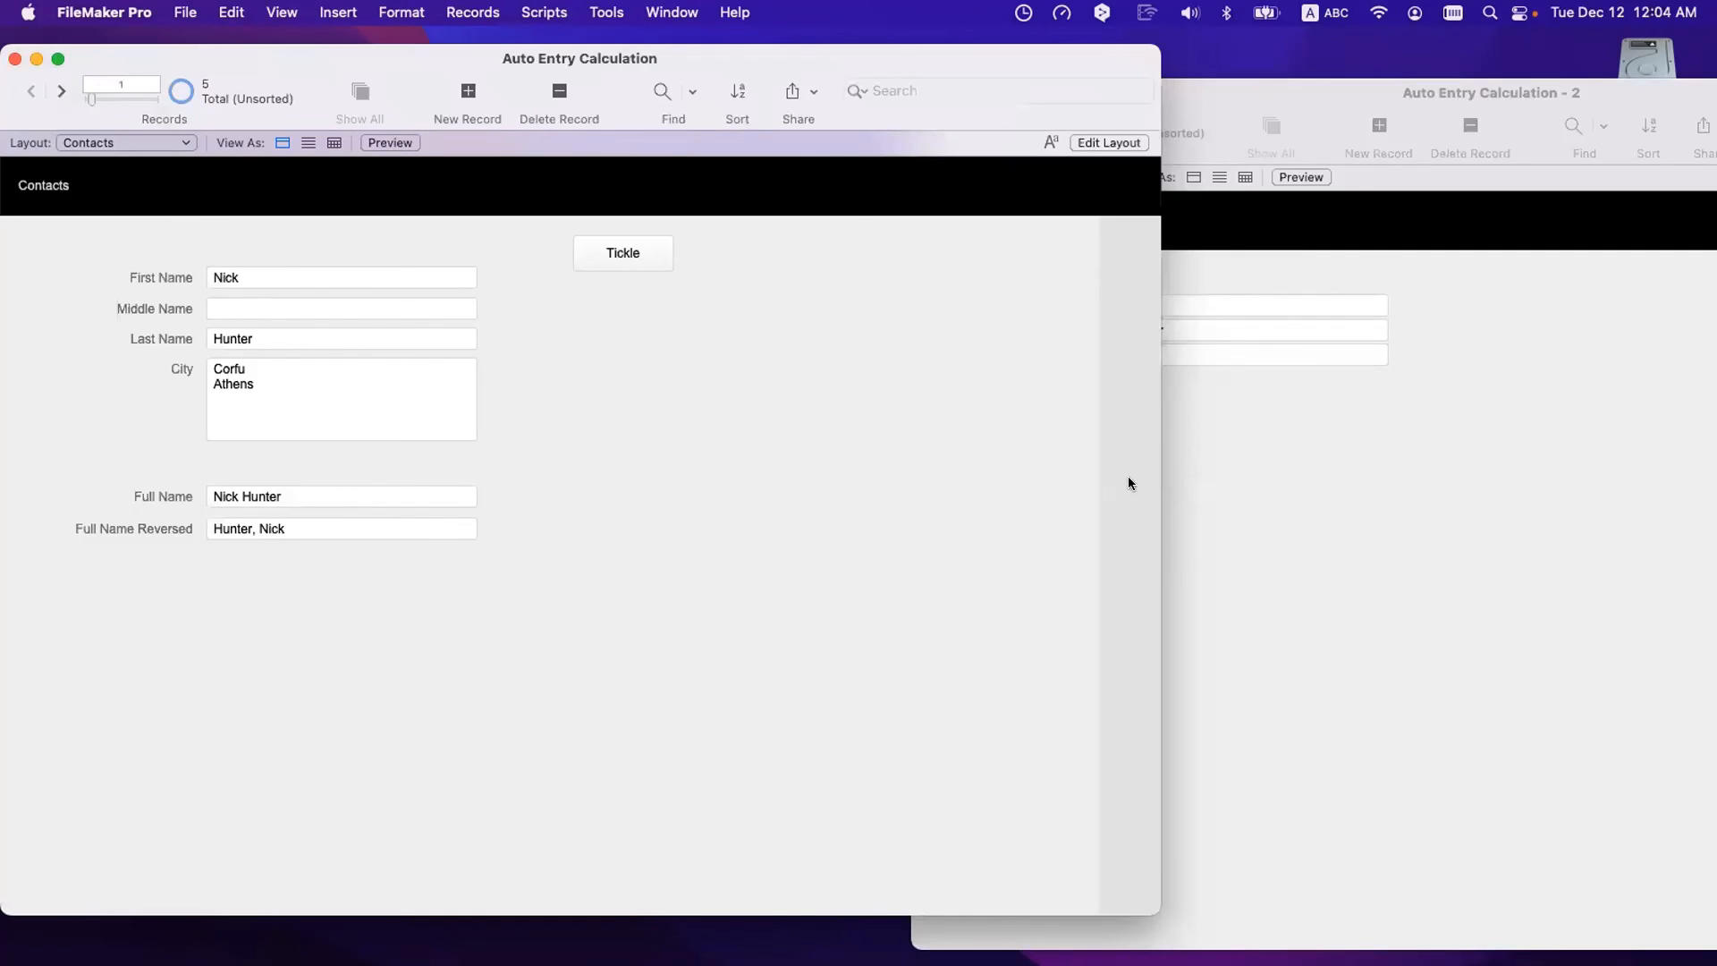
left_click(1325, 505)
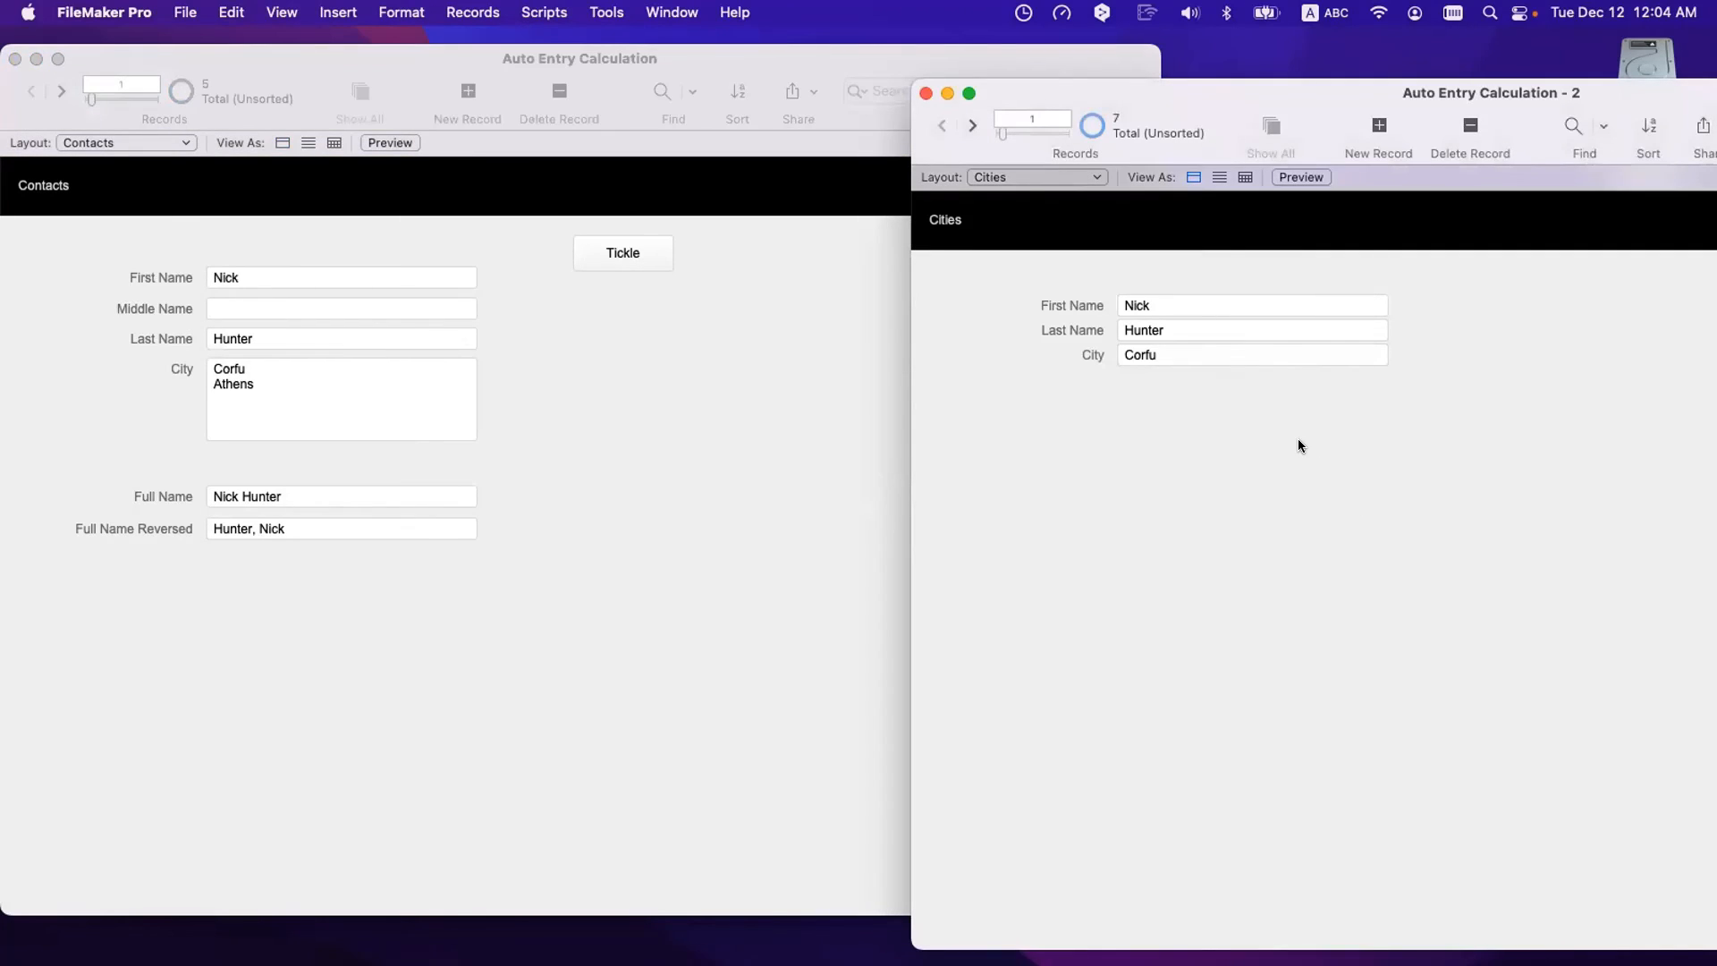
left_click(974, 127)
- Duplicate that Cities record and correct its city to Santa Clara
key("super+d")
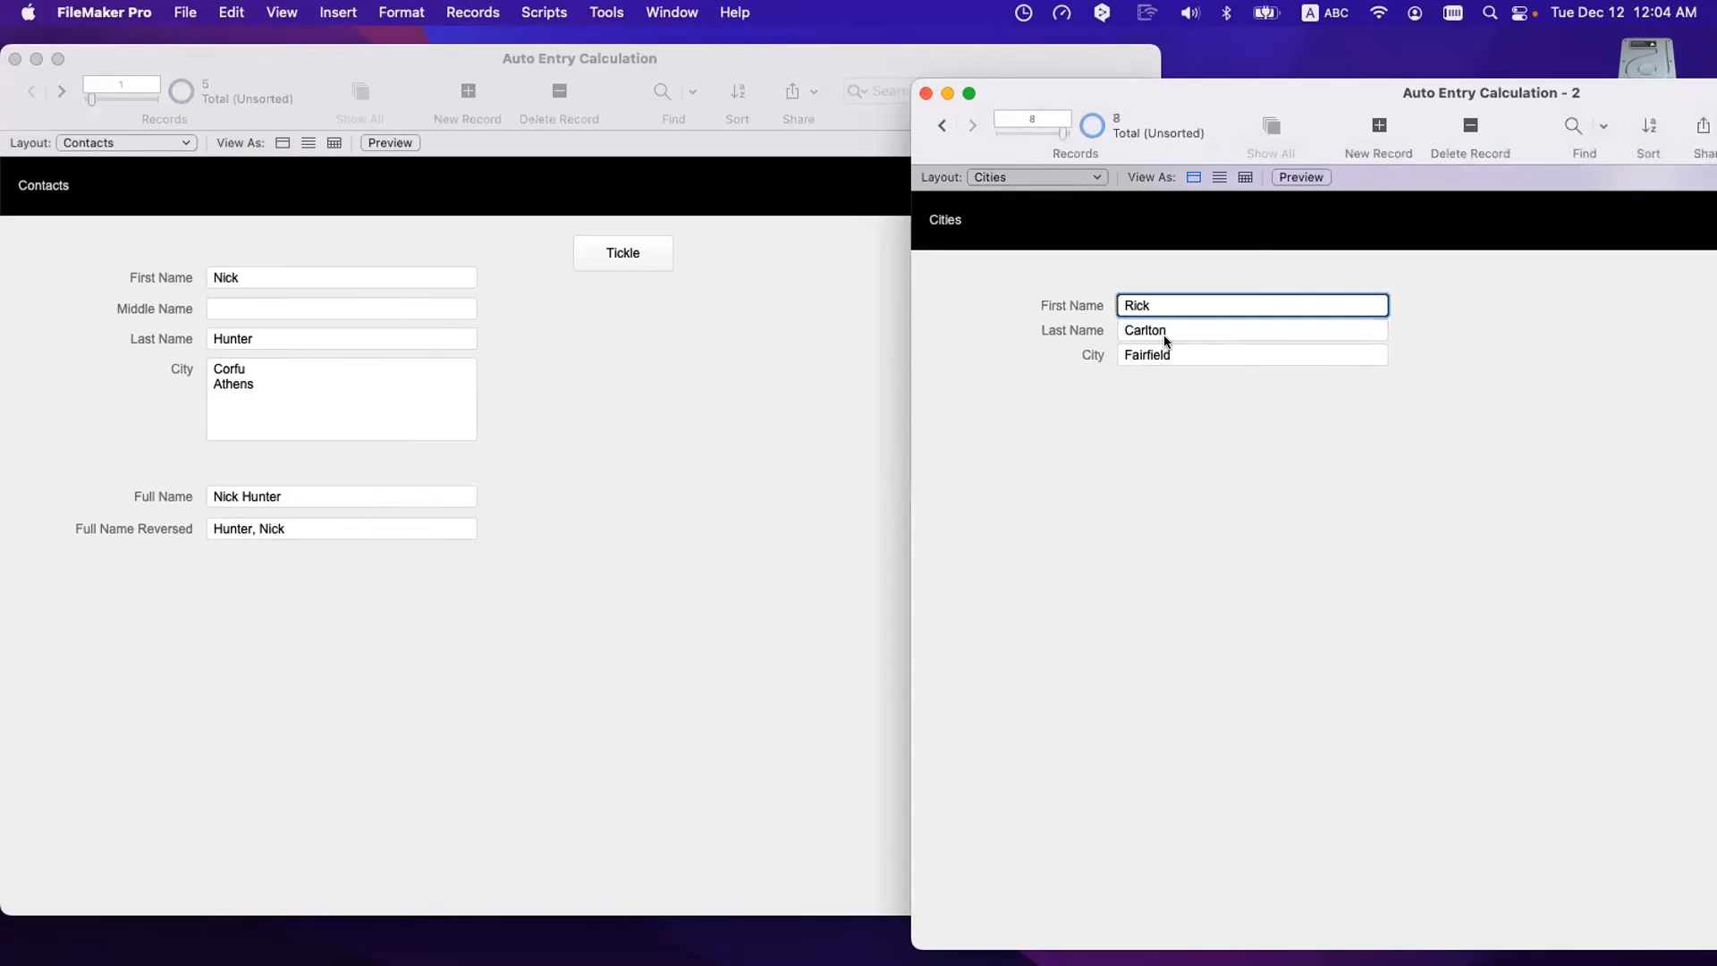
left_click(1190, 353)
type("Sant Cal")
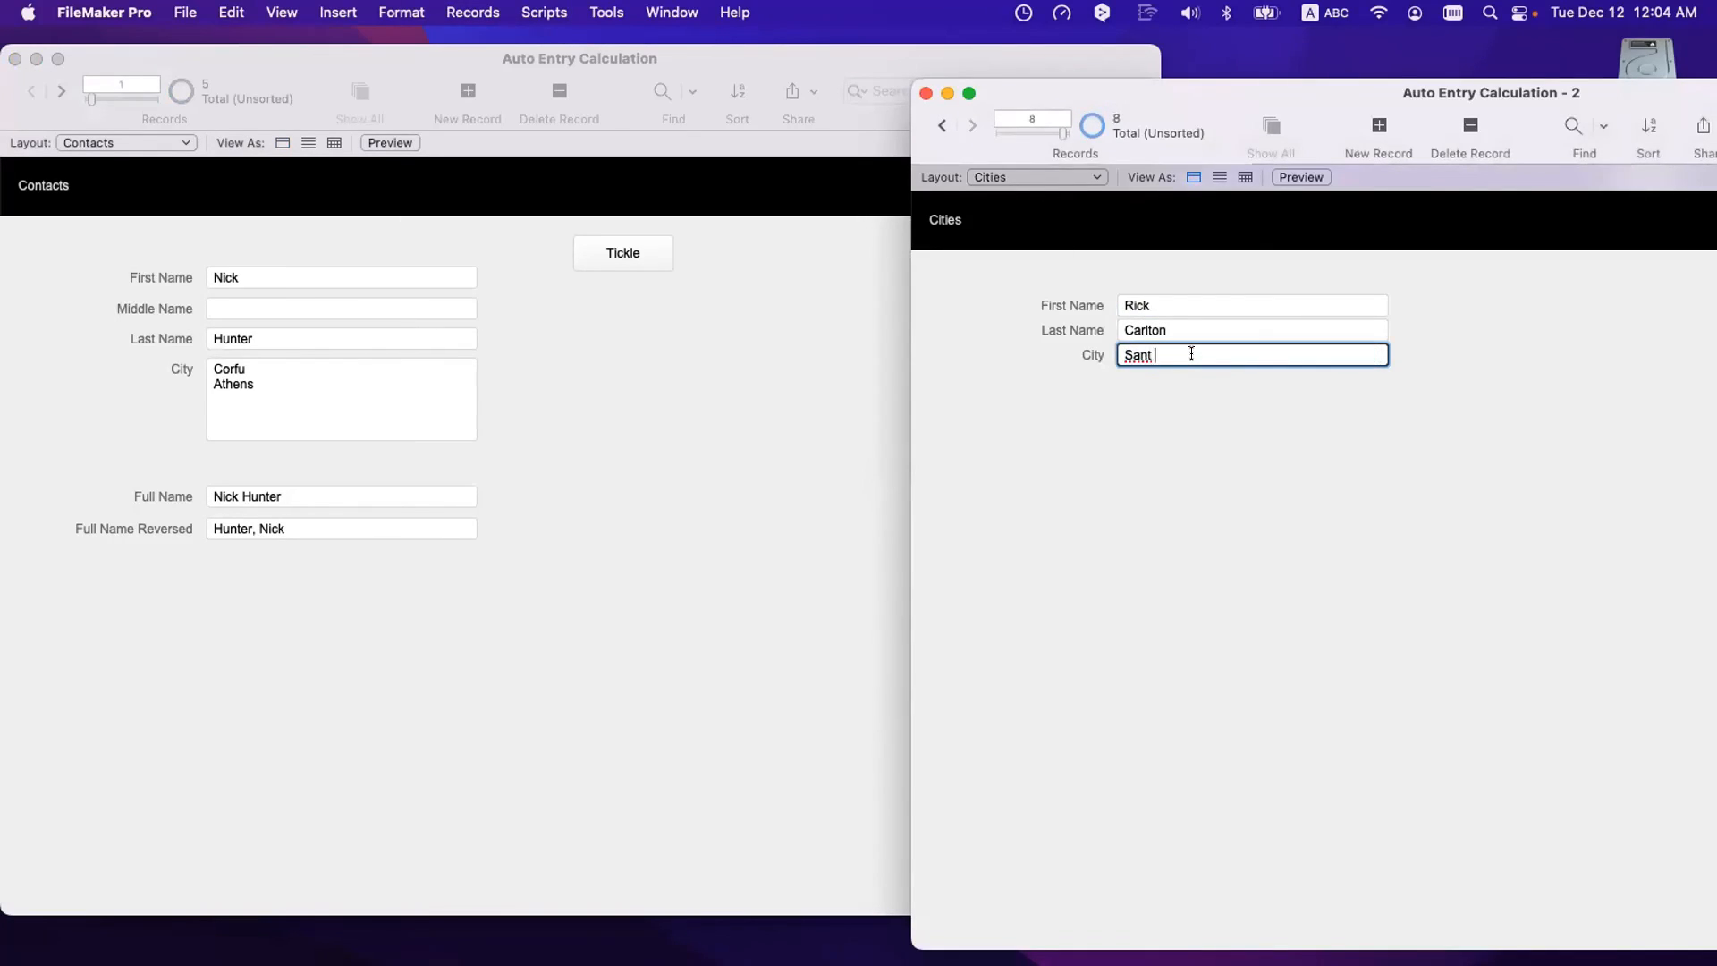
key("BackSpace")
key("BackSpace")
type("lara")
left_click(1335, 427)
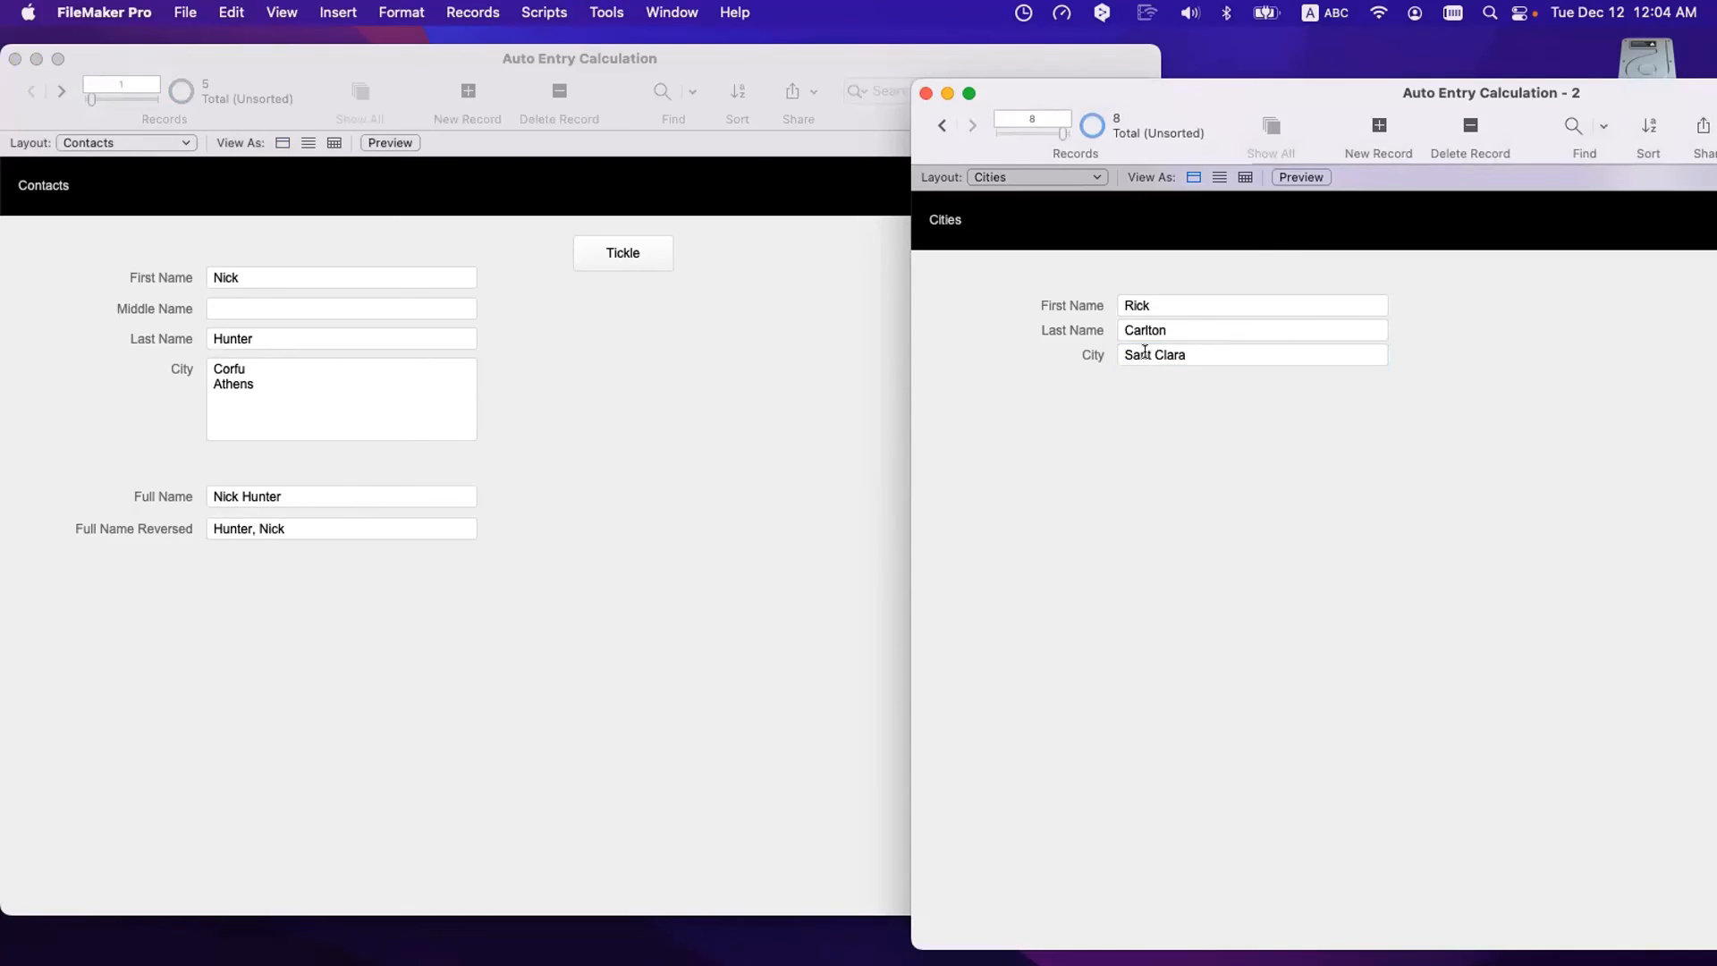
left_click(1153, 354)
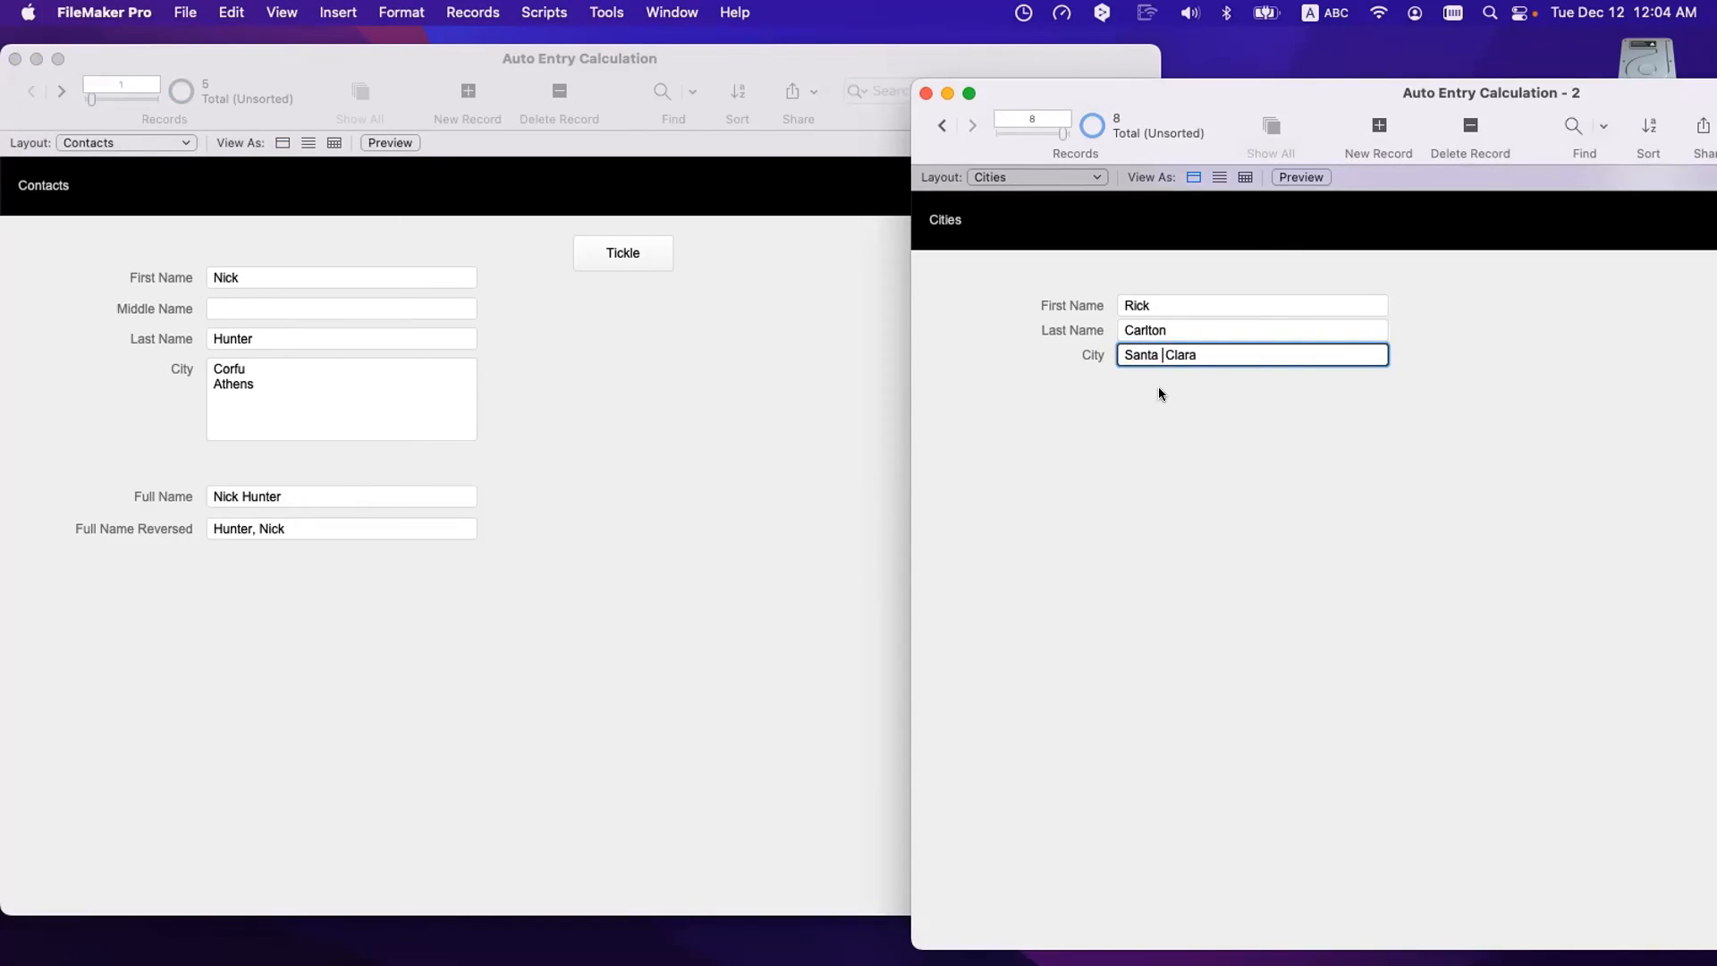
type("a")
key("BackSpace")
left_click(1157, 388)
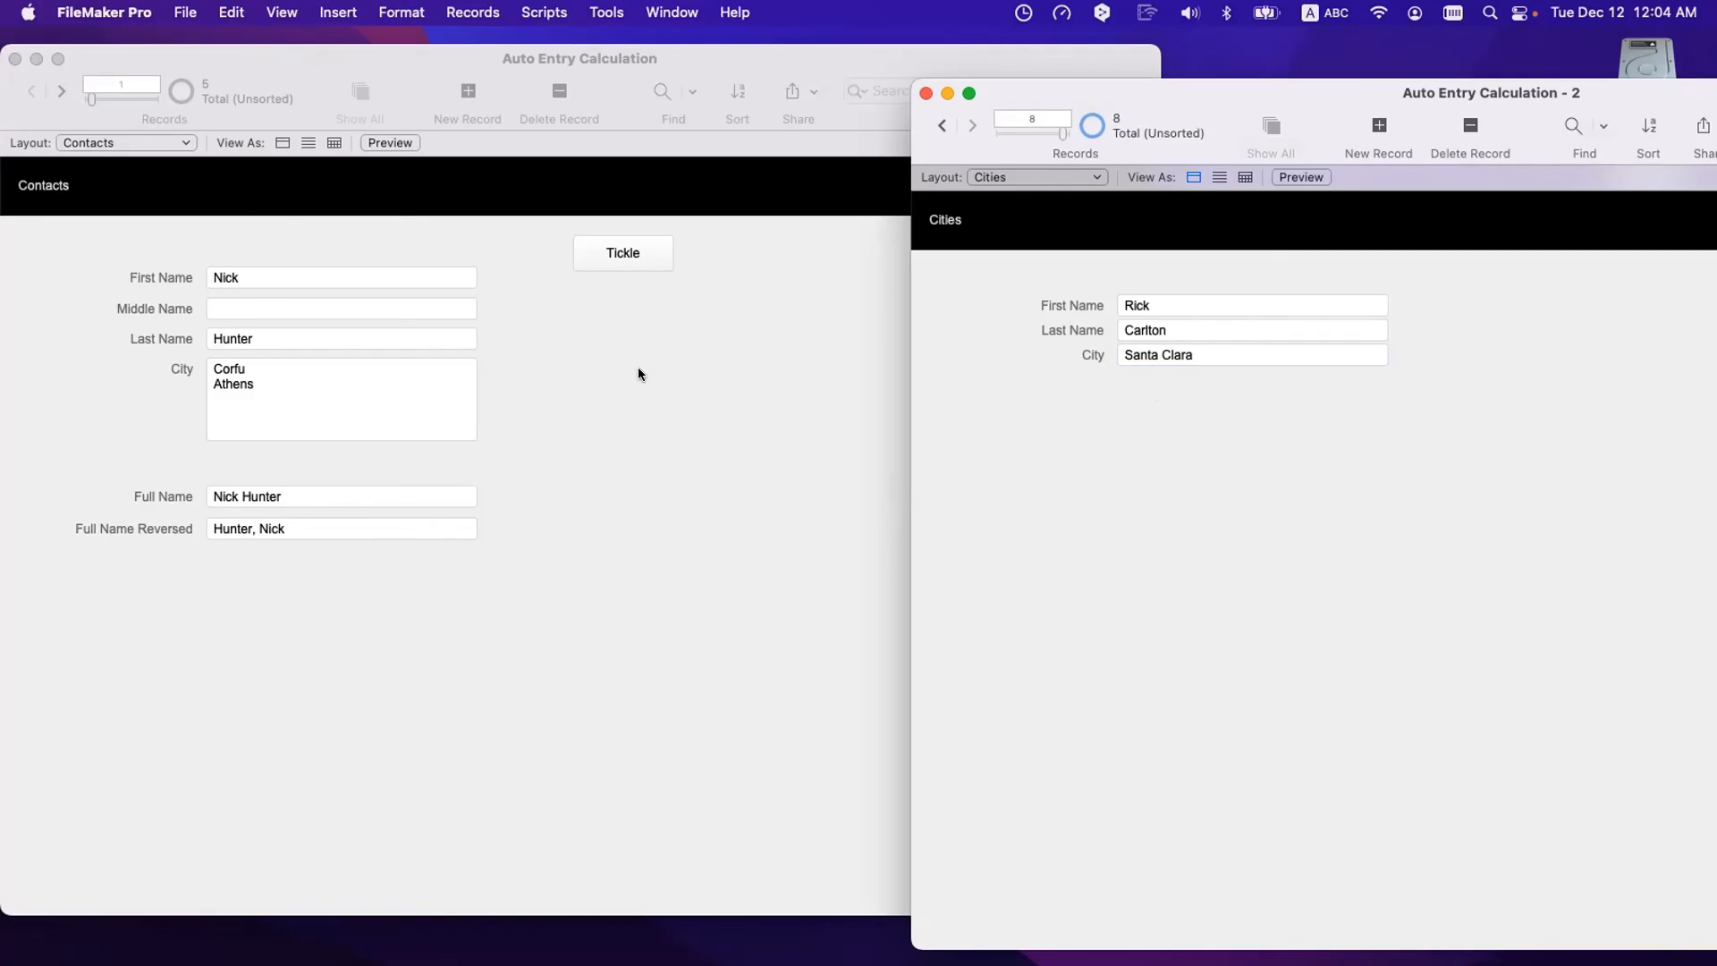
- Step back and forth through the Contacts records, ending on the last contact
left_click(61, 89)
left_click(62, 90)
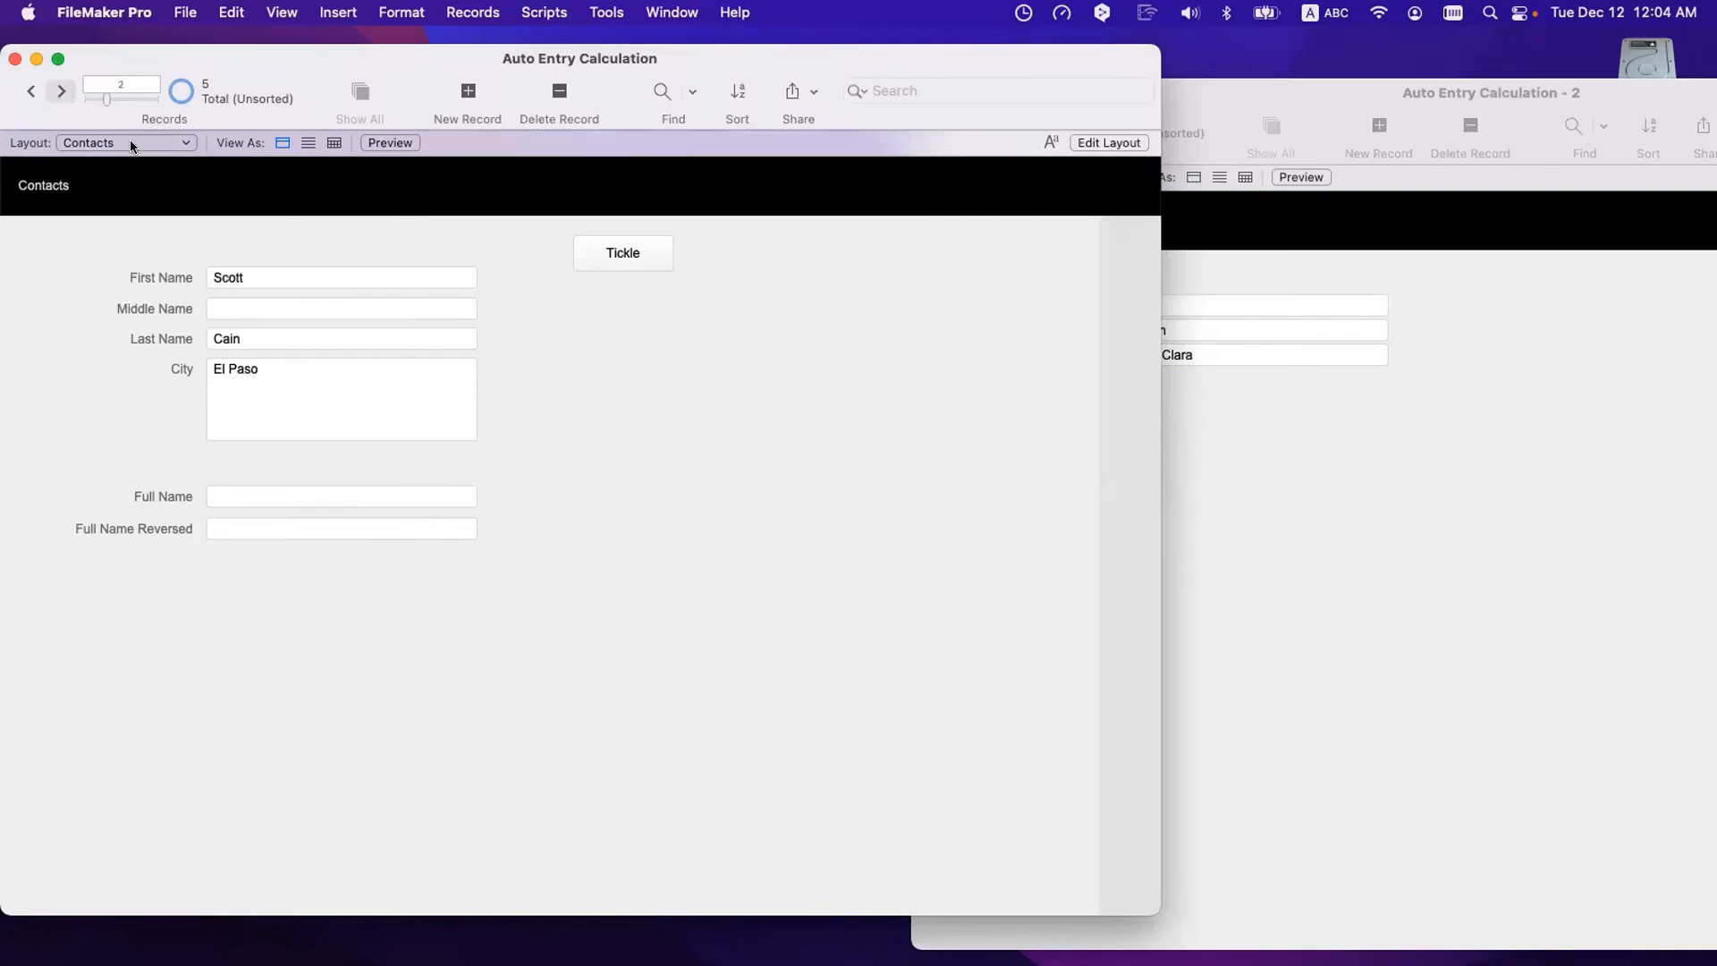
left_click(62, 90)
left_click(62, 90)
left_click(62, 91)
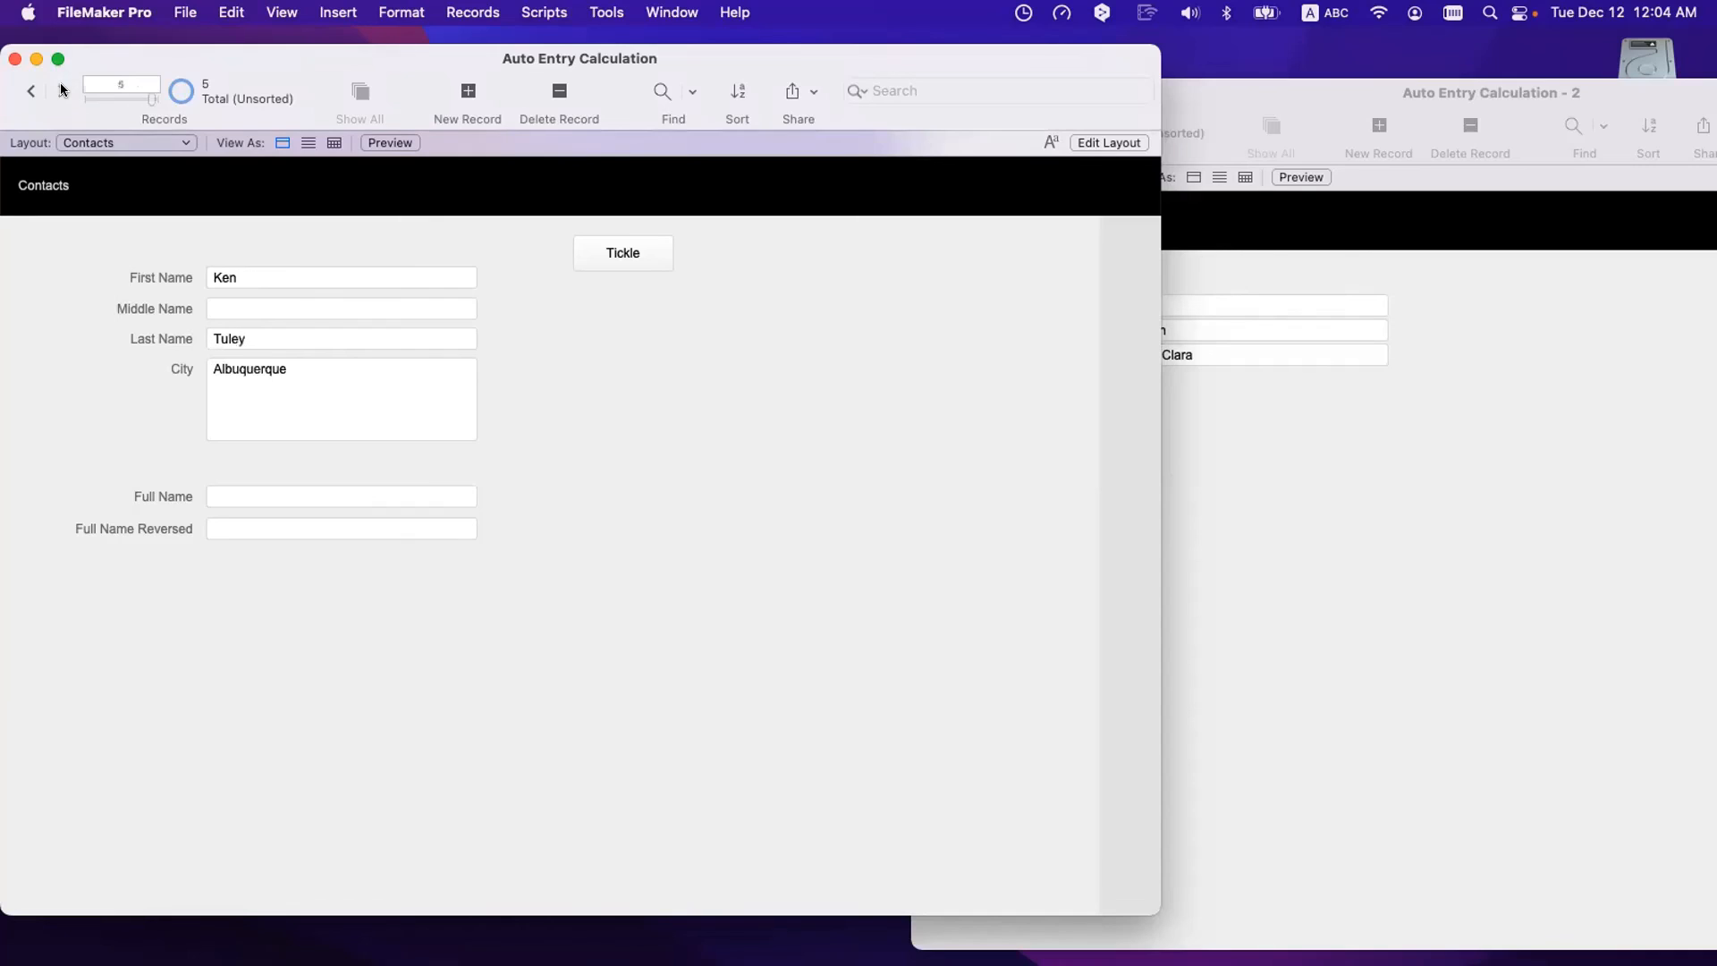
left_click(39, 89)
left_click(39, 88)
left_click(39, 88)
left_click(39, 89)
left_click(63, 89)
left_click(63, 89)
left_click(63, 89)
left_click(63, 90)
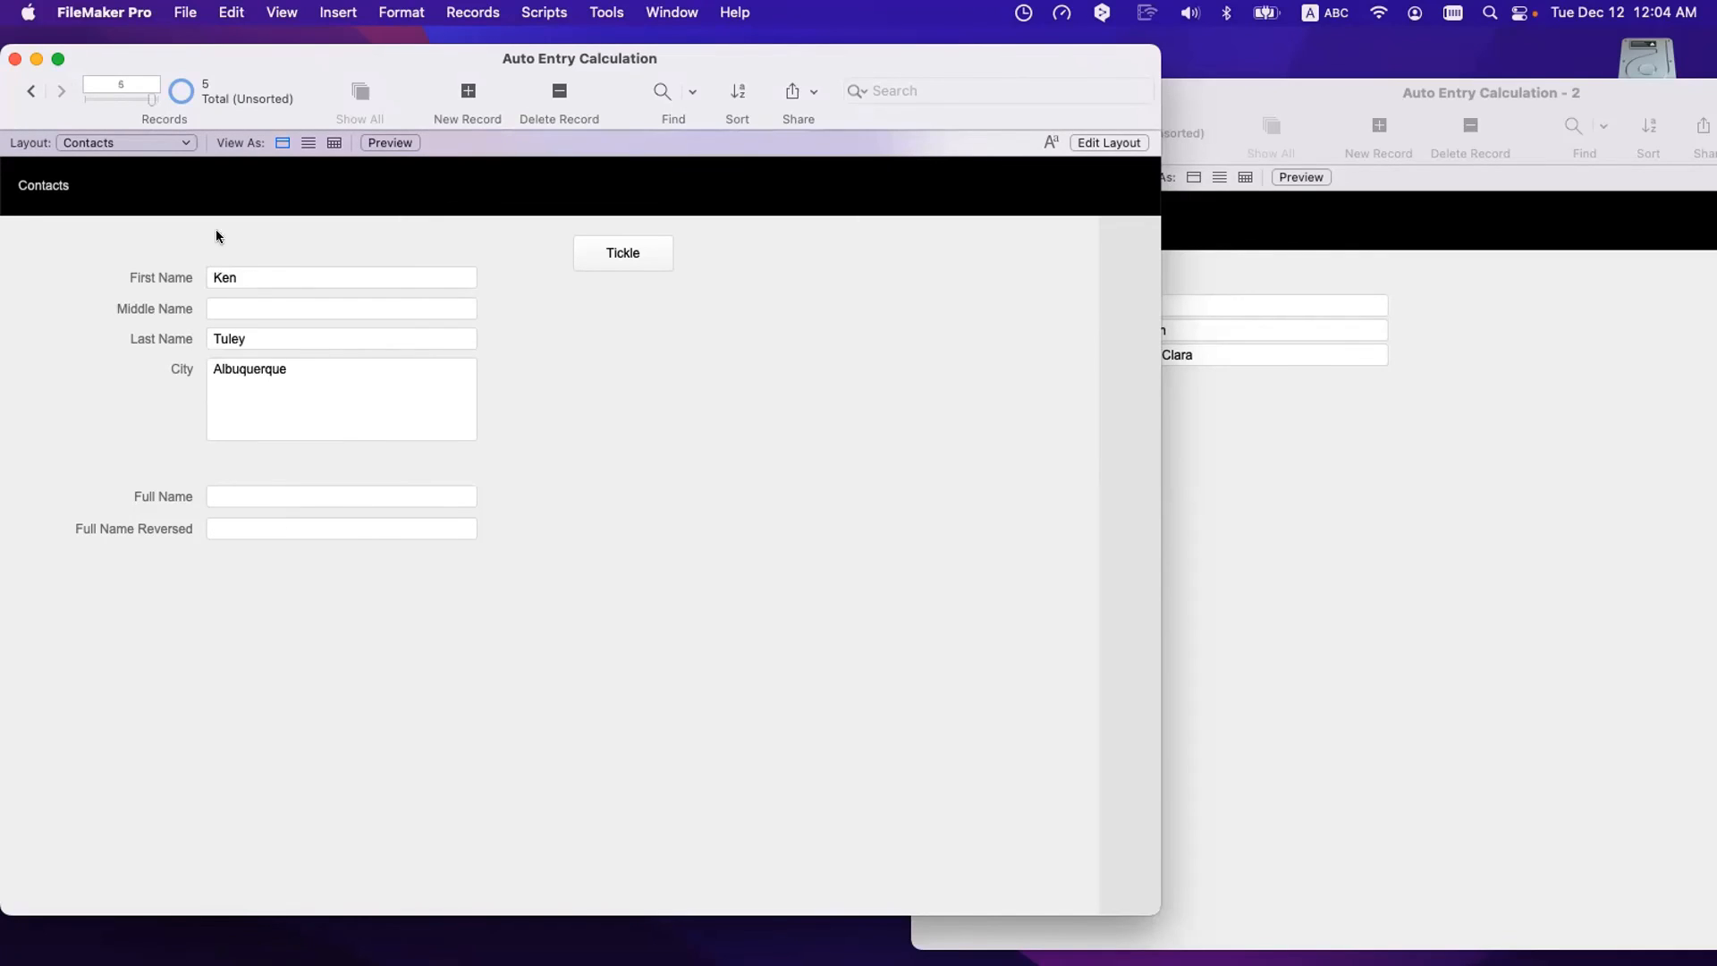
- Create a new contact with first and last name and commit so City fills in
left_click(452, 105)
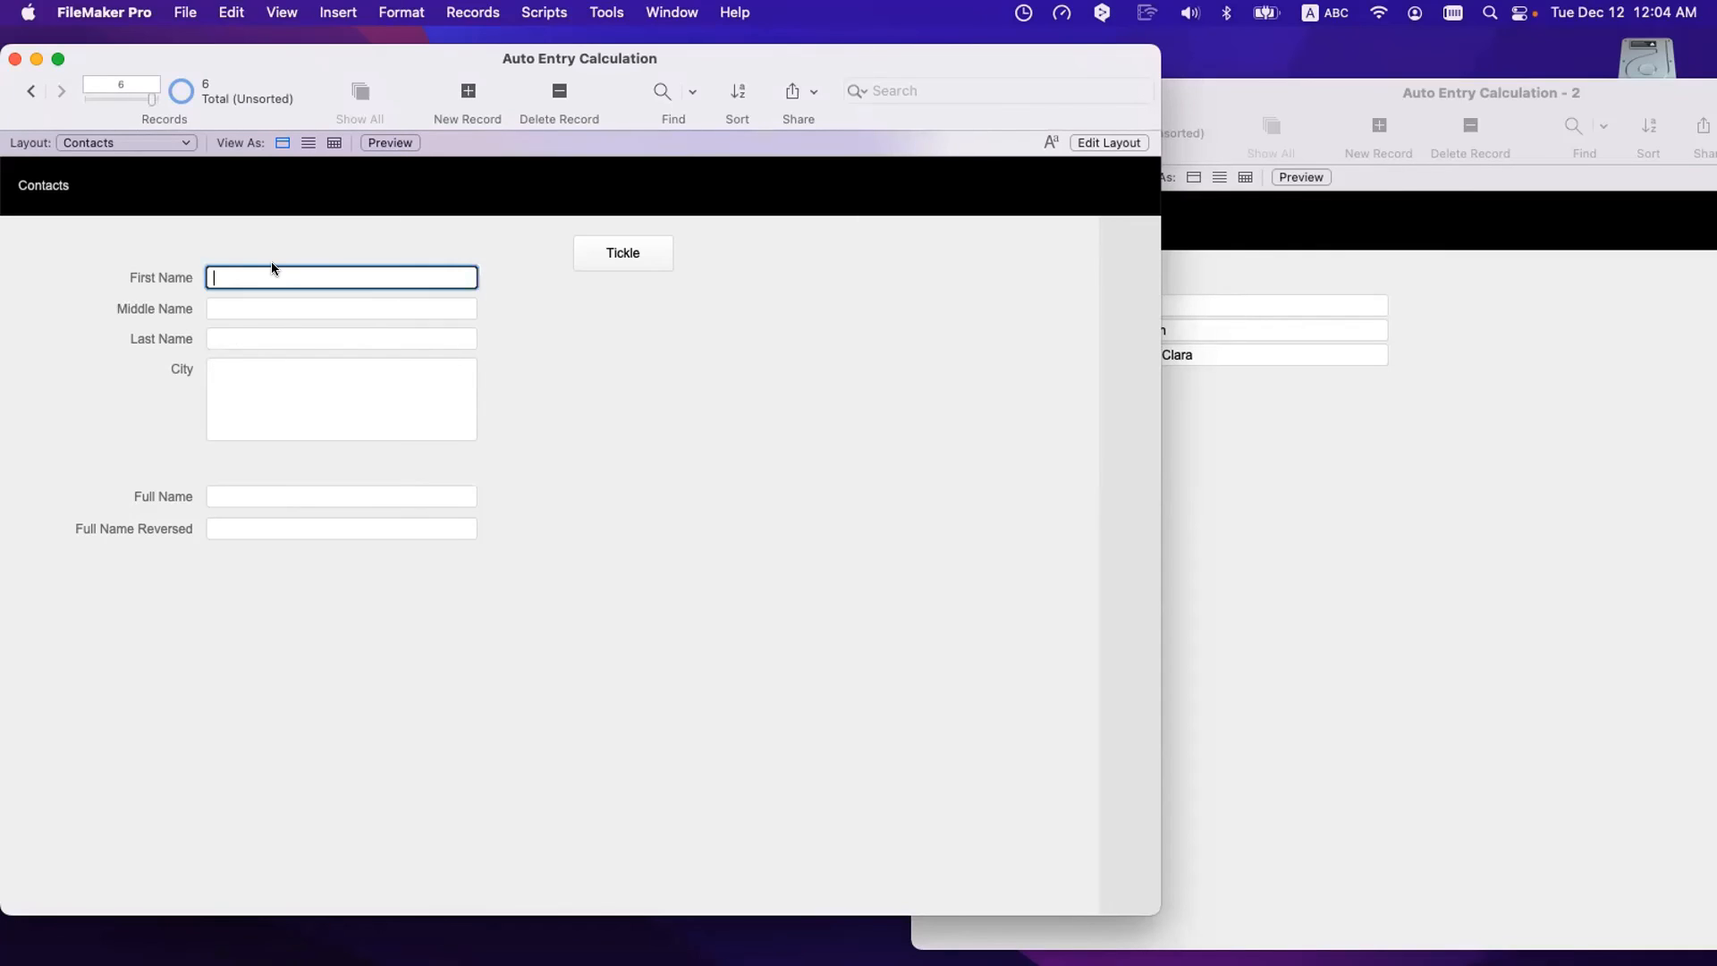
key("Tab")
key("Tab")
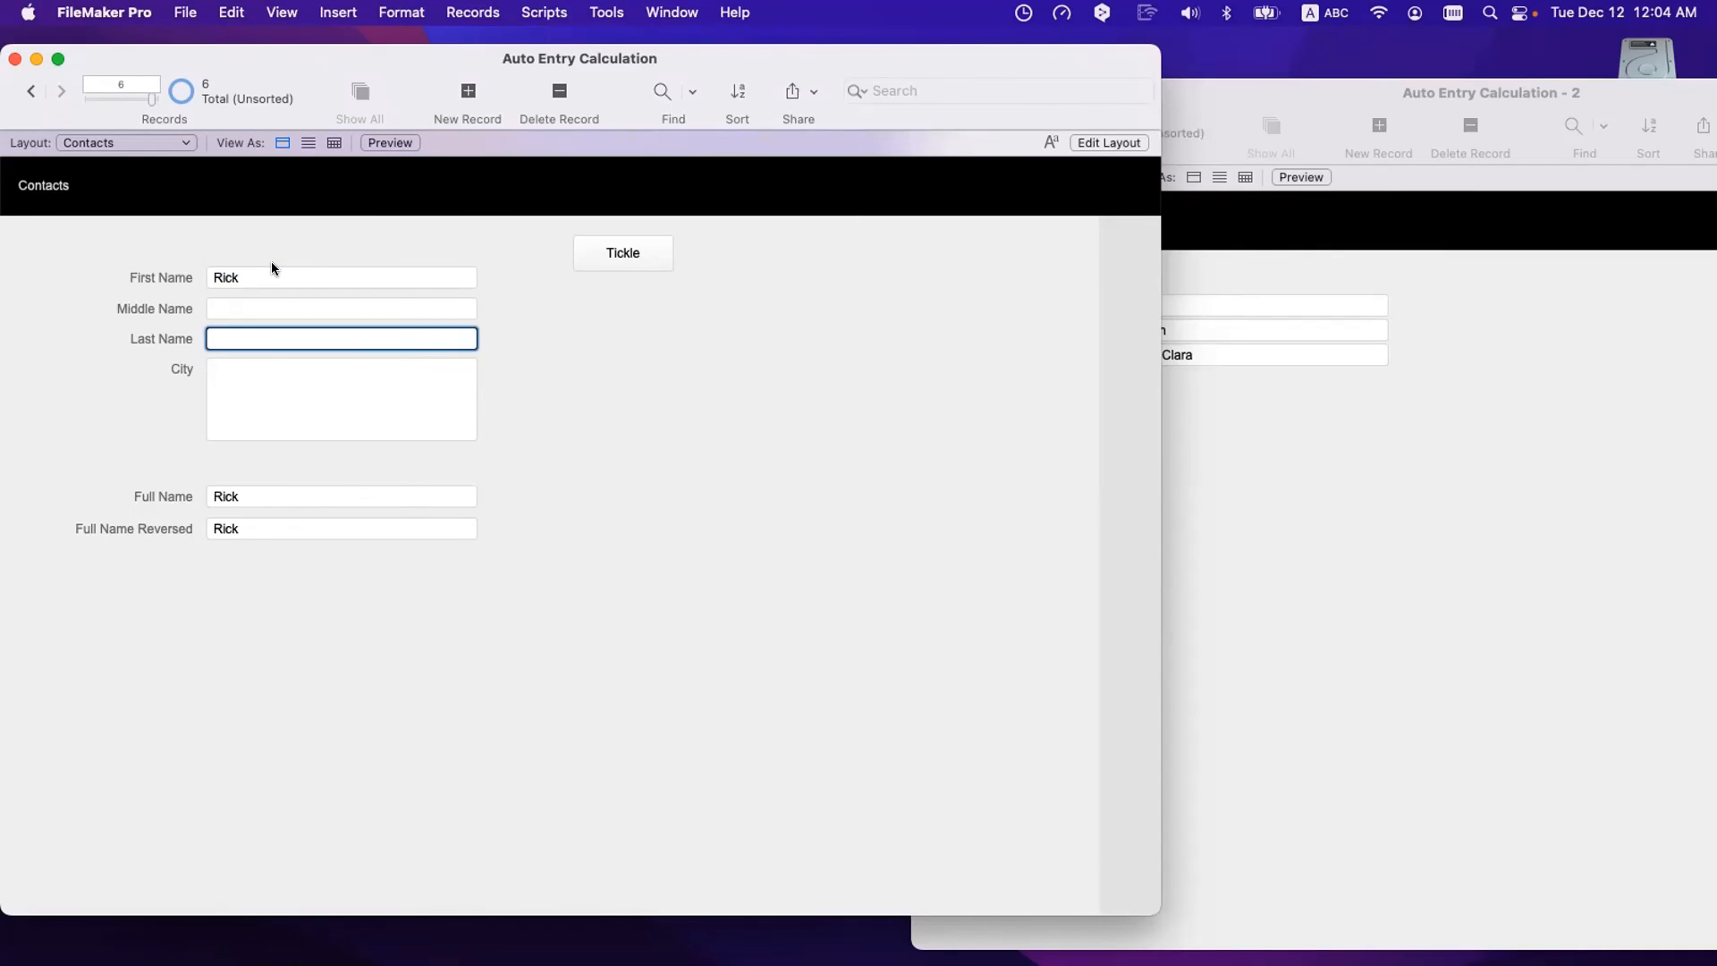
left_click(660, 483)
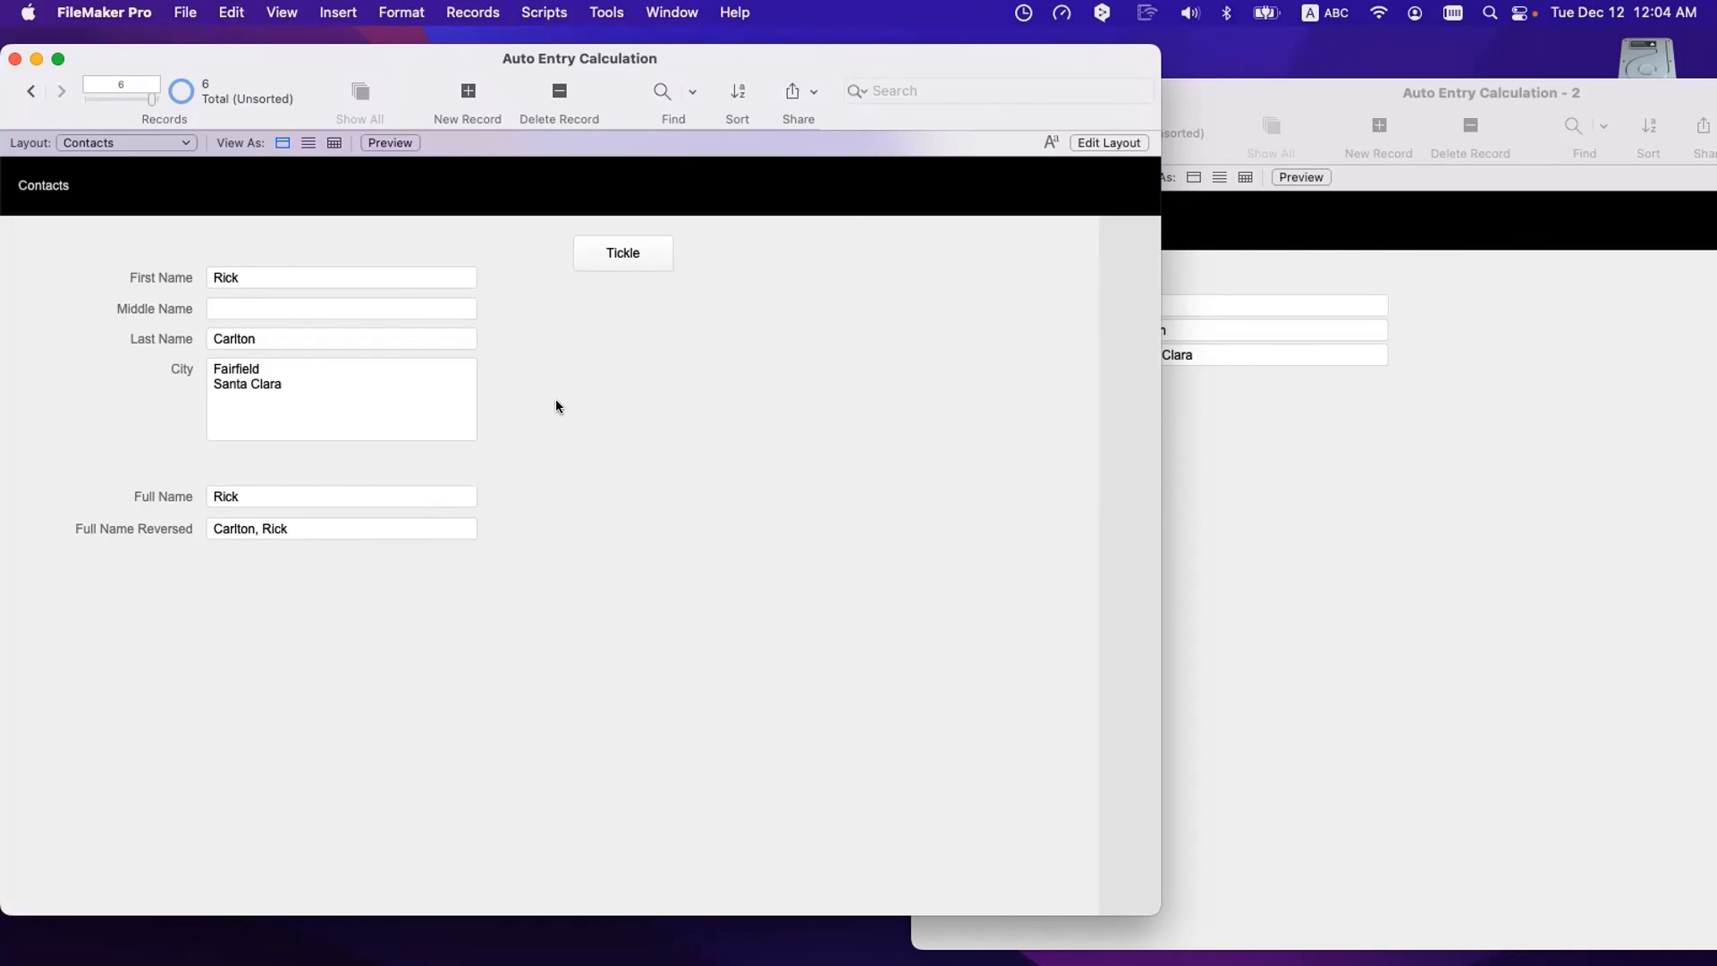
- Open the Data Viewer and watch the expression Contacts::City
left_click(545, 12)
mouse_move(607, 12)
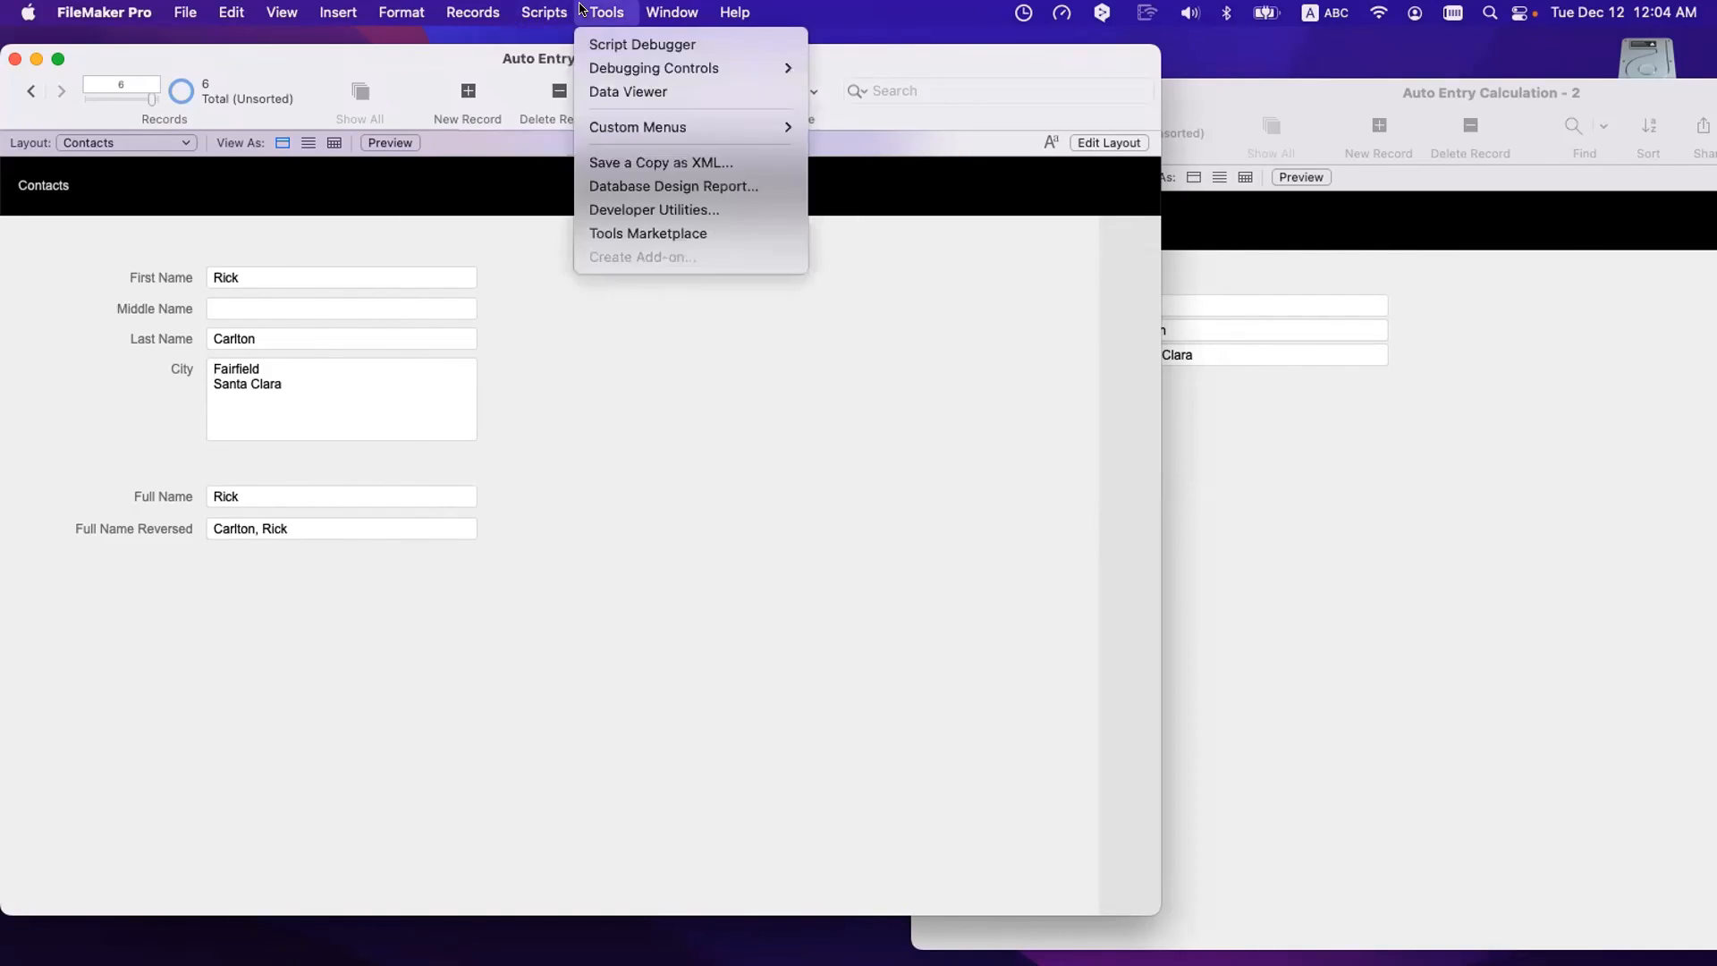
left_click(602, 92)
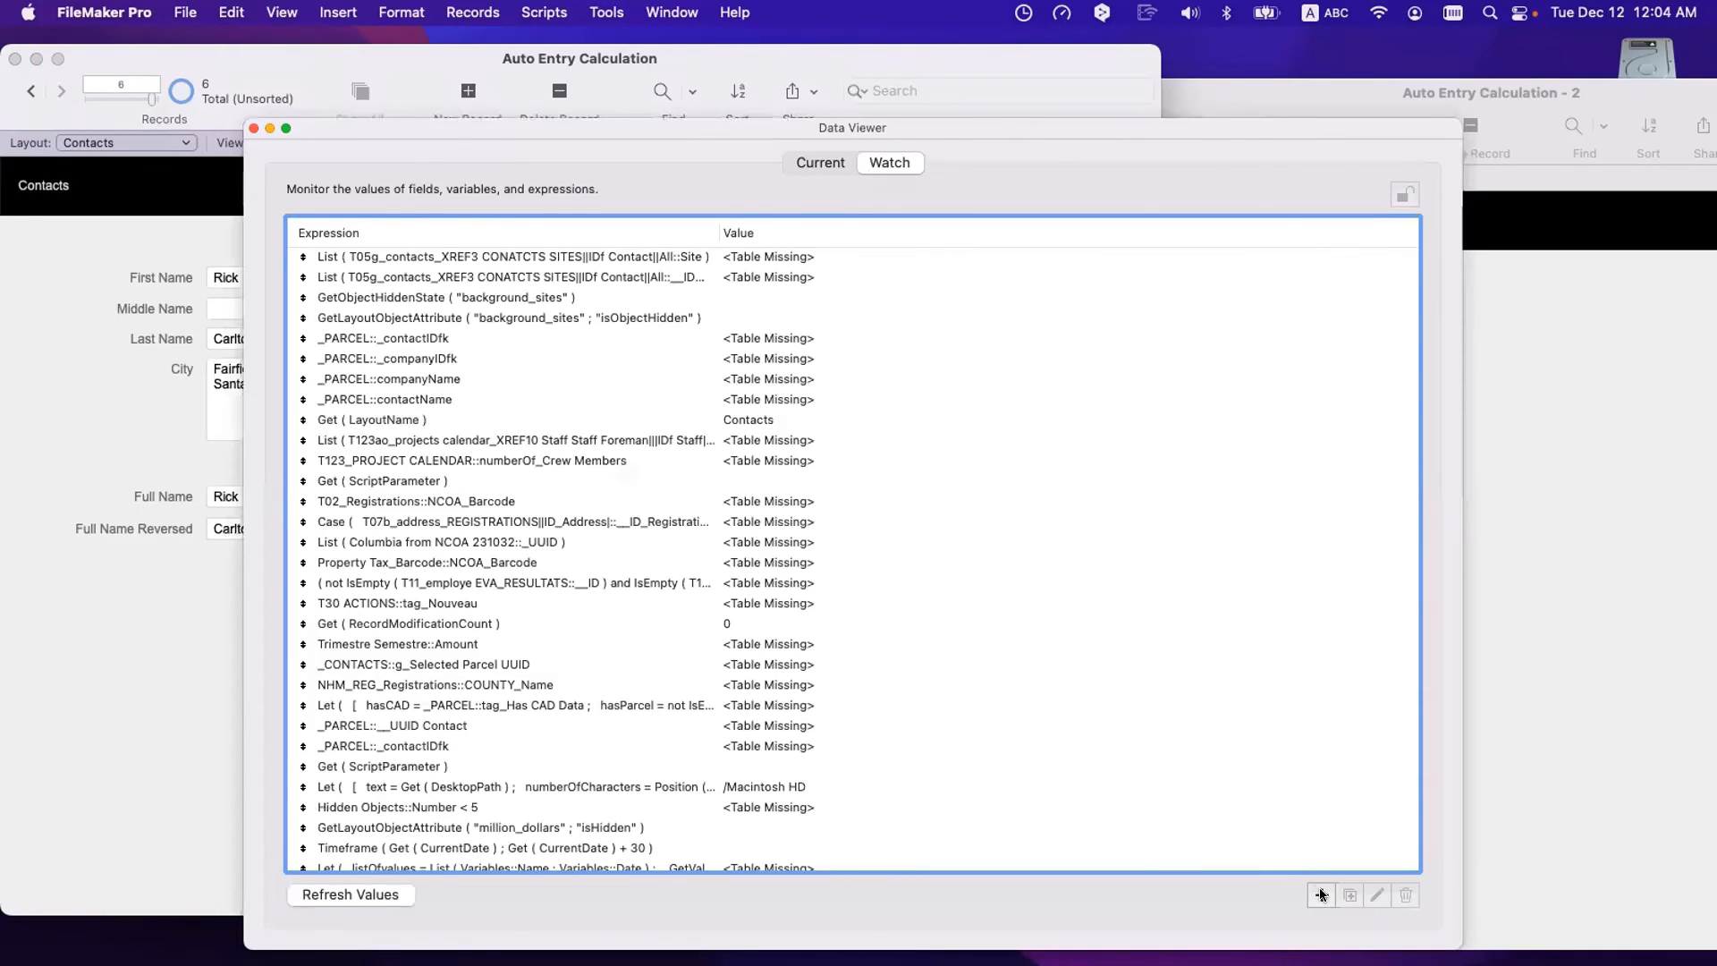
left_click(1321, 894)
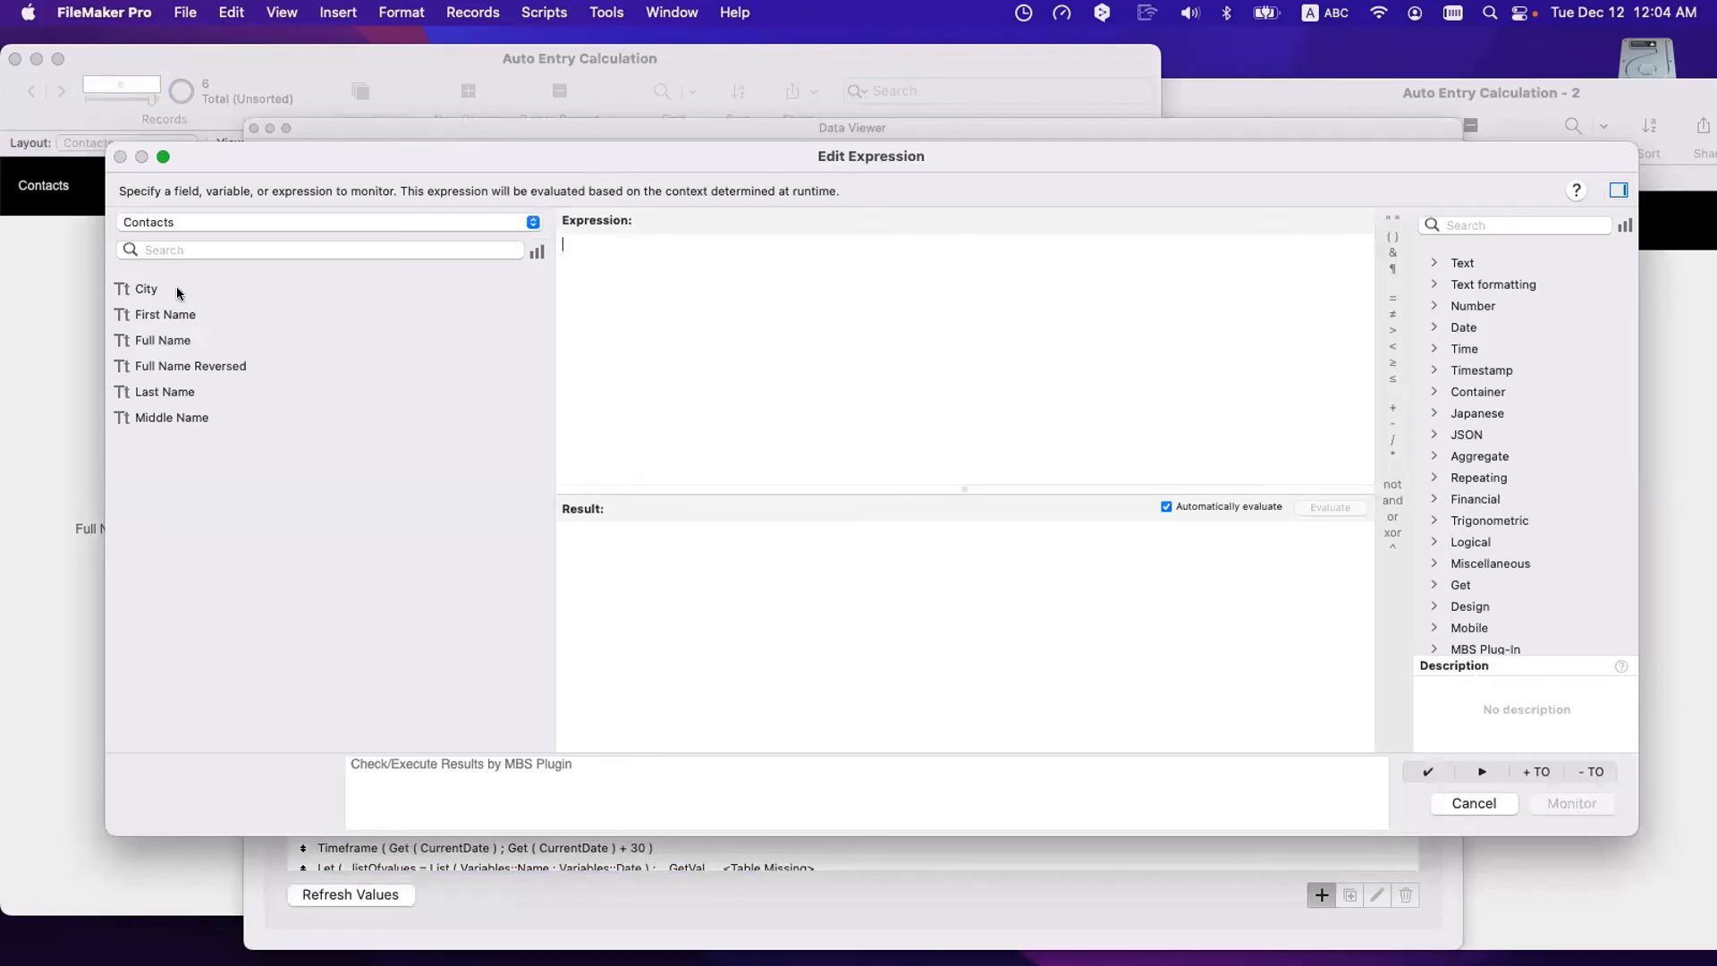
left_click_drag(281, 148, 630, 225)
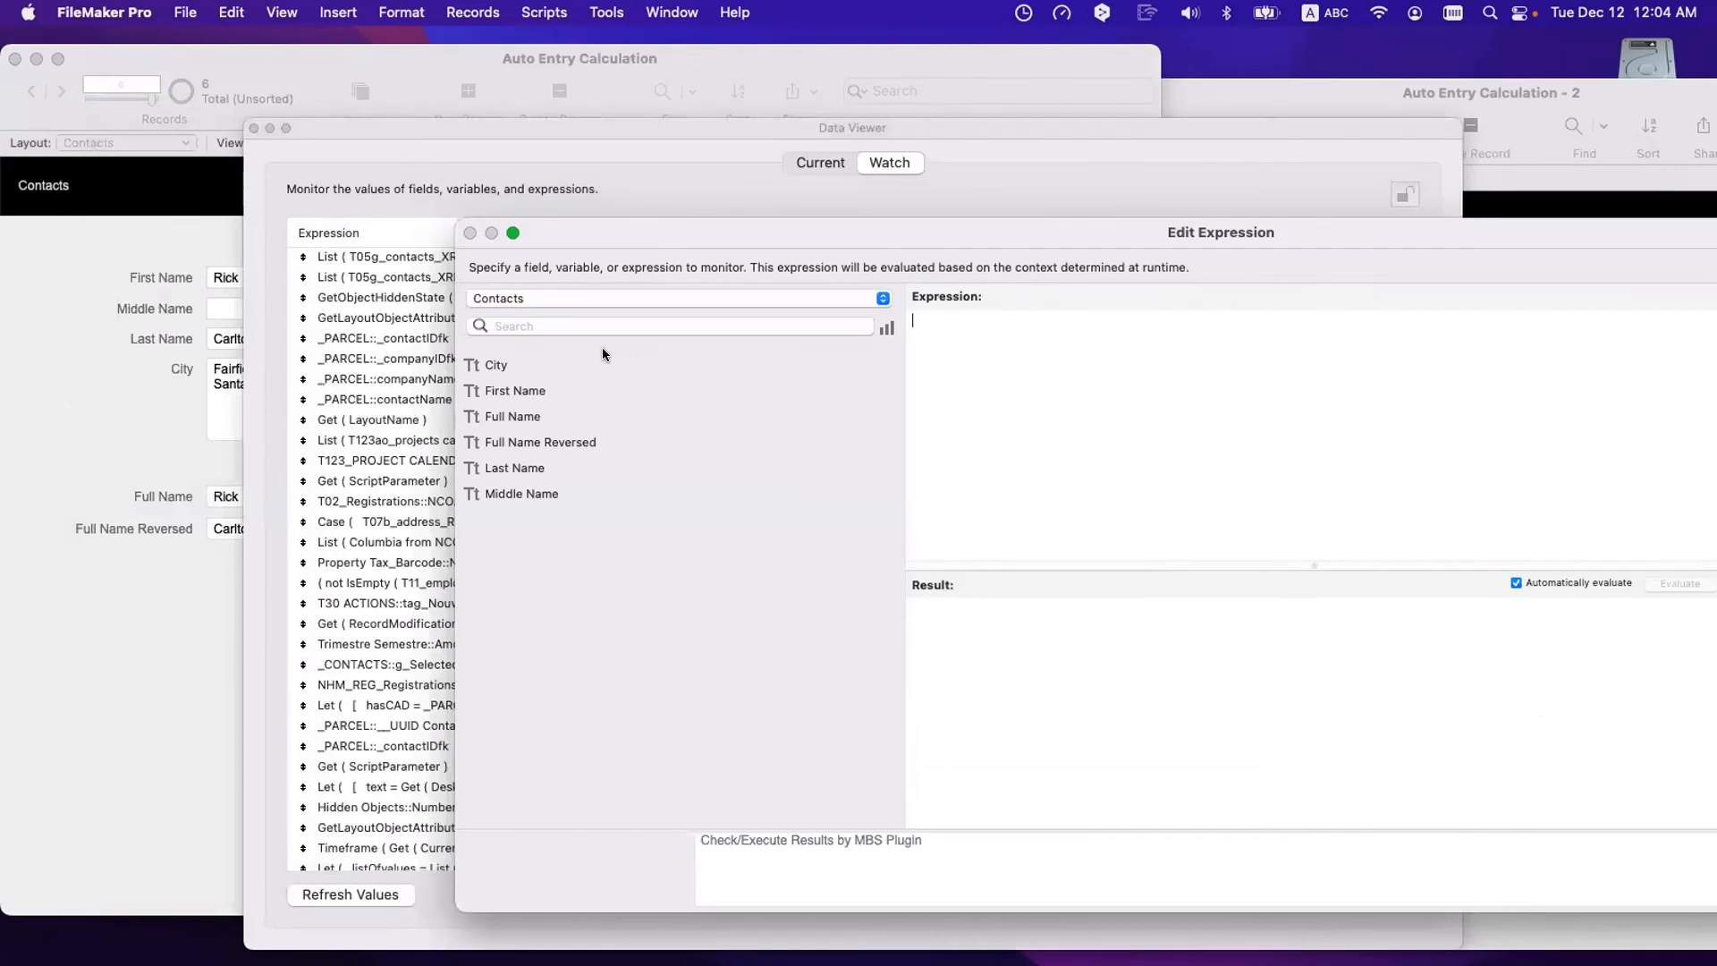
double_click(523, 363)
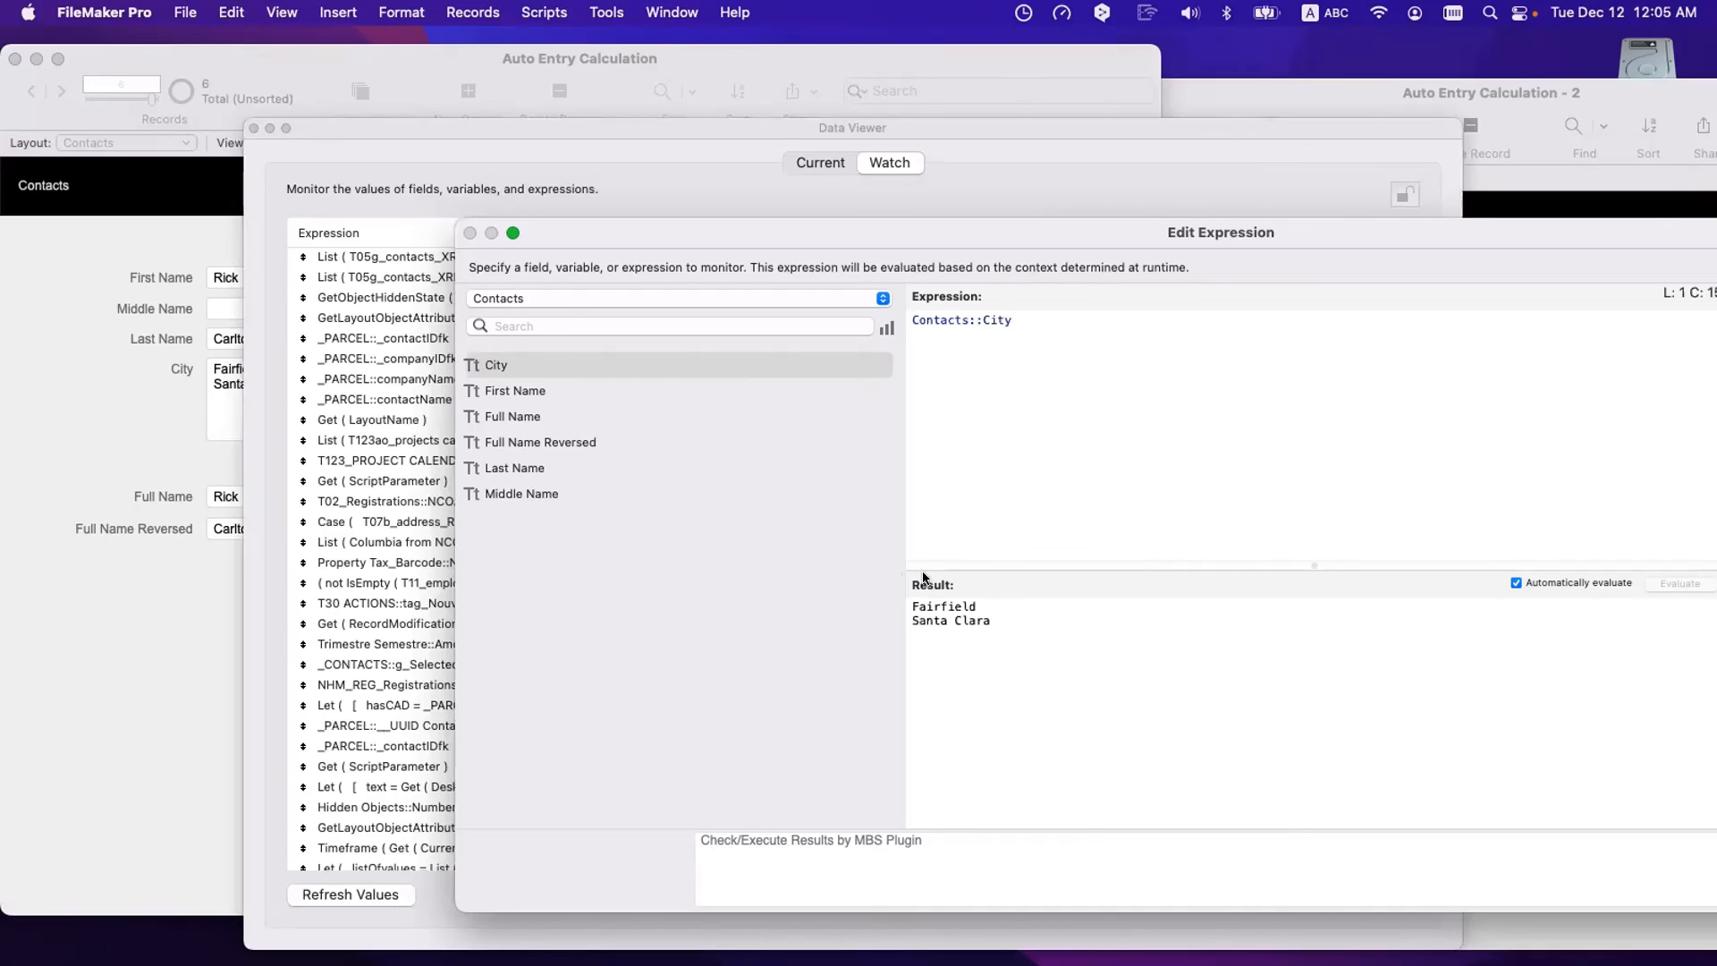
- Inspect the result lines, Fairfield and Santa Clara
left_click_drag(983, 599, 895, 601)
left_click_drag(998, 619, 873, 601)
left_click(989, 602)
left_click_drag(998, 622, 873, 600)
left_click(1016, 475)
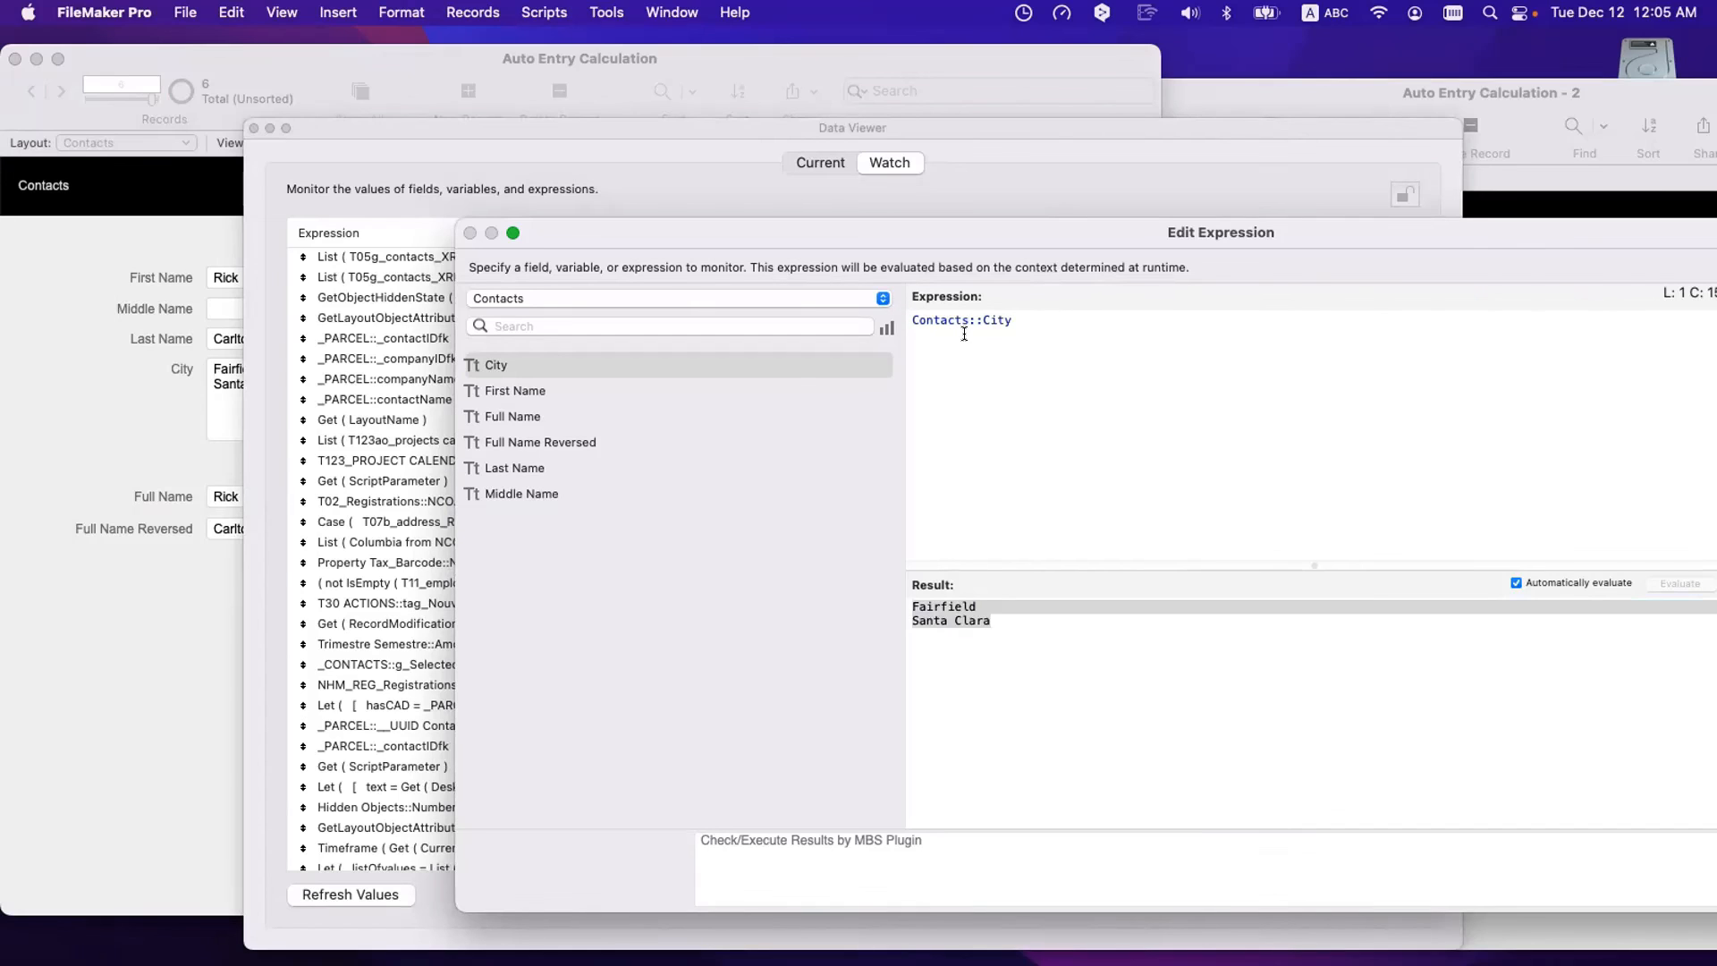
- Close the Data Viewer and duplicate the City field as City Lookedup
key("Escape")
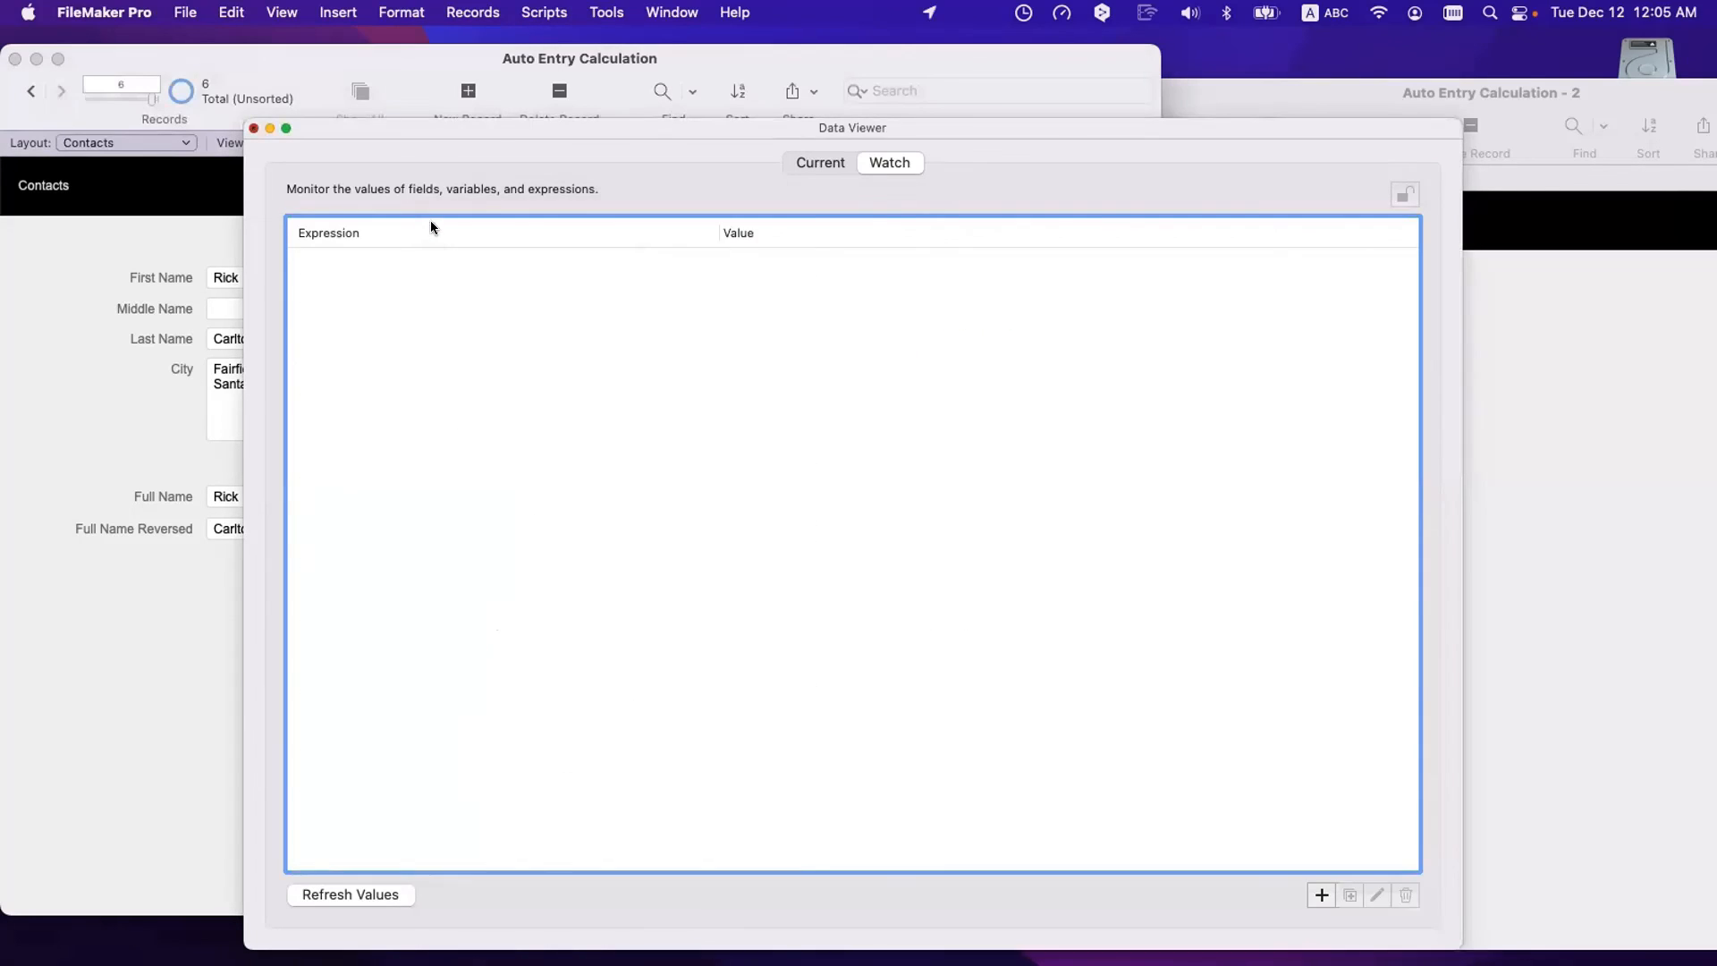
key("Escape")
key("super+shift+d")
left_click(345, 172)
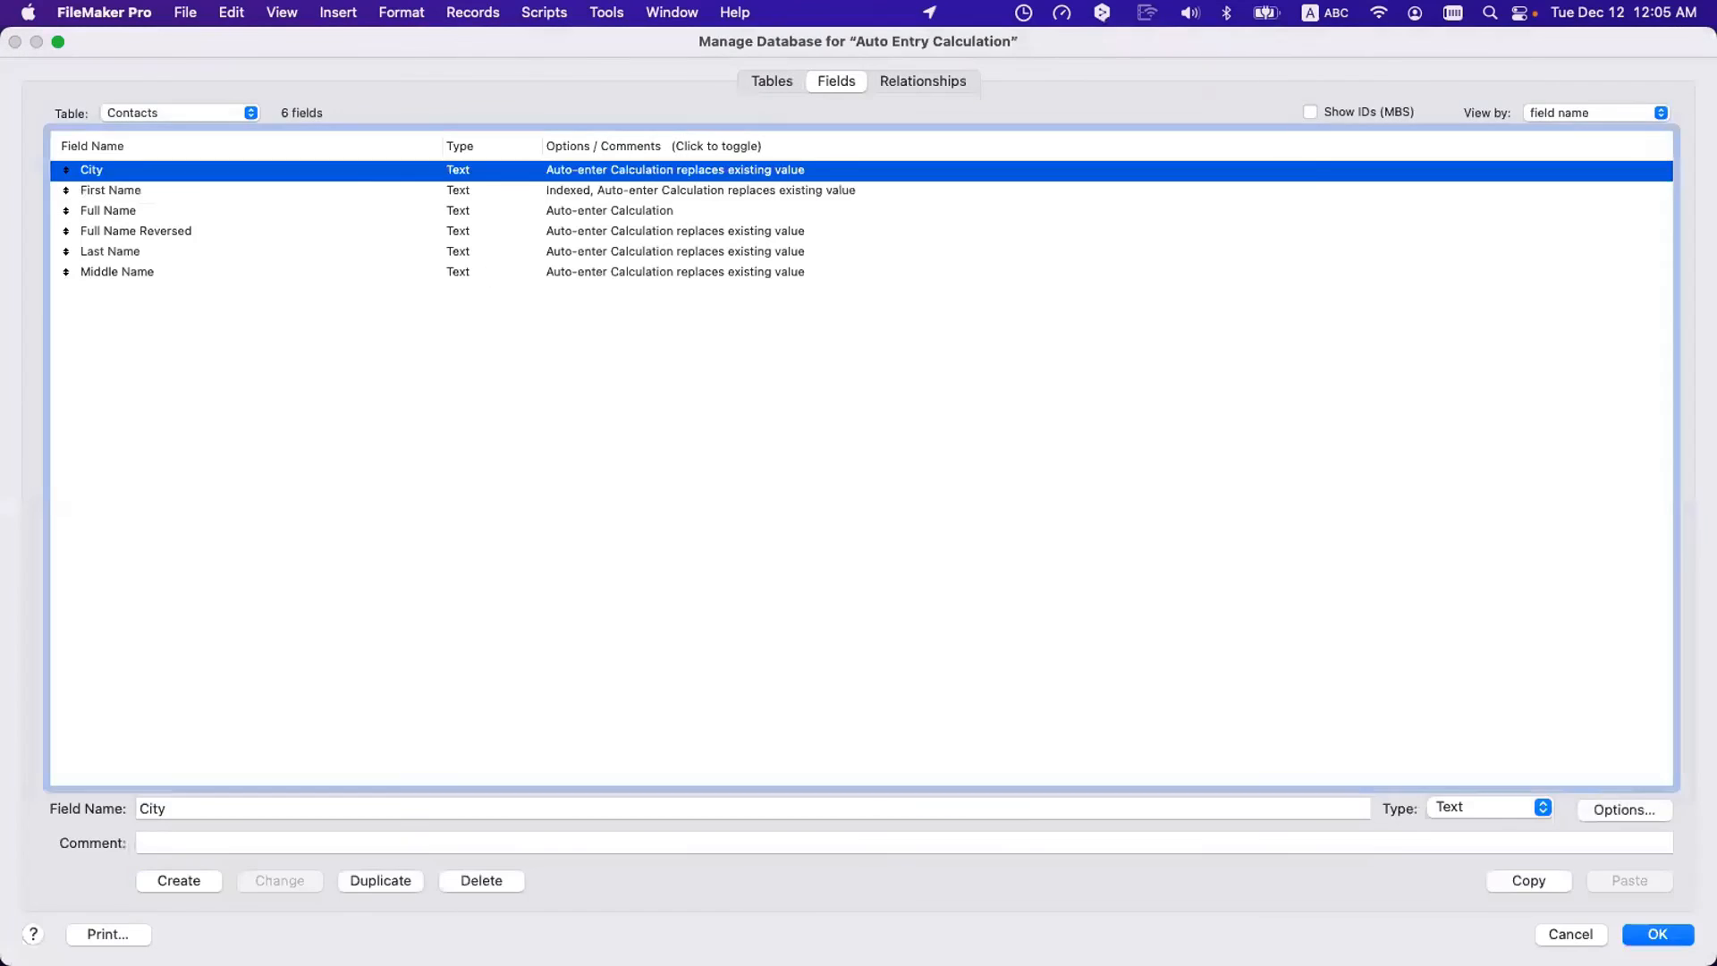
left_click(375, 881)
double_click(191, 810)
type("L")
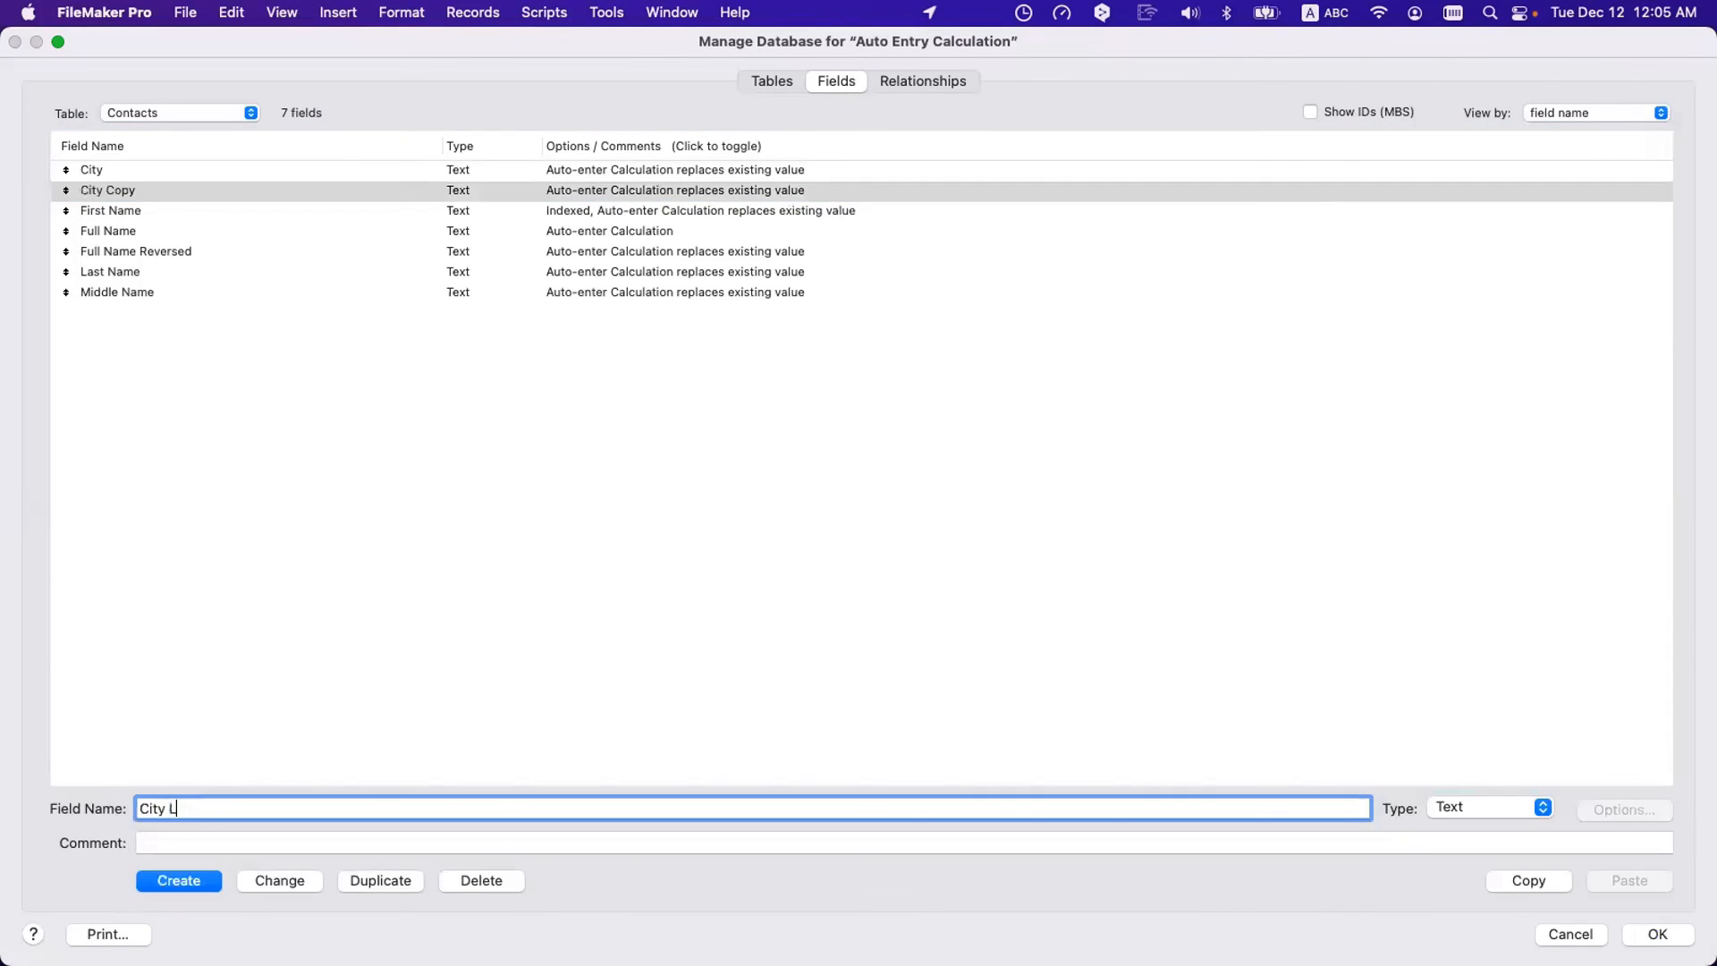
type("ockedup")
left_click(268, 881)
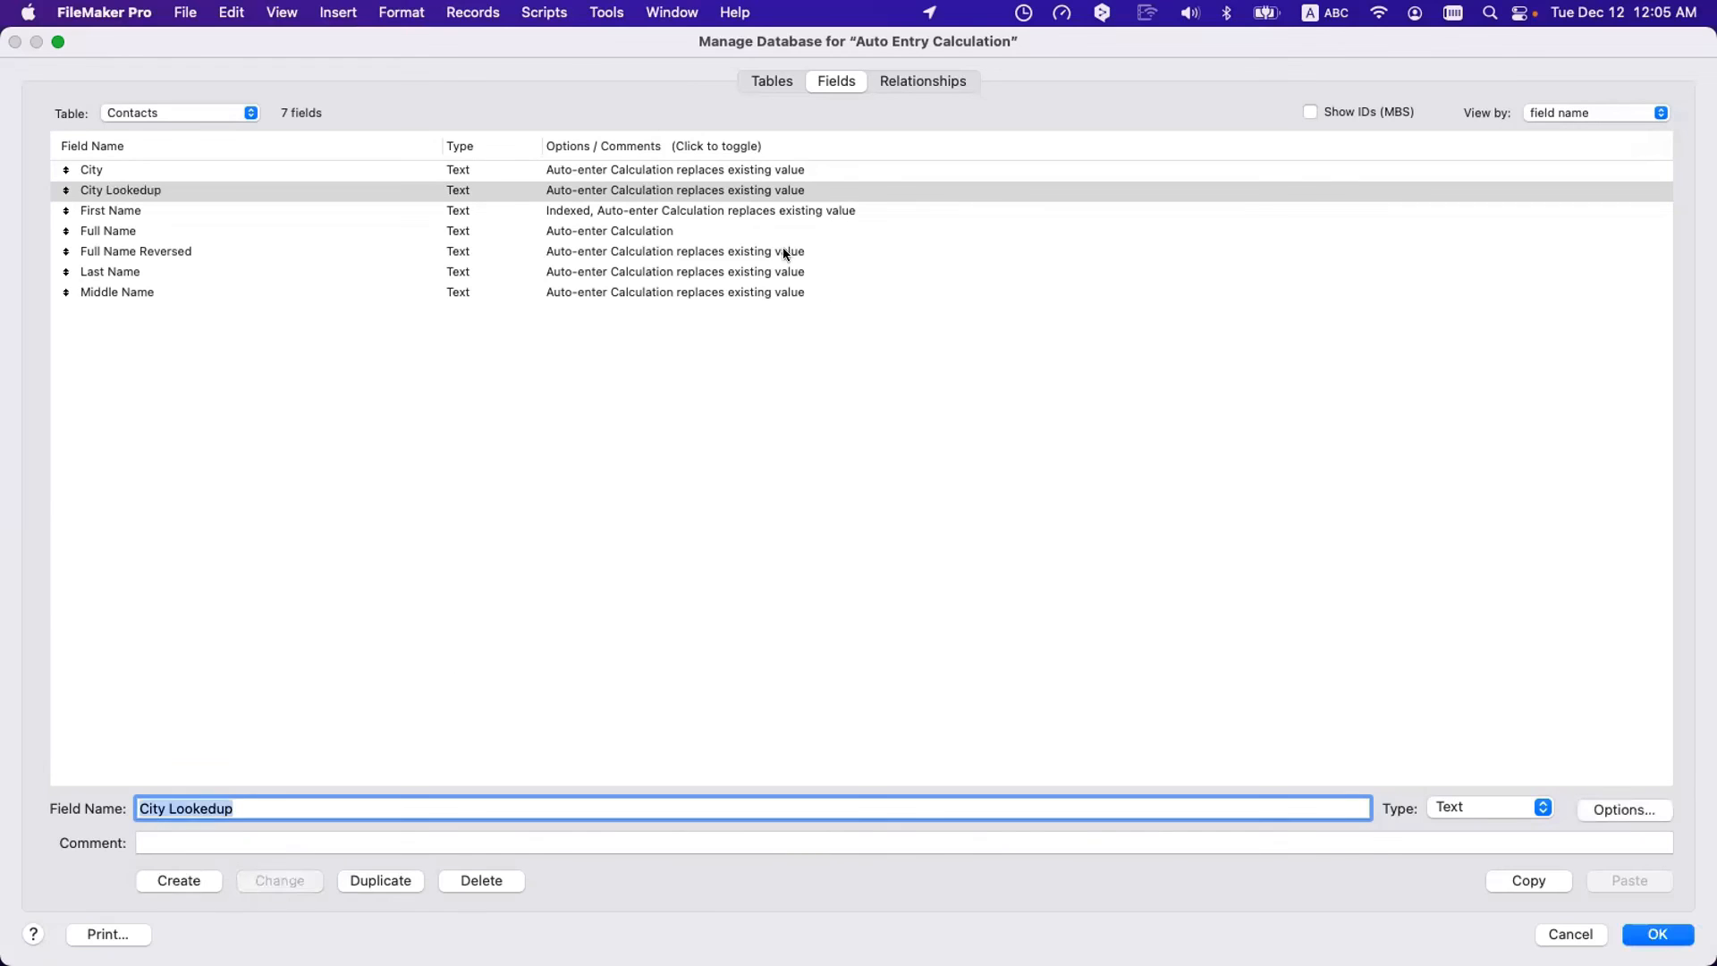
- Change City Lookedup from a calculated auto-entry to a looked-up value and save
double_click(774, 188)
left_click(750, 686)
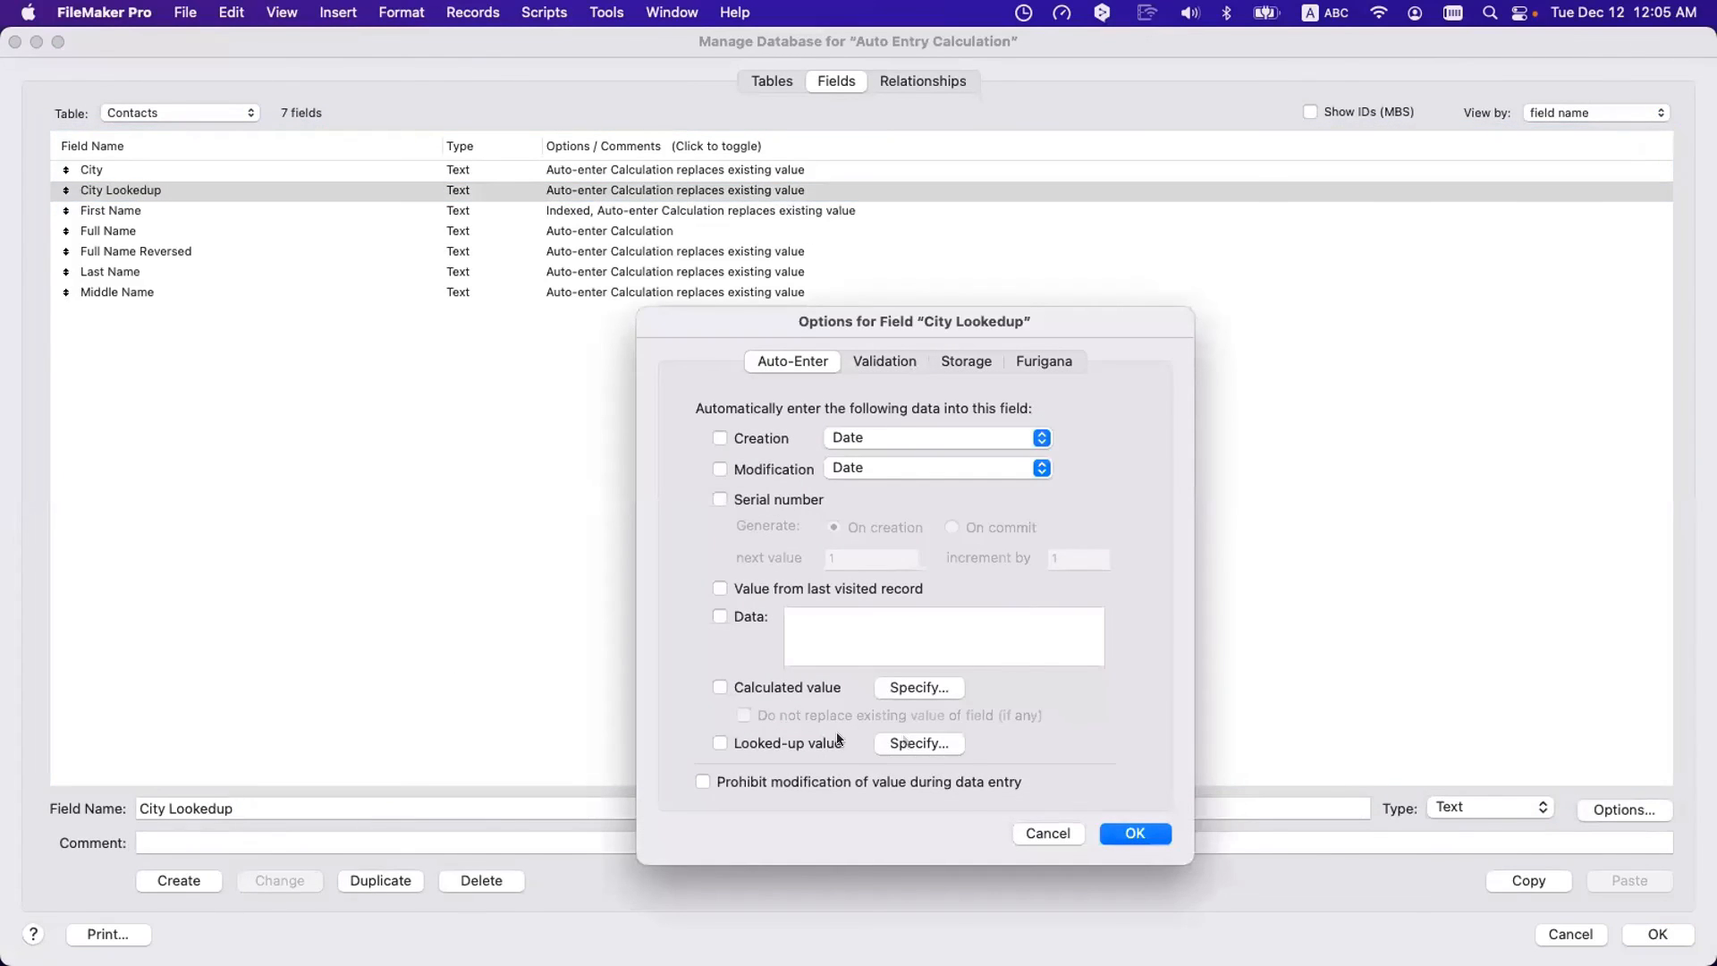
left_click(832, 743)
left_click(1352, 839)
key("Return")
key("Return")
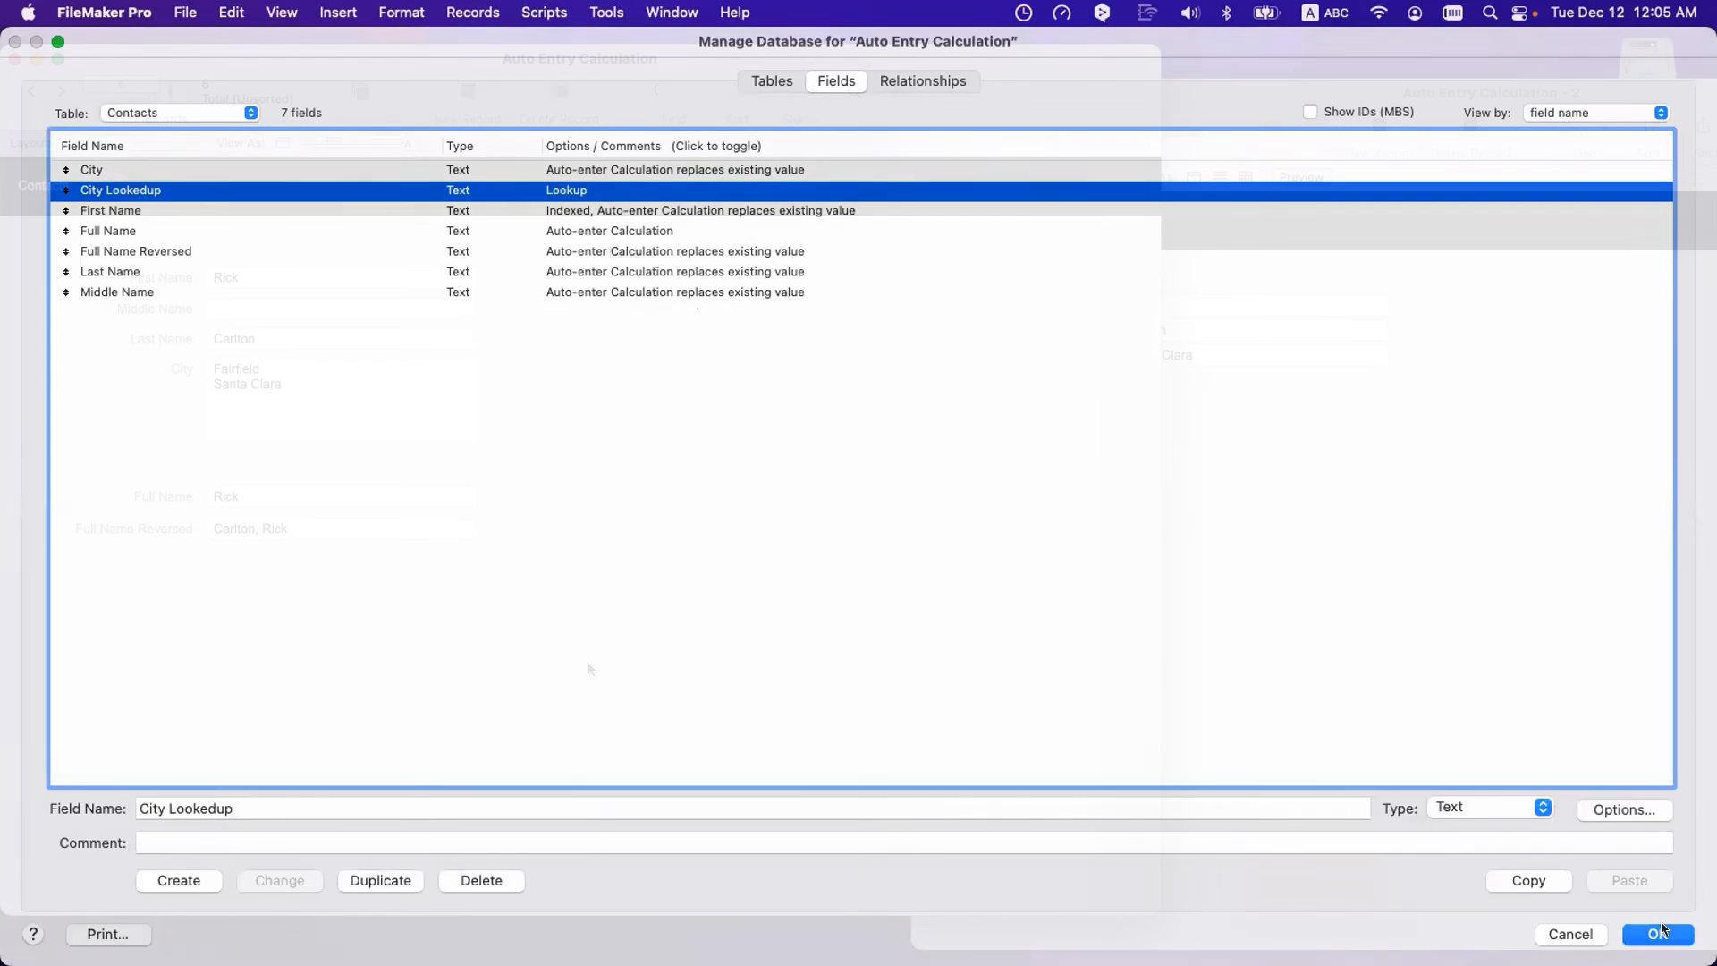
key("super+l")
- Copy the City field to its right and assign the copy to City Lookedup
left_click(610, 370)
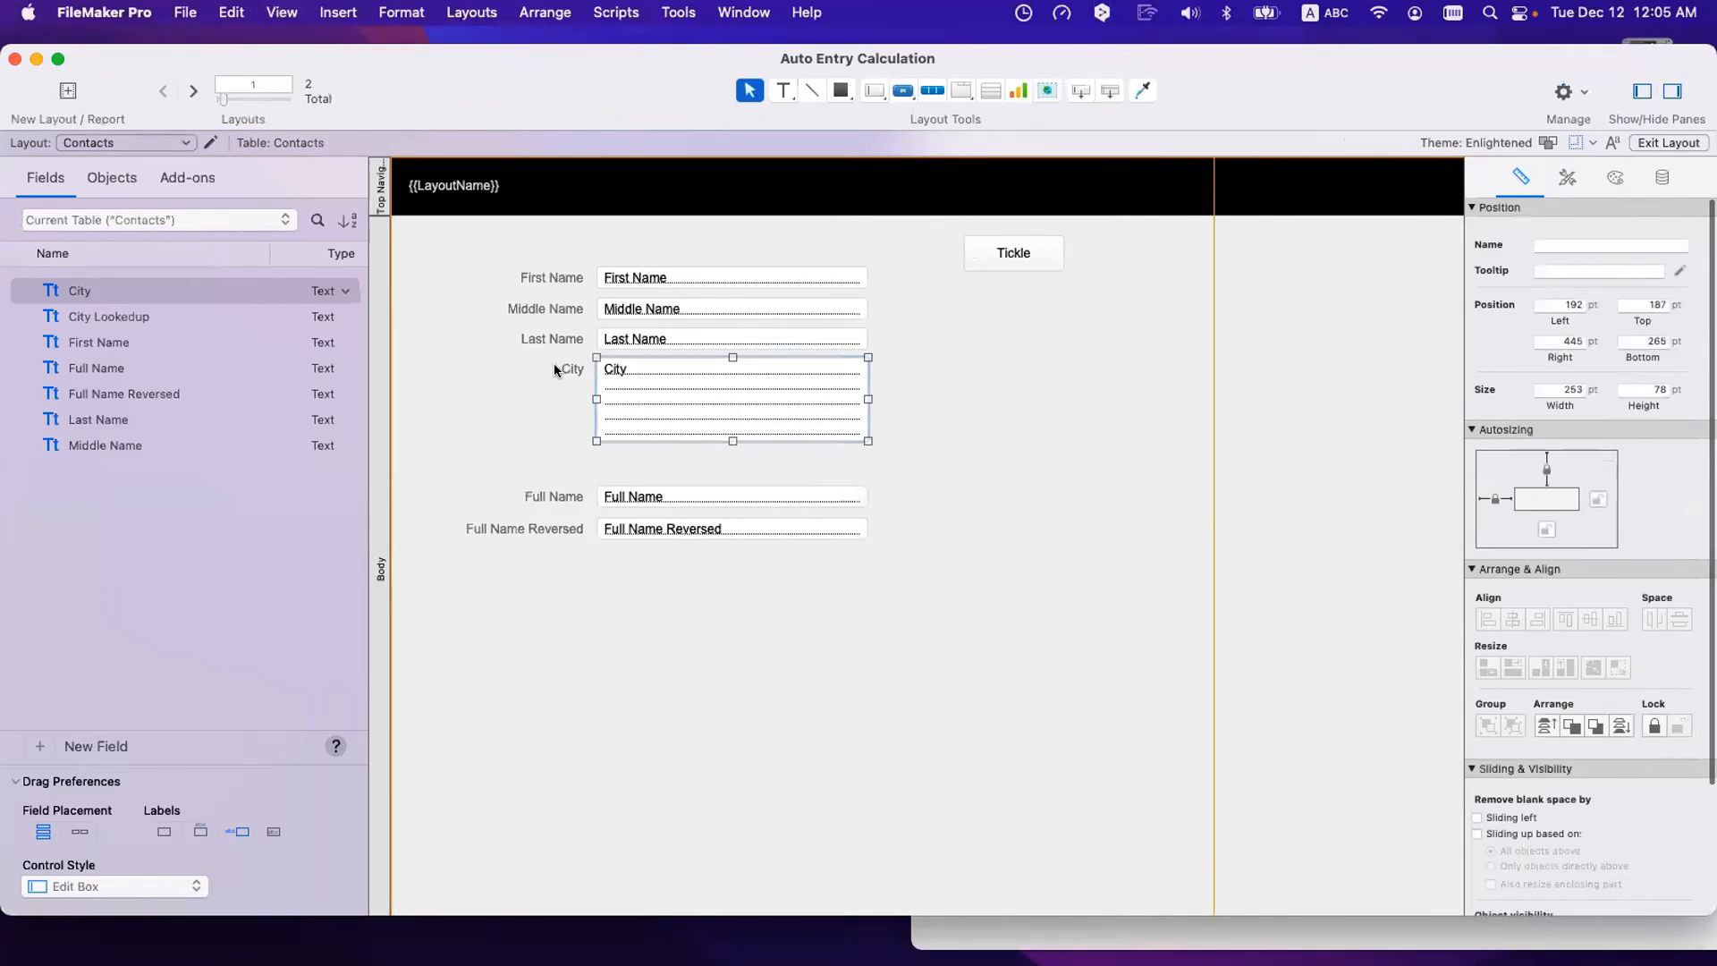
left_click_drag(610, 369, 1043, 399)
double_click(1043, 399)
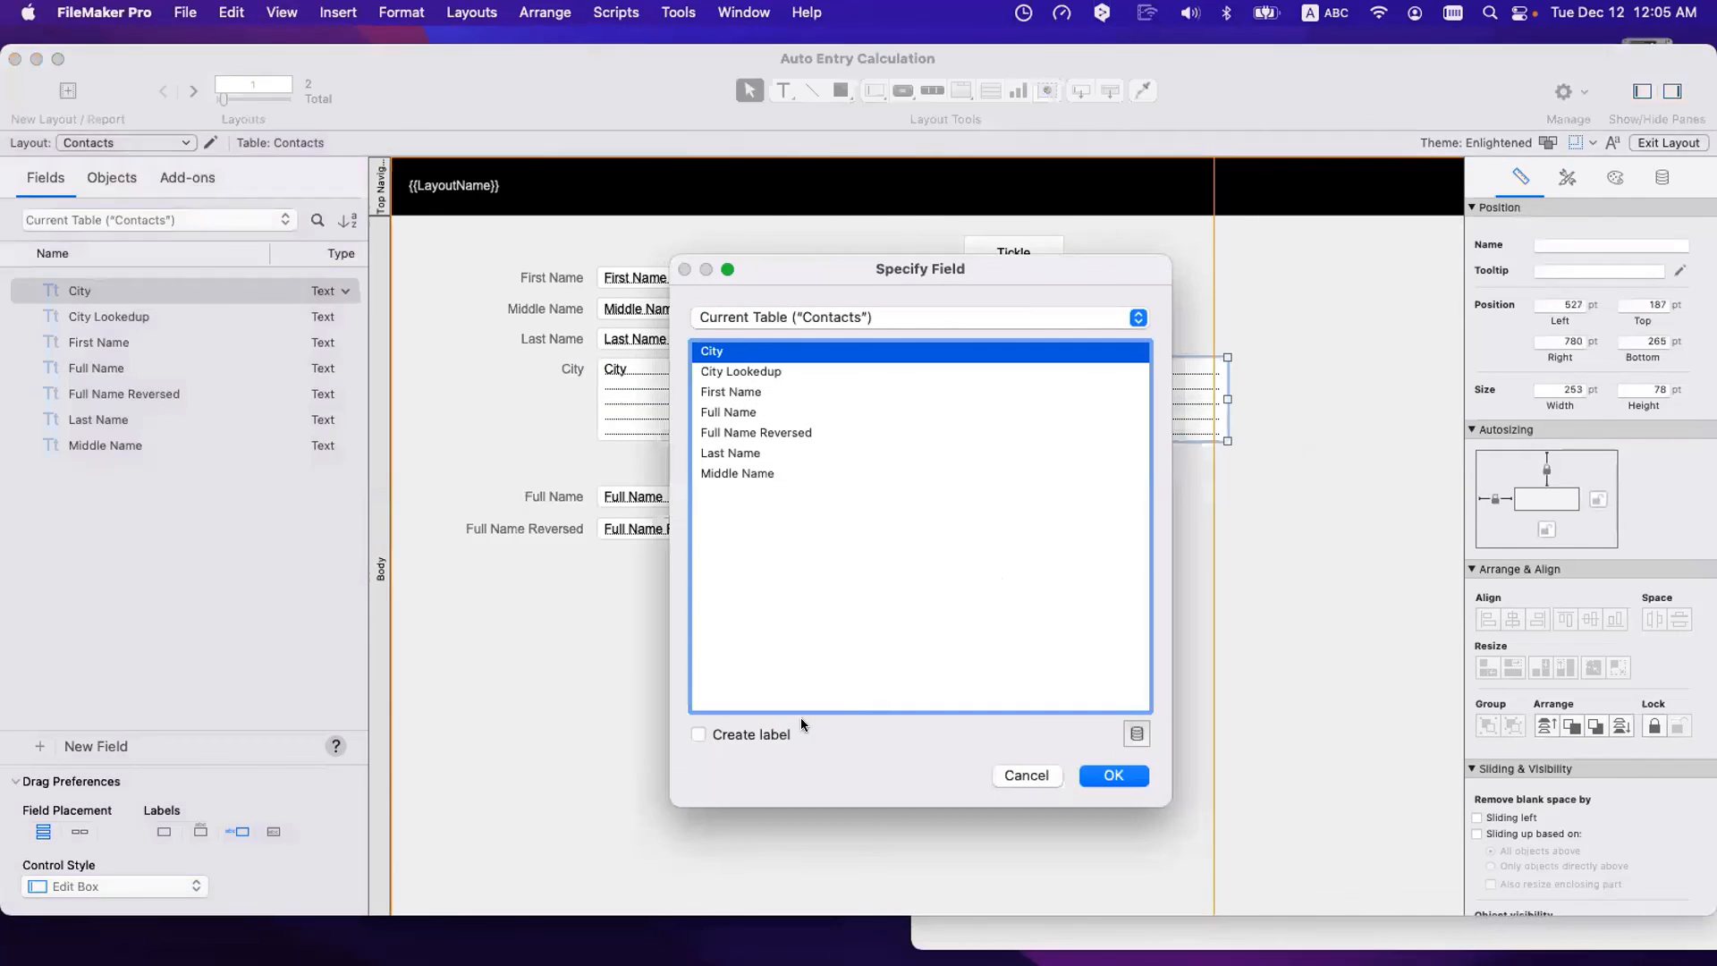
double_click(741, 372)
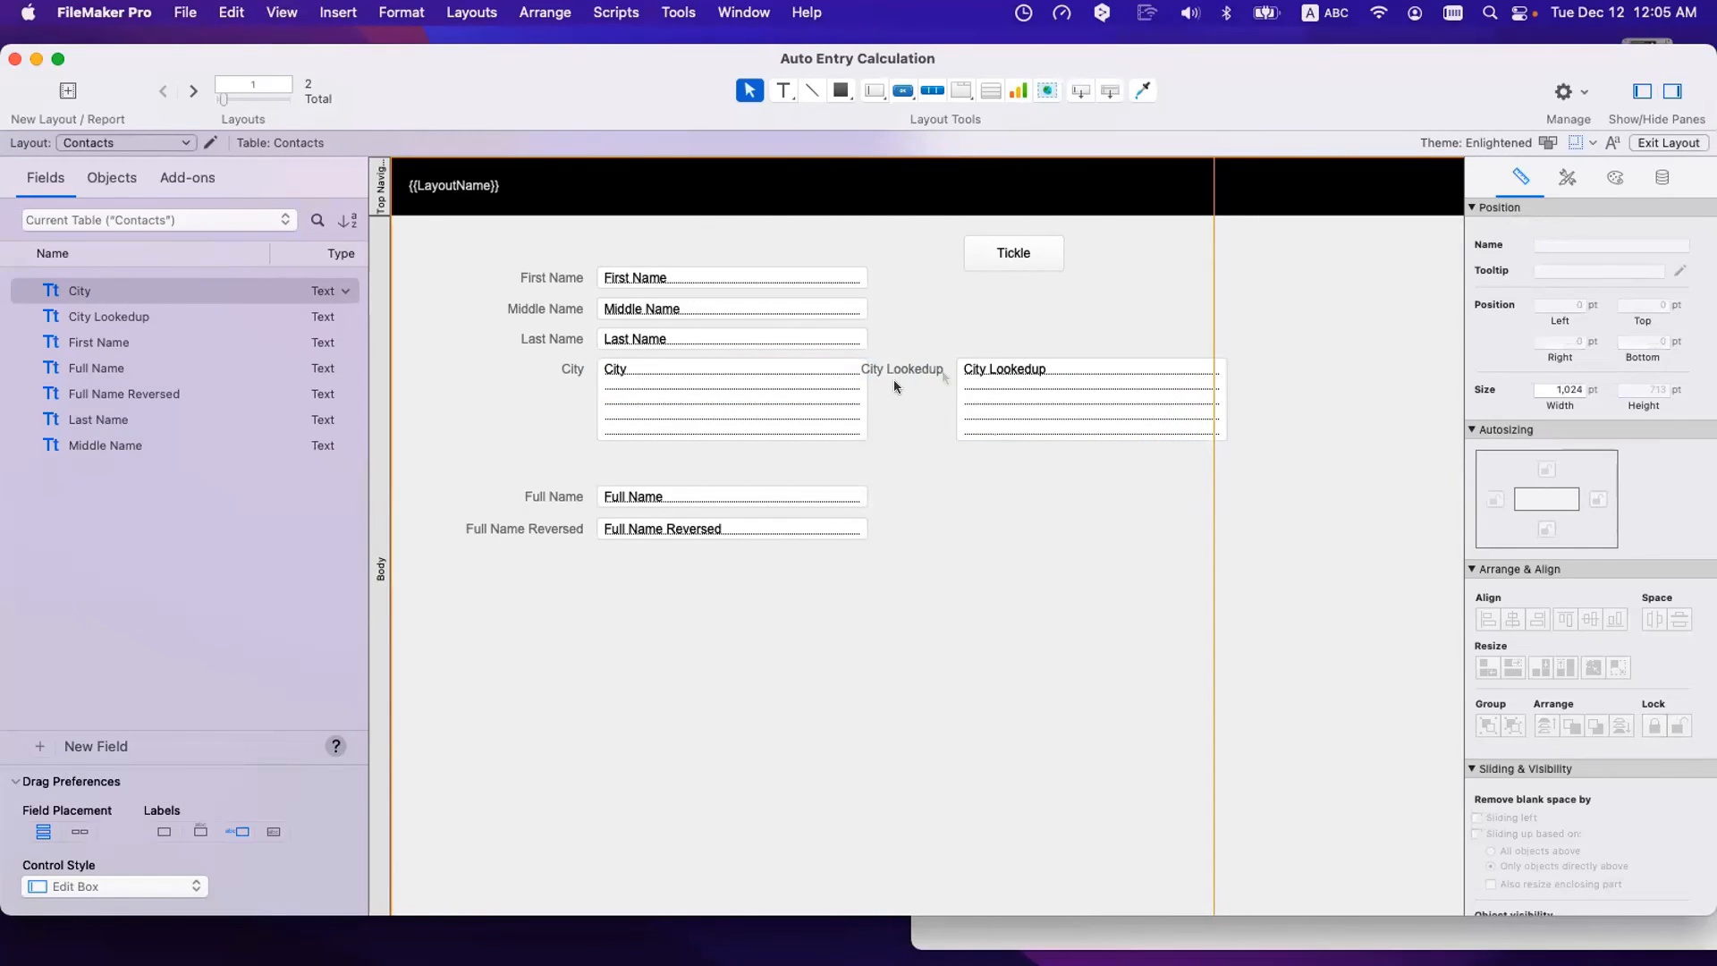
left_click_drag(1066, 397, 1125, 398)
- Run Tickle so City Lookedup shows Fairfield, and check City's two lines
left_click(284, 336)
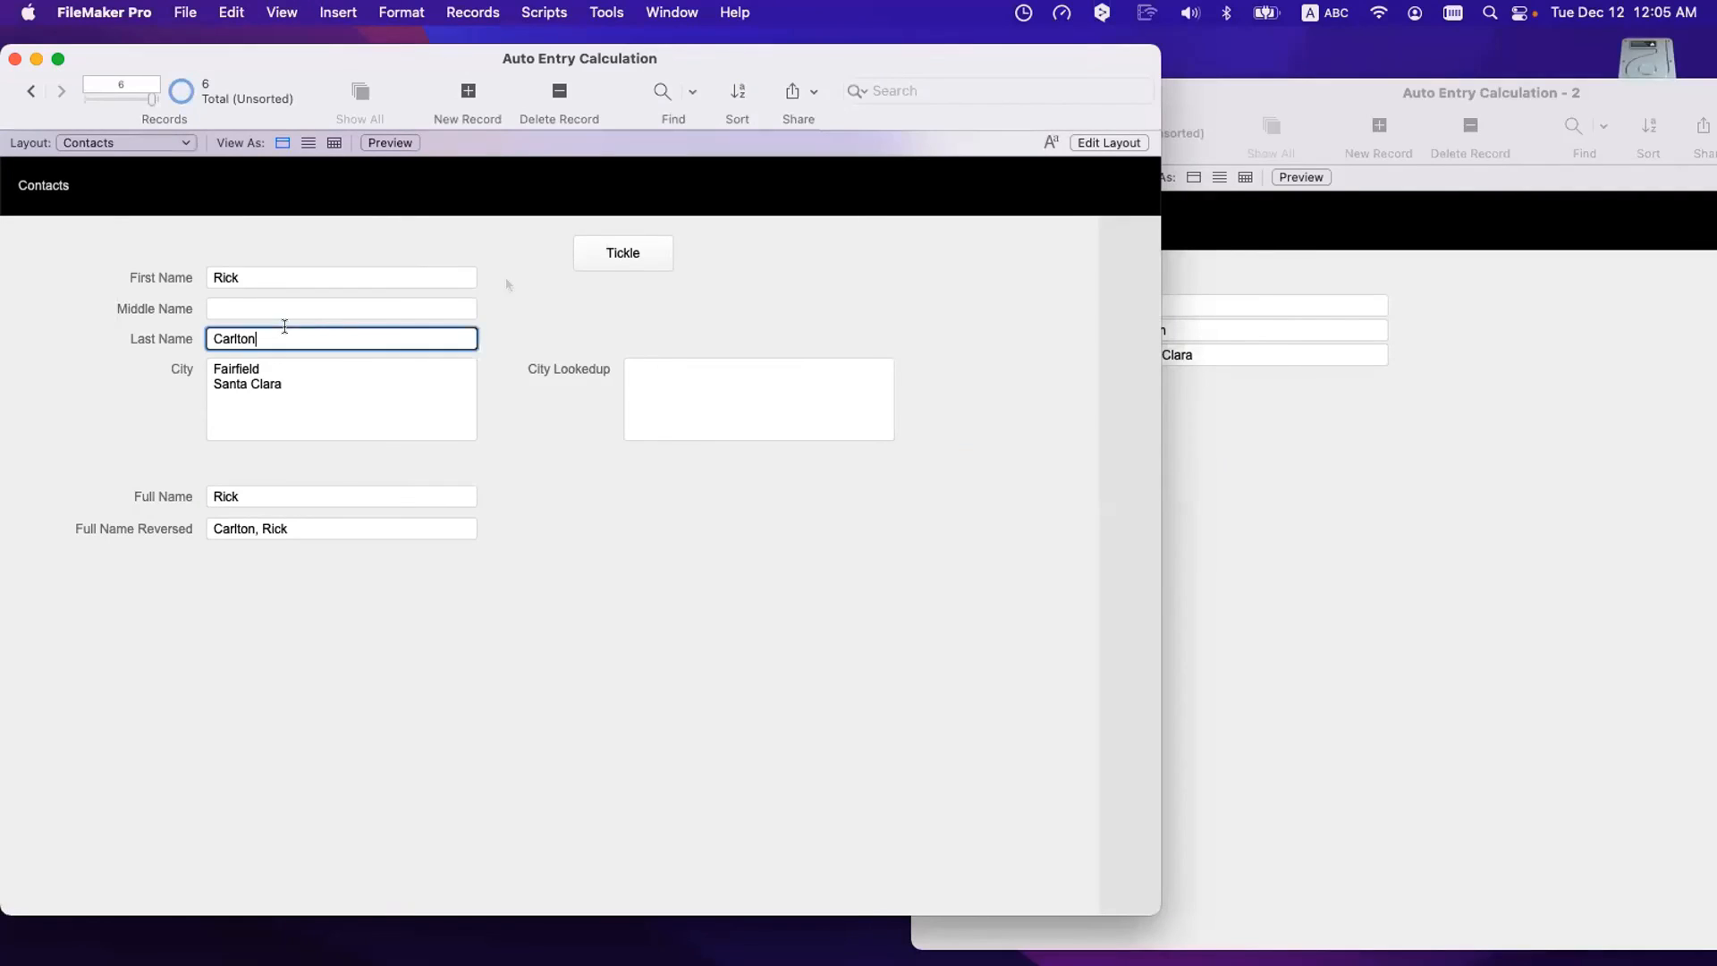
left_click(592, 255)
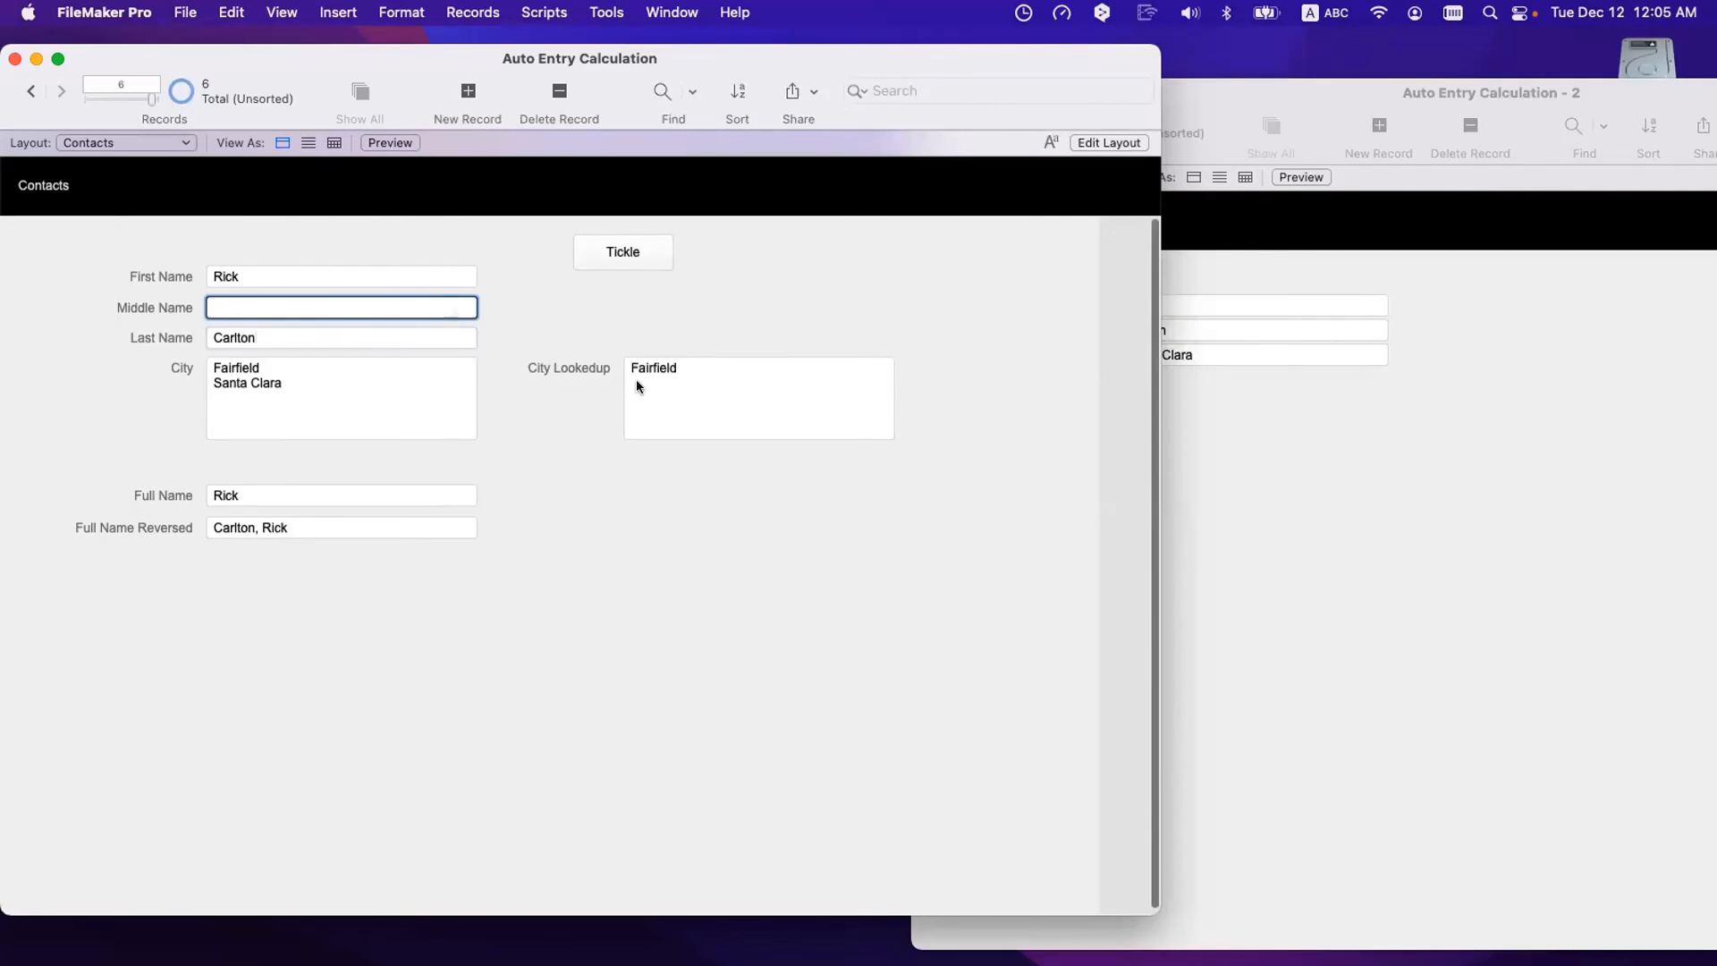
left_click(719, 361)
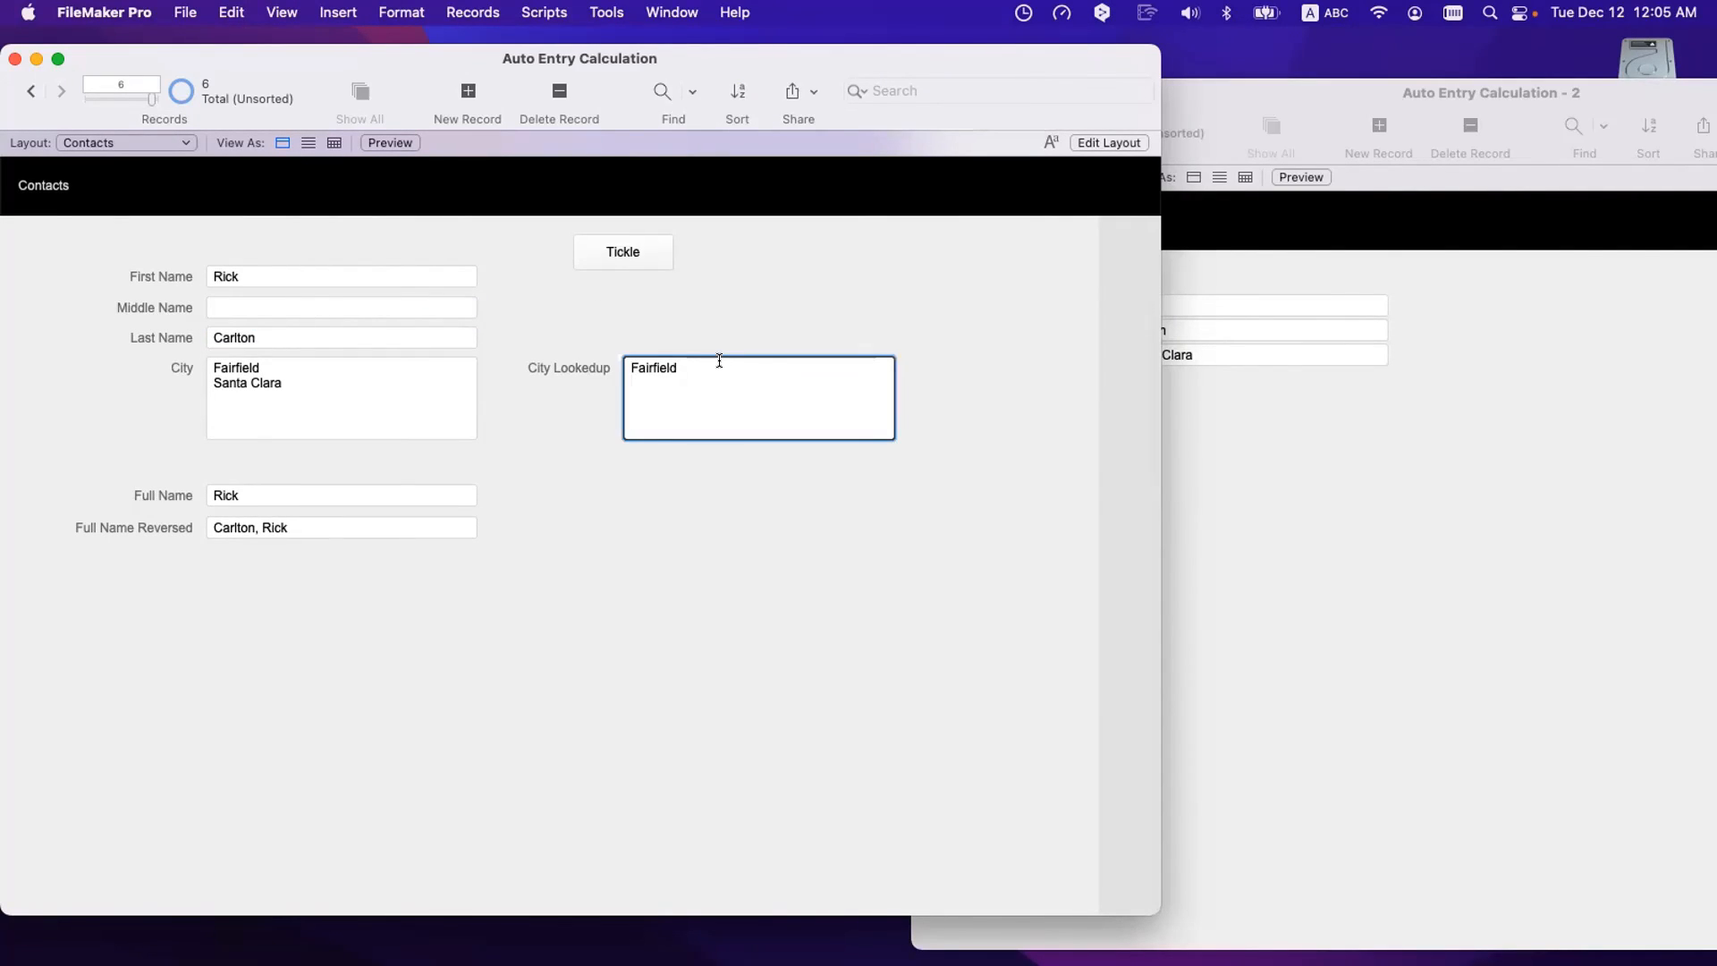
left_click(706, 328)
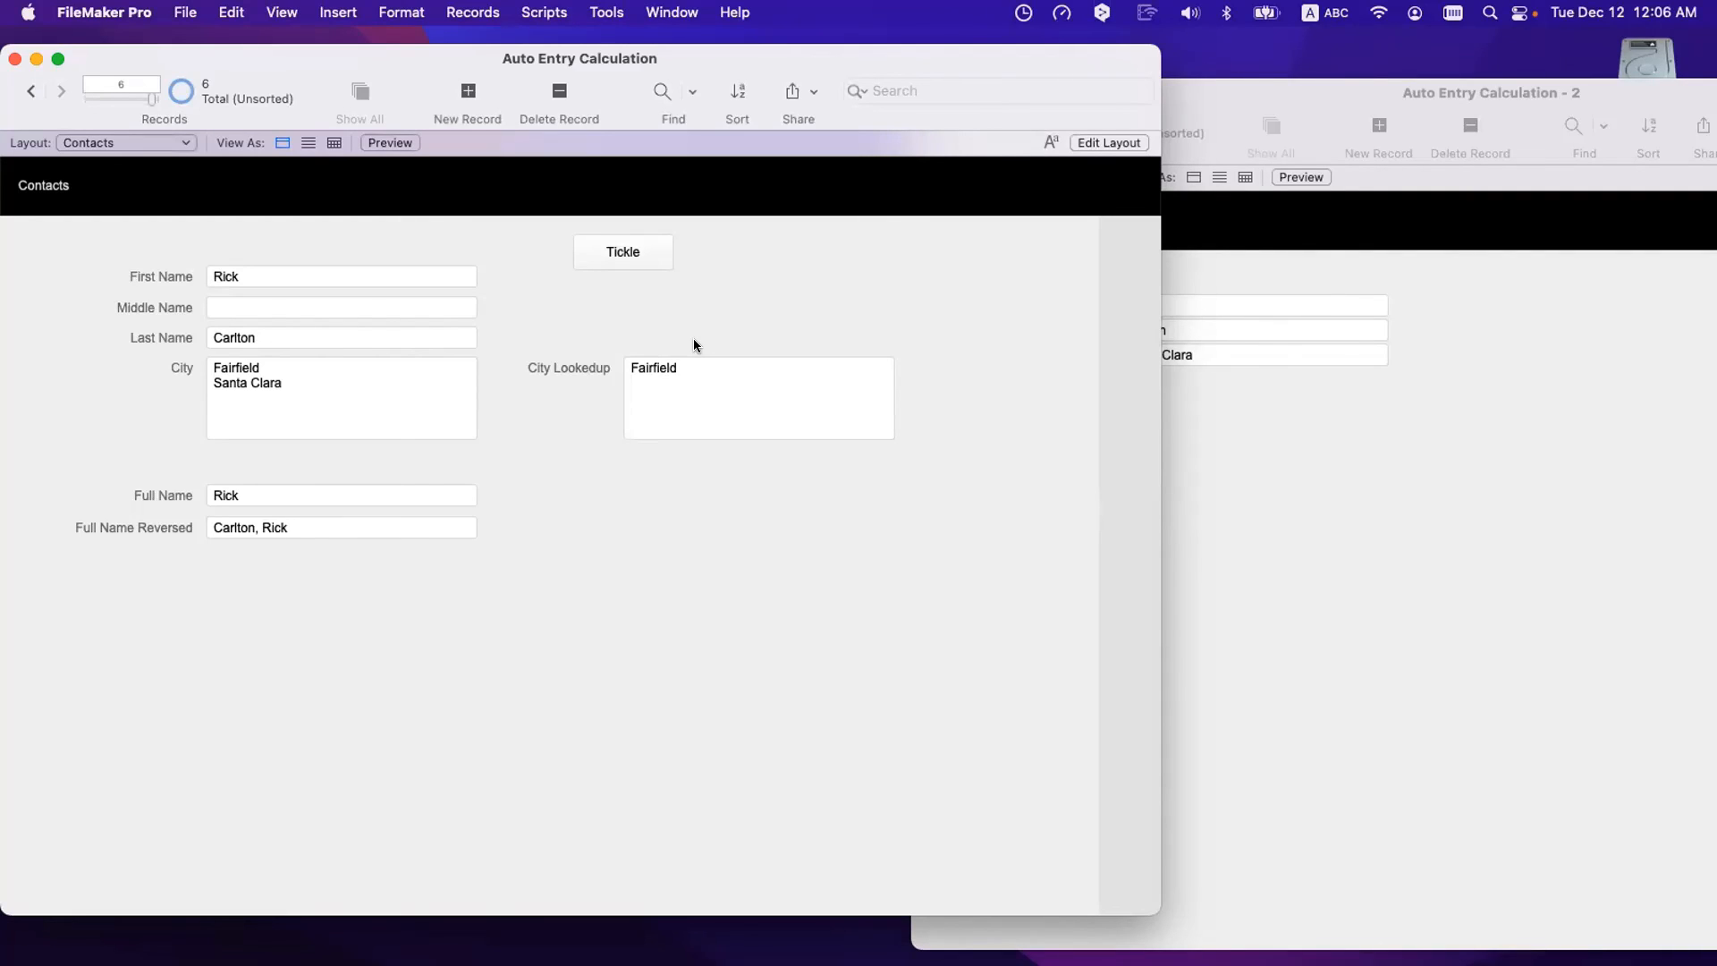
left_click(322, 410)
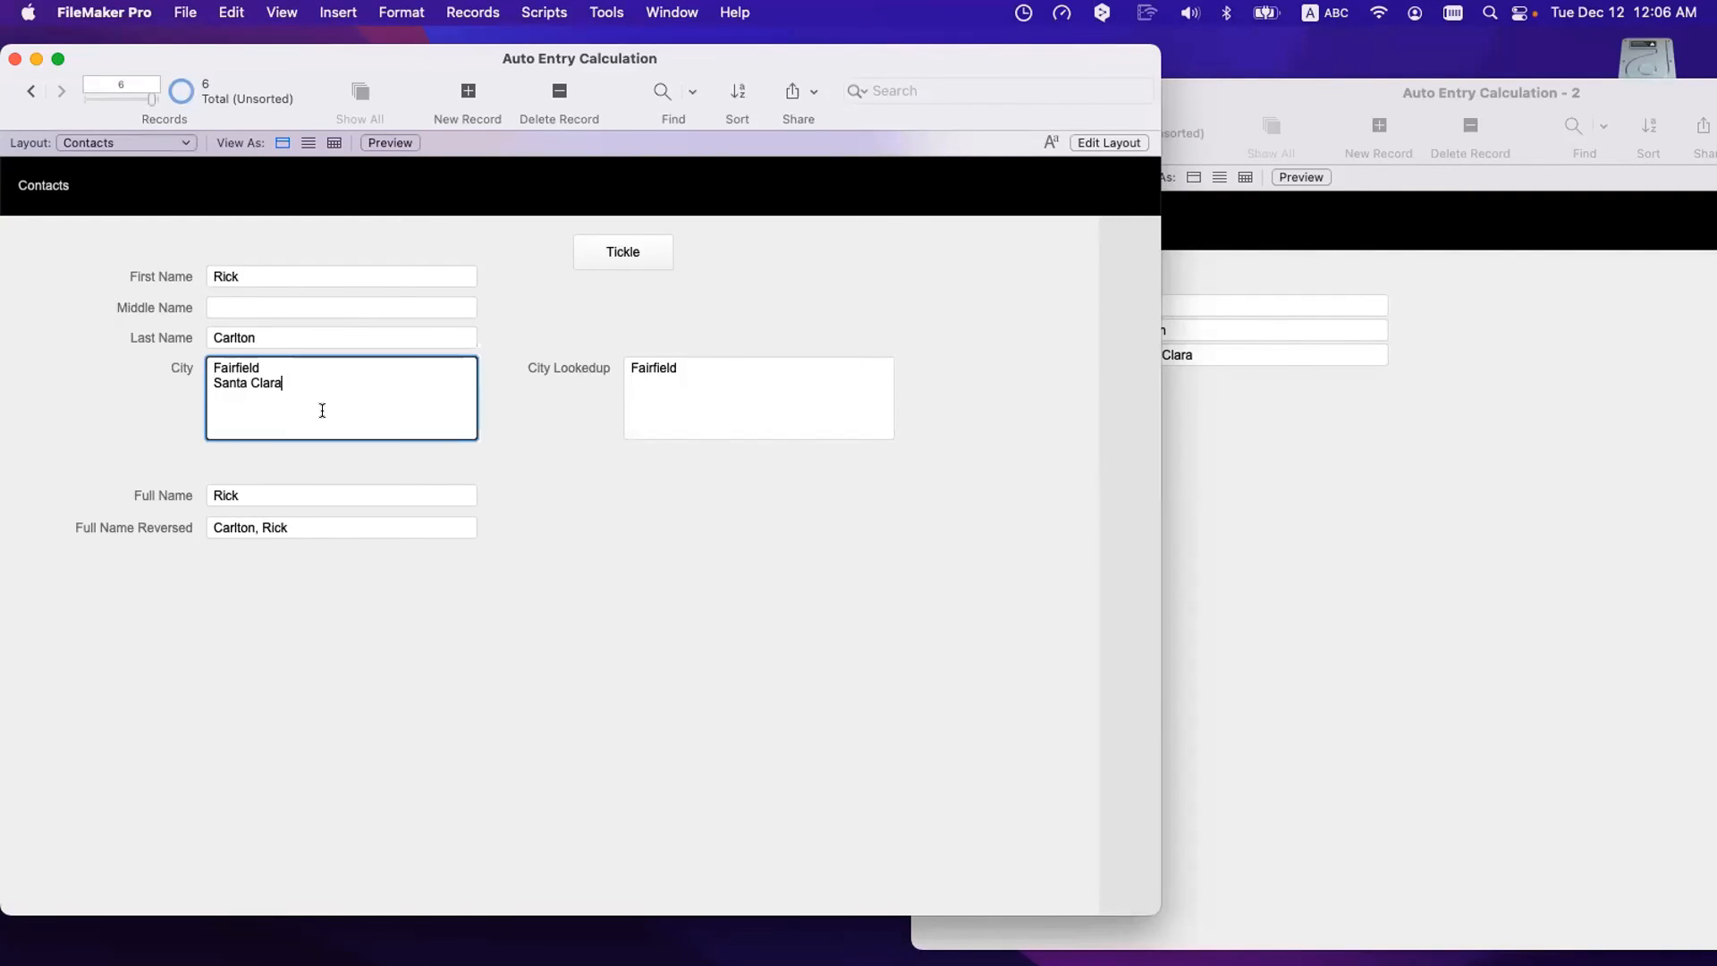
key("super+a")
left_click(528, 329)
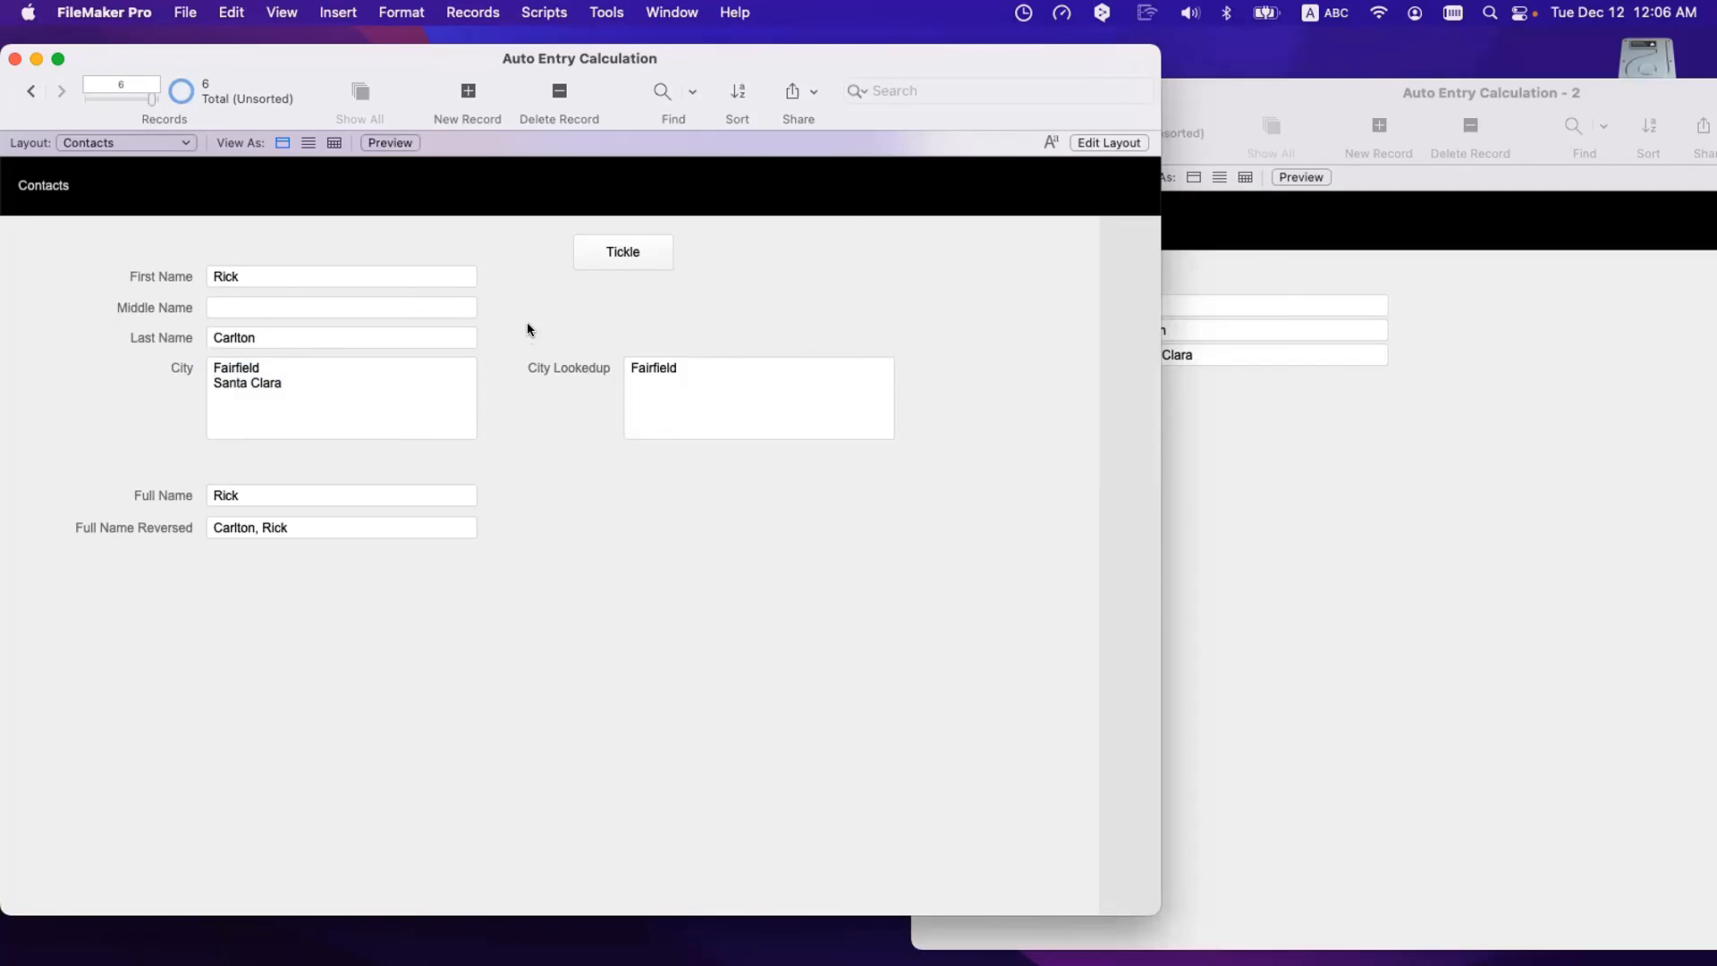
left_click(135, 12)
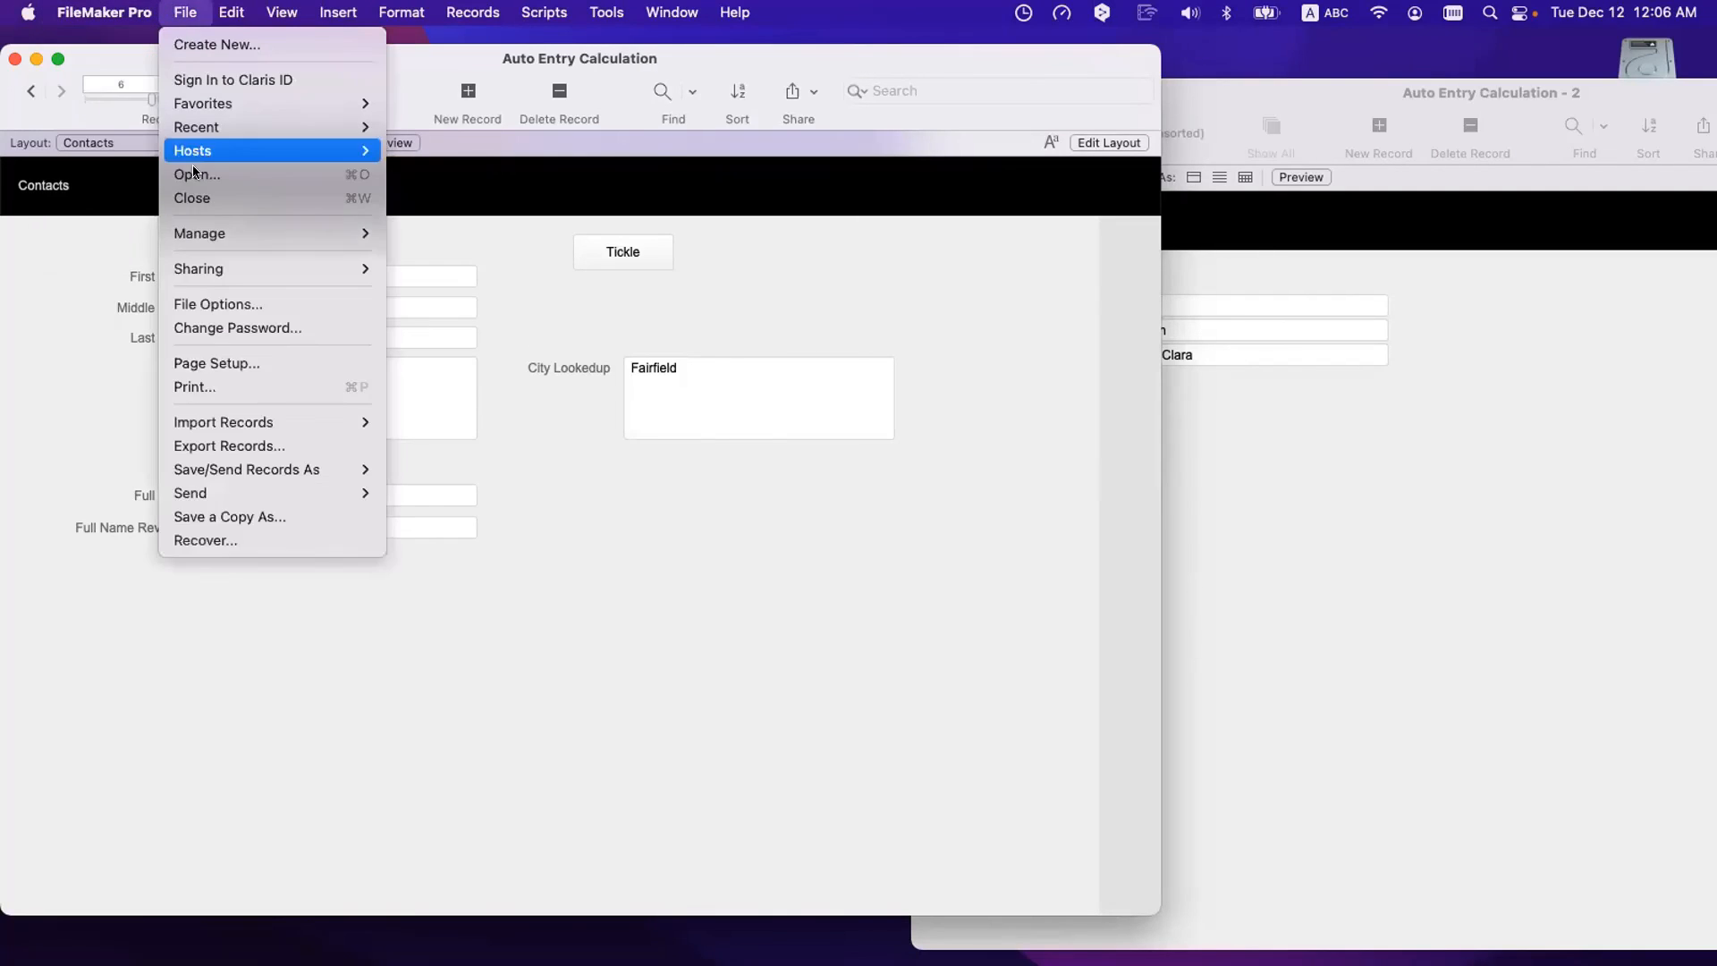
- In the Contacts–Cities relationship, sort related Cities records by City descending
mouse_move(268, 233)
left_click(430, 234)
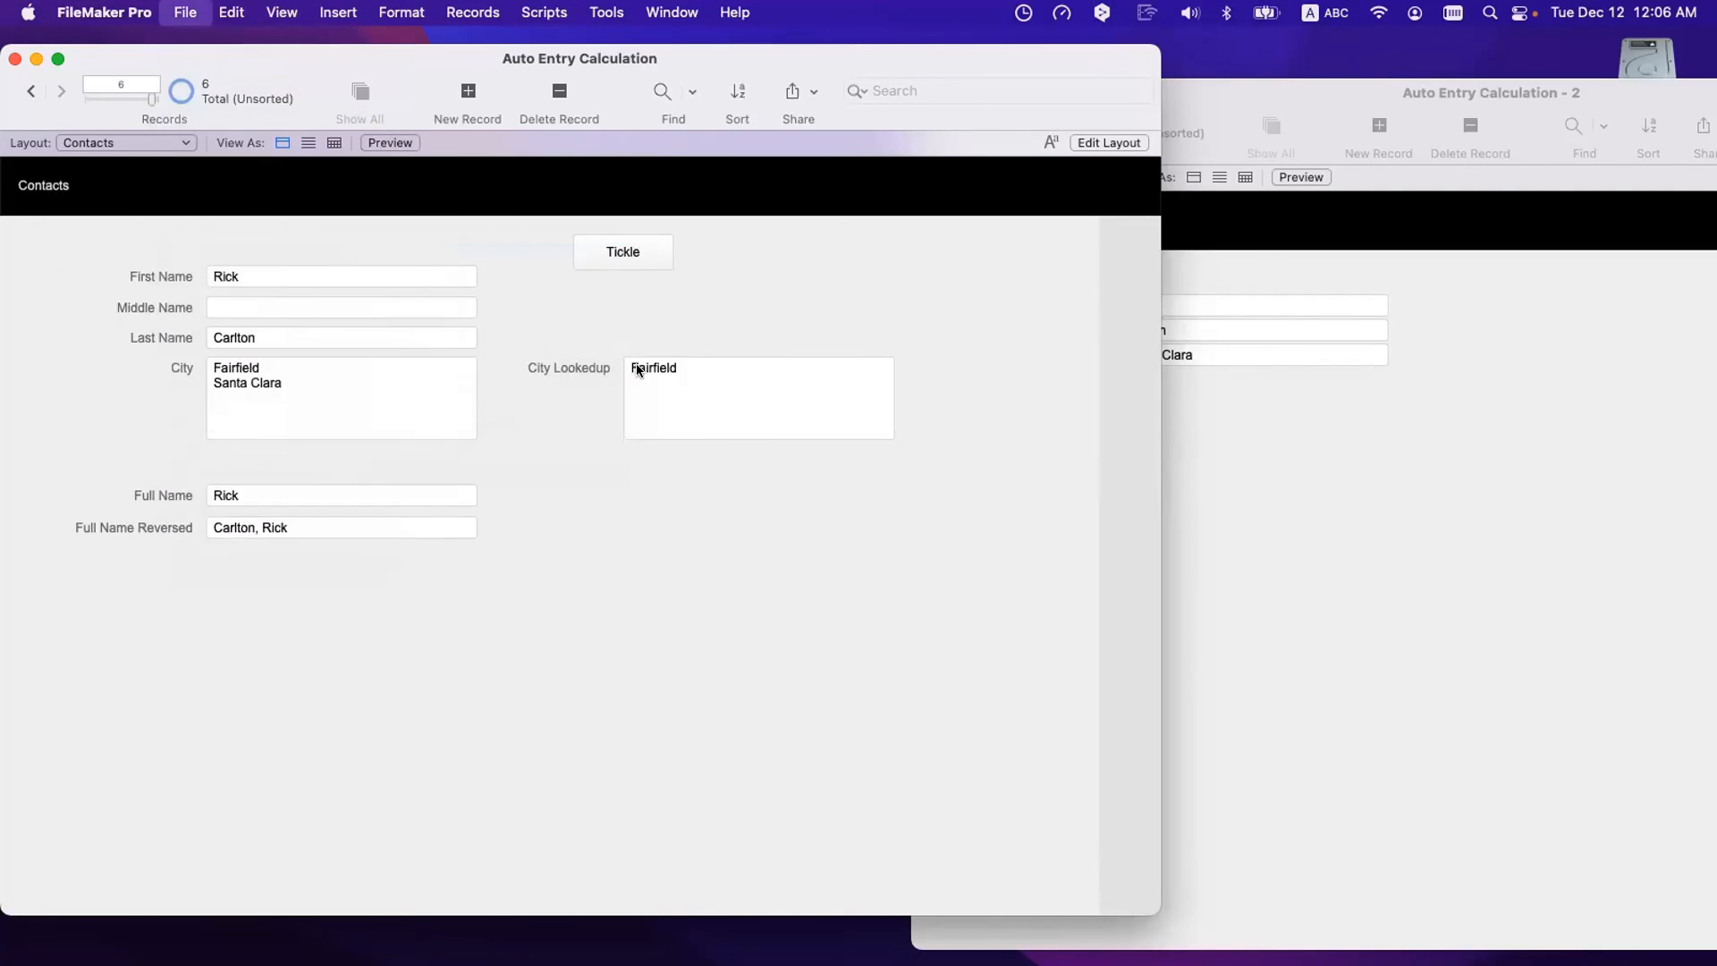
left_click(921, 82)
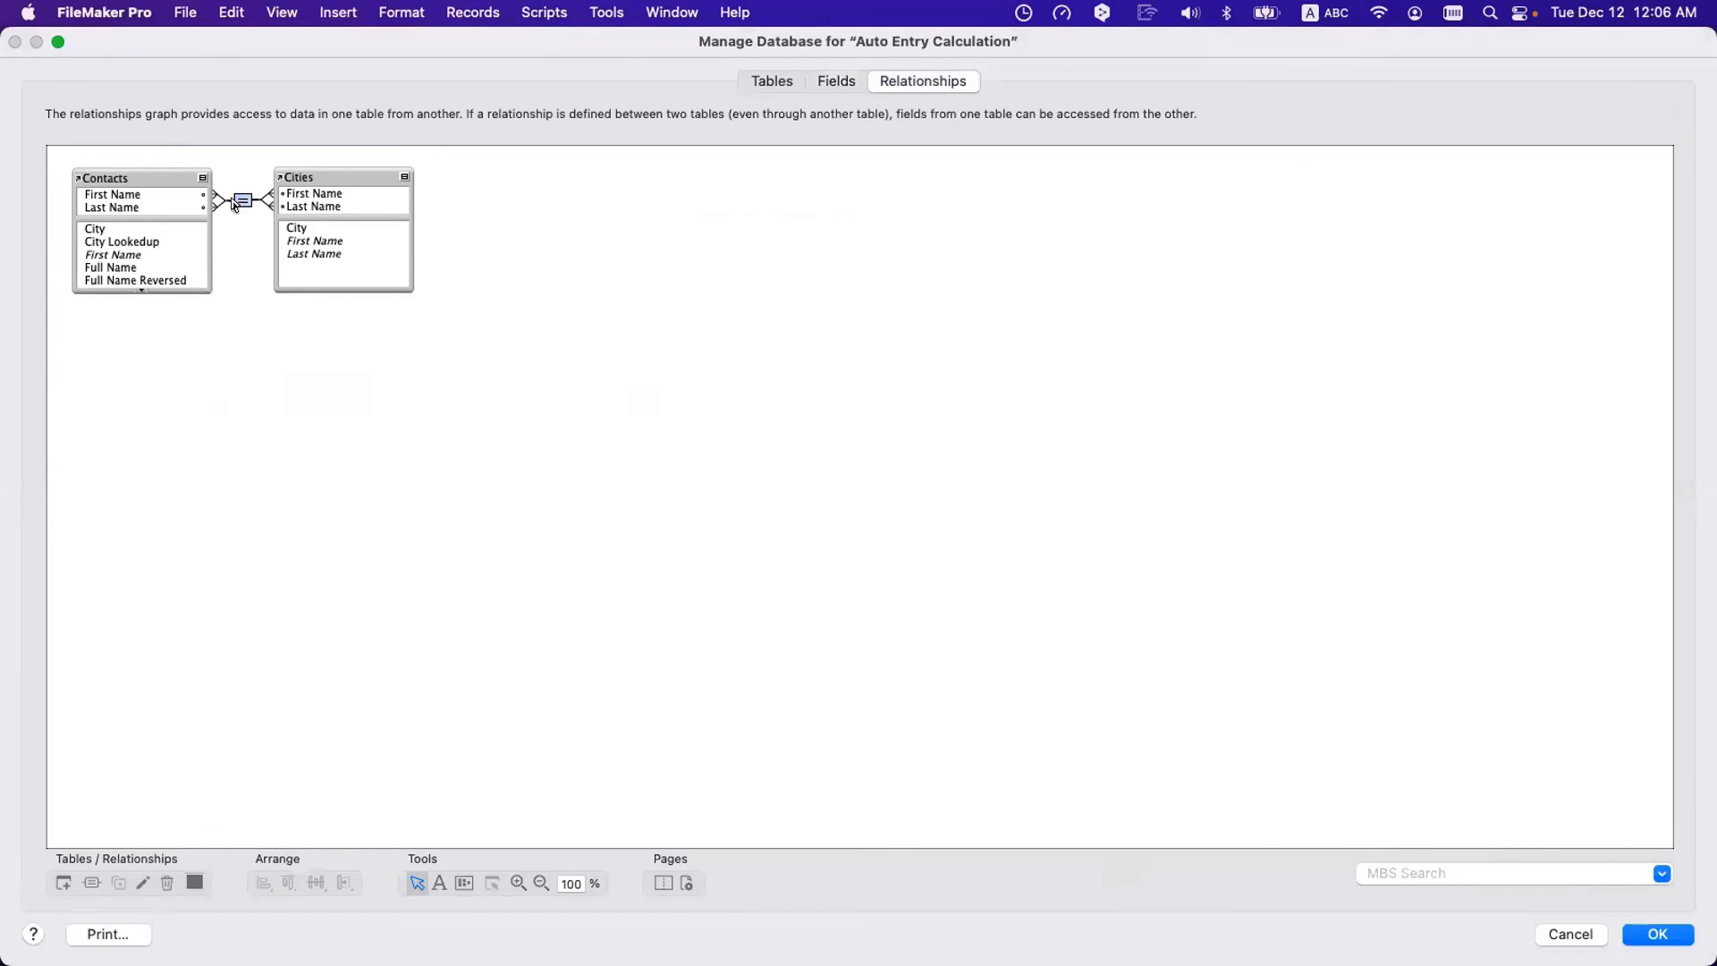
double_click(241, 200)
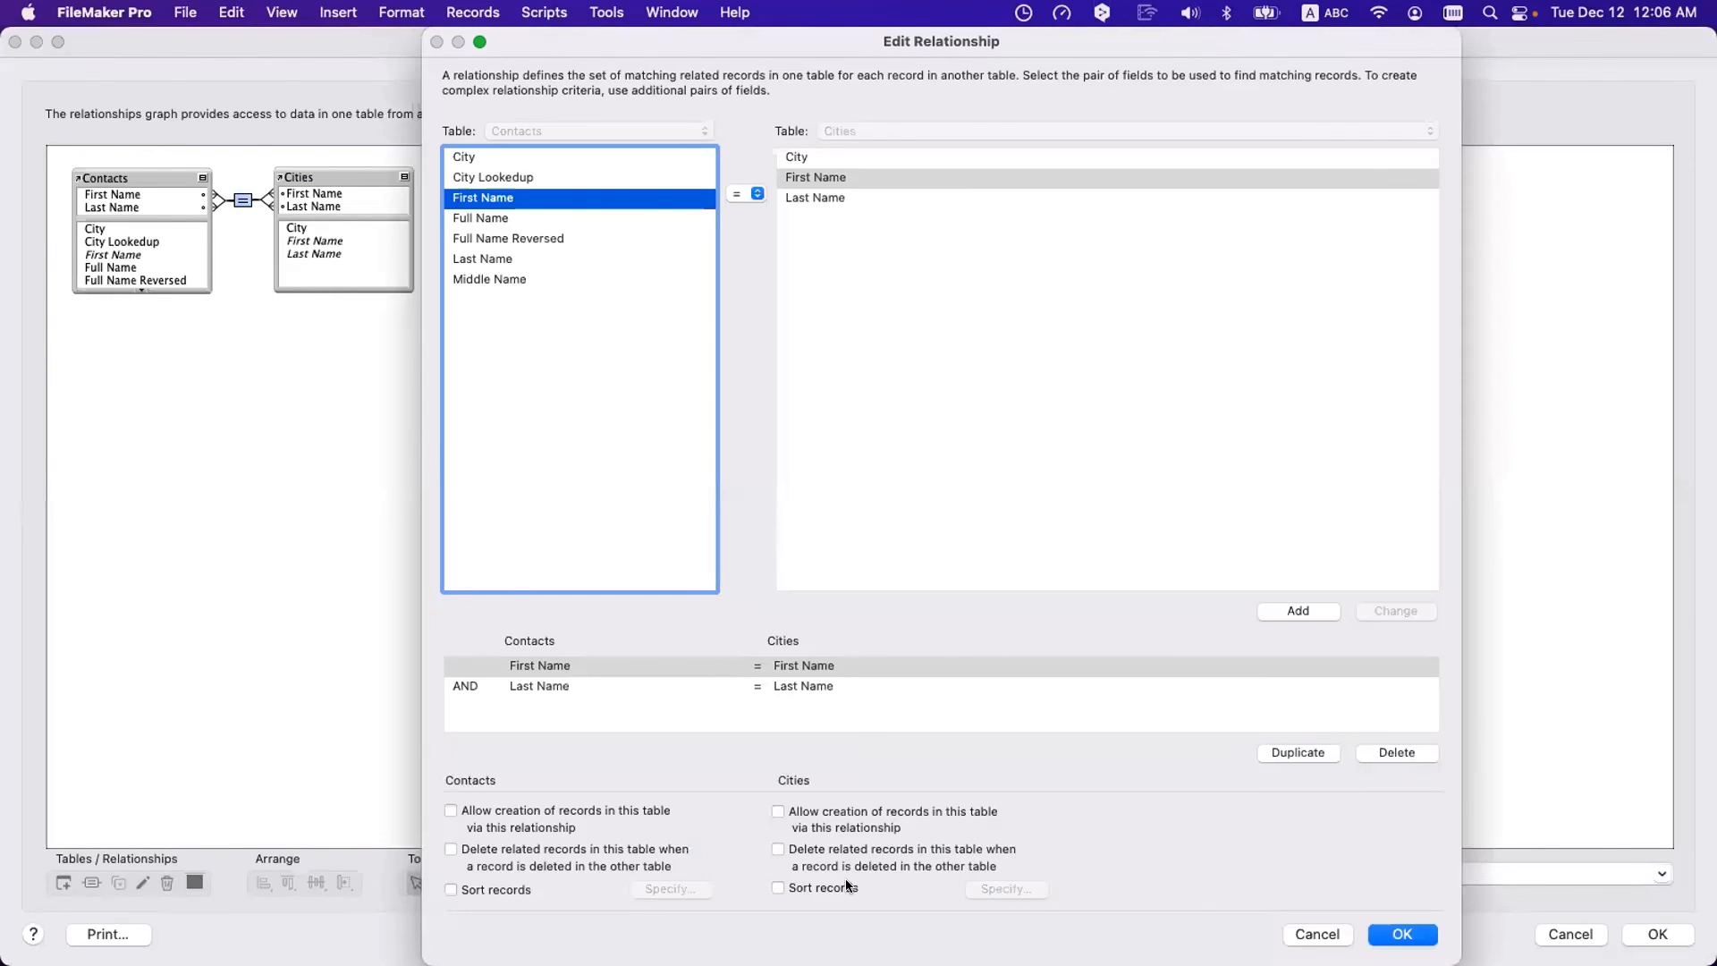
left_click(779, 887)
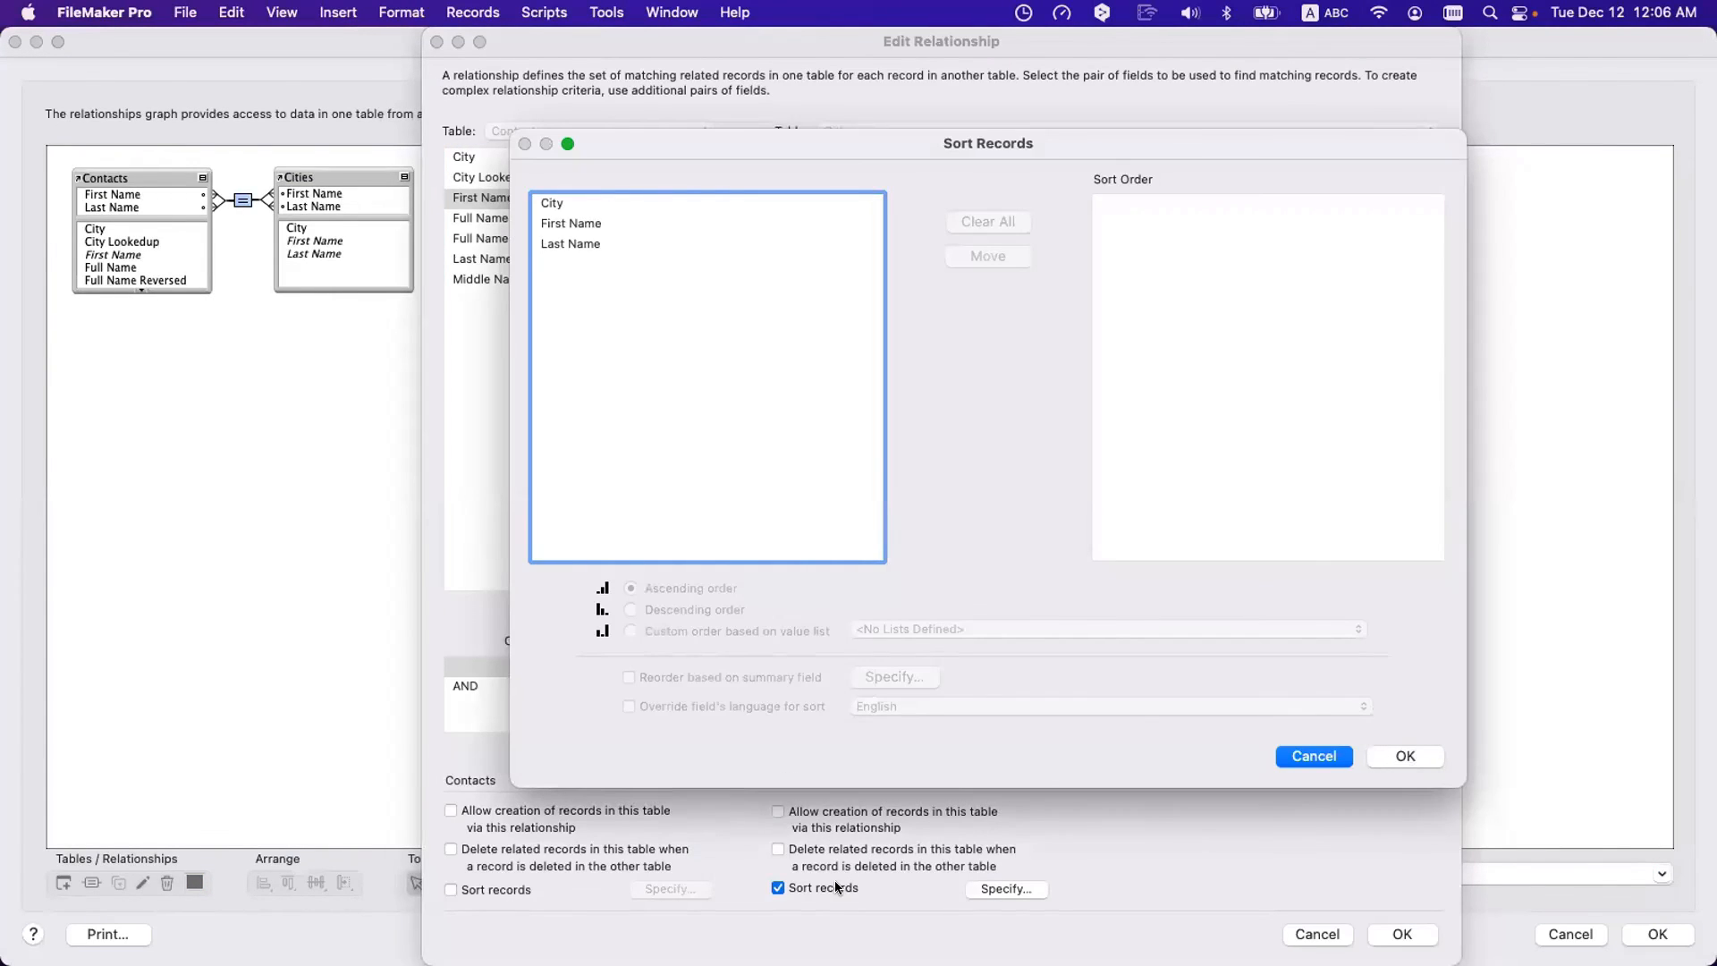
double_click(571, 206)
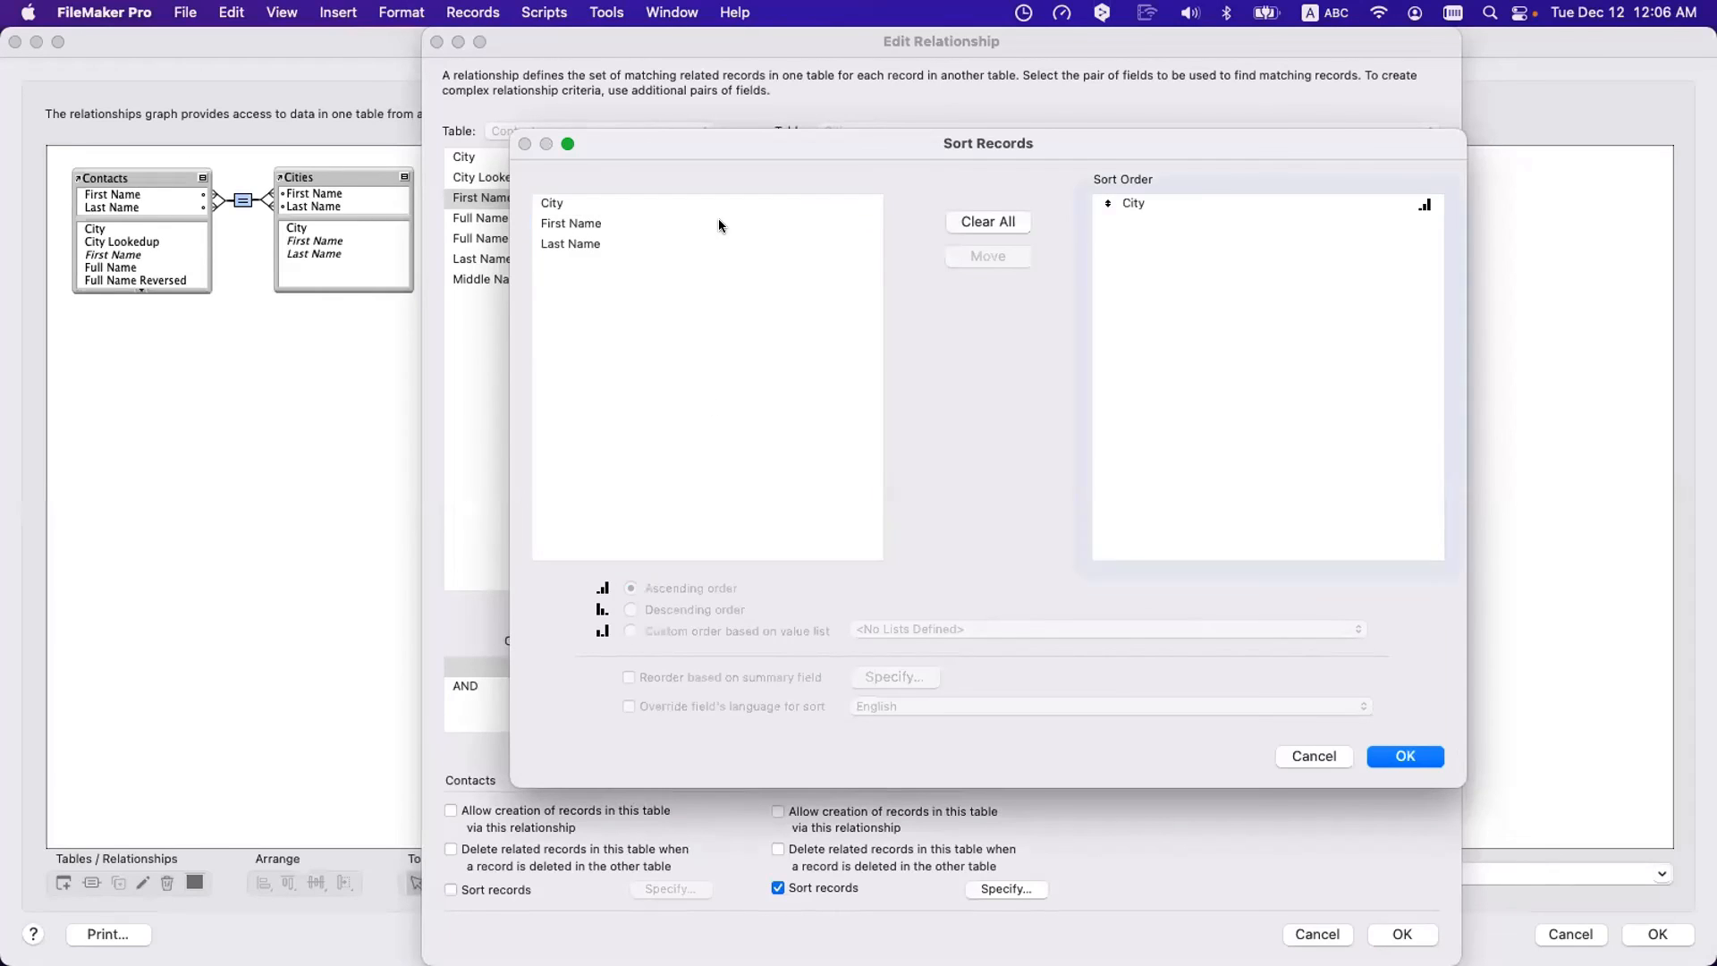
left_click(1175, 206)
left_click(680, 612)
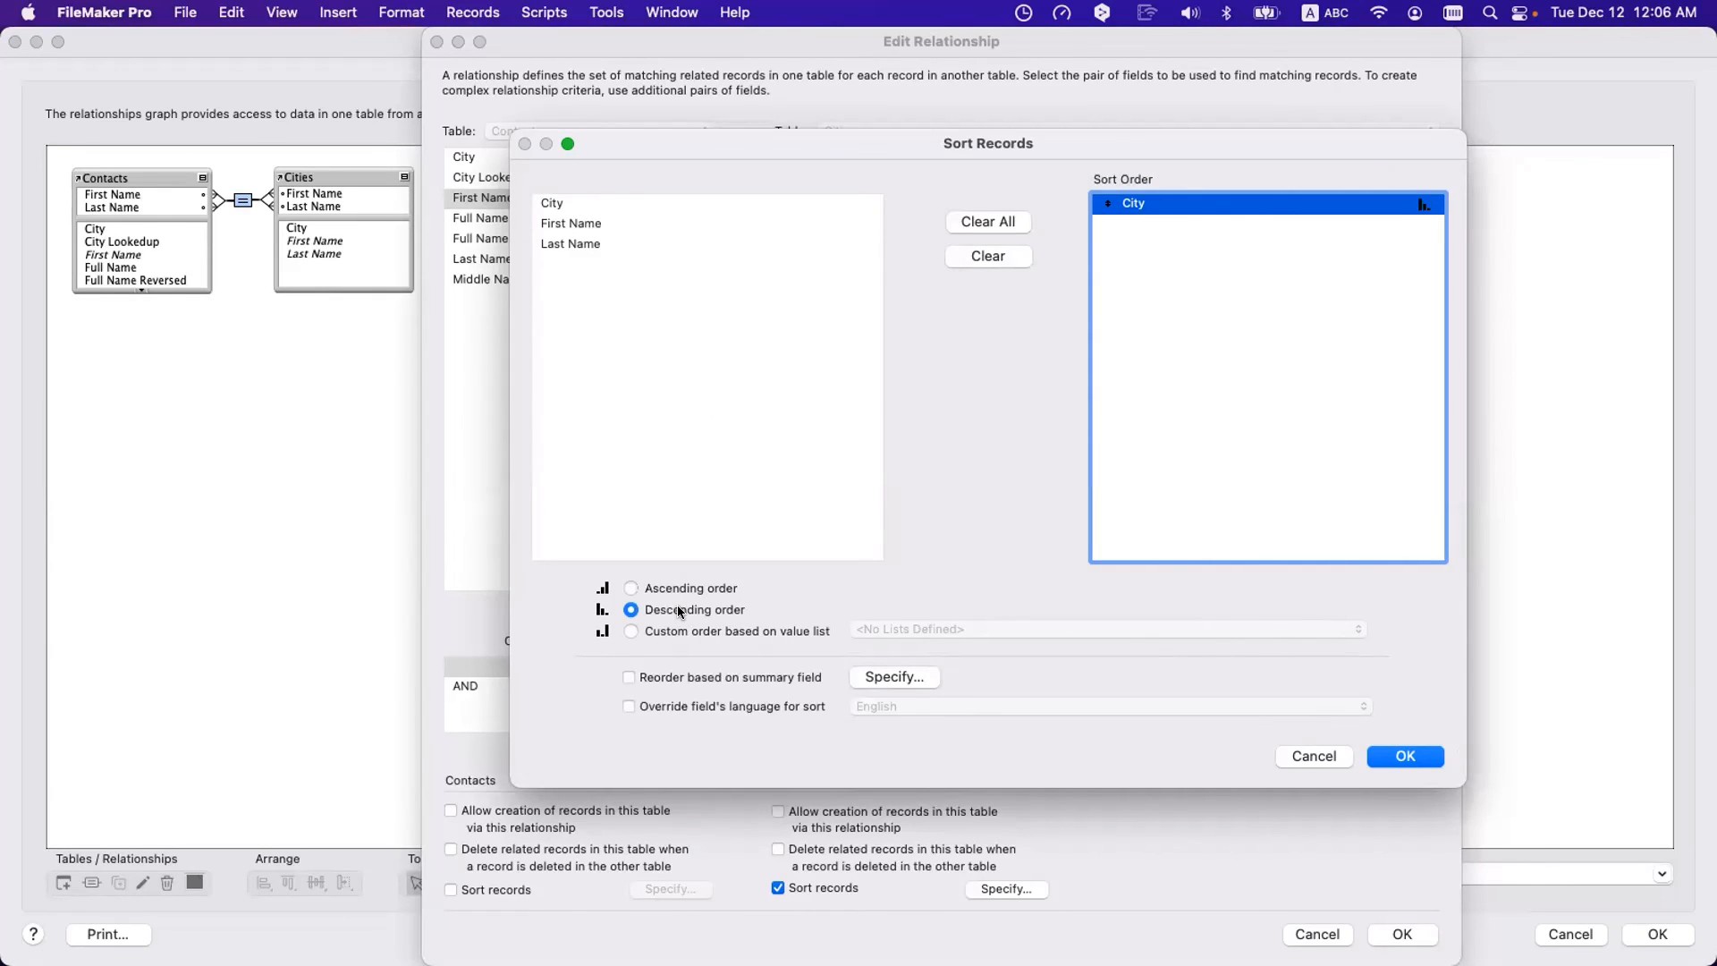
left_click(1413, 754)
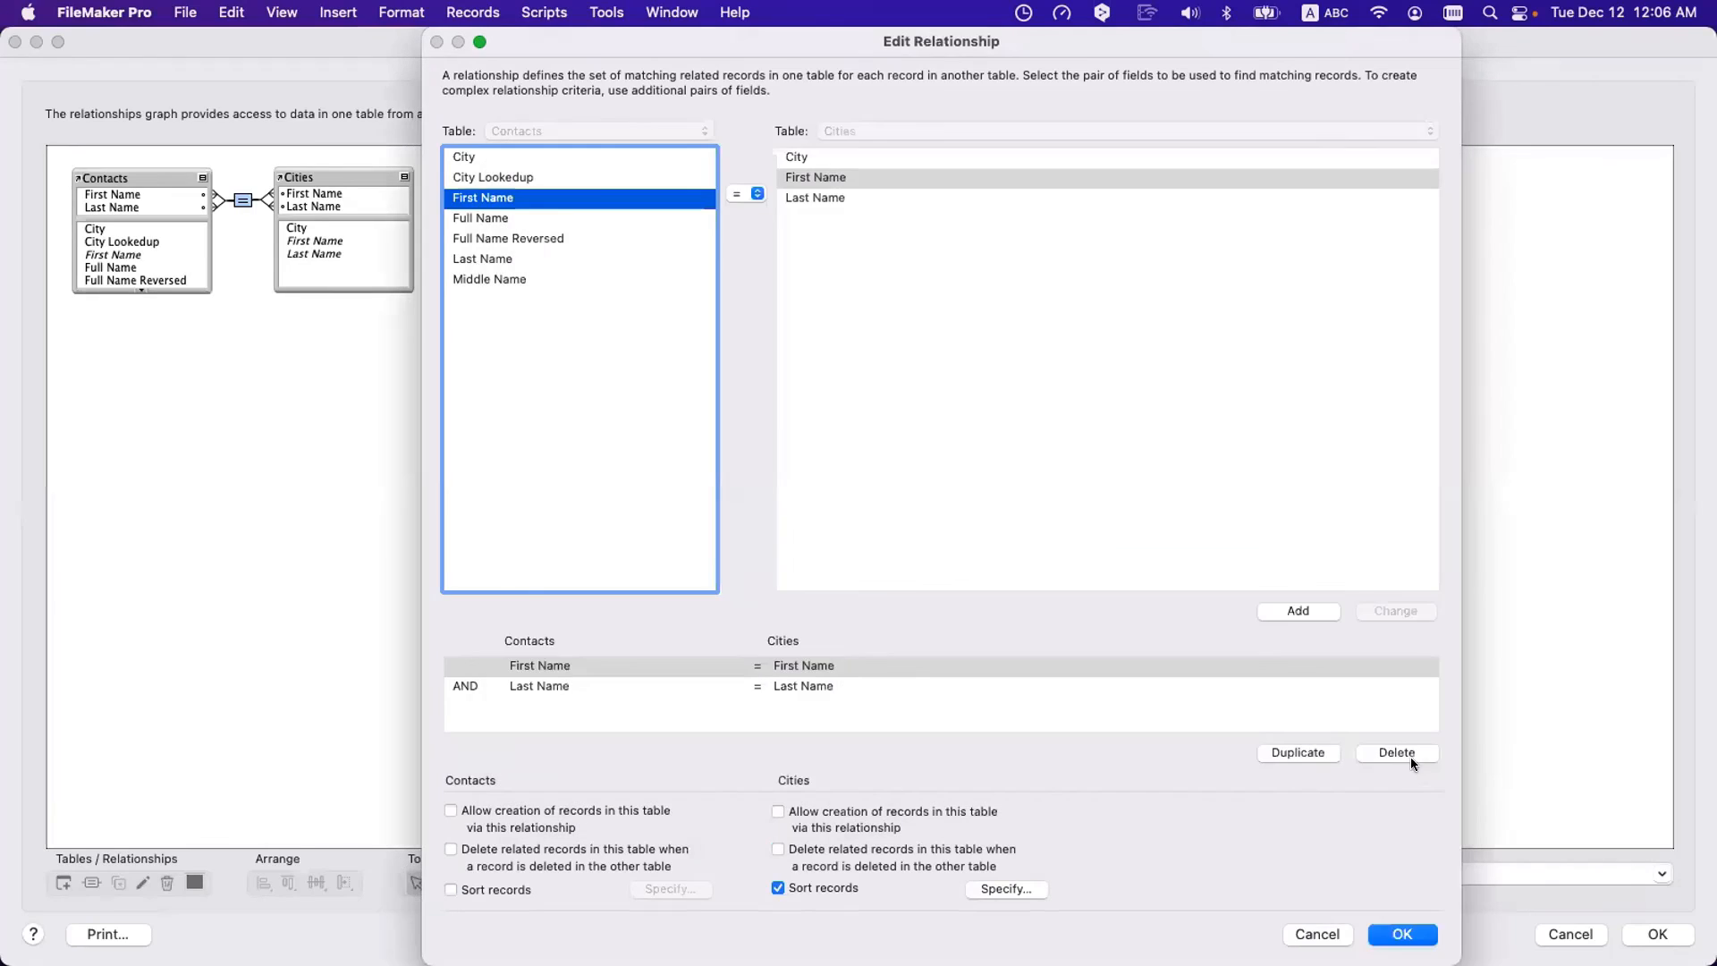
left_click(1397, 935)
key("Return")
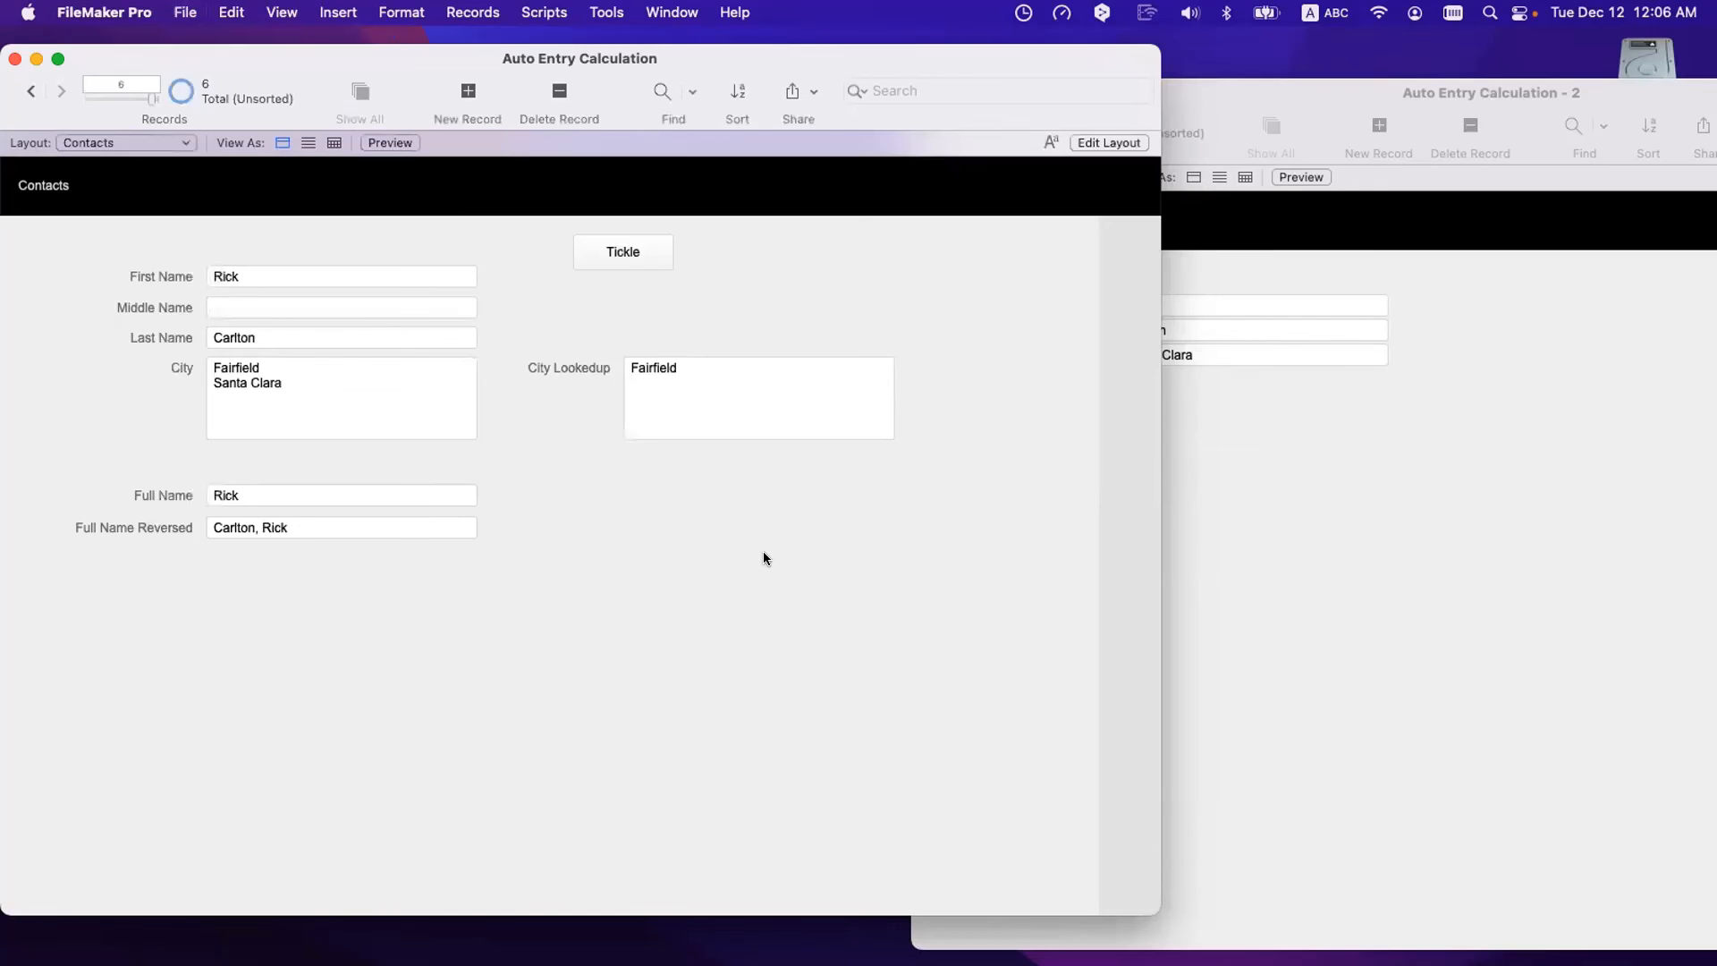
- Run Tickle and check that City now lists Santa Clara before Fairfield
left_click(646, 252)
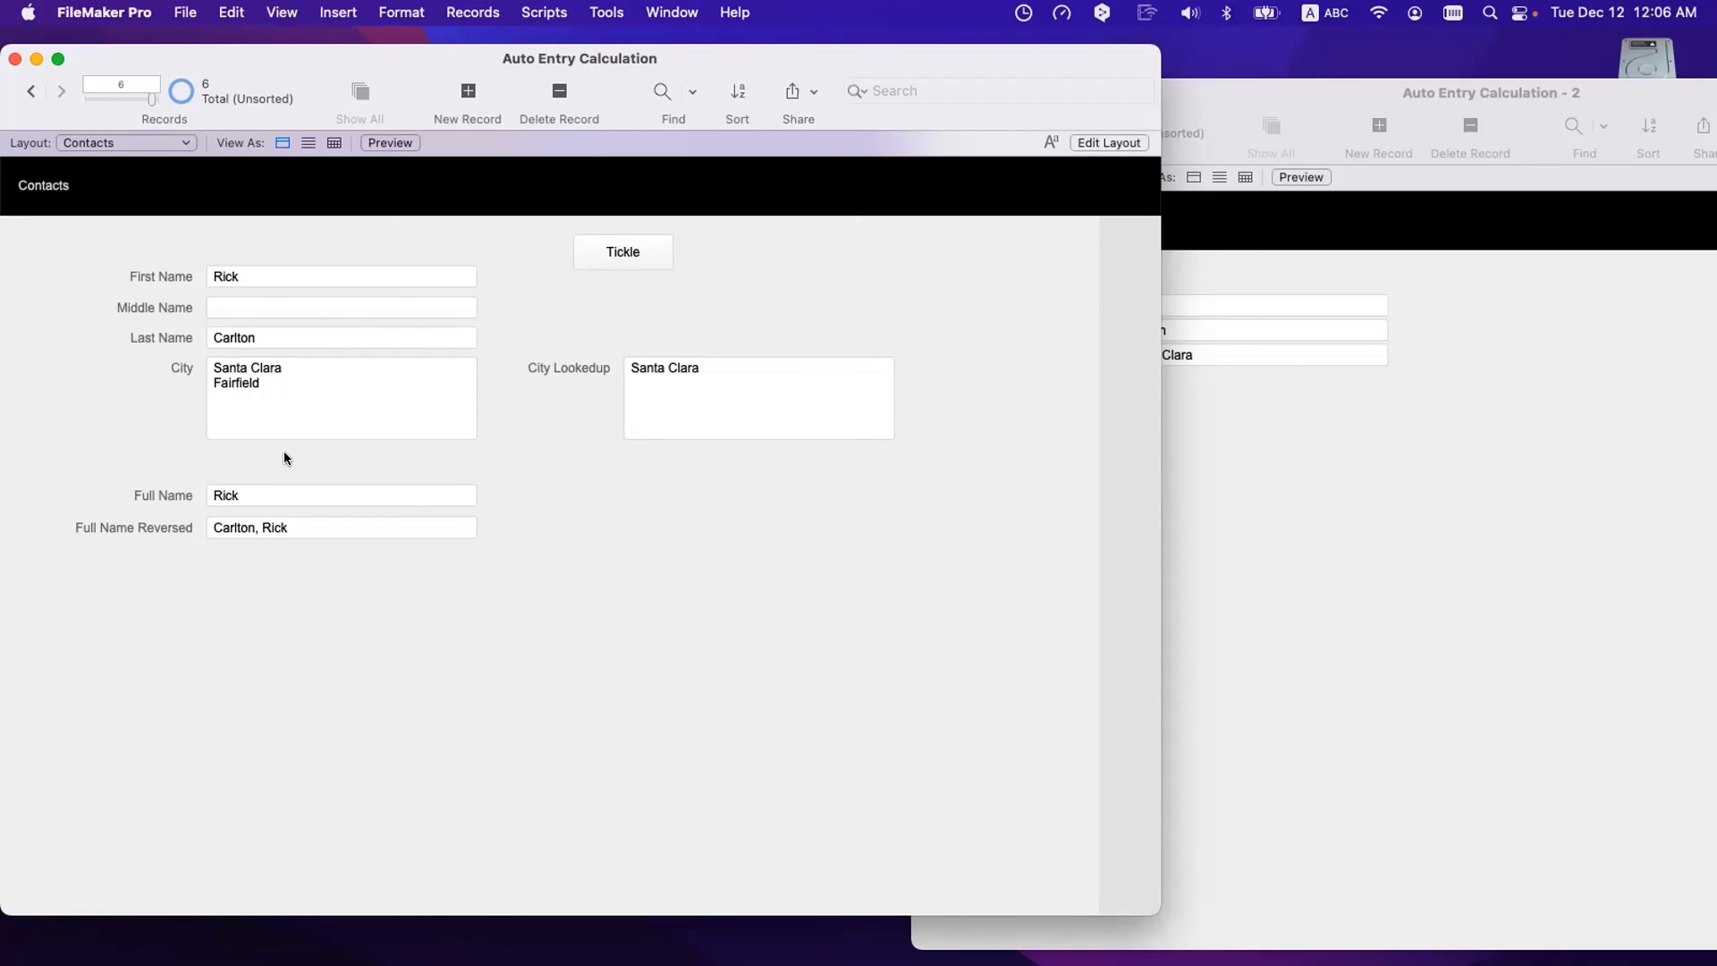
left_click_drag(263, 382, 216, 370)
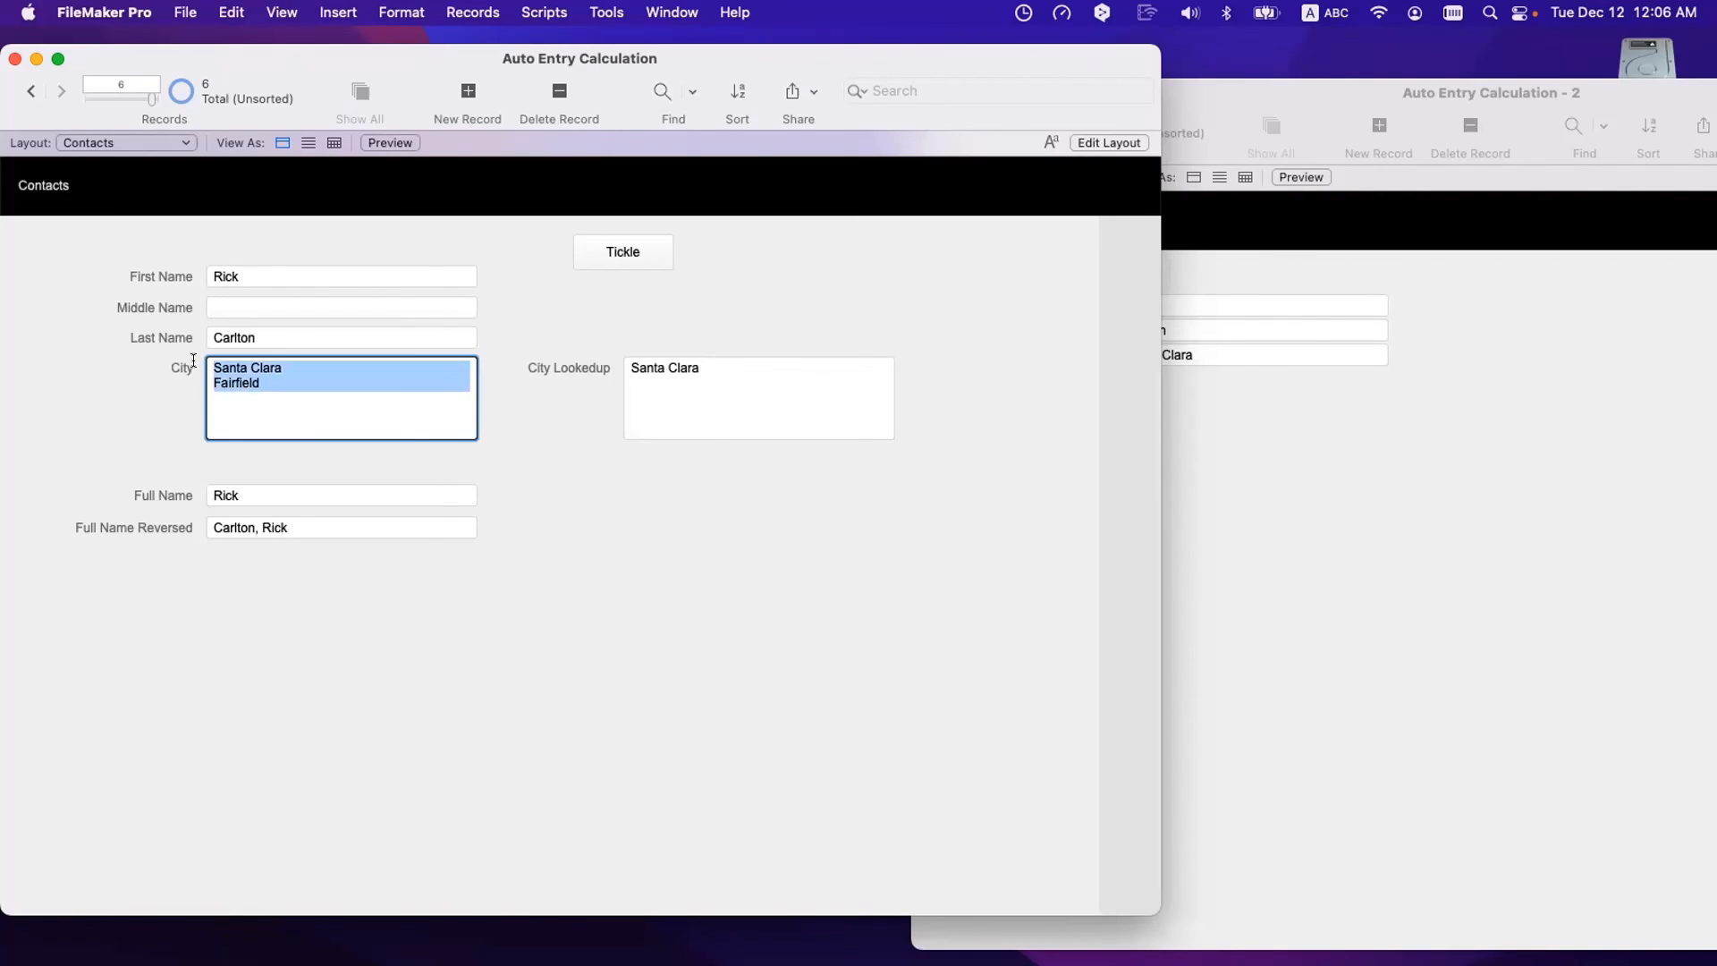
left_click(167, 395)
left_click_drag(265, 380, 214, 361)
left_click(541, 380)
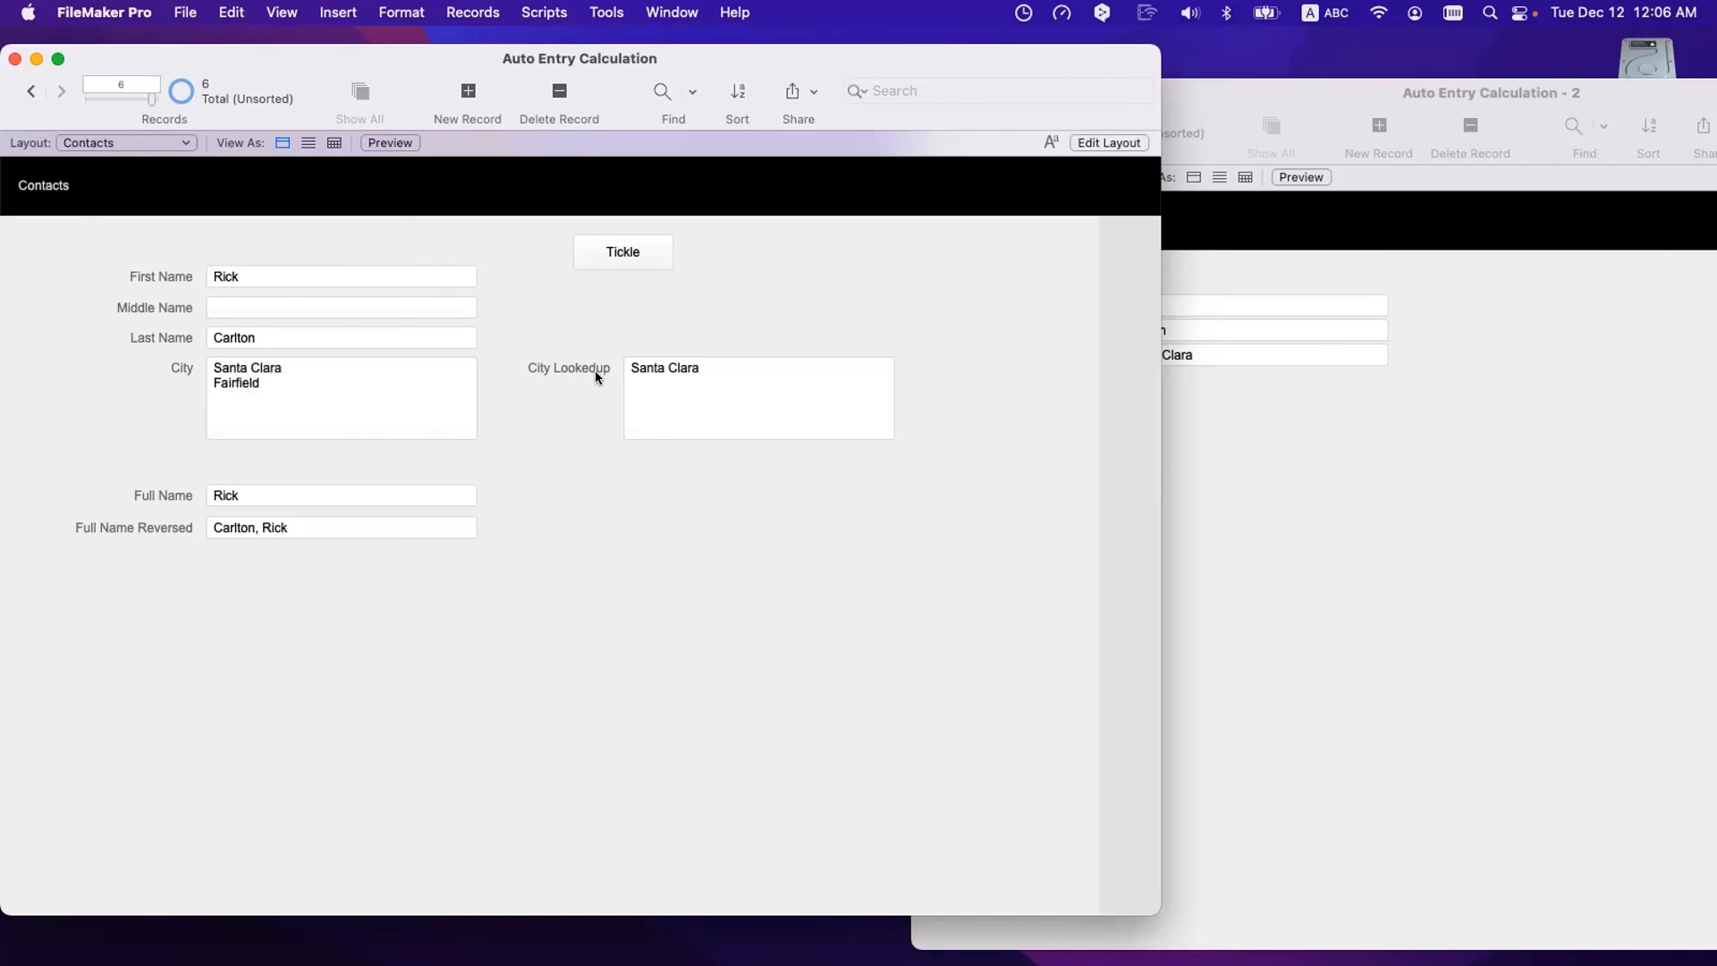
- Confirm City Lookedup shows Santa Clara, then open Manage Database
left_click(712, 368)
triple_click(744, 361)
left_click(598, 344)
scroll(675, 377, "down", 1)
scroll(676, 377, "up", 1)
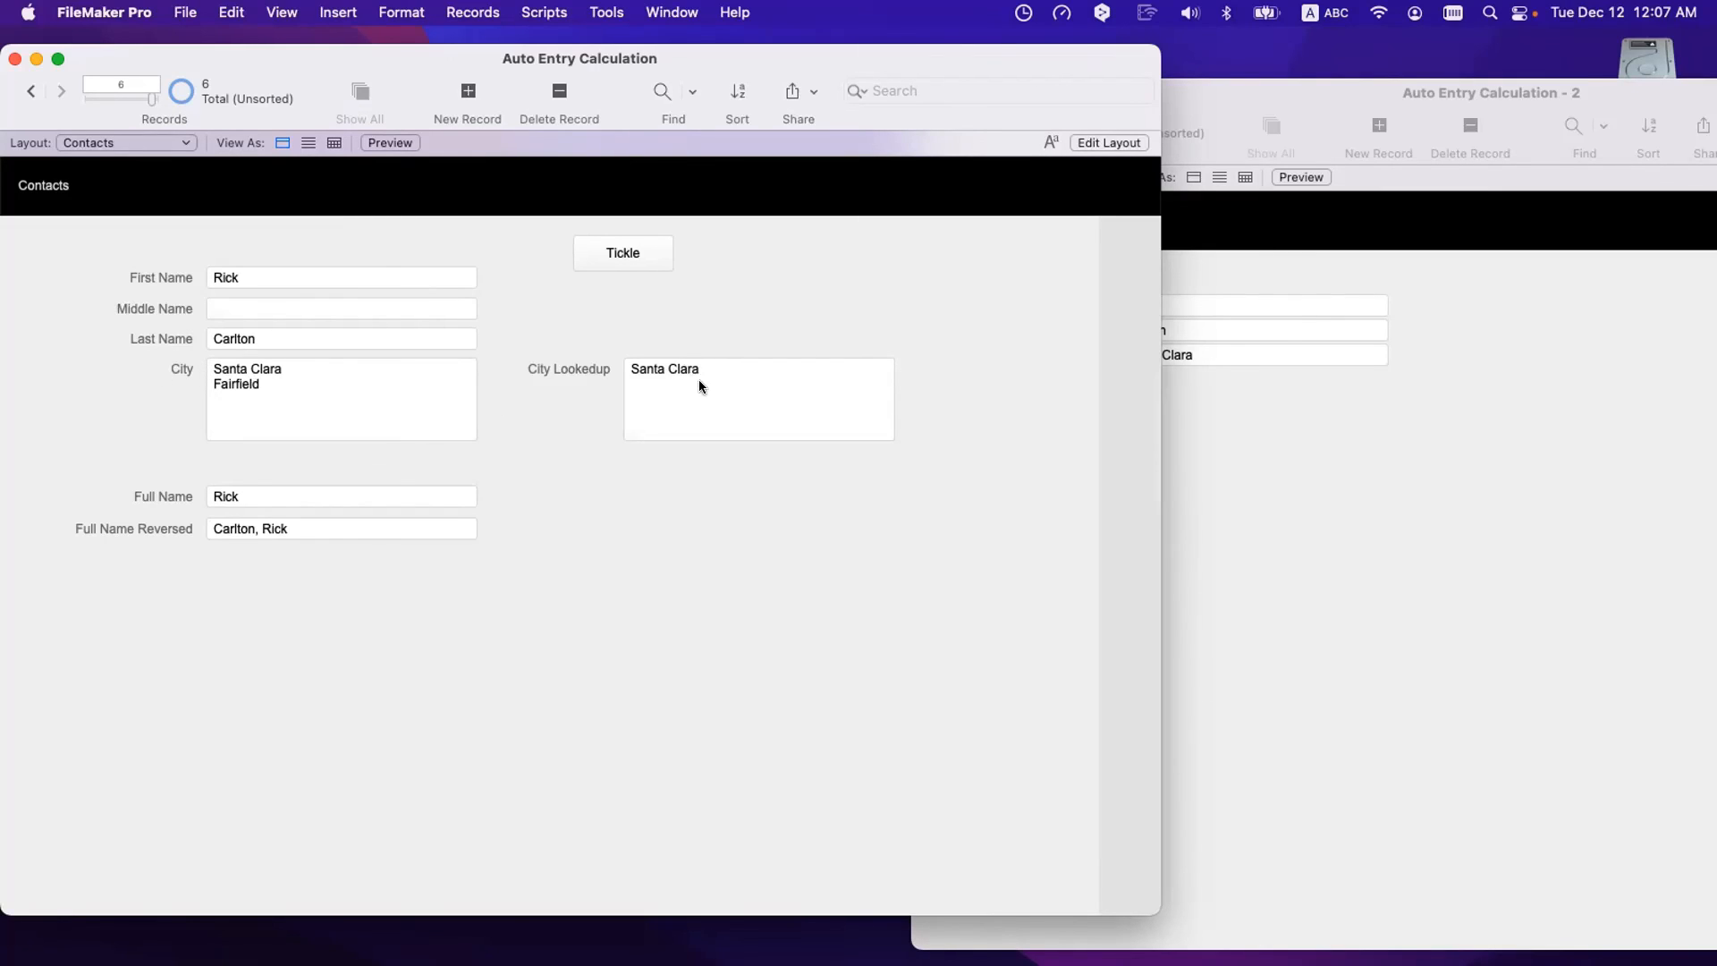
key("super+shift+d")
- Turn off sorting of related Cities records in the Contacts–Cities relationship
double_click(239, 200)
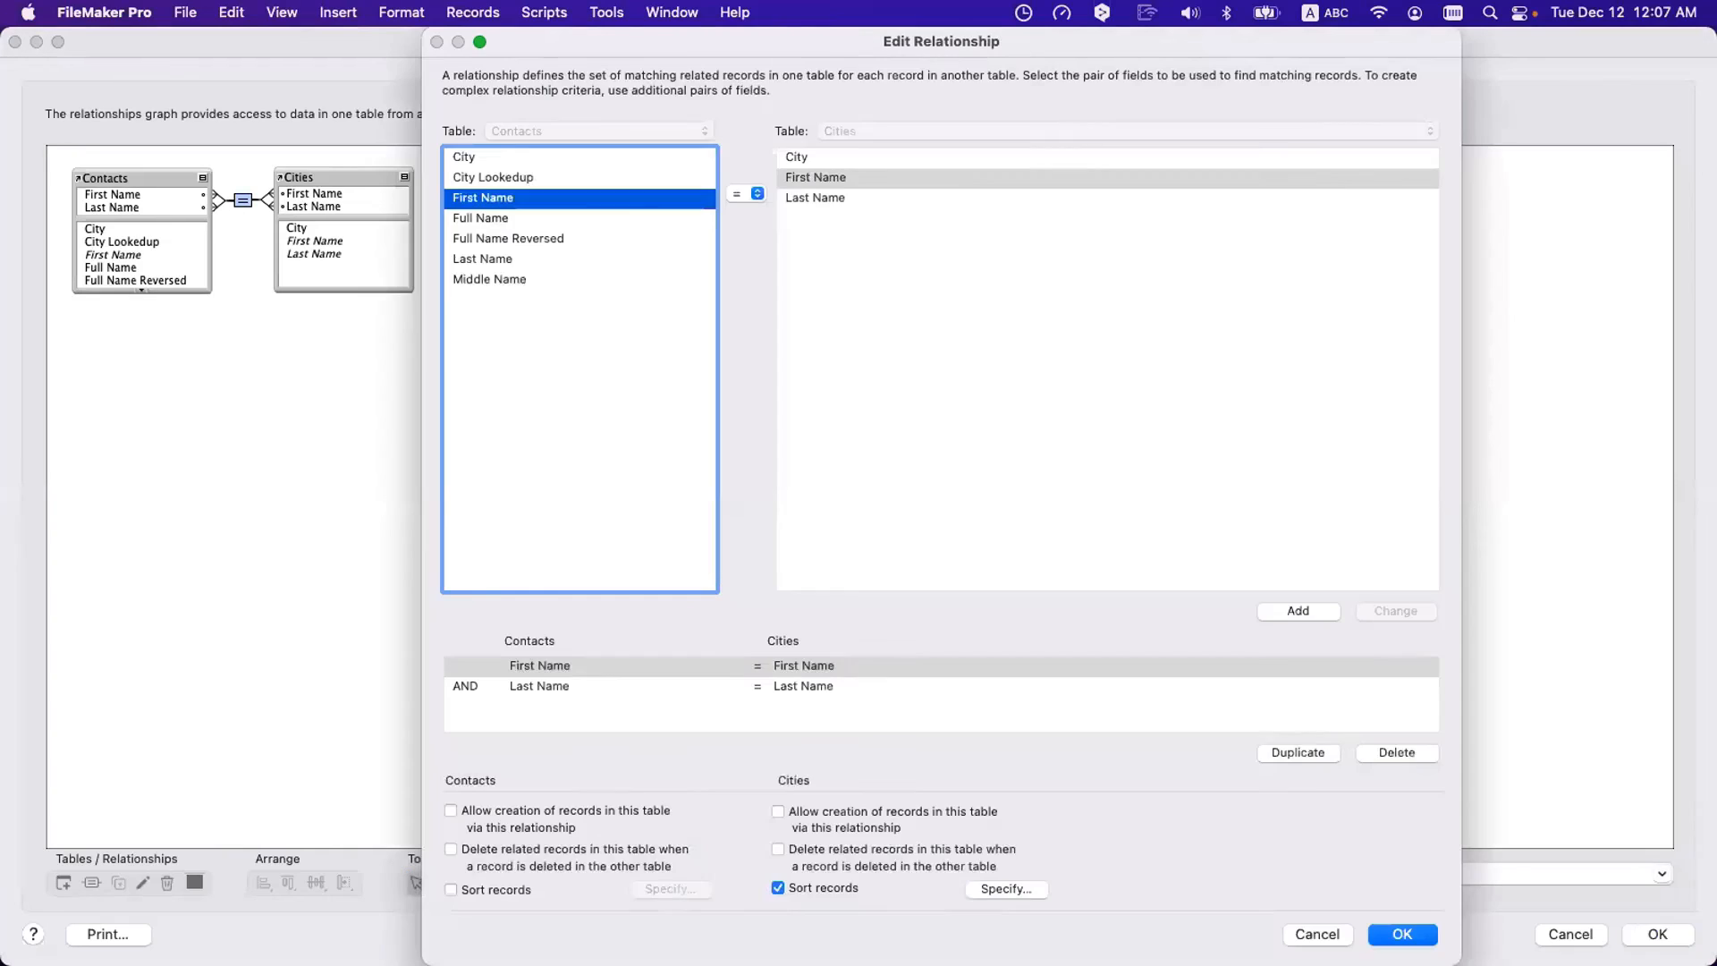
left_click(777, 889)
left_click(1402, 934)
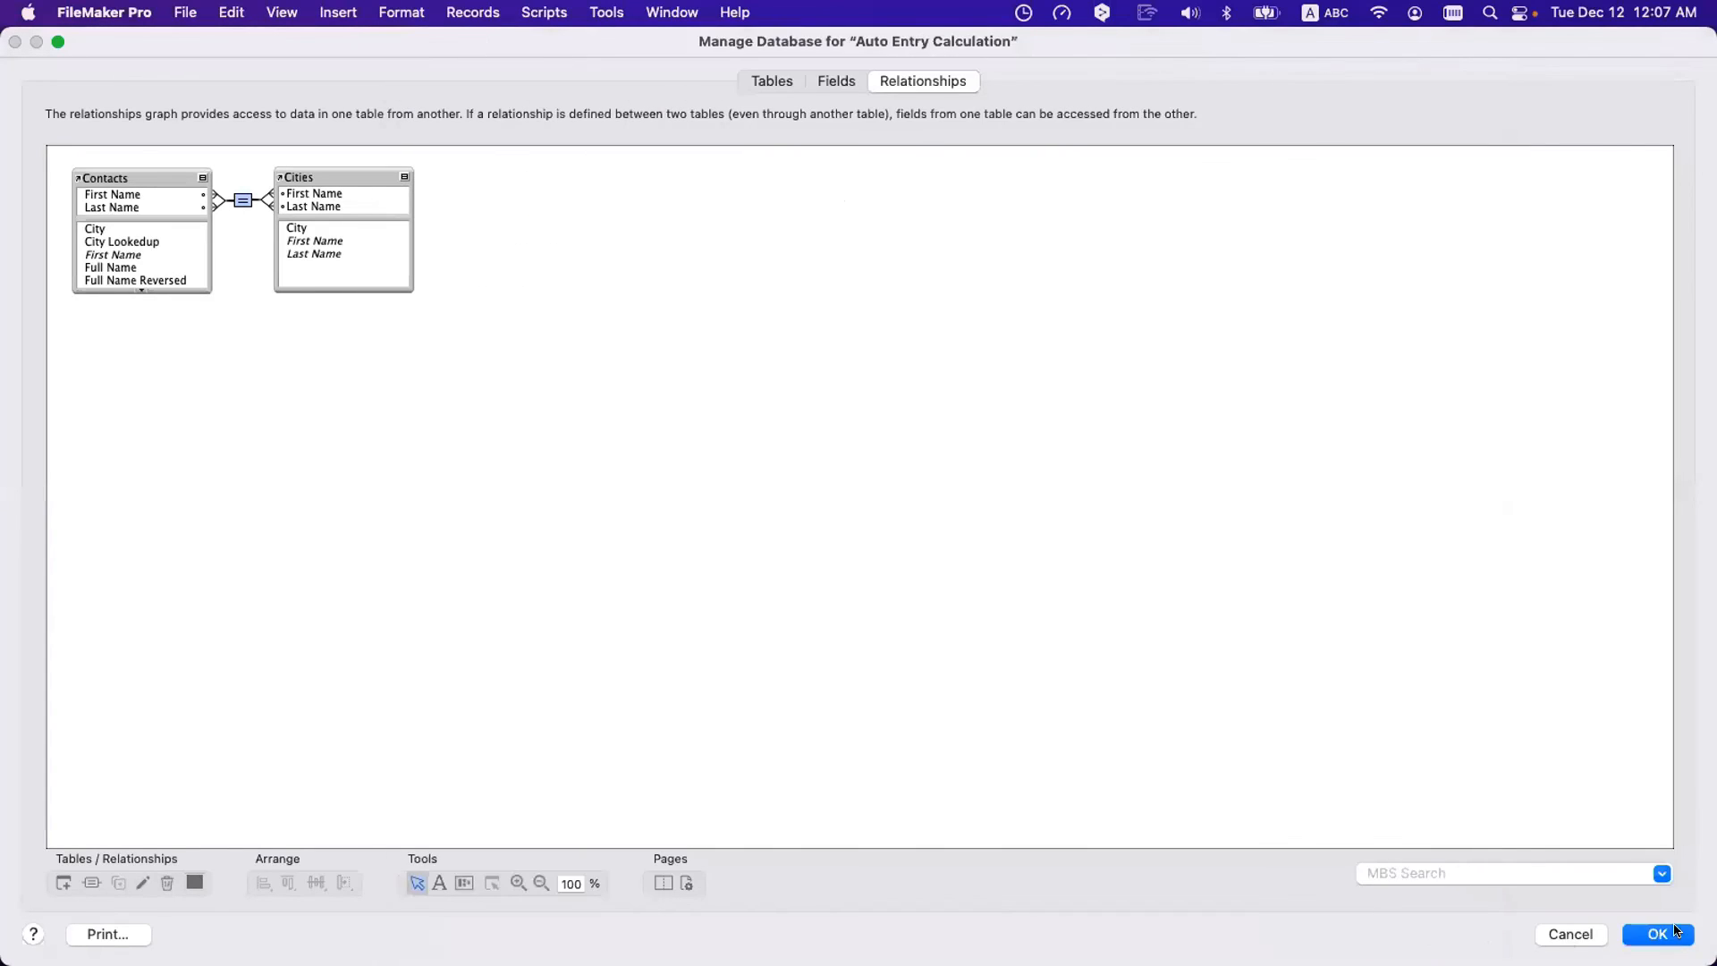
left_click(1674, 933)
- Run Tickle, check City Lookedup shows Fairfield and City lists Fairfield first, then reopen Manage Database
left_click(608, 254)
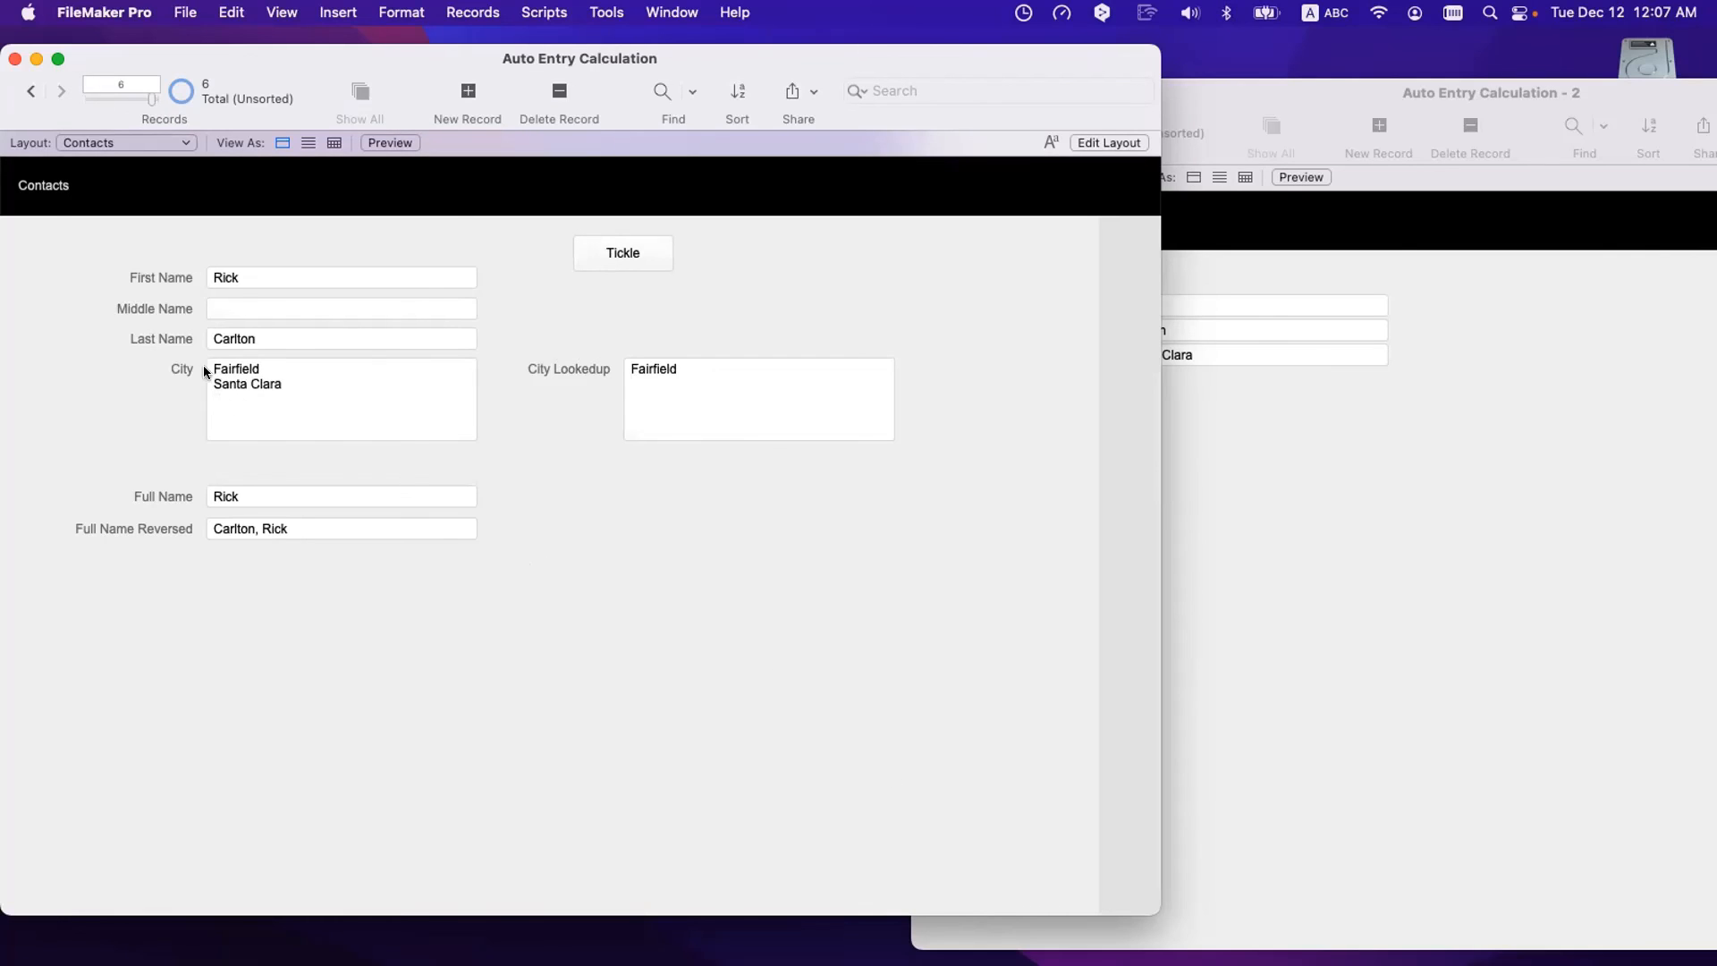
left_click(707, 381)
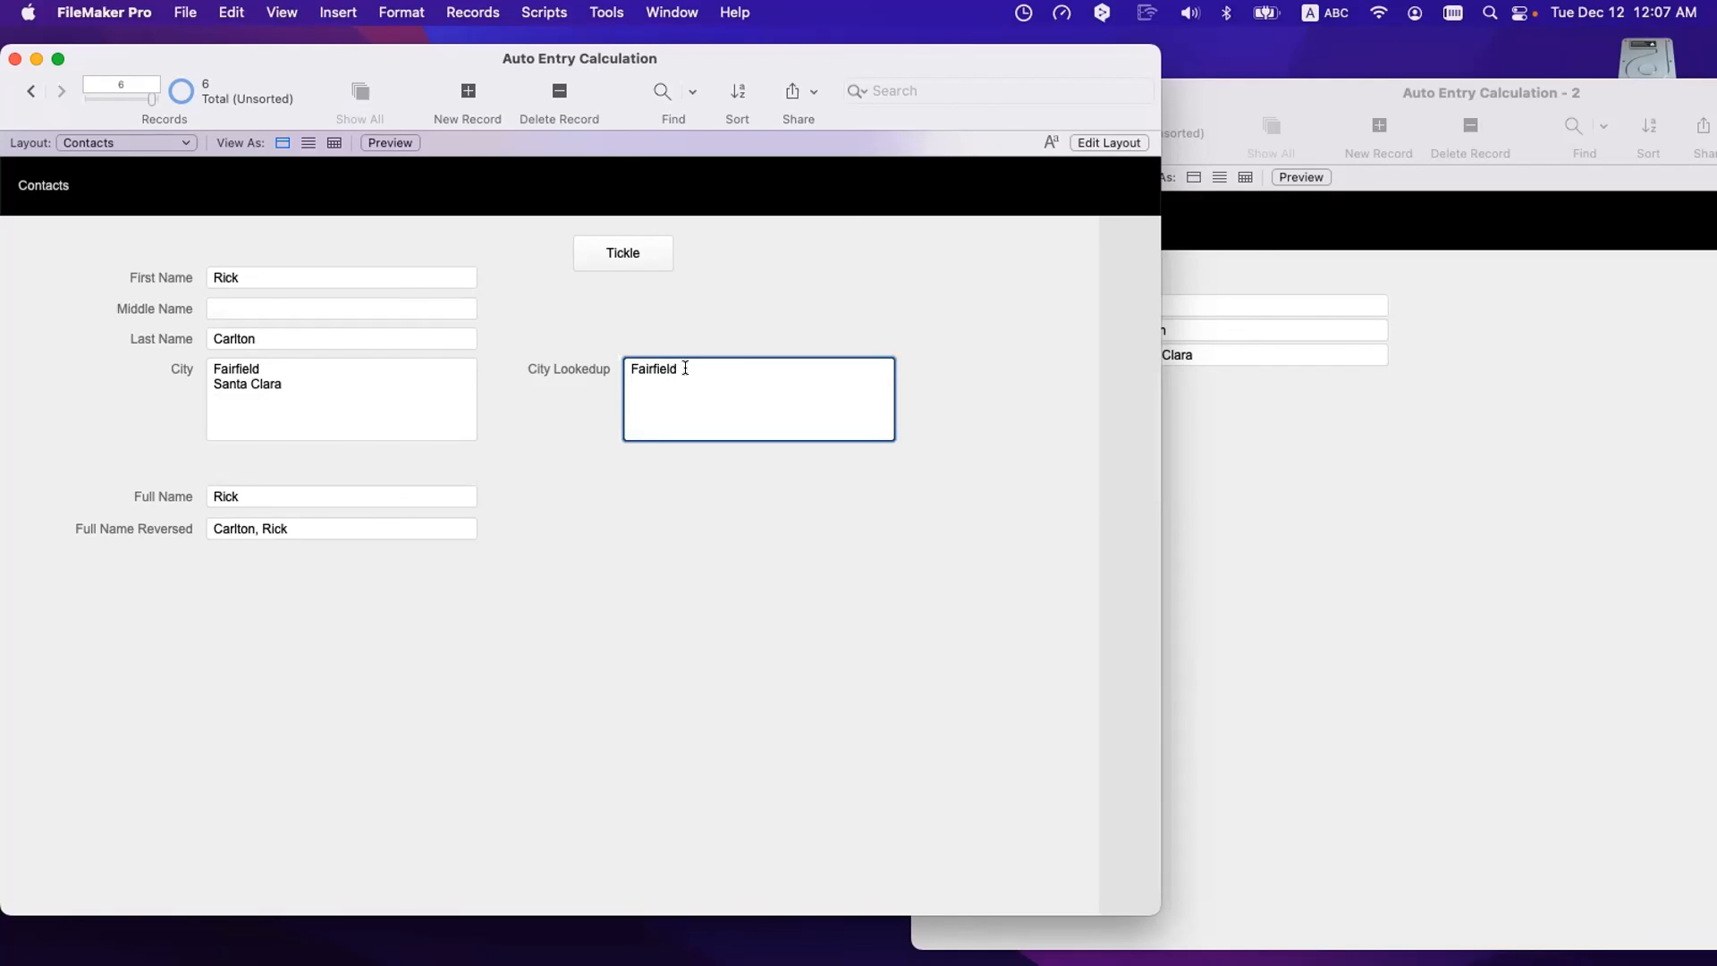
triple_click(685, 367)
left_click(592, 374)
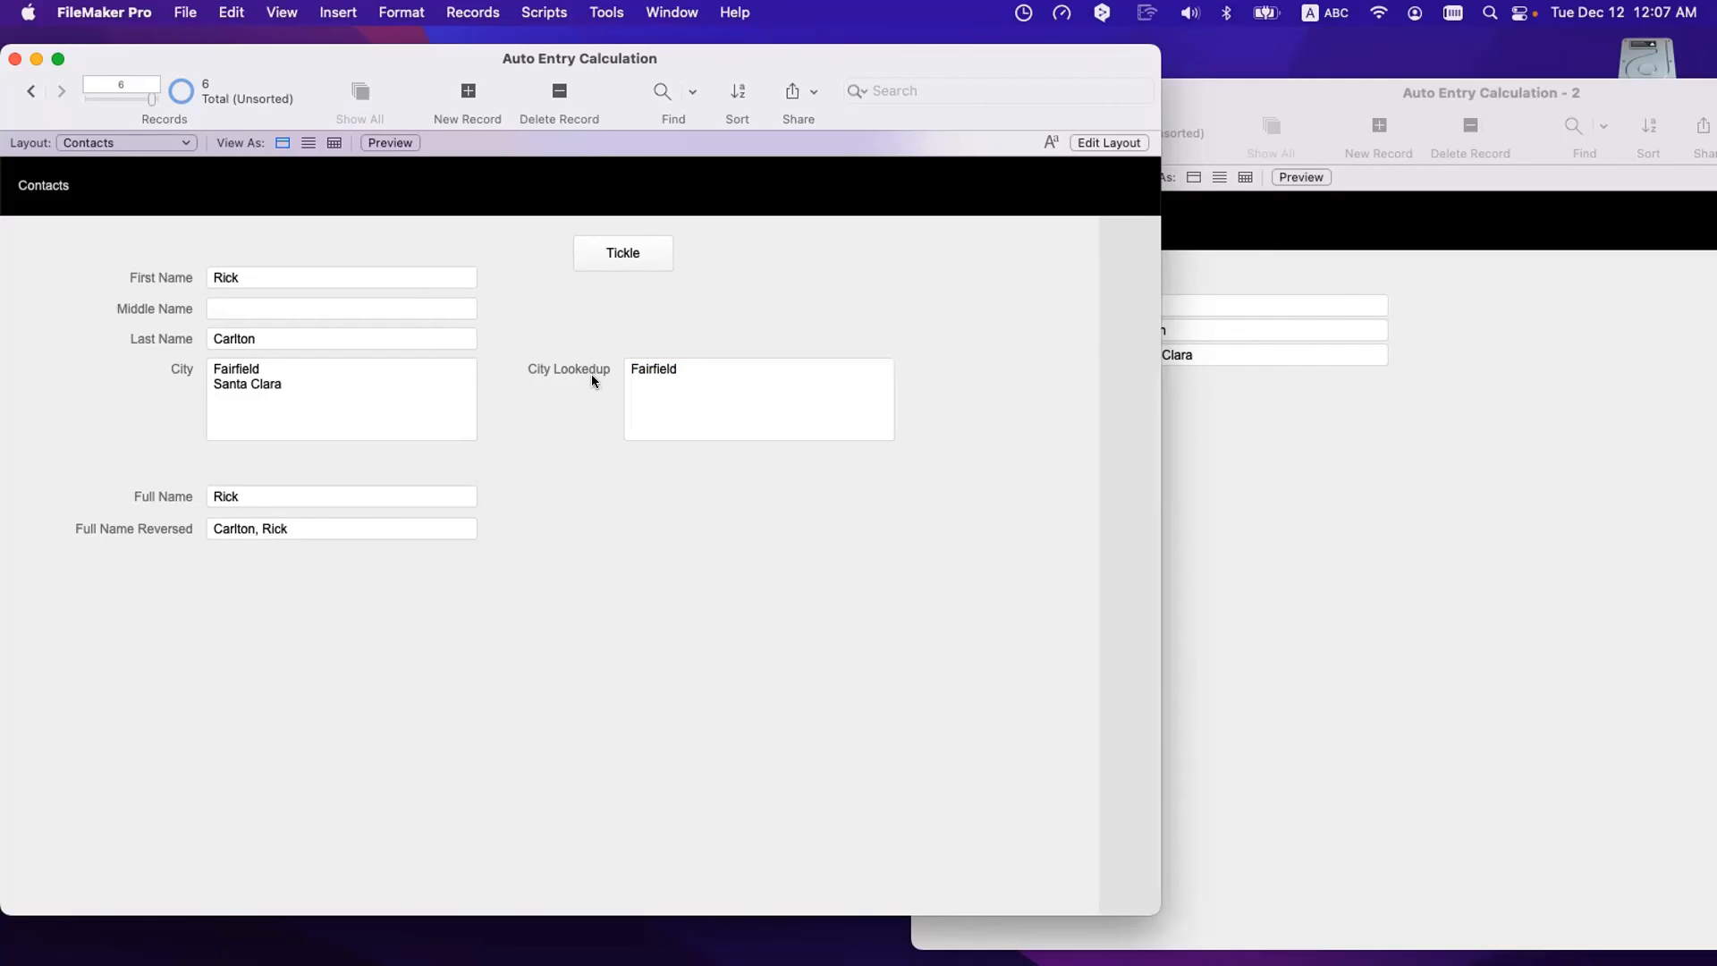
left_click(338, 385)
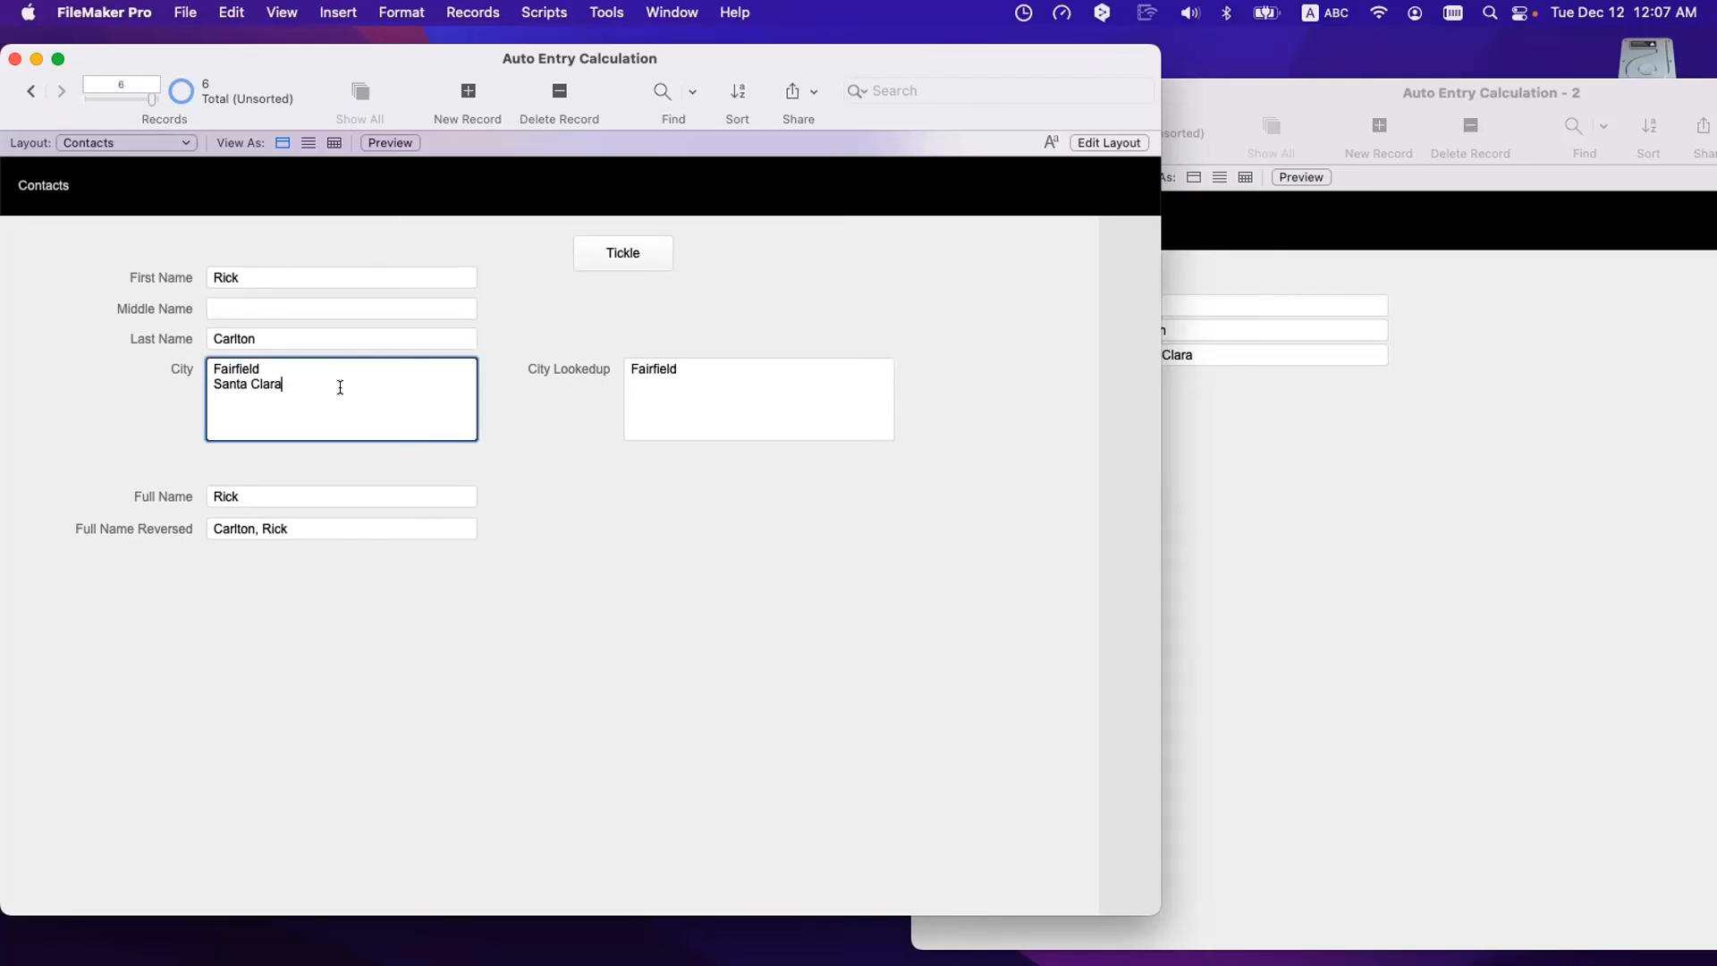
key("super+shift+d")
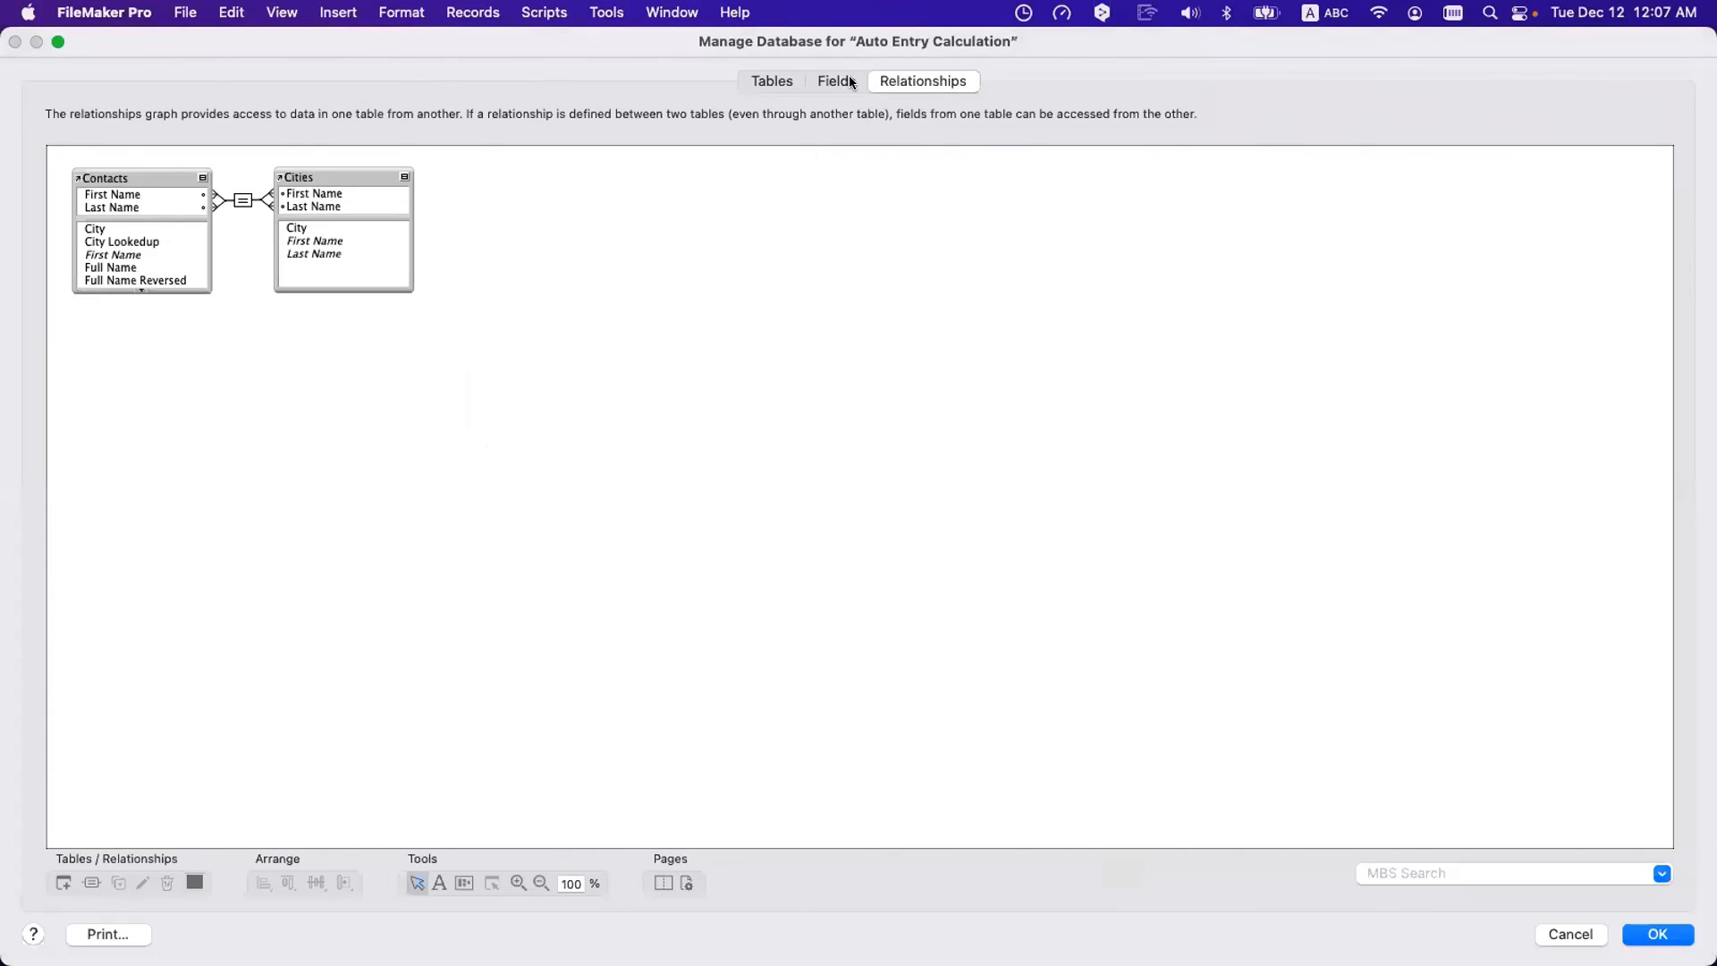
- Inspect the City field's List ( Cities::City ) calculation, then close Manage Database unchanged
left_click(837, 80)
double_click(527, 171)
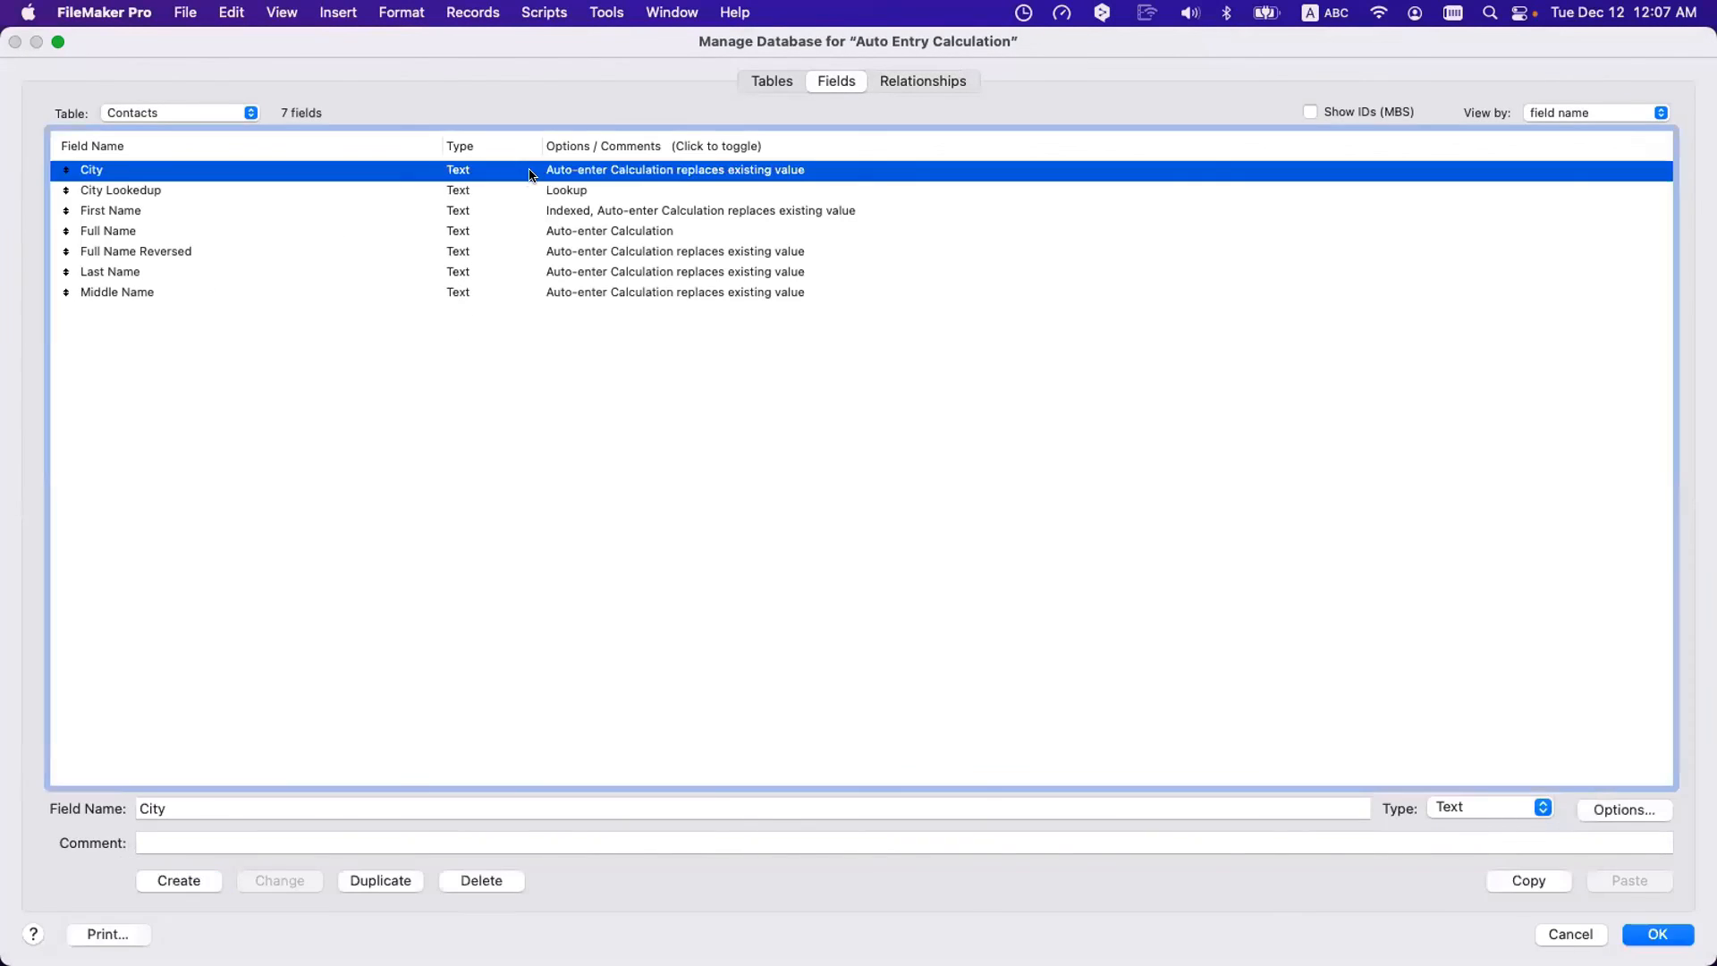
left_click(910, 687)
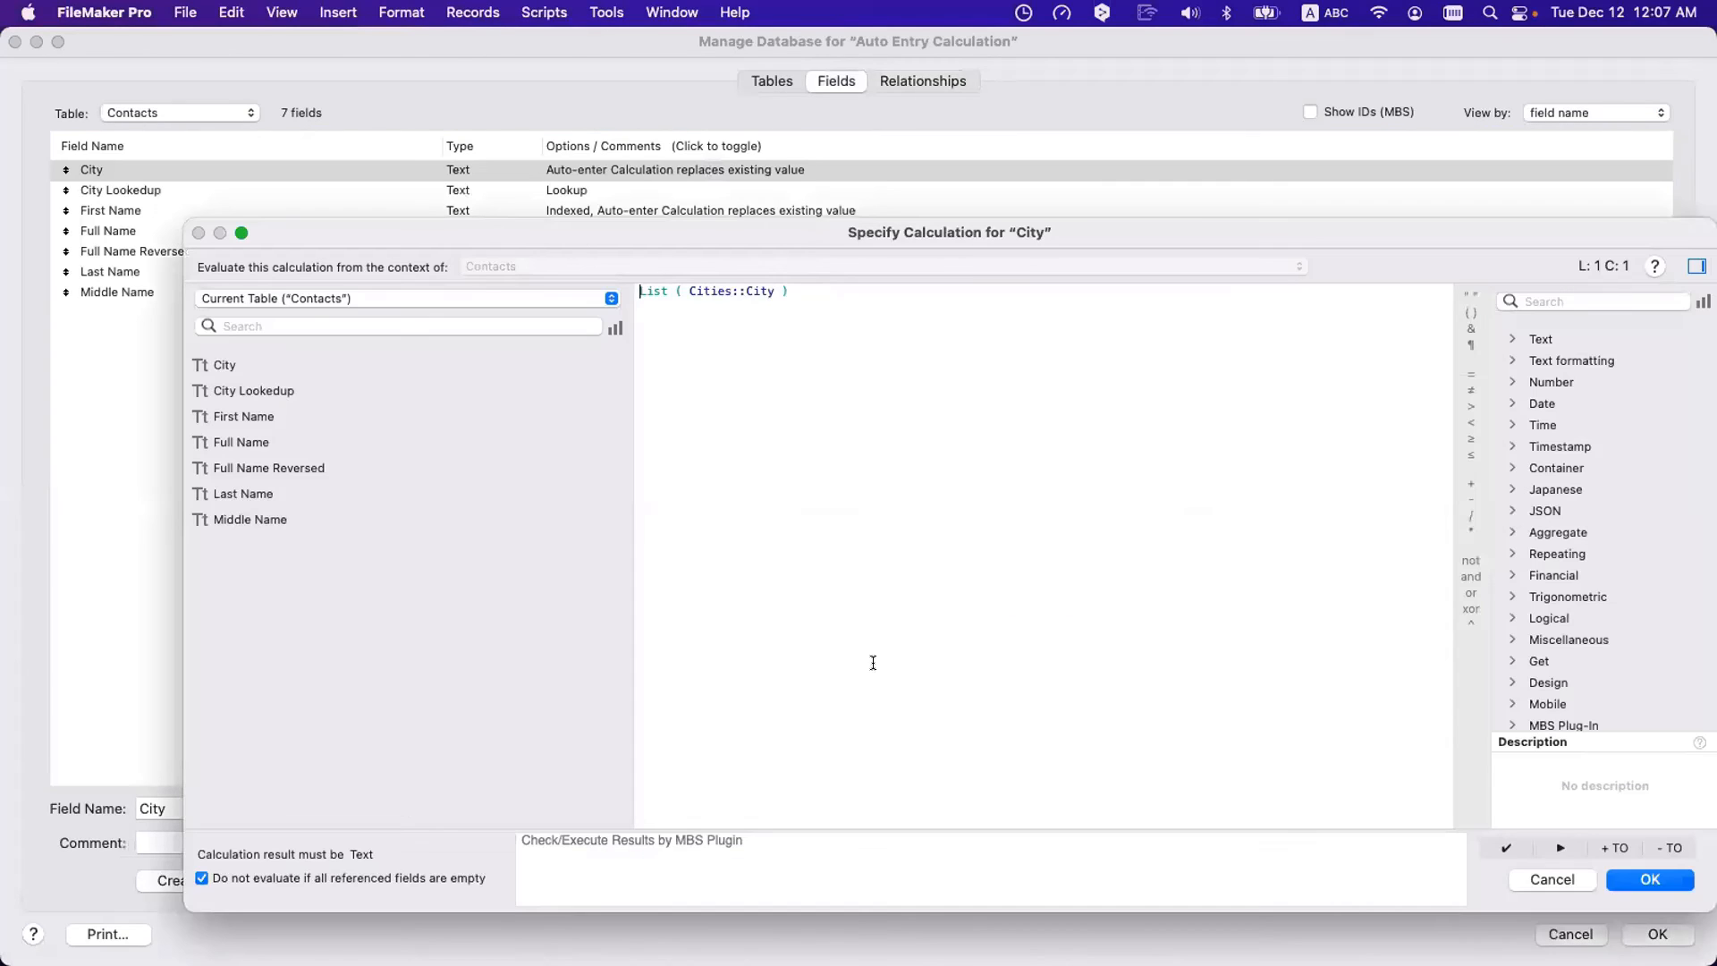
left_click_drag(829, 307, 501, 233)
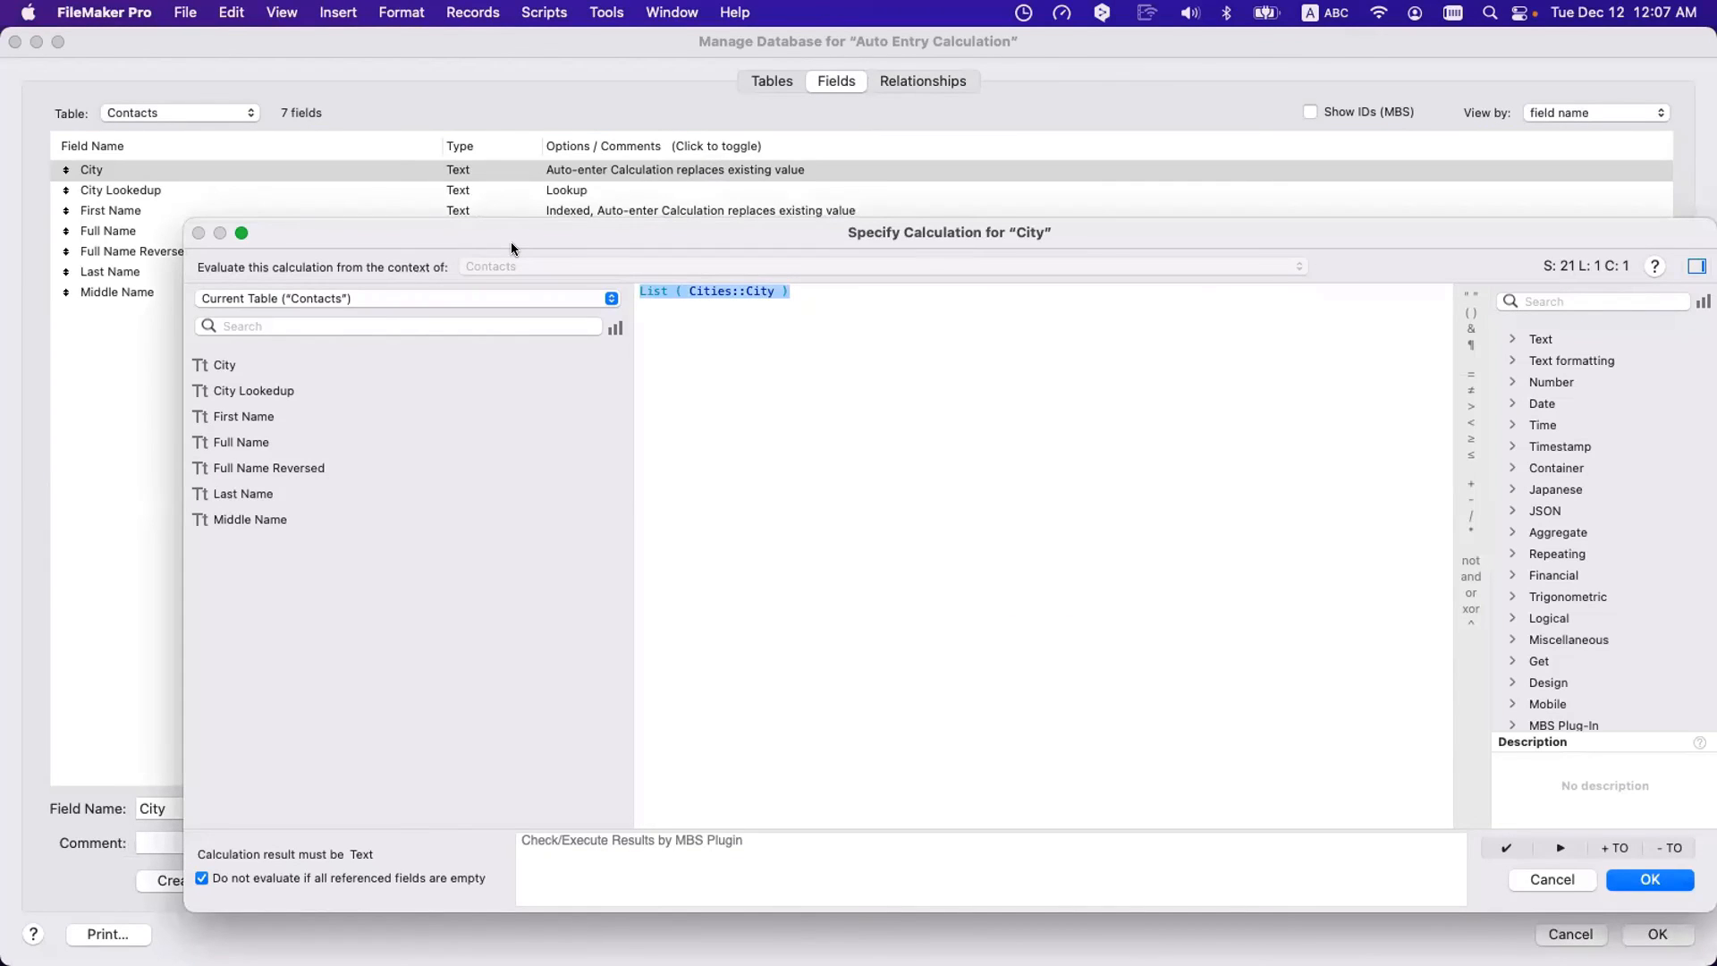
key("Escape")
key("Escape")
key("Escape")
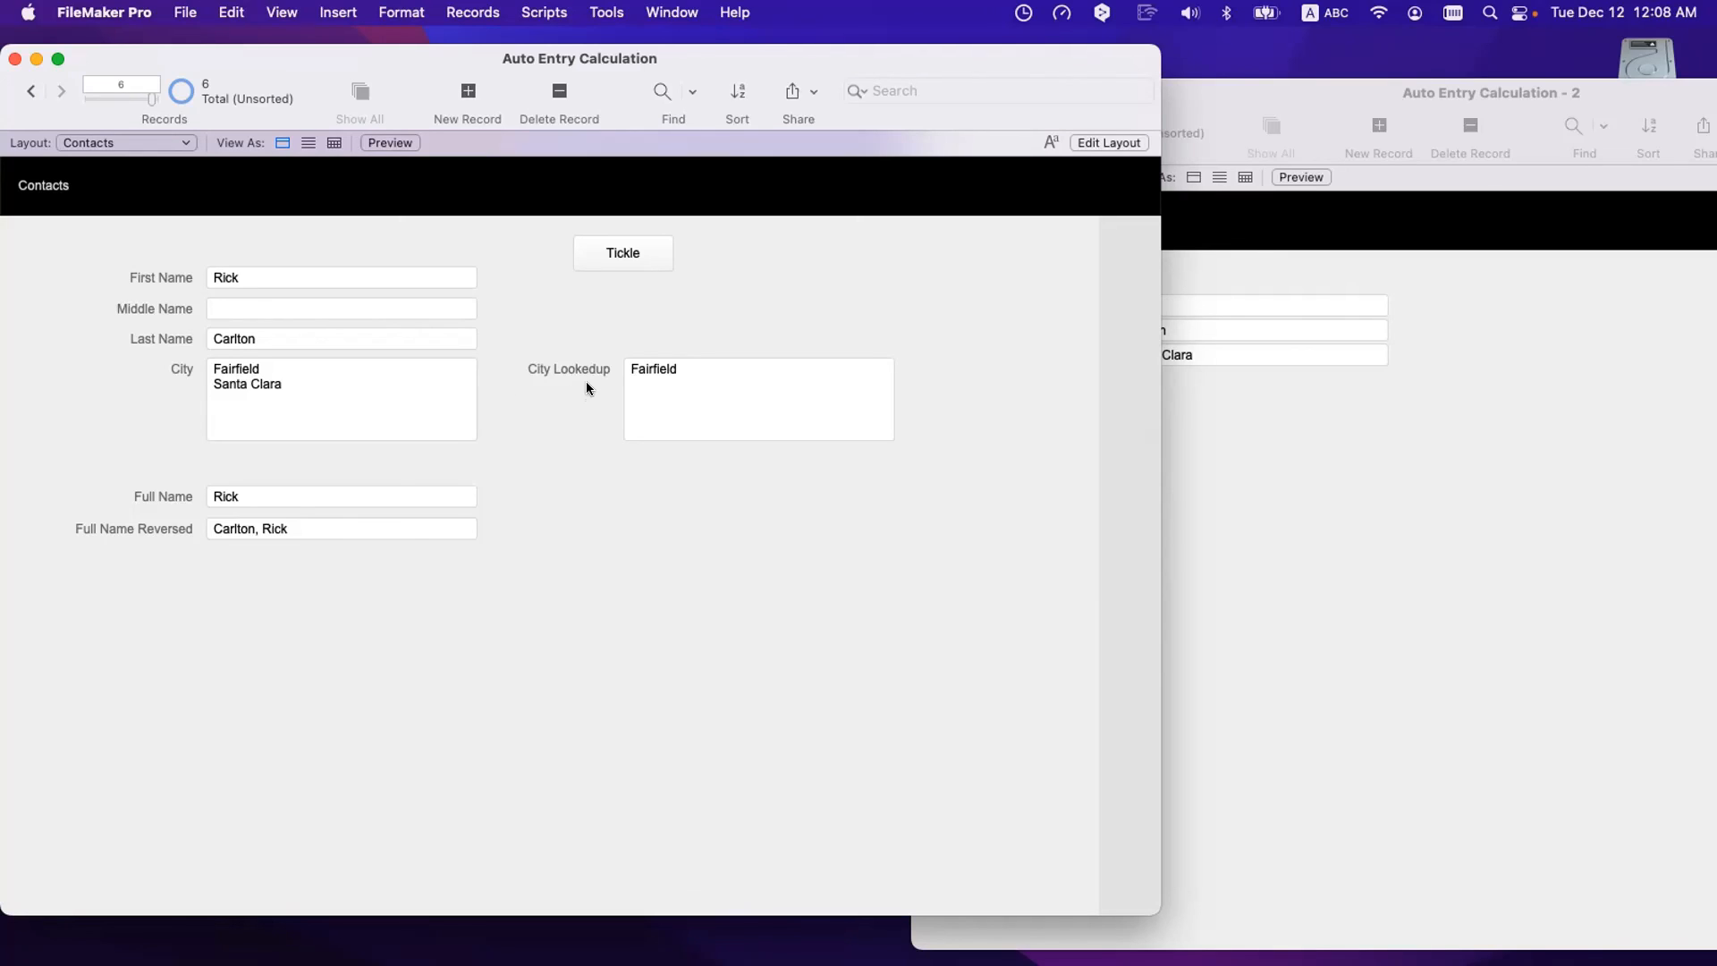
- Check that the City Lookup field on the record shows Fairfield
scroll(590, 372, "down", 1)
left_click(637, 380)
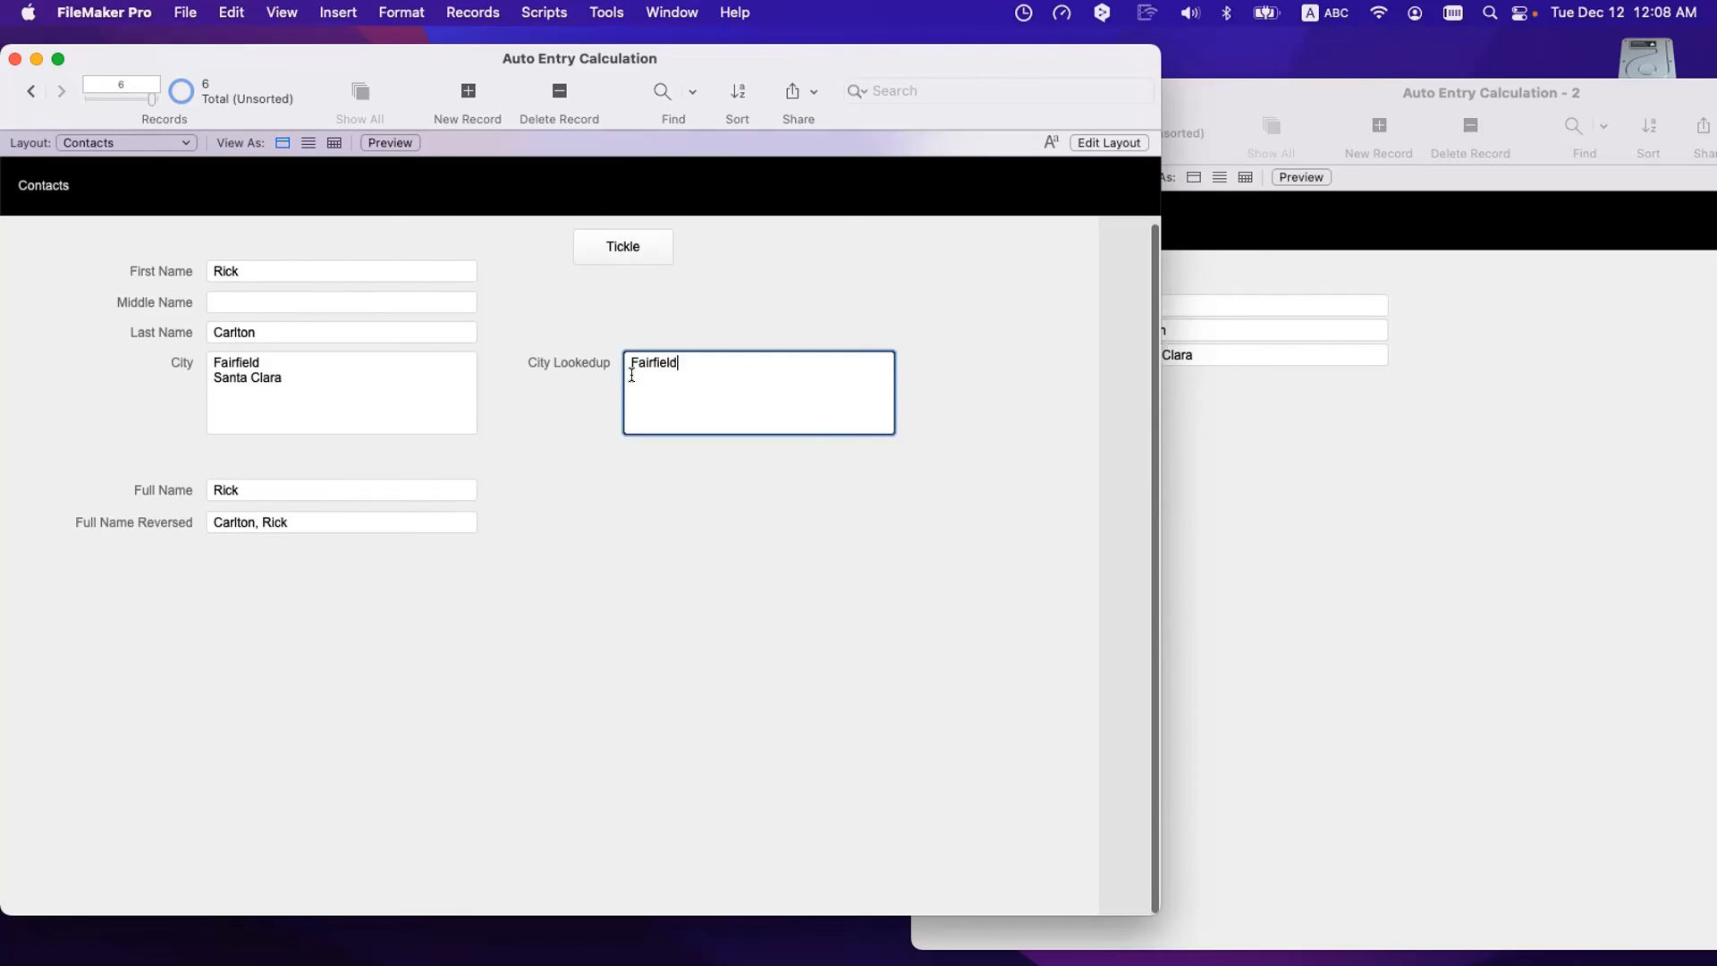
left_click(577, 399)
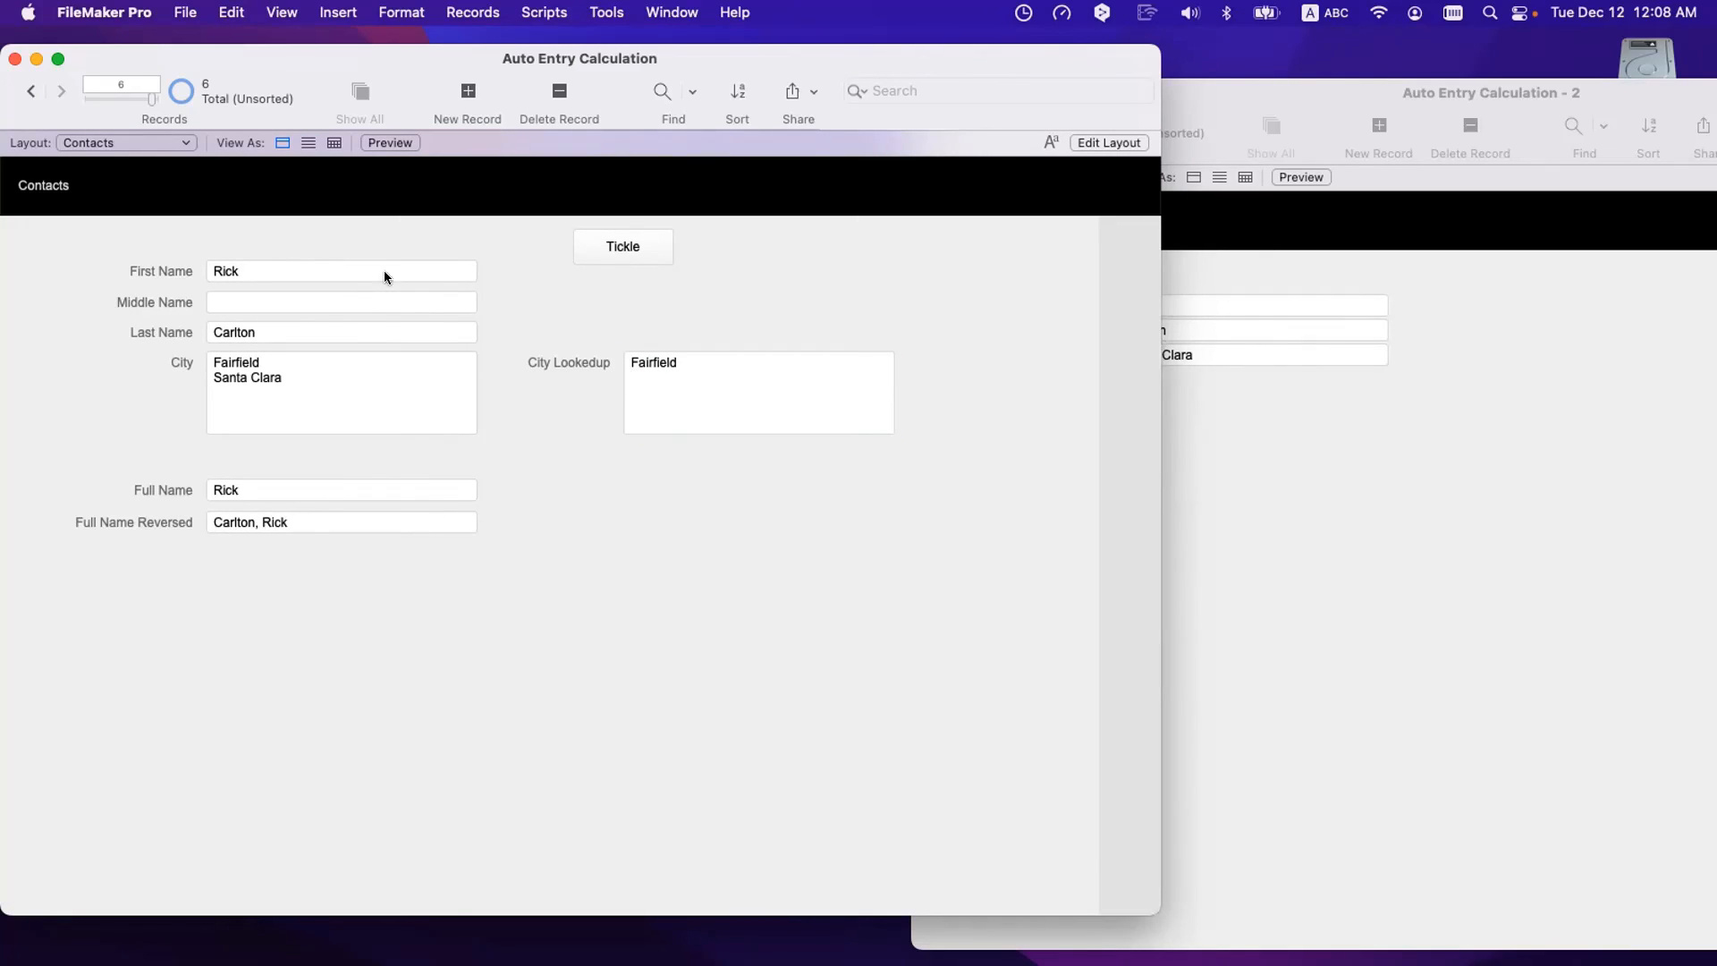
scroll(487, 352, "up", 1)
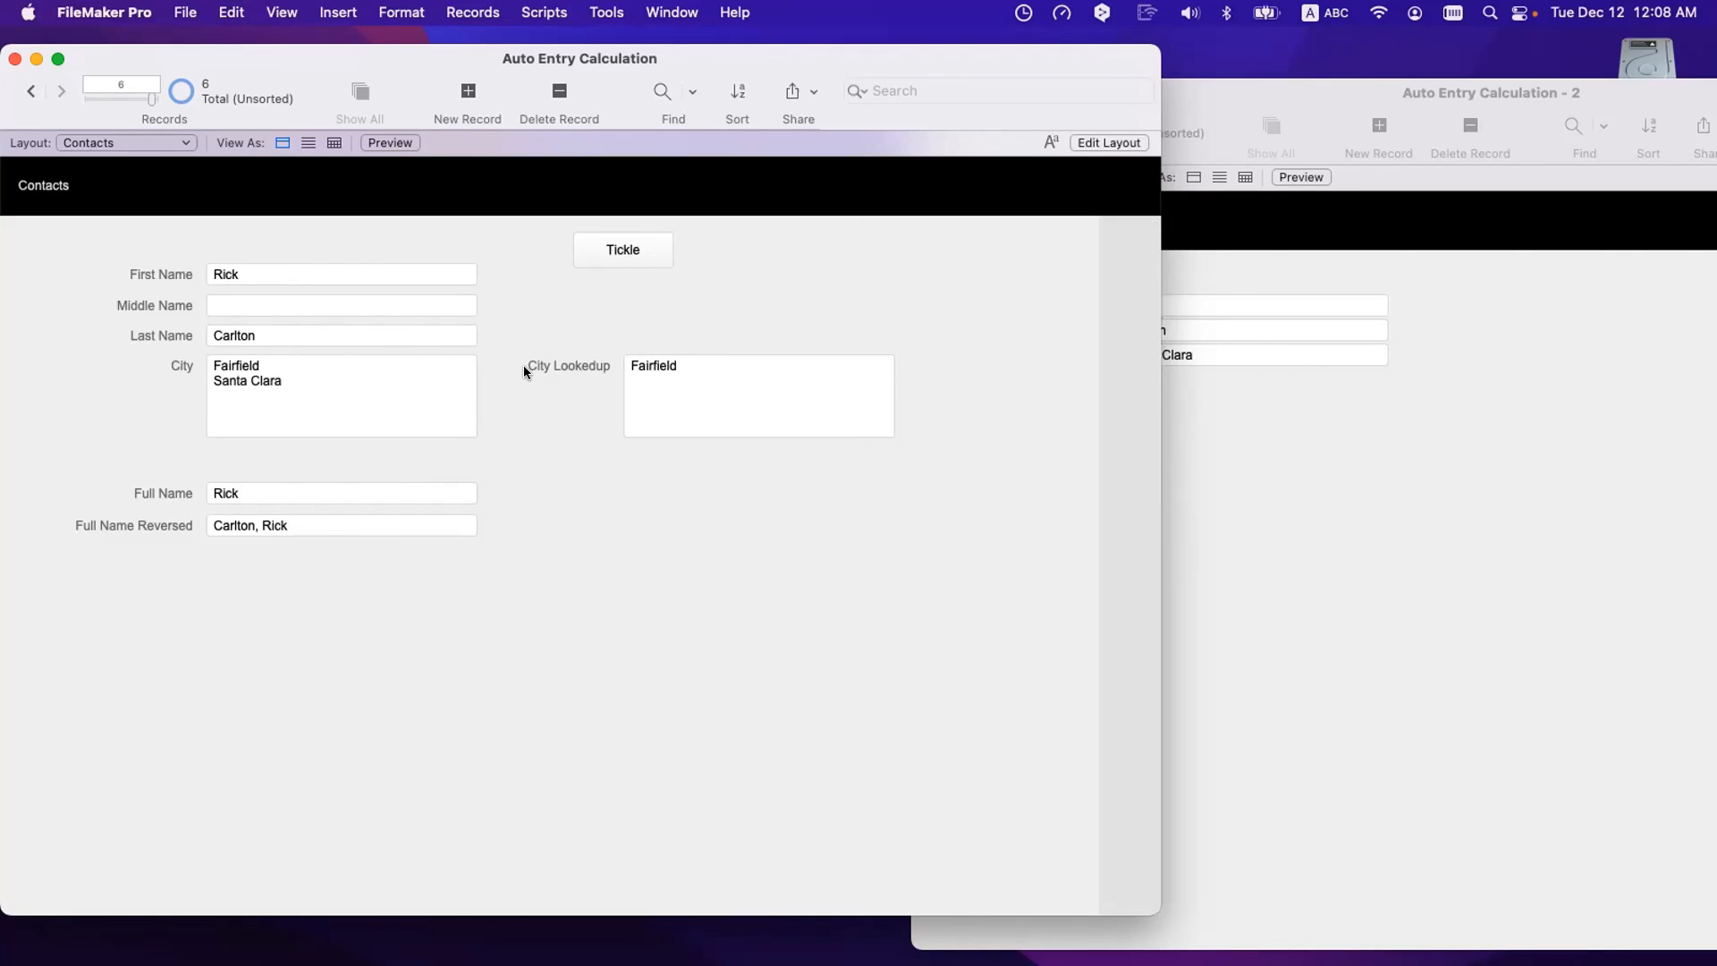
left_click(698, 372)
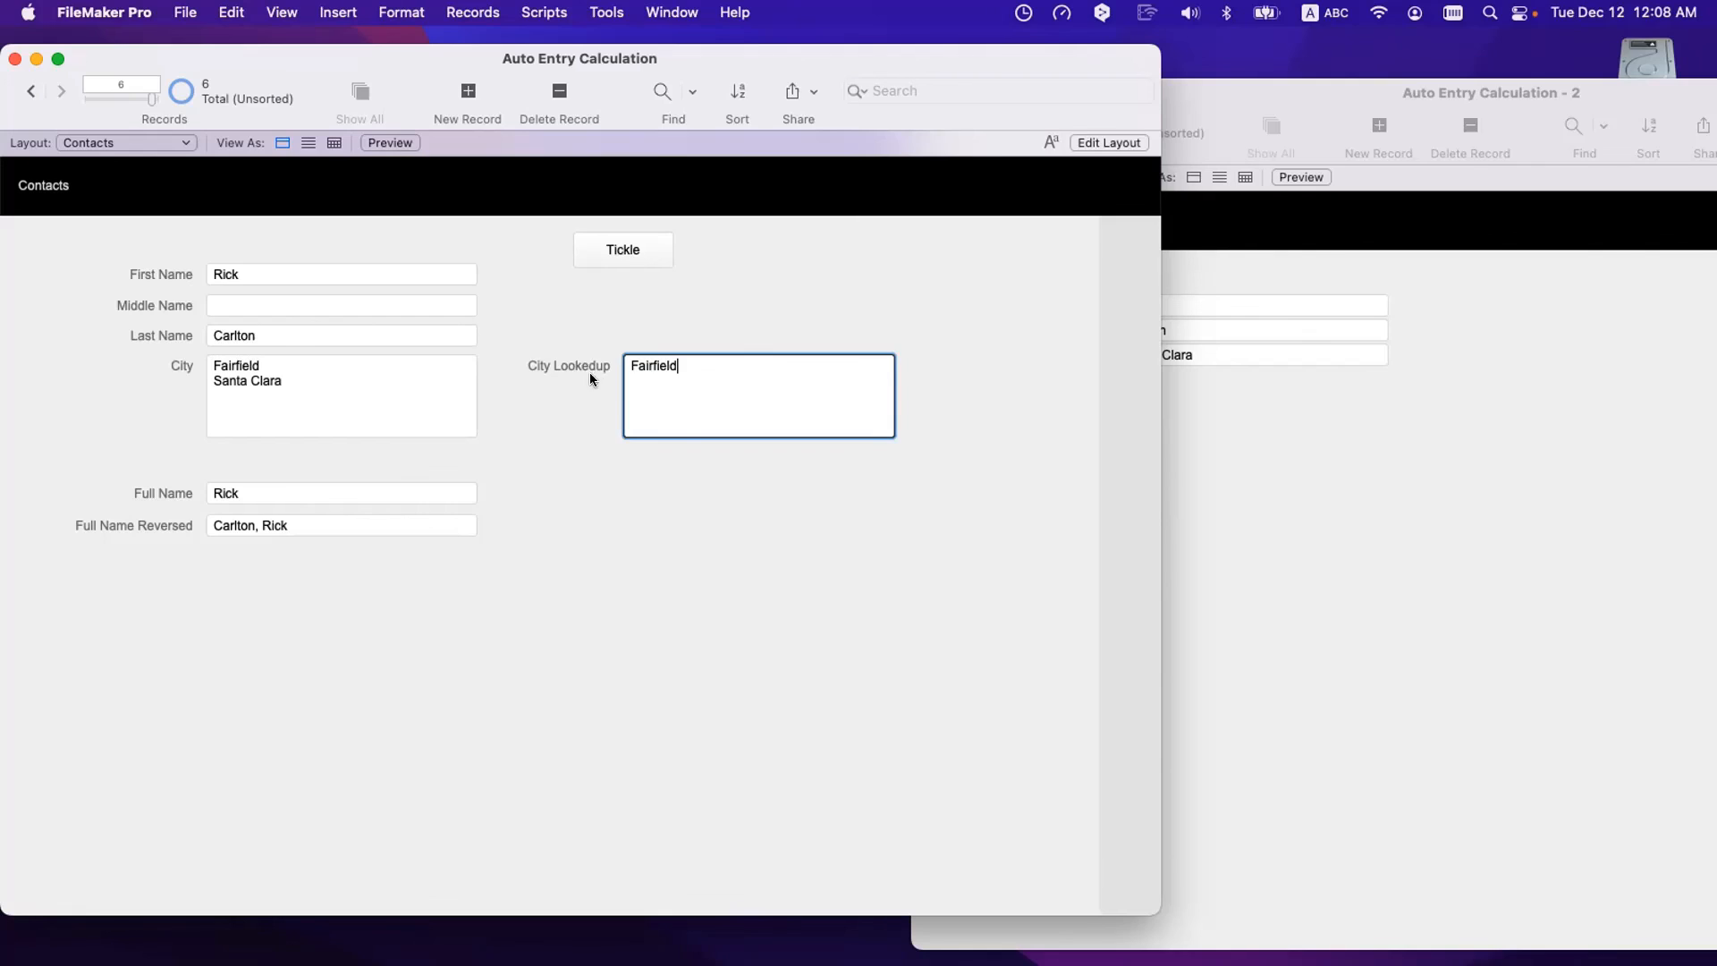
left_click(576, 334)
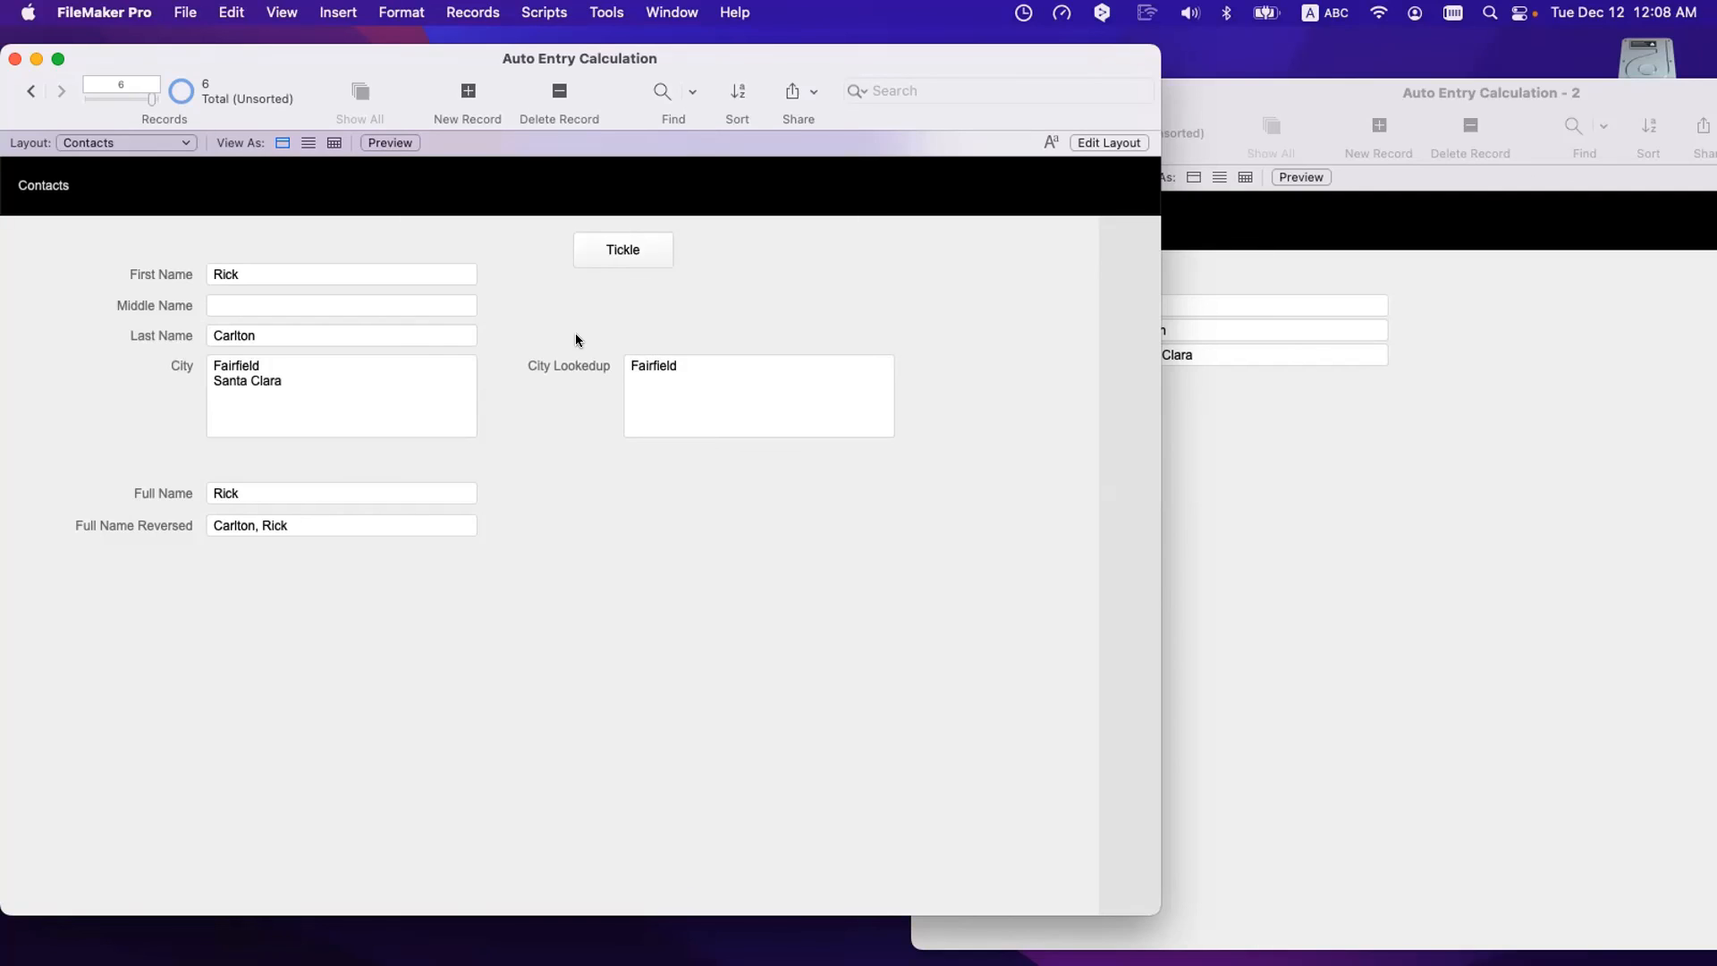
- Select the City field's Fairfield and Santa Clara lines, then reopen Manage Database with Cmd+Shift+D
left_click_drag(349, 396, 180, 353)
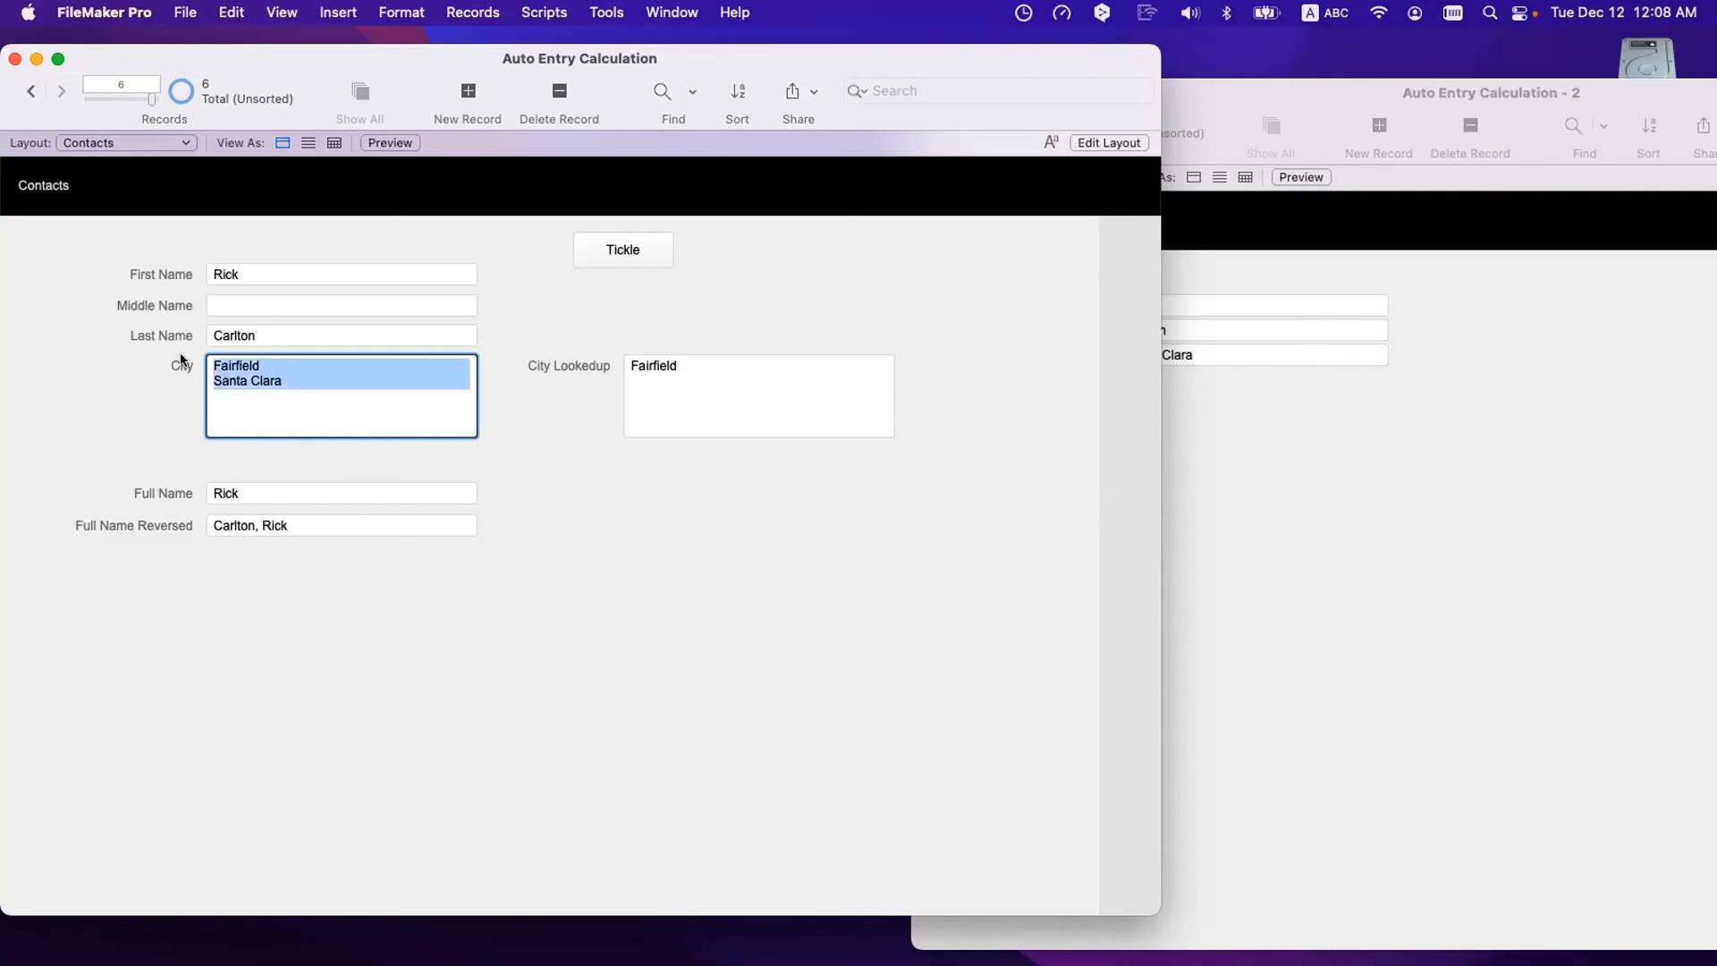
left_click(562, 319)
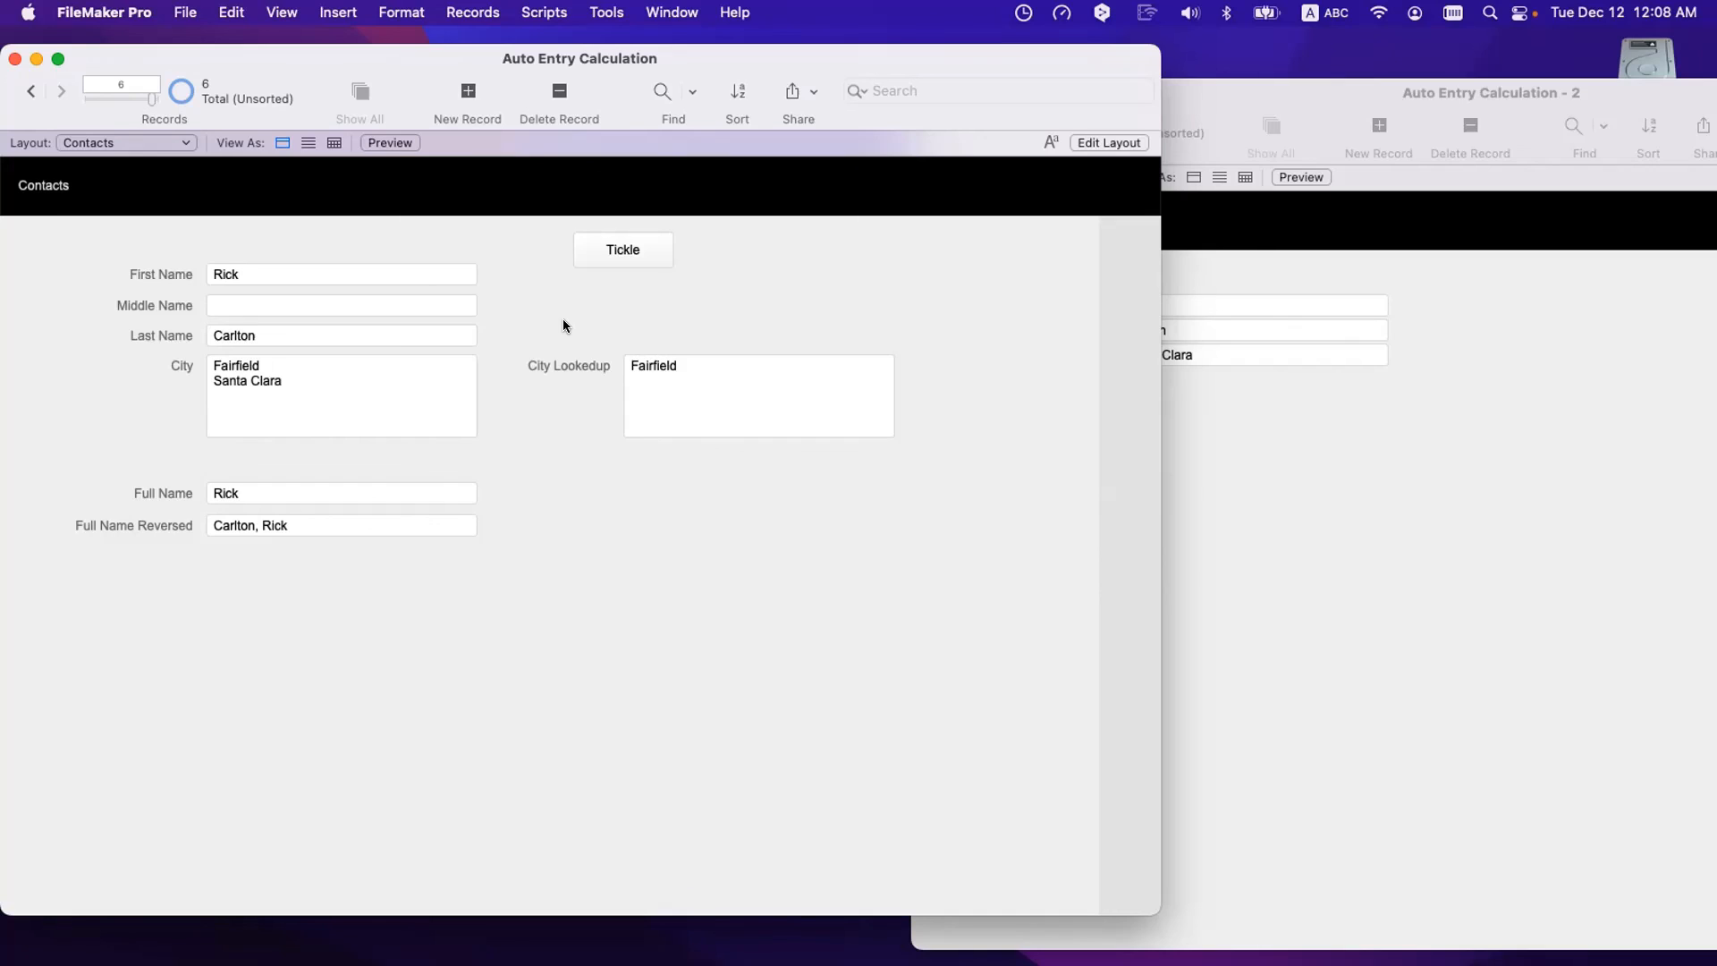
left_click(333, 384)
left_click_drag(393, 384, 173, 348)
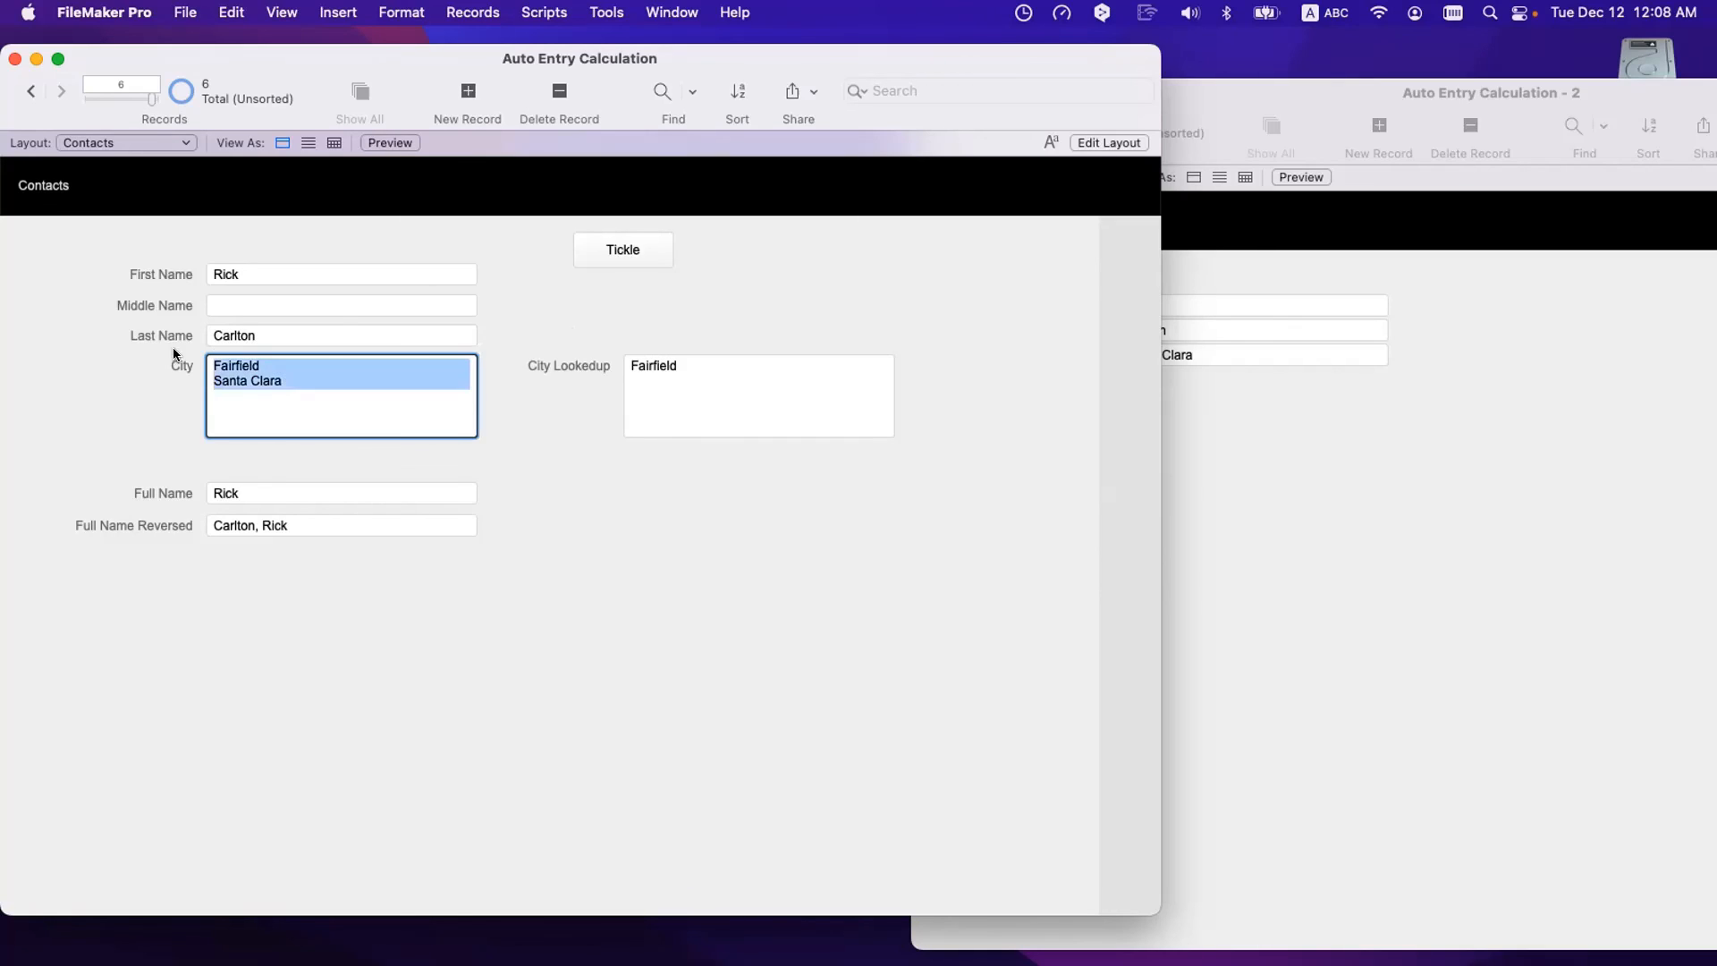
left_click(518, 311)
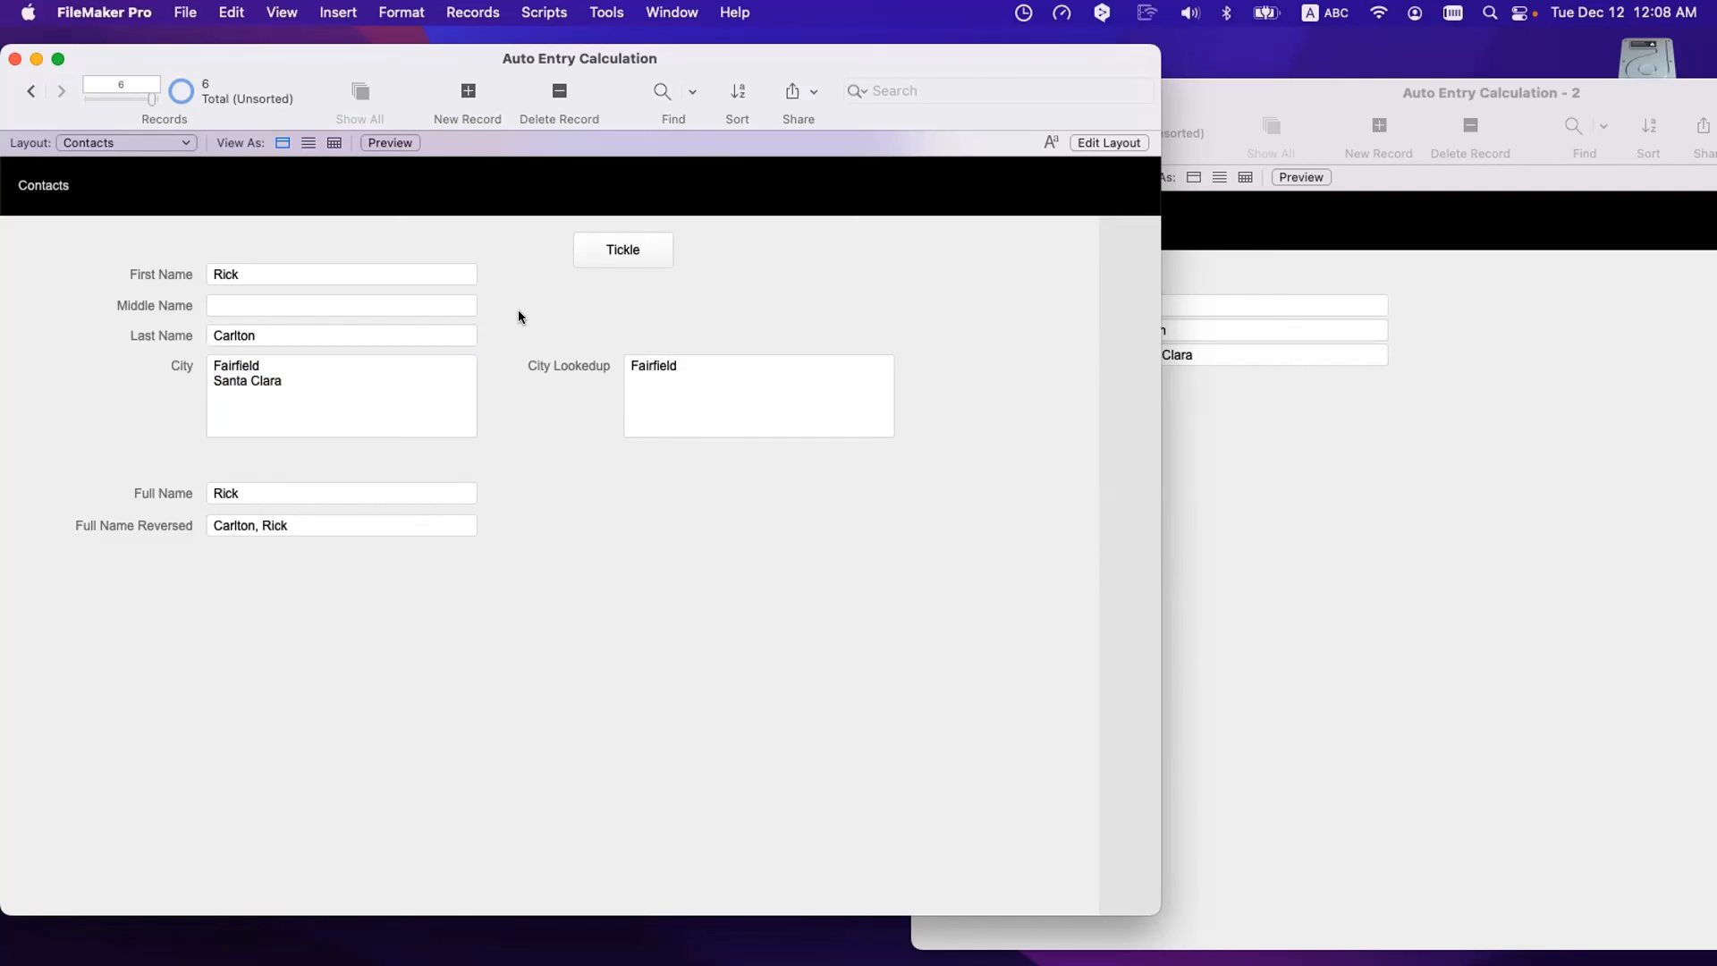
key("super+shift+d")
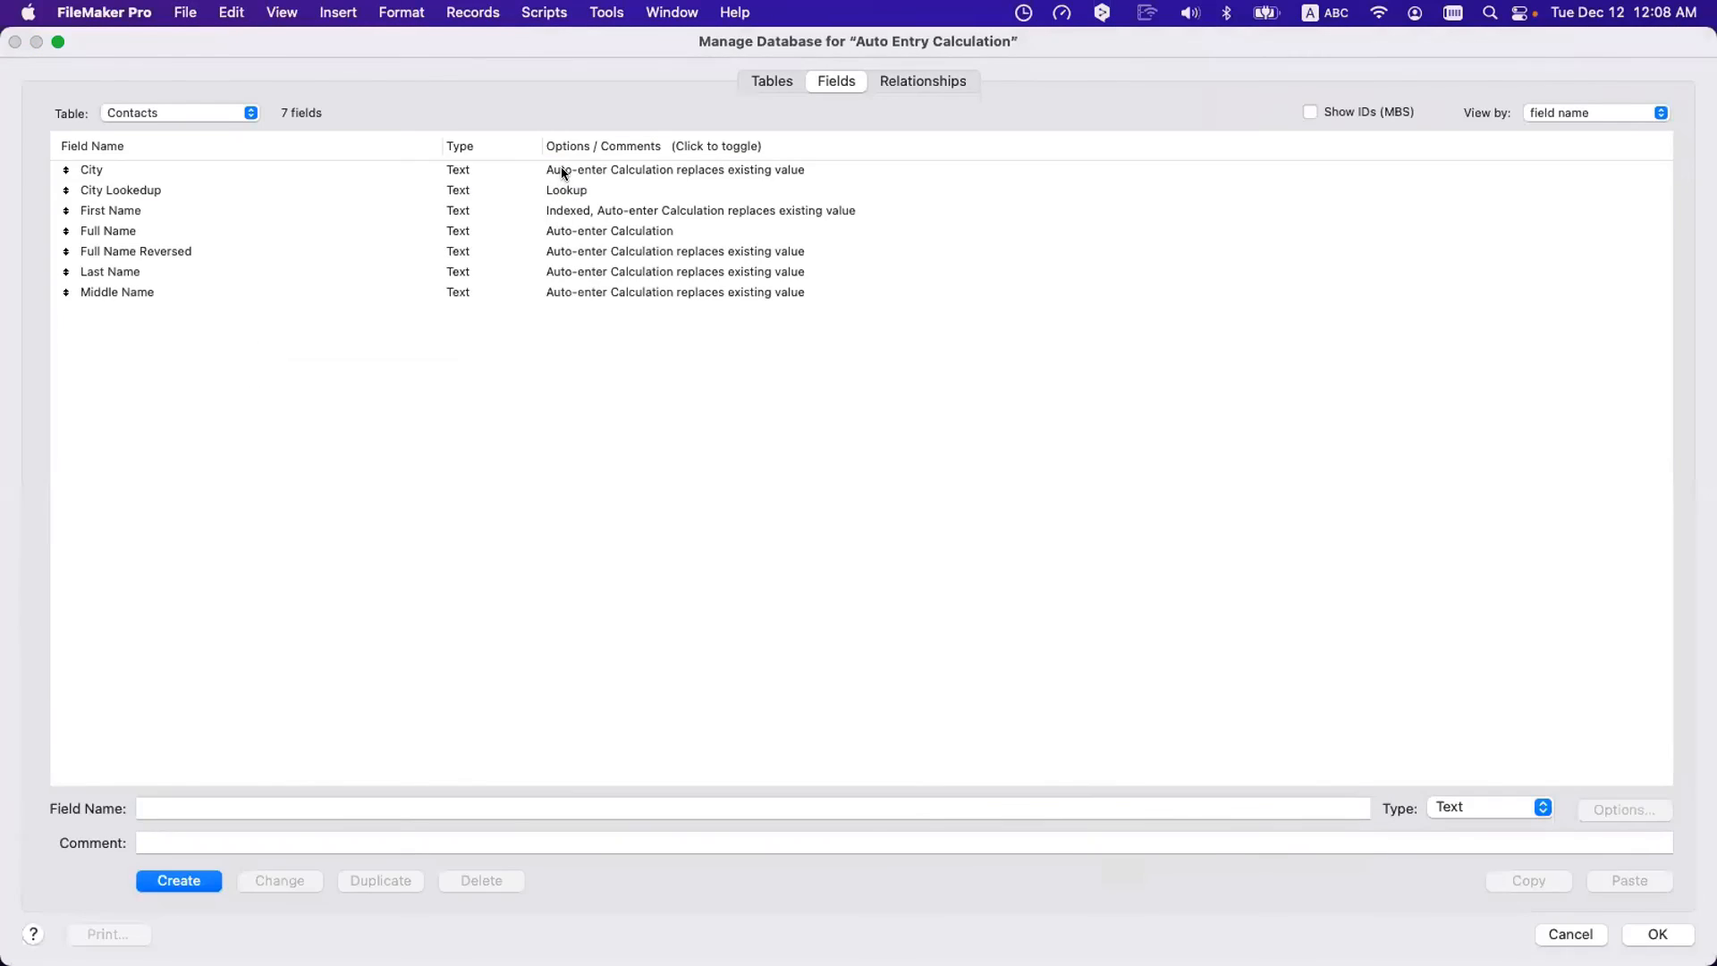
- Try City's 'Do not replace existing value' option, discard the change, and return to the Contacts record
left_click(557, 170)
left_click(796, 715)
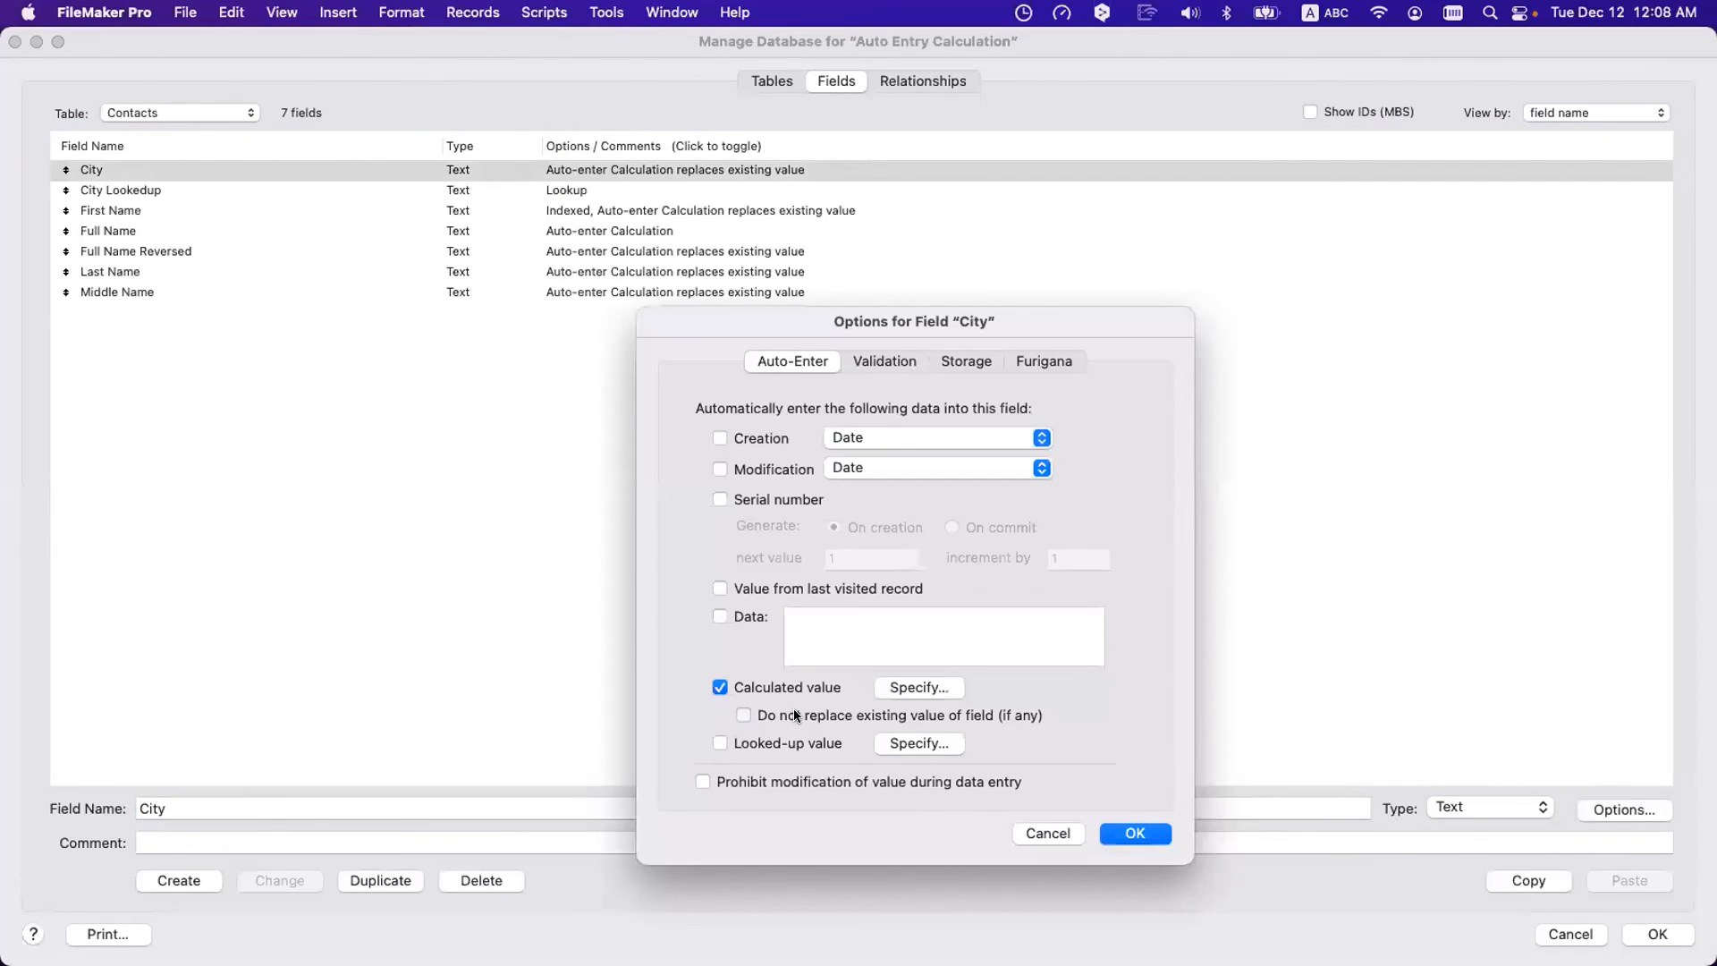
left_click(795, 716)
left_click(796, 715)
left_click(796, 716)
left_click(795, 716)
left_click(795, 716)
key("Escape")
key("Return")
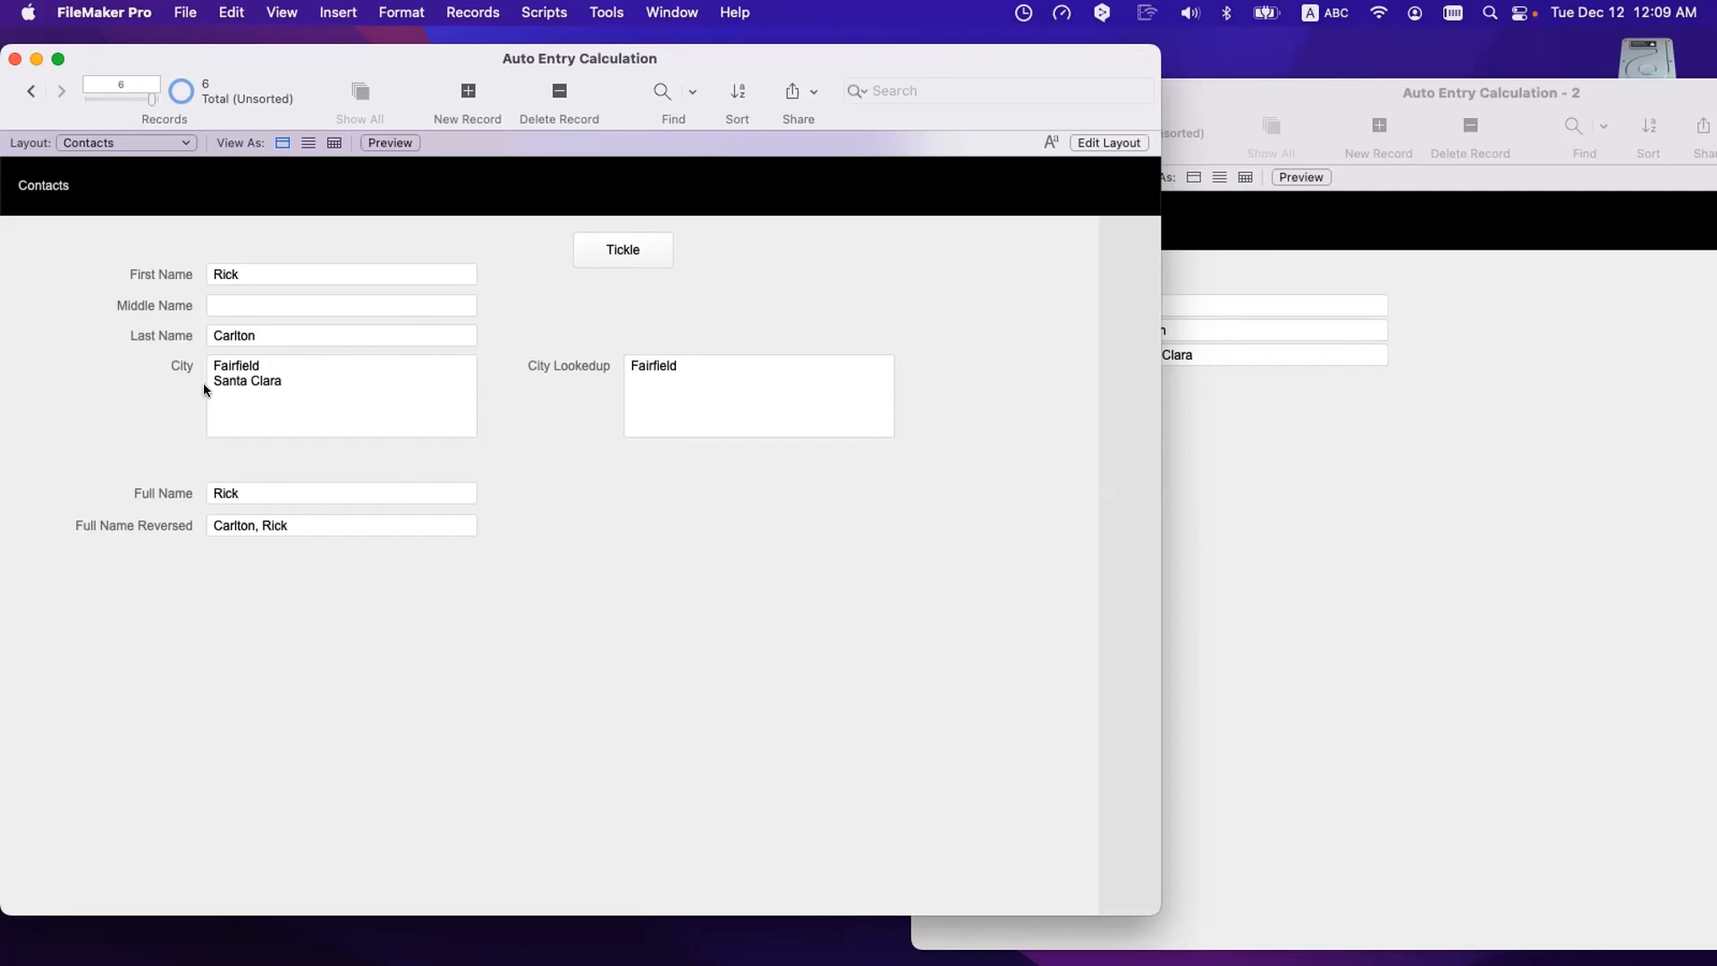
scroll(233, 377, "down", 1)
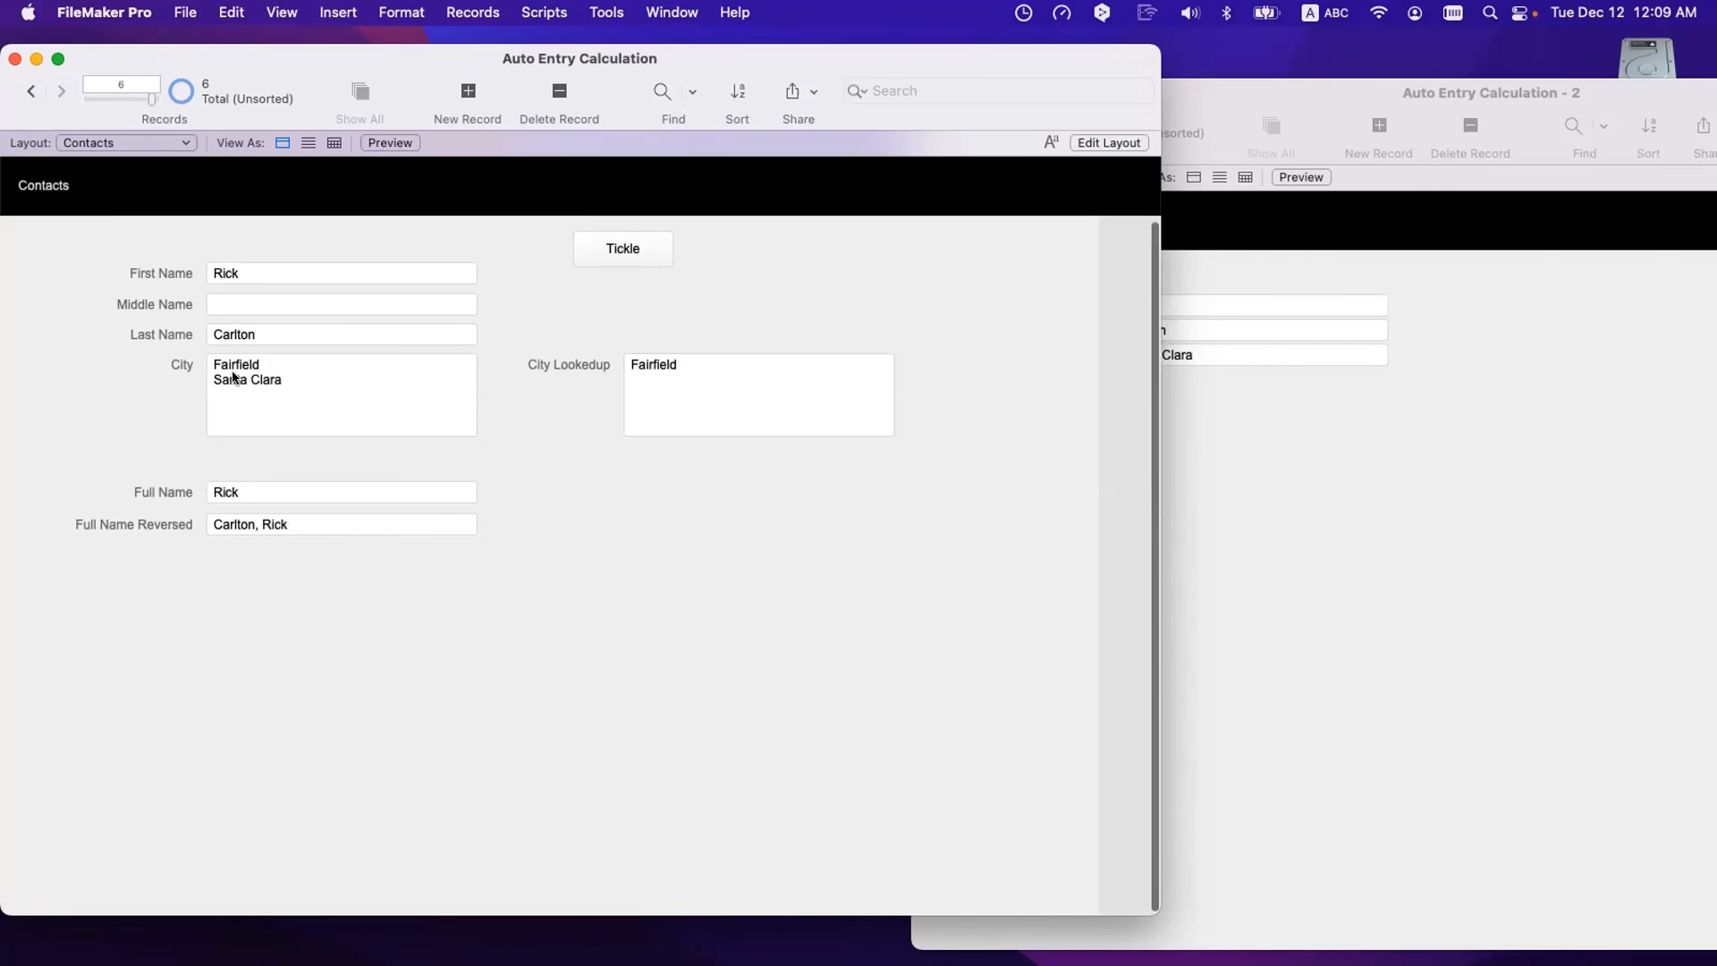